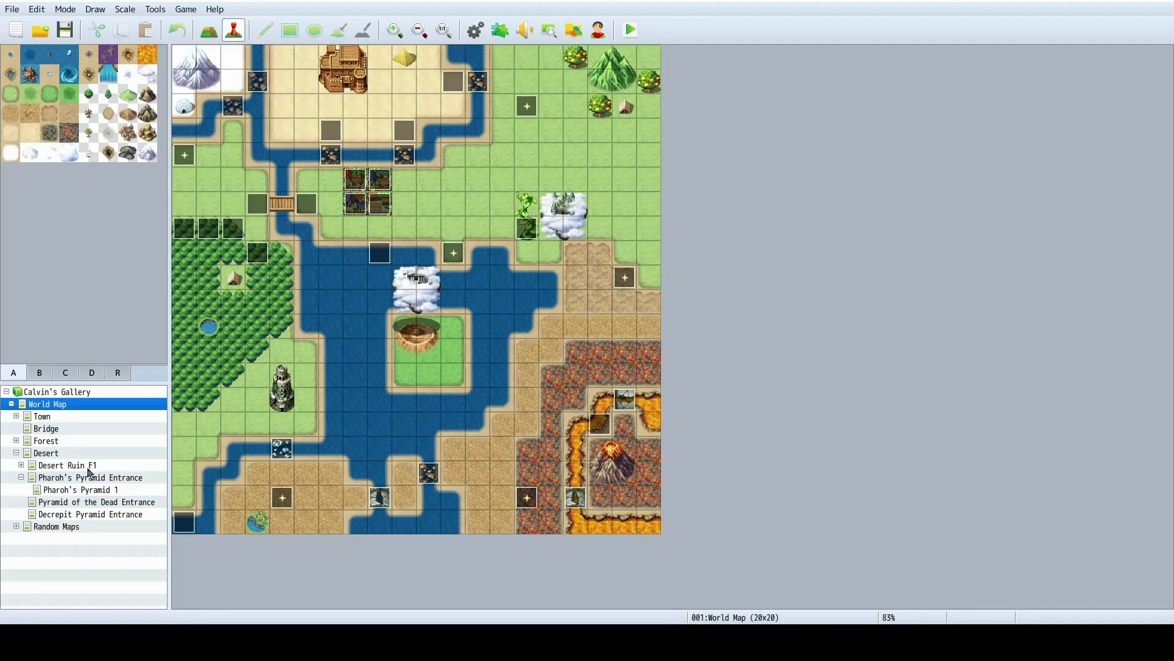
Examine the existing desert maps Pharoh's Pyramid Entrance, Desert Ruin F1 and Pharoh's Pyramid 1 for their room layouts.
{"action": "left_click", "coordinate": [73, 478]}
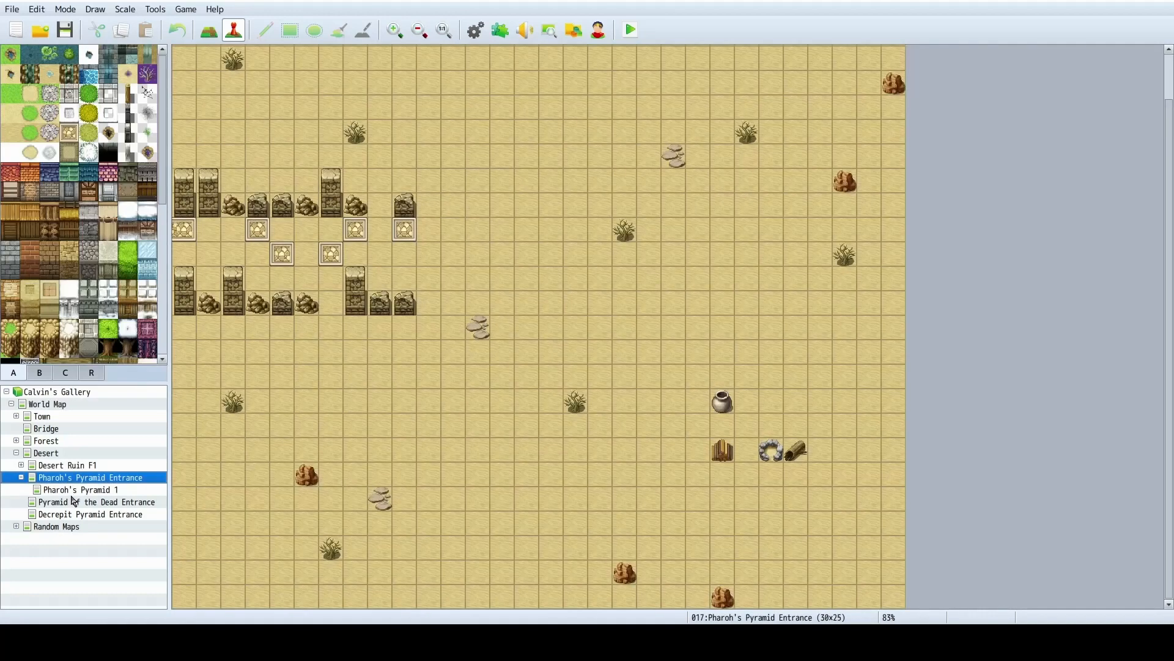
{"action": "left_click", "coordinate": [66, 466]}
{"action": "scroll", "coordinate": [622, 420], "scroll_direction": "down", "scroll_amount": 3, "text": "ctrl"}
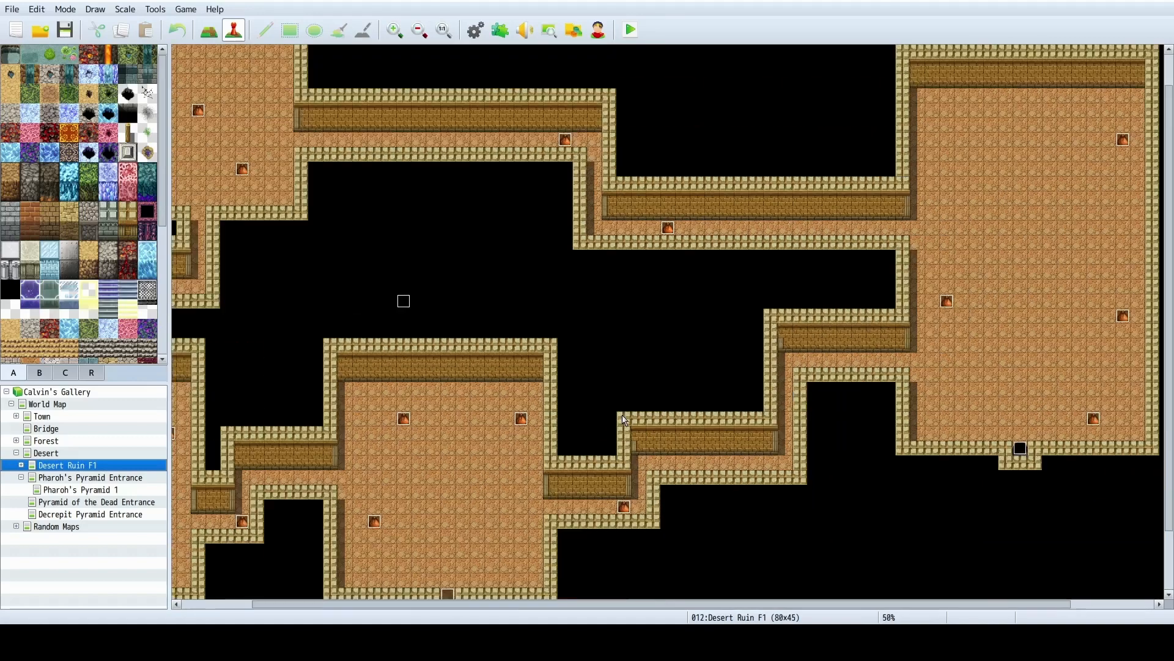
{"action": "scroll", "coordinate": [472, 409], "scroll_direction": "up", "scroll_amount": 3}
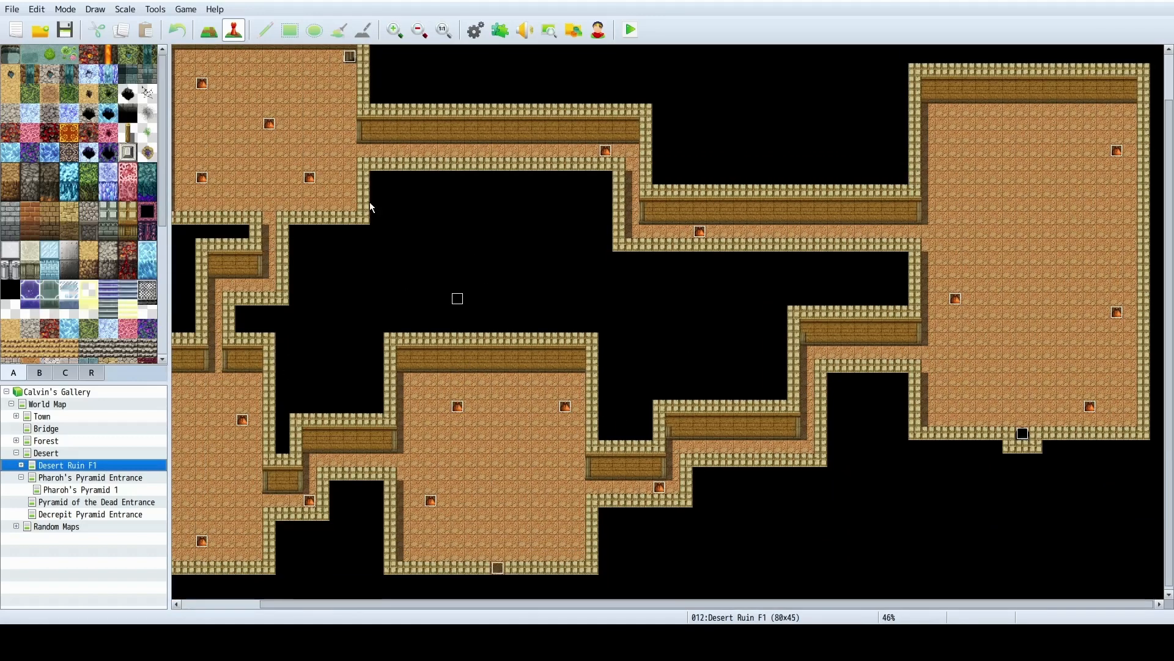
{"action": "left_click", "coordinate": [79, 490]}
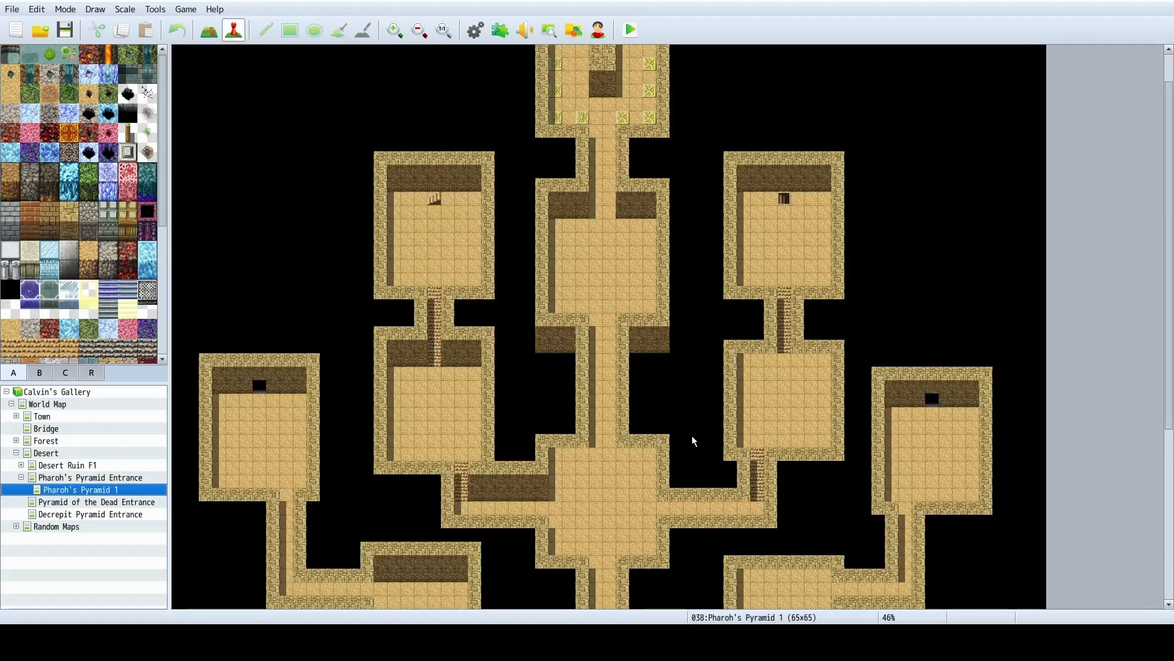
{"action": "scroll", "coordinate": [652, 464], "scroll_direction": "down", "scroll_amount": 4}
{"action": "scroll", "coordinate": [632, 460], "scroll_direction": "up", "scroll_amount": 1}
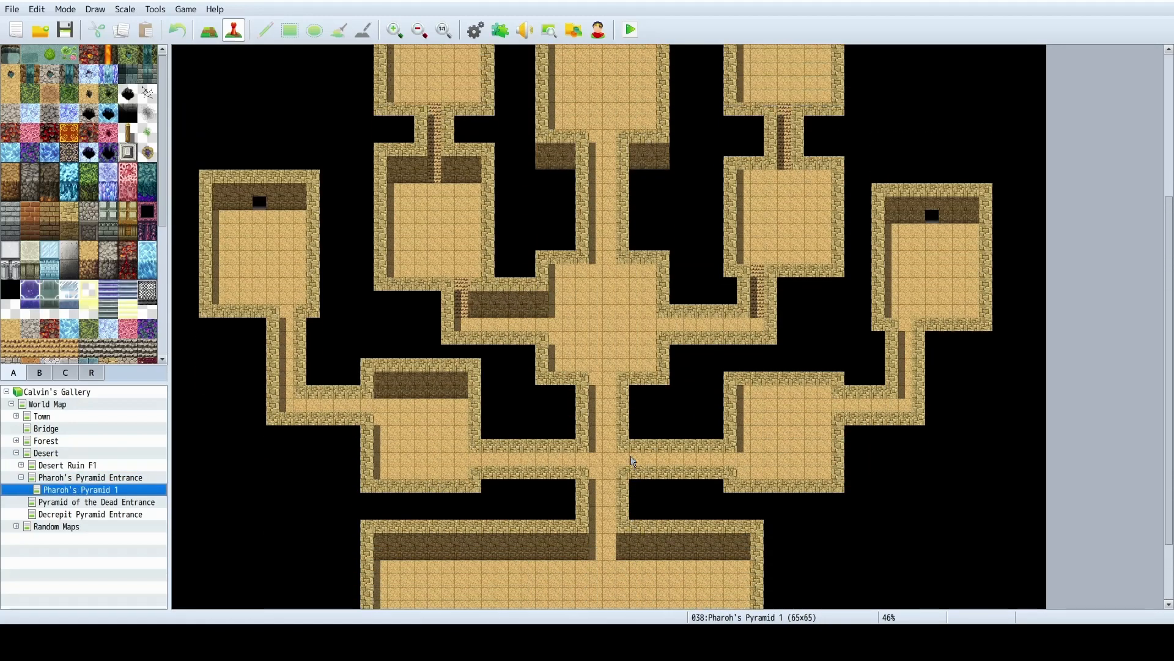
{"action": "scroll", "coordinate": [633, 460], "scroll_direction": "up", "scroll_amount": 4}
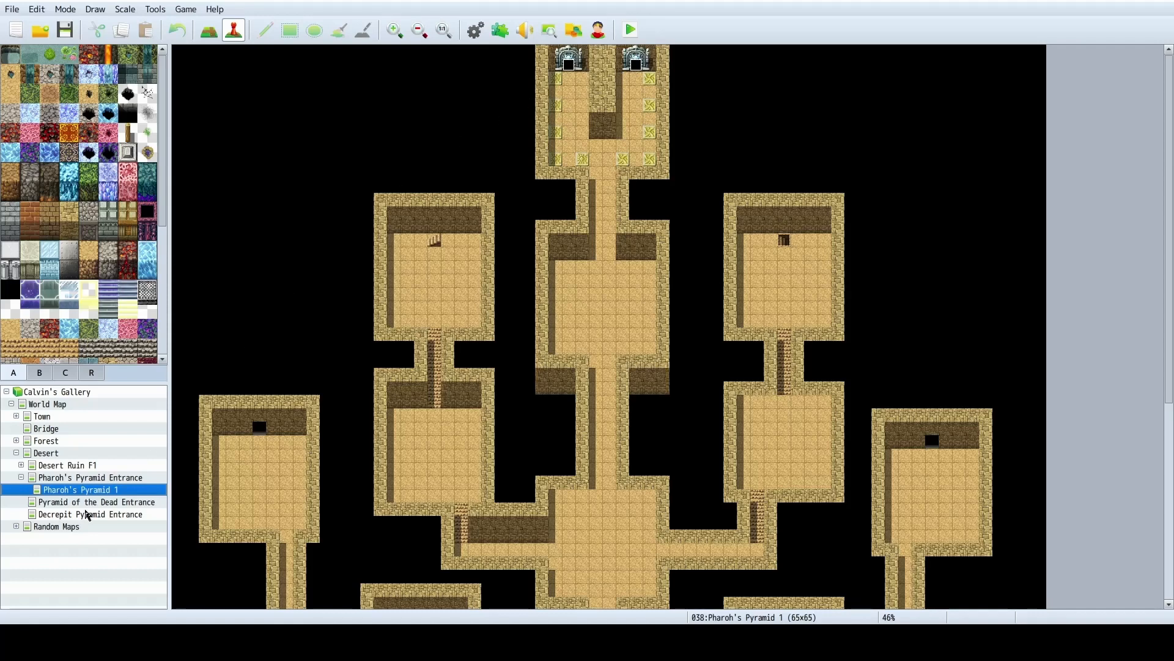
Create a map under Pharoh's Pyramid Entrance named Pharoh's Pyramid Center, with the 0004 Dungeon tileset and display name Pharoh's Pyramid 2.
{"action": "right_click", "coordinate": [59, 478]}
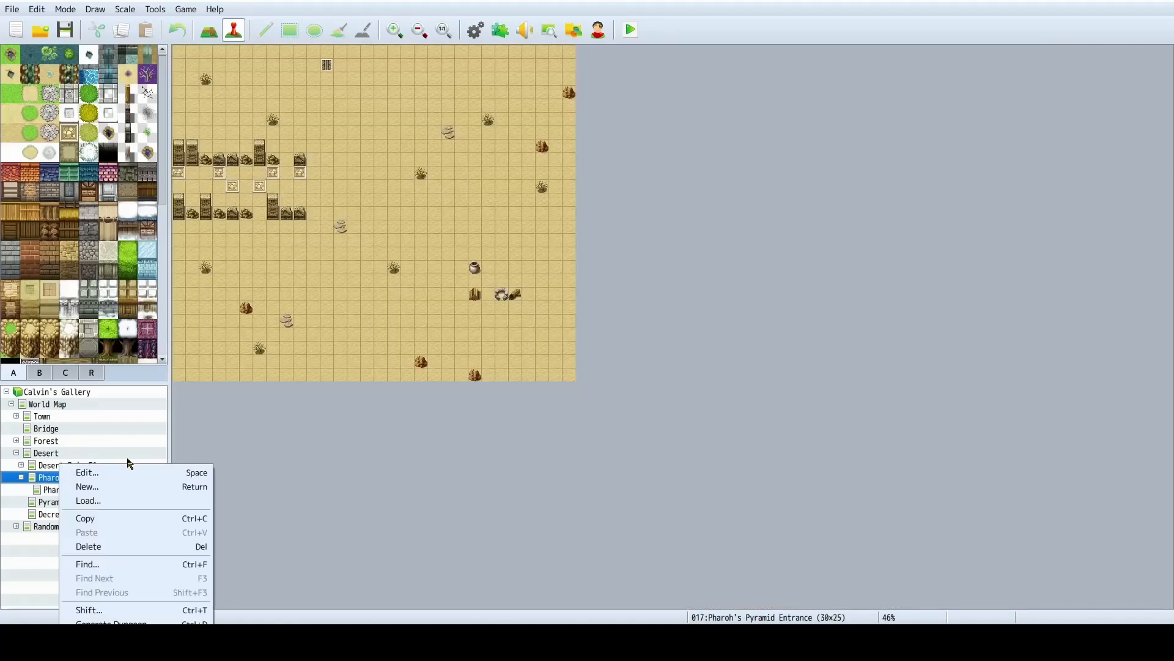
{"action": "left_click", "coordinate": [96, 487]}
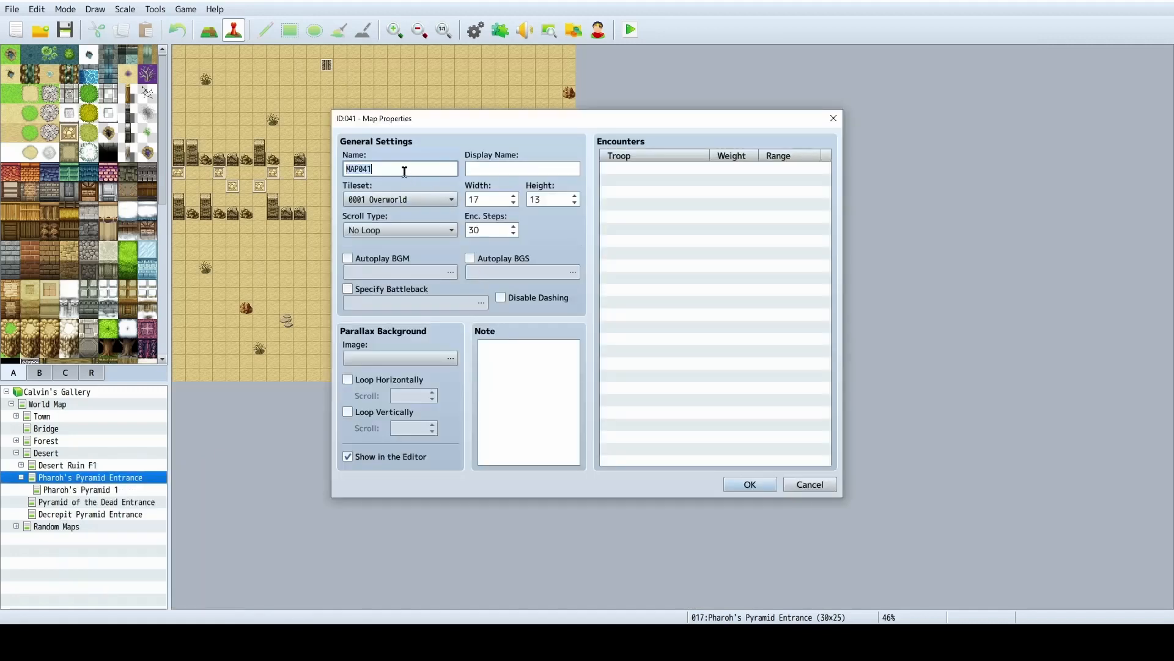
{"action": "left_click", "coordinate": [405, 172]}
{"action": "type", "text": "Pharoh's Pyramid Center"}
{"action": "left_click", "coordinate": [400, 200]}
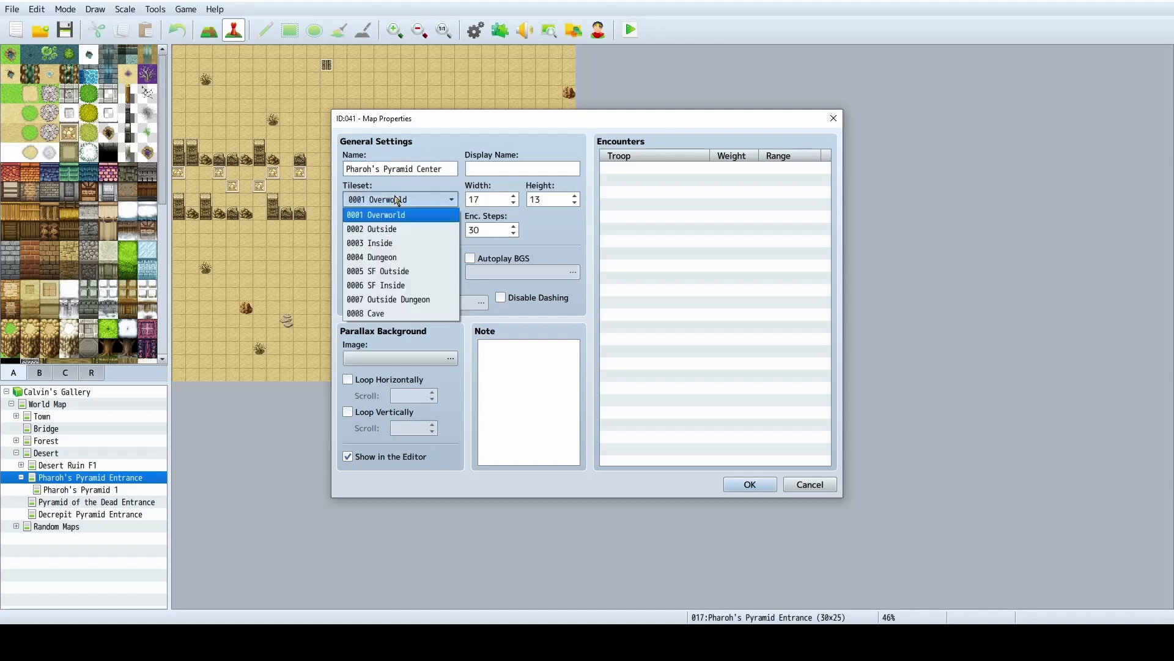
{"action": "left_click", "coordinate": [408, 257]}
{"action": "left_click", "coordinate": [500, 171]}
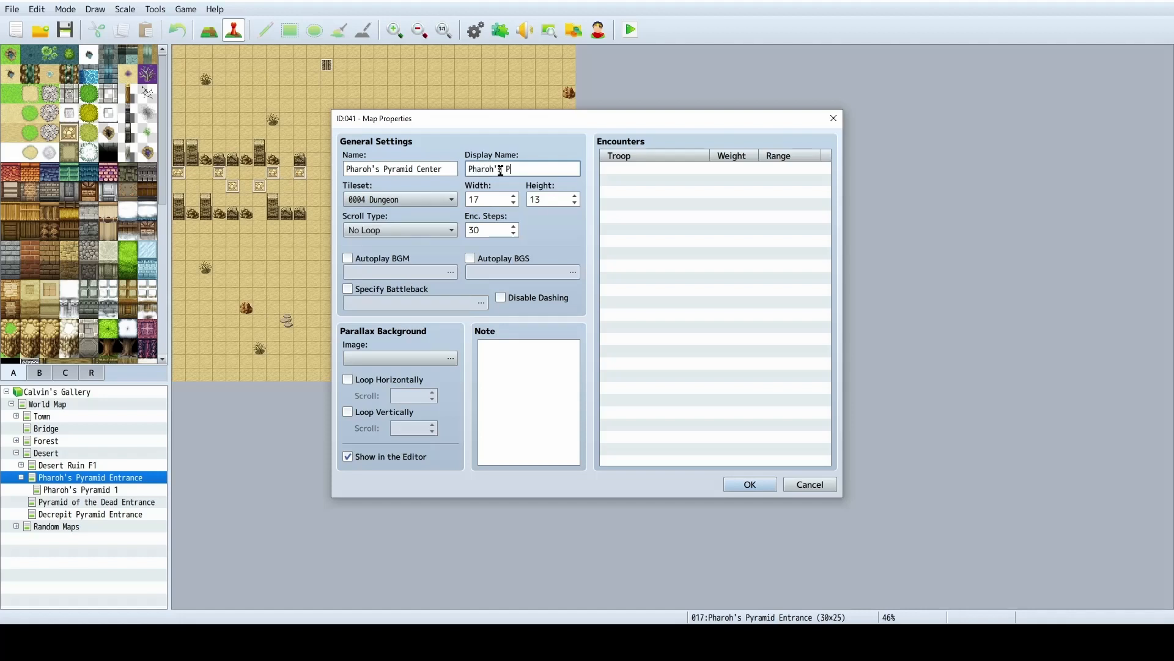
{"action": "type", "text": "amid 2"}
Set the new map's size to 50 wide by 60 high and create it.
{"action": "double_click", "coordinate": [505, 200]}
{"action": "type", "text": "40"}
{"action": "key", "text": "Tab"}
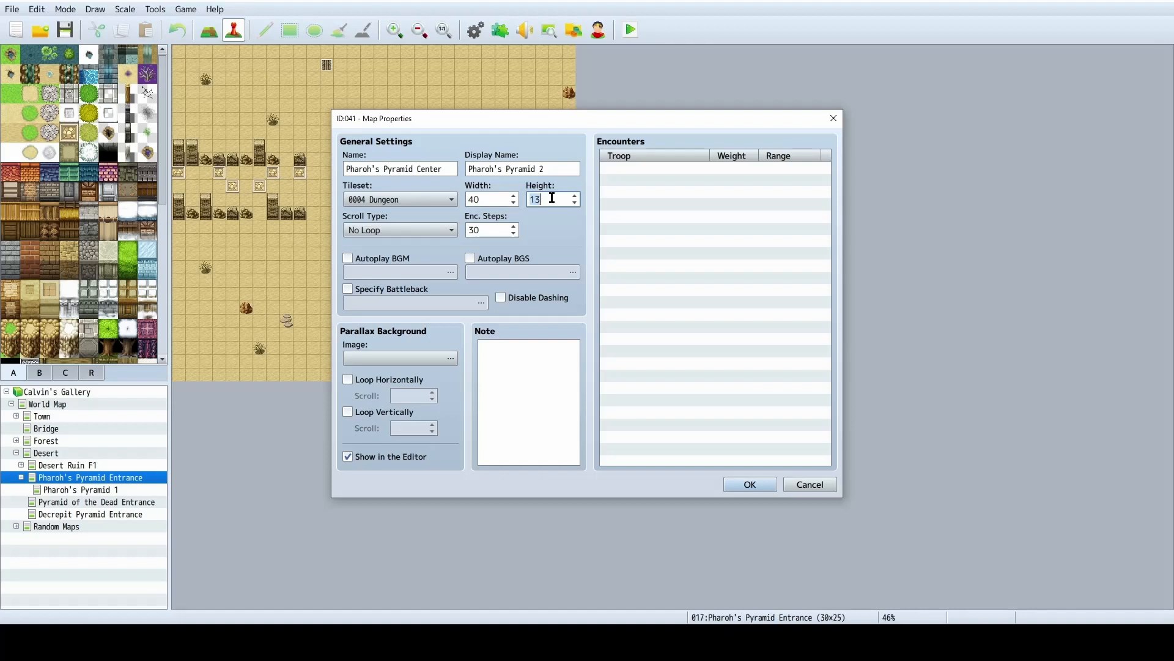
{"action": "type", "text": "50"}
{"action": "double_click", "coordinate": [543, 201]}
{"action": "type", "text": "60"}
{"action": "double_click", "coordinate": [474, 201]}
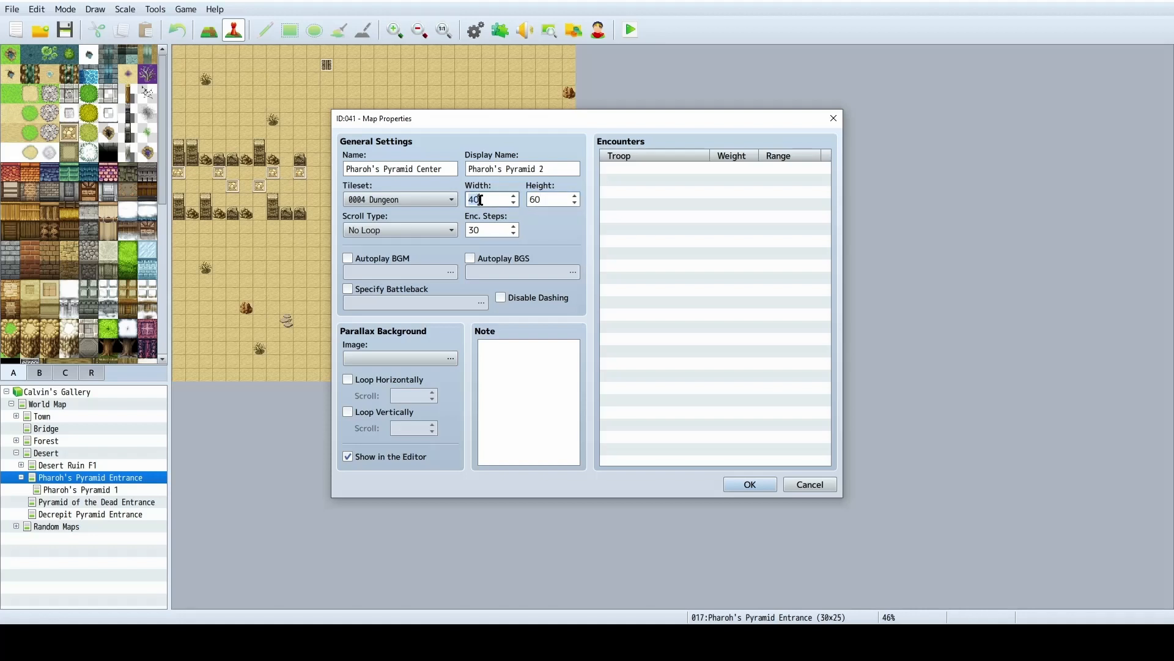
{"action": "type", "text": "5"}
{"action": "left_click", "coordinate": [749, 484]}
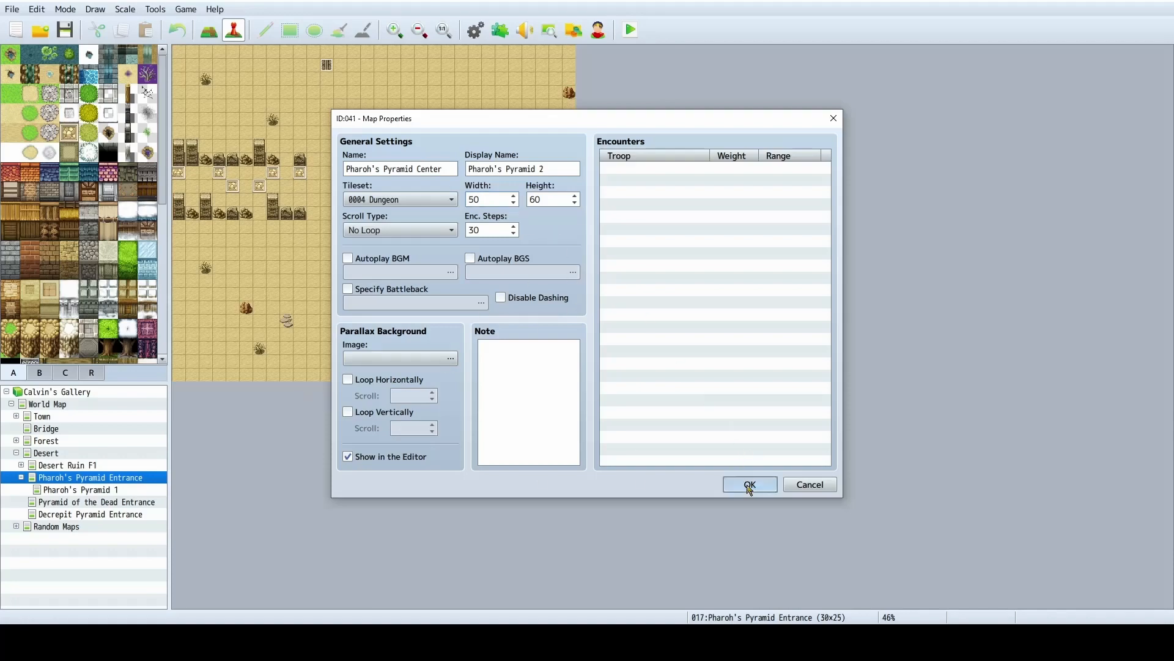
Copy a one-tile-wide column of wall top, wall face and floor from a room in Pharoh's Pyramid 1.
{"action": "scroll", "coordinate": [490, 325], "scroll_direction": "down", "scroll_amount": 2, "text": "ctrl"}
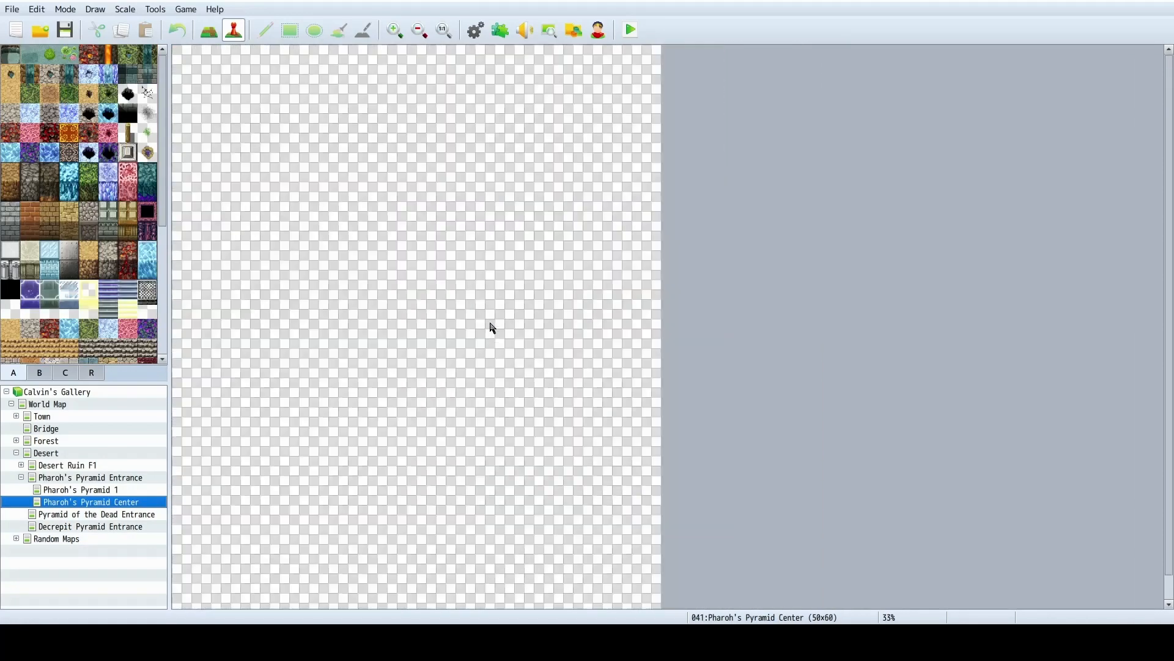
{"action": "scroll", "coordinate": [402, 342], "scroll_direction": "up", "scroll_amount": 1, "text": "ctrl"}
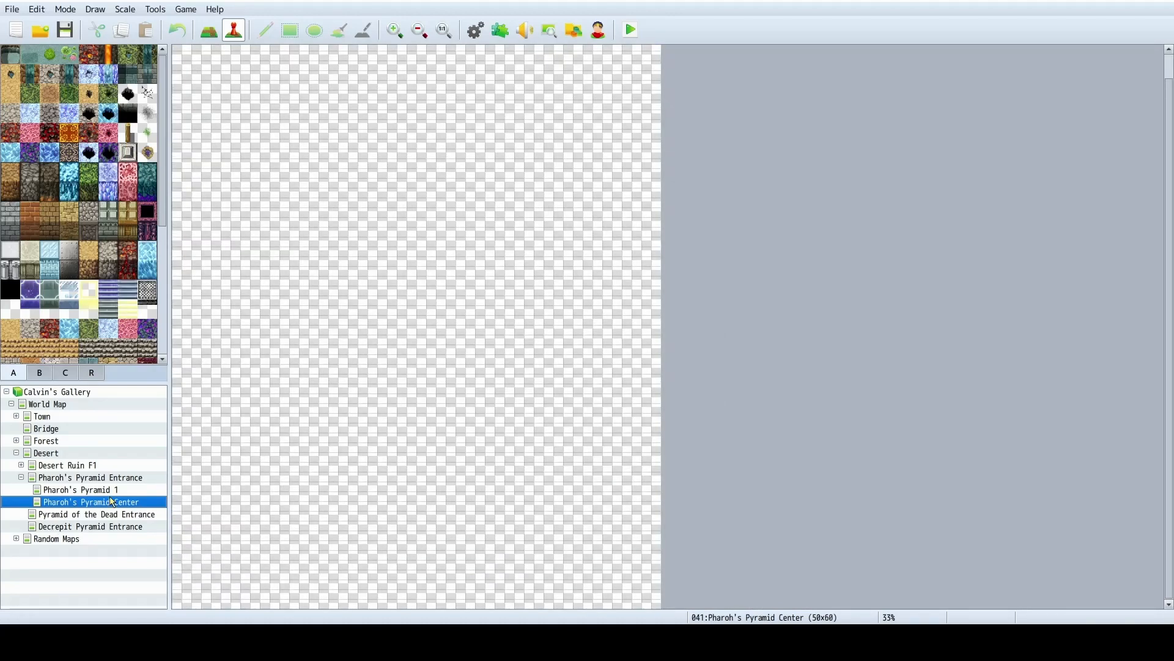
{"action": "left_click", "coordinate": [92, 490]}
{"action": "left_click", "coordinate": [208, 30]}
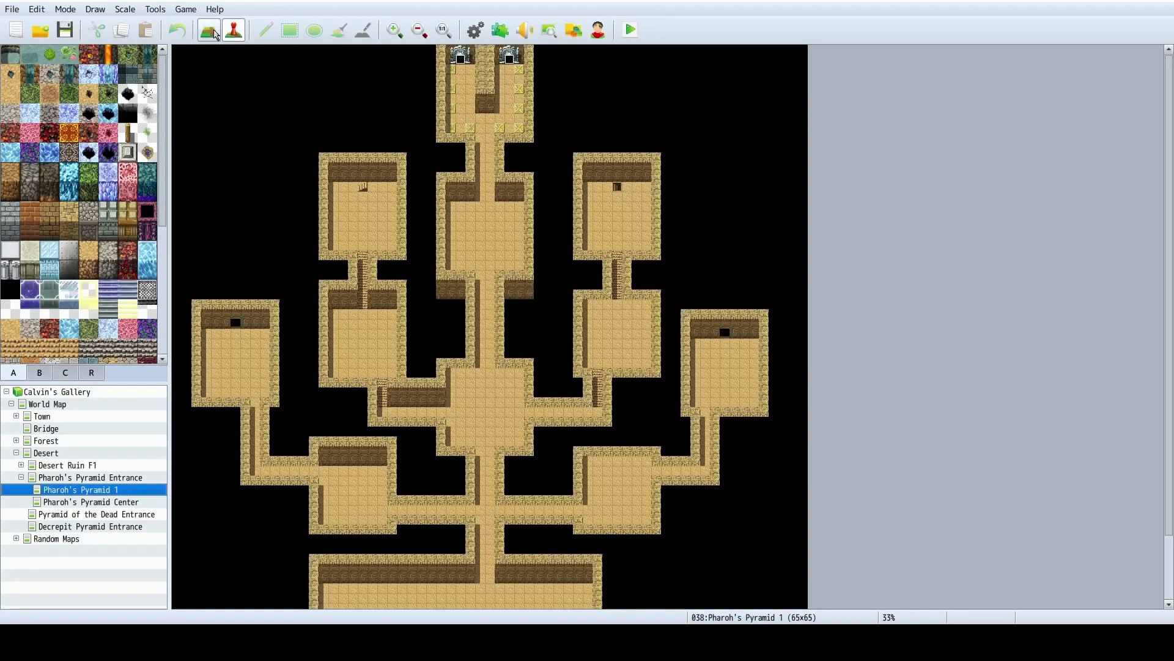
{"action": "left_click", "coordinate": [290, 30]}
{"action": "left_click_drag", "start_coordinate": [333, 314], "coordinate": [378, 366]}
{"action": "right_click_drag", "start_coordinate": [378, 366], "coordinate": [394, 374]}
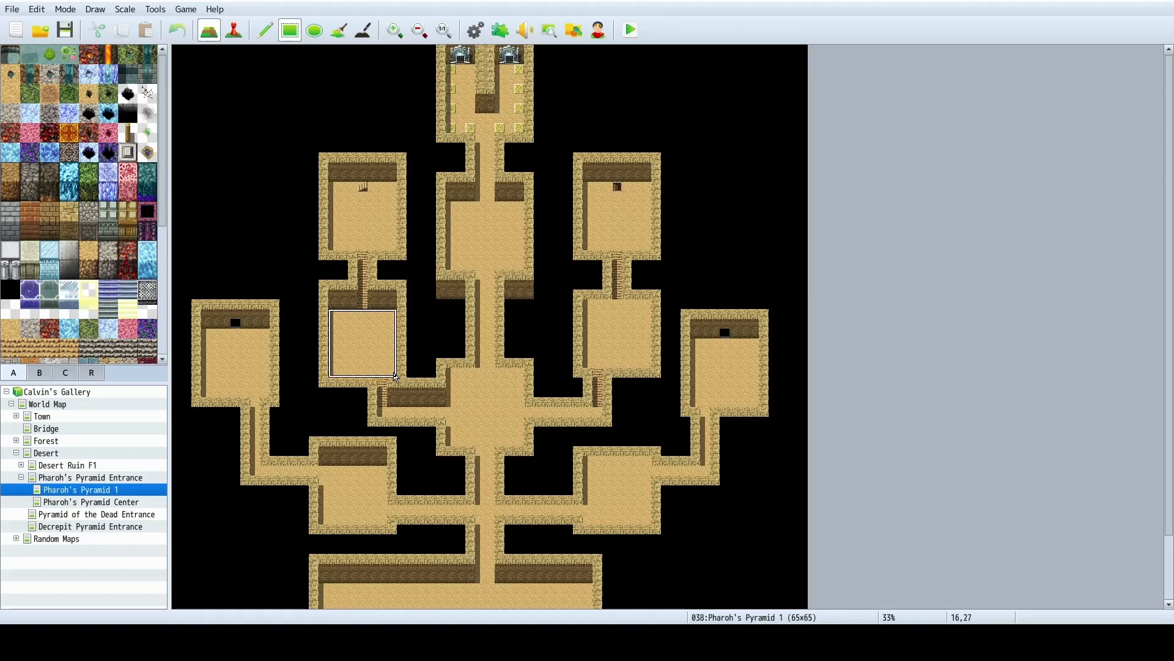
{"action": "right_click", "coordinate": [372, 353]}
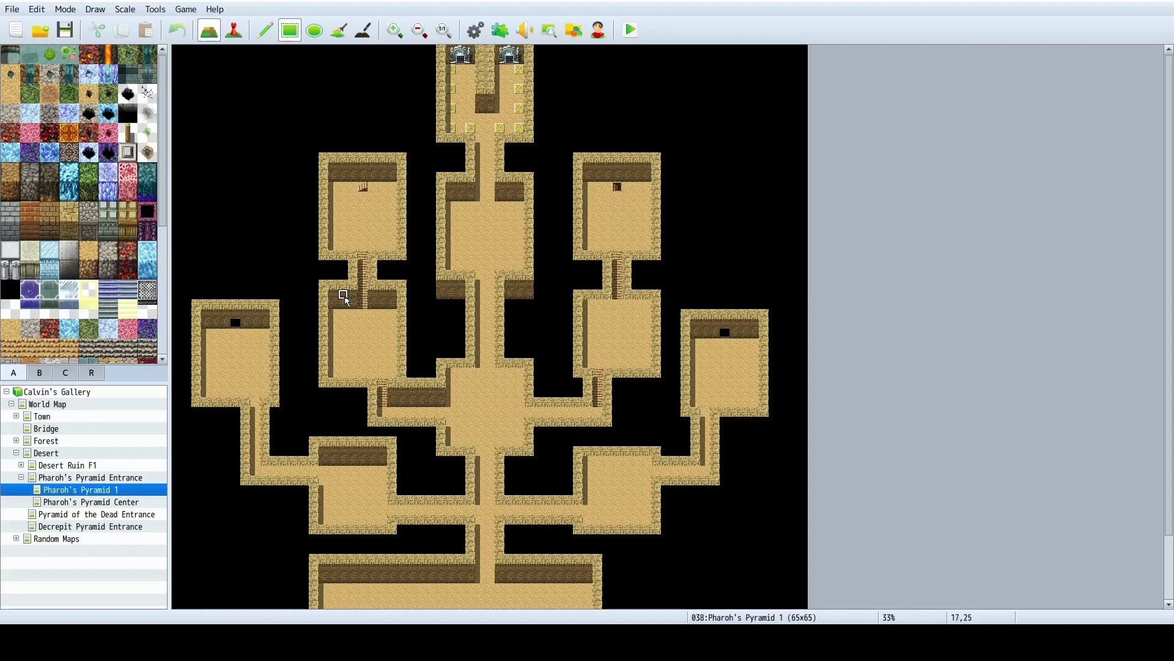
{"action": "right_click_drag", "start_coordinate": [333, 286], "coordinate": [335, 348]}
{"action": "right_click", "coordinate": [333, 313]}
Stamp the copied tile column near the lower-right corner of the Pharoh's Pyramid Center map.
{"action": "left_click", "coordinate": [106, 503]}
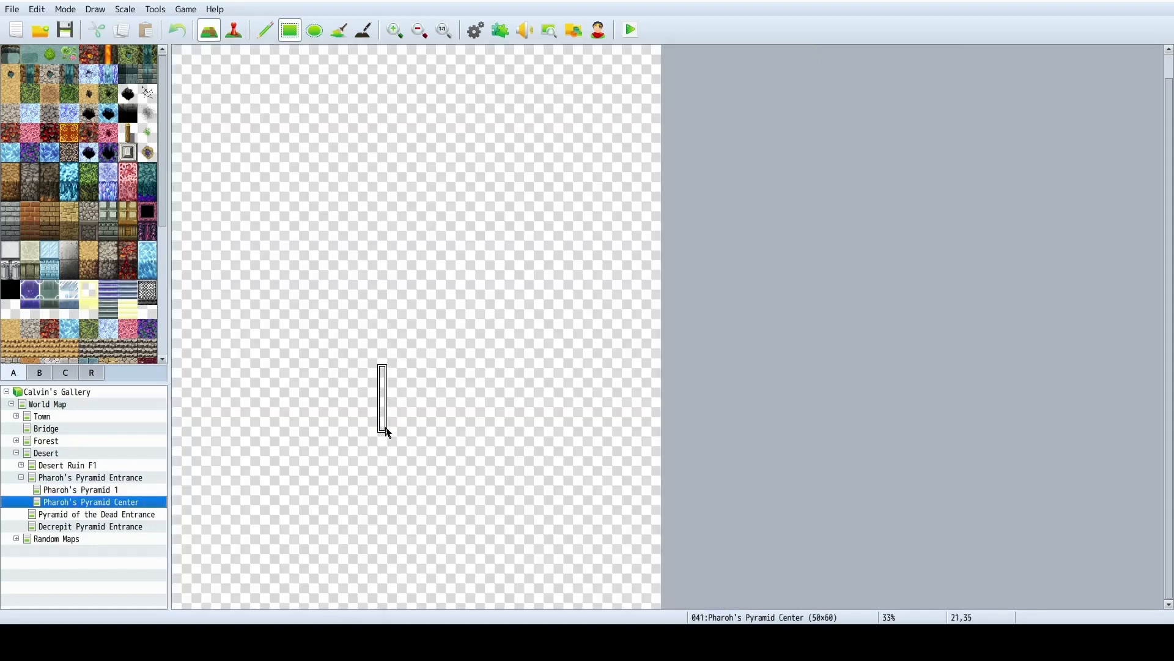
{"action": "left_click", "coordinate": [636, 593]}
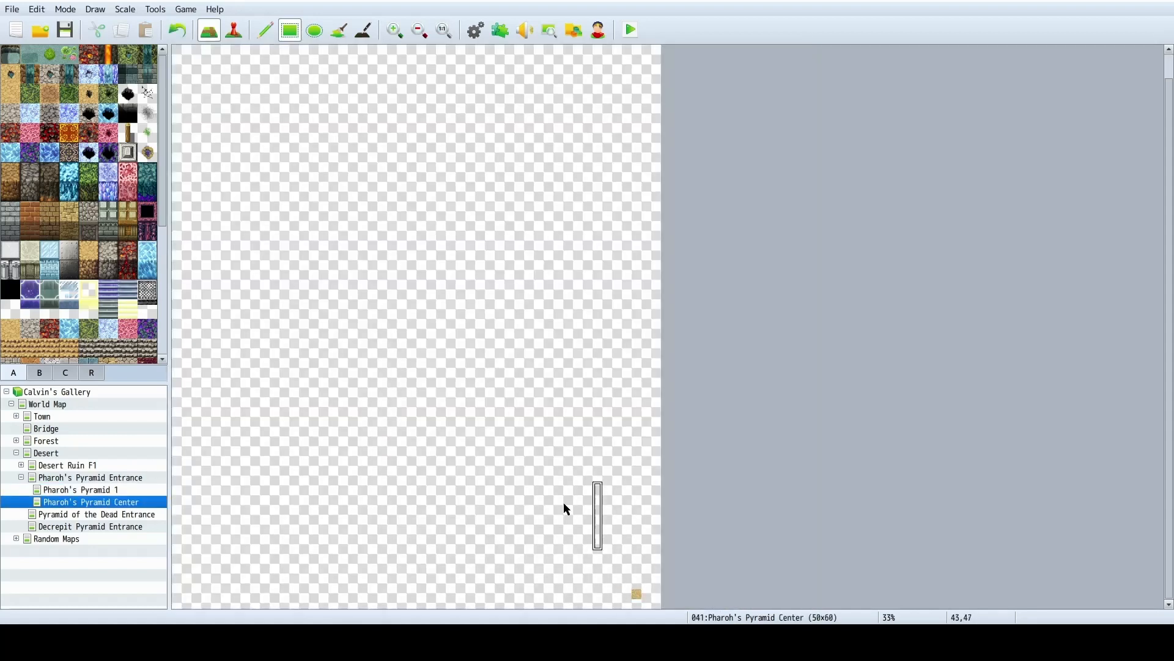
{"action": "left_click", "coordinate": [265, 30]}
{"action": "left_click", "coordinate": [638, 597]}
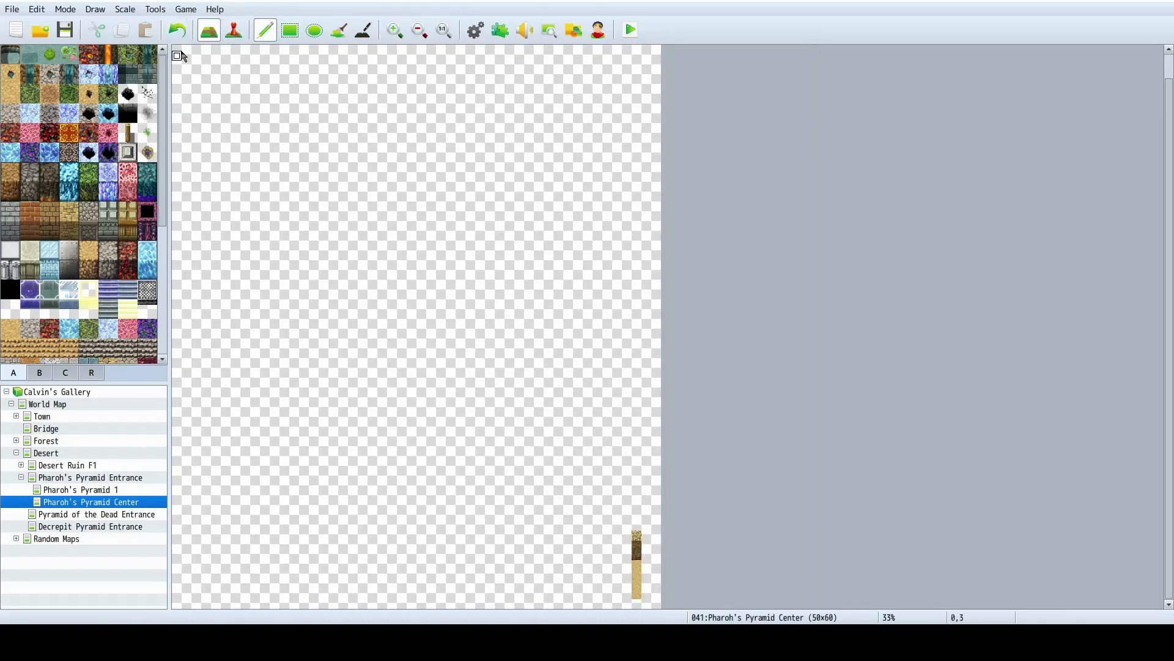
Fill the whole Pharoh's Pyramid Center map with sand floor, leaving the sample wall tiles near the lower-right corner.
{"action": "left_click_drag", "start_coordinate": [180, 54], "coordinate": [581, 420]}
{"action": "left_click", "coordinate": [290, 30]}
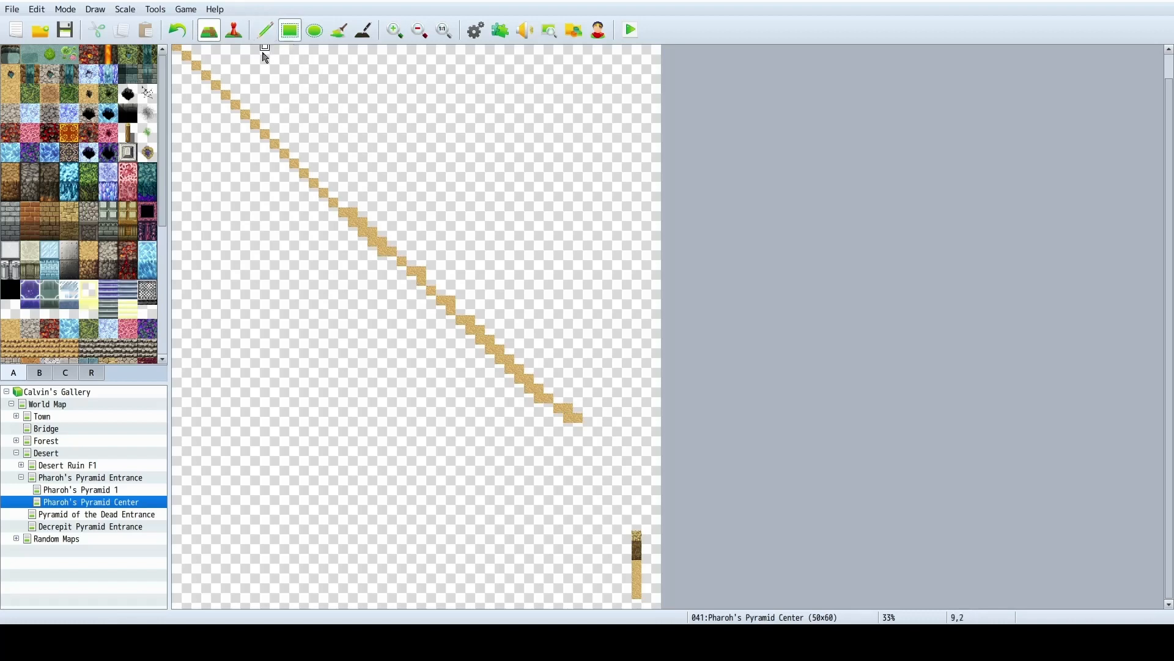
{"action": "mouse_move", "coordinate": [178, 52]}
{"action": "left_mouse_down"}
{"action": "mouse_move", "coordinate": [272, 186]}
{"action": "mouse_move", "coordinate": [660, 530]}
{"action": "left_mouse_up"}
{"action": "scroll", "coordinate": [537, 433], "scroll_direction": "up", "scroll_amount": 1}
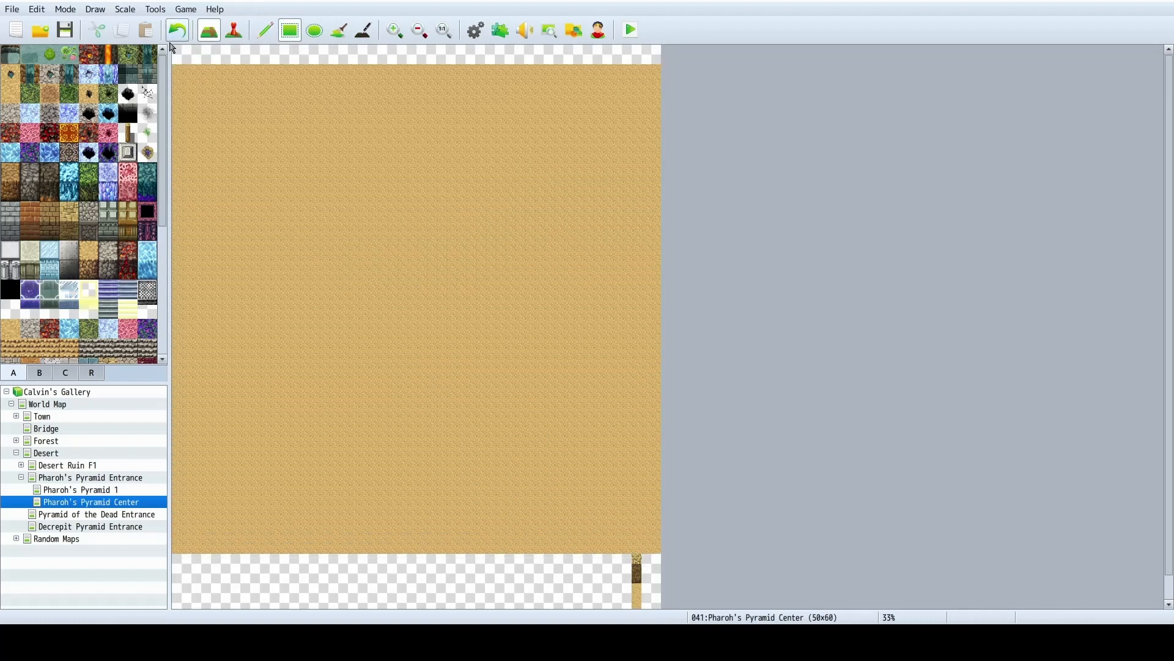
{"action": "left_click_drag", "start_coordinate": [173, 47], "coordinate": [658, 111]}
{"action": "scroll", "coordinate": [578, 301], "scroll_direction": "down", "scroll_amount": 1}
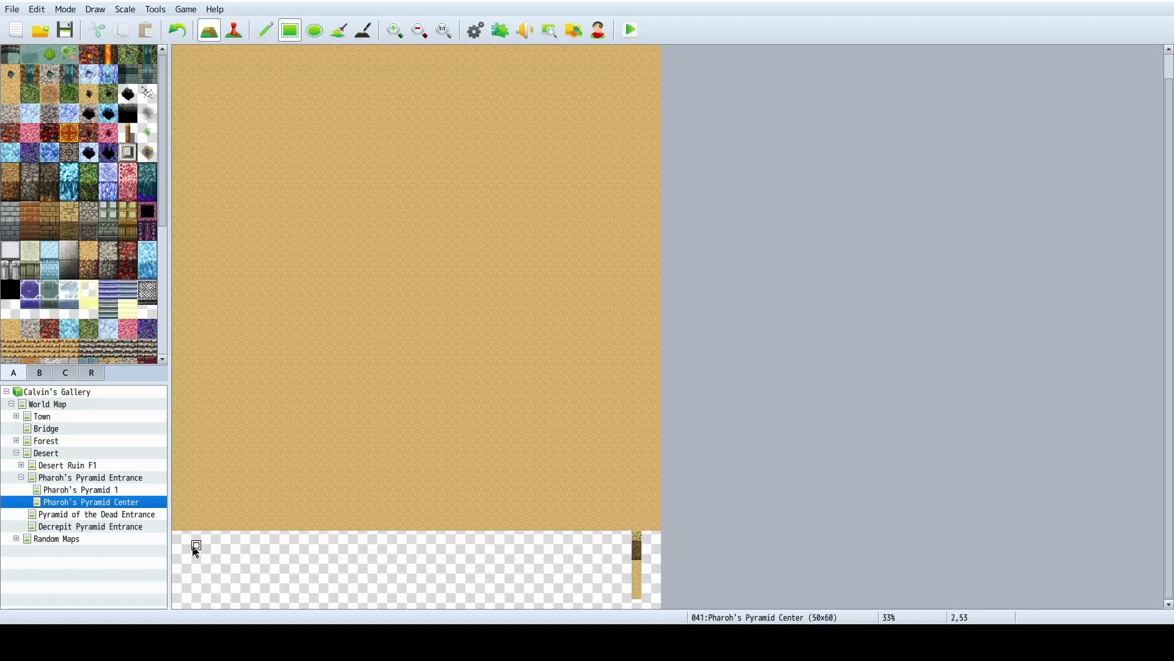
{"action": "left_click_drag", "start_coordinate": [173, 533], "coordinate": [624, 611]}
{"action": "left_click_drag", "start_coordinate": [649, 540], "coordinate": [665, 604]}
{"action": "left_click", "coordinate": [638, 605]}
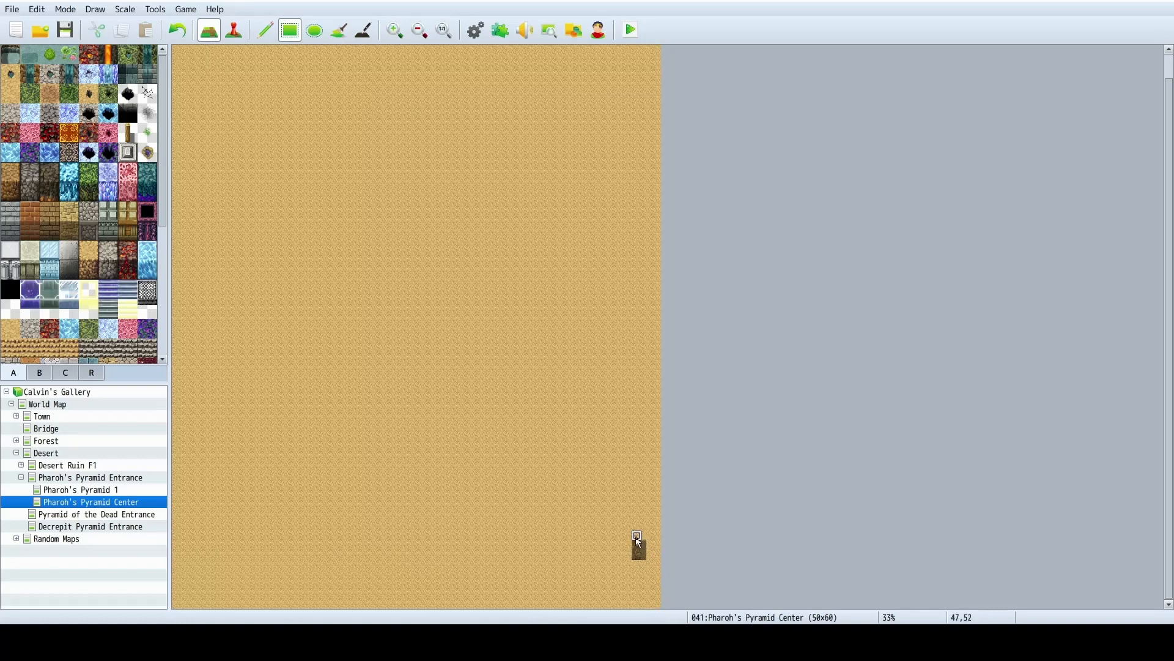
Draw a one-tile-thick wall-top border along the map's upper, left and right edges.
{"action": "scroll", "coordinate": [363, 252], "scroll_direction": "up", "scroll_amount": 1}
{"action": "left_click_drag", "start_coordinate": [177, 53], "coordinate": [661, 57]}
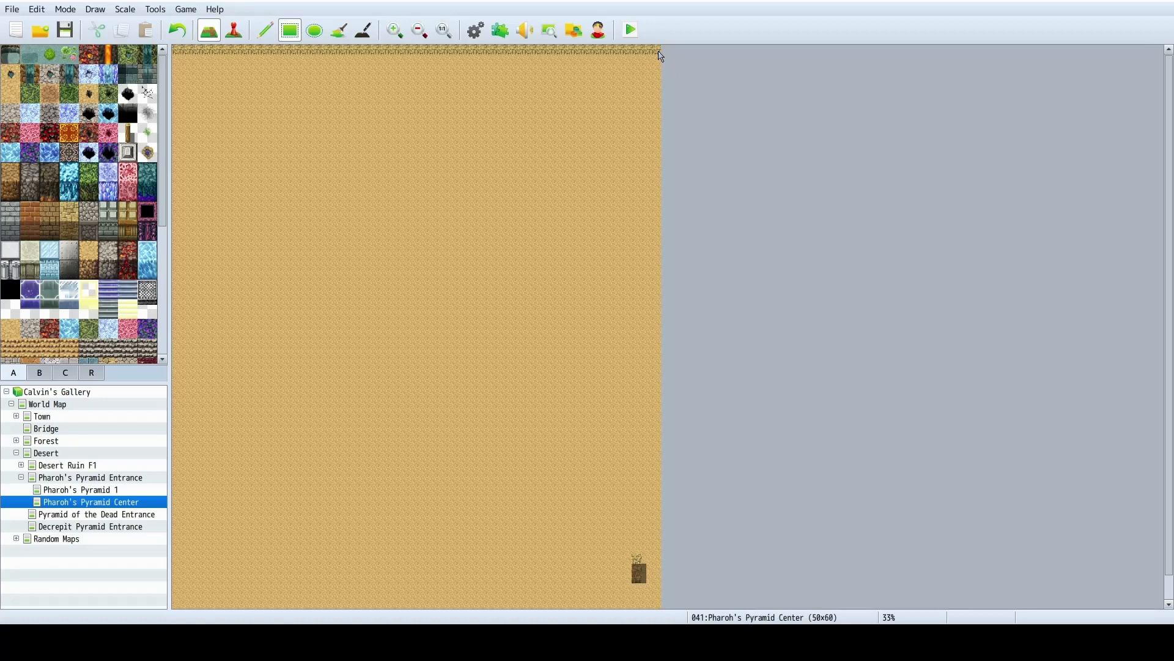
{"action": "scroll", "coordinate": [176, 253], "scroll_direction": "down", "scroll_amount": 2}
{"action": "mouse_move", "coordinate": [175, 50]}
{"action": "left_mouse_down"}
{"action": "mouse_move", "coordinate": [176, 371]}
{"action": "mouse_move", "coordinate": [160, 609]}
{"action": "left_mouse_up"}
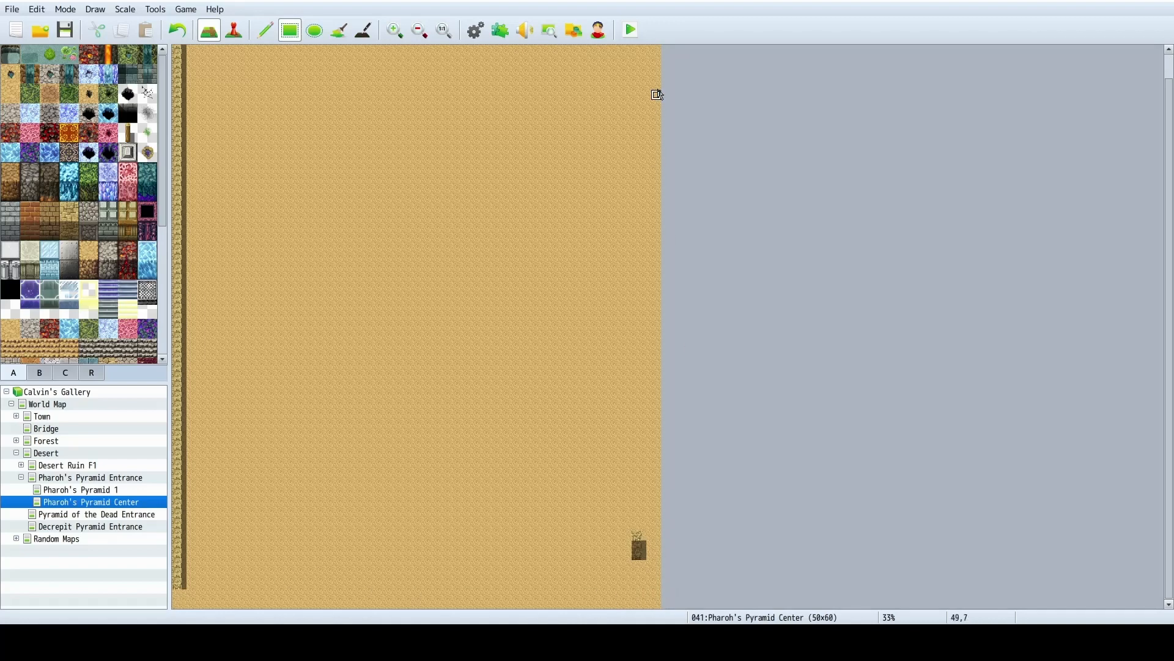
{"action": "scroll", "coordinate": [658, 94], "scroll_direction": "up", "scroll_amount": 2}
{"action": "scroll", "coordinate": [655, 275], "scroll_direction": "down", "scroll_amount": 2}
{"action": "left_click_drag", "start_coordinate": [659, 76], "coordinate": [659, 590]}
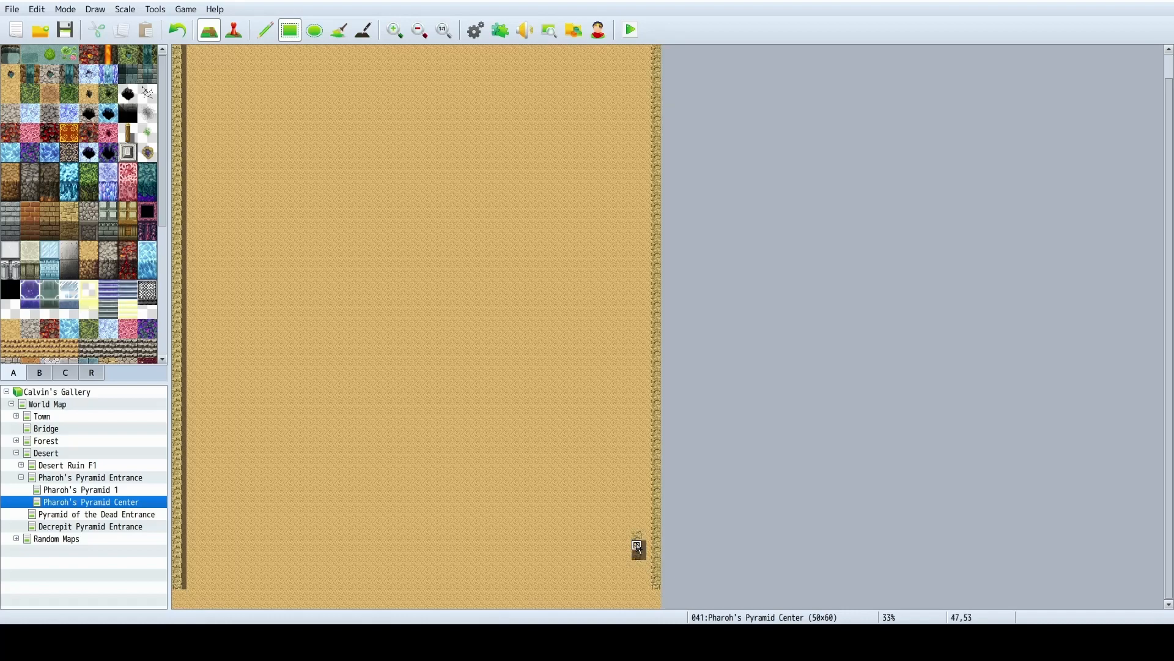
Close off the map's lower edge with a two-tile-high wall face and a row of wall top above it.
{"action": "right_click_drag", "start_coordinate": [637, 536], "coordinate": [636, 556]}
{"action": "left_click_drag", "start_coordinate": [657, 596], "coordinate": [213, 601]}
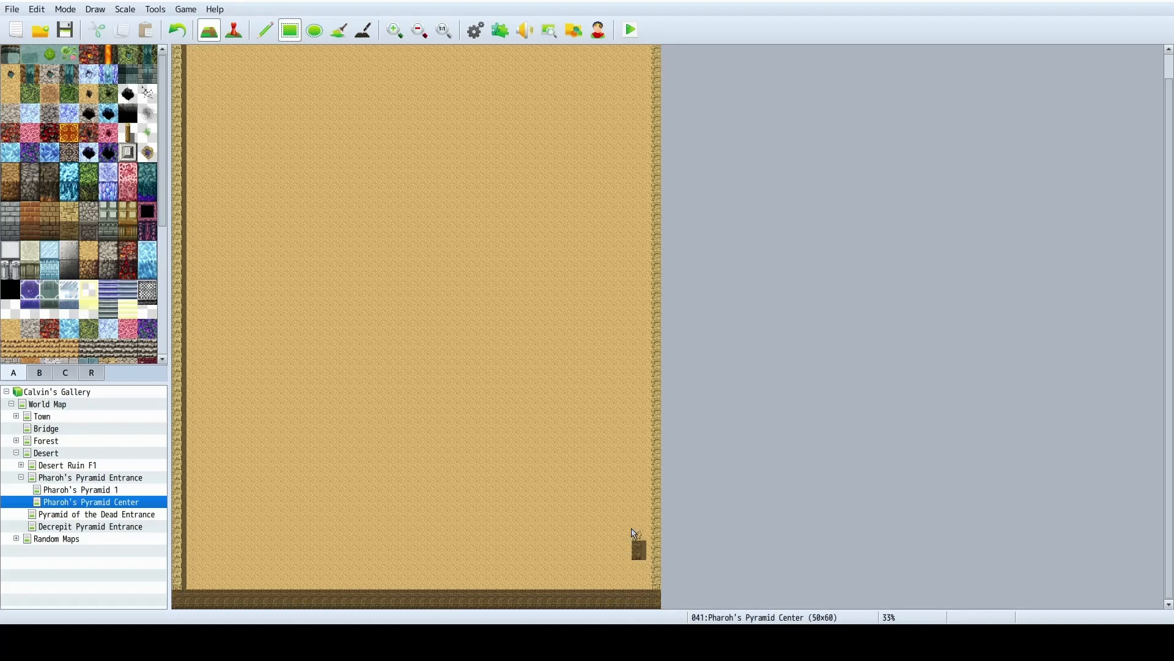
{"action": "scroll", "coordinate": [422, 559], "scroll_direction": "up", "scroll_amount": 3, "text": "ctrl"}
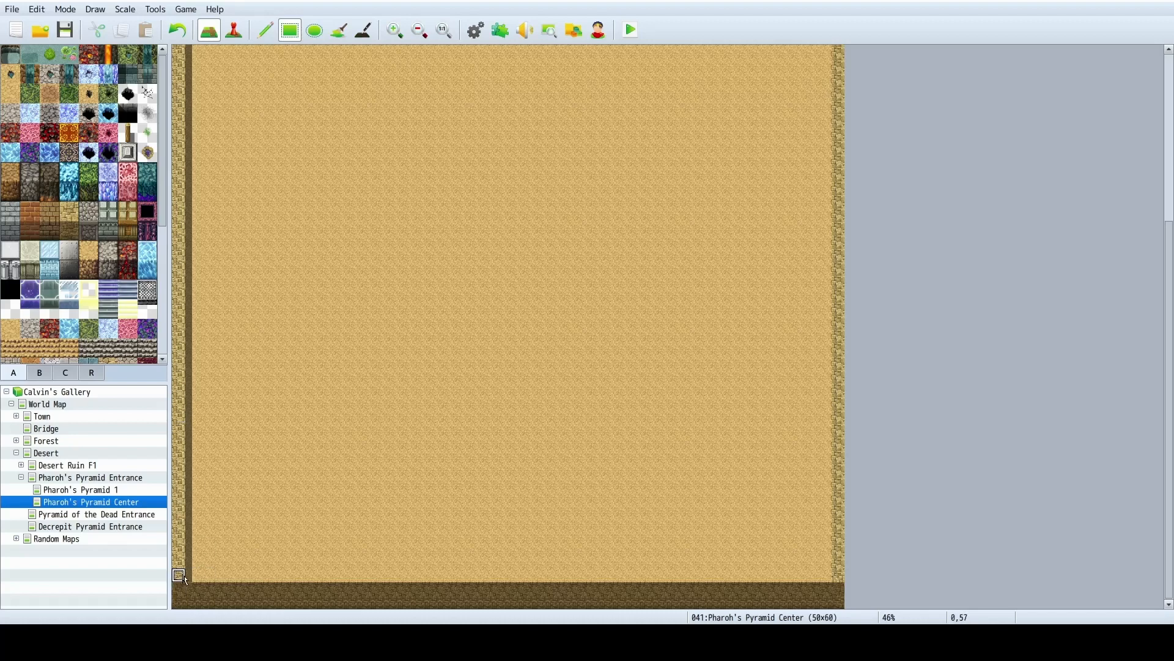
{"action": "left_click_drag", "start_coordinate": [184, 578], "coordinate": [873, 584]}
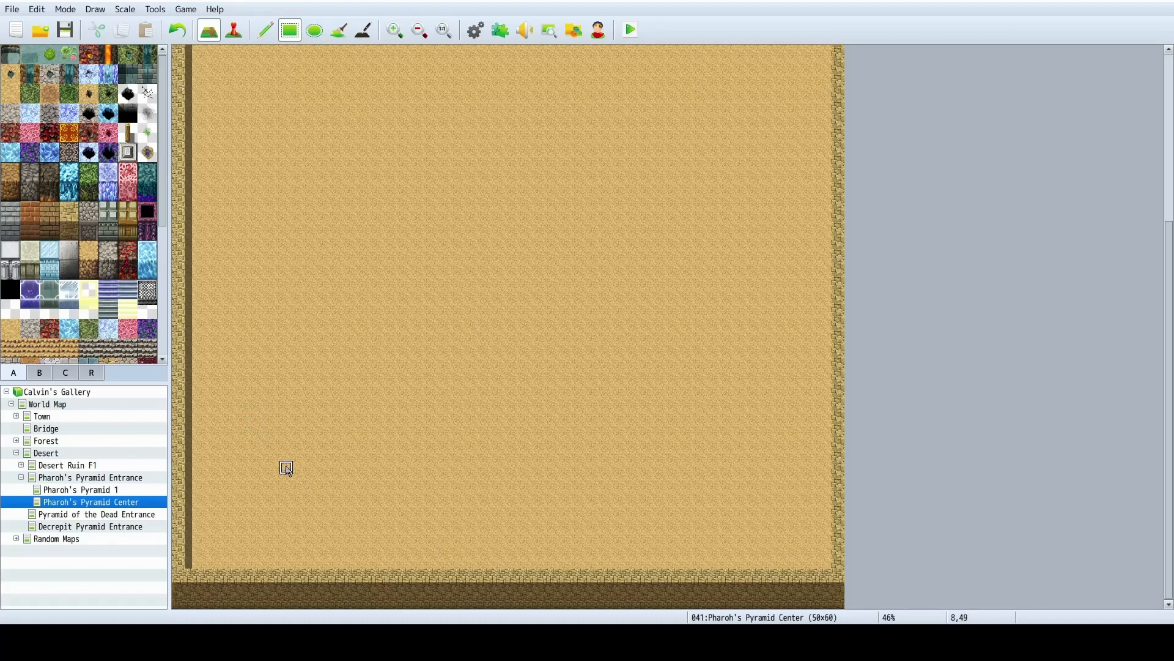
Build a rectangular wall ring about 8 by 7 tiles in the map's lower-left area, with a two-tile-high wall face beneath it.
{"action": "mouse_move", "coordinate": [261, 440]}
{"action": "left_mouse_down"}
{"action": "mouse_move", "coordinate": [263, 515]}
{"action": "mouse_move", "coordinate": [361, 512]}
{"action": "mouse_move", "coordinate": [356, 435]}
{"action": "left_mouse_up"}
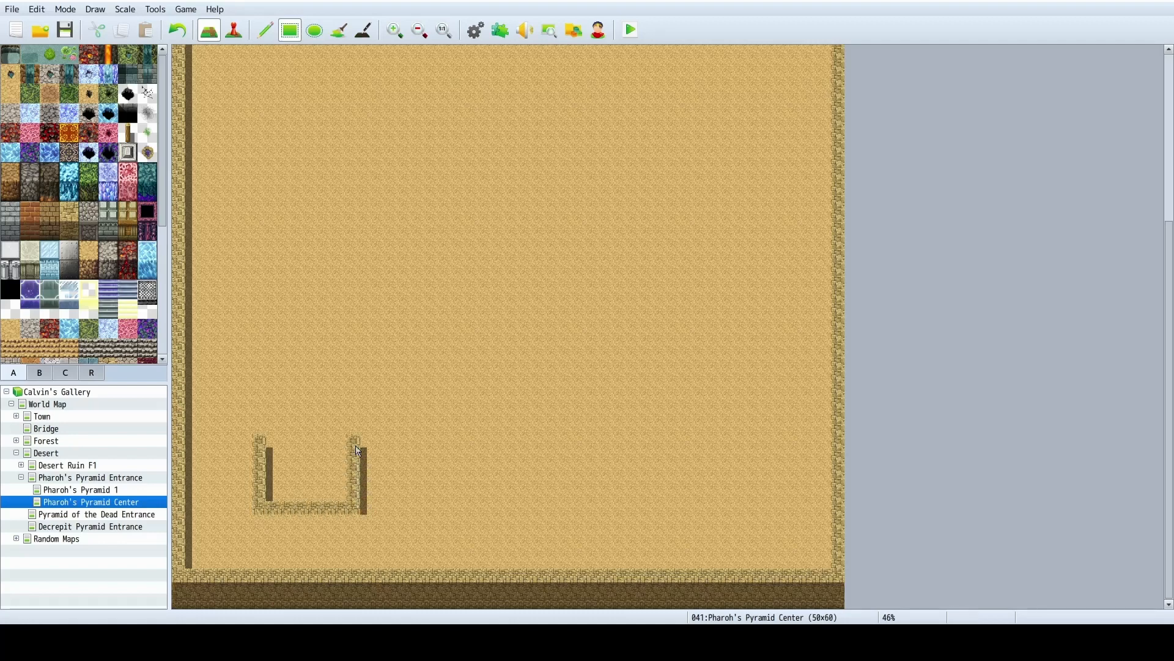
{"action": "left_click", "coordinate": [261, 429]}
{"action": "left_click_drag", "start_coordinate": [265, 436], "coordinate": [359, 432]}
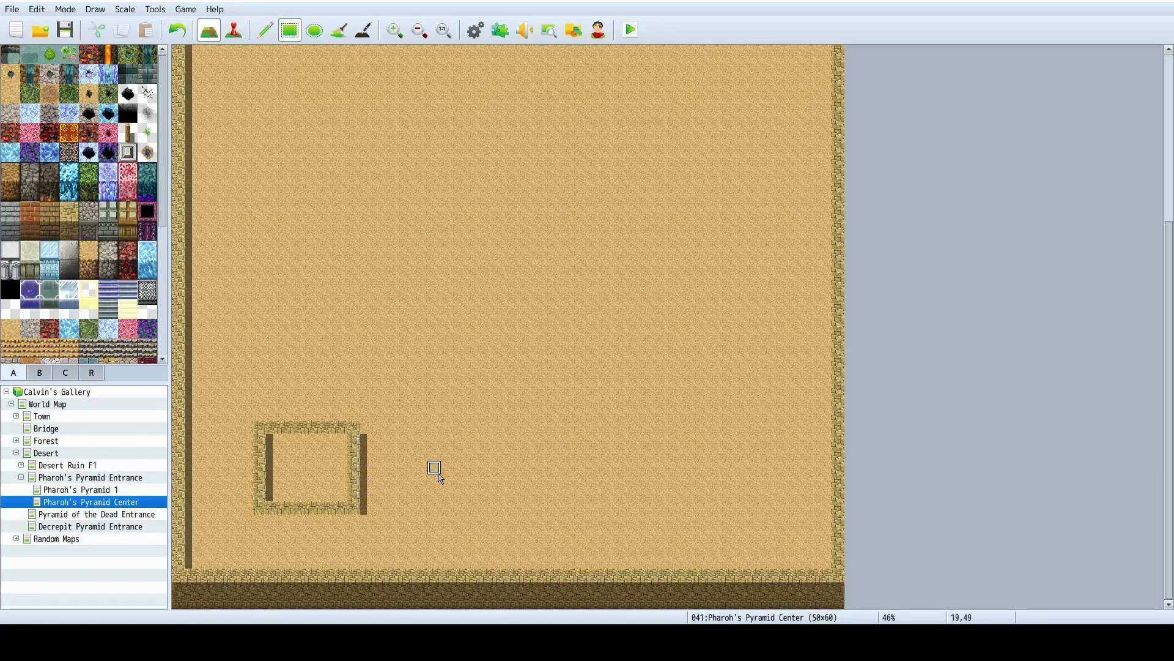
{"action": "right_click_drag", "start_coordinate": [251, 590], "coordinate": [250, 601]}
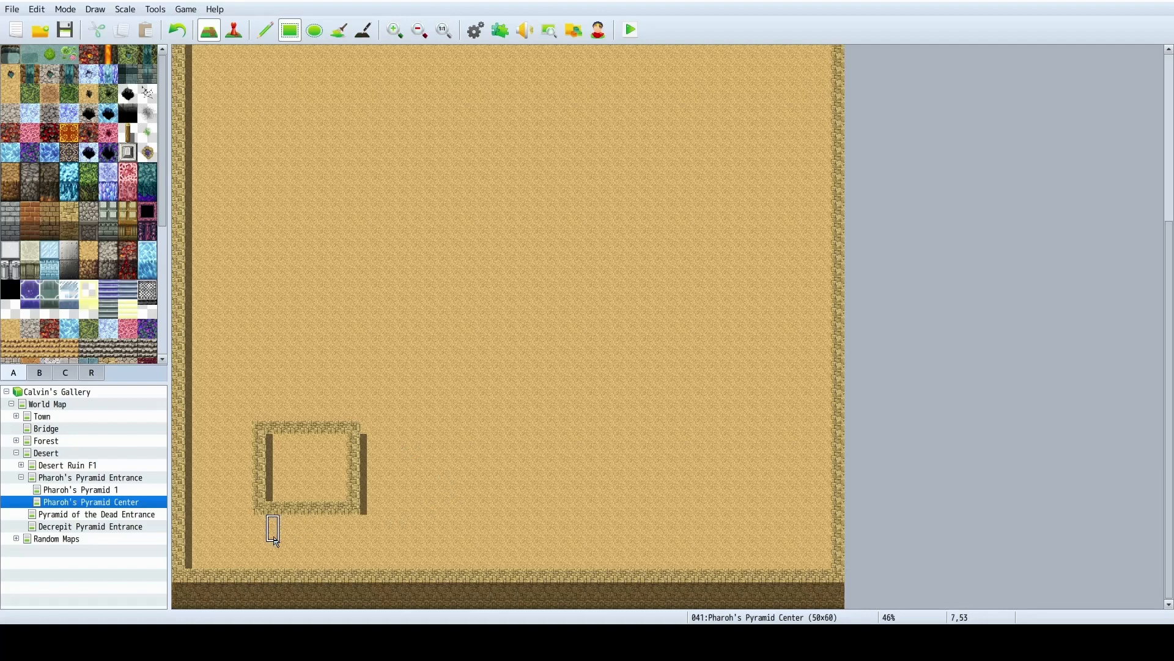
{"action": "left_click_drag", "start_coordinate": [272, 541], "coordinate": [352, 529]}
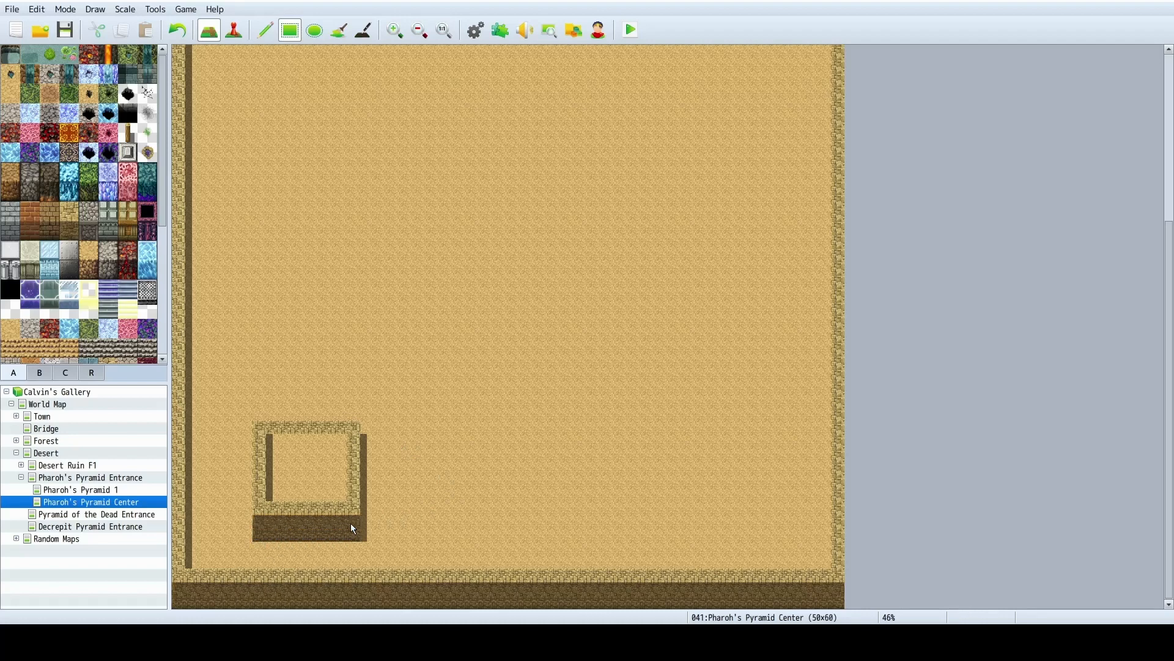
Add a two-tile-high wall face inside the ring's upper wall, and copy that wall section with its face two tiles higher.
{"action": "mouse_move", "coordinate": [263, 444]}
{"action": "left_mouse_down"}
{"action": "mouse_move", "coordinate": [267, 431]}
{"action": "mouse_move", "coordinate": [270, 451]}
{"action": "mouse_move", "coordinate": [344, 452]}
{"action": "left_mouse_up"}
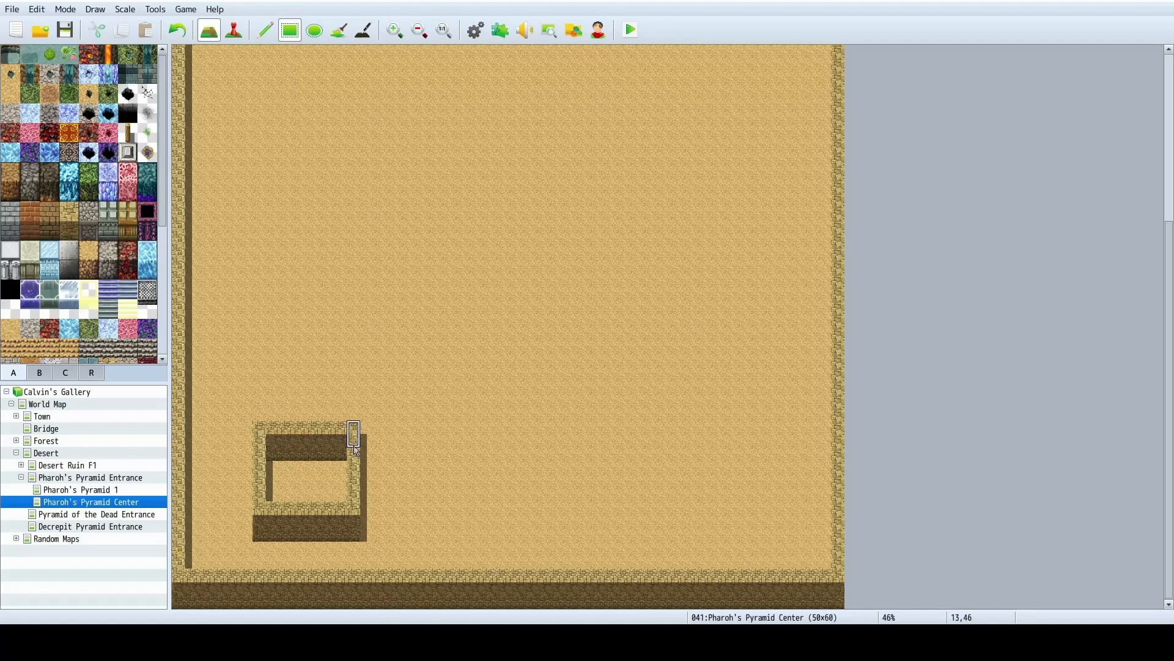
{"action": "right_click", "coordinate": [276, 430]}
{"action": "right_click_drag", "start_coordinate": [278, 435], "coordinate": [340, 473]}
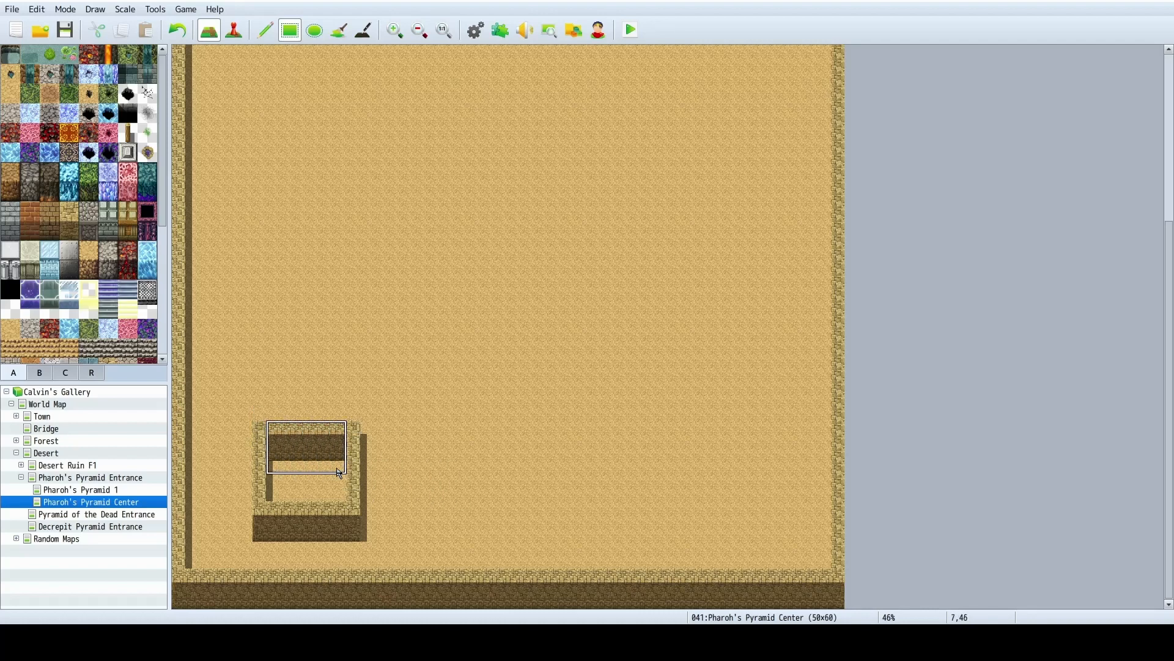
{"action": "left_click", "coordinate": [265, 30]}
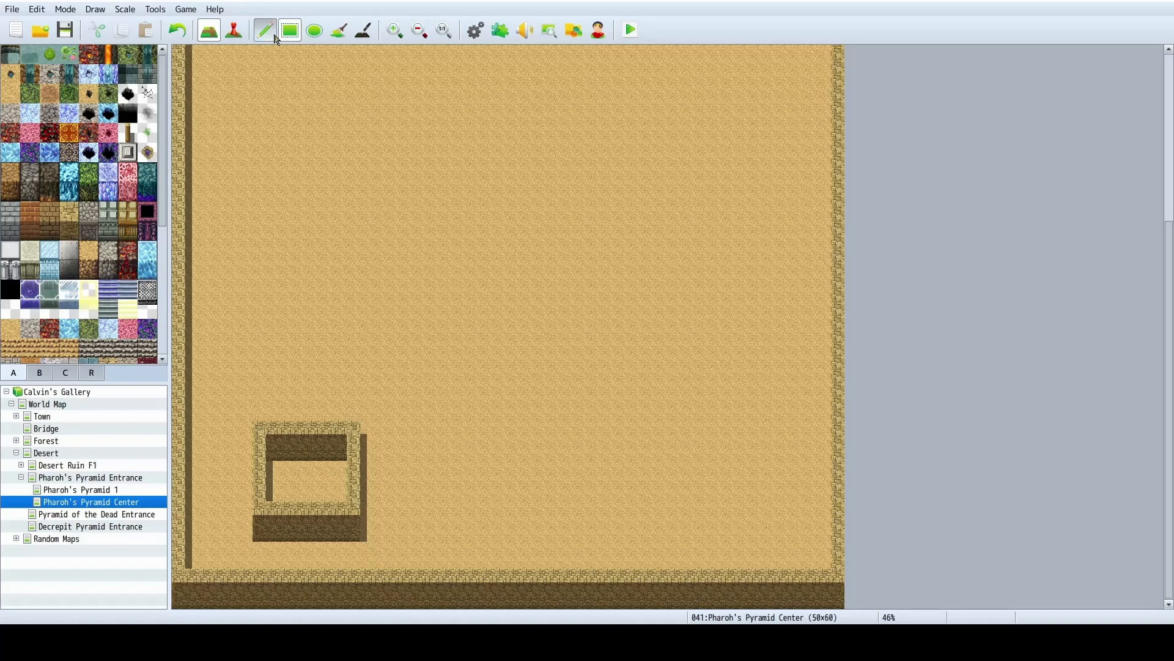
{"action": "left_click", "coordinate": [339, 448]}
Replace the leftover wall face inside the ring with sand floor and extend both side walls up to the raised upper wall.
{"action": "right_click", "coordinate": [340, 471]}
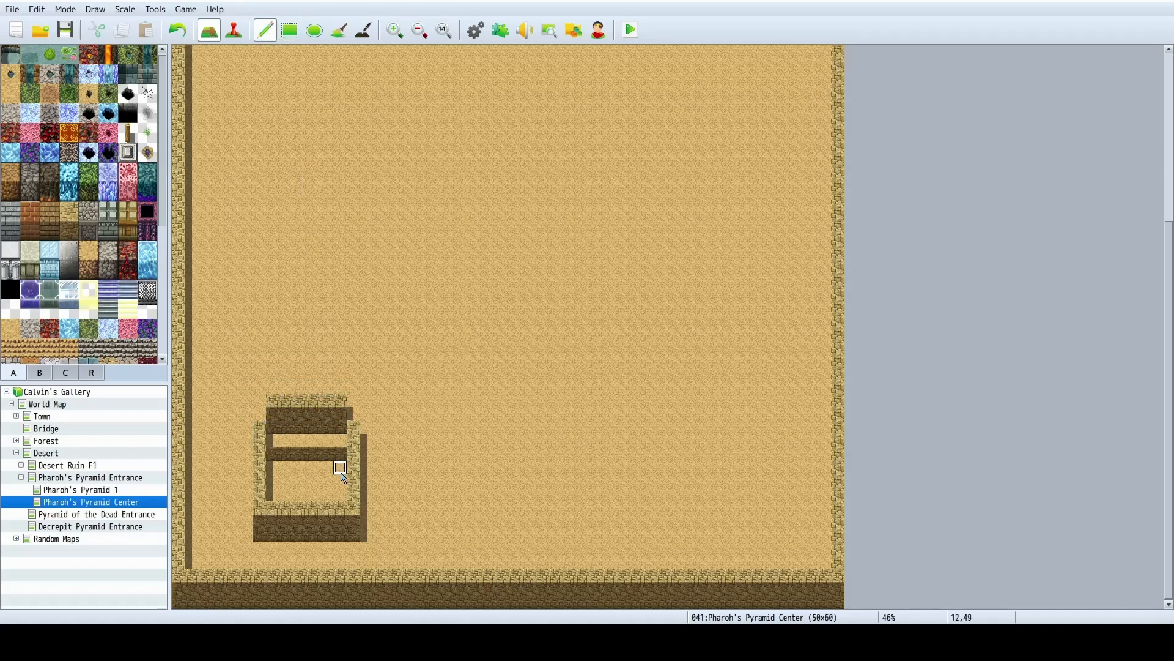
{"action": "right_click_drag", "start_coordinate": [341, 472], "coordinate": [317, 473]}
{"action": "right_click", "coordinate": [331, 456]}
{"action": "left_click", "coordinate": [275, 467]}
{"action": "right_click", "coordinate": [283, 478]}
{"action": "left_click_drag", "start_coordinate": [276, 471], "coordinate": [319, 448]}
{"action": "right_click", "coordinate": [355, 428]}
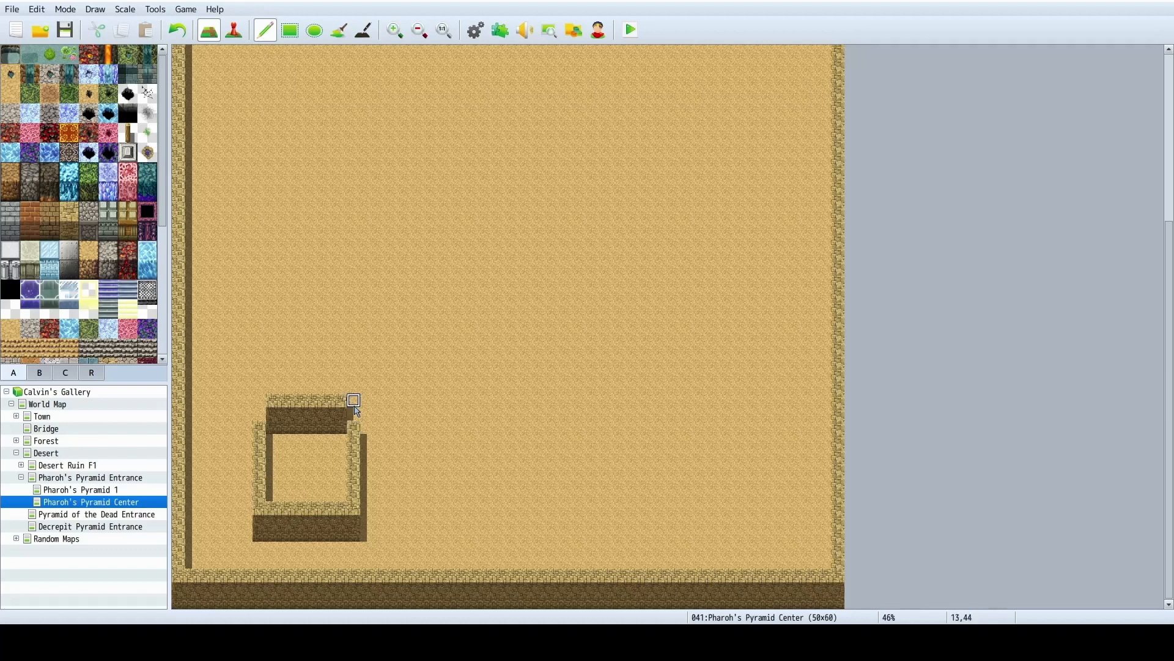
{"action": "left_click_drag", "start_coordinate": [355, 402], "coordinate": [354, 416]}
{"action": "left_click_drag", "start_coordinate": [258, 402], "coordinate": [257, 417]}
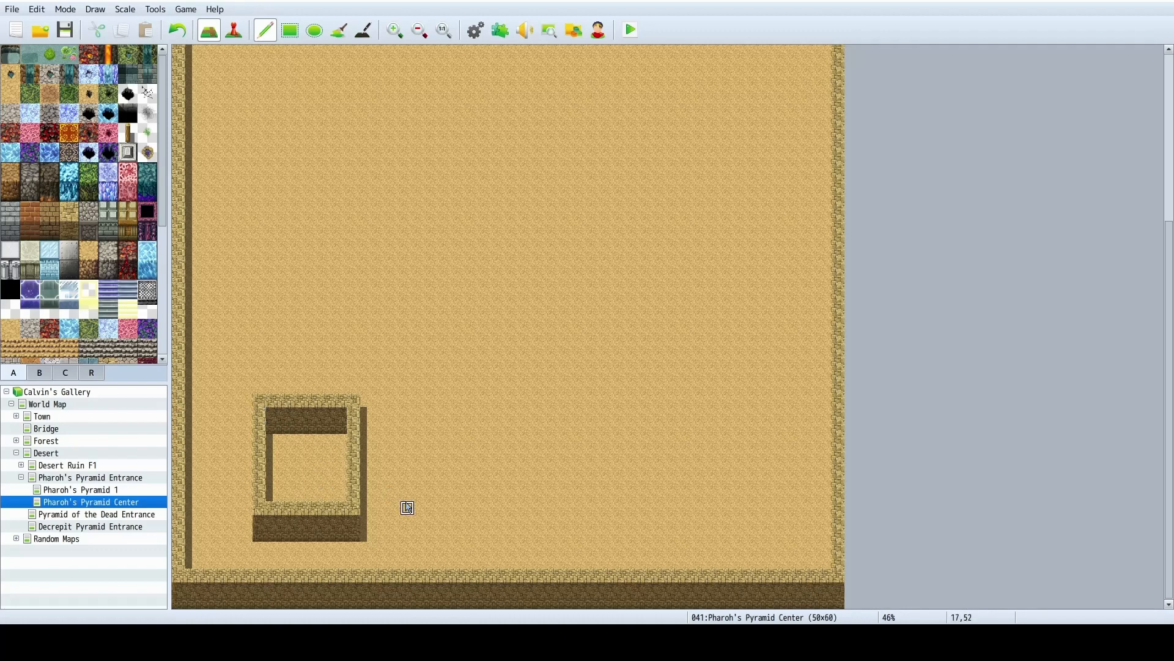
Duplicate the whole 8 by 11 tile room into the map's lower-right area, level with the original.
{"action": "right_click_drag", "start_coordinate": [263, 402], "coordinate": [359, 538]}
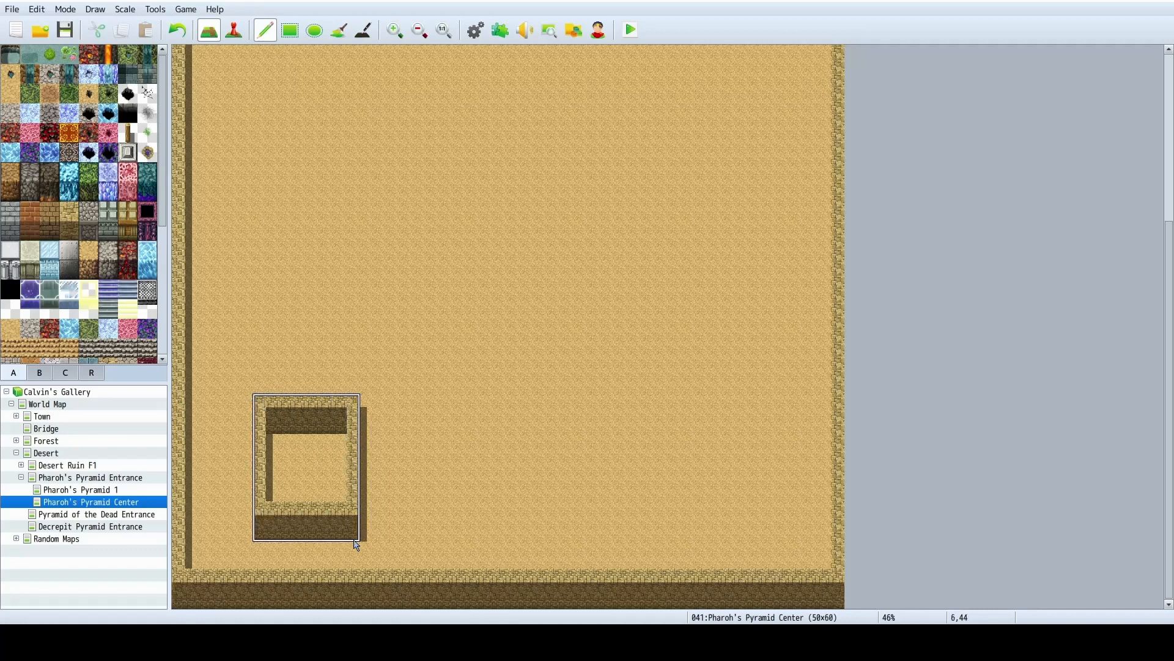
{"action": "left_click", "coordinate": [742, 533]}
{"action": "right_click", "coordinate": [513, 479]}
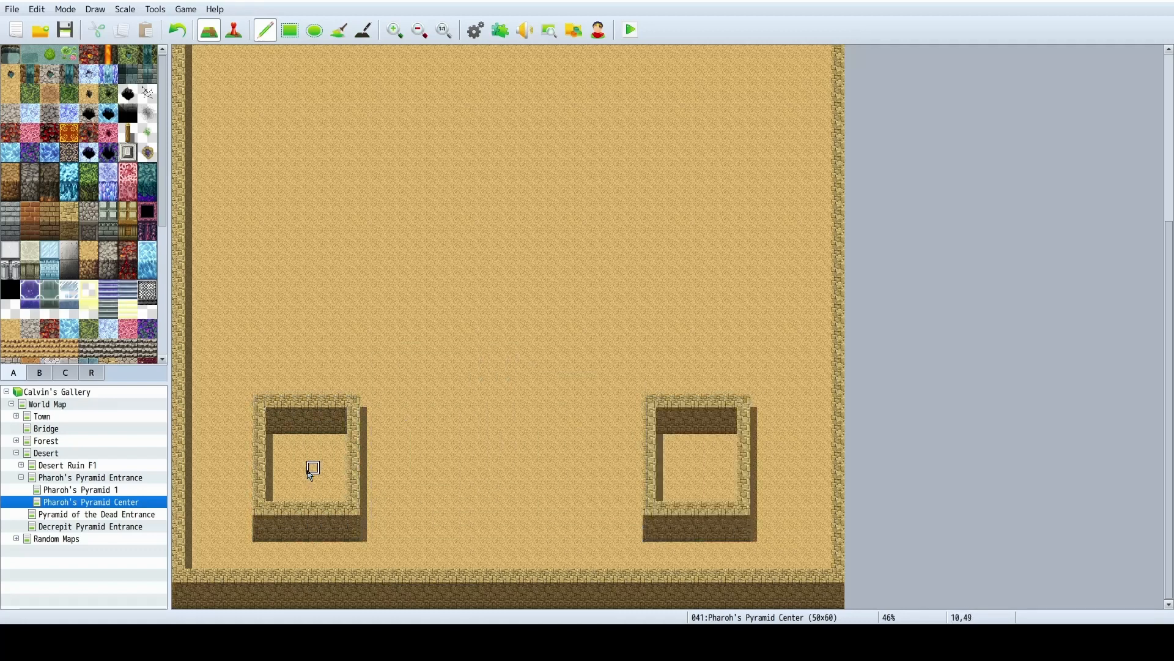
Place two-tile-wide black opening tiles in the middle of the lower-left room's lower wall top and wall face.
{"action": "scroll", "coordinate": [65, 298], "scroll_direction": "down", "scroll_amount": 1}
{"action": "scroll", "coordinate": [65, 298], "scroll_direction": "down", "scroll_amount": 3}
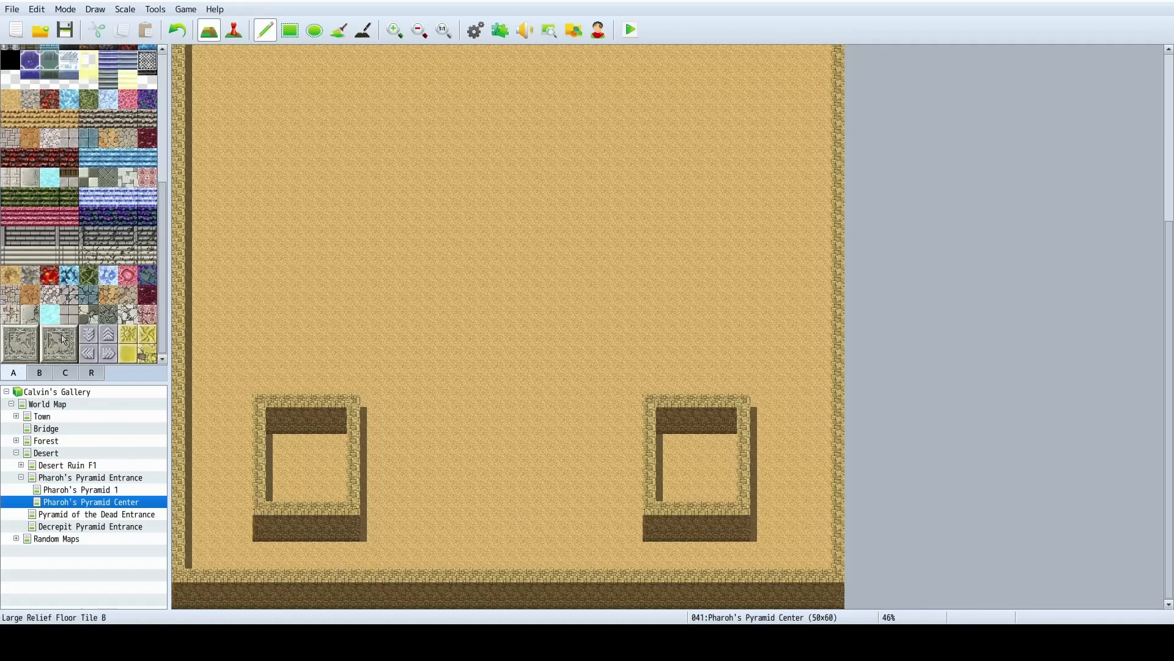
{"action": "left_click", "coordinate": [37, 371]}
{"action": "scroll", "coordinate": [111, 222], "scroll_direction": "down", "scroll_amount": 5}
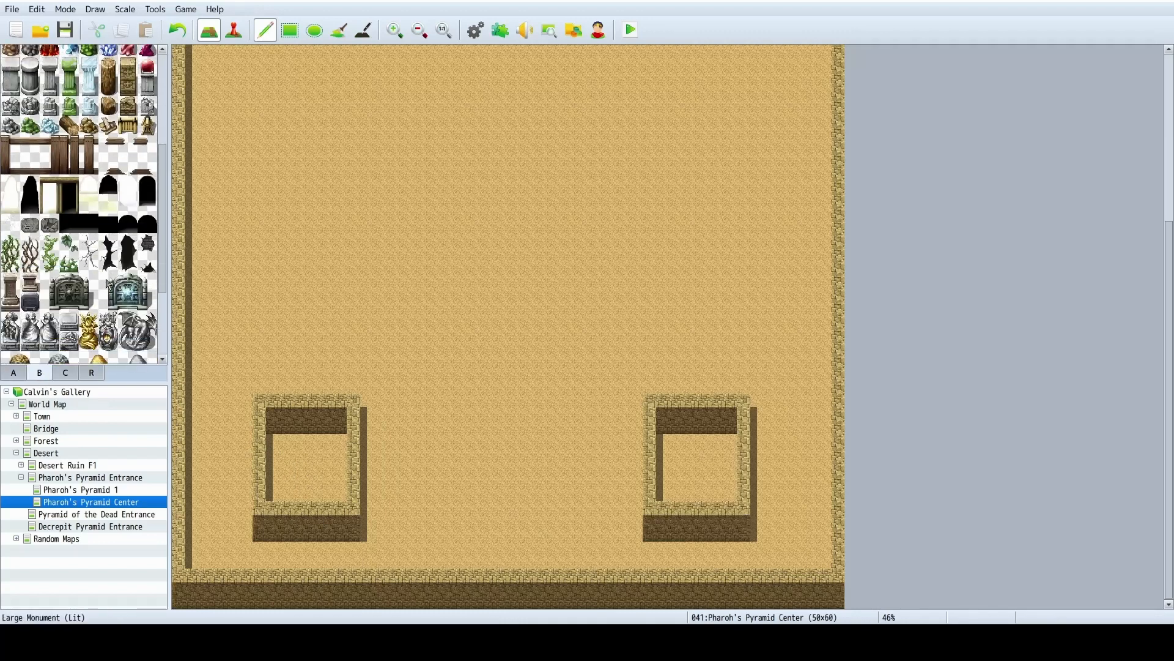
{"action": "left_click_drag", "start_coordinate": [79, 226], "coordinate": [91, 225]}
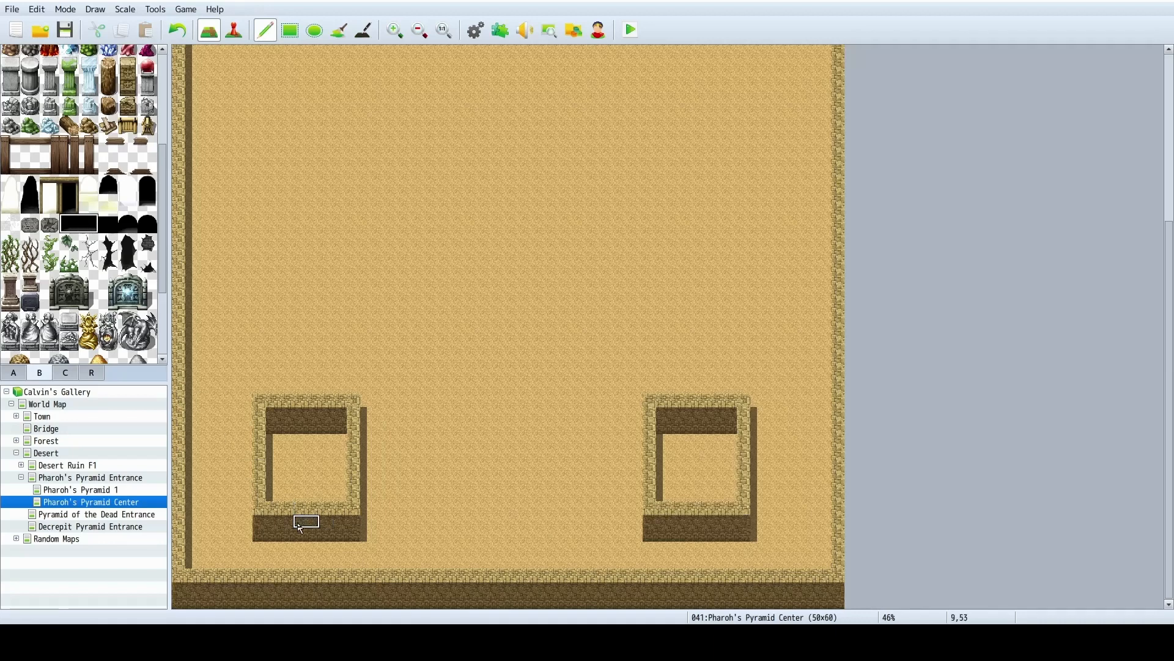
{"action": "left_click", "coordinate": [300, 535]}
{"action": "right_click_drag", "start_coordinate": [301, 534], "coordinate": [312, 534]}
{"action": "left_click", "coordinate": [309, 509]}
{"action": "right_click", "coordinate": [310, 522]}
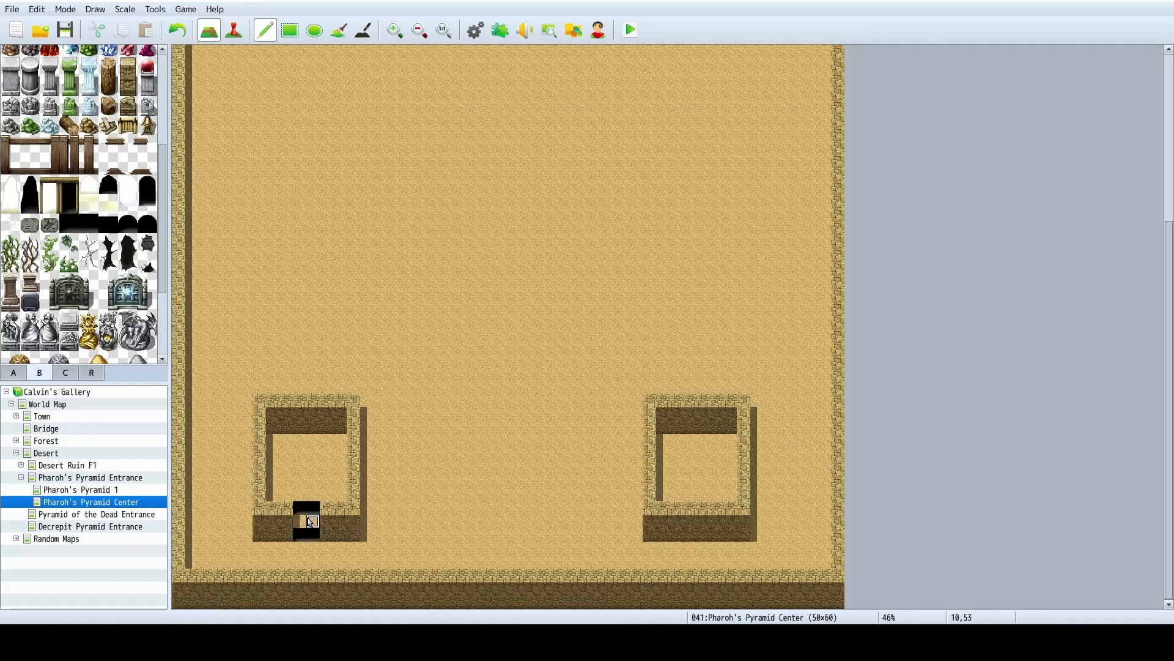
Trim the lower-left room's outer wall face to one tile high with sand floor and complete its 2 by 2 black doorway.
{"action": "left_click", "coordinate": [304, 524]}
{"action": "left_click", "coordinate": [311, 525]}
{"action": "mouse_move", "coordinate": [317, 531]}
{"action": "left_mouse_down"}
{"action": "mouse_move", "coordinate": [302, 533]}
{"action": "mouse_move", "coordinate": [362, 535]}
{"action": "left_mouse_up"}
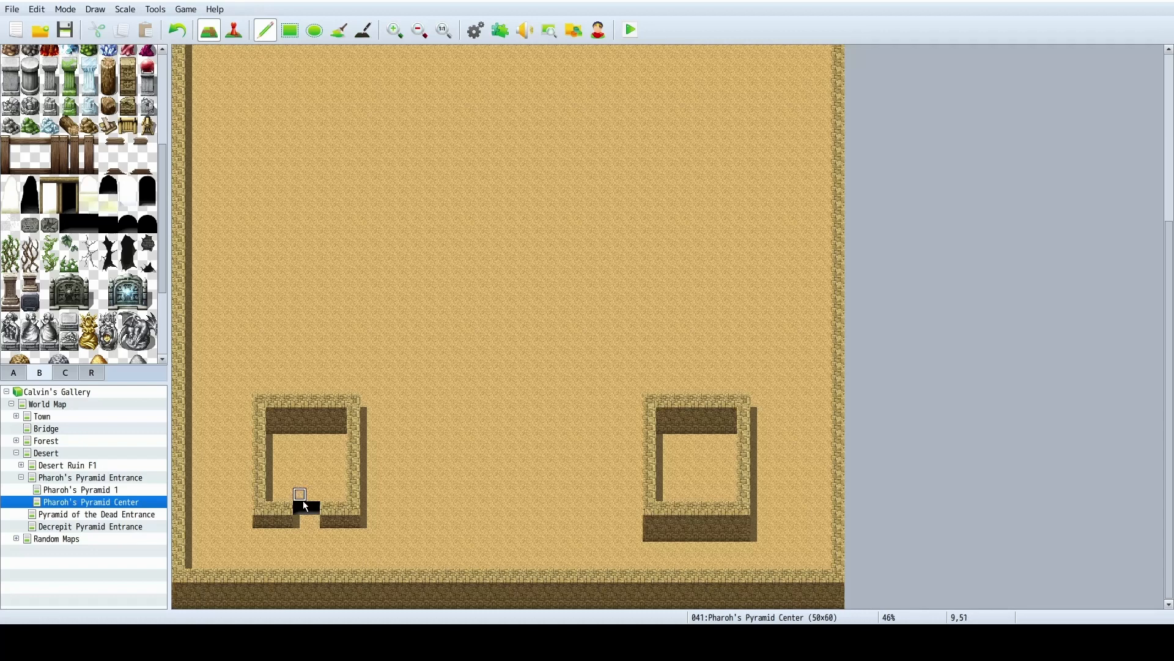
{"action": "right_click", "coordinate": [306, 506]}
{"action": "left_click_drag", "start_coordinate": [300, 522], "coordinate": [313, 523]}
{"action": "left_click_drag", "start_coordinate": [68, 224], "coordinate": [90, 228]}
{"action": "left_click", "coordinate": [299, 524]}
Give the lower-right room the same 2 by 2 black doorway and trim its outer wall face to one tile high.
{"action": "right_click", "coordinate": [309, 518]}
{"action": "left_click", "coordinate": [707, 541]}
{"action": "left_click_drag", "start_coordinate": [647, 535], "coordinate": [744, 548]}
{"action": "right_click_drag", "start_coordinate": [686, 523], "coordinate": [704, 538]}
{"action": "left_click", "coordinate": [704, 525]}
{"action": "right_click", "coordinate": [718, 486]}
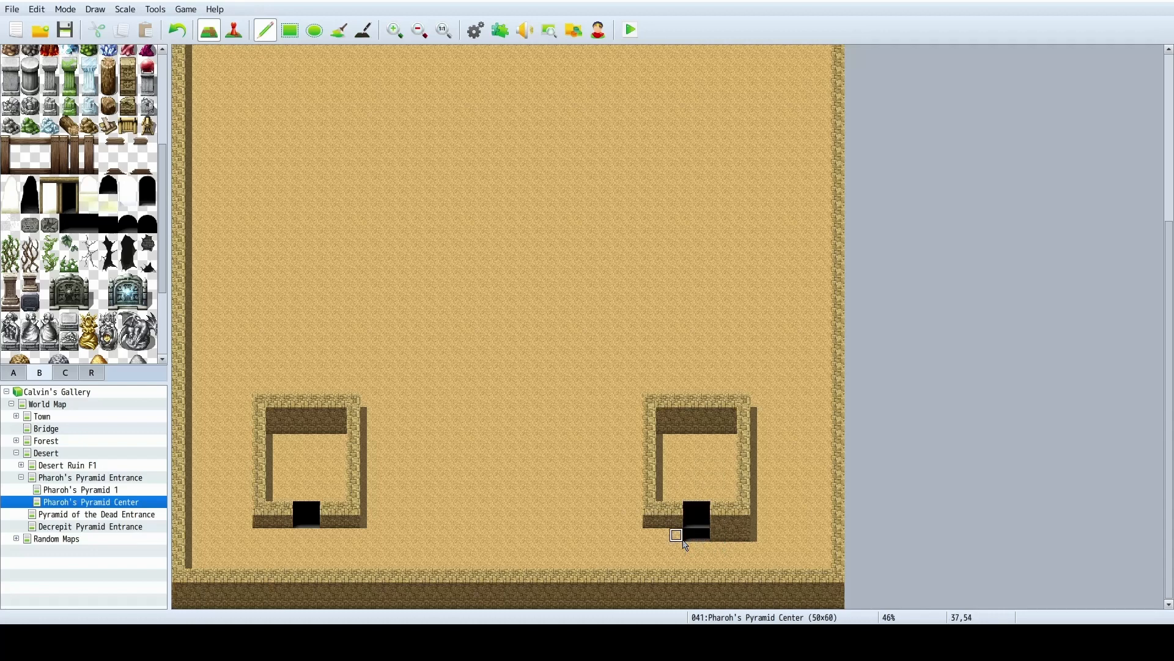
{"action": "left_click_drag", "start_coordinate": [676, 535], "coordinate": [751, 539]}
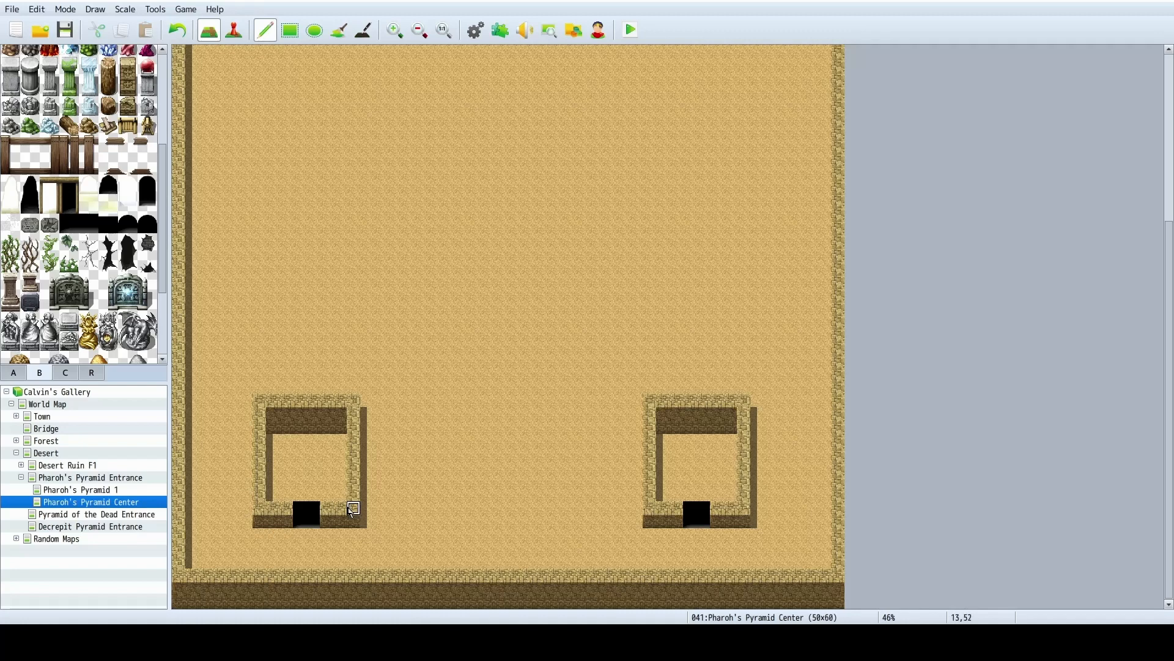
Draw a 9-tile-wide, 6-tile-deep wall-top chamber against the map's upper wall, leaving a one-tile gap in its lower wall.
{"action": "scroll", "coordinate": [569, 461], "scroll_direction": "up", "scroll_amount": 5}
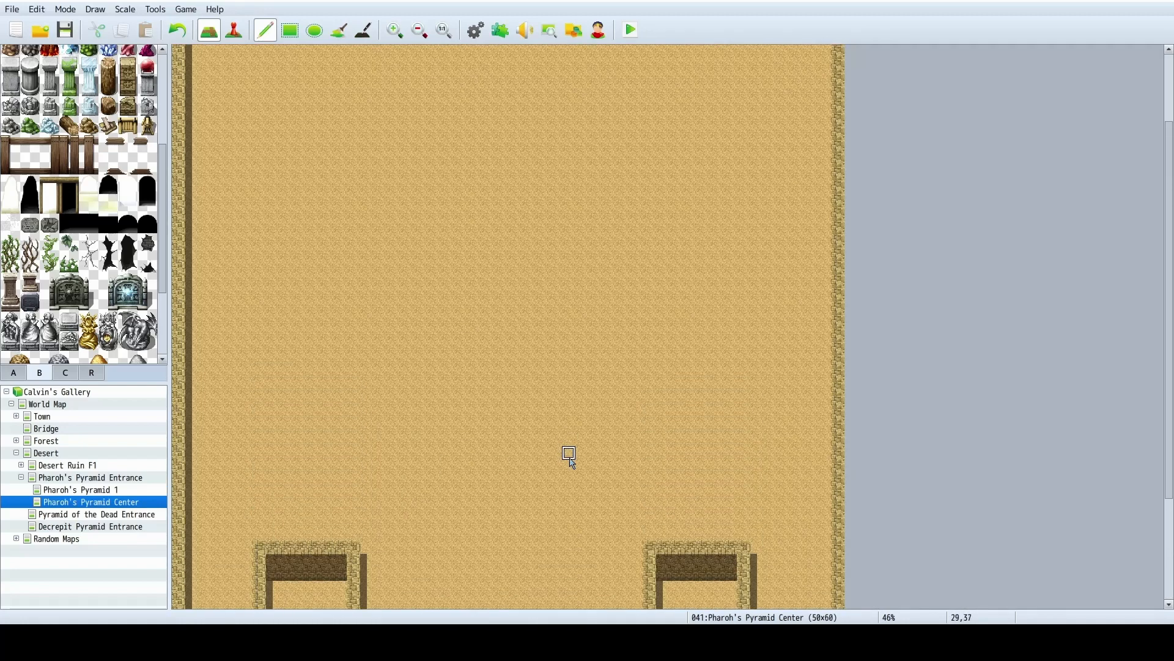
{"action": "scroll", "coordinate": [589, 476], "scroll_direction": "down", "scroll_amount": 5}
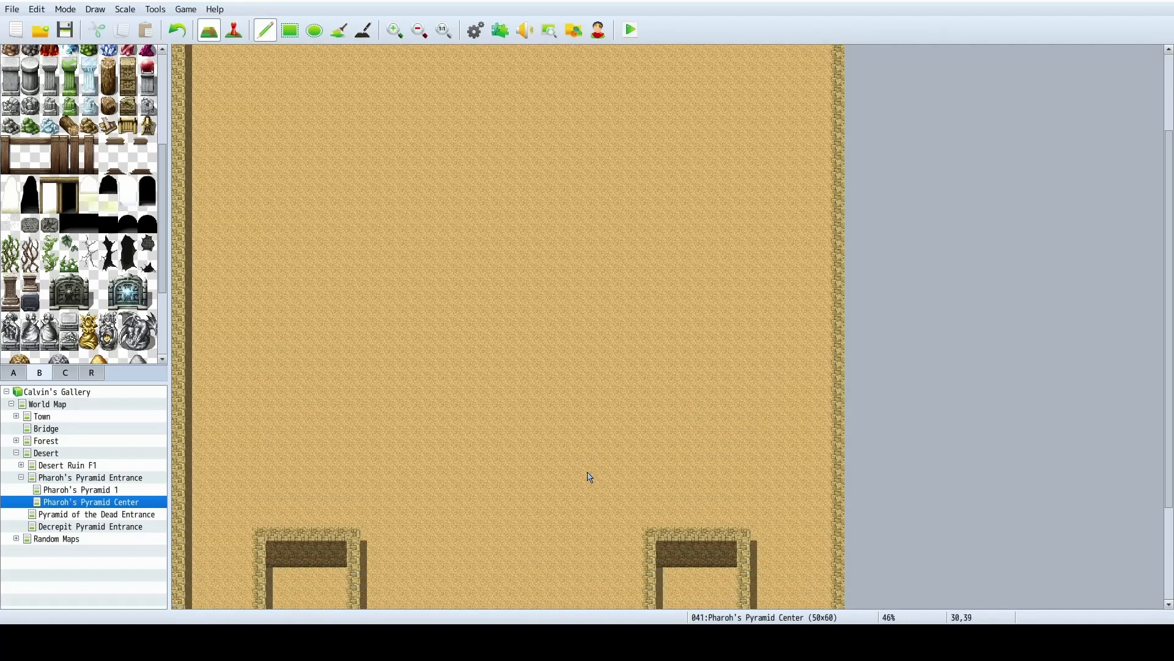
{"action": "scroll", "coordinate": [590, 476], "scroll_direction": "up", "scroll_amount": 5}
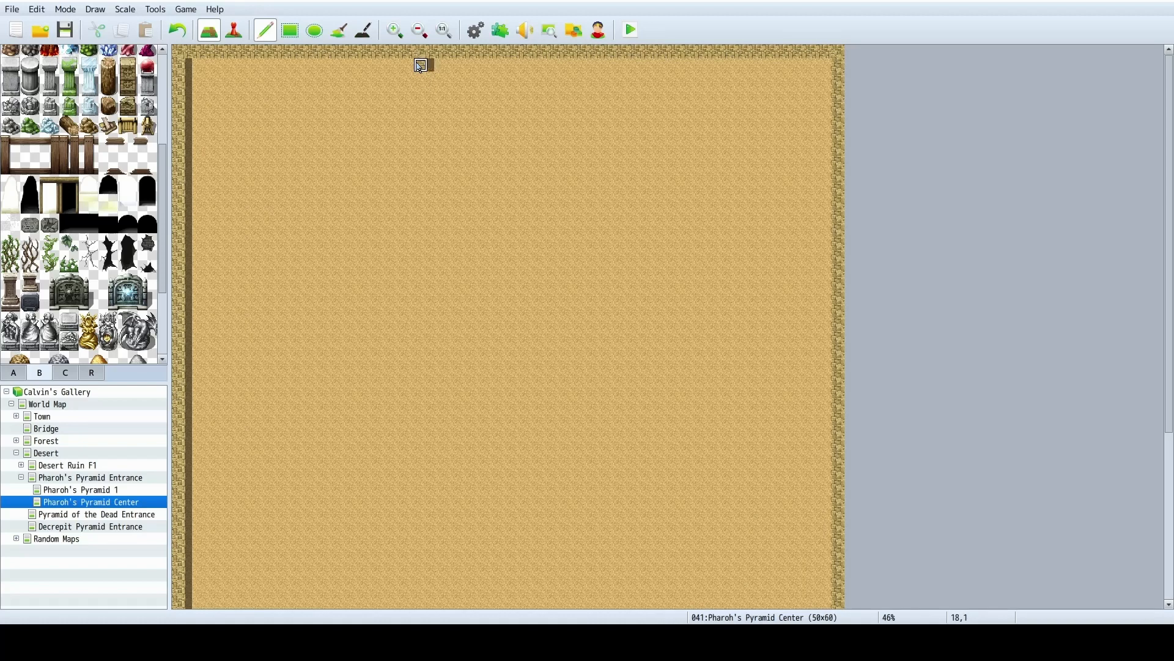
{"action": "mouse_move", "coordinate": [420, 66]}
{"action": "left_mouse_down"}
{"action": "mouse_move", "coordinate": [420, 147]}
{"action": "mouse_move", "coordinate": [422, 121]}
{"action": "left_mouse_up"}
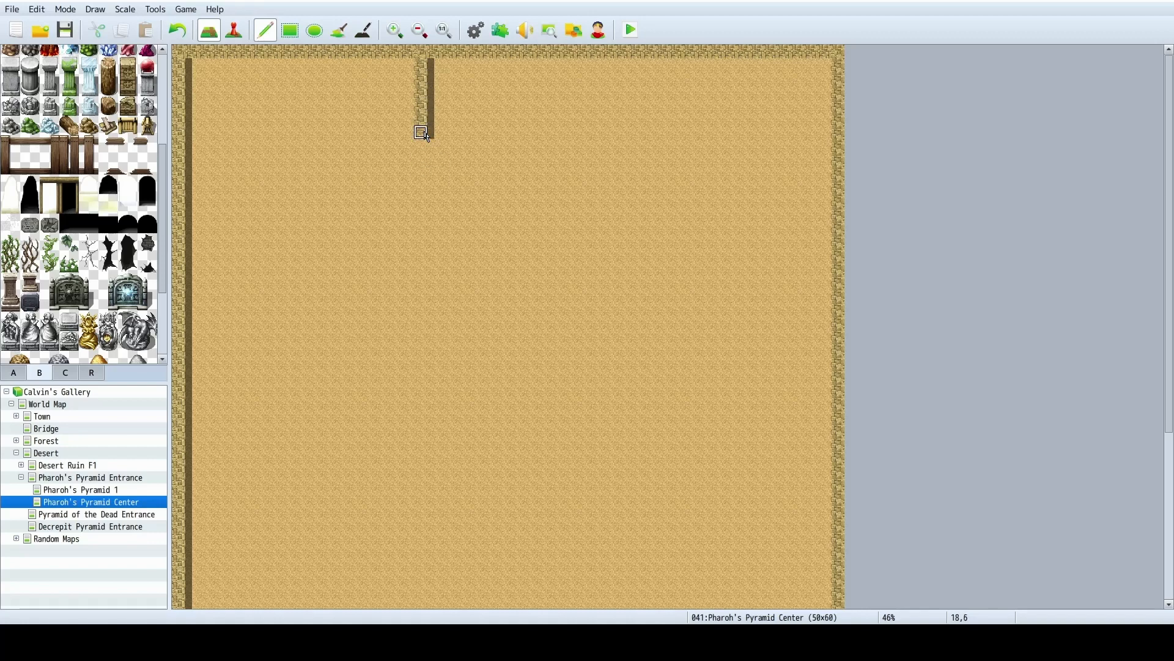
{"action": "mouse_move", "coordinate": [426, 136]}
{"action": "left_mouse_down"}
{"action": "mouse_move", "coordinate": [494, 143]}
{"action": "mouse_move", "coordinate": [532, 131]}
{"action": "left_mouse_up"}
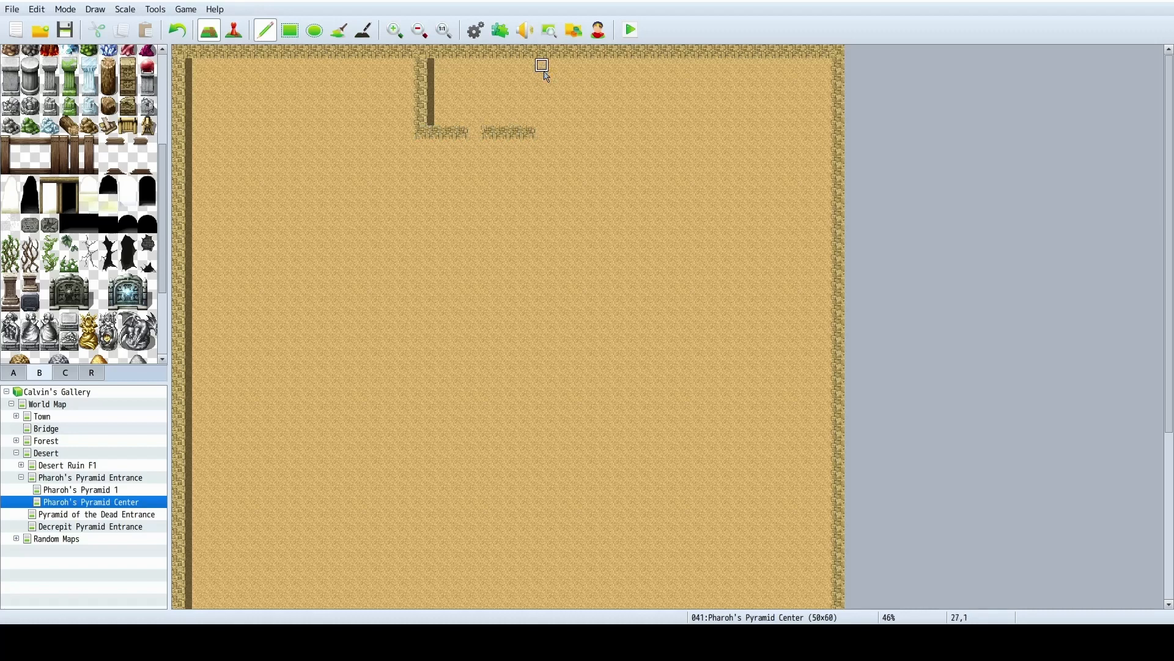
{"action": "mouse_move", "coordinate": [526, 72]}
{"action": "left_mouse_down"}
{"action": "mouse_move", "coordinate": [524, 105]}
{"action": "mouse_move", "coordinate": [485, 129]}
{"action": "left_mouse_up"}
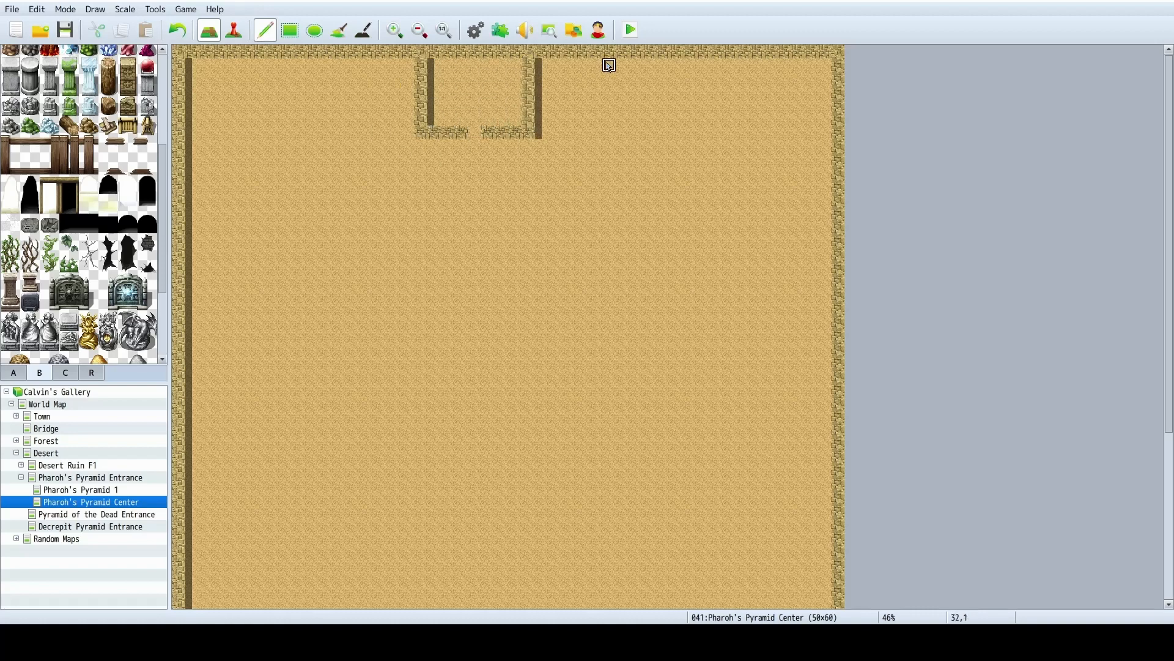
Add a two-tile-high wall face under the map's whole upper wall and under the chamber's lower wall, keeping the entrance gap open.
{"action": "scroll", "coordinate": [671, 357], "scroll_direction": "down", "scroll_amount": 6}
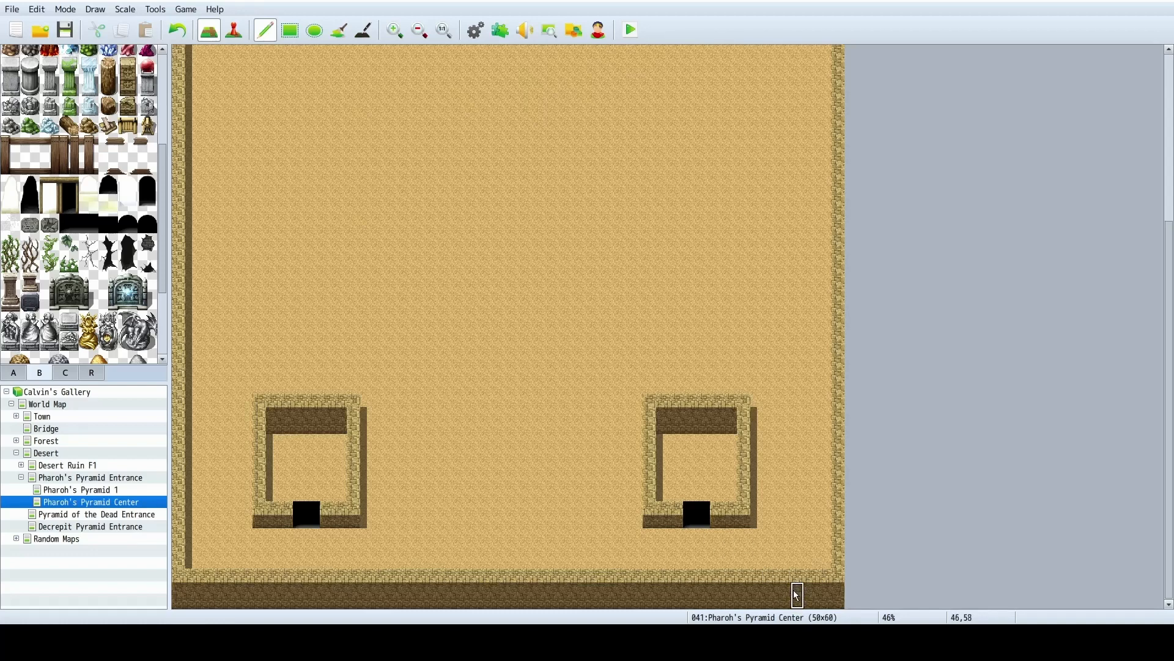
{"action": "scroll", "coordinate": [764, 493], "scroll_direction": "up", "scroll_amount": 6}
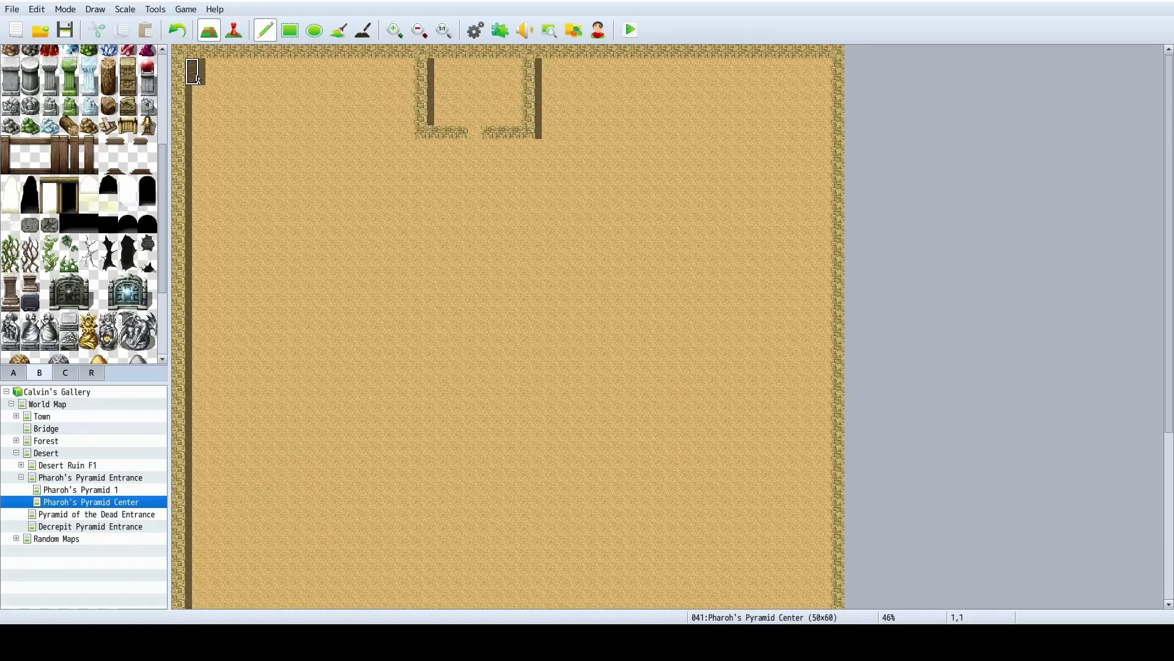
{"action": "mouse_move", "coordinate": [198, 79]}
{"action": "left_mouse_down"}
{"action": "mouse_move", "coordinate": [302, 67]}
{"action": "mouse_move", "coordinate": [300, 78]}
{"action": "left_mouse_up"}
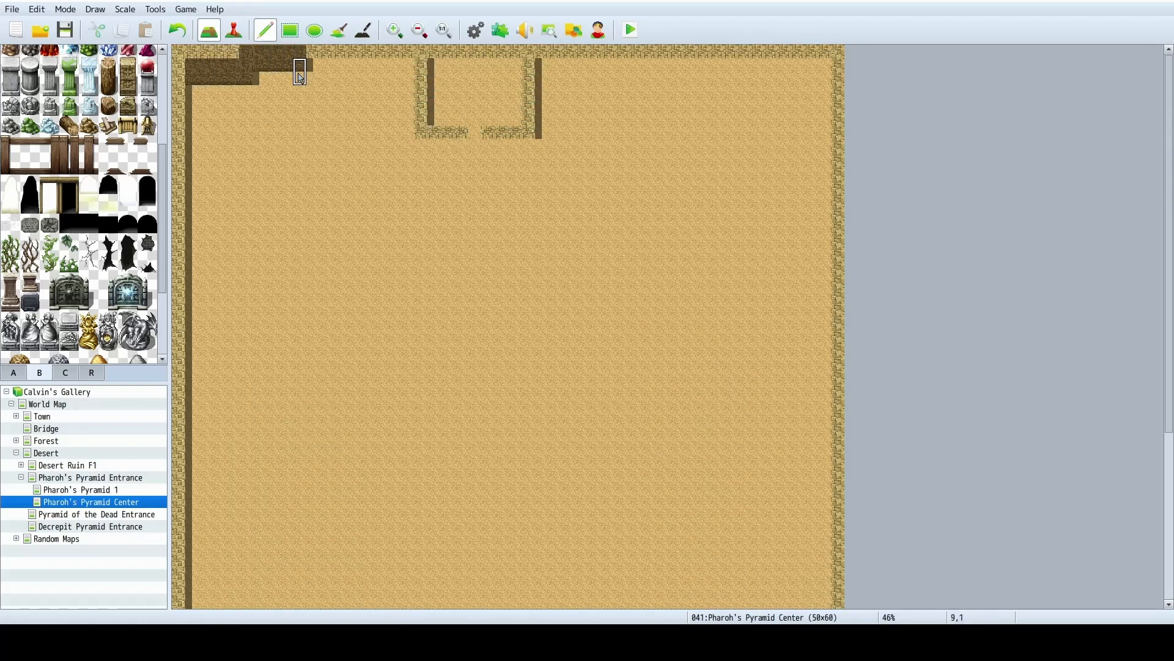
{"action": "key", "text": "ctrl+z"}
{"action": "left_click", "coordinate": [290, 30]}
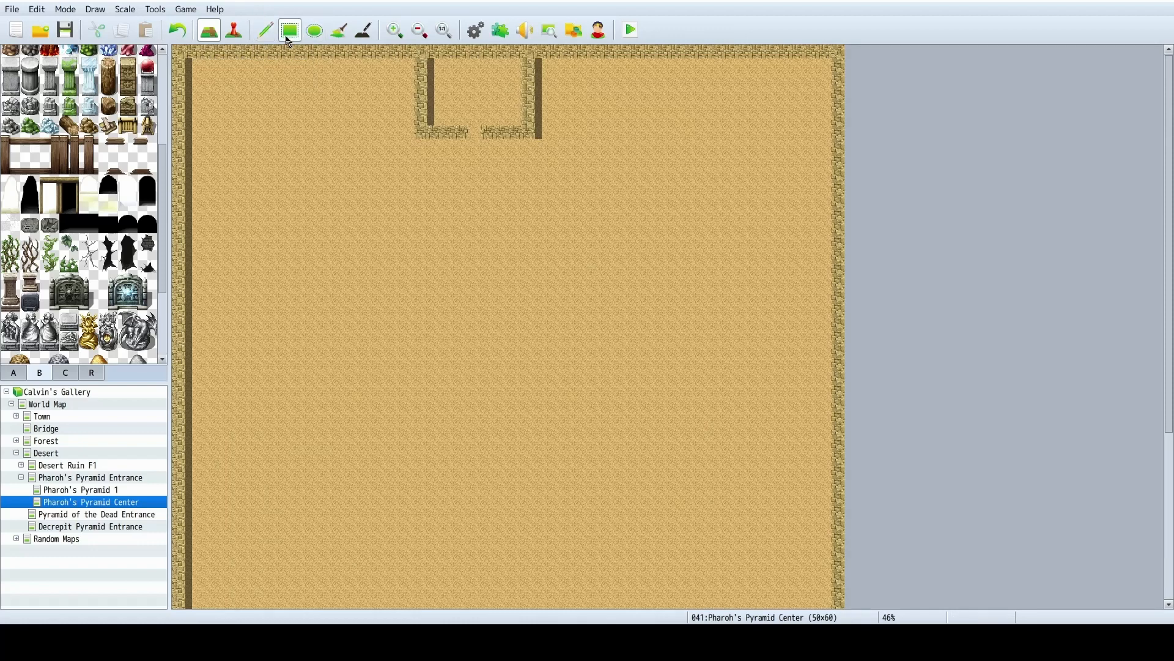
{"action": "left_click_drag", "start_coordinate": [192, 78], "coordinate": [823, 64]}
{"action": "left_click", "coordinate": [543, 78]}
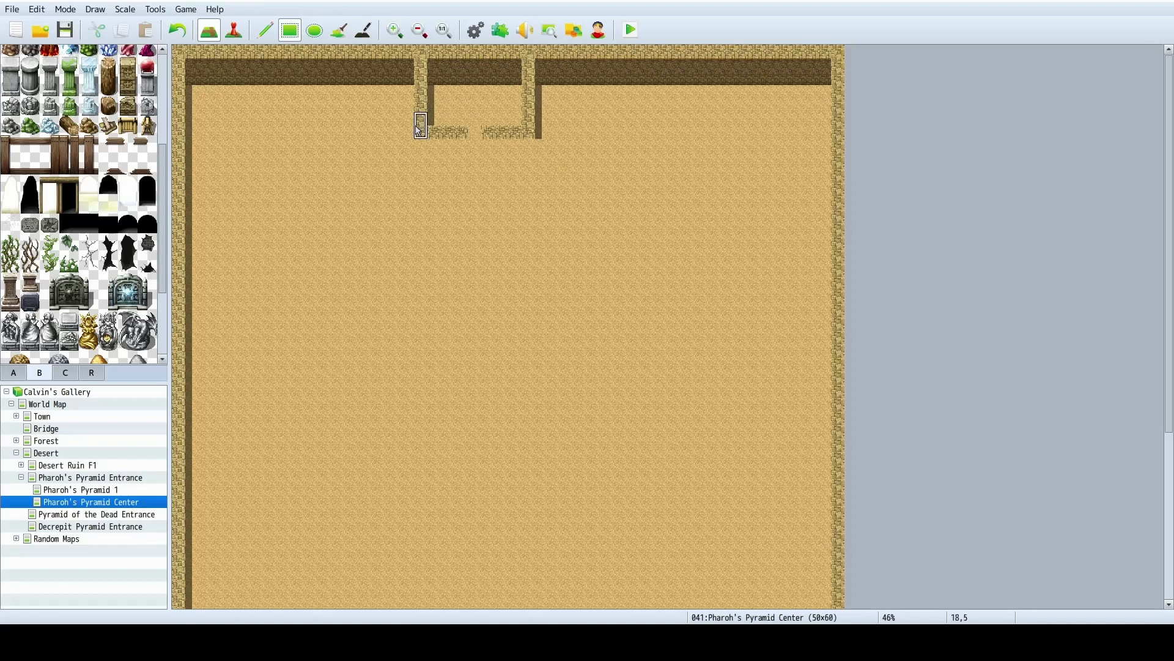
{"action": "left_click_drag", "start_coordinate": [415, 162], "coordinate": [549, 154]}
{"action": "left_click", "coordinate": [488, 159]}
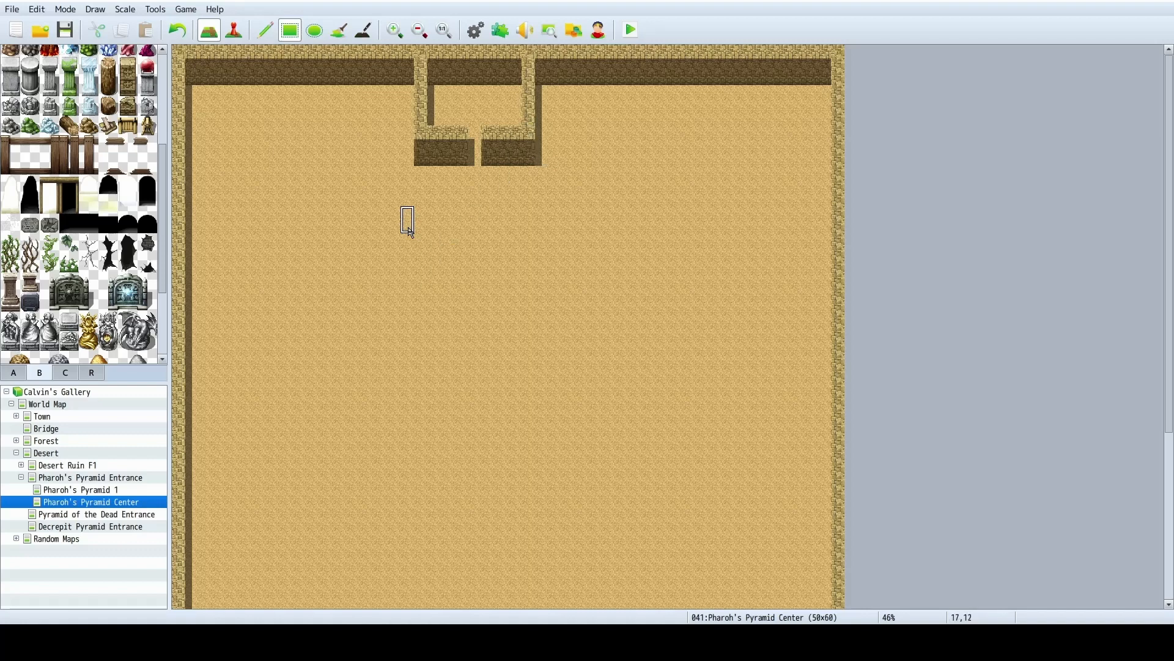
Place a horizontal purple coffin on the floor in the middle of the upper chamber.
{"action": "scroll", "coordinate": [71, 349], "scroll_direction": "down", "scroll_amount": 5}
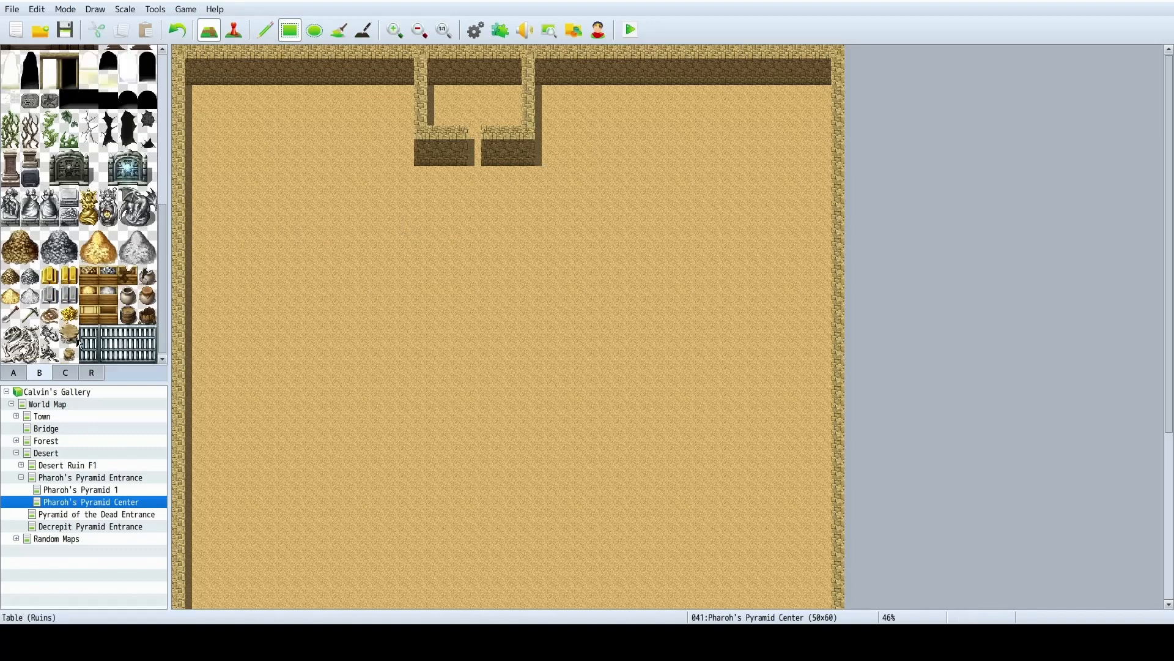
{"action": "scroll", "coordinate": [71, 349], "scroll_direction": "up", "scroll_amount": 3}
{"action": "scroll", "coordinate": [72, 349], "scroll_direction": "down", "scroll_amount": 5}
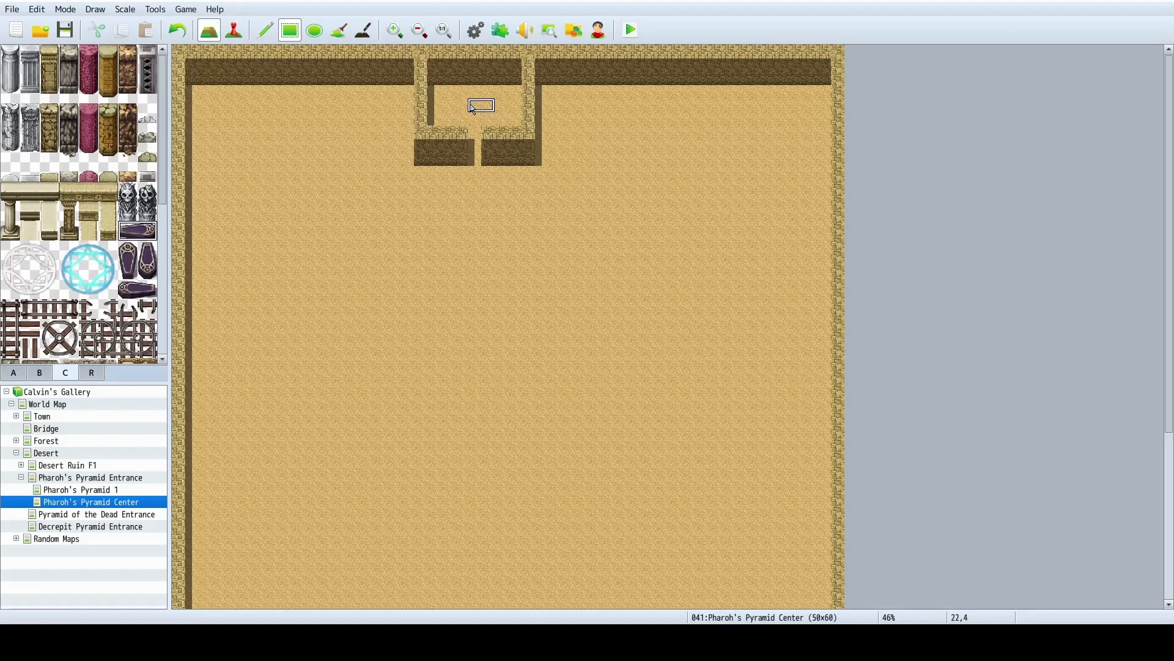
{"action": "left_click", "coordinate": [468, 107]}
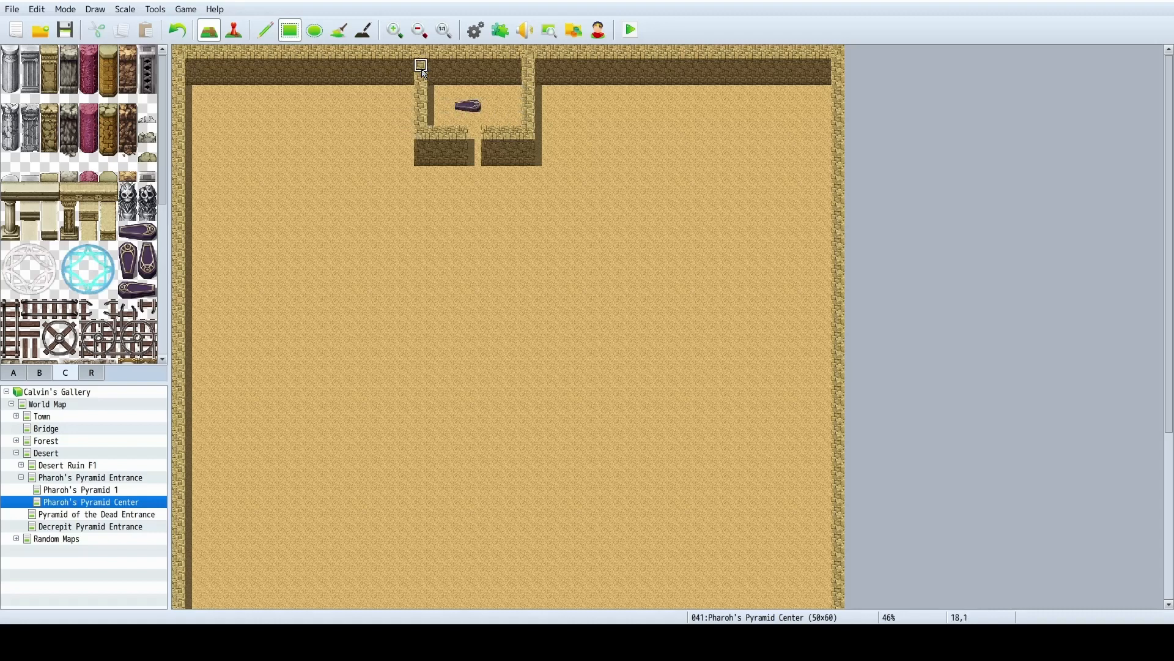
Move the chamber's left wall one tile outward and widen the entrance gap in its lower wall to two tiles.
{"action": "left_click_drag", "start_coordinate": [424, 72], "coordinate": [408, 165]}
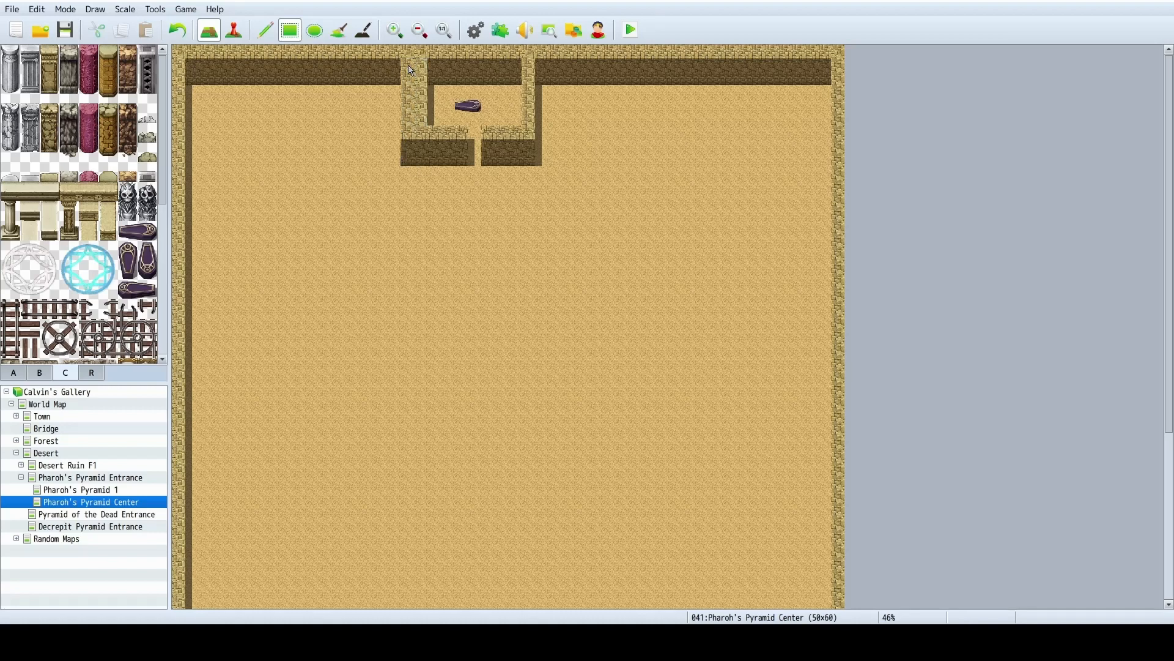
{"action": "right_click", "coordinate": [433, 120]}
{"action": "left_click_drag", "start_coordinate": [432, 120], "coordinate": [428, 80]}
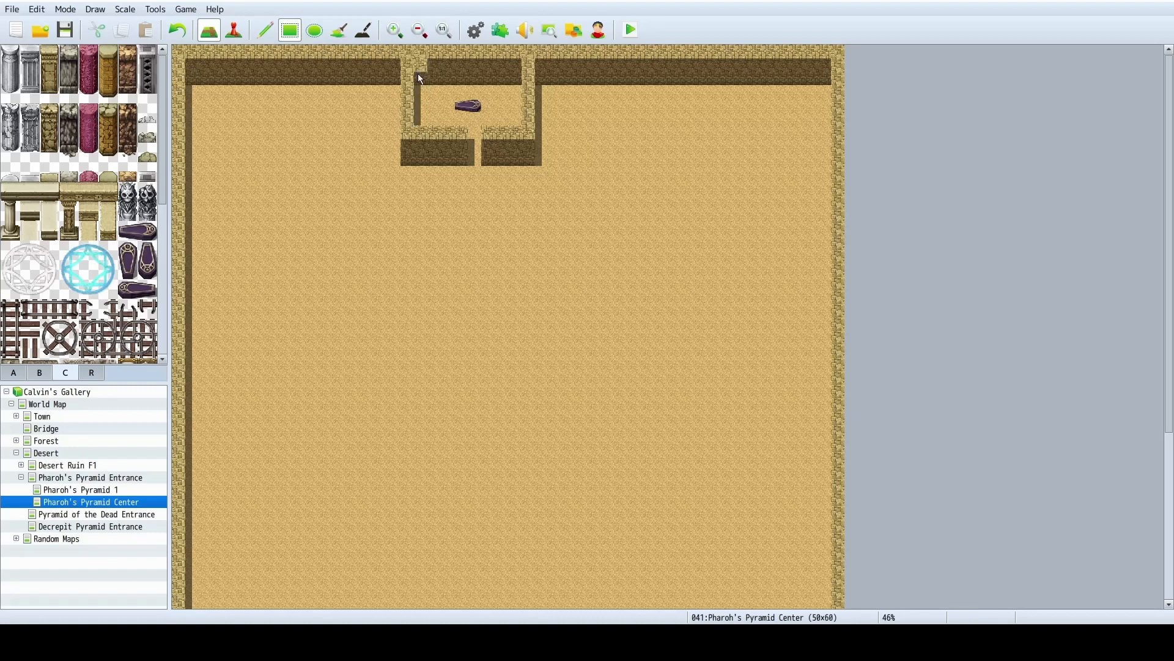
{"action": "left_click", "coordinate": [420, 70]}
{"action": "right_click", "coordinate": [450, 121]}
{"action": "left_click_drag", "start_coordinate": [466, 119], "coordinate": [463, 161]}
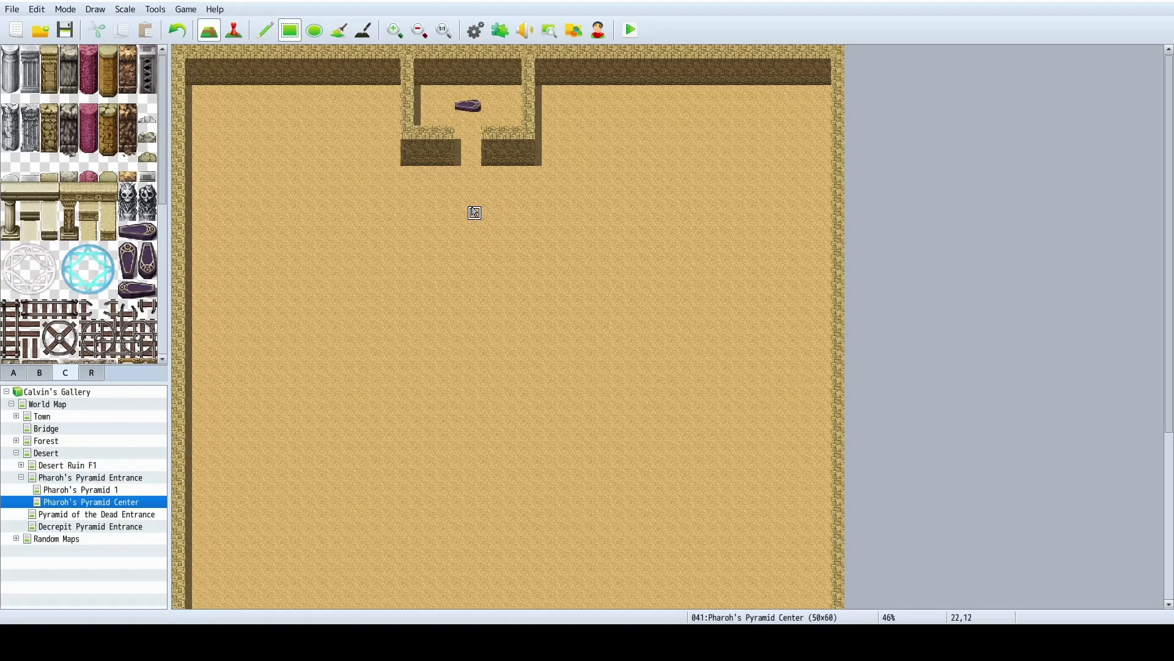
{"action": "scroll", "coordinate": [476, 210], "scroll_direction": "down", "scroll_amount": 5}
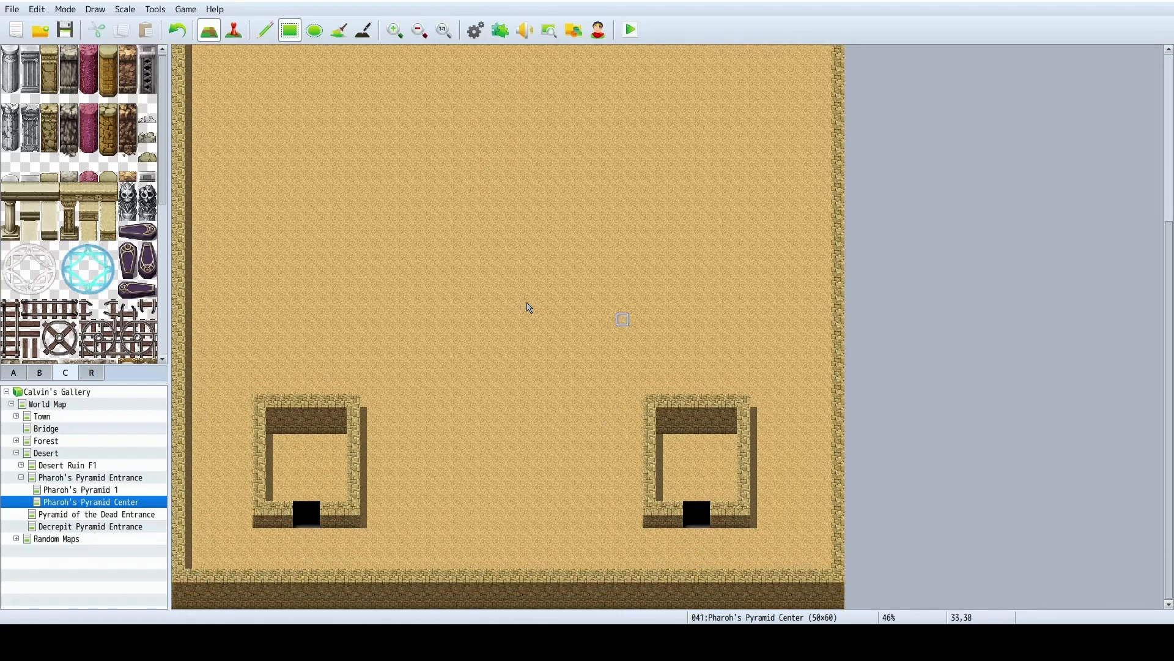
{"action": "scroll", "coordinate": [532, 462], "scroll_direction": "up", "scroll_amount": 5}
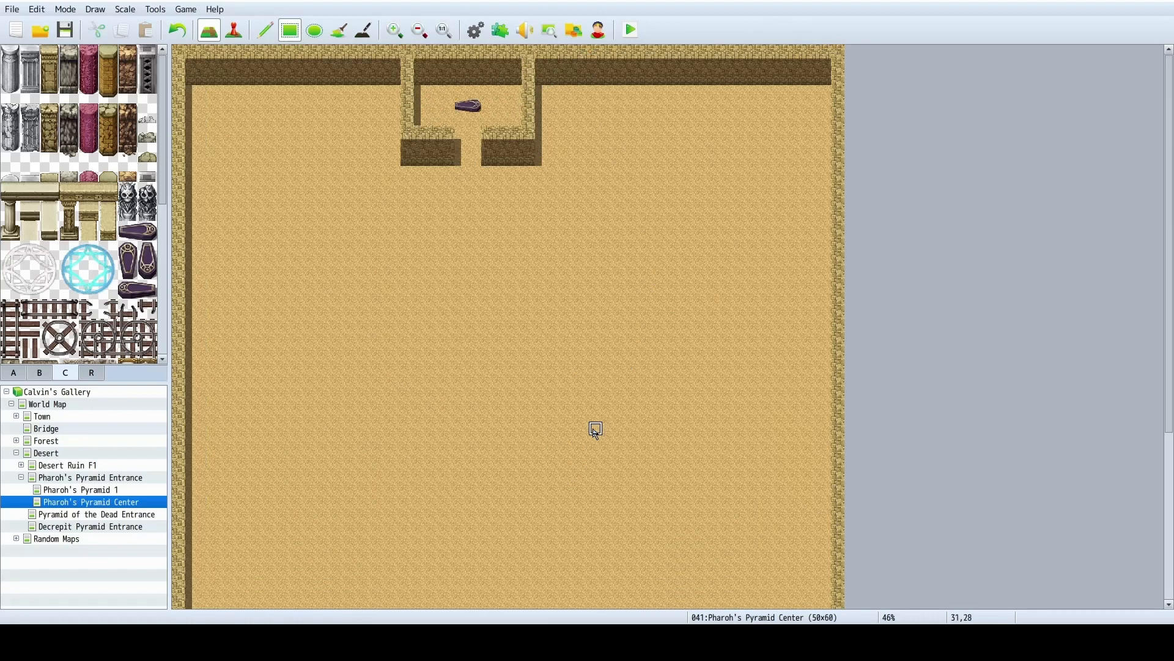
Draw two parallel wall-top lines four tiles long downward from the upper chamber's entrance, forming a two-tile-wide corridor.
{"action": "scroll", "coordinate": [595, 430], "scroll_direction": "down", "scroll_amount": 5}
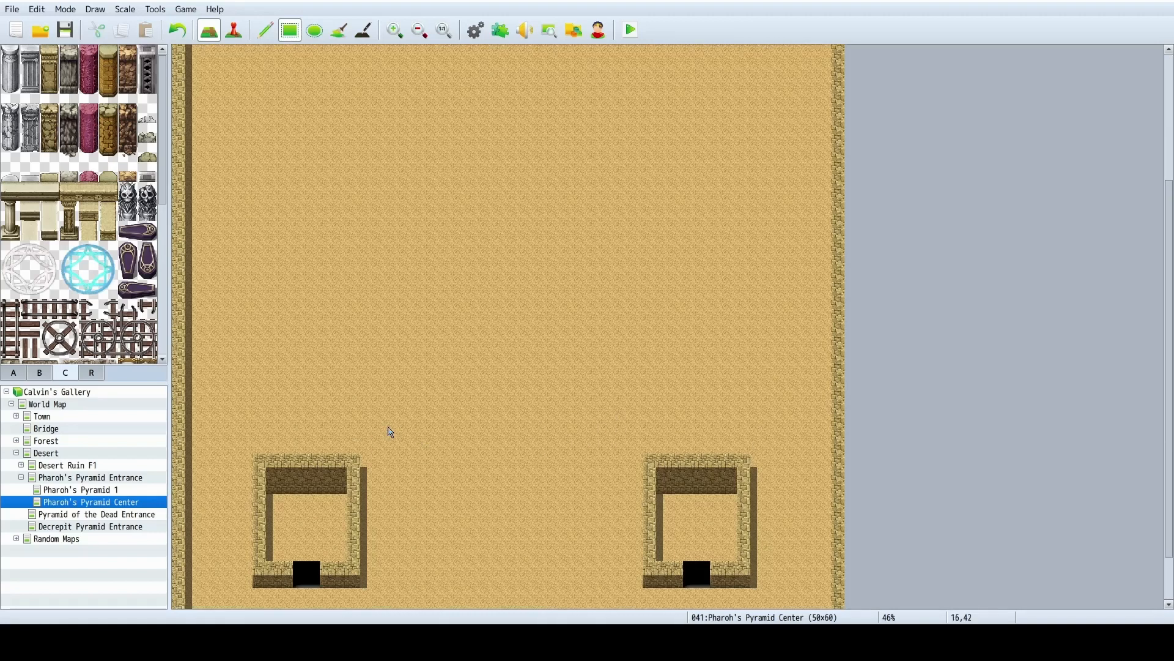
{"action": "scroll", "coordinate": [420, 414], "scroll_direction": "up", "scroll_amount": 5}
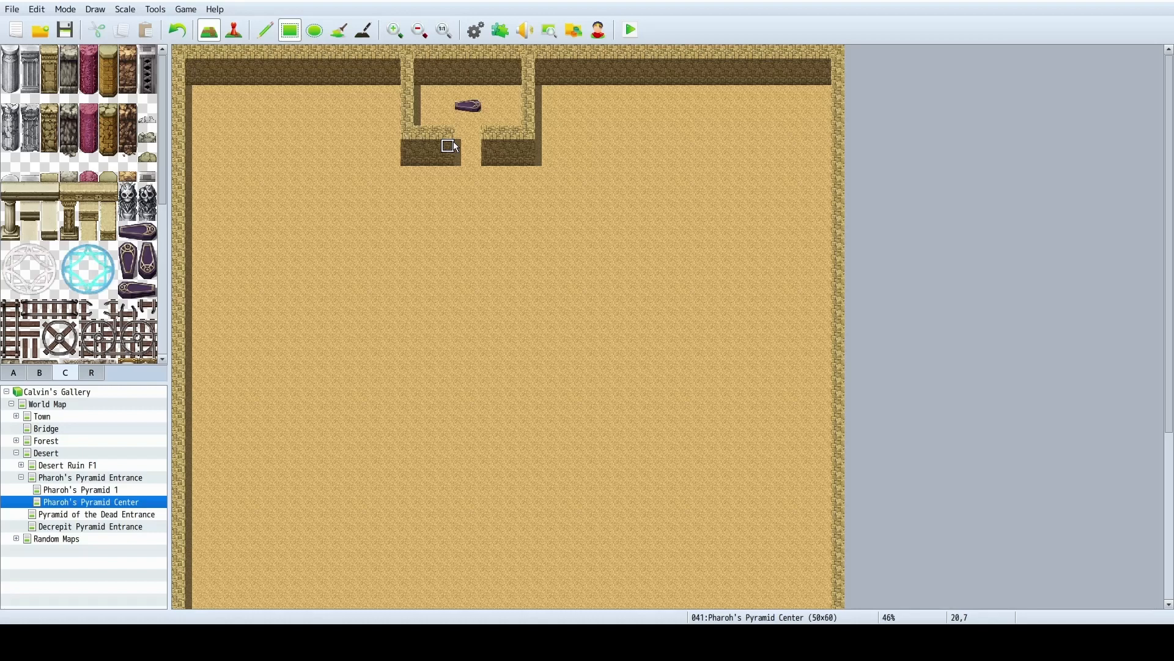
{"action": "mouse_move", "coordinate": [453, 141]}
{"action": "left_mouse_down"}
{"action": "mouse_move", "coordinate": [447, 162]}
{"action": "mouse_move", "coordinate": [491, 147]}
{"action": "mouse_move", "coordinate": [491, 162]}
{"action": "mouse_move", "coordinate": [448, 188]}
{"action": "mouse_move", "coordinate": [486, 175]}
{"action": "left_mouse_up"}
{"action": "left_click", "coordinate": [489, 181]}
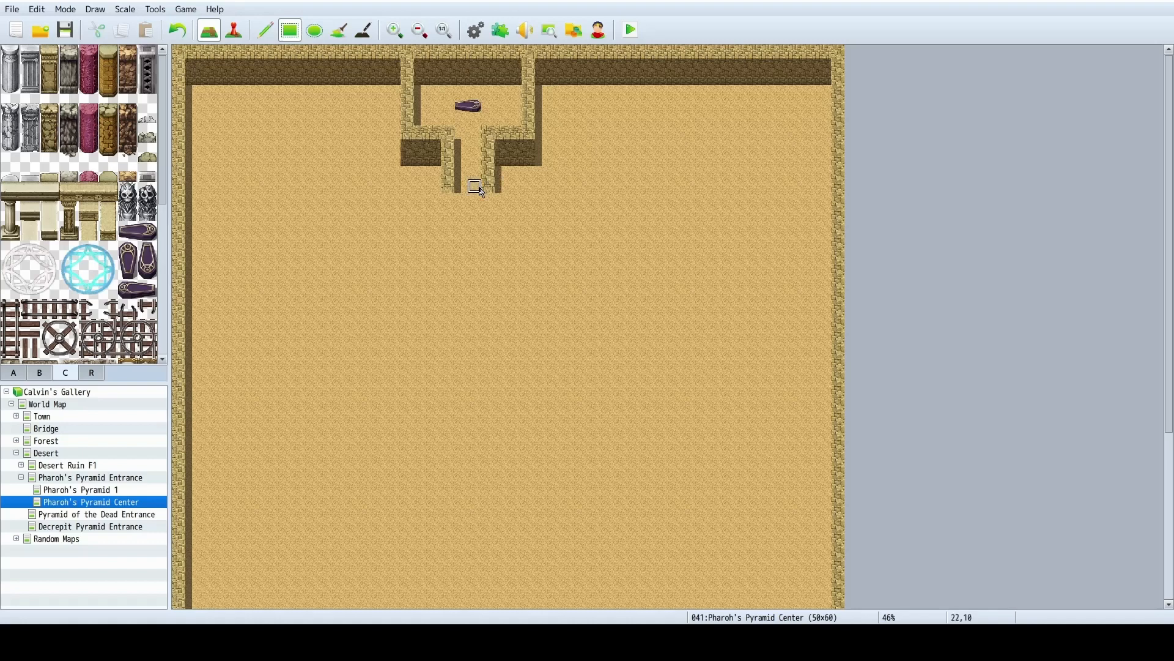
Draw the upper and side walls of an eight-tile-wide second room opening from the corridor's lower end.
{"action": "left_click", "coordinate": [444, 200]}
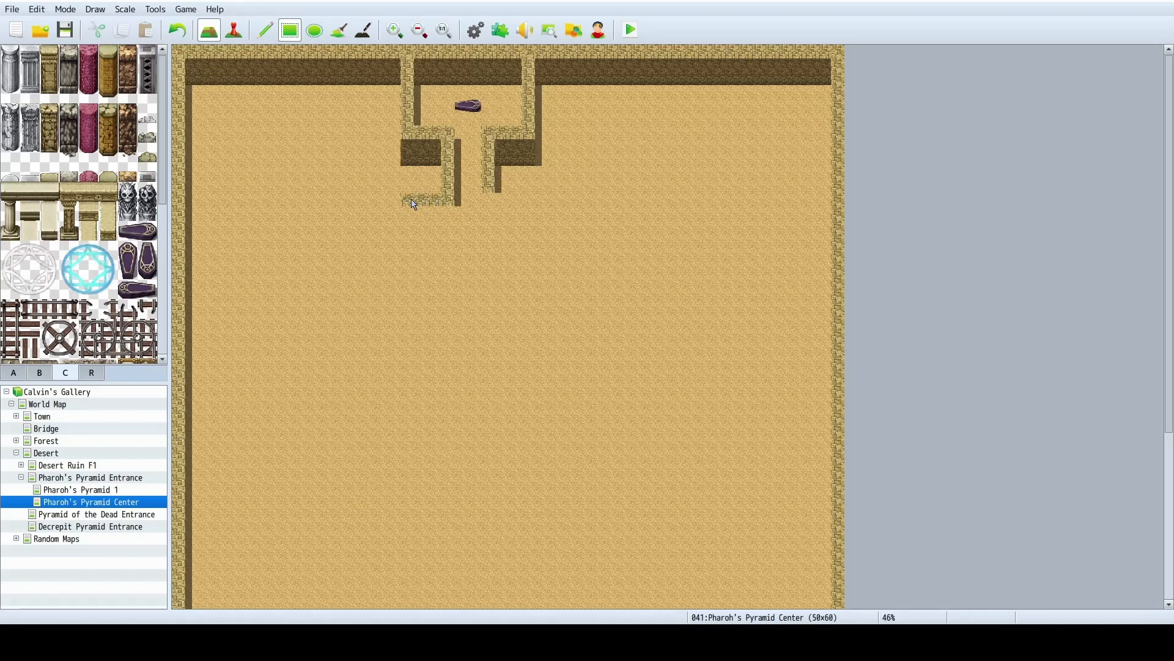
{"action": "left_click_drag", "start_coordinate": [422, 203], "coordinate": [422, 235]}
{"action": "mouse_move", "coordinate": [499, 204]}
{"action": "left_mouse_down"}
{"action": "mouse_move", "coordinate": [515, 207]}
{"action": "mouse_move", "coordinate": [515, 228]}
{"action": "mouse_move", "coordinate": [504, 213]}
{"action": "left_mouse_up"}
{"action": "right_click", "coordinate": [493, 240]}
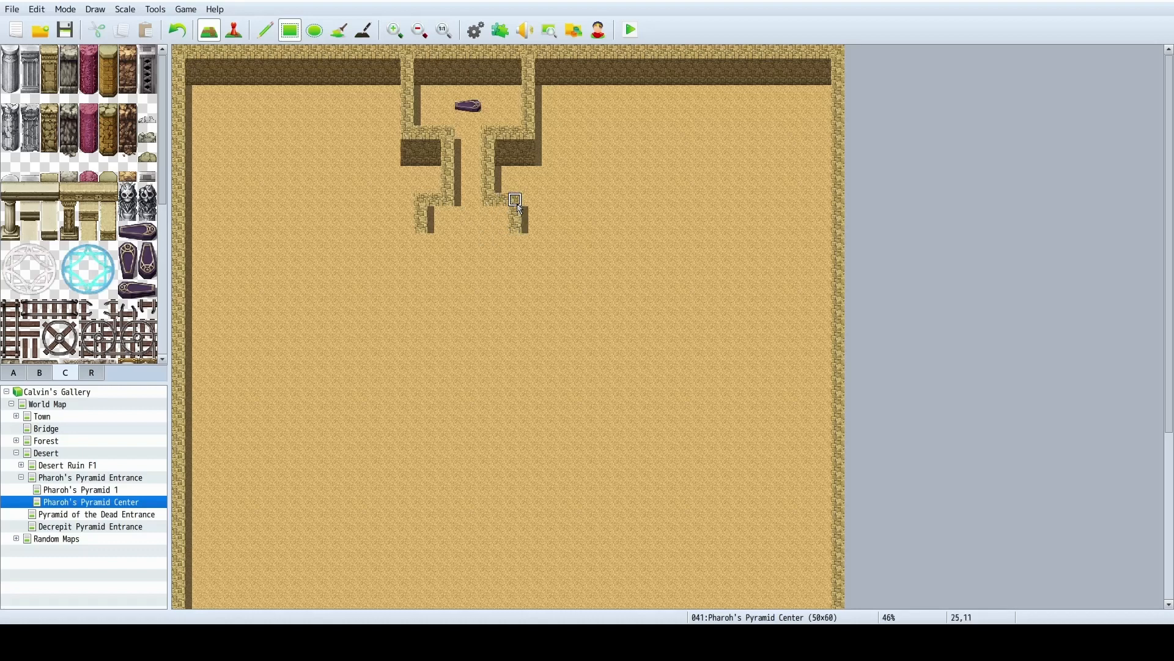
{"action": "right_click_drag", "start_coordinate": [514, 218], "coordinate": [515, 227]}
{"action": "left_click", "coordinate": [421, 253]}
{"action": "left_click_drag", "start_coordinate": [424, 256], "coordinate": [422, 246]}
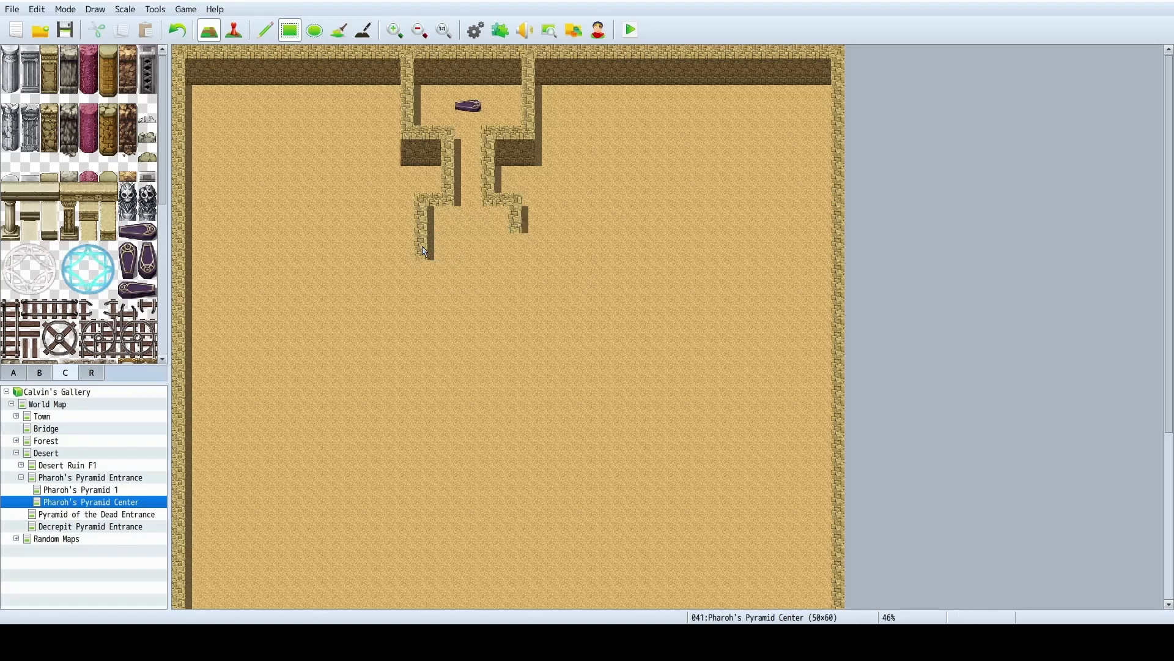
{"action": "left_click", "coordinate": [517, 250]}
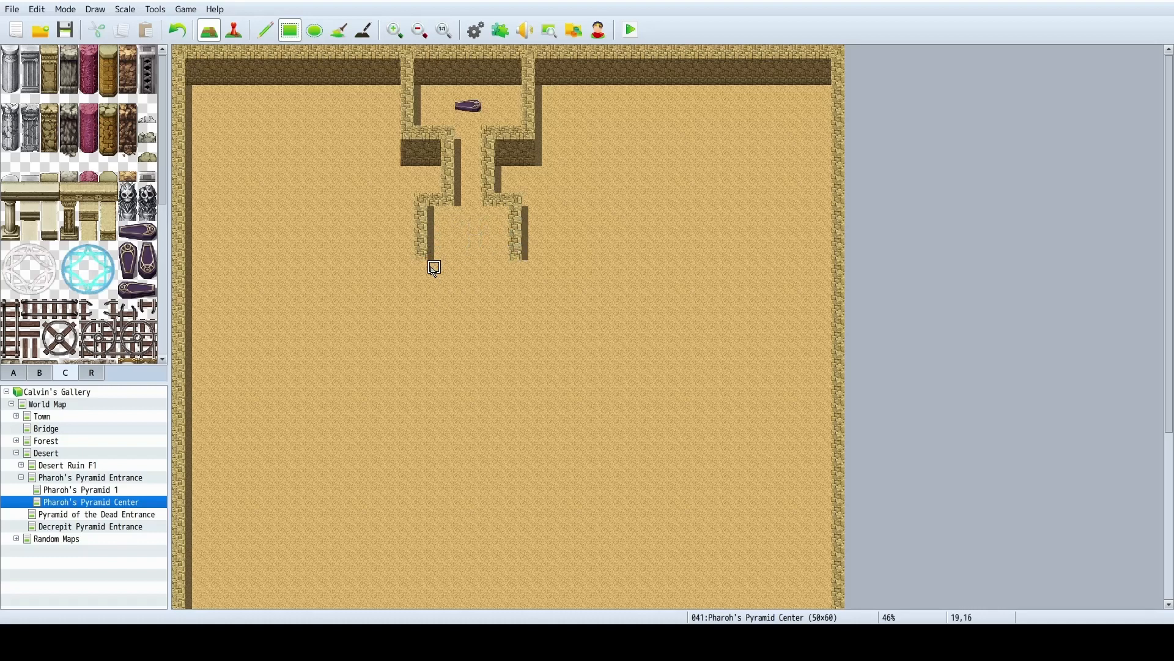
Draw the second room's lower wall, leaving a one-tile gap beside its right wall.
{"action": "left_click_drag", "start_coordinate": [424, 259], "coordinate": [463, 255]}
{"action": "left_click", "coordinate": [497, 254]}
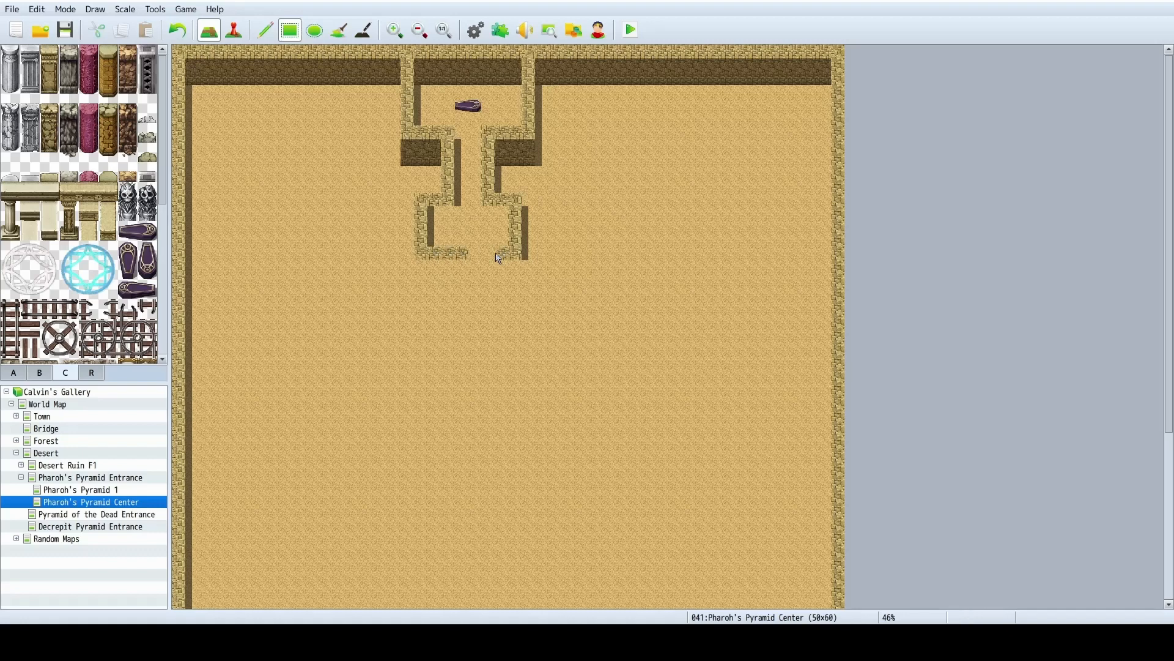
{"action": "left_click", "coordinate": [463, 255]}
{"action": "left_click", "coordinate": [503, 253]}
{"action": "left_click", "coordinate": [476, 255]}
{"action": "left_click", "coordinate": [462, 255]}
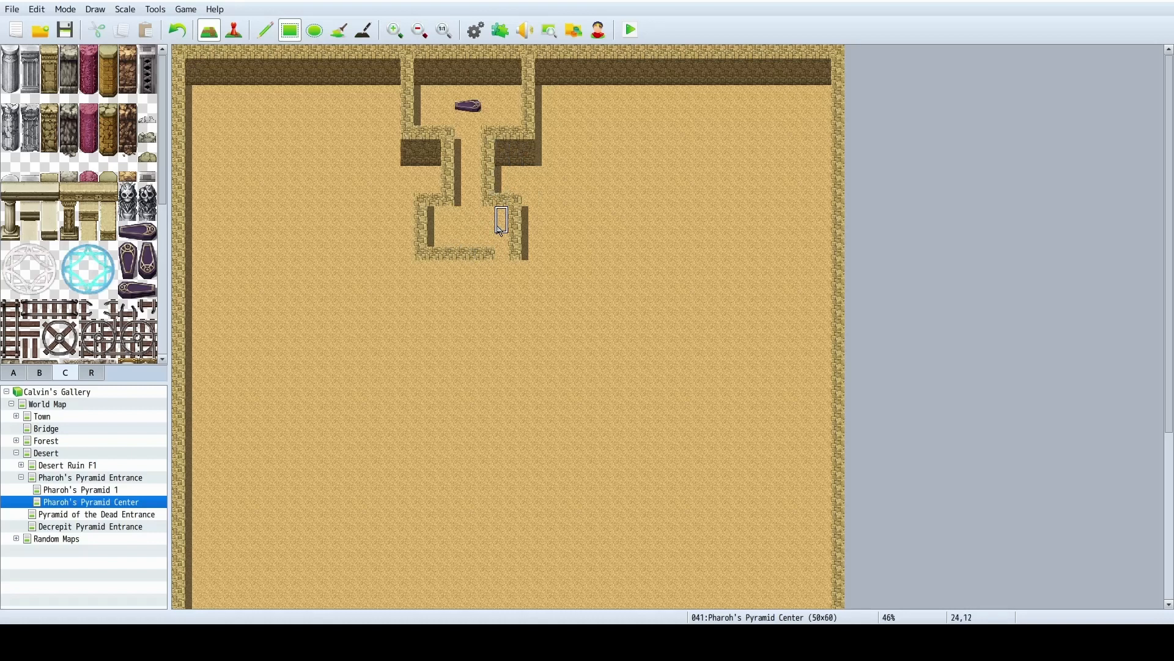
Add two-tile-high wall faces under the second room's upper and lower walls, and move its lower wall three tiles down.
{"action": "mouse_move", "coordinate": [503, 224]}
{"action": "left_mouse_down"}
{"action": "mouse_move", "coordinate": [439, 217]}
{"action": "mouse_move", "coordinate": [421, 267]}
{"action": "mouse_move", "coordinate": [486, 267]}
{"action": "left_mouse_up"}
{"action": "right_click_drag", "start_coordinate": [421, 252], "coordinate": [470, 272]}
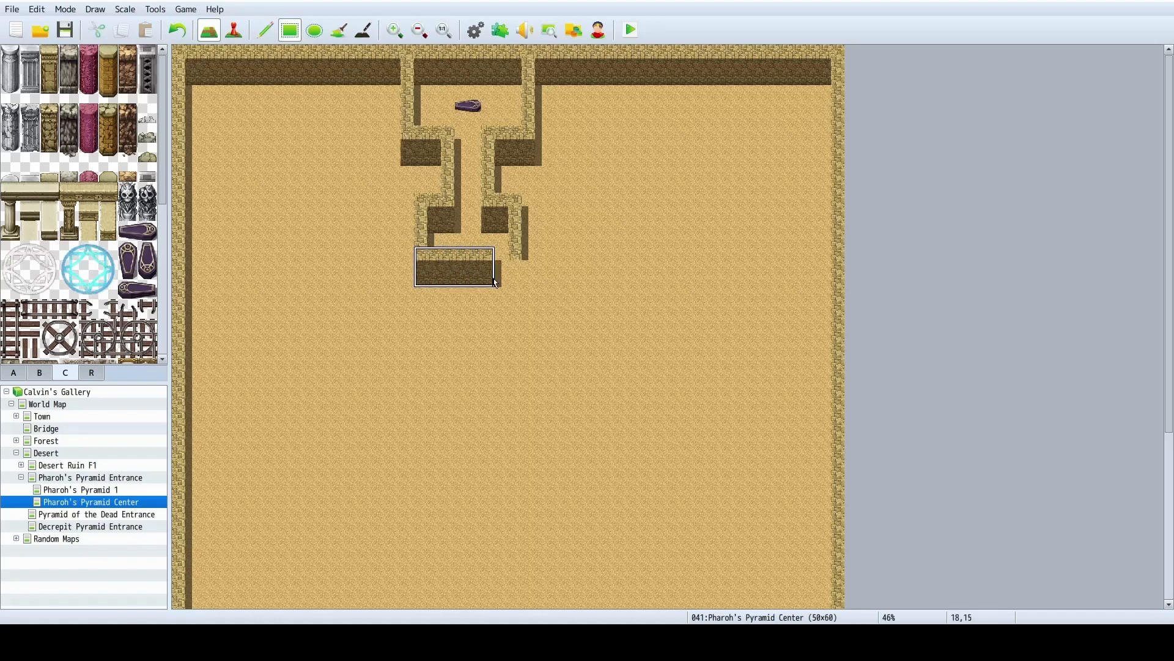
{"action": "left_click", "coordinate": [266, 30]}
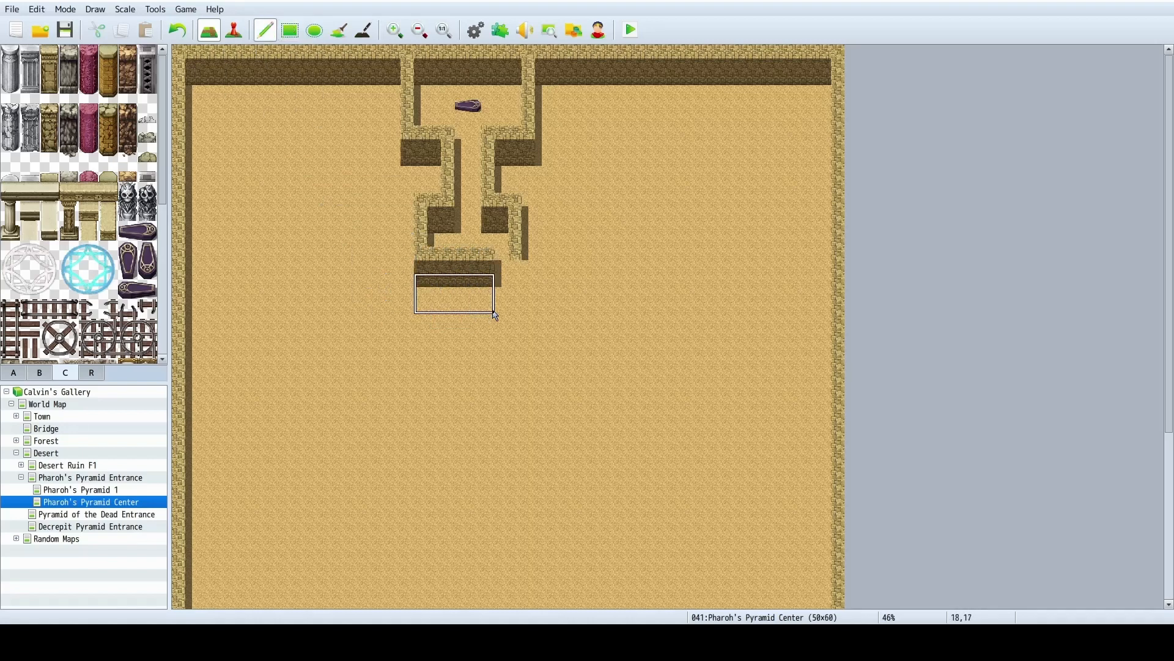
{"action": "left_click", "coordinate": [493, 320]}
{"action": "right_click", "coordinate": [502, 297]}
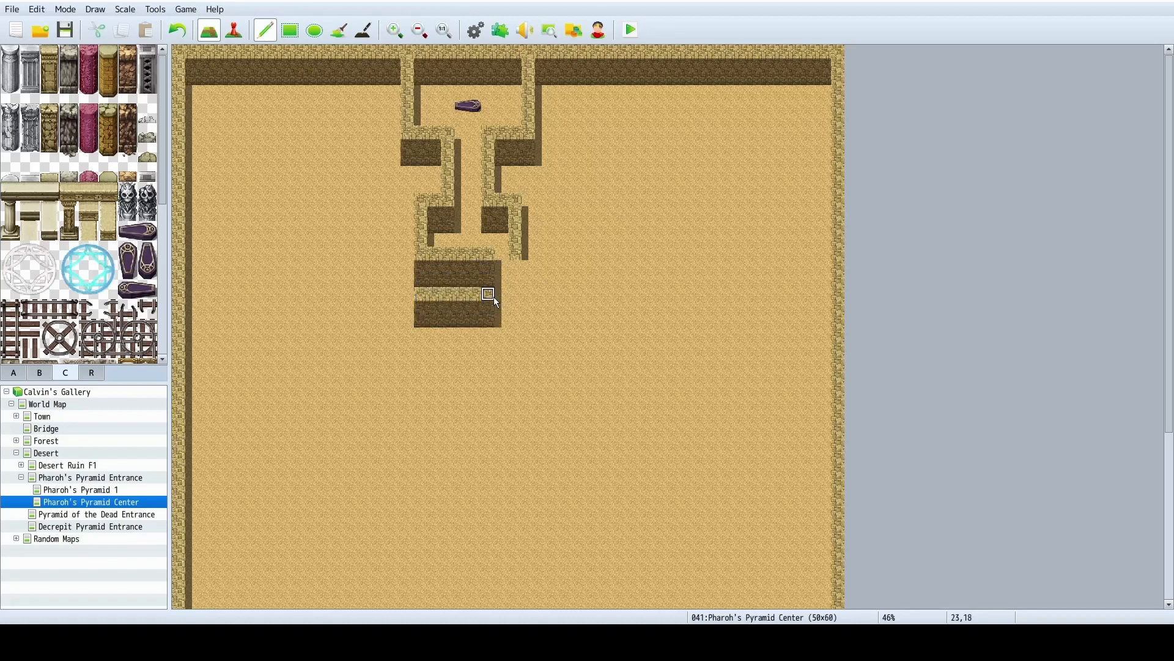
{"action": "mouse_move", "coordinate": [417, 259]}
{"action": "left_mouse_down"}
{"action": "mouse_move", "coordinate": [419, 281]}
{"action": "mouse_move", "coordinate": [436, 265]}
{"action": "mouse_move", "coordinate": [443, 277]}
{"action": "mouse_move", "coordinate": [501, 268]}
{"action": "left_mouse_up"}
{"action": "right_click", "coordinate": [448, 242]}
{"action": "key", "text": "ctrl+z"}
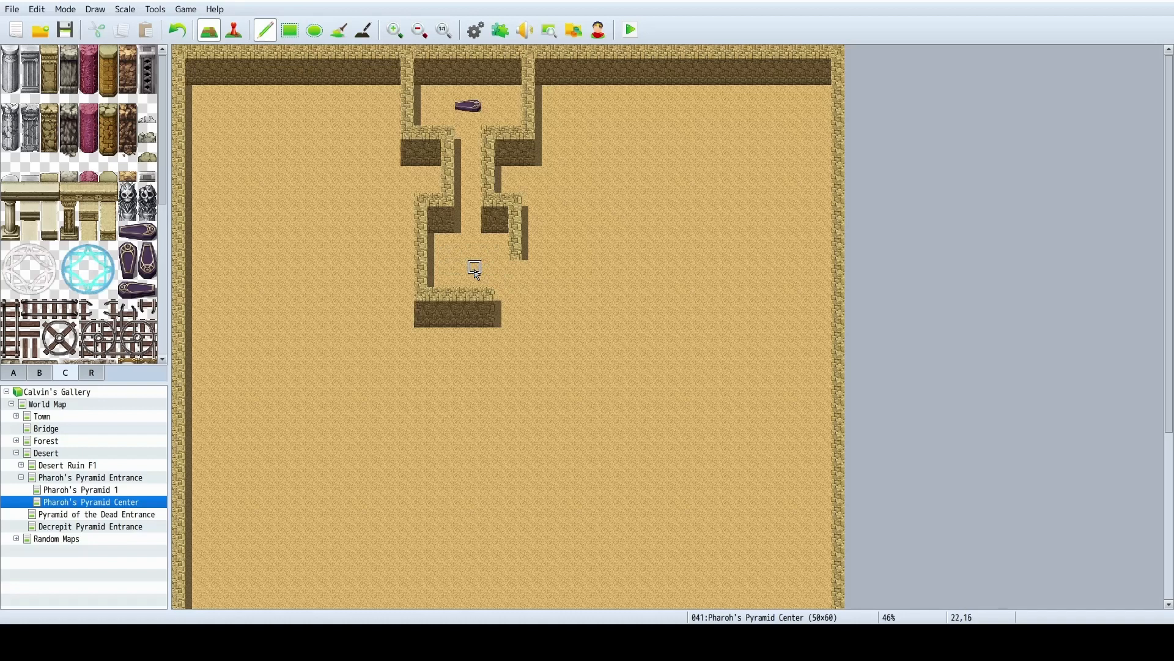
Extend the second room's right wall three tiles down and add a two-tile-high wall face beneath its end.
{"action": "left_click_drag", "start_coordinate": [513, 255], "coordinate": [516, 295]}
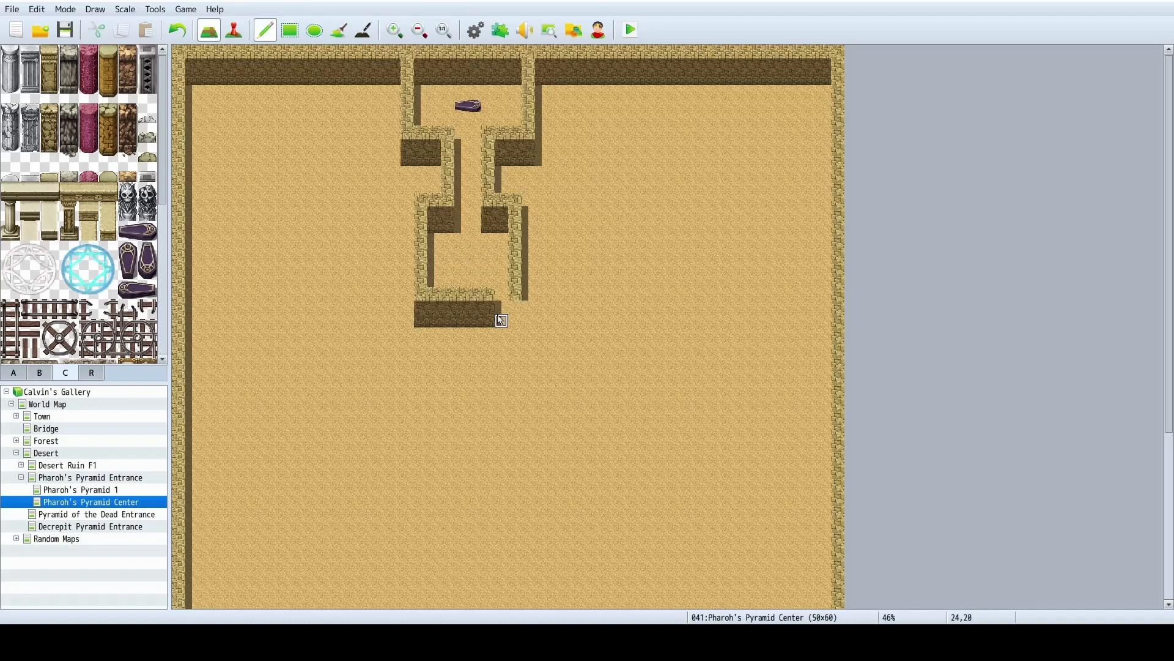
{"action": "right_click_drag", "start_coordinate": [491, 307], "coordinate": [492, 320]}
{"action": "left_click_drag", "start_coordinate": [515, 311], "coordinate": [536, 320]}
{"action": "right_click", "coordinate": [544, 312]}
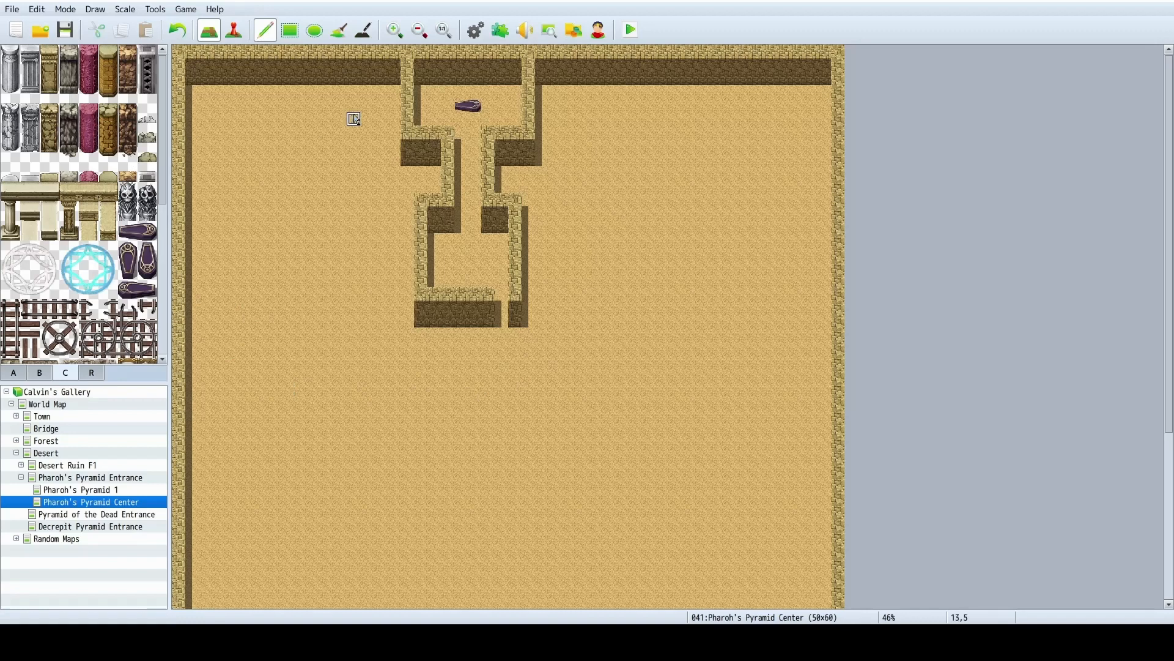
Draw a one-tile-wide corridor down from the second room's gap, with a left branch and a lower right branch.
{"action": "mouse_move", "coordinate": [488, 307]}
{"action": "left_mouse_down"}
{"action": "mouse_move", "coordinate": [487, 348]}
{"action": "mouse_move", "coordinate": [514, 344]}
{"action": "left_mouse_up"}
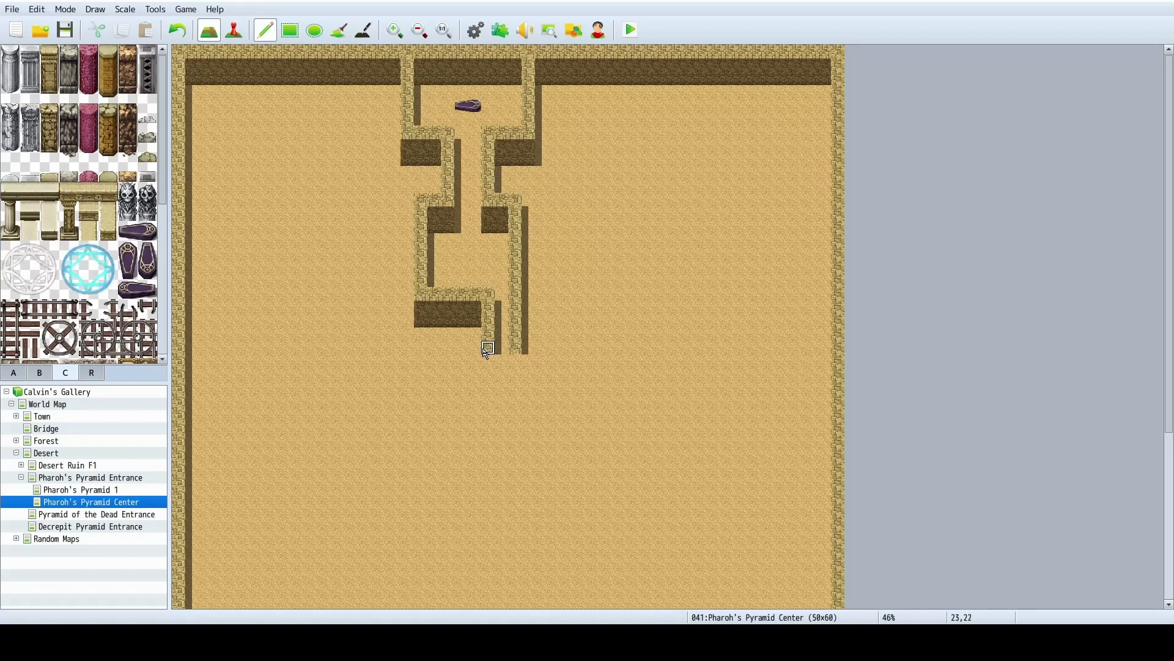
{"action": "left_click_drag", "start_coordinate": [475, 348], "coordinate": [445, 374]}
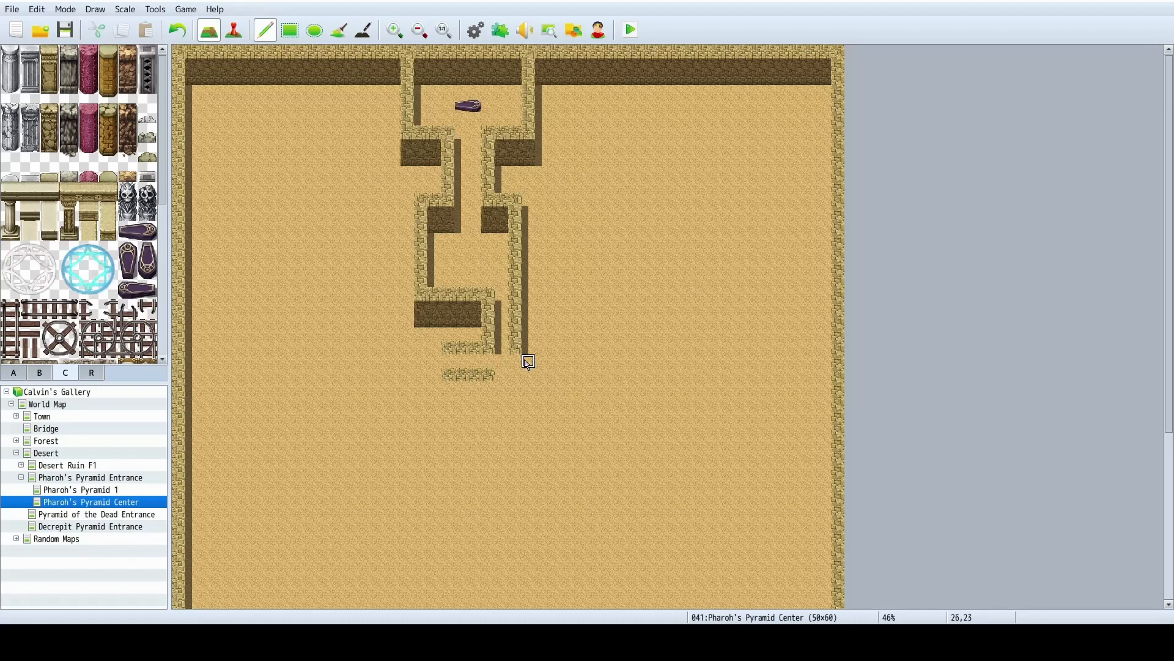
{"action": "left_click_drag", "start_coordinate": [515, 401], "coordinate": [542, 402]}
{"action": "mouse_move", "coordinate": [522, 361]}
{"action": "left_mouse_down"}
{"action": "mouse_move", "coordinate": [517, 390]}
{"action": "mouse_move", "coordinate": [549, 431]}
{"action": "left_mouse_up"}
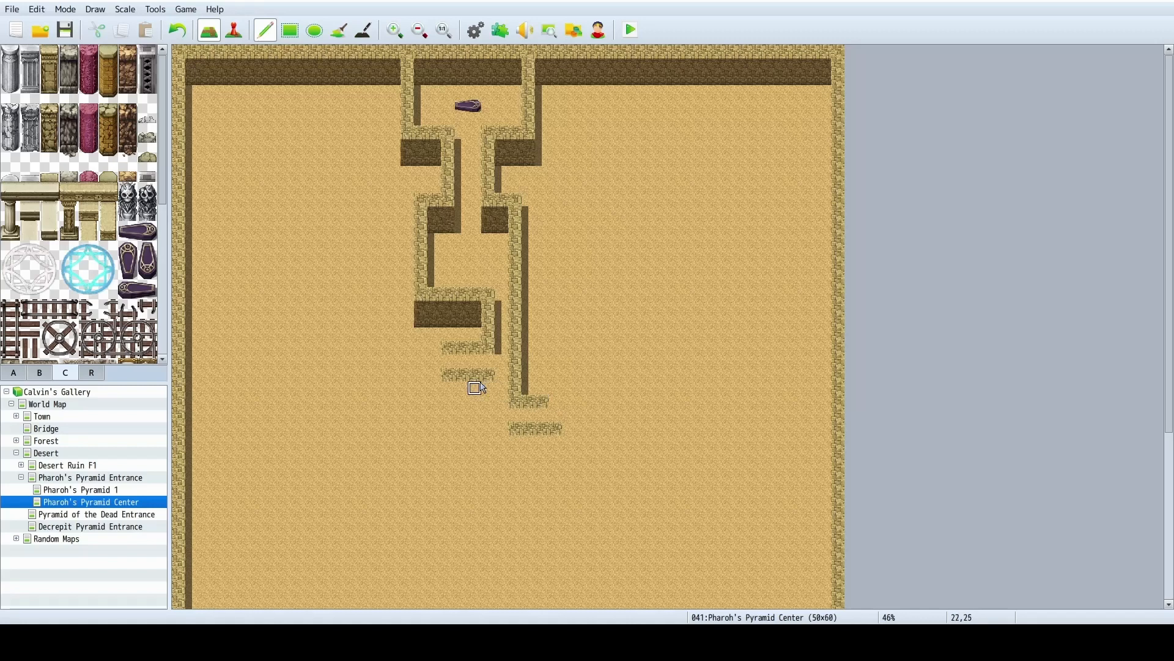
{"action": "left_click_drag", "start_coordinate": [489, 389], "coordinate": [488, 457]}
{"action": "left_click_drag", "start_coordinate": [516, 457], "coordinate": [516, 431]}
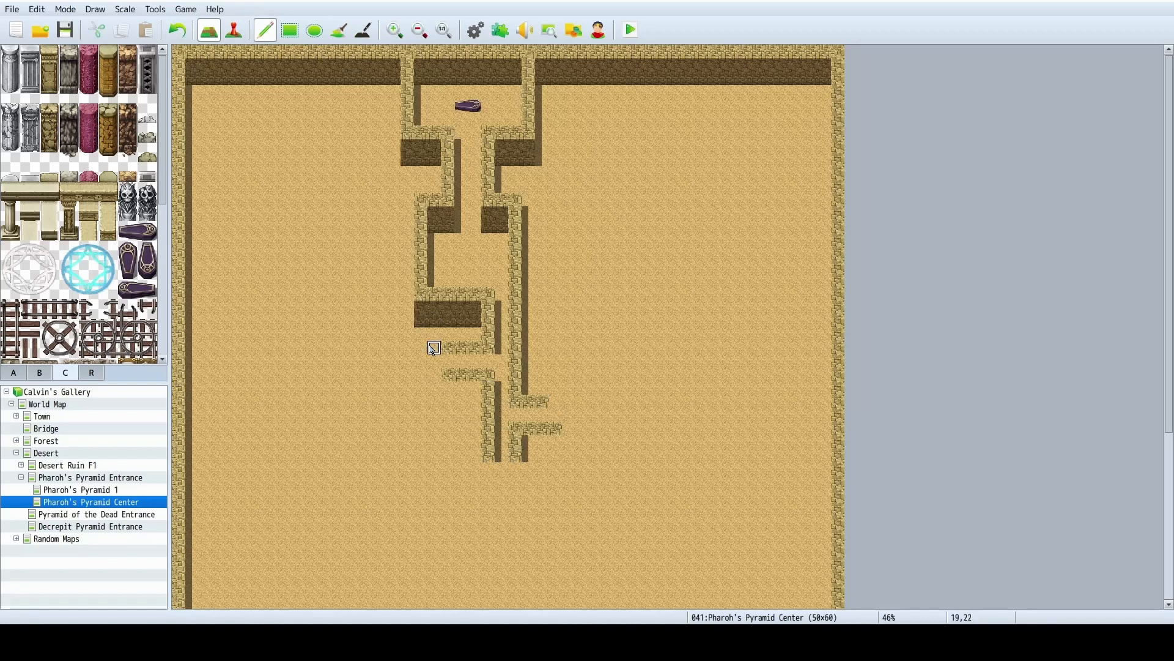
Extend both walls of the left branch further left, stepping them diagonally upward and ending in short straight segments.
{"action": "left_click_drag", "start_coordinate": [433, 349], "coordinate": [408, 334]}
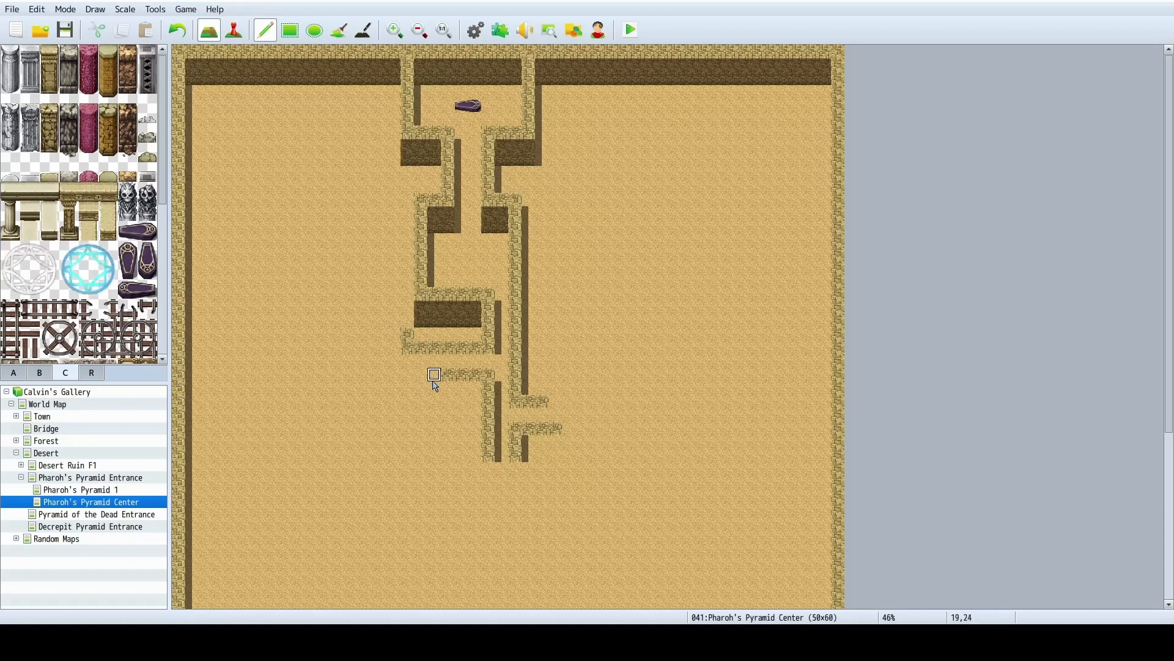
{"action": "left_click_drag", "start_coordinate": [420, 381], "coordinate": [393, 373]}
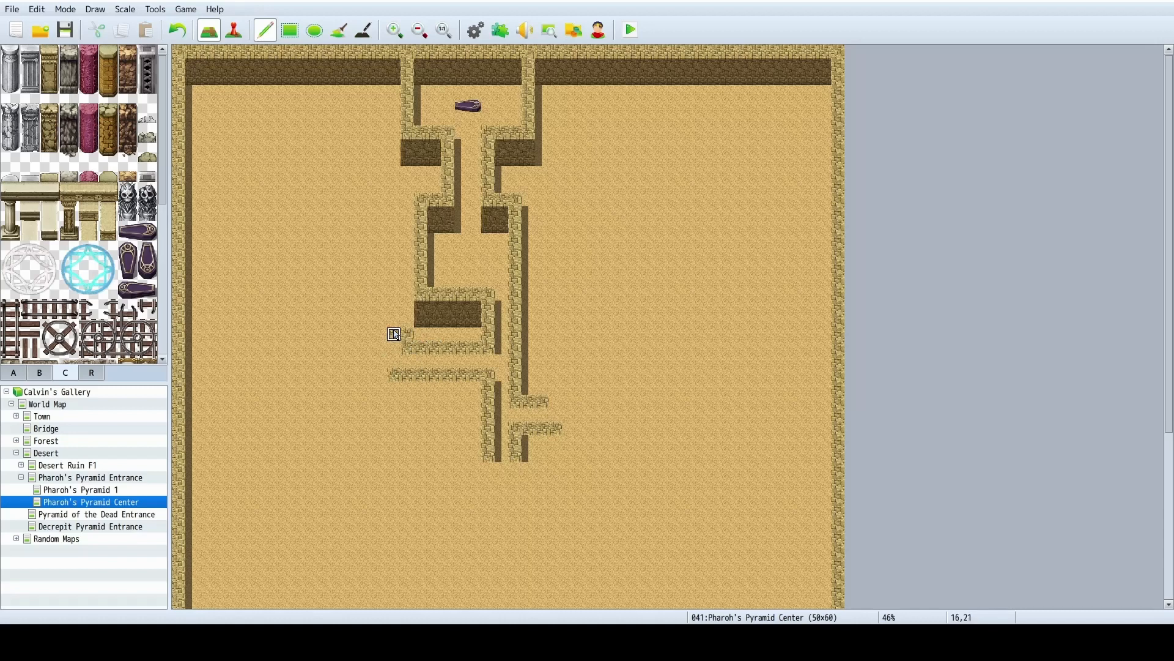
{"action": "left_click_drag", "start_coordinate": [392, 325], "coordinate": [378, 323]}
{"action": "left_click", "coordinate": [380, 374]}
{"action": "left_click_drag", "start_coordinate": [378, 364], "coordinate": [369, 341]}
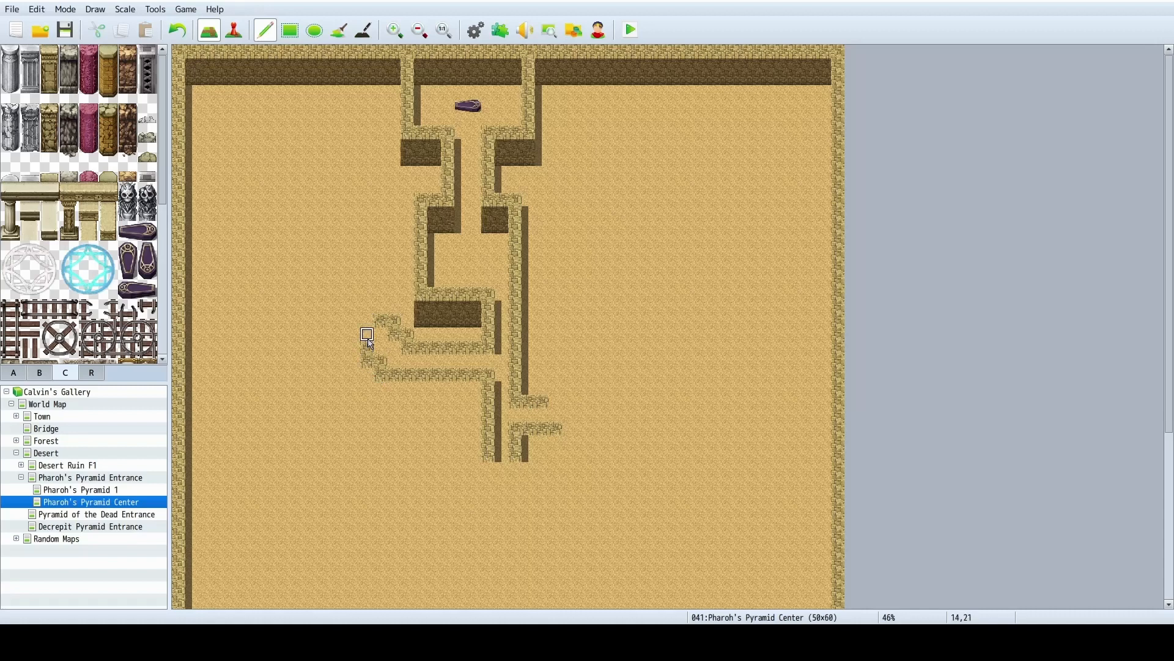
{"action": "left_click", "coordinate": [367, 321]}
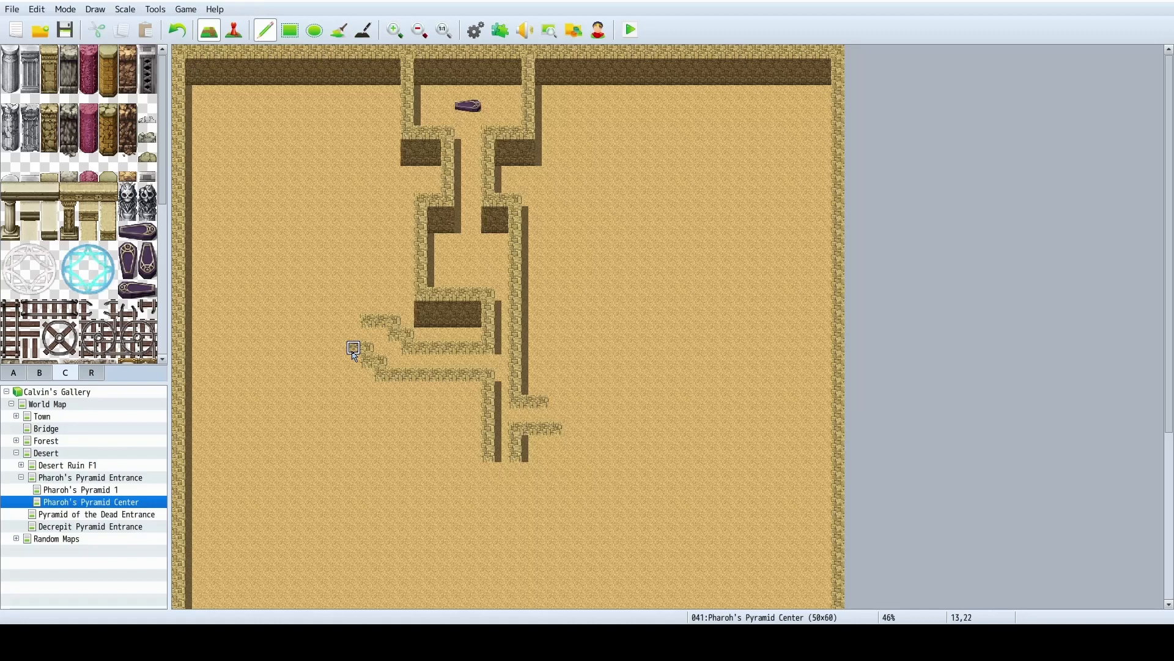
{"action": "left_click", "coordinate": [354, 348]}
{"action": "left_click", "coordinate": [352, 319]}
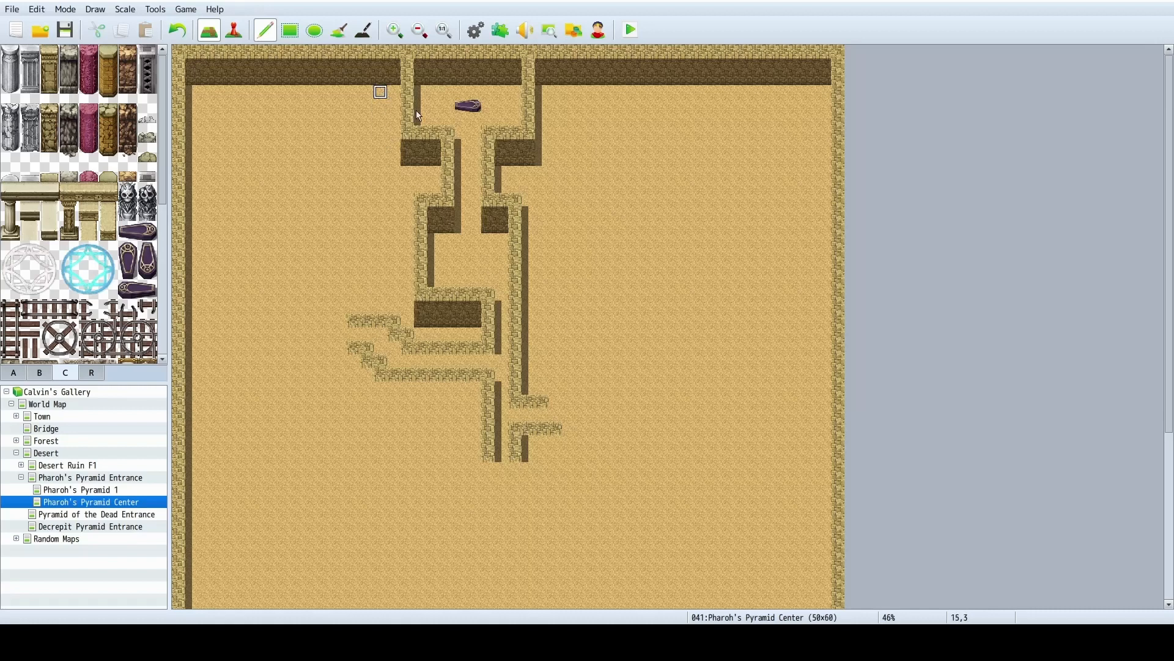
Move the whole layout of chamber, second room and corridors six tiles right, replacing the leftover tiles with floor and wall face.
{"action": "mouse_move", "coordinate": [418, 115]}
{"action": "right_mouse_down"}
{"action": "mouse_move", "coordinate": [554, 330]}
{"action": "mouse_move", "coordinate": [586, 465]}
{"action": "mouse_move", "coordinate": [561, 472]}
{"action": "mouse_move", "coordinate": [359, 71]}
{"action": "right_mouse_up"}
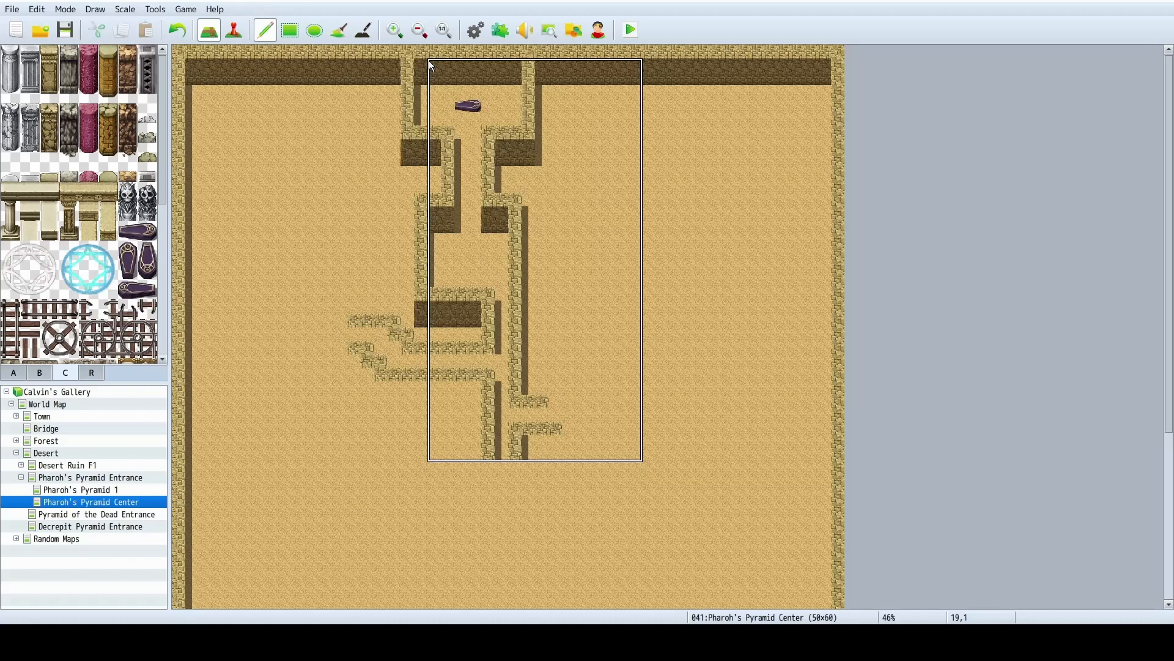
{"action": "left_click", "coordinate": [432, 65]}
{"action": "right_click", "coordinate": [338, 186]}
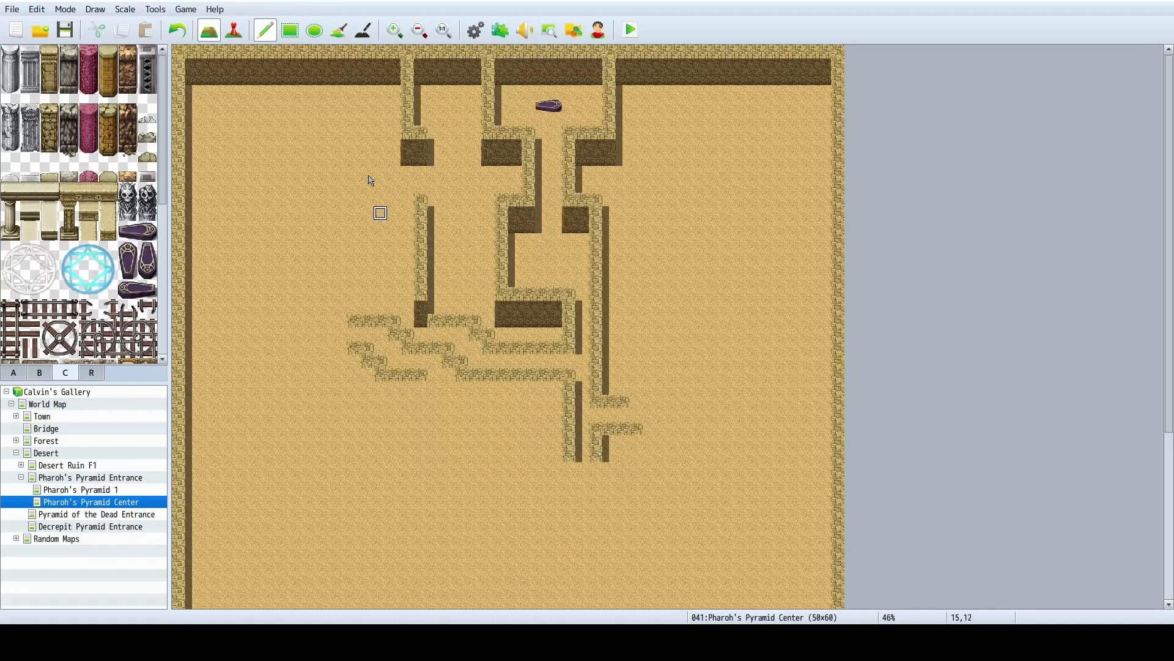
{"action": "left_click", "coordinate": [283, 31]}
{"action": "mouse_move", "coordinate": [393, 105]}
{"action": "left_mouse_down"}
{"action": "mouse_move", "coordinate": [456, 283]}
{"action": "mouse_move", "coordinate": [448, 307]}
{"action": "left_mouse_up"}
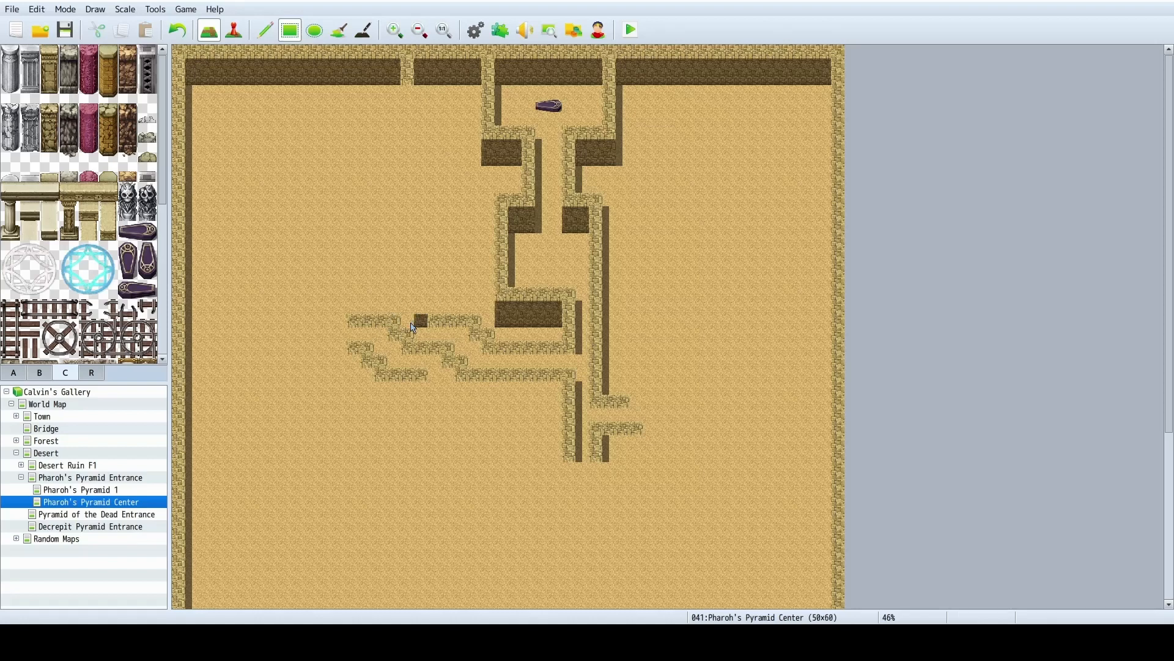
{"action": "left_click_drag", "start_coordinate": [420, 404], "coordinate": [340, 308]}
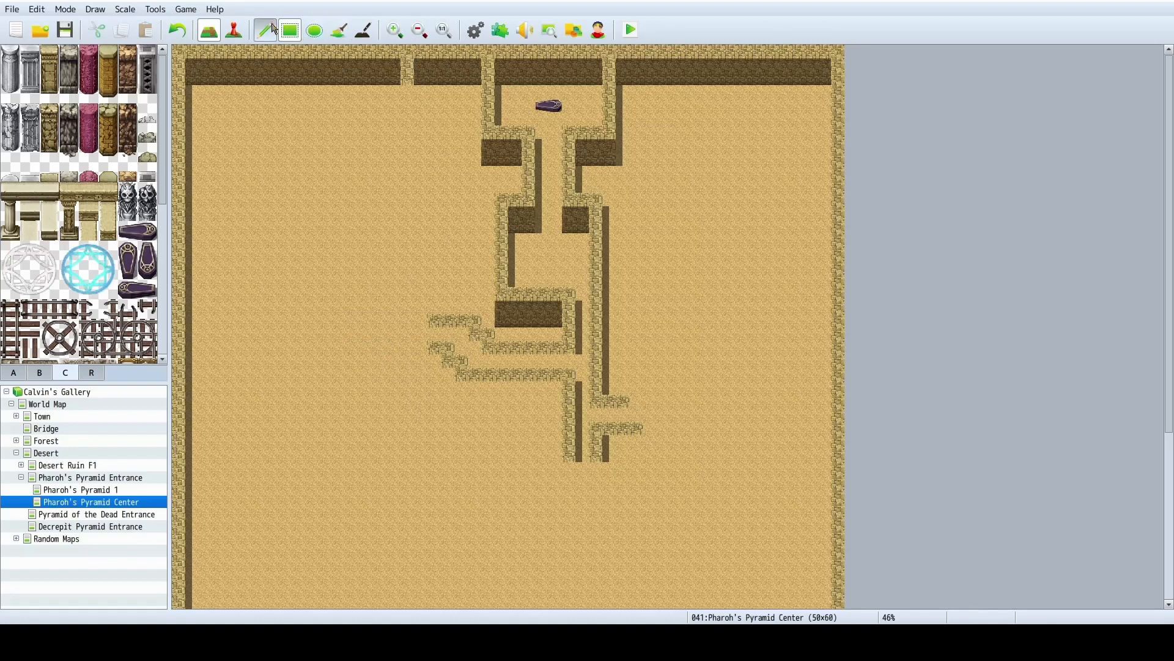
{"action": "left_click", "coordinate": [266, 30]}
{"action": "left_click_drag", "start_coordinate": [406, 66], "coordinate": [407, 79]}
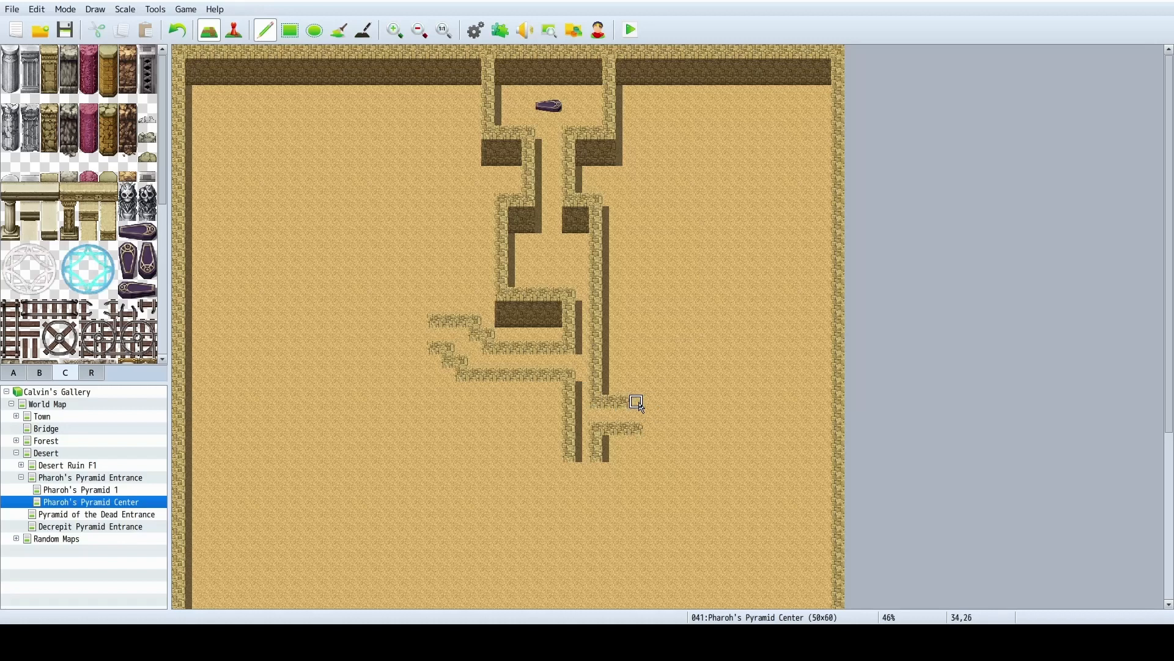
Extend the right branch upward as a stepped one-tile-wide passage and draw an 8-by-6-tile room at its end.
{"action": "mouse_move", "coordinate": [636, 401]}
{"action": "left_mouse_down"}
{"action": "mouse_move", "coordinate": [648, 401]}
{"action": "mouse_move", "coordinate": [648, 355]}
{"action": "mouse_move", "coordinate": [664, 347]}
{"action": "mouse_move", "coordinate": [663, 307]}
{"action": "mouse_move", "coordinate": [648, 427]}
{"action": "mouse_move", "coordinate": [673, 427]}
{"action": "mouse_move", "coordinate": [690, 343]}
{"action": "mouse_move", "coordinate": [690, 306]}
{"action": "mouse_move", "coordinate": [634, 283]}
{"action": "mouse_move", "coordinate": [637, 226]}
{"action": "mouse_move", "coordinate": [706, 226]}
{"action": "left_mouse_up"}
{"action": "left_click", "coordinate": [650, 298]}
{"action": "mouse_move", "coordinate": [690, 294]}
{"action": "left_mouse_down"}
{"action": "mouse_move", "coordinate": [709, 294]}
{"action": "mouse_move", "coordinate": [731, 242]}
{"action": "mouse_move", "coordinate": [731, 228]}
{"action": "mouse_move", "coordinate": [717, 227]}
{"action": "left_mouse_up"}
{"action": "left_click", "coordinate": [718, 283]}
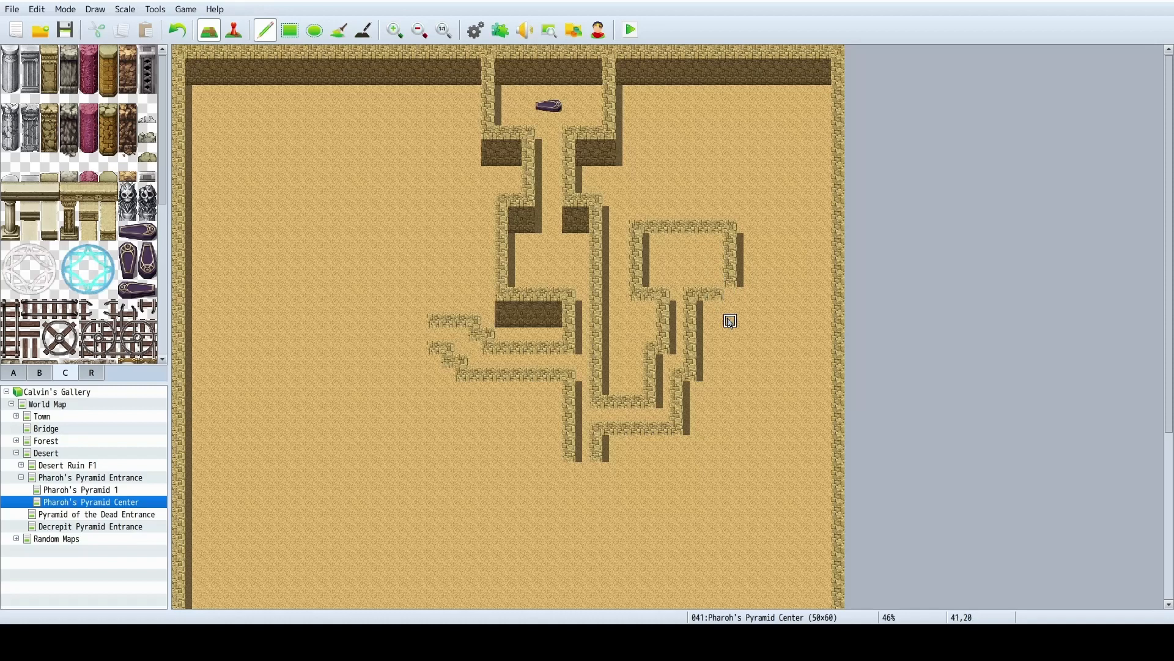
{"action": "right_click", "coordinate": [719, 297]}
{"action": "left_click", "coordinate": [728, 297]}
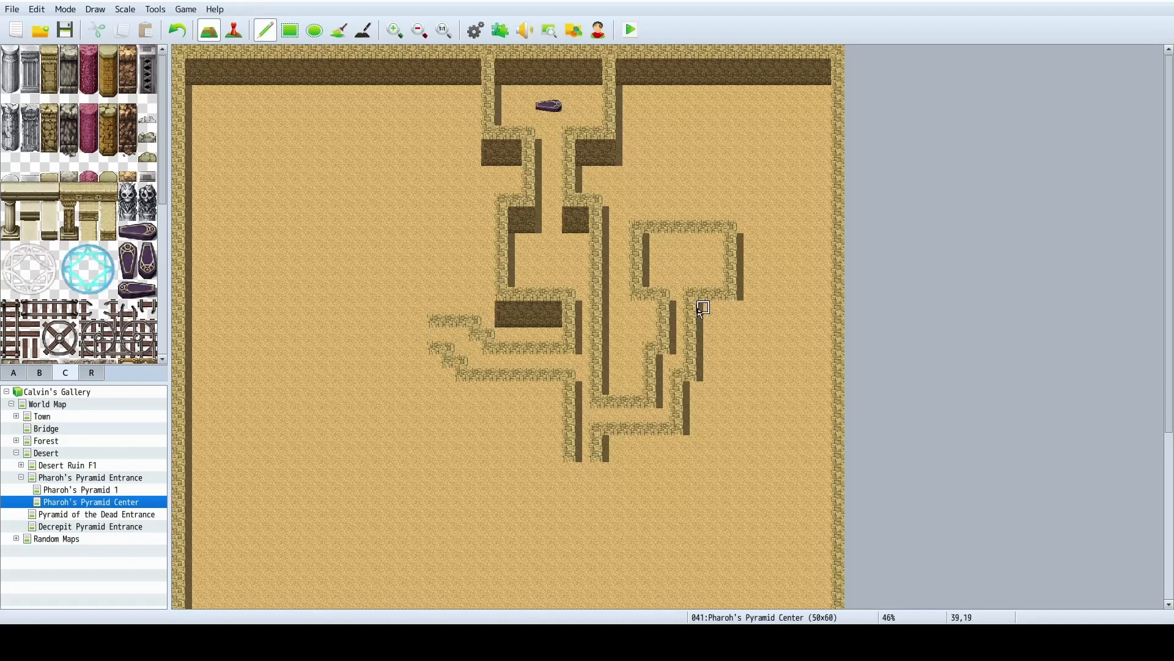
Add two-tile-high wall faces to the right room and its passage, and redraw the room's upper wall.
{"action": "left_click", "coordinate": [488, 157]}
{"action": "left_click_drag", "start_coordinate": [643, 233], "coordinate": [714, 240]}
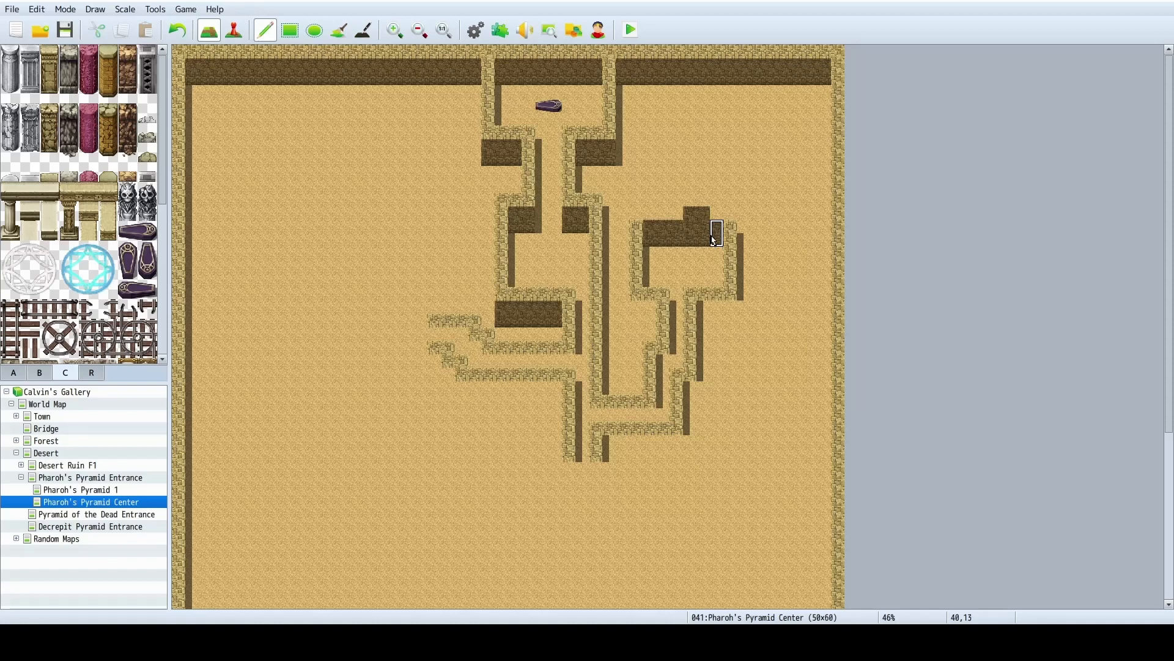
{"action": "mouse_move", "coordinate": [650, 317]}
{"action": "left_mouse_down"}
{"action": "mouse_move", "coordinate": [638, 317]}
{"action": "mouse_move", "coordinate": [733, 313]}
{"action": "left_mouse_up"}
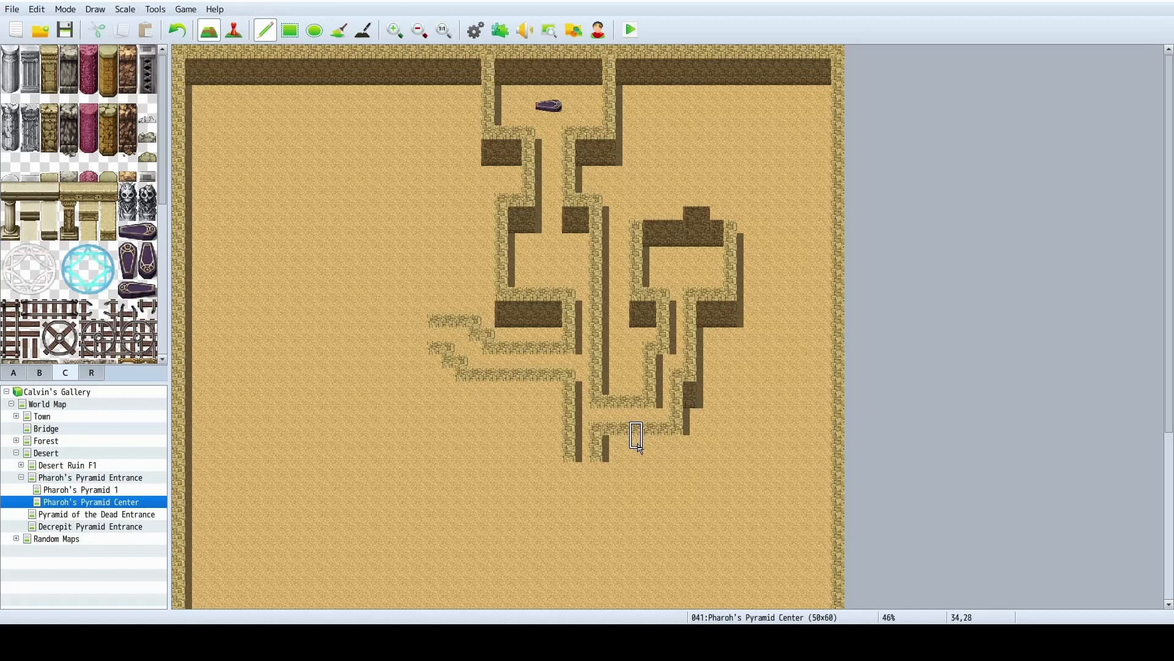
{"action": "left_click_drag", "start_coordinate": [607, 447], "coordinate": [674, 459]}
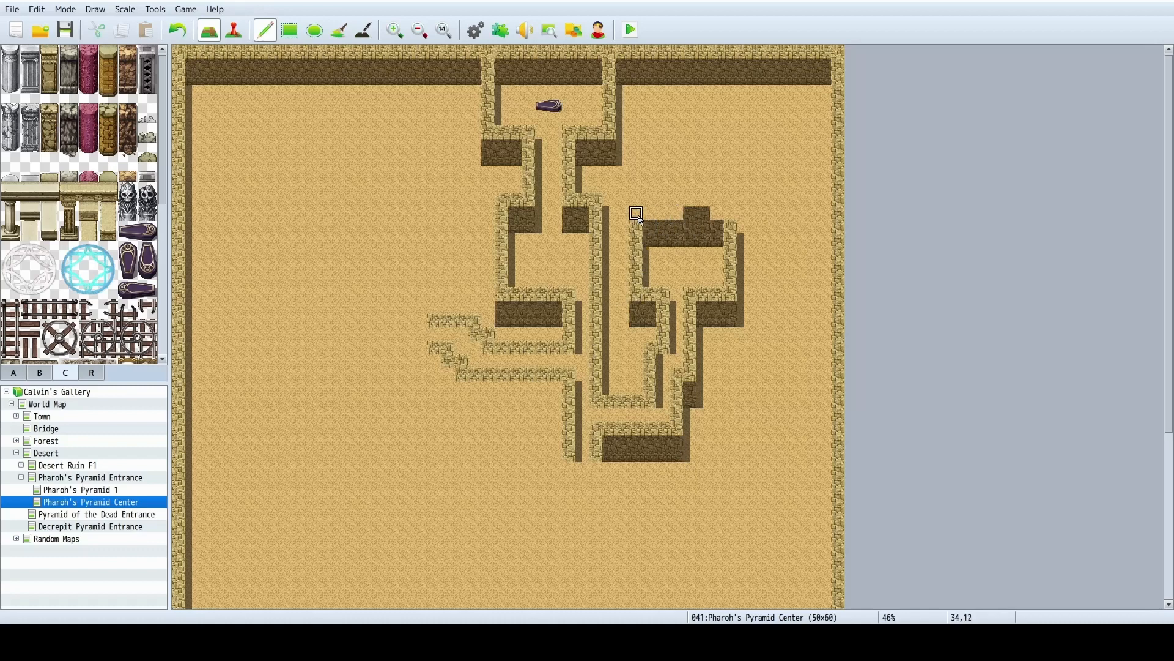
{"action": "left_click_drag", "start_coordinate": [638, 216], "coordinate": [698, 215]}
{"action": "scroll", "coordinate": [508, 306], "scroll_direction": "up", "scroll_amount": 1, "text": "ctrl"}
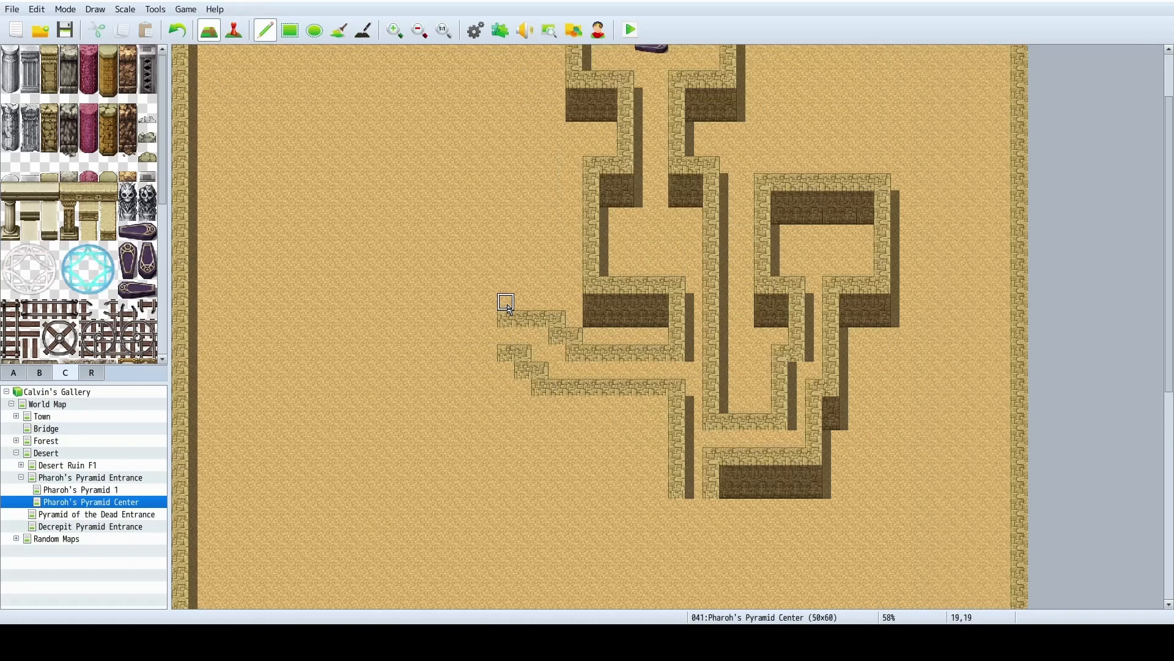
Add a two-tile-high wall face beneath the stepped lower wall of the left branch.
{"action": "scroll", "coordinate": [663, 475], "scroll_direction": "up", "scroll_amount": 1}
{"action": "scroll", "coordinate": [663, 478], "scroll_direction": "up", "scroll_amount": 1}
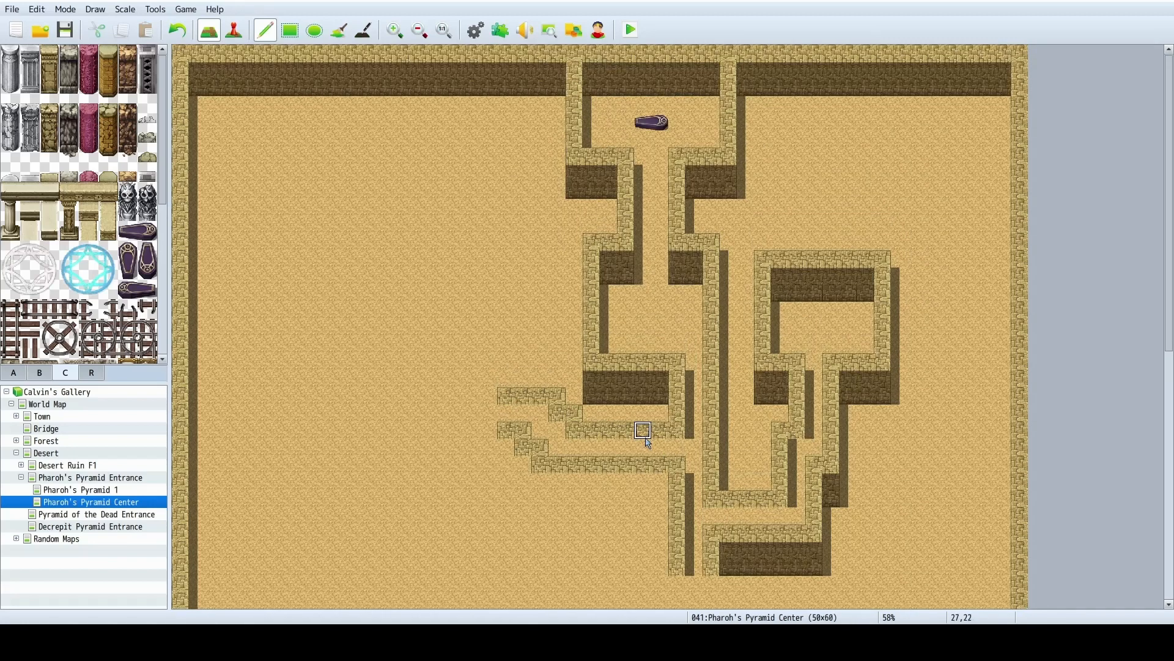
{"action": "scroll", "coordinate": [643, 429], "scroll_direction": "down", "scroll_amount": 2}
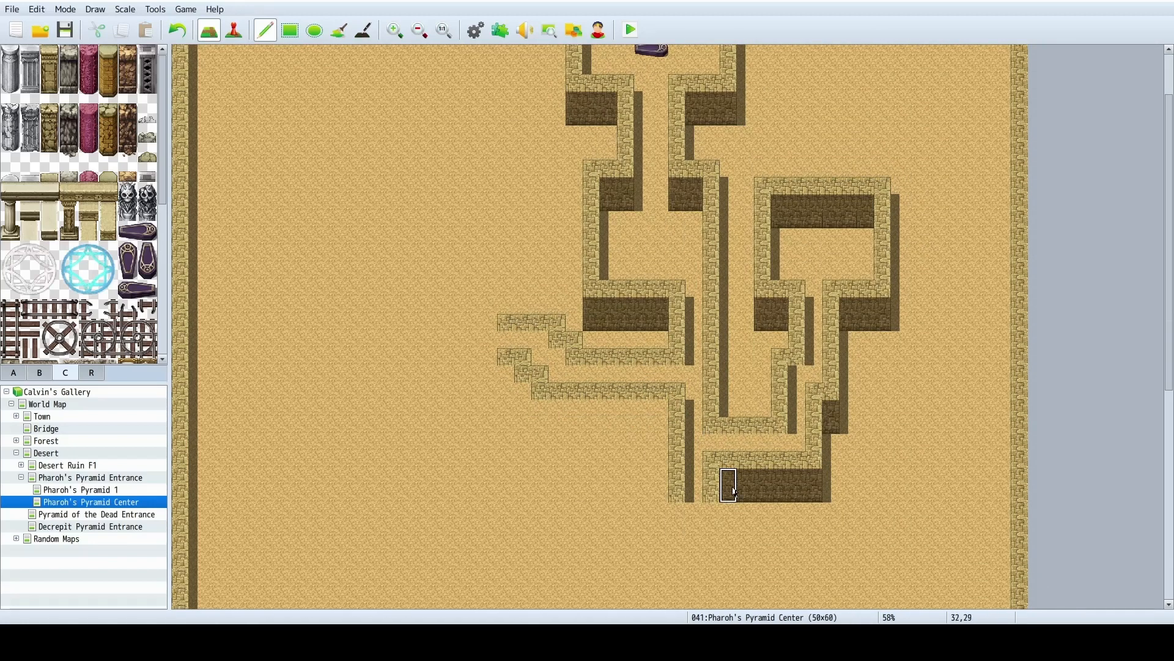
{"action": "mouse_move", "coordinate": [661, 423]}
{"action": "left_mouse_down"}
{"action": "mouse_move", "coordinate": [538, 421]}
{"action": "mouse_move", "coordinate": [498, 380]}
{"action": "left_mouse_up"}
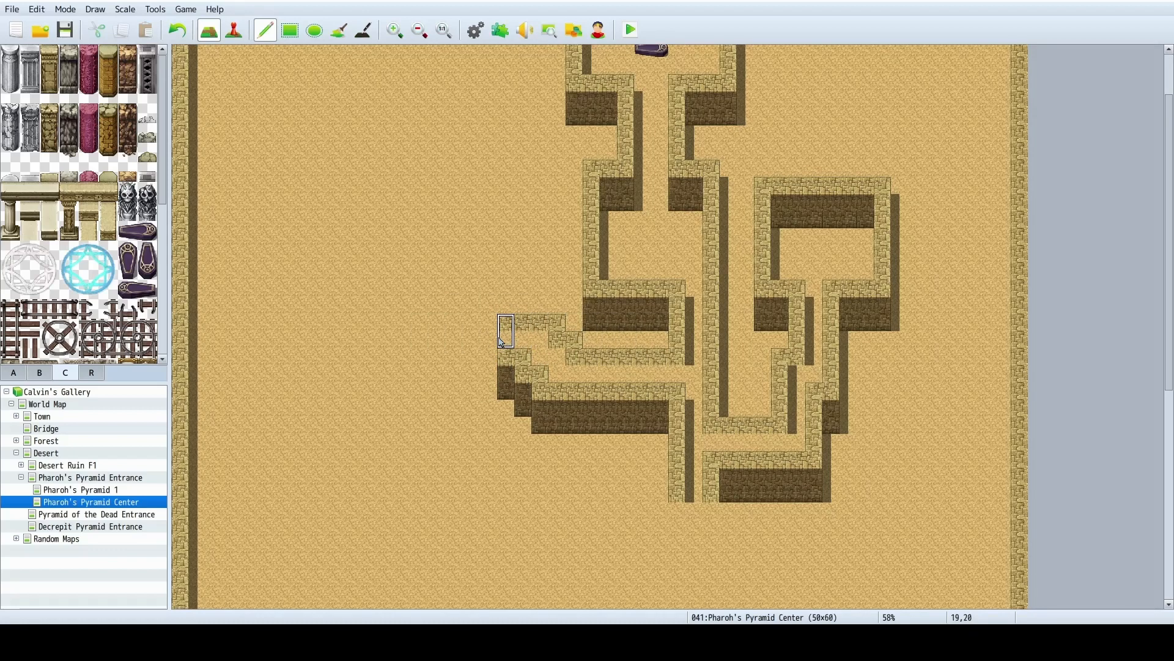
Paint wall faces over the left end of the left branch's upper wall and rework the tiles at its diagonal step.
{"action": "mouse_move", "coordinate": [507, 329]}
{"action": "left_mouse_down"}
{"action": "mouse_move", "coordinate": [557, 333]}
{"action": "mouse_move", "coordinate": [557, 348]}
{"action": "left_mouse_up"}
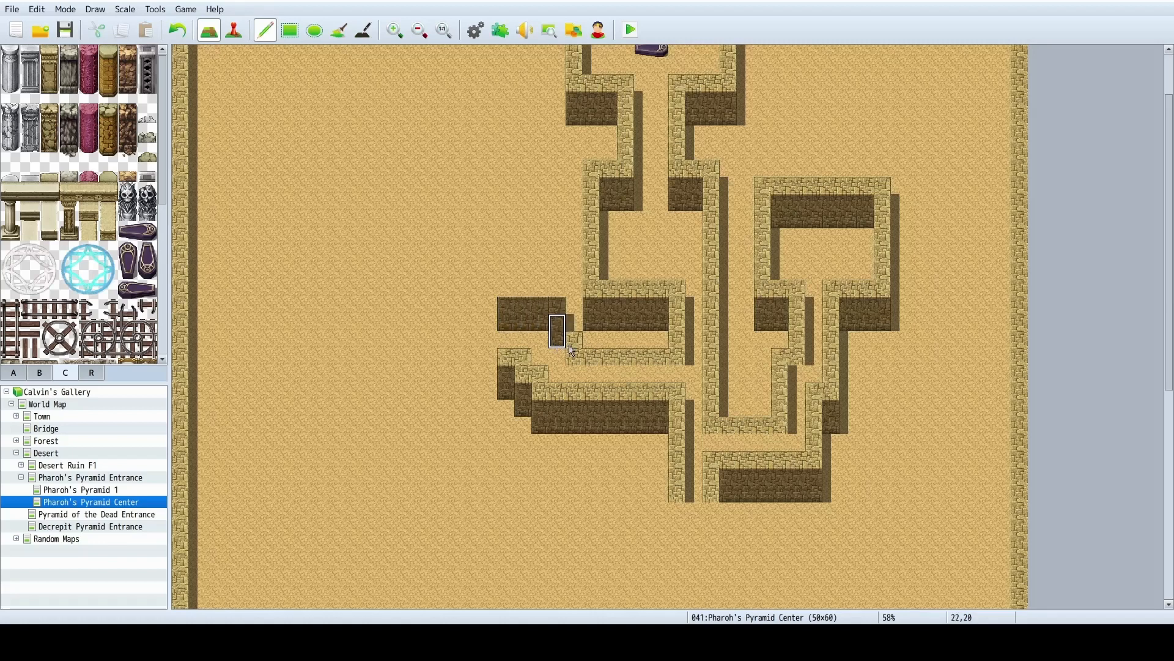
{"action": "right_click", "coordinate": [545, 342]}
{"action": "left_click", "coordinate": [559, 339]}
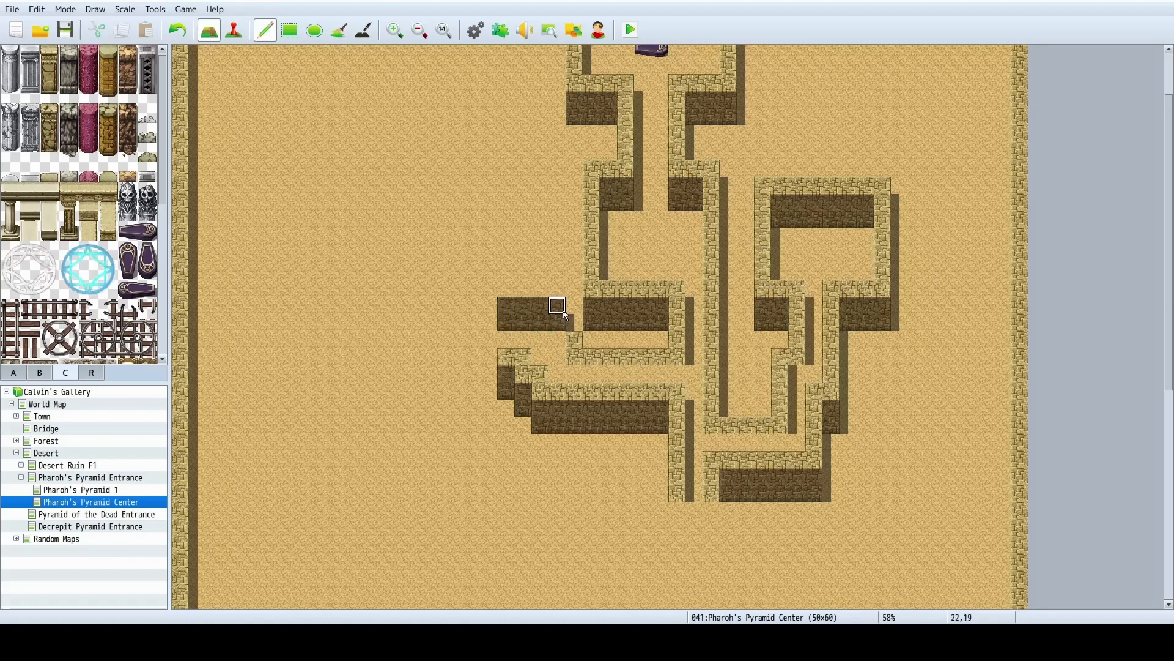
{"action": "right_click", "coordinate": [578, 341]}
{"action": "left_click", "coordinate": [559, 309]}
{"action": "right_click", "coordinate": [554, 327]}
{"action": "left_click", "coordinate": [553, 337]}
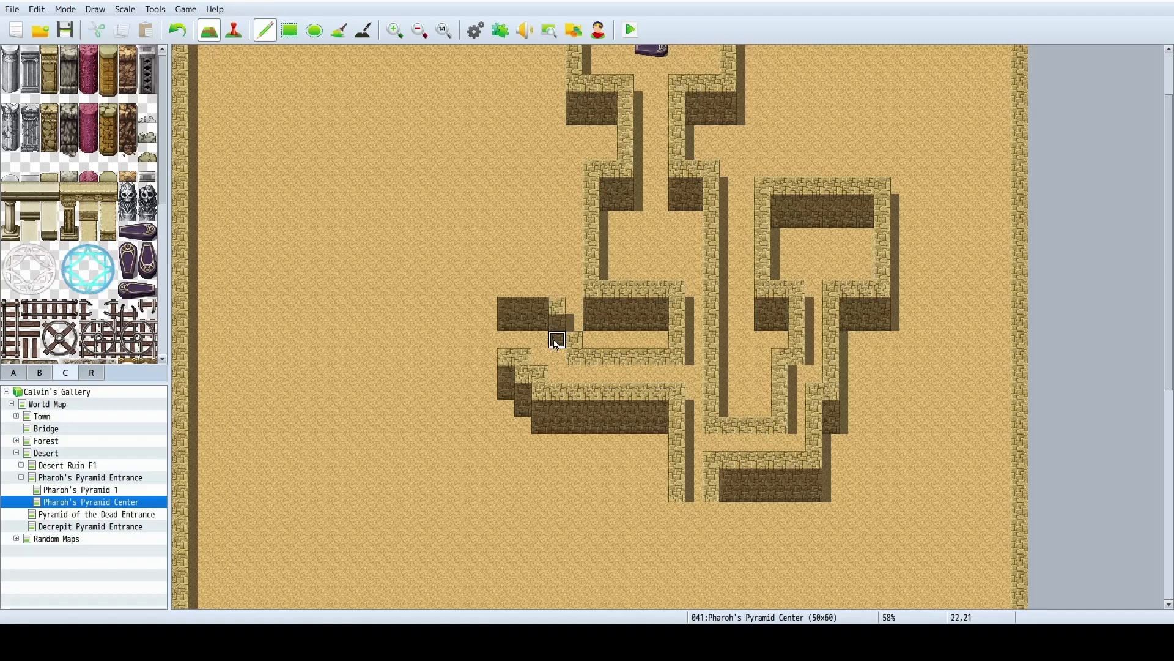
{"action": "right_click_drag", "start_coordinate": [559, 327], "coordinate": [559, 340]}
{"action": "left_click", "coordinate": [574, 357]}
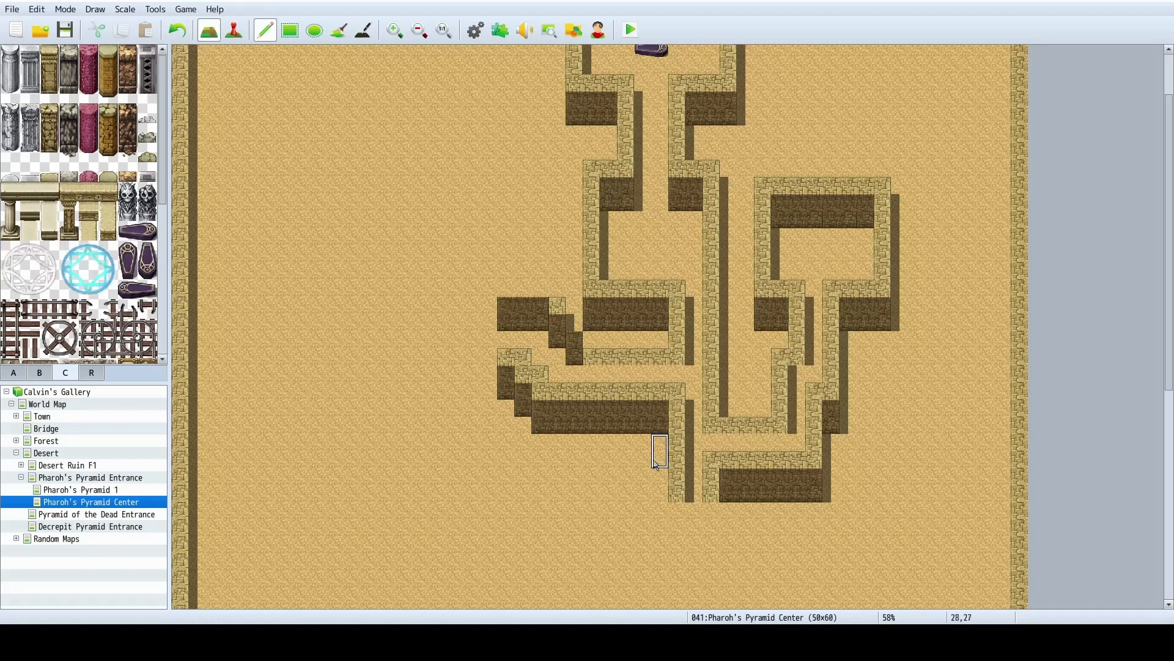
Copy the left branch with its walls and faces and paste it five tiles lower.
{"action": "right_click_drag", "start_coordinate": [660, 460], "coordinate": [511, 343]}
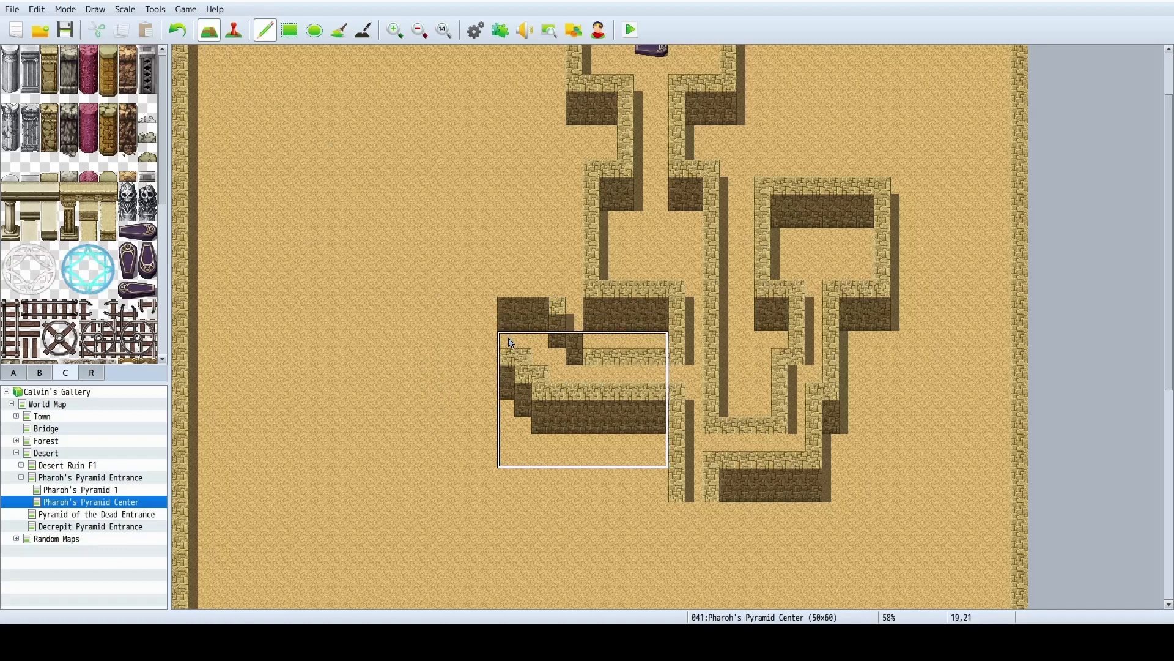
{"action": "left_click", "coordinate": [514, 431]}
{"action": "right_click", "coordinate": [453, 409]}
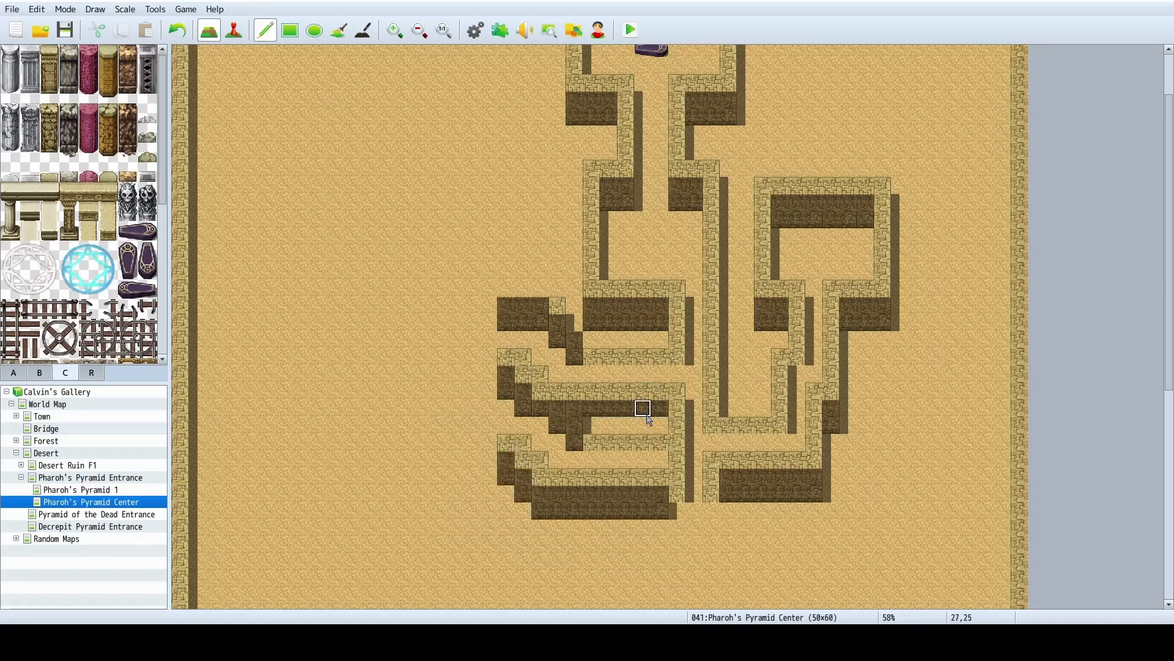
Replace the old upper wall with floor, reshape the wall above the copied branch with two-tile-high faces, and close the old corridor opening.
{"action": "mouse_move", "coordinate": [654, 411]}
{"action": "left_mouse_down"}
{"action": "mouse_move", "coordinate": [659, 394]}
{"action": "mouse_move", "coordinate": [624, 357]}
{"action": "mouse_move", "coordinate": [528, 310]}
{"action": "mouse_move", "coordinate": [525, 322]}
{"action": "mouse_move", "coordinate": [636, 391]}
{"action": "mouse_move", "coordinate": [633, 417]}
{"action": "mouse_move", "coordinate": [573, 396]}
{"action": "mouse_move", "coordinate": [579, 431]}
{"action": "left_mouse_up"}
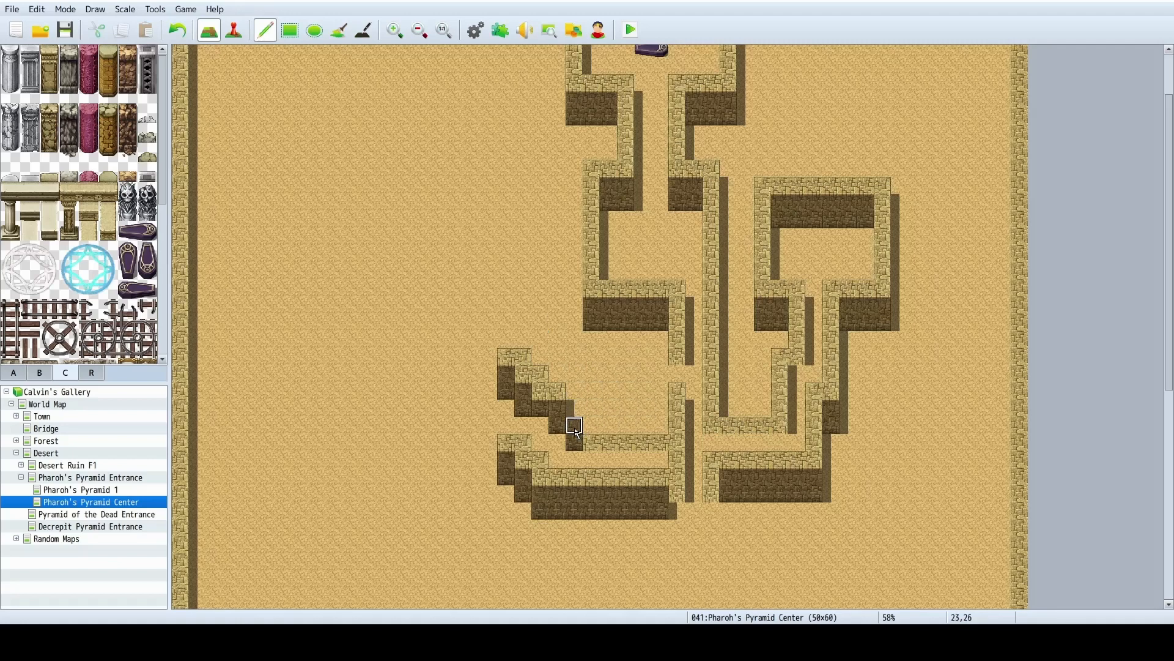
{"action": "mouse_move", "coordinate": [593, 443]}
{"action": "left_mouse_down"}
{"action": "mouse_move", "coordinate": [661, 433]}
{"action": "mouse_move", "coordinate": [675, 456]}
{"action": "mouse_move", "coordinate": [669, 418]}
{"action": "mouse_move", "coordinate": [575, 407]}
{"action": "mouse_move", "coordinate": [556, 387]}
{"action": "mouse_move", "coordinate": [571, 388]}
{"action": "mouse_move", "coordinate": [548, 458]}
{"action": "left_mouse_up"}
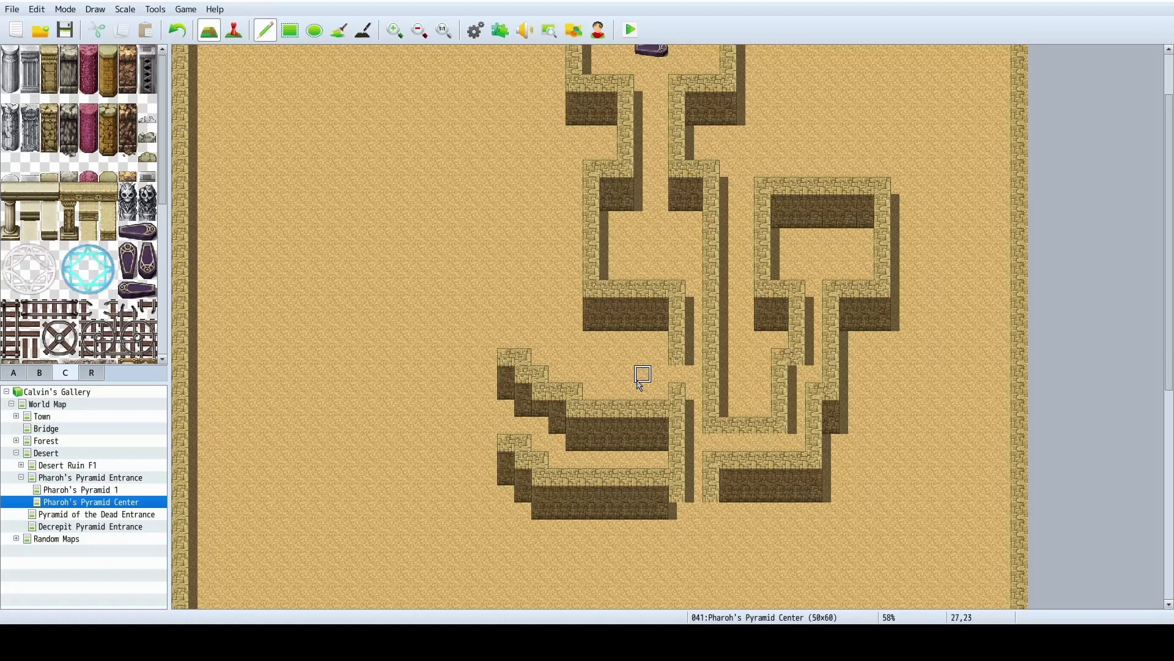
{"action": "right_click", "coordinate": [677, 361]}
{"action": "left_click", "coordinate": [678, 374]}
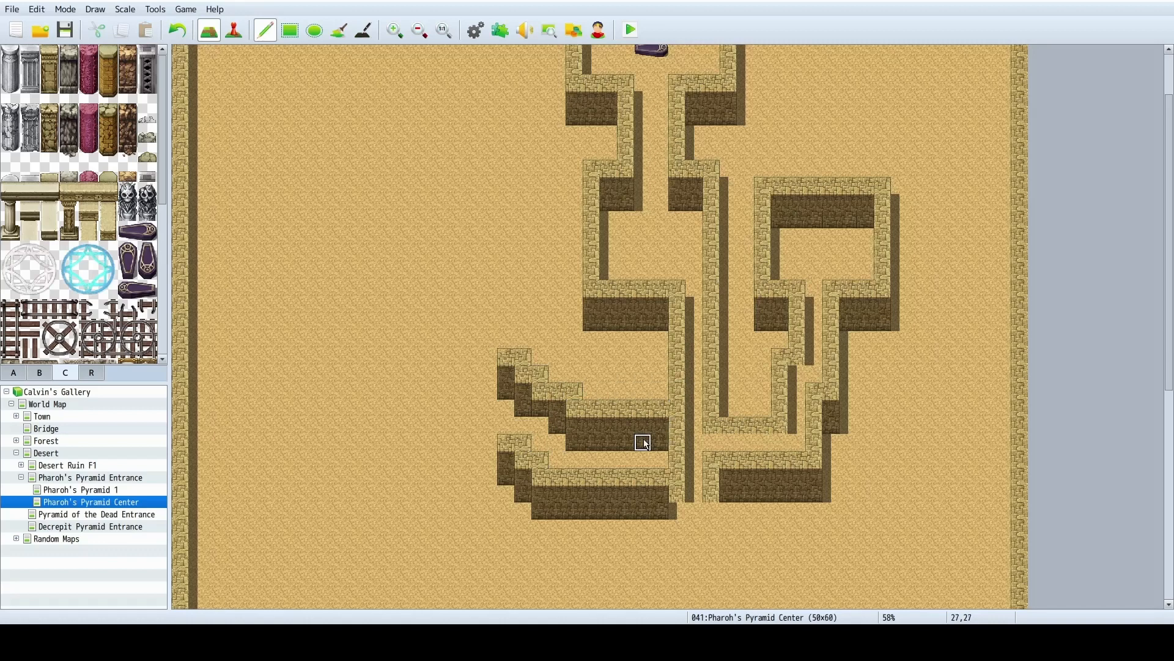
Open the central corridor's left wall at the lowered branch and extend both corridor walls two tiles downward.
{"action": "right_click", "coordinate": [644, 459]}
{"action": "left_click", "coordinate": [678, 462]}
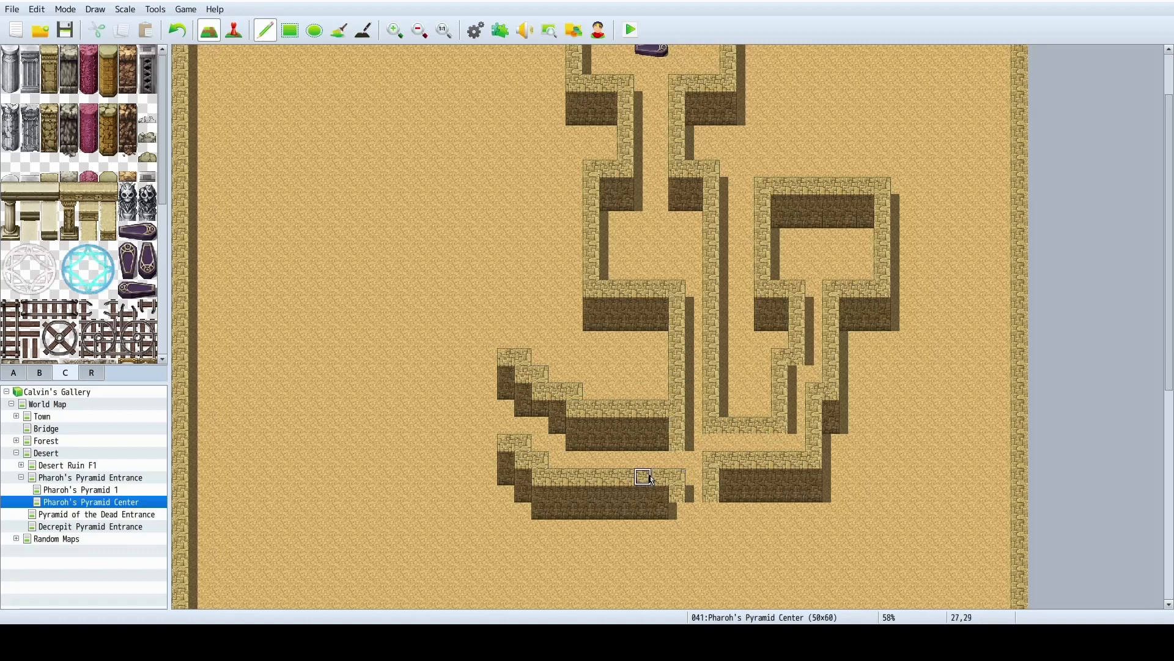
{"action": "left_click", "coordinate": [674, 442]}
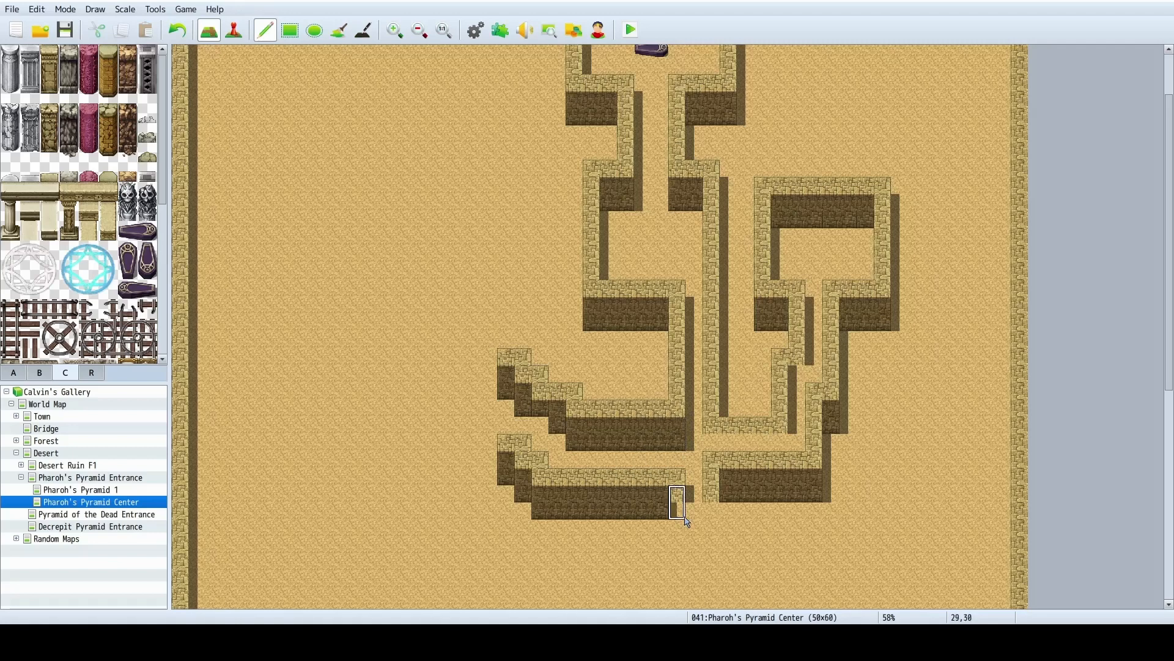
{"action": "right_click", "coordinate": [678, 496]}
{"action": "mouse_move", "coordinate": [678, 509]}
{"action": "left_mouse_down"}
{"action": "mouse_move", "coordinate": [678, 525]}
{"action": "mouse_move", "coordinate": [712, 527]}
{"action": "left_mouse_up"}
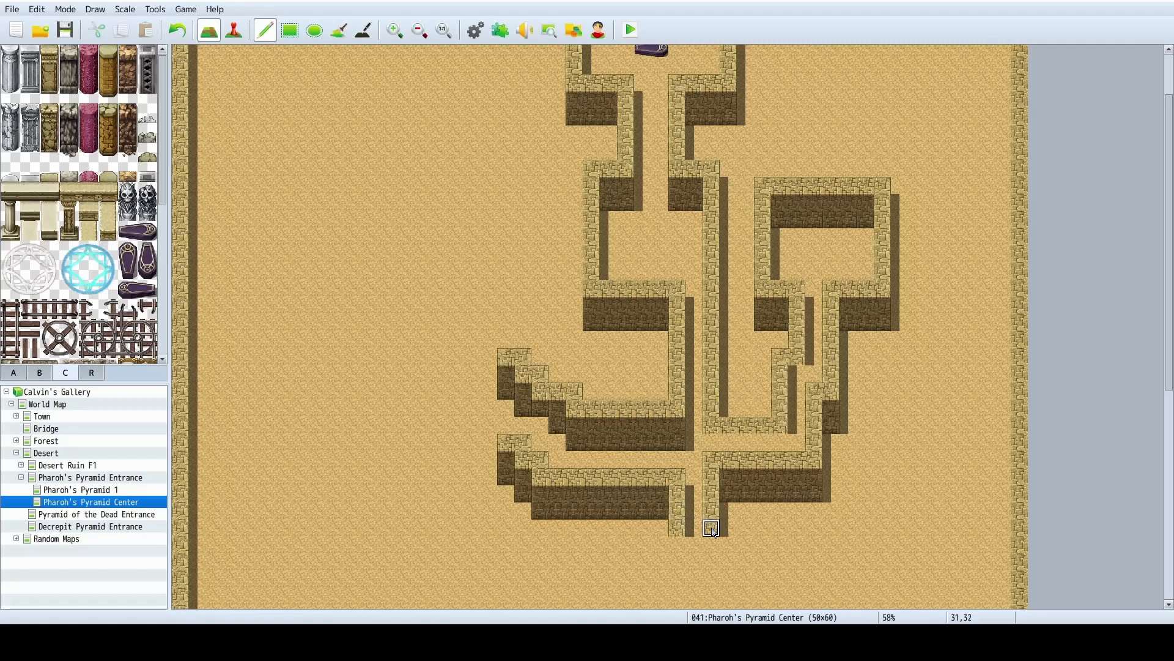
Set the height of the Pharoh's Pyramid Center map to 75 tiles.
{"action": "scroll", "coordinate": [609, 458], "scroll_direction": "down", "scroll_amount": 5}
{"action": "scroll", "coordinate": [608, 460], "scroll_direction": "up", "scroll_amount": 4}
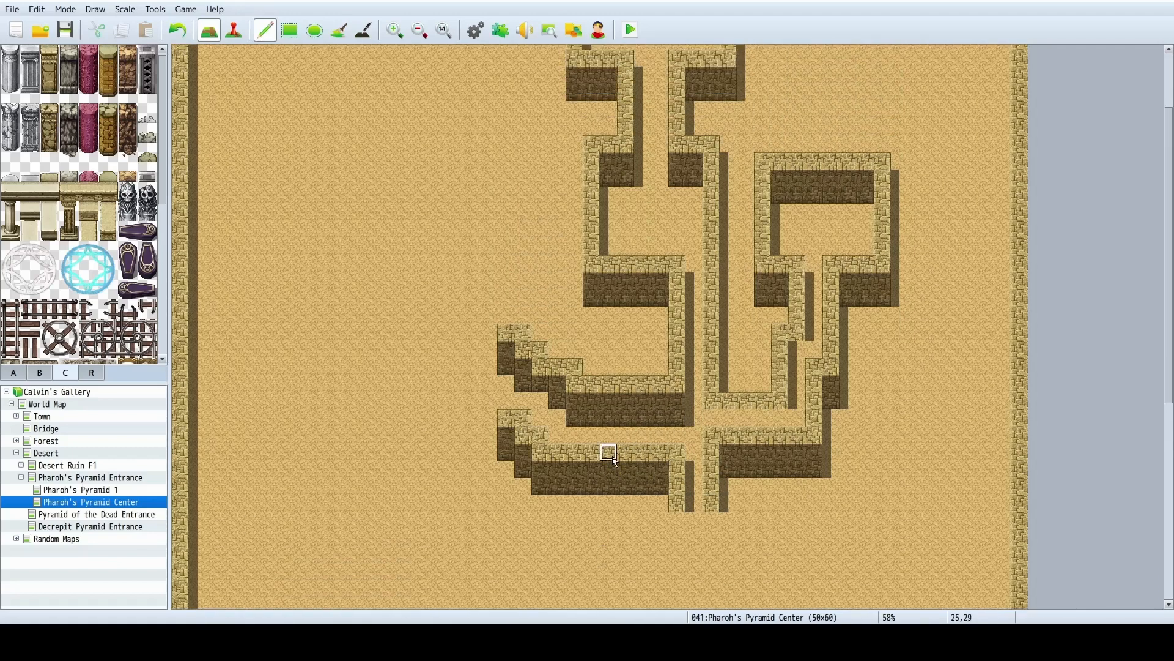
{"action": "scroll", "coordinate": [643, 453], "scroll_direction": "down", "scroll_amount": 15}
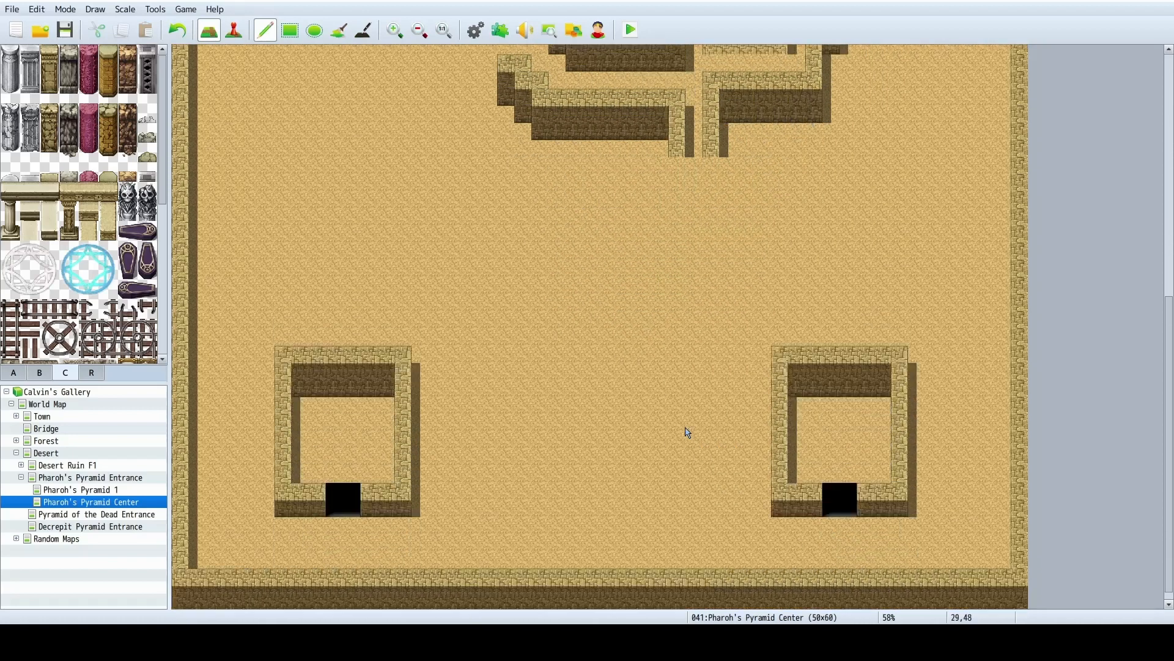
{"action": "right_click", "coordinate": [71, 504]}
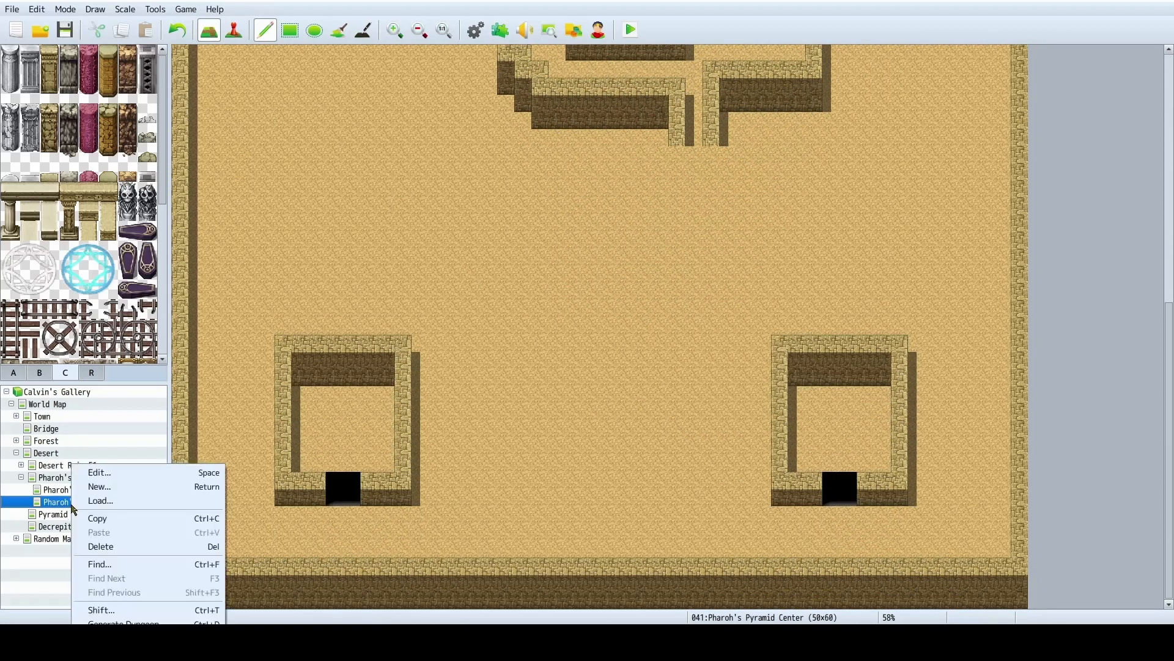
{"action": "left_click", "coordinate": [59, 507]}
{"action": "double_click", "coordinate": [61, 506]}
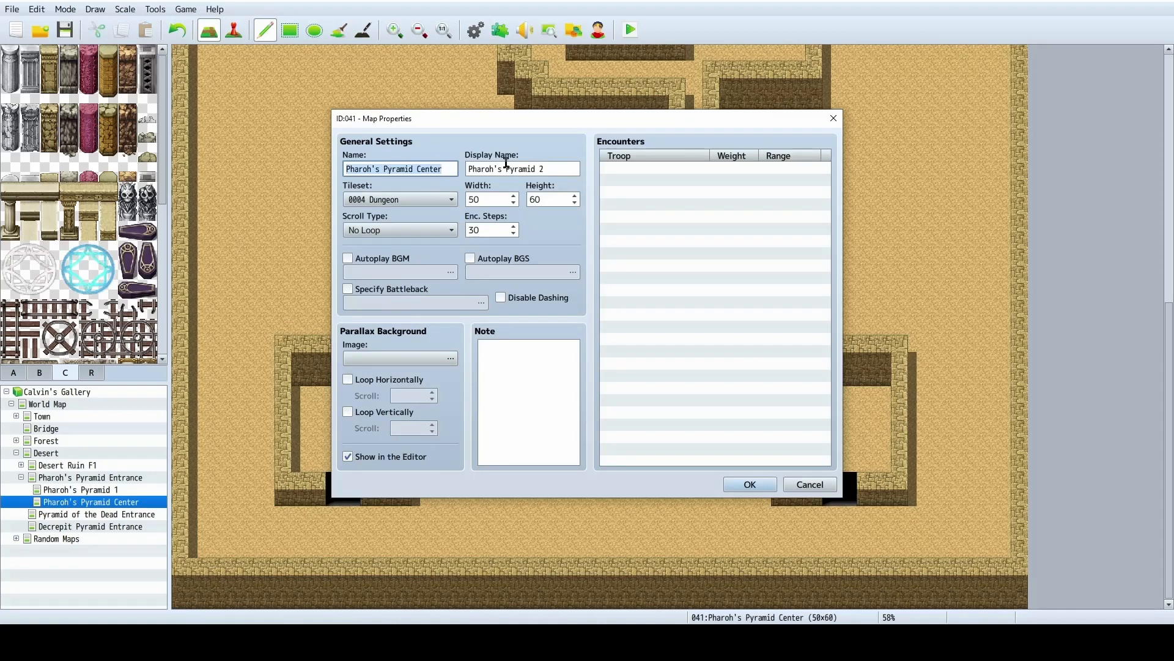
{"action": "left_click", "coordinate": [535, 200]}
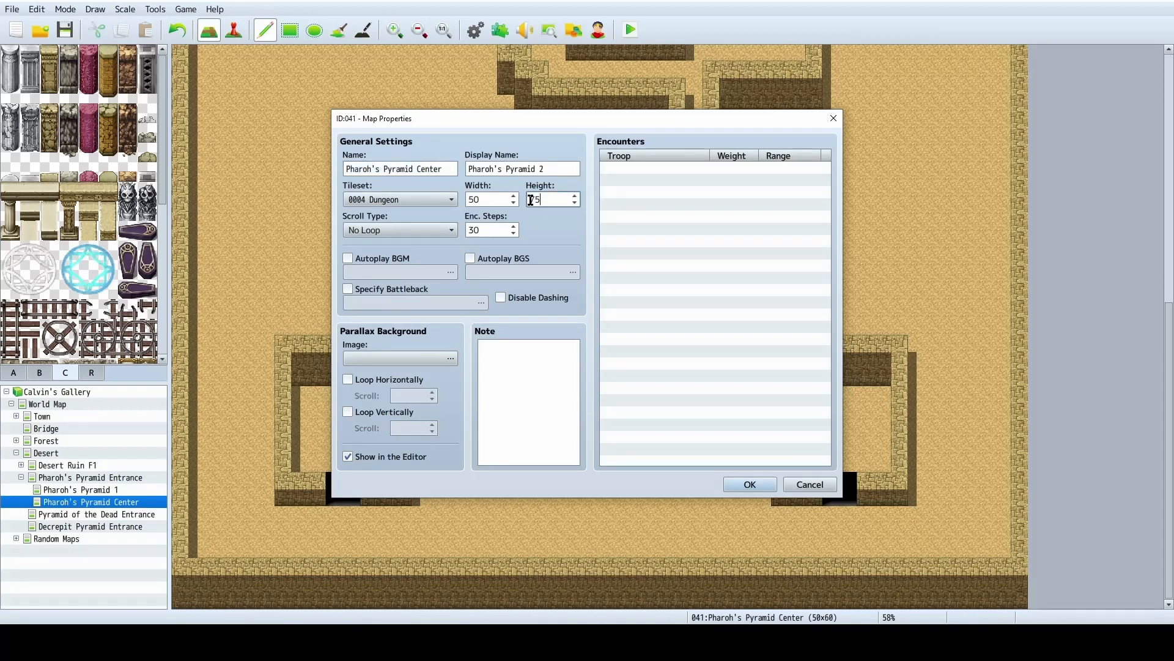
{"action": "left_click", "coordinate": [750, 484]}
Copy the map's lower section with both door rooms and the border walls into the newly added empty rows.
{"action": "scroll", "coordinate": [640, 464], "scroll_direction": "down", "scroll_amount": 5}
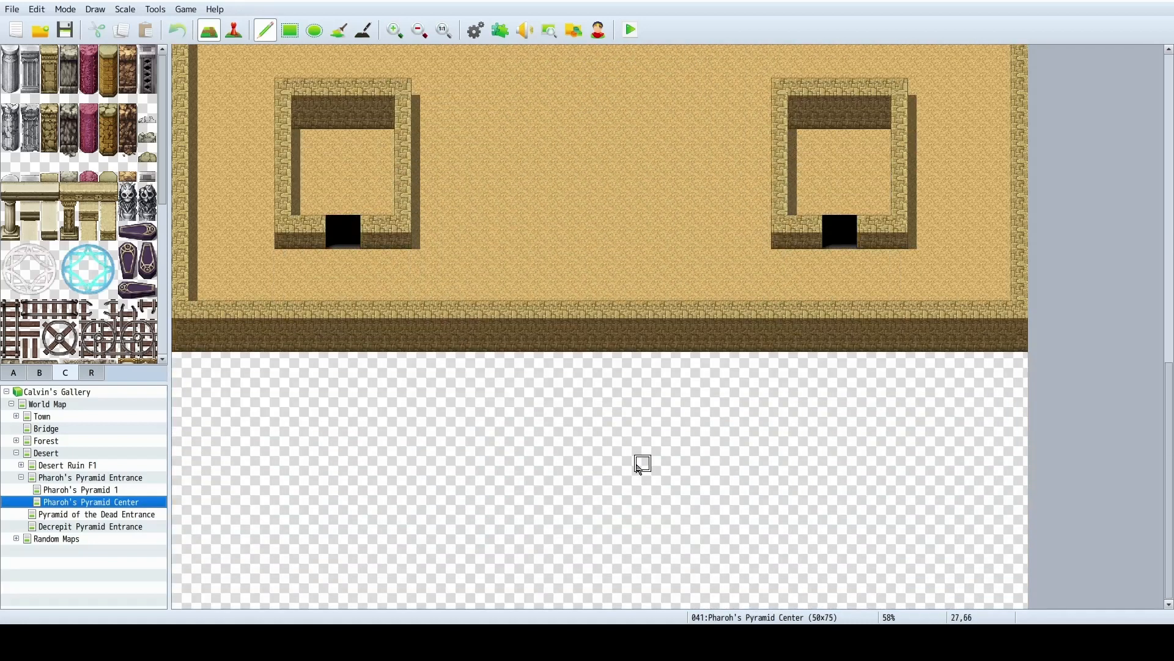
{"action": "scroll", "coordinate": [213, 119], "scroll_direction": "up", "scroll_amount": 1}
{"action": "mouse_move", "coordinate": [197, 103]}
{"action": "right_mouse_down"}
{"action": "mouse_move", "coordinate": [726, 286]}
{"action": "mouse_move", "coordinate": [1001, 324]}
{"action": "right_mouse_up"}
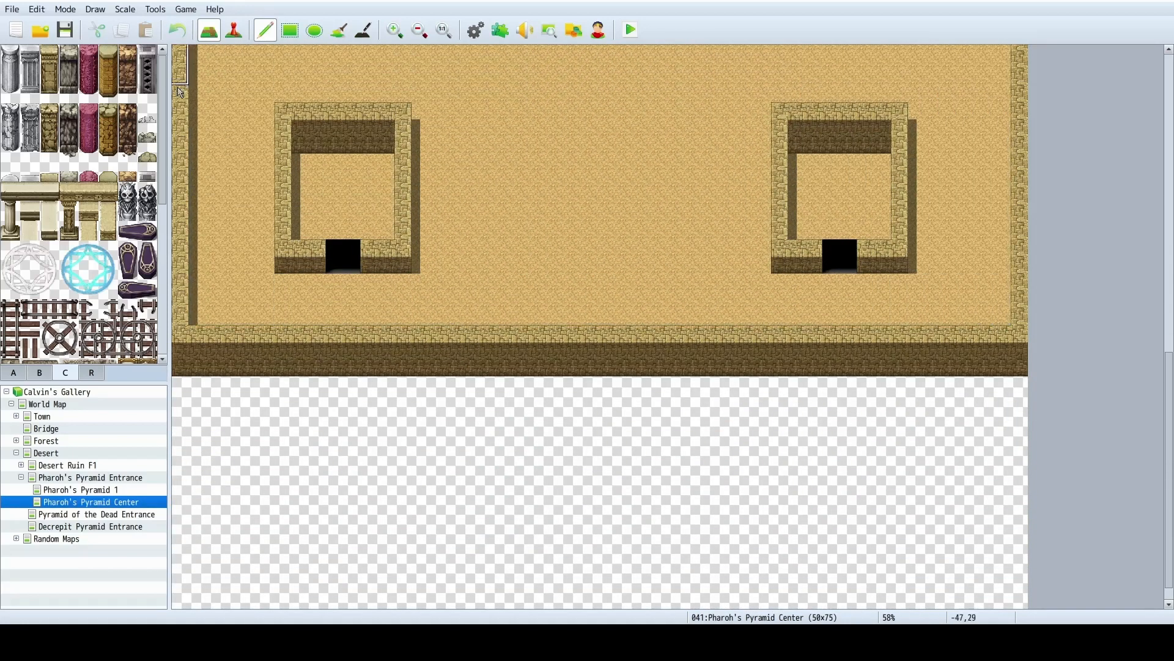
{"action": "right_click_drag", "start_coordinate": [181, 98], "coordinate": [1029, 369]}
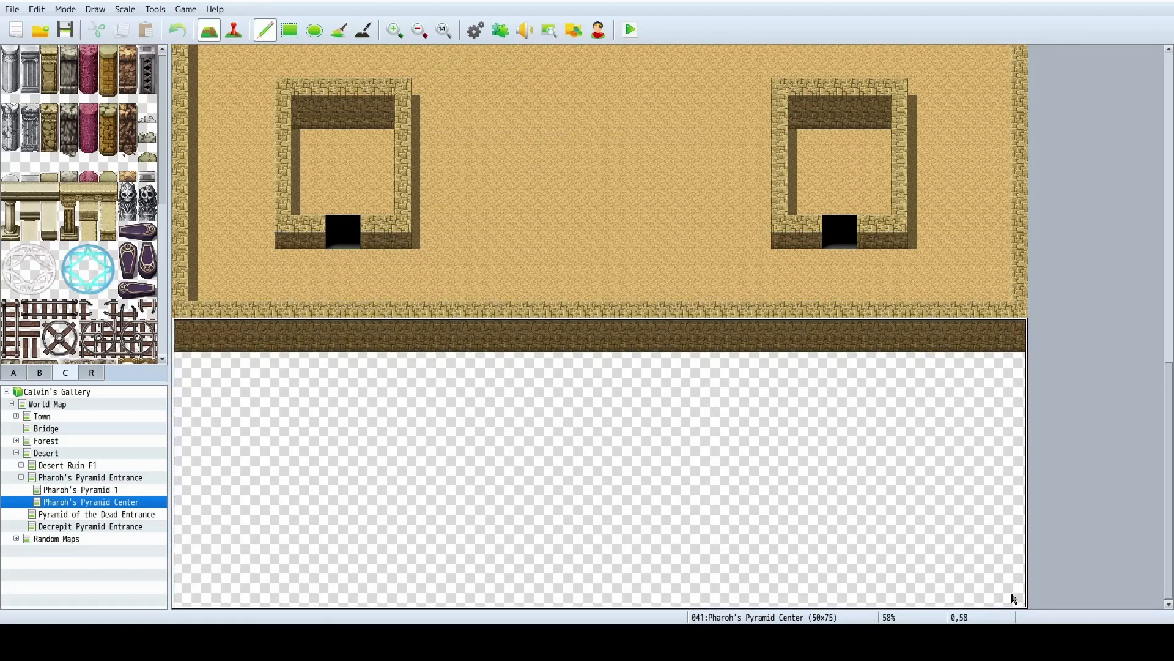
{"action": "left_click", "coordinate": [1012, 596]}
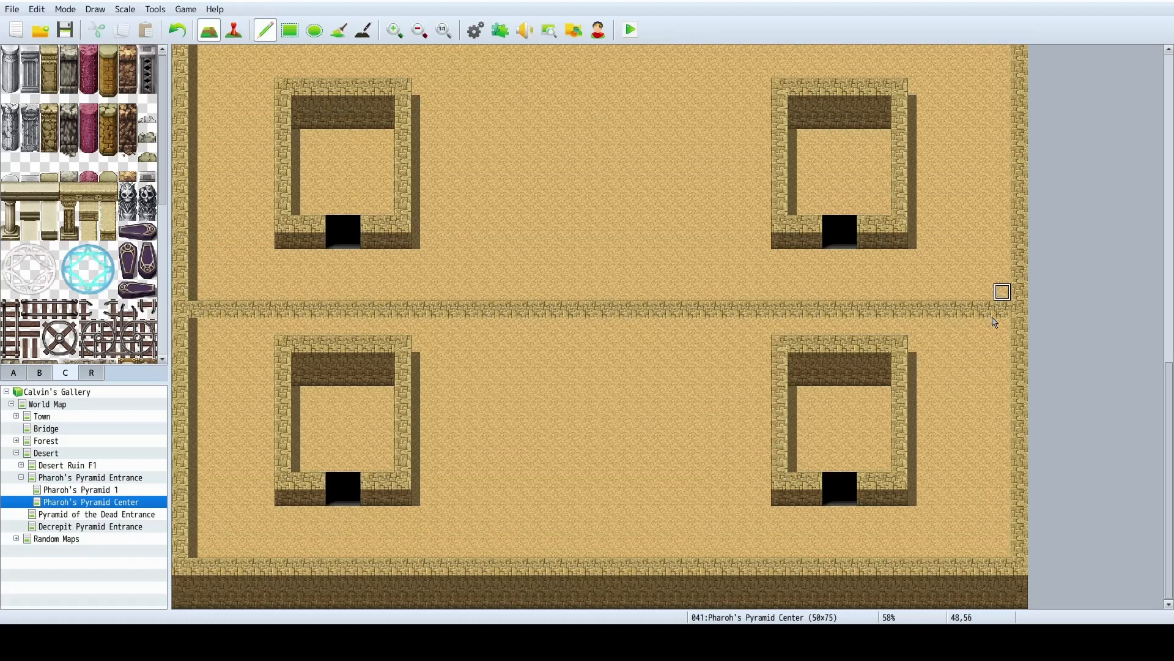
Replace the old lower border wall and the upper pair of door rooms with floor.
{"action": "mouse_move", "coordinate": [905, 313]}
{"action": "left_mouse_down"}
{"action": "mouse_move", "coordinate": [207, 313]}
{"action": "mouse_move", "coordinate": [288, 317]}
{"action": "left_mouse_up"}
{"action": "scroll", "coordinate": [336, 277], "scroll_direction": "up", "scroll_amount": 2}
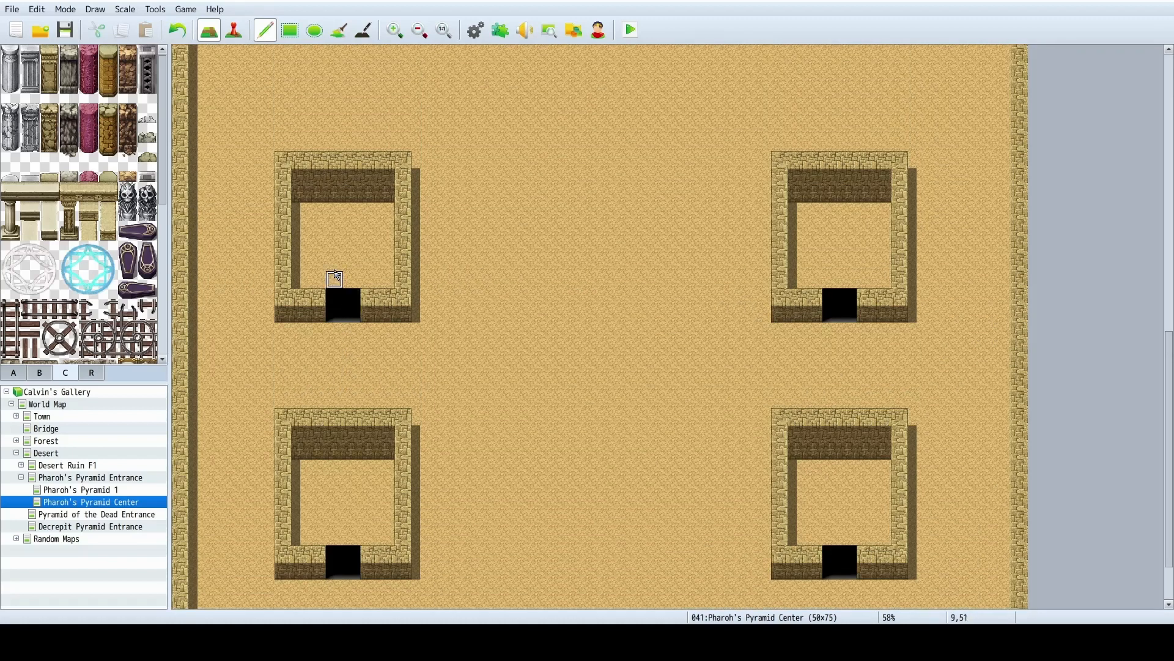
{"action": "left_click", "coordinate": [290, 30]}
{"action": "left_click_drag", "start_coordinate": [276, 153], "coordinate": [422, 324]}
{"action": "mouse_move", "coordinate": [773, 153]}
{"action": "left_mouse_down"}
{"action": "mouse_move", "coordinate": [900, 340]}
{"action": "mouse_move", "coordinate": [918, 333]}
{"action": "left_mouse_up"}
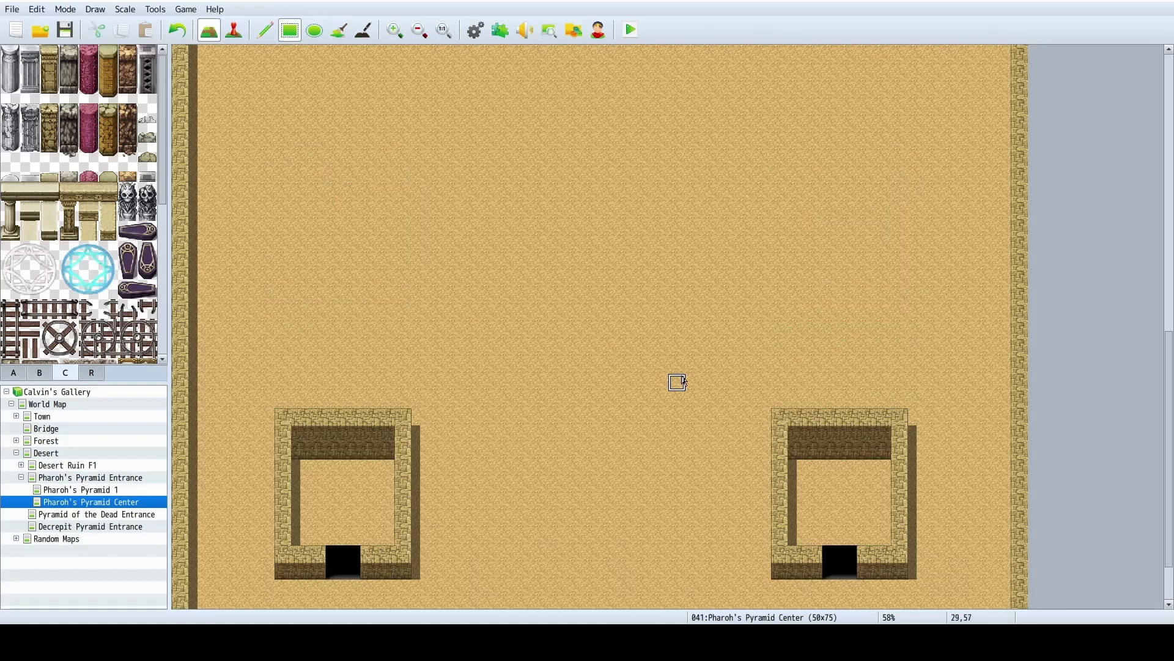
Extend both walls of the central corridor two more tiles downward.
{"action": "scroll", "coordinate": [679, 388], "scroll_direction": "down", "scroll_amount": 2}
{"action": "scroll", "coordinate": [671, 406], "scroll_direction": "up", "scroll_amount": 9}
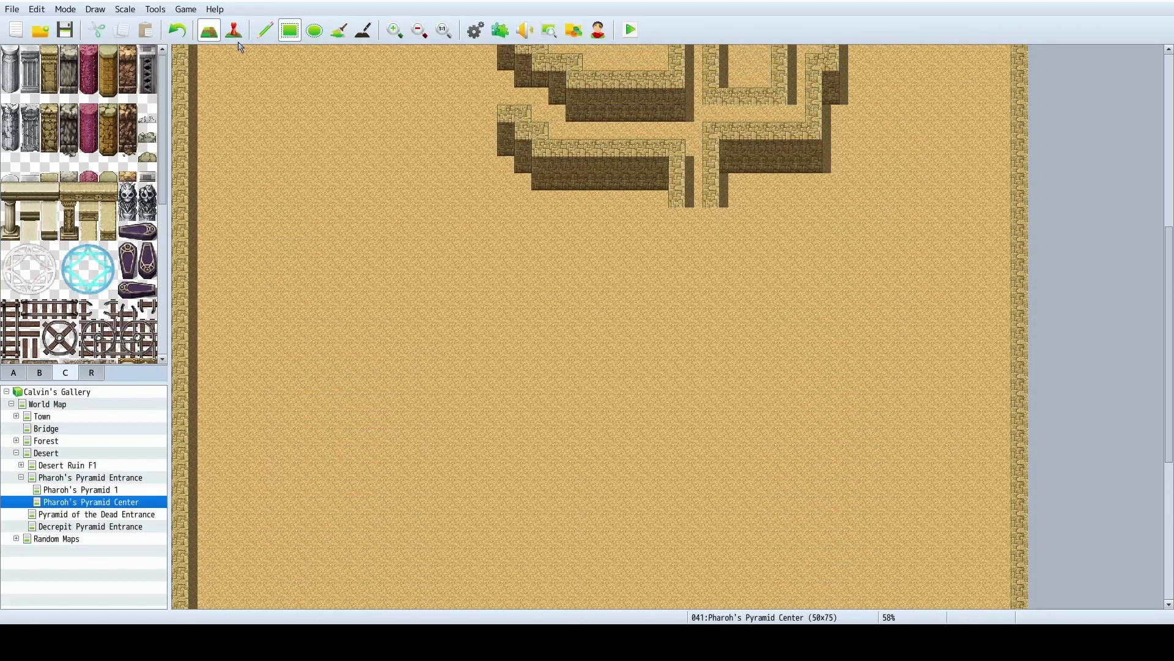
{"action": "left_click", "coordinate": [264, 31]}
{"action": "scroll", "coordinate": [658, 333], "scroll_direction": "up", "scroll_amount": 3}
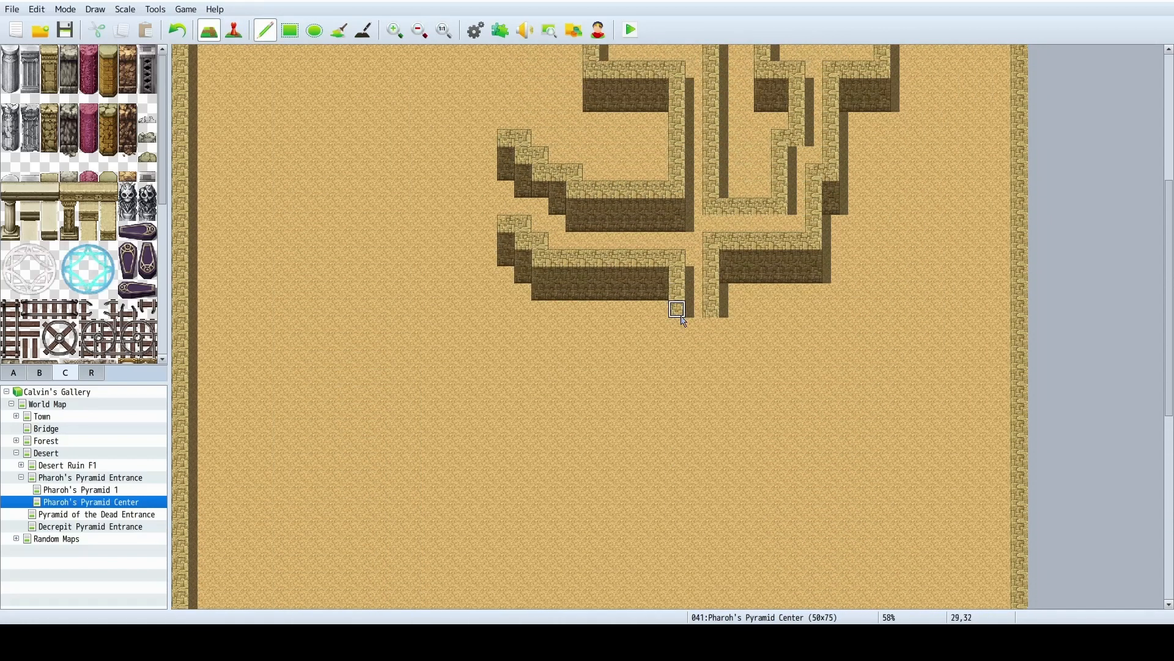
{"action": "scroll", "coordinate": [684, 322], "scroll_direction": "up", "scroll_amount": 2}
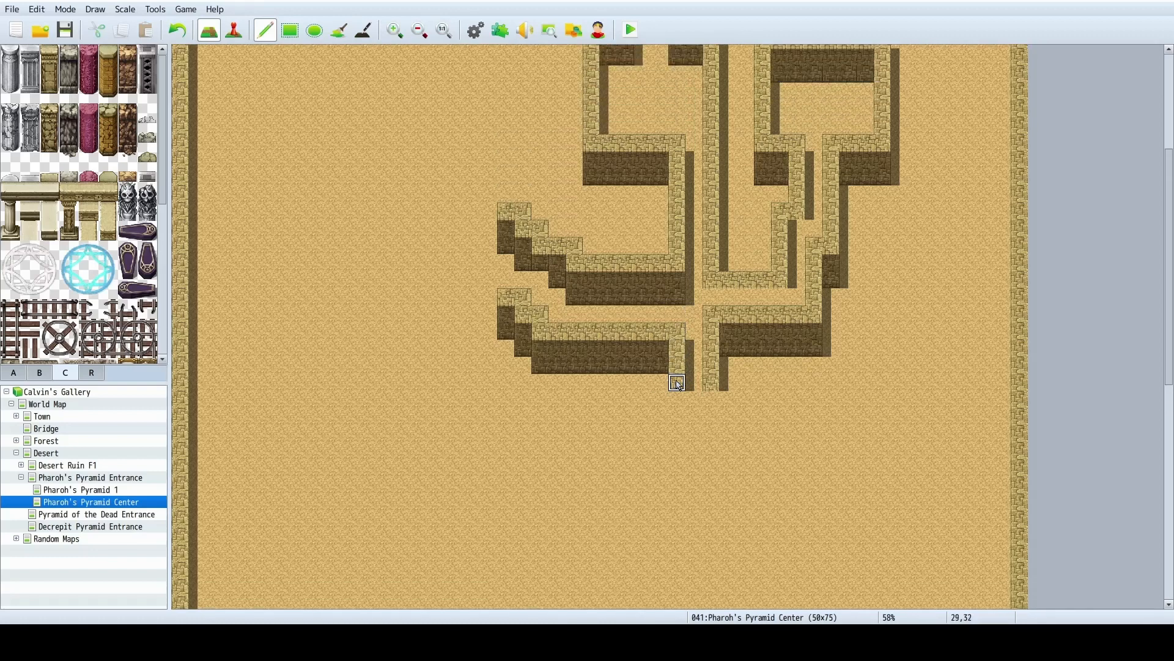
{"action": "mouse_move", "coordinate": [677, 384]}
{"action": "left_mouse_down"}
{"action": "mouse_move", "coordinate": [677, 418]}
{"action": "mouse_move", "coordinate": [714, 420]}
{"action": "left_mouse_up"}
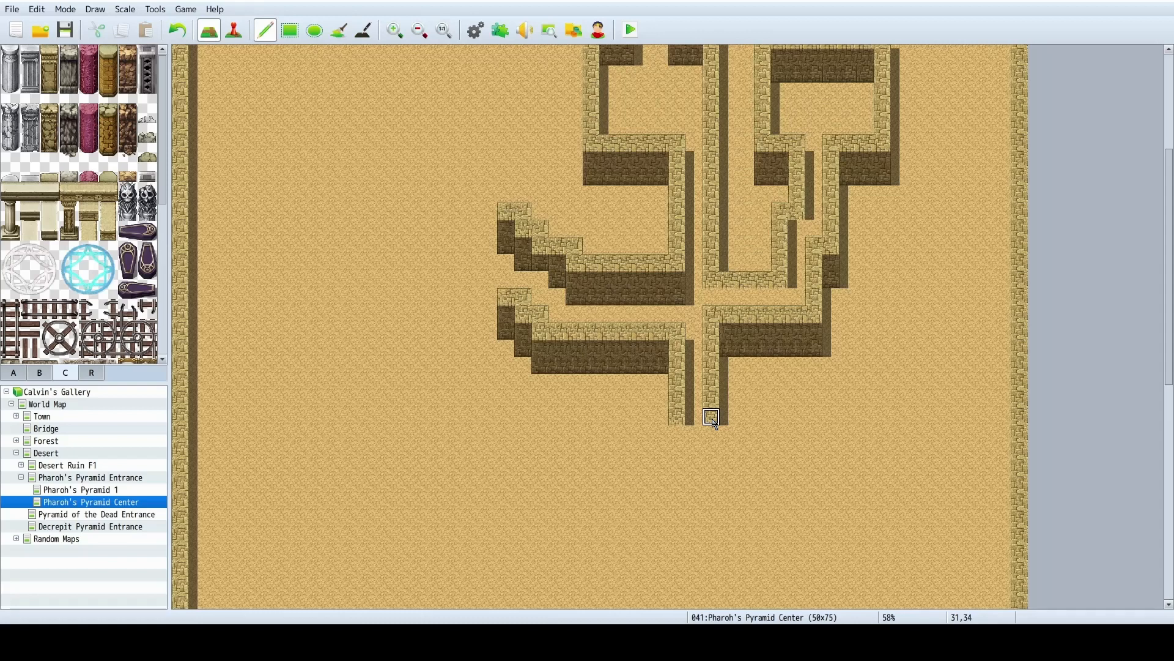
Set the width of the Pharoh's Pyramid Center map to 60 tiles.
{"action": "scroll", "coordinate": [670, 431], "scroll_direction": "down", "scroll_amount": 2}
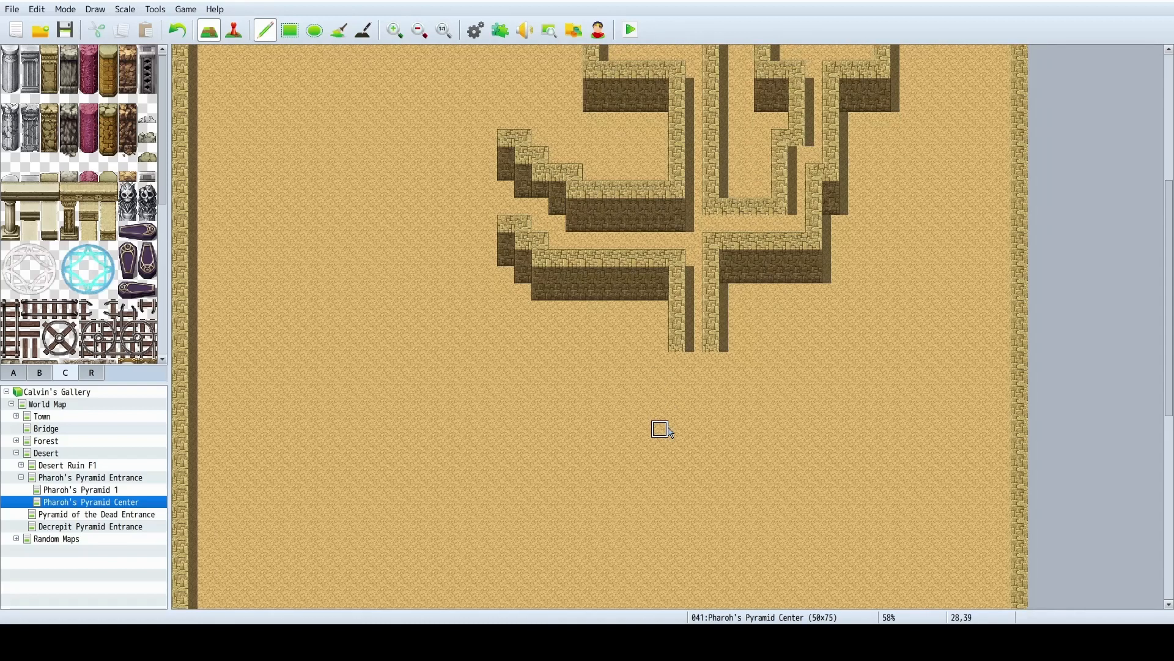
{"action": "scroll", "coordinate": [671, 432], "scroll_direction": "down", "scroll_amount": 2}
{"action": "scroll", "coordinate": [671, 433], "scroll_direction": "up", "scroll_amount": 4}
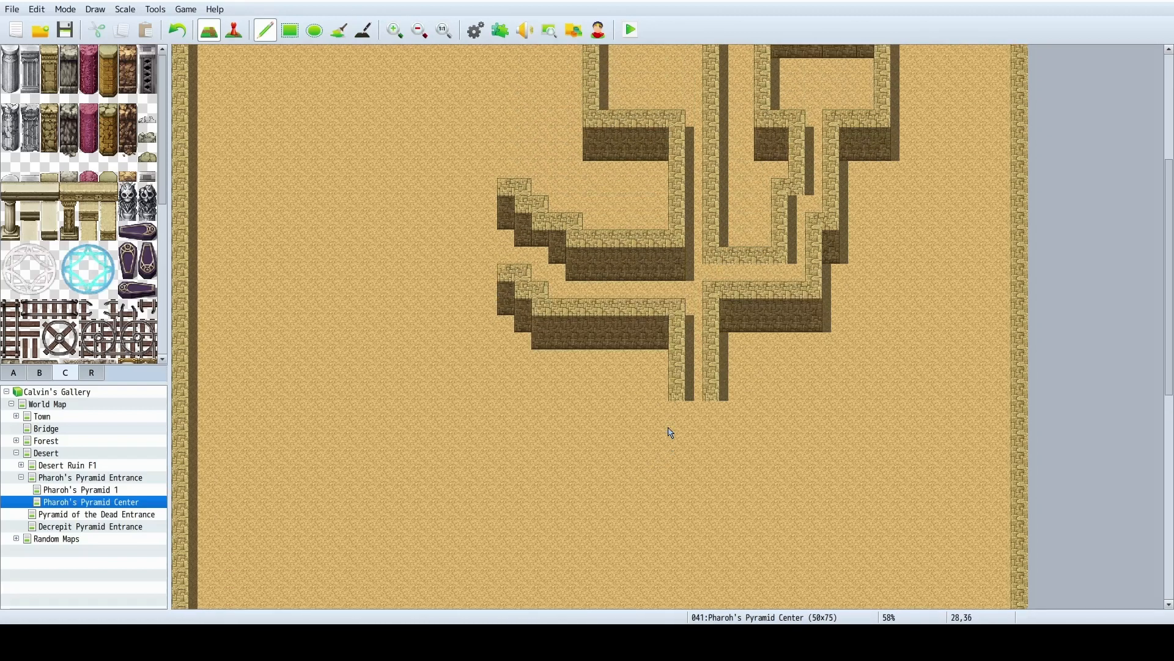
{"action": "double_click", "coordinate": [123, 501]}
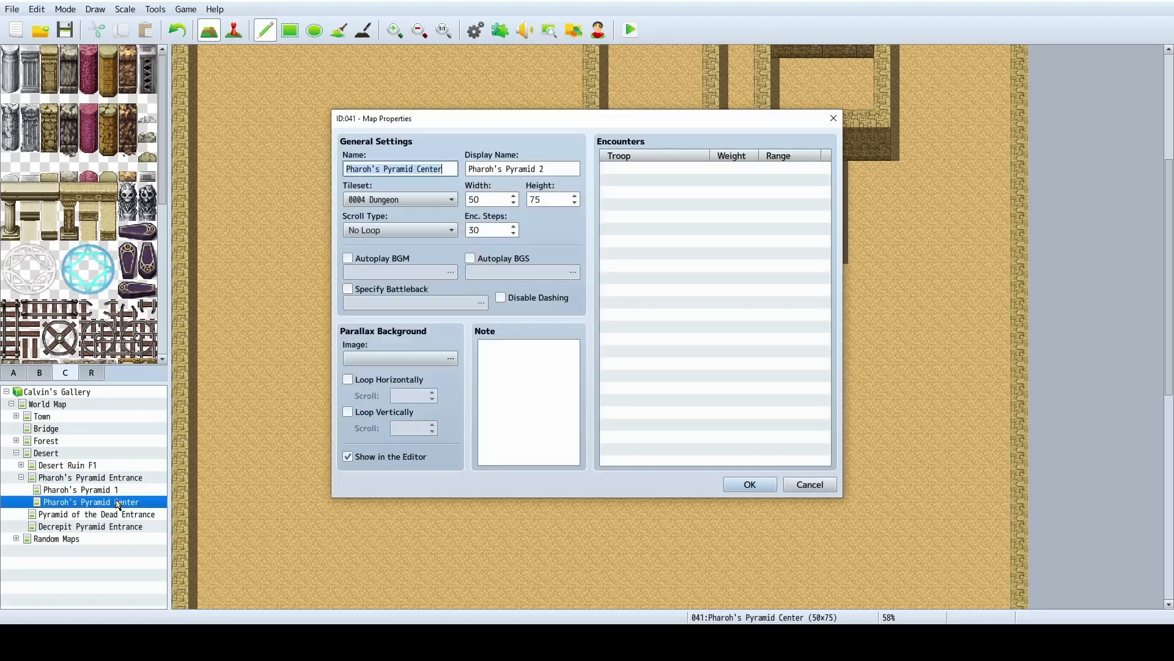
{"action": "left_click", "coordinate": [469, 198]}
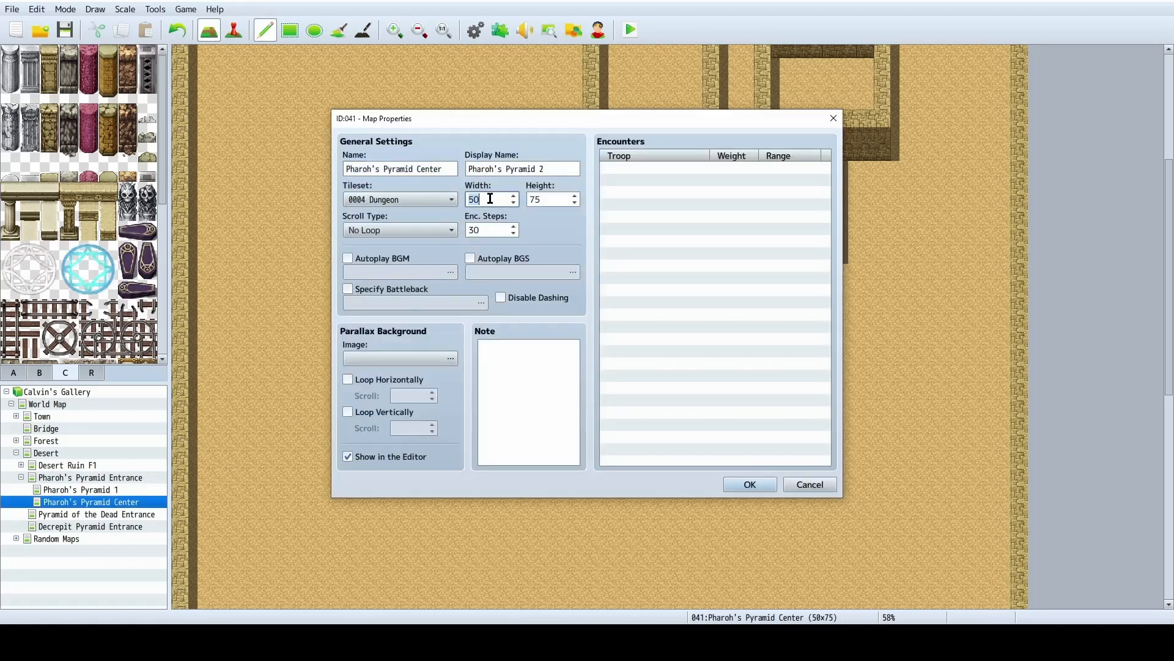
{"action": "left_click", "coordinate": [752, 485]}
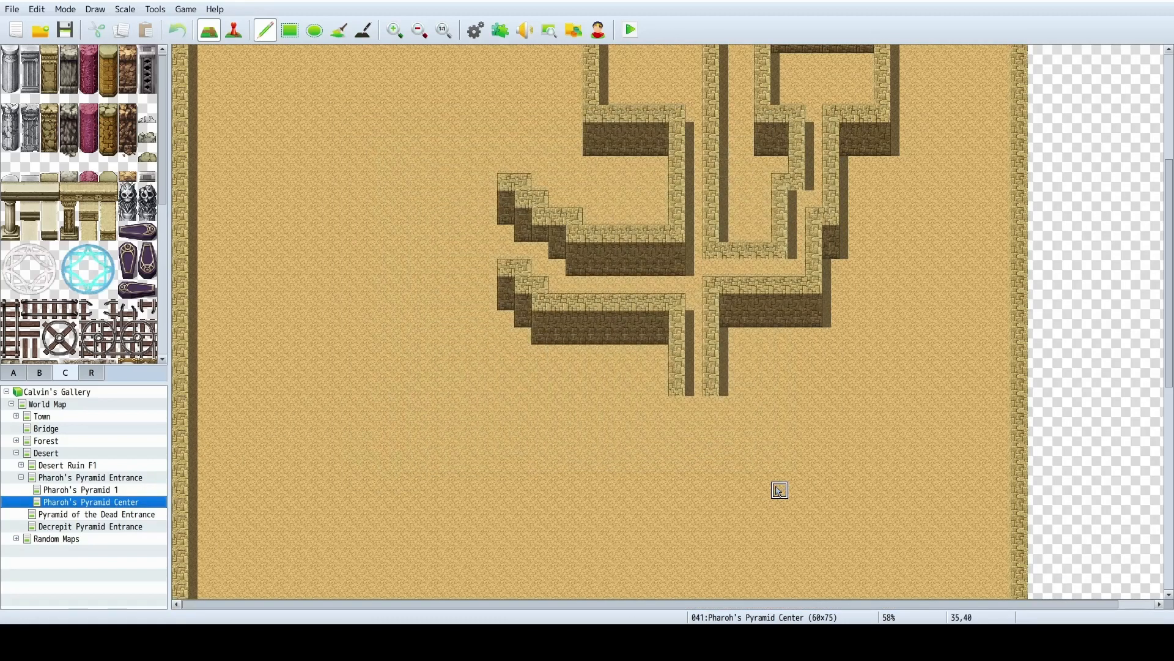
Extend the central corridor's walls three tiles downward and draw the upper left corner of a new room at its end.
{"action": "scroll", "coordinate": [949, 493], "scroll_direction": "up", "scroll_amount": 6}
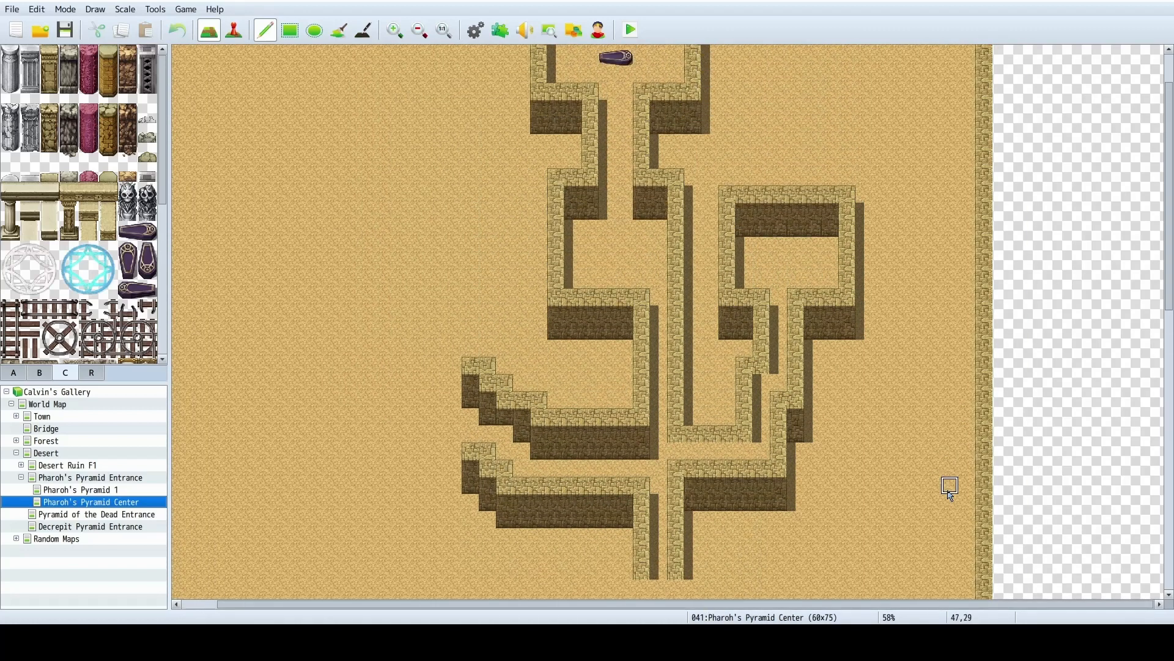
{"action": "scroll", "coordinate": [932, 208], "scroll_direction": "down", "scroll_amount": 5}
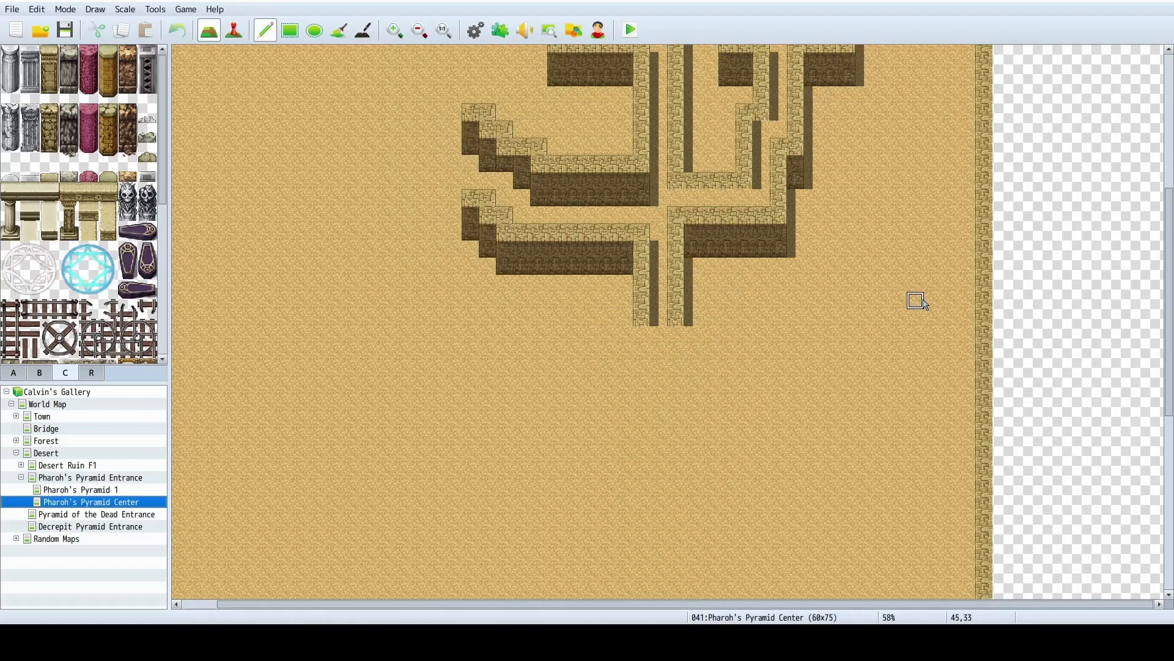
{"action": "scroll", "coordinate": [958, 381], "scroll_direction": "up", "scroll_amount": 1}
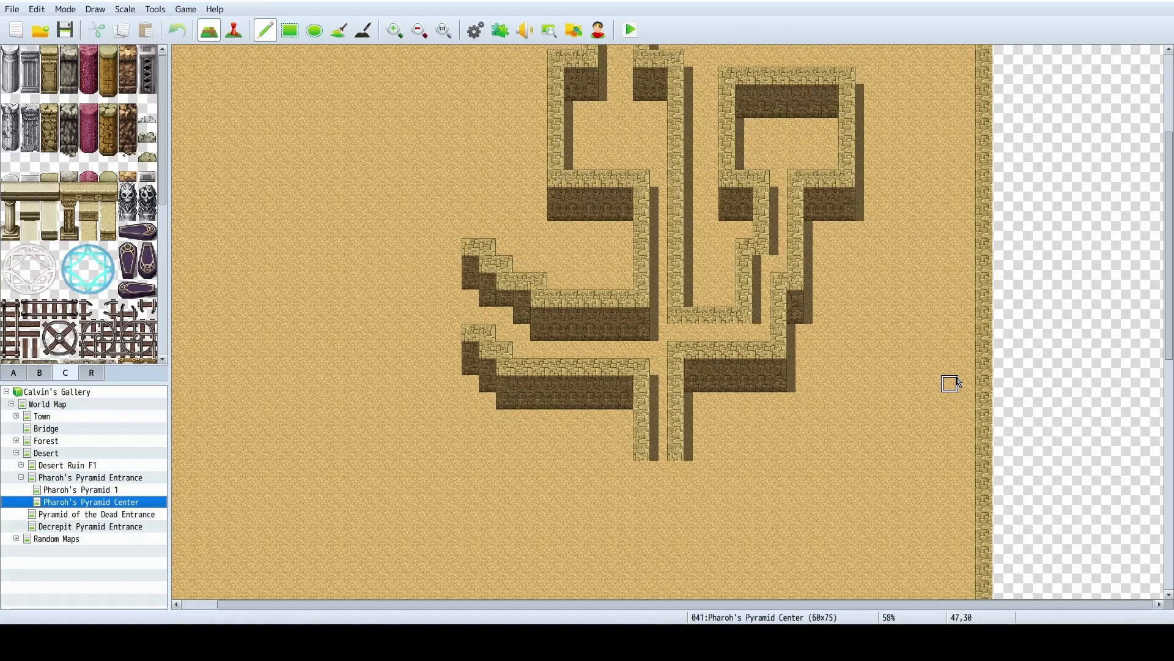
{"action": "scroll", "coordinate": [956, 382], "scroll_direction": "down", "scroll_amount": 2}
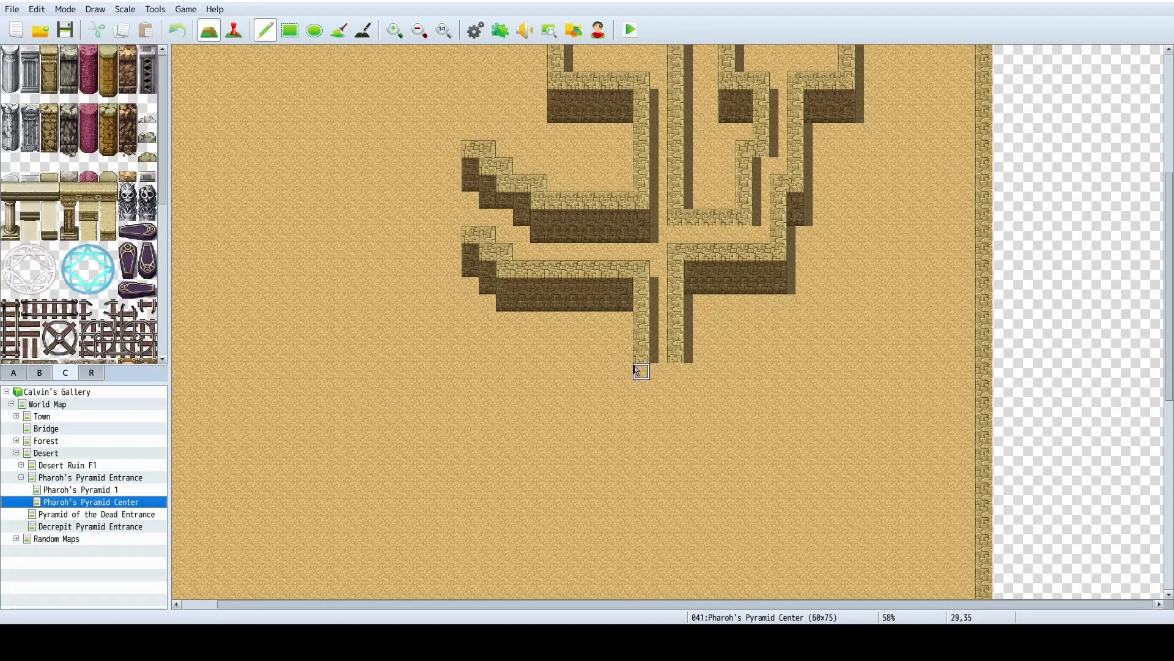
{"action": "left_click", "coordinate": [641, 353]}
{"action": "left_click", "coordinate": [641, 354]}
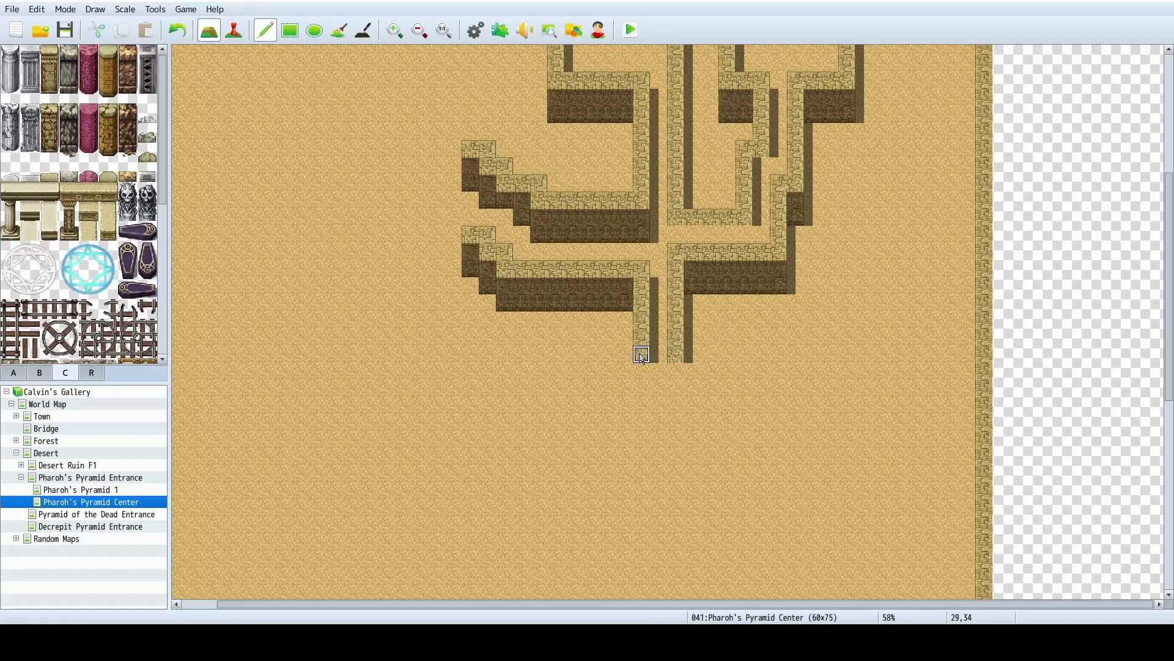
{"action": "left_click_drag", "start_coordinate": [636, 374], "coordinate": [575, 378]}
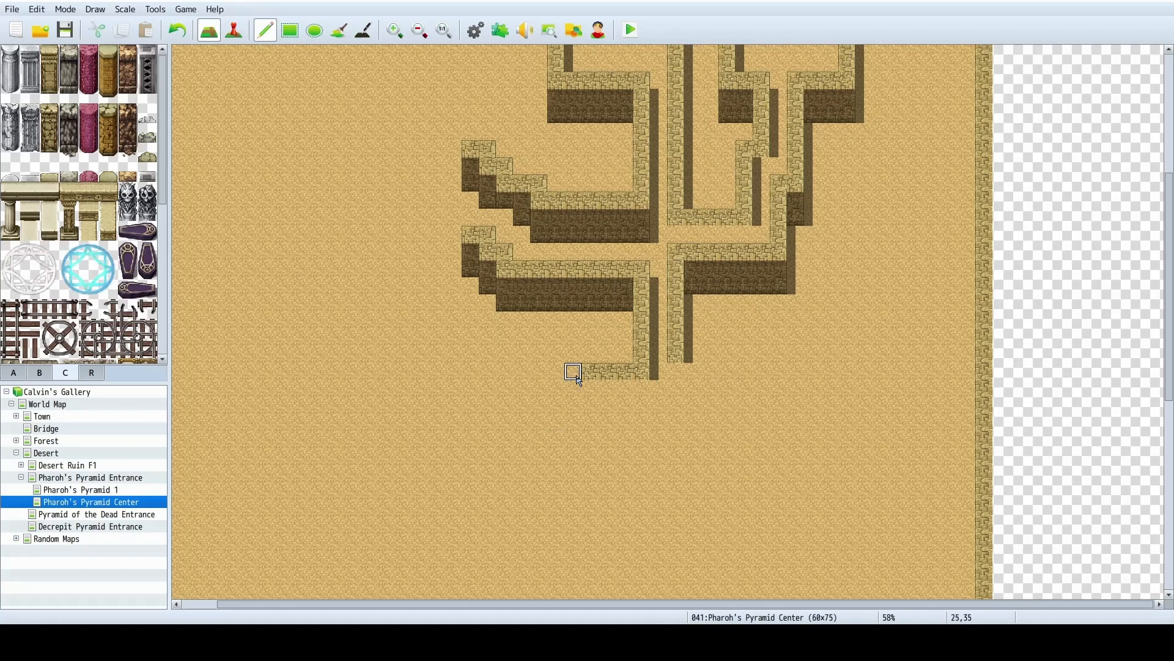
{"action": "mouse_move", "coordinate": [574, 372]}
{"action": "left_mouse_down"}
{"action": "mouse_move", "coordinate": [624, 372]}
{"action": "mouse_move", "coordinate": [641, 407]}
{"action": "left_mouse_up"}
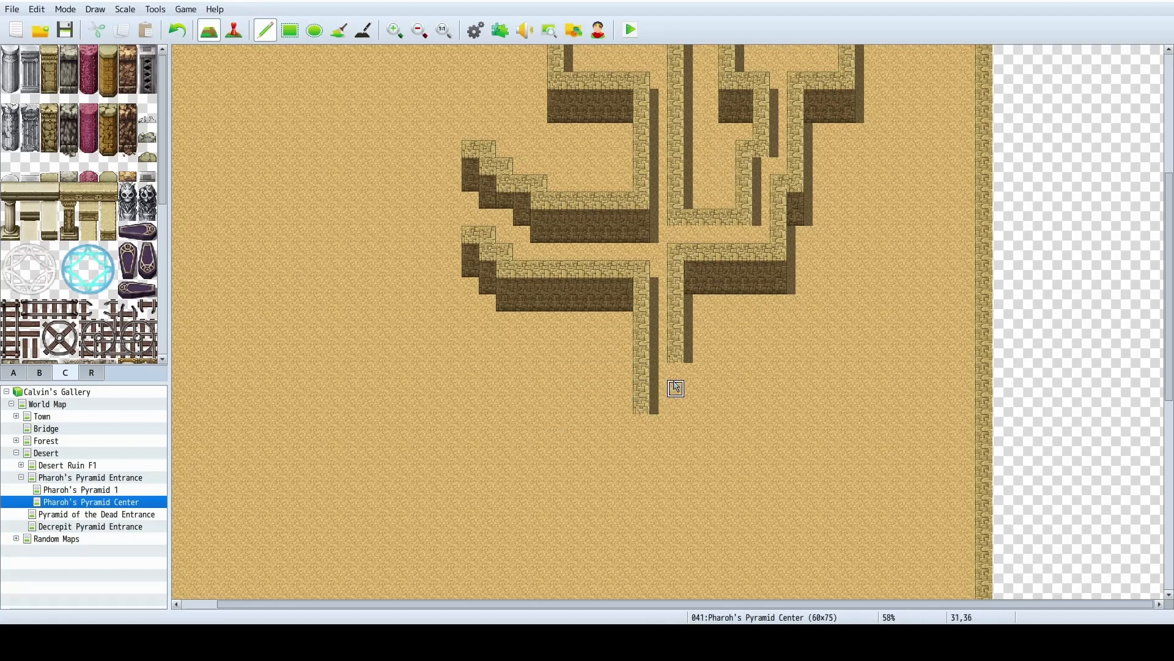
{"action": "mouse_move", "coordinate": [675, 372]}
{"action": "left_mouse_down"}
{"action": "mouse_move", "coordinate": [674, 406]}
{"action": "mouse_move", "coordinate": [574, 419]}
{"action": "mouse_move", "coordinate": [575, 458]}
{"action": "left_mouse_up"}
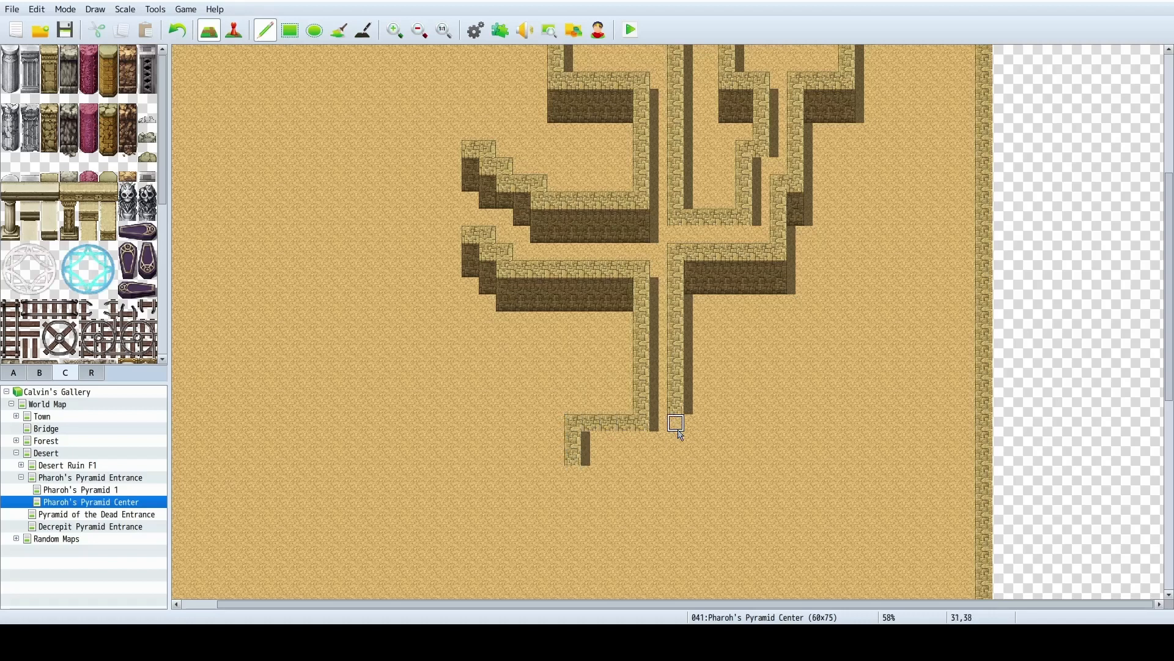
Draw the new room's upper right corner and finish its upper left wall with a stub turning outward for a side exit.
{"action": "mouse_move", "coordinate": [680, 432]}
{"action": "left_mouse_down"}
{"action": "mouse_move", "coordinate": [729, 420]}
{"action": "mouse_move", "coordinate": [728, 491]}
{"action": "left_mouse_up"}
{"action": "left_click", "coordinate": [573, 474]}
{"action": "left_click", "coordinate": [563, 492]}
{"action": "scroll", "coordinate": [570, 496], "scroll_direction": "down", "scroll_amount": 2}
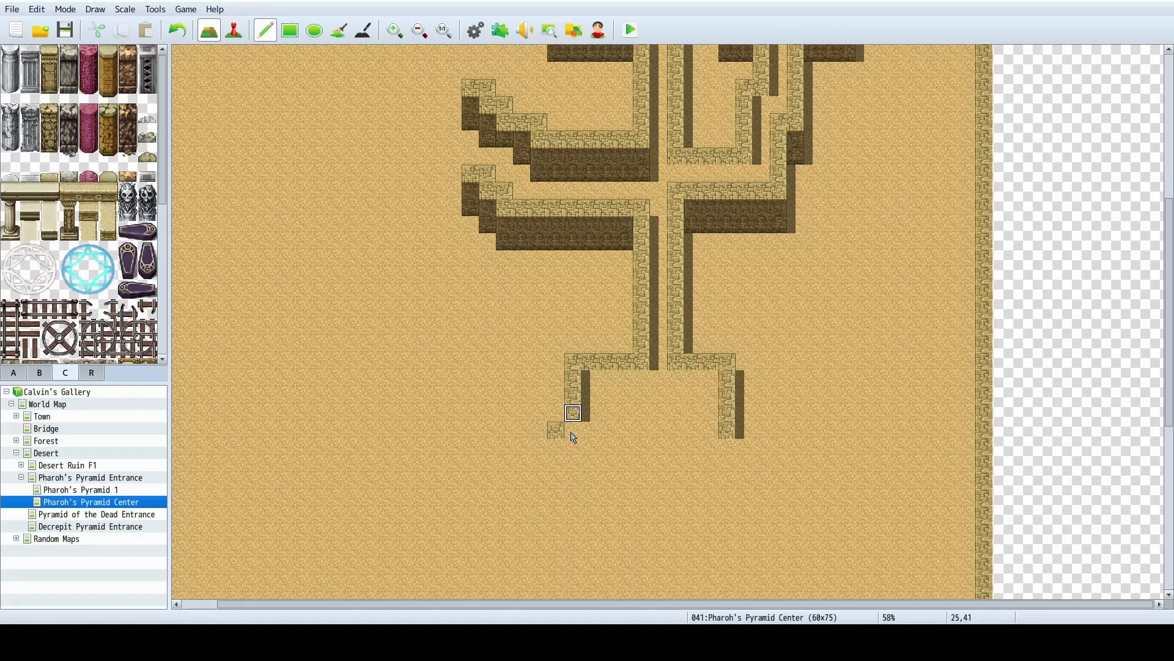
{"action": "scroll", "coordinate": [574, 437], "scroll_direction": "down", "scroll_amount": 5}
{"action": "scroll", "coordinate": [556, 464], "scroll_direction": "up", "scroll_amount": 1}
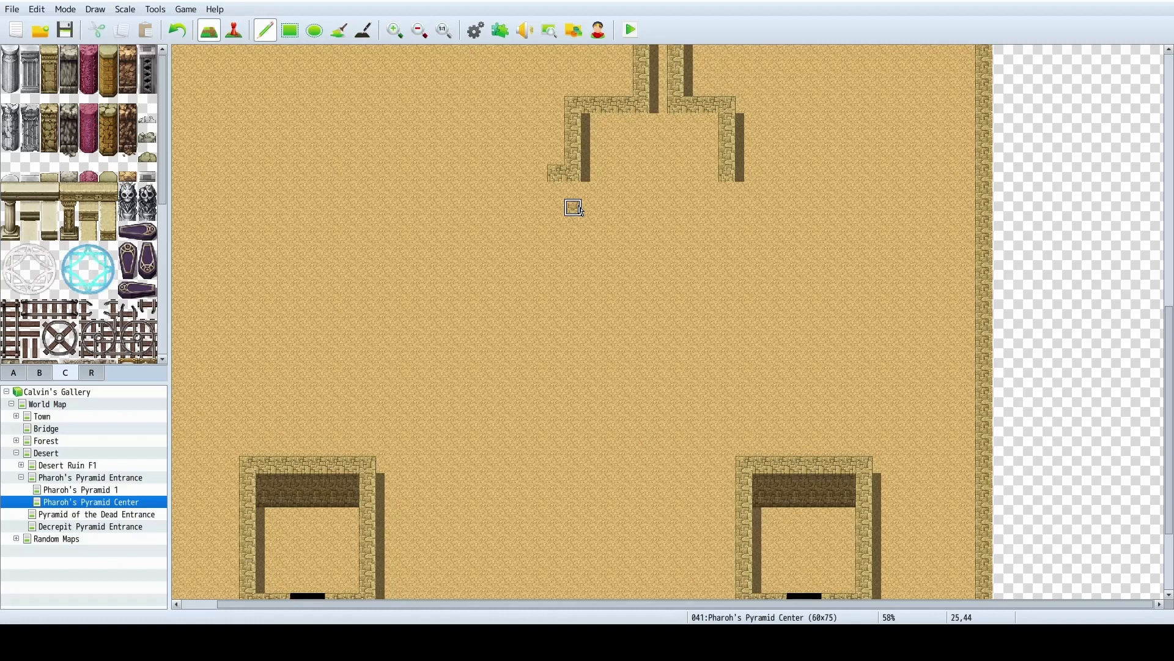
Draw the room's lower walls, leaving one-tile openings in the left, right and lower sides.
{"action": "left_click", "coordinate": [582, 210]}
{"action": "mouse_move", "coordinate": [574, 215]}
{"action": "left_mouse_down"}
{"action": "mouse_move", "coordinate": [574, 257]}
{"action": "mouse_move", "coordinate": [614, 262]}
{"action": "left_mouse_up"}
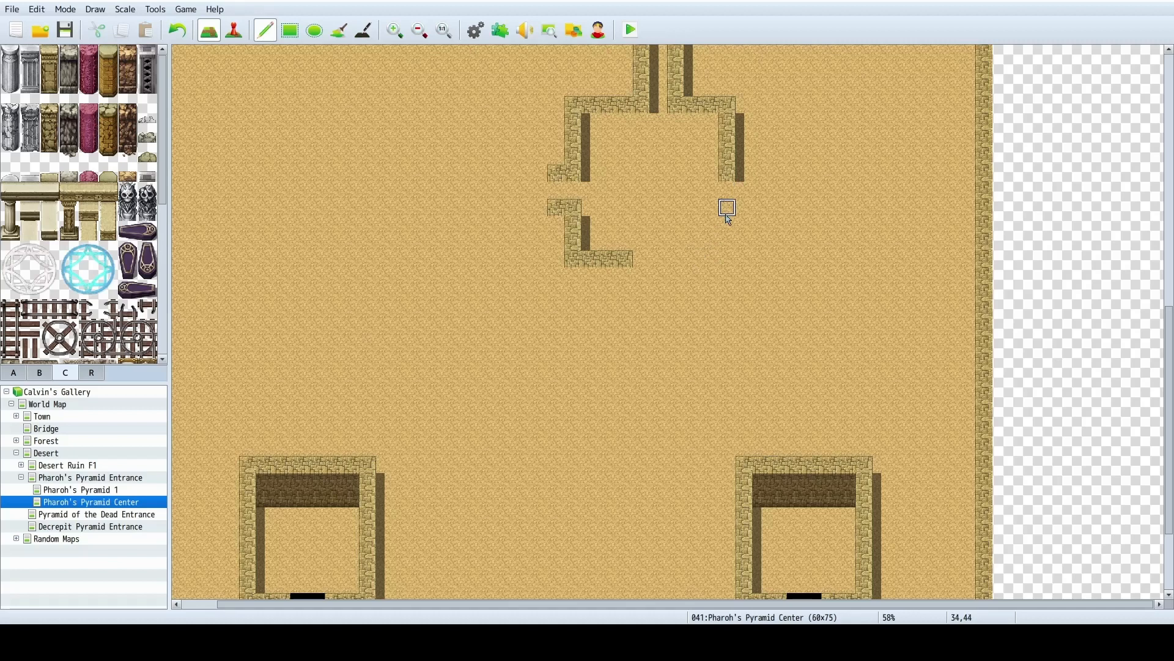
{"action": "mouse_move", "coordinate": [728, 183]}
{"action": "left_mouse_down"}
{"action": "mouse_move", "coordinate": [725, 254]}
{"action": "mouse_move", "coordinate": [665, 259]}
{"action": "left_mouse_up"}
{"action": "left_click", "coordinate": [729, 158]}
{"action": "scroll", "coordinate": [656, 301], "scroll_direction": "down", "scroll_amount": 3}
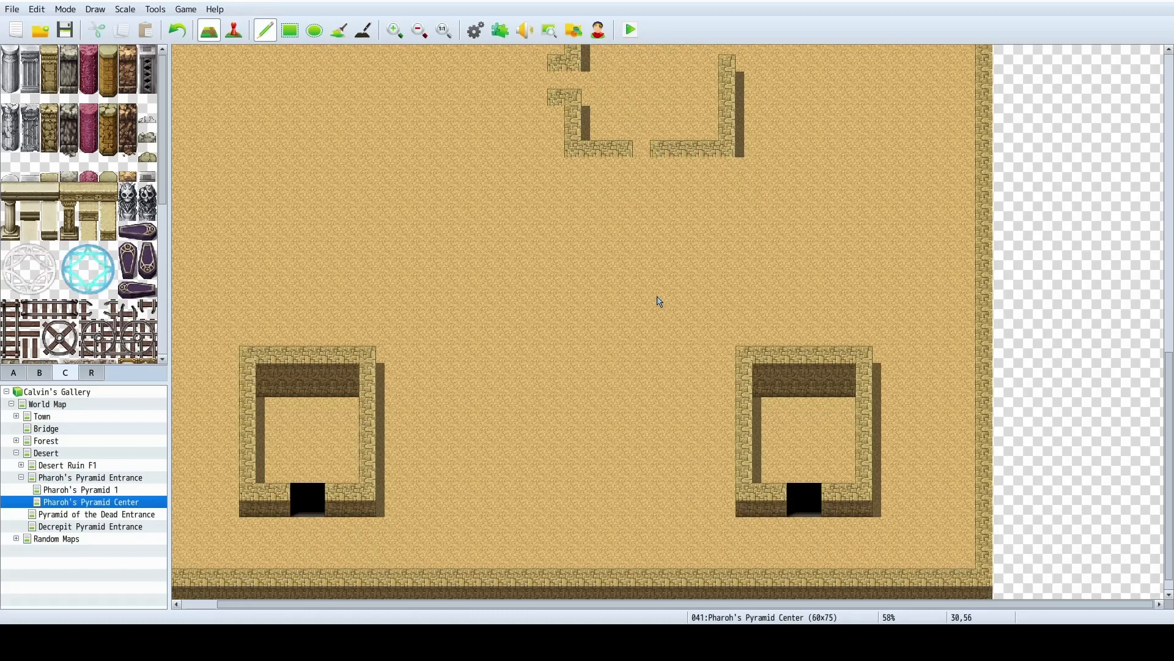
{"action": "scroll", "coordinate": [656, 302], "scroll_direction": "up", "scroll_amount": 2}
{"action": "scroll", "coordinate": [650, 303], "scroll_direction": "up", "scroll_amount": 2}
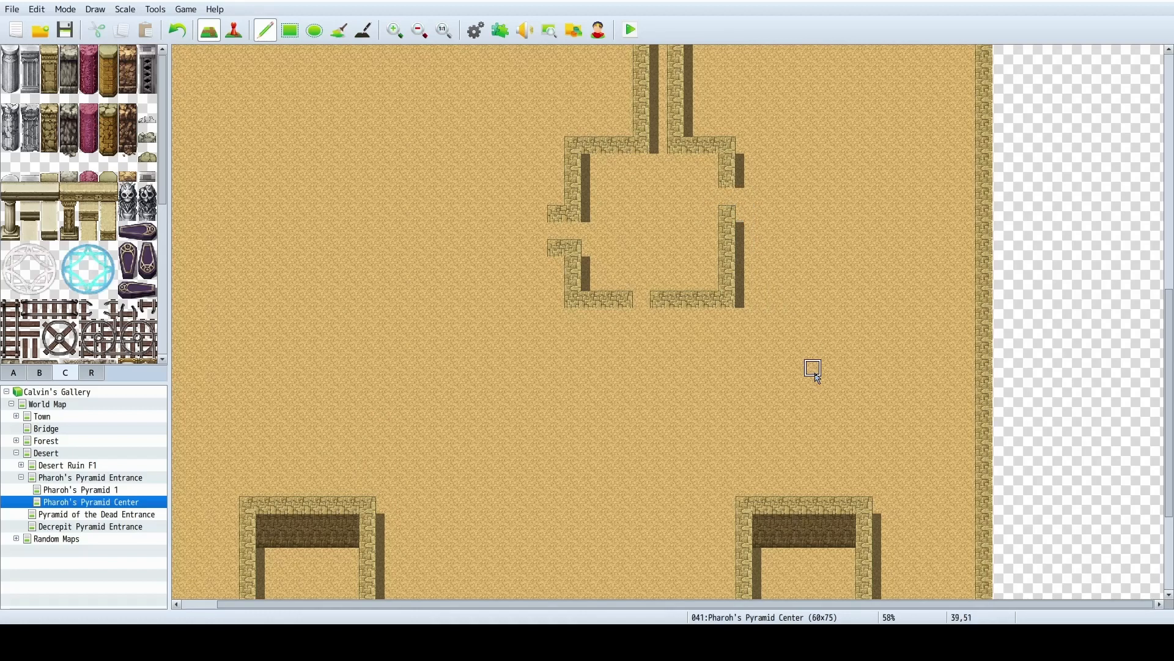
Close the middle opening in the room's lower wall and cut two one-tile openings, one toward each end.
{"action": "scroll", "coordinate": [813, 372], "scroll_direction": "down", "scroll_amount": 3}
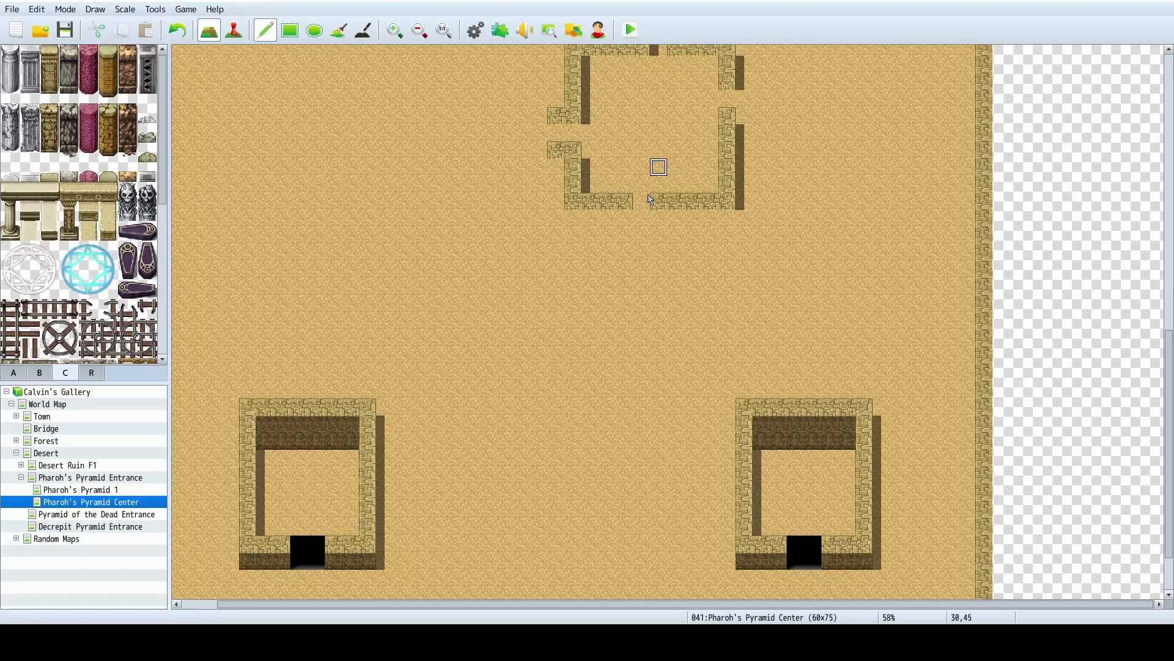
{"action": "right_click", "coordinate": [629, 201]}
{"action": "left_click", "coordinate": [640, 202]}
{"action": "right_click", "coordinate": [592, 187]}
{"action": "left_click", "coordinate": [608, 201]}
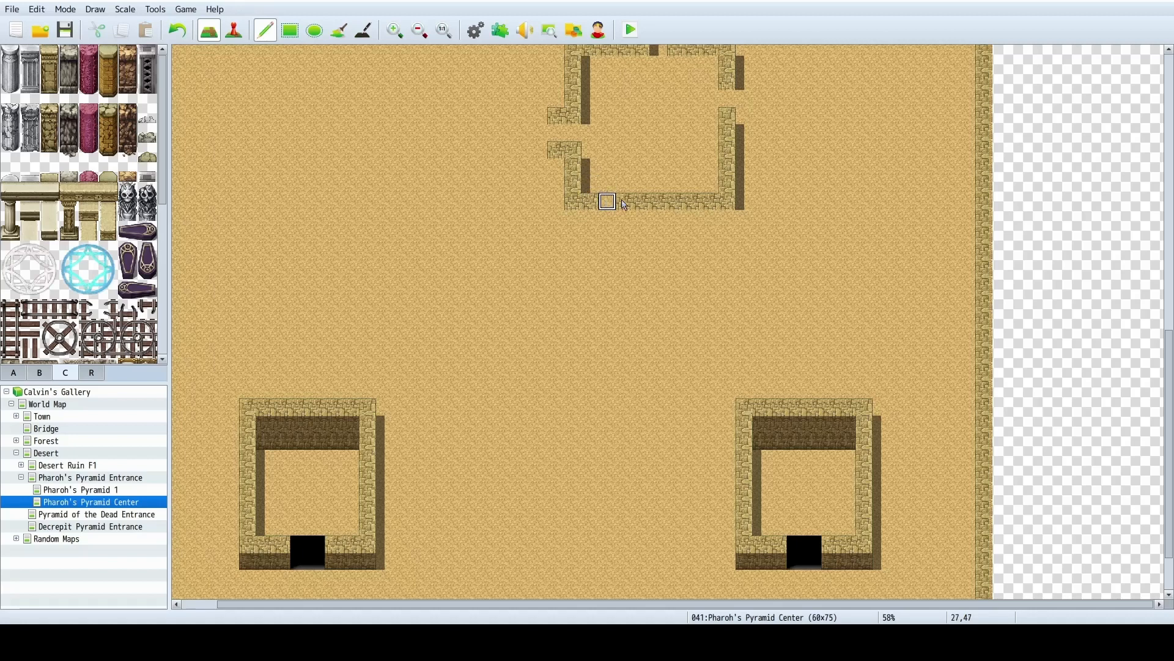
{"action": "left_click", "coordinate": [692, 203]}
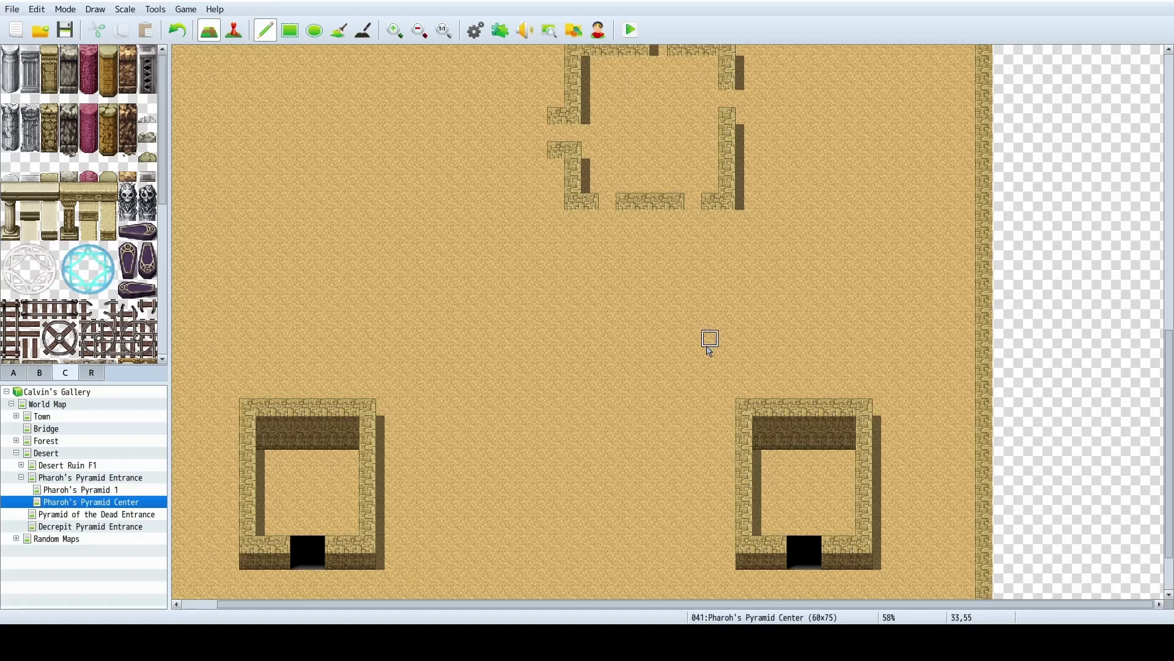
Build a closed room six tiles wide above the right door room, with two-tile-high wall faces on its upper and lower walls.
{"action": "mouse_move", "coordinate": [697, 351]}
{"action": "left_mouse_down"}
{"action": "mouse_move", "coordinate": [688, 297]}
{"action": "mouse_move", "coordinate": [761, 293]}
{"action": "left_mouse_up"}
{"action": "mouse_move", "coordinate": [693, 355]}
{"action": "left_mouse_down"}
{"action": "mouse_move", "coordinate": [692, 372]}
{"action": "mouse_move", "coordinate": [761, 373]}
{"action": "mouse_move", "coordinate": [693, 375]}
{"action": "left_mouse_up"}
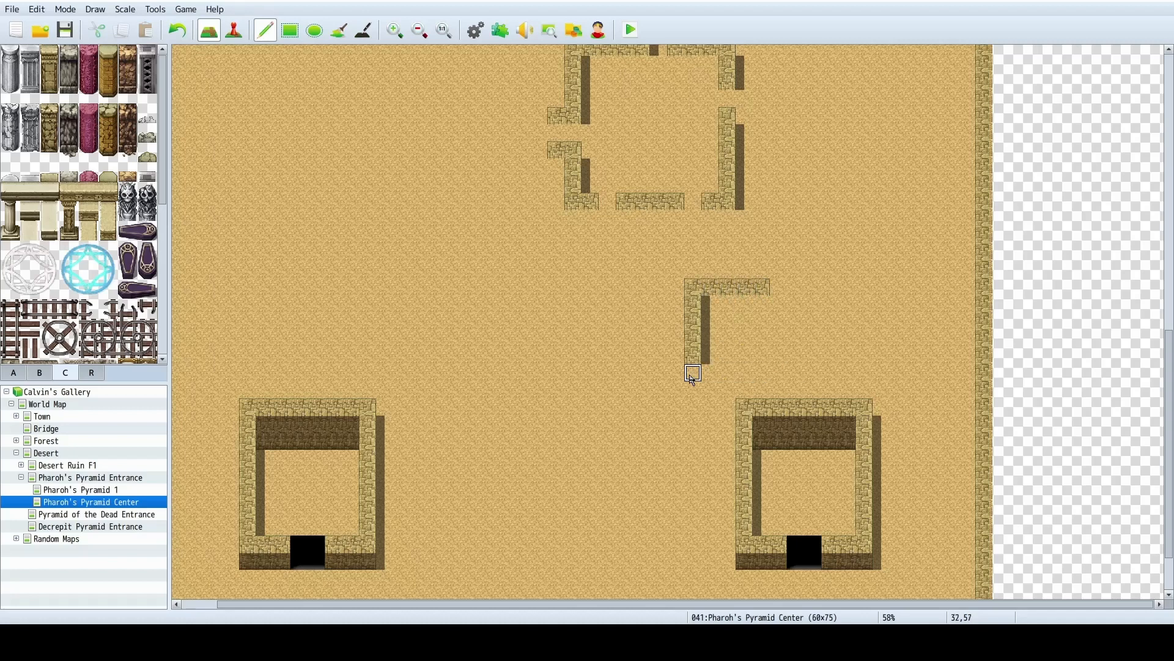
{"action": "right_click_drag", "start_coordinate": [763, 409], "coordinate": [763, 440]}
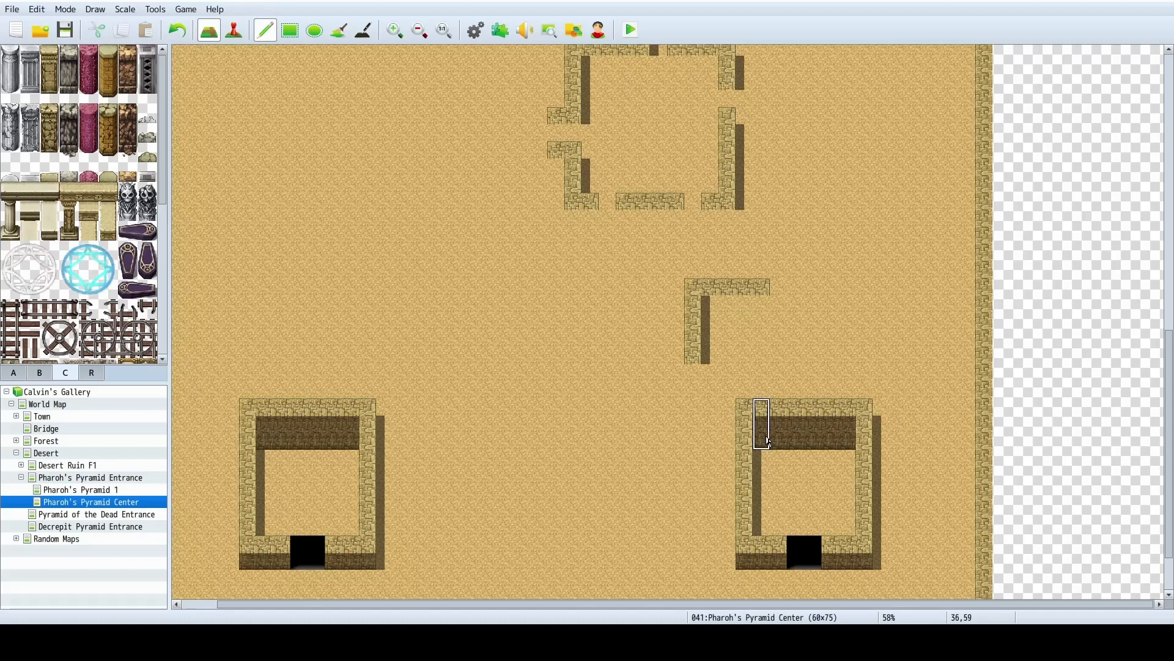
{"action": "left_click_drag", "start_coordinate": [695, 381], "coordinate": [771, 378]}
{"action": "left_click_drag", "start_coordinate": [693, 291], "coordinate": [772, 291]}
{"action": "left_click_drag", "start_coordinate": [702, 309], "coordinate": [698, 275]}
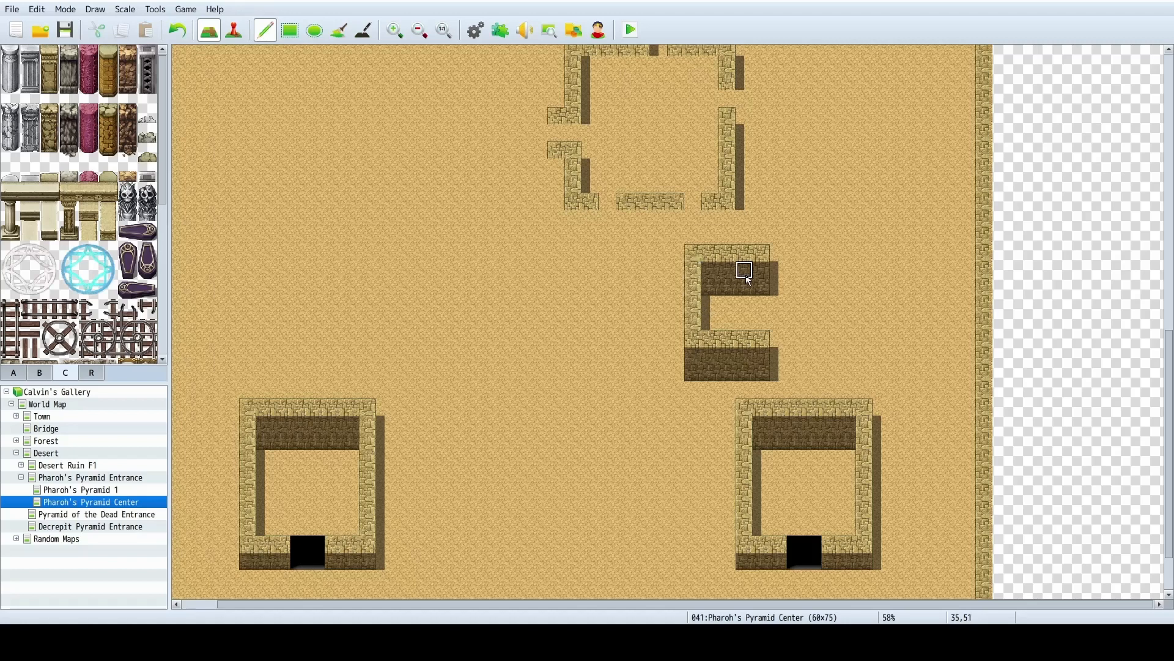
{"action": "left_click_drag", "start_coordinate": [781, 272], "coordinate": [776, 329]}
{"action": "left_click_drag", "start_coordinate": [760, 373], "coordinate": [779, 338]}
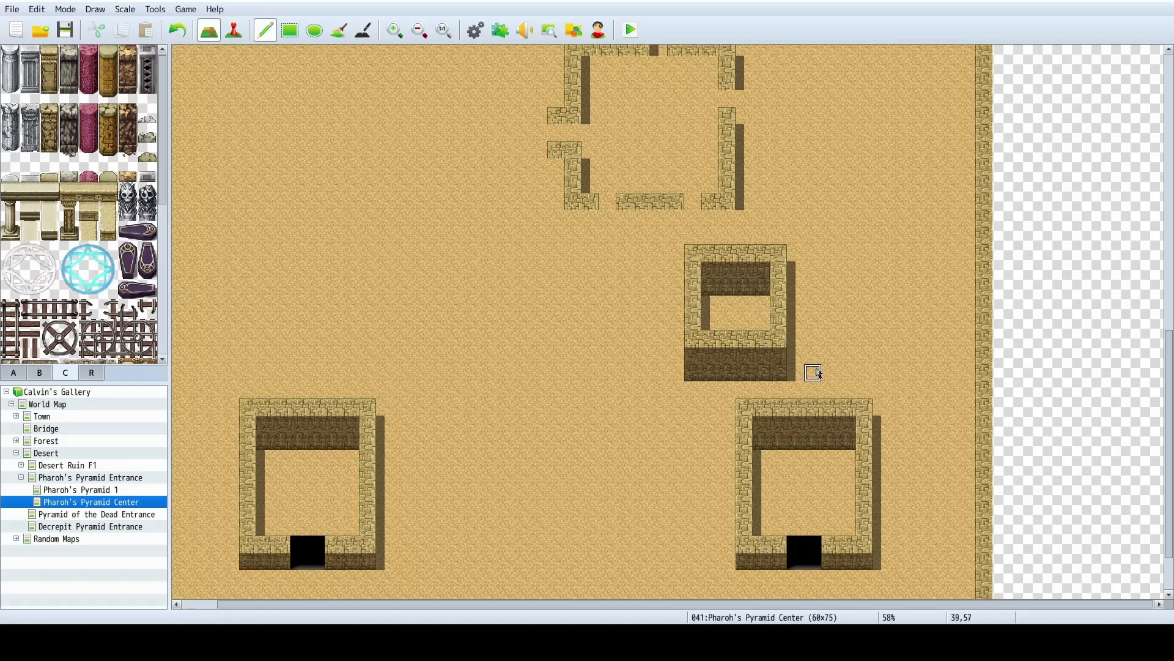
Cut a one-tile exit through the small room's right wall, with a two-tile wall face above it.
{"action": "left_click", "coordinate": [779, 319]}
{"action": "right_click_drag", "start_coordinate": [779, 338], "coordinate": [779, 370]}
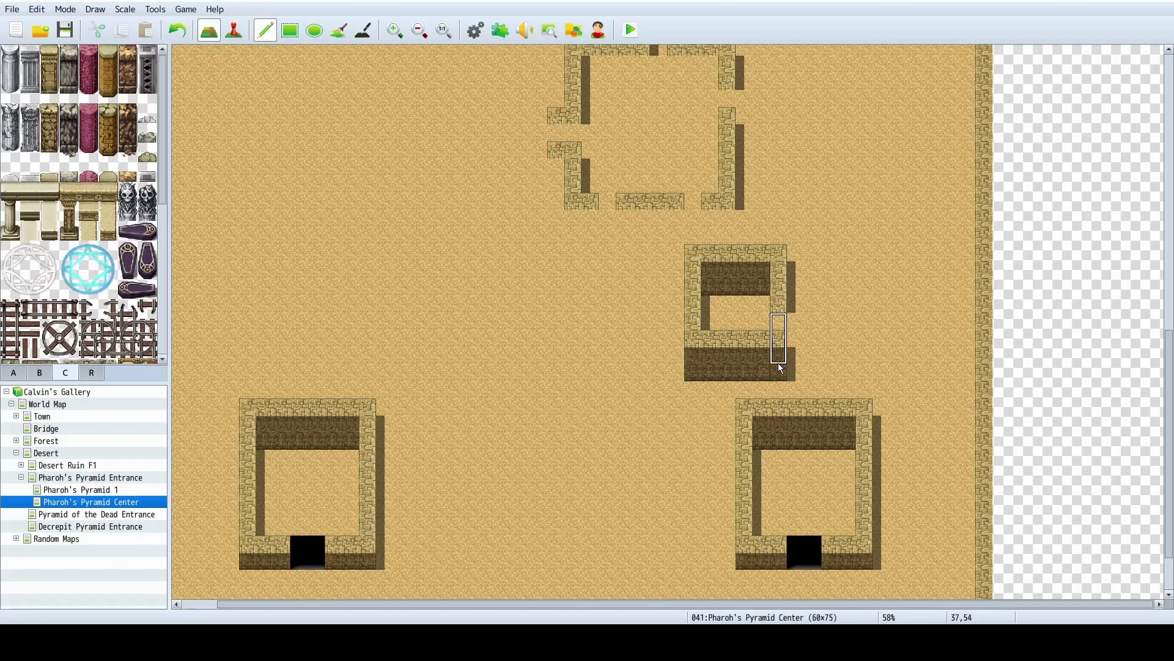
{"action": "left_click", "coordinate": [779, 304]}
{"action": "right_click", "coordinate": [813, 308]}
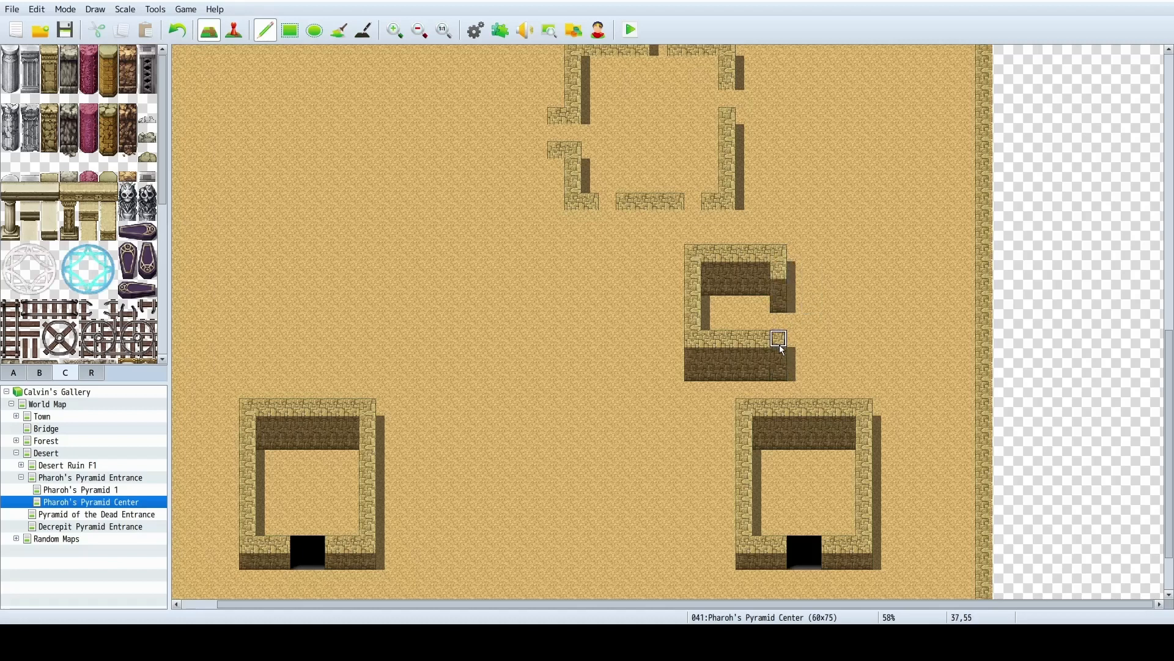
Build a bending corridor from the small room's right exit down into the right door room, including its wall faces.
{"action": "mouse_move", "coordinate": [778, 340]}
{"action": "left_mouse_down"}
{"action": "mouse_move", "coordinate": [828, 340]}
{"action": "mouse_move", "coordinate": [831, 392]}
{"action": "mouse_move", "coordinate": [862, 387]}
{"action": "mouse_move", "coordinate": [862, 320]}
{"action": "left_mouse_up"}
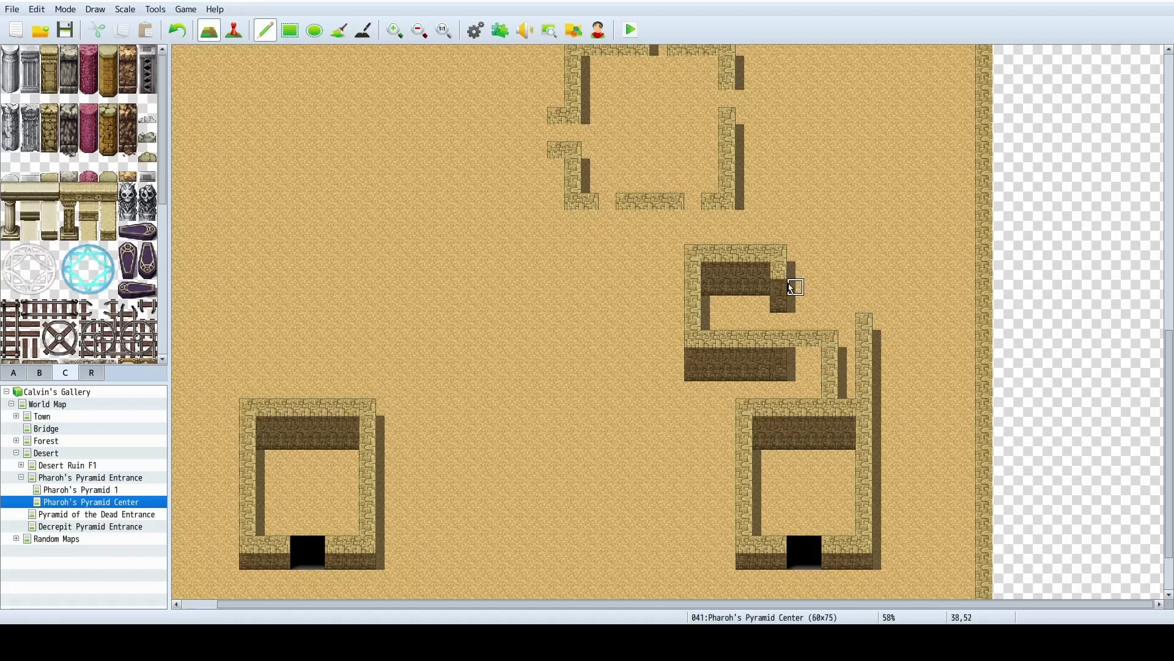
{"action": "mouse_move", "coordinate": [792, 288]}
{"action": "left_mouse_down"}
{"action": "mouse_move", "coordinate": [792, 270]}
{"action": "mouse_move", "coordinate": [863, 270]}
{"action": "mouse_move", "coordinate": [860, 309]}
{"action": "left_mouse_up"}
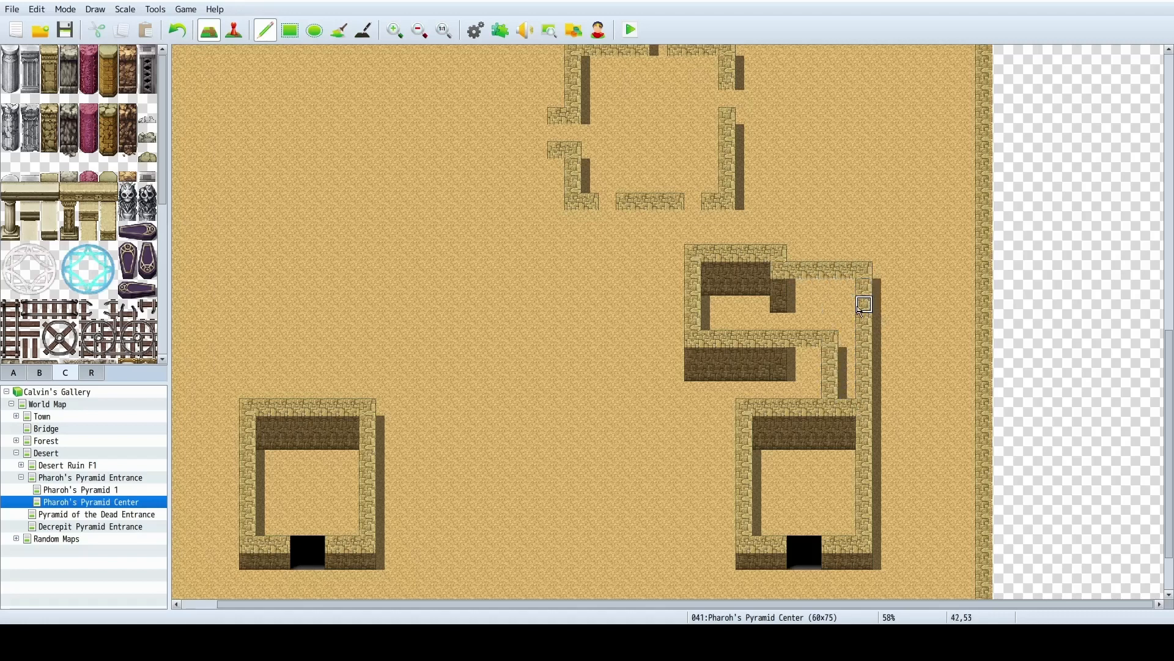
{"action": "mouse_move", "coordinate": [779, 296]}
{"action": "left_mouse_down"}
{"action": "mouse_move", "coordinate": [841, 296]}
{"action": "mouse_move", "coordinate": [823, 346]}
{"action": "mouse_move", "coordinate": [801, 362]}
{"action": "mouse_move", "coordinate": [844, 459]}
{"action": "mouse_move", "coordinate": [847, 433]}
{"action": "left_mouse_up"}
Raise the small room's upper wall and its two-tile wall face by one tile.
{"action": "scroll", "coordinate": [742, 325], "scroll_direction": "up", "scroll_amount": 2}
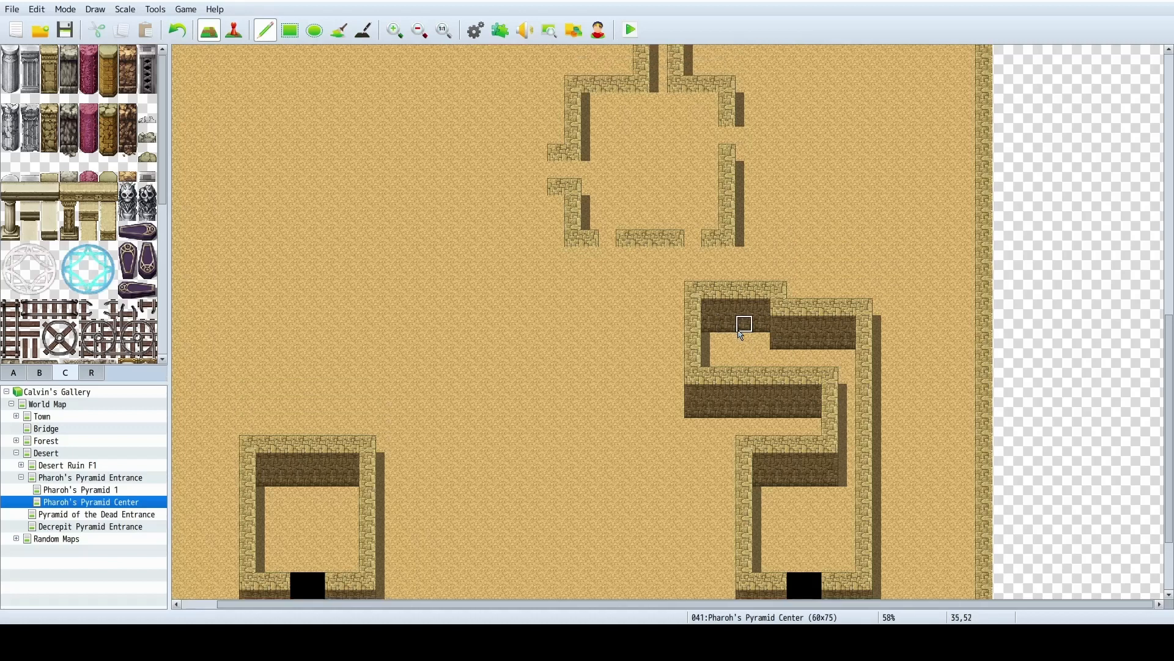
{"action": "right_click_drag", "start_coordinate": [693, 326], "coordinate": [798, 337]}
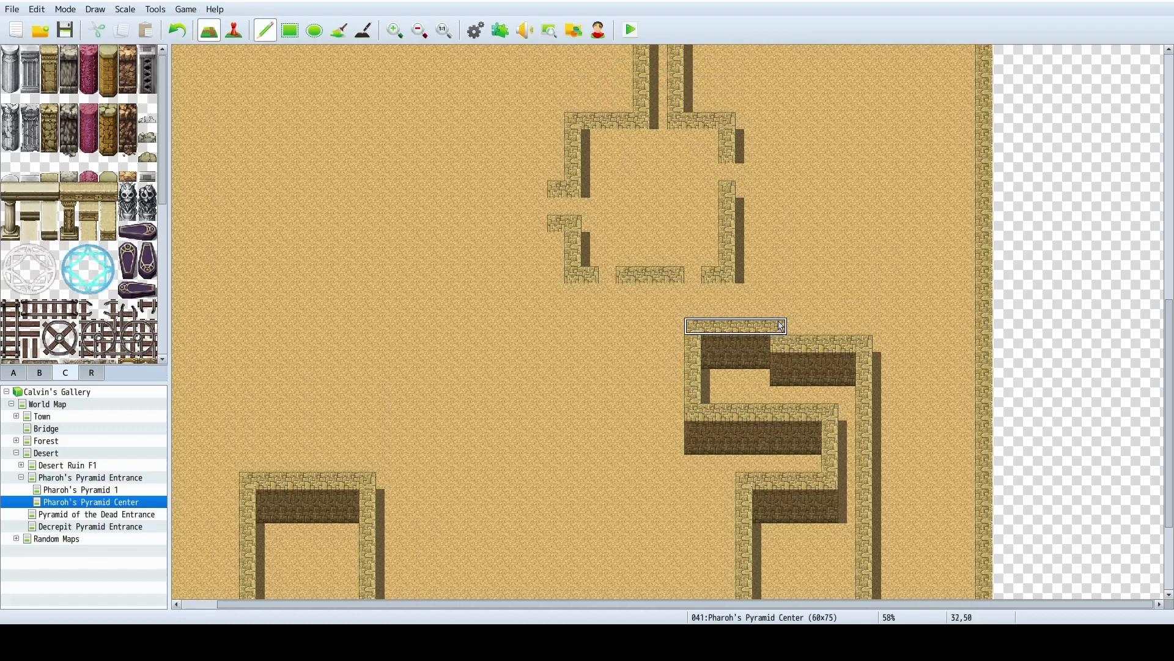
{"action": "left_click", "coordinate": [780, 309]}
{"action": "right_click", "coordinate": [710, 378]}
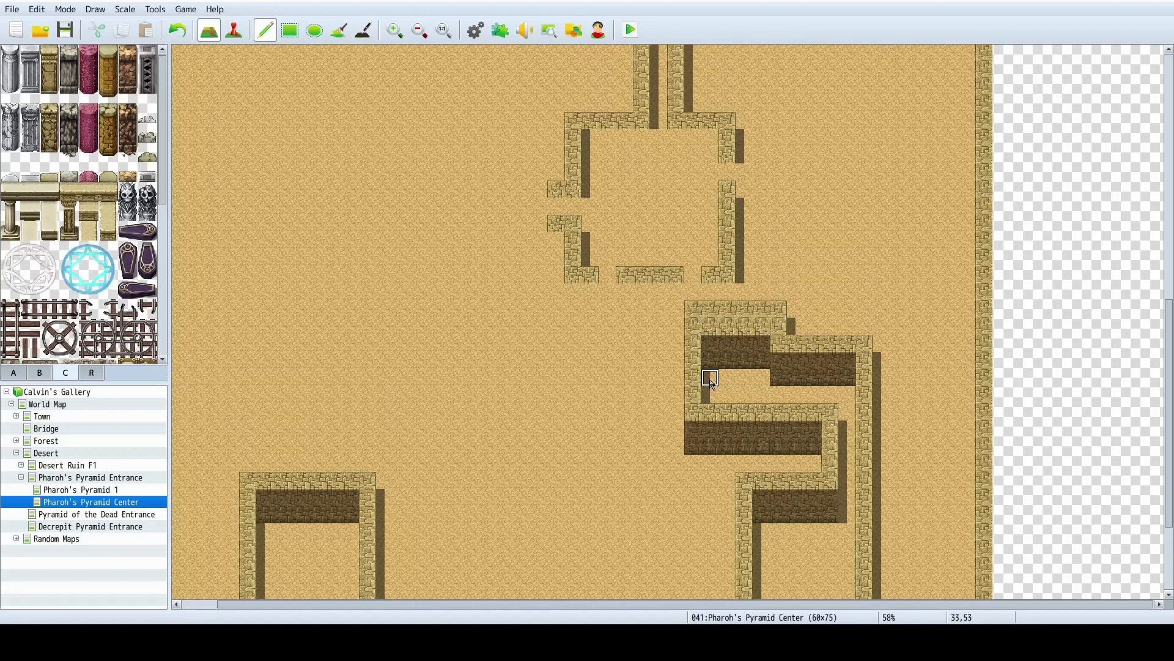
{"action": "mouse_move", "coordinate": [711, 380]}
{"action": "left_mouse_down"}
{"action": "mouse_move", "coordinate": [704, 341]}
{"action": "mouse_move", "coordinate": [763, 346]}
{"action": "left_mouse_up"}
{"action": "right_click_drag", "start_coordinate": [779, 362], "coordinate": [784, 384]}
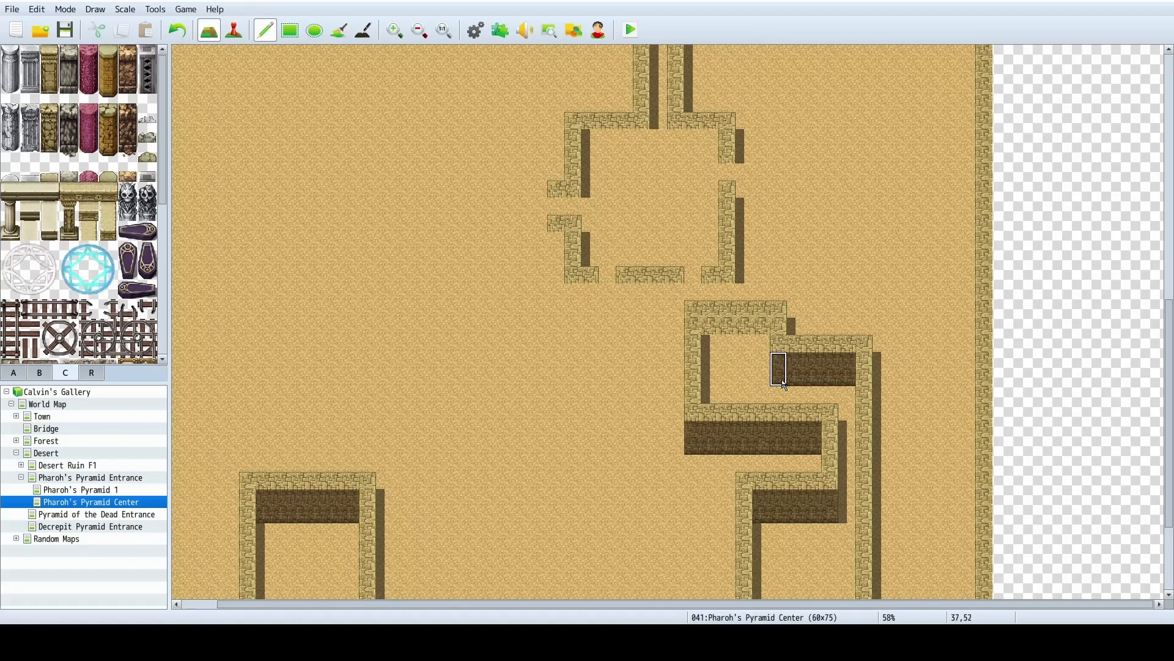
{"action": "left_click_drag", "start_coordinate": [770, 351], "coordinate": [707, 352]}
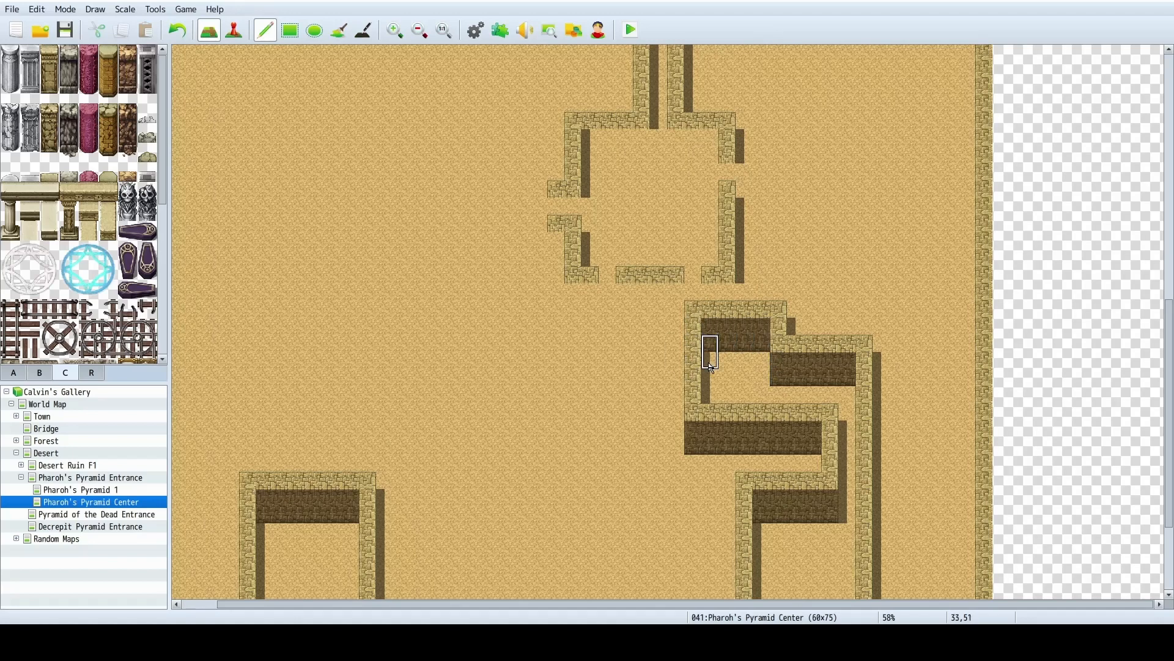
Widen the small room three tiles to the left, extending its upper and lower walls and wall faces.
{"action": "left_click_drag", "start_coordinate": [697, 360], "coordinate": [692, 393]}
{"action": "left_click", "coordinate": [693, 328]}
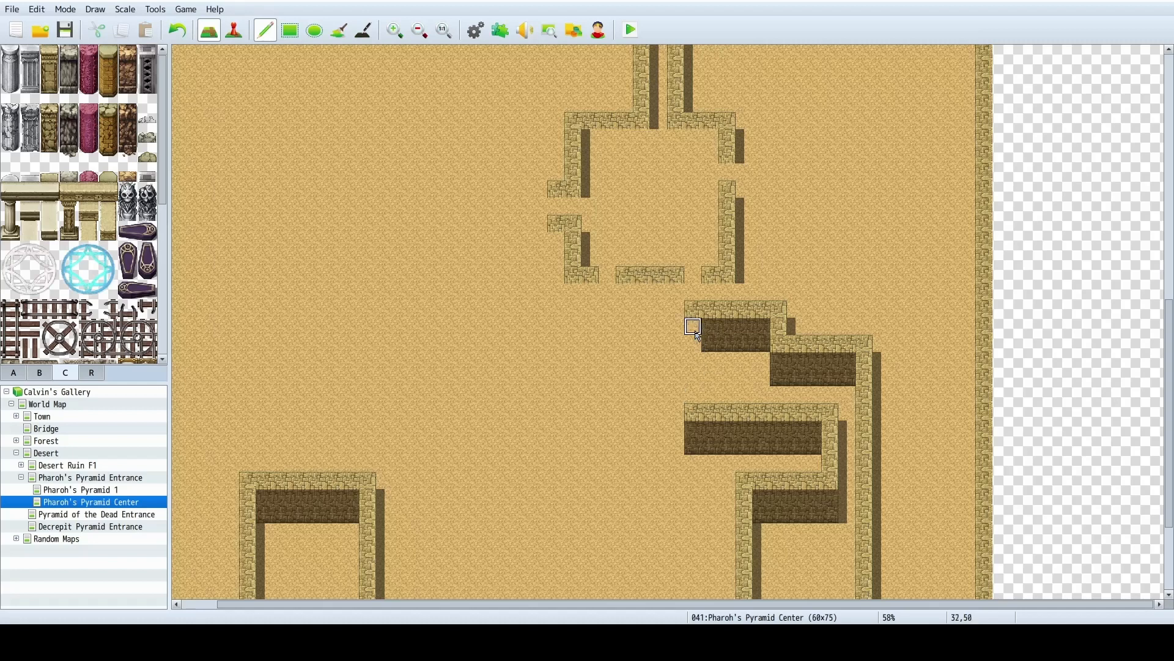
{"action": "left_click", "coordinate": [693, 341]}
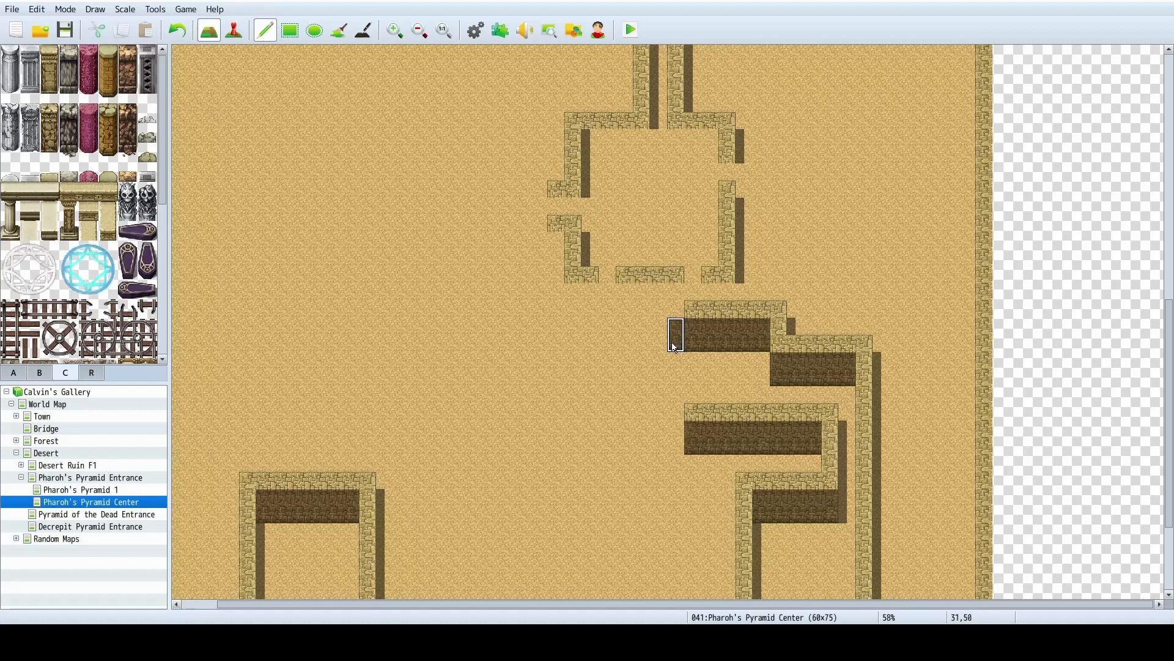
{"action": "mouse_move", "coordinate": [667, 344]}
{"action": "left_mouse_down"}
{"action": "mouse_move", "coordinate": [647, 314]}
{"action": "mouse_move", "coordinate": [642, 398]}
{"action": "mouse_move", "coordinate": [694, 429]}
{"action": "mouse_move", "coordinate": [640, 438]}
{"action": "left_mouse_up"}
Connect the larger room's lower right opening to the small room with a one-tile-wide walled passage.
{"action": "right_click", "coordinate": [692, 311]}
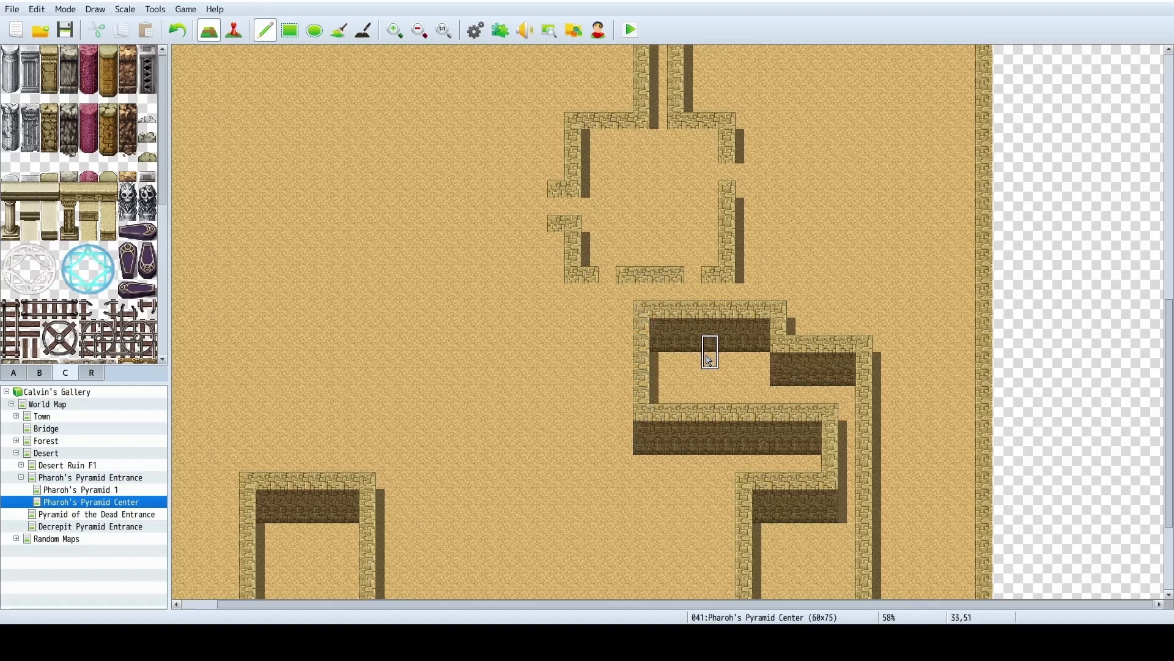
{"action": "right_click", "coordinate": [675, 309]}
{"action": "left_click", "coordinate": [676, 293]}
{"action": "left_click", "coordinate": [711, 293]}
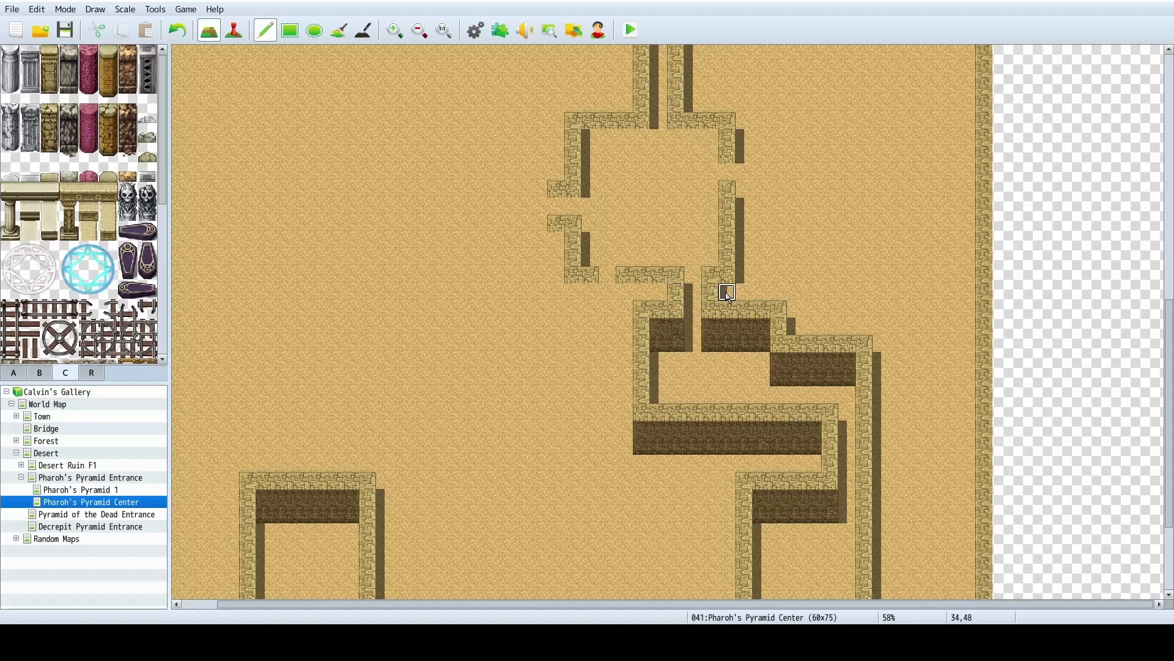
{"action": "left_click", "coordinate": [728, 294]}
{"action": "scroll", "coordinate": [789, 373], "scroll_direction": "down", "scroll_amount": 3}
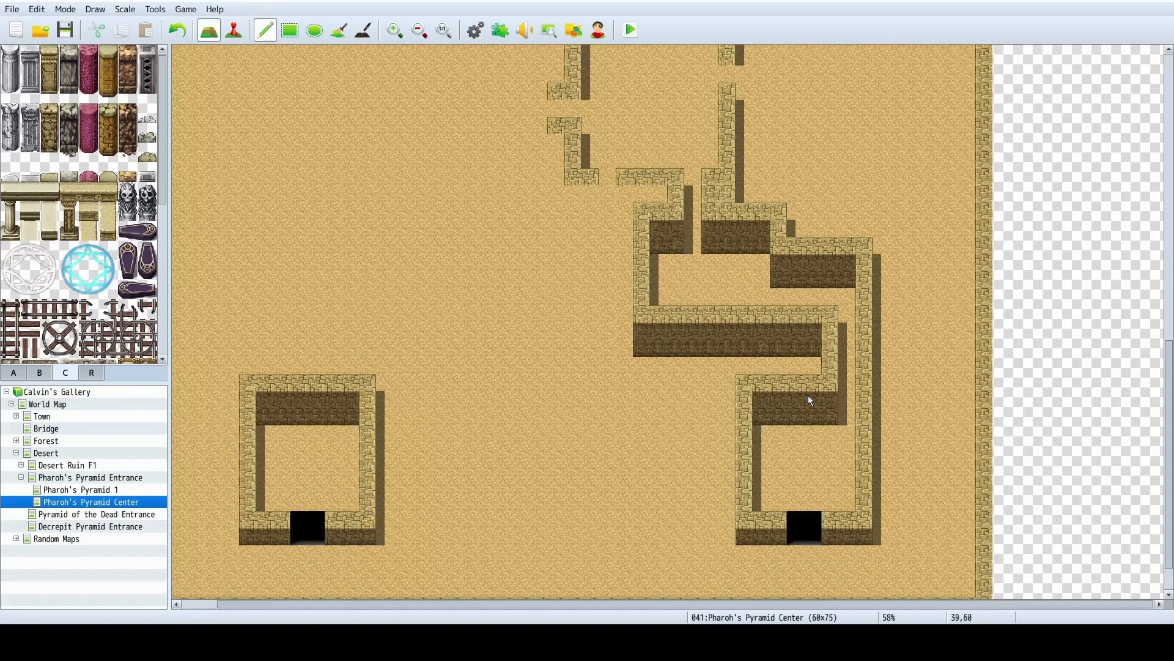
{"action": "scroll", "coordinate": [813, 367], "scroll_direction": "up", "scroll_amount": 5}
{"action": "scroll", "coordinate": [812, 370], "scroll_direction": "down", "scroll_amount": 5}
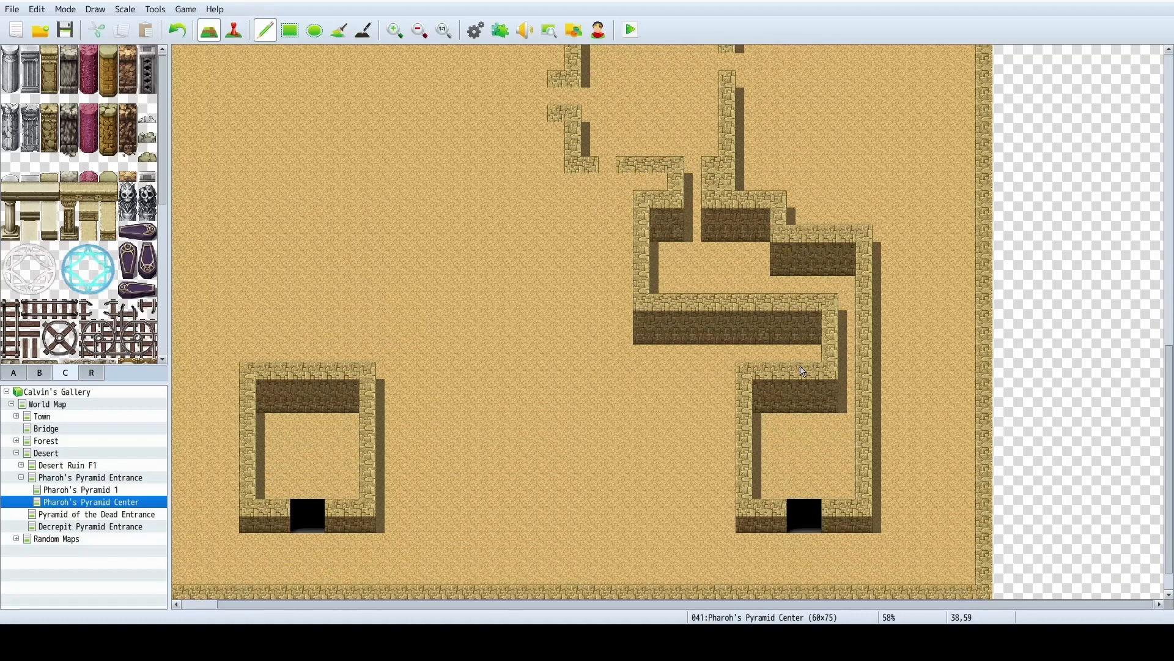
Extend a one-tile-wide corridor four tiles out from the larger room's right opening by drawing its upper and lower walls.
{"action": "scroll", "coordinate": [842, 402], "scroll_direction": "up", "scroll_amount": 2}
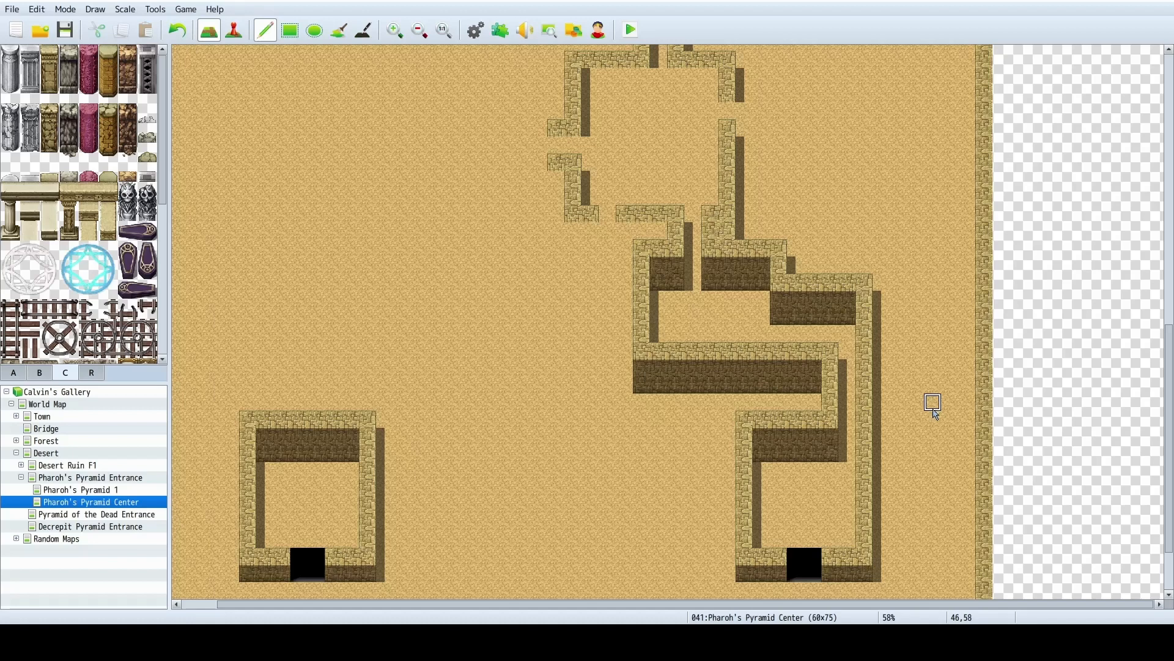
{"action": "scroll", "coordinate": [864, 407], "scroll_direction": "up", "scroll_amount": 4}
{"action": "scroll", "coordinate": [588, 406], "scroll_direction": "down", "scroll_amount": 6}
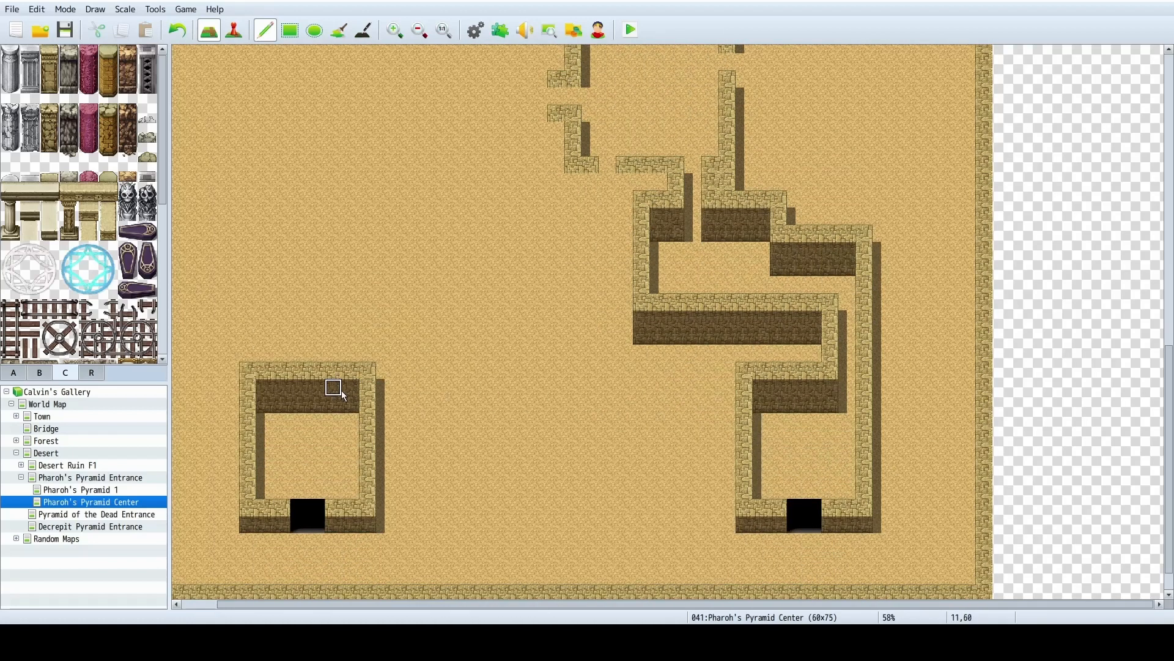
{"action": "scroll", "coordinate": [807, 447], "scroll_direction": "up", "scroll_amount": 8}
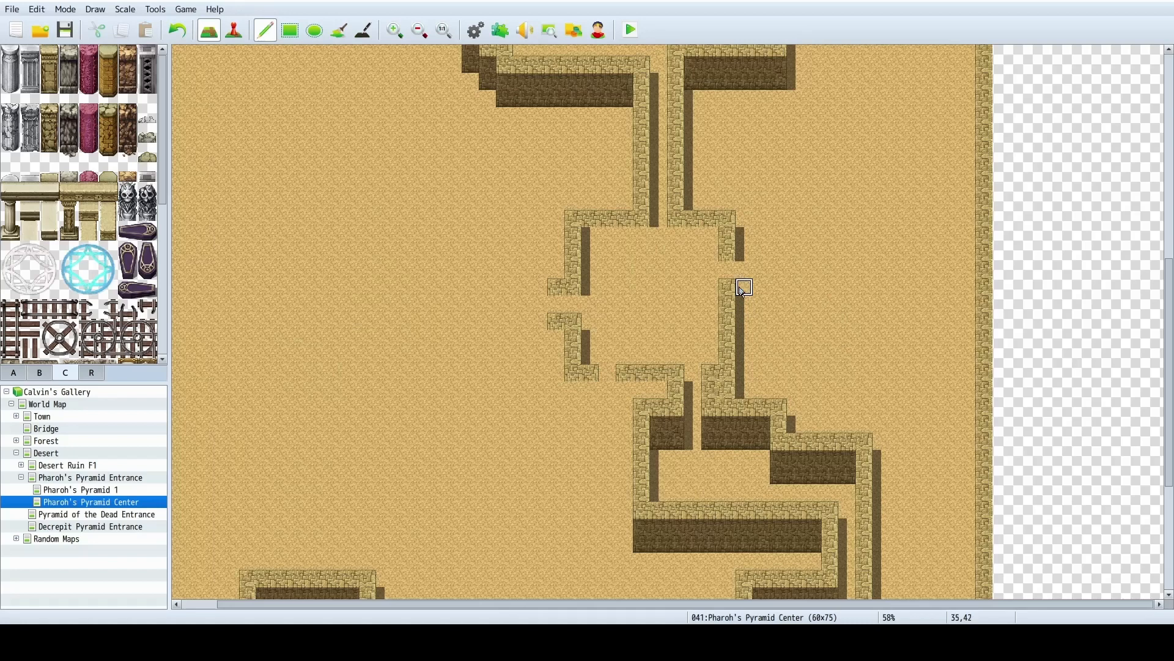
{"action": "mouse_move", "coordinate": [745, 287]}
{"action": "left_mouse_down"}
{"action": "mouse_move", "coordinate": [777, 287]}
{"action": "mouse_move", "coordinate": [742, 251]}
{"action": "mouse_move", "coordinate": [777, 256]}
{"action": "left_mouse_up"}
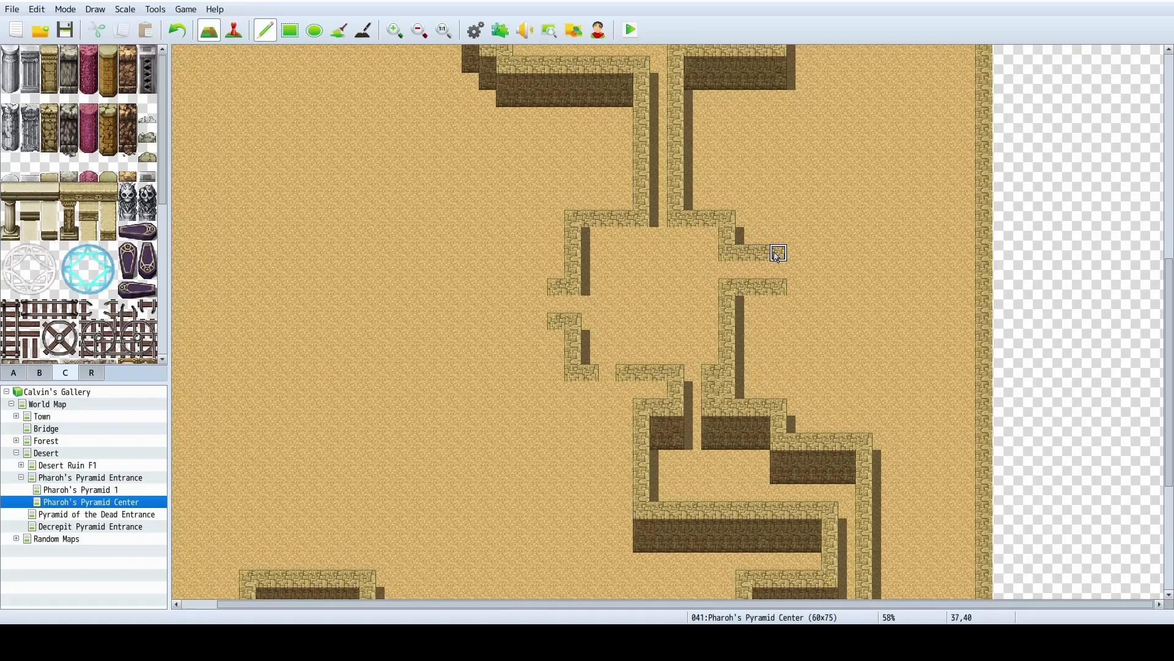
{"action": "left_click", "coordinate": [790, 257]}
{"action": "left_click", "coordinate": [794, 285]}
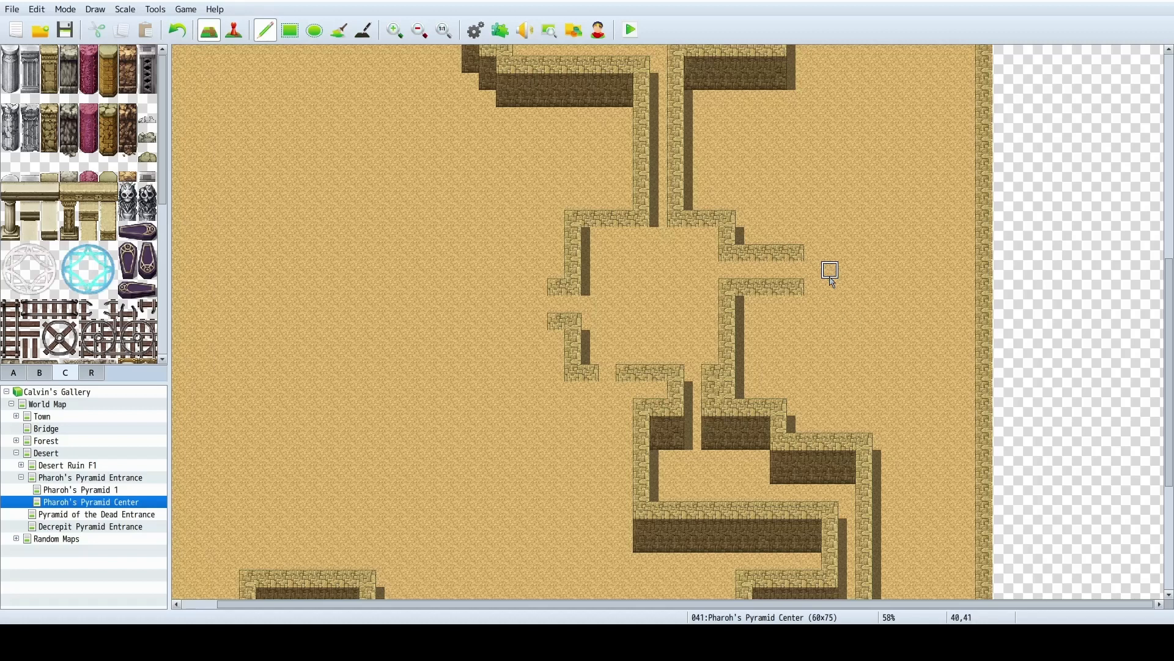
{"action": "scroll", "coordinate": [881, 320], "scroll_direction": "down", "scroll_amount": 5}
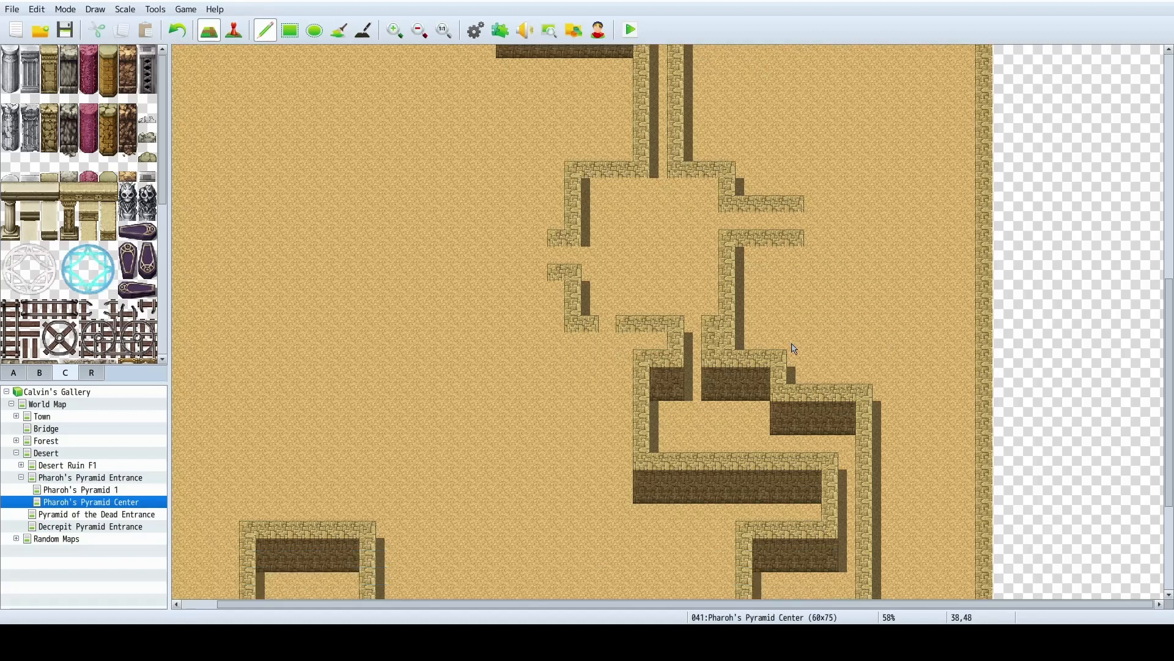
{"action": "scroll", "coordinate": [812, 408], "scroll_direction": "up", "scroll_amount": 2}
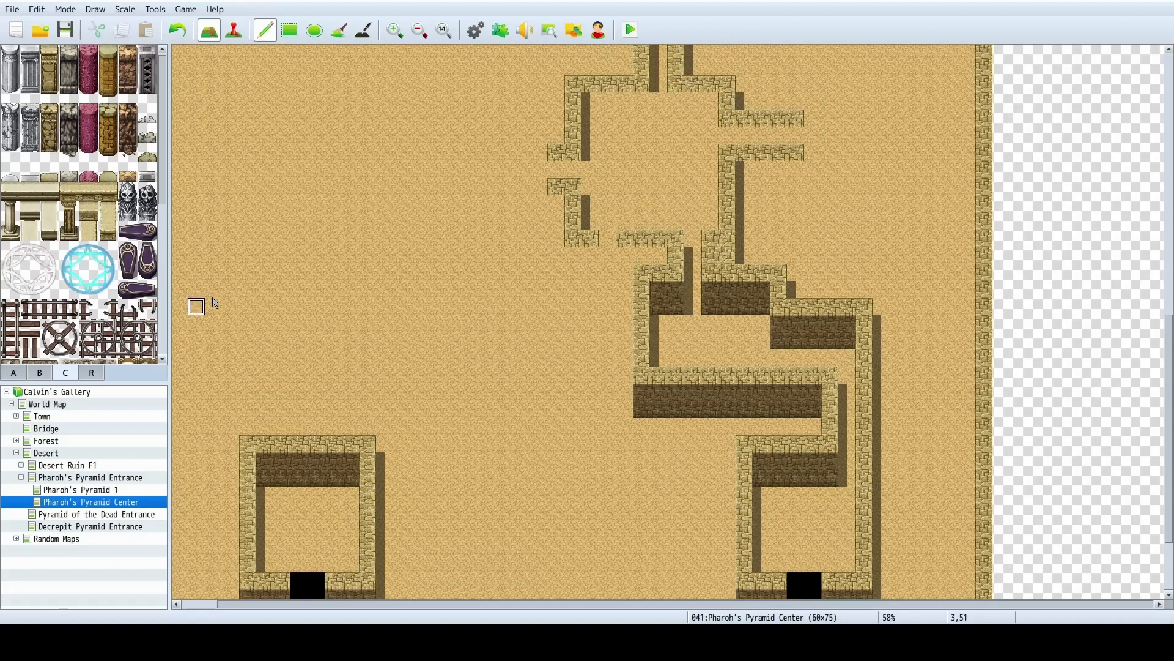
{"action": "left_click", "coordinate": [234, 30]}
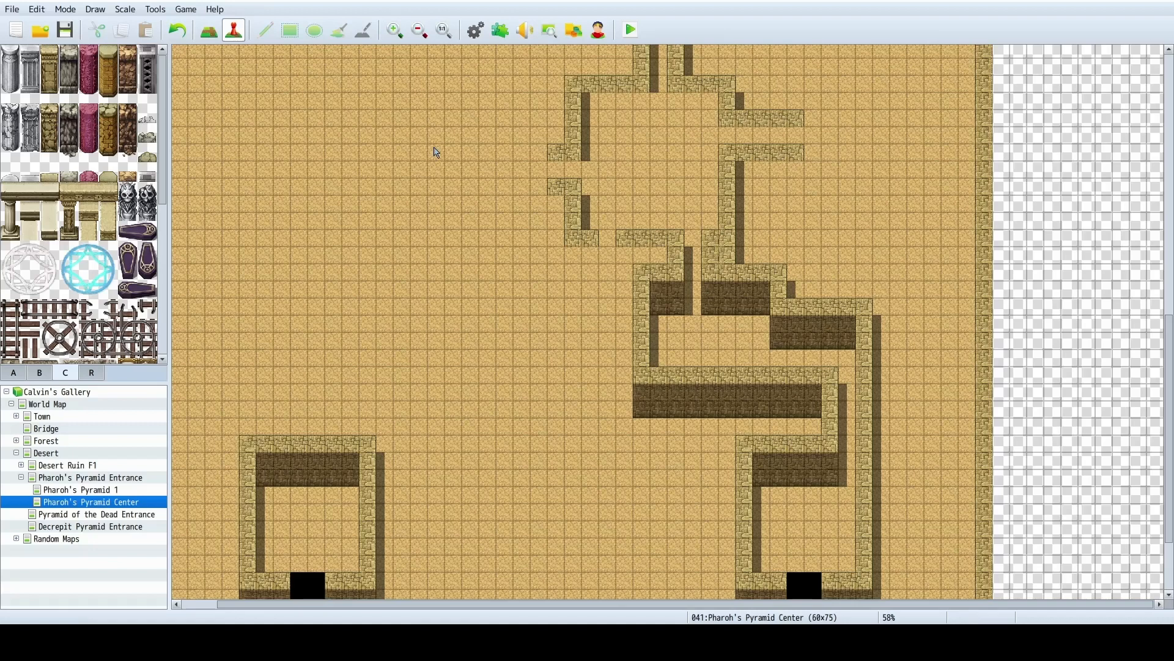
{"action": "double_click", "coordinate": [696, 247]}
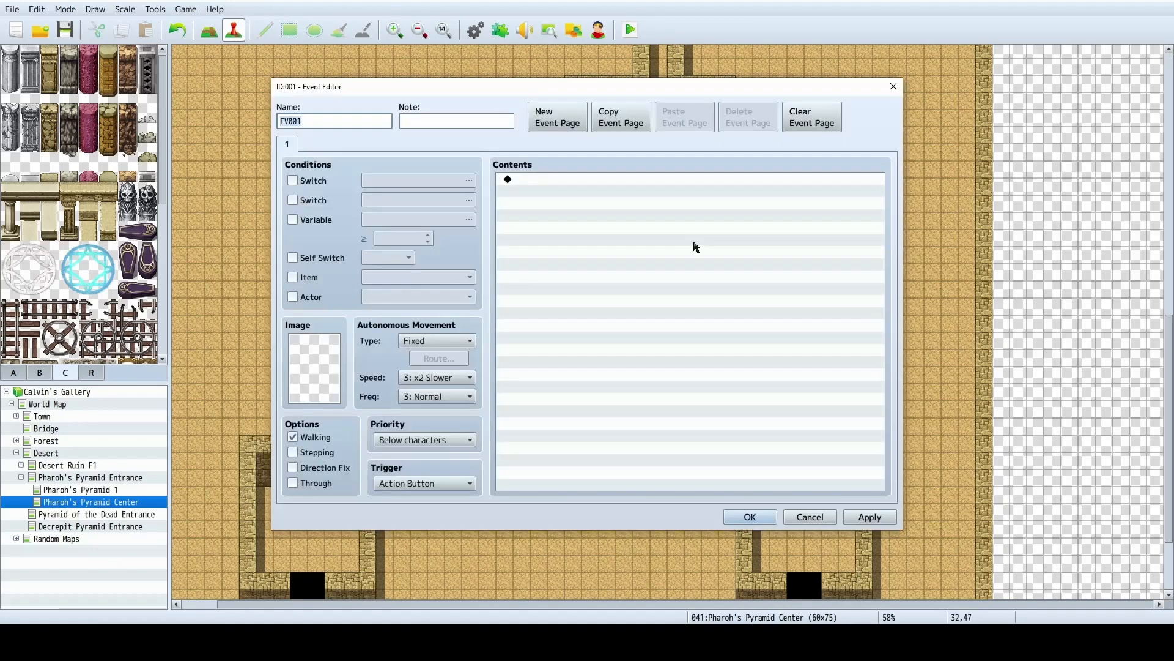
{"action": "double_click", "coordinate": [298, 366]}
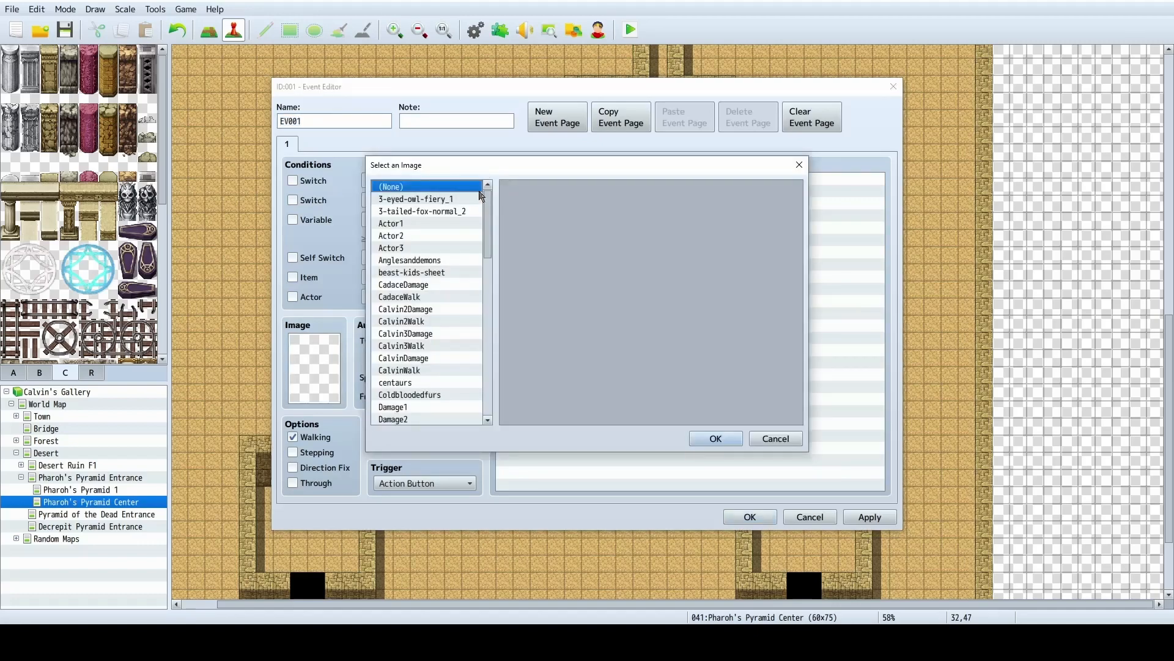
{"action": "left_click", "coordinate": [789, 436]}
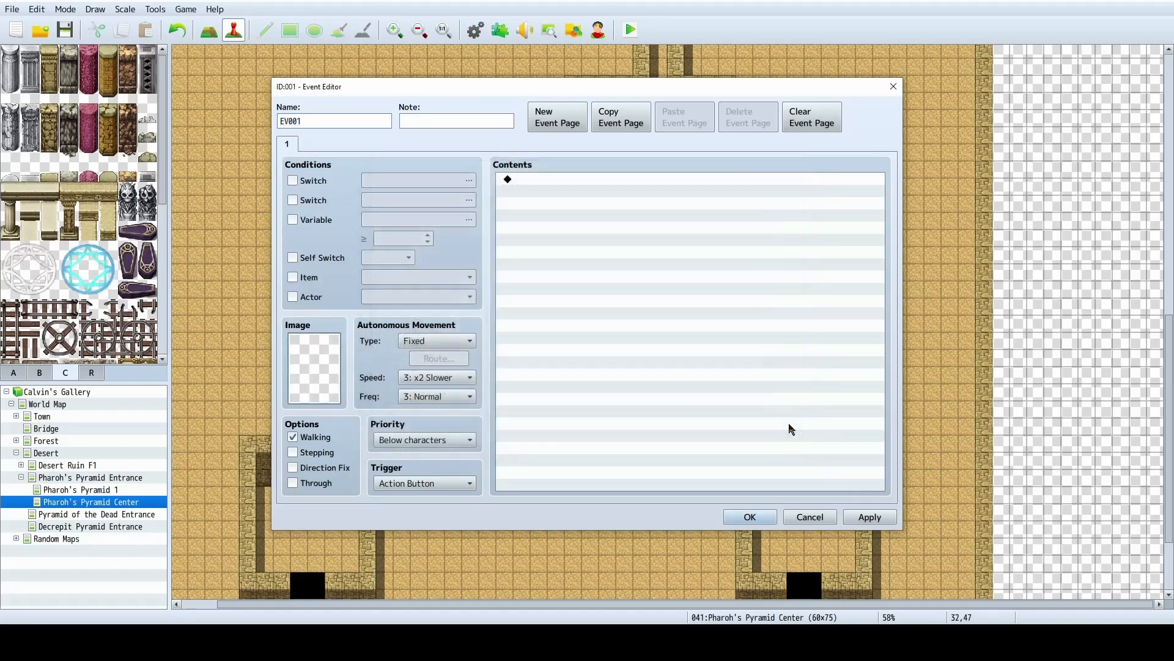
{"action": "left_click", "coordinate": [829, 517]}
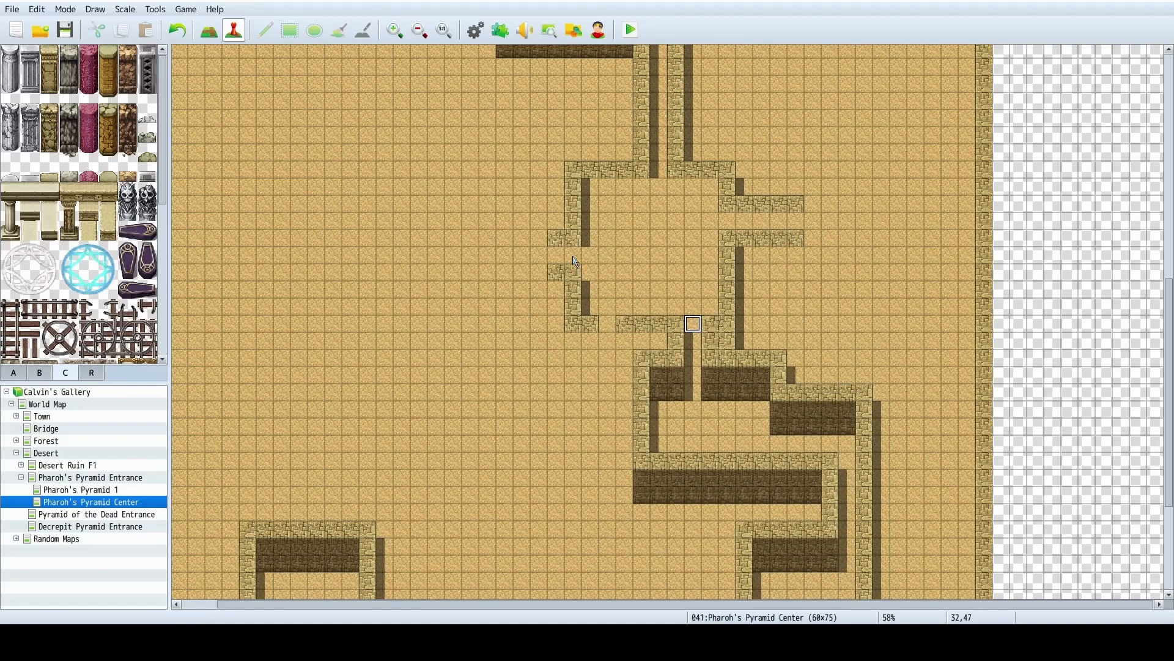
Start a new event in the larger room's left opening and browse the door image sheets for a gate.
{"action": "double_click", "coordinate": [574, 259]}
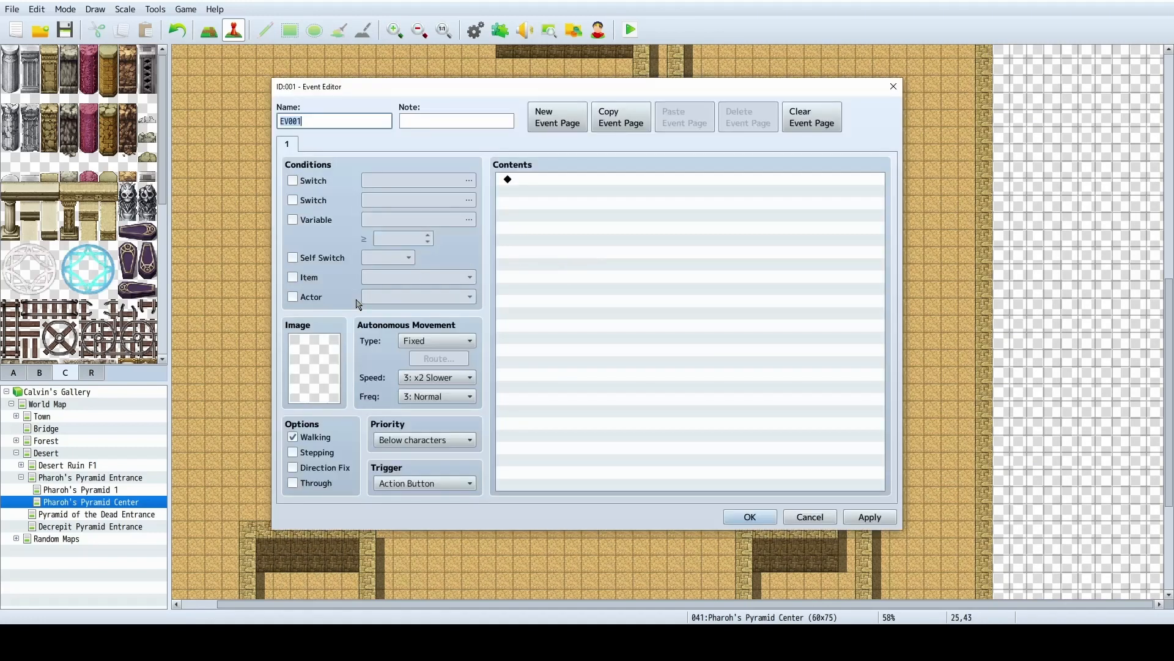
{"action": "double_click", "coordinate": [323, 352]}
{"action": "left_click_drag", "start_coordinate": [492, 226], "coordinate": [492, 383]}
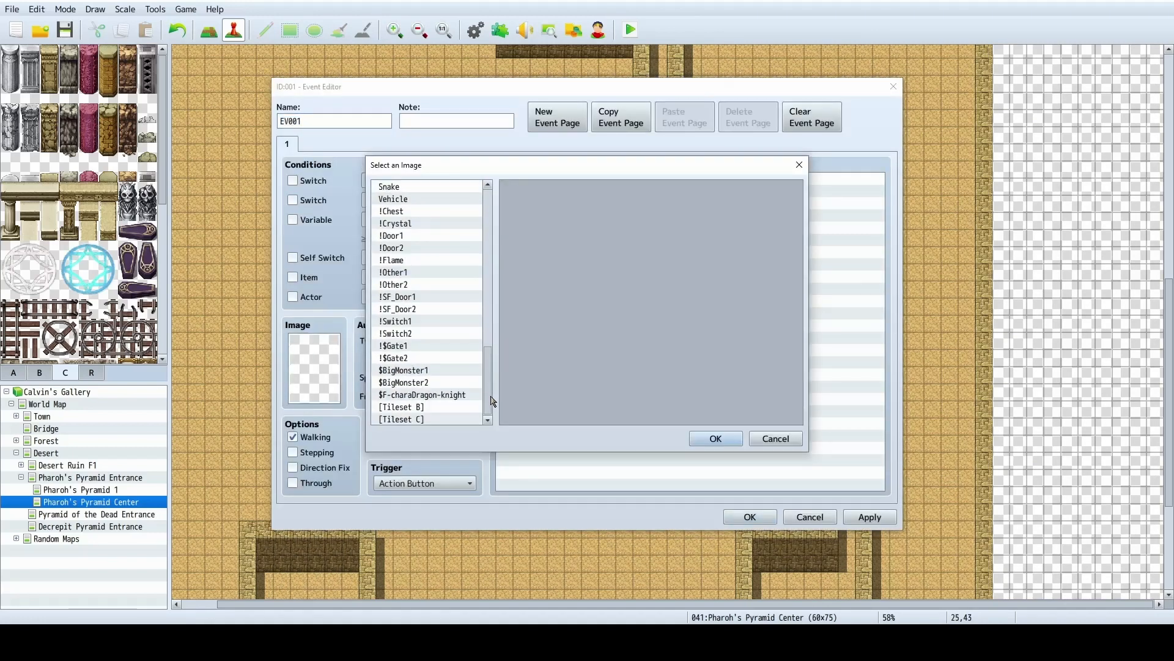
{"action": "left_click", "coordinate": [433, 345]}
{"action": "left_click", "coordinate": [431, 311]}
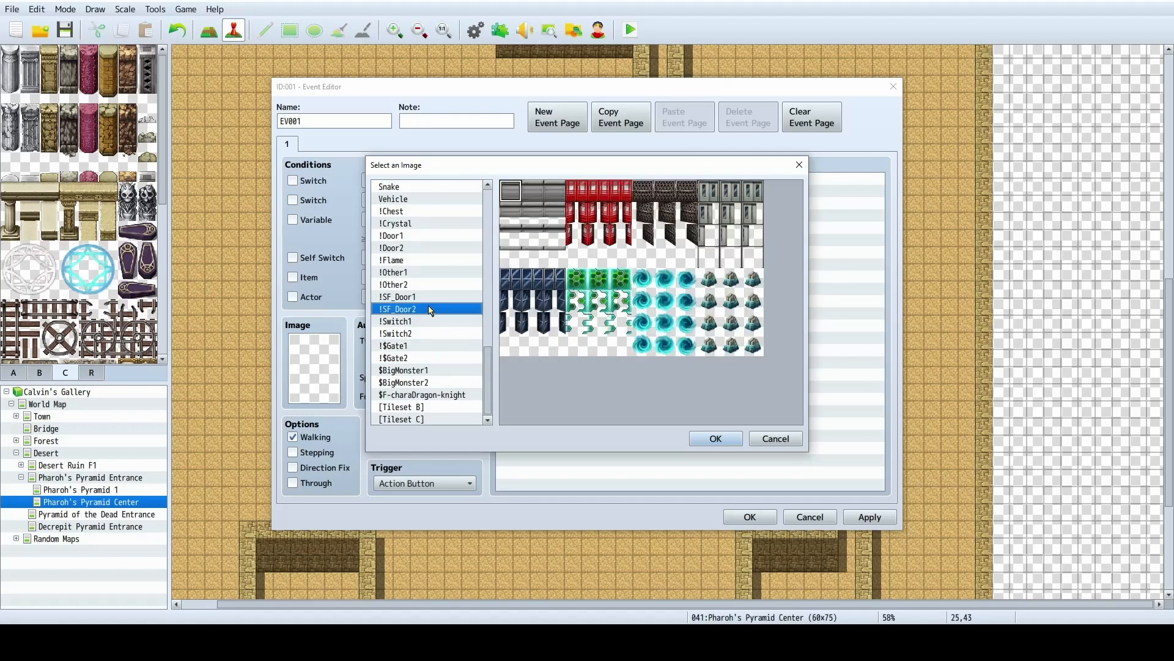
{"action": "left_click", "coordinate": [429, 299]}
{"action": "left_click", "coordinate": [418, 311]}
{"action": "left_click", "coordinate": [411, 249]}
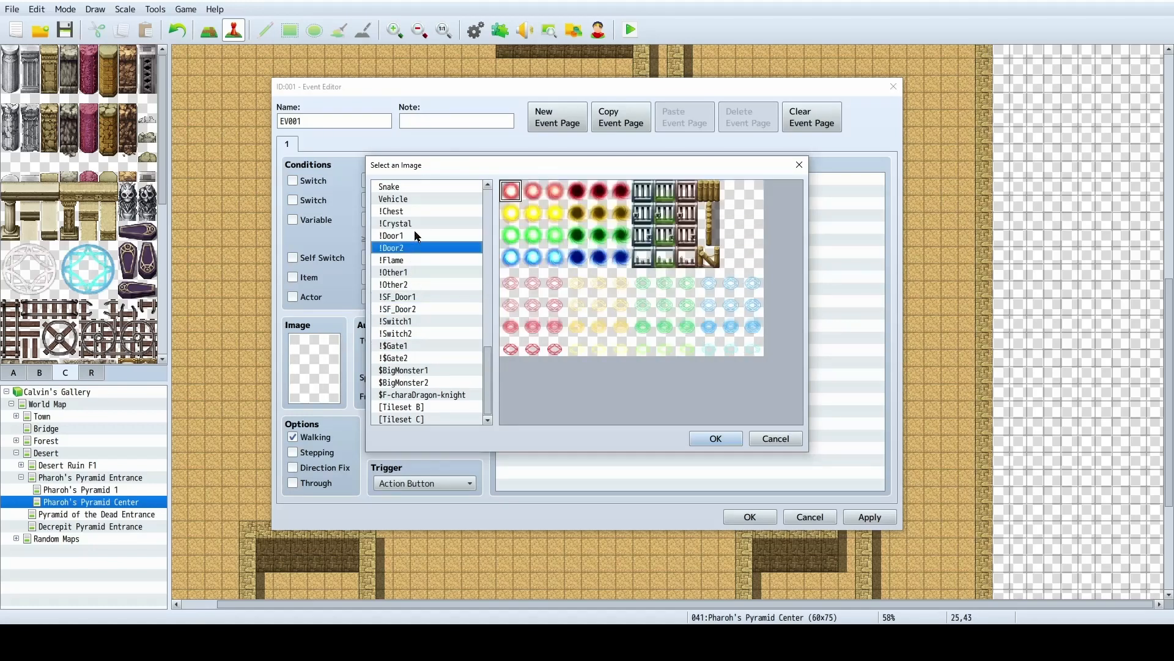
Give the left opening's event the brown barred gate image from !Door2 and save the event.
{"action": "left_click", "coordinate": [417, 236]}
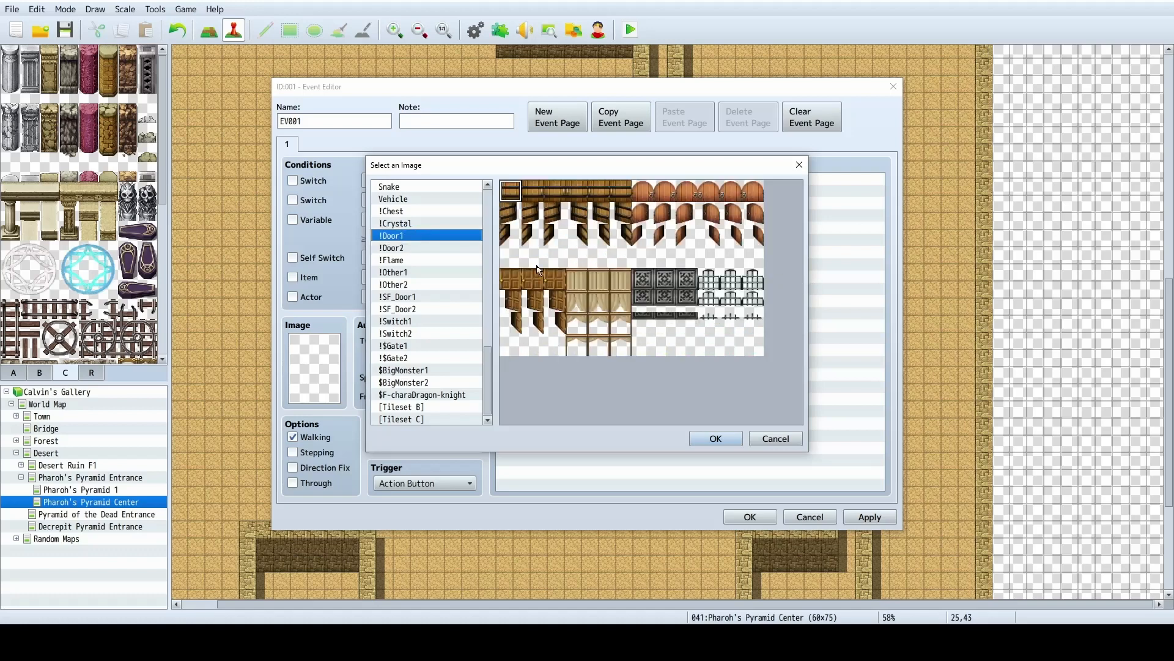
{"action": "left_click", "coordinate": [414, 248]}
{"action": "left_click", "coordinate": [683, 193]}
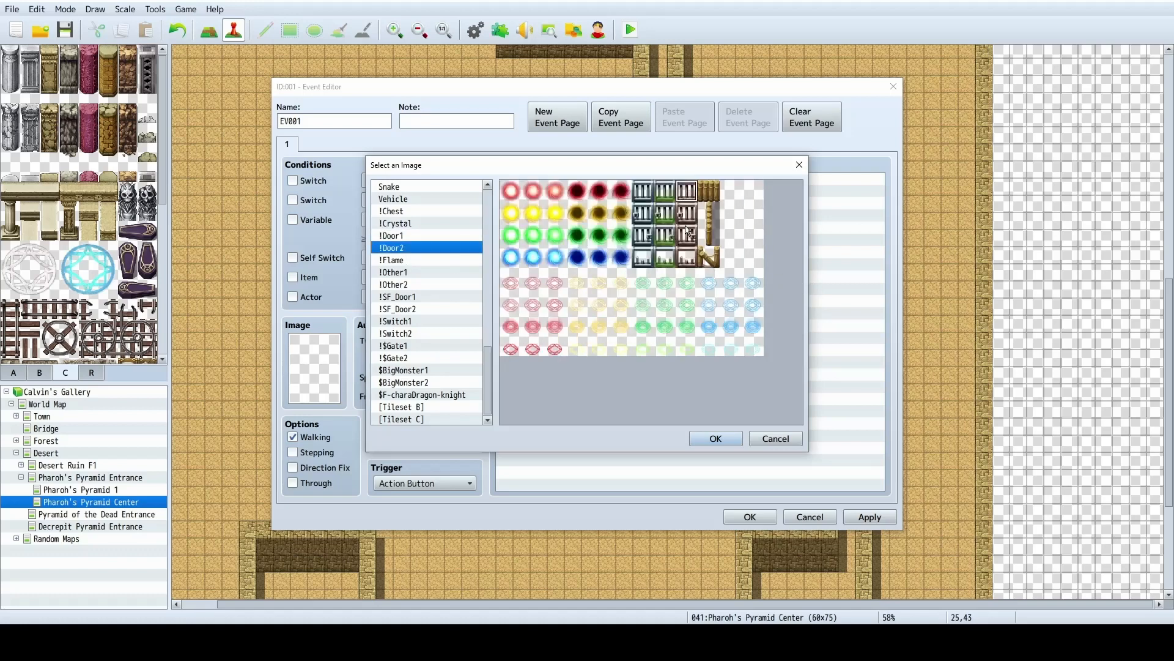
{"action": "left_click", "coordinate": [685, 234]}
{"action": "left_click", "coordinate": [686, 263]}
{"action": "left_click", "coordinate": [685, 235]}
{"action": "left_click", "coordinate": [688, 214]}
{"action": "left_click", "coordinate": [716, 438]}
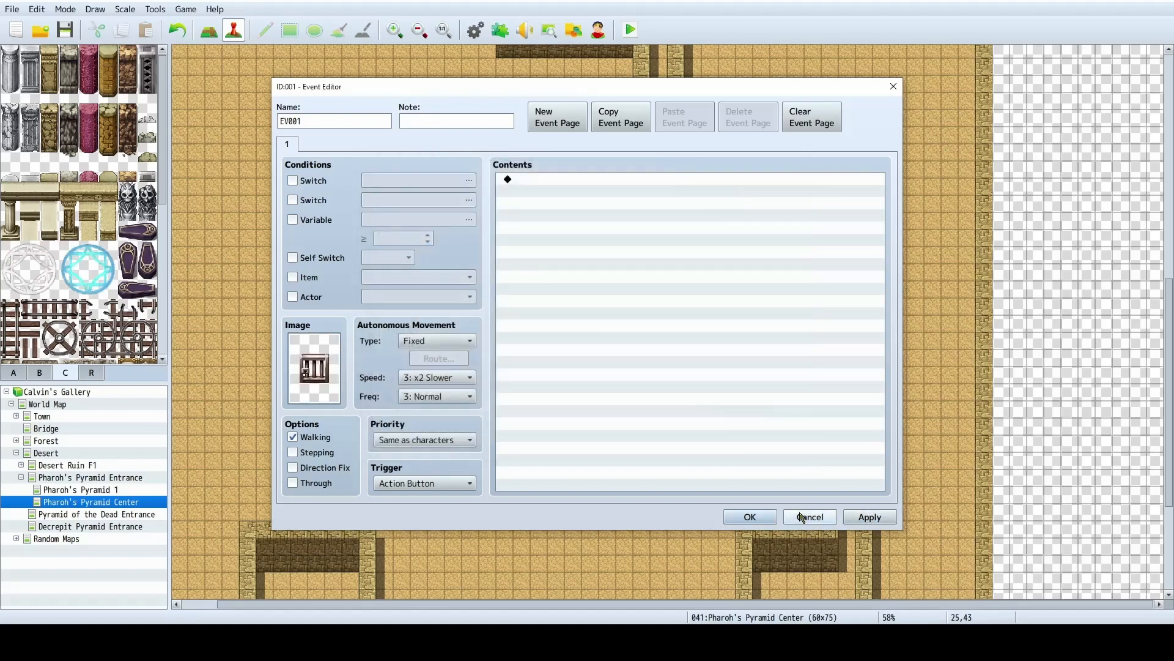
{"action": "left_click", "coordinate": [748, 516]}
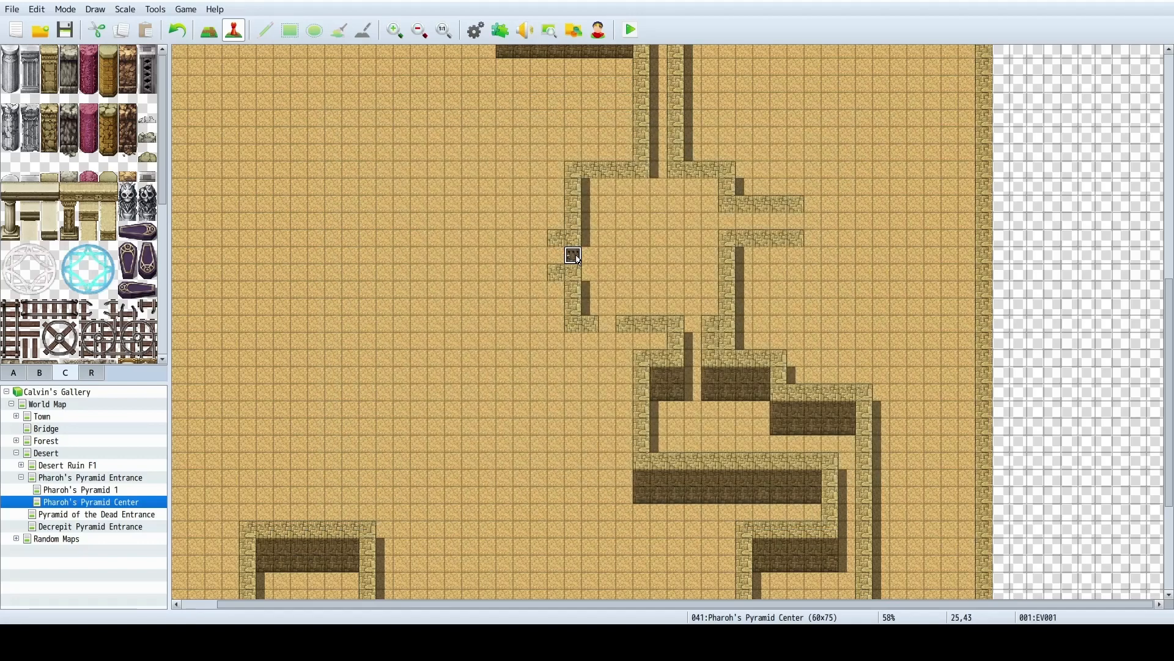
Paste a copy of the gate event at the open end of the larger room's right corridor.
{"action": "left_click", "coordinate": [735, 225]}
{"action": "left_click", "coordinate": [813, 224]}
{"action": "key", "text": "ctrl+v"}
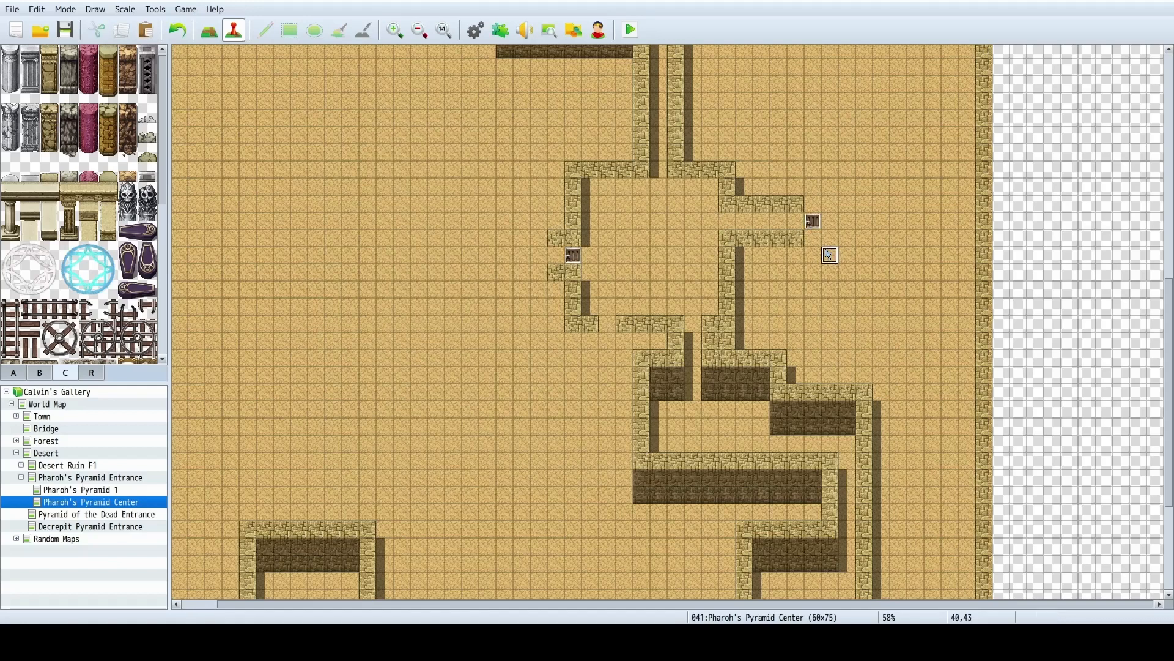
Extend the right corridor's walls one tile to enclose its gate, and lengthen the left opening's walls outward by one tile.
{"action": "right_click", "coordinate": [797, 238]}
{"action": "left_click", "coordinate": [778, 238]}
{"action": "left_click", "coordinate": [209, 30]}
{"action": "left_click_drag", "start_coordinate": [809, 238], "coordinate": [812, 204]}
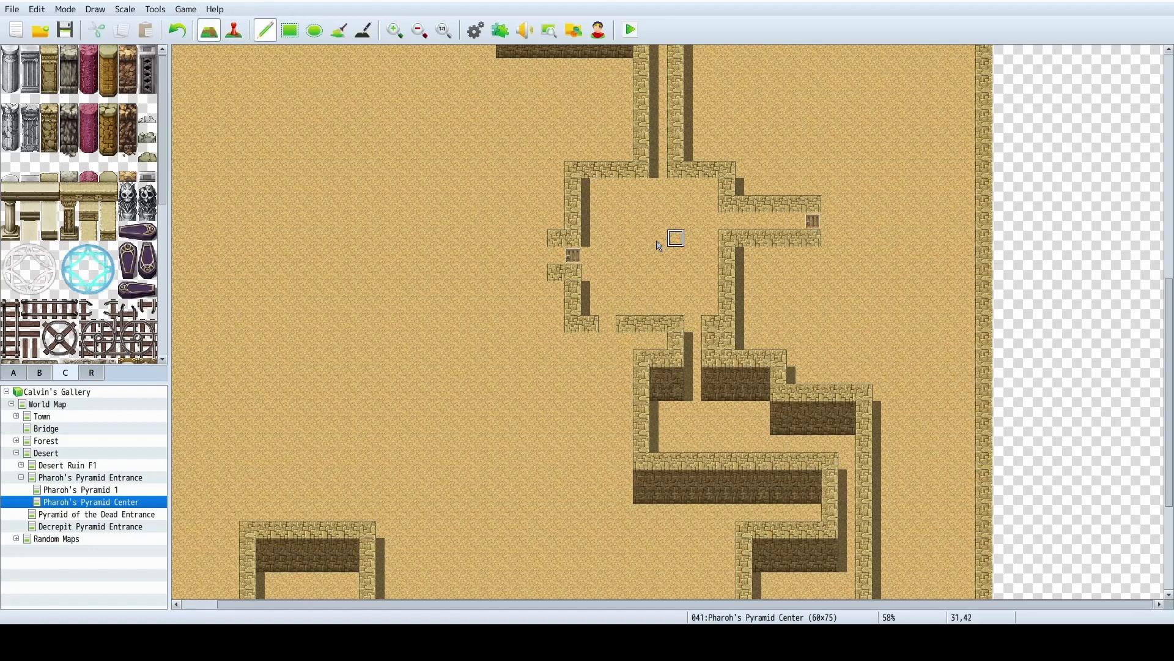
{"action": "left_click_drag", "start_coordinate": [537, 272], "coordinate": [546, 258]}
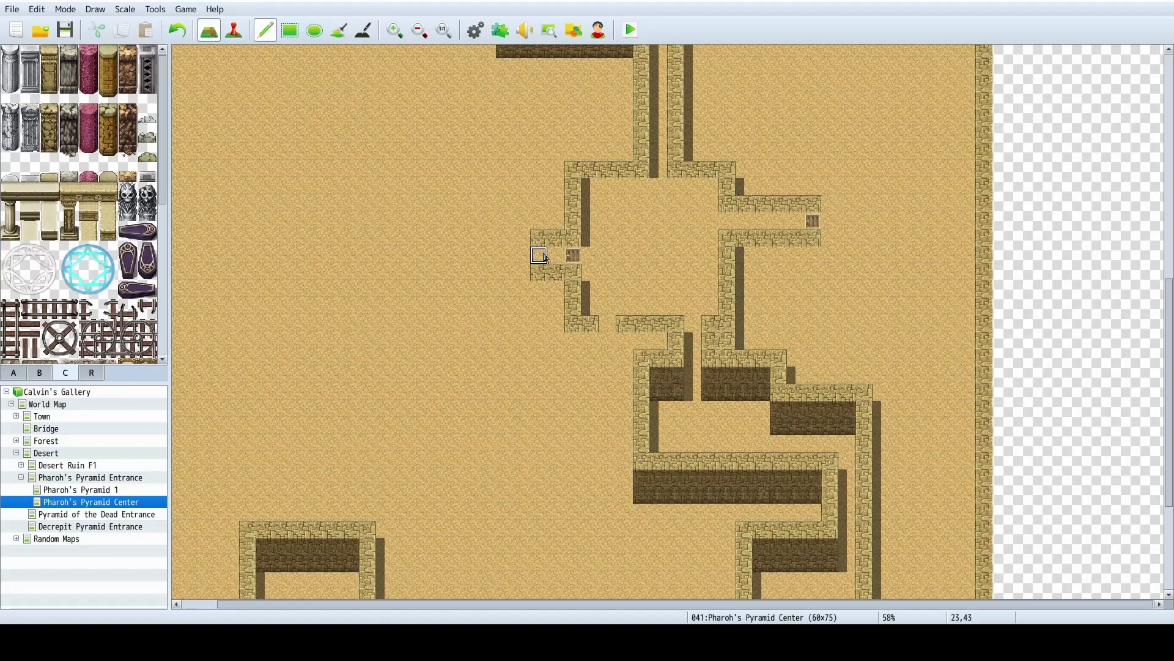
Examine the layout of the gated exits, the unfinished corridor ends and the two lower door rooms.
{"action": "scroll", "coordinate": [566, 341], "scroll_direction": "down", "scroll_amount": 4}
{"action": "scroll", "coordinate": [702, 384], "scroll_direction": "down", "scroll_amount": 4}
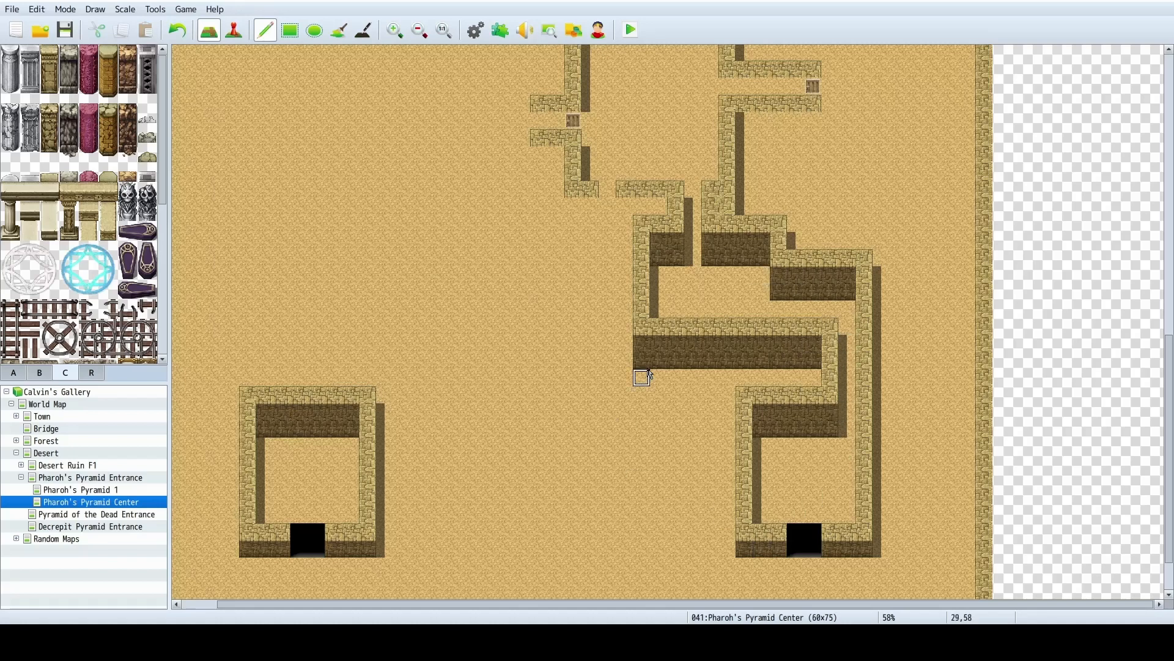
{"action": "scroll", "coordinate": [732, 374], "scroll_direction": "up", "scroll_amount": 2}
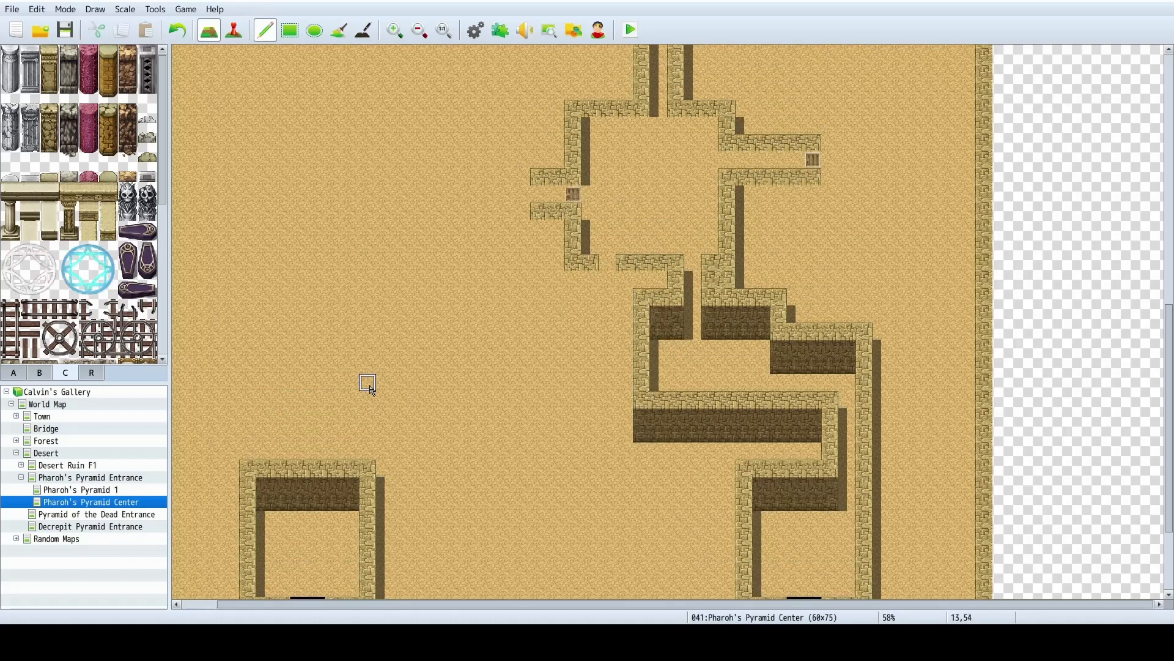
{"action": "scroll", "coordinate": [367, 383], "scroll_direction": "down", "scroll_amount": 1}
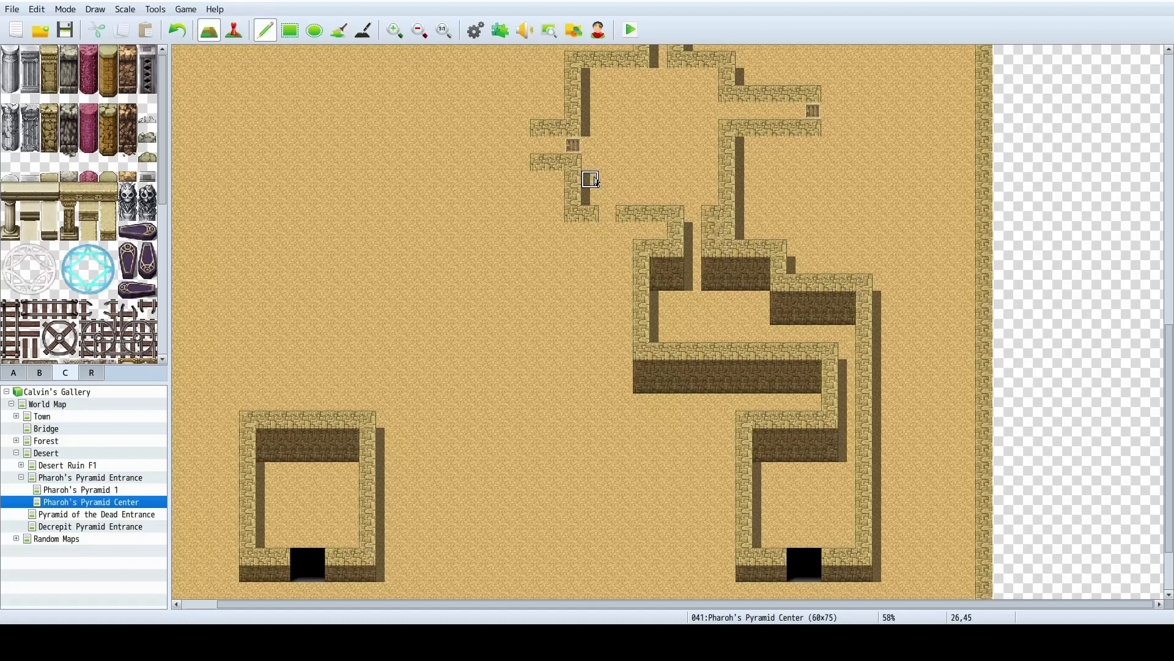
{"action": "scroll", "coordinate": [596, 181], "scroll_direction": "up", "scroll_amount": 5}
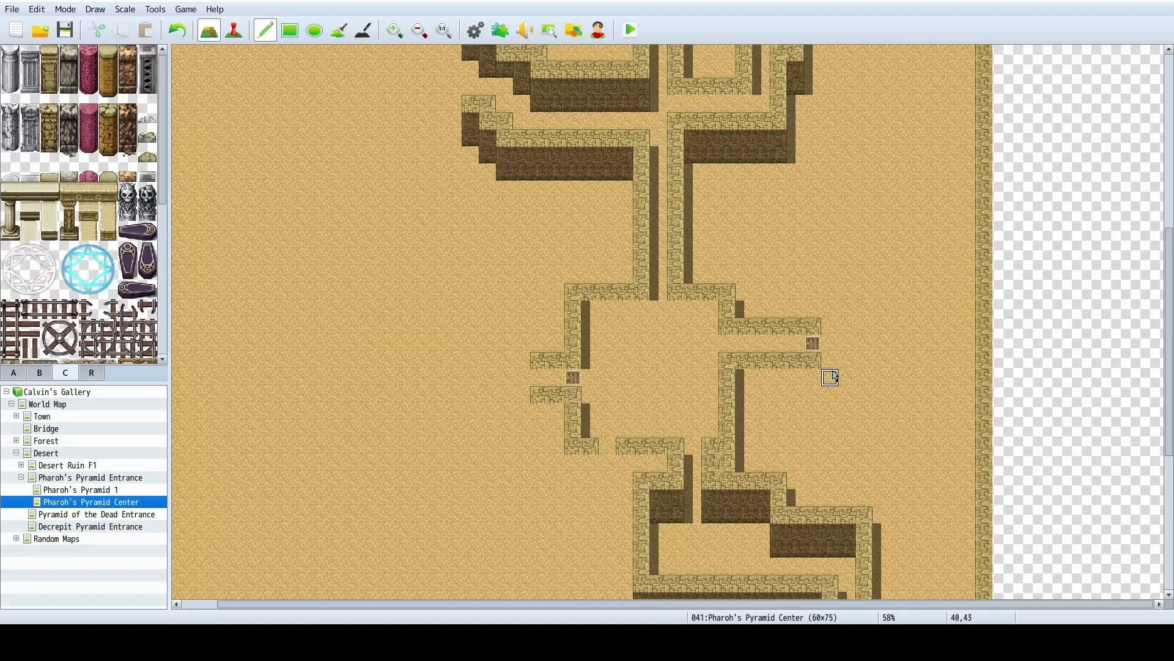
{"action": "scroll", "coordinate": [828, 447], "scroll_direction": "down", "scroll_amount": 4}
{"action": "scroll", "coordinate": [643, 416], "scroll_direction": "up", "scroll_amount": 2}
{"action": "scroll", "coordinate": [531, 383], "scroll_direction": "up", "scroll_amount": 5}
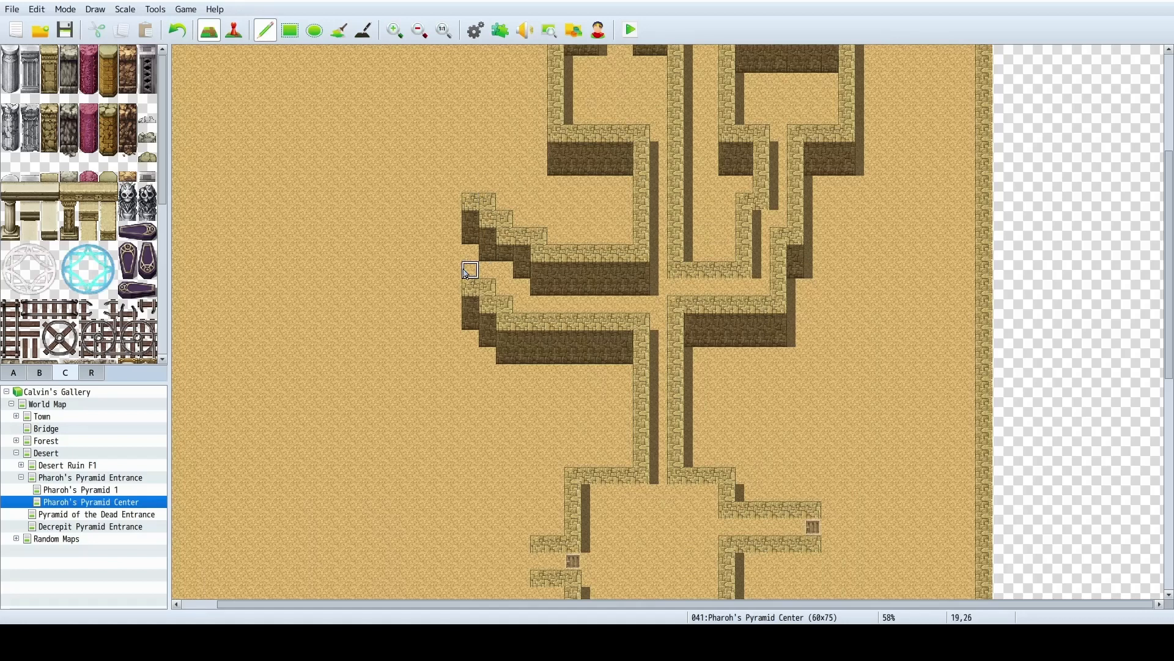
{"action": "scroll", "coordinate": [471, 275], "scroll_direction": "down", "scroll_amount": 7}
{"action": "scroll", "coordinate": [465, 309], "scroll_direction": "down", "scroll_amount": 2}
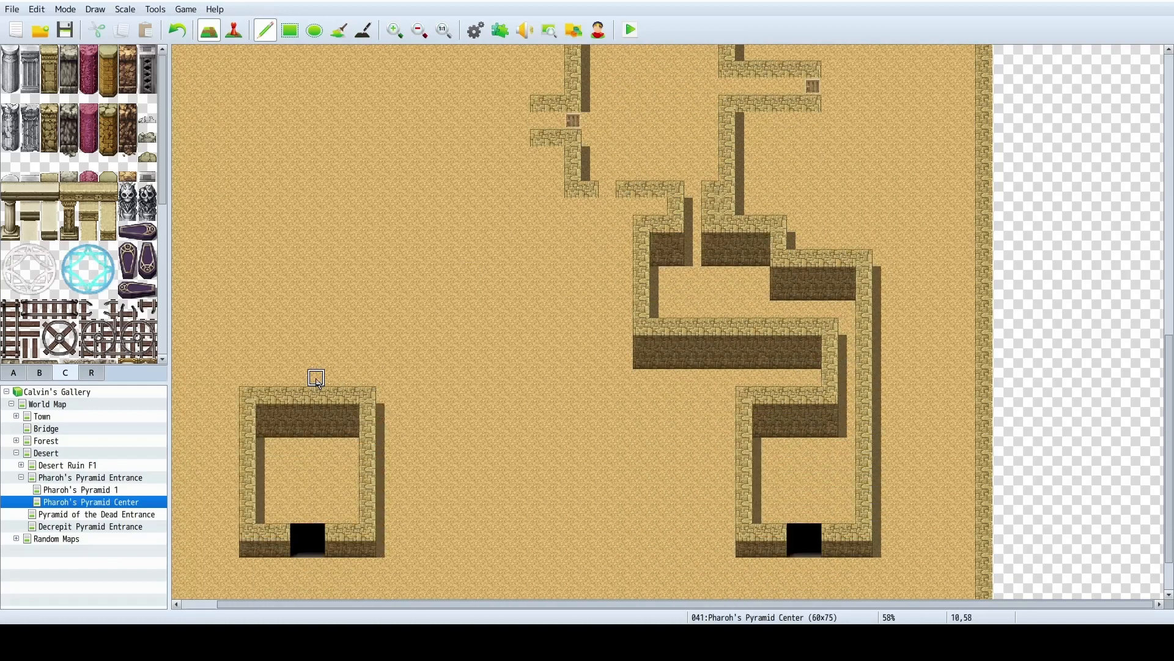
Open the left door room's upper wall and run a one-tile-wide walled passage about four tiles upward.
{"action": "mouse_move", "coordinate": [301, 403]}
{"action": "left_mouse_down"}
{"action": "mouse_move", "coordinate": [302, 422]}
{"action": "mouse_move", "coordinate": [316, 396]}
{"action": "mouse_move", "coordinate": [285, 397]}
{"action": "mouse_move", "coordinate": [284, 343]}
{"action": "left_mouse_up"}
{"action": "left_click_drag", "start_coordinate": [316, 380], "coordinate": [316, 343]}
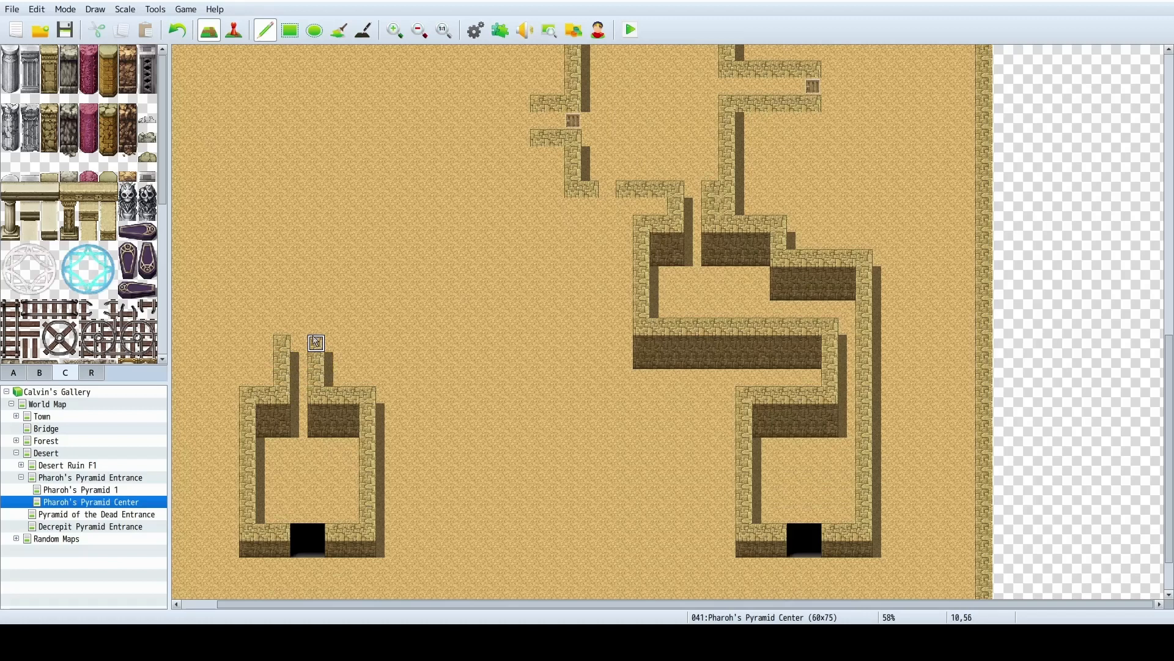
{"action": "left_click", "coordinate": [316, 326]}
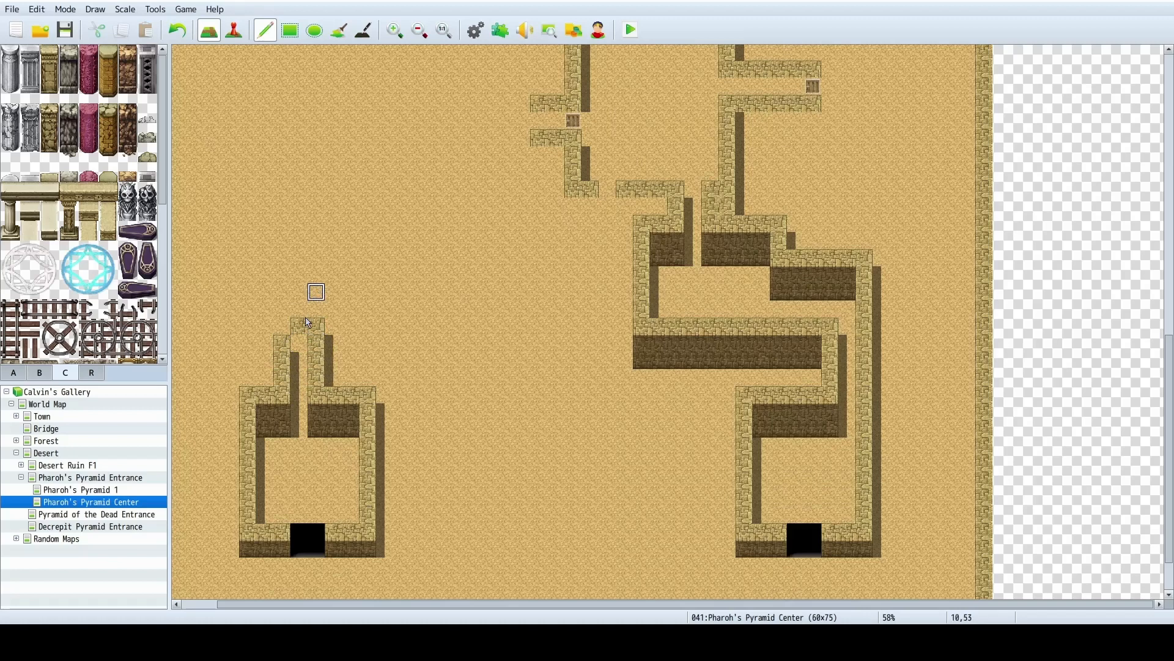
Outline a room above the passage with a left wall, lower walls and an eight-tile upper wall with a two-tile wall face.
{"action": "mouse_move", "coordinate": [288, 341]}
{"action": "left_mouse_down"}
{"action": "mouse_move", "coordinate": [297, 326]}
{"action": "mouse_move", "coordinate": [265, 306]}
{"action": "mouse_move", "coordinate": [243, 310]}
{"action": "mouse_move", "coordinate": [230, 291]}
{"action": "mouse_move", "coordinate": [230, 240]}
{"action": "left_mouse_up"}
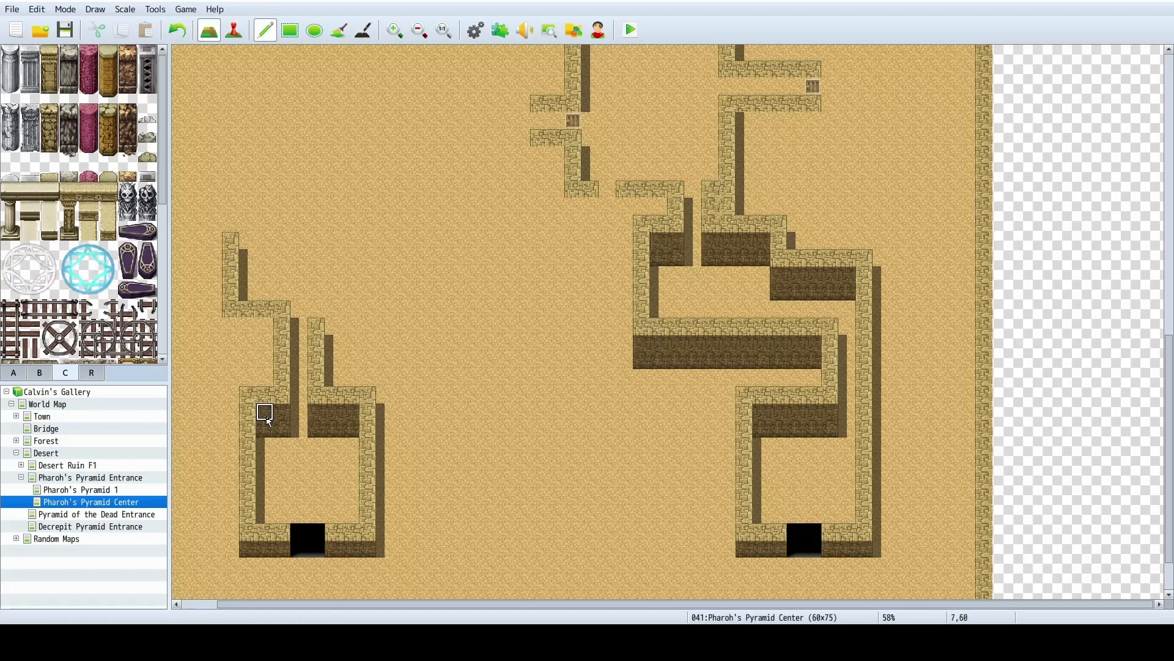
{"action": "right_click_drag", "start_coordinate": [263, 414], "coordinate": [264, 426]}
{"action": "mouse_move", "coordinate": [247, 235]}
{"action": "left_mouse_down"}
{"action": "mouse_move", "coordinate": [296, 236]}
{"action": "mouse_move", "coordinate": [244, 240]}
{"action": "mouse_move", "coordinate": [230, 202]}
{"action": "mouse_move", "coordinate": [357, 214]}
{"action": "left_mouse_up"}
{"action": "right_click_drag", "start_coordinate": [316, 224], "coordinate": [316, 240]}
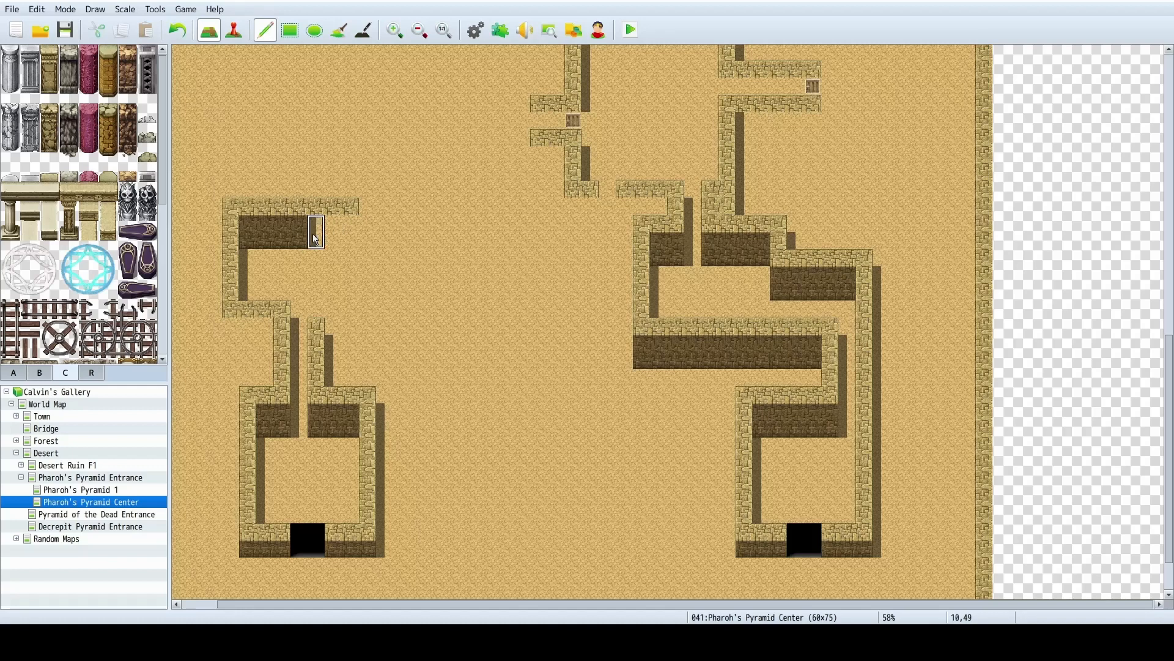
{"action": "left_click_drag", "start_coordinate": [316, 239], "coordinate": [359, 235]}
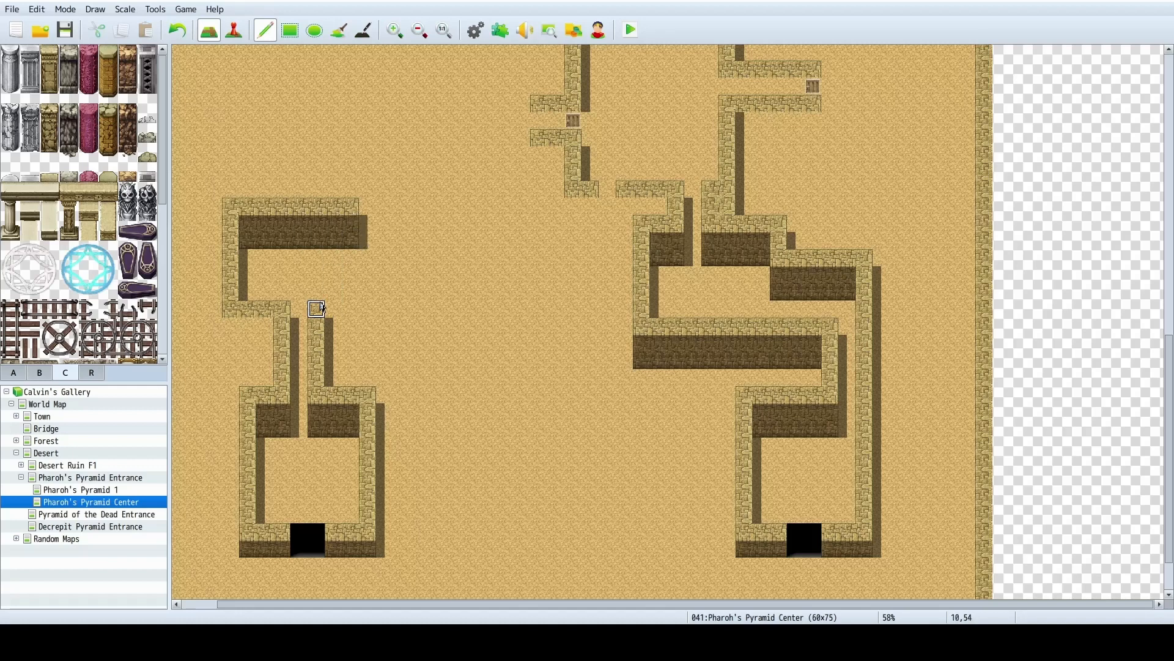
{"action": "left_click_drag", "start_coordinate": [324, 309], "coordinate": [351, 309]}
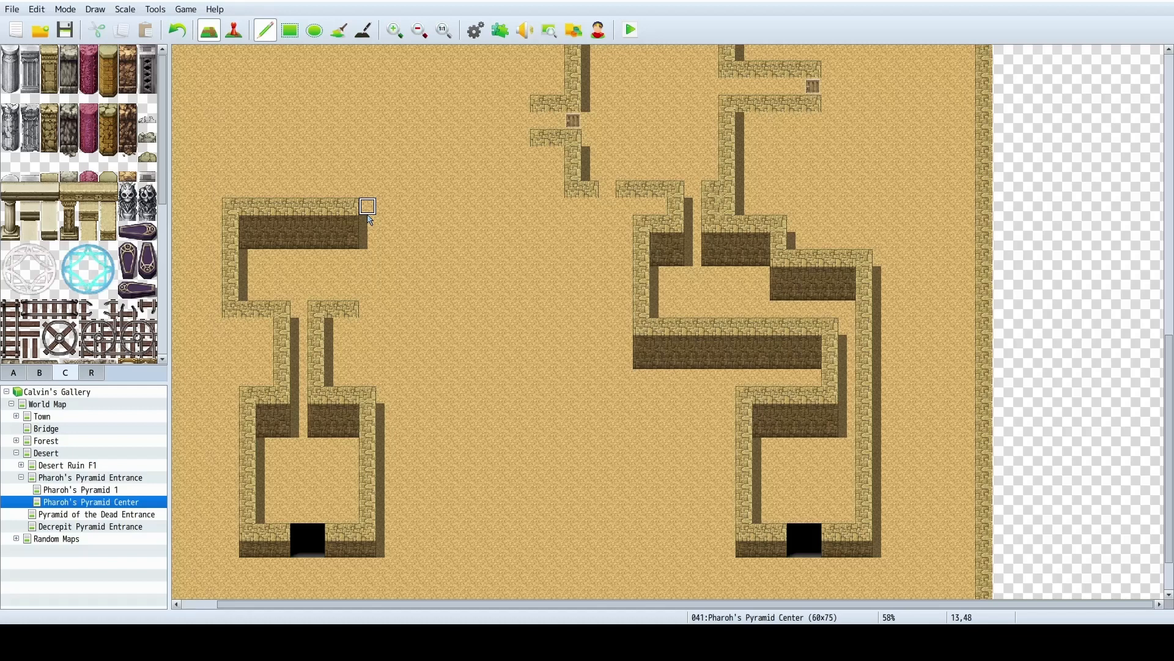
Close the new room with a wall on its right side and add two-tile wall faces beneath its lower walls.
{"action": "left_click_drag", "start_coordinate": [369, 217], "coordinate": [368, 312]}
{"action": "right_click_drag", "start_coordinate": [319, 414], "coordinate": [317, 428]}
{"action": "left_click_drag", "start_coordinate": [331, 348], "coordinate": [367, 346]}
{"action": "left_click_drag", "start_coordinate": [231, 344], "coordinate": [264, 342]}
Open the right wall of the new upper-left room and add a two-tile wall face above the opening.
{"action": "scroll", "coordinate": [531, 340], "scroll_direction": "up", "scroll_amount": 10}
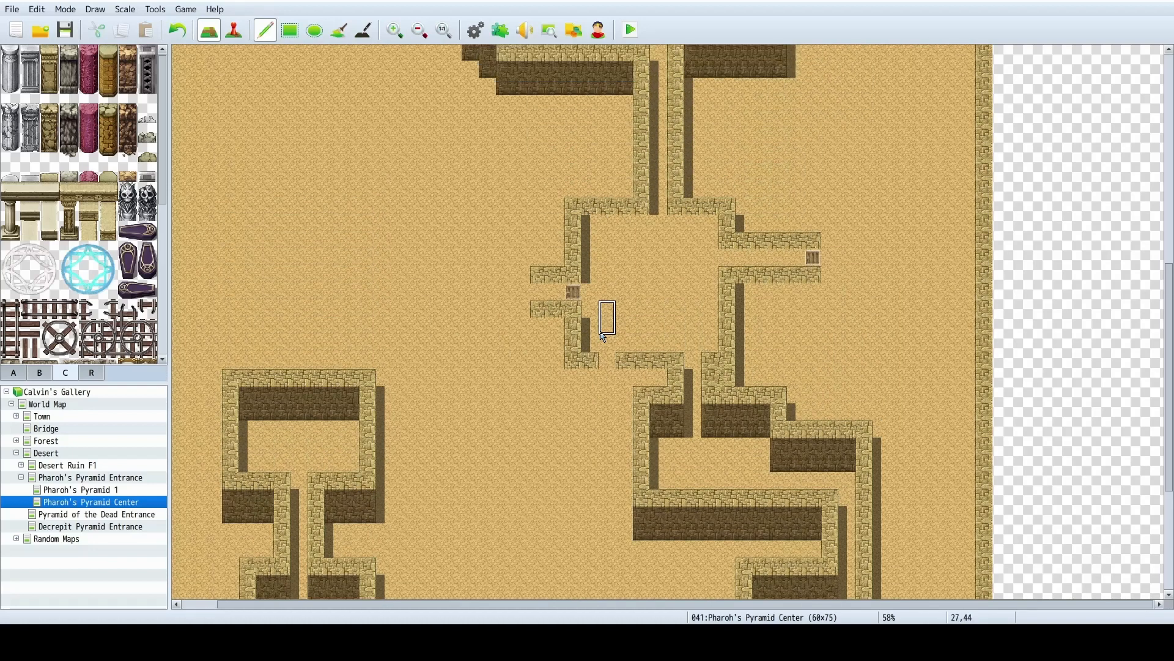
{"action": "scroll", "coordinate": [608, 331], "scroll_direction": "up", "scroll_amount": 8}
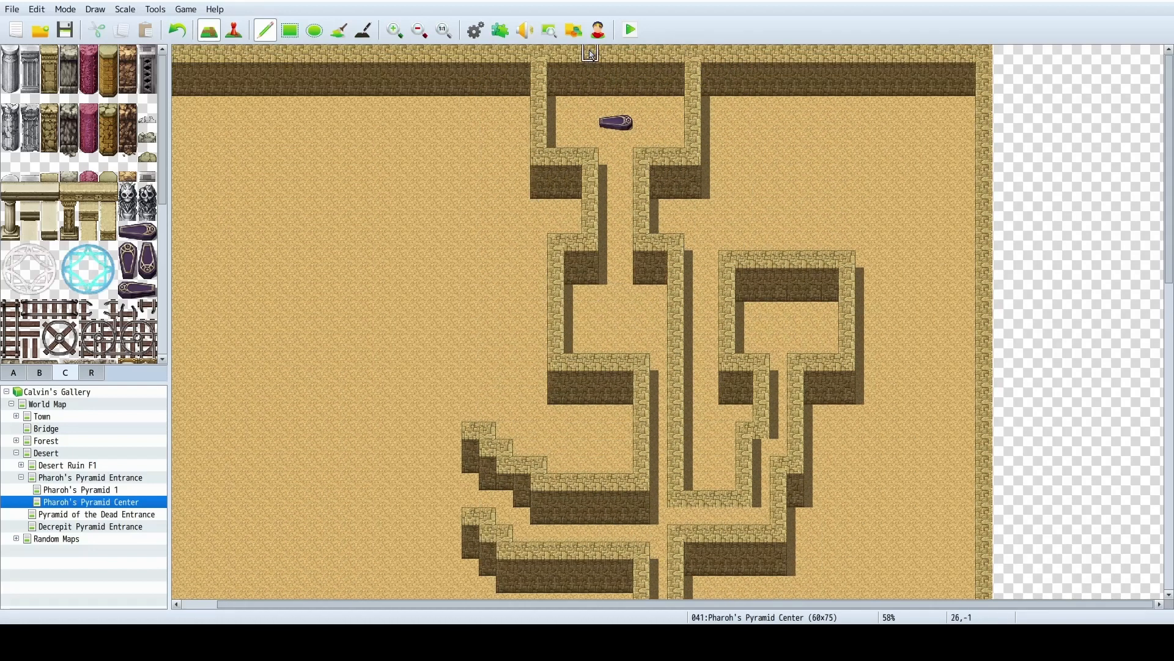
{"action": "scroll", "coordinate": [538, 309], "scroll_direction": "down", "scroll_amount": 15}
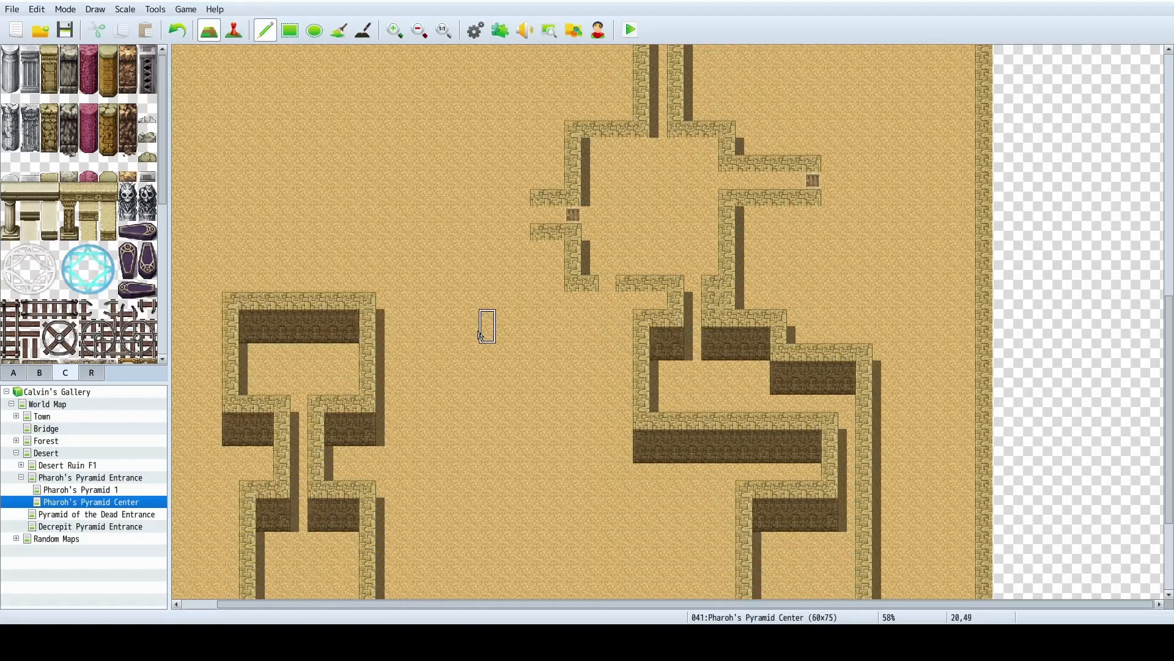
{"action": "scroll", "coordinate": [450, 467], "scroll_direction": "down", "scroll_amount": 4}
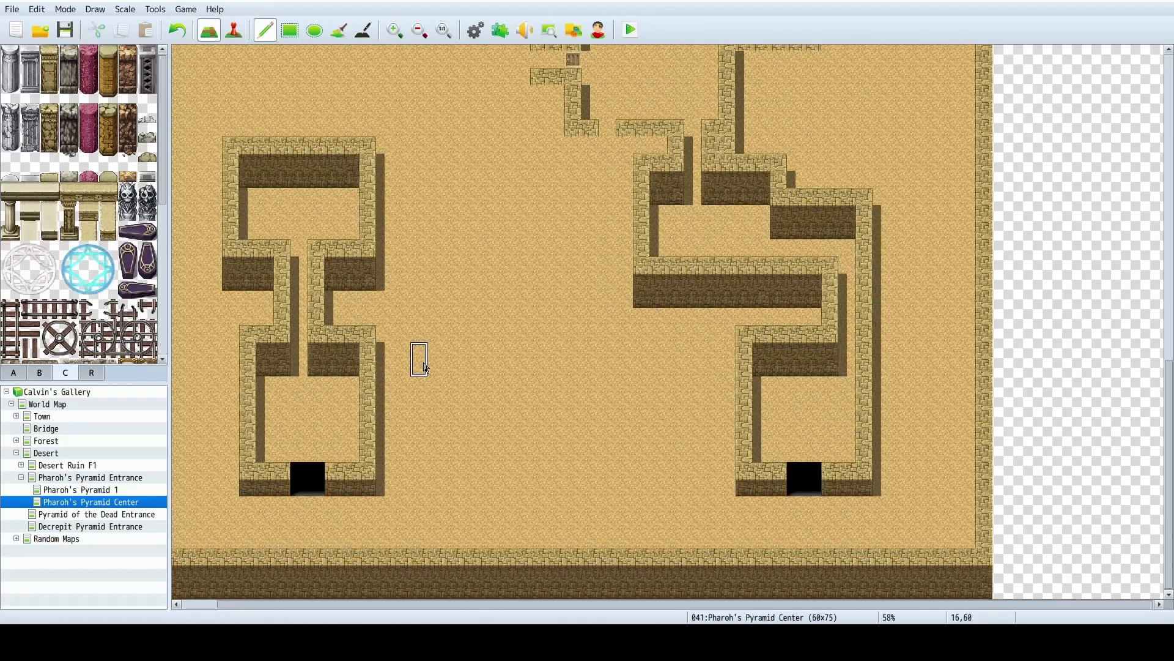
{"action": "left_click_drag", "start_coordinate": [375, 217], "coordinate": [369, 212]}
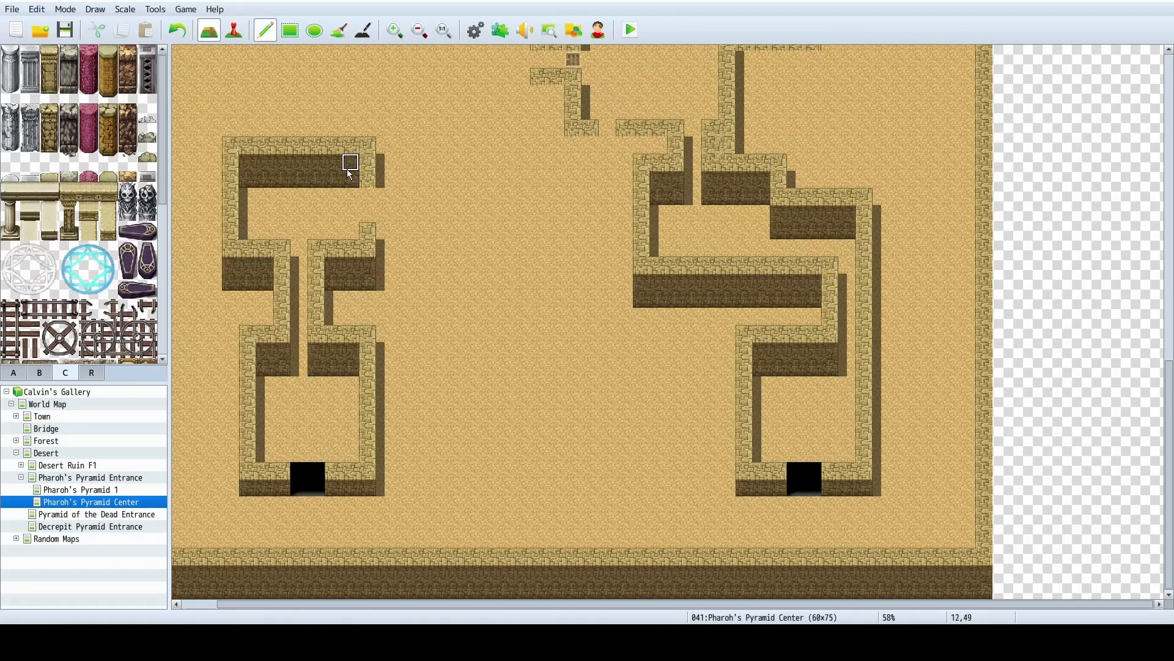
{"action": "left_click", "coordinate": [367, 184]}
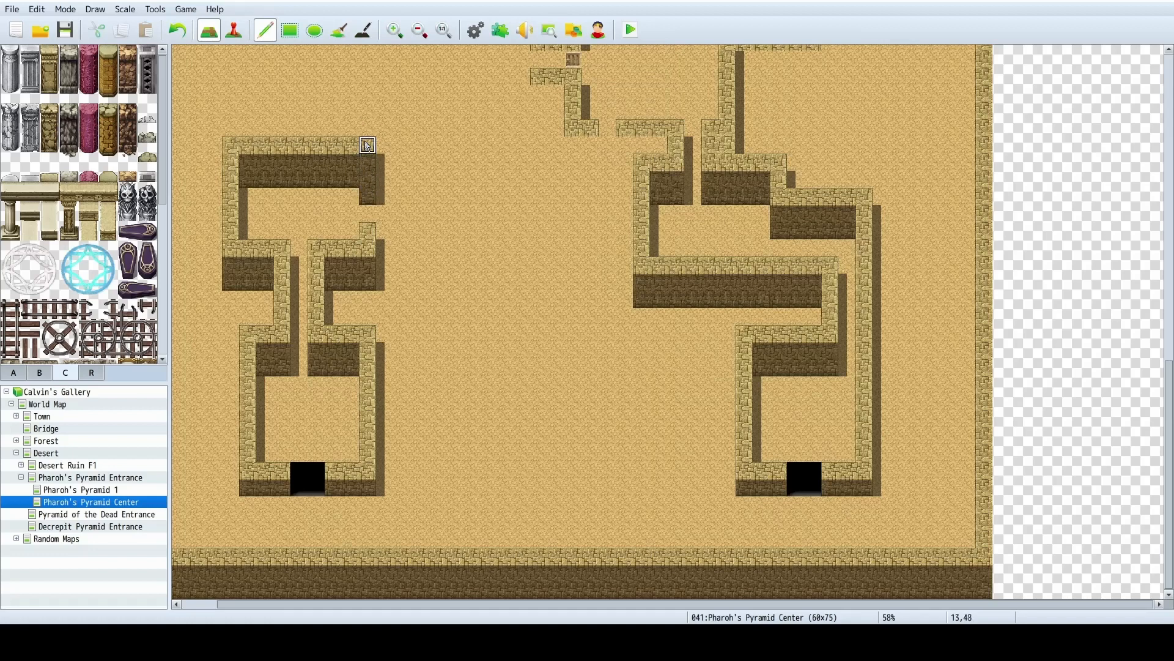
{"action": "left_click", "coordinate": [367, 161]}
{"action": "scroll", "coordinate": [392, 197], "scroll_direction": "up", "scroll_amount": 3}
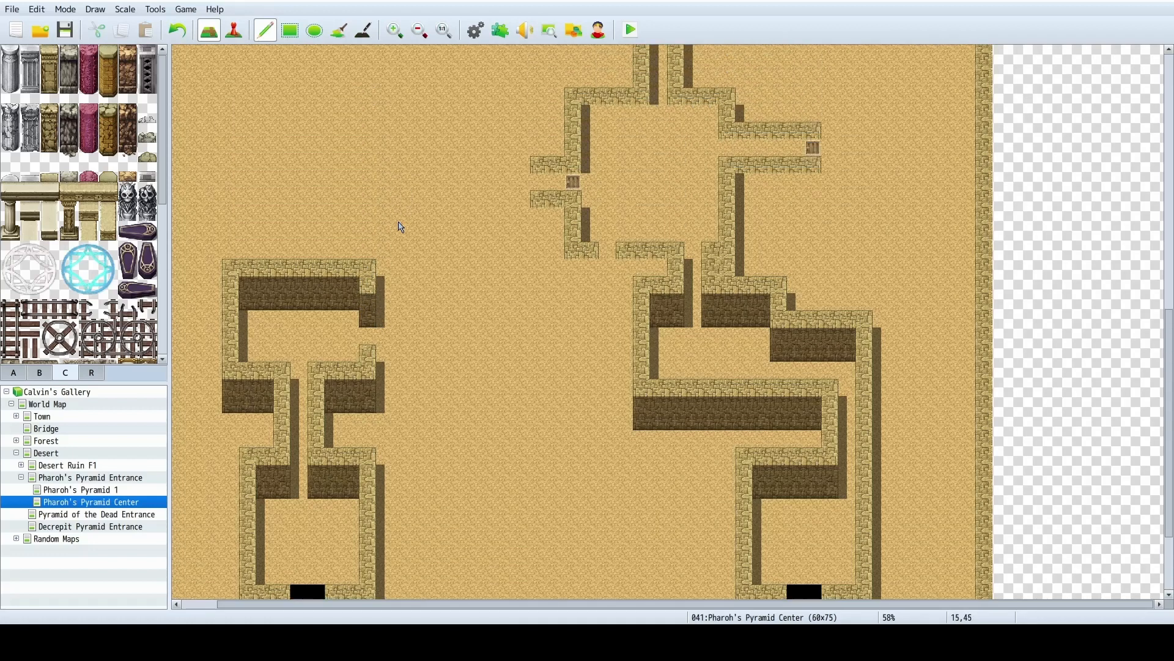
Run a corridor right from the opening with six-tile upper and lower walls, each with a two-tile wall face.
{"action": "mouse_move", "coordinate": [386, 301]}
{"action": "left_mouse_down"}
{"action": "mouse_move", "coordinate": [383, 283]}
{"action": "mouse_move", "coordinate": [414, 301]}
{"action": "mouse_move", "coordinate": [471, 301]}
{"action": "mouse_move", "coordinate": [432, 284]}
{"action": "mouse_move", "coordinate": [475, 284]}
{"action": "left_mouse_up"}
{"action": "key", "text": "ctrl+z"}
{"action": "left_click_drag", "start_coordinate": [380, 354], "coordinate": [470, 354]}
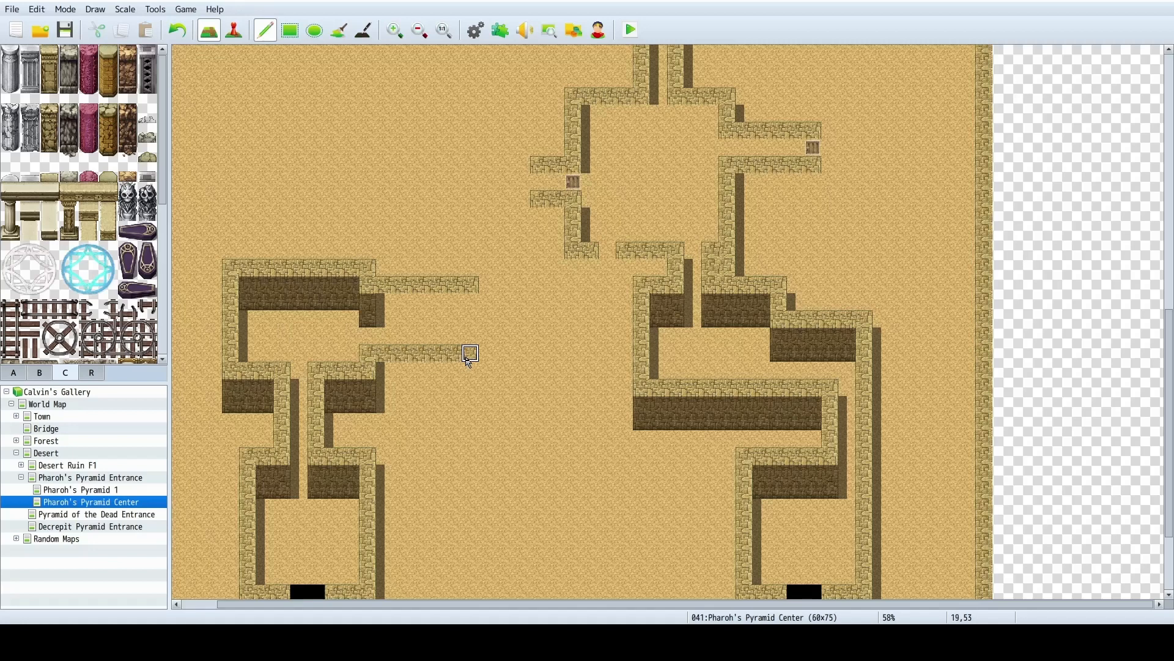
{"action": "left_click_drag", "start_coordinate": [367, 309], "coordinate": [477, 313]}
{"action": "left_click_drag", "start_coordinate": [384, 377], "coordinate": [471, 377]}
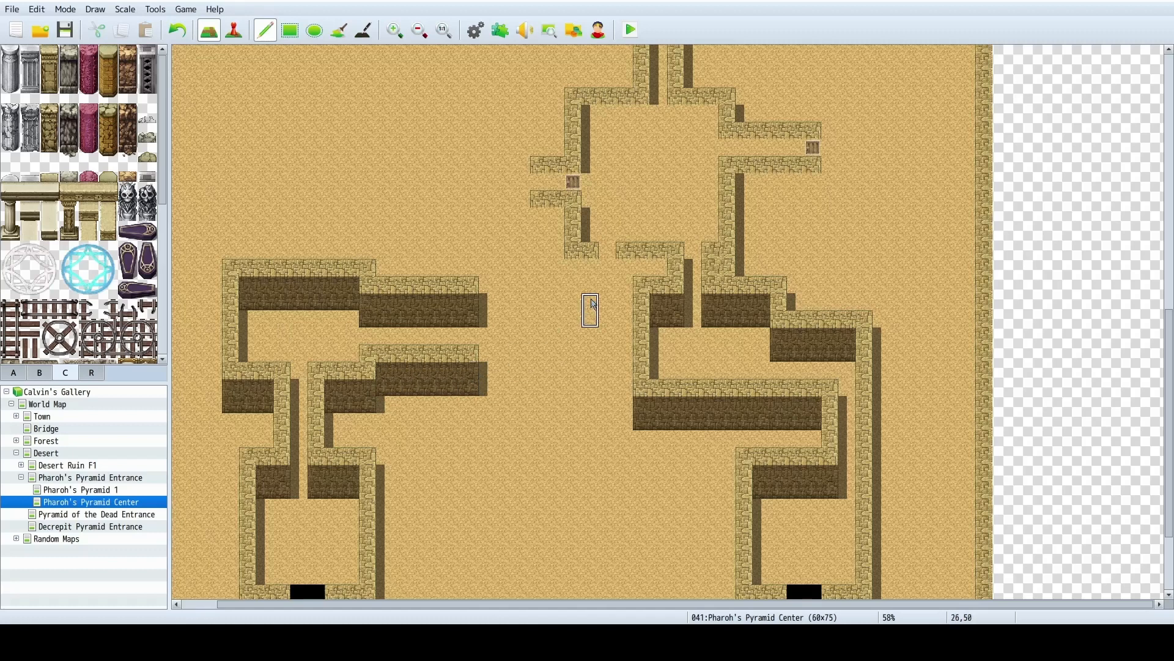
Extend the corridor to the central room's lower-left opening, joining its upper and lower walls with two-tile wall faces.
{"action": "left_click", "coordinate": [624, 250]}
{"action": "mouse_move", "coordinate": [622, 268]}
{"action": "left_mouse_down"}
{"action": "mouse_move", "coordinate": [622, 319]}
{"action": "mouse_move", "coordinate": [574, 319]}
{"action": "left_mouse_up"}
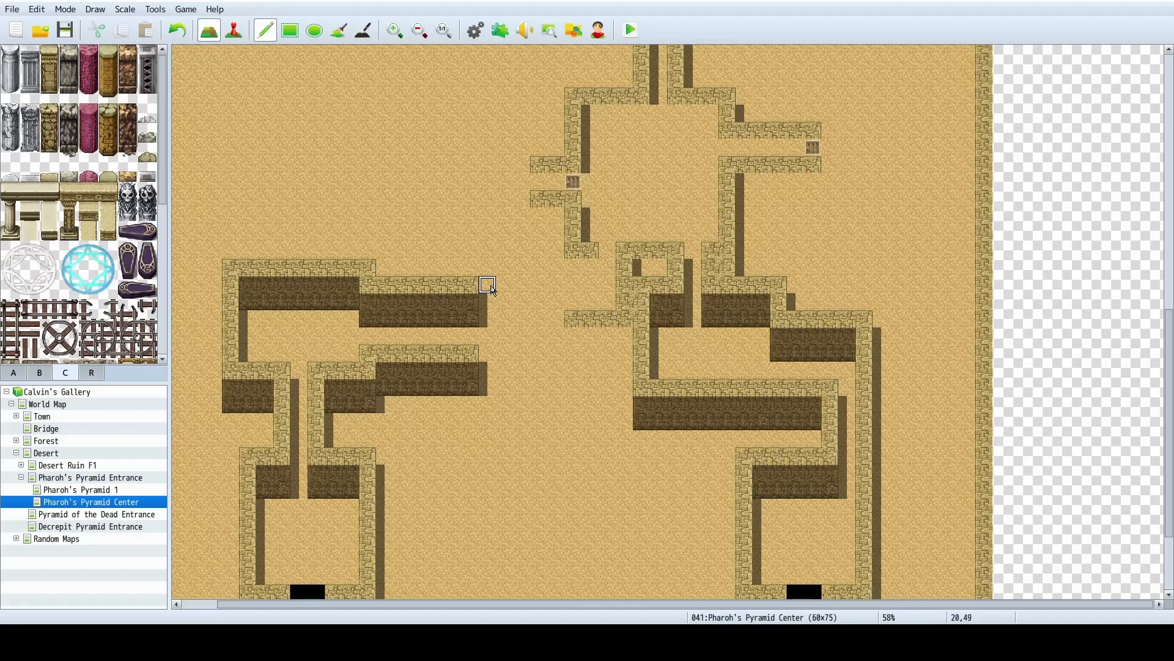
{"action": "mouse_move", "coordinate": [588, 267]}
{"action": "left_mouse_down"}
{"action": "mouse_move", "coordinate": [573, 265]}
{"action": "mouse_move", "coordinate": [572, 282]}
{"action": "mouse_move", "coordinate": [489, 285]}
{"action": "left_mouse_up"}
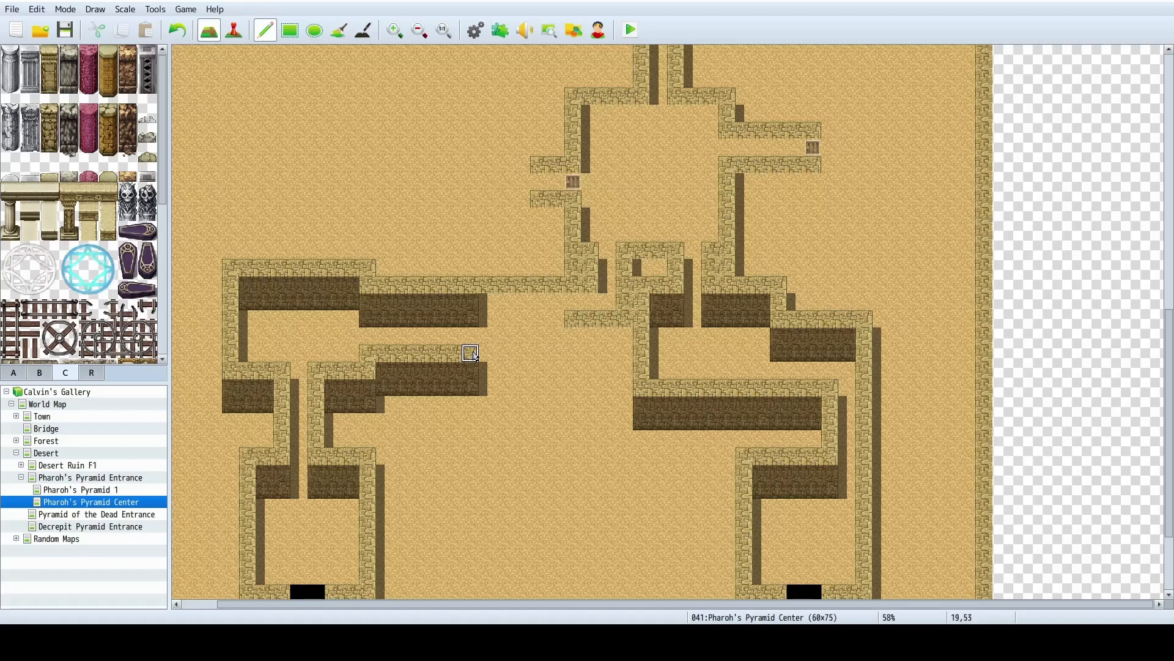
{"action": "mouse_move", "coordinate": [488, 318]}
{"action": "left_mouse_down"}
{"action": "mouse_move", "coordinate": [539, 319]}
{"action": "mouse_move", "coordinate": [608, 296]}
{"action": "mouse_move", "coordinate": [608, 318]}
{"action": "left_mouse_up"}
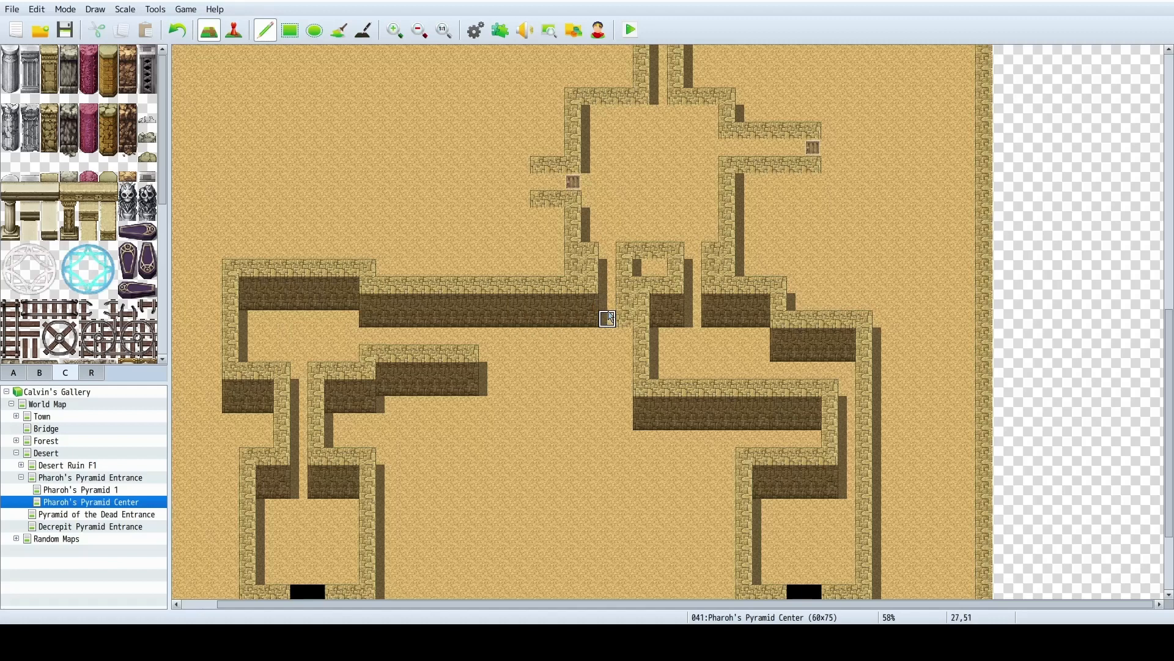
{"action": "right_click_drag", "start_coordinate": [470, 372], "coordinate": [469, 380]}
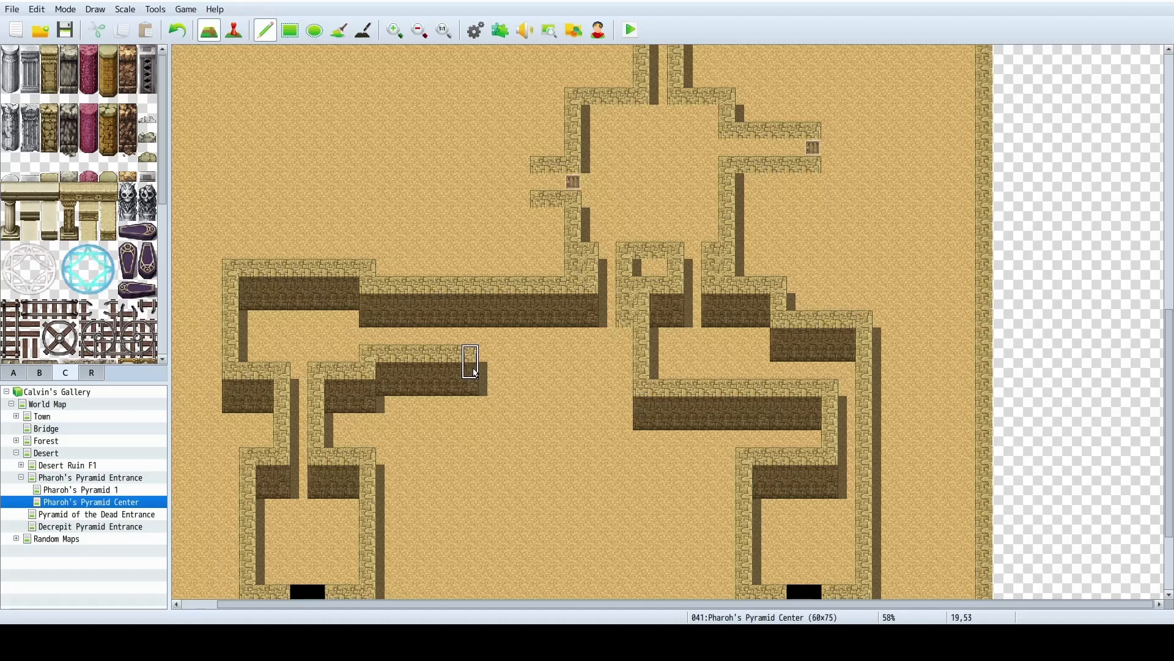
{"action": "left_click_drag", "start_coordinate": [471, 369], "coordinate": [630, 387]}
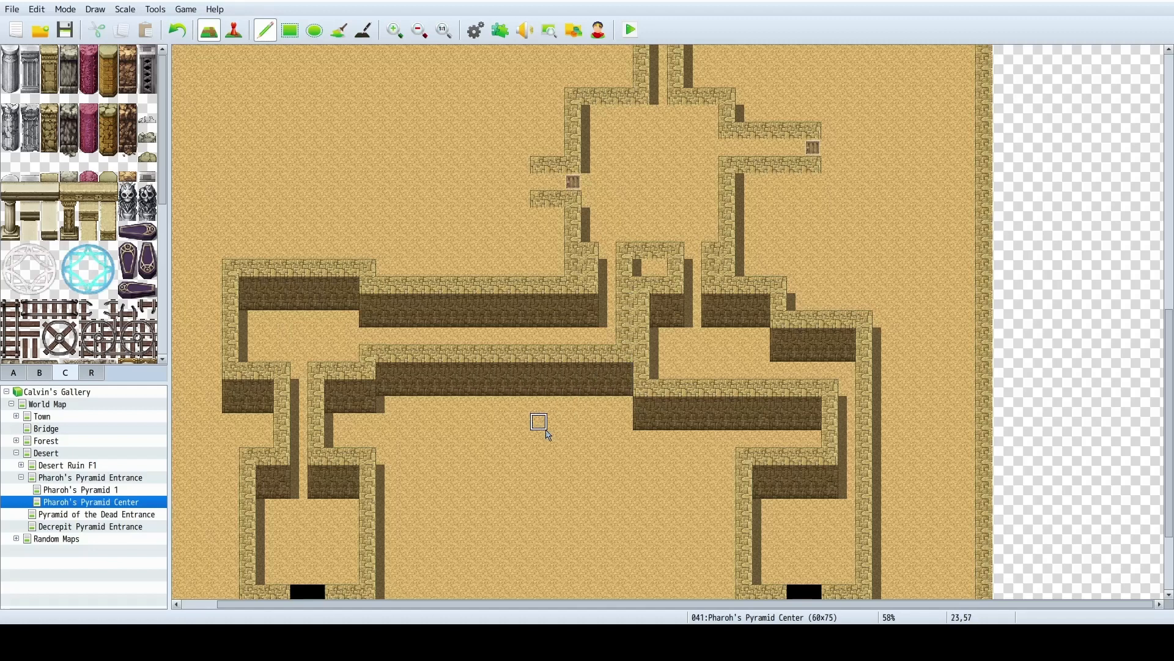
Shift the short passage below the central room one tile right and fill the gap in the wall block beside it.
{"action": "left_click_drag", "start_coordinate": [624, 250], "coordinate": [624, 346]}
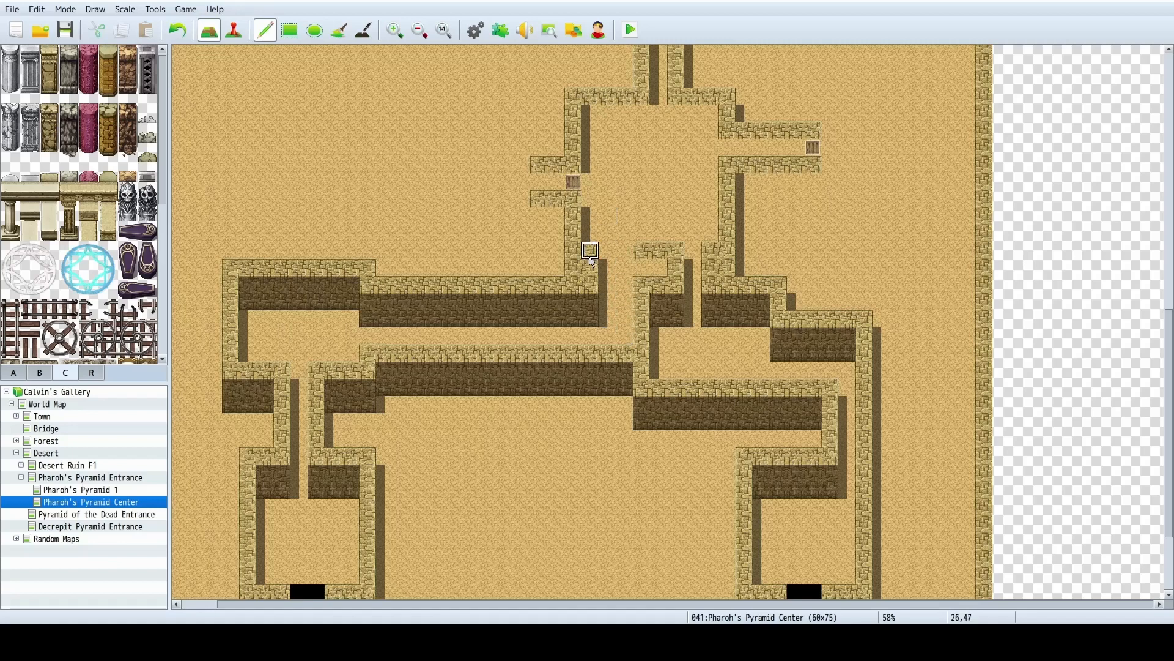
{"action": "left_click_drag", "start_coordinate": [594, 286], "coordinate": [611, 285]}
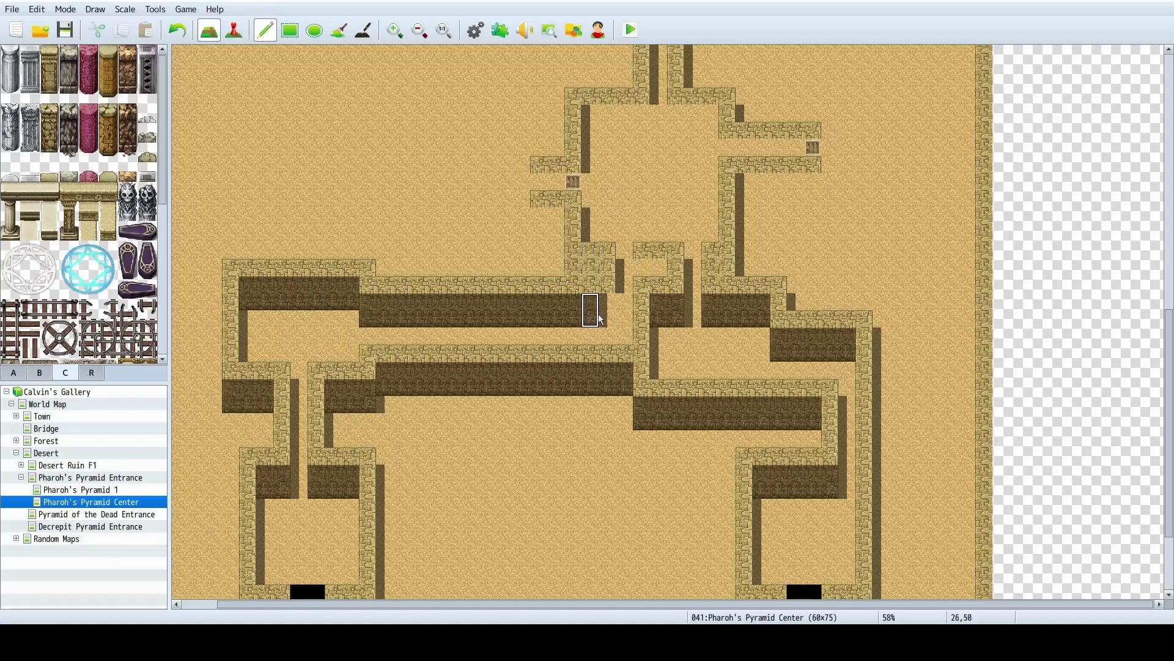
{"action": "left_click", "coordinate": [603, 311]}
{"action": "left_click", "coordinate": [640, 267]}
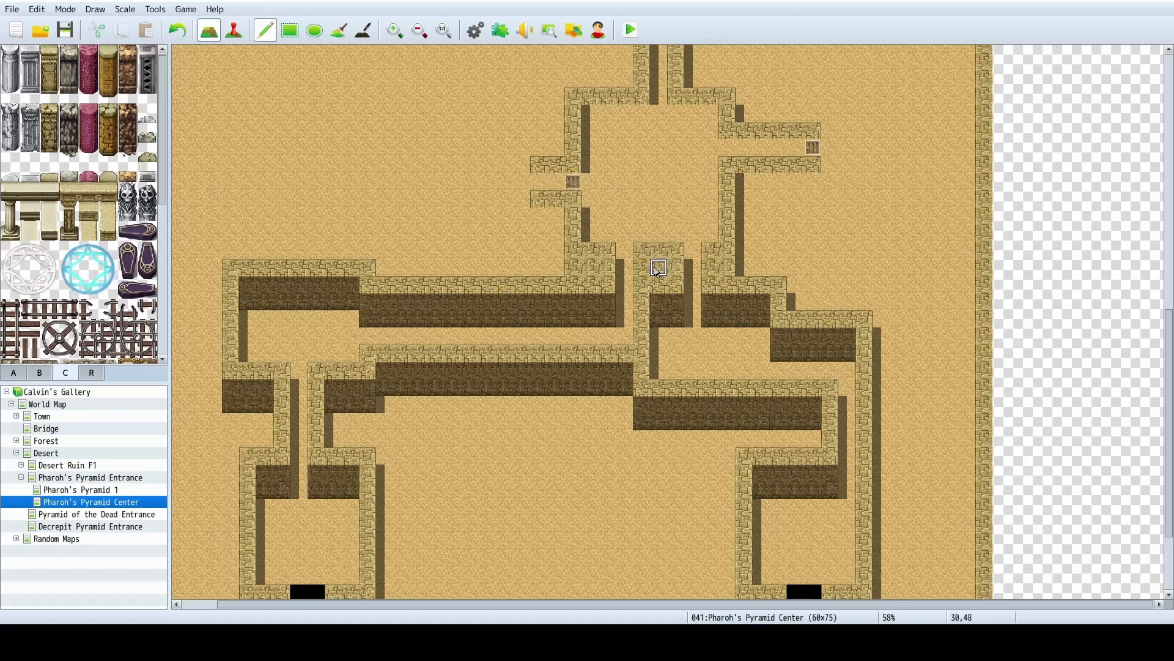
Branch a one-tile-wide walled passage down from the corridor's lower wall into a nine-by-seven-tile room outline.
{"action": "scroll", "coordinate": [505, 403], "scroll_direction": "up", "scroll_amount": 2}
{"action": "scroll", "coordinate": [498, 413], "scroll_direction": "down", "scroll_amount": 5}
{"action": "scroll", "coordinate": [512, 409], "scroll_direction": "up", "scroll_amount": 4}
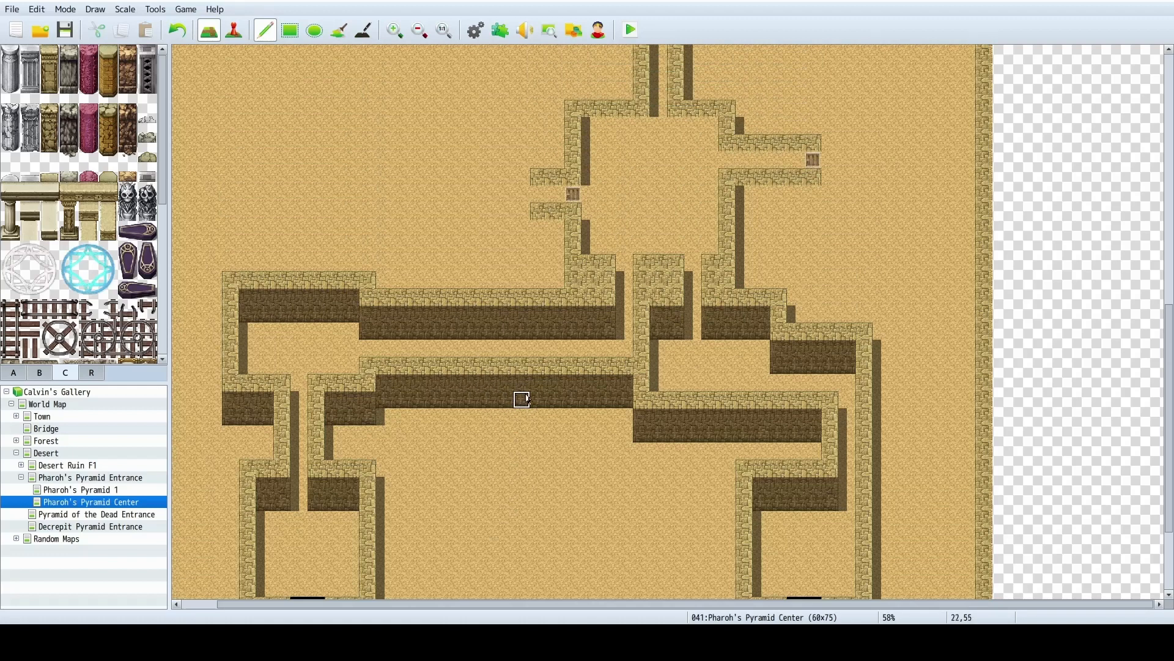
{"action": "left_click_drag", "start_coordinate": [510, 356], "coordinate": [487, 486]}
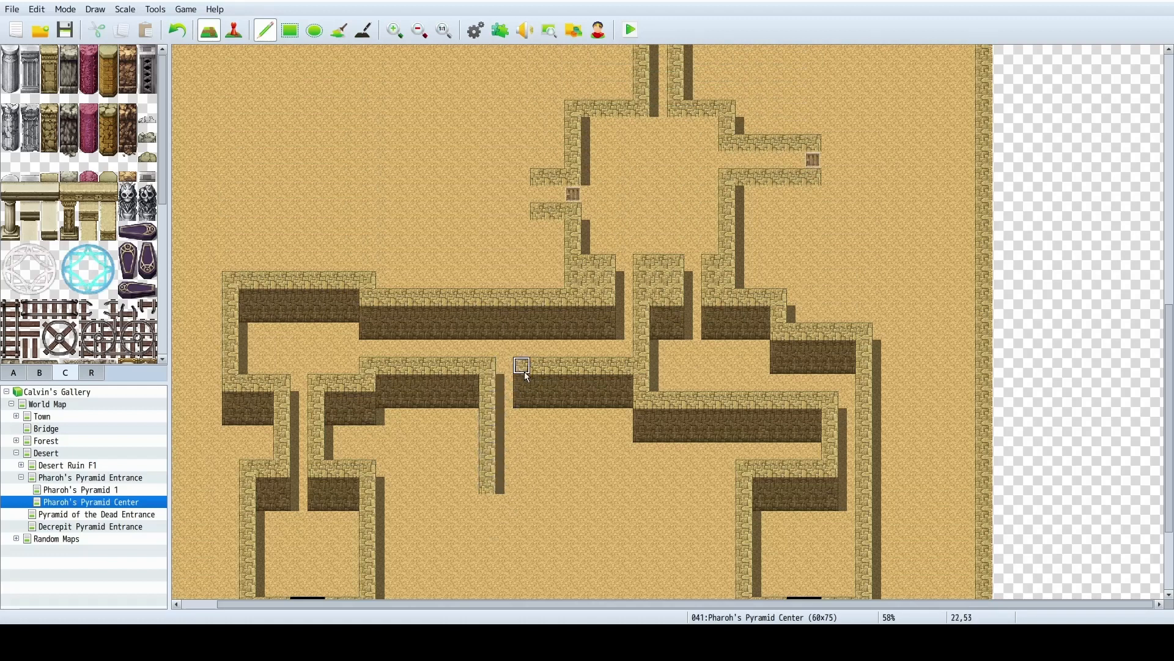
{"action": "mouse_move", "coordinate": [523, 412]}
{"action": "left_mouse_down"}
{"action": "mouse_move", "coordinate": [519, 453]}
{"action": "mouse_move", "coordinate": [437, 426]}
{"action": "mouse_move", "coordinate": [438, 524]}
{"action": "mouse_move", "coordinate": [556, 527]}
{"action": "left_mouse_up"}
{"action": "scroll", "coordinate": [519, 451], "scroll_direction": "down", "scroll_amount": 3}
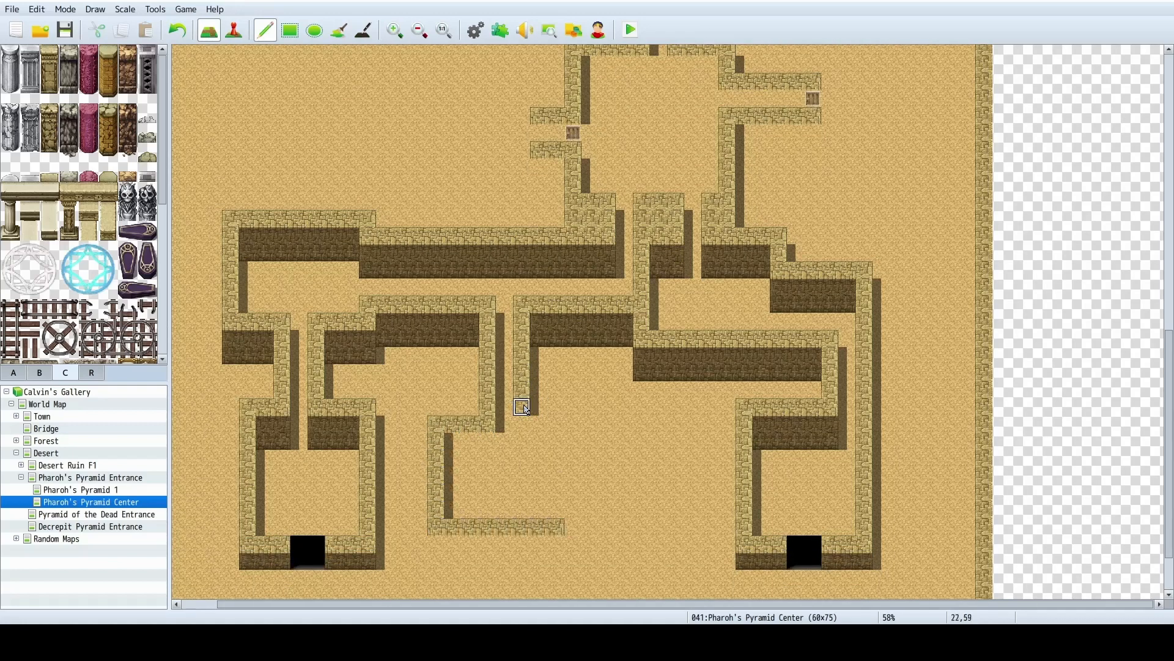
{"action": "mouse_move", "coordinate": [522, 406]}
{"action": "left_mouse_down"}
{"action": "mouse_move", "coordinate": [575, 441]}
{"action": "mouse_move", "coordinate": [574, 526]}
{"action": "left_mouse_up"}
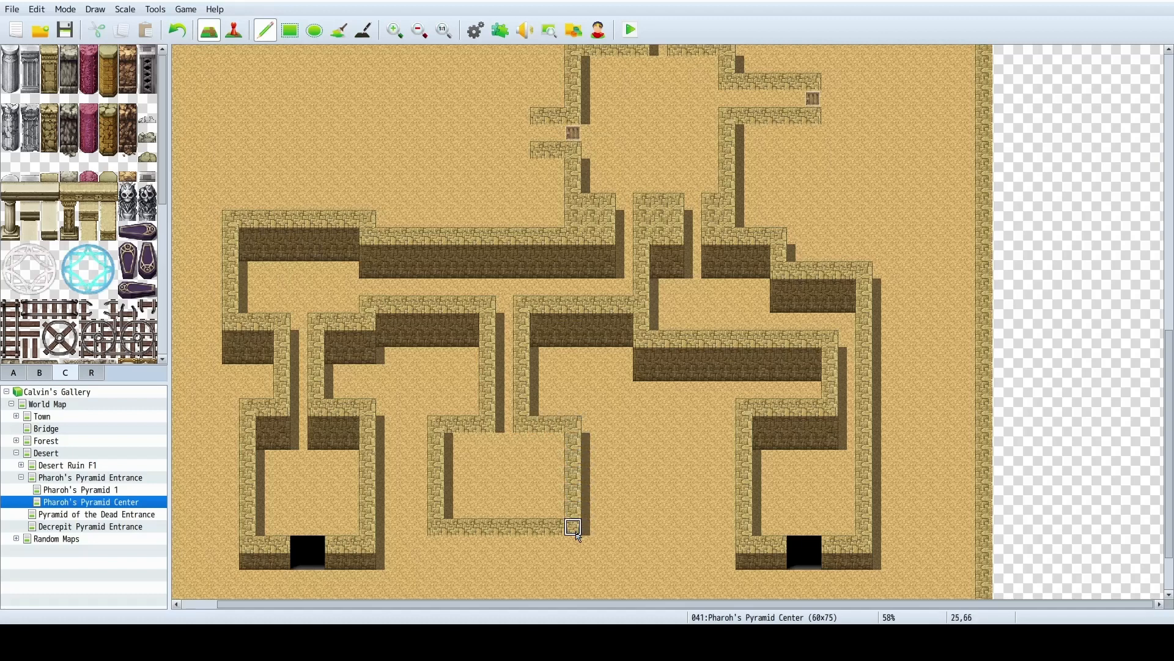
Add two-tile wall faces beneath the middle room's lower wall and beneath both segments of its upper wall.
{"action": "left_click", "coordinate": [548, 334]}
{"action": "mouse_move", "coordinate": [429, 578]}
{"action": "left_mouse_down"}
{"action": "mouse_move", "coordinate": [553, 558]}
{"action": "mouse_move", "coordinate": [457, 553]}
{"action": "mouse_move", "coordinate": [572, 554]}
{"action": "left_mouse_up"}
{"action": "key", "text": "ctrl+z"}
{"action": "key", "text": "ctrl+z"}
{"action": "left_click", "coordinate": [438, 562]}
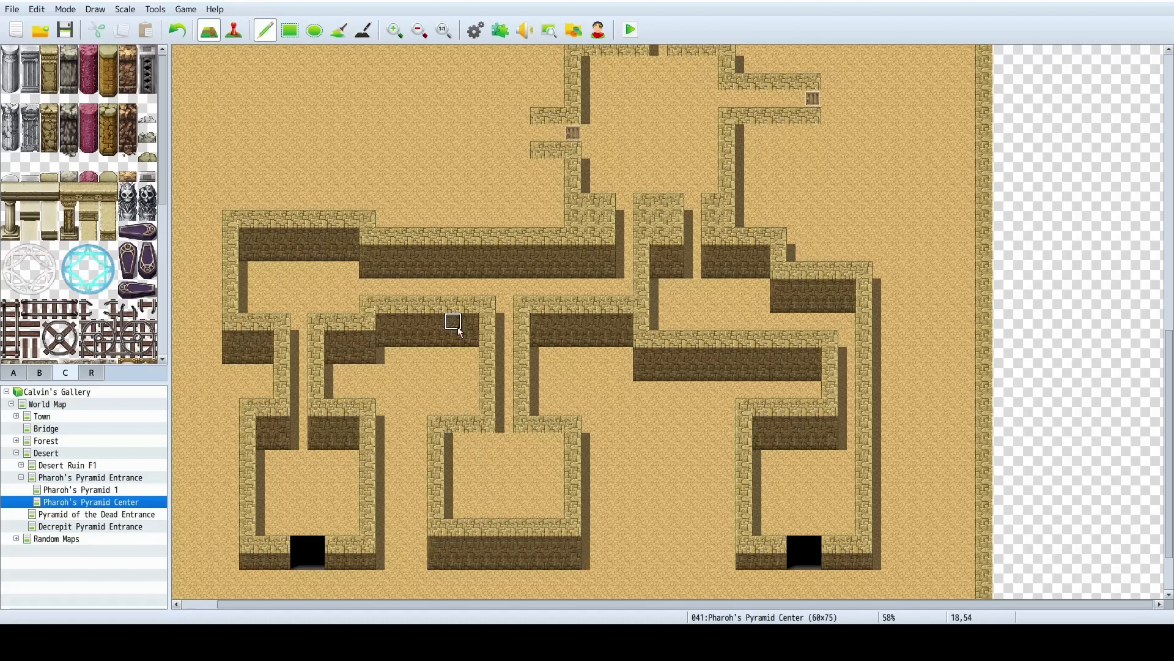
{"action": "left_click_drag", "start_coordinate": [457, 458], "coordinate": [558, 457]}
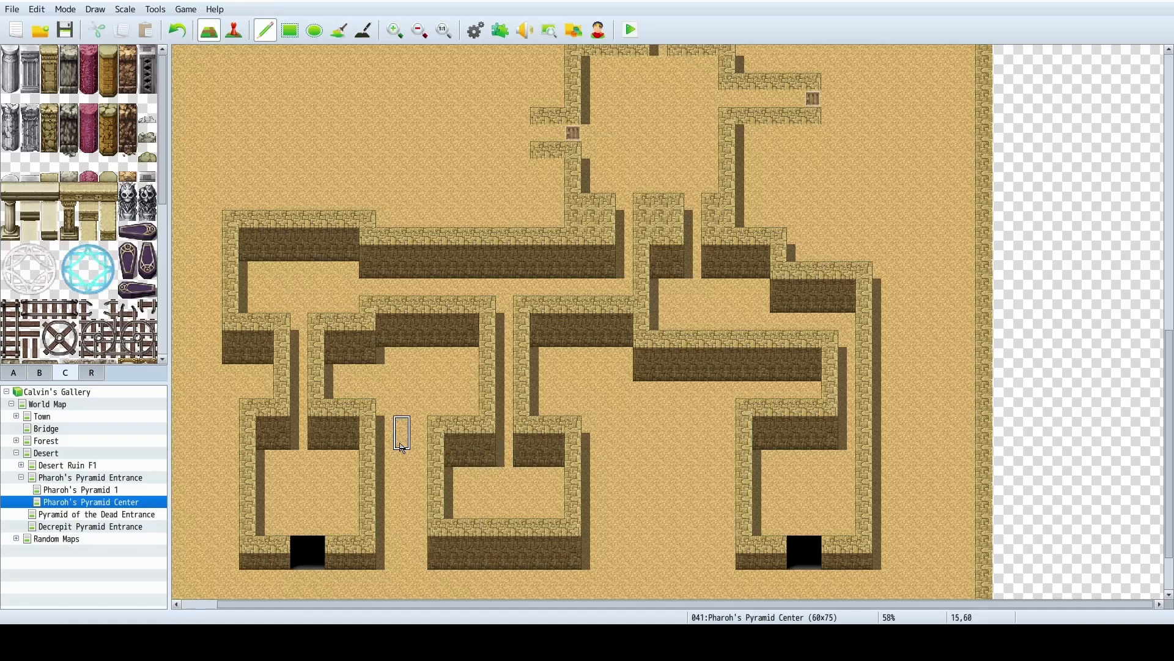
Copy the central room's left gate event to the top of the passage leading down to the middle room.
{"action": "scroll", "coordinate": [510, 430], "scroll_direction": "up", "scroll_amount": 2}
{"action": "left_click", "coordinate": [234, 30]}
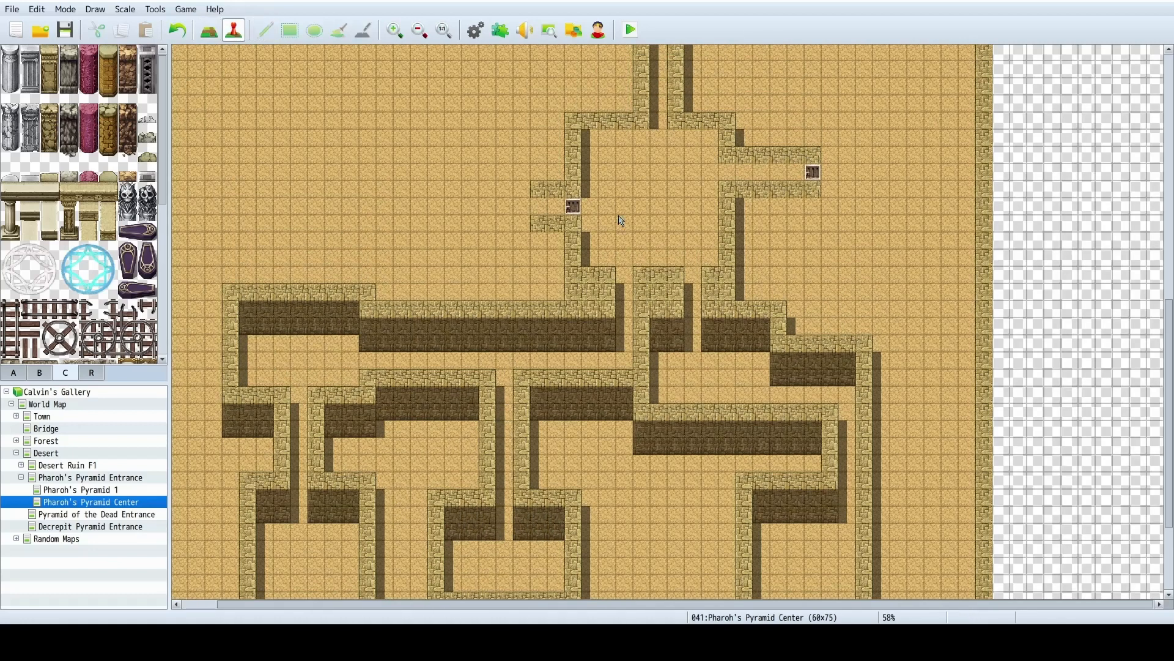
{"action": "left_click", "coordinate": [572, 206]}
{"action": "scroll", "coordinate": [516, 421], "scroll_direction": "down", "scroll_amount": 2}
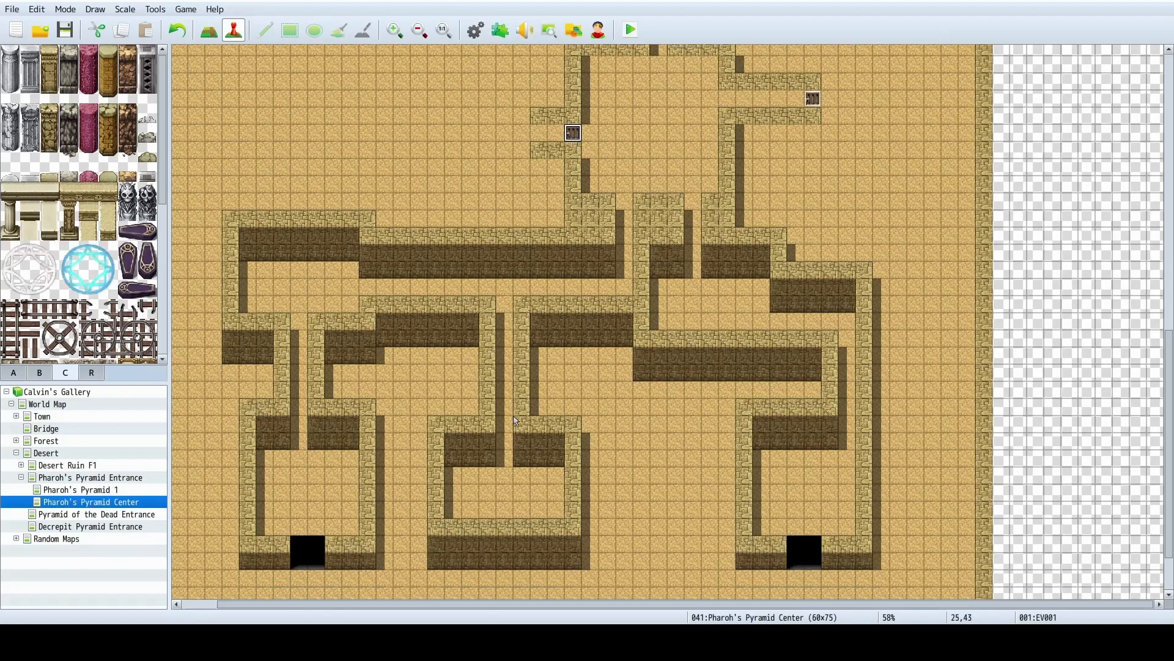
{"action": "left_click", "coordinate": [503, 310]}
{"action": "key", "text": "ctrl+v"}
{"action": "left_click", "coordinate": [542, 353]}
{"action": "scroll", "coordinate": [632, 414], "scroll_direction": "up", "scroll_amount": 2}
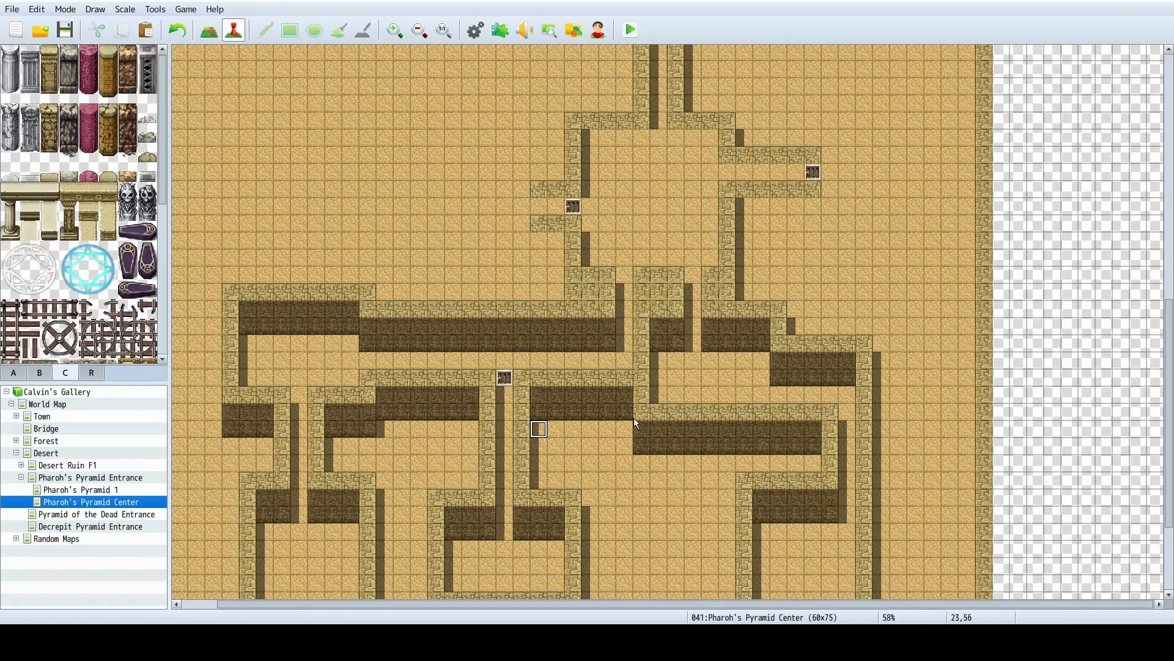
Place copies of the gate event at the passage entrances of the lower-right and lower-left door rooms.
{"action": "left_click", "coordinate": [207, 30]}
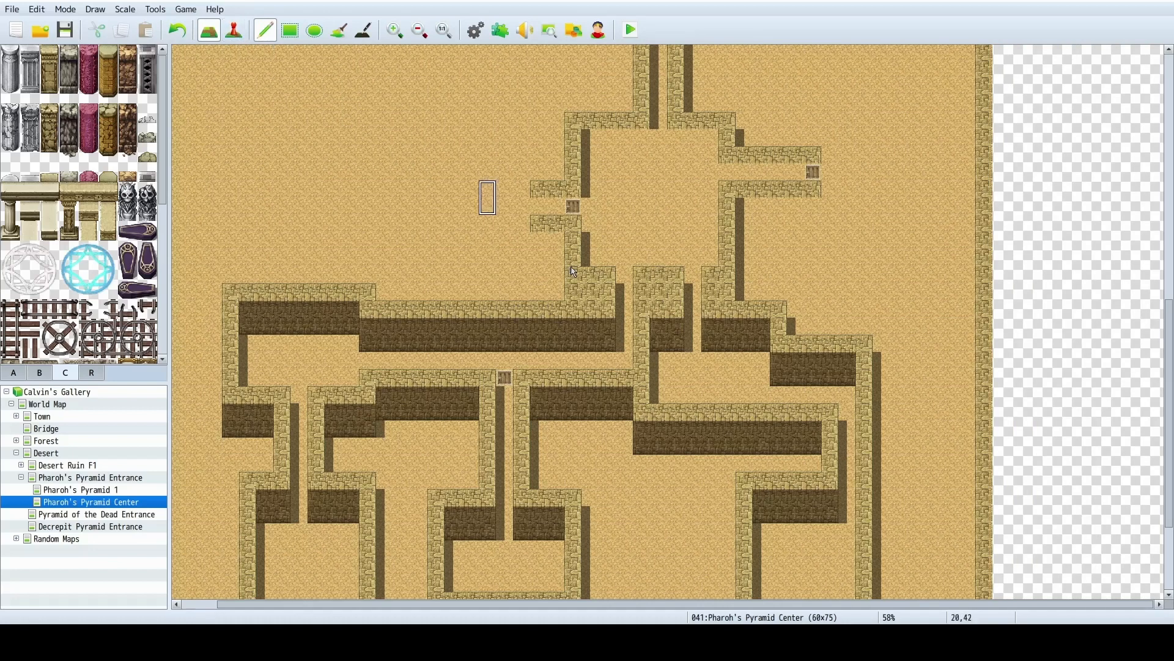
{"action": "scroll", "coordinate": [613, 390], "scroll_direction": "down", "scroll_amount": 2}
{"action": "scroll", "coordinate": [642, 404], "scroll_direction": "up", "scroll_amount": 2}
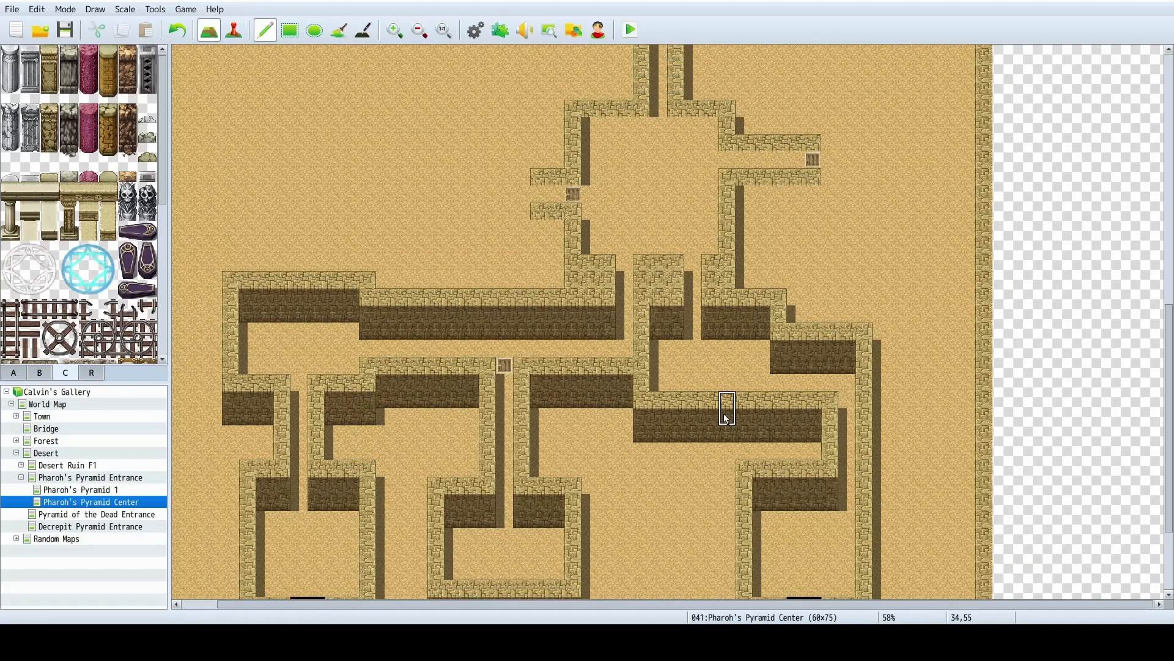
{"action": "scroll", "coordinate": [716, 397], "scroll_direction": "down", "scroll_amount": 2}
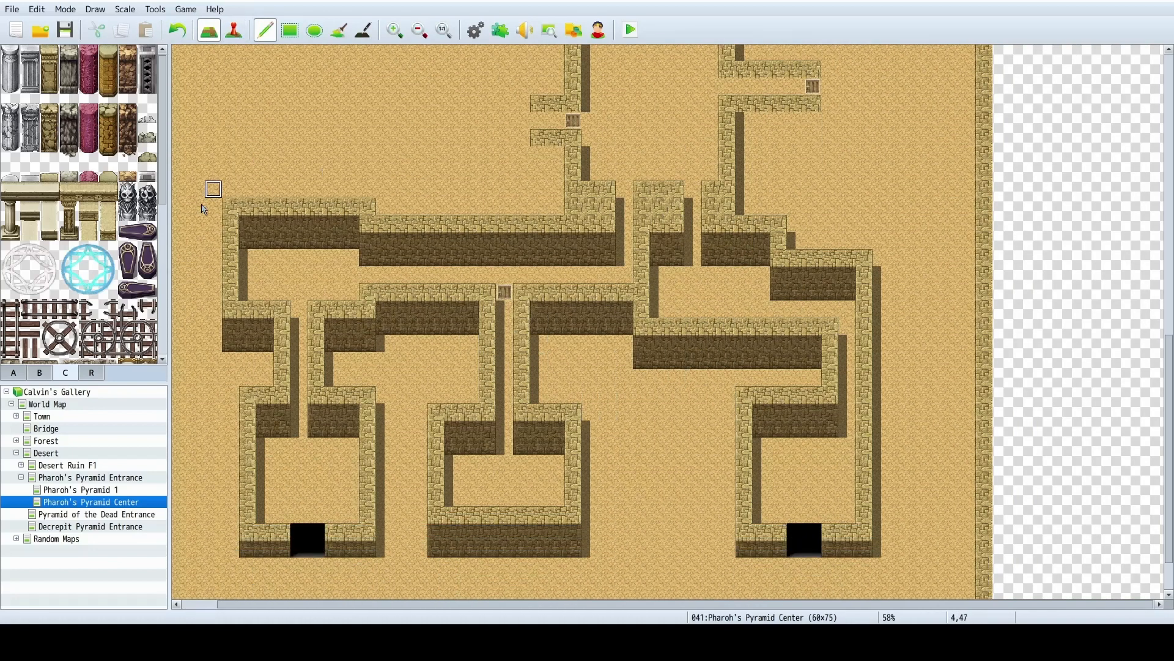
{"action": "scroll", "coordinate": [477, 251], "scroll_direction": "up", "scroll_amount": 2}
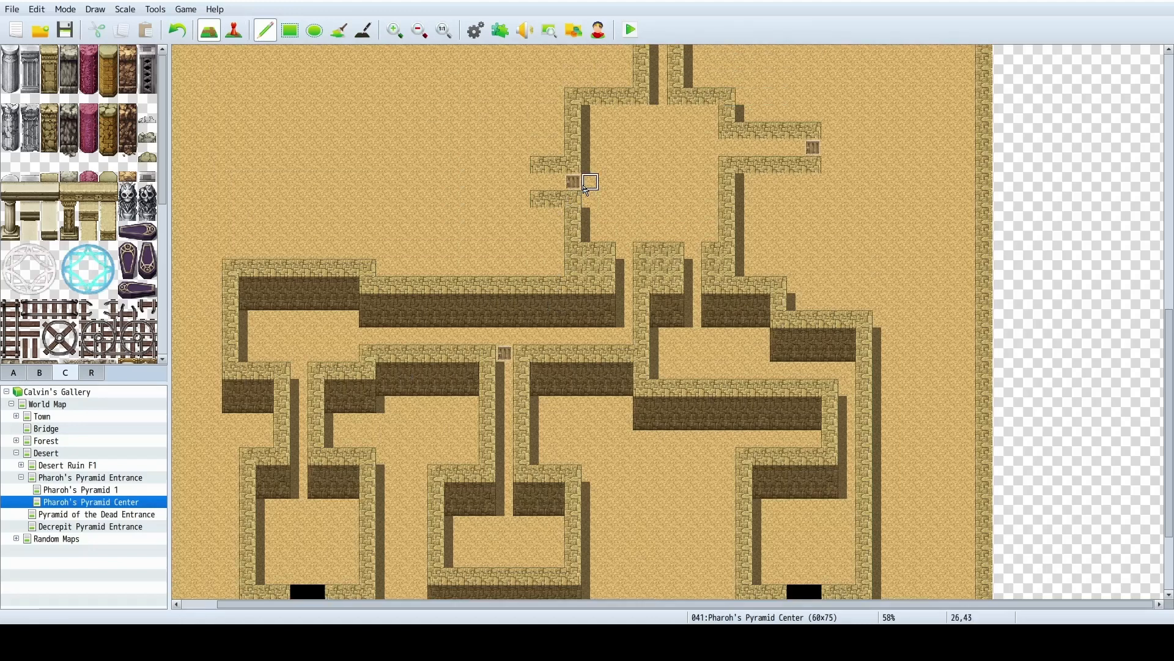
{"action": "left_click", "coordinate": [234, 30]}
{"action": "scroll", "coordinate": [871, 477], "scroll_direction": "down", "scroll_amount": 1}
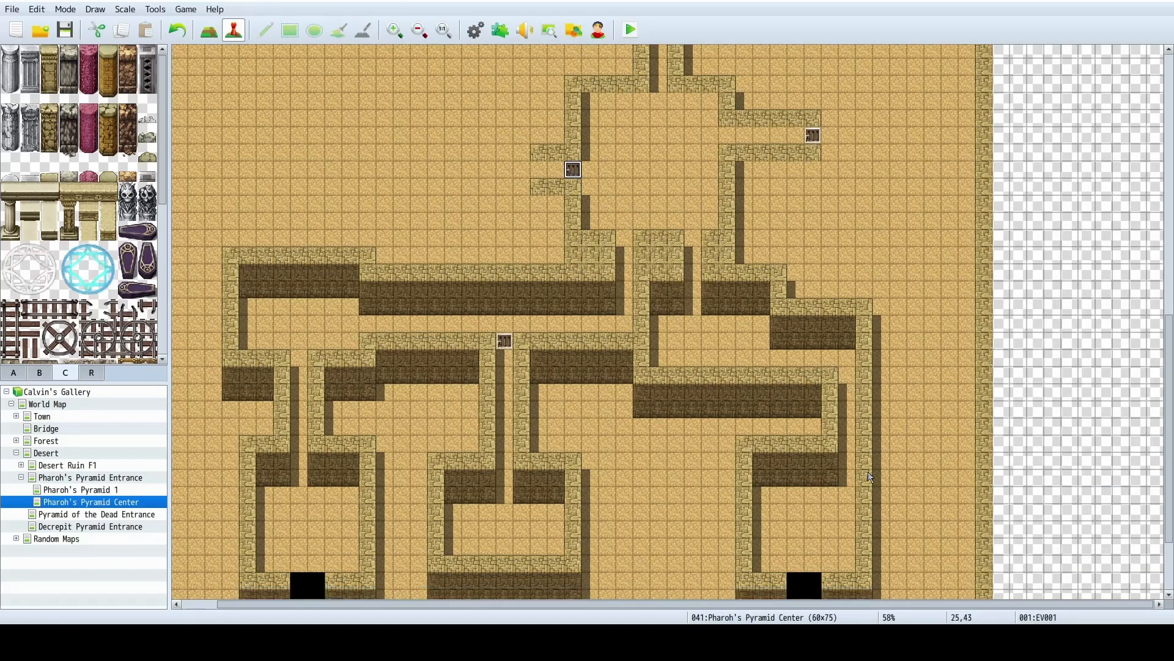
{"action": "left_click", "coordinate": [847, 478]}
{"action": "left_click", "coordinate": [296, 481]}
{"action": "key", "text": "ctrl+v"}
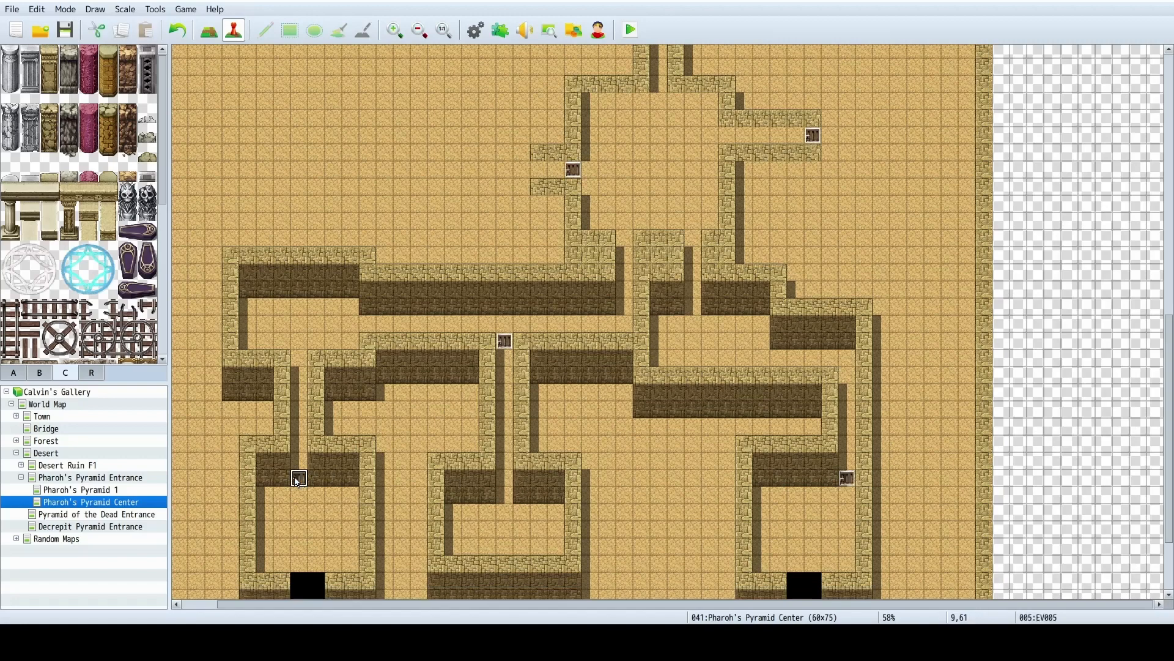
{"action": "scroll", "coordinate": [353, 313], "scroll_direction": "up", "scroll_amount": 5}
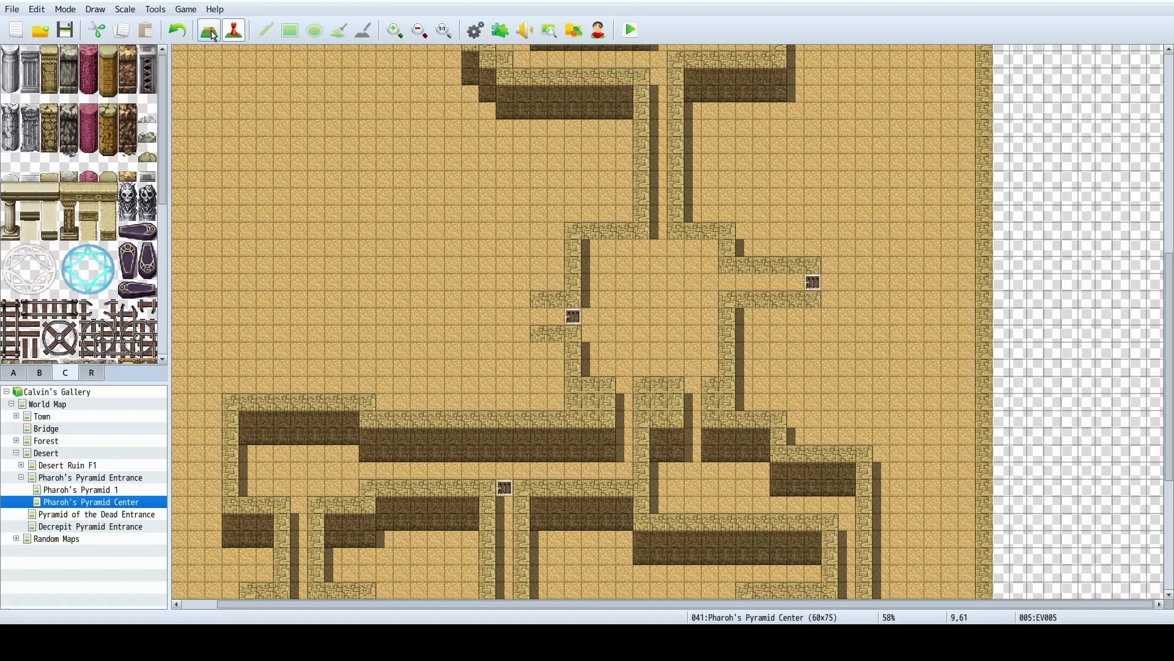
{"action": "left_click", "coordinate": [209, 31]}
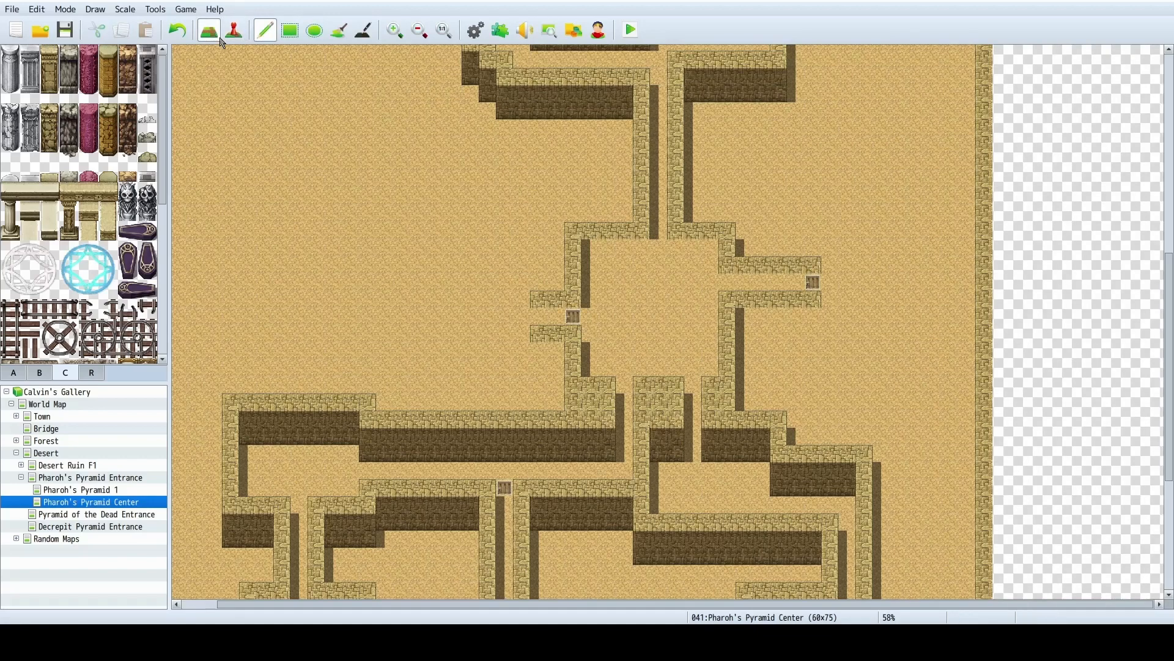
{"action": "left_click", "coordinate": [235, 30]}
{"action": "scroll", "coordinate": [650, 380], "scroll_direction": "down", "scroll_amount": 8}
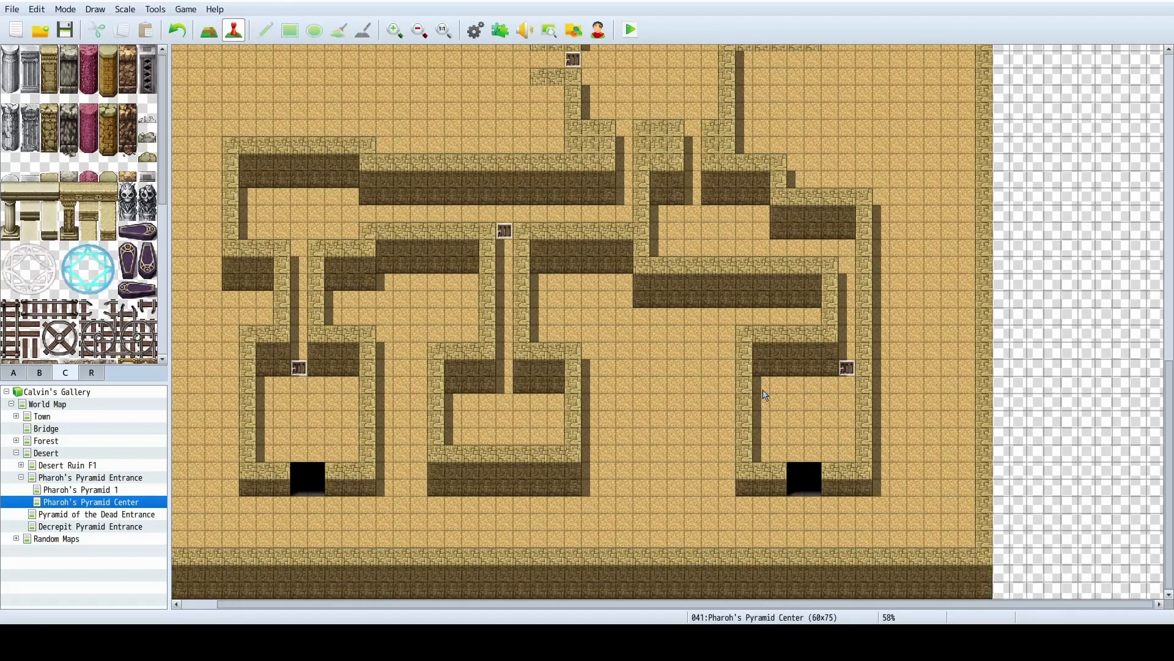
{"action": "double_click", "coordinate": [762, 386]}
{"action": "double_click", "coordinate": [315, 367]}
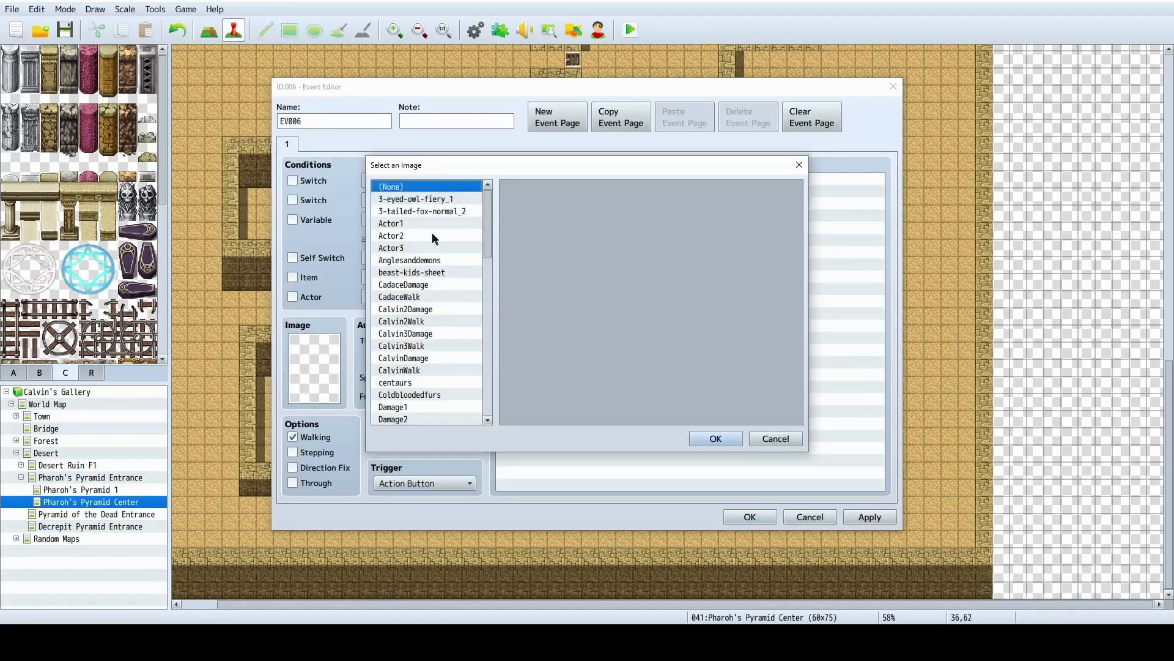
{"action": "left_click", "coordinate": [436, 211]}
{"action": "left_click", "coordinate": [438, 224]}
{"action": "scroll", "coordinate": [483, 228], "scroll_direction": "down", "scroll_amount": 15}
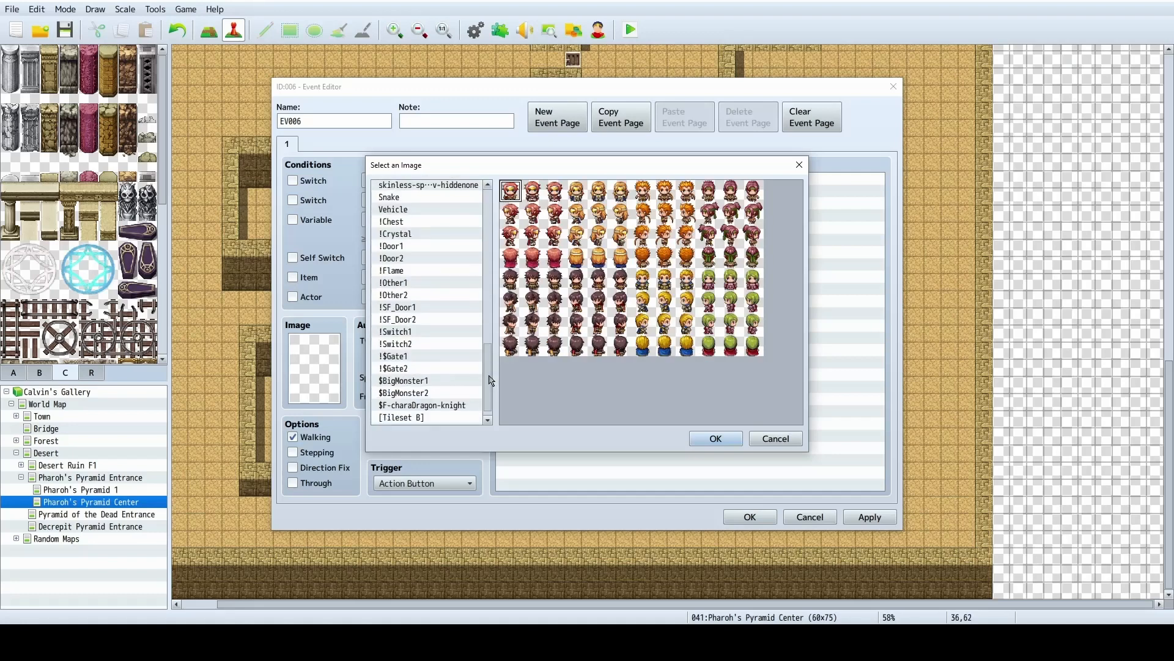
{"action": "left_click", "coordinate": [422, 419]}
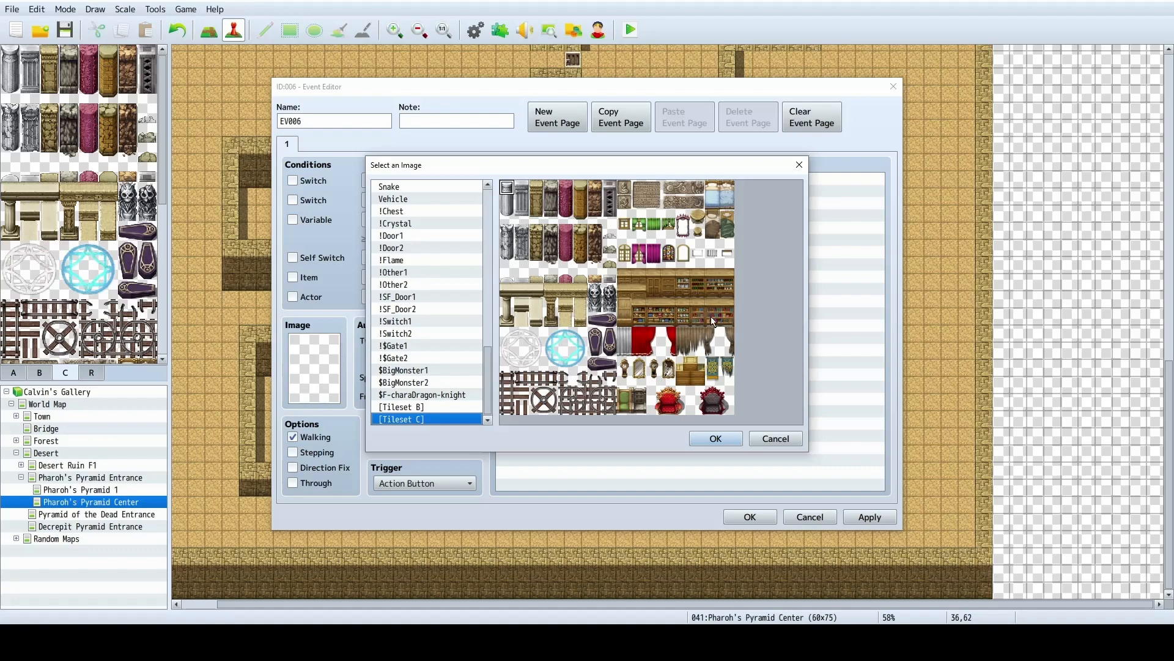
{"action": "left_click", "coordinate": [776, 439]}
{"action": "left_click", "coordinate": [810, 517]}
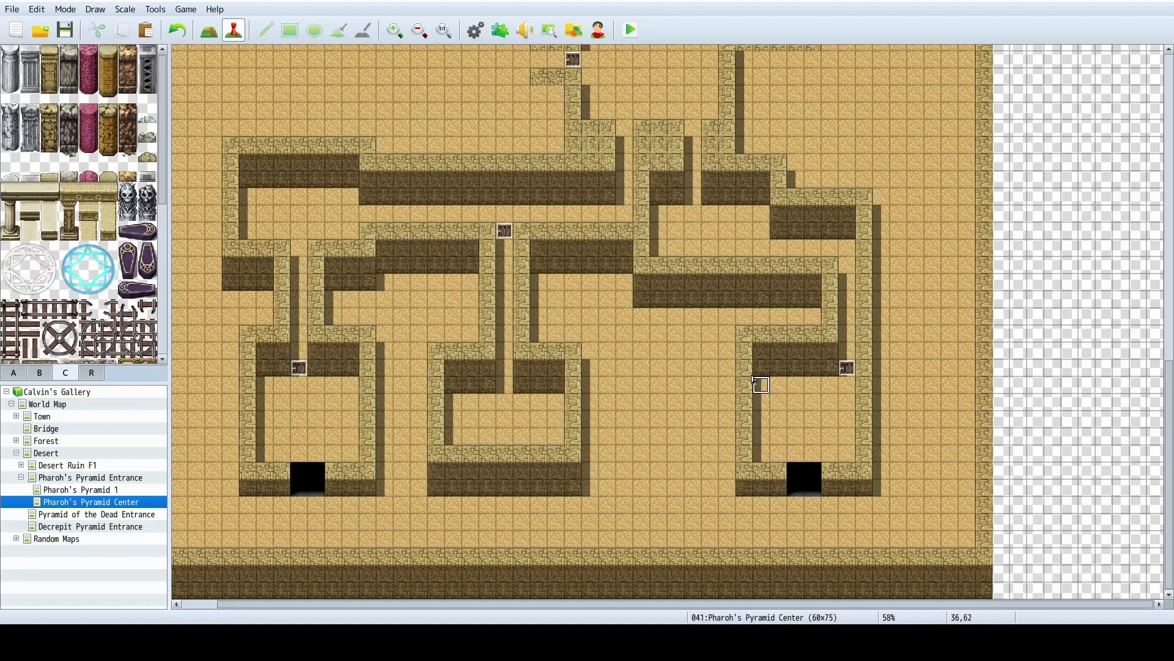
Look through the object tilesets for a tile suitable as a pressure plate.
{"action": "scroll", "coordinate": [68, 322], "scroll_direction": "down", "scroll_amount": 3}
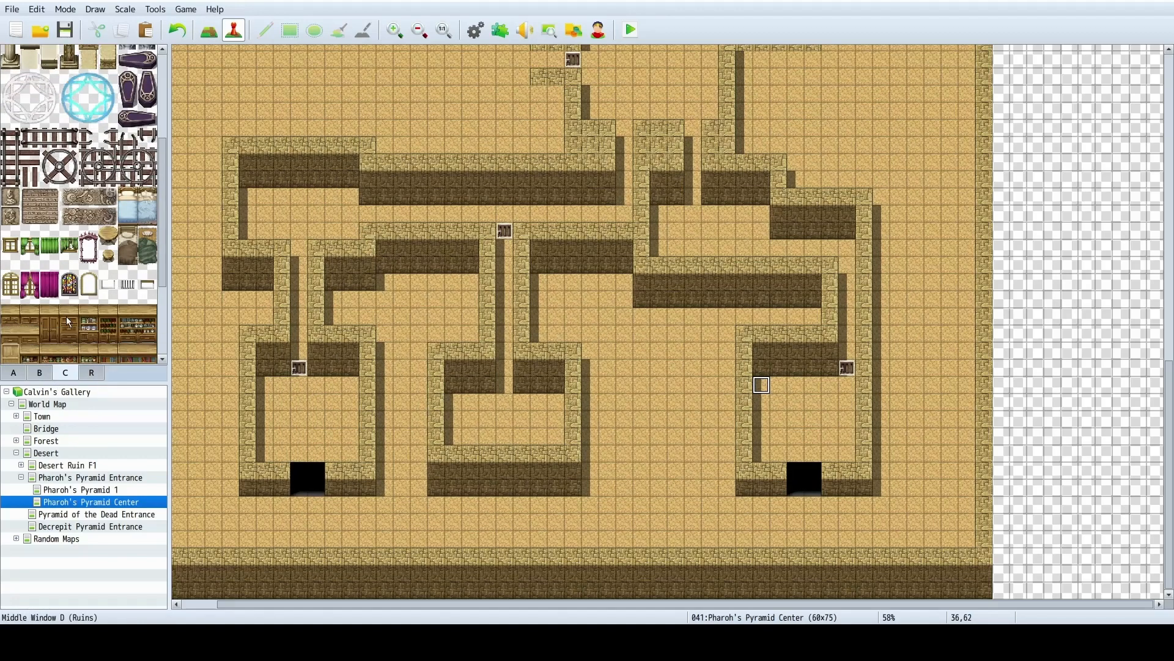
{"action": "scroll", "coordinate": [67, 330], "scroll_direction": "down", "scroll_amount": 2}
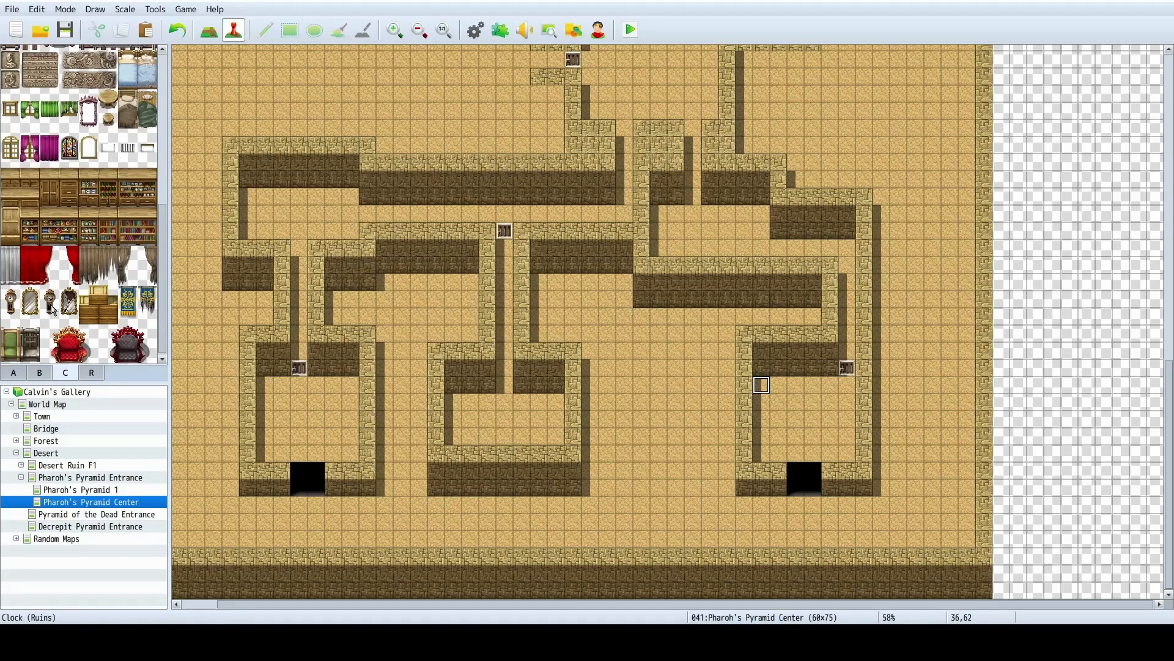
{"action": "scroll", "coordinate": [54, 309], "scroll_direction": "up", "scroll_amount": 2}
{"action": "scroll", "coordinate": [54, 309], "scroll_direction": "up", "scroll_amount": 3}
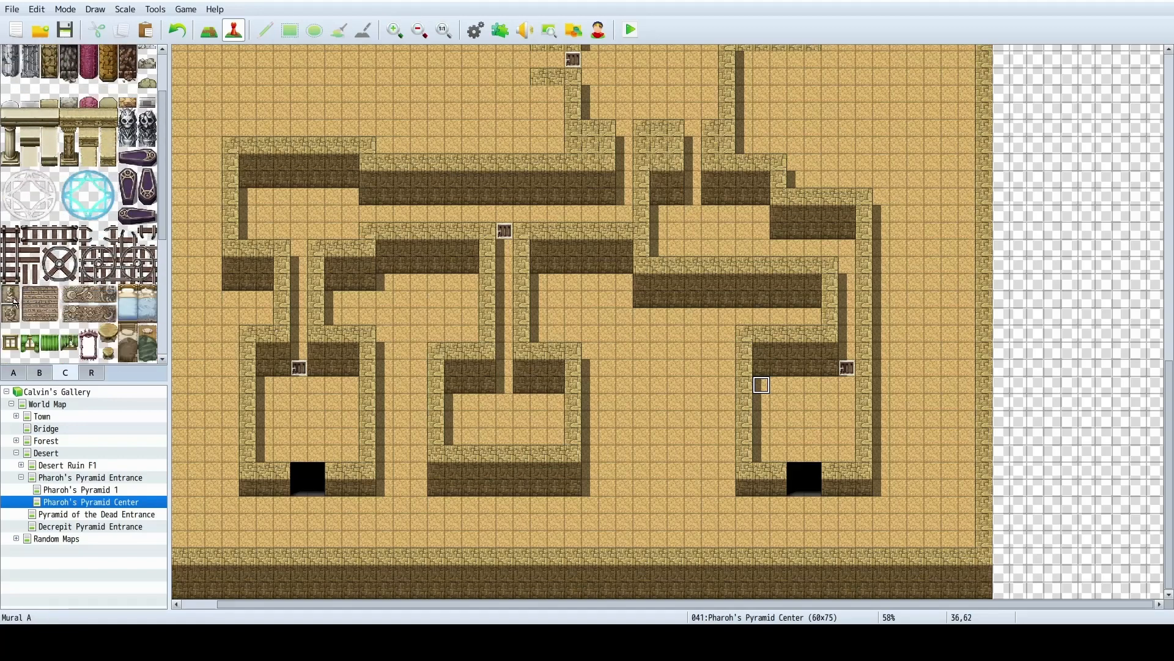
{"action": "scroll", "coordinate": [21, 304], "scroll_direction": "up", "scroll_amount": 2}
{"action": "scroll", "coordinate": [59, 337], "scroll_direction": "down", "scroll_amount": 3}
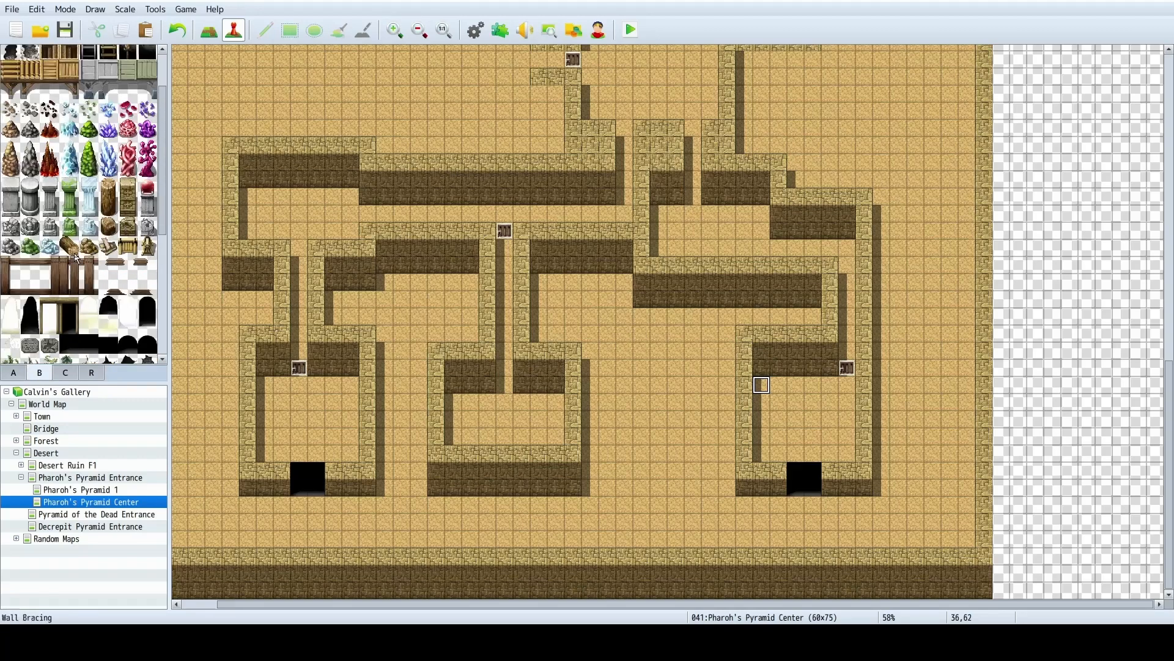
{"action": "scroll", "coordinate": [95, 241], "scroll_direction": "down", "scroll_amount": 5}
{"action": "scroll", "coordinate": [116, 317], "scroll_direction": "up", "scroll_amount": 5}
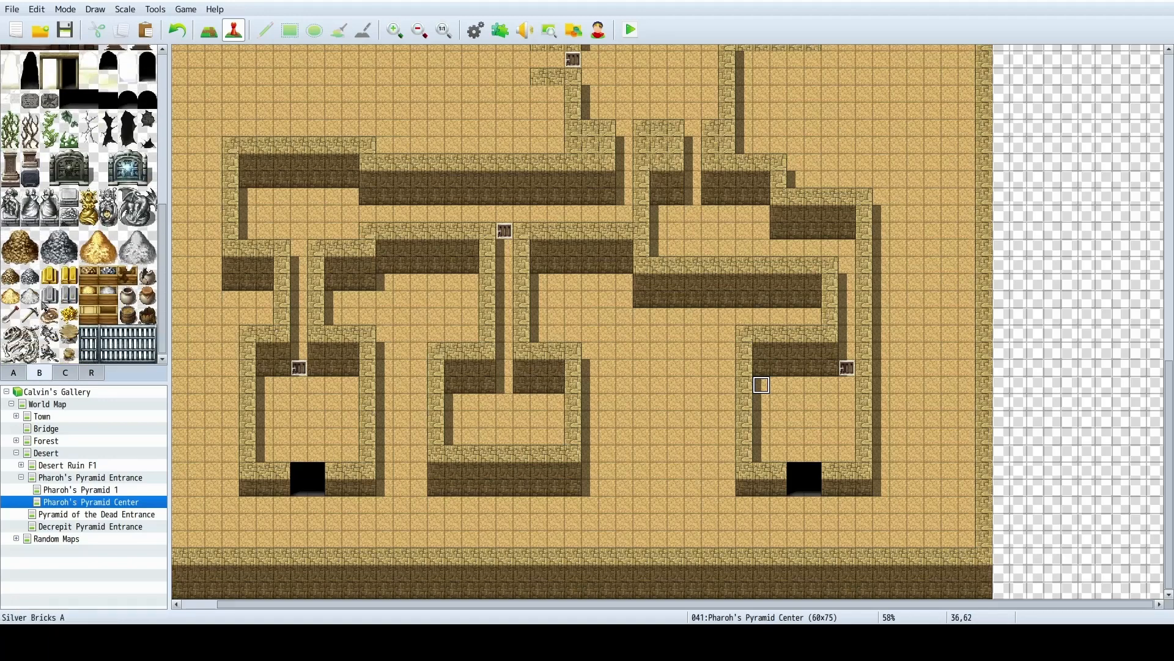
{"action": "scroll", "coordinate": [114, 316], "scroll_direction": "up", "scroll_amount": 5}
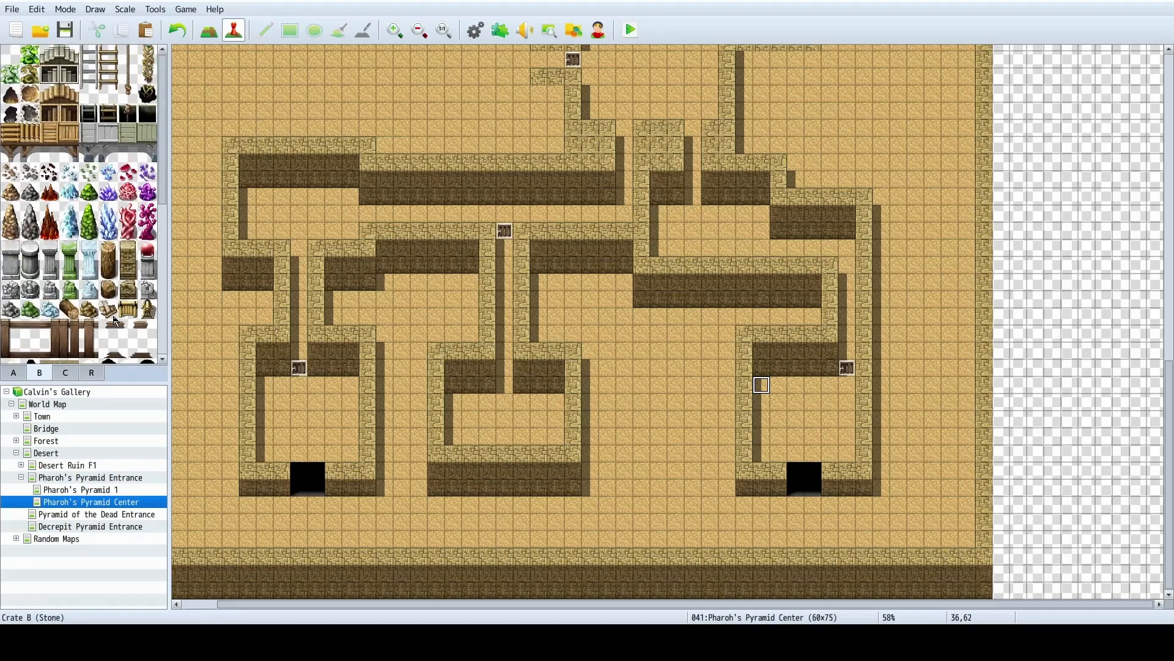
Place one gold X-patterned relief floor tile directly below the gate in both the lower-left and lower-right door rooms.
{"action": "left_click", "coordinate": [14, 375]}
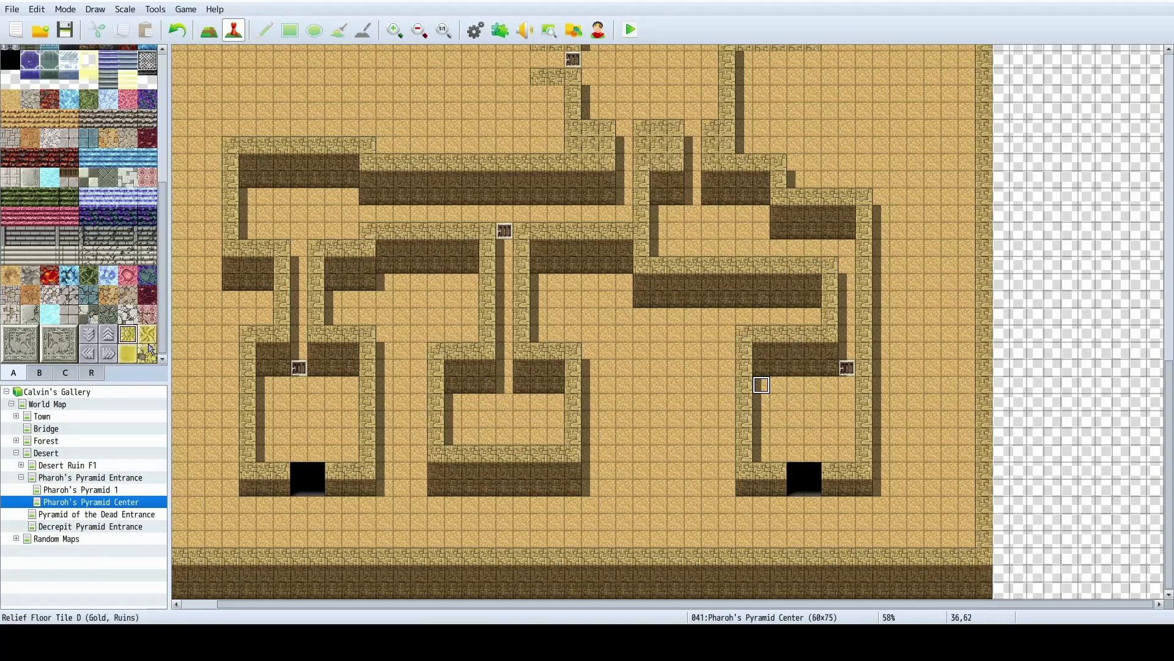
{"action": "left_click", "coordinate": [211, 31]}
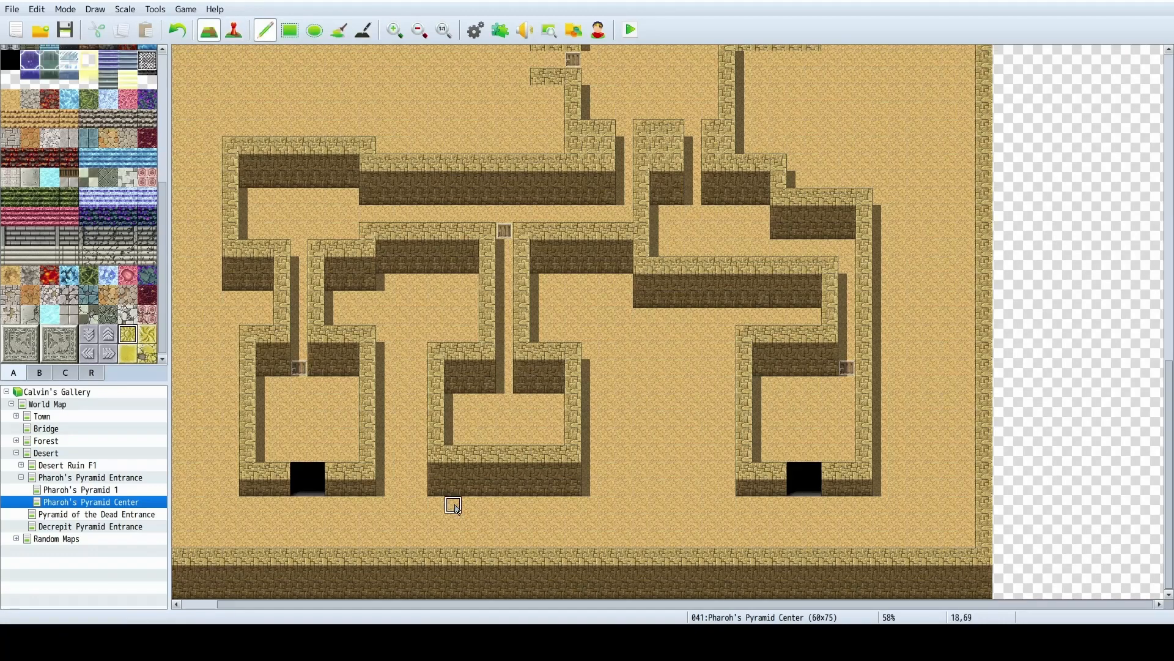
{"action": "left_click", "coordinate": [77, 490]}
{"action": "scroll", "coordinate": [531, 430], "scroll_direction": "up", "scroll_amount": 10}
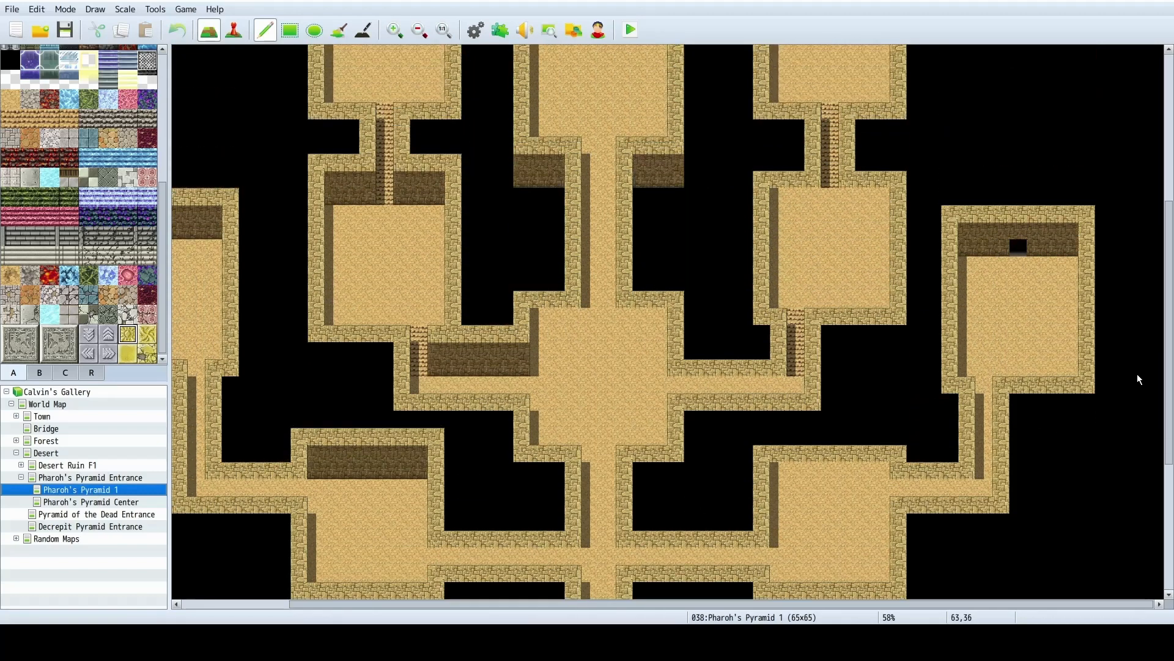
{"action": "scroll", "coordinate": [727, 345], "scroll_direction": "up", "scroll_amount": 1}
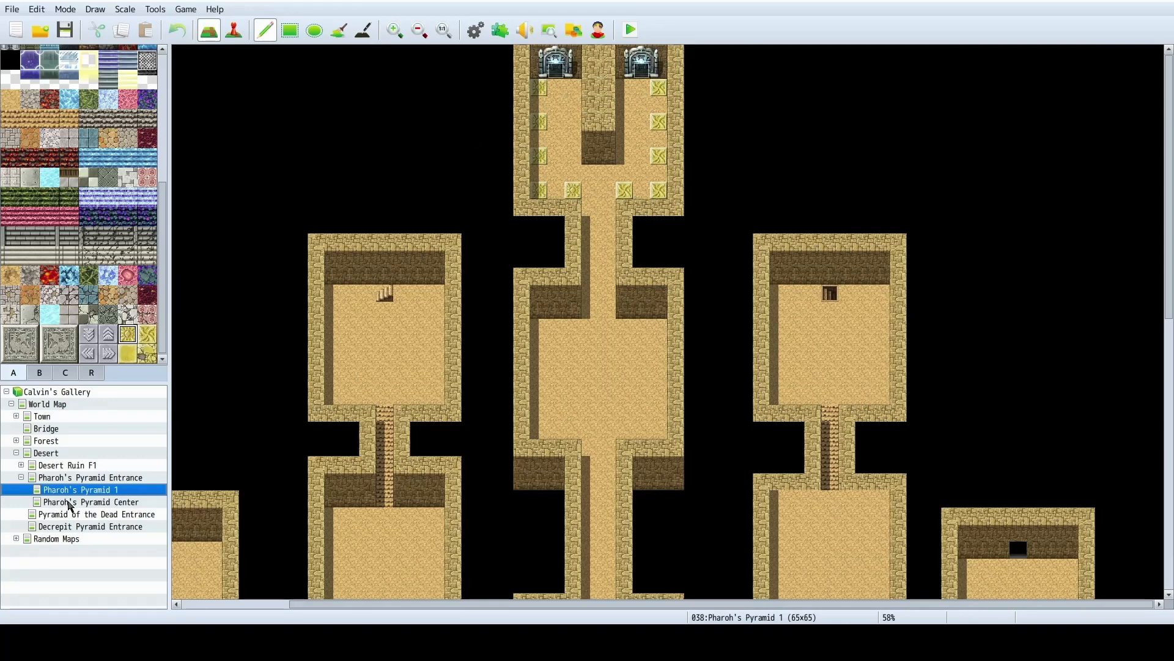
{"action": "left_click", "coordinate": [61, 503]}
{"action": "scroll", "coordinate": [605, 403], "scroll_direction": "down", "scroll_amount": 10}
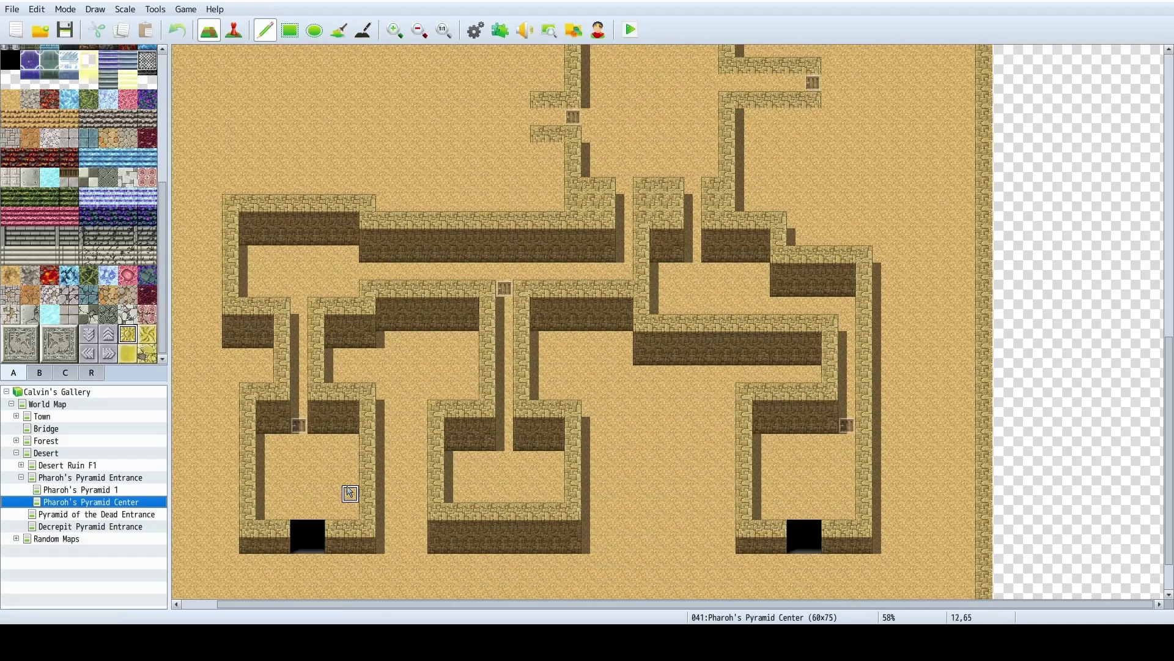
{"action": "left_click", "coordinate": [299, 441]}
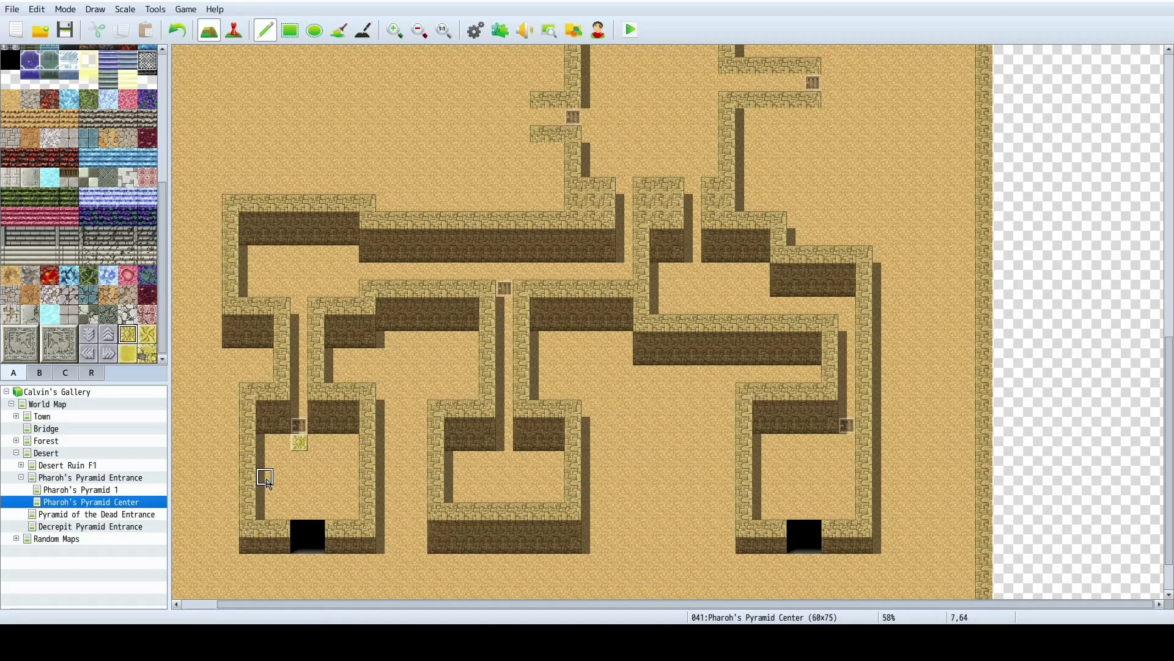
{"action": "left_click", "coordinate": [148, 333]}
{"action": "left_click", "coordinate": [846, 450]}
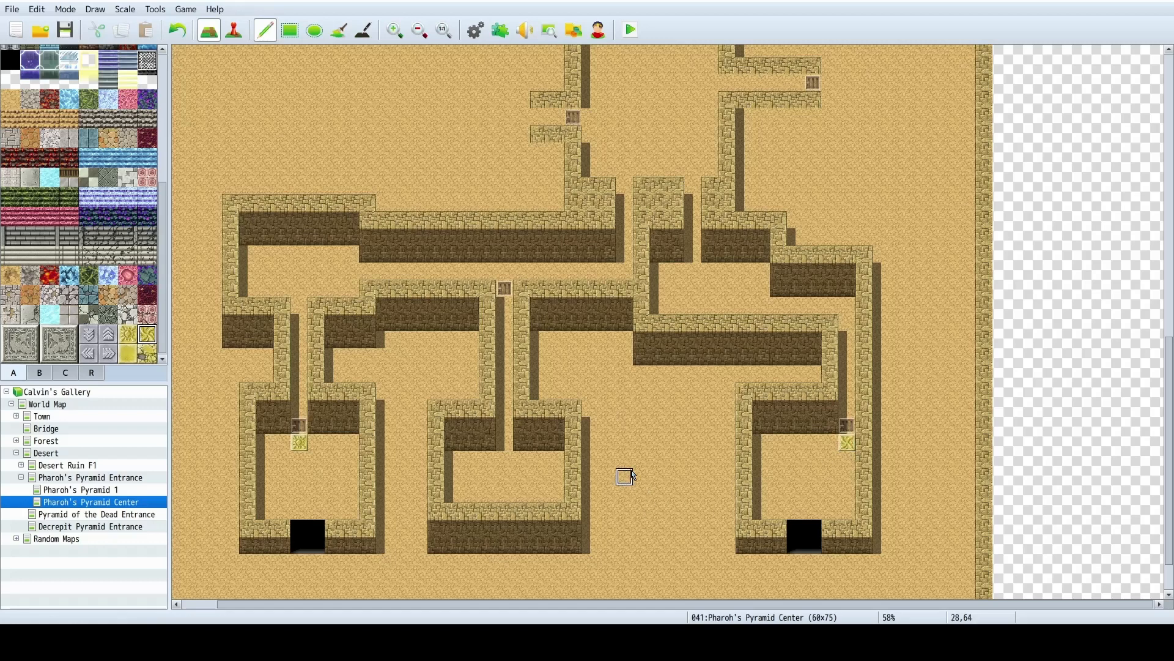
Create an event on the lower-left room's gold floor tile and set its trigger to Player Touch.
{"action": "left_click", "coordinate": [233, 30]}
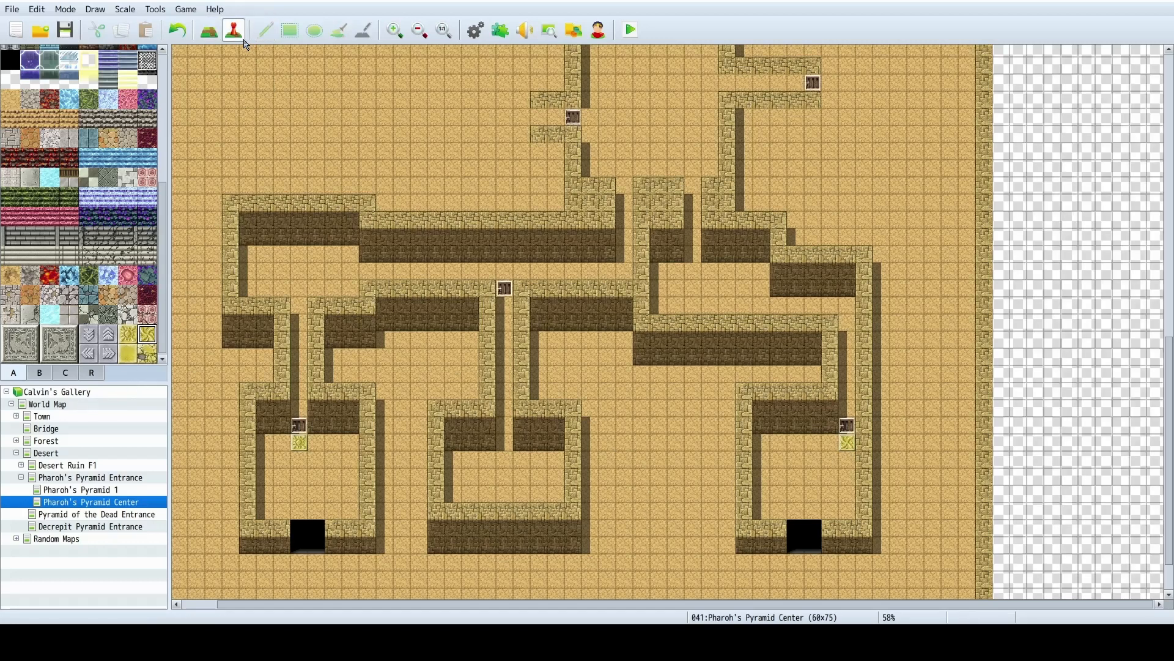
{"action": "double_click", "coordinate": [300, 448]}
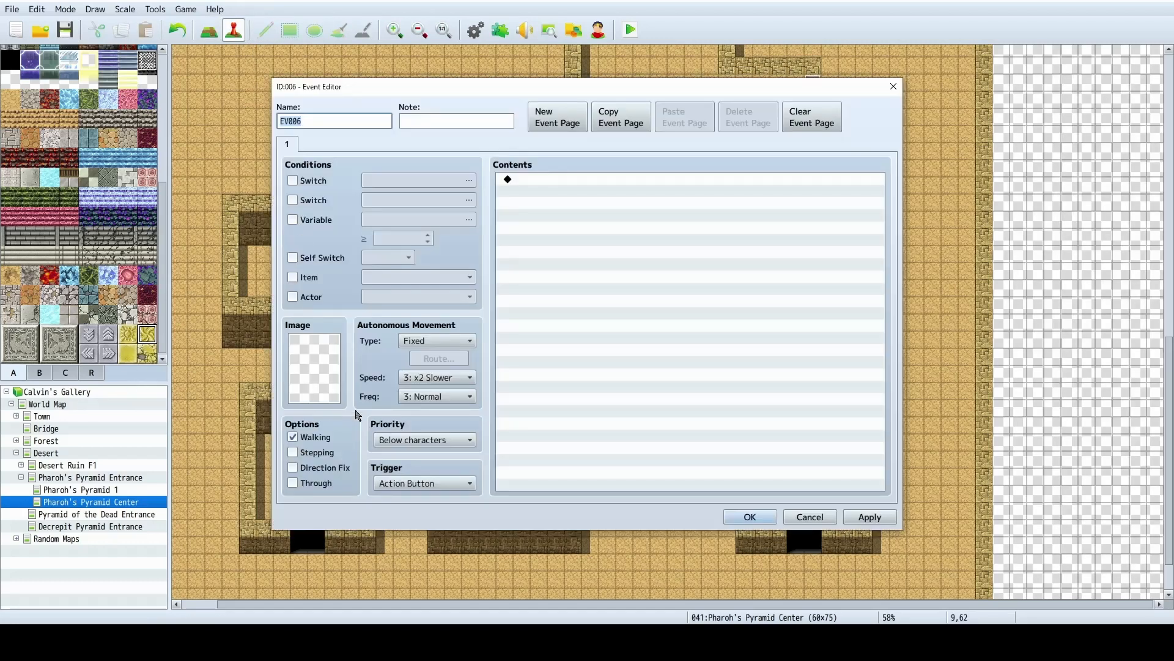
{"action": "left_click", "coordinate": [439, 484]}
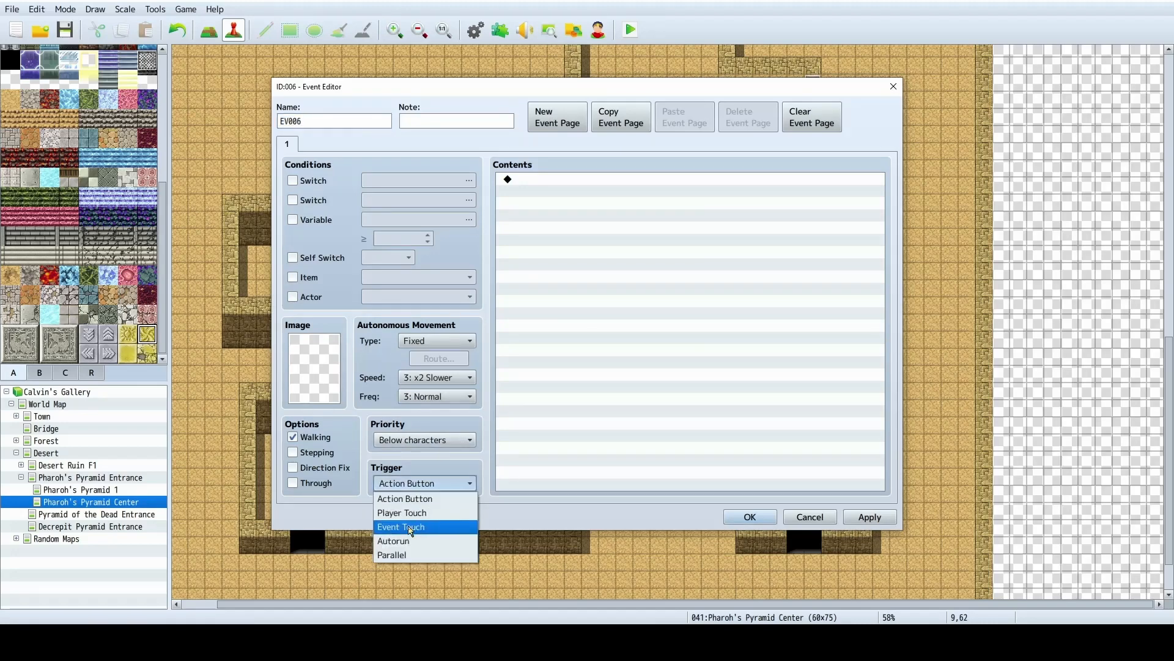
{"action": "left_click", "coordinate": [411, 513]}
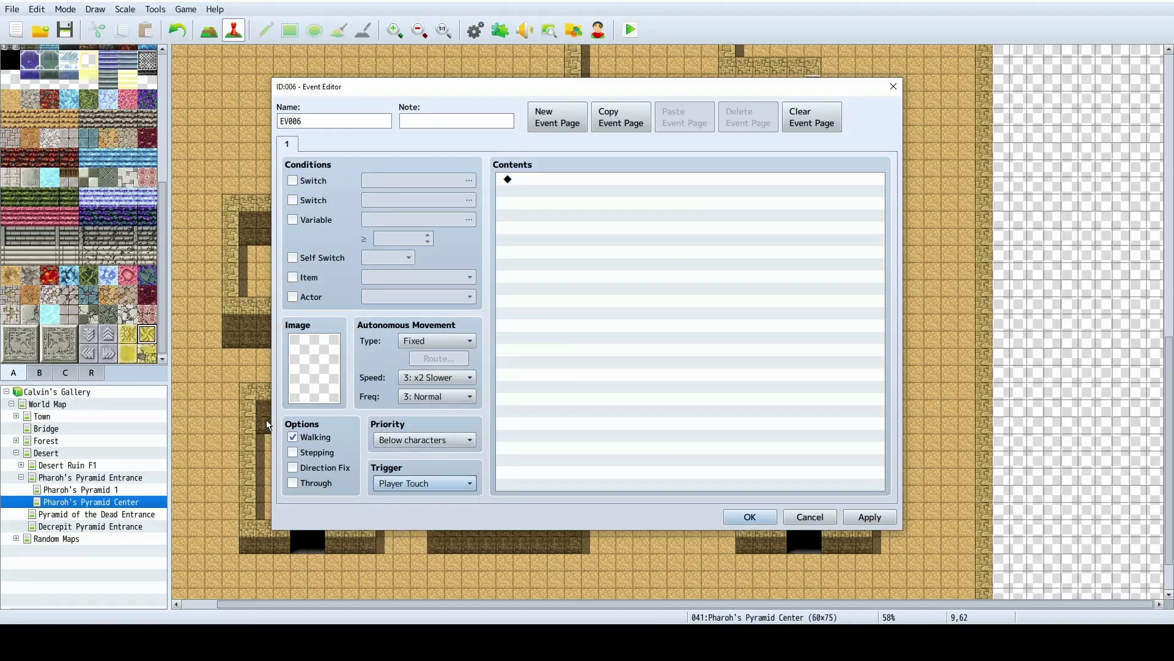
Add a Show Text command reading "You feel the tile shift below you as a pressure plate is triggered." on two lines.
{"action": "double_click", "coordinate": [559, 181]}
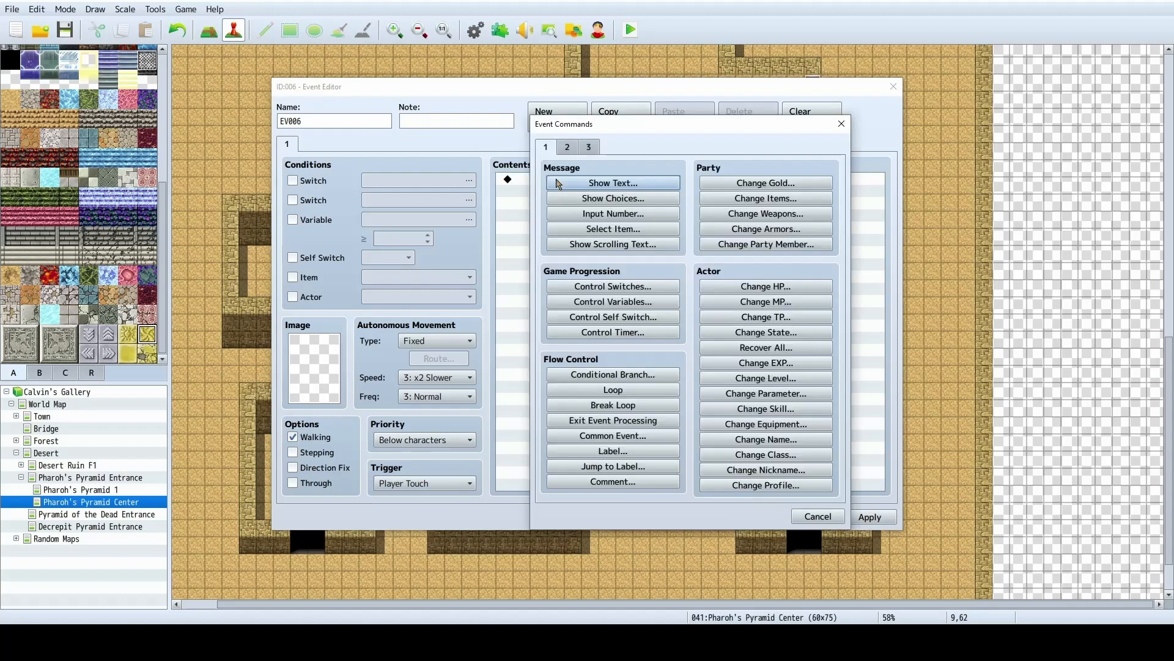
{"action": "left_click", "coordinate": [632, 184]}
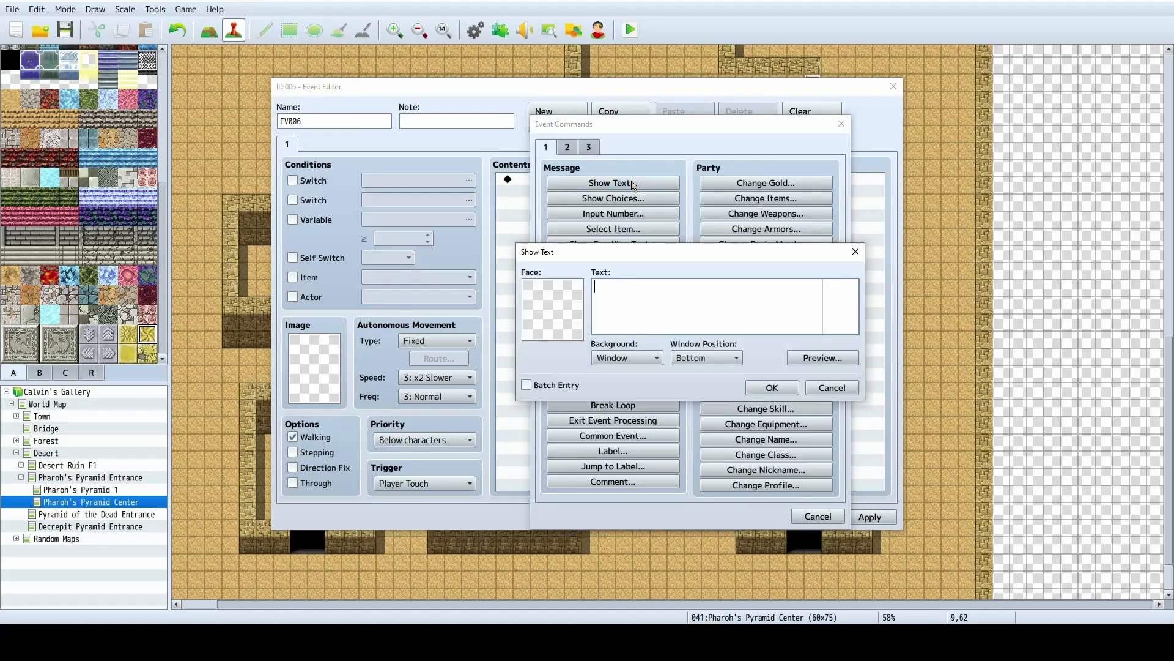
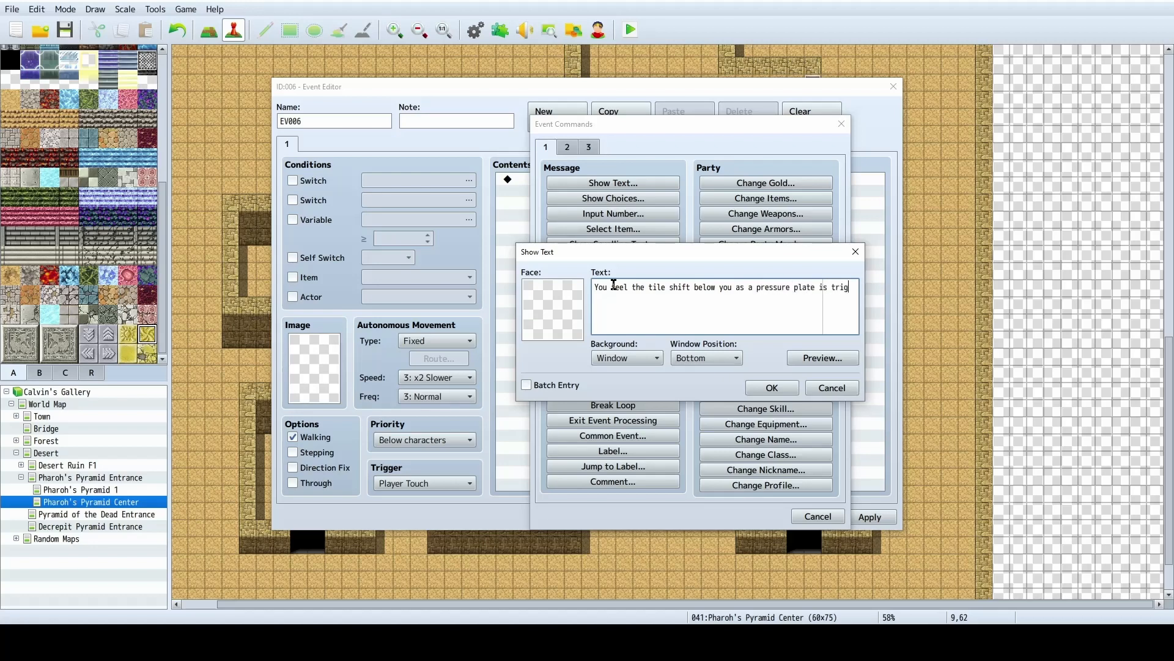
{"action": "type", "text": "gered/"}
{"action": "key", "text": "BackSpace"}
{"action": "type", "text": "."}
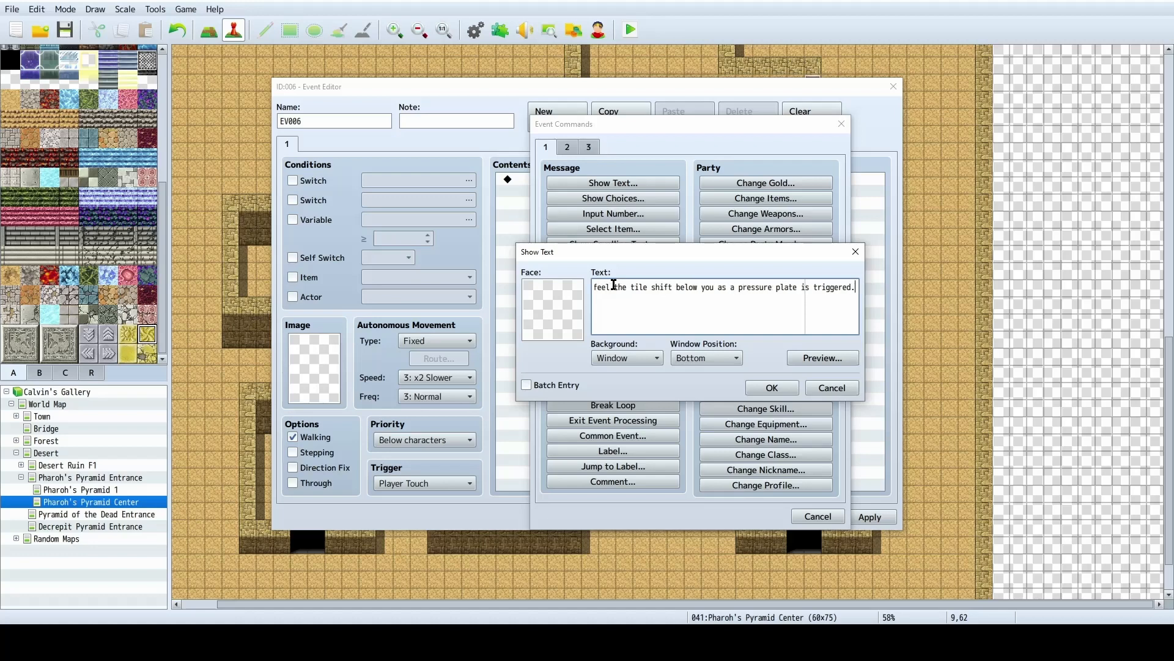
{"action": "left_click", "coordinate": [804, 286]}
{"action": "key", "text": "Return"}
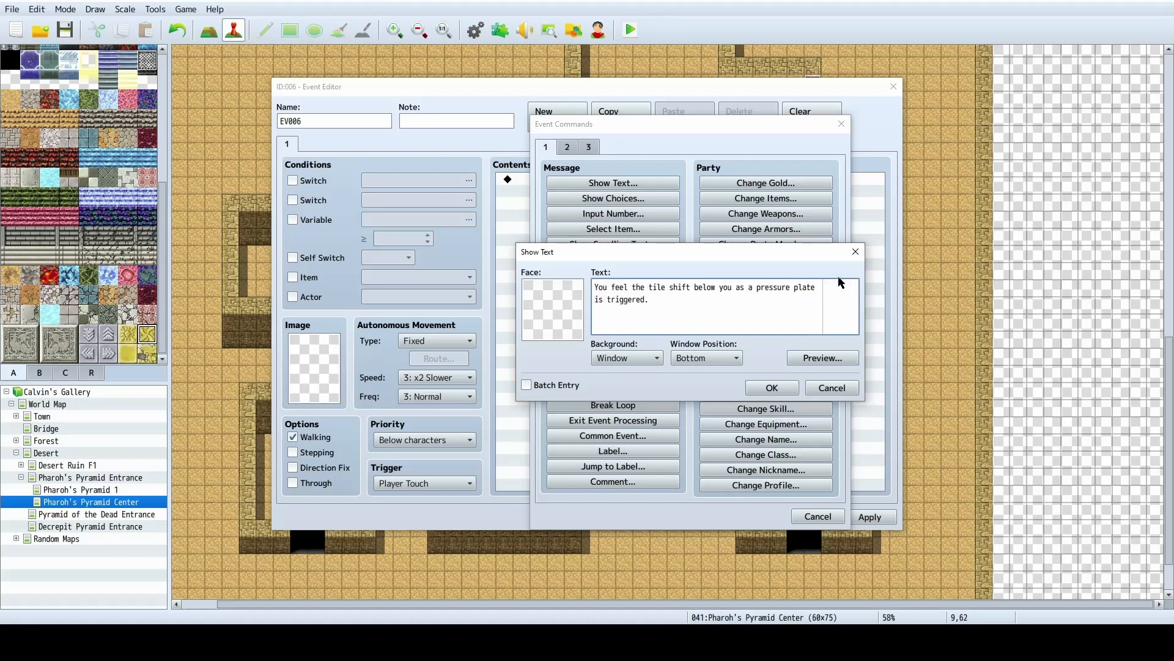
{"action": "left_click", "coordinate": [789, 387]}
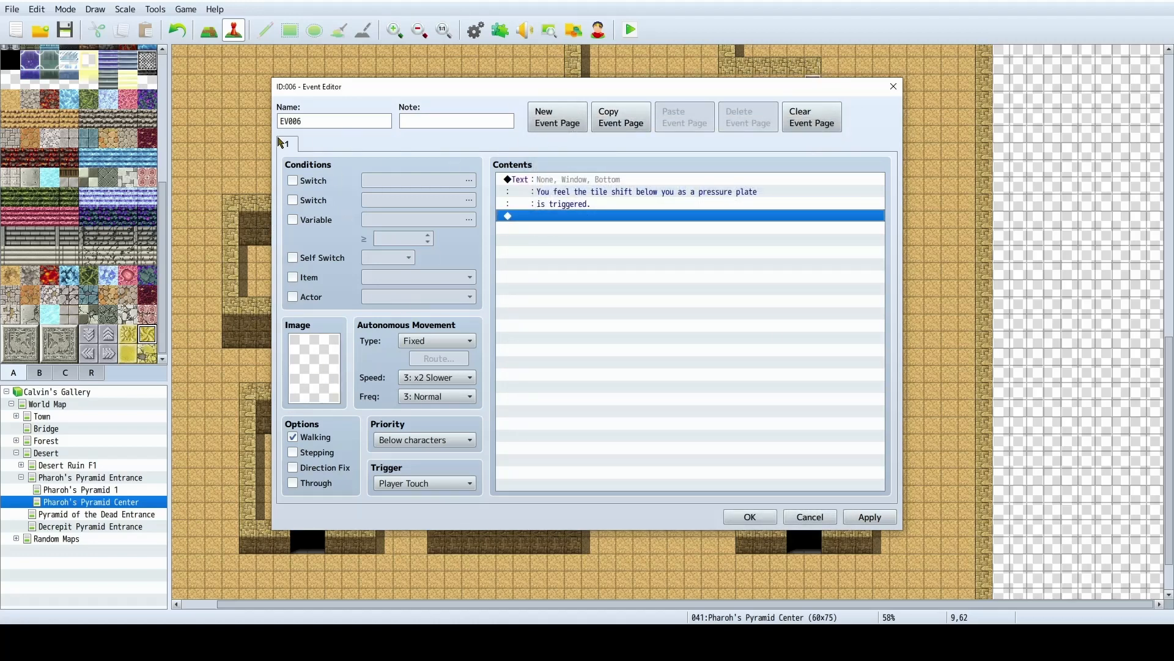
Add a second event page, and on page 1 start a Control Switches command with the single-switch selector open.
{"action": "left_click", "coordinate": [555, 117]}
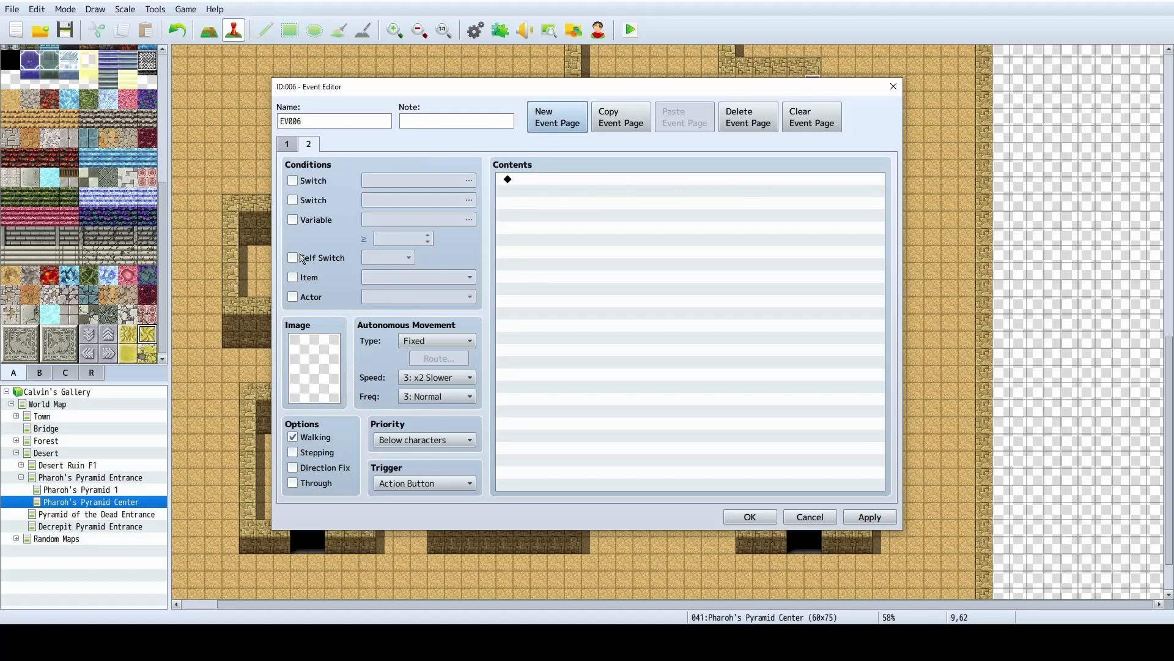
{"action": "left_click", "coordinate": [286, 144]}
{"action": "double_click", "coordinate": [525, 217]}
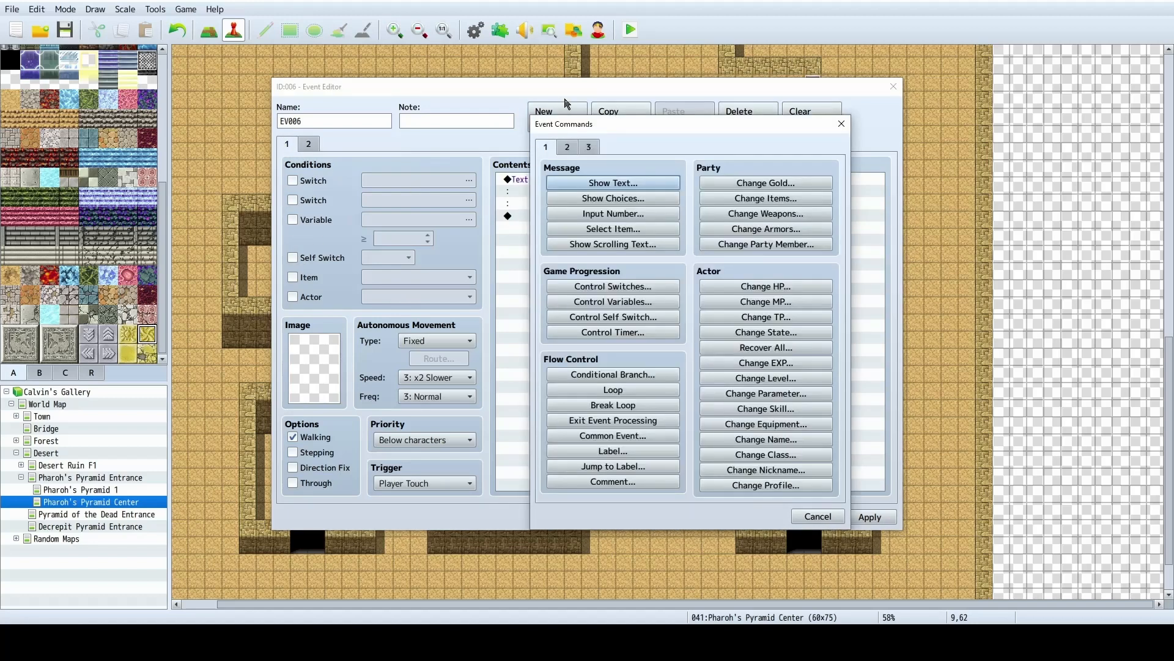
{"action": "left_click", "coordinate": [620, 292]}
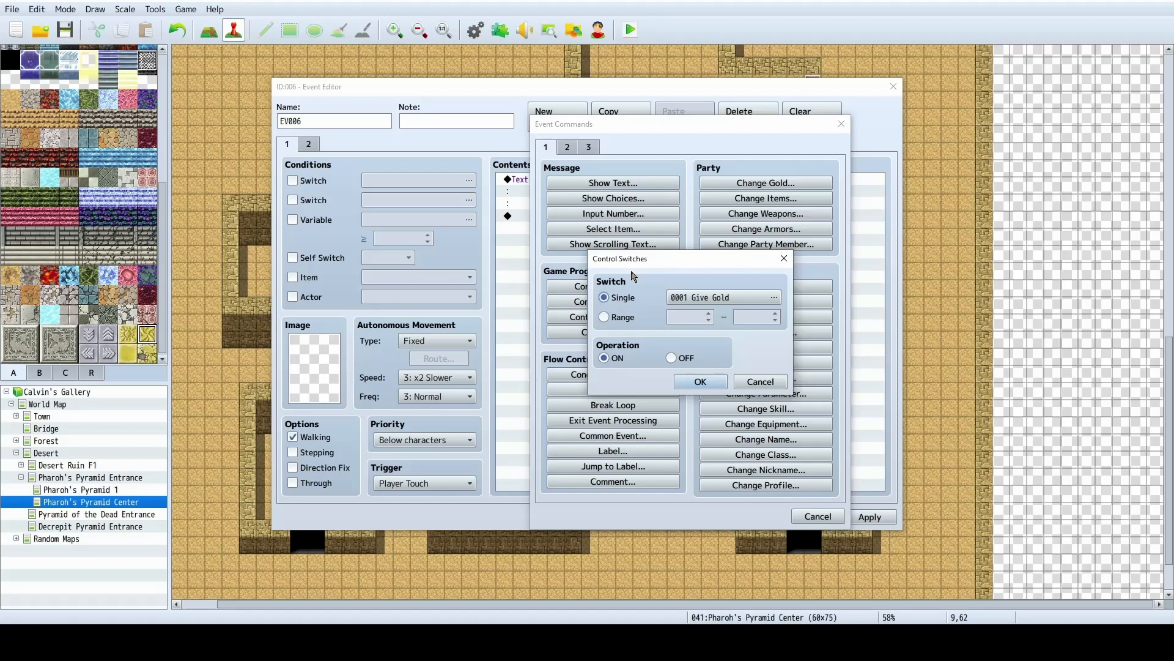
{"action": "left_click", "coordinate": [719, 297]}
Look through the switch ranges from 0021 up to 0180 for free switch slots.
{"action": "left_click", "coordinate": [606, 228]}
{"action": "left_click", "coordinate": [614, 250]}
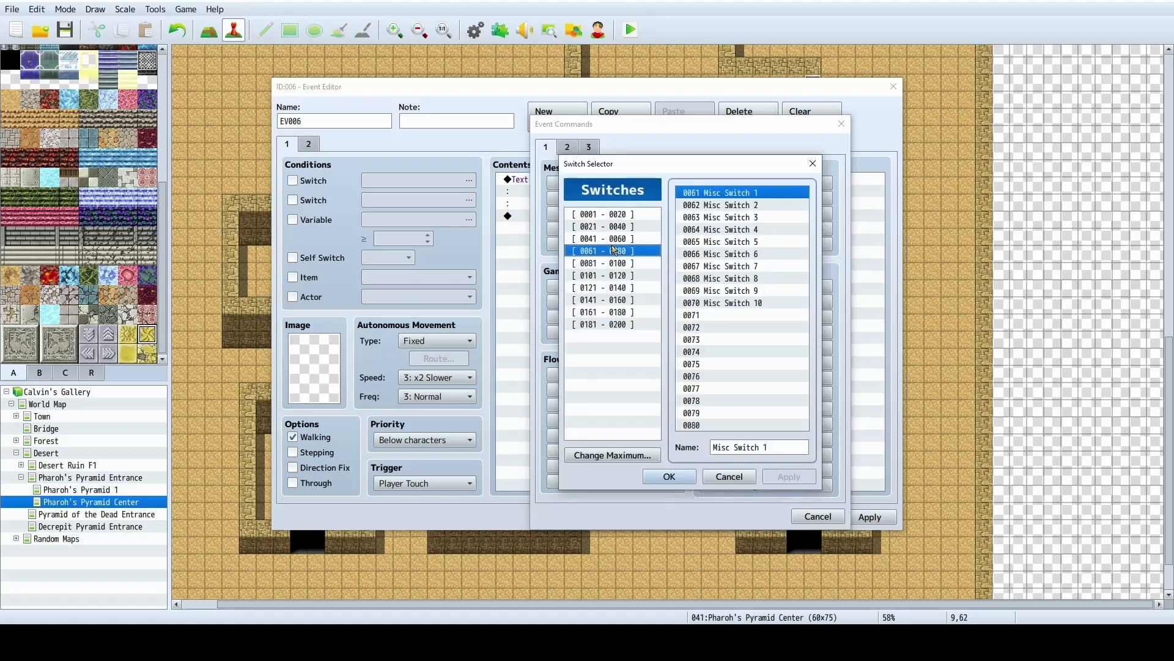
{"action": "left_click", "coordinate": [624, 241]}
{"action": "left_click", "coordinate": [625, 252]}
{"action": "left_click", "coordinate": [628, 274]}
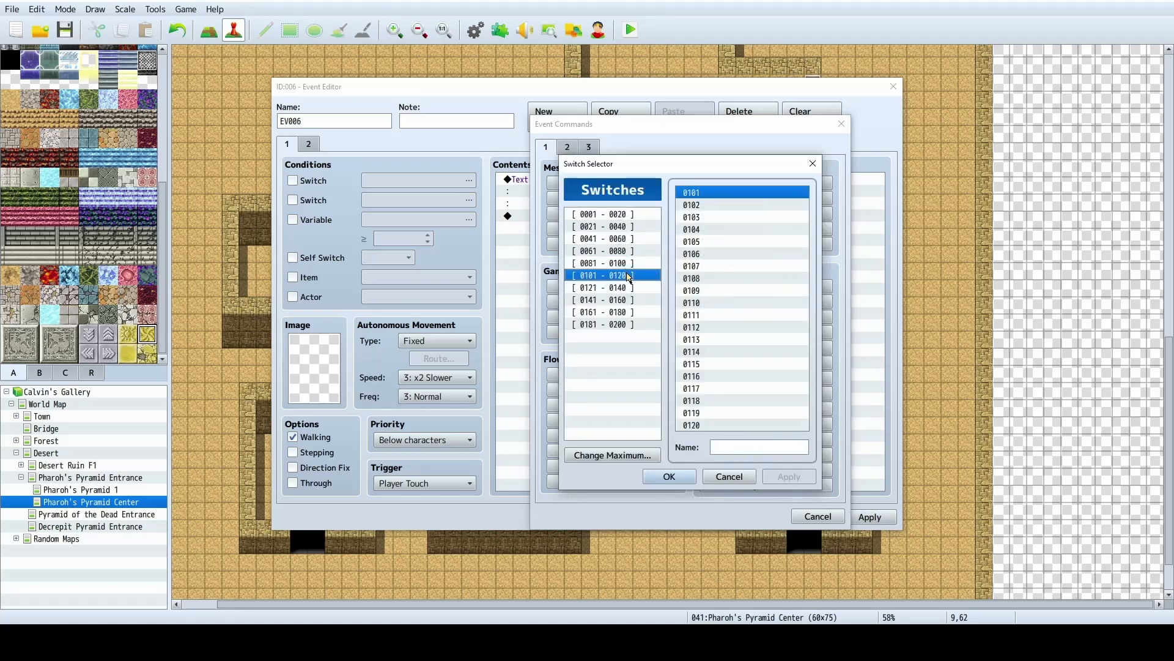
{"action": "left_click", "coordinate": [632, 264]}
{"action": "left_click", "coordinate": [632, 277]}
{"action": "left_click", "coordinate": [634, 266]}
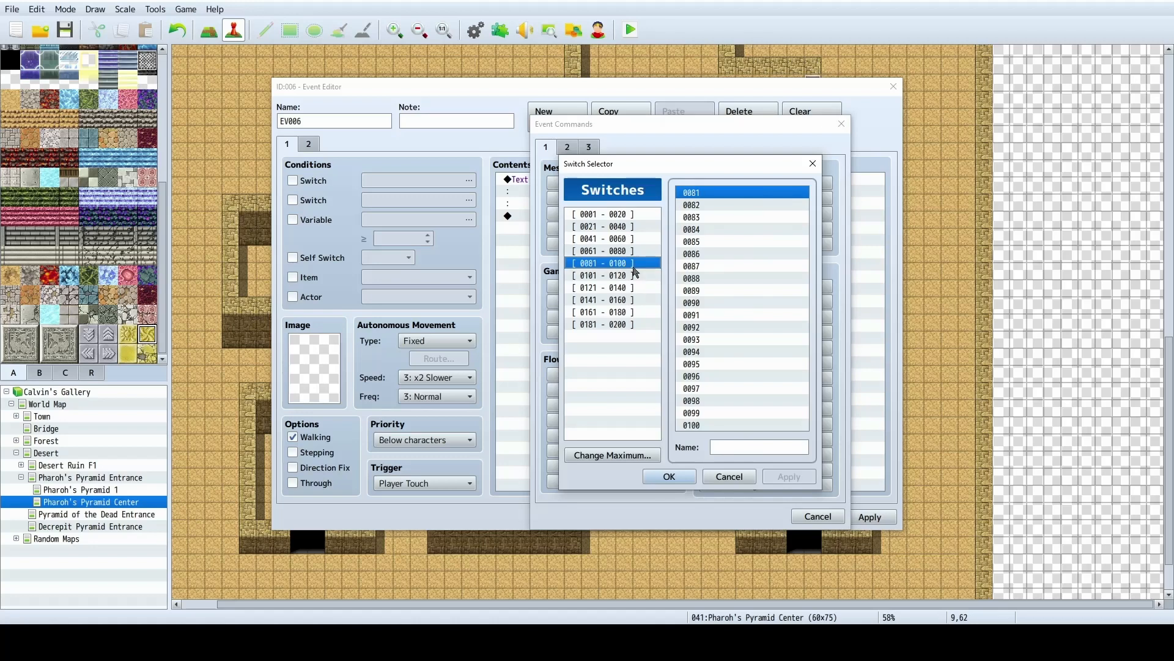
{"action": "left_click", "coordinate": [634, 275]}
{"action": "left_click", "coordinate": [636, 288]}
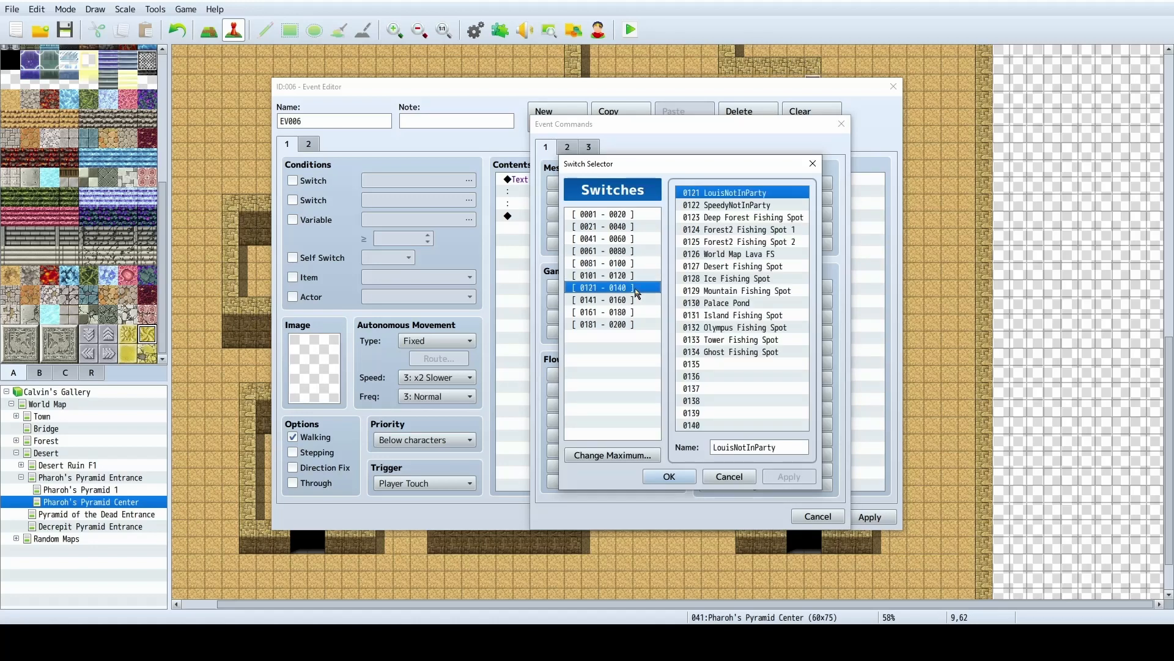
{"action": "left_click", "coordinate": [637, 301]}
{"action": "left_click", "coordinate": [635, 313]}
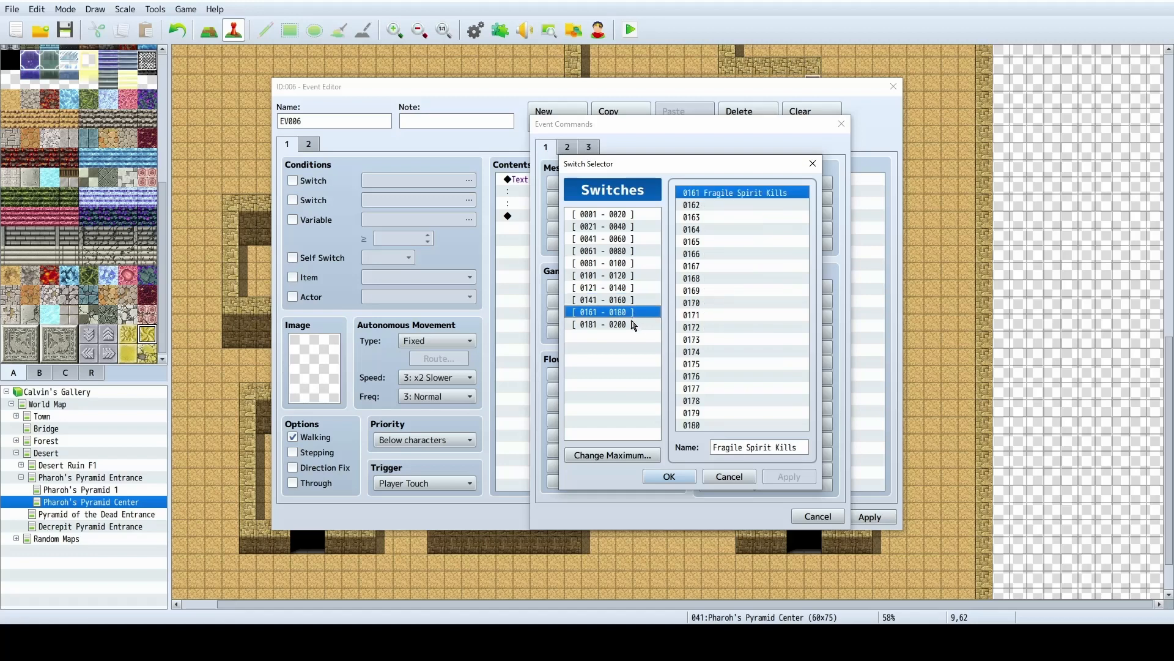
Name switch 0185 PharPyrSunSwitch and add the Control Switches command that turns it ON on page 1.
{"action": "left_click", "coordinate": [633, 327]}
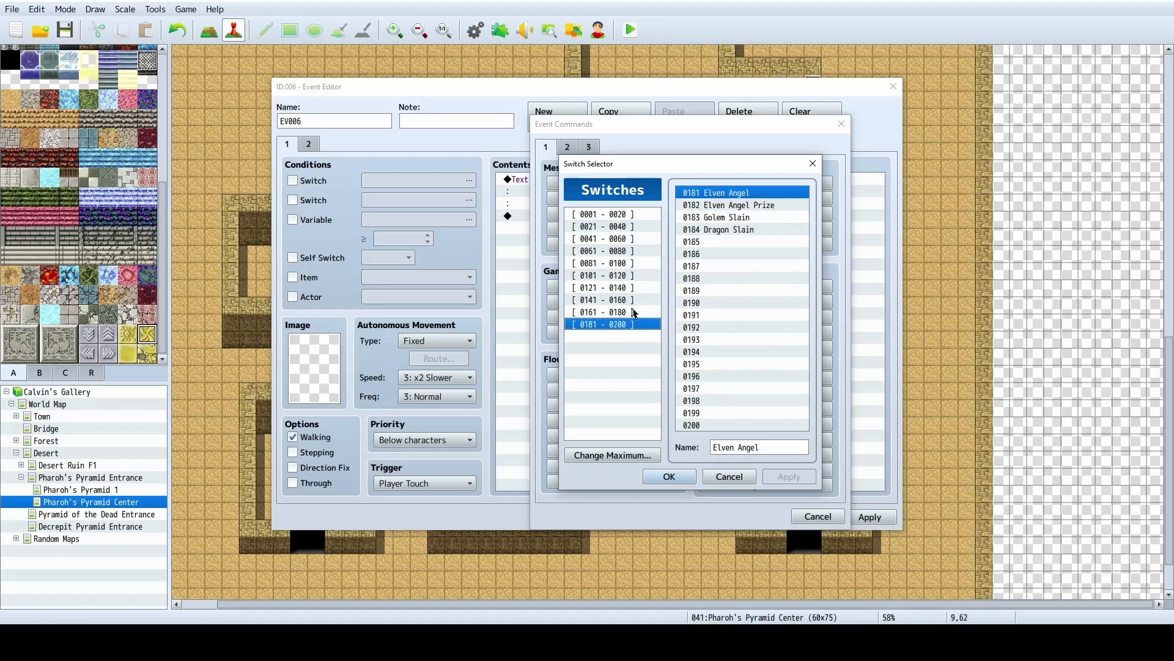
{"action": "left_click", "coordinate": [724, 244]}
{"action": "left_click", "coordinate": [744, 448]}
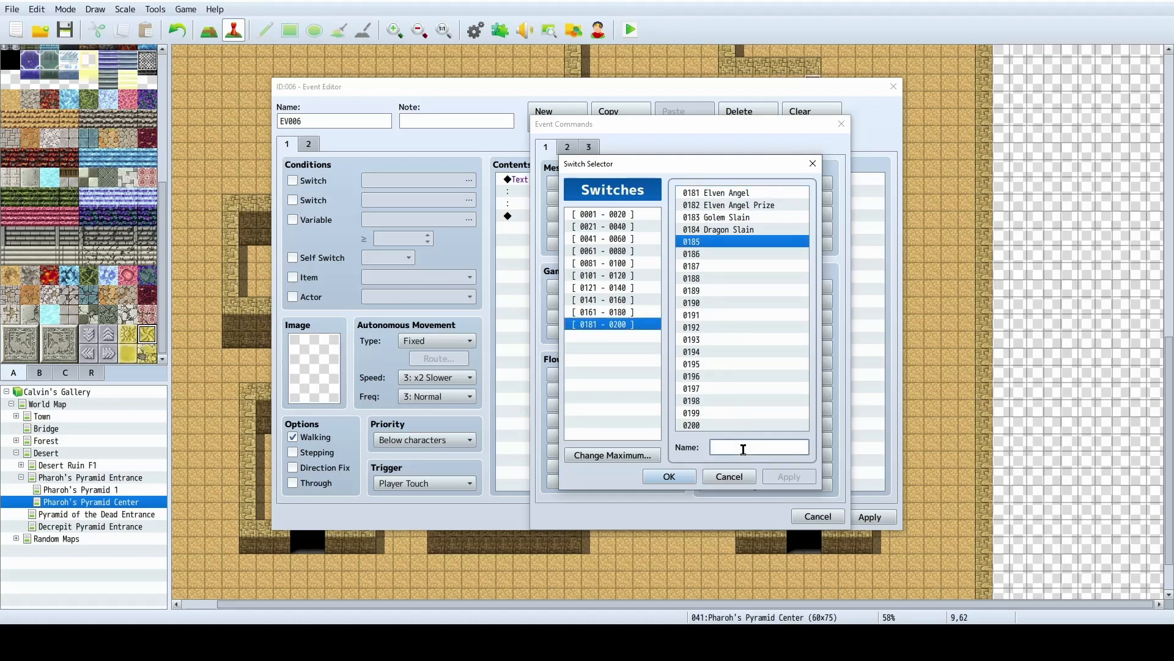
{"action": "type", "text": "harPyr"}
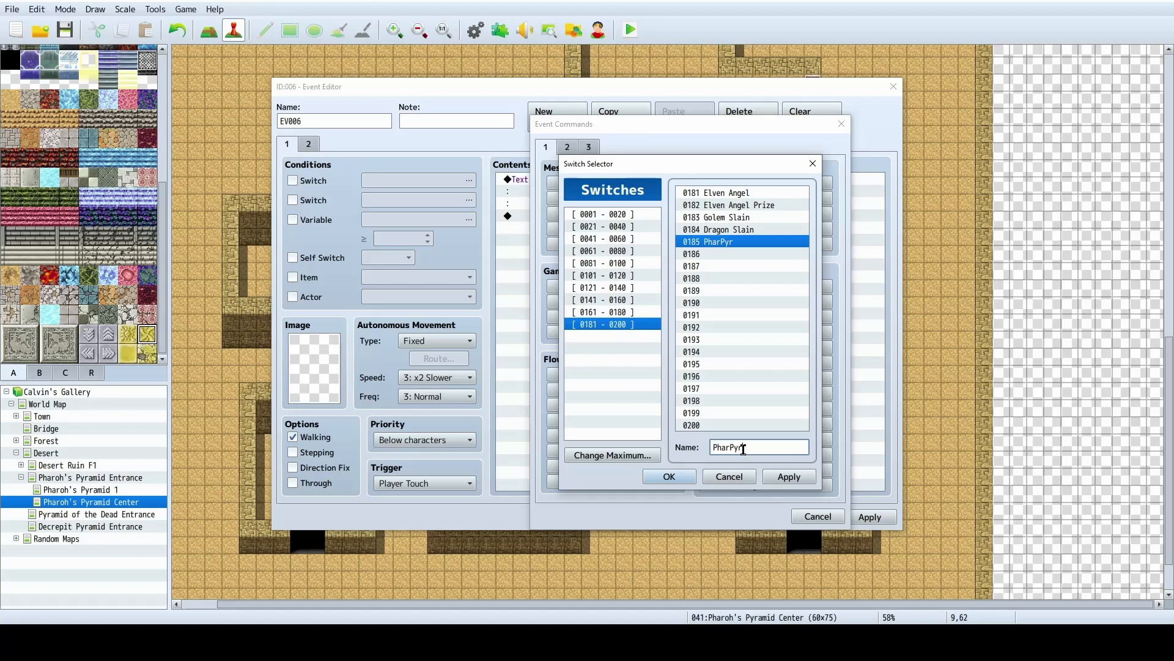
{"action": "type", "text": "SunSwitch"}
{"action": "left_click", "coordinate": [669, 476]}
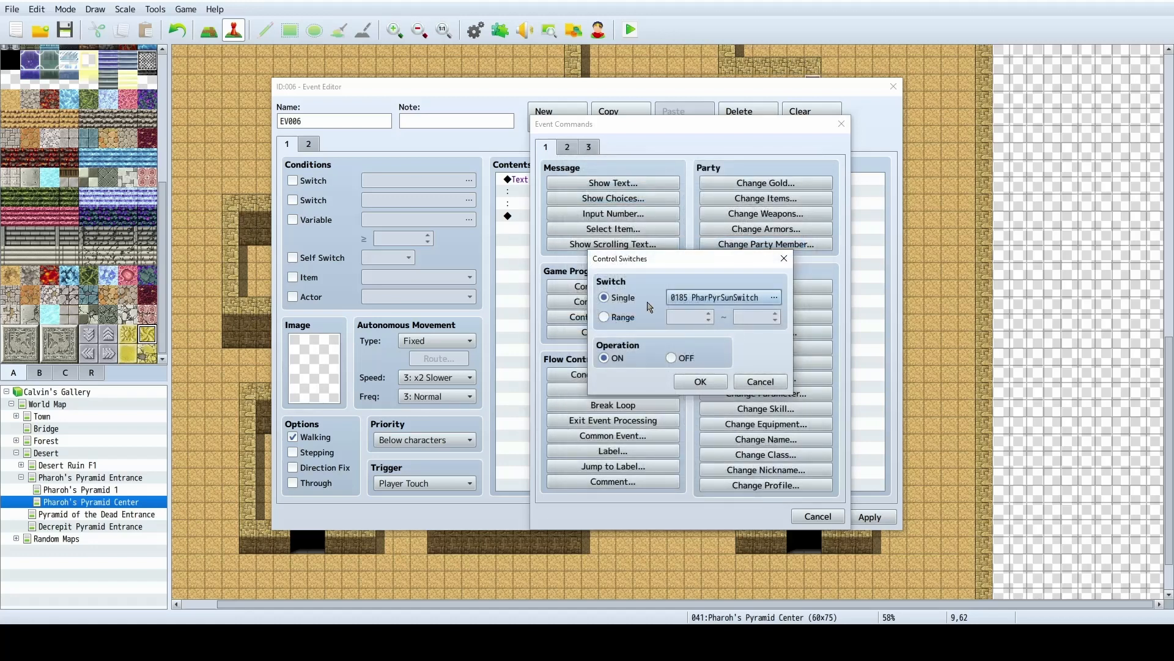
{"action": "left_click", "coordinate": [690, 381]}
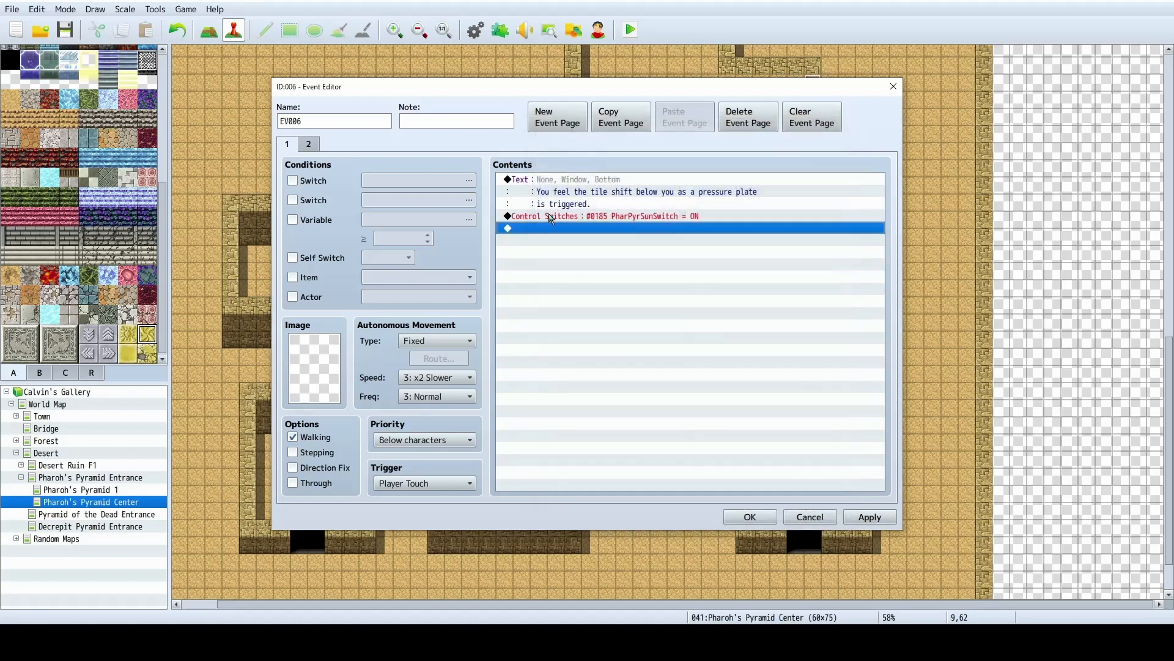
Make page 2 of the pressure-plate event require switch 0185 PharPyrSunSwitch and save the event.
{"action": "left_click", "coordinate": [310, 144]}
{"action": "left_click", "coordinate": [321, 183]}
{"action": "left_click", "coordinate": [406, 181]}
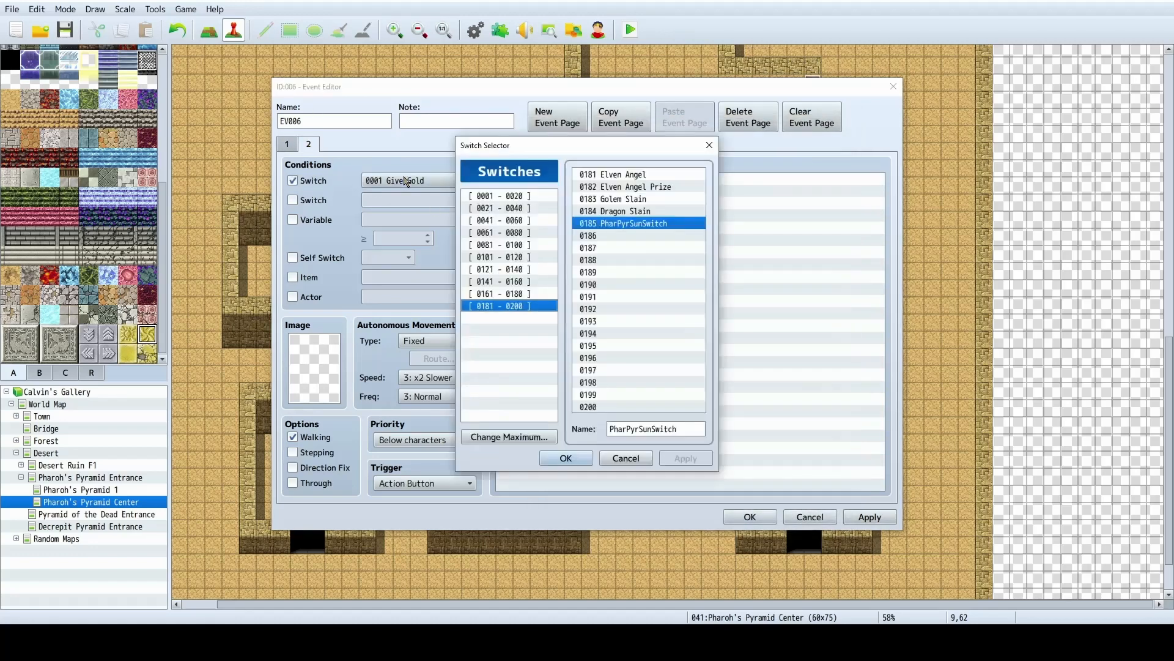
{"action": "left_click", "coordinate": [564, 460]}
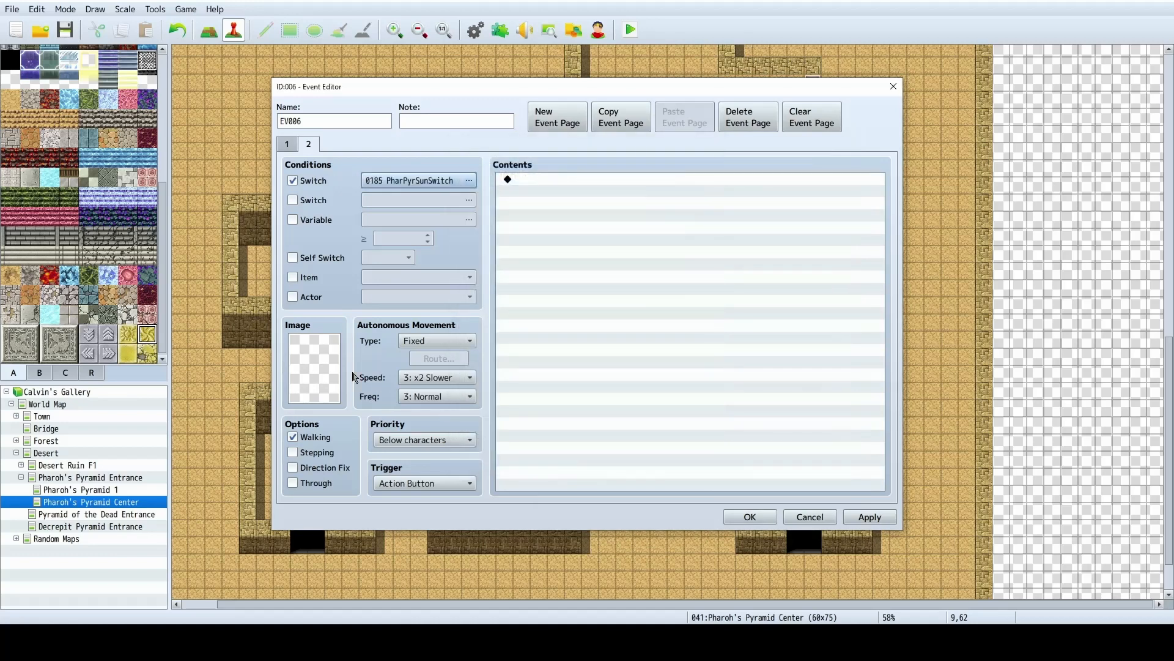
{"action": "left_click", "coordinate": [295, 147]}
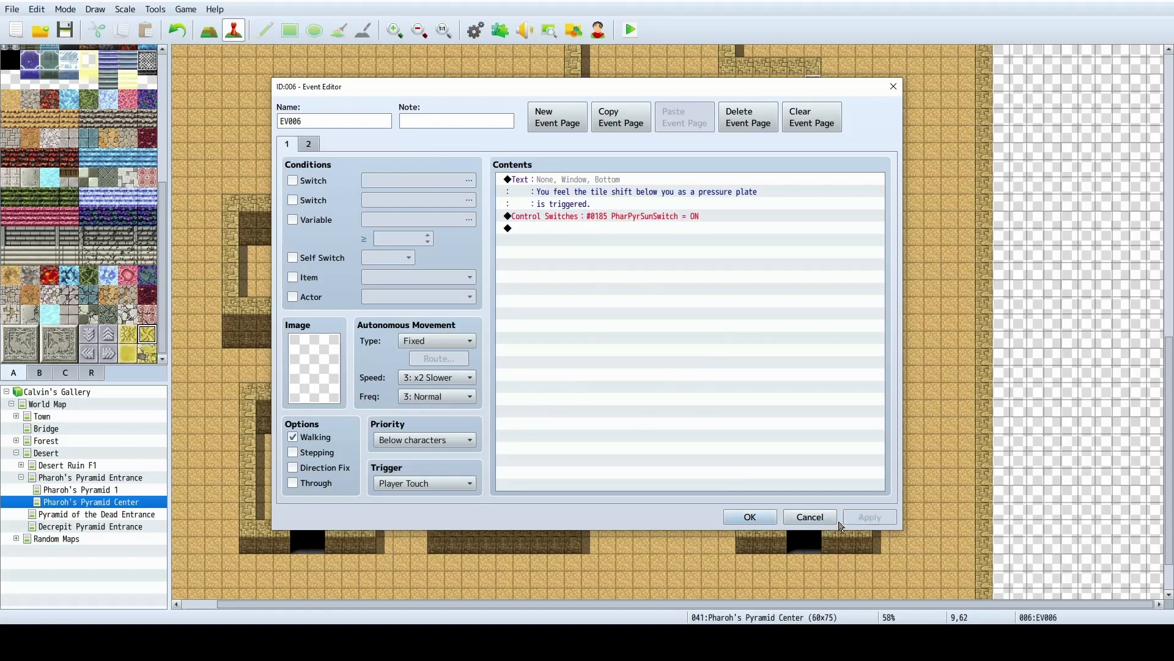
{"action": "left_click", "coordinate": [750, 517]}
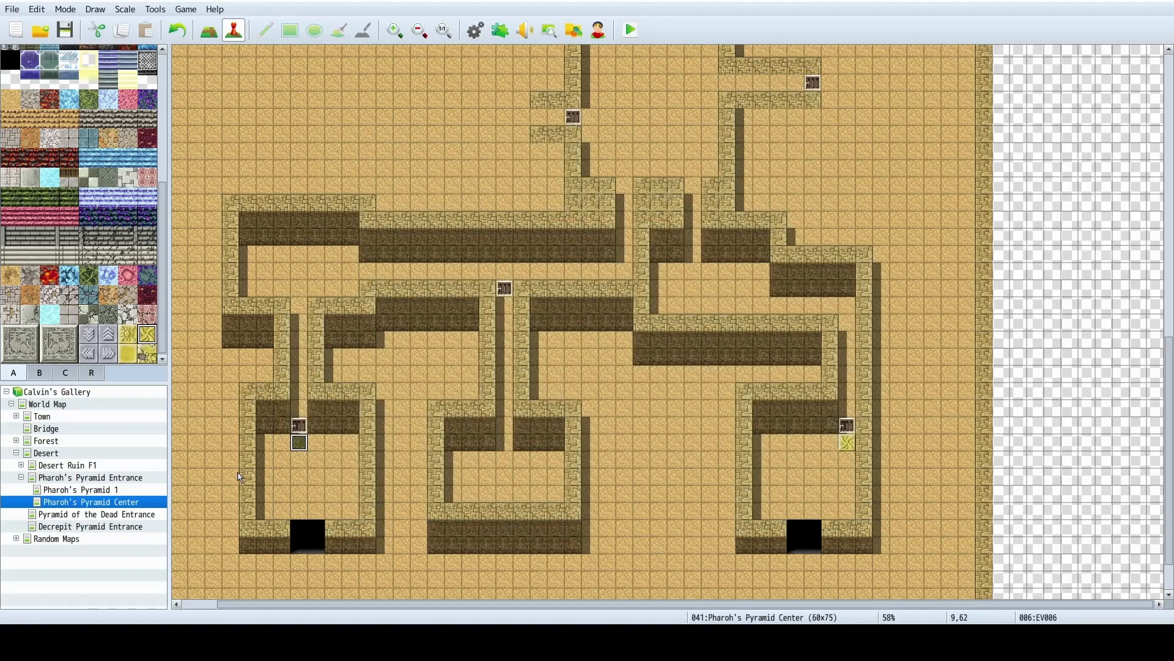
Add an imageless second page to the lower-left room's gate event, conditioned on switch 0185 PharPyrSunSwitch, and save the event.
{"action": "left_click", "coordinate": [305, 451]}
{"action": "double_click", "coordinate": [304, 424]}
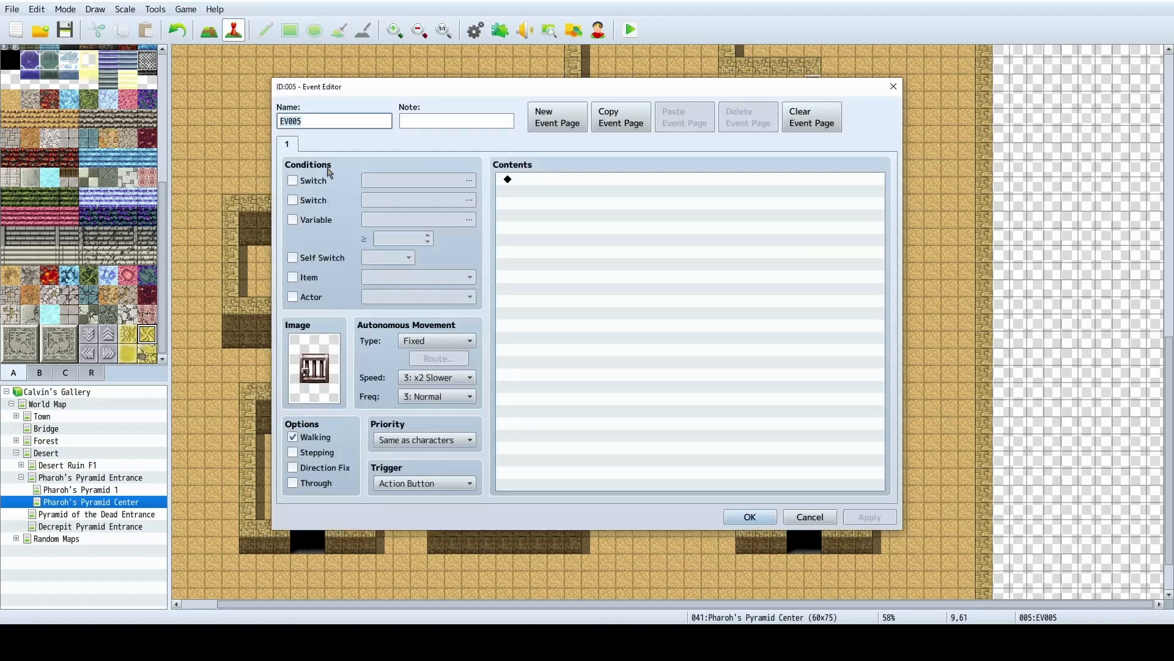
{"action": "left_click", "coordinate": [564, 116]}
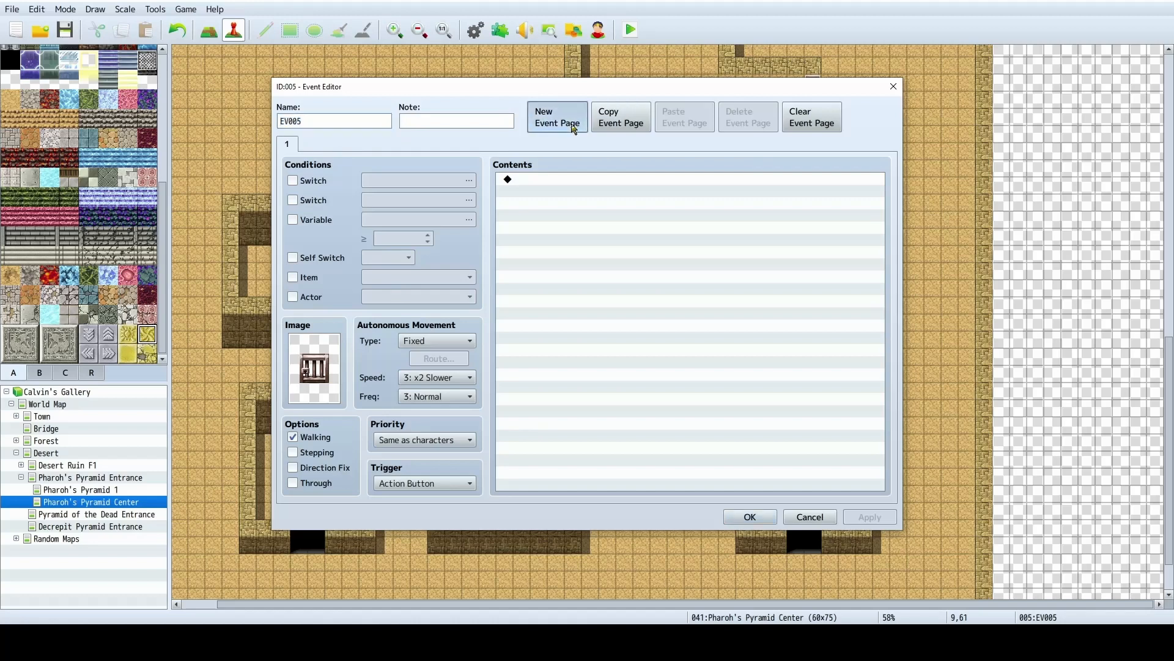
{"action": "left_click", "coordinate": [287, 144]}
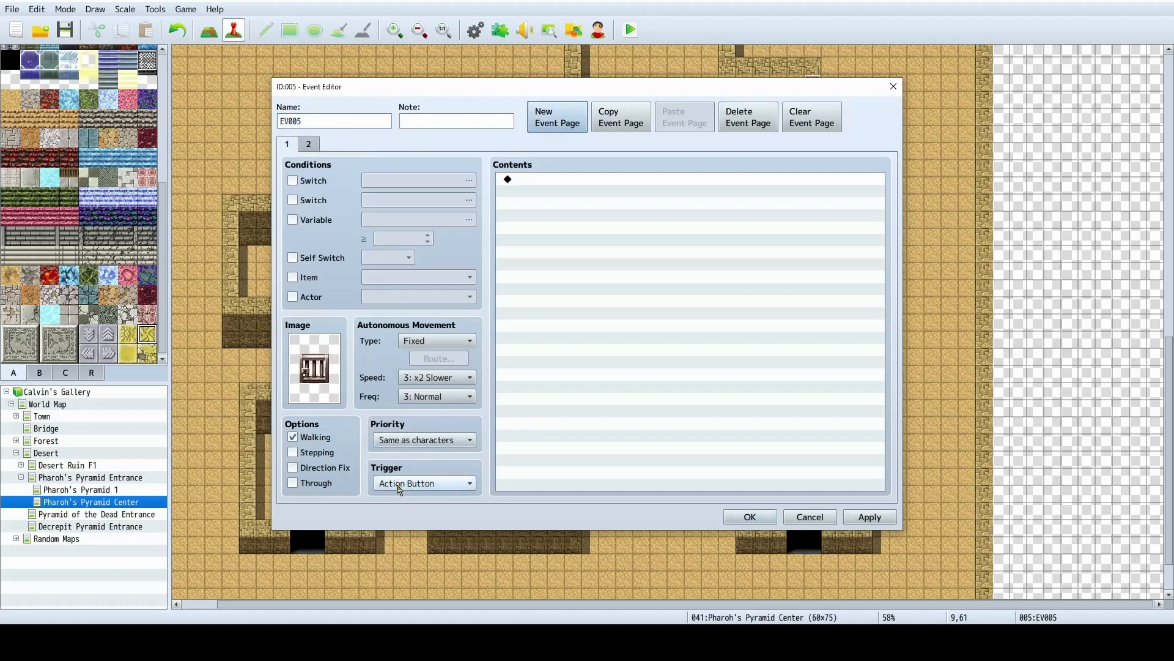
{"action": "left_click", "coordinate": [308, 144]}
{"action": "left_click", "coordinate": [293, 180]}
{"action": "left_click", "coordinate": [469, 180]}
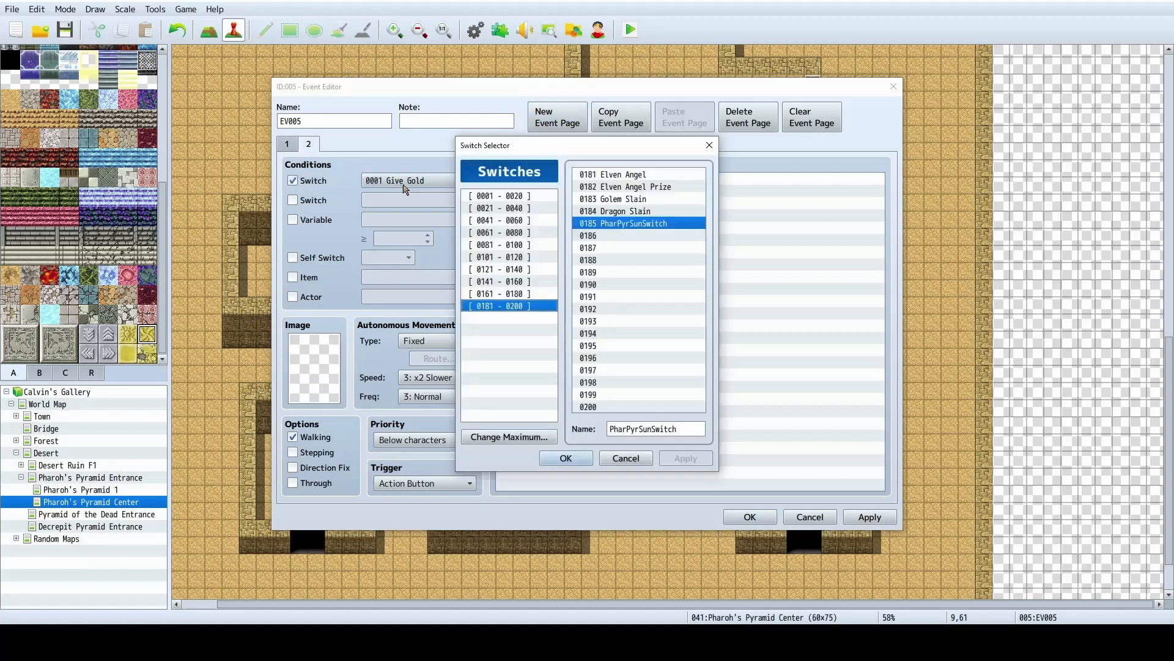
{"action": "left_click", "coordinate": [557, 456]}
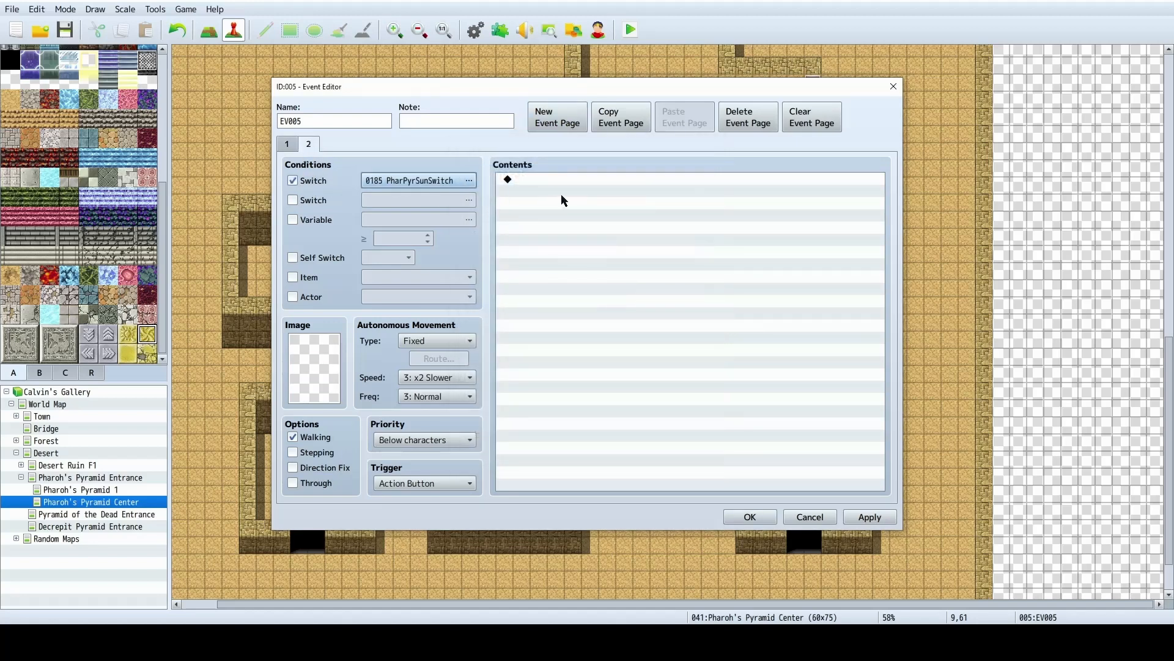
{"action": "left_click", "coordinate": [287, 144]}
{"action": "left_click", "coordinate": [309, 144]}
{"action": "left_click", "coordinate": [858, 518]}
{"action": "left_click", "coordinate": [750, 517]}
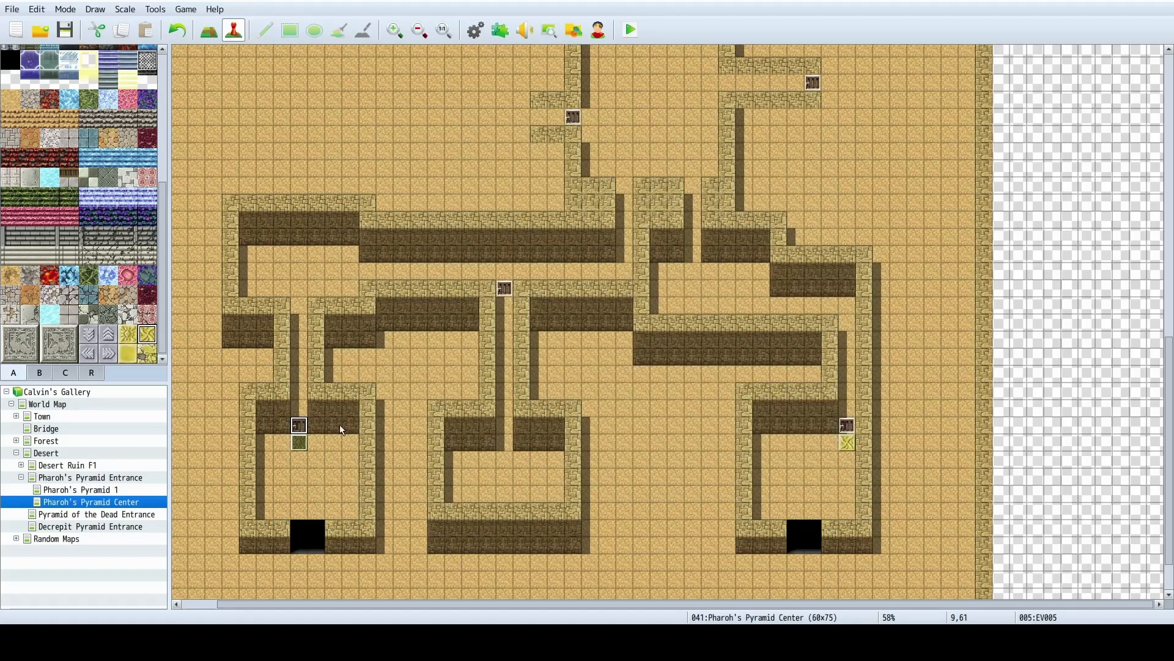
Look over the gates around the central room and the lower door rooms.
{"action": "scroll", "coordinate": [690, 488], "scroll_direction": "up", "scroll_amount": 3}
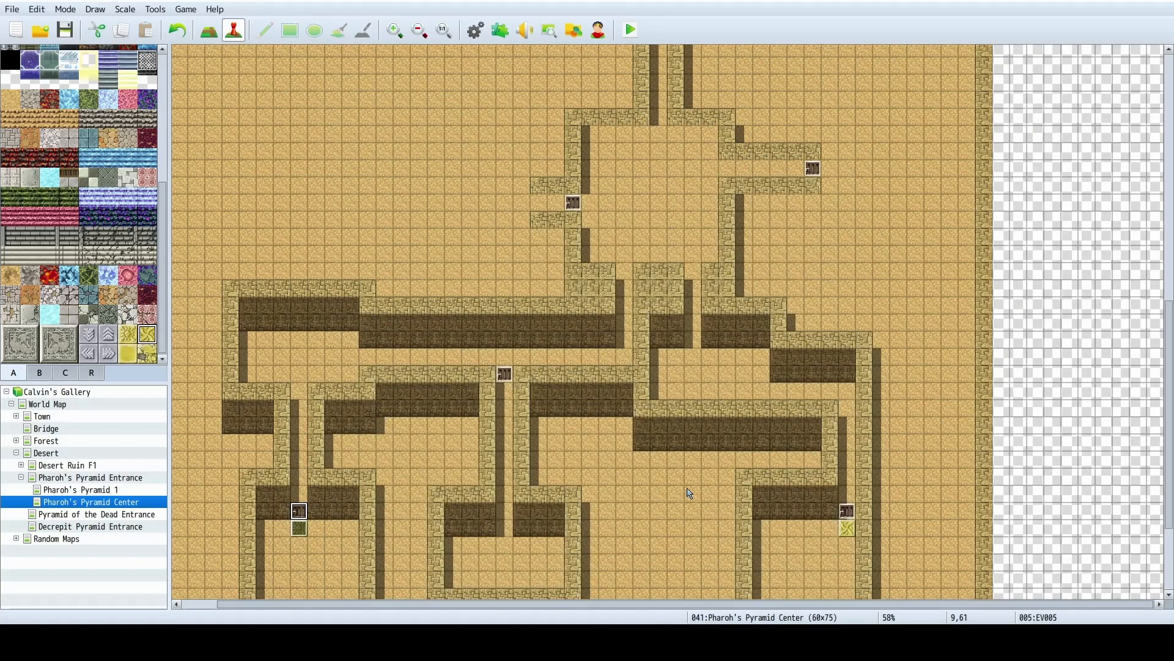
{"action": "left_click", "coordinate": [815, 181]}
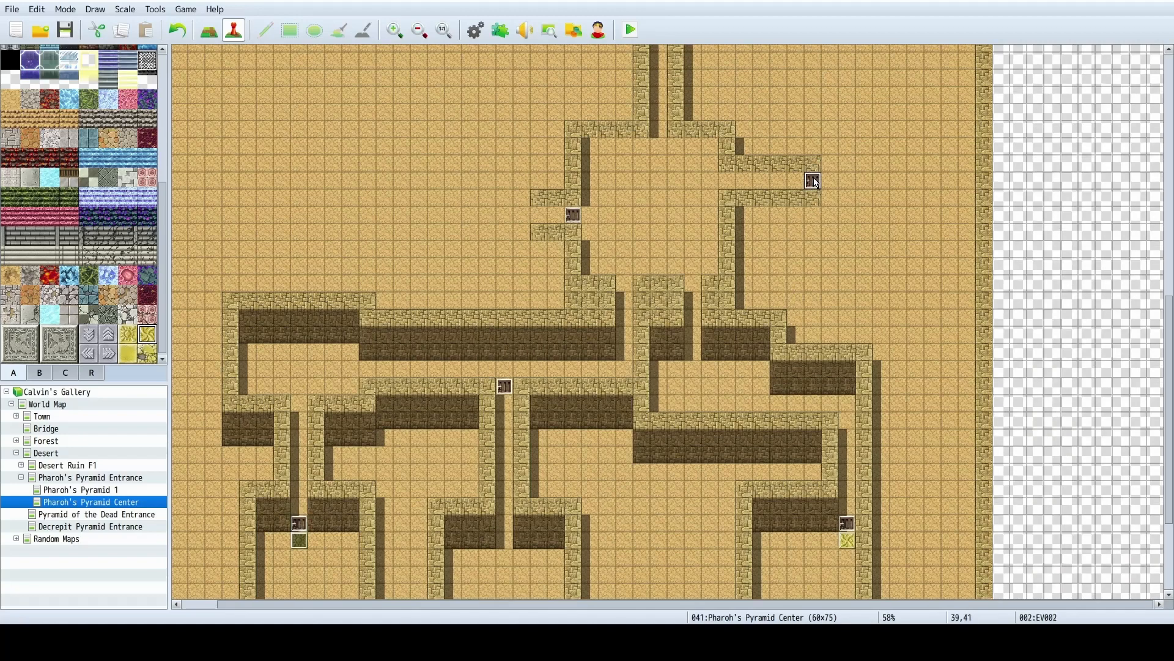
{"action": "key", "text": "ctrl+x"}
{"action": "key", "text": "ctrl+v"}
{"action": "scroll", "coordinate": [371, 463], "scroll_direction": "down", "scroll_amount": 2}
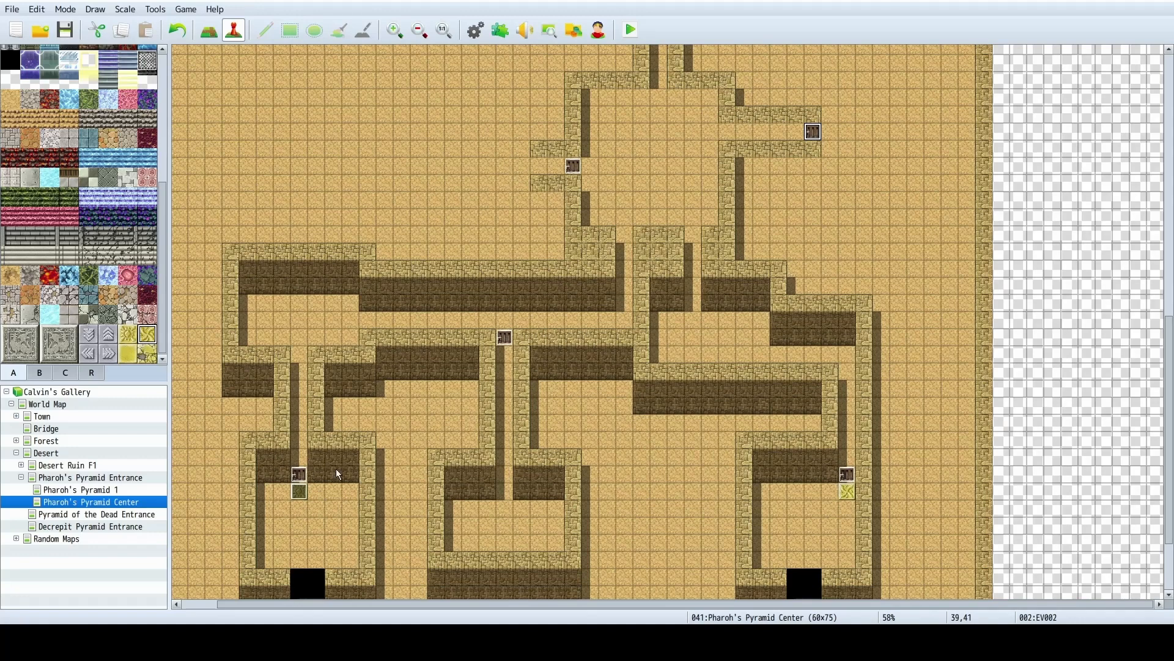
{"action": "scroll", "coordinate": [338, 474], "scroll_direction": "up", "scroll_amount": 3}
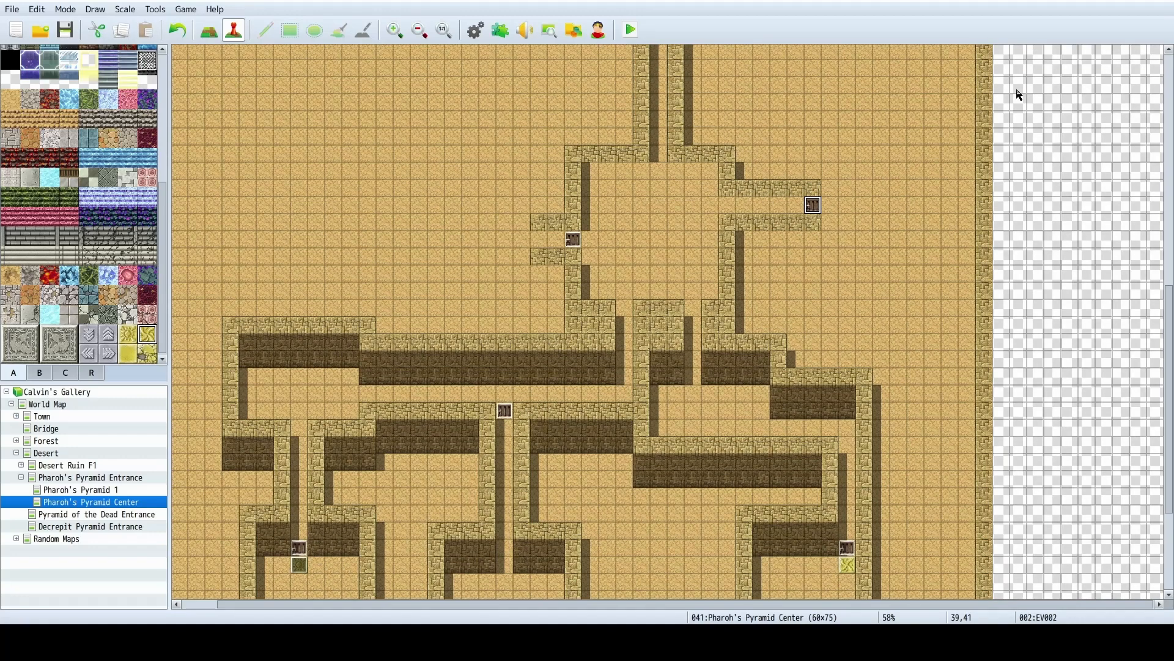
{"action": "scroll", "coordinate": [849, 298], "scroll_direction": "up", "scroll_amount": 6}
{"action": "scroll", "coordinate": [842, 443], "scroll_direction": "down", "scroll_amount": 8}
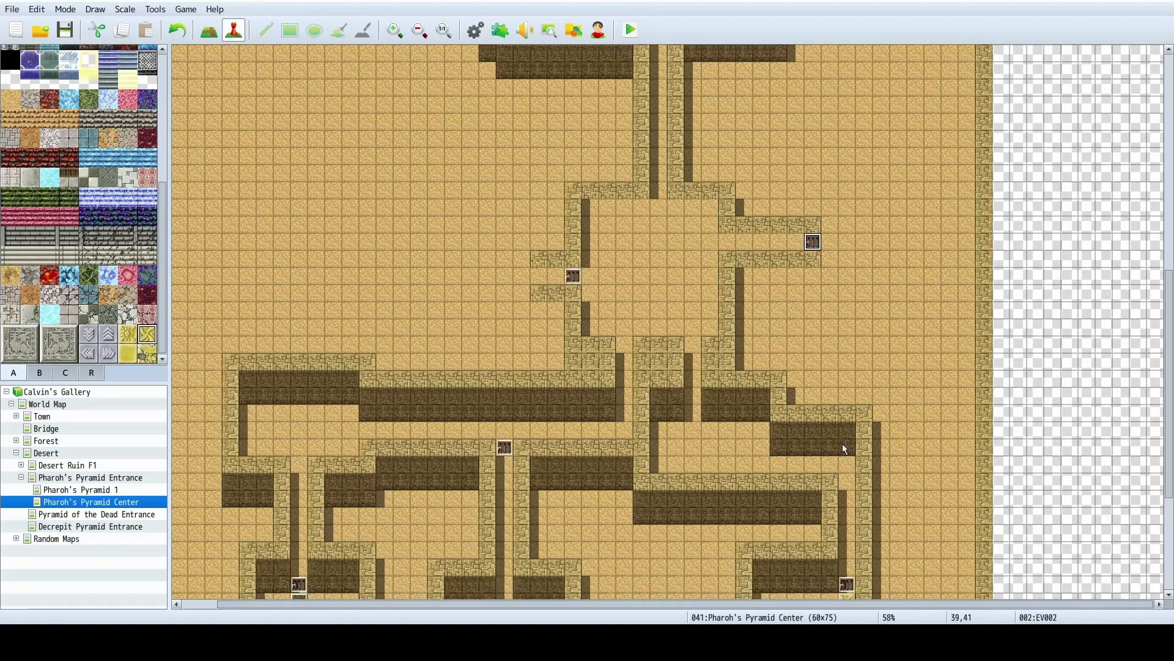
{"action": "scroll", "coordinate": [843, 427], "scroll_direction": "down", "scroll_amount": 3}
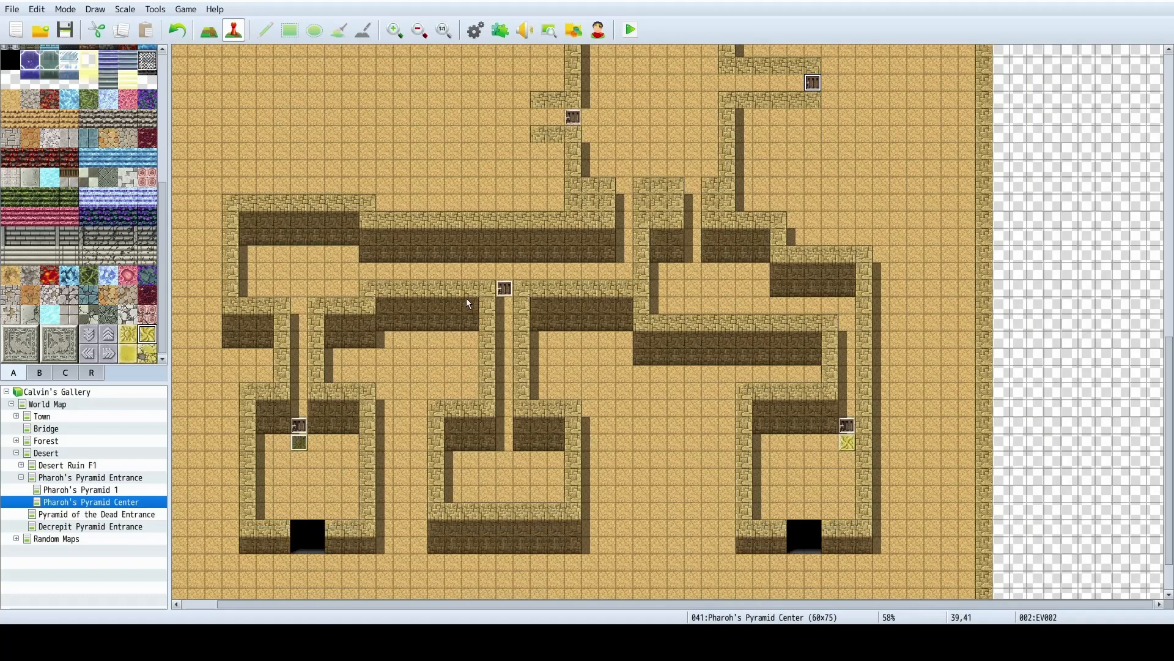
{"action": "left_click", "coordinate": [299, 444]}
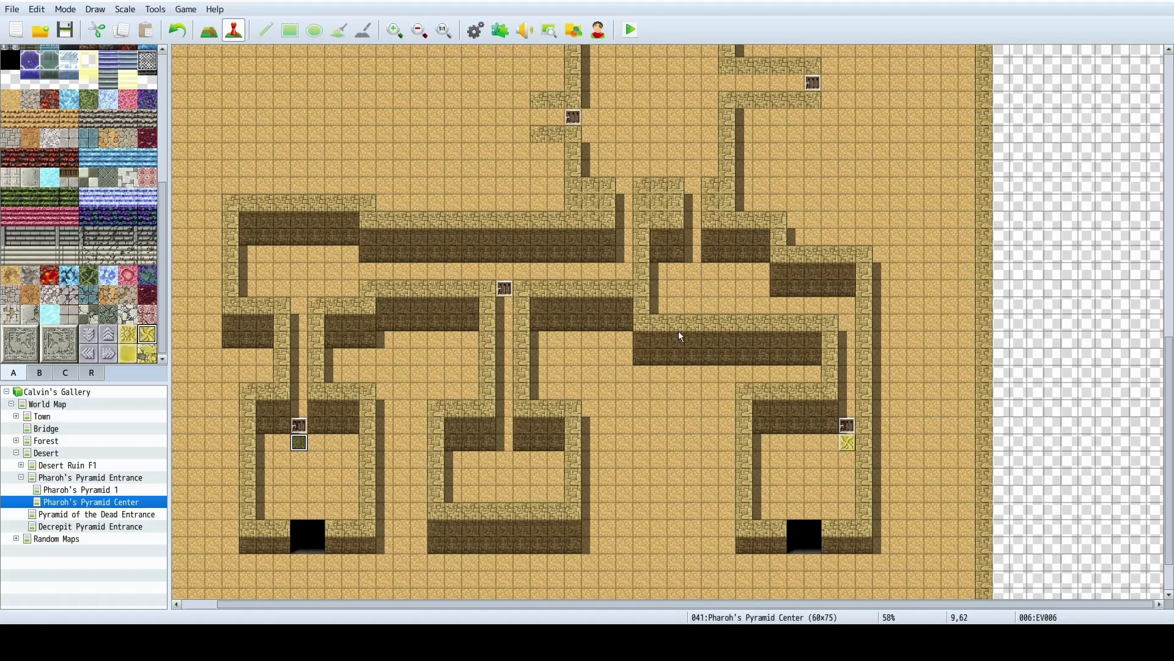
{"action": "double_click", "coordinate": [847, 442]}
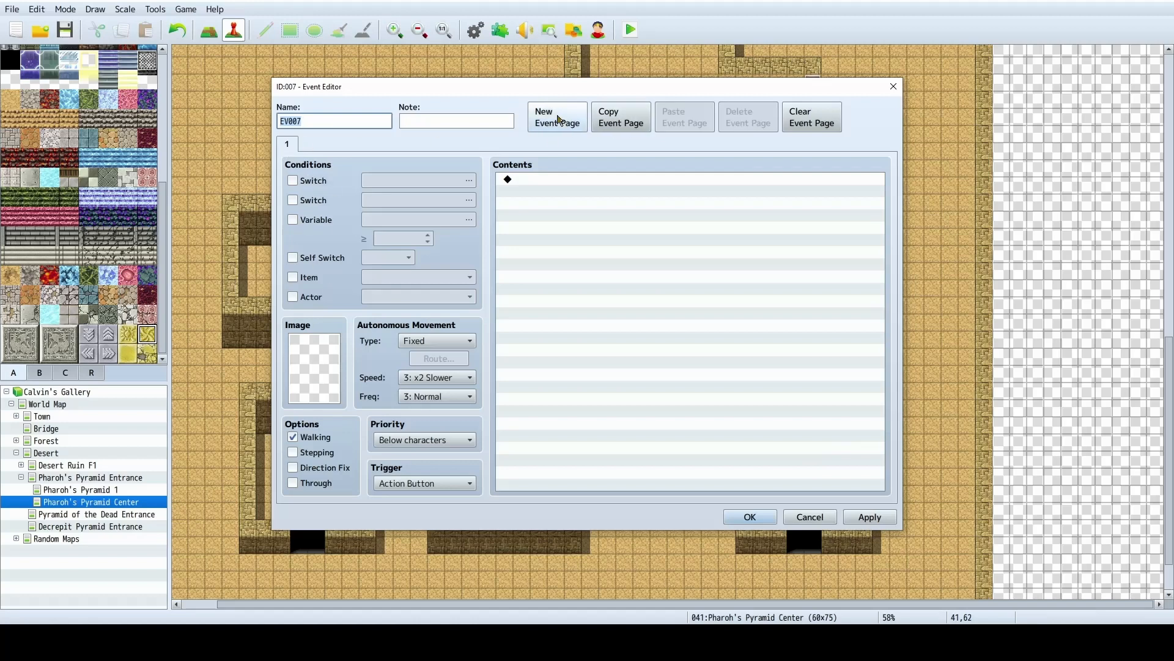
{"action": "double_click", "coordinate": [330, 353]}
{"action": "left_click", "coordinate": [775, 438]}
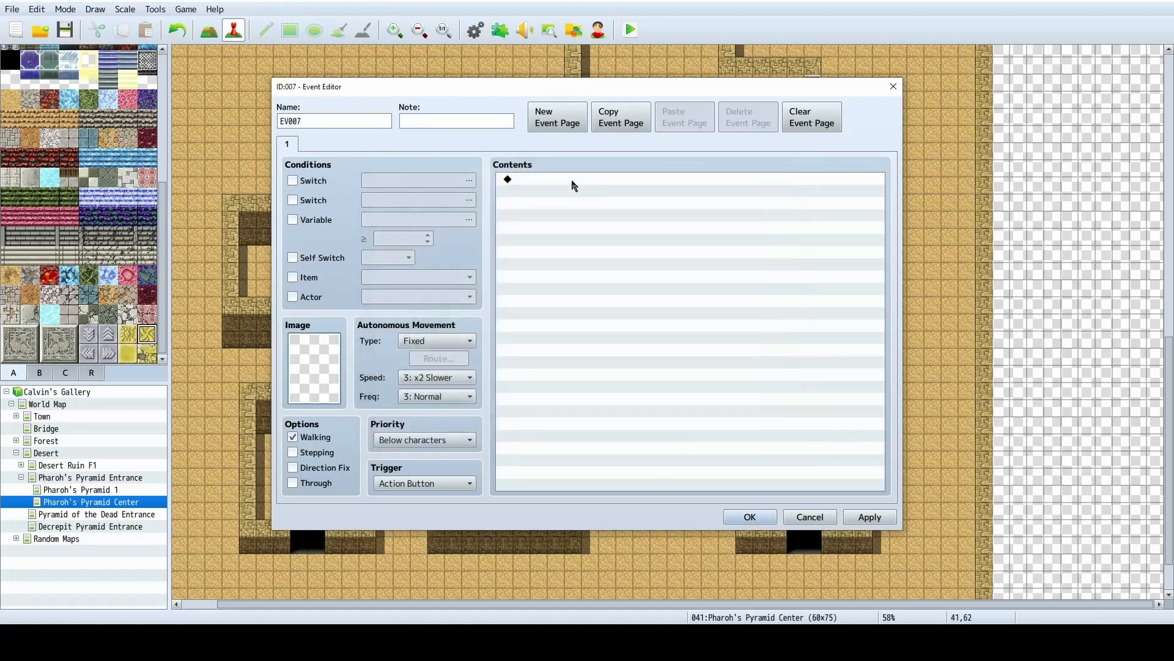
{"action": "double_click", "coordinate": [569, 183]}
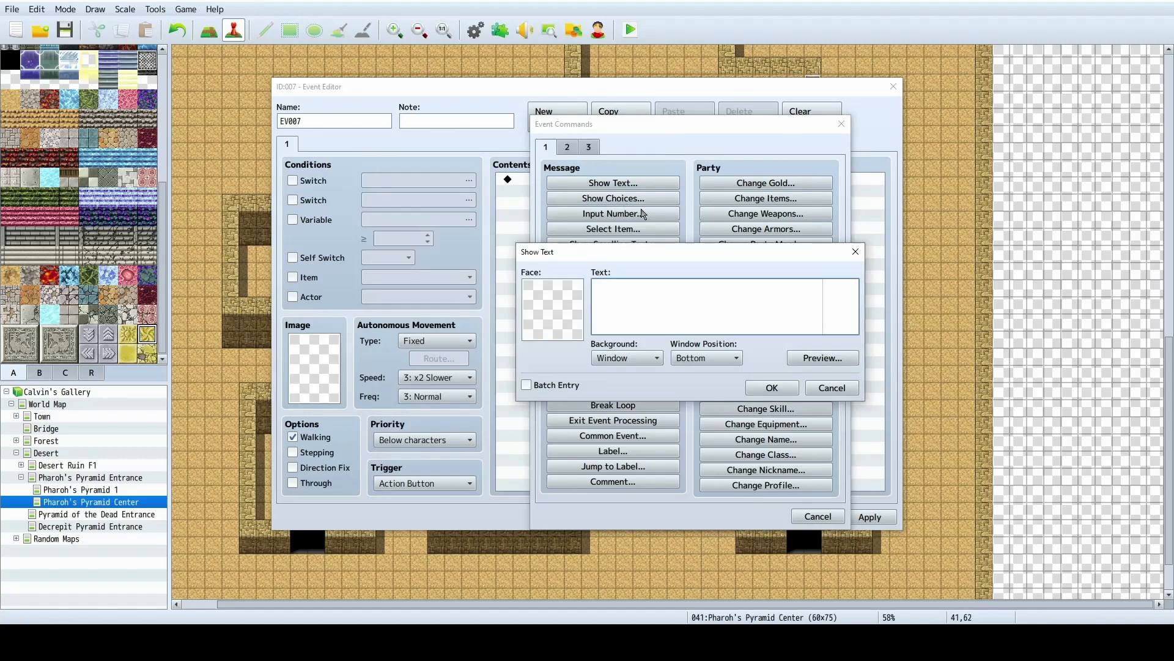
{"action": "left_click", "coordinate": [832, 388]}
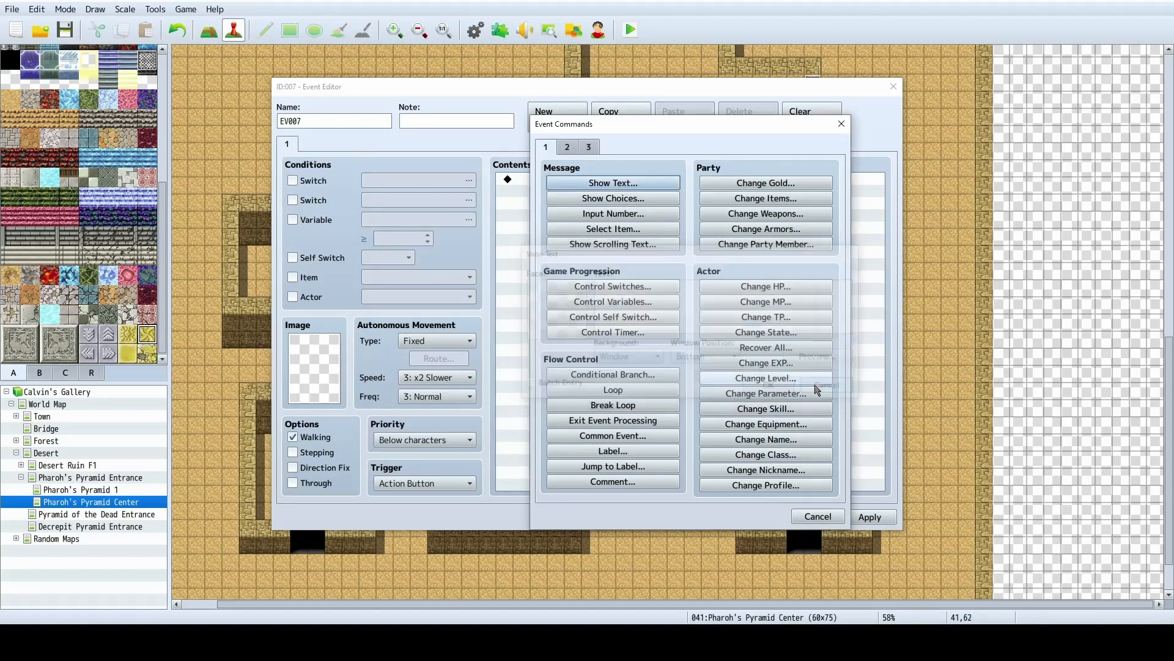
{"action": "left_click", "coordinate": [818, 516]}
{"action": "left_click", "coordinate": [809, 517]}
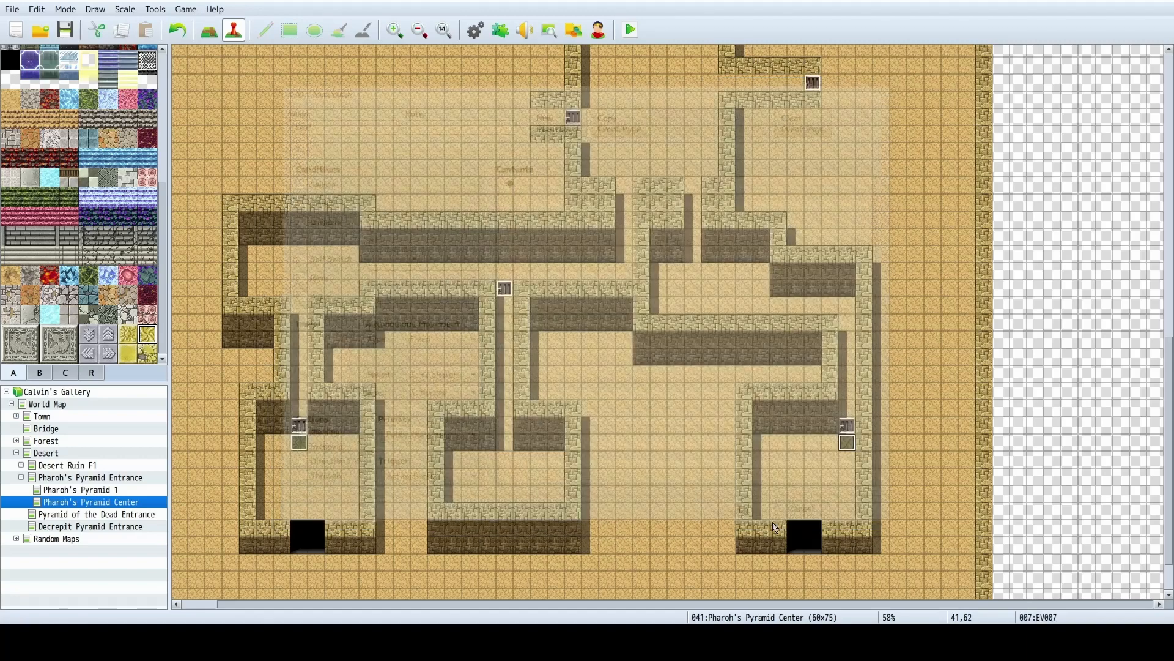
{"action": "key", "text": "ctrl+x"}
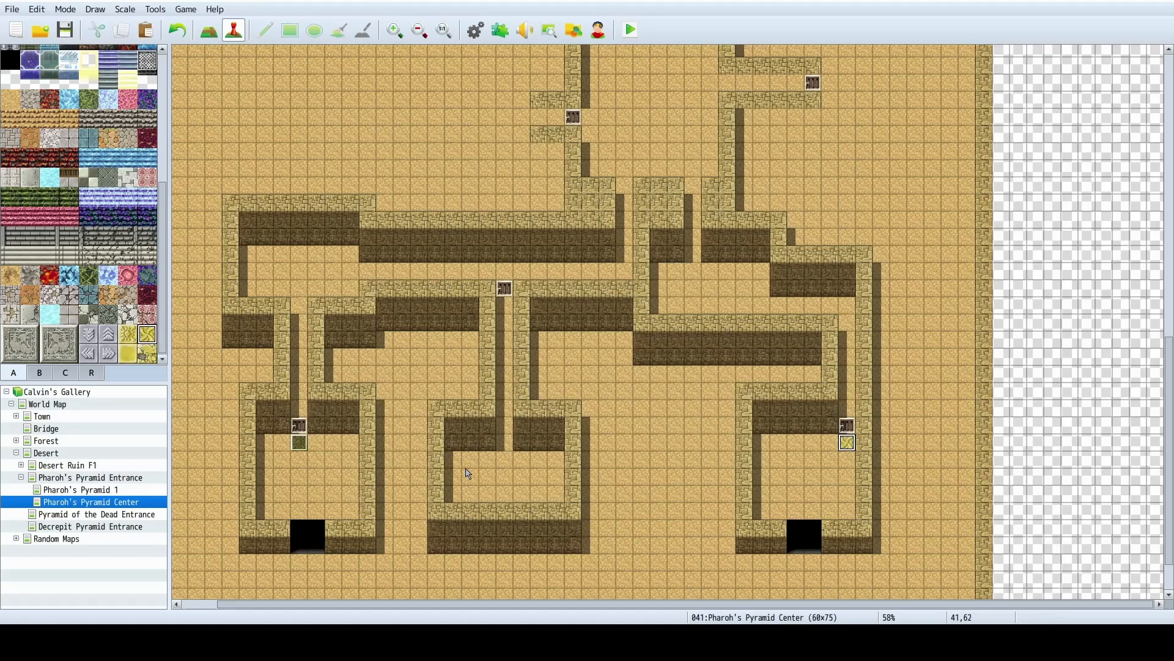
Copy the lower-left room's pressure-plate event onto the gold floor tile in the lower-right room and open the copy for editing.
{"action": "left_click", "coordinate": [299, 452]}
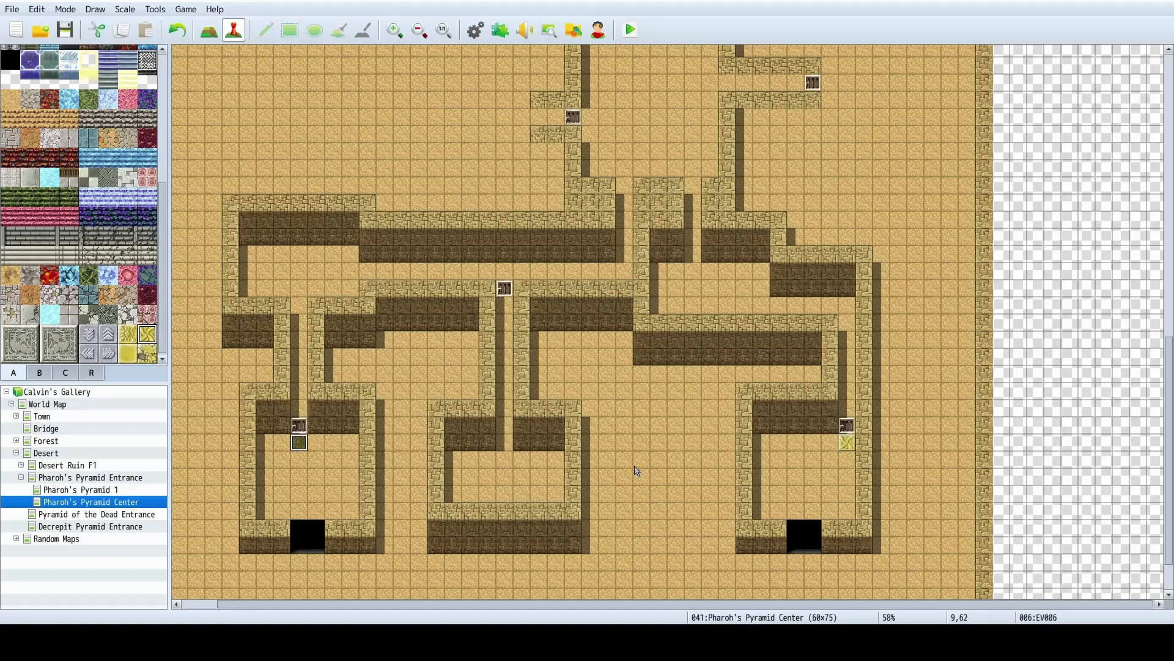
{"action": "left_click", "coordinate": [847, 444]}
{"action": "key", "text": "ctrl+v"}
{"action": "double_click", "coordinate": [851, 448]}
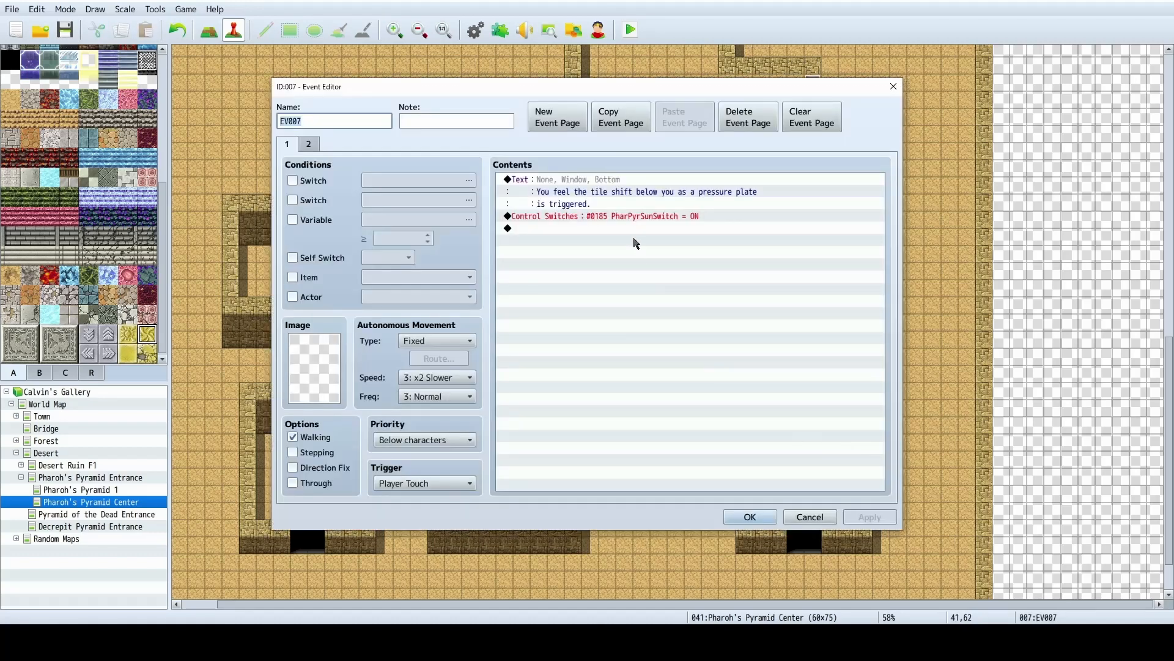
Name switch 0186 PharPyrSwirlSwitch and make page 1 of the copied pressure-plate event turn that switch ON.
{"action": "double_click", "coordinate": [619, 215]}
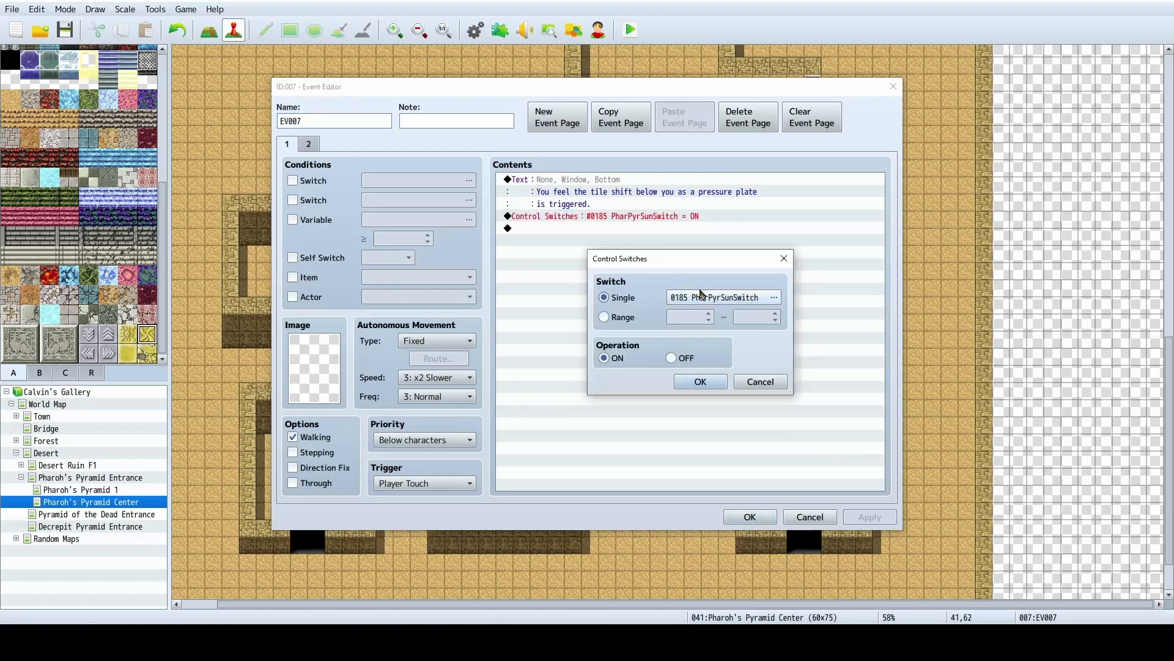
{"action": "left_click", "coordinate": [703, 292]}
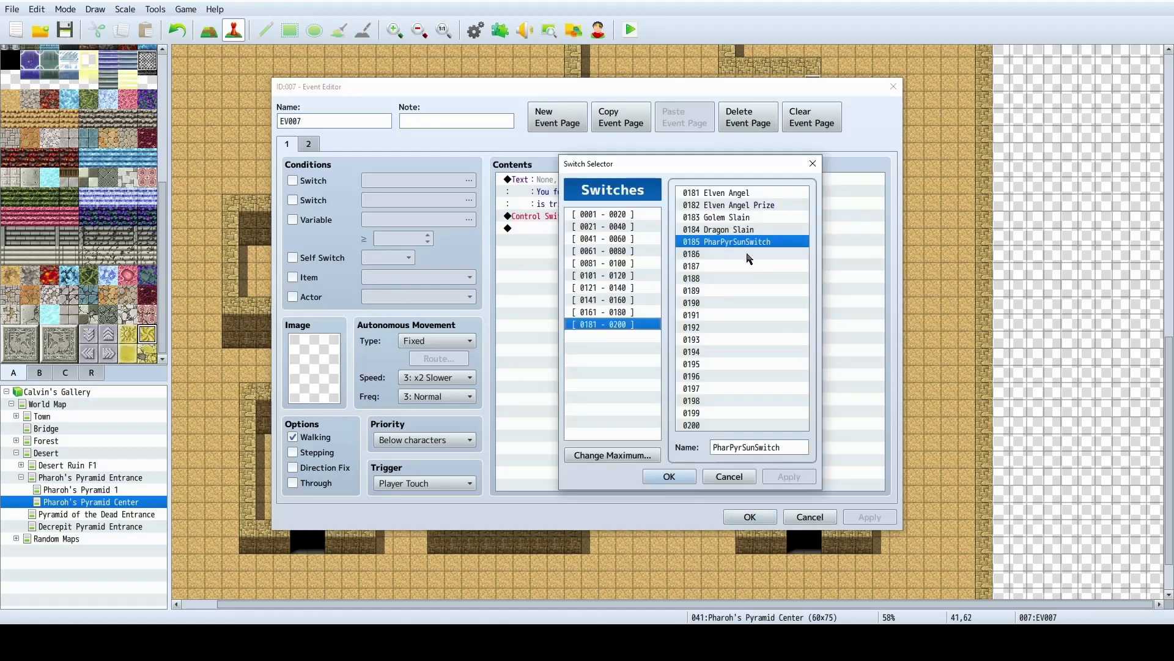
{"action": "double_click", "coordinate": [792, 445]}
{"action": "left_click", "coordinate": [731, 254]}
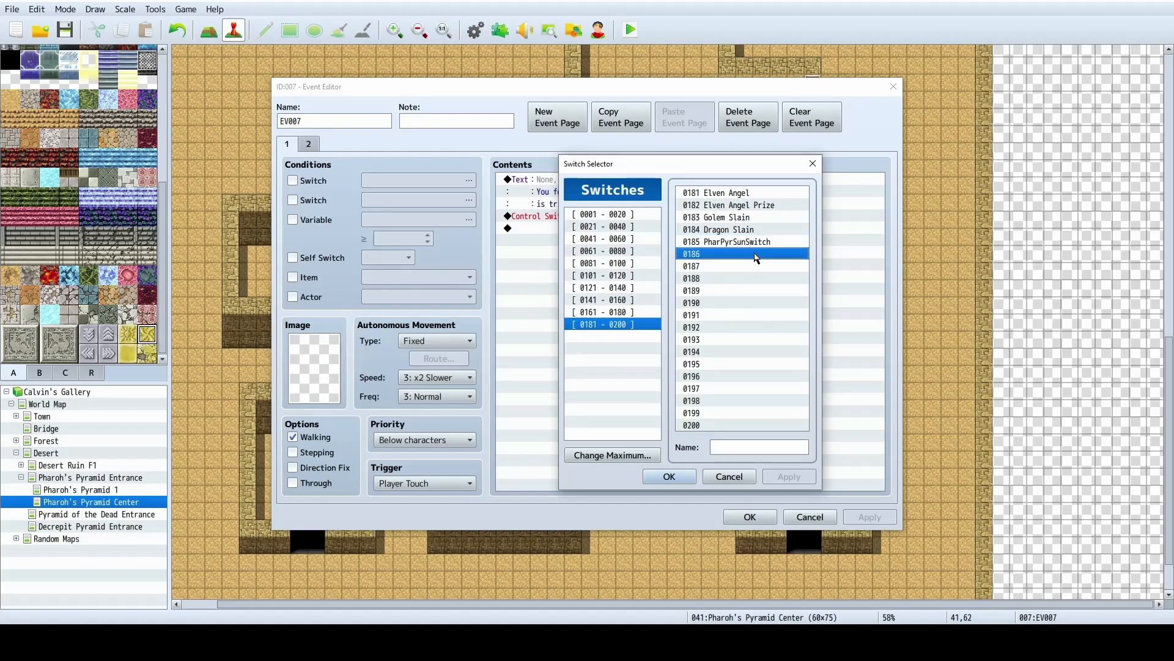
{"action": "key", "text": "ctrl+v"}
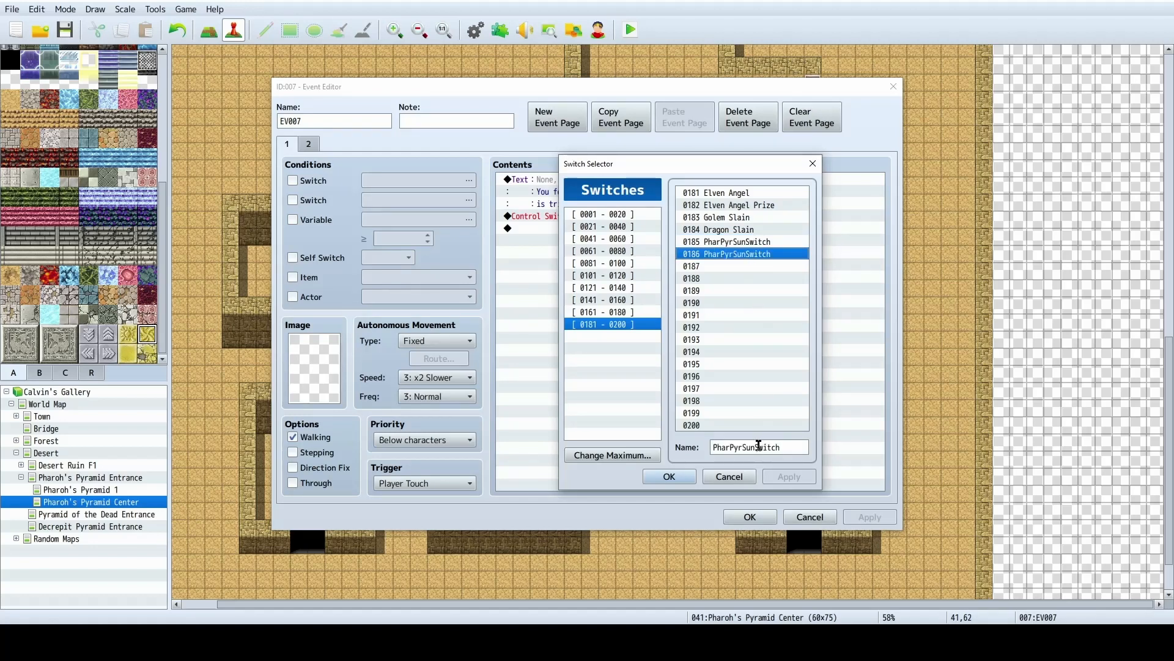
{"action": "left_click", "coordinate": [757, 446]}
{"action": "key", "text": "BackSpace"}
{"action": "key", "text": "BackSpace"}
{"action": "key", "text": "BackSpace"}
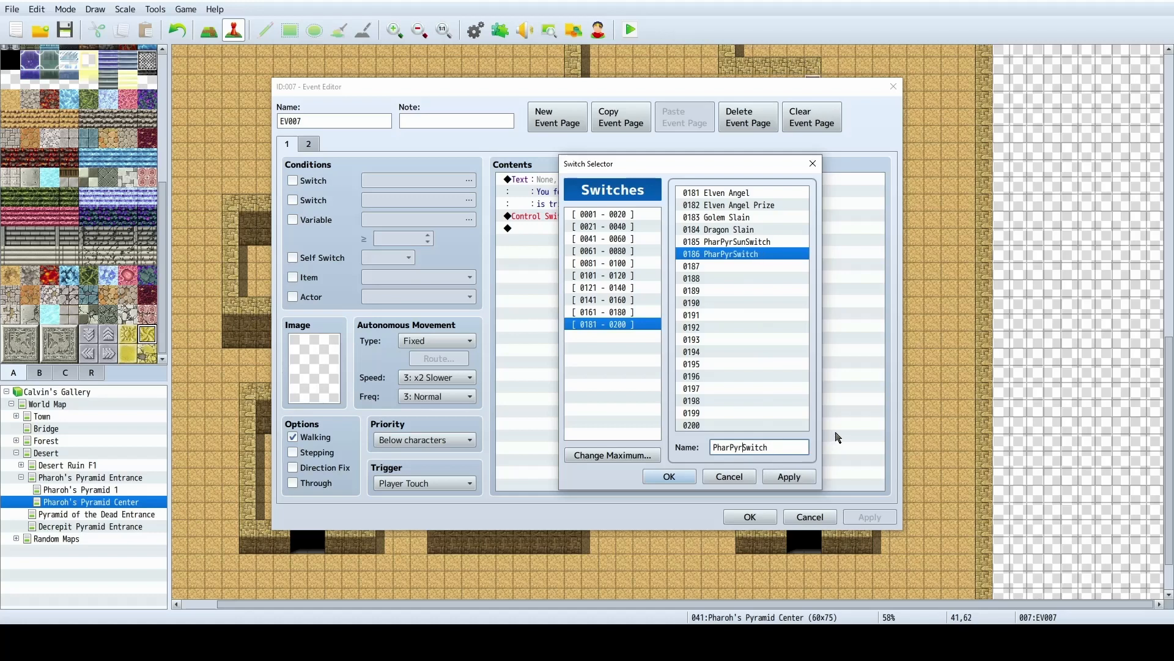
{"action": "type", "text": "SwirlSwi"}
{"action": "left_click", "coordinate": [789, 477]}
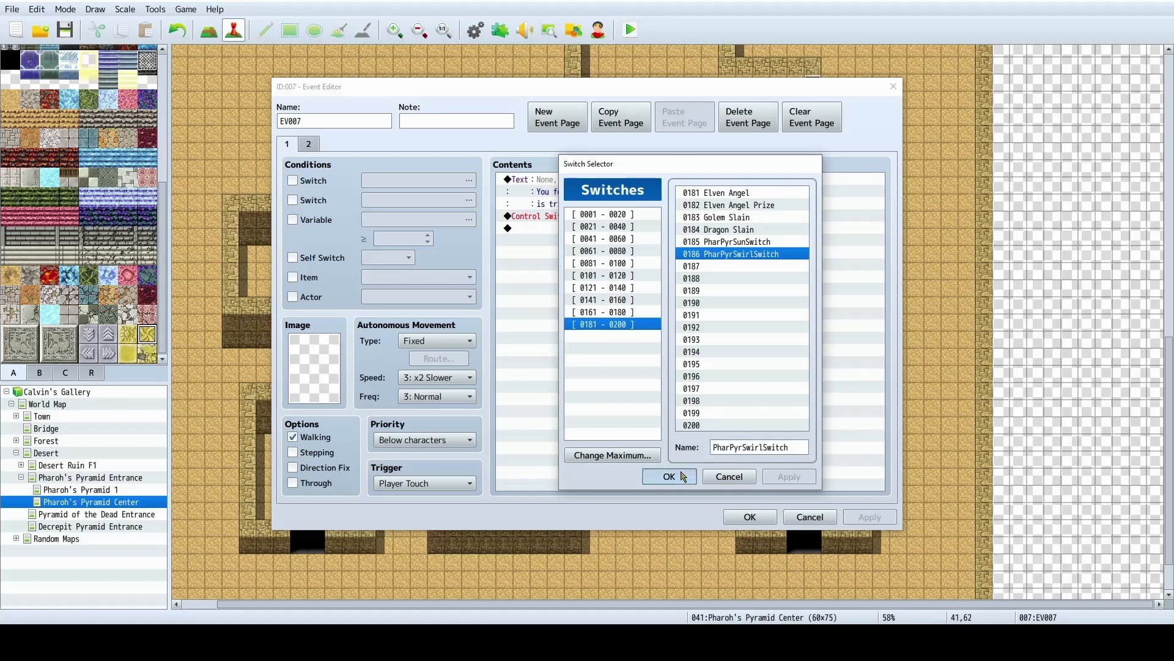
{"action": "left_click", "coordinate": [670, 477]}
{"action": "left_click", "coordinate": [701, 381]}
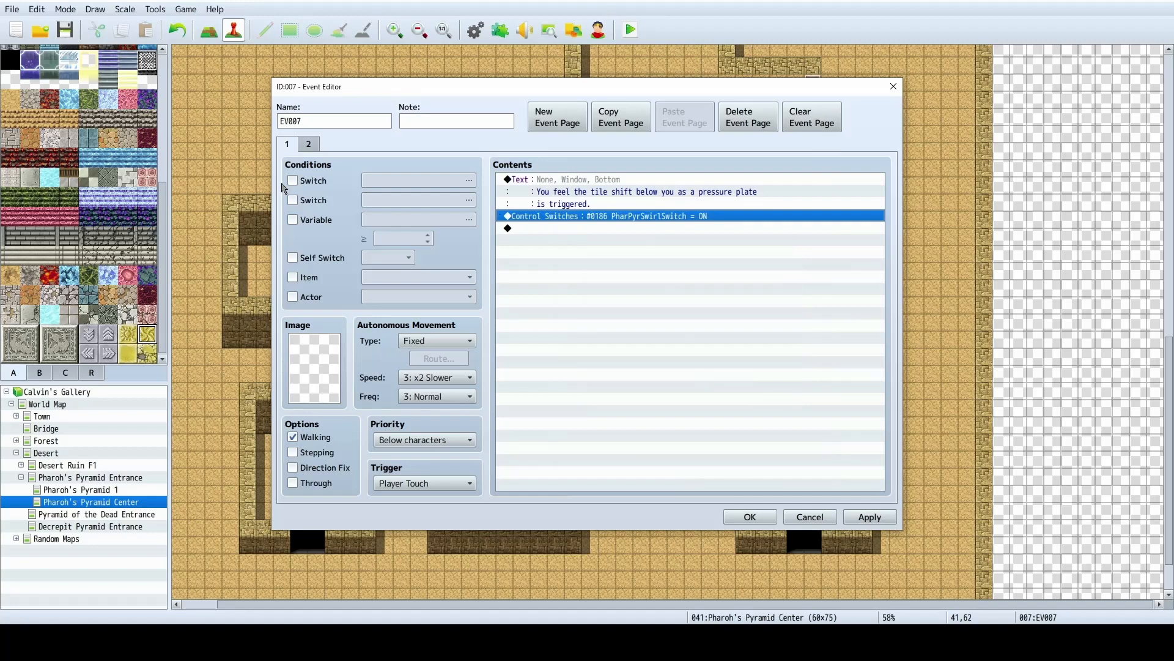
Change the pressure-plate copy's page 2 condition to switch 0186 PharPyrSwirlSwitch and save the event.
{"action": "left_click", "coordinate": [309, 144]}
{"action": "left_click", "coordinate": [469, 180]}
{"action": "left_click", "coordinate": [636, 237]}
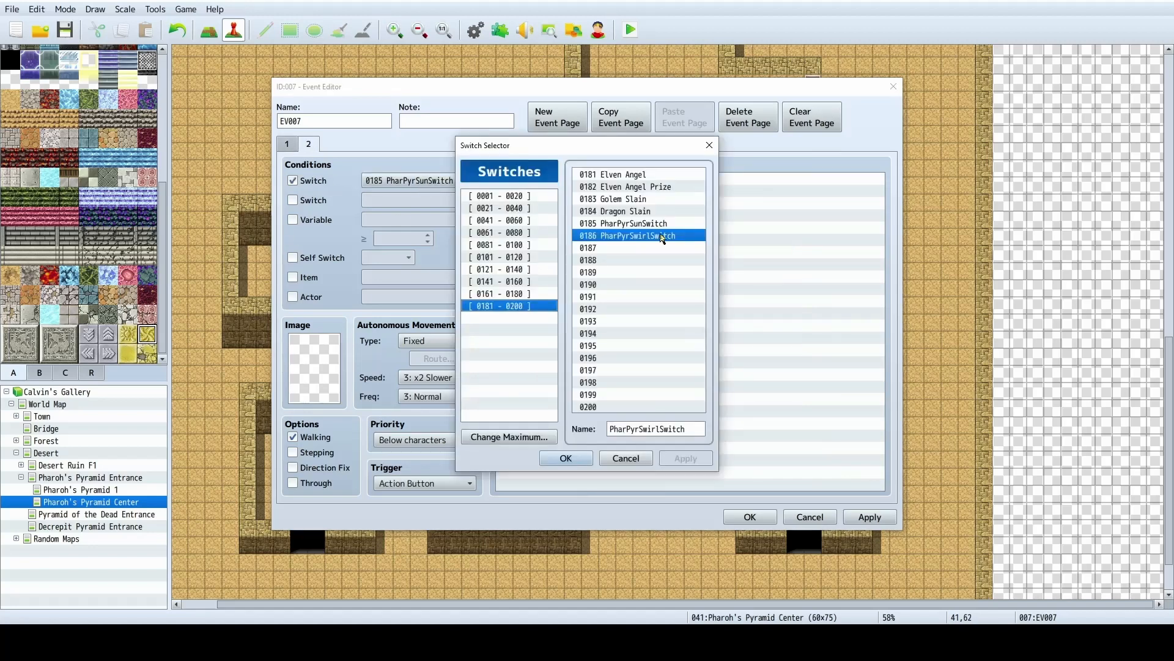
{"action": "left_click", "coordinate": [555, 460]}
{"action": "left_click", "coordinate": [287, 144]}
{"action": "left_click", "coordinate": [307, 147]}
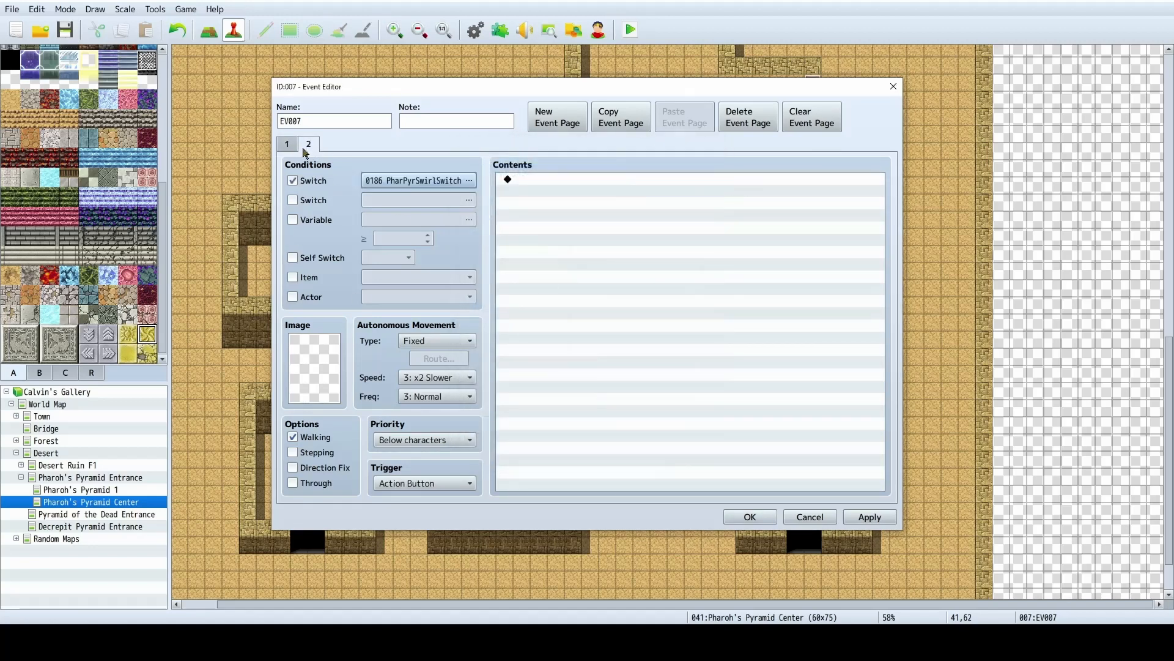
{"action": "left_click", "coordinate": [287, 150]}
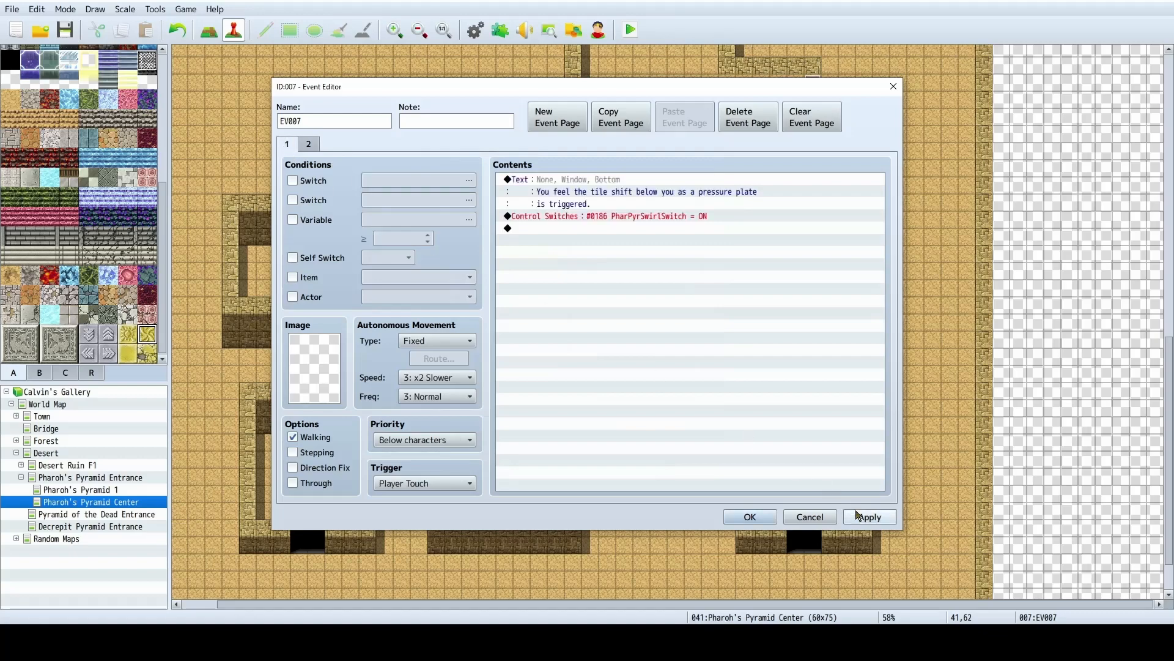
{"action": "left_click", "coordinate": [750, 517]}
Add an imageless second page to the lower-right room's gate event, conditioned on switch 0186 PharPyrSwirlSwitch, then save and check it.
{"action": "left_click", "coordinate": [849, 429]}
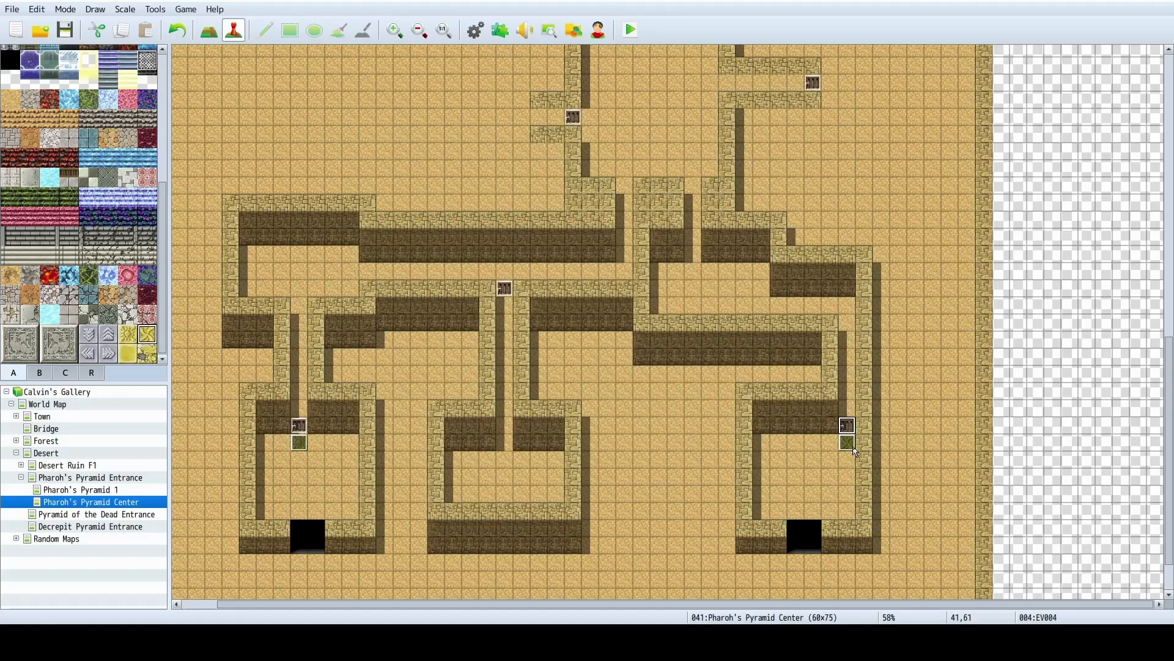
{"action": "double_click", "coordinate": [846, 427]}
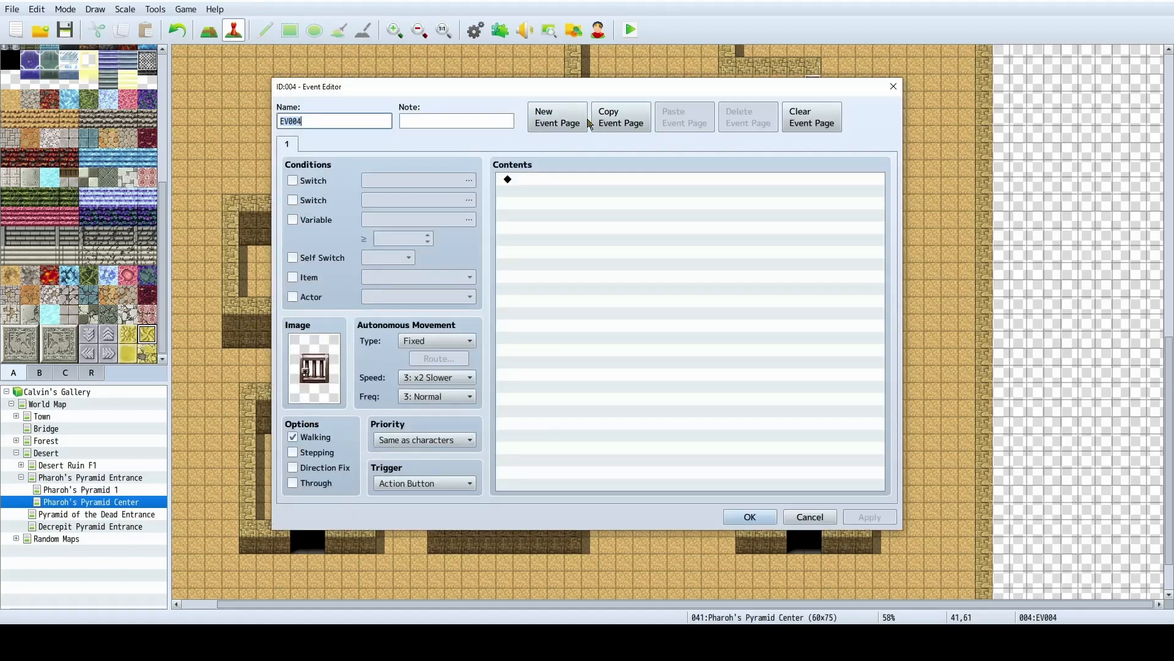
{"action": "left_click", "coordinate": [558, 117]}
{"action": "left_click", "coordinate": [318, 182]}
{"action": "left_click", "coordinate": [393, 184]}
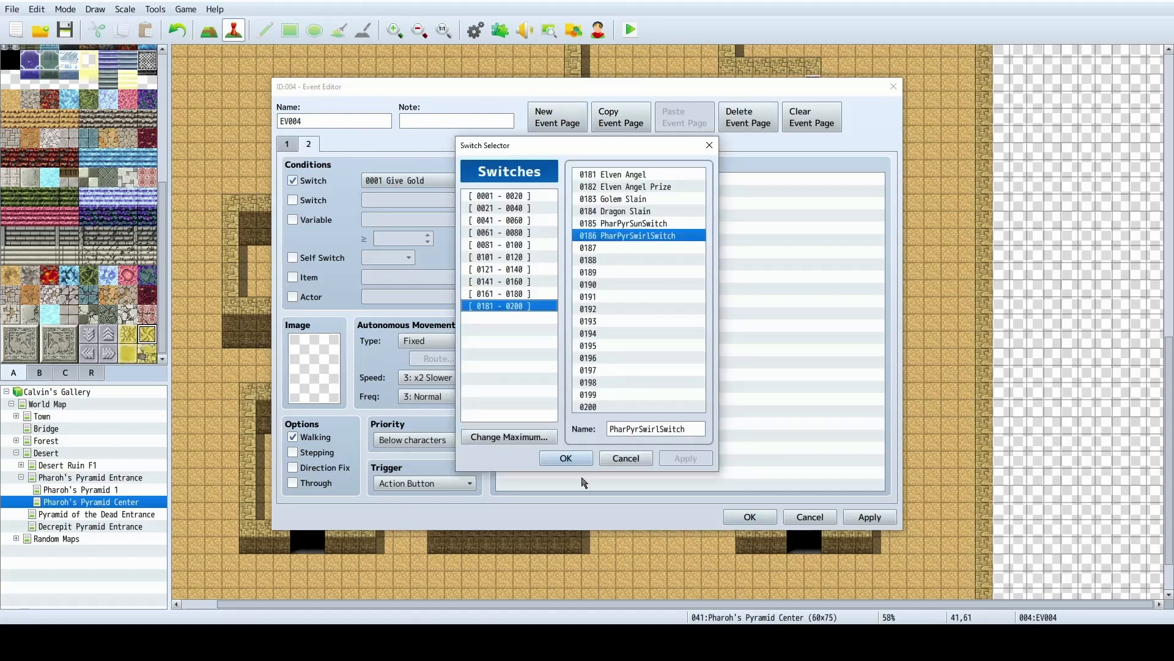
{"action": "left_click", "coordinate": [566, 459]}
{"action": "left_click", "coordinate": [748, 517]}
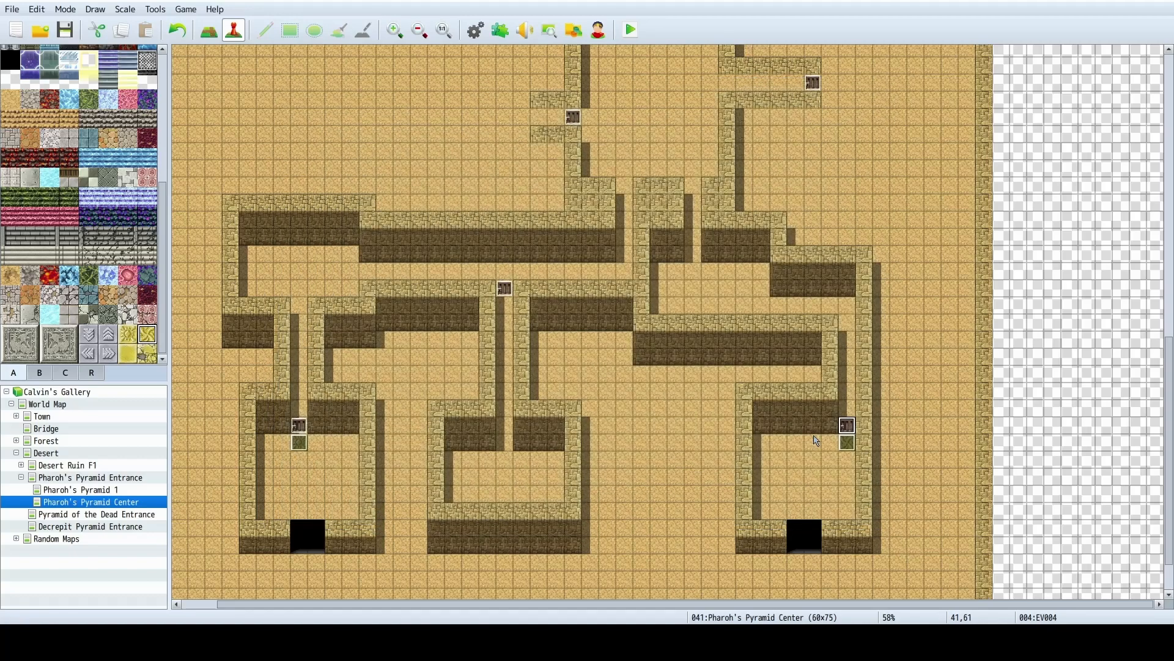
{"action": "double_click", "coordinate": [848, 428]}
{"action": "left_click", "coordinate": [308, 145]}
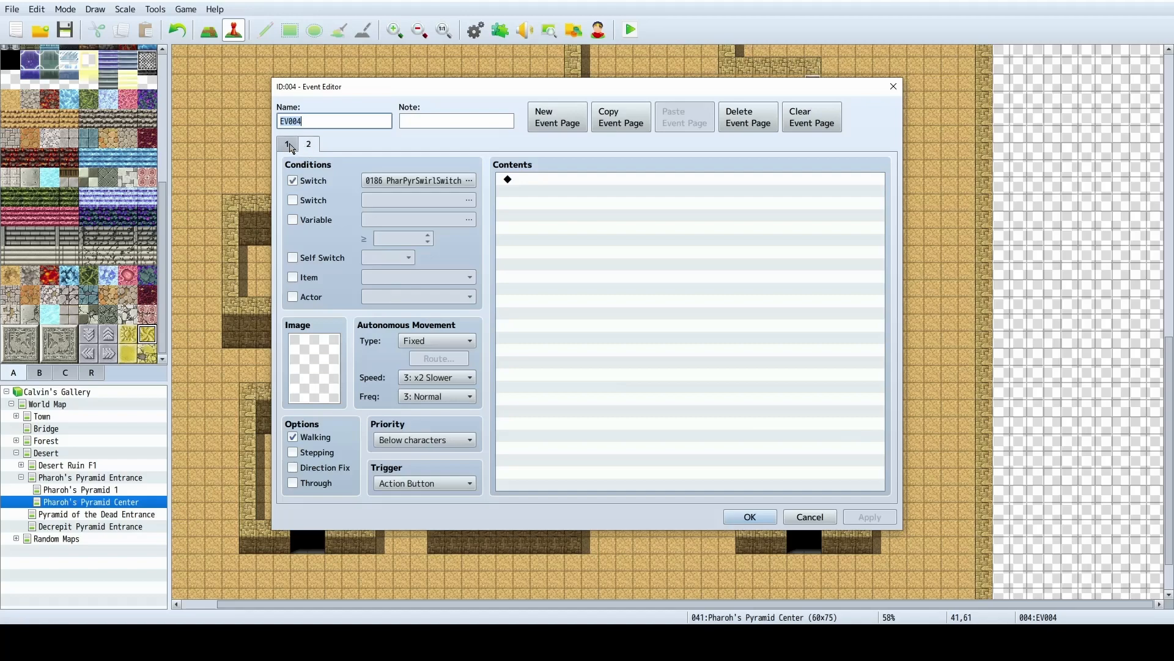
{"action": "left_click", "coordinate": [749, 517]}
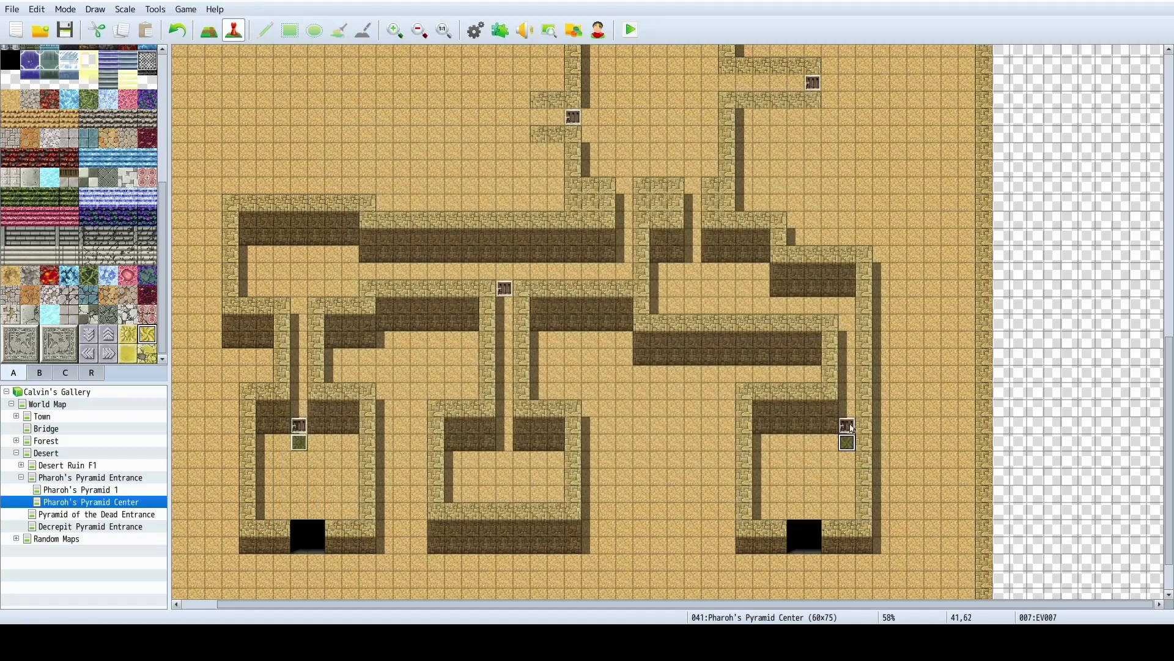
Add an imageless second page conditioned on switch 0186 PharPyrSwirlSwitch to the gate event above the lower-middle room's corridor, and save it.
{"action": "double_click", "coordinate": [507, 289]}
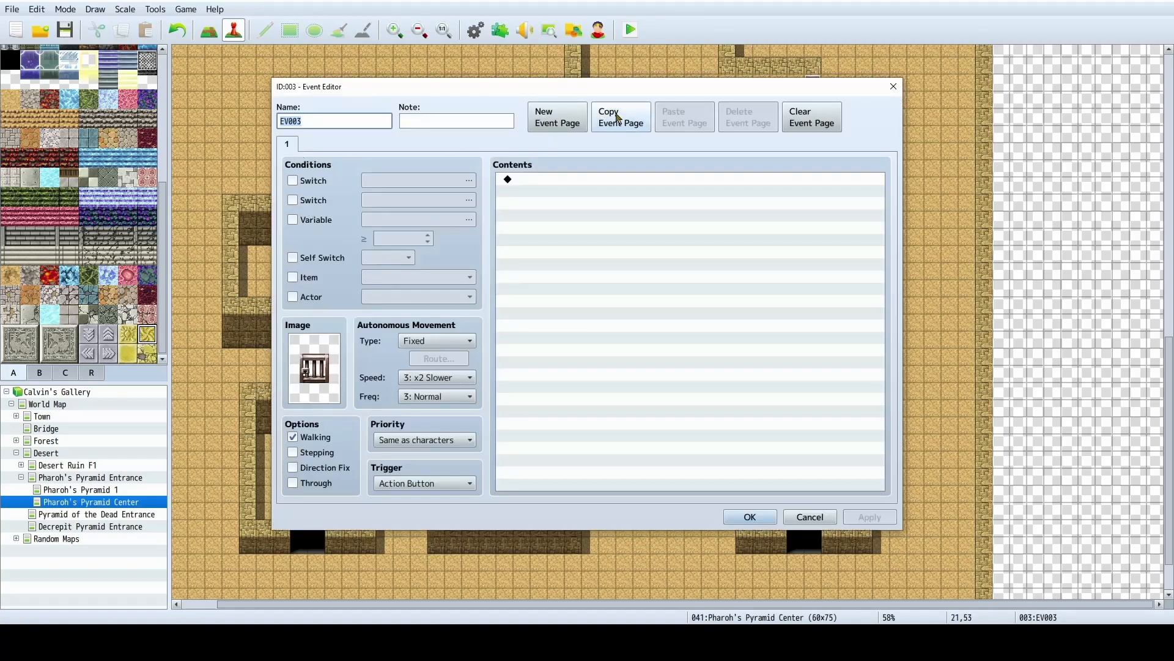
{"action": "left_click", "coordinate": [577, 122]}
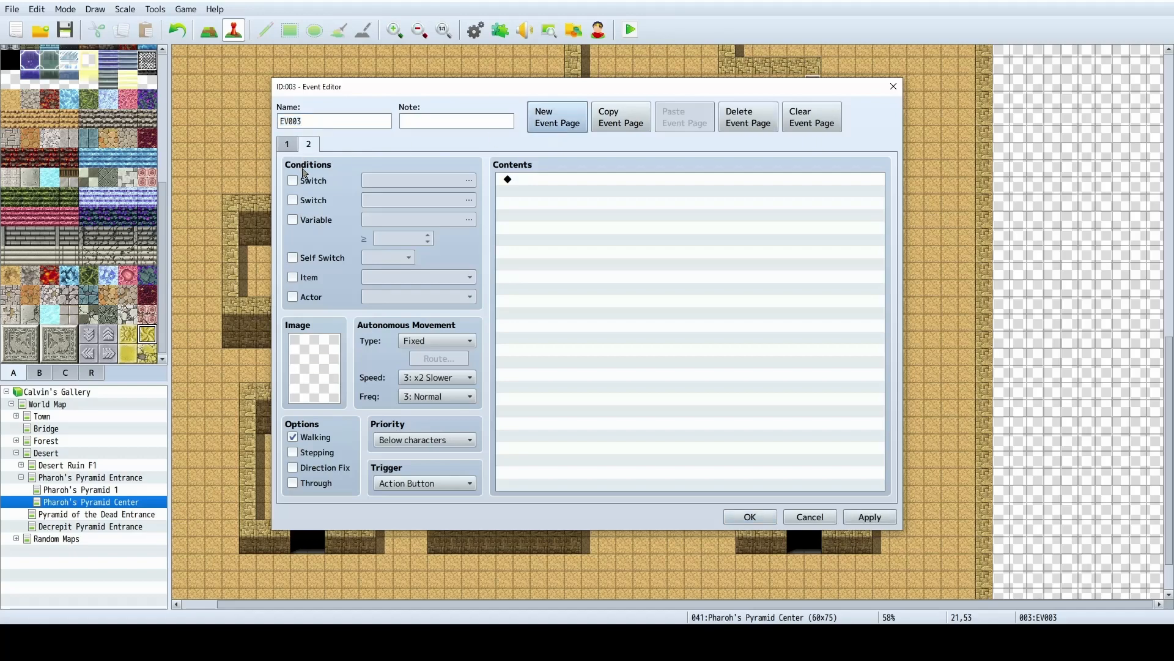
{"action": "left_click", "coordinate": [292, 180]}
{"action": "left_click", "coordinate": [469, 180]}
{"action": "left_click", "coordinate": [567, 465]}
{"action": "left_click", "coordinate": [845, 520]}
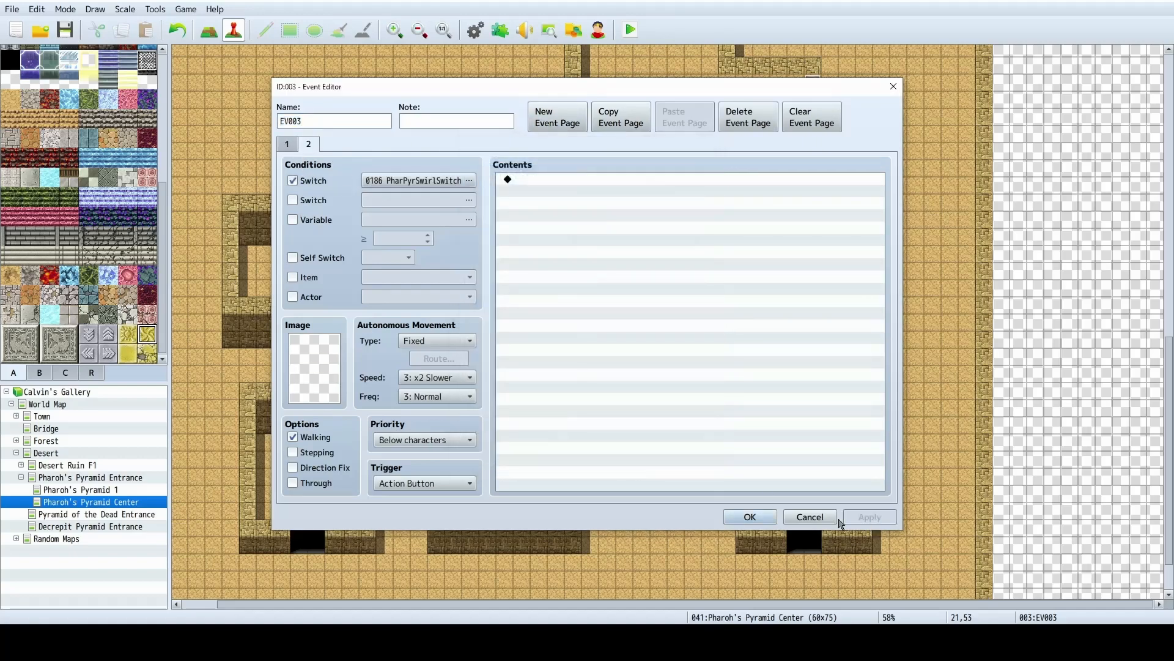
{"action": "left_click", "coordinate": [728, 516]}
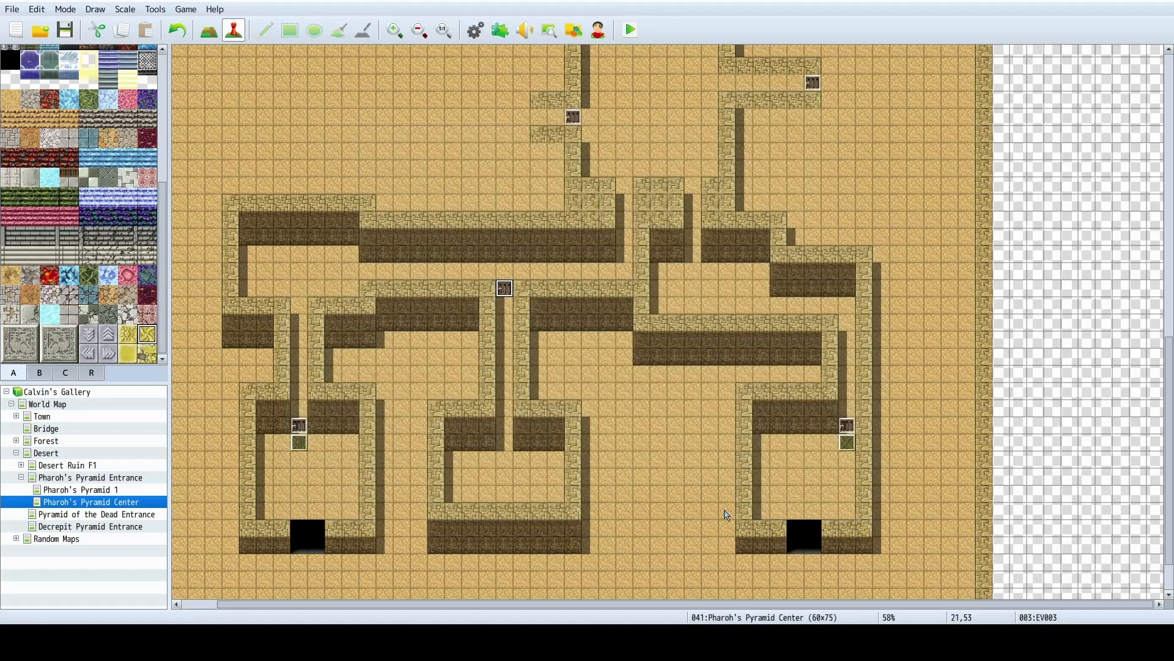
Copy the lower-right room's gate into the right opening of the central room's bottom wall and the lower-left room's gate into the left opening.
{"action": "left_click", "coordinate": [847, 441]}
{"action": "left_click", "coordinate": [506, 289]}
{"action": "scroll", "coordinate": [849, 410], "scroll_direction": "up", "scroll_amount": 1}
{"action": "left_click", "coordinate": [851, 453]}
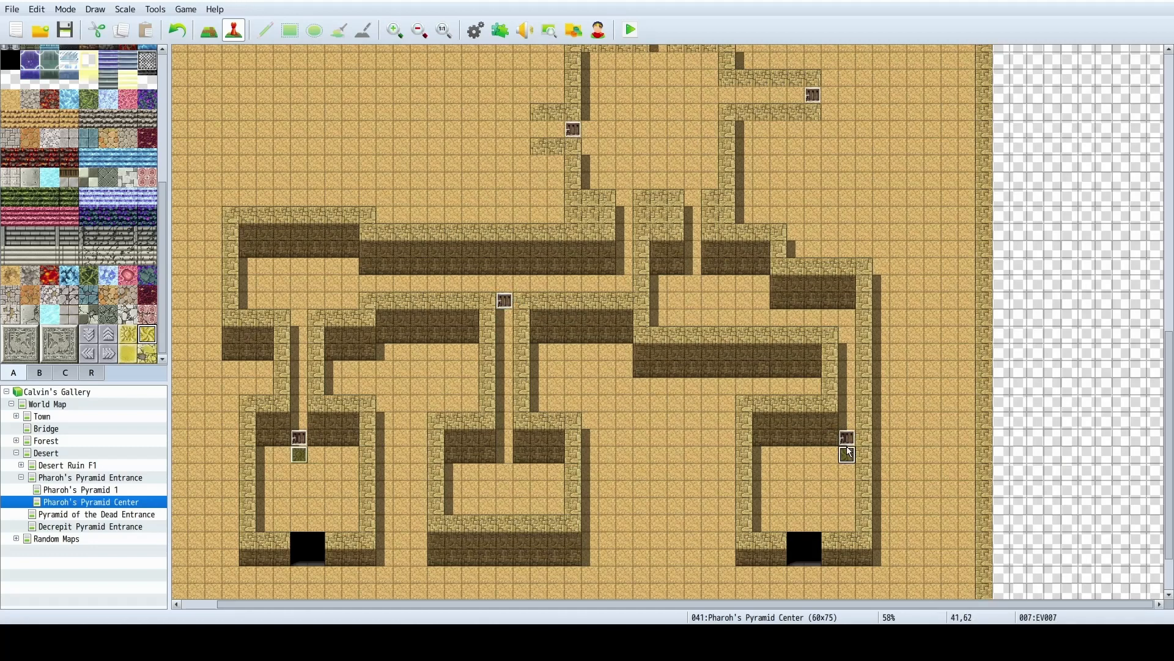
{"action": "left_click", "coordinate": [848, 442]}
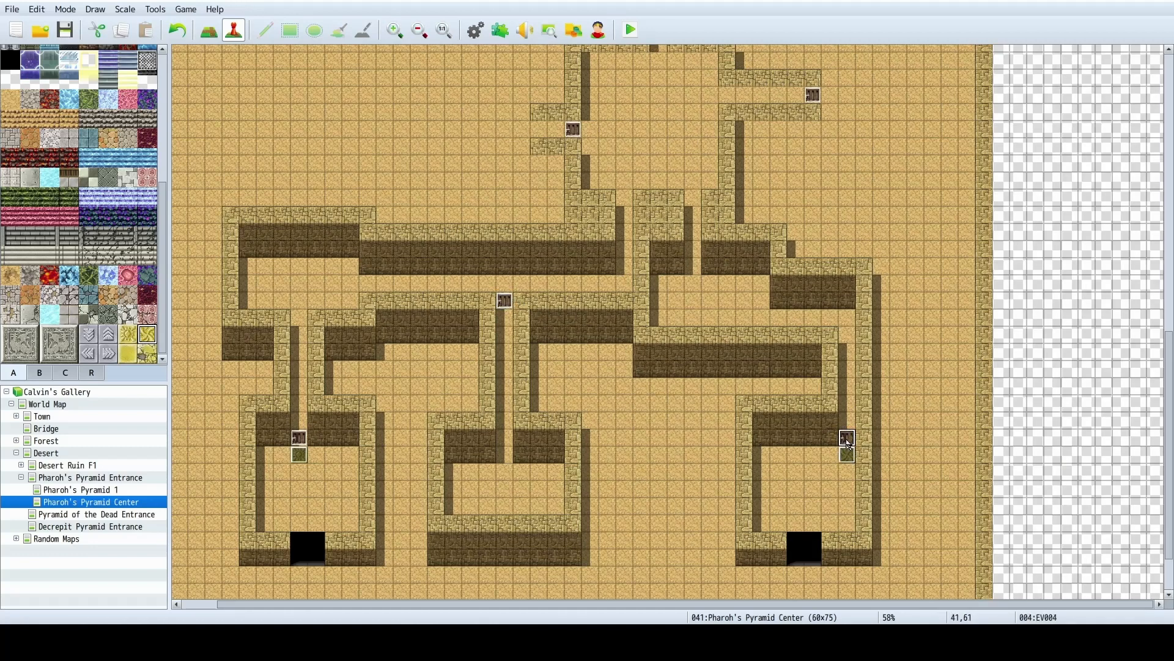
{"action": "left_click", "coordinate": [692, 200]}
{"action": "key", "text": "ctrl+v"}
{"action": "left_click", "coordinate": [300, 439]}
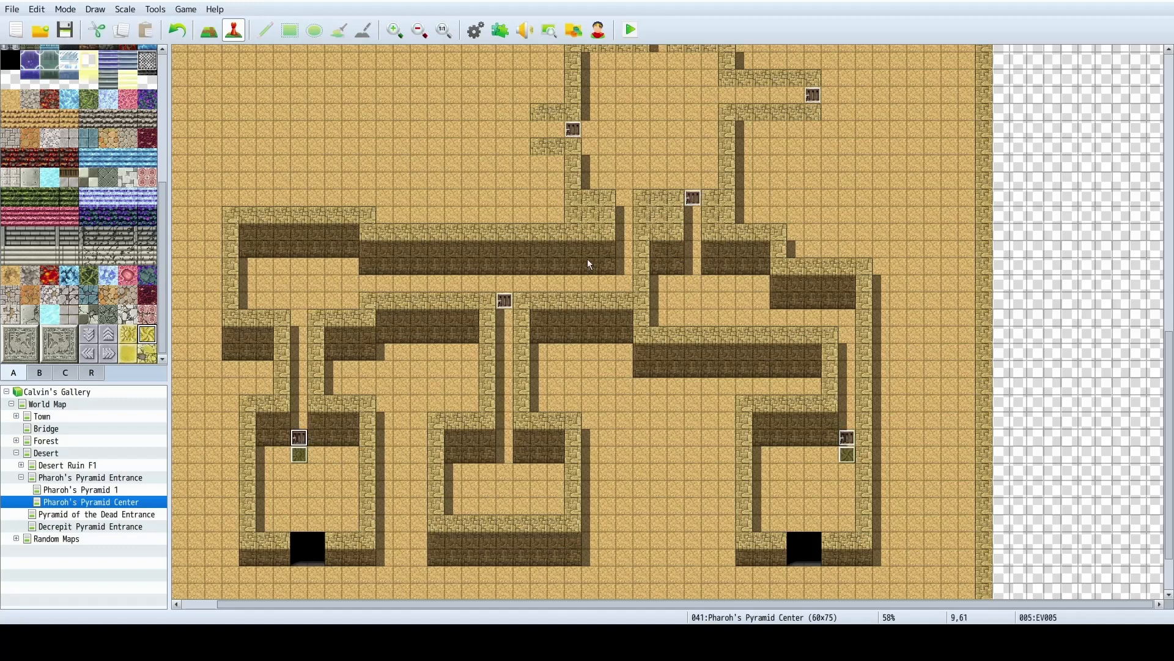
{"action": "left_click", "coordinate": [625, 199]}
{"action": "key", "text": "ctrl+v"}
{"action": "left_click", "coordinate": [630, 265]}
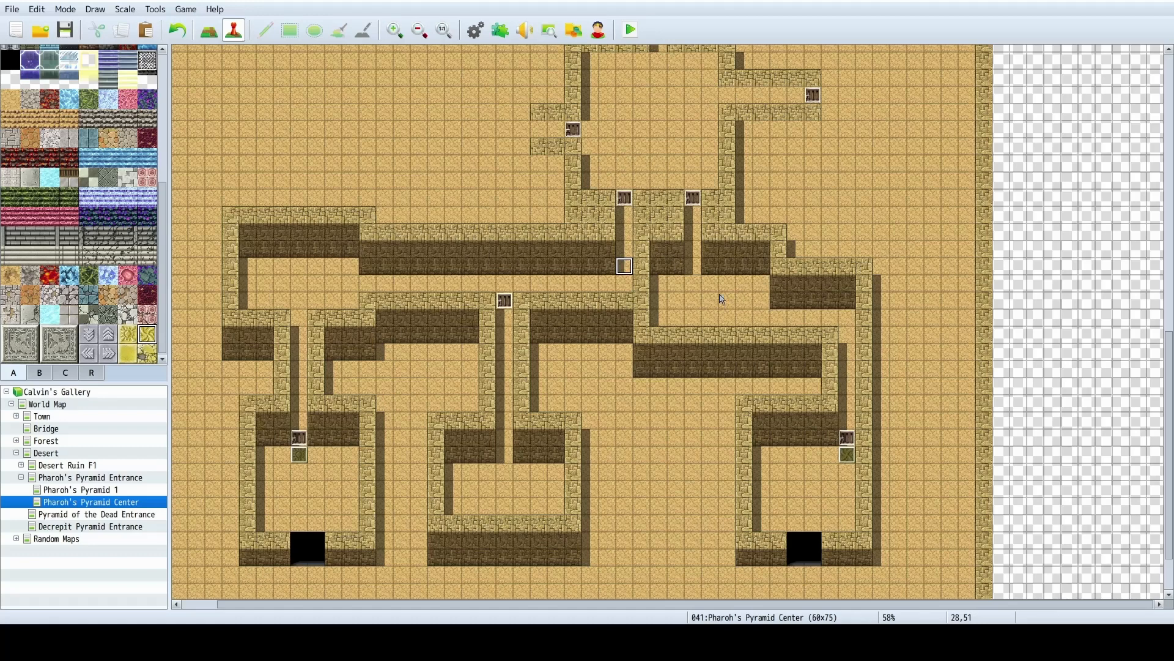
Examine the gates, corridors and unfinished passages around the central room.
{"action": "scroll", "coordinate": [751, 501], "scroll_direction": "up", "scroll_amount": 5}
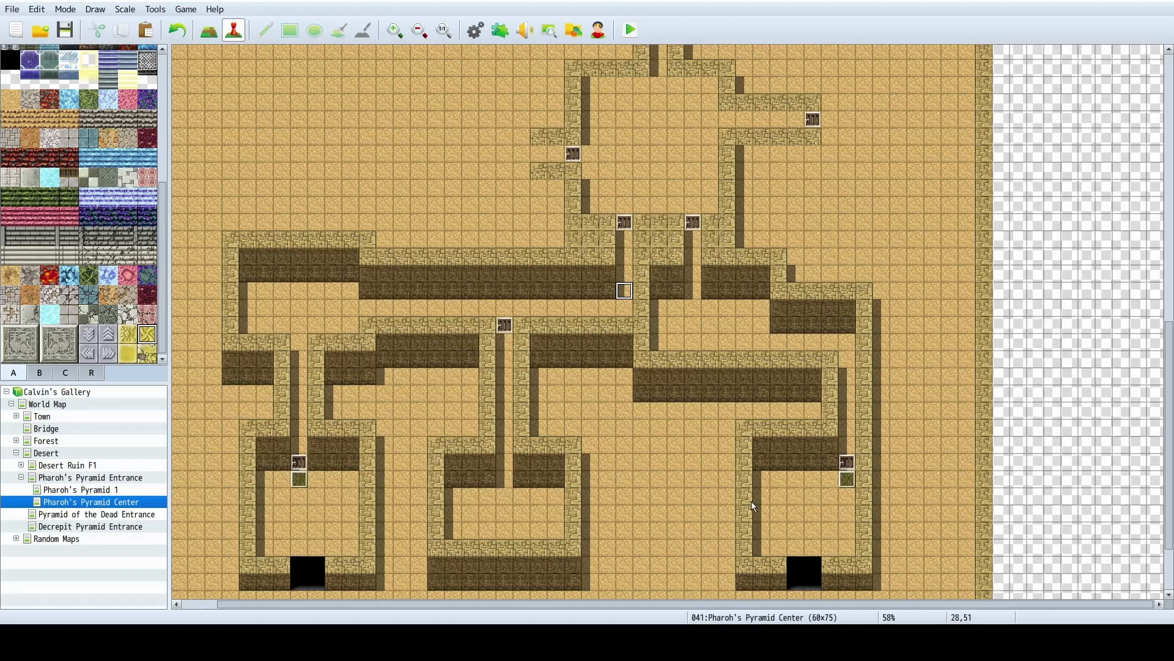
{"action": "scroll", "coordinate": [760, 463], "scroll_direction": "down", "scroll_amount": 5}
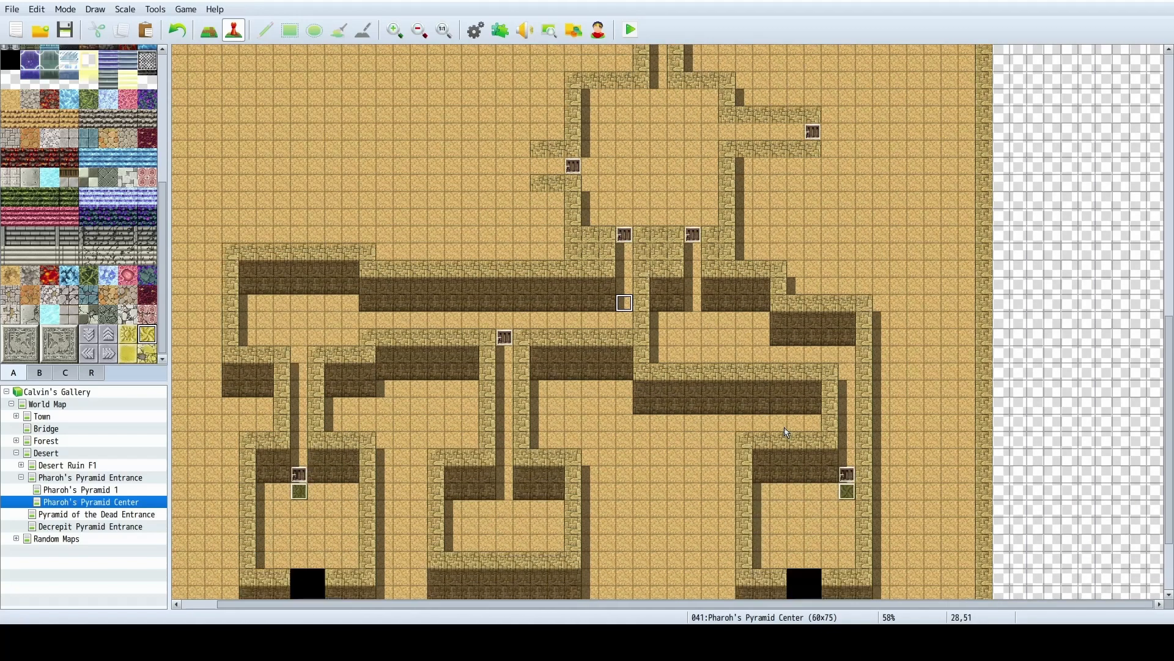
{"action": "left_click", "coordinate": [848, 450]}
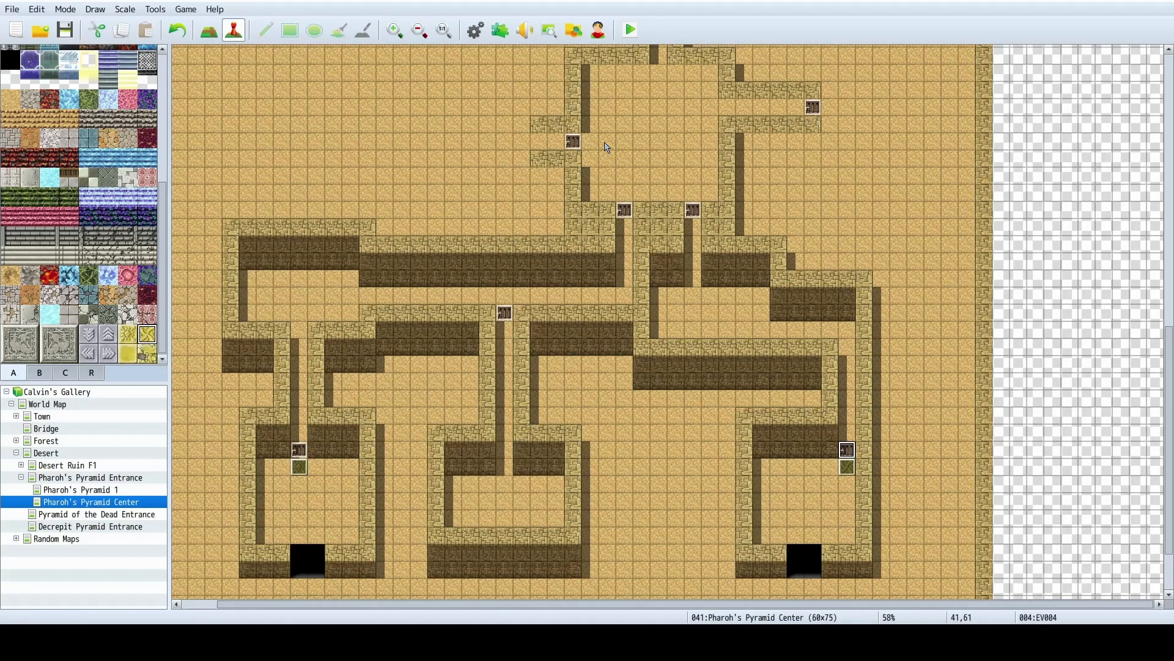
{"action": "left_click", "coordinate": [574, 142]}
{"action": "left_click", "coordinate": [624, 158]}
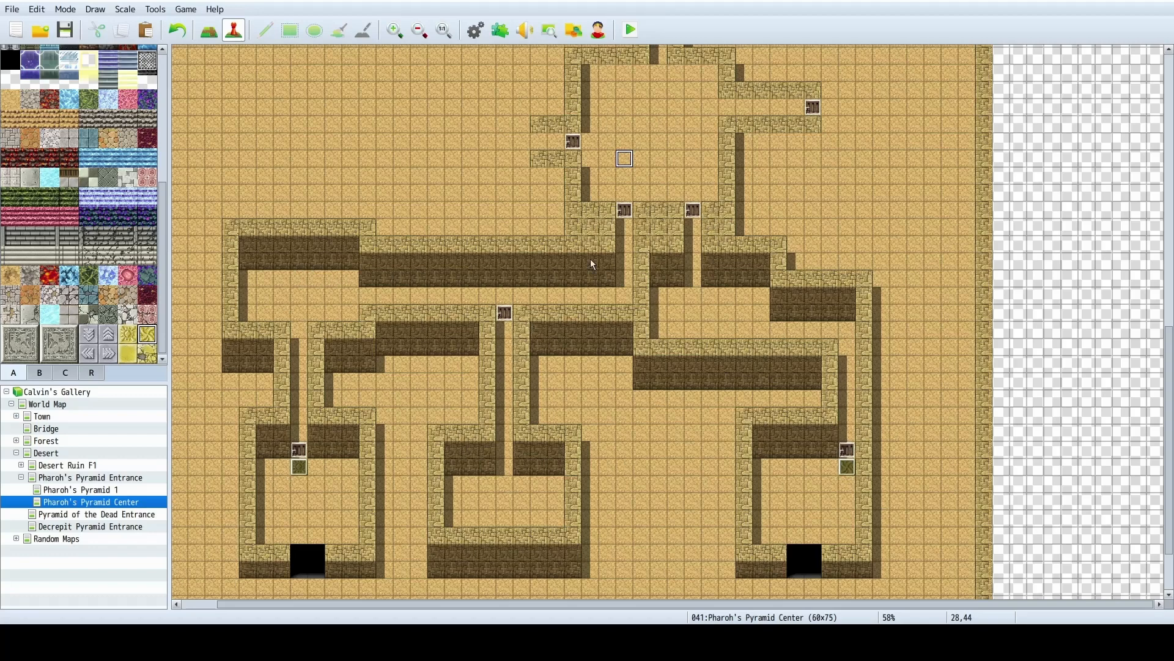
{"action": "scroll", "coordinate": [796, 376], "scroll_direction": "up", "scroll_amount": 8}
{"action": "scroll", "coordinate": [799, 380], "scroll_direction": "down", "scroll_amount": 6}
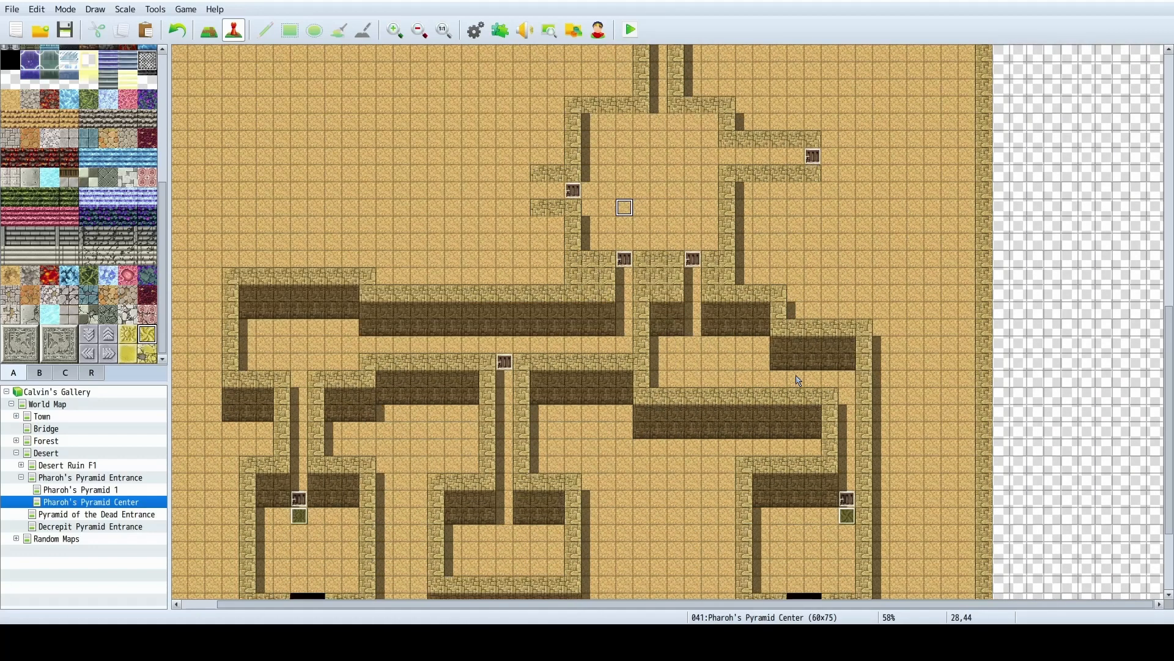
{"action": "scroll", "coordinate": [817, 407], "scroll_direction": "down", "scroll_amount": 2}
{"action": "scroll", "coordinate": [795, 416], "scroll_direction": "up", "scroll_amount": 4}
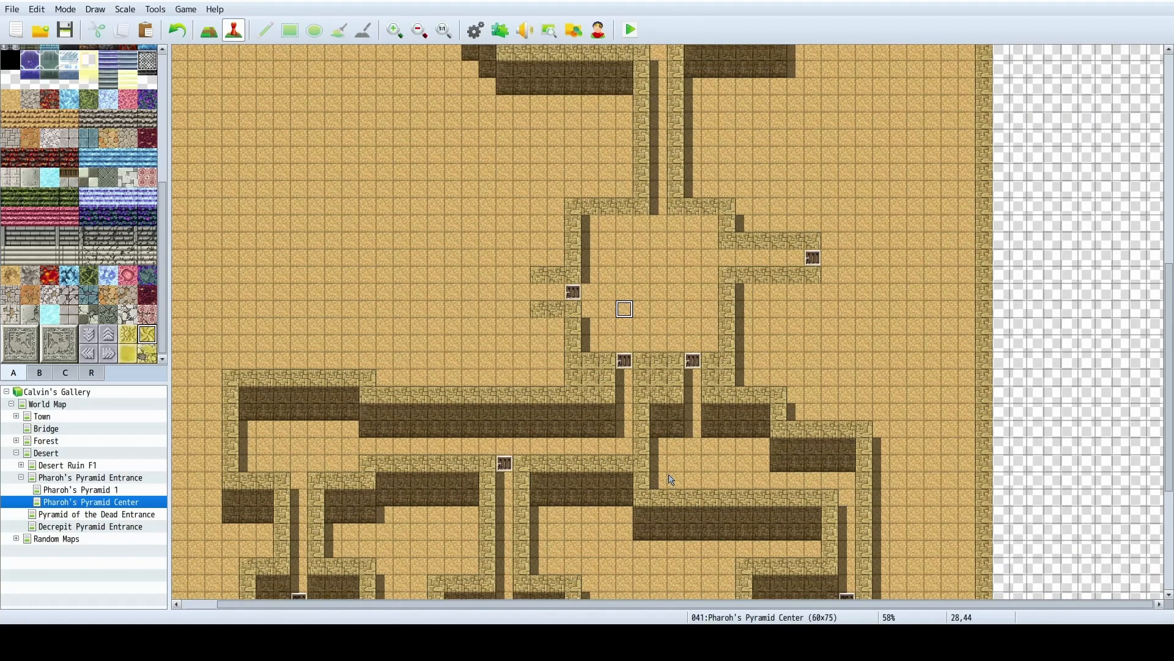
{"action": "scroll", "coordinate": [668, 474], "scroll_direction": "down", "scroll_amount": 1}
{"action": "scroll", "coordinate": [668, 475], "scroll_direction": "up", "scroll_amount": 5}
{"action": "scroll", "coordinate": [593, 405], "scroll_direction": "down", "scroll_amount": 3}
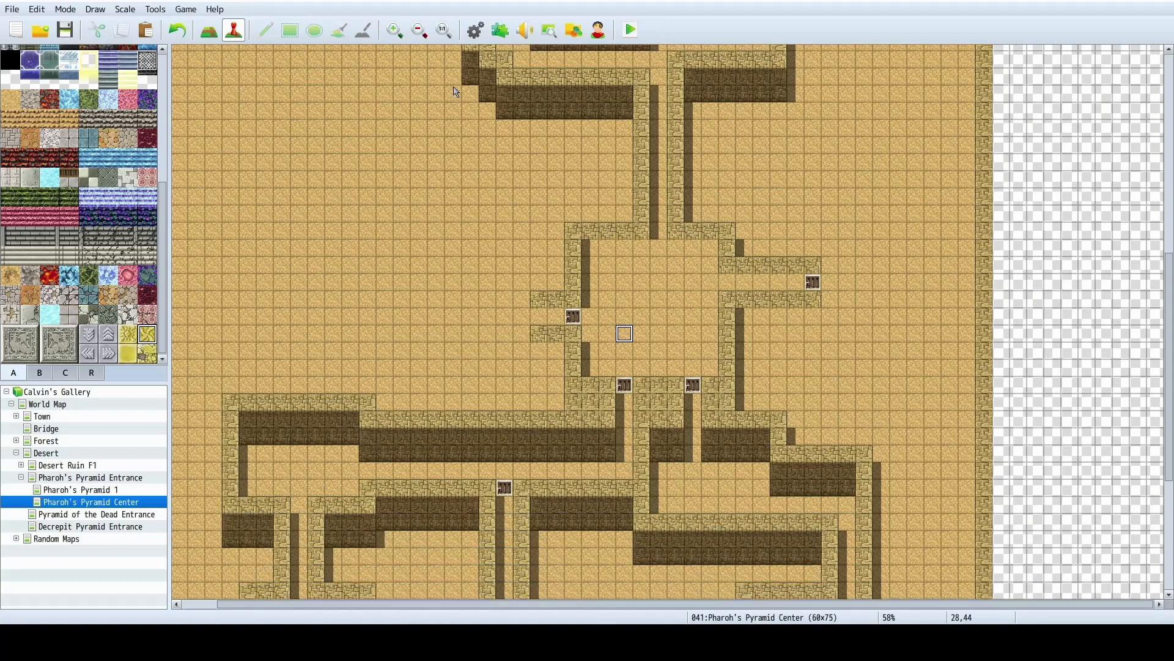
In map editing mode, extend both walls of the passage west of the central room to column 19, with two-tile-high brown wall faces below them.
{"action": "left_click", "coordinate": [209, 30]}
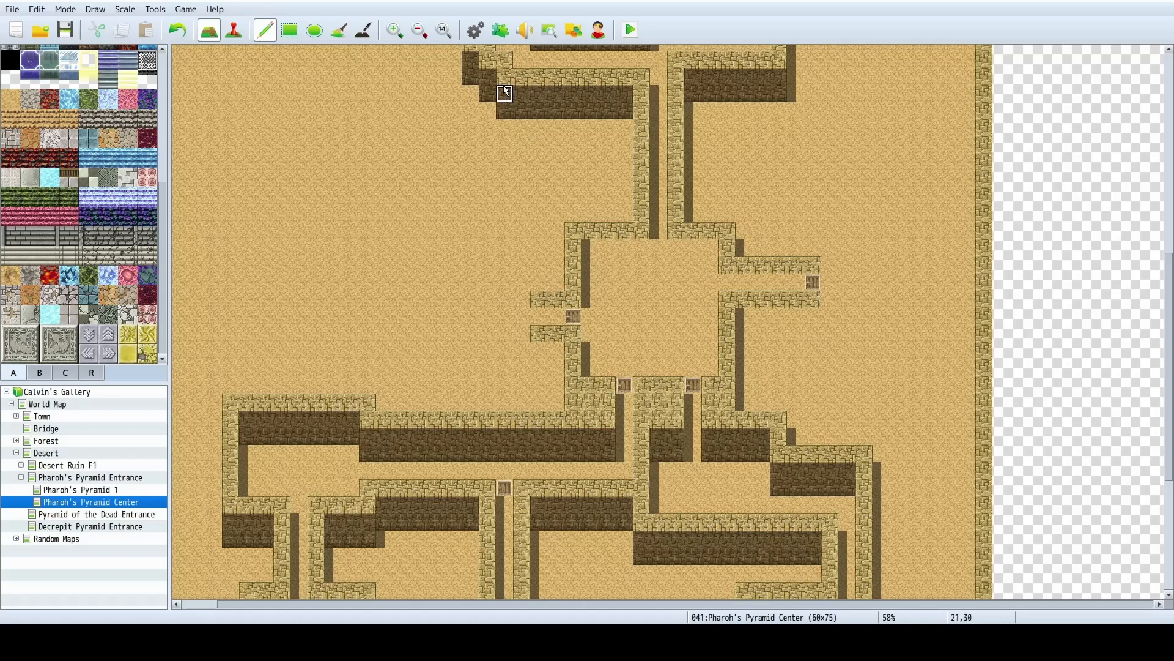
{"action": "right_click_drag", "start_coordinate": [506, 78], "coordinate": [505, 109]}
{"action": "mouse_move", "coordinate": [564, 301]}
{"action": "left_mouse_down"}
{"action": "mouse_move", "coordinate": [545, 283]}
{"action": "mouse_move", "coordinate": [478, 303]}
{"action": "left_mouse_up"}
{"action": "left_click_drag", "start_coordinate": [538, 335], "coordinate": [471, 333]}
{"action": "right_click_drag", "start_coordinate": [471, 266], "coordinate": [471, 296]}
{"action": "left_click", "coordinate": [474, 348]}
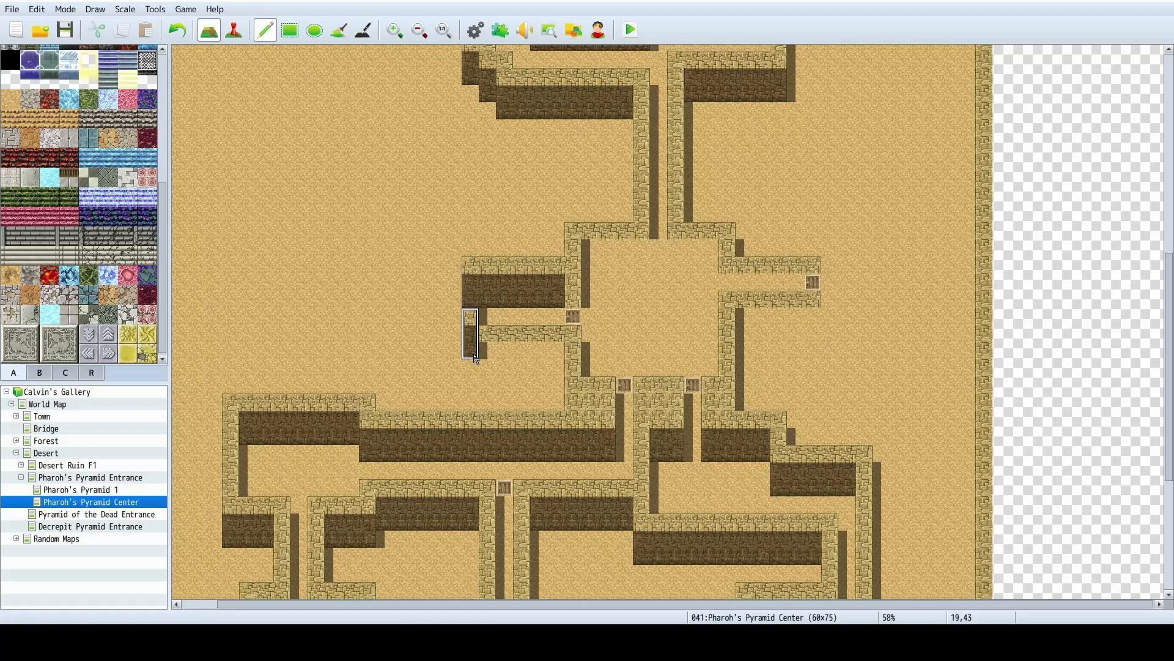
{"action": "key", "text": "ctrl+z"}
{"action": "left_click_drag", "start_coordinate": [472, 366], "coordinate": [555, 365]}
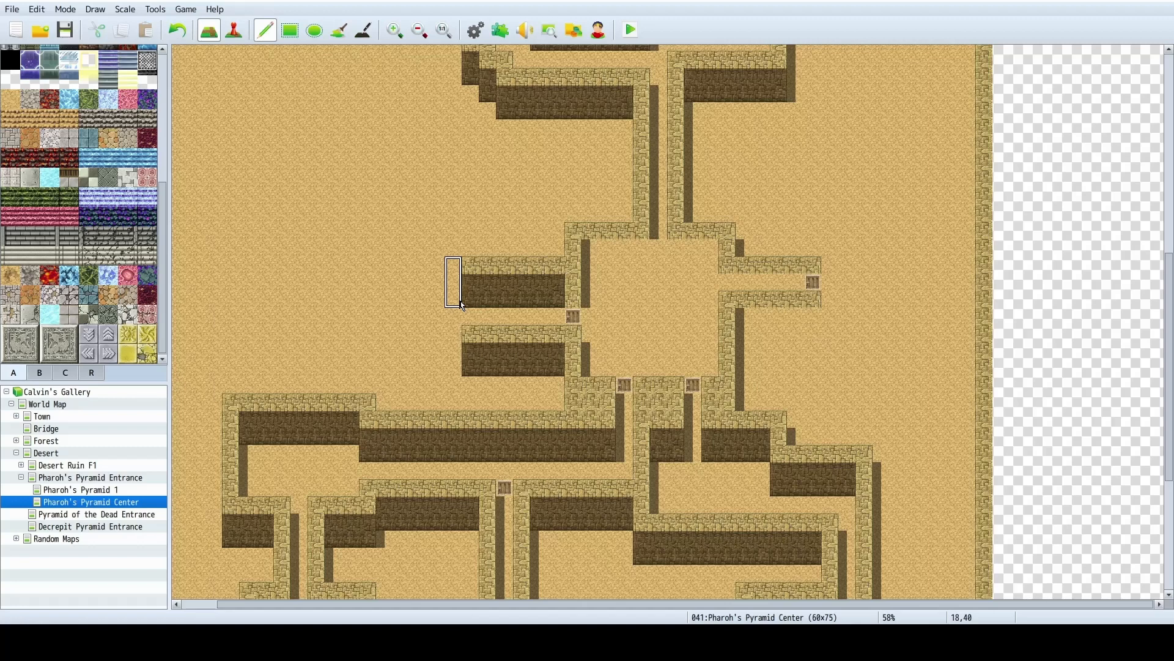
Extend the west passage's upper wall to column 16 and its lower wall to column 14, turning both northward.
{"action": "mouse_move", "coordinate": [462, 305]}
{"action": "left_mouse_down"}
{"action": "mouse_move", "coordinate": [436, 306]}
{"action": "mouse_move", "coordinate": [420, 278]}
{"action": "mouse_move", "coordinate": [419, 231]}
{"action": "left_mouse_up"}
{"action": "right_click", "coordinate": [439, 249]}
{"action": "right_click", "coordinate": [421, 263]}
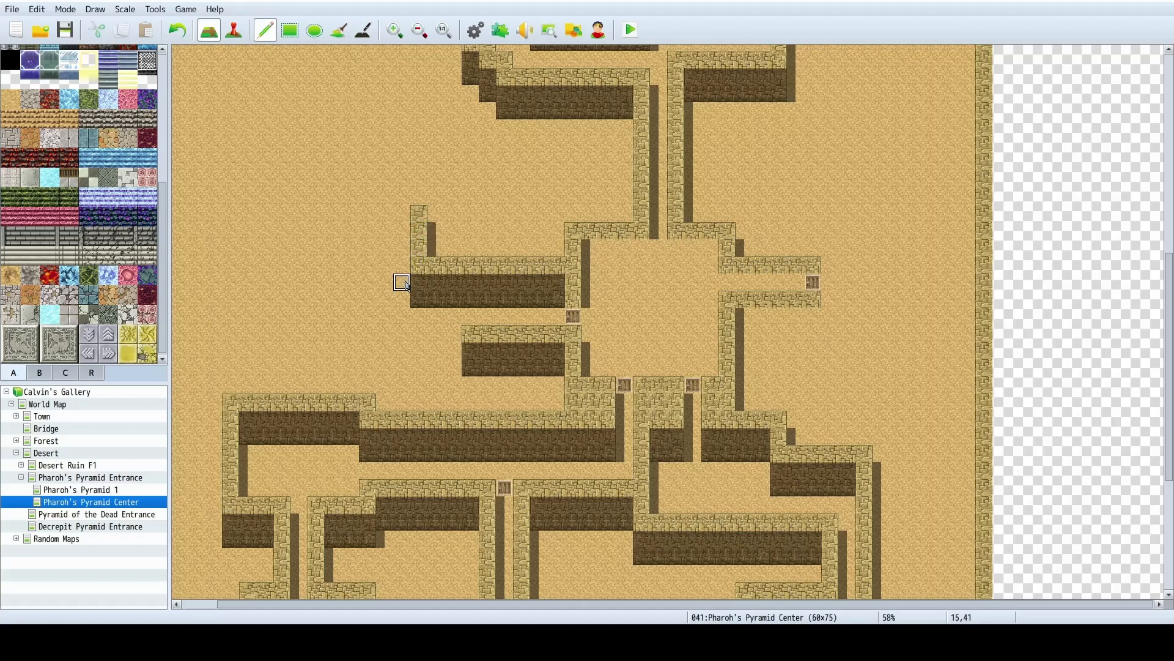
{"action": "left_click", "coordinate": [432, 338]}
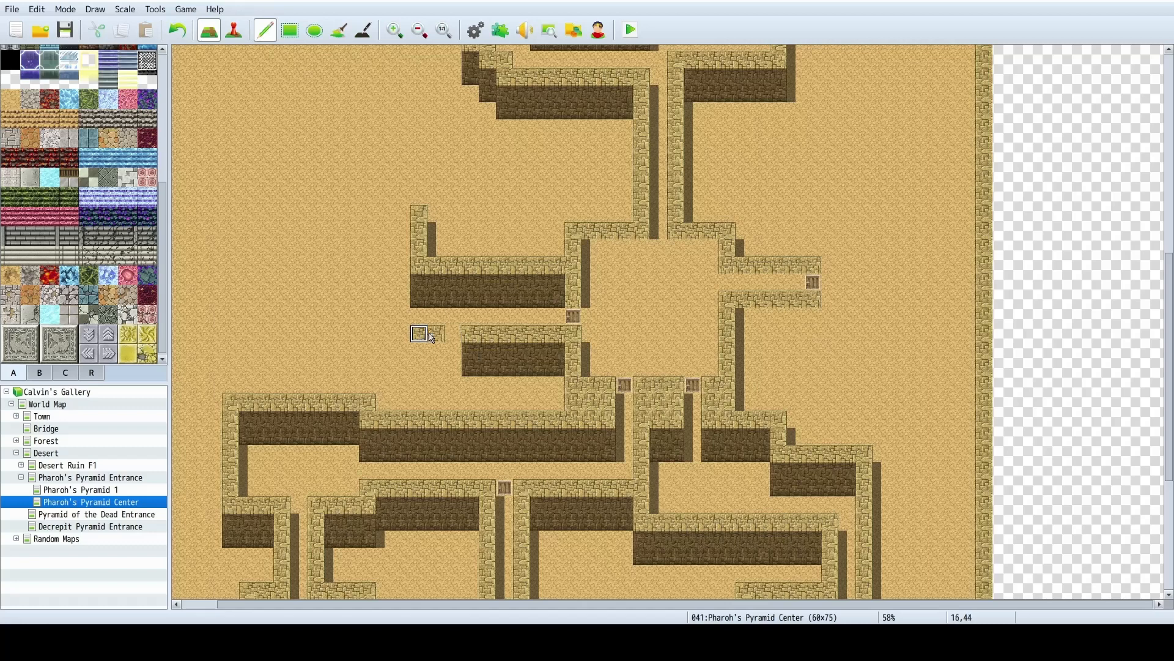
{"action": "mouse_move", "coordinate": [432, 337]}
{"action": "left_mouse_down"}
{"action": "mouse_move", "coordinate": [392, 336]}
{"action": "mouse_move", "coordinate": [384, 255]}
{"action": "left_mouse_up"}
Run the west passage's lower wall west to column 9 and complete the two-tile-high brown wall faces below it.
{"action": "scroll", "coordinate": [382, 244], "scroll_direction": "up", "scroll_amount": 2}
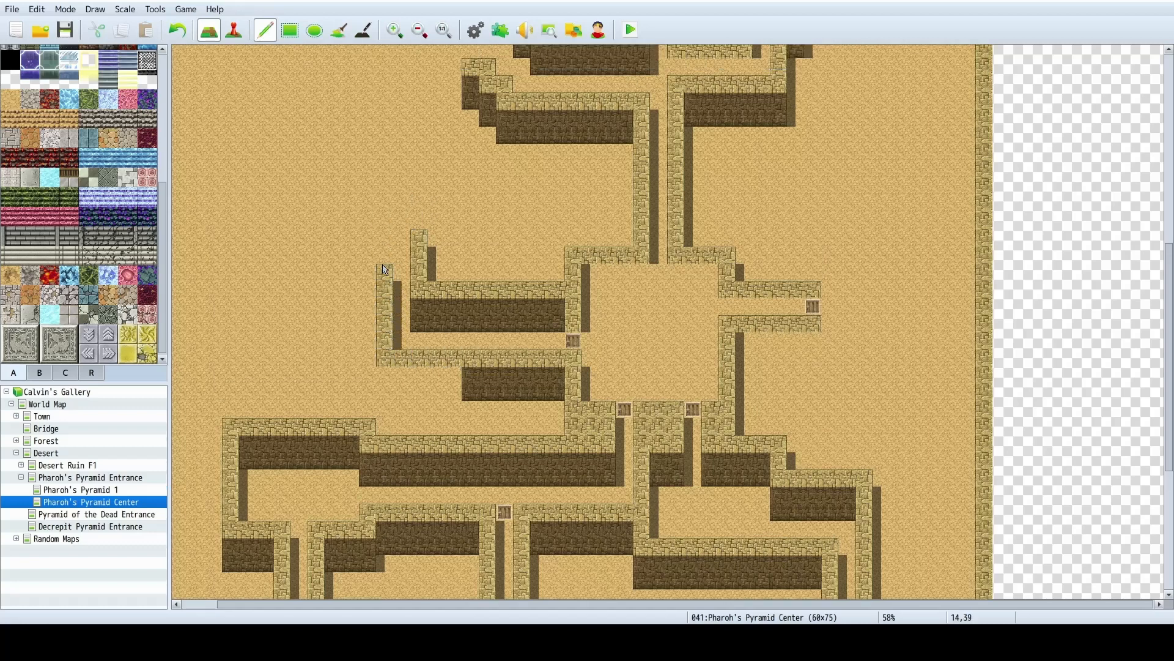
{"action": "left_click_drag", "start_coordinate": [383, 297], "coordinate": [303, 300]}
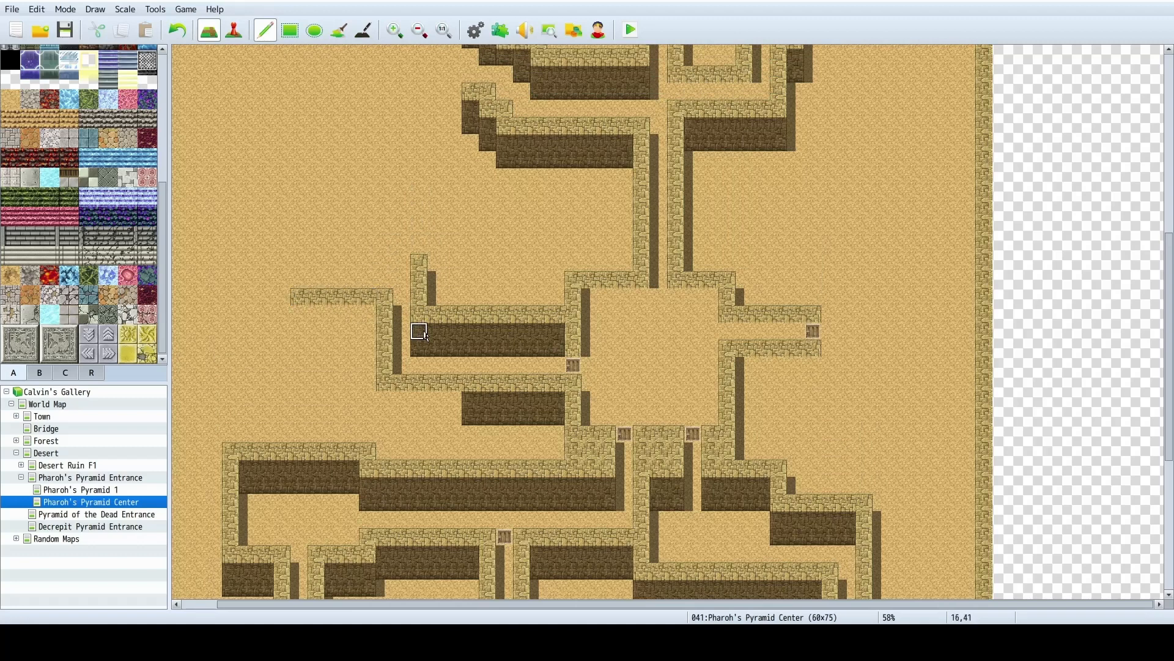
{"action": "right_click_drag", "start_coordinate": [422, 334], "coordinate": [422, 348]}
{"action": "left_click_drag", "start_coordinate": [456, 418], "coordinate": [384, 417]}
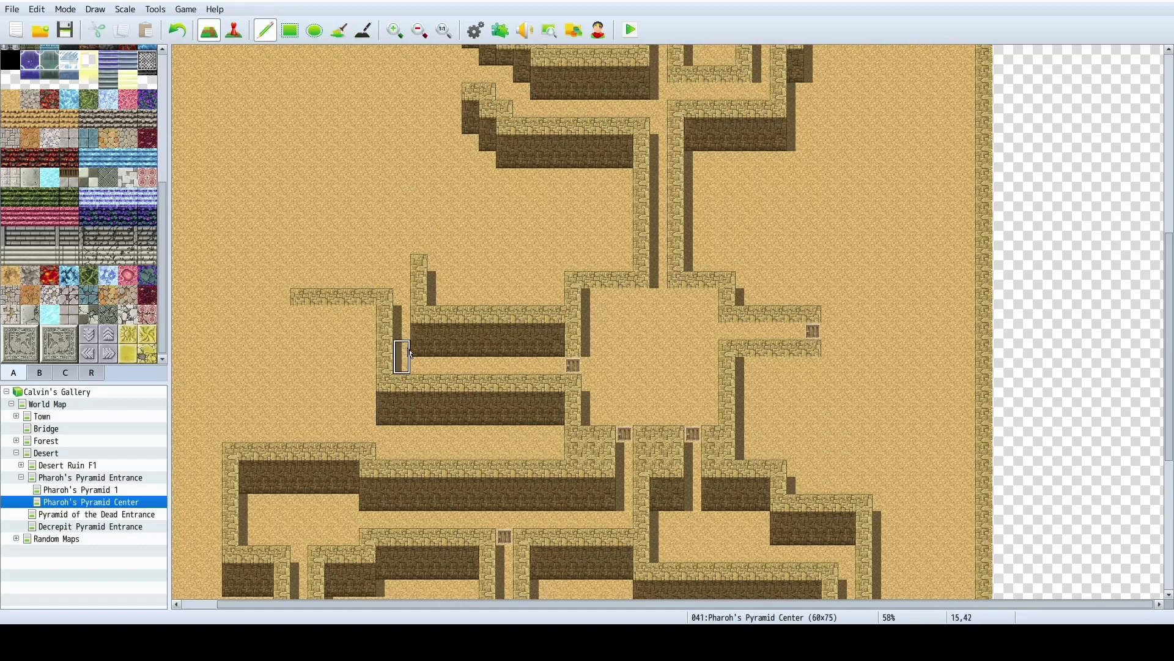
{"action": "left_click", "coordinate": [290, 30]}
{"action": "left_click_drag", "start_coordinate": [366, 312], "coordinate": [296, 315]}
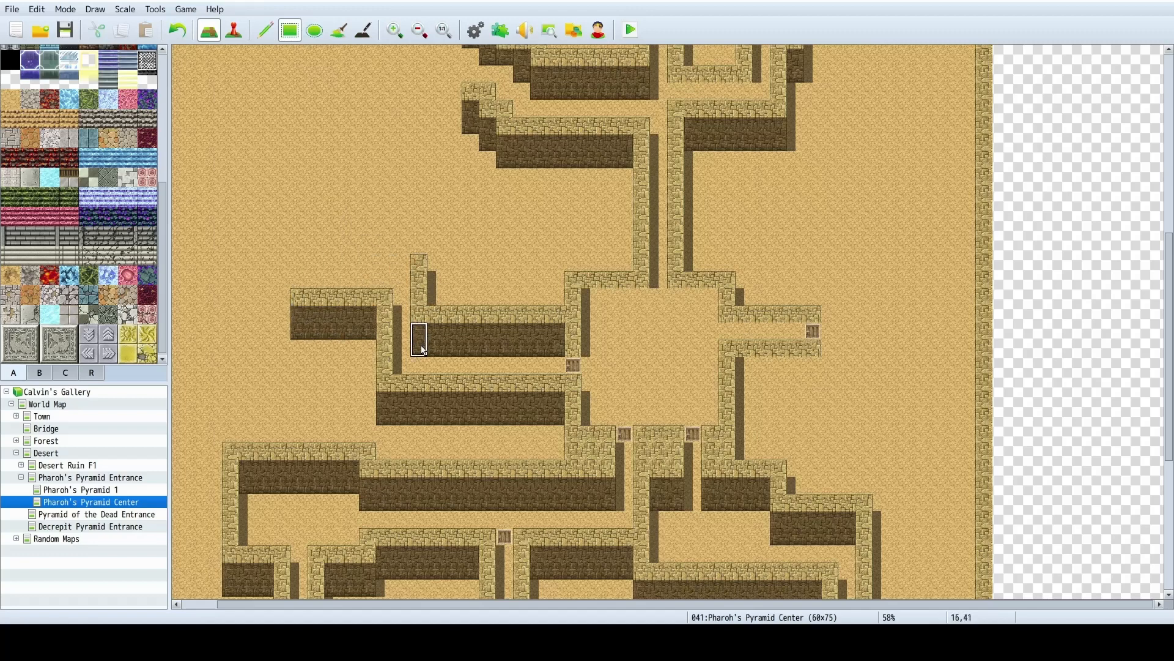
Draw the upper wall's northern stretch west to column 9 with a two-tile-high brown face, joined to the column 16 wall.
{"action": "right_click_drag", "start_coordinate": [419, 314], "coordinate": [419, 347]}
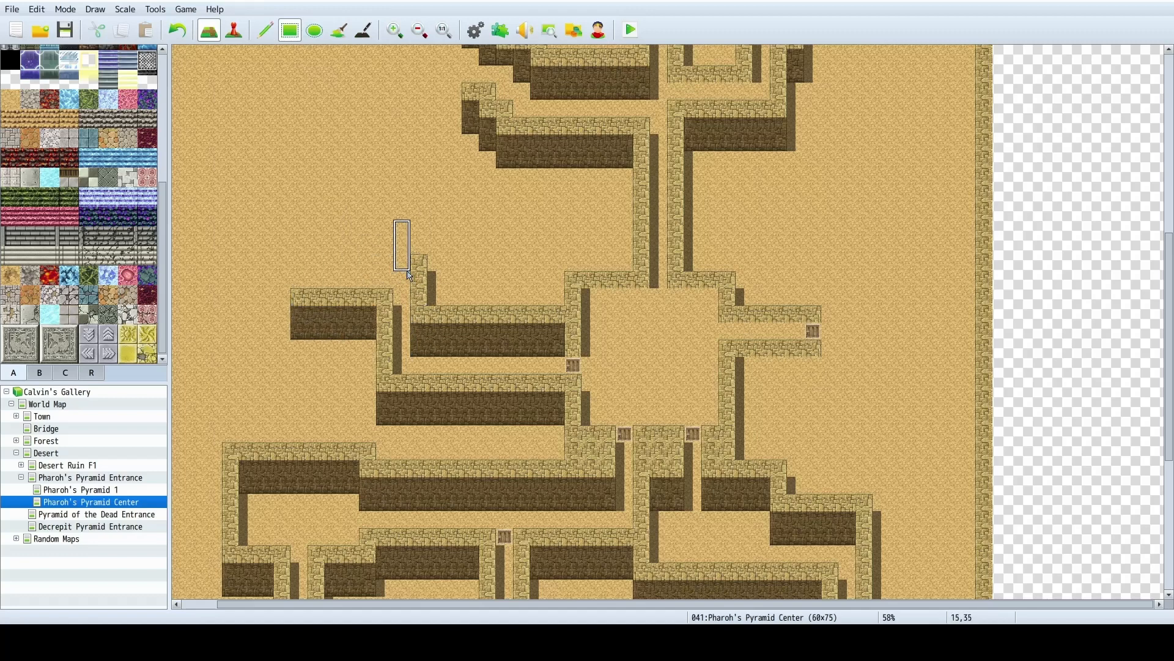
{"action": "left_click_drag", "start_coordinate": [405, 274], "coordinate": [296, 234]}
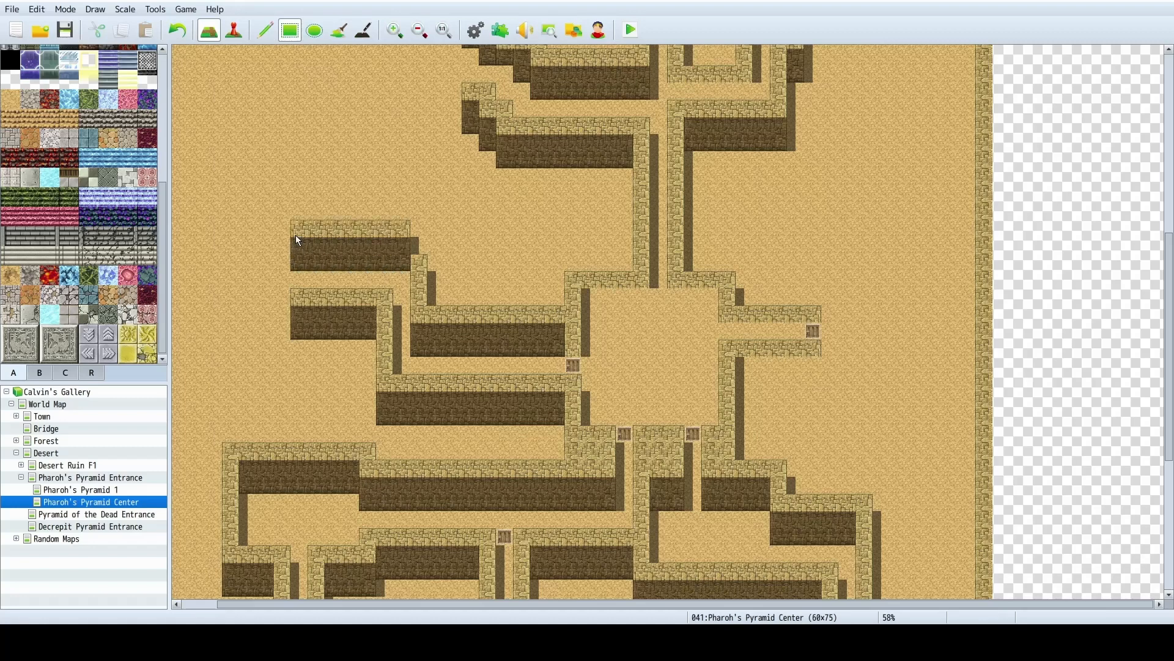
{"action": "left_click", "coordinate": [419, 263]}
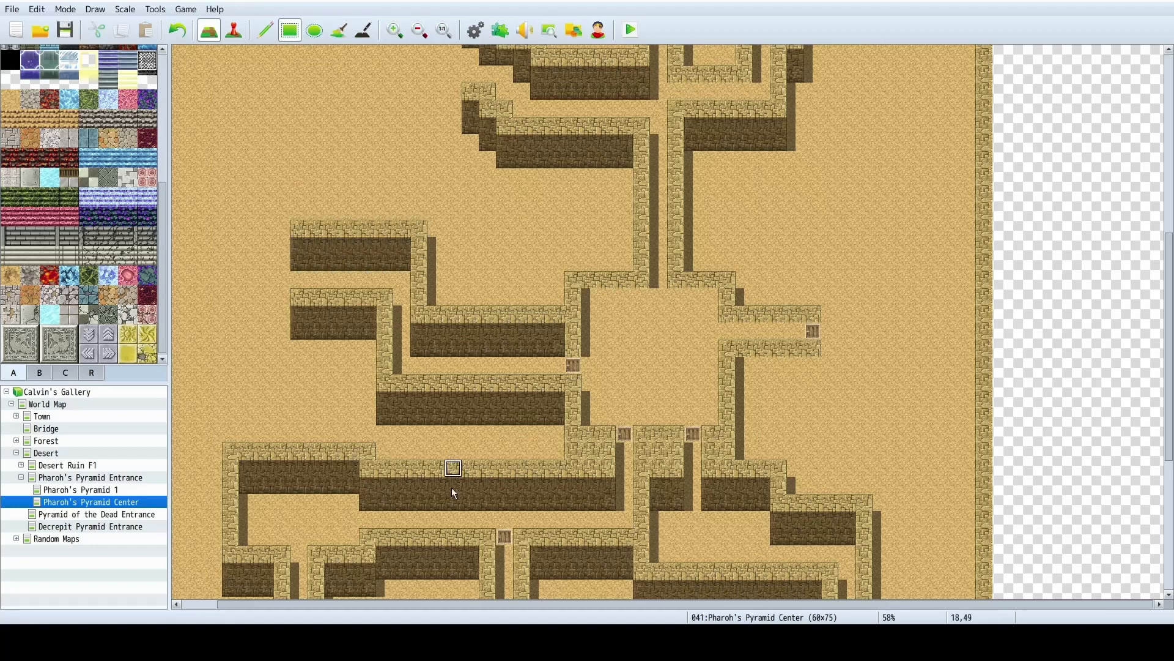
Place a downward stairs tile at the passage's west end and close that end with a wall at column 8.
{"action": "scroll", "coordinate": [487, 606], "scroll_direction": "left", "scroll_amount": 3}
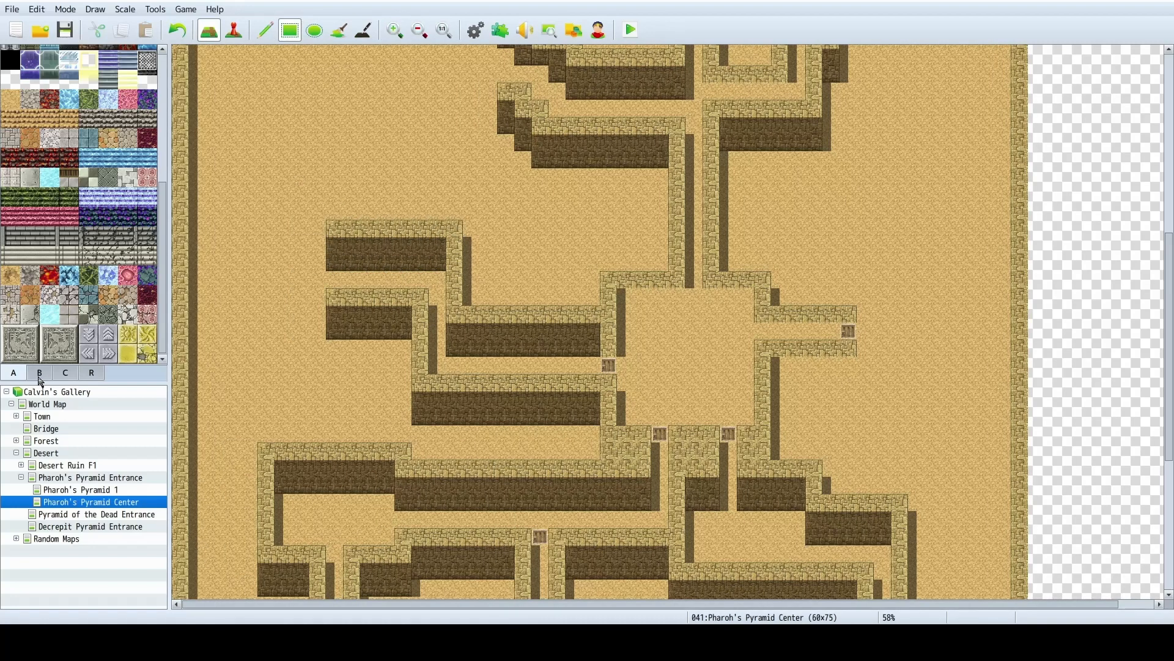
{"action": "scroll", "coordinate": [56, 356], "scroll_direction": "up", "scroll_amount": 4}
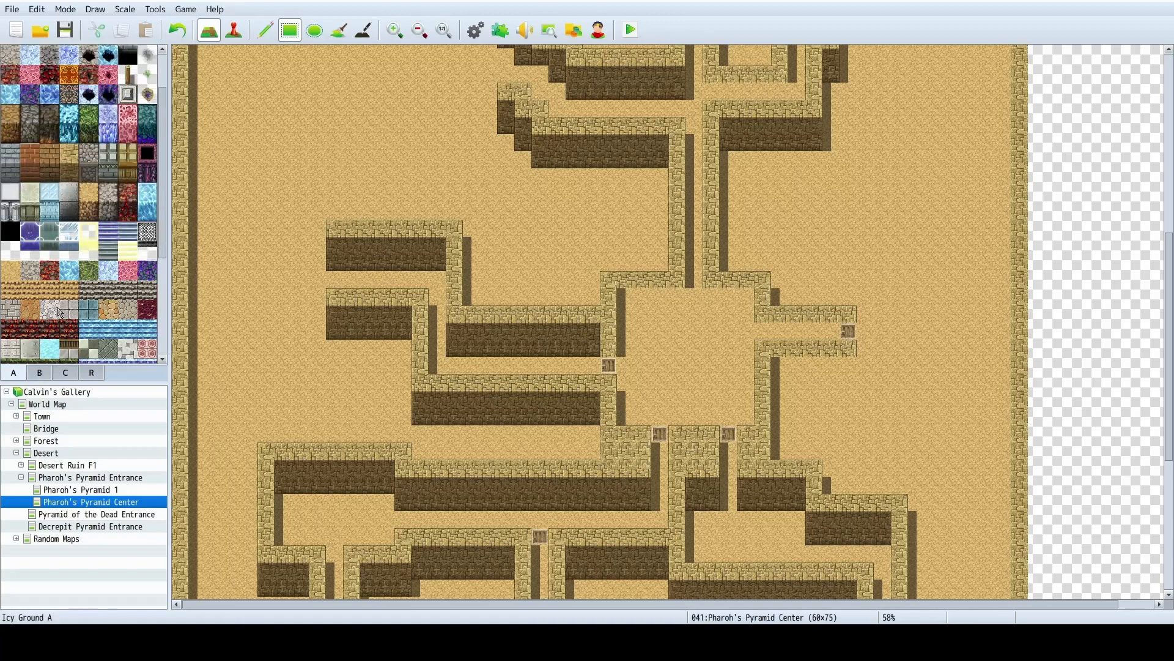
{"action": "left_click", "coordinate": [39, 372]}
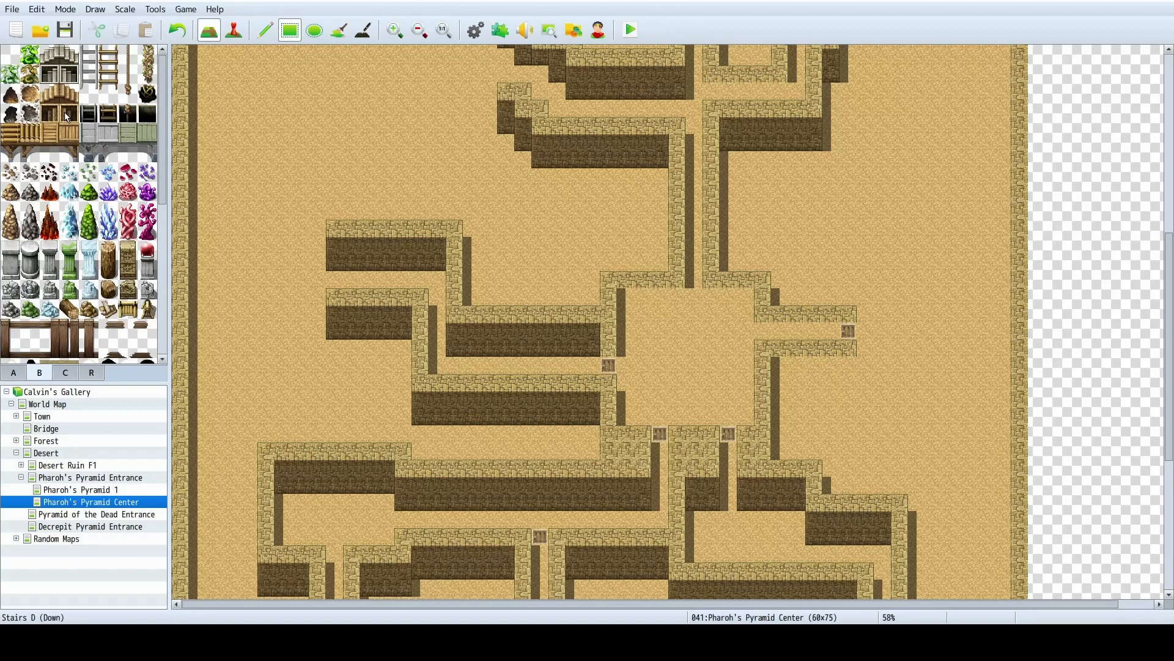
{"action": "left_click", "coordinate": [44, 117]}
{"action": "left_click", "coordinate": [334, 280]}
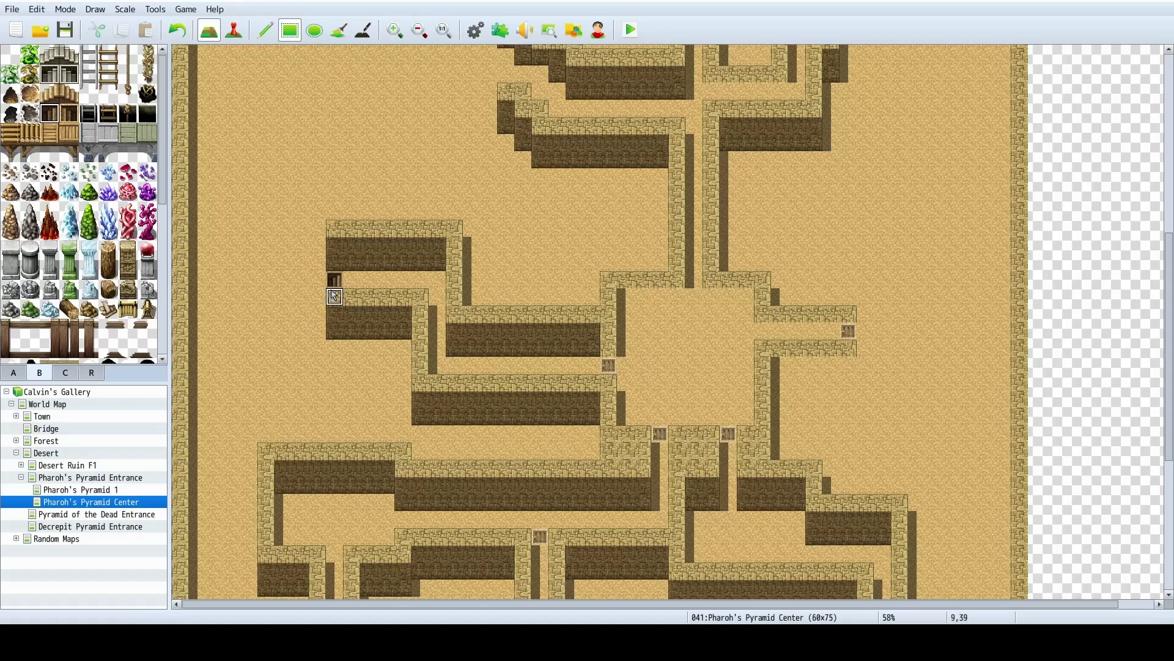
{"action": "left_click_drag", "start_coordinate": [317, 228], "coordinate": [322, 315]}
{"action": "right_click_drag", "start_coordinate": [334, 315], "coordinate": [334, 327]}
{"action": "left_click", "coordinate": [317, 332]}
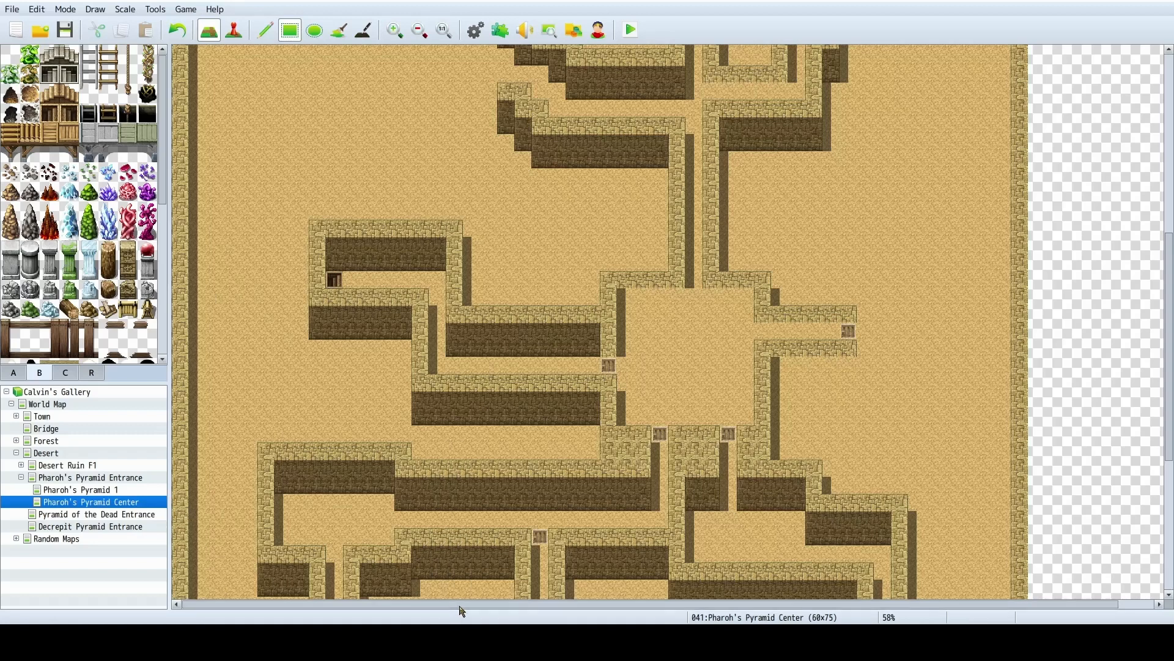
Try adding two-tile-high brown faces below both walls of the passage east of the central room, and undo the upper one.
{"action": "left_click_drag", "start_coordinate": [460, 605], "coordinate": [532, 606]}
{"action": "left_click", "coordinate": [265, 30]}
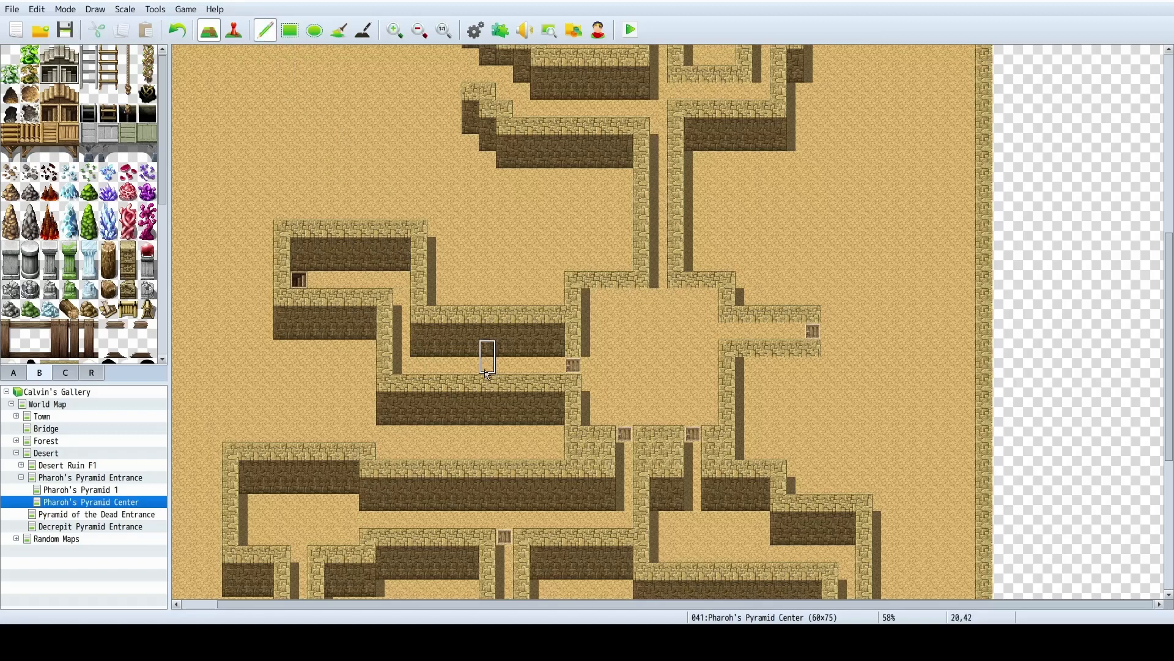
{"action": "left_click_drag", "start_coordinate": [744, 382], "coordinate": [821, 380]}
{"action": "left_click_drag", "start_coordinate": [753, 318], "coordinate": [823, 318]}
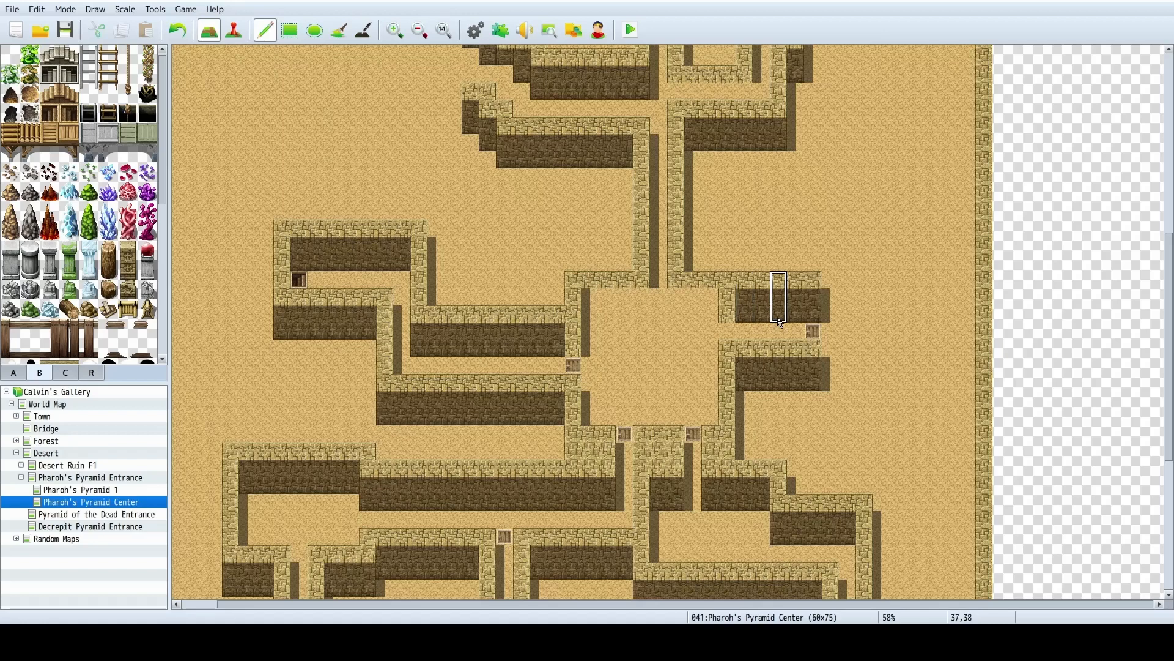
{"action": "key", "text": "ctrl+z"}
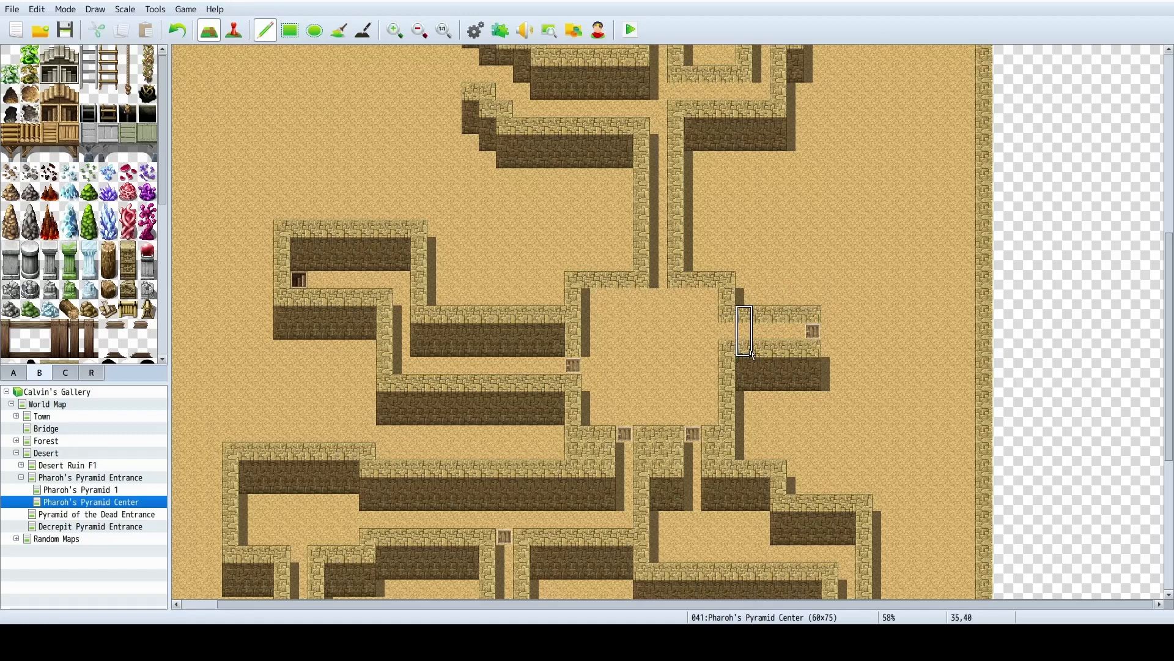
Add a two-tile-high brown face below the east passage's upper wall and redraw its lower wall at row 44.
{"action": "mouse_move", "coordinate": [752, 354]}
{"action": "left_mouse_down"}
{"action": "mouse_move", "coordinate": [819, 354]}
{"action": "mouse_move", "coordinate": [766, 368]}
{"action": "mouse_move", "coordinate": [751, 404]}
{"action": "left_mouse_up"}
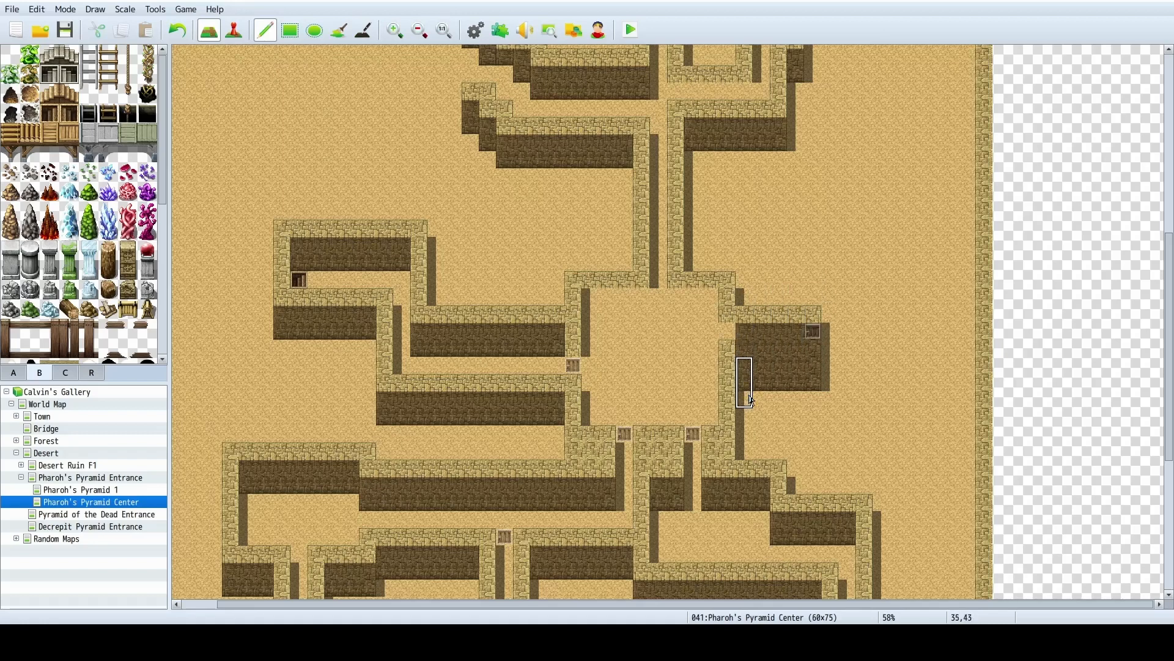
{"action": "right_click", "coordinate": [731, 348]}
{"action": "left_click", "coordinate": [728, 332]}
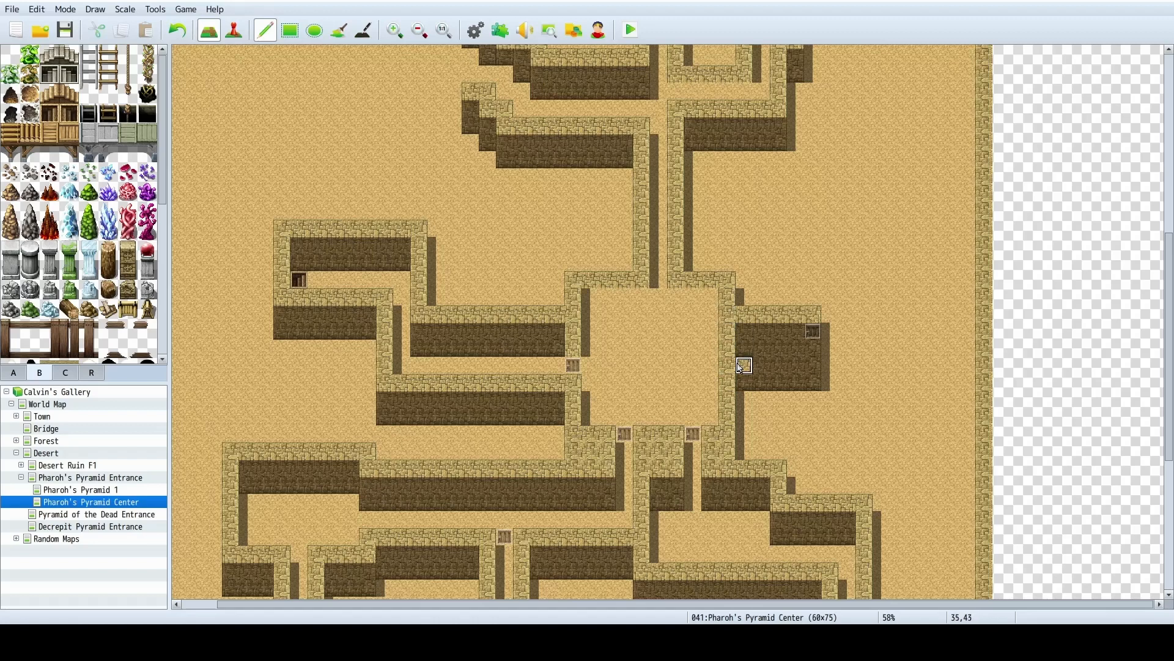
{"action": "right_click", "coordinate": [846, 368]}
{"action": "mouse_move", "coordinate": [819, 369]}
{"action": "left_mouse_down"}
{"action": "mouse_move", "coordinate": [742, 372]}
{"action": "mouse_move", "coordinate": [813, 386]}
{"action": "left_mouse_up"}
{"action": "right_click", "coordinate": [729, 364]}
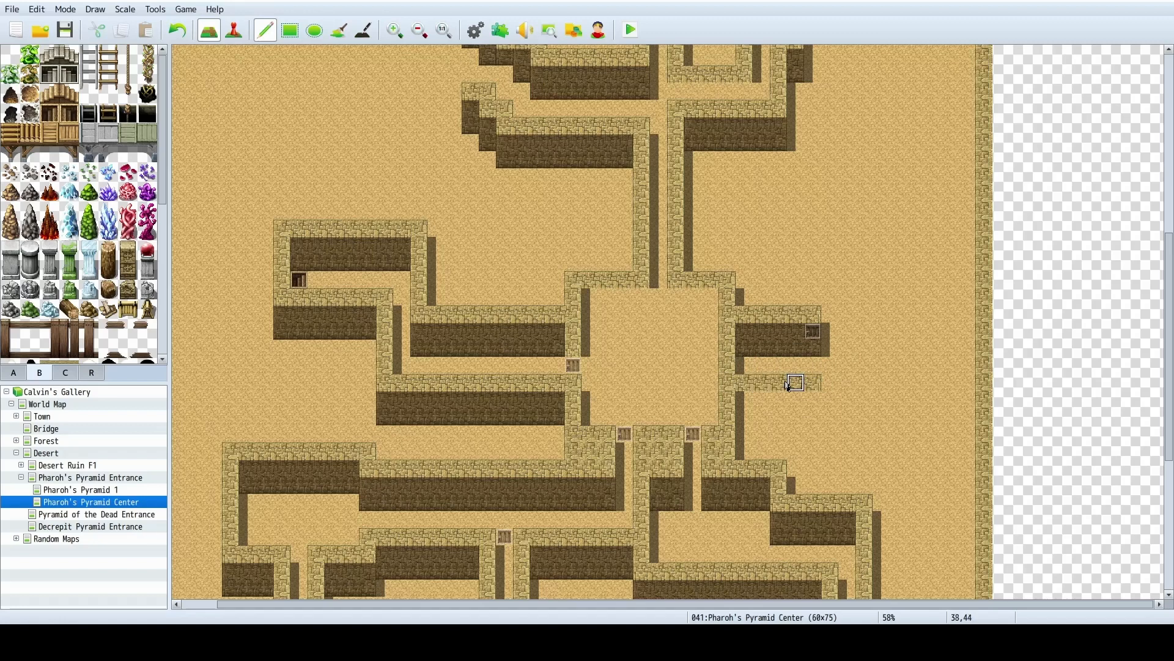
Open the central room's east wall at the passage and finish the brown faces beside the opening and below the lower wall.
{"action": "right_click", "coordinate": [742, 367]}
{"action": "left_click", "coordinate": [729, 367]}
{"action": "right_click_drag", "start_coordinate": [745, 333], "coordinate": [744, 344]}
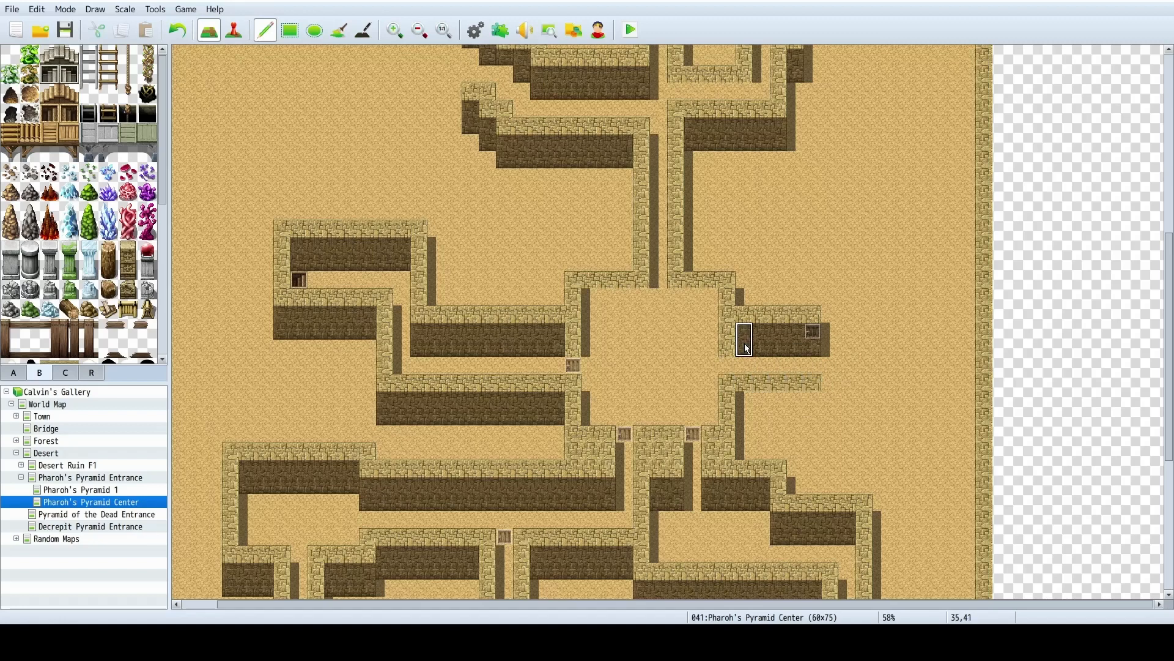
{"action": "left_click", "coordinate": [729, 342]}
{"action": "left_click_drag", "start_coordinate": [743, 411], "coordinate": [814, 422]}
In event editing mode, move the east passage's gate to column 40, row 43.
{"action": "key", "text": "F6"}
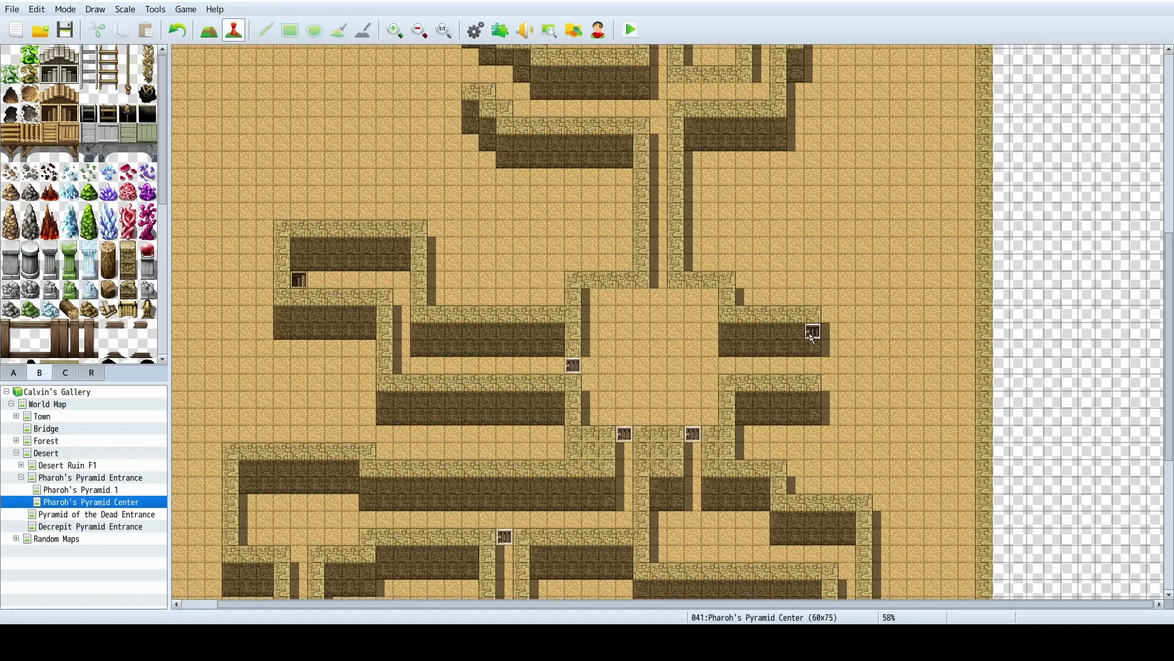
{"action": "left_click", "coordinate": [812, 336]}
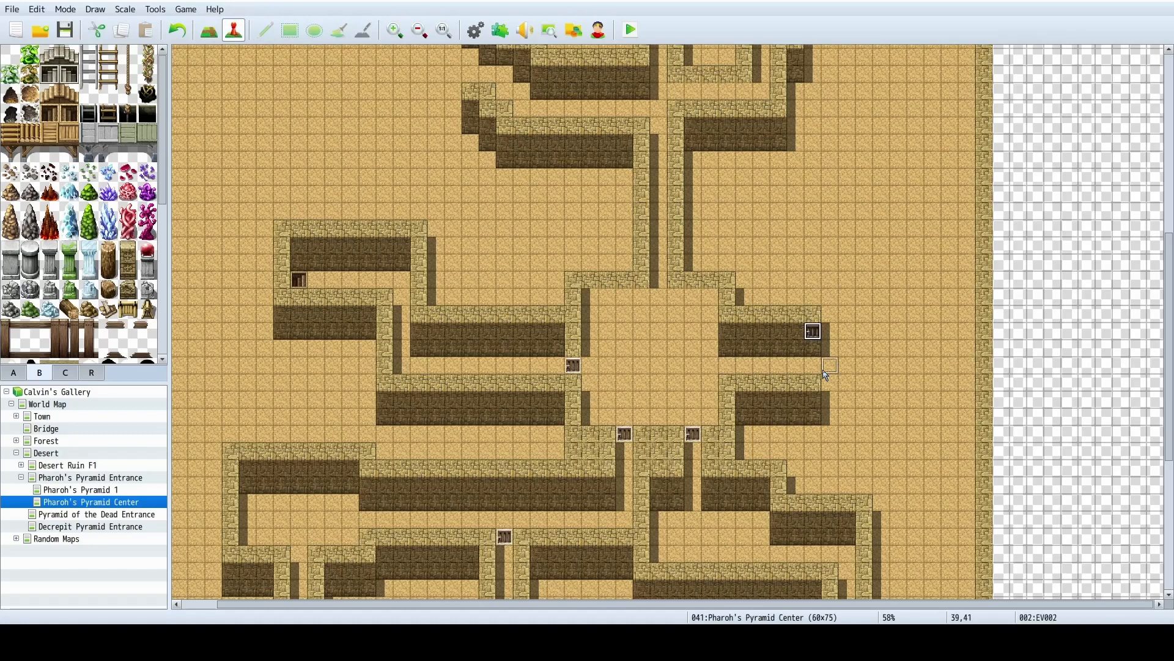
{"action": "left_click_drag", "start_coordinate": [823, 370], "coordinate": [823, 370]}
{"action": "right_click", "coordinate": [852, 383]}
{"action": "left_click", "coordinate": [812, 401]}
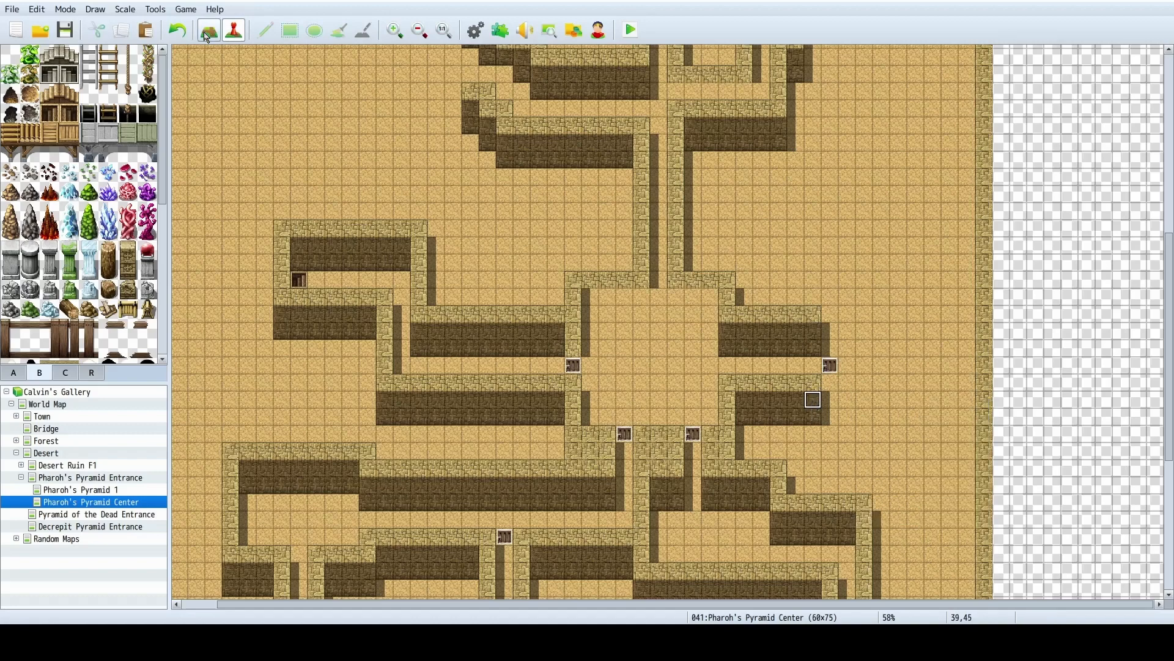
In map editing mode, draw a wall east of the gate at column 41, rows 40 to 44, with a two-tile-high brown face below.
{"action": "left_click", "coordinate": [208, 36]}
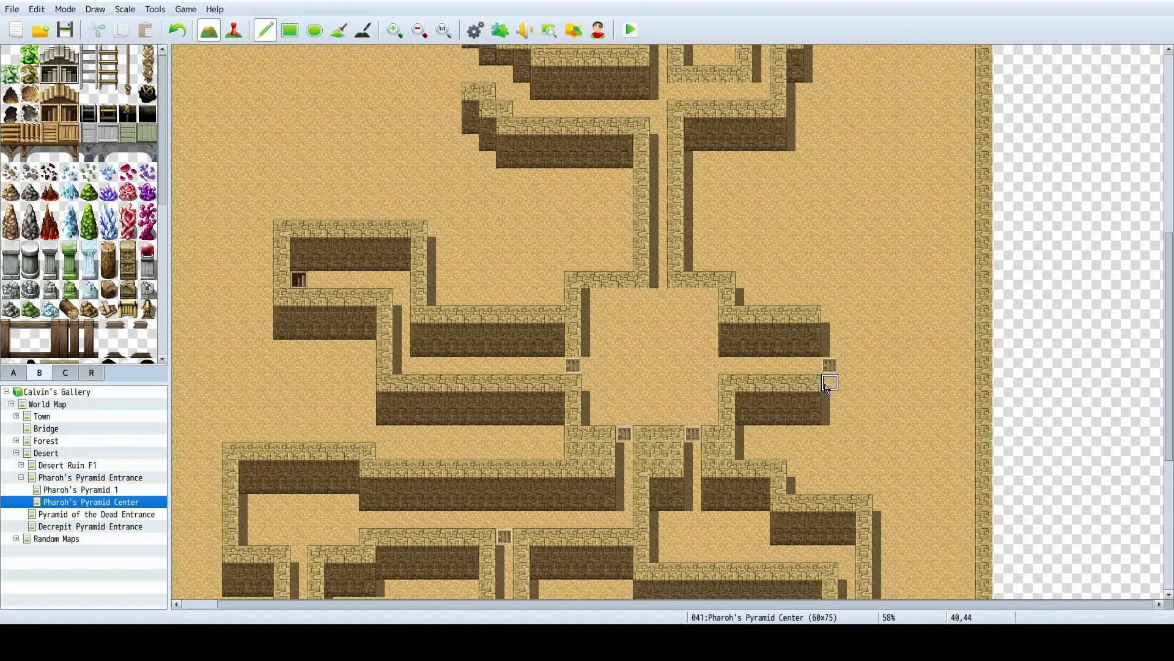
{"action": "right_click_drag", "start_coordinate": [815, 381], "coordinate": [815, 416]}
{"action": "left_click", "coordinate": [852, 414]}
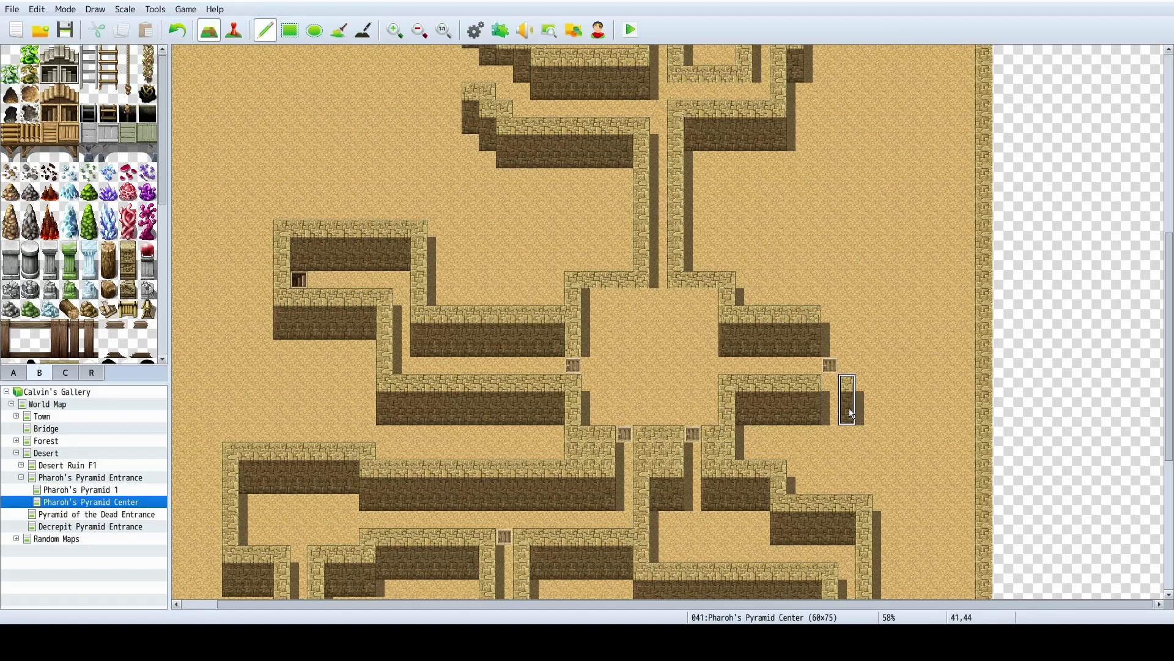
{"action": "right_click", "coordinate": [848, 396]}
{"action": "left_click", "coordinate": [846, 386]}
{"action": "right_click", "coordinate": [813, 313]}
{"action": "left_click_drag", "start_coordinate": [850, 385], "coordinate": [846, 314]}
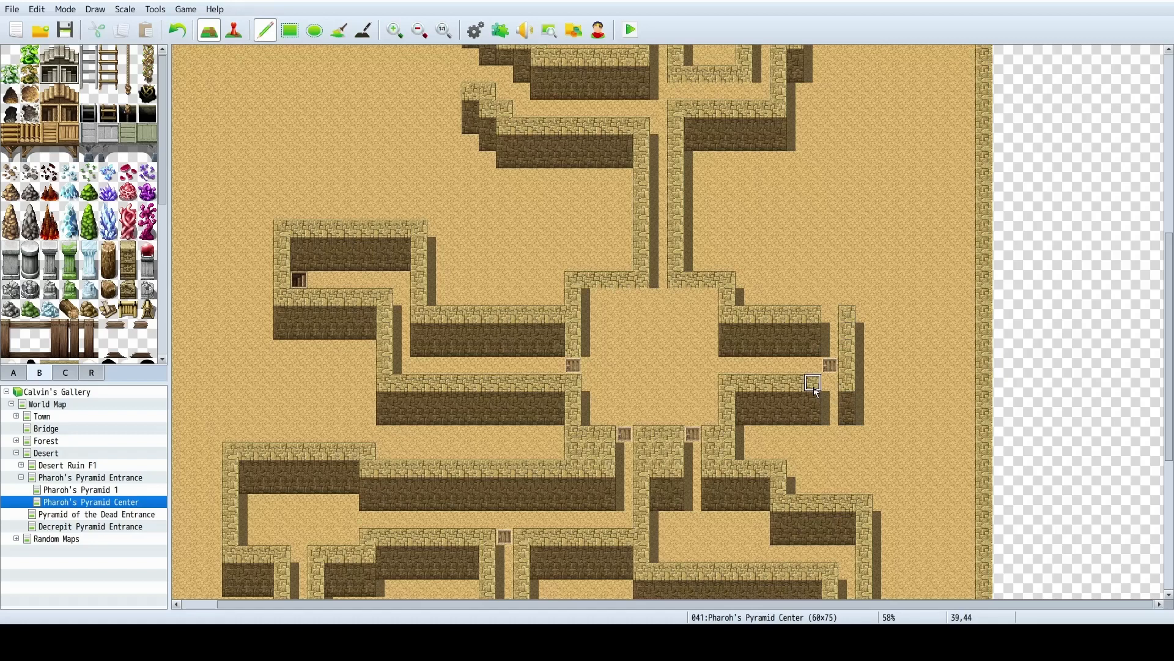
Extend the lower wall from column 39 south to row 48 and east to column 45, with brown faces along both sides' walls.
{"action": "right_click_drag", "start_coordinate": [817, 399], "coordinate": [815, 385]}
{"action": "mouse_move", "coordinate": [814, 387]}
{"action": "left_mouse_down"}
{"action": "mouse_move", "coordinate": [818, 459]}
{"action": "mouse_move", "coordinate": [900, 460]}
{"action": "left_mouse_up"}
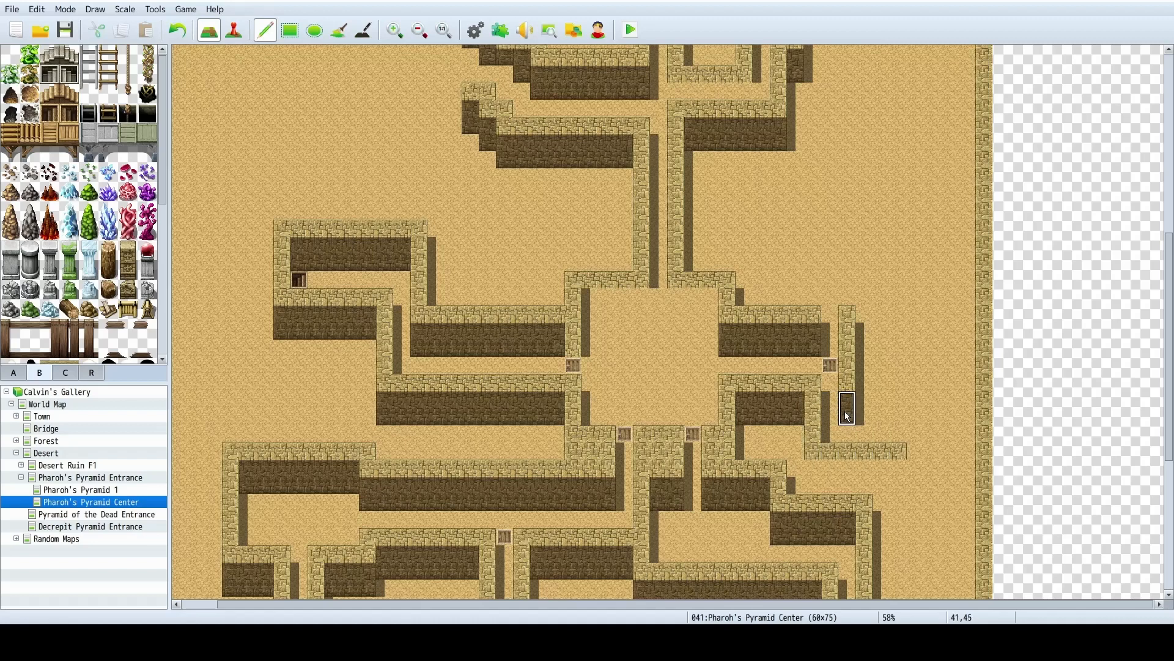
{"action": "left_click_drag", "start_coordinate": [814, 464], "coordinate": [901, 475]}
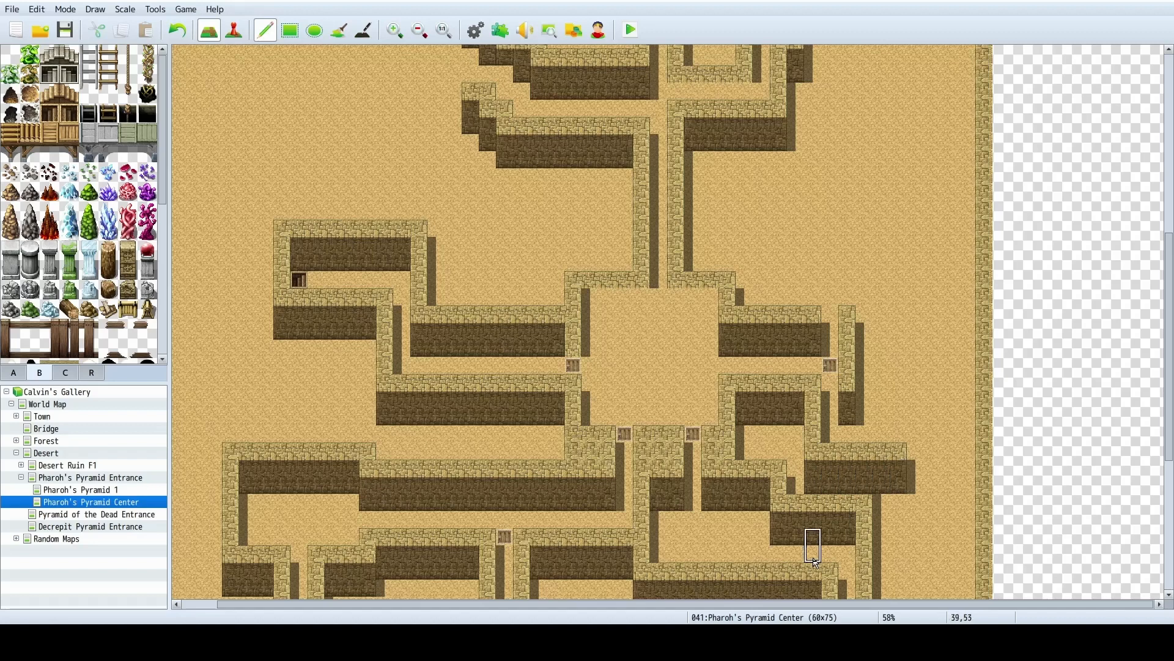
{"action": "mouse_move", "coordinate": [860, 413]}
{"action": "left_mouse_down"}
{"action": "mouse_move", "coordinate": [913, 423]}
{"action": "mouse_move", "coordinate": [917, 483]}
{"action": "mouse_move", "coordinate": [914, 463]}
{"action": "left_mouse_up"}
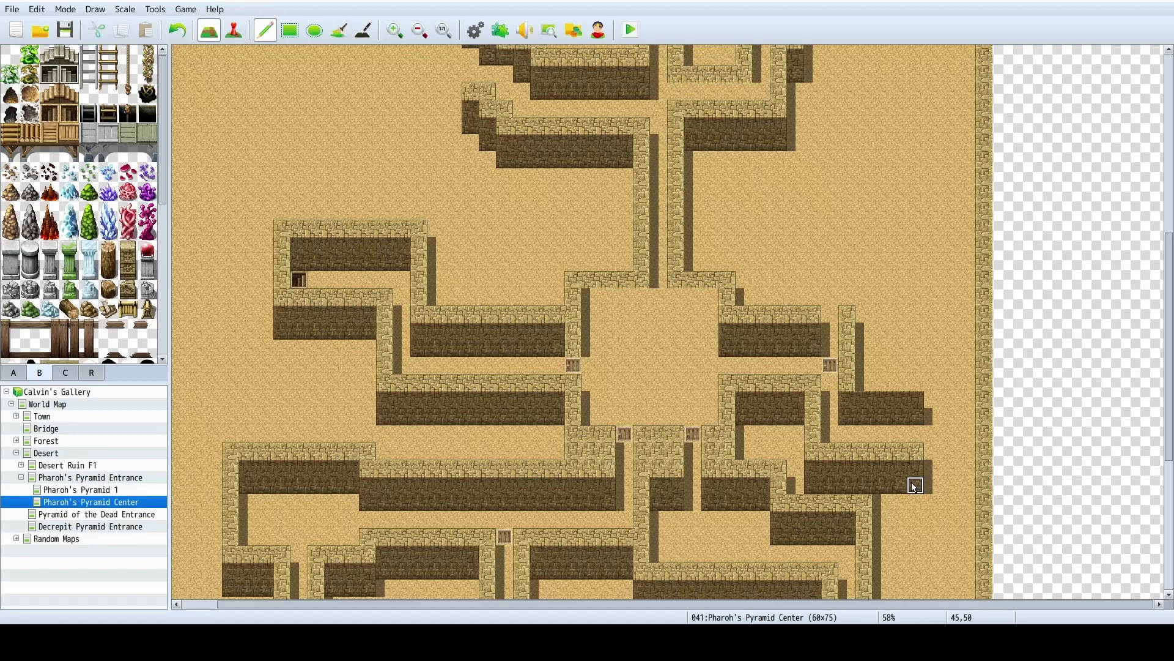
Run the upper wall north to row 33 and east to column 45, and the column 41 wall north to row 37 and east to column 46.
{"action": "scroll", "coordinate": [826, 343], "scroll_direction": "up", "scroll_amount": 2}
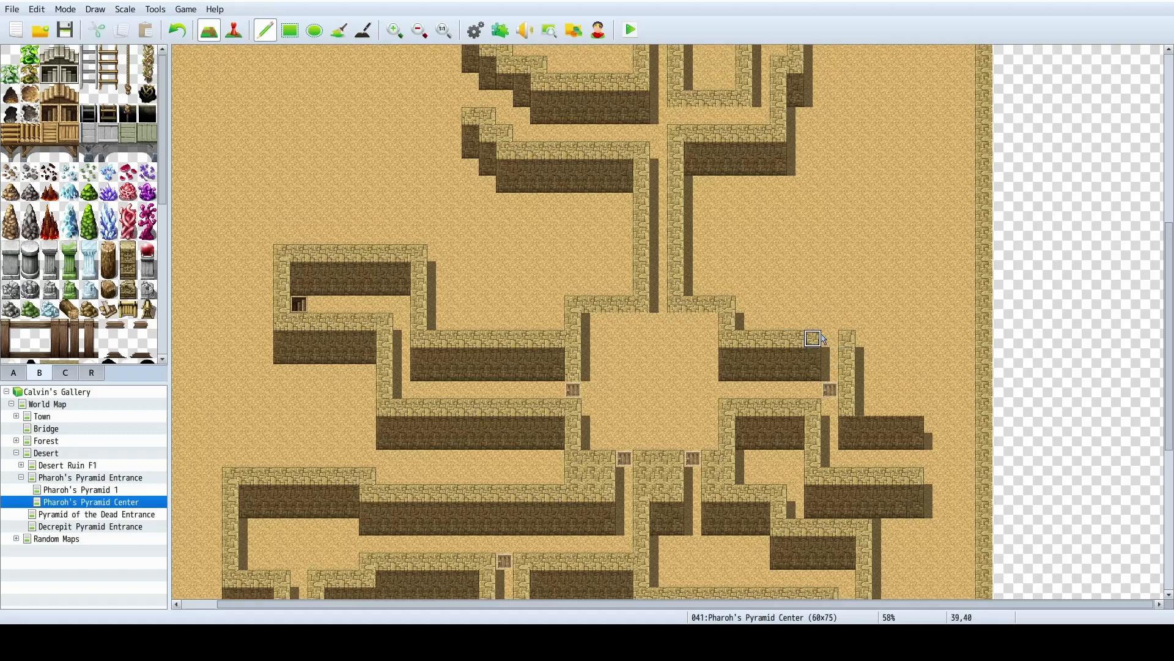
{"action": "mouse_move", "coordinate": [821, 336]}
{"action": "left_mouse_down"}
{"action": "mouse_move", "coordinate": [812, 237]}
{"action": "mouse_move", "coordinate": [924, 238]}
{"action": "left_mouse_up"}
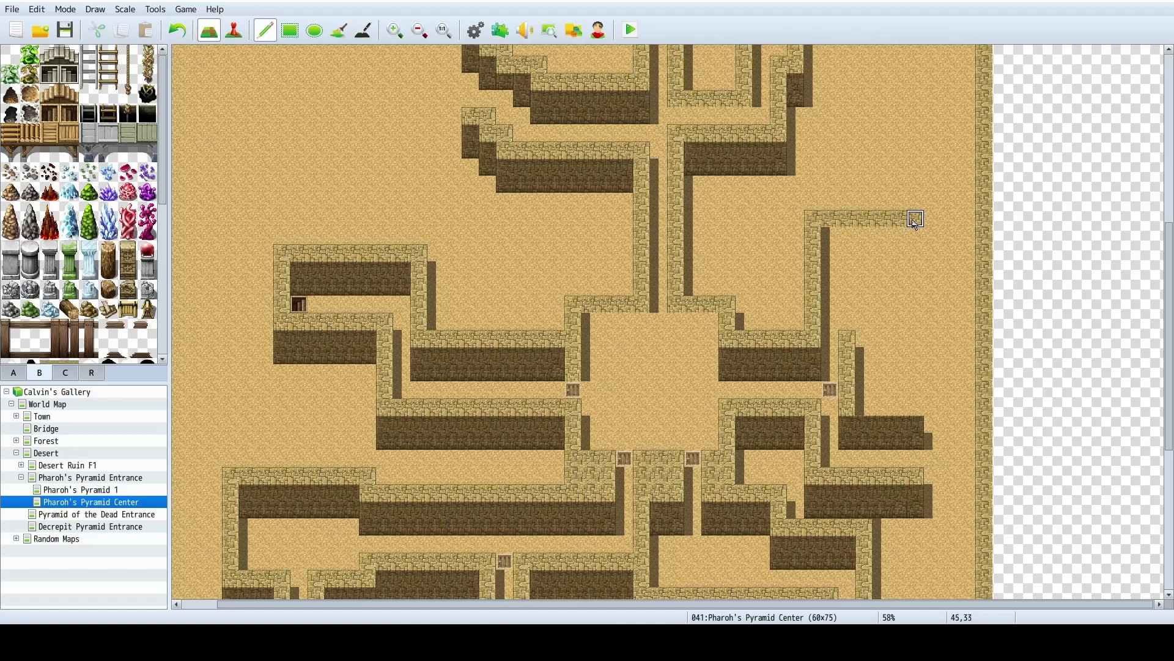
{"action": "mouse_move", "coordinate": [850, 338]}
{"action": "left_mouse_down"}
{"action": "mouse_move", "coordinate": [850, 276]}
{"action": "mouse_move", "coordinate": [876, 293]}
{"action": "left_mouse_up"}
{"action": "left_click", "coordinate": [849, 273]}
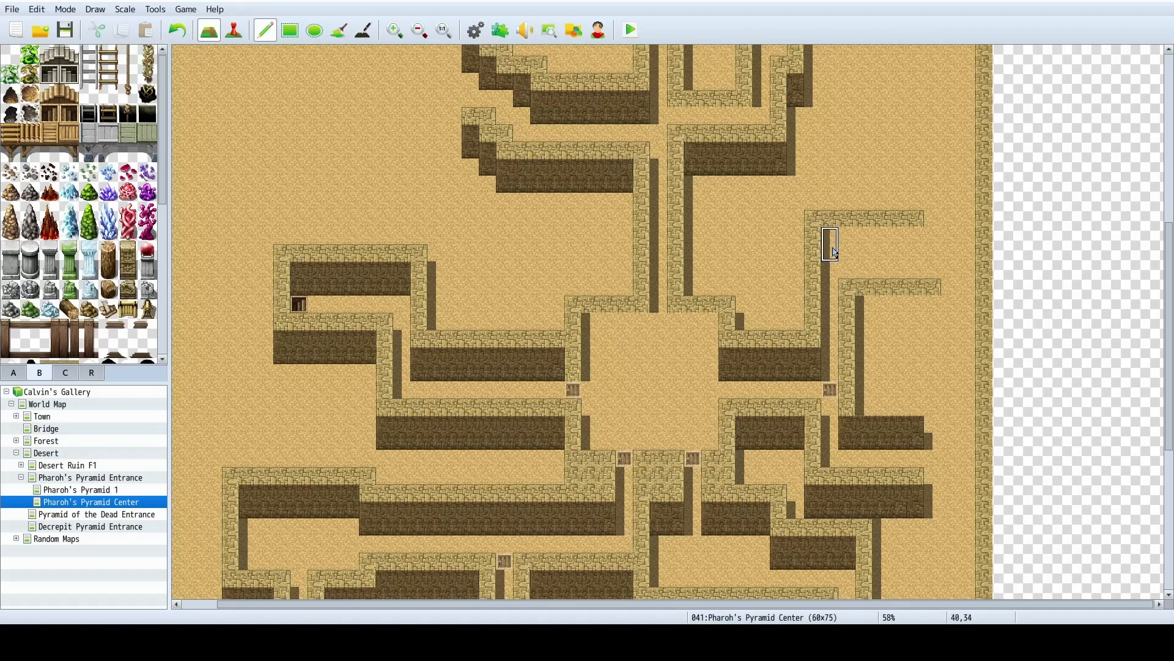
Add two-tile-high brown faces below both northeastern walls out to column 46, and extend the row 44 wall top east to column 45.
{"action": "left_click_drag", "start_coordinate": [831, 248], "coordinate": [919, 248]}
{"action": "left_click_drag", "start_coordinate": [864, 312], "coordinate": [939, 311]}
{"action": "left_click", "coordinate": [932, 247]}
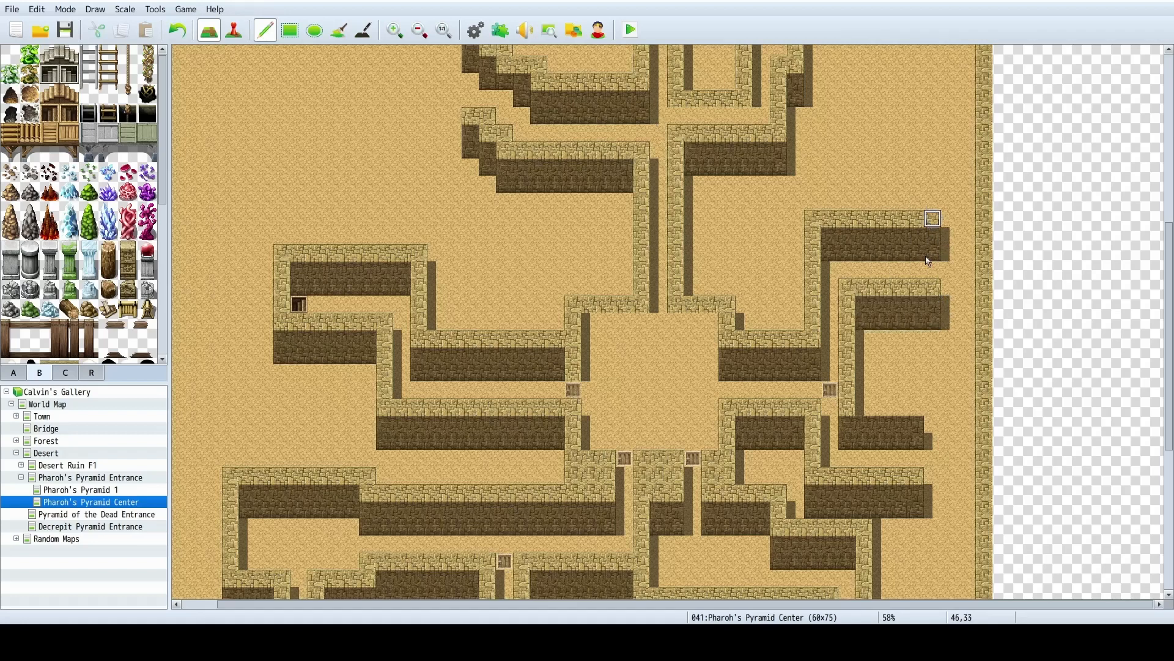
{"action": "left_click_drag", "start_coordinate": [863, 411], "coordinate": [920, 410]}
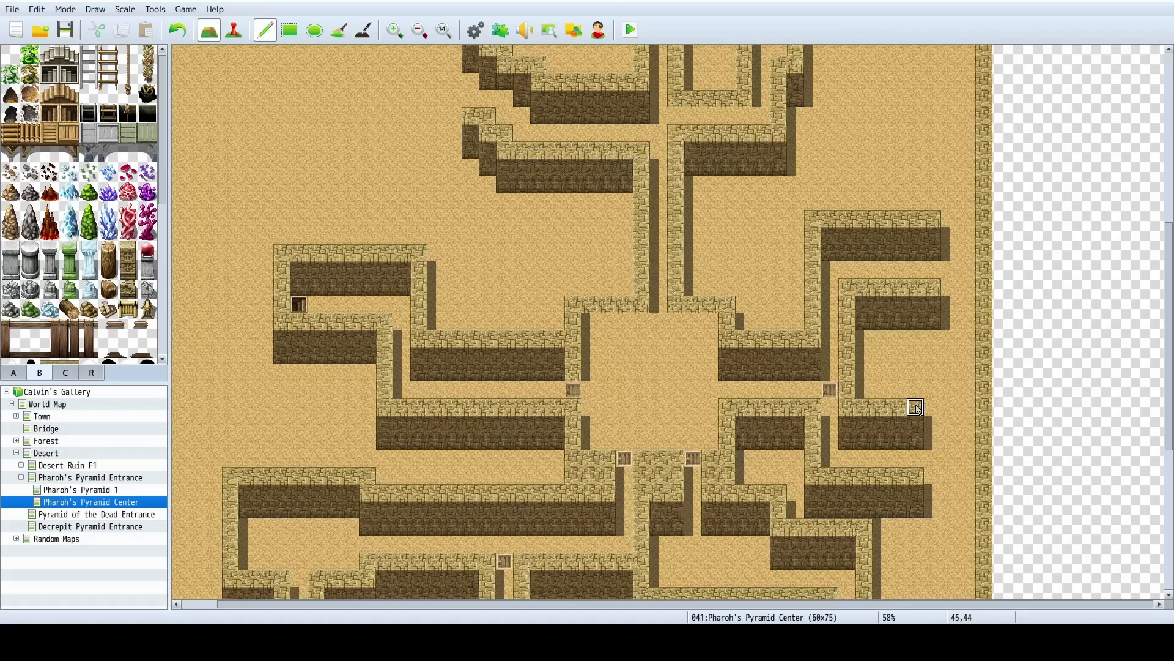
Extend the wall on the north side of the lower east corridor past the map's east border wall along row 42.
{"action": "scroll", "coordinate": [856, 550], "scroll_direction": "up", "scroll_amount": 1, "text": "ctrl"}
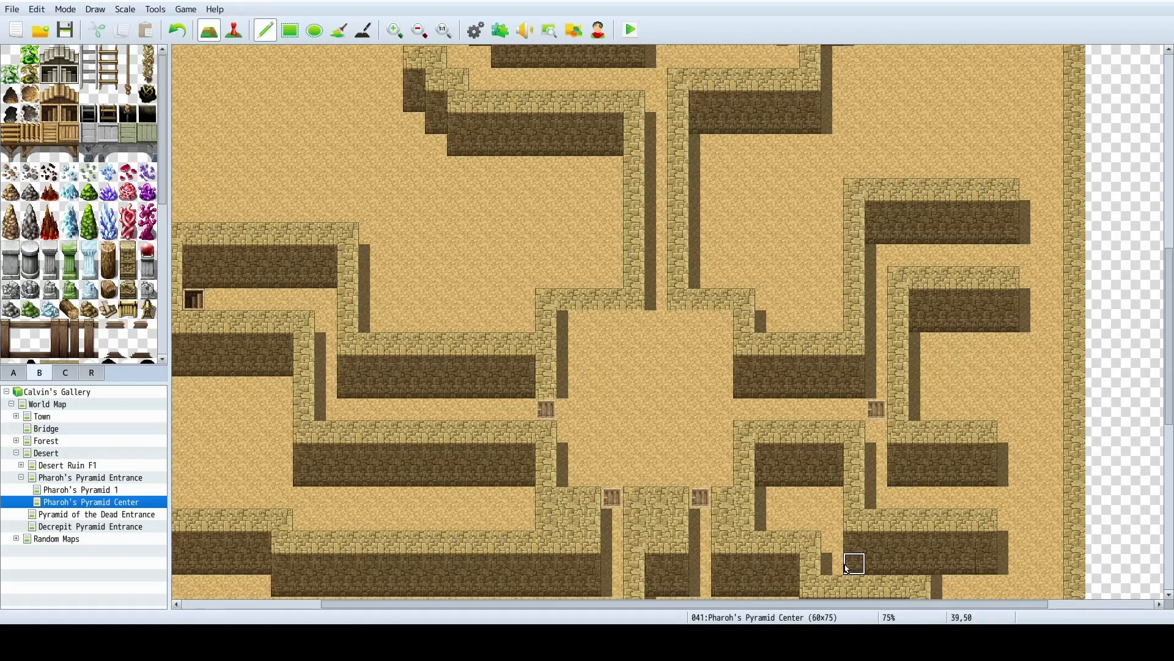
{"action": "left_click_drag", "start_coordinate": [830, 608], "coordinate": [1040, 610]}
{"action": "scroll", "coordinate": [848, 504], "scroll_direction": "down", "scroll_amount": 2}
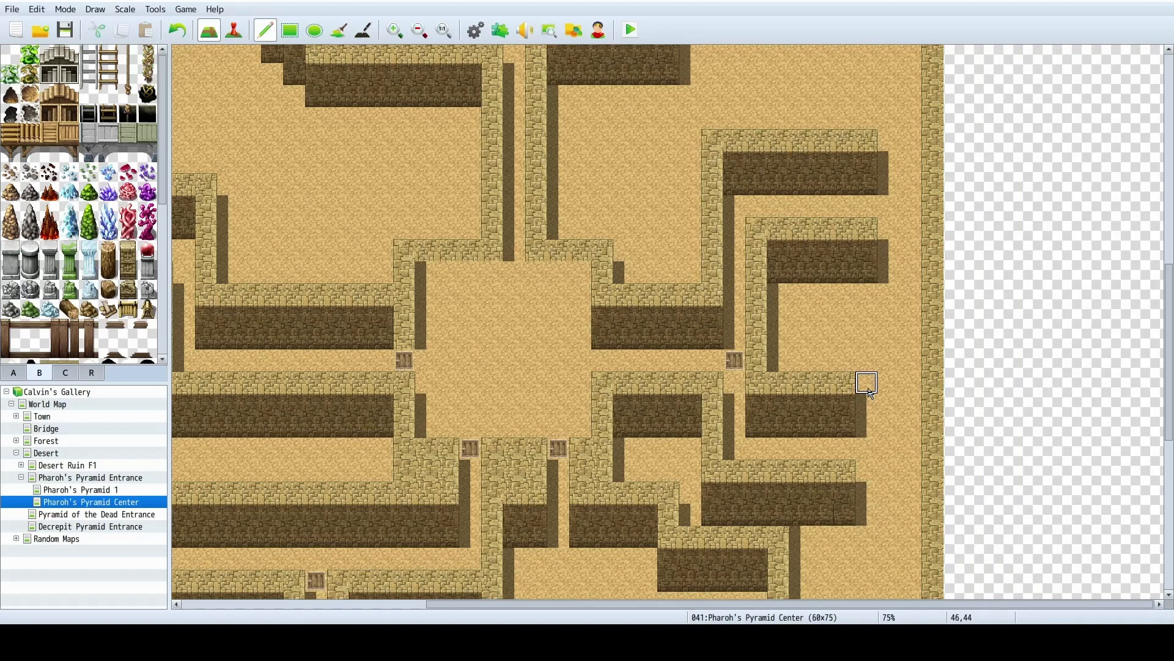
{"action": "left_click_drag", "start_coordinate": [869, 390], "coordinate": [869, 411]}
{"action": "right_click_drag", "start_coordinate": [860, 414], "coordinate": [870, 435]}
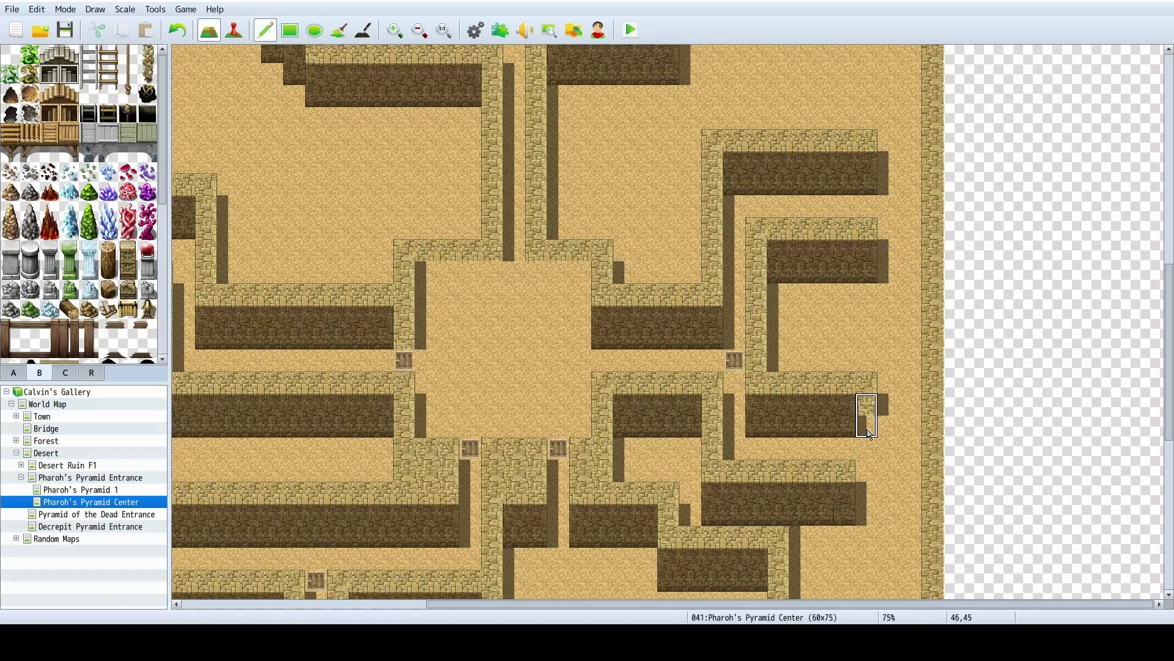
{"action": "mouse_move", "coordinate": [870, 430]}
{"action": "left_mouse_down"}
{"action": "mouse_move", "coordinate": [866, 337]}
{"action": "mouse_move", "coordinate": [1043, 359]}
{"action": "left_mouse_up"}
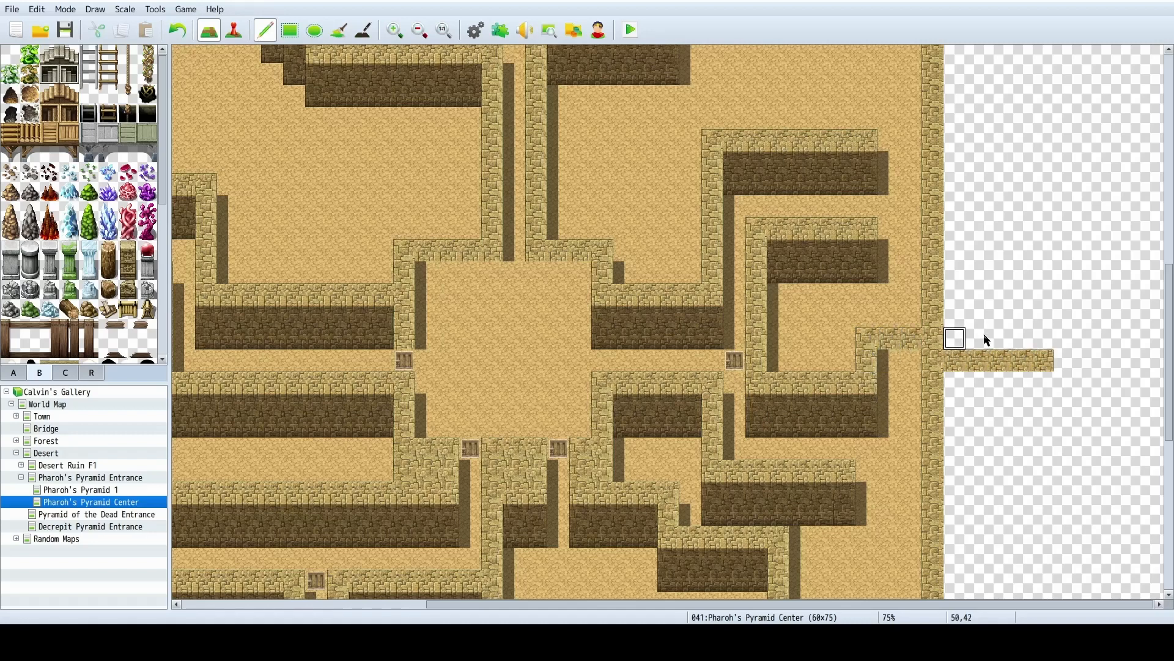
{"action": "right_click_drag", "start_coordinate": [956, 359], "coordinate": [999, 358]}
{"action": "mouse_move", "coordinate": [1020, 358]}
{"action": "left_mouse_down"}
{"action": "mouse_move", "coordinate": [1052, 361]}
{"action": "mouse_move", "coordinate": [964, 343]}
{"action": "mouse_move", "coordinate": [1034, 346]}
{"action": "left_mouse_up"}
{"action": "right_click", "coordinate": [932, 343]}
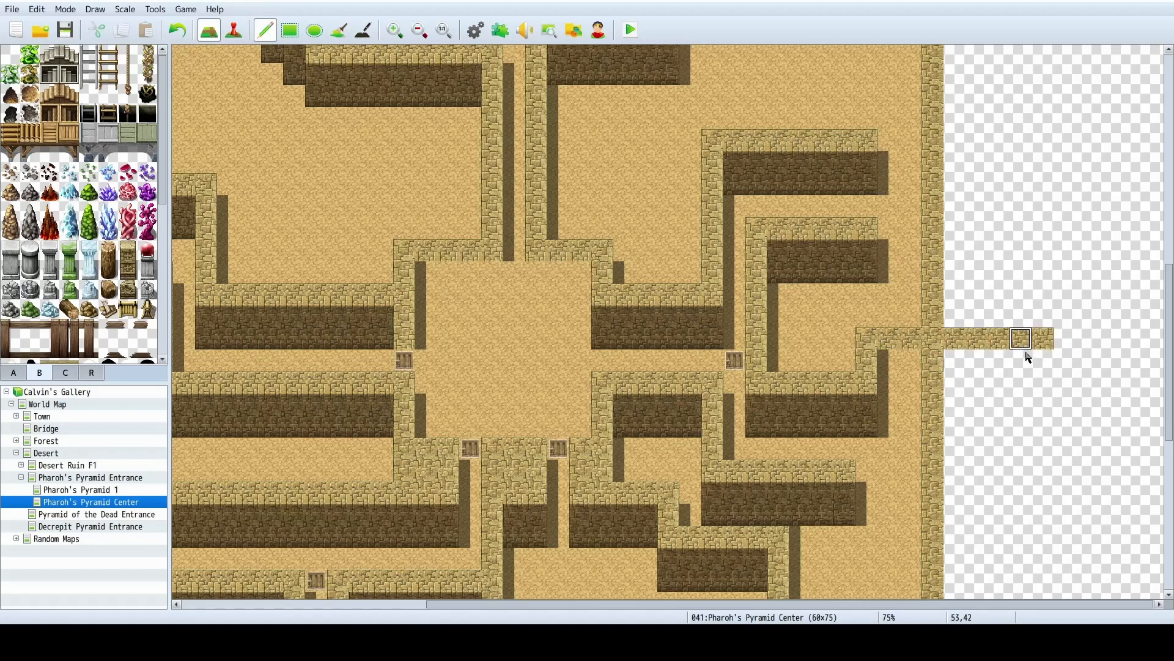
Outline a rectangular room of about 10 by 11 tiles across the east border wall, joined to the lower corridor's end.
{"action": "left_click_drag", "start_coordinate": [864, 484], "coordinate": [861, 541]}
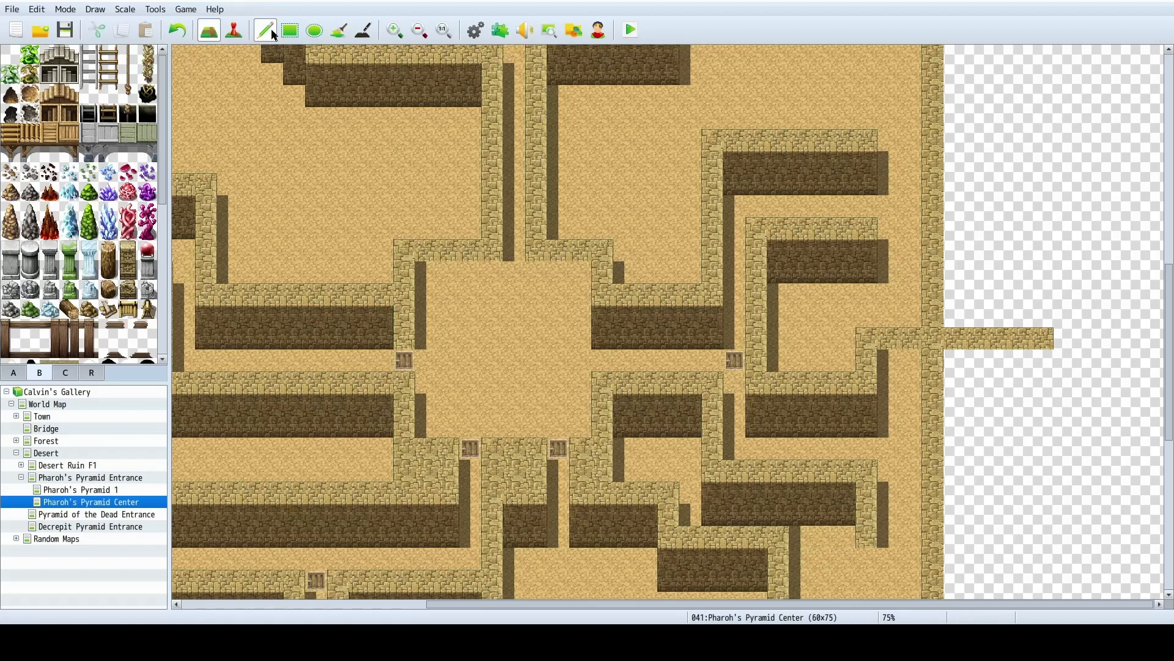
{"action": "left_click", "coordinate": [293, 33]}
{"action": "scroll", "coordinate": [873, 539], "scroll_direction": "down", "scroll_amount": 2}
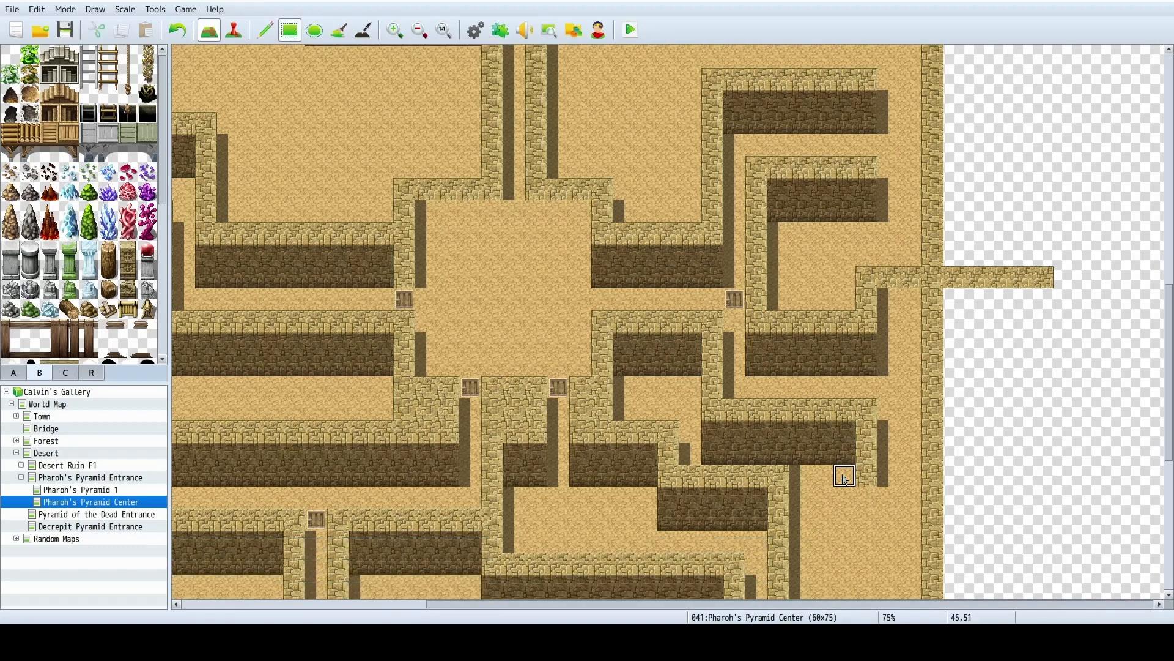
{"action": "left_click", "coordinate": [873, 500]}
{"action": "left_click_drag", "start_coordinate": [889, 506], "coordinate": [1067, 498]}
{"action": "left_click", "coordinate": [1064, 277]}
{"action": "left_click_drag", "start_coordinate": [1074, 327], "coordinate": [1076, 477]}
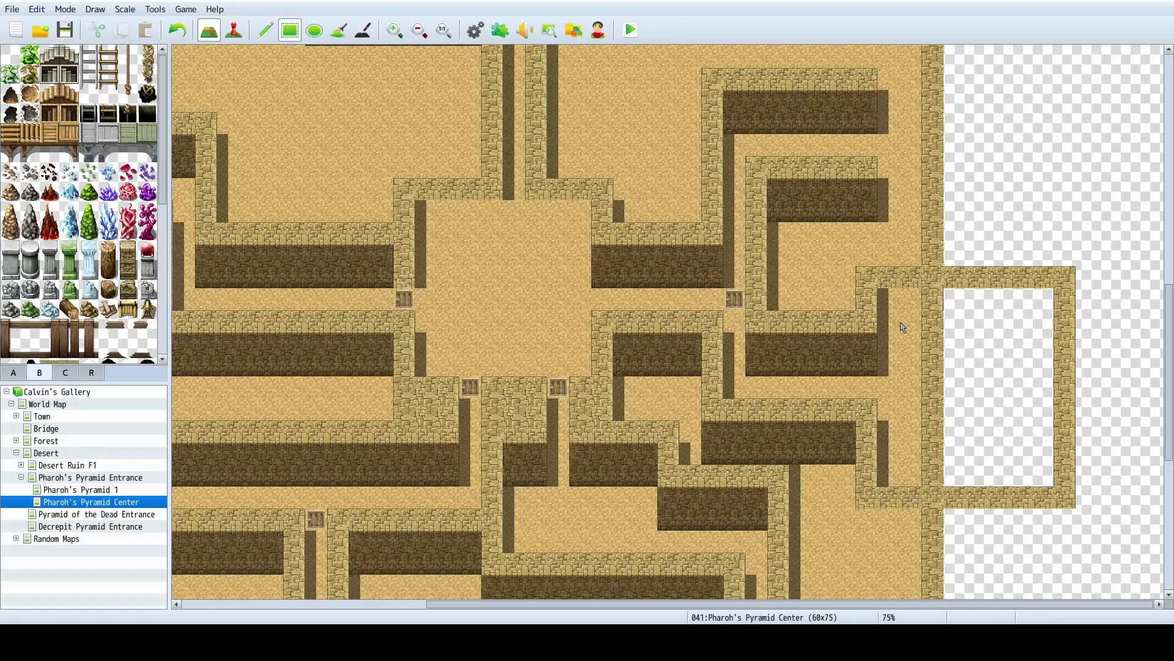
Fill the new east room with sand floor and give it a two-tile-high north wall face capped with wall-top tiles.
{"action": "left_click_drag", "start_coordinate": [931, 298], "coordinate": [1043, 476]}
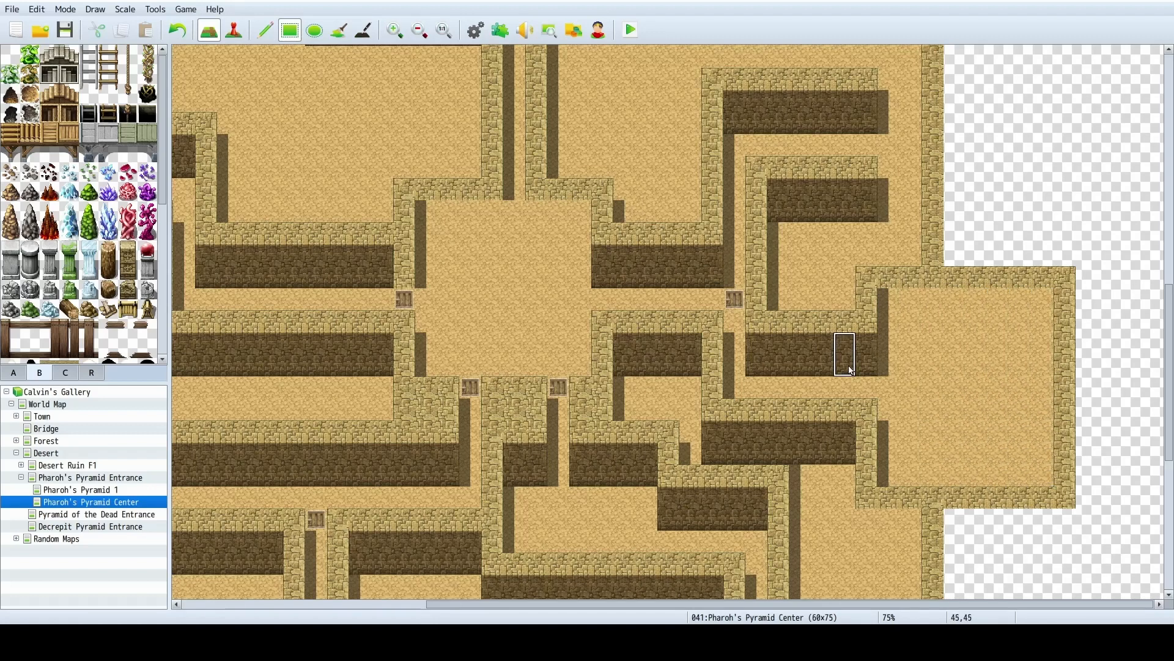
{"action": "mouse_move", "coordinate": [888, 281]}
{"action": "left_mouse_down"}
{"action": "mouse_move", "coordinate": [936, 309]}
{"action": "mouse_move", "coordinate": [1028, 302]}
{"action": "mouse_move", "coordinate": [1045, 282]}
{"action": "left_mouse_up"}
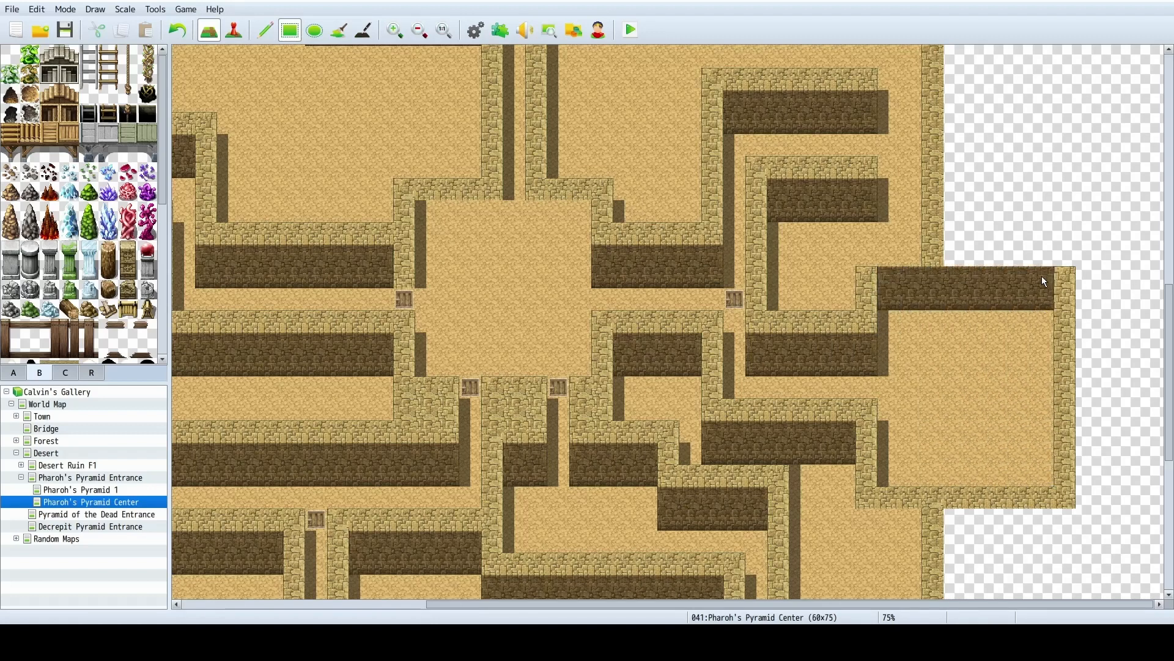
{"action": "right_click", "coordinate": [863, 277]}
{"action": "left_click_drag", "start_coordinate": [866, 261], "coordinate": [1066, 258]}
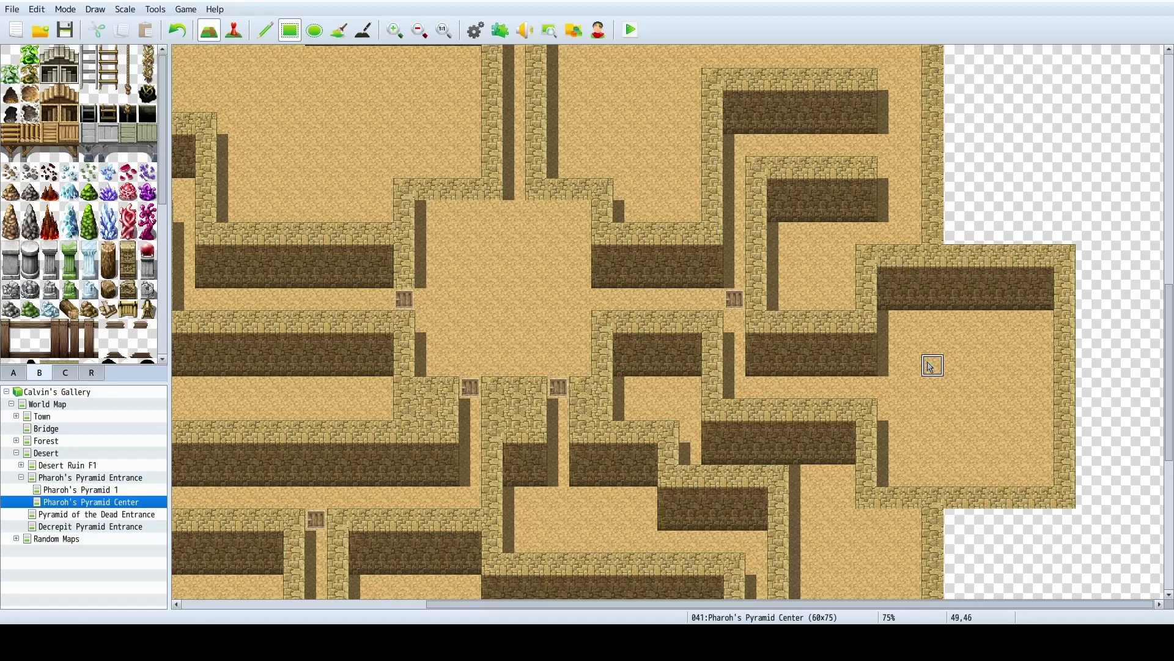
Paint a two-tile-high dark wall face beneath the east room's south wall.
{"action": "right_click_drag", "start_coordinate": [902, 286], "coordinate": [908, 299]}
{"action": "scroll", "coordinate": [925, 457], "scroll_direction": "down", "scroll_amount": 1}
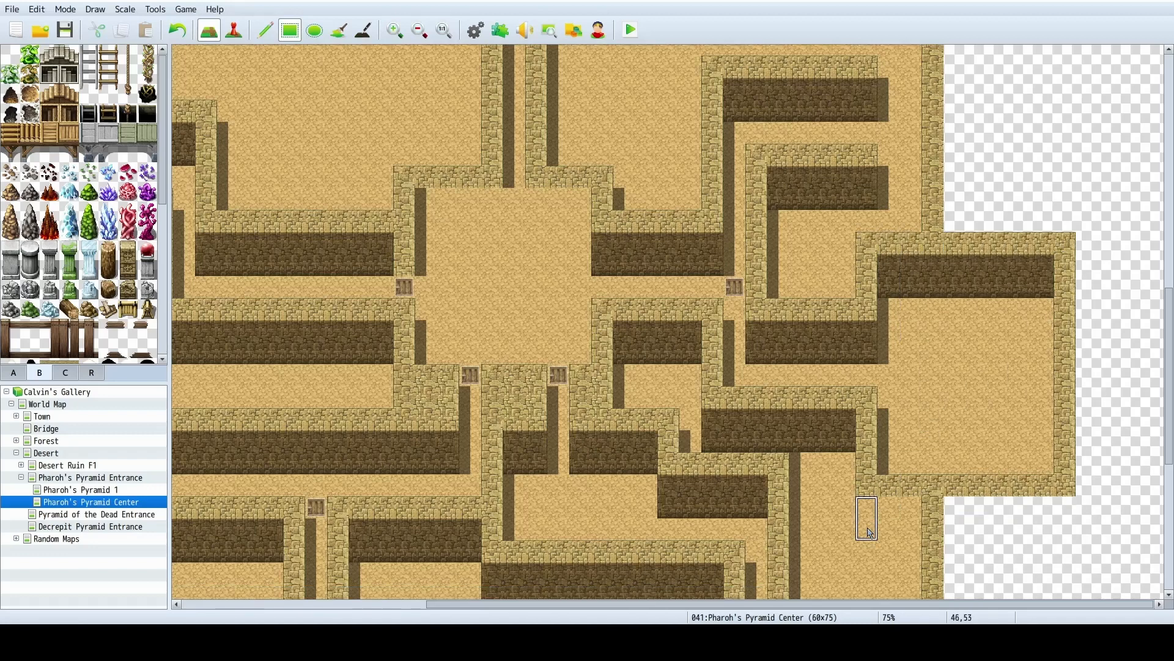
{"action": "mouse_move", "coordinate": [871, 533]}
{"action": "left_mouse_down"}
{"action": "mouse_move", "coordinate": [1034, 531]}
{"action": "mouse_move", "coordinate": [1063, 505]}
{"action": "left_mouse_up"}
Draw wall-top tiles that turn the upper east corridor north and lead it east across the border wall.
{"action": "scroll", "coordinate": [957, 497], "scroll_direction": "up", "scroll_amount": 3}
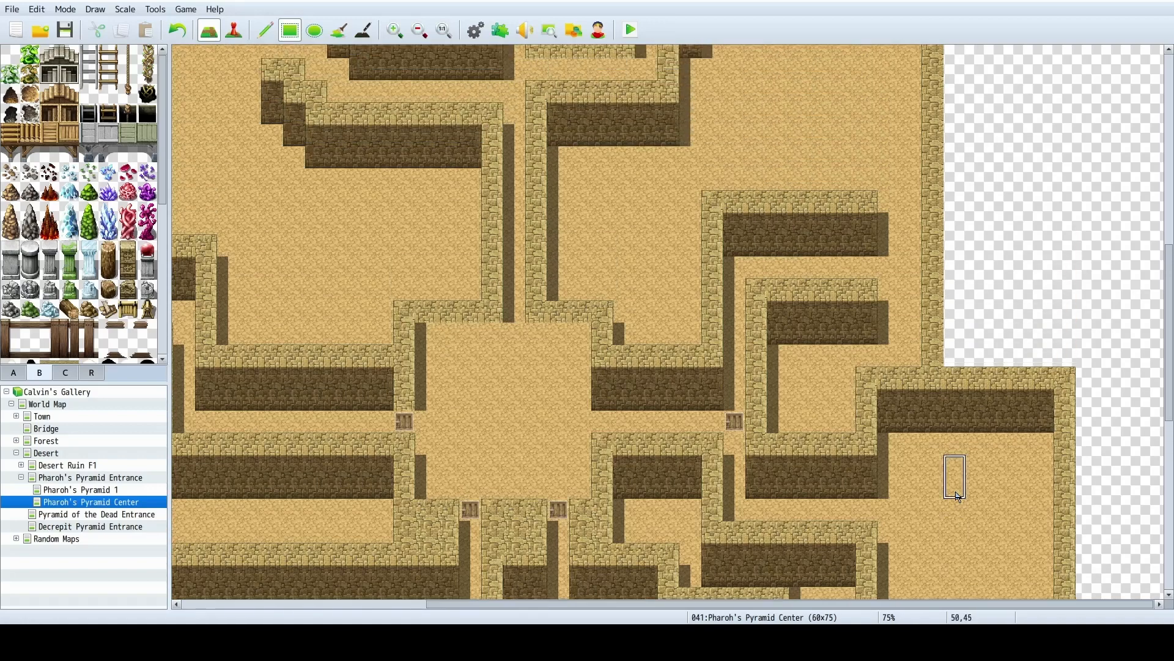
{"action": "scroll", "coordinate": [958, 497], "scroll_direction": "up", "scroll_amount": 3}
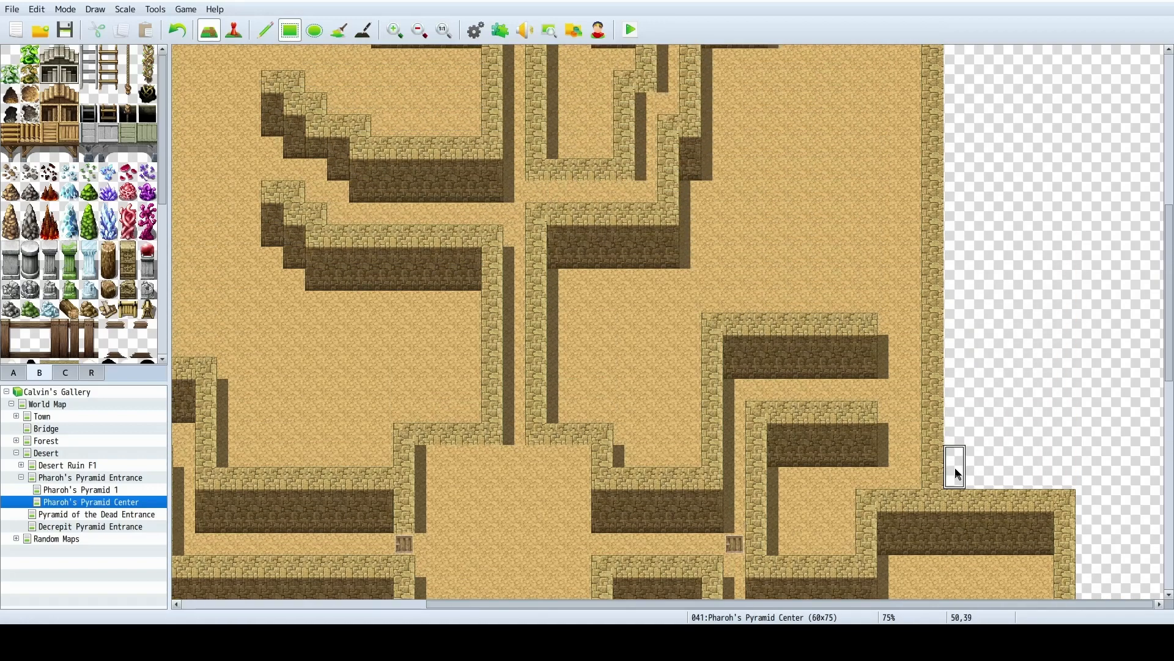
{"action": "scroll", "coordinate": [942, 465], "scroll_direction": "up", "scroll_amount": 1}
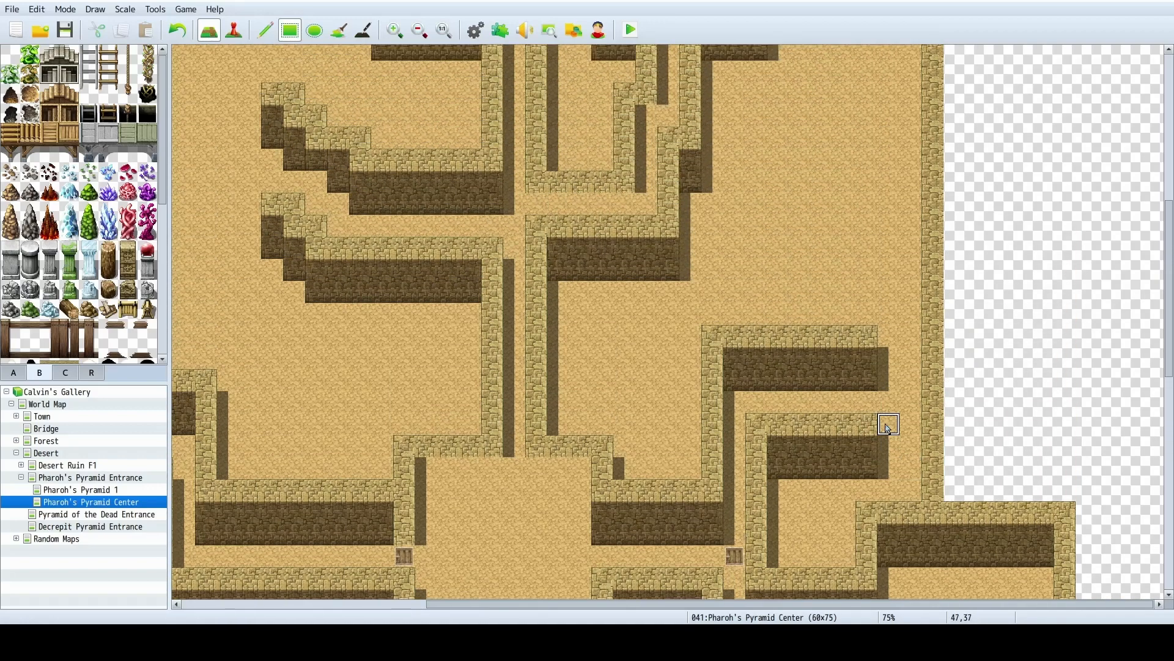
{"action": "mouse_move", "coordinate": [889, 428]}
{"action": "left_mouse_down"}
{"action": "mouse_move", "coordinate": [914, 430]}
{"action": "mouse_move", "coordinate": [915, 364]}
{"action": "mouse_move", "coordinate": [875, 306]}
{"action": "mouse_move", "coordinate": [870, 258]}
{"action": "mouse_move", "coordinate": [954, 247]}
{"action": "mouse_move", "coordinate": [933, 312]}
{"action": "mouse_move", "coordinate": [917, 318]}
{"action": "mouse_move", "coordinate": [920, 298]}
{"action": "left_mouse_up"}
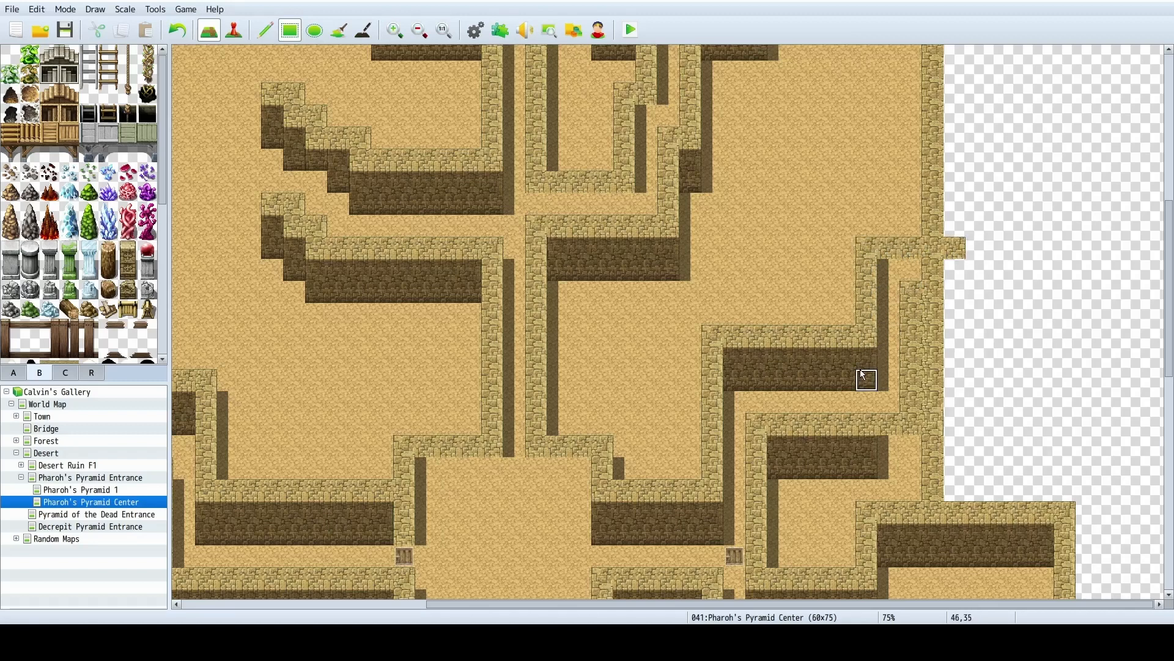
Give the upper corridor's eastward stretch a dark wall face, a longer wall top and a sand floor.
{"action": "right_click_drag", "start_coordinate": [865, 365], "coordinate": [867, 376]}
{"action": "mouse_move", "coordinate": [906, 285]}
{"action": "left_mouse_down"}
{"action": "mouse_move", "coordinate": [894, 290]}
{"action": "mouse_move", "coordinate": [966, 277]}
{"action": "left_mouse_up"}
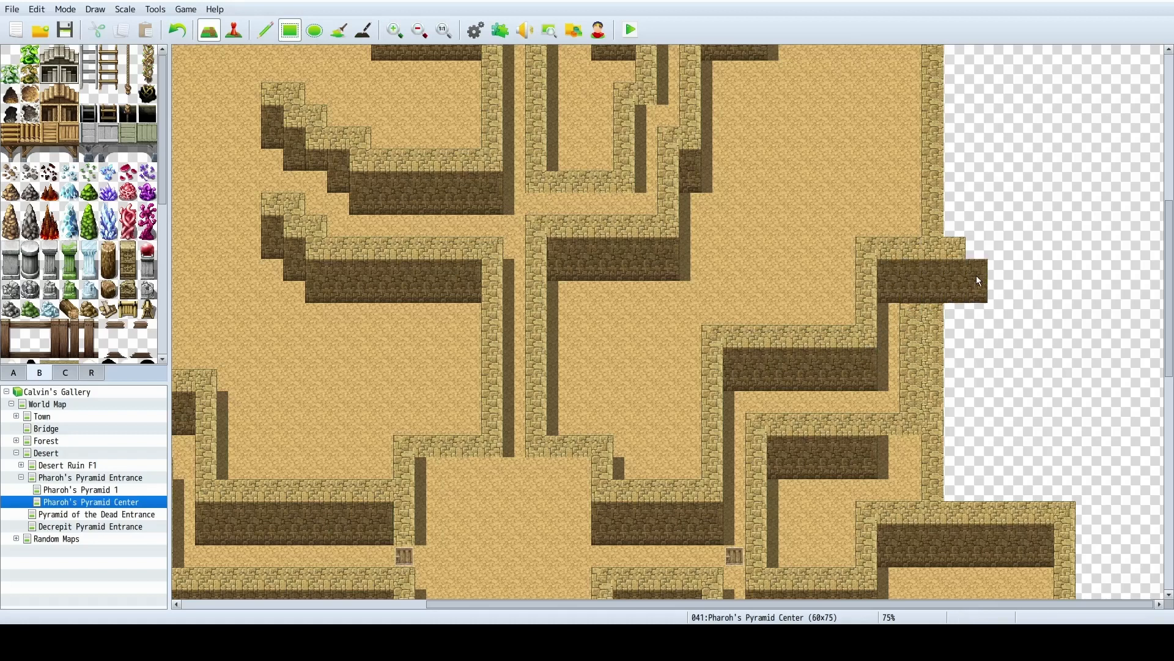
{"action": "left_click", "coordinate": [974, 256]}
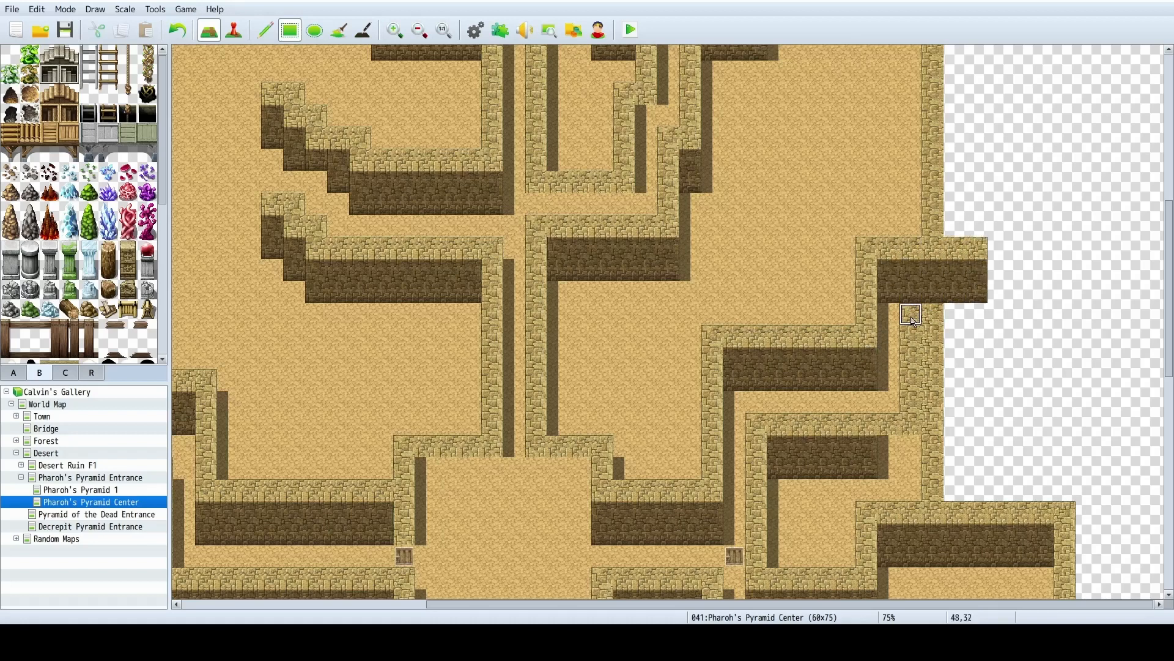
{"action": "left_click_drag", "start_coordinate": [898, 320], "coordinate": [976, 312]}
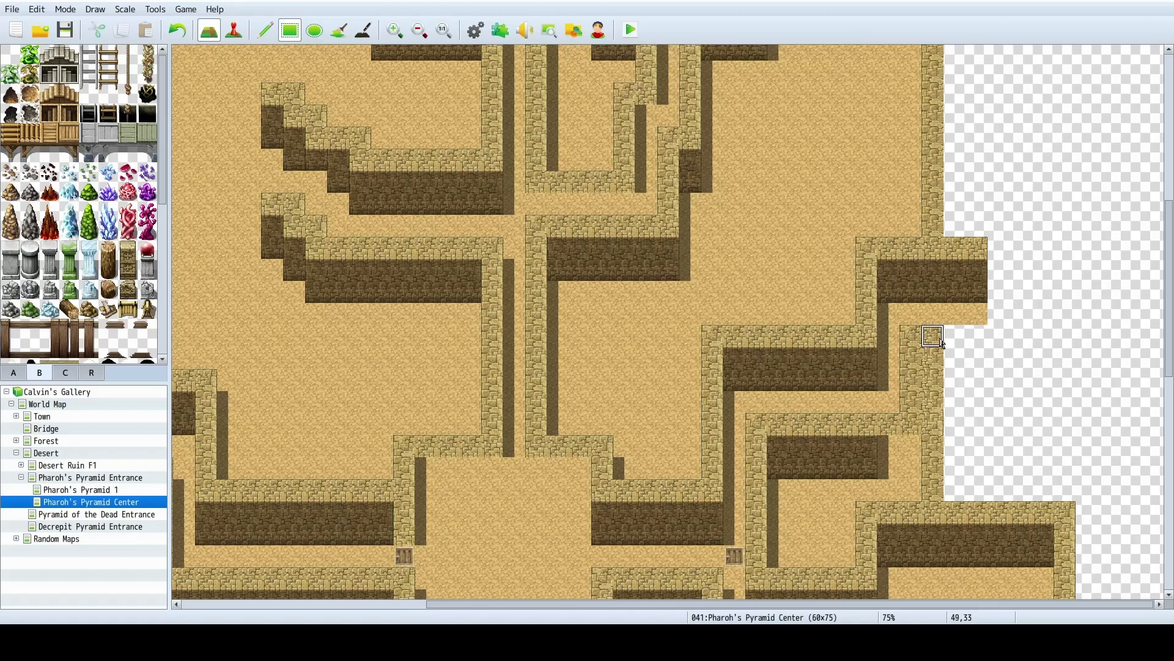
Clear the leftover border wall below the upper east corridor and fill the space between both corridors with wall-top tiles.
{"action": "mouse_move", "coordinate": [934, 335]}
{"action": "left_mouse_down"}
{"action": "mouse_move", "coordinate": [933, 484]}
{"action": "mouse_move", "coordinate": [913, 448]}
{"action": "mouse_move", "coordinate": [931, 424]}
{"action": "mouse_move", "coordinate": [943, 457]}
{"action": "mouse_move", "coordinate": [933, 488]}
{"action": "mouse_move", "coordinate": [889, 474]}
{"action": "mouse_move", "coordinate": [781, 487]}
{"action": "mouse_move", "coordinate": [776, 514]}
{"action": "mouse_move", "coordinate": [851, 568]}
{"action": "mouse_move", "coordinate": [776, 503]}
{"action": "mouse_move", "coordinate": [779, 490]}
{"action": "mouse_move", "coordinate": [918, 490]}
{"action": "mouse_move", "coordinate": [907, 468]}
{"action": "left_mouse_up"}
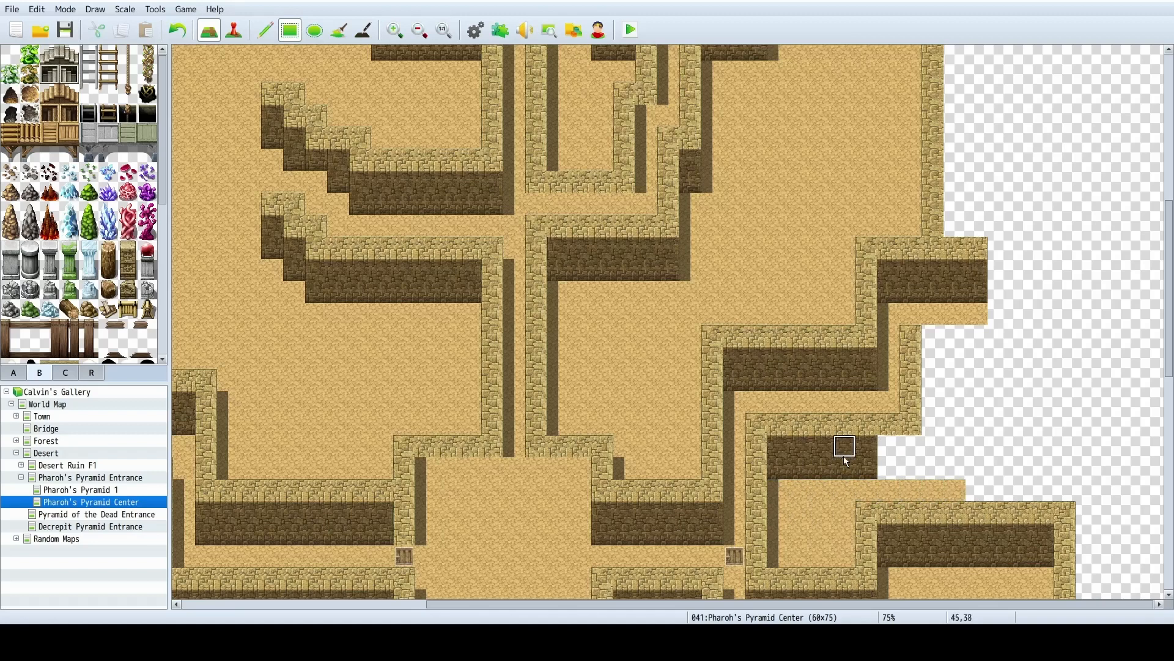
{"action": "left_click_drag", "start_coordinate": [761, 428], "coordinate": [843, 552]}
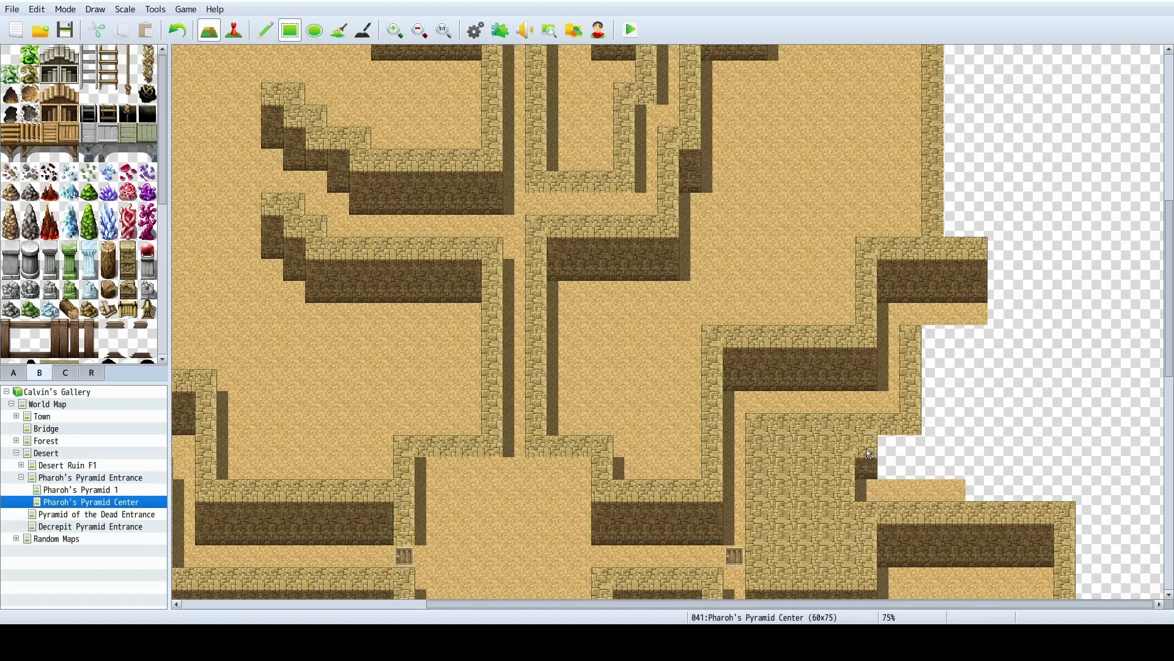
{"action": "left_click_drag", "start_coordinate": [866, 448], "coordinate": [920, 484]}
{"action": "scroll", "coordinate": [947, 380], "scroll_direction": "up", "scroll_amount": 1}
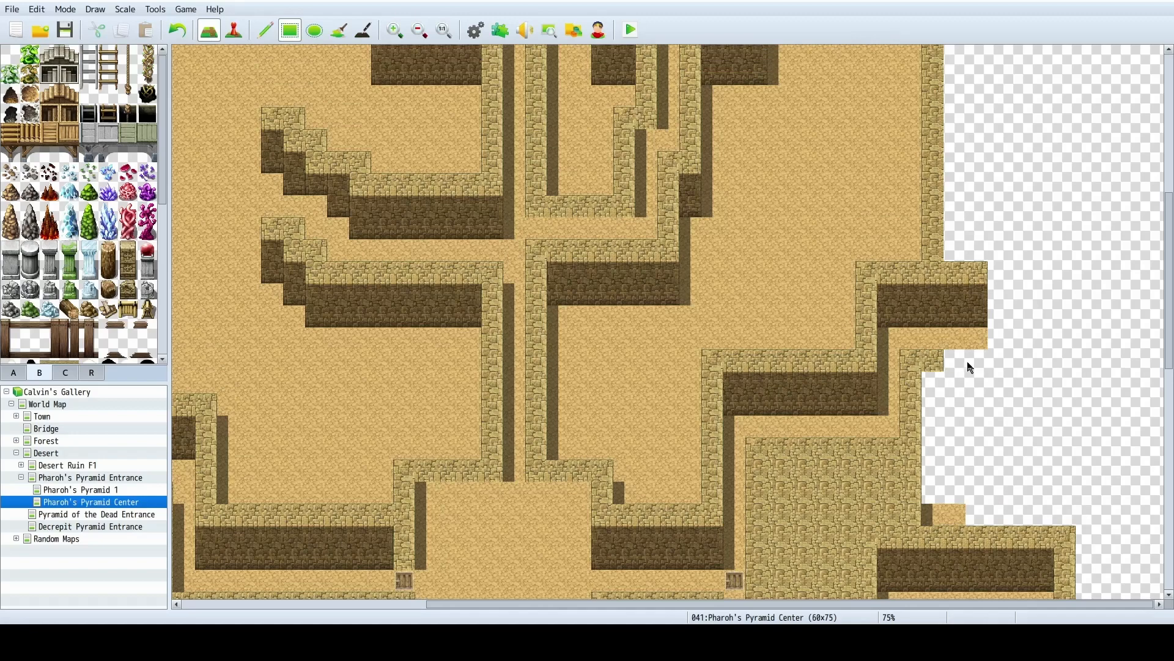
Fill the unused space south of the lower east corridor and along the southeast exit room's east side with wall-top tiles.
{"action": "scroll", "coordinate": [844, 454], "scroll_direction": "down", "scroll_amount": 4}
{"action": "scroll", "coordinate": [827, 458], "scroll_direction": "down", "scroll_amount": 8}
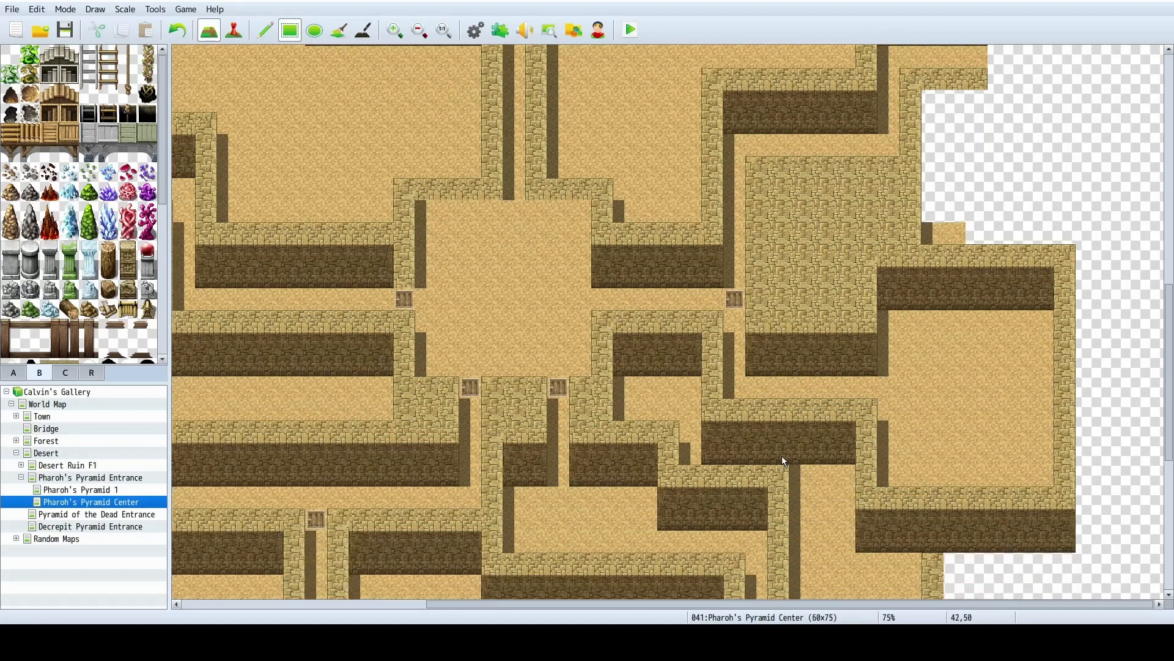
{"action": "mouse_move", "coordinate": [621, 333]}
{"action": "left_mouse_down"}
{"action": "mouse_move", "coordinate": [669, 373]}
{"action": "mouse_move", "coordinate": [698, 422]}
{"action": "mouse_move", "coordinate": [858, 457]}
{"action": "left_mouse_up"}
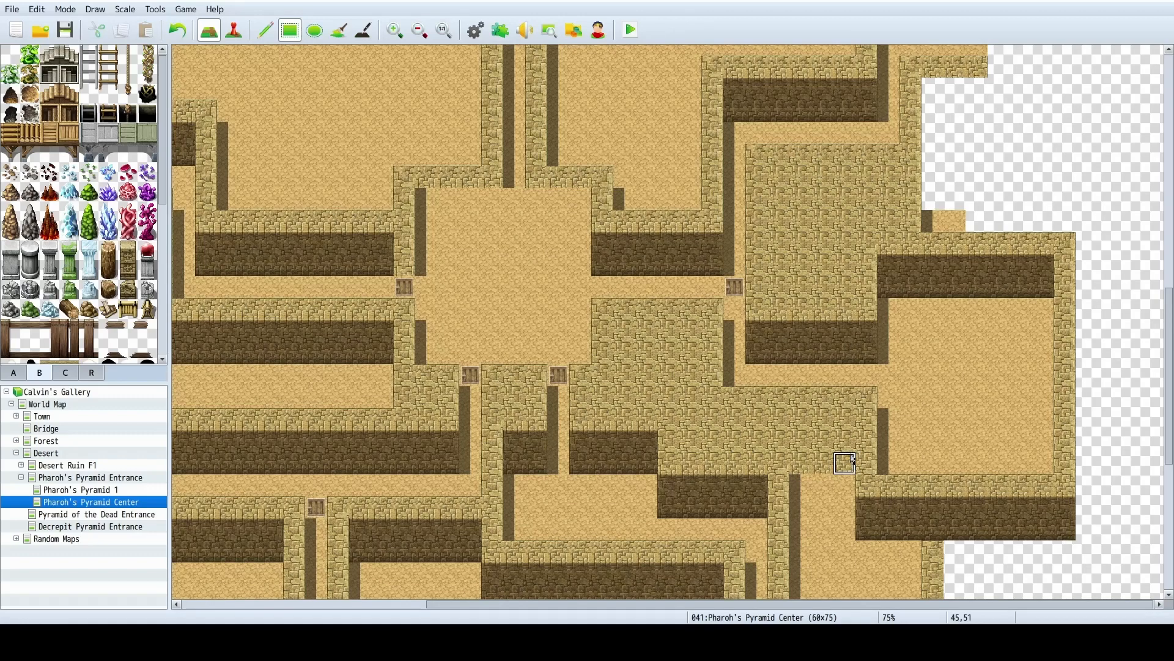
{"action": "scroll", "coordinate": [847, 456], "scroll_direction": "down", "scroll_amount": 10}
{"action": "mouse_move", "coordinate": [782, 242]}
{"action": "left_mouse_down"}
{"action": "mouse_move", "coordinate": [832, 233]}
{"action": "mouse_move", "coordinate": [853, 337]}
{"action": "mouse_move", "coordinate": [854, 560]}
{"action": "left_mouse_up"}
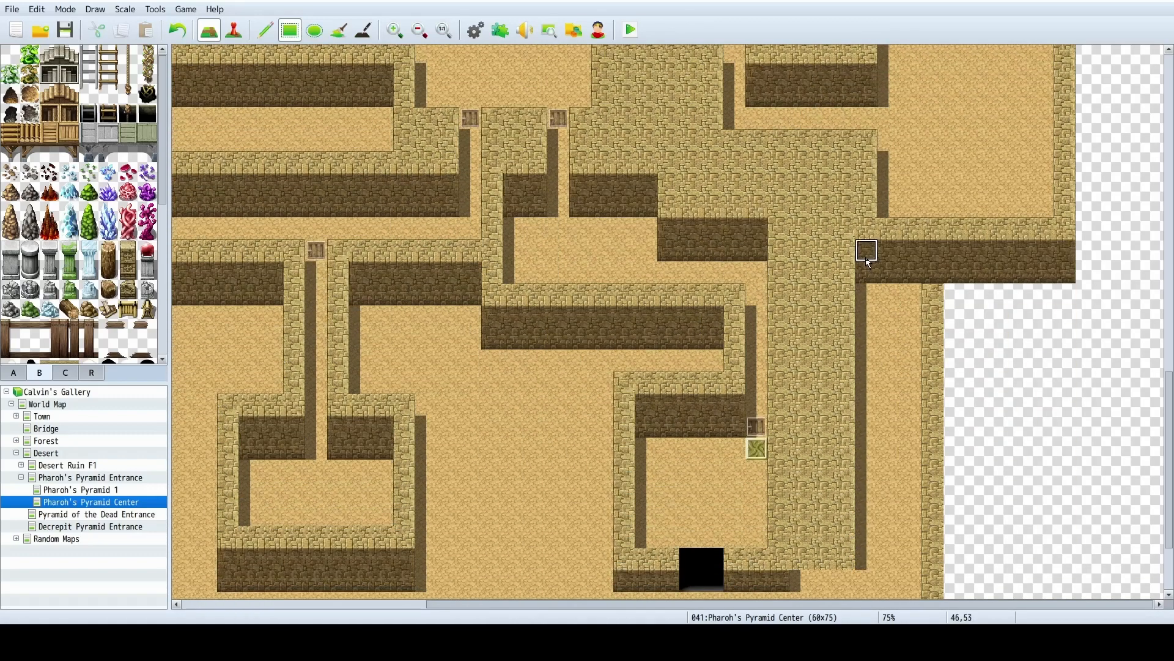
{"action": "left_click_drag", "start_coordinate": [865, 257], "coordinate": [922, 562]}
Cover the floor and outer wall faces around the southeast room's black exit with wall-top tiles, down to the south border.
{"action": "scroll", "coordinate": [921, 566], "scroll_direction": "down", "scroll_amount": 5}
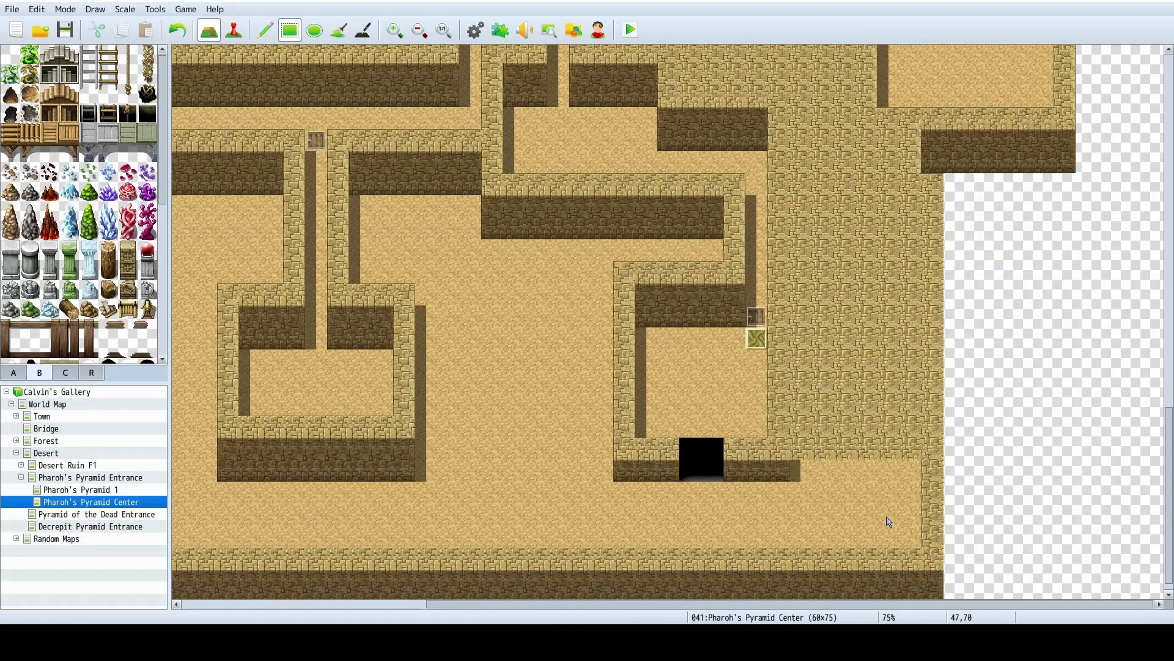
{"action": "left_click_drag", "start_coordinate": [795, 438], "coordinate": [909, 524]}
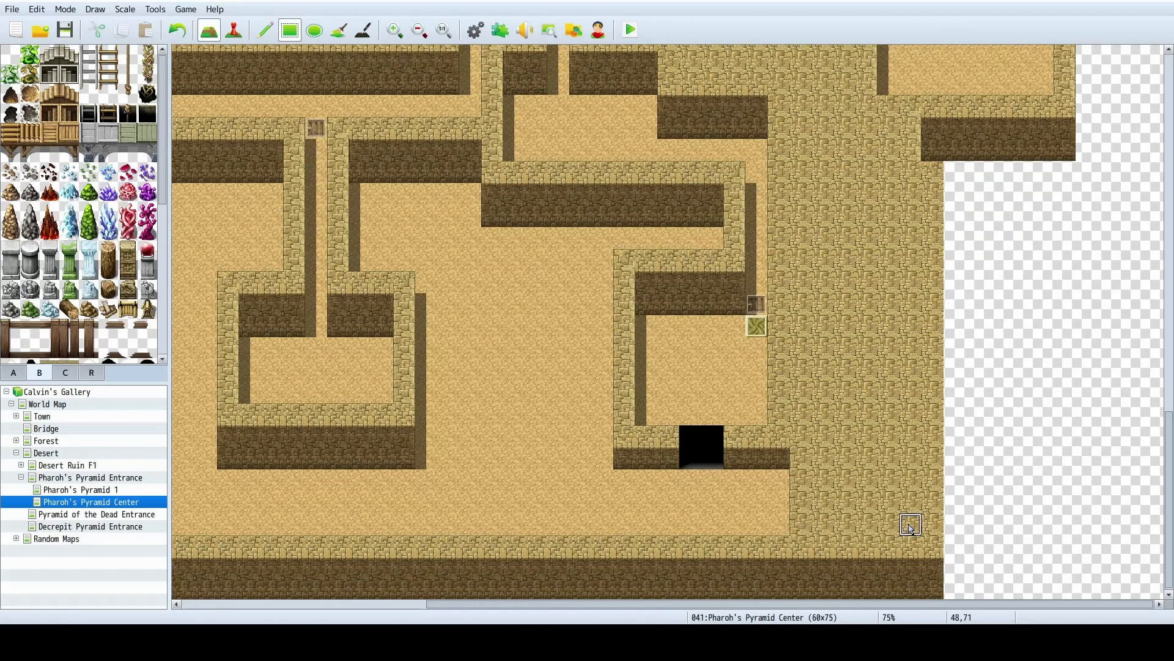
{"action": "left_click_drag", "start_coordinate": [731, 450], "coordinate": [782, 525]}
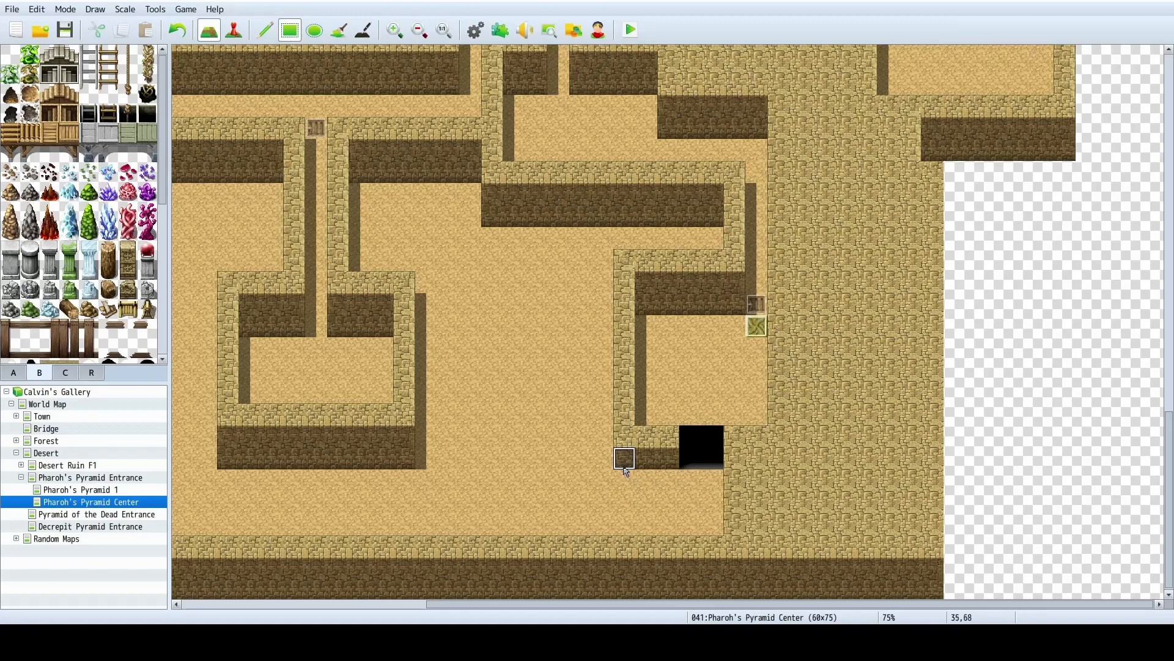
{"action": "left_click_drag", "start_coordinate": [621, 456], "coordinate": [663, 525]}
{"action": "left_click_drag", "start_coordinate": [686, 487], "coordinate": [717, 518]}
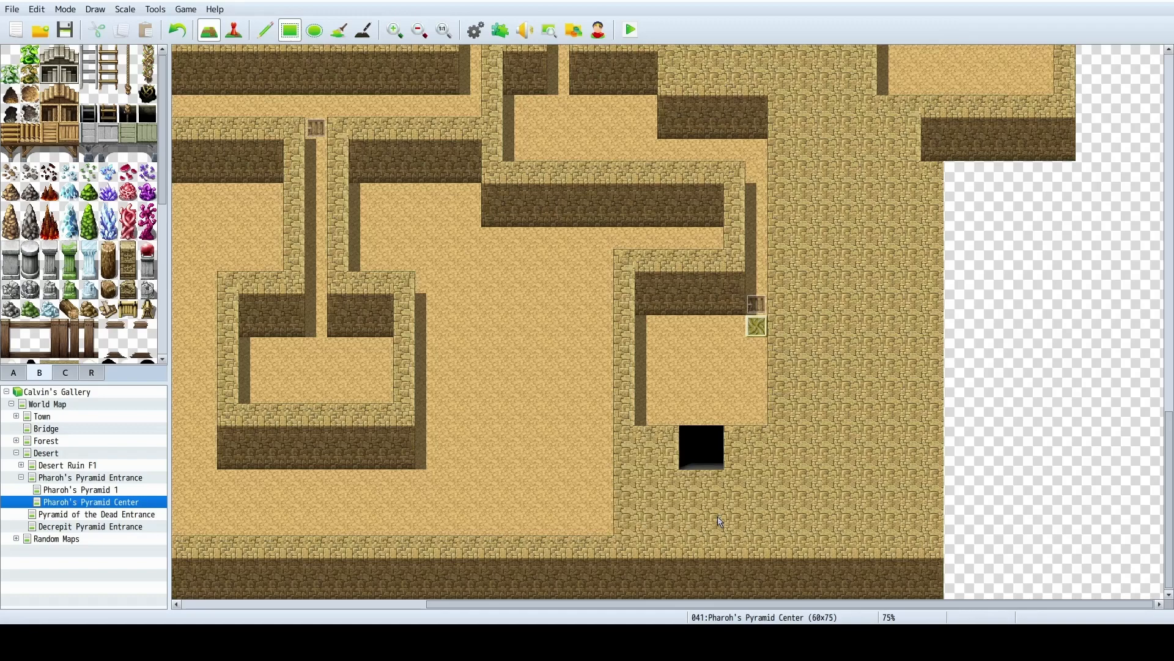
Fill the wall faces and floor between the south-central passage and the winding southeast corridor with wall-top tiles.
{"action": "scroll", "coordinate": [630, 511], "scroll_direction": "up", "scroll_amount": 7}
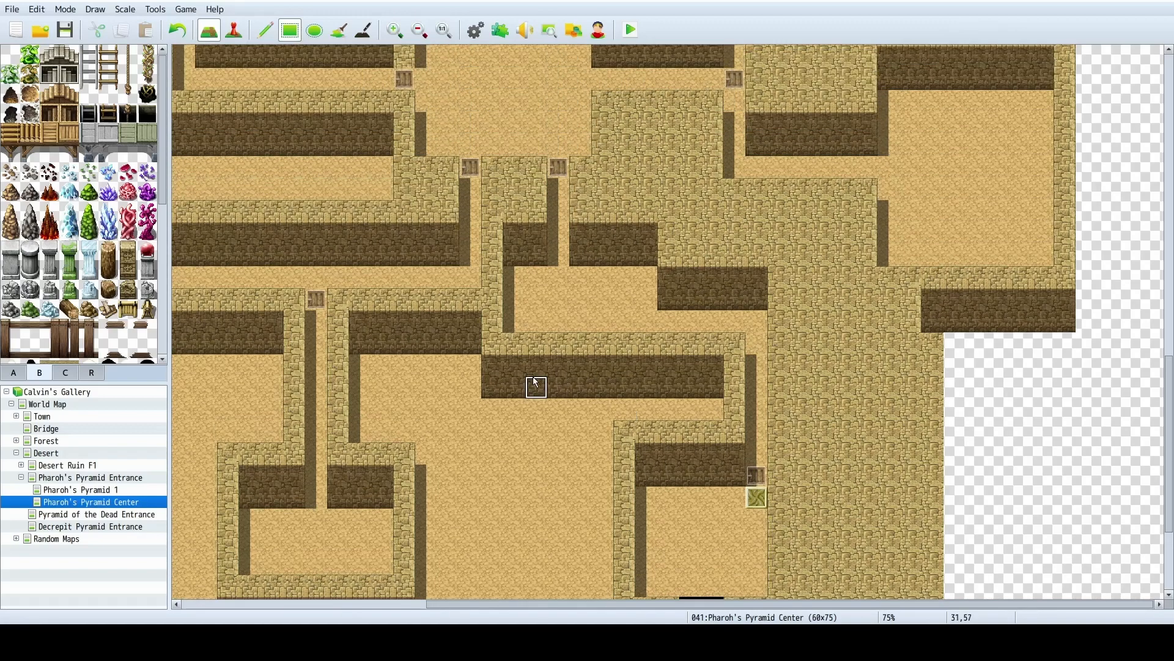
{"action": "left_click_drag", "start_coordinate": [492, 366], "coordinate": [712, 416]}
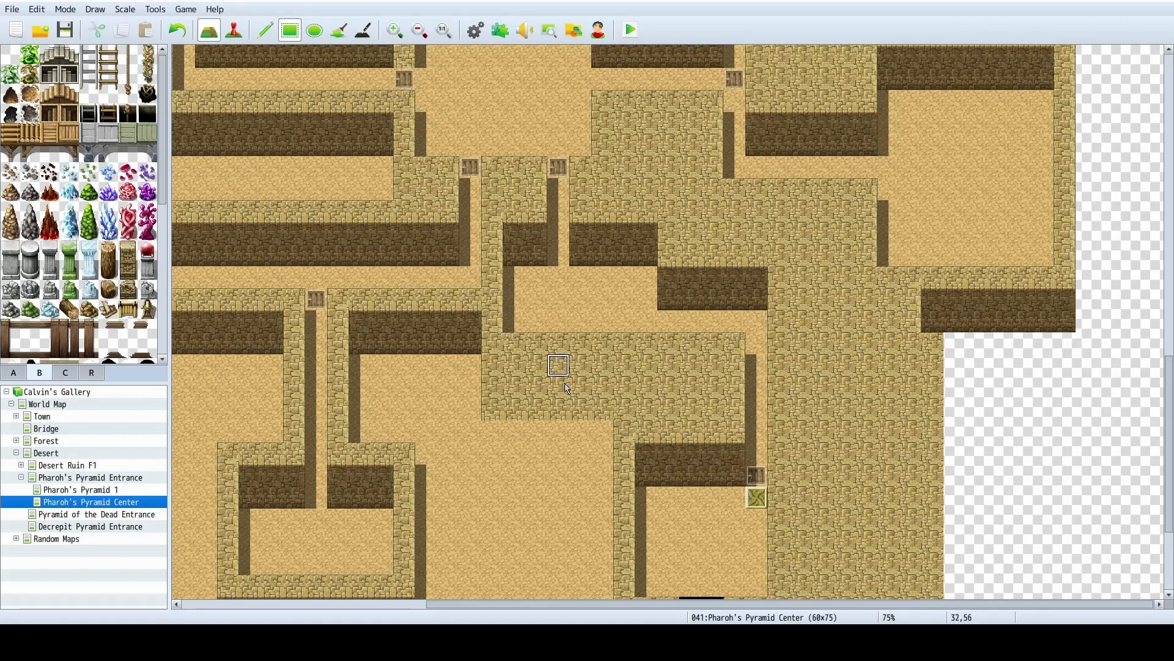
{"action": "scroll", "coordinate": [565, 384], "scroll_direction": "up", "scroll_amount": 1}
{"action": "mouse_move", "coordinate": [360, 334]}
{"action": "left_mouse_down"}
{"action": "mouse_move", "coordinate": [474, 385]}
{"action": "mouse_move", "coordinate": [471, 443]}
{"action": "left_mouse_up"}
Fill the remaining floor between the south-central dead-end room and the southeast room with wall-top tiles, including below the dead end.
{"action": "scroll", "coordinate": [465, 440], "scroll_direction": "down", "scroll_amount": 5}
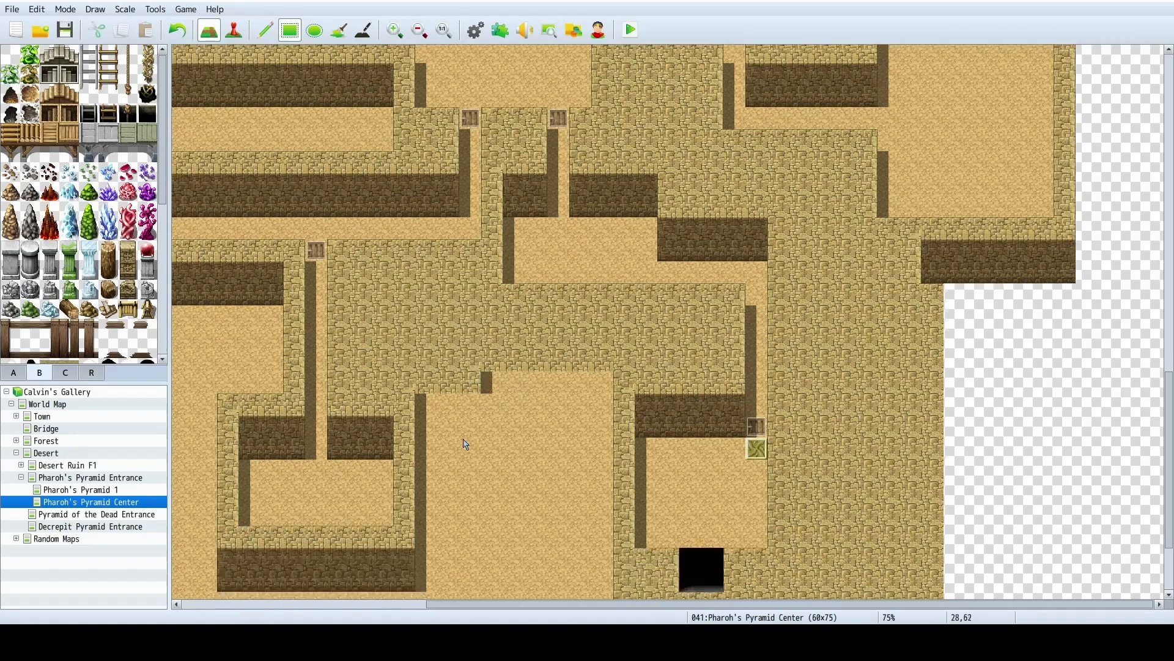
{"action": "scroll", "coordinate": [466, 445], "scroll_direction": "down", "scroll_amount": 1}
{"action": "left_click_drag", "start_coordinate": [427, 353], "coordinate": [232, 451]}
{"action": "scroll", "coordinate": [597, 549], "scroll_direction": "down", "scroll_amount": 4}
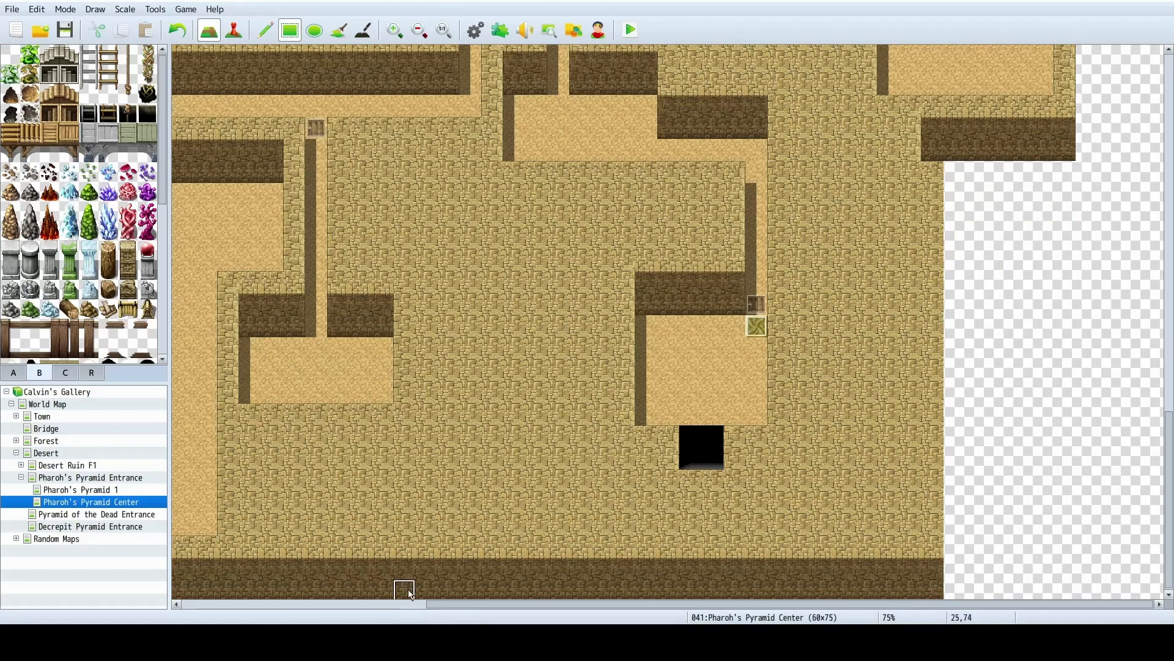
Fill the area around the southwest room's black exit and the floor strip along its east side with wall-top tiles, down to the south border.
{"action": "scroll", "coordinate": [451, 604], "scroll_direction": "left", "scroll_amount": 6}
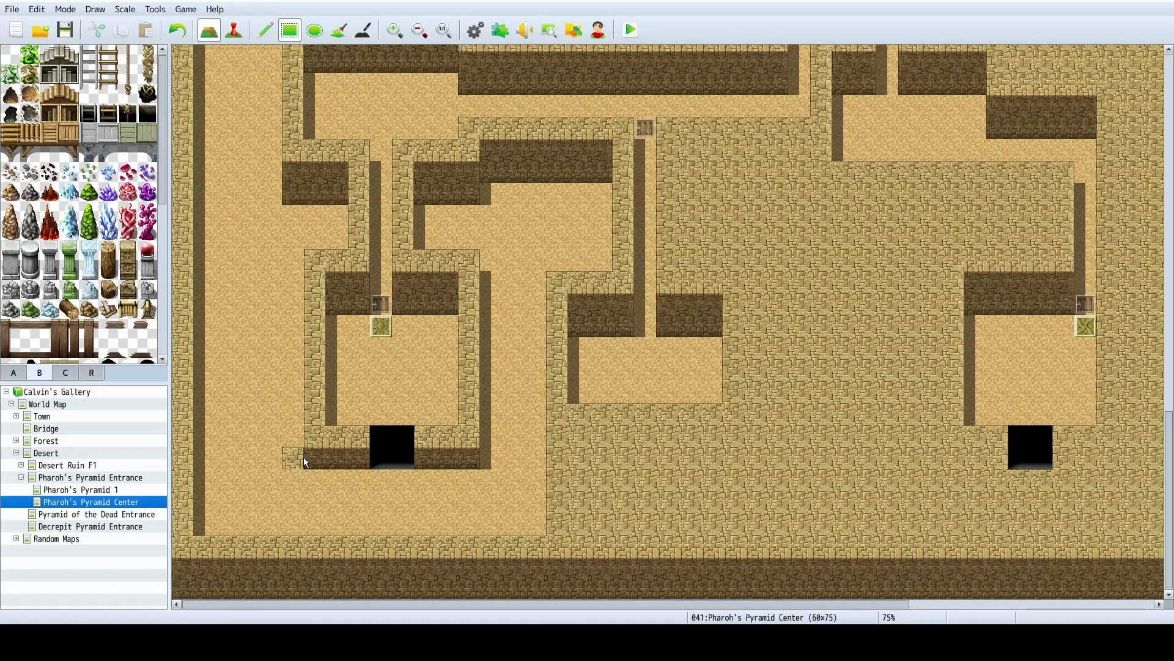
{"action": "left_click_drag", "start_coordinate": [306, 463], "coordinate": [361, 526]}
{"action": "left_click_drag", "start_coordinate": [424, 472], "coordinate": [547, 539]}
{"action": "left_click_drag", "start_coordinate": [376, 477], "coordinate": [419, 535]}
{"action": "left_click", "coordinate": [489, 263]}
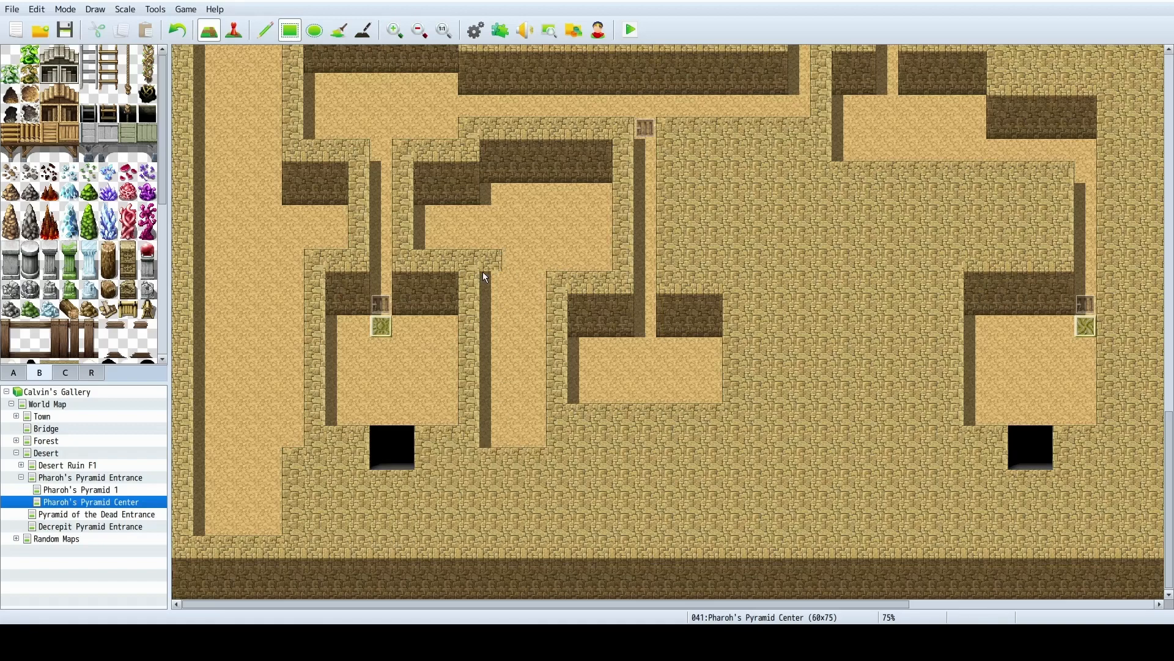
{"action": "left_click_drag", "start_coordinate": [487, 277], "coordinate": [542, 440]}
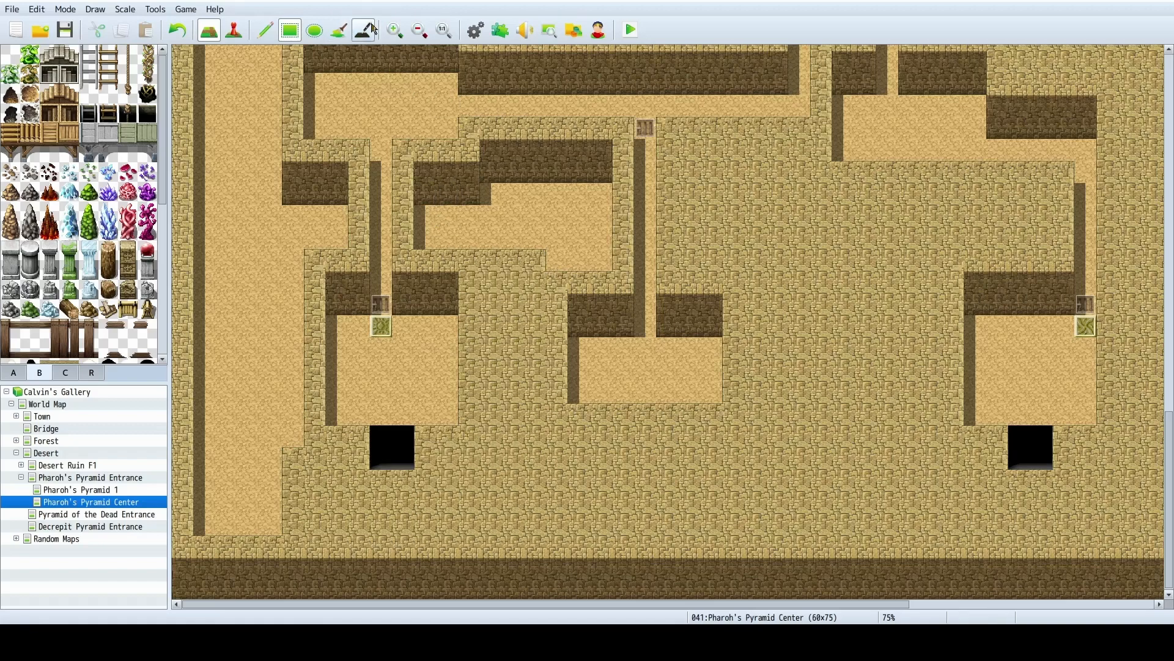
Flood-fill the floor pocket between the southwest room's passage and the south-central passage, plus the wall faces above it, with wall-top tiles.
{"action": "left_click", "coordinate": [338, 30]}
{"action": "left_click", "coordinate": [529, 196]}
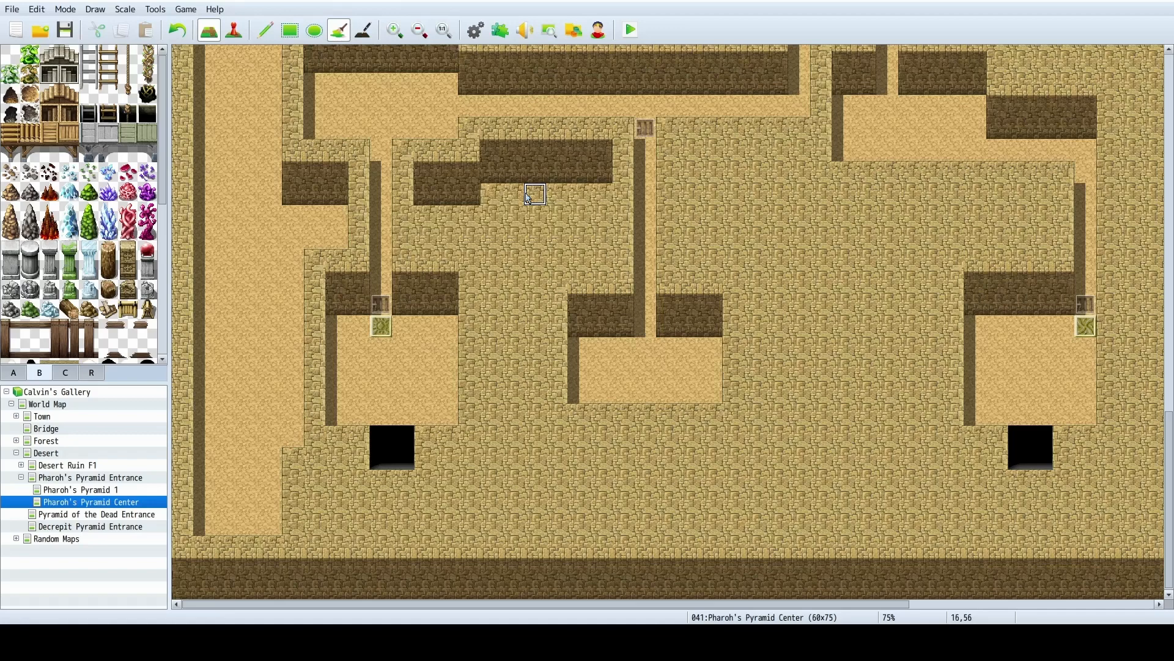
{"action": "left_click", "coordinate": [456, 184]}
Flood-fill the two wall faces on the south side of the winding west corridor with wall-top tiles.
{"action": "scroll", "coordinate": [270, 381], "scroll_direction": "up", "scroll_amount": 10}
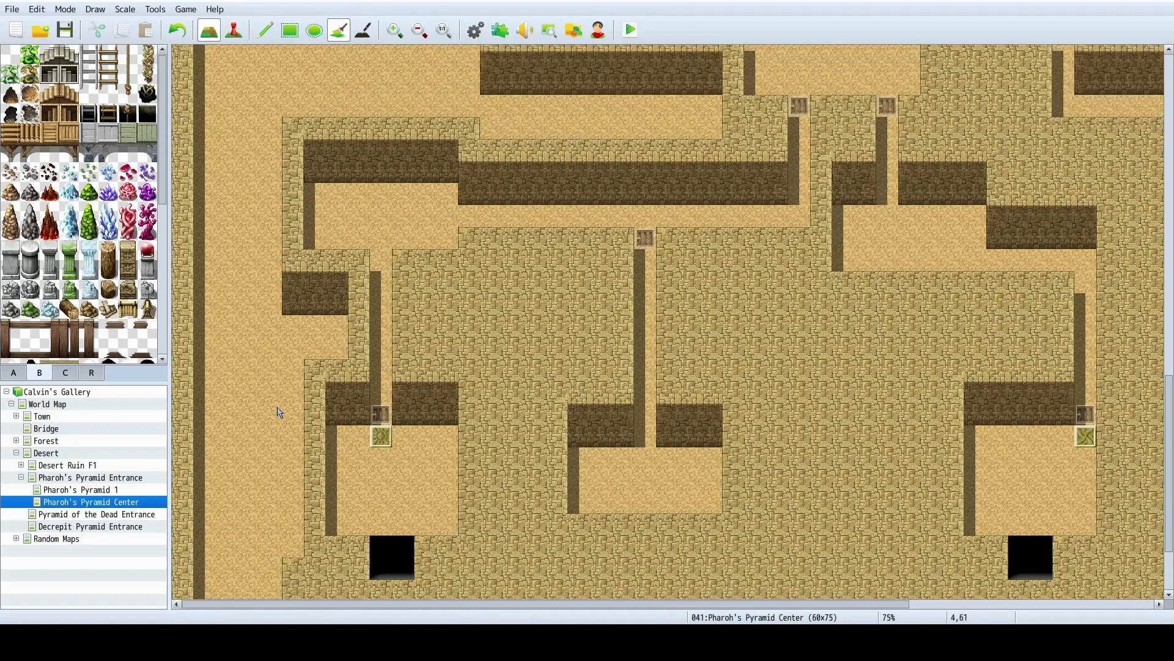
{"action": "scroll", "coordinate": [280, 412], "scroll_direction": "up", "scroll_amount": 2}
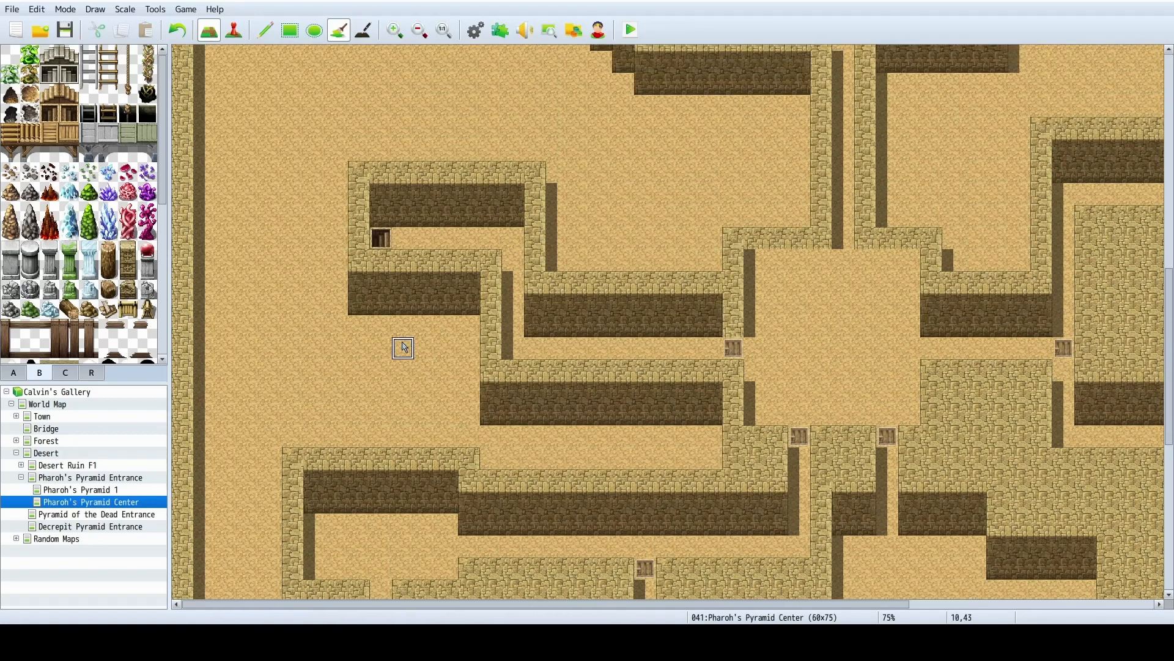
{"action": "left_click", "coordinate": [422, 301]}
{"action": "left_click", "coordinate": [555, 412]}
Draw a wall-top line from the west corridor's dead end to the west border, and flood-fill the floor and leftover wall face south of it.
{"action": "left_click", "coordinate": [265, 30]}
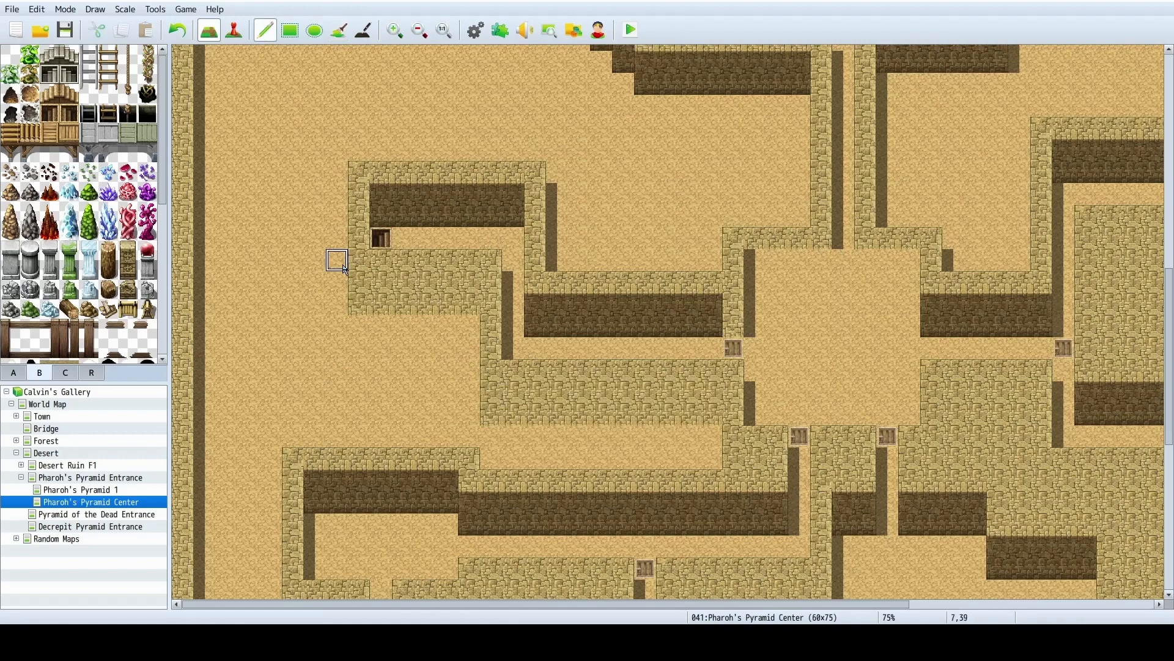
{"action": "left_click_drag", "start_coordinate": [343, 270], "coordinate": [205, 262]}
{"action": "left_click", "coordinate": [339, 30]}
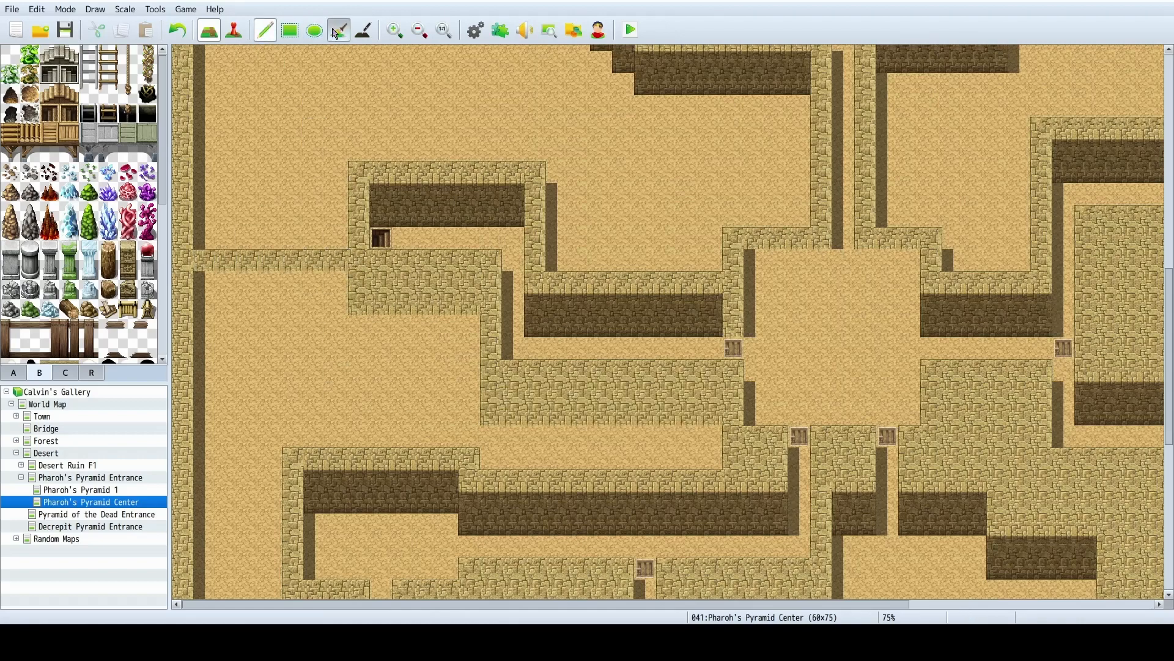
{"action": "left_click", "coordinate": [363, 334]}
{"action": "scroll", "coordinate": [317, 374], "scroll_direction": "down", "scroll_amount": 6}
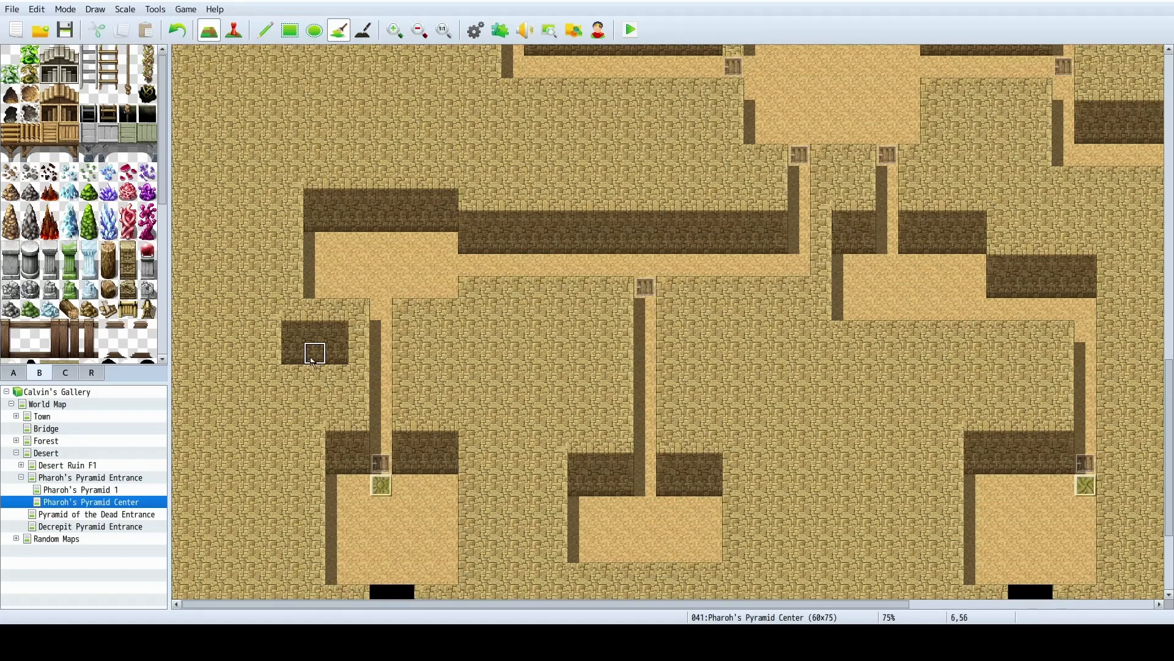
{"action": "left_click", "coordinate": [314, 352]}
{"action": "scroll", "coordinate": [293, 437], "scroll_direction": "down", "scroll_amount": 2}
Copy the block of tiles around the upper east corridor's bend and paste it one tile further west.
{"action": "scroll", "coordinate": [257, 443], "scroll_direction": "up", "scroll_amount": 7}
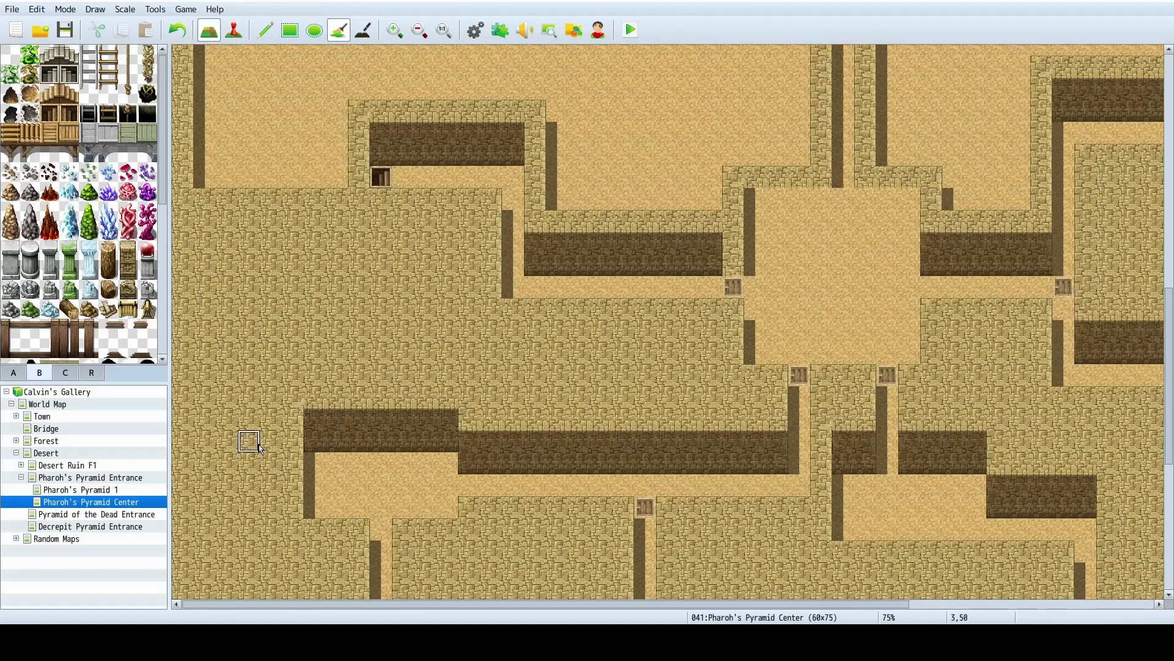
{"action": "scroll", "coordinate": [260, 448], "scroll_direction": "up", "scroll_amount": 6}
{"action": "left_click", "coordinate": [265, 30]}
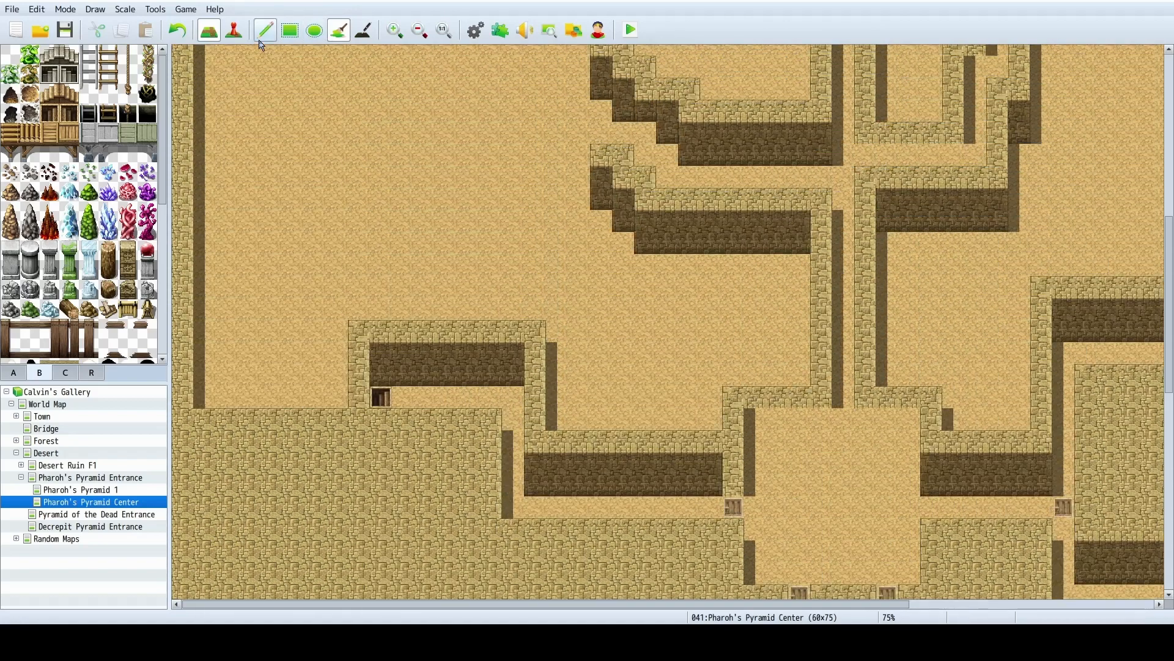
{"action": "left_click_drag", "start_coordinate": [483, 604], "coordinate": [728, 604]}
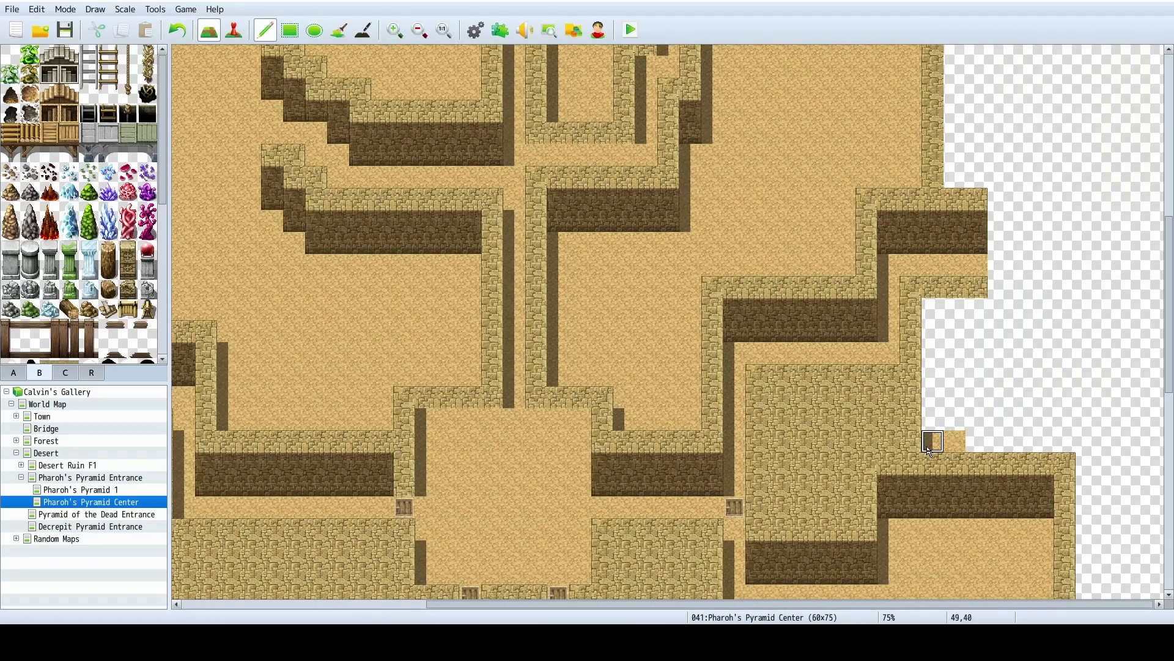
{"action": "scroll", "coordinate": [928, 450], "scroll_direction": "up", "scroll_amount": 2}
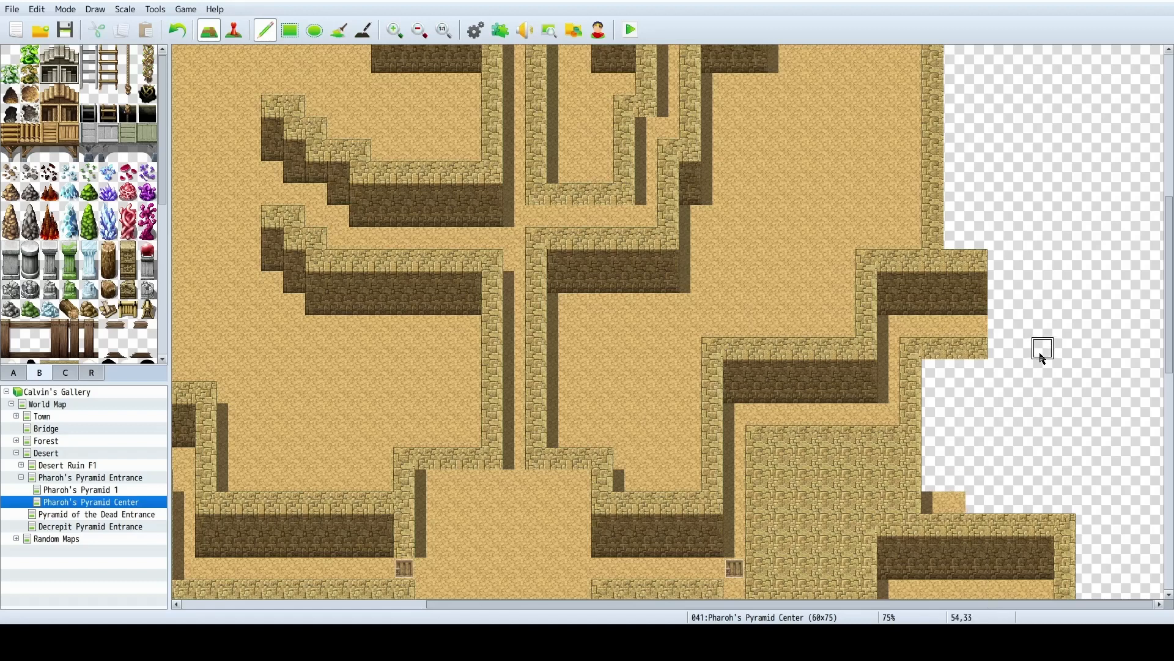
{"action": "scroll", "coordinate": [1062, 451], "scroll_direction": "down", "scroll_amount": 2}
{"action": "scroll", "coordinate": [1065, 451], "scroll_direction": "up", "scroll_amount": 3}
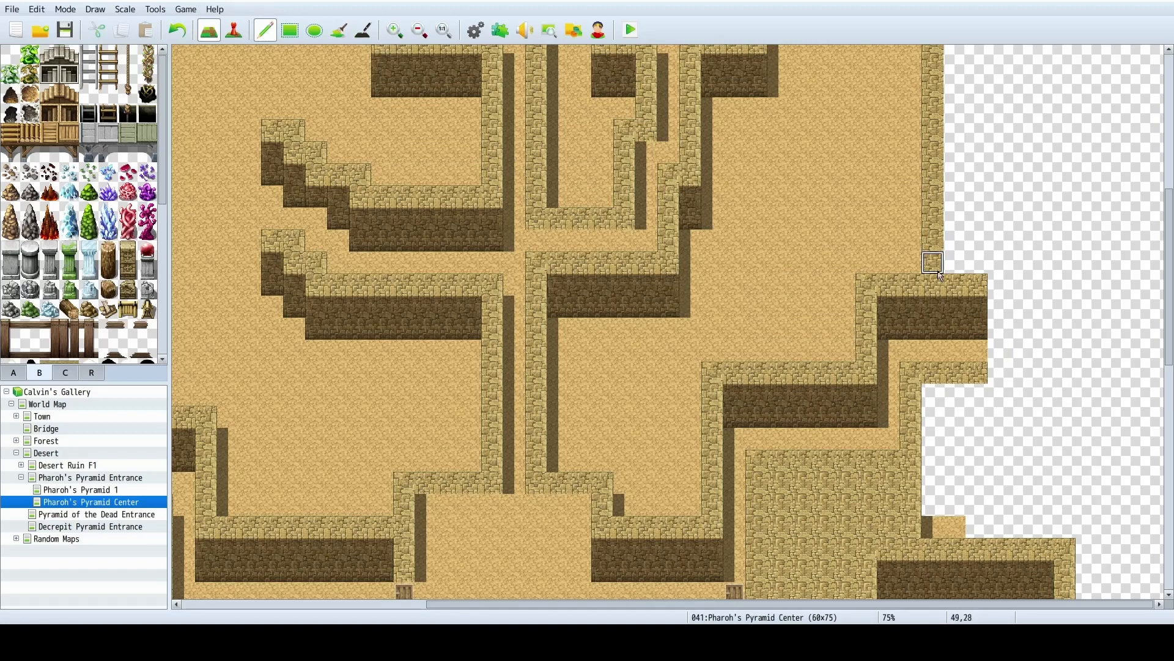
{"action": "scroll", "coordinate": [865, 502], "scroll_direction": "down", "scroll_amount": 3}
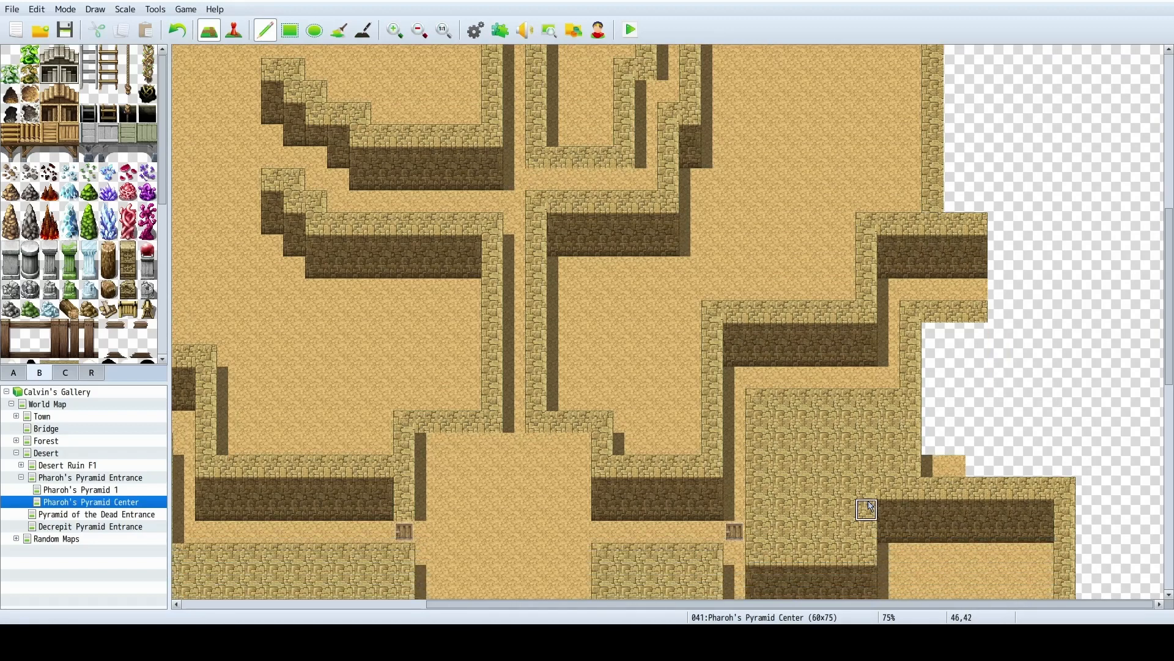
{"action": "scroll", "coordinate": [871, 505], "scroll_direction": "up", "scroll_amount": 1}
{"action": "right_click_drag", "start_coordinate": [779, 229], "coordinate": [971, 419]}
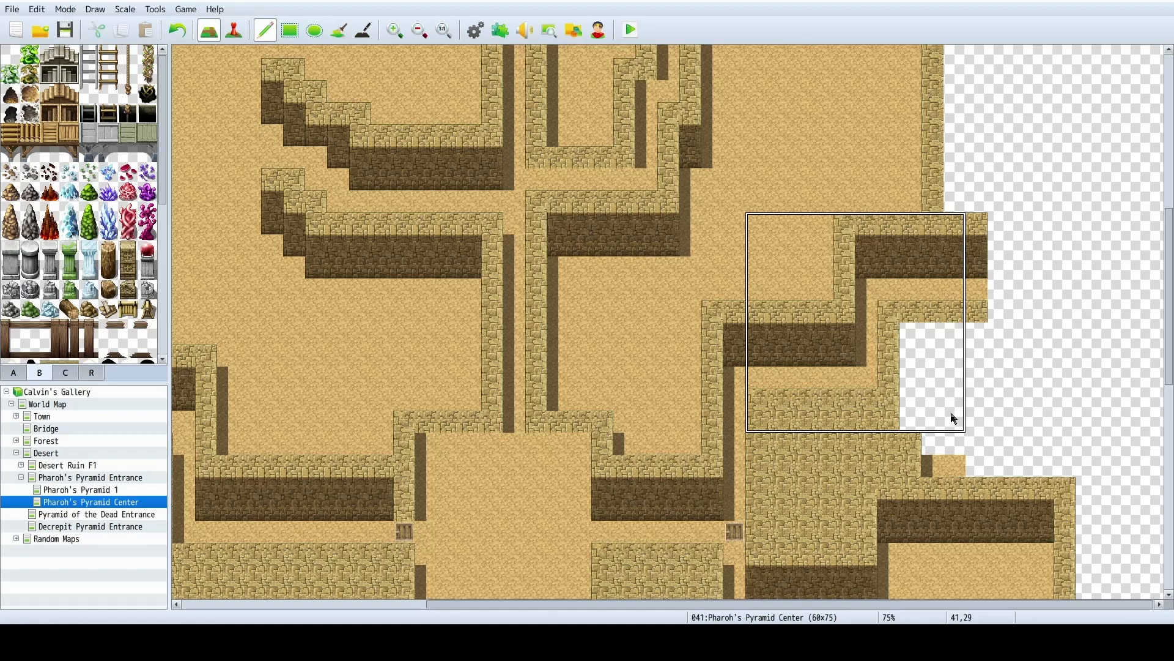
{"action": "right_click", "coordinate": [952, 418]}
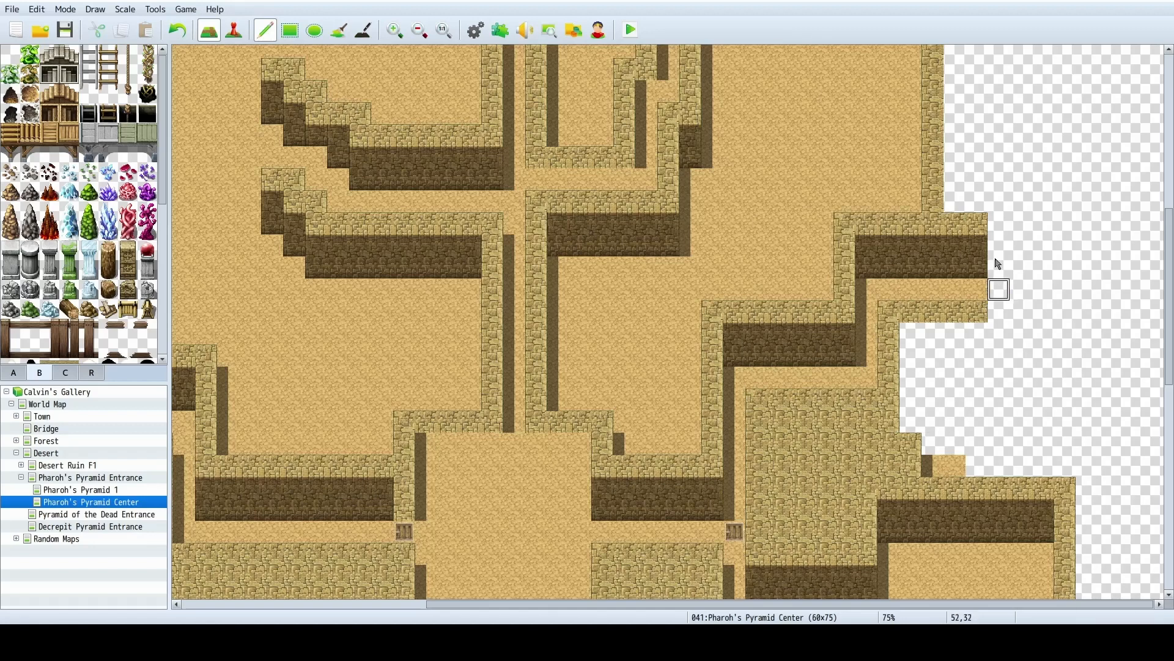
Outline a new room about 10 by 11 tiles at the end of the upper east corridor with wall-top tiles, leaving the corridor entrance open.
{"action": "mouse_move", "coordinate": [977, 224]}
{"action": "left_mouse_down"}
{"action": "mouse_move", "coordinate": [977, 314]}
{"action": "mouse_move", "coordinate": [945, 312]}
{"action": "mouse_move", "coordinate": [939, 401]}
{"action": "mouse_move", "coordinate": [1110, 407]}
{"action": "left_mouse_up"}
{"action": "left_click", "coordinate": [955, 224]}
{"action": "left_click_drag", "start_coordinate": [945, 182], "coordinate": [1110, 201]}
{"action": "right_click", "coordinate": [1002, 224]}
{"action": "left_click_drag", "start_coordinate": [1021, 202], "coordinate": [1130, 202]}
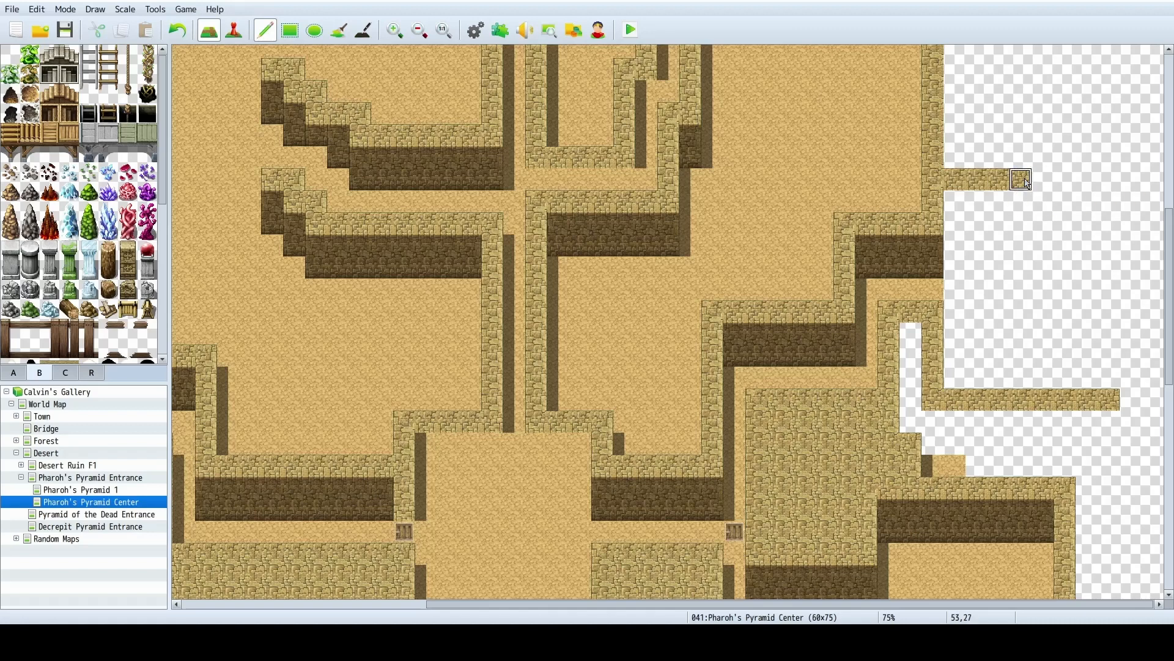
{"action": "mouse_move", "coordinate": [1045, 183]}
{"action": "left_mouse_down"}
{"action": "mouse_move", "coordinate": [1126, 189]}
{"action": "mouse_move", "coordinate": [1132, 401]}
{"action": "left_mouse_up"}
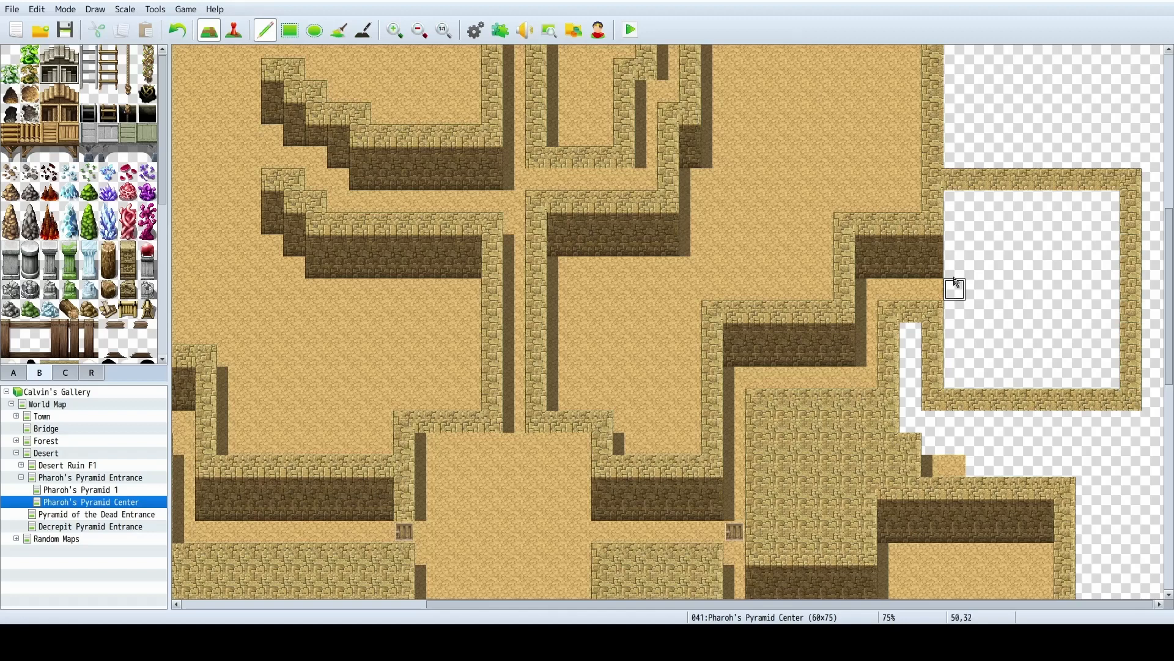
Fill the new east room with a two-tile-high north wall face and sand floor across the remaining interior.
{"action": "left_click_drag", "start_coordinate": [958, 243], "coordinate": [1110, 379]}
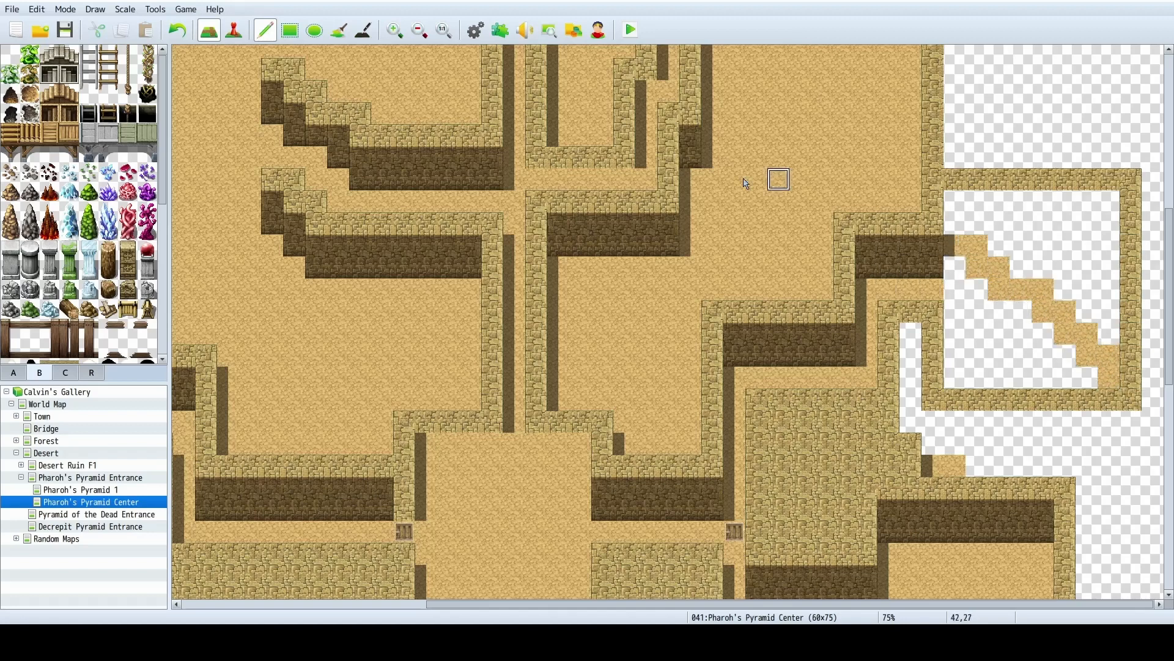
{"action": "left_click", "coordinate": [289, 30]}
{"action": "left_click_drag", "start_coordinate": [954, 200], "coordinate": [1111, 225]}
{"action": "left_click_drag", "start_coordinate": [955, 248], "coordinate": [1110, 379]}
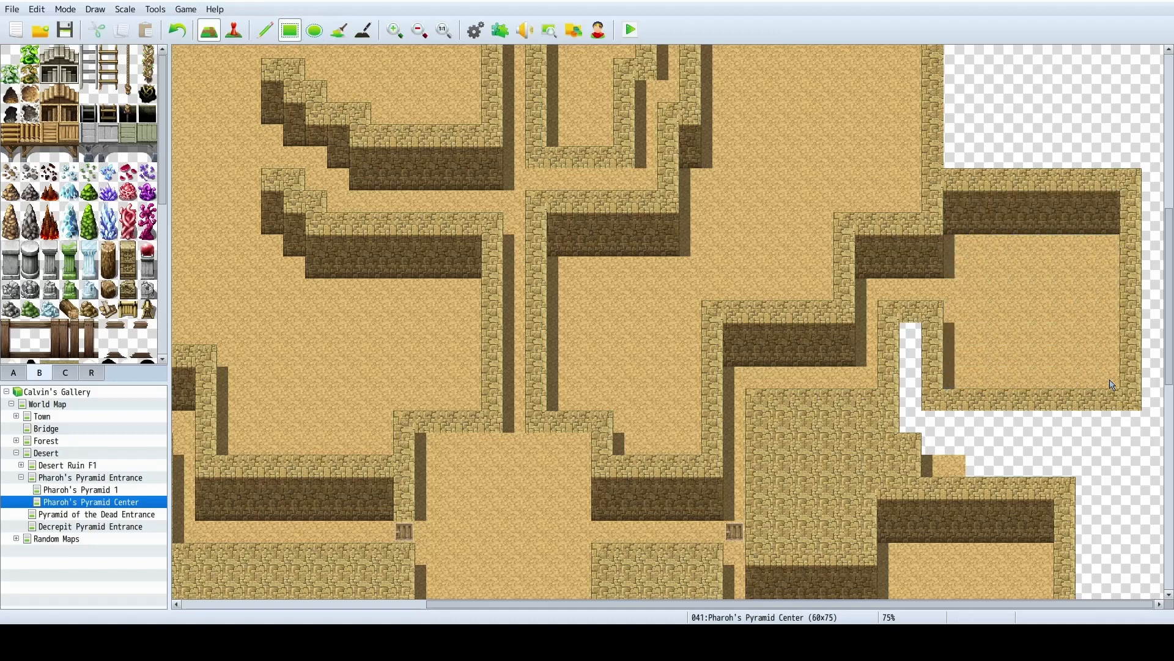
Fill the empty space south and east of the new room and around the lower east room with wall-top tiles, covering its outer wall face.
{"action": "left_click_drag", "start_coordinate": [910, 333], "coordinate": [1130, 470]}
{"action": "scroll", "coordinate": [1130, 470], "scroll_direction": "down", "scroll_amount": 5}
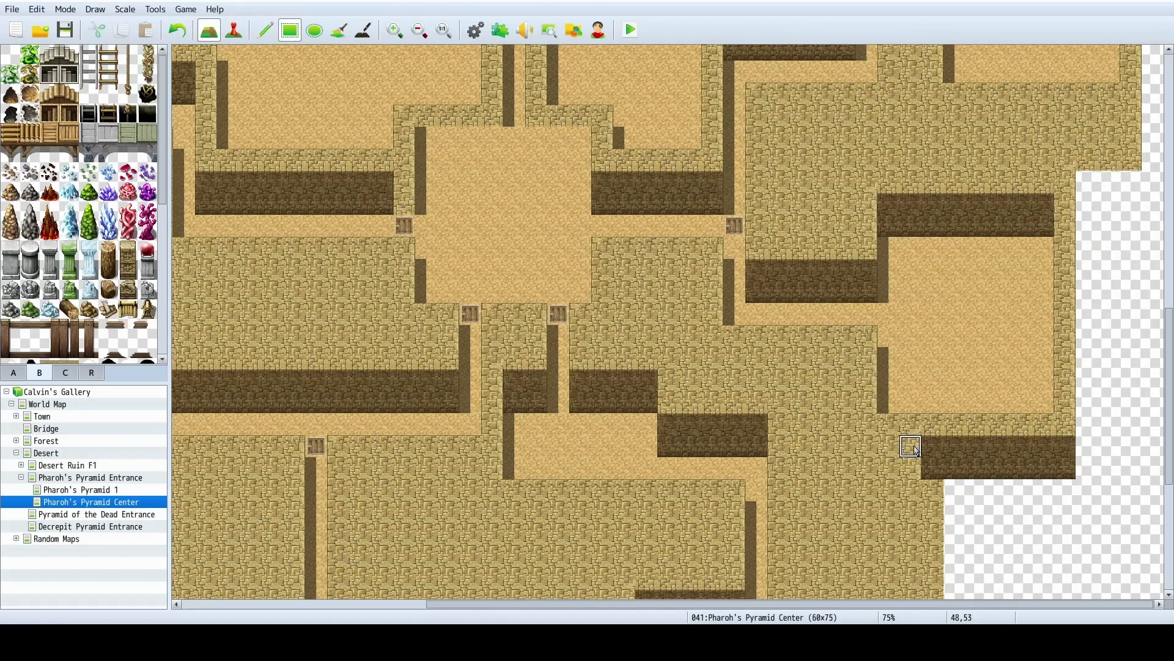
{"action": "left_click_drag", "start_coordinate": [912, 446], "coordinate": [1153, 488]}
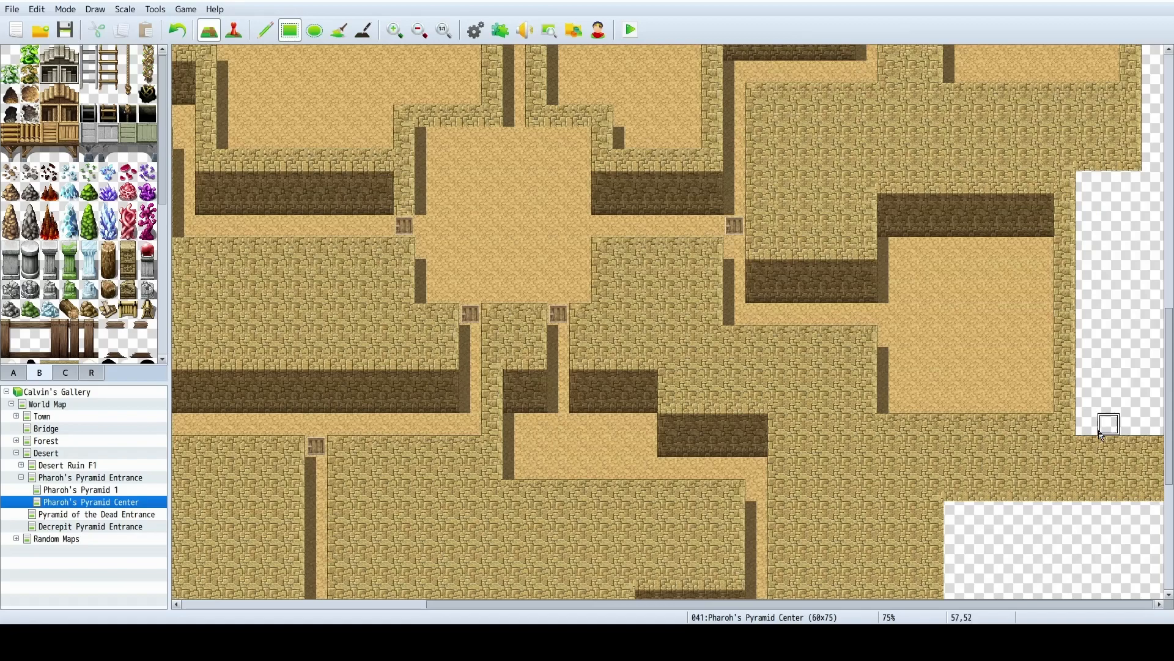
{"action": "left_click_drag", "start_coordinate": [1088, 425], "coordinate": [1153, 161]}
{"action": "scroll", "coordinate": [1139, 212], "scroll_direction": "up", "scroll_amount": 5}
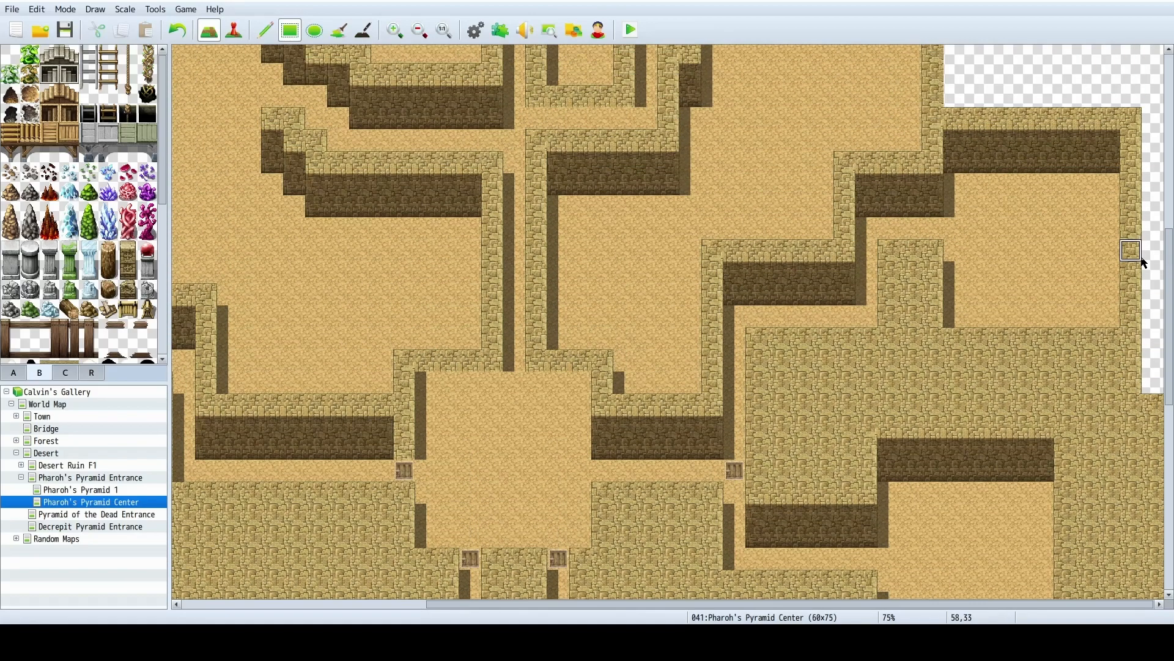
{"action": "scroll", "coordinate": [865, 441], "scroll_direction": "down", "scroll_amount": 3, "text": "ctrl"}
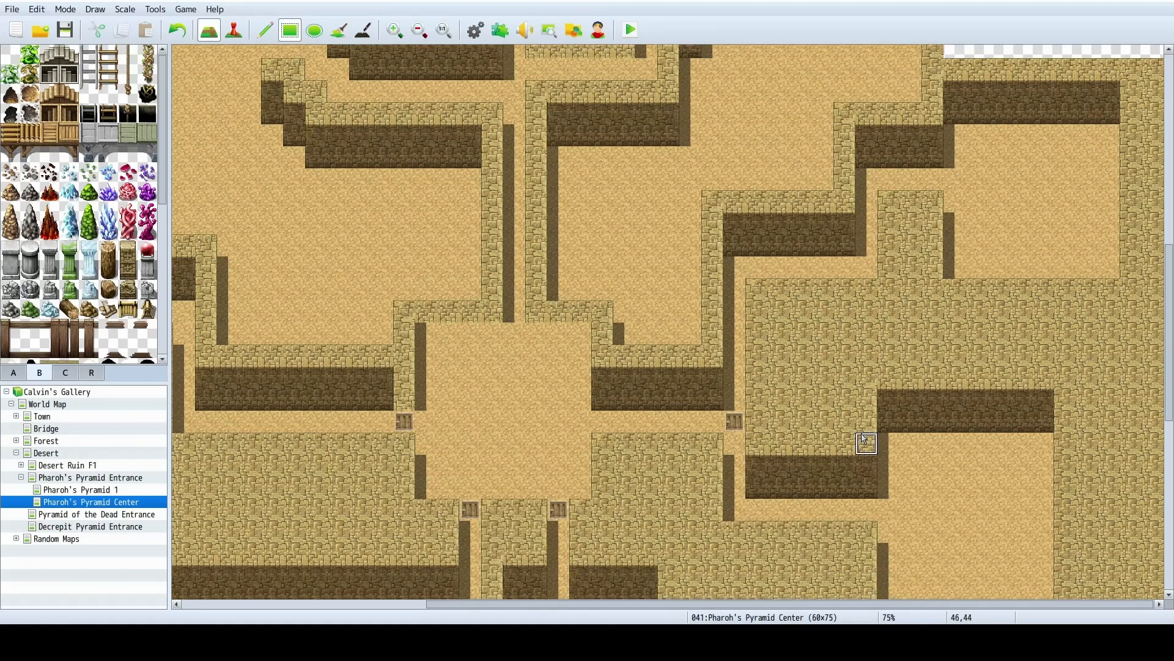
Fill a rectangle of floor along the west border, west of the small dead-end doorway, with wall-top tiles.
{"action": "scroll", "coordinate": [636, 462], "scroll_direction": "down", "scroll_amount": 3}
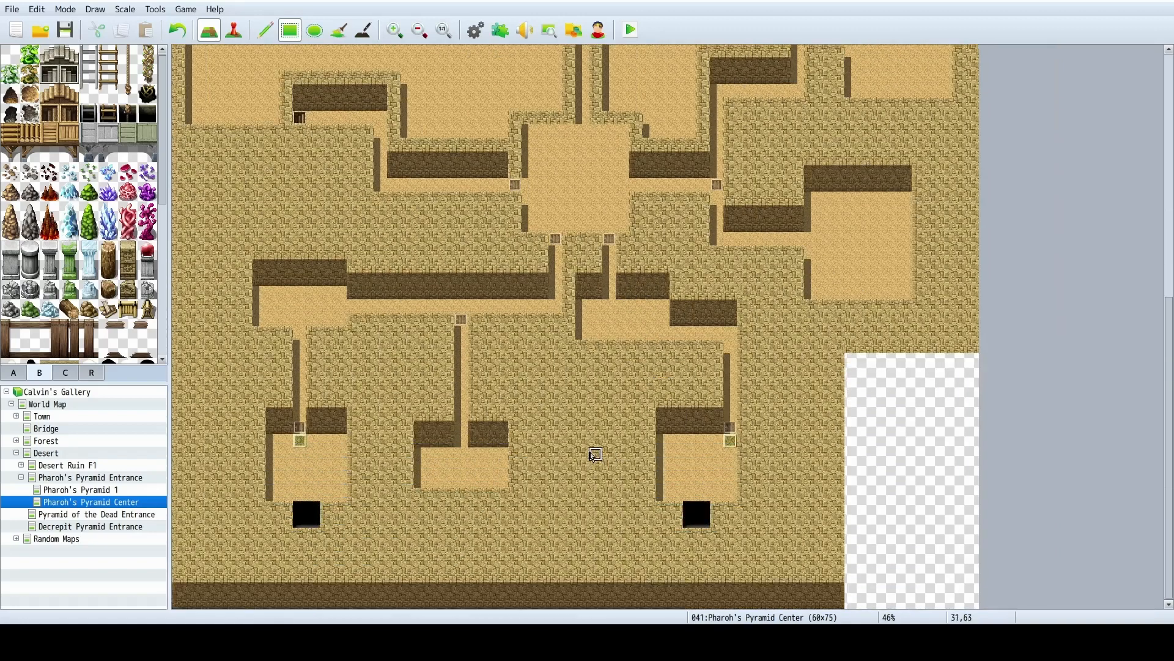
{"action": "scroll", "coordinate": [542, 495], "scroll_direction": "up", "scroll_amount": 5}
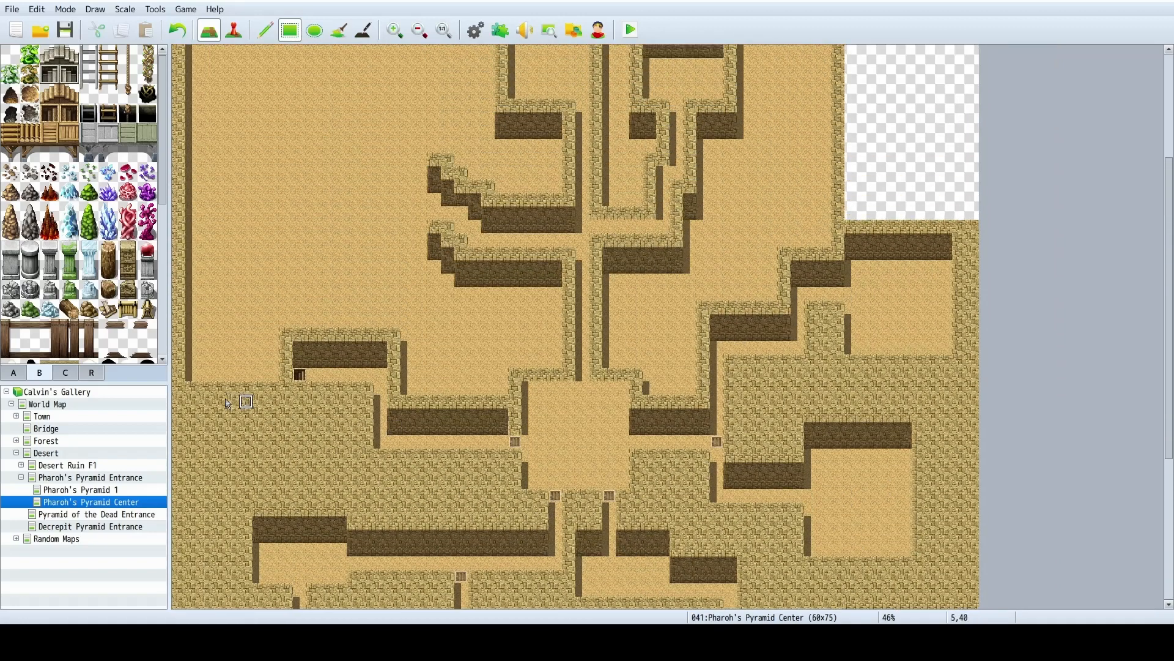
{"action": "left_click_drag", "start_coordinate": [197, 372], "coordinate": [275, 278]}
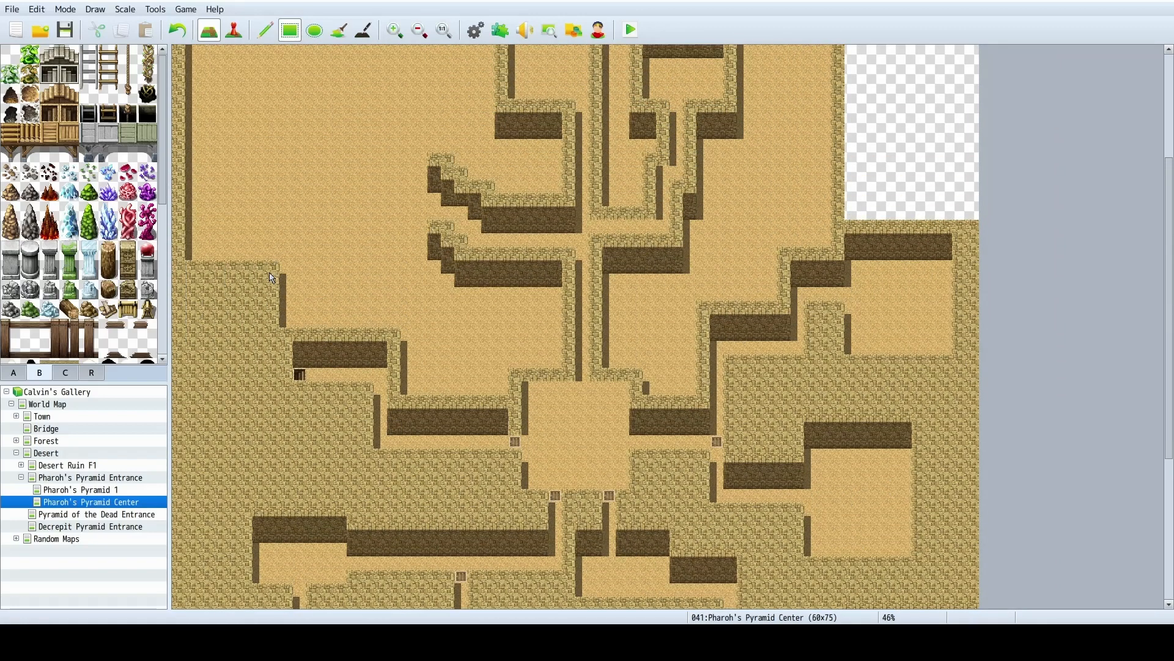
Rebuild the walls beside the narrow passage northeast of the central corridor, adding two-tile-high wall faces and covering the face west of the passage with wall-top tiles.
{"action": "scroll", "coordinate": [312, 310], "scroll_direction": "up", "scroll_amount": 3}
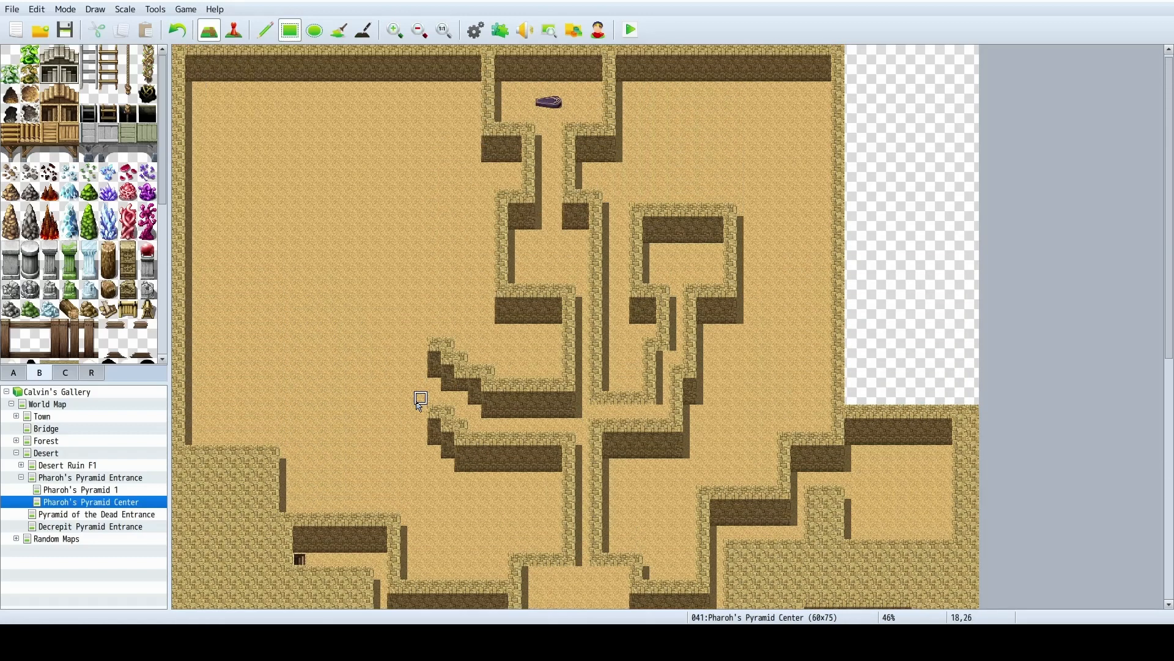
{"action": "scroll", "coordinate": [380, 428], "scroll_direction": "up", "scroll_amount": 1, "text": "ctrl"}
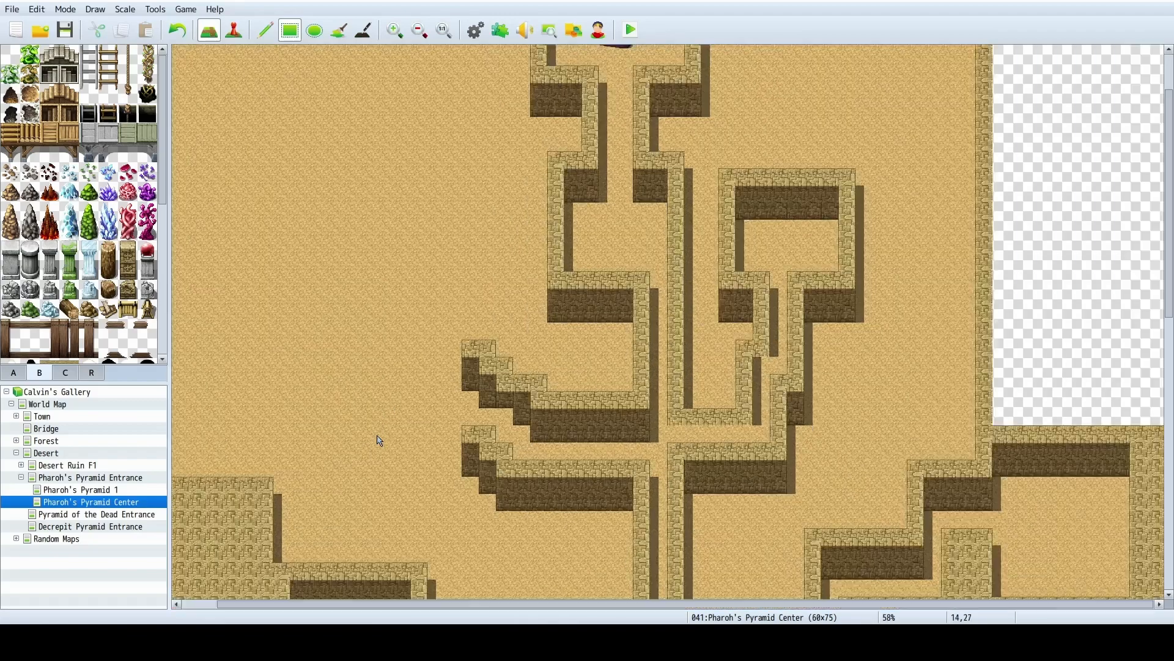
{"action": "scroll", "coordinate": [464, 462], "scroll_direction": "down", "scroll_amount": 2, "text": "ctrl"}
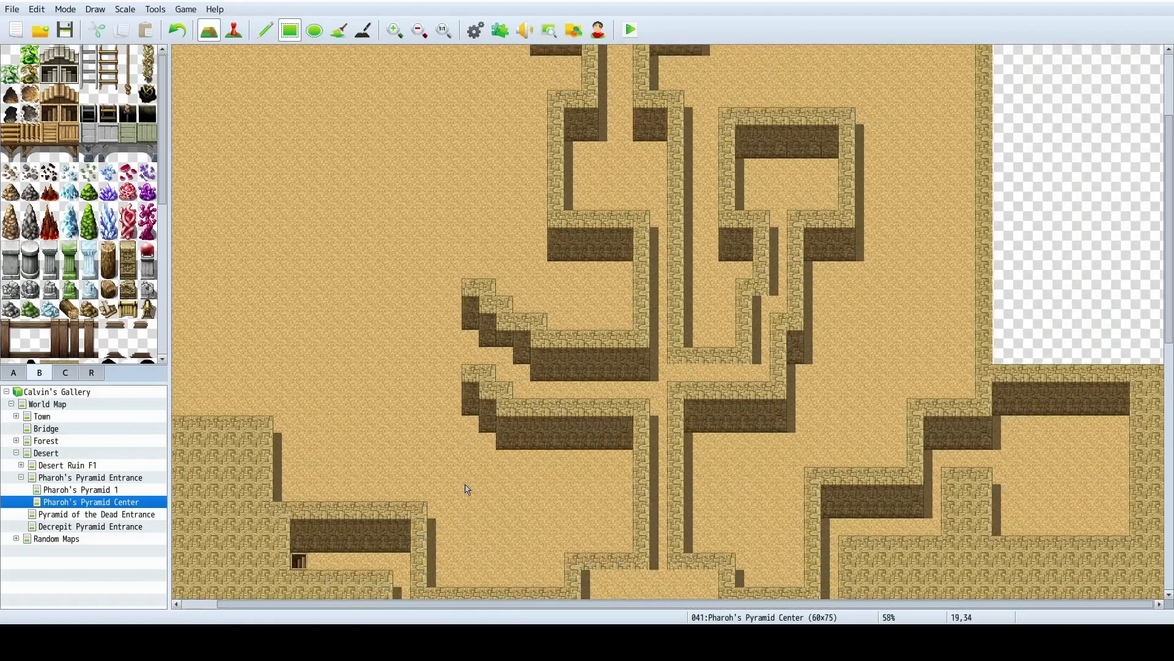
{"action": "left_click_drag", "start_coordinate": [681, 608], "coordinate": [630, 614]}
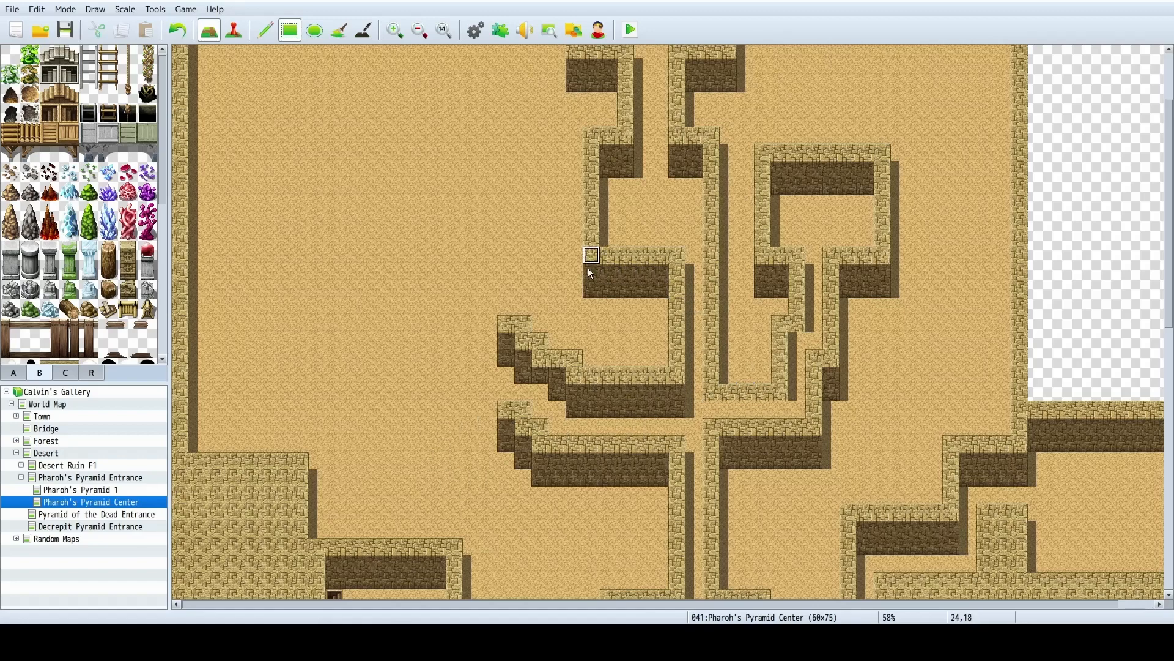
{"action": "left_click_drag", "start_coordinate": [729, 393], "coordinate": [752, 393]}
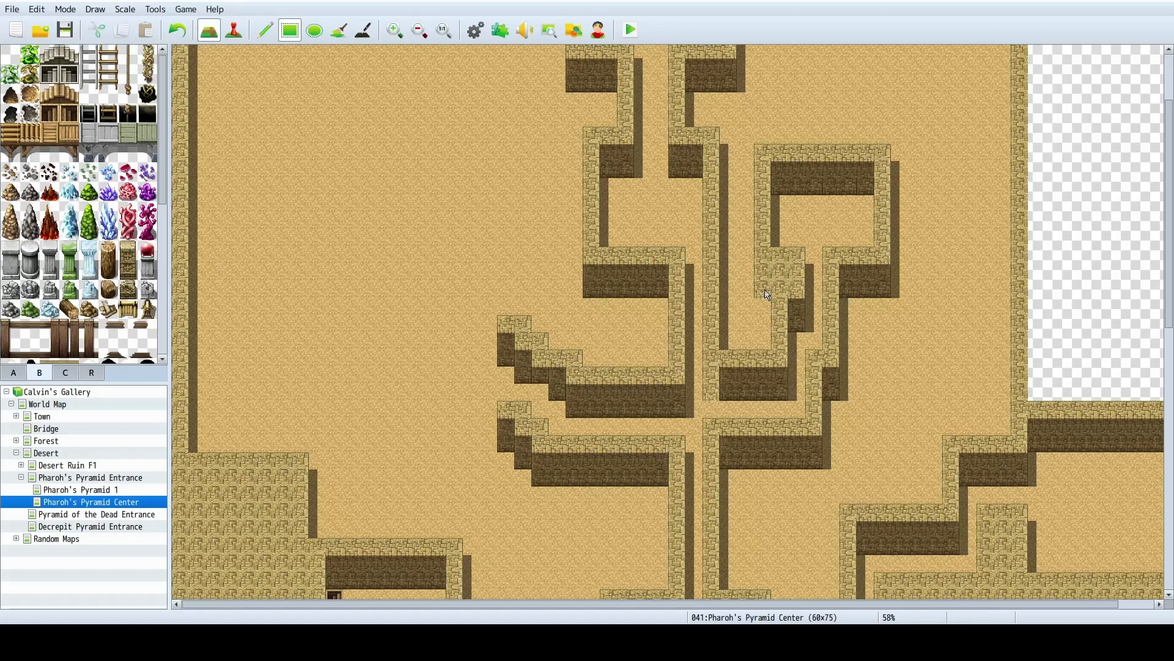
Flood-fill the floor east of the central corridor with wall-top tiles and cover the leftover wall faces south and southeast of the narrow passage.
{"action": "scroll", "coordinate": [900, 302], "scroll_direction": "up", "scroll_amount": 3}
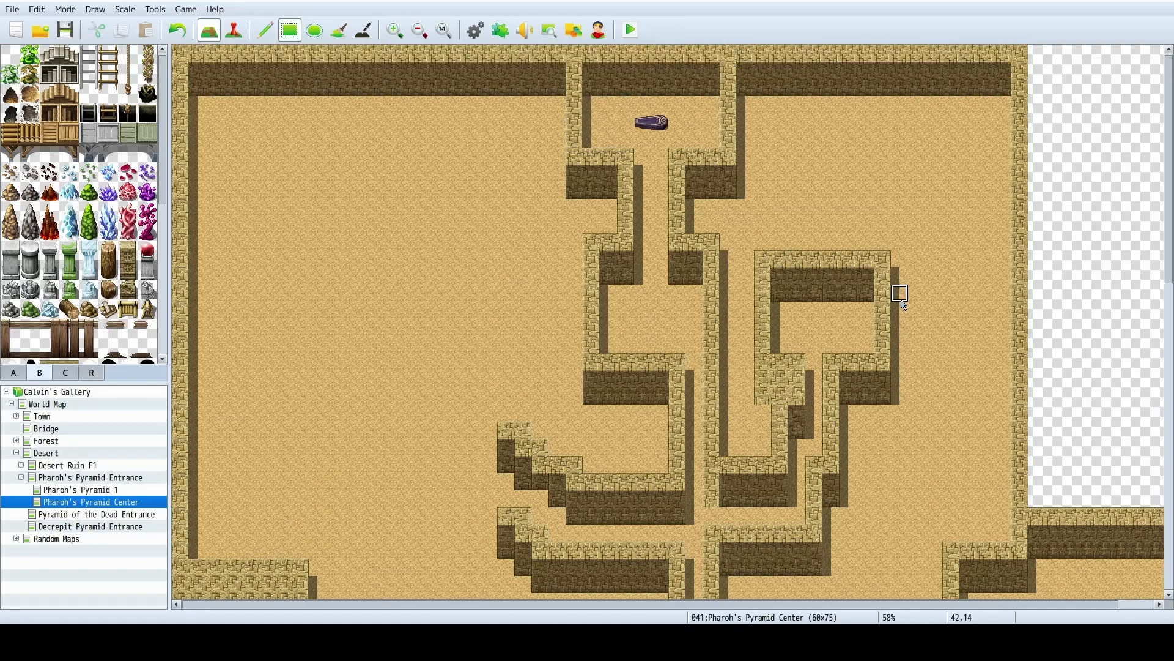
{"action": "scroll", "coordinate": [903, 304], "scroll_direction": "down", "scroll_amount": 6}
{"action": "left_click", "coordinate": [339, 30]}
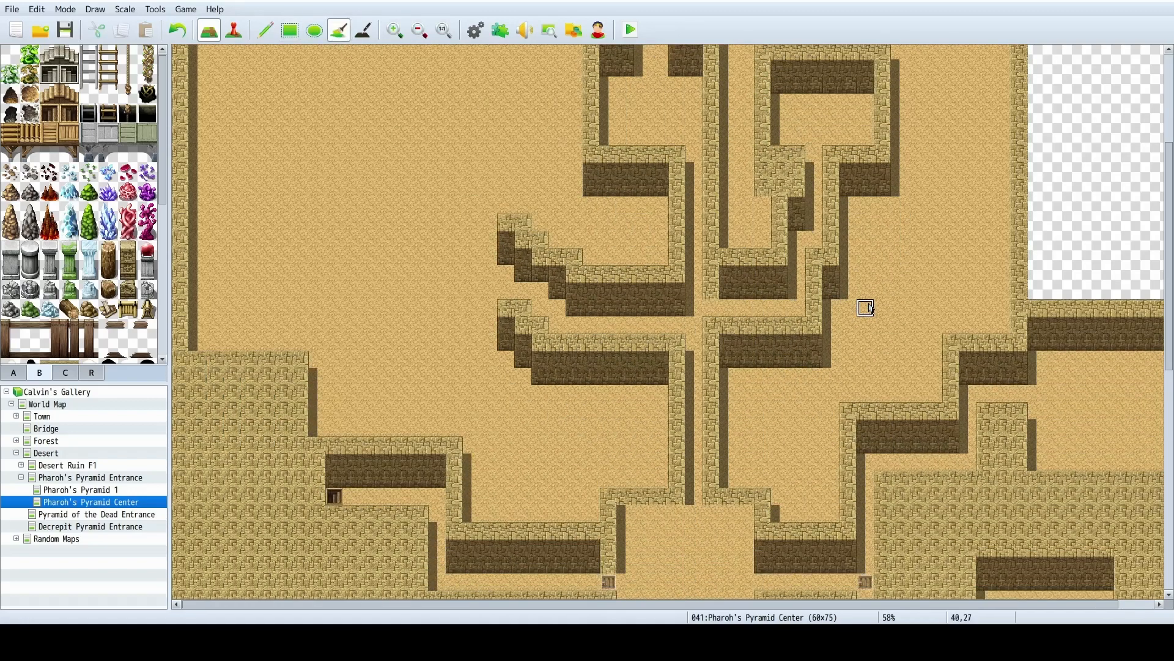
{"action": "scroll", "coordinate": [870, 308], "scroll_direction": "up", "scroll_amount": 3}
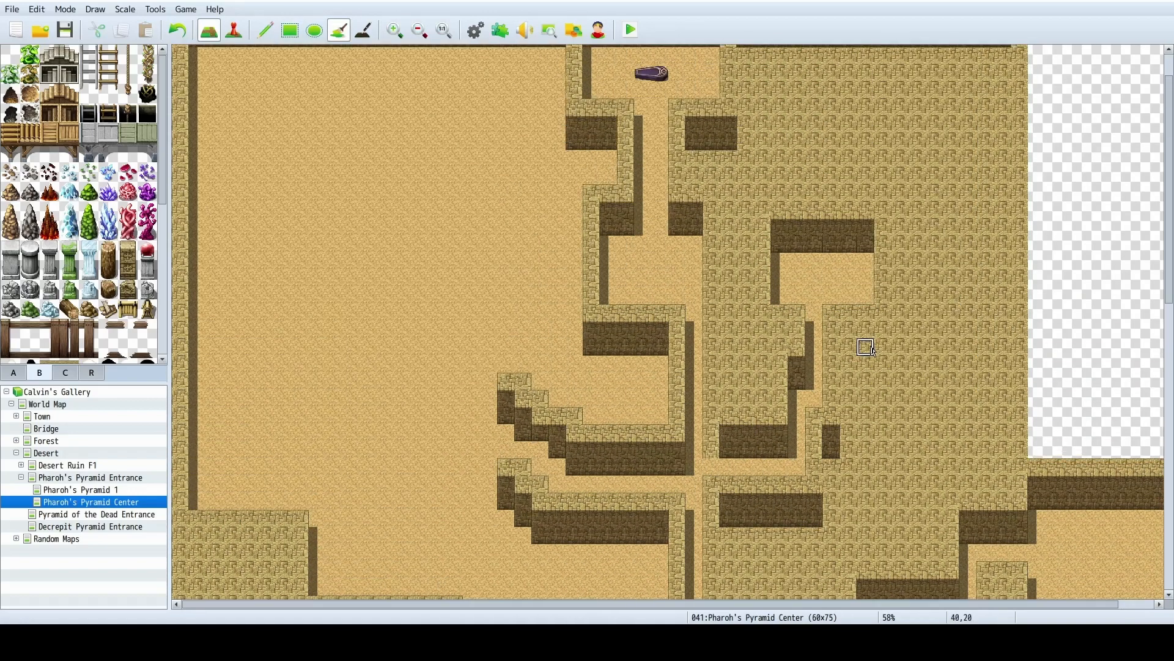
{"action": "left_click", "coordinate": [832, 440]}
{"action": "left_click", "coordinate": [798, 519]}
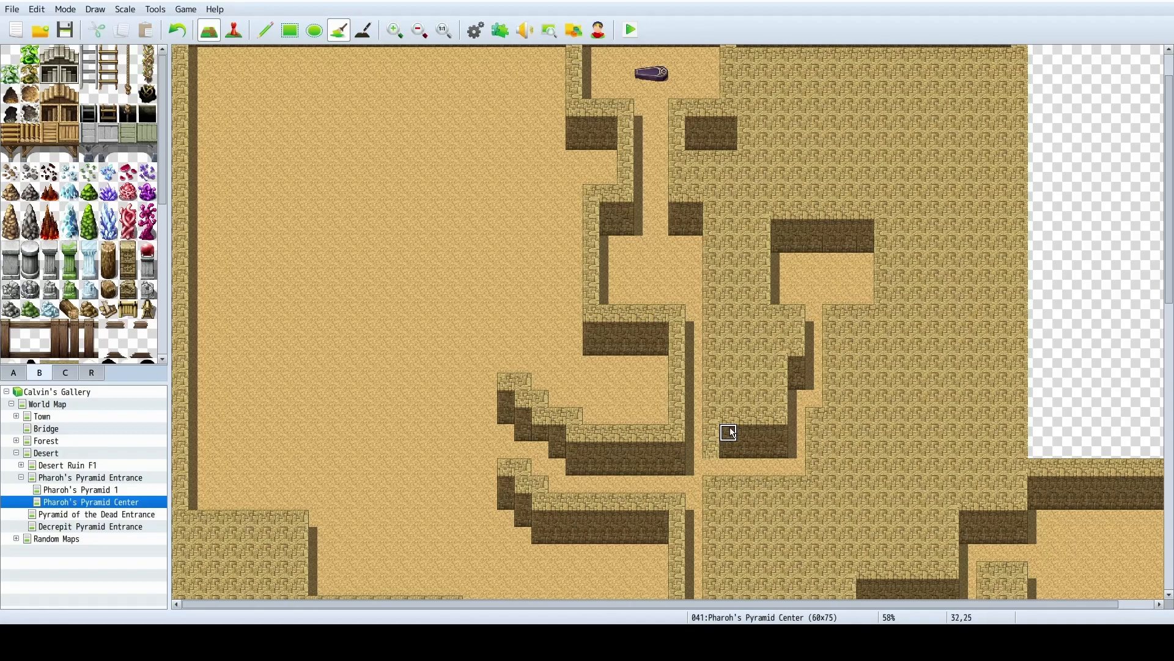
Extend the wall face south of the filled block to the corridor edge and cover the isolated face southeast of the coffin chamber with wall-top tiles.
{"action": "left_click", "coordinate": [273, 28]}
{"action": "left_click_drag", "start_coordinate": [710, 429], "coordinate": [714, 451]}
{"action": "scroll", "coordinate": [831, 476], "scroll_direction": "up", "scroll_amount": 2}
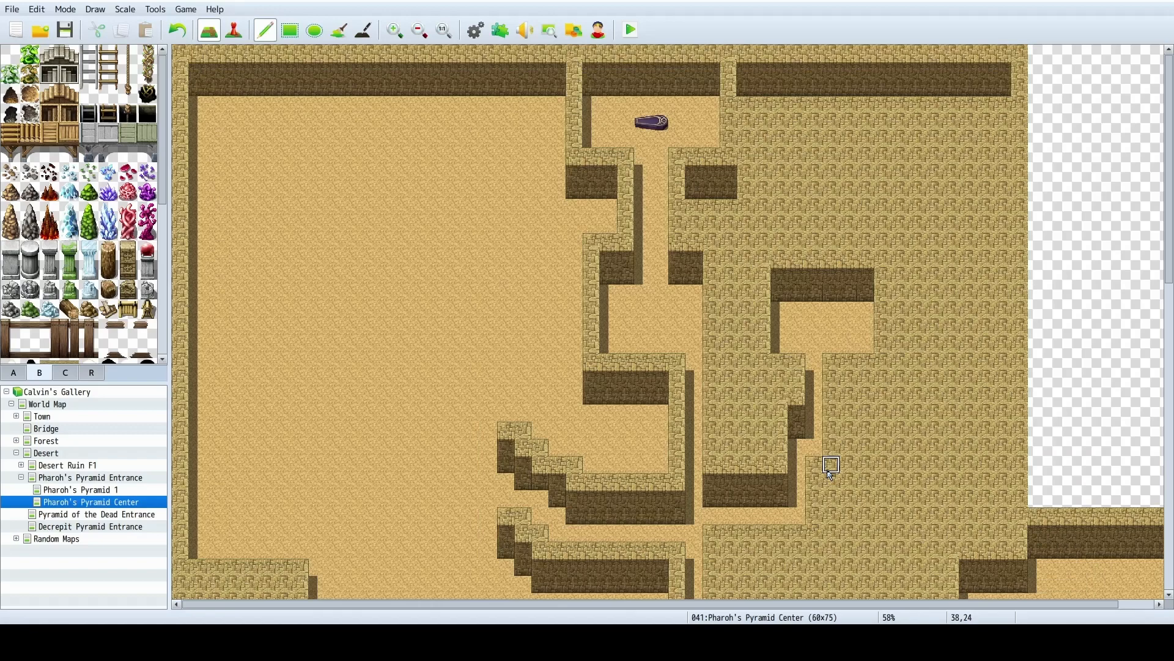
{"action": "left_click", "coordinate": [710, 189]}
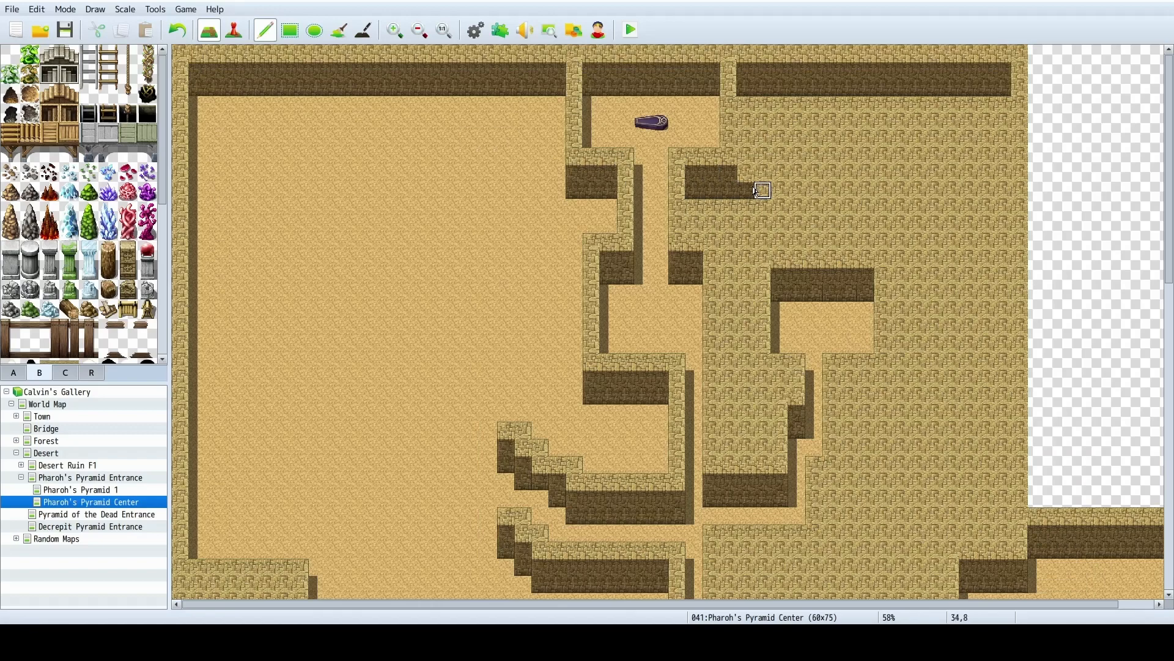
{"action": "mouse_move", "coordinate": [760, 189]}
{"action": "left_mouse_down"}
{"action": "mouse_move", "coordinate": [692, 189]}
{"action": "mouse_move", "coordinate": [740, 176]}
{"action": "left_mouse_up"}
{"action": "mouse_move", "coordinate": [763, 89]}
{"action": "left_mouse_down"}
{"action": "mouse_move", "coordinate": [745, 70]}
{"action": "mouse_move", "coordinate": [841, 86]}
{"action": "mouse_move", "coordinate": [999, 83]}
{"action": "mouse_move", "coordinate": [795, 72]}
{"action": "mouse_move", "coordinate": [744, 87]}
{"action": "left_mouse_up"}
Add two-tile-high wall faces and a wall-top edge along the central chamber's north side, extending the face above its west door.
{"action": "scroll", "coordinate": [965, 277], "scroll_direction": "down", "scroll_amount": 3}
{"action": "scroll", "coordinate": [883, 330], "scroll_direction": "down", "scroll_amount": 5}
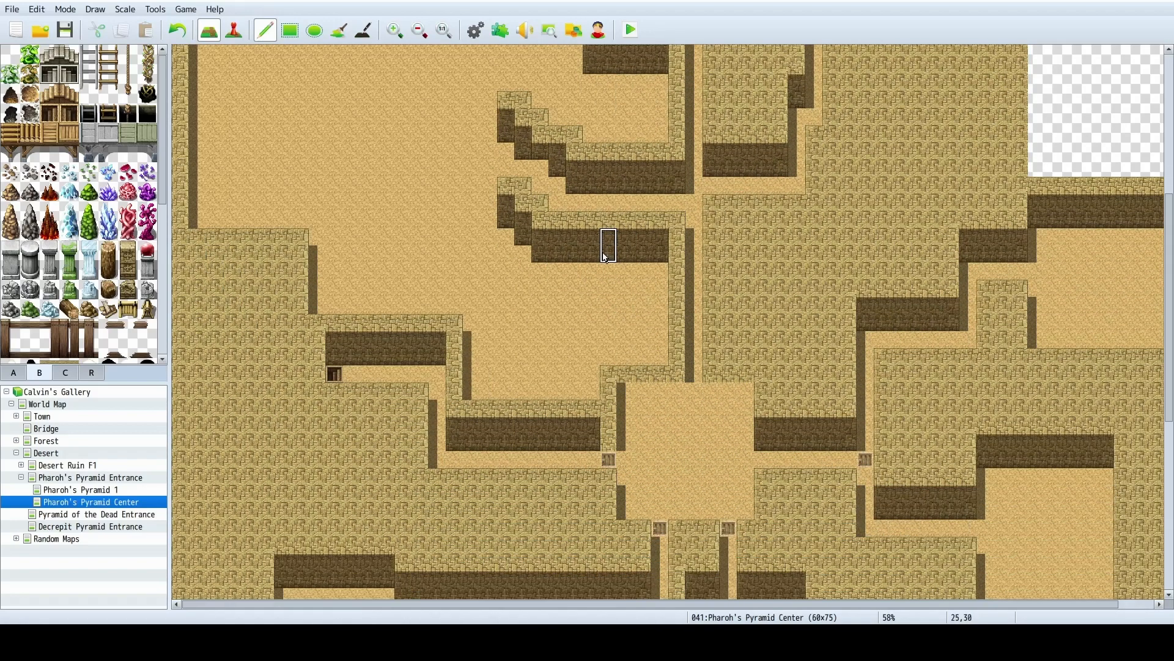
{"action": "left_click_drag", "start_coordinate": [624, 384], "coordinate": [747, 365]}
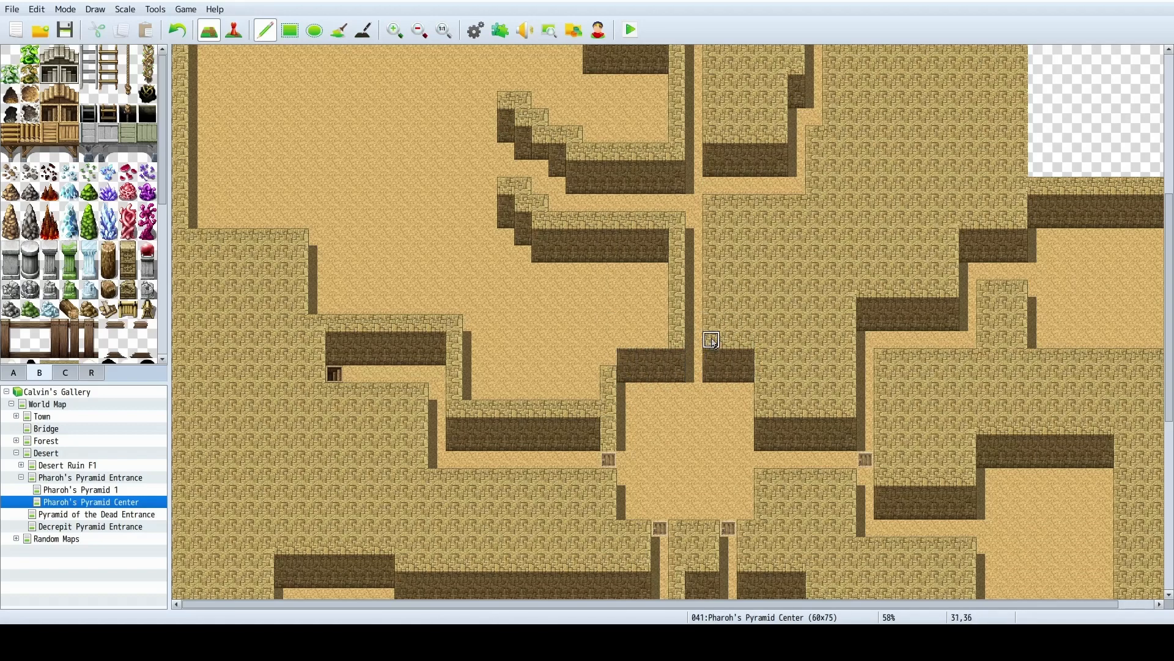
{"action": "mouse_move", "coordinate": [660, 349]}
{"action": "left_mouse_down"}
{"action": "mouse_move", "coordinate": [608, 340]}
{"action": "mouse_move", "coordinate": [608, 358]}
{"action": "left_mouse_up"}
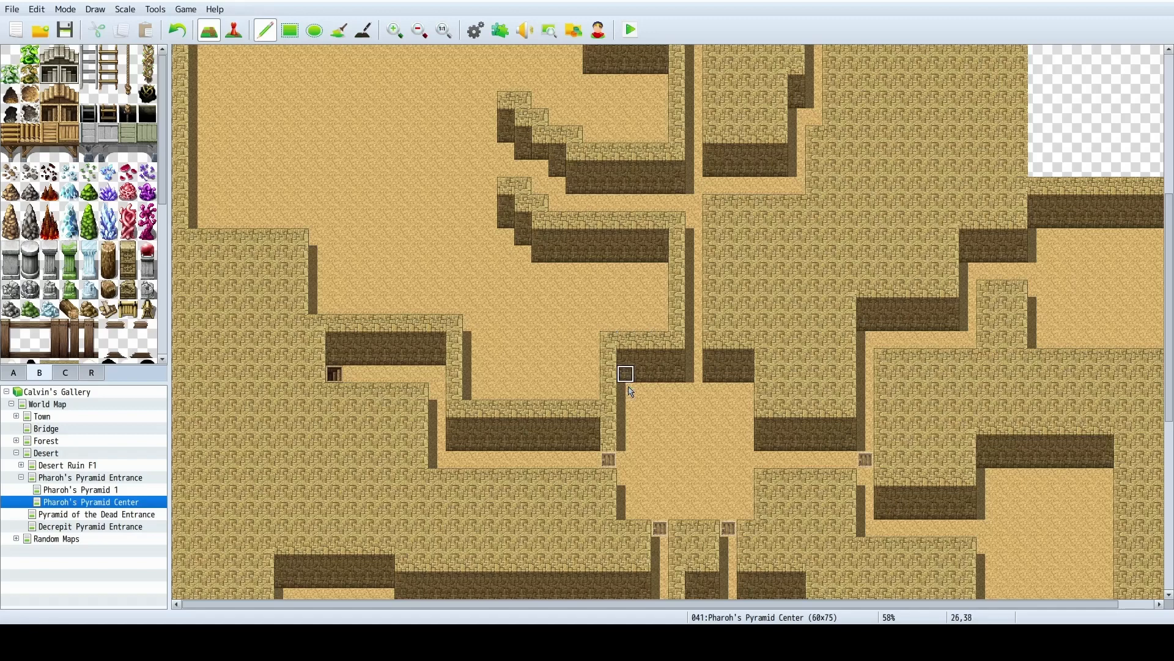
{"action": "left_click", "coordinate": [608, 435]}
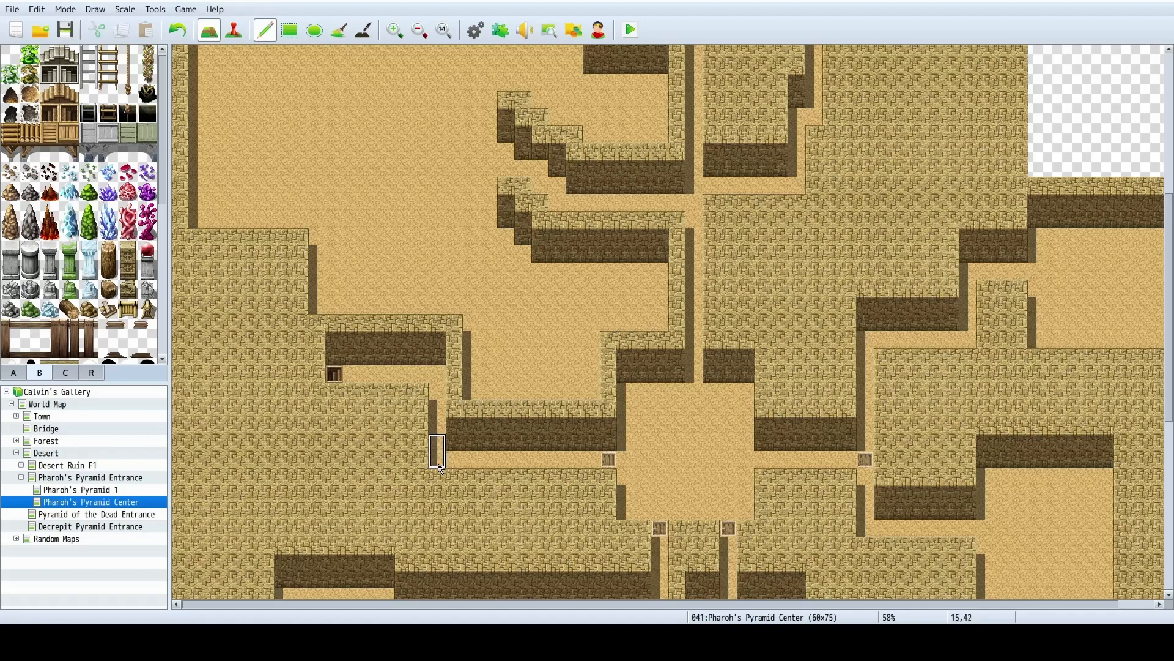
Wall in a one-tile-wide alcove with wall-top tiles at the west end of the lower stepped corridor.
{"action": "scroll", "coordinate": [438, 468], "scroll_direction": "up", "scroll_amount": 5}
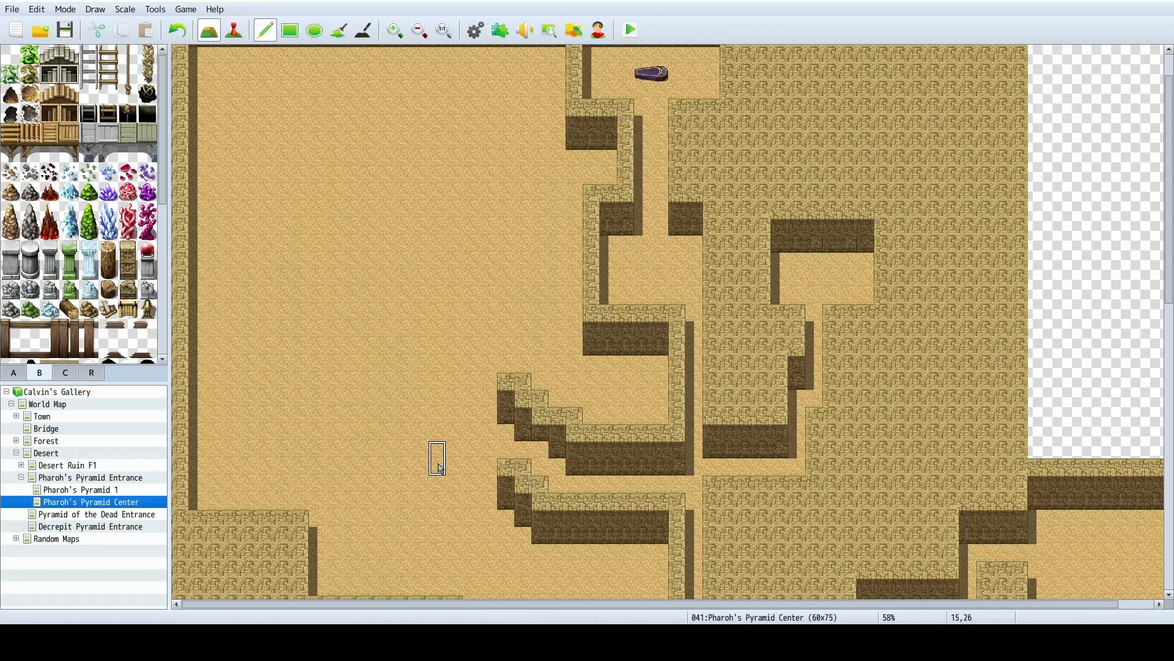
{"action": "scroll", "coordinate": [438, 464], "scroll_direction": "up", "scroll_amount": 1, "text": "ctrl"}
{"action": "left_click_drag", "start_coordinate": [606, 604], "coordinate": [492, 603]}
{"action": "scroll", "coordinate": [542, 484], "scroll_direction": "down", "scroll_amount": 1}
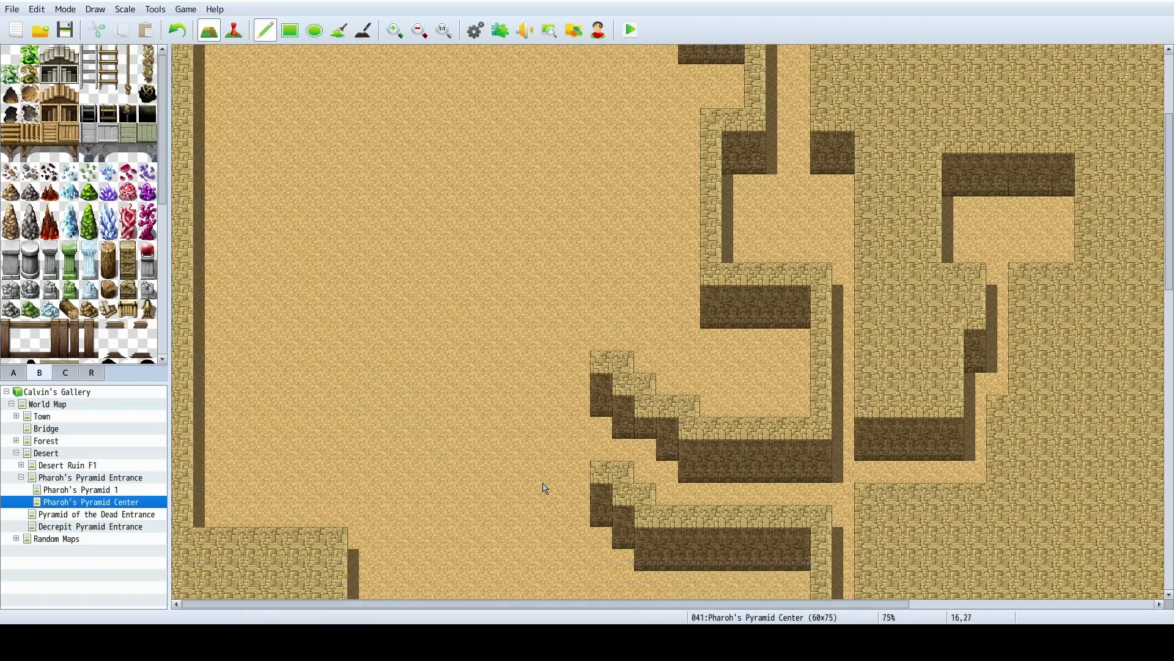
{"action": "scroll", "coordinate": [545, 487], "scroll_direction": "down", "scroll_amount": 2}
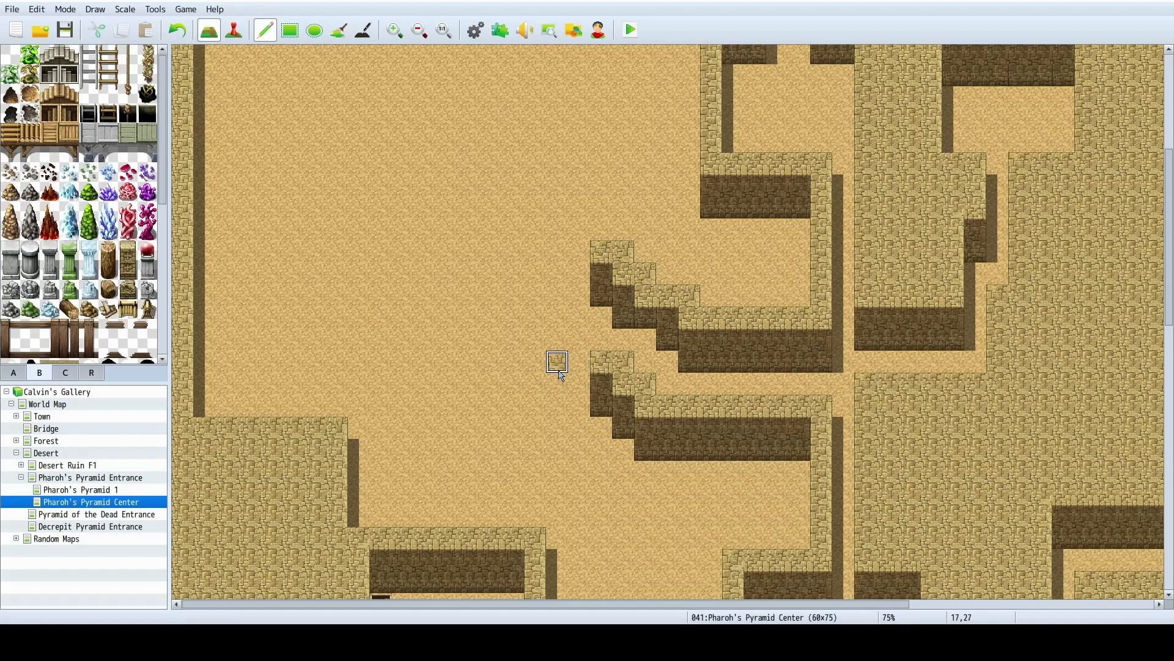
{"action": "left_click_drag", "start_coordinate": [558, 370], "coordinate": [560, 402]}
{"action": "mouse_move", "coordinate": [600, 389]}
{"action": "right_mouse_down"}
{"action": "mouse_move", "coordinate": [600, 419]}
{"action": "mouse_move", "coordinate": [600, 399]}
{"action": "right_mouse_up"}
{"action": "left_click", "coordinate": [555, 403]}
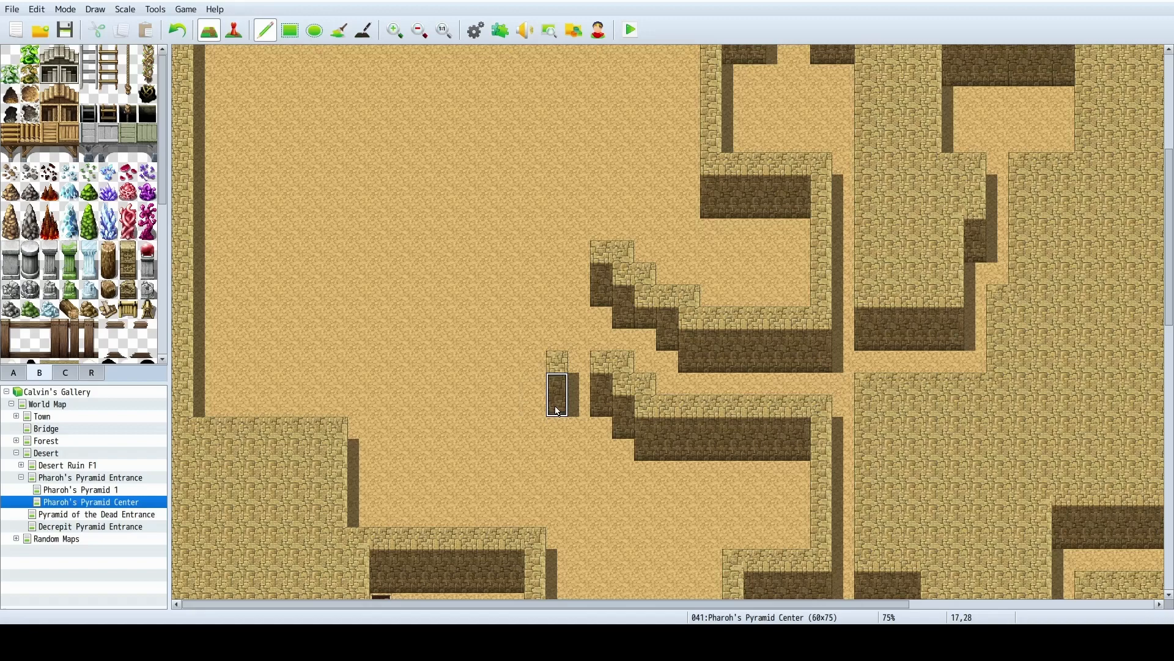
{"action": "right_click", "coordinate": [560, 364]}
{"action": "mouse_move", "coordinate": [558, 380]}
{"action": "left_mouse_down"}
{"action": "mouse_move", "coordinate": [558, 426]}
{"action": "mouse_move", "coordinate": [602, 427]}
{"action": "mouse_move", "coordinate": [611, 383]}
{"action": "left_mouse_up"}
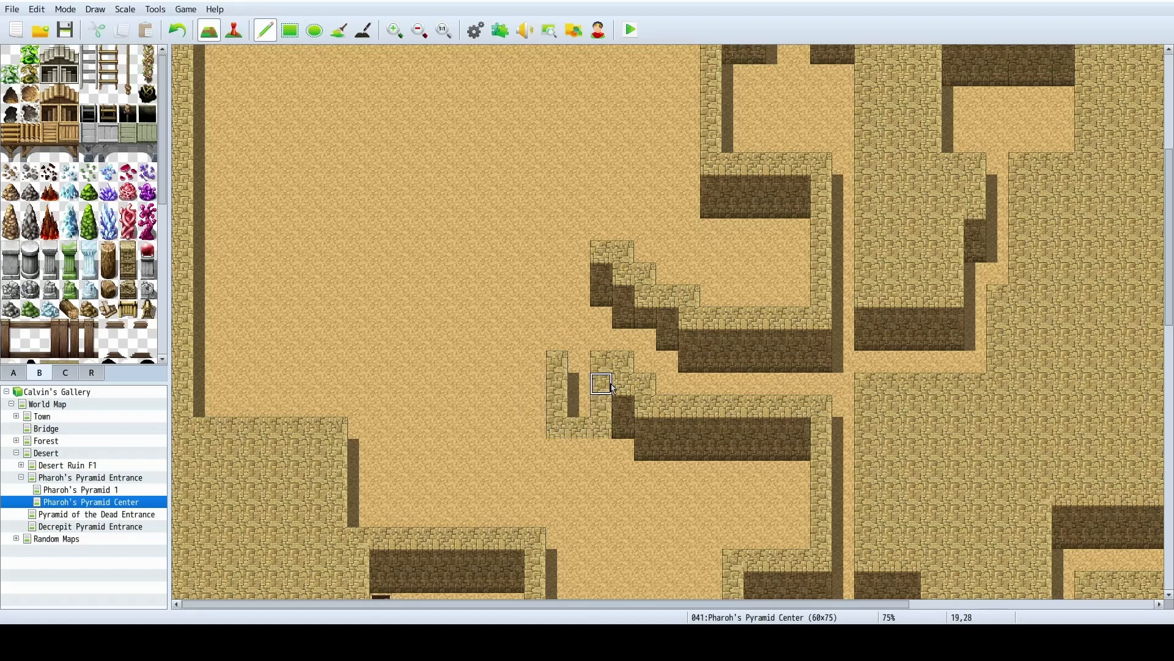
Place a doorway tile at the alcove's south end and run a band of wall-top tiles from below it west to the filled block.
{"action": "left_click", "coordinate": [49, 114]}
{"action": "left_click", "coordinate": [581, 408]}
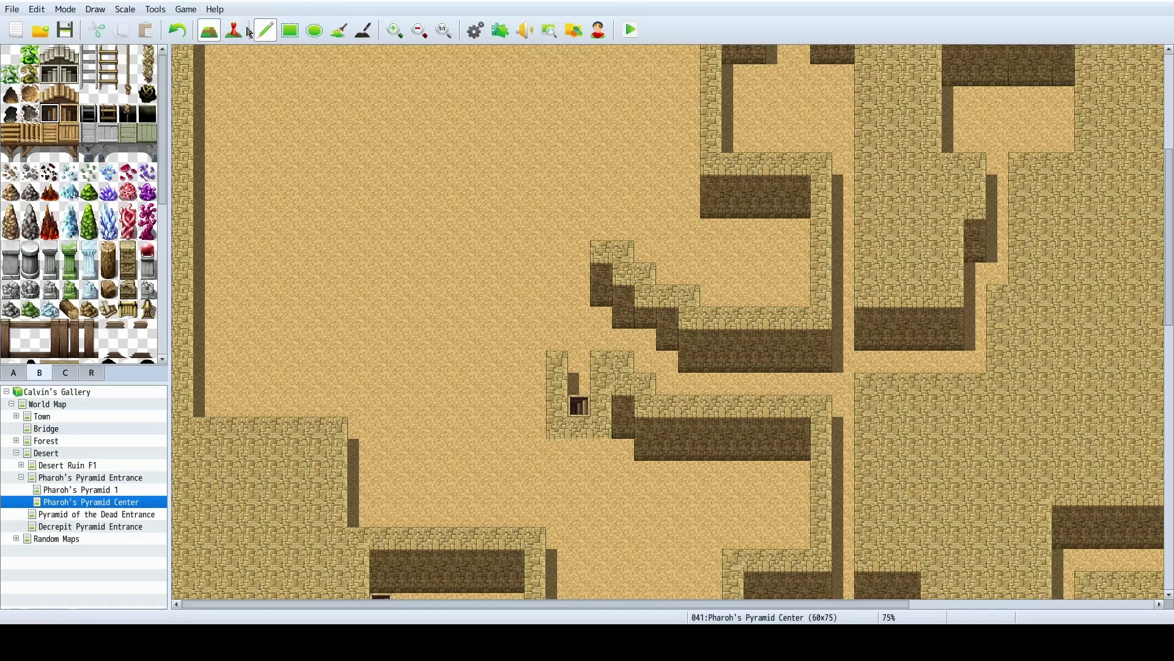
{"action": "right_click", "coordinate": [623, 384]}
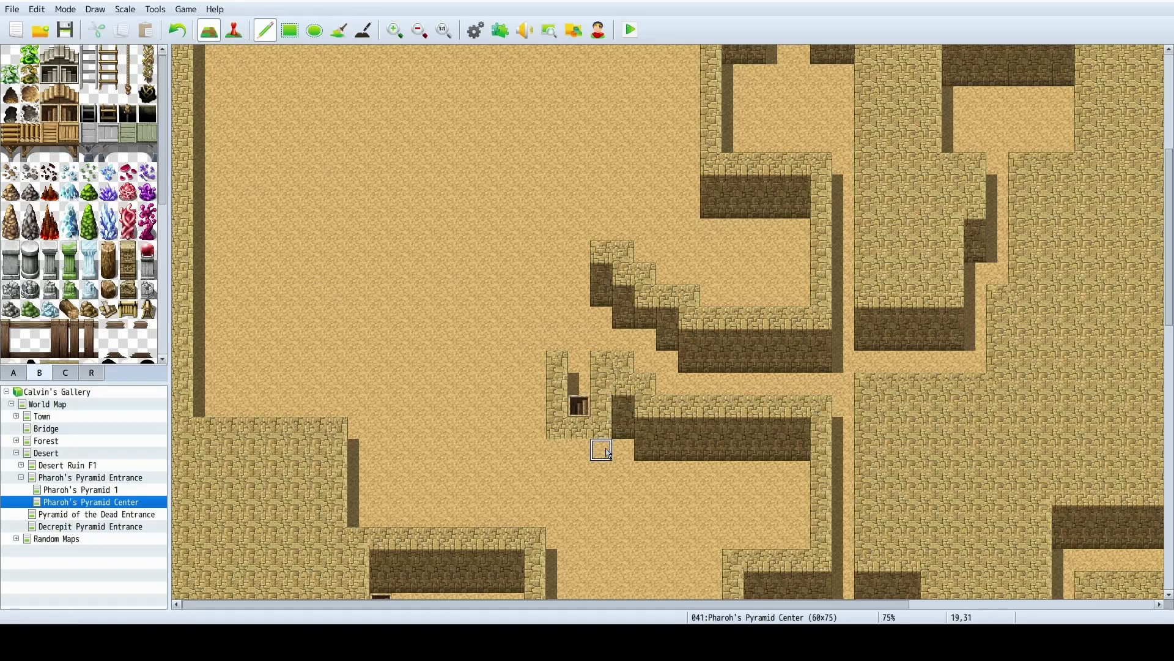
{"action": "mouse_move", "coordinate": [600, 451]}
{"action": "left_mouse_down"}
{"action": "mouse_move", "coordinate": [435, 447]}
{"action": "mouse_move", "coordinate": [340, 428]}
{"action": "mouse_move", "coordinate": [508, 420]}
{"action": "left_mouse_up"}
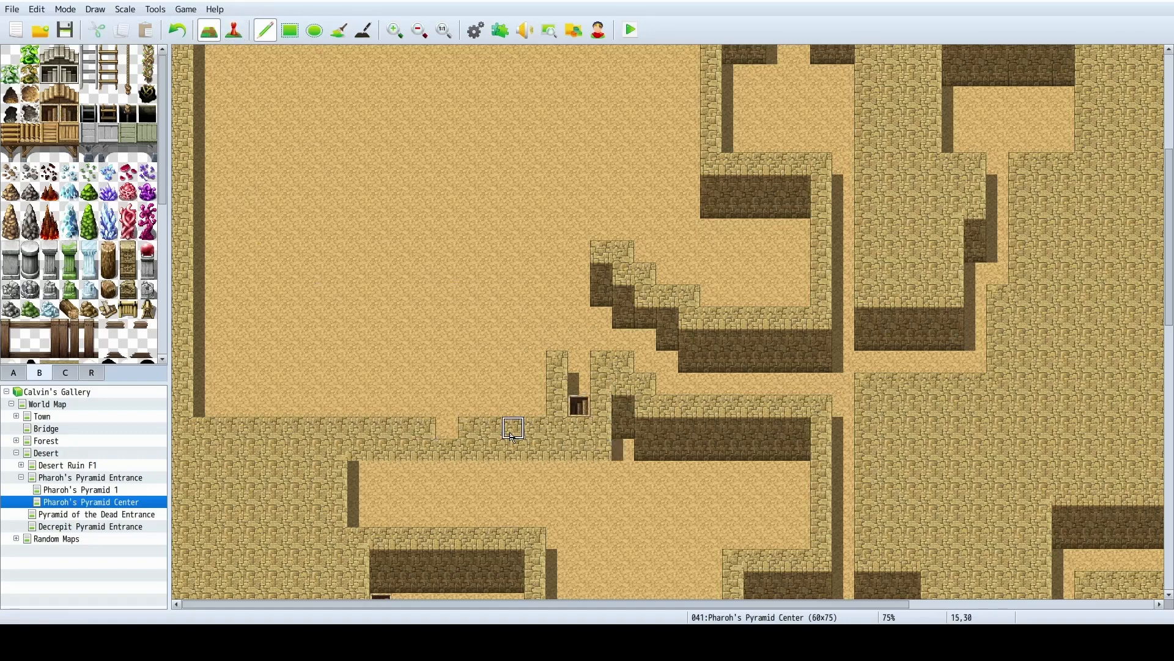
Create an event at the alcove's north entrance, map position 18,27, with the closed barred gate image from !Door1.
{"action": "left_click", "coordinate": [233, 30]}
{"action": "double_click", "coordinate": [577, 367]}
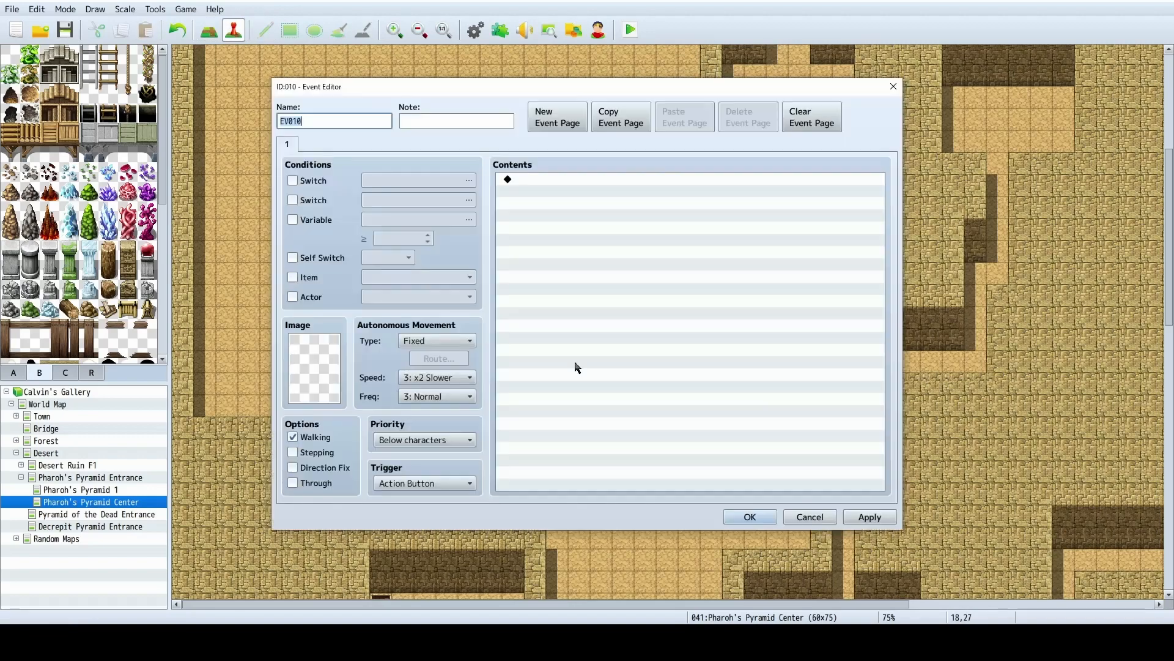
{"action": "double_click", "coordinate": [328, 350]}
{"action": "left_click_drag", "start_coordinate": [489, 206], "coordinate": [480, 383]}
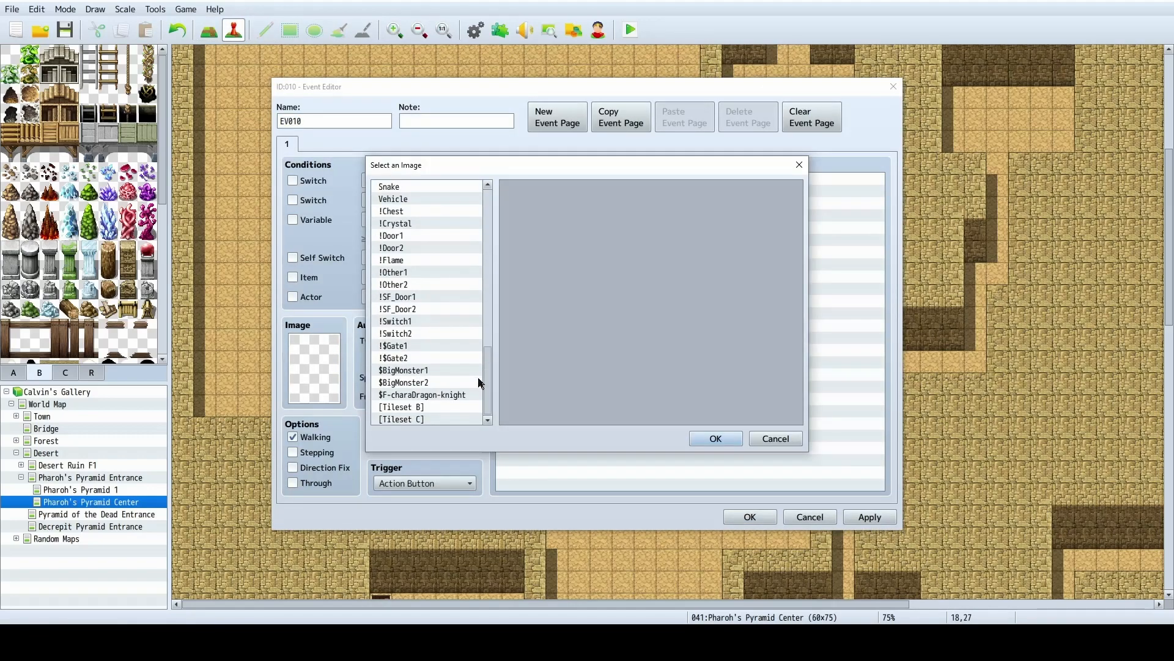
{"action": "left_click", "coordinate": [404, 249]}
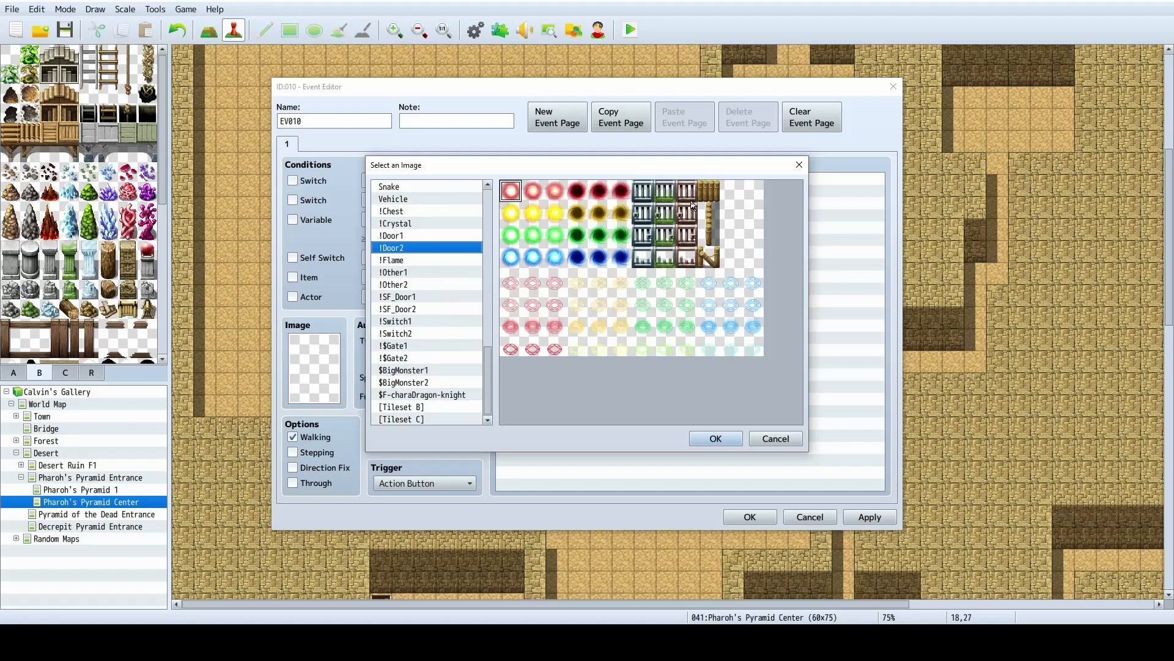
{"action": "left_click", "coordinate": [444, 237]}
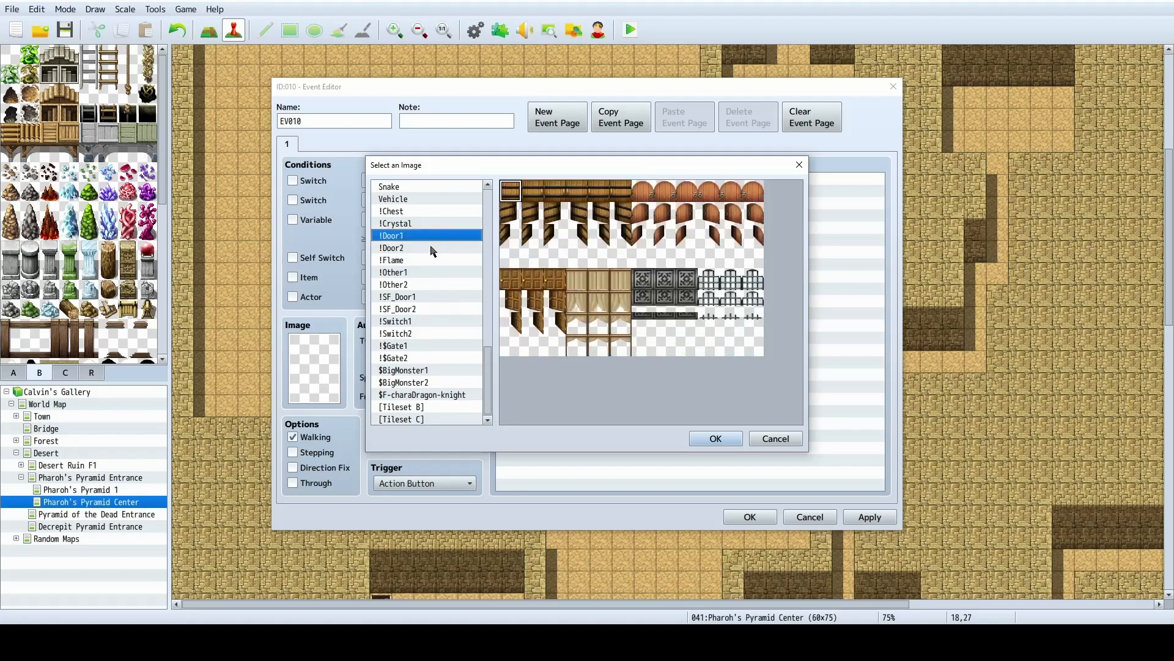
{"action": "left_click", "coordinate": [433, 249]}
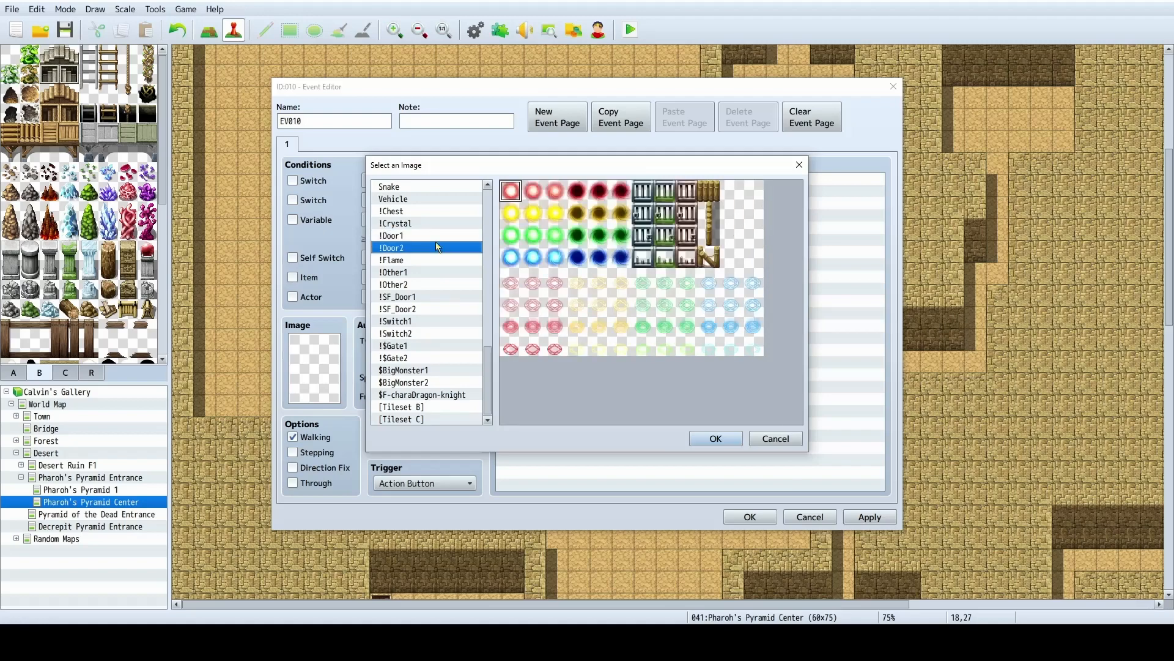
{"action": "left_click", "coordinate": [436, 239]}
{"action": "double_click", "coordinate": [716, 283]}
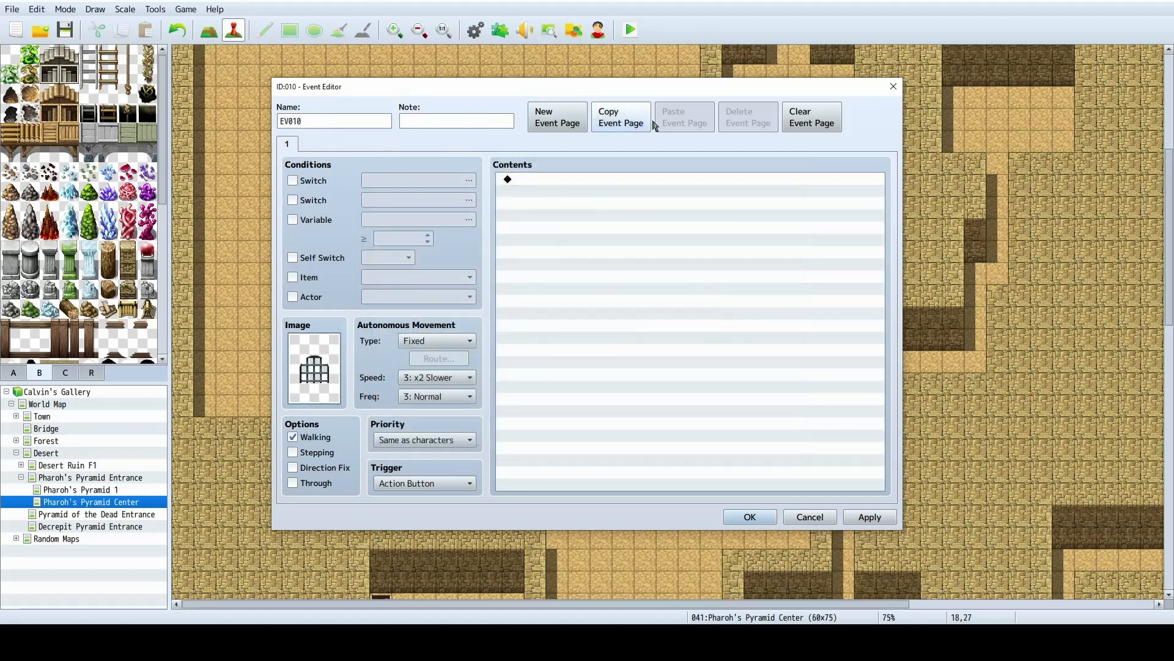
Add three more event pages to the gate event, giving it four pages.
{"action": "left_click", "coordinate": [560, 121]}
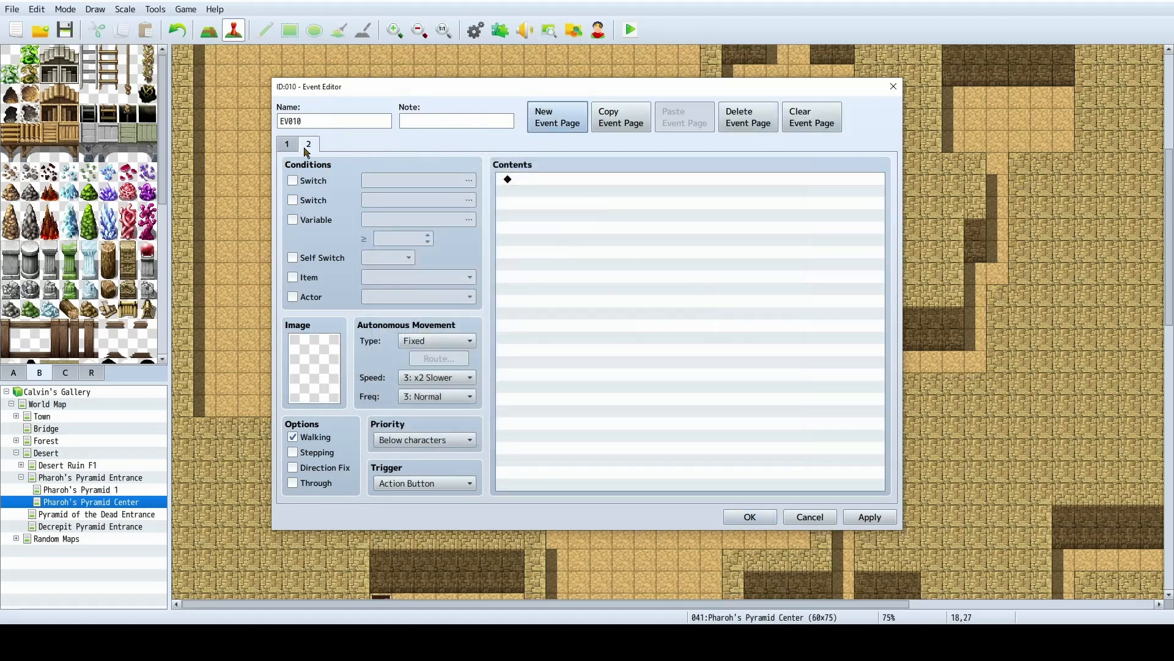
{"action": "left_click", "coordinate": [569, 124]}
{"action": "left_click", "coordinate": [572, 125]}
{"action": "left_click", "coordinate": [287, 145]}
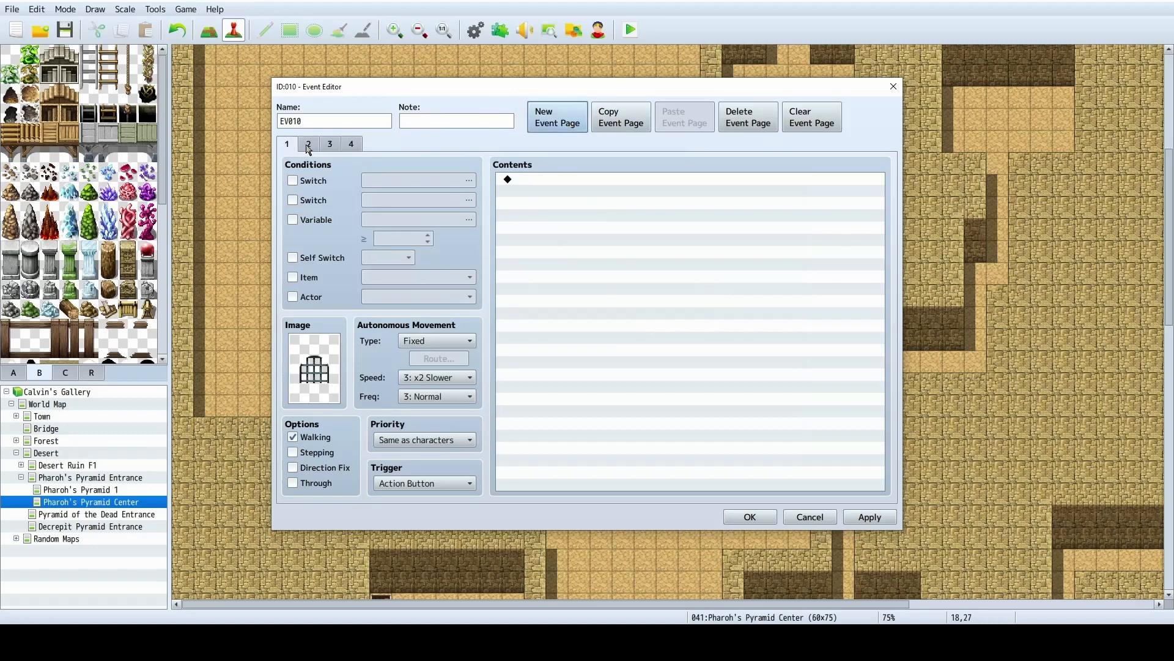
Give page 2 of the gate event the partly raised barred gate image from !Door1.
{"action": "left_click", "coordinate": [309, 147]}
{"action": "double_click", "coordinate": [312, 371]}
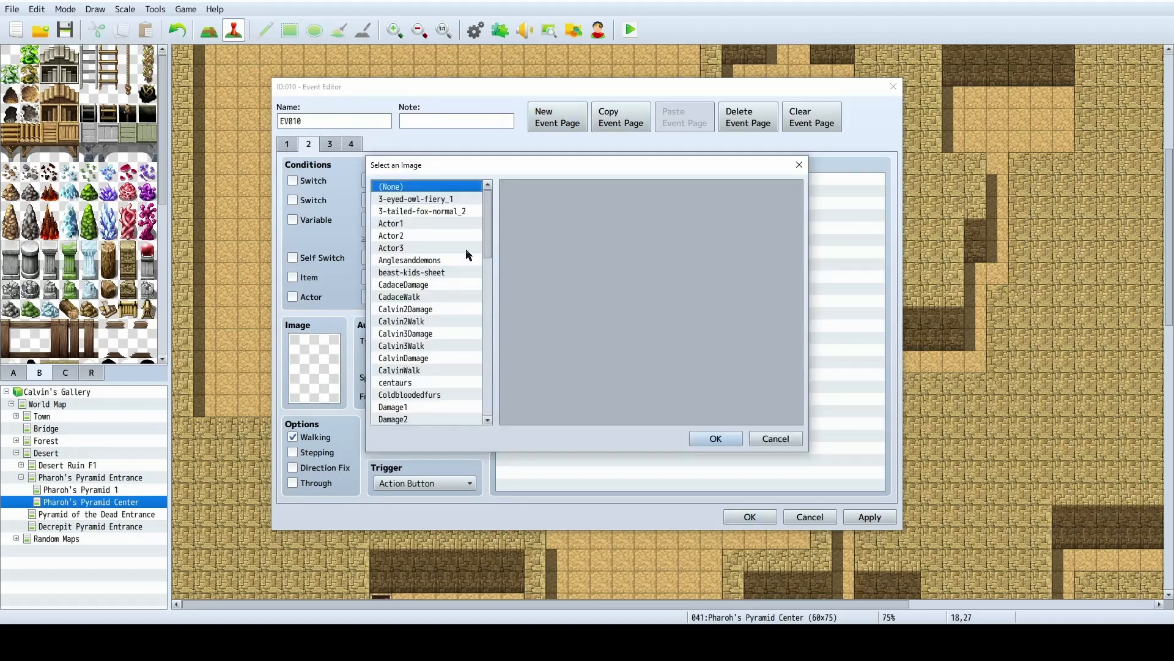
{"action": "left_click_drag", "start_coordinate": [489, 237], "coordinate": [478, 389]}
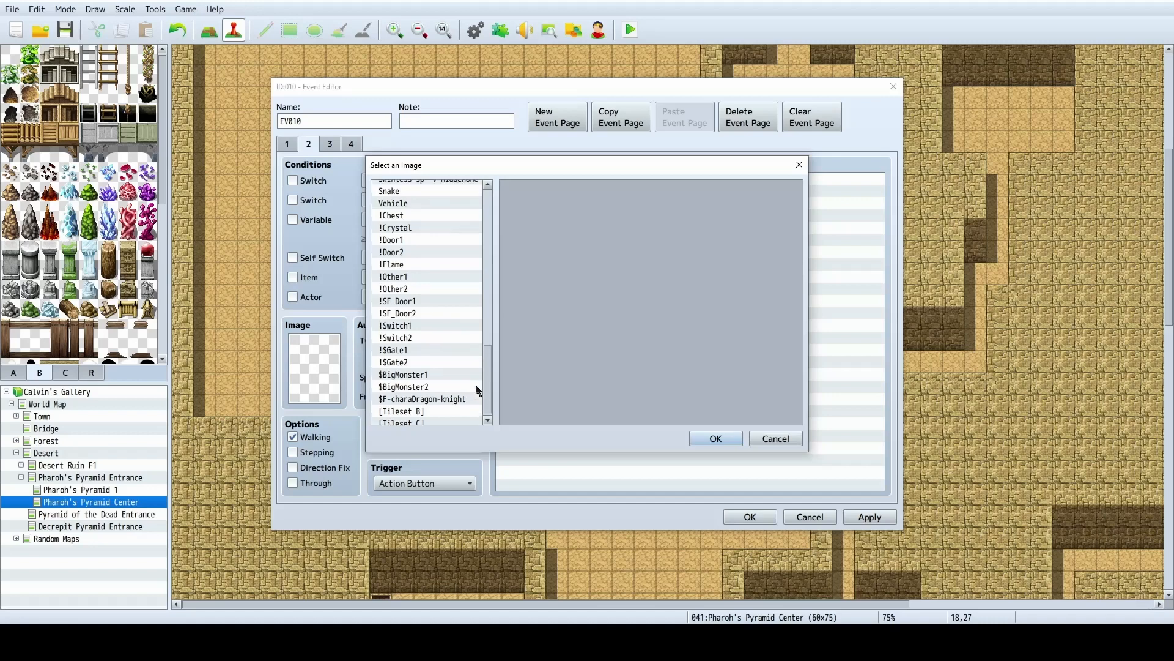
{"action": "left_click", "coordinate": [405, 243]}
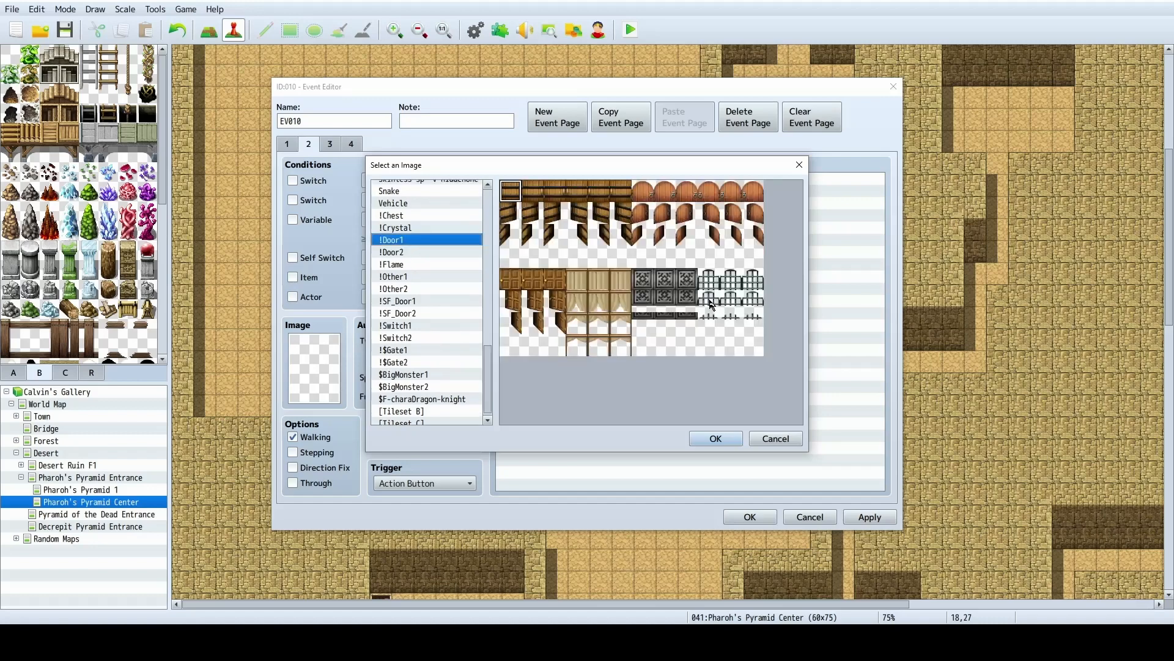
{"action": "left_click", "coordinate": [711, 303]}
{"action": "left_click", "coordinate": [715, 438]}
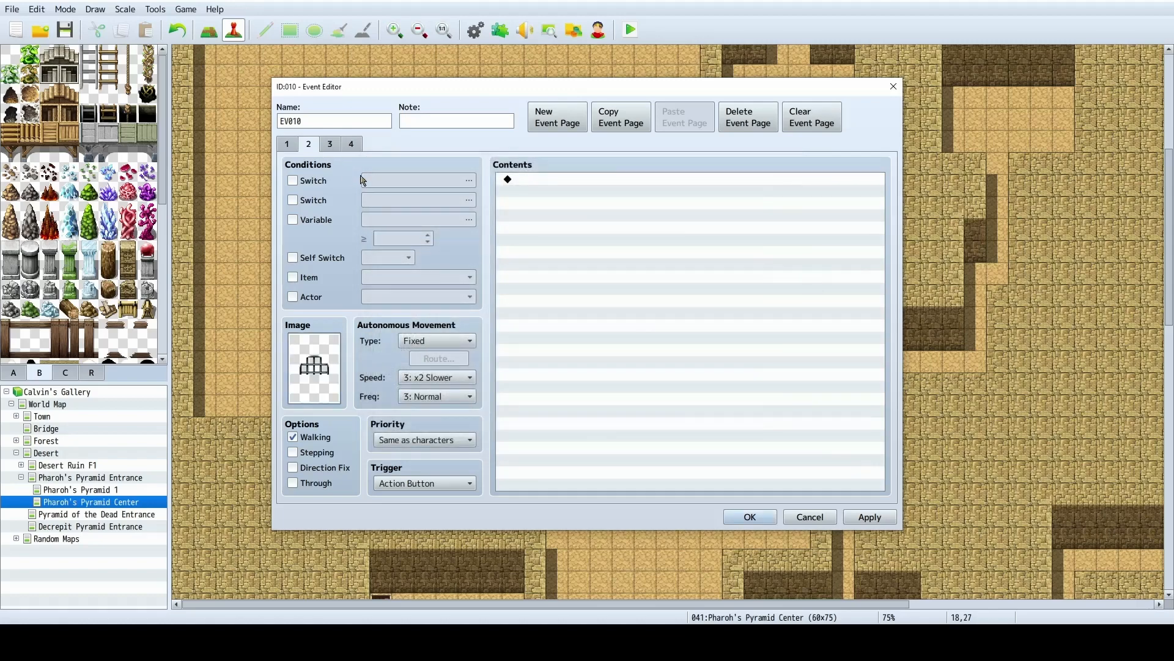
Make page 2 of the gate event conditional on switch 0185 PharPyrSunSwitch.
{"action": "left_click", "coordinate": [314, 181]}
{"action": "left_click", "coordinate": [397, 184]}
{"action": "left_click", "coordinate": [667, 224]}
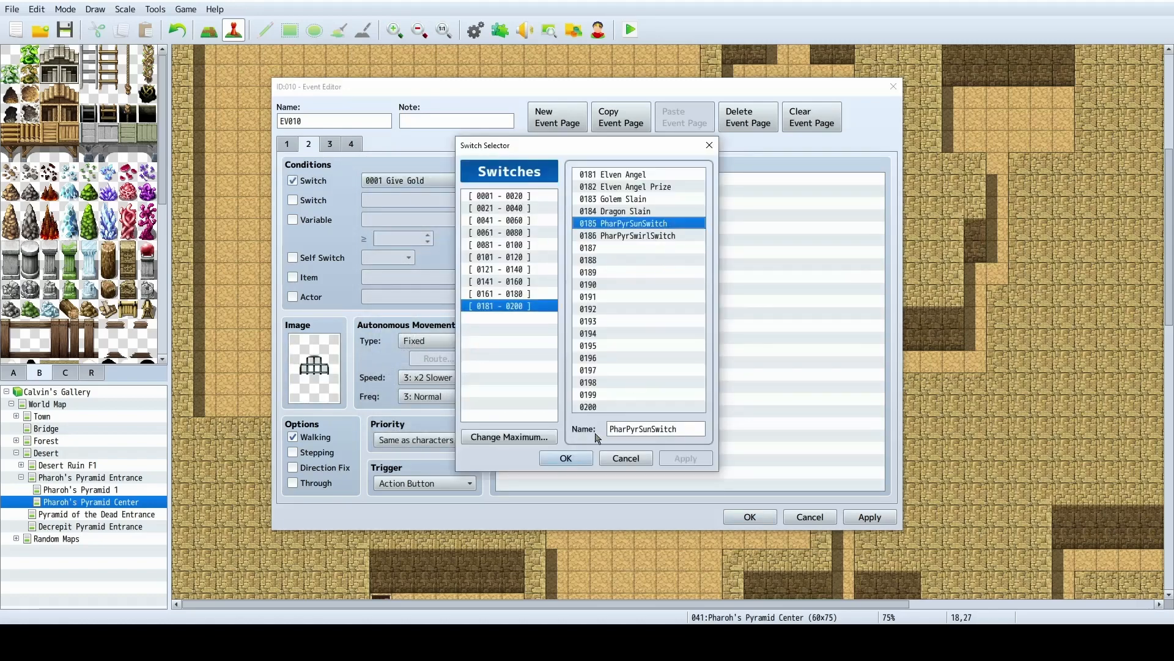
{"action": "left_click", "coordinate": [565, 459]}
Make page 3 of the gate event conditional on switch 0186 PharPyrSwirlSwitch.
{"action": "left_click", "coordinate": [329, 146]}
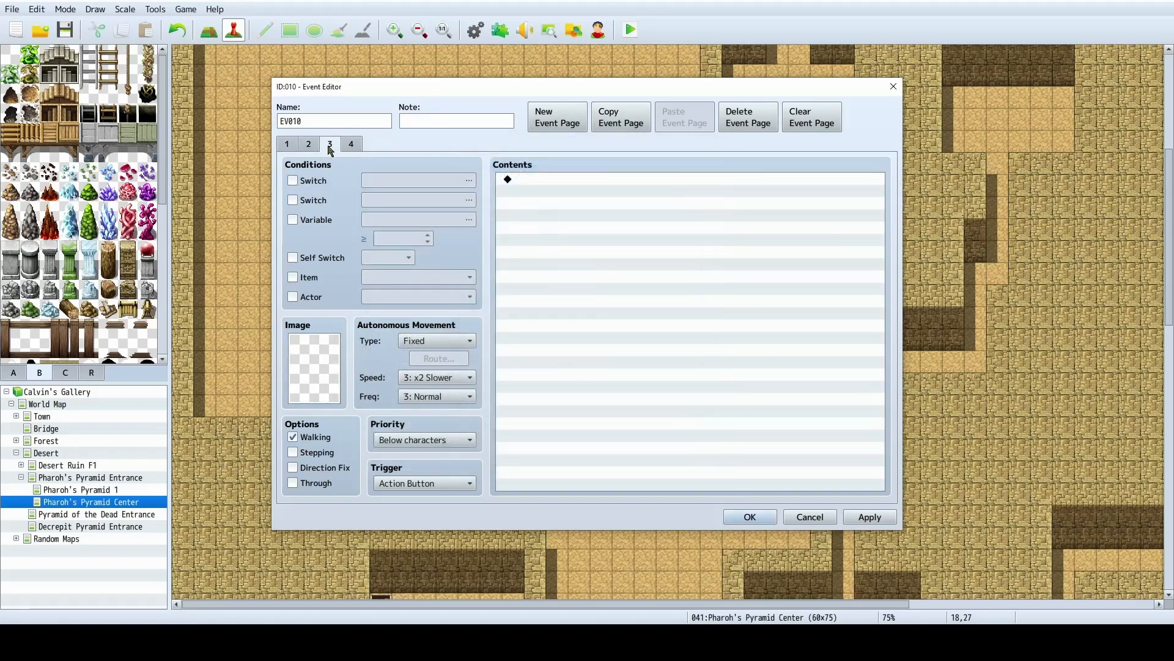
{"action": "left_click", "coordinate": [404, 181]}
{"action": "left_click", "coordinate": [673, 236]}
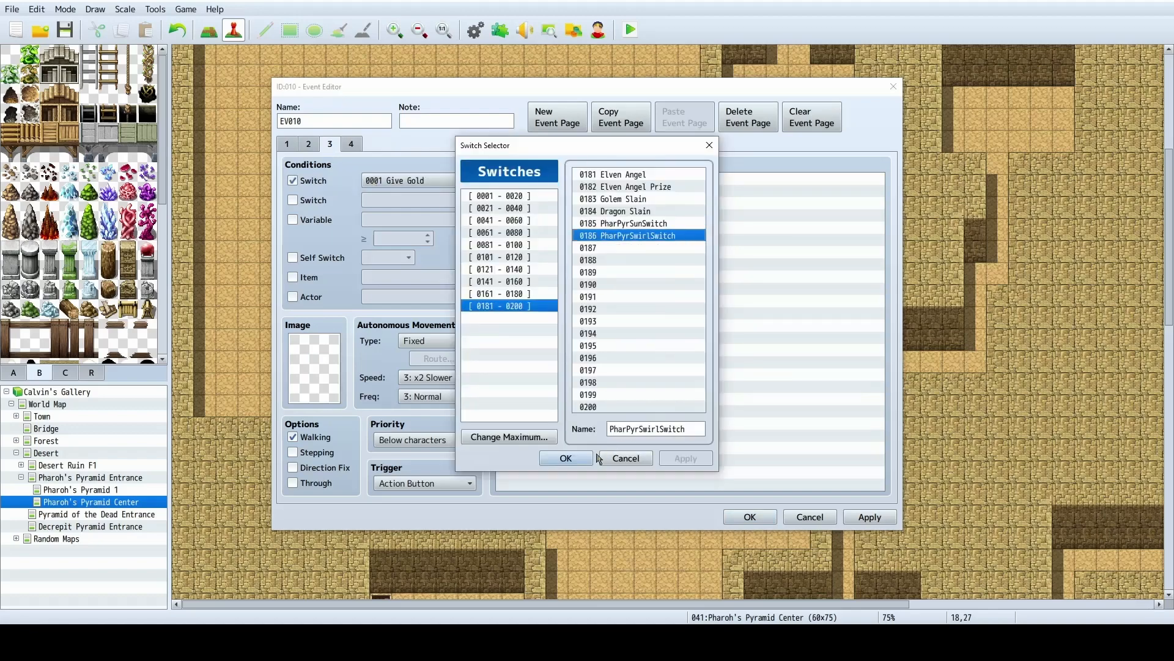
{"action": "left_click", "coordinate": [566, 458]}
Give page 3 of the gate event the same partly raised barred gate image from !Door1 as page 2.
{"action": "double_click", "coordinate": [324, 391]}
{"action": "left_click_drag", "start_coordinate": [487, 235], "coordinate": [477, 410]}
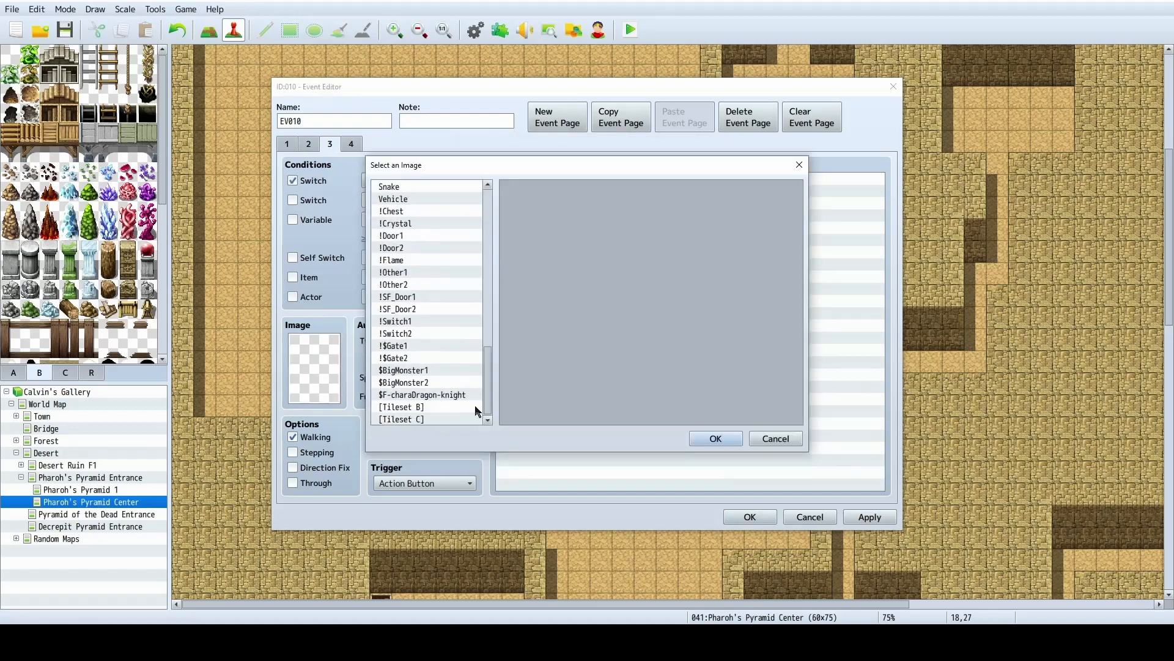
{"action": "left_click", "coordinate": [417, 236]}
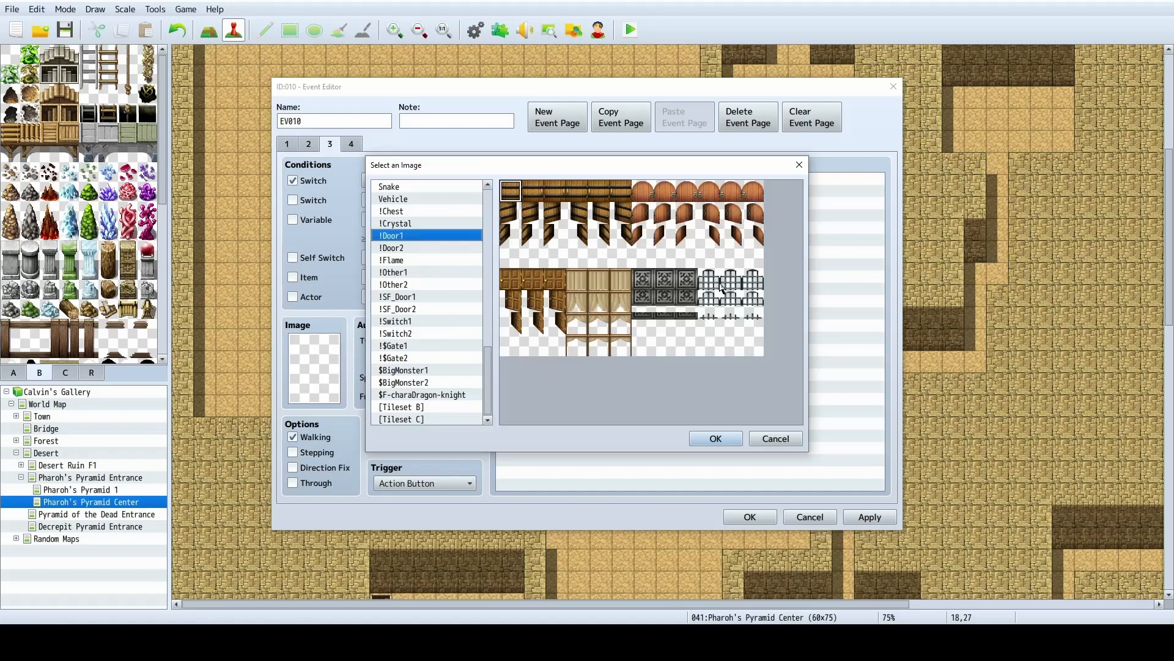
{"action": "left_click", "coordinate": [748, 301]}
{"action": "left_click", "coordinate": [714, 439]}
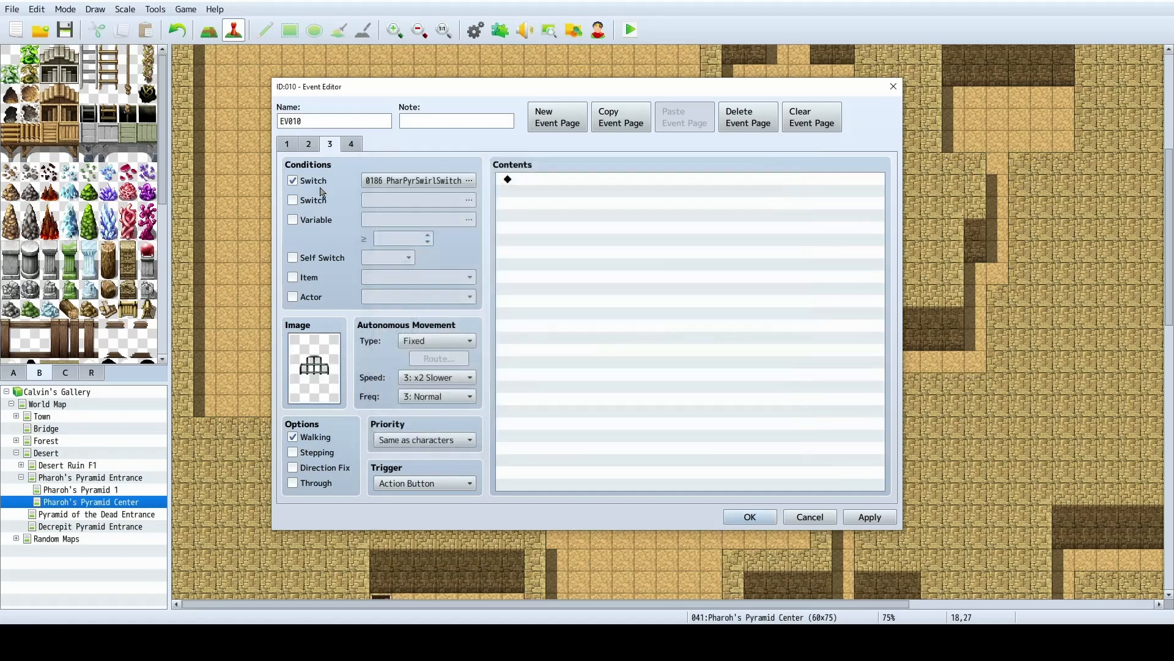
{"action": "left_click", "coordinate": [294, 144]}
{"action": "left_click", "coordinate": [304, 145]}
{"action": "left_click", "coordinate": [323, 144]}
{"action": "left_click", "coordinate": [312, 146]}
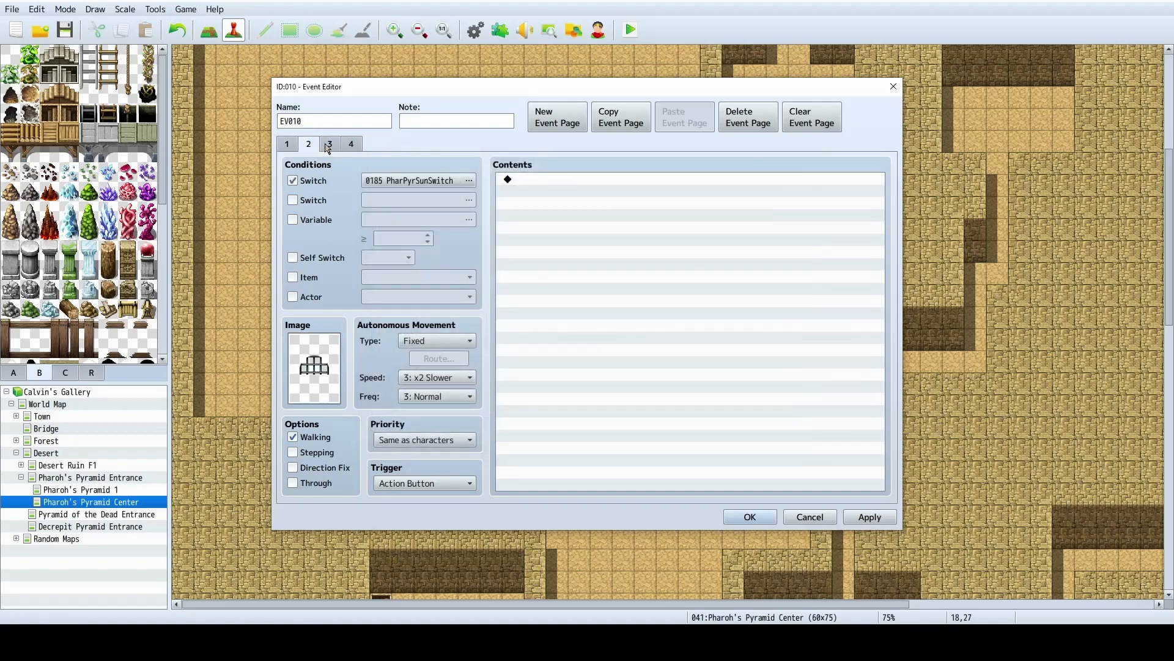
Make page 4 of the gate event conditional on both switches 0186 PharPyrSwirlSwitch and 0185 PharPyrSunSwitch.
{"action": "left_click", "coordinate": [328, 144]}
{"action": "left_click", "coordinate": [351, 144]}
{"action": "left_click", "coordinate": [320, 181]}
{"action": "left_click", "coordinate": [322, 201]}
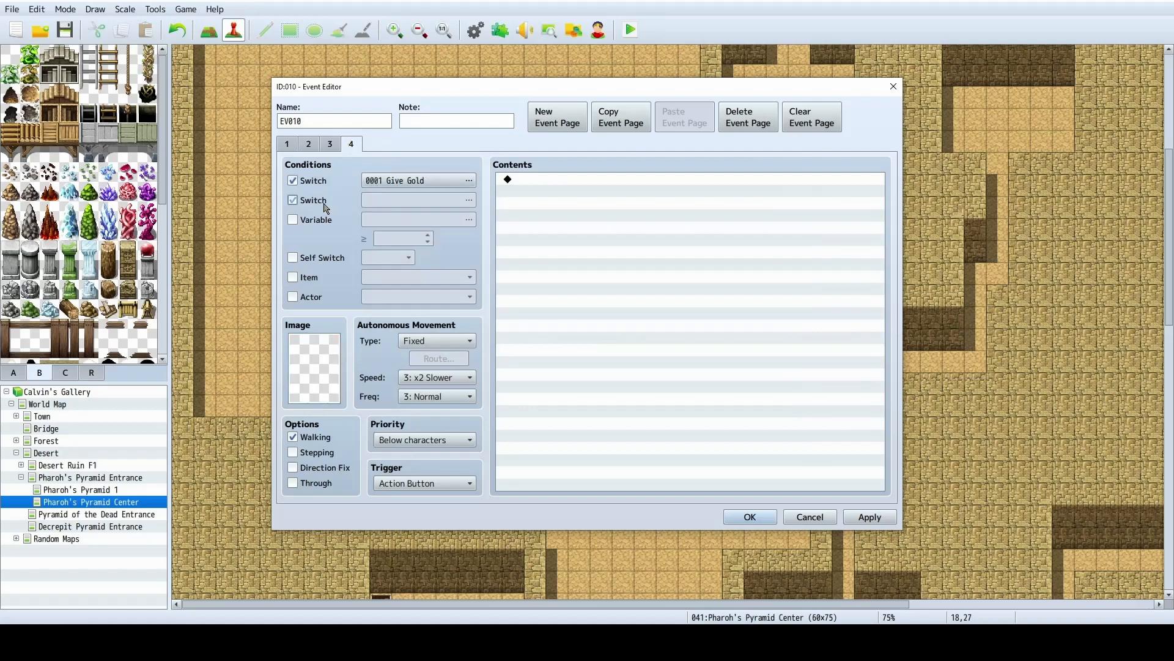
{"action": "left_click", "coordinate": [415, 185]}
{"action": "left_click", "coordinate": [565, 458]}
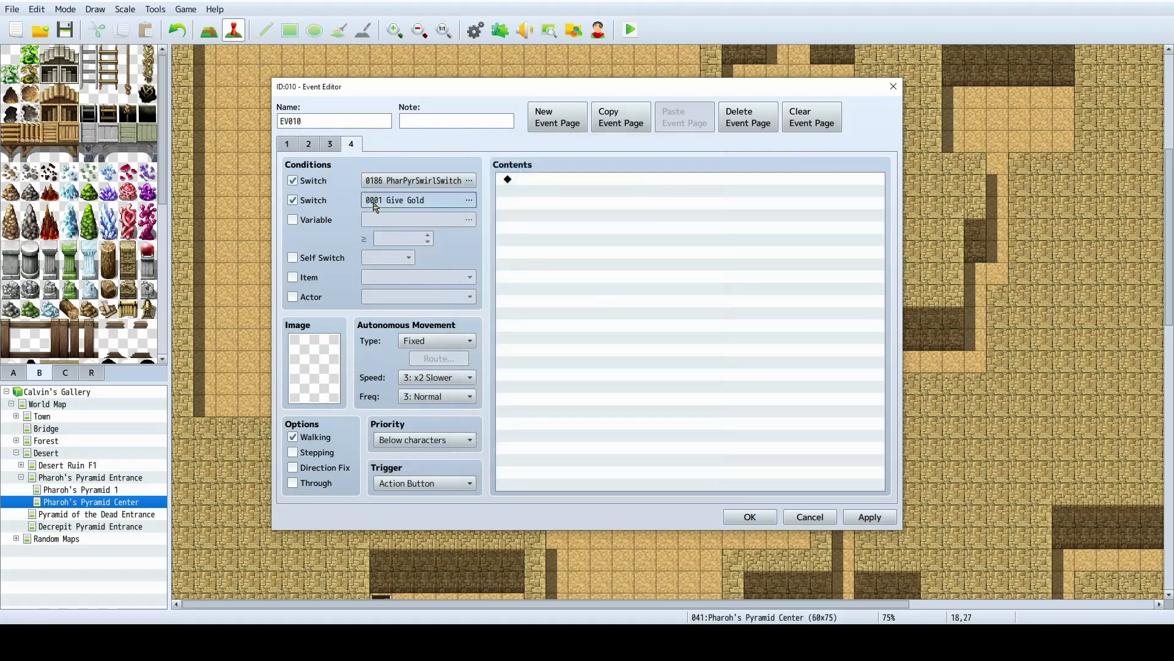
{"action": "left_click", "coordinate": [391, 200]}
{"action": "left_click", "coordinate": [642, 223]}
{"action": "left_click", "coordinate": [566, 458]}
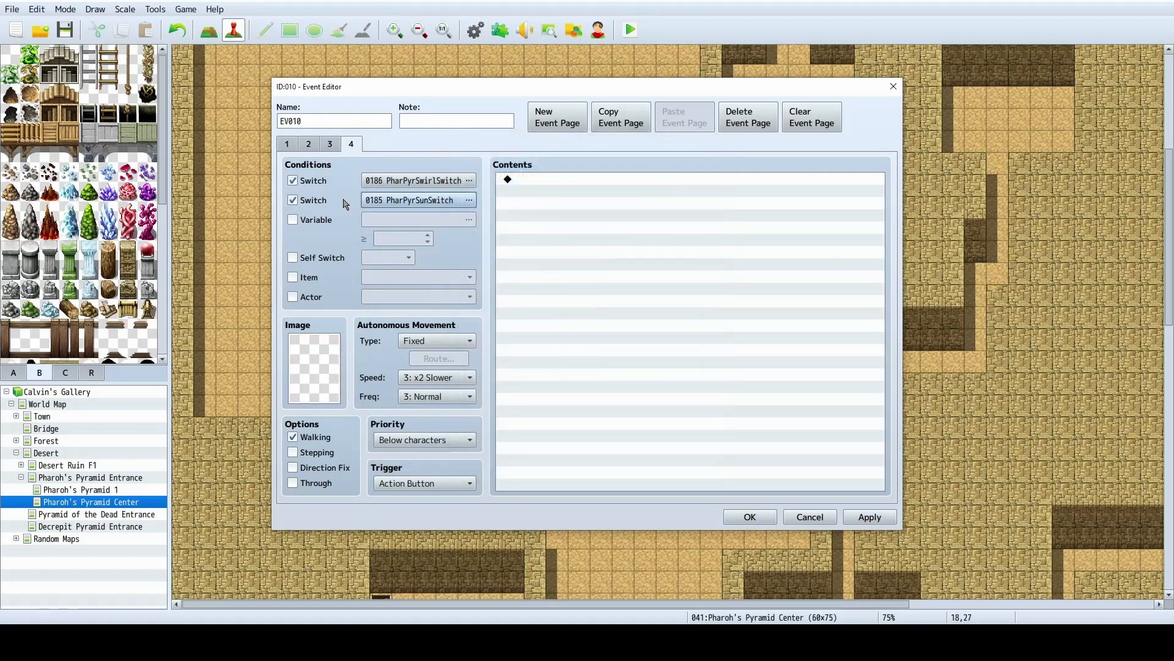
Check all four pages of the gate event and accept the event.
{"action": "left_click", "coordinate": [291, 145]}
{"action": "left_click", "coordinate": [309, 145]}
{"action": "left_click", "coordinate": [328, 145]}
{"action": "left_click", "coordinate": [348, 141]}
{"action": "left_click", "coordinate": [750, 517]}
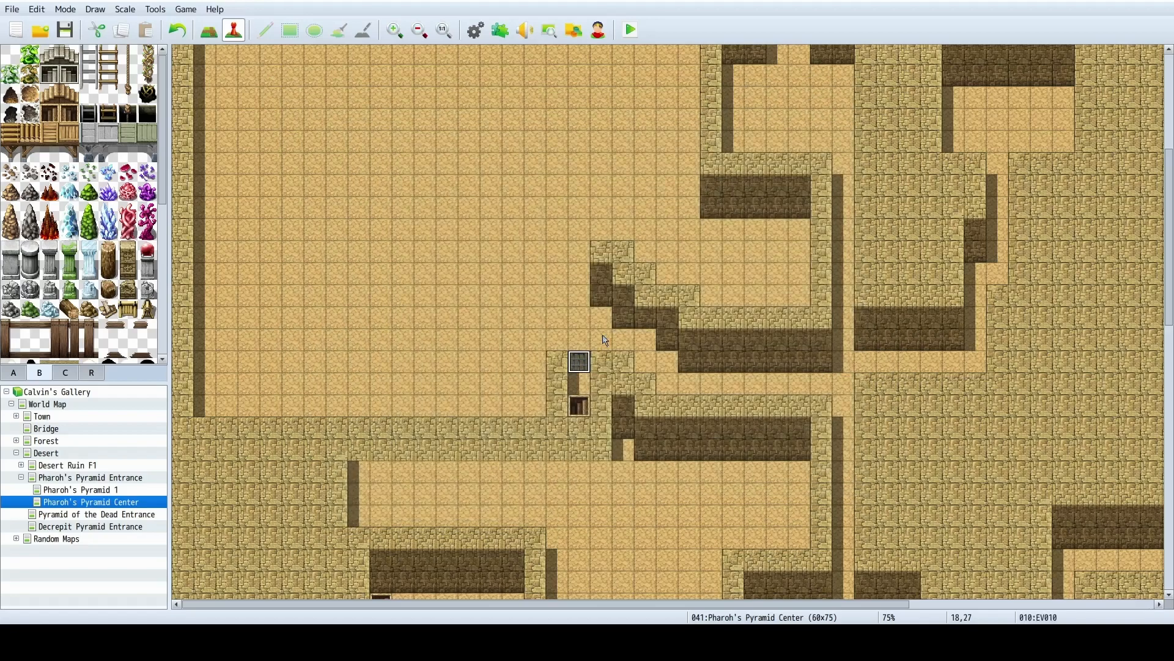
Examine the map layout from the southern entrances through the corridors and gates up to the coffin room.
{"action": "left_click", "coordinate": [585, 383]}
{"action": "scroll", "coordinate": [734, 389], "scroll_direction": "down", "scroll_amount": 9}
{"action": "scroll", "coordinate": [833, 388], "scroll_direction": "down", "scroll_amount": 1, "text": "ctrl"}
{"action": "scroll", "coordinate": [817, 520], "scroll_direction": "down", "scroll_amount": 5}
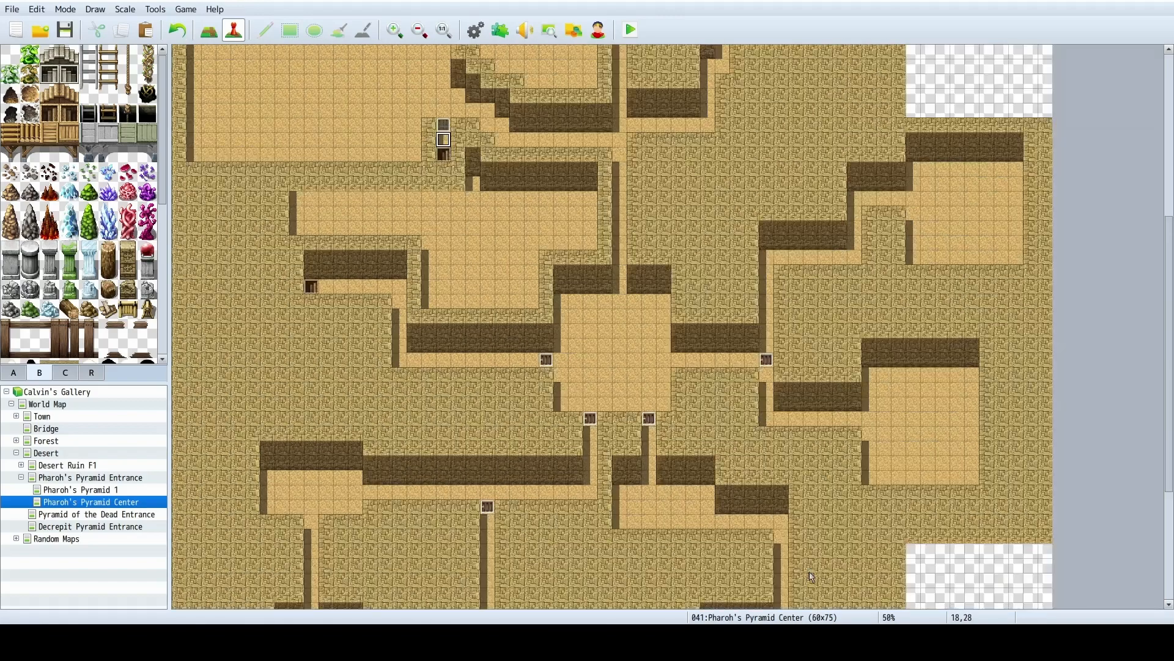
{"action": "scroll", "coordinate": [692, 532], "scroll_direction": "down", "scroll_amount": 1}
{"action": "scroll", "coordinate": [673, 498], "scroll_direction": "down", "scroll_amount": 4}
{"action": "scroll", "coordinate": [497, 432], "scroll_direction": "up", "scroll_amount": 4}
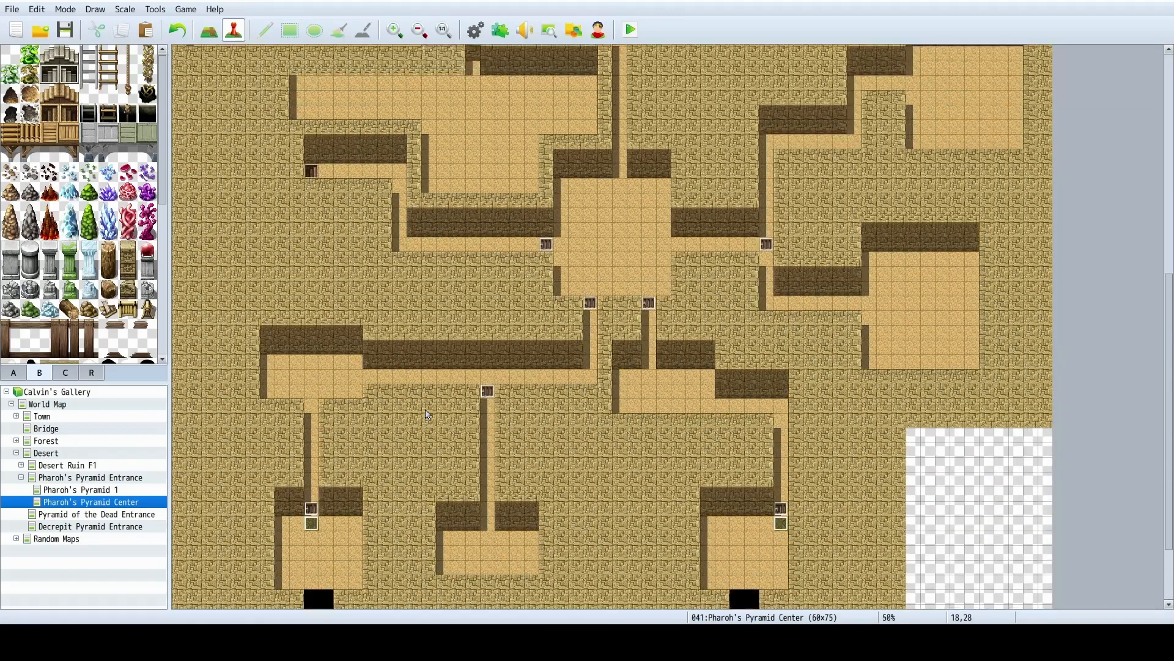
{"action": "scroll", "coordinate": [499, 251], "scroll_direction": "up", "scroll_amount": 1}
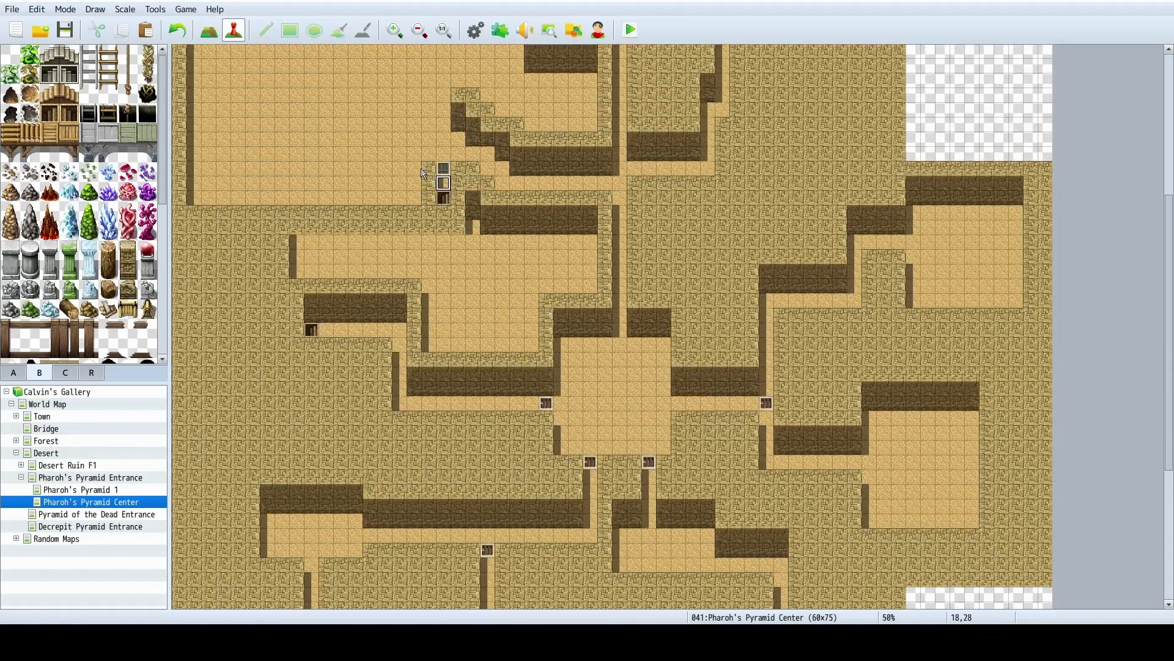
{"action": "scroll", "coordinate": [430, 273], "scroll_direction": "up", "scroll_amount": 1}
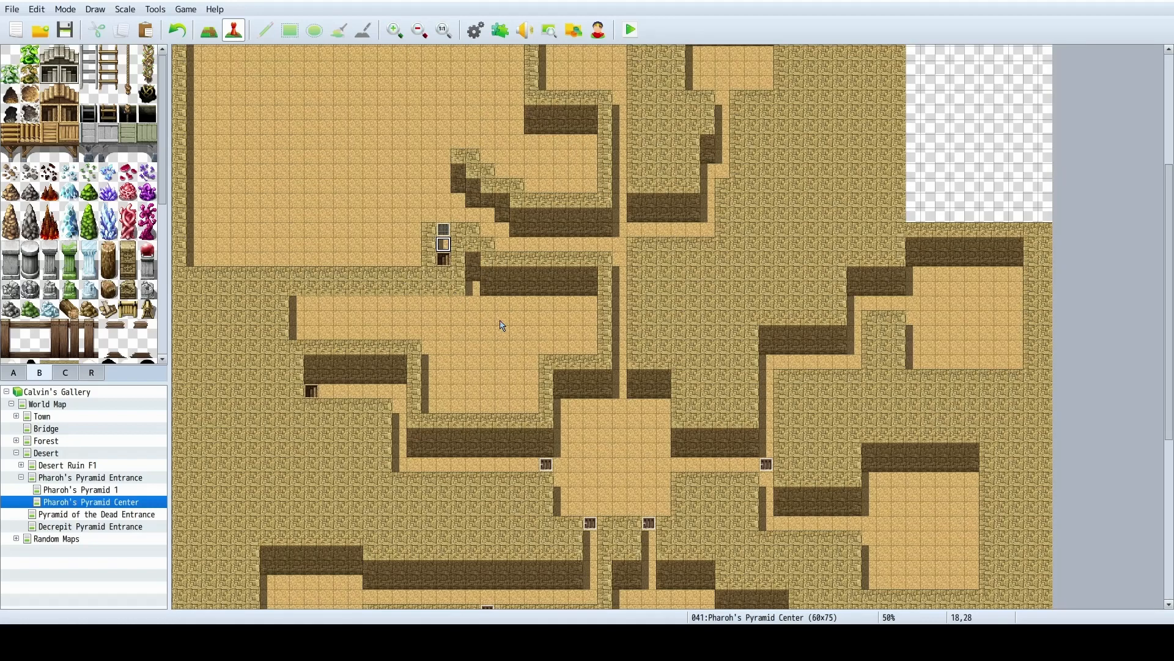
{"action": "scroll", "coordinate": [502, 326], "scroll_direction": "up", "scroll_amount": 2}
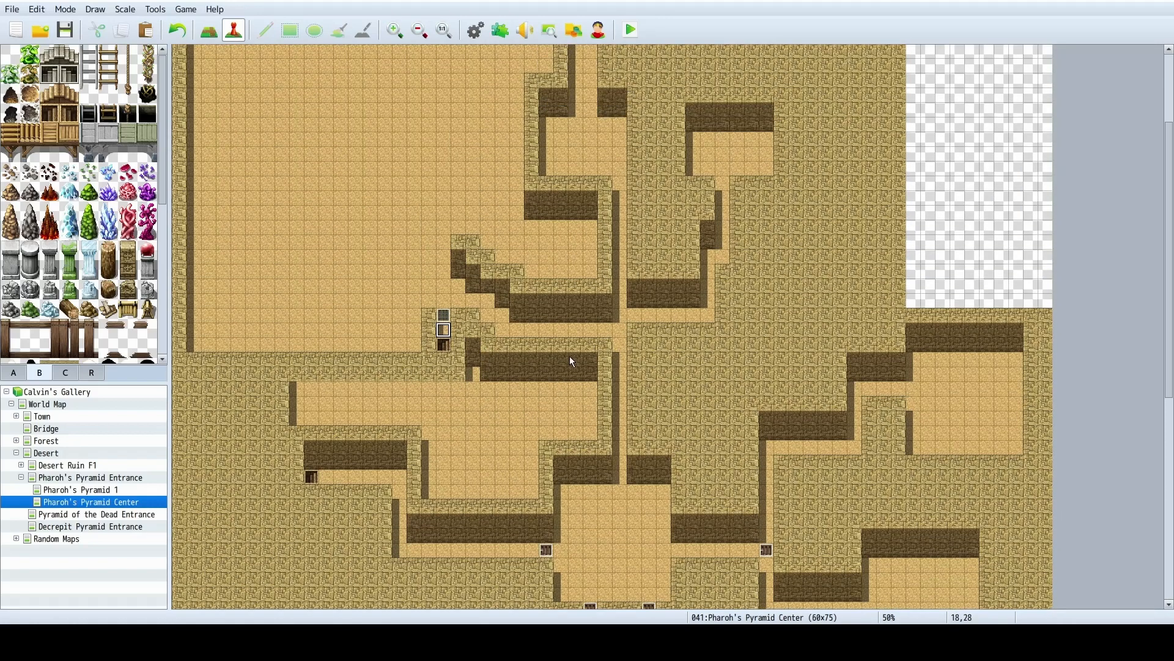
{"action": "scroll", "coordinate": [572, 362], "scroll_direction": "up", "scroll_amount": 2}
{"action": "scroll", "coordinate": [382, 304], "scroll_direction": "up", "scroll_amount": 1}
{"action": "scroll", "coordinate": [415, 344], "scroll_direction": "down", "scroll_amount": 1}
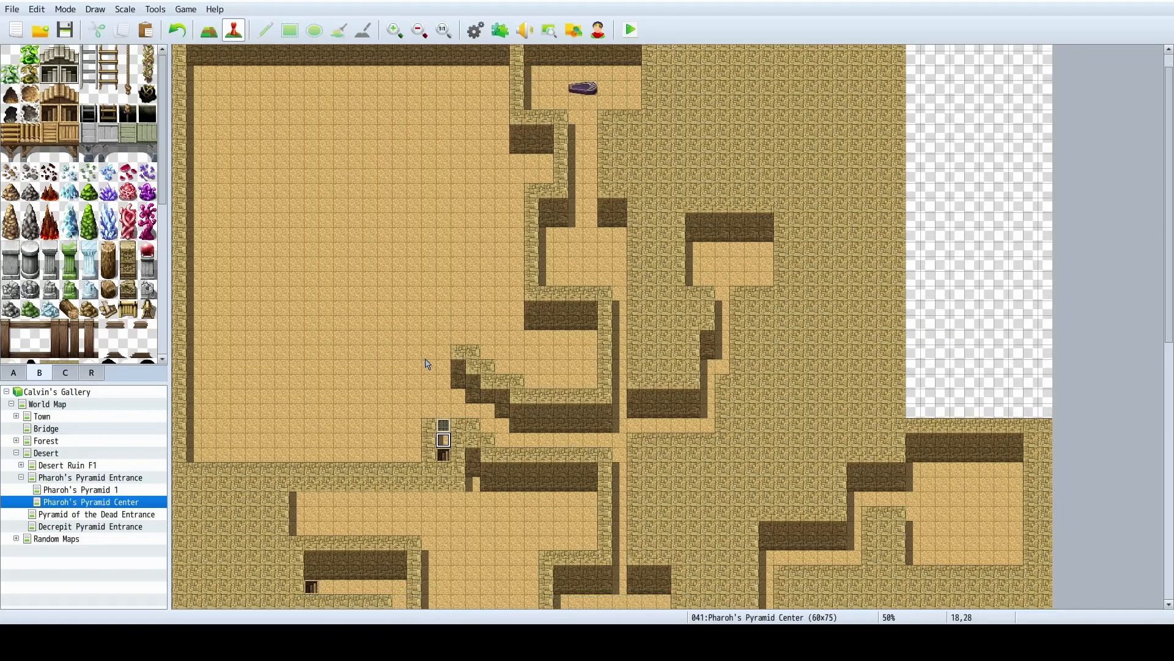
{"action": "scroll", "coordinate": [428, 364], "scroll_direction": "up", "scroll_amount": 1, "text": "ctrl"}
{"action": "scroll", "coordinate": [424, 359], "scroll_direction": "down", "scroll_amount": 1}
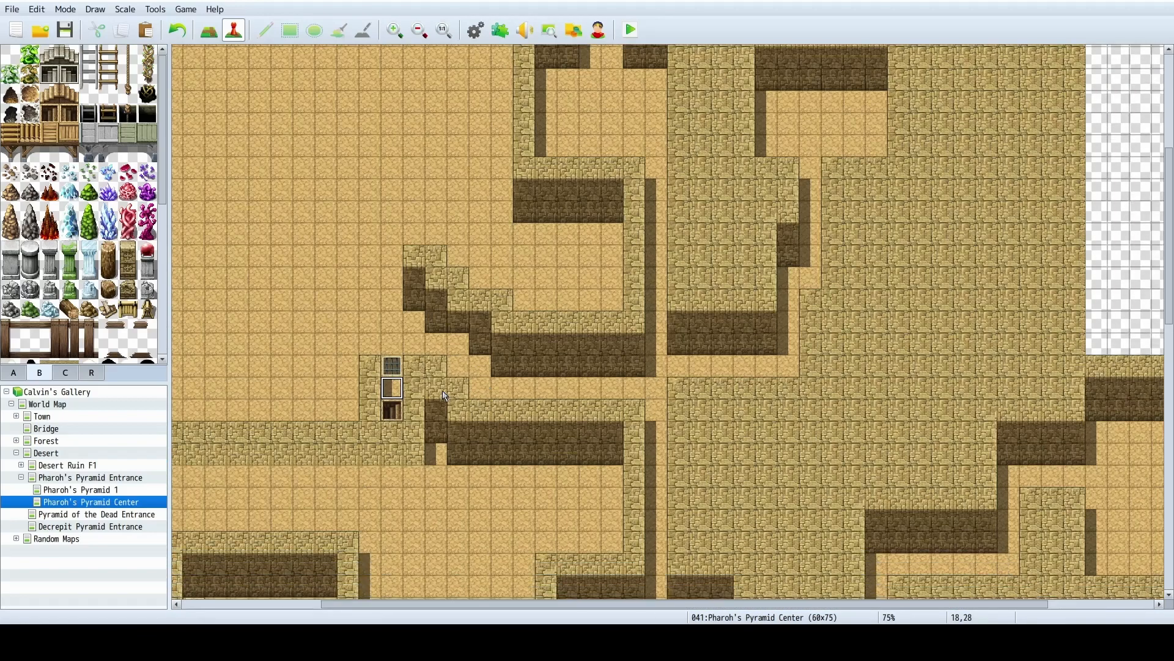
{"action": "scroll", "coordinate": [750, 605], "scroll_direction": "left", "scroll_amount": 3}
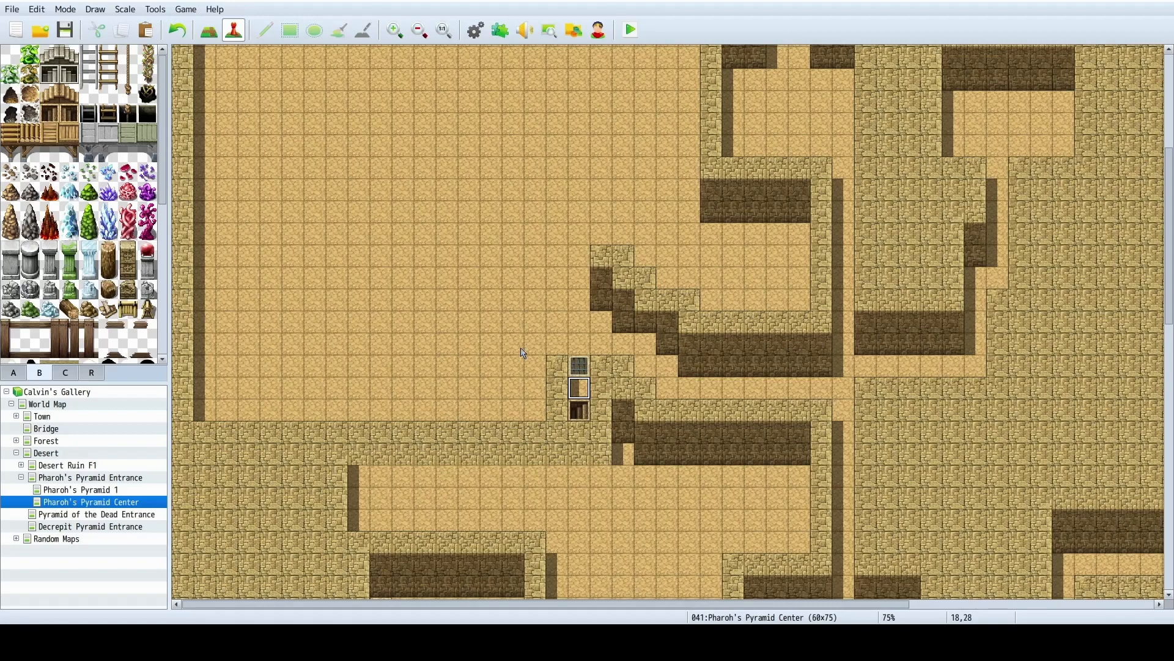
Try to extend wall-top tiles north and west of the gate at 18,27 to outline a passage into the large open area.
{"action": "left_click", "coordinate": [208, 32]}
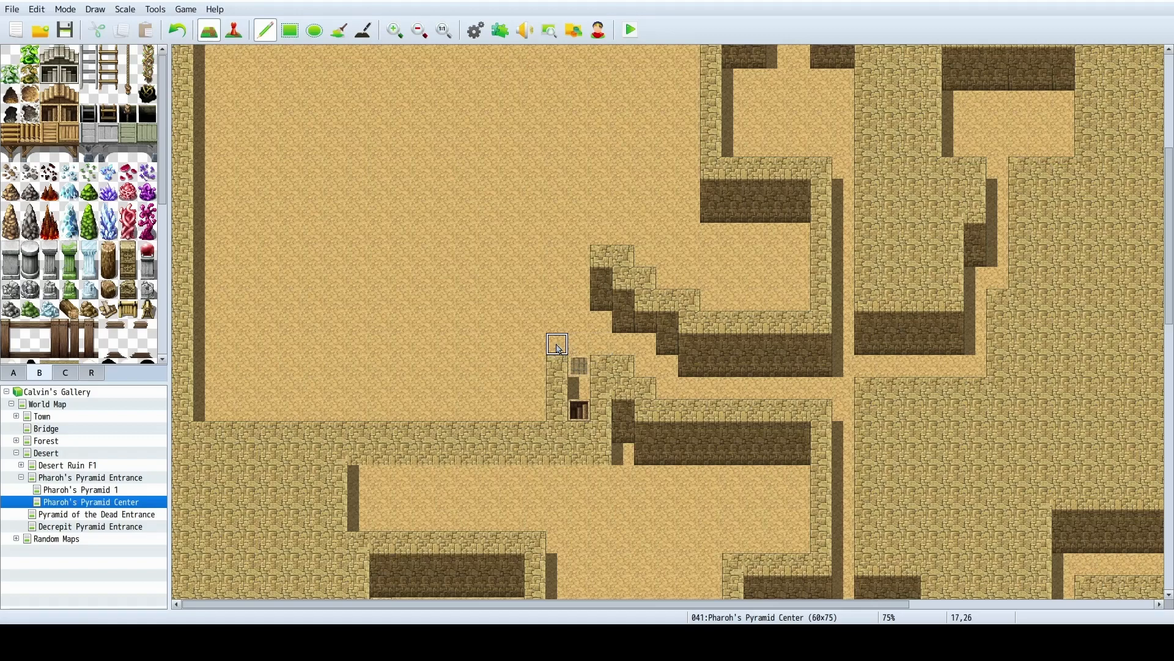
{"action": "left_click", "coordinate": [557, 344]}
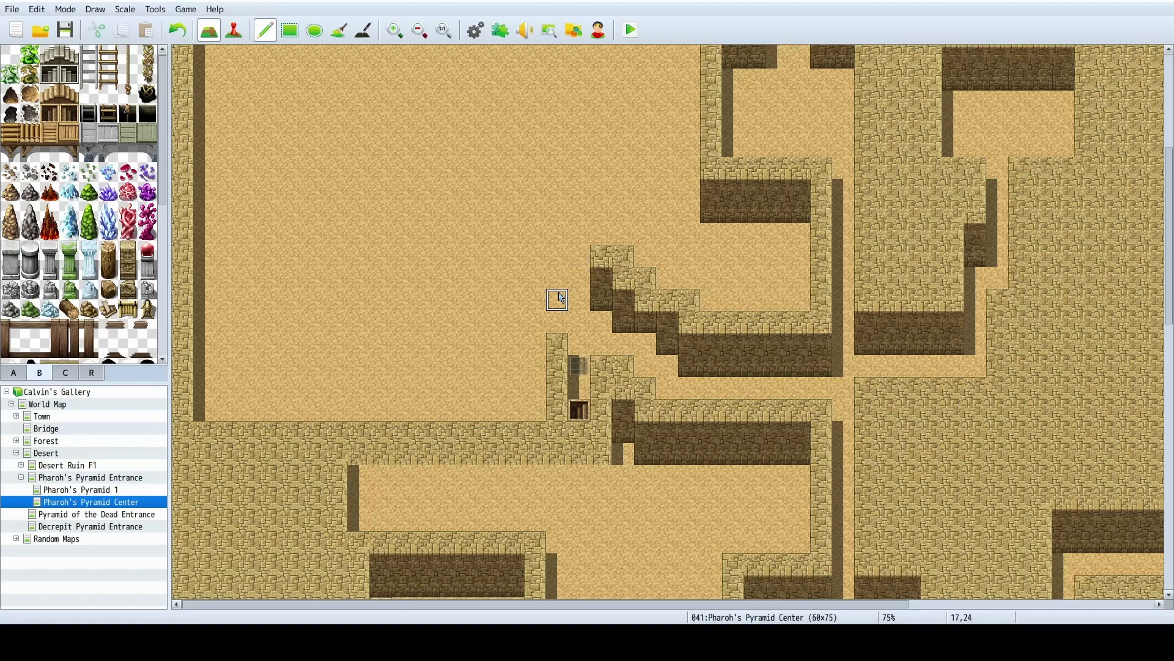
{"action": "scroll", "coordinate": [561, 297], "scroll_direction": "up", "scroll_amount": 2}
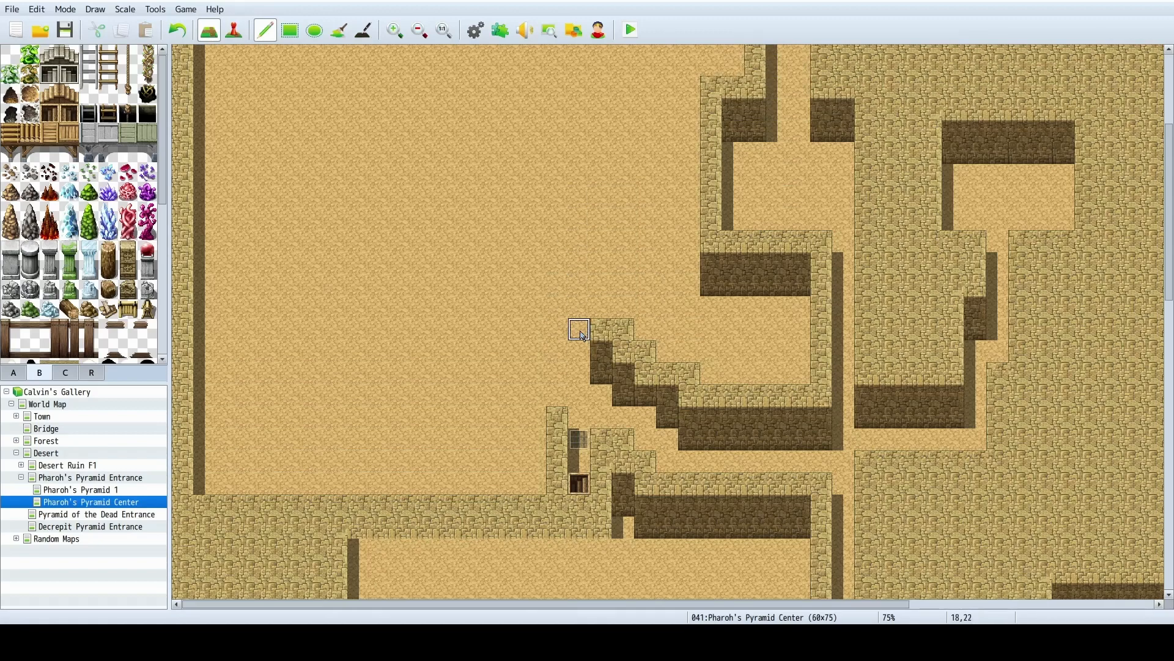
{"action": "left_click_drag", "start_coordinate": [582, 335], "coordinate": [559, 334]}
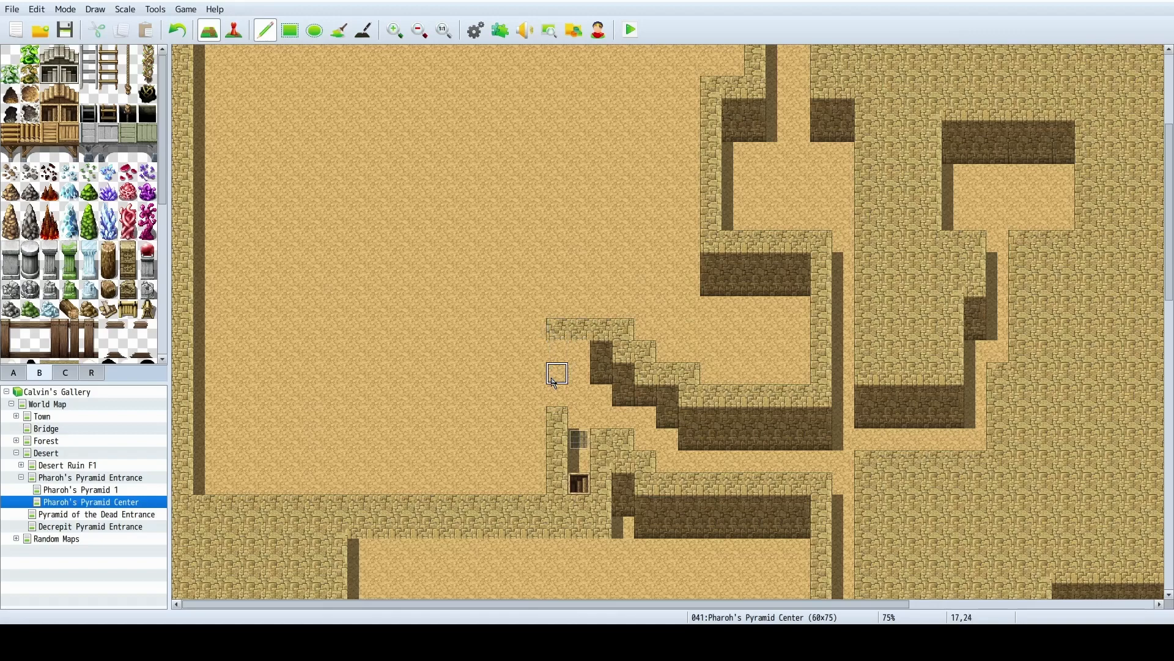
{"action": "left_click", "coordinate": [556, 396]}
{"action": "left_click", "coordinate": [554, 387]}
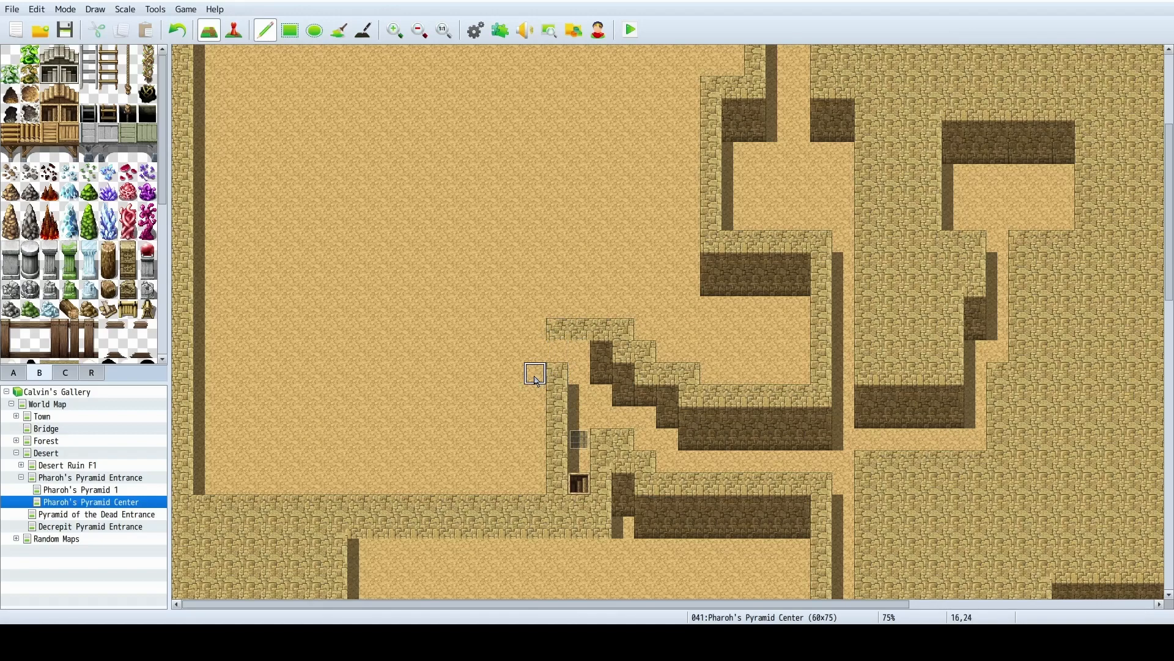
{"action": "left_click_drag", "start_coordinate": [532, 390], "coordinate": [489, 396]}
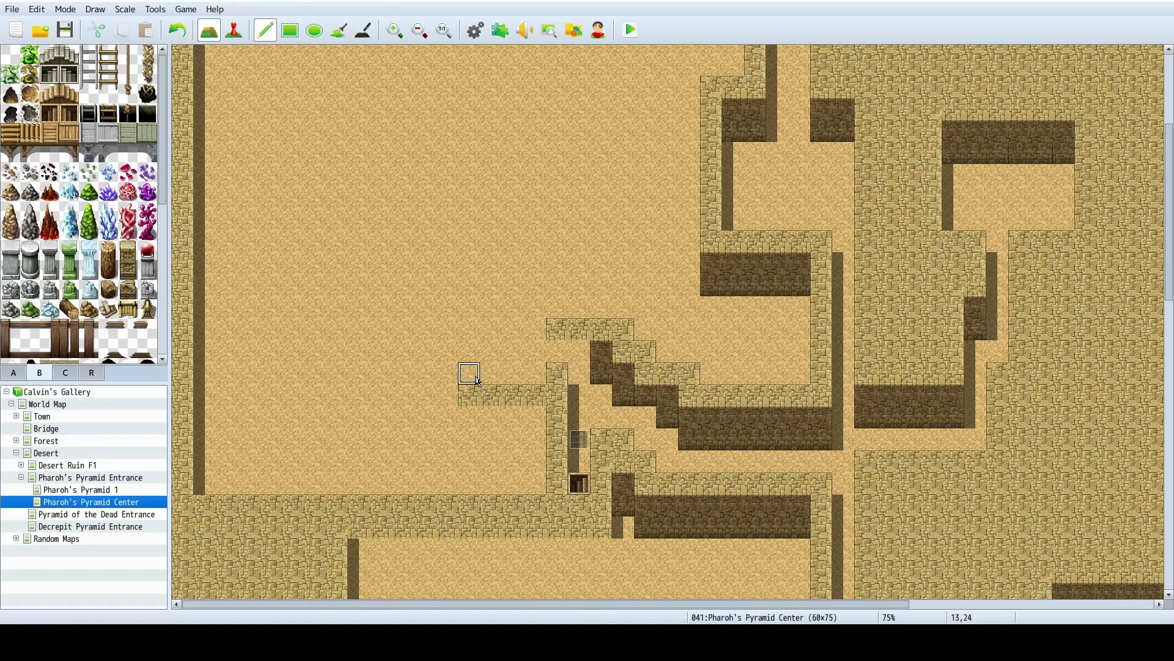
{"action": "left_click", "coordinate": [477, 396]}
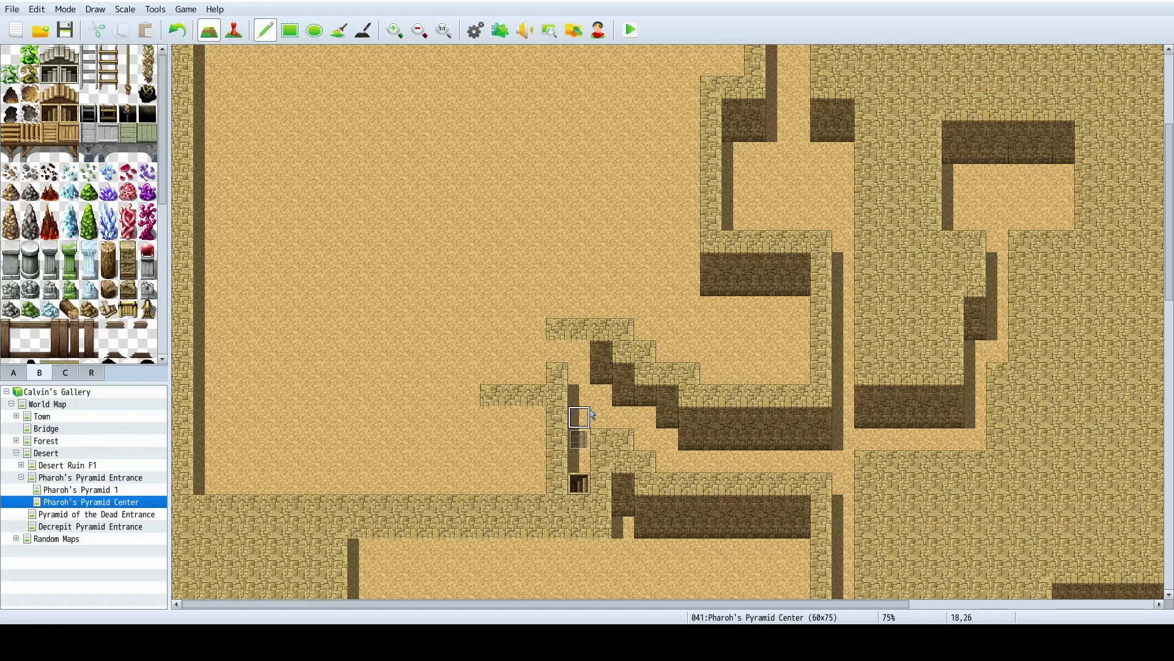
Clear the trial walls north of the gate back to sand floor and paint a 3-by-3-tile water pool there.
{"action": "mouse_move", "coordinate": [590, 416]}
{"action": "left_mouse_down"}
{"action": "mouse_move", "coordinate": [535, 372]}
{"action": "mouse_move", "coordinate": [577, 328]}
{"action": "mouse_move", "coordinate": [602, 354]}
{"action": "left_mouse_up"}
{"action": "left_click", "coordinate": [10, 55]}
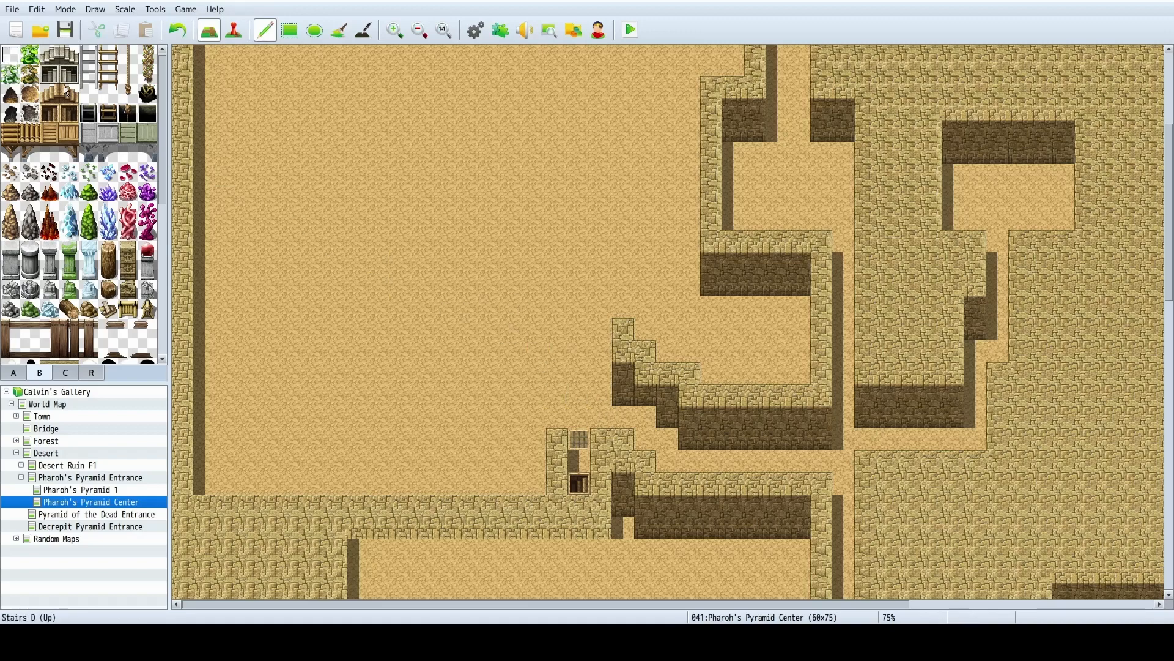
{"action": "left_click", "coordinate": [22, 372]}
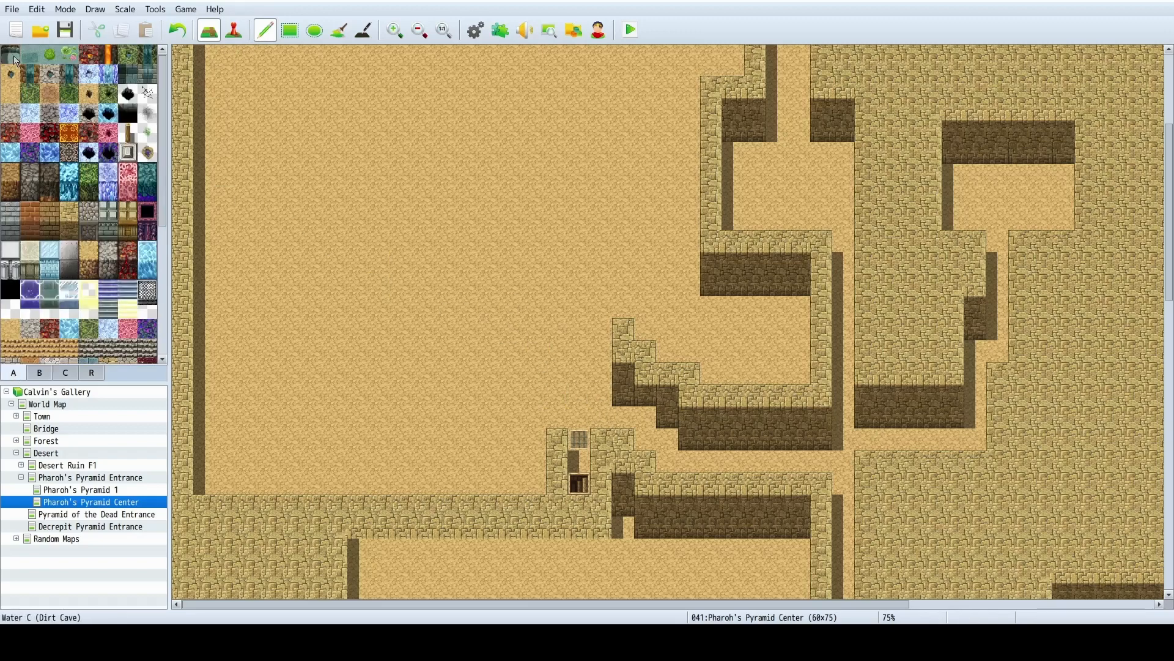
{"action": "left_click", "coordinate": [40, 372]}
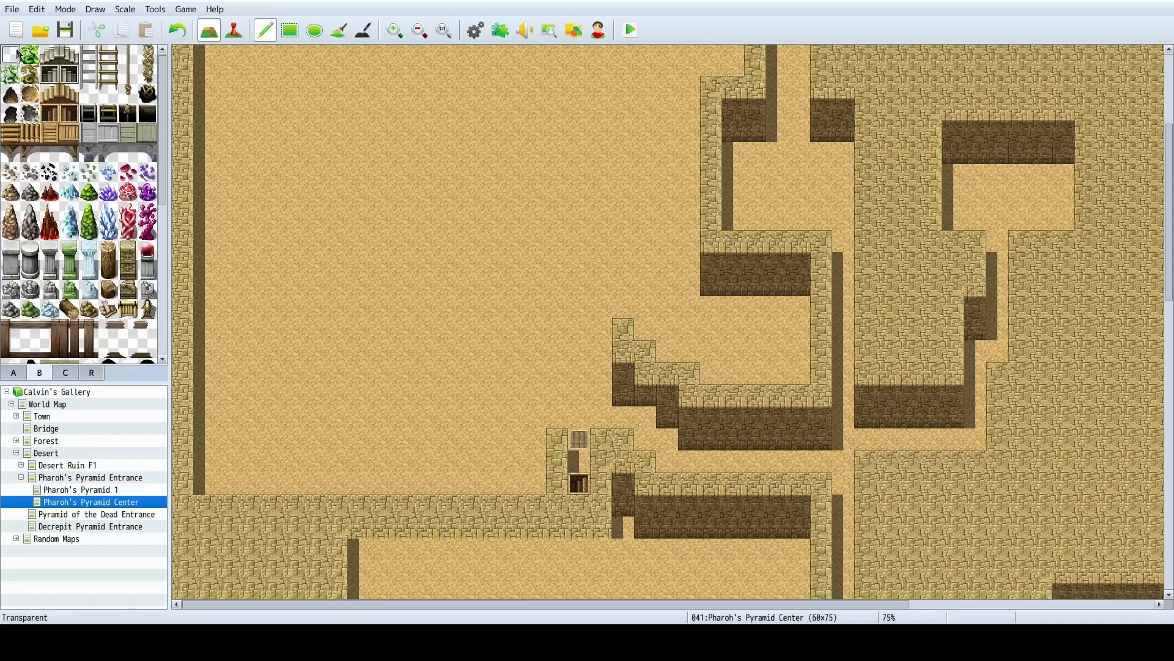
{"action": "left_click", "coordinate": [14, 374]}
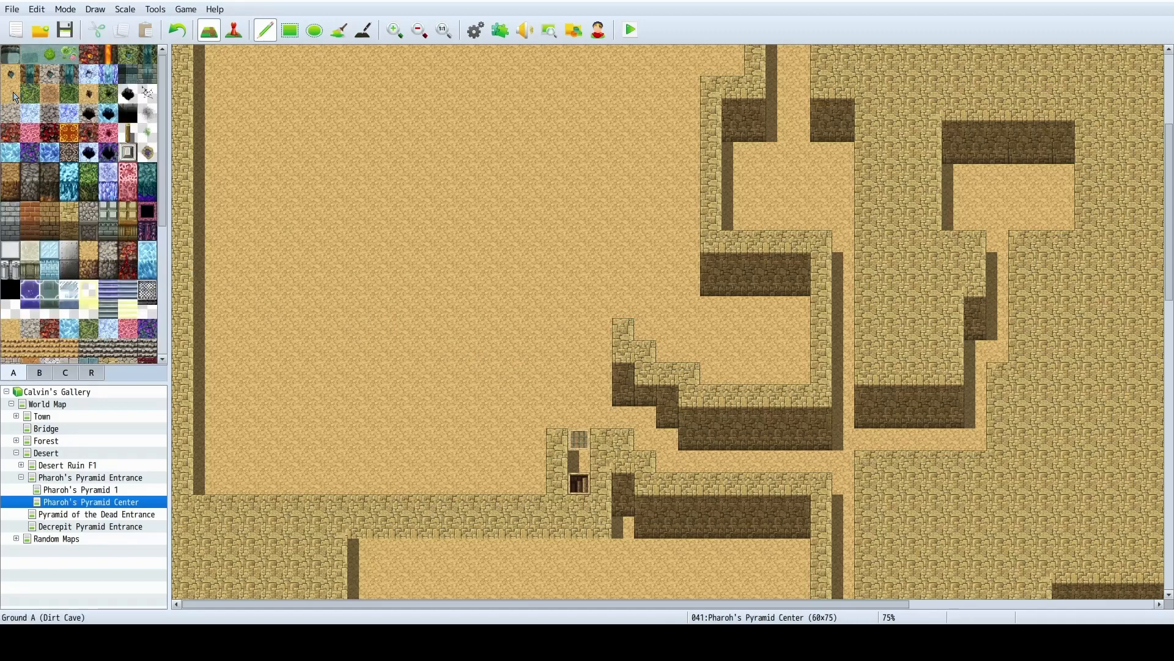
{"action": "left_click", "coordinate": [35, 53]}
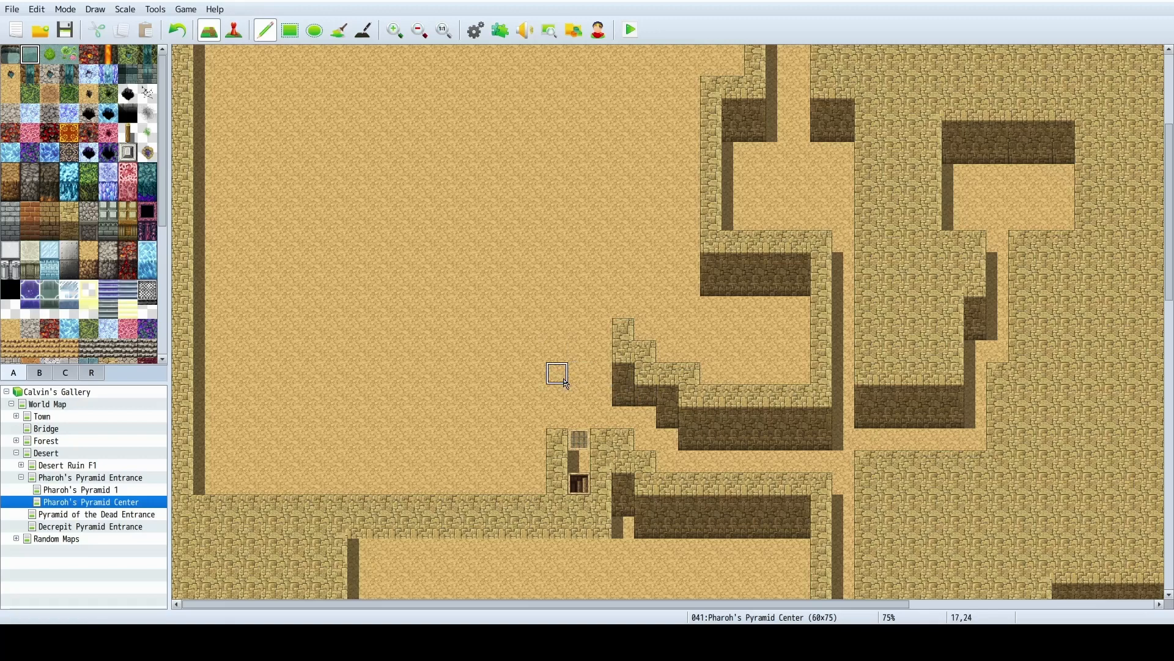
{"action": "left_click", "coordinate": [575, 383]}
{"action": "mouse_move", "coordinate": [576, 387]}
{"action": "left_mouse_down"}
{"action": "mouse_move", "coordinate": [533, 385]}
{"action": "mouse_move", "coordinate": [572, 346]}
{"action": "mouse_move", "coordinate": [576, 401]}
{"action": "left_mouse_up"}
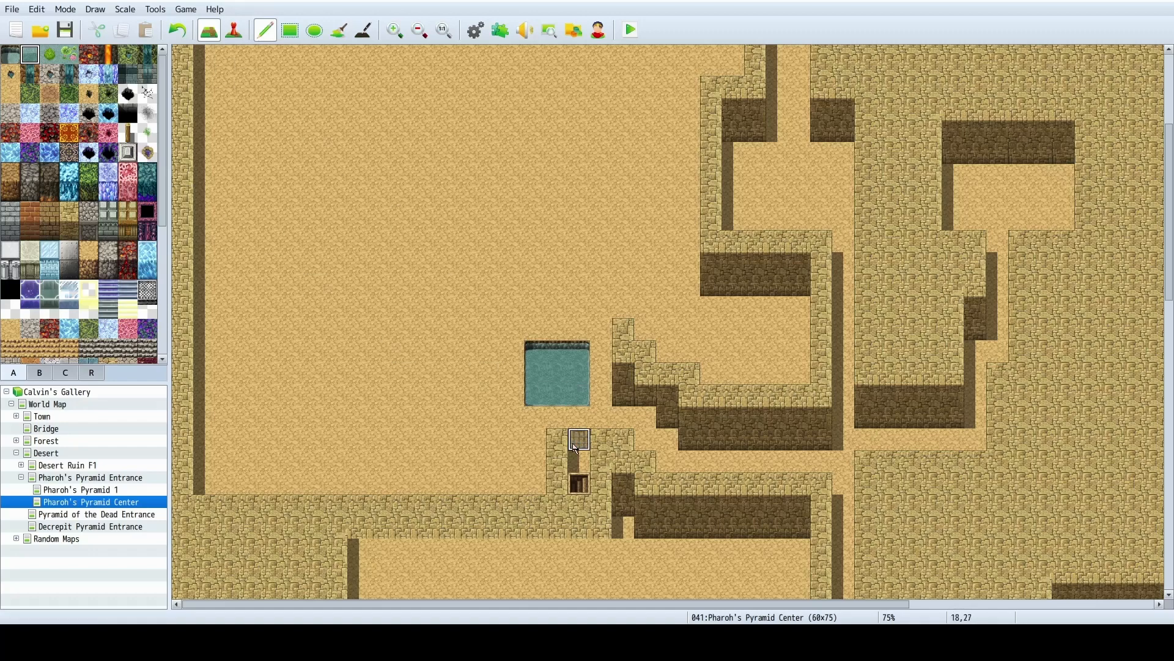
Move the stairway alcove and its gate event one tile west and north, placing the gate at 17,26 directly below the pool.
{"action": "right_click_drag", "start_coordinate": [600, 491], "coordinate": [601, 491]}
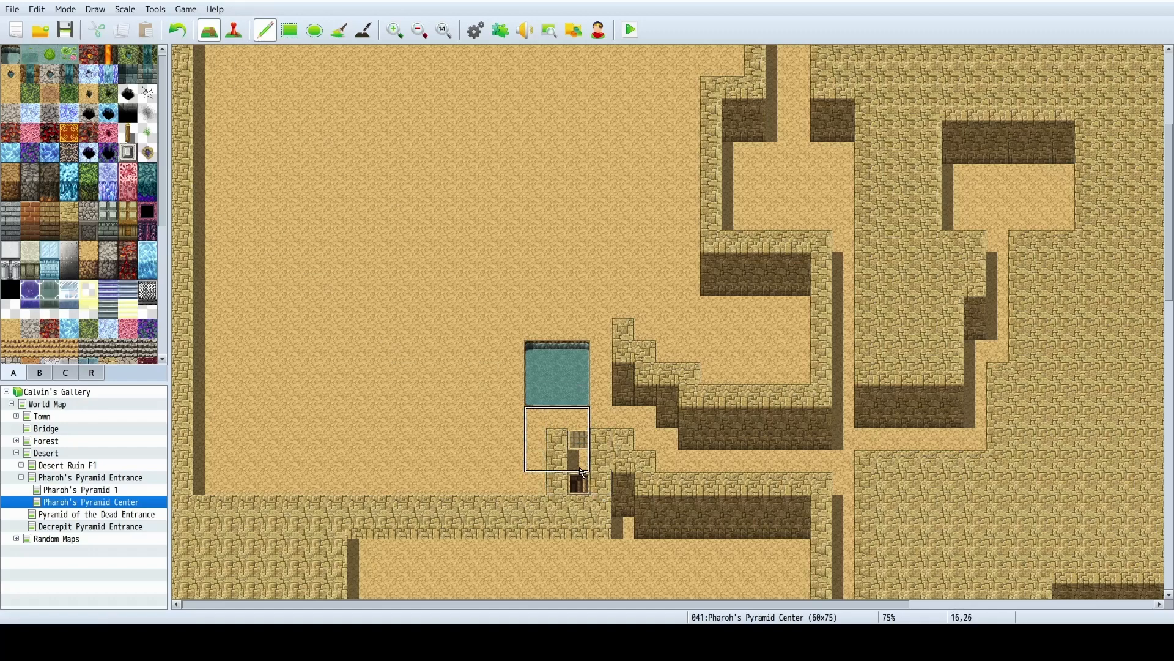
{"action": "left_click", "coordinate": [575, 465]}
{"action": "right_click", "coordinate": [493, 463]}
{"action": "right_click", "coordinate": [558, 492]}
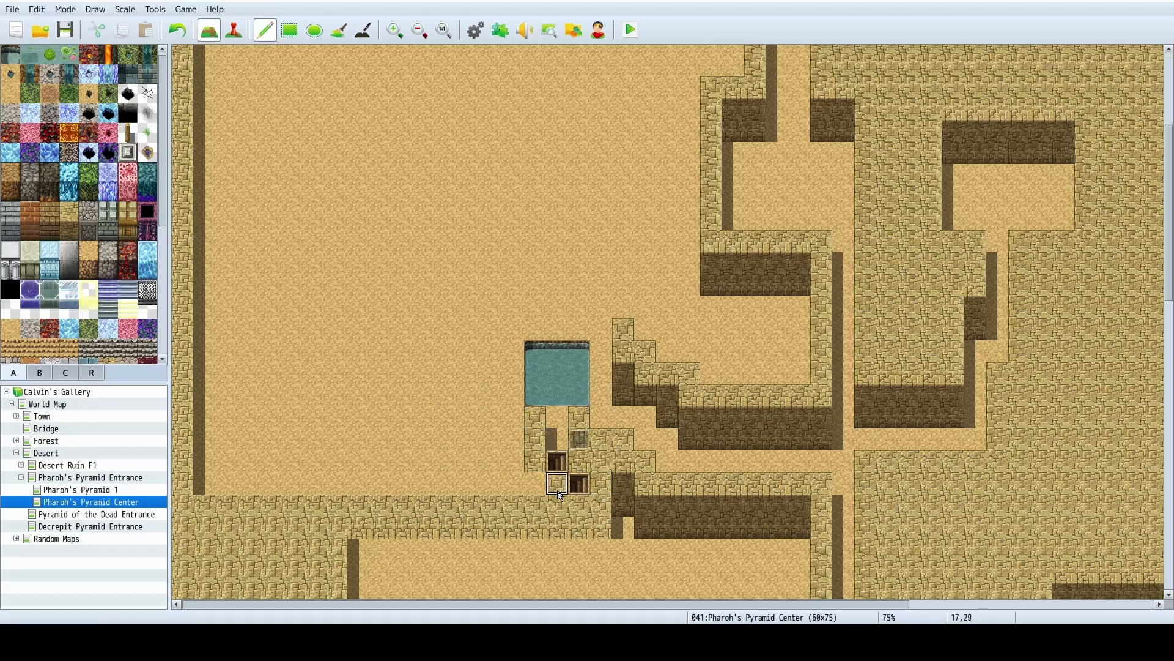
{"action": "left_click", "coordinate": [584, 484]}
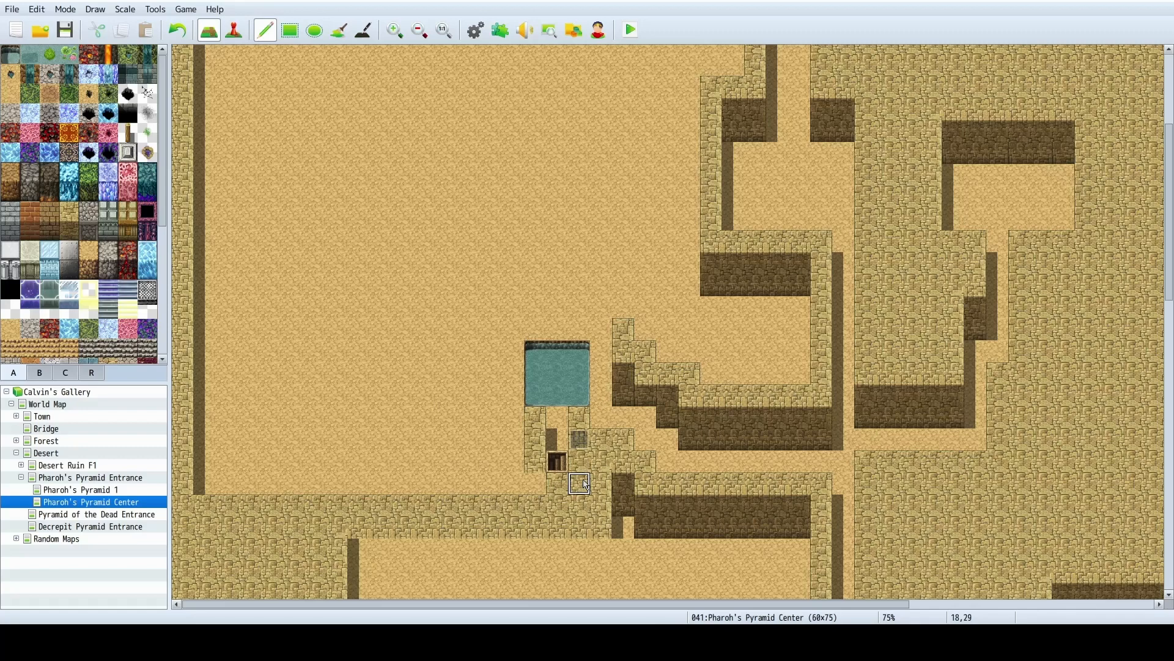
{"action": "left_click", "coordinate": [232, 29]}
{"action": "left_click", "coordinate": [570, 443]}
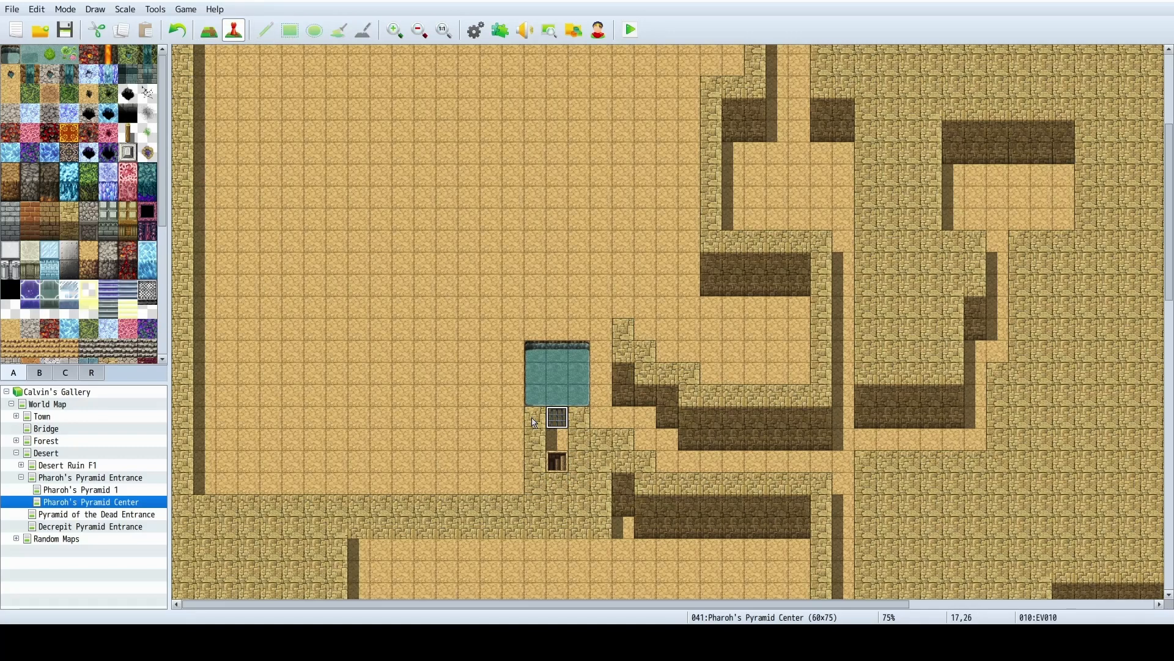
Paint a wall face at the pool's northeast corner and clear the old wall corner east of the pool to sand floor.
{"action": "left_click", "coordinate": [209, 29]}
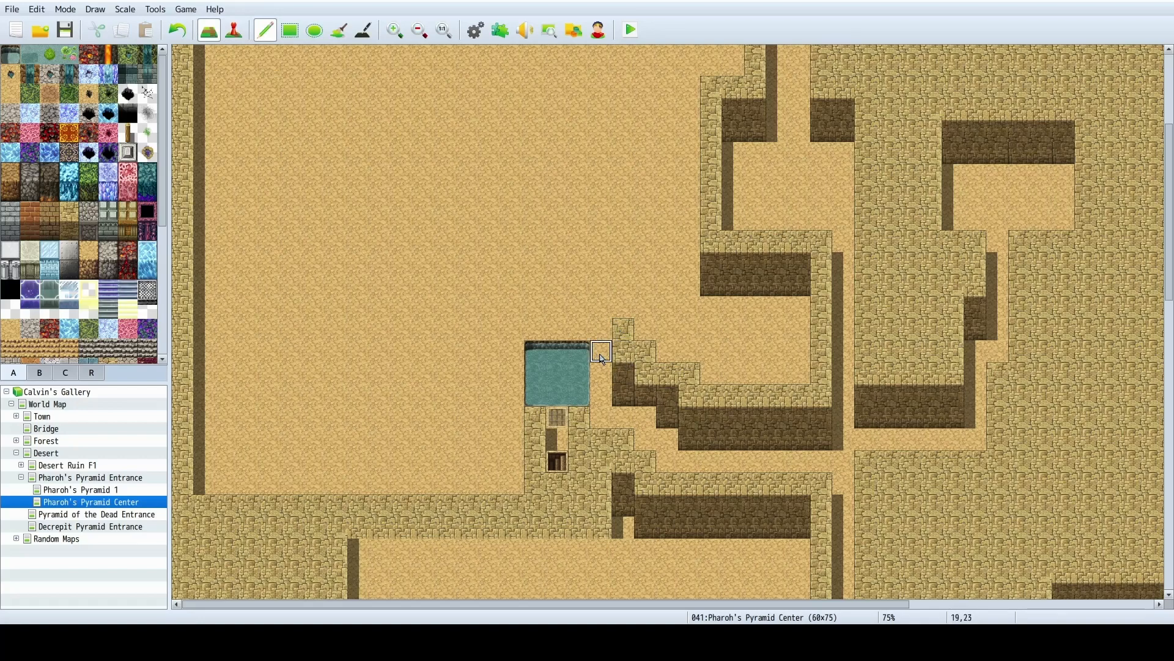
{"action": "left_click", "coordinate": [601, 329]}
{"action": "right_click_drag", "start_coordinate": [625, 372], "coordinate": [625, 393]}
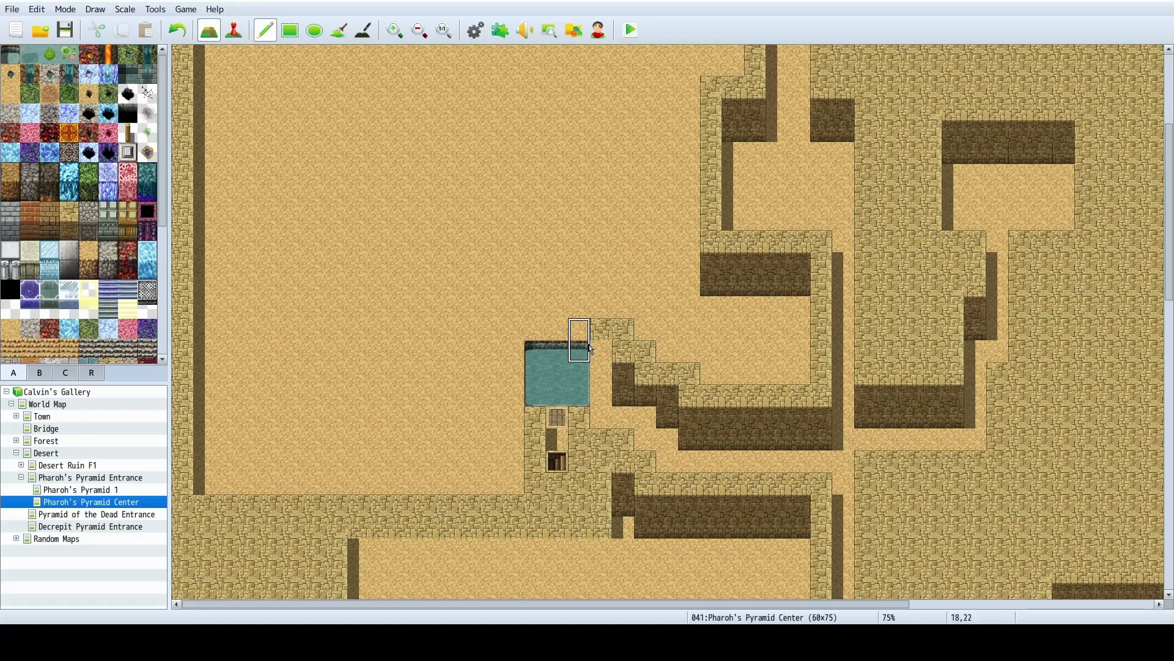
{"action": "left_click", "coordinate": [602, 356]}
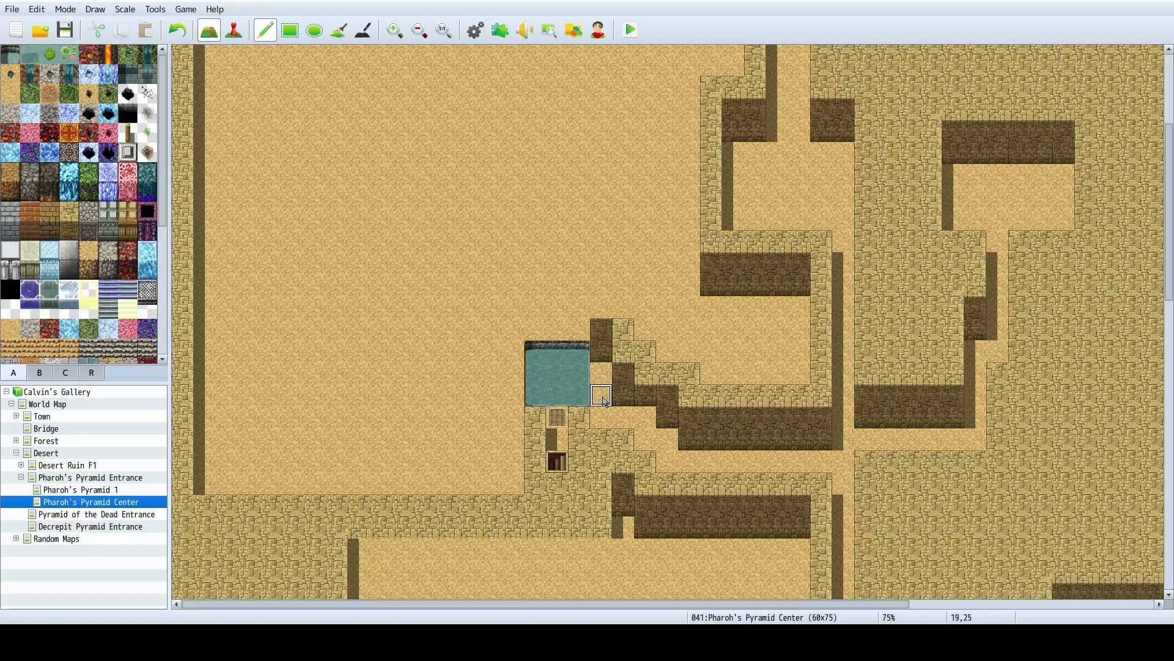
{"action": "left_click_drag", "start_coordinate": [604, 417], "coordinate": [605, 422]}
{"action": "left_click_drag", "start_coordinate": [623, 382], "coordinate": [624, 394]}
{"action": "left_click", "coordinate": [625, 353]}
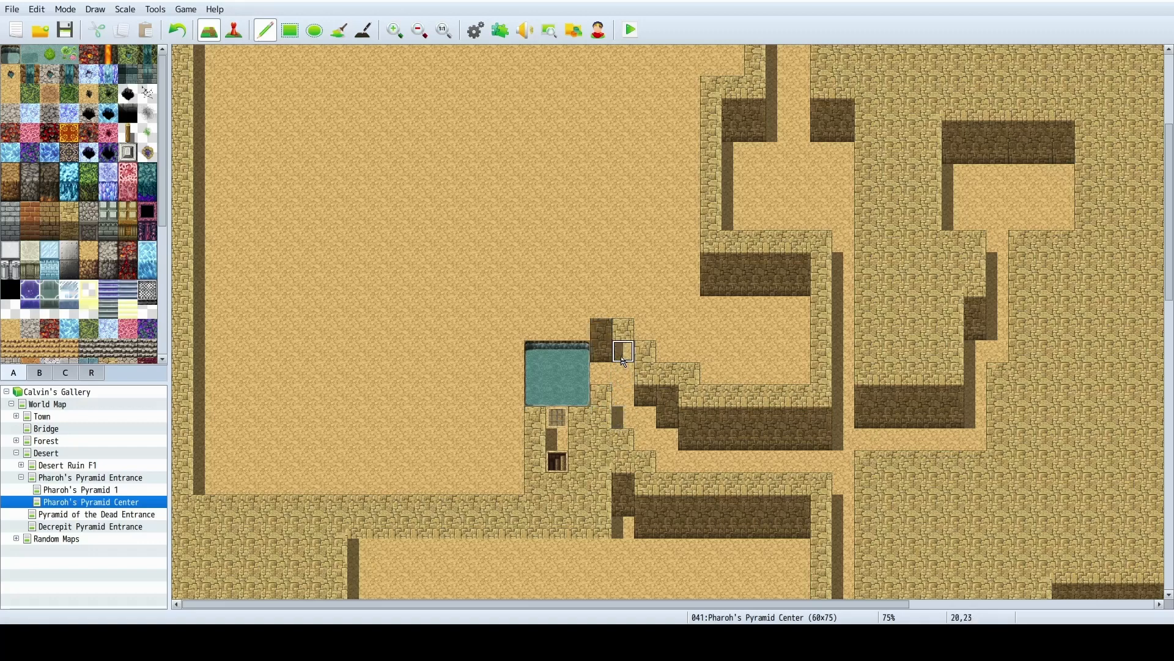
Rebuild the wall northeast of the pool with stepped wall faces and a wall-top edge along row 21.
{"action": "right_click", "coordinate": [644, 393]}
{"action": "left_click", "coordinate": [646, 376]}
{"action": "left_click", "coordinate": [626, 332]}
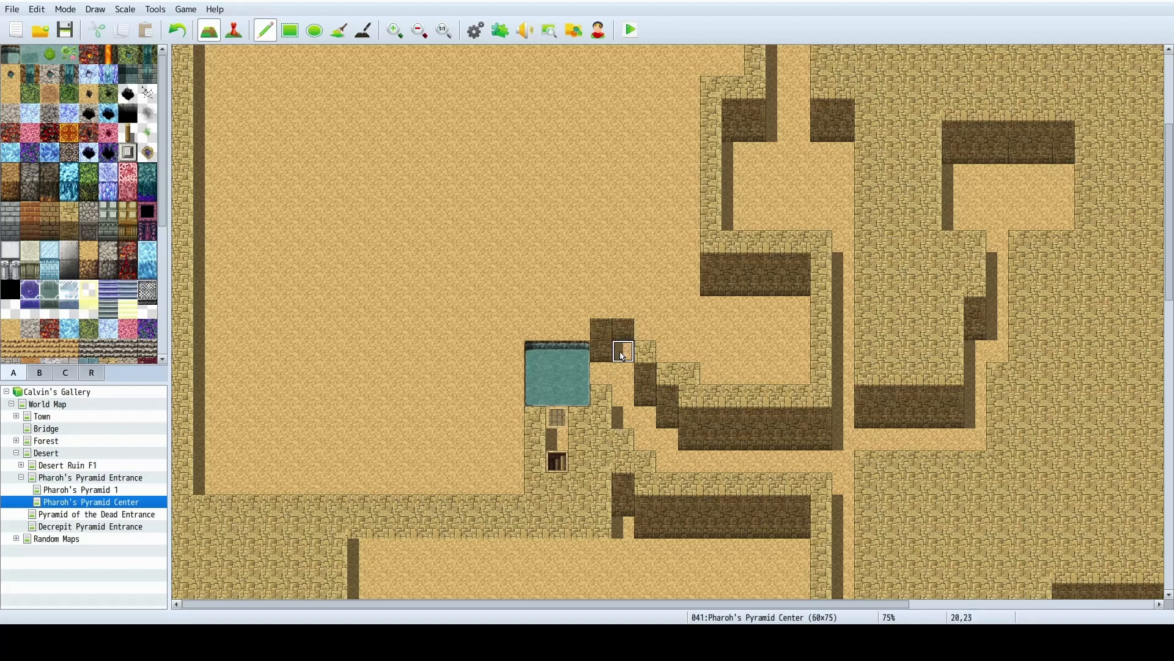
{"action": "left_click", "coordinate": [628, 352]}
{"action": "right_click", "coordinate": [644, 350]}
{"action": "left_click", "coordinate": [645, 332]}
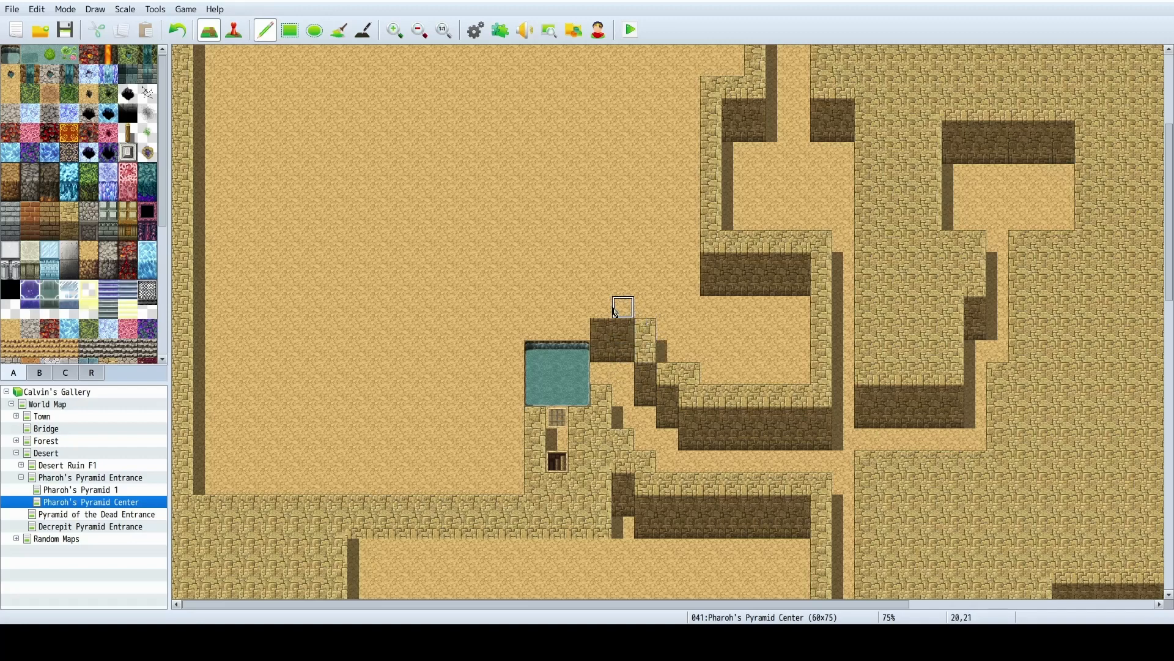
{"action": "left_click_drag", "start_coordinate": [607, 310], "coordinate": [638, 313]}
{"action": "left_click", "coordinate": [667, 351]}
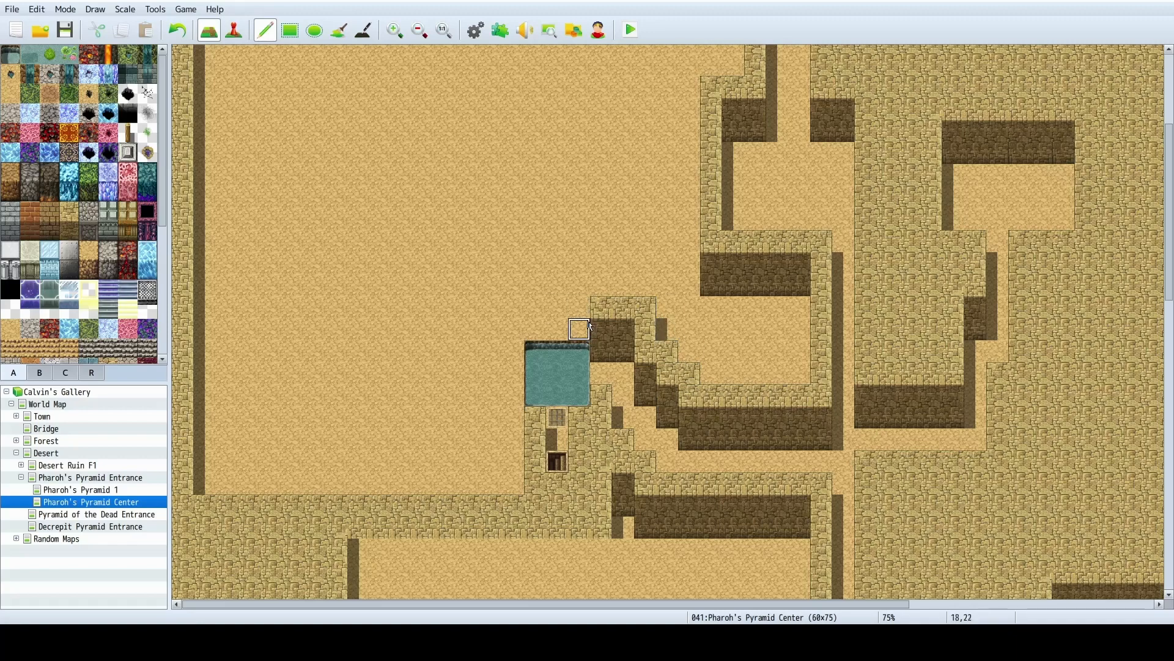
Wall in the pool's north side with wall tops and faces, leaving a one-tile gap at column 17.
{"action": "left_click", "coordinate": [599, 349]}
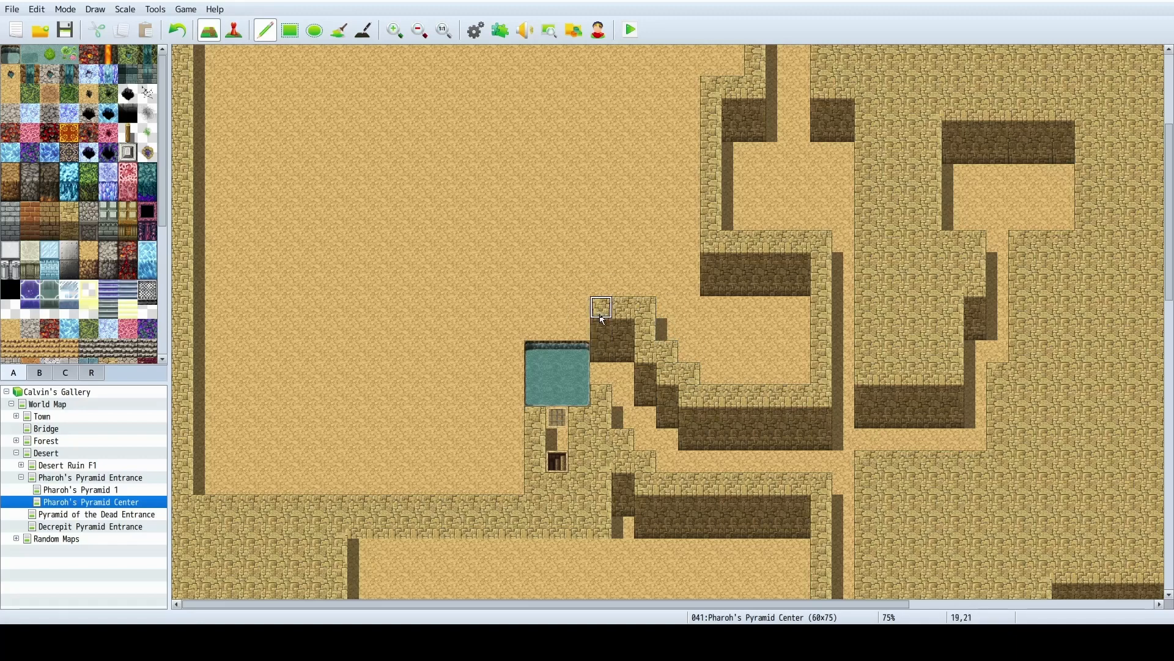
{"action": "left_click", "coordinate": [586, 326]}
{"action": "right_click", "coordinate": [601, 307]}
{"action": "left_click", "coordinate": [601, 287]}
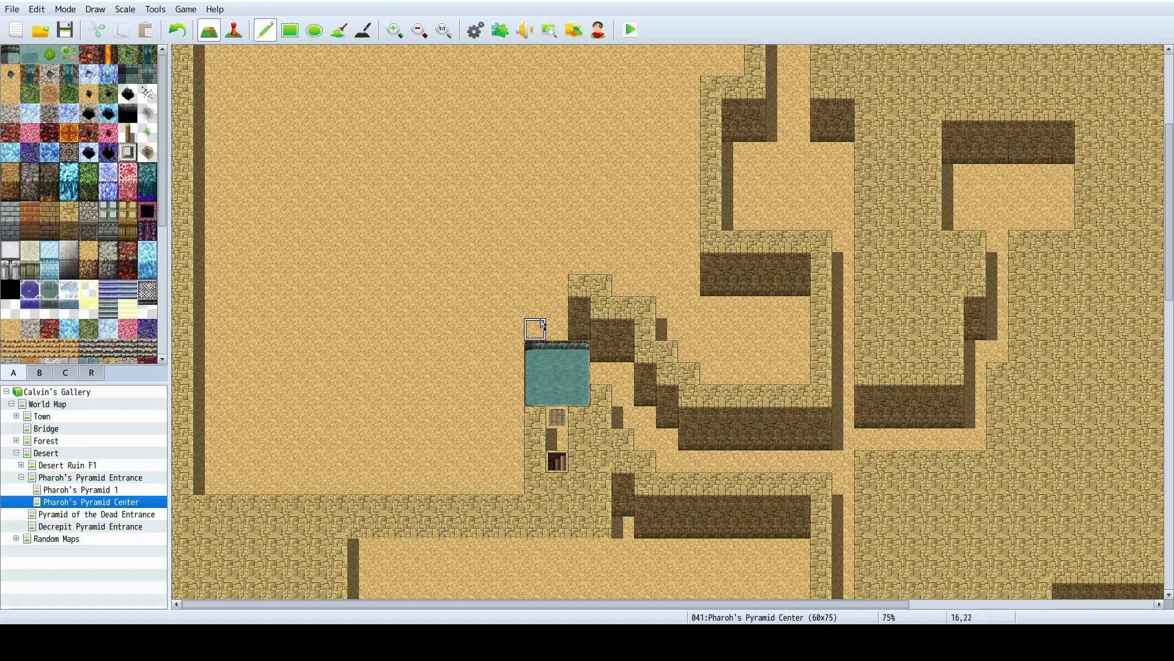
{"action": "right_click_drag", "start_coordinate": [580, 288], "coordinate": [581, 322]}
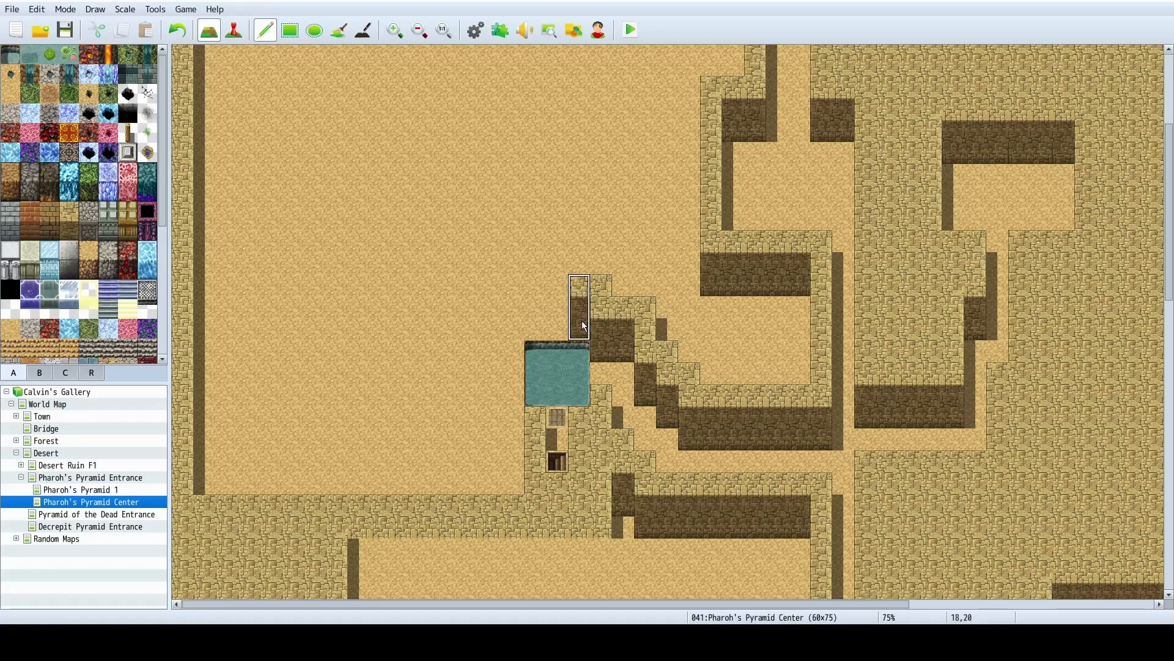
{"action": "left_click", "coordinate": [534, 327]}
{"action": "left_click", "coordinate": [513, 333]}
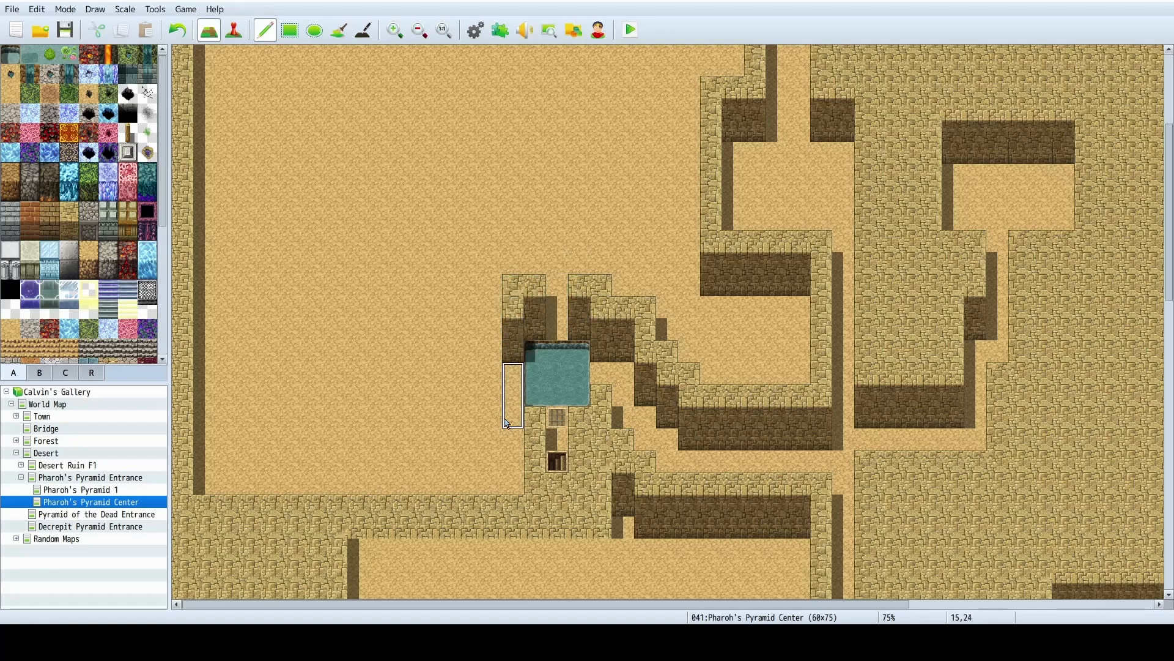
Paint wall tops southwest of the pool down to the southern wall and start wall stubs west and north of the room.
{"action": "left_click", "coordinate": [510, 440]}
{"action": "right_click", "coordinate": [513, 399]}
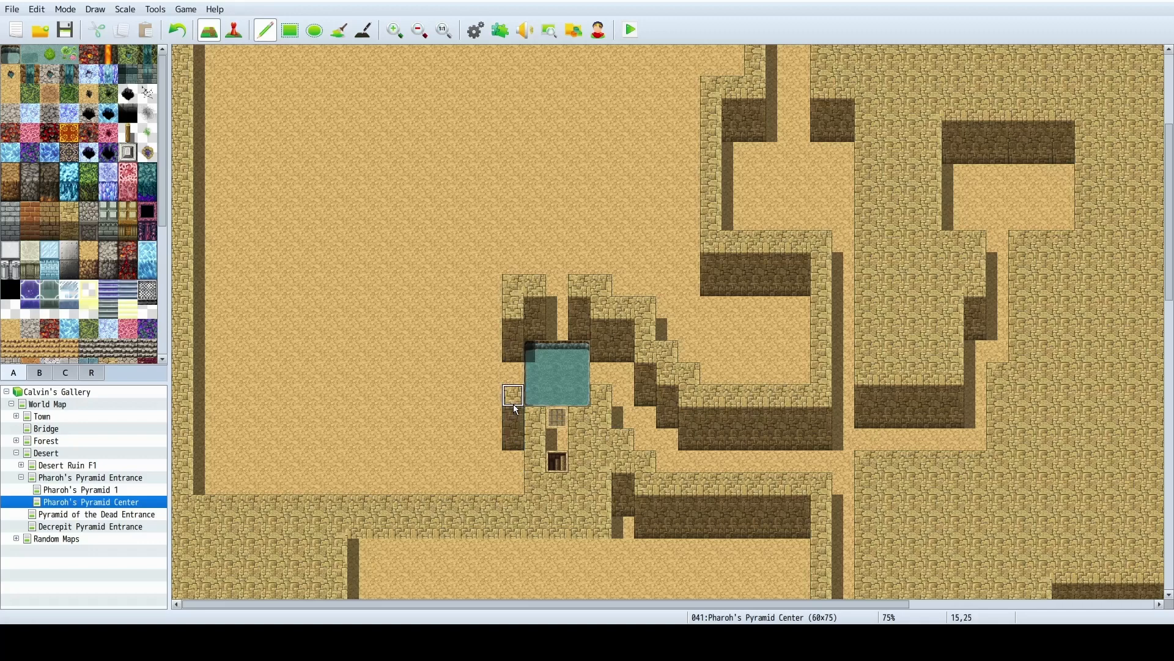
{"action": "left_click_drag", "start_coordinate": [513, 416], "coordinate": [516, 483]}
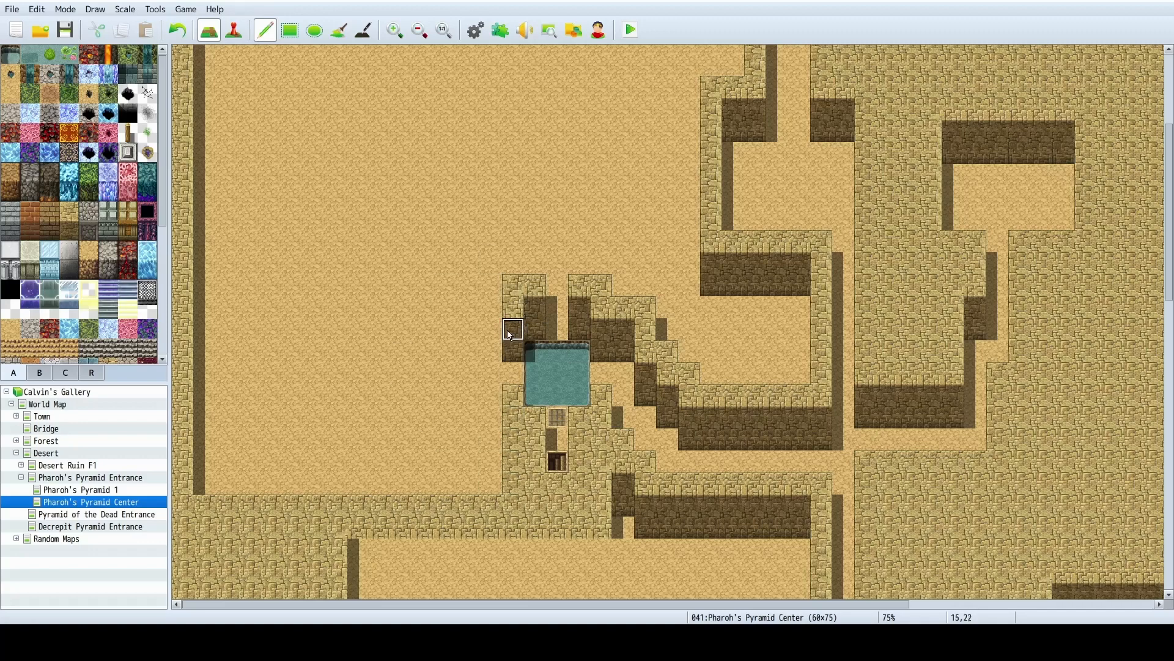
{"action": "left_click", "coordinate": [492, 307]}
{"action": "left_click", "coordinate": [492, 395]}
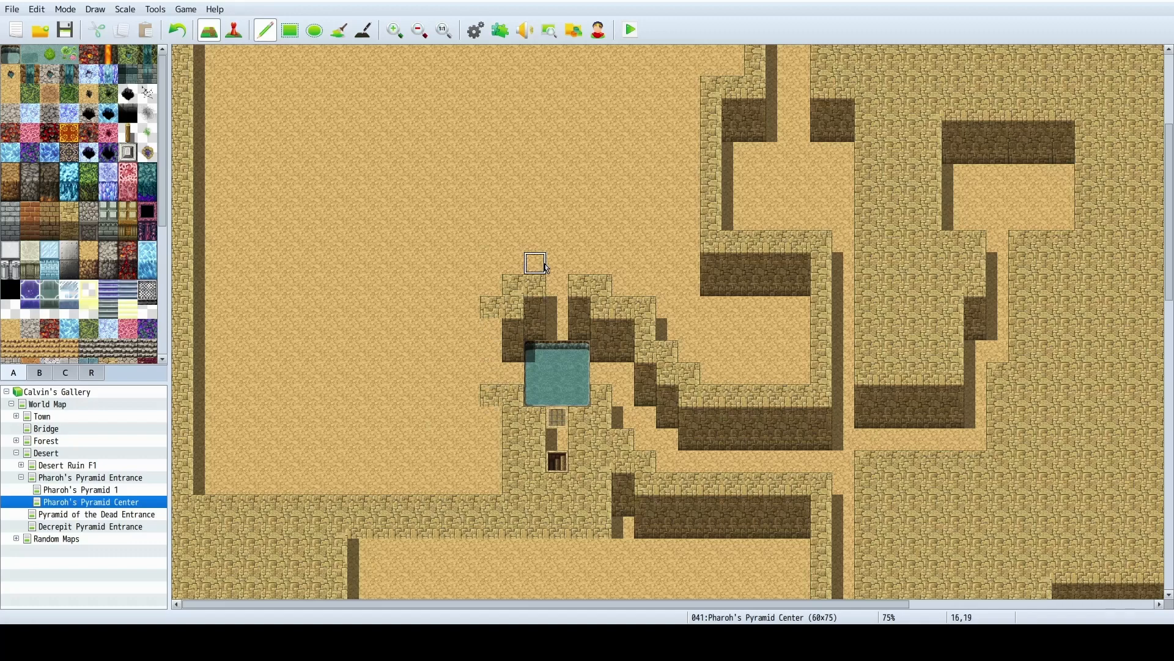
{"action": "left_click", "coordinate": [536, 263]}
{"action": "left_click", "coordinate": [579, 263]}
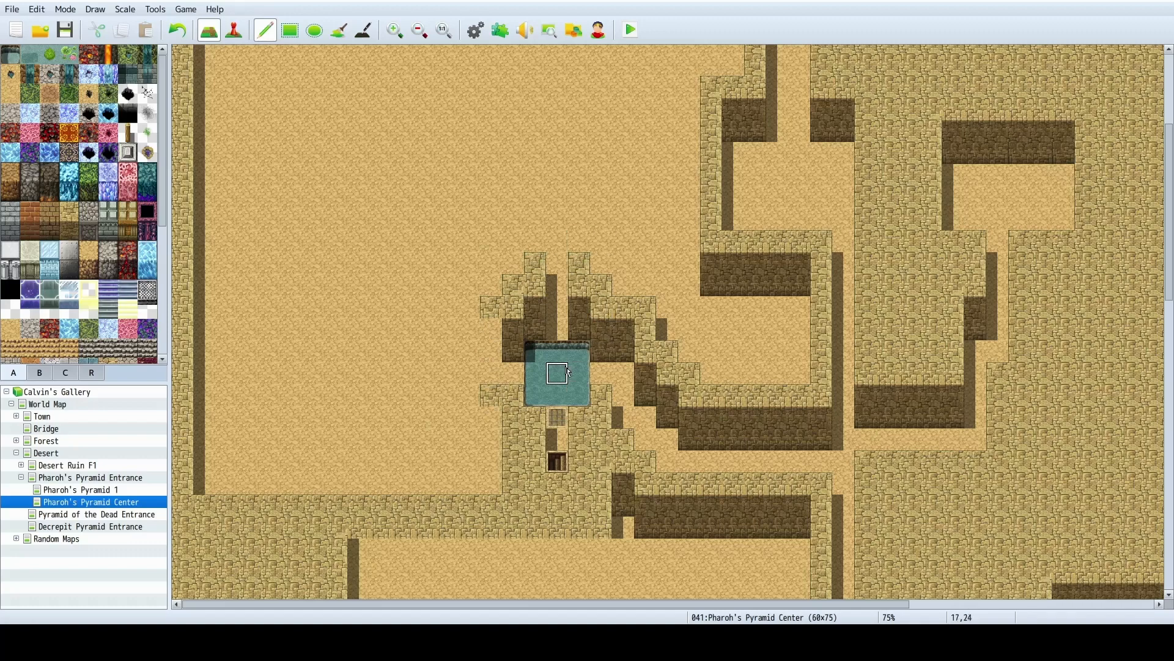
Replace the water pool with sand floor and extend the northwest wall face west to column 14.
{"action": "mouse_move", "coordinate": [554, 288]}
{"action": "left_mouse_down"}
{"action": "mouse_move", "coordinate": [536, 333]}
{"action": "mouse_move", "coordinate": [553, 377]}
{"action": "mouse_move", "coordinate": [580, 382]}
{"action": "mouse_move", "coordinate": [556, 362]}
{"action": "mouse_move", "coordinate": [541, 397]}
{"action": "left_mouse_up"}
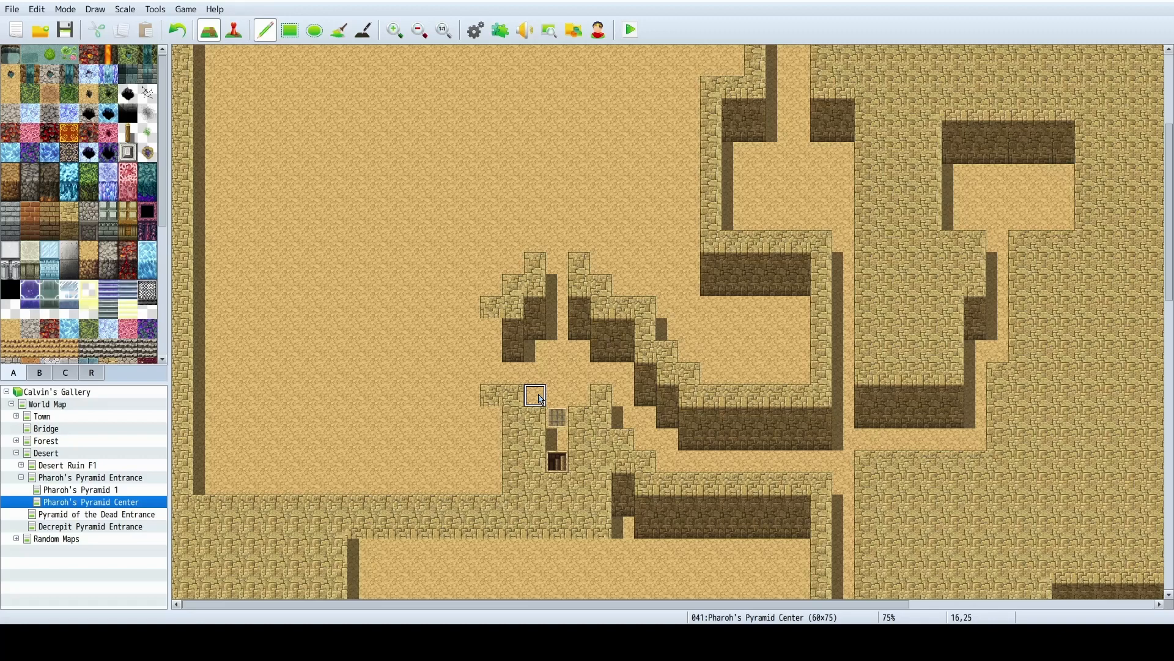
{"action": "right_click_drag", "start_coordinate": [515, 334], "coordinate": [513, 345]}
{"action": "left_click", "coordinate": [499, 347]}
Extend wall tops north from the gap to row 12 on both sides, outlining a one-tile-wide corridor that bends west.
{"action": "scroll", "coordinate": [501, 350], "scroll_direction": "up", "scroll_amount": 3}
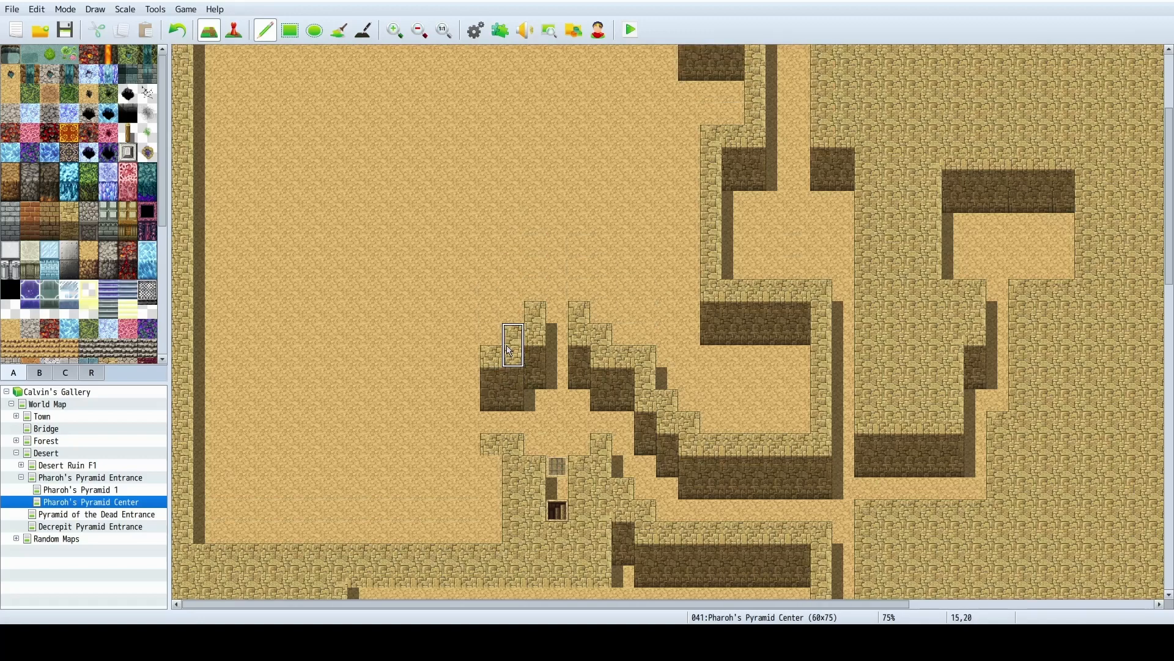
{"action": "left_click_drag", "start_coordinate": [542, 344], "coordinate": [537, 294]}
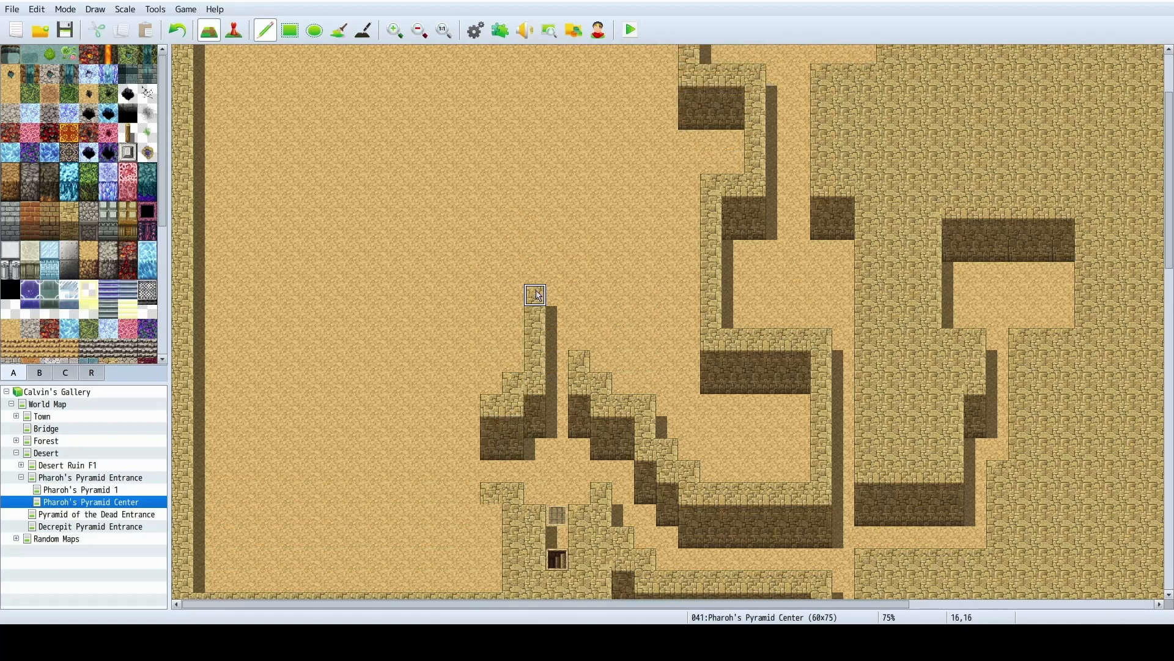
{"action": "mouse_move", "coordinate": [578, 363]}
{"action": "left_mouse_down"}
{"action": "mouse_move", "coordinate": [577, 249]}
{"action": "mouse_move", "coordinate": [521, 287]}
{"action": "mouse_move", "coordinate": [520, 210]}
{"action": "left_mouse_up"}
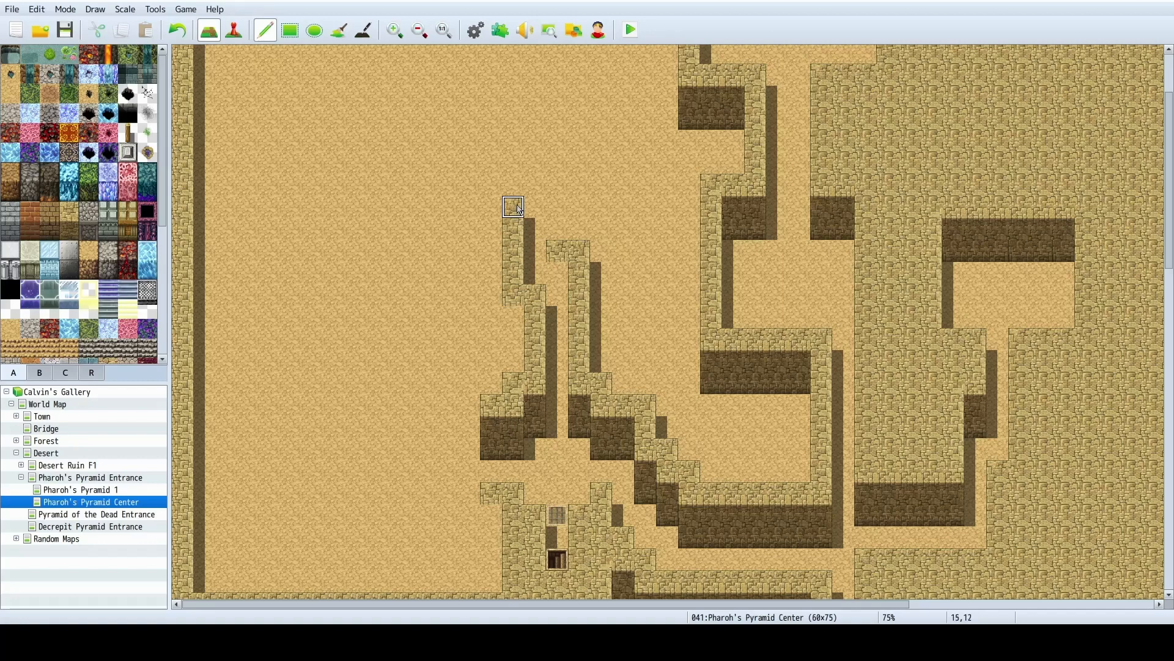
{"action": "right_click", "coordinate": [549, 218]}
{"action": "left_click", "coordinate": [539, 228]}
{"action": "right_click", "coordinate": [555, 247]}
{"action": "left_click_drag", "start_coordinate": [555, 244], "coordinate": [557, 211]}
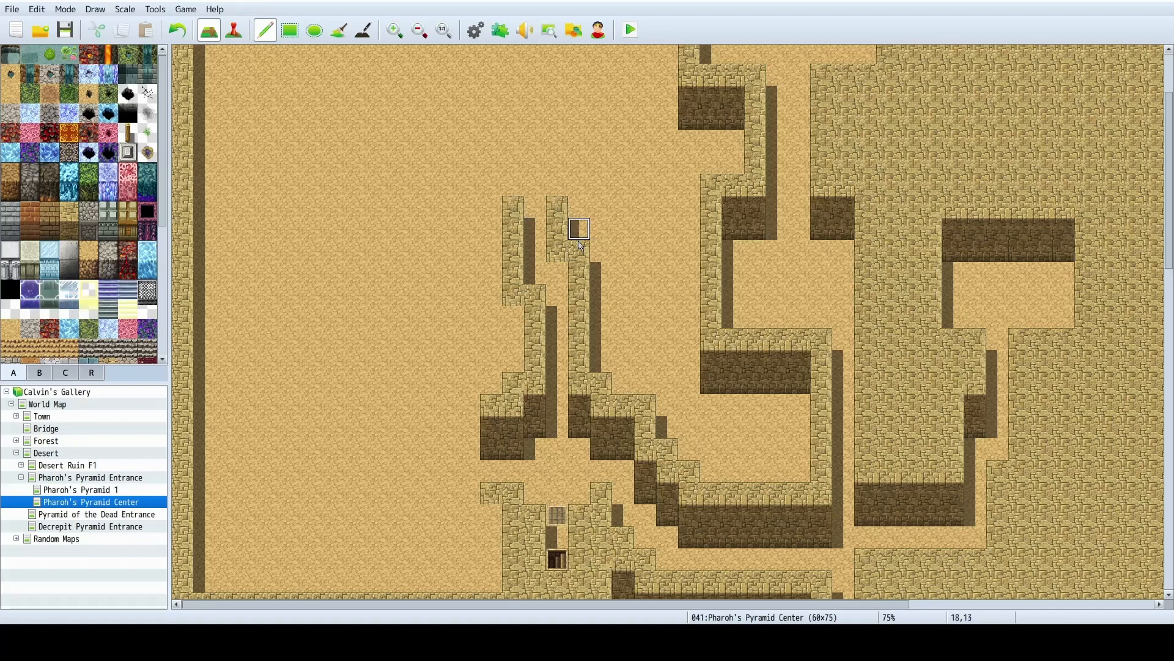
Continue the corridor walls northwest and outline a 5-by-5-tile room against the map's north wall.
{"action": "scroll", "coordinate": [583, 235], "scroll_direction": "up", "scroll_amount": 2}
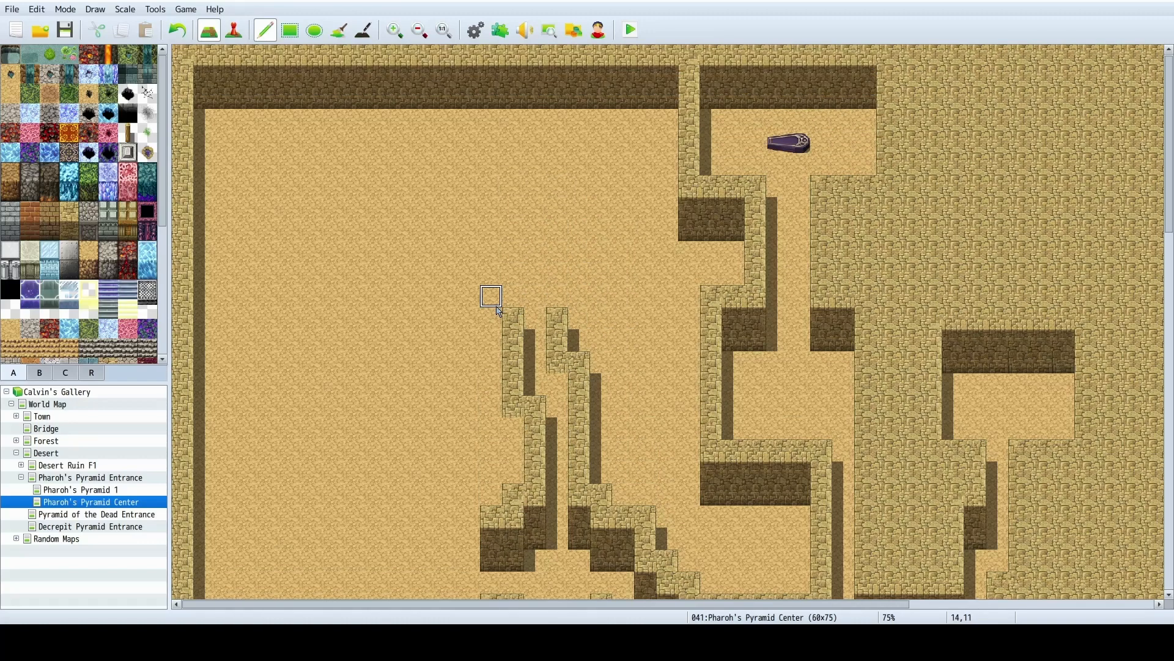
{"action": "left_click", "coordinate": [534, 293]}
{"action": "mouse_move", "coordinate": [553, 275]}
{"action": "left_mouse_down"}
{"action": "mouse_move", "coordinate": [540, 275]}
{"action": "mouse_move", "coordinate": [553, 294]}
{"action": "mouse_move", "coordinate": [470, 318]}
{"action": "mouse_move", "coordinate": [470, 274]}
{"action": "mouse_move", "coordinate": [512, 230]}
{"action": "mouse_move", "coordinate": [425, 231]}
{"action": "mouse_move", "coordinate": [425, 122]}
{"action": "mouse_move", "coordinate": [559, 118]}
{"action": "mouse_move", "coordinate": [550, 205]}
{"action": "mouse_move", "coordinate": [534, 232]}
{"action": "left_mouse_up"}
{"action": "right_click", "coordinate": [534, 338]}
{"action": "left_click", "coordinate": [532, 294]}
{"action": "left_click", "coordinate": [510, 270]}
{"action": "left_click", "coordinate": [469, 253]}
{"action": "mouse_move", "coordinate": [444, 117]}
{"action": "left_mouse_down"}
{"action": "mouse_move", "coordinate": [538, 130]}
{"action": "mouse_move", "coordinate": [558, 76]}
{"action": "left_mouse_up"}
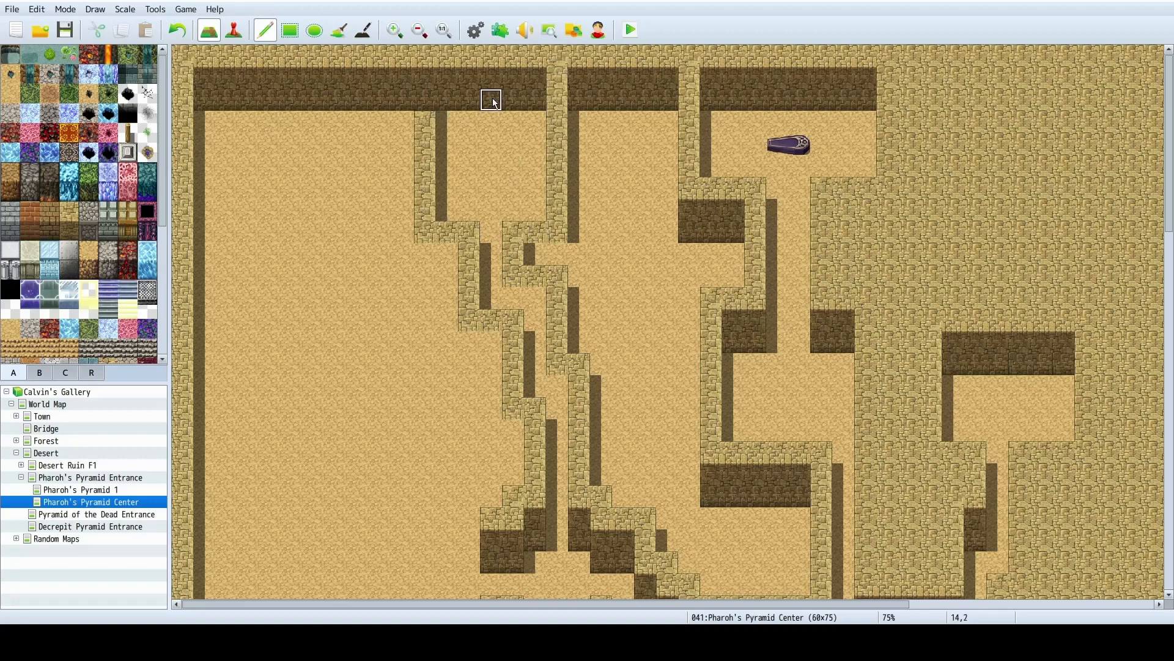
{"action": "left_click_drag", "start_coordinate": [426, 80], "coordinate": [420, 121]}
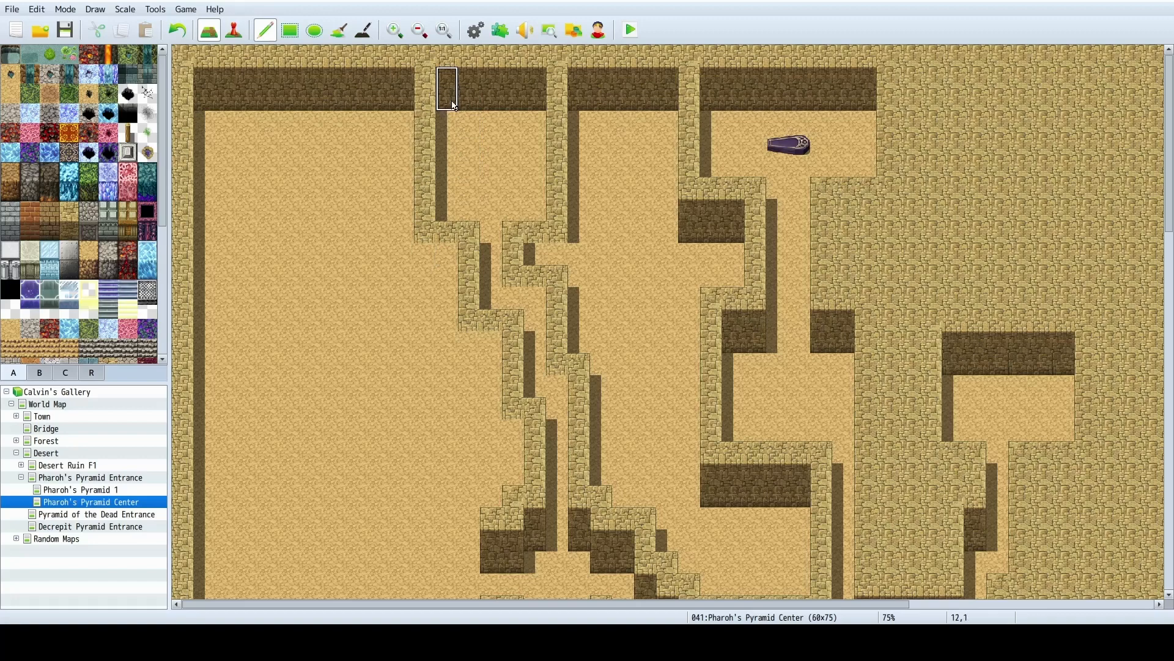
Thicken the walls beneath the new north room on both sides of its entrance with wall-top tiles.
{"action": "left_click_drag", "start_coordinate": [424, 256], "coordinate": [445, 275]}
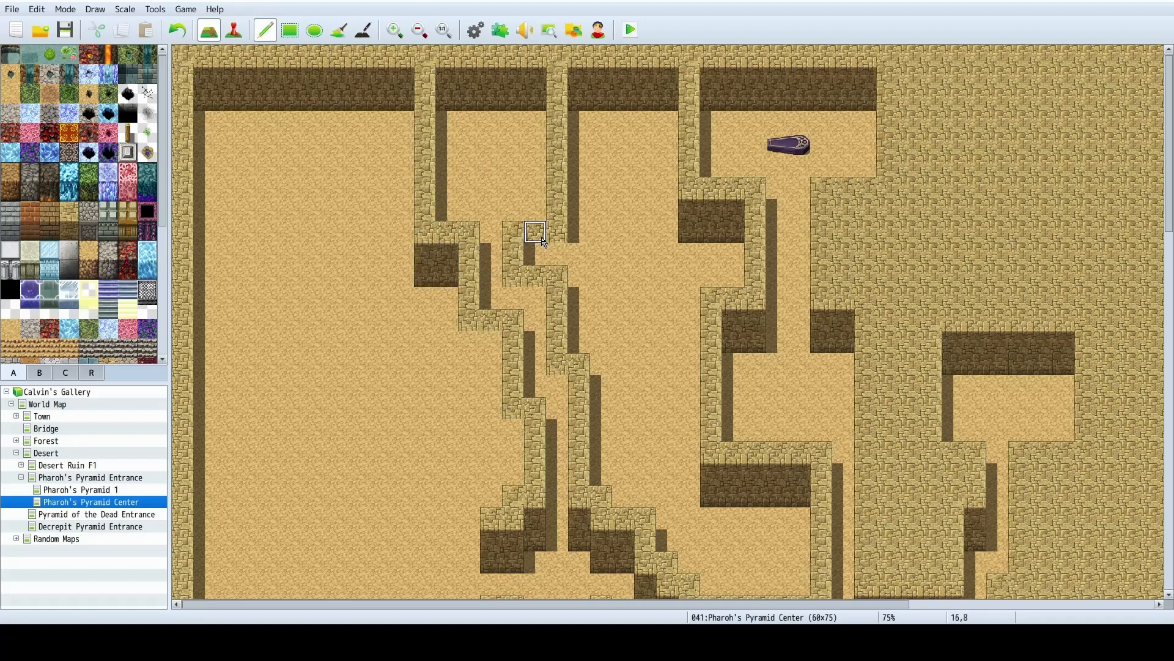
{"action": "mouse_move", "coordinate": [543, 241]}
{"action": "left_mouse_down"}
{"action": "mouse_move", "coordinate": [537, 252]}
{"action": "mouse_move", "coordinate": [551, 255]}
{"action": "left_mouse_up"}
{"action": "left_click_drag", "start_coordinate": [422, 255], "coordinate": [448, 277]}
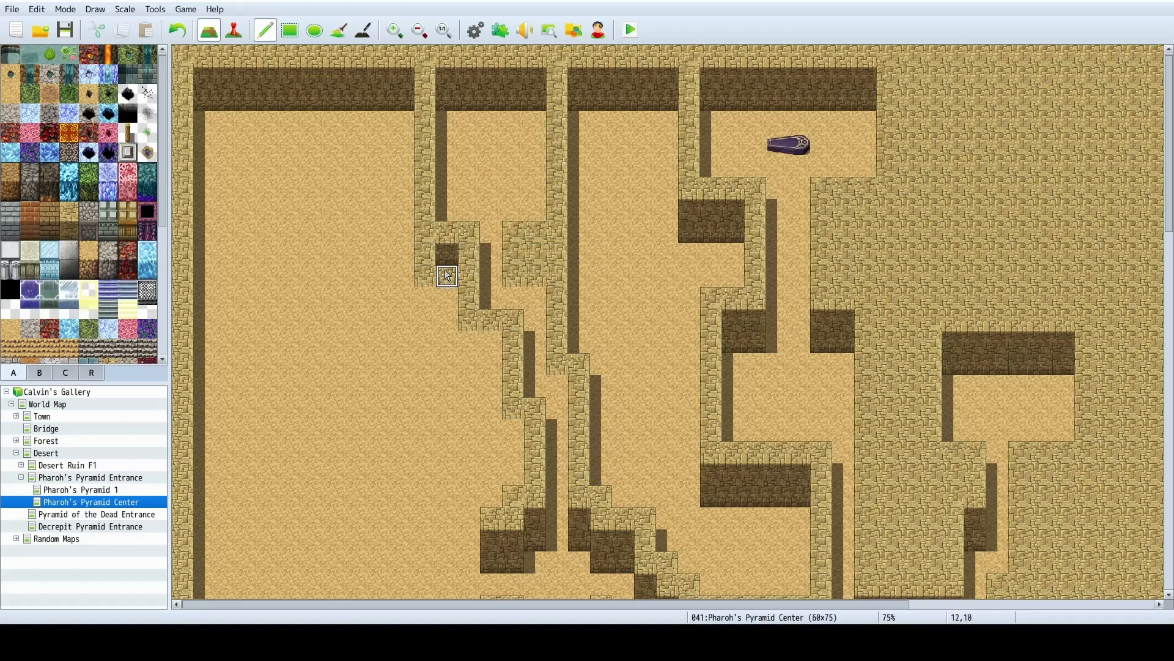
{"action": "left_click", "coordinate": [447, 254]}
Flood-fill the enclosed sand area east of the corridor and its leftover wall faces with wall-top tiles.
{"action": "scroll", "coordinate": [669, 383], "scroll_direction": "down", "scroll_amount": 4}
{"action": "scroll", "coordinate": [669, 380], "scroll_direction": "up", "scroll_amount": 3}
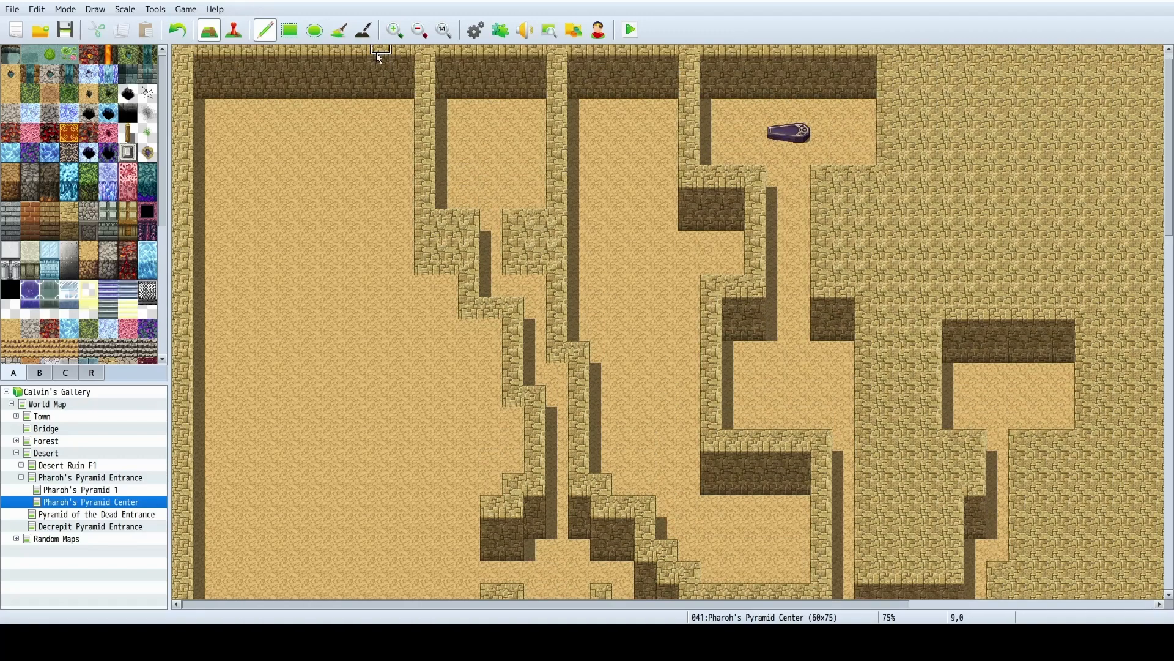
{"action": "left_click", "coordinate": [338, 30]}
{"action": "left_click", "coordinate": [599, 283]}
{"action": "scroll", "coordinate": [506, 88], "scroll_direction": "up", "scroll_amount": 1}
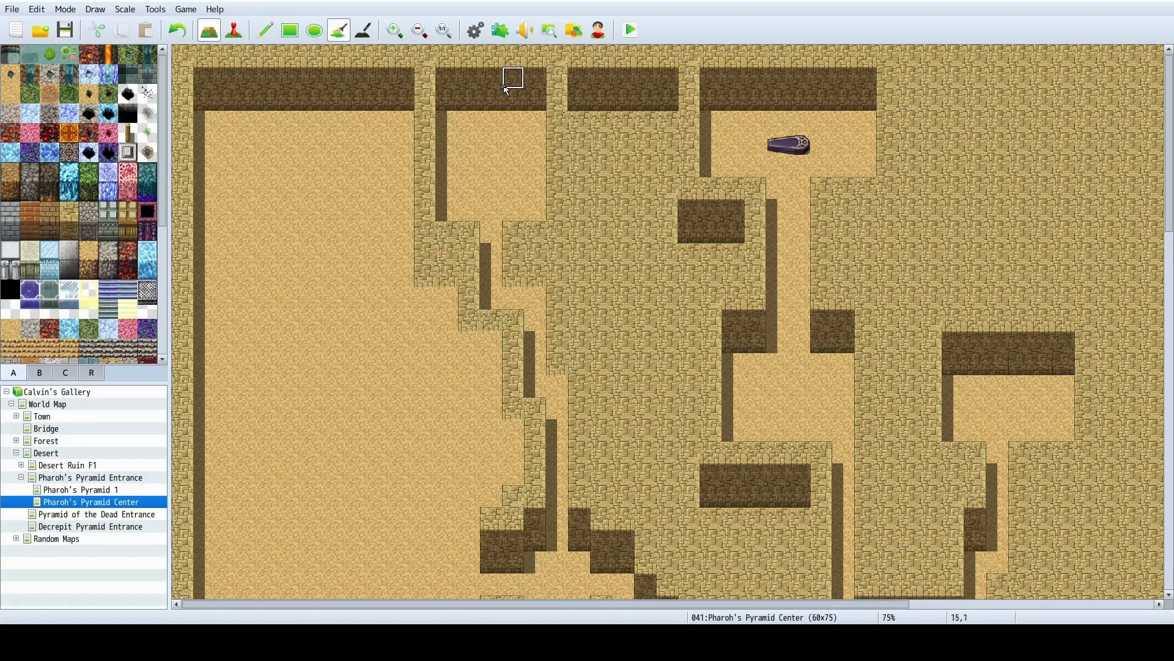
{"action": "left_click", "coordinate": [579, 88]}
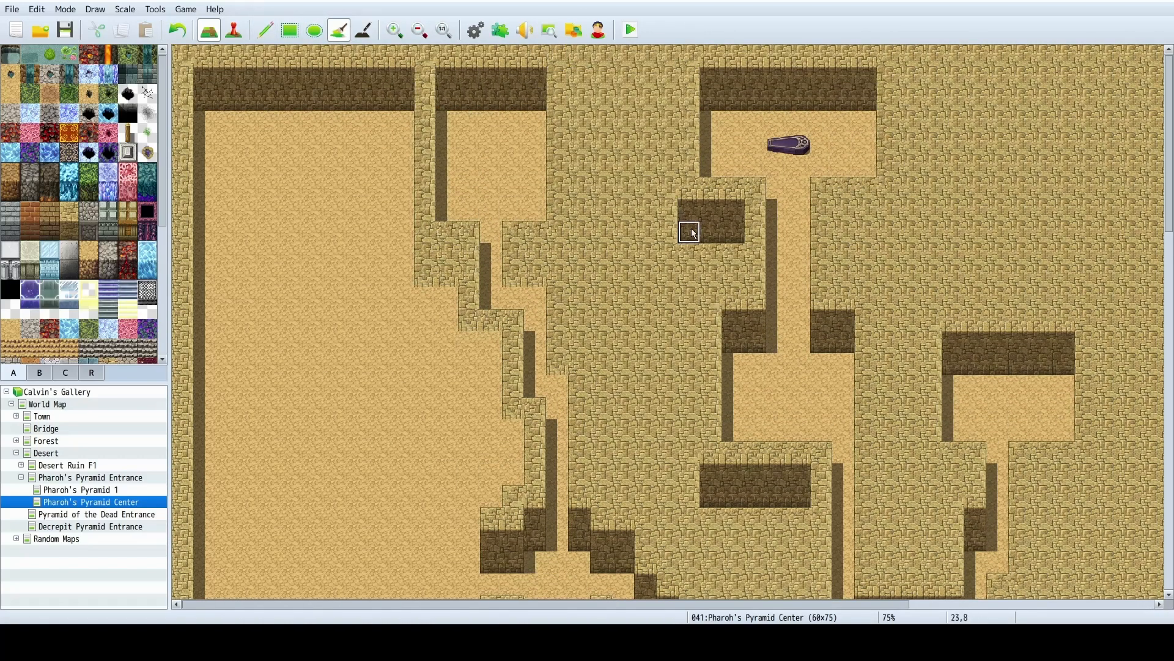
{"action": "left_click", "coordinate": [694, 232]}
{"action": "scroll", "coordinate": [670, 341], "scroll_direction": "down", "scroll_amount": 2}
{"action": "left_click", "coordinate": [753, 359]}
{"action": "scroll", "coordinate": [628, 393], "scroll_direction": "up", "scroll_amount": 1}
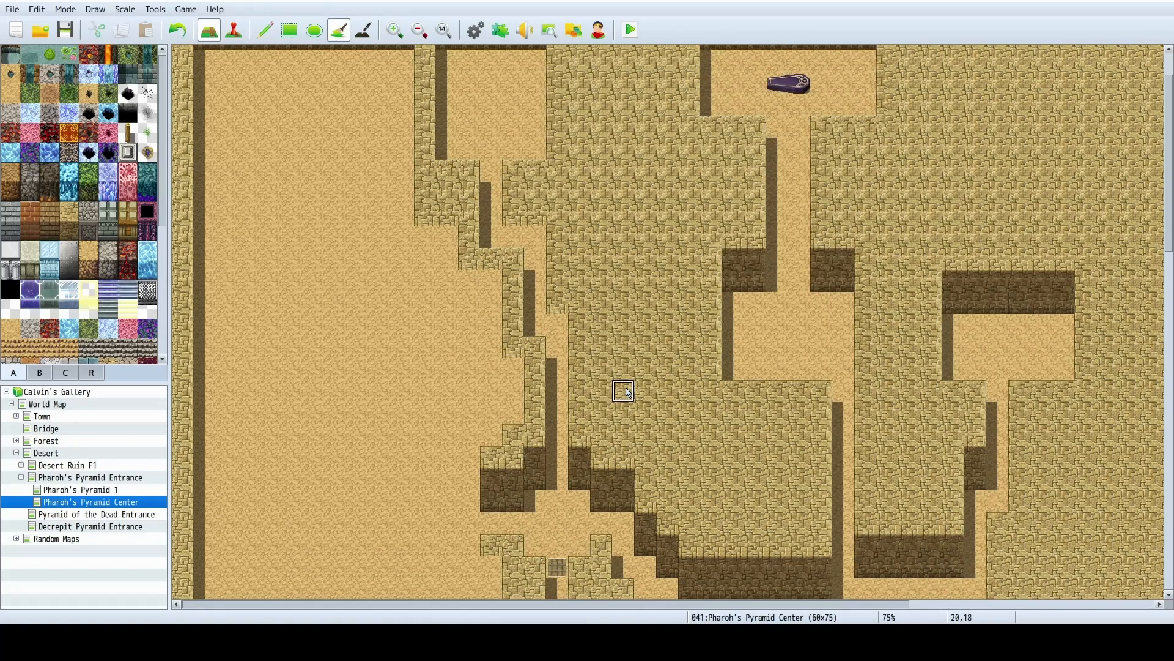
Paint two-tile-high wall faces along the corridor's east side, below the north room and at the bend in column 17.
{"action": "scroll", "coordinate": [629, 392], "scroll_direction": "up", "scroll_amount": 1}
{"action": "left_click", "coordinate": [290, 29]}
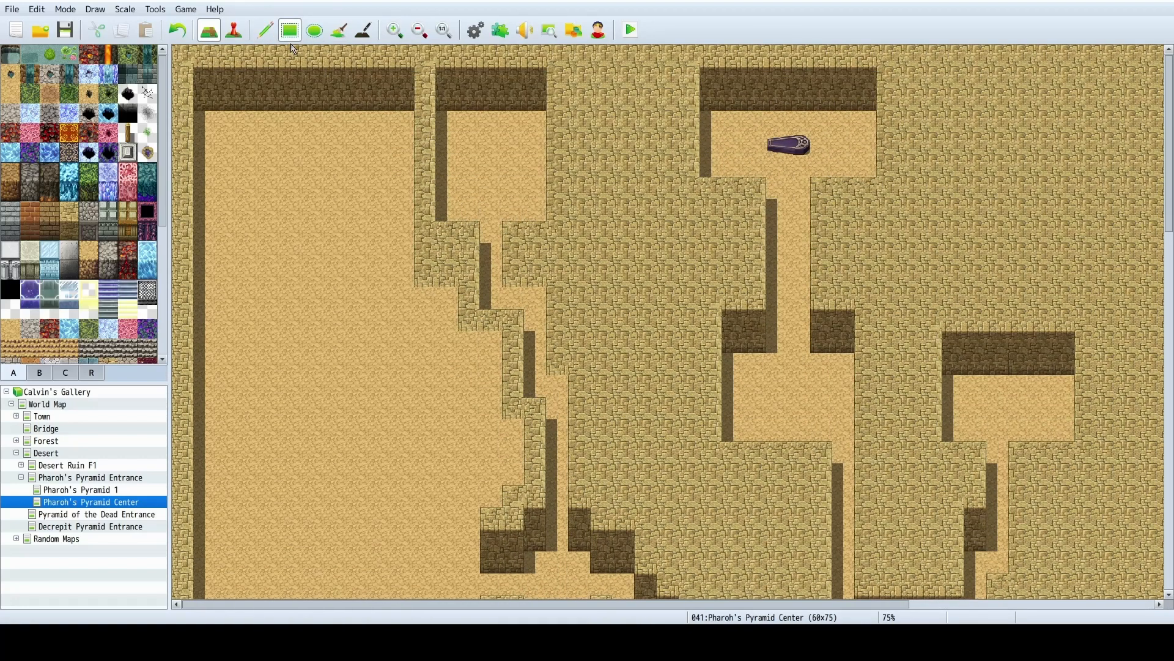
{"action": "left_click", "coordinate": [518, 262]}
{"action": "left_click", "coordinate": [562, 358]}
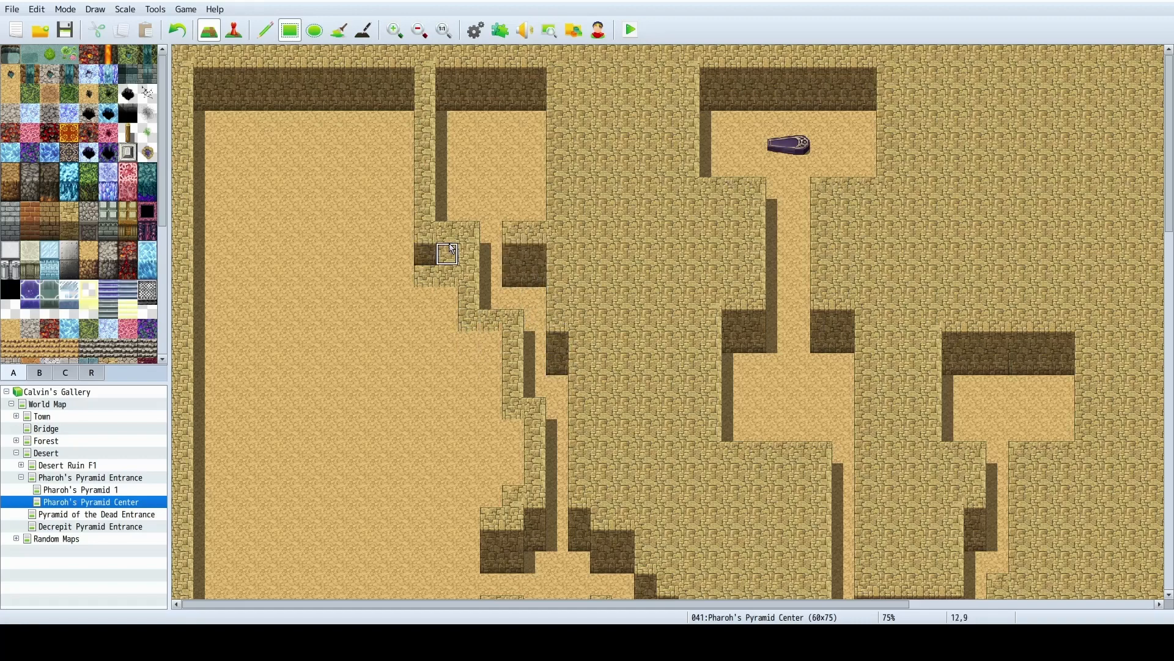
Wall off the western area along row 21 and fill its southern part with wall tops, leaving a one-tile corridor at row 24.
{"action": "scroll", "coordinate": [520, 306], "scroll_direction": "down", "scroll_amount": 3}
{"action": "scroll", "coordinate": [520, 342], "scroll_direction": "down", "scroll_amount": 2}
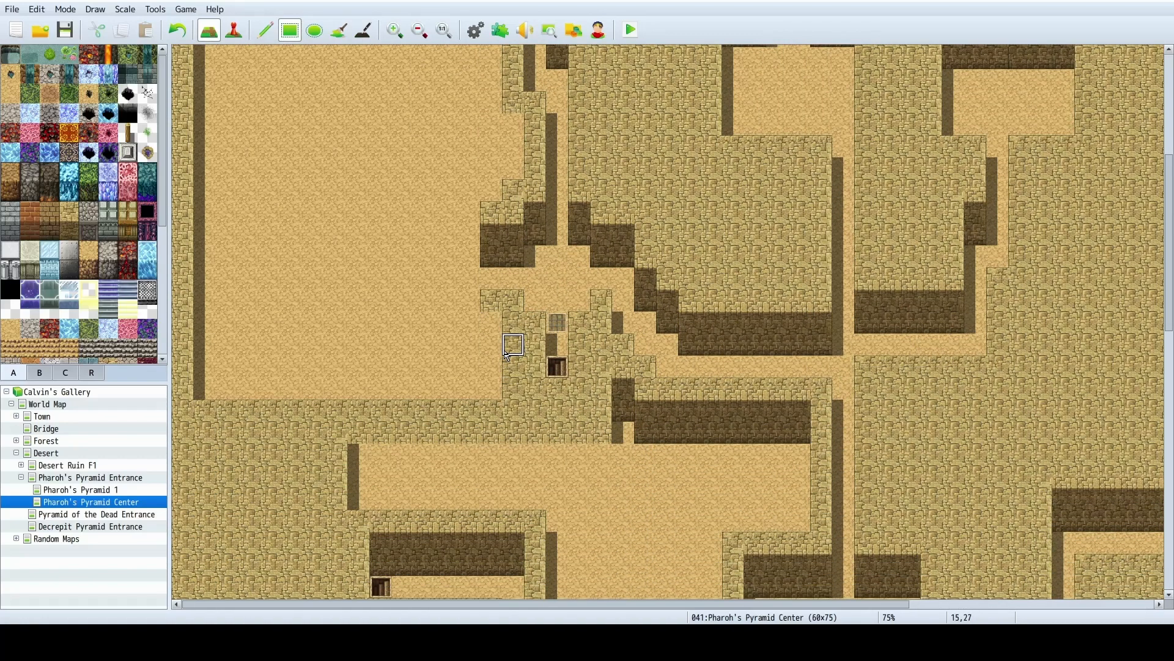
{"action": "scroll", "coordinate": [507, 354], "scroll_direction": "up", "scroll_amount": 2}
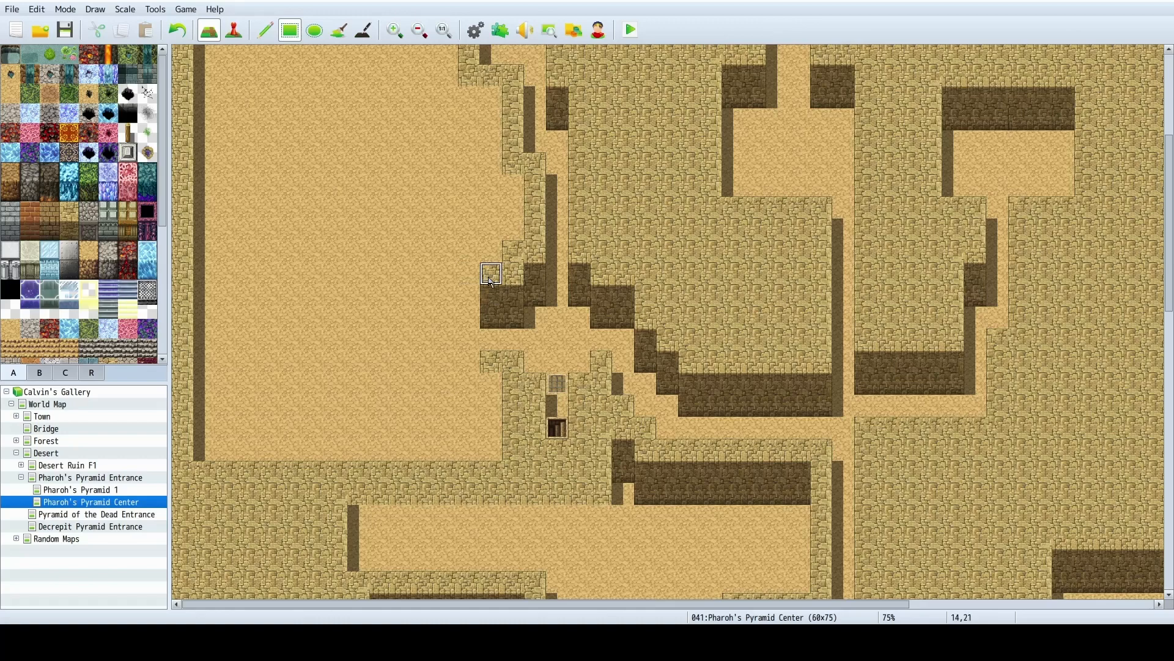
{"action": "mouse_move", "coordinate": [489, 279]}
{"action": "left_mouse_down"}
{"action": "mouse_move", "coordinate": [475, 309]}
{"action": "mouse_move", "coordinate": [211, 278]}
{"action": "left_mouse_up"}
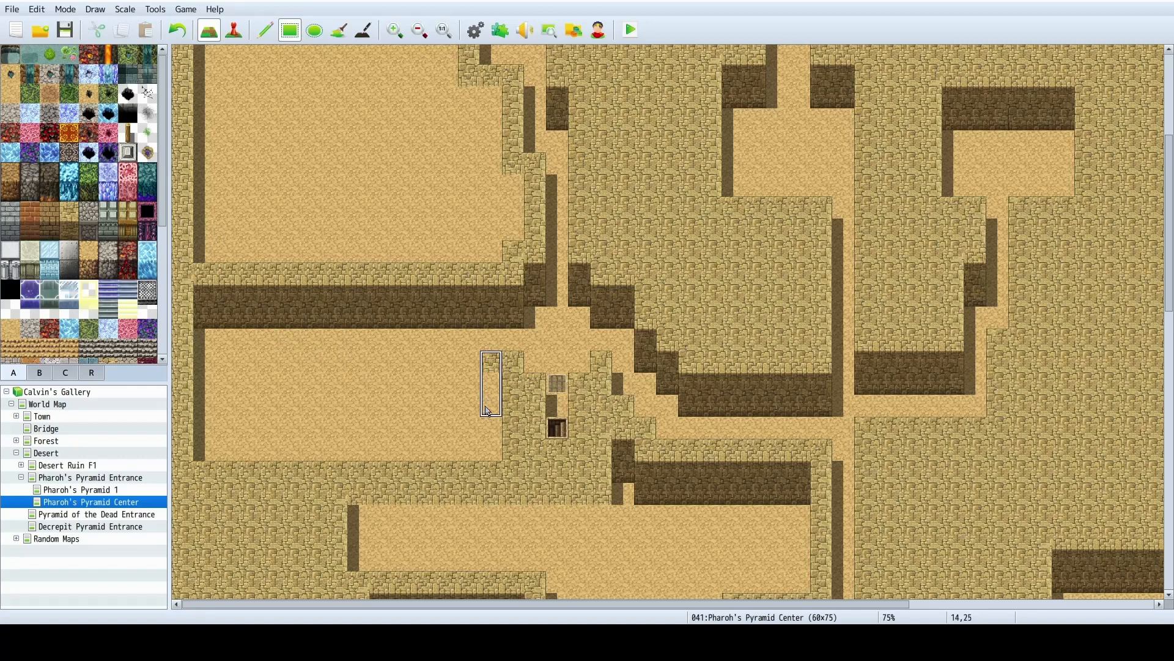
{"action": "mouse_move", "coordinate": [488, 410]}
{"action": "left_mouse_down"}
{"action": "mouse_move", "coordinate": [247, 375]}
{"action": "mouse_move", "coordinate": [202, 398]}
{"action": "mouse_move", "coordinate": [269, 422]}
{"action": "mouse_move", "coordinate": [485, 457]}
{"action": "left_mouse_up"}
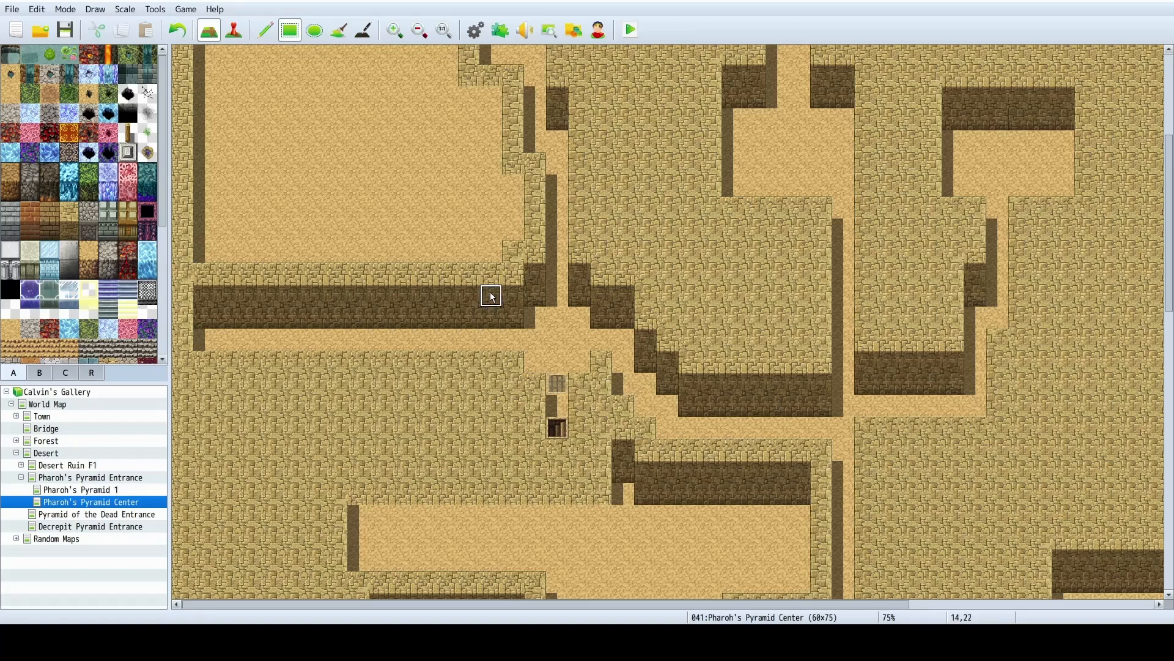
{"action": "left_click", "coordinate": [488, 316]}
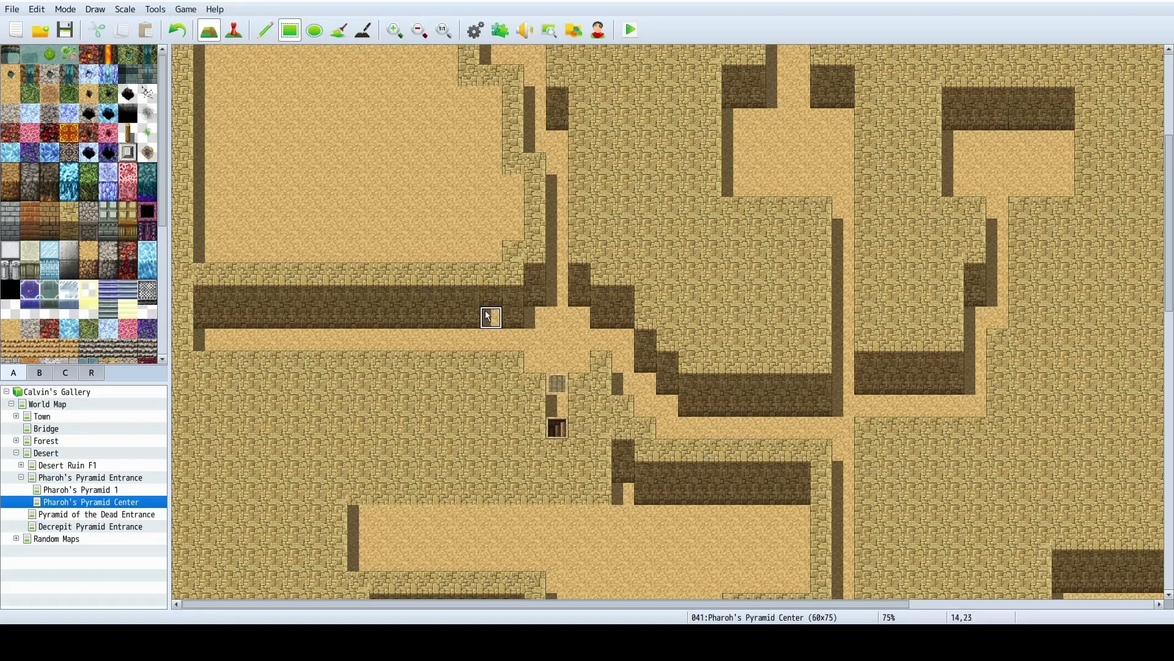
{"action": "left_click", "coordinate": [471, 362]}
{"action": "left_click", "coordinate": [450, 326]}
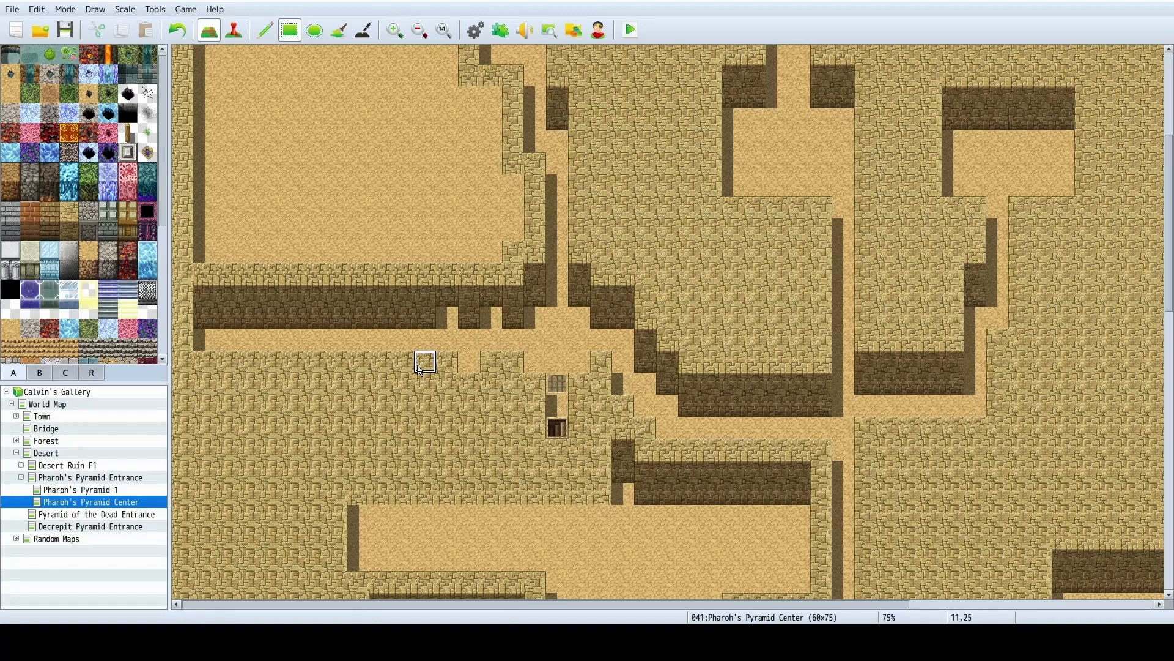
{"action": "right_click", "coordinate": [465, 318]}
{"action": "left_click_drag", "start_coordinate": [450, 318], "coordinate": [488, 317]}
{"action": "key", "text": "ctrl+z"}
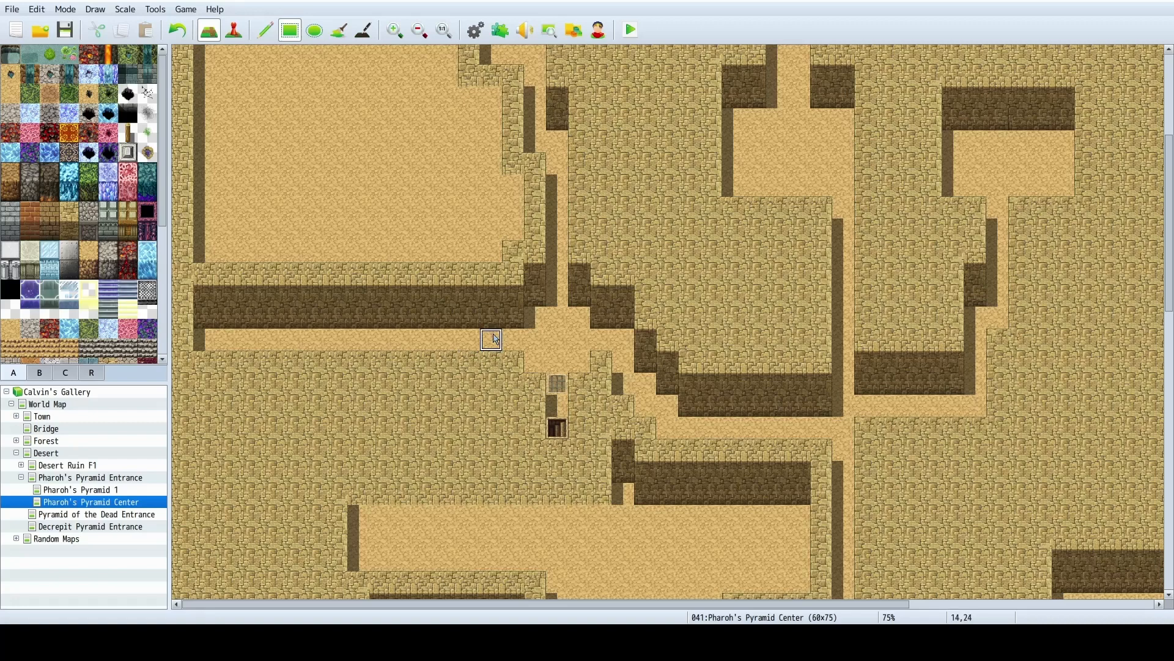
Carve staggered one-tile sand alcoves along the western corridor, alternating between rows 23 and 25 at every second column from 14 to 2.
{"action": "left_click", "coordinate": [489, 318]}
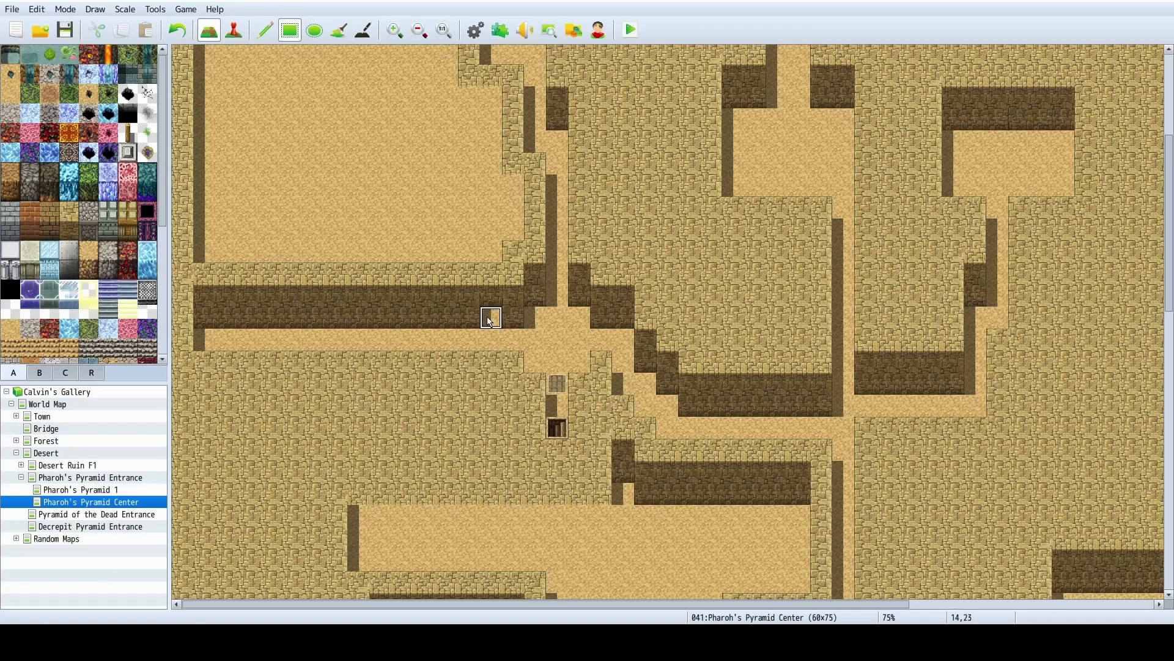
{"action": "left_click", "coordinate": [447, 361]}
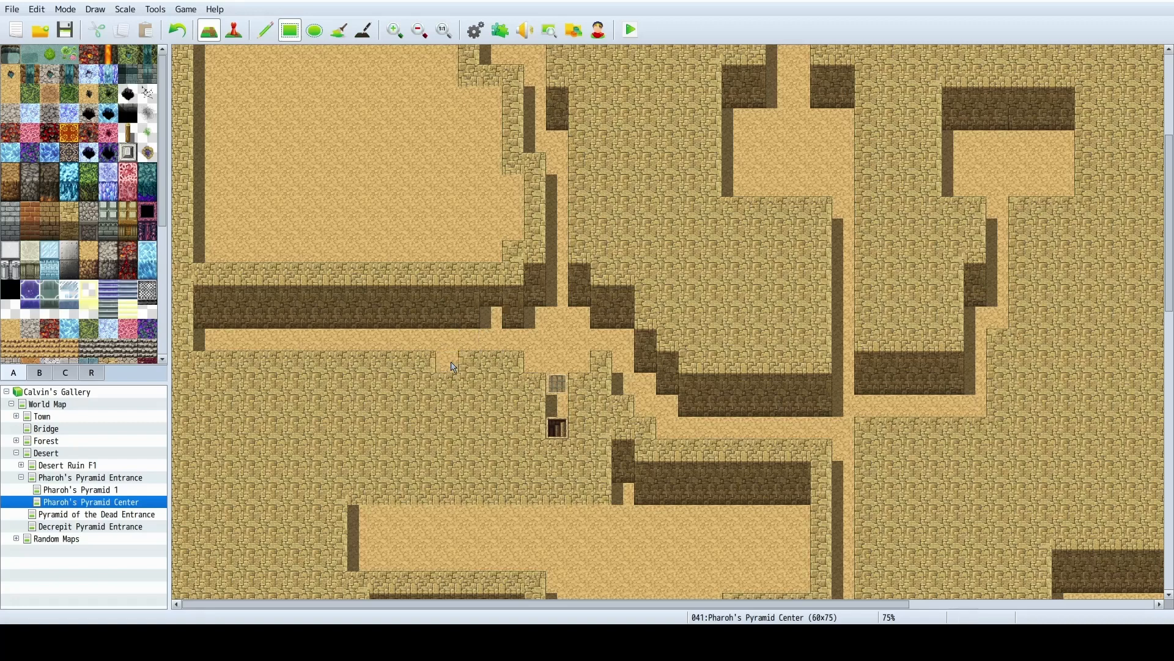
{"action": "left_click", "coordinate": [404, 318]}
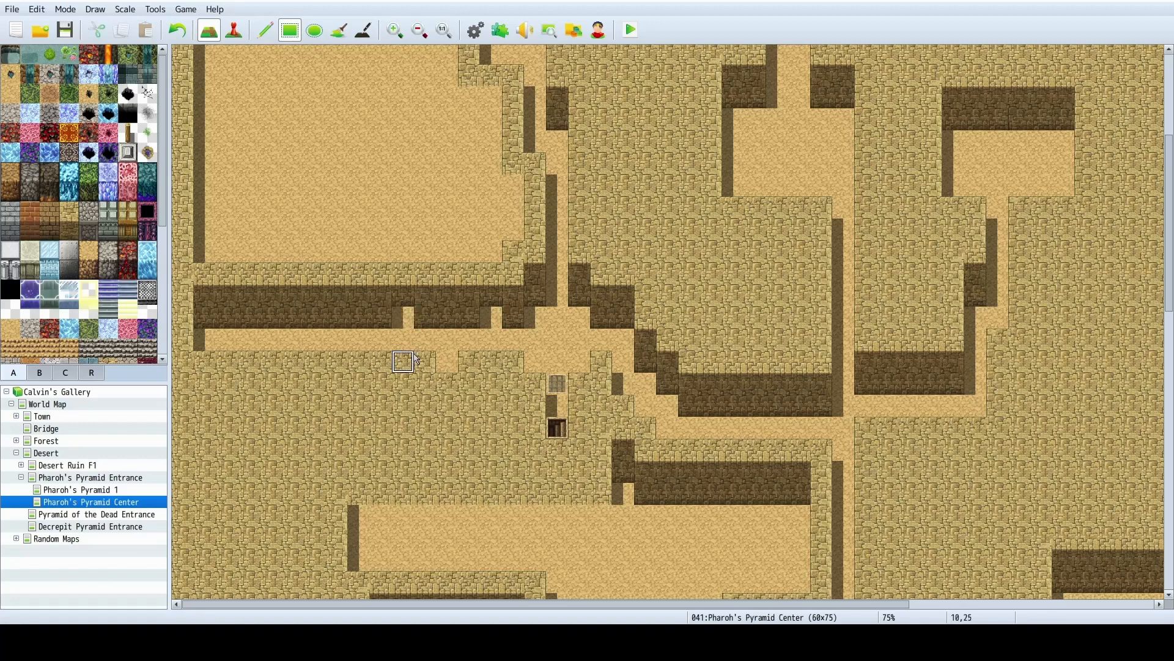
{"action": "left_click", "coordinate": [359, 361]}
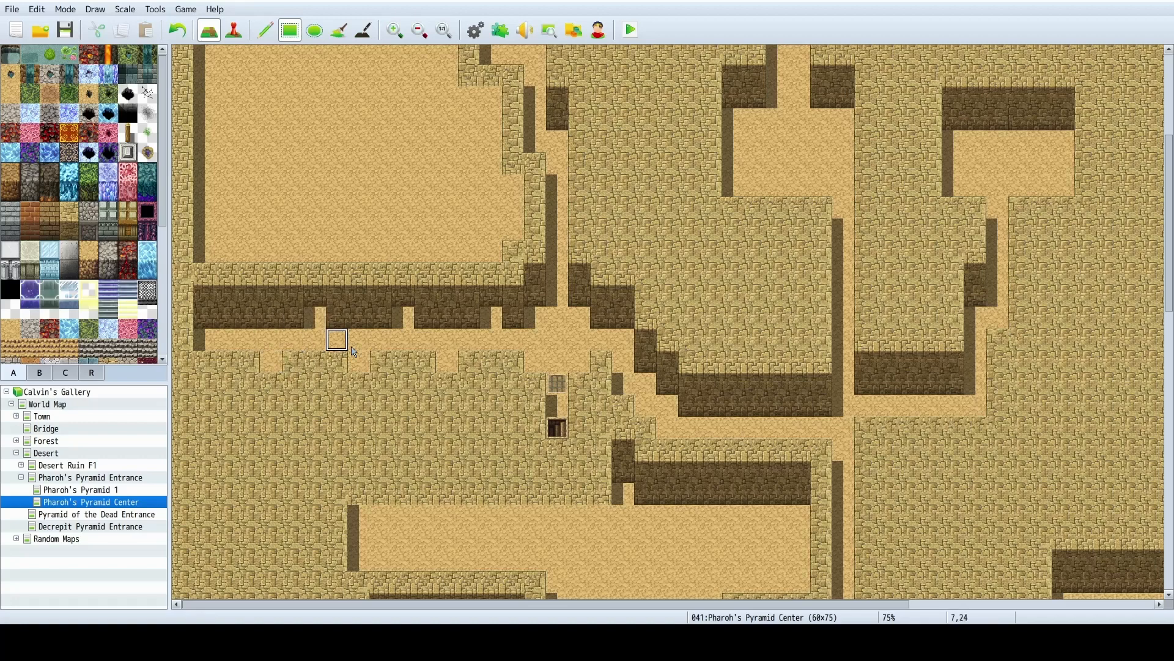
{"action": "left_click", "coordinate": [231, 315]}
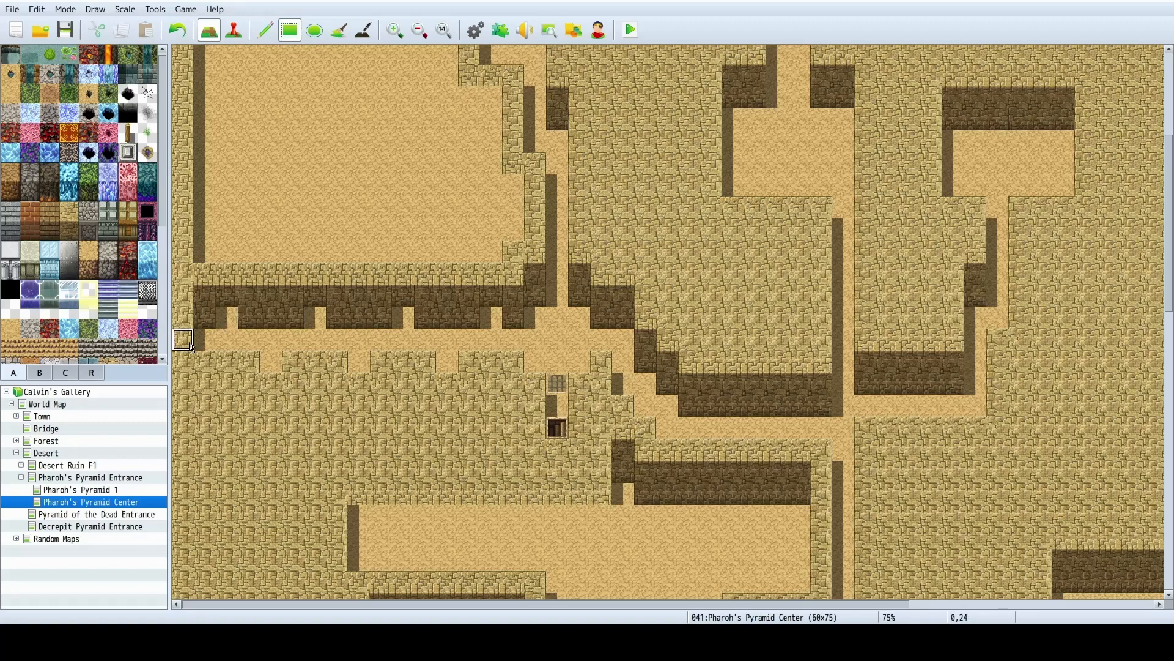
{"action": "scroll", "coordinate": [199, 337], "scroll_direction": "down", "scroll_amount": 1}
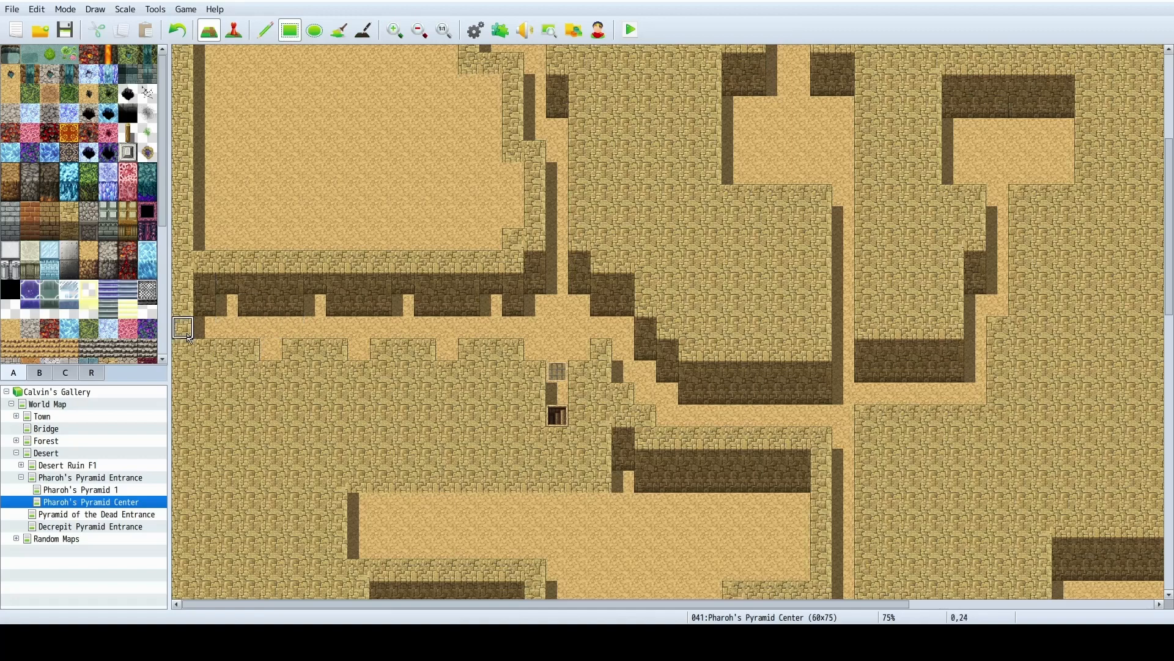
{"action": "left_click", "coordinate": [208, 349]}
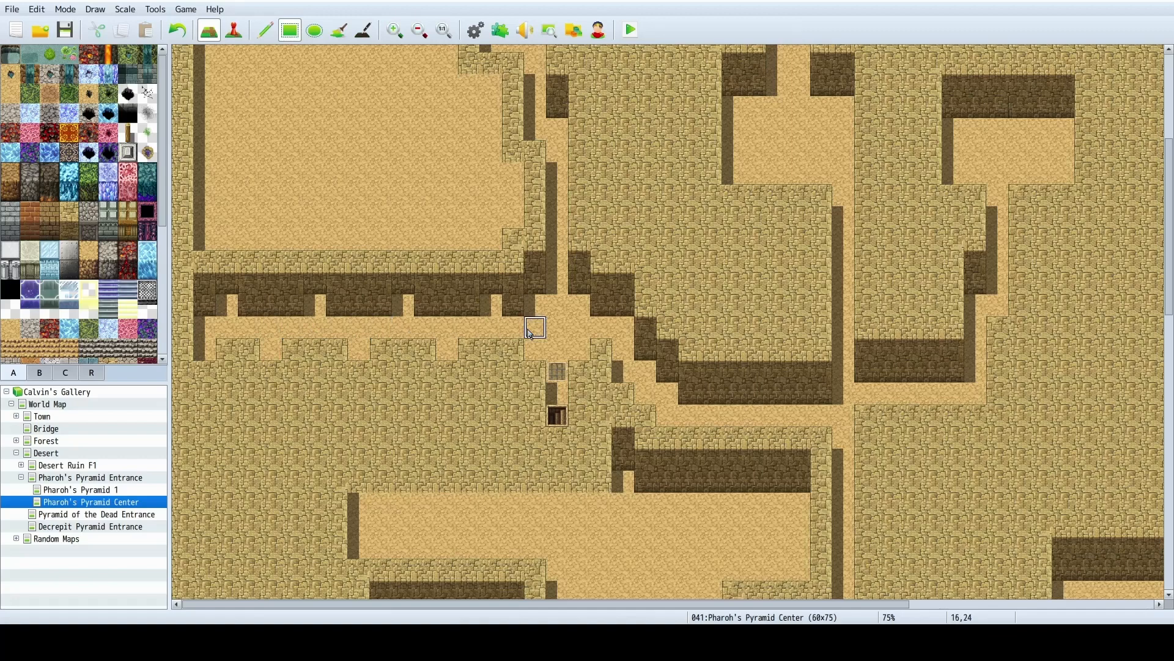
{"action": "left_click", "coordinate": [206, 349]}
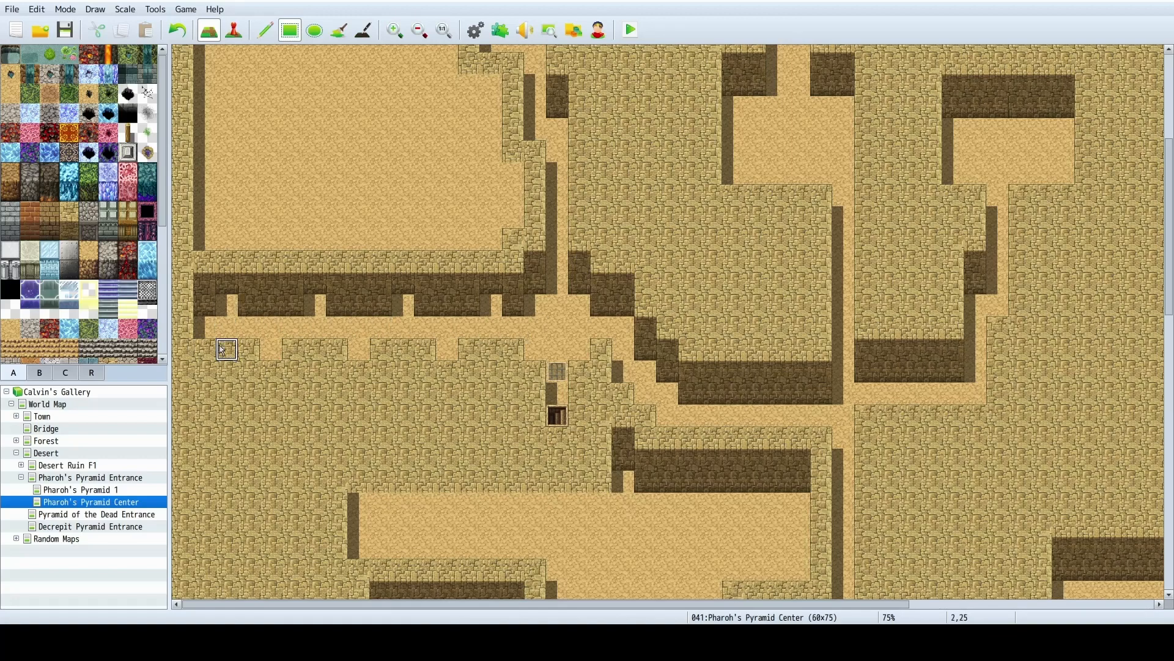
{"action": "right_click_drag", "start_coordinate": [214, 305], "coordinate": [510, 356]}
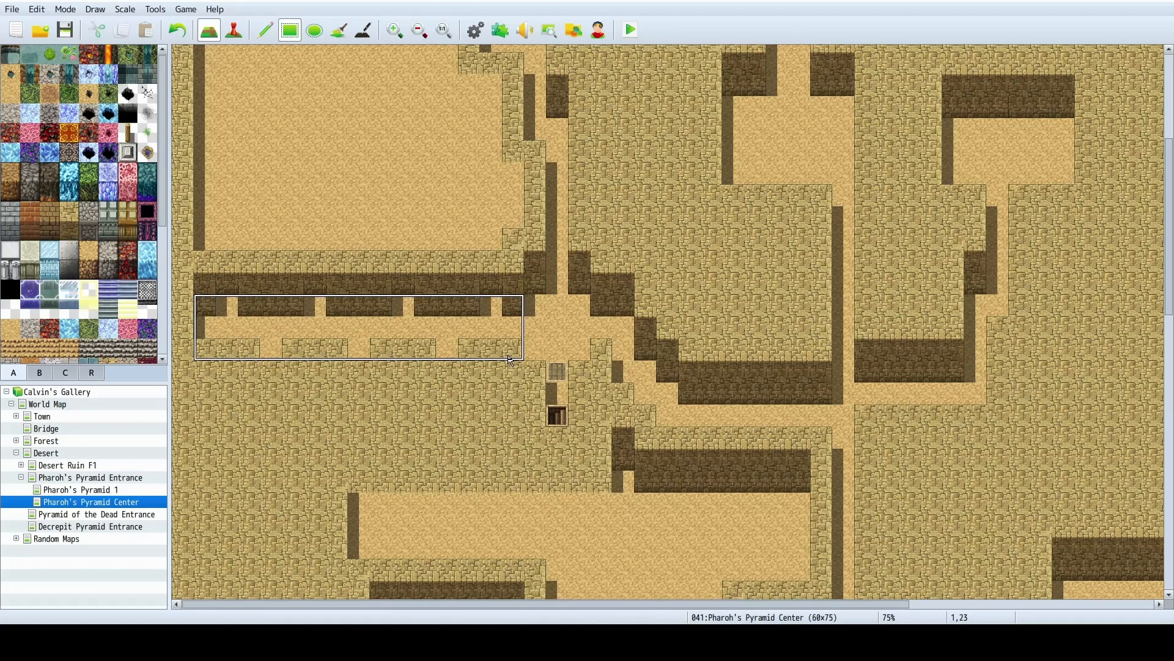
{"action": "left_click", "coordinate": [526, 355]}
{"action": "right_click", "coordinate": [556, 350]}
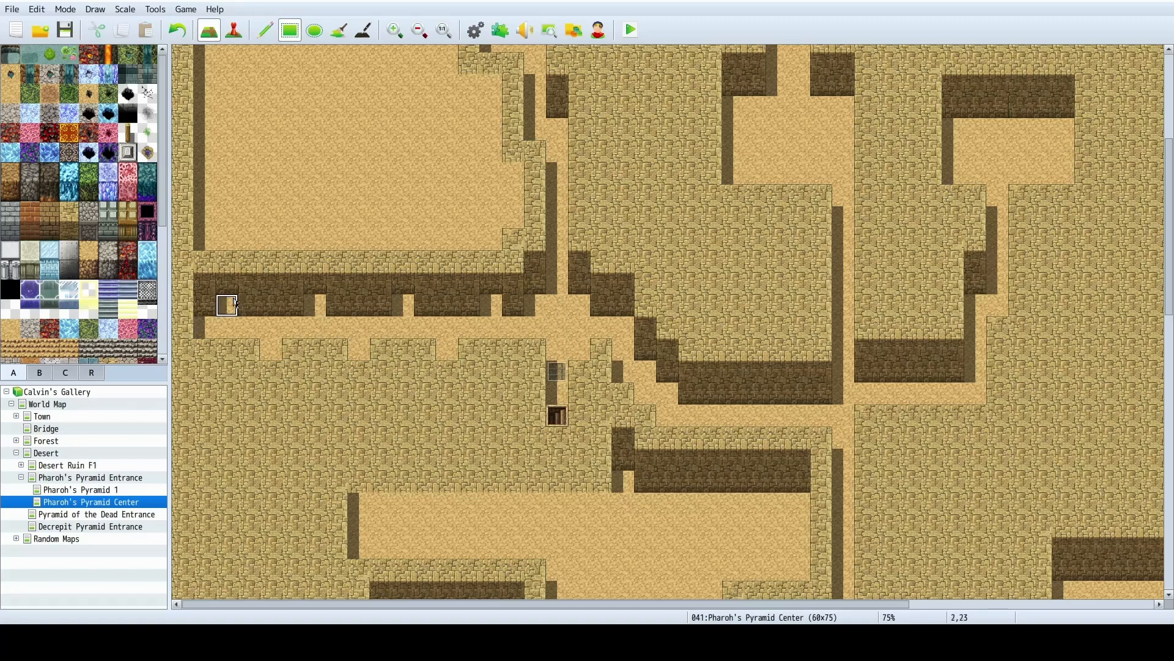
{"action": "right_click_drag", "start_coordinate": [205, 304], "coordinate": [550, 338]}
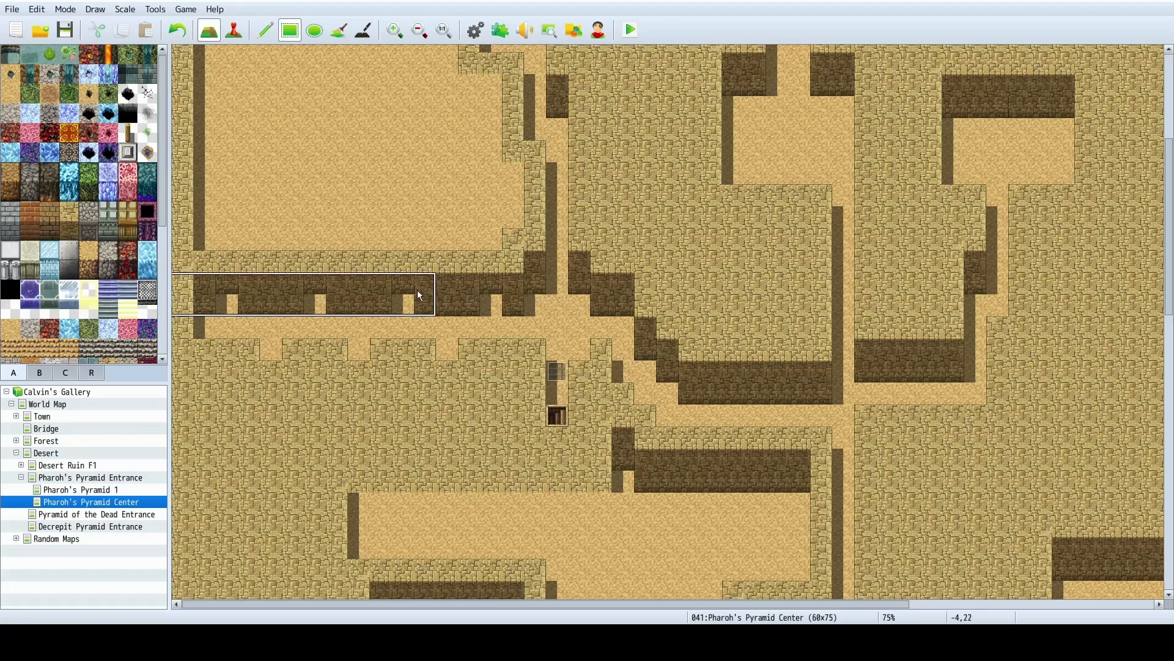
Copy the western corridor's alcove section with the pencil tool and paste it one tile further east.
{"action": "left_click", "coordinate": [265, 30]}
{"action": "right_click", "coordinate": [535, 329]}
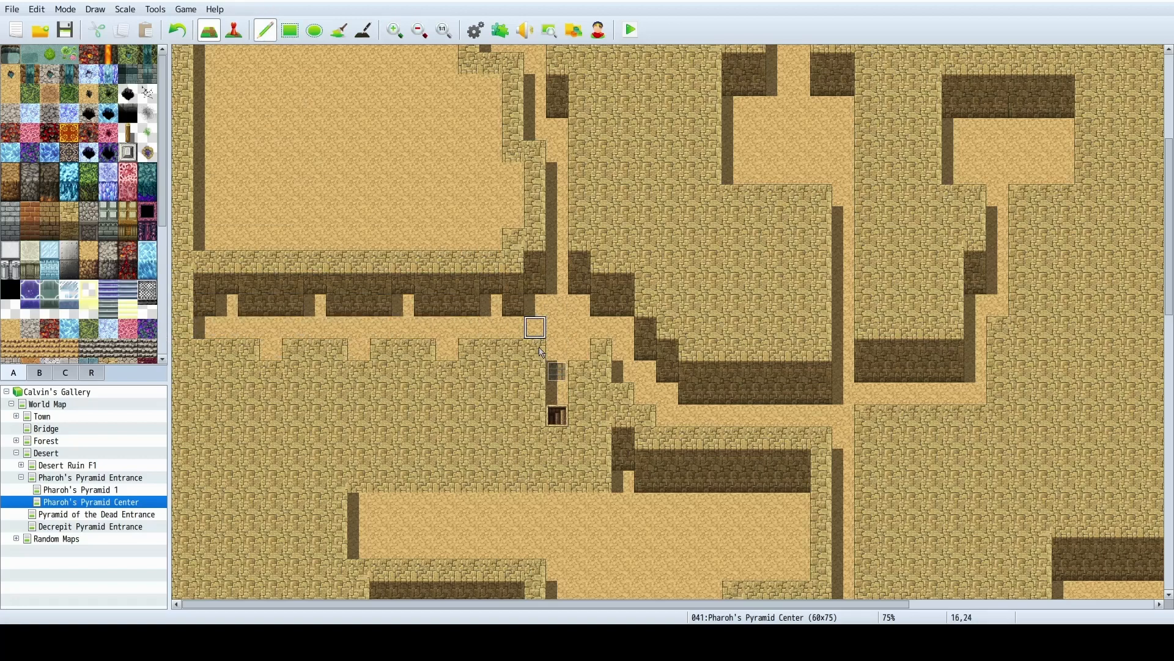
{"action": "left_click", "coordinate": [536, 352]}
{"action": "right_click_drag", "start_coordinate": [204, 293], "coordinate": [527, 359]}
{"action": "left_click", "coordinate": [535, 358]}
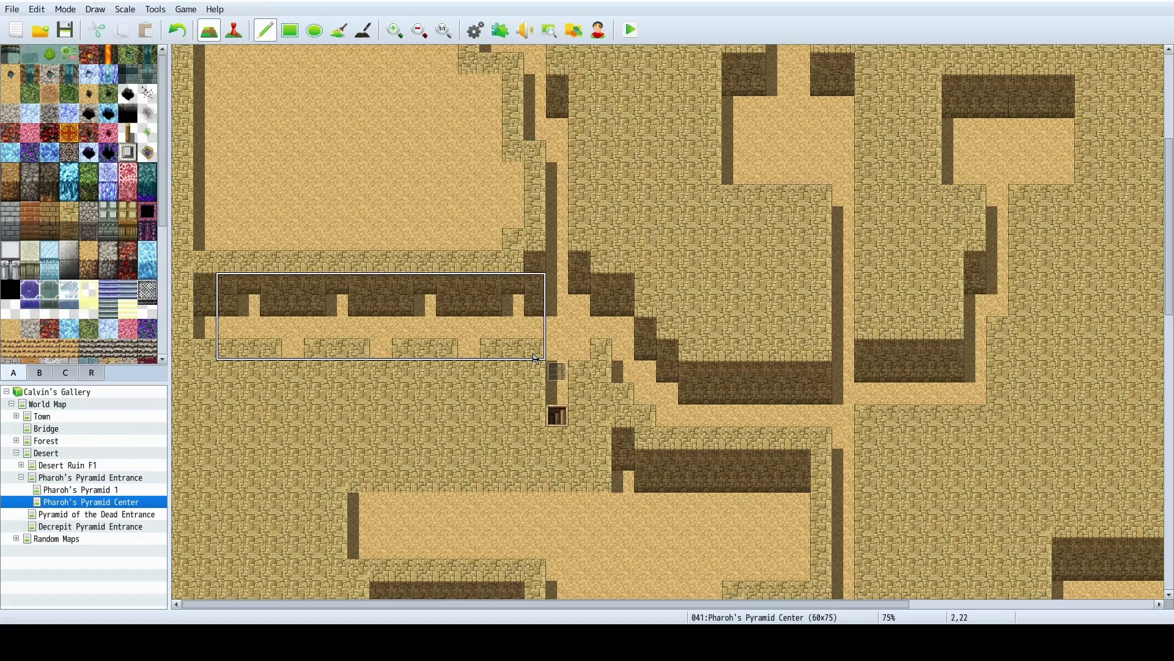
Clean up the corridor's east end with sand at 16,23 and 16,25 and a restored wall face at 15,23.
{"action": "right_click", "coordinate": [537, 334]}
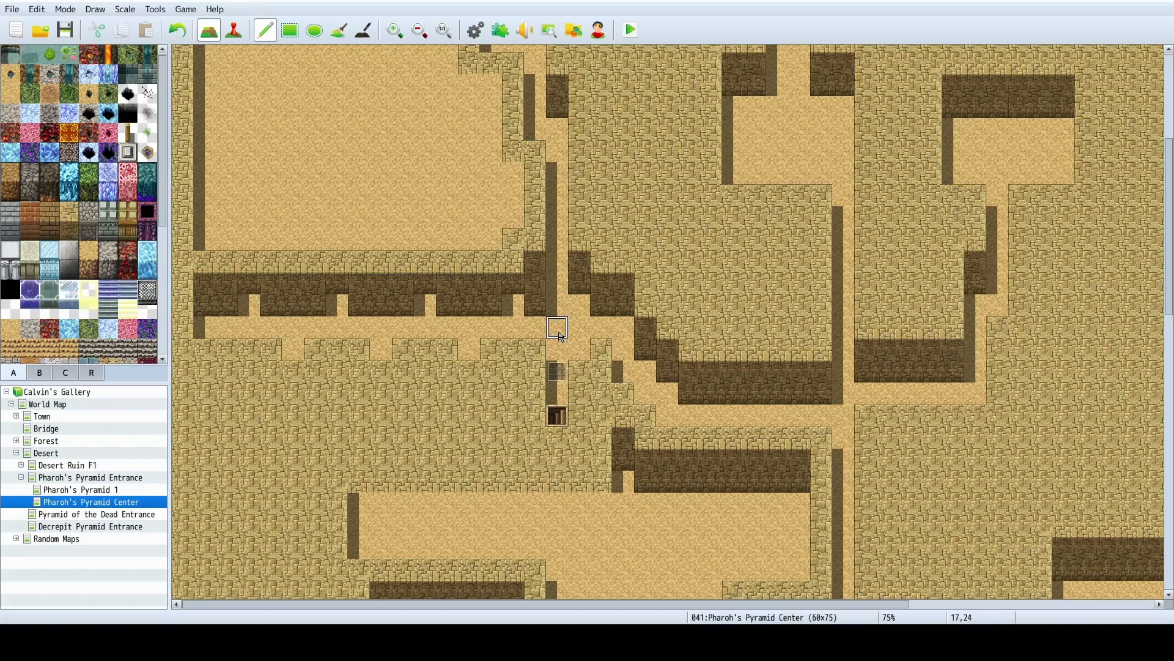
{"action": "left_click", "coordinate": [532, 303]}
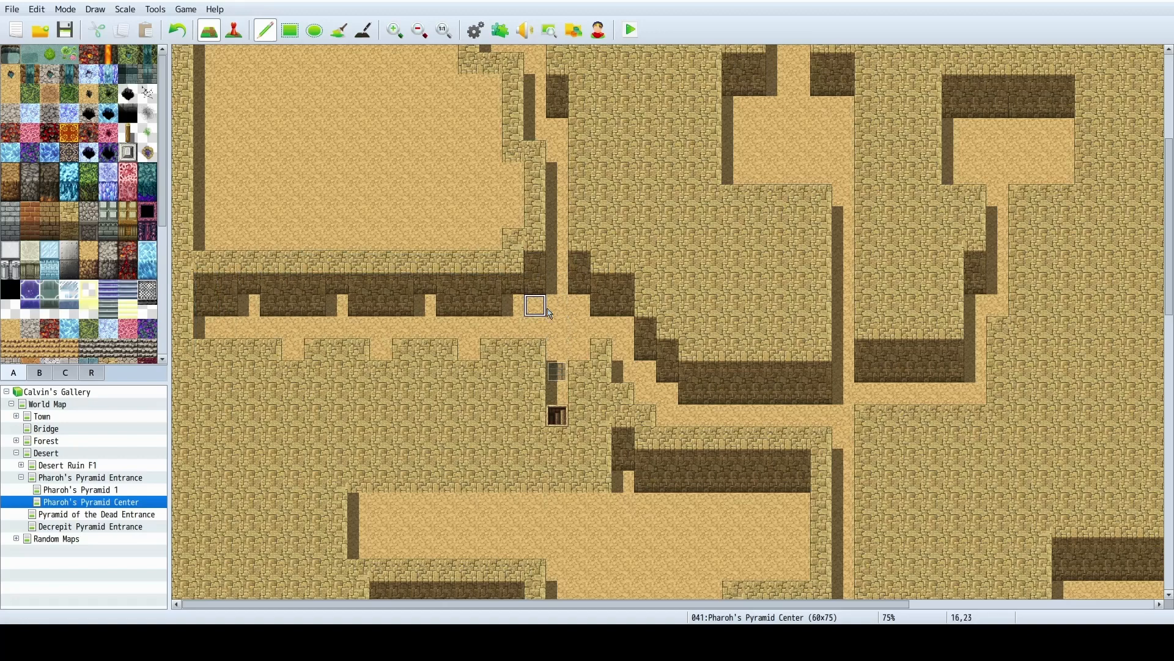
{"action": "right_click", "coordinate": [514, 289]}
{"action": "left_click", "coordinate": [513, 303]}
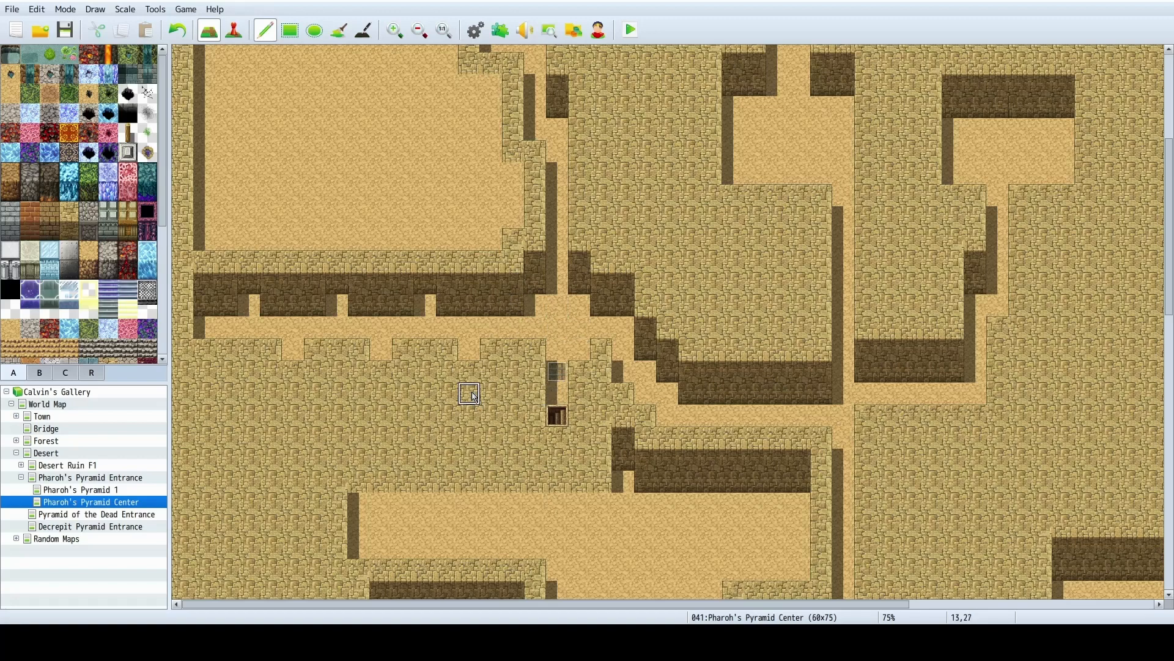
{"action": "left_click", "coordinate": [536, 348]}
{"action": "right_click", "coordinate": [556, 353]}
{"action": "left_click_drag", "start_coordinate": [536, 353], "coordinate": [505, 353]}
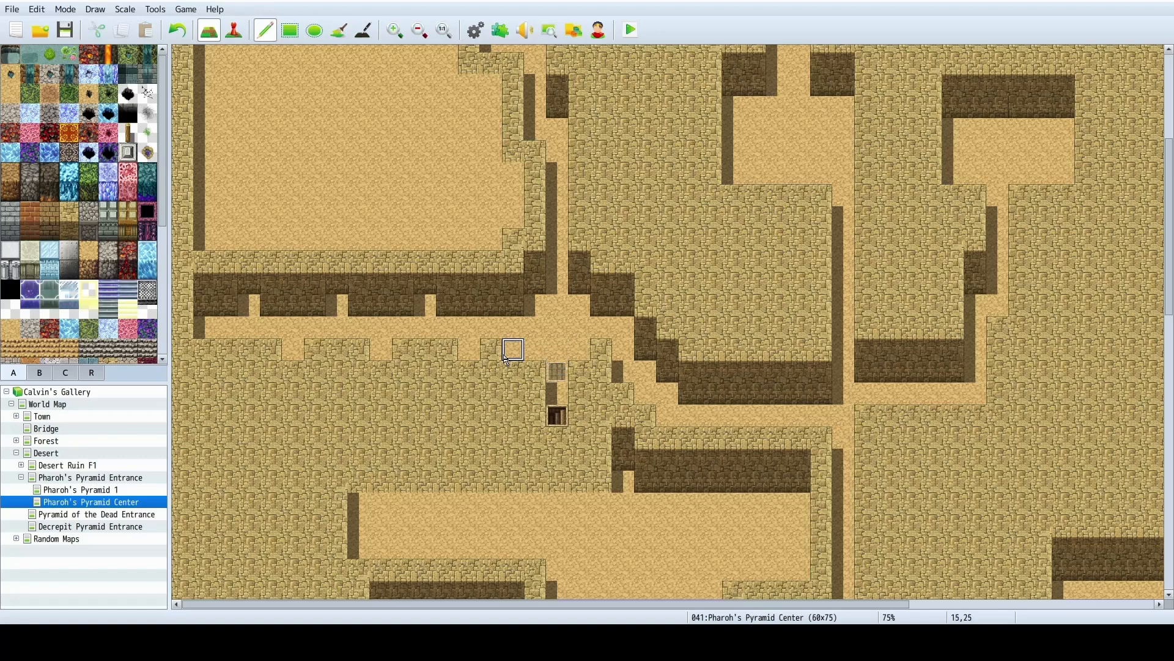
{"action": "left_click", "coordinate": [503, 354]}
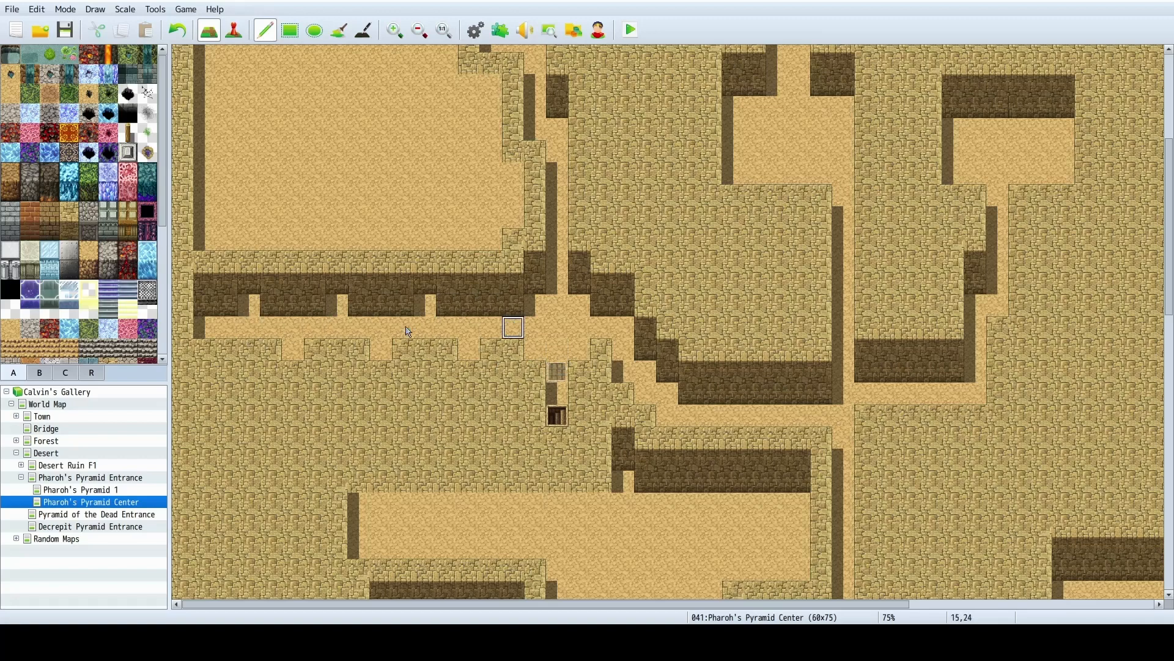
{"action": "left_click", "coordinate": [212, 350]}
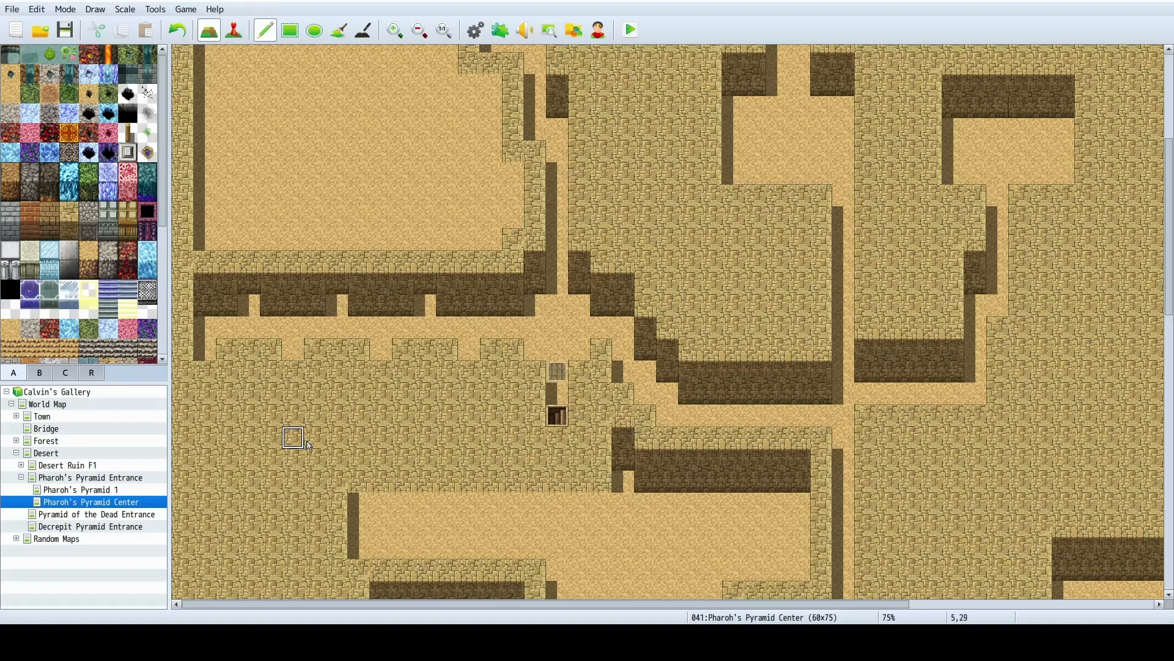
{"action": "scroll", "coordinate": [306, 452], "scroll_direction": "up", "scroll_amount": 2}
{"action": "scroll", "coordinate": [289, 444], "scroll_direction": "down", "scroll_amount": 1}
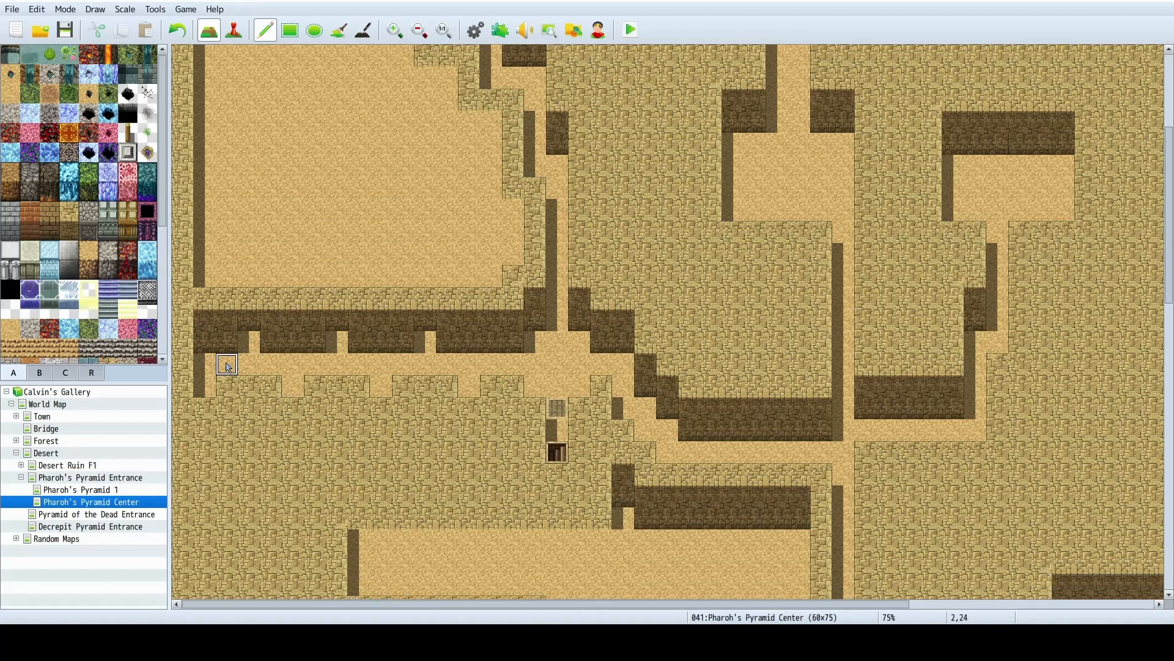
{"action": "left_click", "coordinate": [210, 385]}
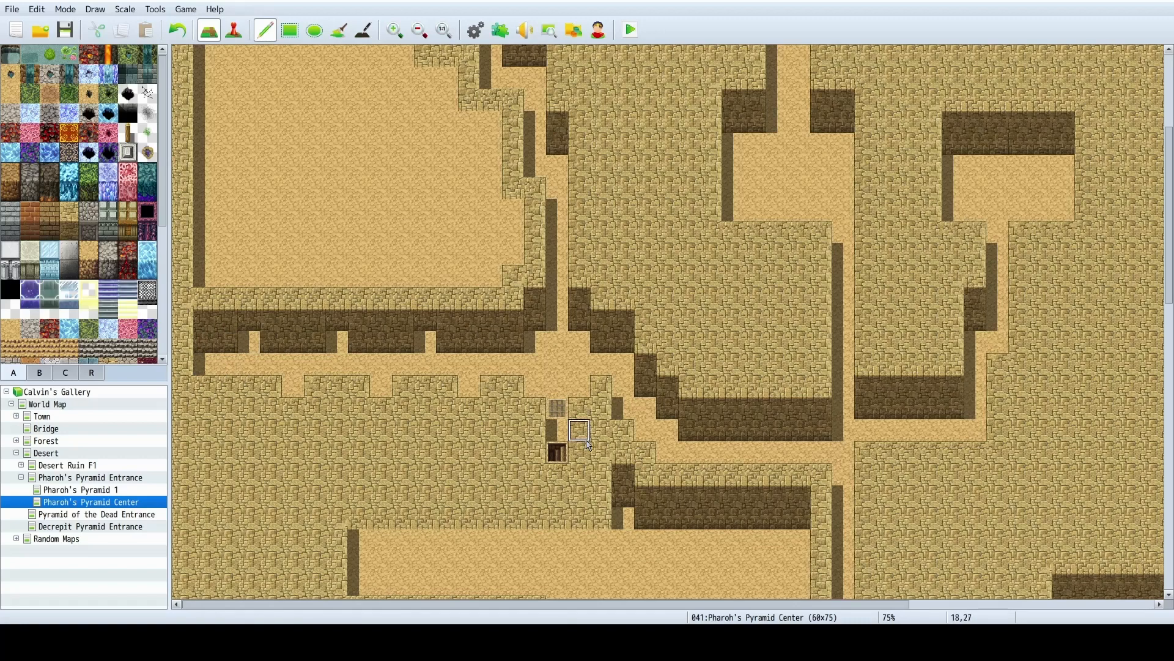
Flood-fill the large sealed northwest sand area and its leftover north wall face with wall-top tiles, and save the project.
{"action": "scroll", "coordinate": [600, 451], "scroll_direction": "up", "scroll_amount": 3}
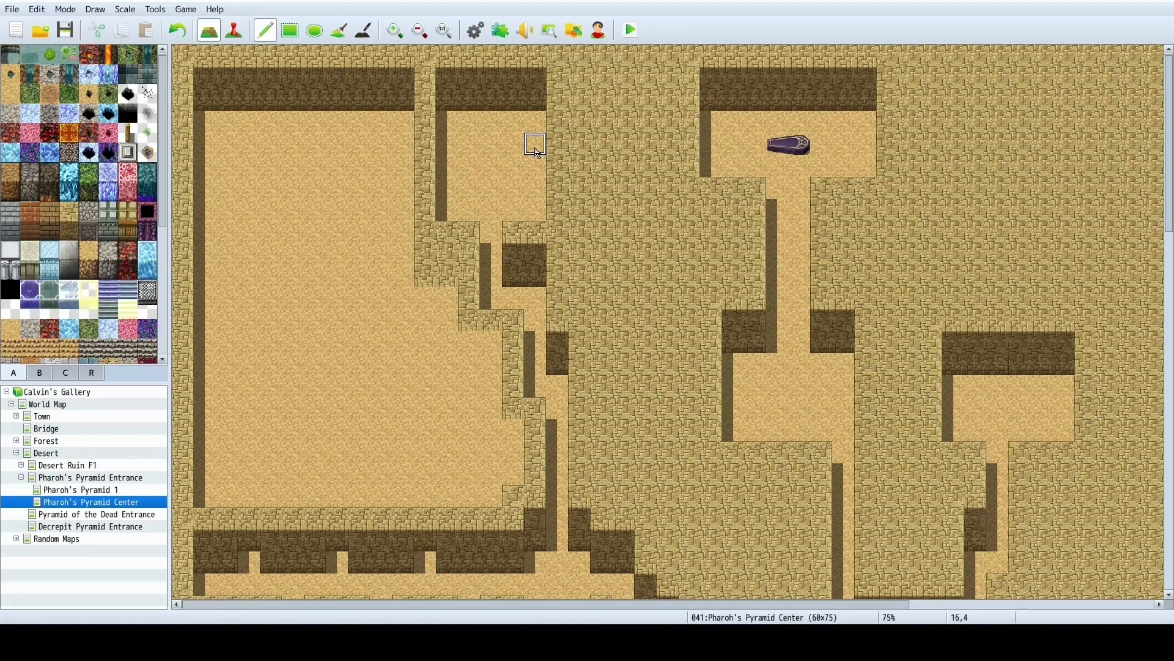
{"action": "scroll", "coordinate": [553, 451], "scroll_direction": "down", "scroll_amount": 3}
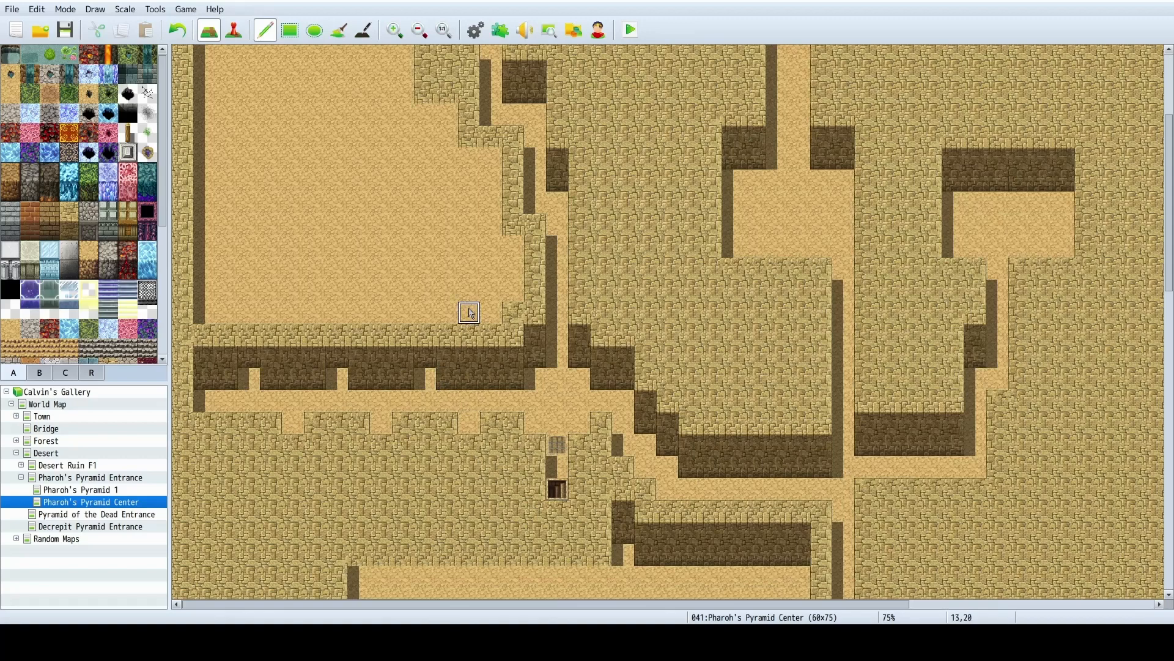
{"action": "scroll", "coordinate": [474, 330], "scroll_direction": "up", "scroll_amount": 2}
{"action": "left_click", "coordinate": [338, 30]}
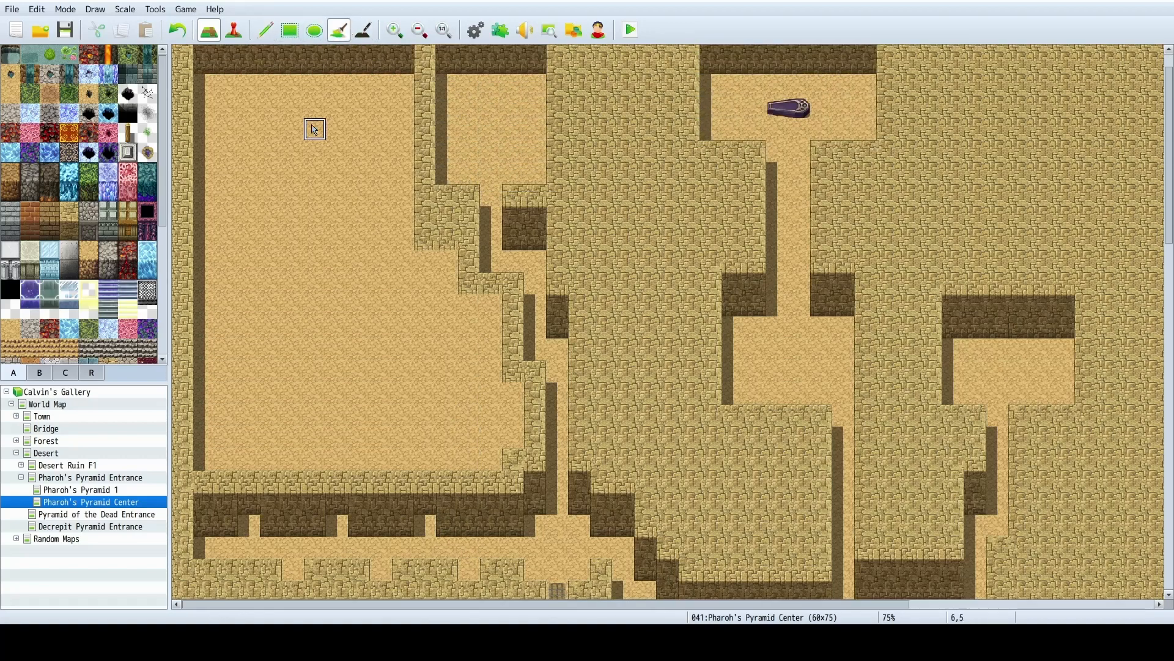
{"action": "left_click", "coordinate": [492, 295]}
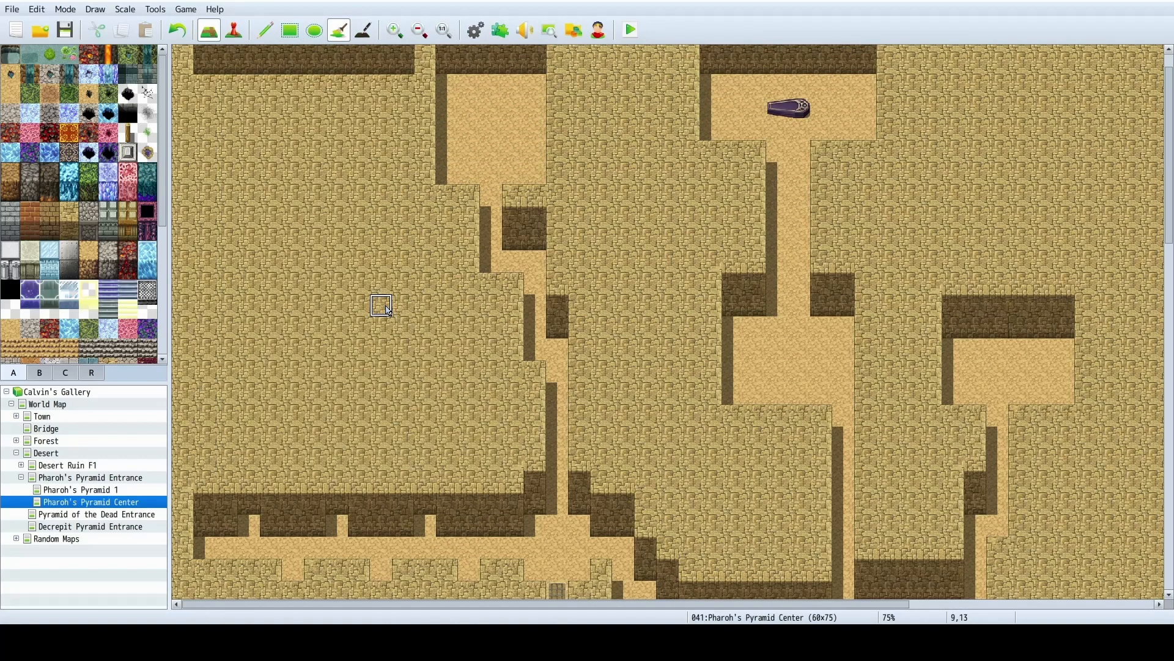
{"action": "scroll", "coordinate": [380, 241], "scroll_direction": "up", "scroll_amount": 1}
{"action": "left_click", "coordinate": [336, 100]}
{"action": "scroll", "coordinate": [351, 278], "scroll_direction": "down", "scroll_amount": 4}
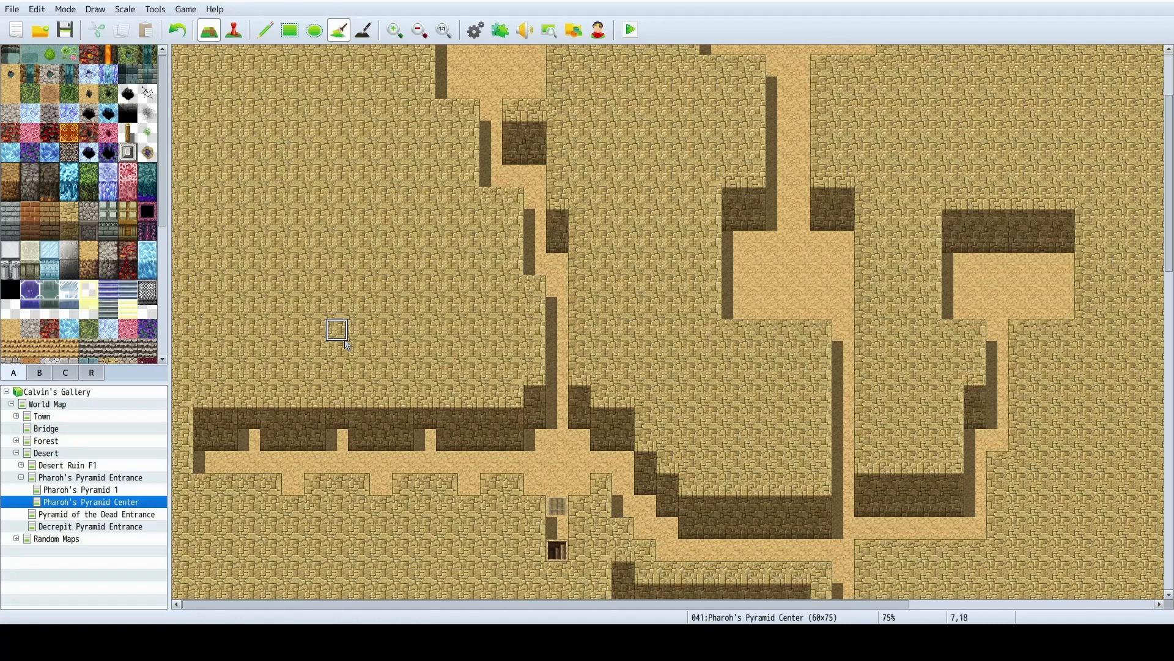
{"action": "scroll", "coordinate": [184, 395], "scroll_direction": "down", "scroll_amount": 1}
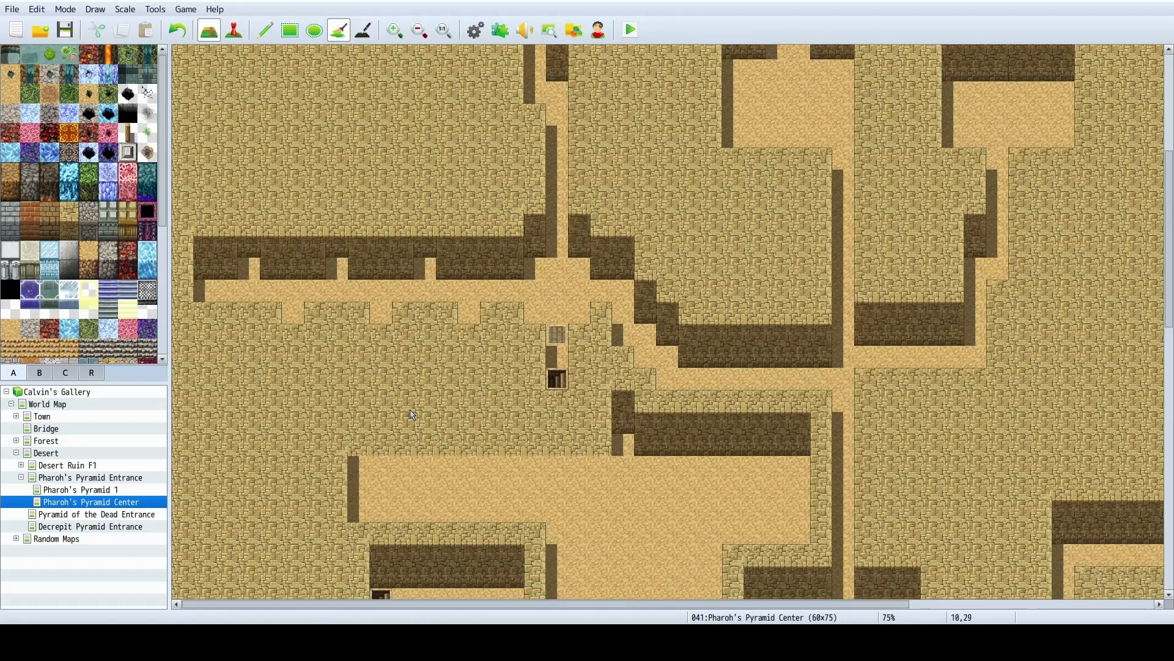
{"action": "left_click", "coordinate": [12, 9]}
{"action": "left_click", "coordinate": [33, 70]}
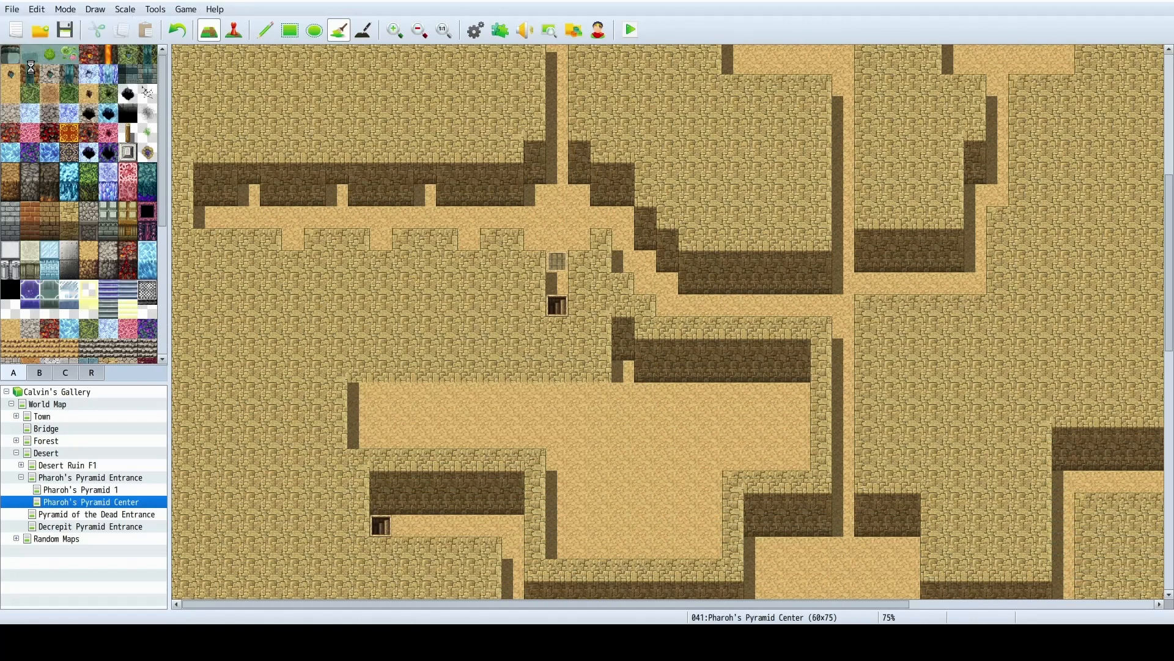
Flood-fill the sealed sand room south of the gate and its leftover wall faces with wall-top tiles, and save the project.
{"action": "scroll", "coordinate": [602, 395], "scroll_direction": "down", "scroll_amount": 1}
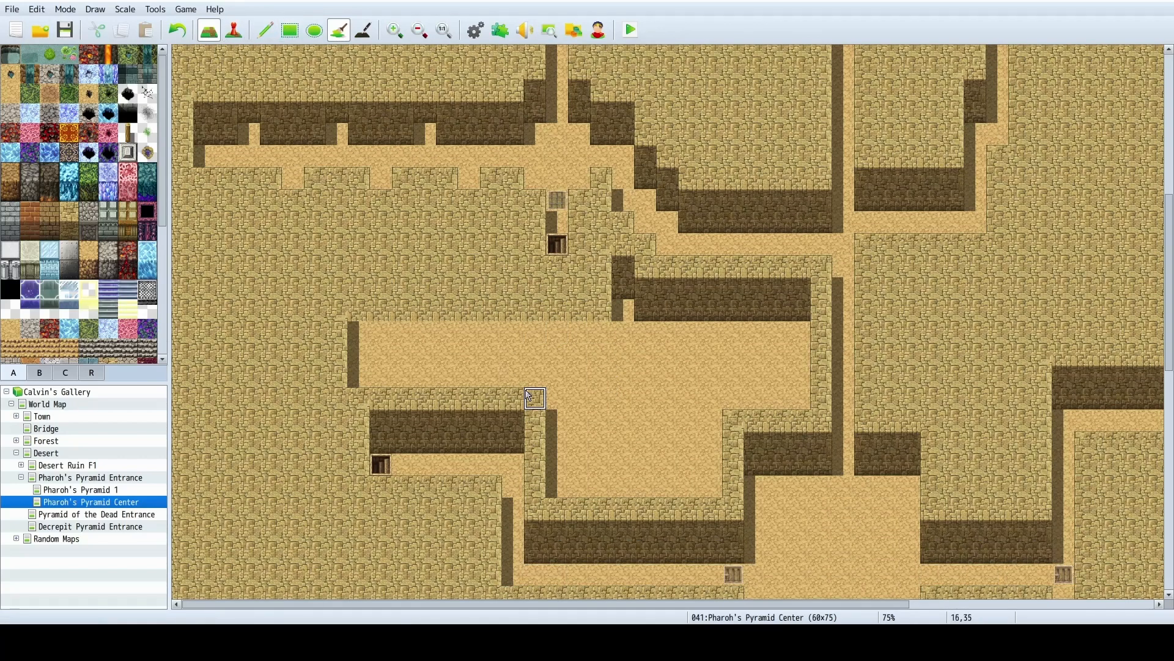
{"action": "left_click", "coordinate": [558, 376]}
{"action": "scroll", "coordinate": [611, 355], "scroll_direction": "down", "scroll_amount": 2}
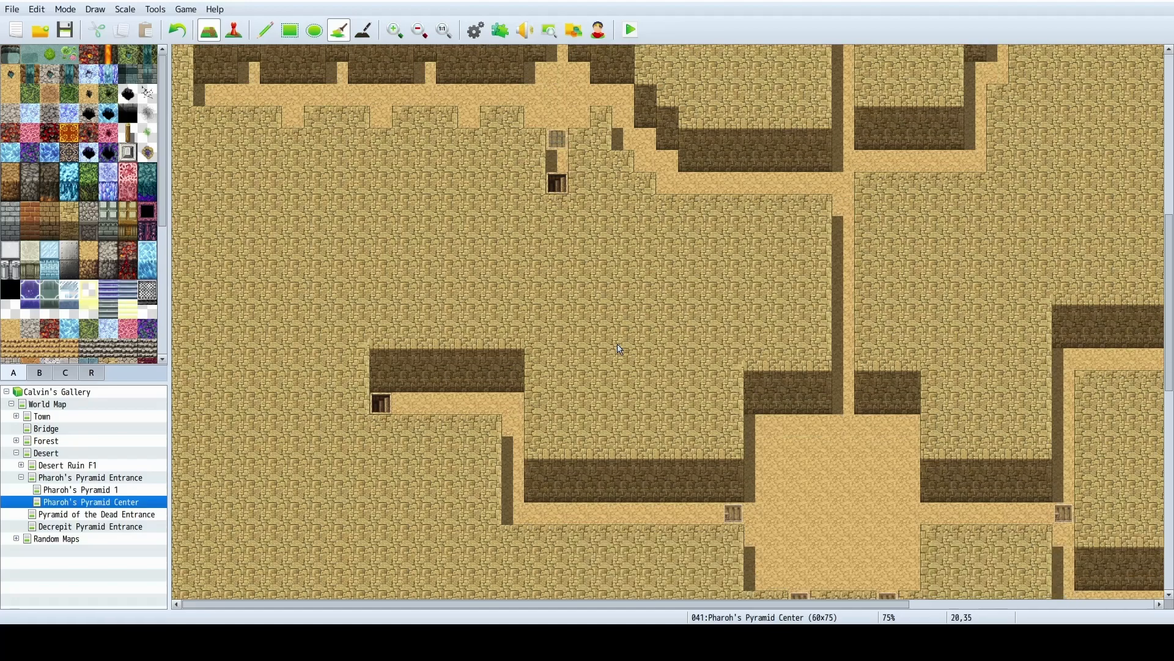
{"action": "left_click", "coordinate": [9, 8]}
{"action": "left_click", "coordinate": [22, 69]}
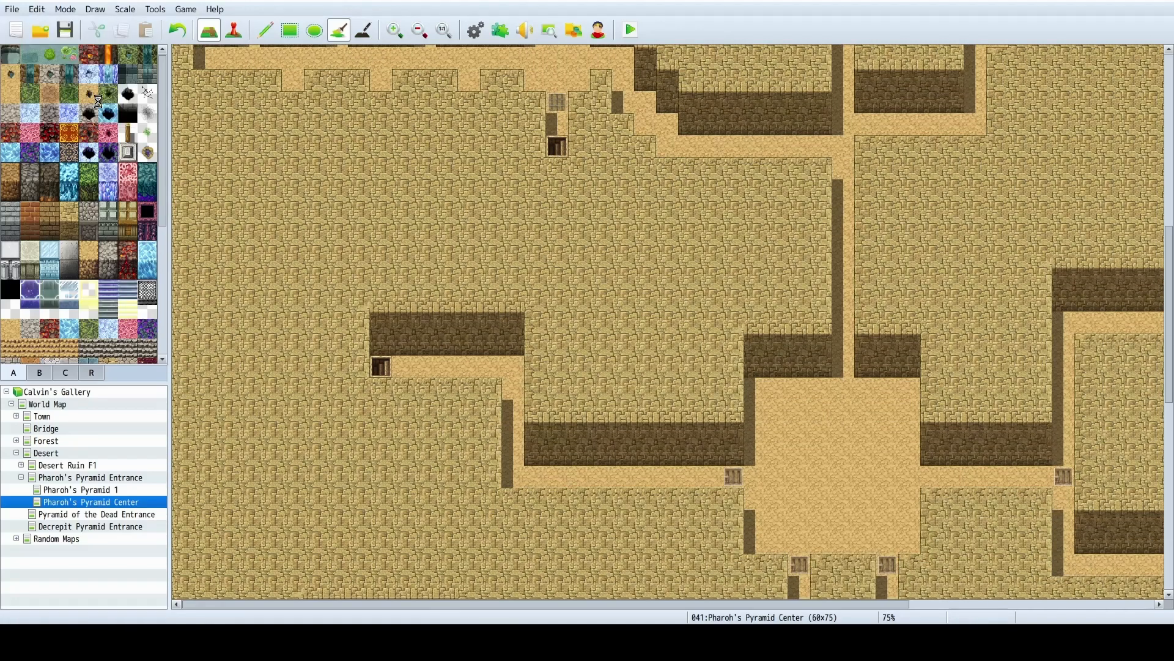
{"action": "scroll", "coordinate": [856, 428], "scroll_direction": "down", "scroll_amount": 2, "text": "ctrl"}
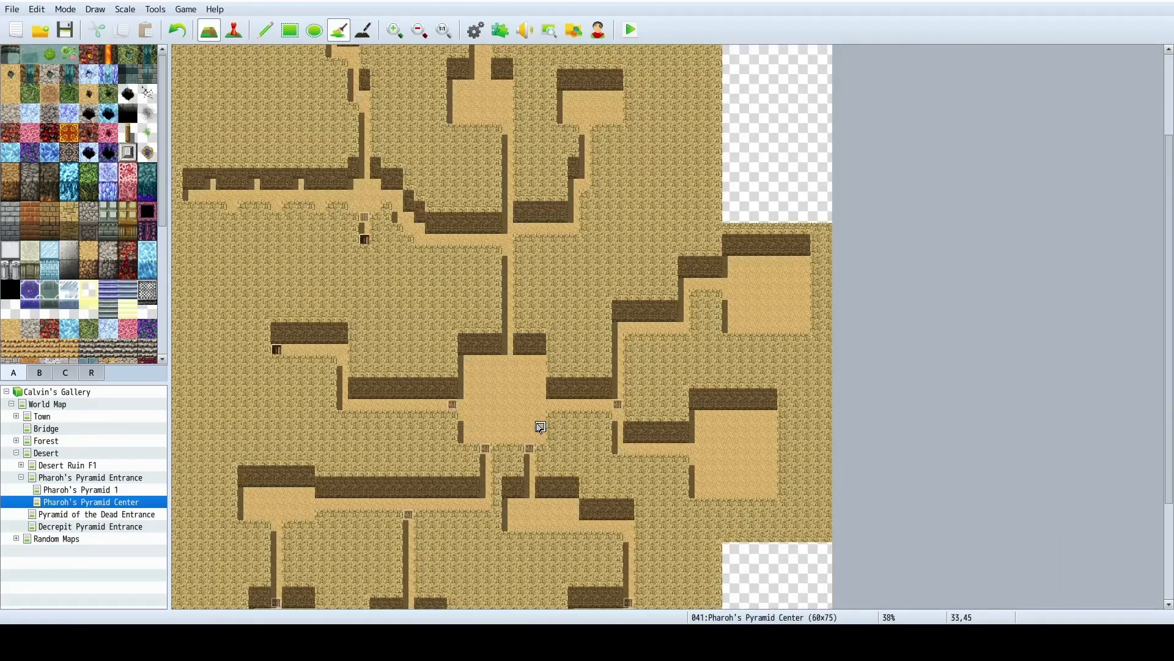
Review the whole maze map from the northern sarcophagus room down to the southern entrance rooms.
{"action": "scroll", "coordinate": [538, 426], "scroll_direction": "up", "scroll_amount": 1, "text": "ctrl"}
{"action": "scroll", "coordinate": [642, 431], "scroll_direction": "up", "scroll_amount": 2}
{"action": "scroll", "coordinate": [696, 432], "scroll_direction": "up", "scroll_amount": 3}
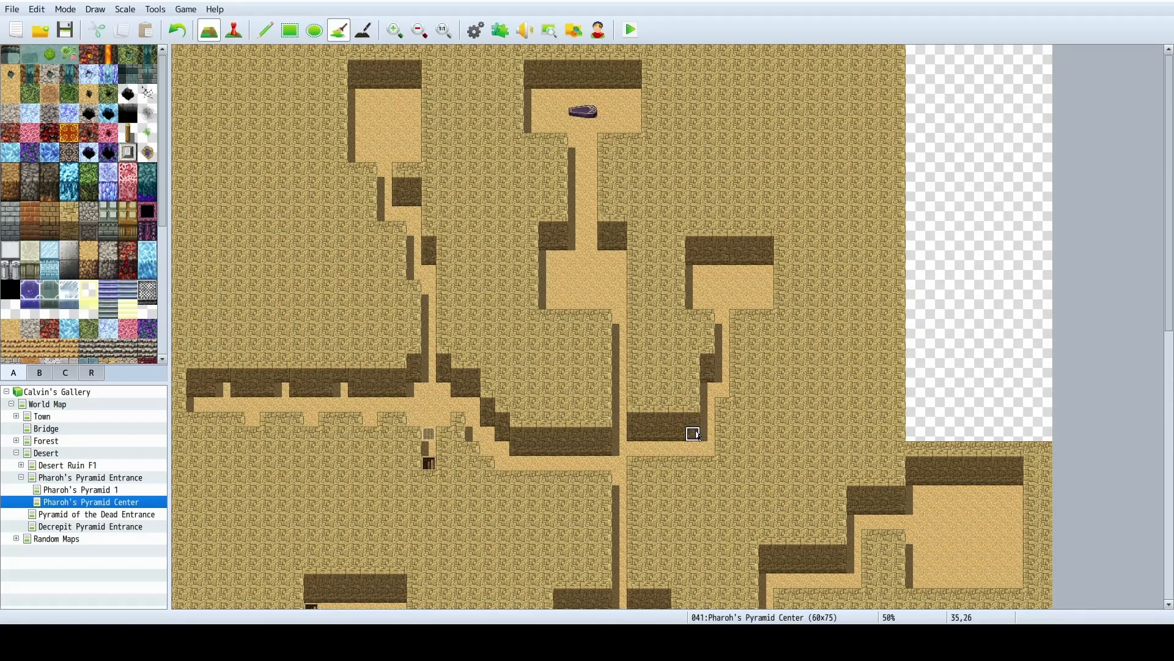
{"action": "scroll", "coordinate": [682, 350], "scroll_direction": "down", "scroll_amount": 2}
{"action": "scroll", "coordinate": [682, 350], "scroll_direction": "down", "scroll_amount": 8}
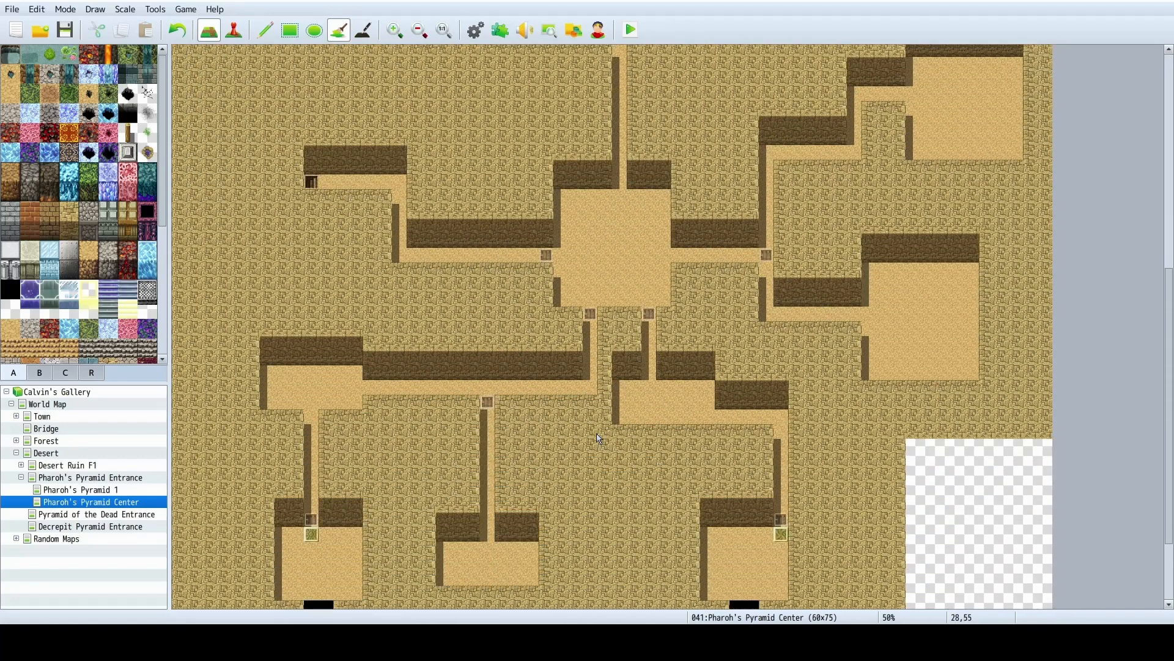
{"action": "scroll", "coordinate": [311, 452], "scroll_direction": "up", "scroll_amount": 1}
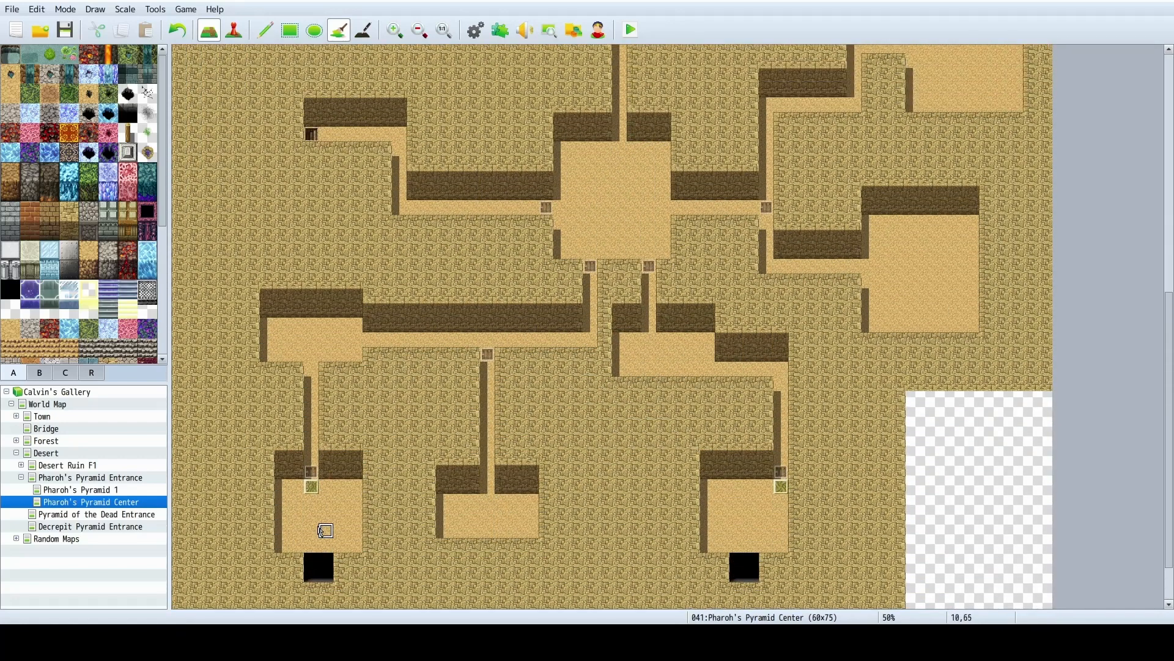
{"action": "scroll", "coordinate": [826, 210], "scroll_direction": "up", "scroll_amount": 1}
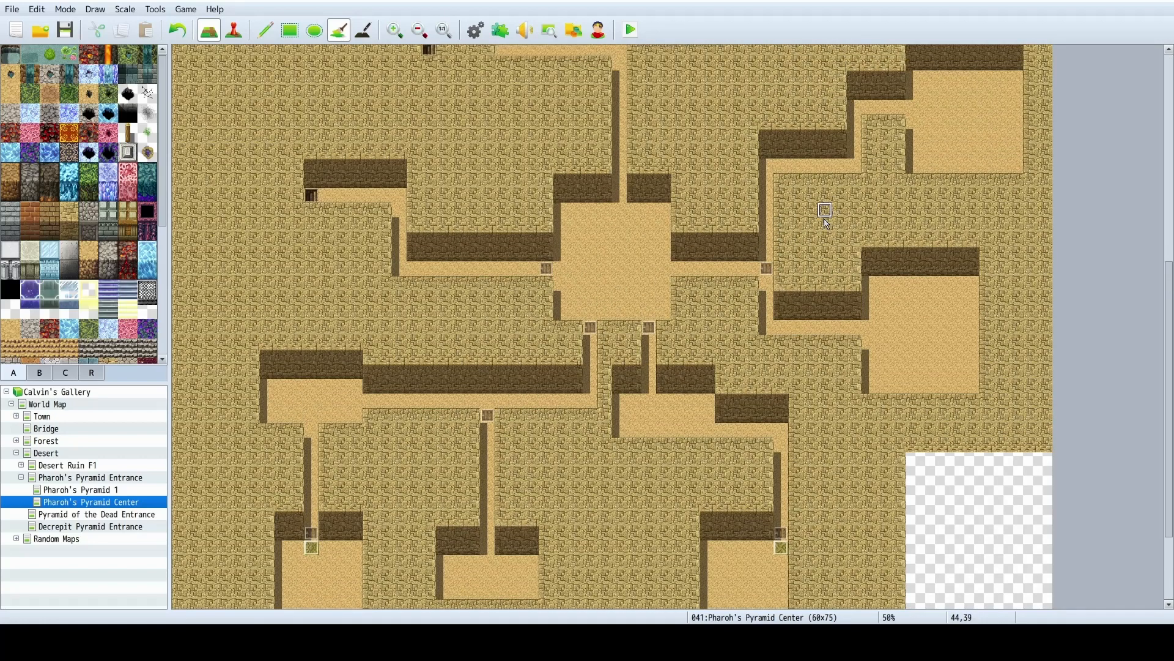
{"action": "scroll", "coordinate": [796, 517], "scroll_direction": "down", "scroll_amount": 1}
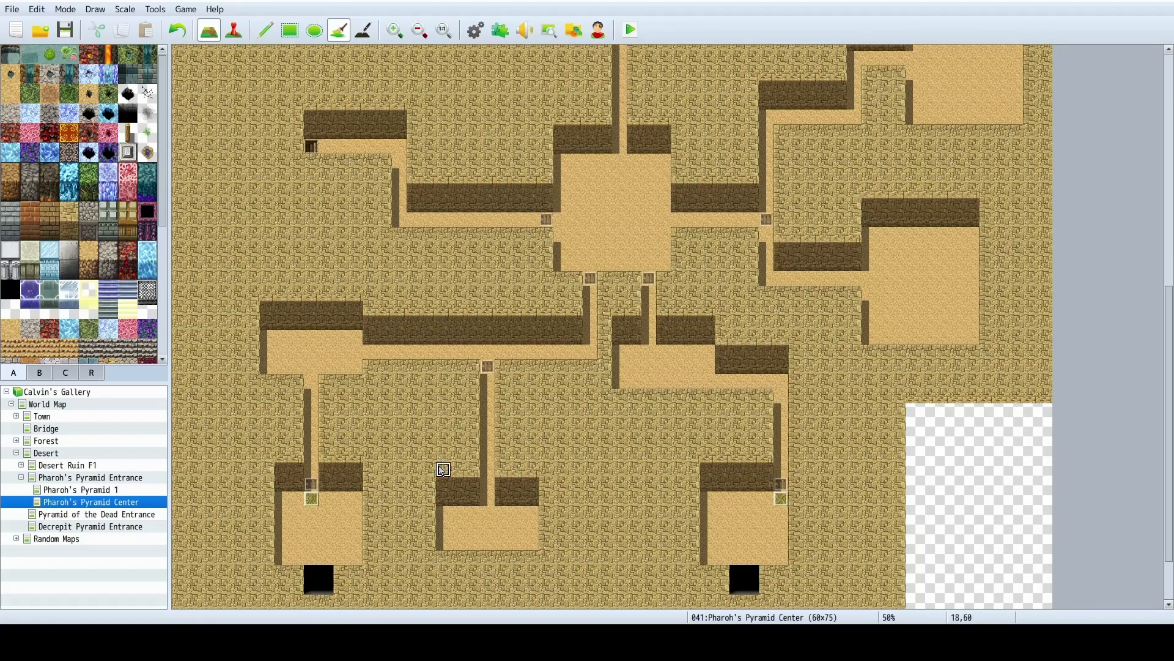
{"action": "scroll", "coordinate": [747, 499], "scroll_direction": "up", "scroll_amount": 2}
{"action": "scroll", "coordinate": [735, 485], "scroll_direction": "up", "scroll_amount": 2}
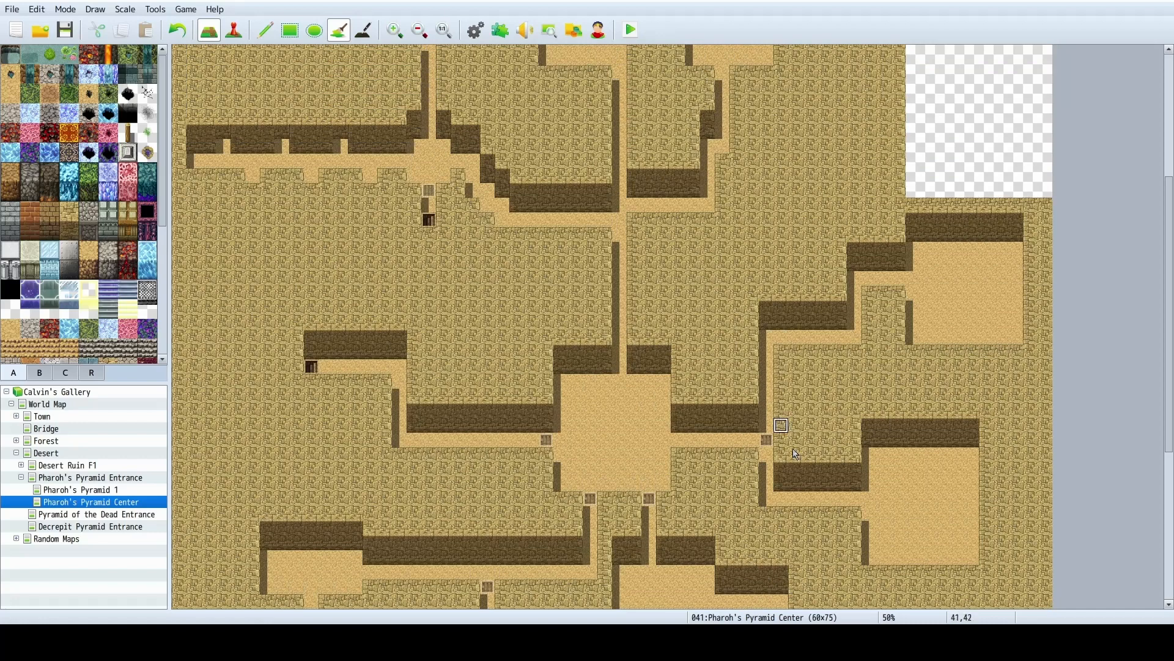
{"action": "scroll", "coordinate": [902, 374], "scroll_direction": "up", "scroll_amount": 2}
{"action": "scroll", "coordinate": [869, 400], "scroll_direction": "up", "scroll_amount": 2}
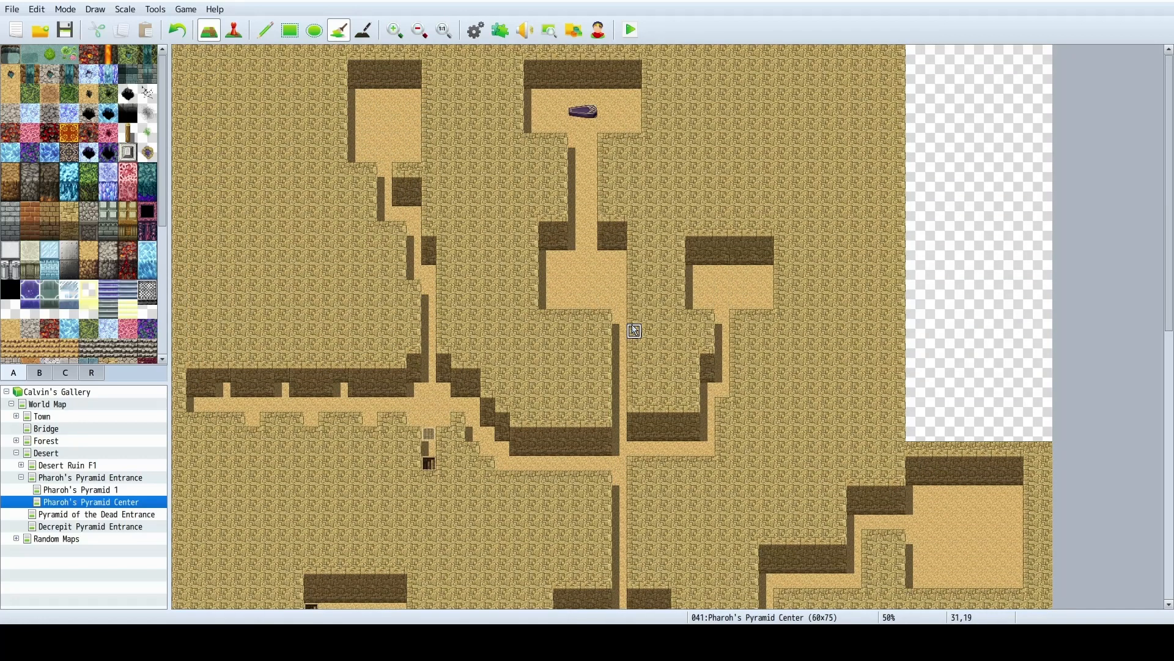
{"action": "scroll", "coordinate": [673, 367], "scroll_direction": "down", "scroll_amount": 5}
{"action": "scroll", "coordinate": [673, 397], "scroll_direction": "down", "scroll_amount": 3}
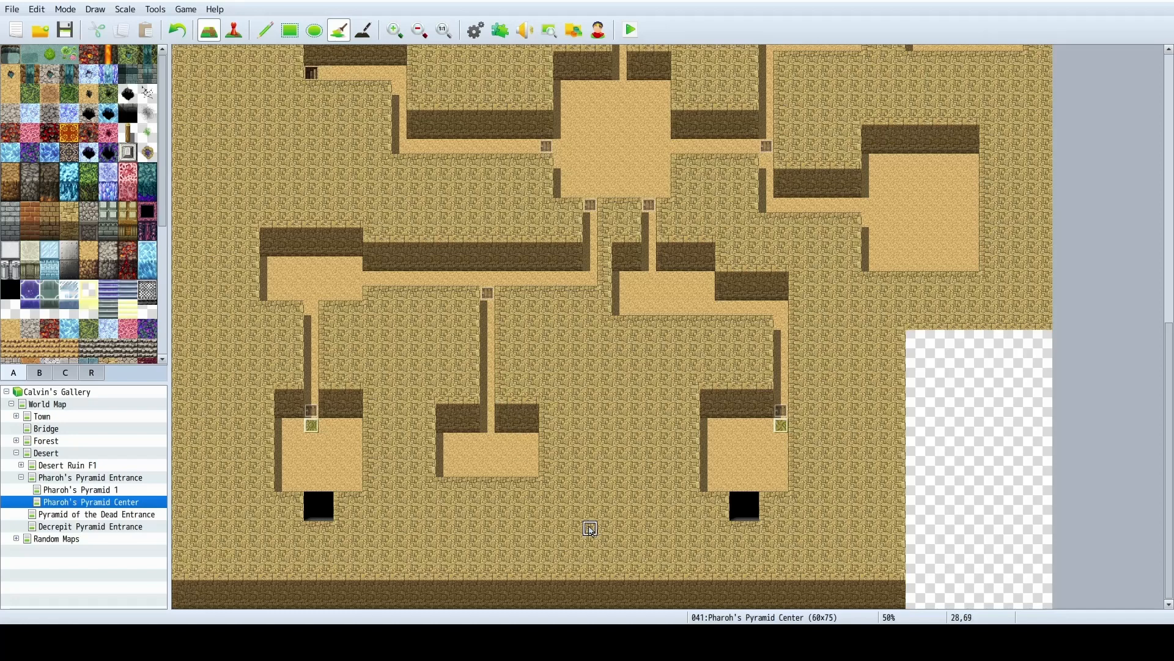
Create an event at 31,53, in the room south of the central chamber, with the Tileset B skeleton image and priority Same as characters.
{"action": "left_click", "coordinate": [233, 30]}
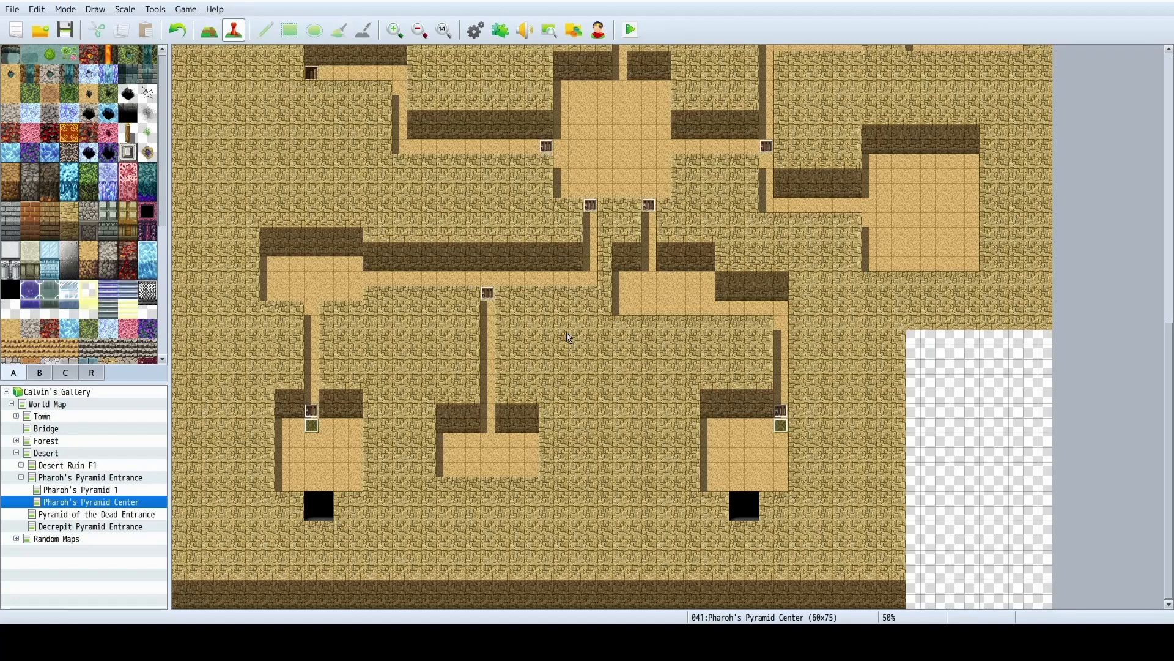
{"action": "scroll", "coordinate": [703, 442], "scroll_direction": "up", "scroll_amount": 3}
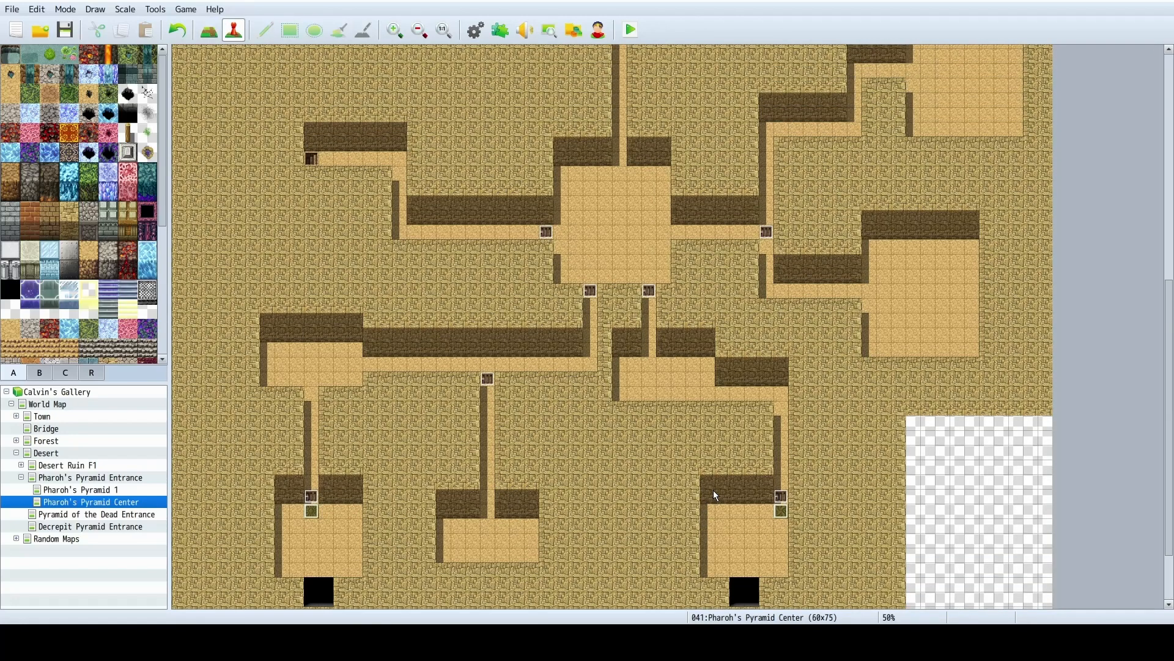
{"action": "scroll", "coordinate": [713, 490], "scroll_direction": "up", "scroll_amount": 3, "text": "ctrl"}
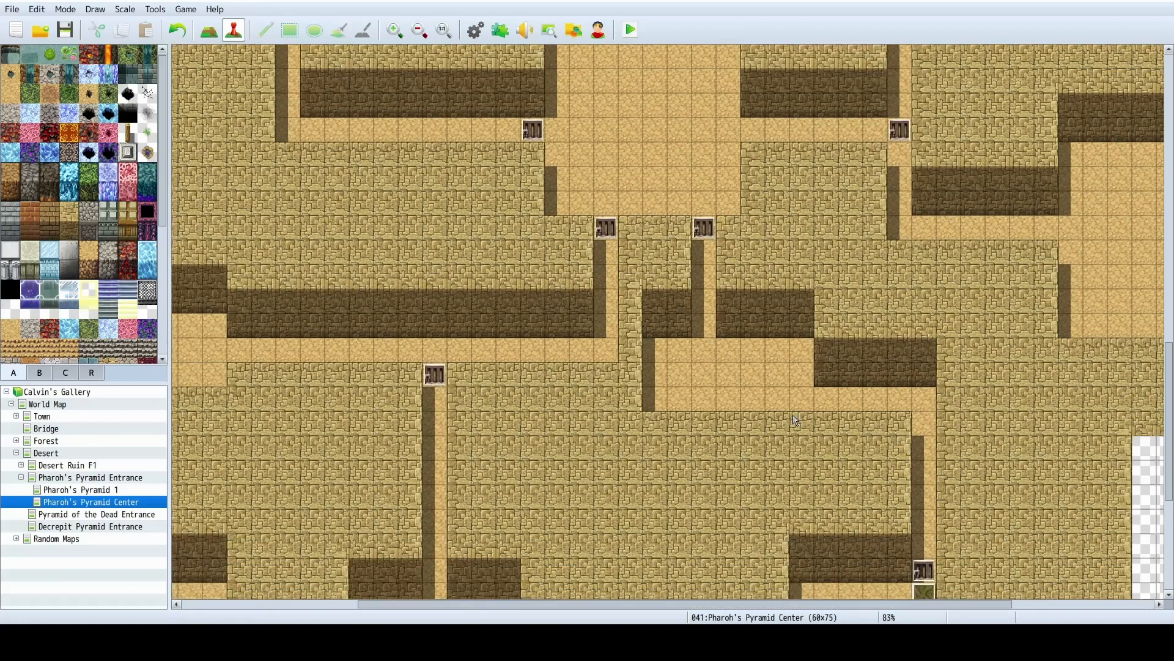
{"action": "double_click", "coordinate": [676, 379]}
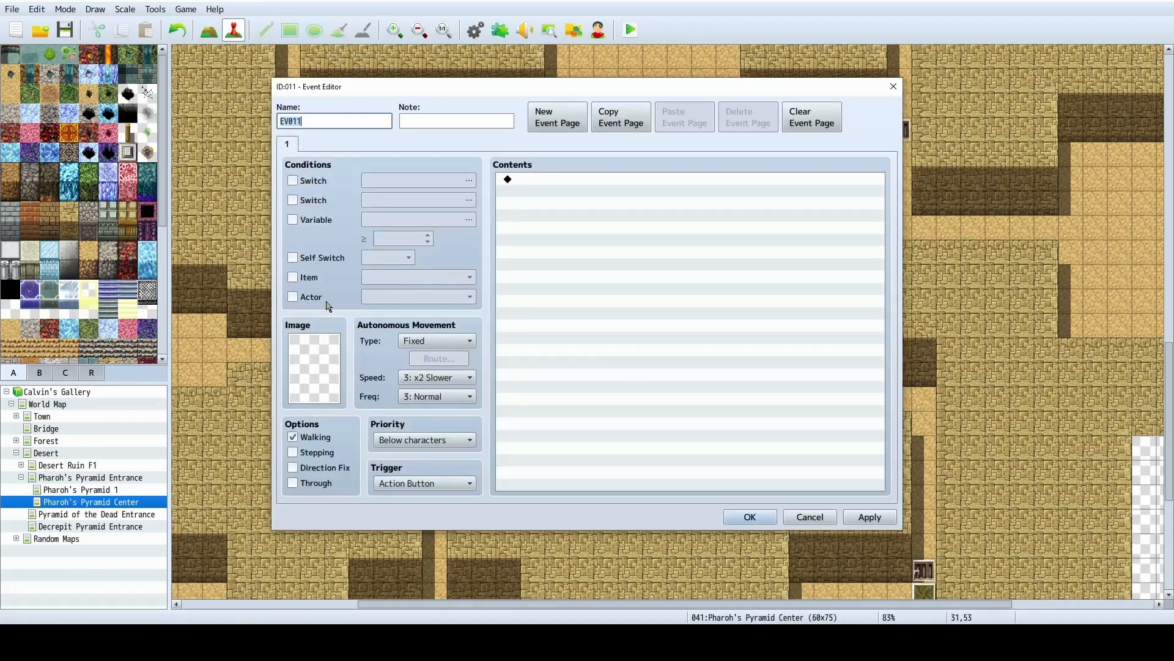
{"action": "double_click", "coordinate": [294, 353]}
{"action": "left_click_drag", "start_coordinate": [485, 238], "coordinate": [486, 396]}
{"action": "left_click", "coordinate": [433, 419]}
{"action": "left_click", "coordinate": [422, 407]}
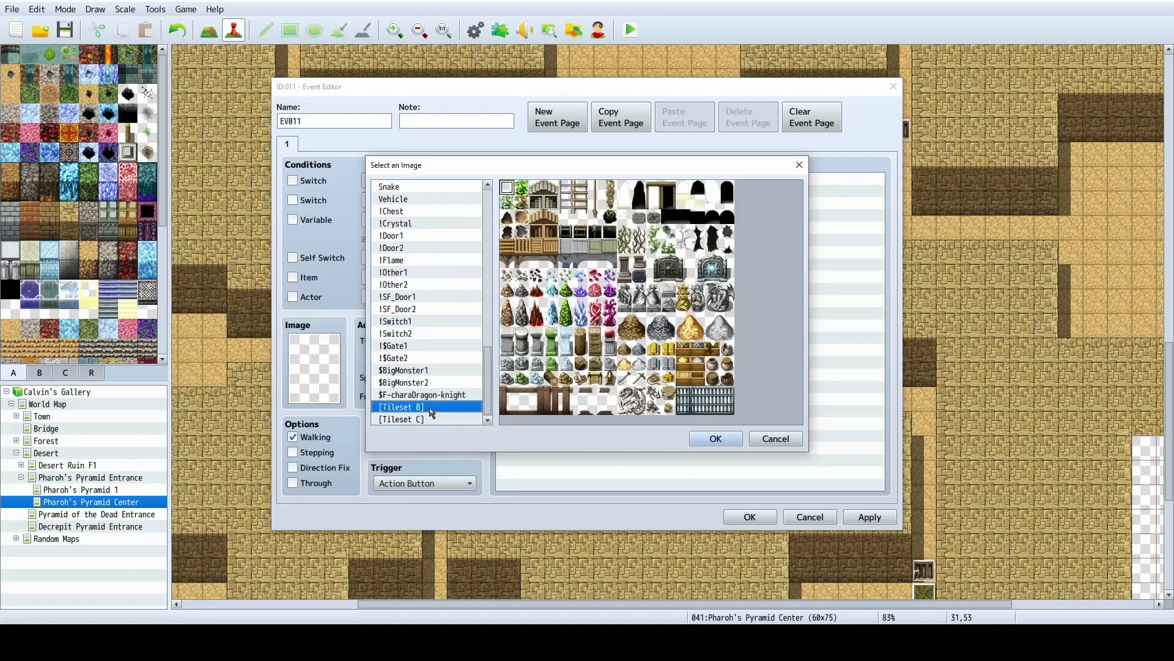
{"action": "left_click", "coordinate": [656, 414]}
{"action": "left_click", "coordinate": [704, 436]}
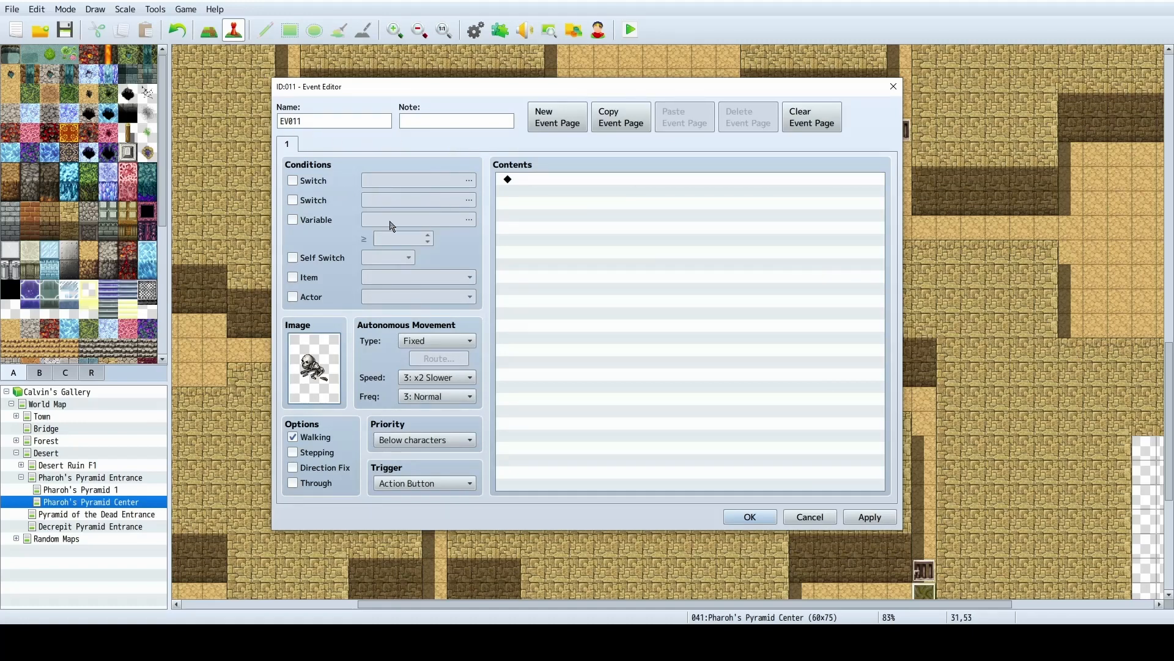
{"action": "left_click", "coordinate": [399, 445]}
{"action": "left_click", "coordinate": [420, 468]}
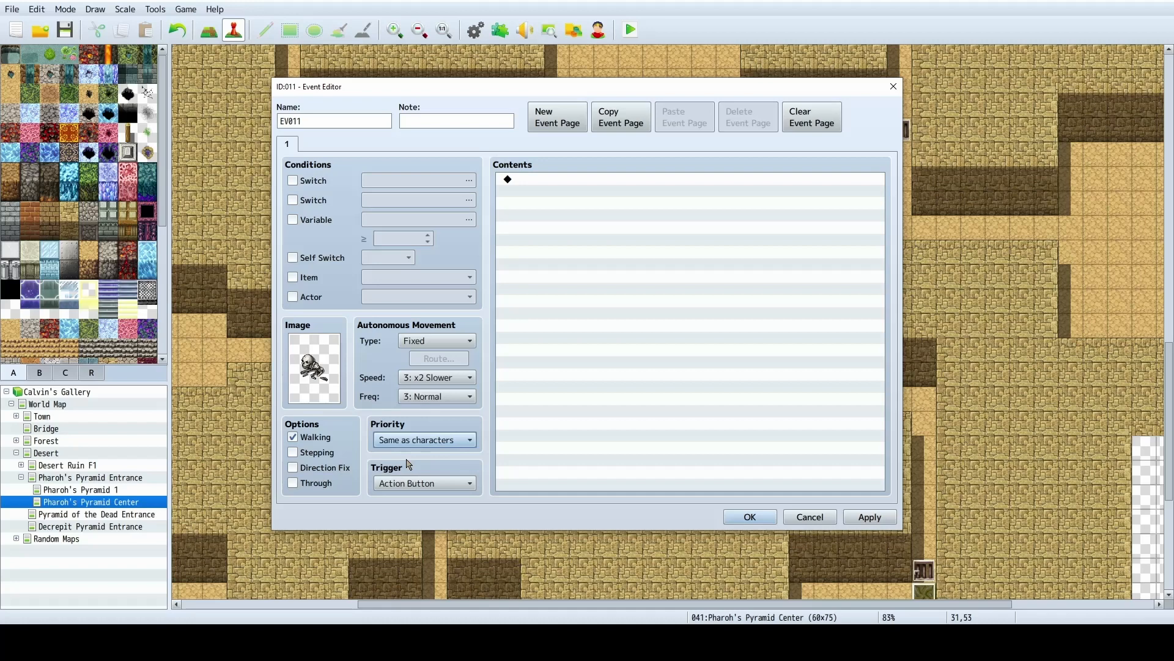
Add a two-line message to the event: "Looks to be the remains for an explorer or grave robber", "Hopefully we don't end up like this...".
{"action": "double_click", "coordinate": [554, 180]}
{"action": "left_click", "coordinate": [624, 183]}
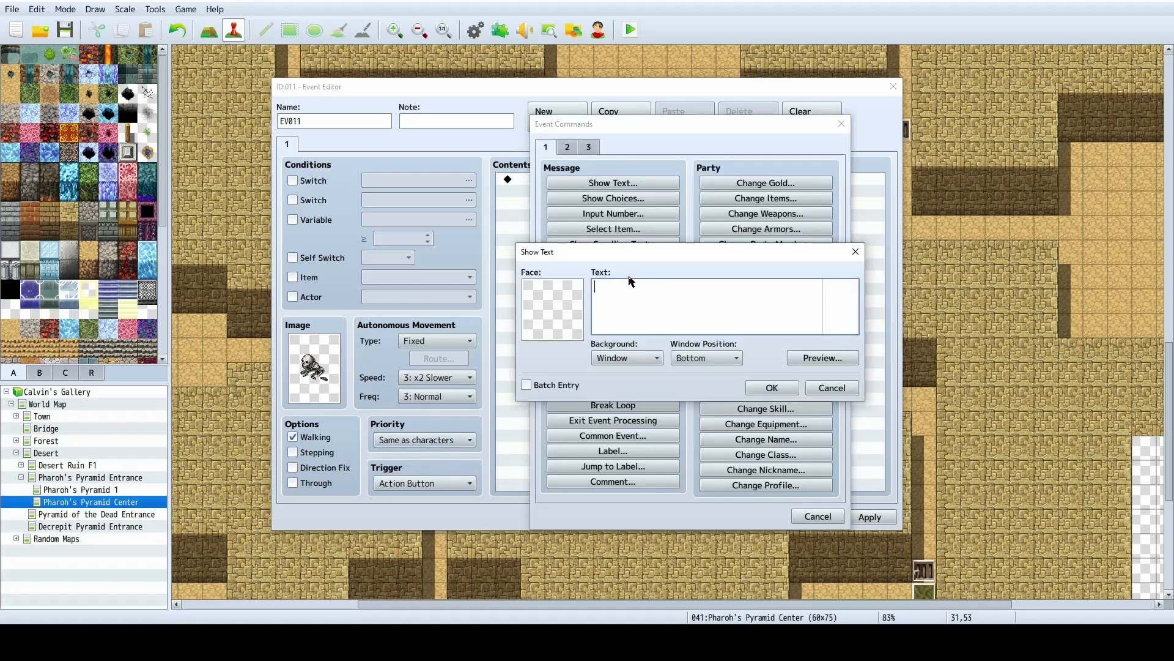
{"action": "type", "text": "Looks to be the remains for an explorer or grave robber"}
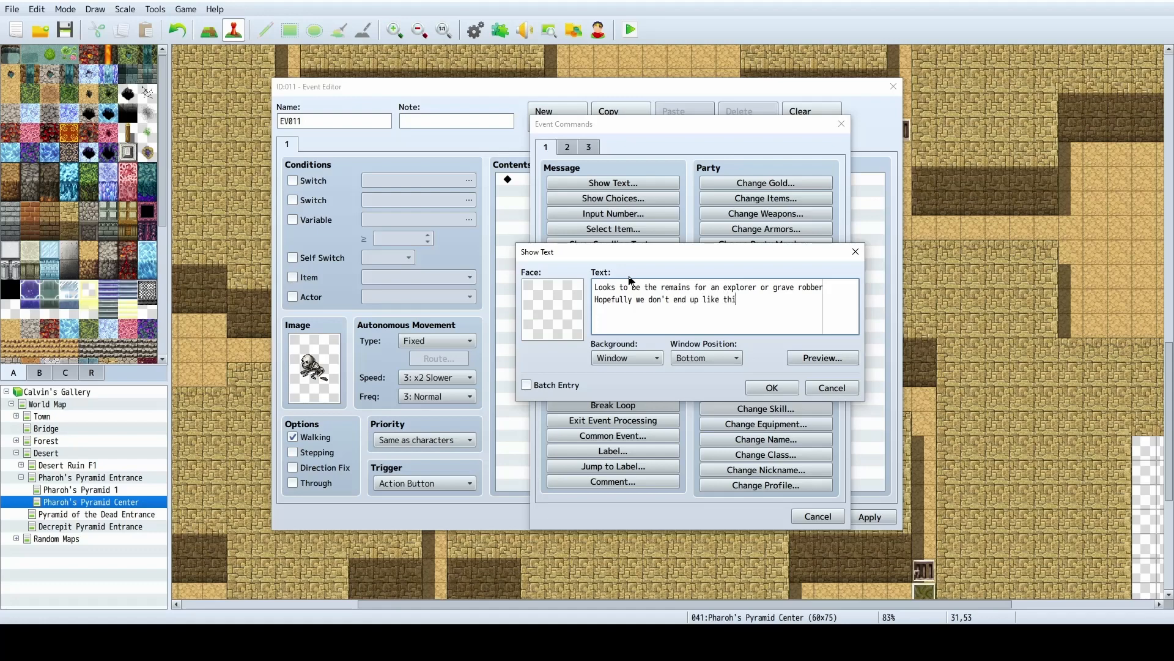
{"action": "left_click", "coordinate": [772, 388]}
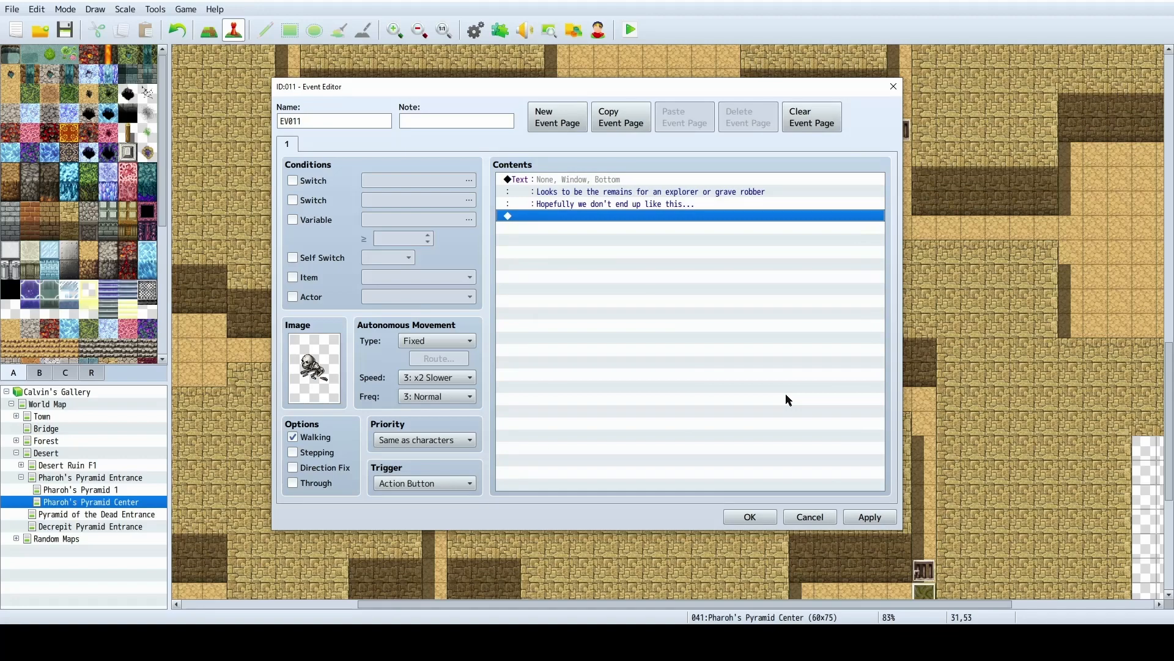
Add a Change Items command after the message that gives the party 1 Shovel.
{"action": "double_click", "coordinate": [532, 220]}
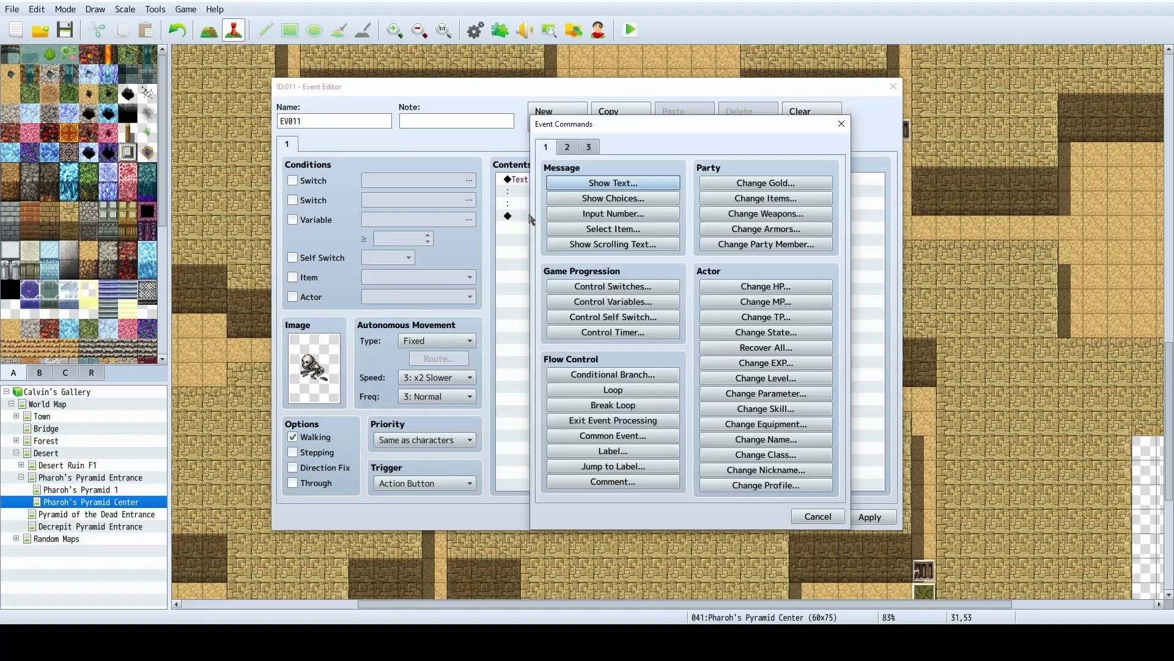
{"action": "left_click", "coordinate": [784, 202]}
{"action": "left_click", "coordinate": [655, 276]}
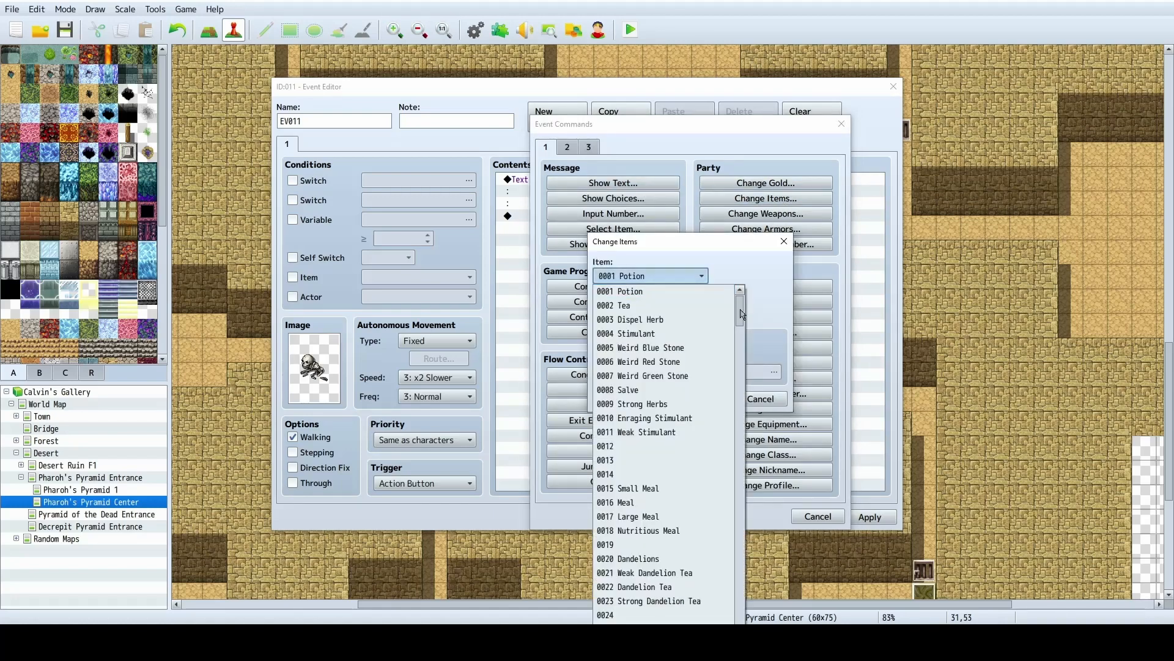
{"action": "left_click_drag", "start_coordinate": [742, 314], "coordinate": [742, 358]}
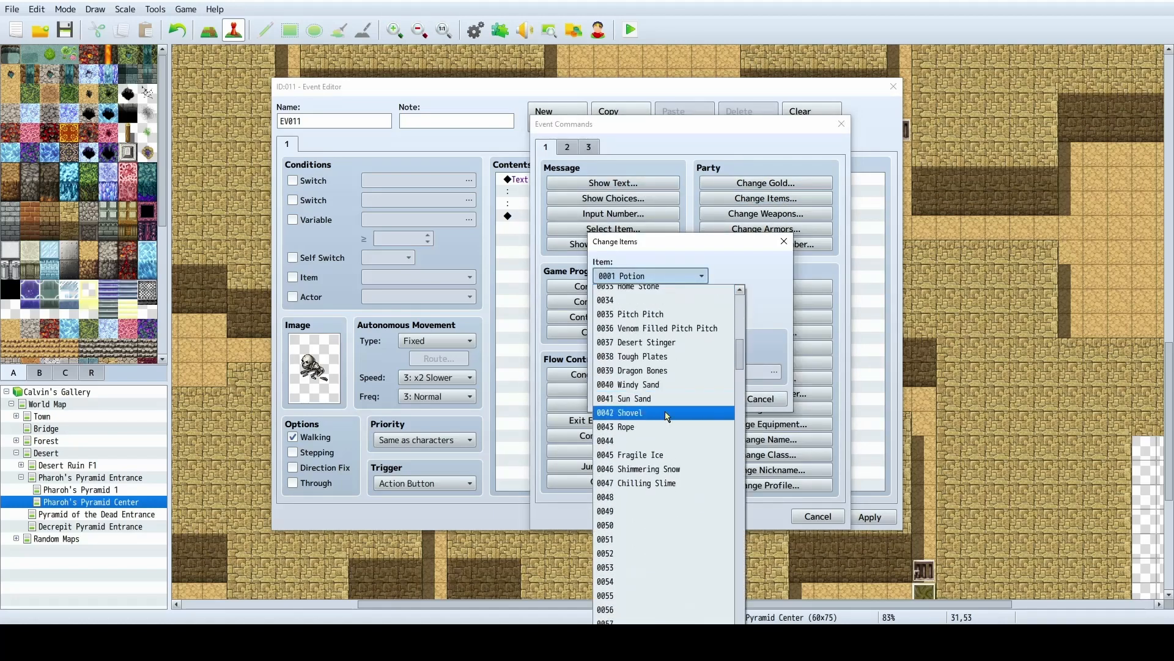
{"action": "left_click", "coordinate": [666, 413]}
{"action": "left_click", "coordinate": [697, 398]}
Add a Change Items command after the Shovel reward that increases Rope by 3.
{"action": "double_click", "coordinate": [598, 233]}
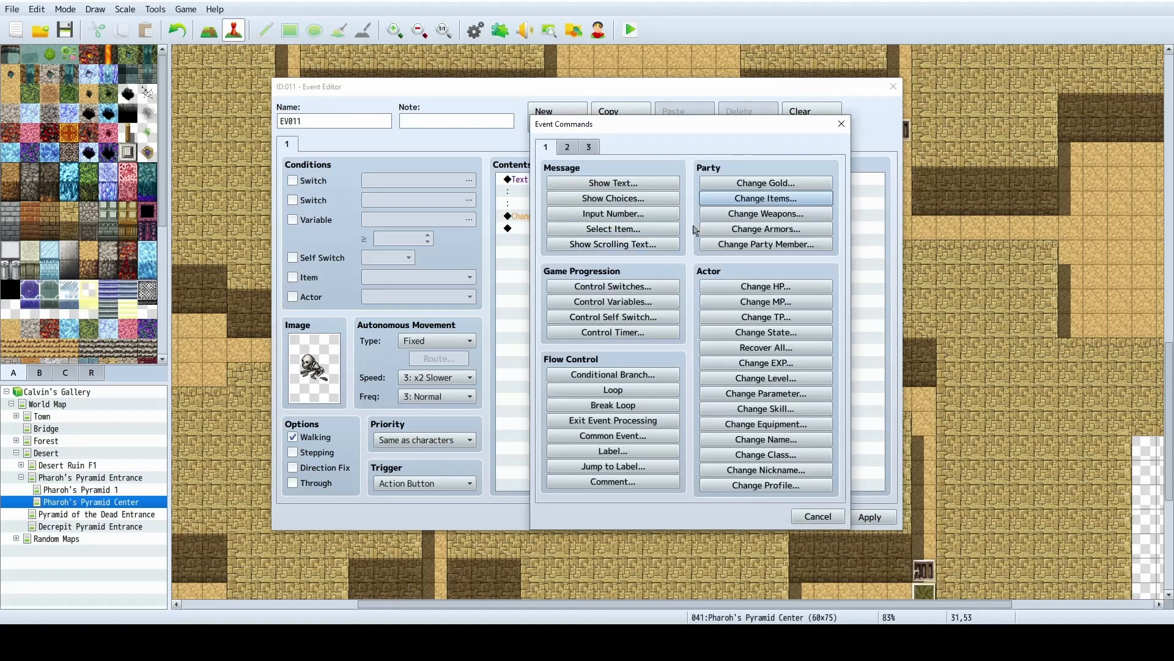
{"action": "left_click", "coordinate": [789, 199]}
{"action": "left_click", "coordinate": [645, 281]}
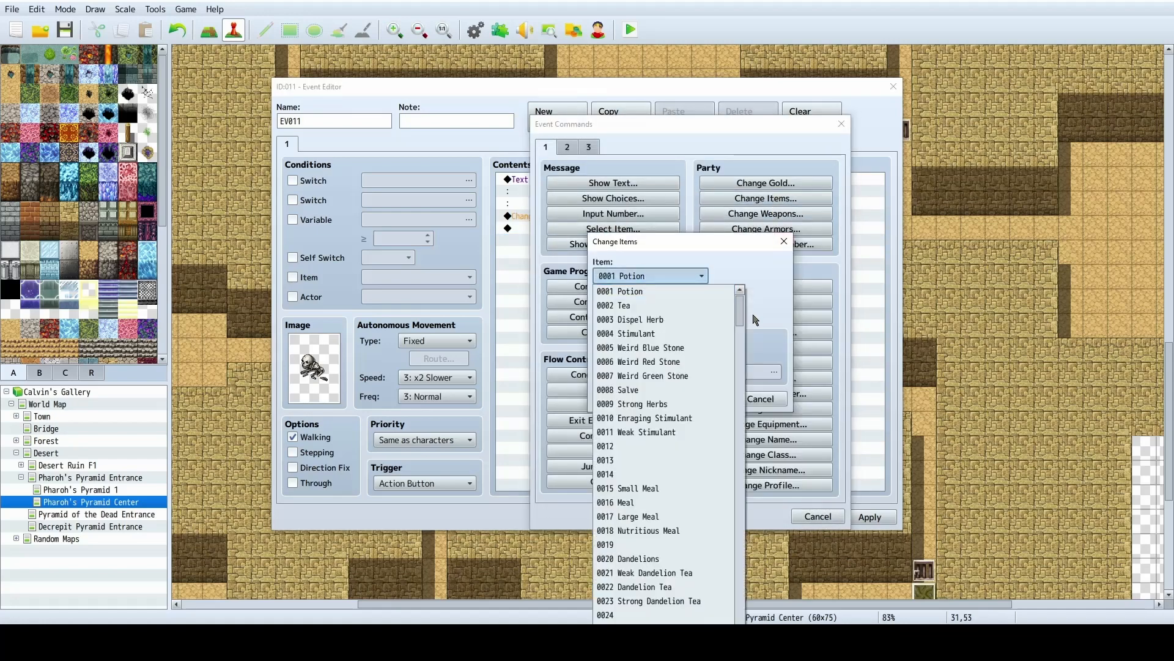
{"action": "scroll", "coordinate": [742, 315], "scroll_direction": "down", "scroll_amount": 12}
{"action": "left_click", "coordinate": [682, 394]}
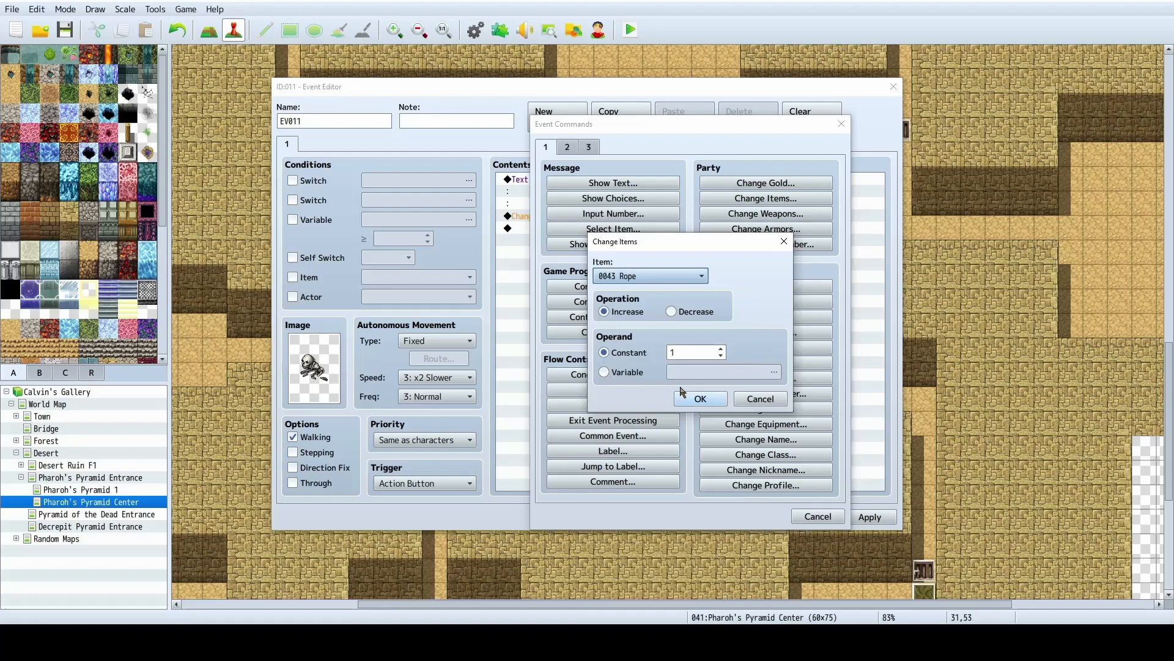
{"action": "left_click", "coordinate": [684, 353]}
{"action": "type", "text": "3"}
{"action": "left_click", "coordinate": [700, 399]}
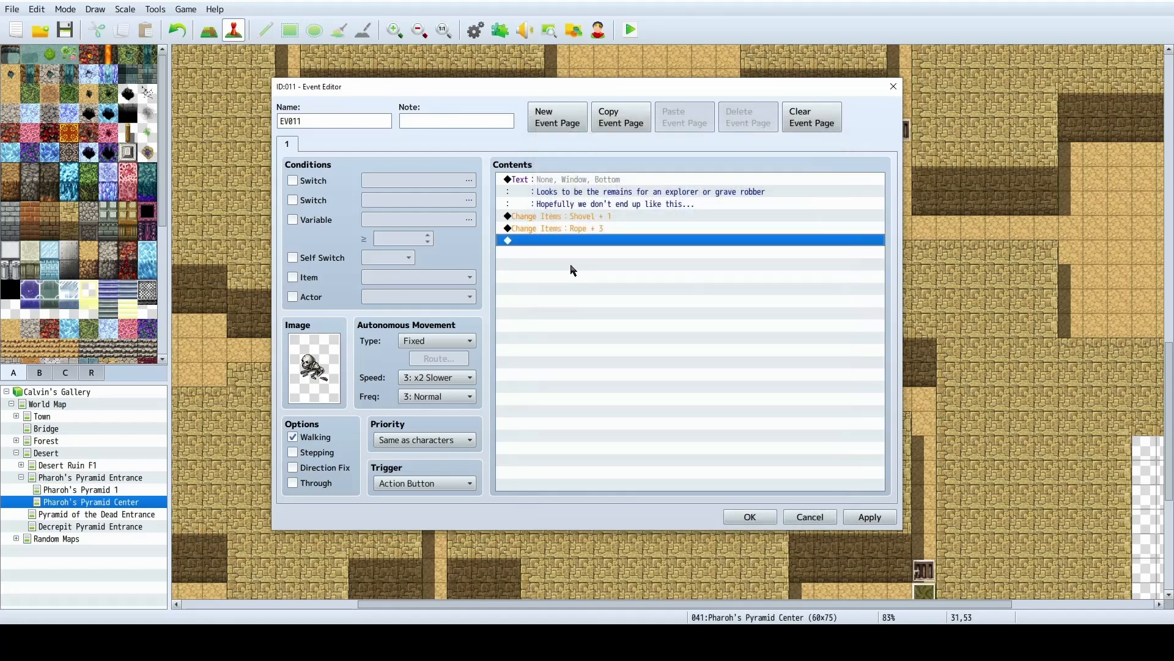
Add a Change Items command after the Rope reward that increases Wood by 3.
{"action": "double_click", "coordinate": [599, 241]}
{"action": "left_click", "coordinate": [766, 198]}
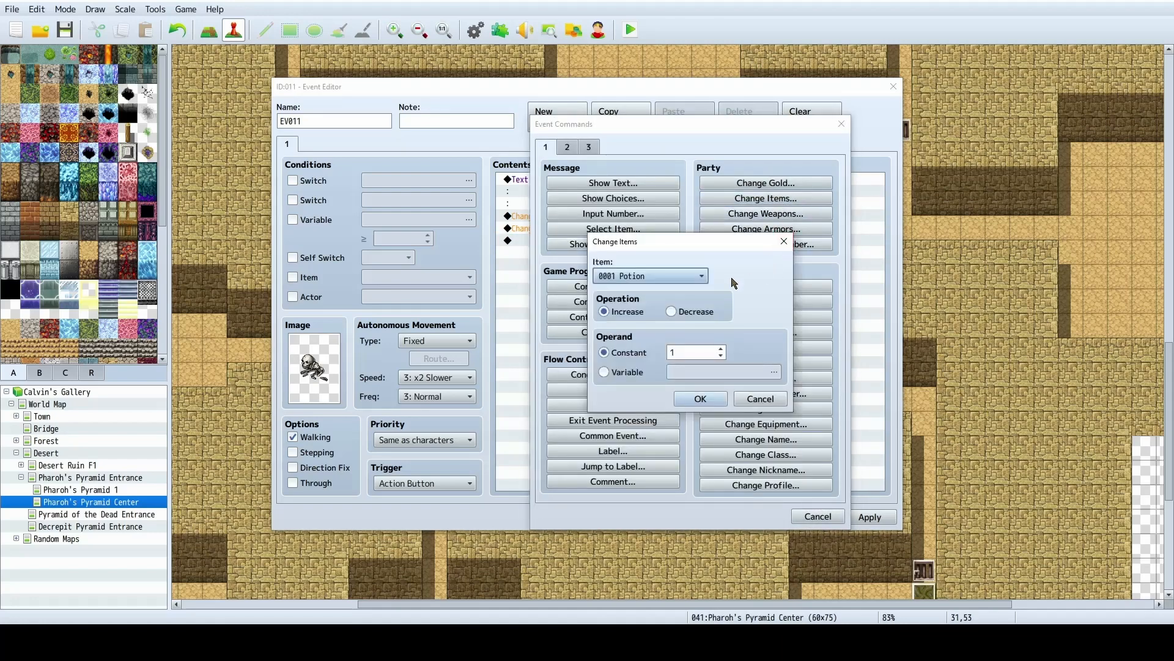
{"action": "left_click", "coordinate": [702, 276]}
{"action": "left_click_drag", "start_coordinate": [741, 309], "coordinate": [744, 544]}
{"action": "left_click_drag", "start_coordinate": [745, 557], "coordinate": [744, 448]}
{"action": "left_click", "coordinate": [697, 277]}
{"action": "left_click", "coordinate": [649, 553]}
{"action": "left_click", "coordinate": [696, 353]}
{"action": "key", "text": "BackSpace"}
{"action": "type", "text": "3"}
{"action": "left_click", "coordinate": [699, 396]}
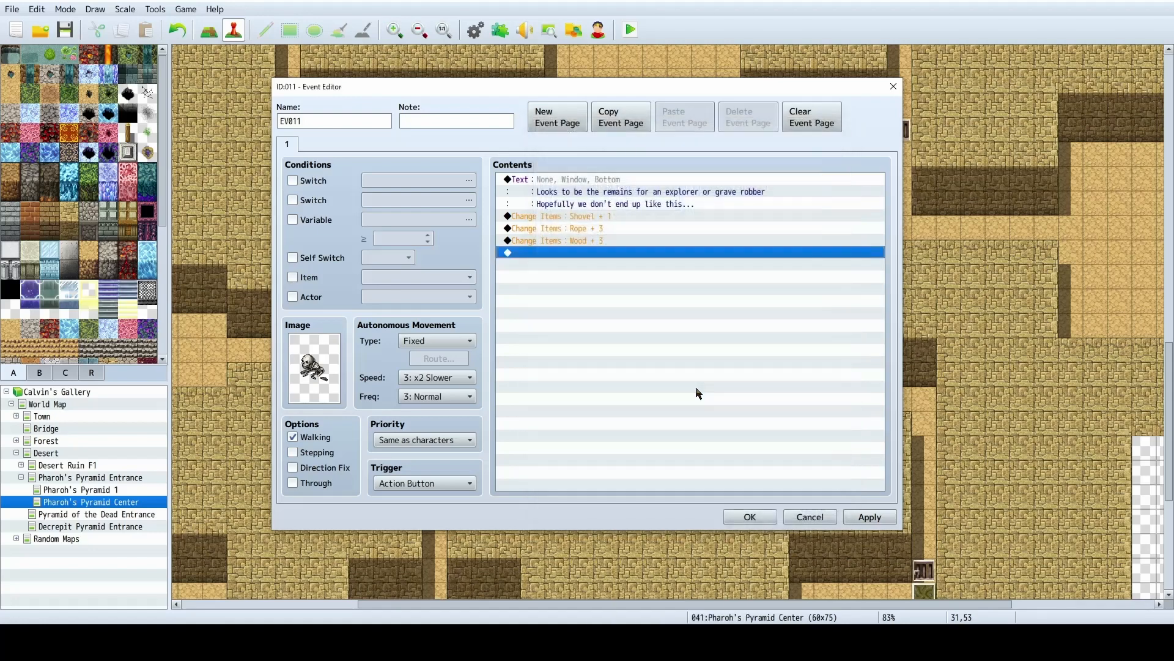
Add a Change Armors command after the item rewards that gives the party 1 Ancient Explorer Gear.
{"action": "double_click", "coordinate": [565, 254]}
{"action": "left_click", "coordinate": [746, 227]}
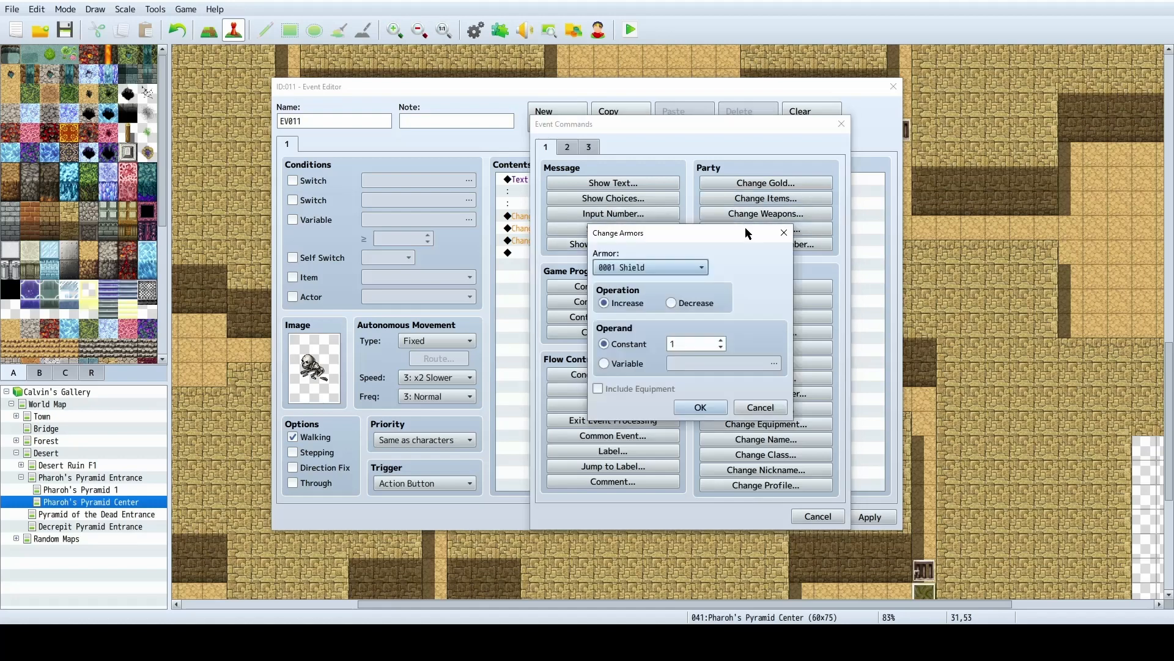
{"action": "left_click", "coordinate": [637, 267]}
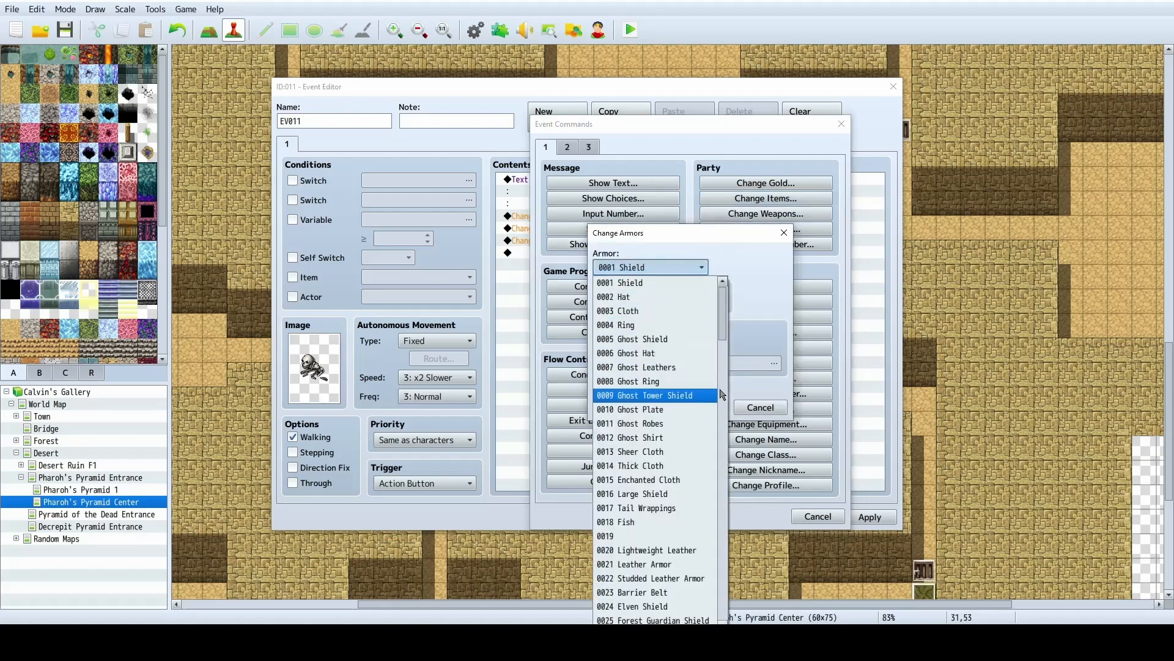
{"action": "left_click", "coordinate": [649, 339]}
{"action": "left_click", "coordinate": [690, 270]}
{"action": "scroll", "coordinate": [723, 319], "scroll_direction": "down", "scroll_amount": 8}
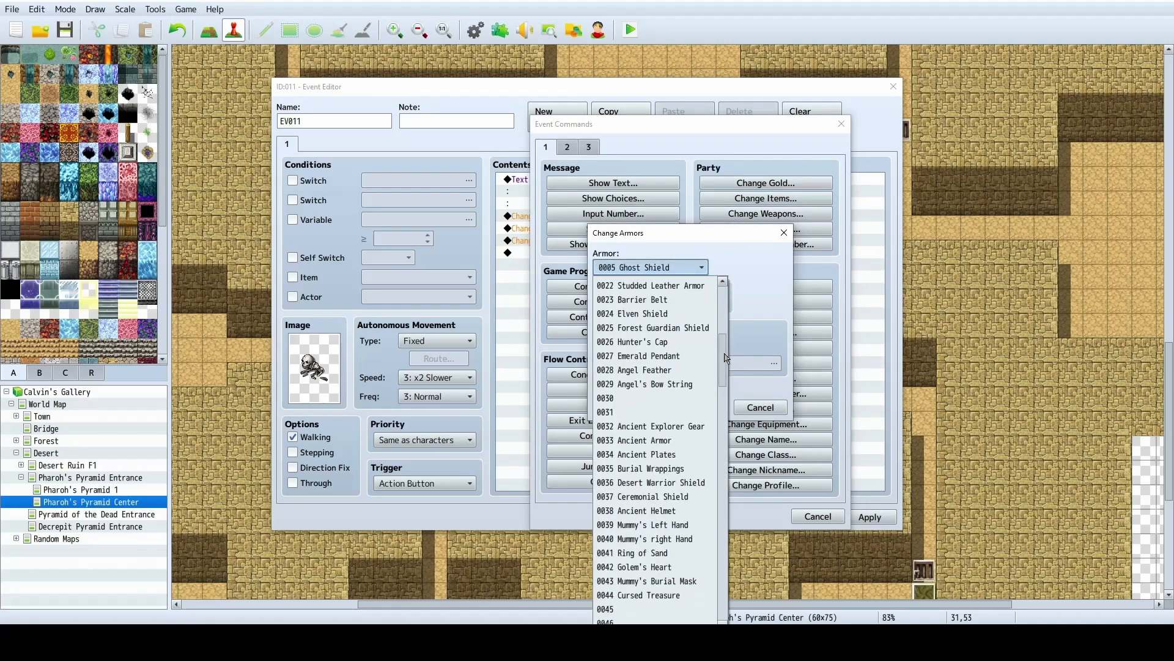
{"action": "left_click", "coordinate": [700, 336]}
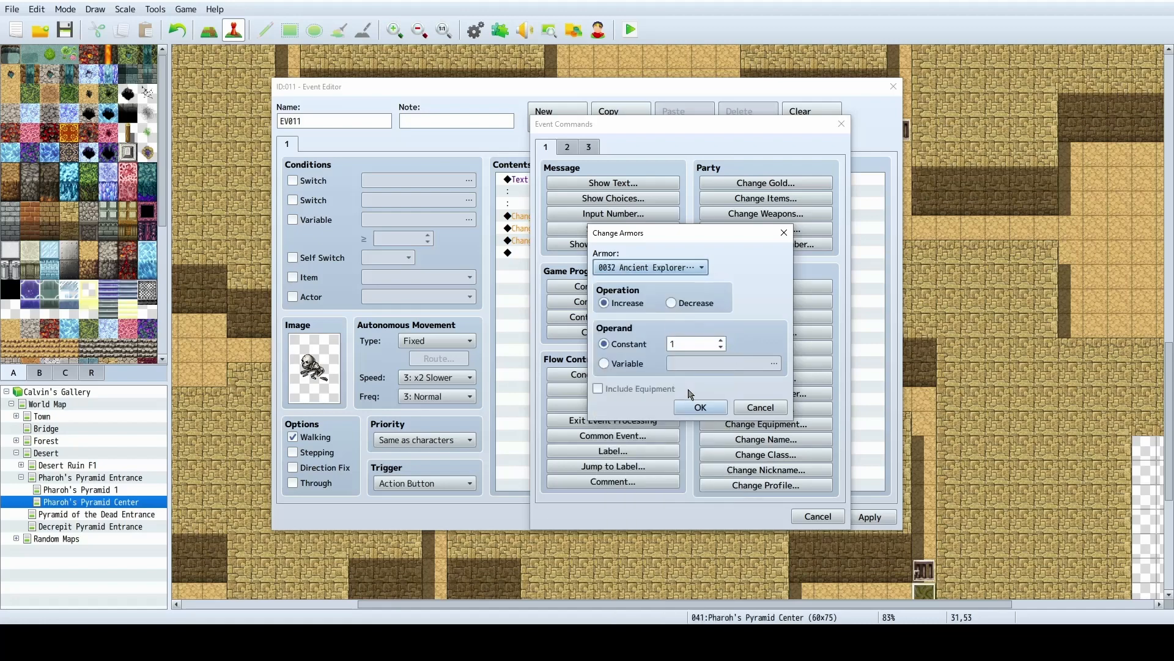
{"action": "left_click", "coordinate": [699, 408]}
Add a second Change Armors command to the skeleton event that increases Ancient Helmet by 1.
{"action": "double_click", "coordinate": [586, 268]}
{"action": "left_click", "coordinate": [771, 231]}
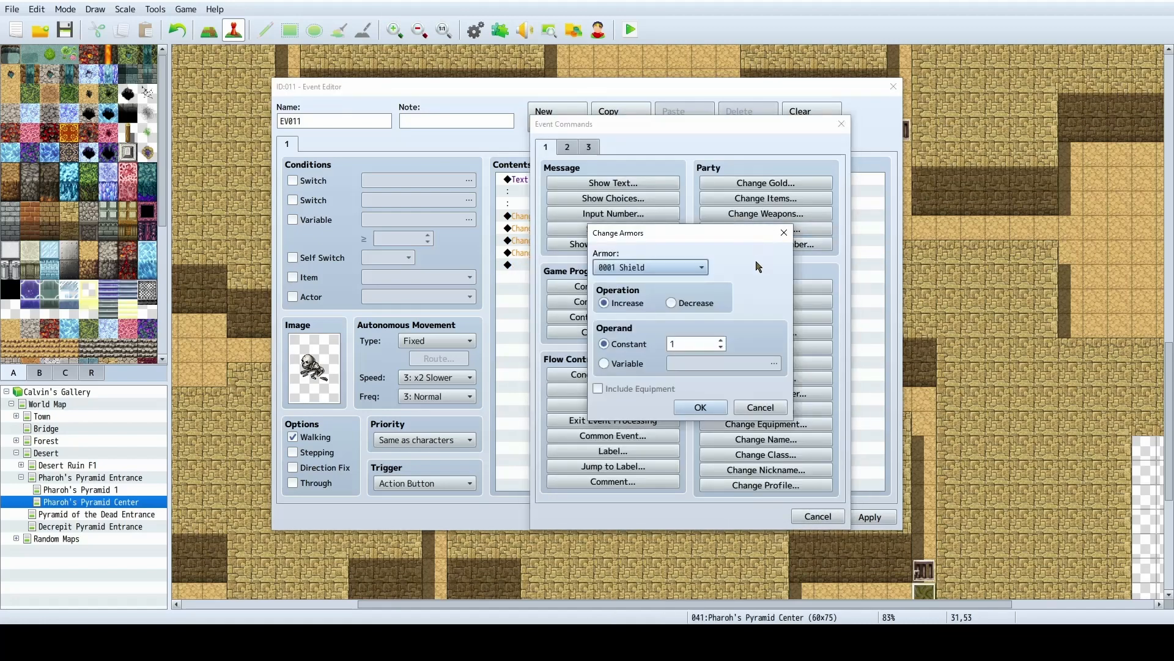
{"action": "left_click", "coordinate": [673, 267]}
{"action": "left_click_drag", "start_coordinate": [724, 307], "coordinate": [724, 373]}
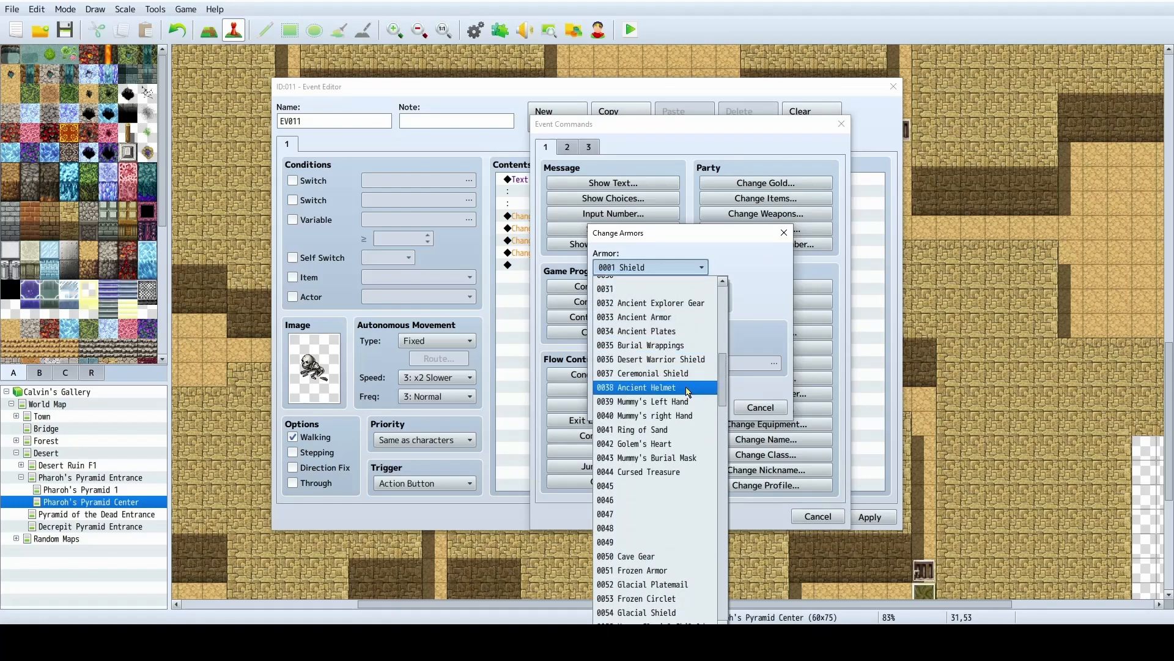
{"action": "left_click", "coordinate": [690, 388]}
{"action": "left_click", "coordinate": [699, 405]}
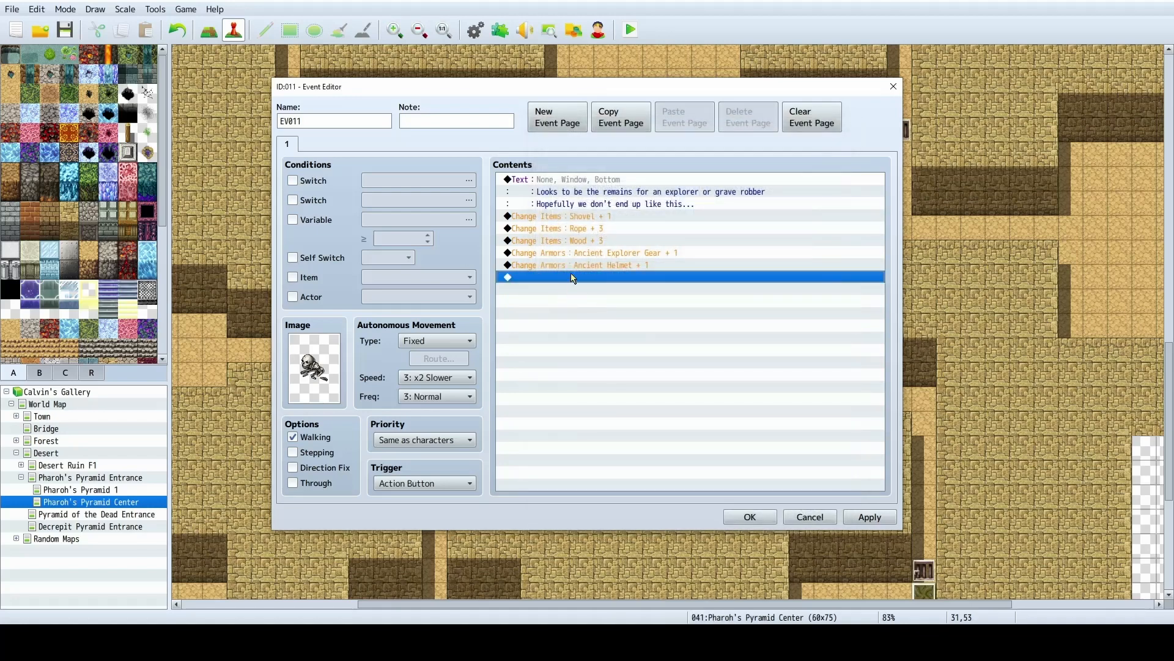
Add the message "Searching the body you find a shovel, 3 ropes, 3 wood, ancient explorer gear, and an ancient helmet." after the rewards and preview it.
{"action": "double_click", "coordinate": [571, 277]}
{"action": "left_click", "coordinate": [642, 184]}
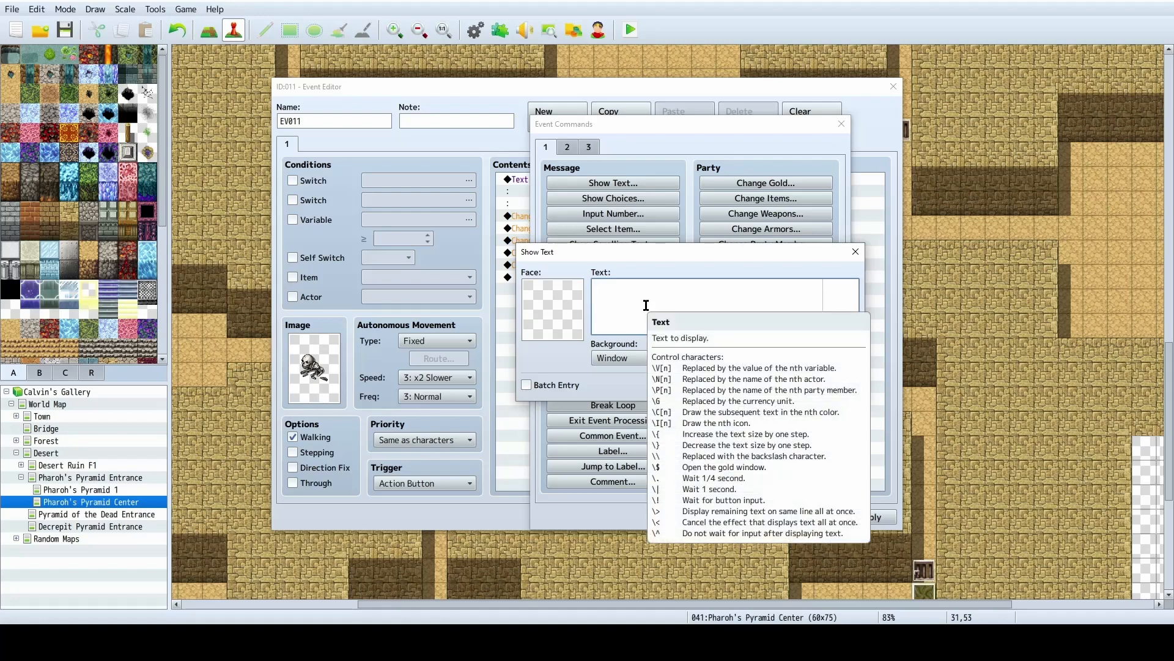
{"action": "type", "text": "Searching the body you find a shovel, 3 ropes, 3 wood,"}
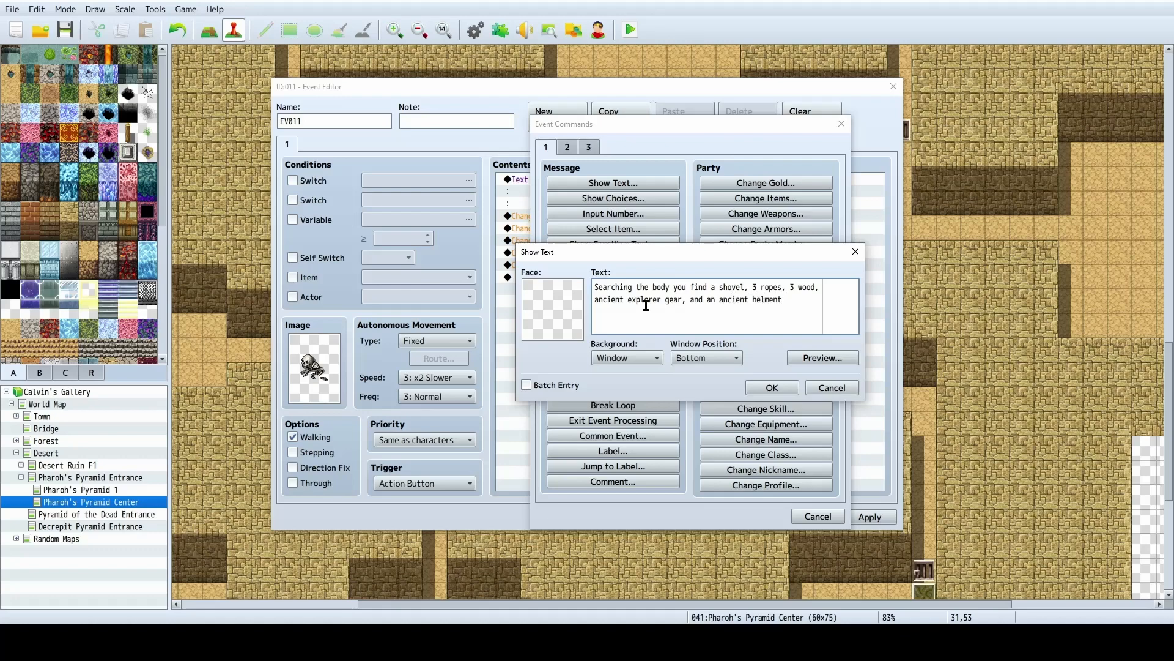
{"action": "type", "text": "."}
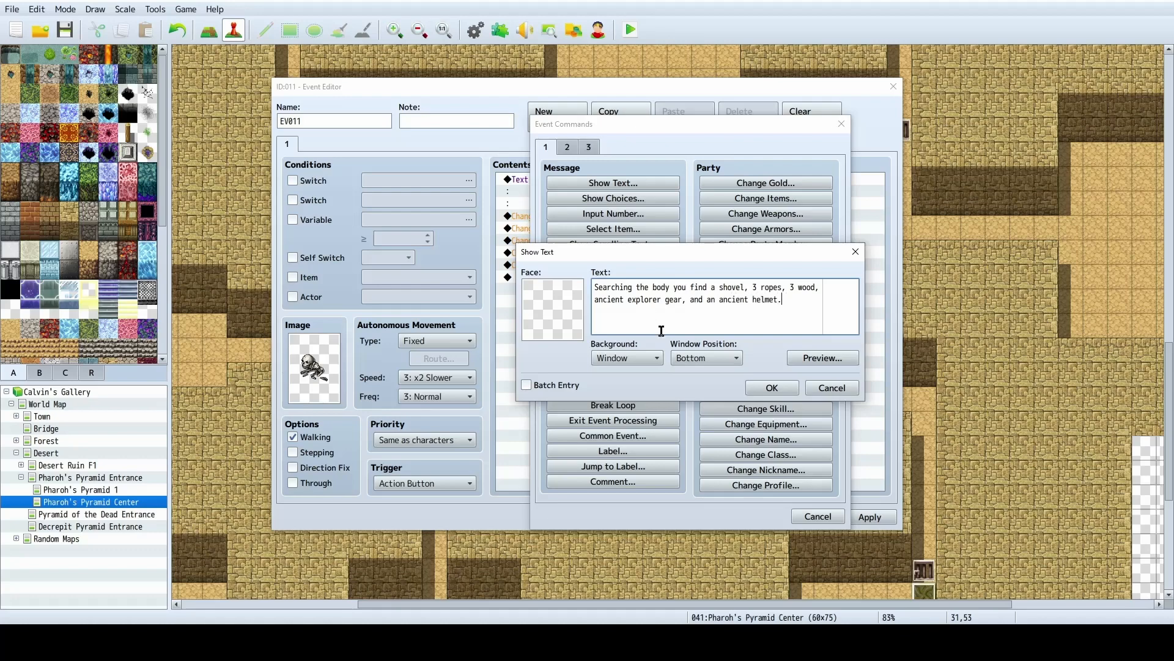
{"action": "left_click", "coordinate": [825, 358]}
{"action": "left_click", "coordinate": [907, 383]}
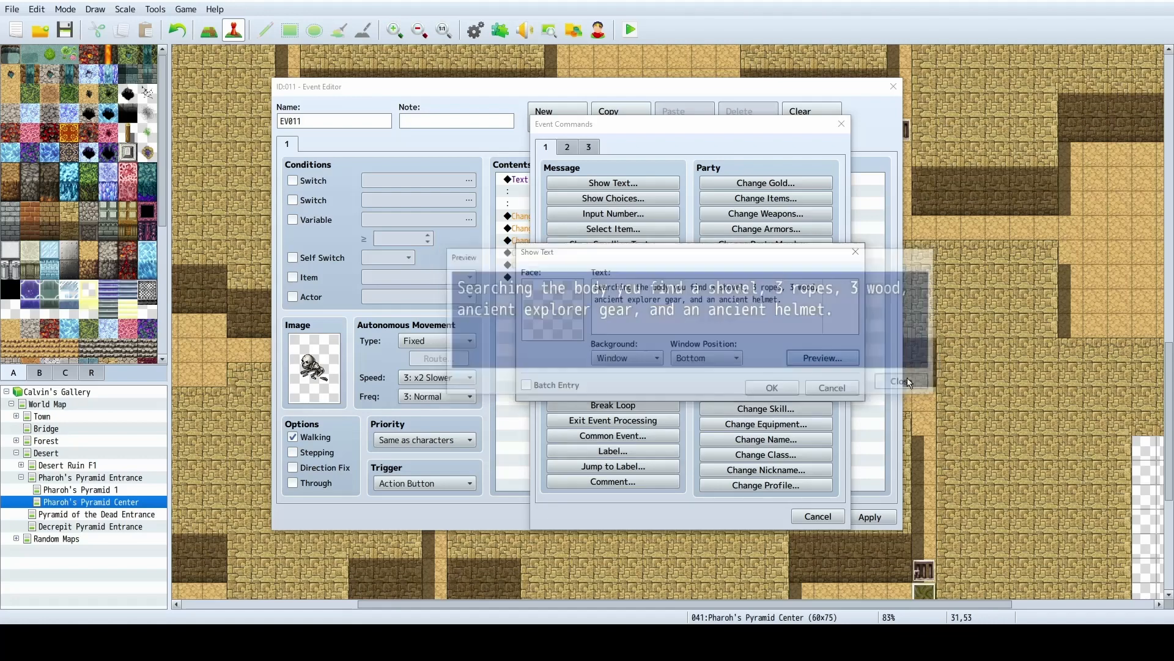
{"action": "left_click", "coordinate": [766, 386]}
{"action": "left_click", "coordinate": [576, 280]}
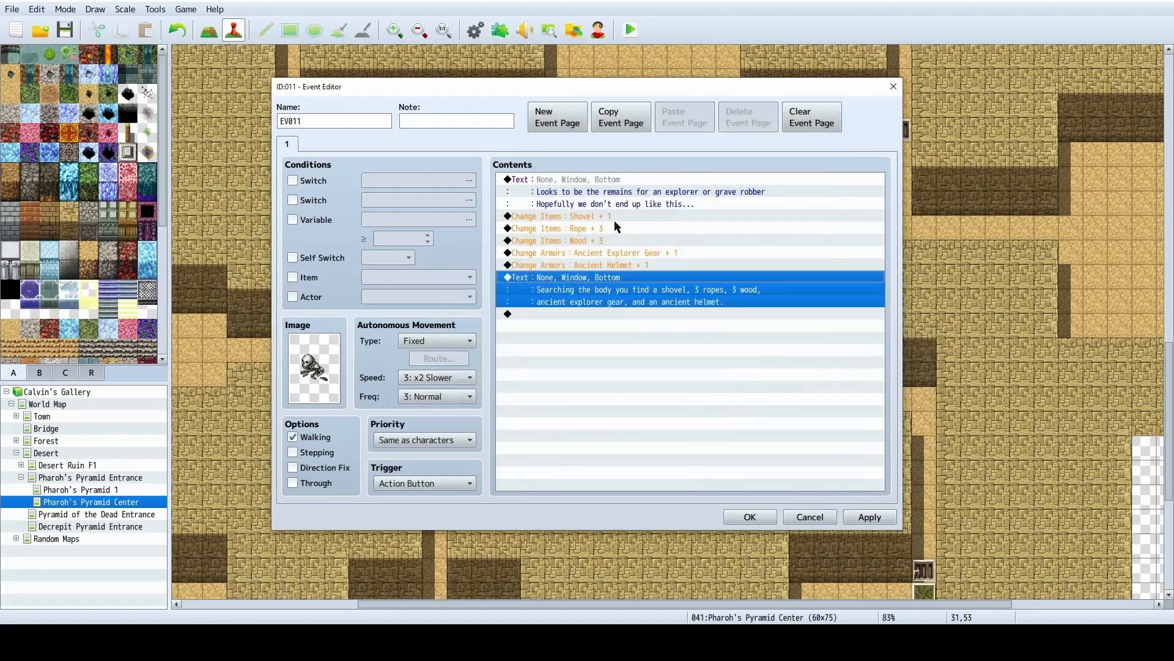
Check the skeleton event's item and armor reward commands against the message text and apply the event changes.
{"action": "left_click", "coordinate": [597, 217]}
{"action": "left_click", "coordinate": [598, 229]}
{"action": "left_click", "coordinate": [603, 242]}
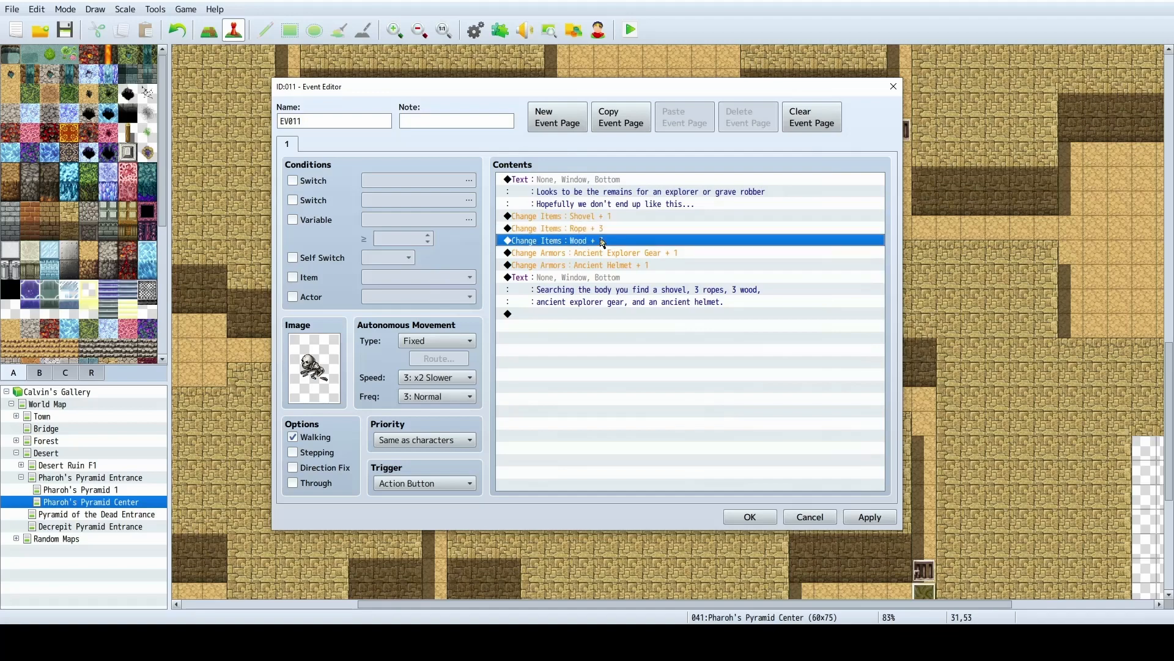
{"action": "left_click", "coordinate": [625, 253]}
{"action": "left_click", "coordinate": [639, 266]}
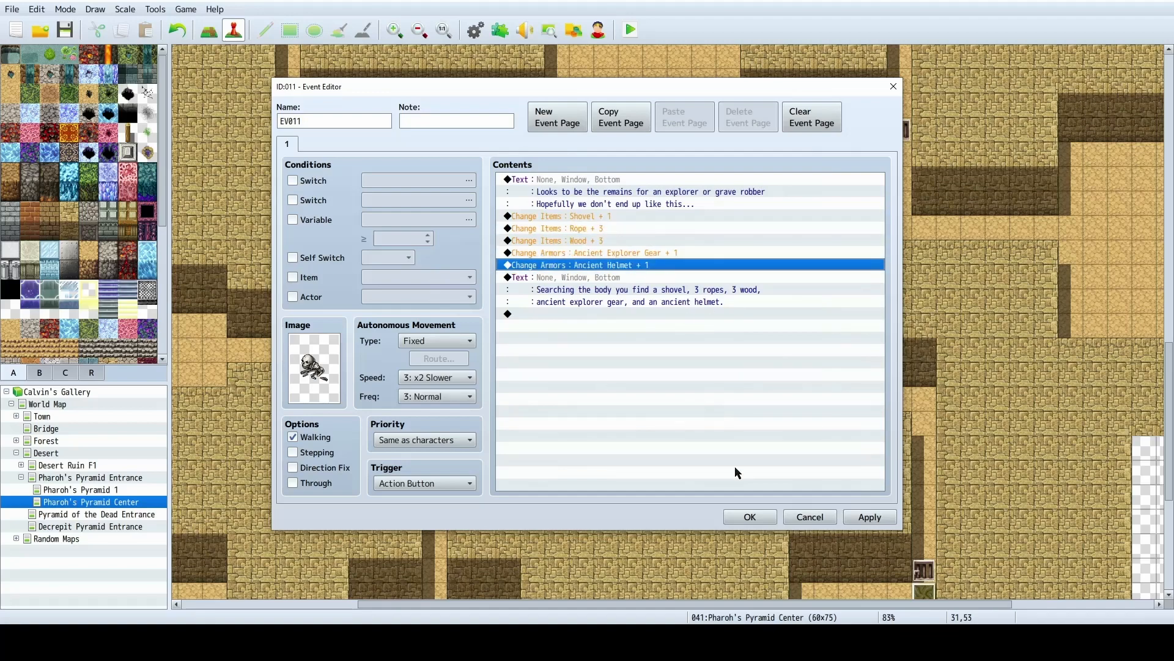
{"action": "left_click", "coordinate": [870, 517]}
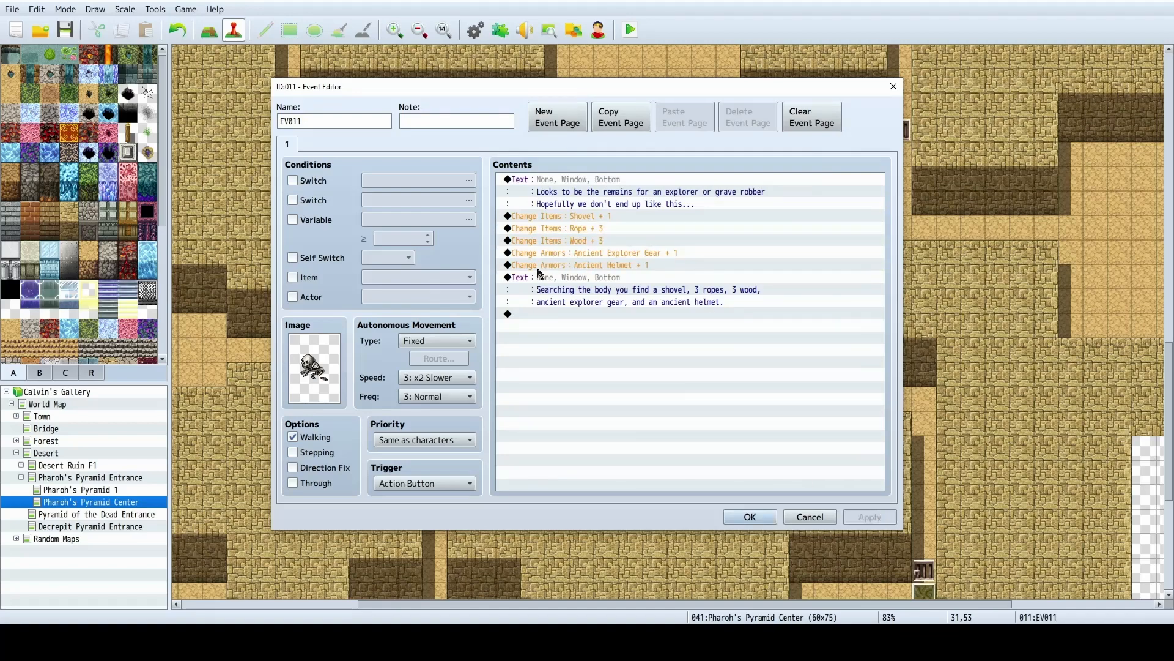
{"action": "left_click", "coordinate": [613, 229]}
{"action": "left_click", "coordinate": [606, 241]}
{"action": "left_click", "coordinate": [629, 229]}
{"action": "left_click", "coordinate": [630, 219]}
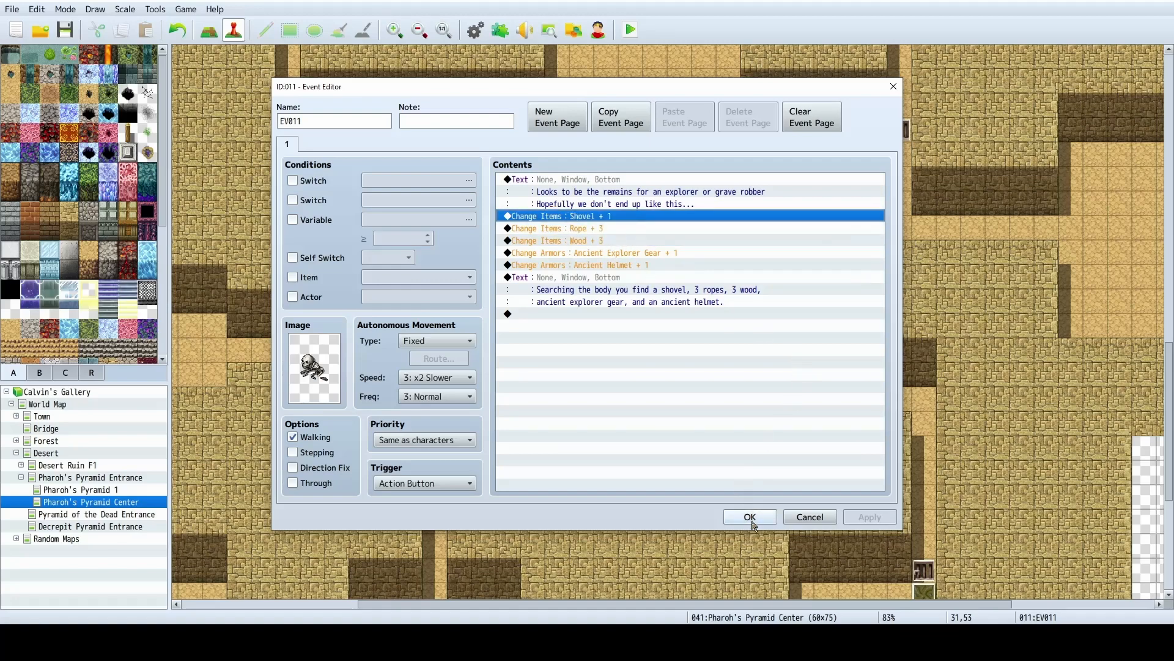
Add an Erase Event command at the end of the skeleton event and save the event.
{"action": "double_click", "coordinate": [547, 315]}
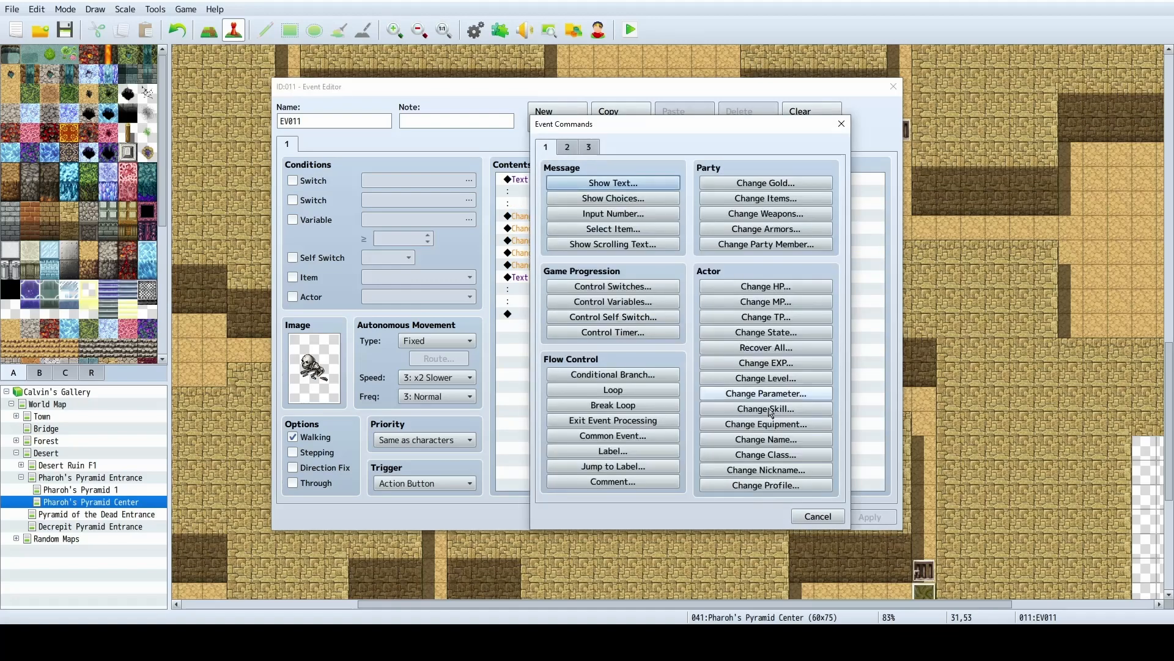
{"action": "left_click", "coordinate": [568, 156]}
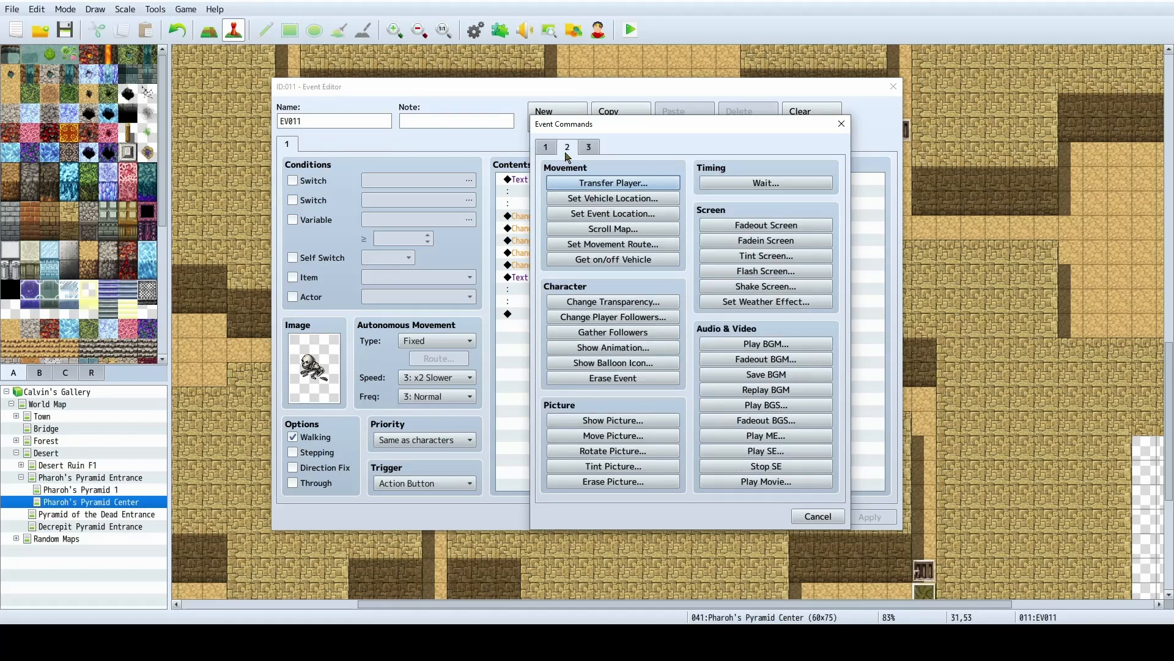
{"action": "left_click", "coordinate": [630, 378]}
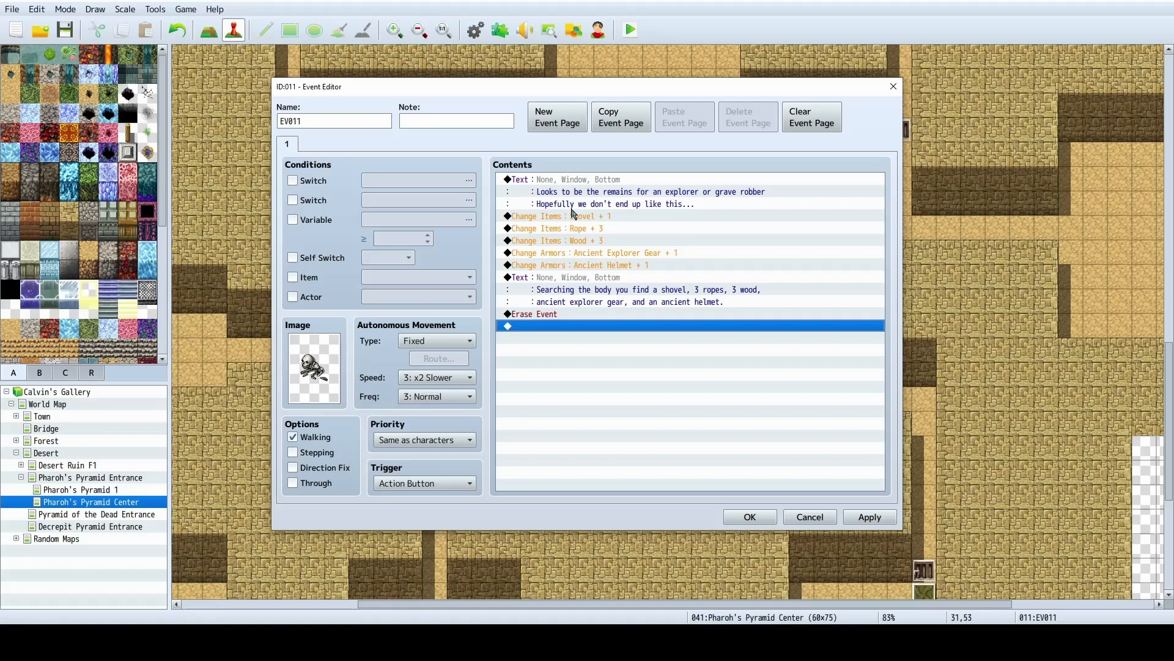
{"action": "left_click", "coordinate": [869, 517]}
{"action": "left_click", "coordinate": [749, 517]}
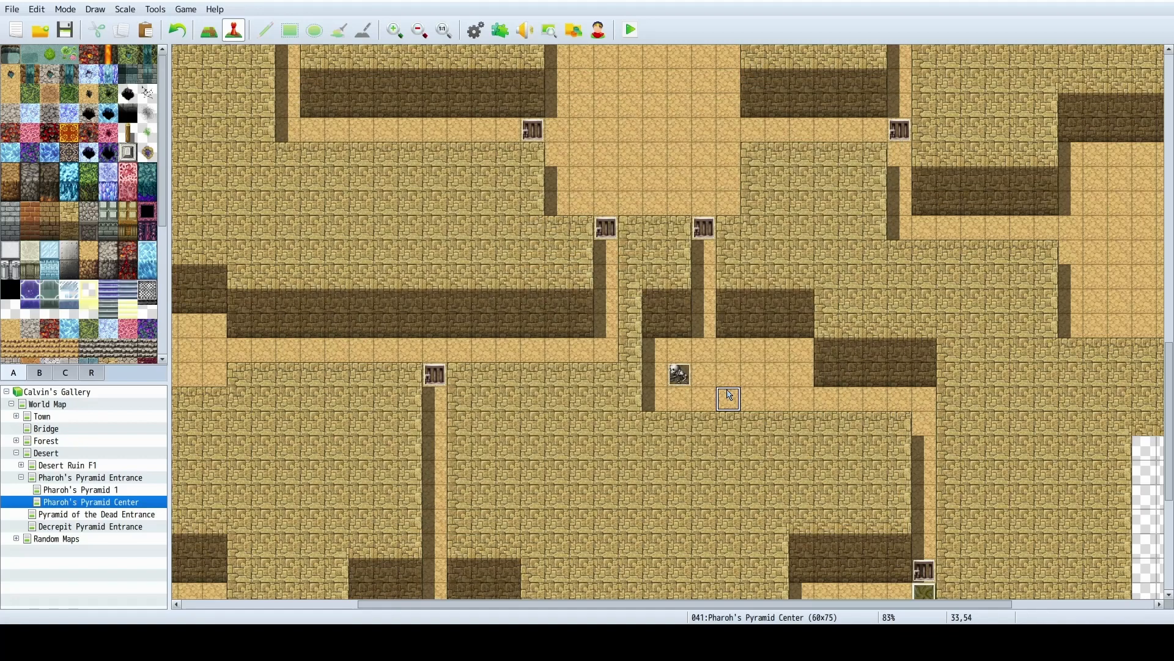
Move the skeleton event from the small southern room into the large room to its north, at tile 30,45.
{"action": "scroll", "coordinate": [779, 385], "scroll_direction": "down", "scroll_amount": 3}
{"action": "scroll", "coordinate": [778, 385], "scroll_direction": "up", "scroll_amount": 5}
{"action": "scroll", "coordinate": [776, 380], "scroll_direction": "down", "scroll_amount": 2}
{"action": "left_click", "coordinate": [679, 374]}
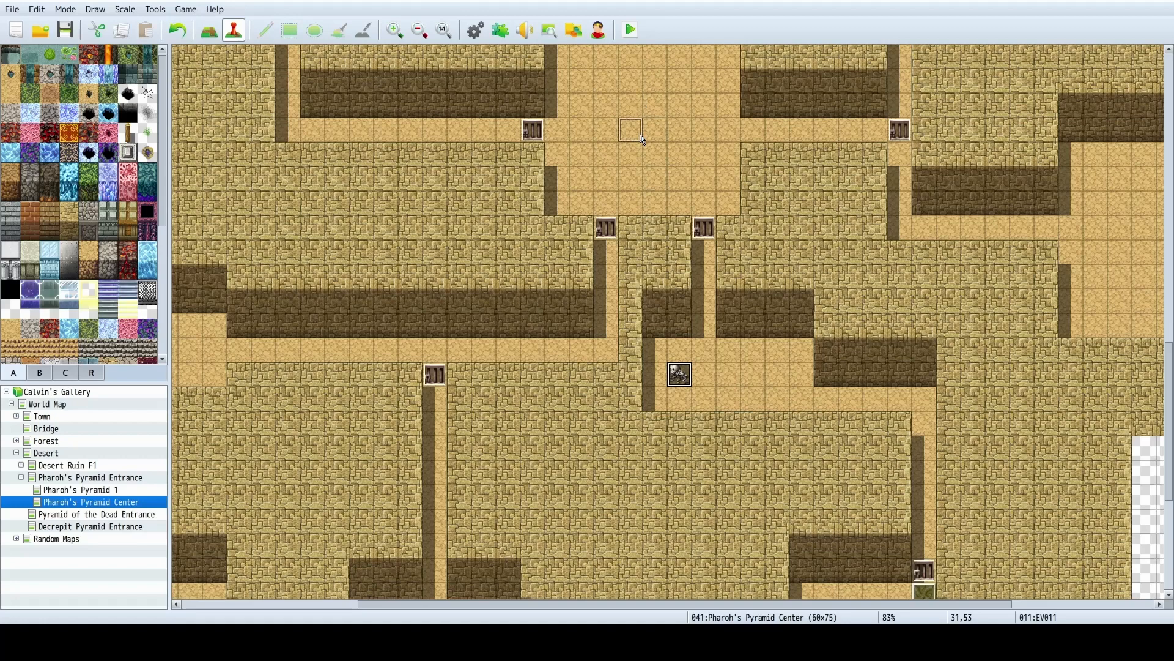
{"action": "left_click_drag", "start_coordinate": [654, 188], "coordinate": [654, 185]}
{"action": "scroll", "coordinate": [735, 221], "scroll_direction": "up", "scroll_amount": 3}
{"action": "left_click", "coordinate": [734, 225]}
Look over the surrounding maze rooms and save the project.
{"action": "scroll", "coordinate": [776, 459], "scroll_direction": "down", "scroll_amount": 7}
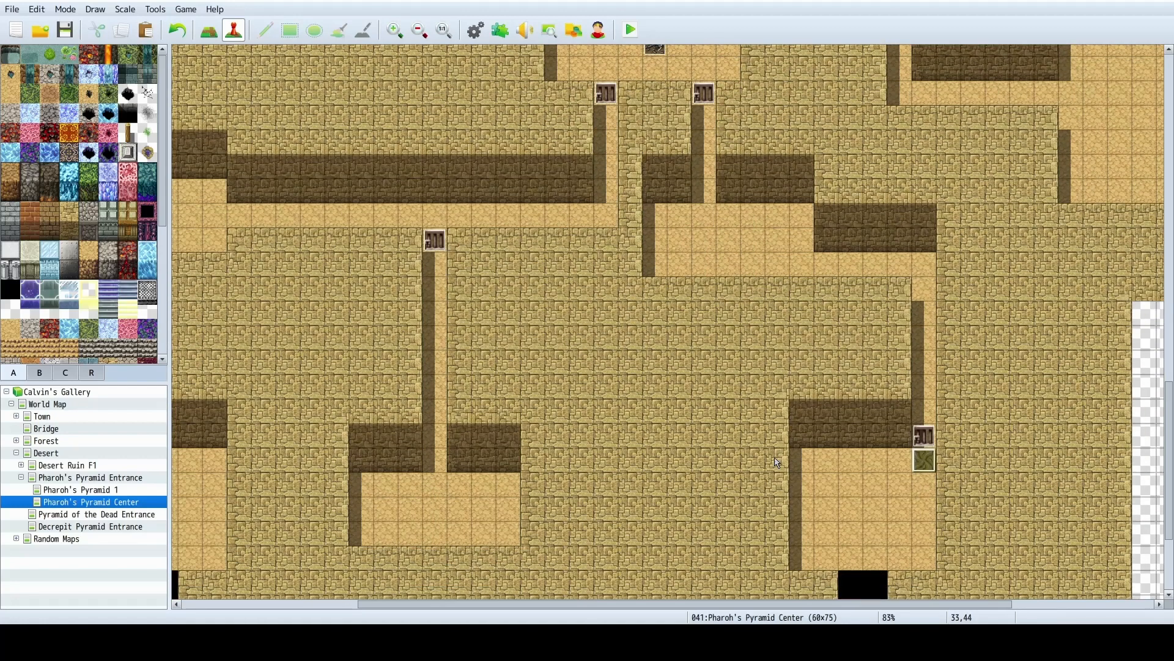
{"action": "scroll", "coordinate": [721, 257], "scroll_direction": "up", "scroll_amount": 5}
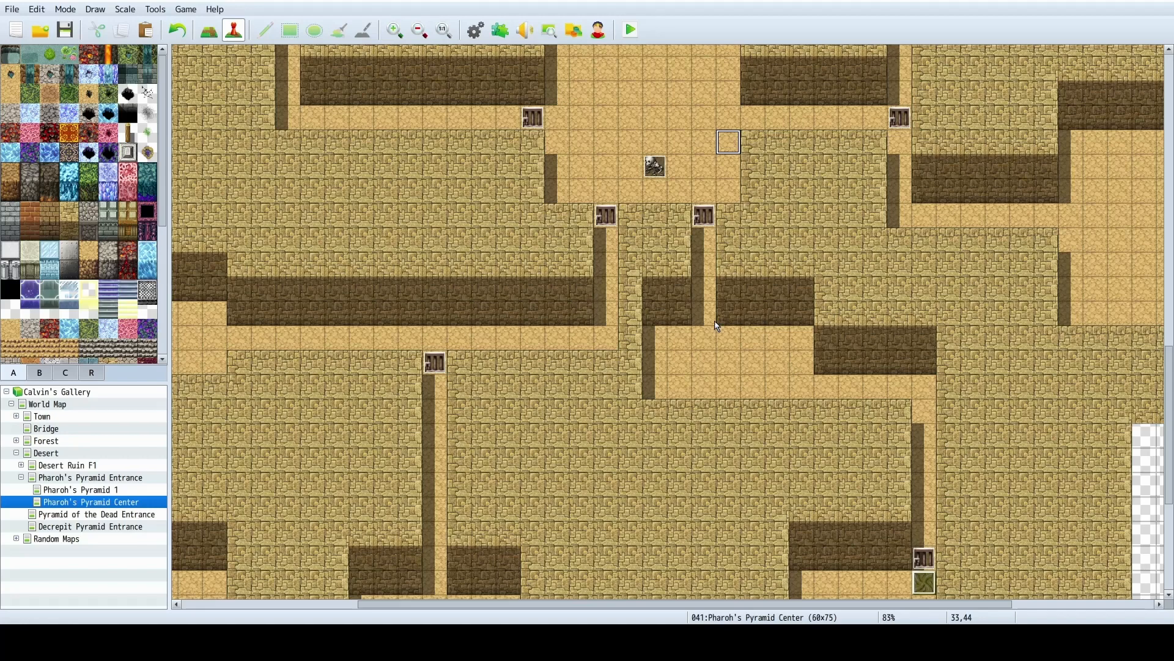
{"action": "scroll", "coordinate": [746, 408], "scroll_direction": "up", "scroll_amount": 4}
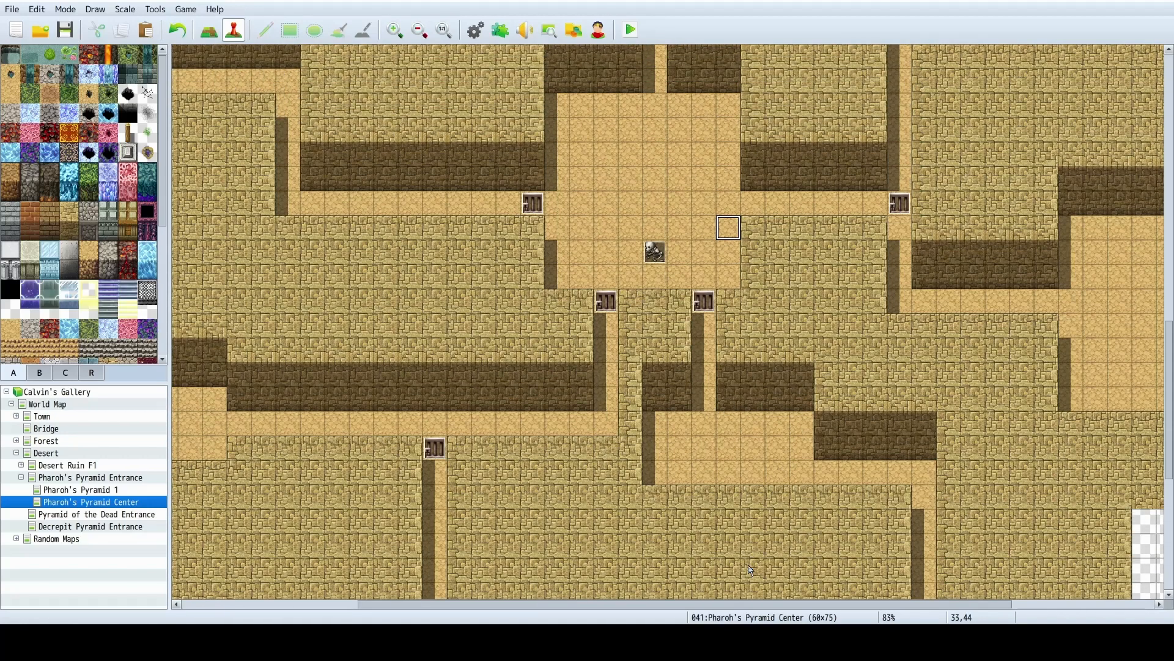
{"action": "left_click_drag", "start_coordinate": [738, 607], "coordinate": [927, 612]}
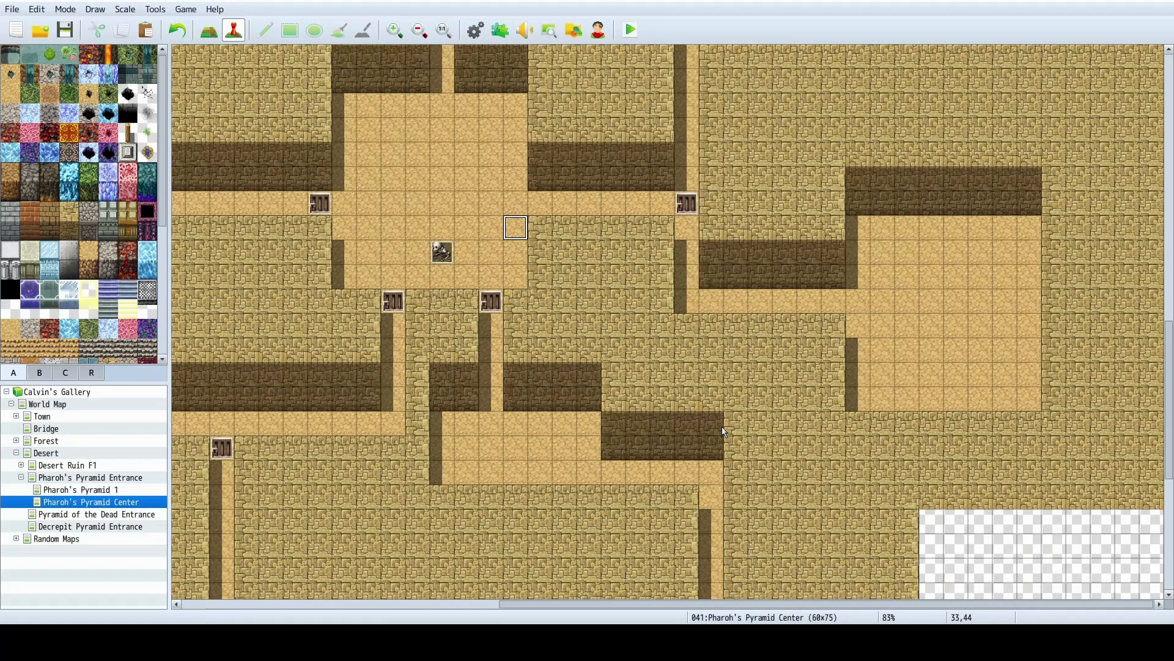
{"action": "left_click", "coordinate": [12, 9]}
{"action": "left_click", "coordinate": [41, 72]}
Switch to map editing and paint wall over the bottom floor row of the large eastern room with the pencil.
{"action": "left_click", "coordinate": [208, 30]}
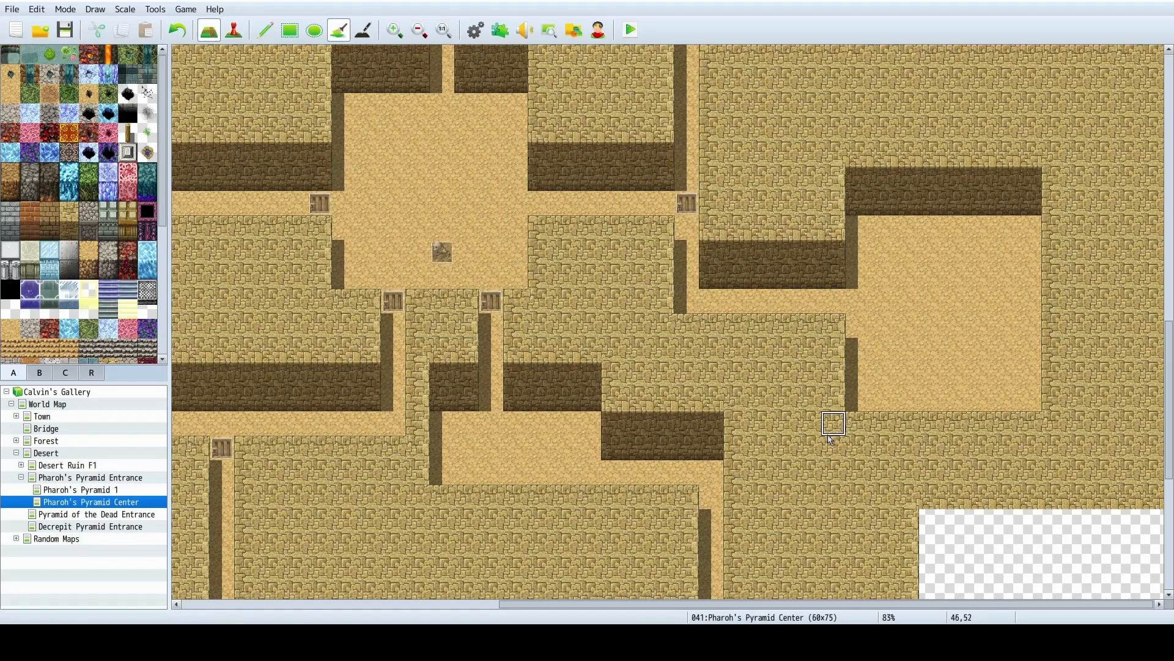
{"action": "left_click", "coordinate": [1039, 413]}
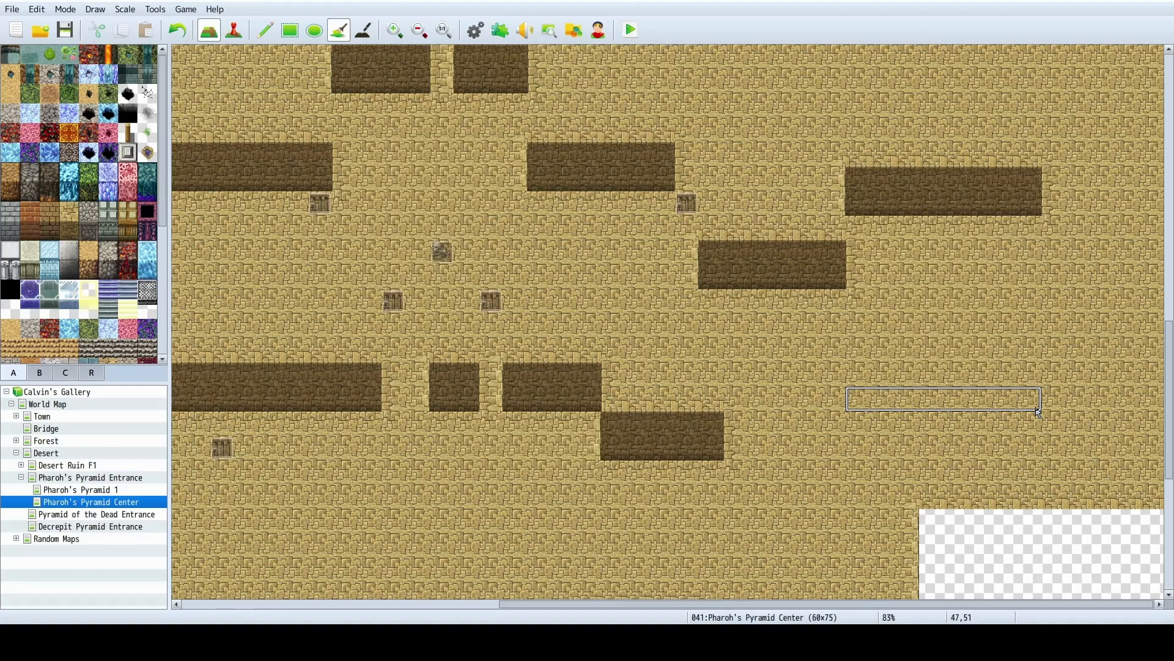
{"action": "key", "text": "ctrl+z"}
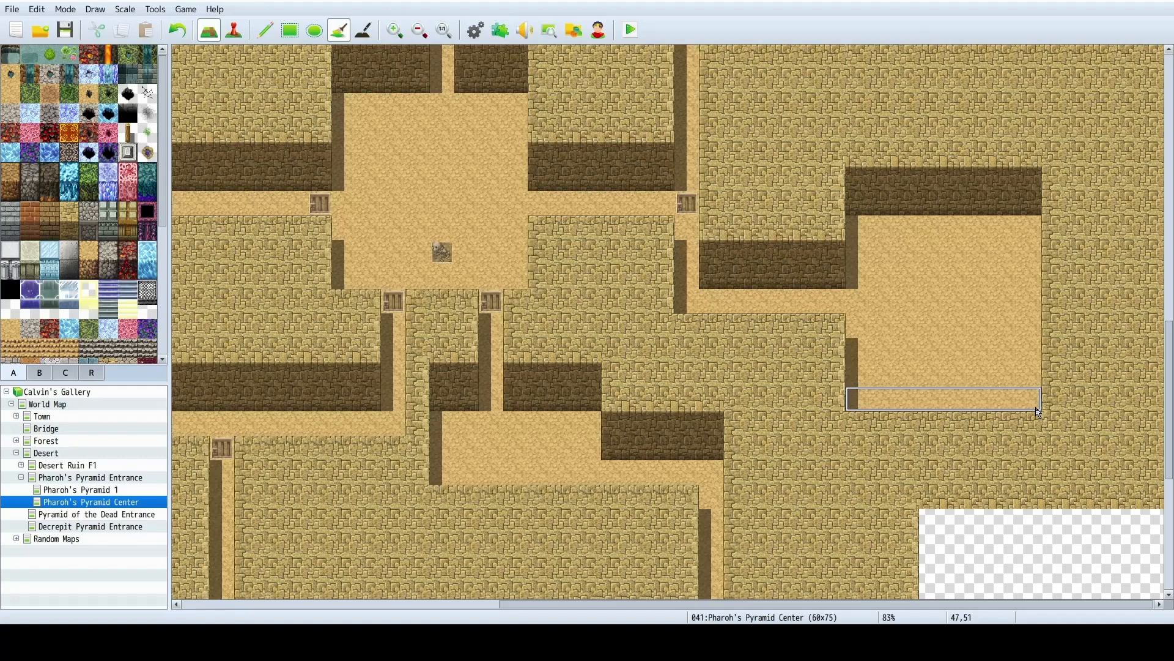
{"action": "left_click", "coordinate": [269, 34]}
{"action": "left_click", "coordinate": [1030, 407]}
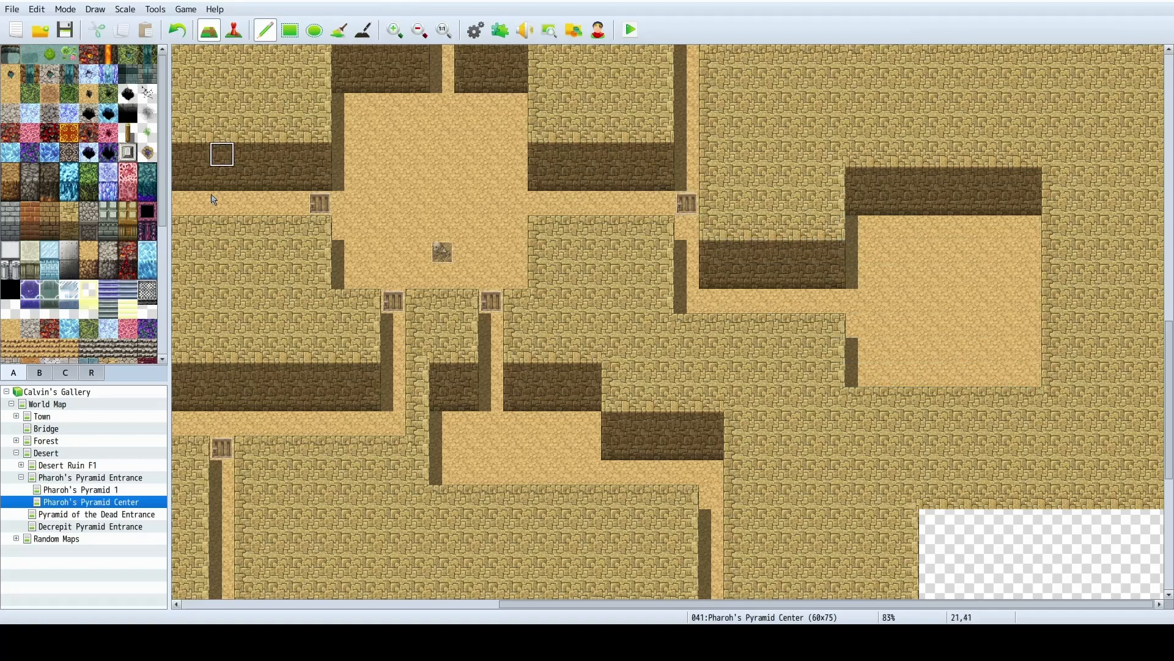
Place two sandstone pillars in column 49 of the eastern room, one against the north wall and one at the south edge.
{"action": "left_click", "coordinate": [32, 371]}
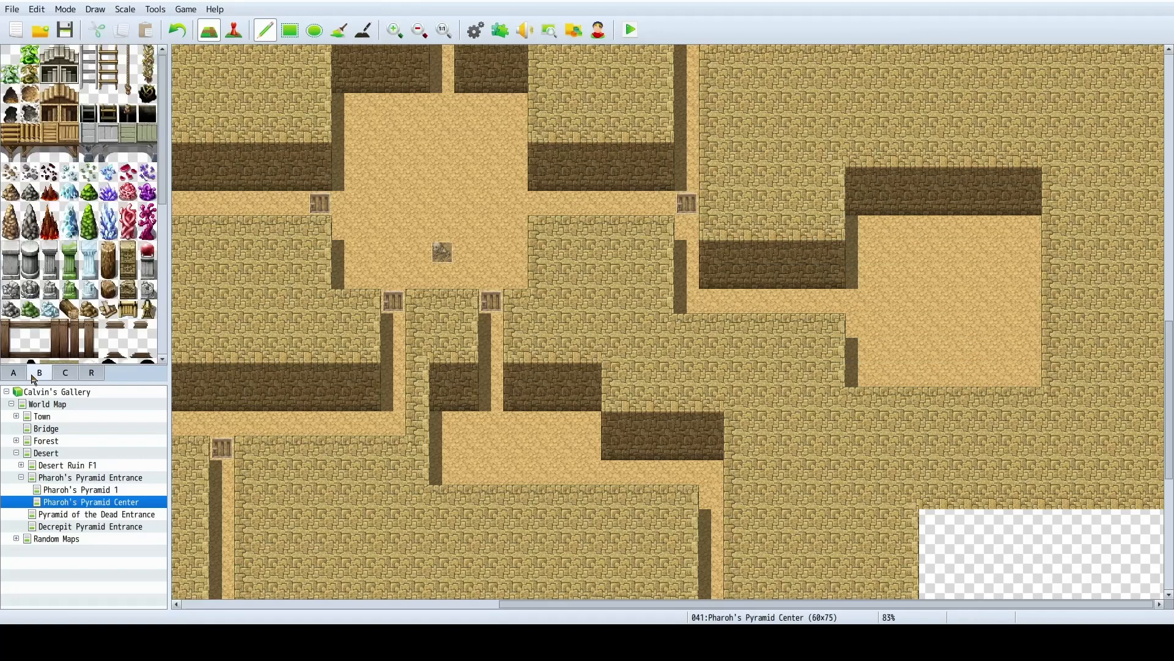
{"action": "left_click", "coordinate": [132, 260]}
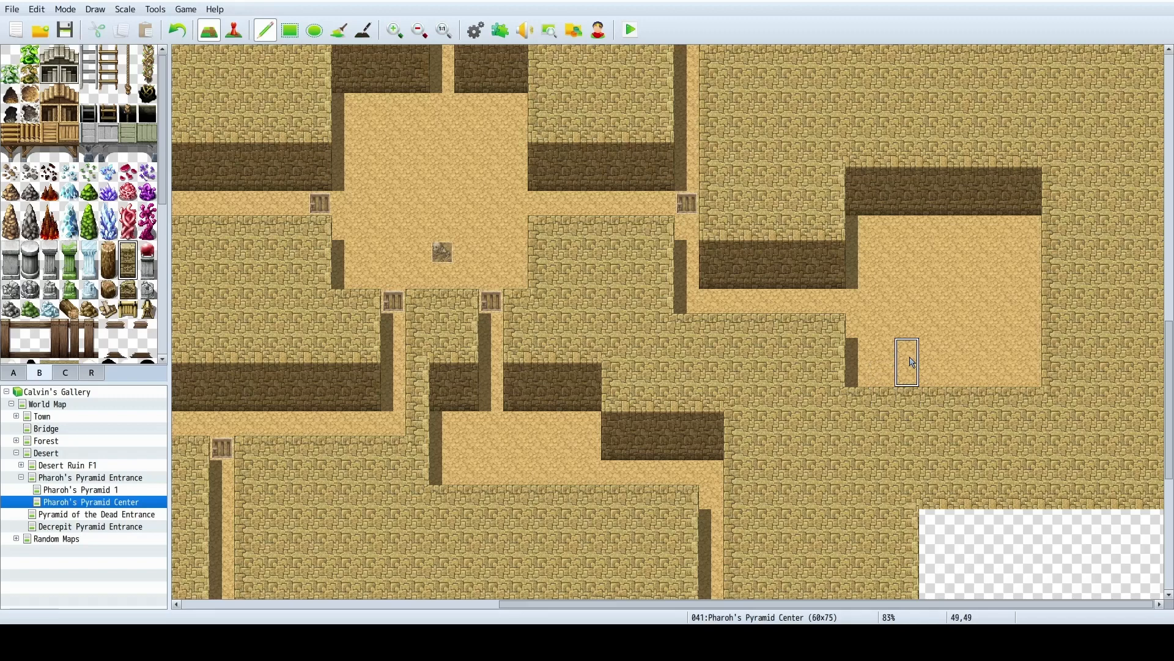
{"action": "left_click", "coordinate": [912, 362]}
{"action": "left_click", "coordinate": [911, 240]}
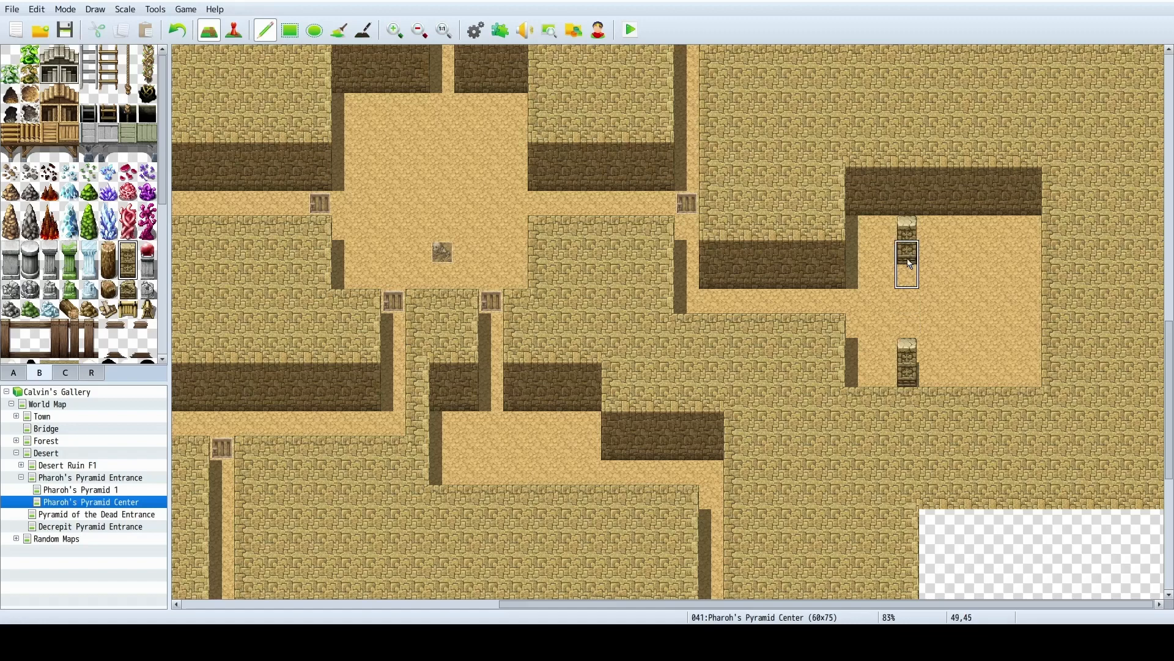
{"action": "right_click", "coordinate": [907, 267]}
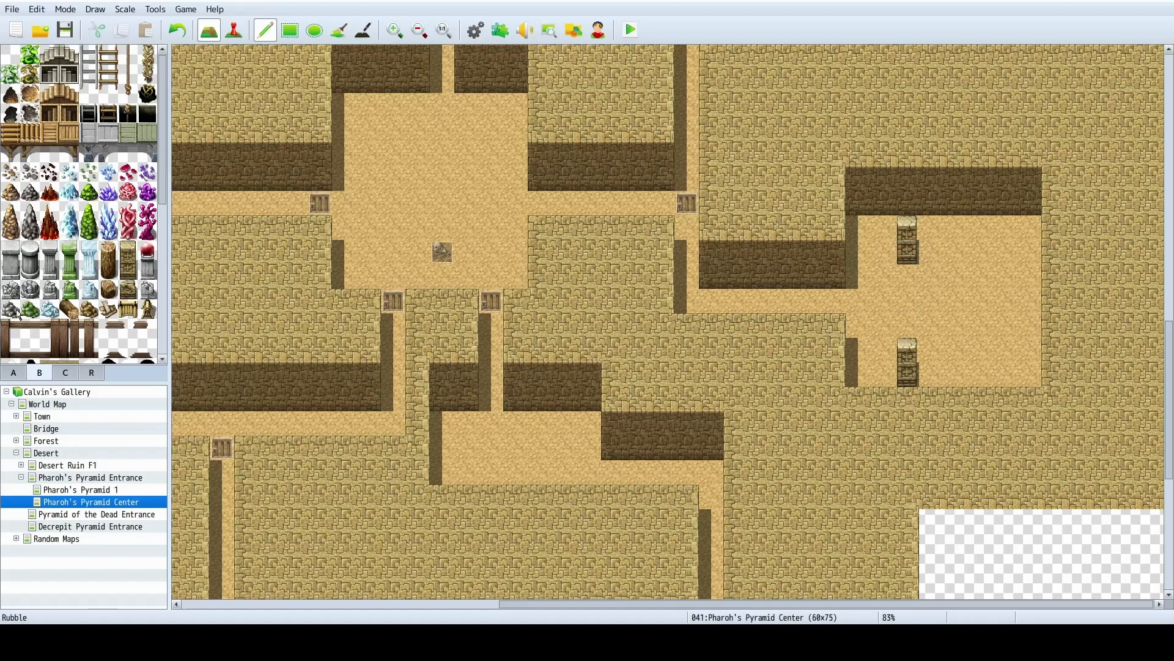
Look through the A, B and C tilesets for a decoration to use in the large eastern room.
{"action": "left_click", "coordinate": [62, 375]}
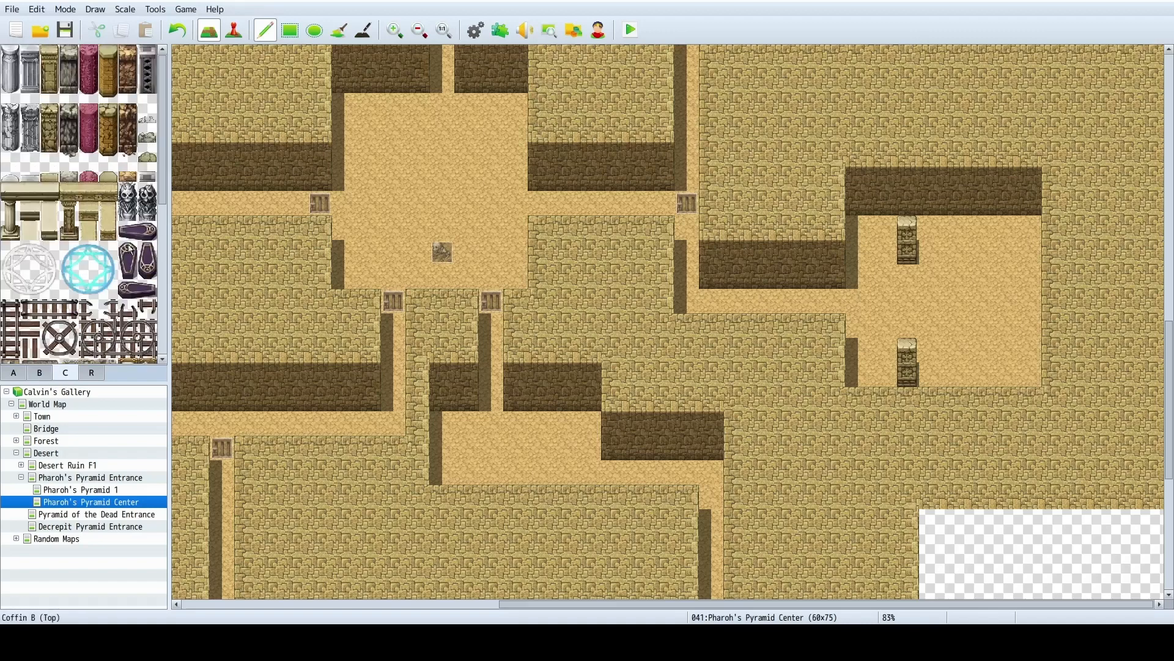
{"action": "scroll", "coordinate": [127, 196], "scroll_direction": "down", "scroll_amount": 10}
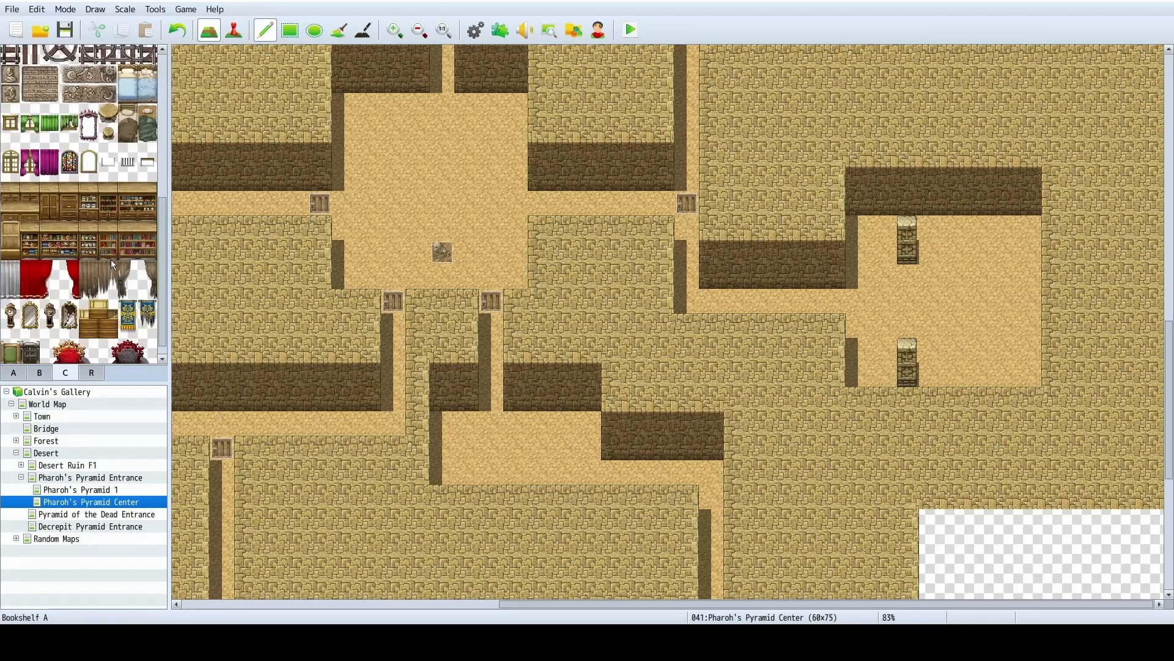
{"action": "left_click", "coordinate": [38, 374]}
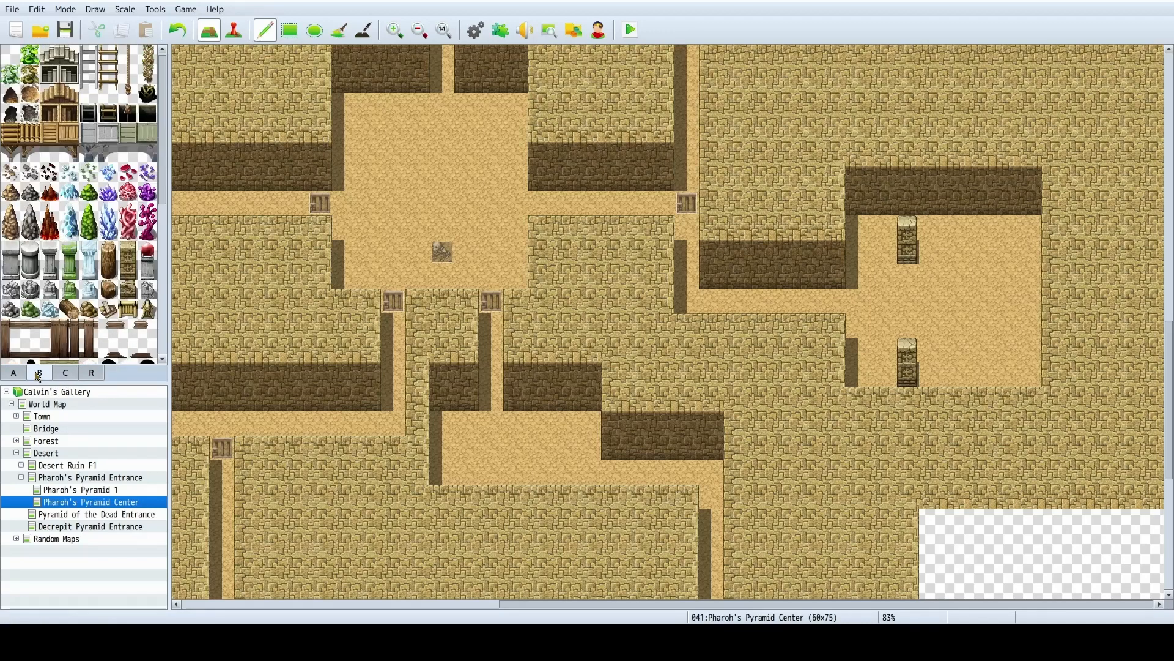
{"action": "left_click", "coordinate": [86, 375]}
{"action": "left_click", "coordinate": [66, 373]}
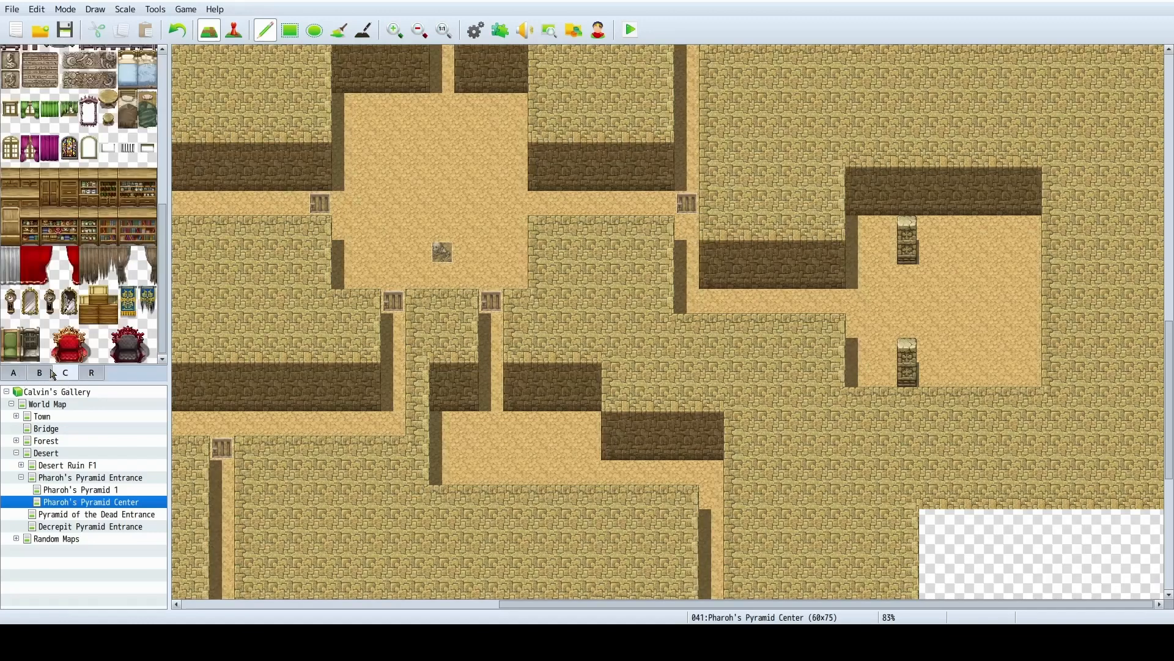
{"action": "scroll", "coordinate": [109, 284], "scroll_direction": "up", "scroll_amount": 5}
{"action": "scroll", "coordinate": [110, 285], "scroll_direction": "up", "scroll_amount": 3}
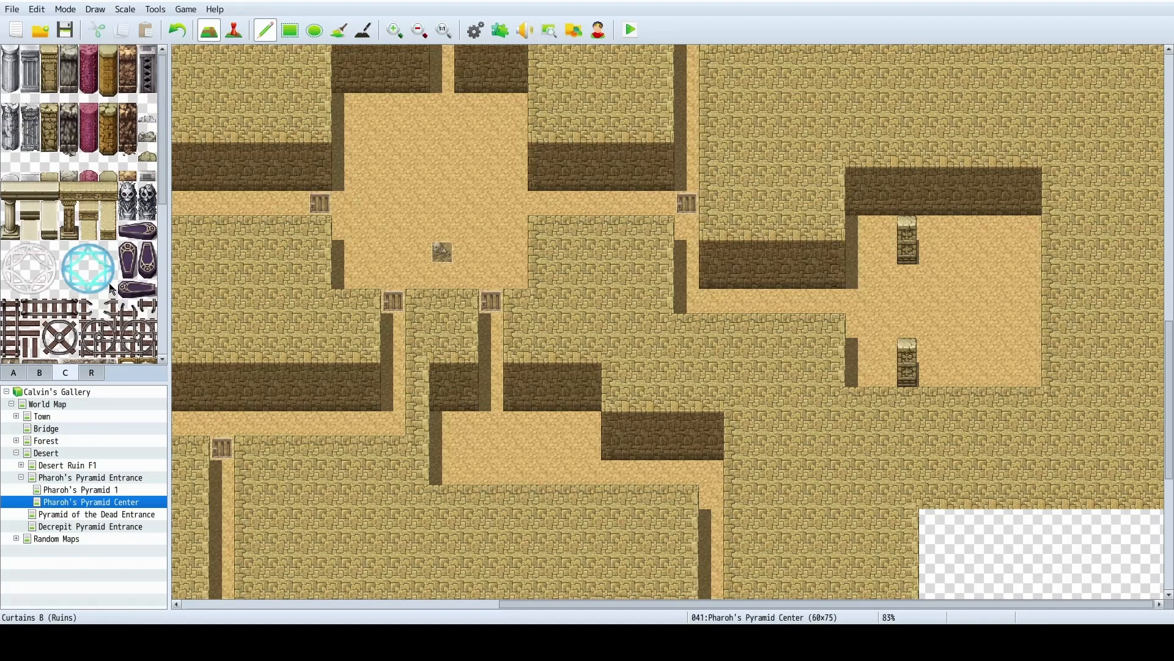
{"action": "left_click", "coordinate": [40, 373]}
{"action": "scroll", "coordinate": [108, 296], "scroll_direction": "down", "scroll_amount": 5}
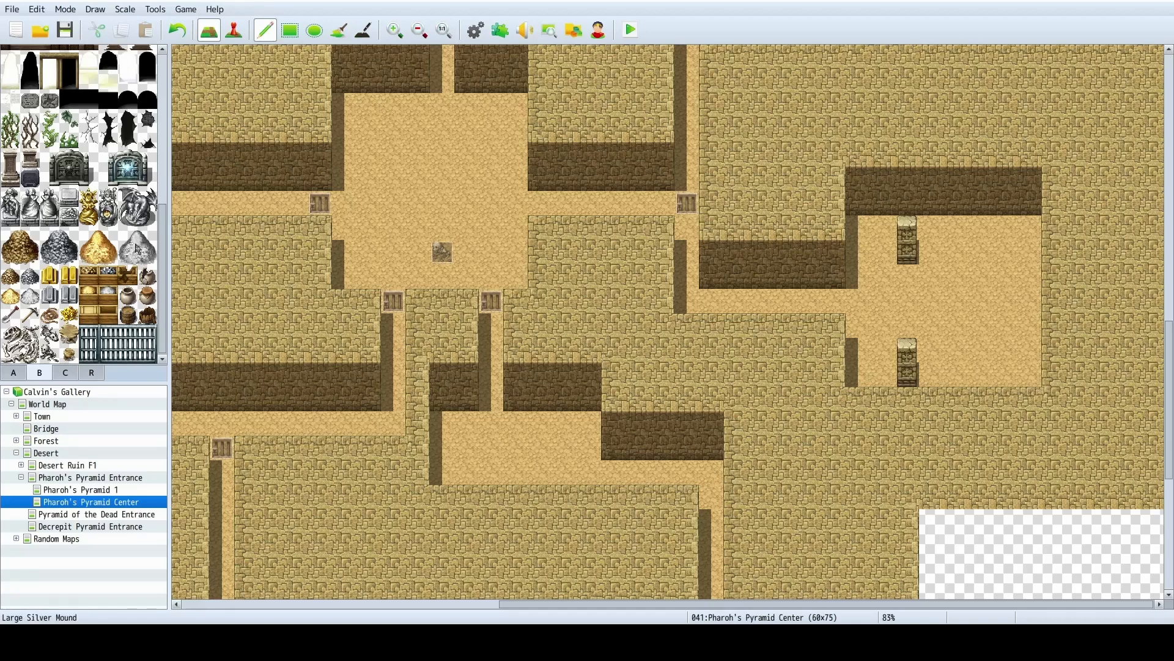
{"action": "left_click", "coordinate": [14, 373]}
{"action": "scroll", "coordinate": [86, 302], "scroll_direction": "down", "scroll_amount": 4}
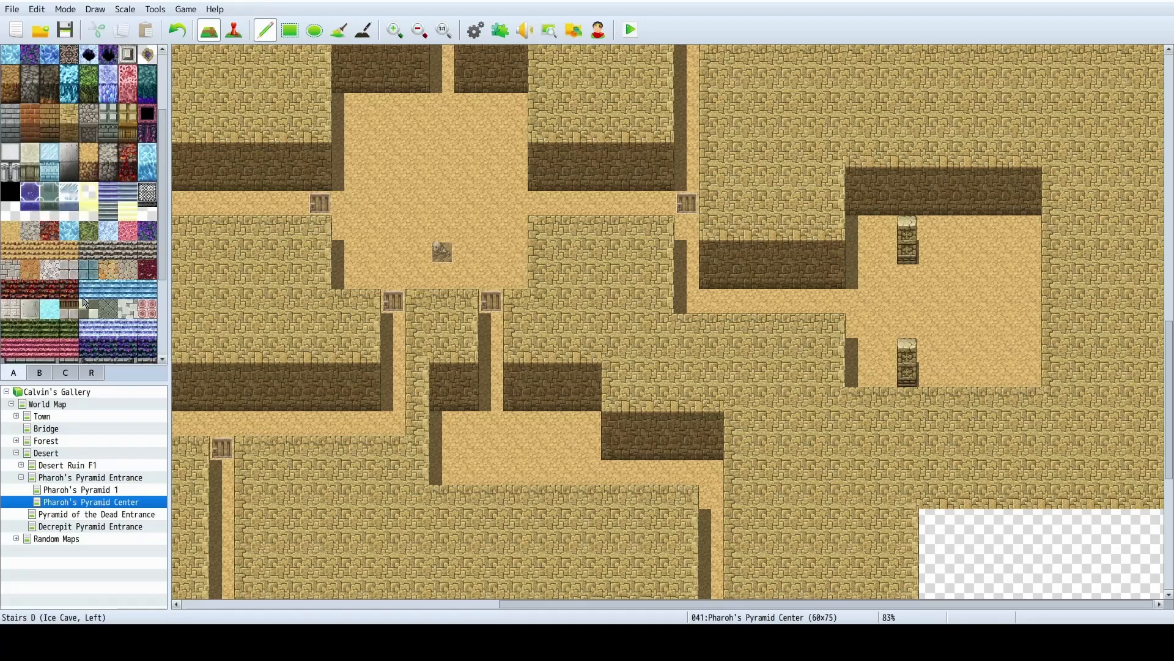
{"action": "scroll", "coordinate": [96, 329], "scroll_direction": "up", "scroll_amount": 4}
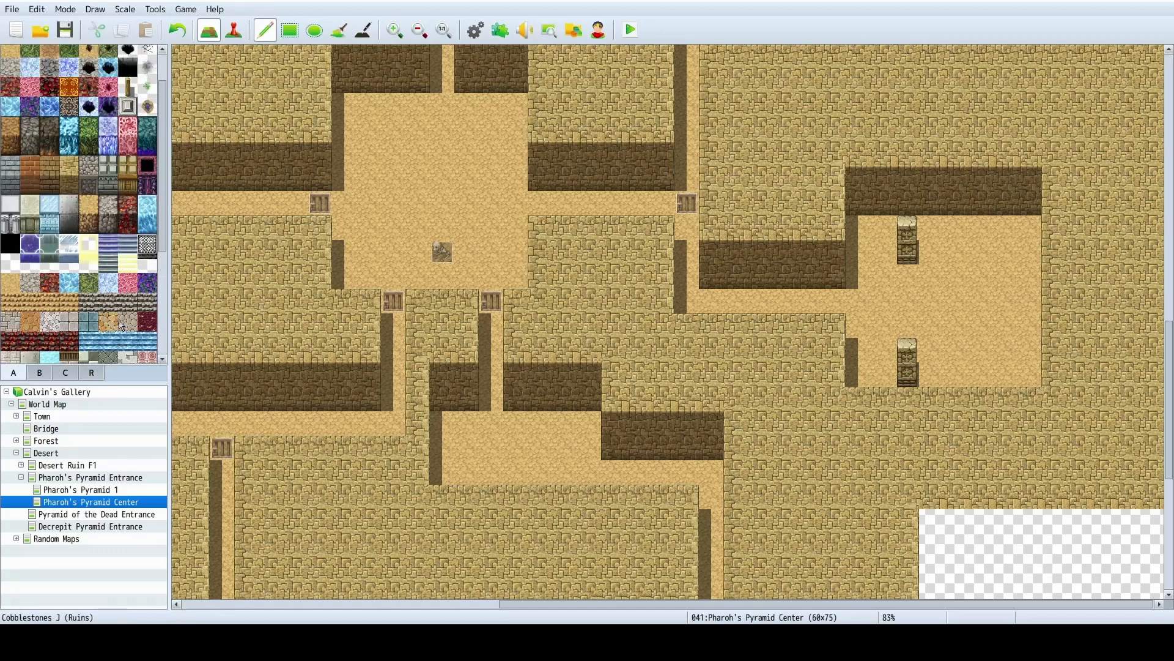
{"action": "left_click", "coordinate": [39, 372]}
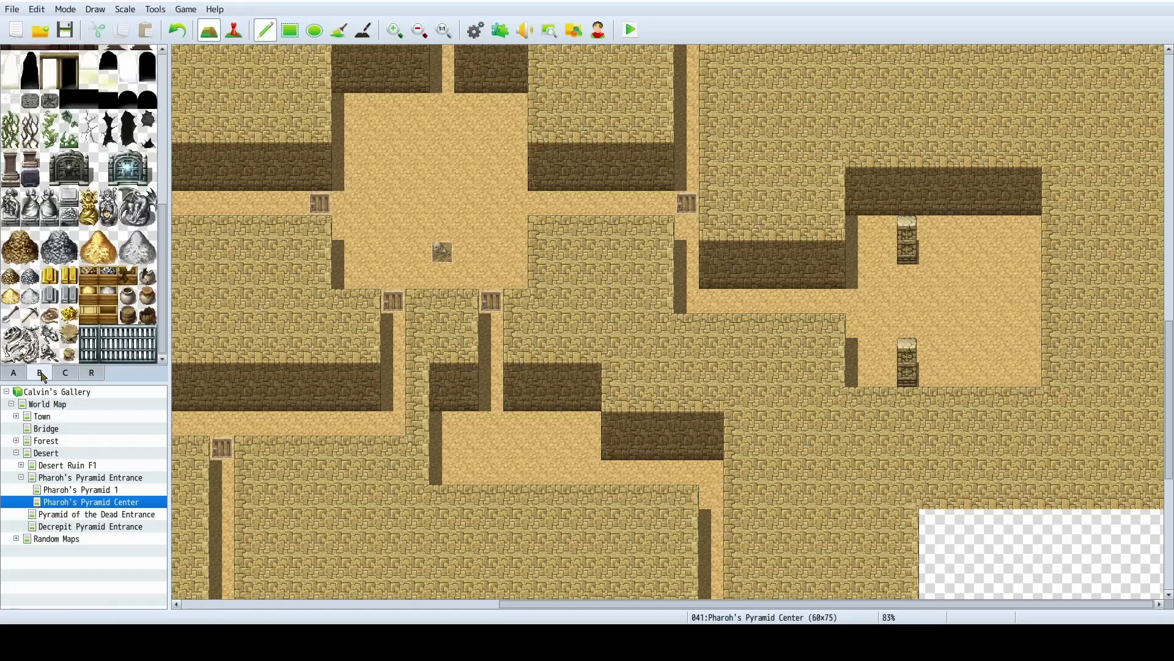
{"action": "left_click", "coordinate": [55, 374]}
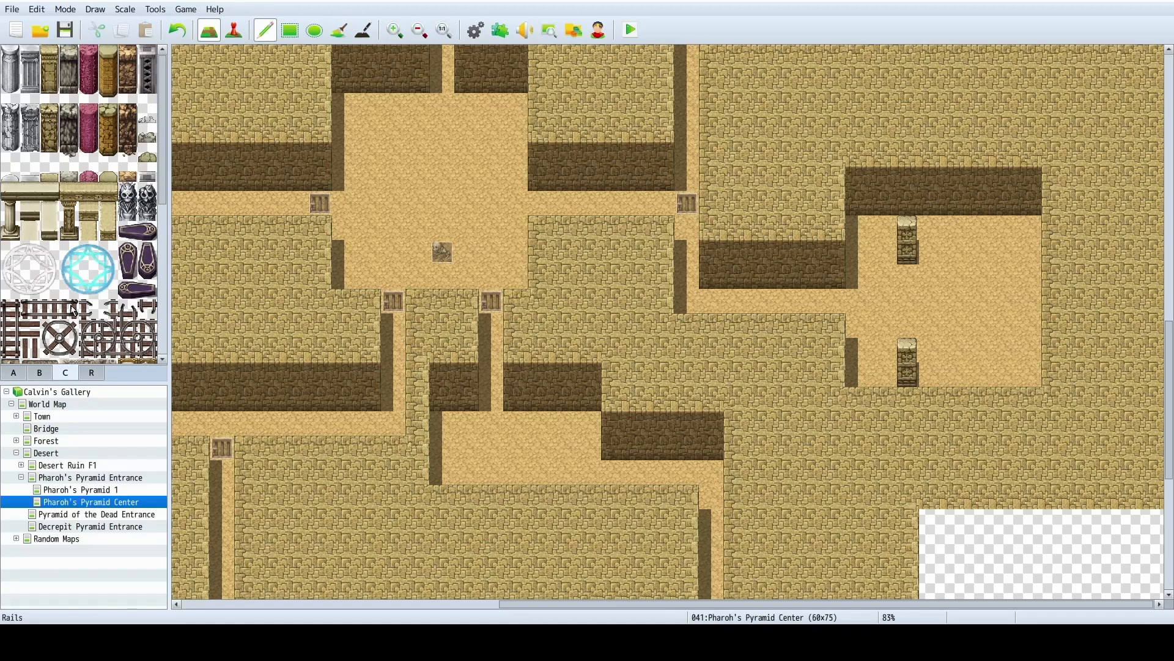
{"action": "left_click", "coordinate": [49, 374]}
{"action": "scroll", "coordinate": [141, 285], "scroll_direction": "down", "scroll_amount": 3}
{"action": "scroll", "coordinate": [141, 285], "scroll_direction": "up", "scroll_amount": 3}
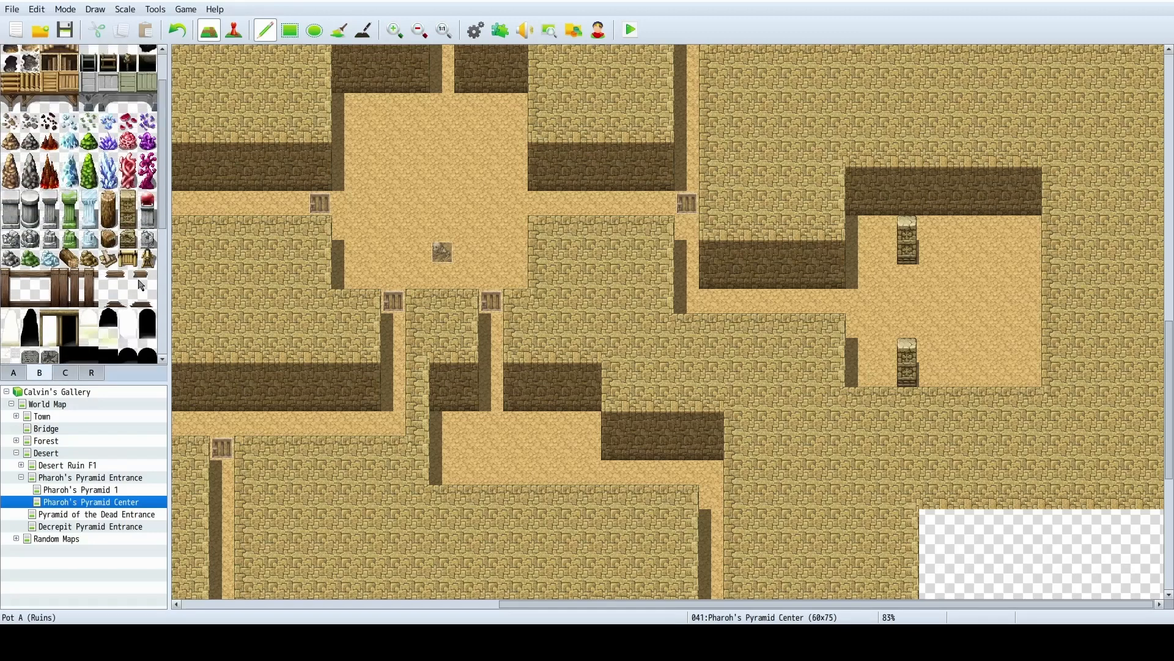
Replace the two sandstone pillars in column 49 of the eastern room with red-orb pedestals and save the project.
{"action": "left_click", "coordinate": [147, 209]}
{"action": "right_click", "coordinate": [894, 257]}
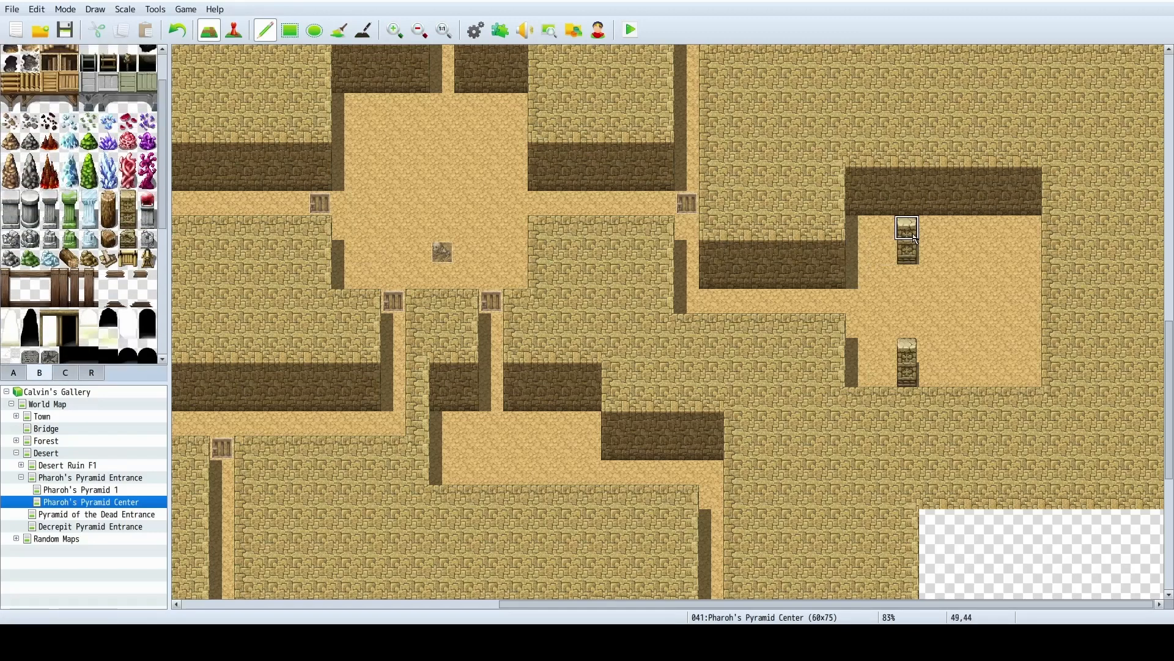
{"action": "mouse_move", "coordinate": [908, 234]}
{"action": "left_mouse_down"}
{"action": "mouse_move", "coordinate": [921, 236]}
{"action": "mouse_move", "coordinate": [905, 369]}
{"action": "left_mouse_up"}
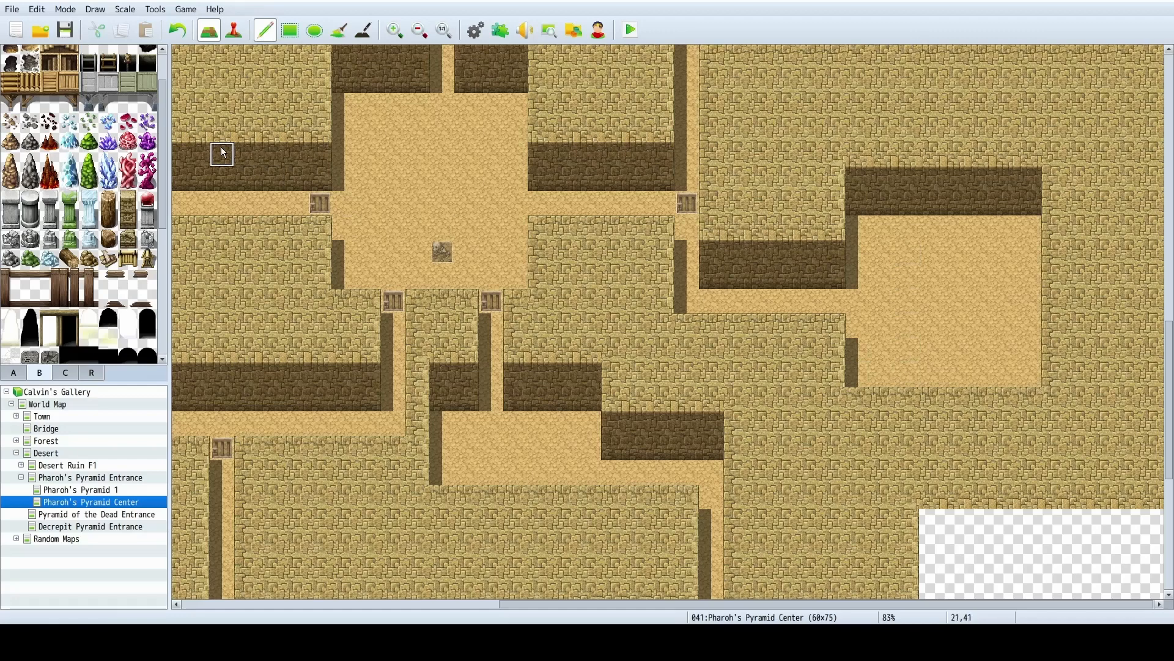
{"action": "left_click", "coordinate": [148, 209]}
{"action": "left_click", "coordinate": [906, 230]}
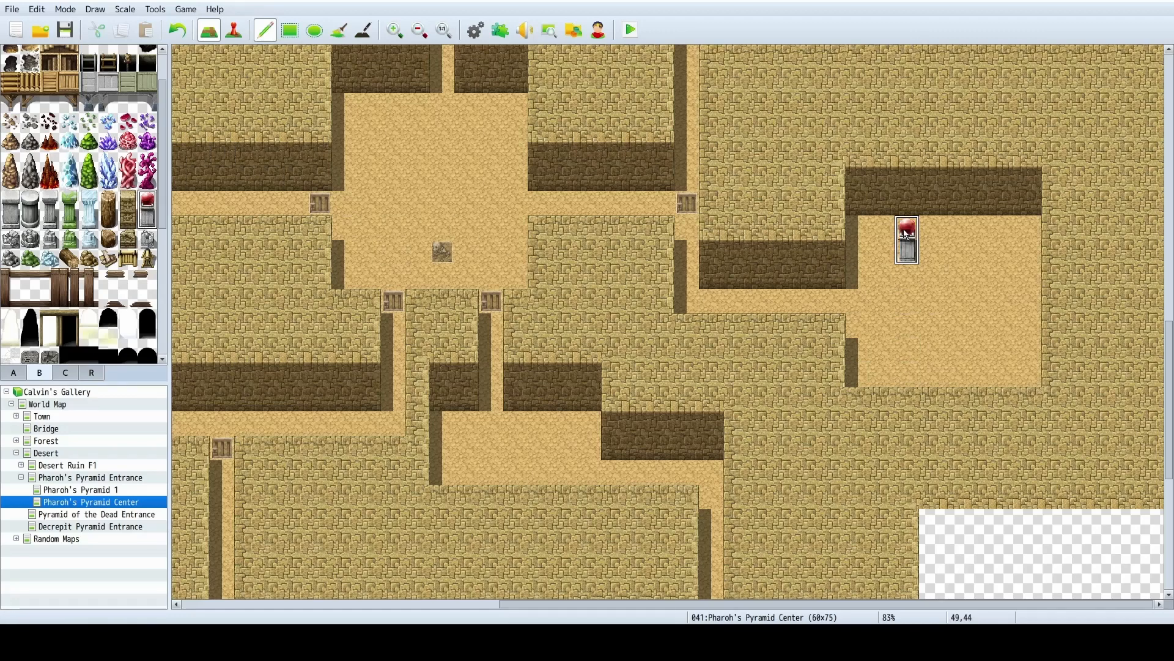
{"action": "left_click", "coordinate": [906, 352]}
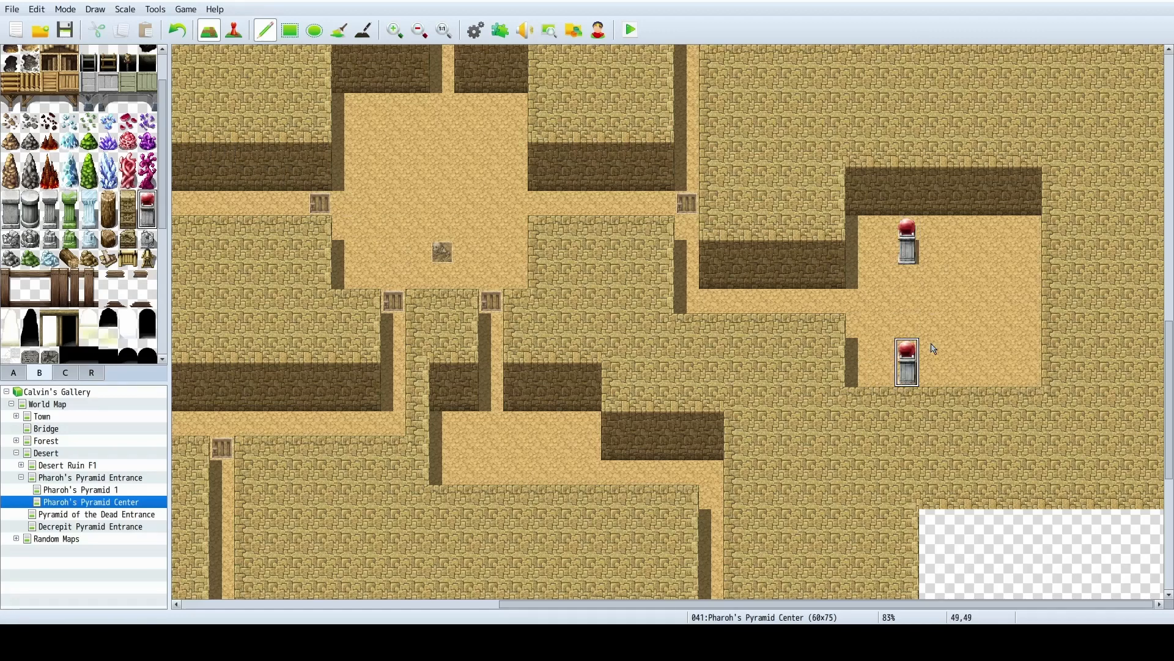
{"action": "left_click", "coordinate": [11, 8]}
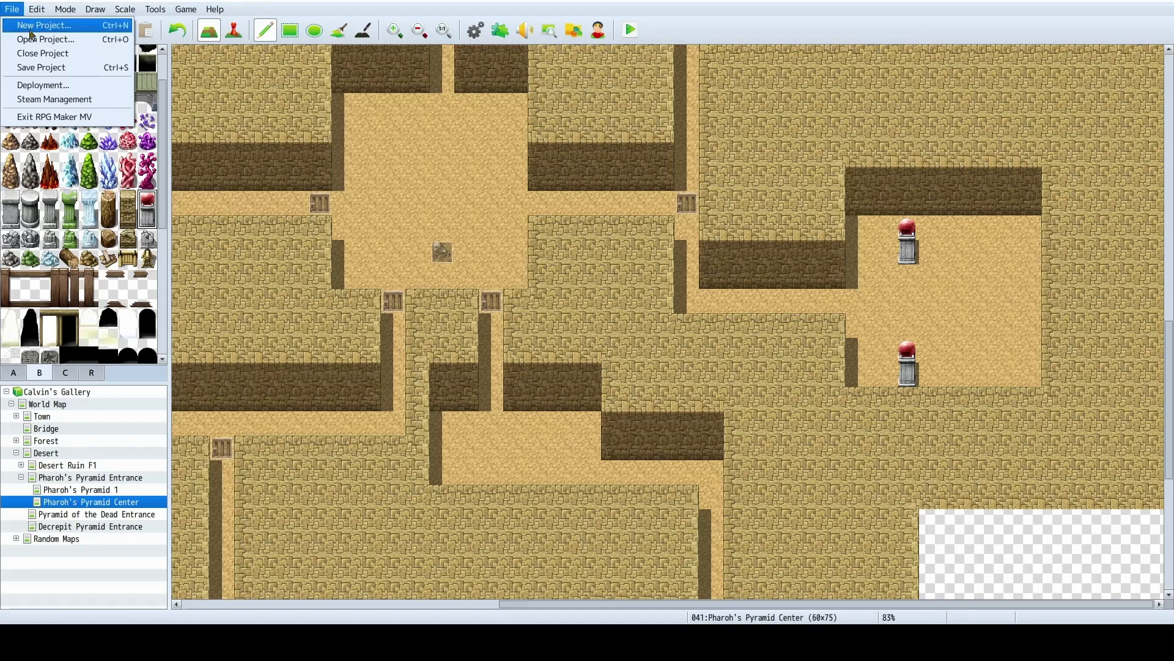
{"action": "left_click", "coordinate": [45, 67]}
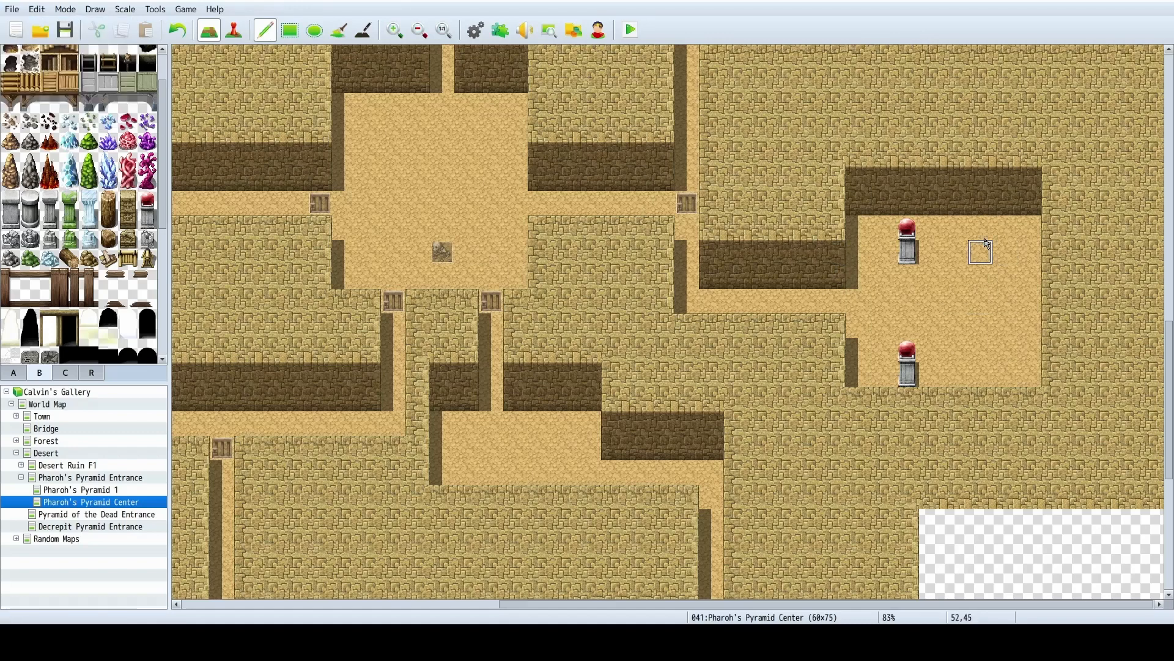
Check the DR Roof and Decrepit Pyramid Entrance maps, and return to the Pharoh's Pyramid Center map.
{"action": "left_click", "coordinate": [22, 465]}
{"action": "left_click", "coordinate": [84, 504]}
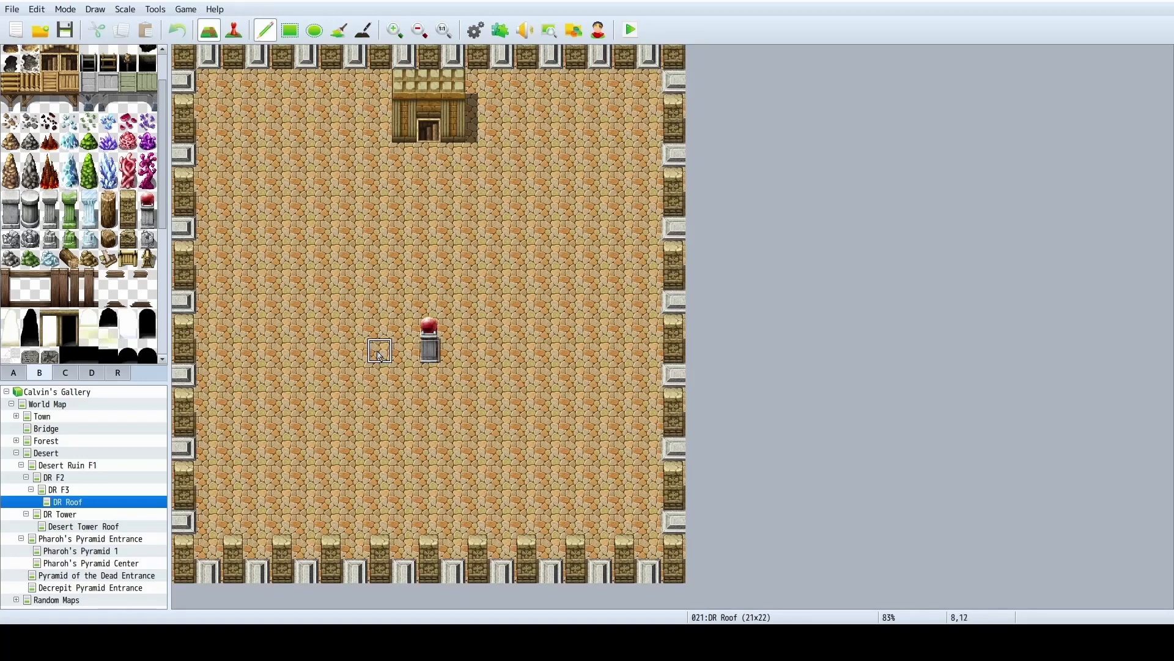
{"action": "left_click", "coordinate": [73, 575]}
{"action": "left_click", "coordinate": [85, 588]}
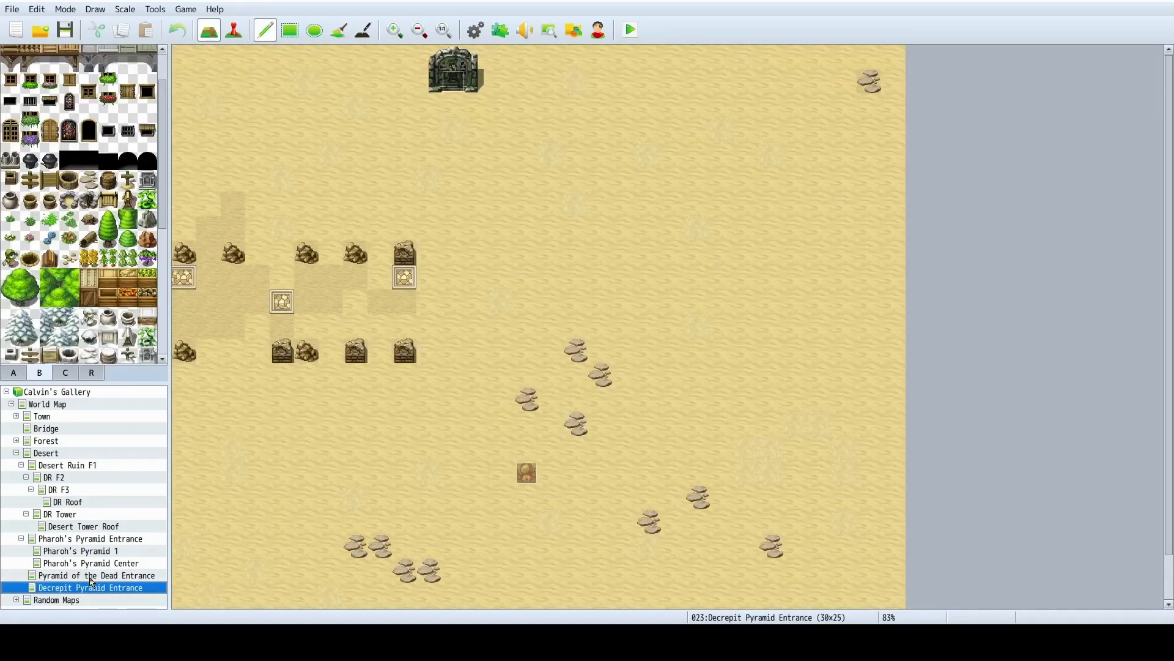
{"action": "left_click", "coordinate": [93, 563]}
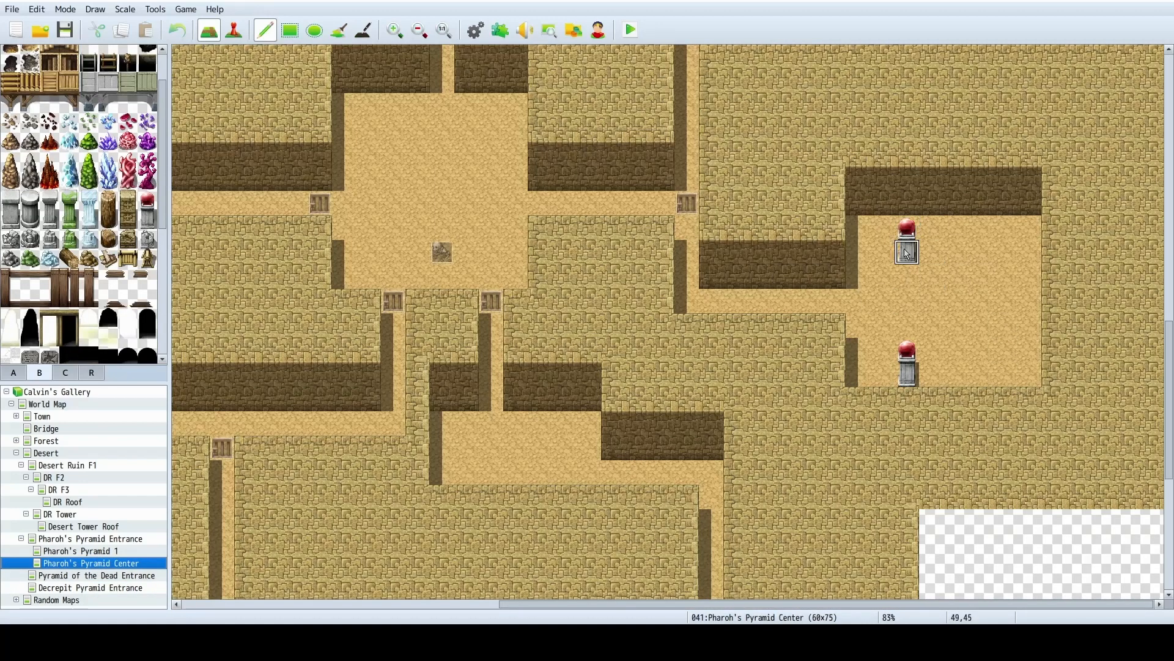
Extend the north and south walls of the eastern room inward along column 49, clearing the old red-orb pedestals.
{"action": "right_click_drag", "start_coordinate": [907, 252], "coordinate": [907, 230]}
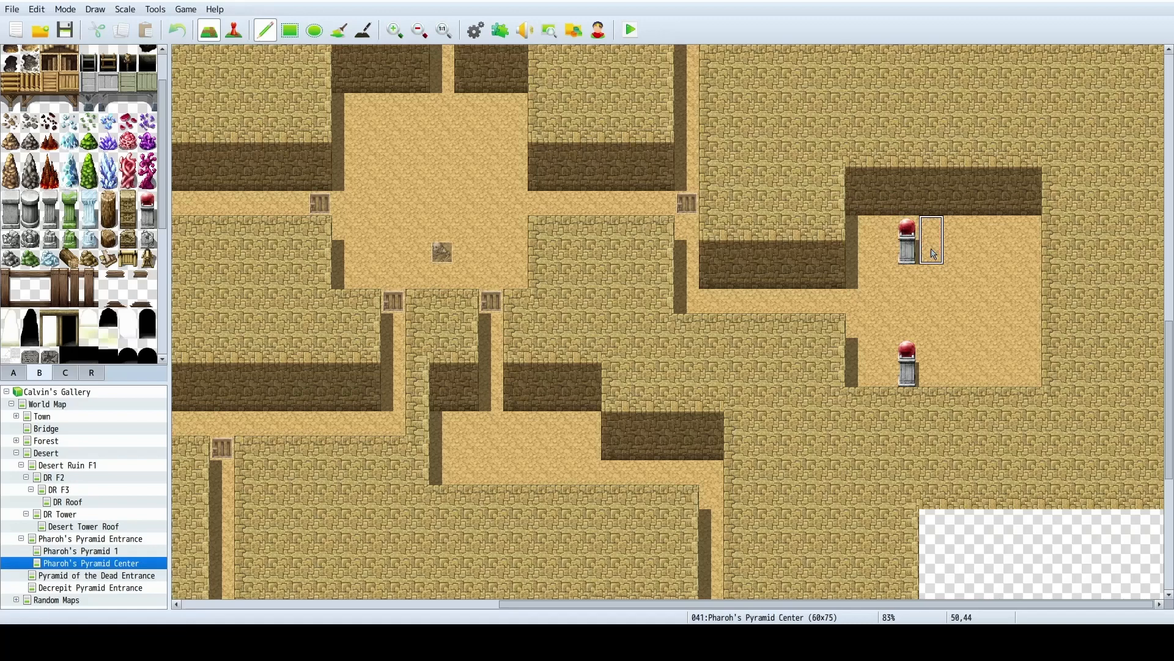
{"action": "right_click", "coordinate": [914, 180]}
{"action": "right_click_drag", "start_coordinate": [909, 179], "coordinate": [912, 228]}
{"action": "left_click_drag", "start_coordinate": [911, 228], "coordinate": [909, 400]}
{"action": "left_click", "coordinate": [908, 402]}
{"action": "right_click", "coordinate": [954, 354]}
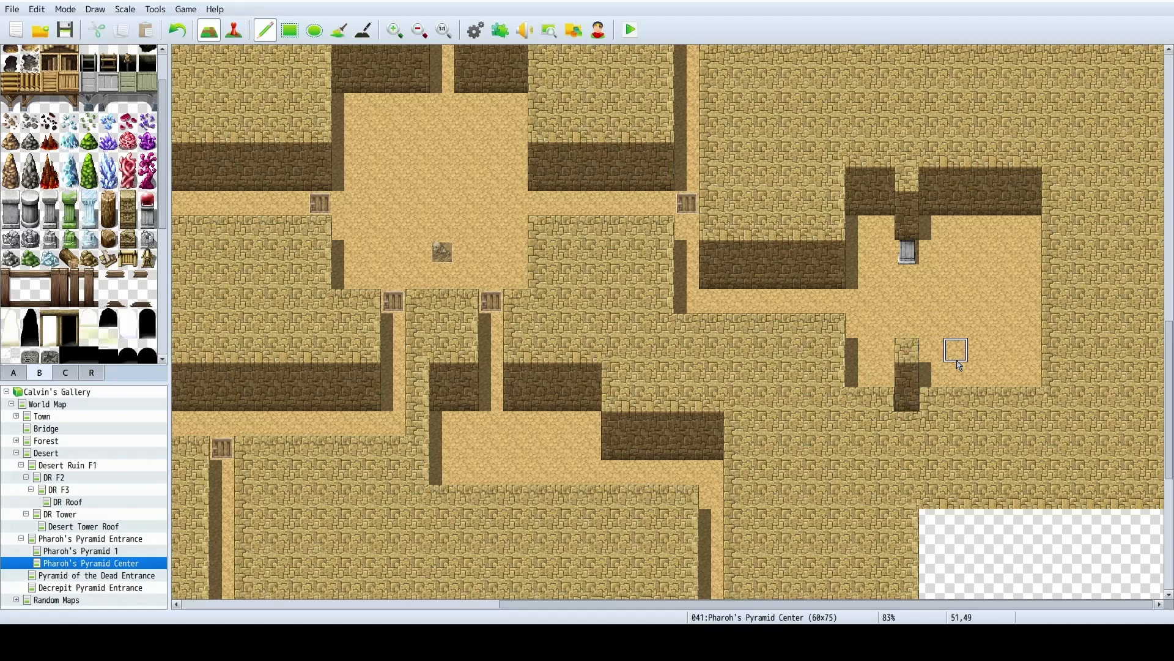
{"action": "right_click", "coordinate": [923, 391]}
{"action": "left_click_drag", "start_coordinate": [907, 374], "coordinate": [908, 399]}
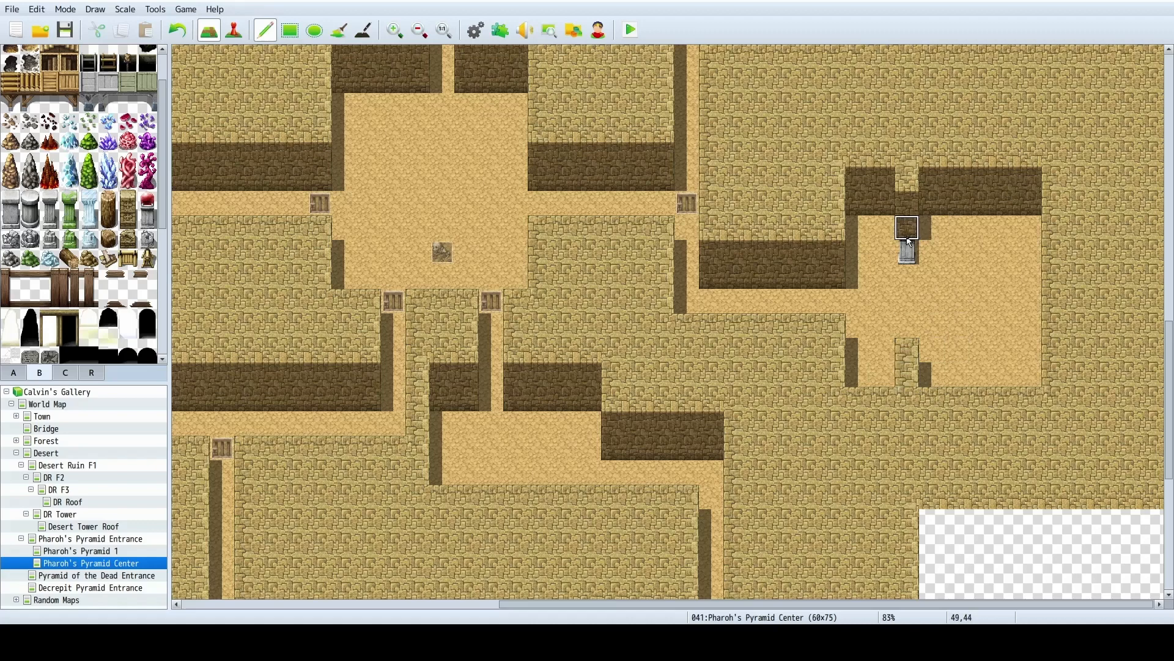
{"action": "right_click", "coordinate": [932, 257]}
{"action": "left_click", "coordinate": [911, 254]}
Place red-orb pedestals at rows 45-46 and 48-49 of column 49, shortening the southern wall stub to one tile.
{"action": "left_click_drag", "start_coordinate": [148, 200], "coordinate": [148, 218]}
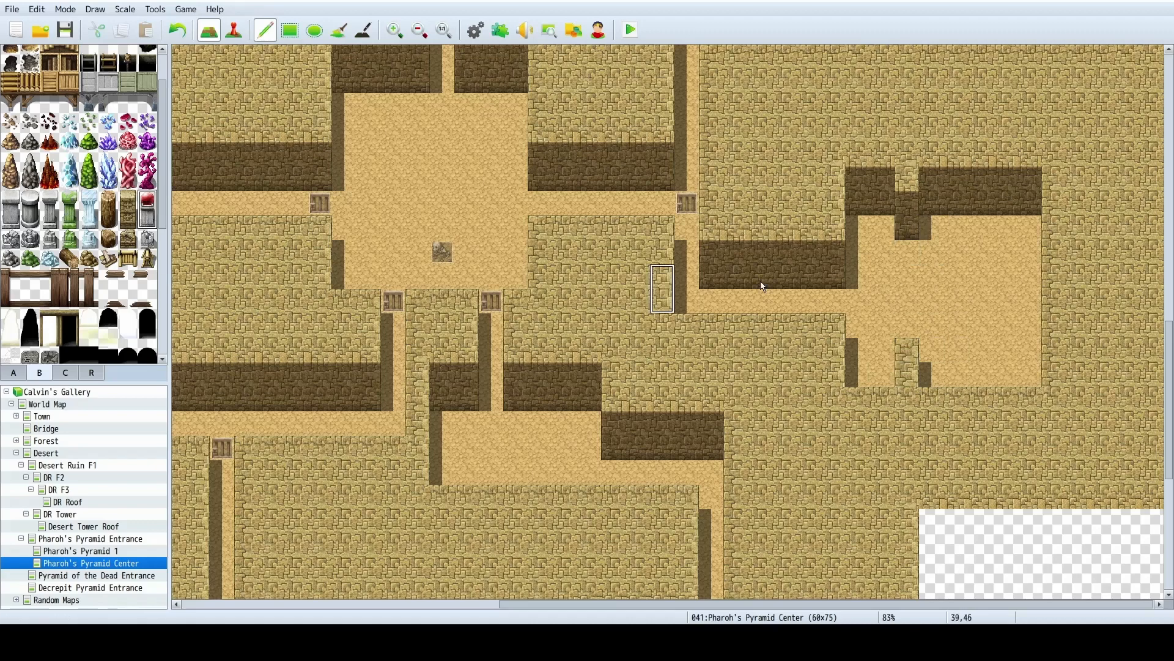
{"action": "left_click", "coordinate": [912, 263]}
{"action": "left_click", "coordinate": [910, 328]}
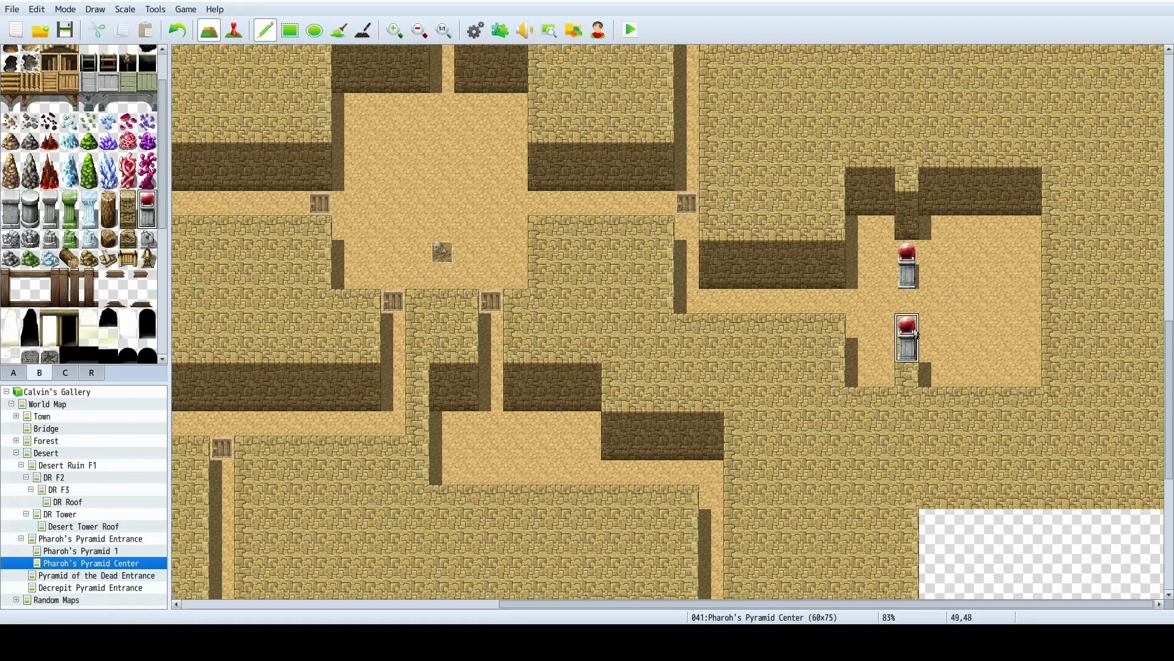
{"action": "right_click", "coordinate": [936, 358]}
{"action": "left_click", "coordinate": [908, 350]}
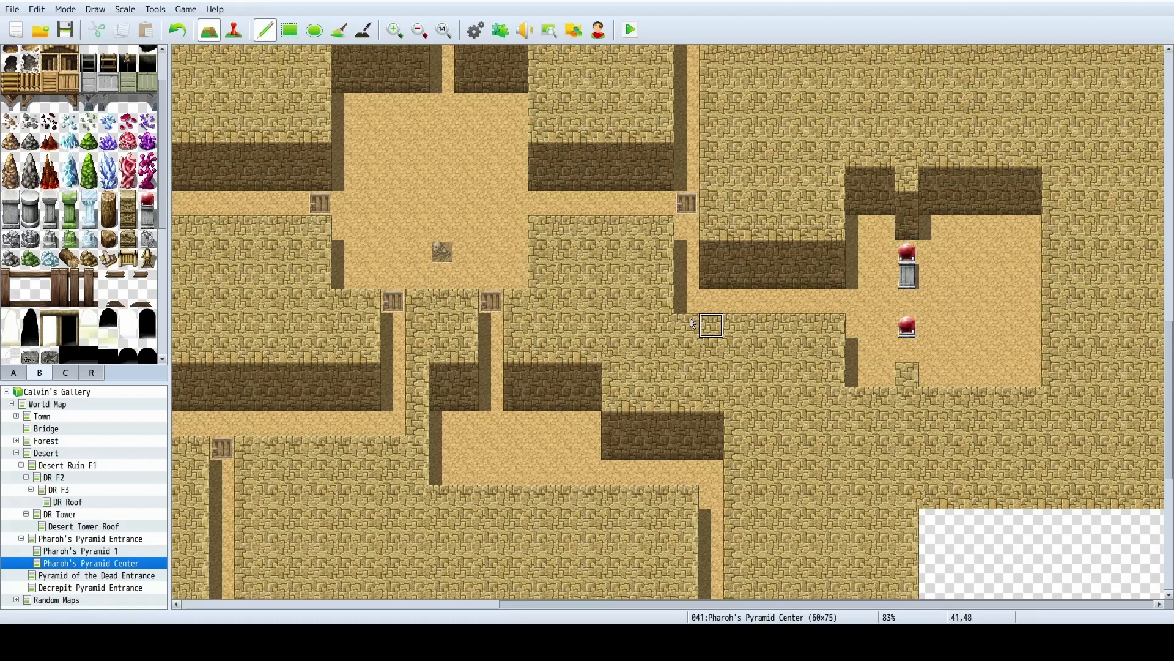
{"action": "left_click", "coordinate": [147, 218]}
{"action": "left_click", "coordinate": [908, 350]}
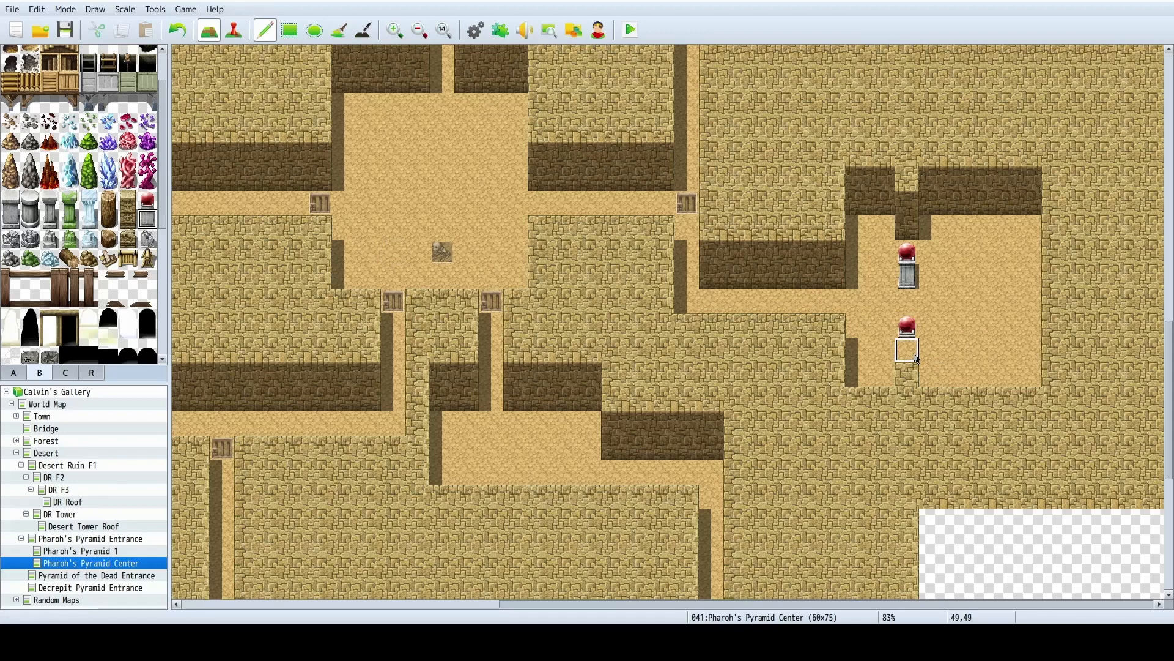
{"action": "right_click", "coordinate": [953, 299]}
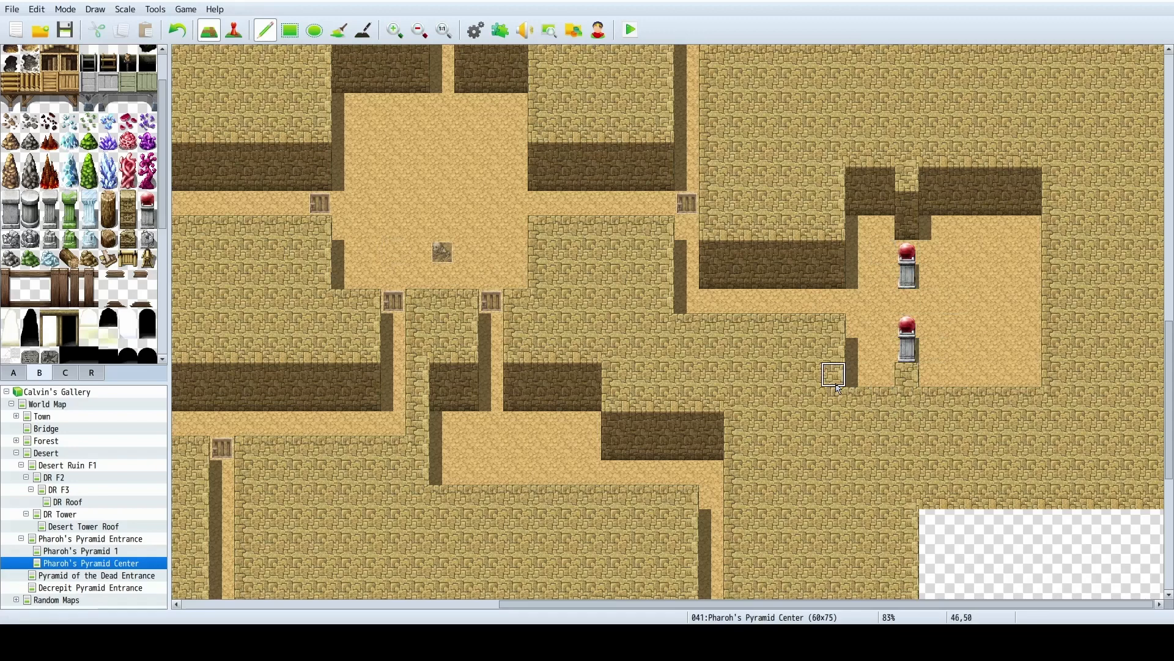
Create an event between the two red-orb pedestals at tile 49,47 and set its trigger to Player Touch.
{"action": "left_click", "coordinate": [232, 29]}
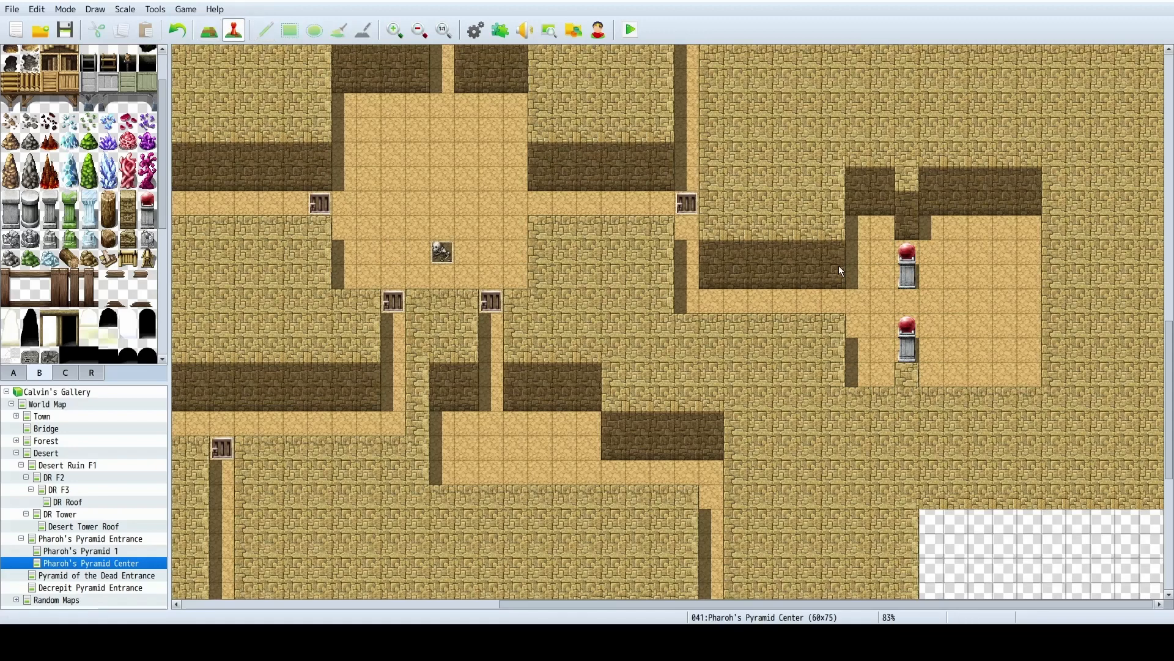
{"action": "double_click", "coordinate": [908, 301]}
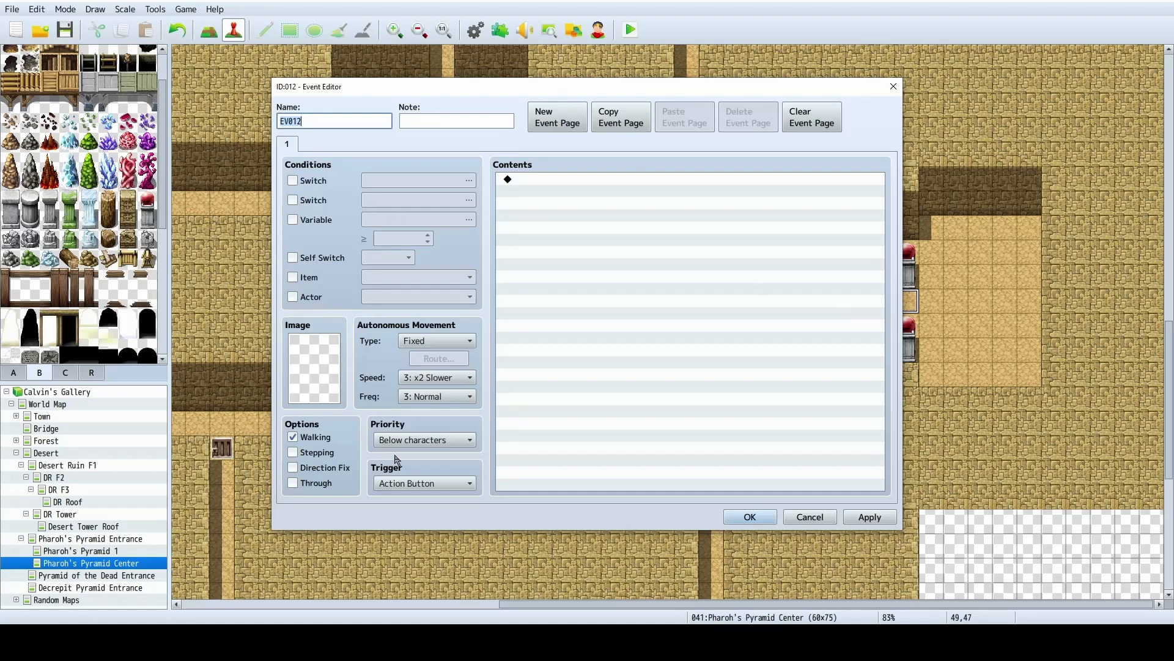
{"action": "left_click", "coordinate": [421, 484]}
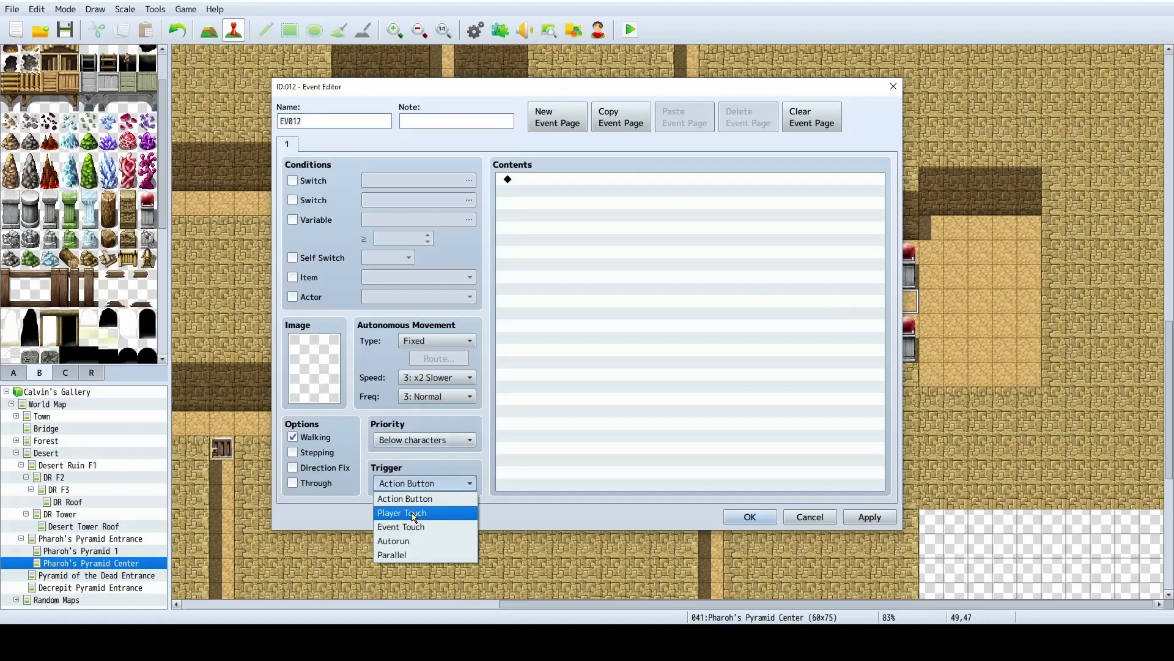
{"action": "left_click", "coordinate": [414, 517]}
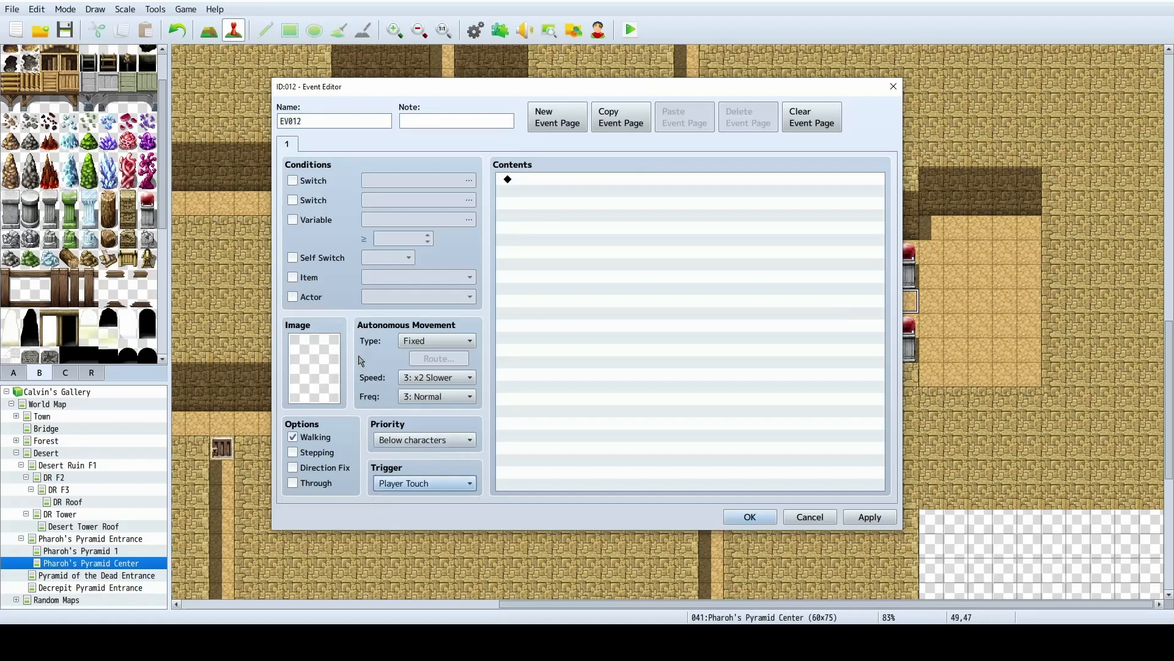
Add a Show Text command to the event reading "The pillars glow, causing two golems to rise and block your path!".
{"action": "double_click", "coordinate": [548, 178]}
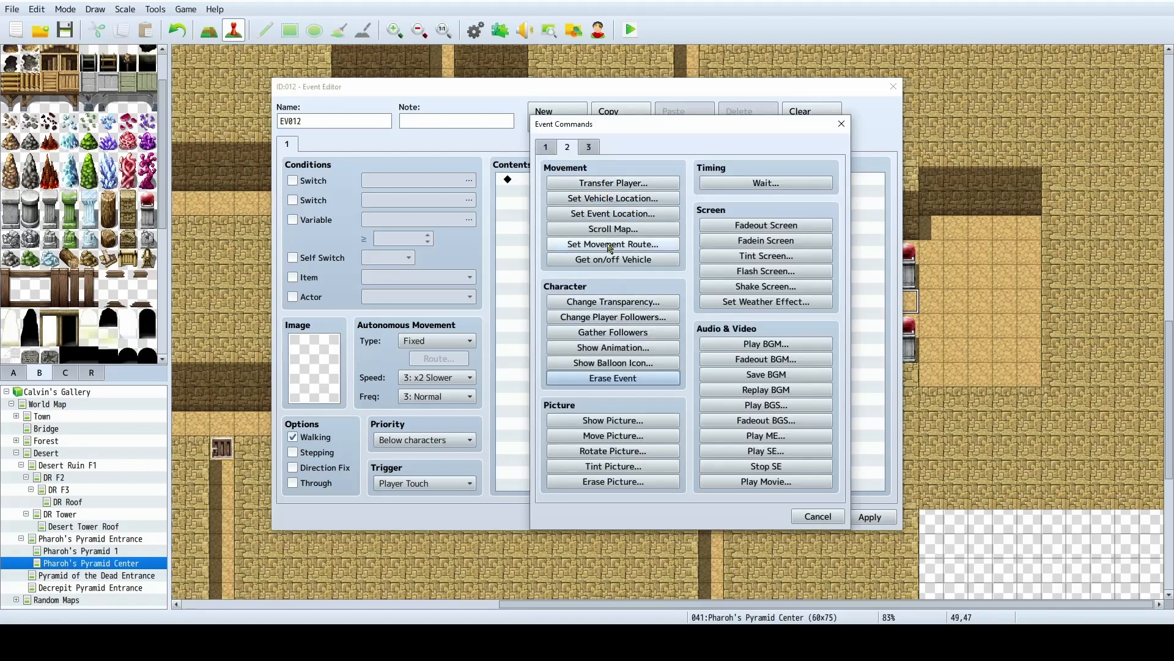
{"action": "left_click", "coordinate": [545, 147]}
{"action": "left_click", "coordinate": [602, 183]}
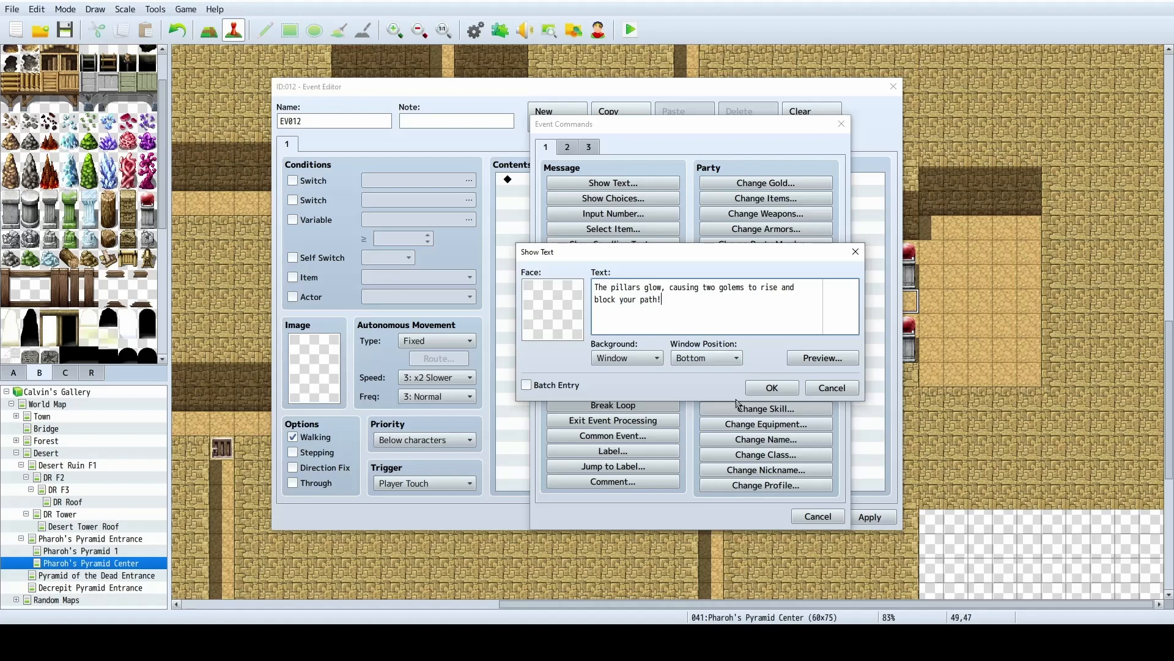
{"action": "left_click", "coordinate": [770, 389]}
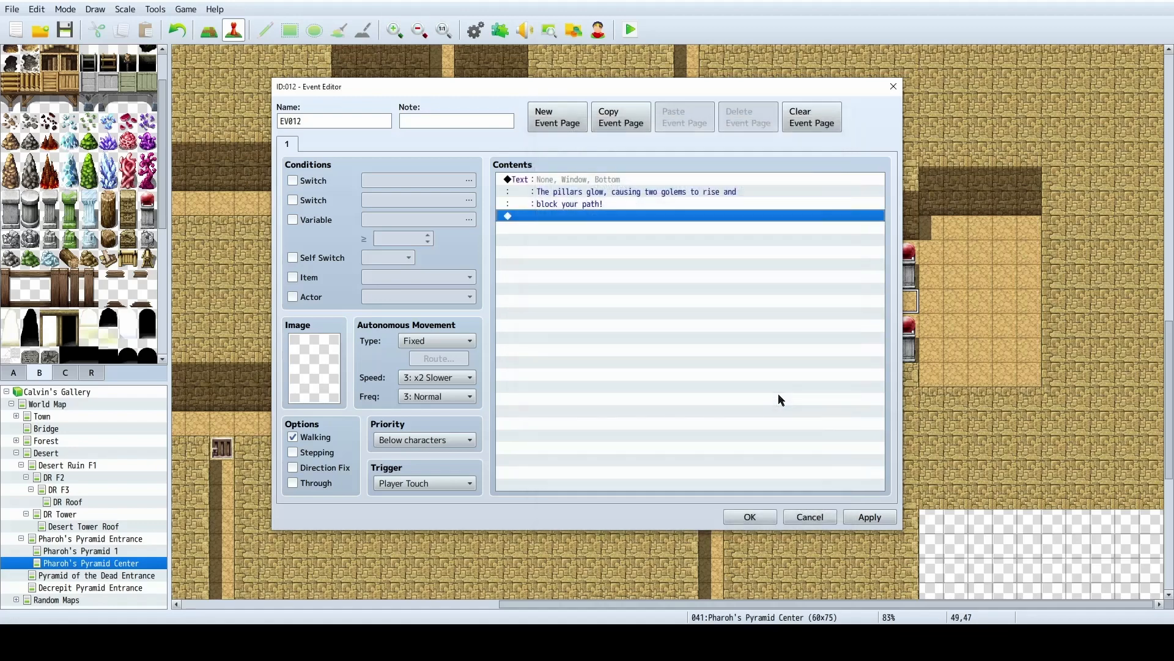
Add a Battle Processing command with troop 0039 after the event's text and save the event.
{"action": "double_click", "coordinate": [570, 217]}
{"action": "left_click", "coordinate": [599, 147]}
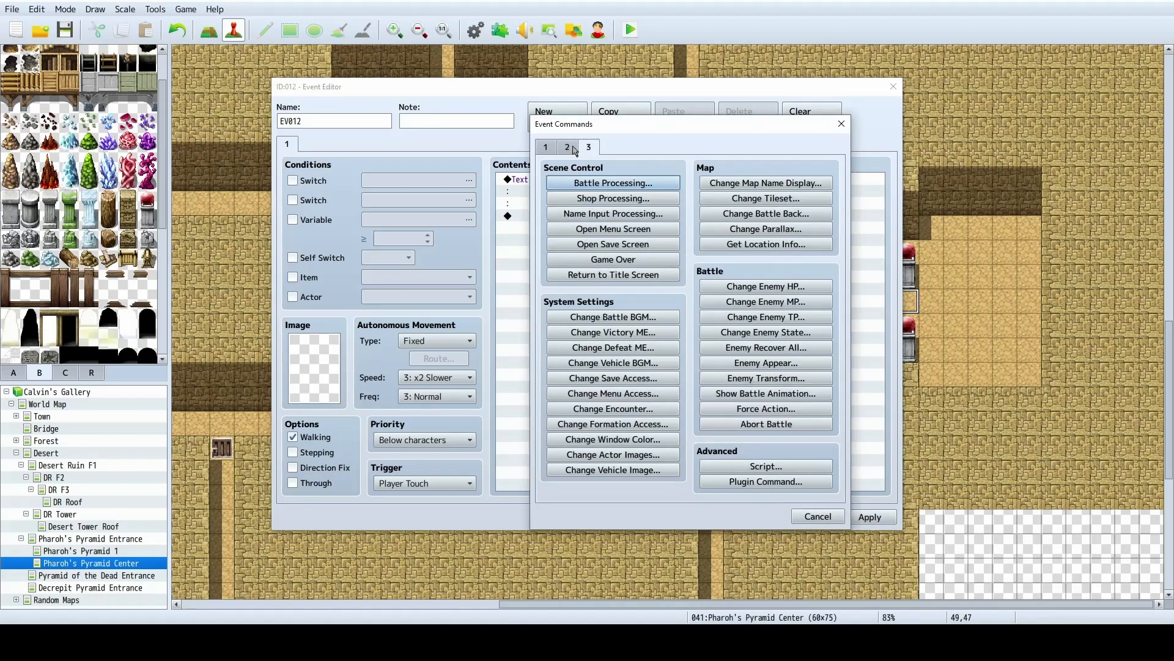
{"action": "left_click", "coordinate": [612, 184]}
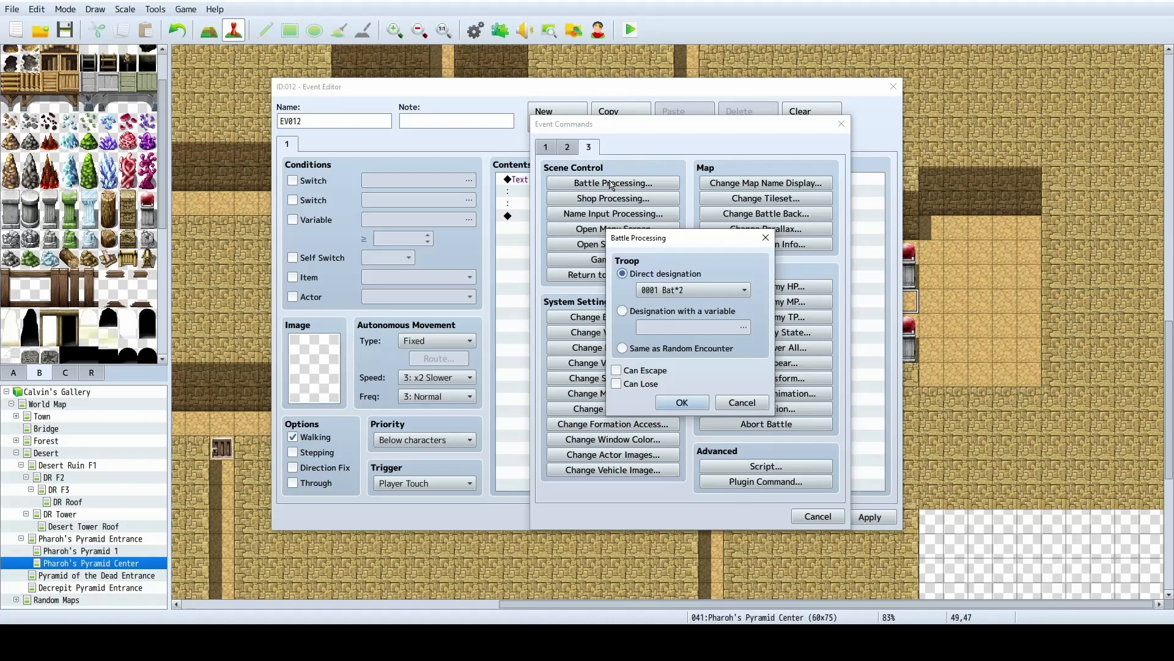
{"action": "left_click", "coordinate": [704, 290]}
{"action": "scroll", "coordinate": [709, 367], "scroll_direction": "down", "scroll_amount": 6}
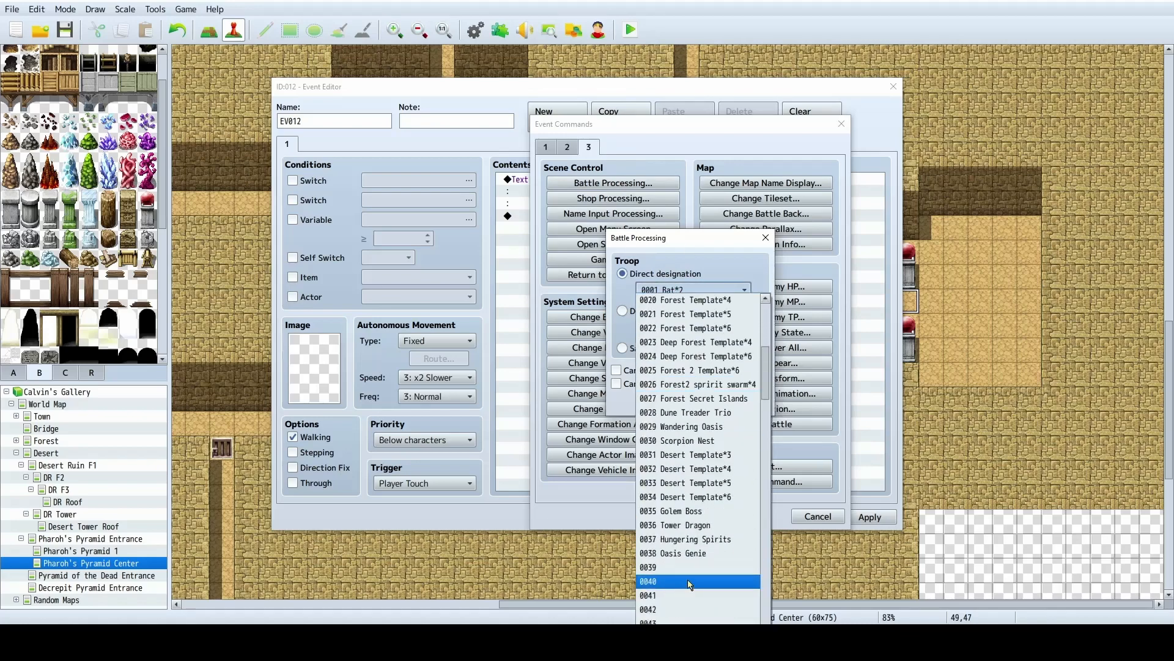
{"action": "left_click", "coordinate": [699, 565]}
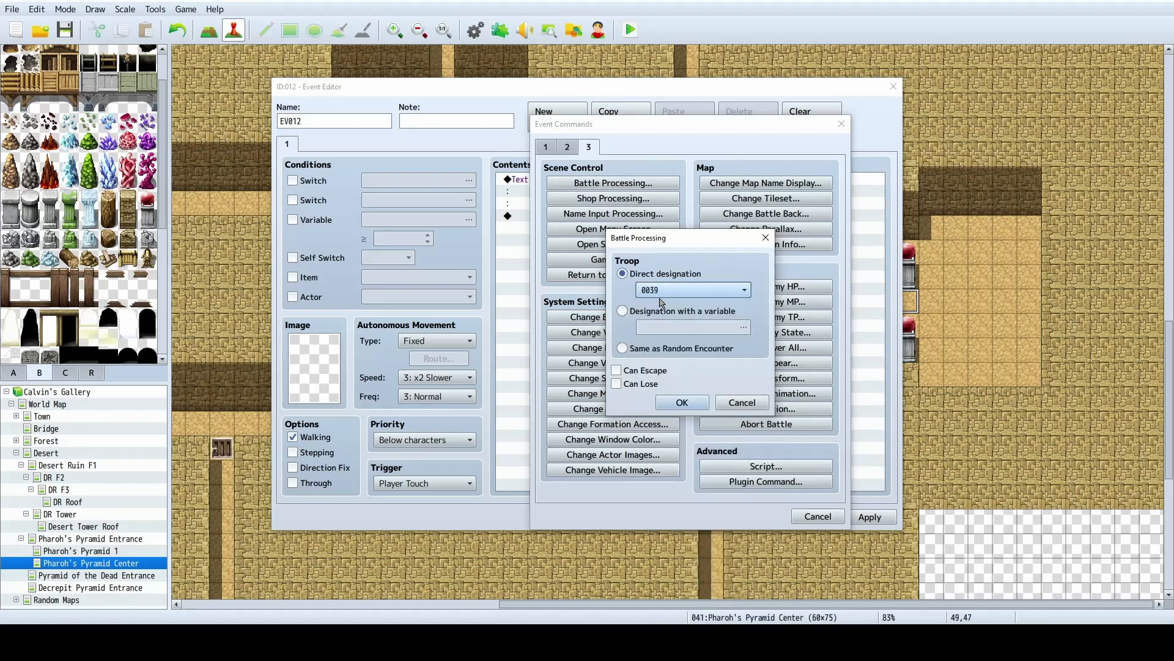
{"action": "left_click", "coordinate": [682, 403]}
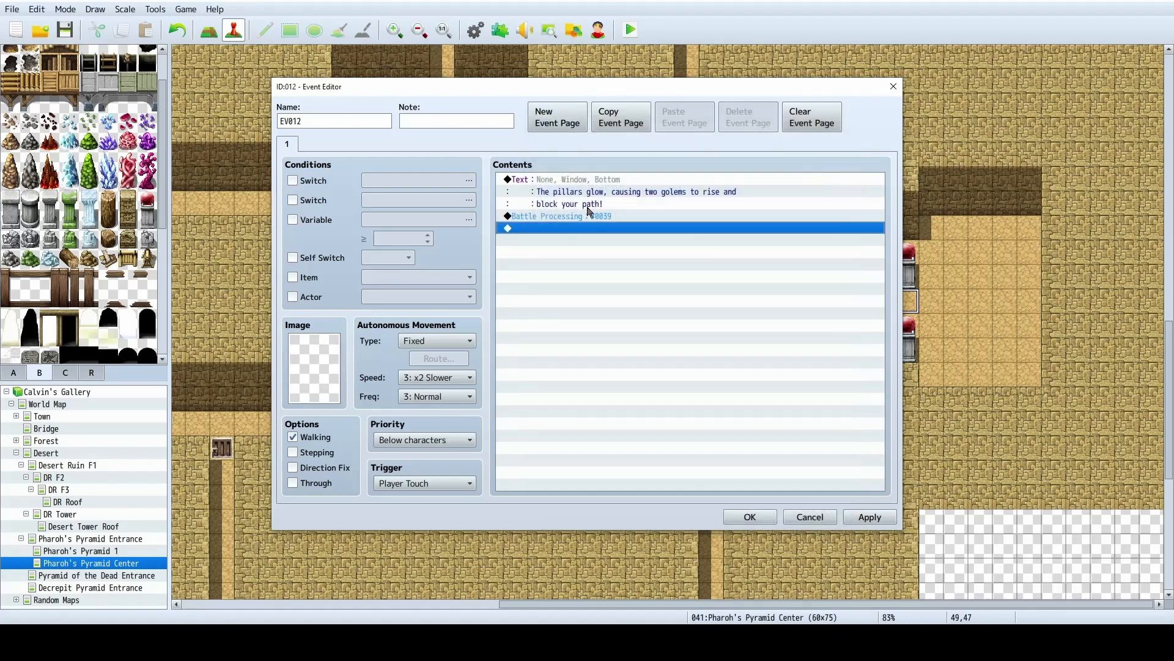
{"action": "left_click", "coordinate": [750, 517]}
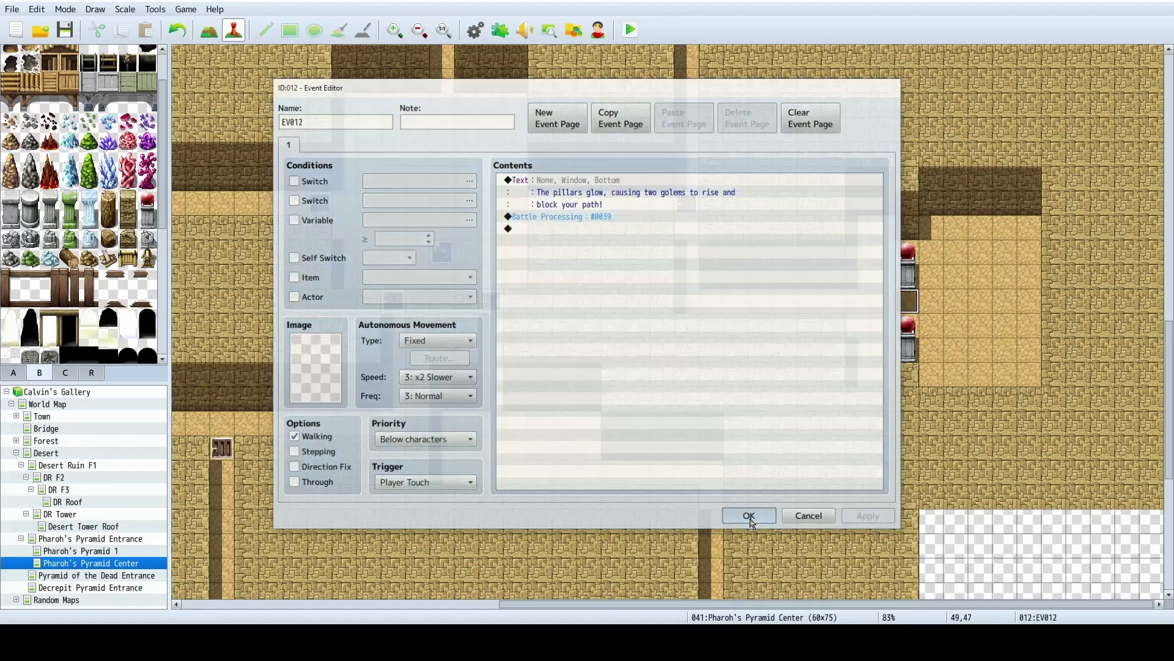
Reopen the event at tile 49,47 and add an Erase Event command after the battle.
{"action": "double_click", "coordinate": [915, 302]}
{"action": "left_click", "coordinate": [536, 230]}
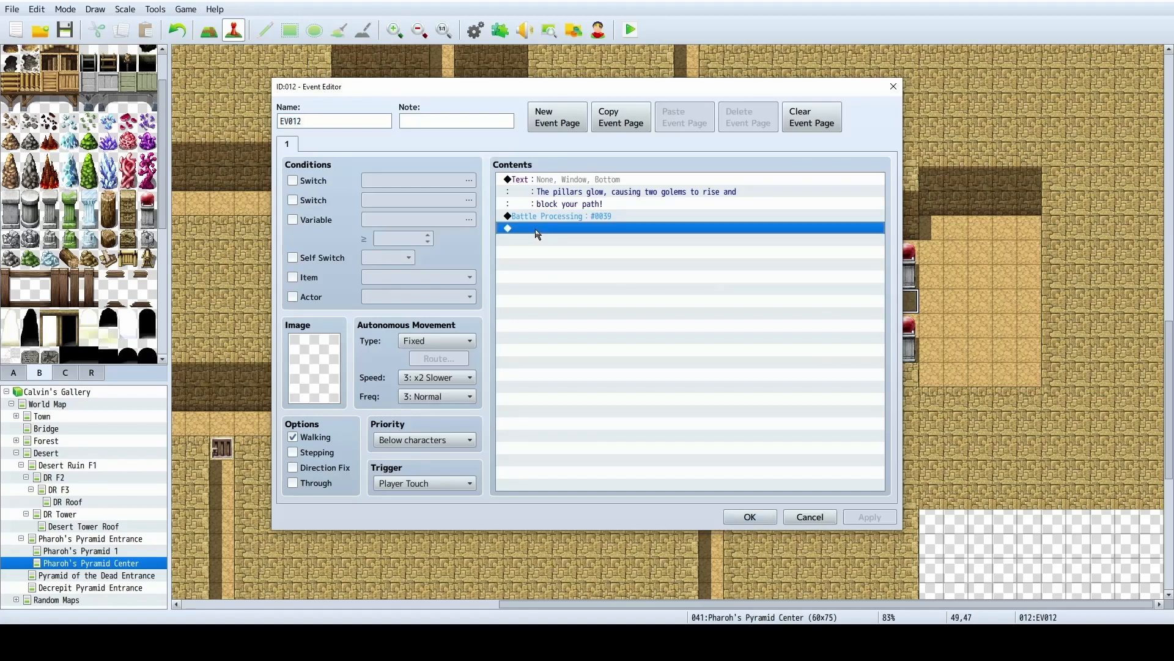
{"action": "double_click", "coordinate": [545, 230]}
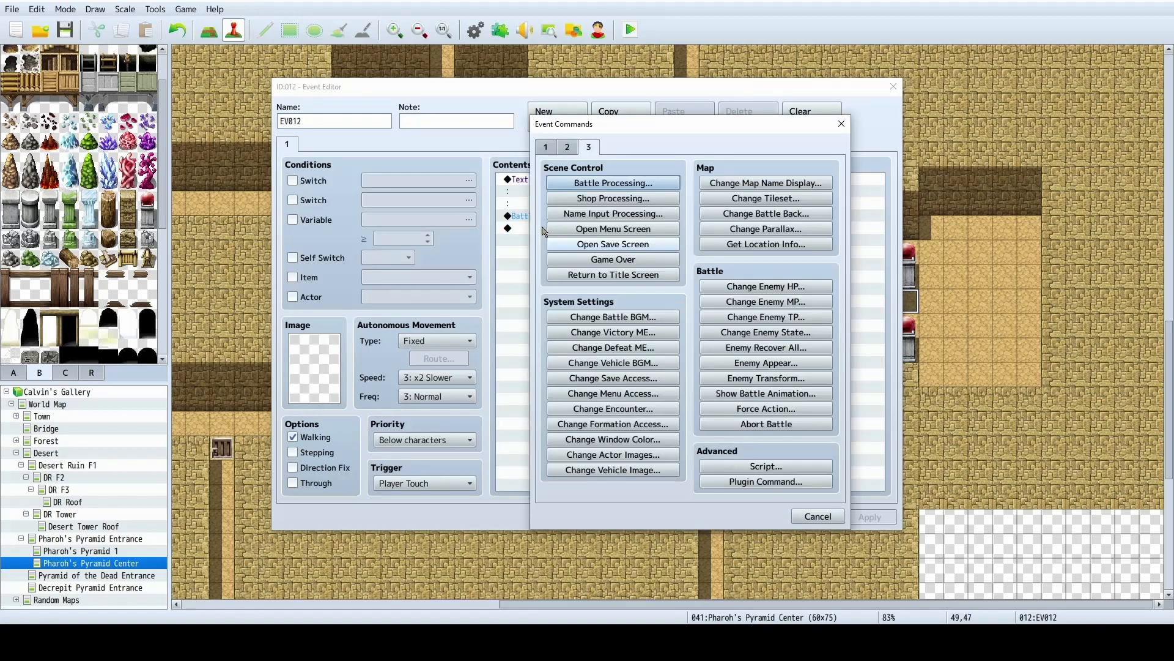
{"action": "left_click", "coordinate": [566, 147]}
{"action": "left_click", "coordinate": [545, 147]}
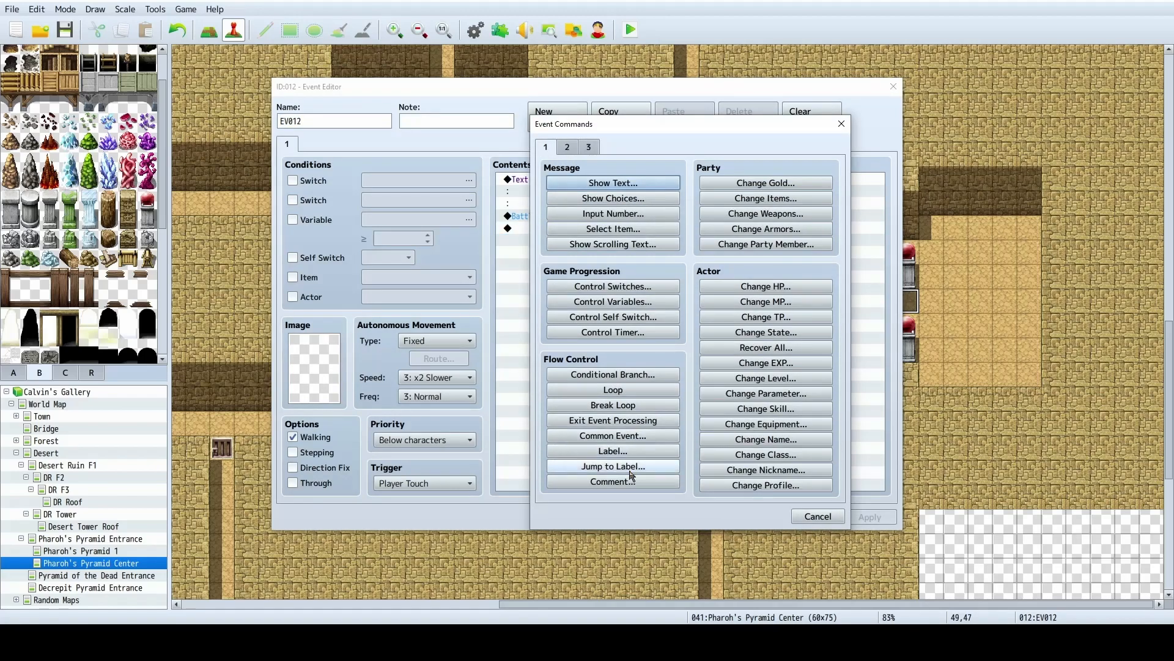
{"action": "left_click", "coordinate": [567, 147]}
{"action": "left_click", "coordinate": [613, 370]}
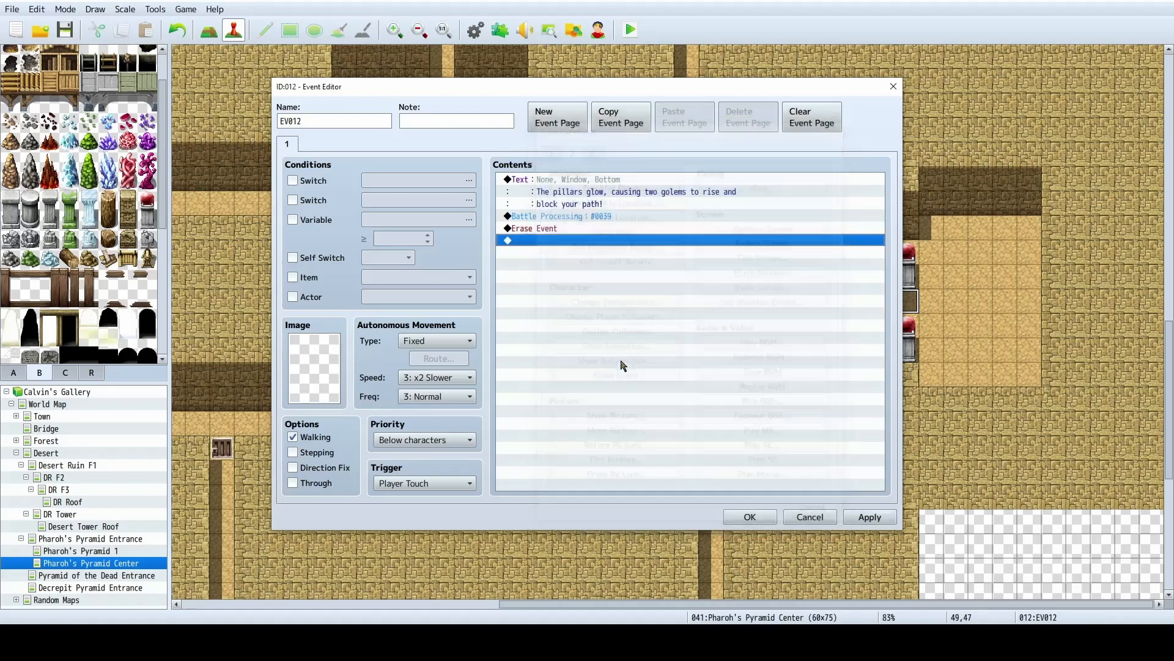
{"action": "left_click", "coordinate": [881, 522]}
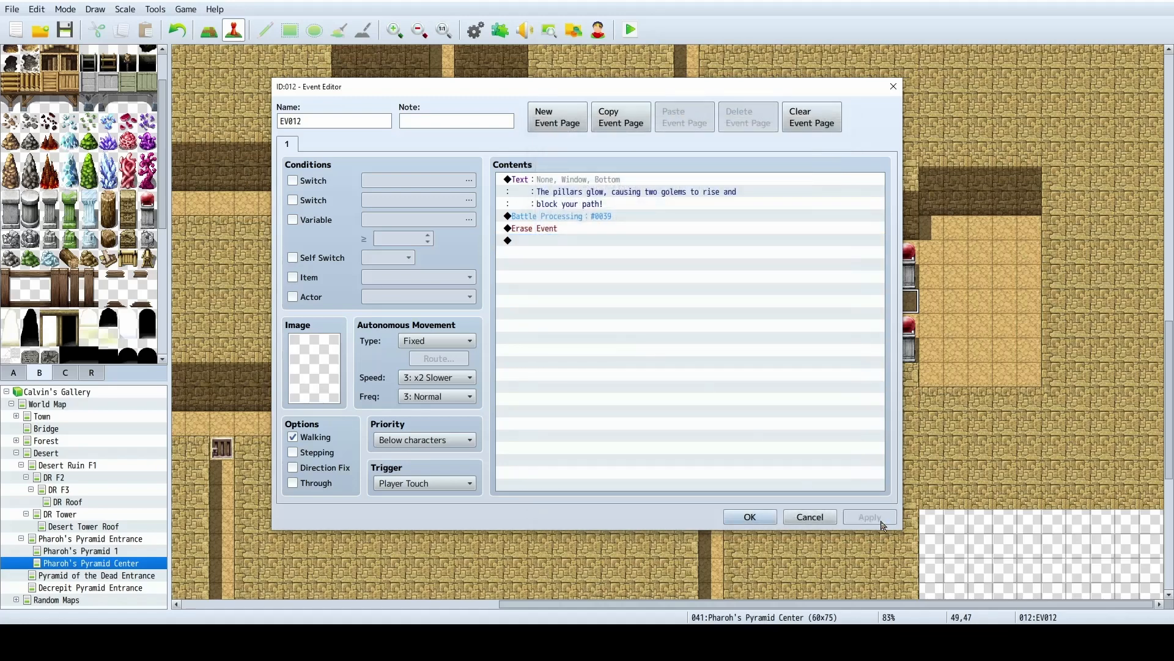
{"action": "left_click", "coordinate": [750, 518]}
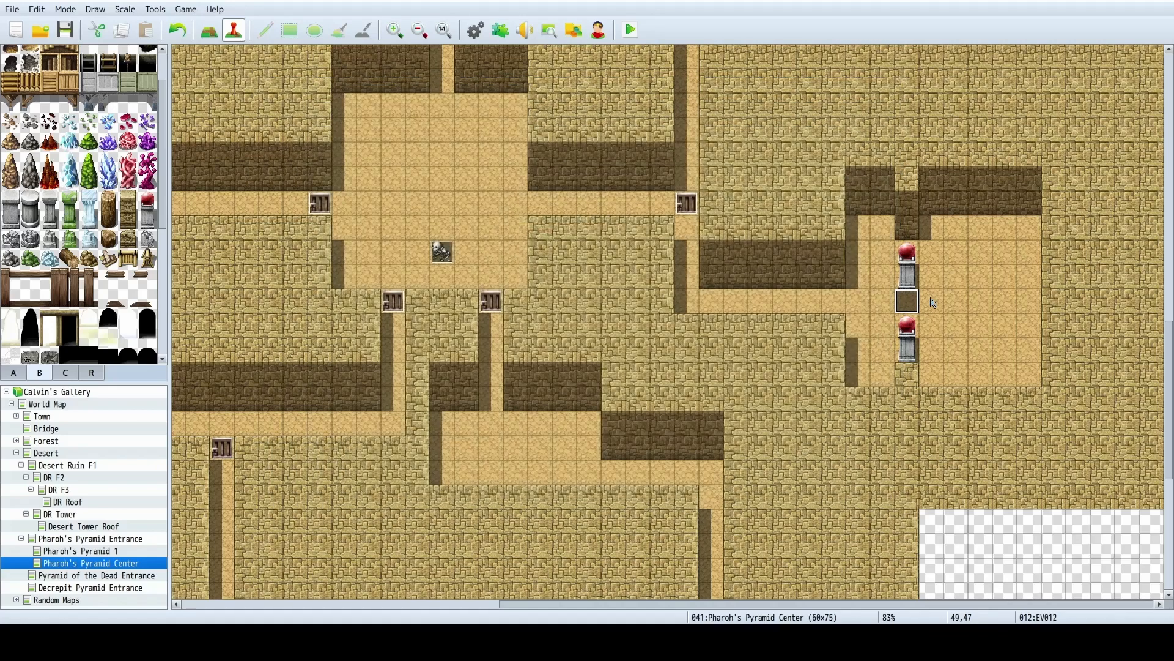
Review the Golem enemy in the database, and name the empty troop 0039 "Treasure Guards".
{"action": "left_click", "coordinate": [475, 29]}
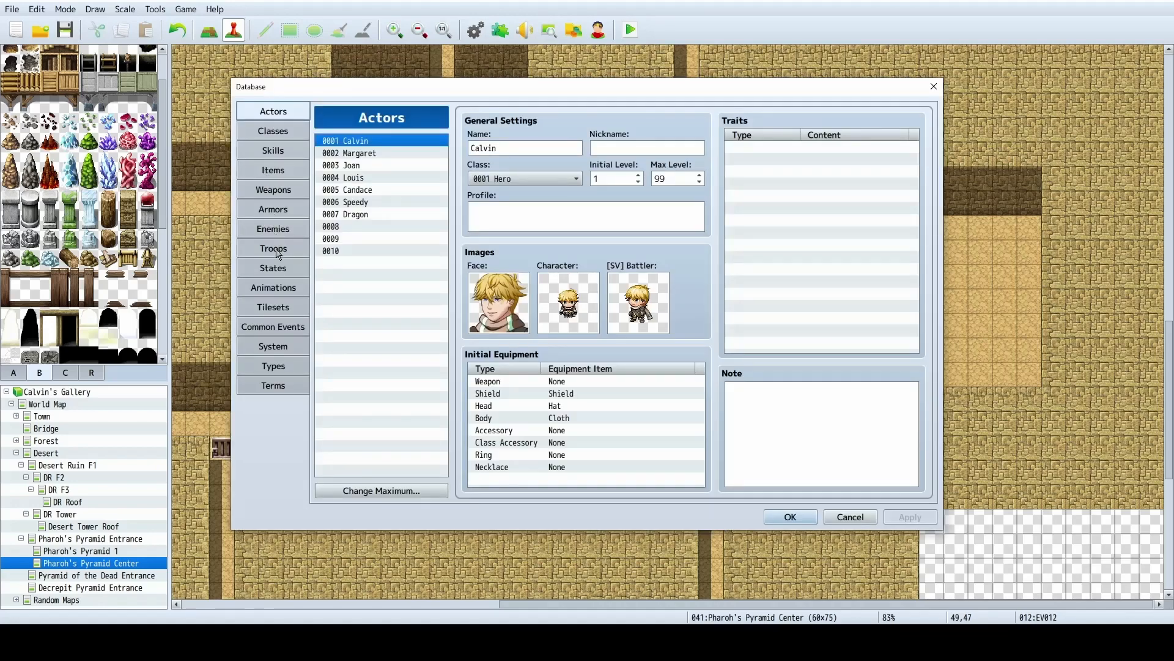
{"action": "left_click", "coordinate": [275, 231]}
{"action": "left_click_drag", "start_coordinate": [444, 184], "coordinate": [444, 243]}
{"action": "left_click", "coordinate": [392, 273]}
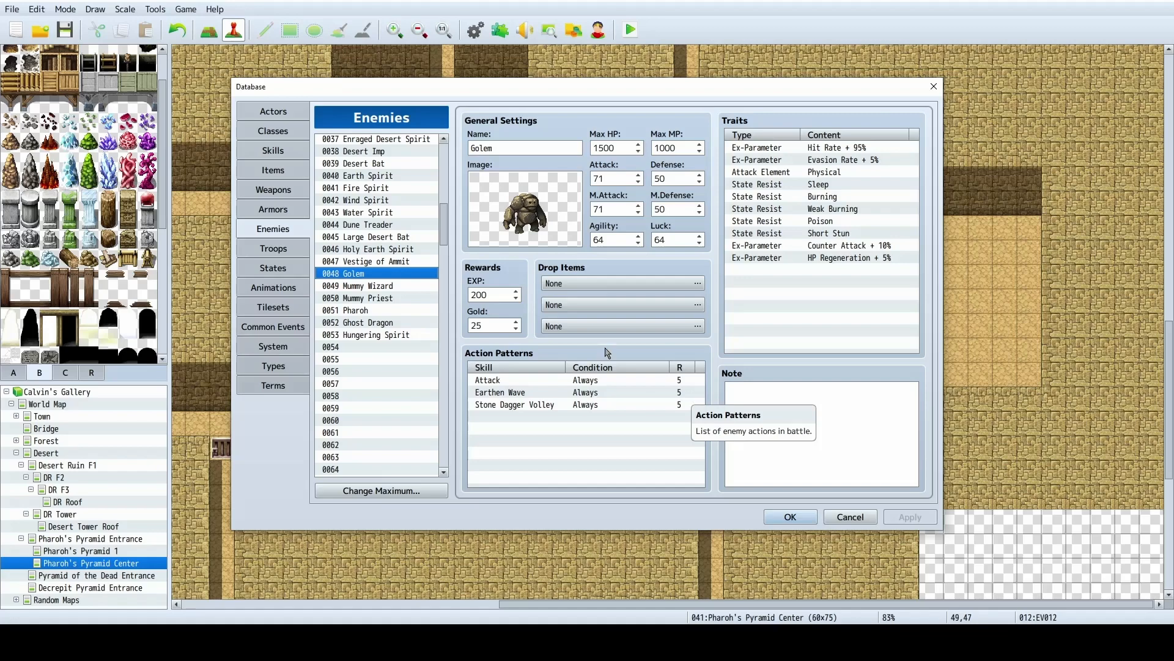
{"action": "left_click", "coordinate": [273, 248]}
{"action": "scroll", "coordinate": [350, 298], "scroll_direction": "down", "scroll_amount": 2}
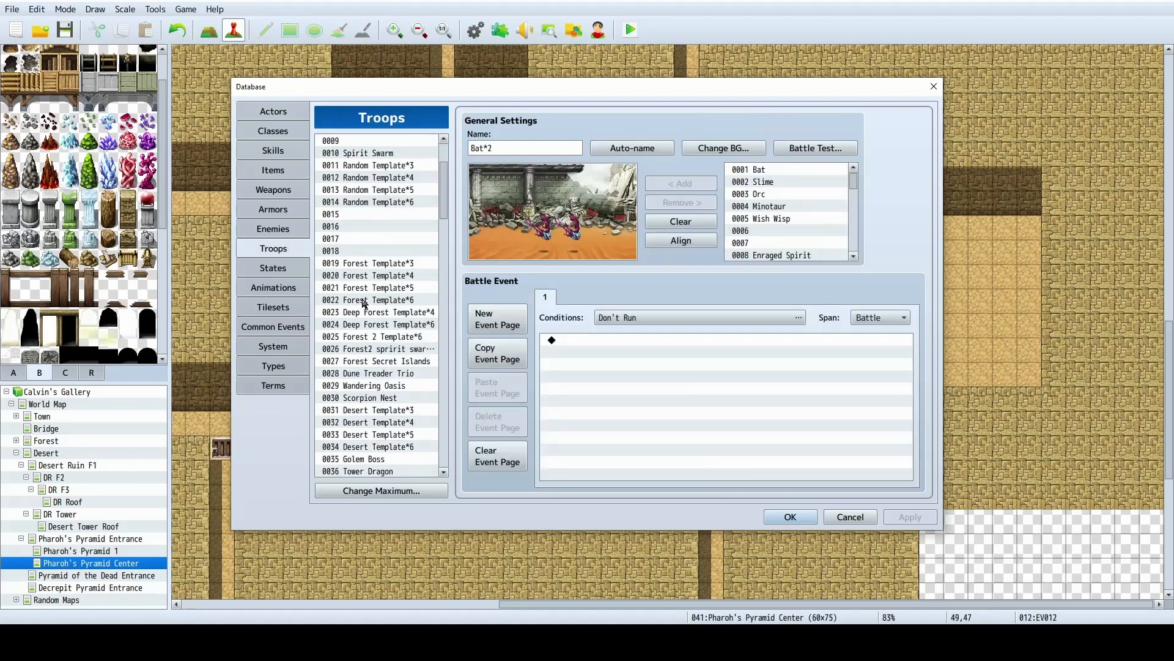
{"action": "scroll", "coordinate": [359, 306], "scroll_direction": "down", "scroll_amount": 5}
{"action": "left_click", "coordinate": [387, 336]}
{"action": "left_click", "coordinate": [548, 148]}
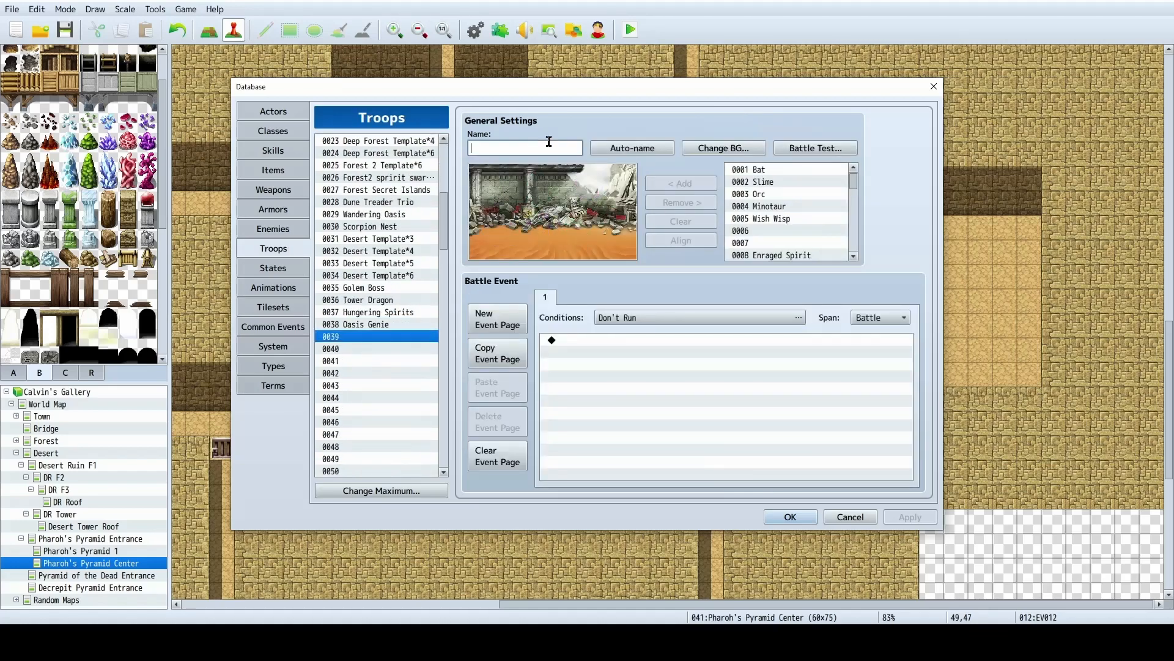
{"action": "type", "text": "Treasure Gu"}
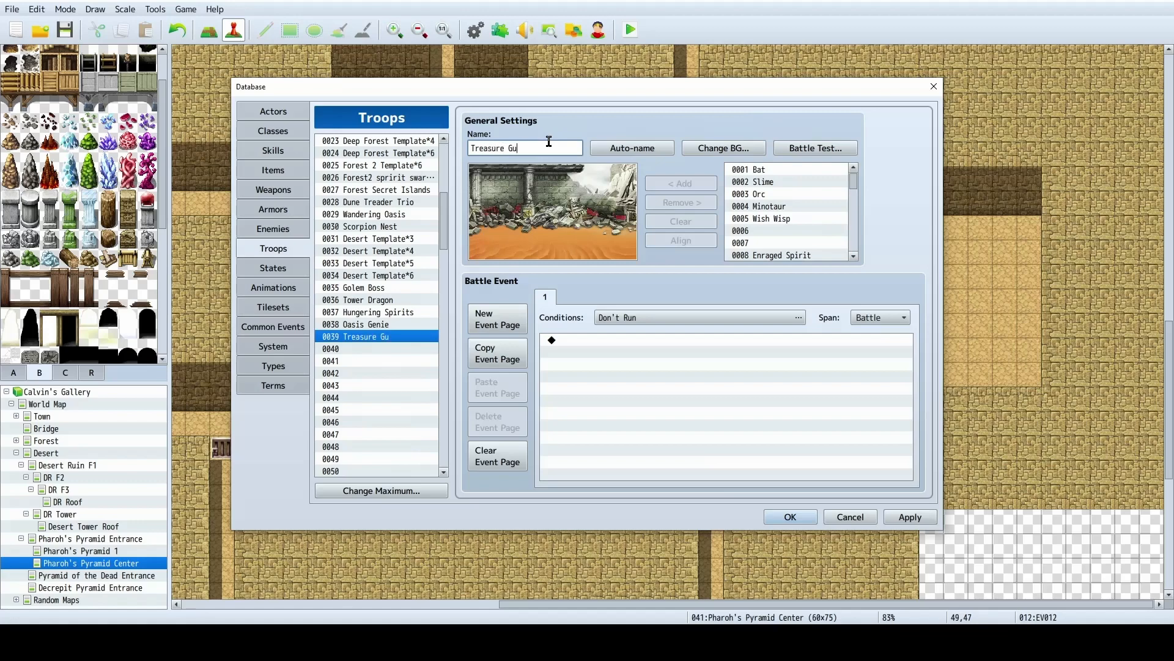
{"action": "type", "text": "ards"}
Add two Golems to the Treasure Guards troop and space them apart on either side of the battlefield.
{"action": "scroll", "coordinate": [799, 212], "scroll_direction": "down", "scroll_amount": 11}
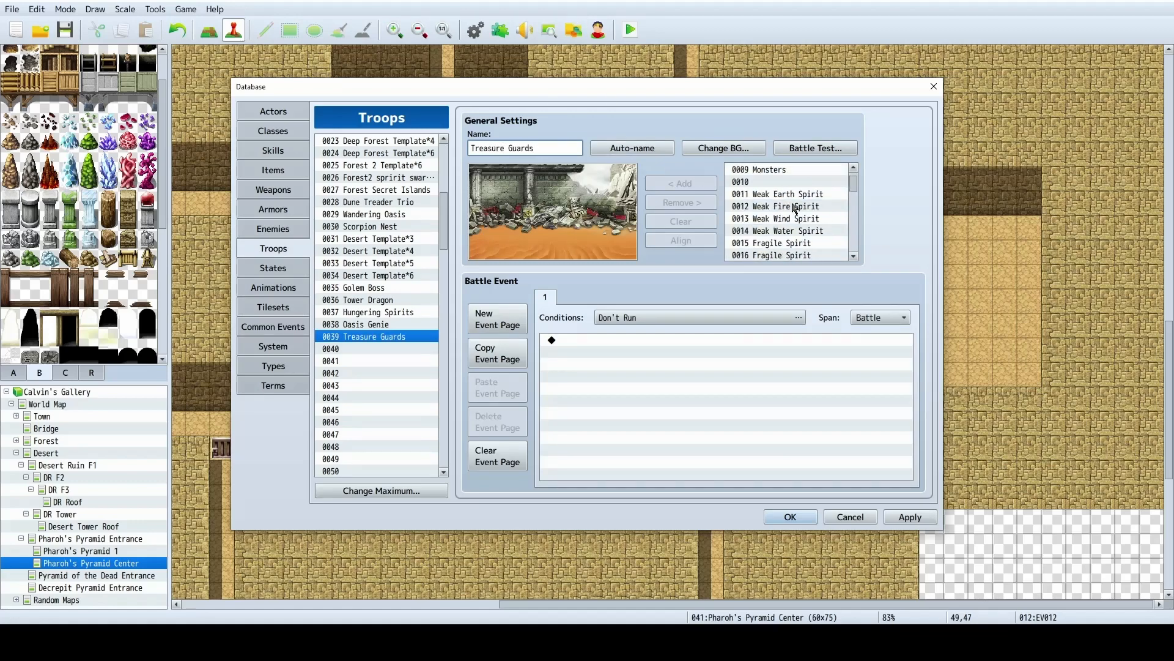
{"action": "scroll", "coordinate": [799, 212], "scroll_direction": "down", "scroll_amount": 4}
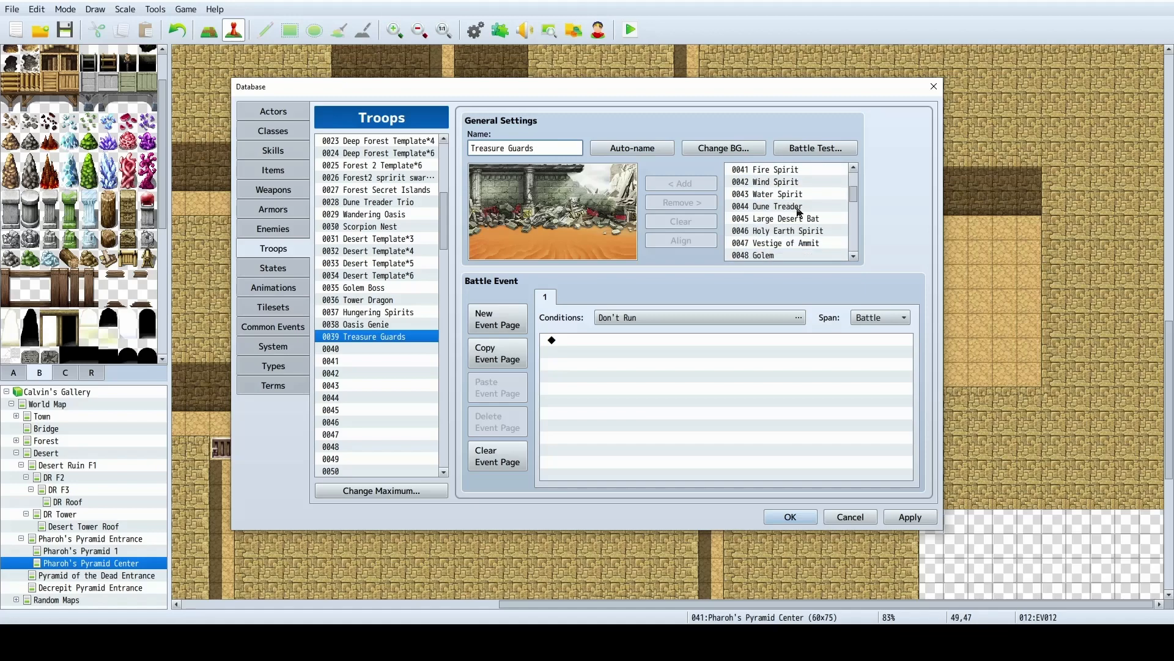
{"action": "left_click", "coordinate": [782, 207]}
{"action": "double_click", "coordinate": [678, 184]}
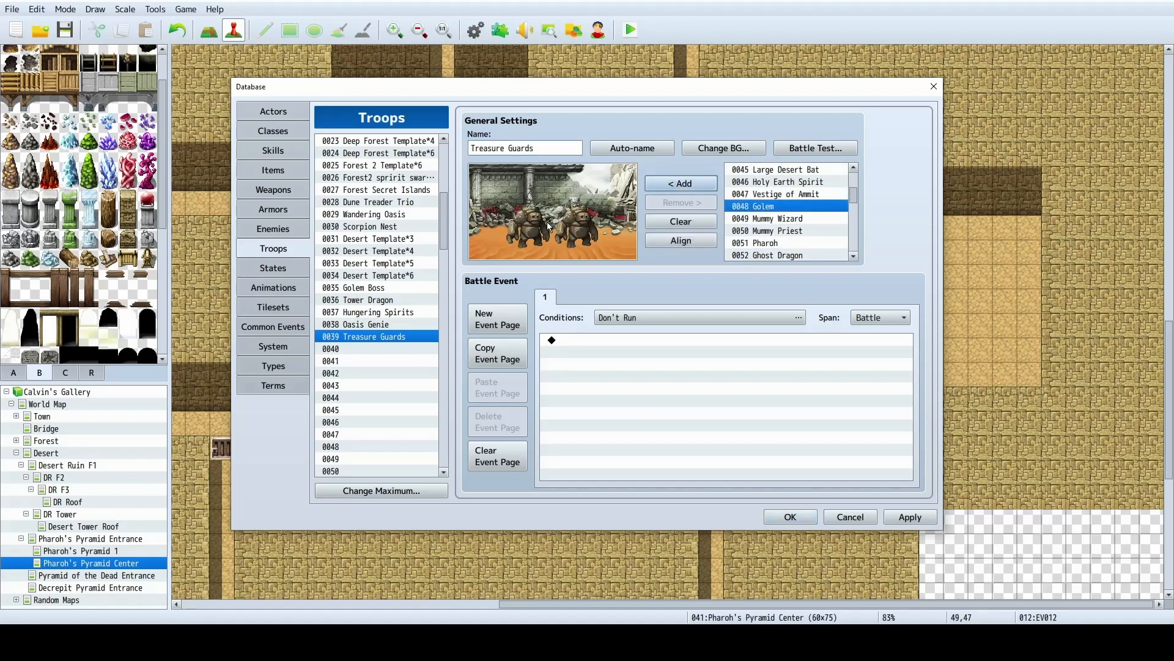
{"action": "left_click", "coordinate": [515, 225]}
{"action": "left_click_drag", "start_coordinate": [589, 224], "coordinate": [604, 224]}
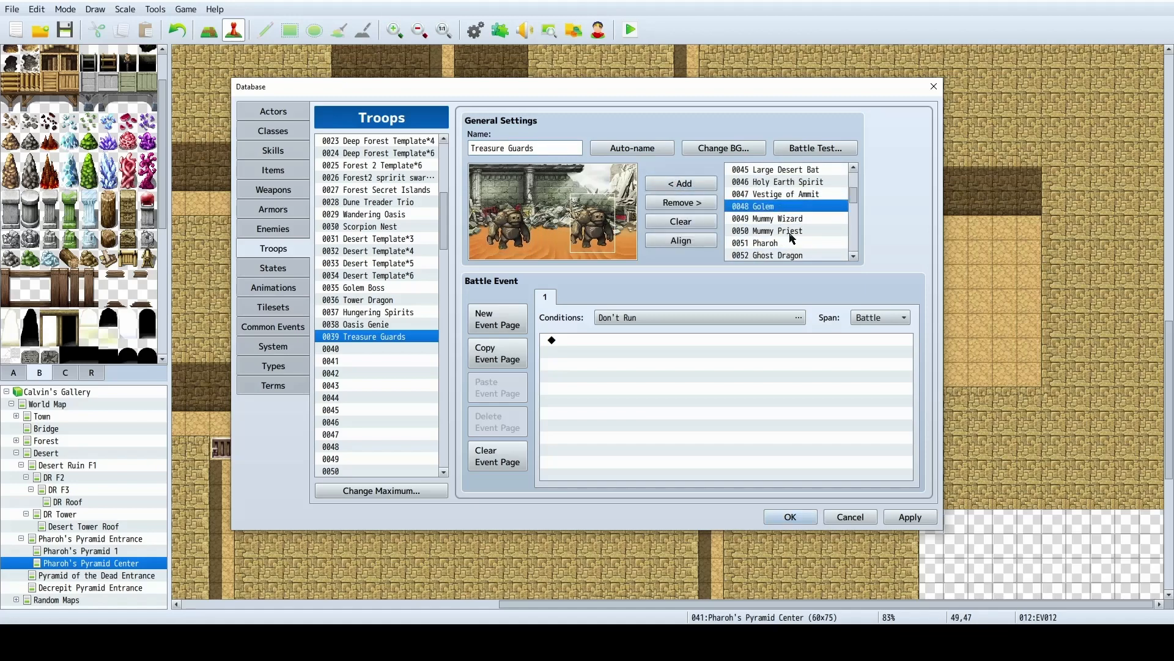
Add a Hungering Spirit to the troop, place it behind and between the Golems, and save the database changes.
{"action": "scroll", "coordinate": [820, 252], "scroll_direction": "down", "scroll_amount": 1}
{"action": "left_click", "coordinate": [820, 230]}
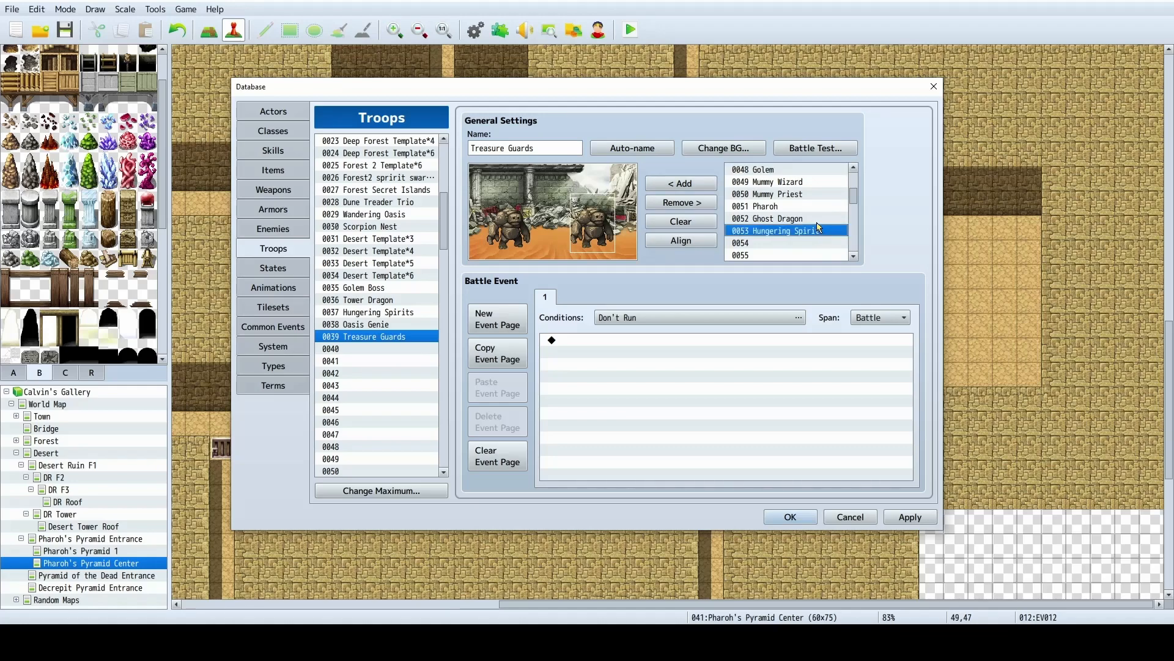
{"action": "left_click", "coordinate": [681, 183]}
{"action": "left_click_drag", "start_coordinate": [552, 238], "coordinate": [553, 203]}
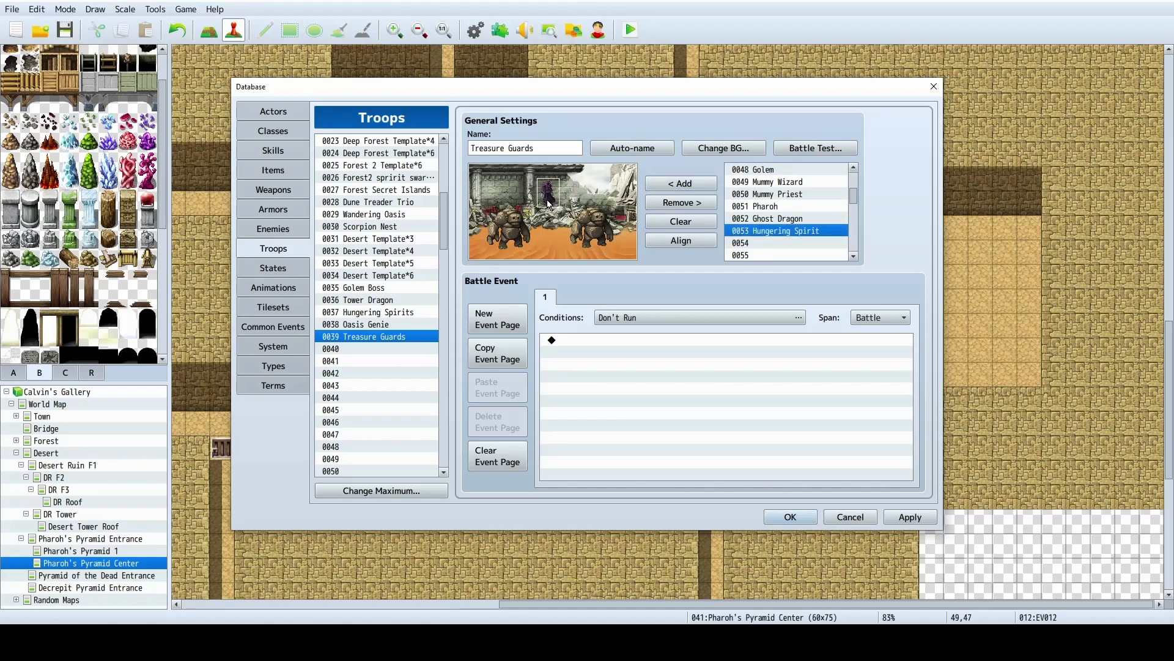
{"action": "right_click", "coordinate": [552, 203]}
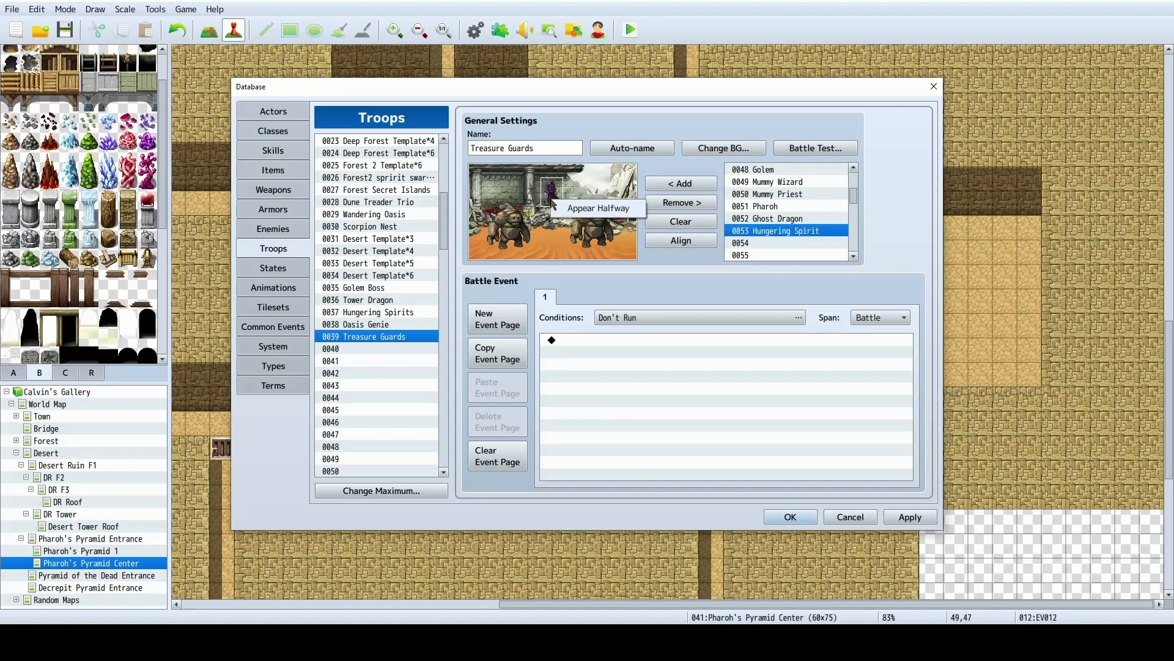
{"action": "left_click", "coordinate": [674, 165]}
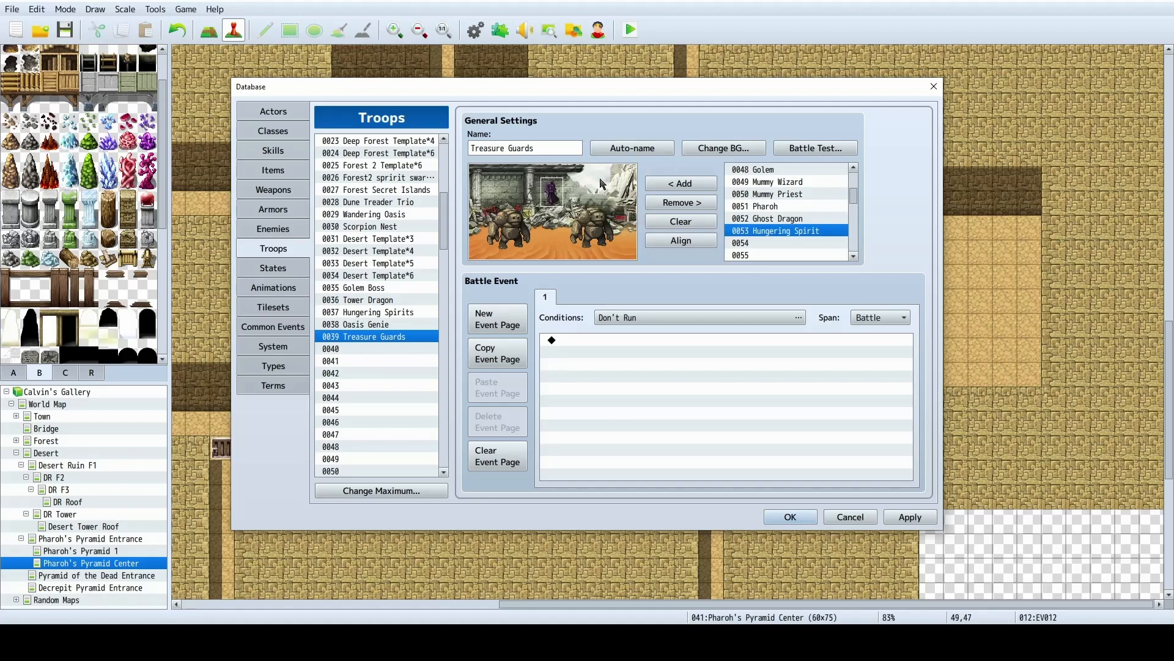
{"action": "left_click", "coordinate": [894, 518]}
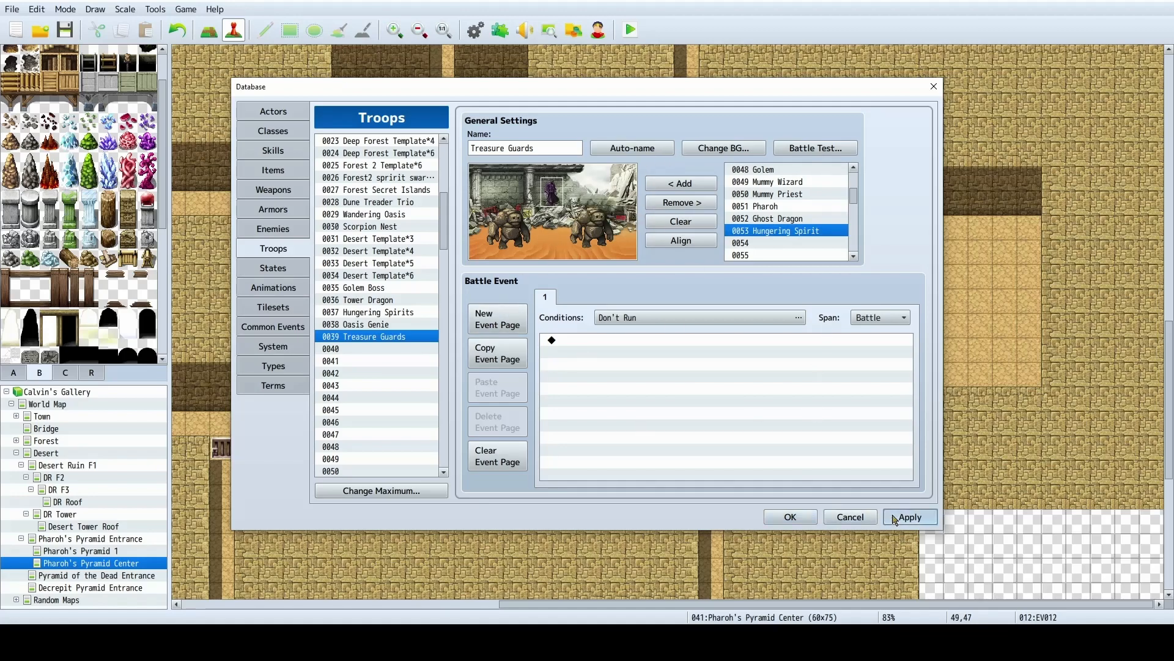
{"action": "left_click", "coordinate": [790, 517]}
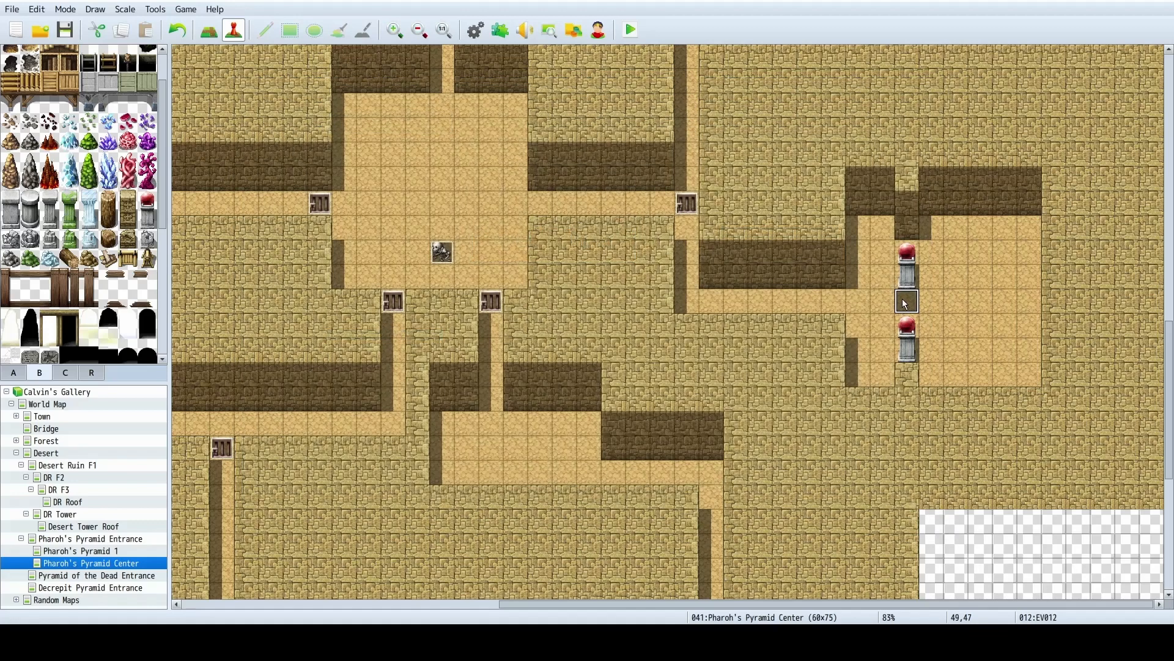
Save the project and check the Battle Processing troop in the event at tile 49,47.
{"action": "left_click", "coordinate": [13, 10]}
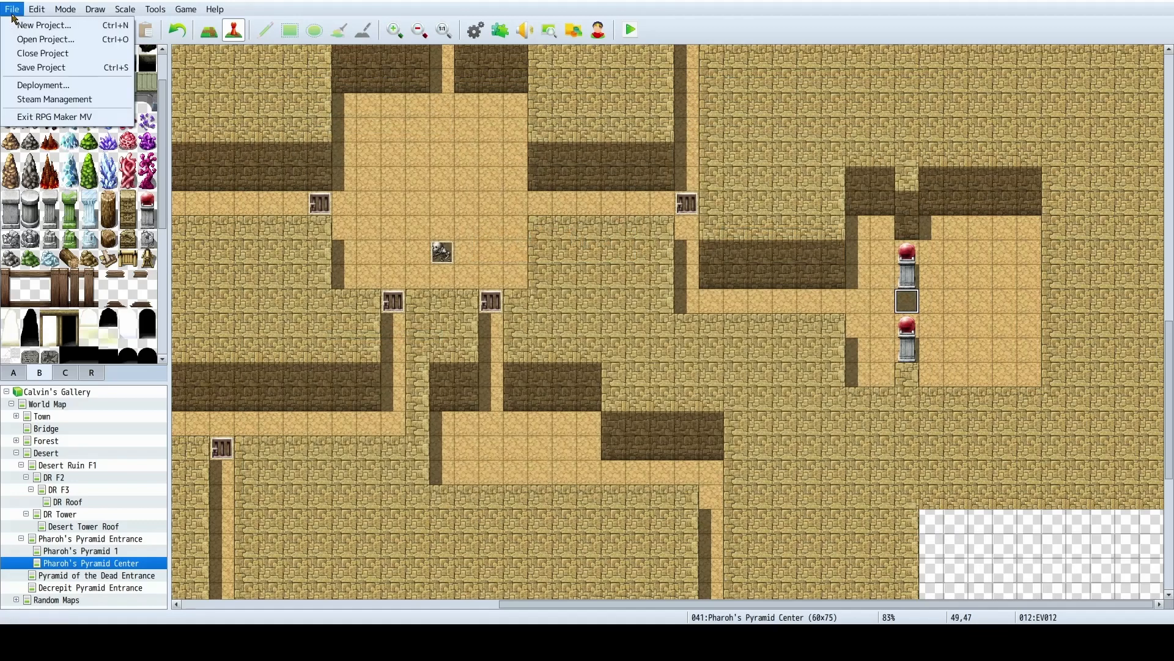
{"action": "left_click", "coordinate": [50, 70]}
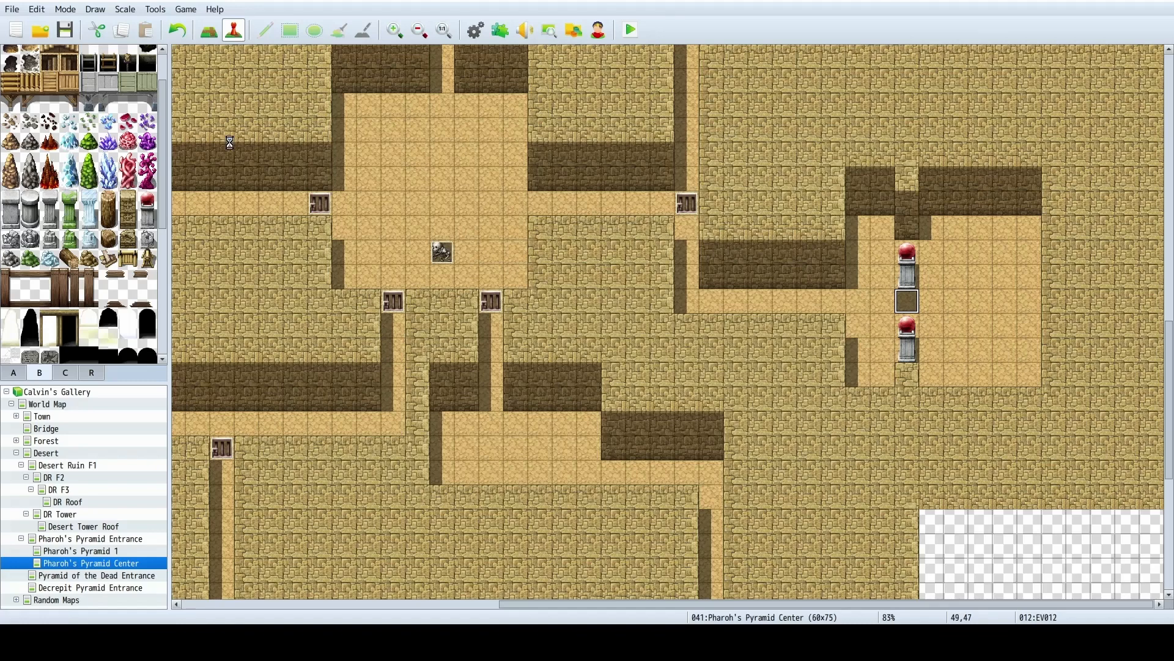
{"action": "double_click", "coordinate": [916, 304]}
{"action": "left_click", "coordinate": [596, 217]}
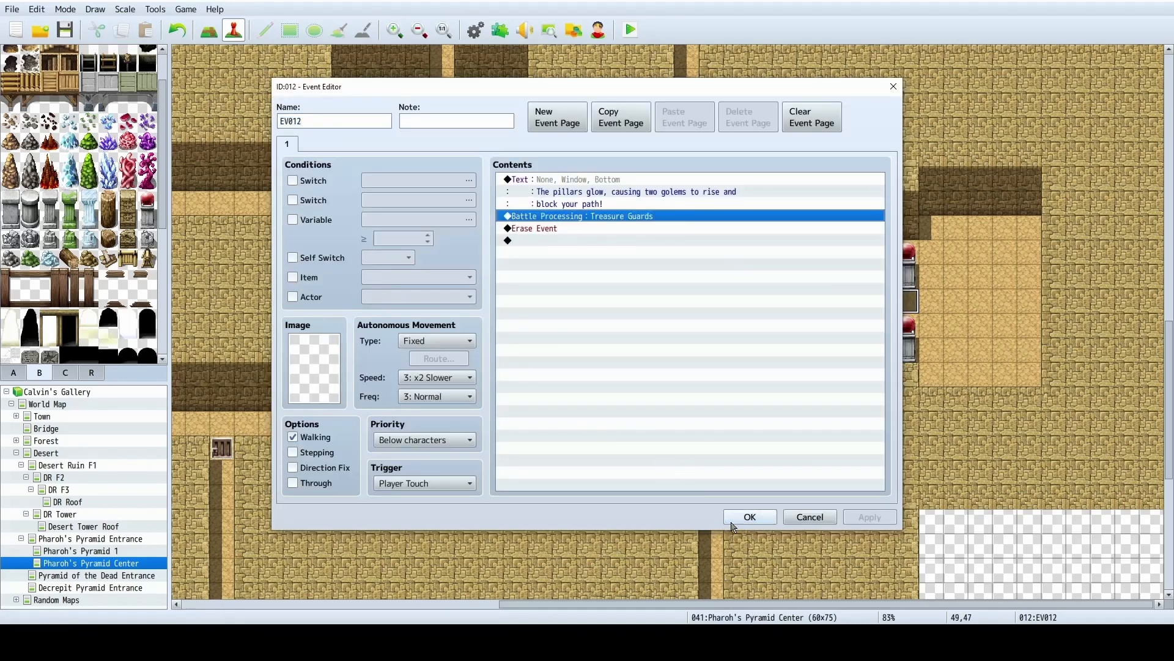
{"action": "left_click", "coordinate": [749, 516]}
Create a quick Treasure event at tile 53,47 in the eastern room and give it the closed dark grey chest image.
{"action": "left_click", "coordinate": [1030, 303]}
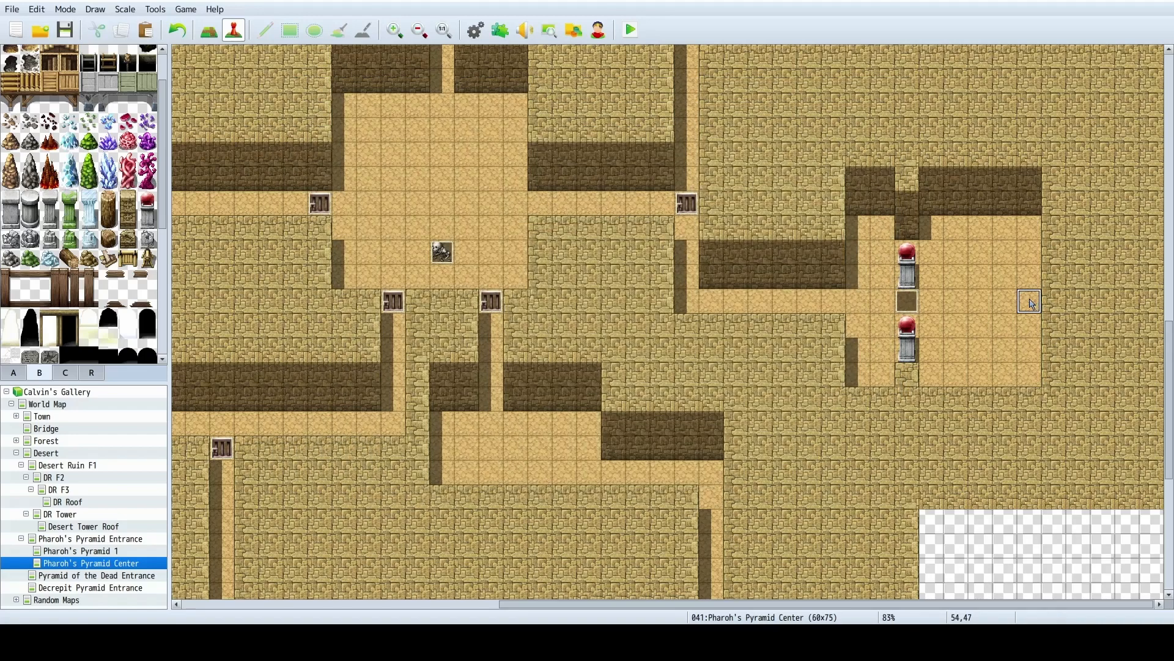
{"action": "right_click", "coordinate": [1004, 302]}
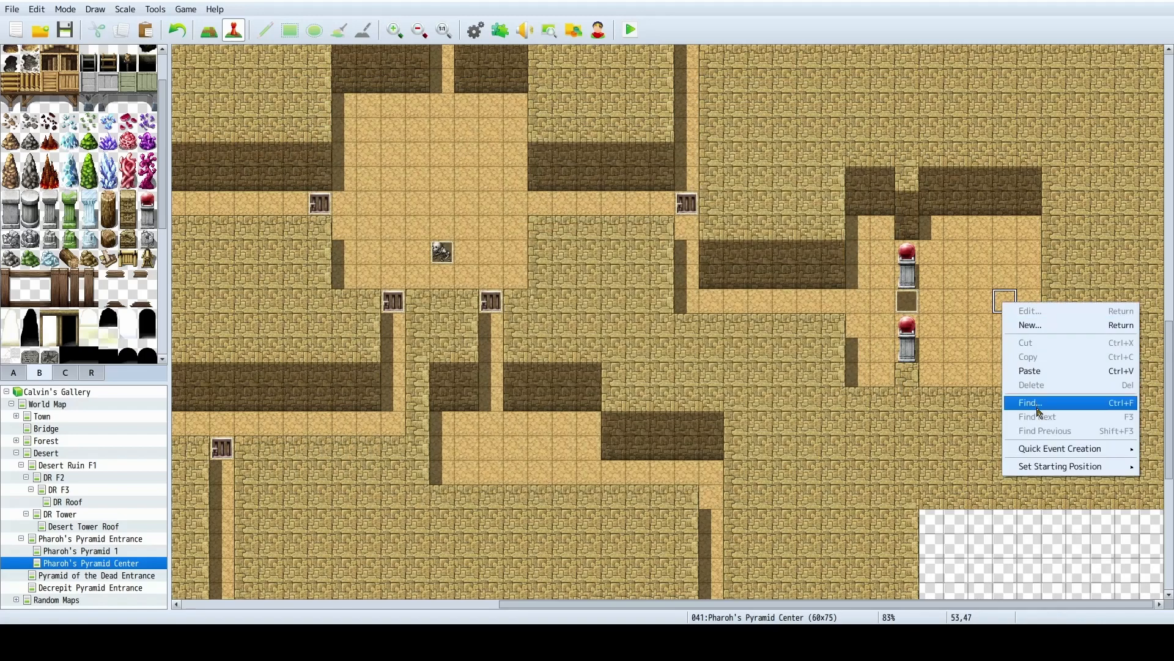
{"action": "left_click", "coordinate": [1057, 447]}
{"action": "right_click", "coordinate": [1007, 307]}
{"action": "mouse_move", "coordinate": [1064, 449]}
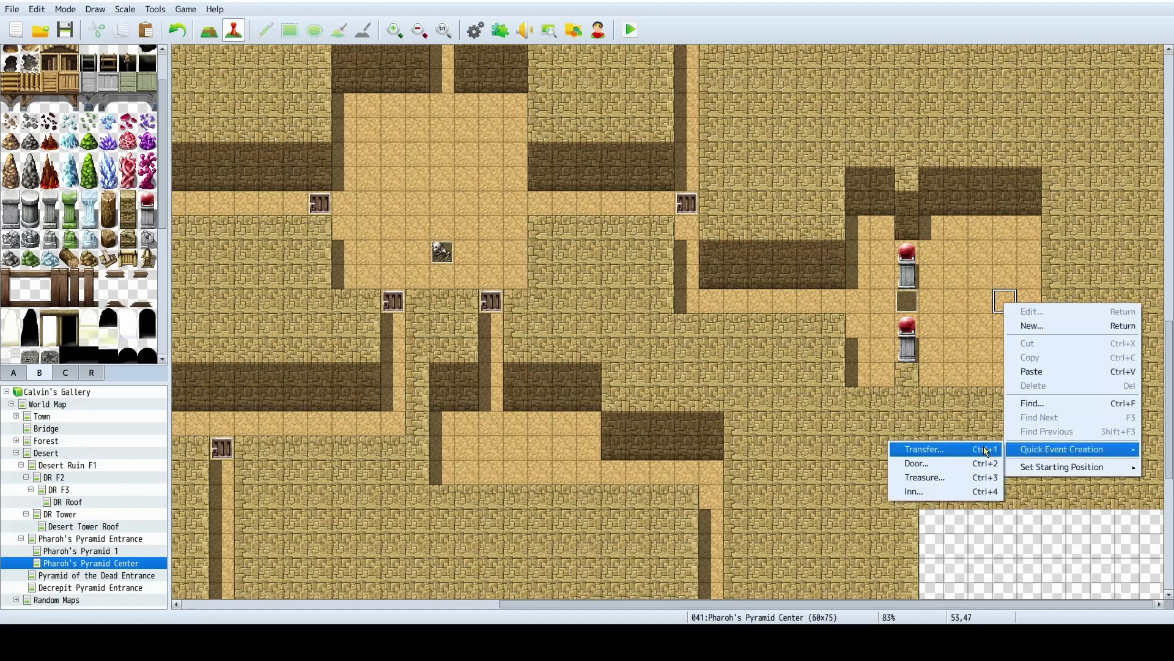
{"action": "left_click", "coordinate": [952, 478]}
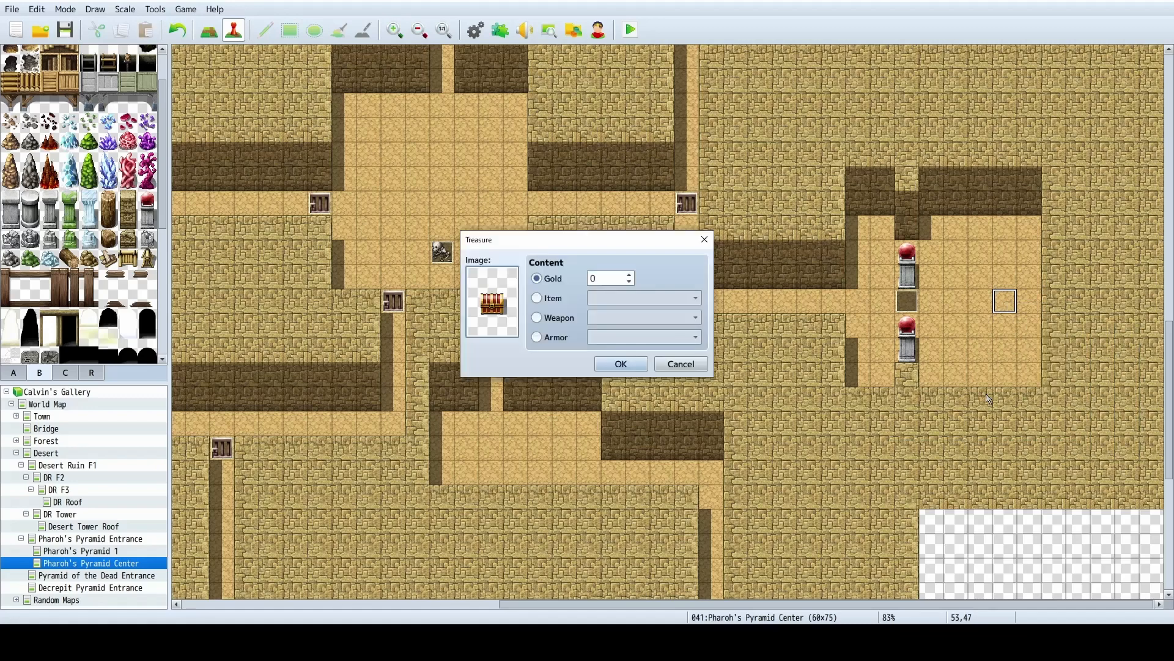
{"action": "double_click", "coordinate": [506, 310]}
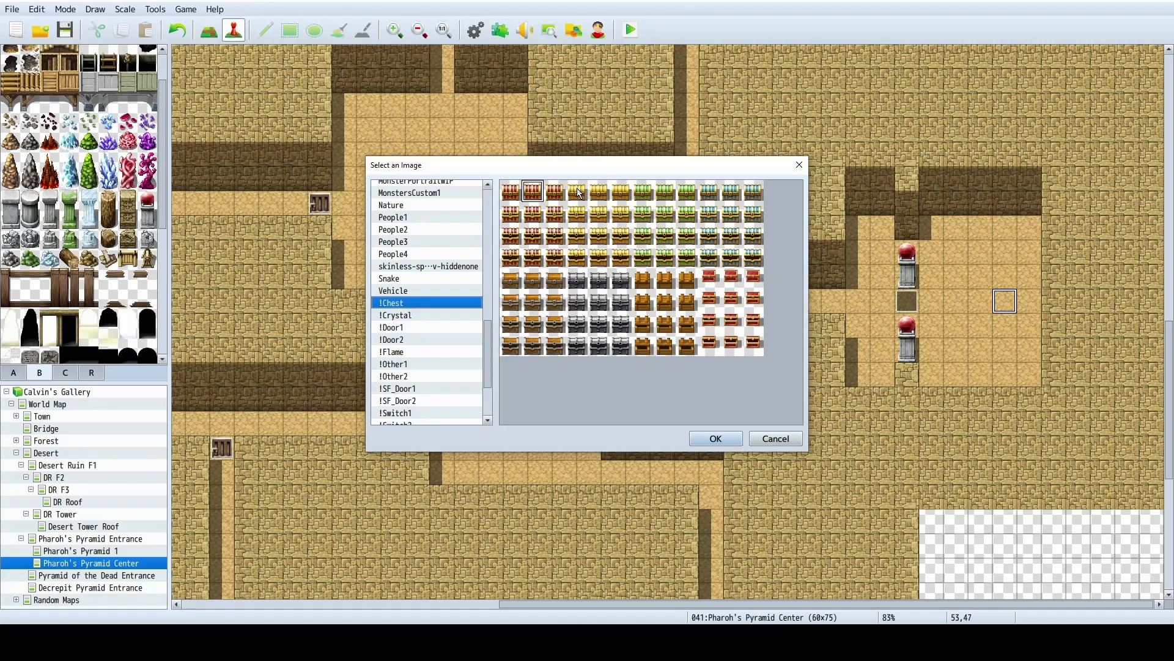
{"action": "left_click", "coordinate": [579, 281]}
{"action": "left_click", "coordinate": [715, 439]}
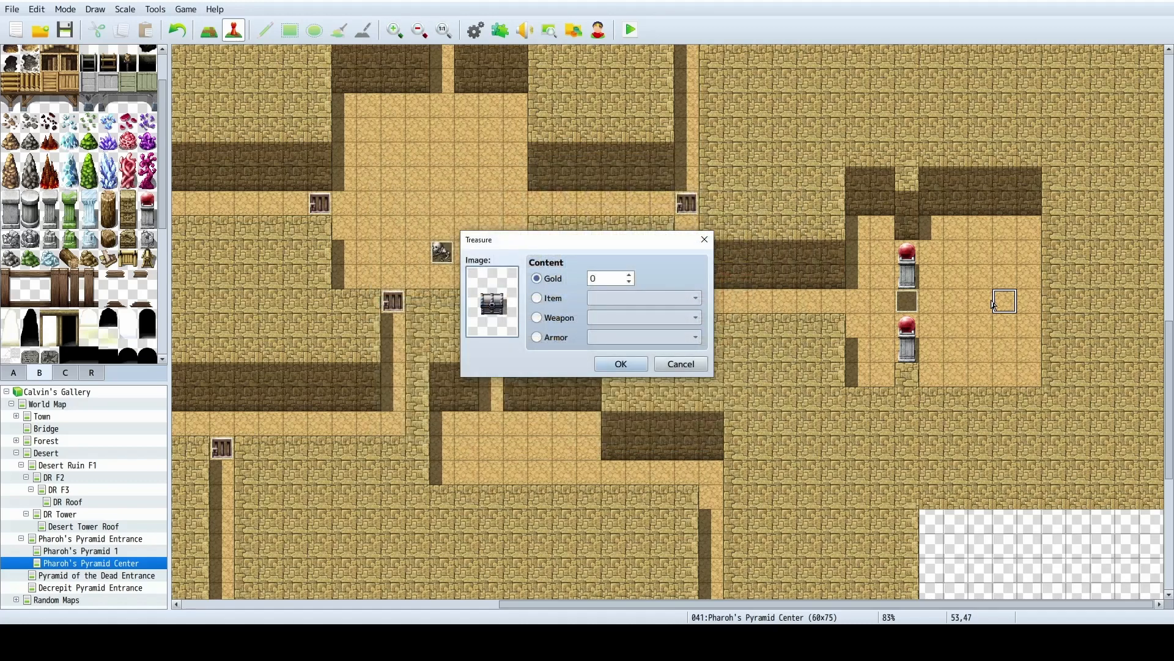
Set the chest's content to the item 0080 Small Summoning Relic and create the treasure event.
{"action": "left_click", "coordinate": [554, 299]}
{"action": "left_click", "coordinate": [696, 297]}
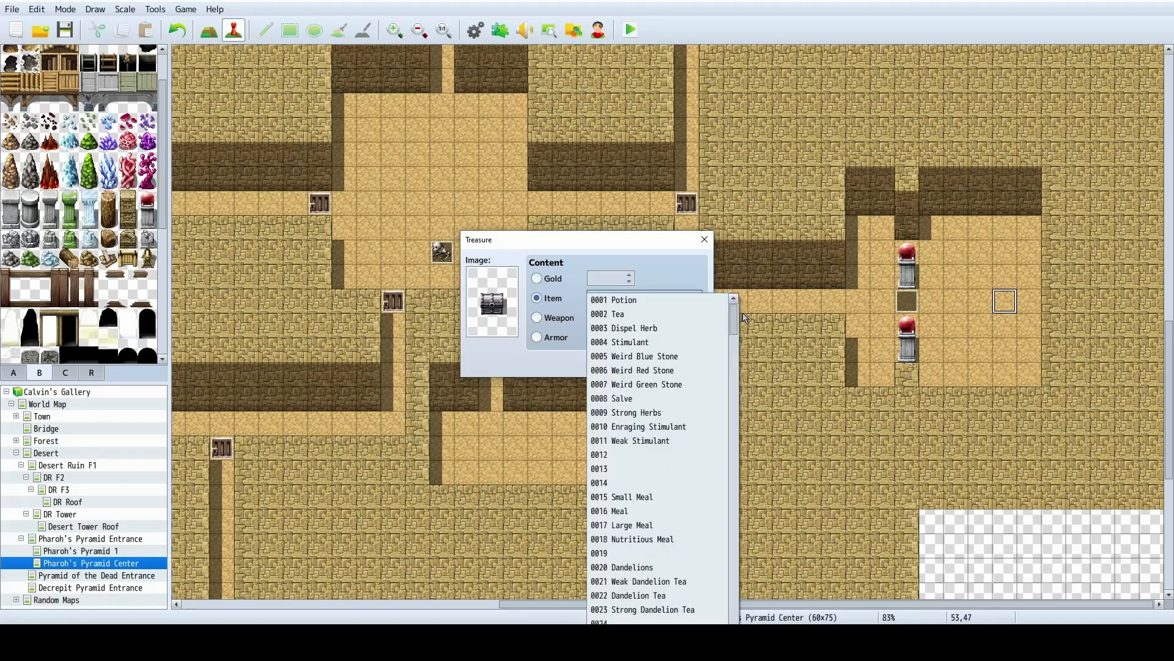
{"action": "left_click_drag", "start_coordinate": [734, 318], "coordinate": [739, 422]}
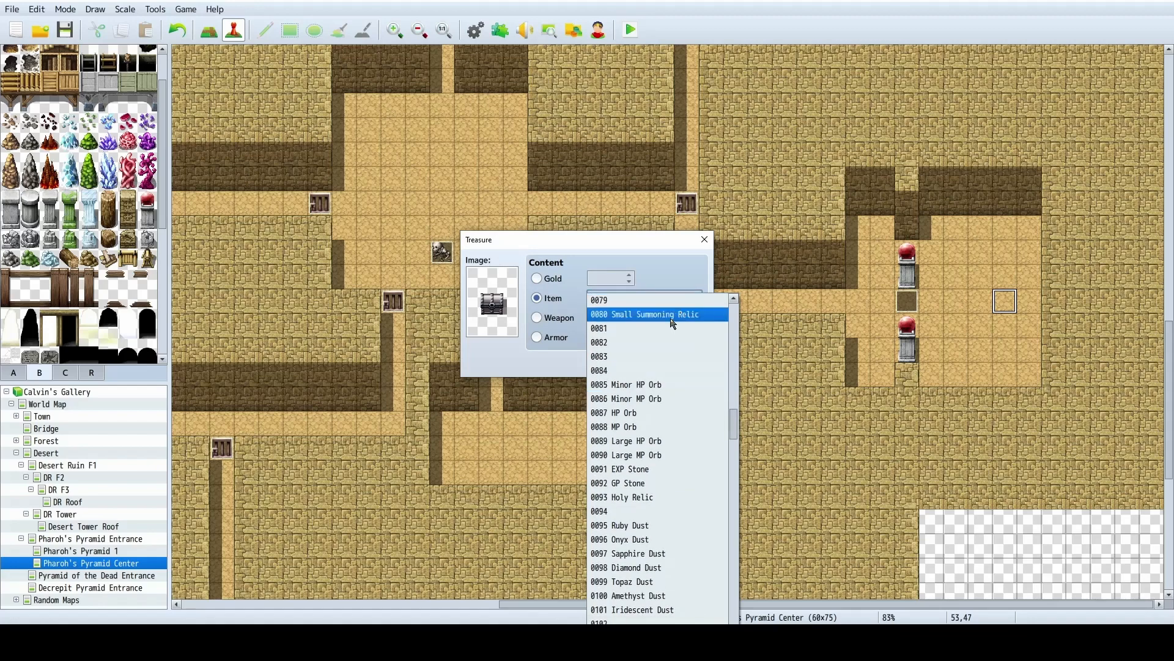
{"action": "left_click", "coordinate": [673, 314]}
{"action": "left_click", "coordinate": [626, 362]}
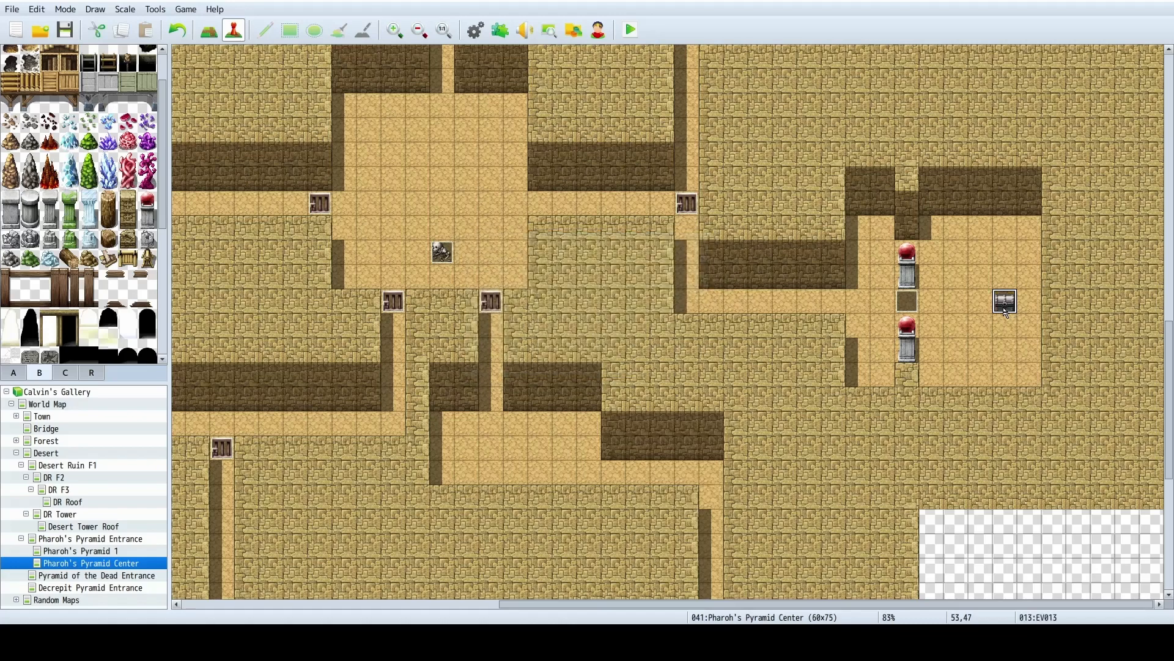
Open the new chest event and insert a Change Items command adding one Iridescent Dust before the Small Summoning Relic command.
{"action": "key", "text": "Return"}
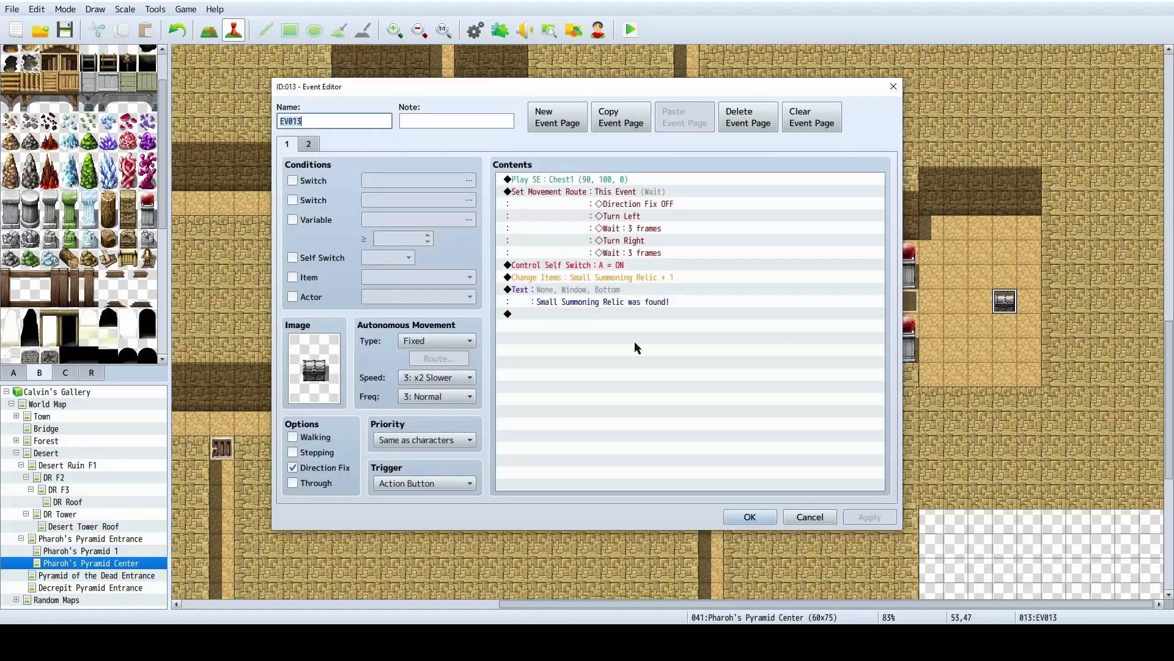
{"action": "double_click", "coordinate": [693, 279]}
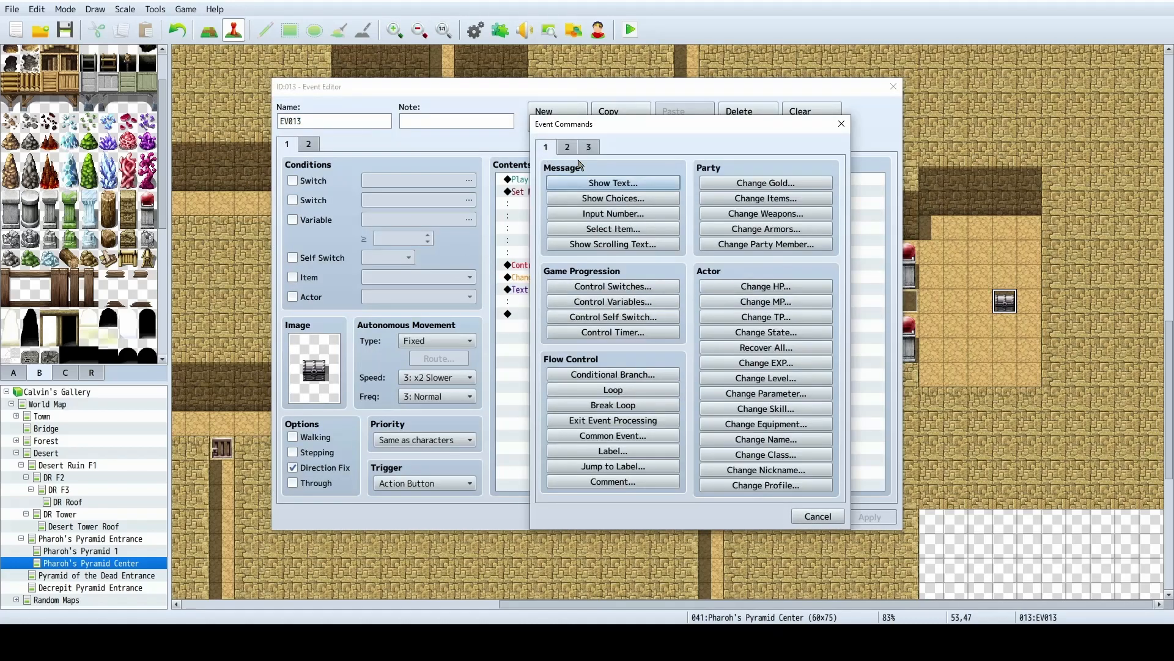
{"action": "left_click", "coordinate": [766, 199]}
{"action": "left_click", "coordinate": [673, 276]}
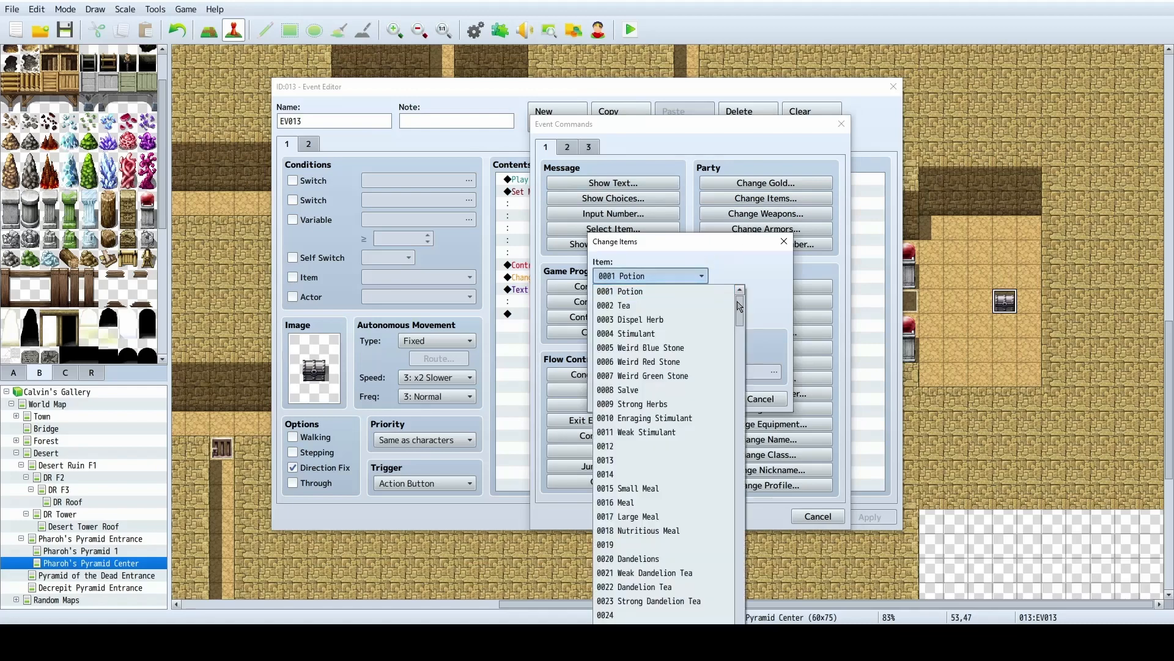
{"action": "left_click_drag", "start_coordinate": [739, 306], "coordinate": [745, 344]}
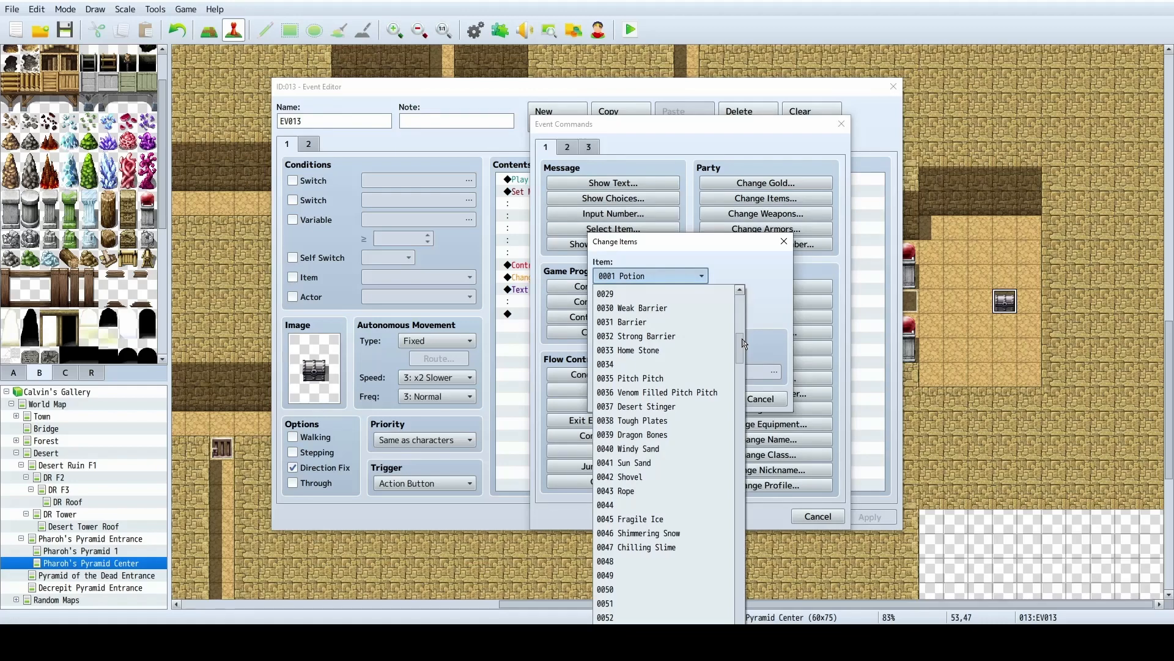
{"action": "left_click_drag", "start_coordinate": [744, 344], "coordinate": [740, 417]}
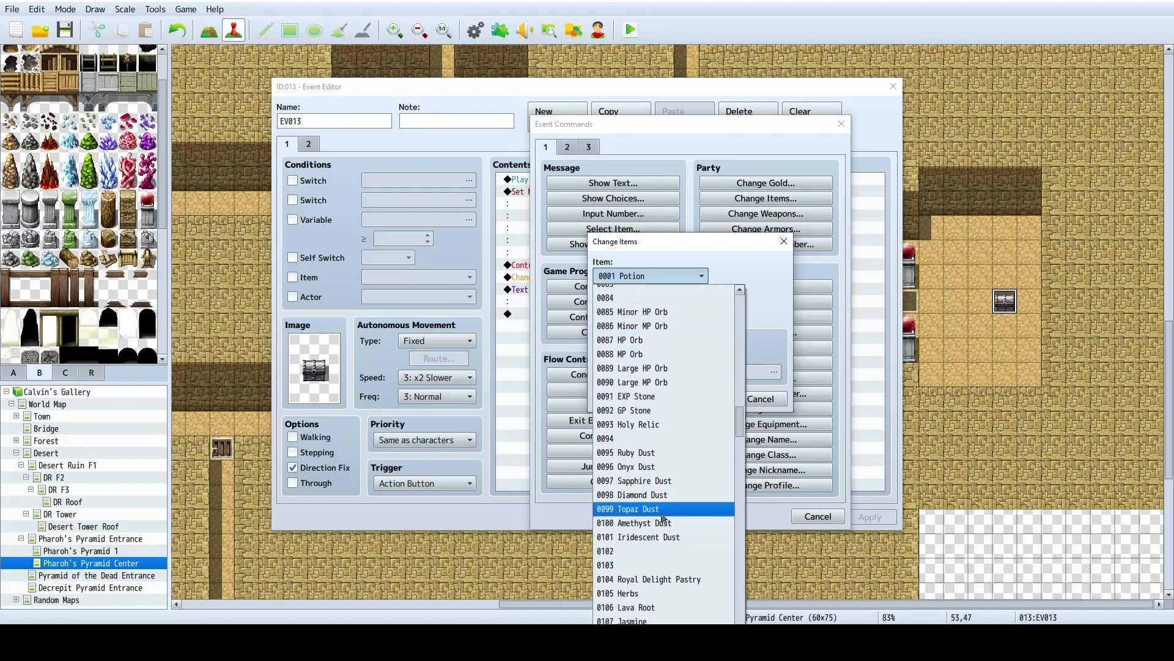
{"action": "left_click", "coordinate": [670, 537]}
{"action": "left_click", "coordinate": [700, 399]}
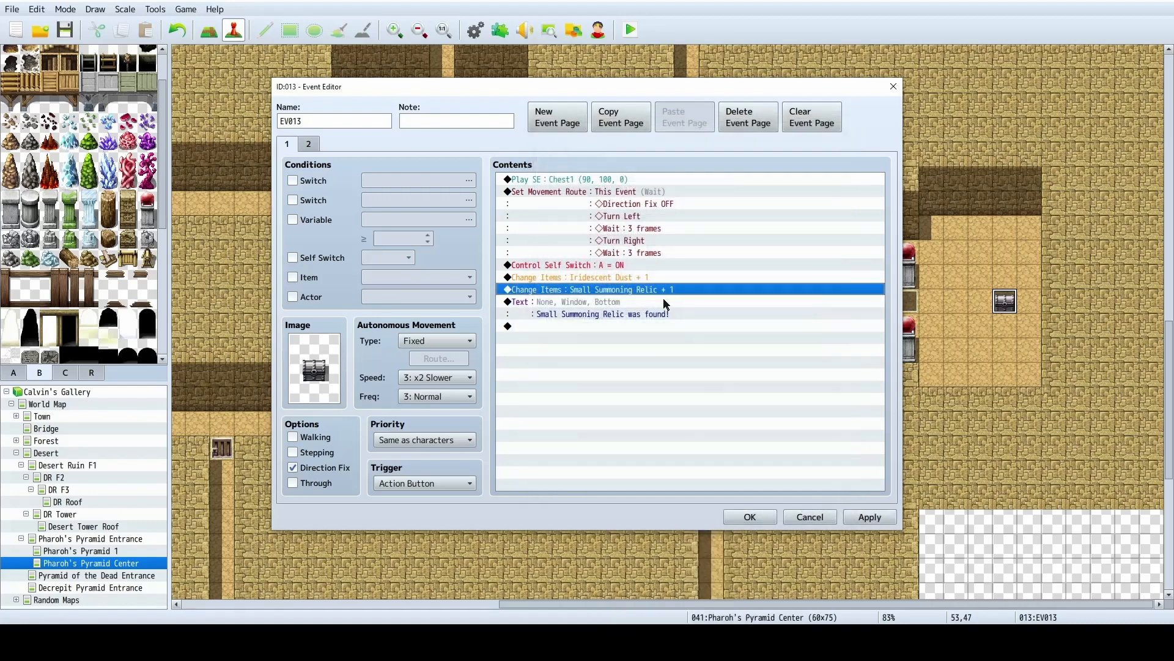
Insert a Change Items command increasing Crystal Seeds by 3 before the Small Summoning Relic command.
{"action": "key", "text": "Insert"}
{"action": "left_click", "coordinate": [766, 198]}
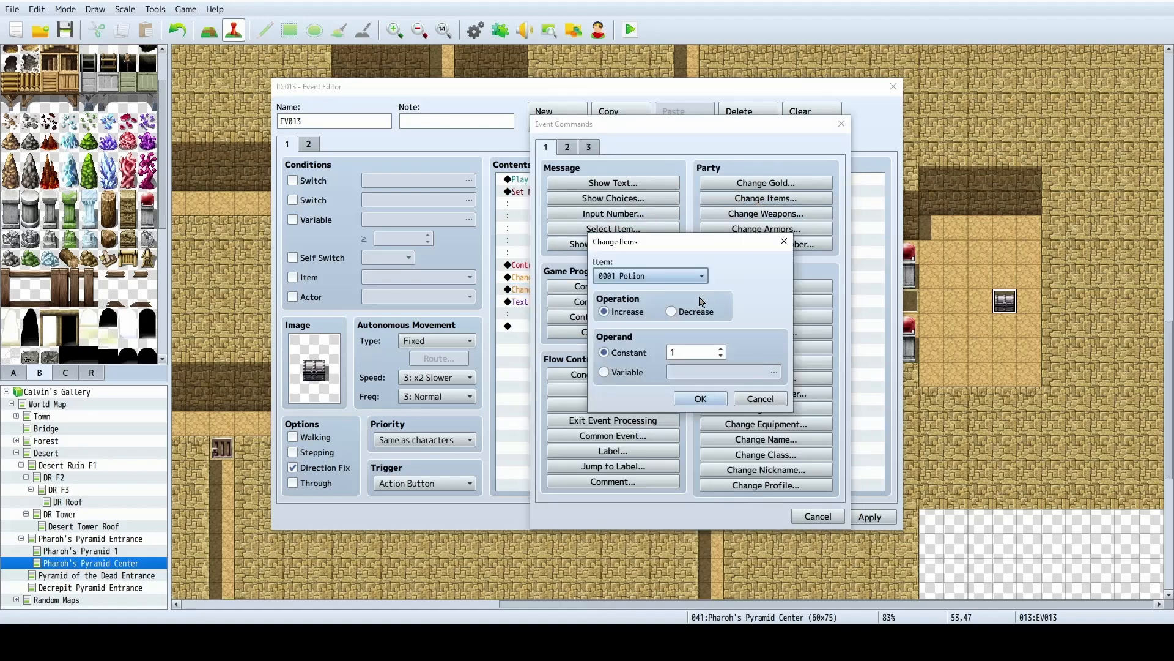
{"action": "left_click", "coordinate": [673, 276]}
{"action": "left_click_drag", "start_coordinate": [740, 308], "coordinate": [742, 579]}
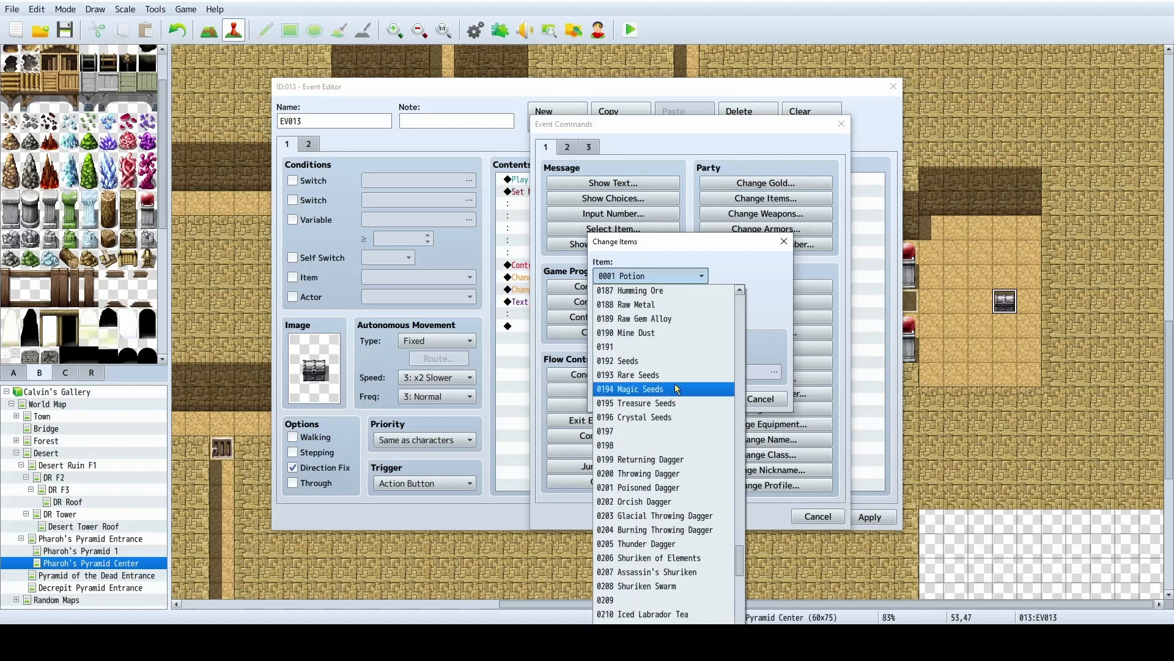
{"action": "left_click", "coordinate": [676, 417]}
{"action": "left_click", "coordinate": [691, 350]}
{"action": "type", "text": "3"}
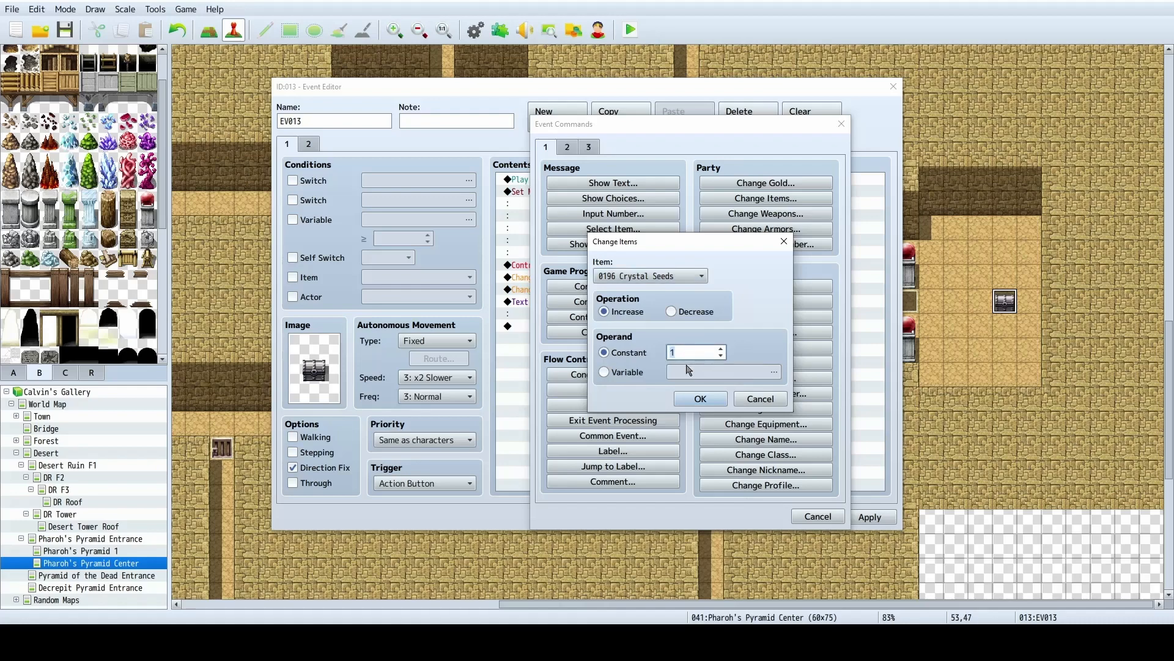
{"action": "left_click", "coordinate": [700, 398]}
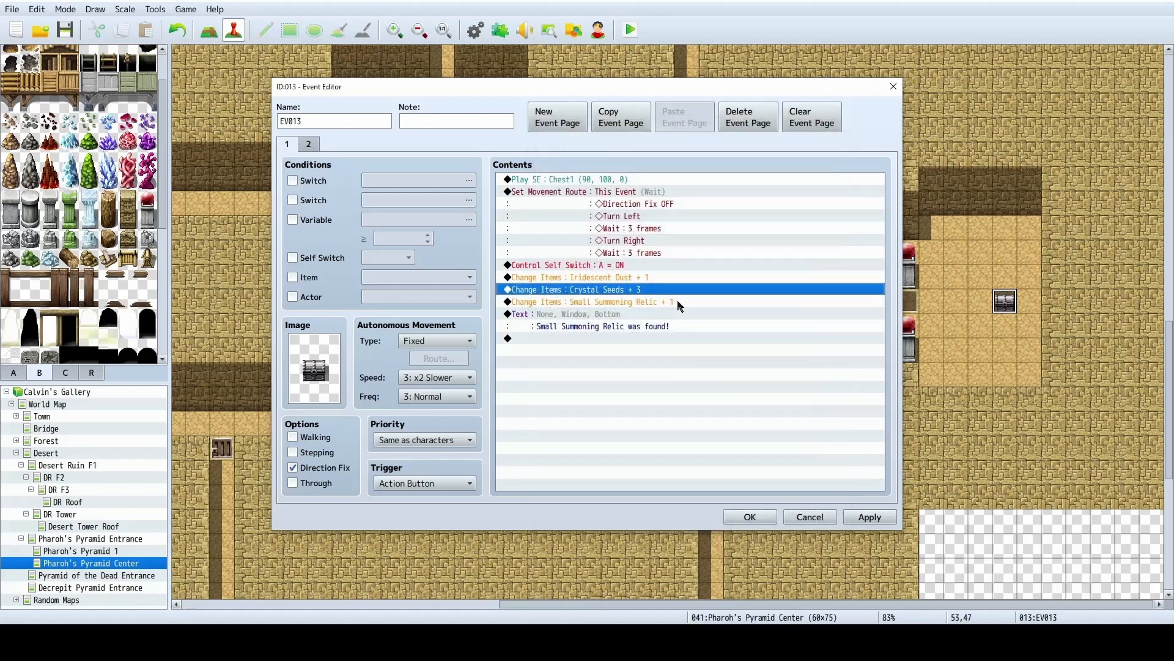
Delete the Iridescent Dust command and insert a Change Items command increasing Rare Seeds by 3 before the Crystal Seeds command.
{"action": "left_click", "coordinate": [684, 281]}
{"action": "key", "text": "Delete"}
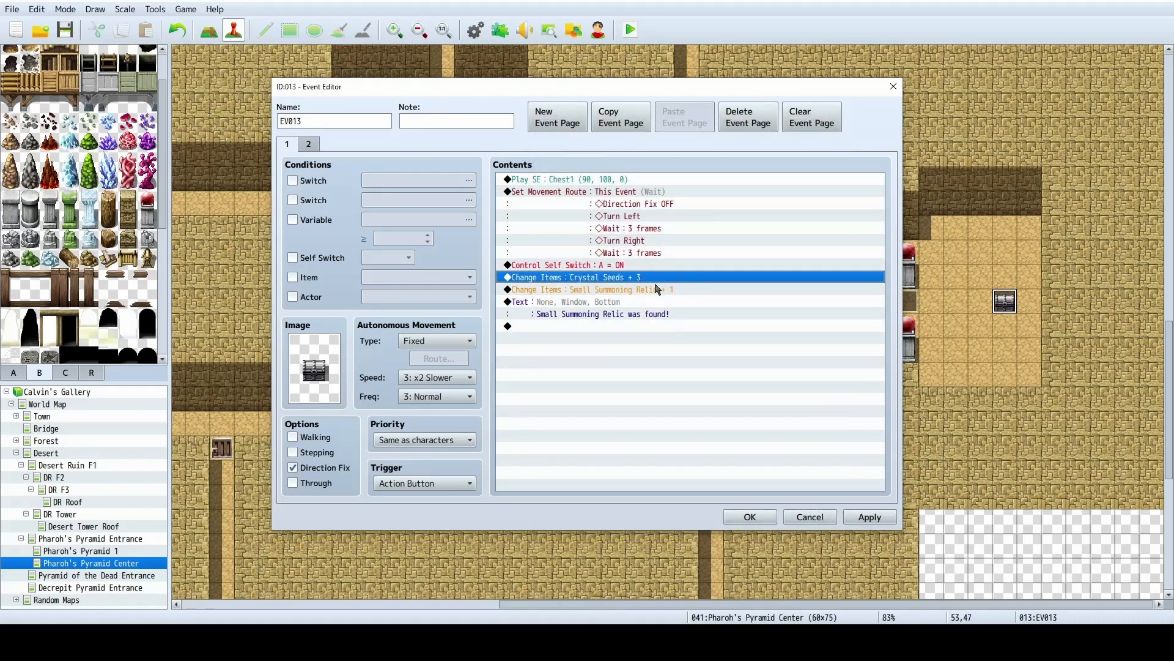
{"action": "double_click", "coordinate": [653, 280]}
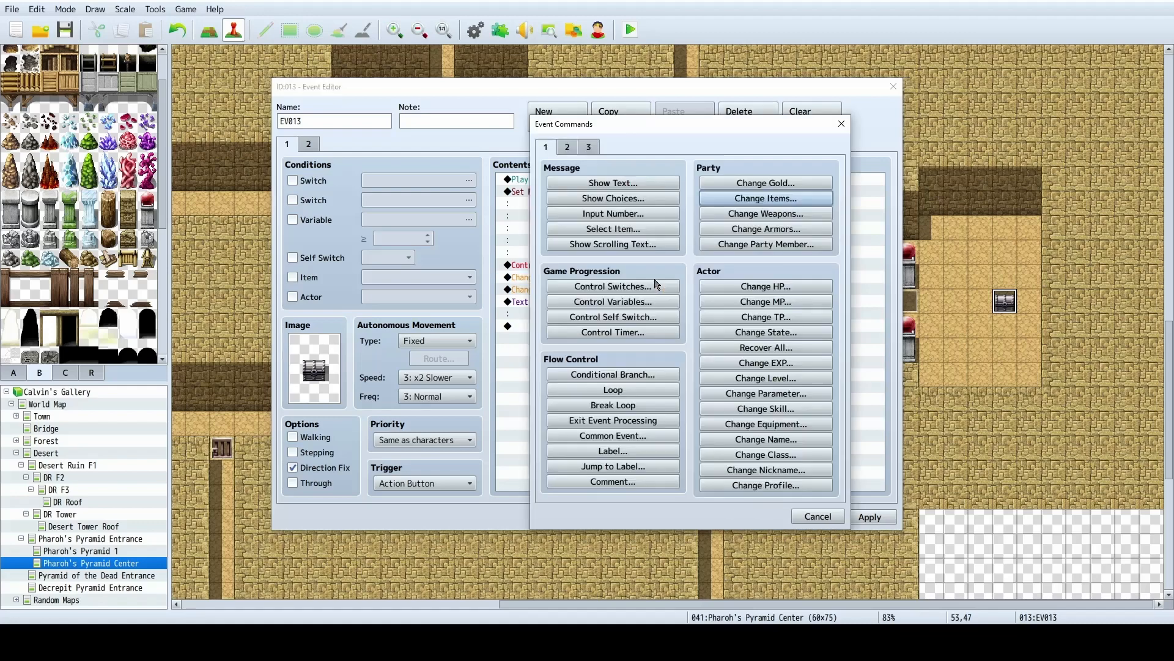
{"action": "left_click", "coordinate": [741, 202]}
{"action": "left_click", "coordinate": [702, 276]}
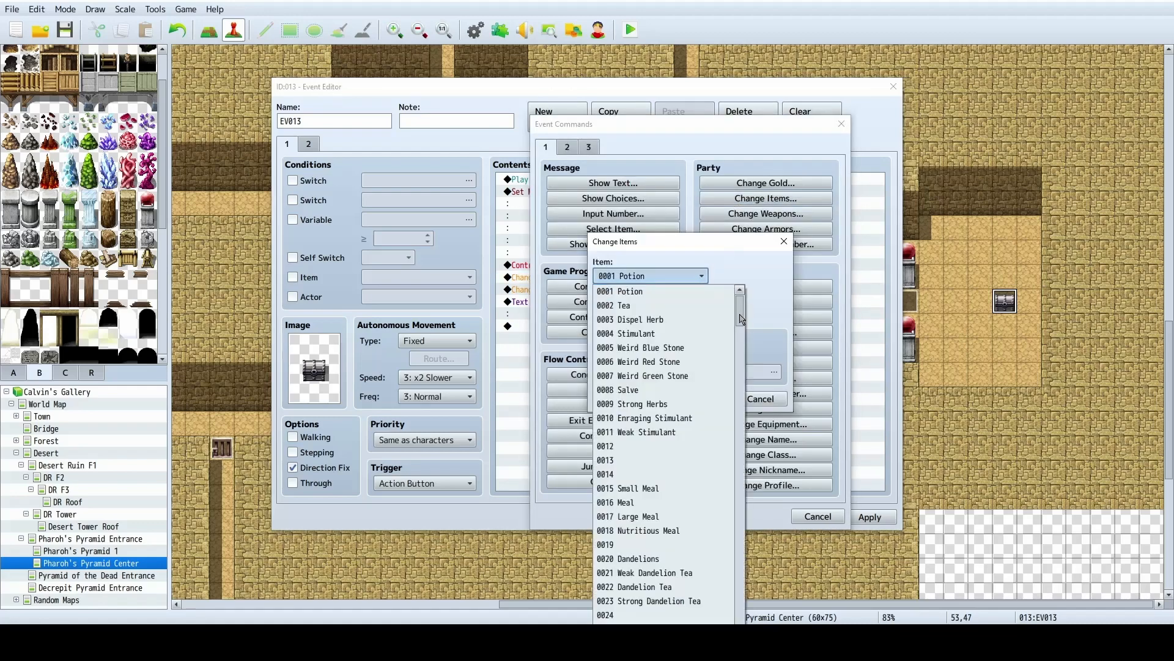
{"action": "left_click_drag", "start_coordinate": [740, 318], "coordinate": [723, 534]}
{"action": "scroll", "coordinate": [728, 545], "scroll_direction": "down", "scroll_amount": 6}
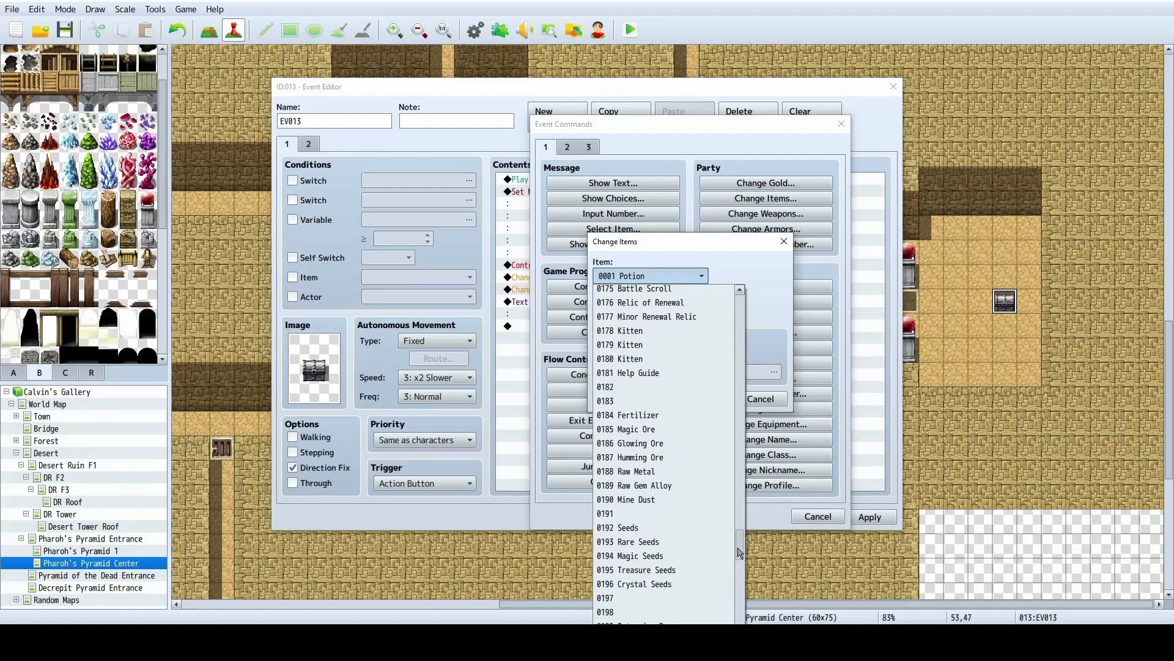
{"action": "scroll", "coordinate": [740, 557], "scroll_direction": "down", "scroll_amount": 2}
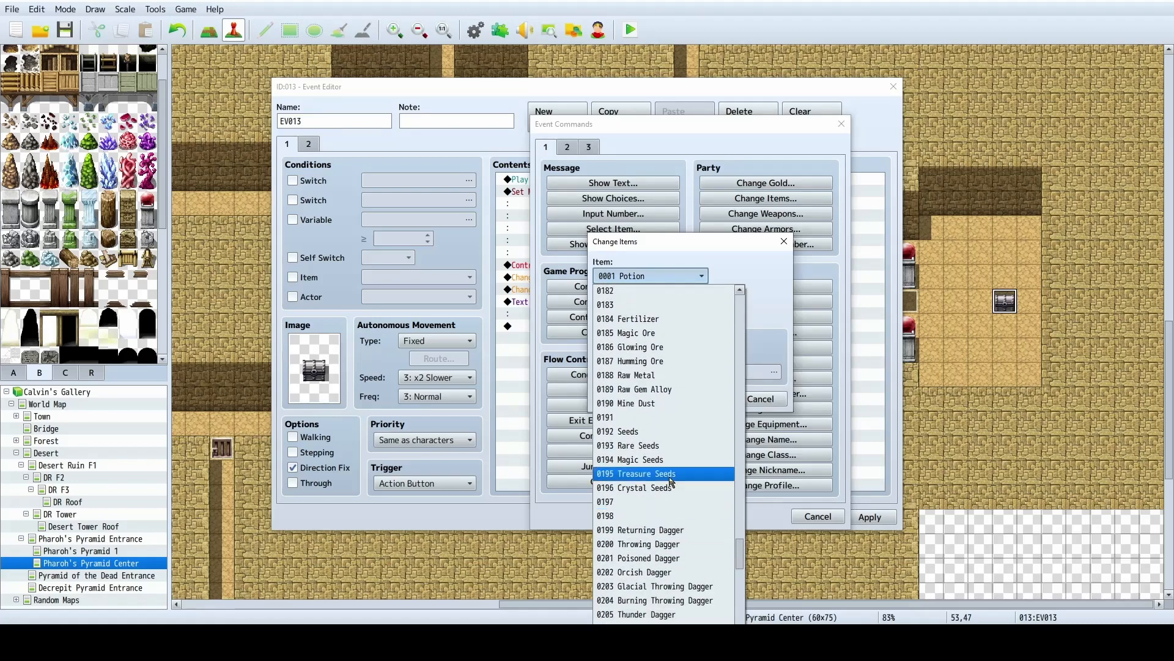
{"action": "left_click", "coordinate": [665, 452]}
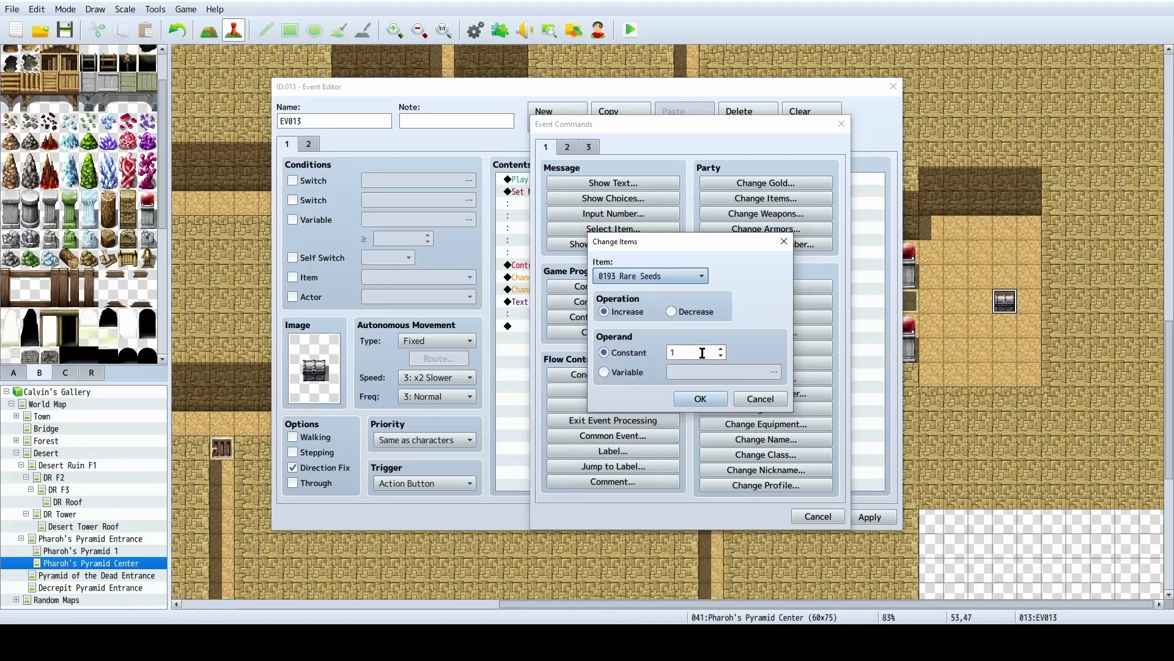
{"action": "left_click", "coordinate": [699, 353]}
{"action": "left_click", "coordinate": [701, 398]}
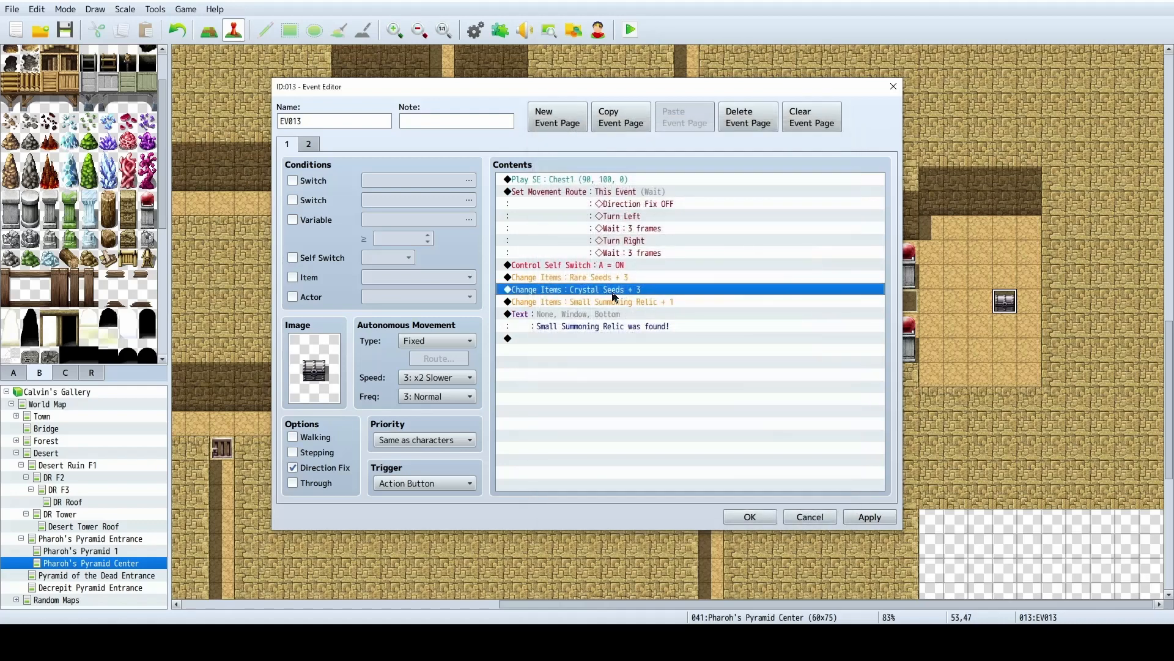
Insert a Change Items command increasing Magic Seeds by 3 between the Rare Seeds and Crystal Seeds commands.
{"action": "double_click", "coordinate": [612, 299]}
{"action": "left_click", "coordinate": [762, 199]}
{"action": "left_click", "coordinate": [664, 276]}
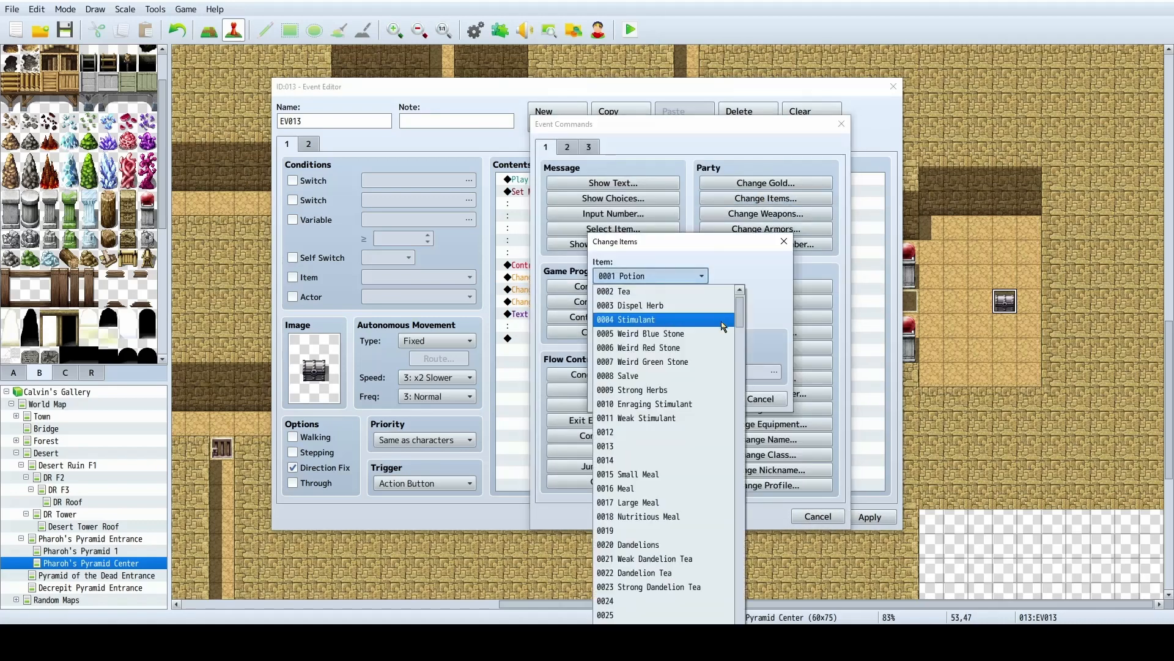
{"action": "scroll", "coordinate": [717, 518], "scroll_direction": "down", "scroll_amount": 20}
{"action": "scroll", "coordinate": [720, 511], "scroll_direction": "up", "scroll_amount": 2}
{"action": "scroll", "coordinate": [725, 514], "scroll_direction": "down", "scroll_amount": 13}
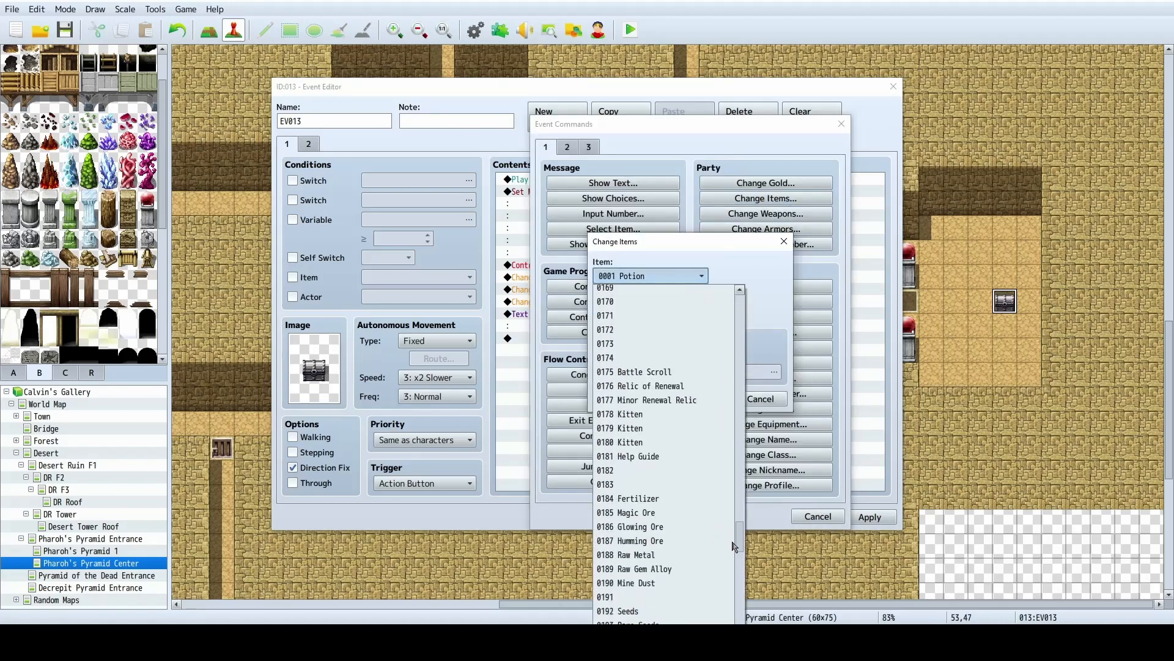
{"action": "left_click", "coordinate": [648, 479]}
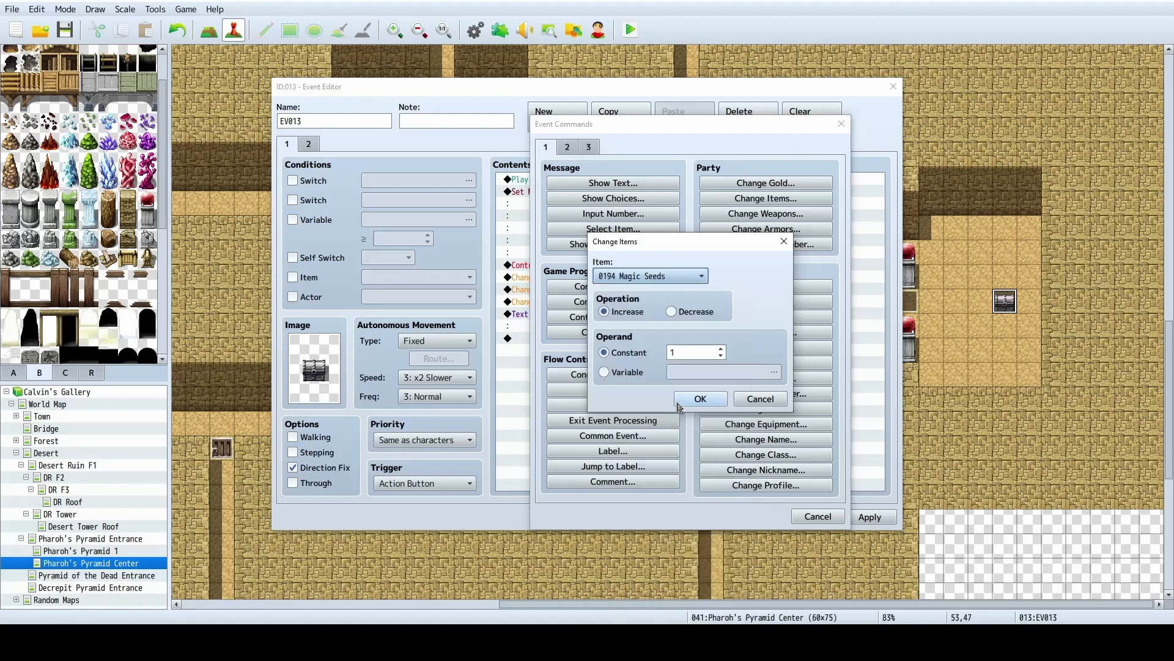
{"action": "left_click", "coordinate": [700, 398]}
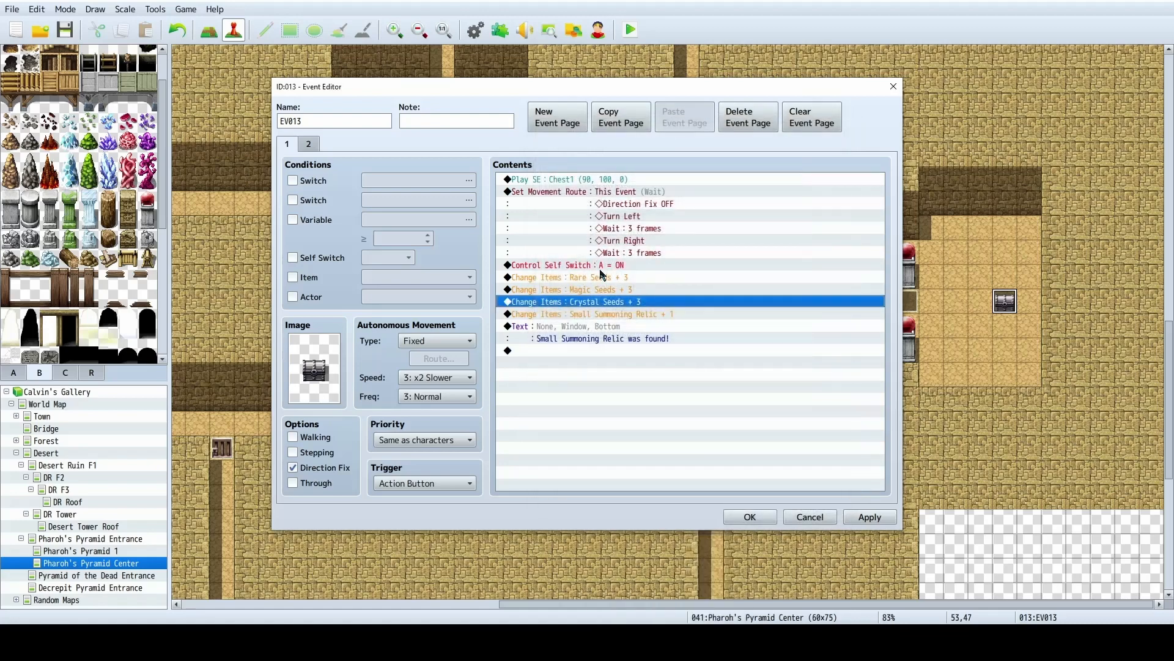
Review the seed and Small Summoning Relic reward commands in the chest event.
{"action": "left_click", "coordinate": [615, 290]}
{"action": "left_click", "coordinate": [647, 278]}
{"action": "left_click", "coordinate": [641, 302]}
{"action": "left_click", "coordinate": [868, 520]}
{"action": "left_click", "coordinate": [636, 279]}
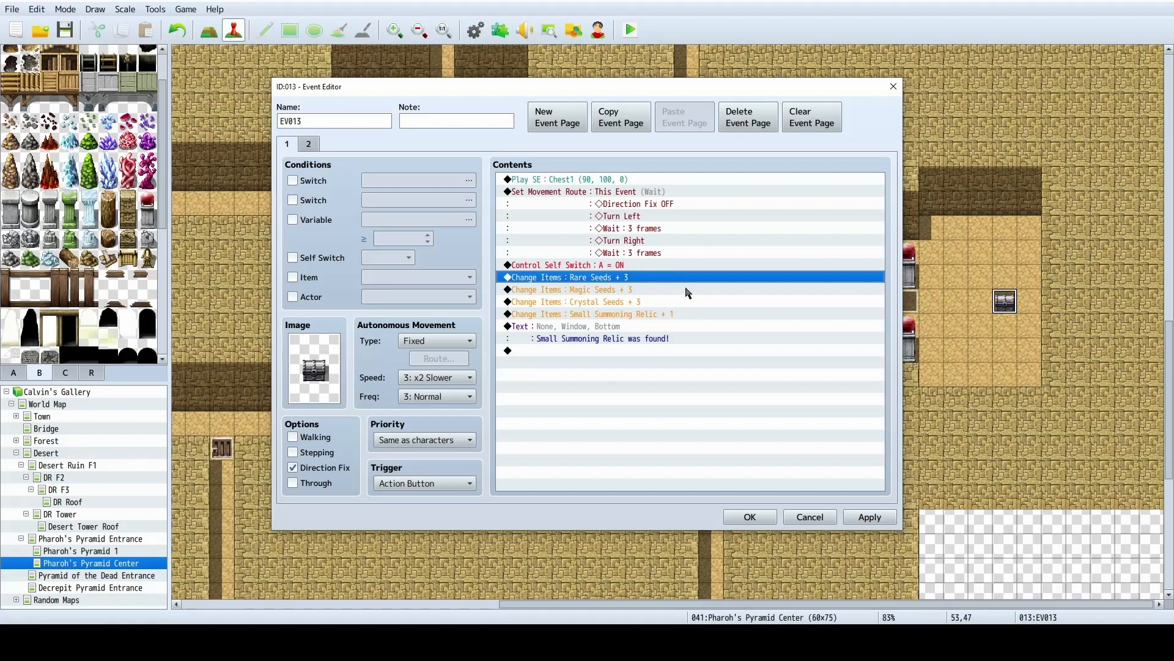
{"action": "left_click", "coordinate": [651, 292]}
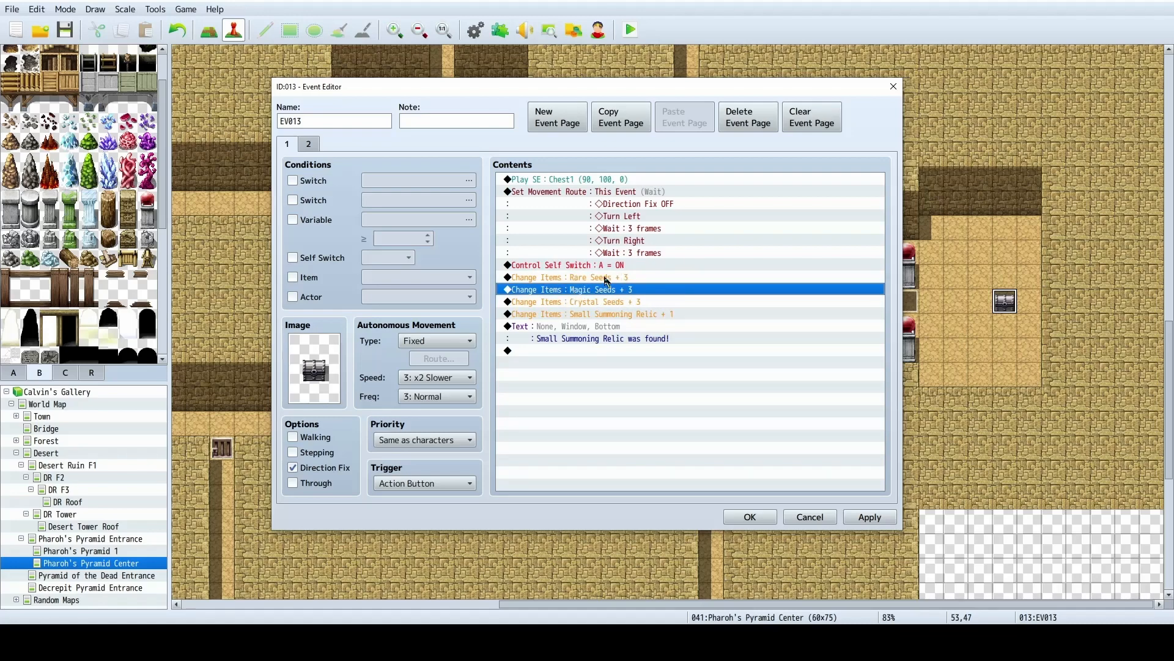
{"action": "left_click", "coordinate": [597, 302]}
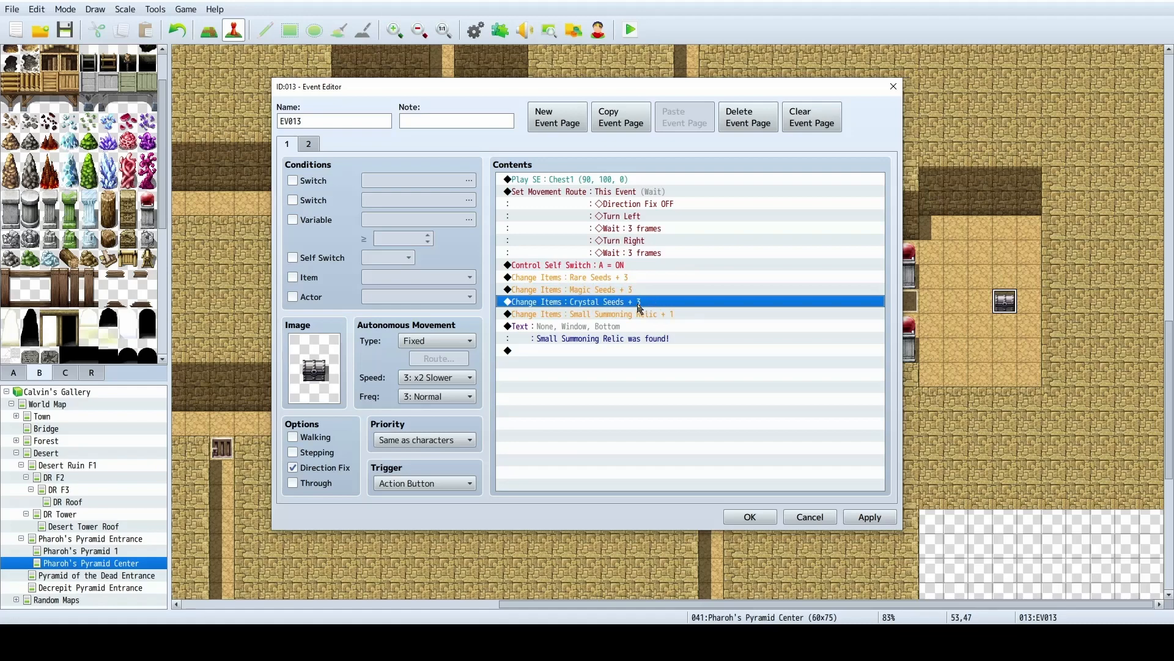
{"action": "left_click", "coordinate": [677, 316]}
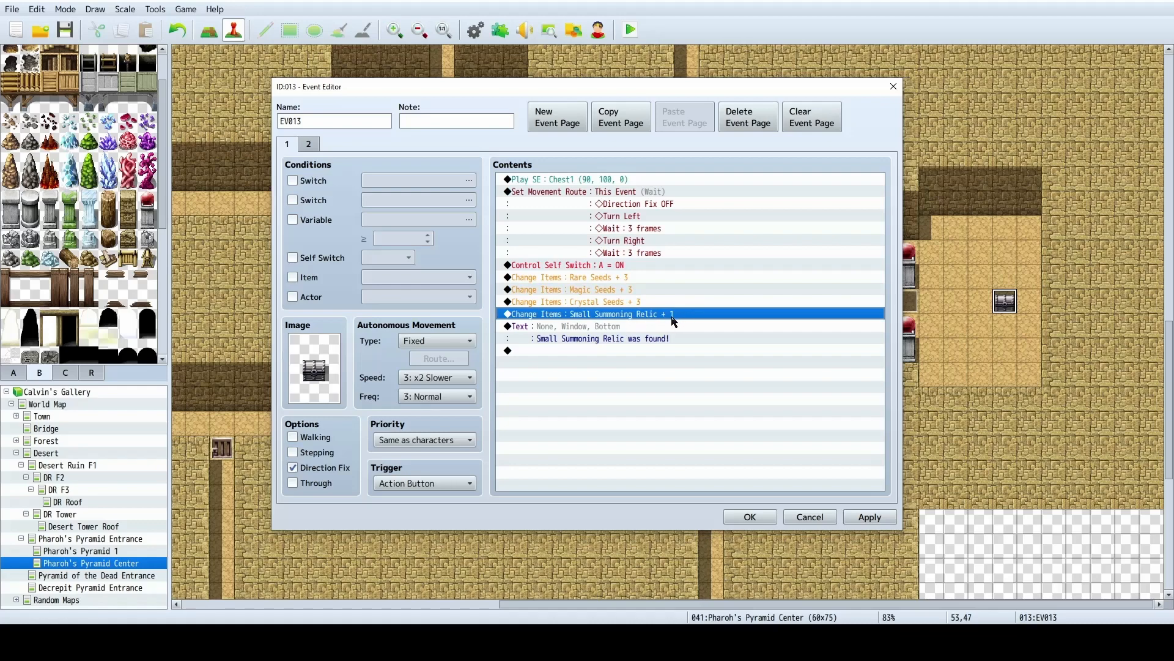
{"action": "left_click", "coordinate": [630, 278]}
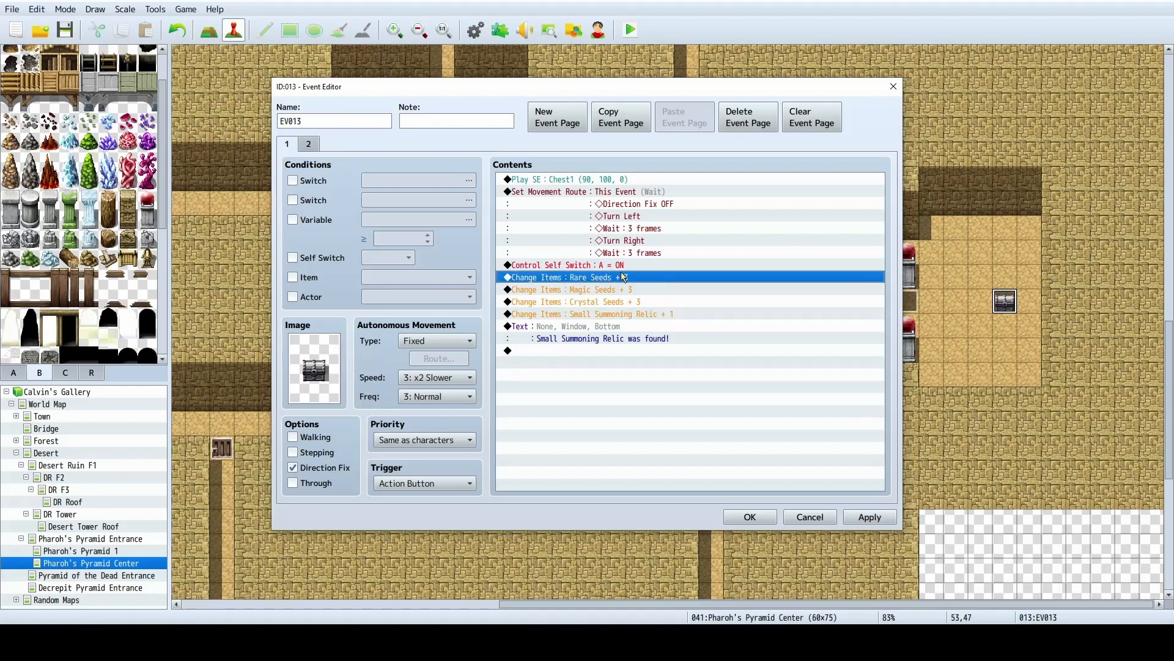
Look through both pages of the chest event to compare their contents and conditions.
{"action": "left_click", "coordinate": [620, 332]}
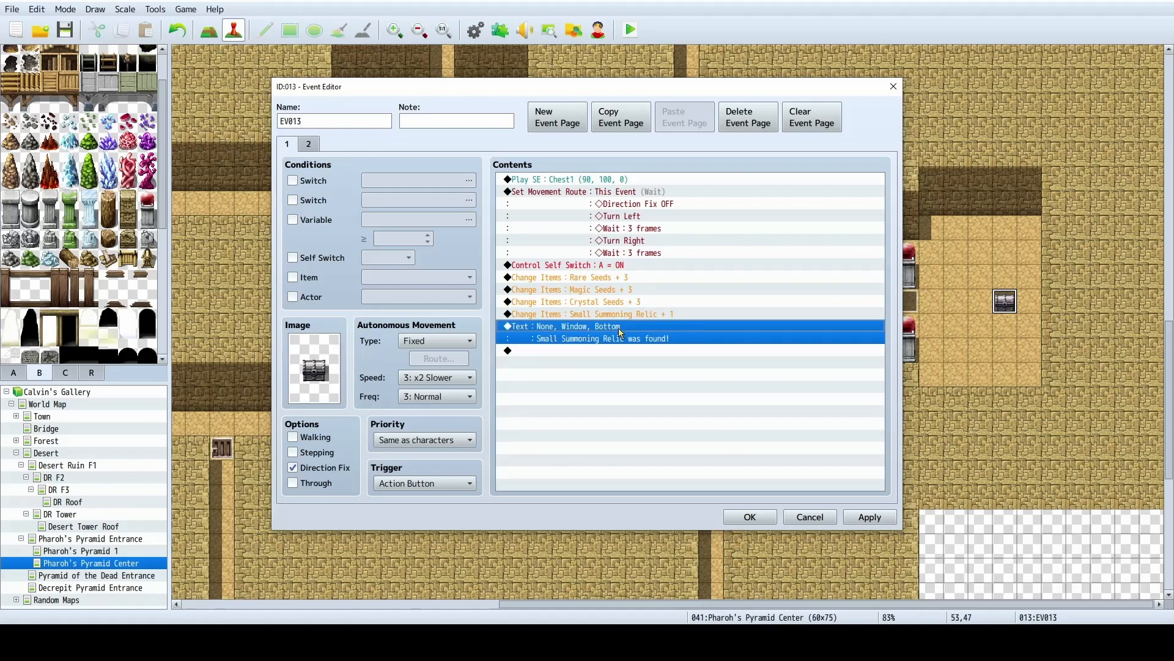
{"action": "left_click", "coordinate": [309, 143]}
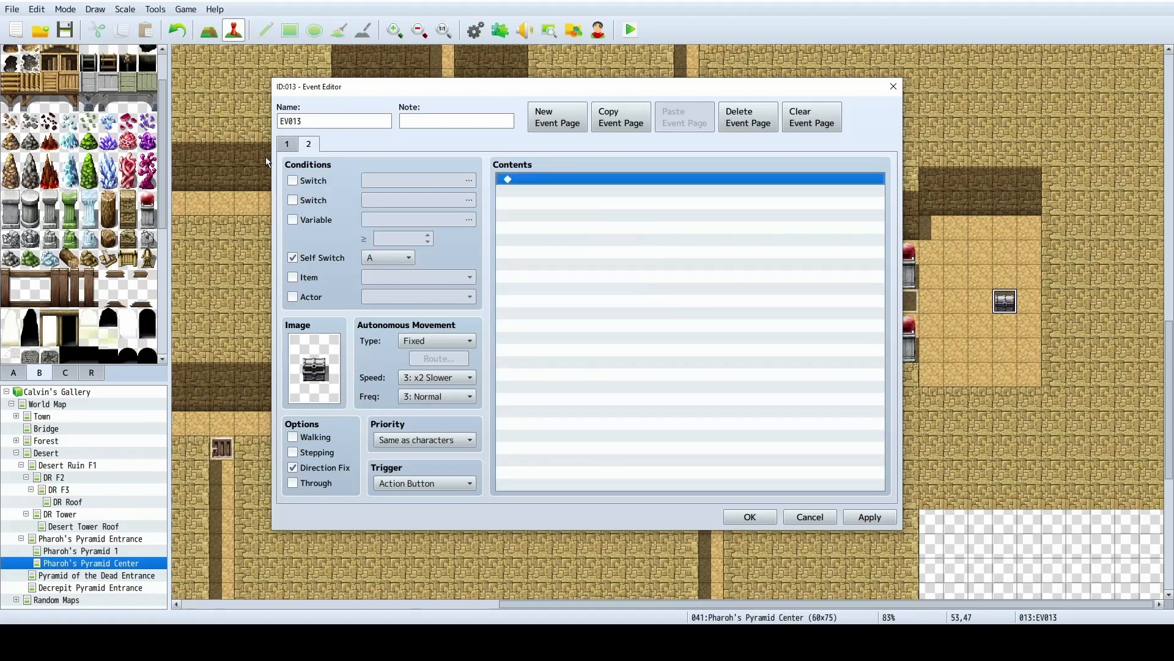
{"action": "left_click", "coordinate": [282, 146]}
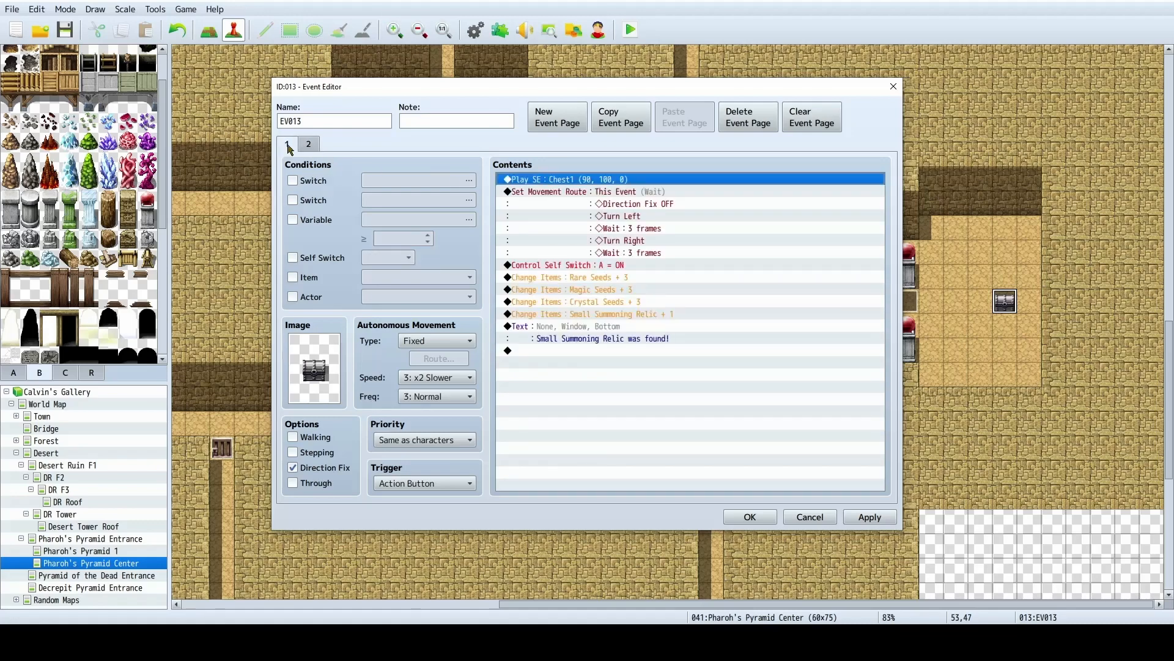
{"action": "left_click", "coordinate": [592, 328]}
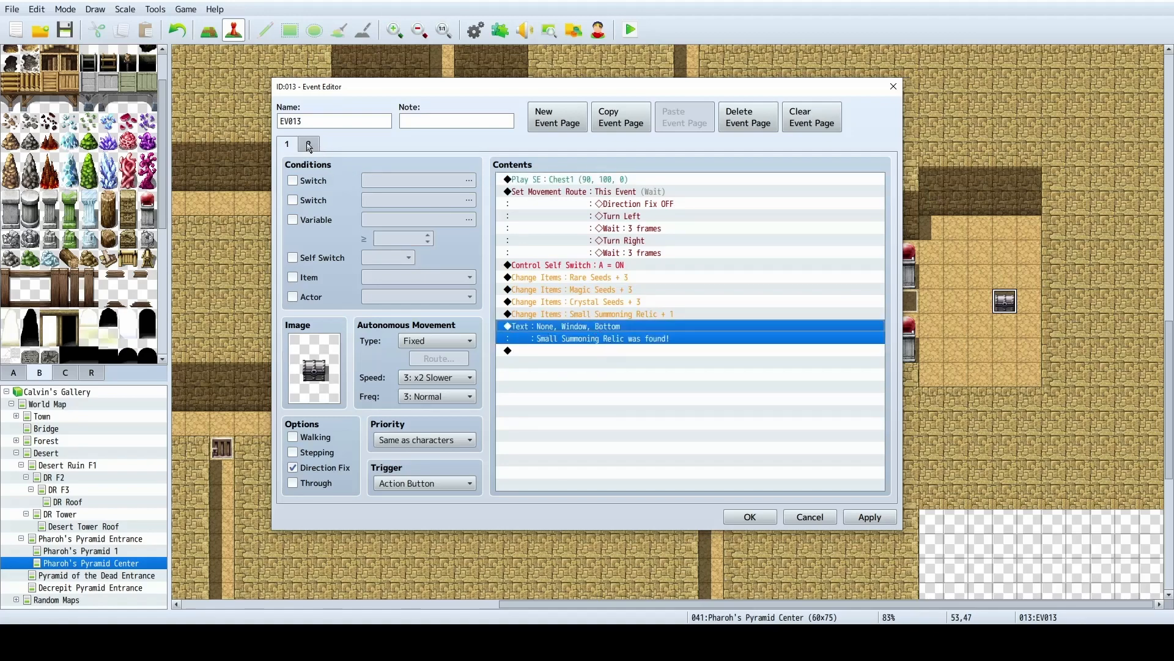
{"action": "left_click", "coordinate": [307, 143]}
{"action": "left_click", "coordinate": [284, 148]}
Add the line "3 rare seeds were found!" below the relic line in the chest's Show Text message and copy it.
{"action": "left_click", "coordinate": [591, 330]}
{"action": "double_click", "coordinate": [747, 346]}
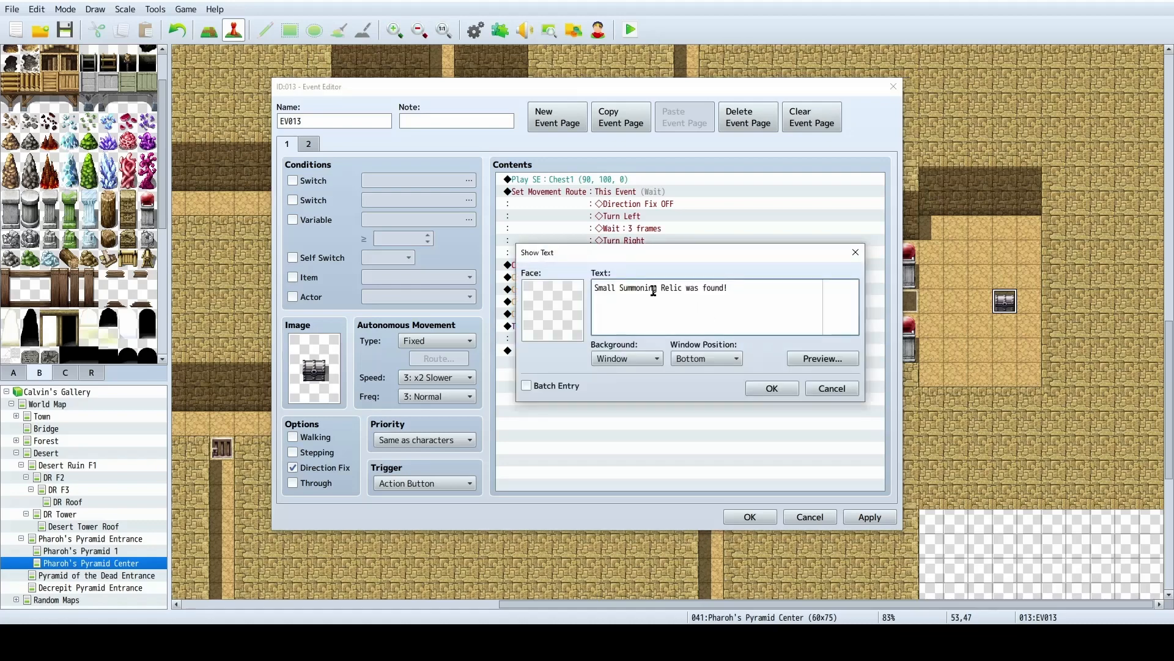
{"action": "left_click_drag", "start_coordinate": [687, 289], "coordinate": [730, 289]}
{"action": "left_click", "coordinate": [731, 288]}
{"action": "key", "text": "shift+End"}
{"action": "key", "text": "ctrl+c"}
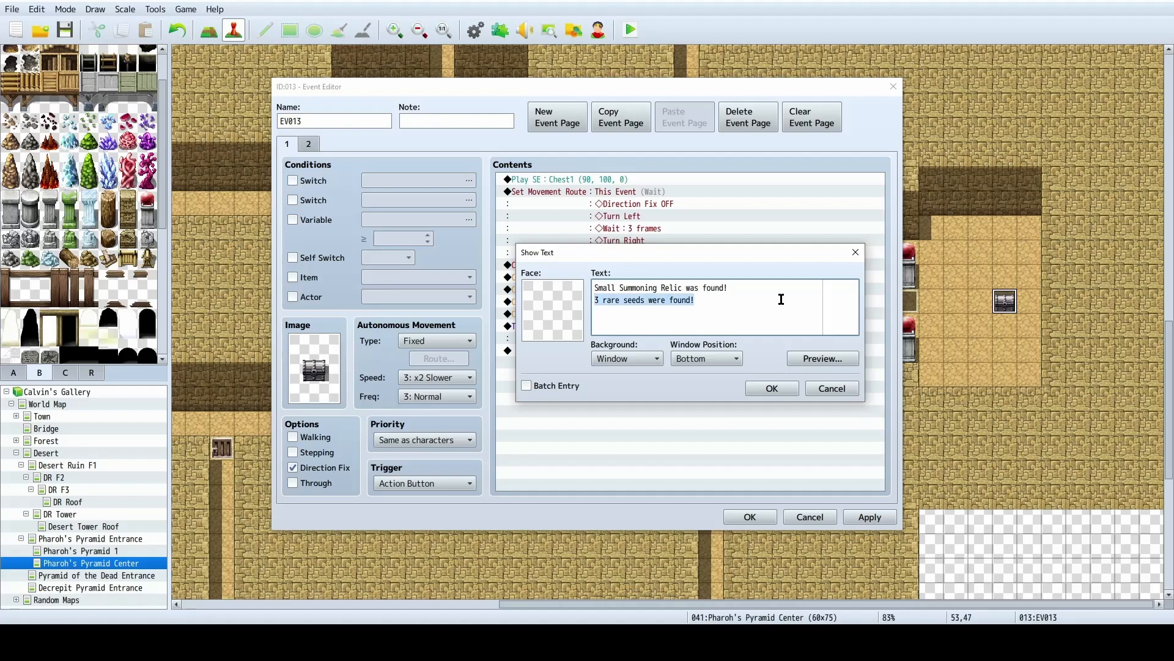
{"action": "key", "text": "Right"}
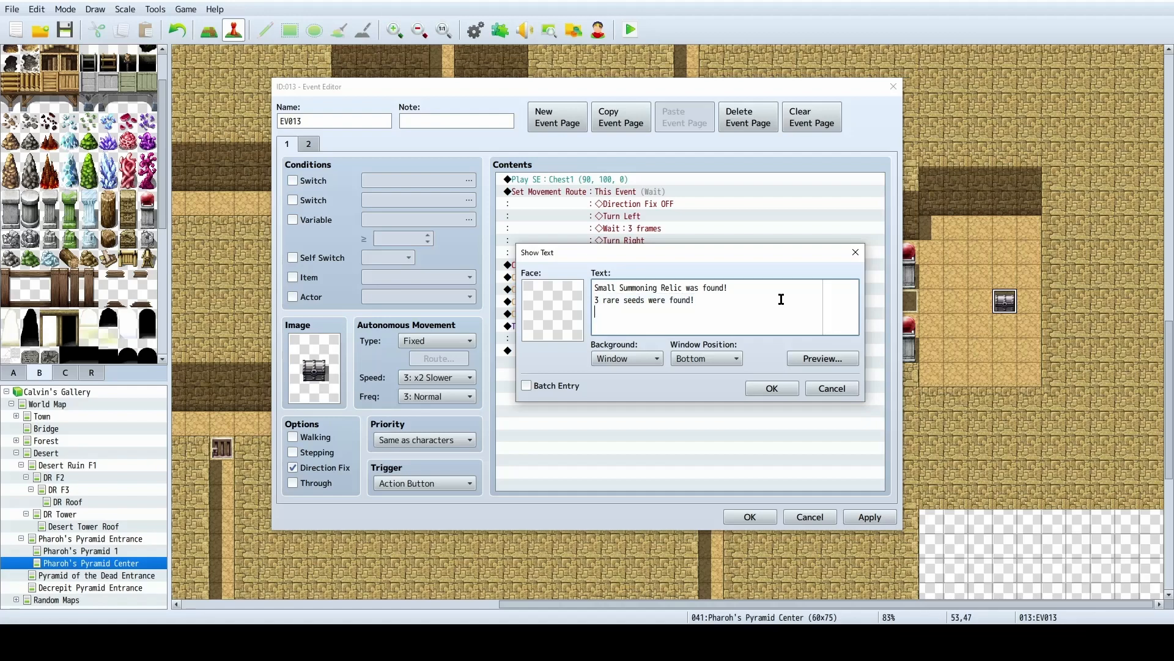
Paste the copied line as the message's third line and reword it to "3 magic seeds were found!".
{"action": "key", "text": "ctrl+v"}
{"action": "key", "text": "BackSpace"}
{"action": "key", "text": "BackSpace"}
{"action": "key", "text": "BackSpace"}
{"action": "key", "text": "BackSpace"}
{"action": "type", "text": "magic"}
Paste the copied line as the fourth line, reword it to "3 crystal seeds were found!" and accept the message.
{"action": "key", "text": "ctrl+v"}
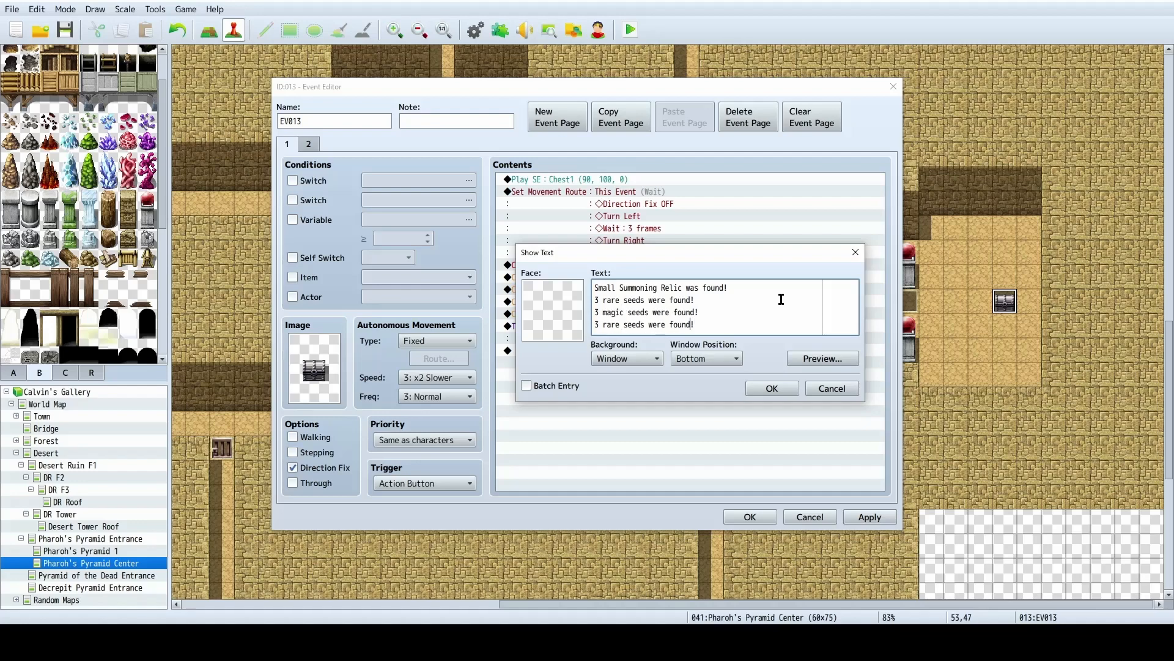
{"action": "key", "text": "BackSpace"}
{"action": "key", "text": "BackSpace"}
{"action": "key", "text": "BackSpace"}
{"action": "key", "text": "BackSpace"}
{"action": "type", "text": "crystal"}
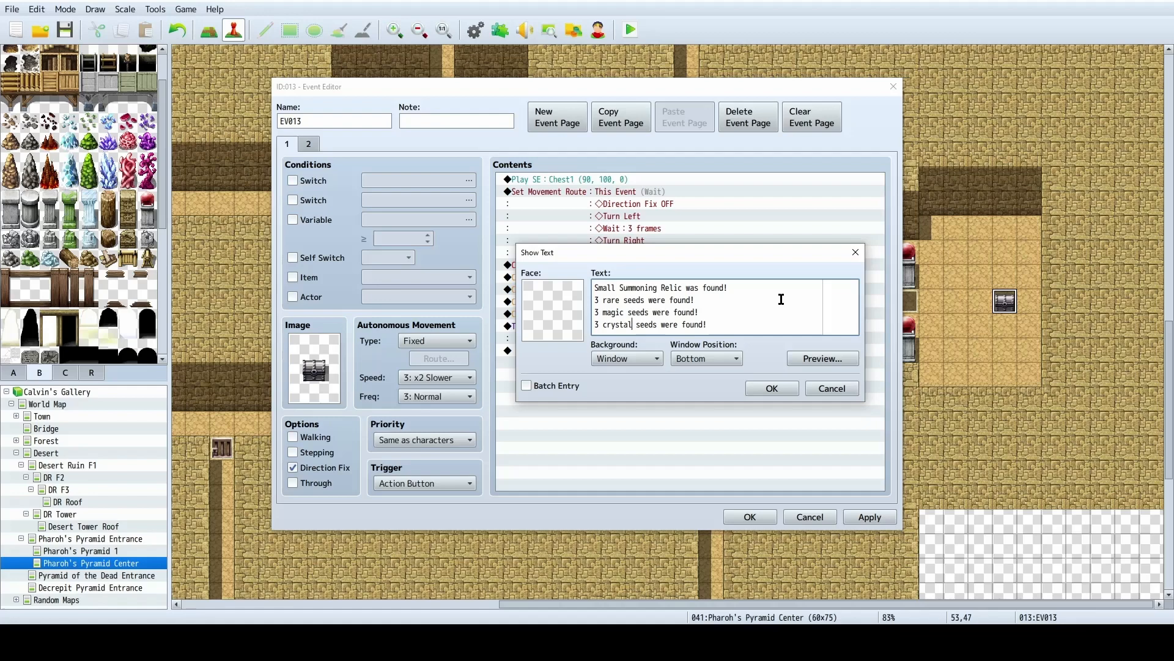
{"action": "left_click", "coordinate": [772, 389]}
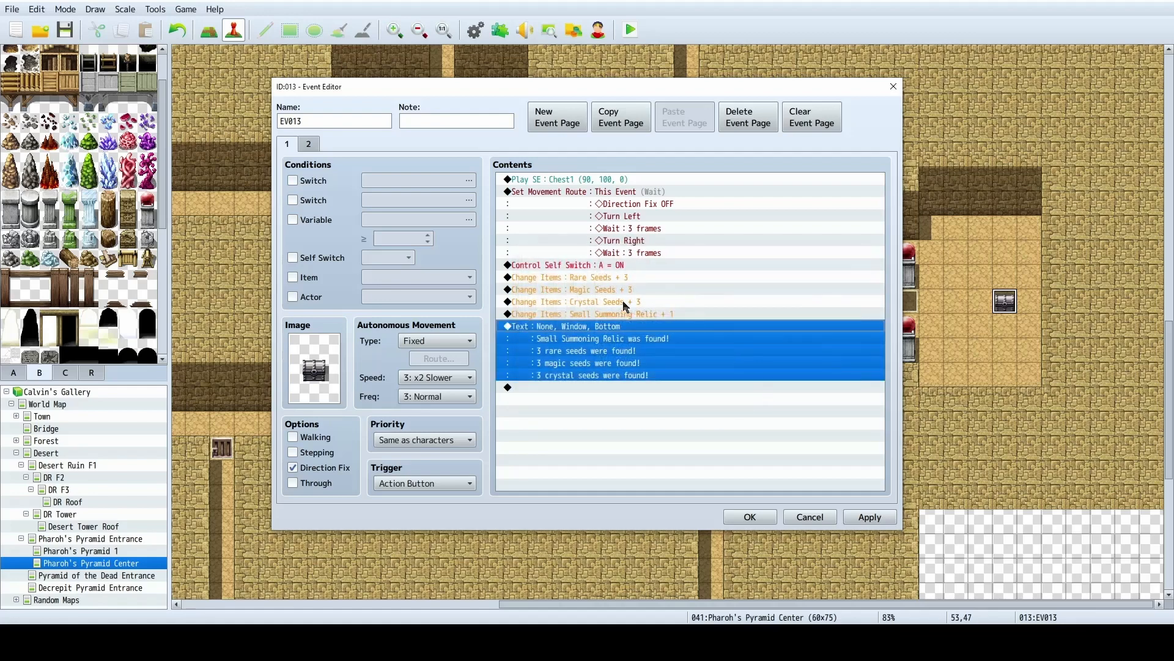
Apply the chest event changes, close its editor and save the project.
{"action": "left_click", "coordinate": [864, 515]}
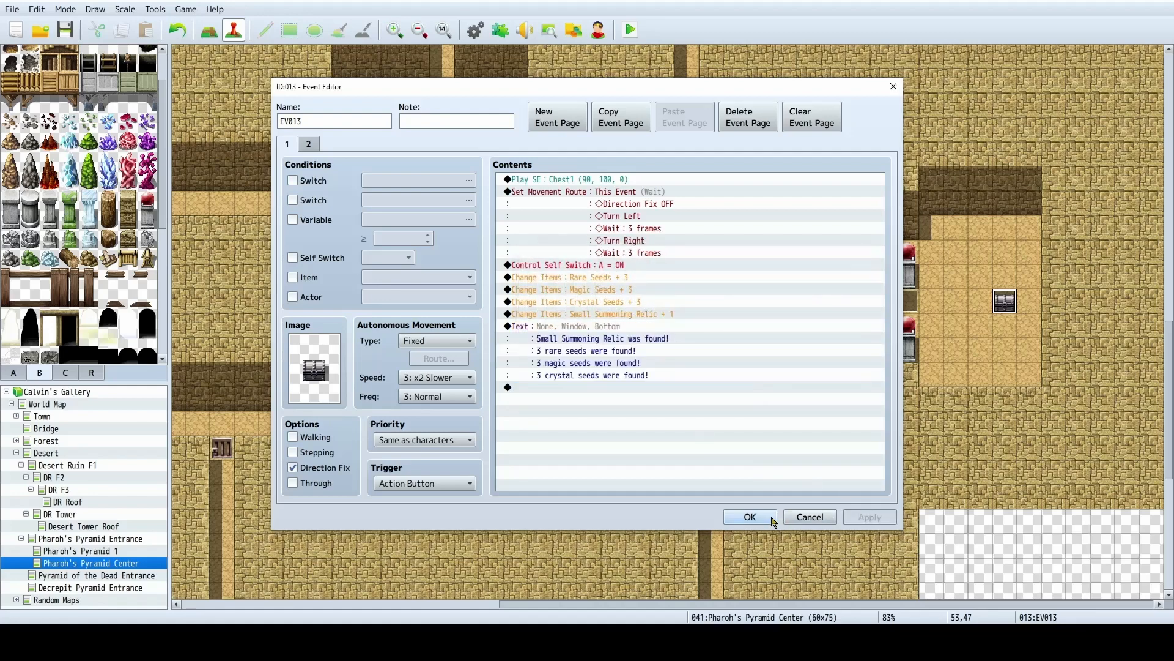
{"action": "left_click", "coordinate": [772, 520]}
{"action": "left_click", "coordinate": [9, 11]}
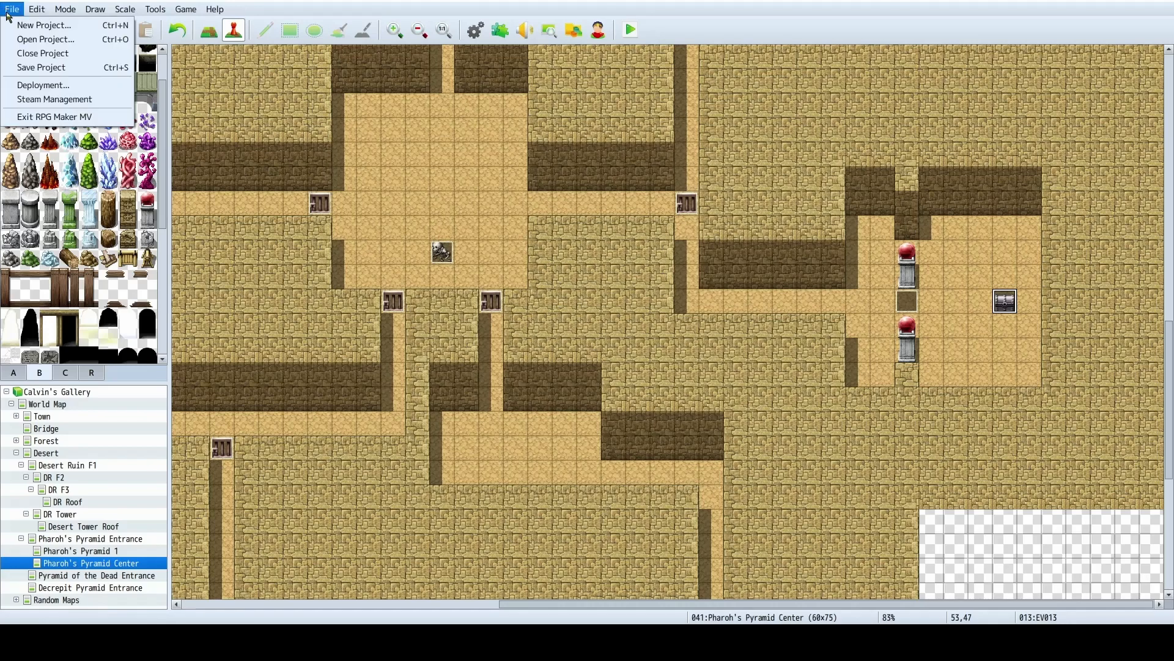
{"action": "left_click", "coordinate": [40, 68]}
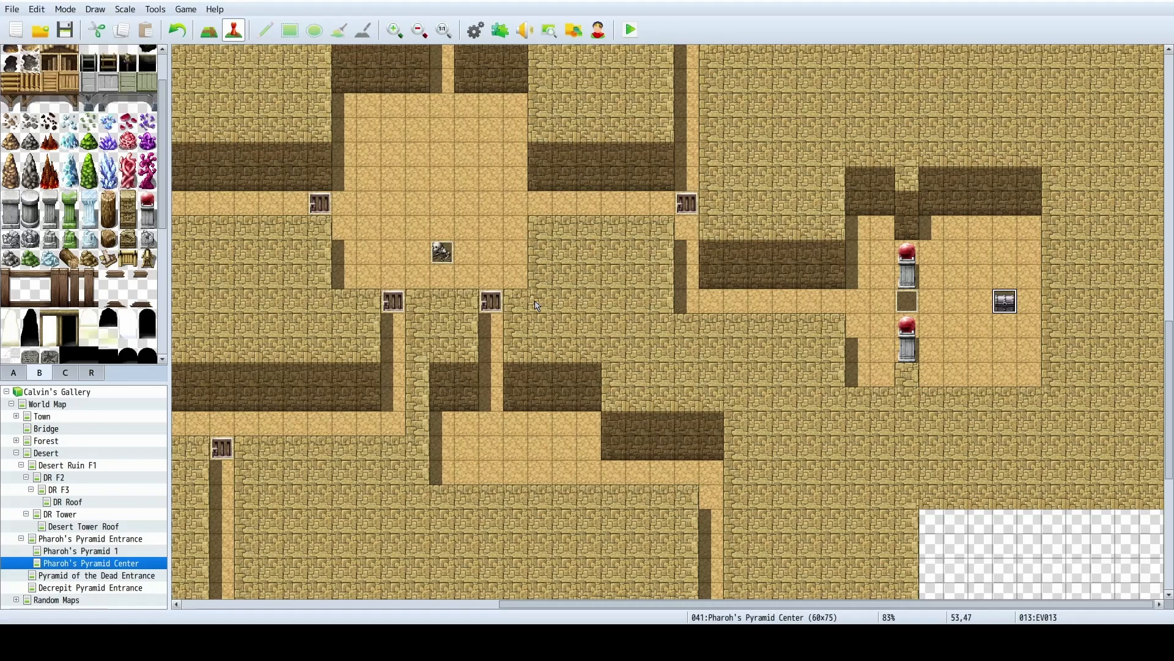
Reopen the chest event and duplicate its first page as a new page after page 2.
{"action": "double_click", "coordinate": [1009, 307]}
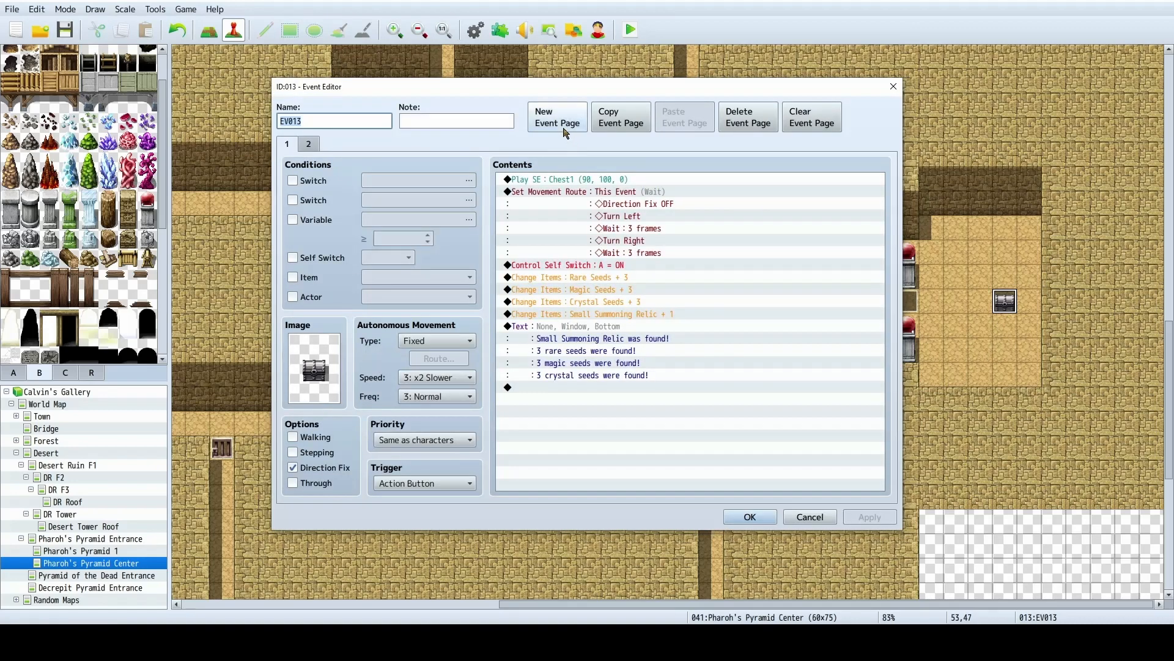
{"action": "left_click", "coordinate": [638, 126]}
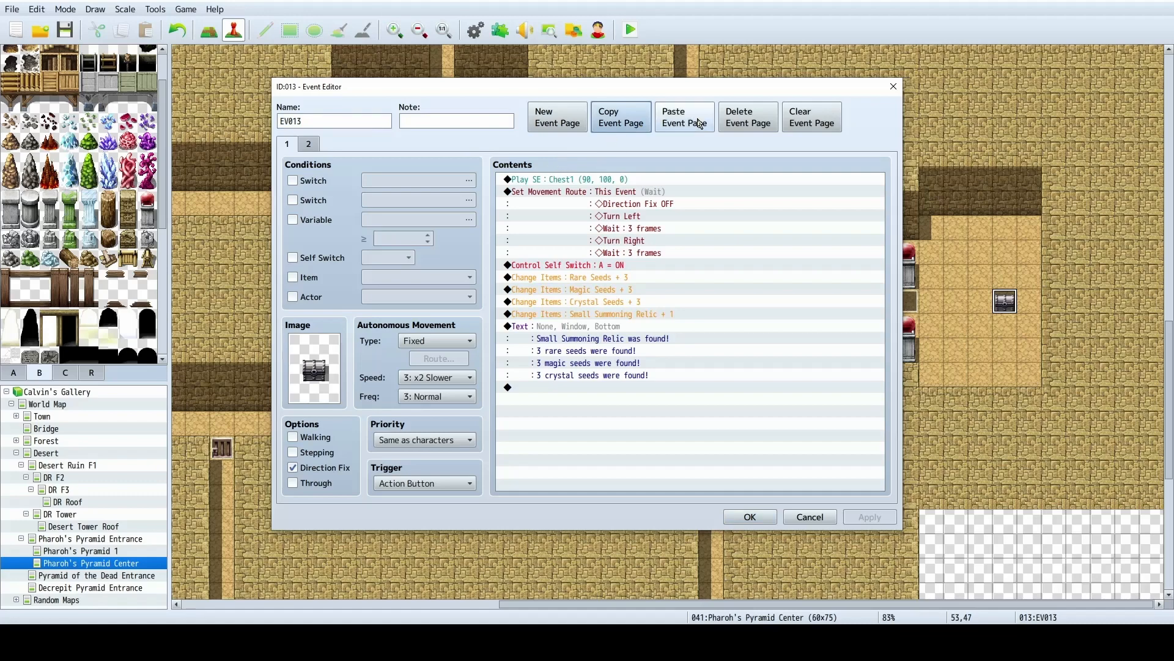
{"action": "left_click", "coordinate": [313, 145]}
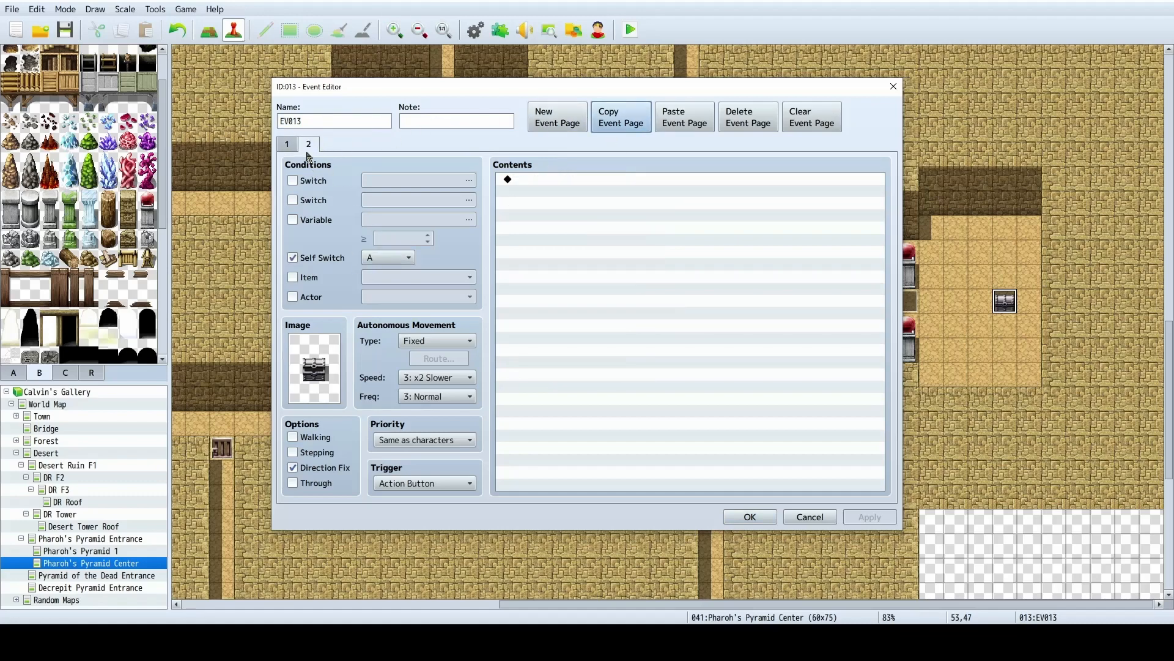
{"action": "left_click", "coordinate": [289, 144]}
{"action": "left_click", "coordinate": [315, 145]}
{"action": "left_click", "coordinate": [678, 120]}
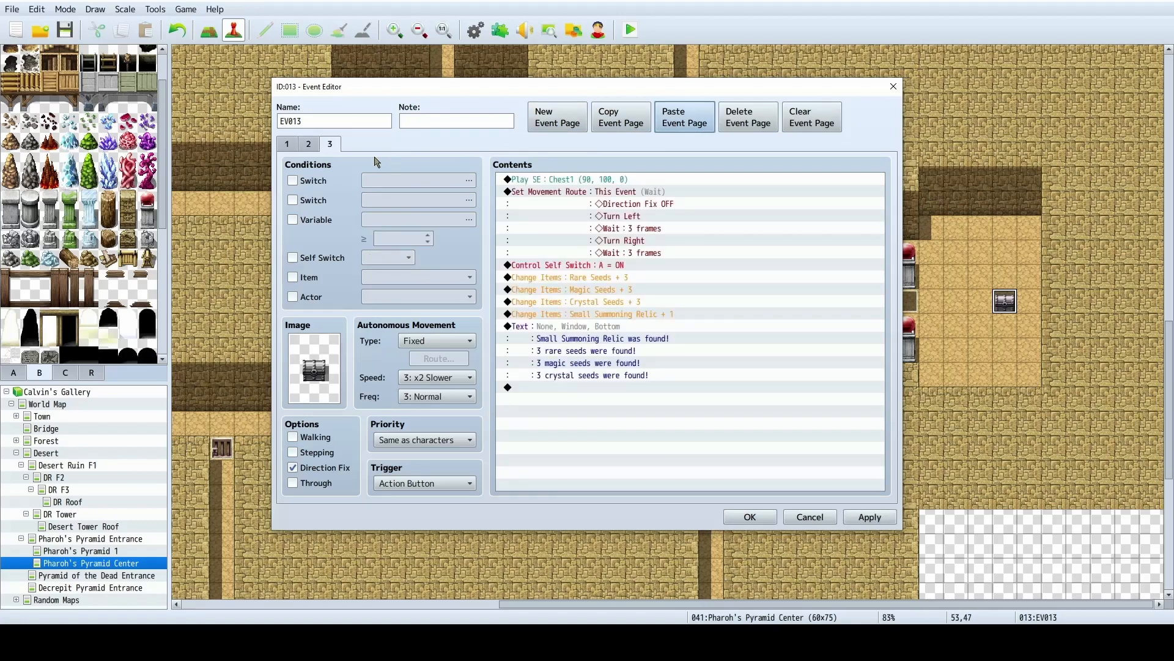
Make page 3 of the chest event require switch 0144 Desert Chests, and save the event.
{"action": "left_click", "coordinate": [322, 183]}
{"action": "left_click", "coordinate": [469, 181]}
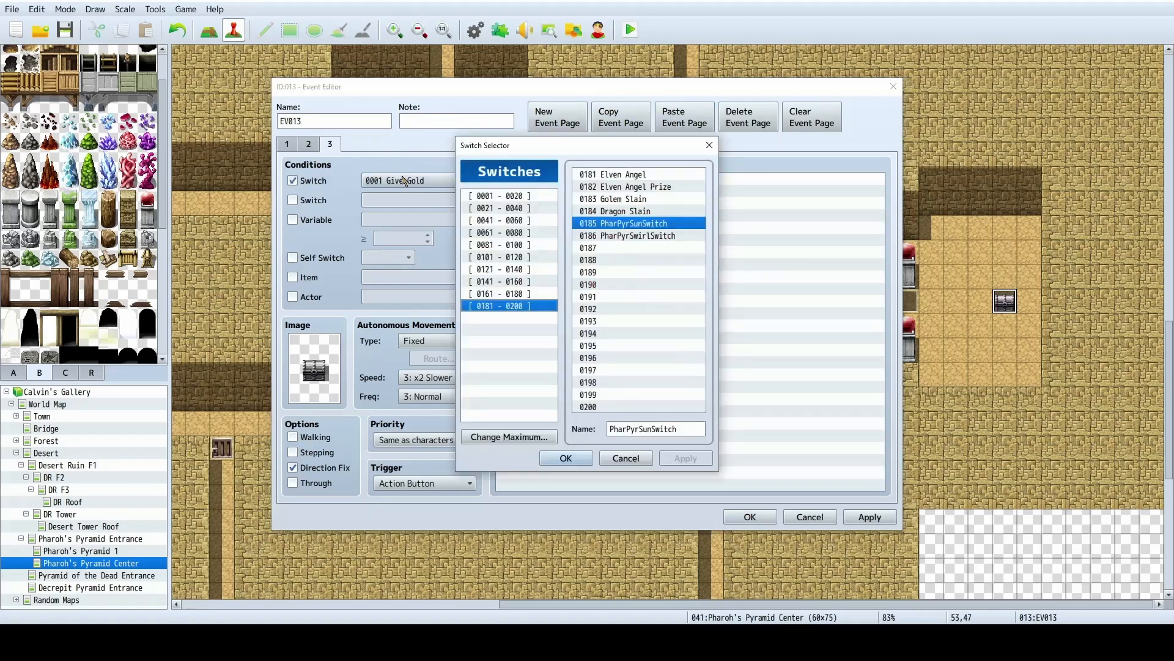
{"action": "left_click", "coordinate": [528, 296]}
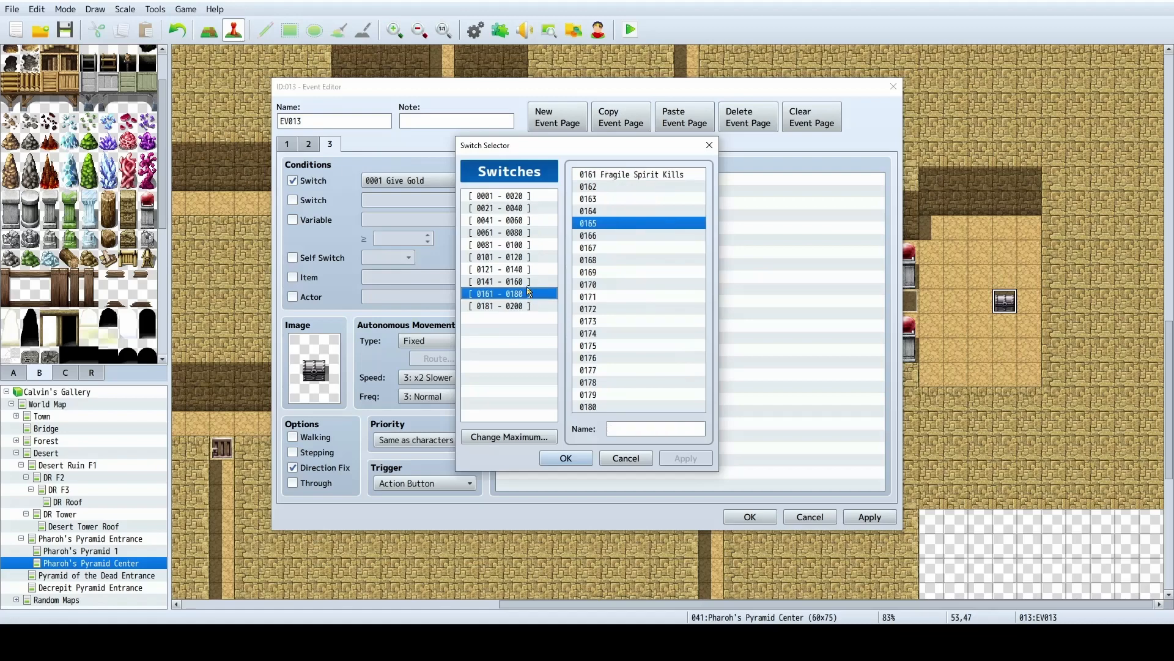
{"action": "left_click", "coordinate": [530, 282]}
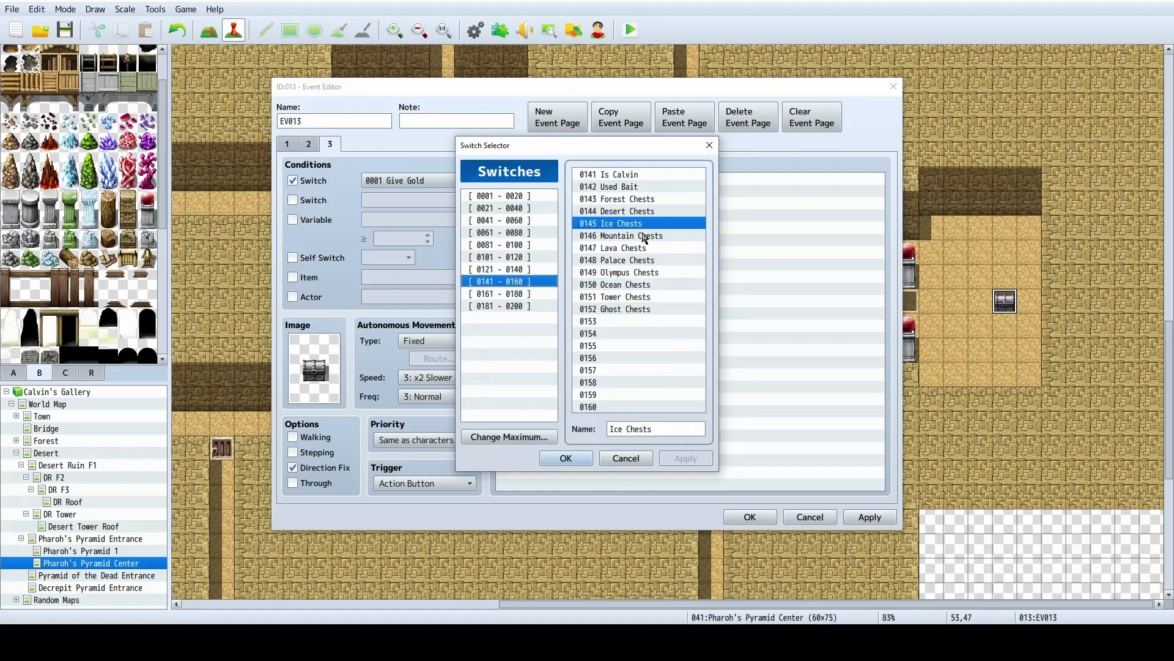
{"action": "left_click", "coordinate": [652, 211]}
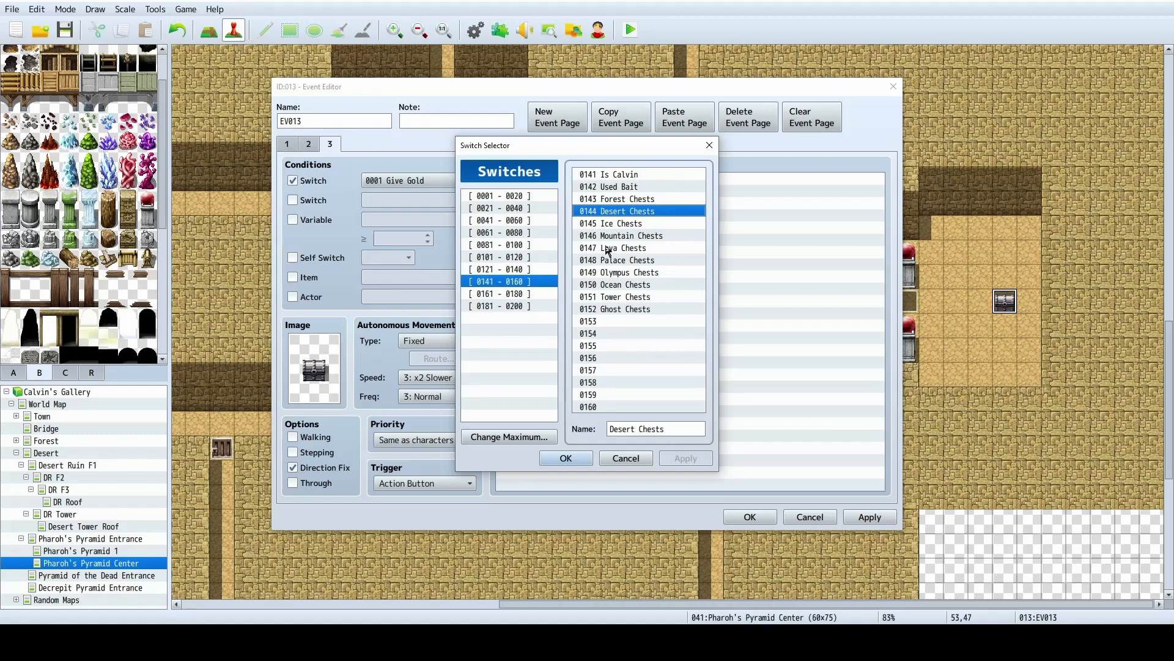
{"action": "left_click", "coordinate": [568, 460]}
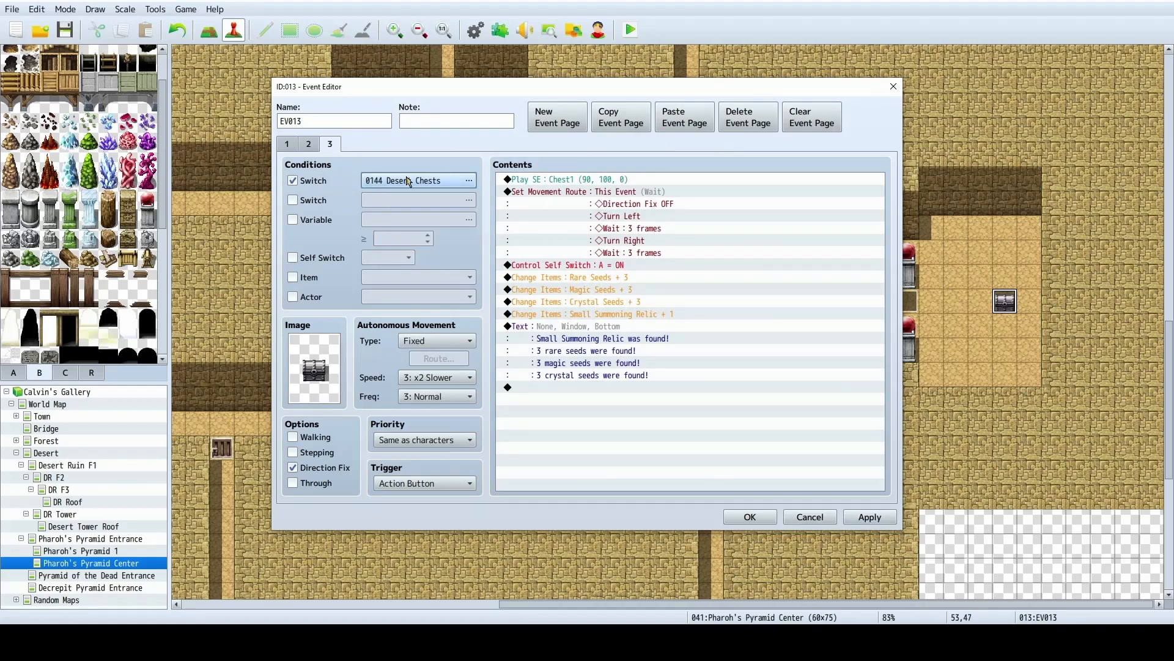
{"action": "left_click", "coordinate": [868, 519]}
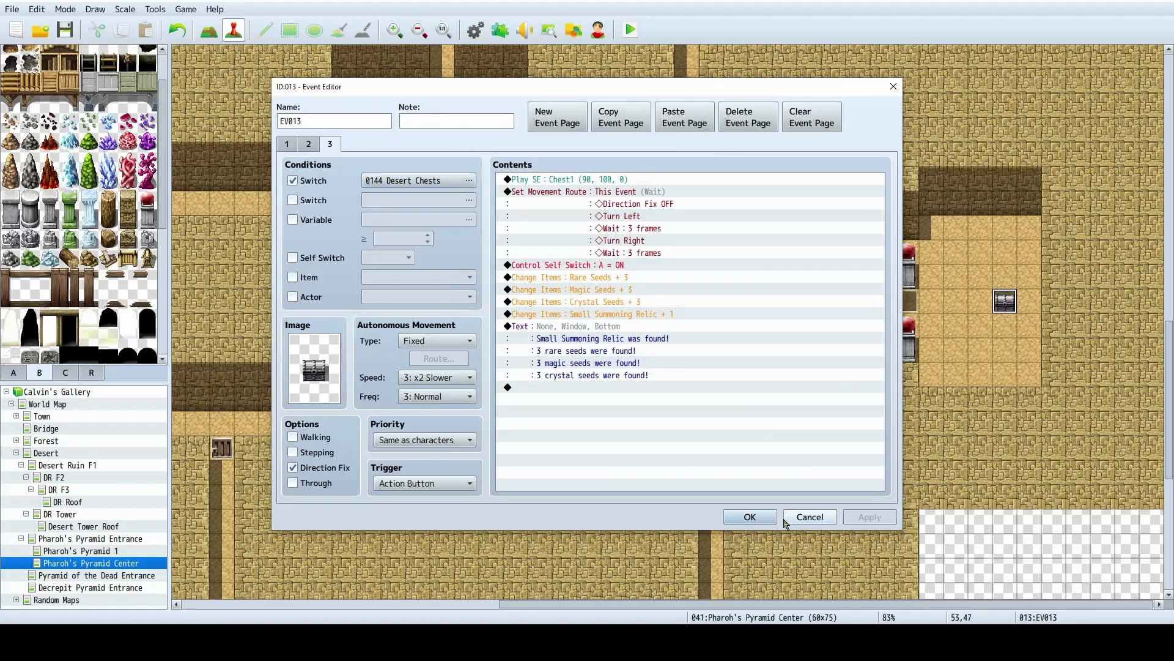
{"action": "left_click", "coordinate": [749, 518]}
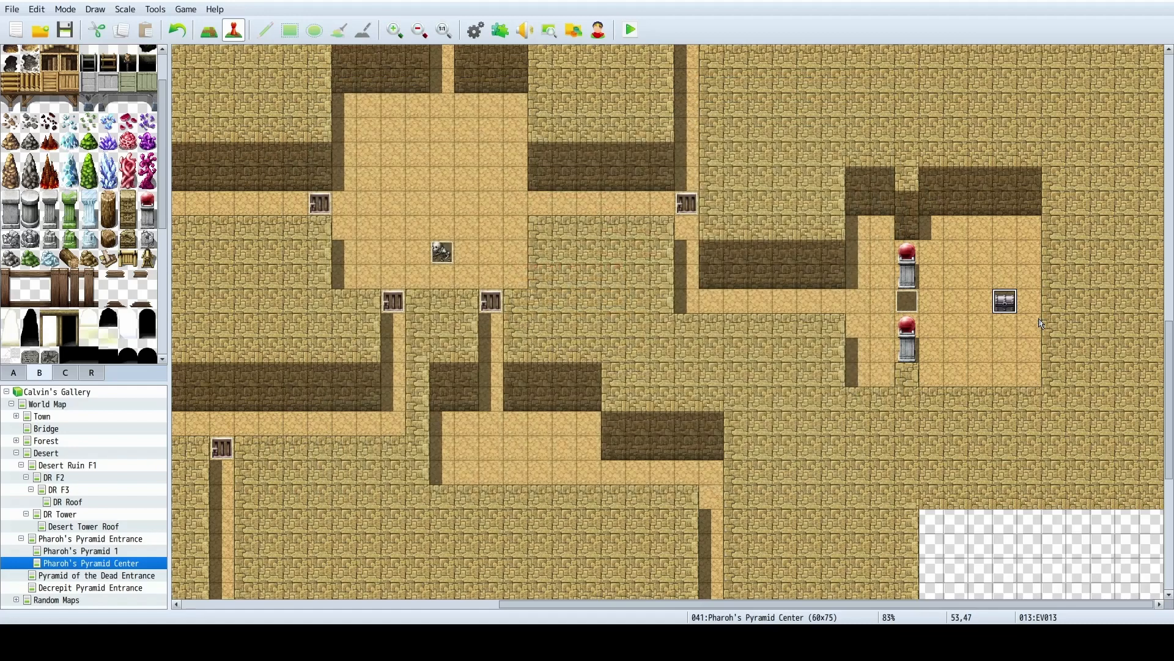
Save the project.
{"action": "left_click", "coordinate": [907, 303]}
{"action": "left_click", "coordinate": [1012, 298]}
{"action": "scroll", "coordinate": [1005, 371], "scroll_direction": "up", "scroll_amount": 2}
{"action": "scroll", "coordinate": [1005, 372], "scroll_direction": "up", "scroll_amount": 5}
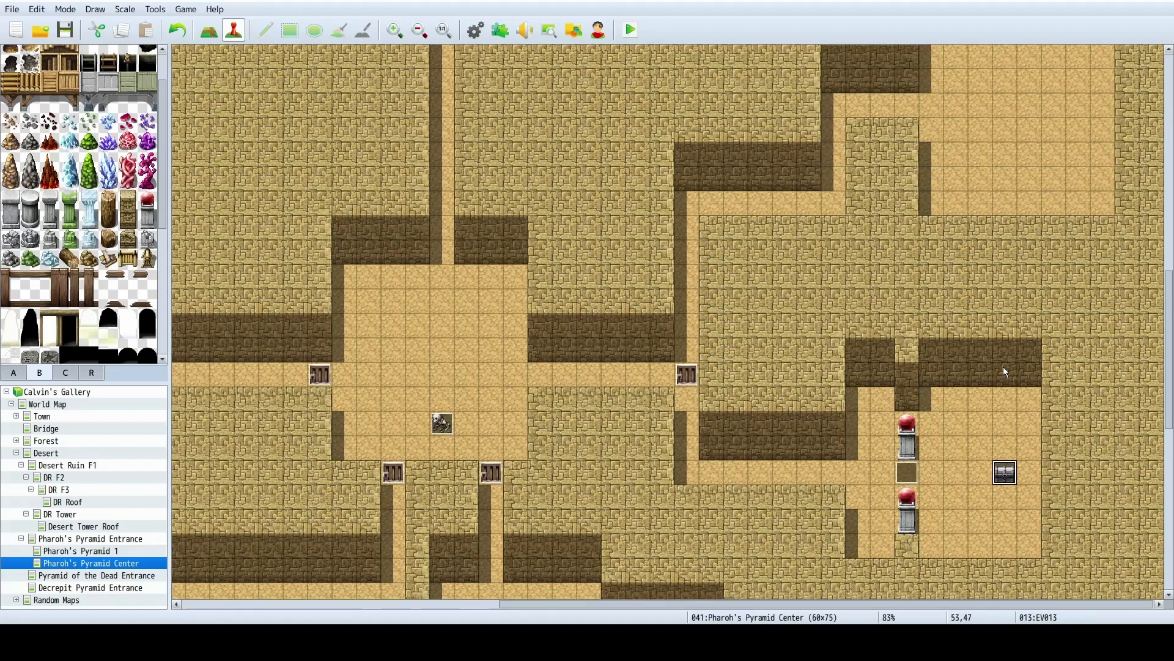
{"action": "left_click", "coordinate": [16, 8]}
{"action": "left_click", "coordinate": [43, 68]}
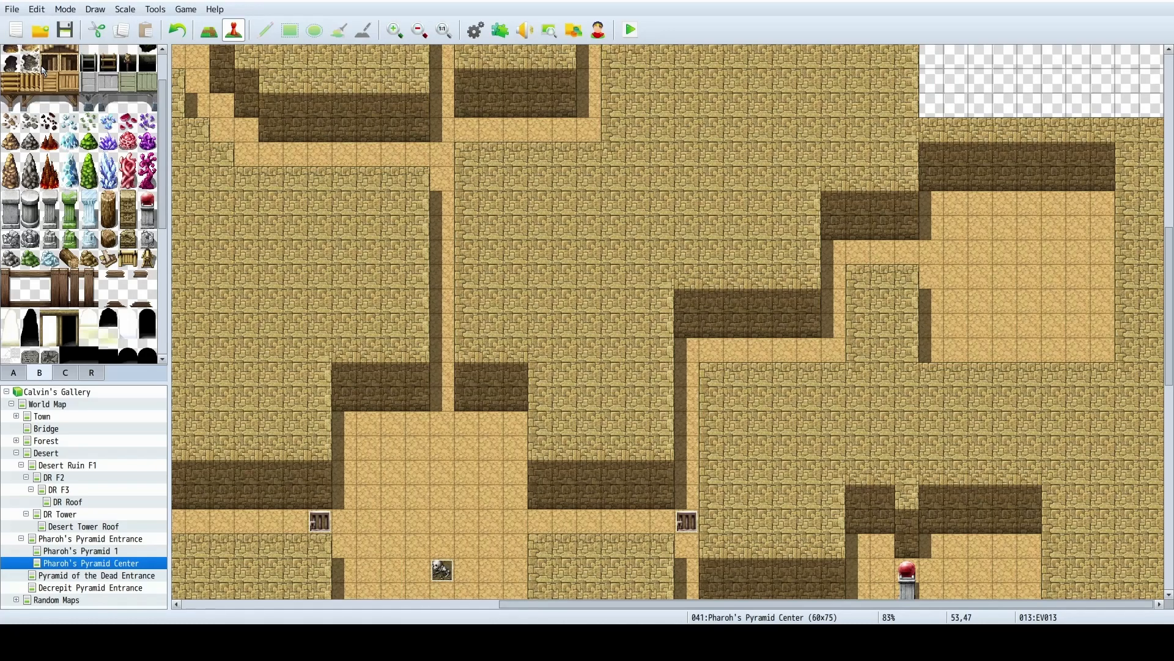
Find the Wood Bridge Side rubble event at 2,20 on the DR F2 map, check its pages and copy it.
{"action": "scroll", "coordinate": [740, 186], "scroll_direction": "up", "scroll_amount": 4}
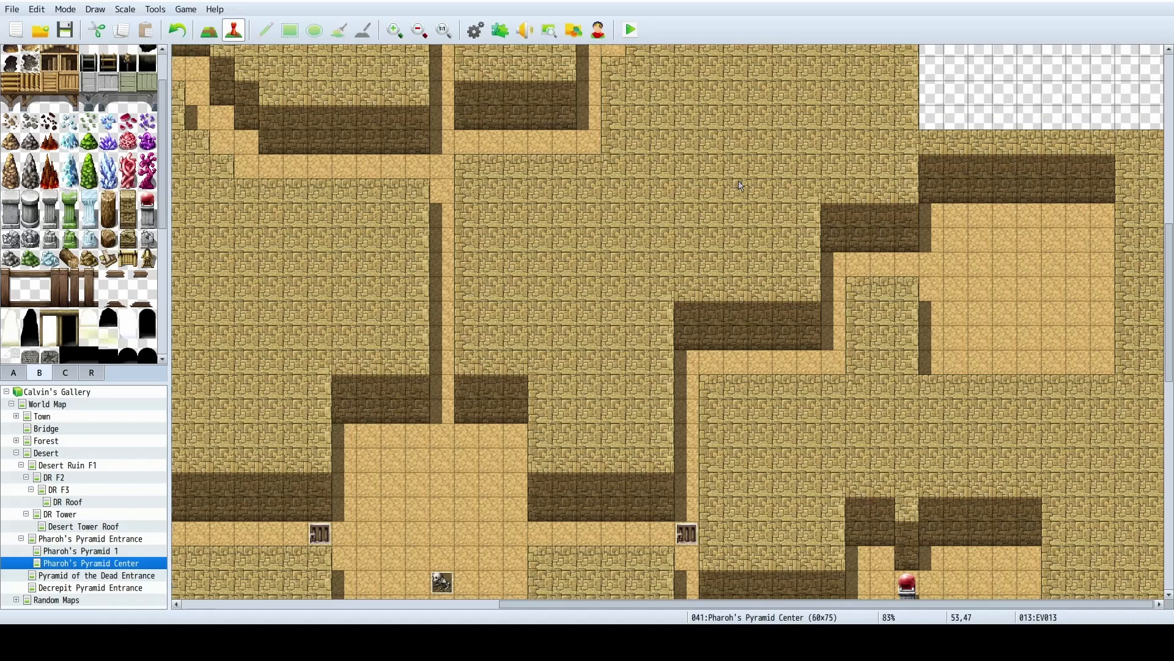
{"action": "left_click", "coordinate": [82, 552]}
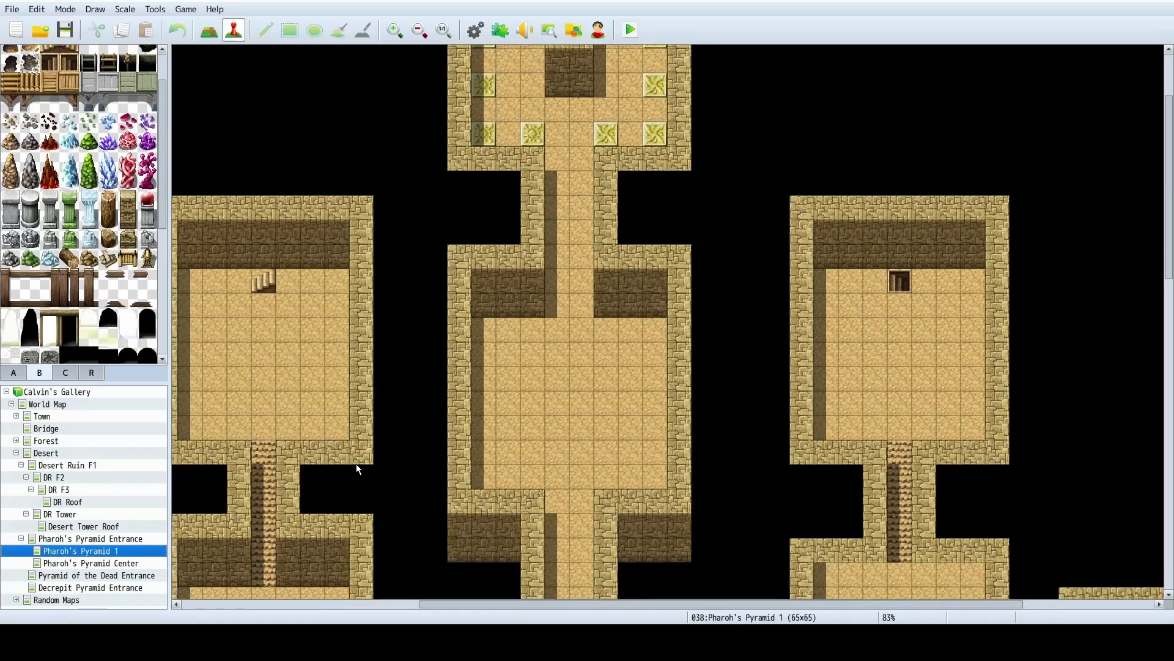
{"action": "left_click", "coordinate": [74, 485]}
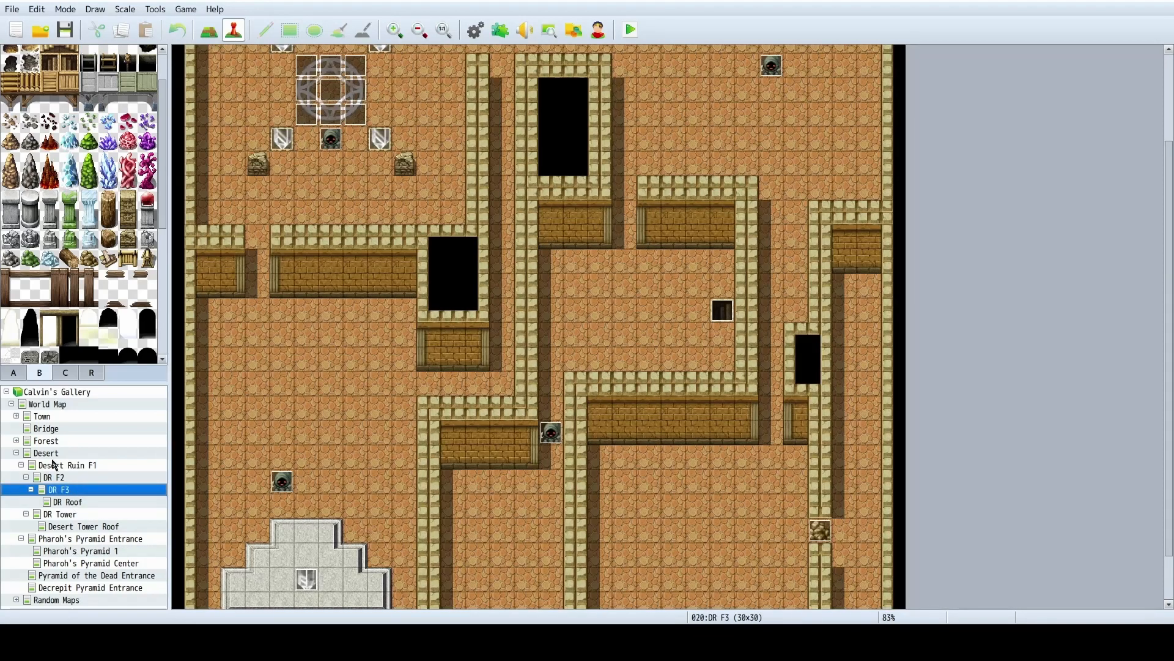
{"action": "left_click", "coordinate": [69, 478]}
{"action": "double_click", "coordinate": [233, 341]}
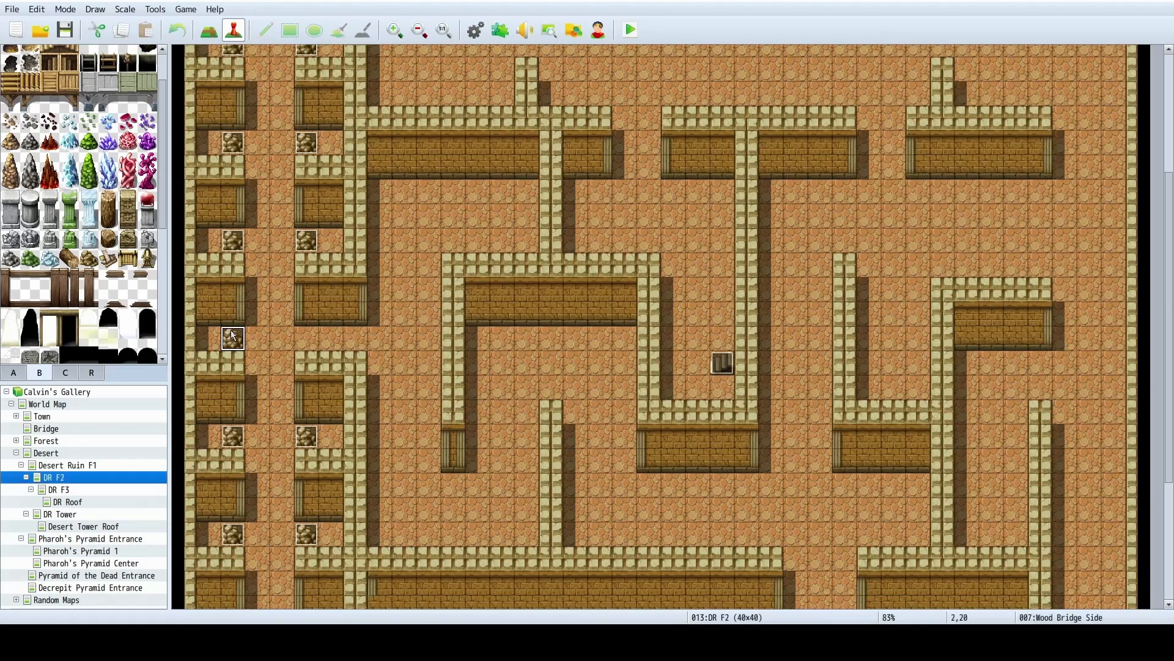
{"action": "left_click", "coordinate": [306, 146]}
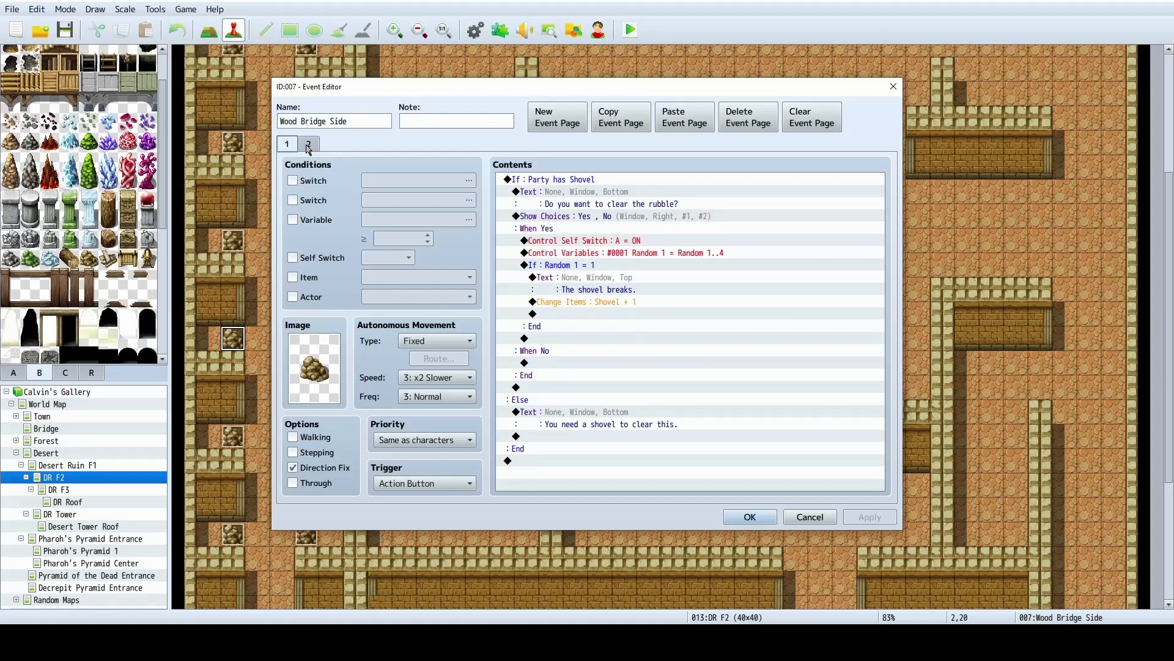
{"action": "left_click", "coordinate": [291, 146]}
{"action": "left_click", "coordinate": [750, 517]}
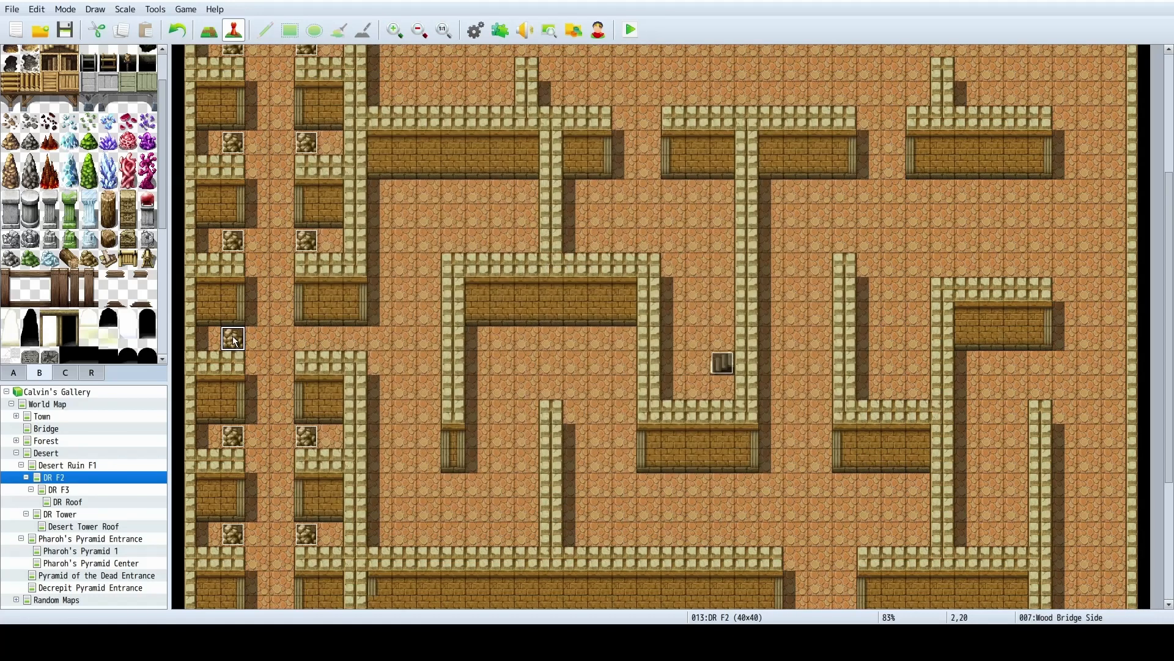
Paste the copied rubble event into the Pharoh's Pyramid Center corridor at 44,36.
{"action": "left_click", "coordinate": [96, 576]}
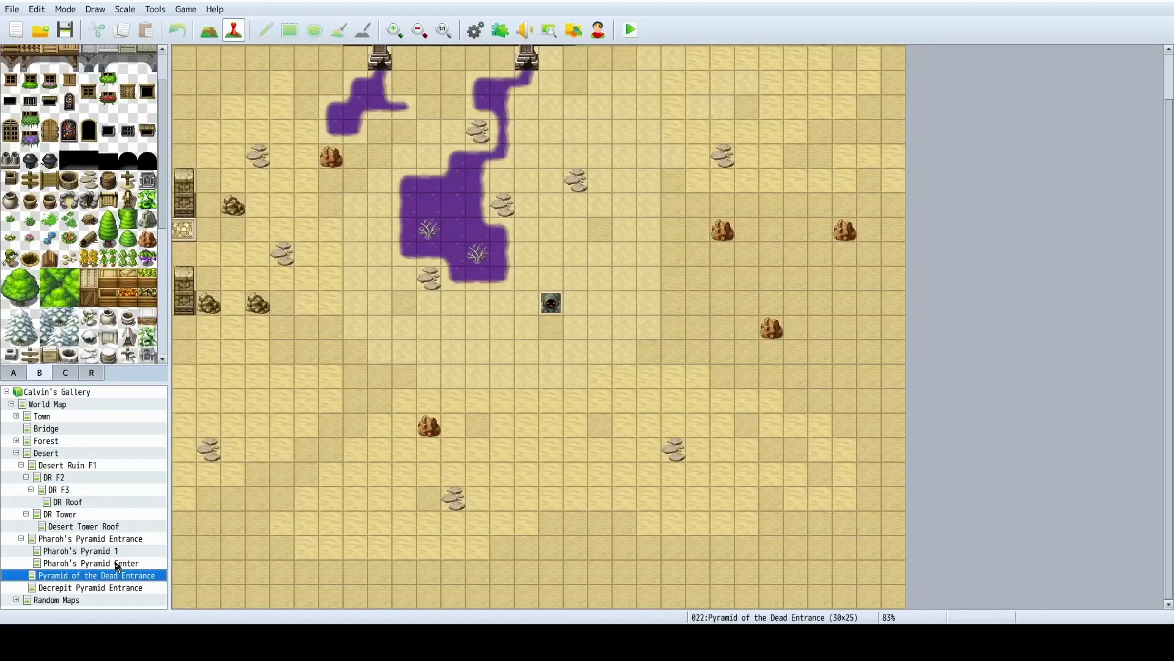
{"action": "left_click", "coordinate": [116, 563]}
{"action": "scroll", "coordinate": [831, 521], "scroll_direction": "down", "scroll_amount": 5}
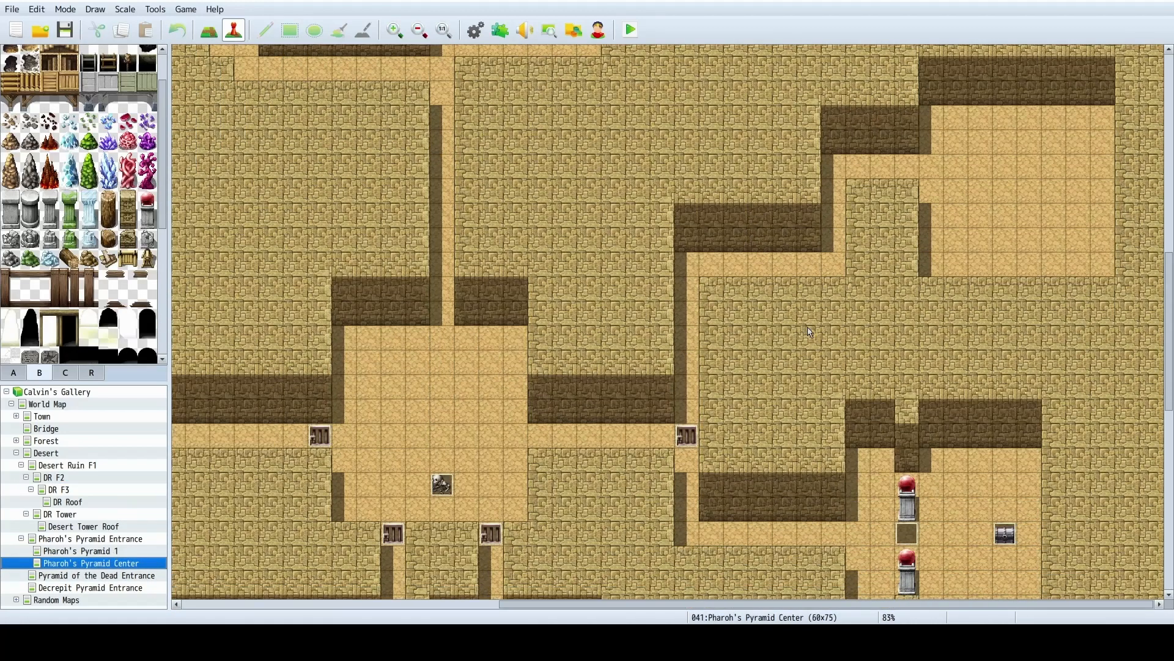
{"action": "key", "text": "ctrl+v"}
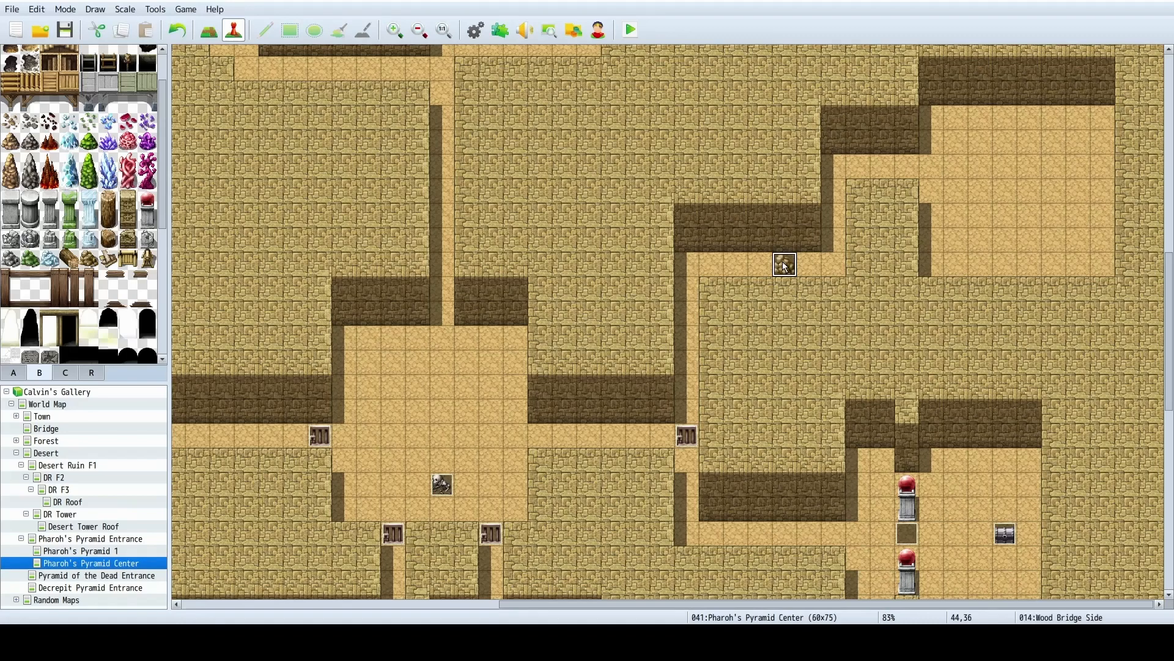
Review both pages of the pasted rubble event, including the shovel check, the choices, the self switch and the random shovel break.
{"action": "double_click", "coordinate": [785, 264]}
{"action": "left_click", "coordinate": [633, 180]}
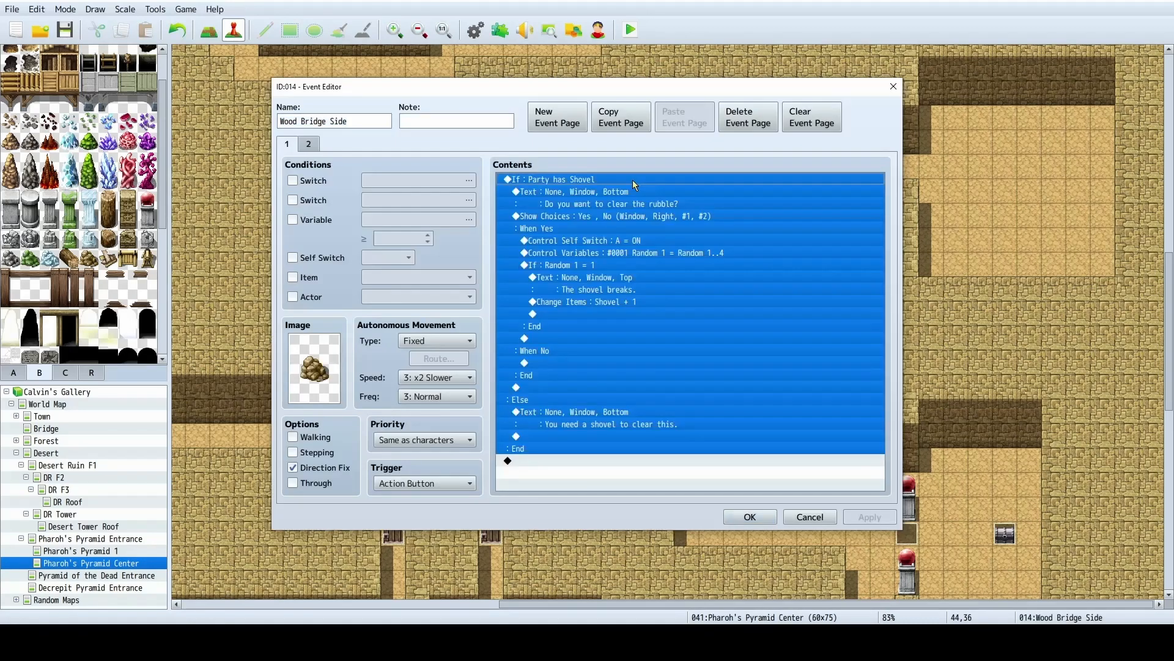
{"action": "left_click", "coordinate": [613, 215]}
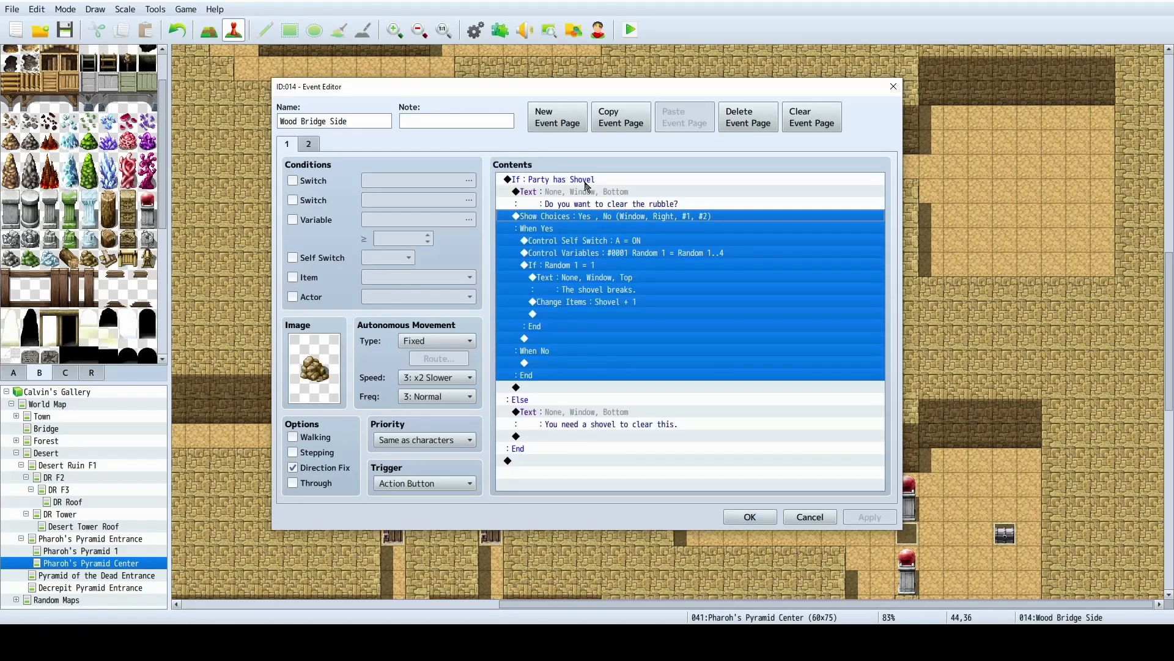
{"action": "left_click", "coordinate": [586, 204]}
{"action": "left_click", "coordinate": [617, 217]}
{"action": "left_click", "coordinate": [572, 179]}
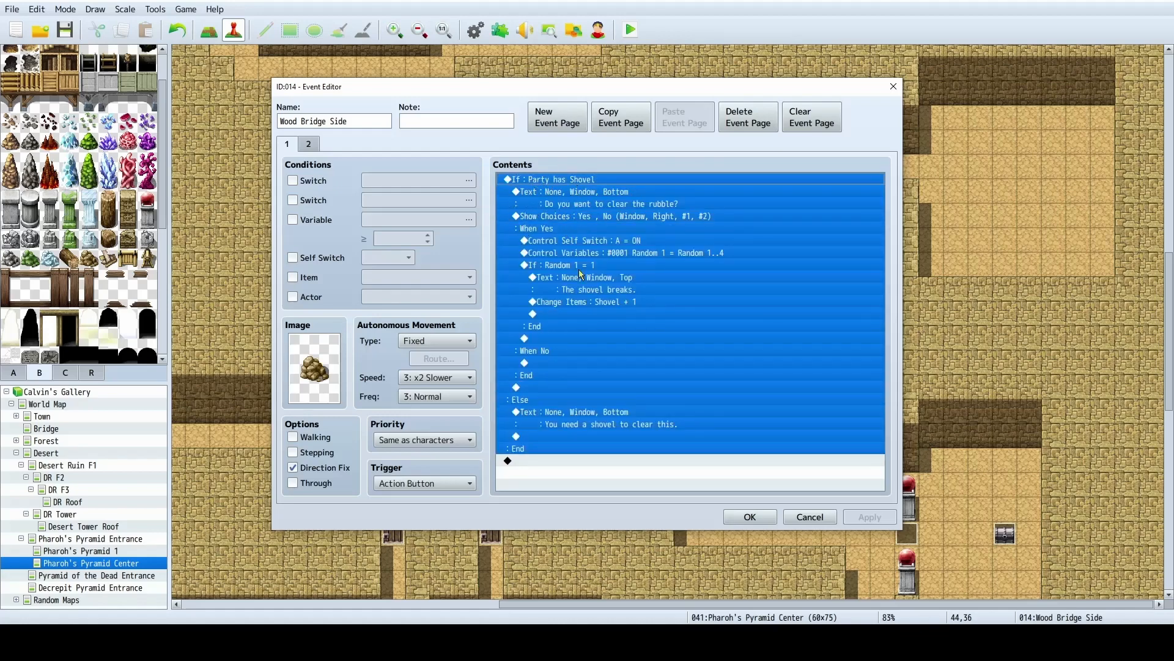
{"action": "left_click", "coordinate": [558, 411]}
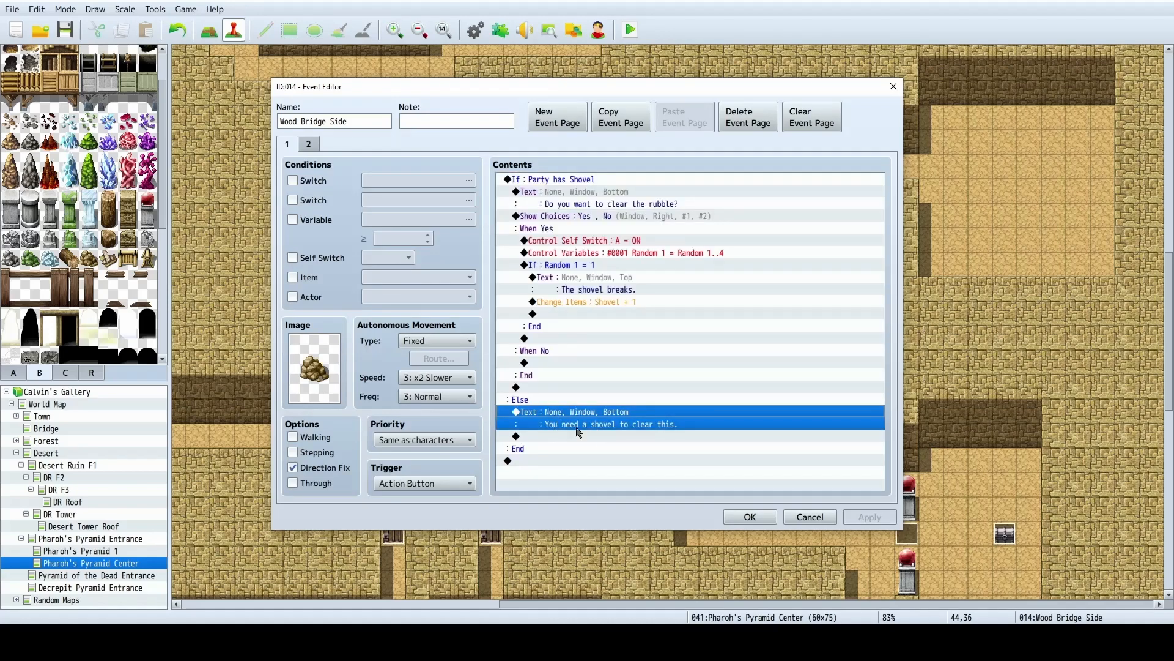
{"action": "left_click", "coordinate": [603, 217]}
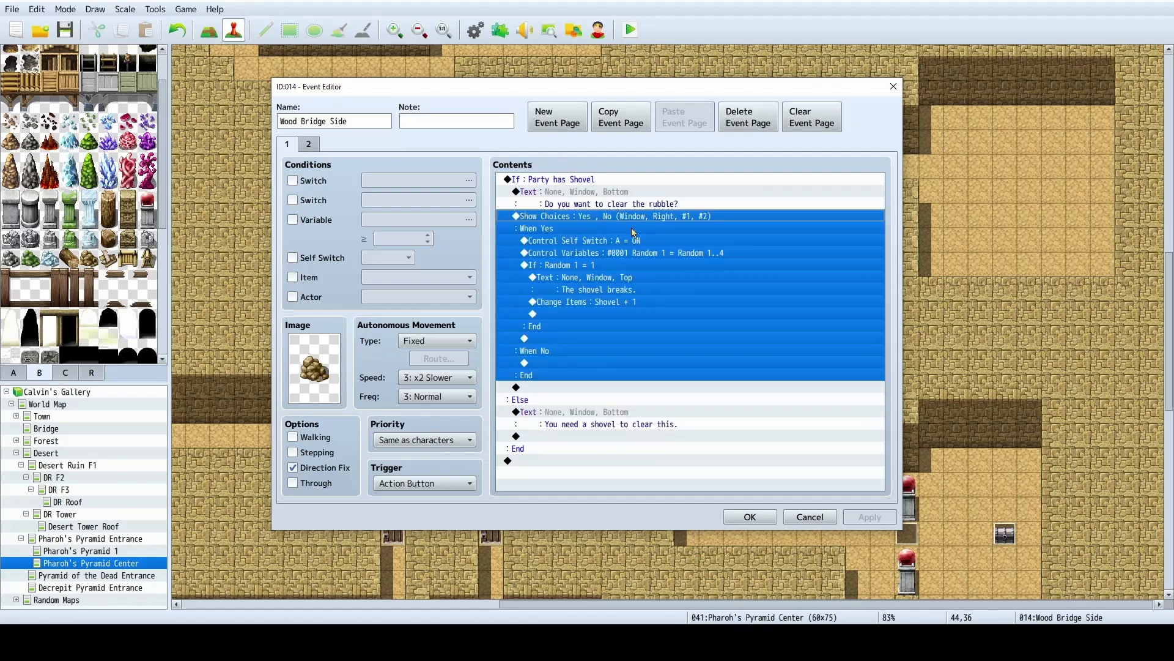
{"action": "left_click", "coordinate": [607, 228]}
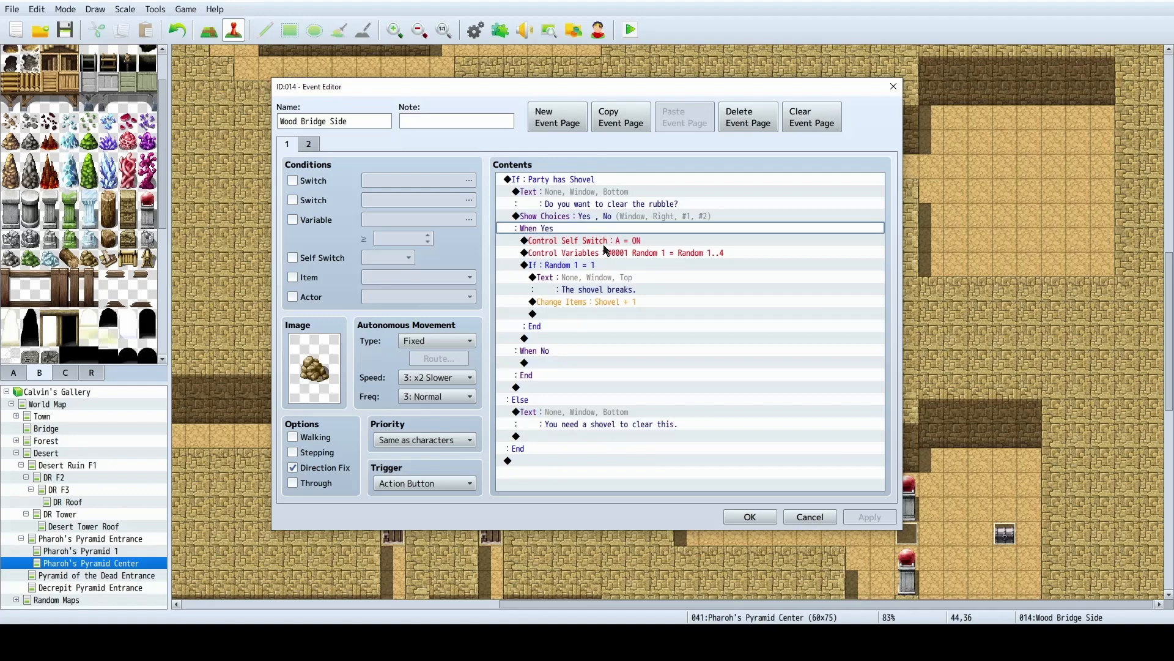
{"action": "left_click", "coordinate": [314, 149]}
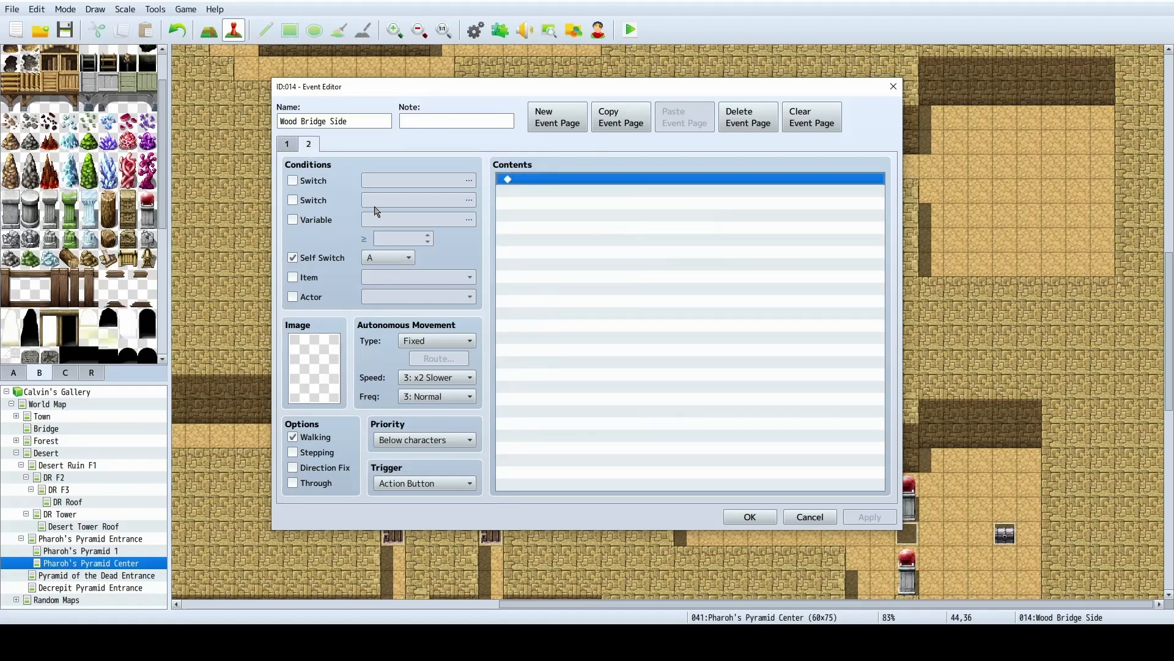
{"action": "left_click", "coordinate": [286, 145]}
{"action": "left_click", "coordinate": [658, 239]}
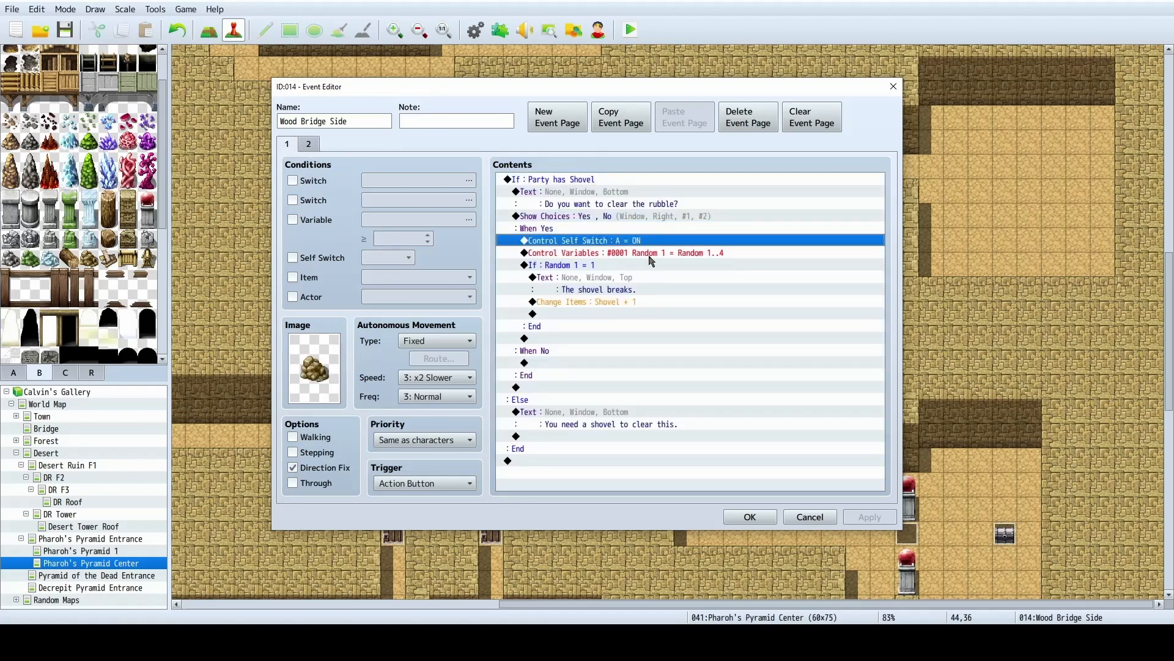
{"action": "left_click", "coordinate": [652, 254]}
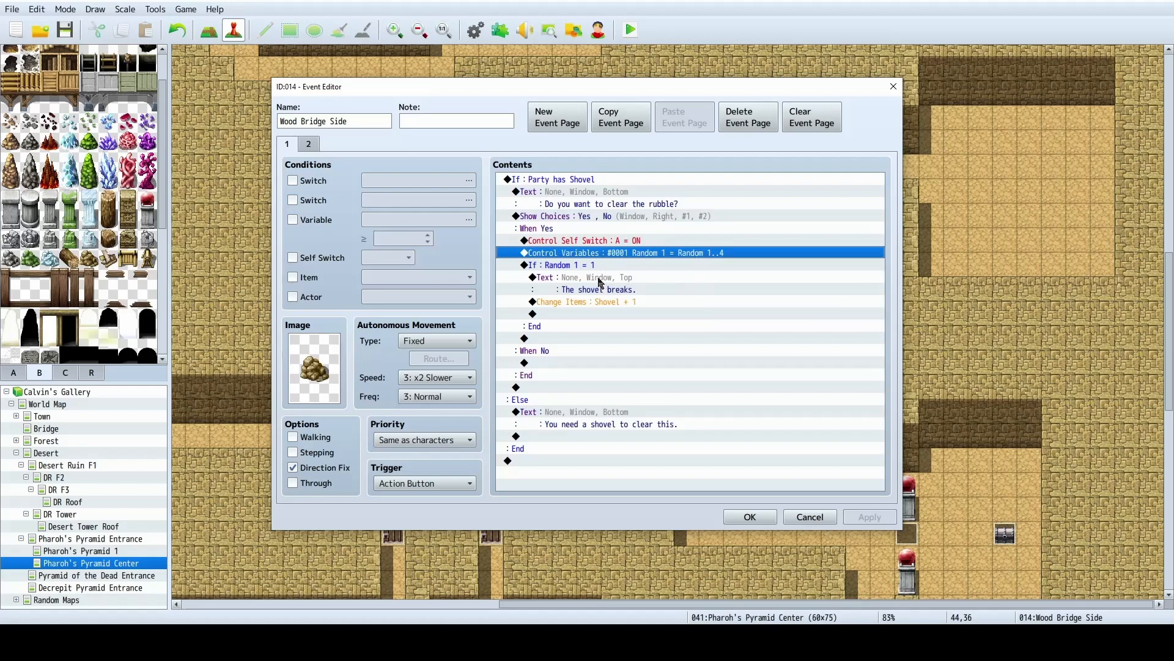
{"action": "left_click", "coordinate": [630, 265]}
{"action": "left_click", "coordinate": [620, 302]}
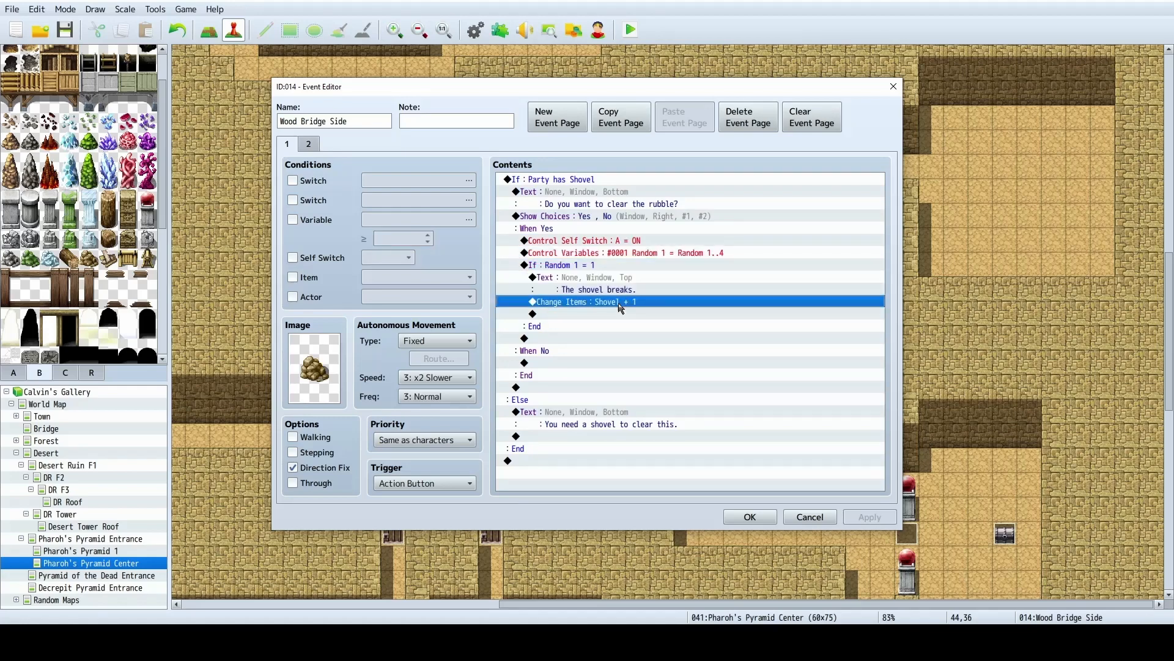
Make the shovel-break branch decrease the Shovel item by 1, and save the rubble event.
{"action": "double_click", "coordinate": [637, 304]}
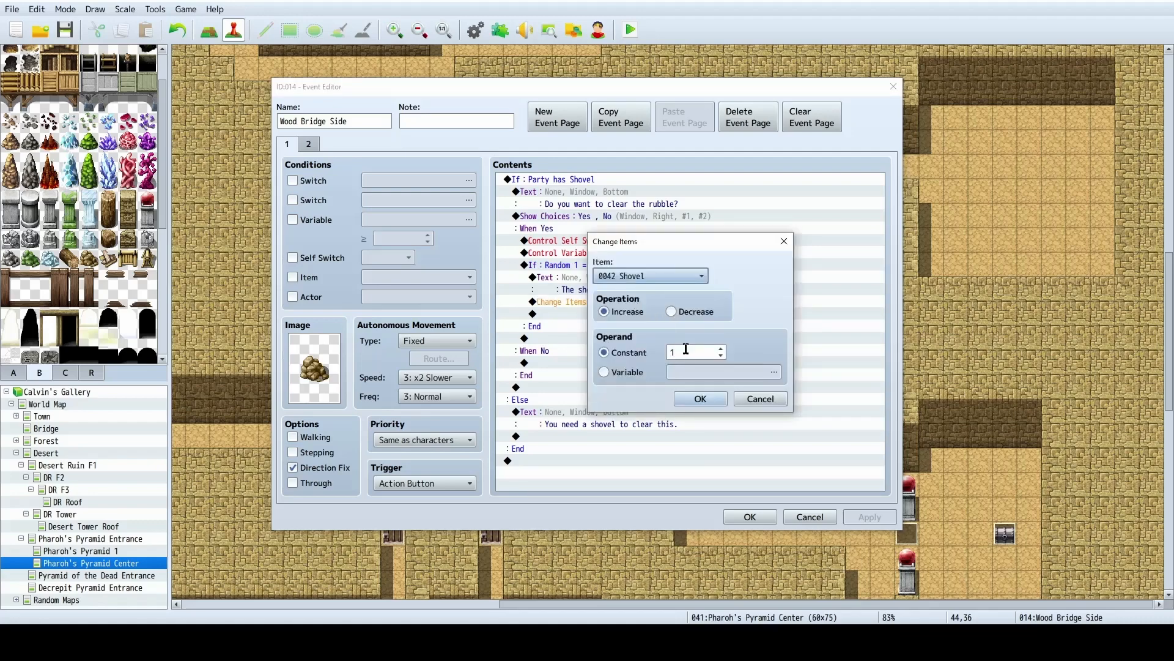
{"action": "left_click", "coordinate": [670, 310]}
{"action": "left_click", "coordinate": [697, 400]}
{"action": "left_click", "coordinate": [660, 303]}
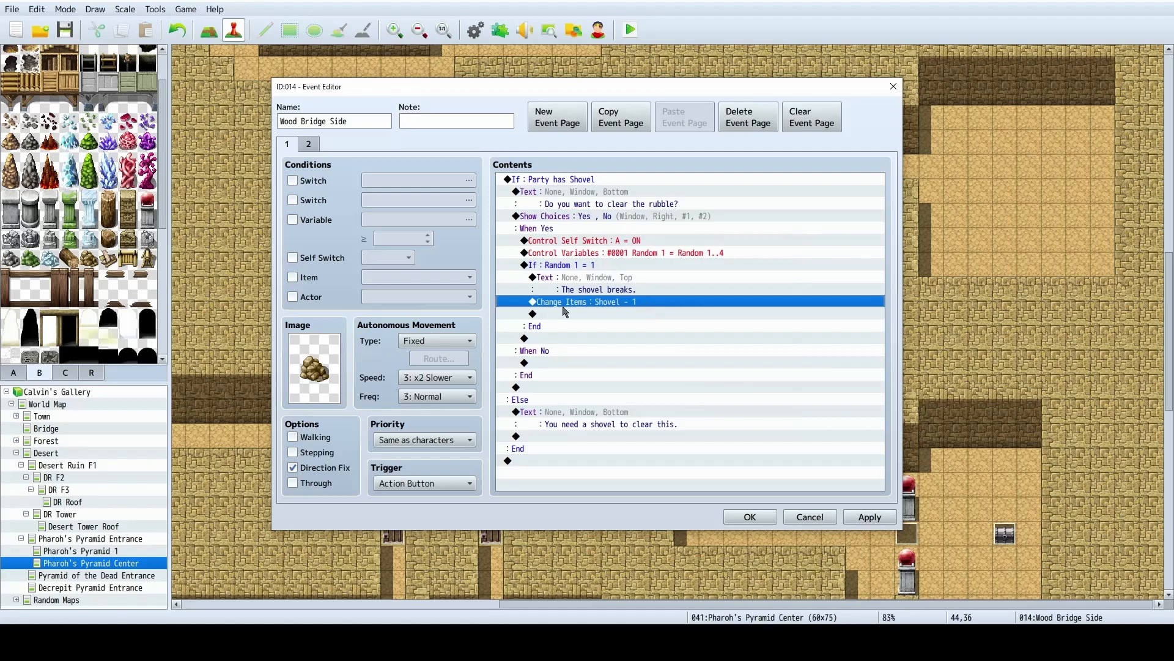
{"action": "left_click", "coordinate": [869, 517]}
{"action": "left_click", "coordinate": [750, 517]}
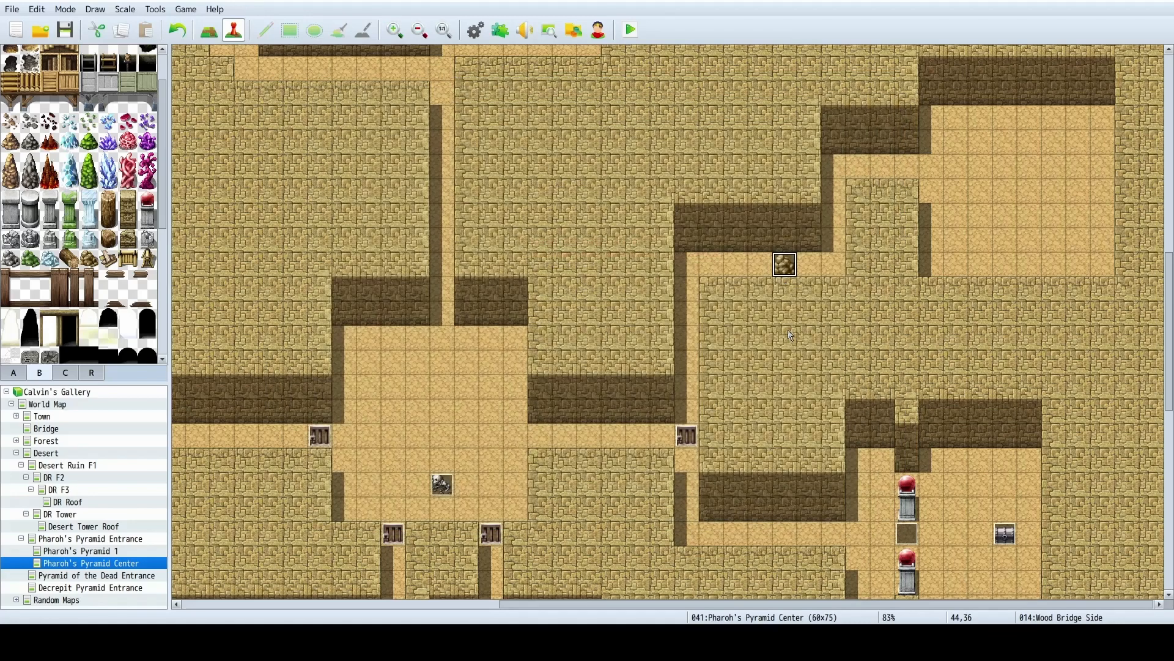
Recheck the rubble event's first-page commands and look over the surrounding rooms and corridors.
{"action": "double_click", "coordinate": [785, 269]}
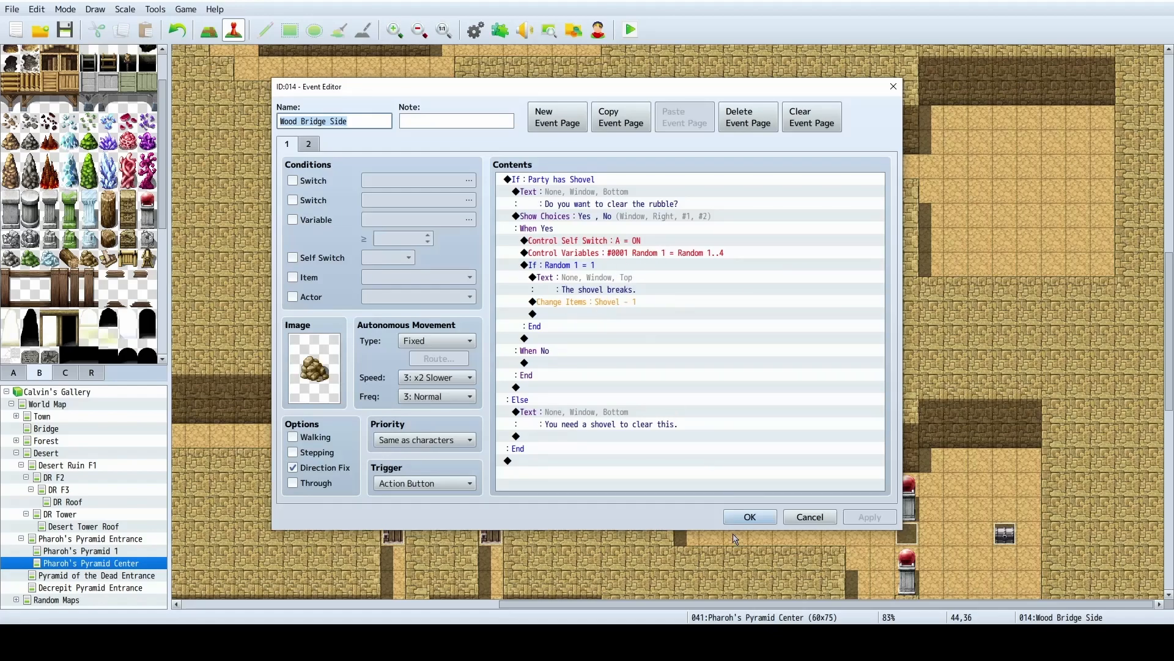
{"action": "left_click", "coordinate": [750, 517]}
{"action": "scroll", "coordinate": [647, 475], "scroll_direction": "down", "scroll_amount": 5}
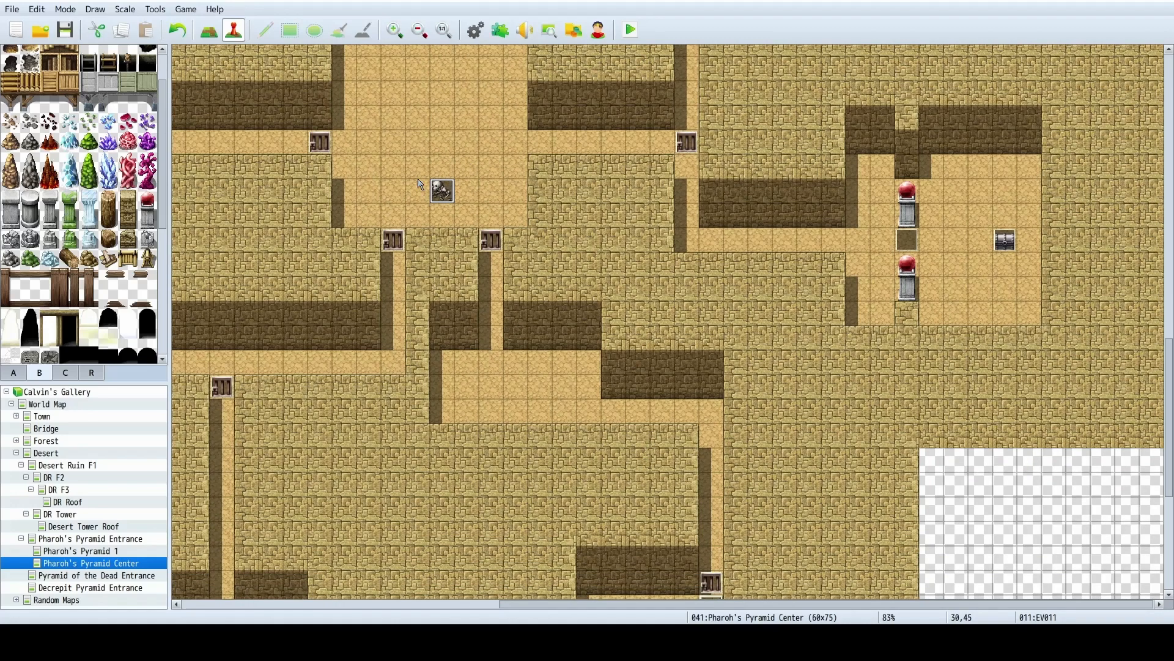
{"action": "scroll", "coordinate": [746, 392], "scroll_direction": "up", "scroll_amount": 3}
{"action": "scroll", "coordinate": [756, 401], "scroll_direction": "up", "scroll_amount": 6}
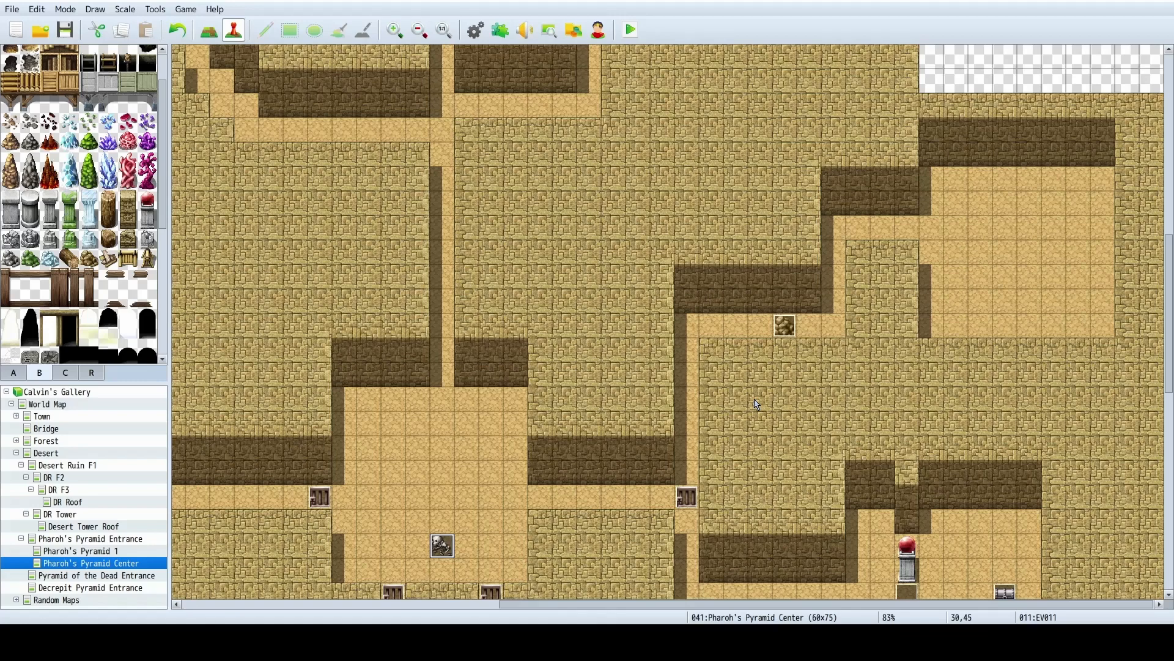
{"action": "scroll", "coordinate": [757, 405], "scroll_direction": "up", "scroll_amount": 2}
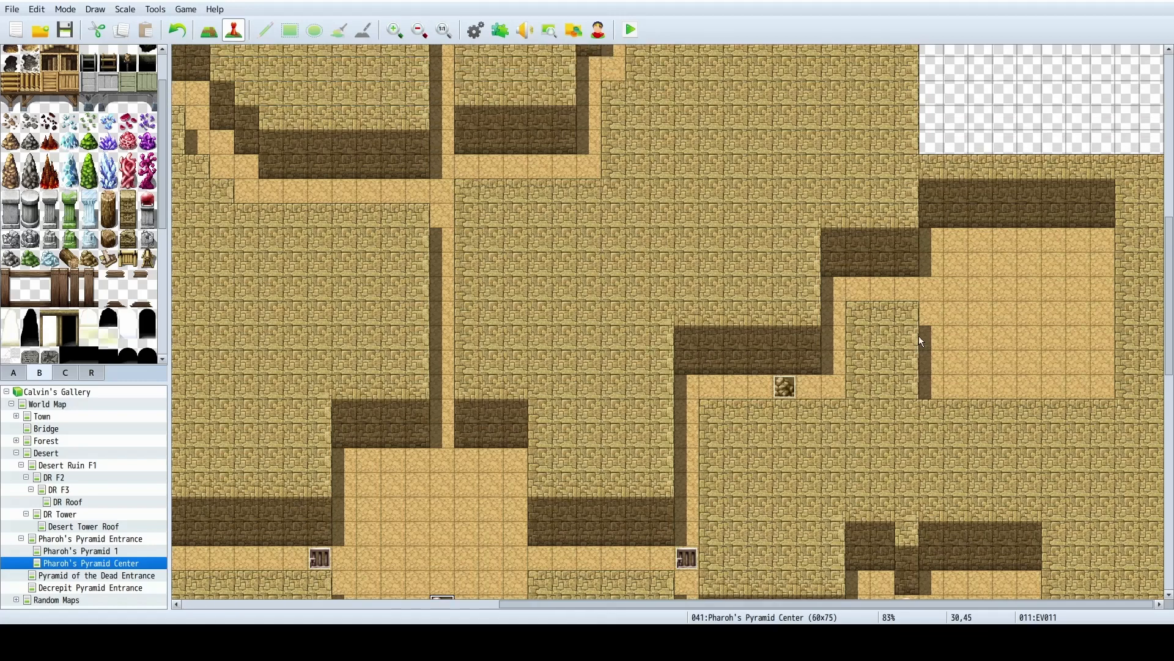
Paint two vertical black pit strips through the eastern room at columns 51 and 53, and wall off the room's easternmost column.
{"action": "left_click", "coordinate": [22, 378]}
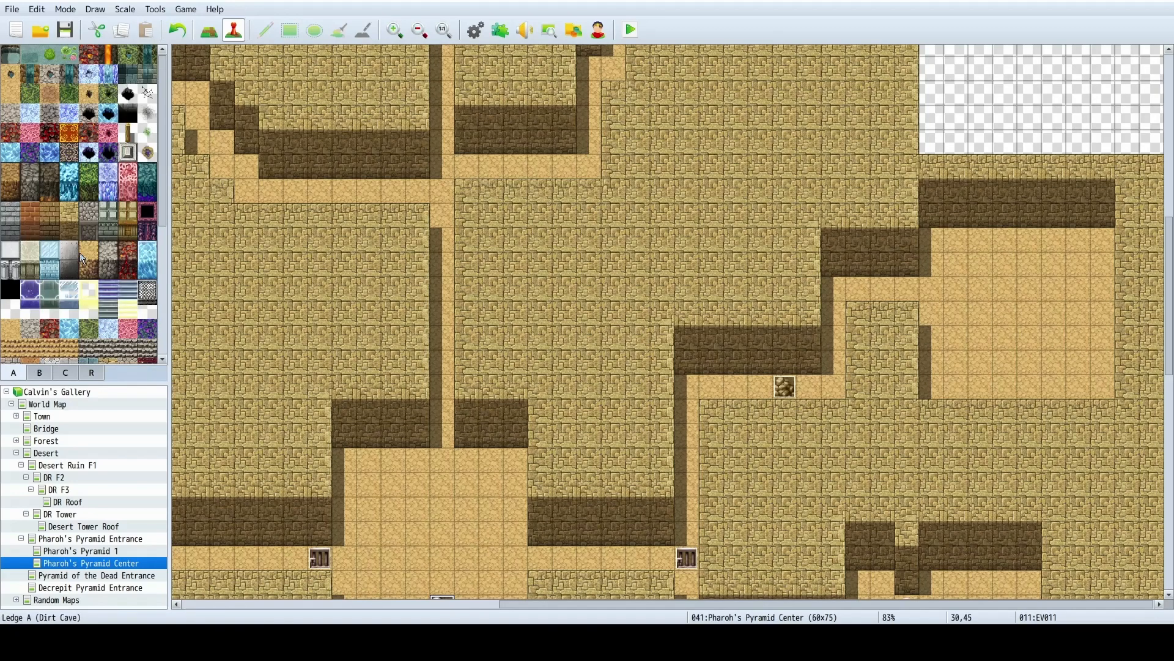
{"action": "left_click", "coordinate": [88, 93]}
{"action": "left_click", "coordinate": [209, 30]}
{"action": "left_click_drag", "start_coordinate": [956, 240], "coordinate": [965, 392]}
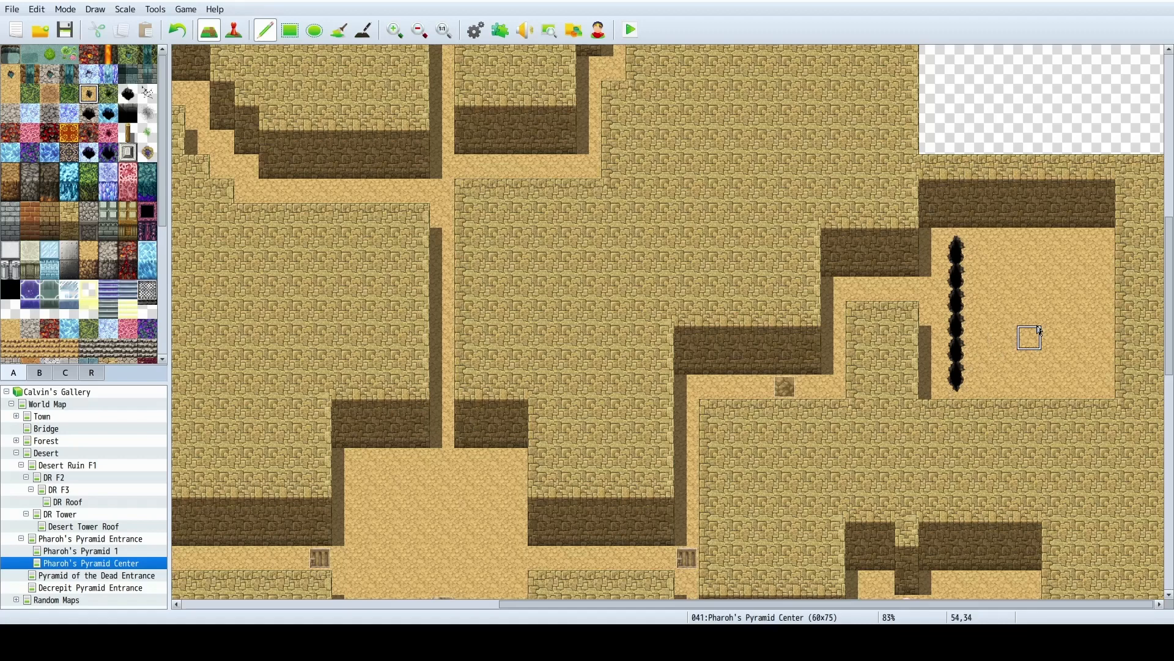
{"action": "left_click_drag", "start_coordinate": [1019, 240], "coordinate": [1014, 390]}
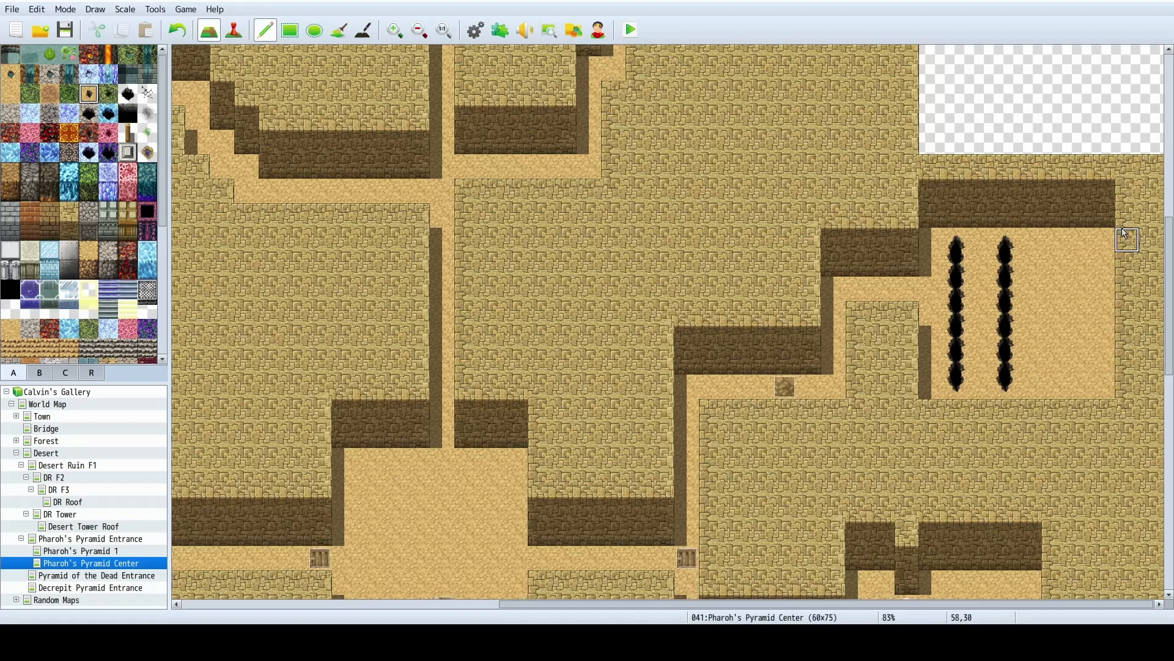
{"action": "right_click_drag", "start_coordinate": [1126, 190], "coordinate": [1111, 387]}
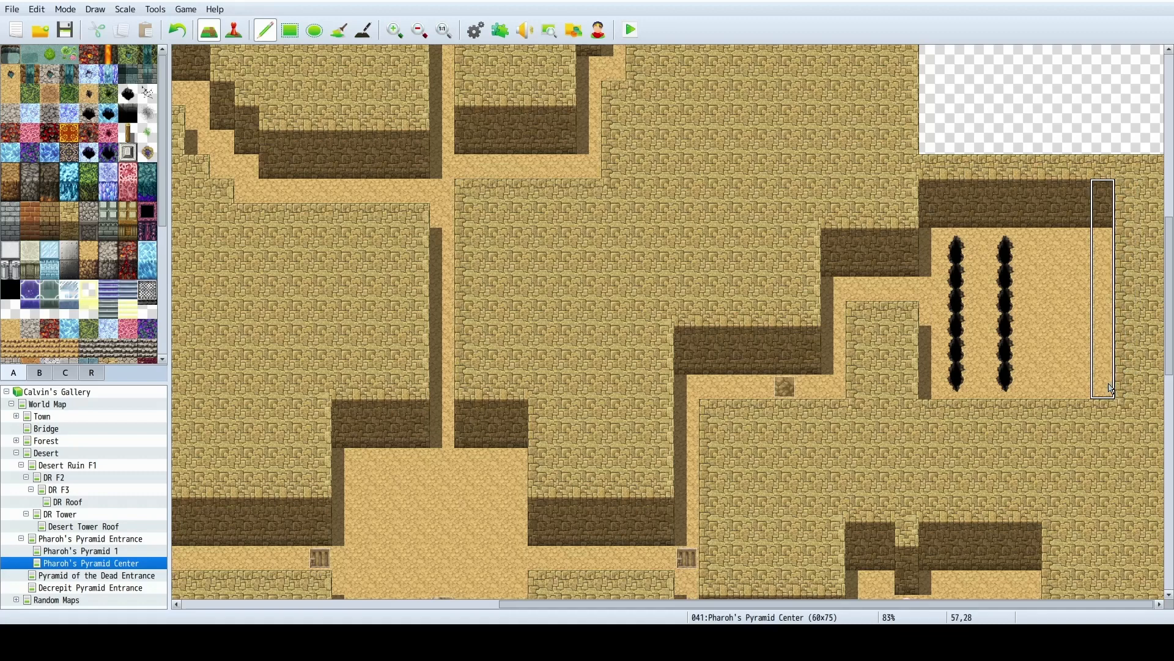
{"action": "left_click", "coordinate": [1112, 388]}
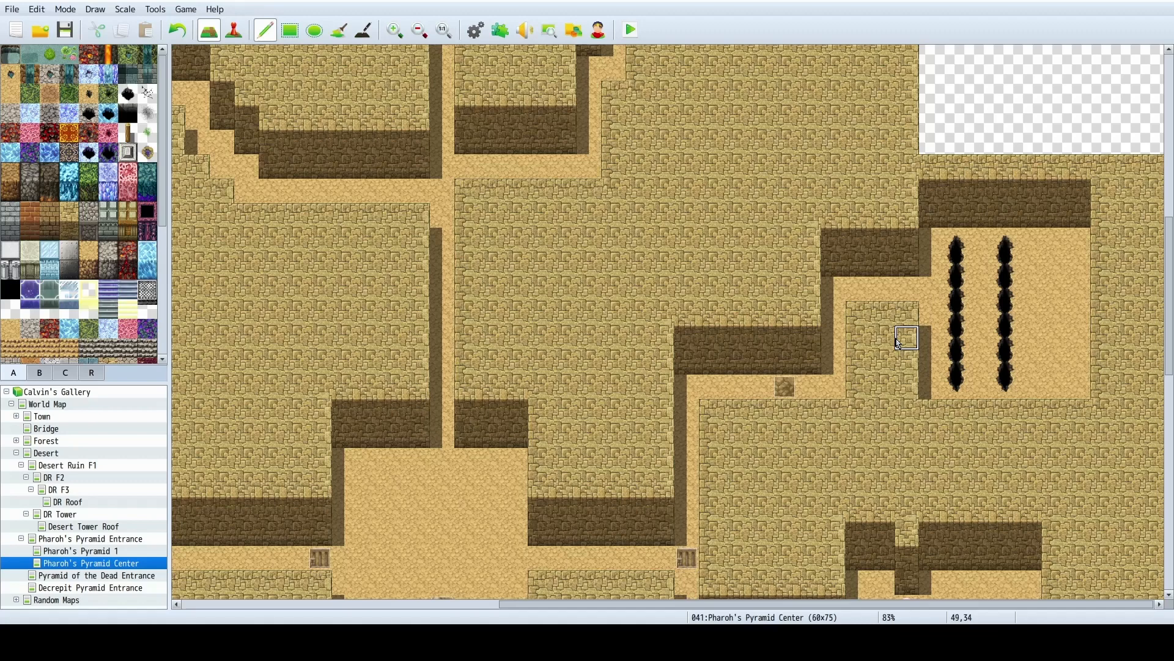
Find the Forest 2 map and copy its Wood Bridge Side event at 14,22.
{"action": "left_click", "coordinate": [45, 442]}
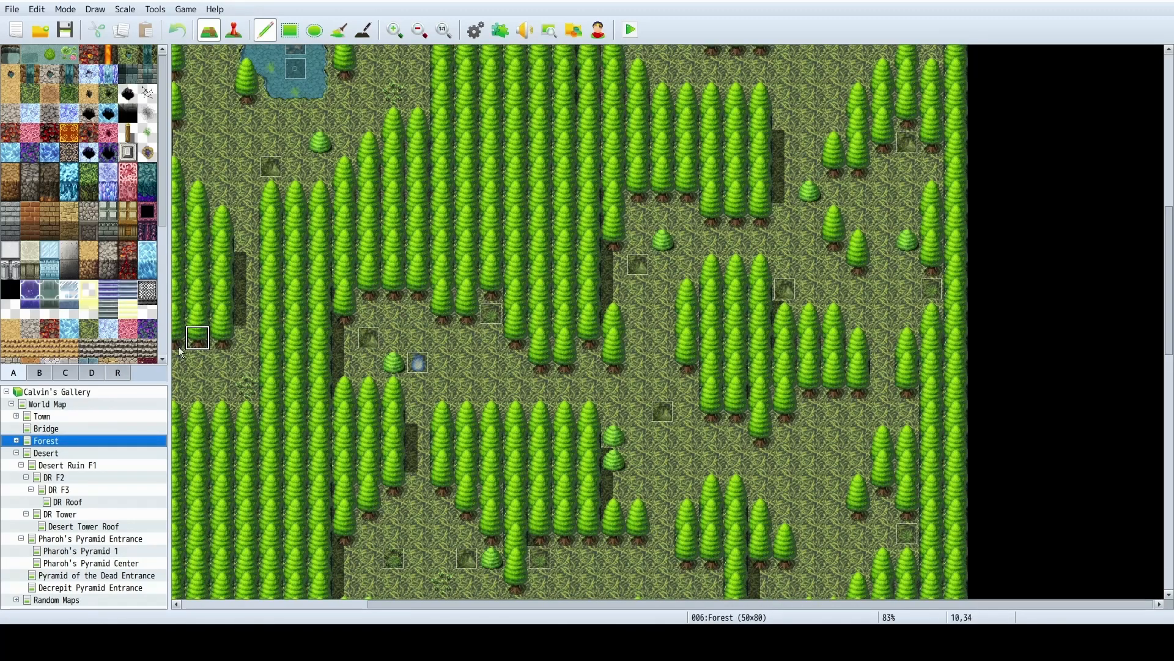
{"action": "double_click", "coordinate": [30, 444]}
{"action": "left_click", "coordinate": [58, 454]}
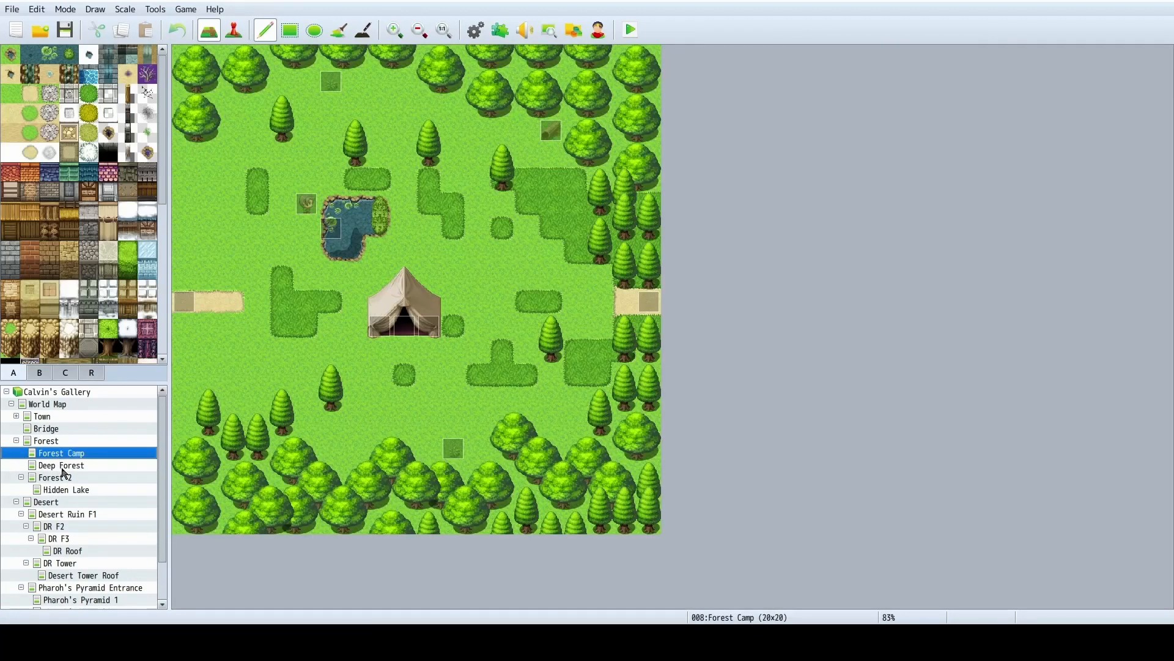
{"action": "left_click", "coordinate": [62, 466]}
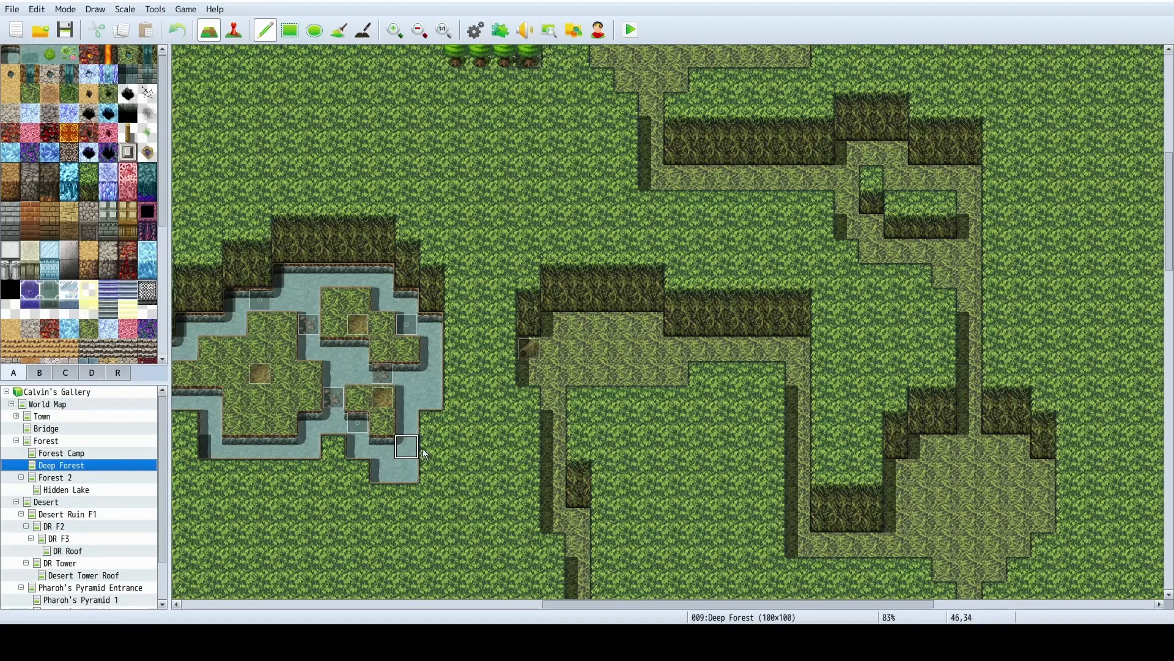
{"action": "left_click", "coordinate": [76, 478]}
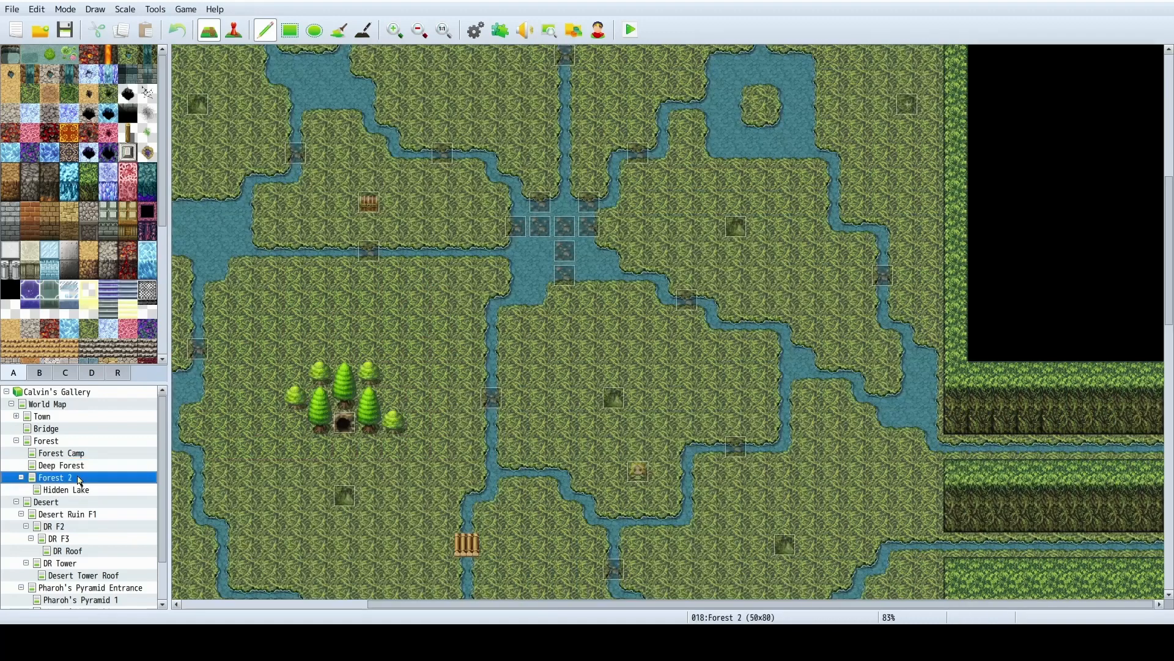
{"action": "left_click", "coordinate": [234, 30]}
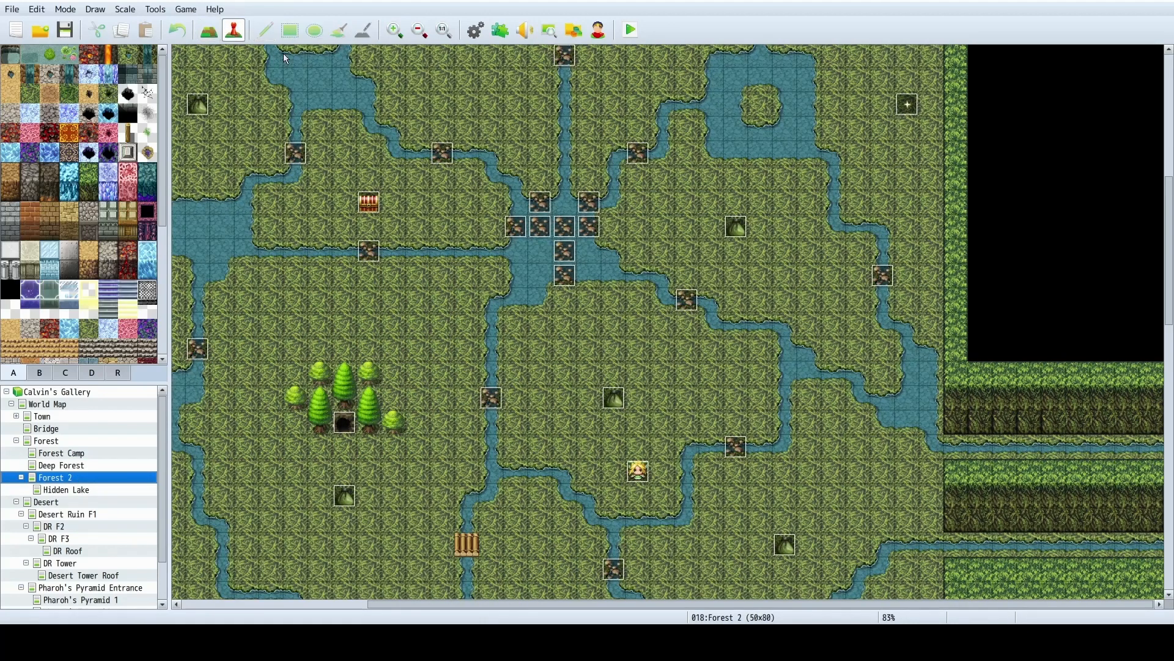
{"action": "left_click", "coordinate": [304, 161]}
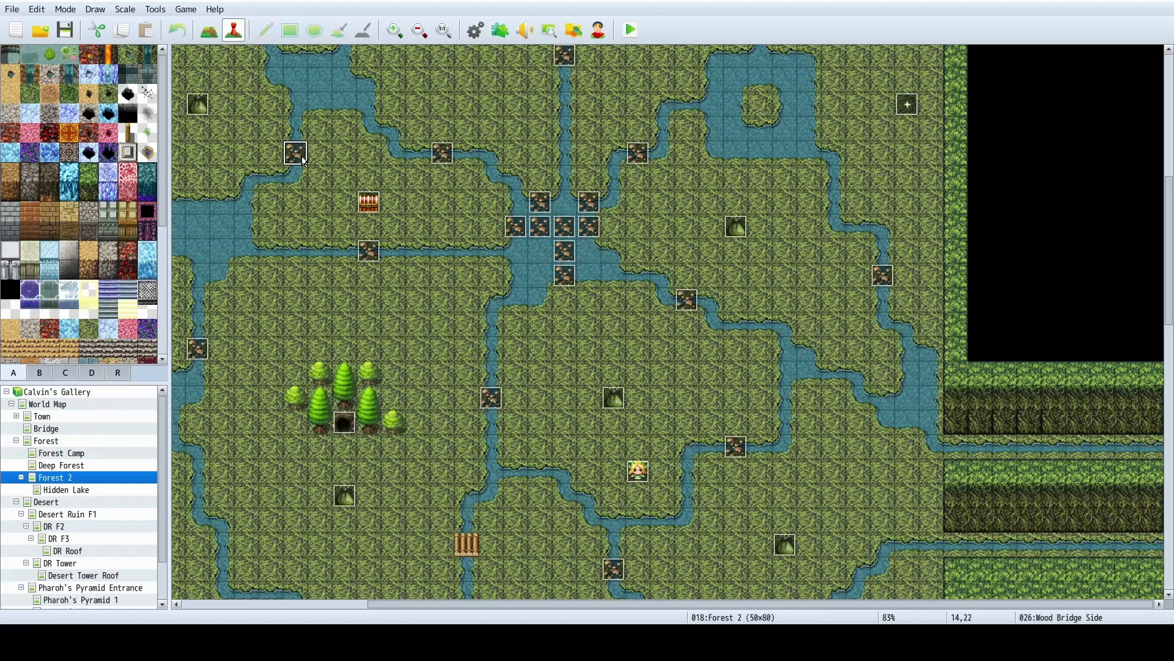
Paste the copied bridge event onto the first pit strip at 51,32 in Pharoh's Pyramid Center and rename it Rope Bridge Side.
{"action": "left_click", "coordinate": [21, 477]}
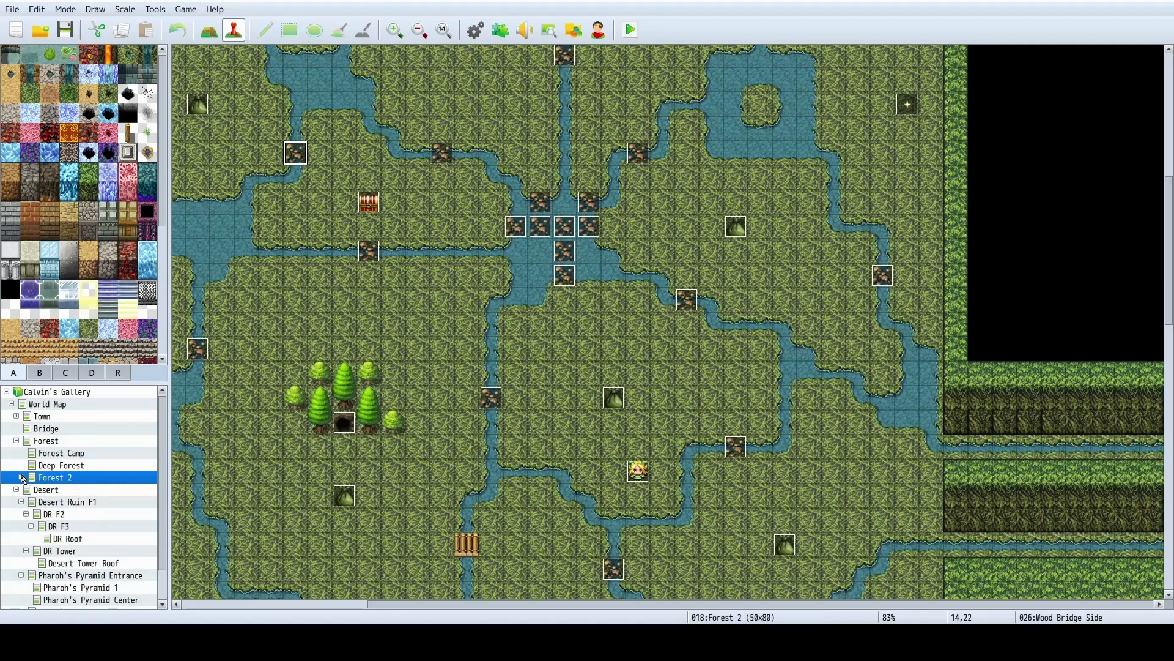
{"action": "left_click", "coordinate": [11, 403]}
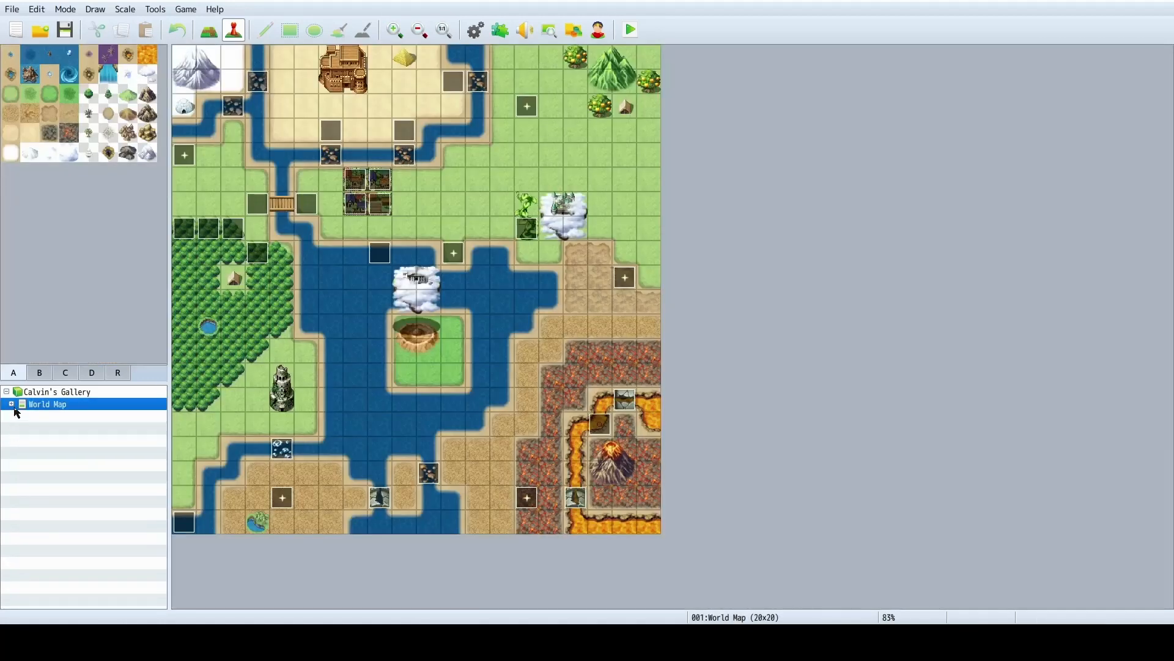
{"action": "left_click", "coordinate": [11, 404]}
{"action": "left_click", "coordinate": [83, 575]}
{"action": "left_click", "coordinate": [87, 587]}
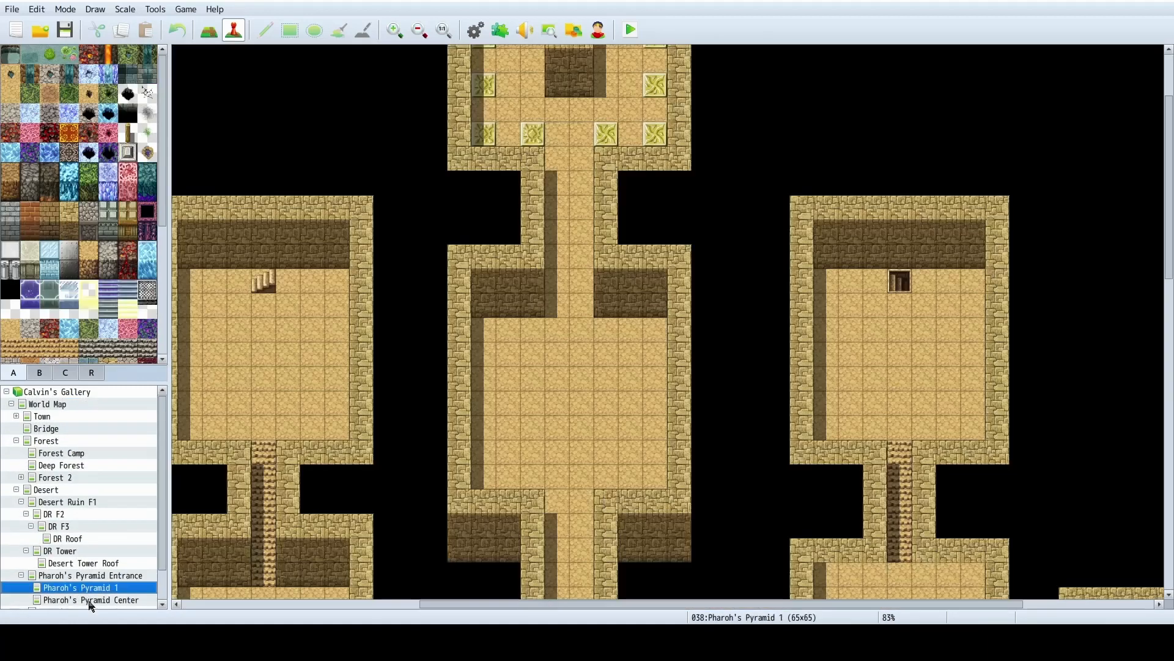
{"action": "left_click", "coordinate": [91, 600]}
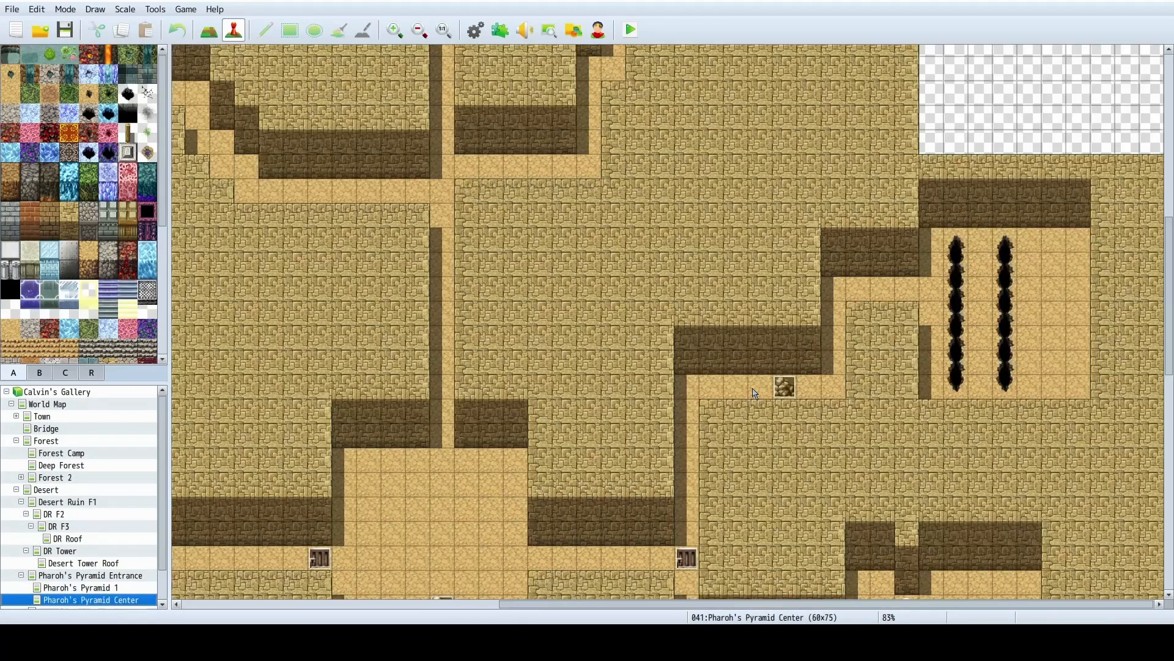
{"action": "double_click", "coordinate": [957, 289]}
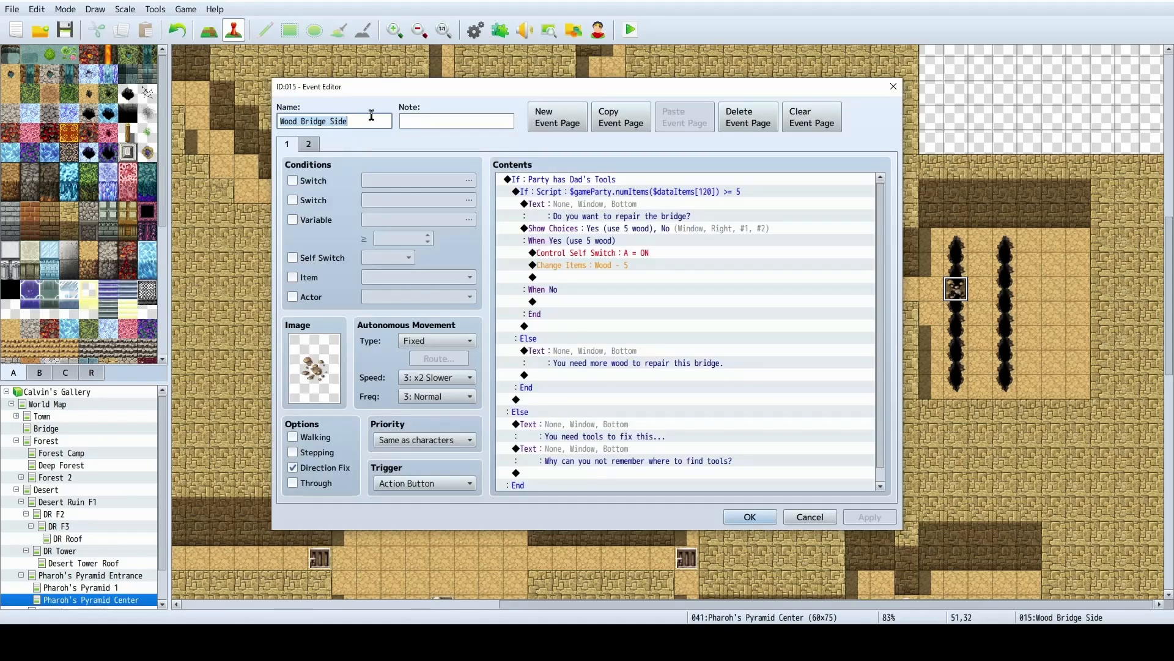
{"action": "type", "text": "Rope"}
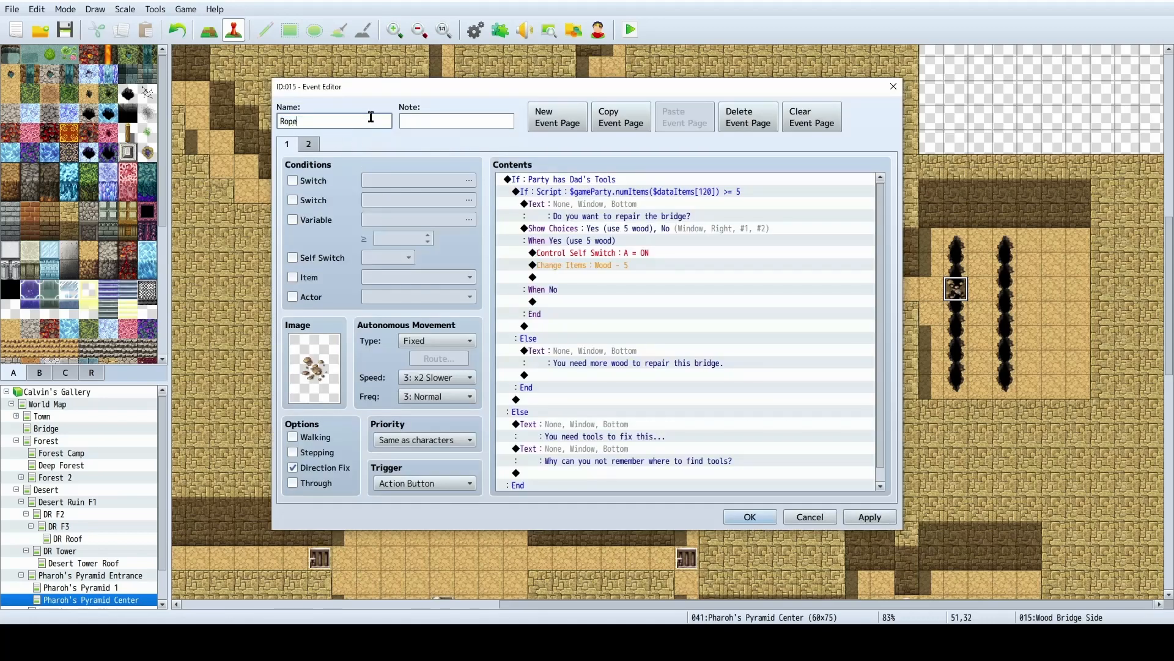
{"action": "type", "text": " Bridge Side"}
Set the second event page's image to the complete rope bridge from MiscEventIcons.
{"action": "left_click", "coordinate": [309, 144]}
{"action": "double_click", "coordinate": [299, 366]}
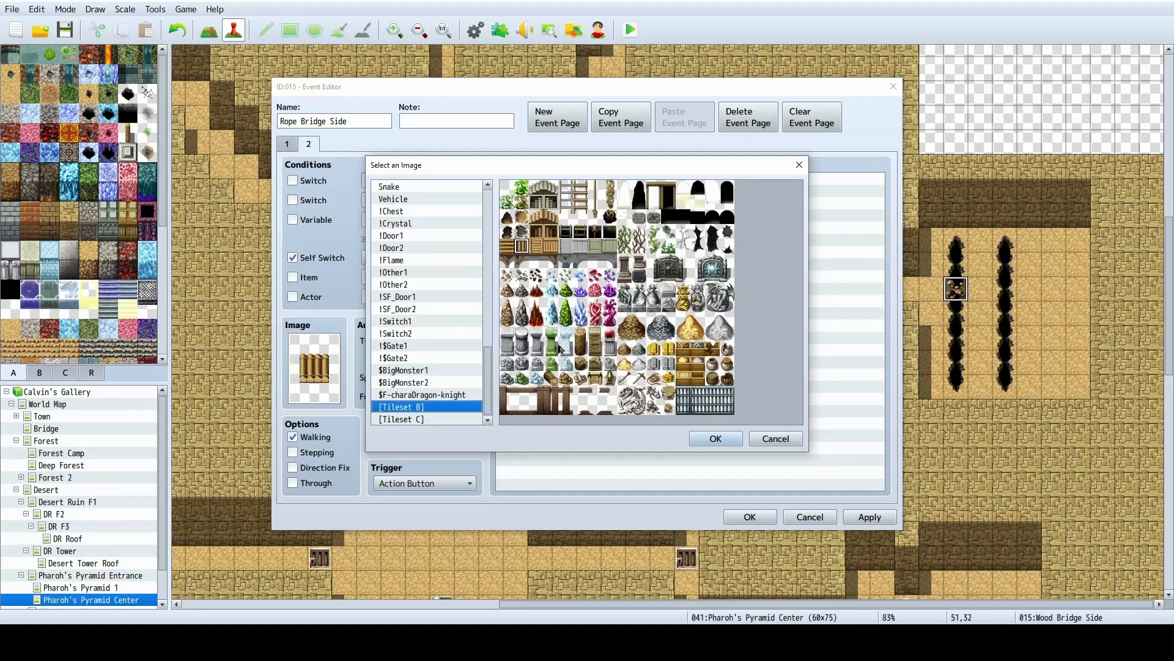
{"action": "left_click", "coordinate": [757, 438]}
{"action": "double_click", "coordinate": [328, 371]}
{"action": "scroll", "coordinate": [420, 342], "scroll_direction": "up", "scroll_amount": 10}
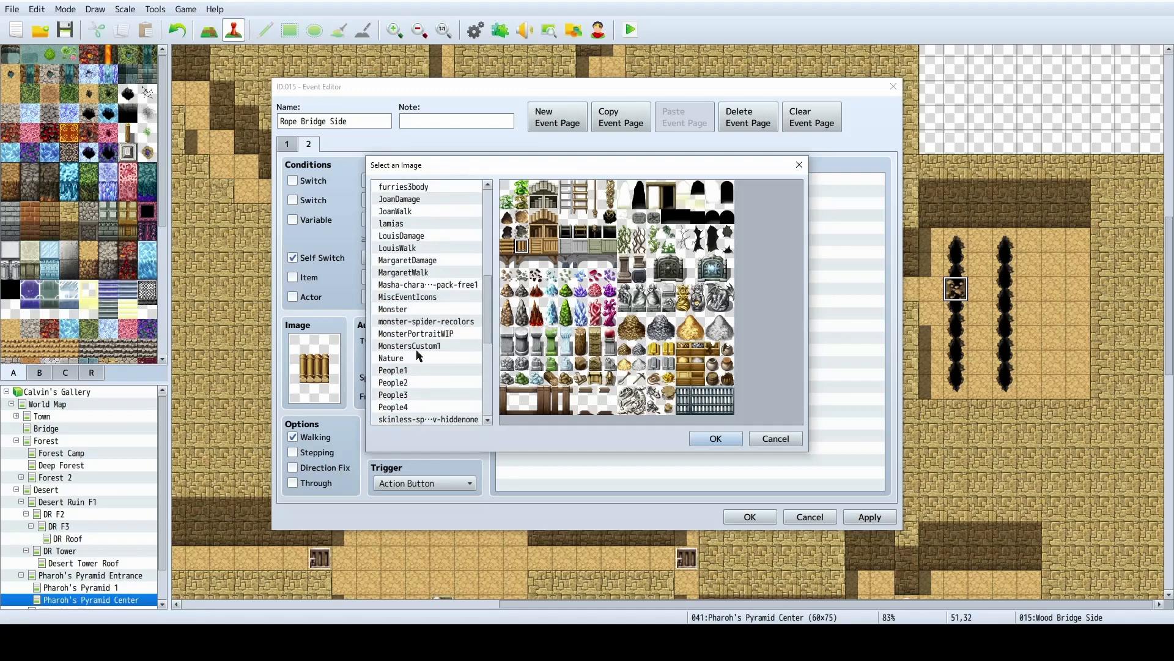
{"action": "left_click", "coordinate": [443, 297]}
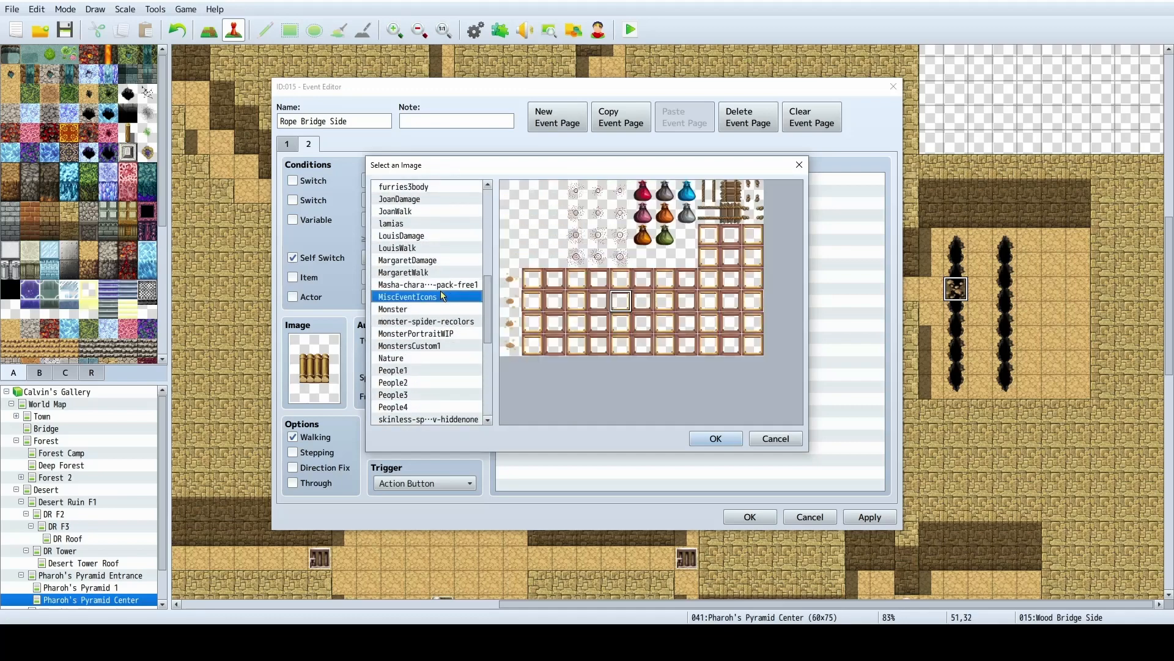
{"action": "double_click", "coordinate": [731, 208]}
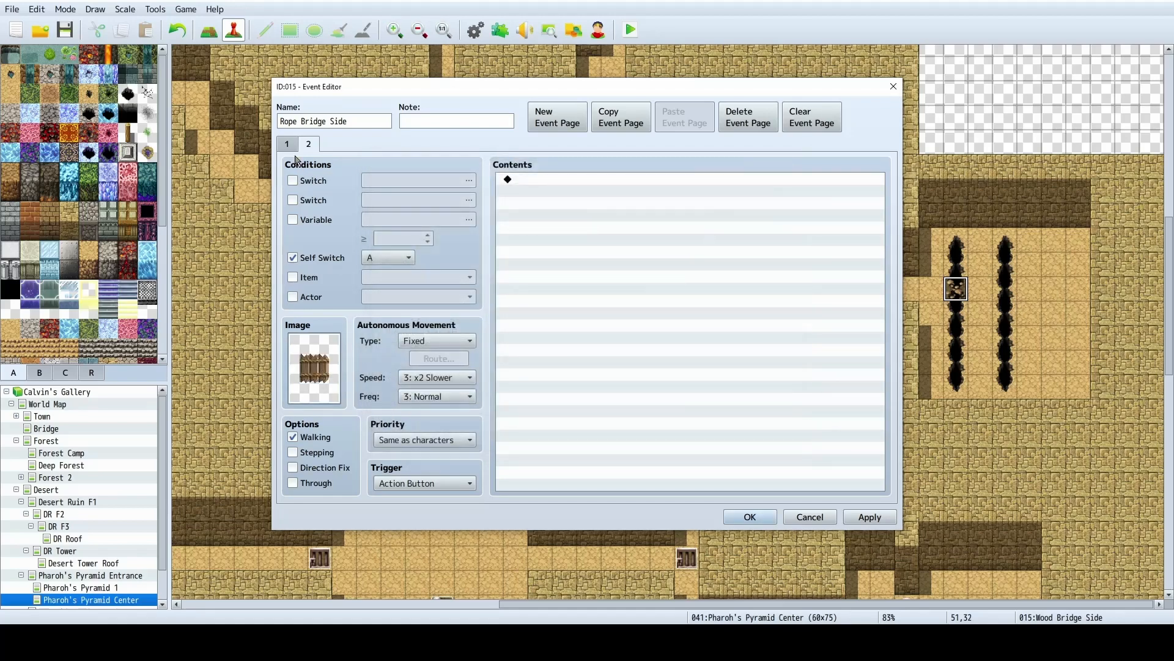
Set the first event page's image to the broken rope bridge from MiscEventIcons, compare both pages, and save the event.
{"action": "left_click", "coordinate": [287, 144]}
{"action": "double_click", "coordinate": [295, 366]}
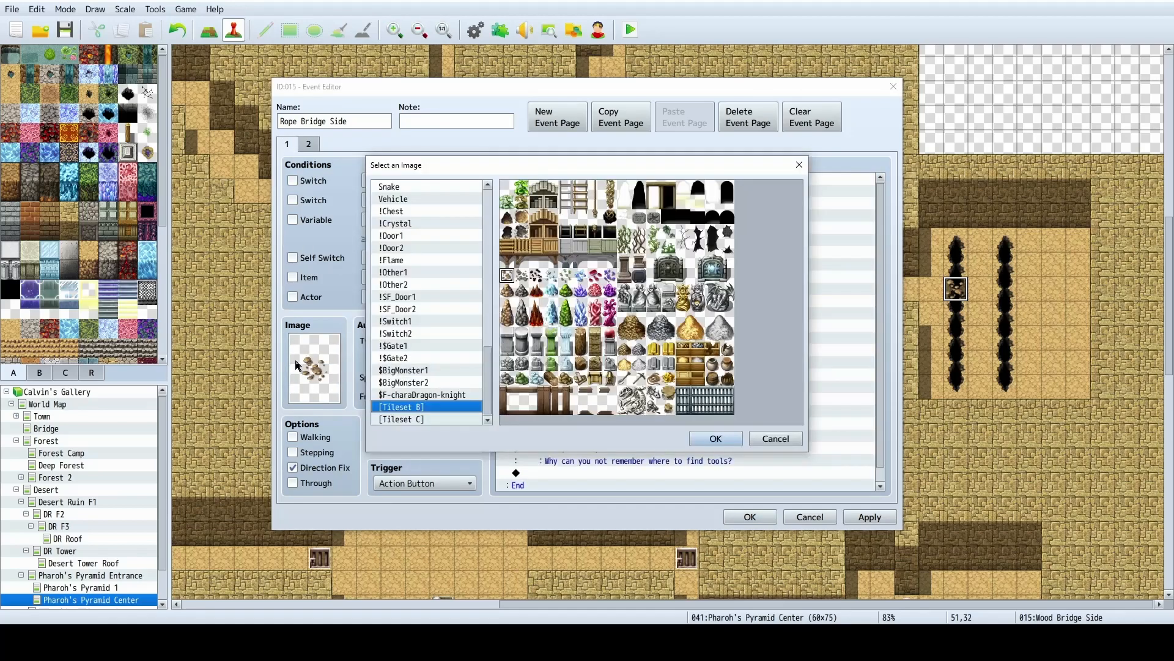
{"action": "scroll", "coordinate": [482, 324], "scroll_direction": "up", "scroll_amount": 6}
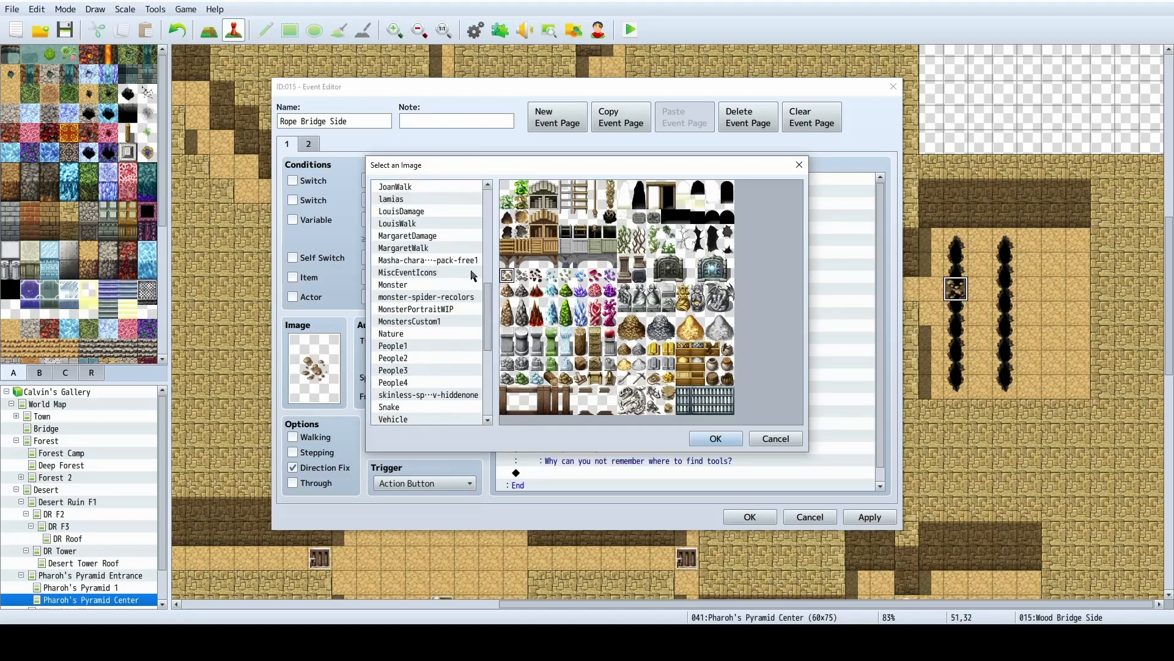
{"action": "left_click", "coordinate": [448, 273]}
{"action": "left_click", "coordinate": [451, 261]}
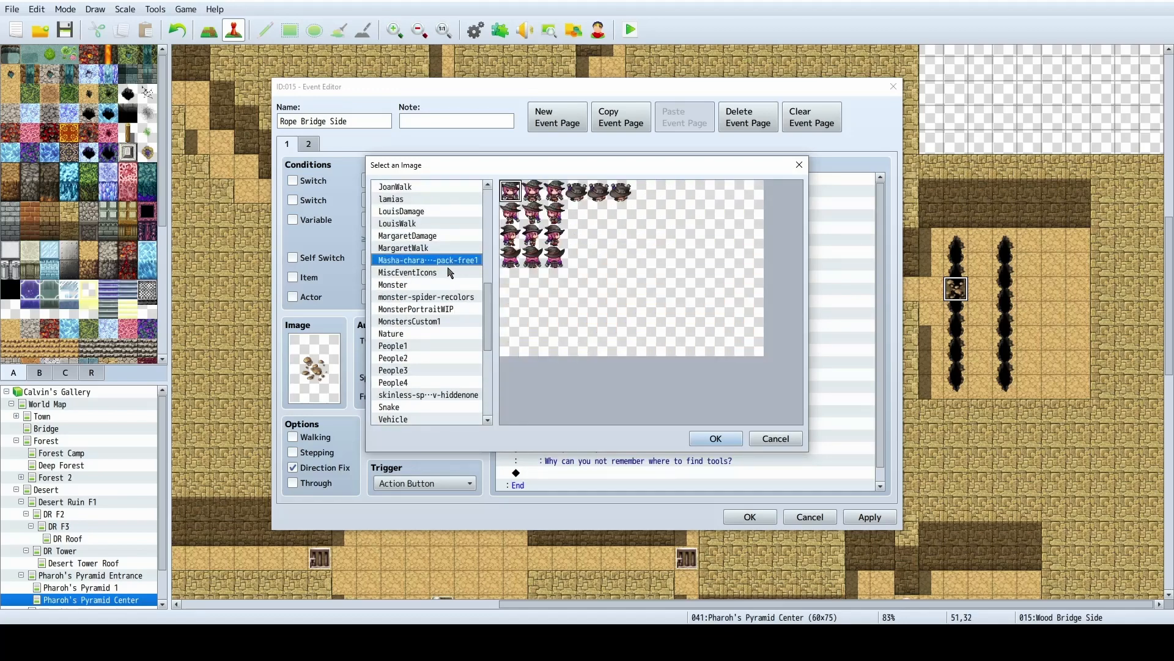
{"action": "left_click", "coordinate": [467, 271]}
{"action": "double_click", "coordinate": [757, 218]}
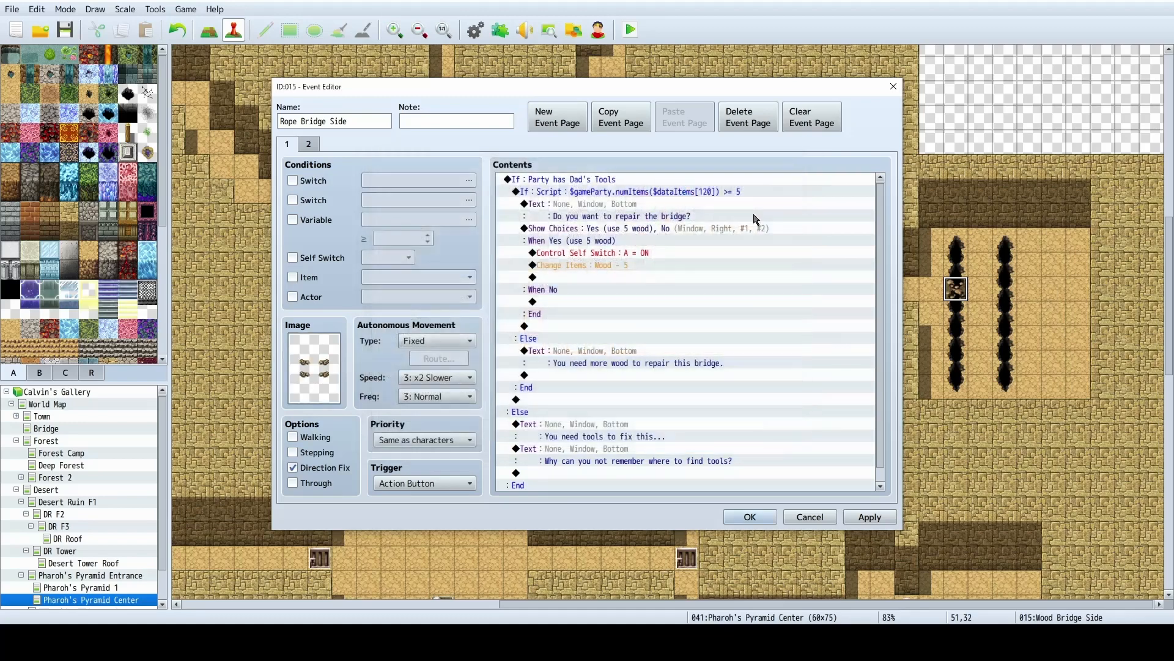
{"action": "left_click", "coordinate": [312, 147]}
{"action": "left_click", "coordinate": [296, 145]}
{"action": "left_click", "coordinate": [306, 144]}
{"action": "left_click", "coordinate": [291, 148]}
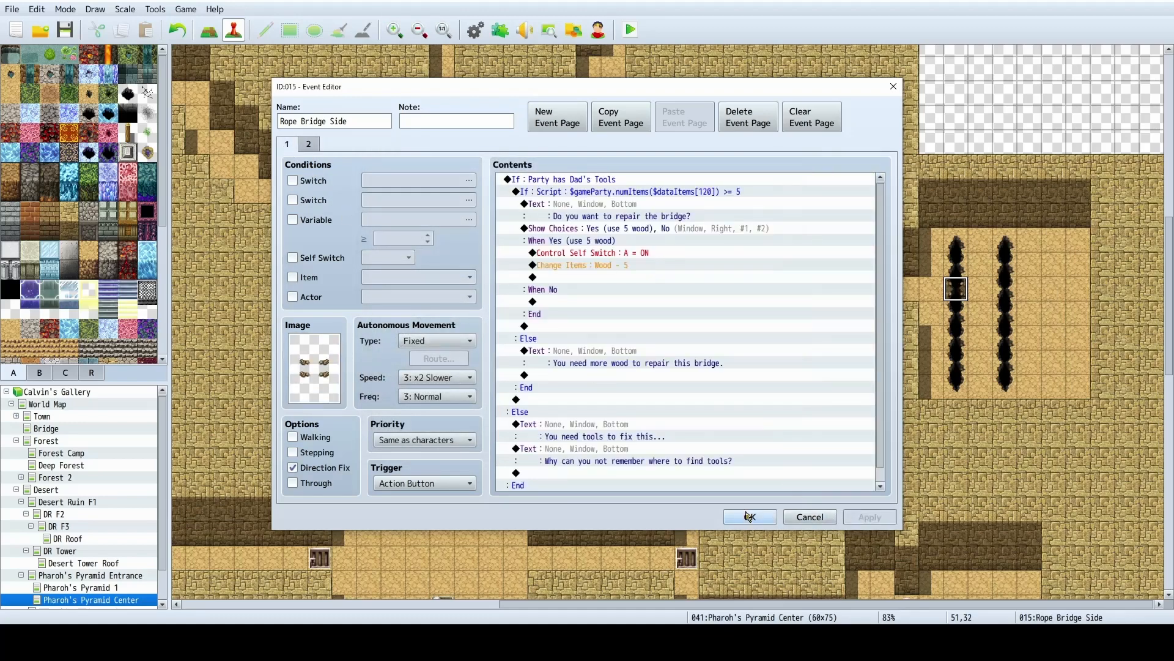
{"action": "left_click", "coordinate": [750, 517]}
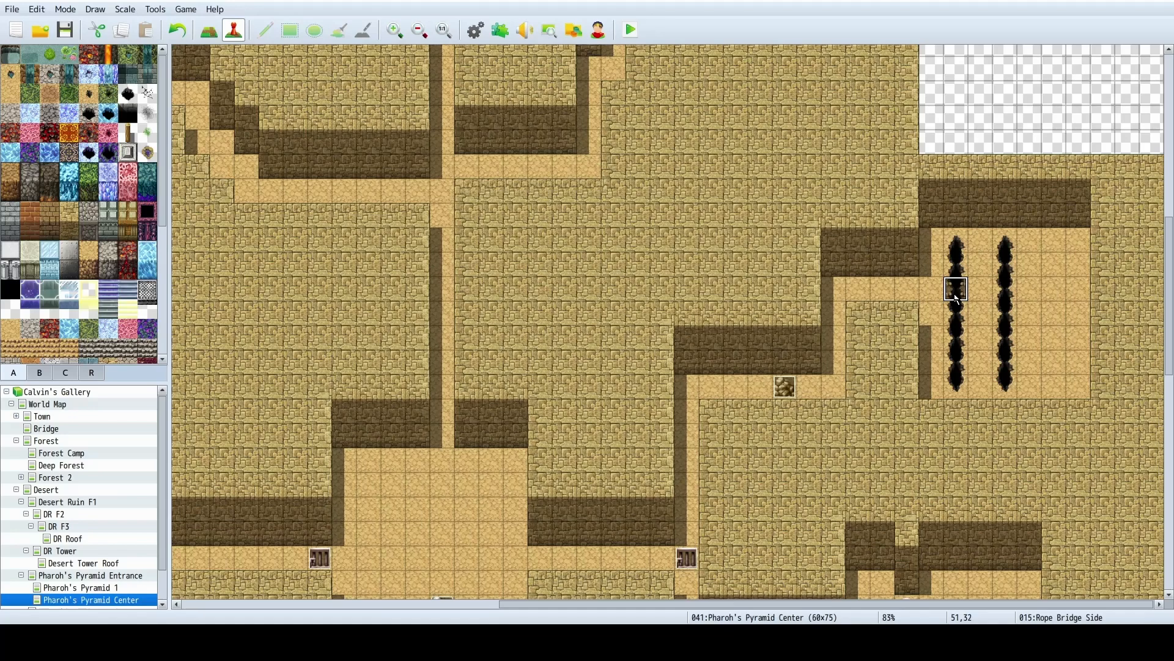
Change the rope bridge event's wood check script to $gameParty.numItems($dataItems[120]) >= 3.
{"action": "double_click", "coordinate": [956, 289]}
{"action": "left_click", "coordinate": [618, 182]}
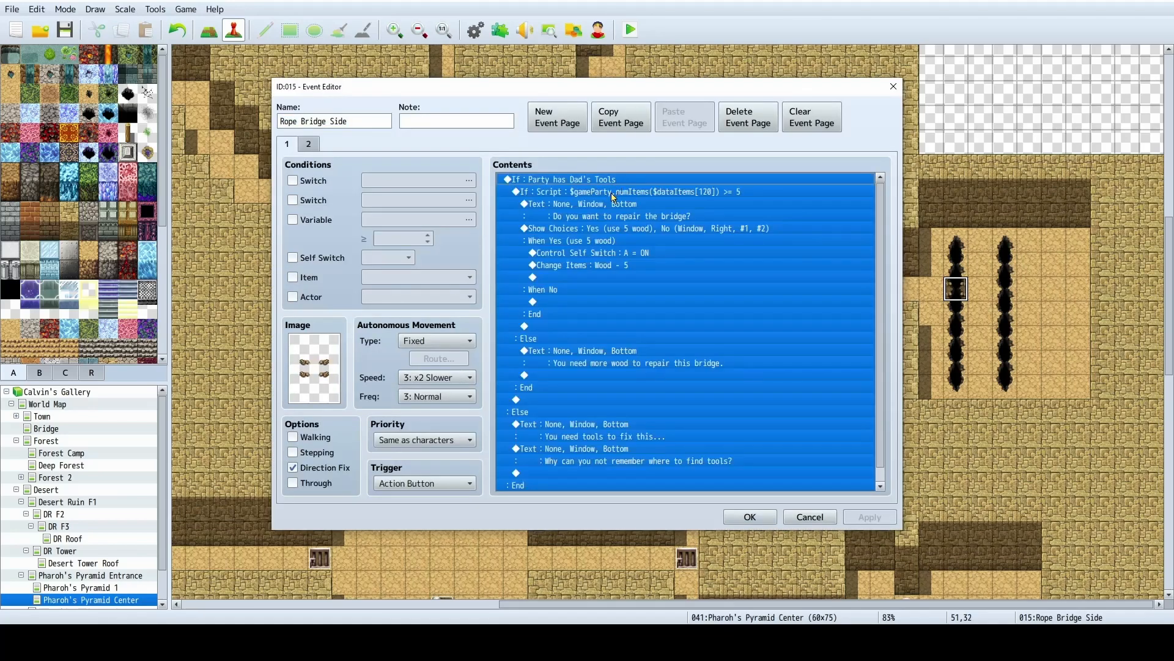
{"action": "left_click", "coordinate": [618, 193]}
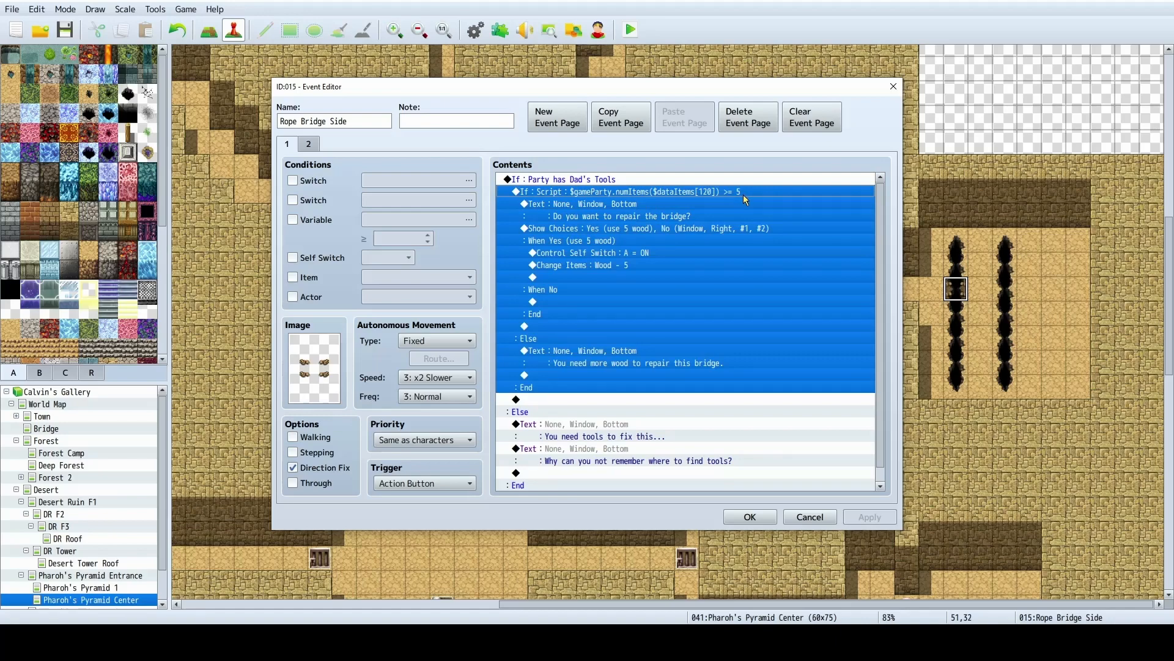
{"action": "double_click", "coordinate": [743, 194]}
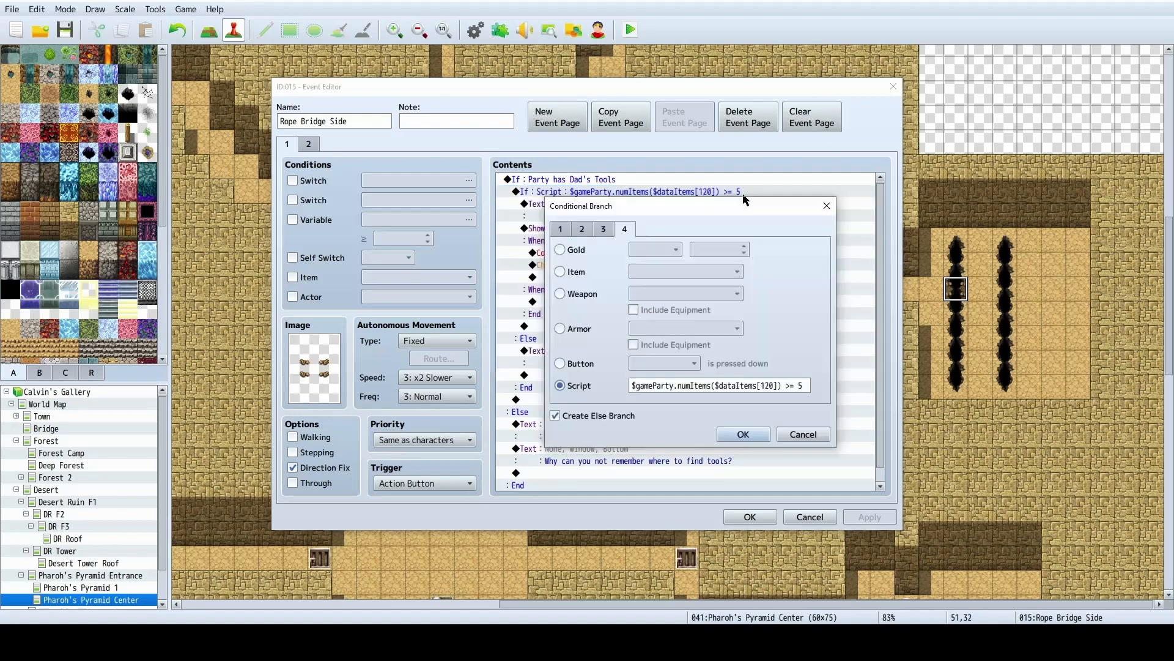
{"action": "left_click", "coordinate": [802, 385]}
{"action": "left_click", "coordinate": [745, 435]}
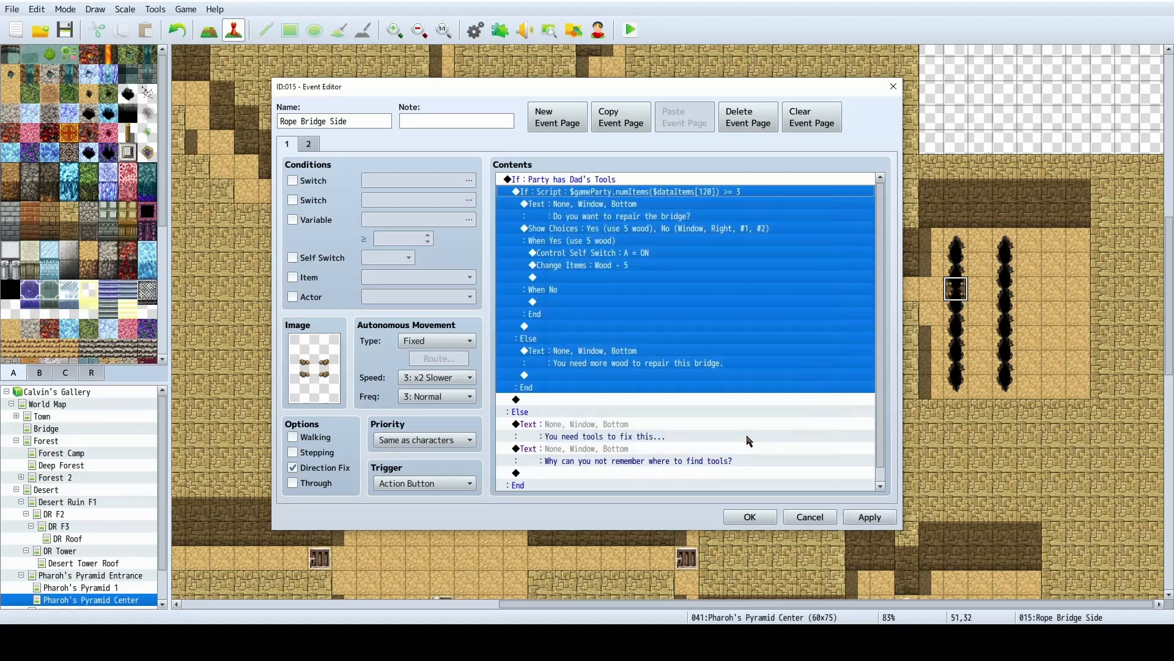
Change the first repair choice's text to "Yes (use 3 wood)".
{"action": "left_click", "coordinate": [641, 229]}
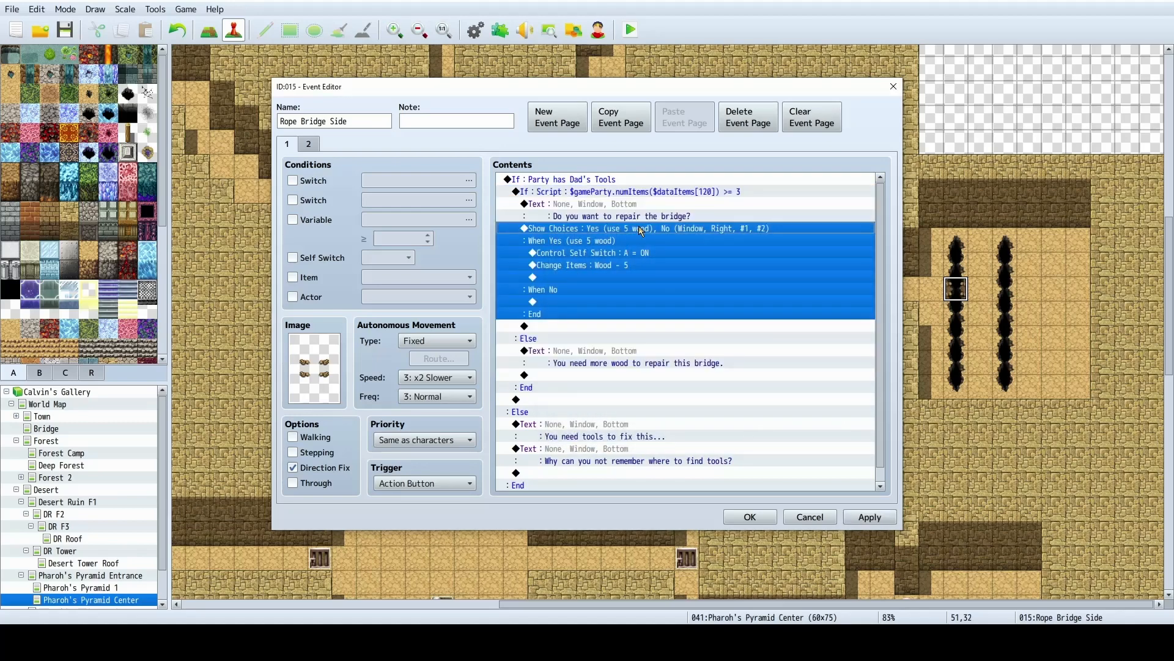
{"action": "double_click", "coordinate": [641, 230]}
{"action": "left_click", "coordinate": [650, 279]}
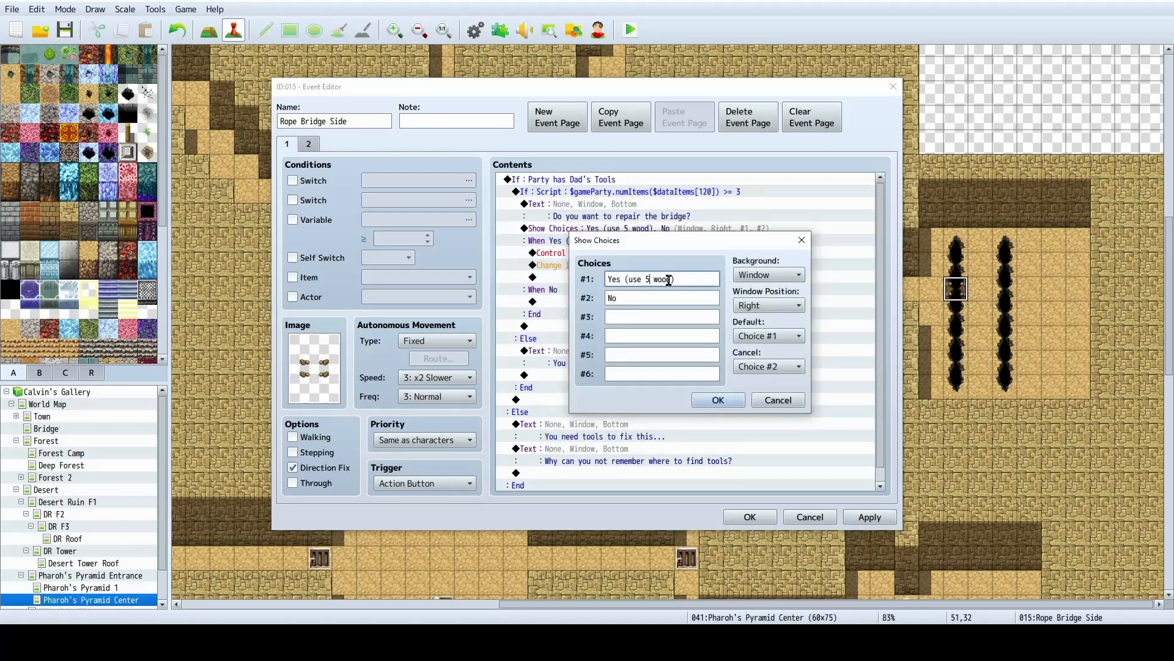
{"action": "key", "text": "BackSpace"}
{"action": "type", "text": "3"}
{"action": "left_click", "coordinate": [717, 400]}
Set the amount of Wood removed in the Yes branch of the repair choice to 3.
{"action": "left_click", "coordinate": [610, 245]}
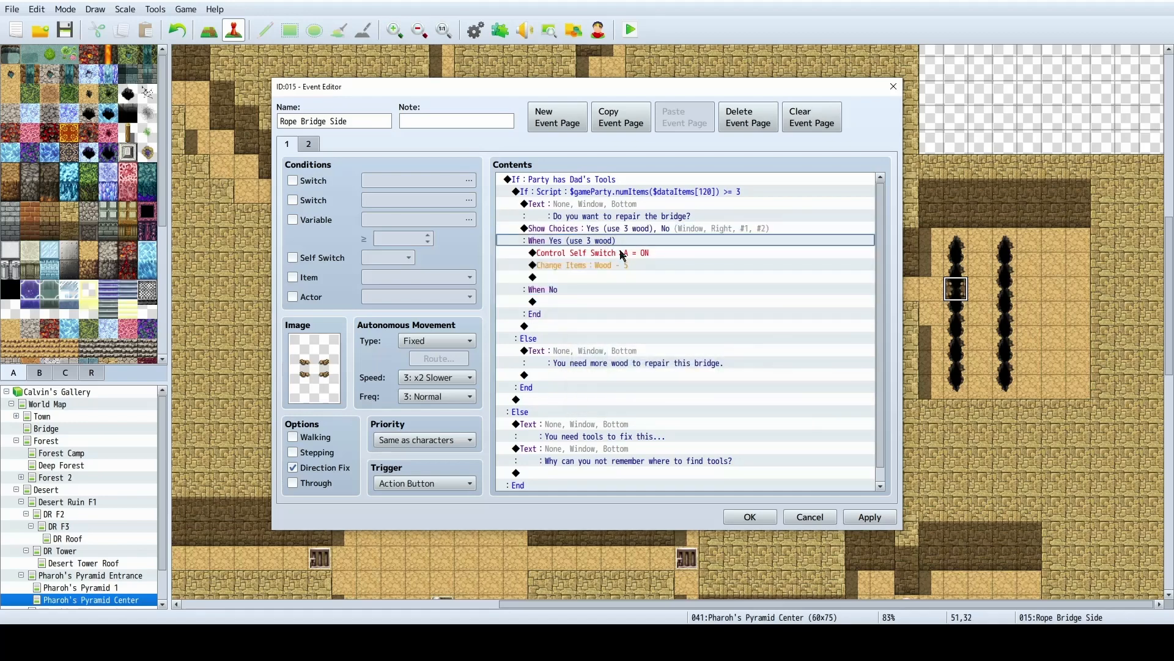
{"action": "double_click", "coordinate": [626, 265]}
{"action": "left_click", "coordinate": [721, 355]}
{"action": "left_click", "coordinate": [722, 355]}
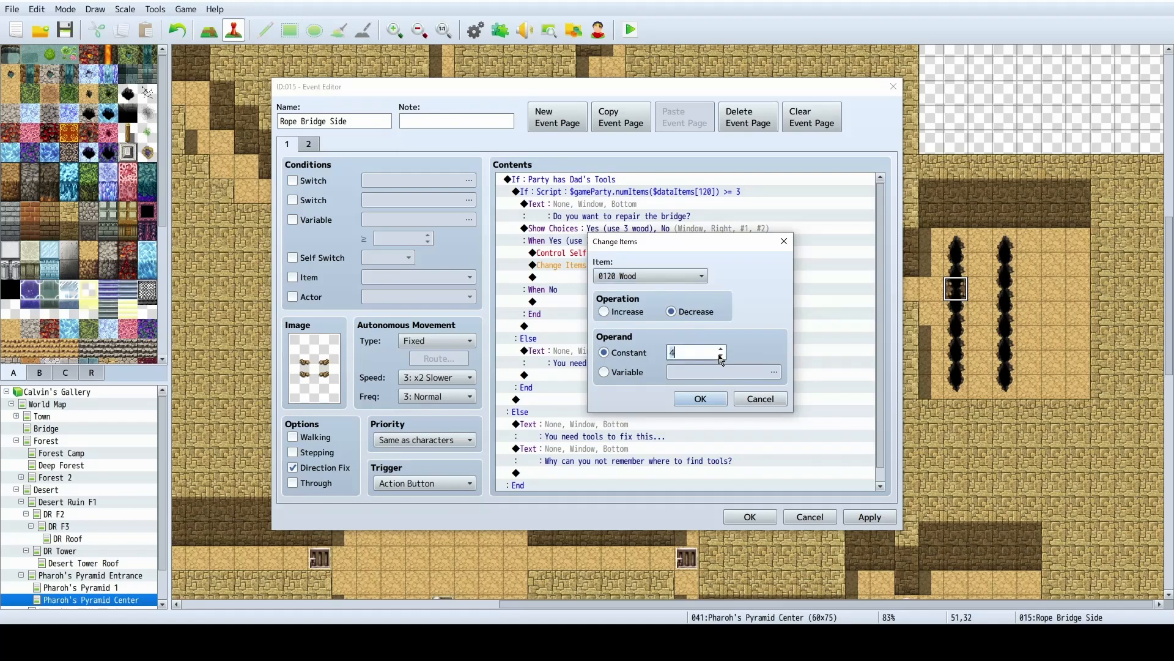
{"action": "left_click", "coordinate": [700, 398]}
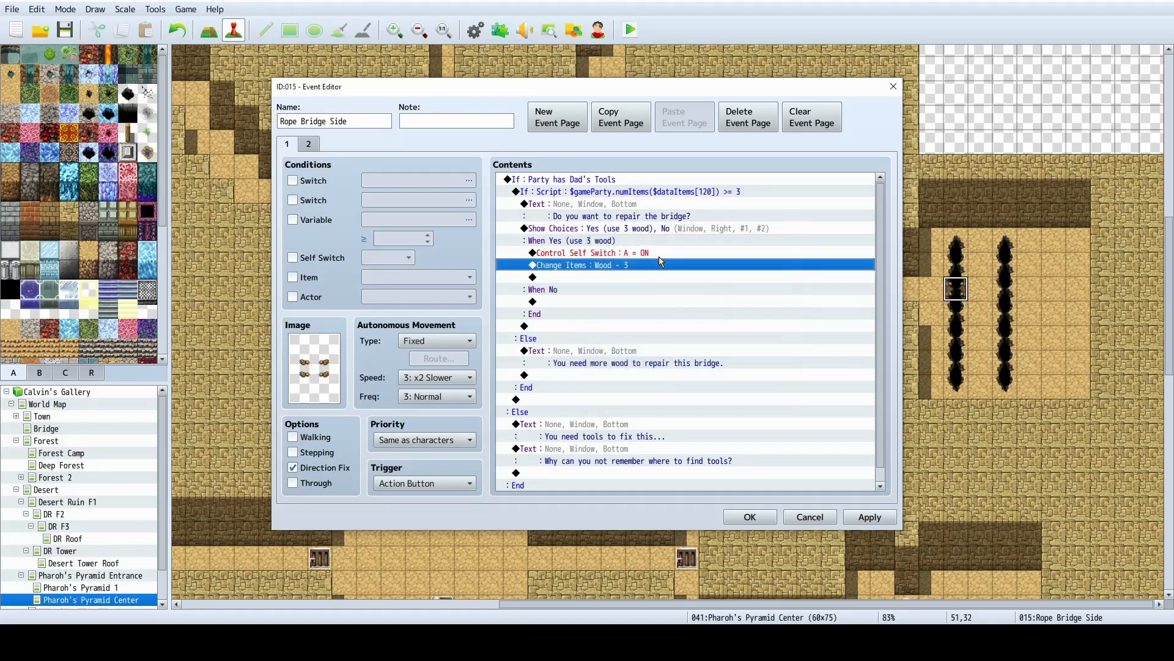
Insert a conditional branch checking that the party has the item 0043 Rope, with an Else branch, inside the wood check before the repair question.
{"action": "left_click", "coordinate": [603, 352]}
{"action": "left_click", "coordinate": [606, 193]}
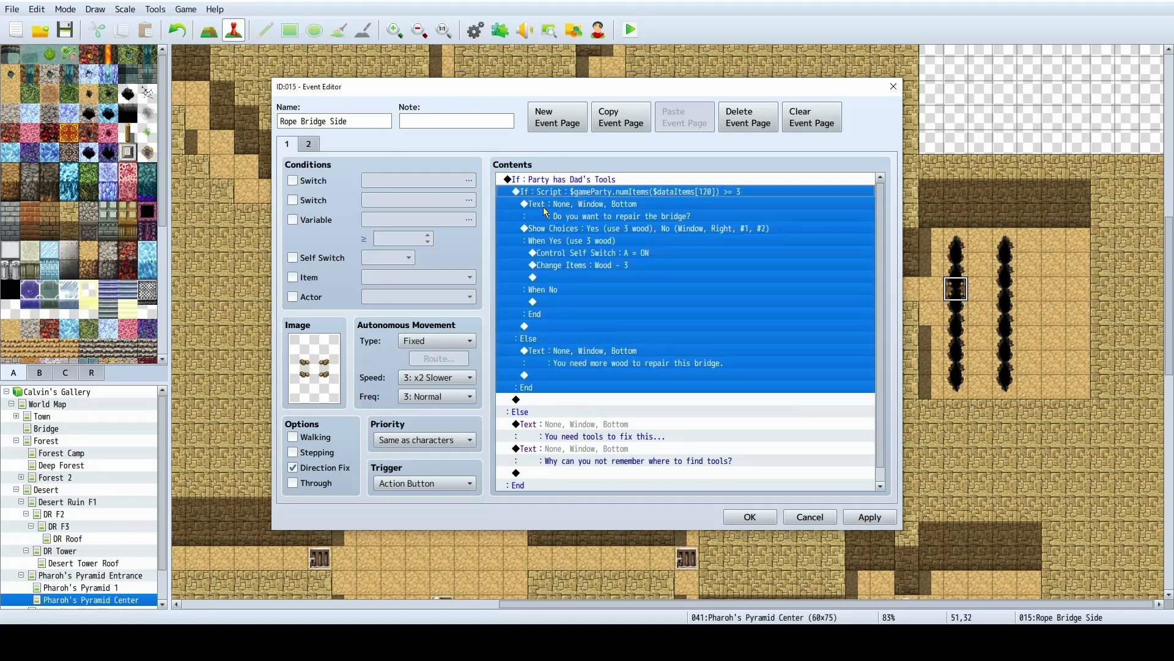
{"action": "double_click", "coordinate": [525, 207]}
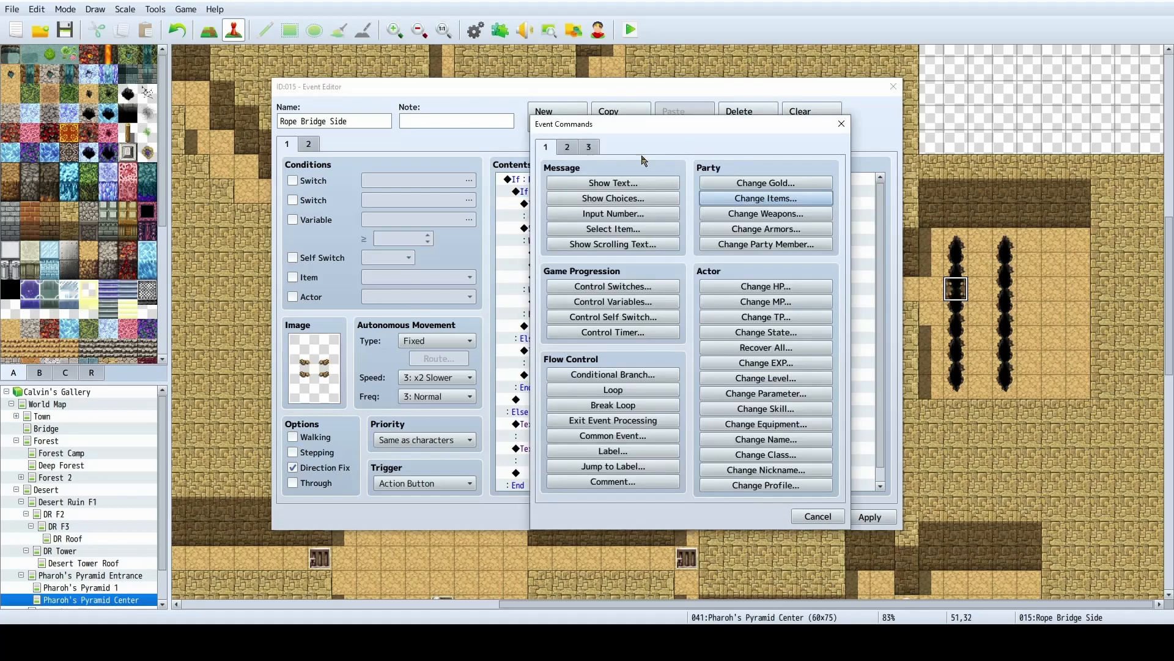
{"action": "left_click", "coordinate": [629, 378]}
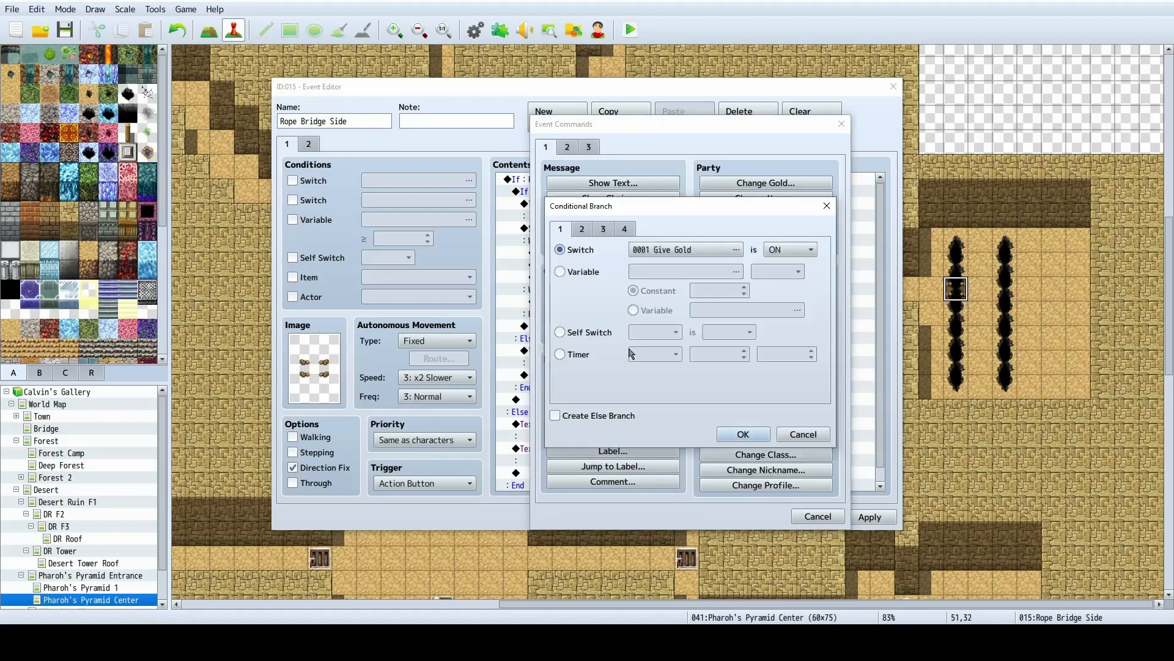
{"action": "left_click", "coordinate": [625, 229]}
{"action": "left_click", "coordinate": [560, 272]}
{"action": "left_click", "coordinate": [738, 272]}
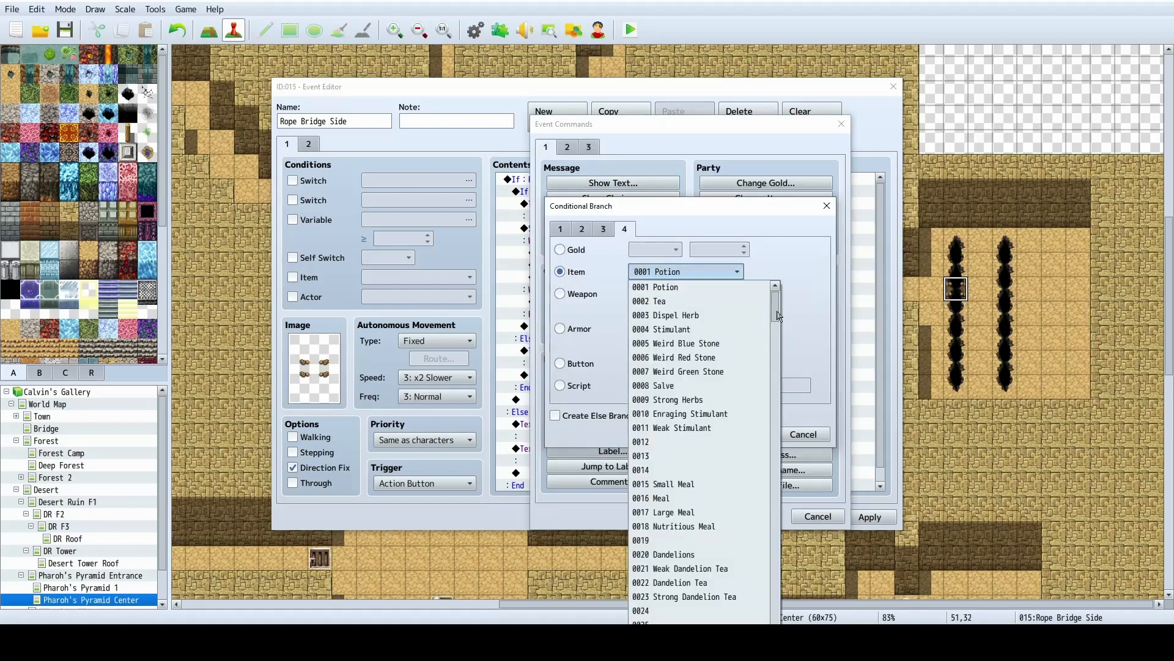
{"action": "left_click_drag", "start_coordinate": [776, 314], "coordinate": [775, 358]}
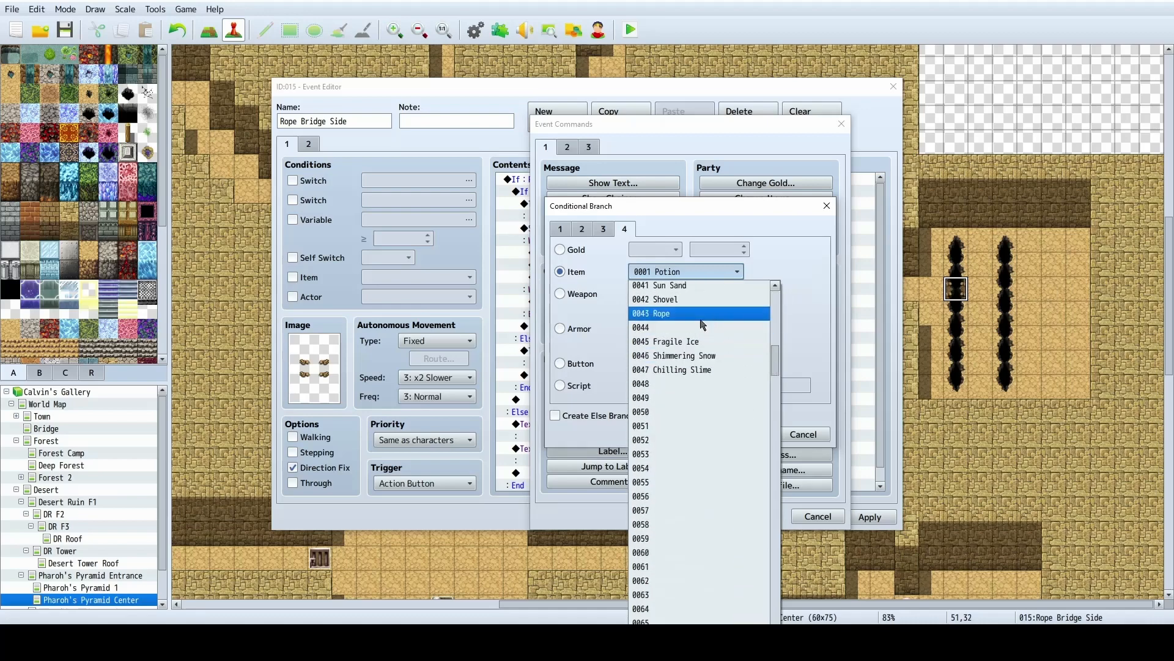
{"action": "left_click", "coordinate": [673, 314]}
{"action": "left_click", "coordinate": [744, 433]}
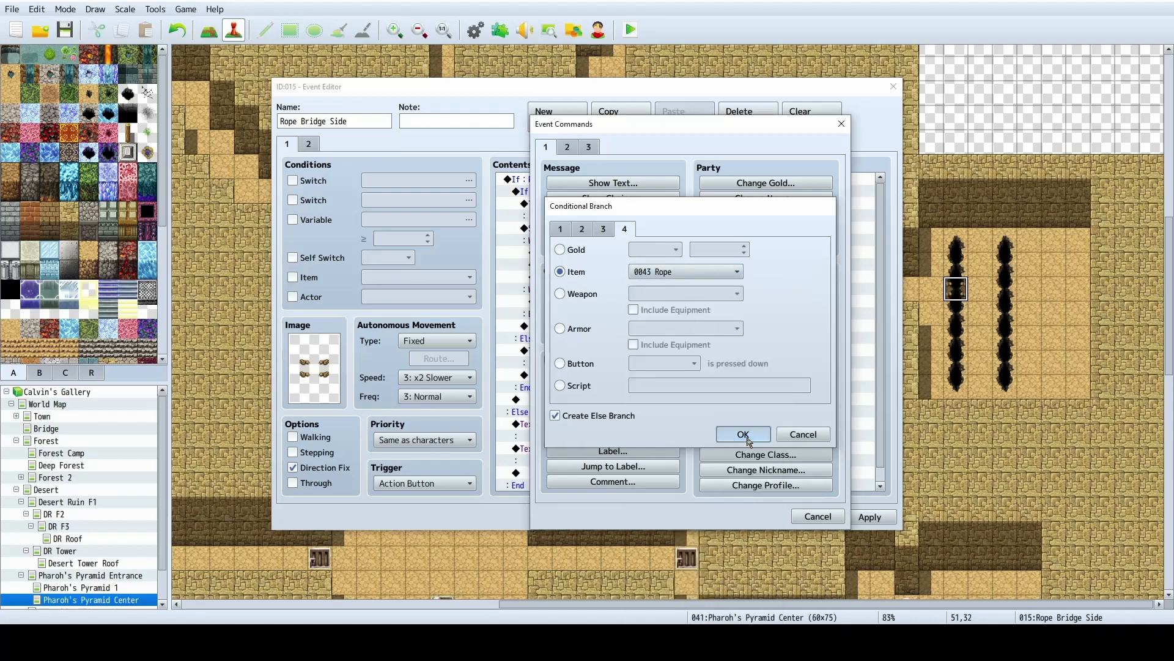
Move the repair question and its Yes/No choices into the branch where the party has Rope.
{"action": "left_click", "coordinate": [602, 205]}
{"action": "left_click", "coordinate": [588, 275]}
{"action": "left_click", "coordinate": [595, 265]}
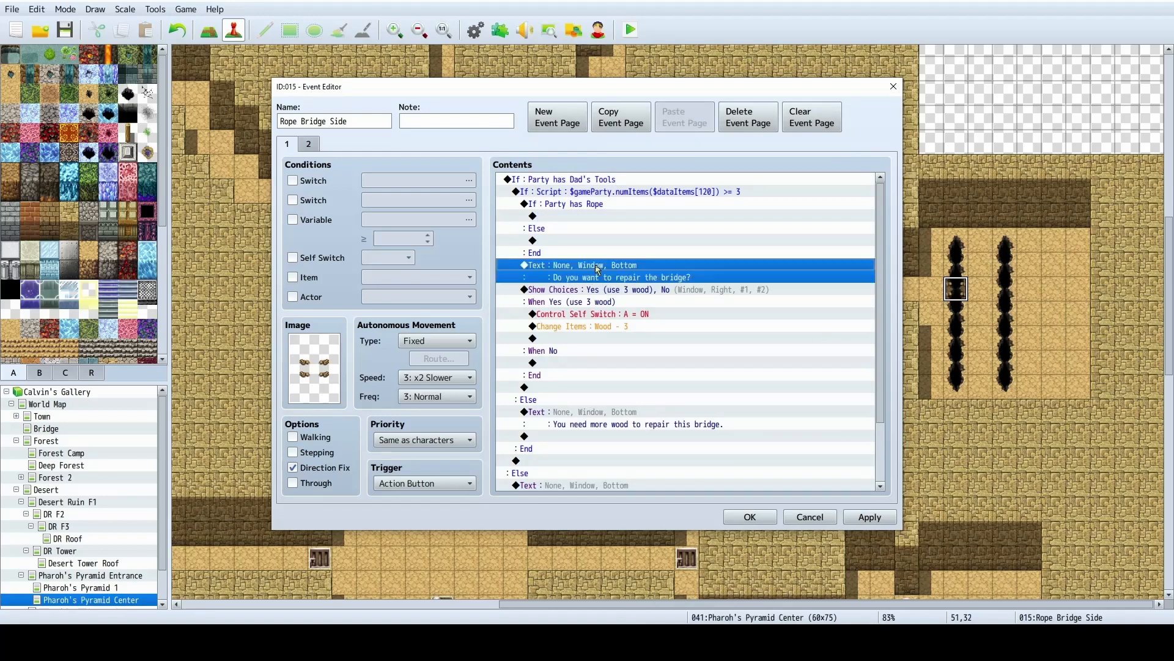
{"action": "key", "text": "shift+Down"}
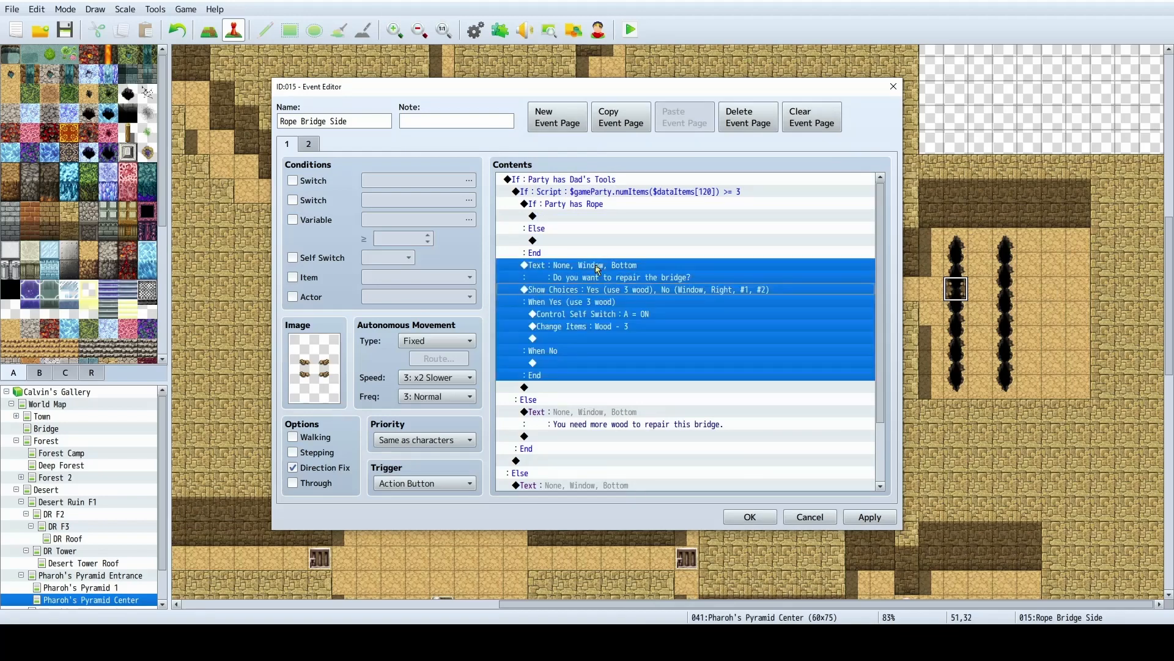
{"action": "key", "text": "ctrl+x"}
{"action": "left_click", "coordinate": [566, 241]}
{"action": "left_click", "coordinate": [568, 217]}
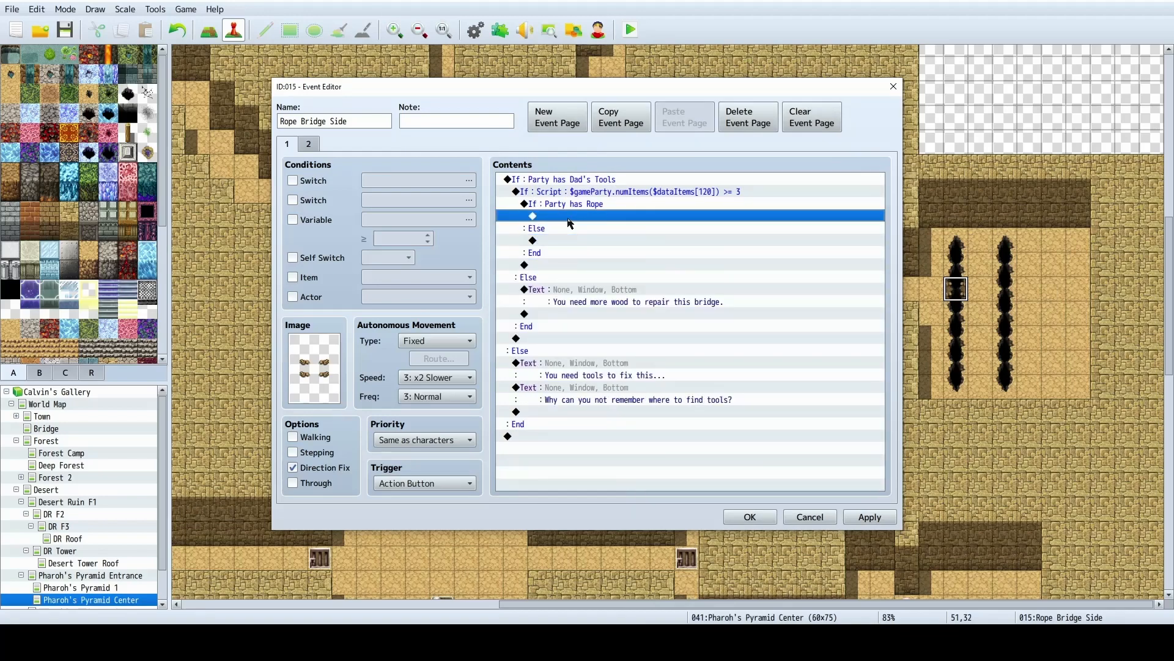
{"action": "key", "text": "ctrl+v"}
Change the first repair choice's text to "Yes (use 3 wood and 1 rope)".
{"action": "left_click", "coordinate": [666, 196]}
{"action": "left_click", "coordinate": [578, 207]}
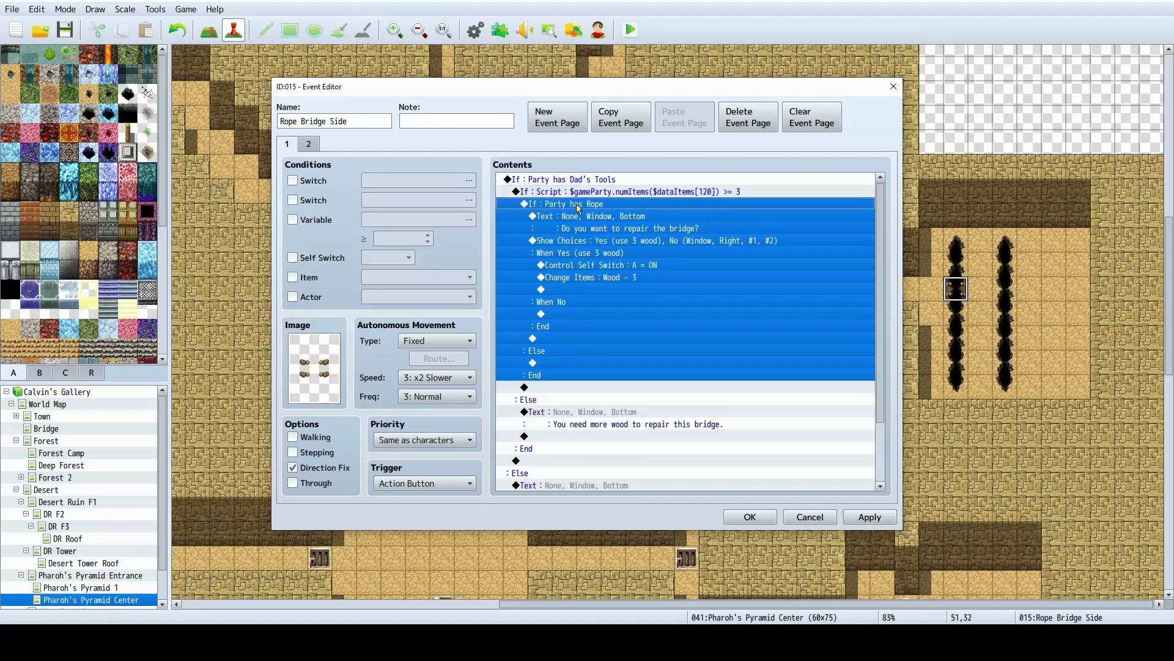
{"action": "left_click", "coordinate": [577, 223]}
{"action": "double_click", "coordinate": [627, 242]}
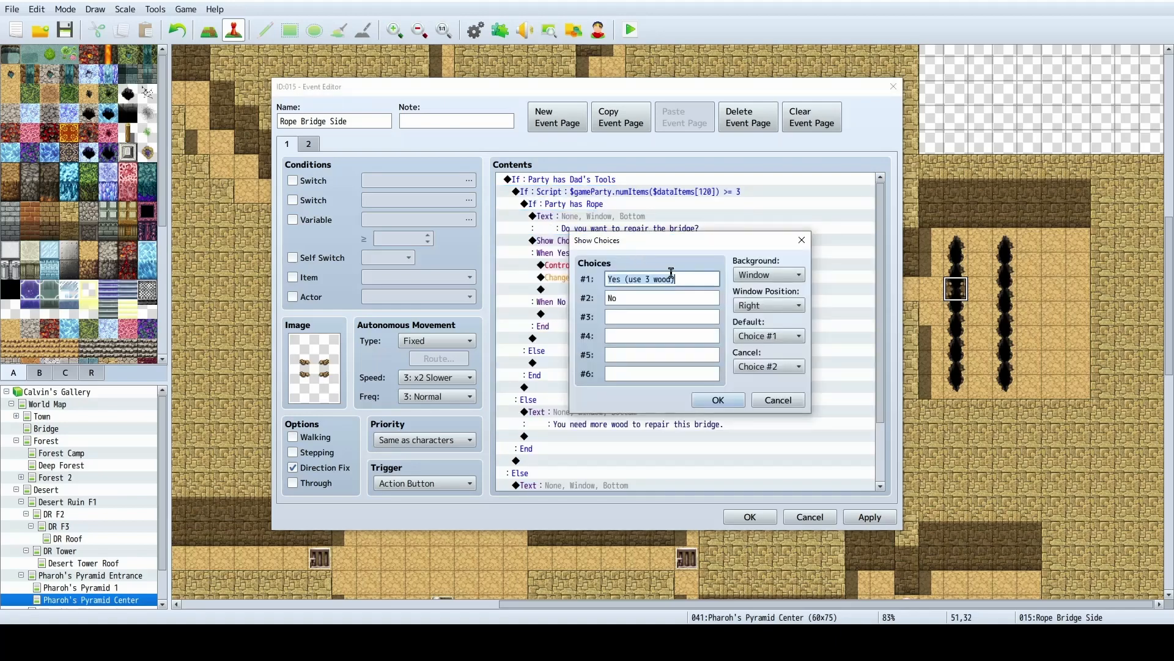
{"action": "left_click", "coordinate": [672, 280]}
{"action": "type", "text": "pe"}
{"action": "left_click", "coordinate": [718, 400]}
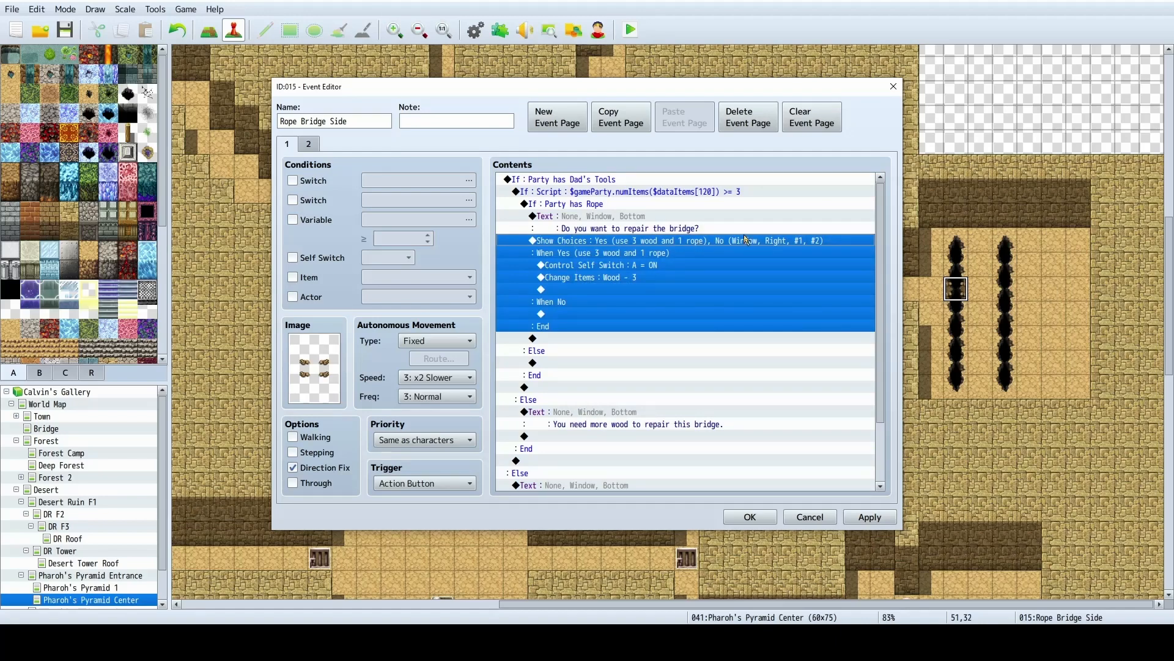
Add a Change Items command after the wood removal that decreases 0043 Rope by 1.
{"action": "left_click", "coordinate": [586, 265]}
{"action": "left_click", "coordinate": [612, 290]}
{"action": "double_click", "coordinate": [612, 290]}
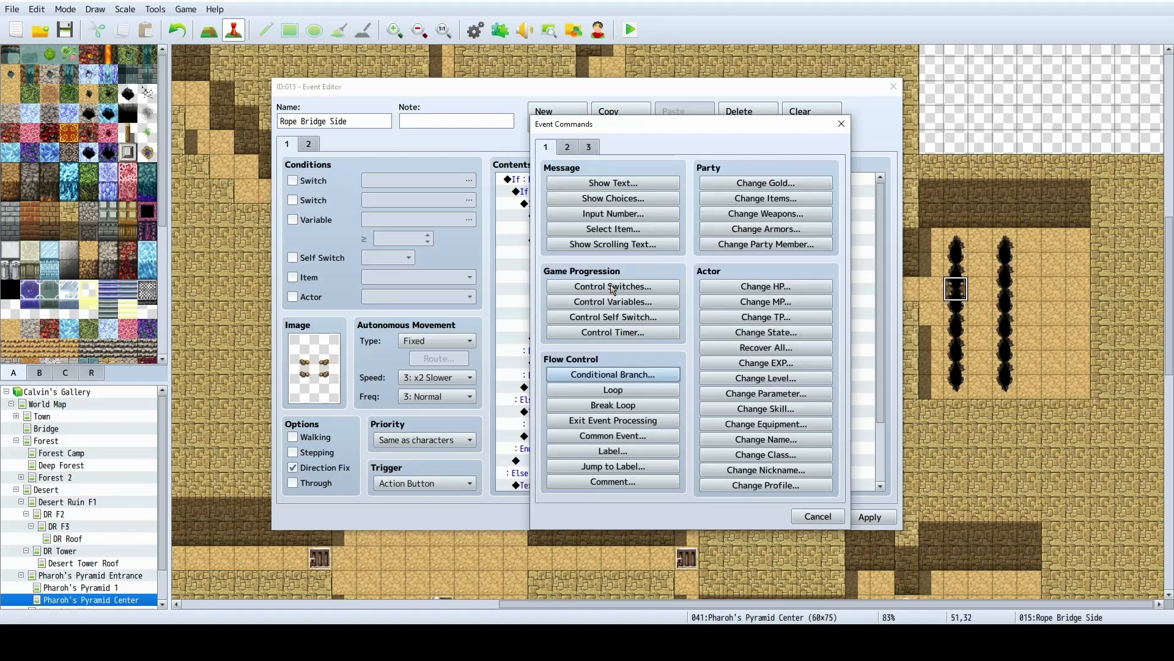
{"action": "left_click", "coordinate": [765, 212]}
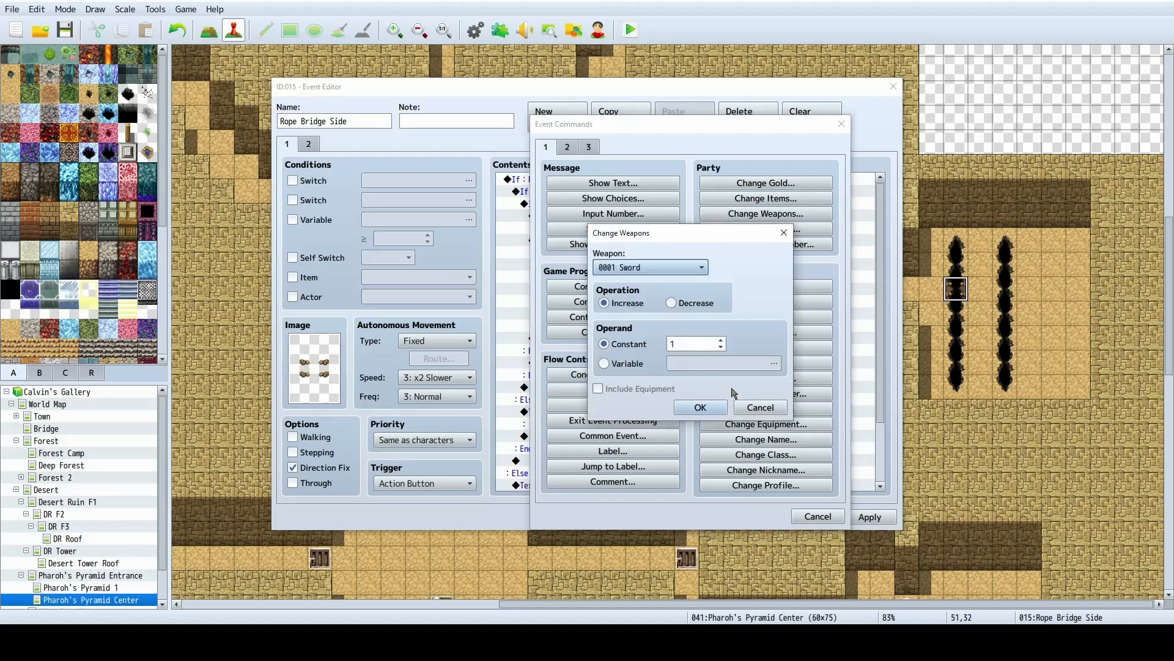
{"action": "left_click", "coordinate": [760, 407]}
{"action": "left_click", "coordinate": [765, 198]}
{"action": "left_click", "coordinate": [673, 277]}
{"action": "scroll", "coordinate": [667, 367], "scroll_direction": "down", "scroll_amount": 7}
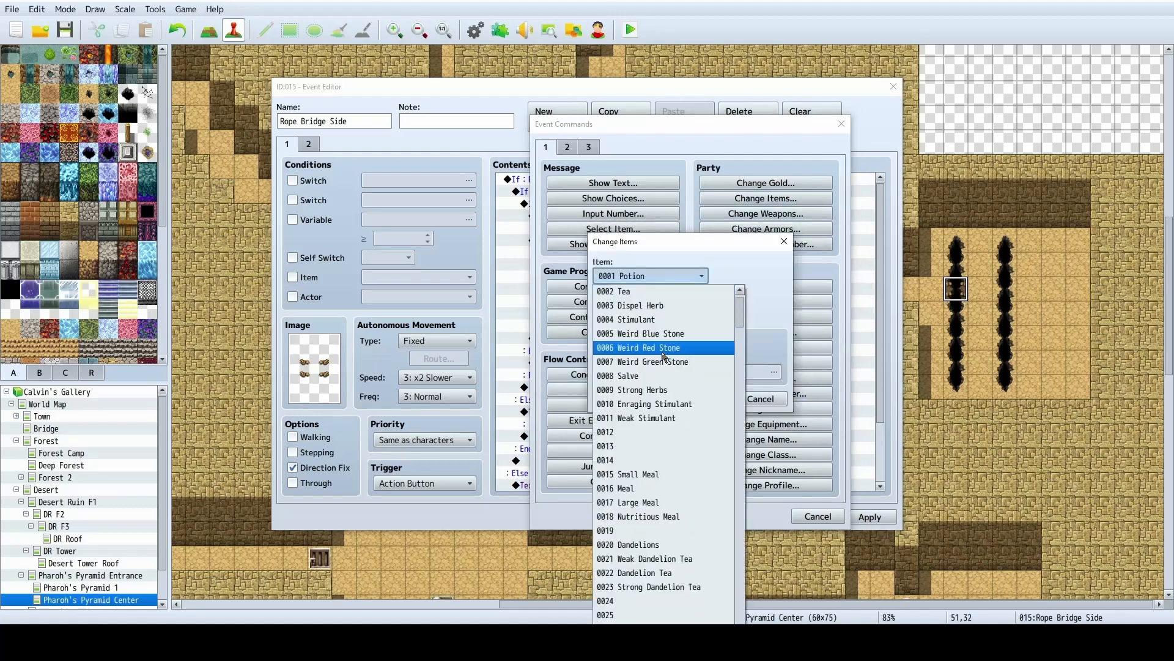
{"action": "left_click", "coordinate": [636, 573]}
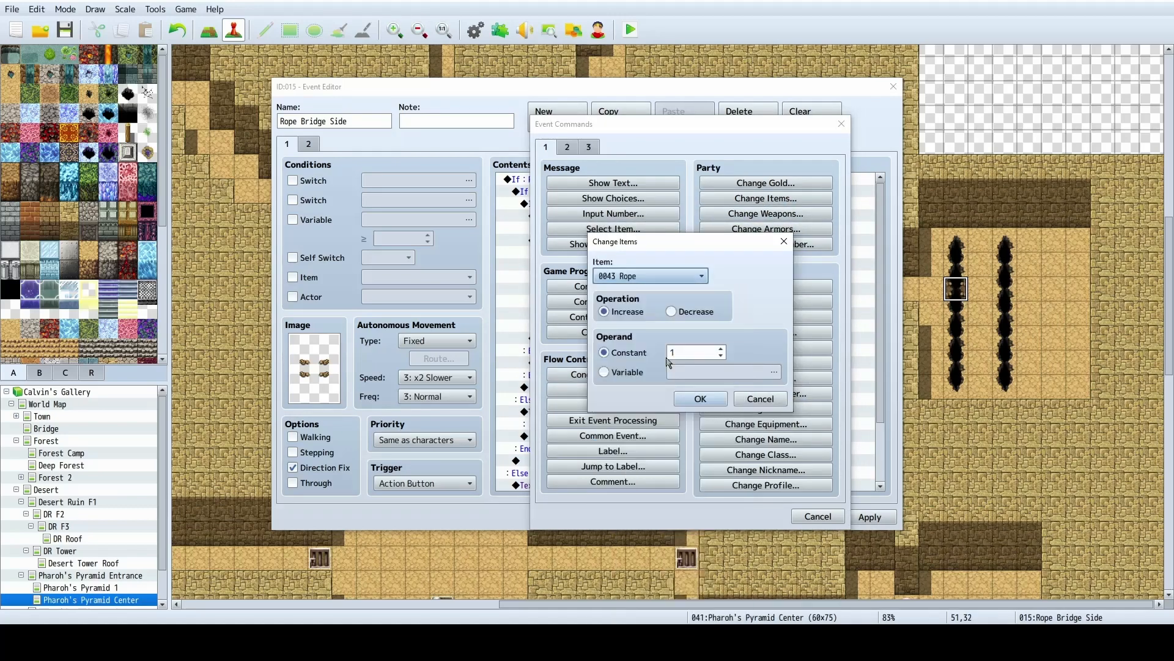
{"action": "left_click", "coordinate": [671, 310]}
{"action": "left_click", "coordinate": [697, 399]}
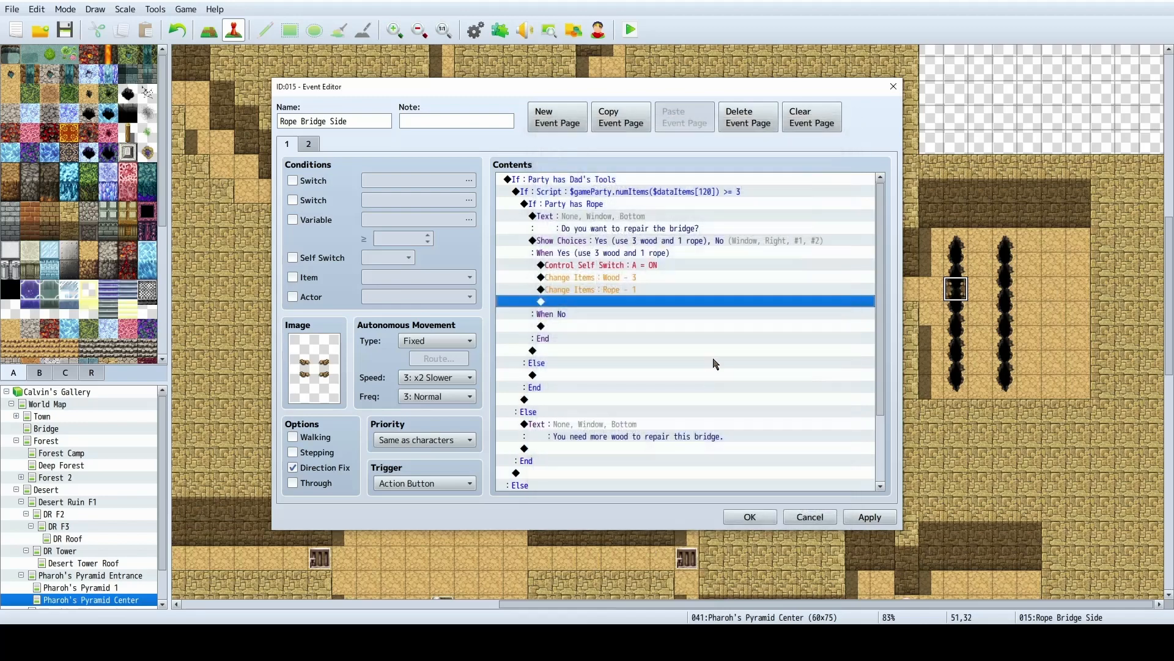
Check the second event page's self switch condition against the switch set on the first page.
{"action": "double_click", "coordinate": [643, 285]}
{"action": "left_click", "coordinate": [818, 516]}
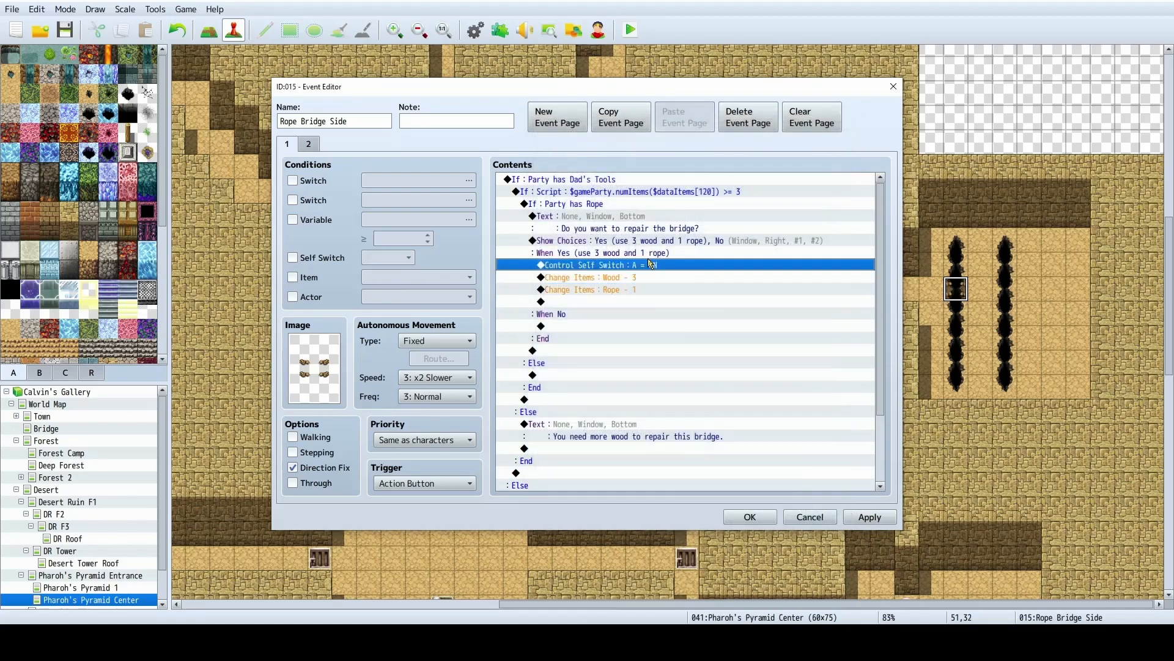
{"action": "left_click", "coordinate": [308, 144]}
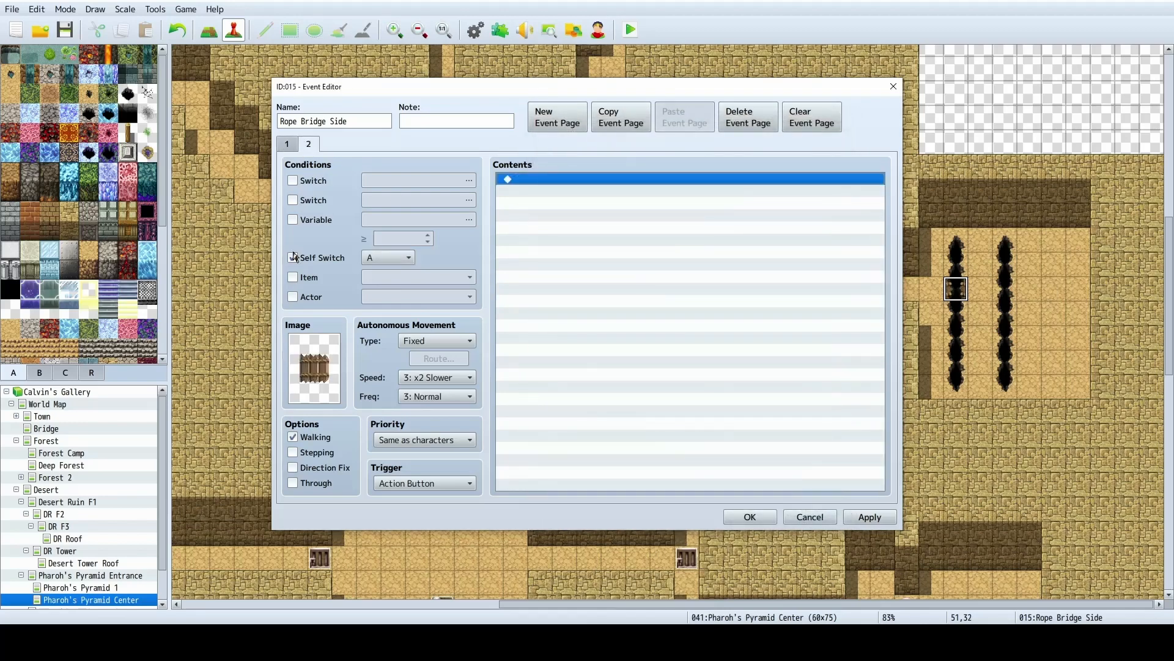
{"action": "left_click", "coordinate": [293, 149]}
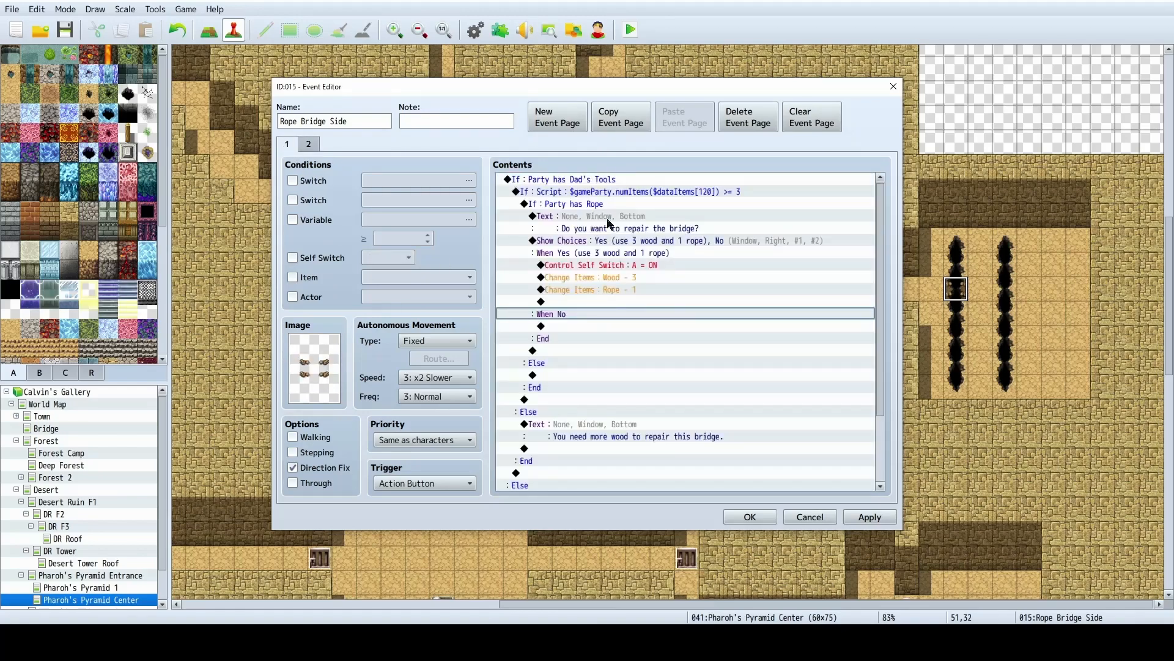
Add the message "I need rope to fix this." with the Calvin3Face portrait to the rope check's Else branch.
{"action": "left_click", "coordinate": [575, 206]}
{"action": "double_click", "coordinate": [559, 376]}
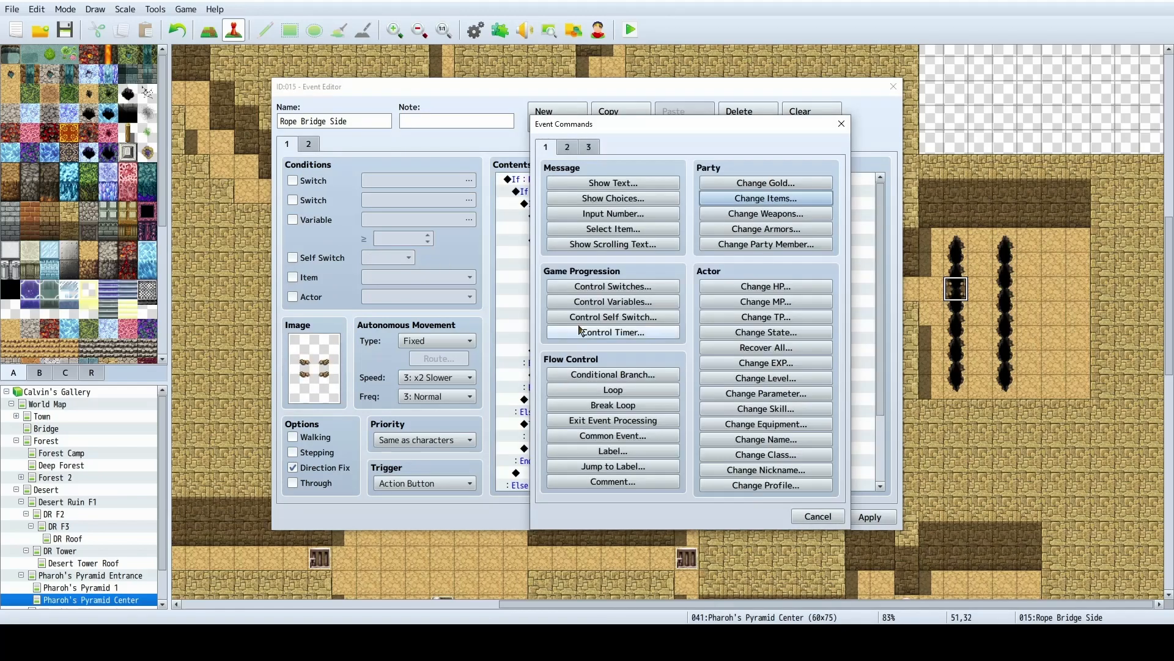
{"action": "left_click", "coordinate": [612, 183]}
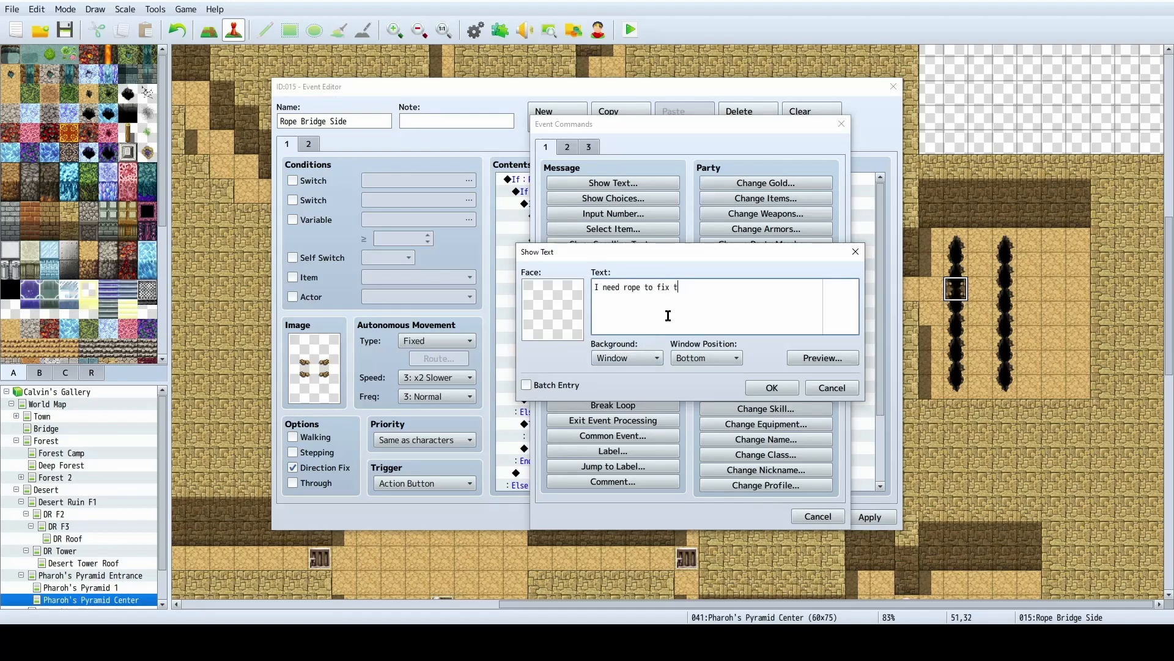
{"action": "double_click", "coordinate": [580, 311]}
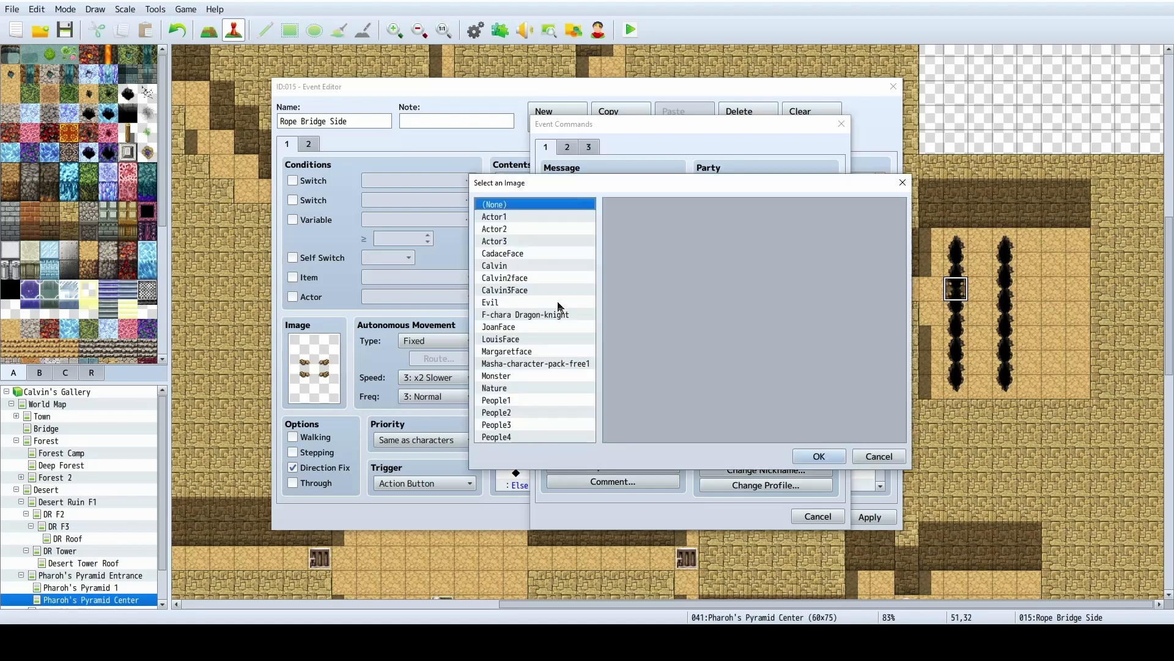
{"action": "left_click", "coordinate": [558, 291]}
{"action": "left_click", "coordinate": [814, 455]}
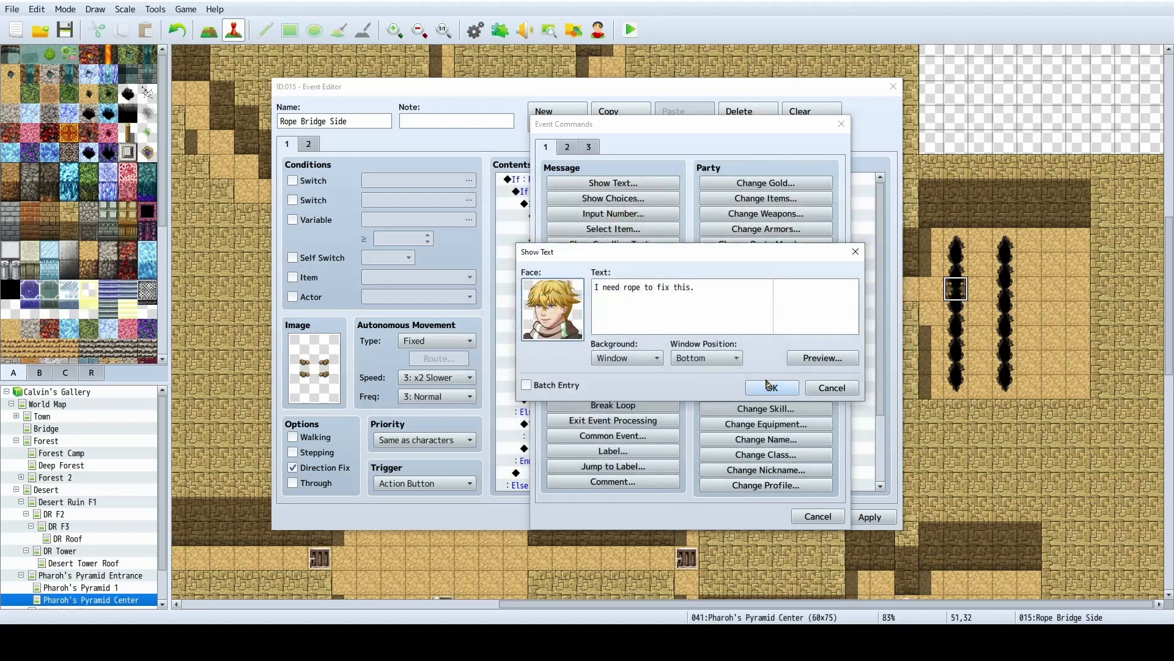
{"action": "left_click", "coordinate": [770, 387]}
Reword the missing-wood message to "I need more wood to repair this bridge." and give it the Calvin3Face portrait.
{"action": "scroll", "coordinate": [723, 437], "scroll_direction": "down", "scroll_amount": 3}
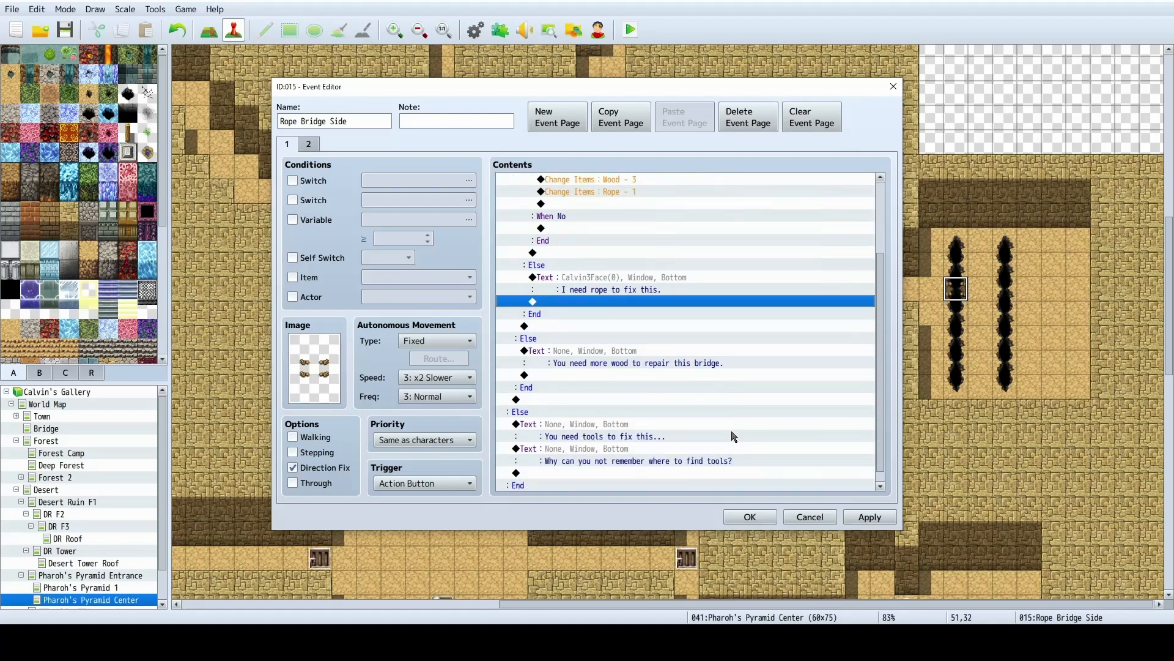
{"action": "double_click", "coordinate": [636, 334]}
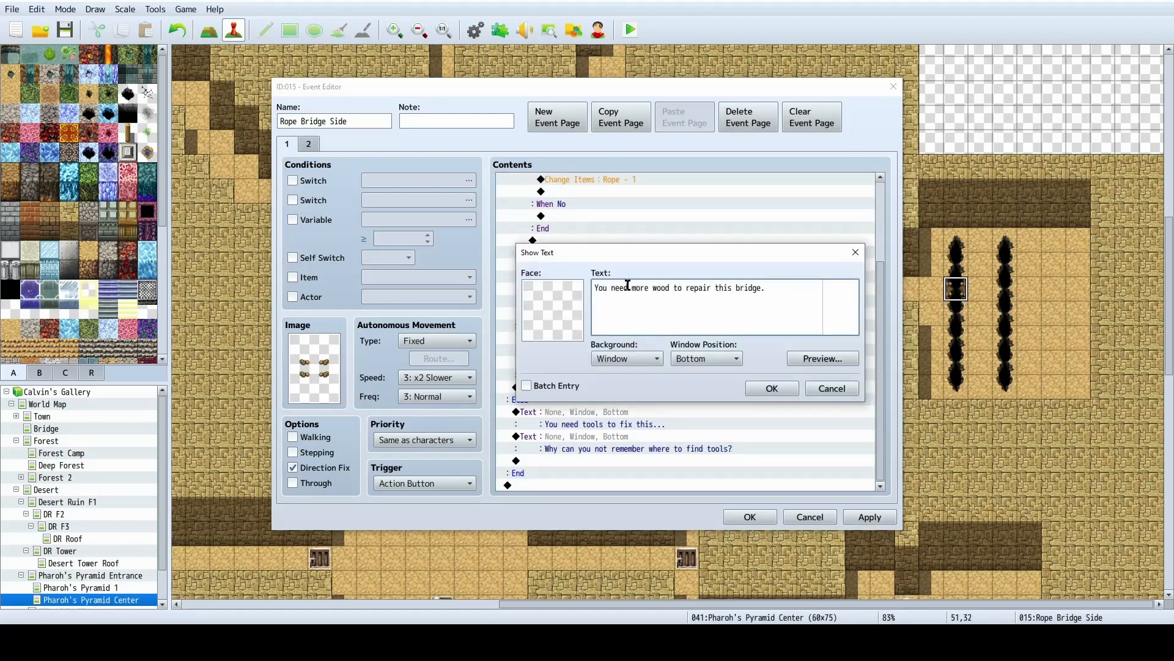
{"action": "double_click", "coordinate": [621, 287]}
{"action": "key", "text": "BackSpace"}
{"action": "key", "text": "BackSpace"}
{"action": "key", "text": "BackSpace"}
{"action": "key", "text": "BackSpace"}
{"action": "key", "text": "BackSpace"}
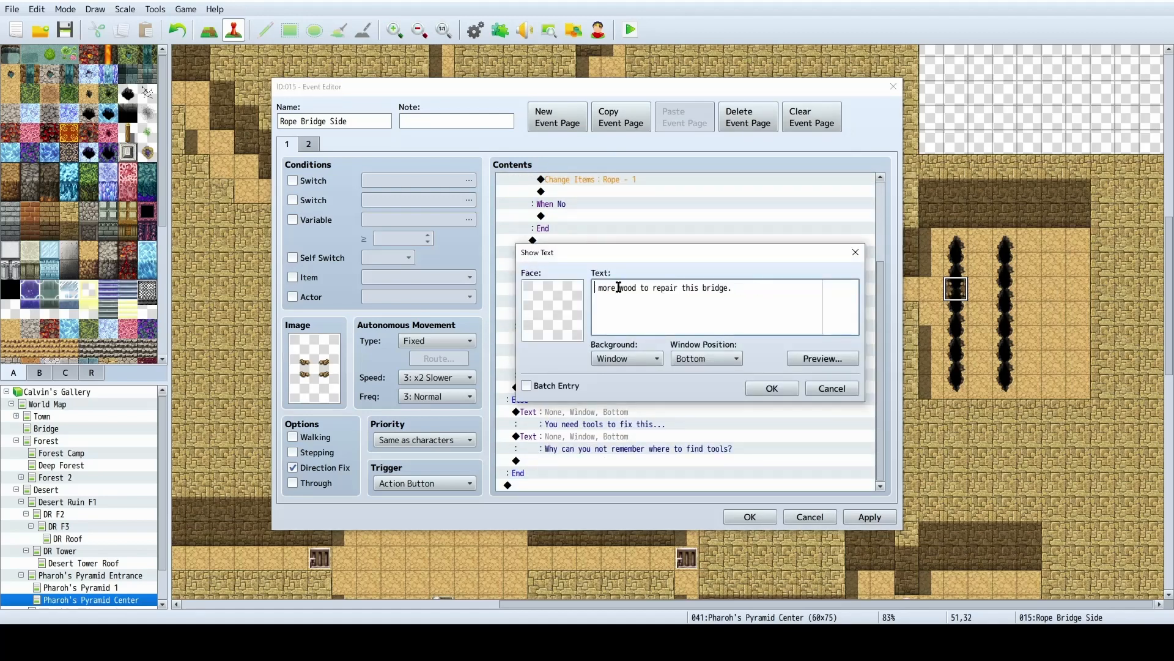
{"action": "type", "text": "I"}
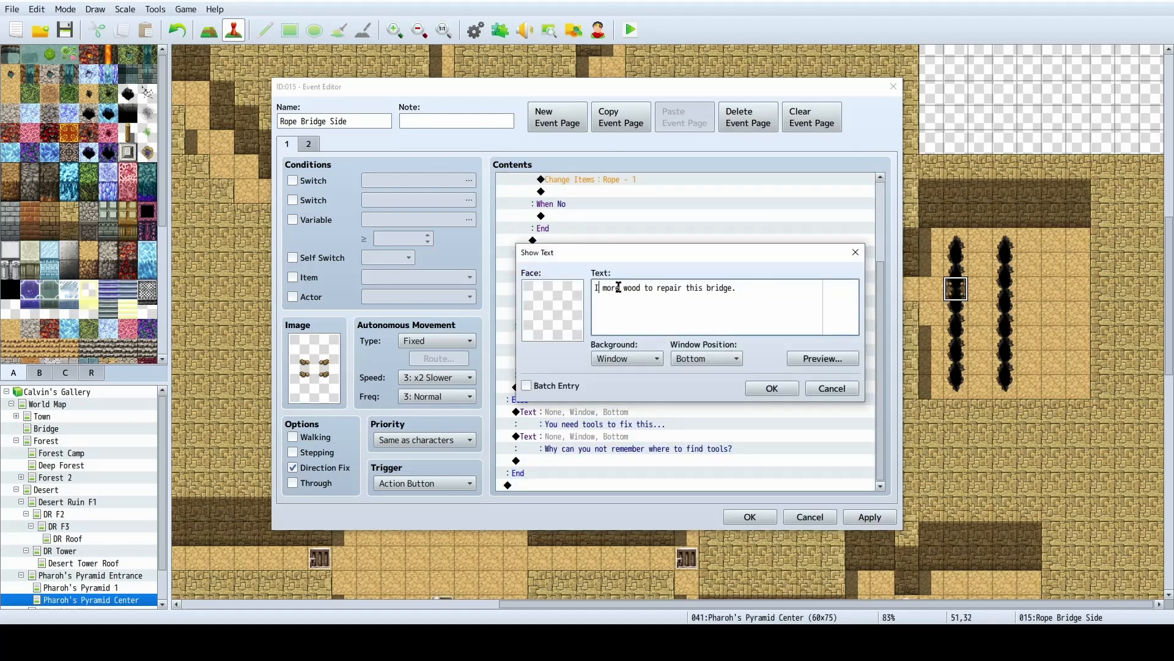
{"action": "double_click", "coordinate": [570, 302]}
{"action": "left_click", "coordinate": [504, 290]}
{"action": "left_click", "coordinate": [819, 459]}
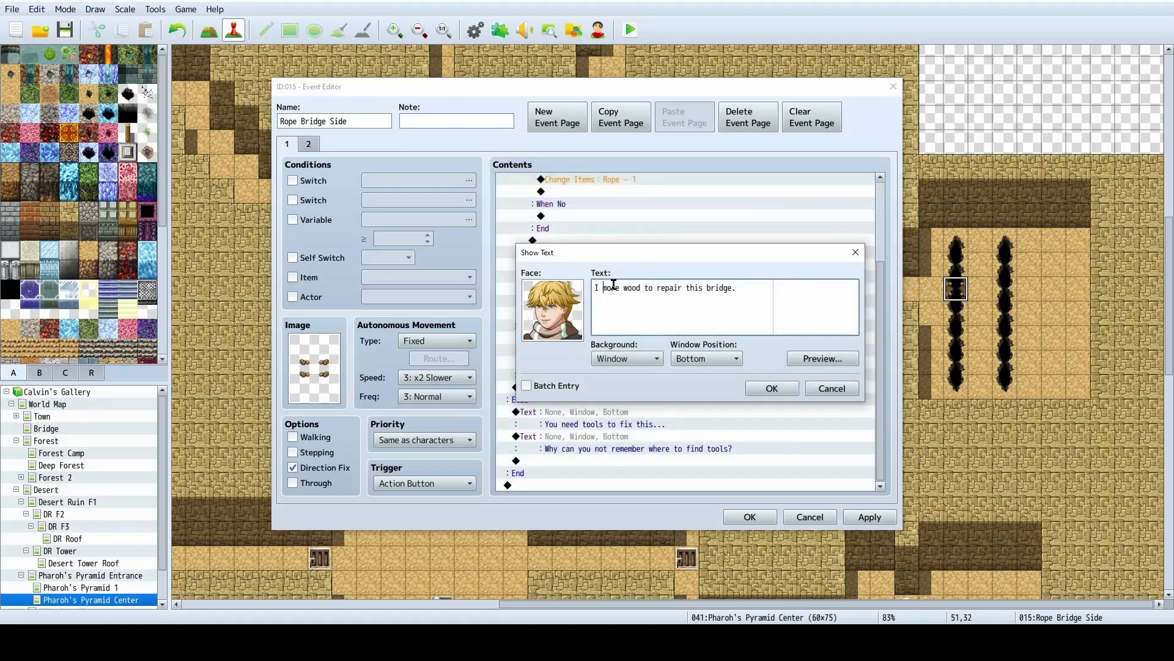
{"action": "type", "text": "need"}
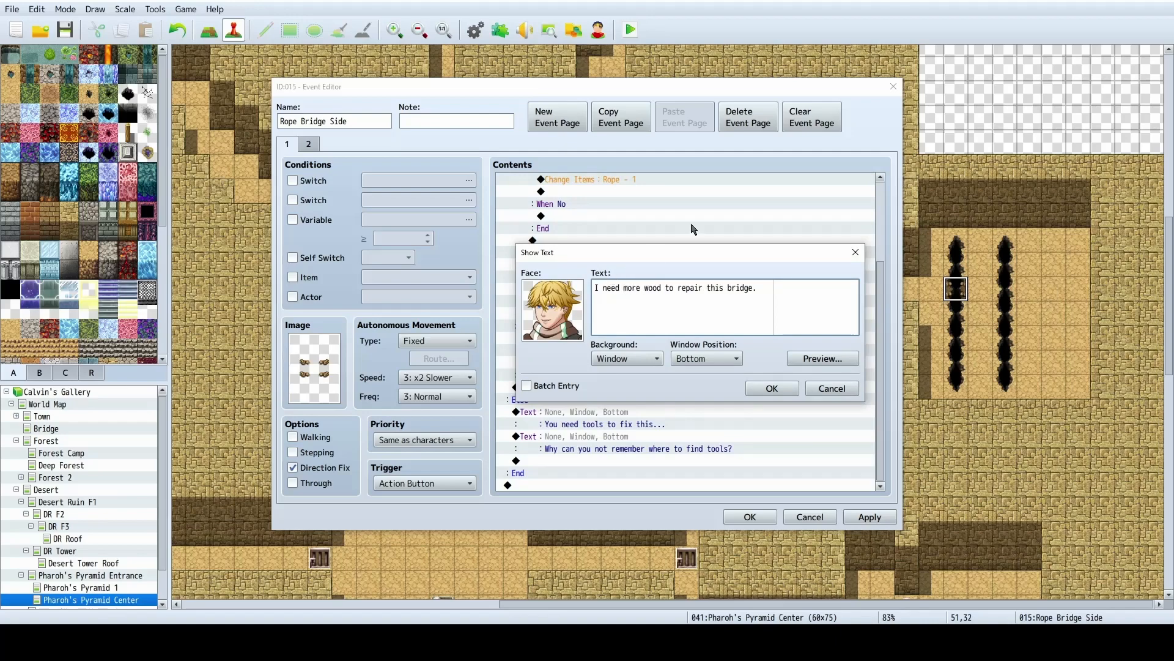
{"action": "left_click", "coordinate": [772, 388]}
{"action": "left_click", "coordinate": [696, 411]}
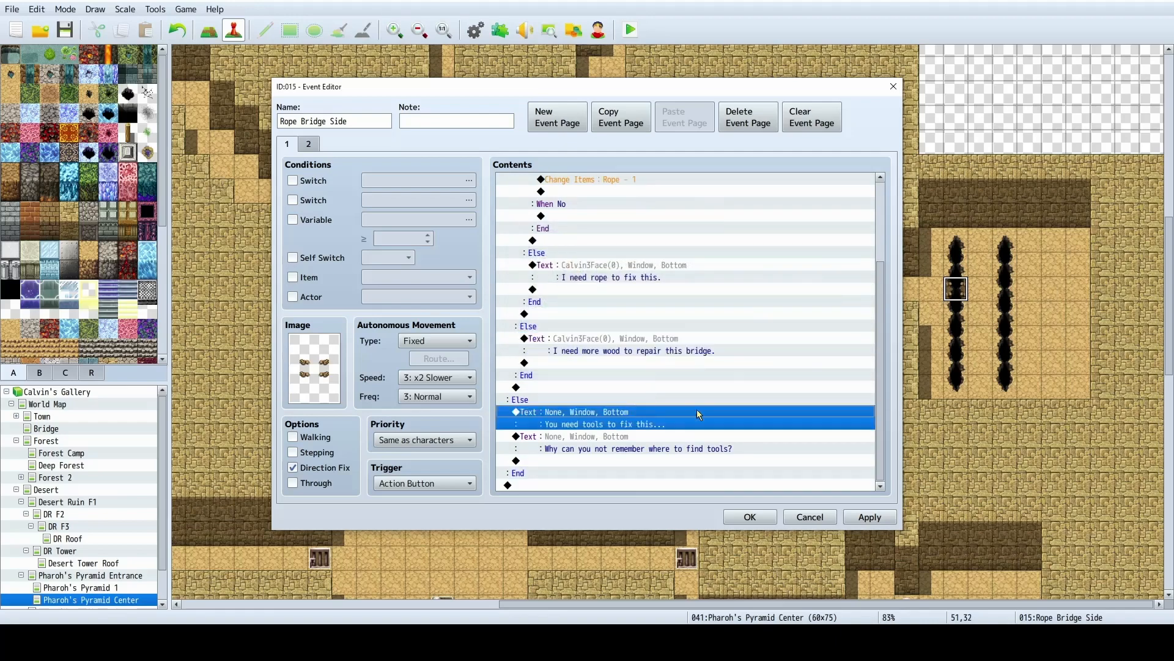
{"action": "left_click", "coordinate": [658, 450]}
{"action": "scroll", "coordinate": [717, 432], "scroll_direction": "up", "scroll_amount": 3}
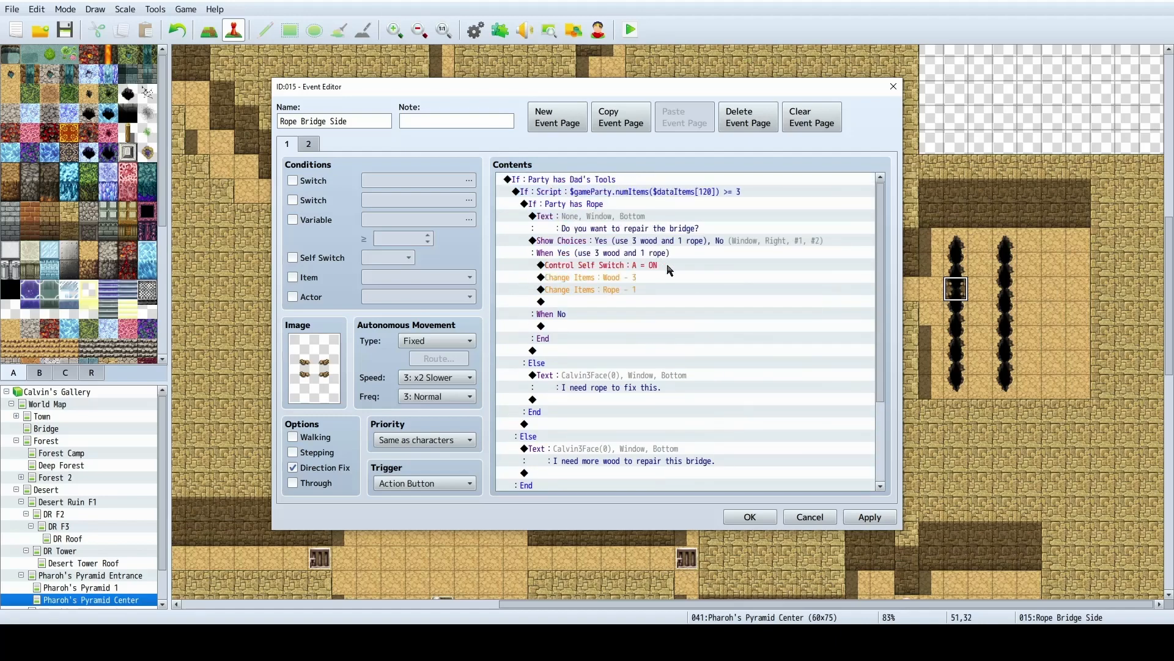
Review the commands and both pages of the rope bridge event, and save the event.
{"action": "scroll", "coordinate": [675, 272], "scroll_direction": "down", "scroll_amount": 2}
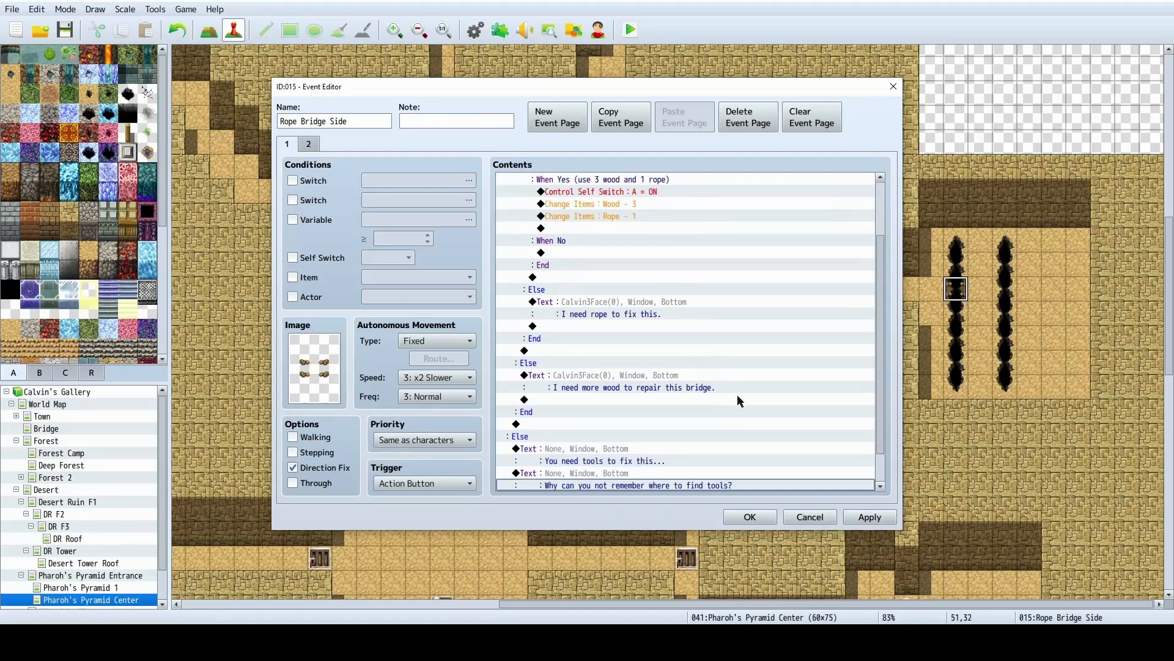
{"action": "scroll", "coordinate": [738, 401], "scroll_direction": "up", "scroll_amount": 2}
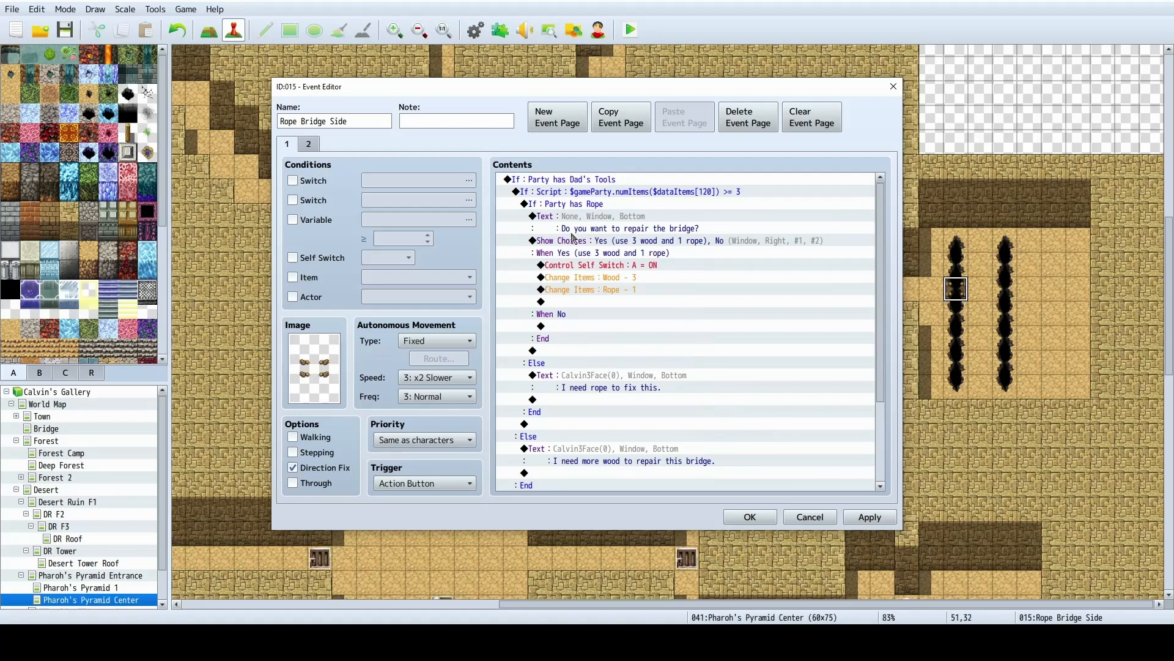
{"action": "left_click", "coordinate": [310, 144]}
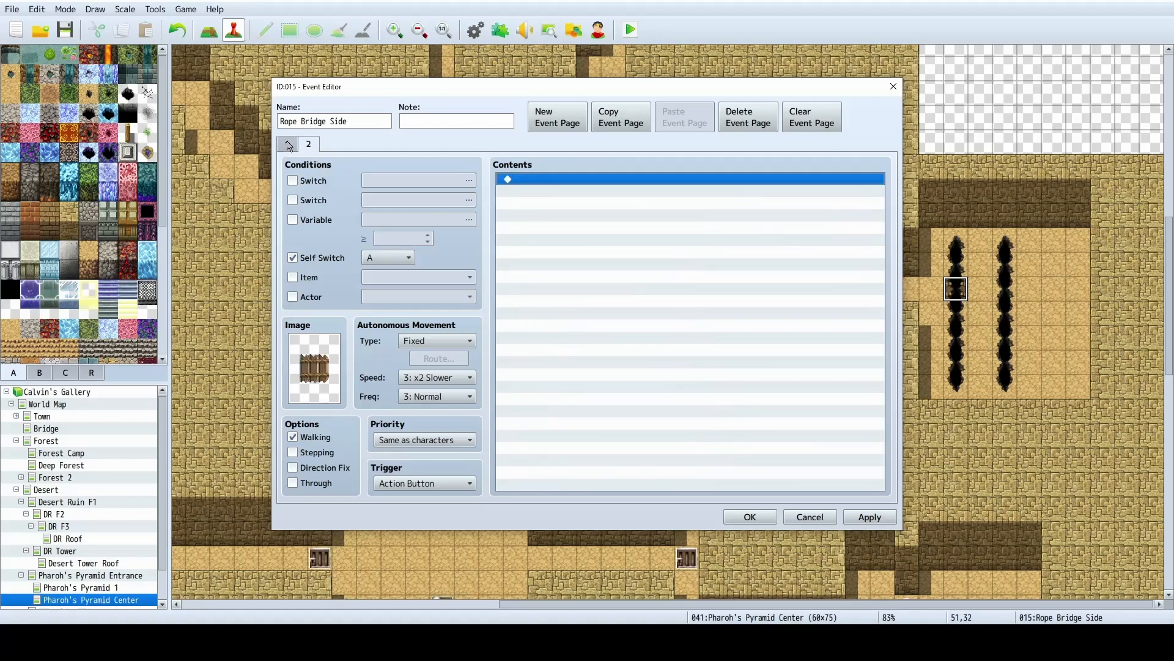
{"action": "left_click", "coordinate": [288, 145]}
{"action": "left_click", "coordinate": [787, 303]}
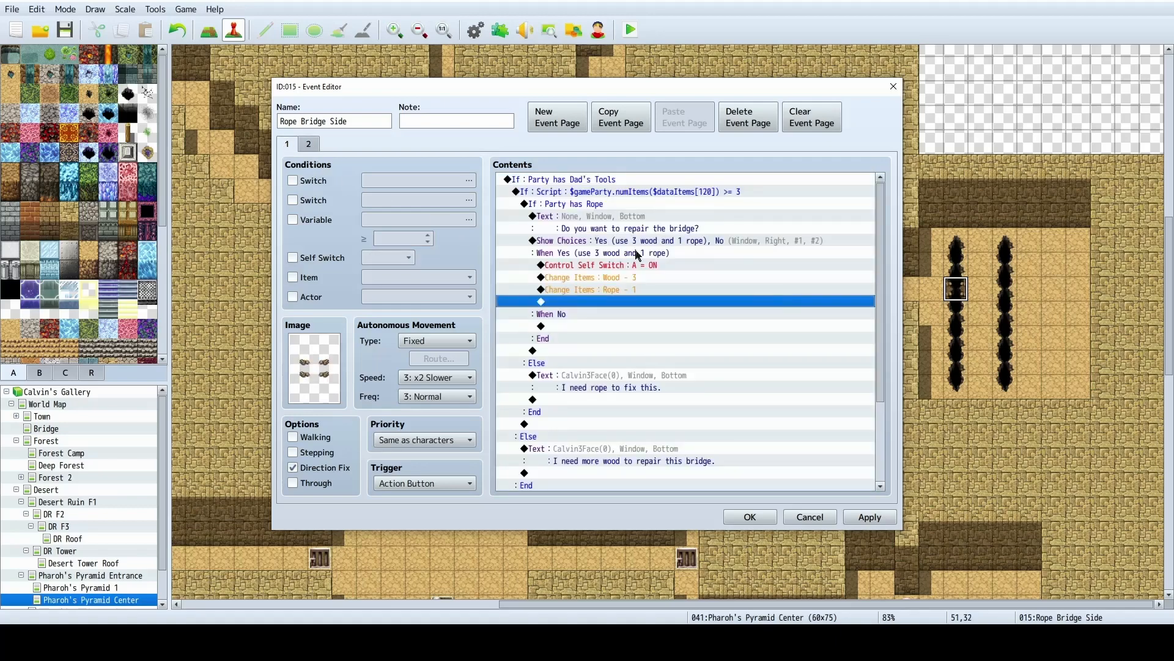
{"action": "left_click", "coordinate": [868, 517]}
{"action": "left_click", "coordinate": [750, 517]}
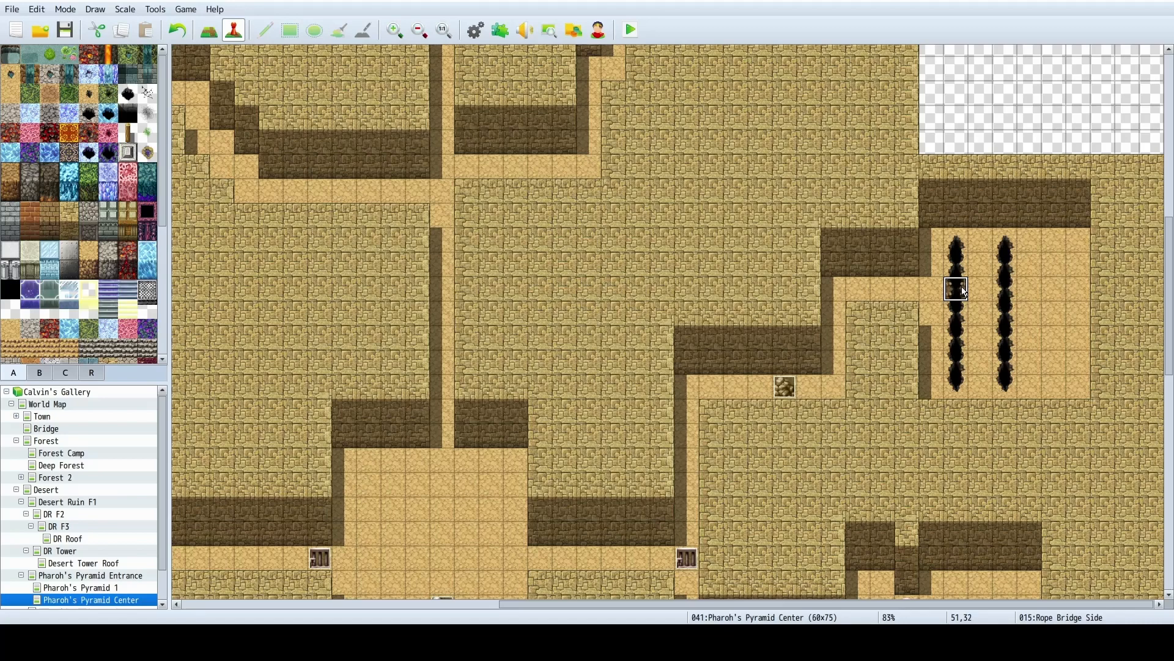
Paste a copy of the Rope Bridge Side event onto the second chasm at 53,33.
{"action": "left_click", "coordinate": [1005, 313]}
{"action": "key", "text": "ctrl+v"}
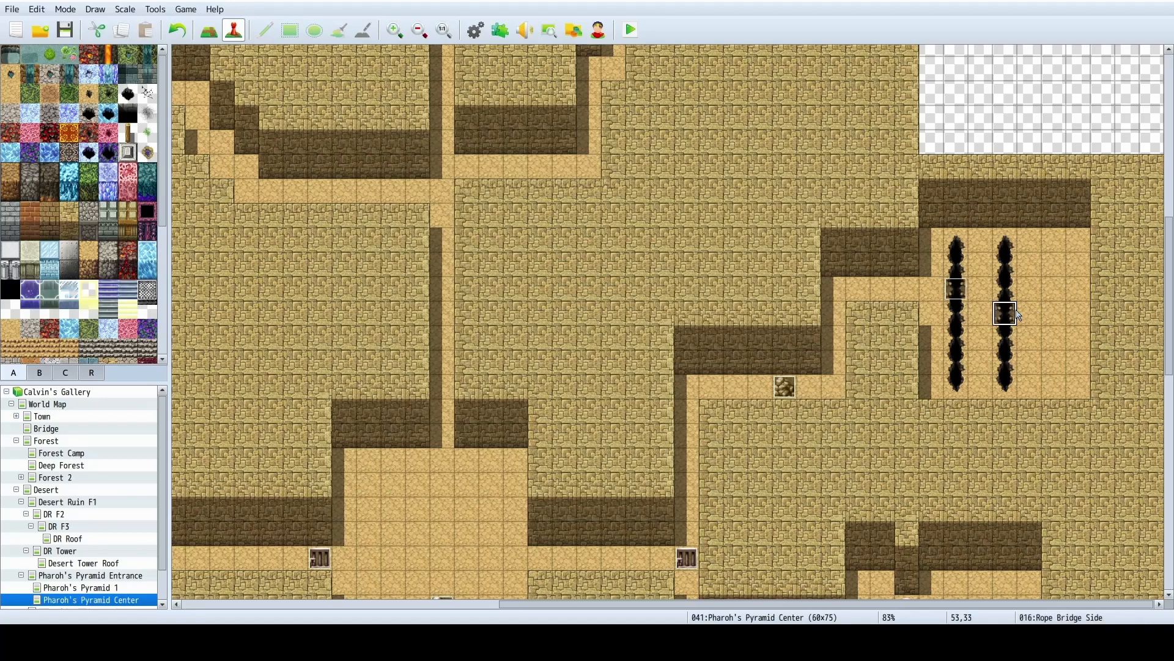
{"action": "left_click", "coordinate": [958, 287]}
{"action": "left_click", "coordinate": [1005, 317]}
Start a quick treasure event at 52,30, between the two chasms, with the closed brown chest image from !Chest.
{"action": "right_click", "coordinate": [981, 240]}
{"action": "mouse_move", "coordinate": [1033, 384]}
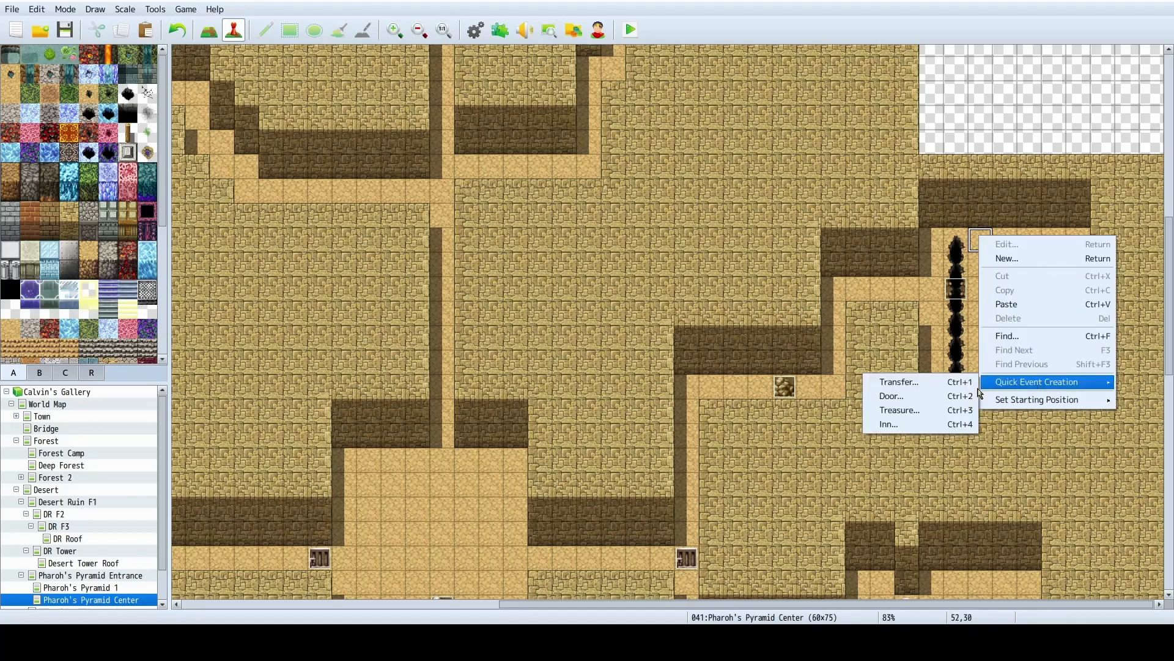
{"action": "left_click", "coordinate": [901, 417]}
{"action": "double_click", "coordinate": [493, 301]}
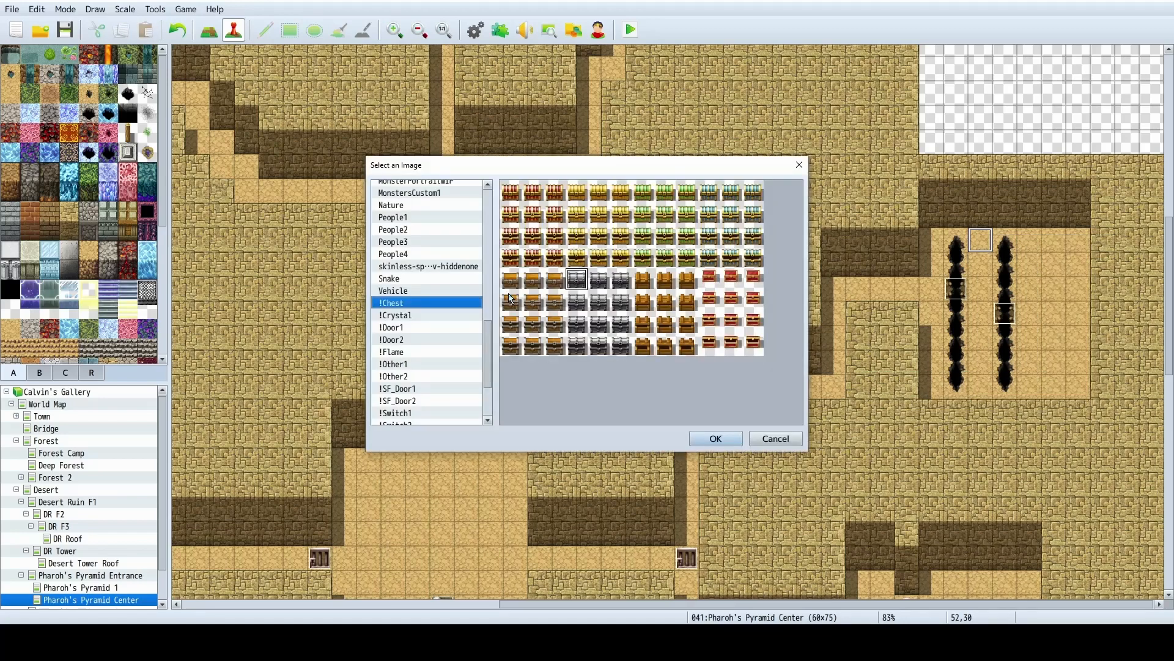
{"action": "left_click", "coordinate": [520, 280]}
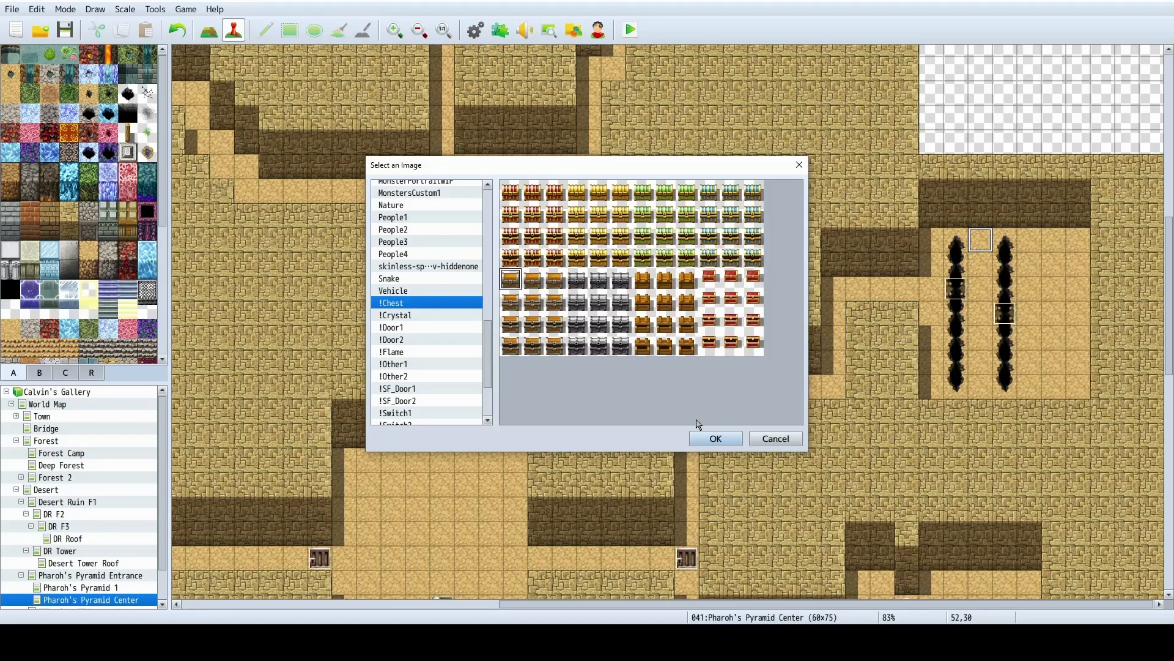
{"action": "left_click", "coordinate": [714, 438]}
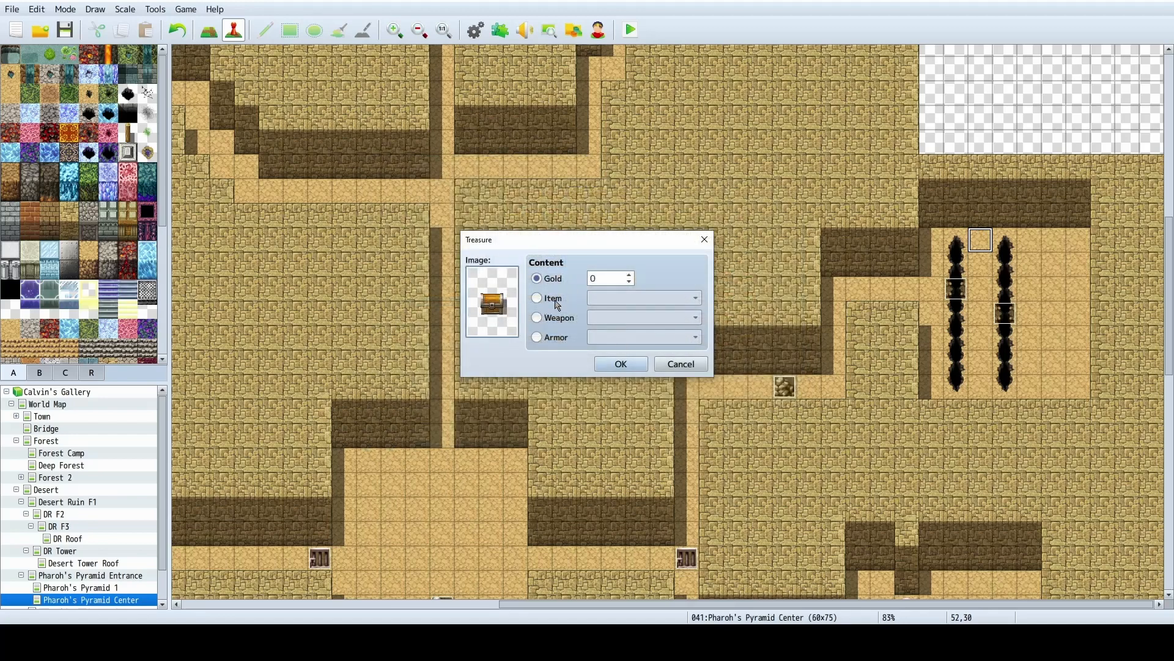
Set the treasure's content to the weapon 0021 Ancient Axe and create the chest.
{"action": "left_click", "coordinate": [537, 317]}
{"action": "left_click", "coordinate": [679, 318]}
{"action": "scroll", "coordinate": [682, 331], "scroll_direction": "down", "scroll_amount": 2}
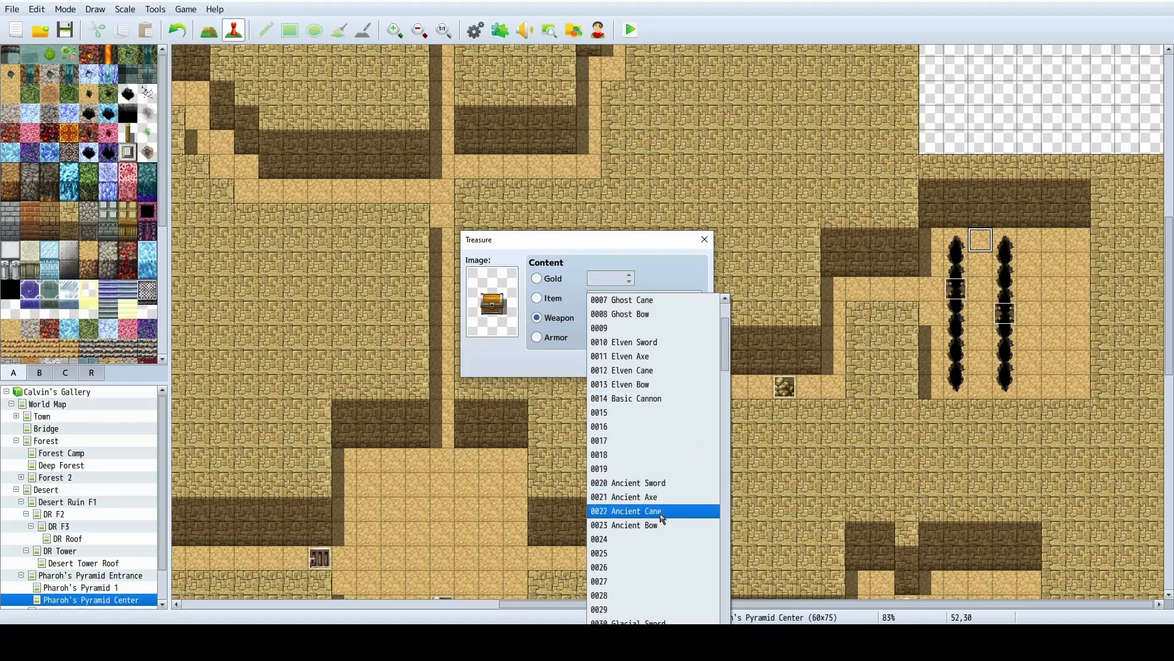
{"action": "left_click", "coordinate": [657, 496]}
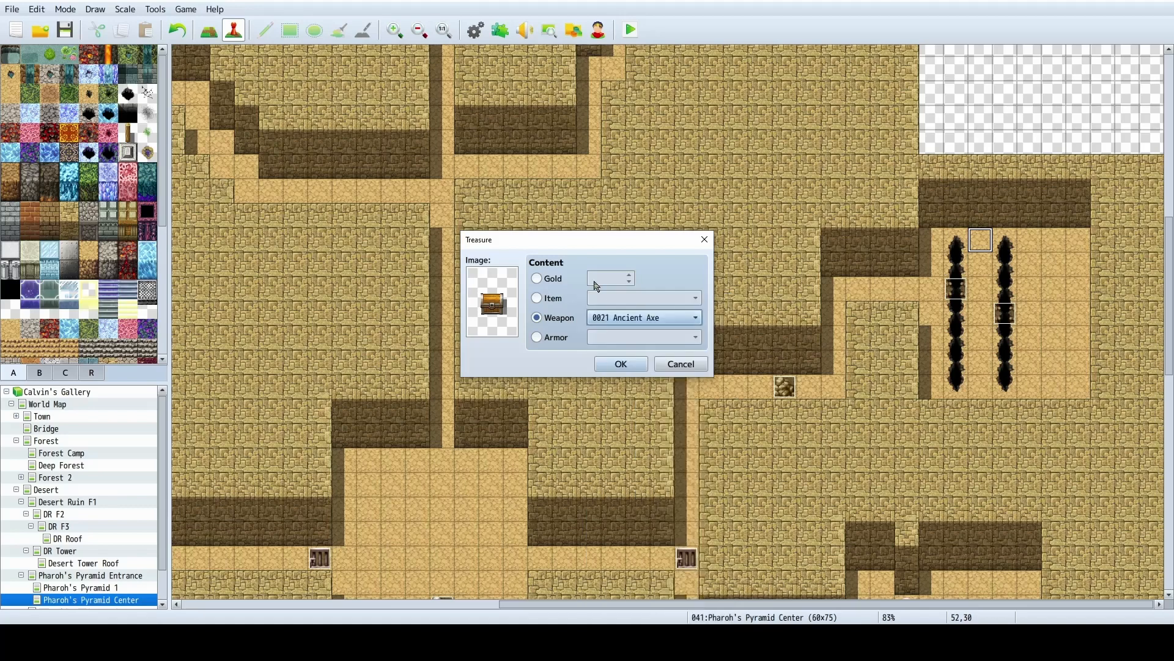
{"action": "left_click", "coordinate": [612, 363]}
Create a second quick treasure chest at 52,36, between the chasms, containing the armor 0028 Angel Feather.
{"action": "right_click", "coordinate": [987, 384]}
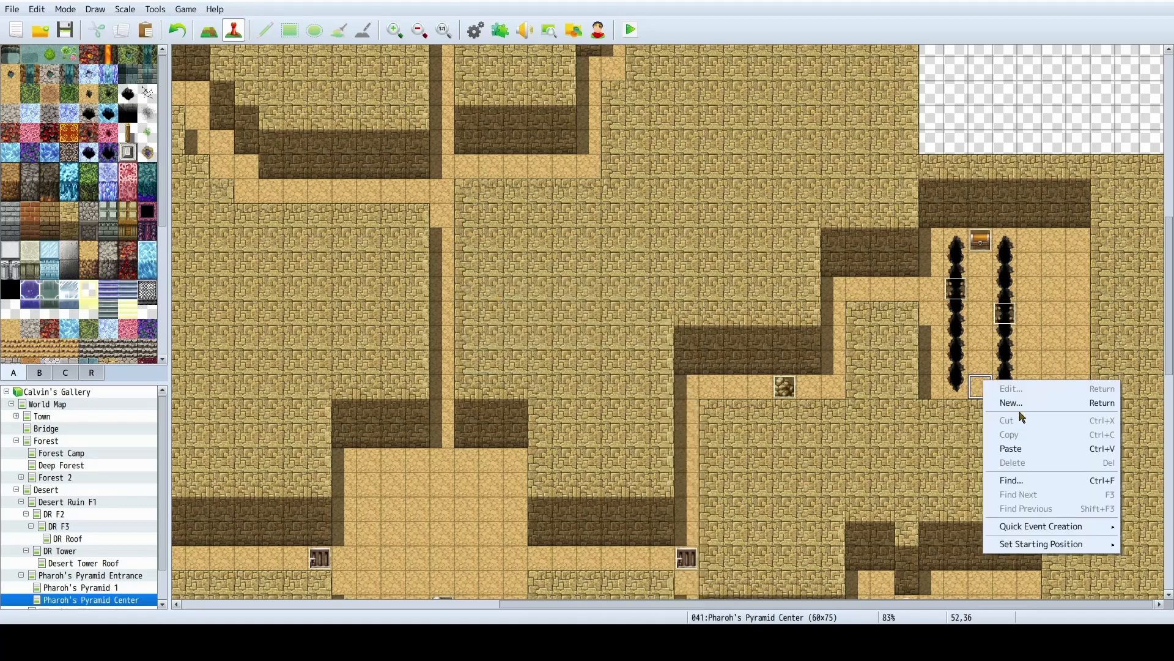
{"action": "mouse_move", "coordinate": [1027, 529]}
{"action": "left_click", "coordinate": [931, 551]}
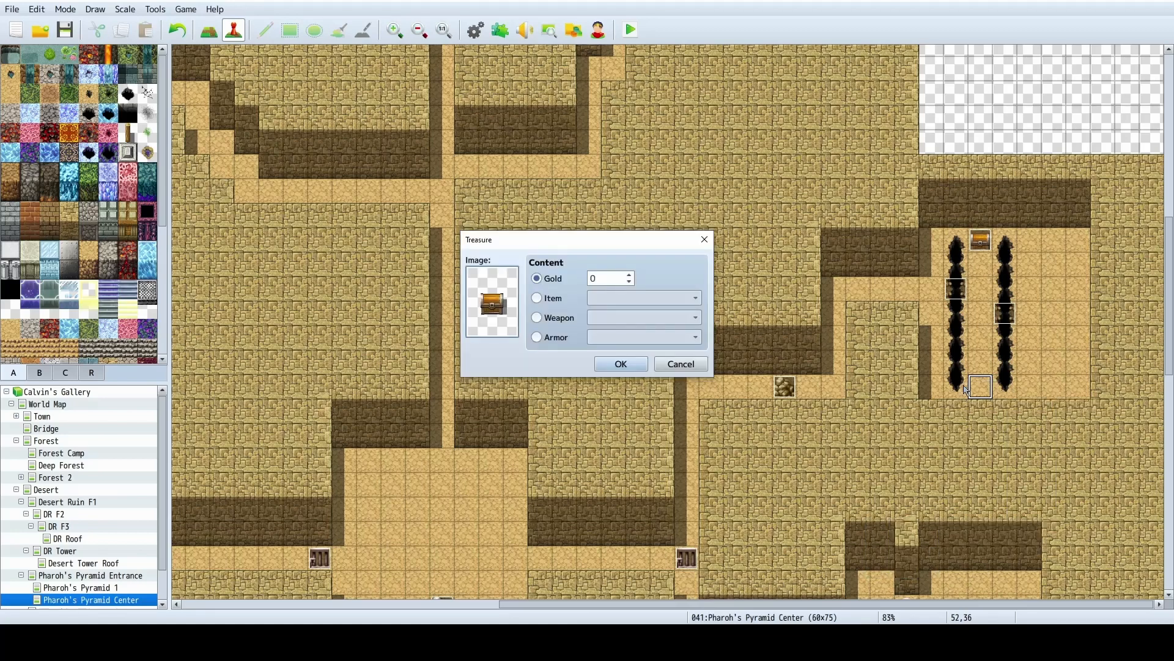
{"action": "left_click", "coordinate": [536, 337]}
{"action": "left_click", "coordinate": [619, 336]}
{"action": "scroll", "coordinate": [658, 520], "scroll_direction": "down", "scroll_amount": 4}
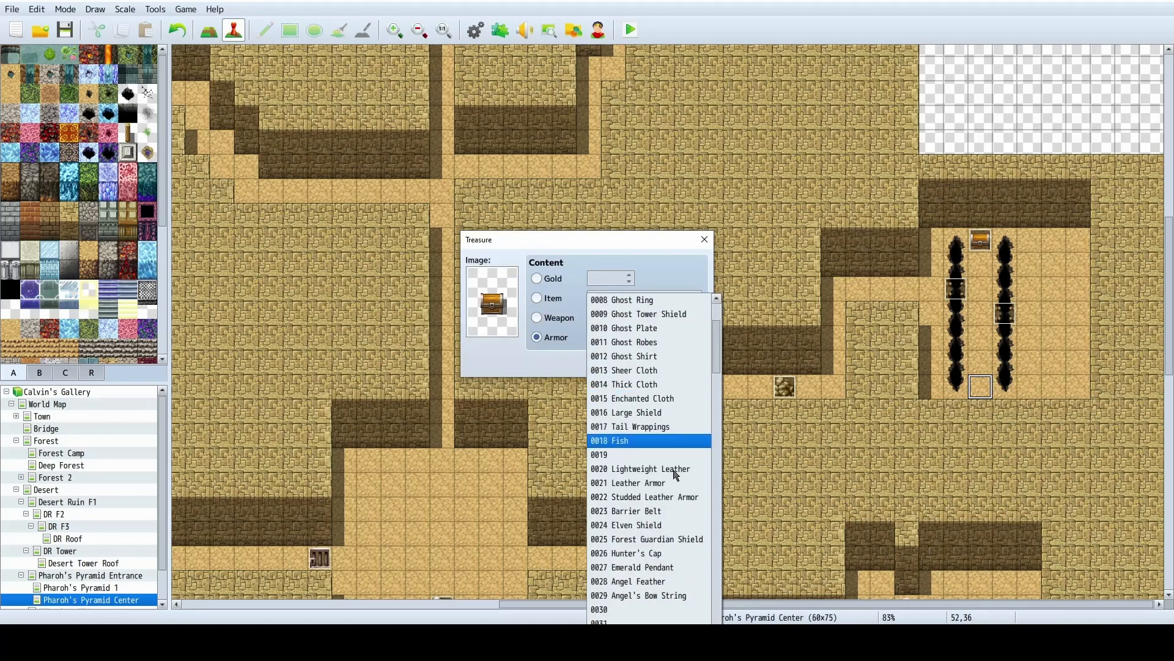
{"action": "scroll", "coordinate": [658, 521], "scroll_direction": "down", "scroll_amount": 4}
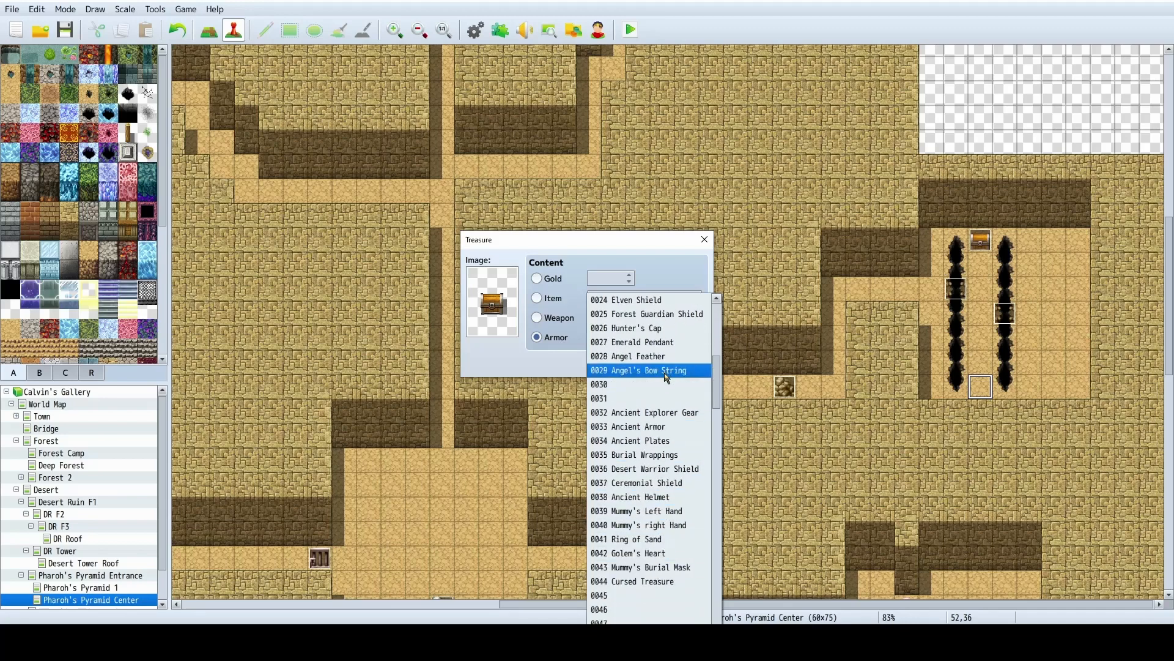
{"action": "left_click", "coordinate": [642, 355]}
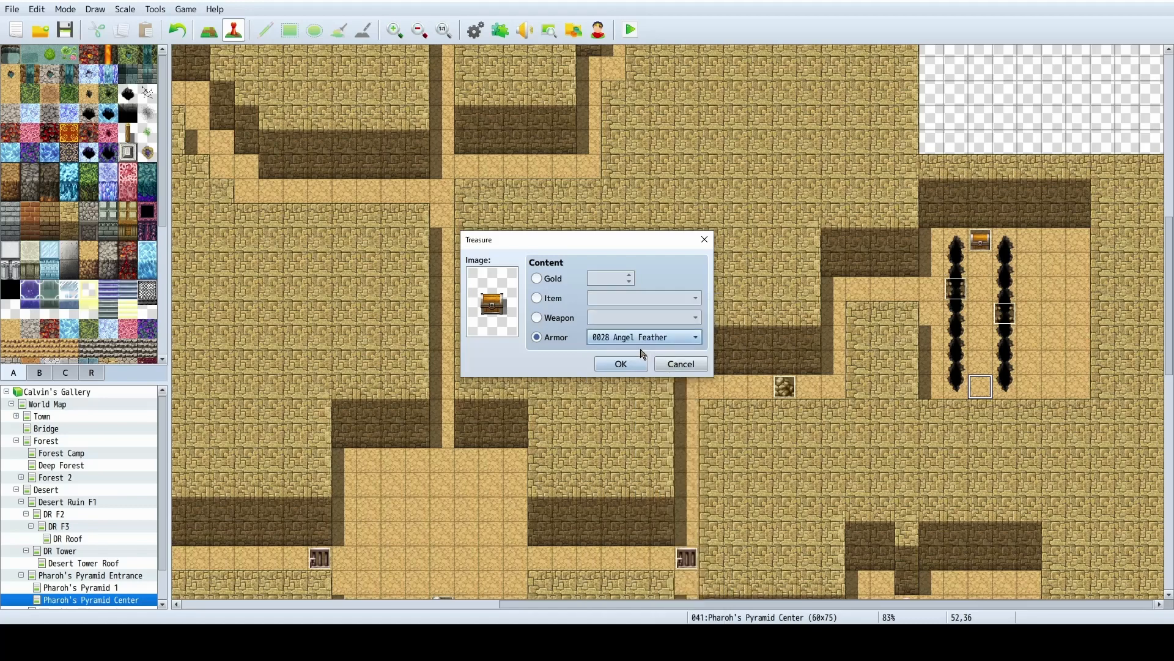
{"action": "left_click", "coordinate": [620, 364]}
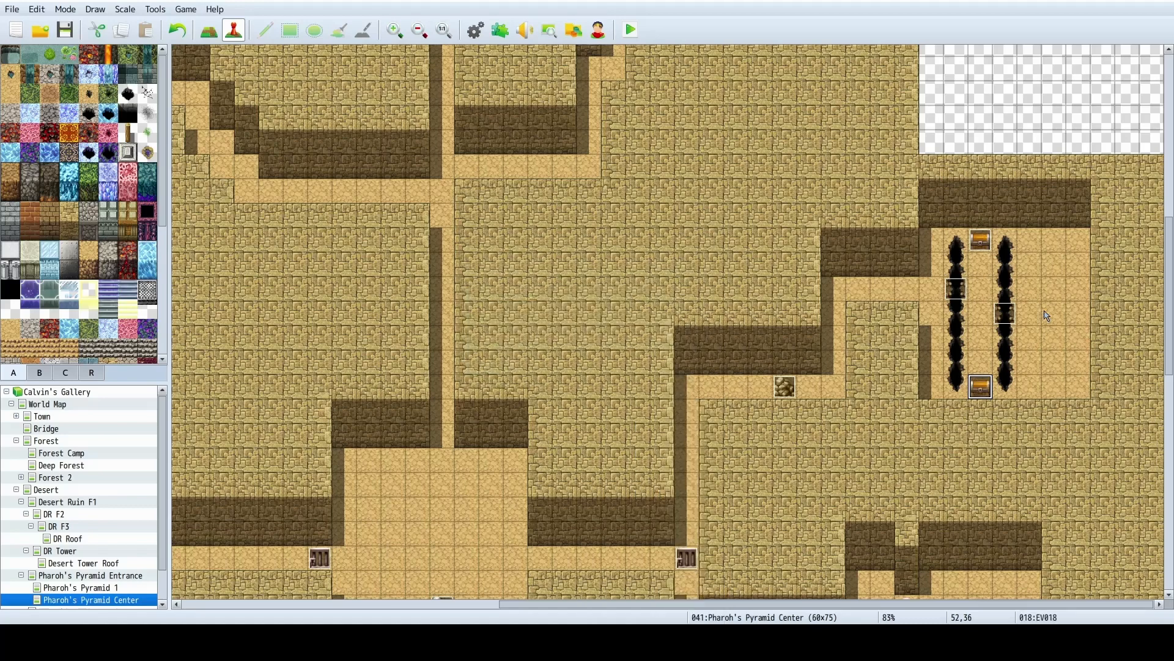
{"action": "left_click", "coordinate": [1049, 236]}
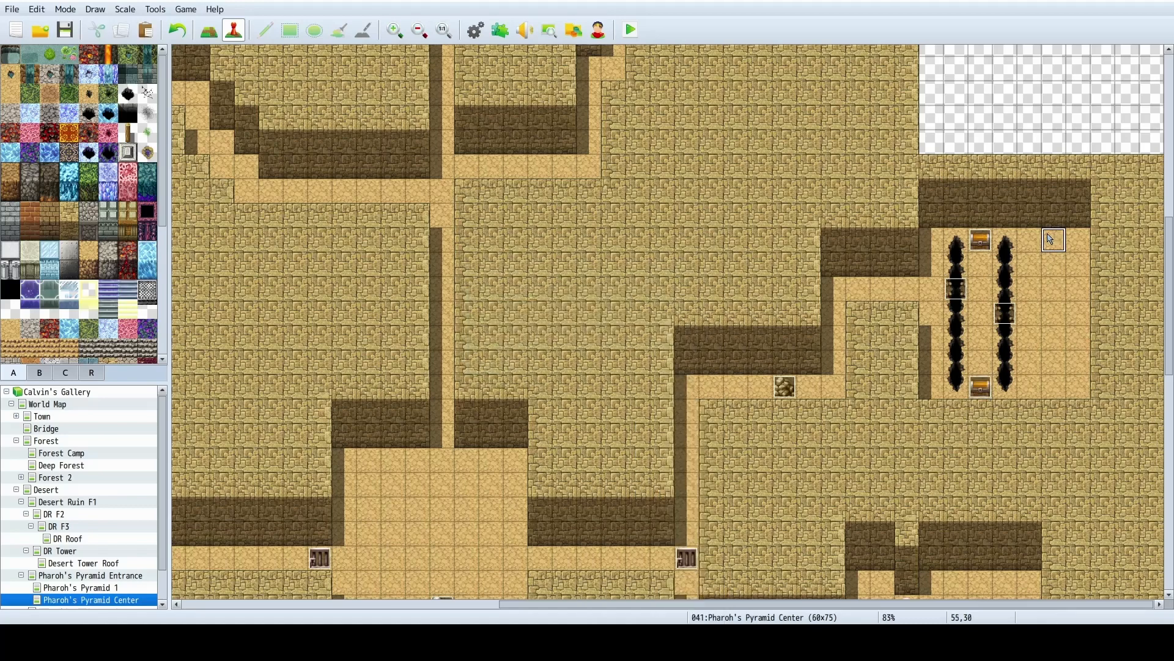
{"action": "right_click", "coordinate": [1049, 236]}
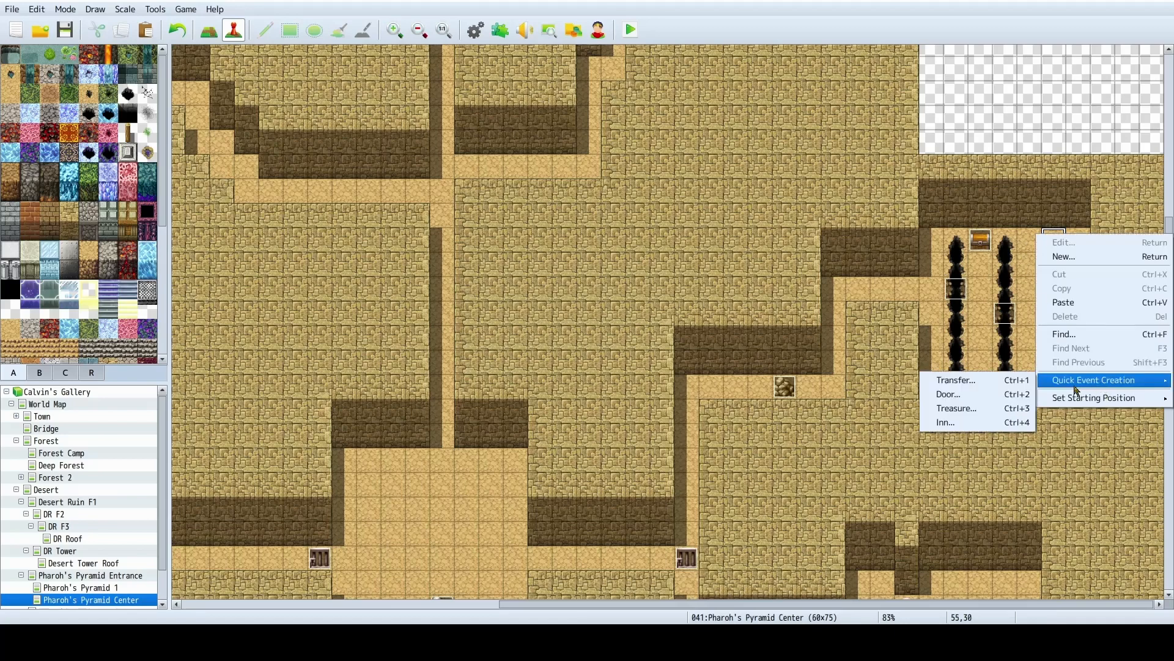
{"action": "left_click", "coordinate": [1007, 314]}
Create a new event at 55,30, beyond the second chasm, with the closed brown chest image from !Chest.
{"action": "double_click", "coordinate": [1050, 247]}
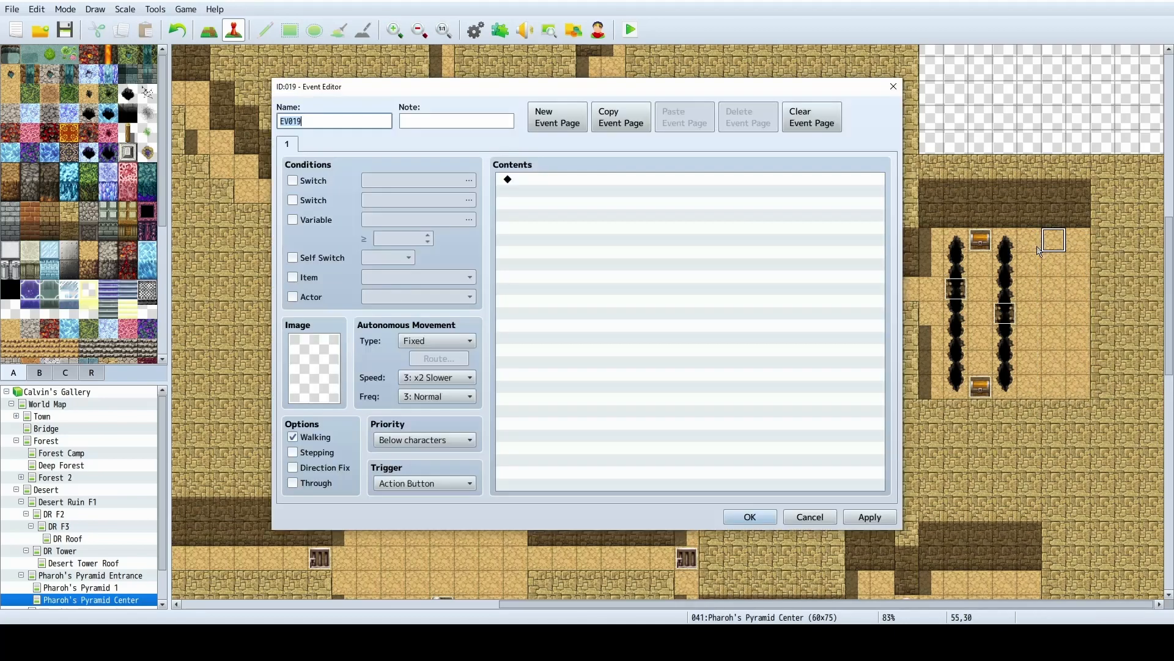
{"action": "double_click", "coordinate": [311, 367]}
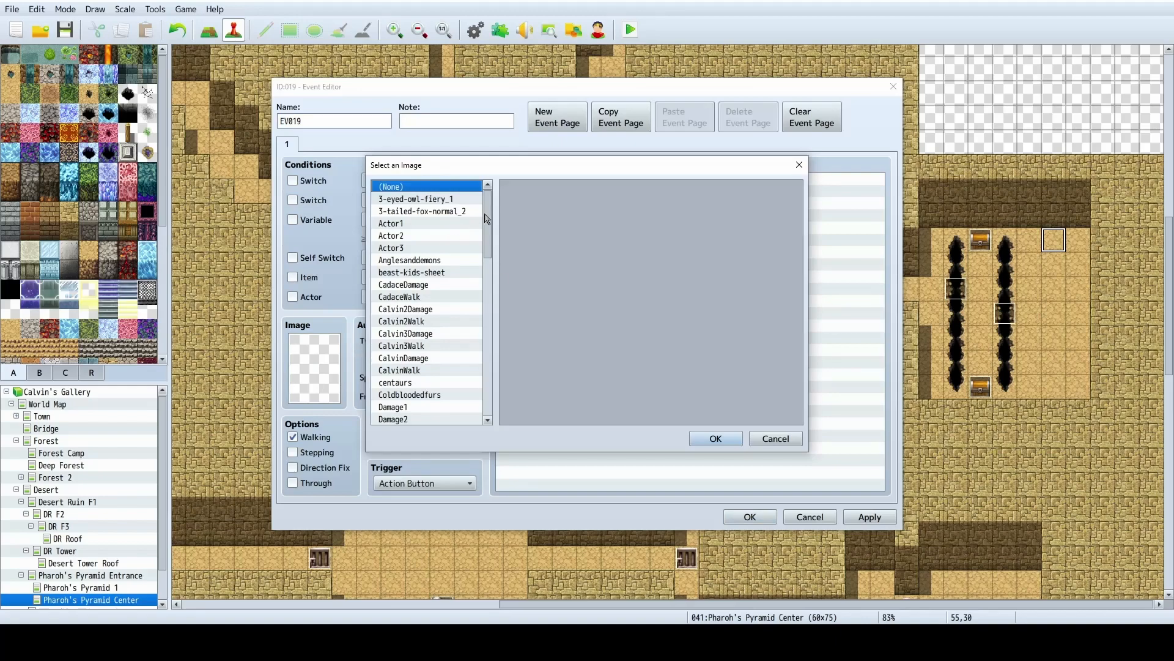
{"action": "left_click_drag", "start_coordinate": [486, 219], "coordinate": [487, 355]}
{"action": "left_click", "coordinate": [439, 302]}
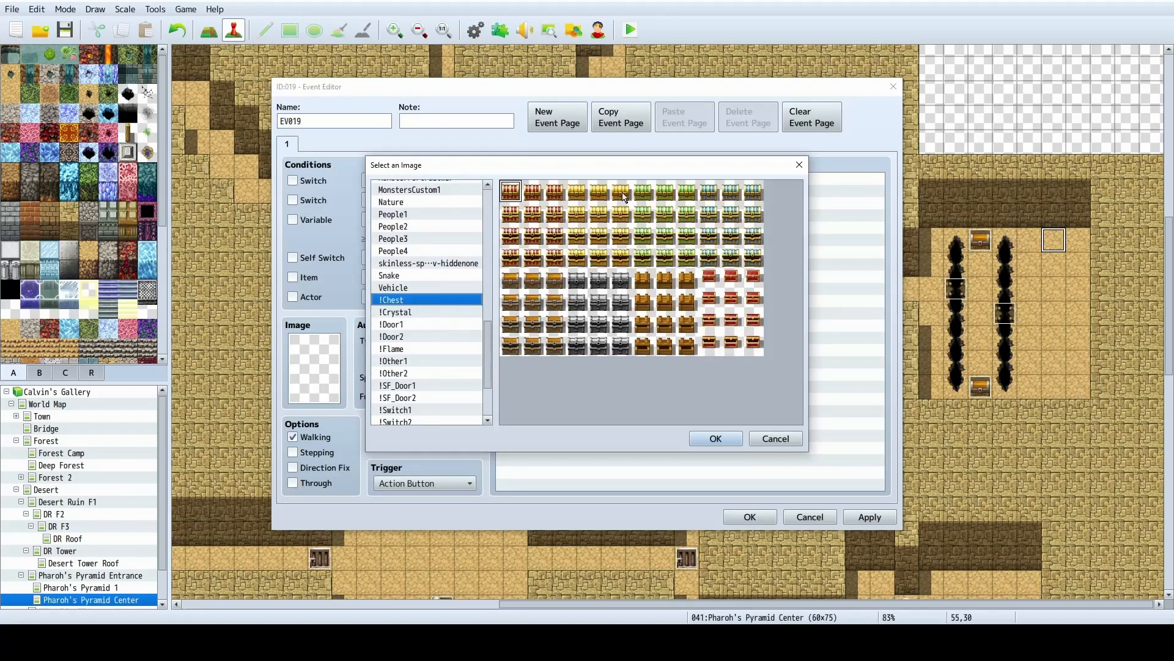
{"action": "left_click", "coordinate": [510, 280]}
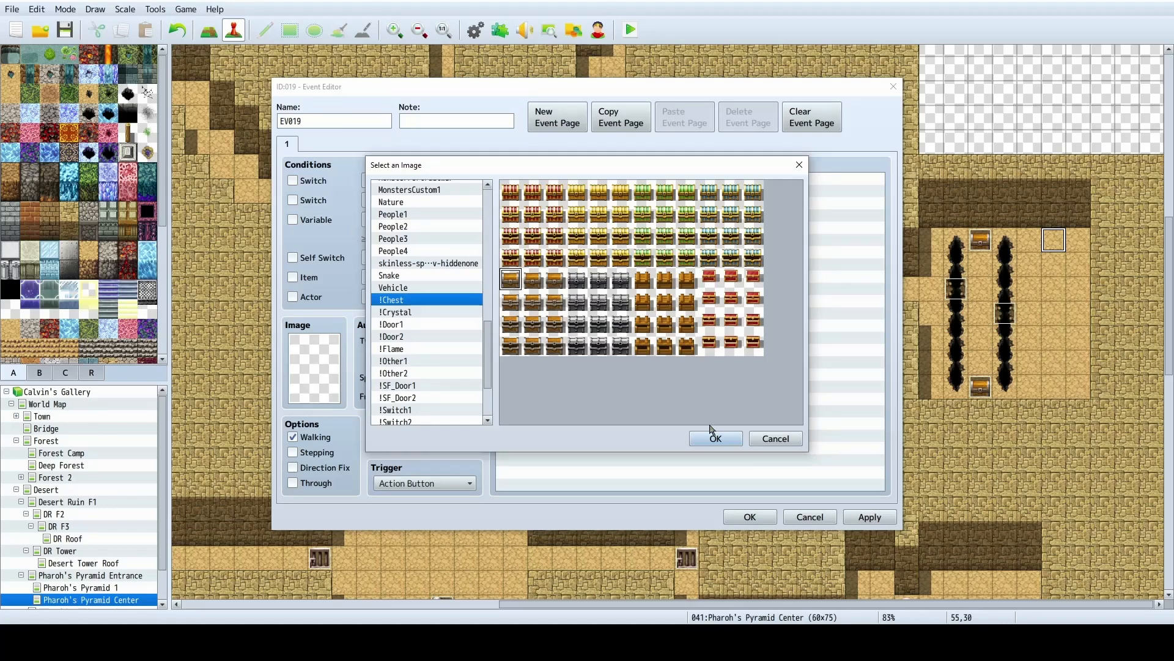
{"action": "left_click", "coordinate": [713, 437]}
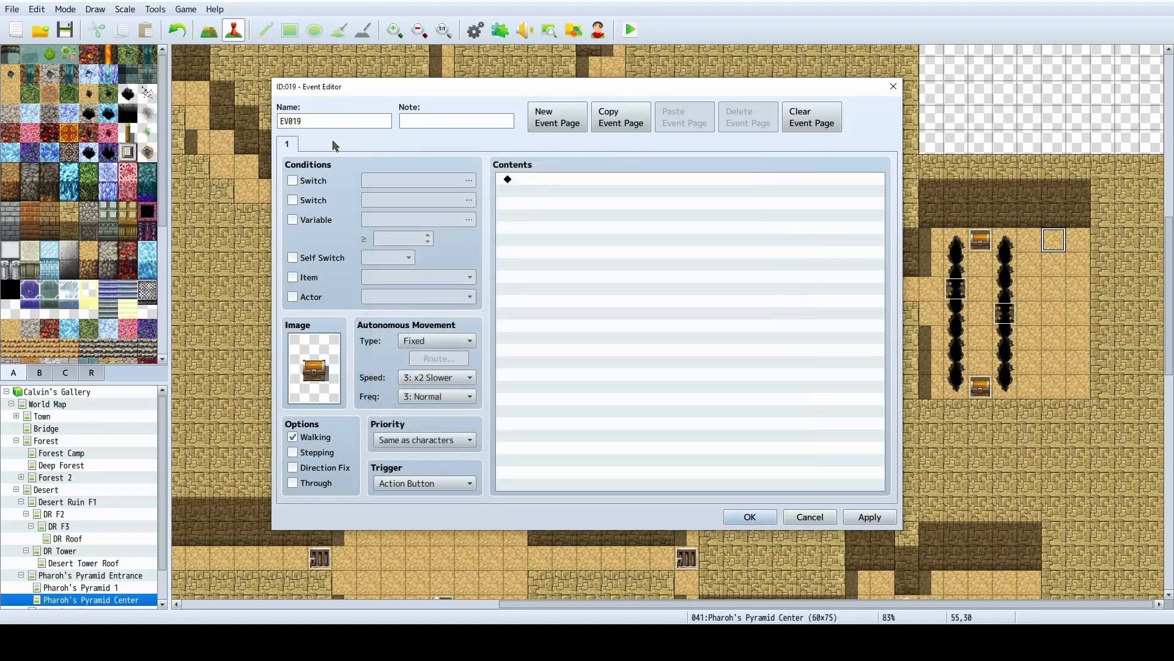
Add a second event page to the new chest event and return to its first page.
{"action": "left_click", "coordinate": [558, 119]}
{"action": "left_click", "coordinate": [309, 145]}
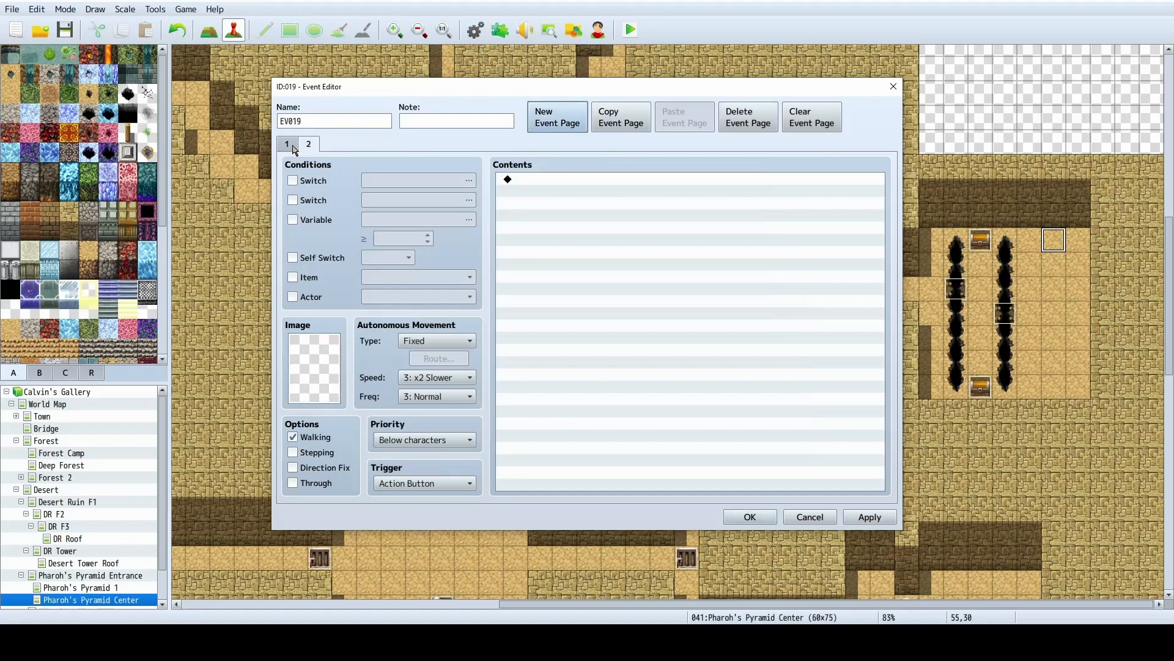
{"action": "left_click", "coordinate": [287, 144]}
Add a Common Event command calling 0016 Random Loot - weak to the chest's first page.
{"action": "double_click", "coordinate": [562, 182]}
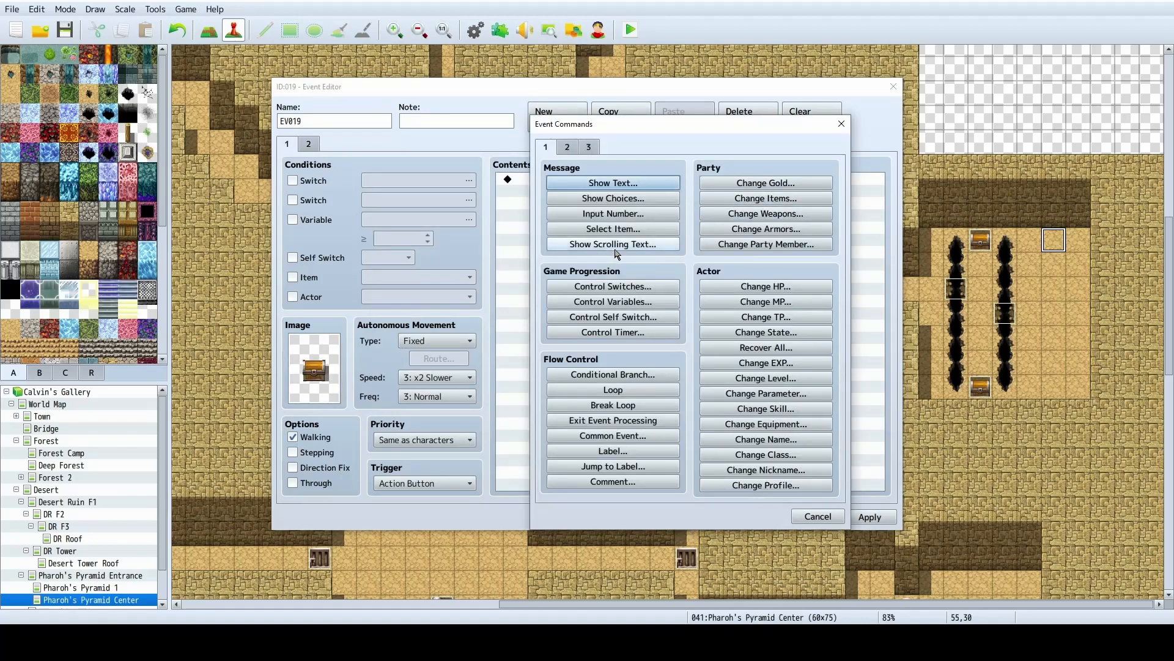
{"action": "left_click", "coordinate": [627, 436]}
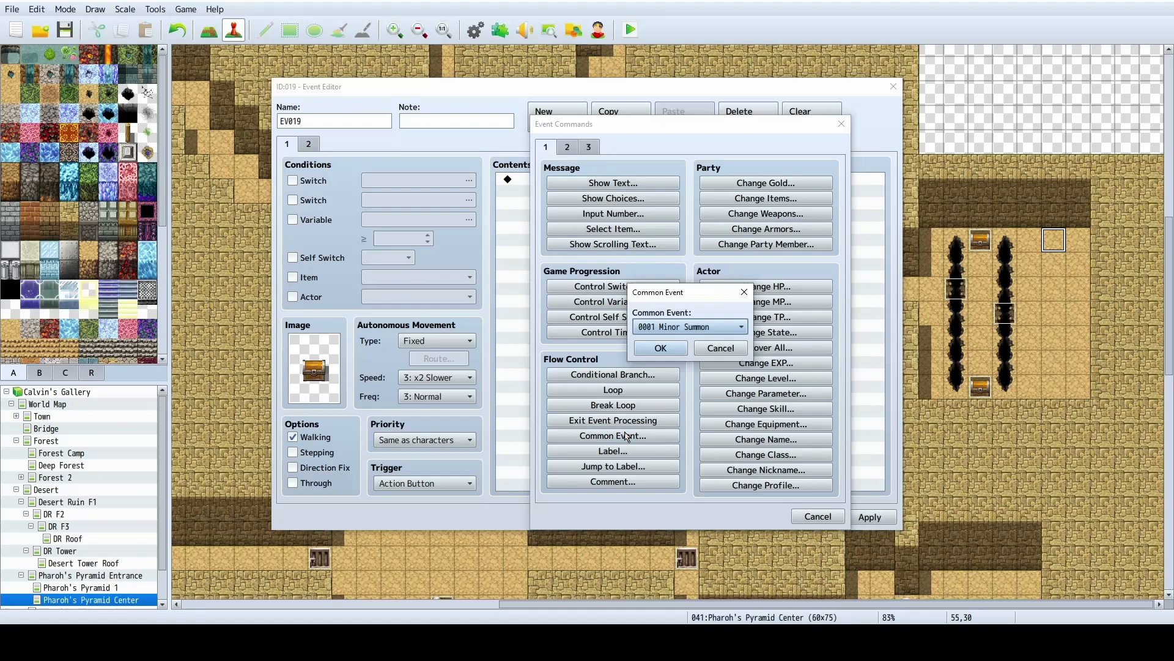
{"action": "left_click", "coordinate": [690, 326]}
{"action": "scroll", "coordinate": [708, 485], "scroll_direction": "down", "scroll_amount": 4}
{"action": "scroll", "coordinate": [710, 489], "scroll_direction": "down", "scroll_amount": 1}
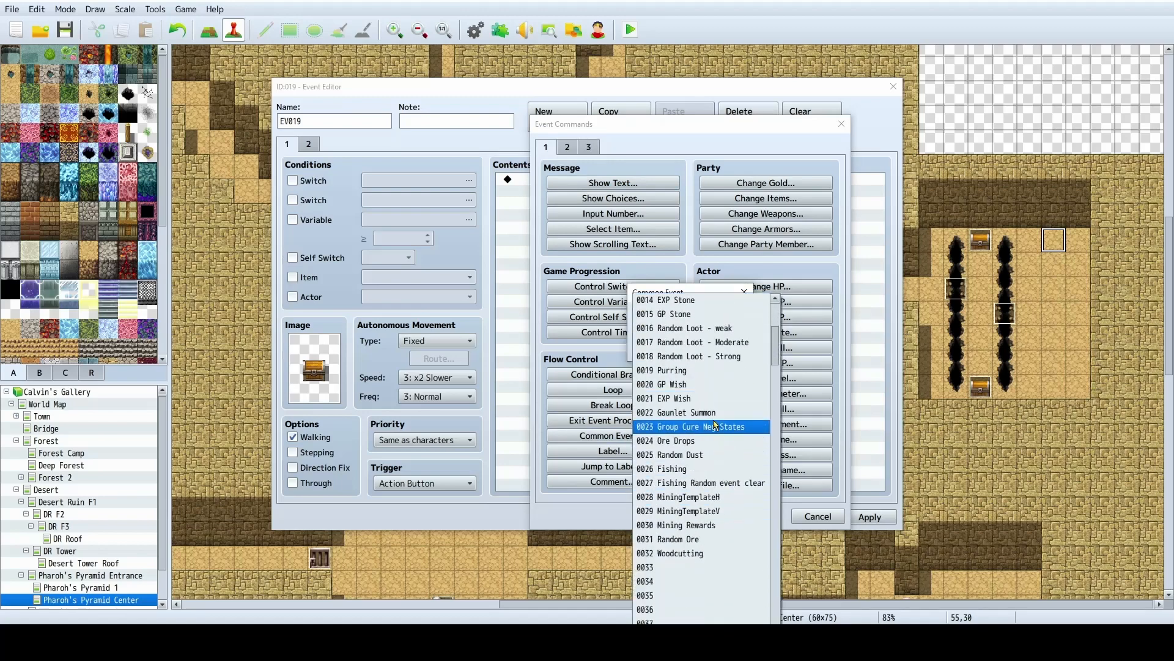
{"action": "scroll", "coordinate": [717, 446], "scroll_direction": "up", "scroll_amount": 3}
{"action": "left_click", "coordinate": [731, 469]}
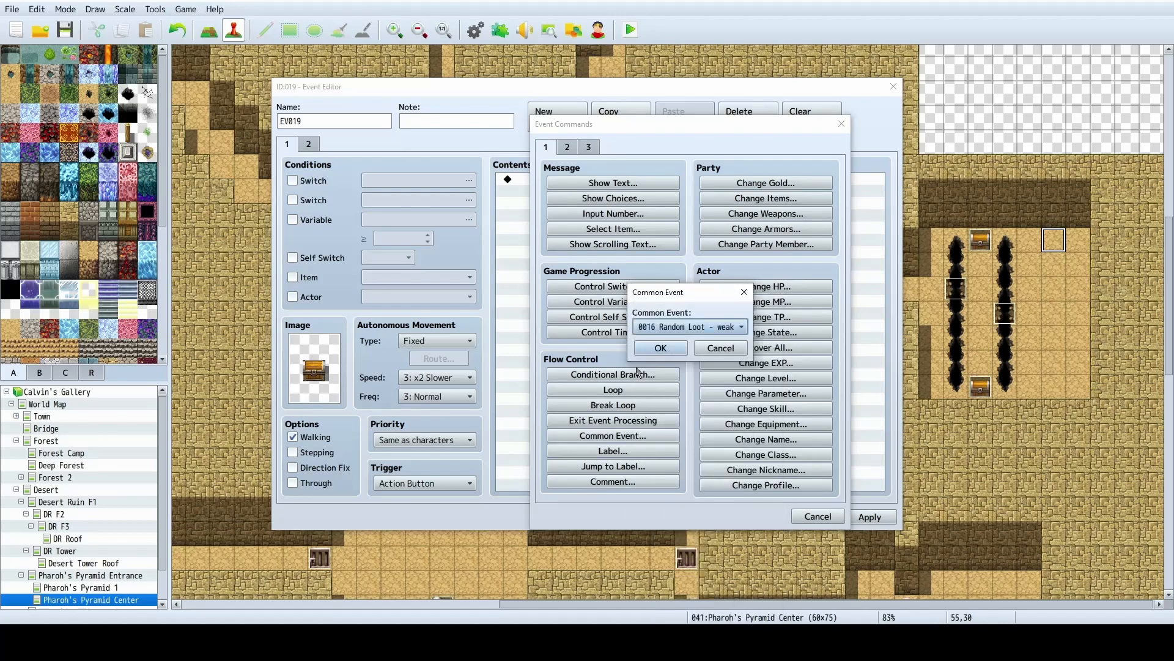
{"action": "left_click", "coordinate": [662, 349]}
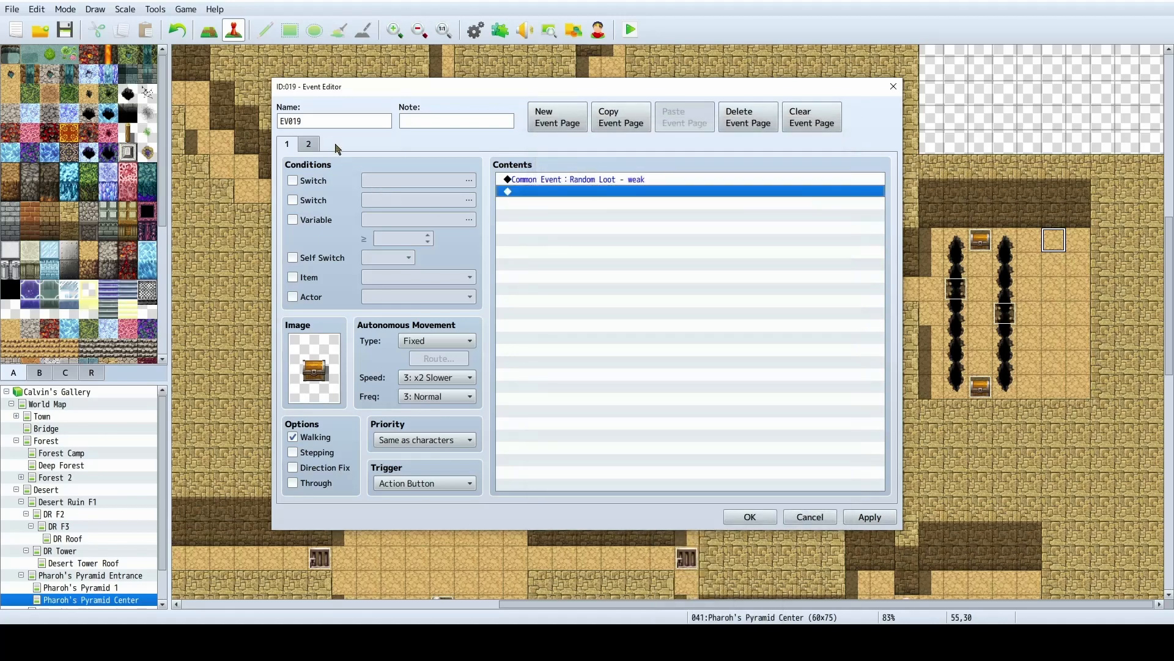
Make the second page require self switch A, and turn self switch A on after the loot command on the first page.
{"action": "left_click", "coordinate": [310, 145]}
{"action": "left_click", "coordinate": [325, 258]}
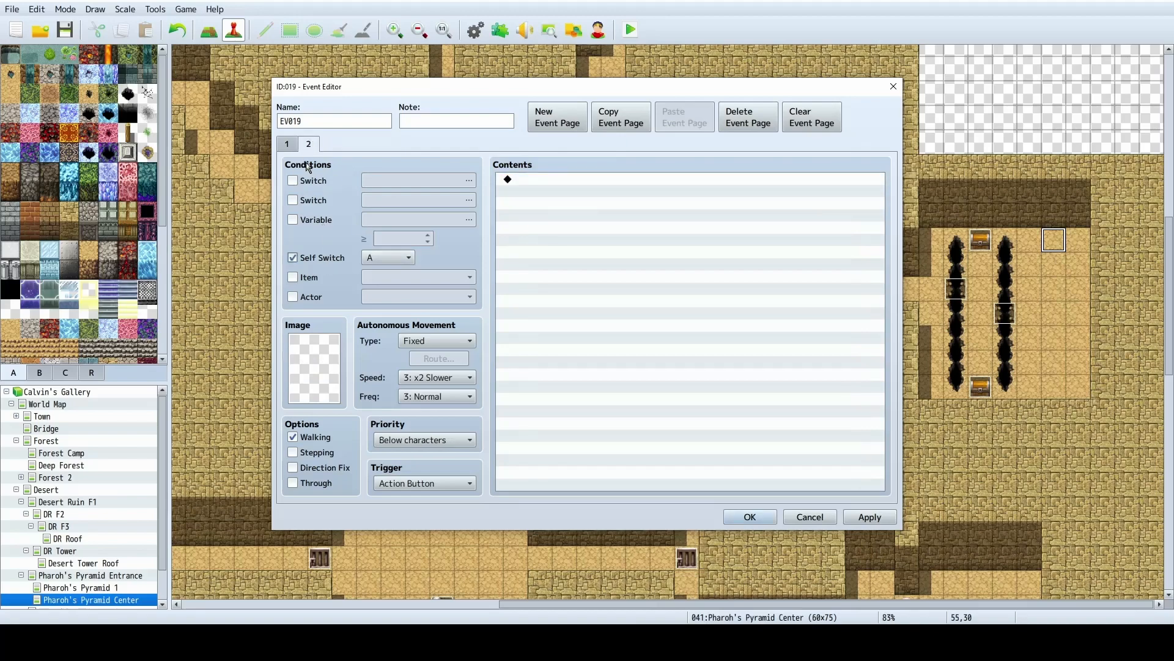
{"action": "left_click", "coordinate": [287, 145]}
{"action": "left_click", "coordinate": [586, 193]}
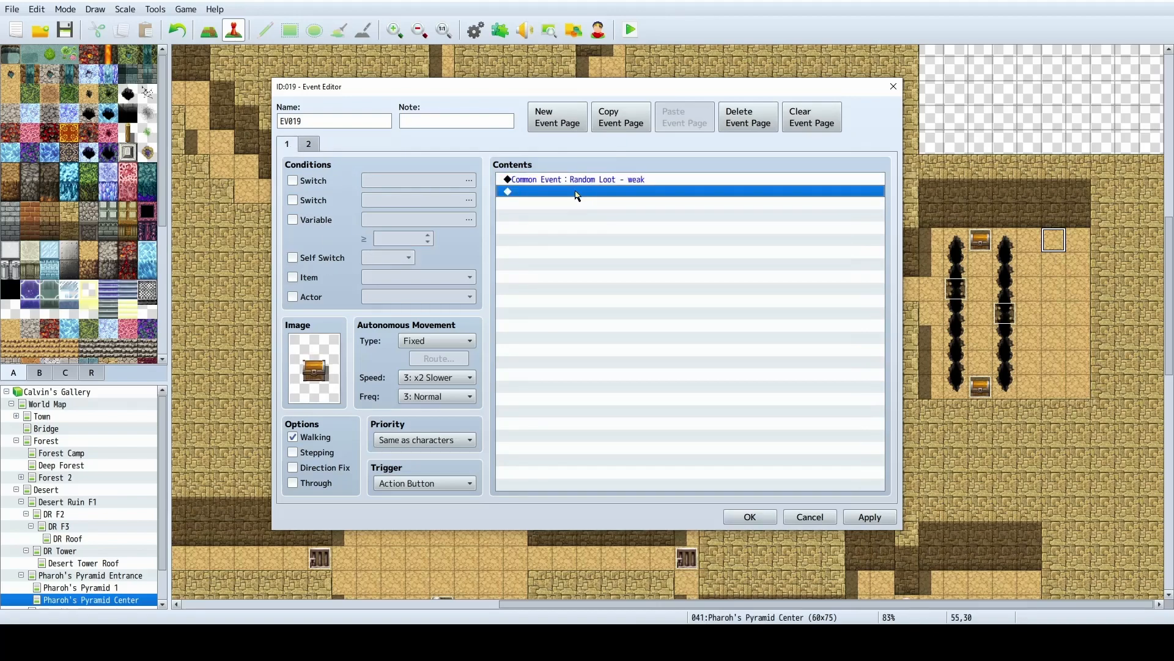
{"action": "double_click", "coordinate": [578, 195]}
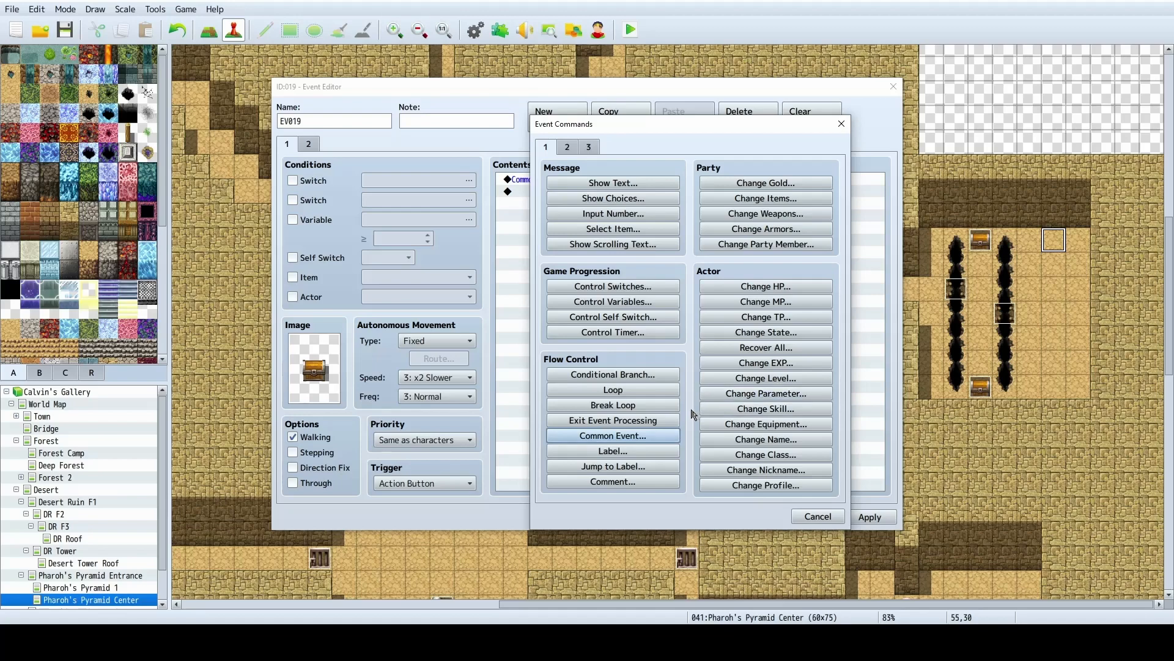
{"action": "left_click", "coordinate": [639, 318]}
{"action": "left_click", "coordinate": [673, 375]}
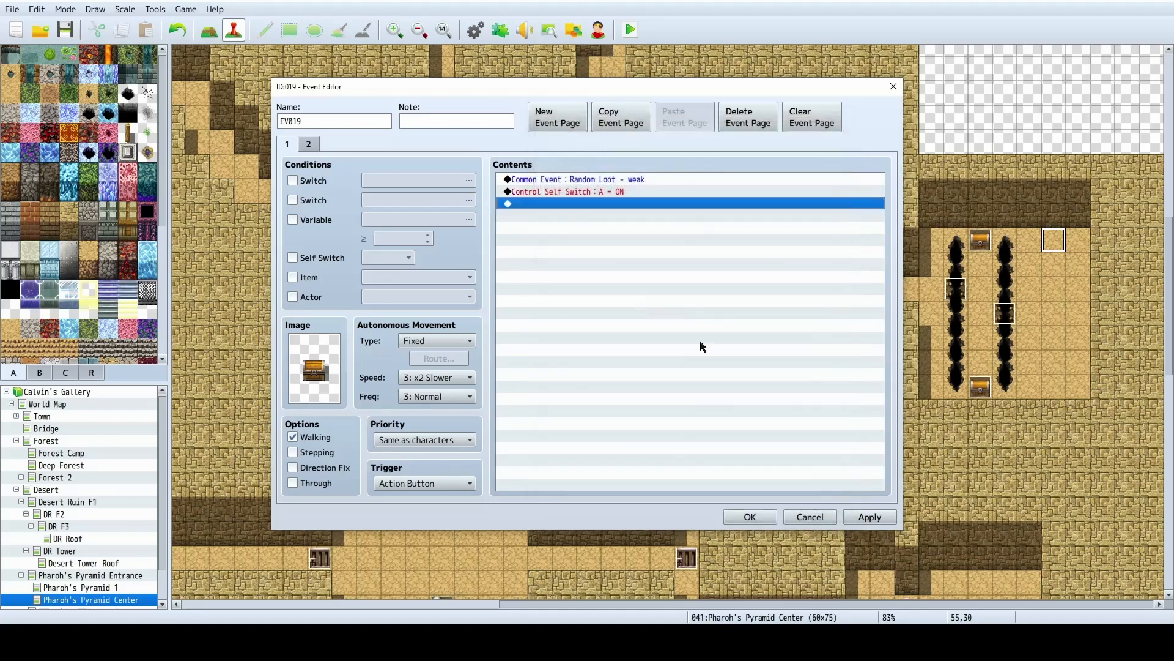
Apply the random loot chest's event settings at 55,30 and close the event.
{"action": "left_click", "coordinate": [870, 517]}
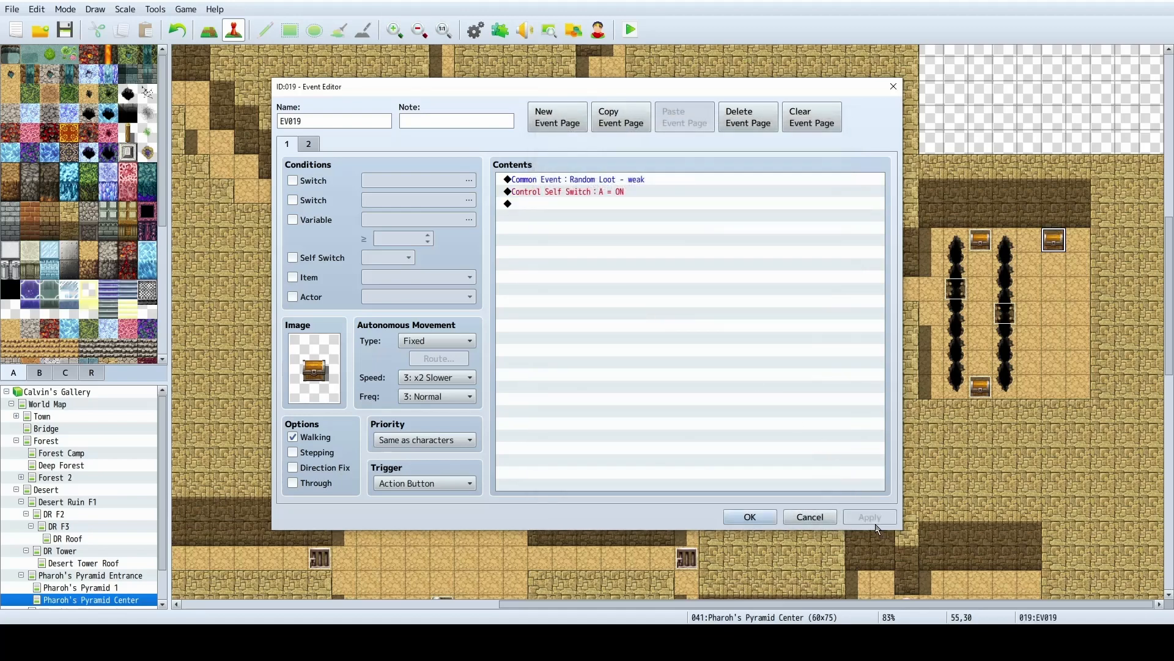
{"action": "left_click", "coordinate": [750, 517]}
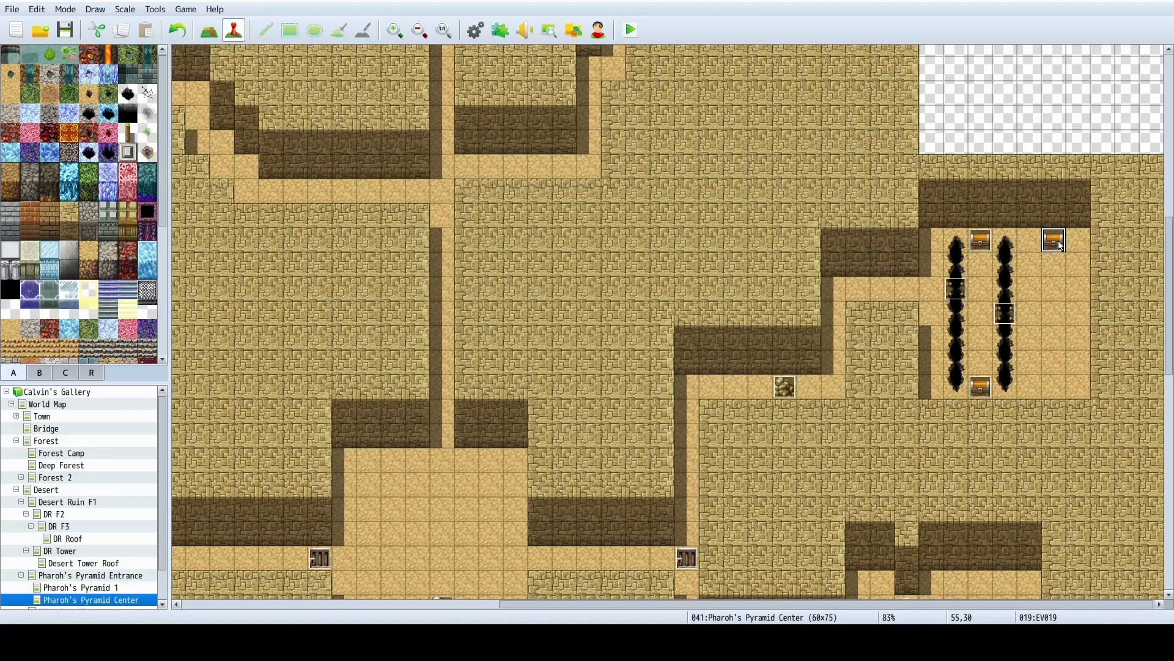
Paste copies of the random loot chest at 56,31 through 56,35 and at 55,36.
{"action": "left_click", "coordinate": [1076, 266]}
{"action": "key", "text": "ctrl+v"}
{"action": "left_click", "coordinate": [1080, 290]}
{"action": "key", "text": "ctrl+v"}
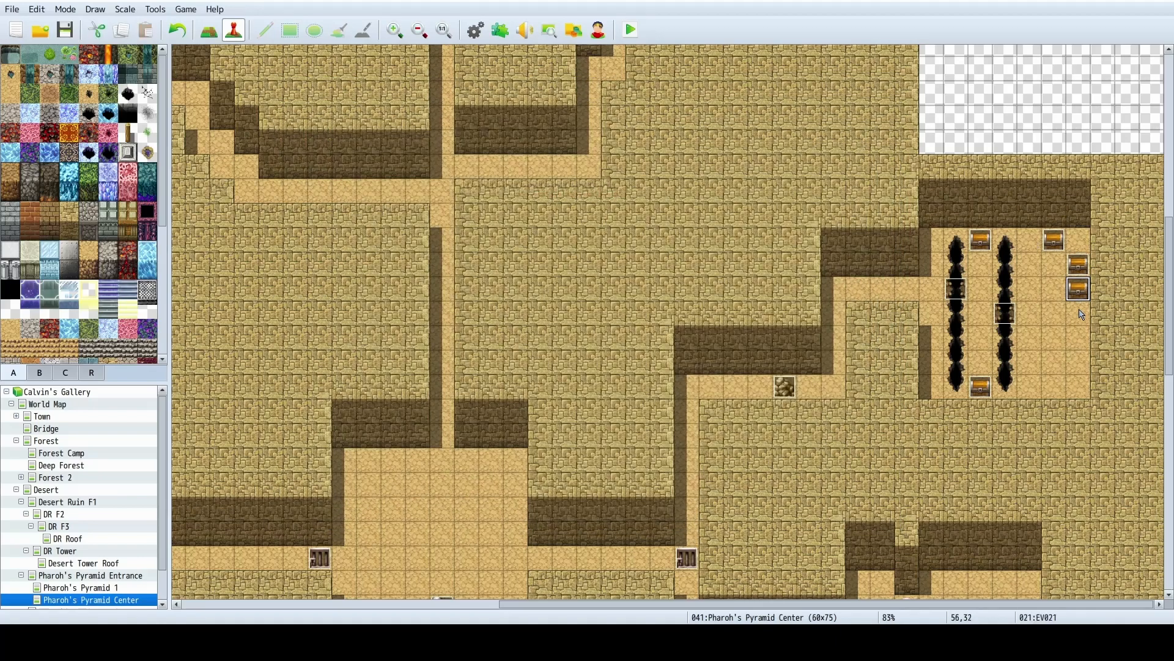
{"action": "left_click", "coordinate": [1080, 315]}
{"action": "key", "text": "ctrl+v"}
{"action": "left_click", "coordinate": [1081, 343]}
{"action": "left_click", "coordinate": [1053, 387]}
{"action": "key", "text": "ctrl+v"}
{"action": "left_click", "coordinate": [1078, 362]}
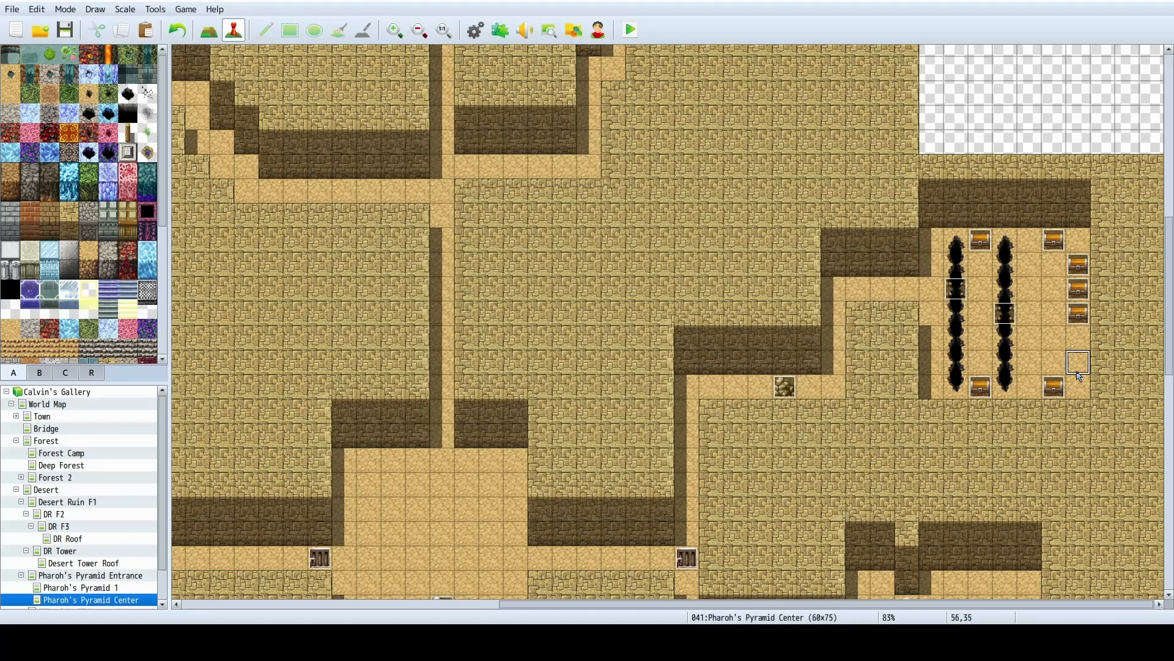
{"action": "key", "text": "ctrl+v"}
{"action": "left_click", "coordinate": [1080, 338]}
{"action": "key", "text": "ctrl+v"}
Remove the copied loot chest at 56,33 and save the project.
{"action": "left_click", "coordinate": [1080, 314]}
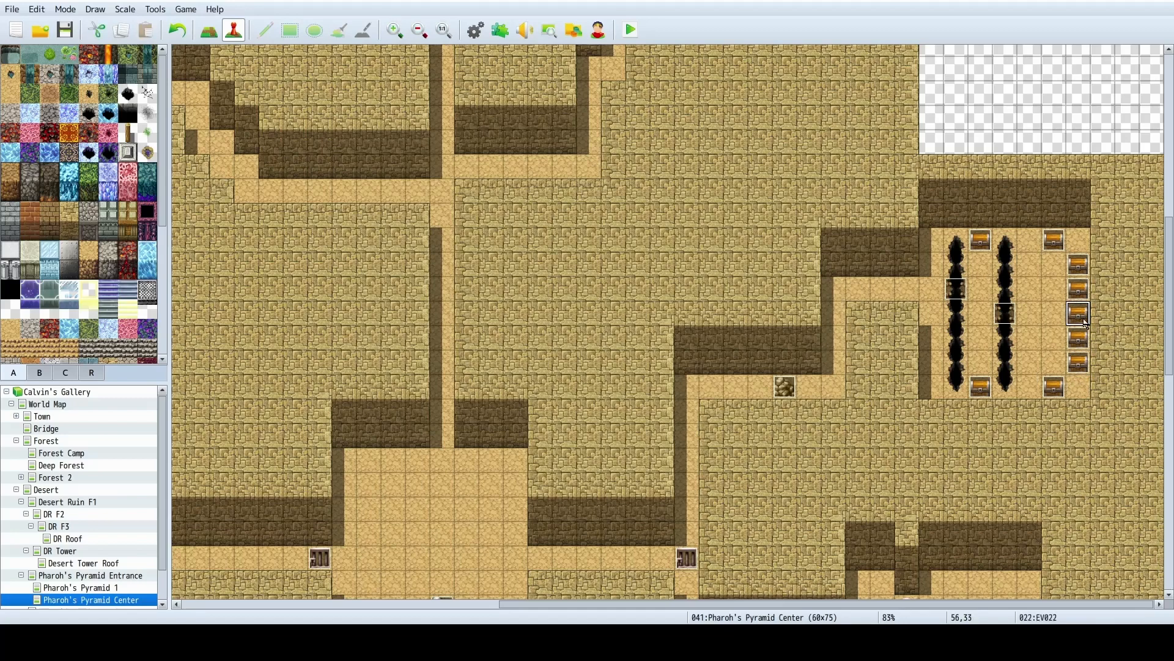
{"action": "key", "text": "ctrl+x"}
{"action": "left_click", "coordinate": [1050, 320]}
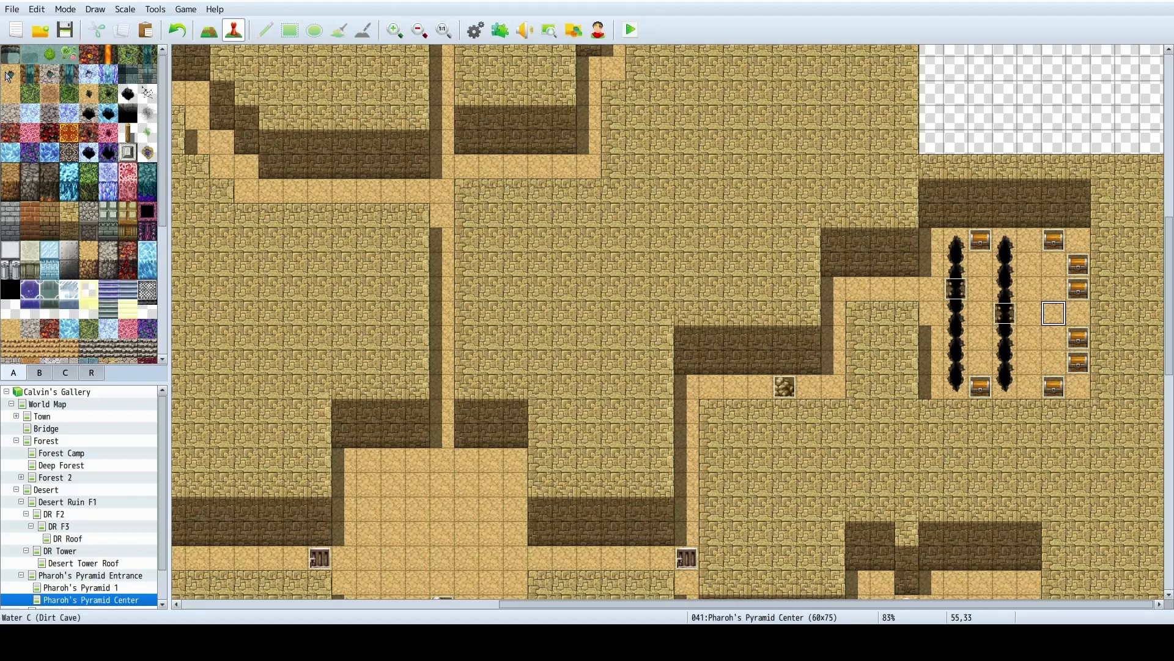
{"action": "left_click", "coordinate": [12, 9]}
{"action": "left_click", "coordinate": [38, 65]}
Duplicate the first page of the Ancient Axe chest at 52,30 as a third page requiring switch 0144 Desert Chests.
{"action": "double_click", "coordinate": [977, 241]}
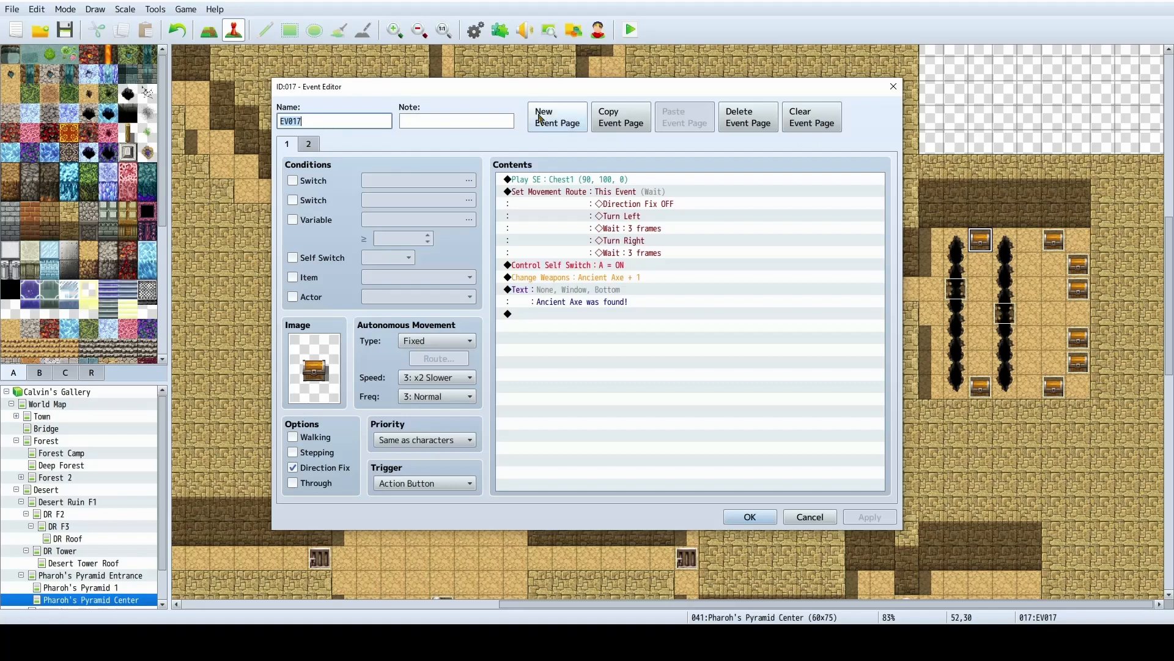
{"action": "left_click", "coordinate": [620, 117]}
{"action": "left_click", "coordinate": [309, 144]}
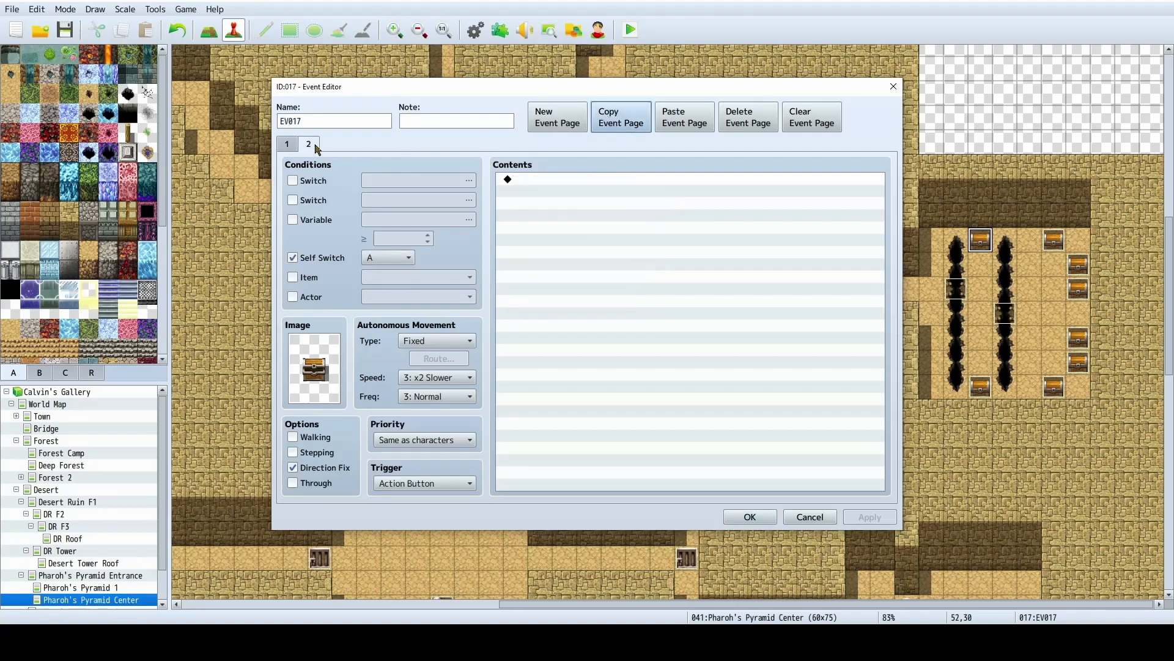
{"action": "left_click", "coordinate": [684, 118]}
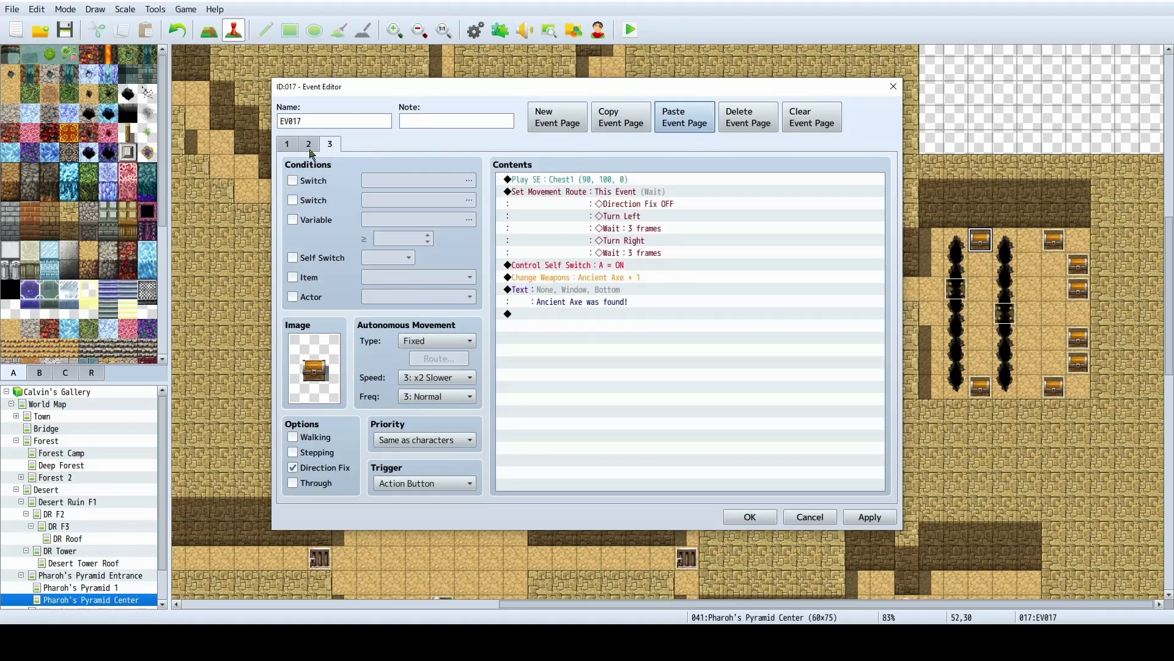
{"action": "left_click", "coordinate": [299, 179]}
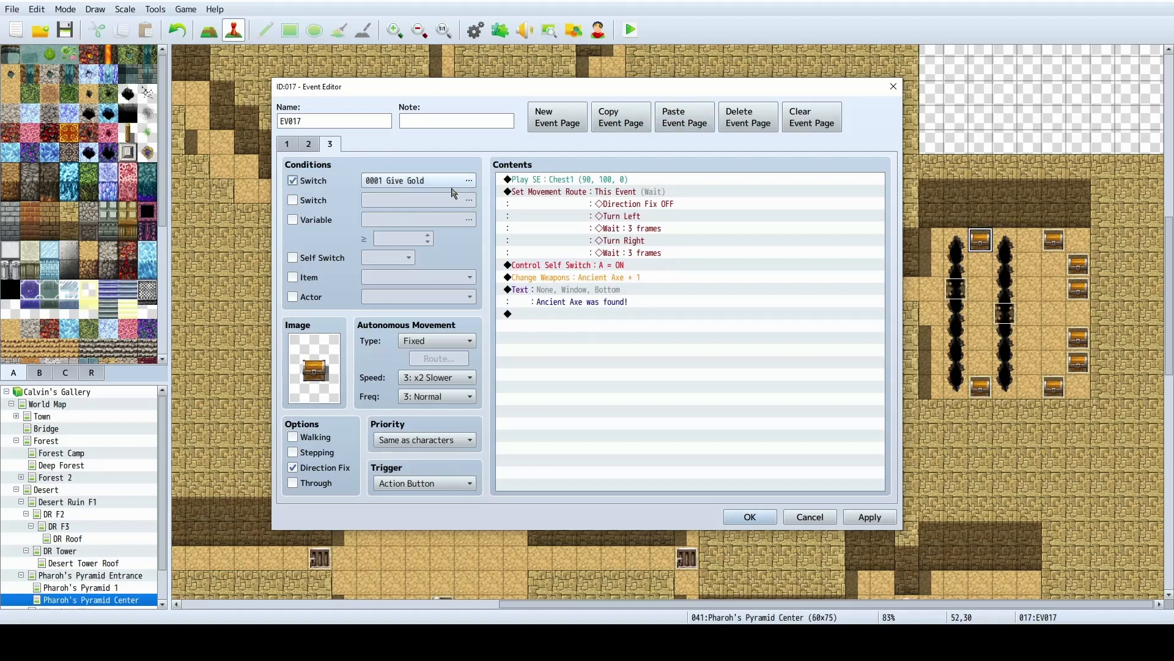
{"action": "left_click", "coordinate": [449, 182]}
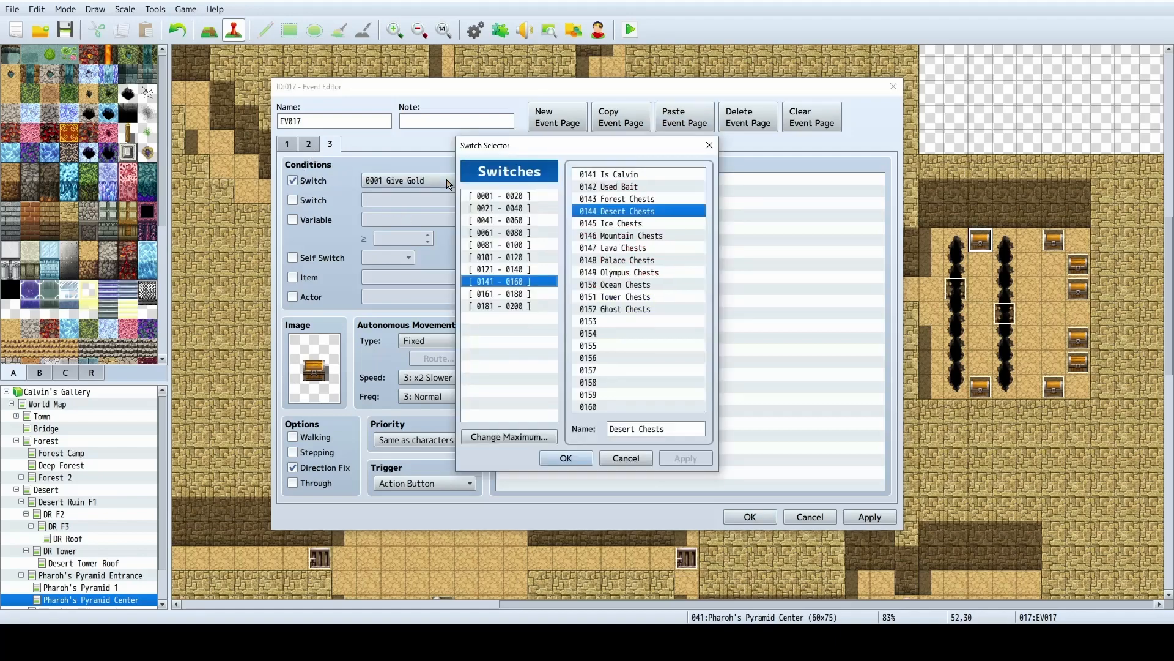
{"action": "left_click", "coordinate": [645, 211]}
{"action": "left_click", "coordinate": [566, 459]}
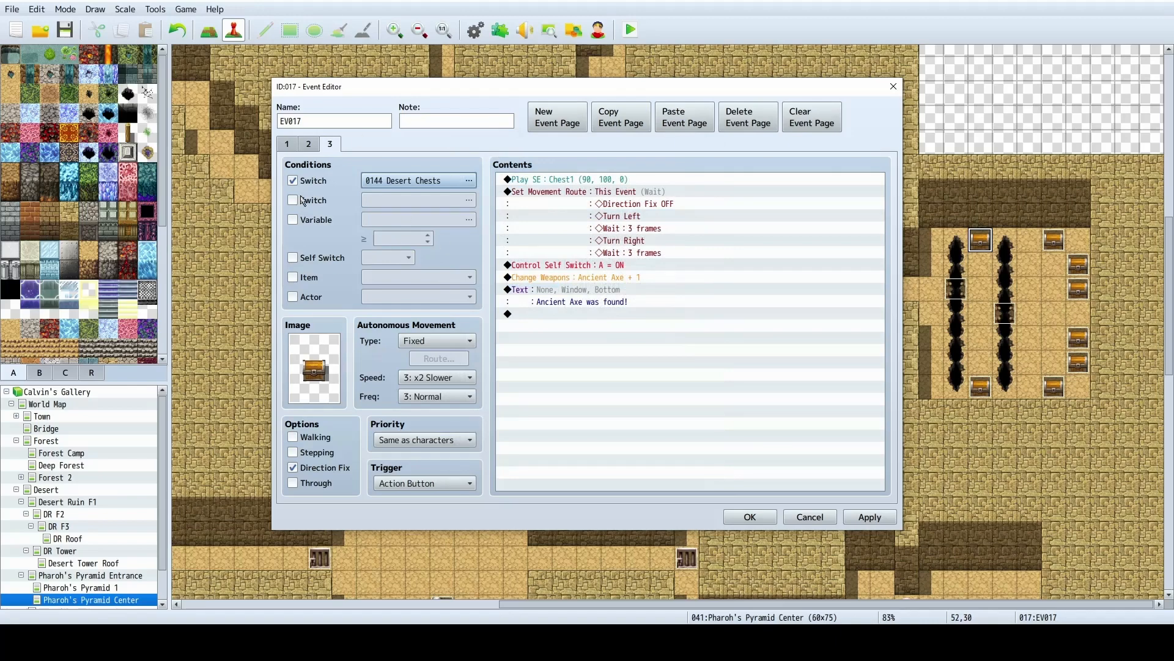
{"action": "left_click", "coordinate": [748, 517]}
Duplicate the first page of the Angel Feather chest at 52,36 as a third page requiring switch 0144 Desert Chests.
{"action": "double_click", "coordinate": [981, 388]}
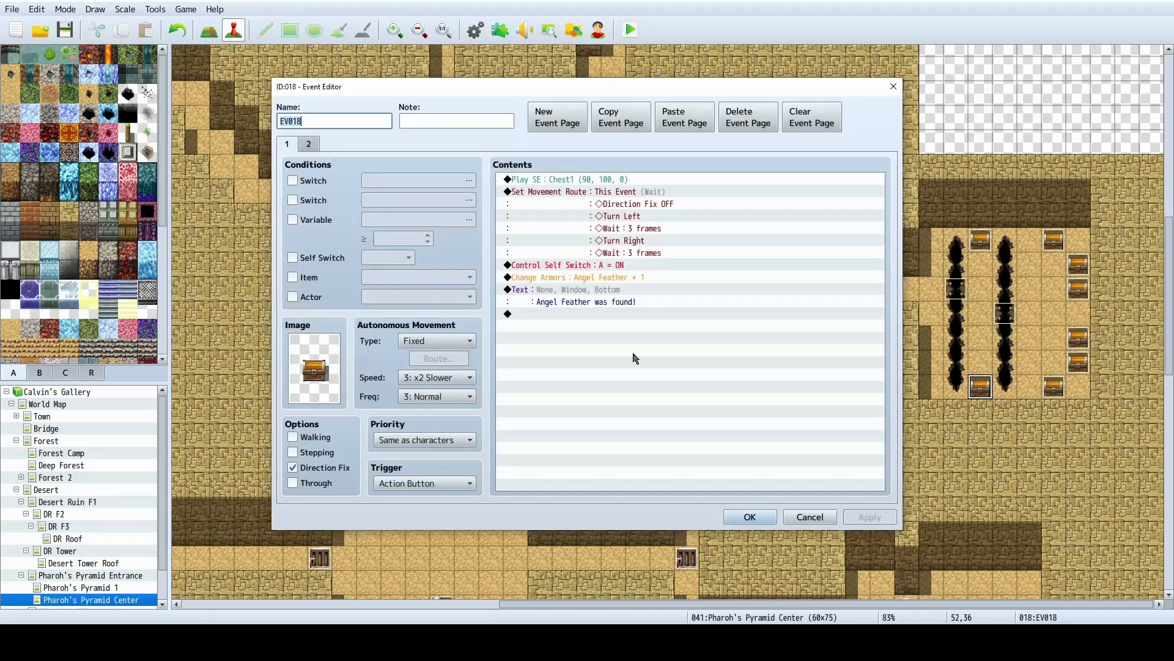
{"action": "left_click", "coordinate": [557, 117]}
{"action": "left_click", "coordinate": [685, 116]}
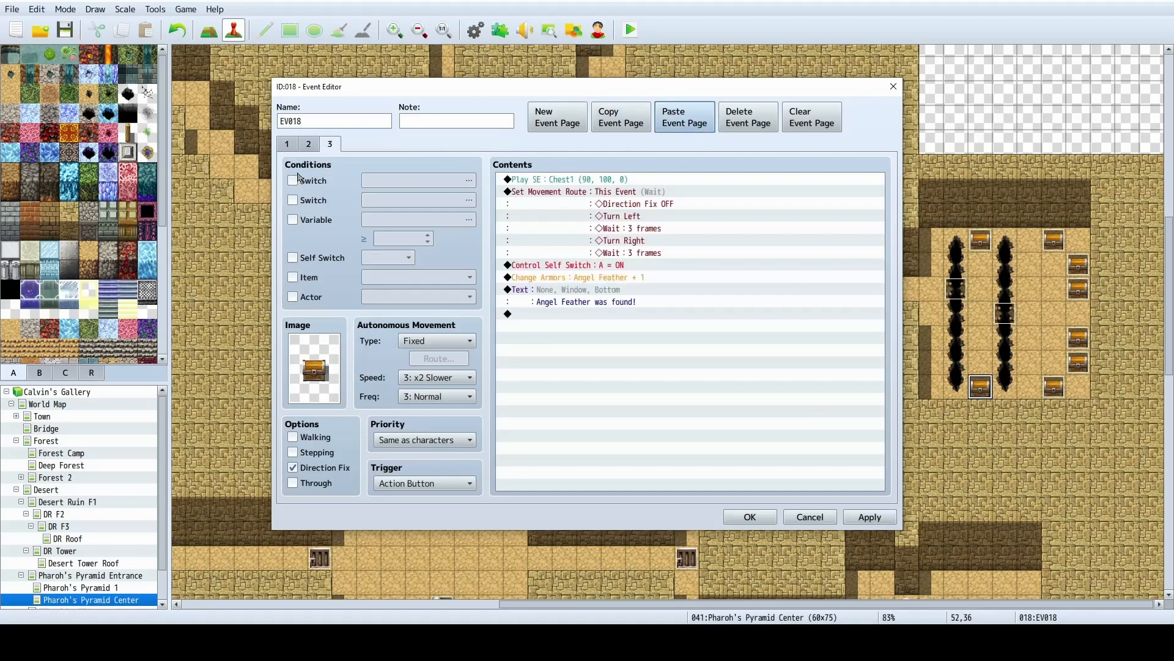
{"action": "left_click", "coordinate": [421, 182]}
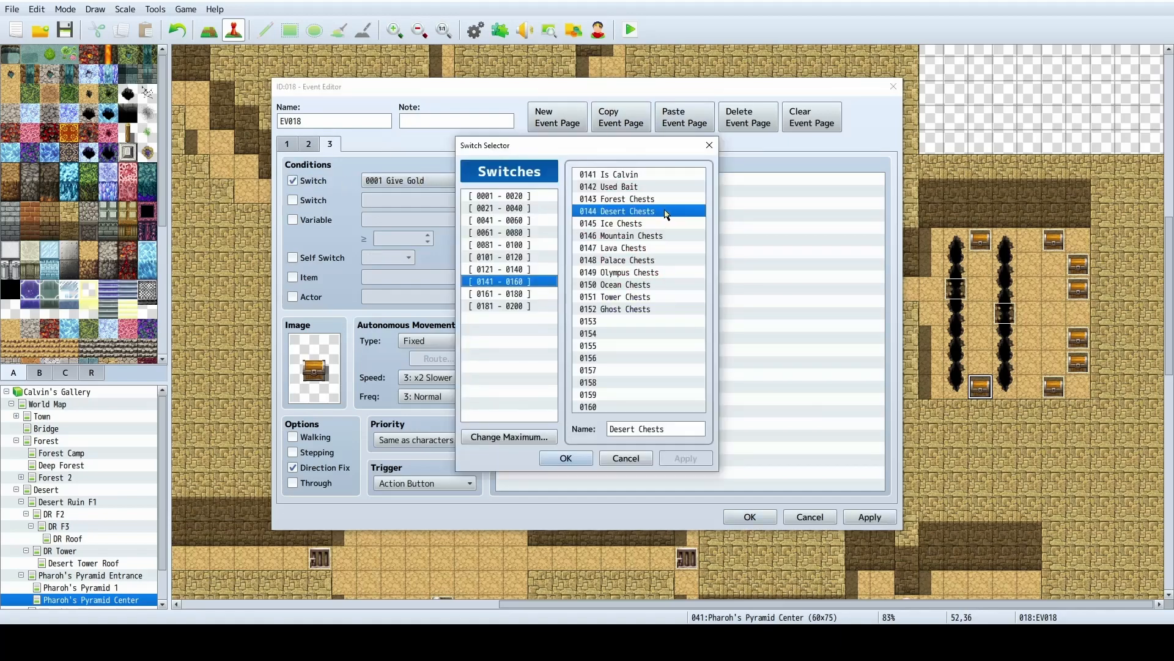
{"action": "left_click", "coordinate": [566, 458]}
{"action": "left_click", "coordinate": [869, 517]}
{"action": "left_click", "coordinate": [748, 517]}
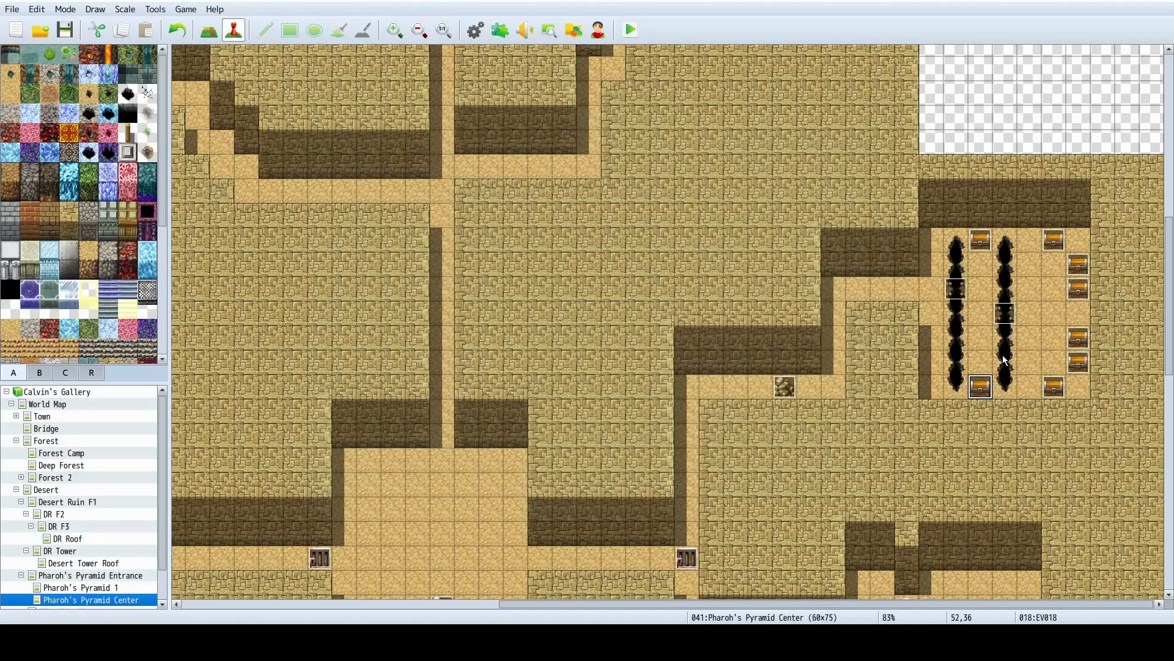
Copy the first page of the random loot chest at 55,30 and paste it as its third page.
{"action": "double_click", "coordinate": [1054, 240]}
{"action": "left_click", "coordinate": [315, 142]}
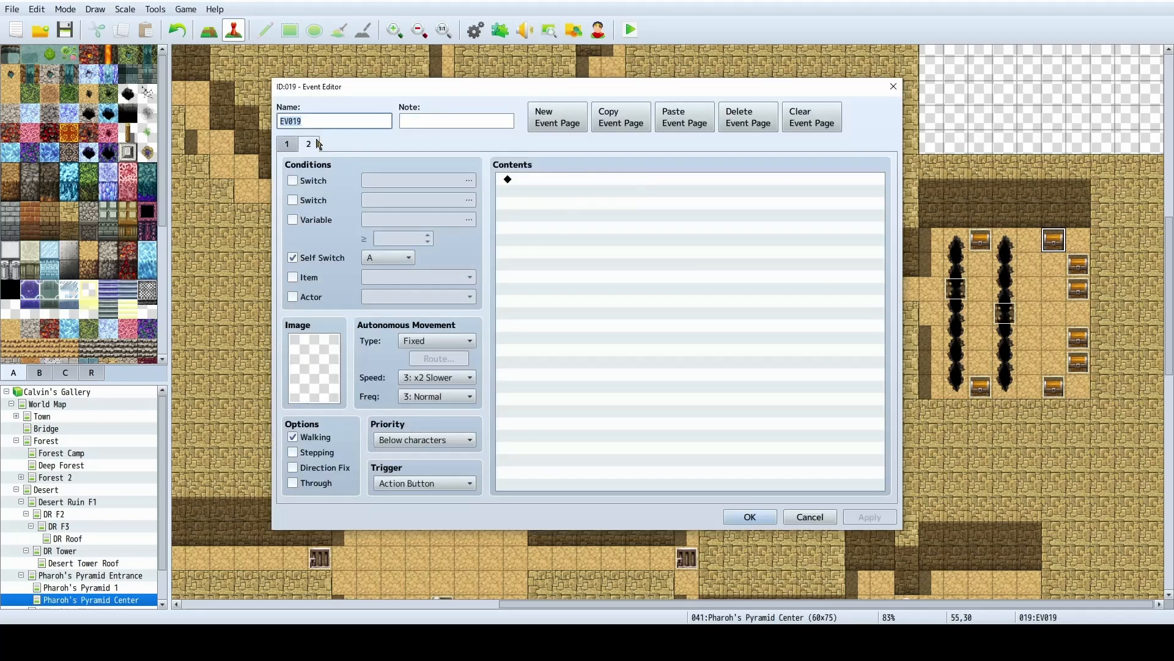
{"action": "left_click", "coordinate": [291, 147]}
{"action": "left_click", "coordinate": [308, 143]}
{"action": "left_click", "coordinate": [291, 147]}
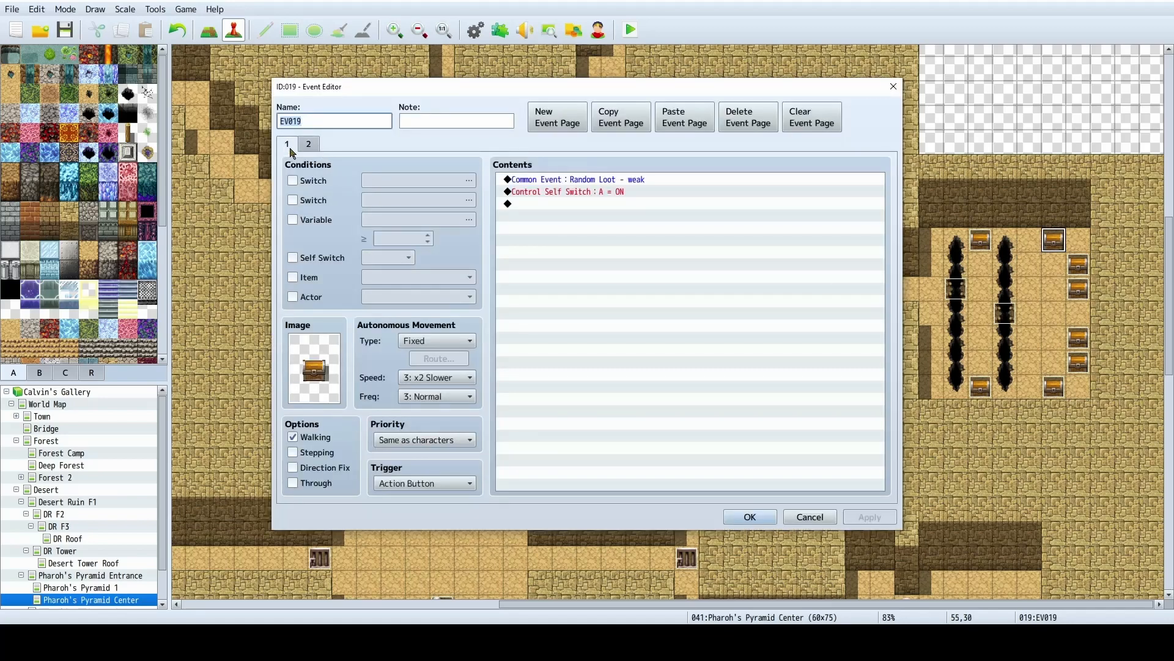
{"action": "left_click", "coordinate": [634, 130]}
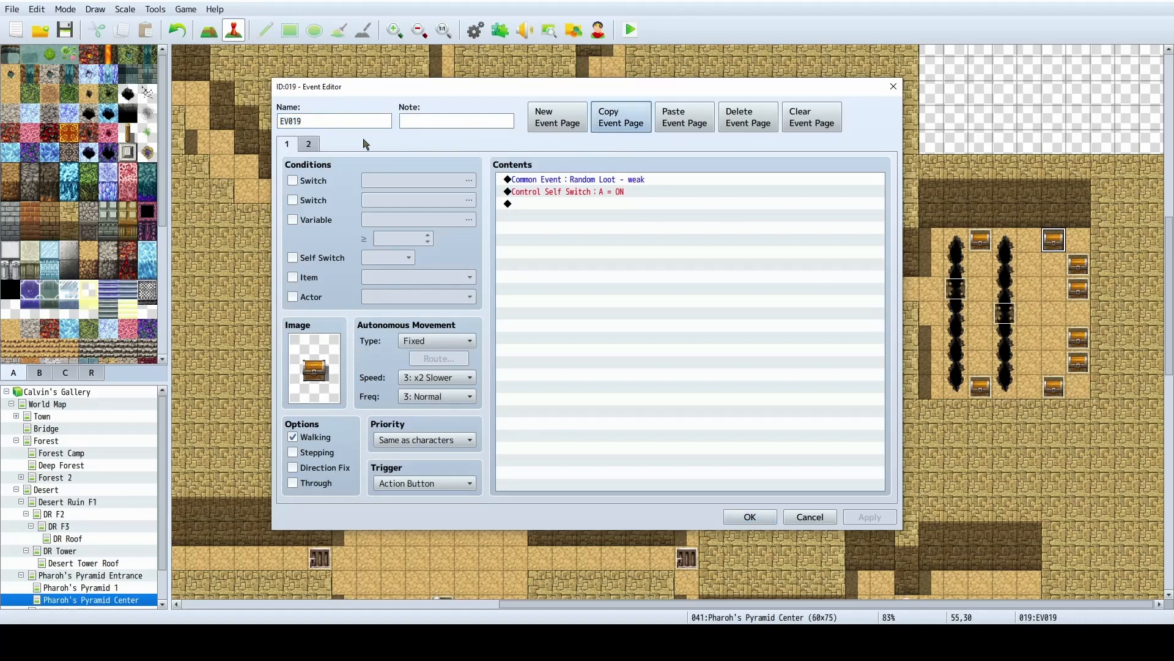
{"action": "double_click", "coordinate": [361, 145]}
{"action": "left_click", "coordinate": [682, 116]}
Make the loot chest's third page require switch 0144 Desert Chests and apply the event.
{"action": "left_click", "coordinate": [300, 179]}
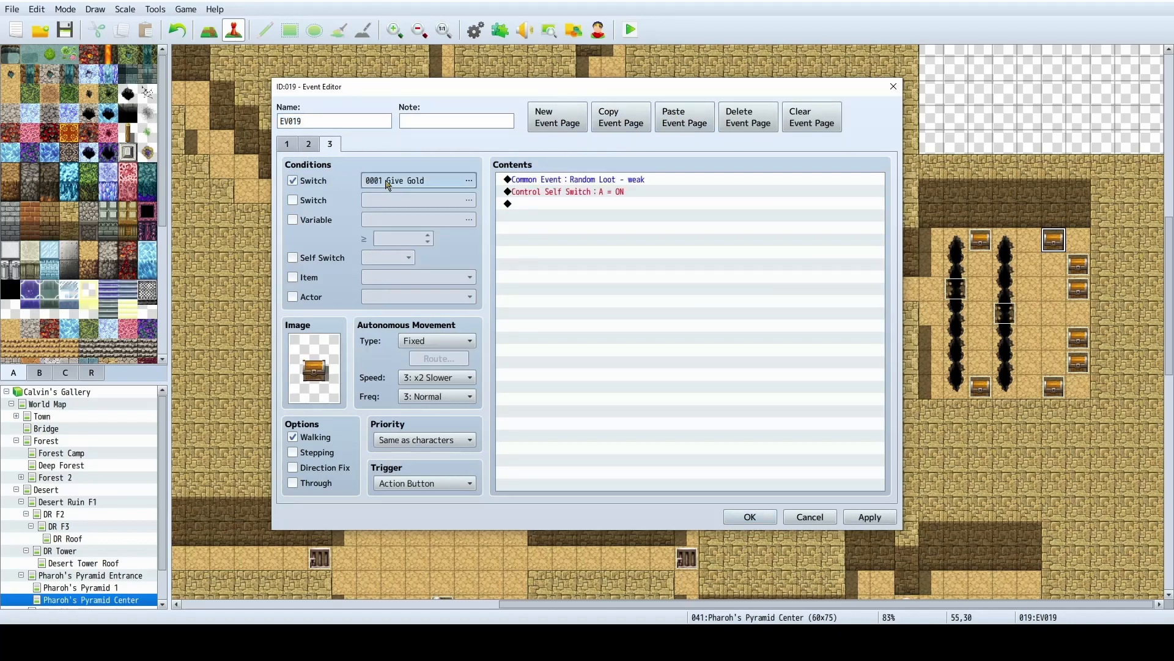
{"action": "left_click", "coordinate": [386, 182]}
{"action": "left_click", "coordinate": [566, 457]}
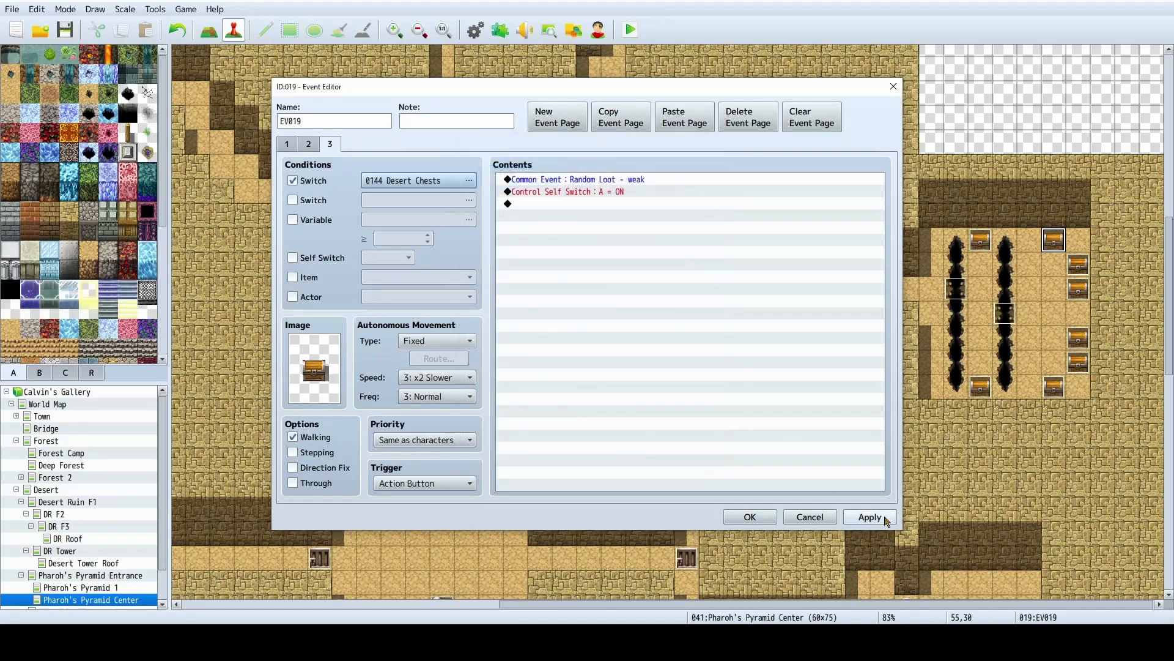
{"action": "left_click", "coordinate": [868, 517]}
{"action": "left_click", "coordinate": [750, 516]}
Delete the copied loot chests at 56,31, 56,32, 56,34, 56,35 and 55,36.
{"action": "left_click", "coordinate": [1086, 273]}
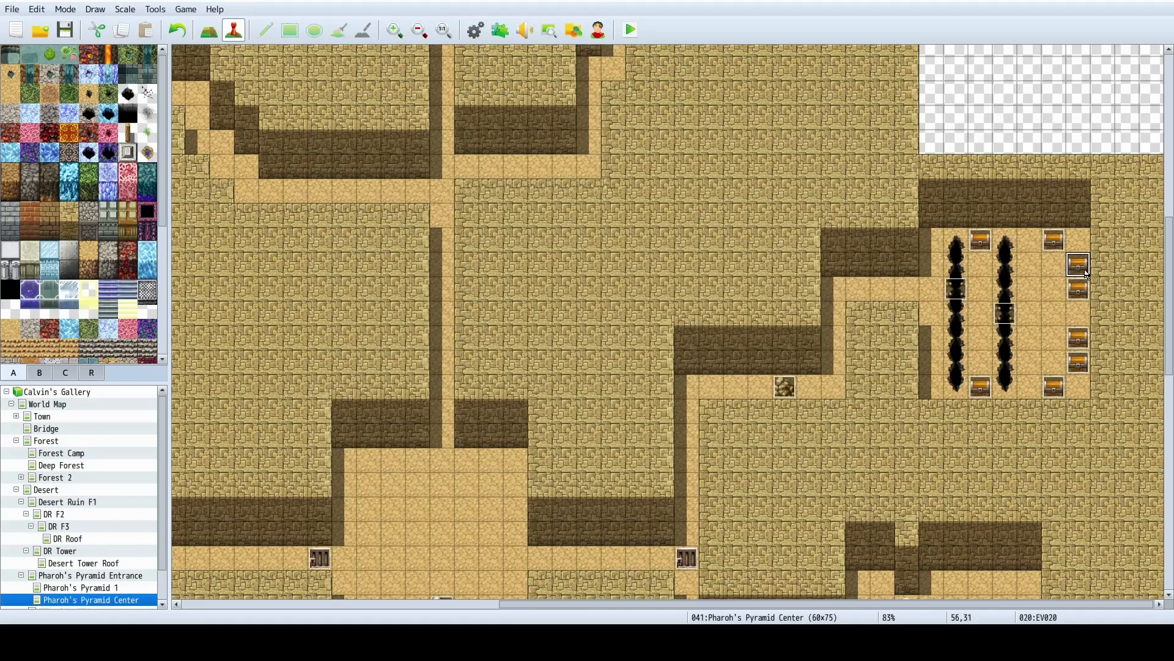
{"action": "key", "text": "Delete"}
{"action": "key", "text": "Down"}
{"action": "key", "text": "Delete"}
{"action": "key", "text": "Down"}
{"action": "key", "text": "Down"}
{"action": "key", "text": "Delete"}
{"action": "key", "text": "Down"}
{"action": "key", "text": "Delete"}
{"action": "key", "text": "Left"}
{"action": "key", "text": "Down"}
{"action": "key", "text": "Delete"}
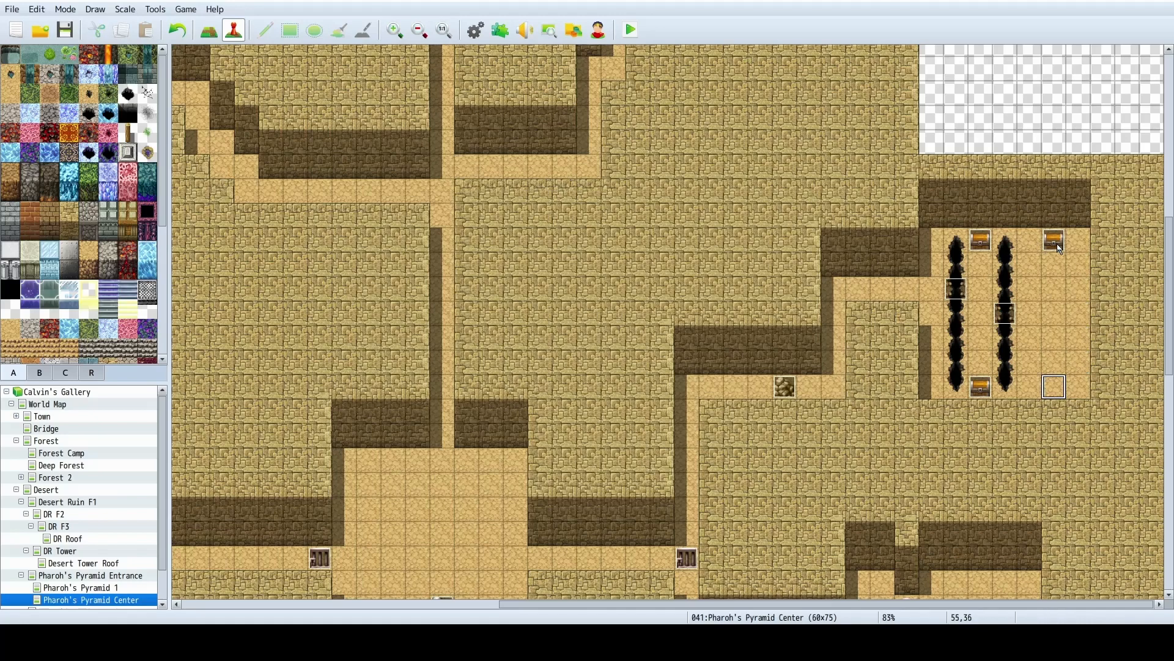
Copy the three-page loot chest at 55,30 to 56,31, 56,32, 56,34, 56,35 and 55,36, and save the project.
{"action": "left_click", "coordinate": [1060, 247]}
{"action": "left_click", "coordinate": [1078, 265]}
{"action": "key", "text": "ctrl+v"}
{"action": "left_click", "coordinate": [1077, 291]}
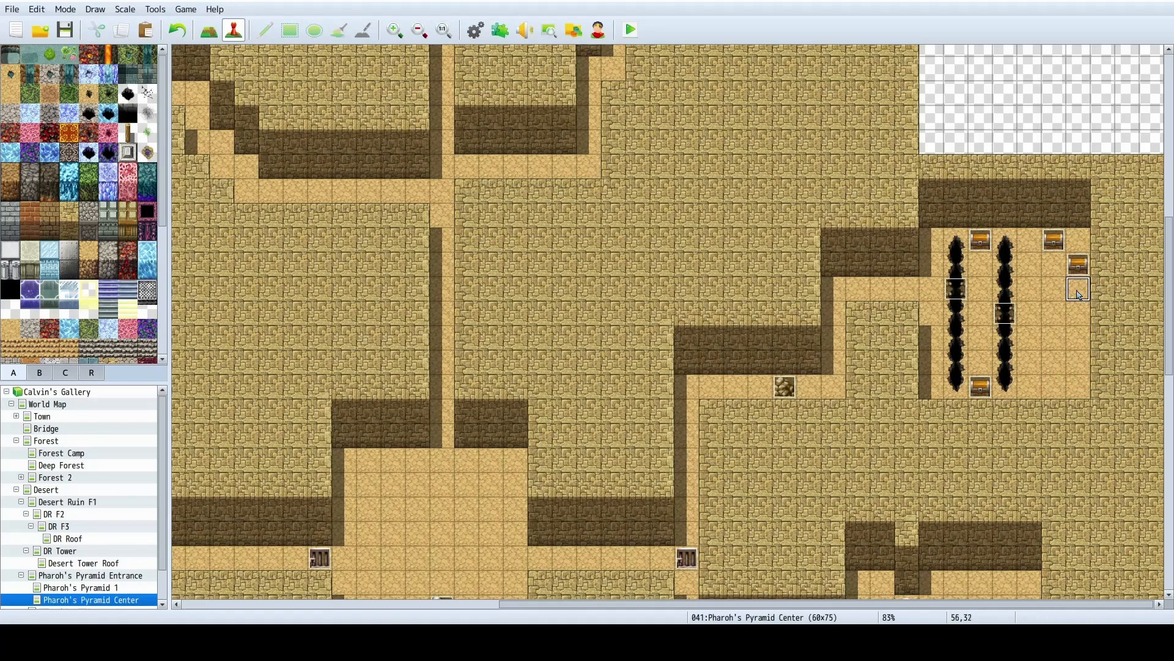
{"action": "key", "text": "ctrl+v"}
{"action": "left_click", "coordinate": [1079, 338]}
{"action": "key", "text": "ctrl+v"}
{"action": "left_click", "coordinate": [1079, 365]}
{"action": "key", "text": "ctrl+v"}
{"action": "key", "text": "ctrl+v"}
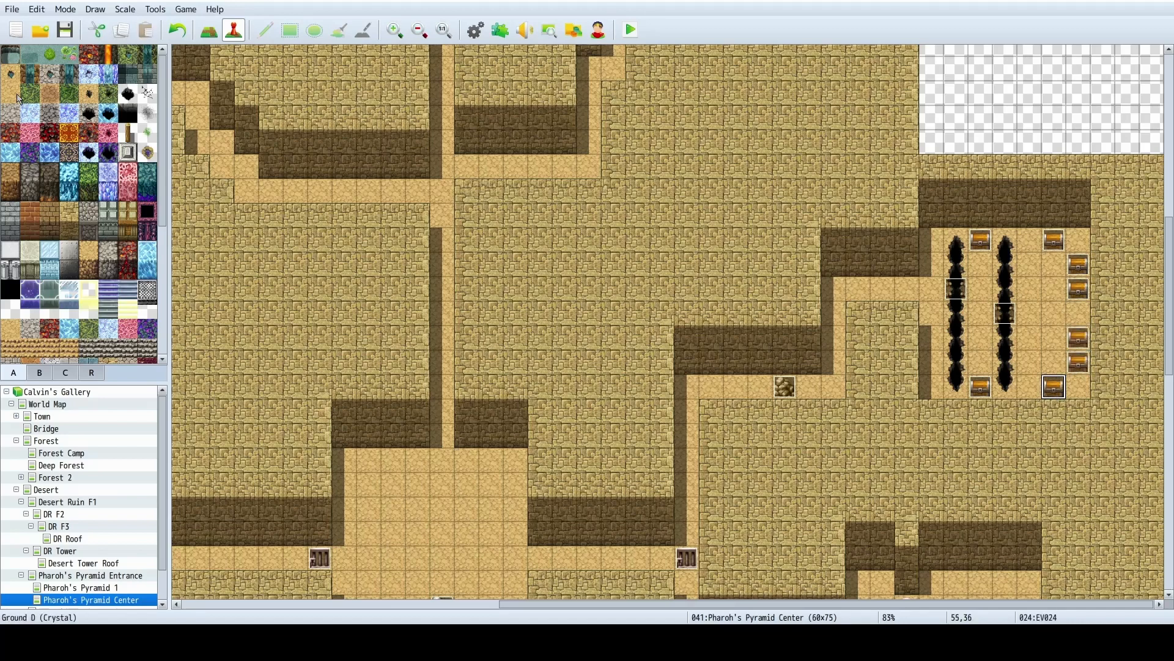
{"action": "left_click", "coordinate": [11, 8]}
{"action": "left_click", "coordinate": [57, 68]}
Look over the map's lower rooms, central hall and western corridors for places that still need events.
{"action": "scroll", "coordinate": [673, 403], "scroll_direction": "down", "scroll_amount": 8}
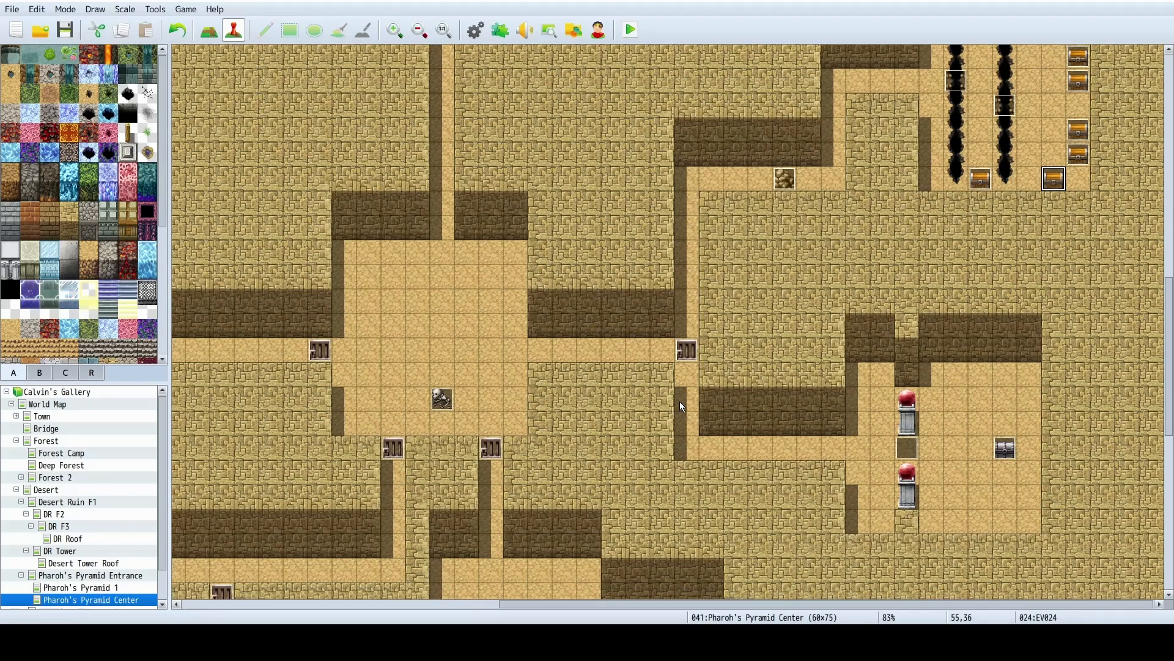
{"action": "scroll", "coordinate": [687, 581], "scroll_direction": "left", "scroll_amount": 5, "text": "shift"}
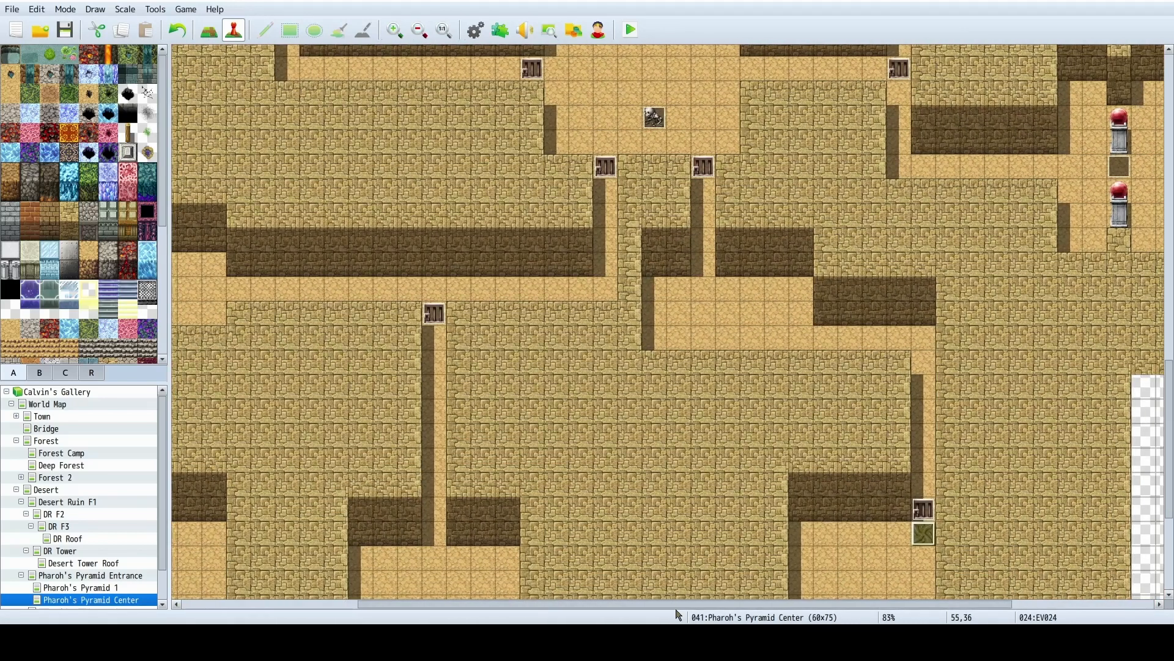
{"action": "scroll", "coordinate": [597, 608], "scroll_direction": "left", "scroll_amount": 5, "text": "shift"}
{"action": "scroll", "coordinate": [520, 581], "scroll_direction": "down", "scroll_amount": 2}
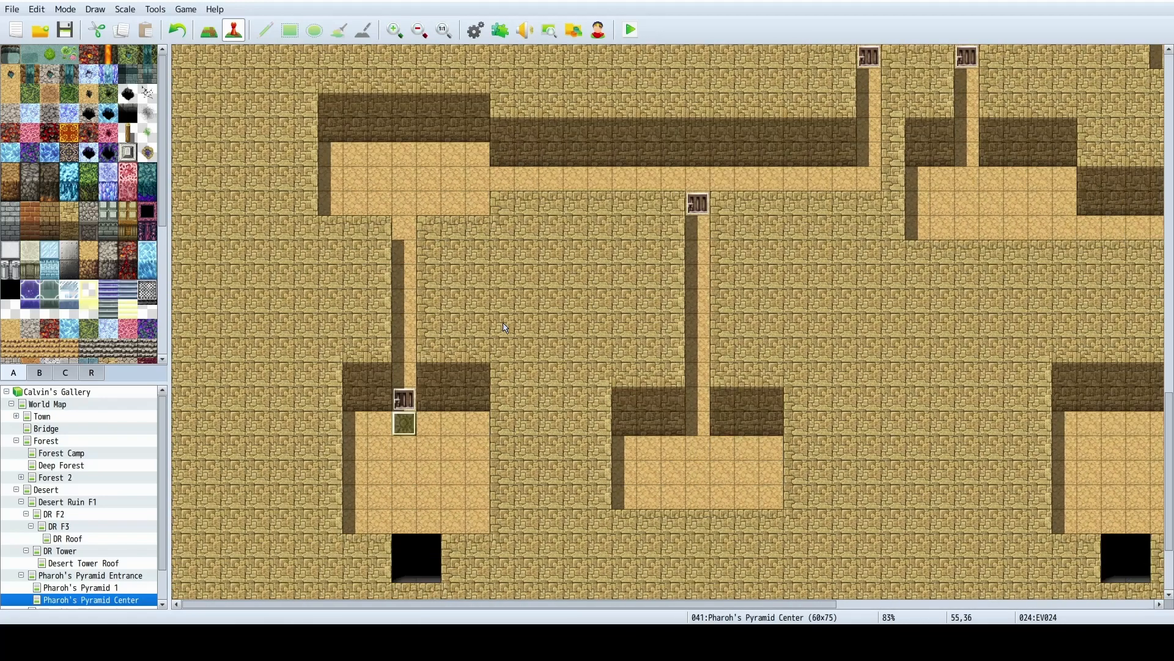
{"action": "scroll", "coordinate": [637, 548], "scroll_direction": "up", "scroll_amount": 1}
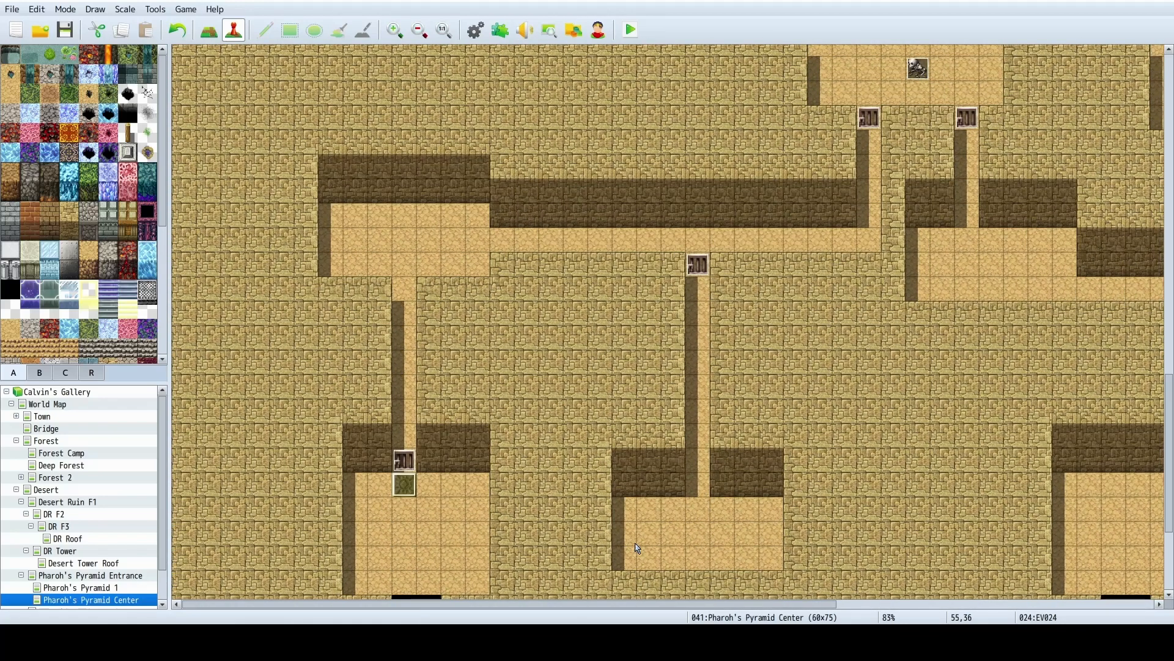
{"action": "scroll", "coordinate": [637, 548], "scroll_direction": "up", "scroll_amount": 4}
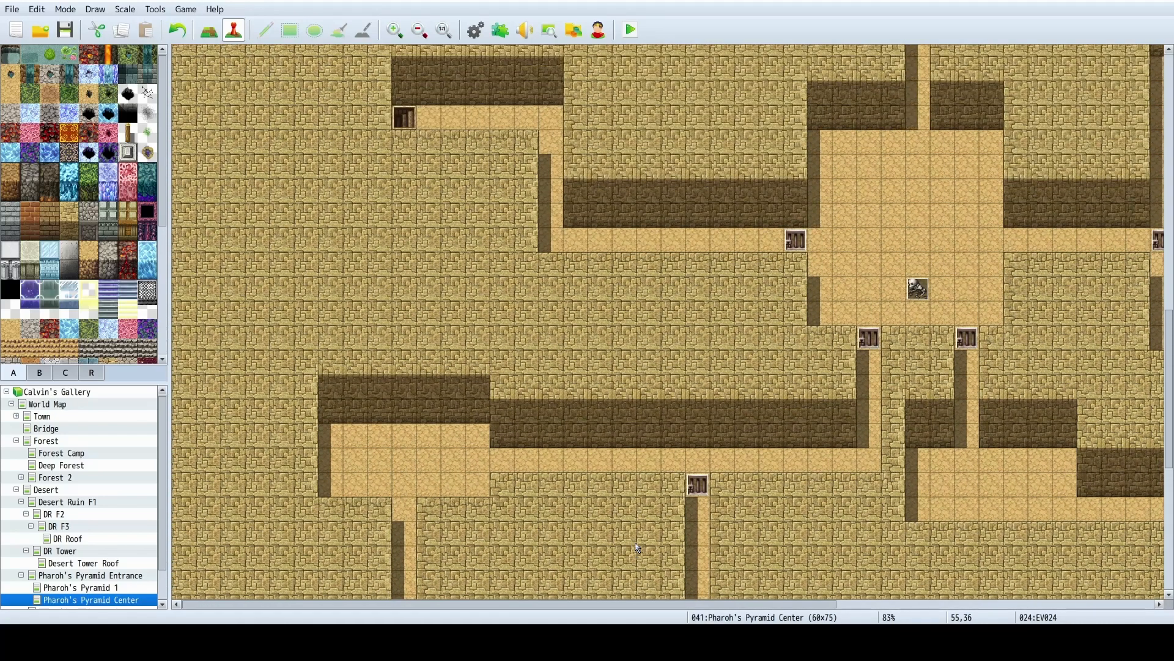
{"action": "scroll", "coordinate": [638, 547], "scroll_direction": "up", "scroll_amount": 4}
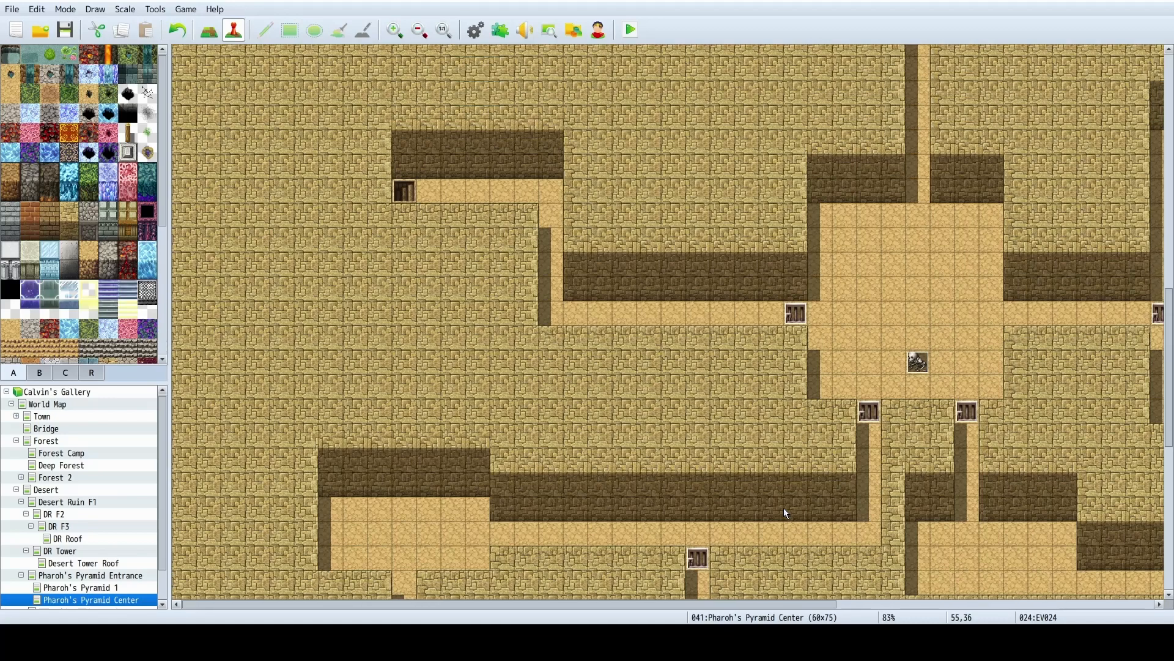
{"action": "scroll", "coordinate": [808, 606], "scroll_direction": "right", "scroll_amount": 1}
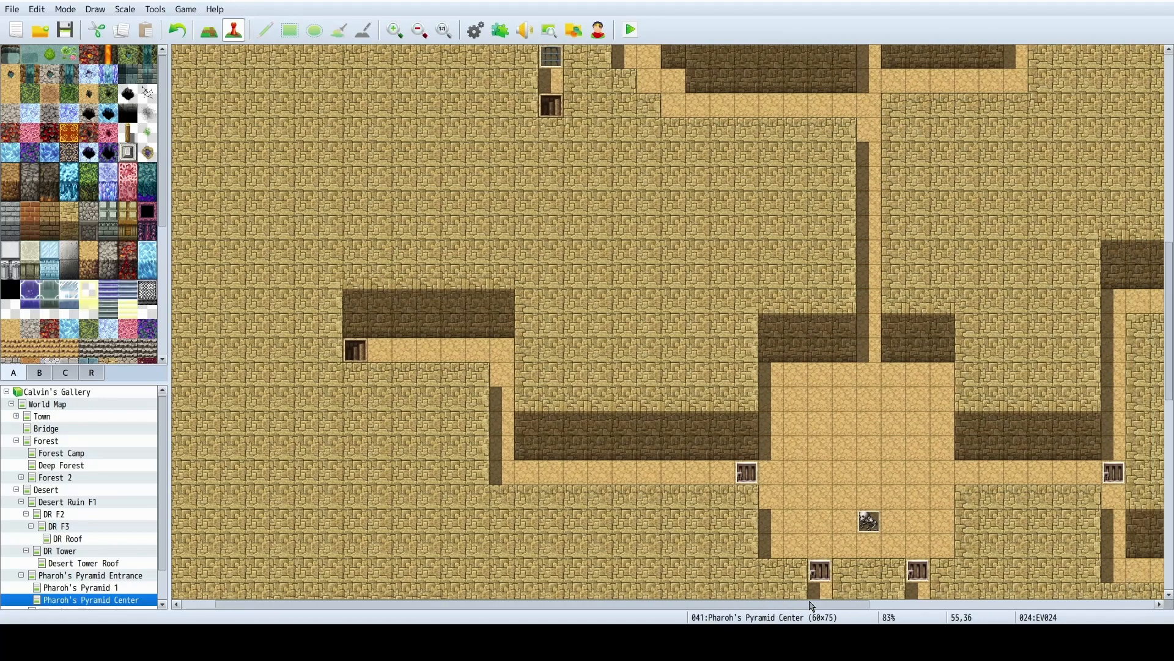
{"action": "scroll", "coordinate": [743, 525], "scroll_direction": "up", "scroll_amount": 5}
{"action": "scroll", "coordinate": [745, 531], "scroll_direction": "up", "scroll_amount": 1}
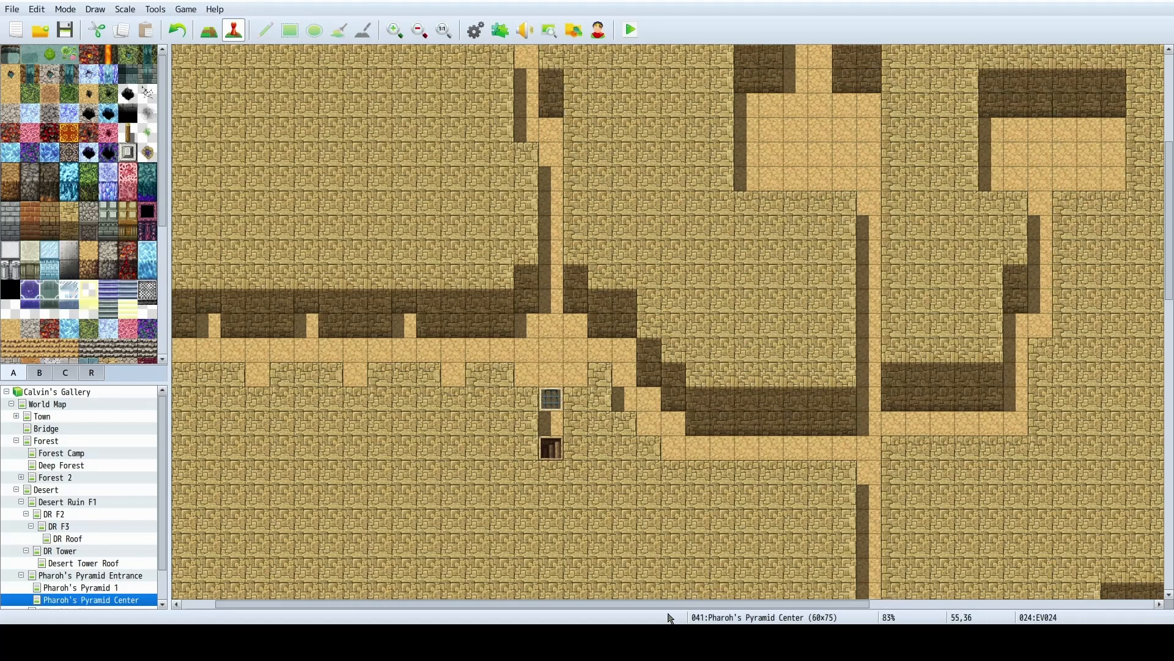
Copy the rubble event from the corridor before the chest room and paste it at 16,25, in the western corridor's lower wall.
{"action": "scroll", "coordinate": [673, 605], "scroll_direction": "right", "scroll_amount": 8}
{"action": "scroll", "coordinate": [893, 498], "scroll_direction": "down", "scroll_amount": 1}
{"action": "left_click", "coordinate": [789, 585]}
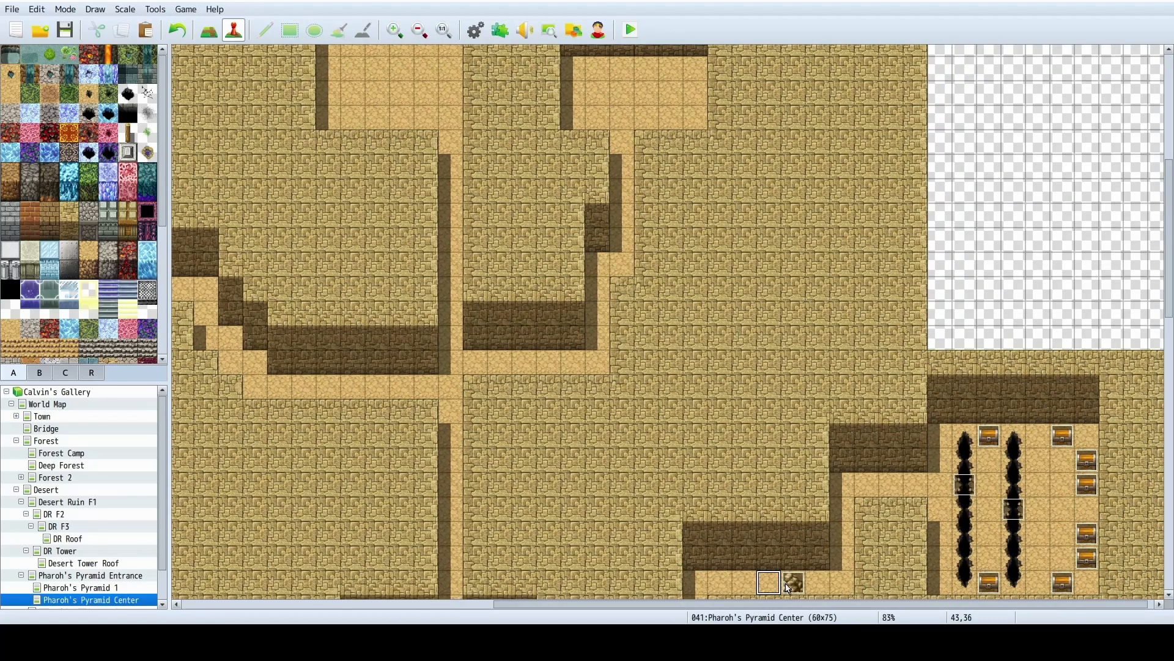
{"action": "left_click_drag", "start_coordinate": [785, 607], "coordinate": [497, 608]}
{"action": "left_click", "coordinate": [544, 317]}
{"action": "key", "text": "ctrl+v"}
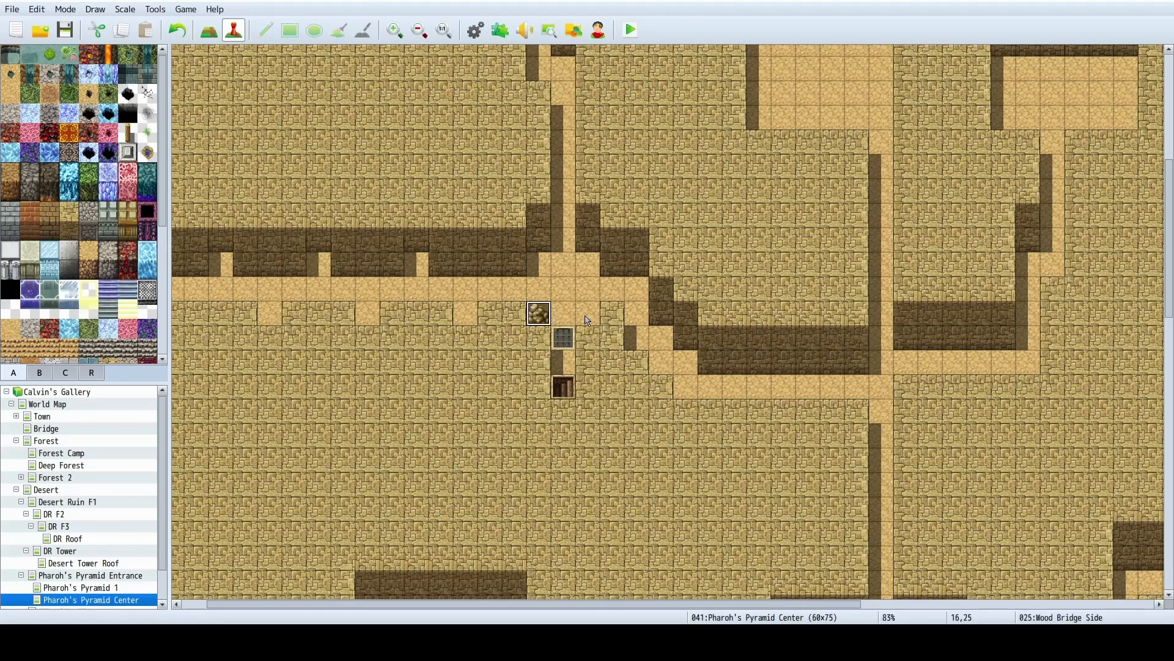
Paste the copied rubble event at 18,25, 18,23 and 16,23, around the western corridor's crossing.
{"action": "left_click", "coordinate": [587, 313]}
{"action": "key", "text": "ctrl+v"}
{"action": "left_click", "coordinate": [587, 264]}
{"action": "key", "text": "ctrl+v"}
{"action": "left_click", "coordinate": [539, 264]}
{"action": "key", "text": "ctrl+v"}
{"action": "scroll", "coordinate": [563, 295], "scroll_direction": "up", "scroll_amount": 1}
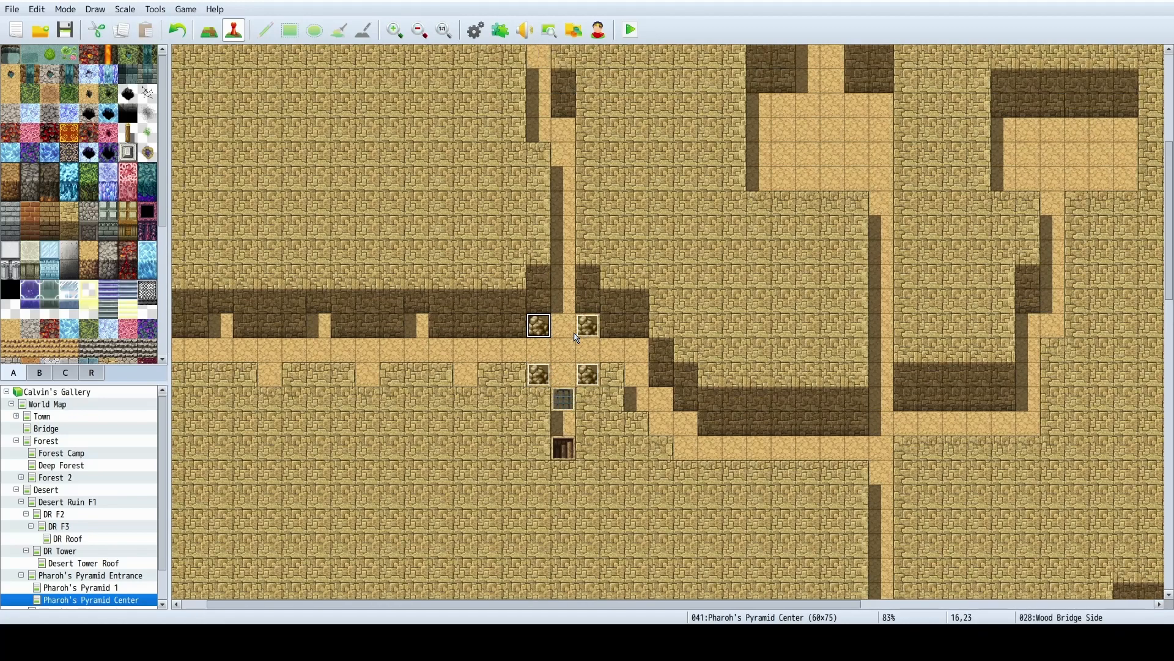
Paint a single large black hole tile at 17,24, between the four rubble piles, with plain sand floor at 18,24.
{"action": "left_click", "coordinate": [568, 352]}
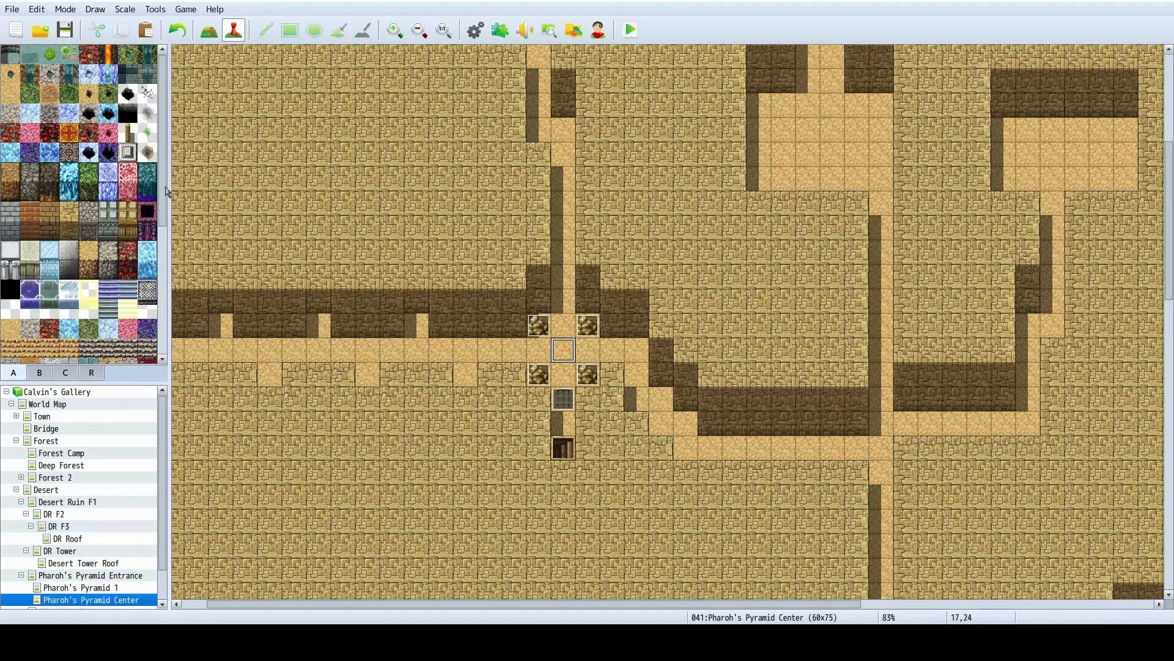
{"action": "left_click", "coordinate": [209, 30]}
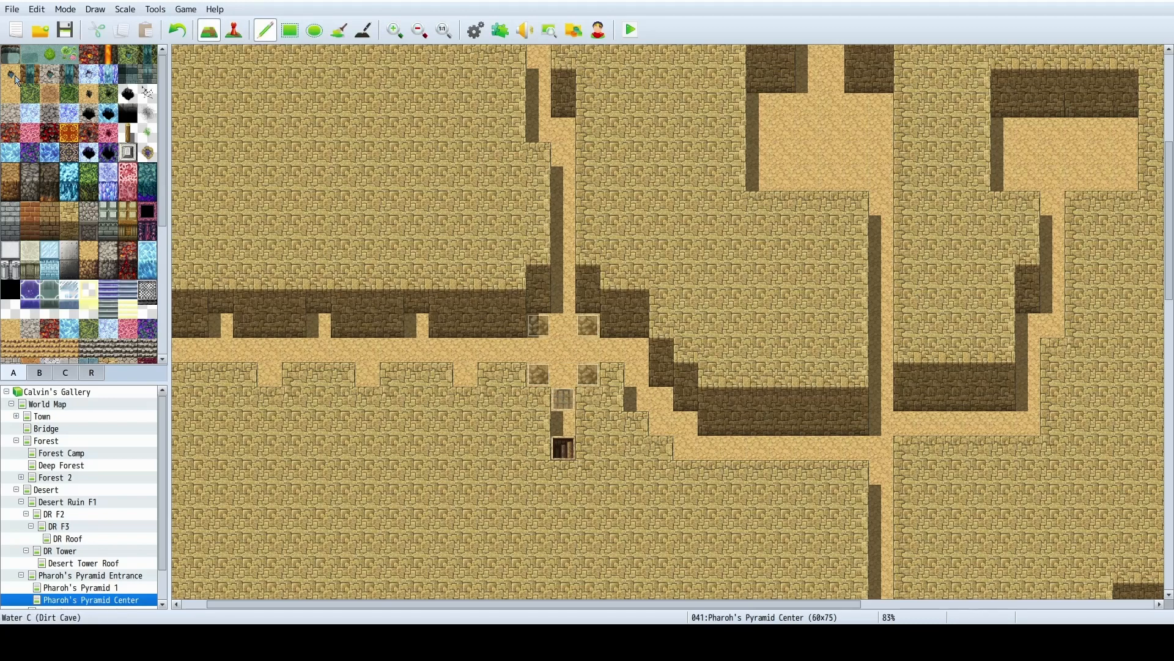
{"action": "left_click", "coordinate": [89, 93]}
{"action": "left_click_drag", "start_coordinate": [563, 349], "coordinate": [588, 350]}
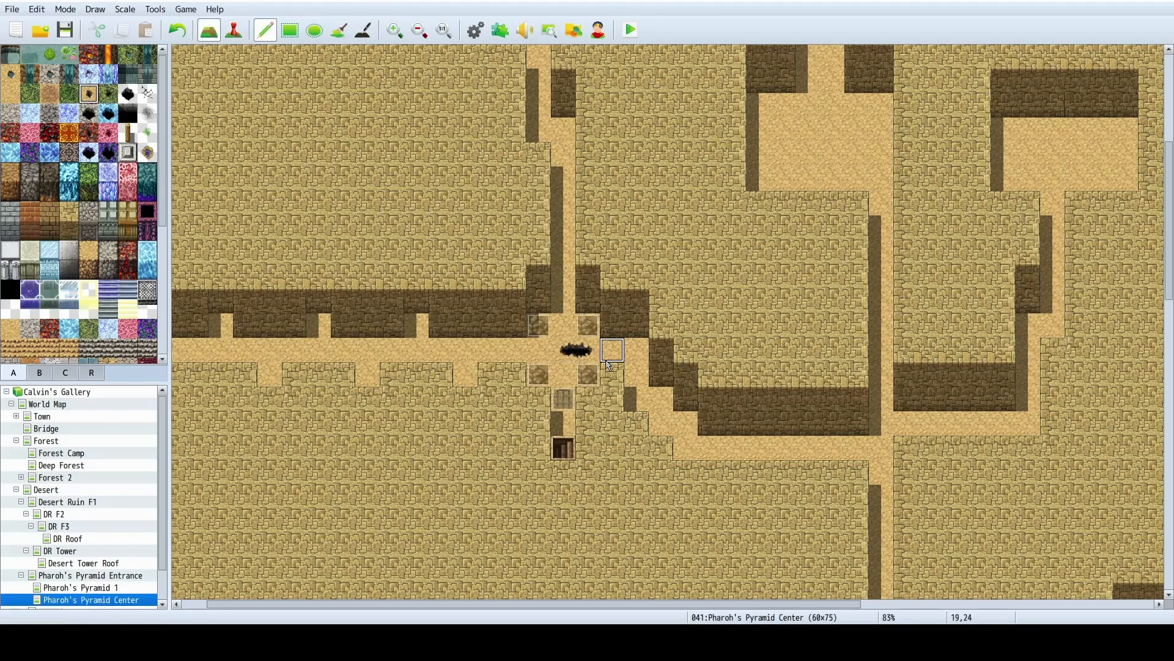
{"action": "right_click", "coordinate": [609, 362]}
{"action": "left_click", "coordinate": [590, 354]}
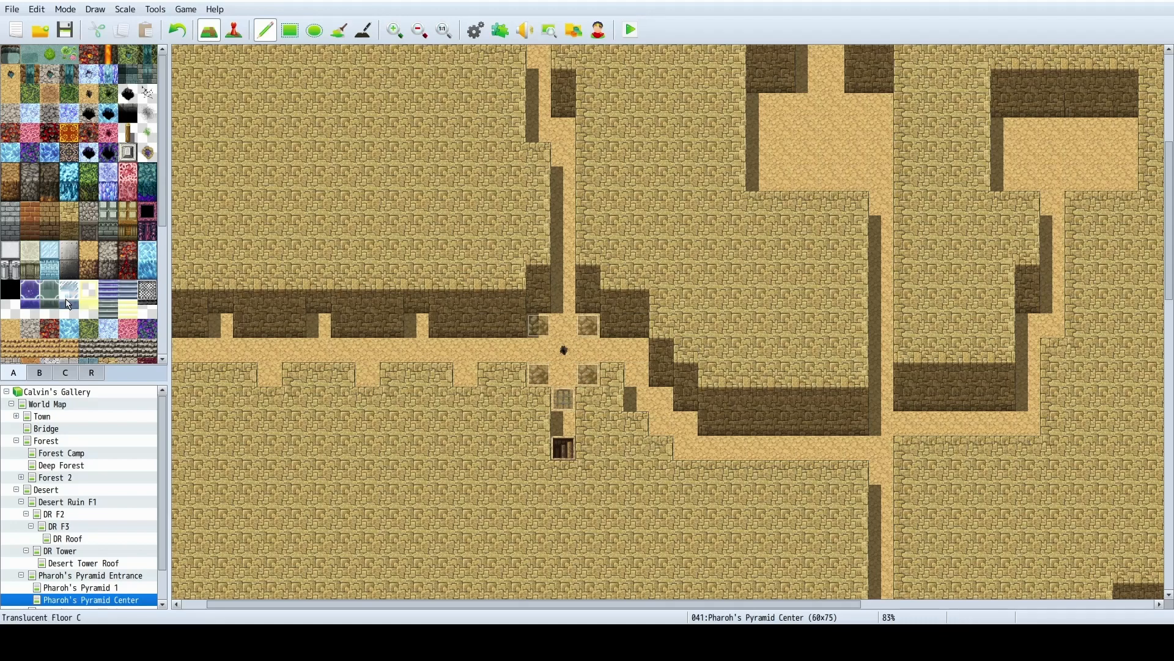
{"action": "left_click", "coordinate": [127, 93]}
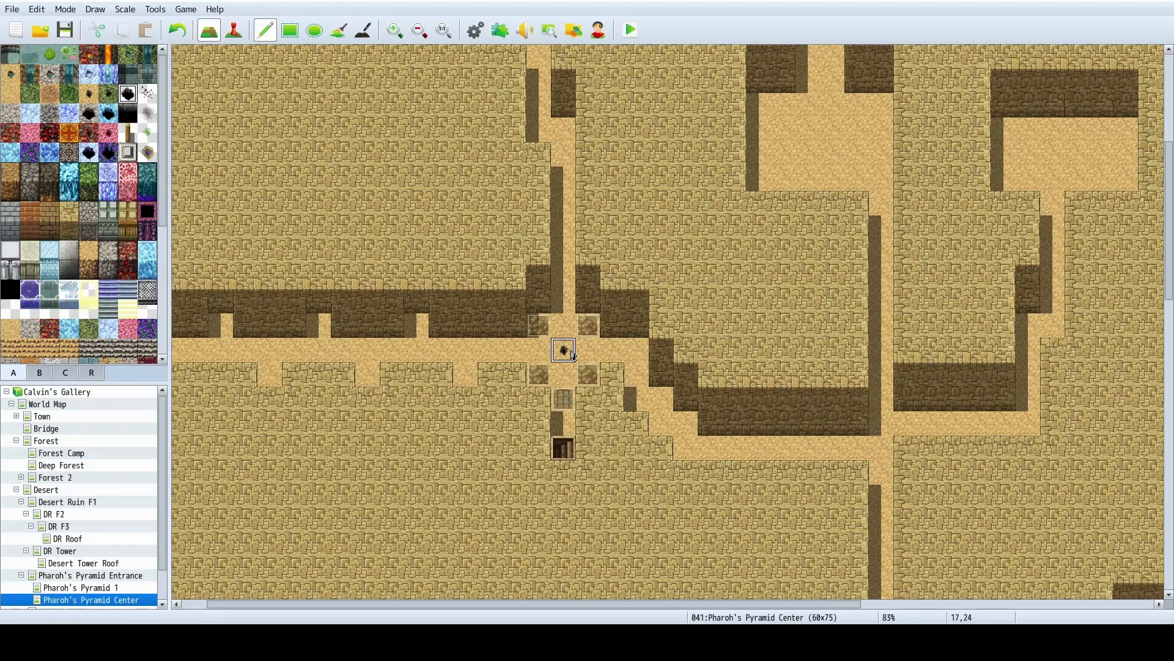
{"action": "left_click", "coordinate": [572, 354]}
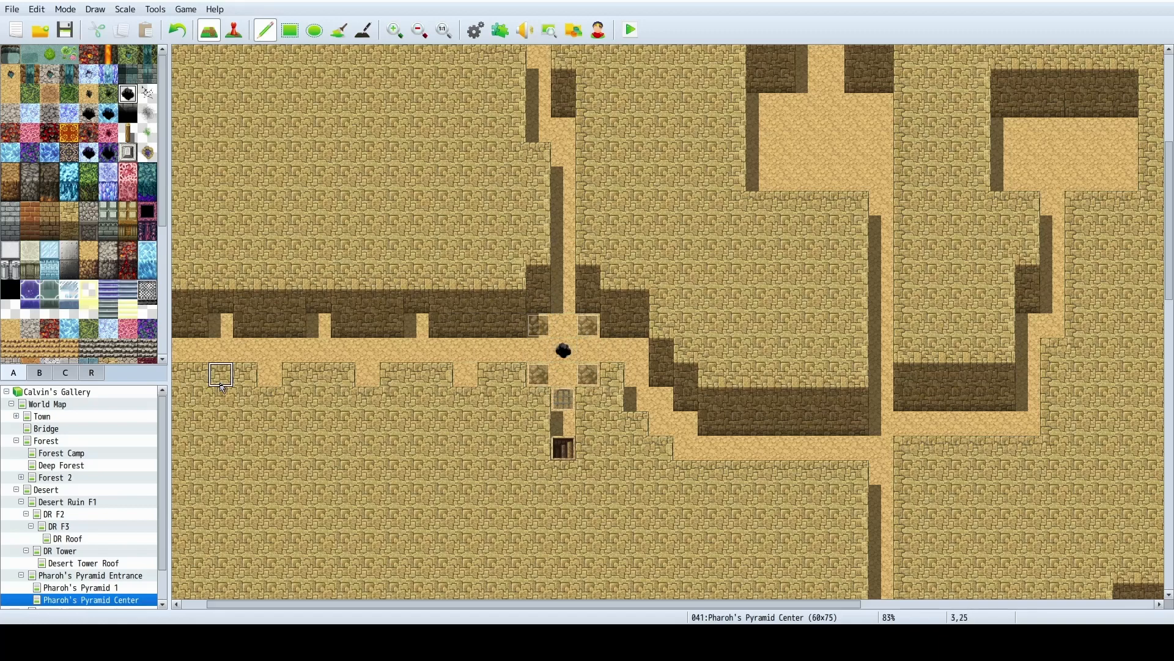
Paint the same hole tile along the western corridor at 12,24, 10,24, 8,24, 6,24, 4,24 and 2,24.
{"action": "left_click_drag", "start_coordinate": [559, 605], "coordinate": [494, 619]}
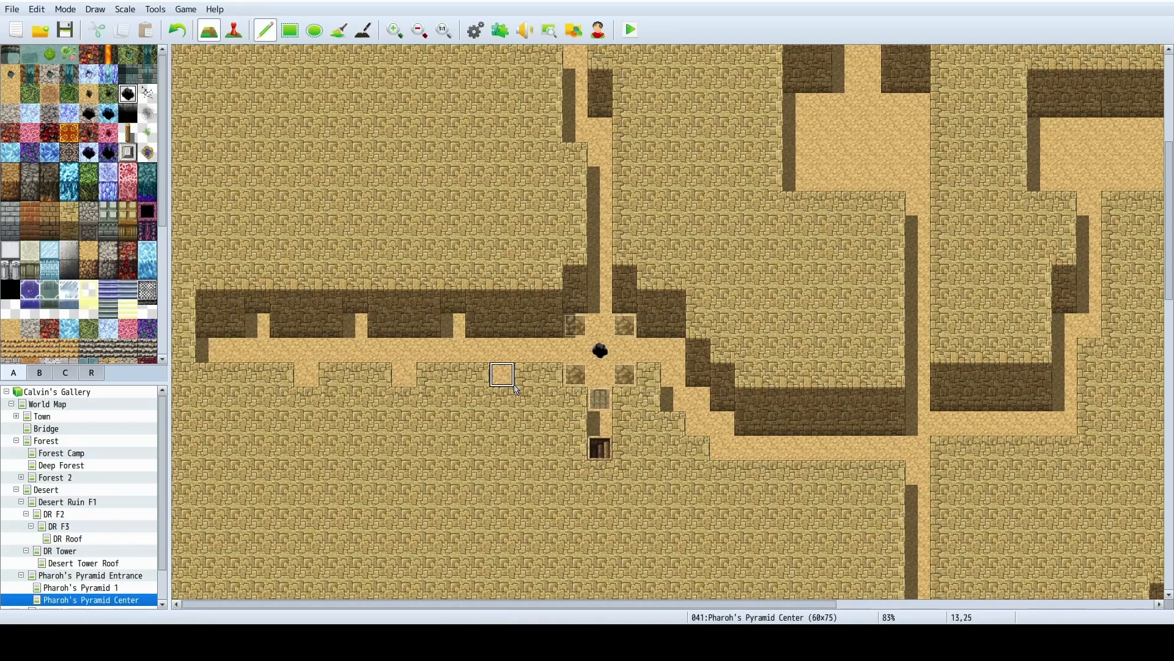
{"action": "left_click", "coordinate": [489, 353]}
{"action": "left_click", "coordinate": [425, 354]}
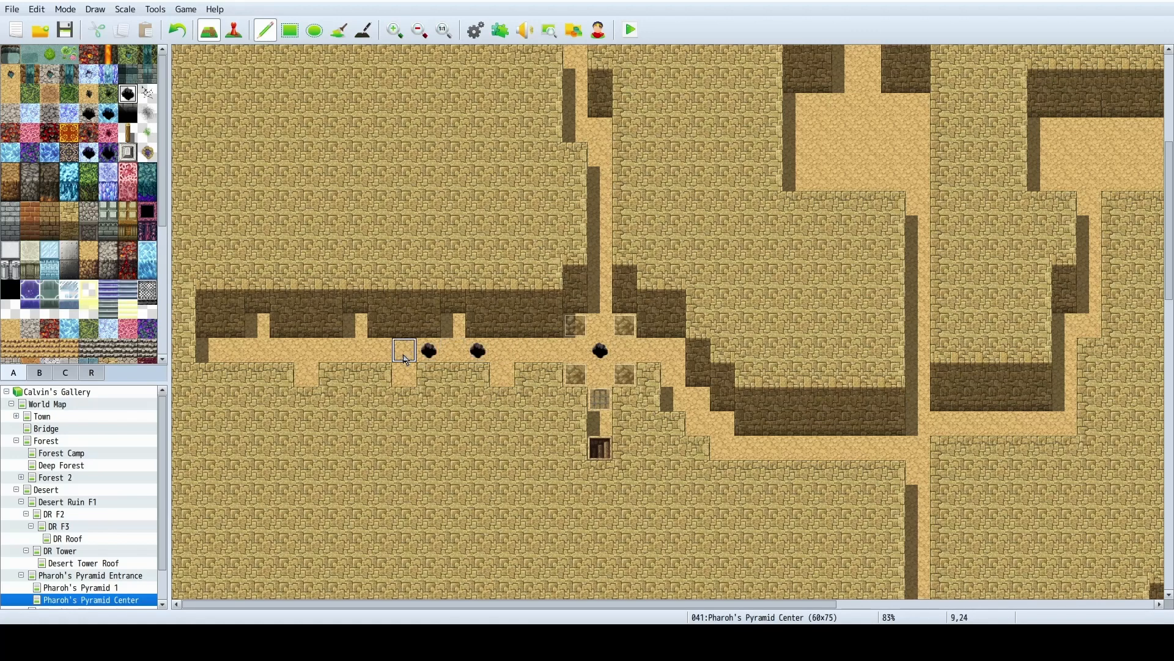
{"action": "left_click", "coordinate": [379, 353]}
{"action": "left_click", "coordinate": [283, 353]}
{"action": "left_click", "coordinate": [333, 350]}
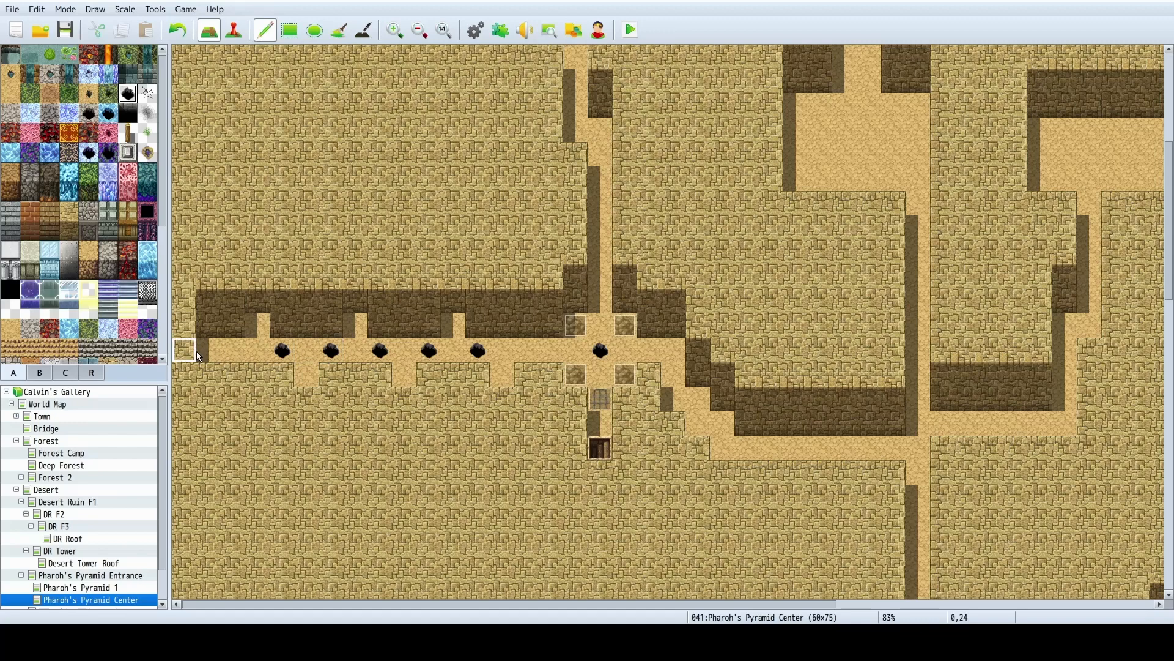
{"action": "left_click", "coordinate": [233, 352]}
Copy the rubble event at 16,23 to 13,24, 11,24, 9,24, 7,24, 5,24 and 3,24, and save the project.
{"action": "left_click", "coordinate": [234, 30]}
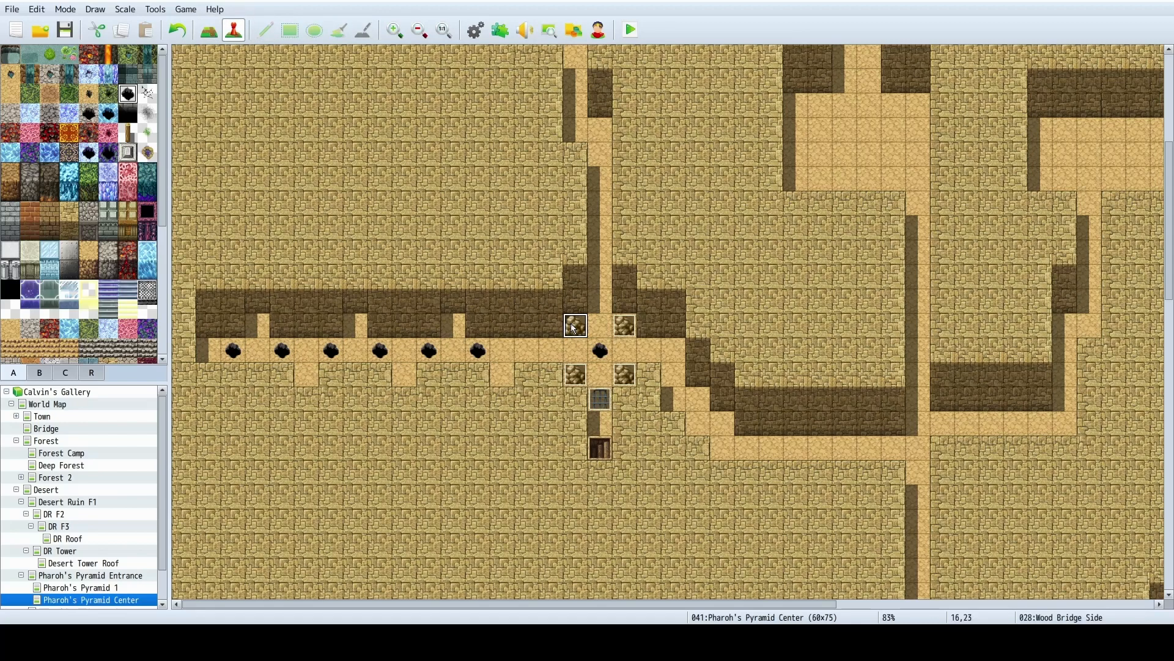
{"action": "key", "text": "ctrl+c"}
{"action": "left_click", "coordinate": [498, 355]}
{"action": "key", "text": "ctrl+v"}
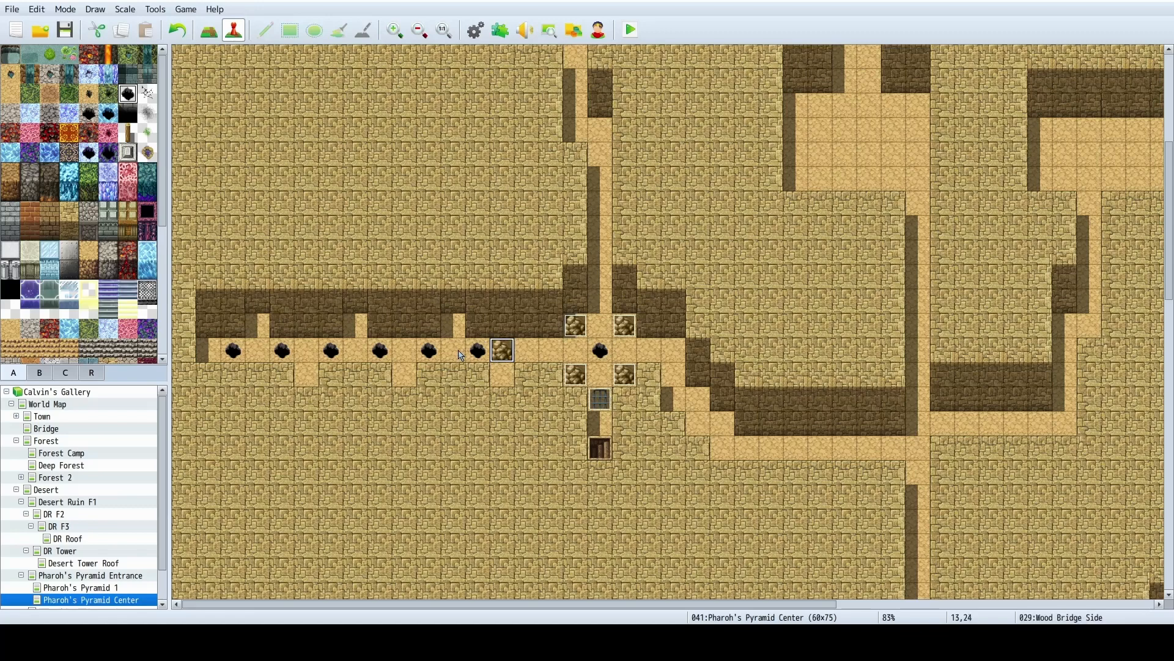
{"action": "left_click", "coordinate": [451, 354]}
{"action": "key", "text": "ctrl+v"}
{"action": "left_click", "coordinate": [401, 354]}
{"action": "key", "text": "ctrl+v"}
{"action": "left_click", "coordinate": [349, 353]}
{"action": "key", "text": "ctrl+v"}
{"action": "left_click", "coordinate": [306, 354]}
{"action": "key", "text": "ctrl+v"}
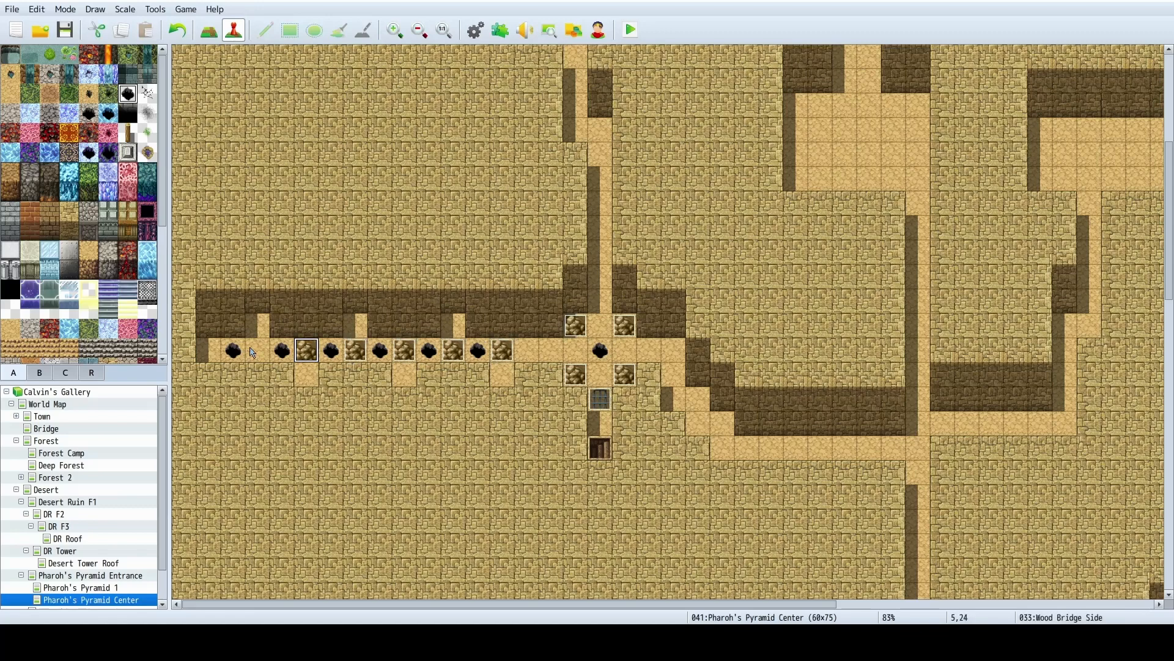
{"action": "left_click", "coordinate": [256, 353]}
{"action": "key", "text": "ctrl+v"}
{"action": "left_click", "coordinate": [11, 9]}
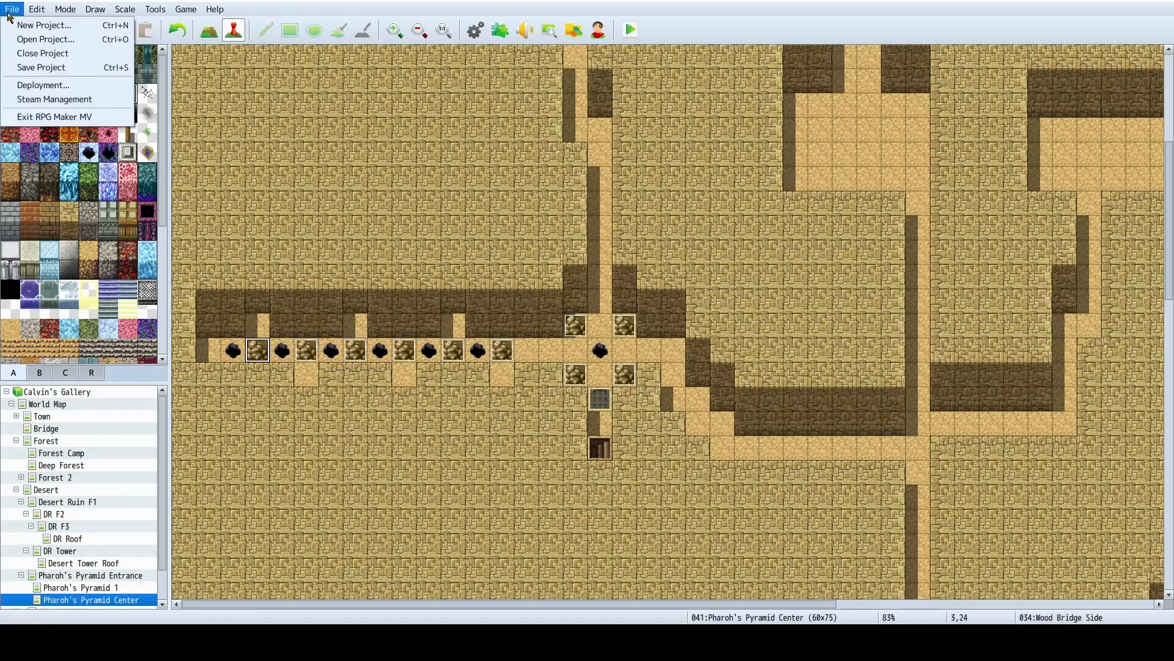
{"action": "left_click", "coordinate": [28, 67]}
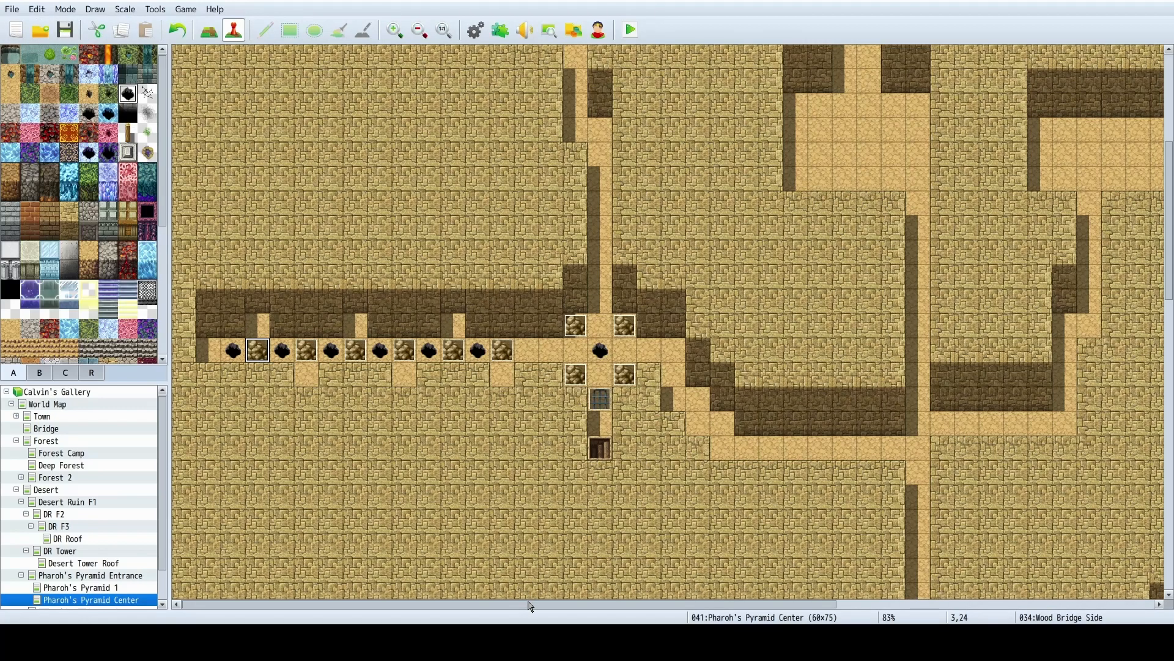
Copy the Rope Bridge Side event at 51,32 onto the holes at 12,24, 10,24, 8,24, 6,24, 4,24 and 2,24, and save the project.
{"action": "left_click_drag", "start_coordinate": [529, 602], "coordinate": [452, 565]}
{"action": "scroll", "coordinate": [949, 456], "scroll_direction": "down", "scroll_amount": 3}
{"action": "left_click", "coordinate": [967, 456]}
{"action": "scroll", "coordinate": [586, 340], "scroll_direction": "up", "scroll_amount": 2}
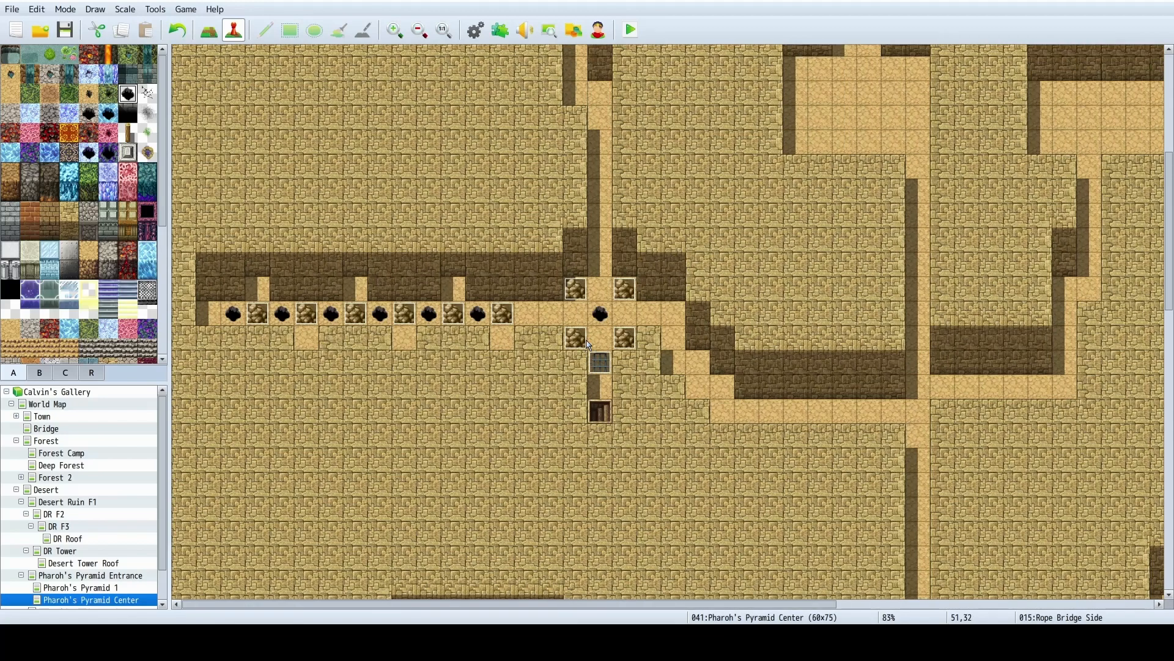
{"action": "left_click", "coordinate": [479, 315]}
{"action": "key", "text": "ctrl+v"}
{"action": "left_click", "coordinate": [424, 312]}
{"action": "key", "text": "ctrl+v"}
{"action": "left_click", "coordinate": [378, 314]}
{"action": "key", "text": "ctrl+v"}
{"action": "left_click", "coordinate": [327, 315]}
{"action": "key", "text": "ctrl+v"}
{"action": "left_click", "coordinate": [282, 314]}
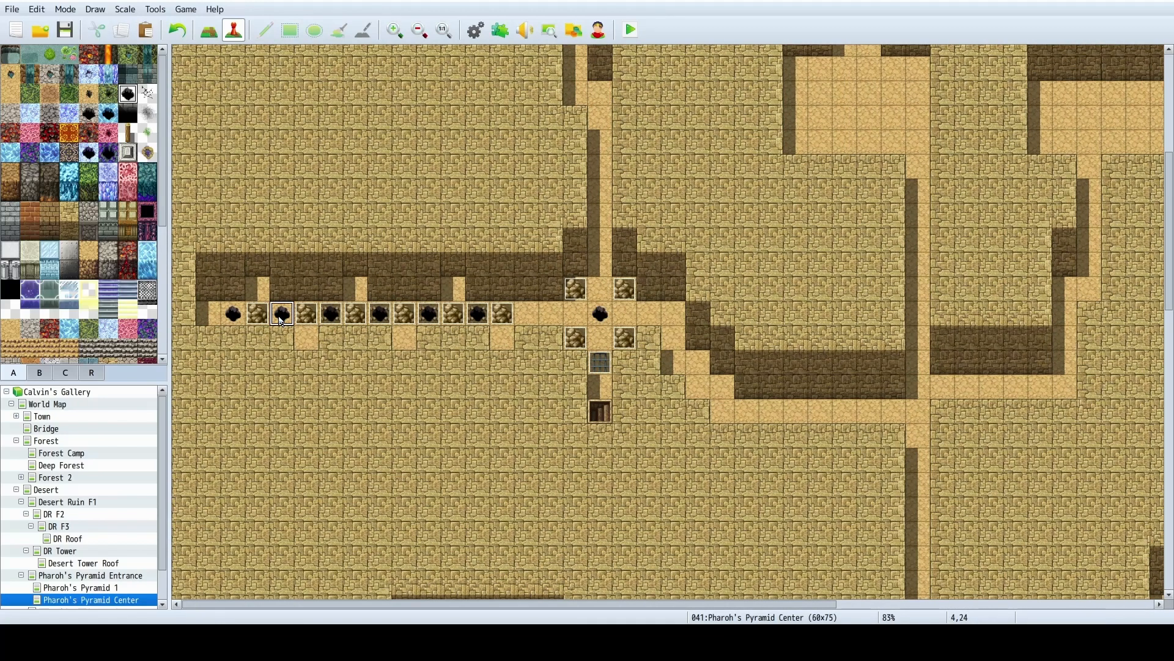
{"action": "key", "text": "ctrl+v"}
{"action": "left_click", "coordinate": [233, 314]}
{"action": "key", "text": "ctrl+v"}
{"action": "left_click", "coordinate": [11, 10]}
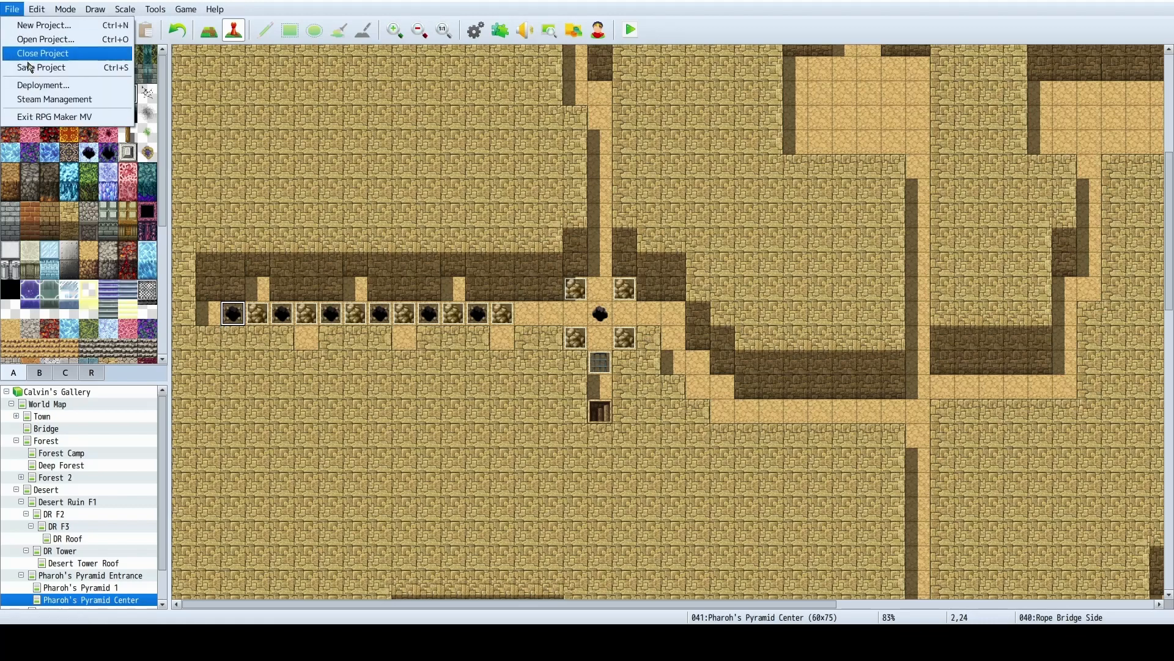
{"action": "left_click", "coordinate": [29, 67]}
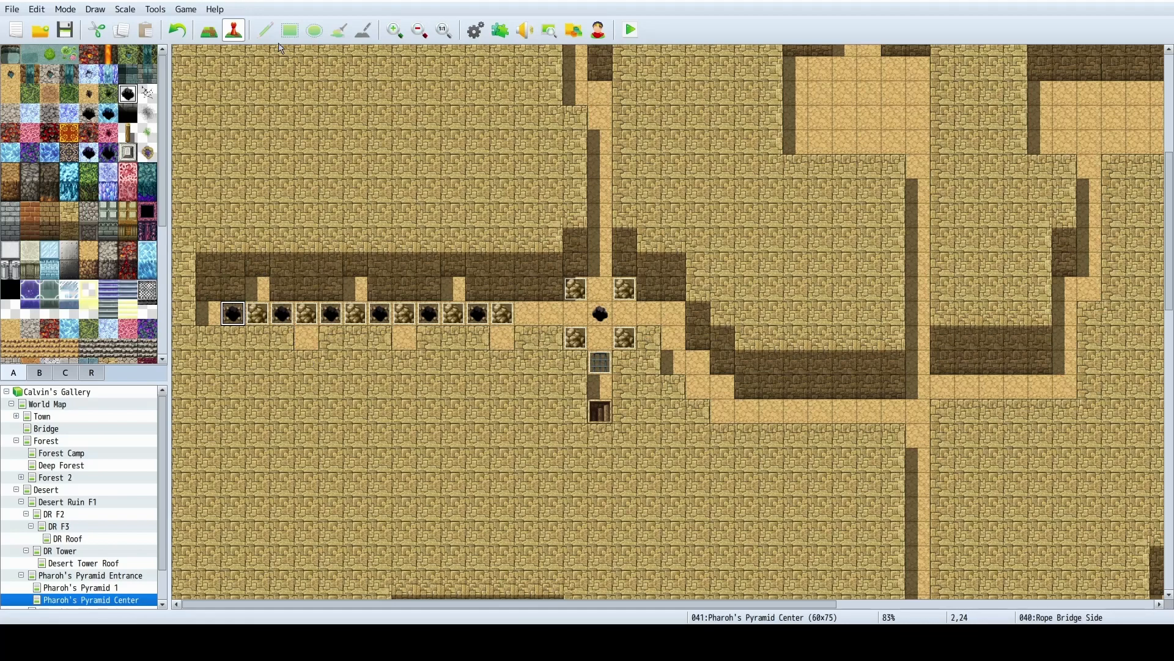
Copy the loot chest at 55,30 to the western corridor's alcoves at 13,25 and 11,23.
{"action": "scroll", "coordinate": [637, 606], "scroll_direction": "right", "scroll_amount": 10}
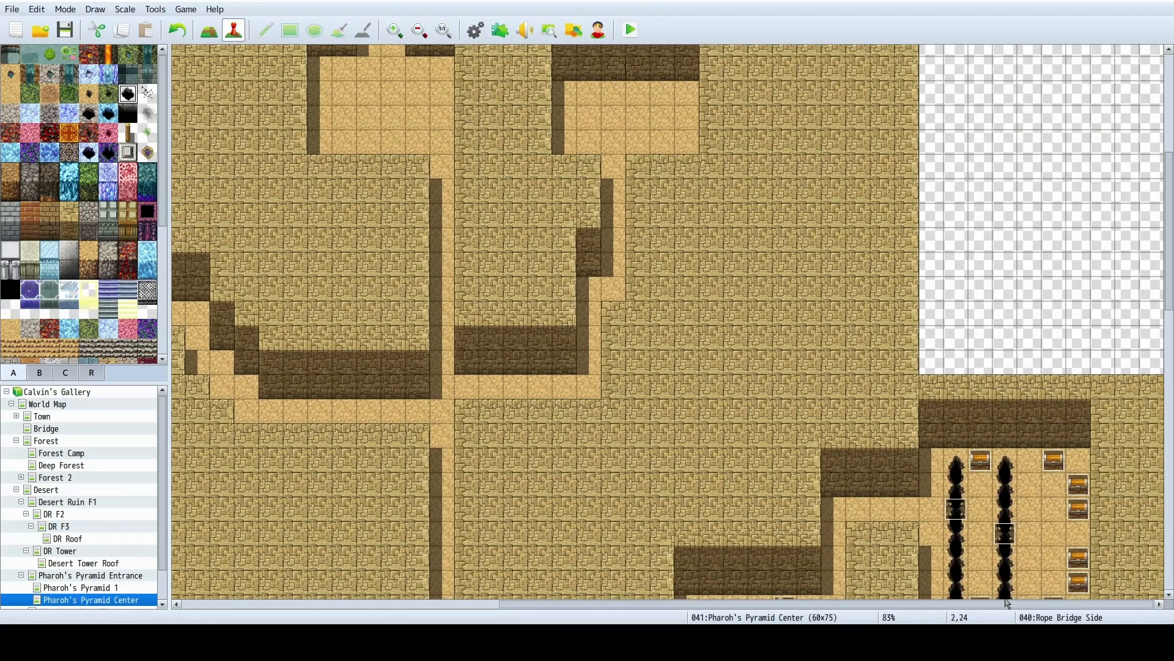
{"action": "left_click", "coordinate": [1067, 468]}
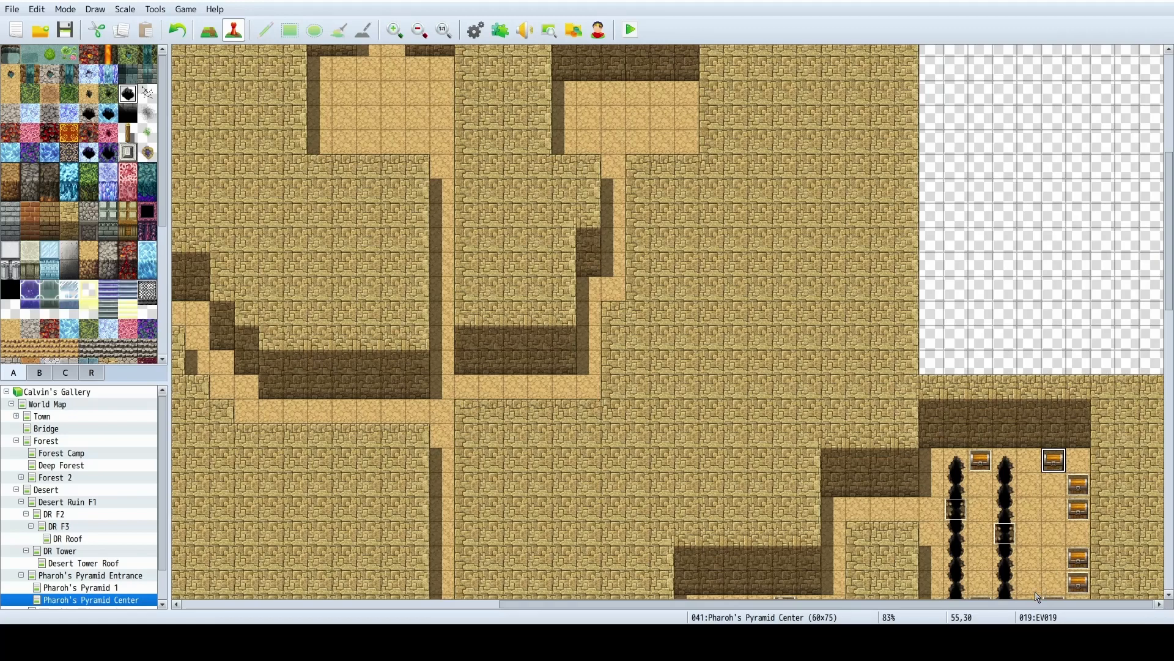
{"action": "scroll", "coordinate": [1038, 604], "scroll_direction": "left", "scroll_amount": 10}
{"action": "left_click", "coordinate": [512, 338]}
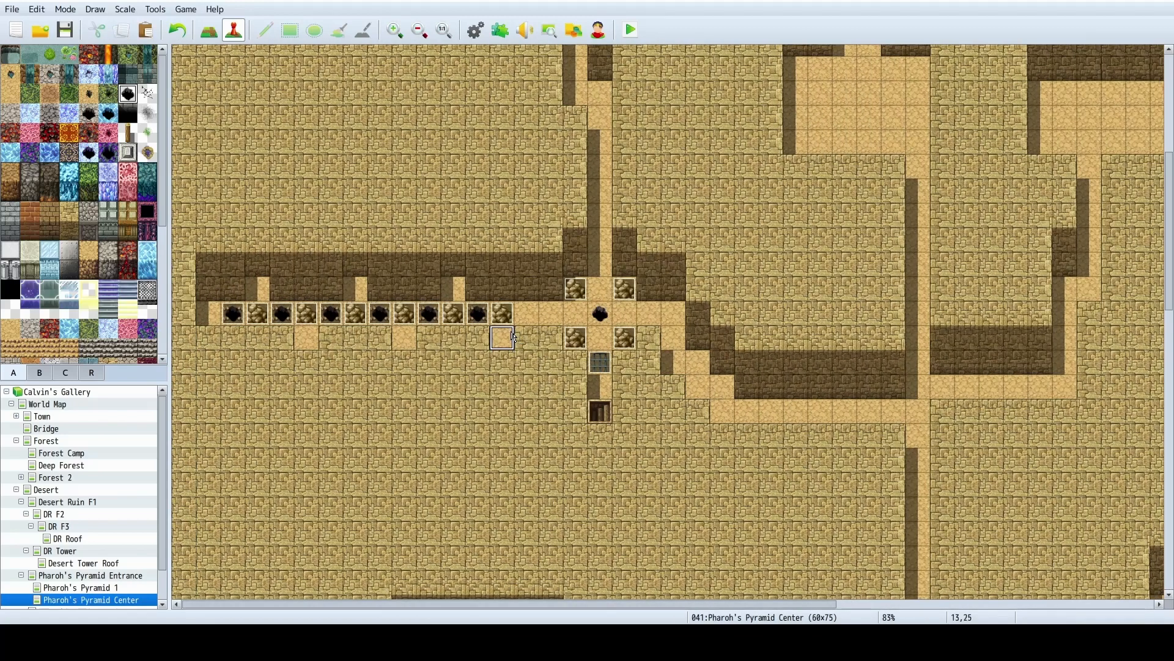
{"action": "key", "text": "ctrl+v"}
{"action": "left_click", "coordinate": [461, 293]}
{"action": "key", "text": "ctrl+v"}
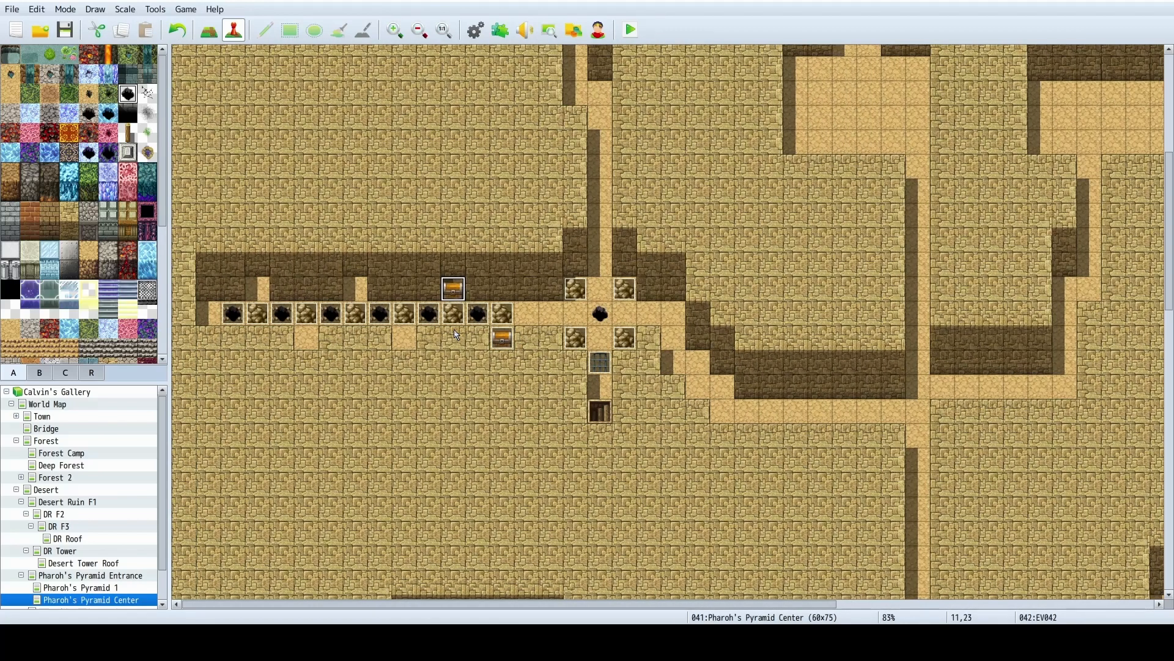
Add a second Random Loot - weak common event to pages 1 and 3 of the chest at 11,23.
{"action": "double_click", "coordinate": [462, 292]}
{"action": "double_click", "coordinate": [662, 180]}
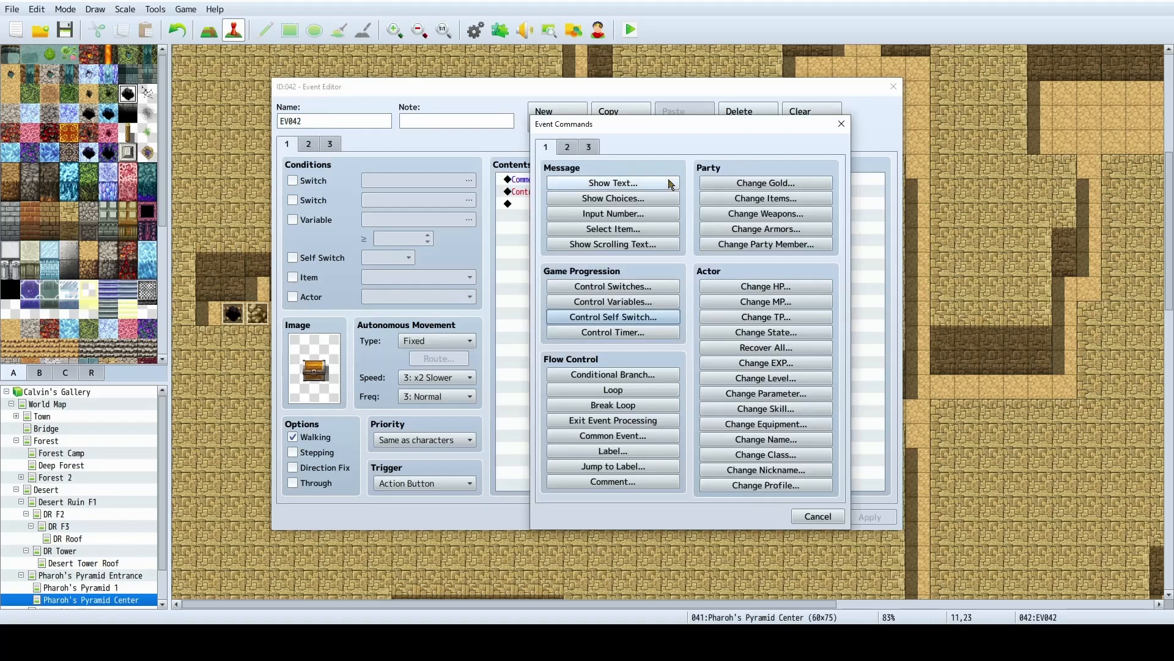
{"action": "left_click", "coordinate": [618, 435]}
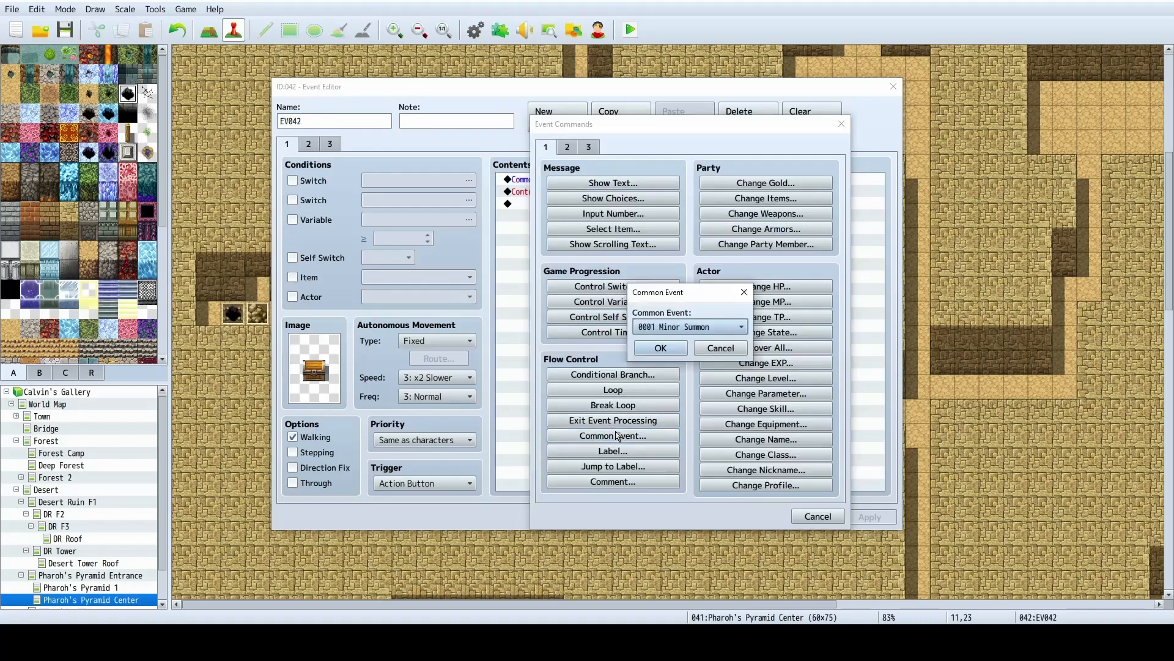
{"action": "left_click", "coordinate": [701, 328]}
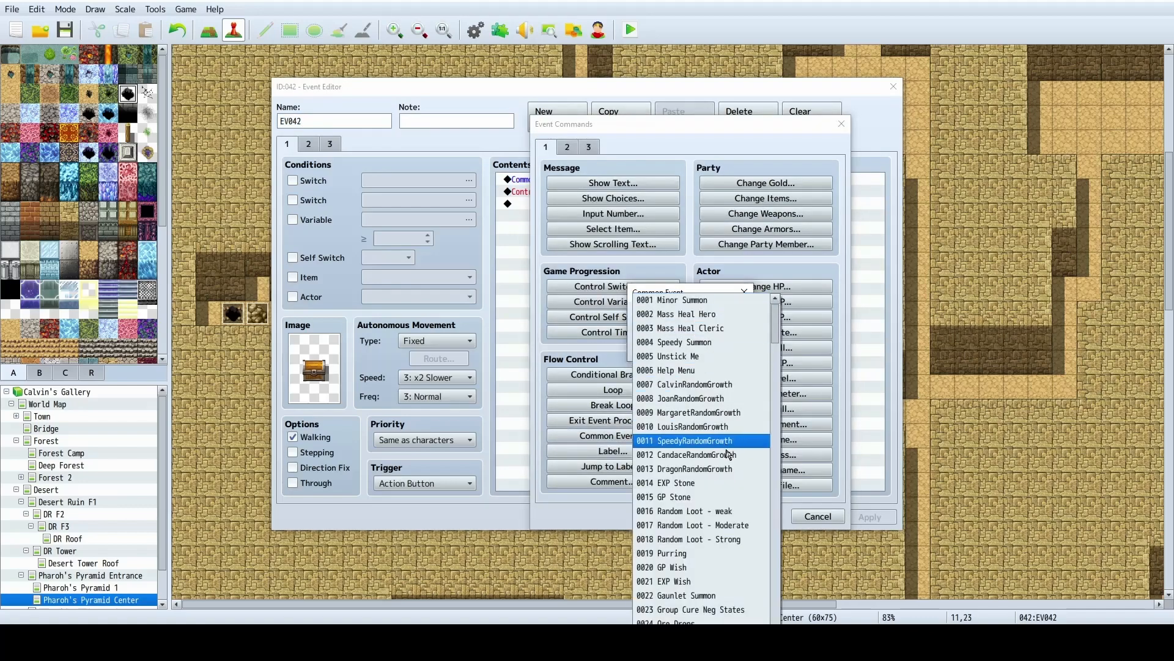
{"action": "left_click", "coordinate": [744, 511]}
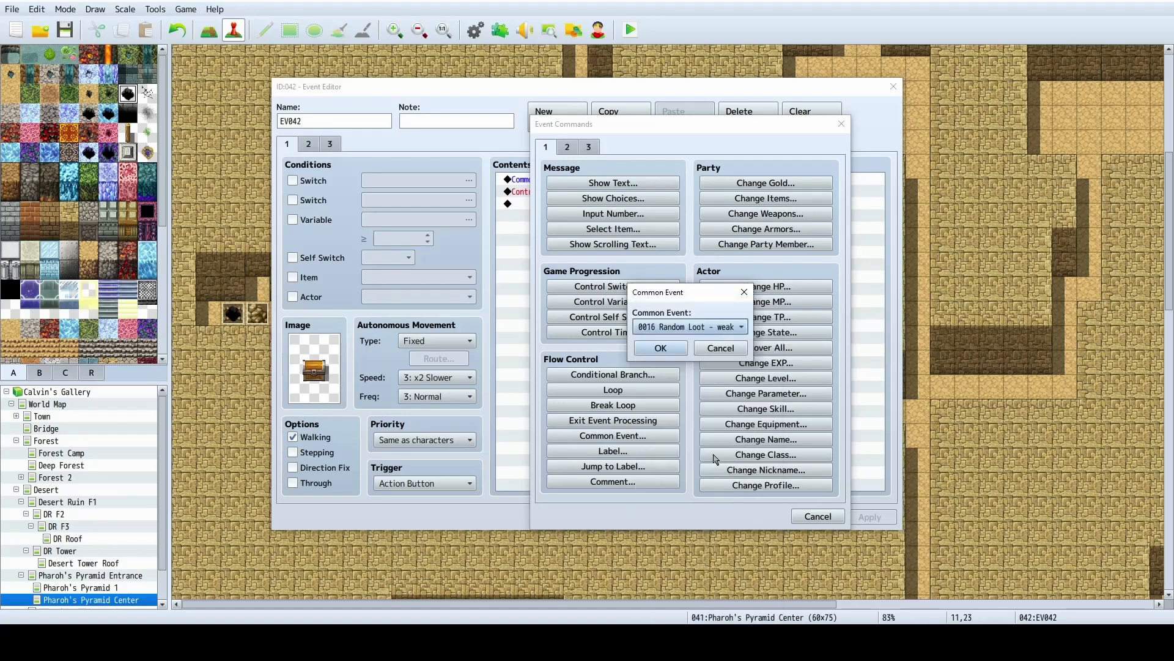
{"action": "left_click", "coordinate": [665, 348]}
{"action": "left_click", "coordinate": [329, 144]}
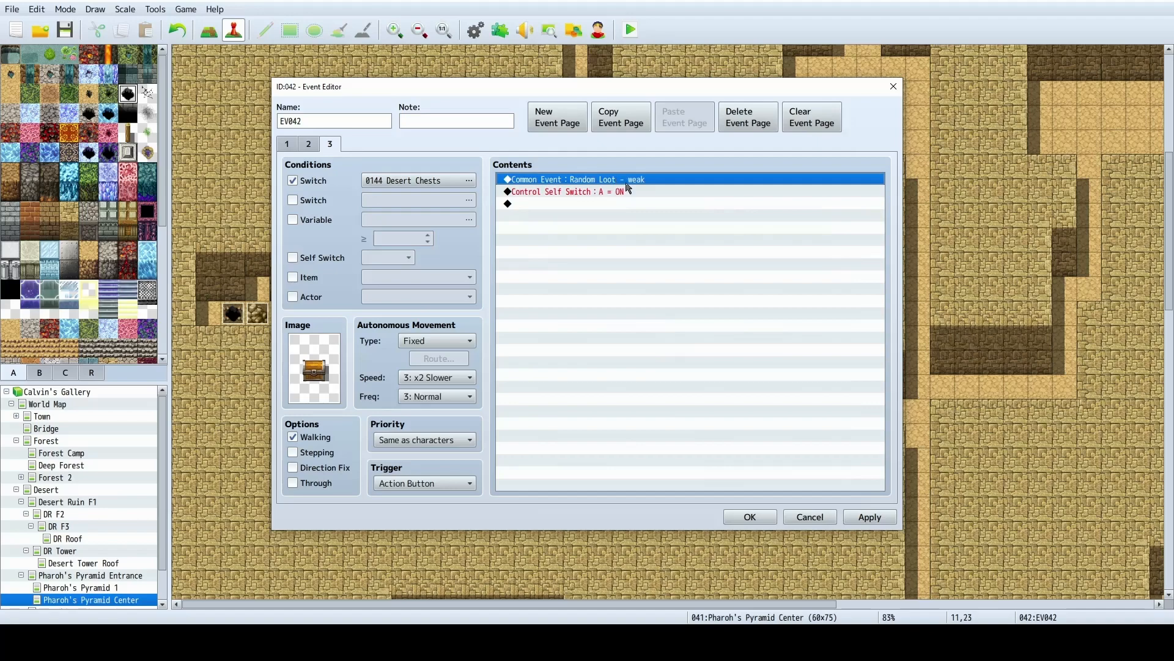
{"action": "key", "text": "ctrl+v"}
{"action": "left_click", "coordinate": [870, 516]}
{"action": "left_click", "coordinate": [748, 516]}
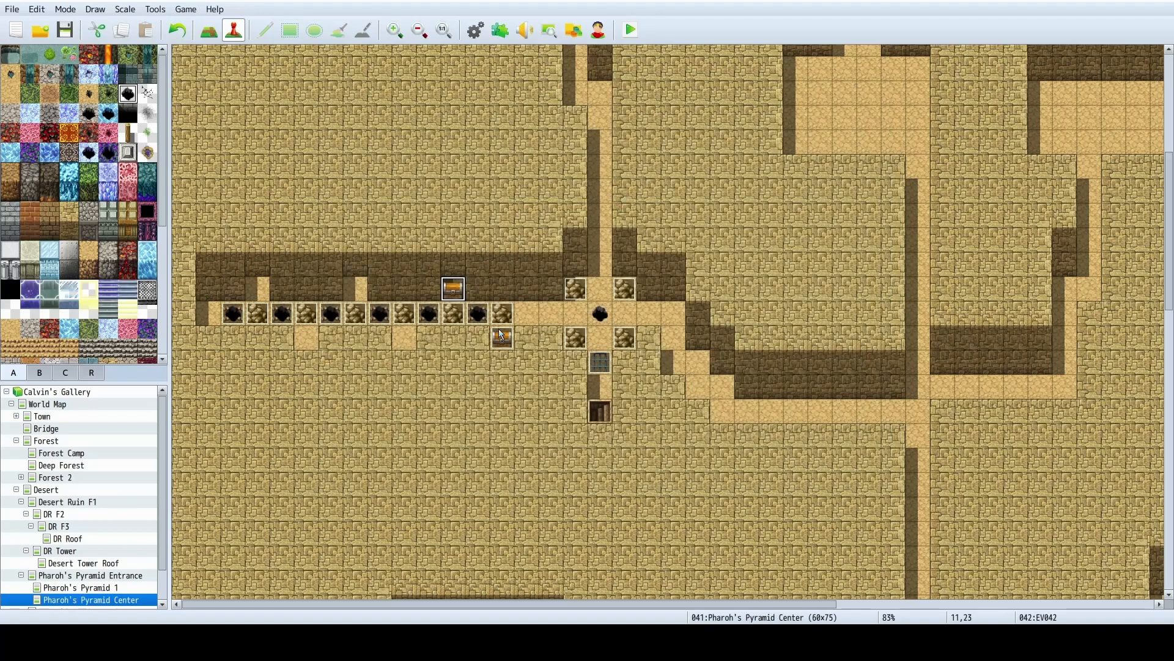
Copy the double-loot chest at 11,23 to the alcove at 9,25.
{"action": "left_click", "coordinate": [502, 336]}
{"action": "left_click", "coordinate": [459, 289]}
{"action": "left_click", "coordinate": [403, 337]}
{"action": "key", "text": "ctrl+v"}
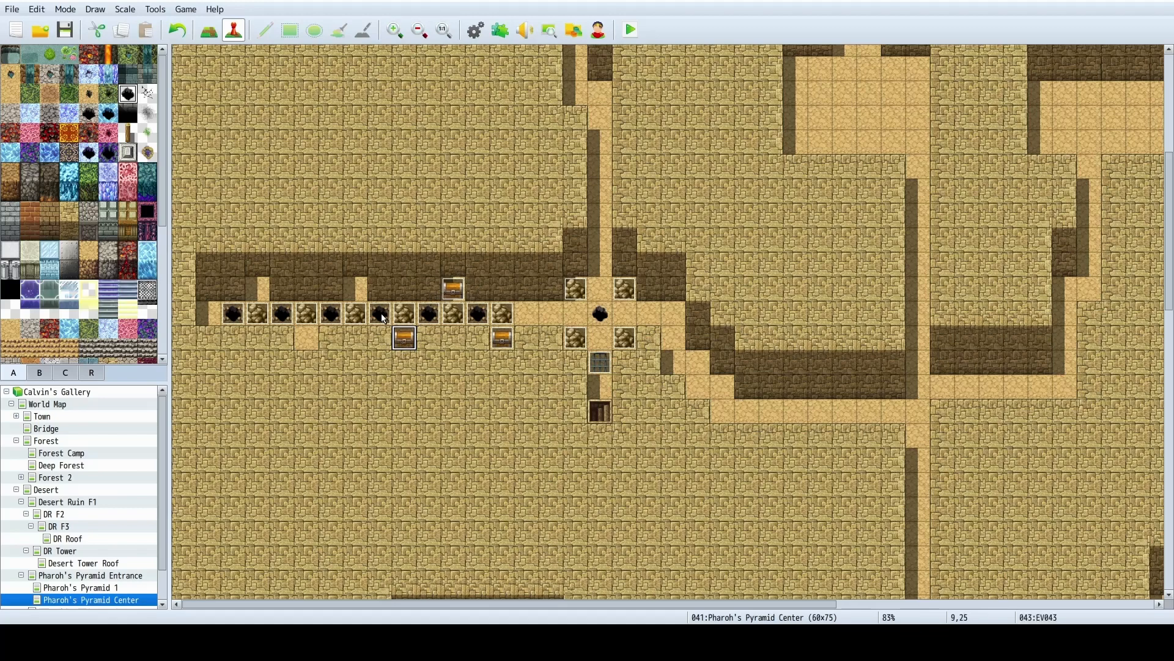
{"action": "left_click", "coordinate": [350, 284]}
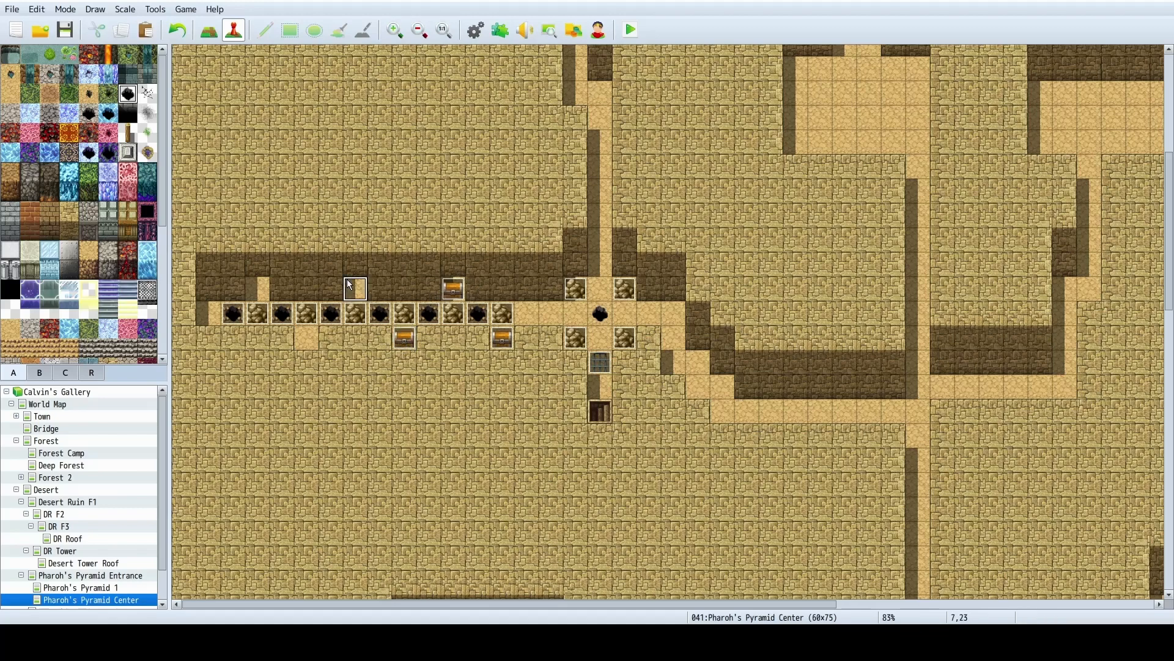
{"action": "key", "text": "ctrl+v"}
{"action": "double_click", "coordinate": [350, 284]}
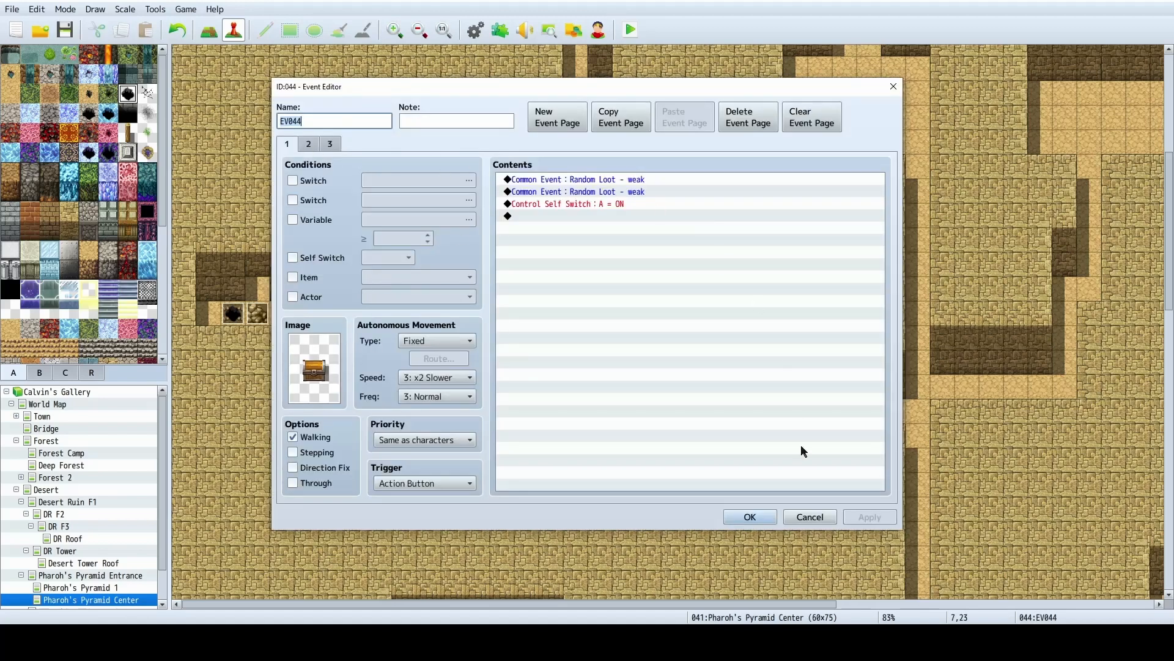
{"action": "left_click", "coordinate": [824, 515]}
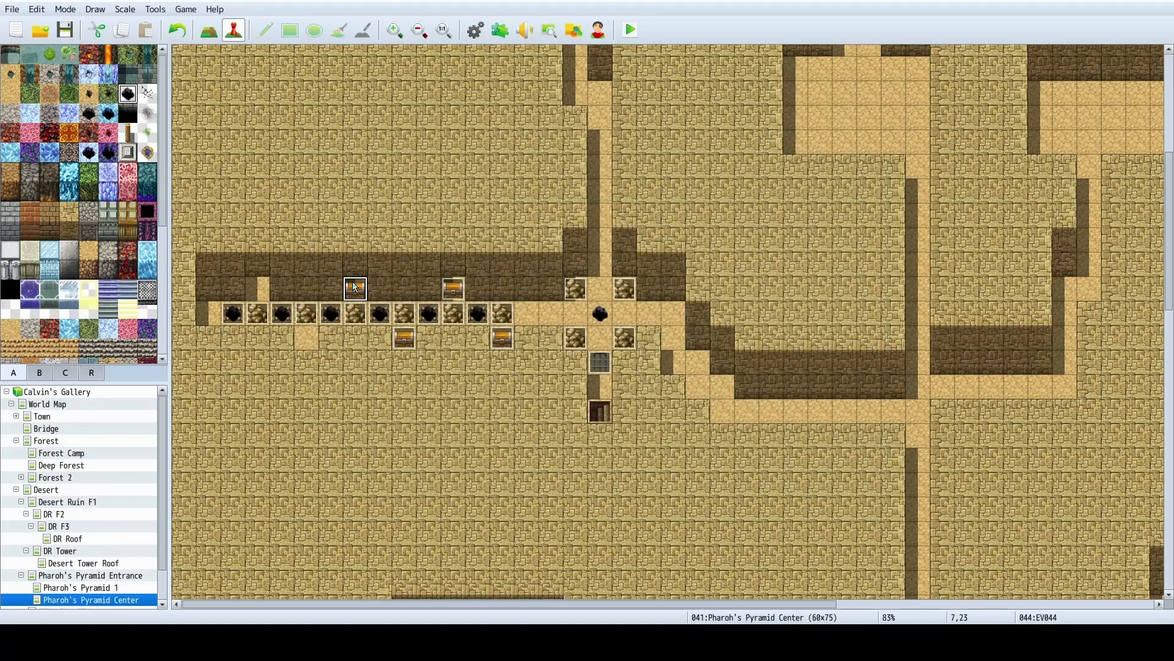
{"action": "key", "text": "Delete"}
Copy the single-loot chest at 13,25 to the alcove at 7,23.
{"action": "left_click", "coordinate": [512, 345]}
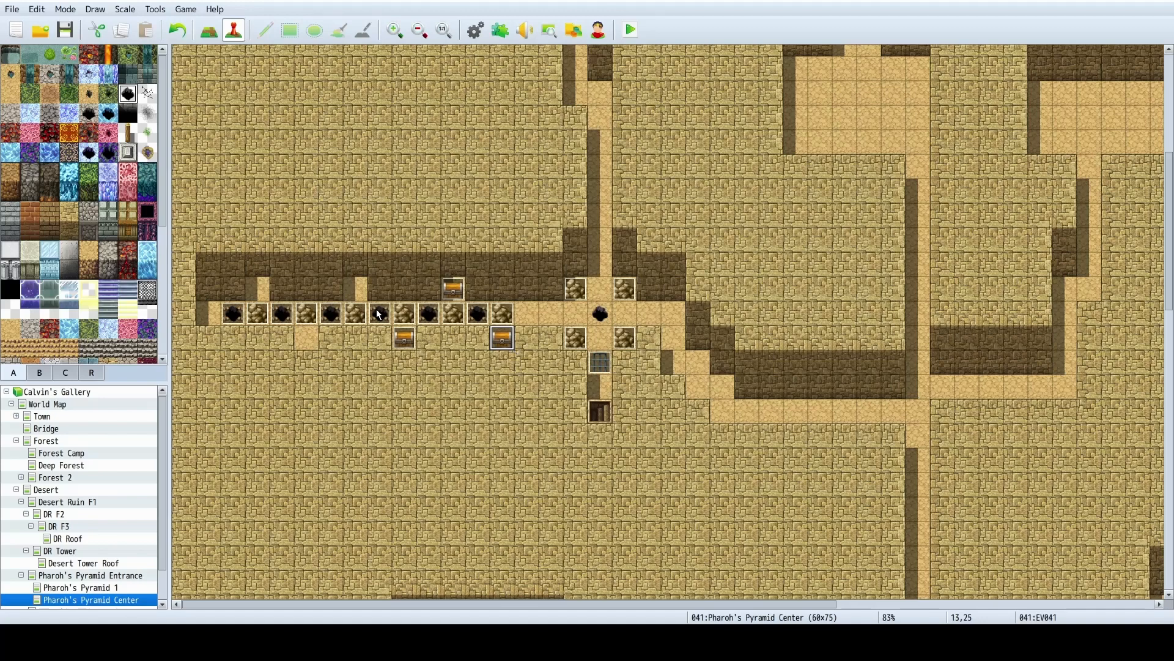
{"action": "left_click", "coordinate": [338, 292]}
{"action": "left_click", "coordinate": [359, 291]}
{"action": "key", "text": "ctrl+v"}
Change the common event on page 1 of the chest at 7,23 to Random Loot - Moderate.
{"action": "double_click", "coordinate": [360, 290]}
{"action": "left_click", "coordinate": [556, 184]}
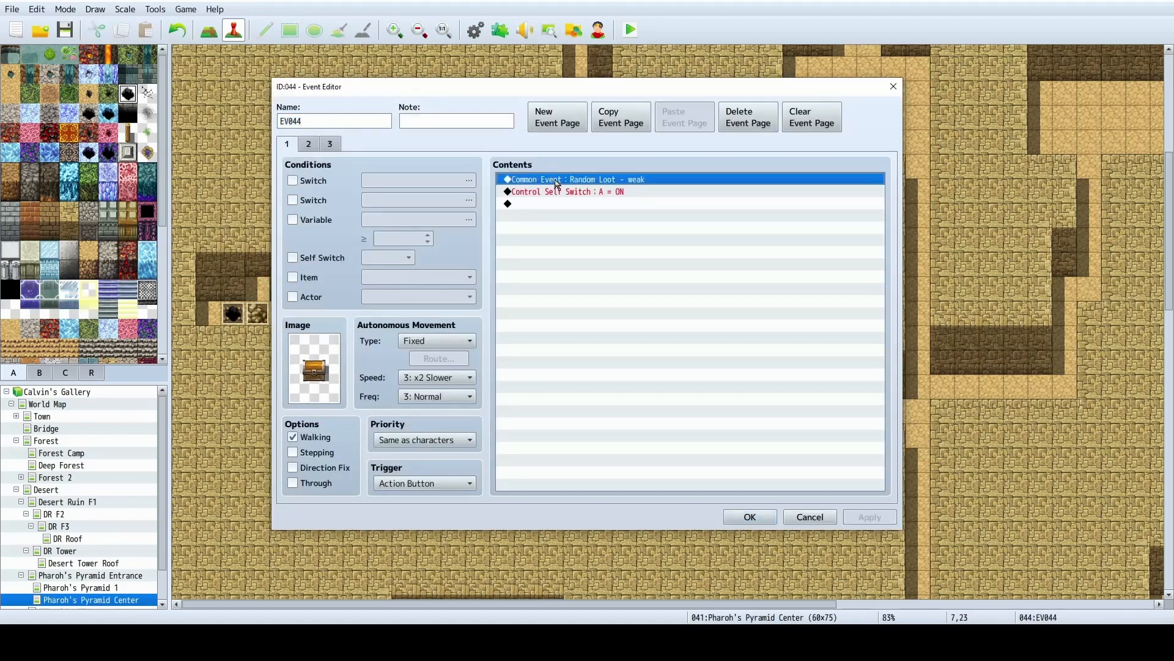
{"action": "double_click", "coordinate": [557, 184]}
{"action": "left_click", "coordinate": [691, 326]}
{"action": "left_click", "coordinate": [691, 316]}
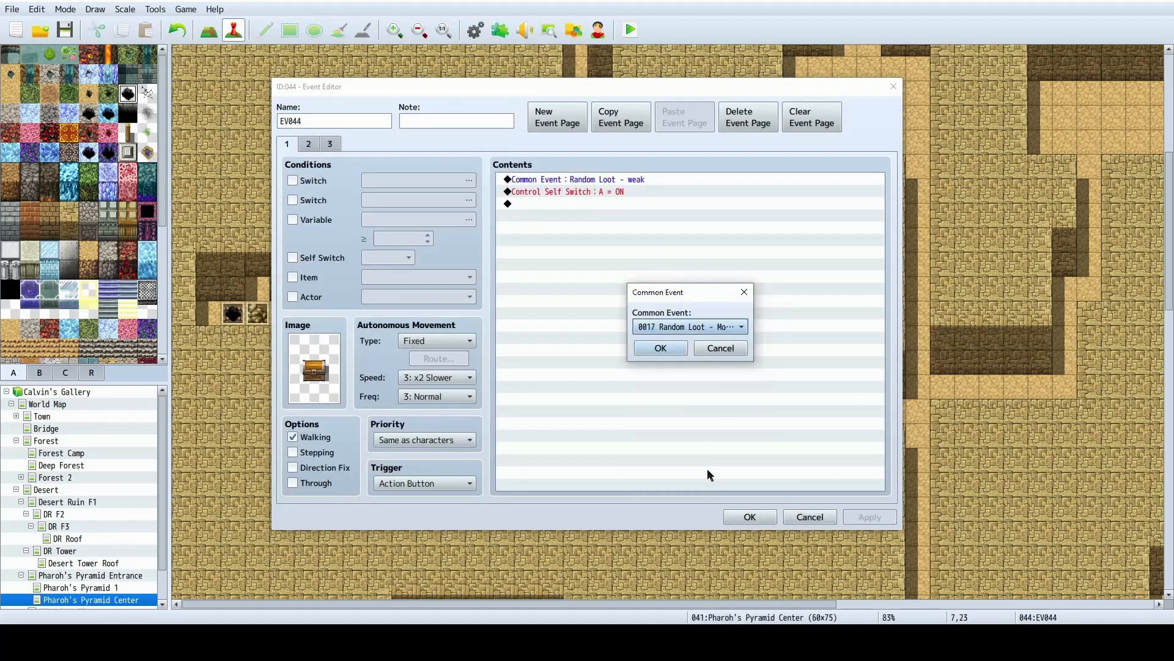
{"action": "left_click", "coordinate": [669, 348]}
Set the common event on page 3 of the chest at 7,23 to Random Loot - Moderate and keep the changes.
{"action": "left_click", "coordinate": [329, 144]}
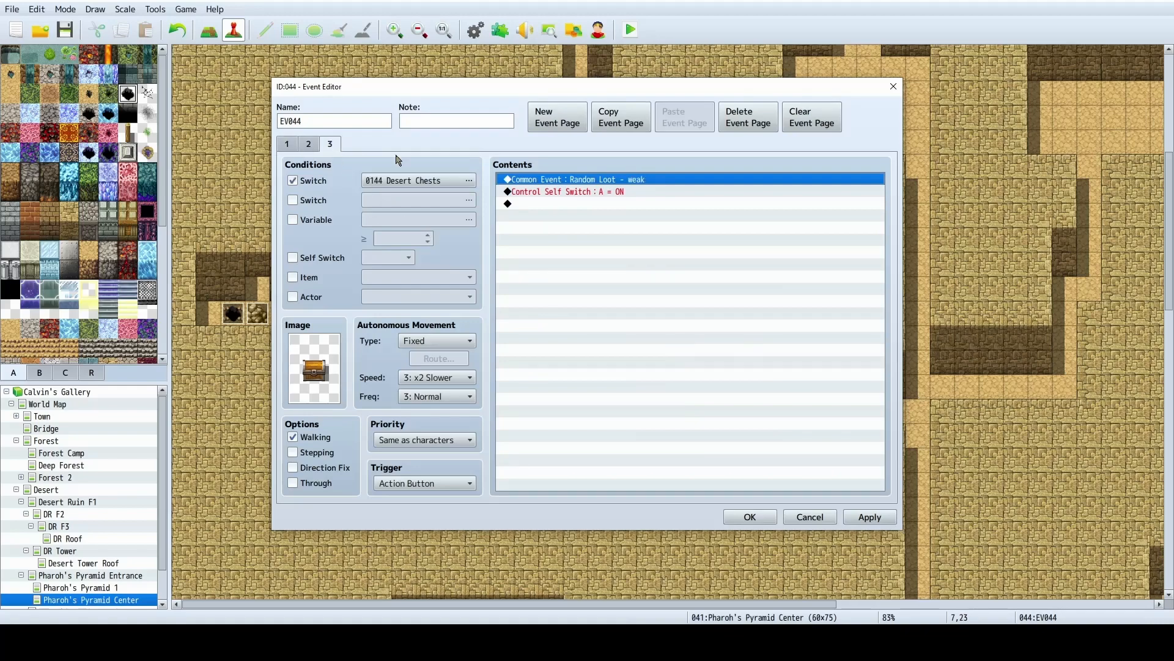
{"action": "double_click", "coordinate": [619, 185]}
{"action": "left_click", "coordinate": [692, 327]}
{"action": "left_click", "coordinate": [697, 329]}
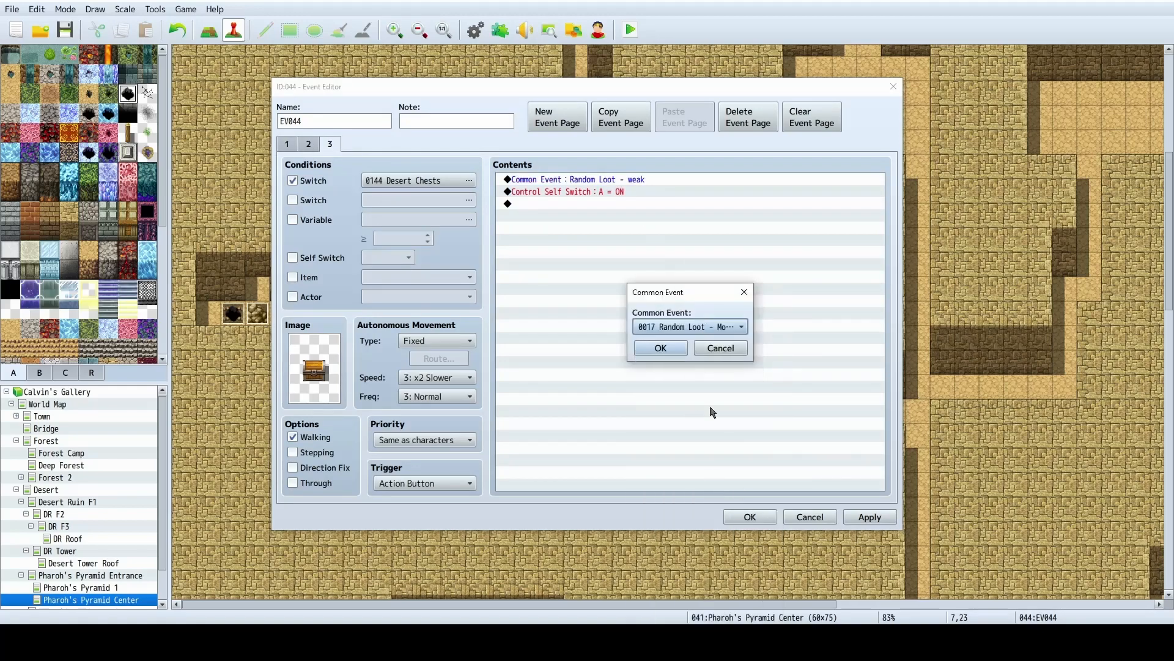
{"action": "left_click", "coordinate": [679, 352]}
{"action": "left_click", "coordinate": [890, 519]}
{"action": "left_click", "coordinate": [750, 517]}
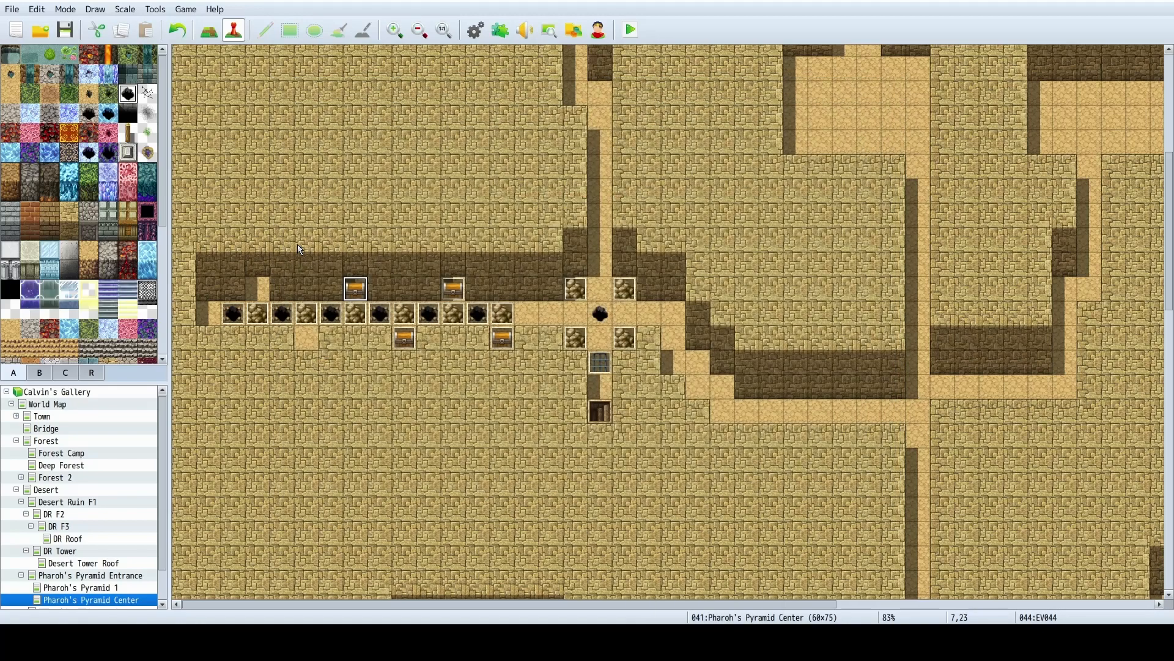
Paste the single-loot chest into the alcove at 5,25 and add a Random Loot - Moderate common event above the weak one on page 1.
{"action": "left_click", "coordinate": [306, 338]}
{"action": "key", "text": "ctrl+v"}
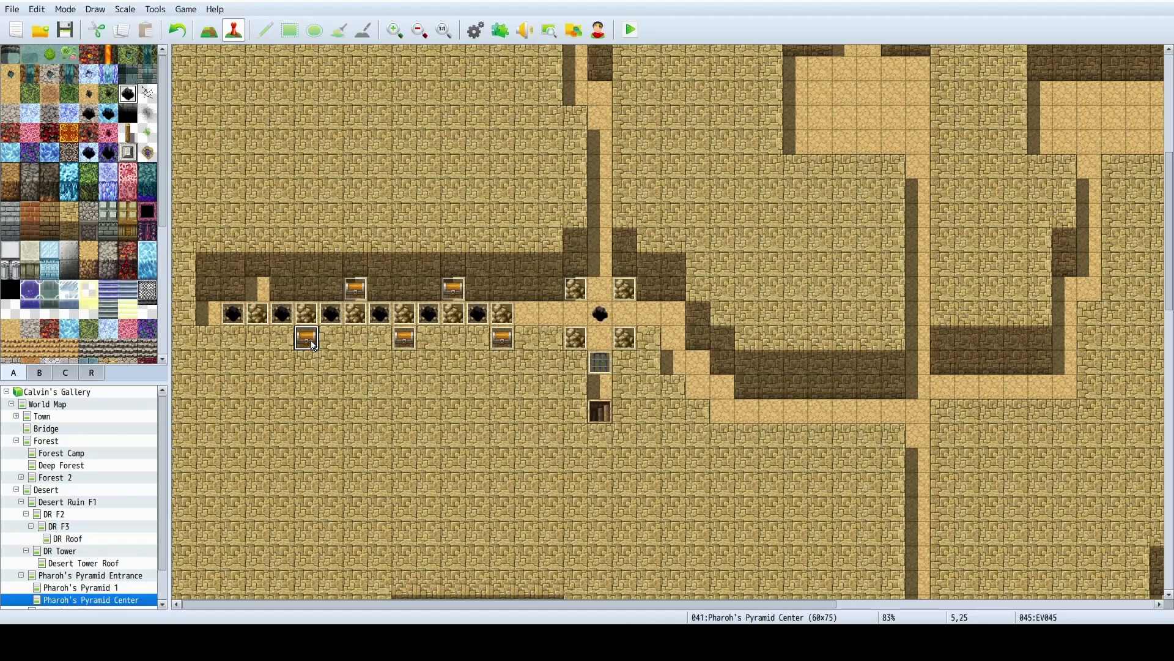
{"action": "double_click", "coordinate": [308, 346]}
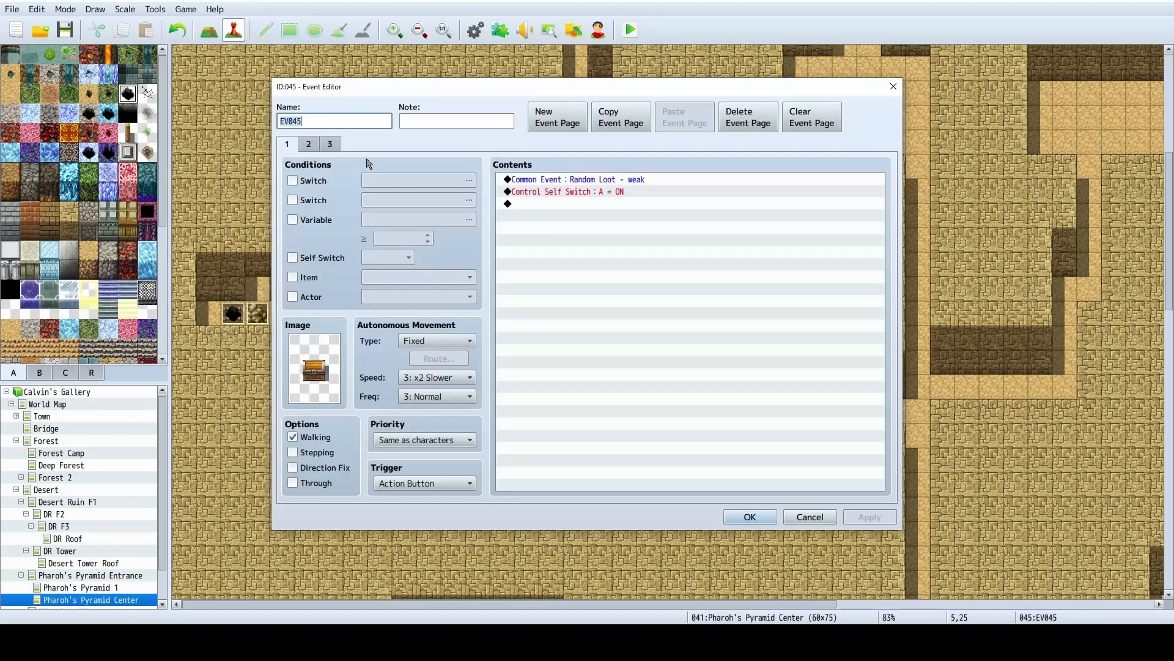
{"action": "left_click", "coordinate": [587, 184]}
{"action": "key", "text": "ctrl+c"}
{"action": "key", "text": "ctrl+v"}
{"action": "double_click", "coordinate": [602, 192]}
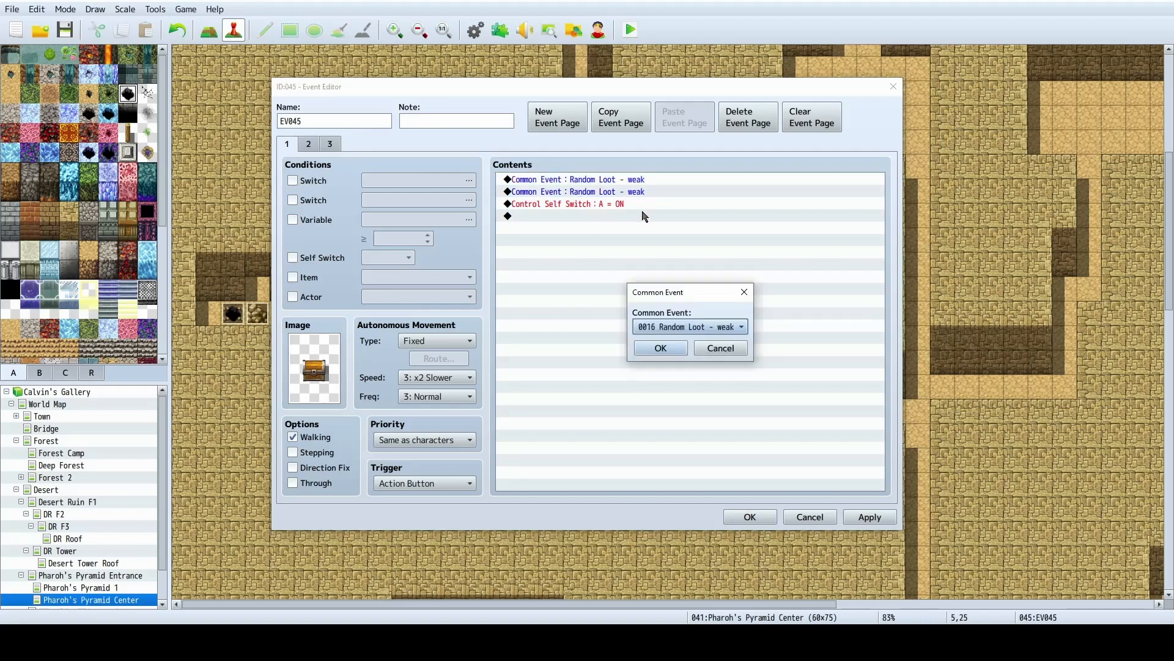
{"action": "left_click", "coordinate": [722, 326]}
{"action": "left_click", "coordinate": [693, 314]}
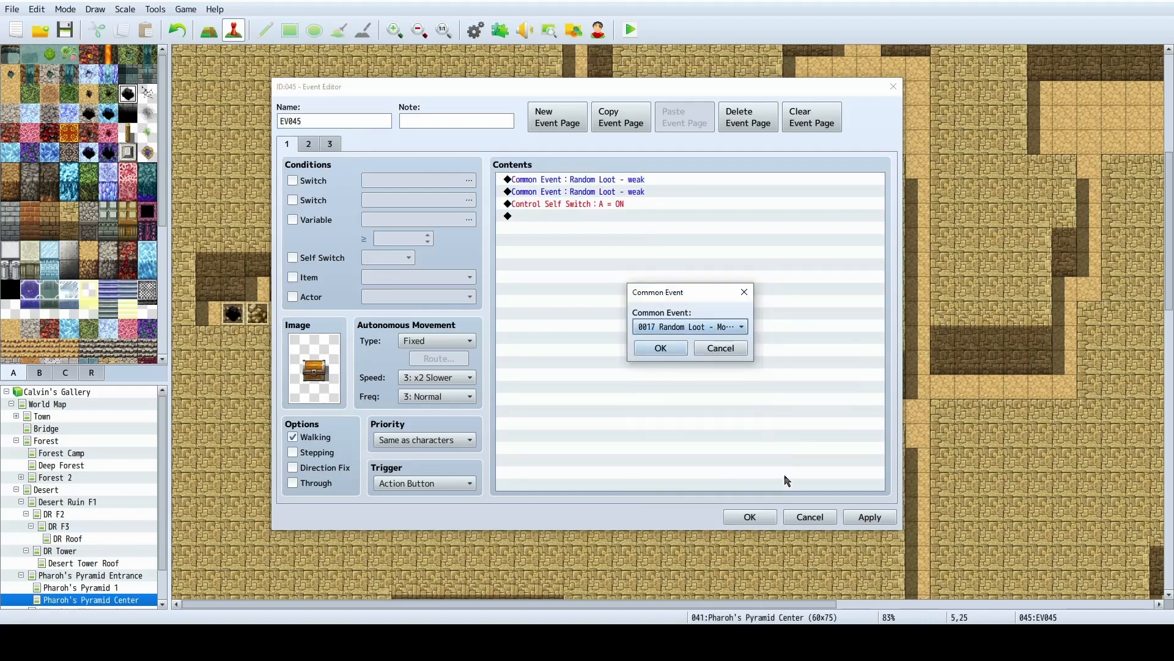
{"action": "left_click", "coordinate": [661, 346]}
{"action": "left_click", "coordinate": [874, 517]}
{"action": "left_click", "coordinate": [750, 517]}
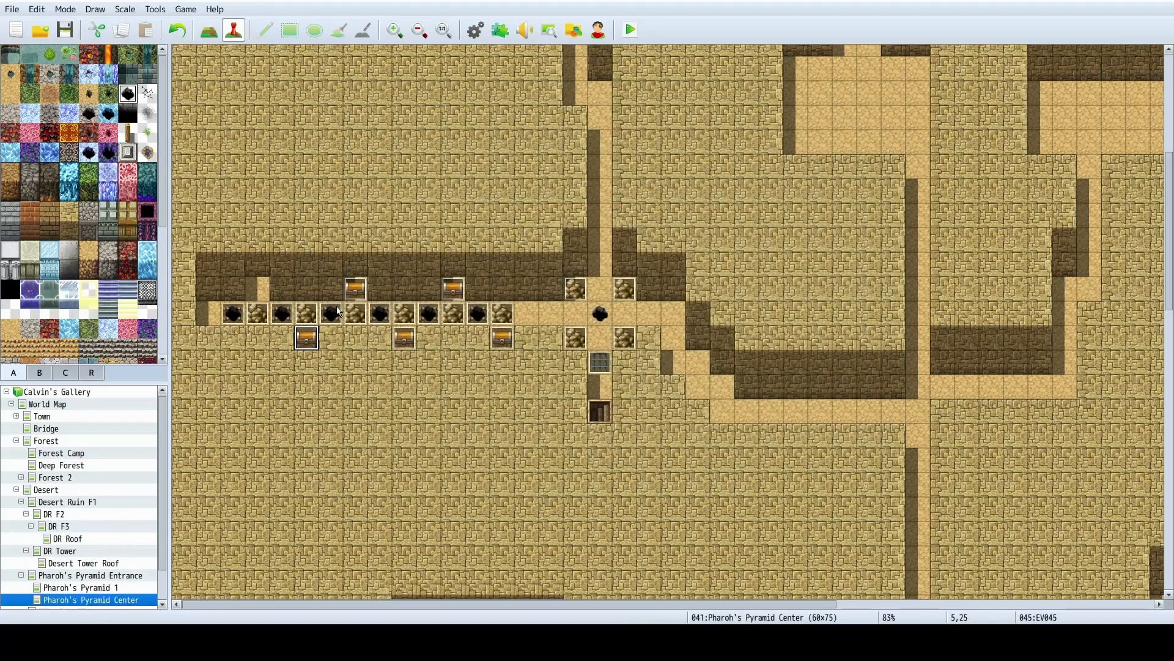
Add a Random Loot - Moderate common event above the weak one on page 3 of the chest at 5,25, and save the project.
{"action": "double_click", "coordinate": [319, 343]}
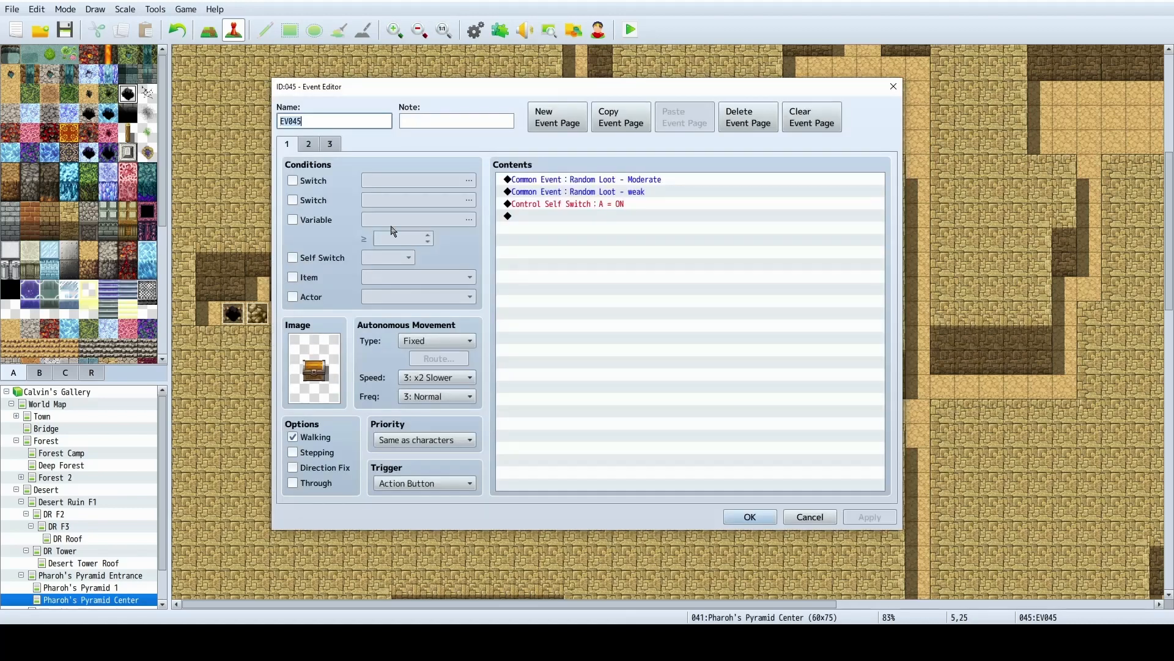
{"action": "left_click", "coordinate": [331, 145]}
{"action": "left_click", "coordinate": [621, 183]}
{"action": "key", "text": "ctrl+v"}
{"action": "double_click", "coordinate": [622, 182]}
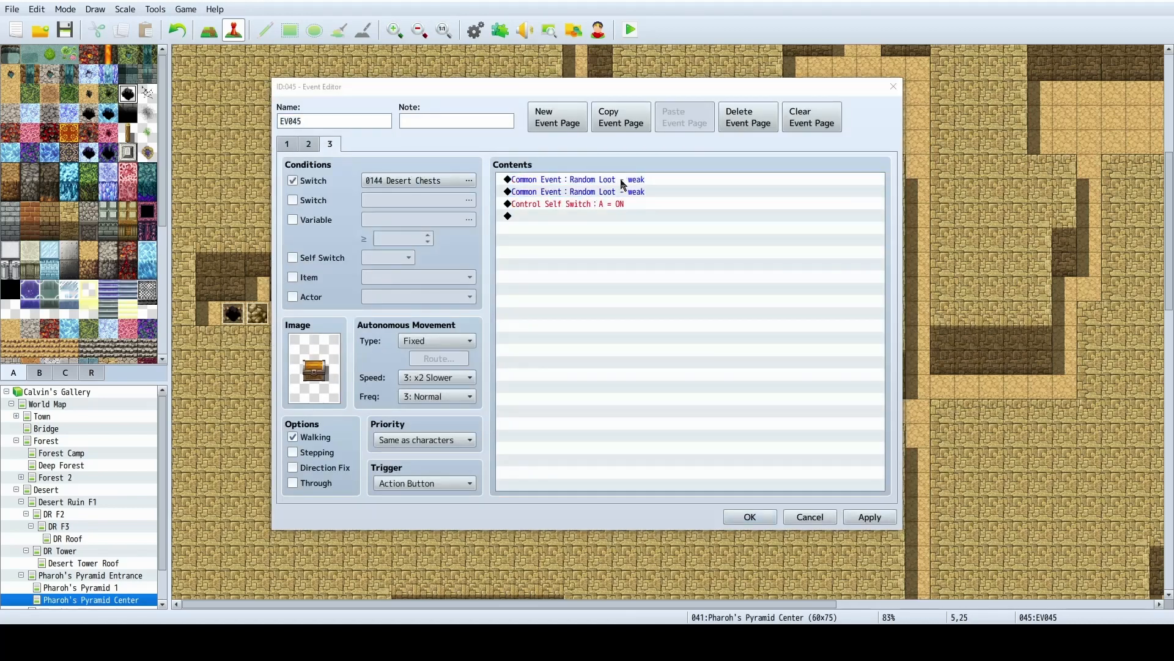
{"action": "left_click", "coordinate": [692, 327]}
{"action": "left_click", "coordinate": [699, 314]}
{"action": "key", "text": "Return"}
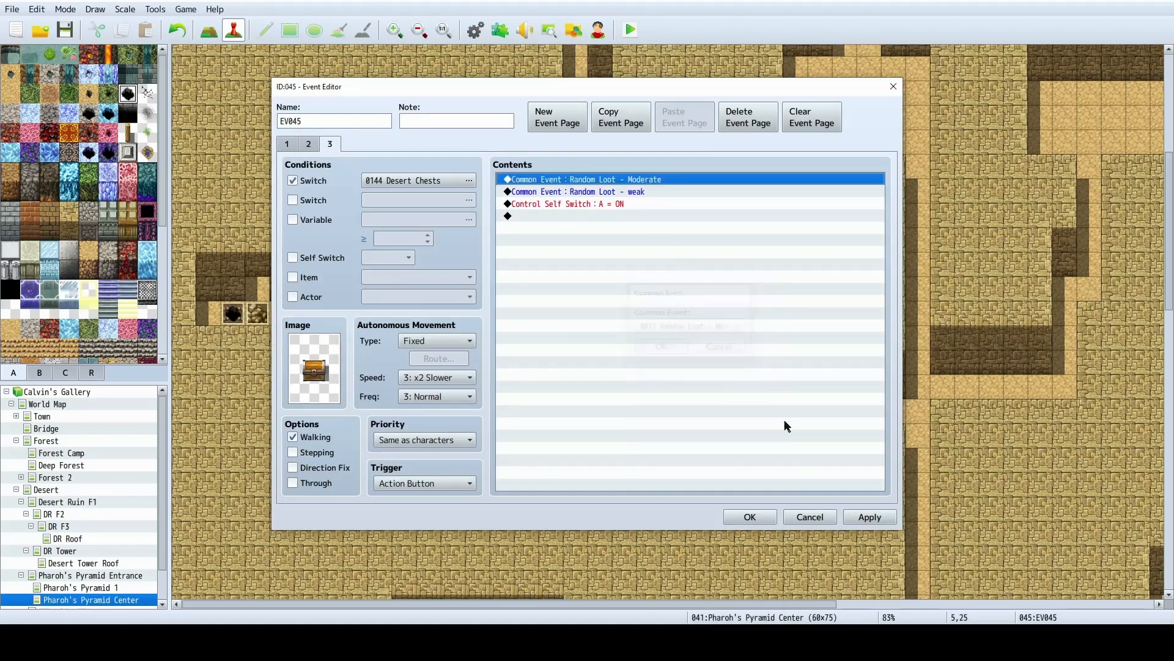
{"action": "left_click", "coordinate": [750, 517]}
{"action": "left_click", "coordinate": [12, 9]}
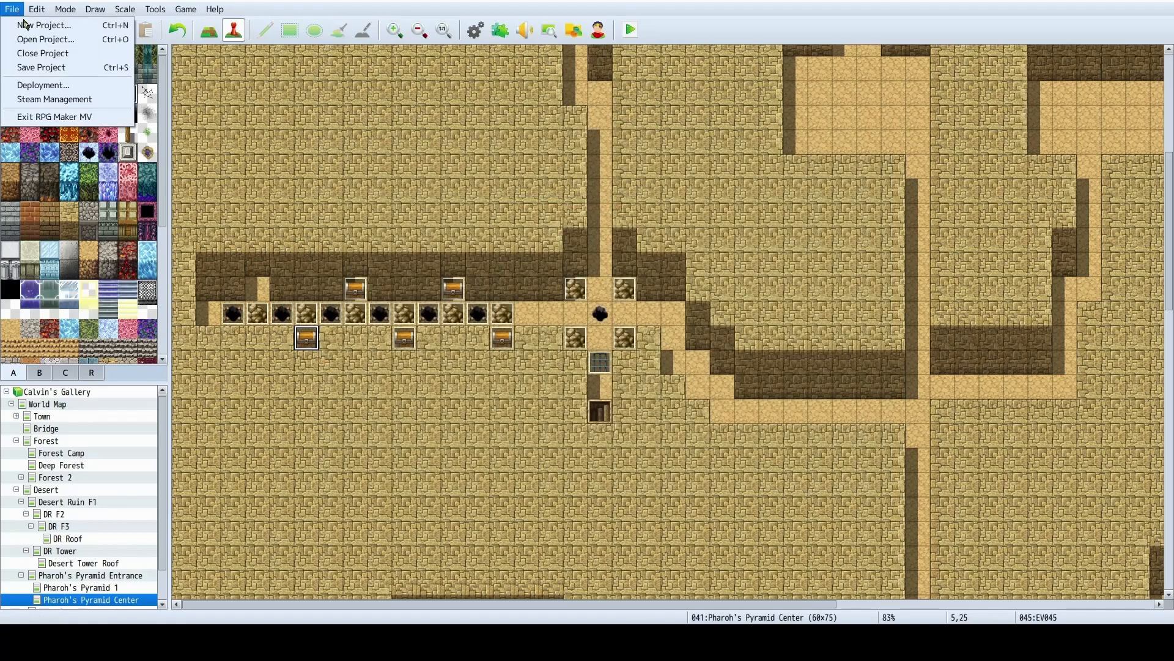
{"action": "left_click", "coordinate": [43, 68]}
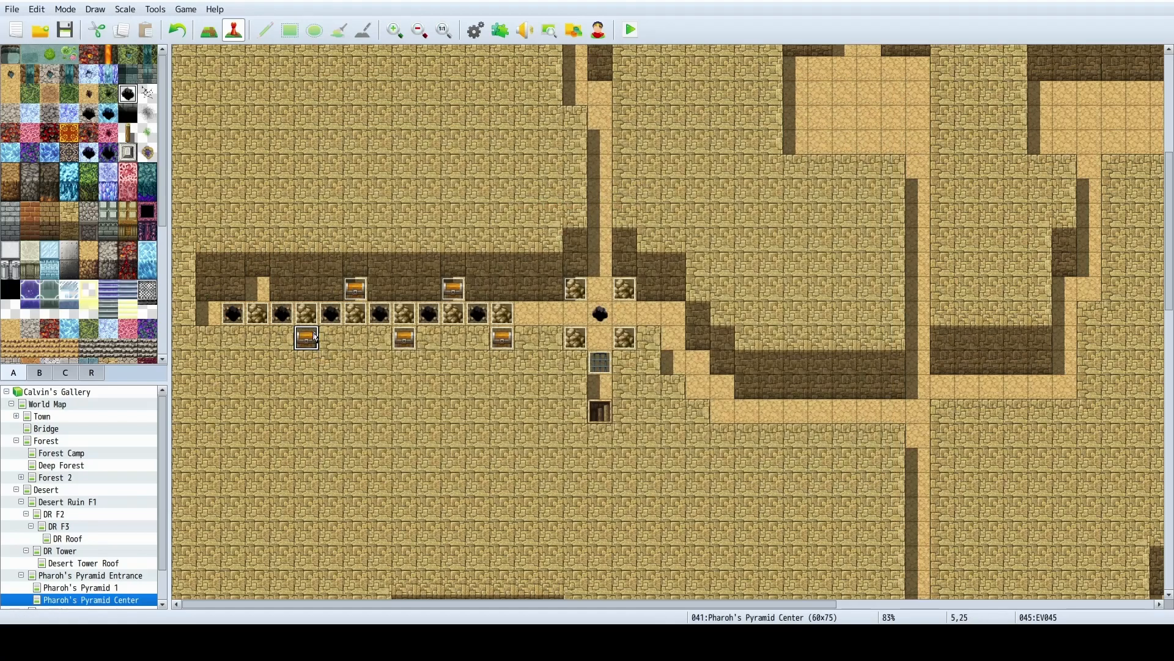
Copy the chest at 5,25 to the alcove at 3,23 and add a second Random Loot - Moderate common event to pages 1 and 3.
{"action": "left_click", "coordinate": [259, 290]}
{"action": "key", "text": "ctrl+v"}
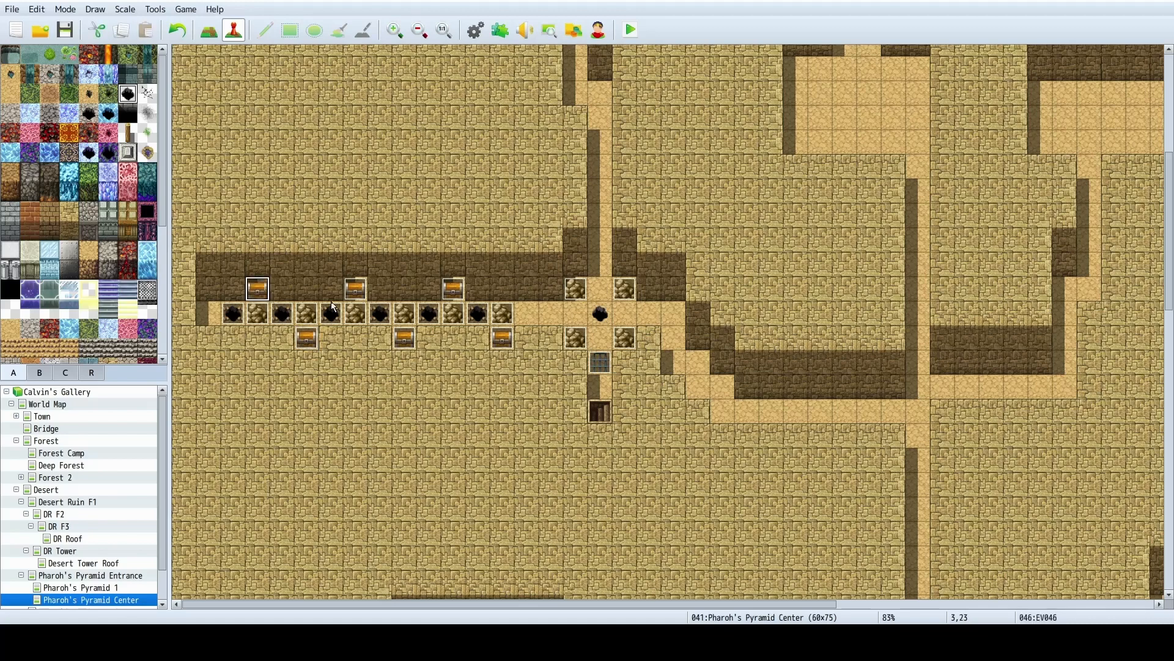
{"action": "double_click", "coordinate": [258, 290]}
{"action": "left_click", "coordinate": [643, 183]}
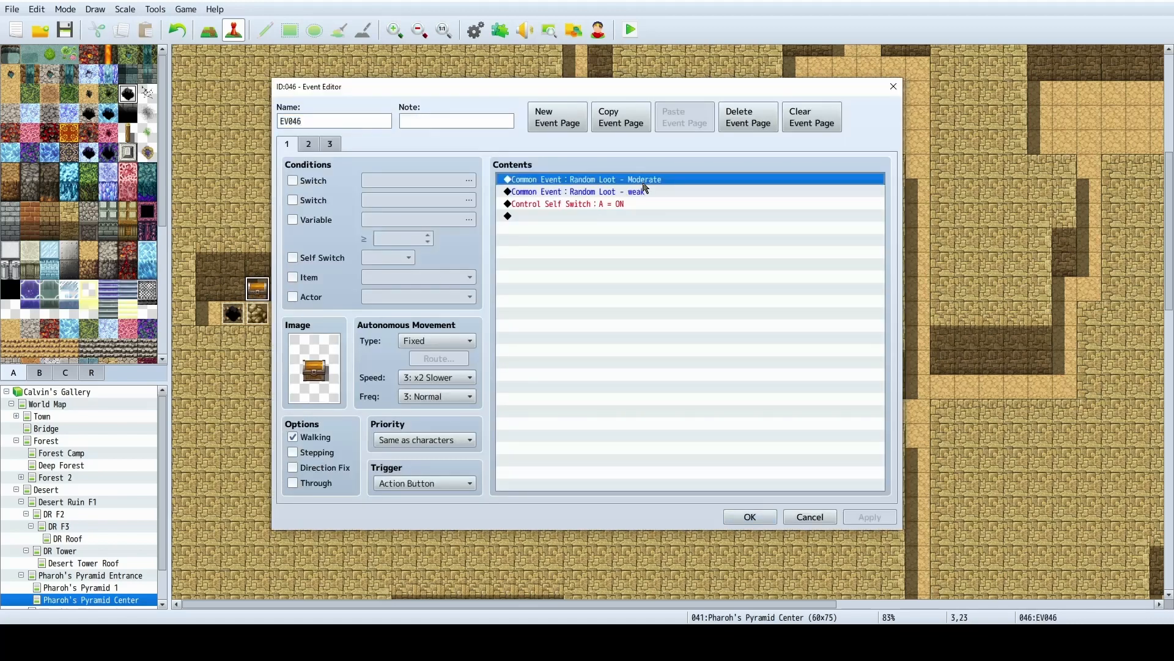
{"action": "key", "text": "ctrl+c"}
{"action": "key", "text": "ctrl+v"}
{"action": "left_click", "coordinate": [336, 145]}
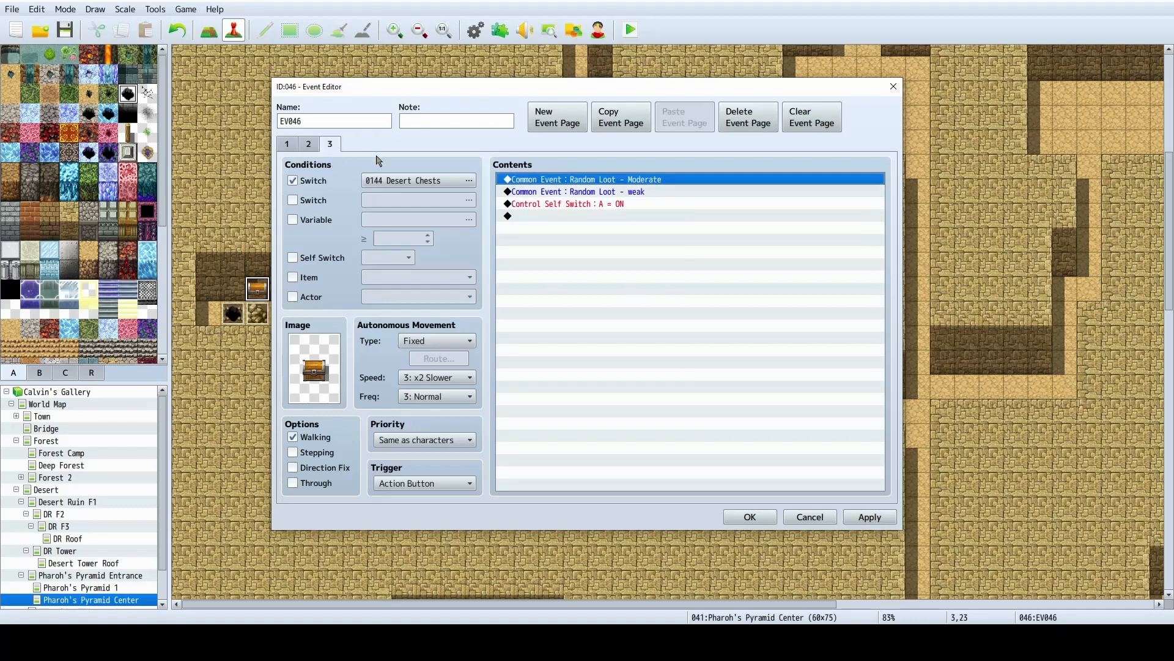
{"action": "key", "text": "ctrl+v"}
{"action": "left_click", "coordinate": [870, 517]}
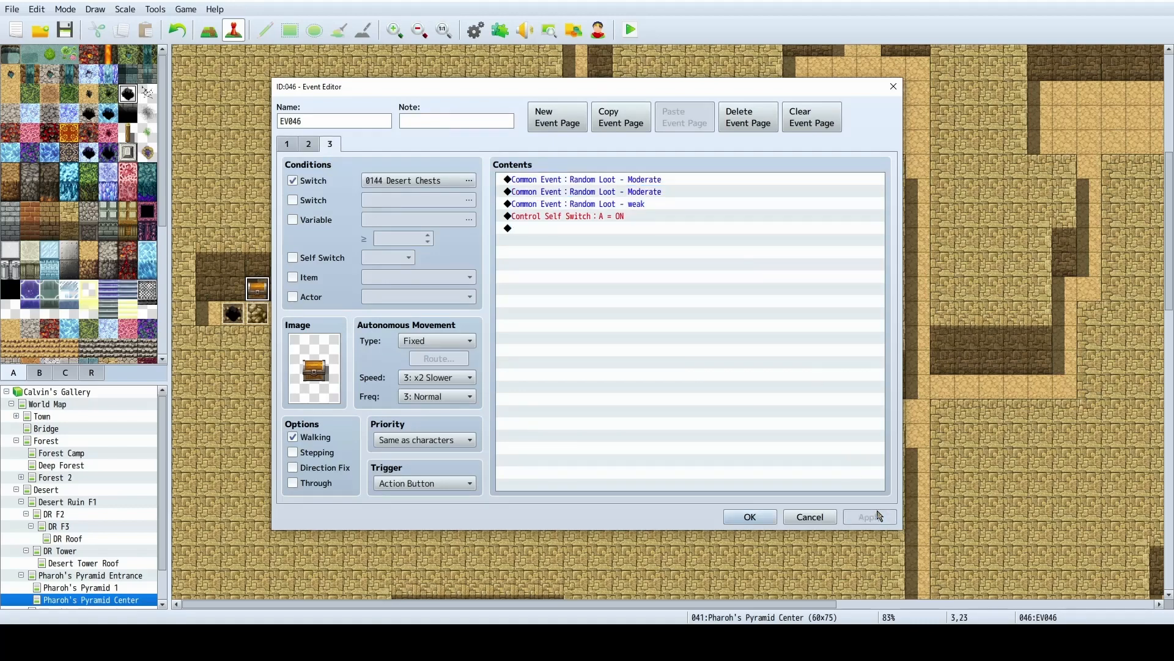
{"action": "left_click", "coordinate": [750, 517]}
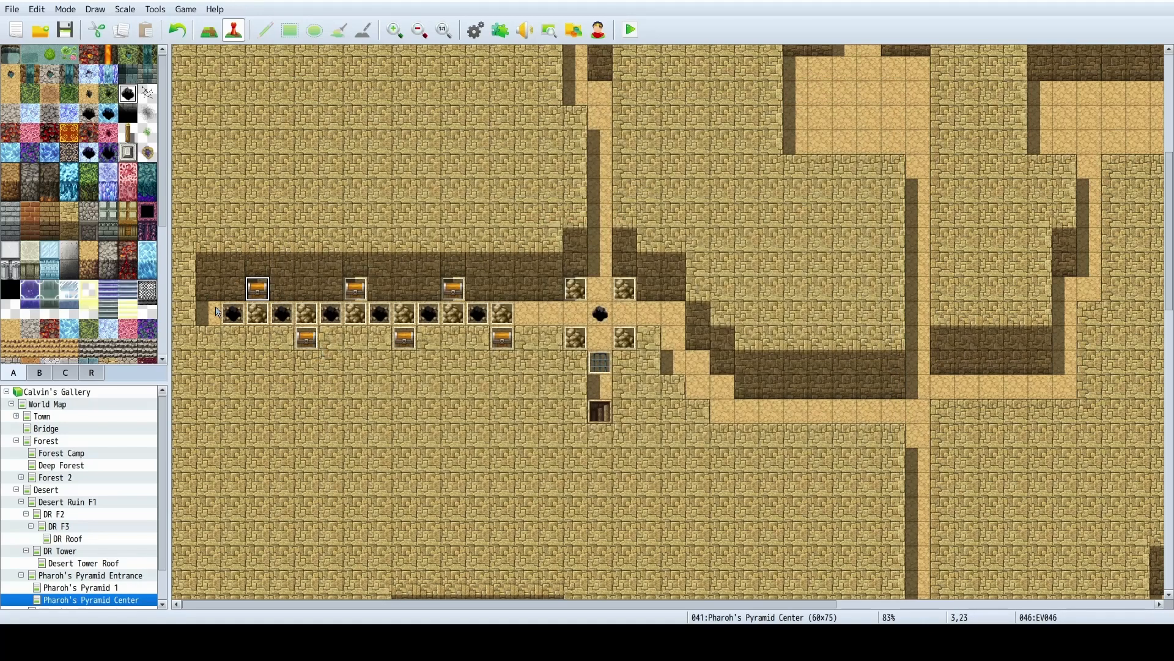
Copy the chest at 3,23 to the corridor's end at 1,24 and change its first page 1 common event to Random Loot - Strong.
{"action": "left_click", "coordinate": [214, 313]}
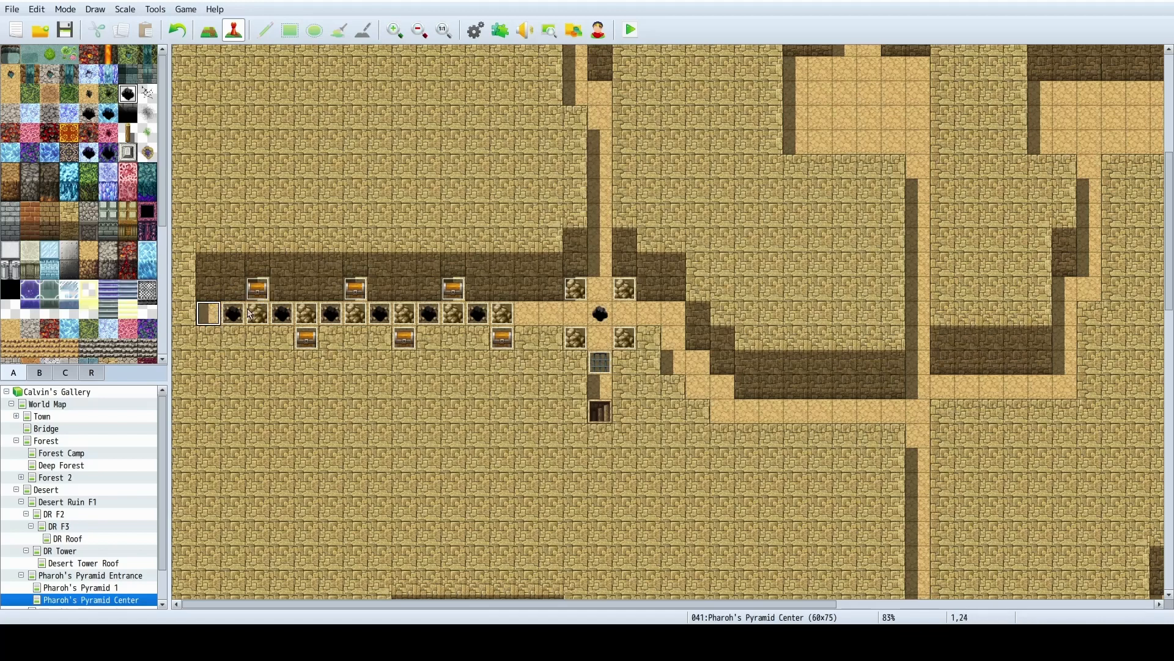
{"action": "left_click", "coordinate": [259, 291]}
{"action": "left_click", "coordinate": [208, 313]}
{"action": "key", "text": "ctrl+v"}
{"action": "double_click", "coordinate": [209, 313]}
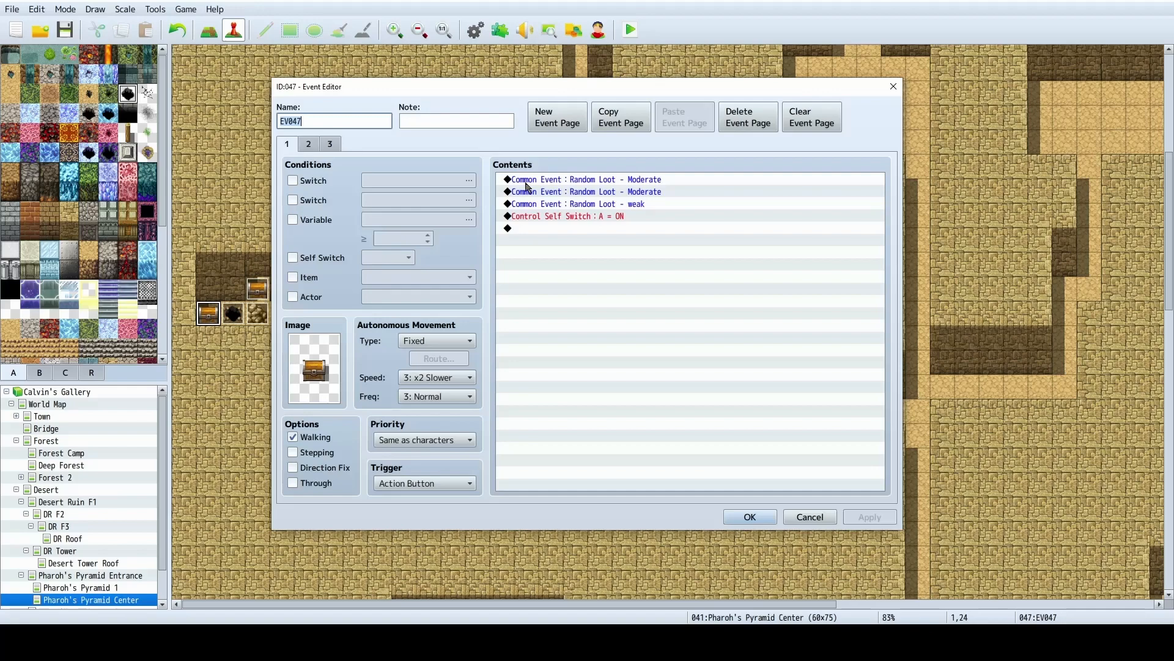
{"action": "double_click", "coordinate": [565, 179]}
{"action": "left_click", "coordinate": [692, 321]}
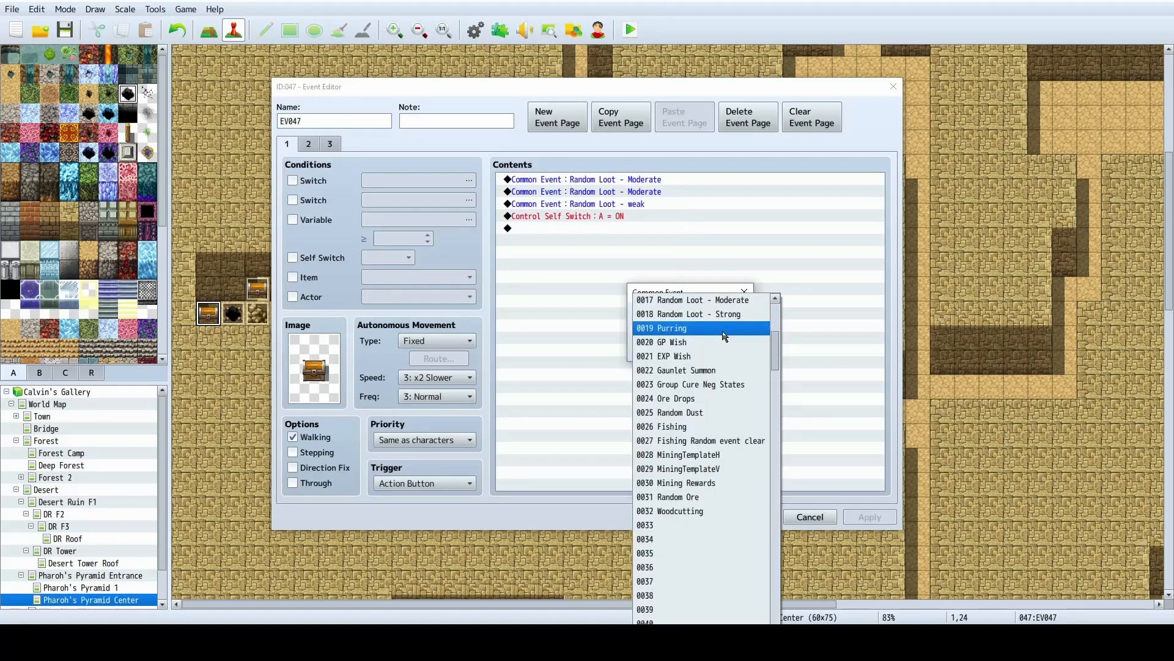
{"action": "left_click", "coordinate": [698, 314]}
{"action": "left_click", "coordinate": [661, 351]}
Change the first common event on page 3 of the chest at 1,24 to Random Loot - Strong and check the pages.
{"action": "left_click", "coordinate": [336, 146]}
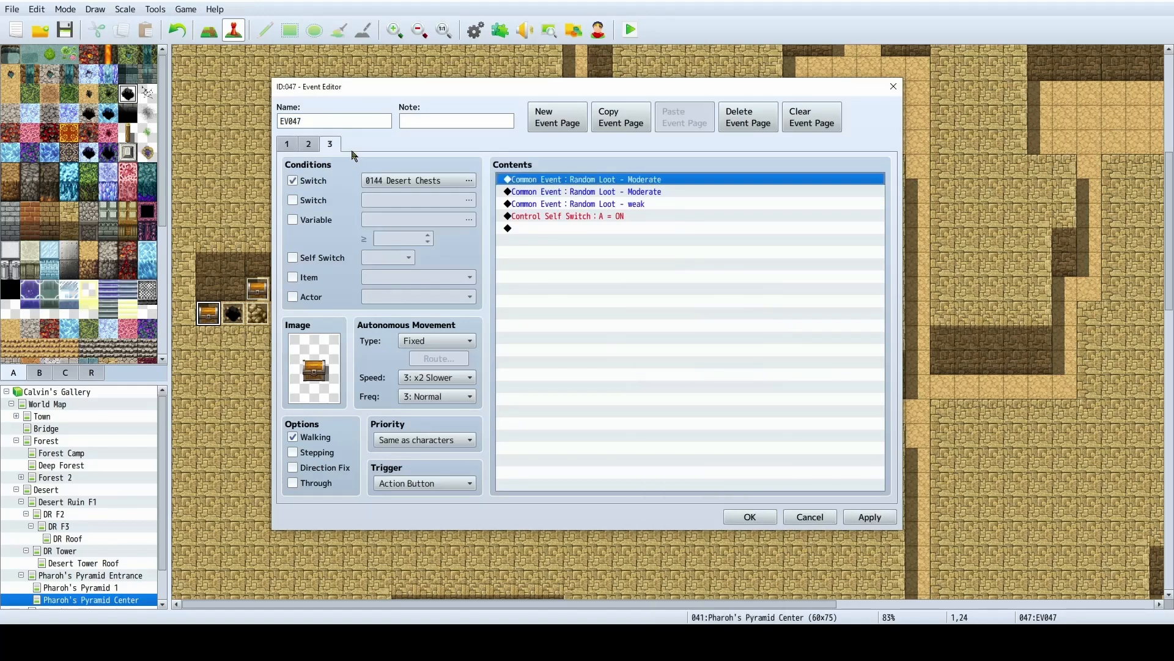
{"action": "double_click", "coordinate": [648, 191]}
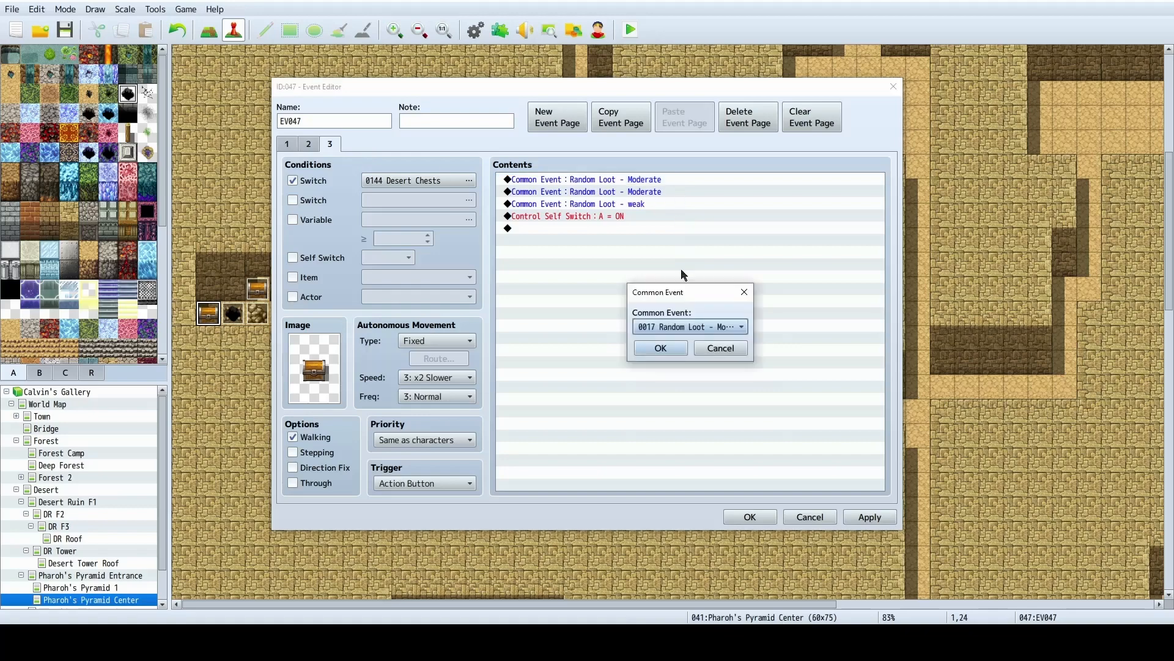
{"action": "left_click", "coordinate": [685, 334]}
{"action": "left_click", "coordinate": [731, 314]}
{"action": "left_click", "coordinate": [661, 346]}
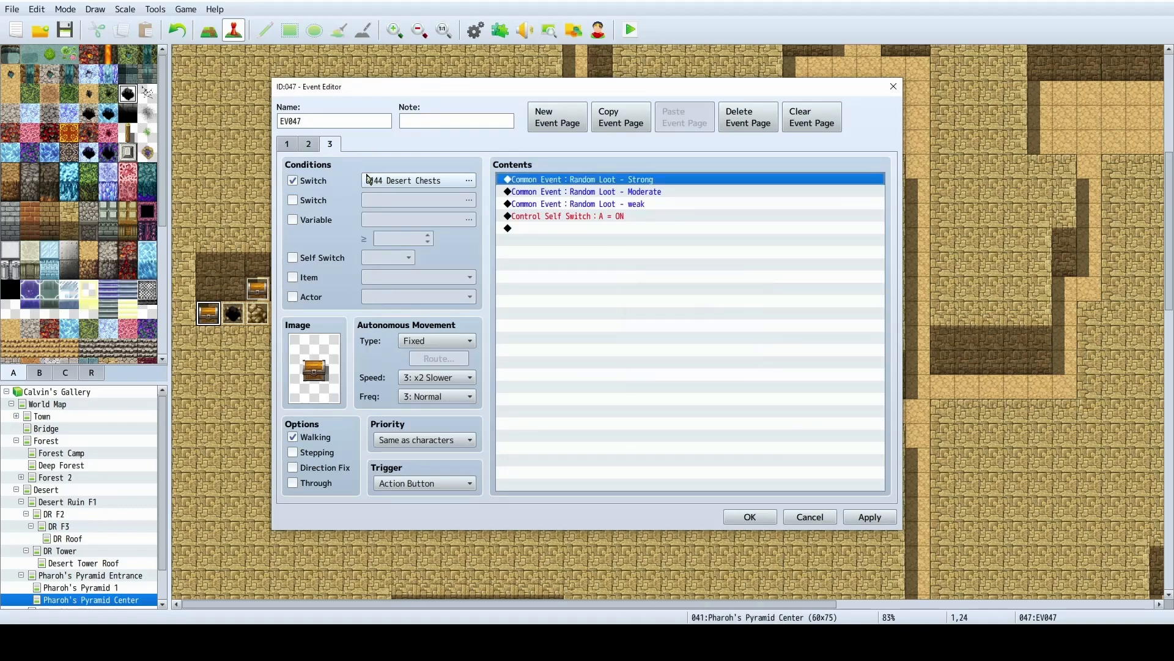
{"action": "left_click", "coordinate": [312, 145]}
{"action": "left_click", "coordinate": [296, 147]}
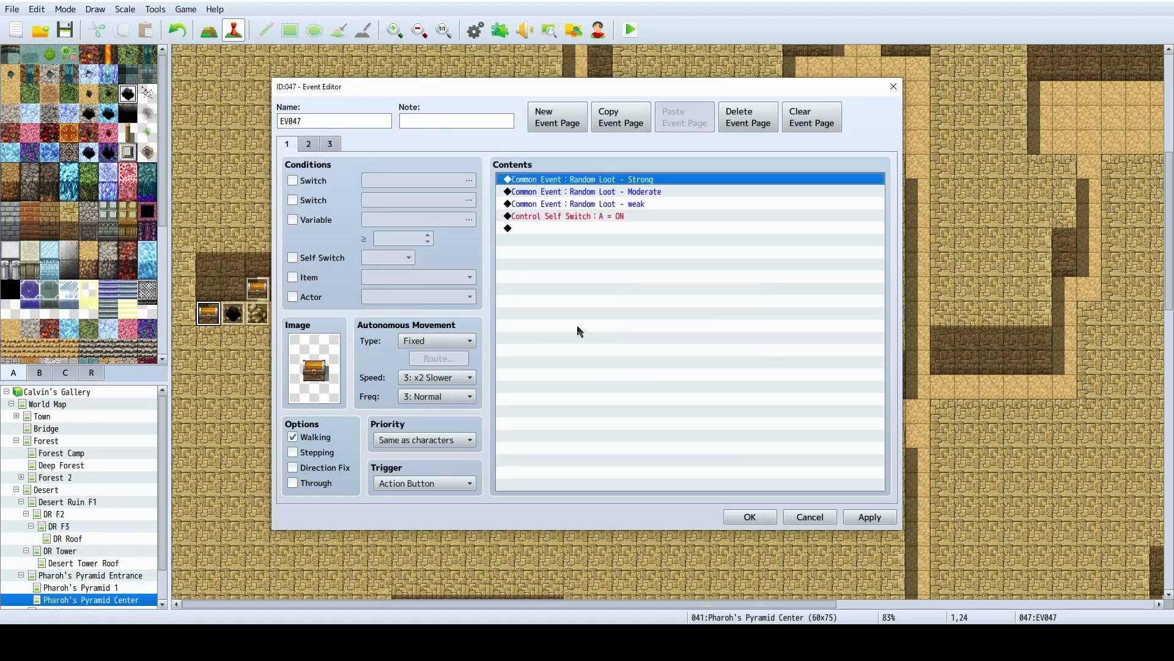
{"action": "left_click", "coordinate": [329, 145]}
{"action": "left_click", "coordinate": [309, 144]}
{"action": "left_click", "coordinate": [287, 144]}
Give page 2 of the chest at 1,24 the open brown !Chest image and Same as characters priority.
{"action": "left_click", "coordinate": [309, 144]}
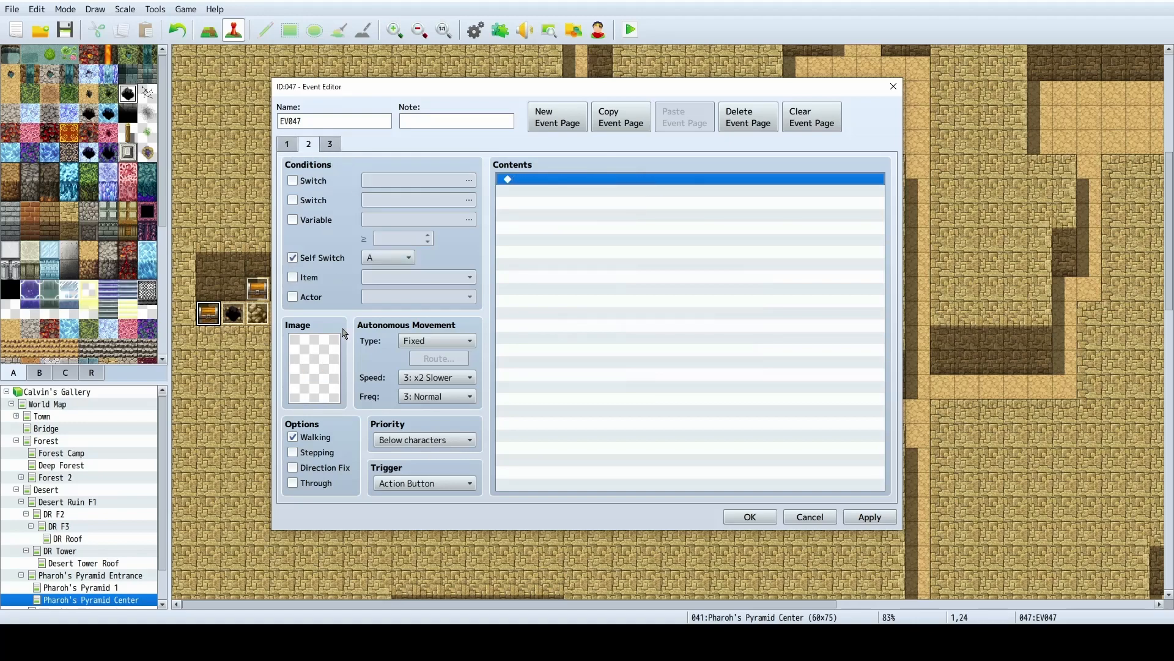
{"action": "double_click", "coordinate": [328, 341]}
{"action": "left_click_drag", "start_coordinate": [488, 220], "coordinate": [490, 405]}
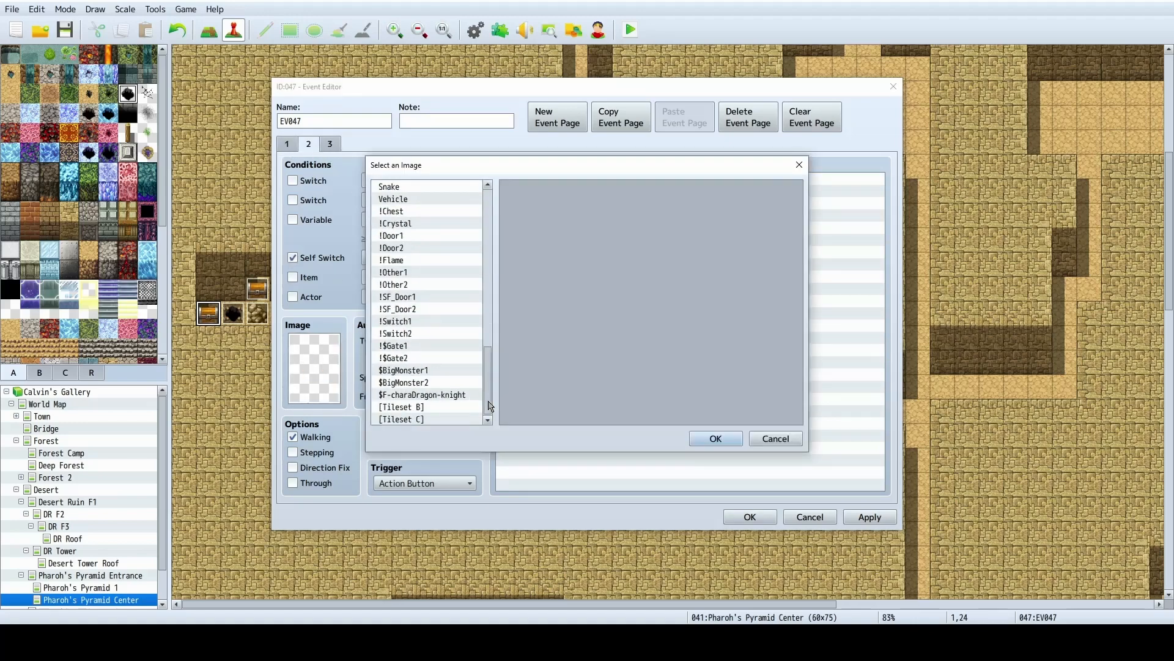
{"action": "scroll", "coordinate": [425, 338], "scroll_direction": "up", "scroll_amount": 2}
{"action": "left_click", "coordinate": [429, 284]}
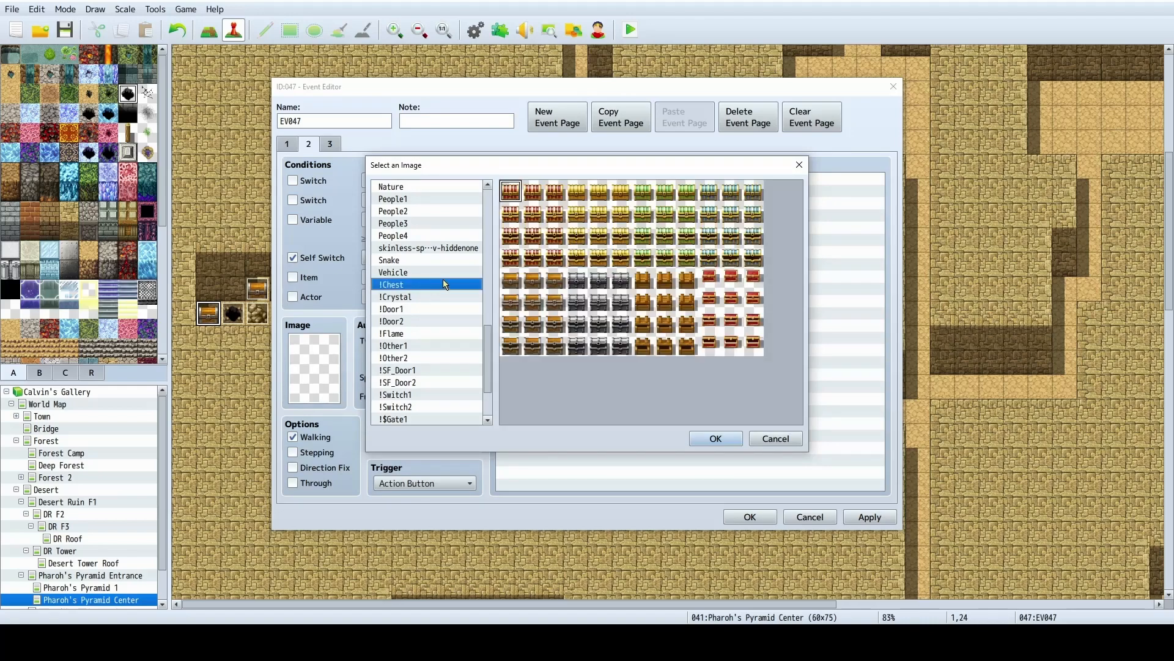
{"action": "left_click", "coordinate": [519, 348]}
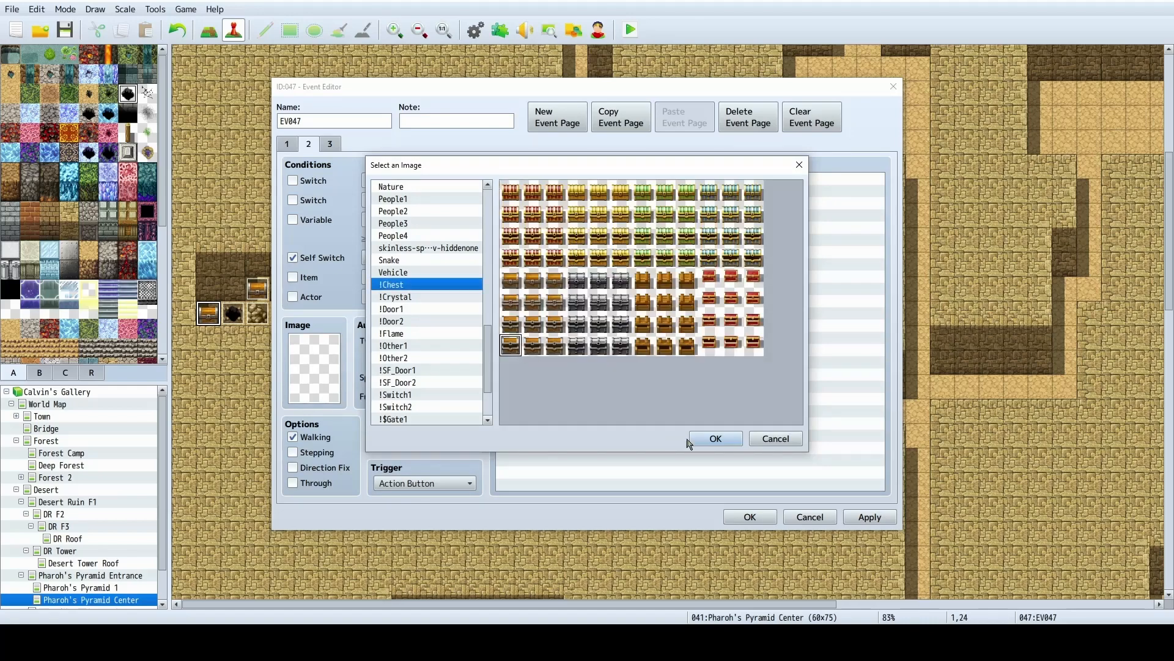
{"action": "left_click", "coordinate": [709, 439]}
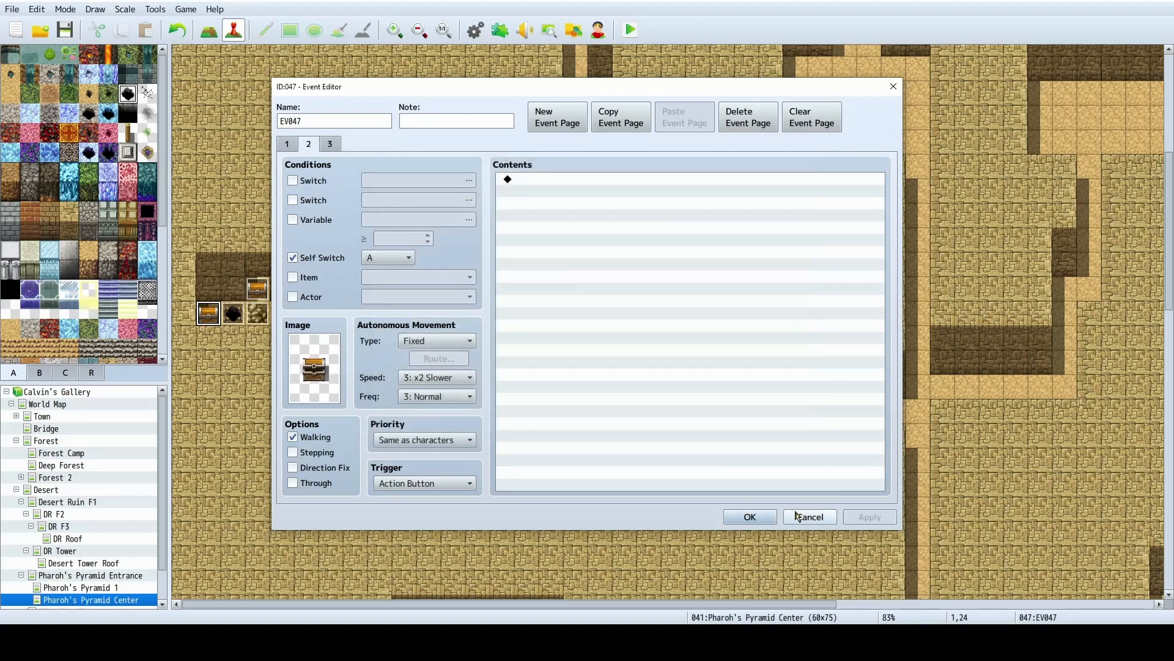
{"action": "left_click", "coordinate": [750, 517]}
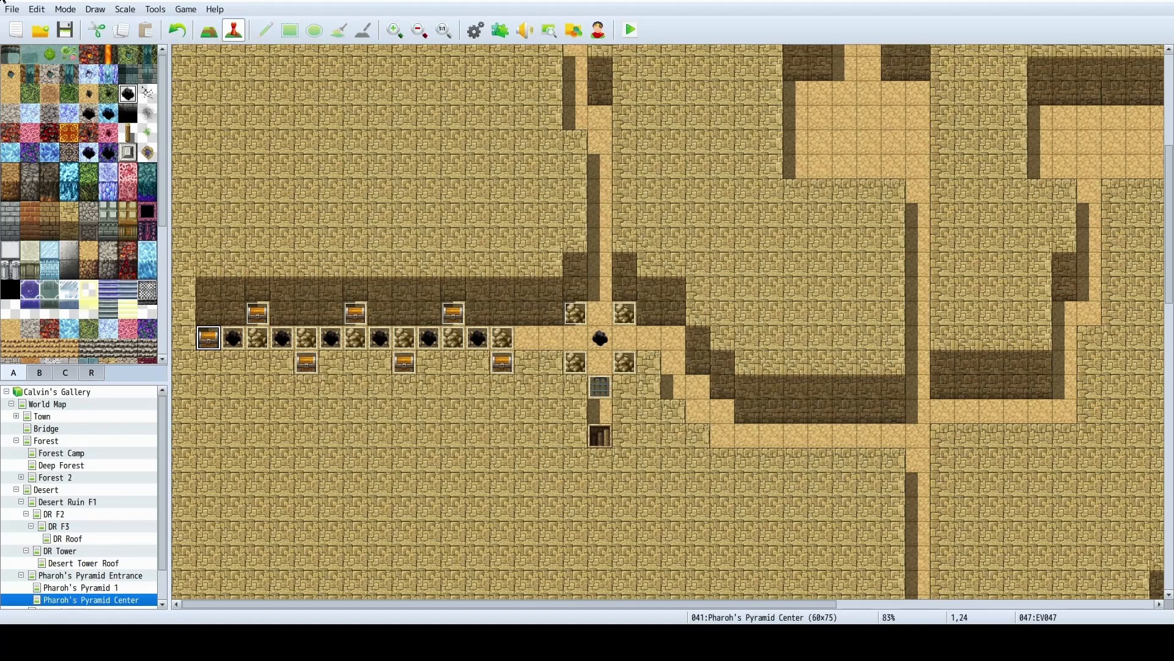
{"action": "left_click", "coordinate": [12, 10]}
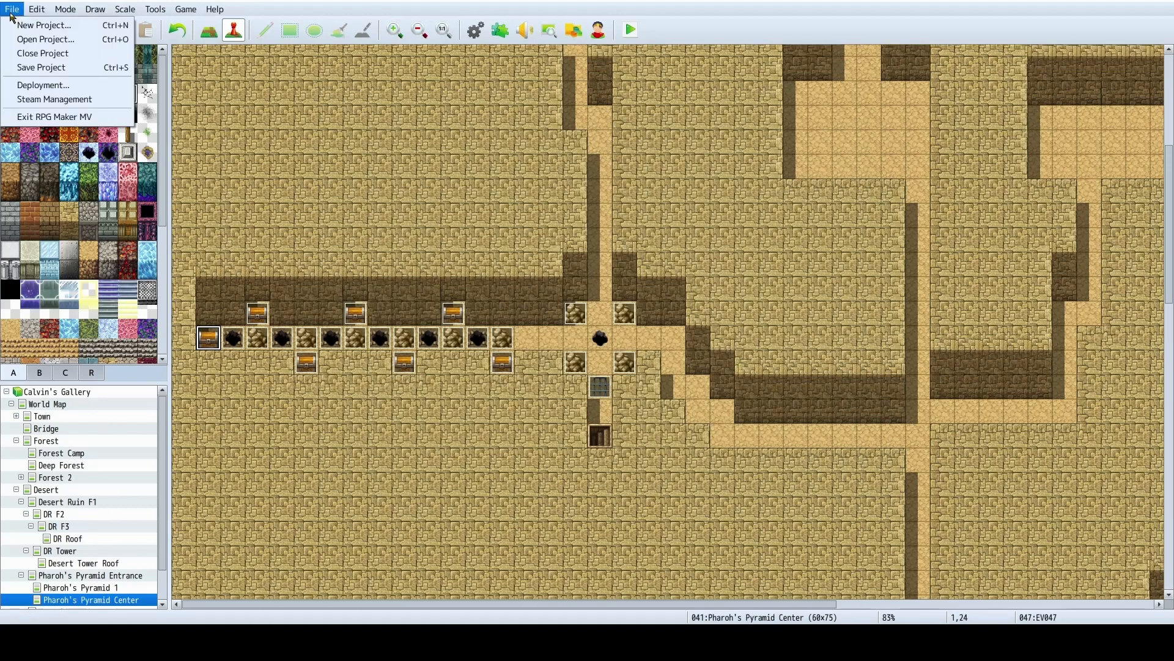
{"action": "left_click", "coordinate": [12, 9]}
{"action": "scroll", "coordinate": [675, 455], "scroll_direction": "down", "scroll_amount": 3}
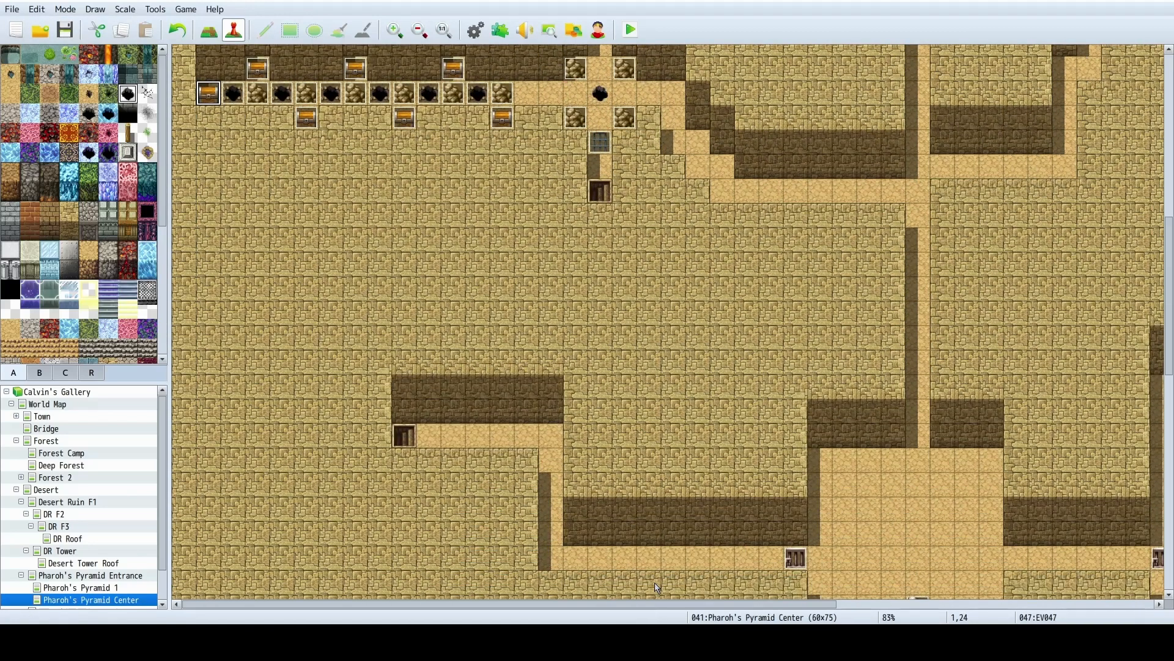
Look over the map's layout from the western chest corridor and central hall up to the northern sarcophagus room.
{"action": "left_click_drag", "start_coordinate": [640, 606], "coordinate": [669, 605]}
{"action": "scroll", "coordinate": [633, 508], "scroll_direction": "up", "scroll_amount": 5}
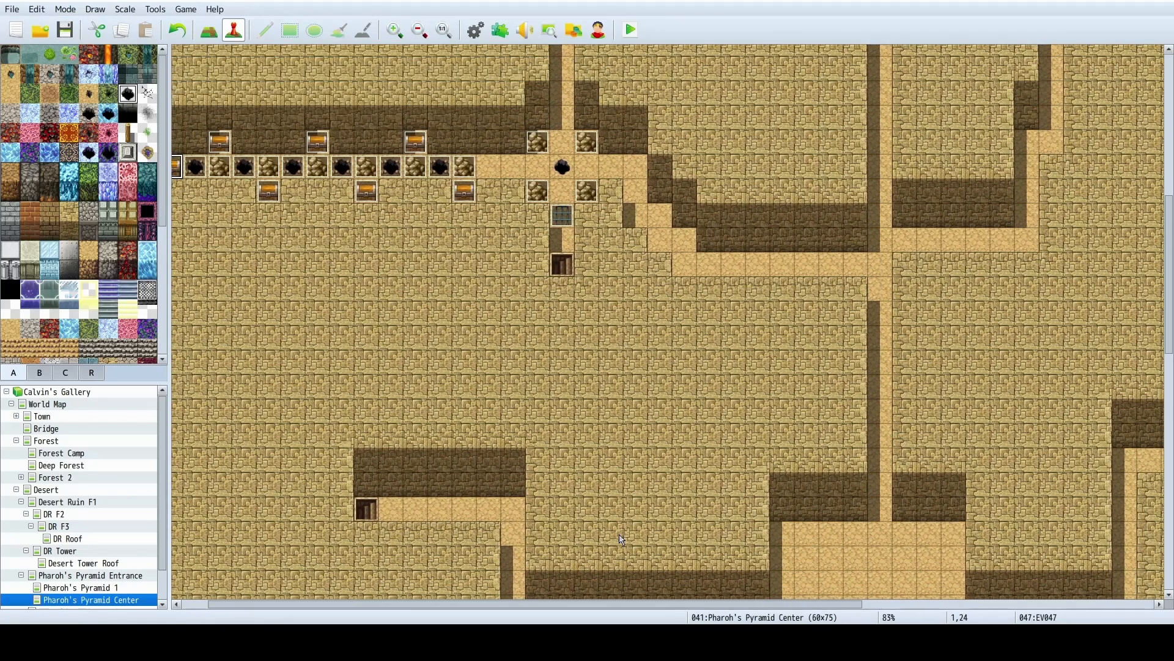
{"action": "scroll", "coordinate": [563, 486], "scroll_direction": "down", "scroll_amount": 2}
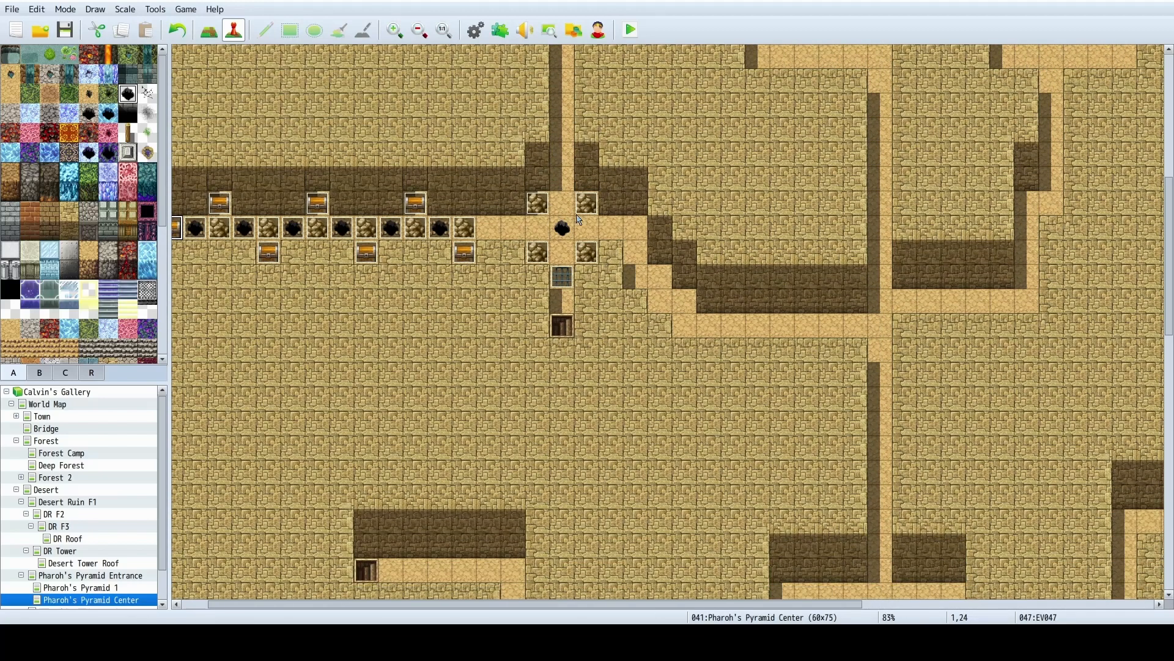
{"action": "scroll", "coordinate": [758, 350], "scroll_direction": "down", "scroll_amount": 3}
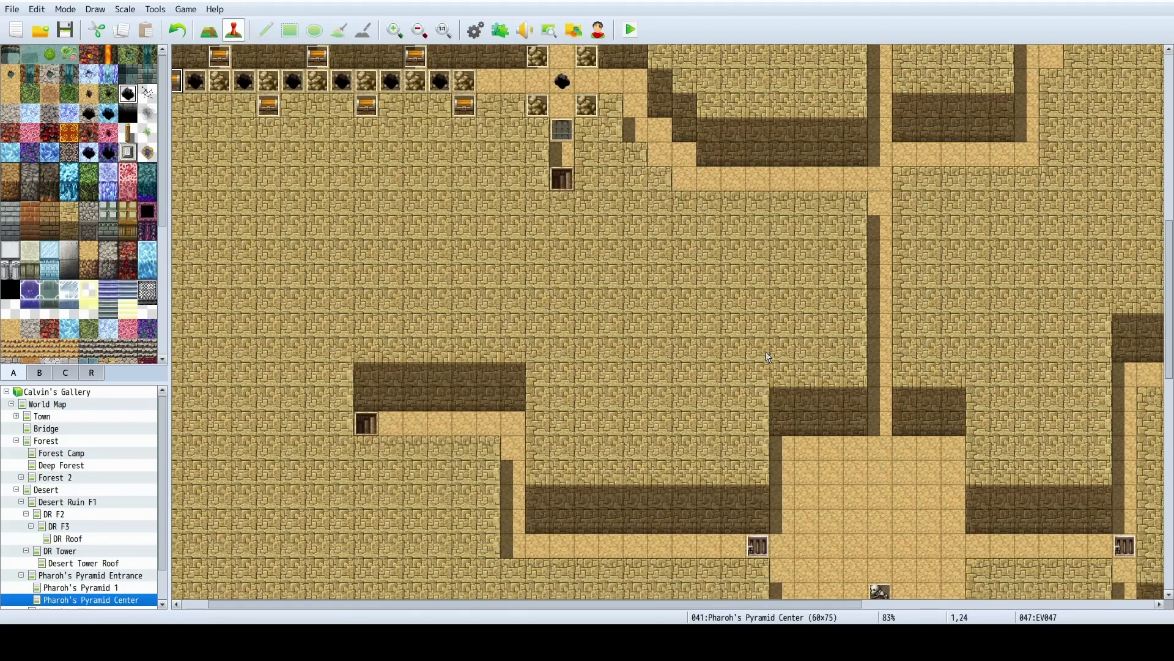
{"action": "scroll", "coordinate": [463, 355], "scroll_direction": "up", "scroll_amount": 4}
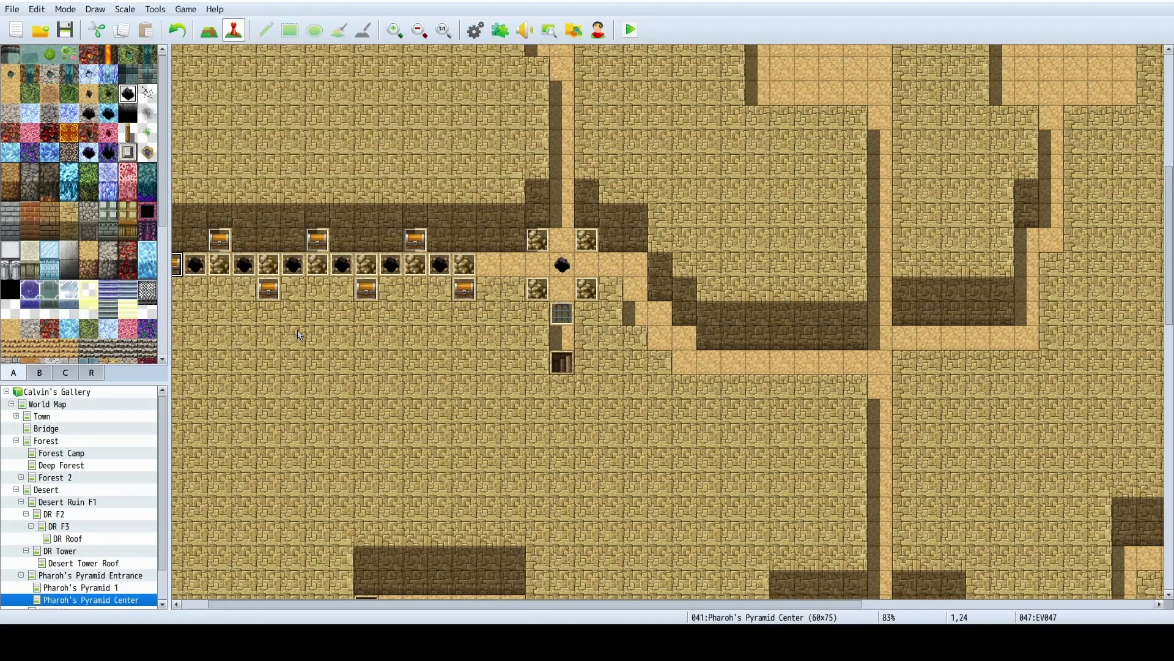
{"action": "left_click", "coordinate": [439, 269]}
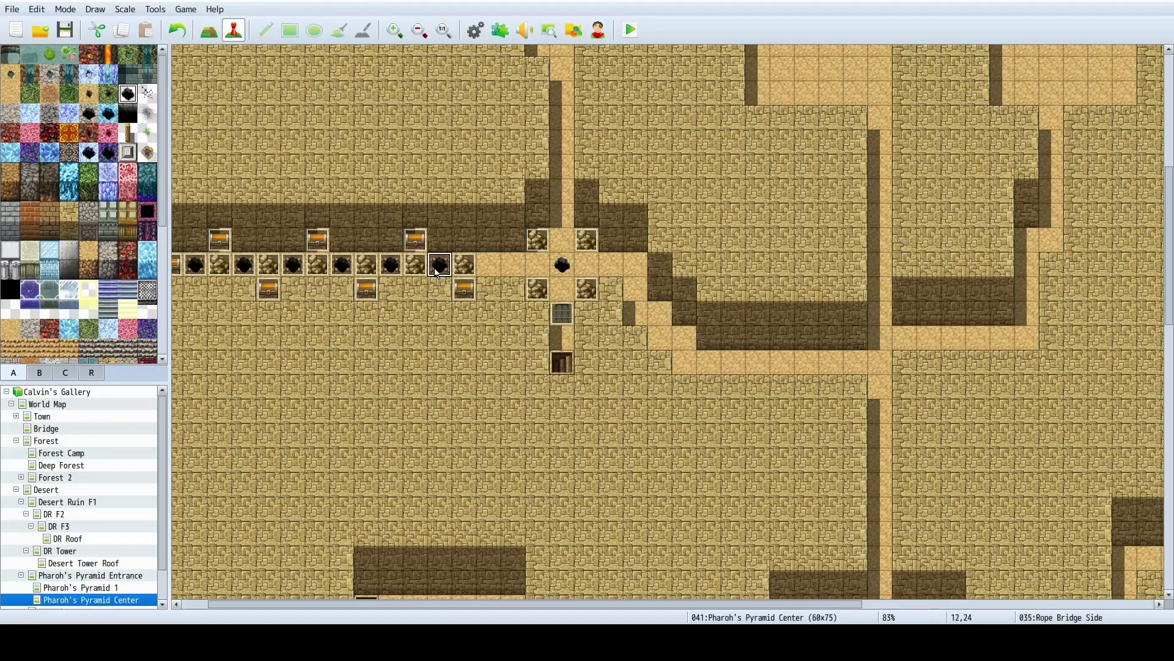
{"action": "scroll", "coordinate": [587, 398], "scroll_direction": "down", "scroll_amount": 4, "text": "ctrl"}
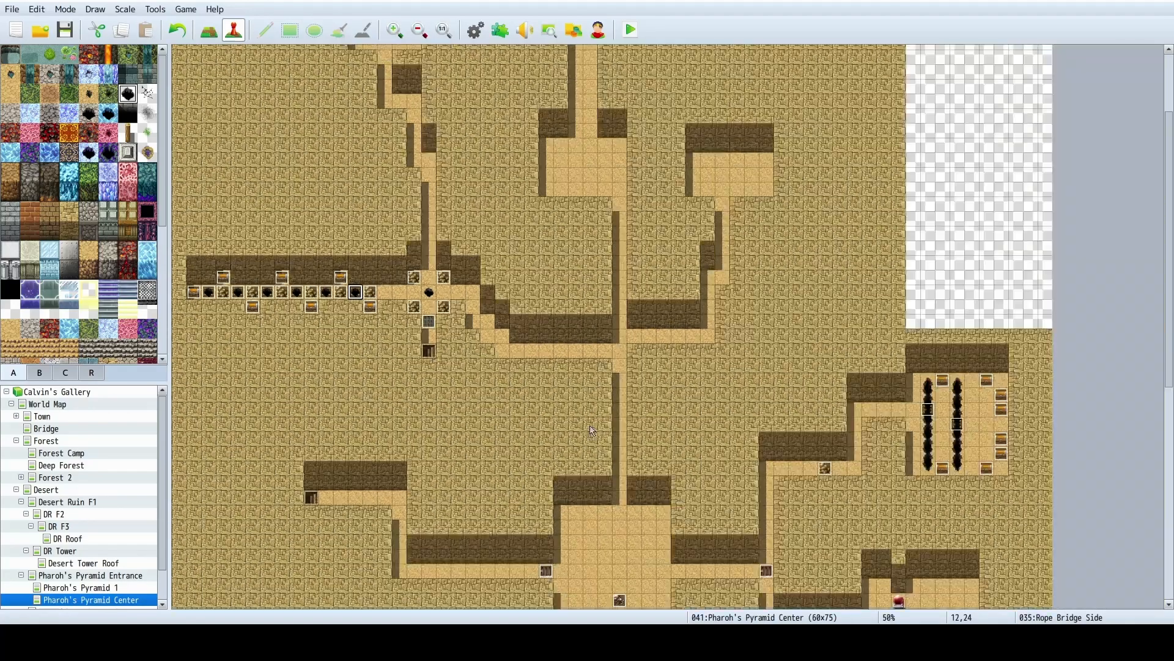
{"action": "scroll", "coordinate": [726, 442], "scroll_direction": "up", "scroll_amount": 3, "text": "ctrl"}
{"action": "scroll", "coordinate": [728, 446], "scroll_direction": "down", "scroll_amount": 3}
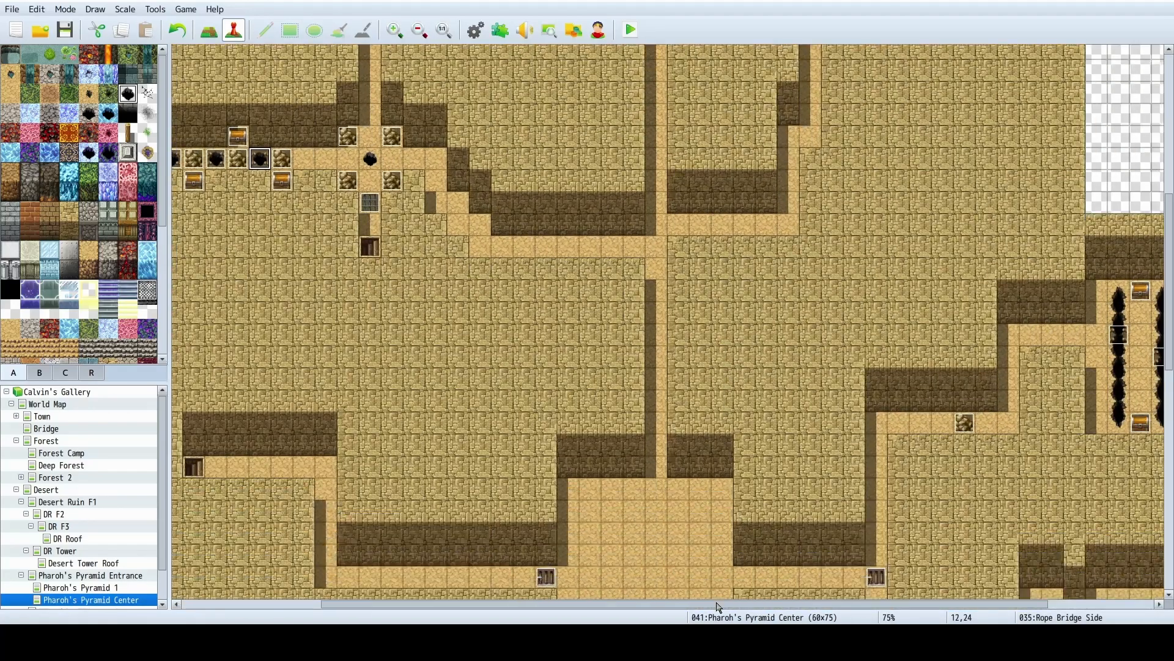
{"action": "scroll", "coordinate": [717, 604], "scroll_direction": "right", "scroll_amount": 3}
{"action": "scroll", "coordinate": [715, 466], "scroll_direction": "down", "scroll_amount": 7}
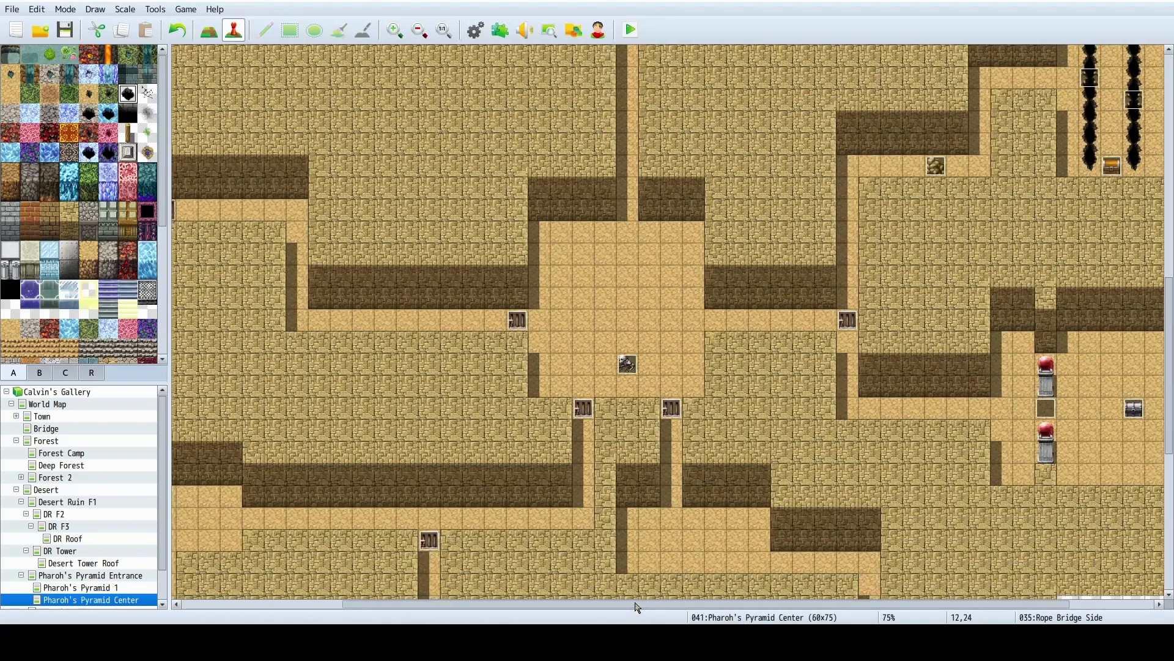
{"action": "left_click_drag", "start_coordinate": [636, 604], "coordinate": [584, 612]}
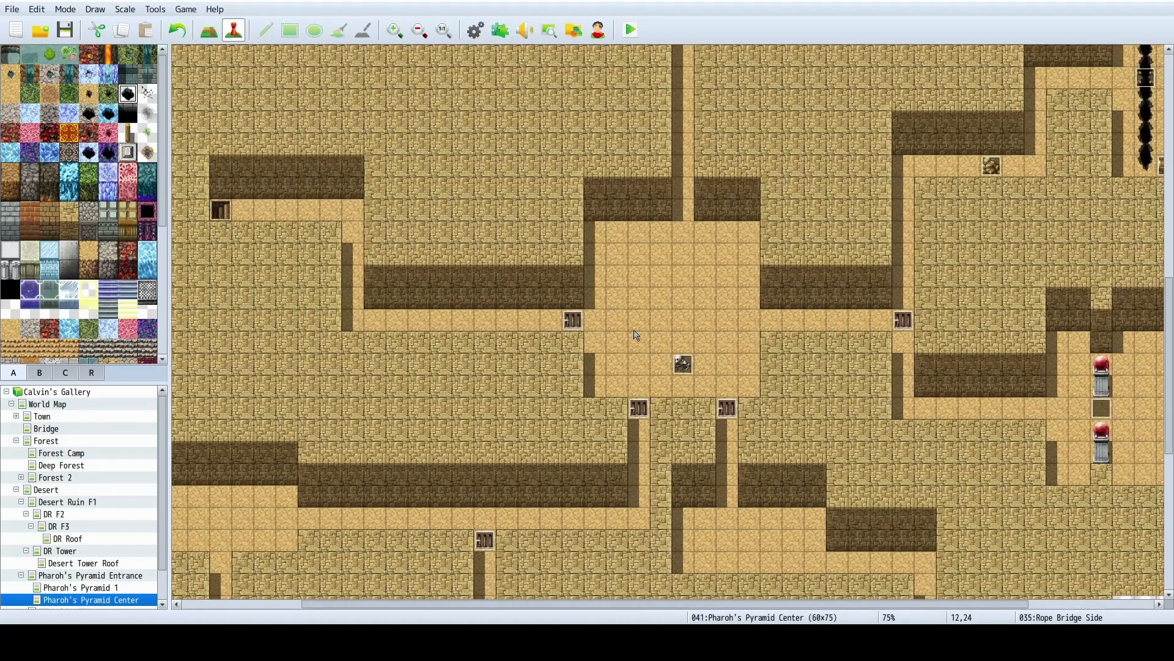
{"action": "scroll", "coordinate": [812, 407], "scroll_direction": "up", "scroll_amount": 12}
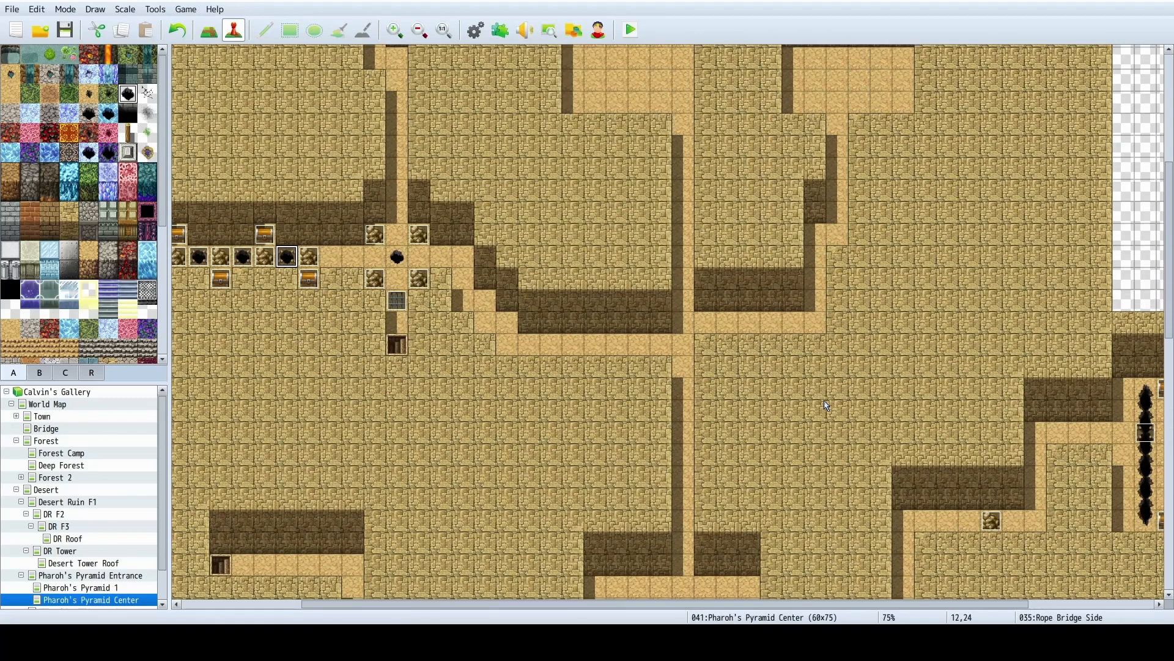
{"action": "scroll", "coordinate": [826, 406], "scroll_direction": "up", "scroll_amount": 7}
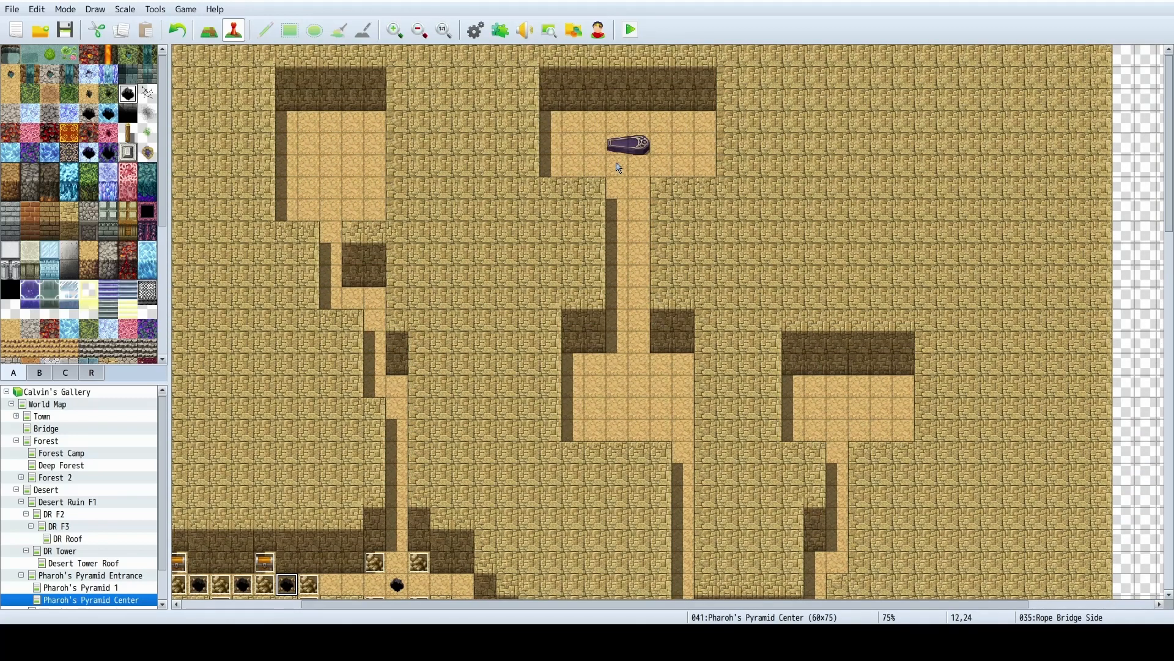
{"action": "left_click", "coordinate": [40, 374]}
{"action": "left_click", "coordinate": [56, 371]}
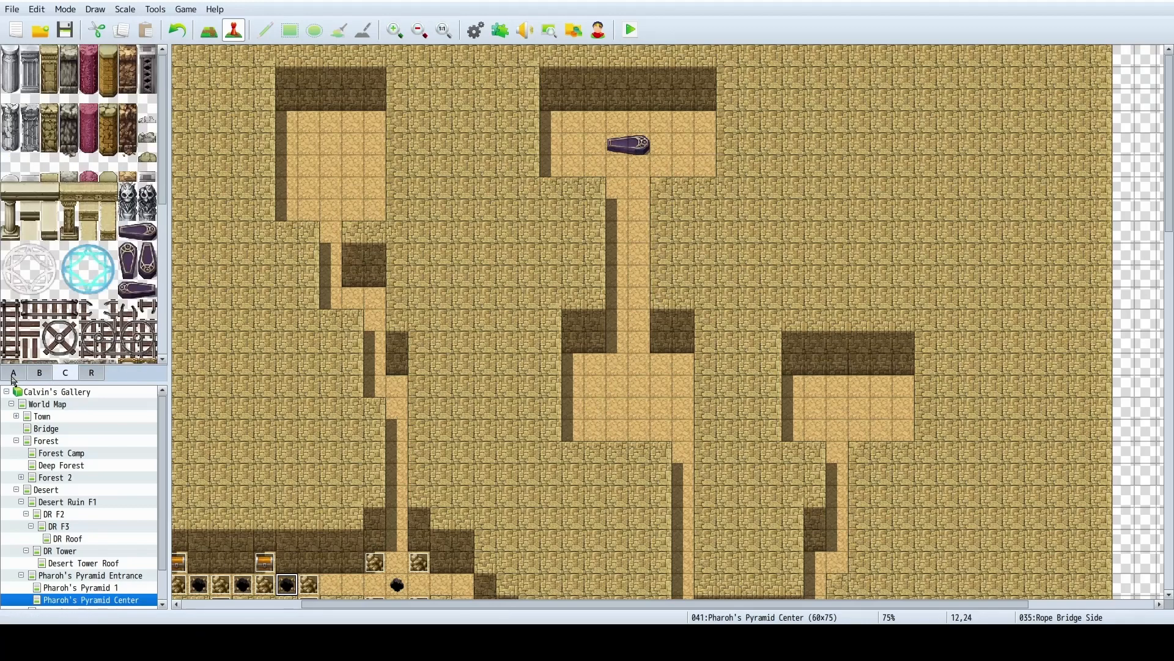
{"action": "left_click", "coordinate": [13, 376]}
{"action": "left_click", "coordinate": [40, 373]}
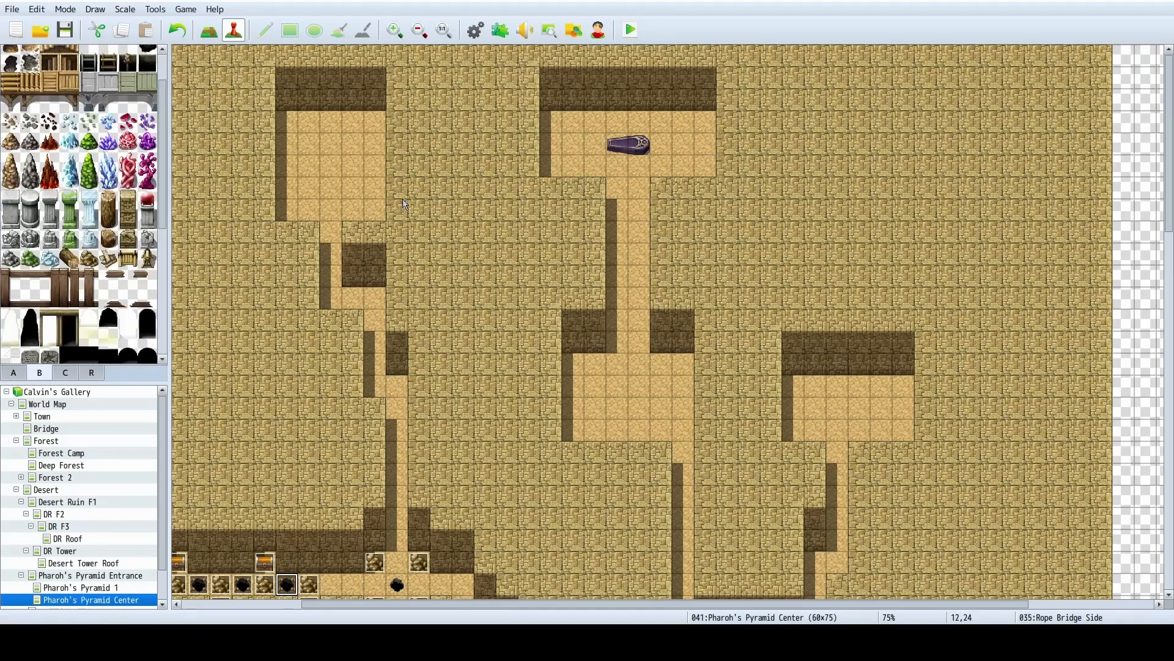
Create an event named Pharoh Fight on the sarcophagus at 27,4 with Same as characters priority.
{"action": "double_click", "coordinate": [628, 153]}
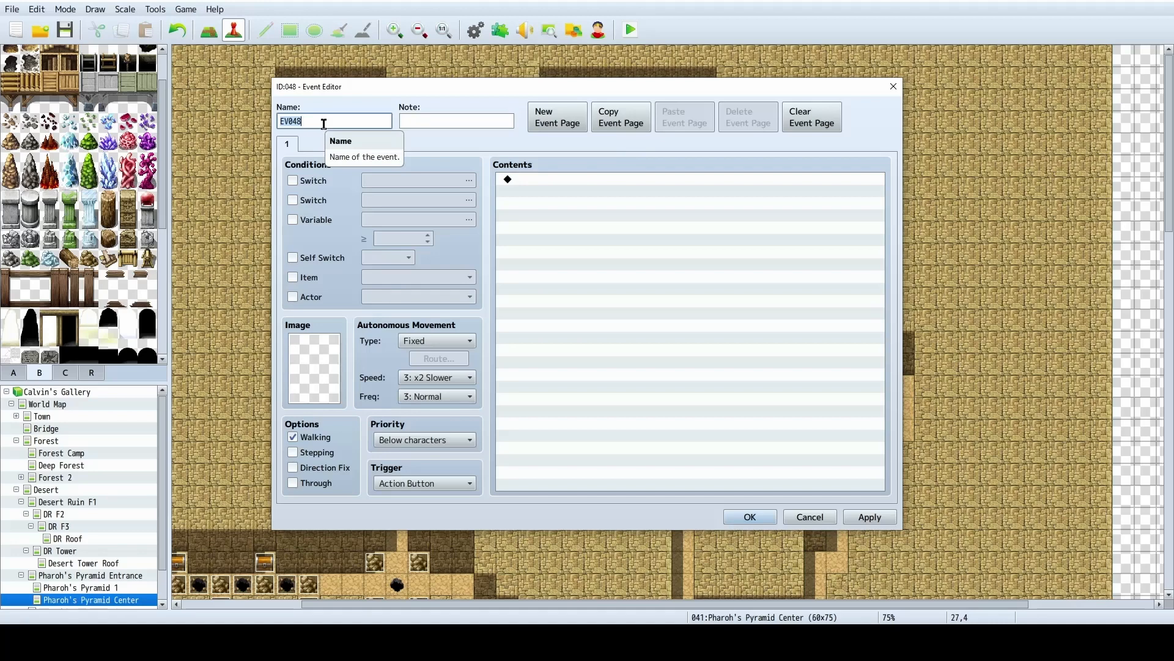
{"action": "type", "text": "Pharoh Fight"}
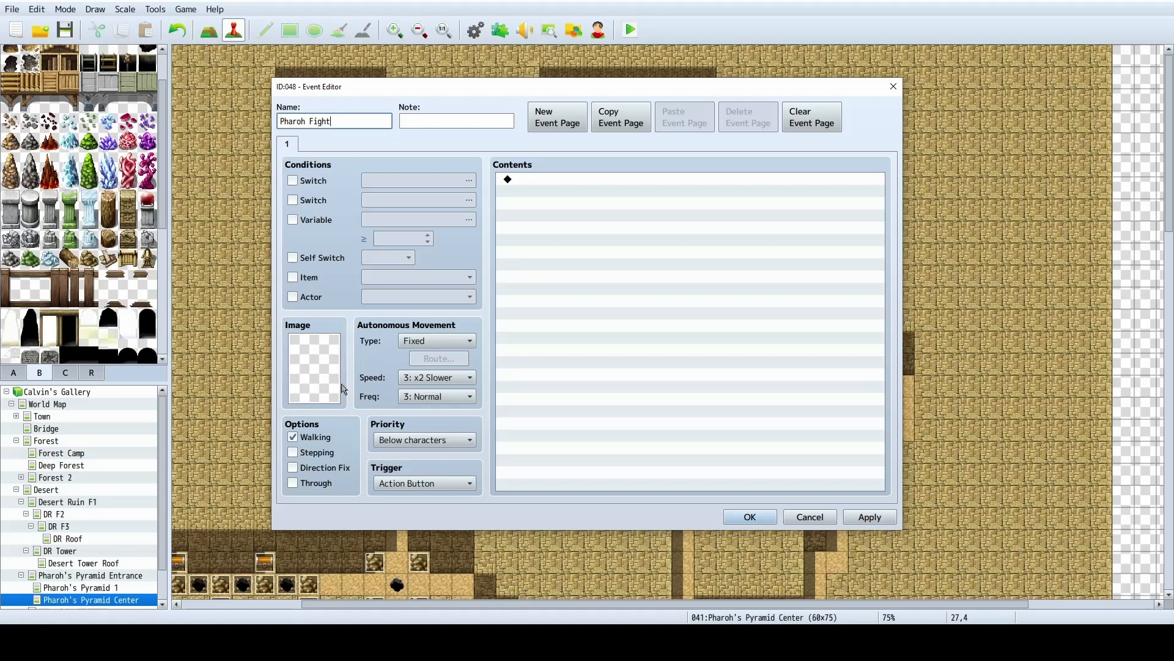
{"action": "left_click", "coordinate": [432, 439]}
{"action": "left_click", "coordinate": [416, 467]}
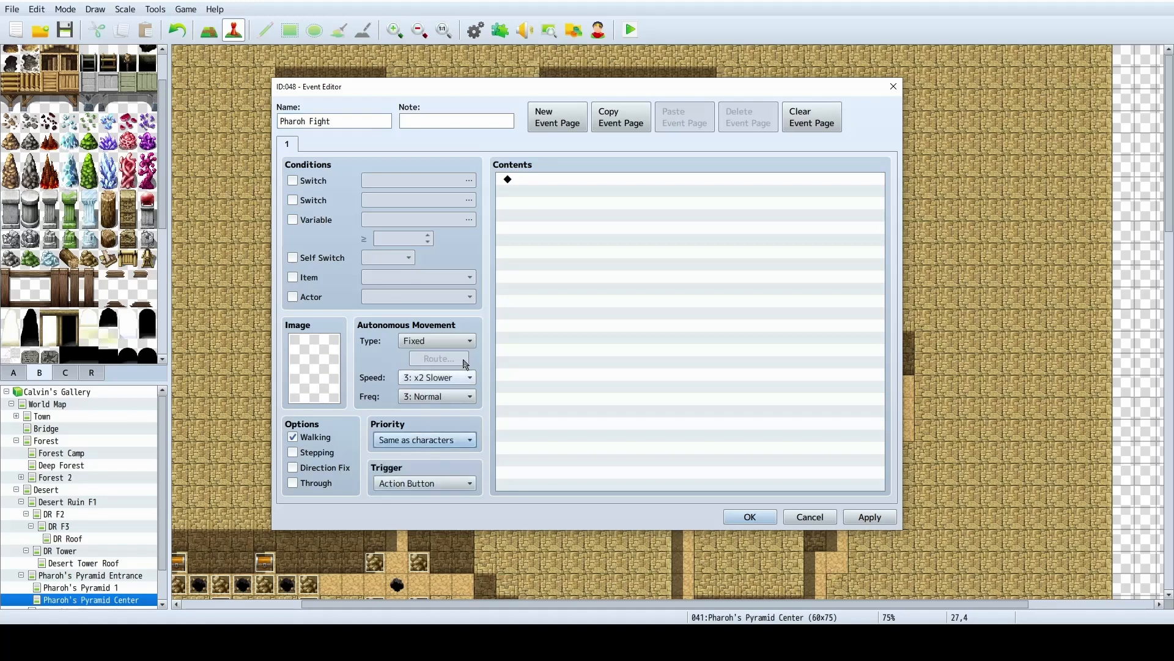
Add a Battle Processing command to the Pharoh Fight event using the empty troop slot 0040.
{"action": "double_click", "coordinate": [556, 180]}
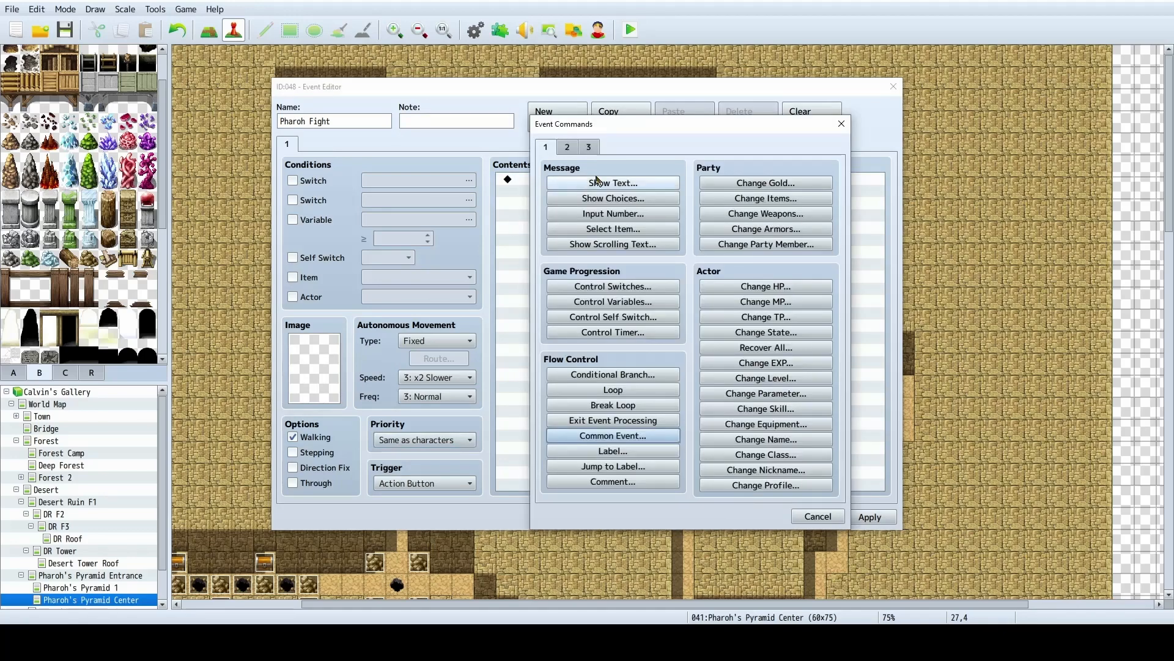
{"action": "left_click", "coordinate": [575, 148]}
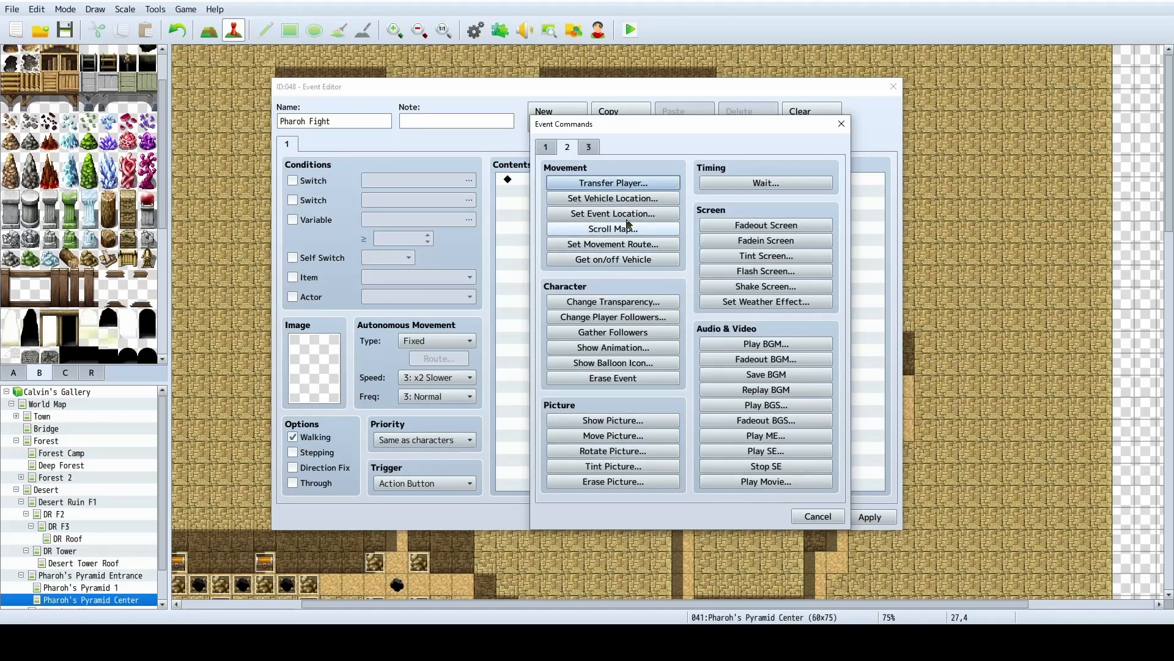
{"action": "left_click", "coordinate": [581, 150]}
{"action": "left_click", "coordinate": [578, 184]}
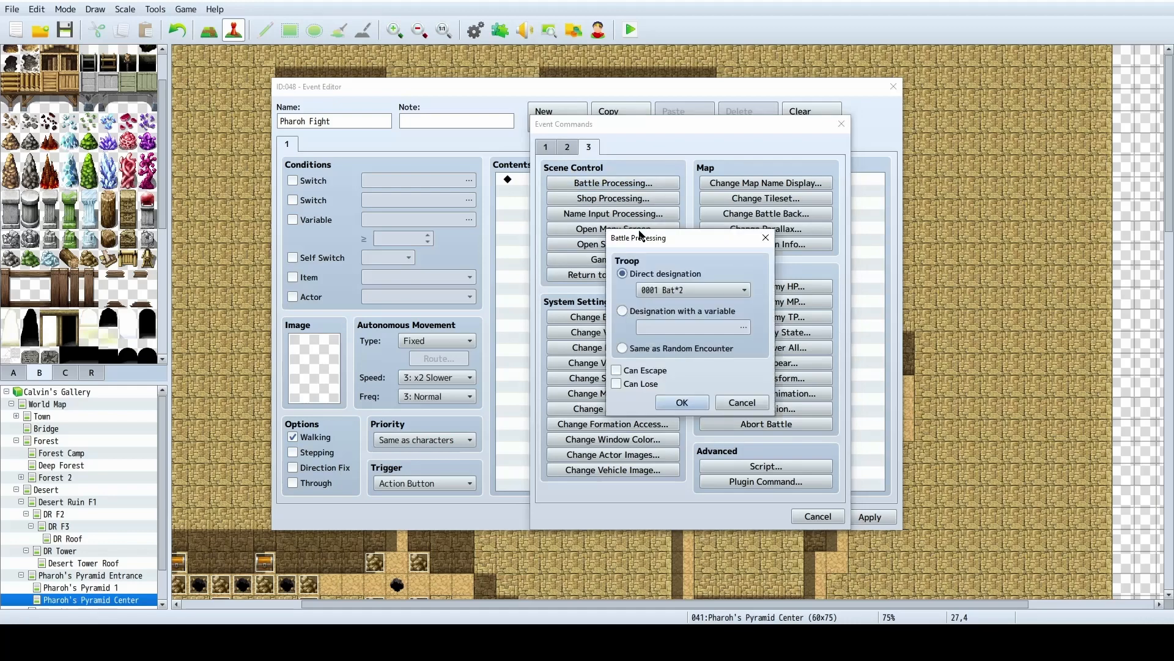
{"action": "left_click", "coordinate": [691, 290]}
{"action": "scroll", "coordinate": [703, 459], "scroll_direction": "down", "scroll_amount": 8}
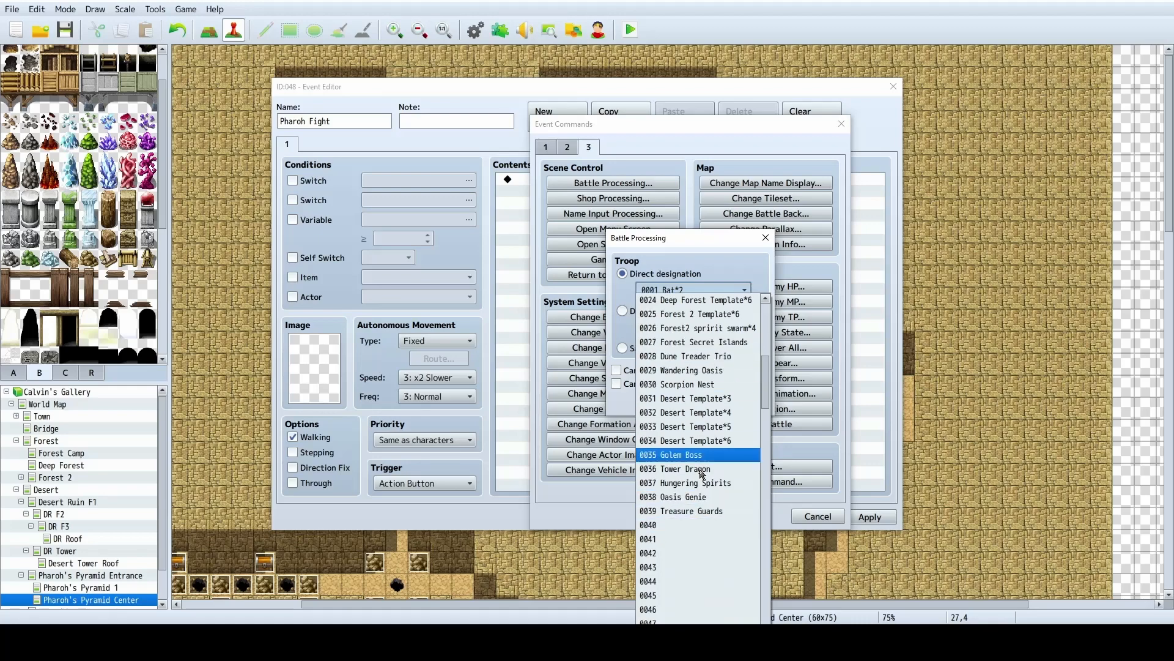
{"action": "left_click", "coordinate": [696, 525]}
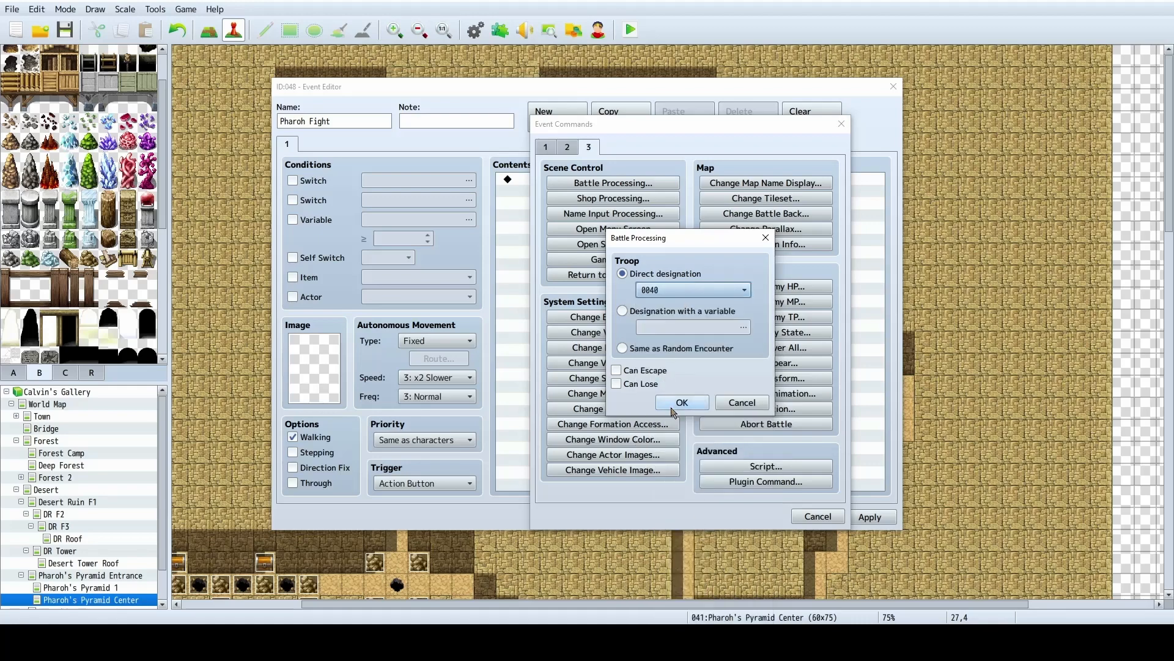
{"action": "left_click", "coordinate": [678, 402]}
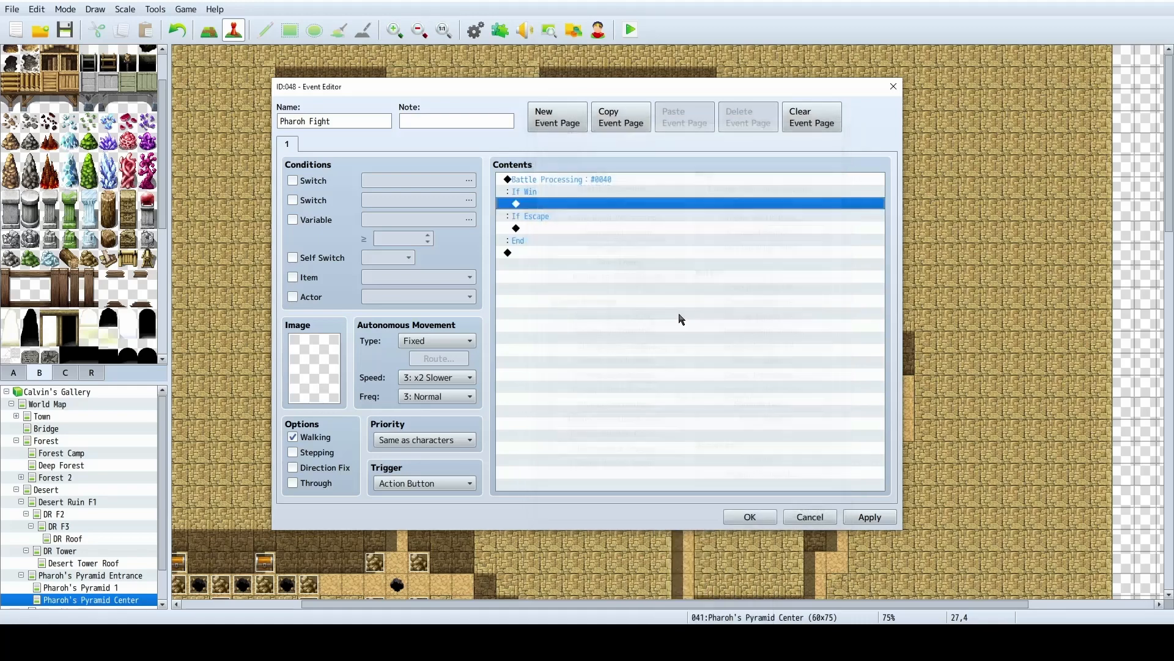
Change the troop 0040 battle so that the party can lose but cannot escape.
{"action": "left_click", "coordinate": [607, 179]}
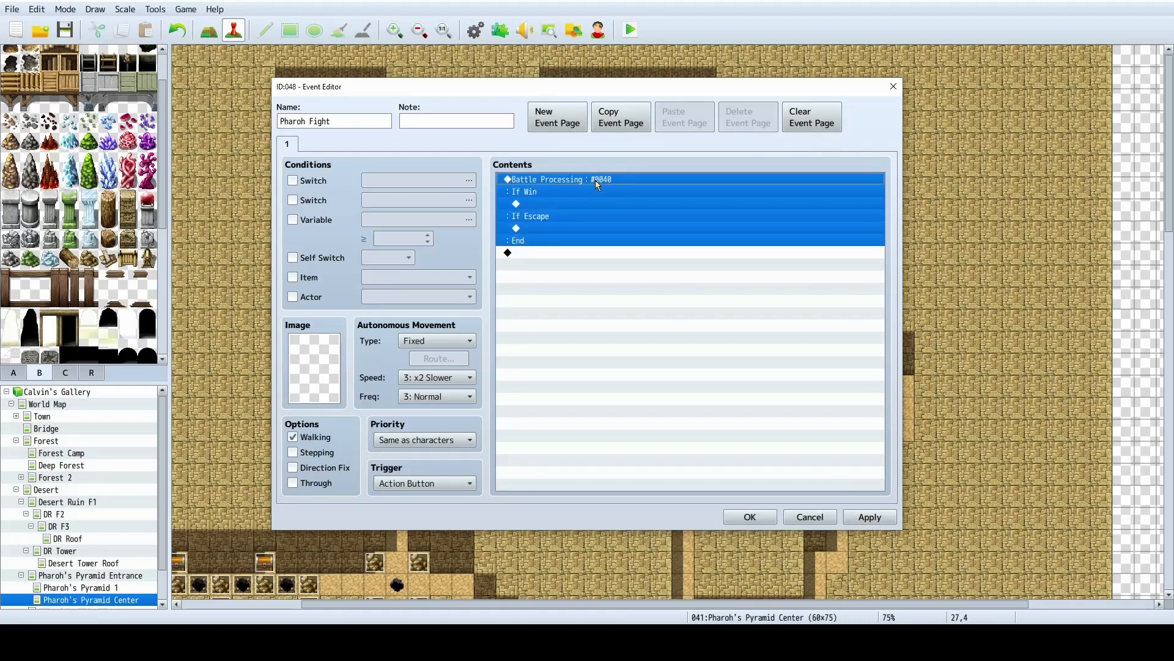
{"action": "double_click", "coordinate": [552, 197]}
{"action": "left_click", "coordinate": [639, 370]}
{"action": "left_click", "coordinate": [636, 384]}
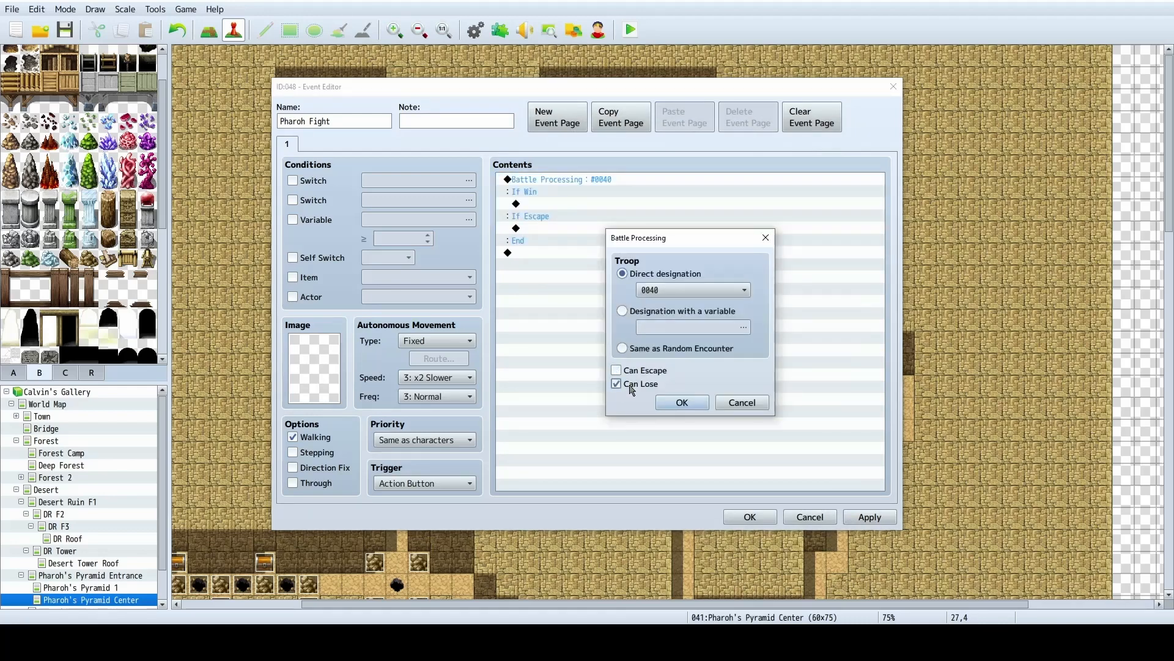
{"action": "left_click", "coordinate": [683, 402]}
Add a Fadeout Screen command to the battle's If Lose branch.
{"action": "left_click", "coordinate": [586, 231]}
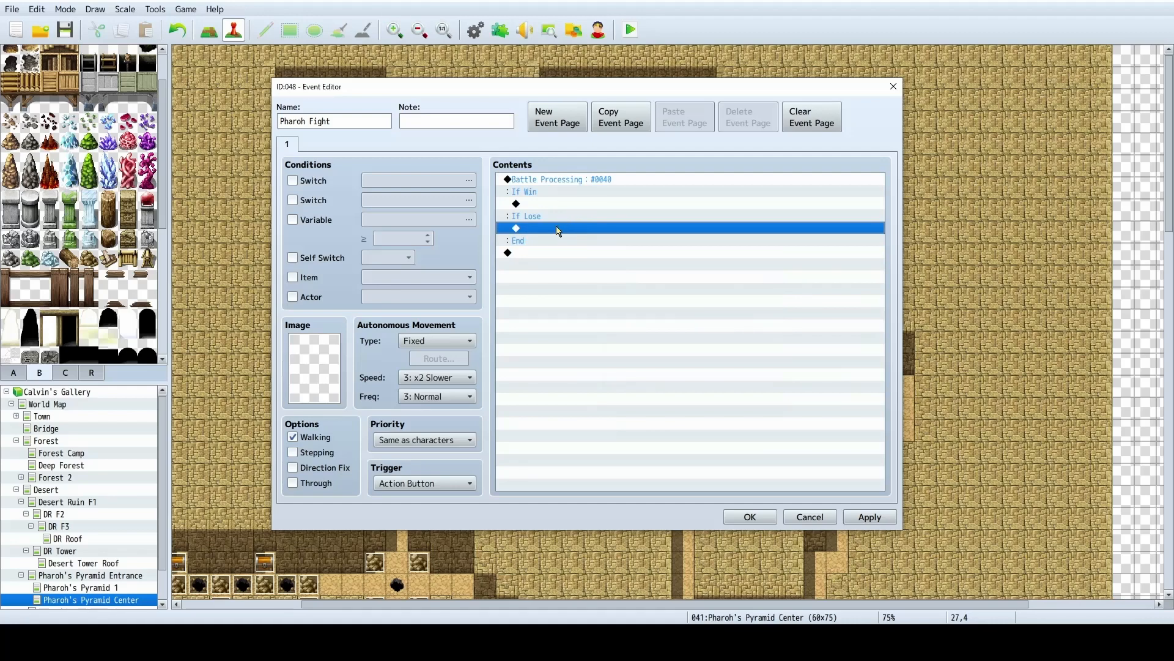
{"action": "double_click", "coordinate": [559, 231]}
{"action": "left_click", "coordinate": [568, 147]}
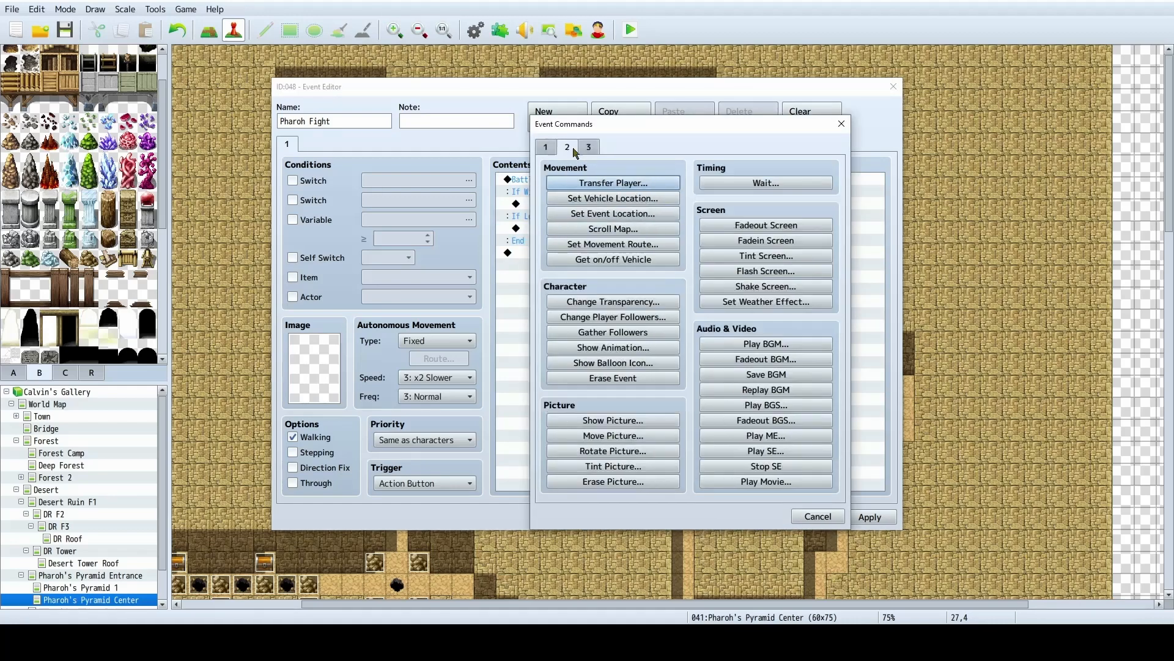
{"action": "left_click", "coordinate": [542, 148]}
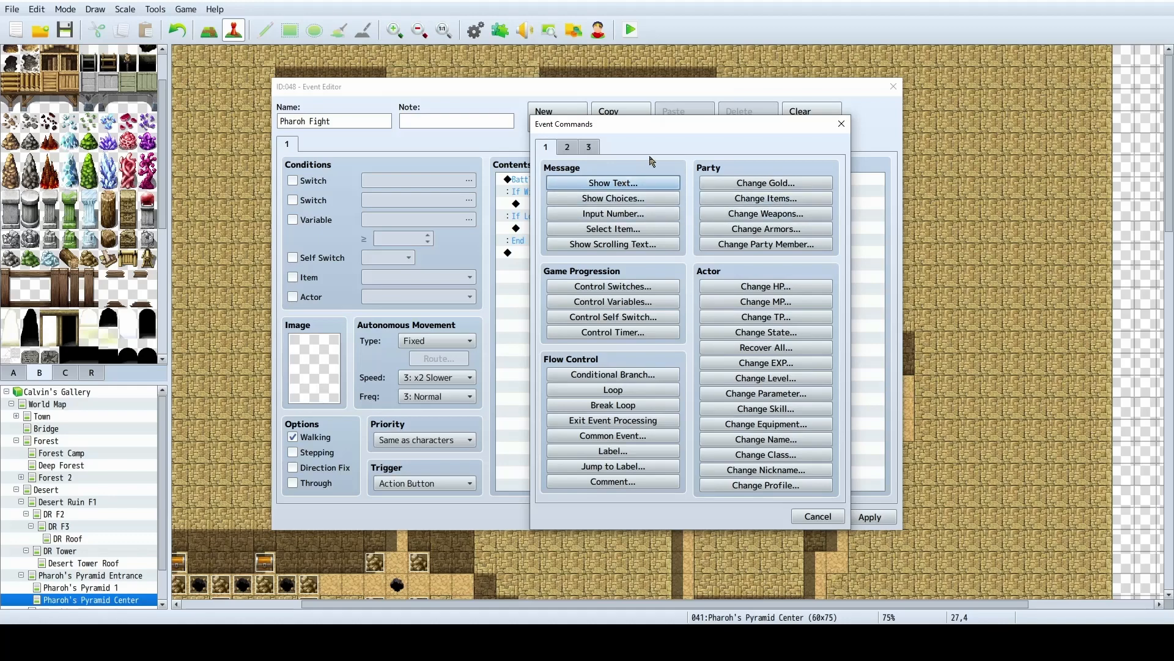
{"action": "left_click", "coordinate": [596, 148]}
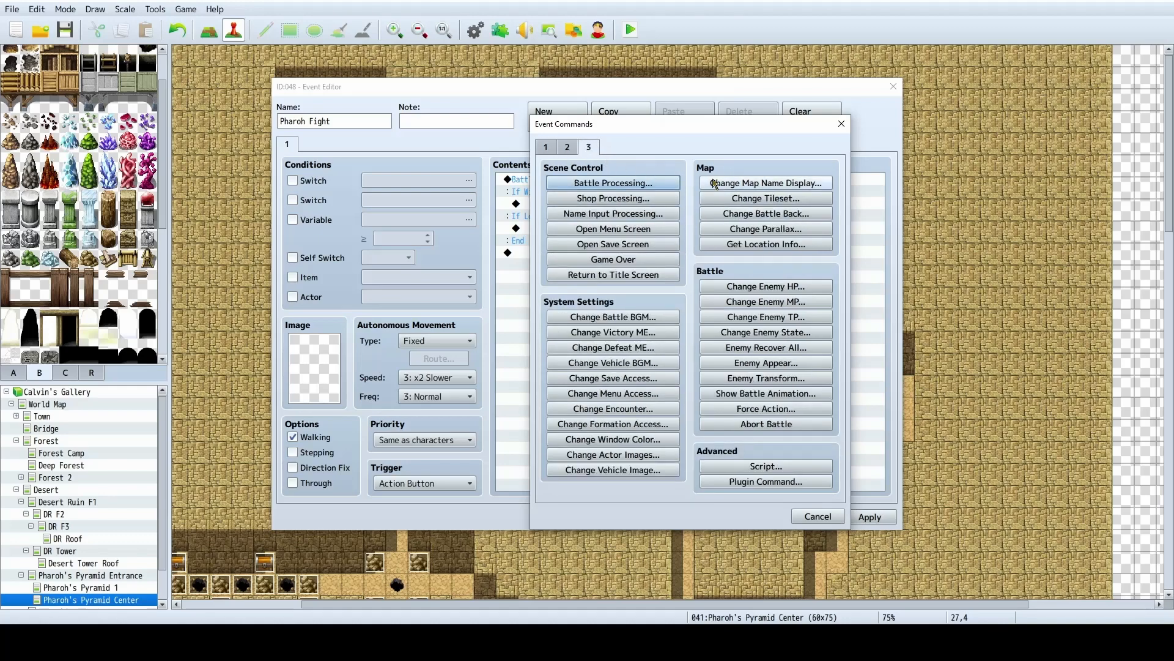
{"action": "left_click", "coordinate": [569, 148]}
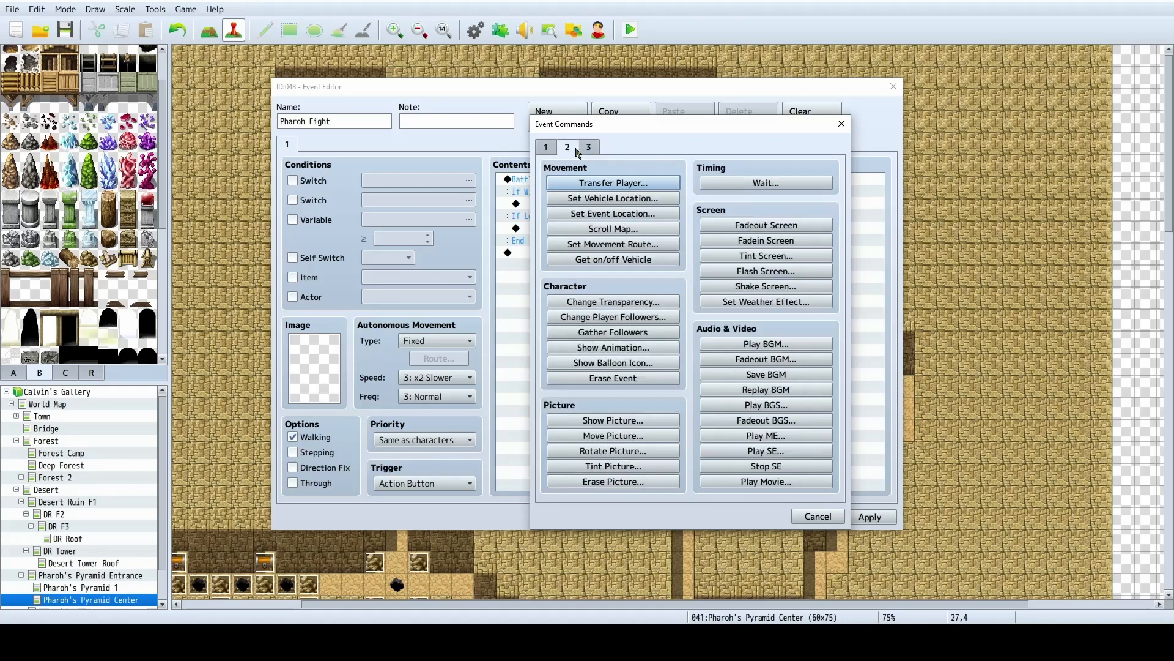
{"action": "left_click", "coordinate": [798, 227]}
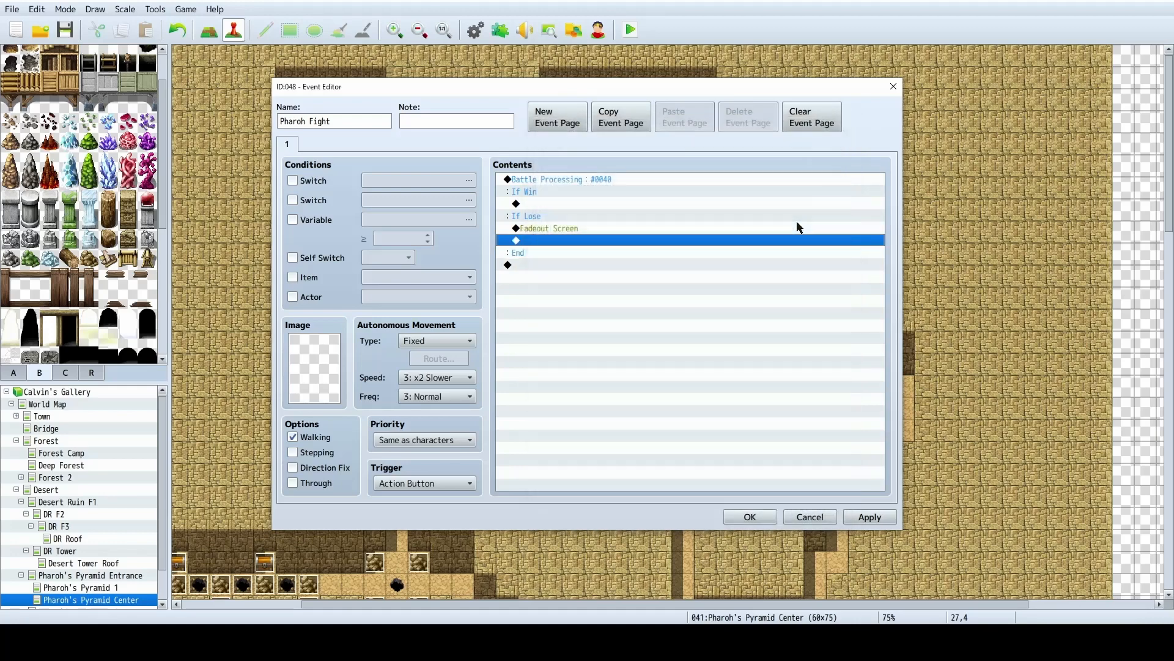
Call the Unstick Me common event after the fadeout in the If Lose branch.
{"action": "double_click", "coordinate": [580, 242]}
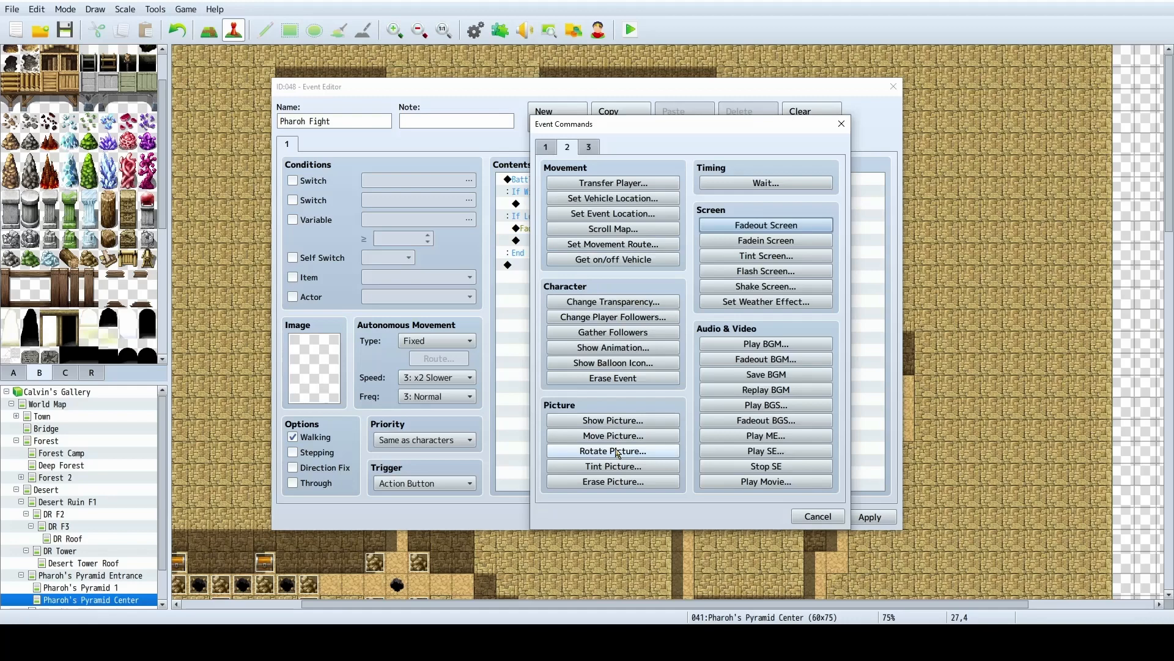
{"action": "left_click", "coordinate": [546, 147]}
{"action": "left_click", "coordinate": [613, 436]}
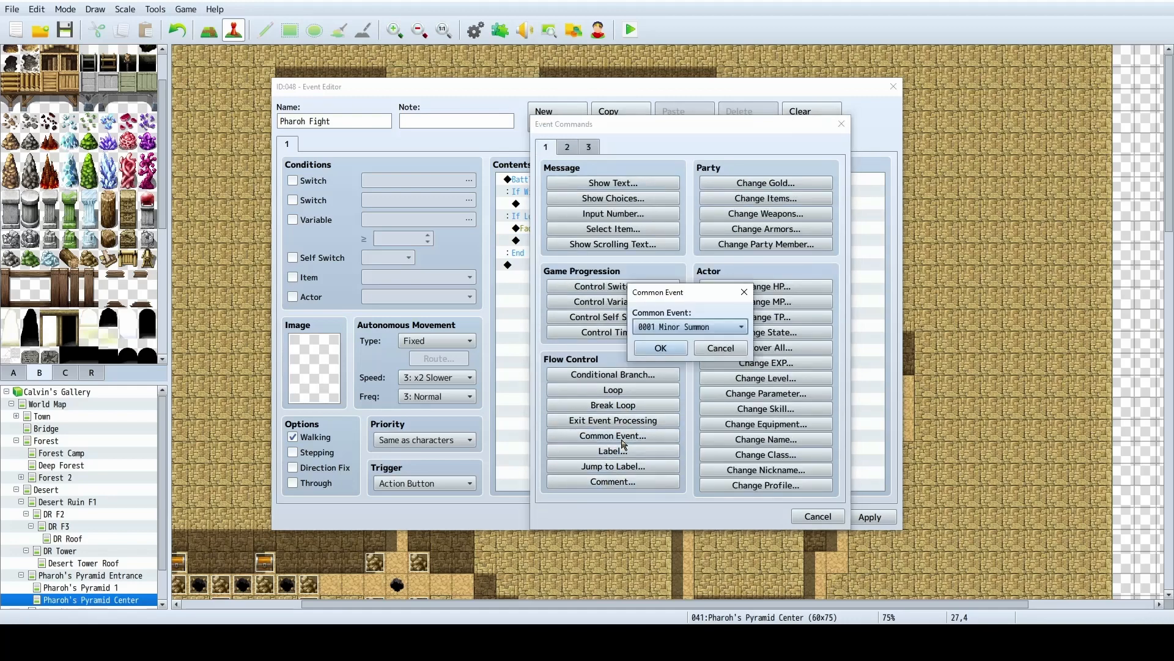
{"action": "left_click", "coordinate": [679, 327]}
{"action": "left_click", "coordinate": [704, 358]}
{"action": "left_click", "coordinate": [661, 348]}
{"action": "left_click", "coordinate": [610, 240]}
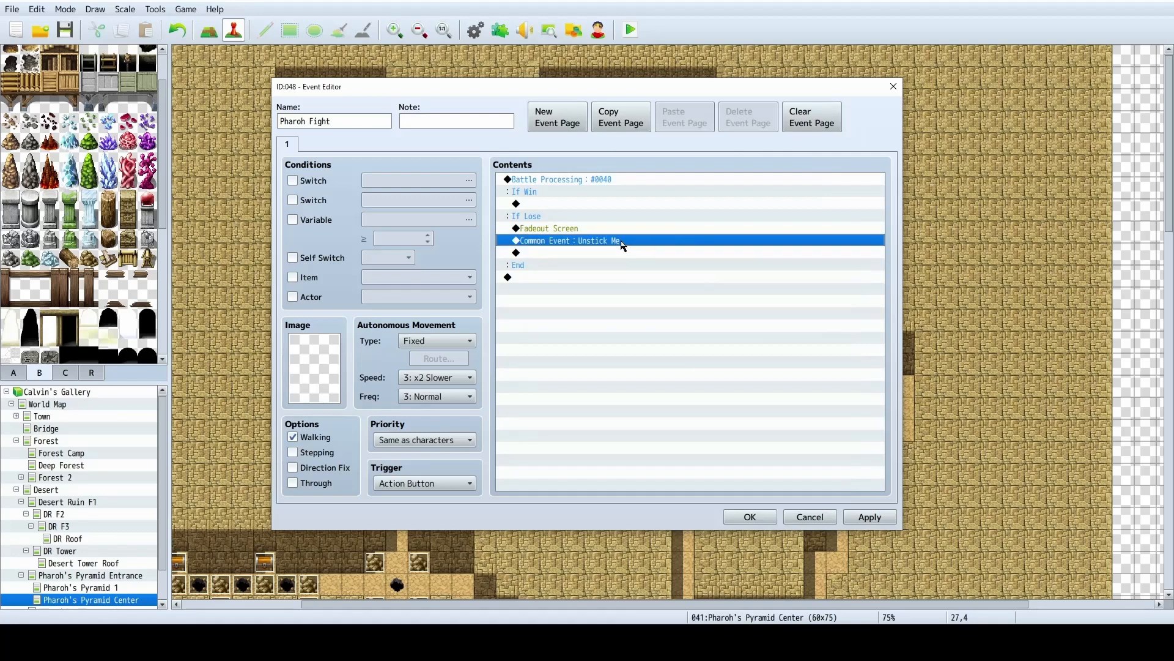
Add a Fadein Screen command after the Unstick Me call in the If Lose branch.
{"action": "double_click", "coordinate": [579, 255]}
{"action": "left_click", "coordinate": [584, 147]}
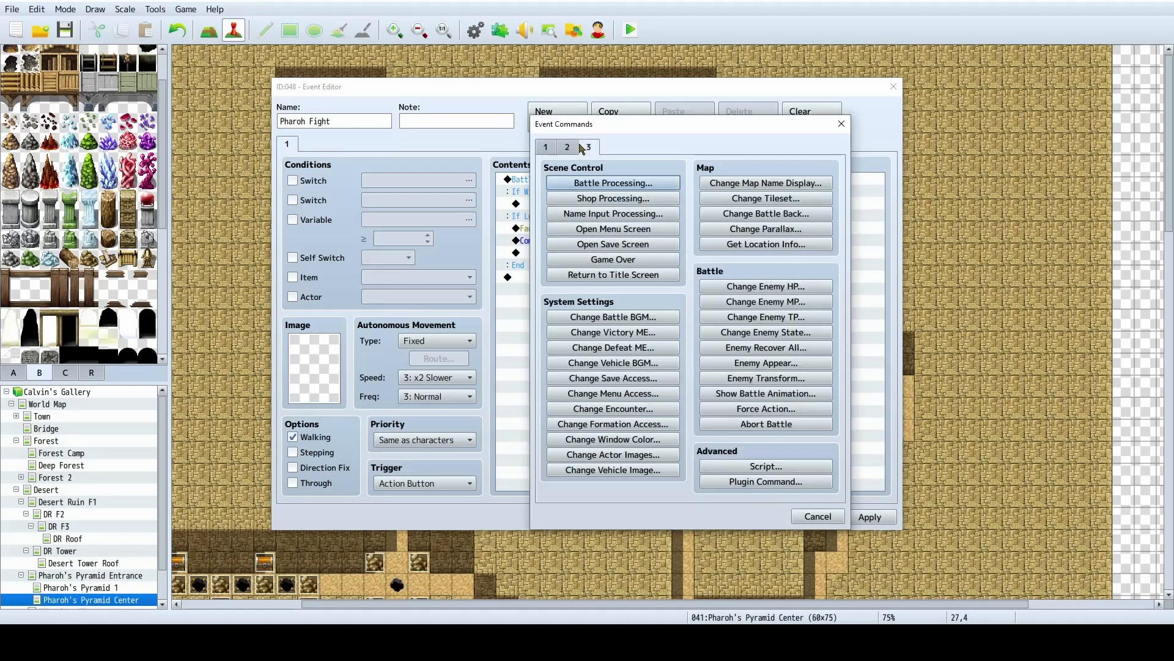
{"action": "left_click", "coordinate": [567, 147]}
{"action": "left_click", "coordinate": [766, 240]}
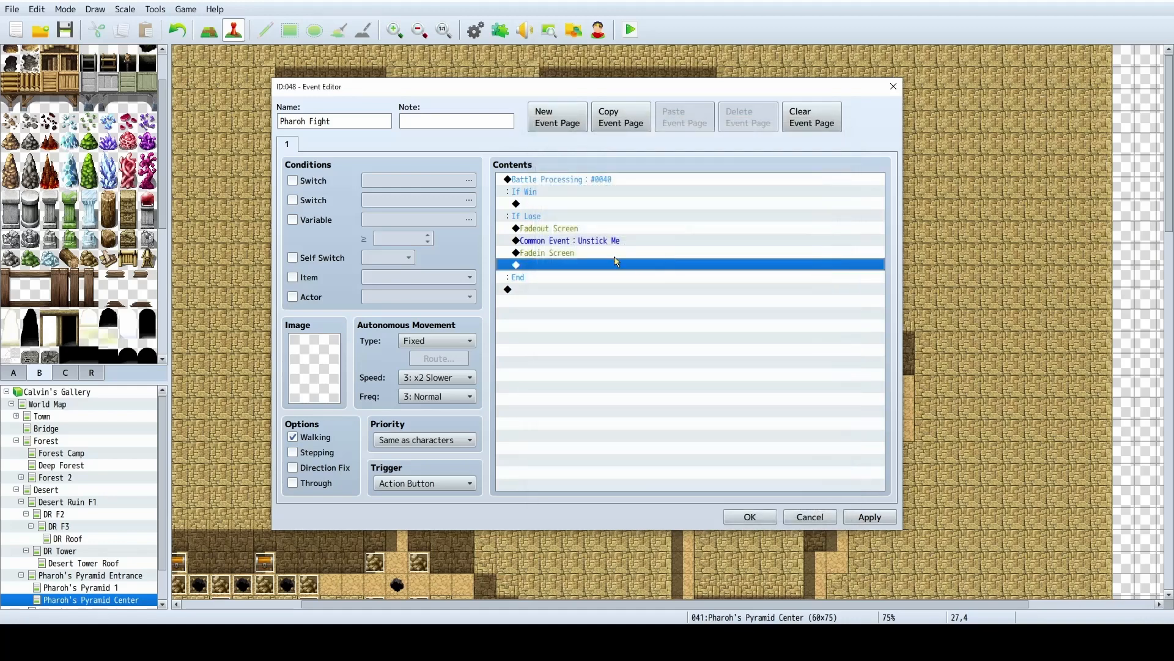
Add a Control Switches command to the battle's If Win branch and select the unnamed switch 0187.
{"action": "left_click", "coordinate": [561, 255]}
{"action": "left_click", "coordinate": [576, 232]}
{"action": "left_click", "coordinate": [569, 244]}
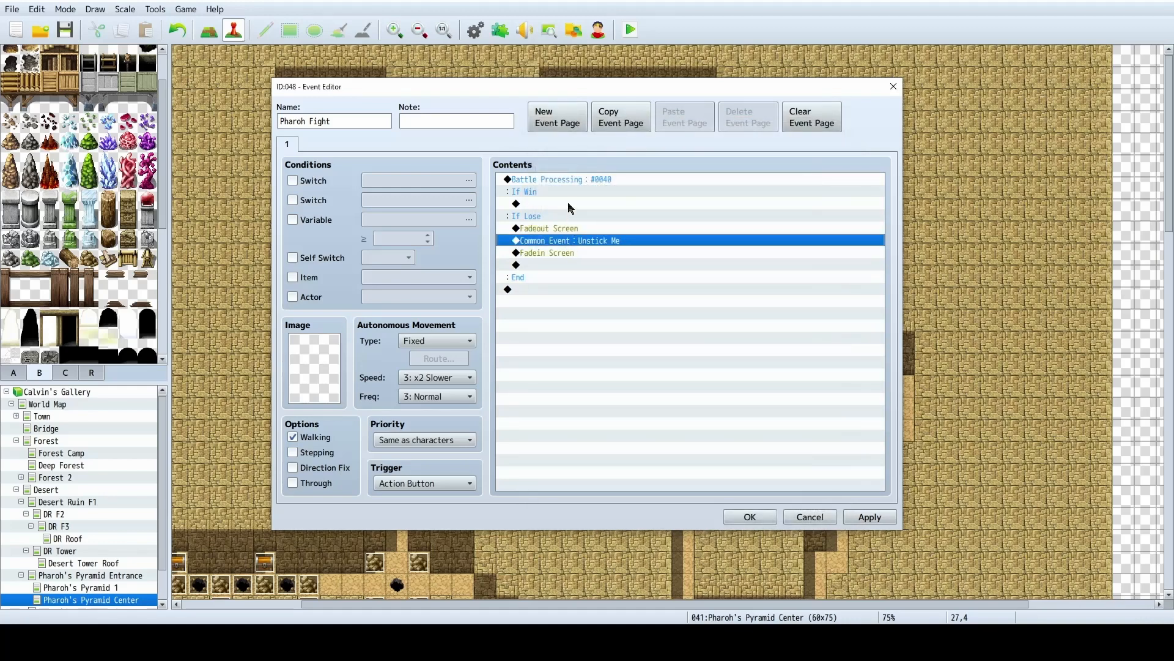
{"action": "double_click", "coordinate": [568, 204]}
{"action": "left_click", "coordinate": [550, 149]}
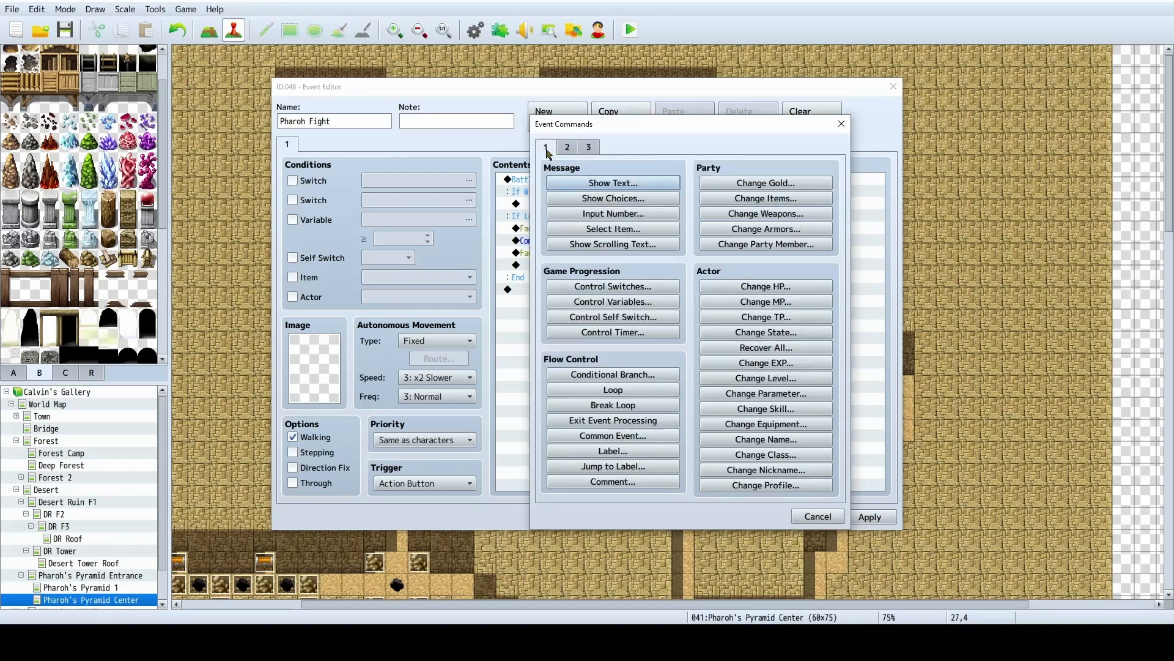
{"action": "left_click", "coordinate": [614, 287]}
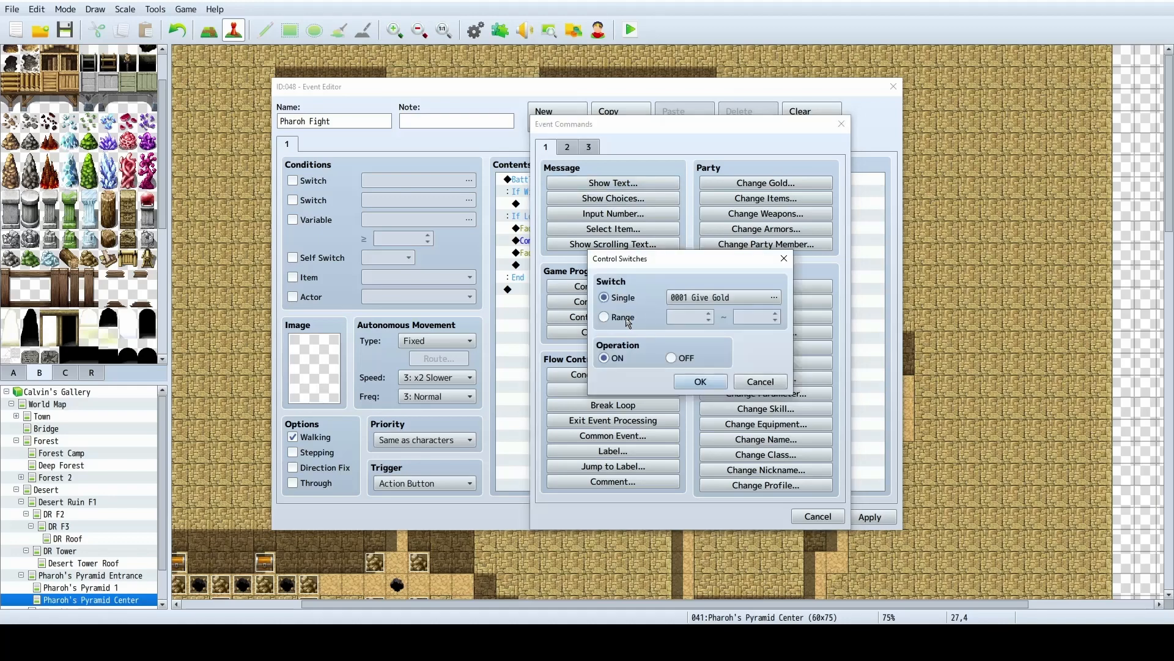
{"action": "left_click", "coordinate": [676, 297]}
{"action": "left_click", "coordinate": [623, 288]}
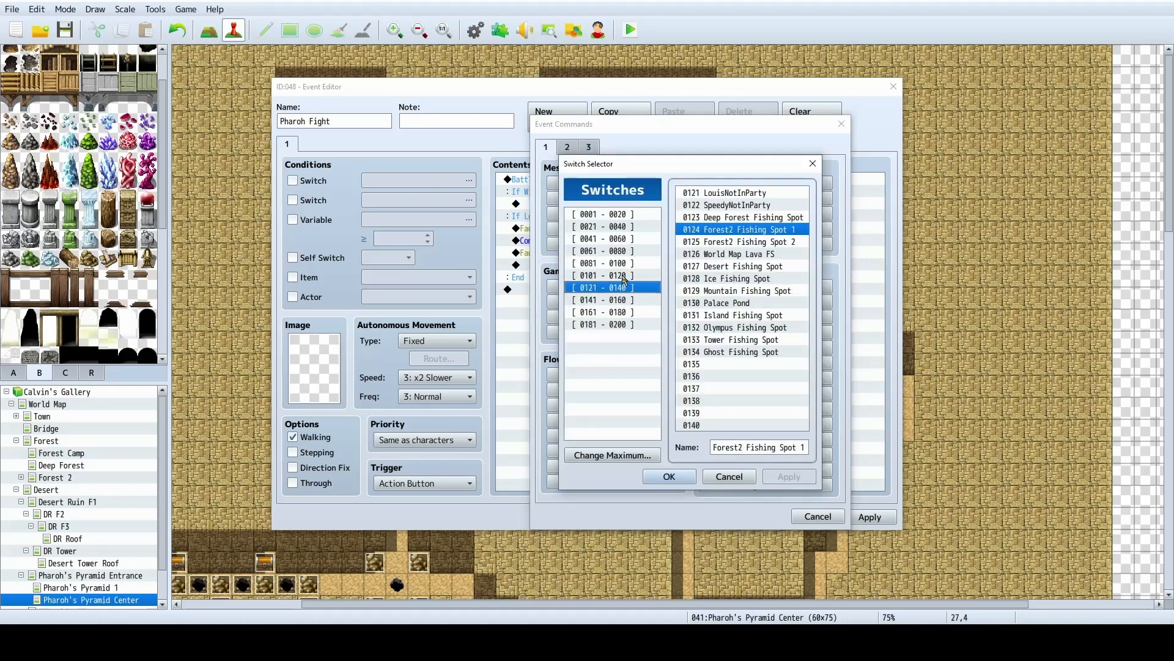
{"action": "left_click", "coordinate": [603, 325]}
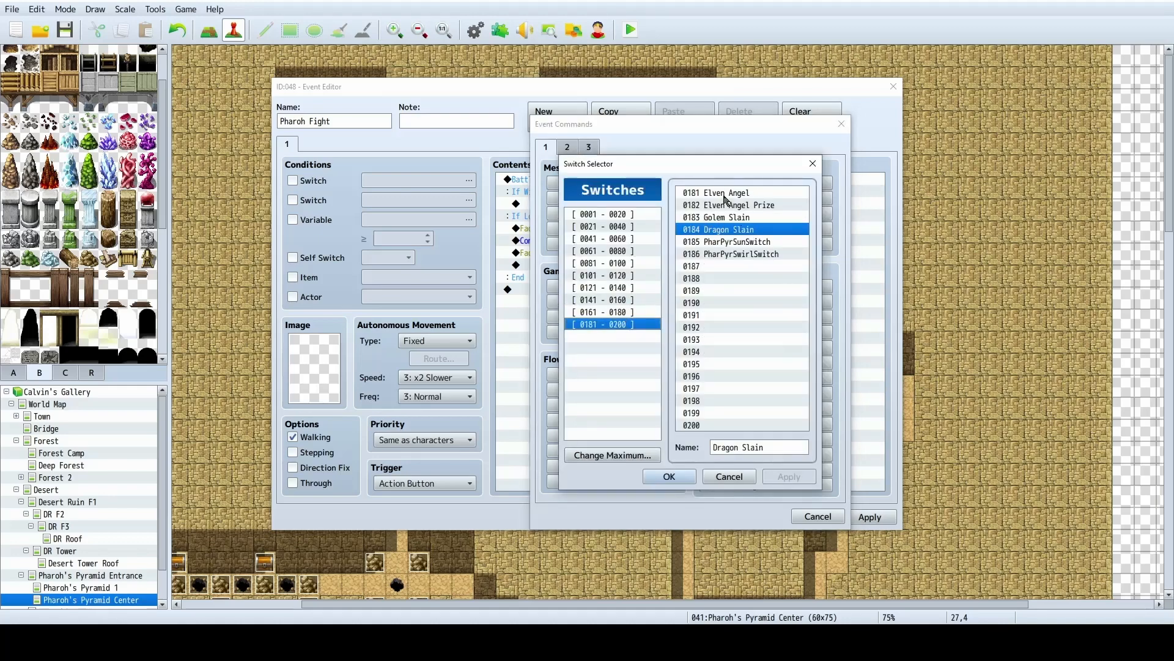
{"action": "left_click", "coordinate": [728, 264]}
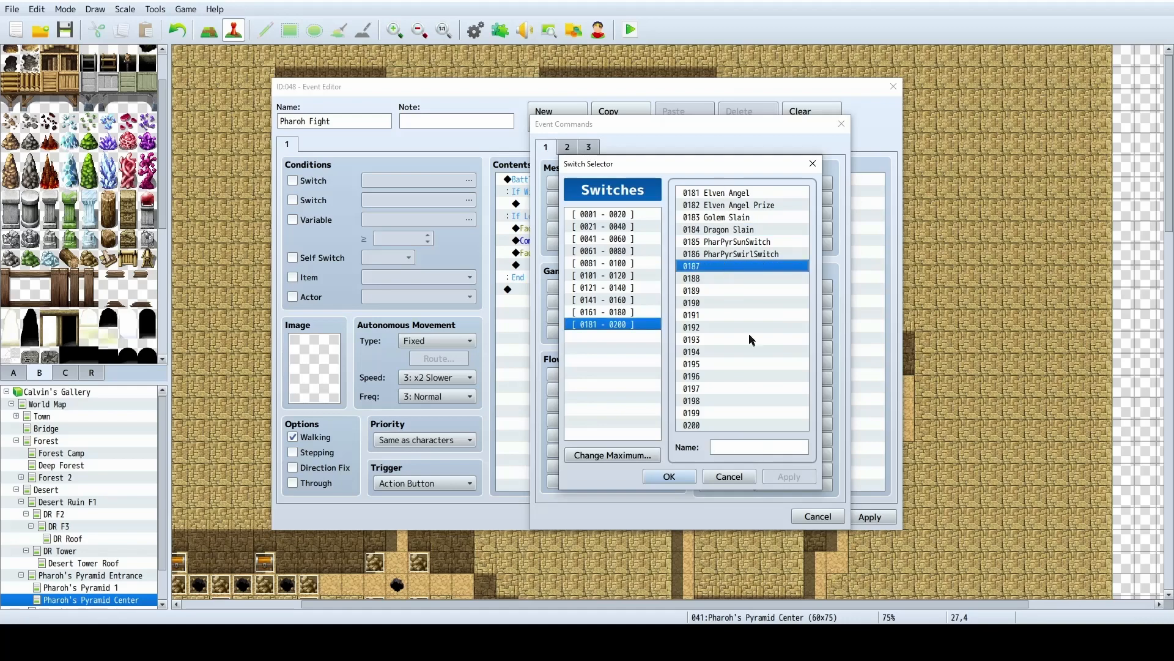
Name switch 0187 "Pharoh Slain", have the command turn it ON, and save the Pharoh Fight event.
{"action": "left_click", "coordinate": [762, 447]}
{"action": "type", "text": "Phar"}
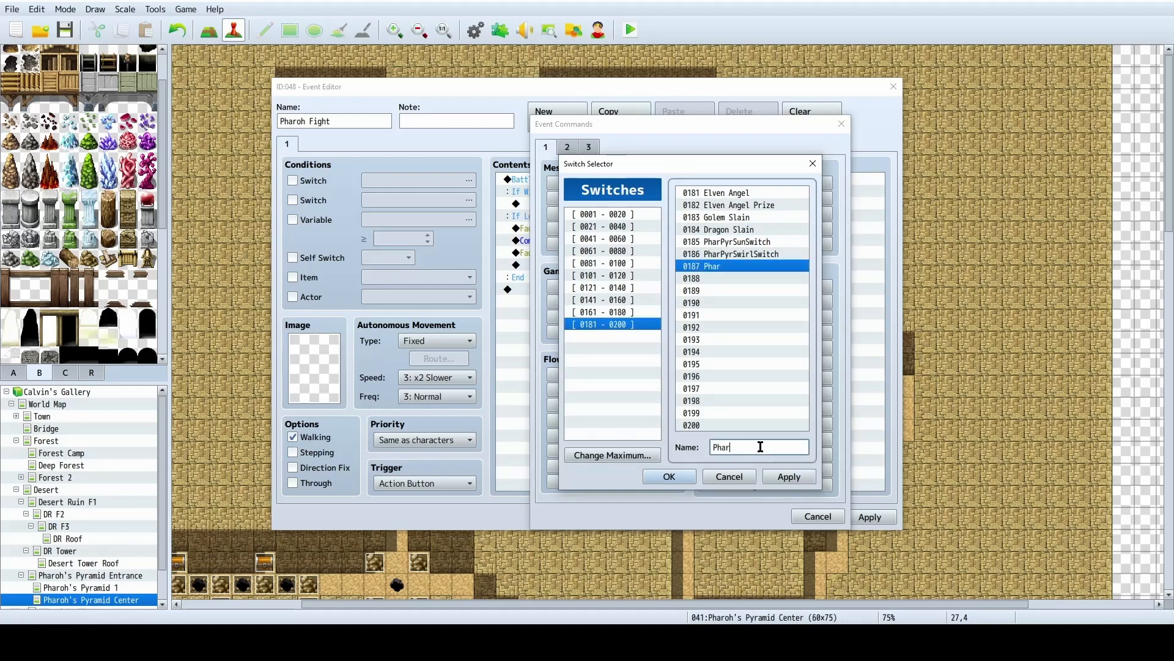
{"action": "type", "text": "oh Slain"}
{"action": "left_click", "coordinate": [669, 477]}
{"action": "left_click", "coordinate": [699, 381]}
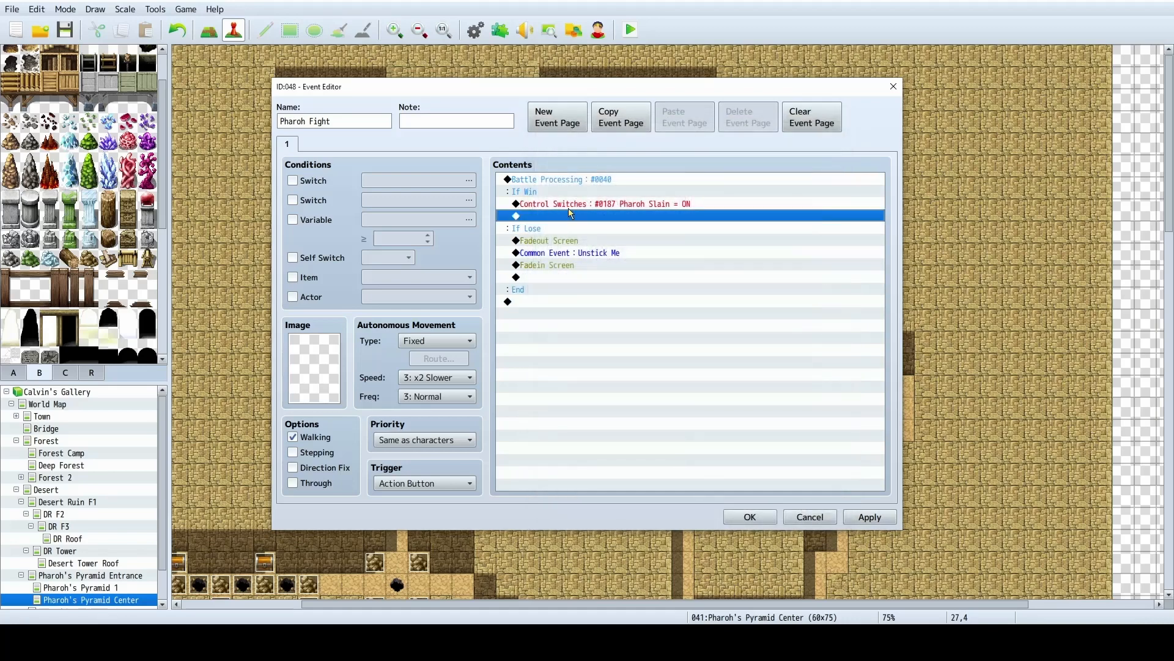
{"action": "left_click", "coordinate": [574, 207]}
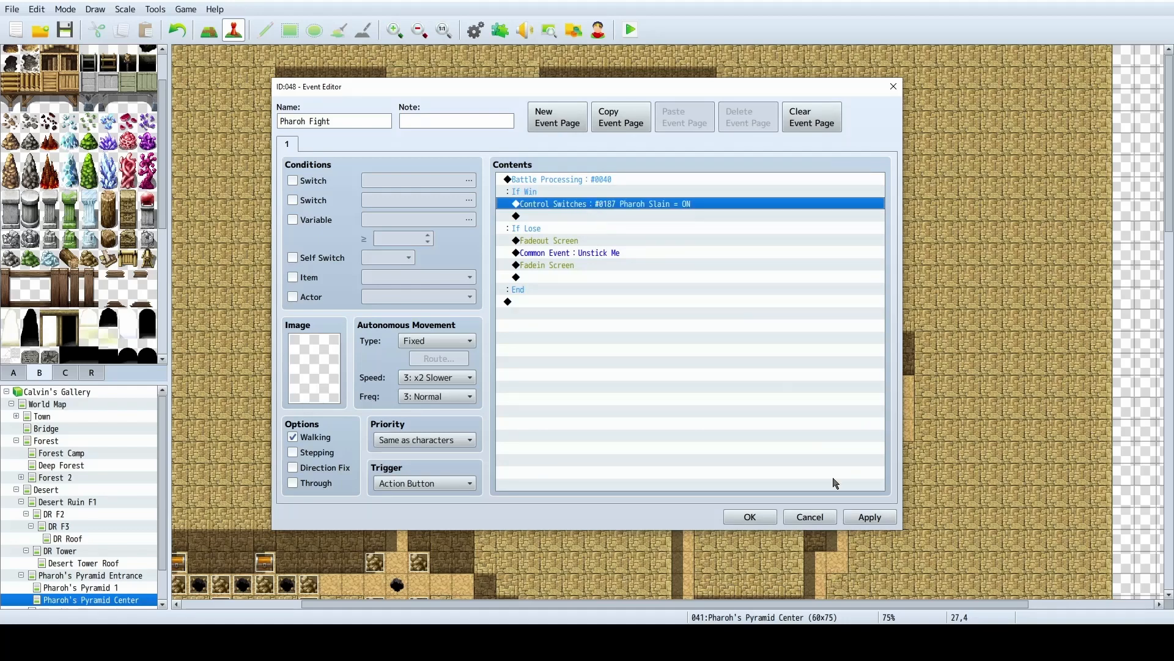
{"action": "left_click", "coordinate": [873, 517]}
{"action": "left_click", "coordinate": [751, 517]}
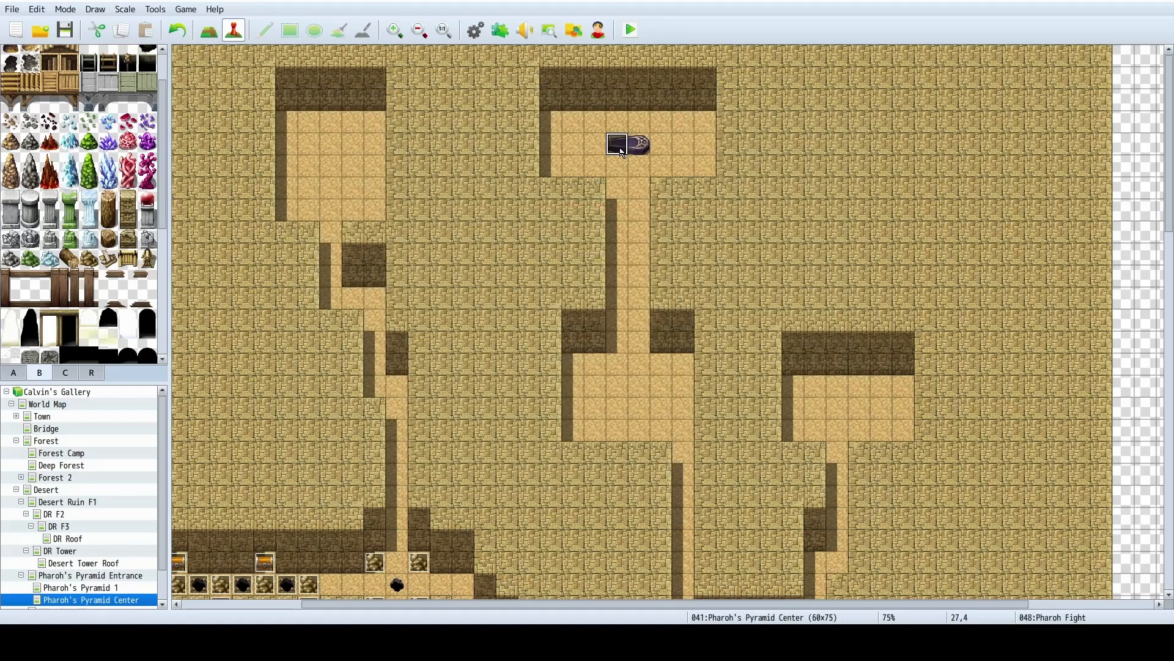
Add a second page to the Pharoh Fight event, conditioned on switch 0187 Pharoh Slain, and save the event.
{"action": "double_click", "coordinate": [623, 153]}
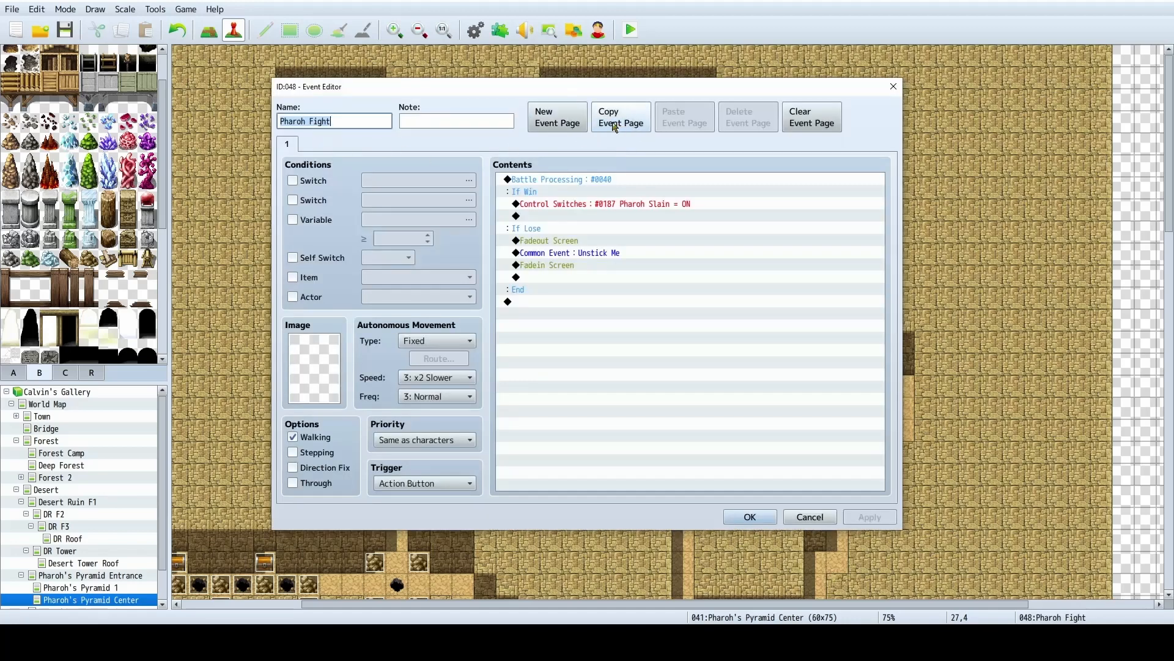
{"action": "left_click", "coordinate": [555, 126]}
{"action": "left_click", "coordinate": [323, 184]}
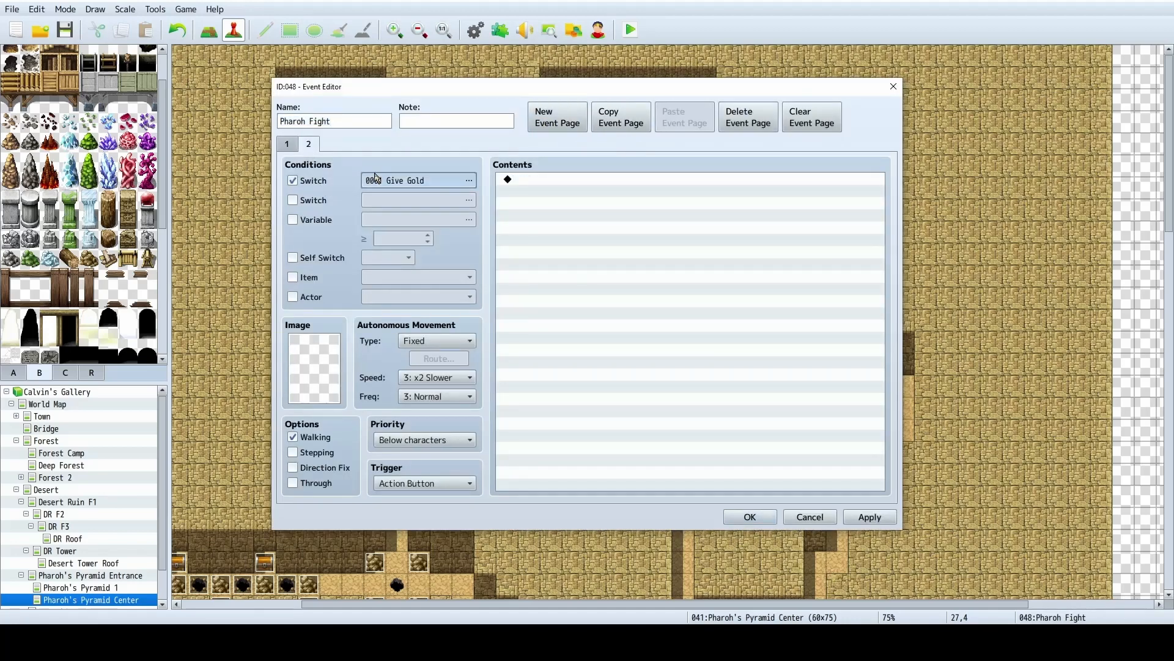
{"action": "left_click", "coordinate": [407, 182]}
{"action": "left_click", "coordinate": [566, 458]}
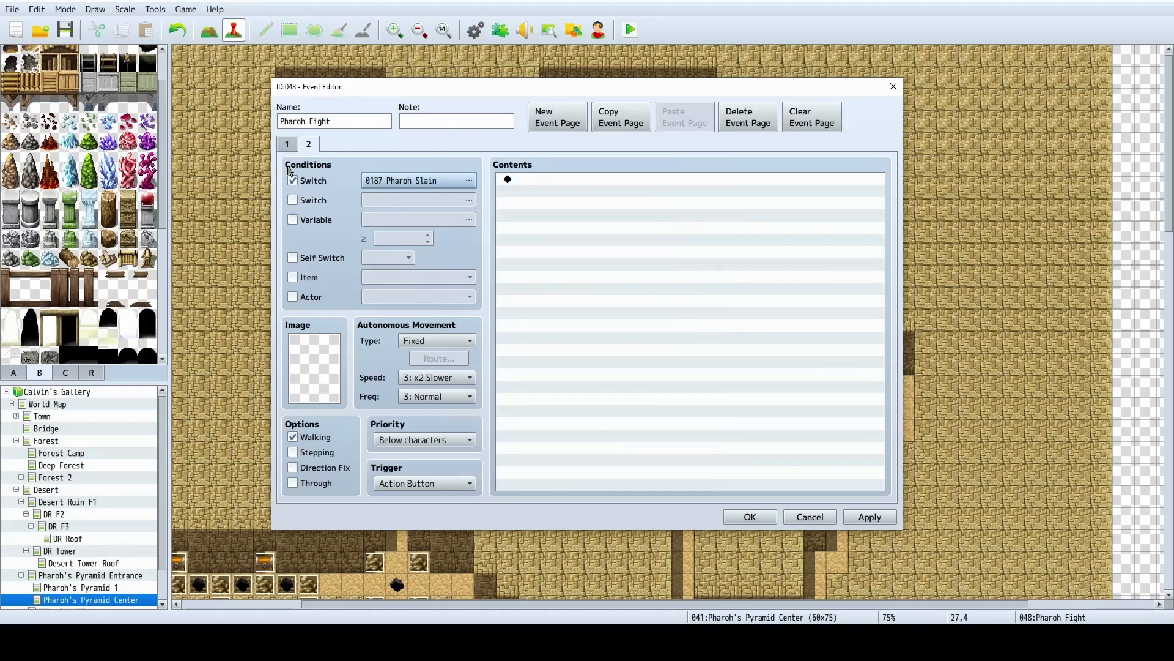
{"action": "left_click", "coordinate": [291, 144]}
{"action": "left_click", "coordinate": [310, 144]}
{"action": "left_click", "coordinate": [288, 146]}
{"action": "left_click", "coordinate": [308, 144]}
{"action": "left_click", "coordinate": [293, 148]}
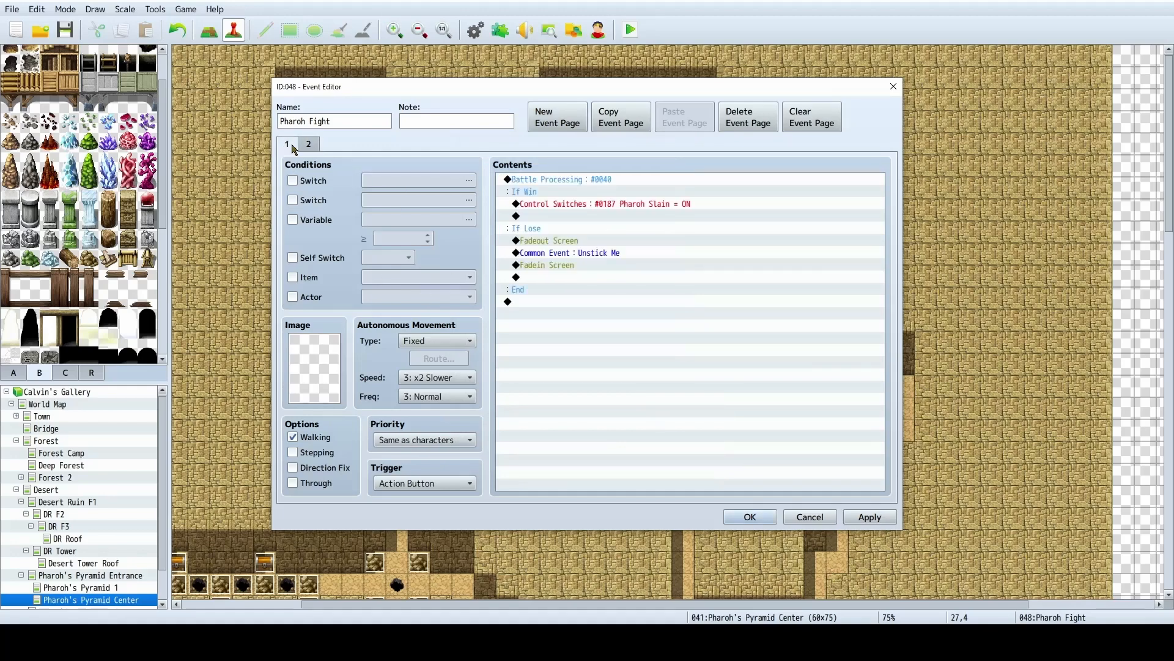
{"action": "left_click", "coordinate": [865, 517]}
{"action": "left_click", "coordinate": [744, 515]}
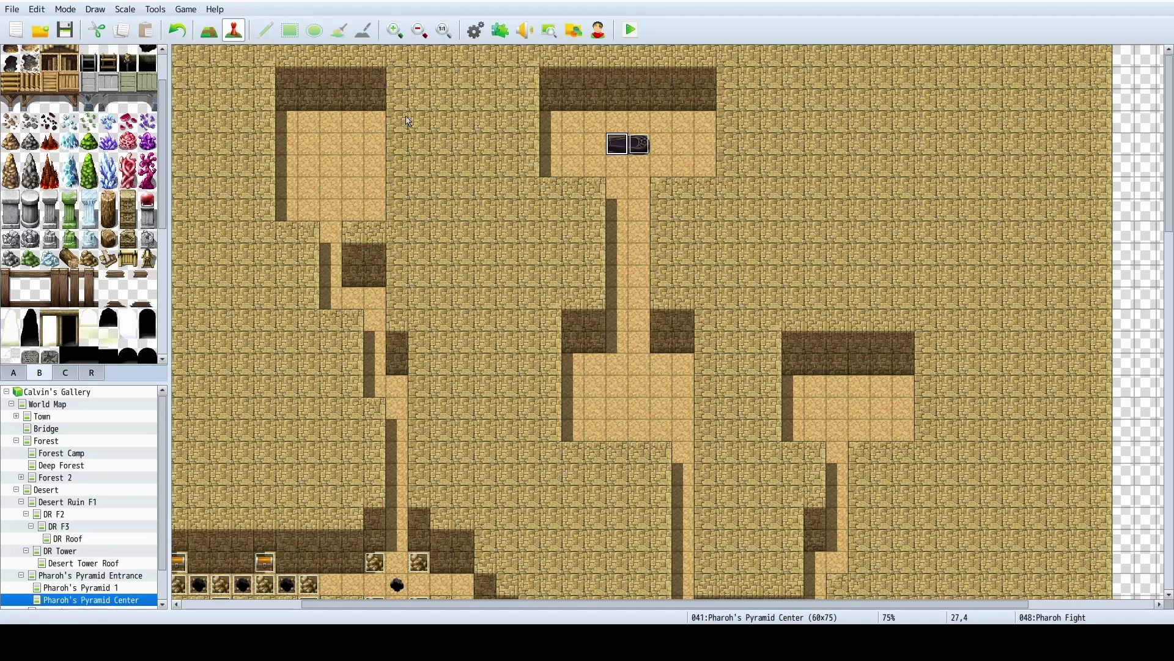
Create an event at 27,2 on the wall above the sarcophagus, using the second sandy portrait frame from MonsterPortraitWIP as its image.
{"action": "double_click", "coordinate": [622, 100]}
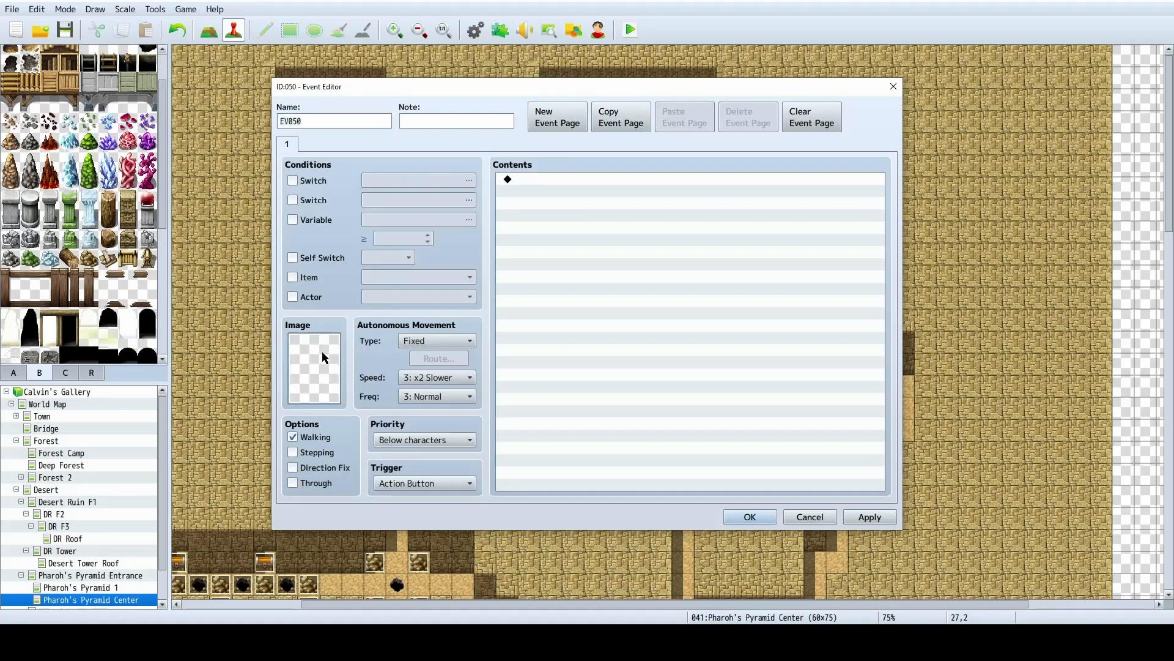
{"action": "double_click", "coordinate": [322, 351]}
{"action": "left_click_drag", "start_coordinate": [487, 215], "coordinate": [488, 309]}
{"action": "left_click", "coordinate": [456, 280]}
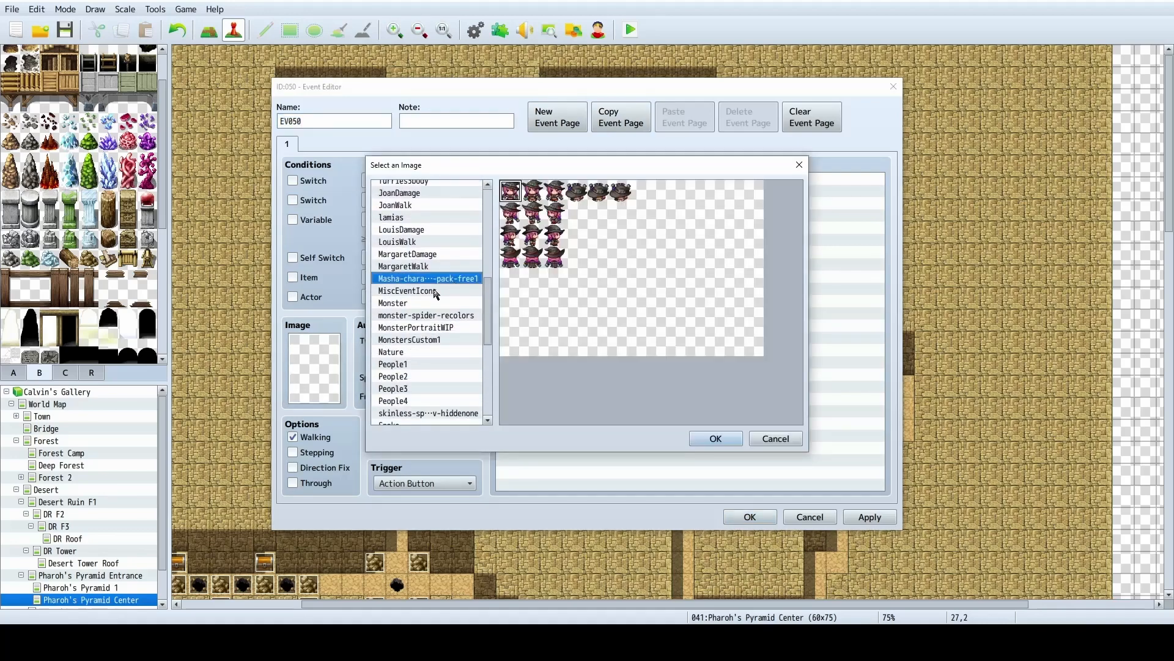
{"action": "left_click", "coordinate": [435, 340]}
{"action": "left_click", "coordinate": [442, 329]}
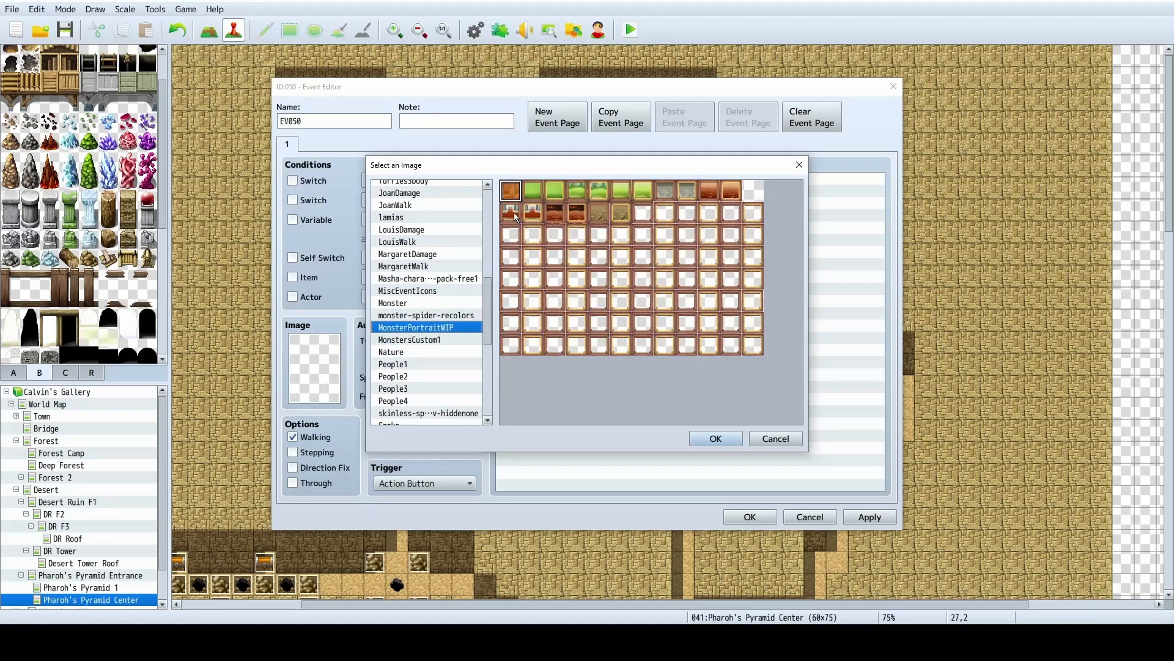
{"action": "left_click", "coordinate": [603, 217]}
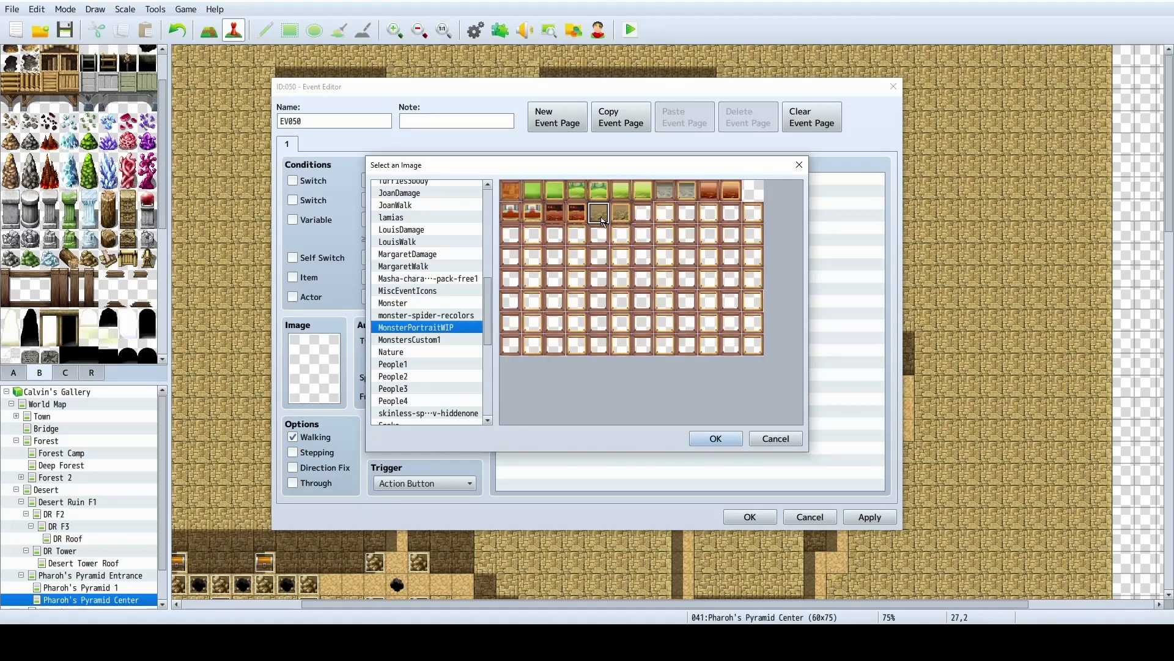
{"action": "left_click", "coordinate": [622, 215]}
{"action": "left_click", "coordinate": [715, 439]}
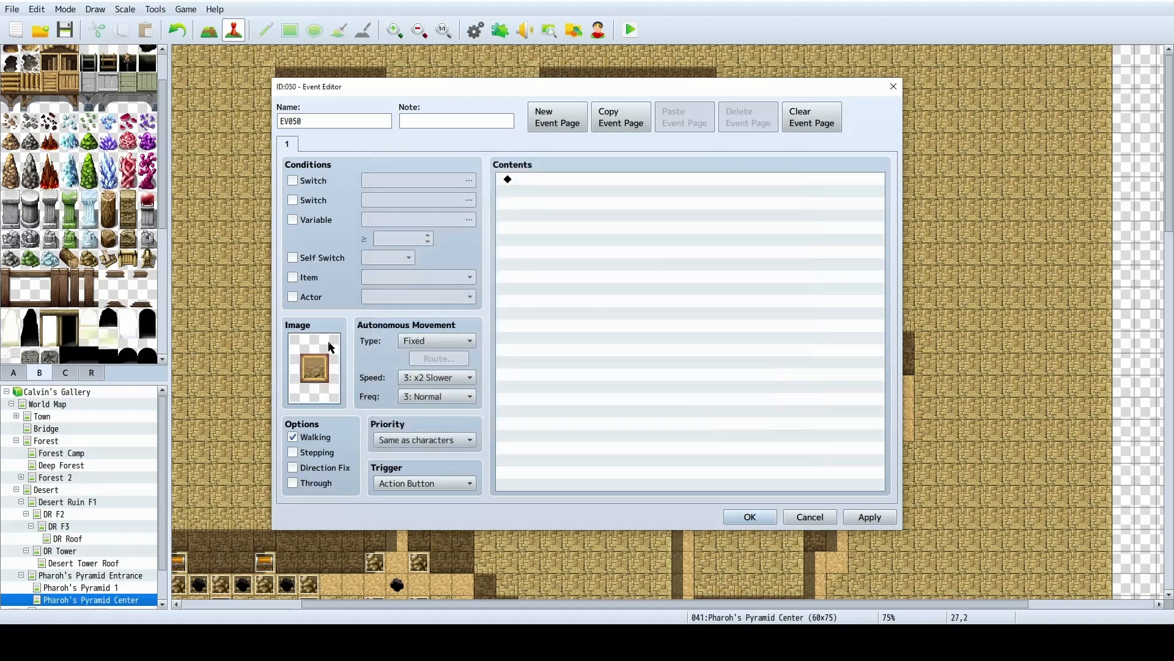
Add a second page to the portrait event and give it the first, empty brown frame from MonsterPortraitWIP.
{"action": "left_click", "coordinate": [561, 126]}
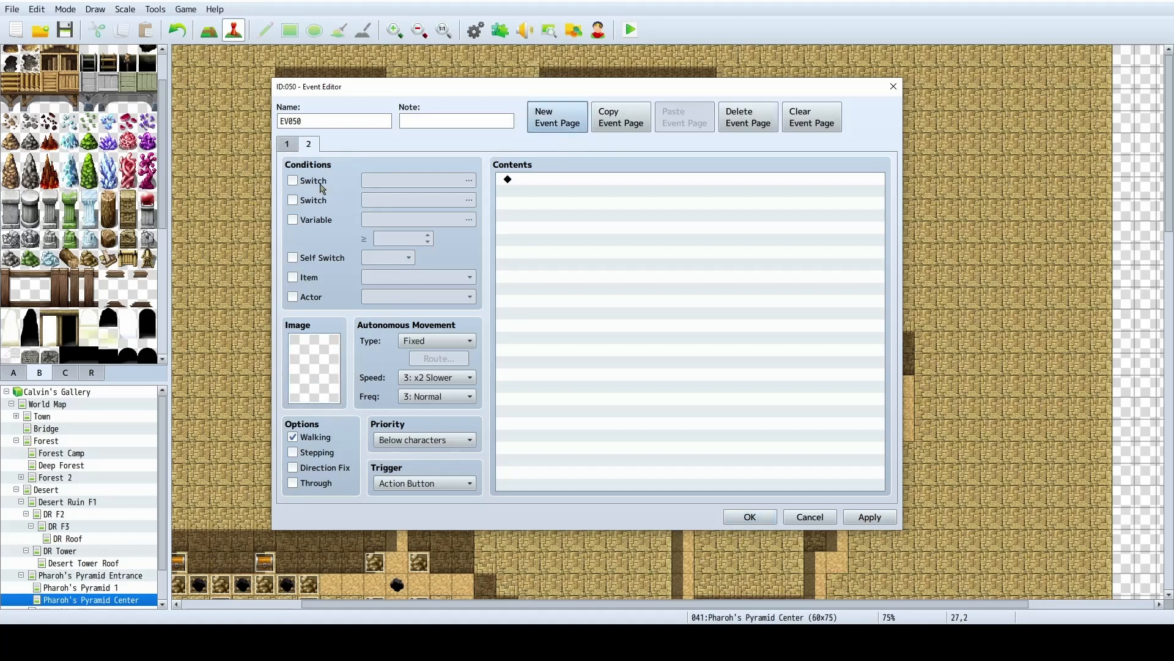
{"action": "double_click", "coordinate": [300, 375]}
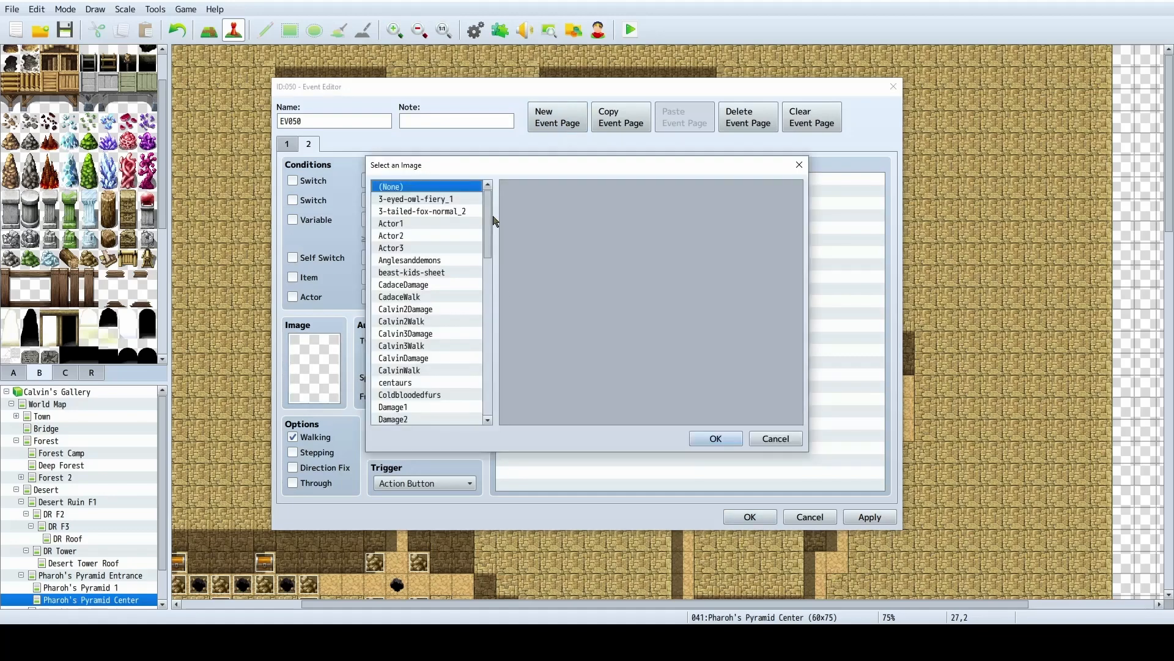
{"action": "left_click_drag", "start_coordinate": [492, 223], "coordinate": [488, 325]}
{"action": "left_click", "coordinate": [434, 281]}
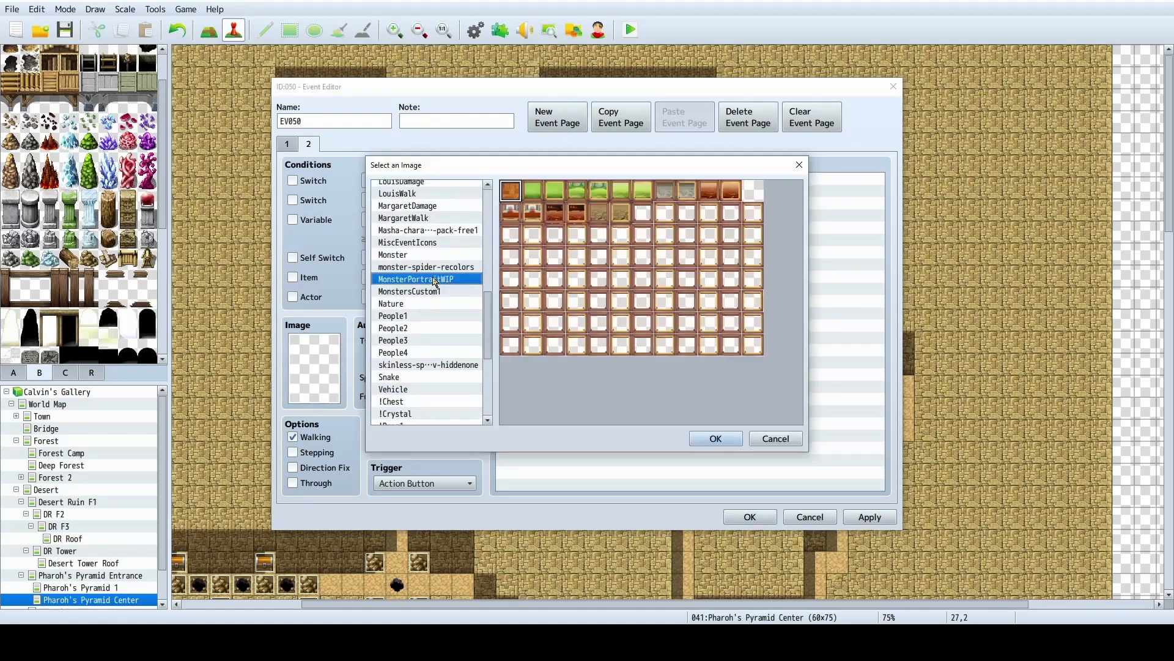
{"action": "double_click", "coordinate": [509, 194]}
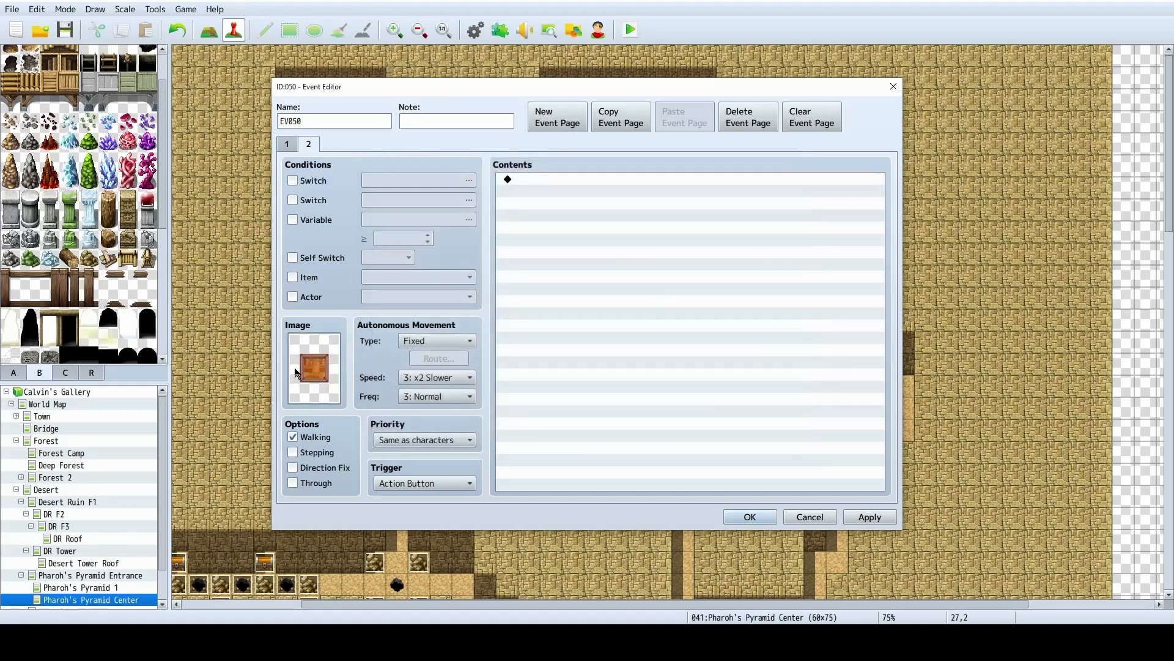
{"action": "left_click", "coordinate": [287, 144]}
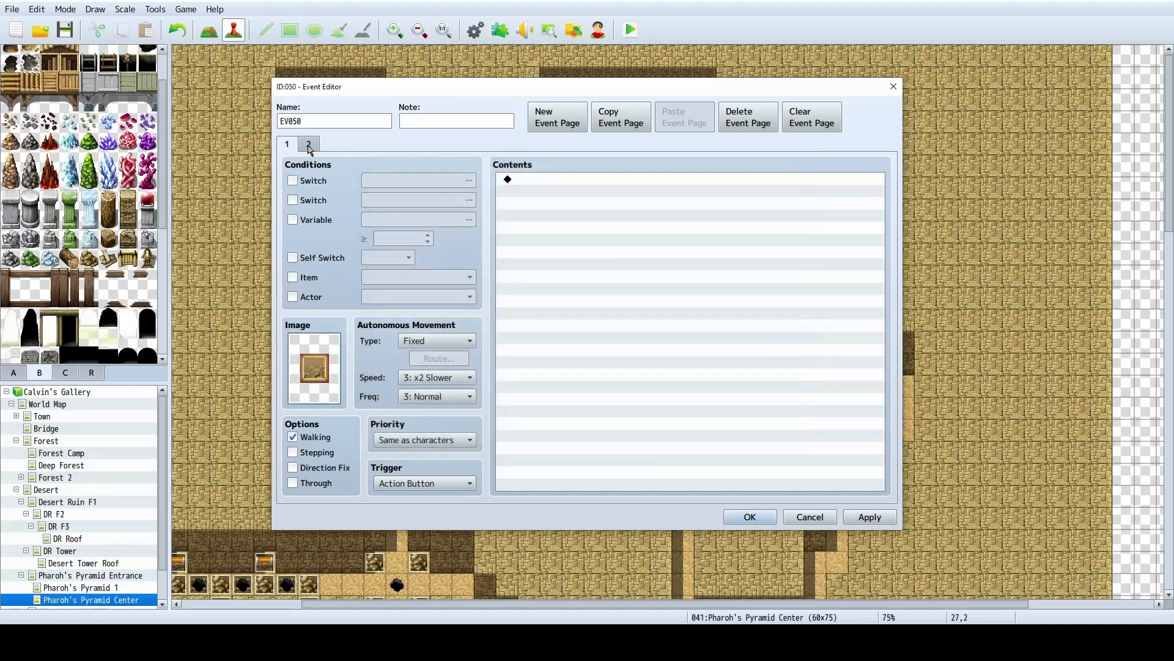
{"action": "left_click", "coordinate": [309, 150]}
{"action": "left_click", "coordinate": [294, 150]}
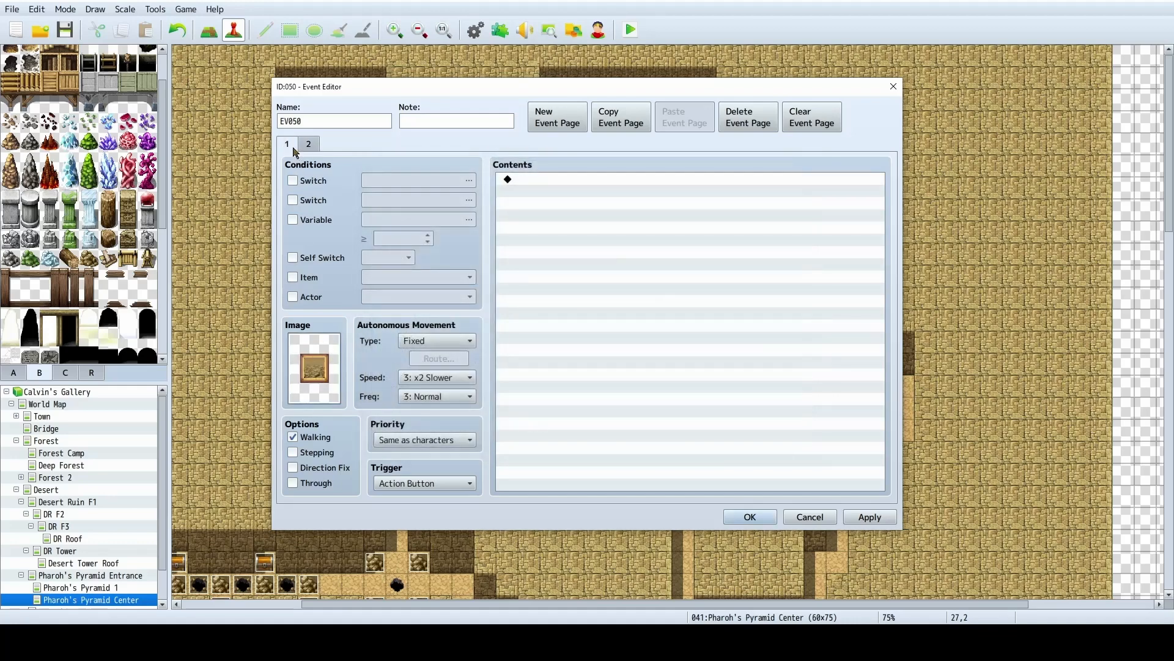
Start a Conditional Branch command on the portrait event's first page.
{"action": "double_click", "coordinate": [559, 184]}
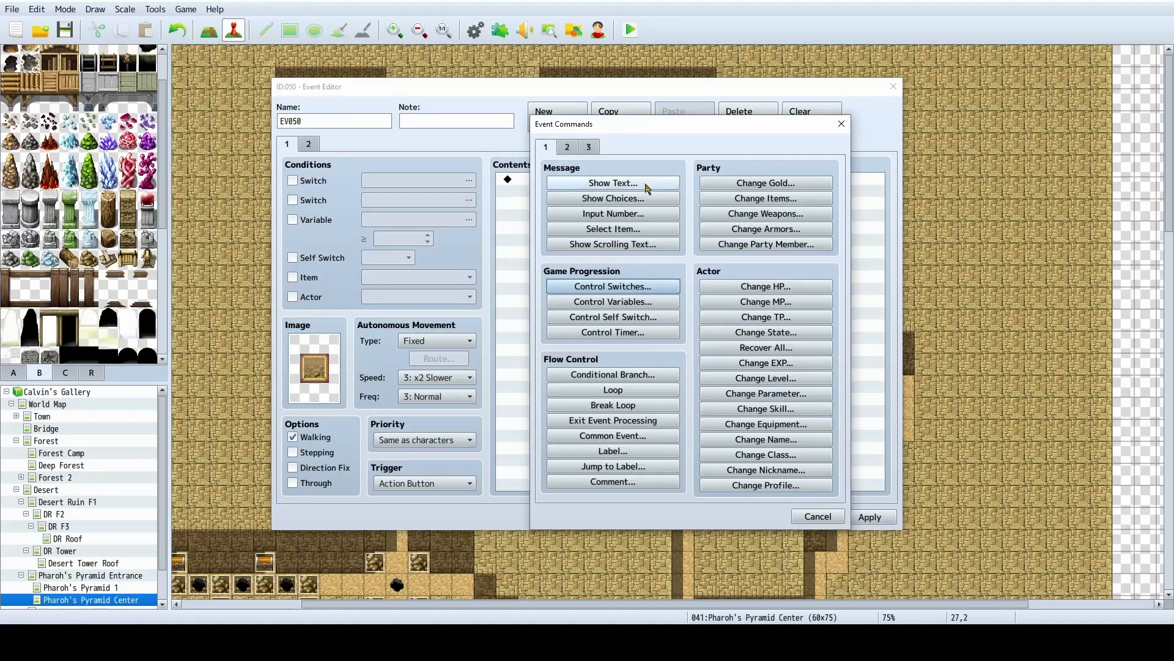
{"action": "left_click", "coordinate": [613, 375]}
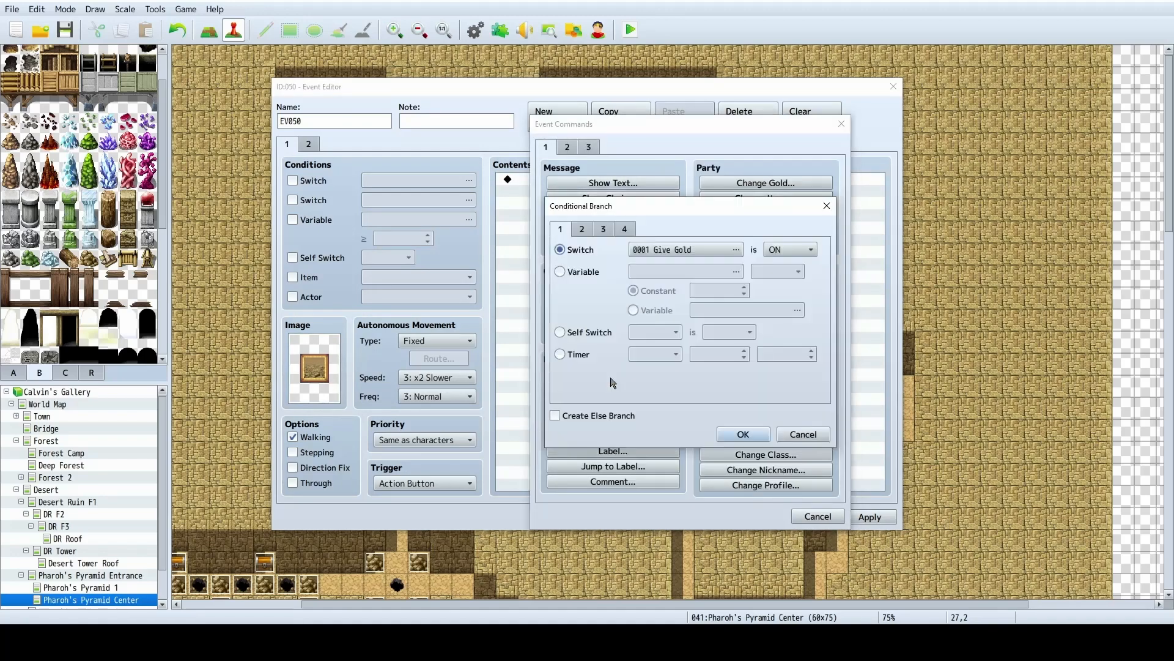
{"action": "left_click", "coordinate": [585, 272]}
{"action": "left_click", "coordinate": [684, 271]}
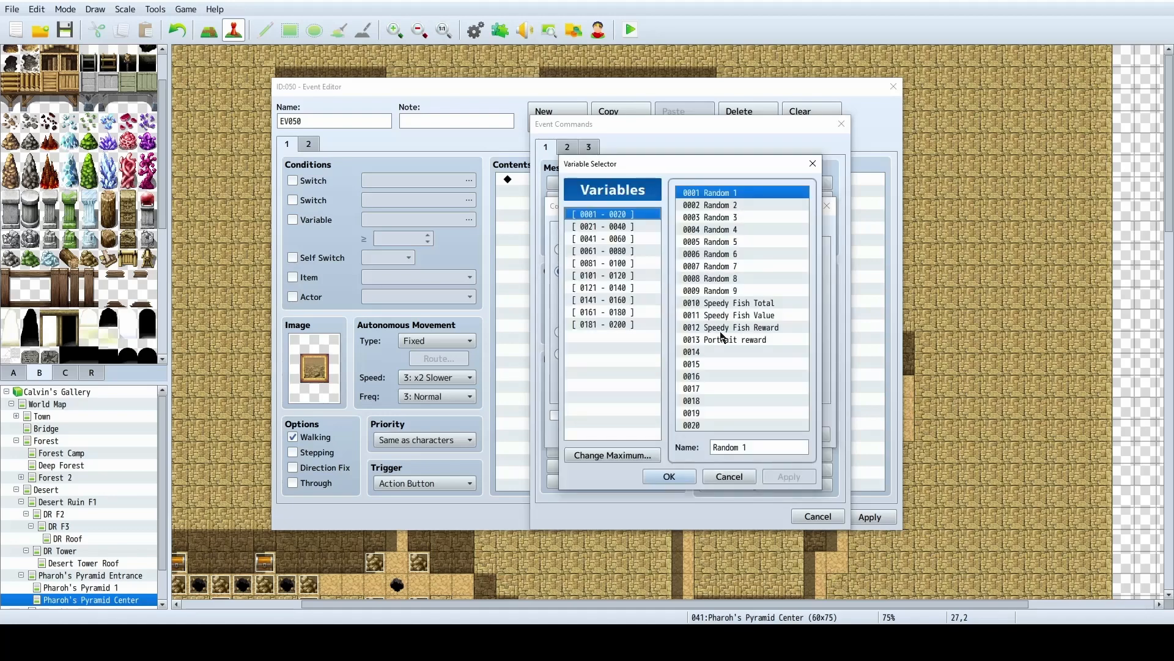
{"action": "left_click", "coordinate": [625, 314]}
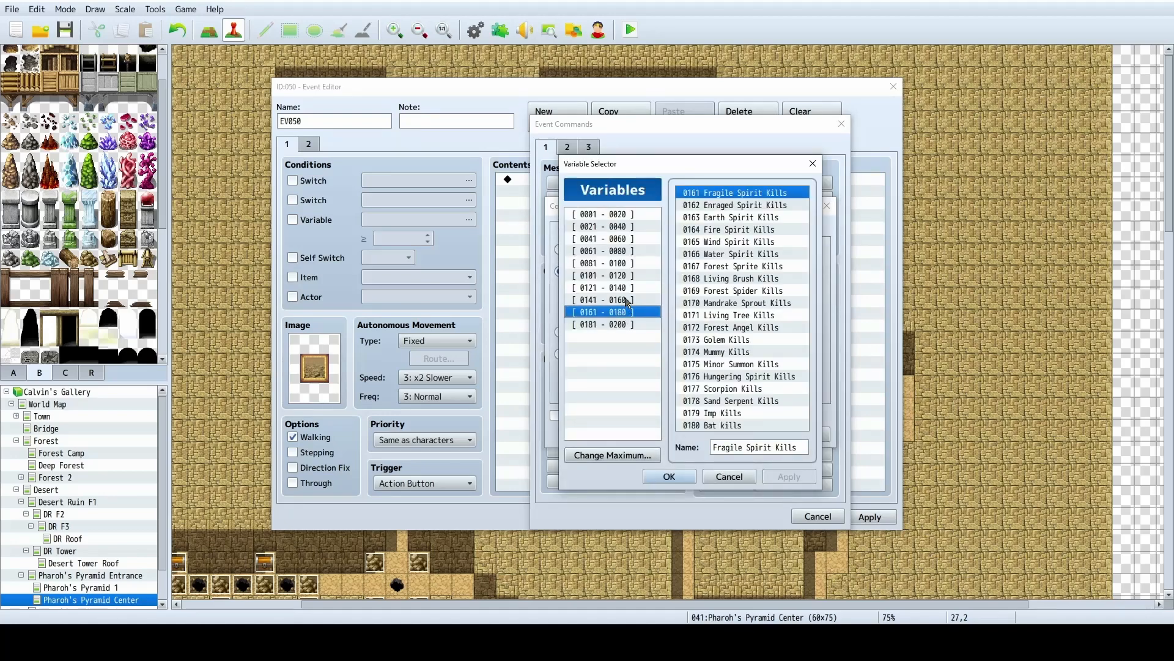
{"action": "left_click", "coordinate": [627, 300]}
{"action": "left_click", "coordinate": [627, 287]}
{"action": "left_click", "coordinate": [729, 477]}
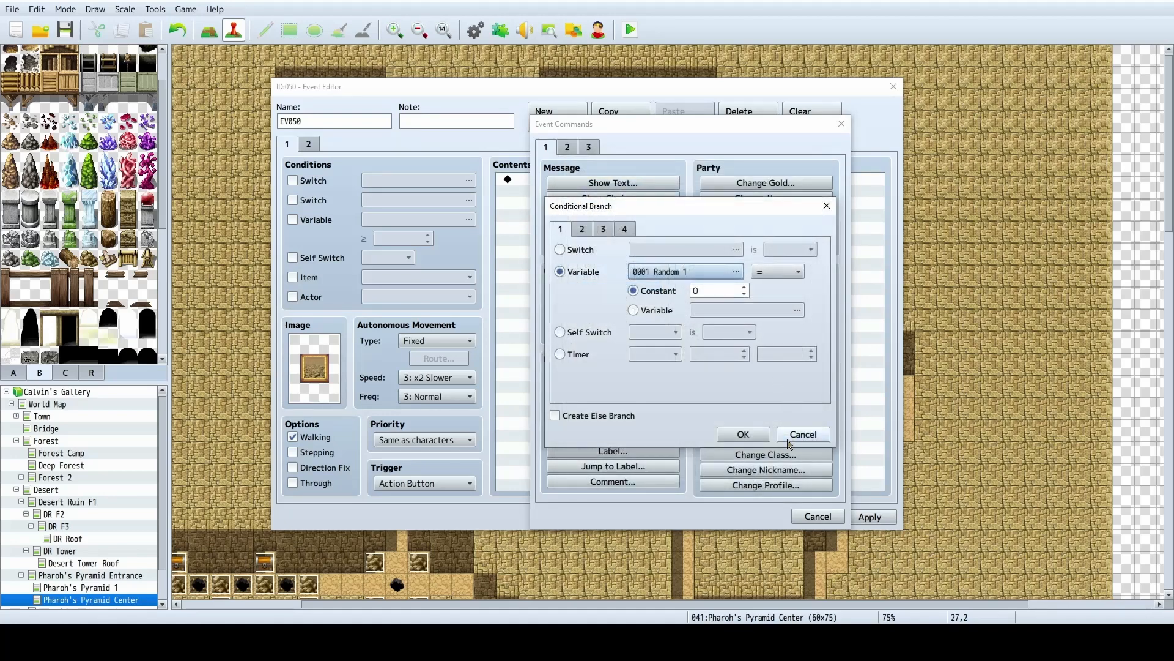
Set the branch condition to switch 0187 Pharoh Slain being ON and include an Else branch.
{"action": "left_click", "coordinate": [575, 249]}
{"action": "left_click", "coordinate": [696, 249]}
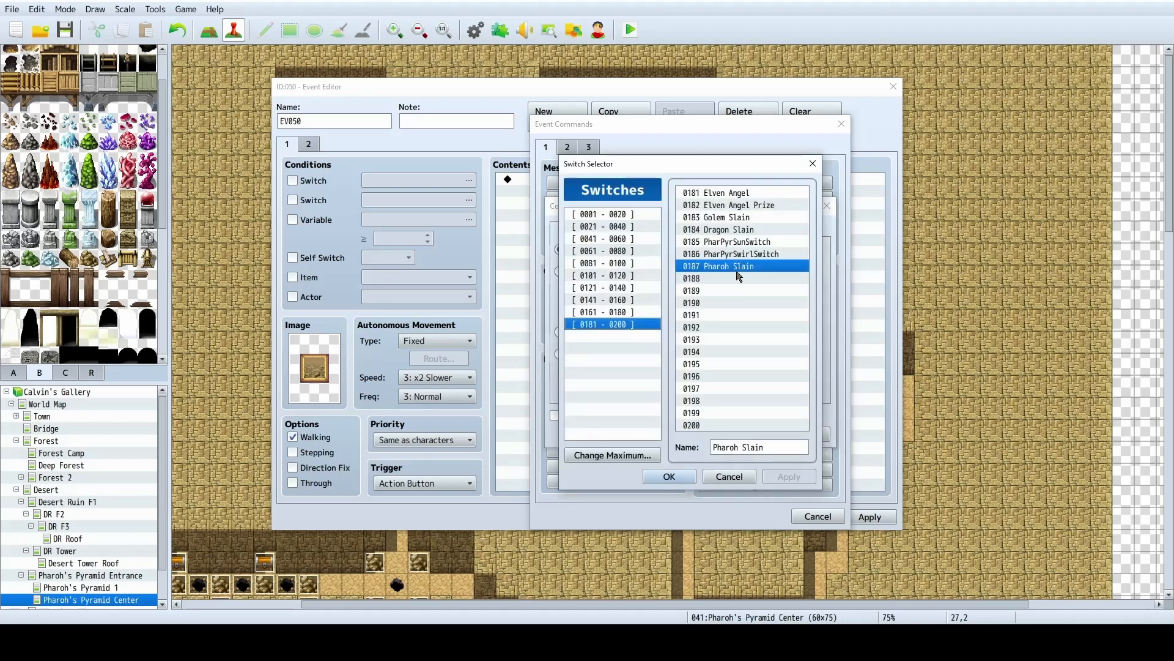
{"action": "left_click", "coordinate": [669, 477]}
{"action": "left_click", "coordinate": [744, 434]}
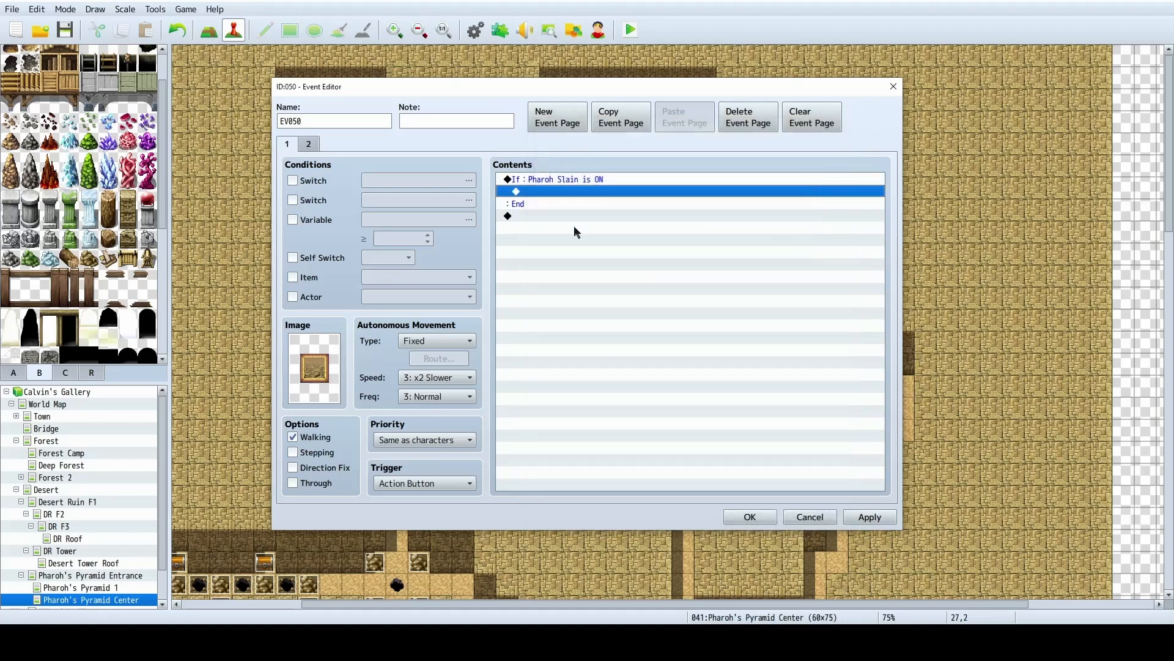
{"action": "double_click", "coordinate": [554, 184]}
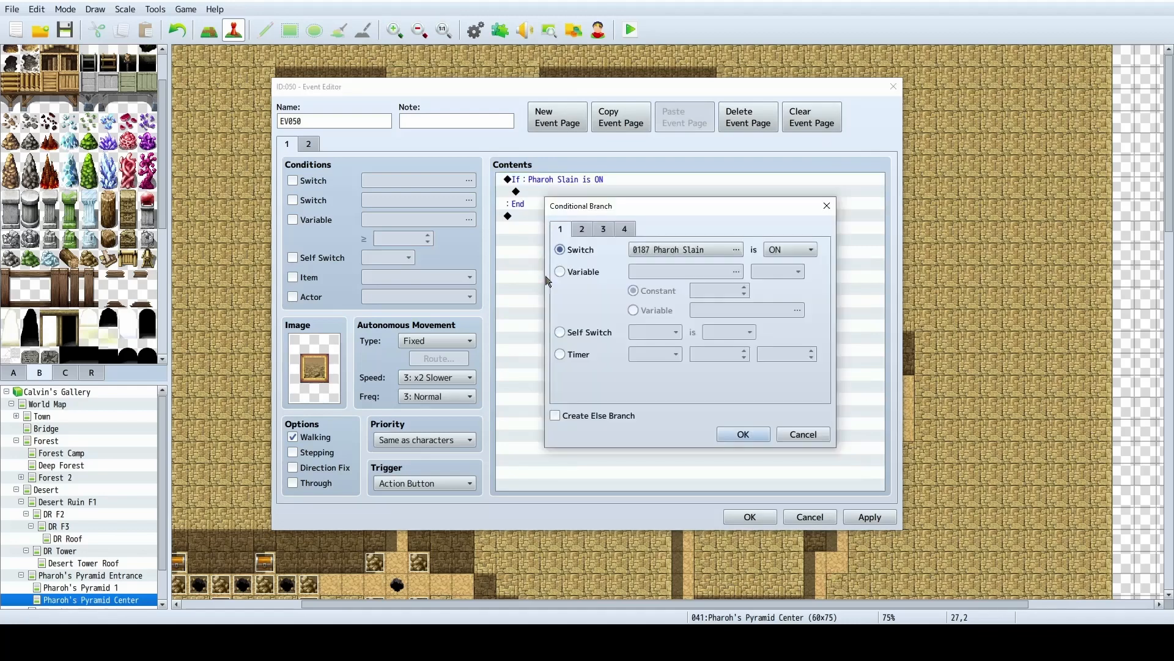
{"action": "left_click", "coordinate": [555, 416]}
{"action": "left_click", "coordinate": [743, 434]}
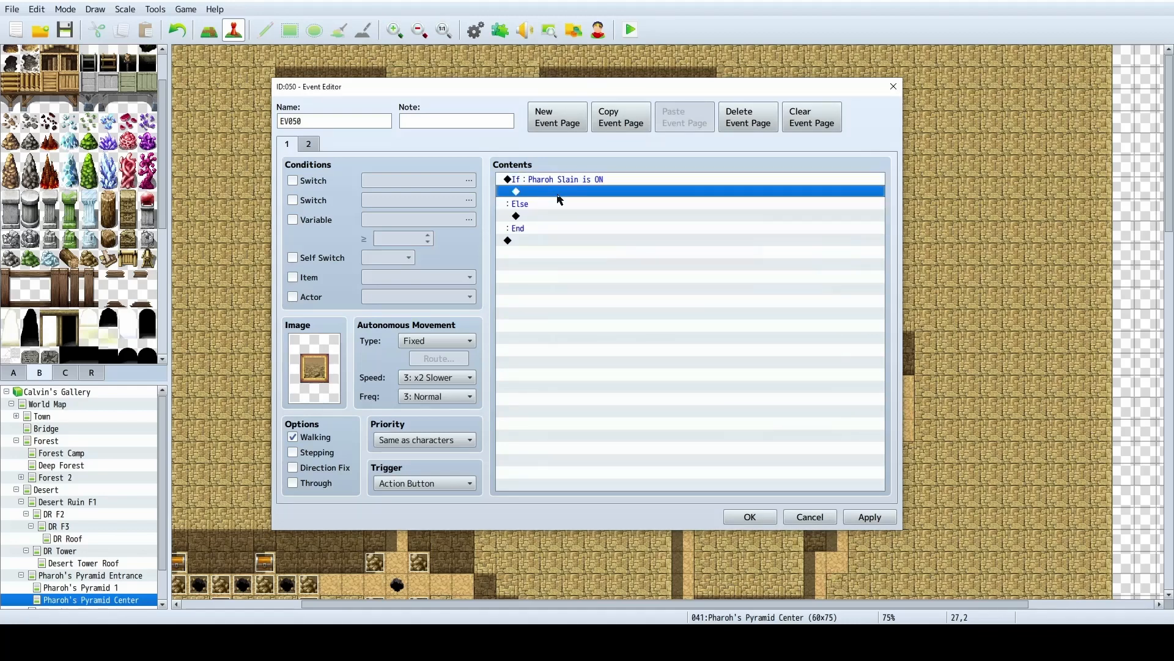
Add the message "You collect the strange art piece." inside the branch for Pharoh Slain being ON.
{"action": "double_click", "coordinate": [557, 191]}
{"action": "left_click", "coordinate": [619, 184]}
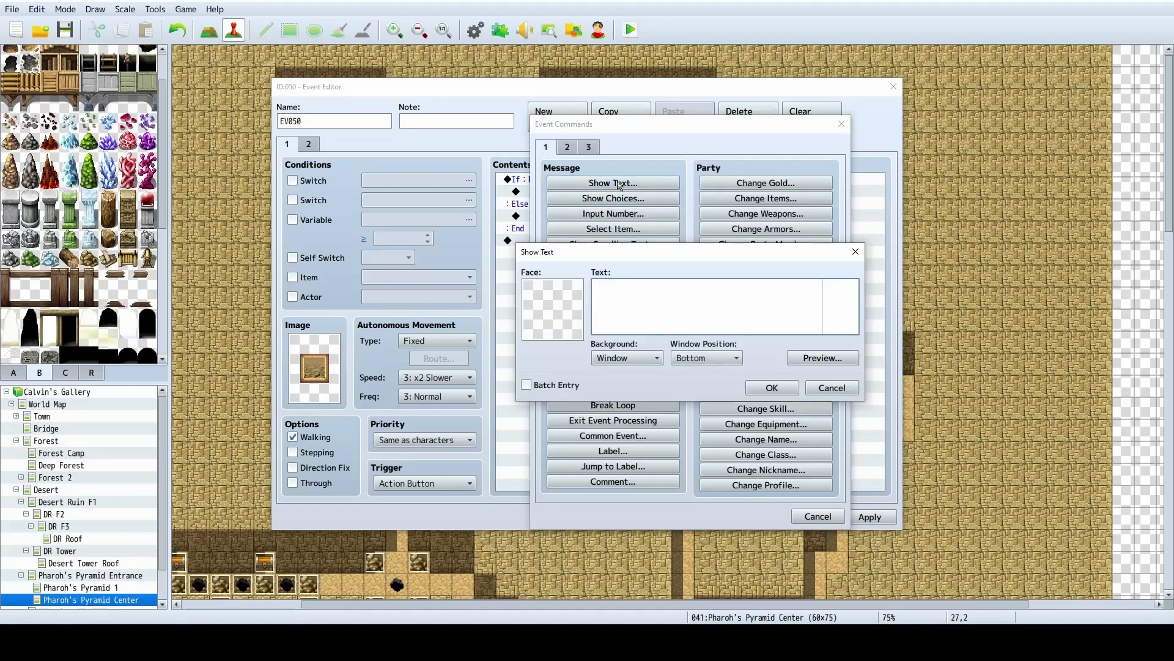
{"action": "type", "text": "You collect"}
{"action": "type", "text": " the stragne"}
{"action": "type", "text": "nge"}
{"action": "type", "text": " art pie"}
{"action": "type", "text": "ce."}
{"action": "left_click", "coordinate": [770, 385]}
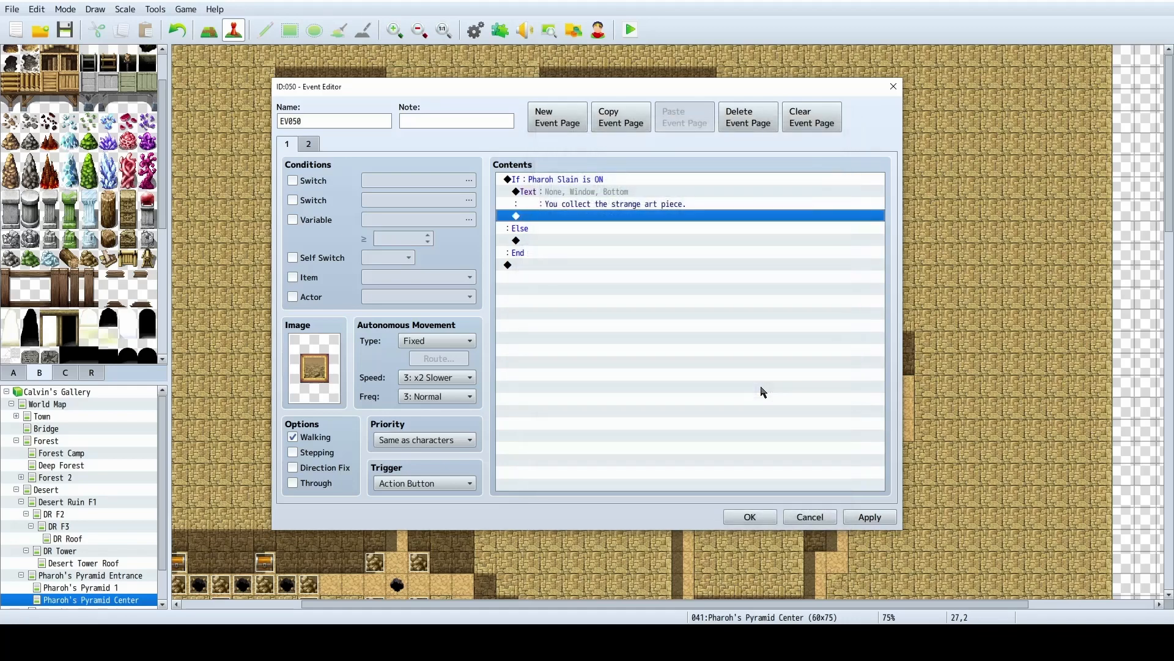
Turn self switch A ON after the collecting message and make self switch A the condition of the second event page.
{"action": "double_click", "coordinate": [558, 217]}
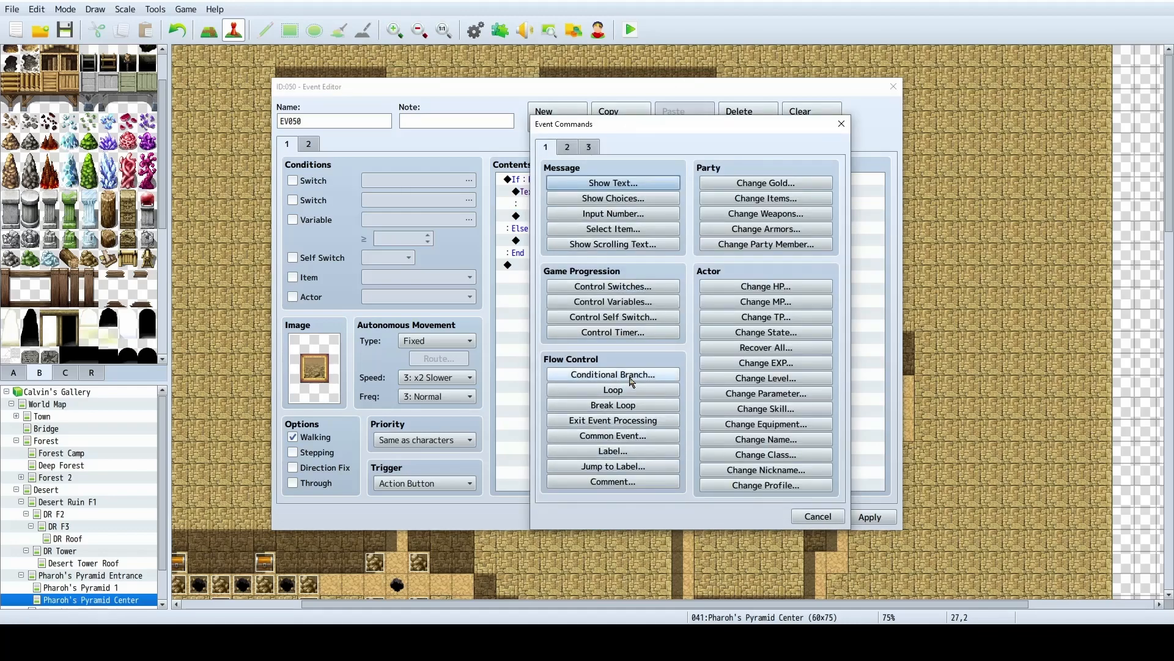
{"action": "left_click", "coordinate": [627, 317]}
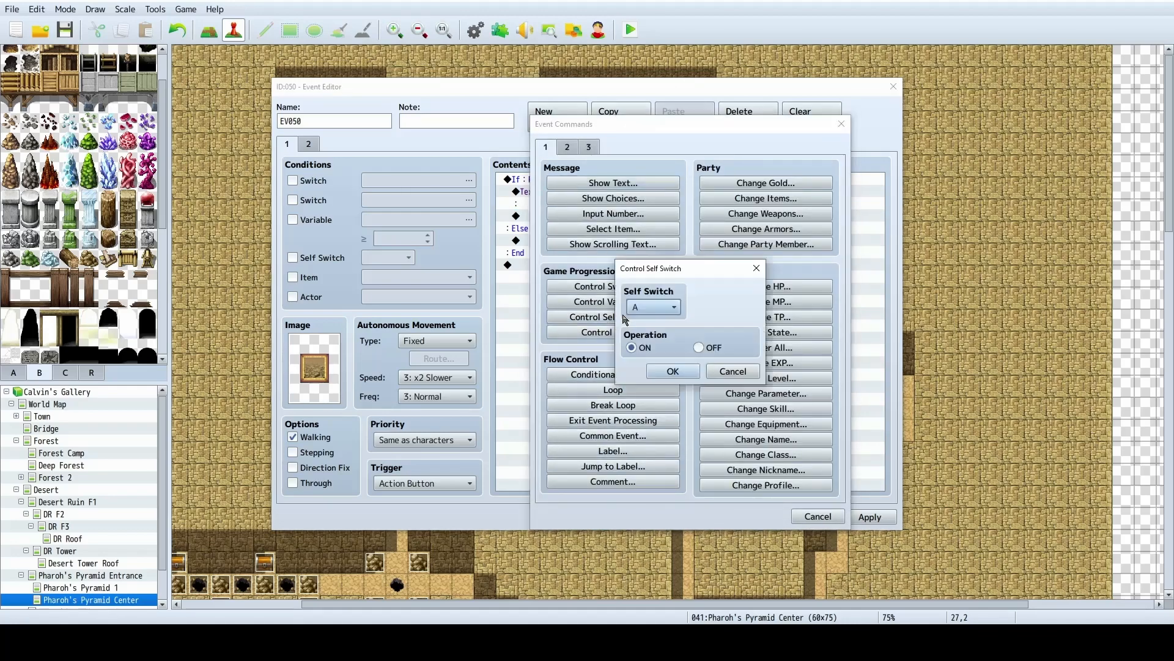
{"action": "left_click", "coordinate": [673, 377]}
{"action": "left_click", "coordinate": [309, 144]}
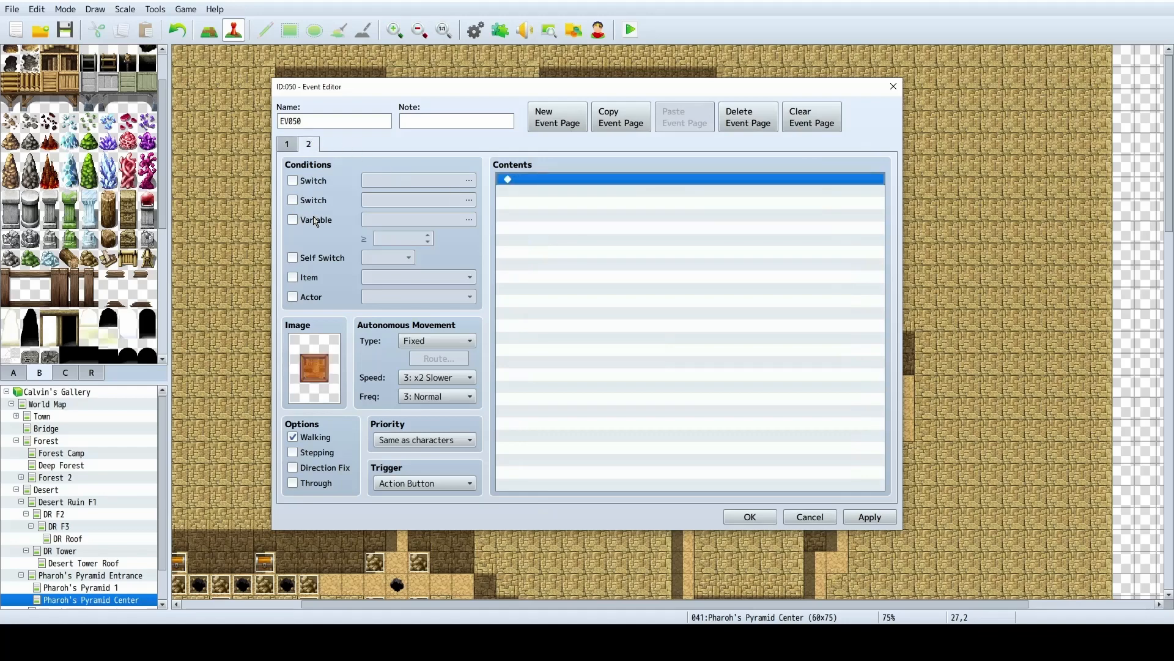
{"action": "left_click", "coordinate": [324, 259]}
{"action": "left_click", "coordinate": [287, 145]}
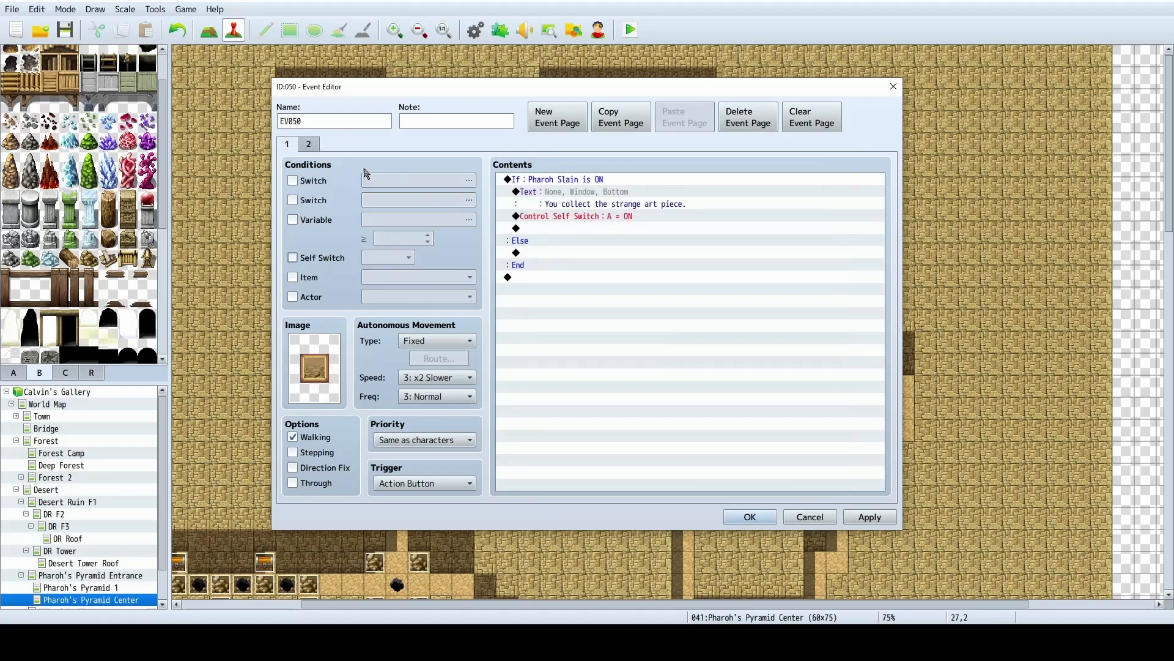
Add the message "A beautiful desert painting used to hang here." to the portrait event's second page.
{"action": "left_click", "coordinate": [309, 145]}
{"action": "double_click", "coordinate": [547, 182]}
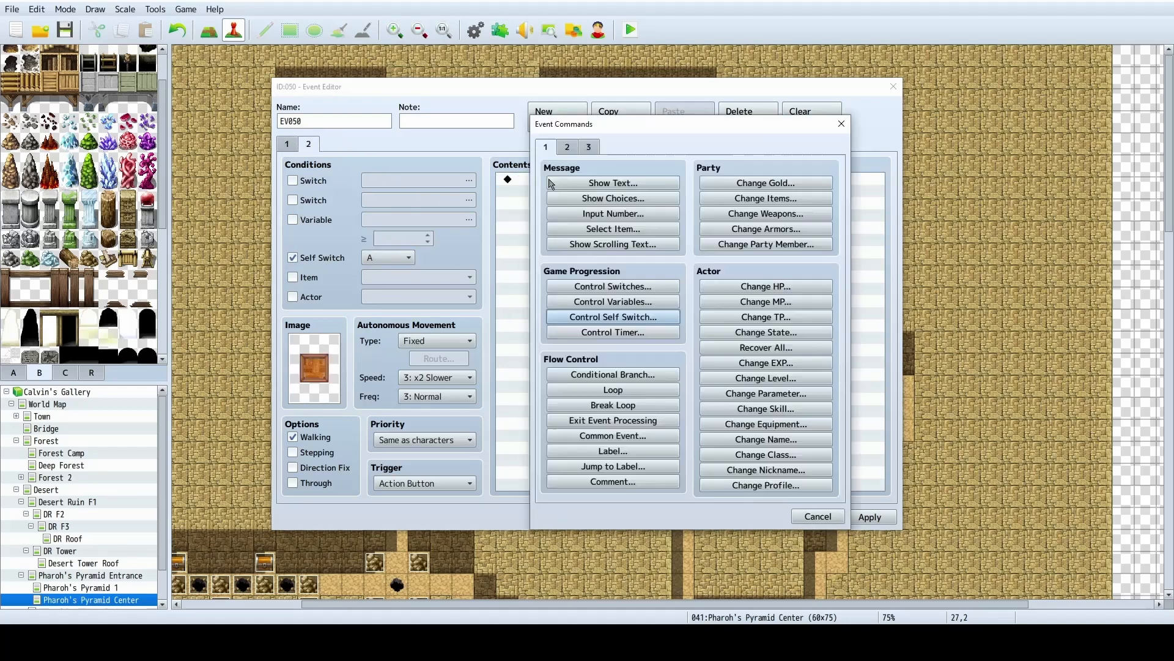
{"action": "left_click", "coordinate": [607, 185]}
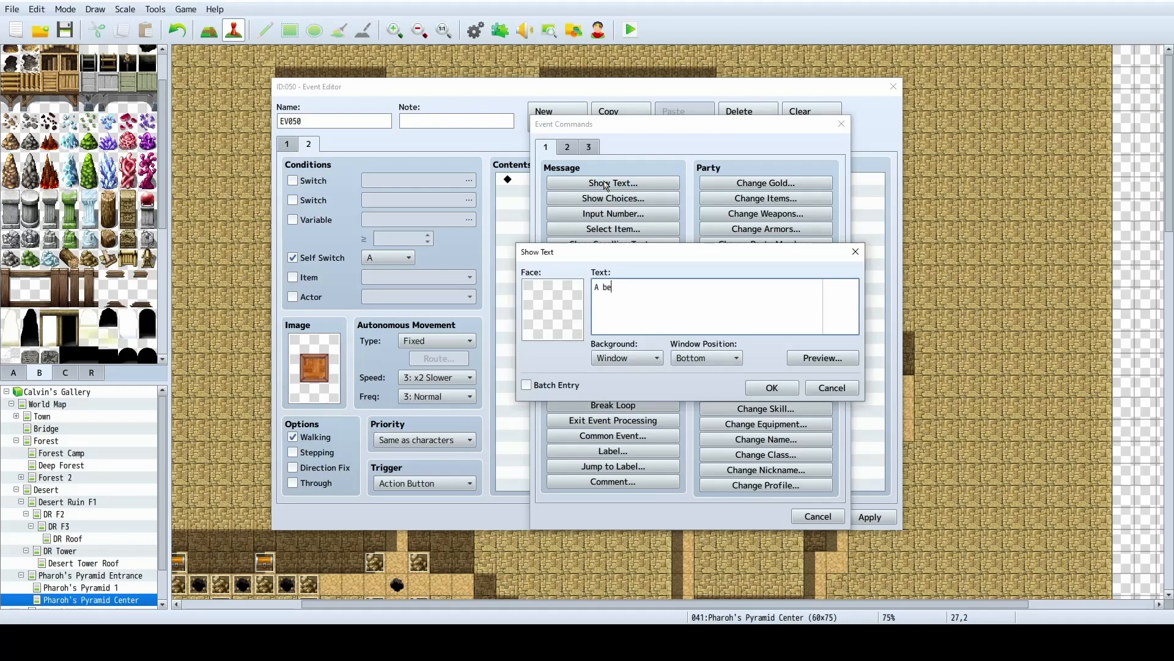
{"action": "type", "text": "A beutifu"}
{"action": "key", "text": "BackSpace"}
{"action": "key", "text": "BackSpace"}
{"action": "key", "text": "BackSpace"}
{"action": "key", "text": "BackSpace"}
{"action": "key", "text": "BackSpace"}
{"action": "key", "text": "BackSpace"}
{"action": "key", "text": "BackSpace"}
{"action": "type", "text": "eautiful desert painting used to han"}
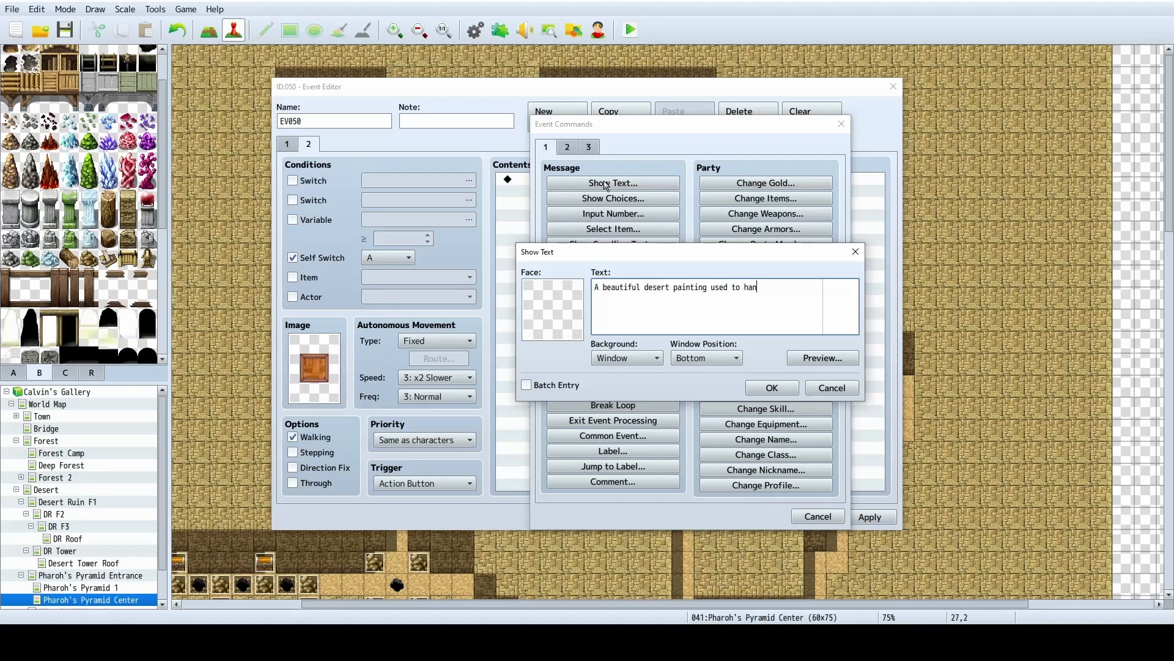
{"action": "type", "text": "g here."}
{"action": "left_click", "coordinate": [769, 385]}
{"action": "left_click", "coordinate": [580, 183]}
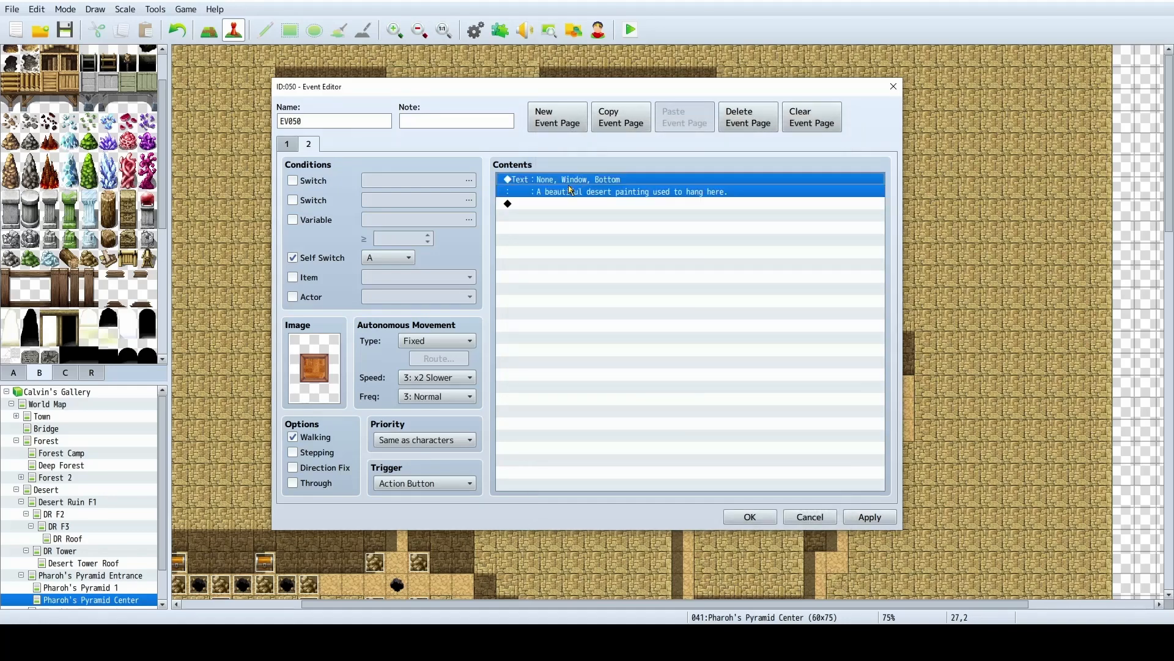
Call common event 0005 Unstick Me after the self switch command in the first page's Pharoh Slain branch.
{"action": "left_click", "coordinate": [295, 149]}
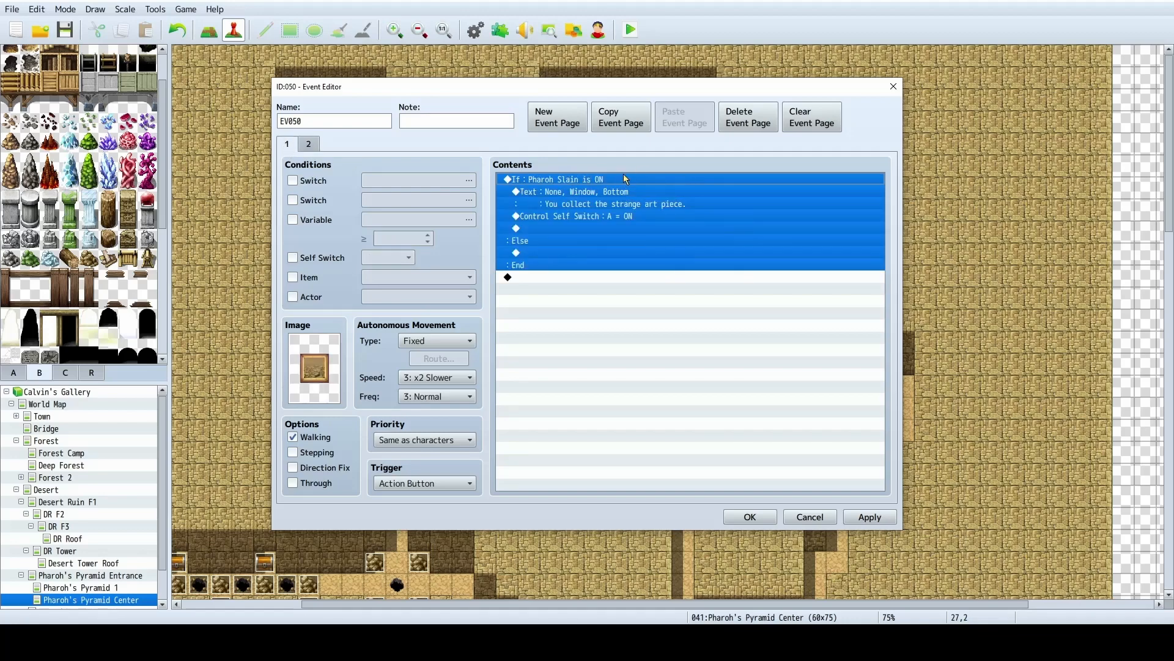
{"action": "left_click", "coordinate": [577, 230]}
{"action": "double_click", "coordinate": [600, 229]}
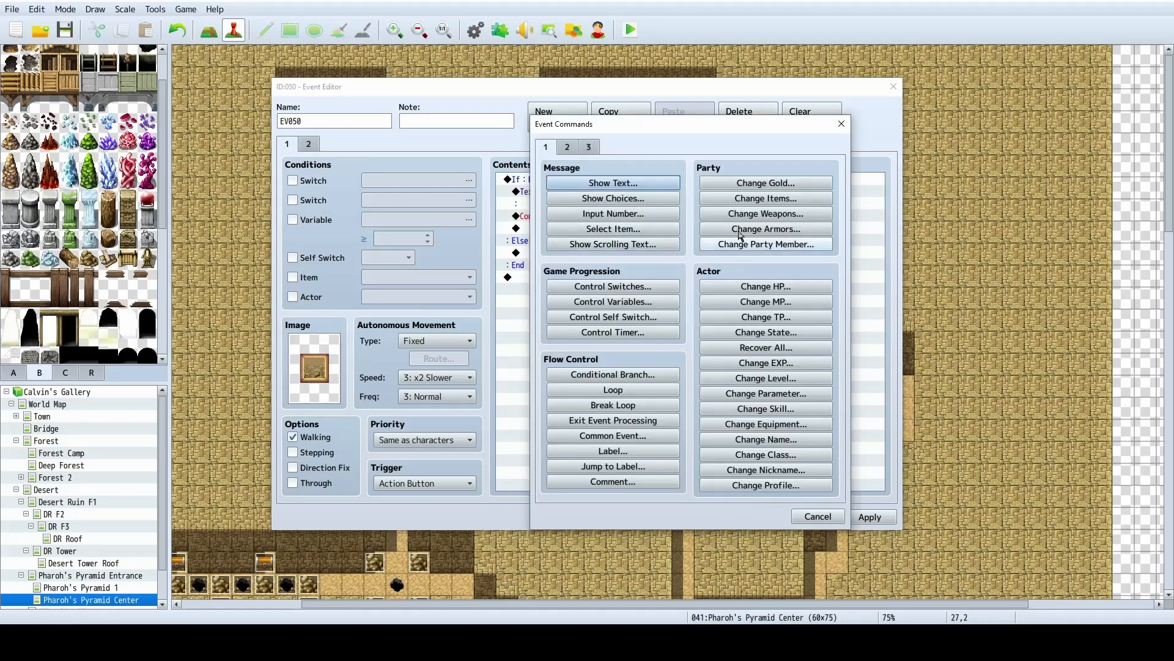
{"action": "left_click", "coordinate": [640, 435]}
{"action": "left_click", "coordinate": [688, 327]}
{"action": "left_click", "coordinate": [679, 359]}
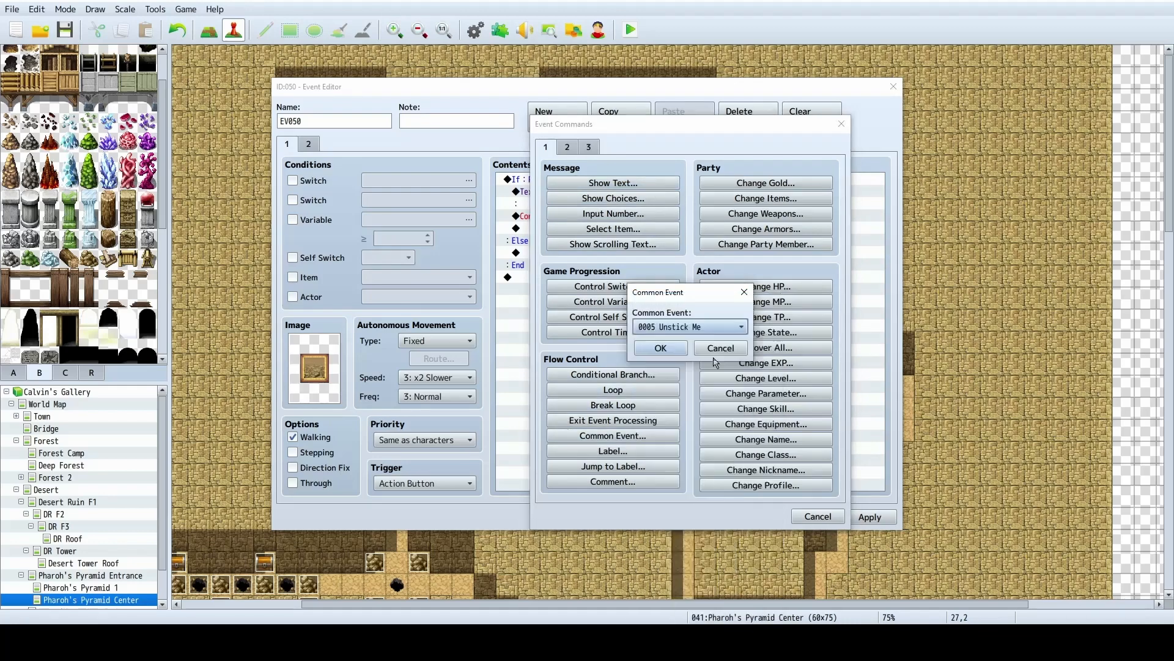
{"action": "left_click", "coordinate": [661, 348]}
{"action": "left_click", "coordinate": [601, 179]}
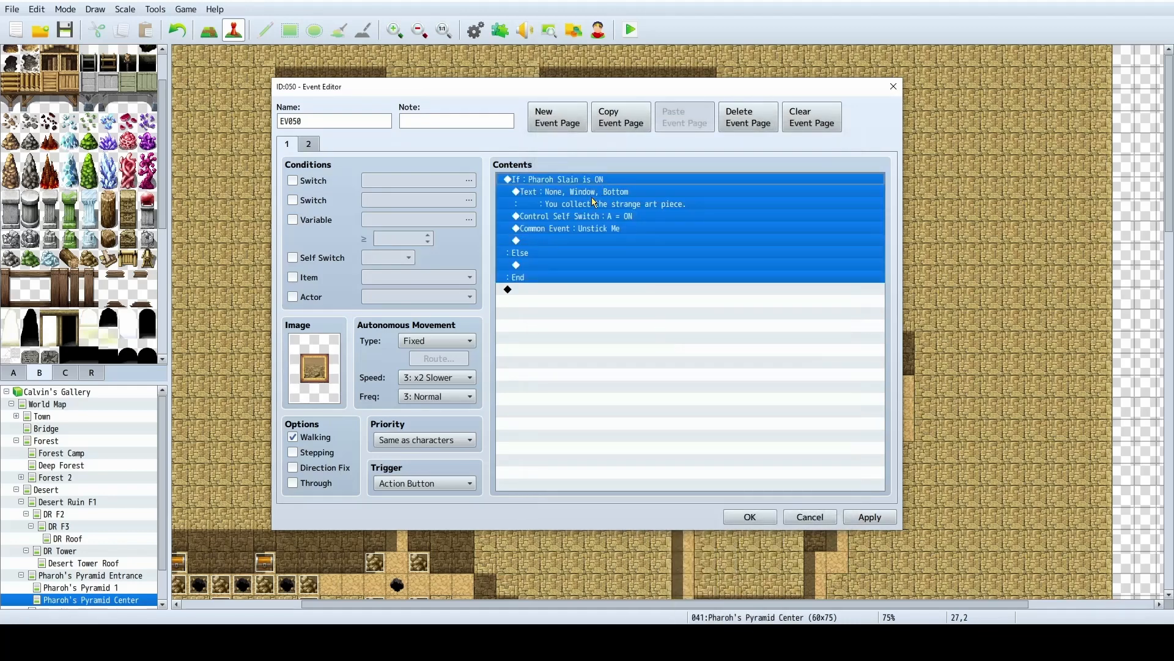
{"action": "left_click", "coordinate": [595, 202]}
{"action": "left_click", "coordinate": [601, 228]}
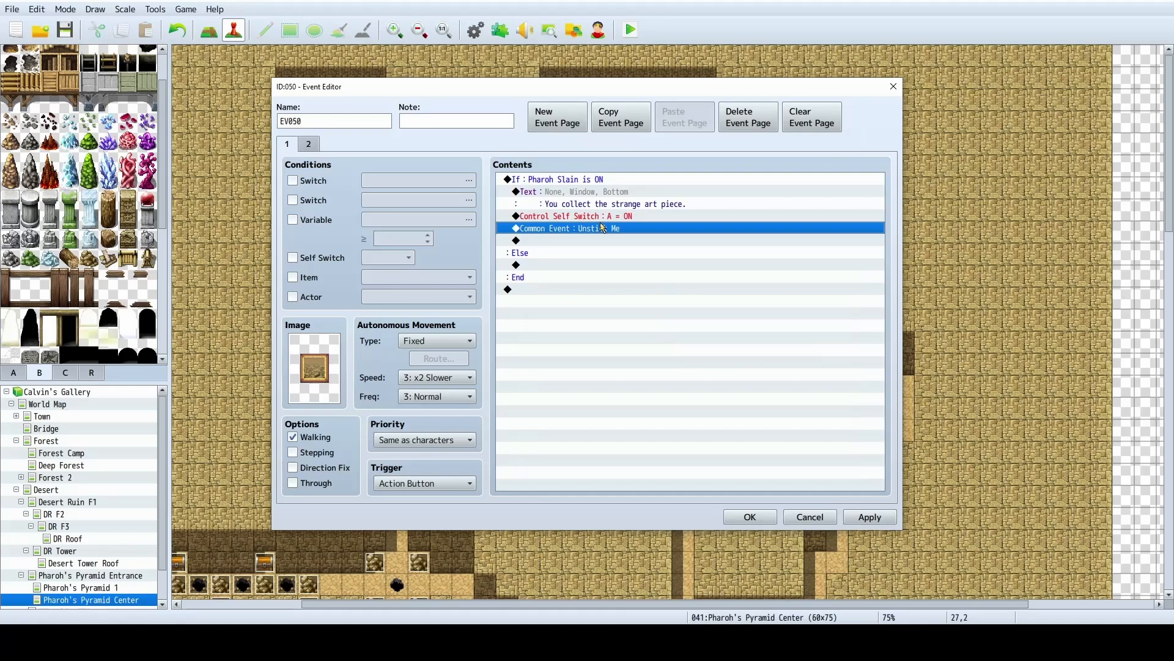
Add the Else message "Some kind of magic is preventing you from taking the painting." and save the portrait event.
{"action": "left_click", "coordinate": [537, 269]}
{"action": "double_click", "coordinate": [538, 269]}
{"action": "left_click", "coordinate": [613, 183]}
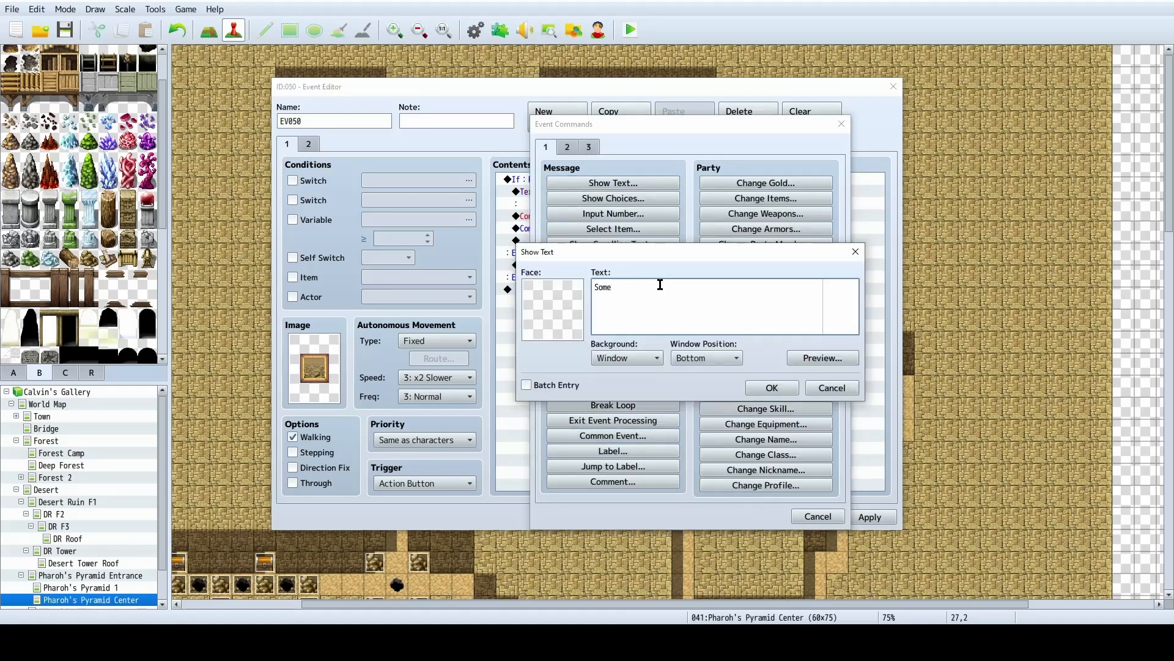
{"action": "type", "text": "Some kind "}
{"action": "type", "text": "of magic"}
{"action": "type", "text": " is preventing"}
{"action": "type", "text": " you gro"}
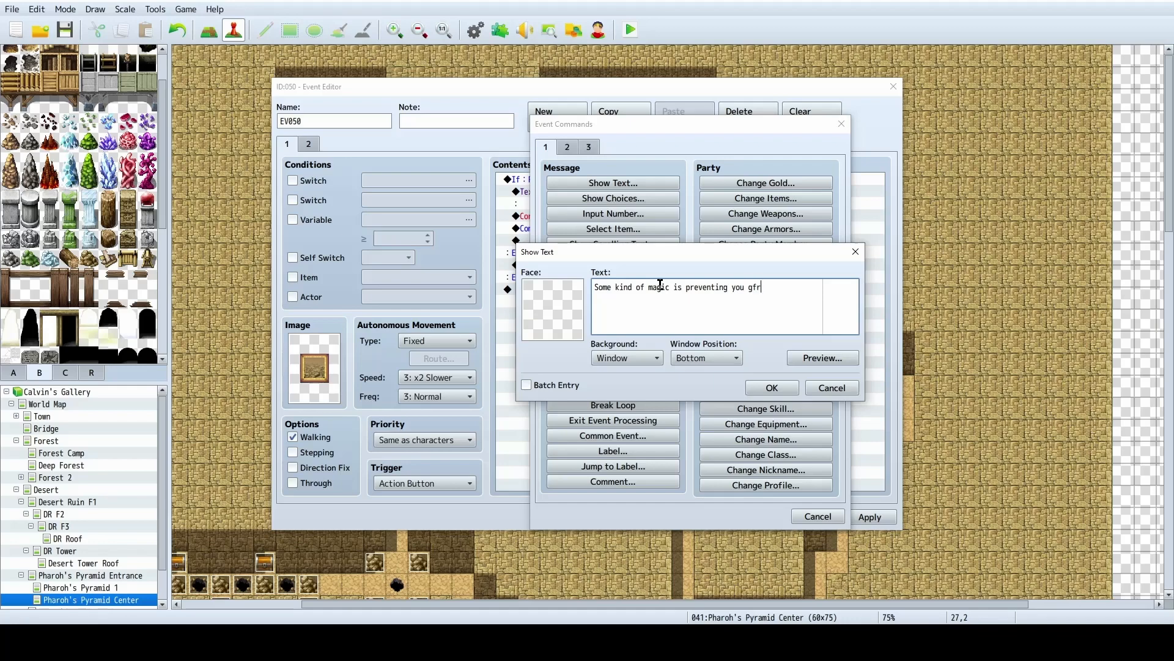
{"action": "key", "text": "BackSpace"}
{"action": "key", "text": "BackSpace"}
{"action": "key", "text": "BackSpace"}
{"action": "type", "text": "from taking the painting"}
{"action": "left_click", "coordinate": [772, 387]}
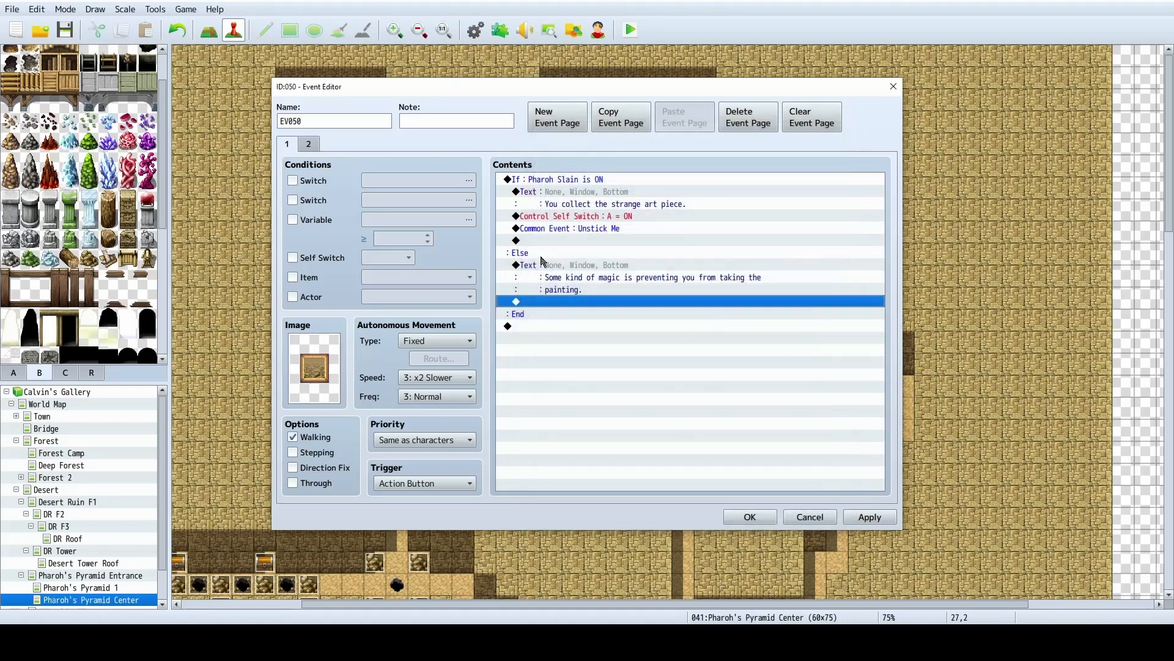
{"action": "left_click", "coordinate": [595, 181]}
{"action": "left_click", "coordinate": [869, 517]}
{"action": "left_click", "coordinate": [750, 517]}
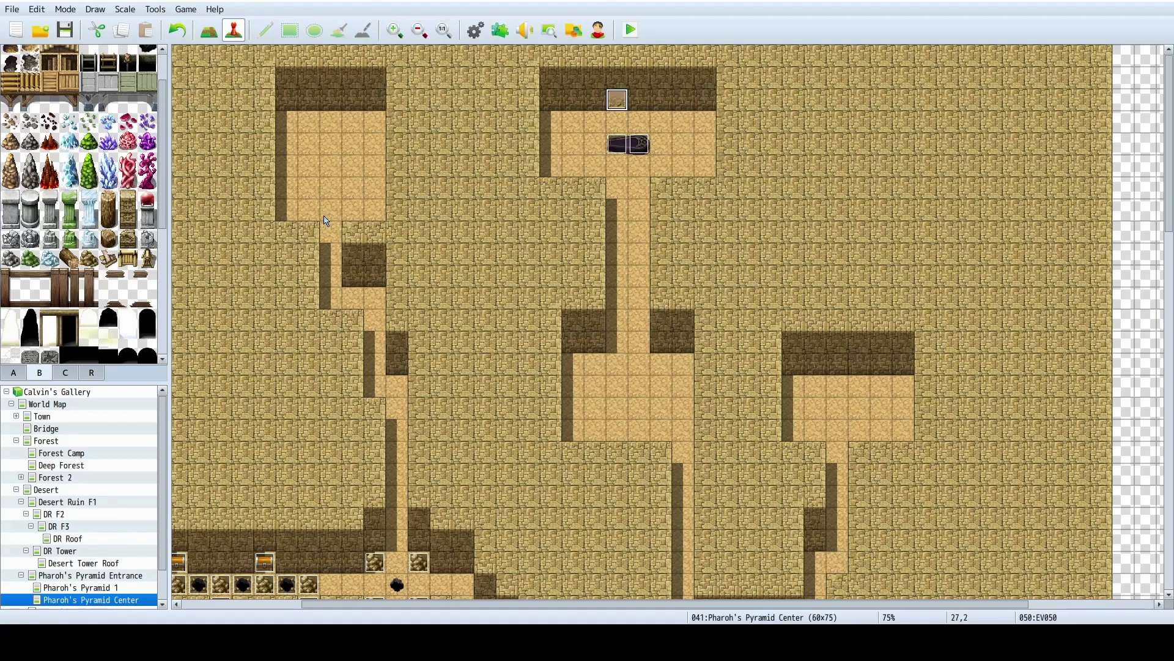
Create a new event at 14,5 in the empty room west of the sarcophagus room, leaving its image blank.
{"action": "scroll", "coordinate": [328, 219], "scroll_direction": "down", "scroll_amount": 5}
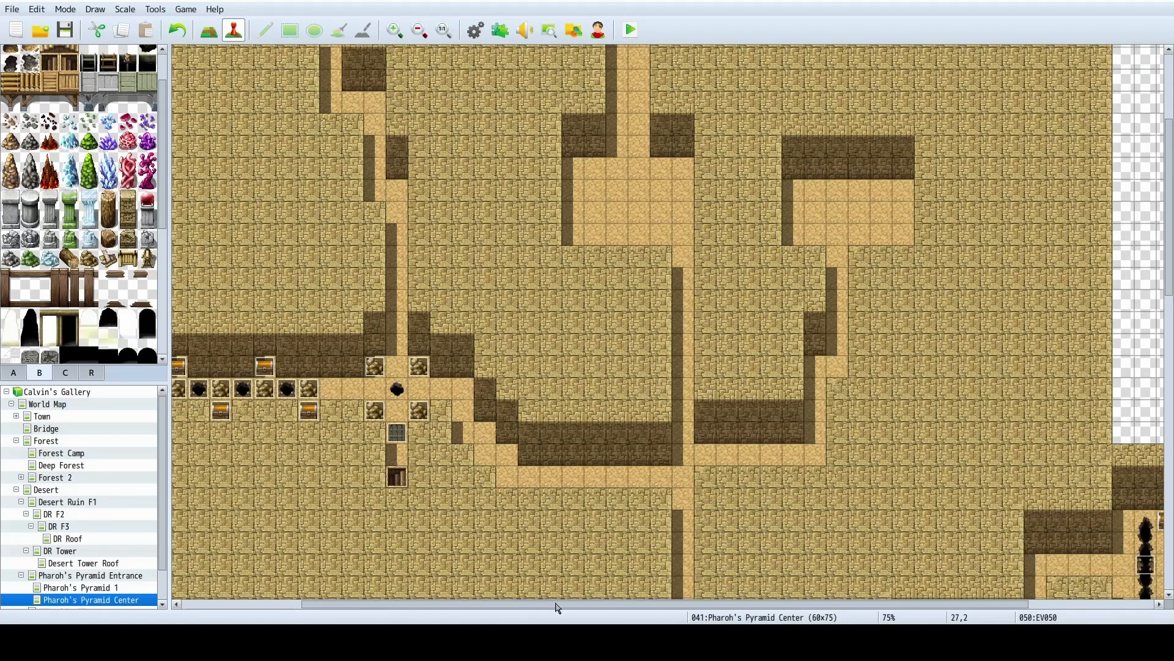
{"action": "left_click_drag", "start_coordinate": [556, 605], "coordinate": [365, 588]}
{"action": "scroll", "coordinate": [578, 168], "scroll_direction": "up", "scroll_amount": 2}
{"action": "scroll", "coordinate": [577, 168], "scroll_direction": "up", "scroll_amount": 3}
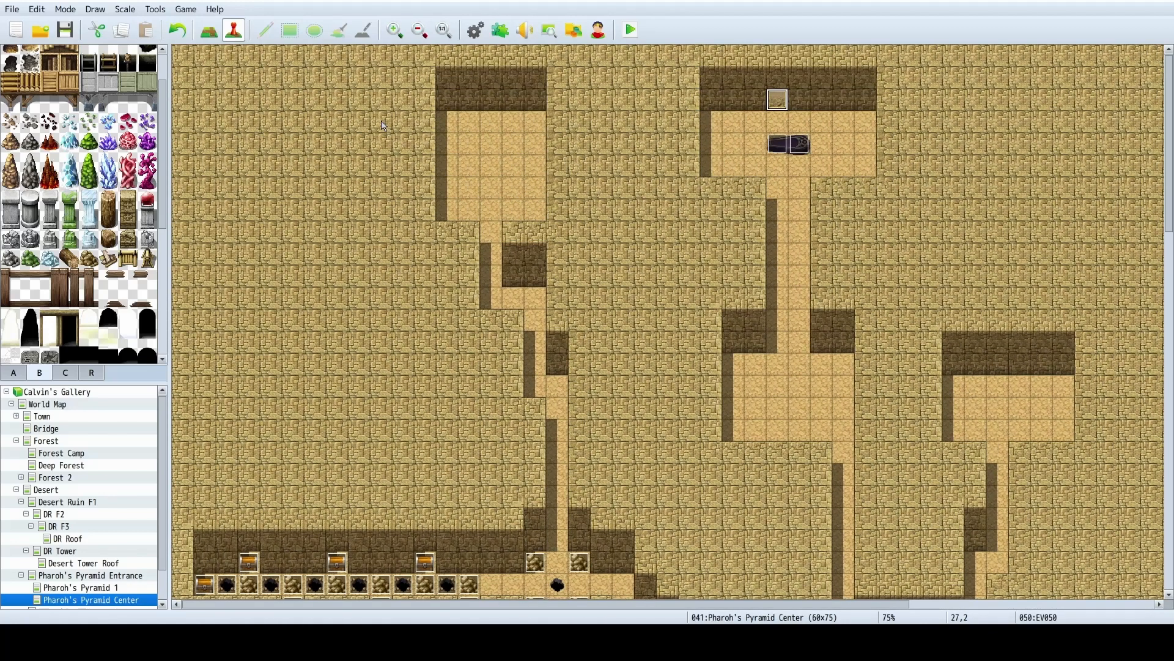
{"action": "scroll", "coordinate": [561, 355], "scroll_direction": "down", "scroll_amount": 2}
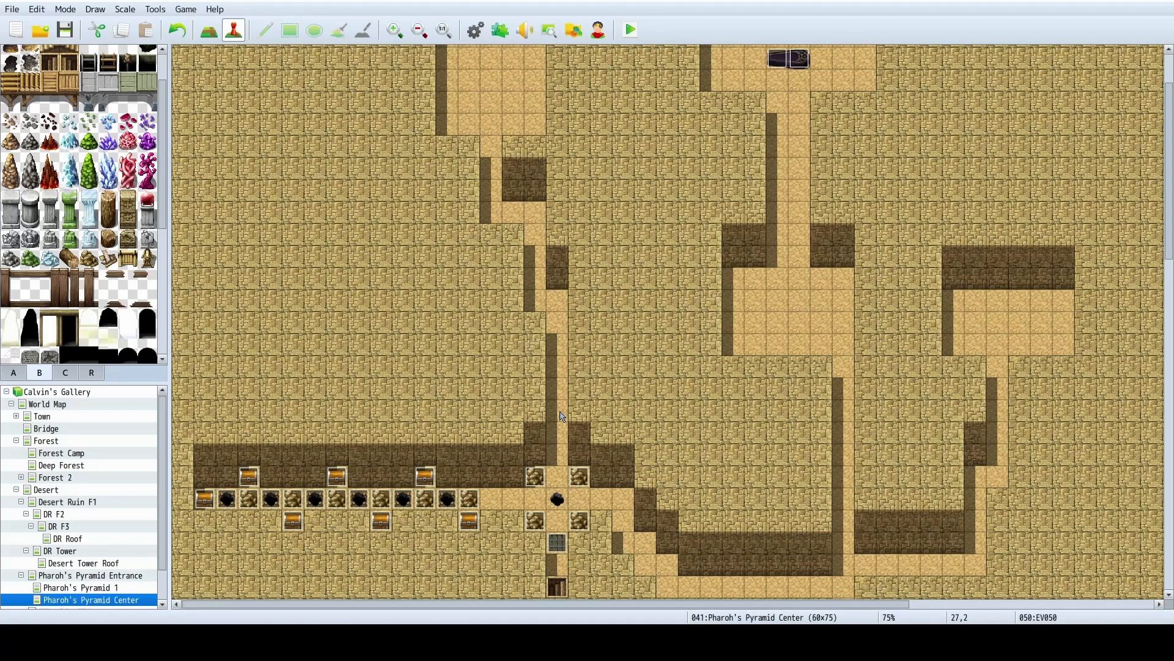
{"action": "scroll", "coordinate": [563, 416], "scroll_direction": "up", "scroll_amount": 2}
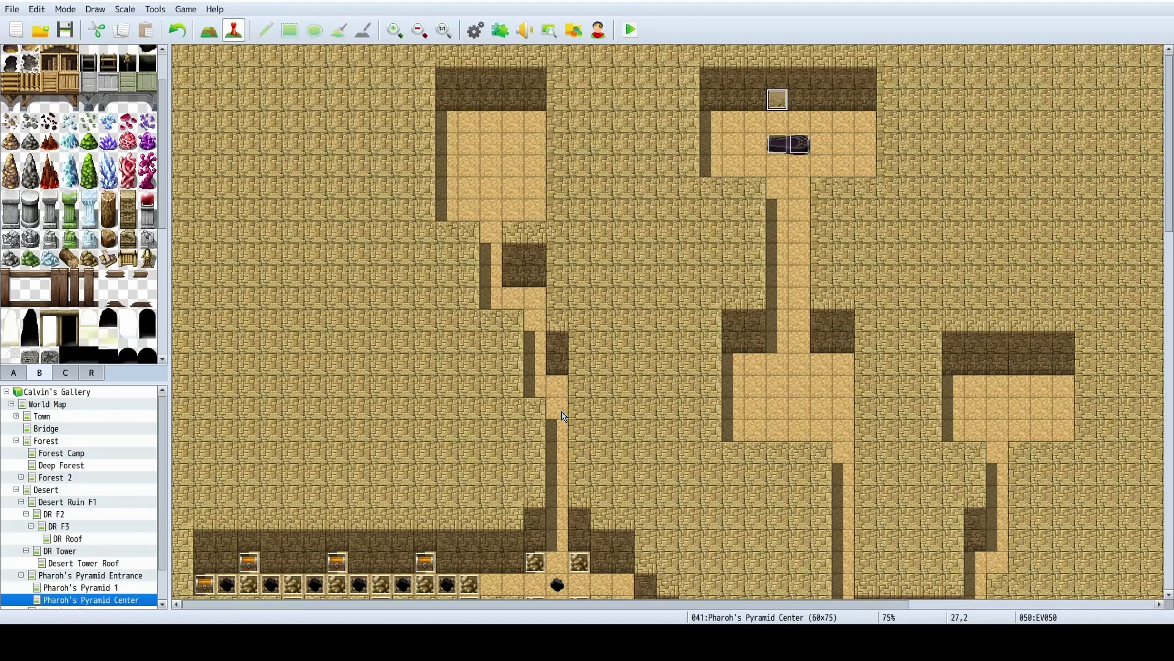
{"action": "double_click", "coordinate": [491, 168]}
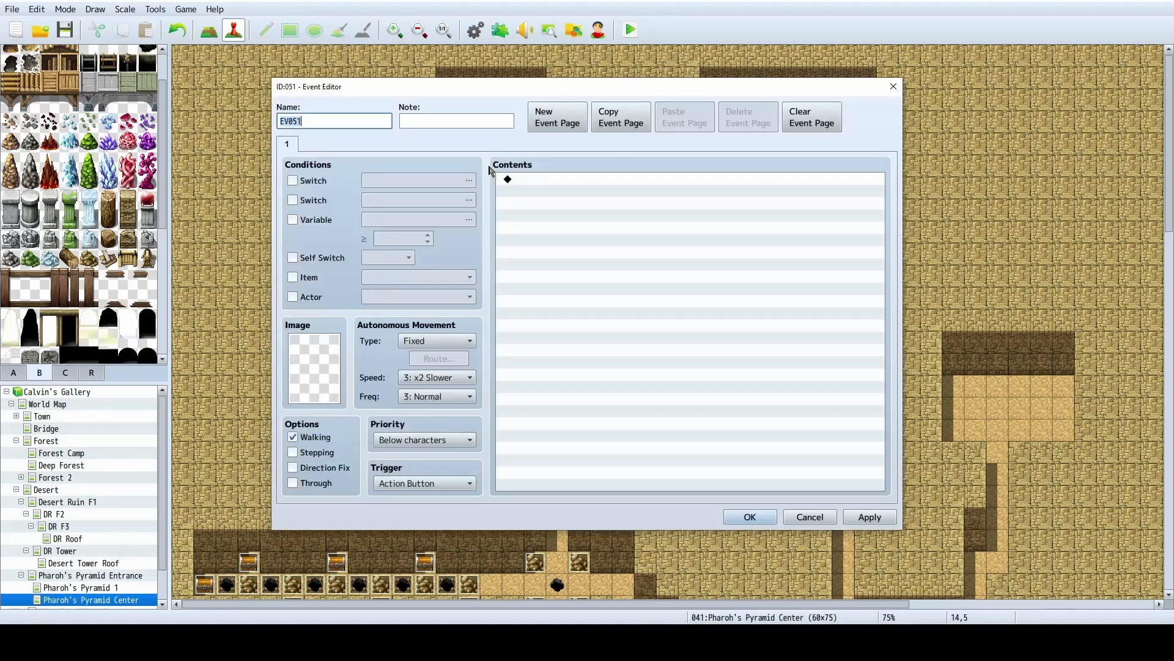
{"action": "double_click", "coordinate": [330, 368]}
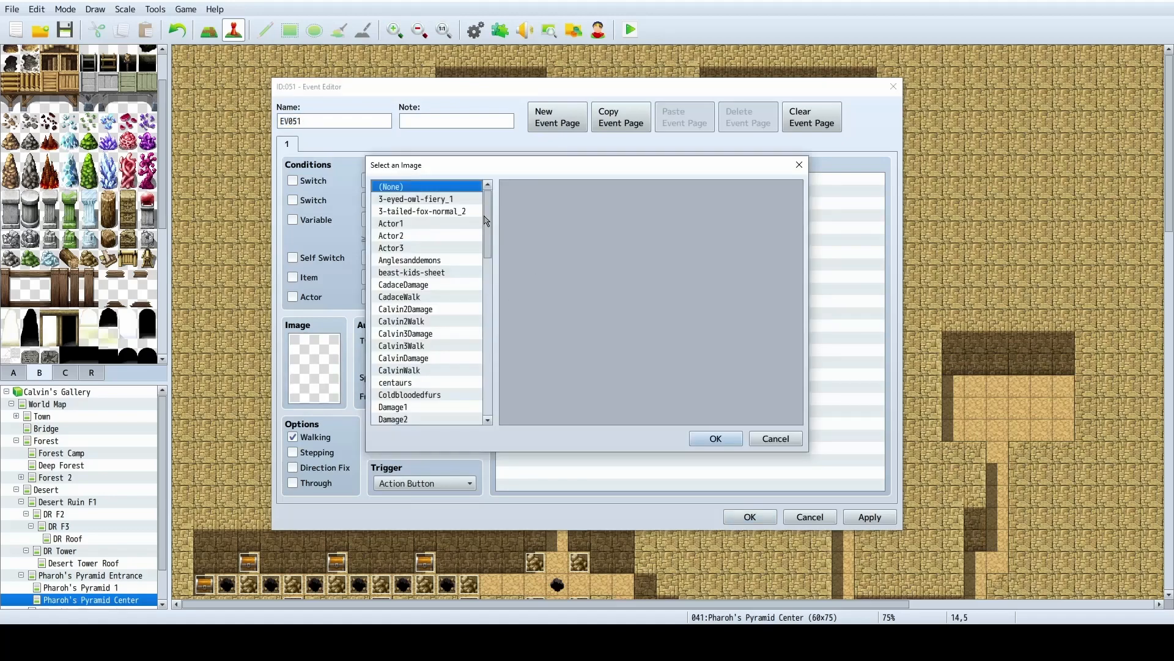
{"action": "left_click", "coordinate": [776, 439]}
Add a Battle Processing command against troop 0029 Wandering Oasis to the new event.
{"action": "left_click", "coordinate": [560, 181]}
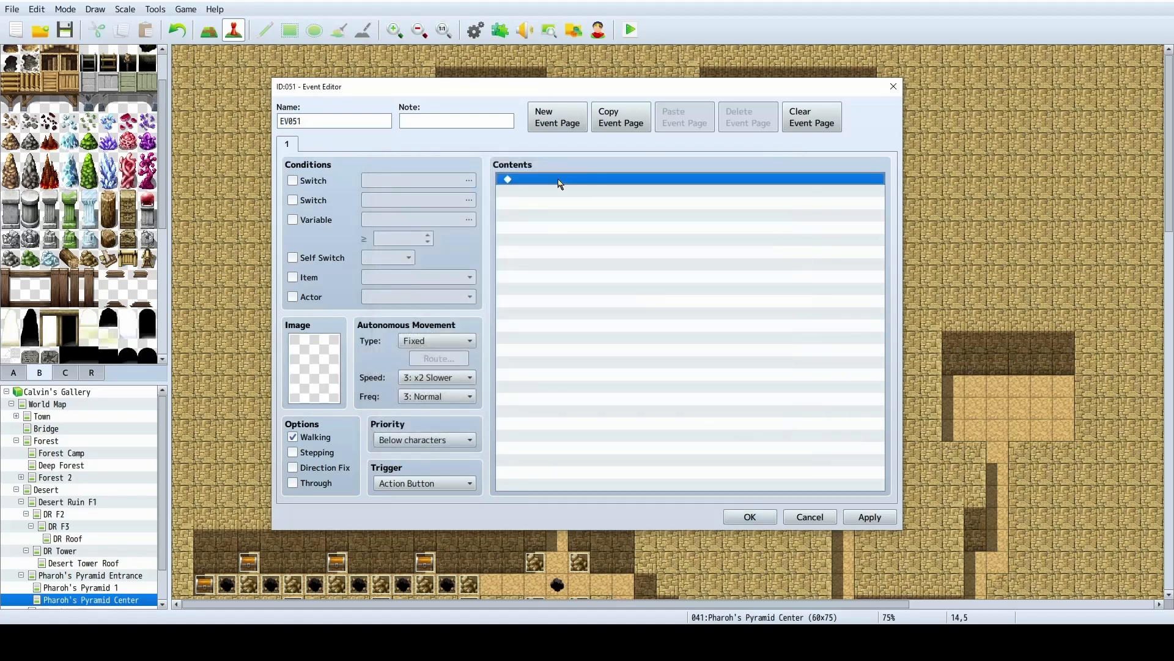
{"action": "double_click", "coordinate": [560, 181]}
{"action": "left_click", "coordinate": [568, 147]}
{"action": "left_click", "coordinate": [590, 147]}
{"action": "left_click", "coordinate": [604, 183]}
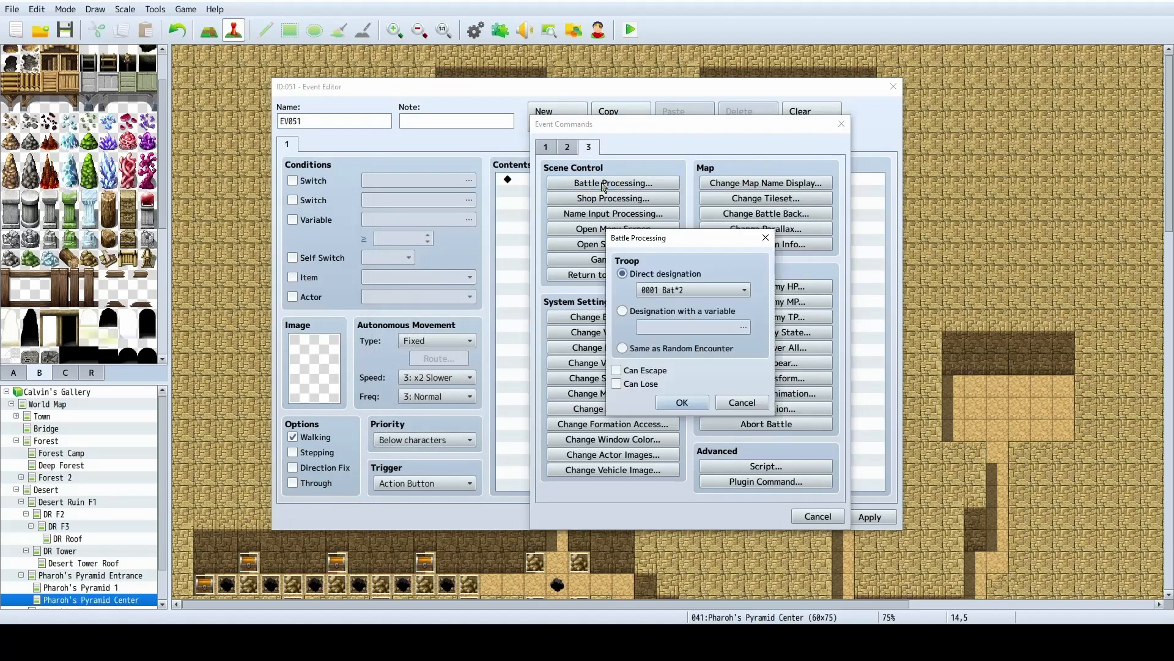
{"action": "left_click", "coordinate": [693, 290]}
{"action": "scroll", "coordinate": [738, 415], "scroll_direction": "down", "scroll_amount": 7}
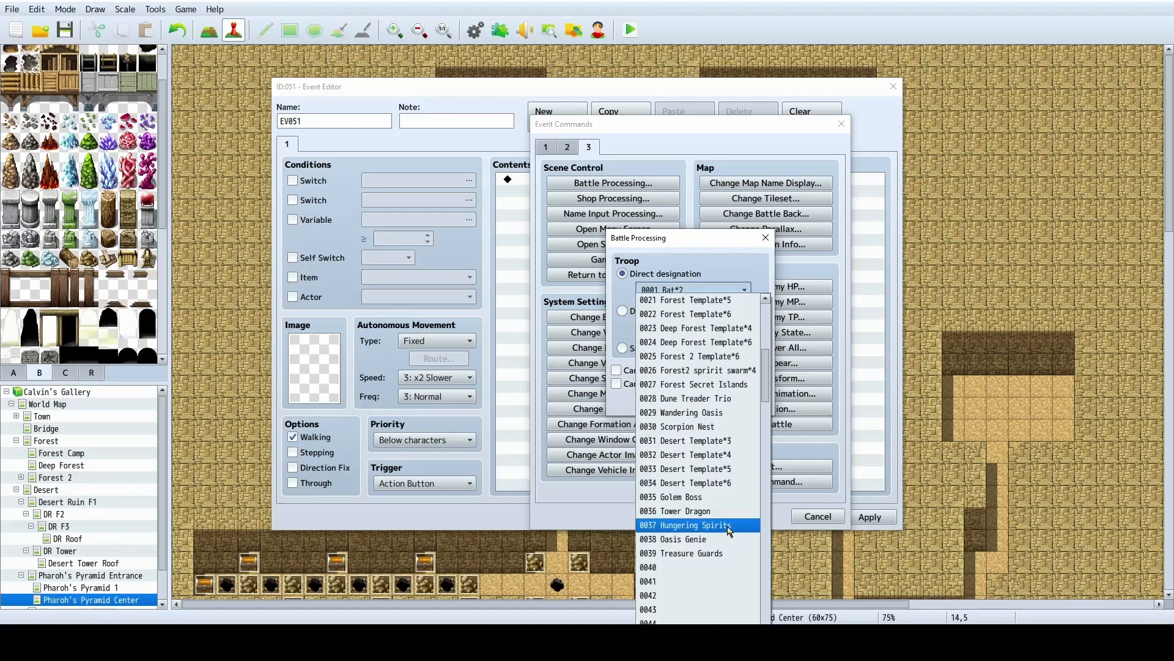
{"action": "left_click", "coordinate": [711, 415]}
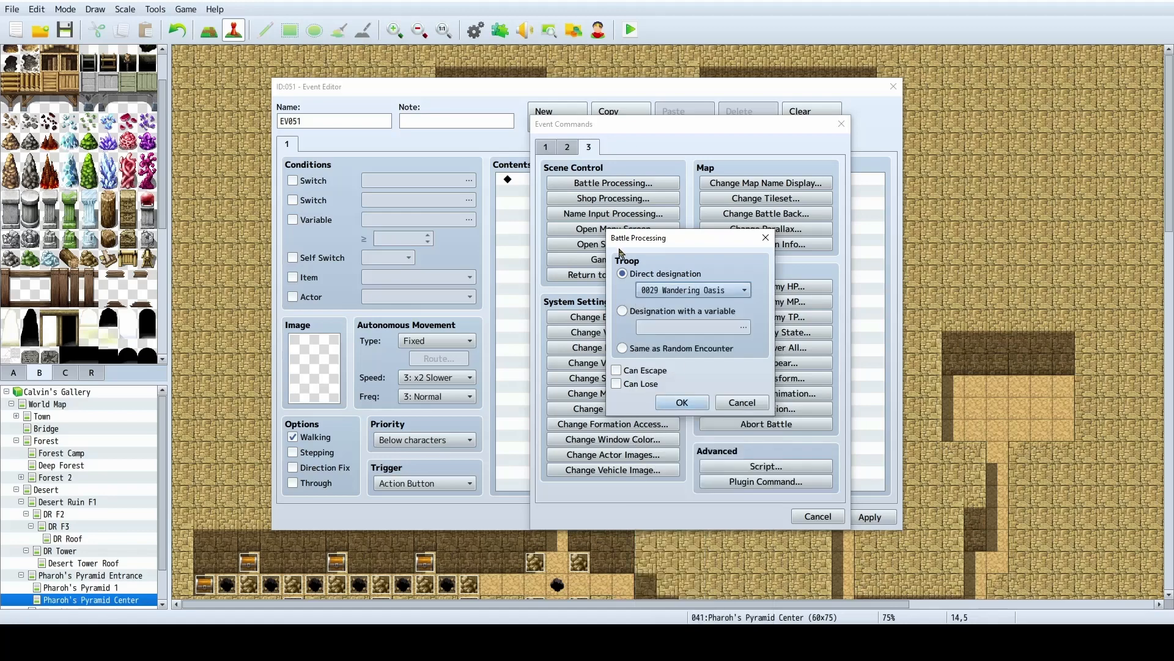
{"action": "left_click", "coordinate": [674, 400]}
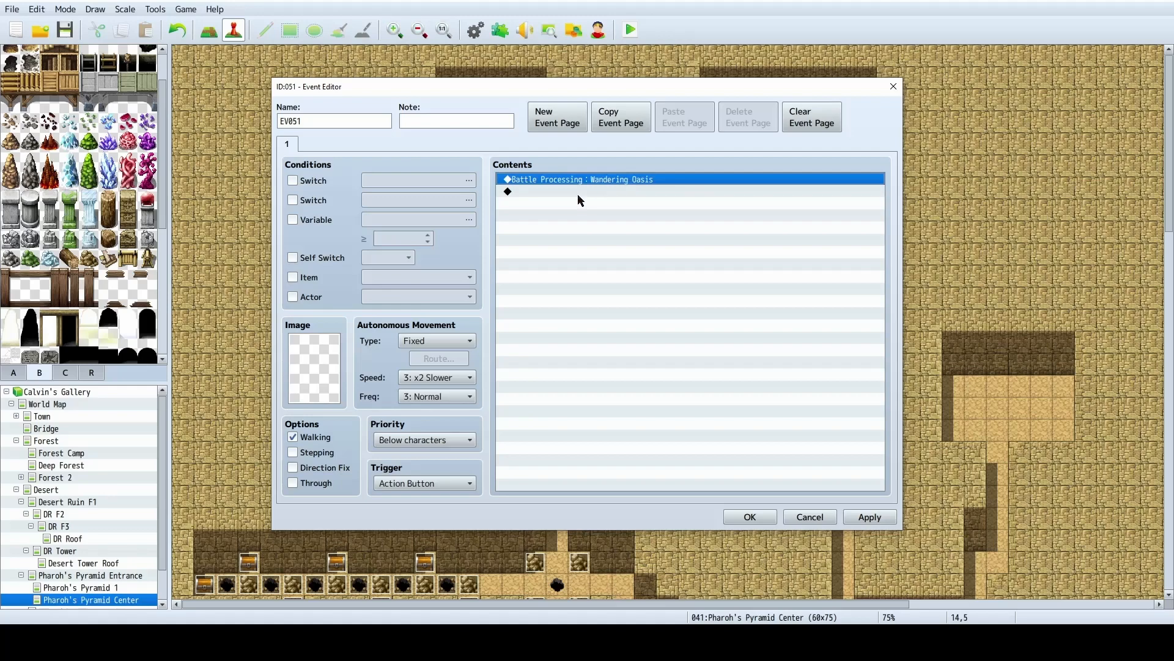
Allow the party to lose the Wandering Oasis battle.
{"action": "double_click", "coordinate": [601, 181]}
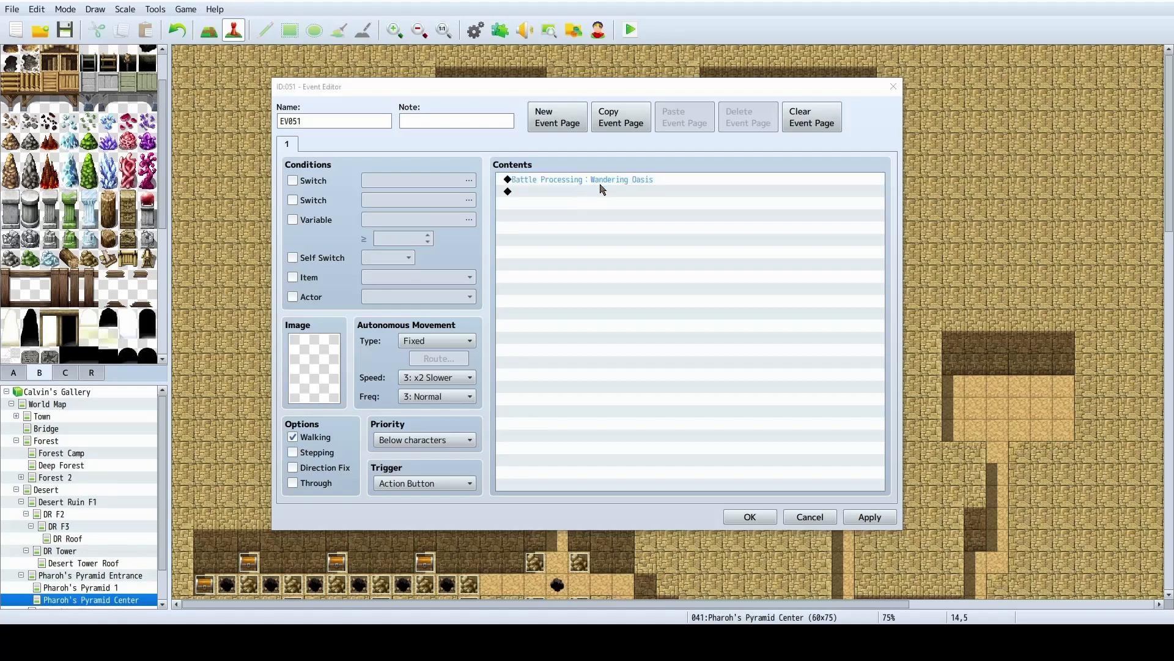
{"action": "left_click", "coordinate": [644, 386]}
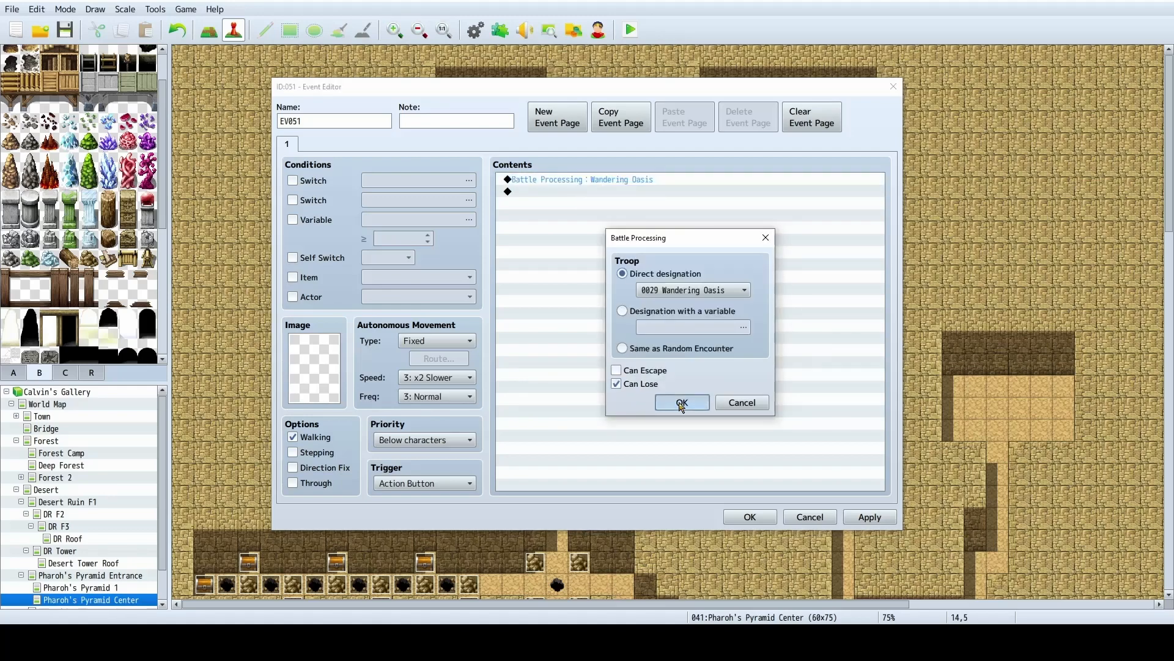
{"action": "left_click", "coordinate": [681, 402]}
Award the party 1 Minor HP Orb in the If Win branch of the Wandering Oasis battle.
{"action": "left_click", "coordinate": [572, 203]}
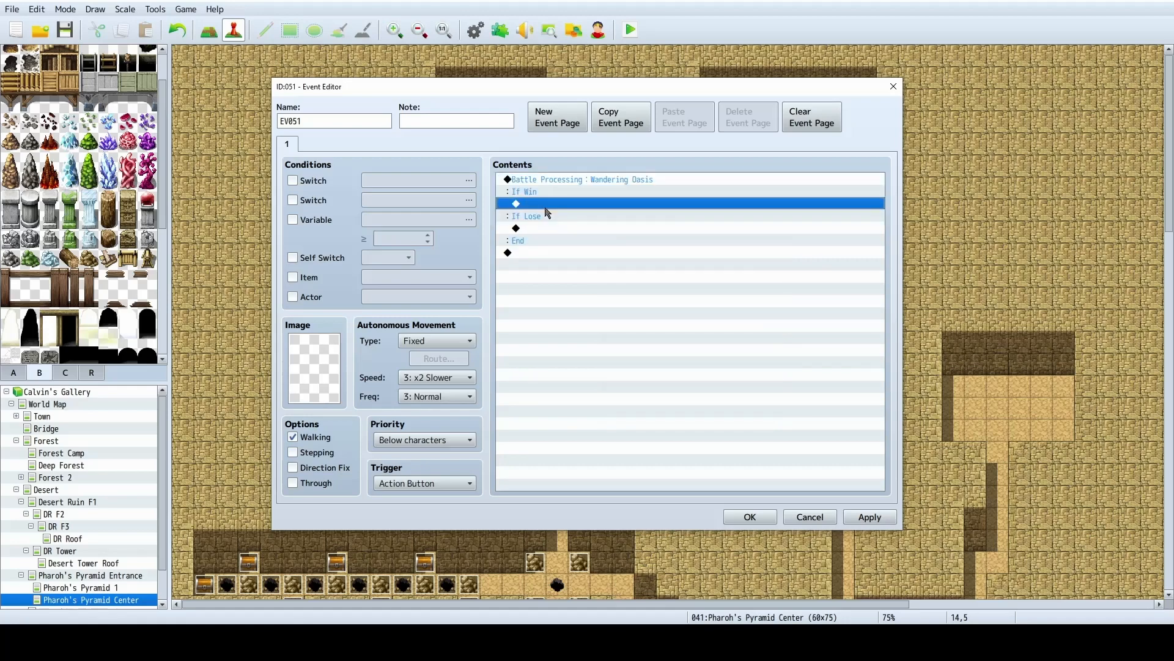
{"action": "double_click", "coordinate": [581, 206]}
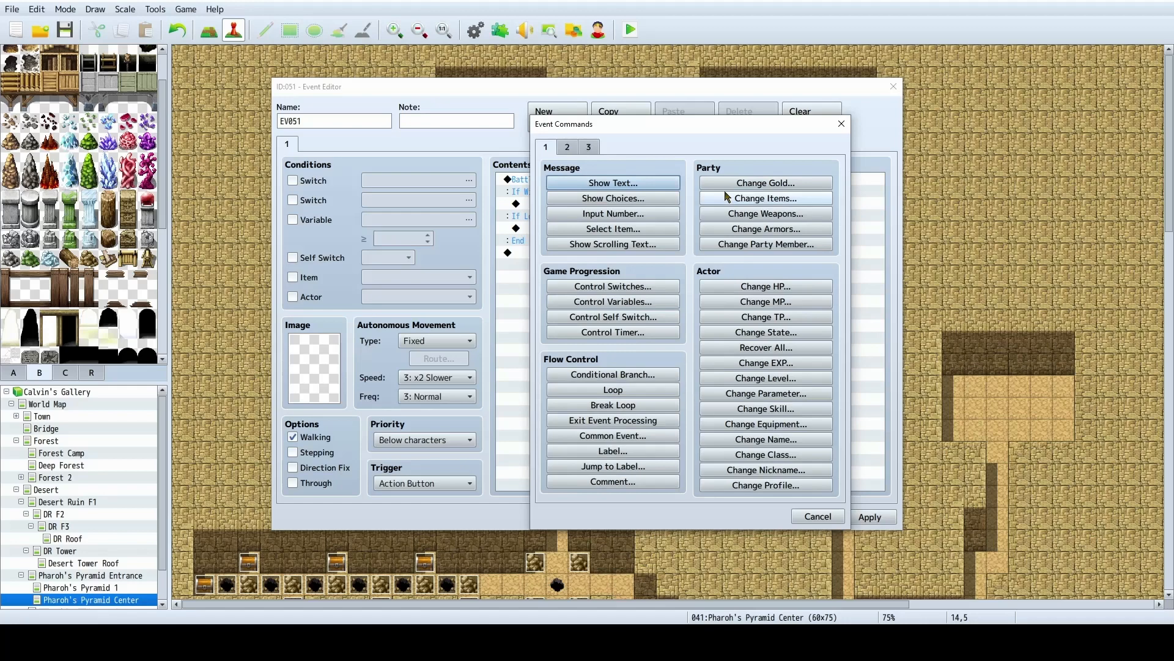
{"action": "left_click", "coordinate": [759, 202]}
{"action": "left_click", "coordinate": [661, 275]}
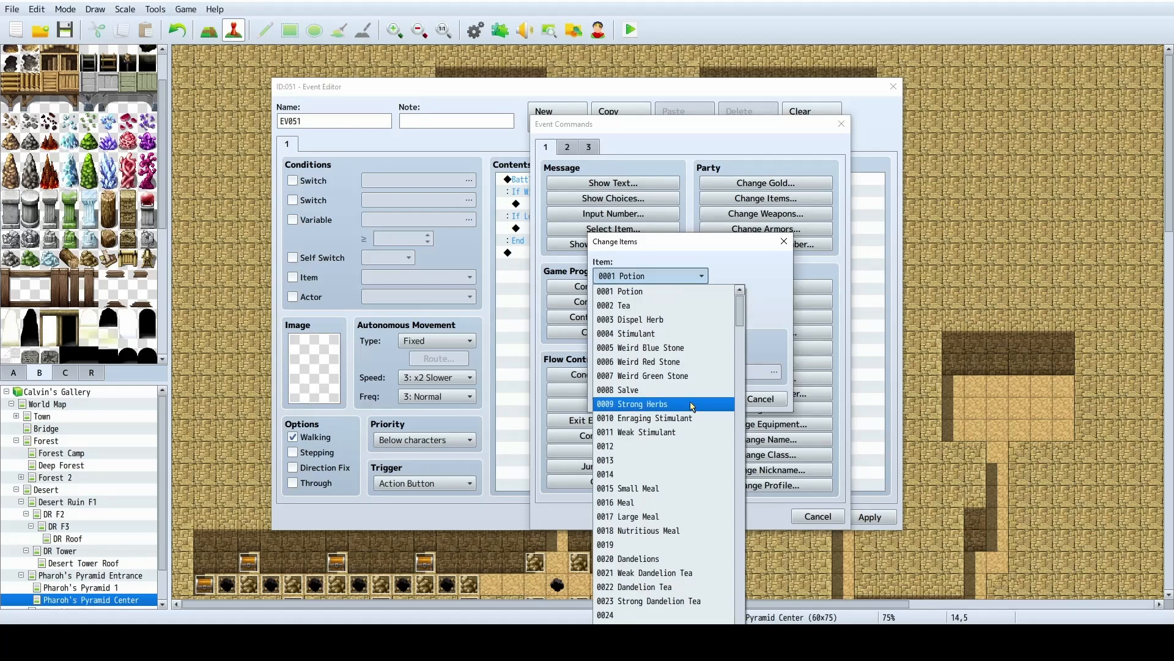
{"action": "scroll", "coordinate": [690, 404], "scroll_direction": "down", "scroll_amount": 8}
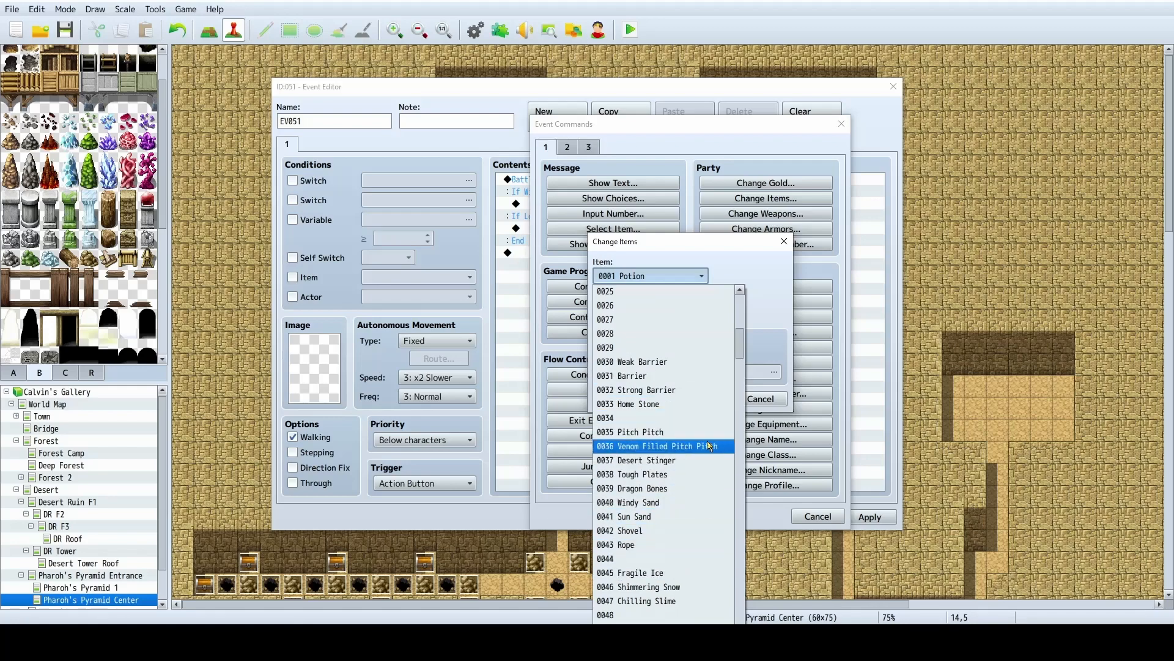
{"action": "left_click_drag", "start_coordinate": [743, 360], "coordinate": [736, 418]}
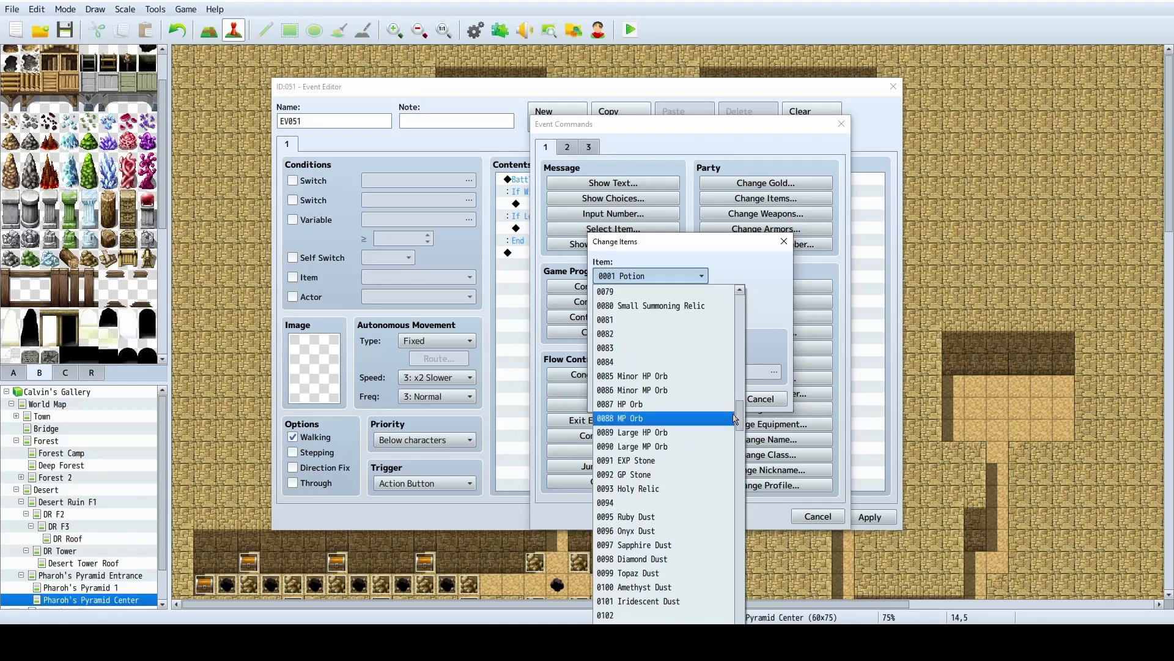
{"action": "left_click", "coordinate": [687, 375]}
{"action": "left_click", "coordinate": [701, 400]}
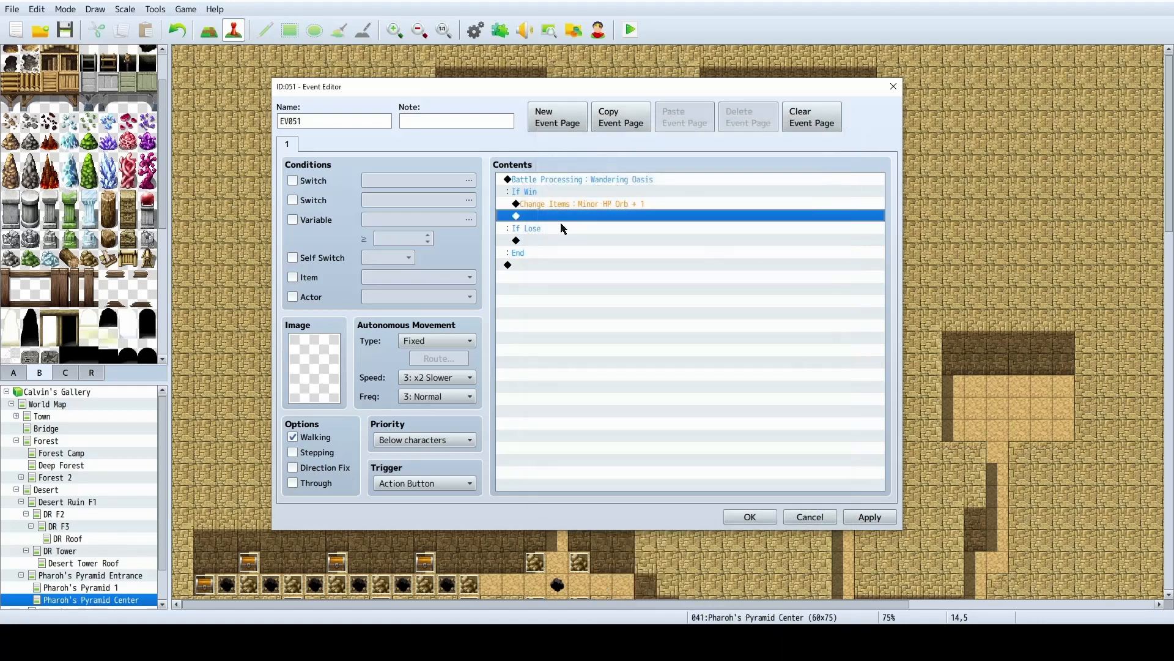
Award 1 Minor MP Orb below the Minor HP Orb reward in the If Win branch.
{"action": "double_click", "coordinate": [624, 217]}
{"action": "left_click", "coordinate": [734, 199]}
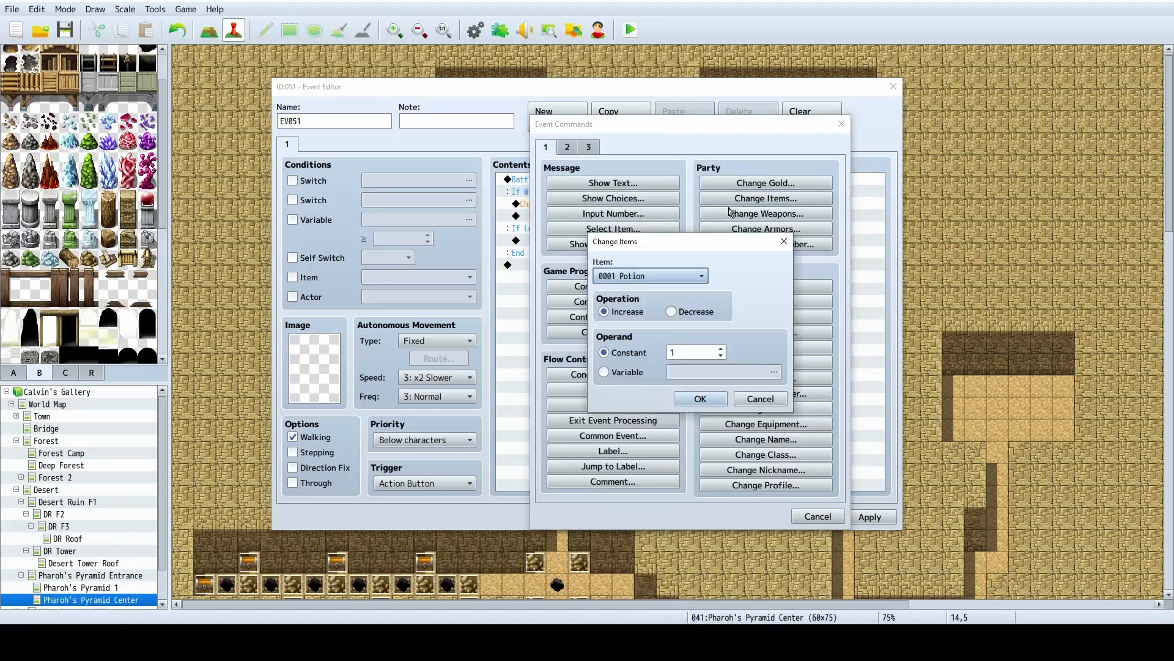
{"action": "left_click", "coordinate": [701, 276]}
{"action": "left_click_drag", "start_coordinate": [742, 308], "coordinate": [743, 413]}
{"action": "left_click", "coordinate": [679, 441]}
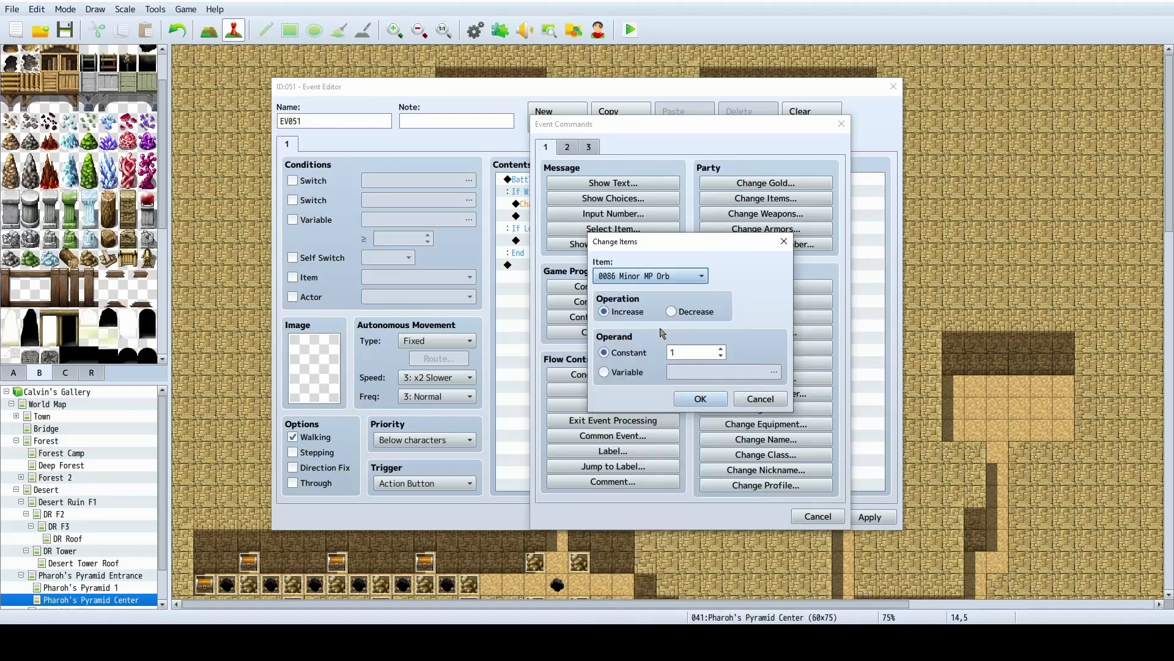
{"action": "left_click", "coordinate": [701, 398]}
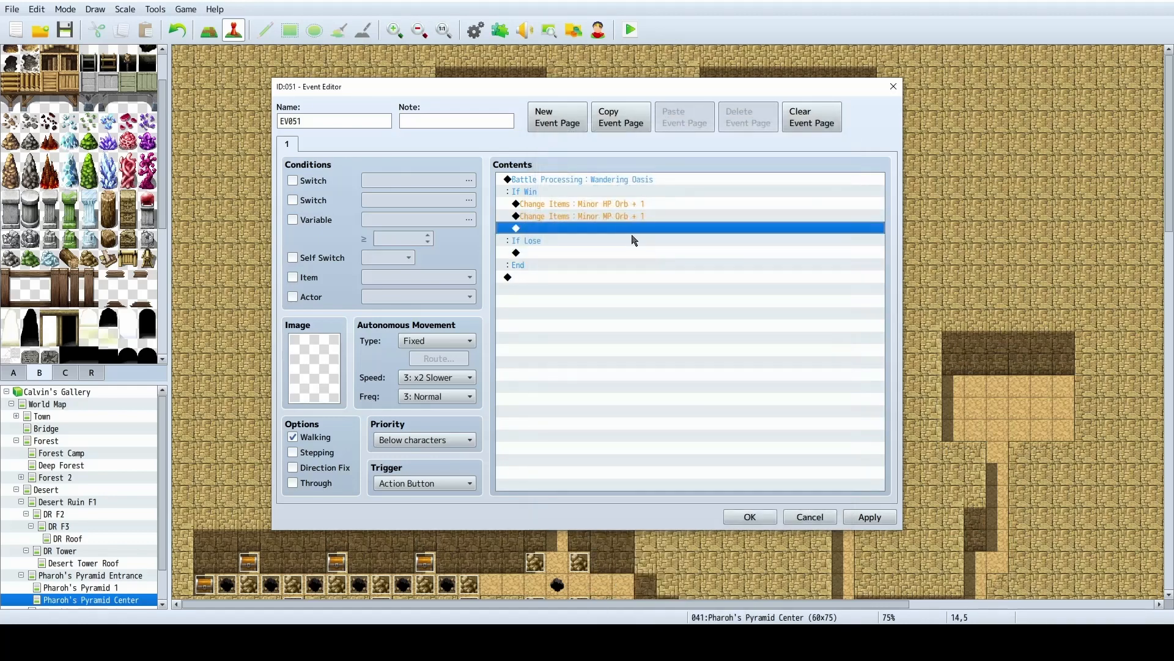
Add the win message "The spirits fade away, leaving behind a \C[17] Minor HP Orb \C[0]and \C[17]a Minor MP Orb." and preview it.
{"action": "double_click", "coordinate": [573, 233]}
{"action": "left_click", "coordinate": [612, 183]}
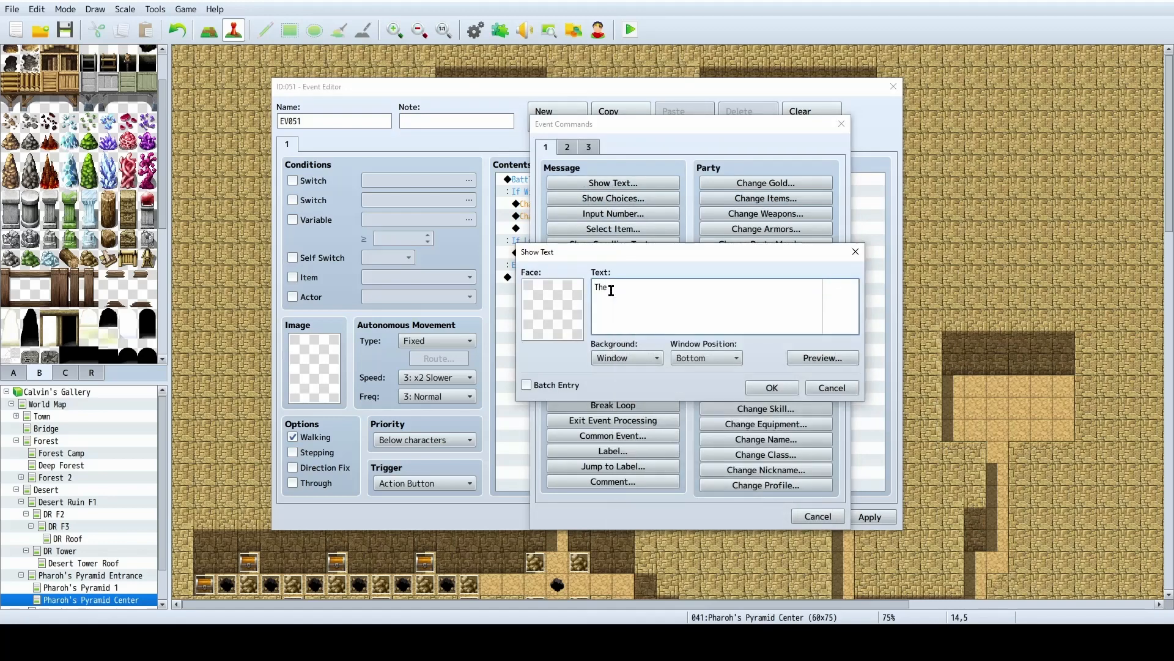
{"action": "type", "text": "The spirits fade away, leaving behind a \\C["}
{"action": "type", "text": "17] Minor"}
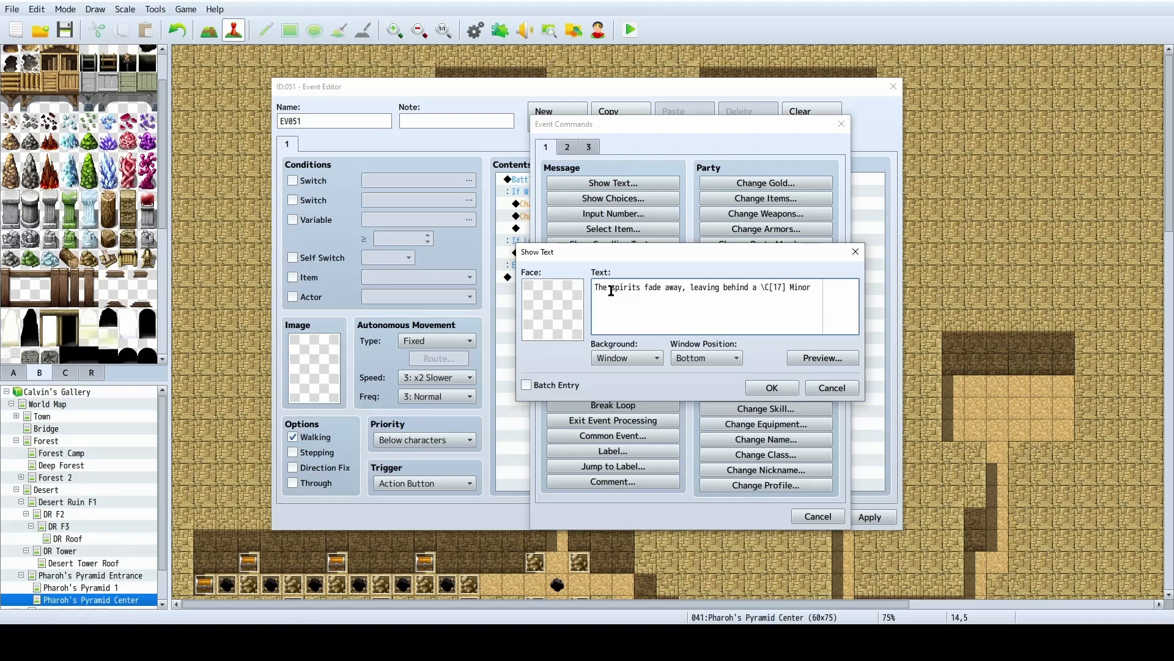
{"action": "type", "text": " HP"}
{"action": "type", "text": "orb \\C[0]and"}
{"action": "type", "text": " \\C["}
{"action": "type", "text": "1"}
{"action": "type", "text": "7]a Mino"}
{"action": "type", "text": "r MP OR"}
{"action": "key", "text": "BackSpace"}
{"action": "type", "text": "O"}
{"action": "left_click", "coordinate": [822, 358]}
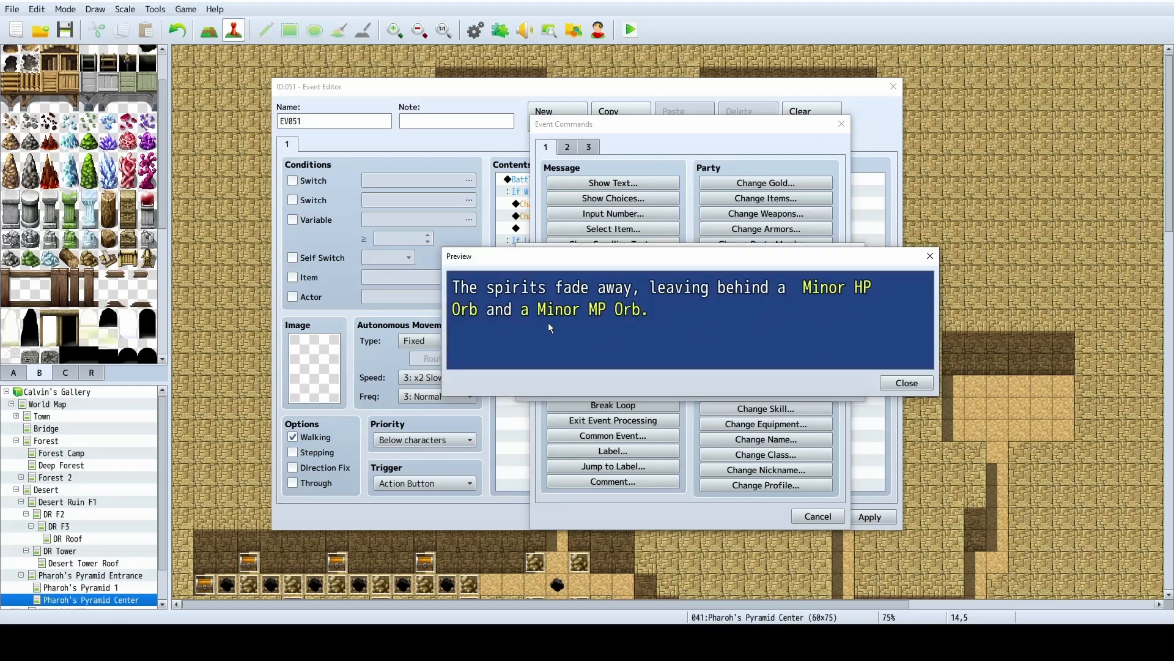
{"action": "left_click", "coordinate": [906, 383]}
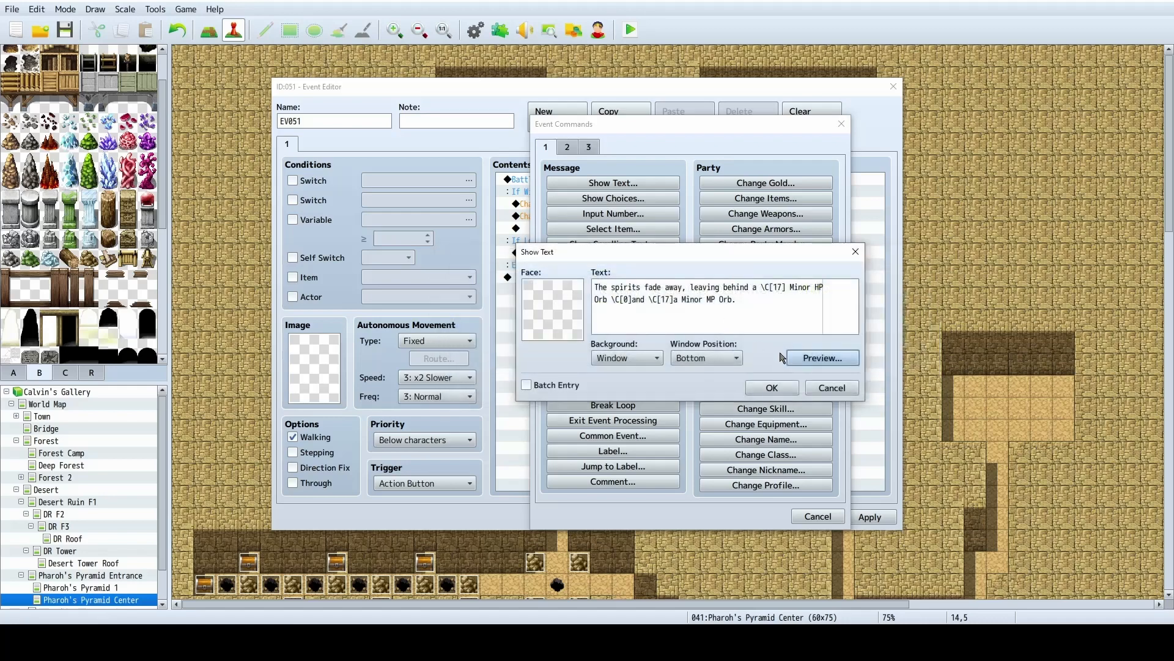
{"action": "left_click", "coordinate": [771, 387]}
Add an Erase Event command at the end of the event, after the win and lose branches.
{"action": "left_click", "coordinate": [640, 228]}
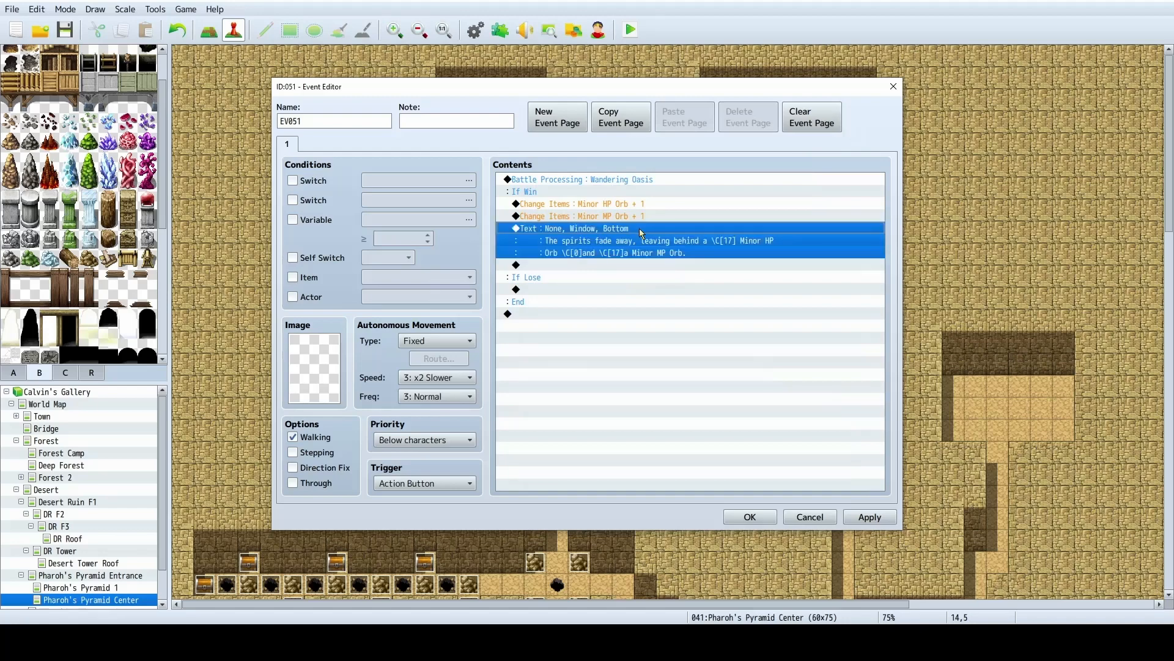
{"action": "double_click", "coordinate": [533, 315]}
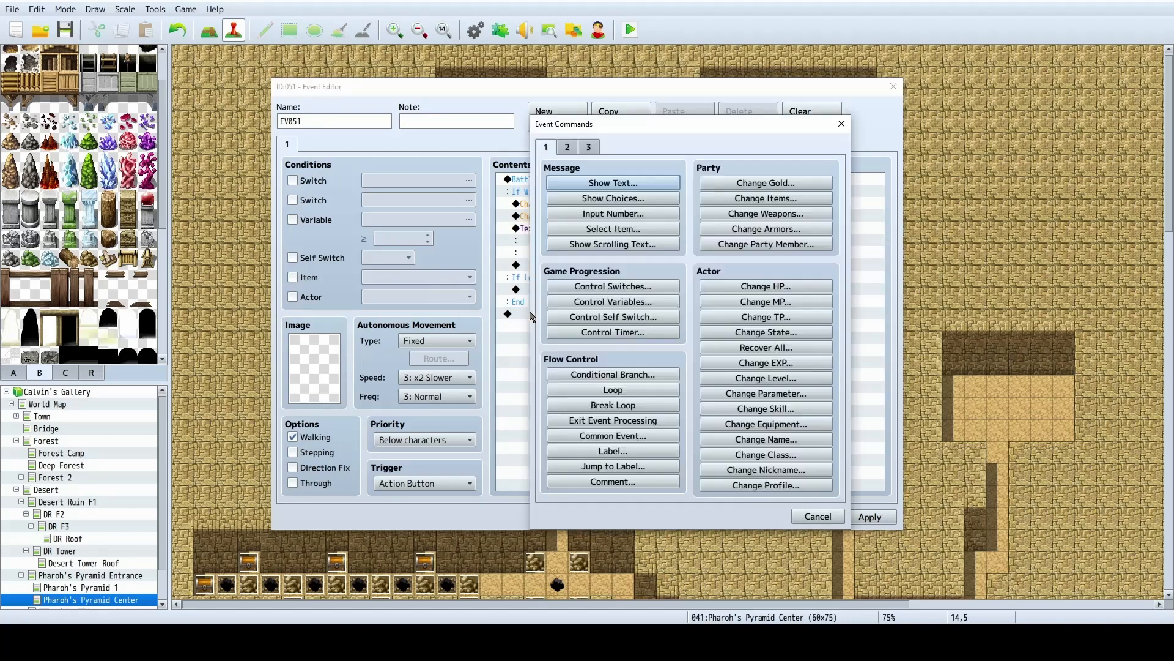
{"action": "left_click", "coordinate": [567, 147]}
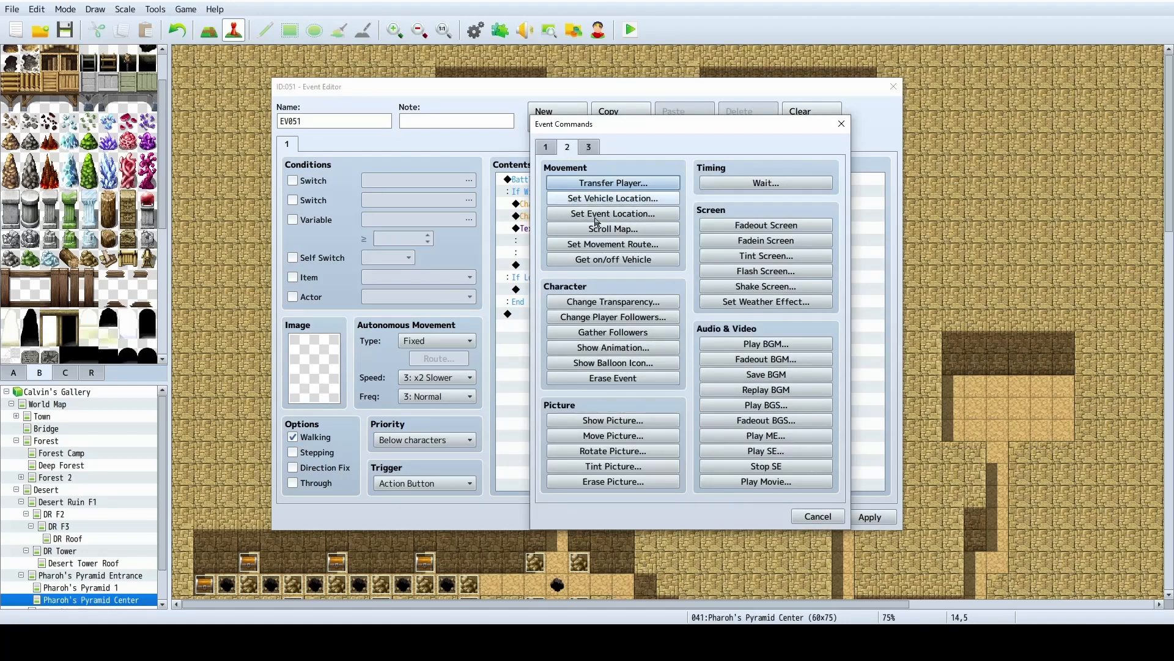
{"action": "left_click", "coordinate": [613, 377]}
Give the battle event the middle frame of the short pale-blue water spout from !Other2 as its image and save the event.
{"action": "double_click", "coordinate": [315, 367]}
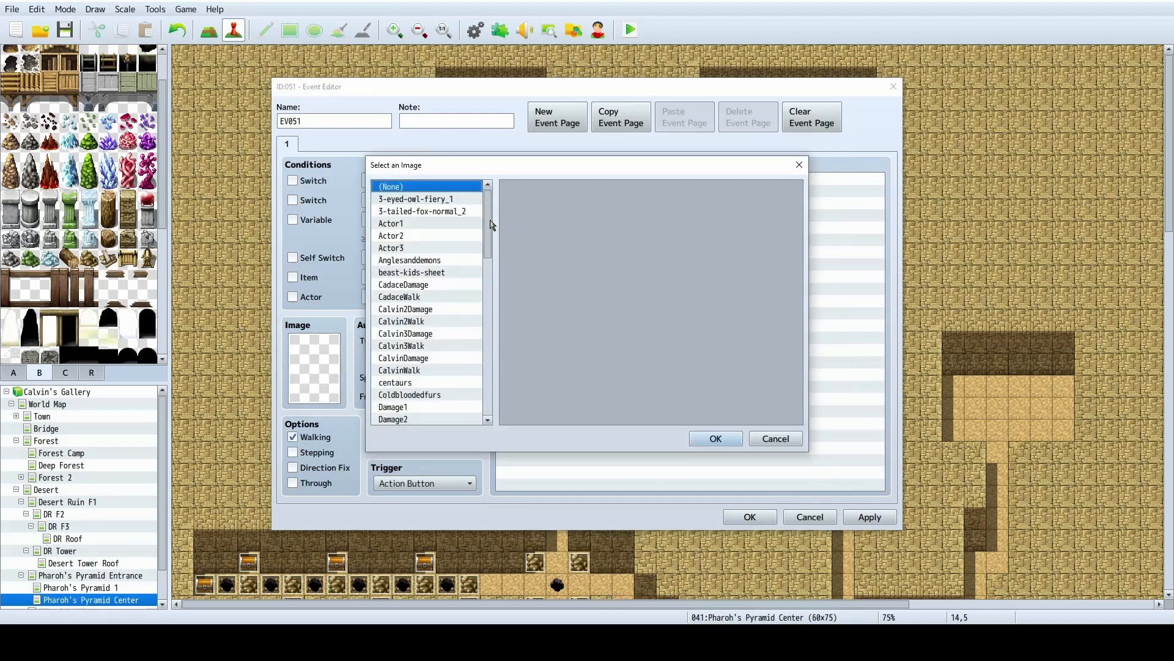
{"action": "left_click_drag", "start_coordinate": [491, 225], "coordinate": [484, 394]}
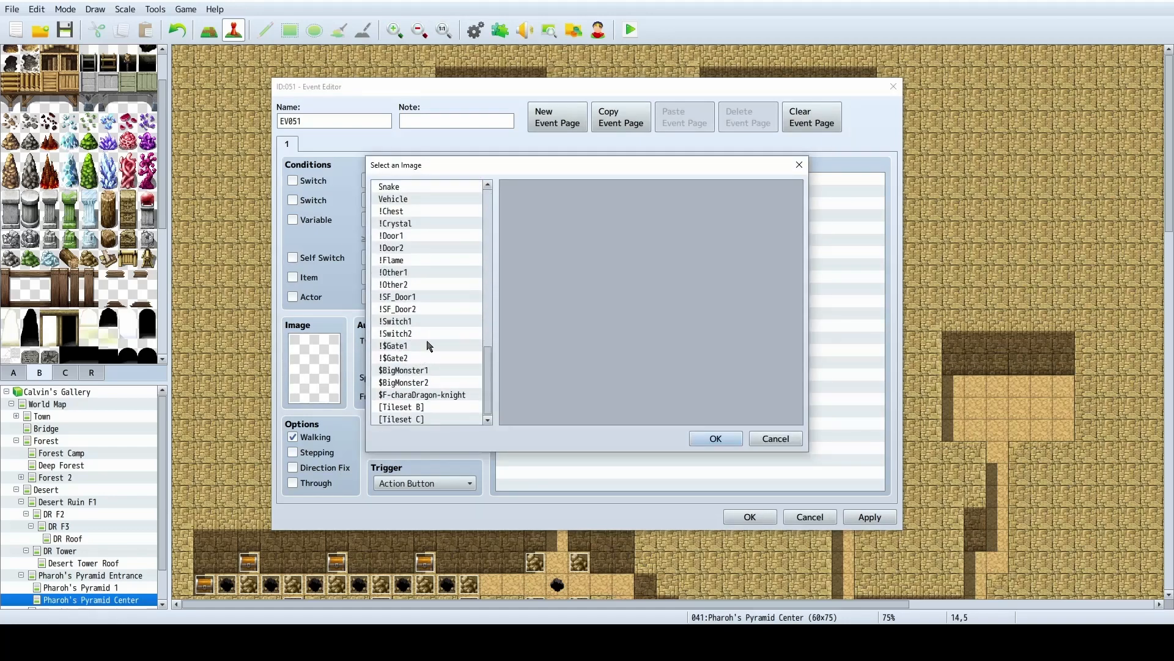
{"action": "left_click", "coordinate": [424, 283]}
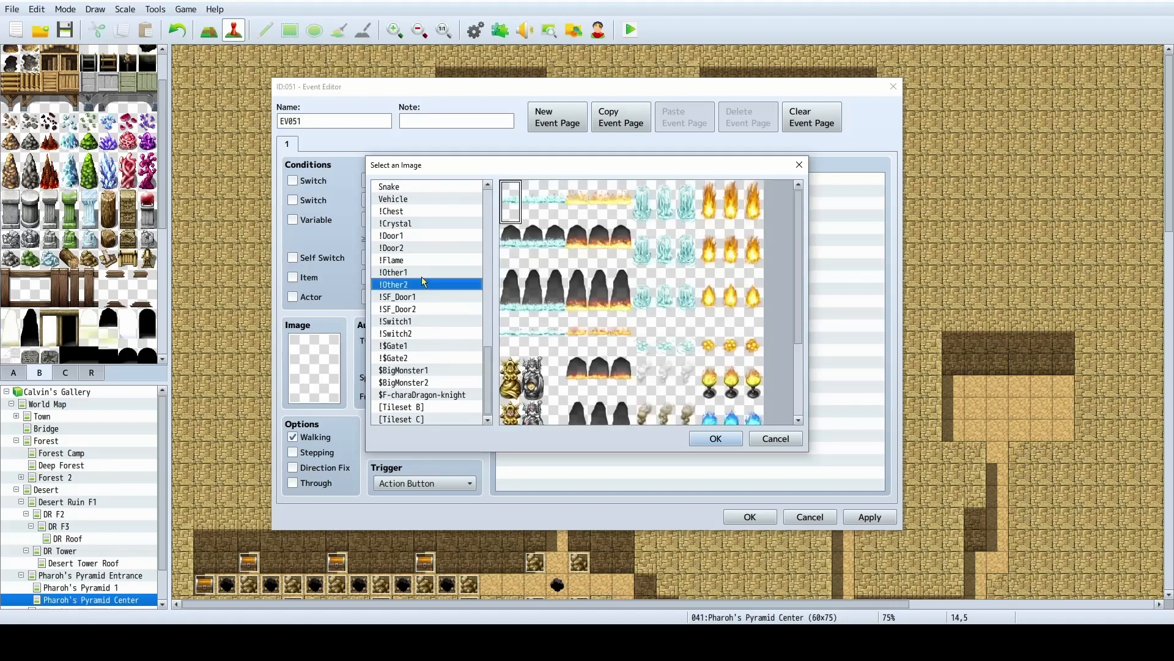
{"action": "scroll", "coordinate": [670, 314], "scroll_direction": "down", "scroll_amount": 4}
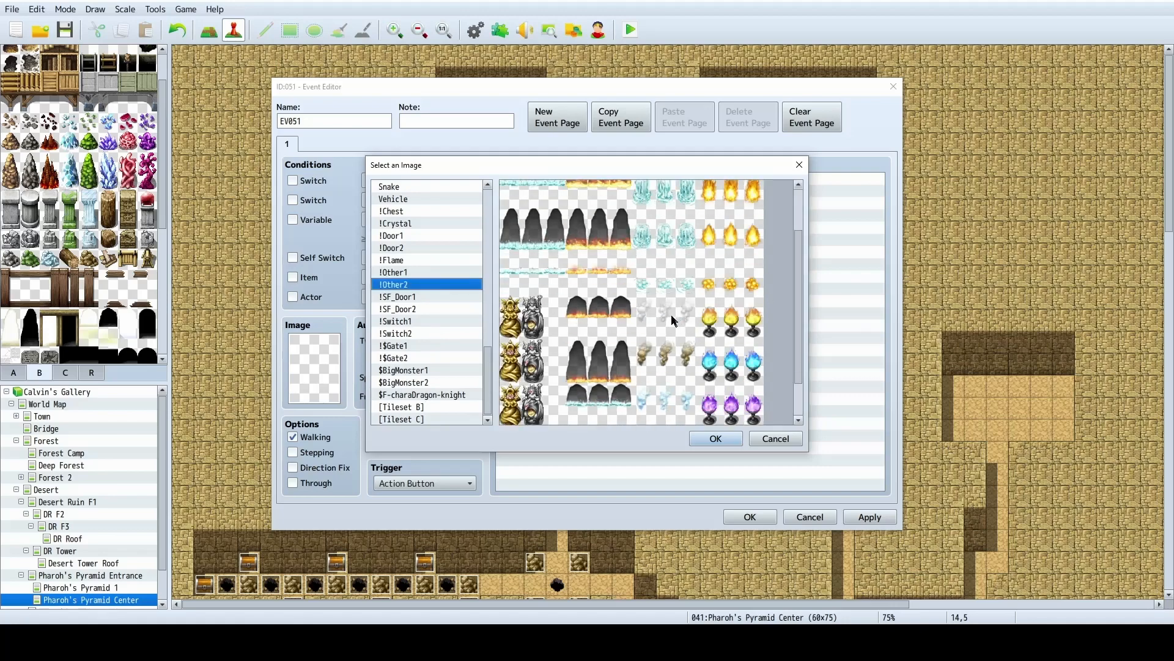
{"action": "scroll", "coordinate": [665, 397], "scroll_direction": "up", "scroll_amount": 4}
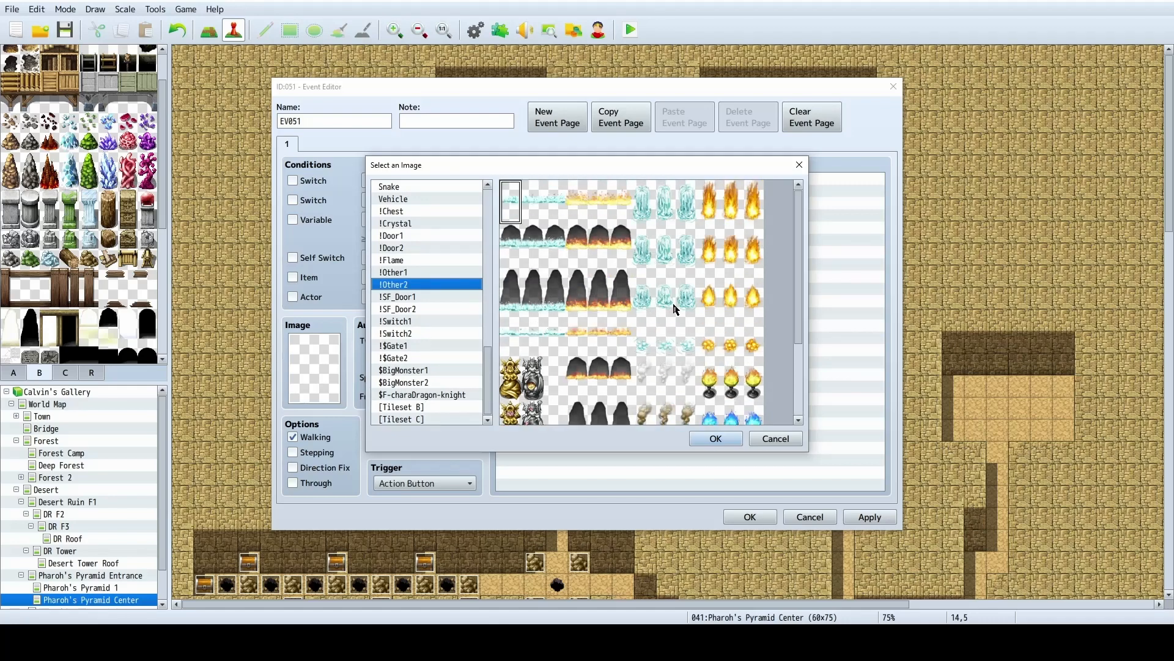
{"action": "left_click", "coordinate": [677, 304]}
{"action": "left_click", "coordinate": [652, 307]}
{"action": "left_click", "coordinate": [670, 315]}
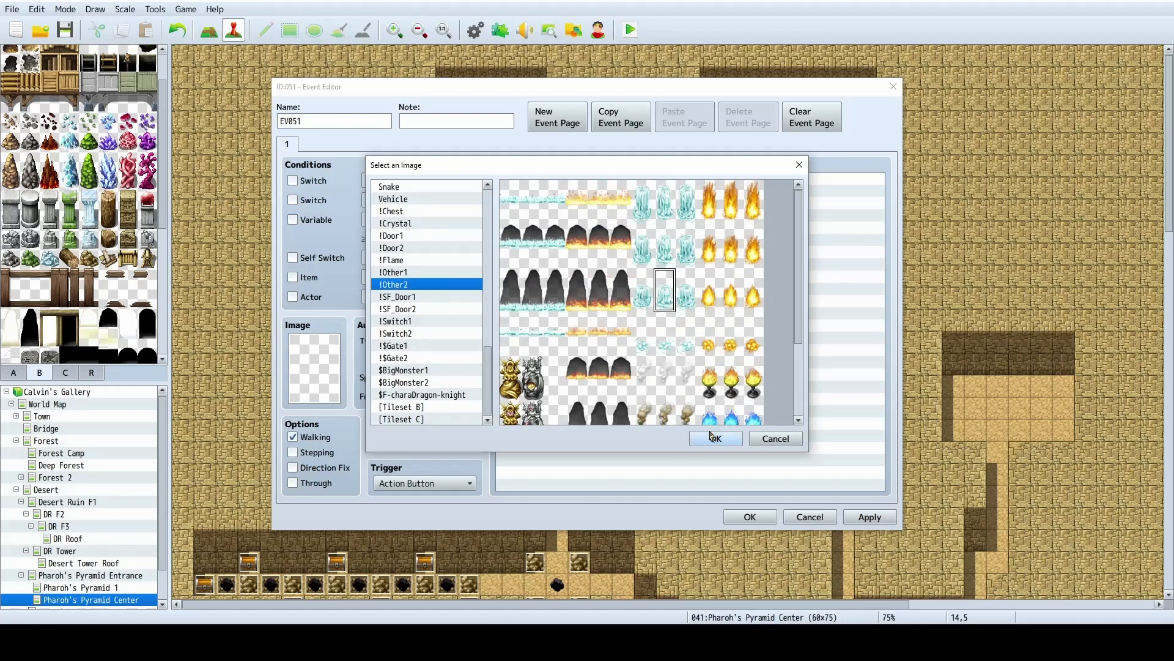
{"action": "left_click", "coordinate": [714, 438]}
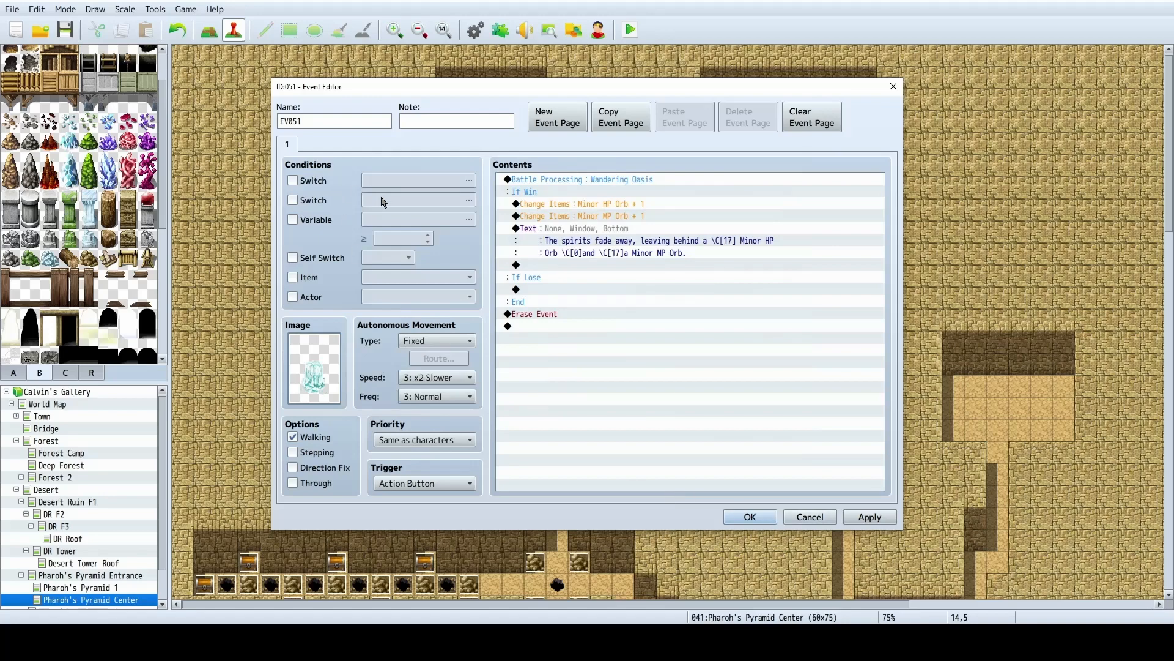
{"action": "left_click", "coordinate": [744, 517]}
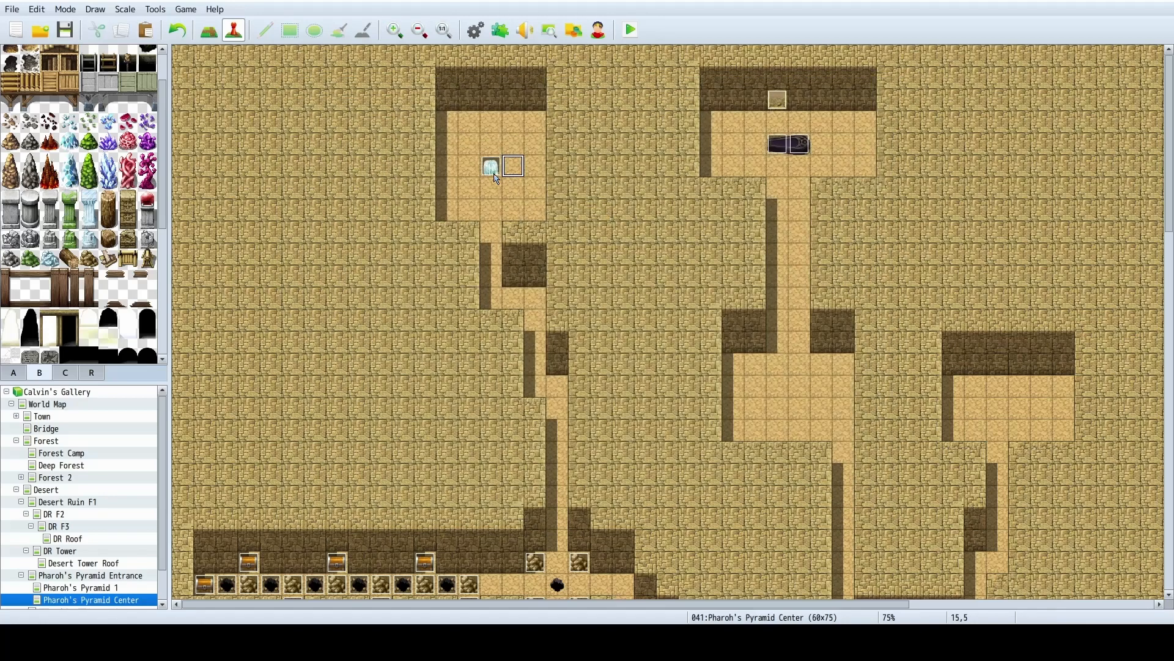
{"action": "left_click", "coordinate": [9, 376]}
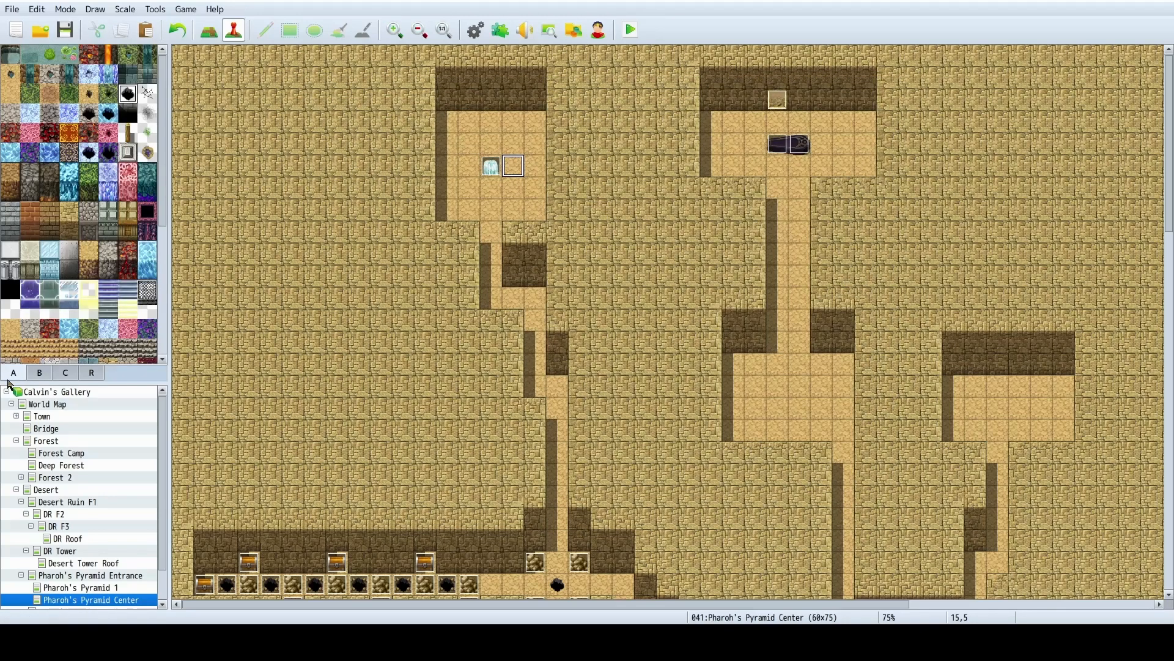
{"action": "left_click", "coordinate": [11, 74]}
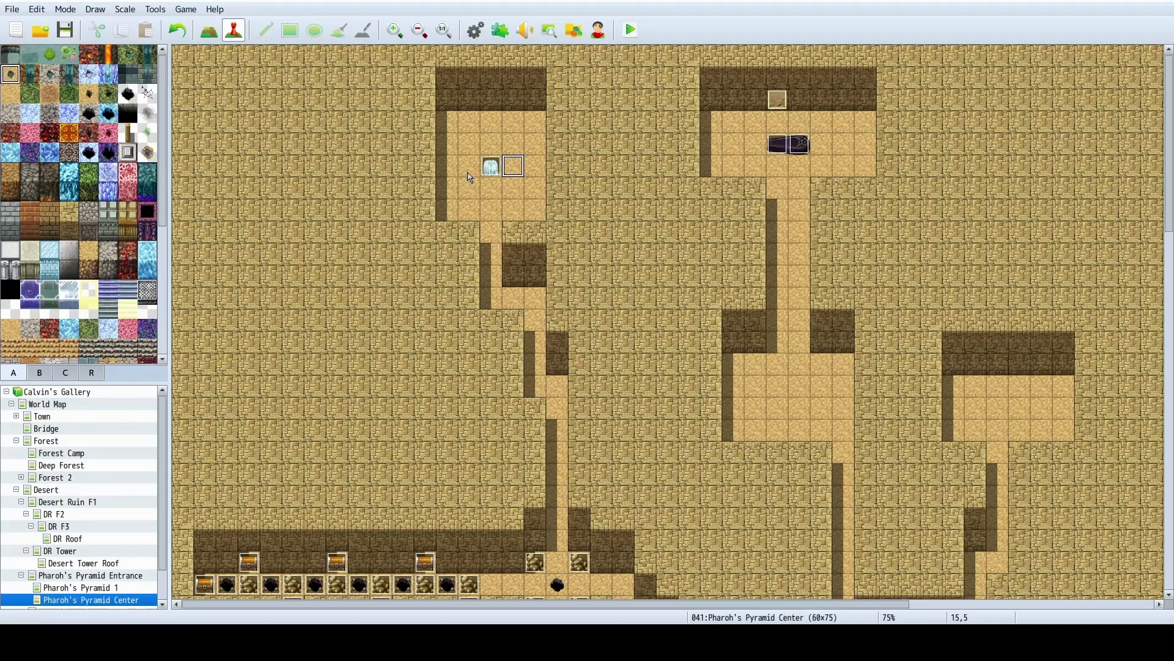
{"action": "left_click", "coordinate": [209, 29]}
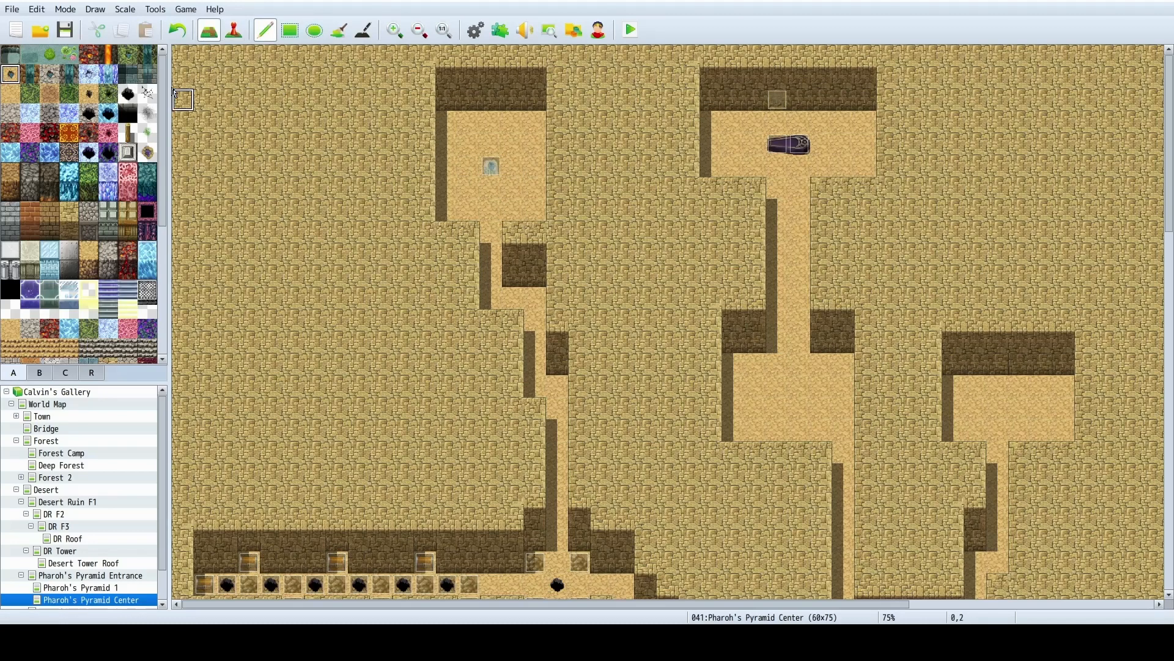
{"action": "left_click", "coordinate": [234, 29]}
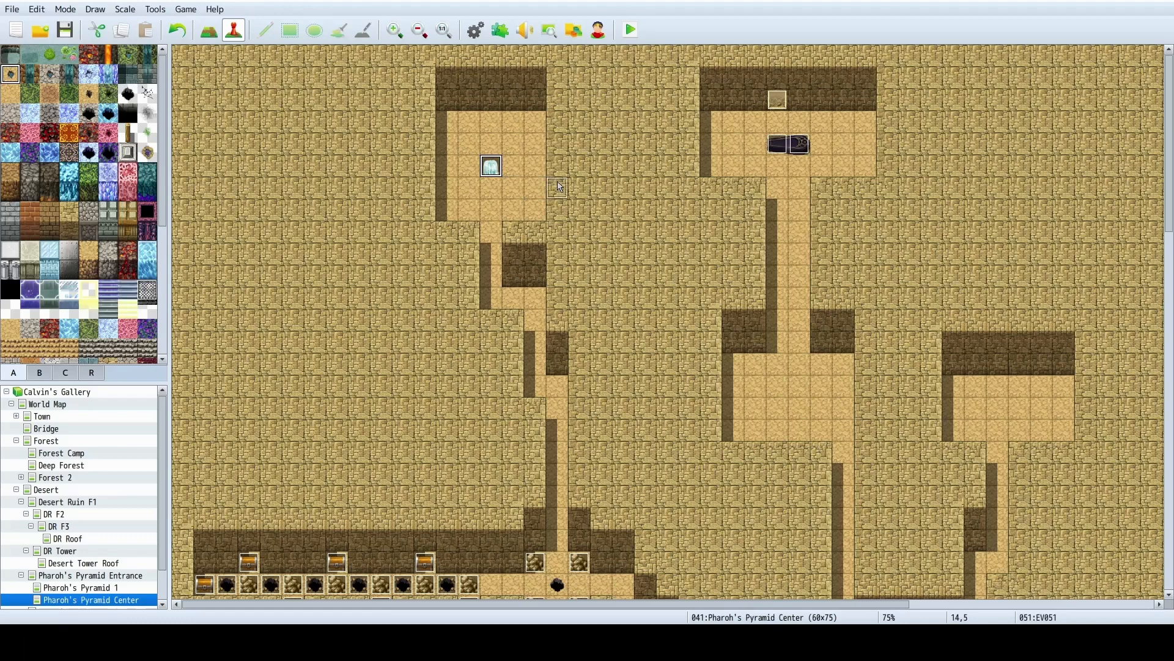
Save the project with the new Wandering Oasis event in place.
{"action": "left_click_drag", "start_coordinate": [559, 186], "coordinate": [483, 167]}
{"action": "left_click", "coordinate": [11, 8]}
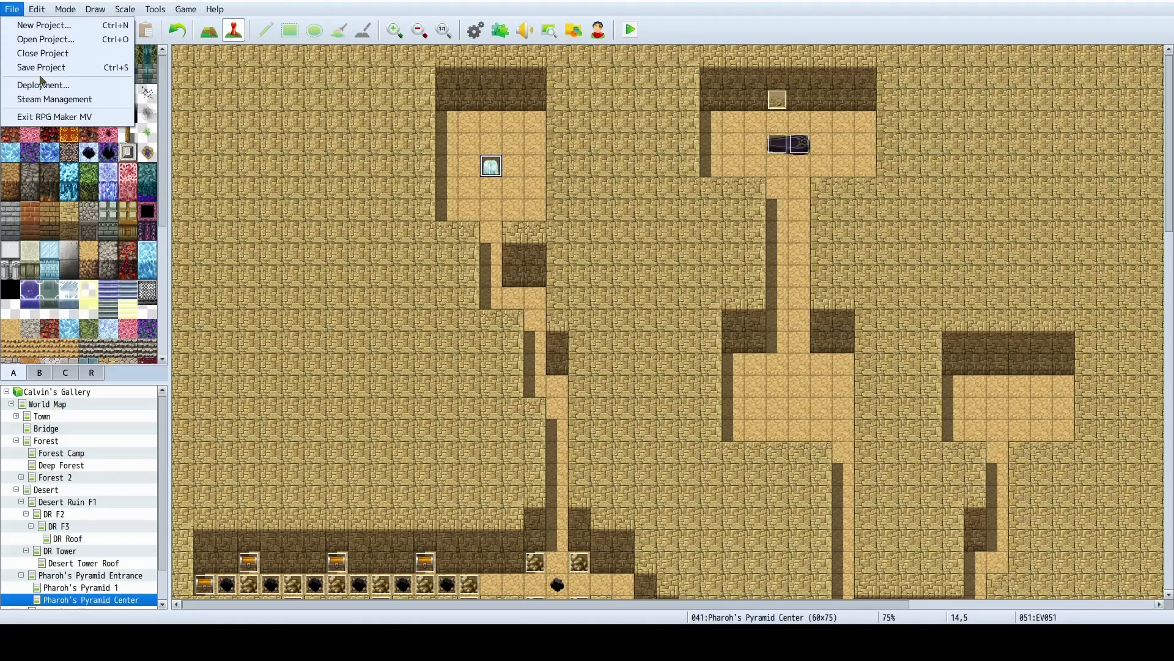
{"action": "left_click", "coordinate": [40, 69]}
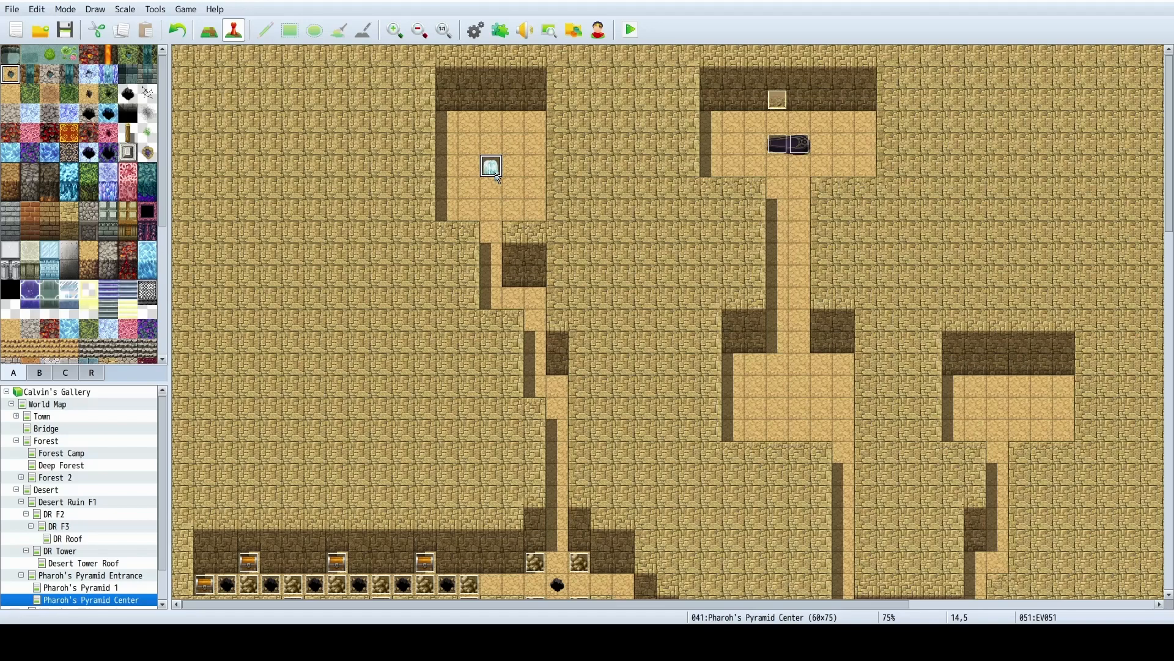
Examine the eastern and northern rooms and corridors of Pharoh's Pyramid Center for places that still need events.
{"action": "scroll", "coordinate": [587, 317], "scroll_direction": "down", "scroll_amount": 4}
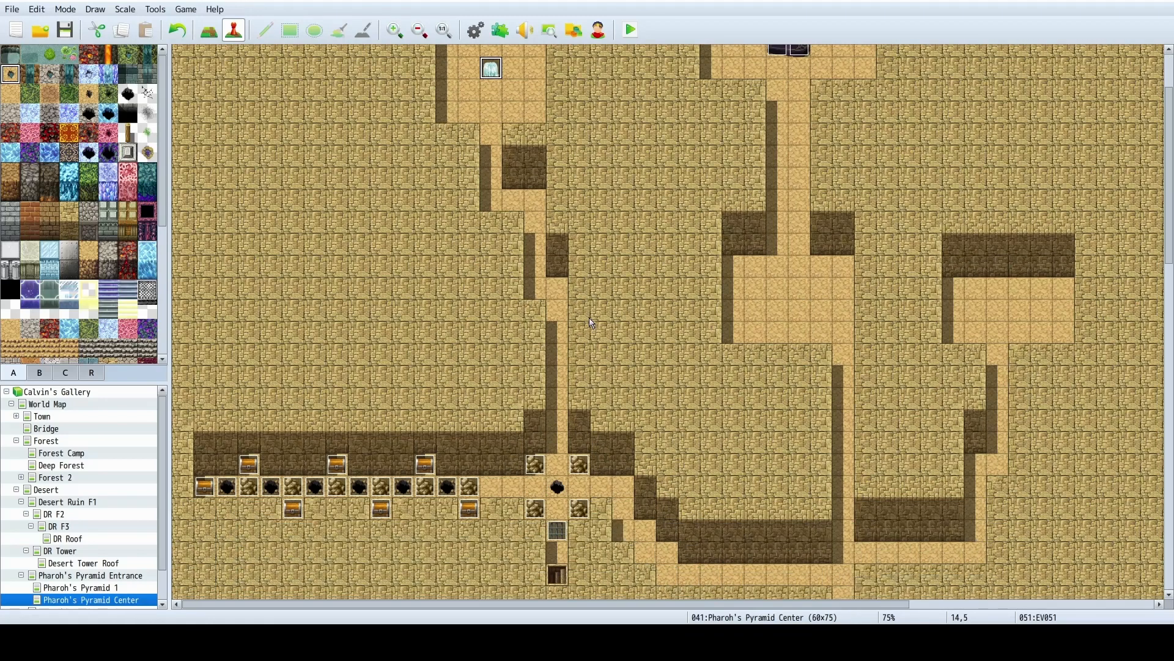
{"action": "left_click_drag", "start_coordinate": [683, 607], "coordinate": [1043, 617]}
{"action": "scroll", "coordinate": [869, 498], "scroll_direction": "down", "scroll_amount": 8}
{"action": "scroll", "coordinate": [869, 497], "scroll_direction": "down", "scroll_amount": 1}
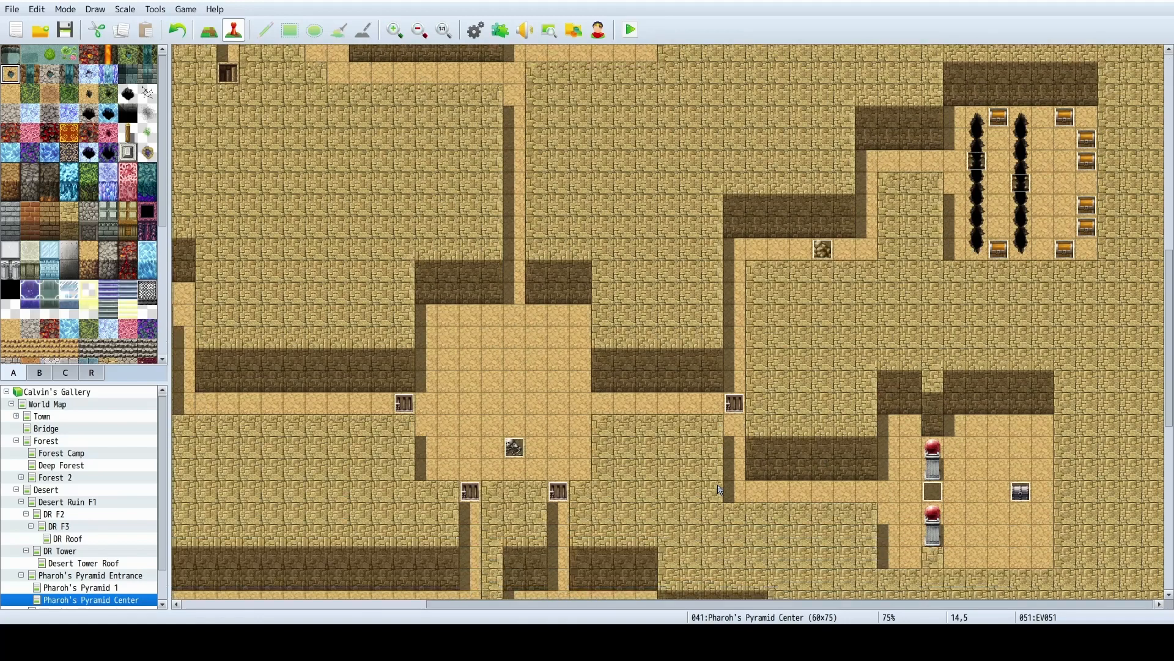
{"action": "scroll", "coordinate": [765, 489], "scroll_direction": "up", "scroll_amount": 5}
{"action": "scroll", "coordinate": [768, 494], "scroll_direction": "up", "scroll_amount": 9}
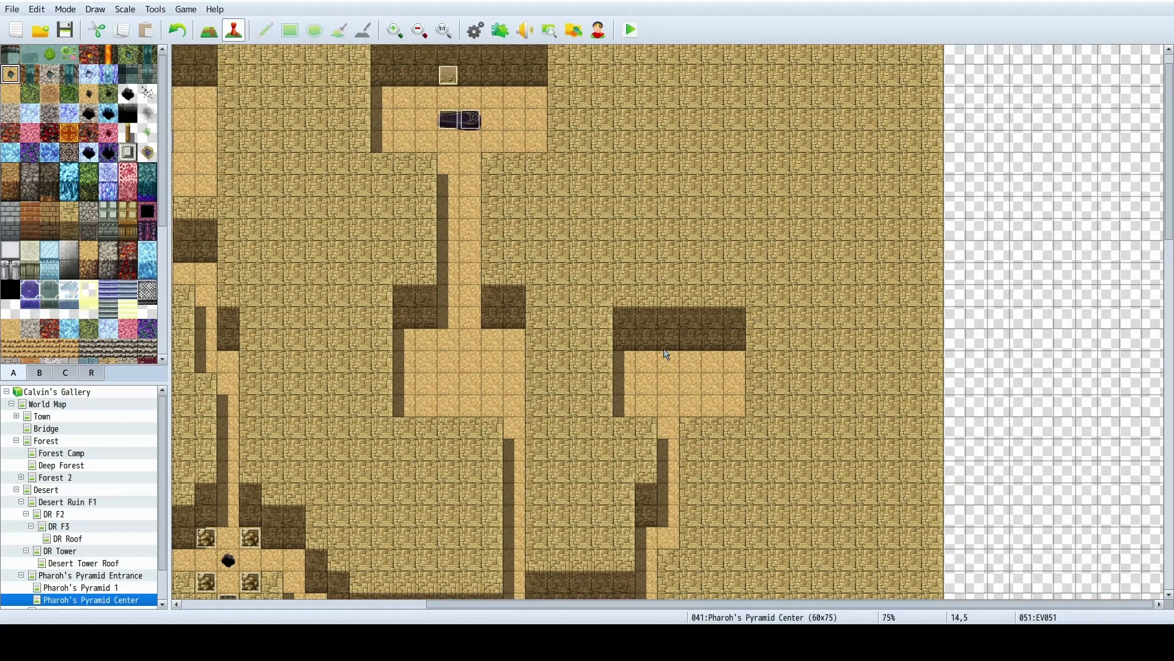
{"action": "scroll", "coordinate": [666, 353], "scroll_direction": "down", "scroll_amount": 4}
{"action": "scroll", "coordinate": [731, 576], "scroll_direction": "up", "scroll_amount": 3}
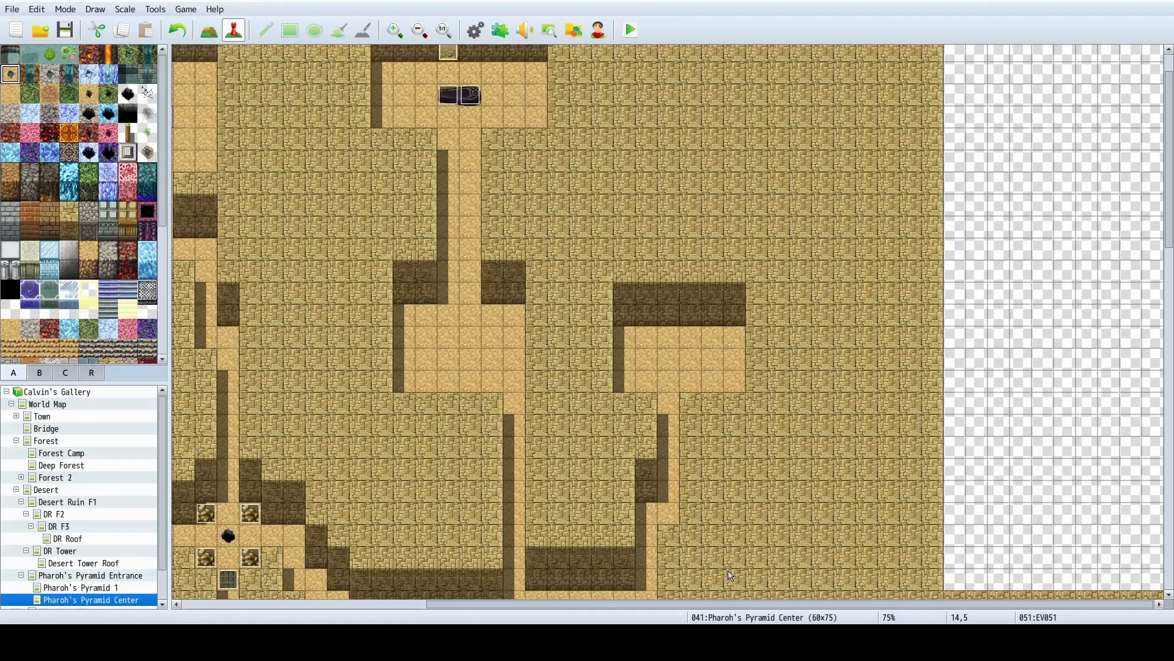
{"action": "scroll", "coordinate": [731, 576], "scroll_direction": "up", "scroll_amount": 2}
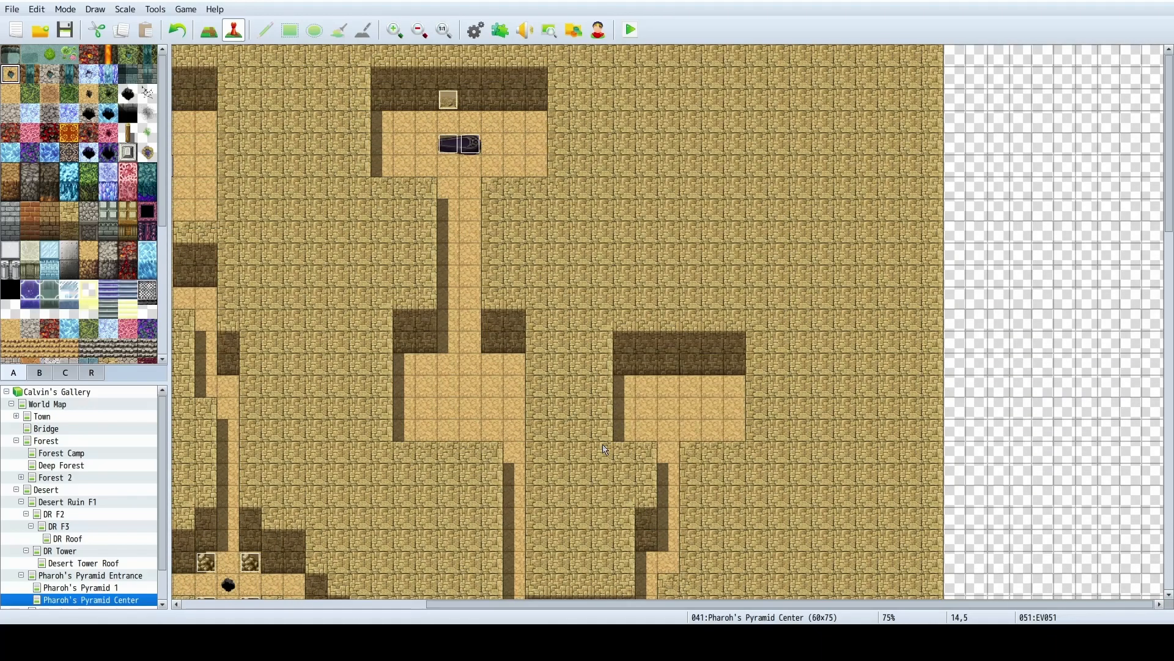
{"action": "scroll", "coordinate": [483, 356], "scroll_direction": "down", "scroll_amount": 7}
{"action": "scroll", "coordinate": [618, 444], "scroll_direction": "up", "scroll_amount": 4}
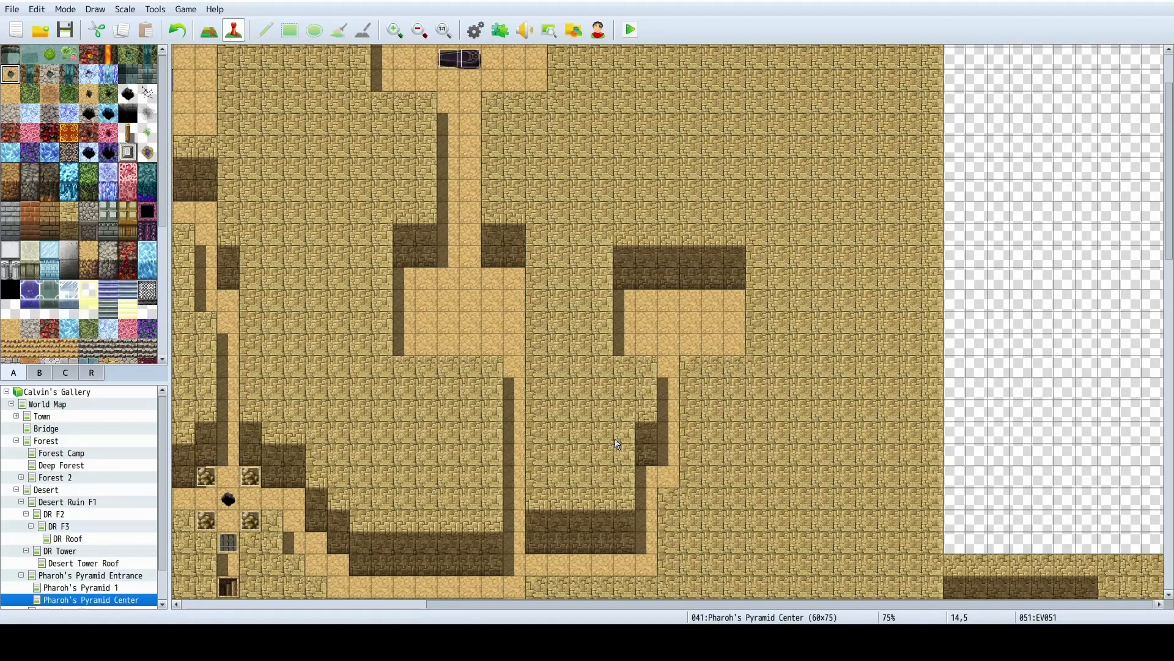
Place a Rubble (Dirt) tile near the upper wall of the small eastern room, at tile 38,15.
{"action": "scroll", "coordinate": [729, 435], "scroll_direction": "up", "scroll_amount": 2}
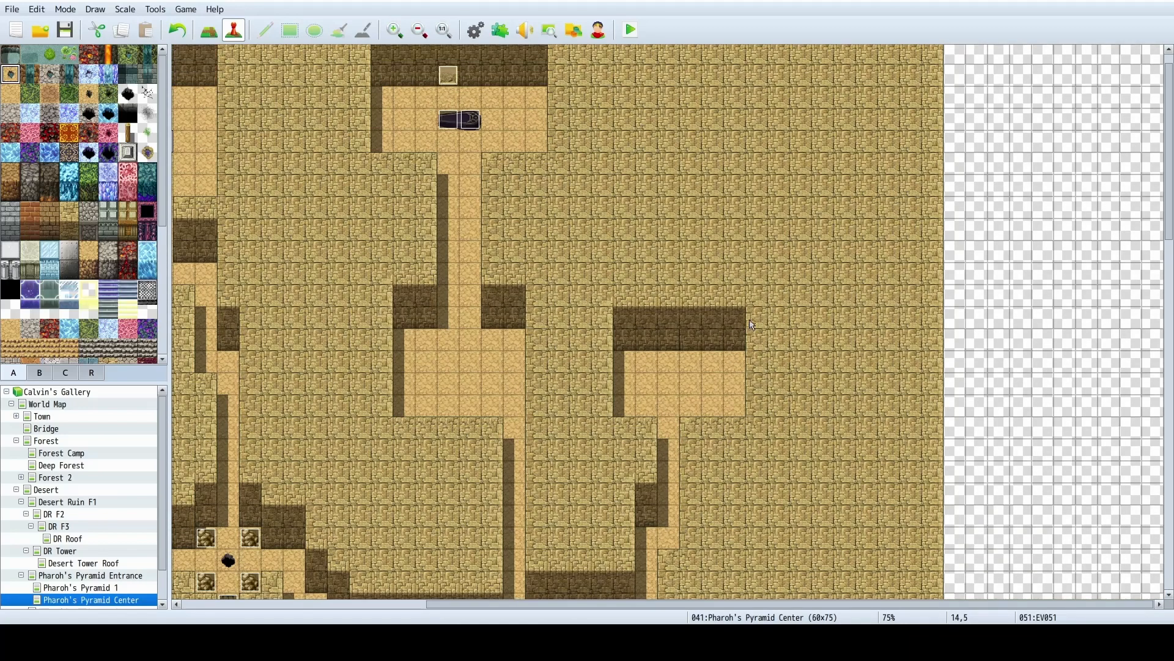
{"action": "left_click_drag", "start_coordinate": [574, 605], "coordinate": [615, 620]}
{"action": "left_click", "coordinate": [40, 374]}
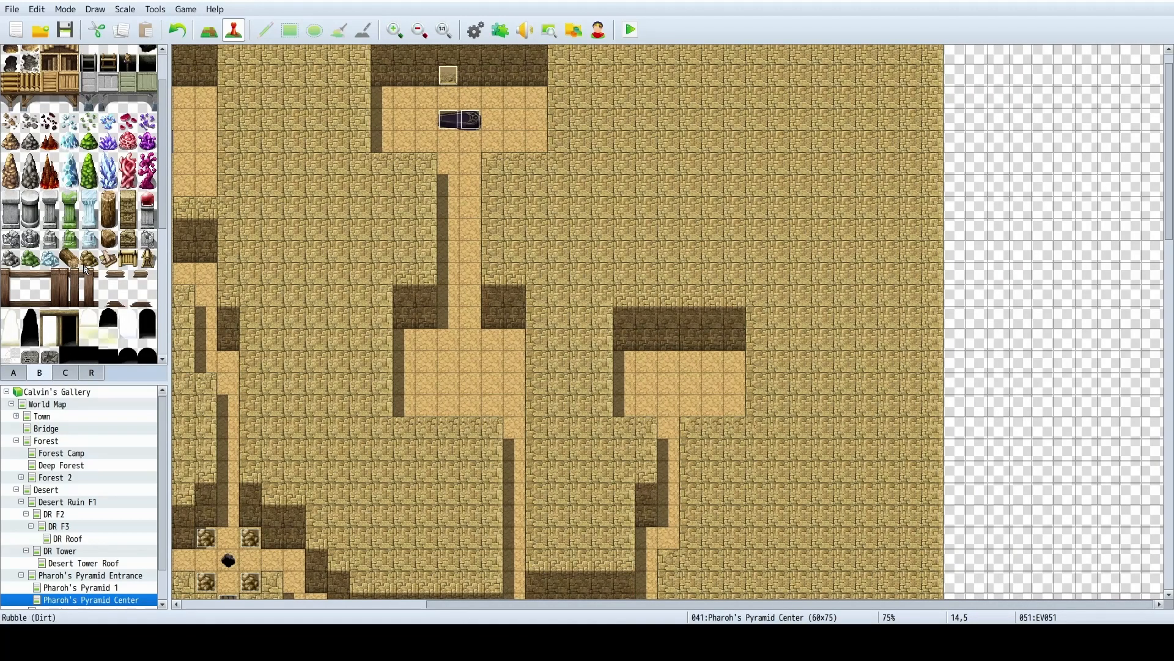
{"action": "left_click", "coordinate": [88, 259]}
{"action": "left_click", "coordinate": [209, 29]}
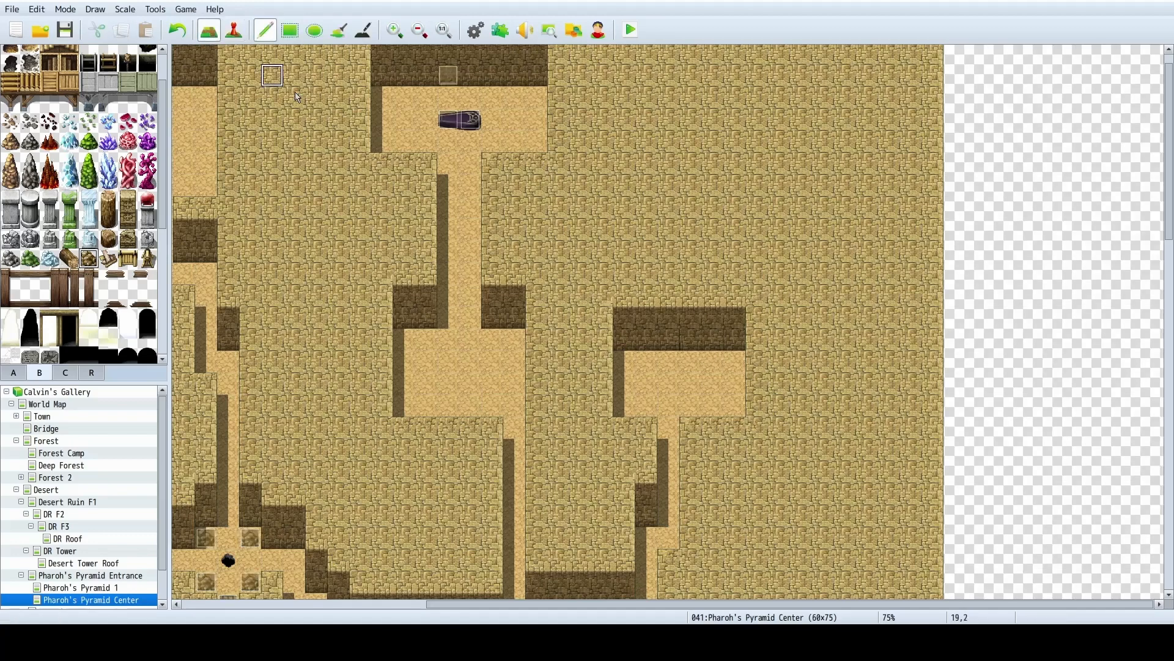
{"action": "left_click", "coordinate": [694, 360]}
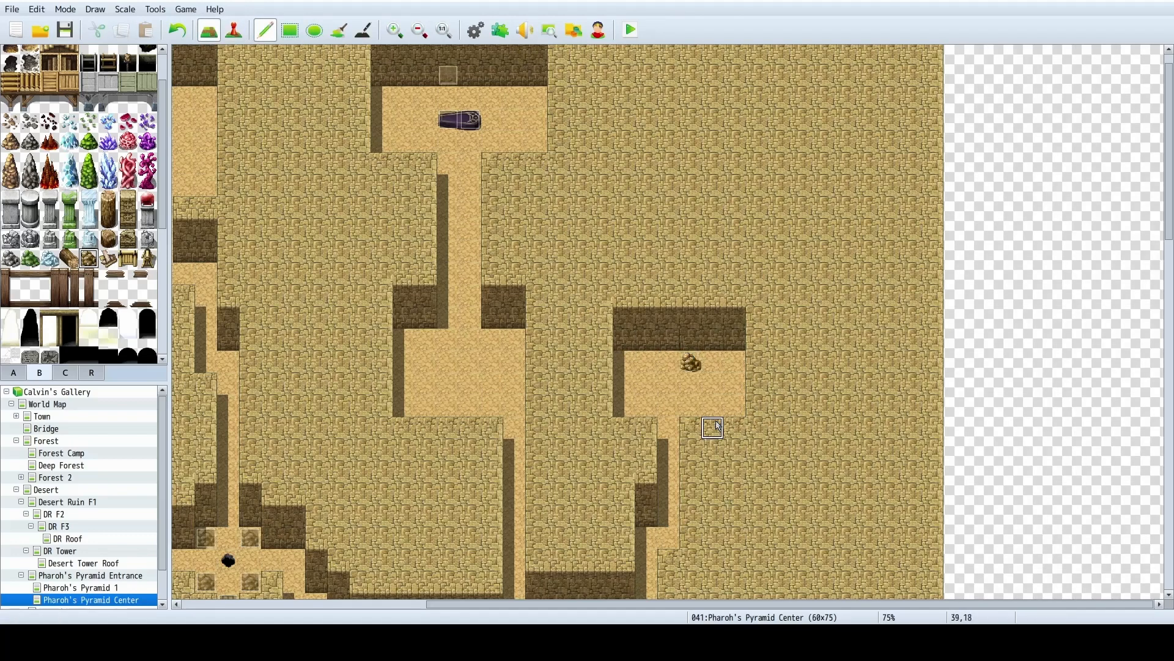
Create an event on the new rubble tile and give it a faint sparkle image from the !Flame sheet.
{"action": "left_click", "coordinate": [234, 29]}
{"action": "double_click", "coordinate": [701, 367]}
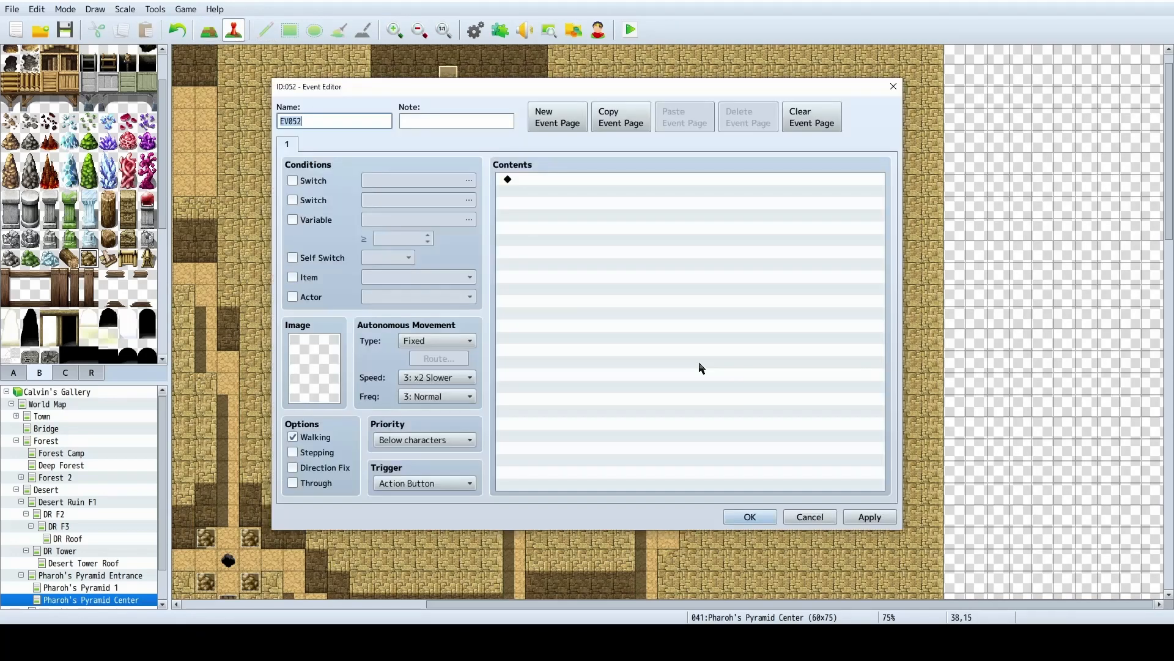
{"action": "double_click", "coordinate": [314, 374]}
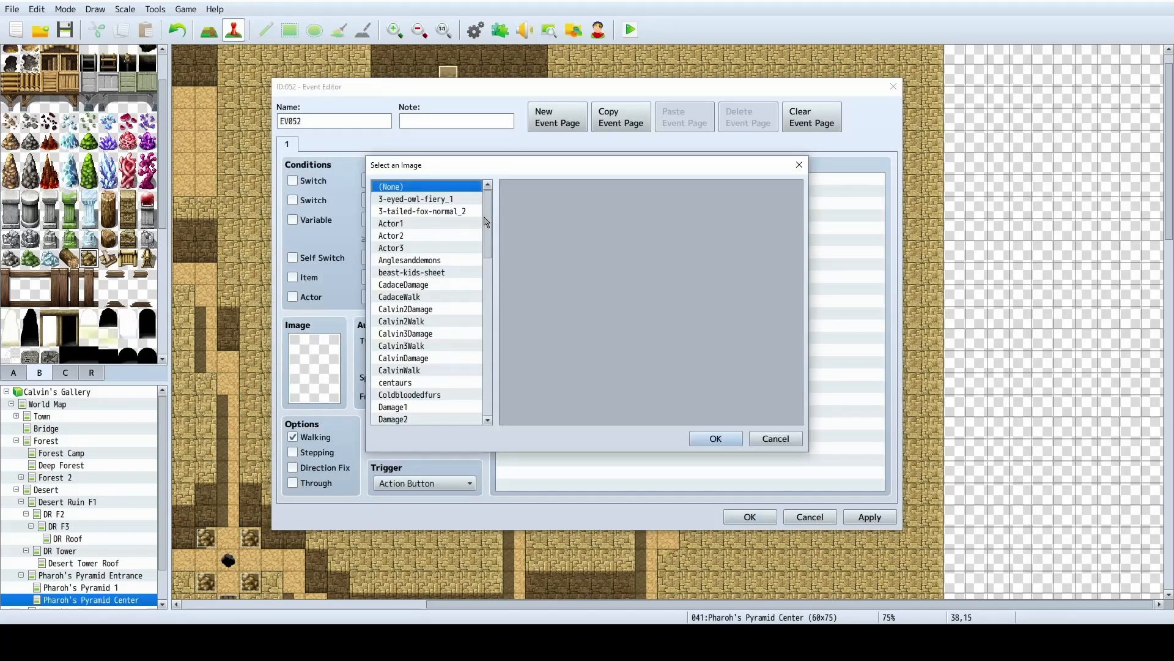
{"action": "left_click_drag", "start_coordinate": [487, 223], "coordinate": [488, 356]}
{"action": "left_click", "coordinate": [408, 351]}
{"action": "left_click", "coordinate": [424, 340]}
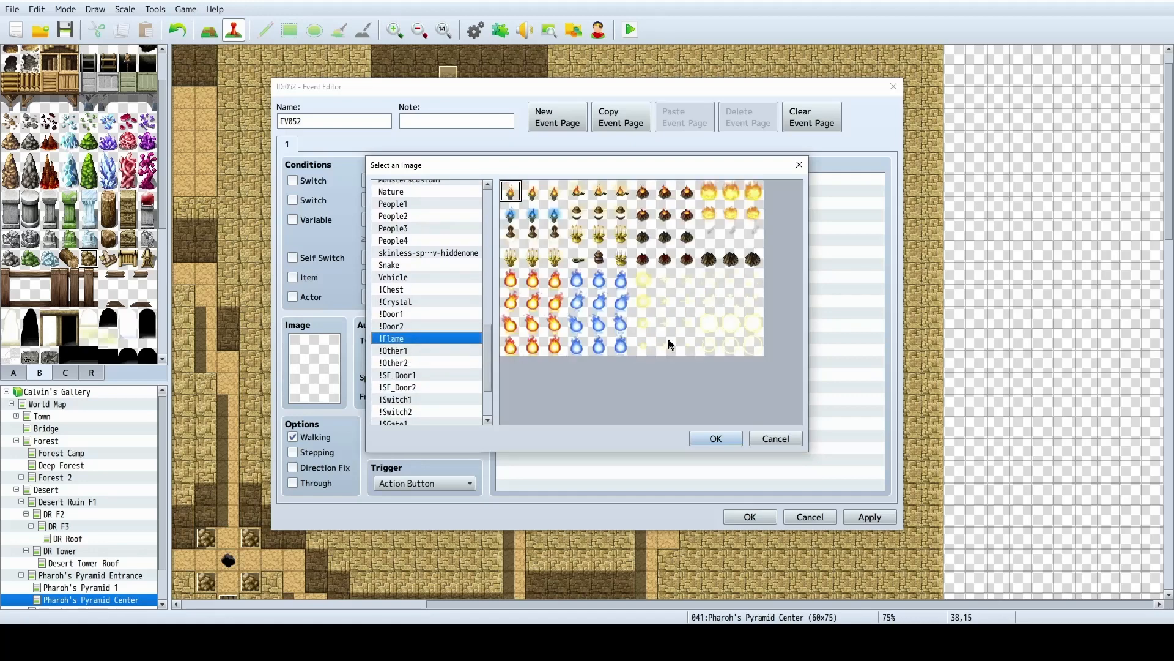
{"action": "left_click", "coordinate": [733, 281]}
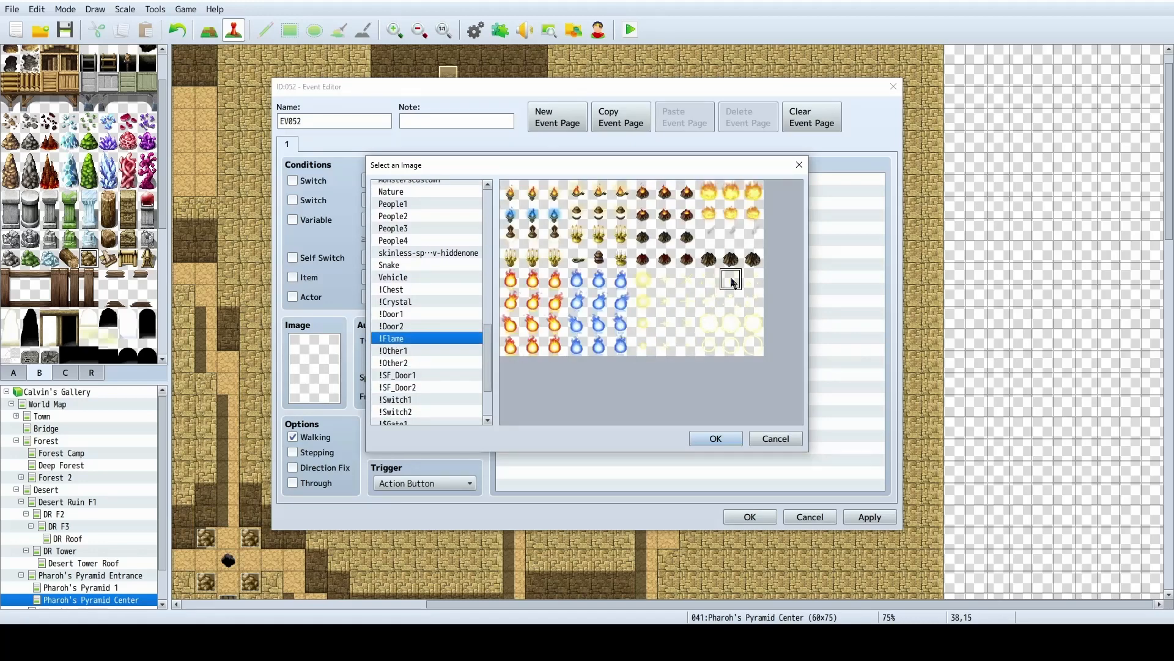
{"action": "left_click", "coordinate": [716, 438]}
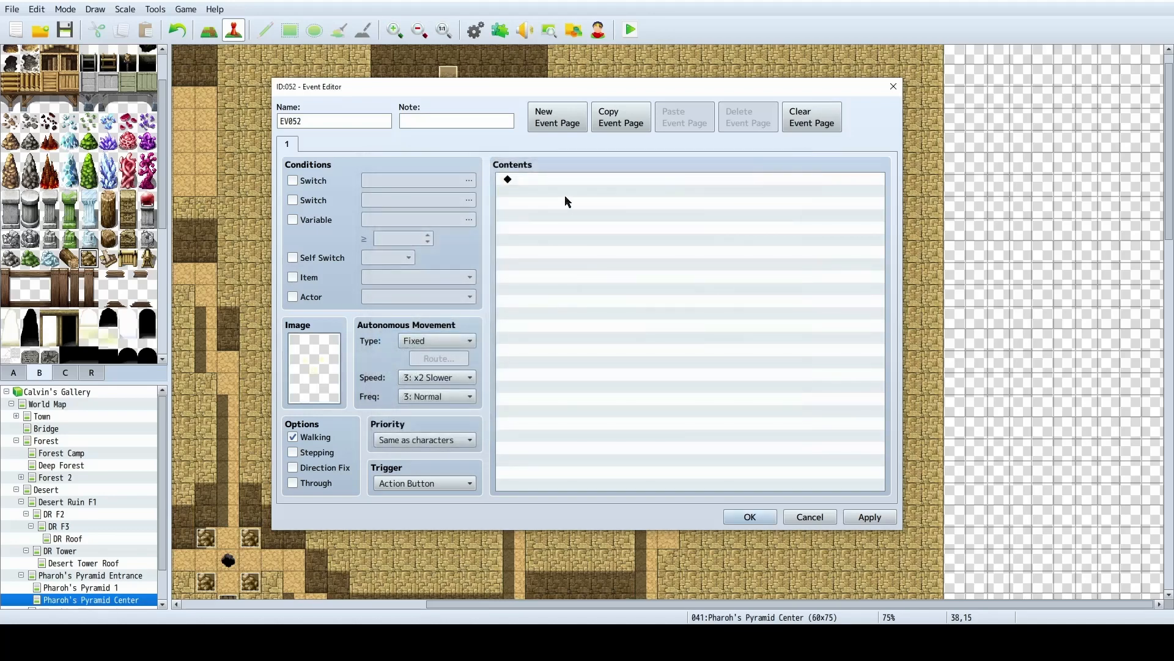
Add a call to common event 0028 MiningTemplateH to the rubble event and save the event.
{"action": "double_click", "coordinate": [569, 180]}
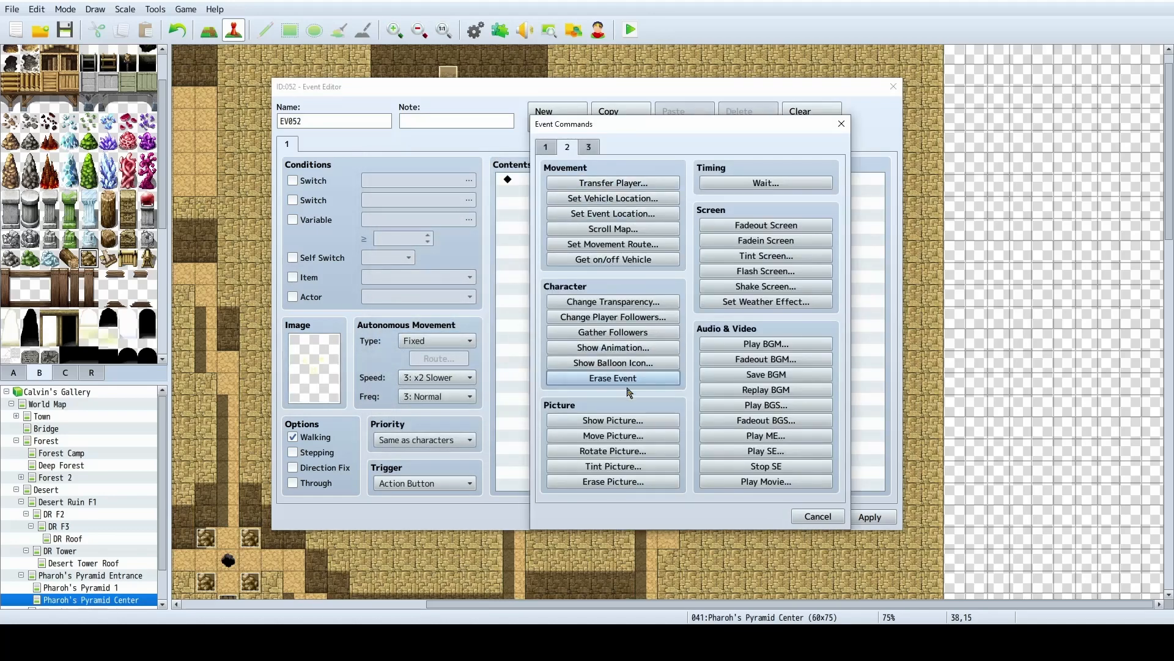
{"action": "left_click", "coordinate": [546, 148]}
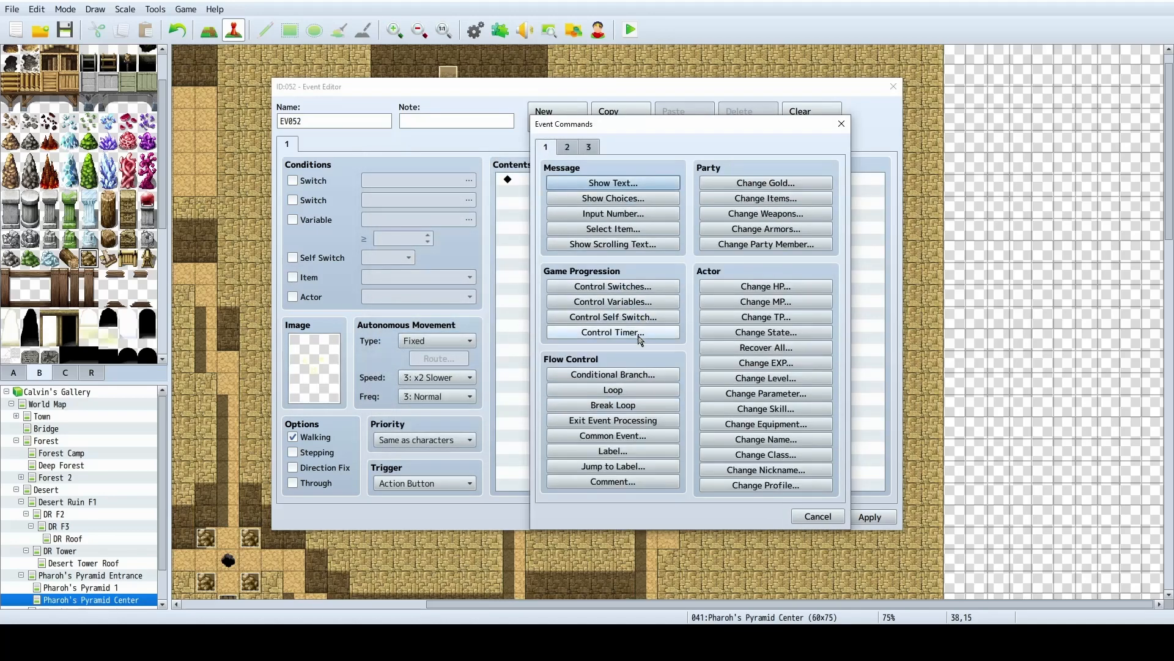
{"action": "left_click", "coordinate": [622, 435]}
{"action": "left_click", "coordinate": [688, 291]}
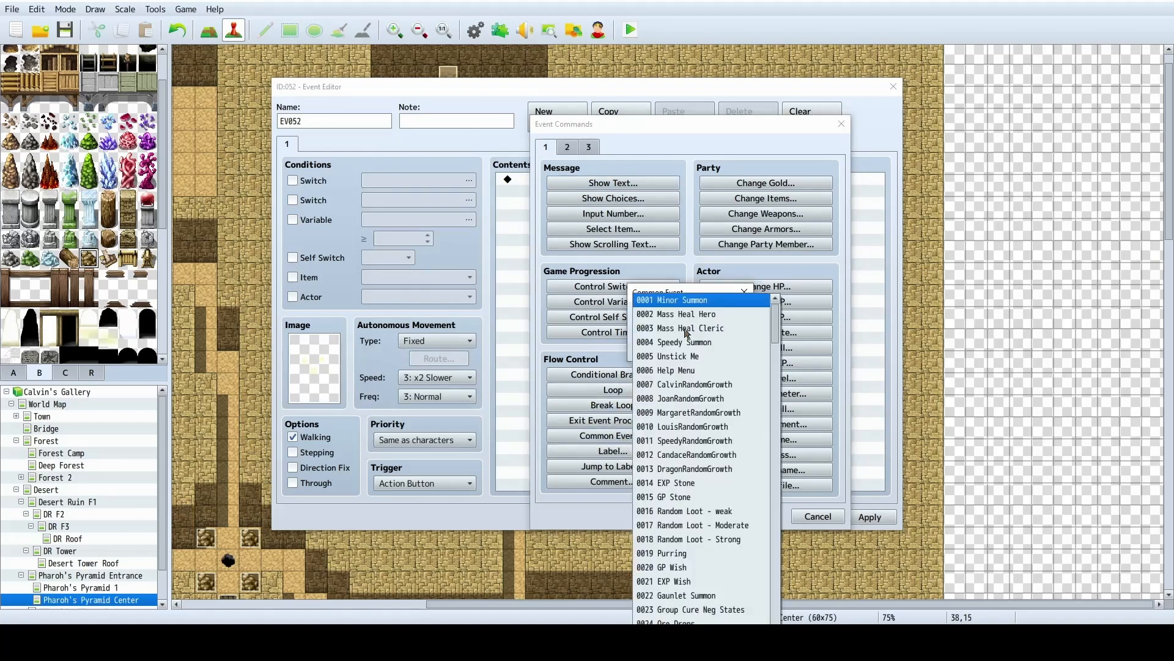
{"action": "scroll", "coordinate": [687, 340], "scroll_direction": "down", "scroll_amount": 3}
{"action": "scroll", "coordinate": [688, 341], "scroll_direction": "down", "scroll_amount": 1}
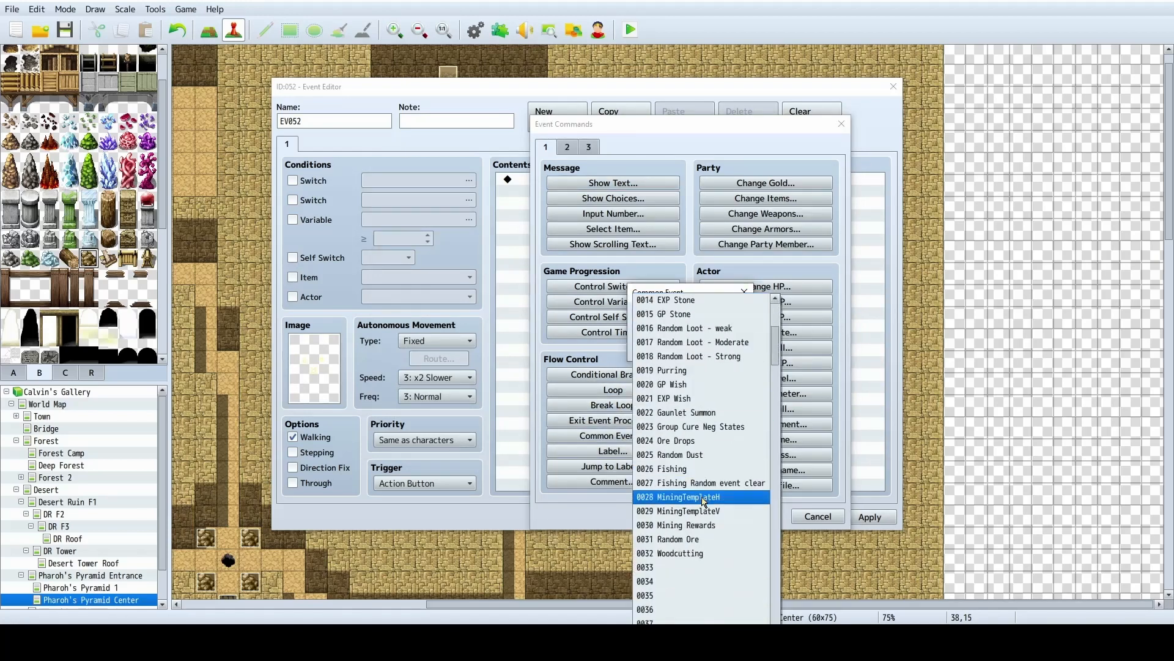
{"action": "left_click", "coordinate": [704, 497]}
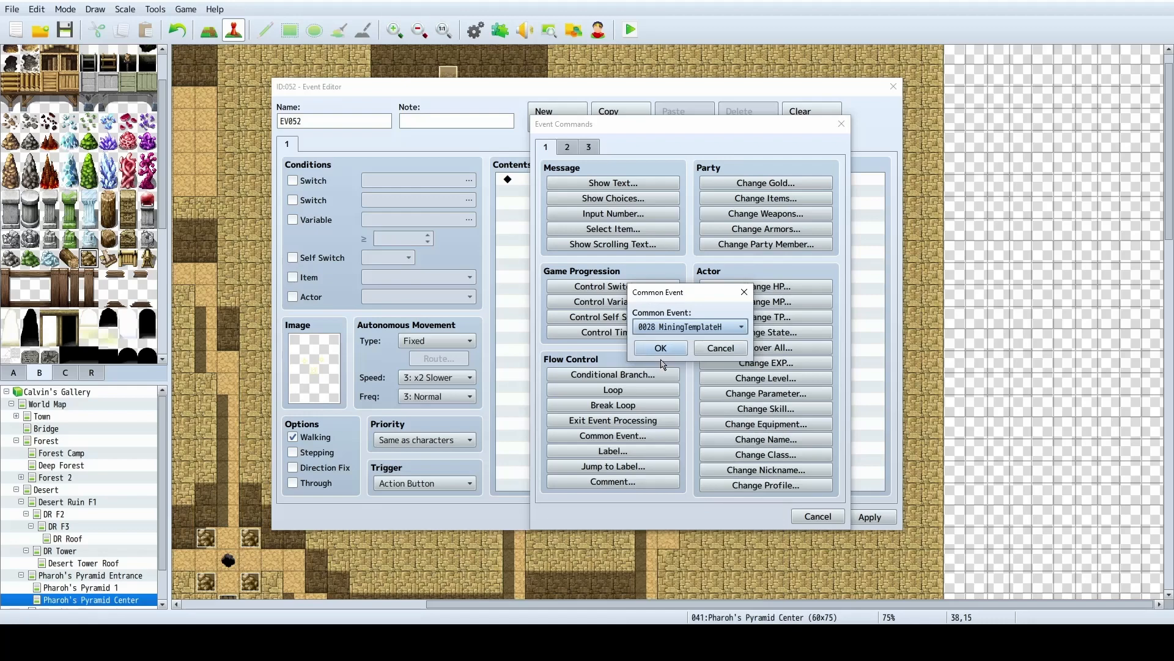
{"action": "left_click", "coordinate": [673, 344]}
{"action": "left_click", "coordinate": [750, 517]}
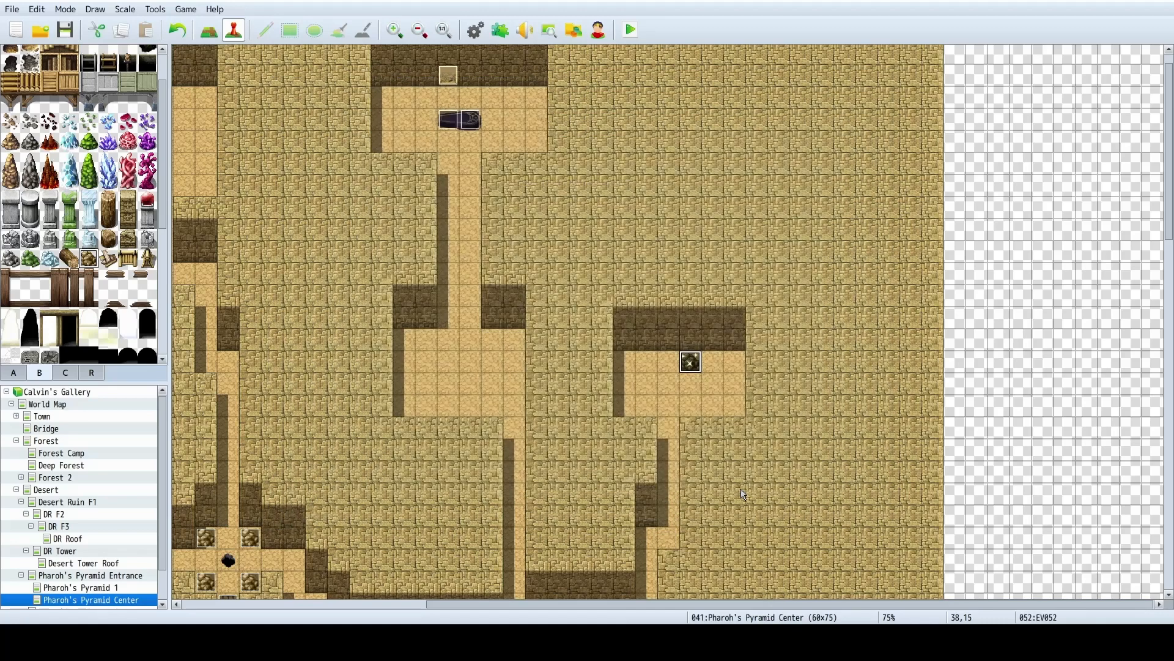
Create a new event at tile 21,64, in the small closed room between the two southern entrance rooms.
{"action": "left_click", "coordinate": [711, 365]}
{"action": "left_click", "coordinate": [691, 362]}
{"action": "scroll", "coordinate": [661, 429], "scroll_direction": "down", "scroll_amount": 3}
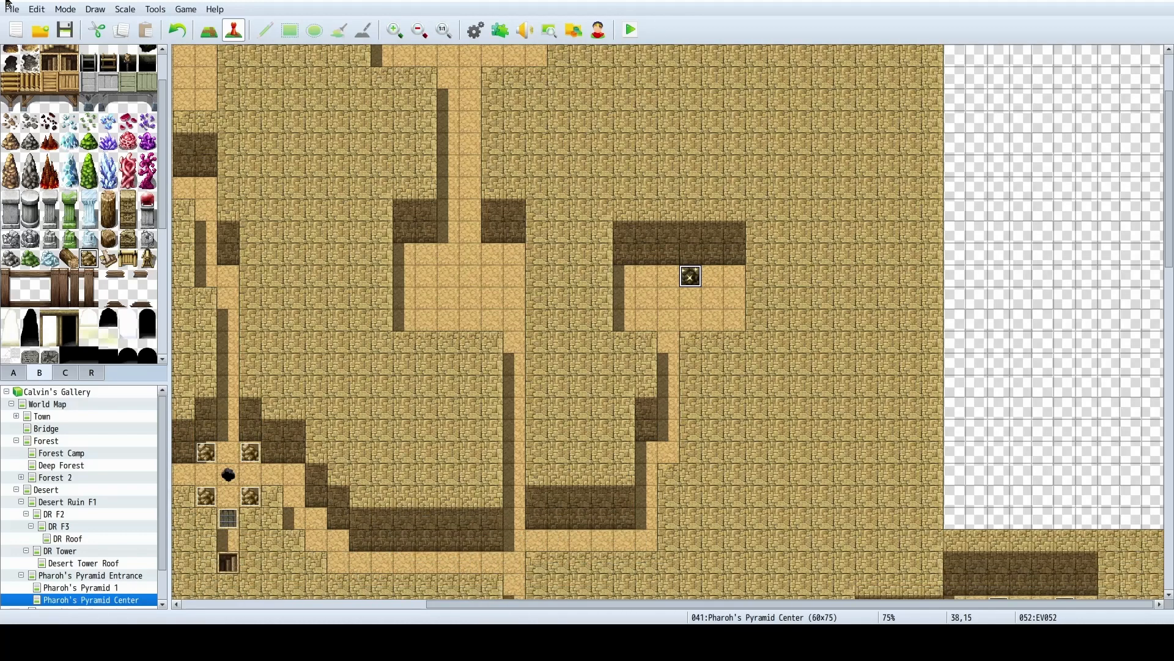
{"action": "left_click", "coordinate": [11, 9]}
{"action": "key", "text": "Escape"}
{"action": "scroll", "coordinate": [526, 297], "scroll_direction": "down", "scroll_amount": 14}
{"action": "left_click_drag", "start_coordinate": [618, 612], "coordinate": [507, 608]}
{"action": "scroll", "coordinate": [625, 599], "scroll_direction": "down", "scroll_amount": 6}
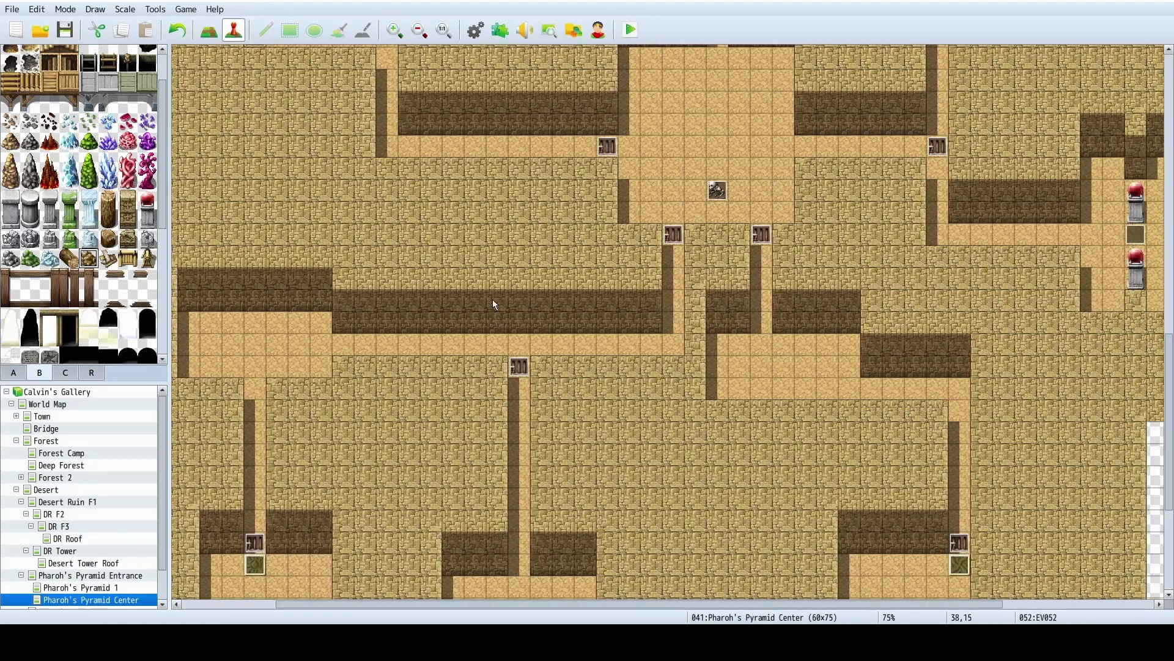
{"action": "scroll", "coordinate": [471, 300], "scroll_direction": "down", "scroll_amount": 4}
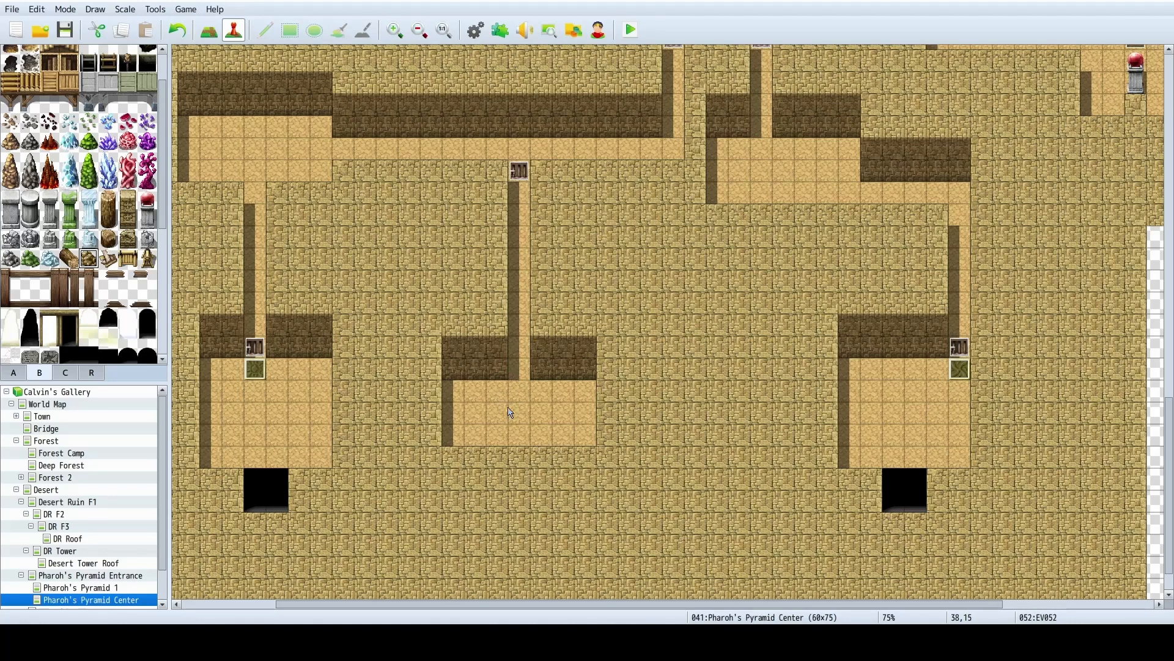
{"action": "double_click", "coordinate": [521, 416]}
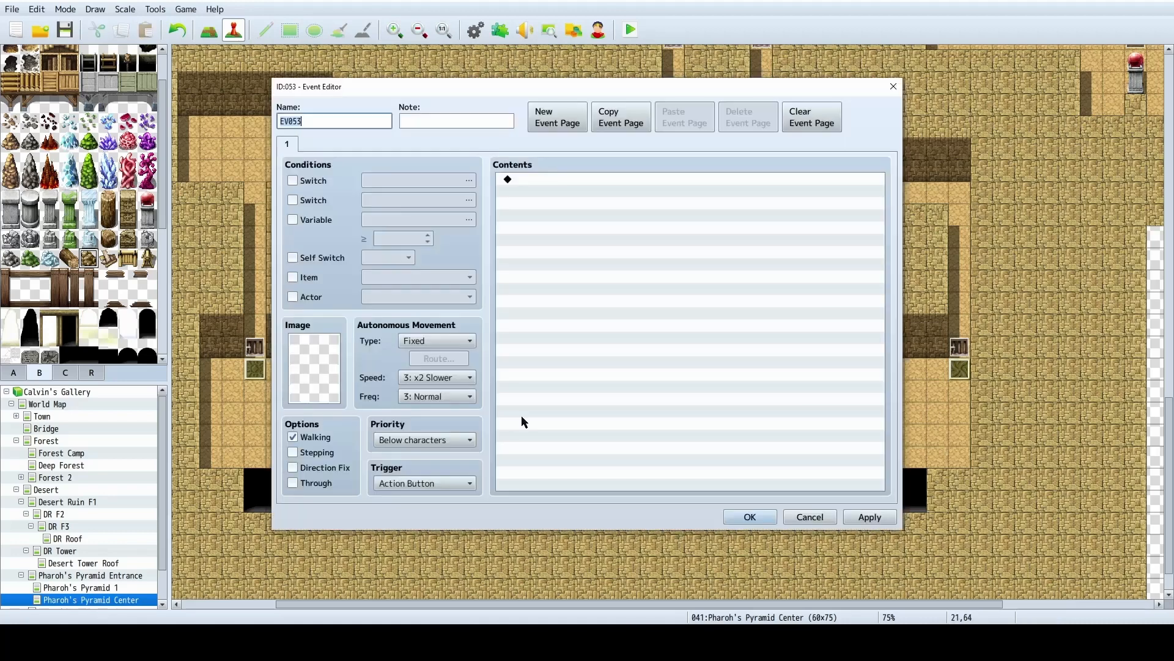
Browse the character image sheets for a sprite suitable for the new event.
{"action": "double_click", "coordinate": [337, 366]}
{"action": "left_click", "coordinate": [432, 225]}
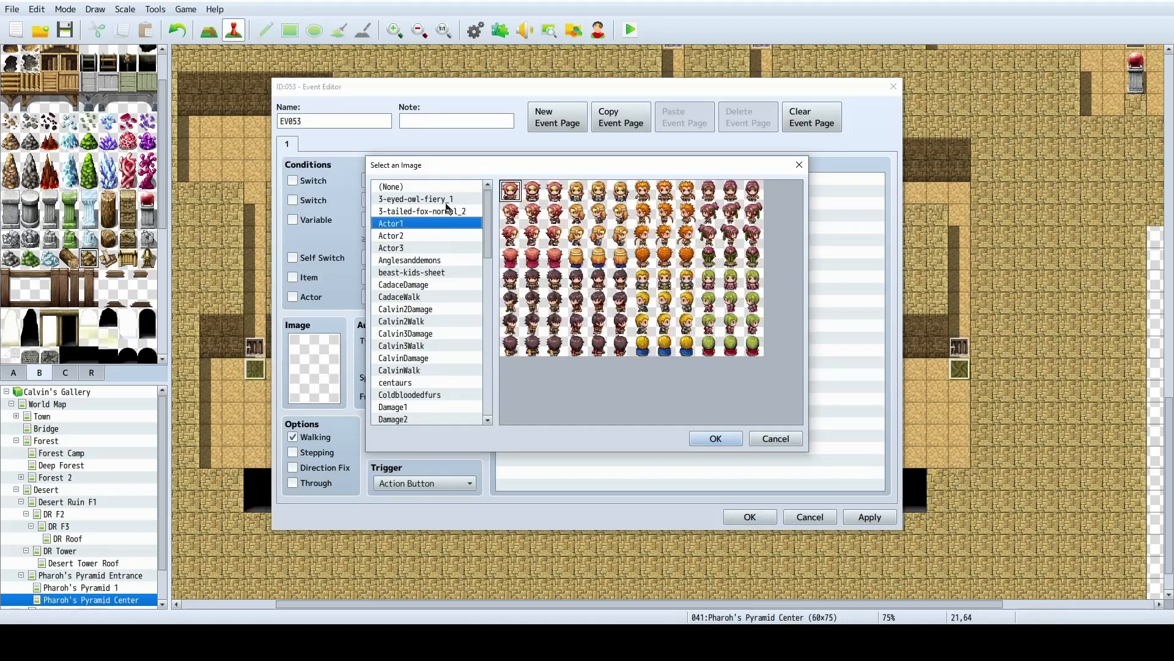
{"action": "left_click", "coordinate": [442, 212]}
{"action": "left_click", "coordinate": [450, 198]}
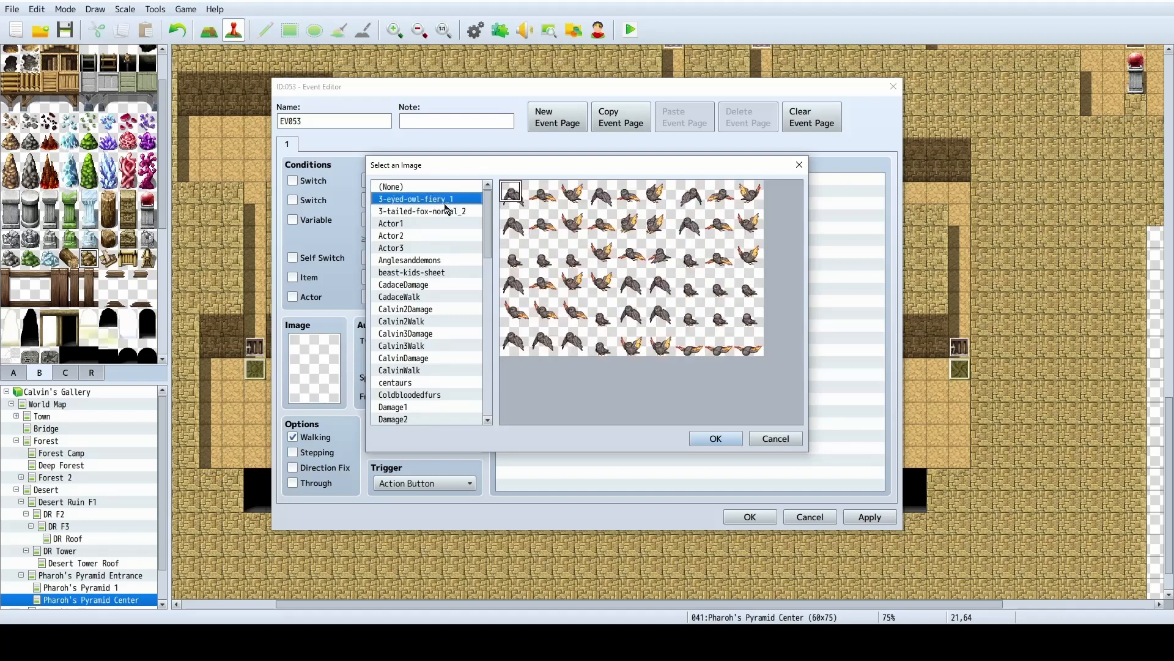
{"action": "left_click", "coordinate": [432, 247]}
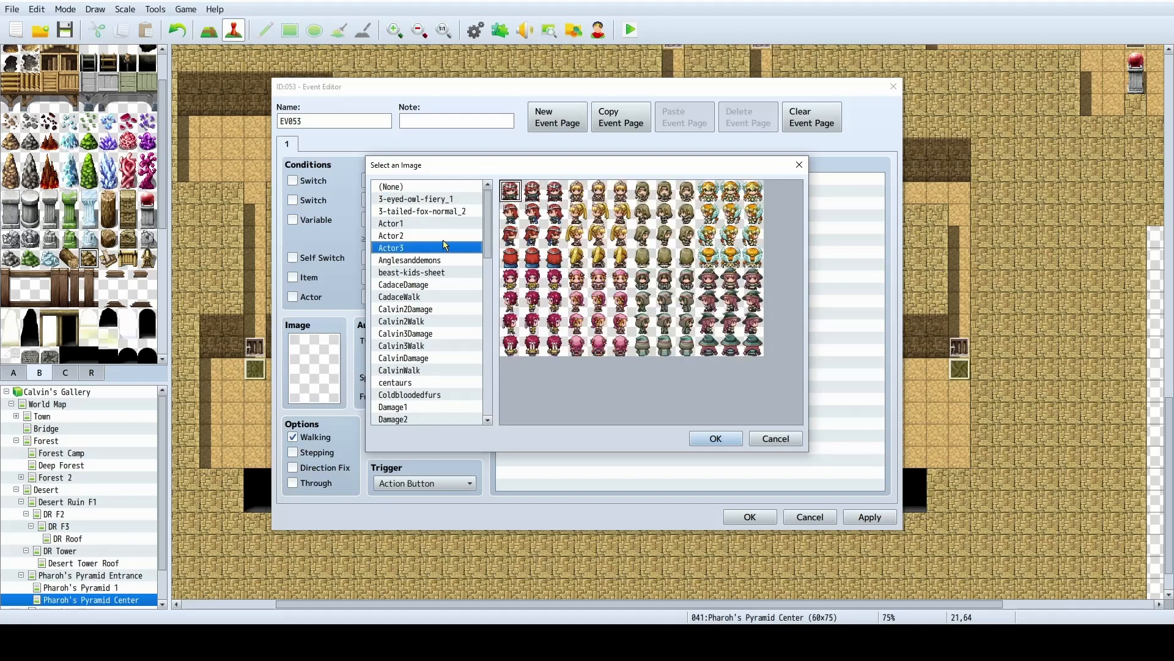
{"action": "left_click", "coordinate": [443, 237]}
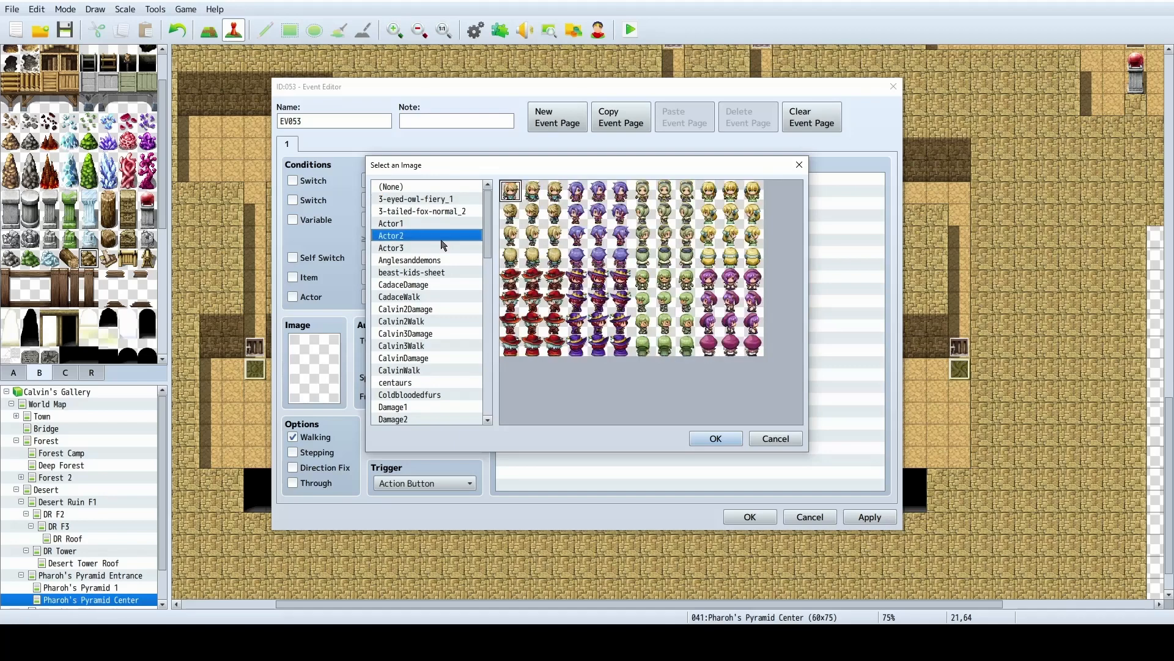
{"action": "left_click", "coordinate": [438, 274]}
{"action": "left_click", "coordinate": [437, 285]}
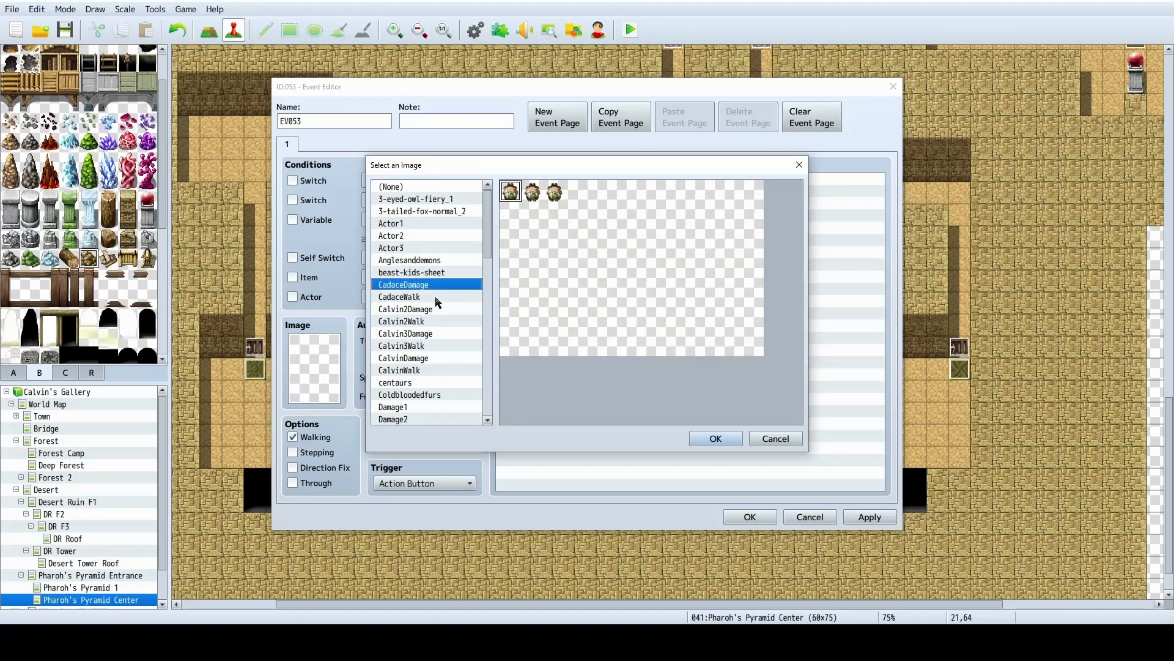
{"action": "left_click", "coordinate": [438, 297]}
{"action": "left_click", "coordinate": [436, 309]}
{"action": "left_click", "coordinate": [428, 385]}
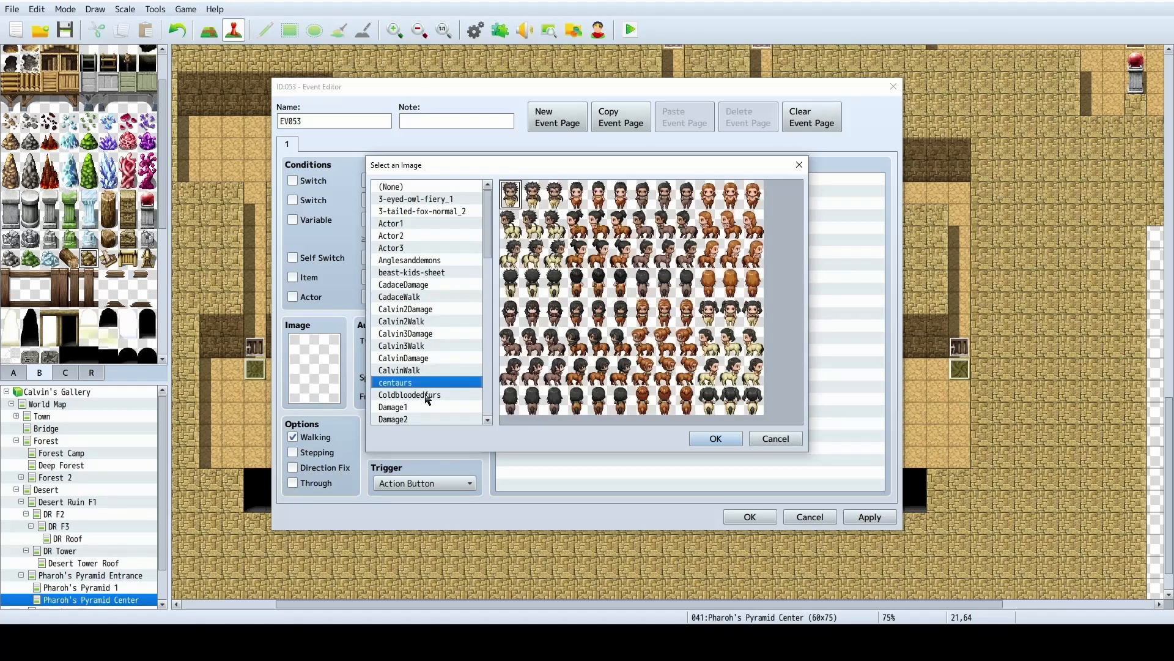
{"action": "left_click", "coordinate": [425, 396]}
{"action": "left_click", "coordinate": [425, 416]}
{"action": "scroll", "coordinate": [424, 414], "scroll_direction": "down", "scroll_amount": 2}
{"action": "left_click", "coordinate": [422, 359]}
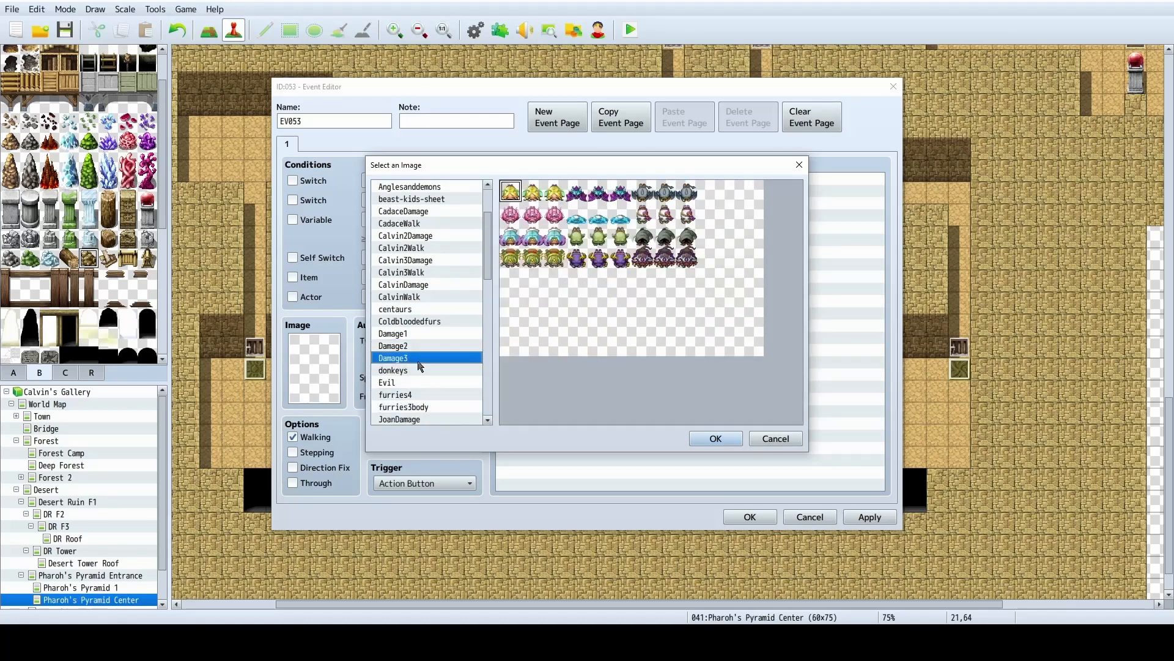
{"action": "left_click", "coordinate": [418, 371]}
{"action": "left_click", "coordinate": [412, 382]}
{"action": "left_click", "coordinate": [410, 396]}
{"action": "left_click", "coordinate": [418, 384]}
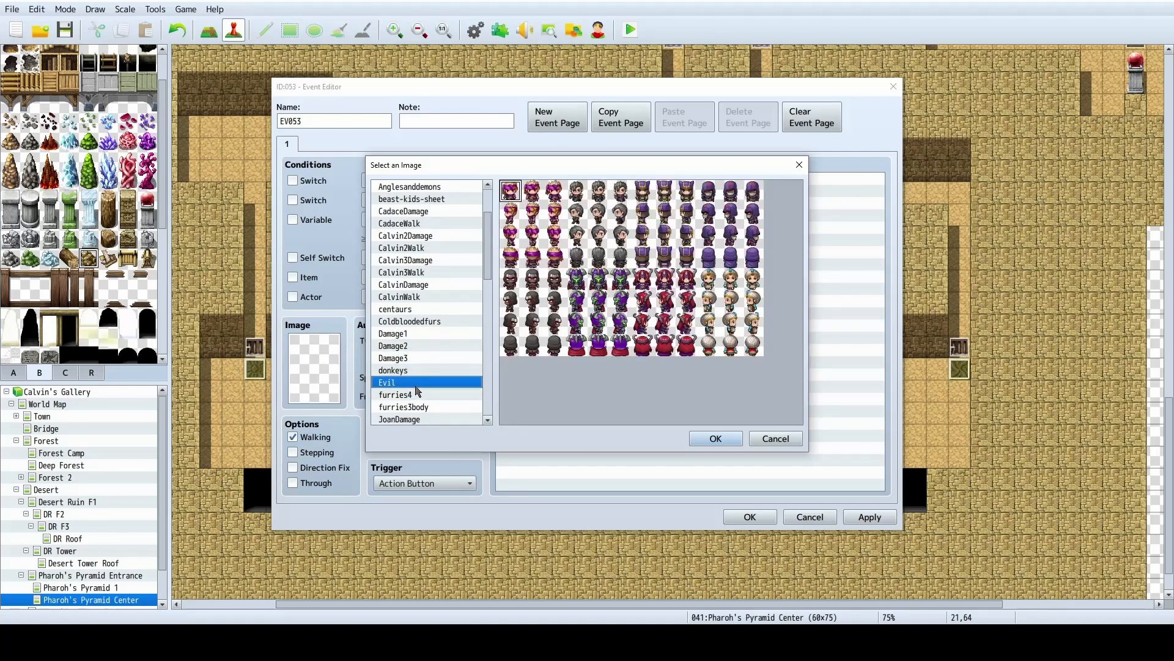
{"action": "left_click", "coordinate": [417, 403]}
{"action": "left_click", "coordinate": [426, 419]}
{"action": "scroll", "coordinate": [425, 416], "scroll_direction": "down", "scroll_amount": 2}
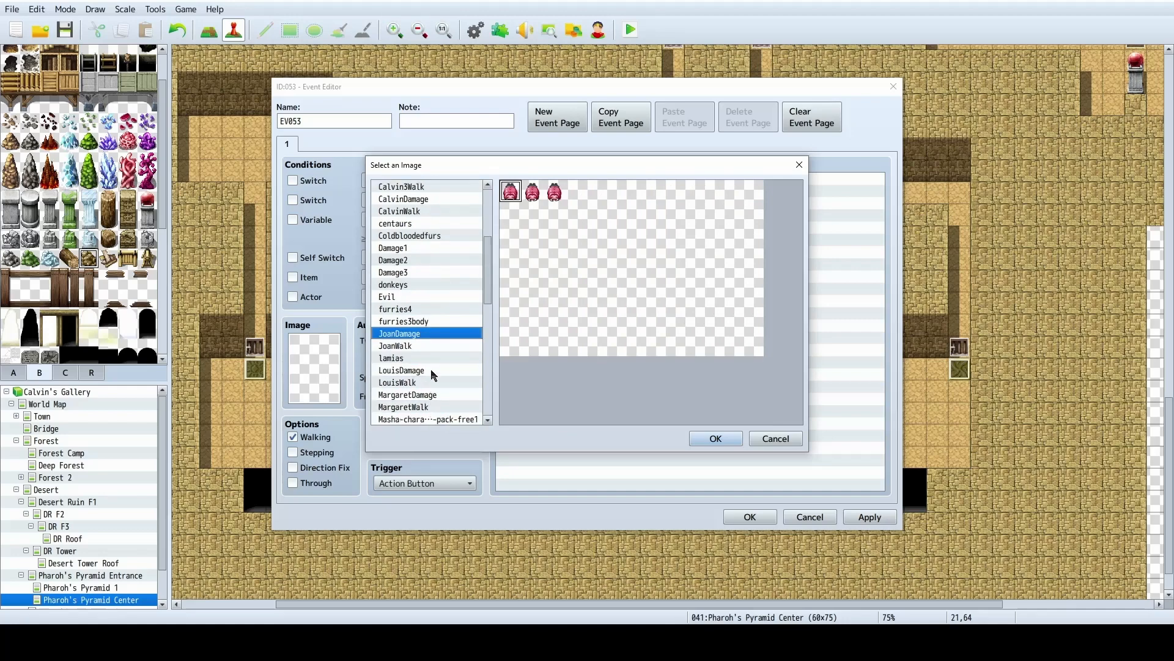
{"action": "left_click", "coordinate": [430, 371]}
{"action": "left_click", "coordinate": [429, 383]}
{"action": "left_click", "coordinate": [426, 395]}
{"action": "left_click", "coordinate": [426, 407]}
{"action": "left_click", "coordinate": [425, 420]}
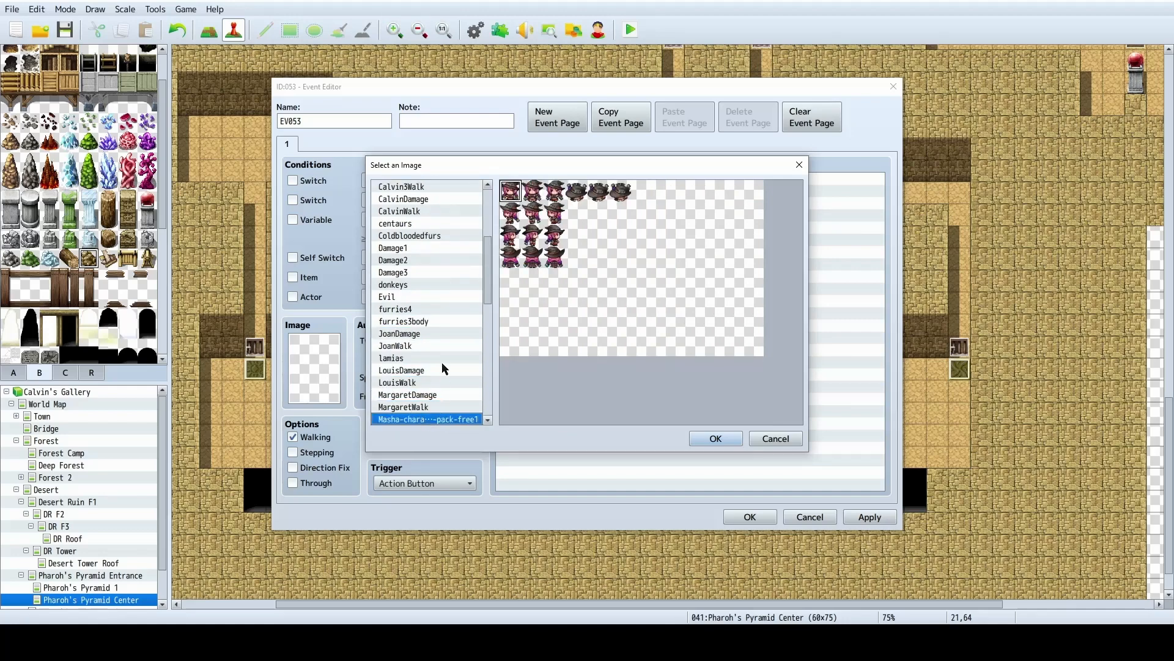
Set the new event's image to the front-facing purple bat from the Monster sheet.
{"action": "scroll", "coordinate": [438, 350], "scroll_direction": "down", "scroll_amount": 2}
{"action": "left_click", "coordinate": [438, 348]}
{"action": "left_click", "coordinate": [419, 362]}
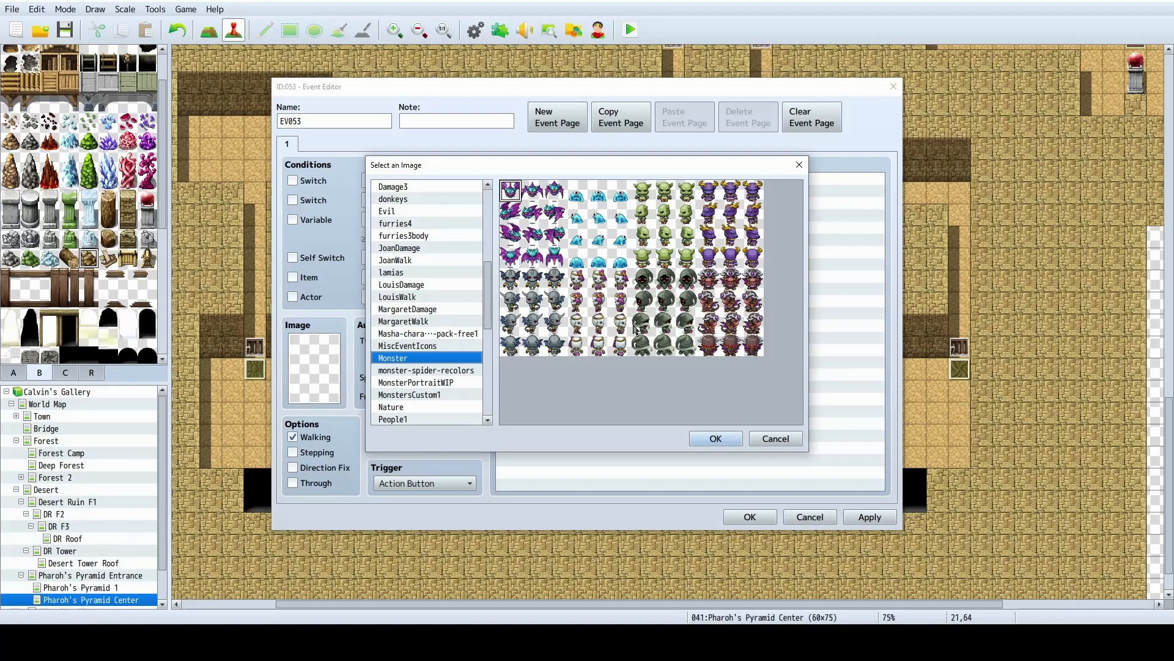
{"action": "left_click", "coordinate": [711, 441]}
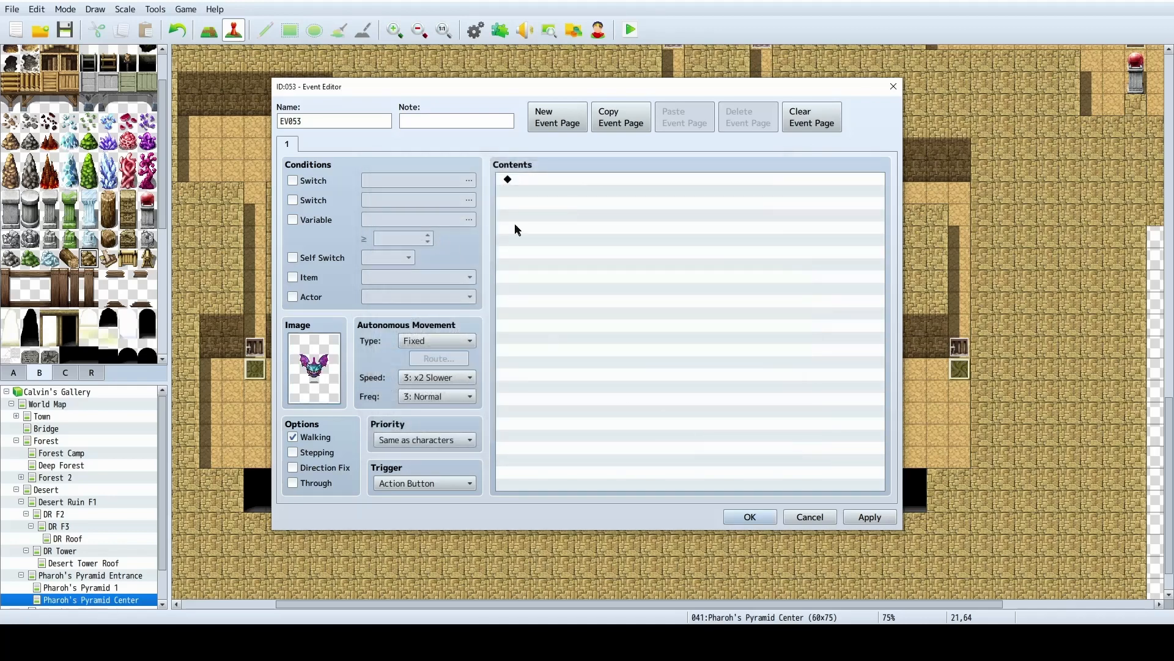
Add the message "Please don't hurt me! I'm just a bat trying to sell goods that got stuck here." to the bat event.
{"action": "double_click", "coordinate": [538, 179]}
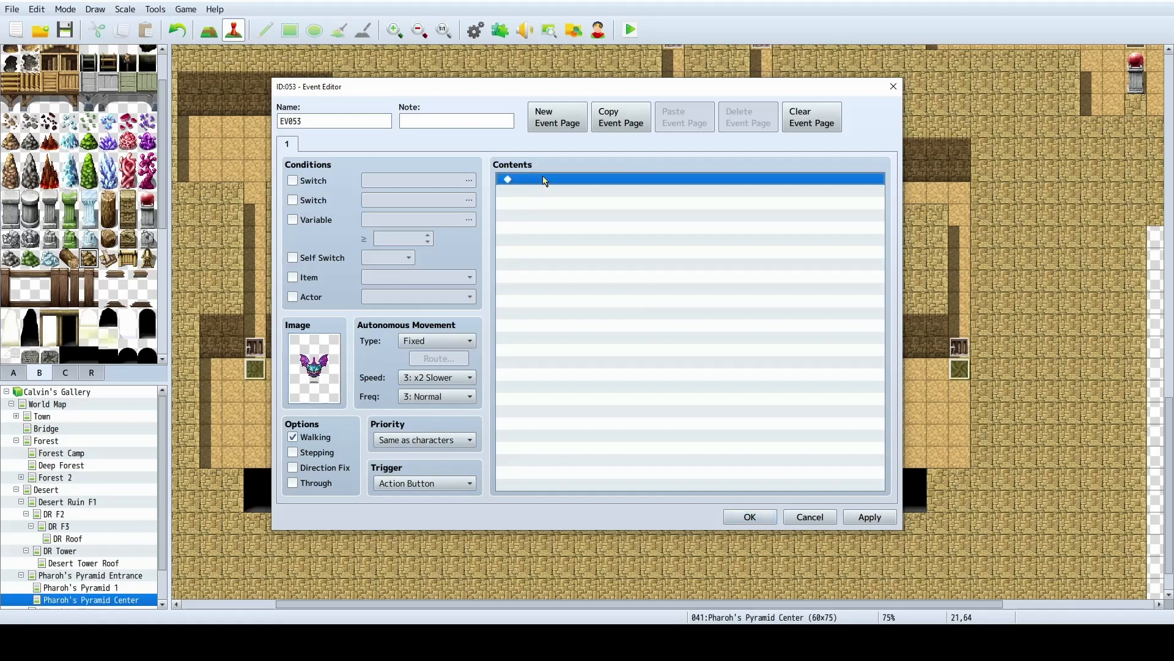
{"action": "left_click", "coordinate": [554, 183]}
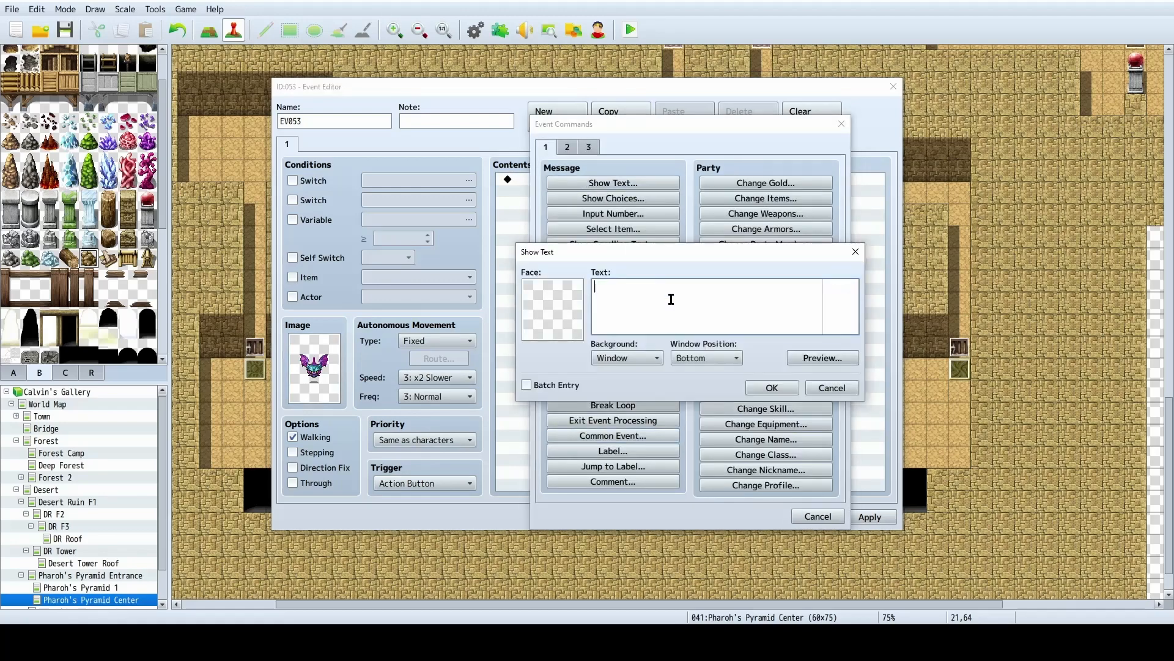
{"action": "type", "text": "Please don't hurt me! I'm just a bat trying to sell"}
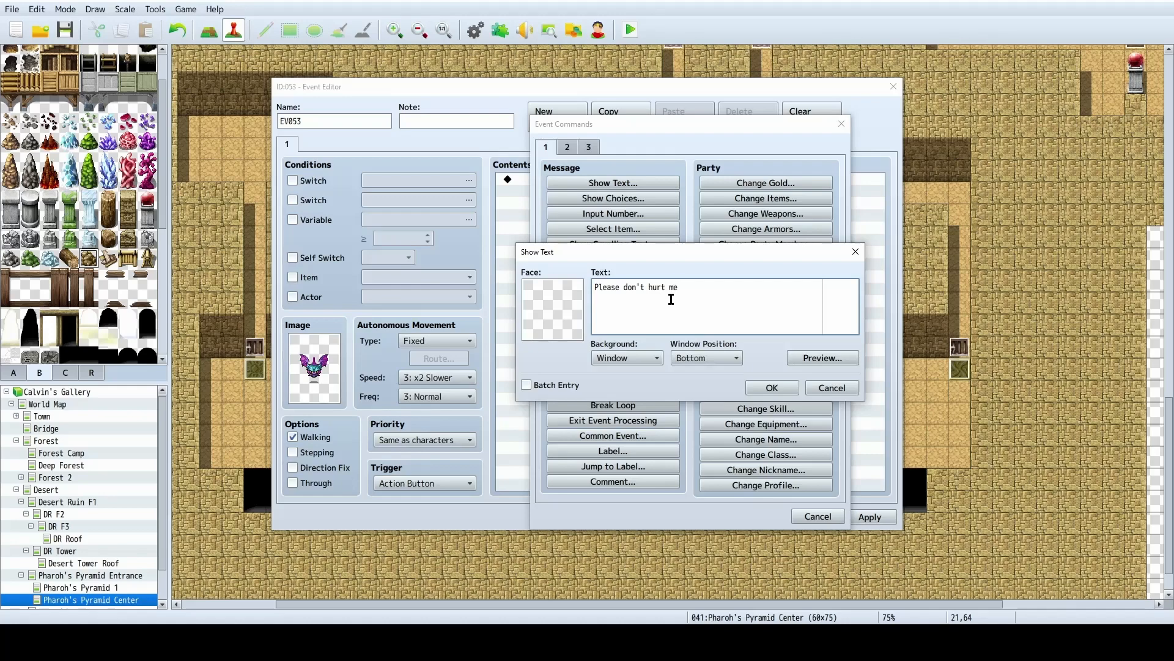
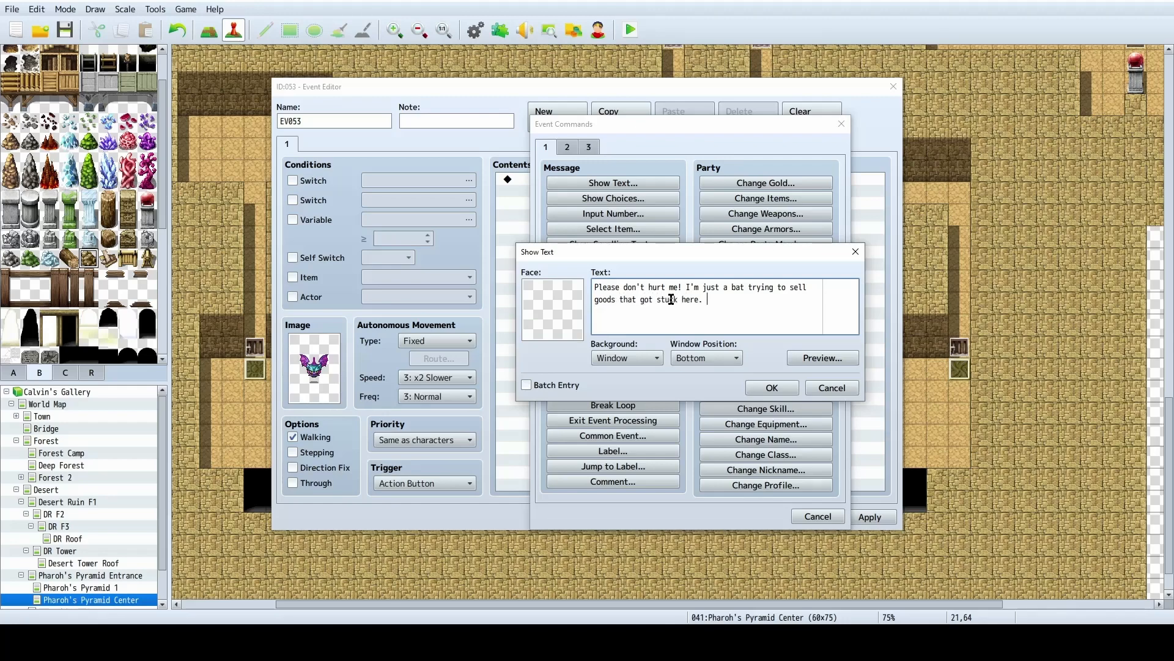
{"action": "left_click", "coordinate": [772, 388]}
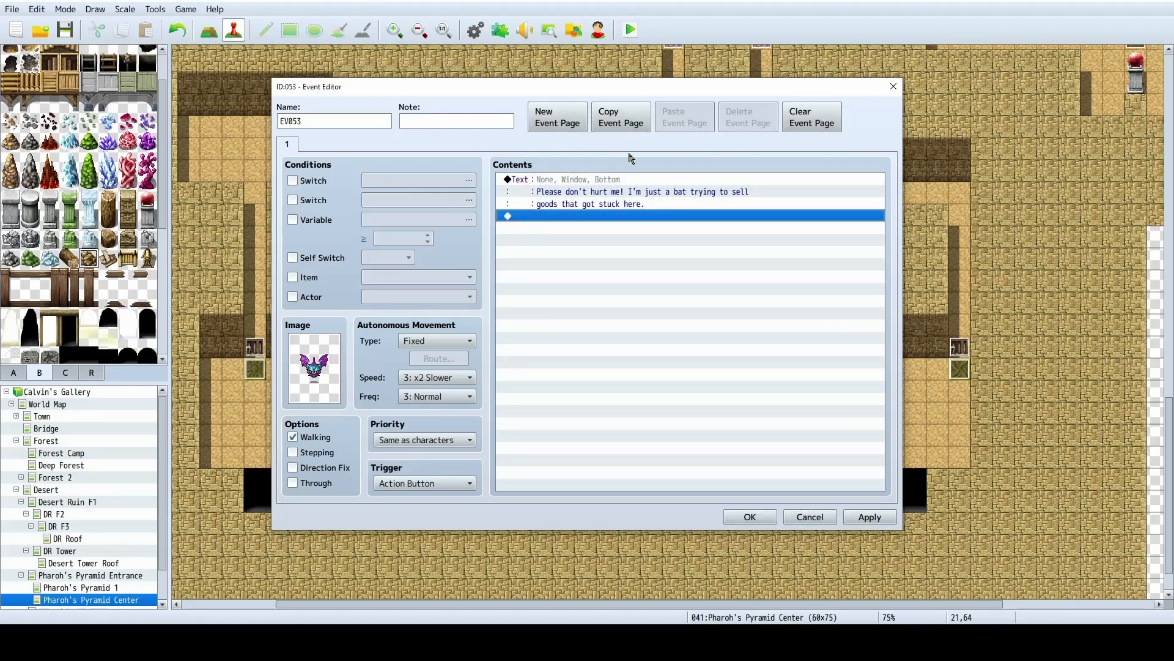
Create a second page for the bat event and add a command on page 1 turning self switch A ON.
{"action": "left_click", "coordinate": [554, 116]}
{"action": "left_click", "coordinate": [296, 145]}
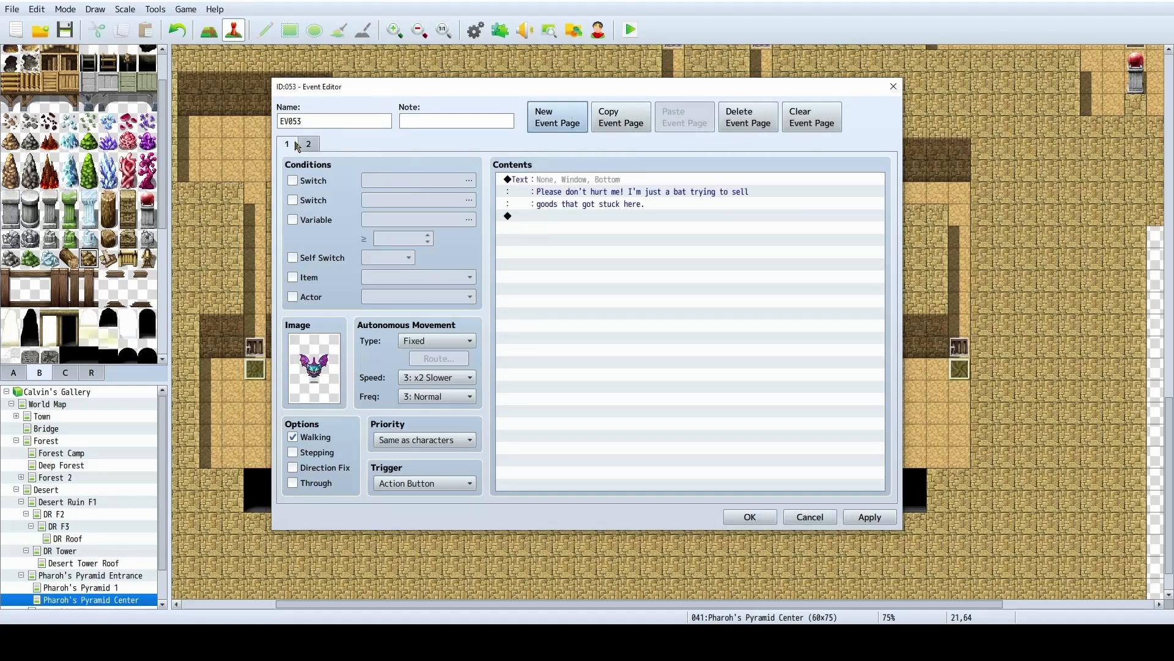
{"action": "double_click", "coordinate": [593, 219]}
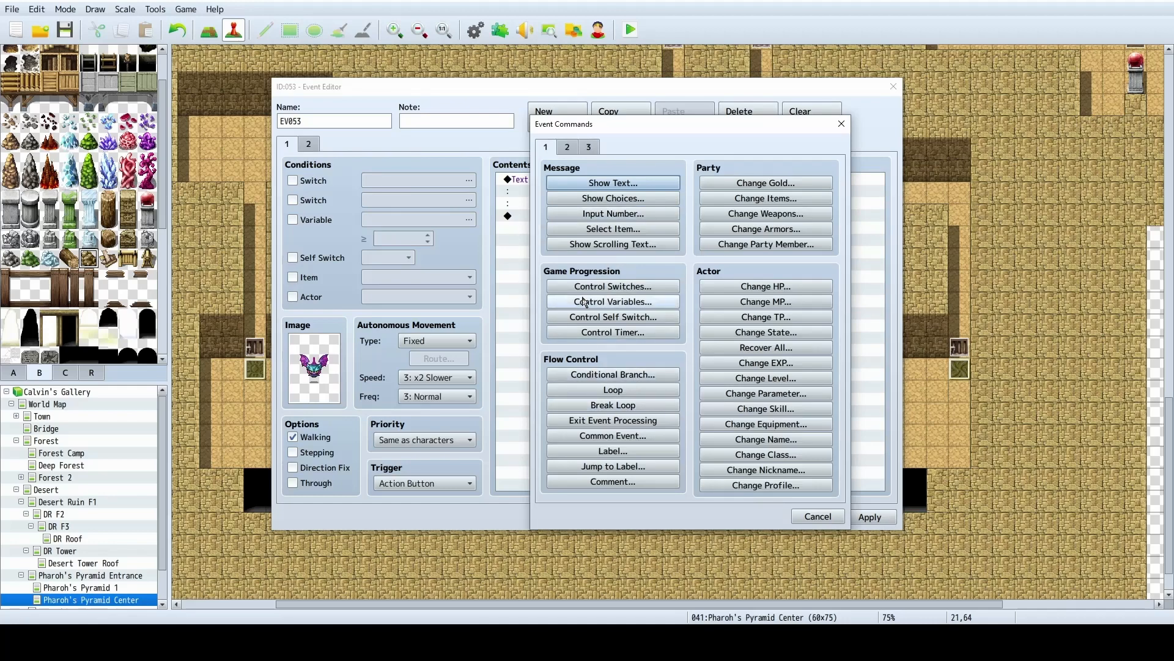
{"action": "left_click", "coordinate": [595, 317]}
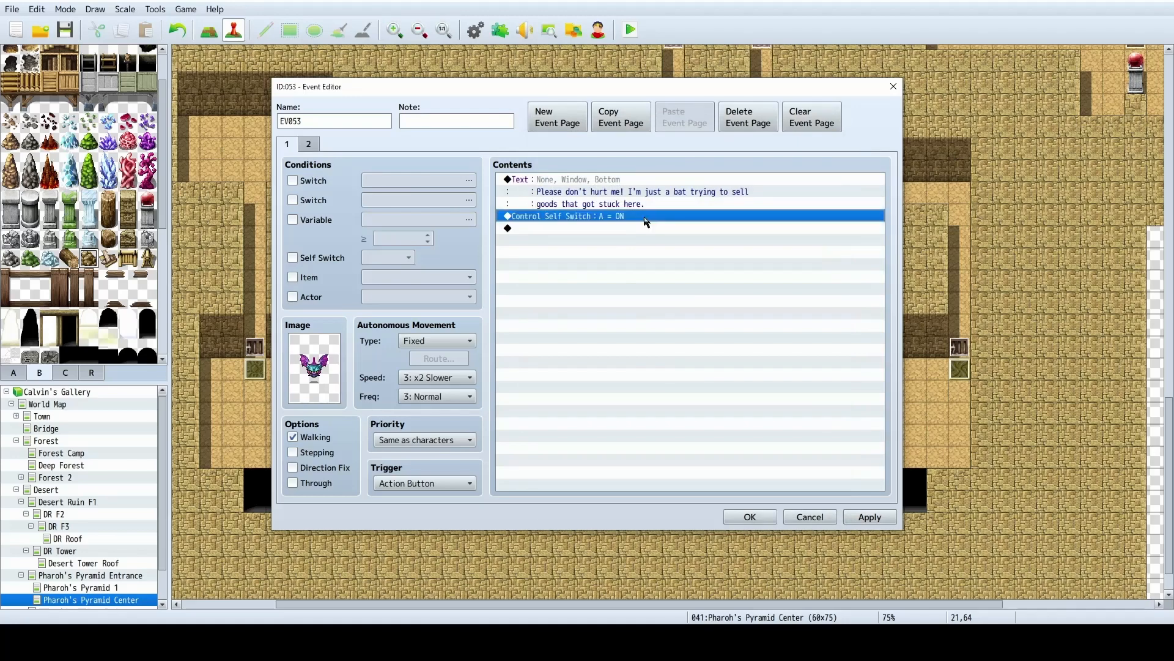
Insert the message "Would you like to buy something?" before the self switch command on page 1.
{"action": "double_click", "coordinate": [648, 227]}
{"action": "left_click", "coordinate": [643, 198]}
{"action": "left_click", "coordinate": [777, 400]}
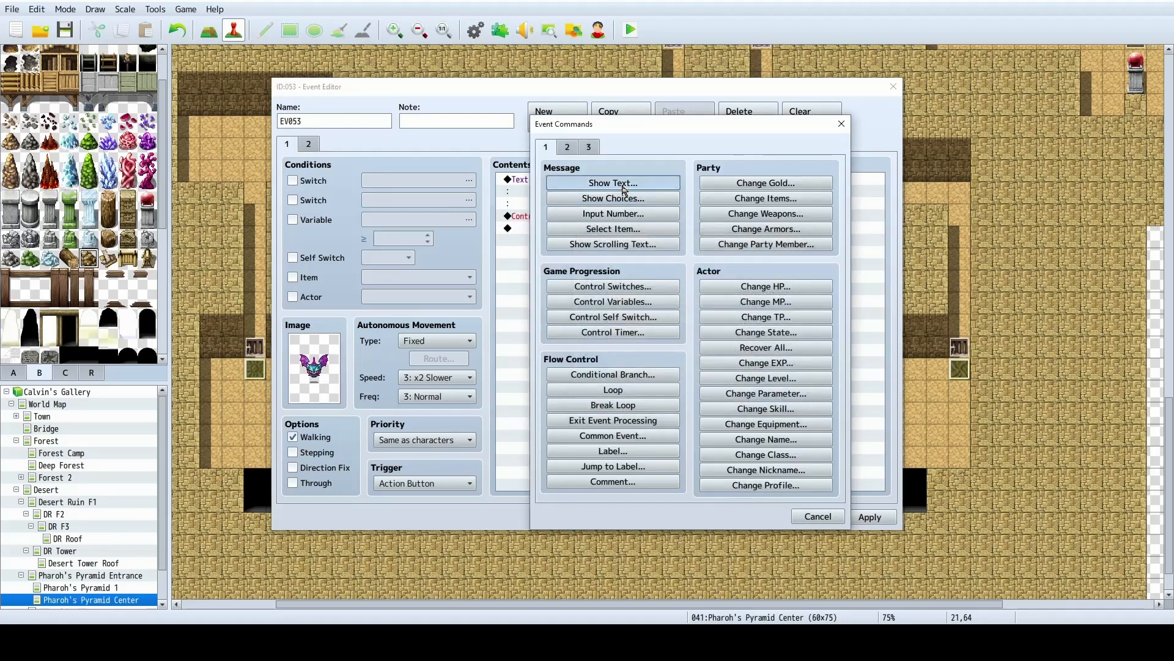
{"action": "left_click", "coordinate": [624, 185]}
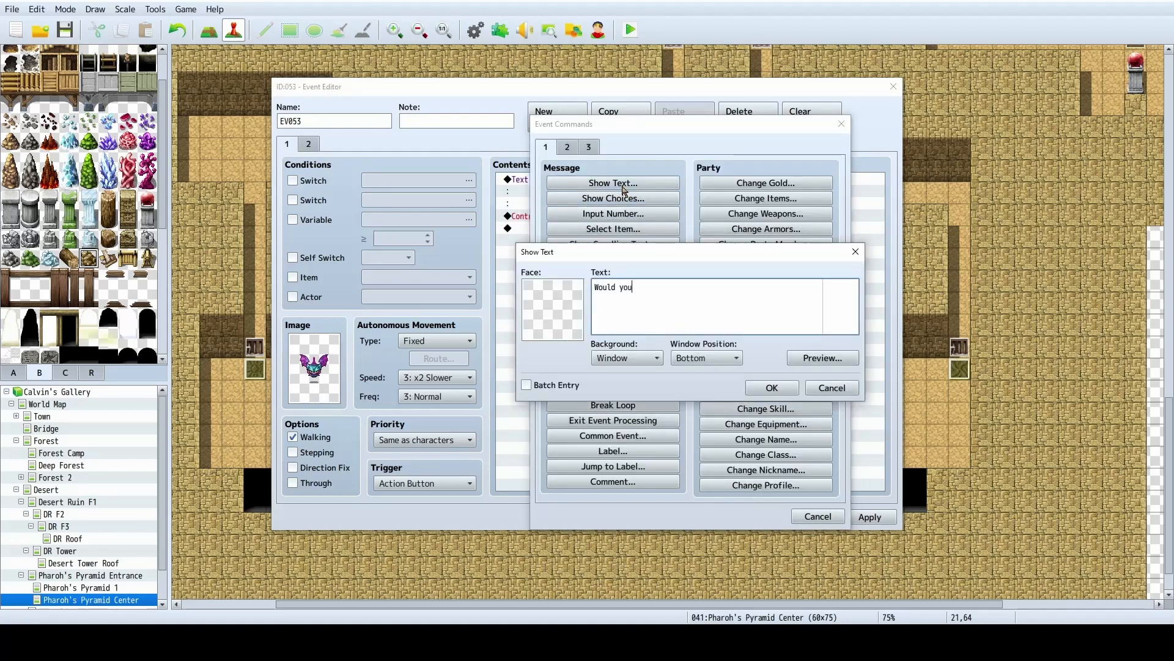
{"action": "type", "text": "Would you like to buy something?"}
{"action": "left_click", "coordinate": [772, 388]}
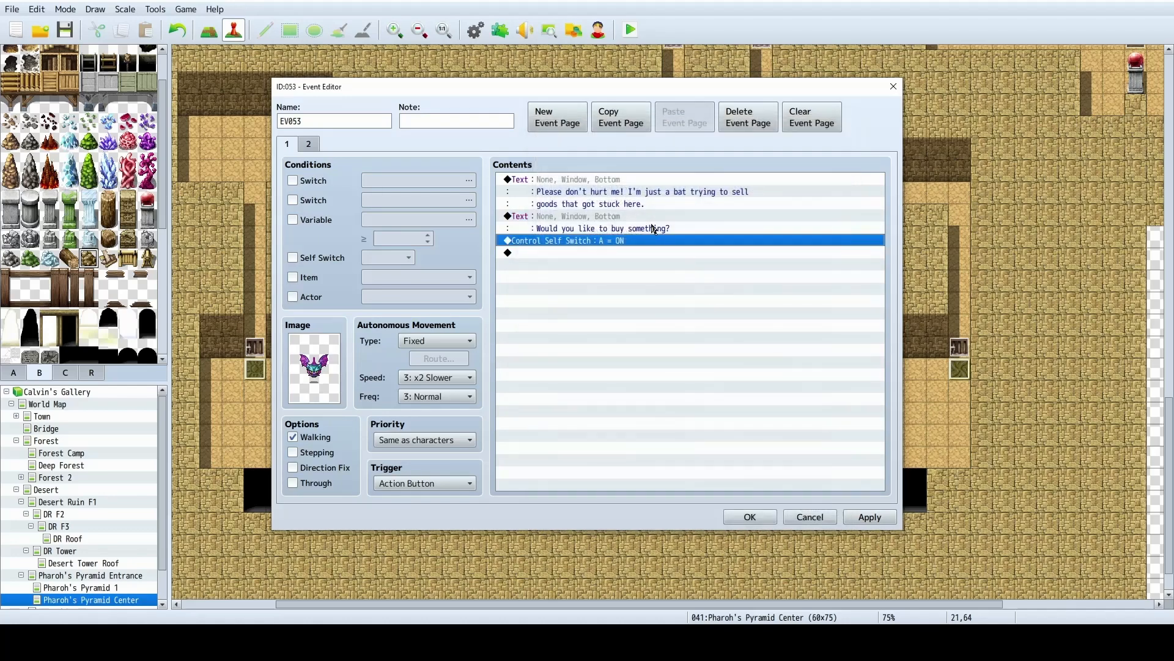
Start a Shop Processing command on page 1 of the bat event and make the shop purchase only.
{"action": "left_click", "coordinate": [602, 224]}
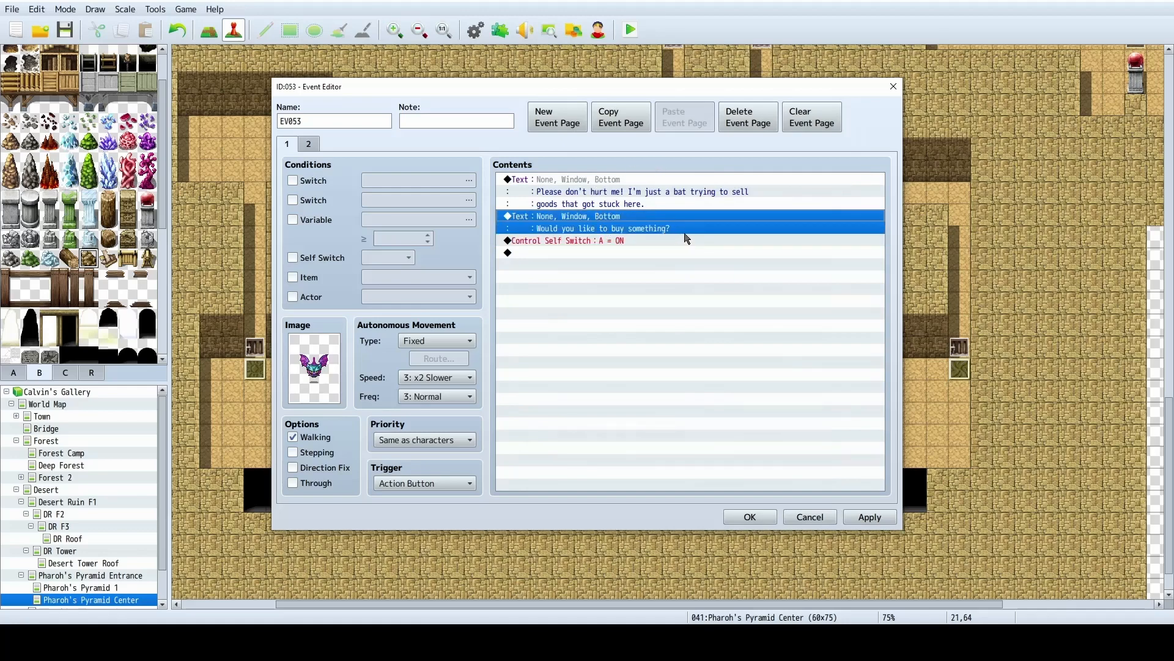
{"action": "double_click", "coordinate": [611, 251]}
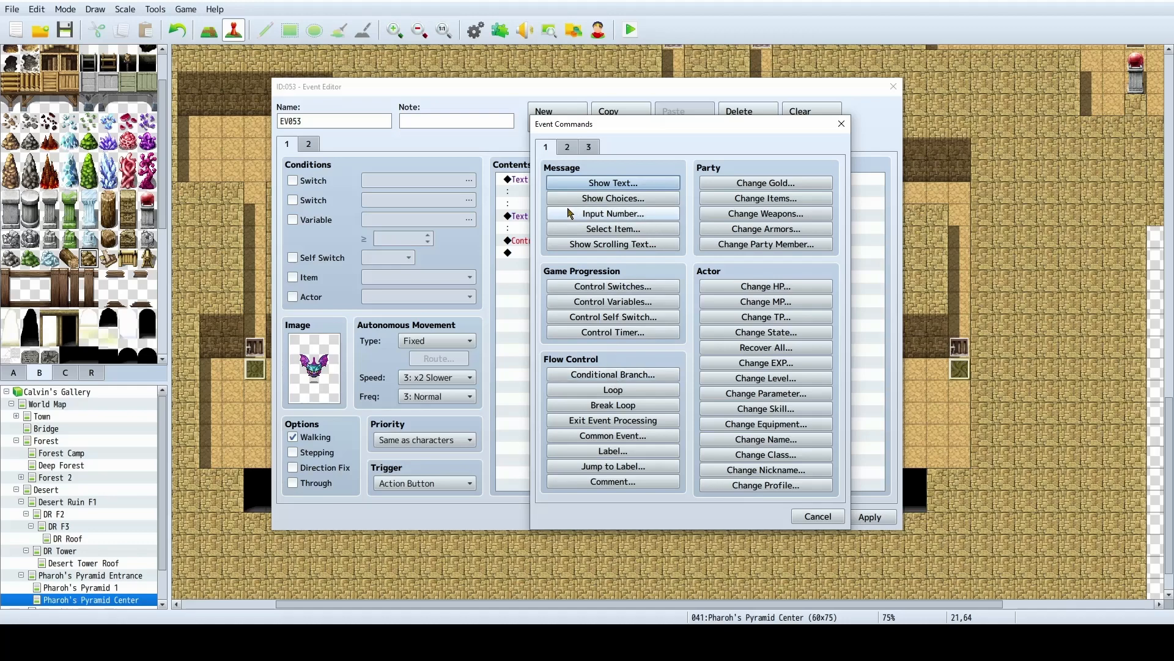
{"action": "left_click_drag", "start_coordinate": [573, 125], "coordinate": [571, 131]}
{"action": "left_click", "coordinate": [568, 148]}
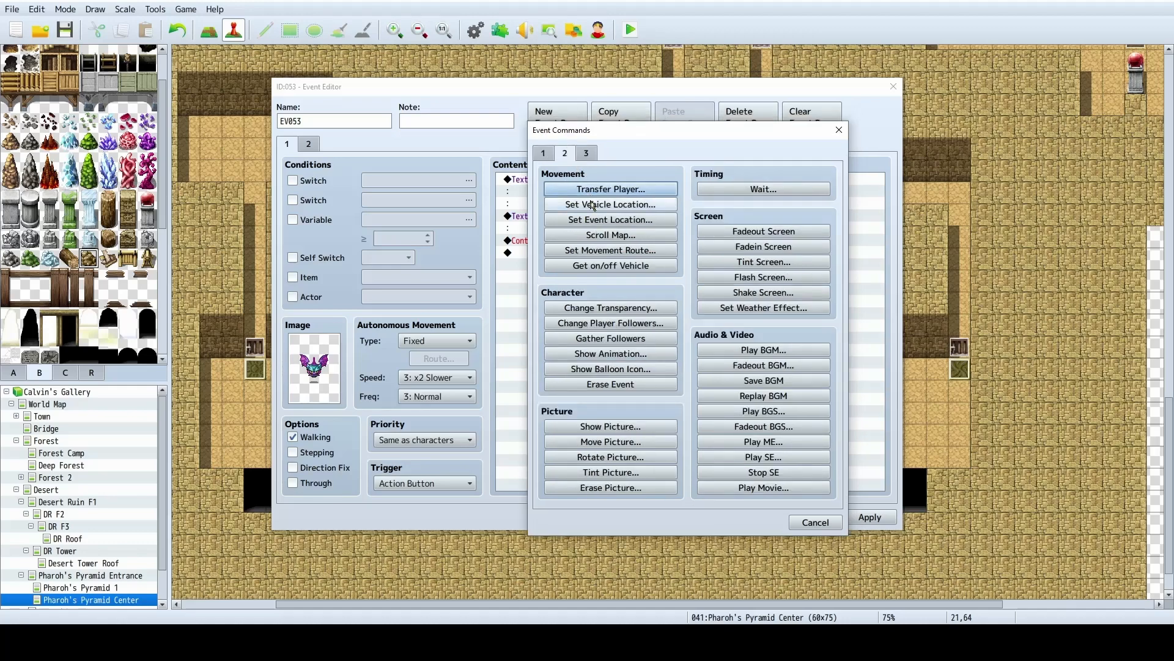
{"action": "left_click", "coordinate": [588, 154]}
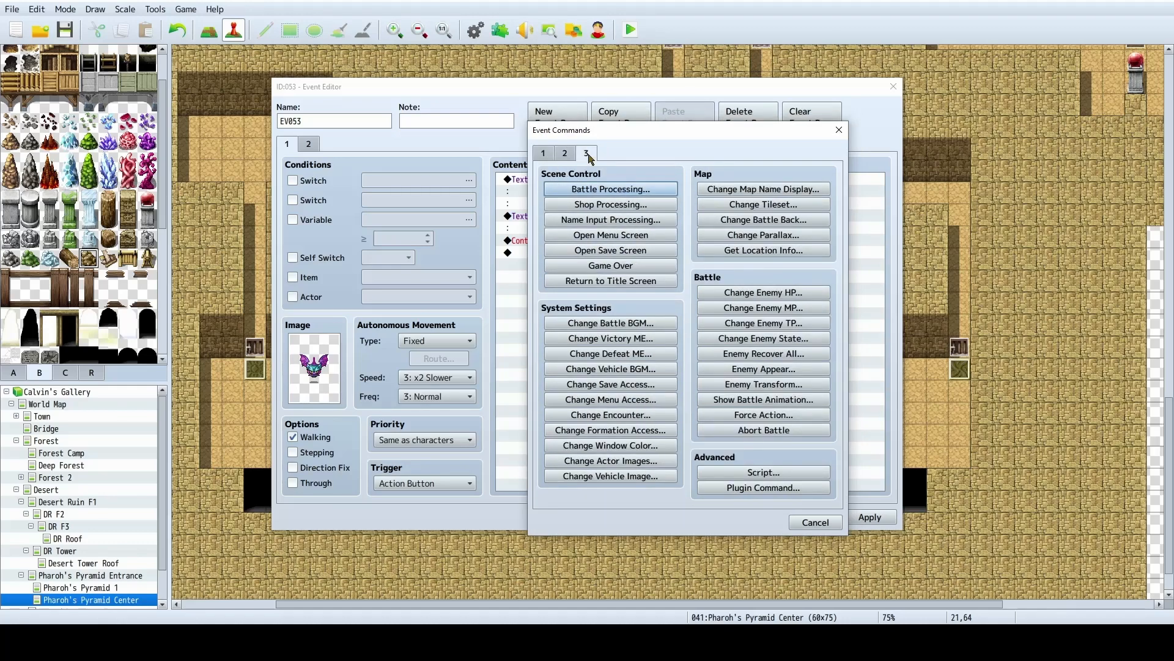
{"action": "left_click", "coordinate": [612, 206]}
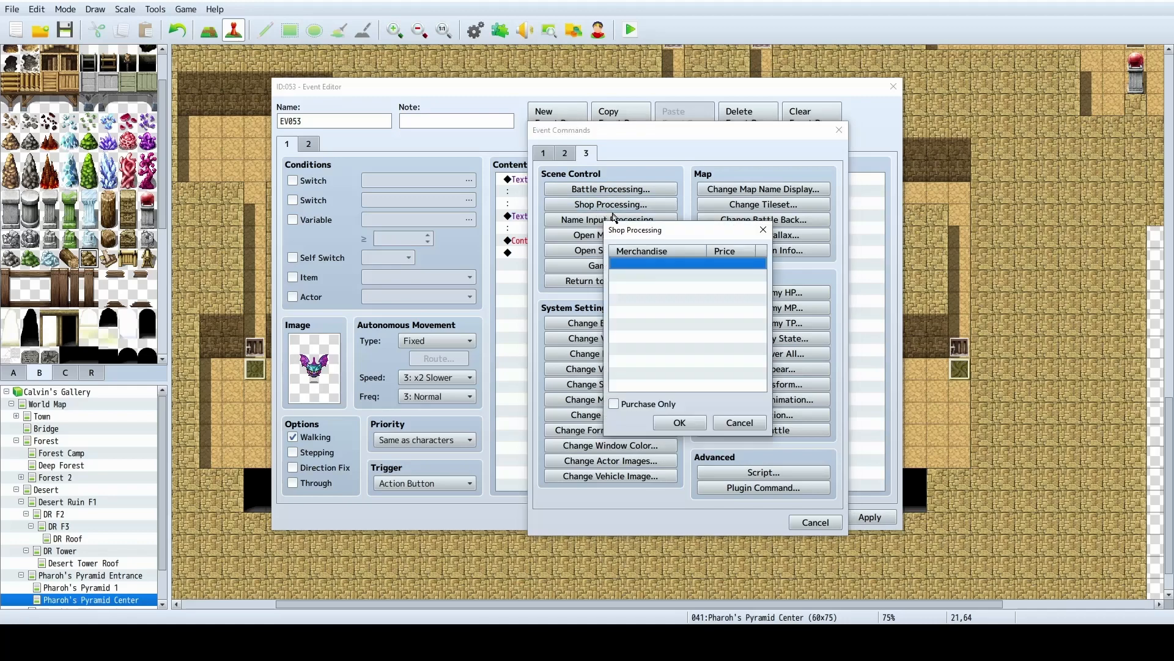
{"action": "left_click", "coordinate": [637, 405]}
Add the weapon 0020 Ancient Sword to the shop's merchandise with a specified price of 1200.
{"action": "double_click", "coordinate": [637, 264]}
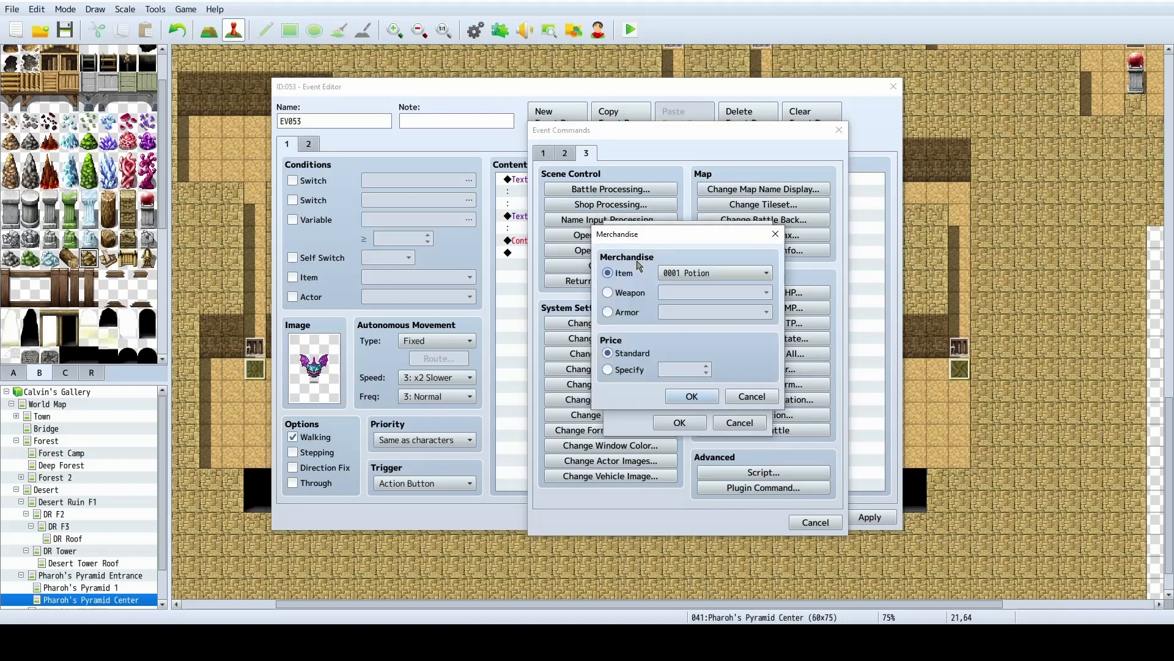
{"action": "left_click", "coordinate": [626, 292]}
{"action": "left_click", "coordinate": [703, 292]}
{"action": "scroll", "coordinate": [703, 471], "scroll_direction": "down", "scroll_amount": 1}
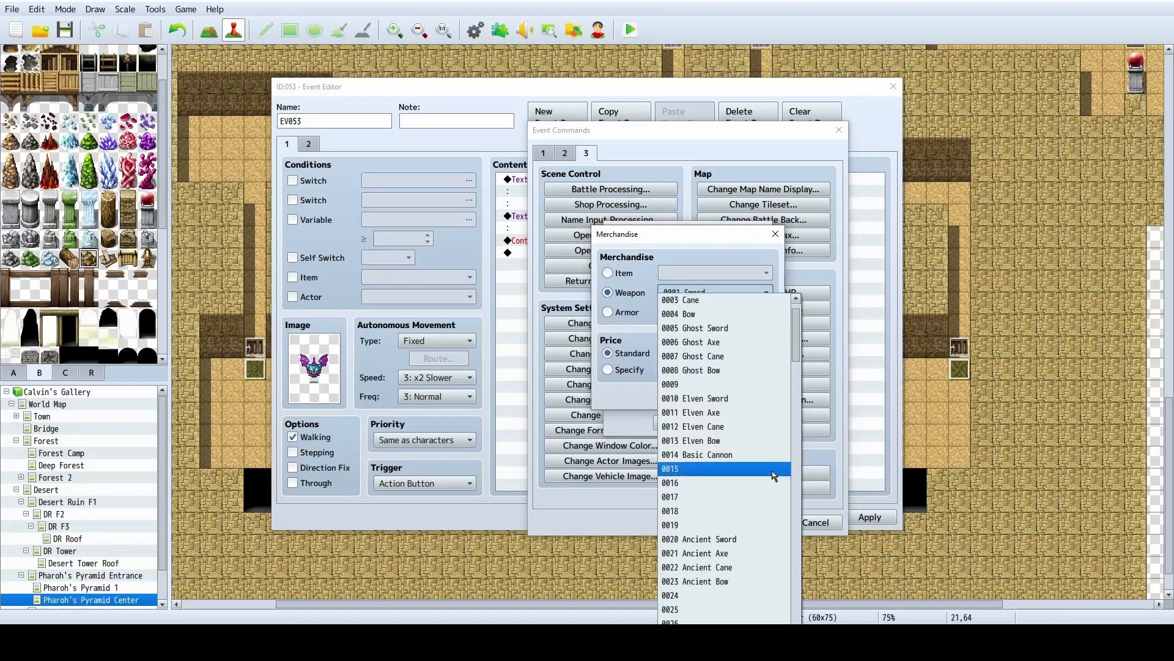
{"action": "left_click", "coordinate": [698, 539]}
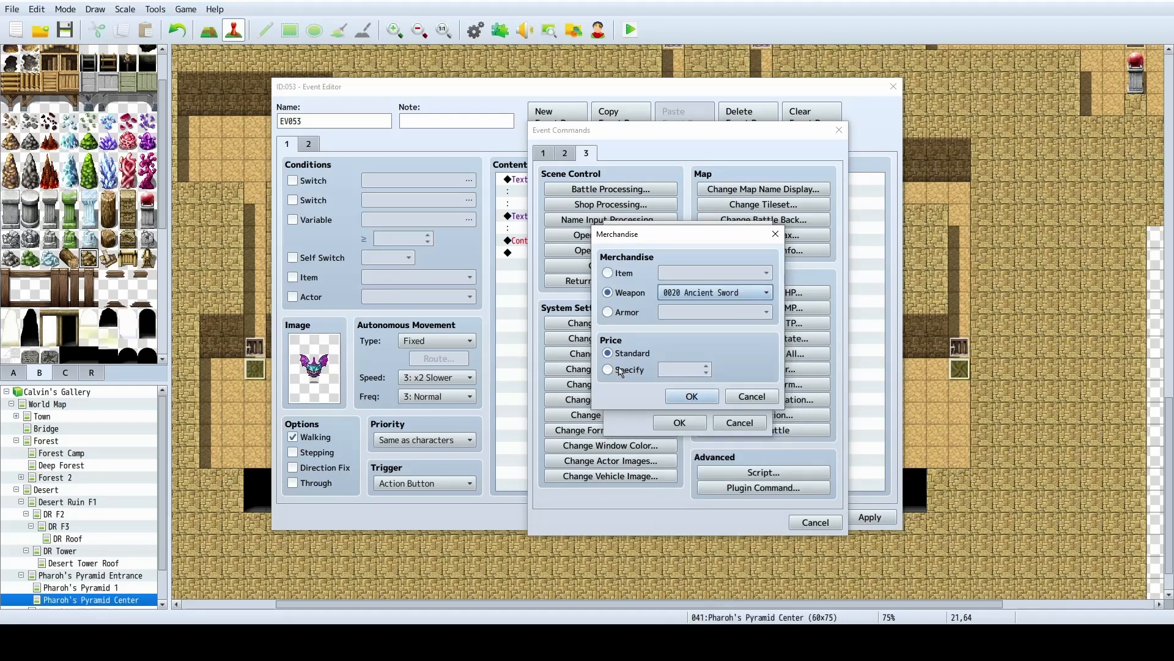
{"action": "left_click", "coordinate": [621, 371]}
{"action": "double_click", "coordinate": [670, 369]}
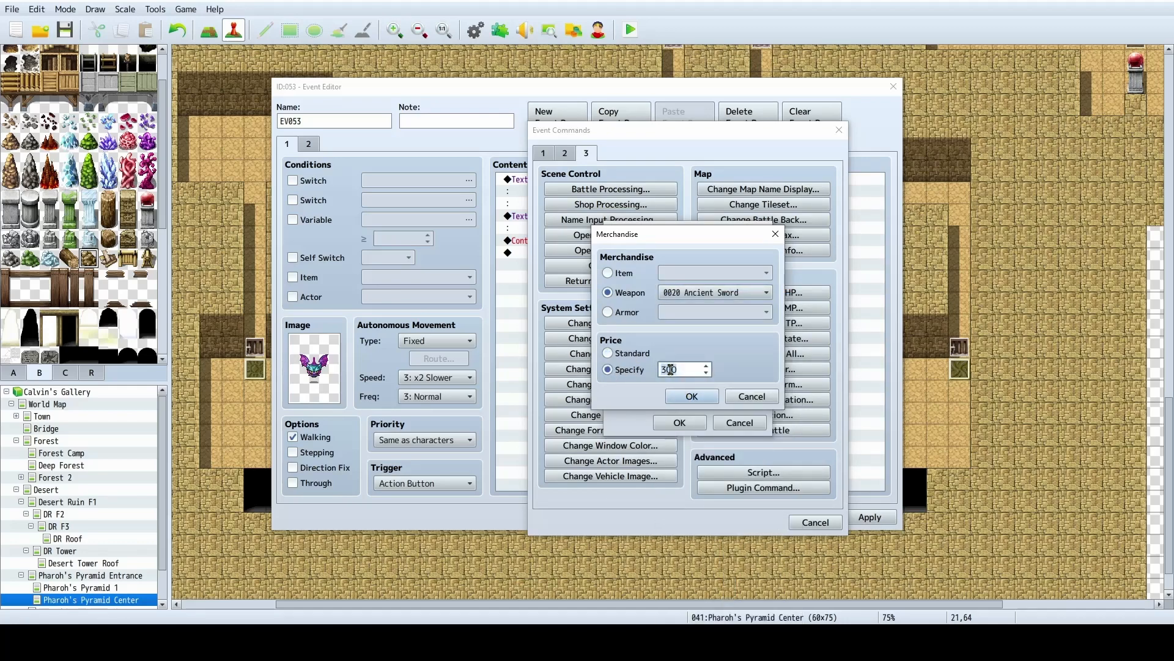
{"action": "type", "text": "1200"}
{"action": "left_click", "coordinate": [692, 396]}
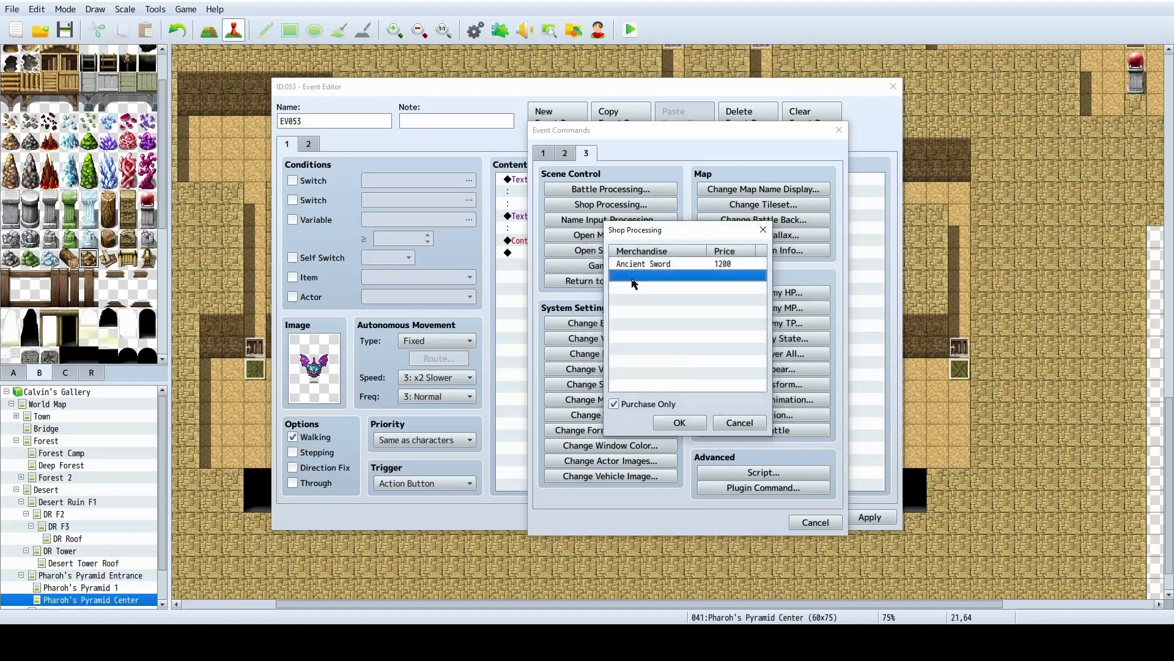
Add the weapon 0021 Ancient Axe to the shop's merchandise with a specified price of 1200.
{"action": "double_click", "coordinate": [695, 279]}
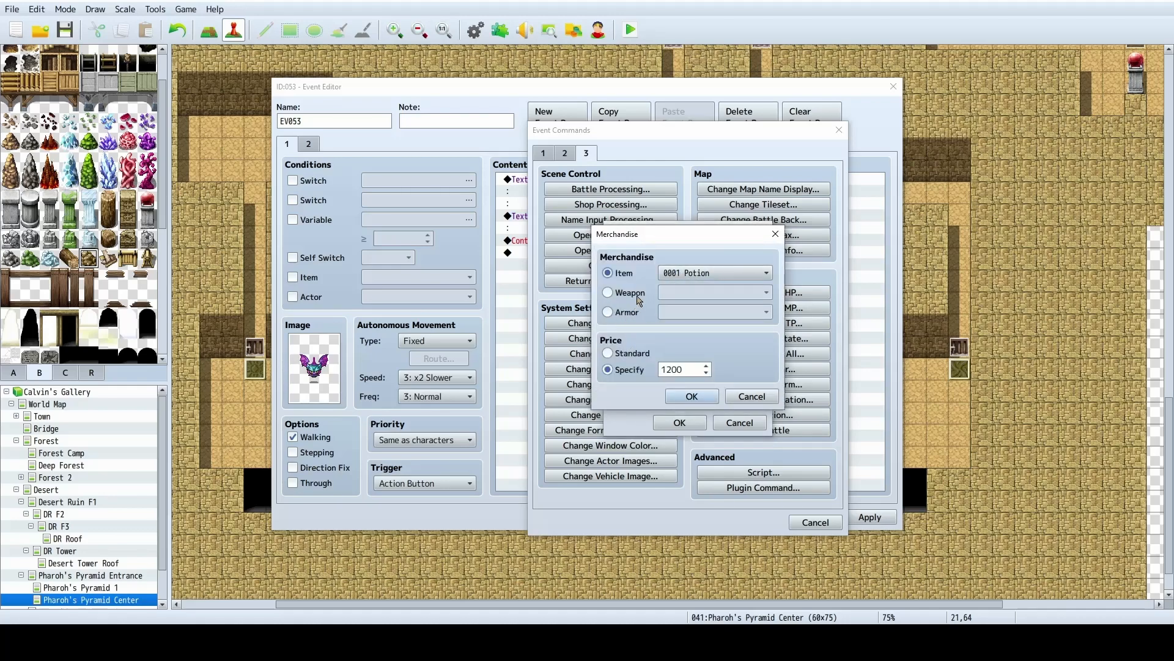
{"action": "left_click", "coordinate": [639, 299]}
{"action": "left_click", "coordinate": [714, 292]}
{"action": "left_click", "coordinate": [703, 578]}
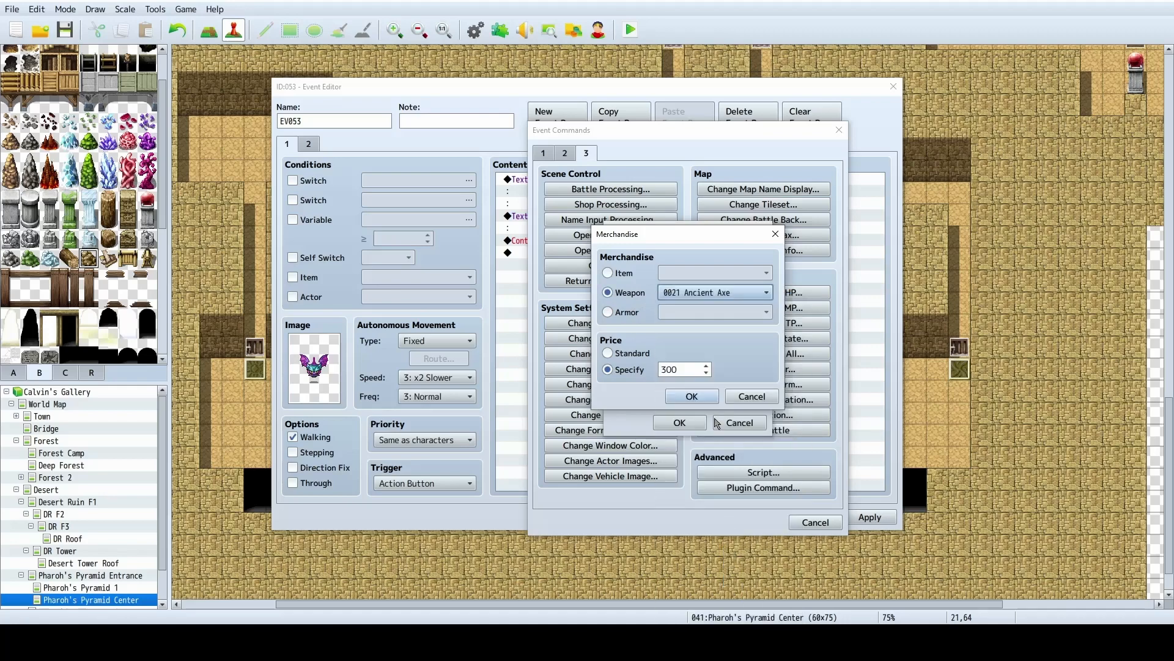
{"action": "double_click", "coordinate": [677, 370]}
{"action": "type", "text": "1200"}
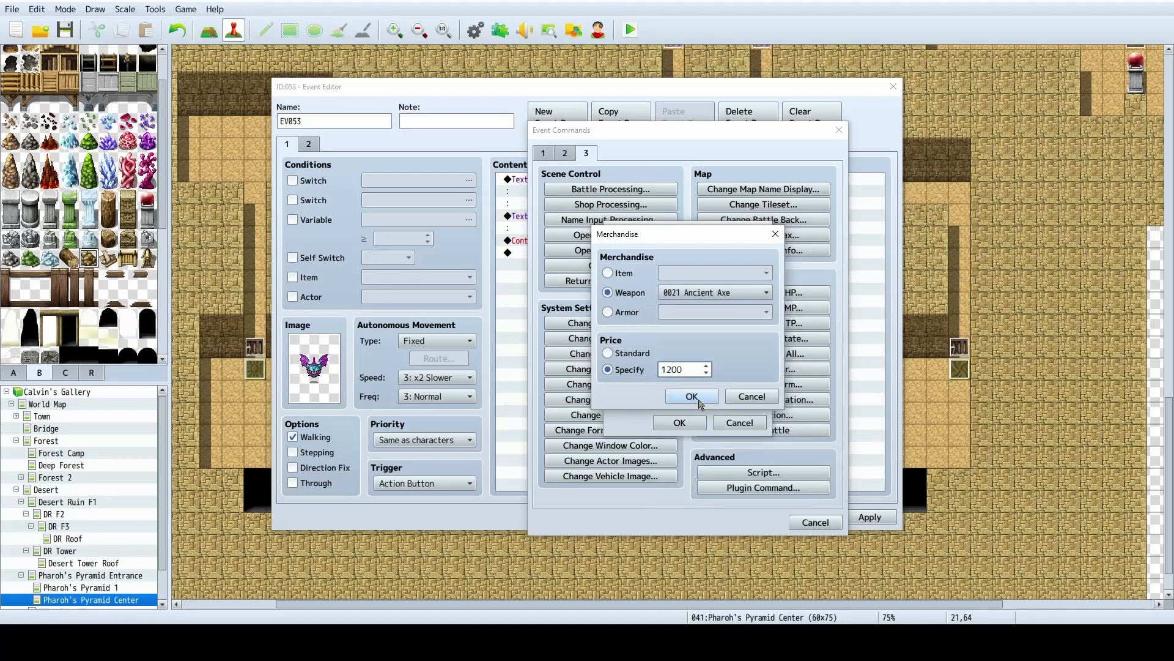
{"action": "left_click", "coordinate": [692, 397]}
Add the weapon 0022 Ancient Cane to the shop's merchandise with a specified price of 1200.
{"action": "double_click", "coordinate": [669, 296]}
{"action": "left_click", "coordinate": [639, 300]}
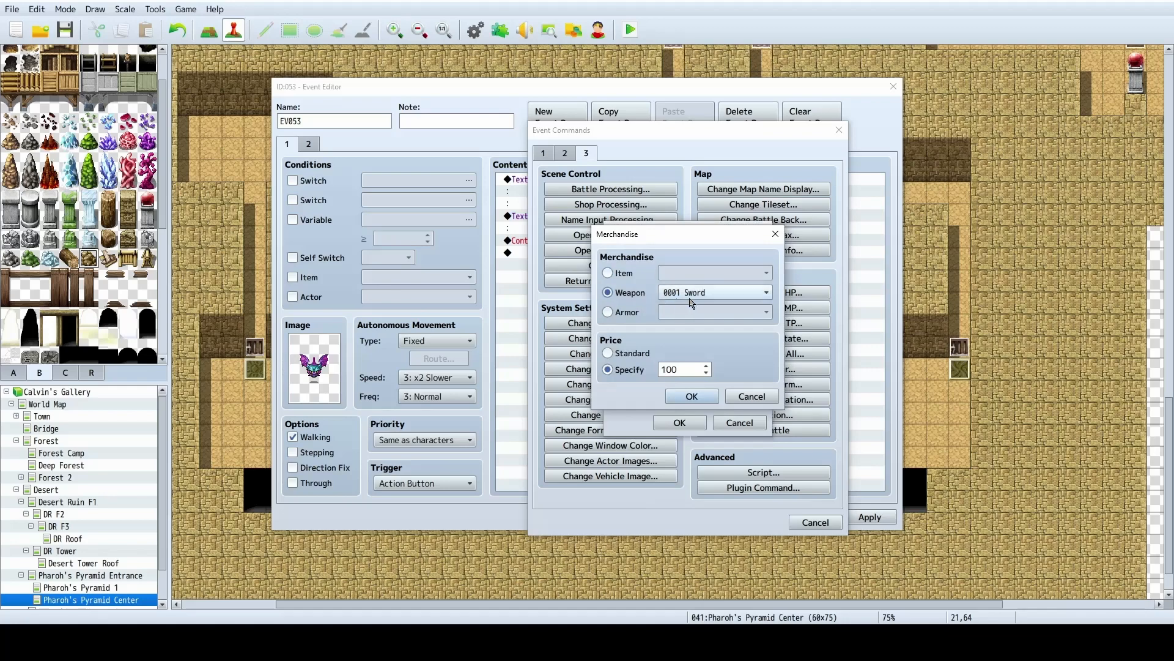
{"action": "left_click", "coordinate": [714, 293]}
{"action": "left_click", "coordinate": [722, 595]}
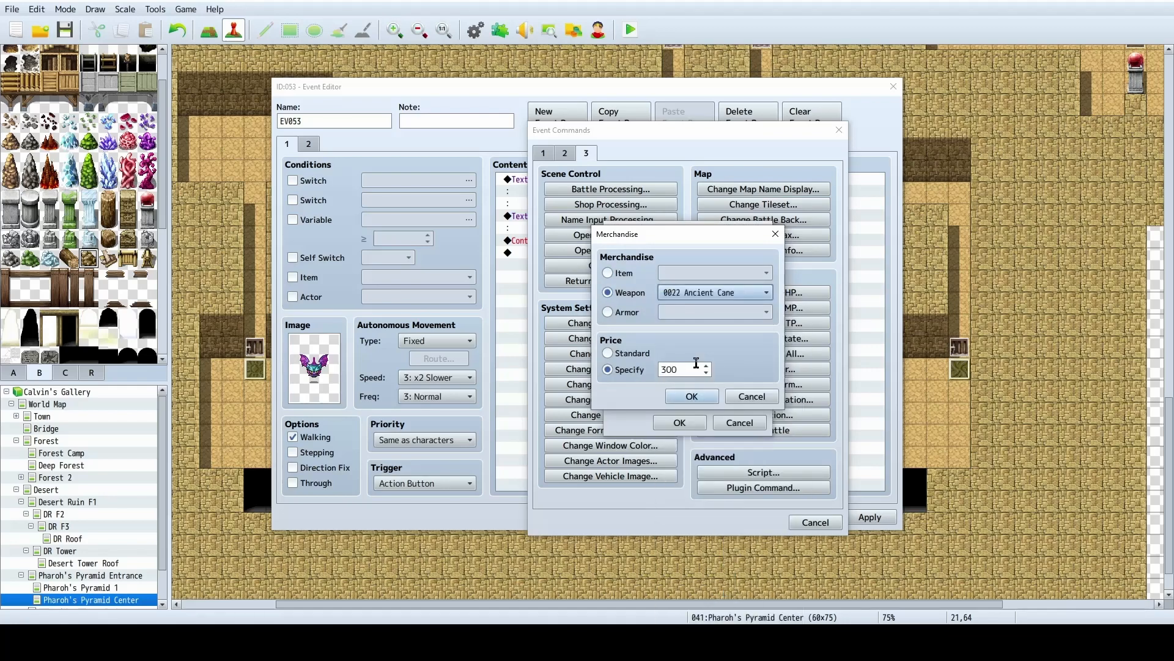
{"action": "double_click", "coordinate": [684, 369]}
{"action": "type", "text": "1200"}
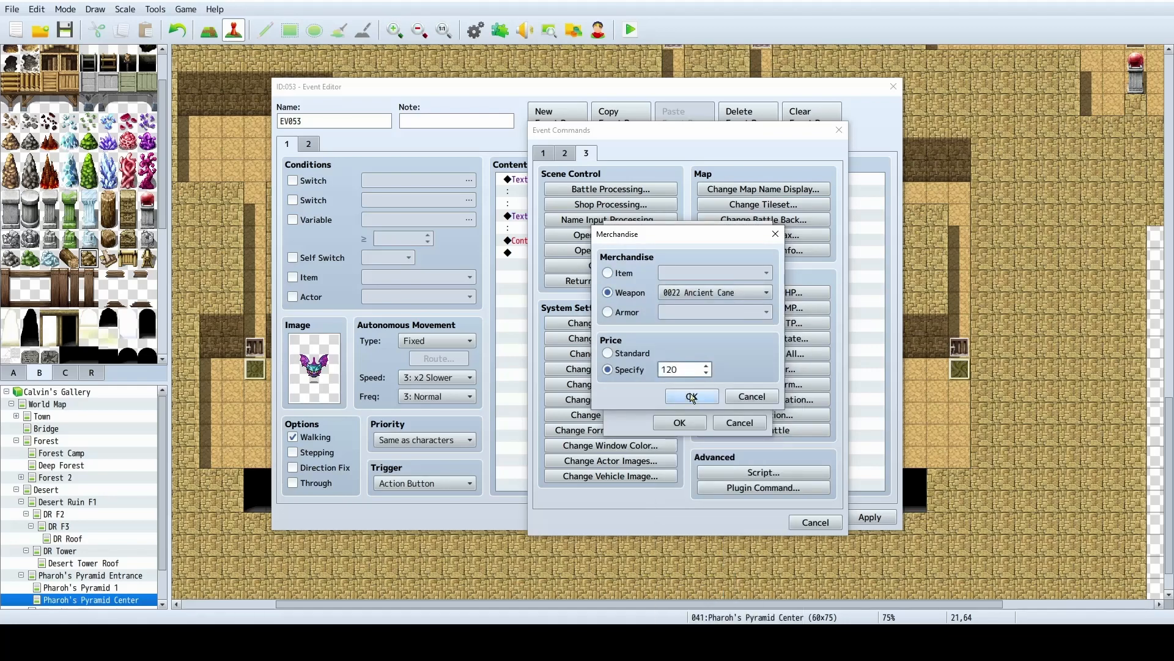
{"action": "left_click", "coordinate": [692, 396]}
Add the weapon 0023 Ancient Bow to the shop's merchandise with a specified price of 1200.
{"action": "double_click", "coordinate": [651, 306]}
{"action": "left_click", "coordinate": [714, 273]}
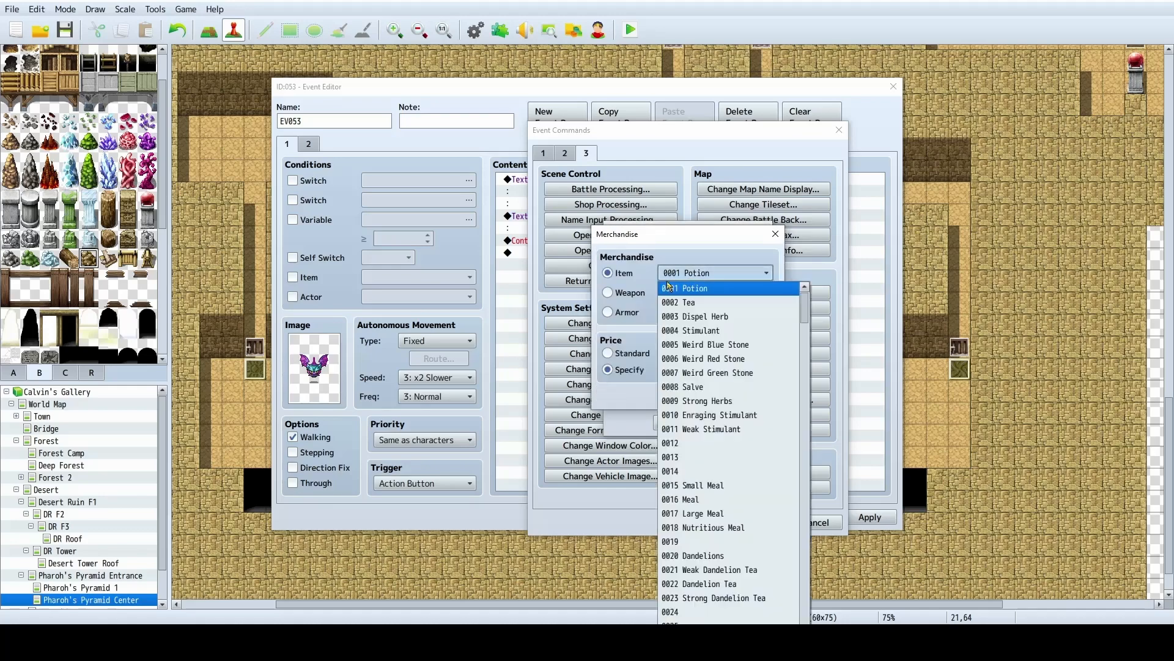
{"action": "left_click", "coordinate": [636, 292]}
{"action": "left_click", "coordinate": [714, 292]}
{"action": "left_click", "coordinate": [713, 609]}
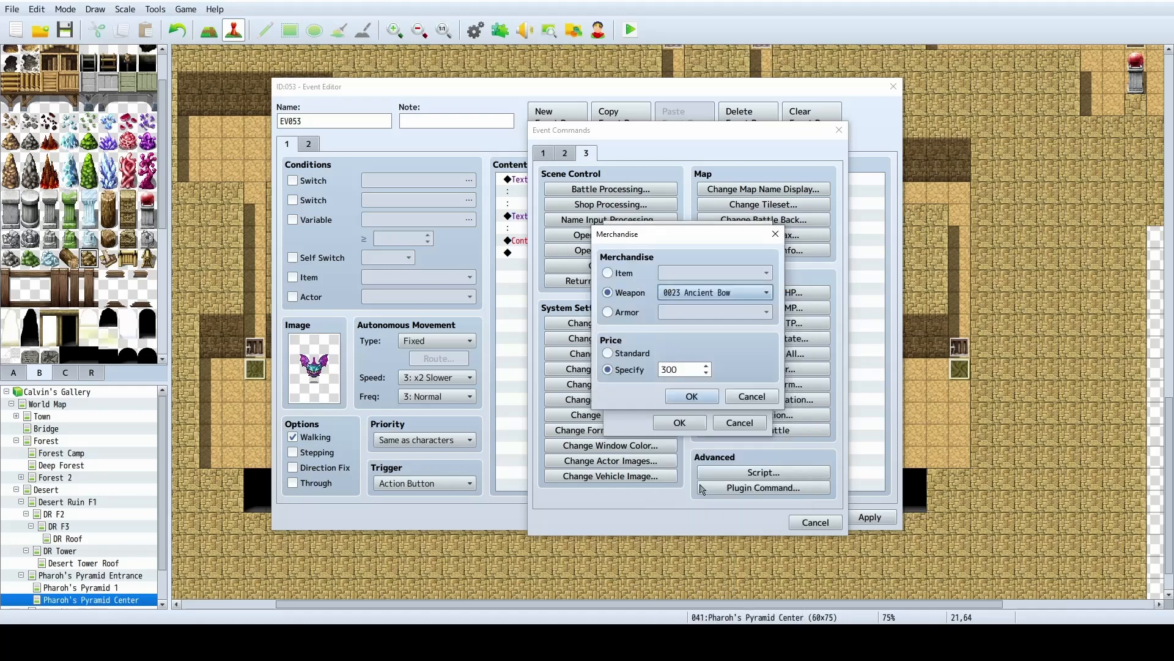
{"action": "key", "text": "BackSpace"}
{"action": "key", "text": "BackSpace"}
{"action": "key", "text": "BackSpace"}
{"action": "type", "text": "1200"}
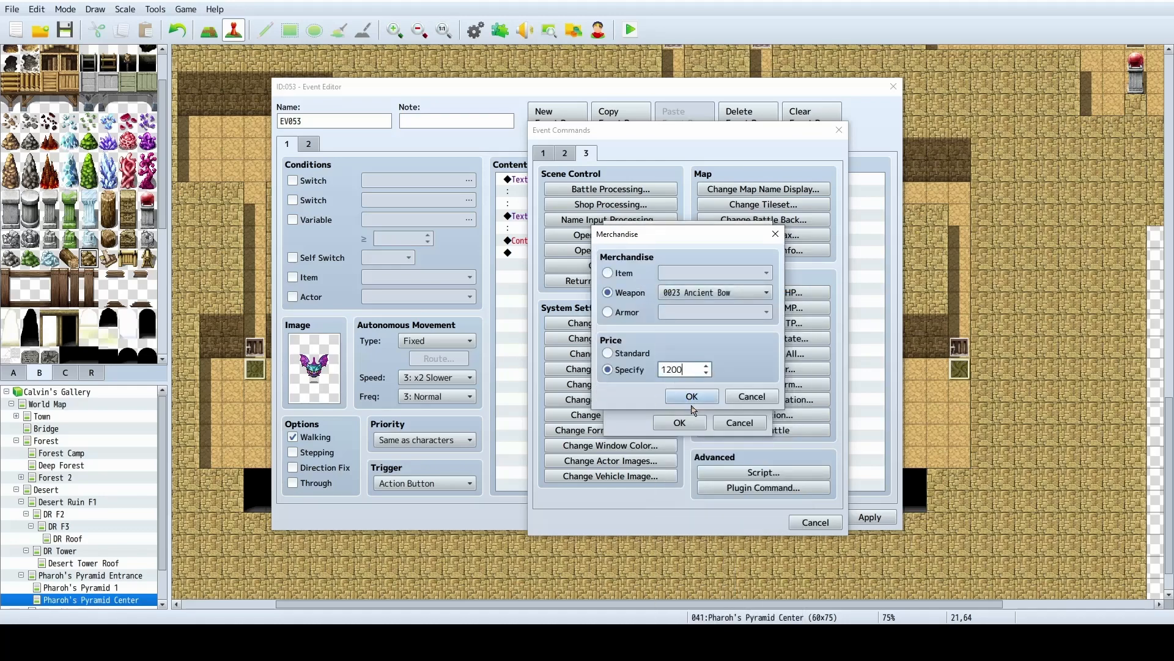
{"action": "left_click", "coordinate": [693, 398]}
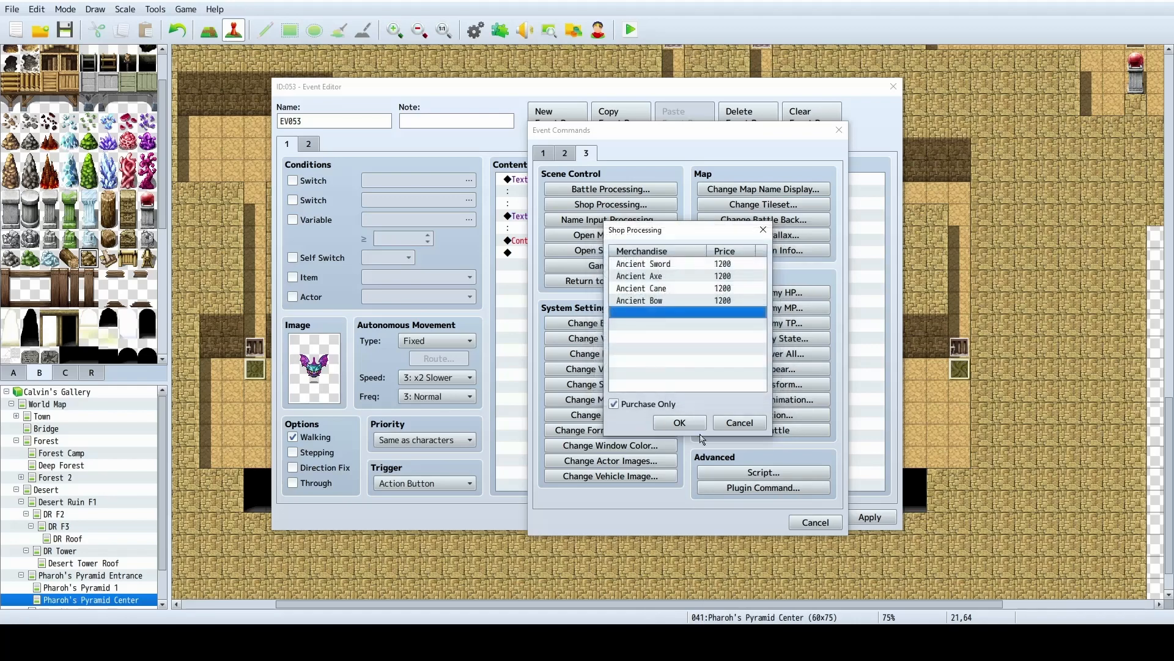
Add the armor 0032 Ancient Explorer Gear to the shop's merchandise with a specified price of 1200.
{"action": "double_click", "coordinate": [666, 313]}
{"action": "left_click", "coordinate": [627, 313]}
{"action": "left_click", "coordinate": [710, 311]}
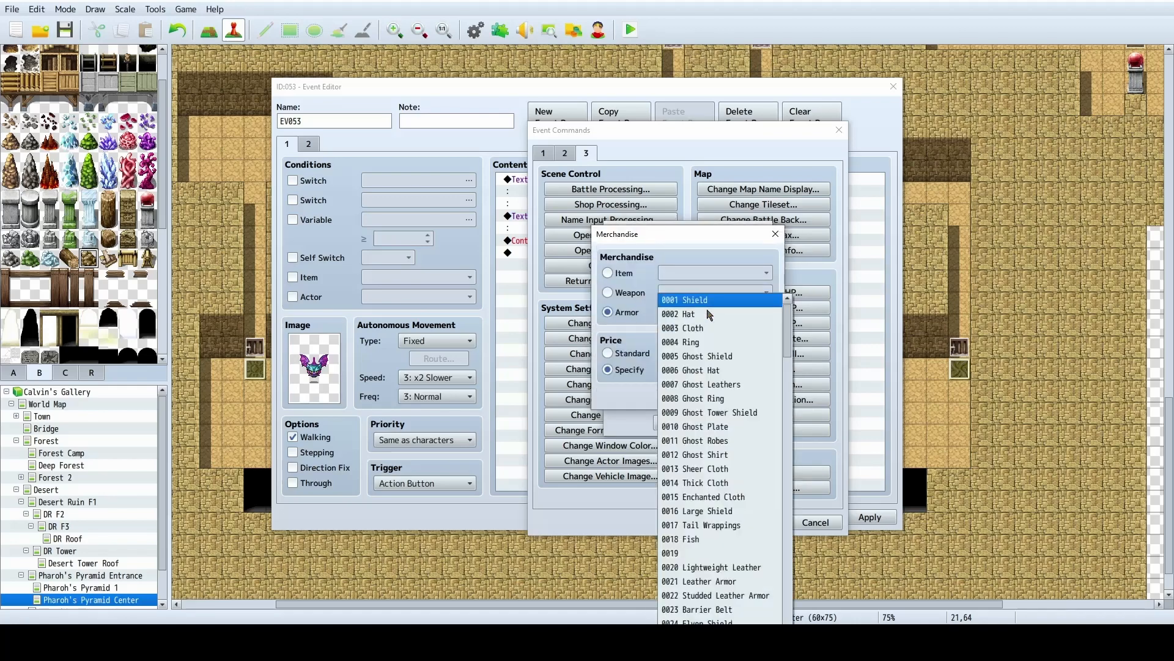
{"action": "scroll", "coordinate": [709, 313], "scroll_direction": "down", "scroll_amount": 5}
{"action": "left_click", "coordinate": [710, 538]}
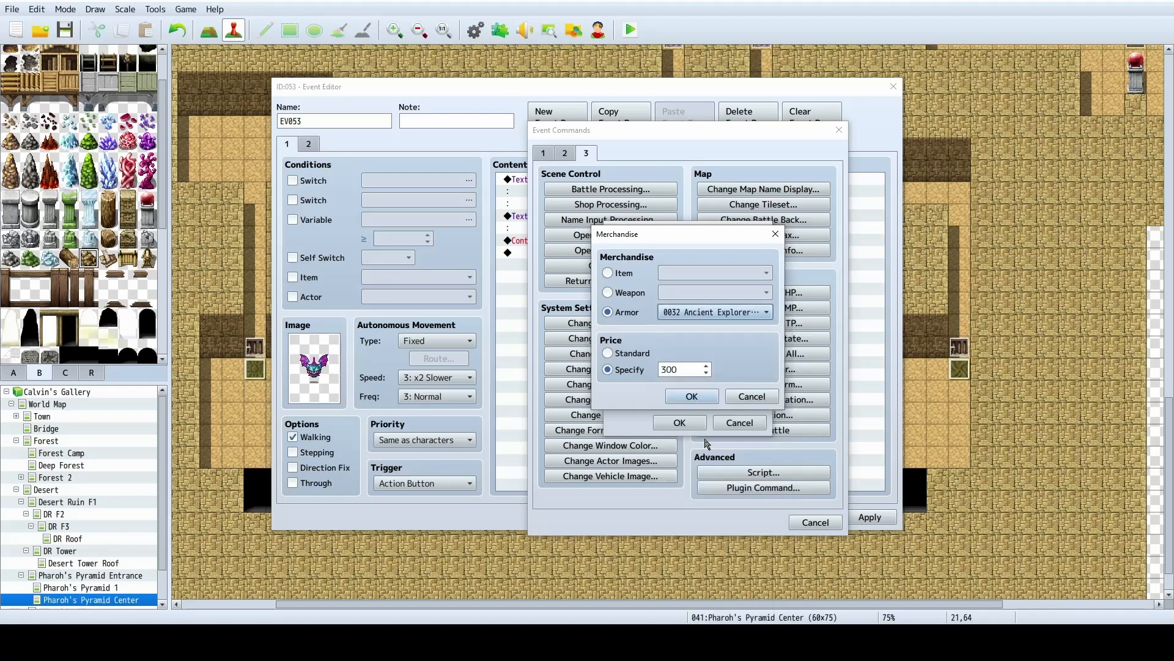
{"action": "double_click", "coordinate": [673, 370]}
{"action": "type", "text": "1200"}
{"action": "left_click", "coordinate": [692, 396]}
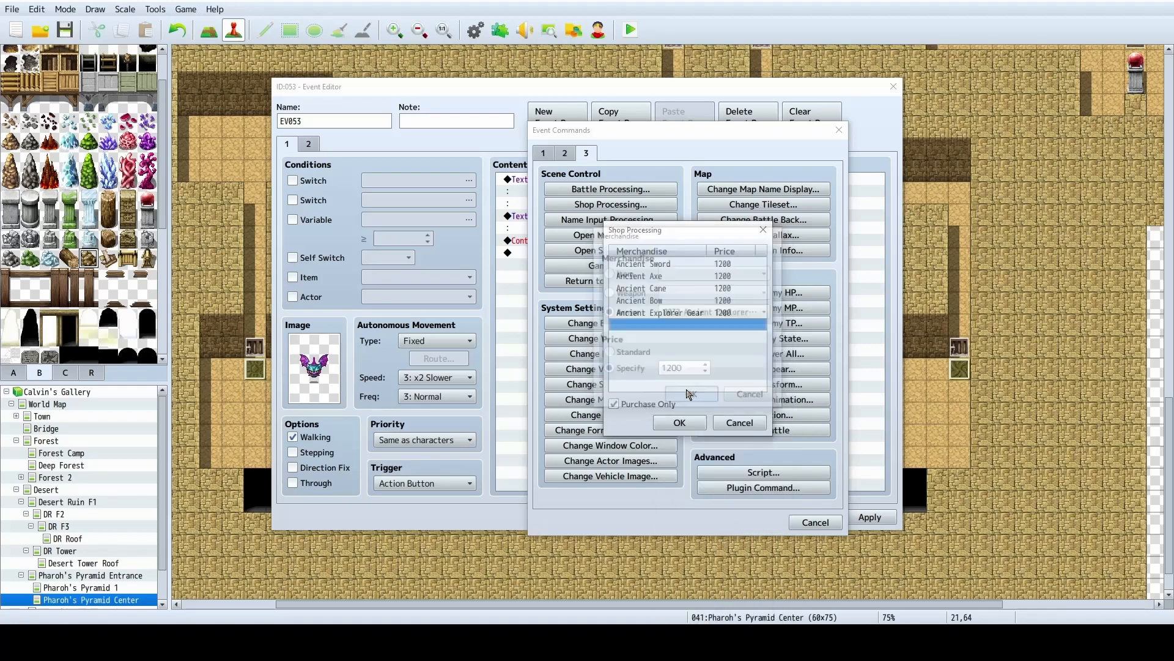
Add the armor 0033 Ancient Armor to the shop's merchandise with a specified price of 1200.
{"action": "double_click", "coordinate": [683, 334]}
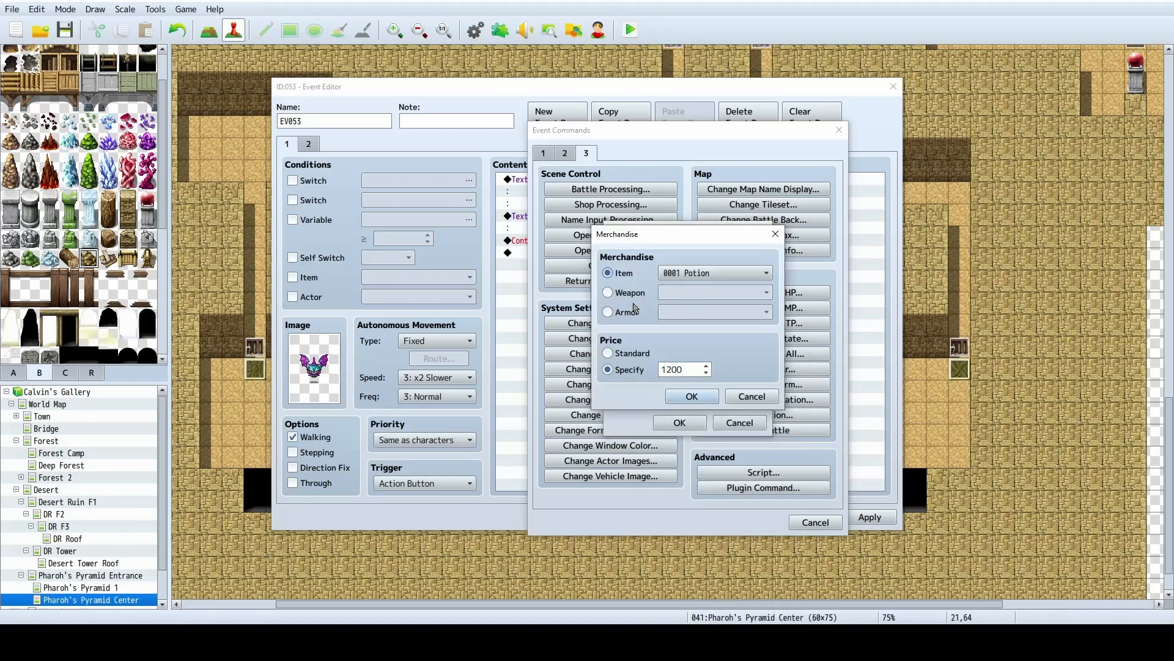
{"action": "left_click", "coordinate": [635, 308]}
{"action": "left_click", "coordinate": [715, 312]}
{"action": "scroll", "coordinate": [728, 465], "scroll_direction": "down", "scroll_amount": 6}
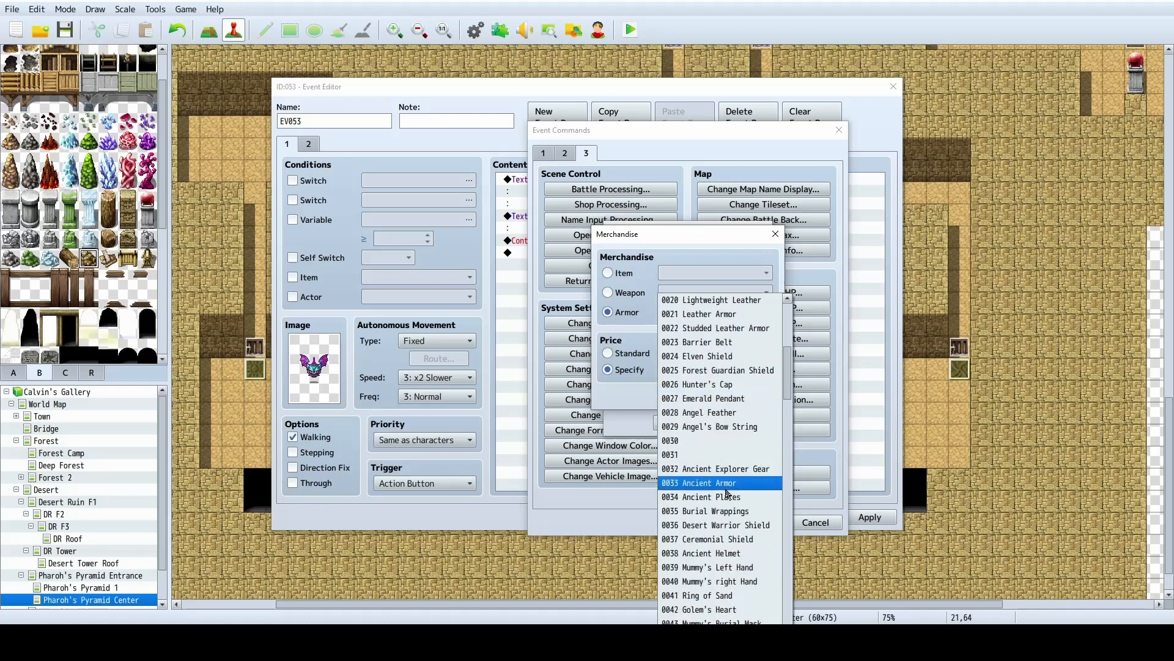
{"action": "left_click", "coordinate": [727, 487]}
{"action": "double_click", "coordinate": [673, 369]}
{"action": "type", "text": "1200"}
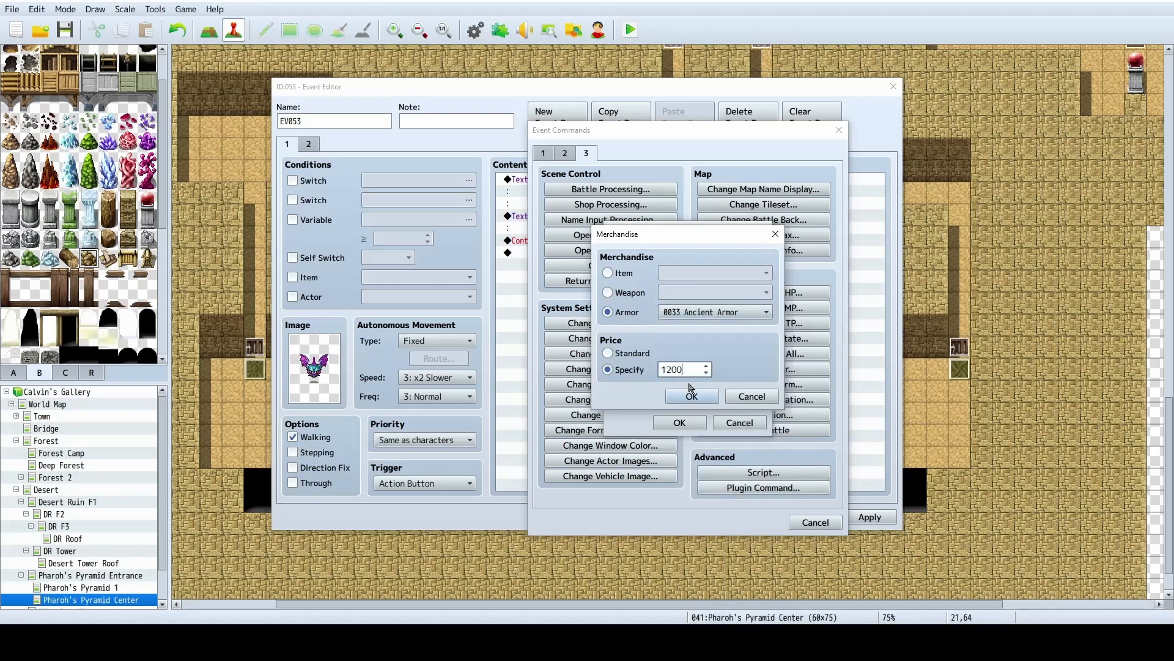
{"action": "left_click", "coordinate": [691, 394]}
Add the armor 0034 Ancient Plates to the shop's merchandise with a specified price of 1200.
{"action": "double_click", "coordinate": [695, 345]}
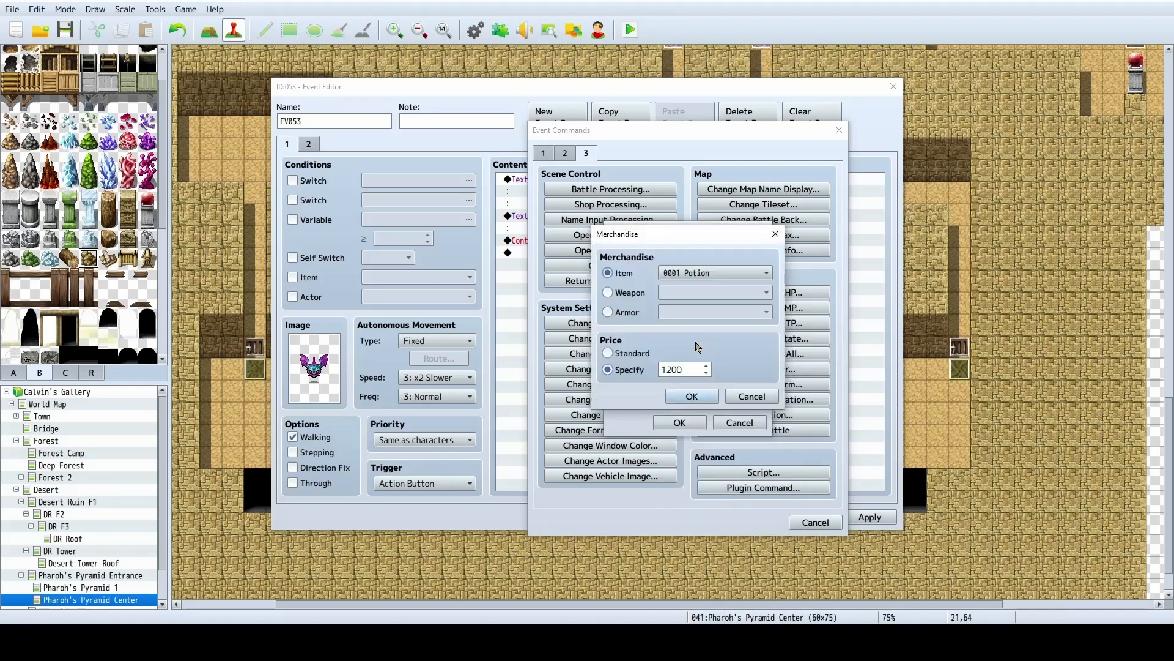
{"action": "left_click", "coordinate": [646, 311]}
{"action": "left_click", "coordinate": [714, 312]}
{"action": "scroll", "coordinate": [728, 489], "scroll_direction": "down", "scroll_amount": 6}
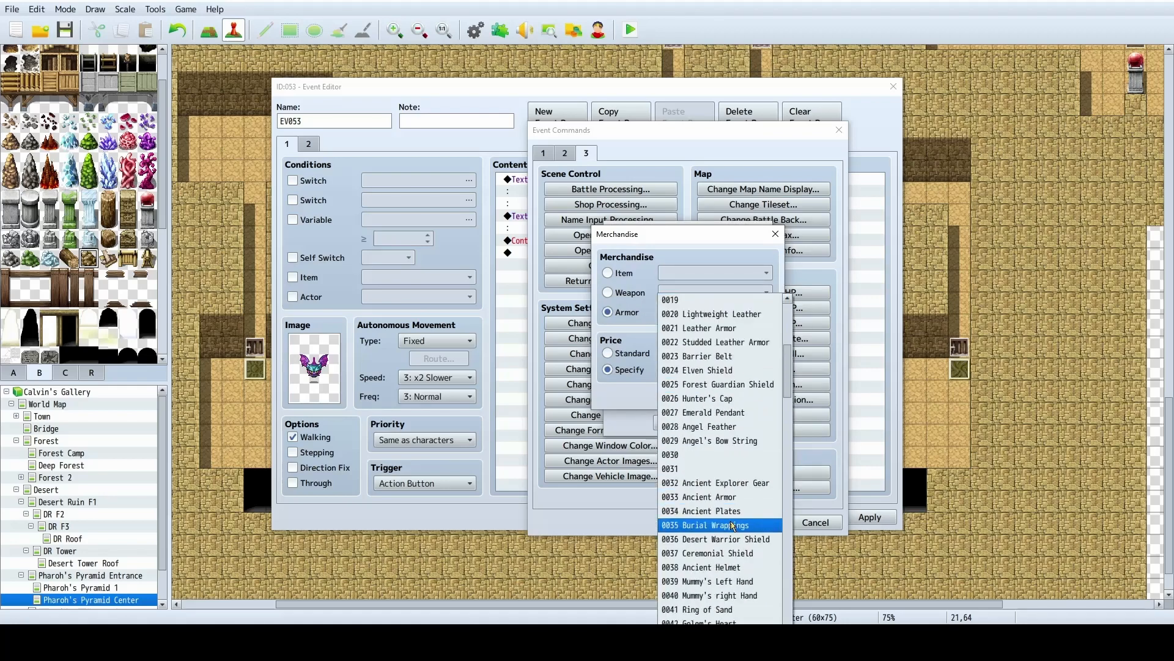
{"action": "left_click", "coordinate": [712, 511]}
{"action": "double_click", "coordinate": [673, 370]}
{"action": "type", "text": "12"}
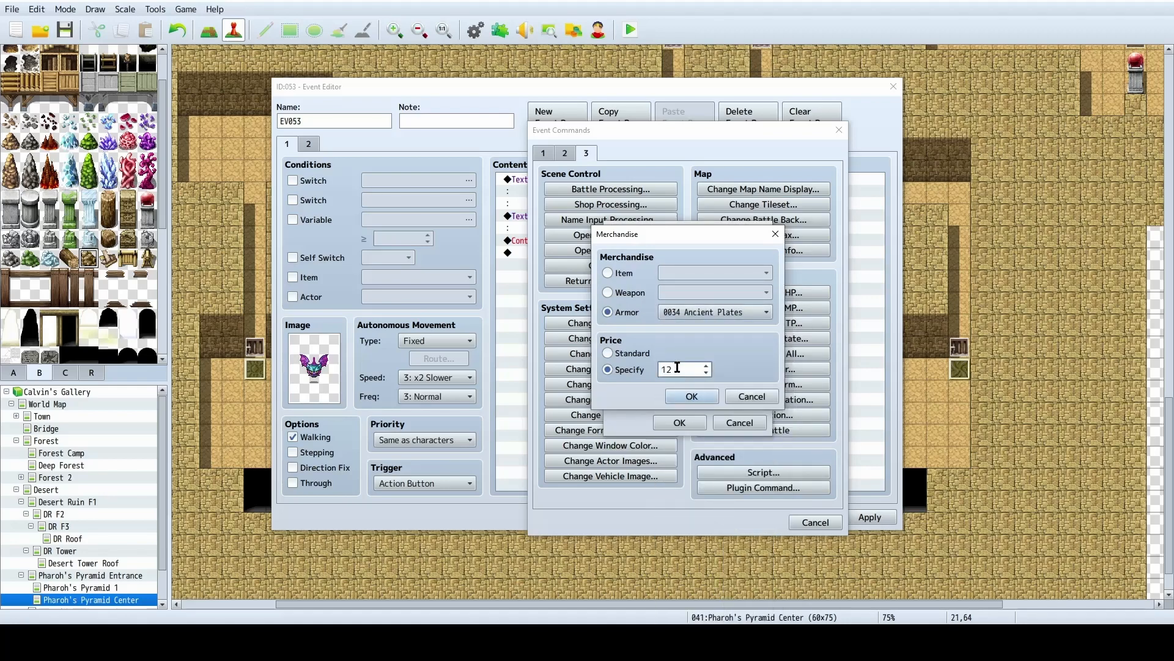
{"action": "type", "text": "00"}
{"action": "left_click", "coordinate": [692, 396]}
Add the armor 0035 Burial Wrappings to the shop's merchandise with a specified price of 1200.
{"action": "double_click", "coordinate": [669, 355]}
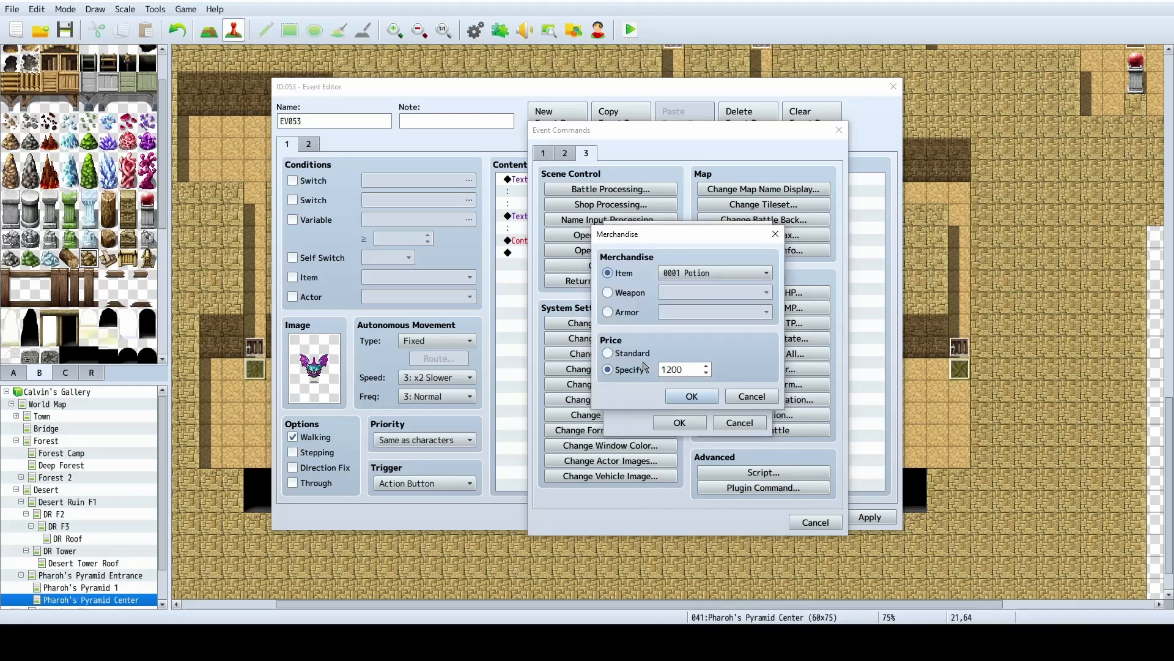
{"action": "left_click", "coordinate": [608, 293]}
{"action": "left_click", "coordinate": [715, 293]}
{"action": "left_click", "coordinate": [625, 298]}
{"action": "left_click", "coordinate": [624, 312]}
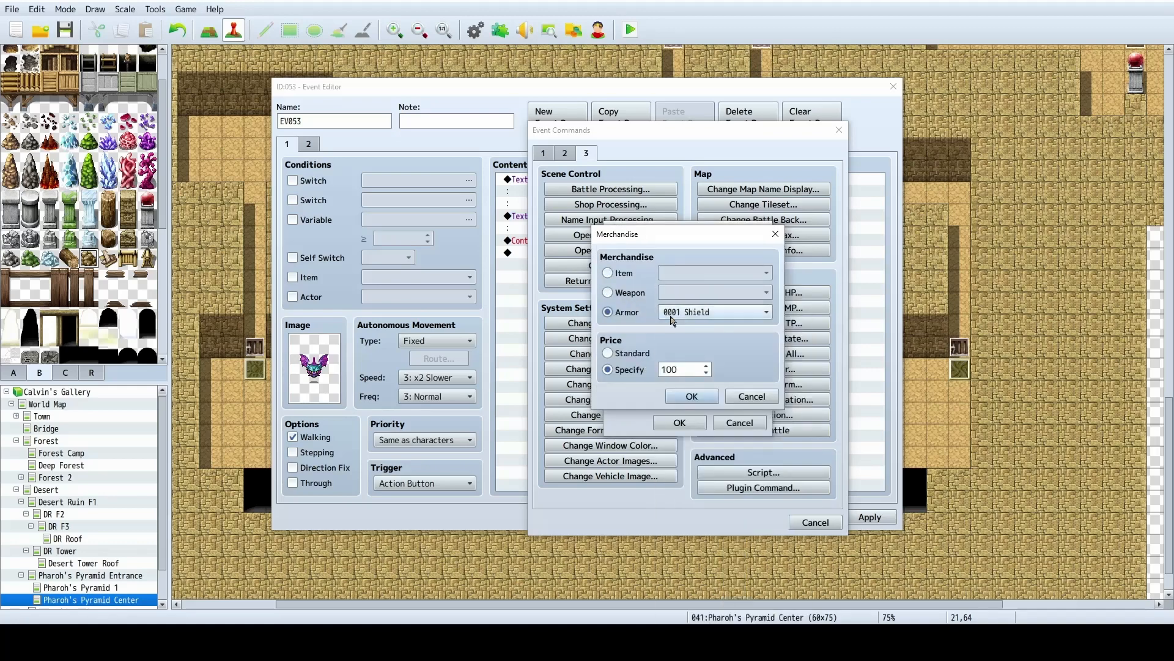
{"action": "left_click", "coordinate": [714, 312]}
{"action": "scroll", "coordinate": [702, 336], "scroll_direction": "down", "scroll_amount": 4}
{"action": "scroll", "coordinate": [702, 339], "scroll_direction": "down", "scroll_amount": 2}
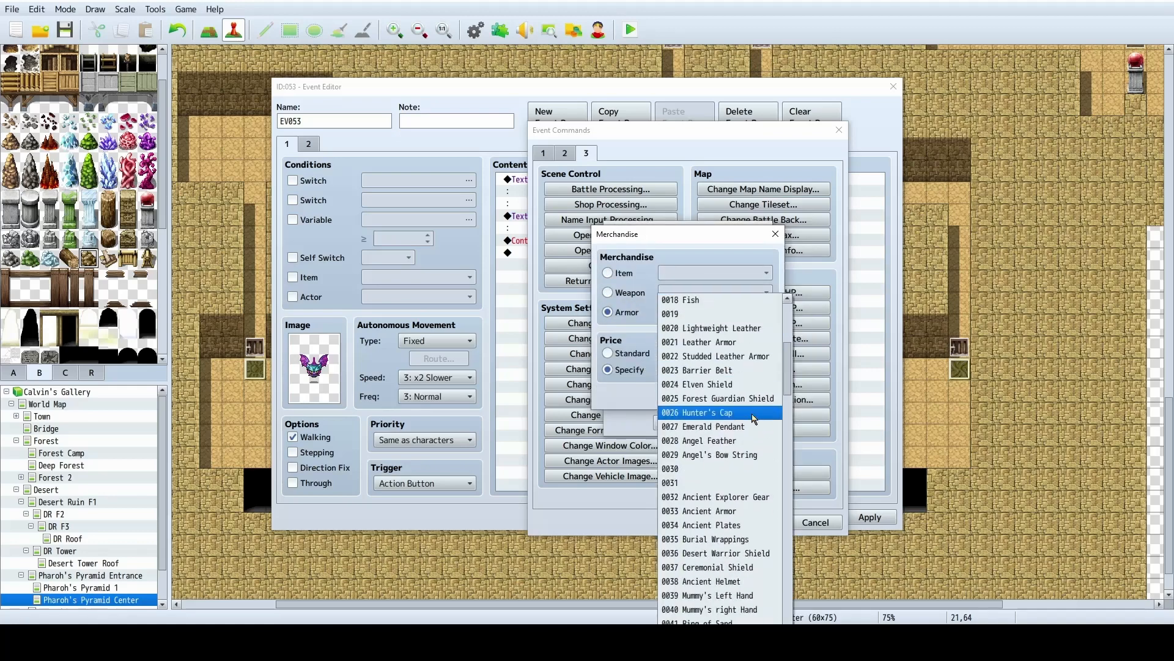
{"action": "left_click", "coordinate": [752, 539]}
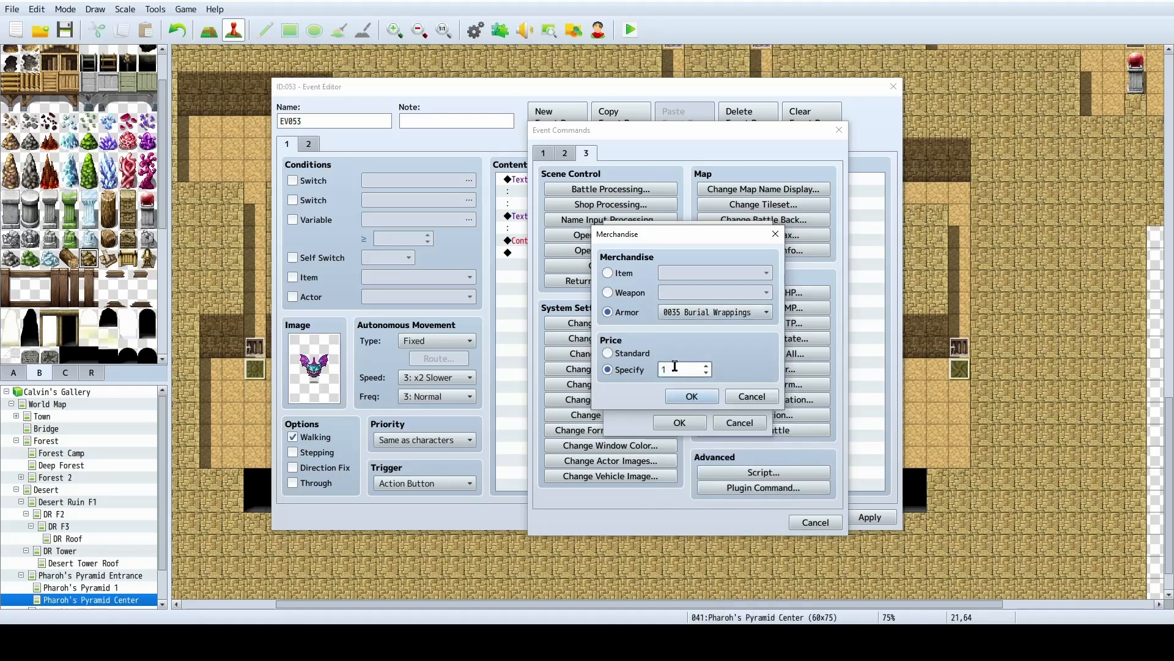
{"action": "left_click", "coordinate": [692, 397]}
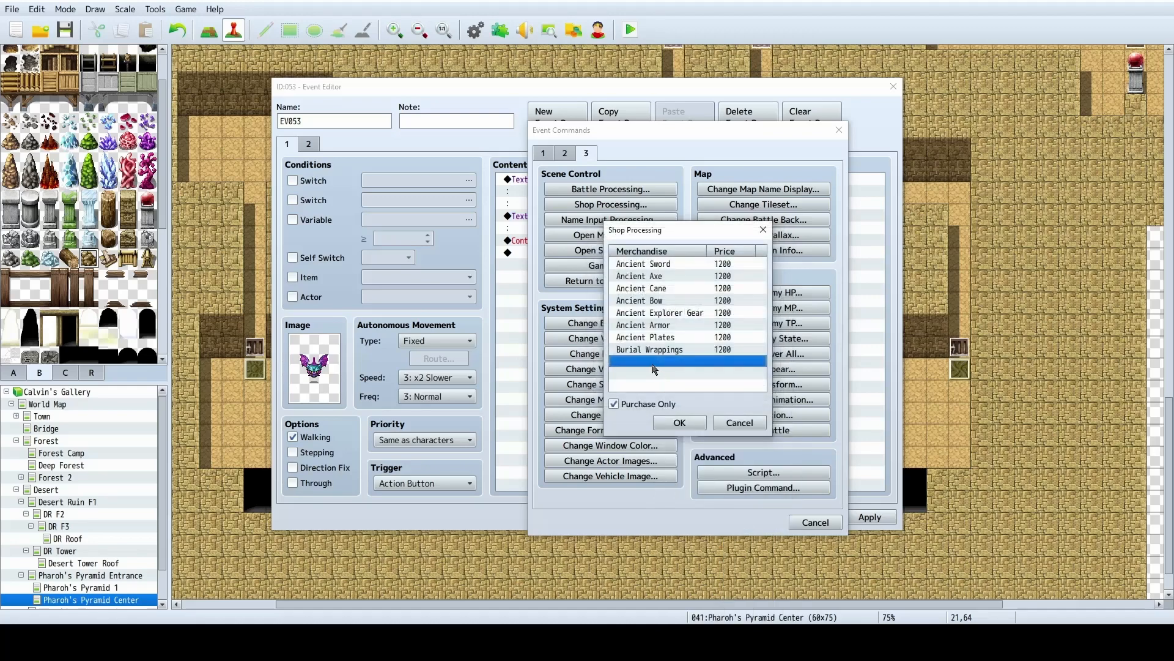
Add the armor 0036 Desert Warrior Shield to the shop's merchandise with a specified price of 1200.
{"action": "double_click", "coordinate": [653, 368]}
{"action": "left_click", "coordinate": [644, 312]}
{"action": "left_click", "coordinate": [632, 295]}
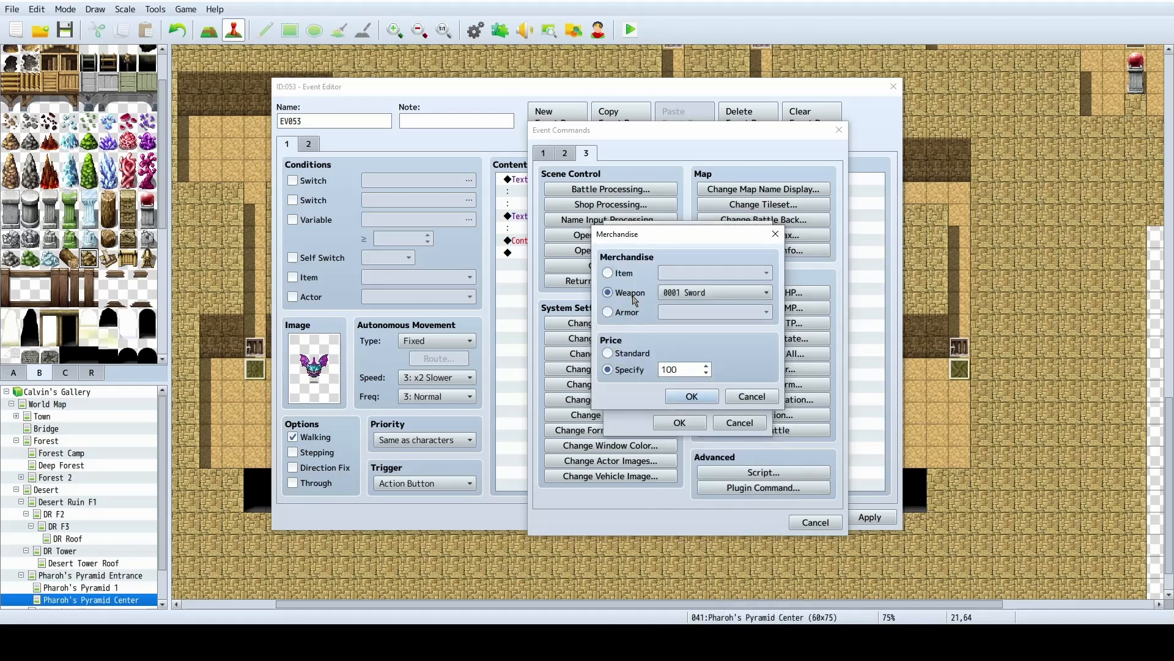
{"action": "left_click", "coordinate": [644, 312]}
{"action": "left_click", "coordinate": [689, 313]}
{"action": "scroll", "coordinate": [695, 342], "scroll_direction": "down", "scroll_amount": 7}
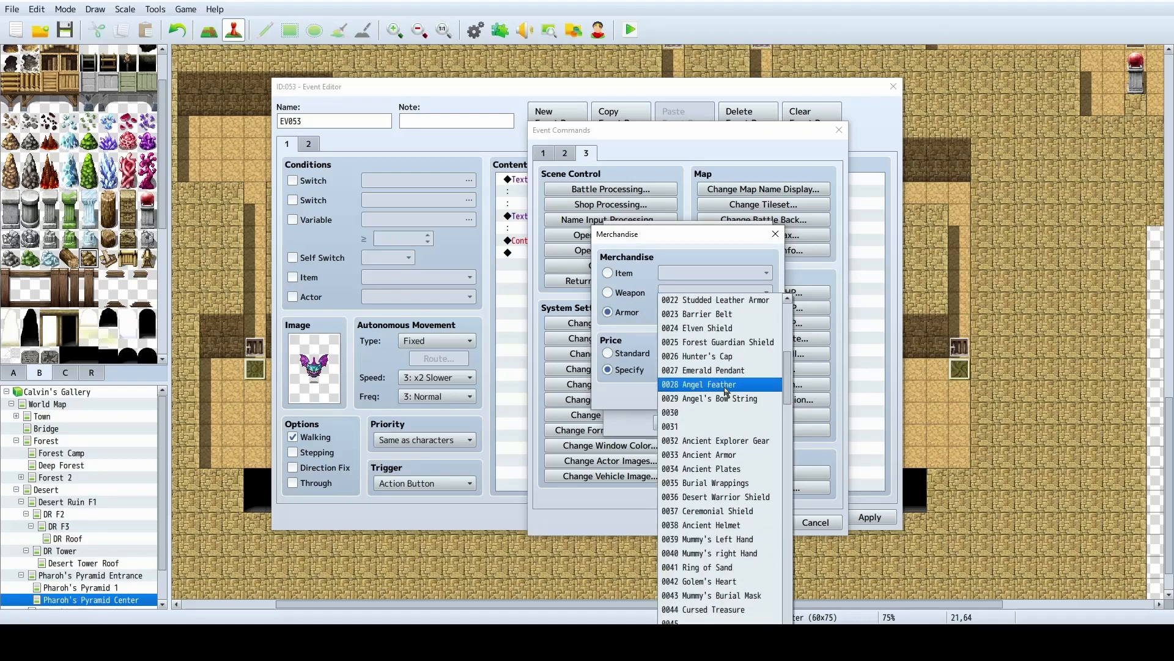
{"action": "left_click", "coordinate": [718, 496]}
{"action": "double_click", "coordinate": [673, 369]}
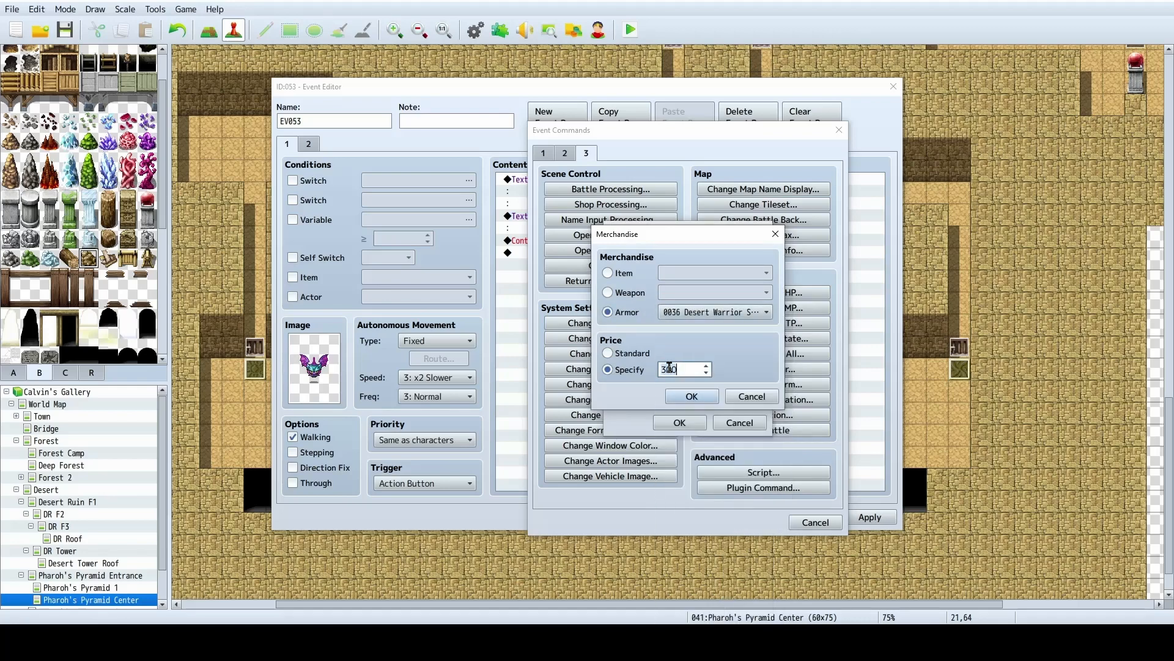
{"action": "type", "text": "1200"}
{"action": "left_click", "coordinate": [688, 396]}
Add the armor 0037 Ceremonial Shield to the shop's merchandise with a specified price of 1200.
{"action": "double_click", "coordinate": [673, 371]}
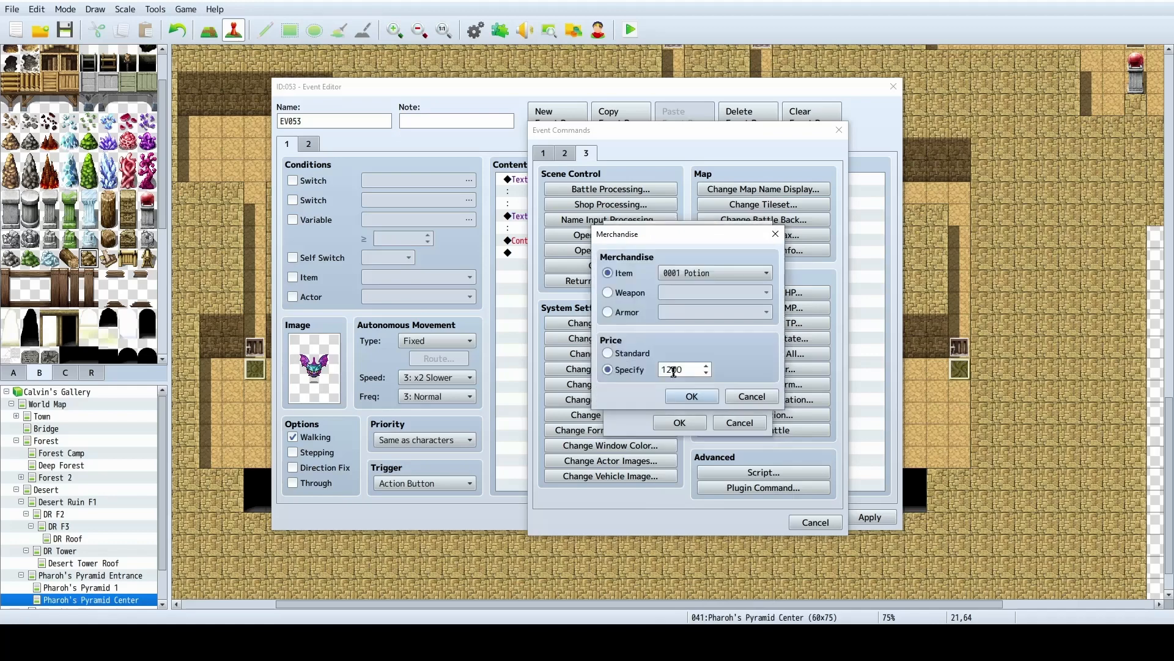
{"action": "left_click", "coordinate": [642, 312]}
{"action": "left_click", "coordinate": [716, 312]}
{"action": "scroll", "coordinate": [755, 474], "scroll_direction": "down", "scroll_amount": 7}
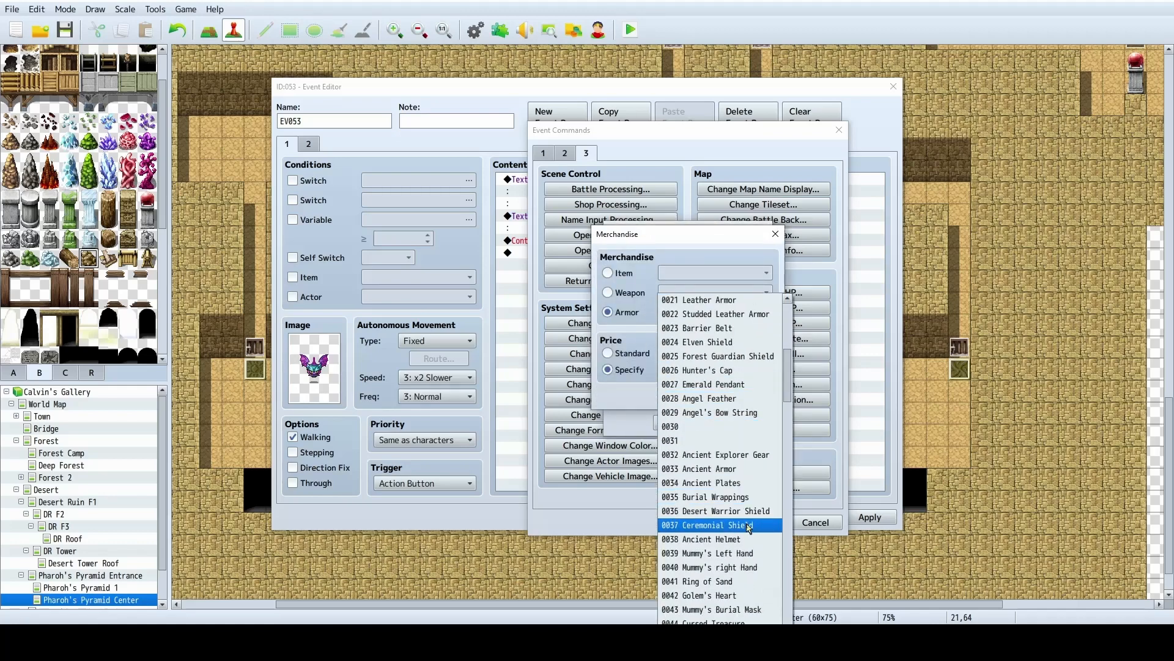
{"action": "left_click", "coordinate": [749, 528]}
{"action": "double_click", "coordinate": [678, 370]}
{"action": "type", "text": "12"}
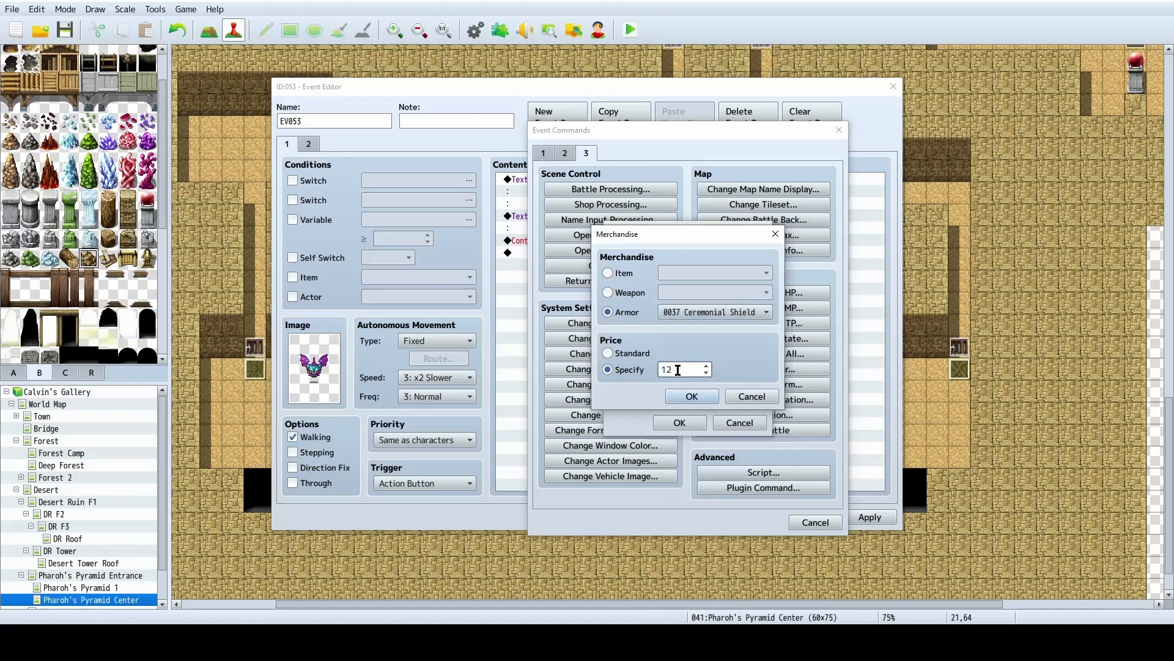
{"action": "type", "text": "00"}
{"action": "left_click", "coordinate": [695, 398]}
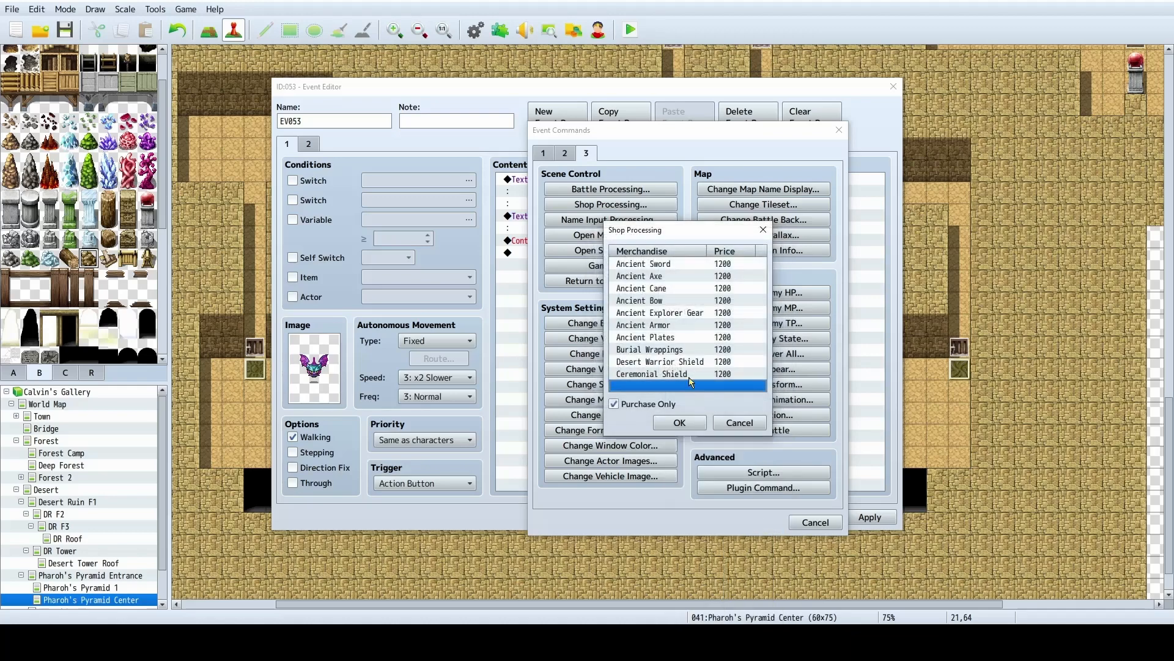
Add the armor 0038 Ancient Helmet to the shop's merchandise with a specified price of 1200.
{"action": "double_click", "coordinate": [703, 386]}
{"action": "left_click", "coordinate": [608, 312]}
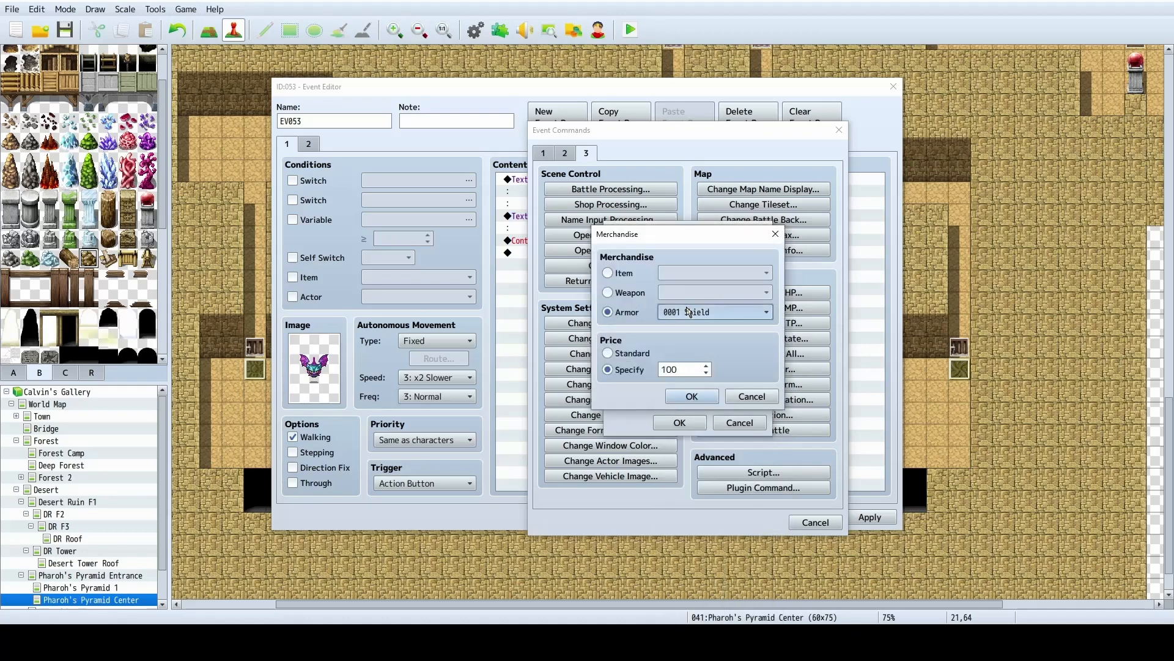
{"action": "left_click", "coordinate": [716, 312]}
{"action": "scroll", "coordinate": [733, 521], "scroll_direction": "down", "scroll_amount": 2}
{"action": "scroll", "coordinate": [734, 521], "scroll_direction": "down", "scroll_amount": 1}
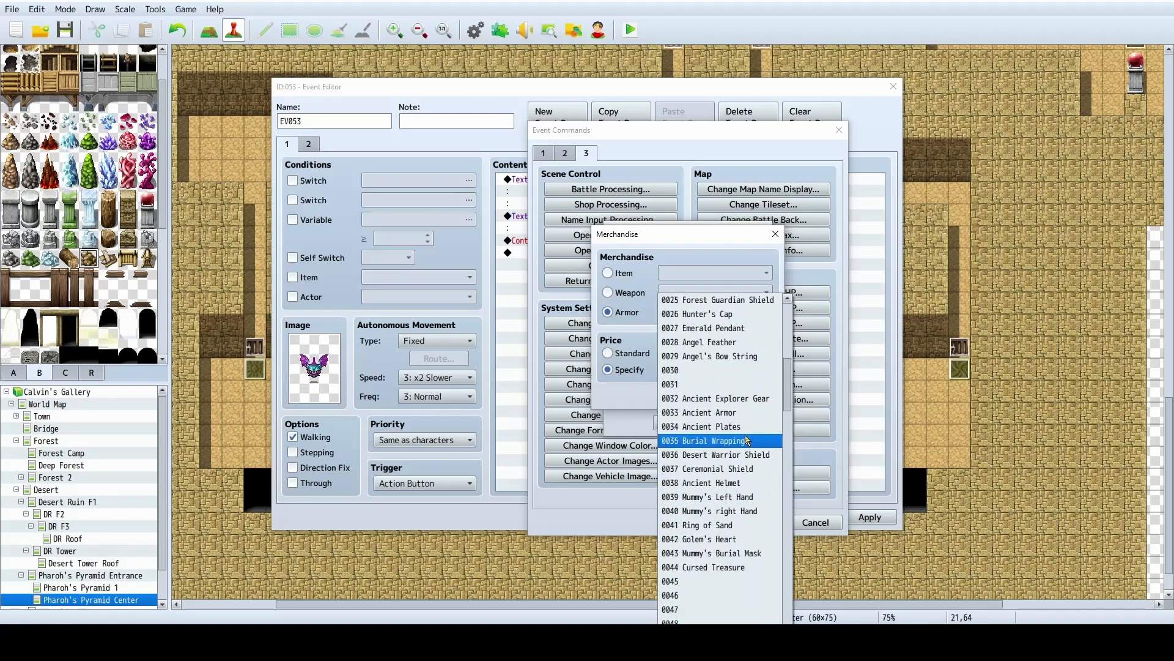
{"action": "left_click", "coordinate": [724, 483]}
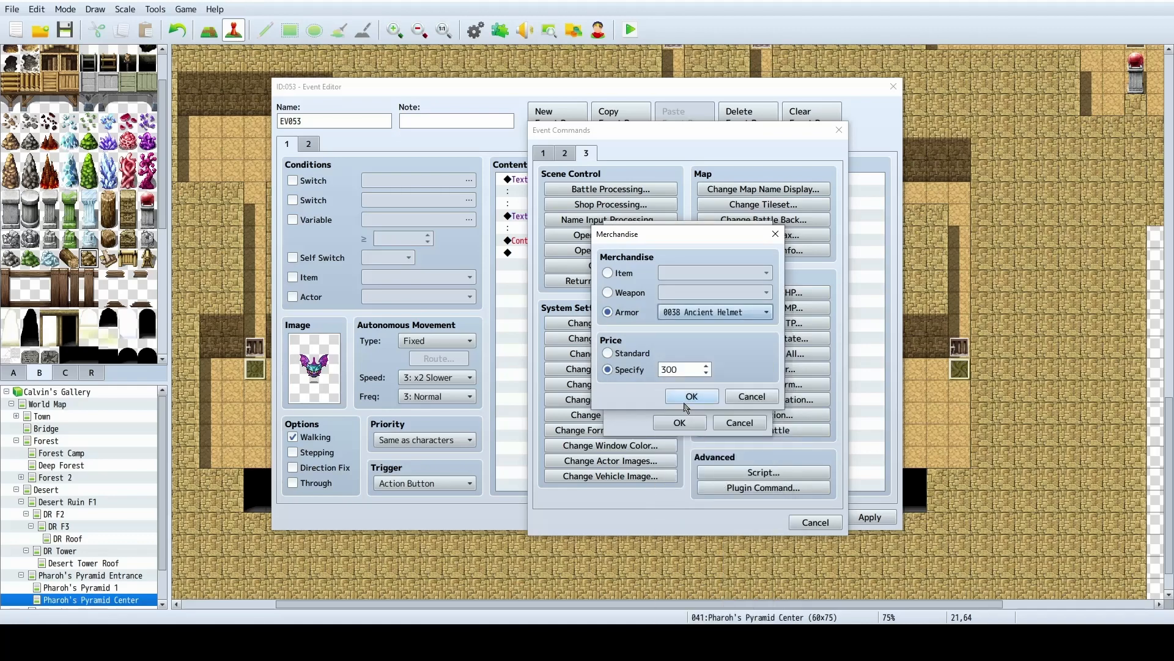
{"action": "left_click", "coordinate": [686, 369]}
{"action": "key", "text": "BackSpace"}
{"action": "key", "text": "BackSpace"}
{"action": "type", "text": "00"}
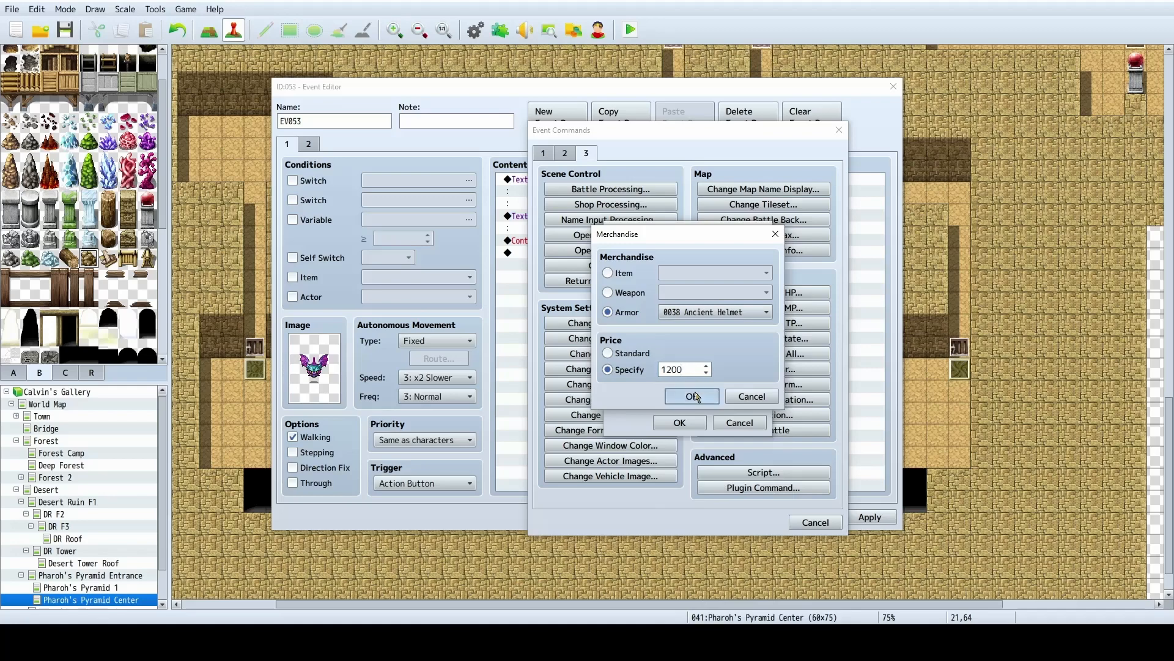
{"action": "left_click", "coordinate": [692, 396]}
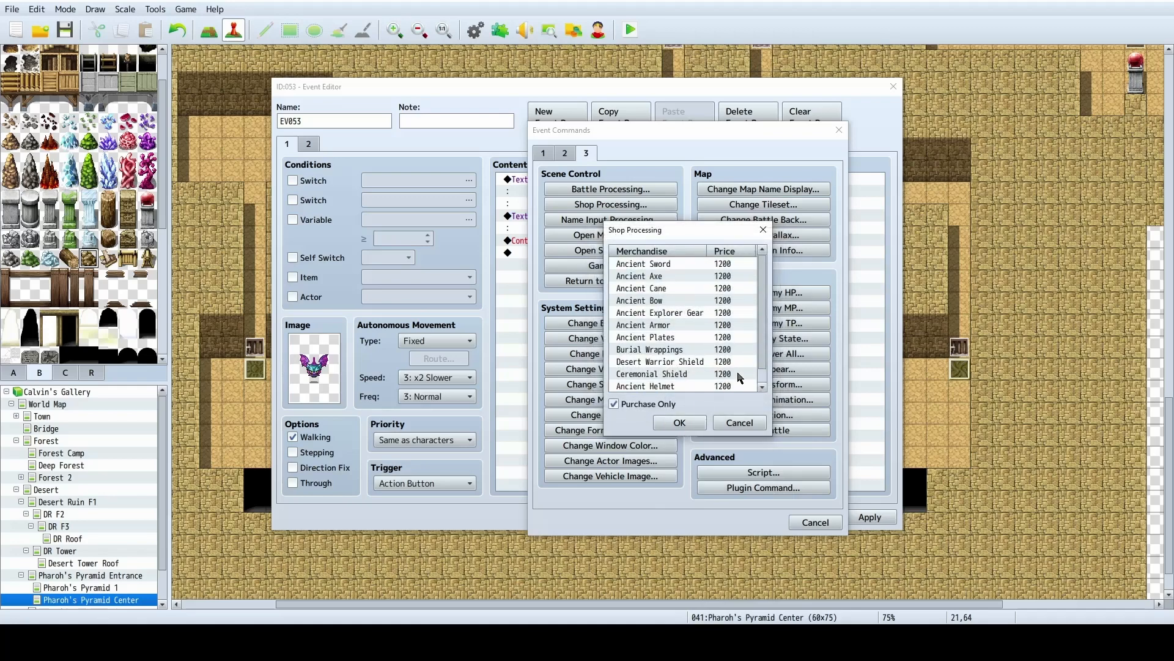
Add the item 0042 Shovel to the shop's merchandise with a specified price of 500.
{"action": "double_click", "coordinate": [675, 386]}
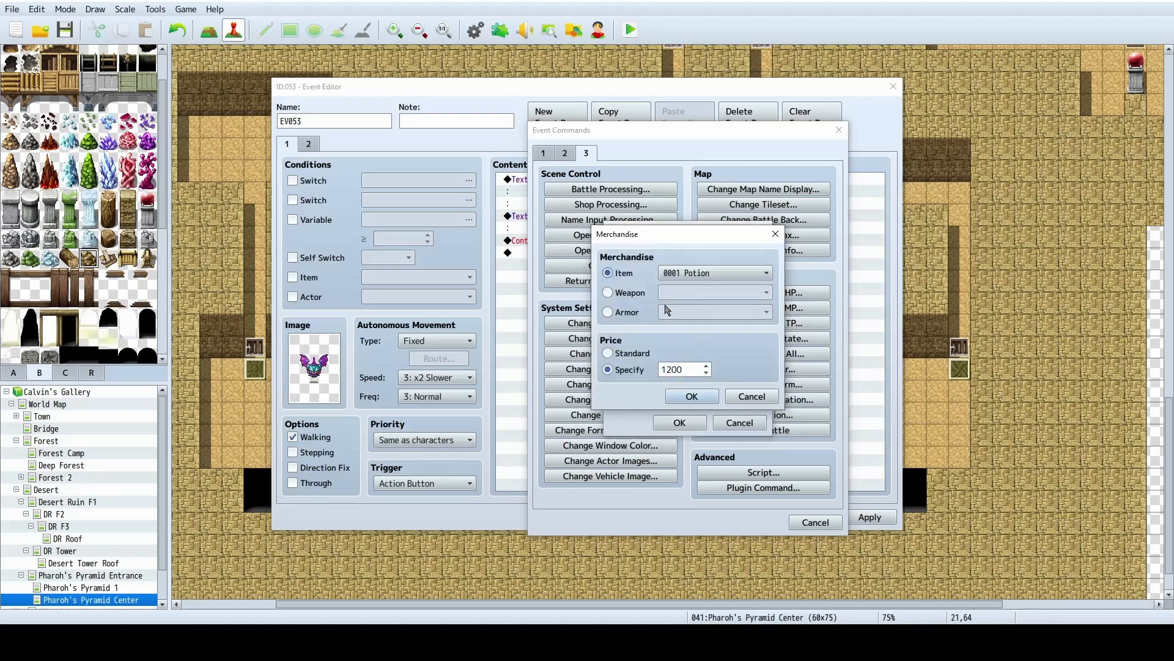
{"action": "left_click", "coordinate": [712, 272]}
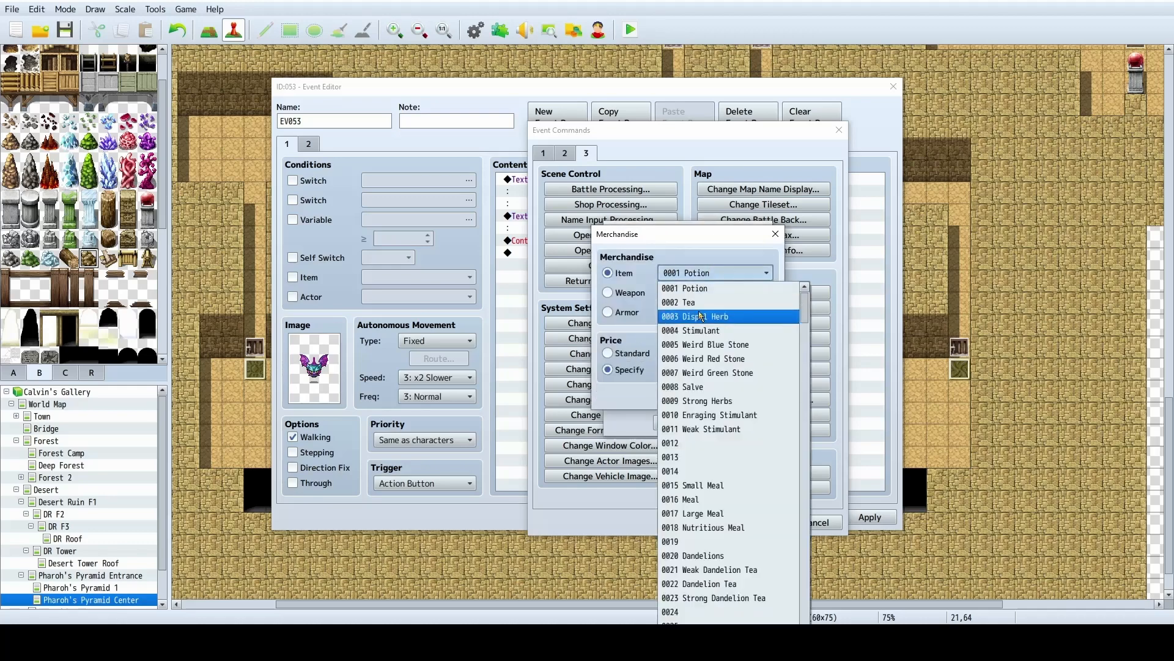
{"action": "scroll", "coordinate": [703, 340], "scroll_direction": "down", "scroll_amount": 4}
{"action": "scroll", "coordinate": [709, 367], "scroll_direction": "down", "scroll_amount": 4}
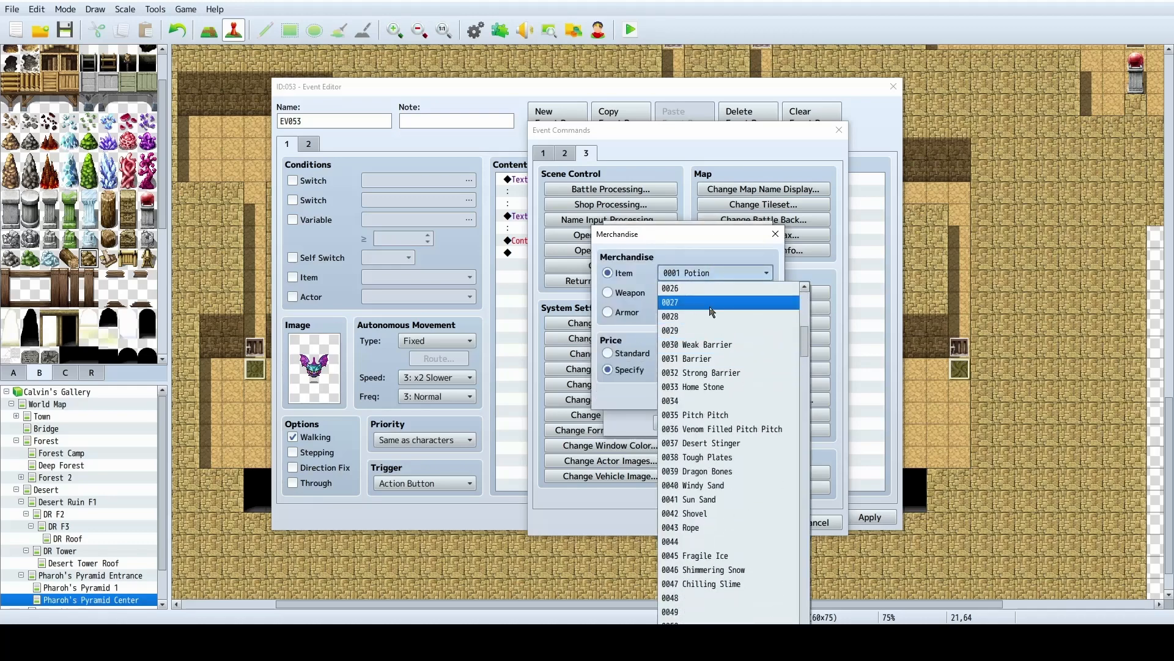
{"action": "left_click_drag", "start_coordinate": [805, 336], "coordinate": [802, 374]}
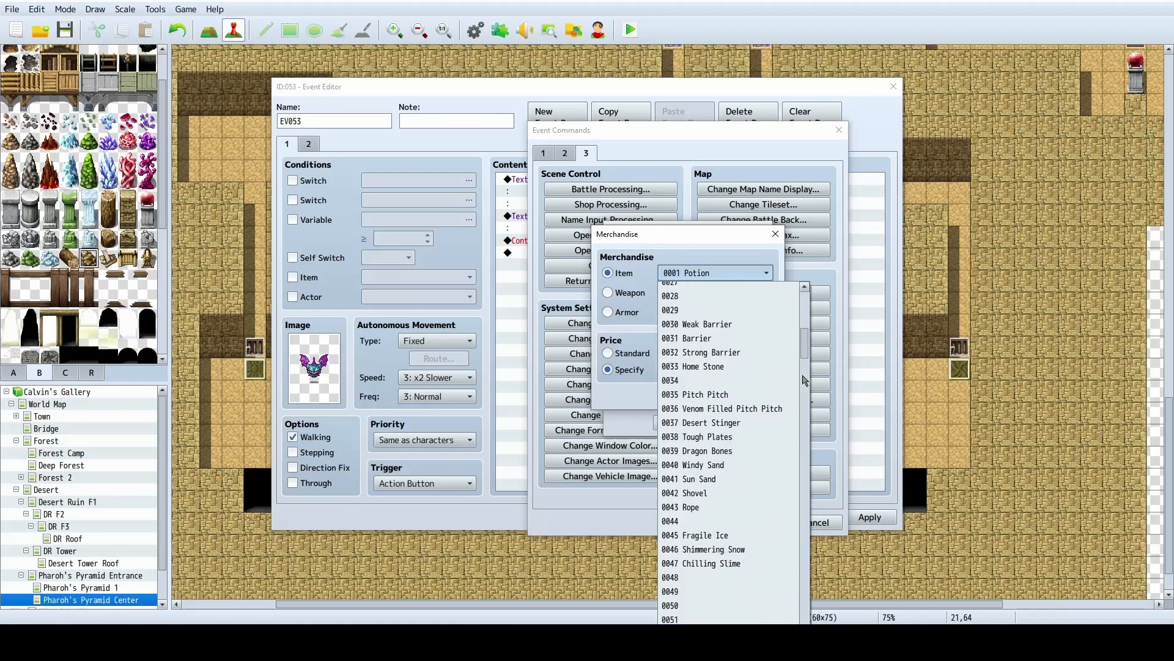
{"action": "left_click", "coordinate": [715, 495]}
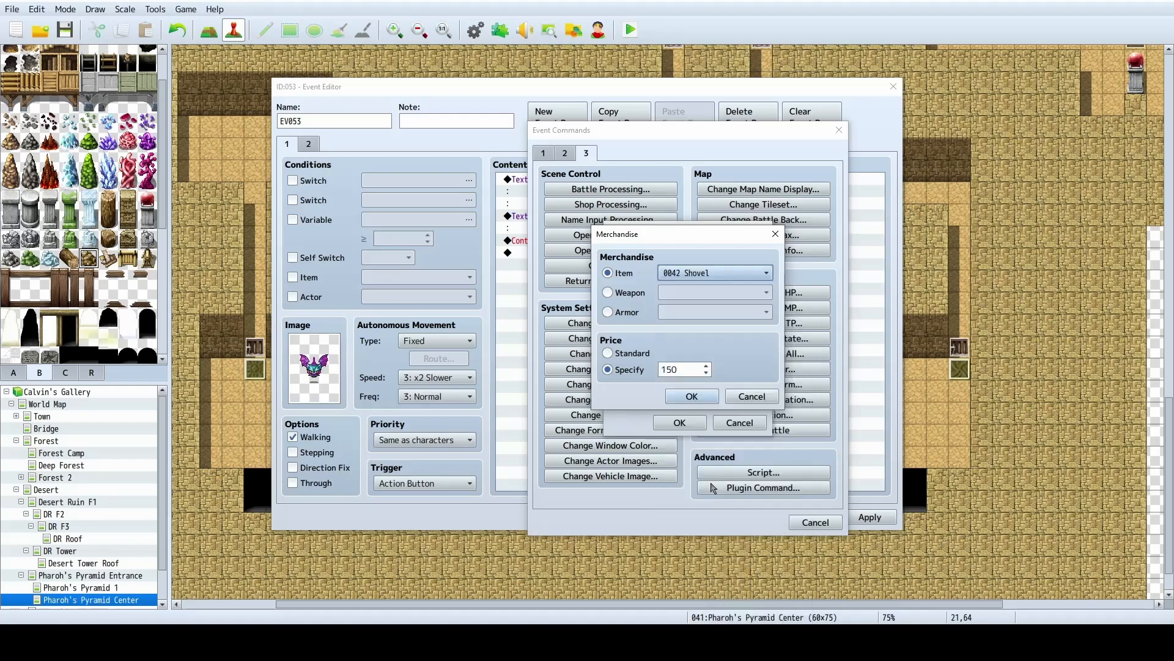
{"action": "double_click", "coordinate": [673, 364]}
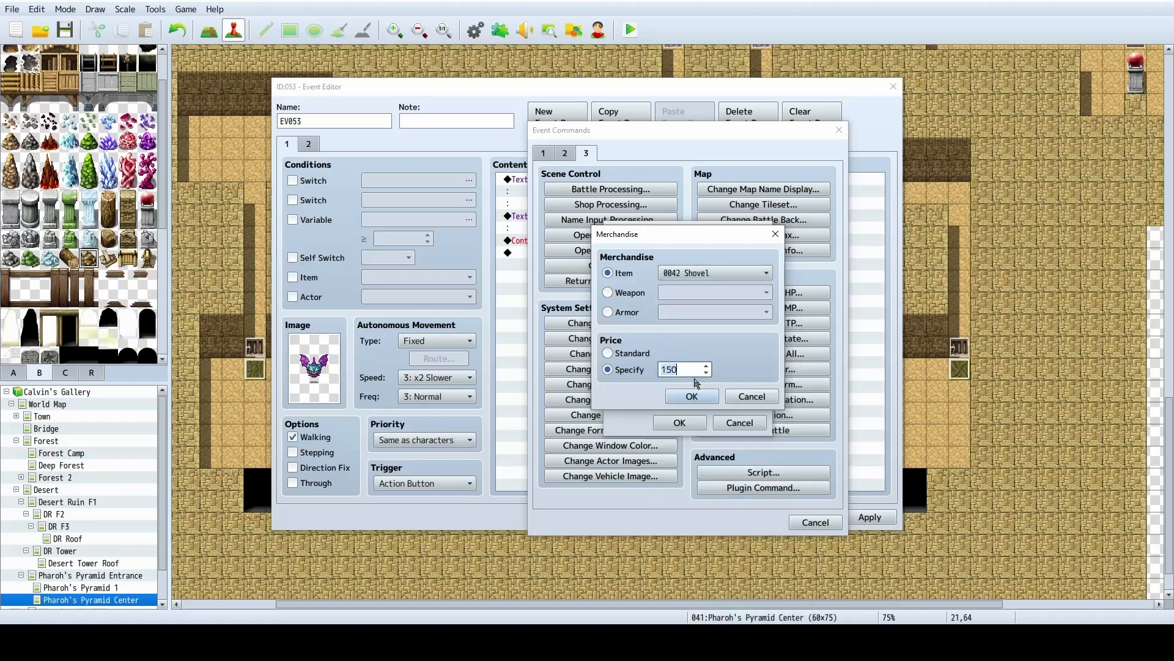
{"action": "type", "text": "5"}
{"action": "left_click", "coordinate": [691, 396]}
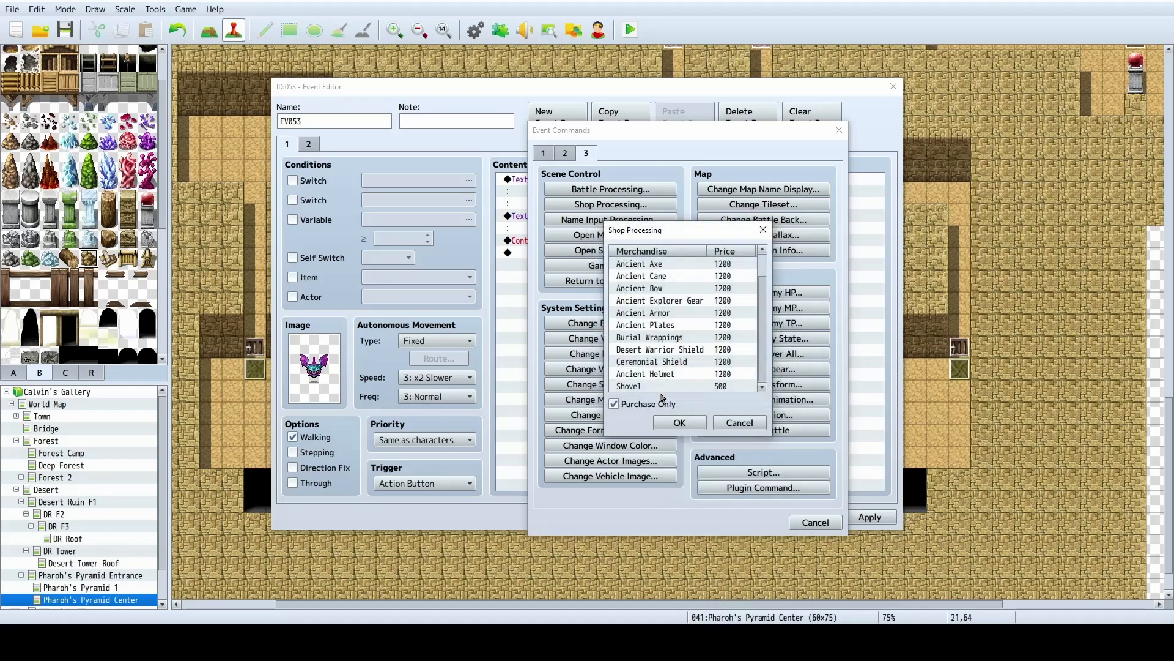
Add the item 0043 Rope to the shop's merchandise with a specified price of 350.
{"action": "double_click", "coordinate": [671, 376]}
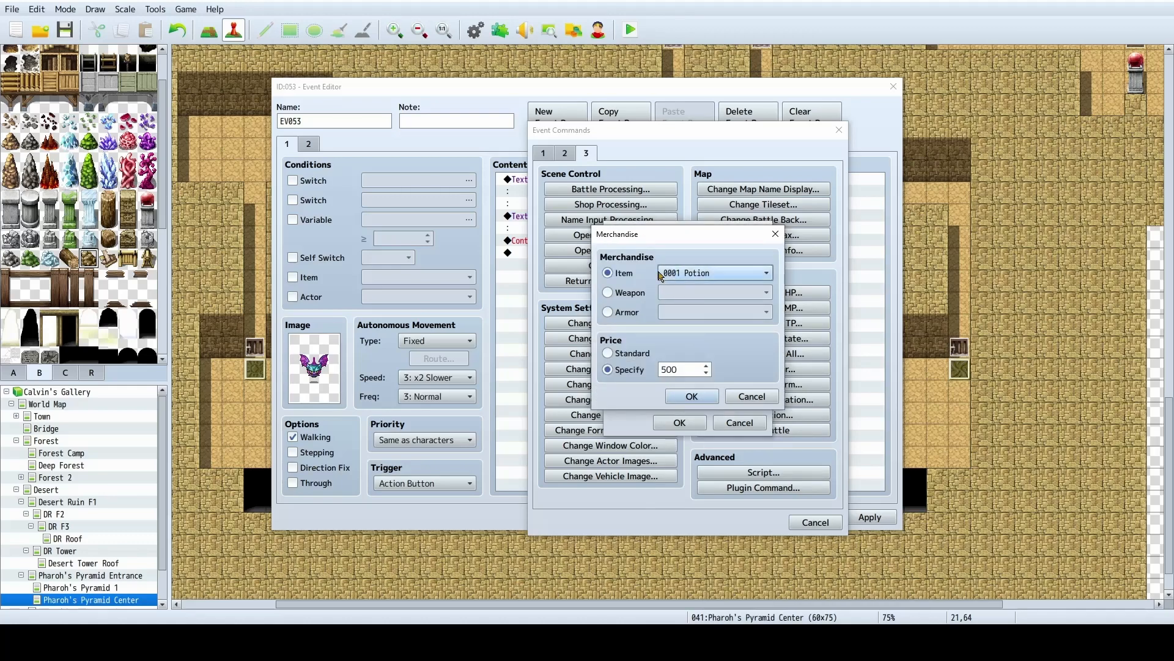
{"action": "left_click", "coordinate": [715, 273]}
{"action": "scroll", "coordinate": [714, 520], "scroll_direction": "down", "scroll_amount": 5}
{"action": "left_click", "coordinate": [703, 598]}
{"action": "left_click", "coordinate": [681, 372]}
{"action": "type", "text": "4"}
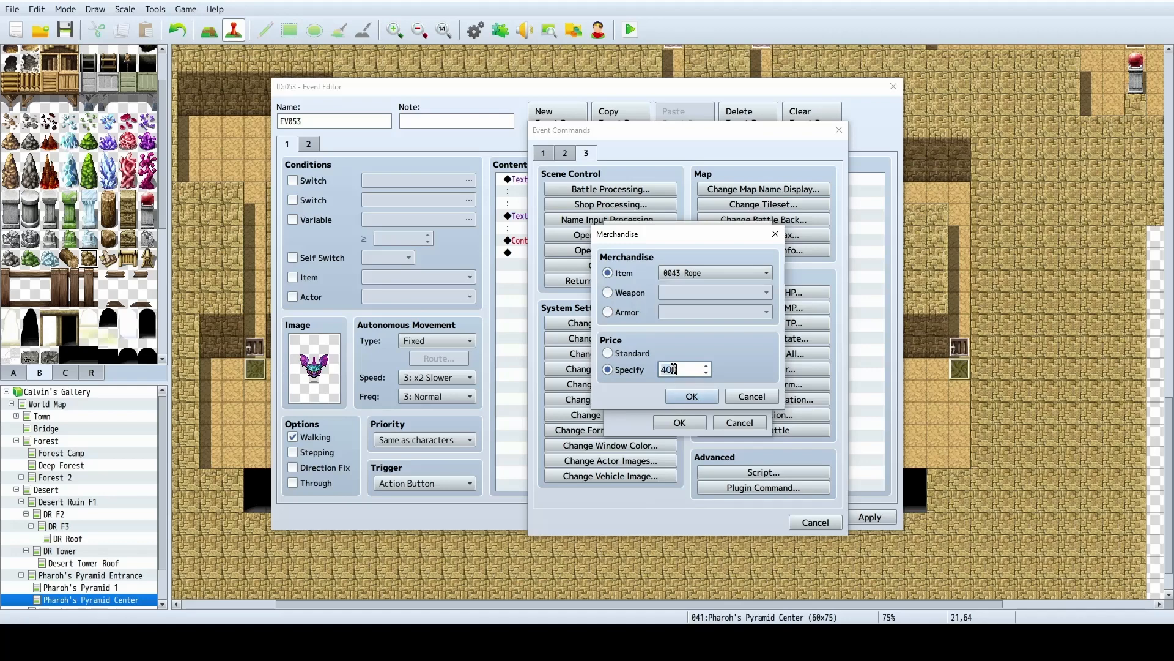
{"action": "key", "text": "BackSpace"}
{"action": "key", "text": "BackSpace"}
{"action": "key", "text": "BackSpace"}
{"action": "type", "text": "350"}
{"action": "left_click", "coordinate": [684, 394]}
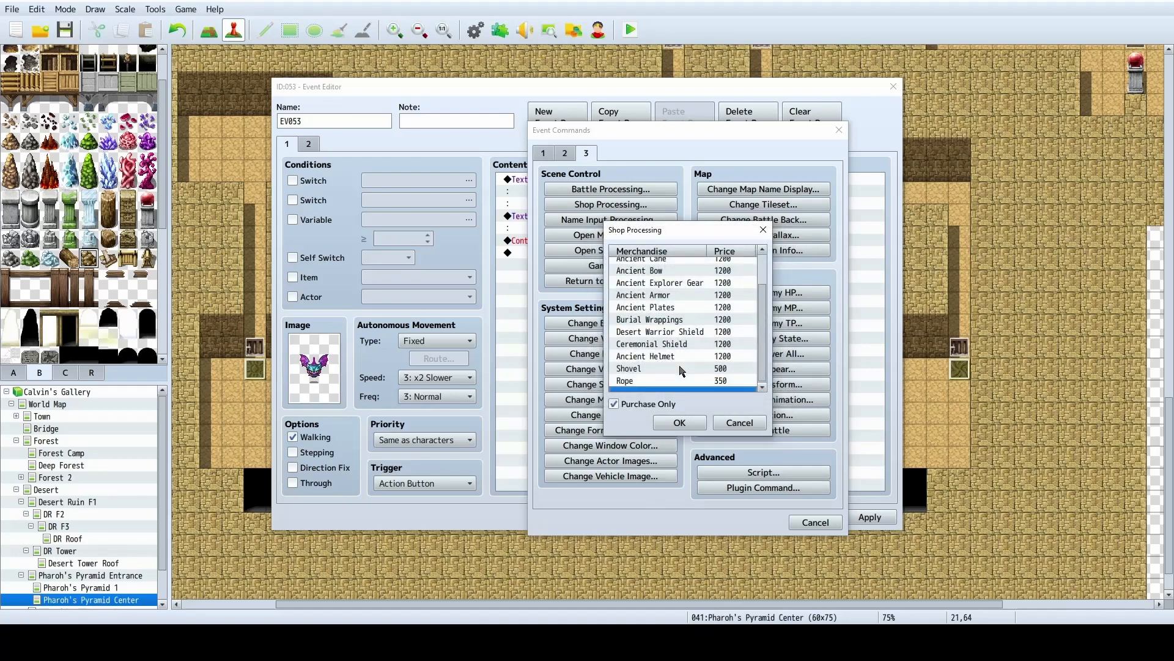
Add the item 0037 Desert Stinger to the shop's merchandise with a specified price of 100.
{"action": "double_click", "coordinate": [648, 386]}
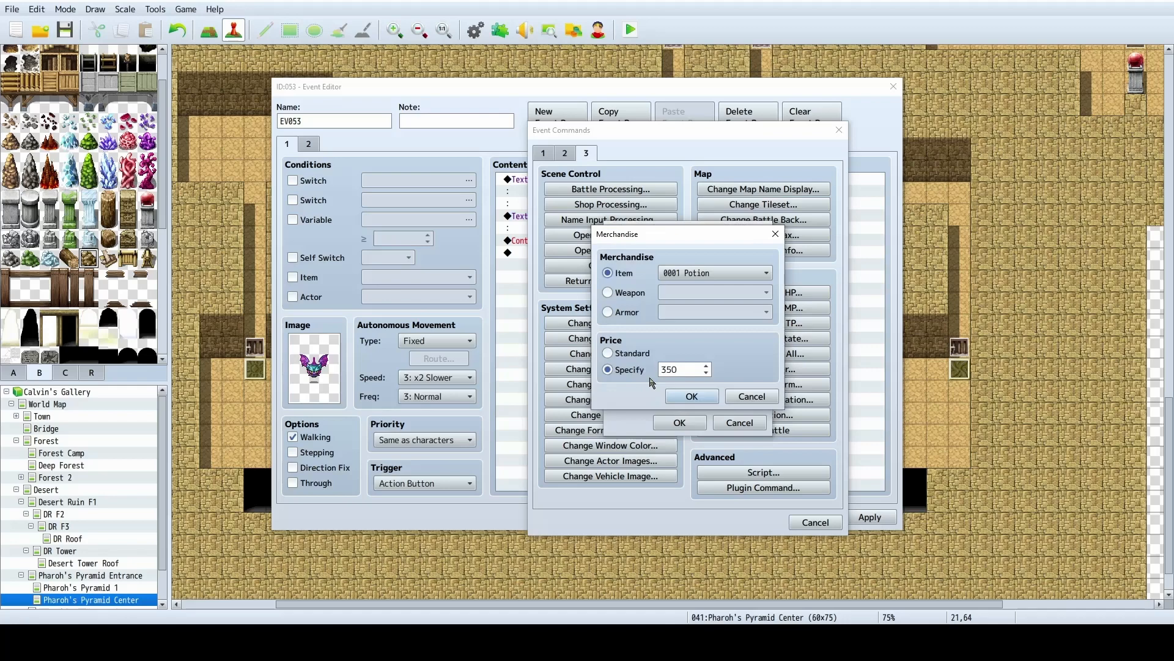
{"action": "left_click", "coordinate": [690, 275]}
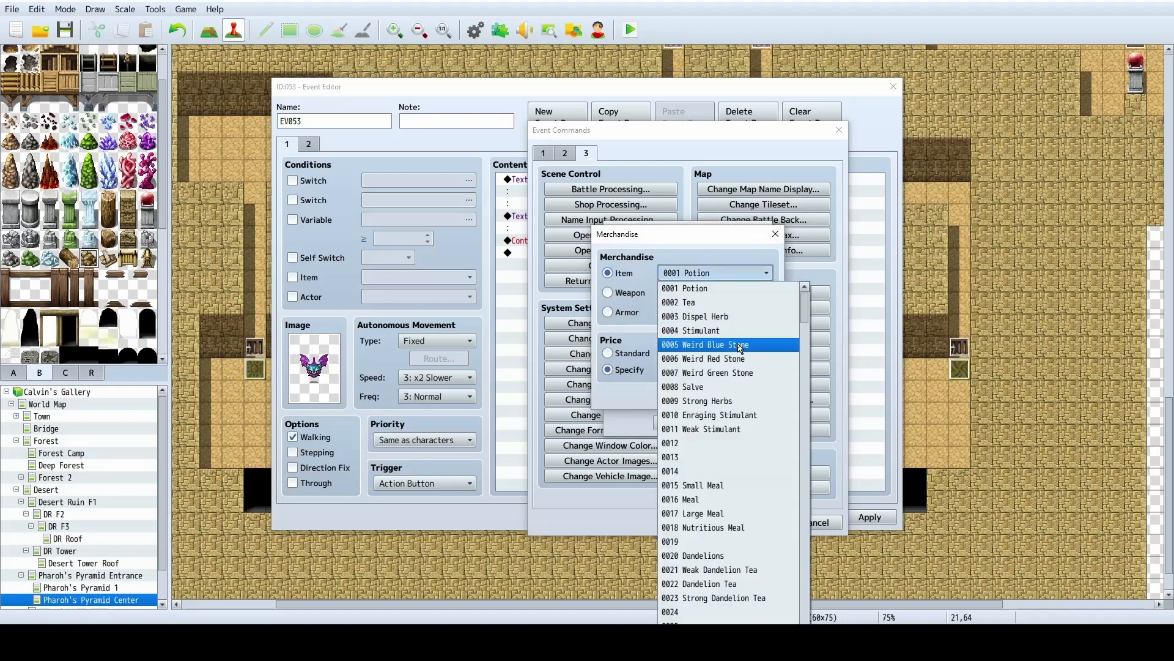
{"action": "scroll", "coordinate": [764, 398], "scroll_direction": "down", "scroll_amount": 2}
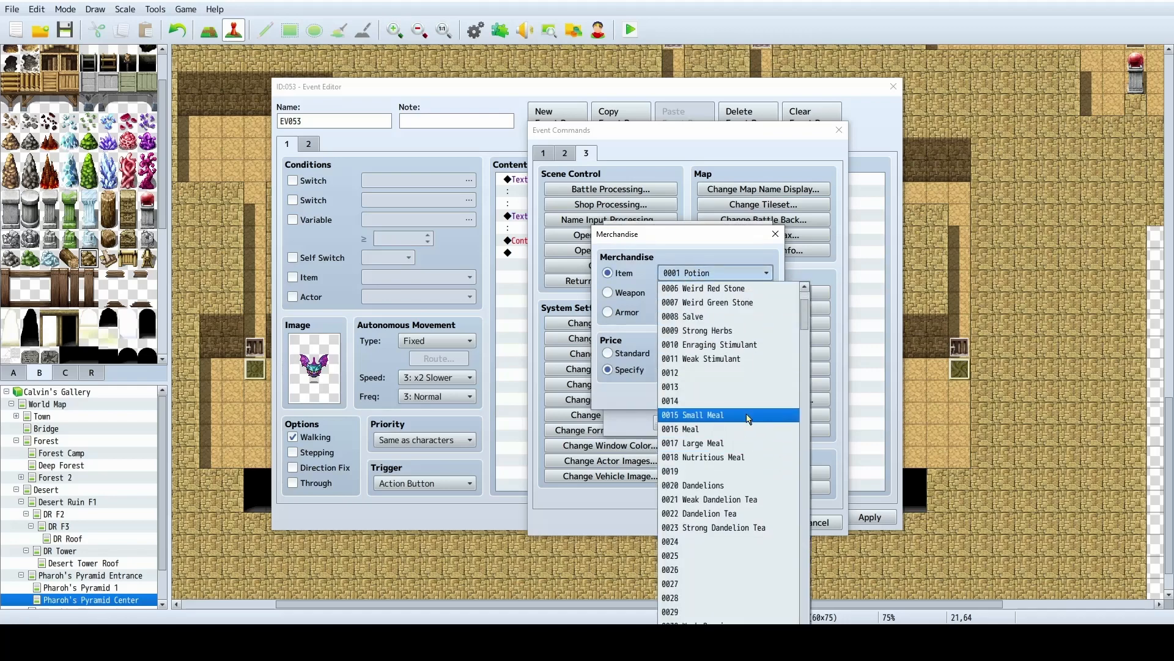
{"action": "scroll", "coordinate": [748, 416], "scroll_direction": "down", "scroll_amount": 5}
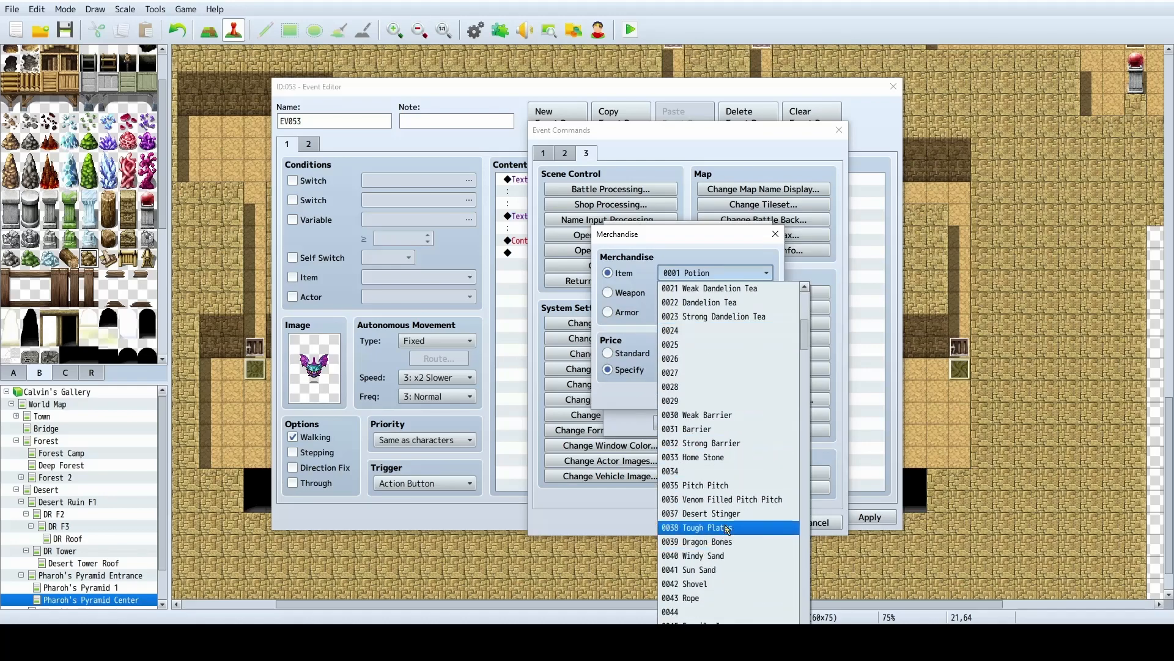
{"action": "left_click", "coordinate": [722, 513]}
{"action": "left_click", "coordinate": [680, 369]}
{"action": "type", "text": "15"}
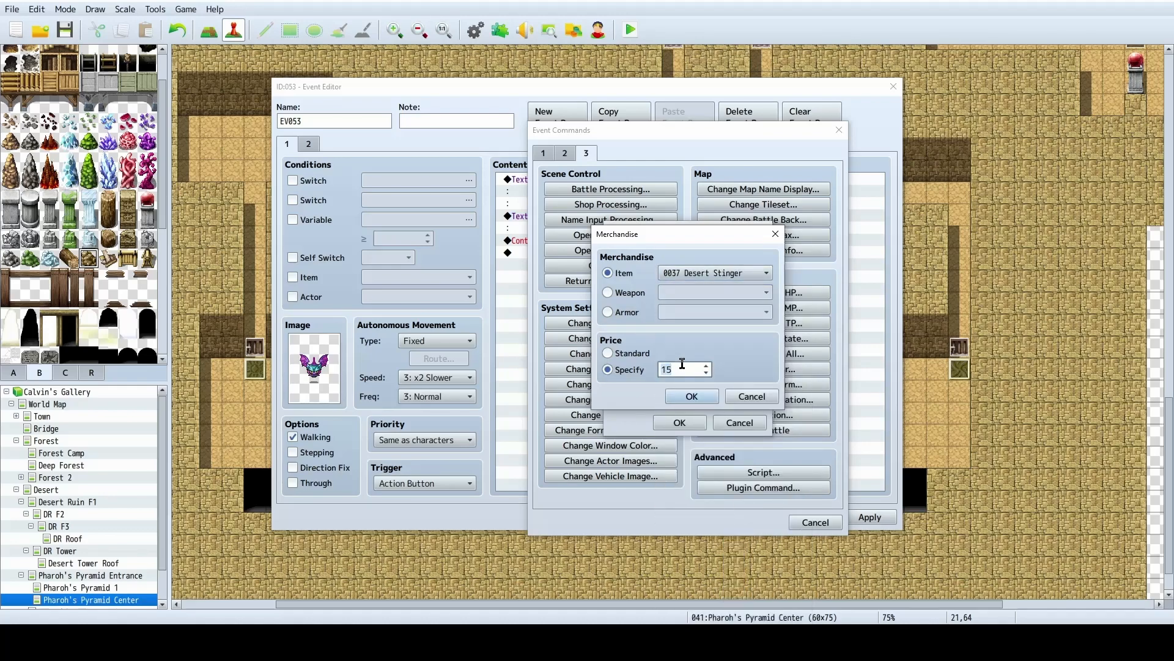
{"action": "type", "text": "100"}
{"action": "left_click", "coordinate": [672, 397]}
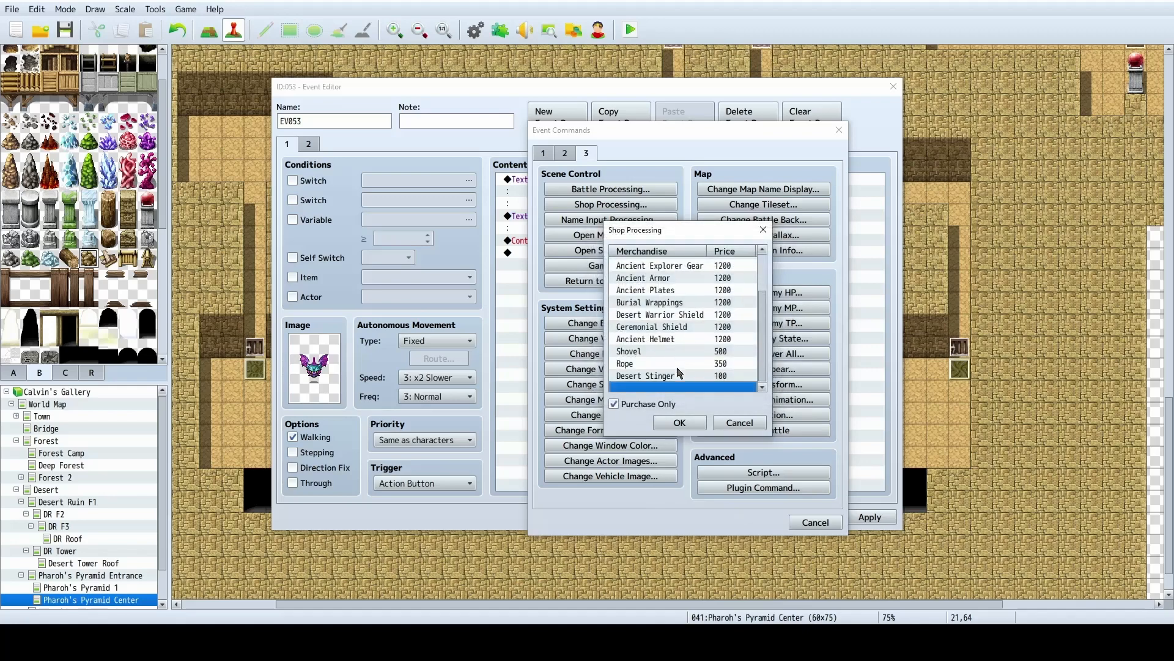
Add the item 0038 Tough Plates to the shop's merchandise with a specified price of 150.
{"action": "double_click", "coordinate": [677, 384]}
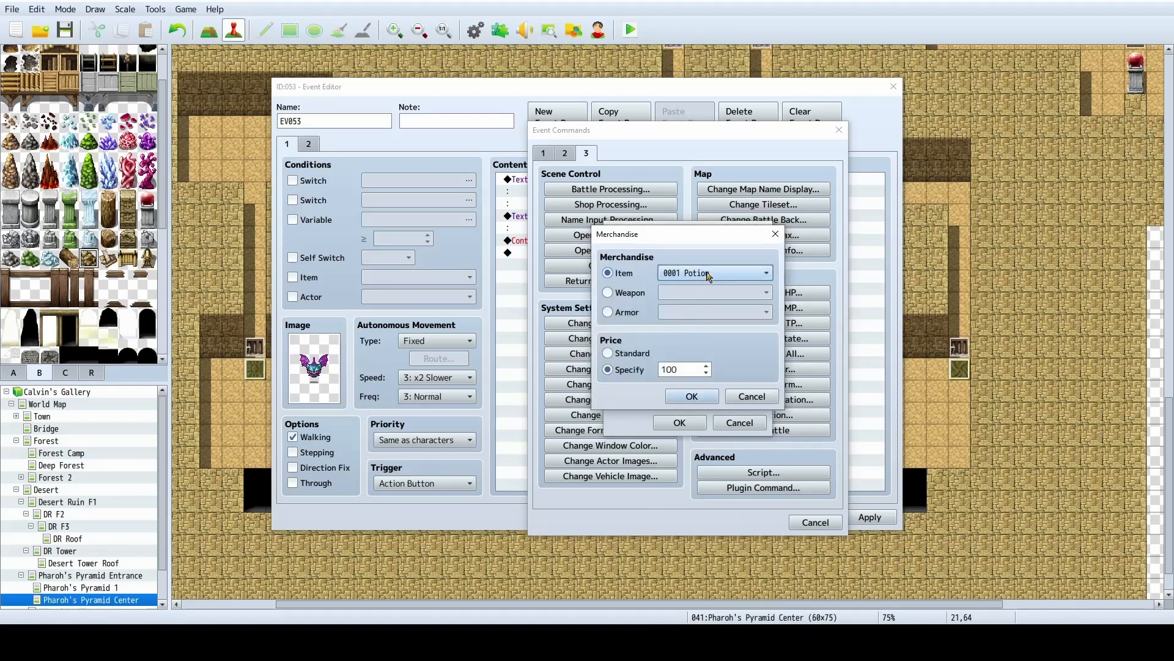
{"action": "left_click", "coordinate": [710, 273]}
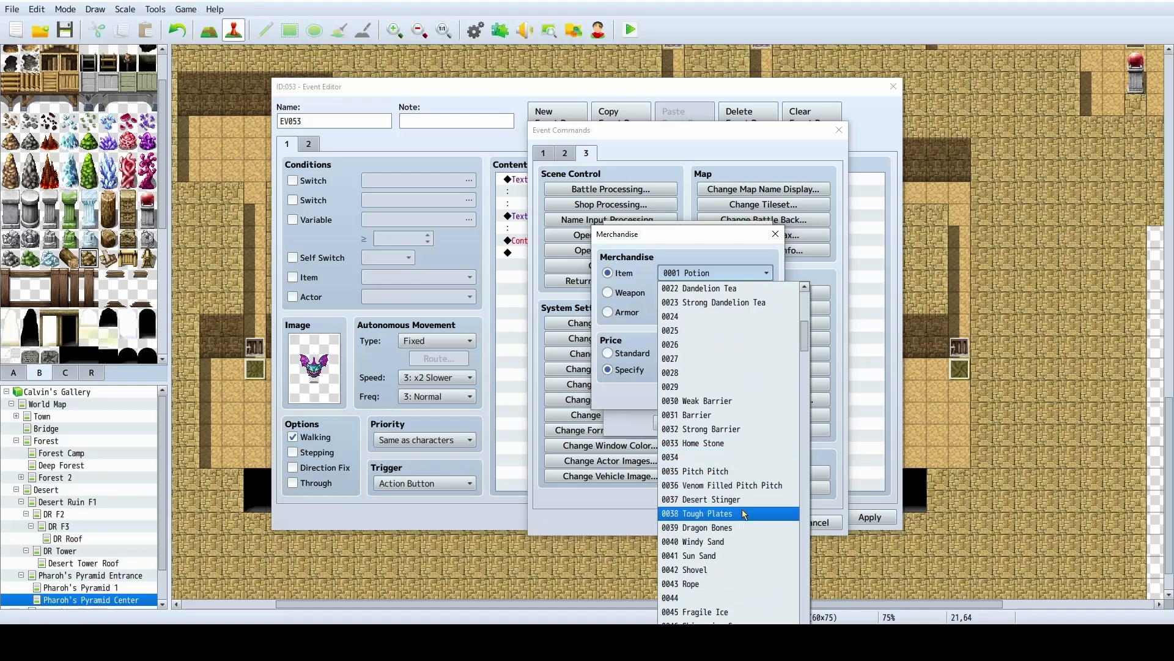
{"action": "left_click", "coordinate": [716, 513]}
{"action": "left_click", "coordinate": [677, 369]}
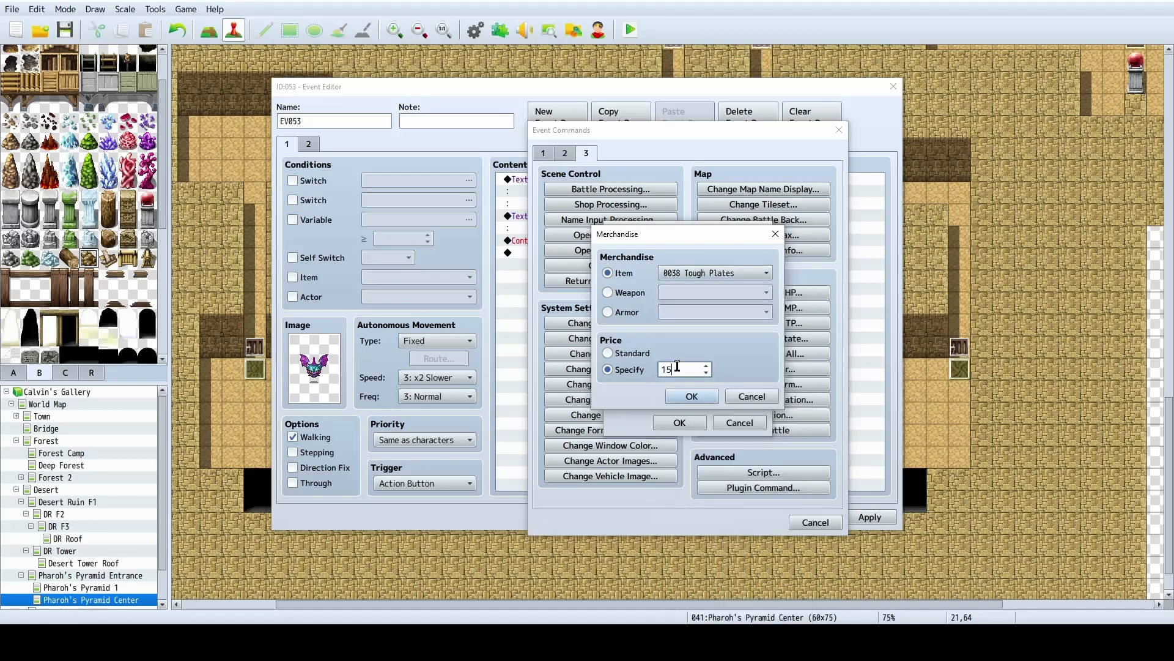
{"action": "type", "text": "0"}
{"action": "left_click", "coordinate": [691, 396]}
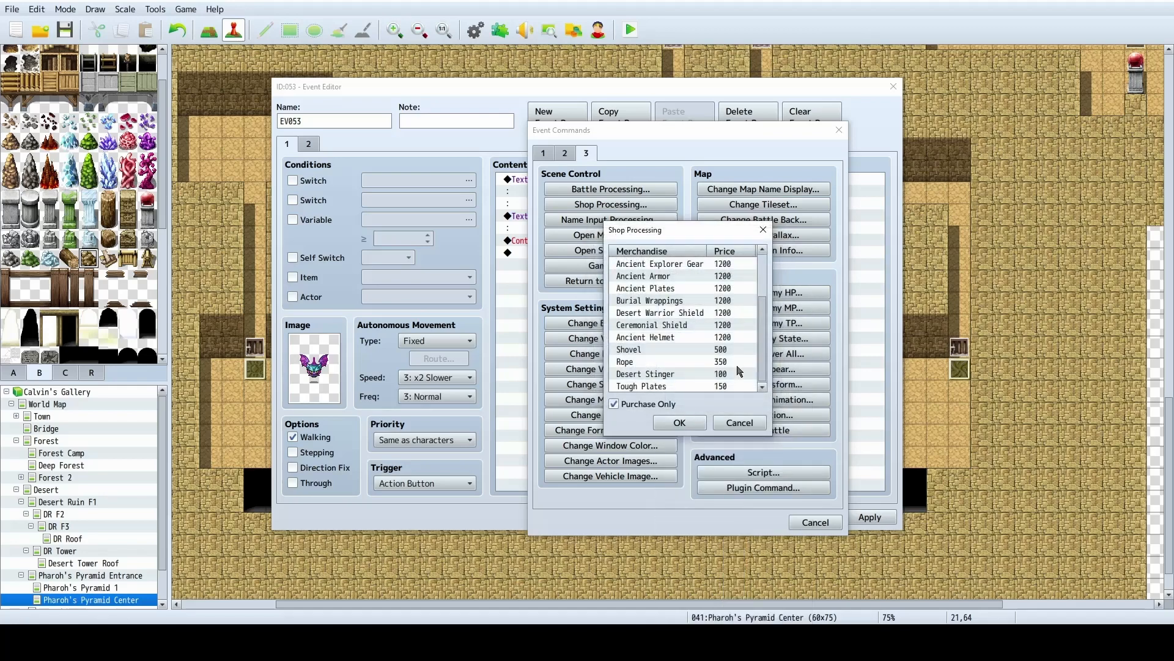
Add the item 0001 Potion to the shop's merchandise with a specified price of 500.
{"action": "double_click", "coordinate": [690, 387]}
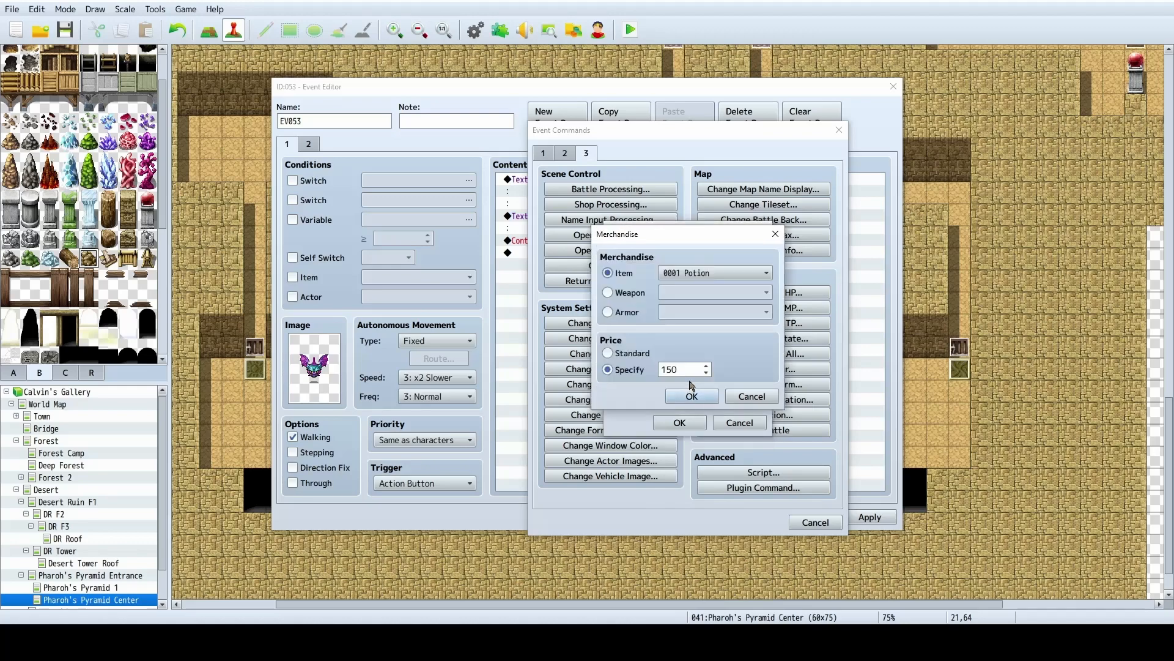
{"action": "left_click", "coordinate": [700, 273]}
{"action": "left_click", "coordinate": [697, 288]}
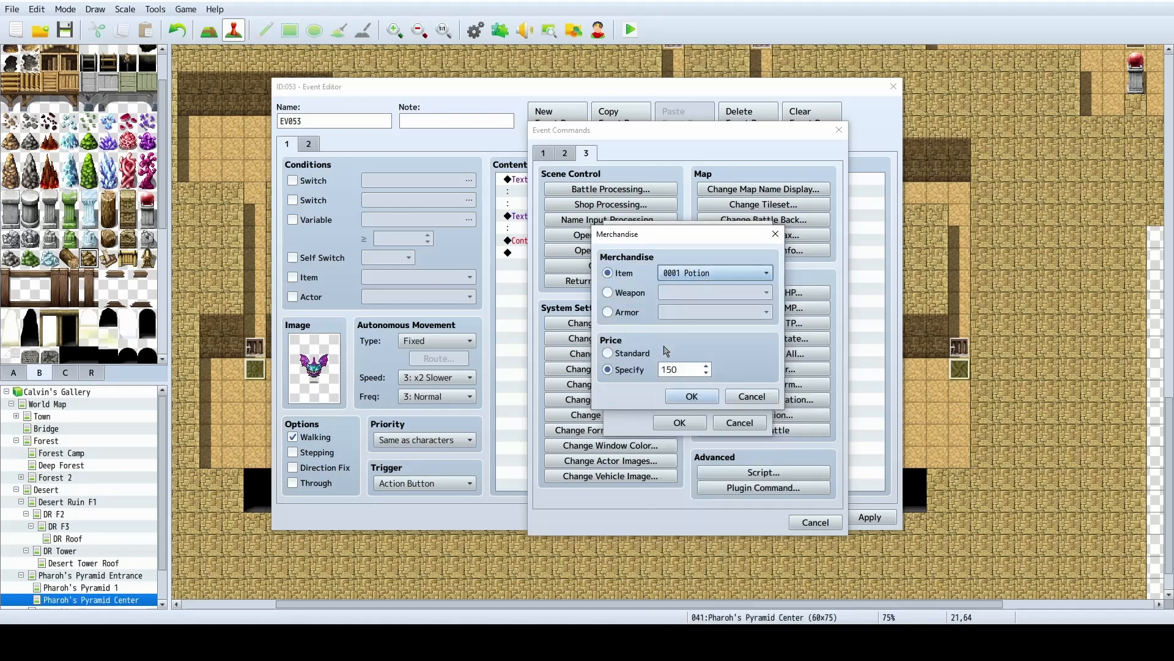
{"action": "left_click", "coordinate": [673, 367]}
{"action": "key", "text": "BackSpace"}
{"action": "key", "text": "BackSpace"}
{"action": "key", "text": "BackSpace"}
{"action": "type", "text": "500"}
{"action": "left_click", "coordinate": [692, 396]}
Add the item 0002 Tea at a specified price of 500 and insert the finished shop command into the bat event.
{"action": "double_click", "coordinate": [696, 389]}
{"action": "left_click", "coordinate": [710, 273]}
{"action": "left_click", "coordinate": [698, 300]}
{"action": "left_click", "coordinate": [689, 369]}
{"action": "key", "text": "BackSpace"}
{"action": "key", "text": "BackSpace"}
{"action": "key", "text": "BackSpace"}
{"action": "type", "text": "500"}
{"action": "left_click", "coordinate": [684, 398]}
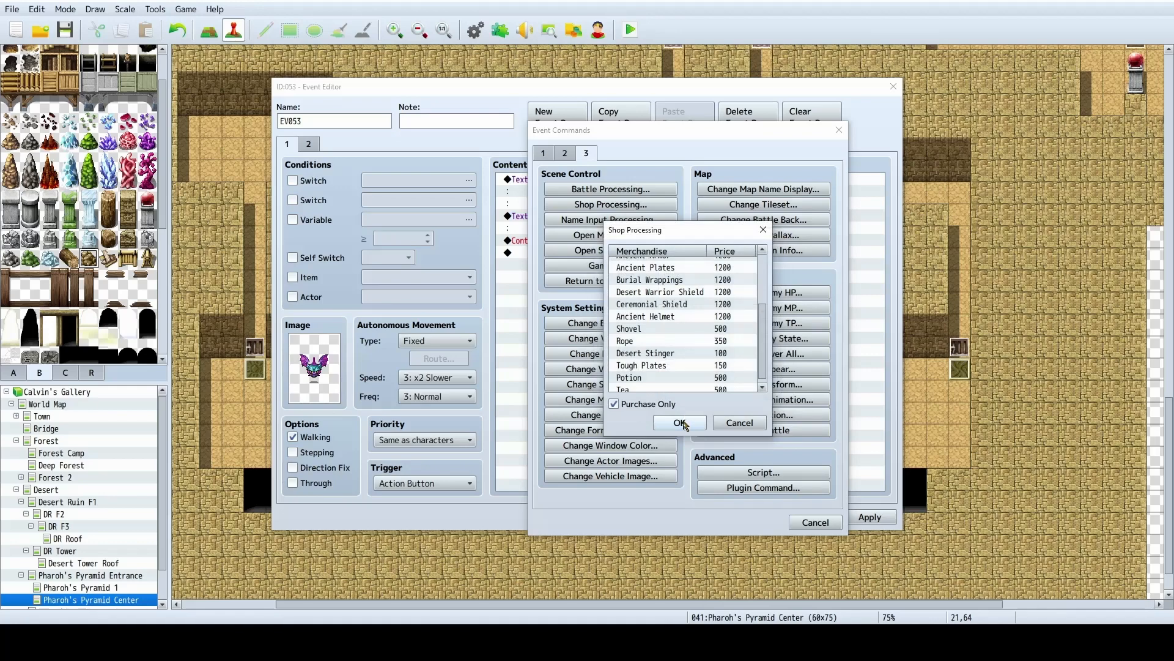
{"action": "left_click", "coordinate": [680, 422]}
{"action": "left_click", "coordinate": [865, 516]}
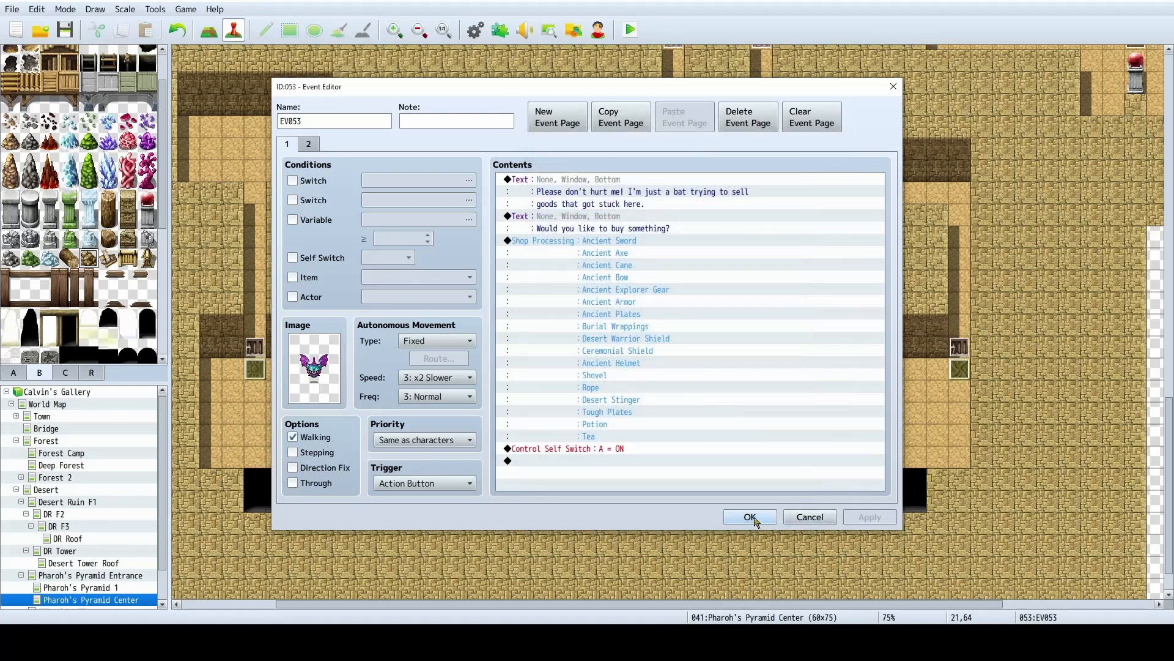
{"action": "left_click", "coordinate": [564, 180]}
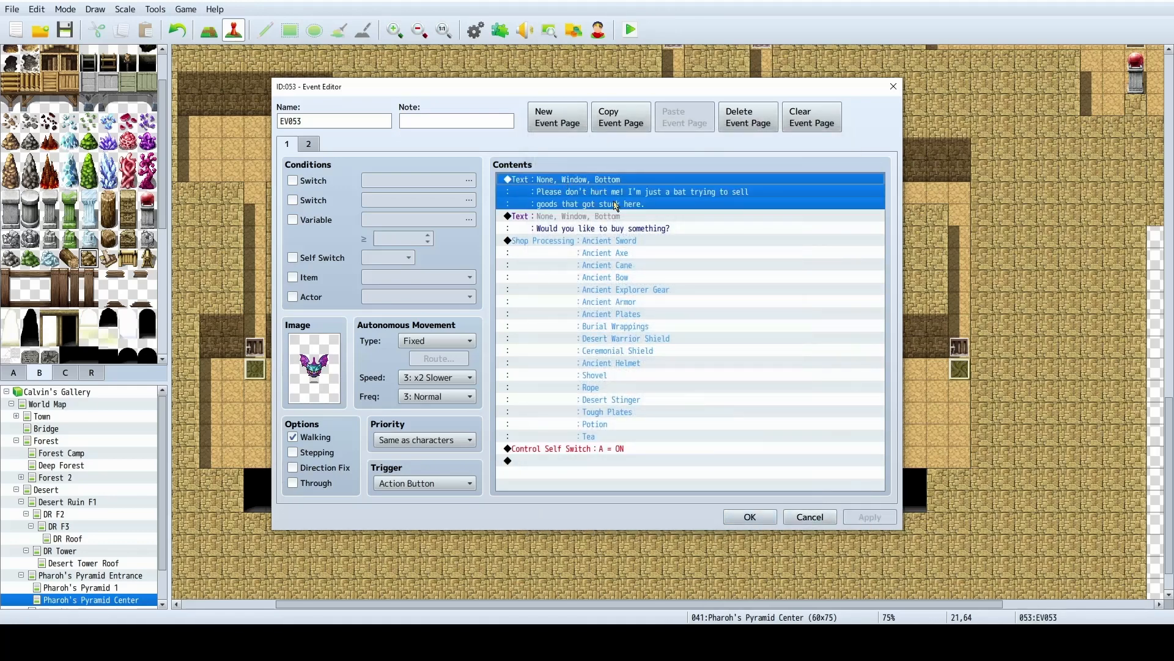
{"action": "left_click", "coordinate": [624, 224]}
{"action": "left_click", "coordinate": [633, 209]}
{"action": "left_click", "coordinate": [636, 217]}
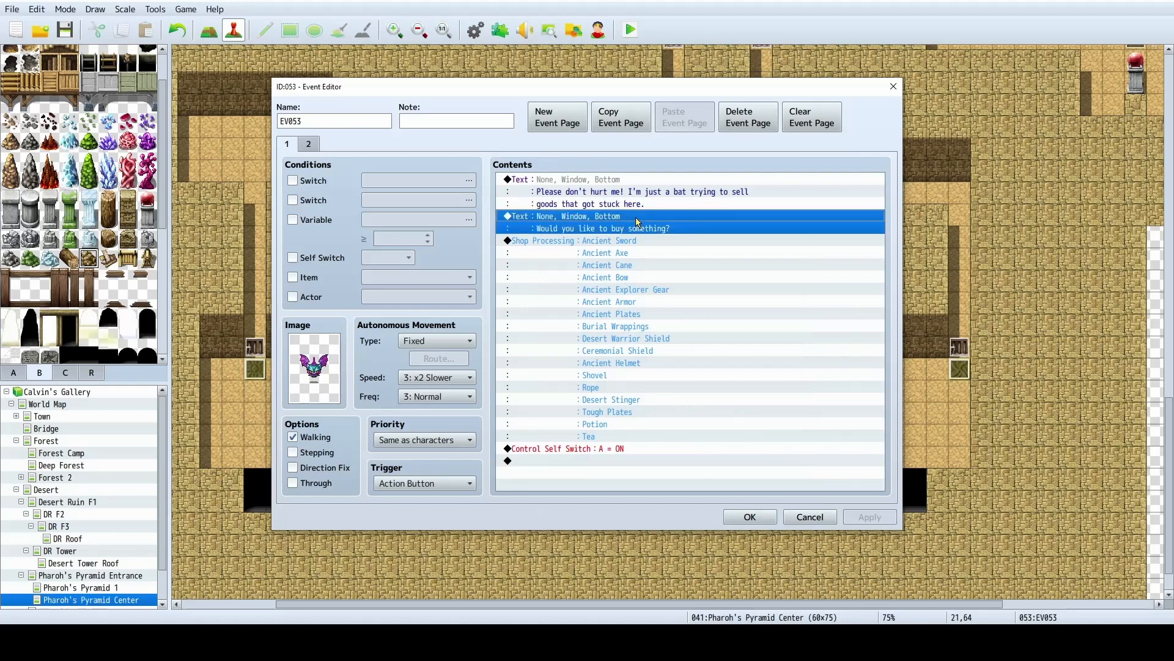
{"action": "key", "text": "shift+Down"}
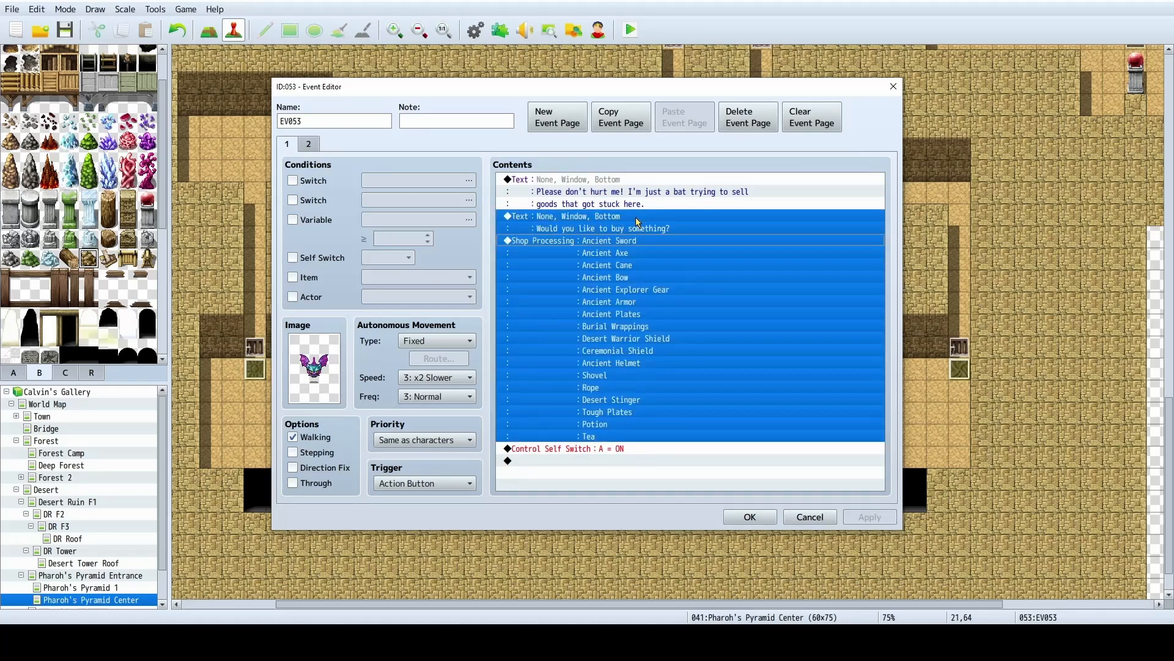
{"action": "left_click", "coordinate": [309, 145]}
{"action": "left_click", "coordinate": [287, 145]}
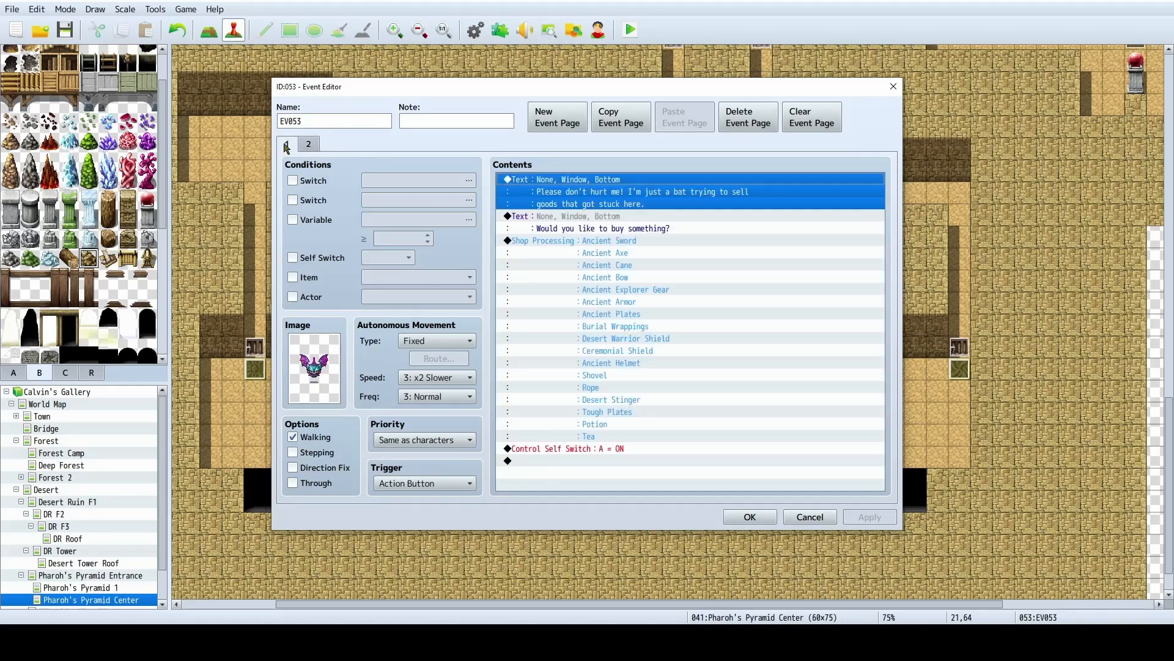
Duplicate the bat event's first page as a new page and delete the old second page.
{"action": "left_click", "coordinate": [610, 122]}
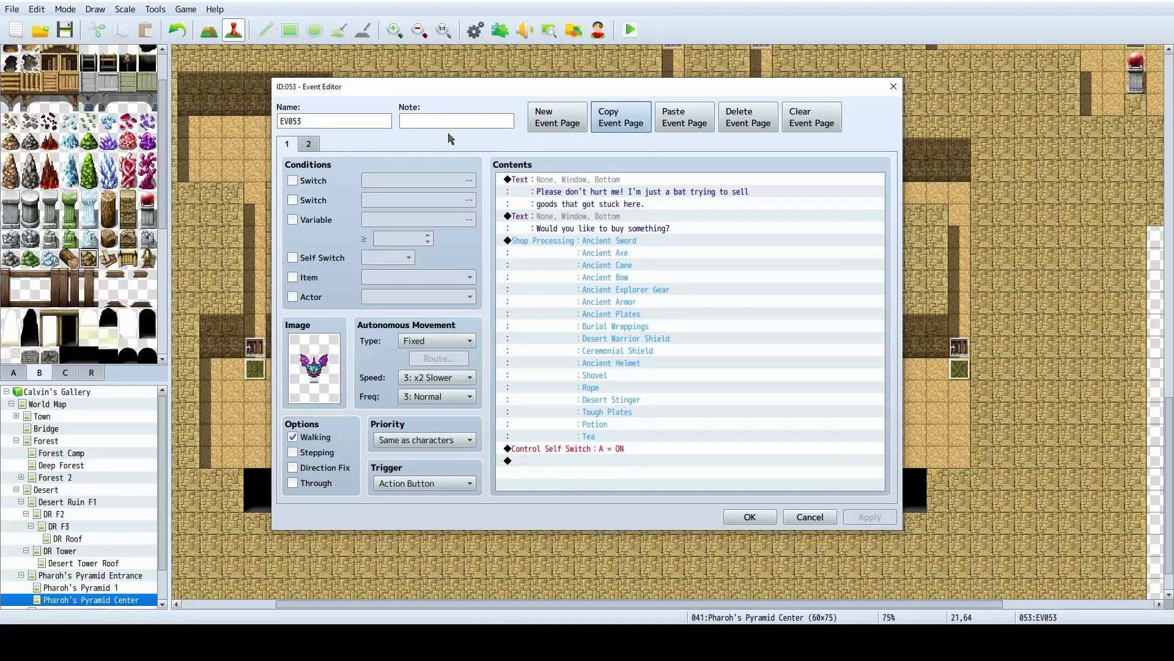
{"action": "left_click", "coordinate": [318, 144]}
{"action": "left_click", "coordinate": [685, 121]}
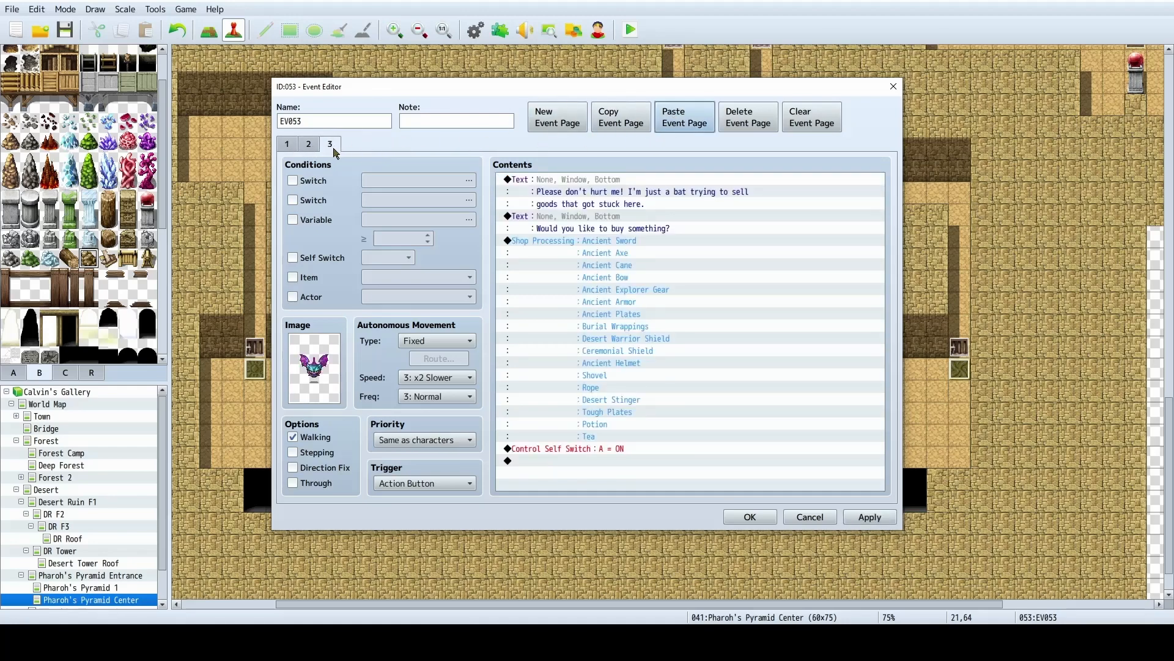
{"action": "left_click", "coordinate": [317, 150]}
{"action": "left_click", "coordinate": [741, 125]}
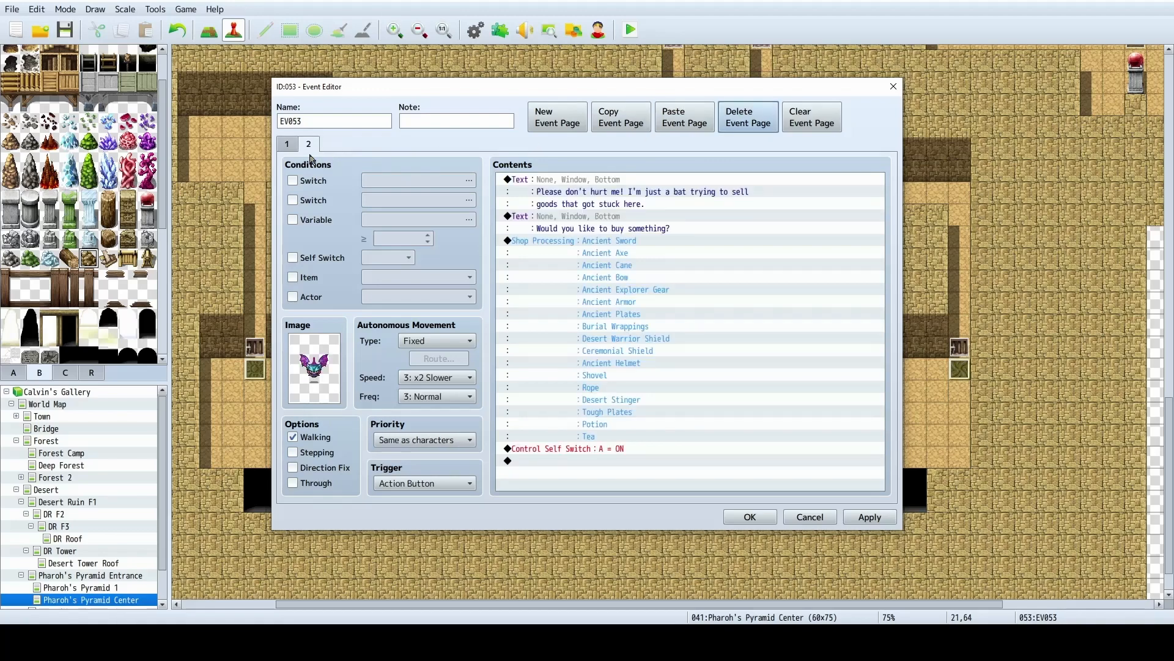
Make page 2 require Self Switch A, delete its opening "Please don't hurt me!" message and save the event.
{"action": "left_click", "coordinate": [312, 258]}
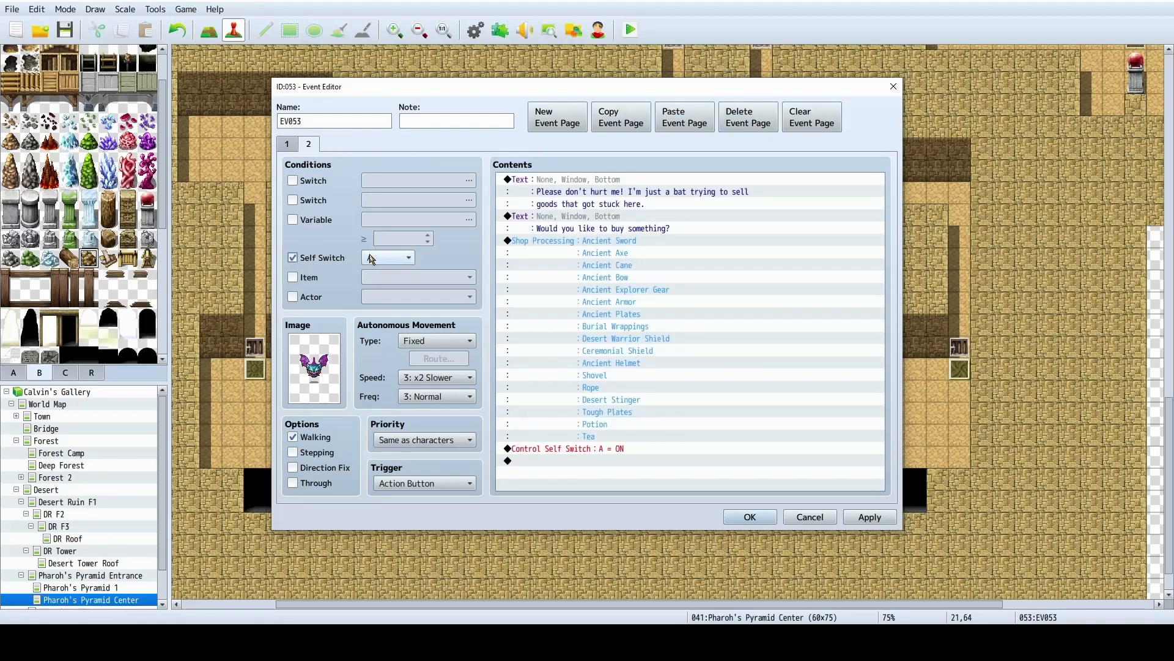
{"action": "left_click", "coordinate": [583, 180]}
{"action": "key", "text": "Delete"}
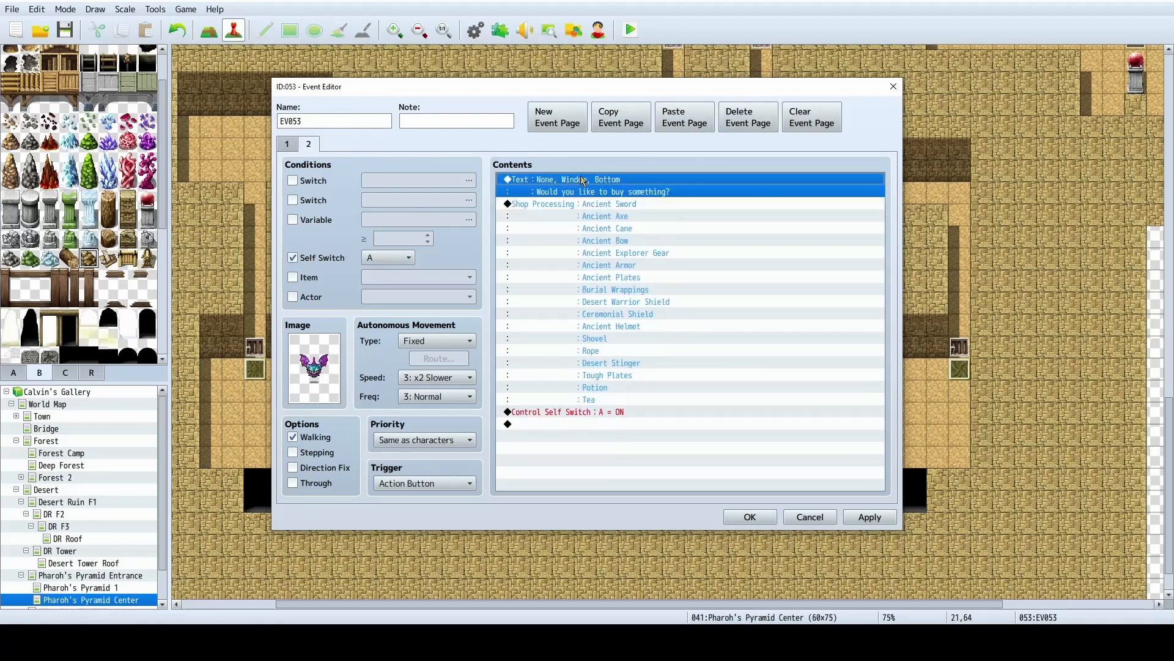
{"action": "left_click", "coordinate": [285, 146]}
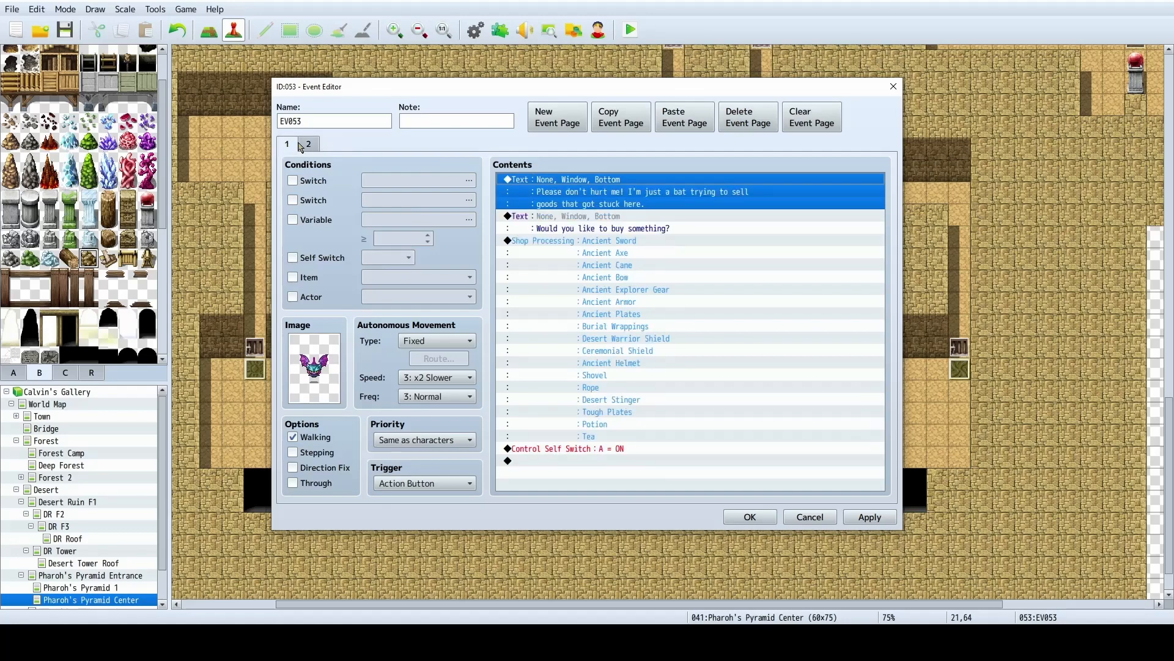
{"action": "left_click", "coordinate": [309, 144]}
{"action": "left_click", "coordinate": [286, 147]}
{"action": "left_click", "coordinate": [307, 145]}
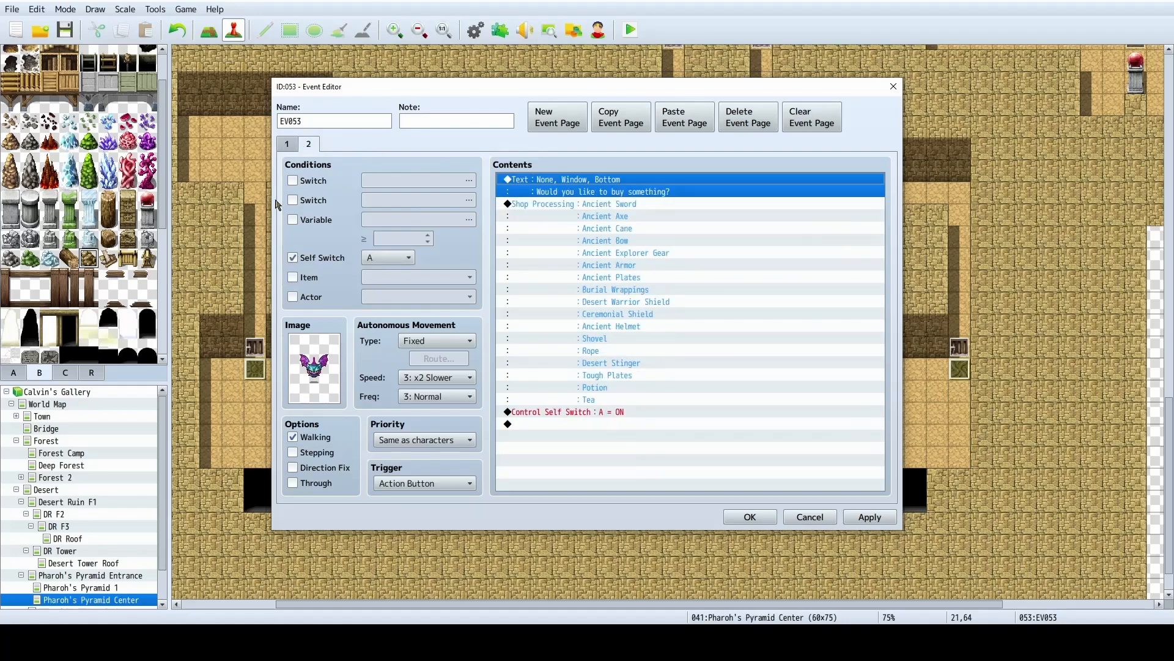
{"action": "left_click", "coordinate": [874, 519]}
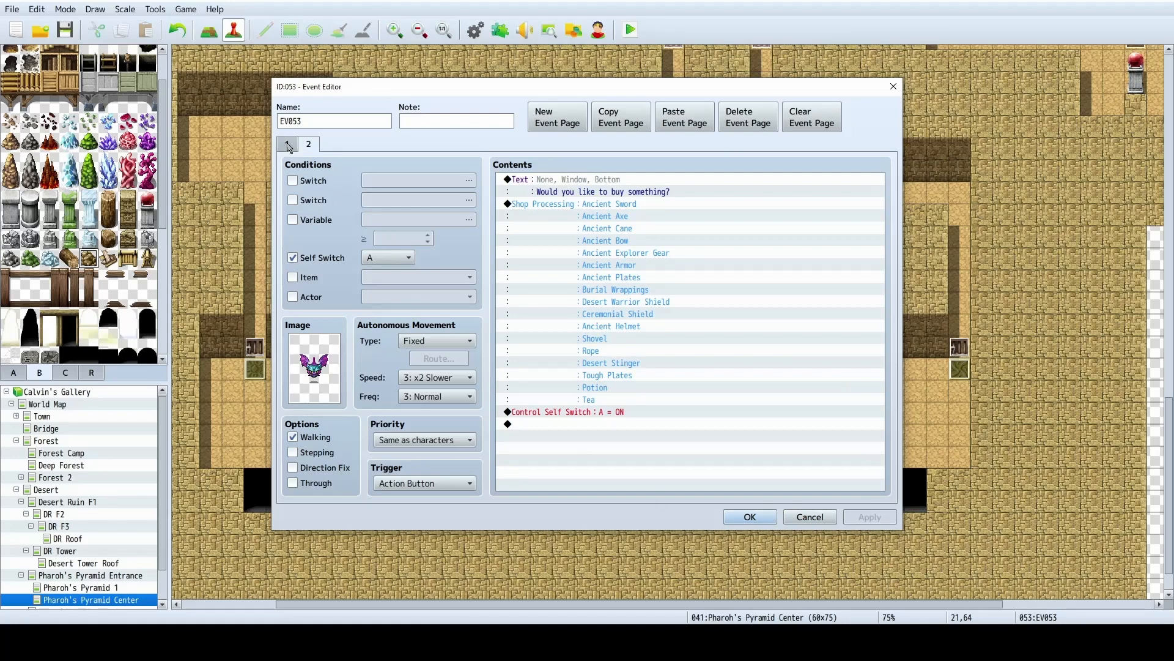
{"action": "left_click", "coordinate": [750, 516]}
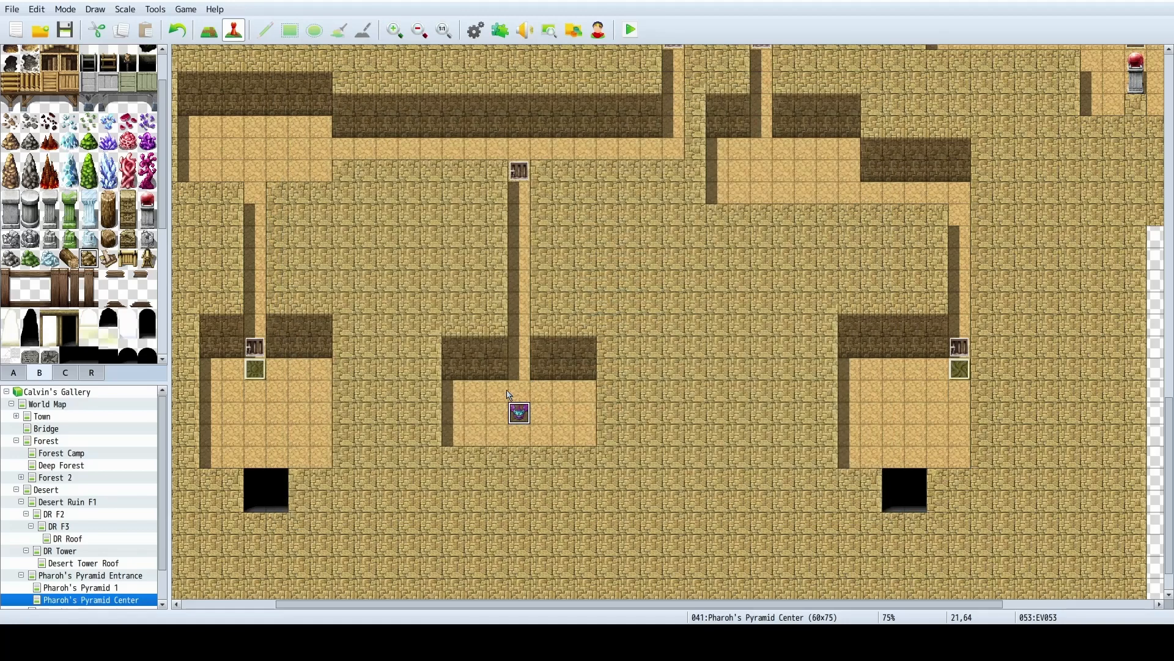
Set the bat event's page 1 autonomous movement to Random with frequency 2: Lower.
{"action": "double_click", "coordinate": [512, 414]}
{"action": "left_click", "coordinate": [436, 340]}
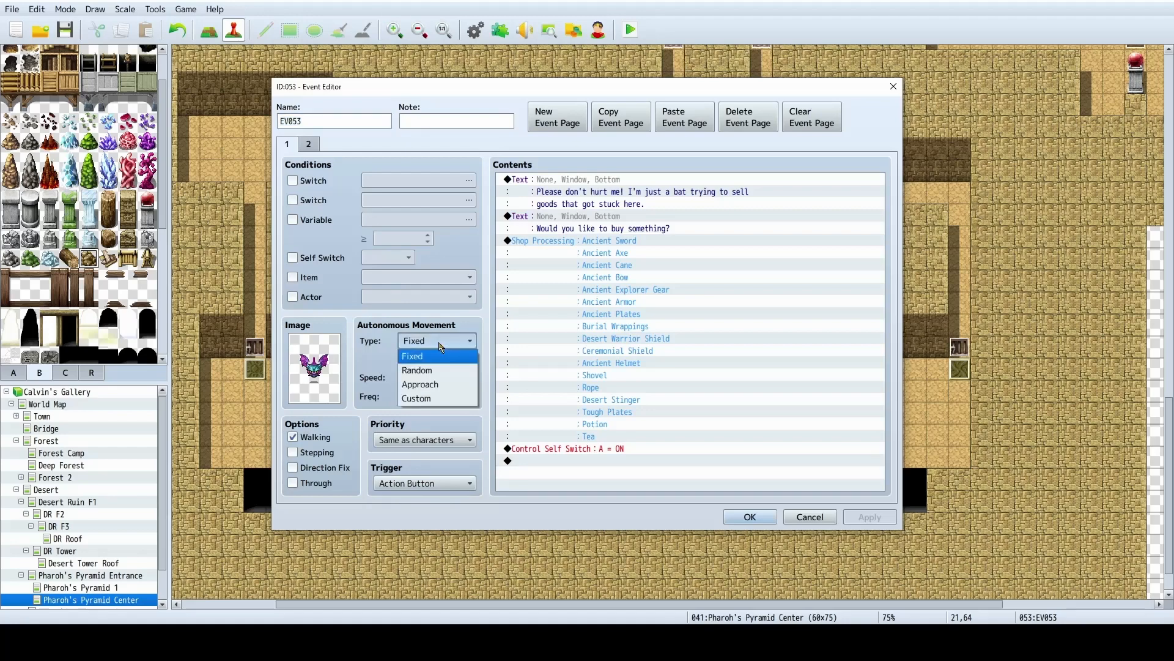
{"action": "left_click", "coordinate": [441, 370]}
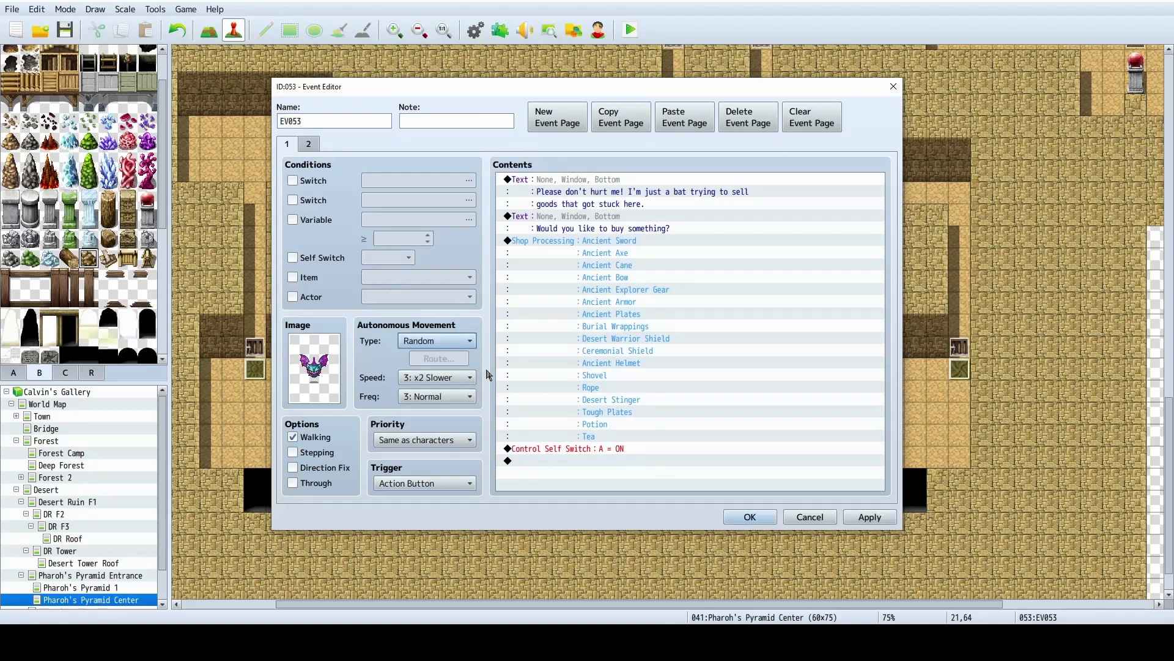
{"action": "left_click", "coordinate": [440, 399]}
{"action": "left_click", "coordinate": [422, 426]}
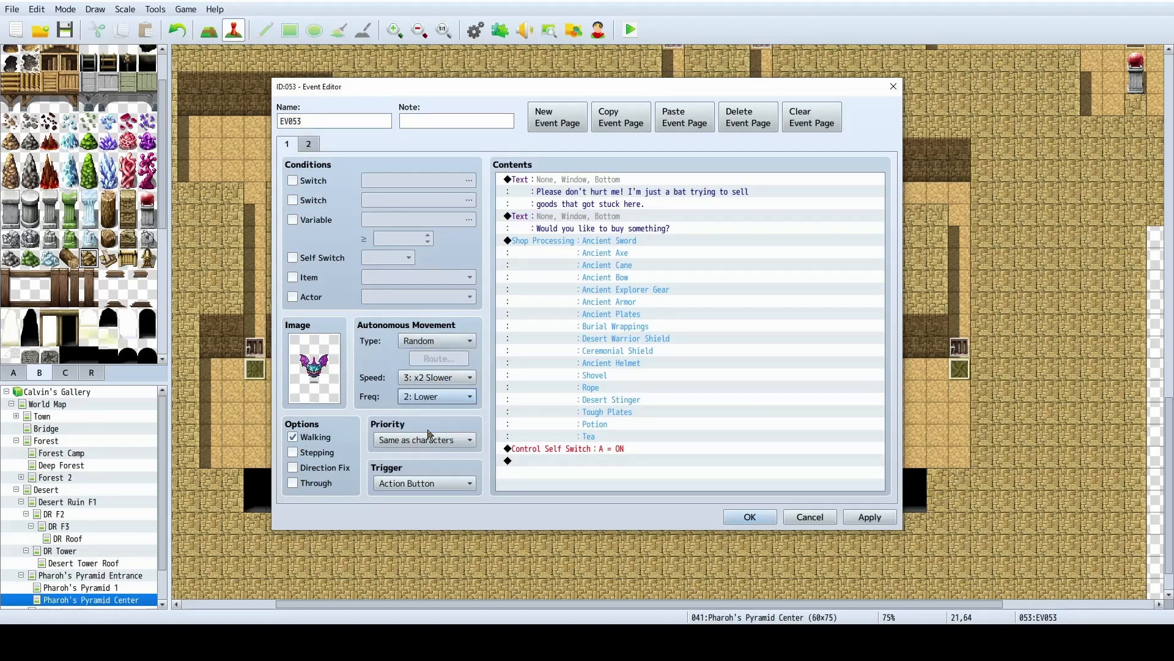
{"action": "left_click", "coordinate": [849, 517]}
{"action": "left_click", "coordinate": [750, 517]}
Save the project.
{"action": "scroll", "coordinate": [860, 486], "scroll_direction": "up", "scroll_amount": 5}
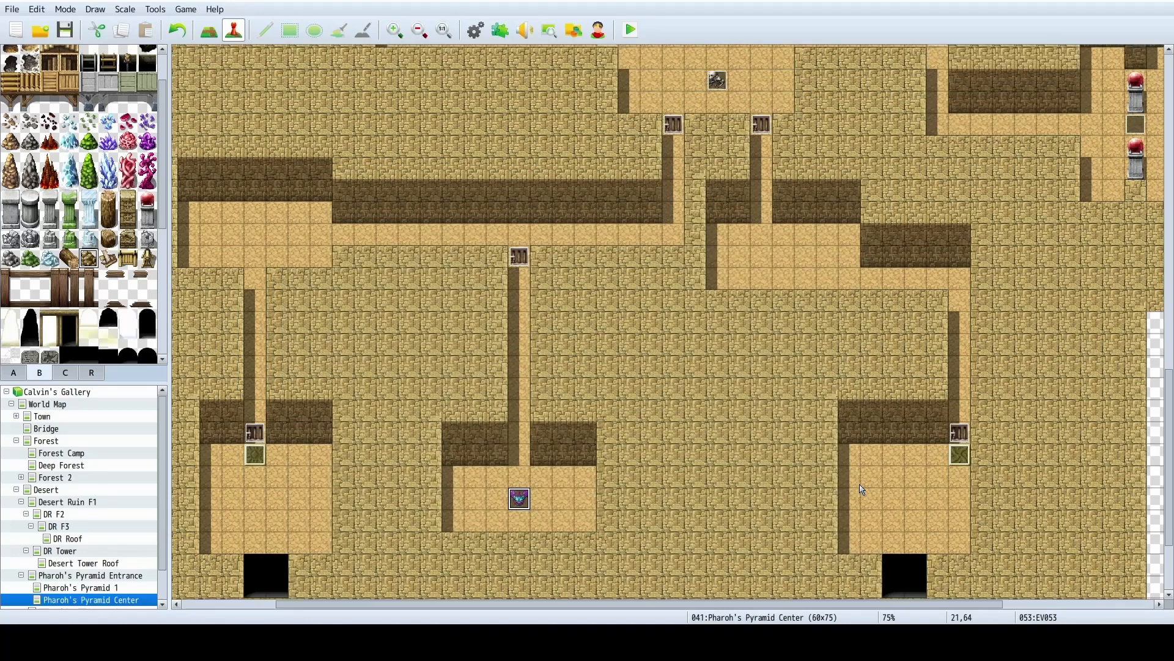
{"action": "left_click", "coordinate": [12, 10]}
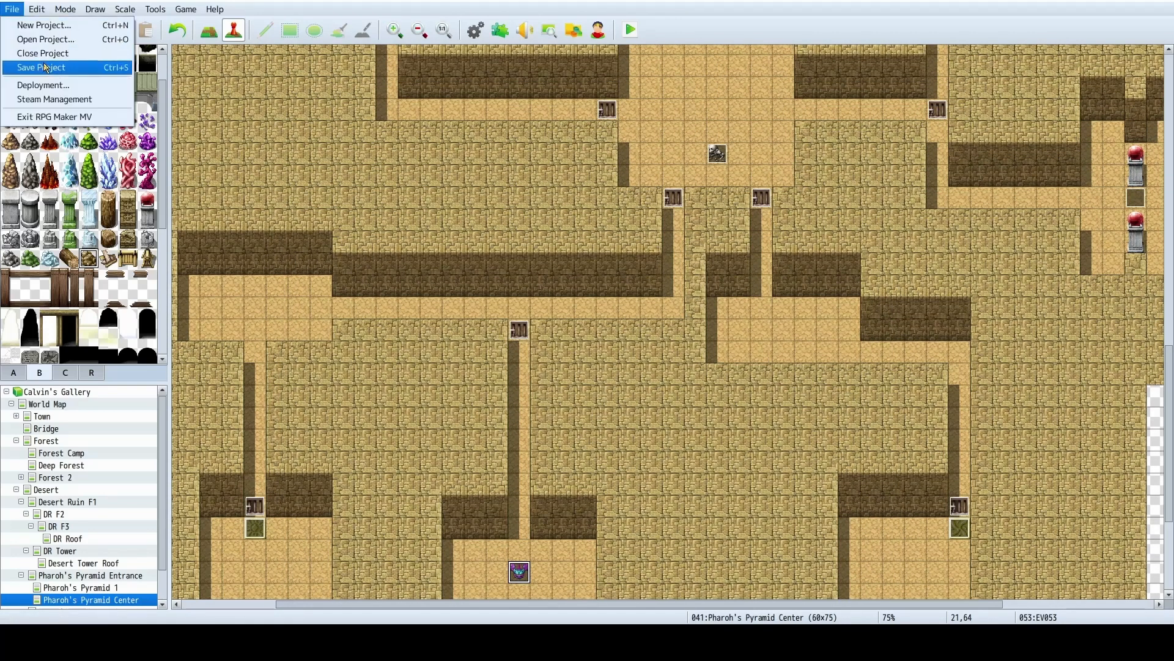
{"action": "left_click", "coordinate": [307, 247]}
{"action": "scroll", "coordinate": [833, 424], "scroll_direction": "up", "scroll_amount": 1}
{"action": "scroll", "coordinate": [833, 424], "scroll_direction": "down", "scroll_amount": 5, "text": "ctrl"}
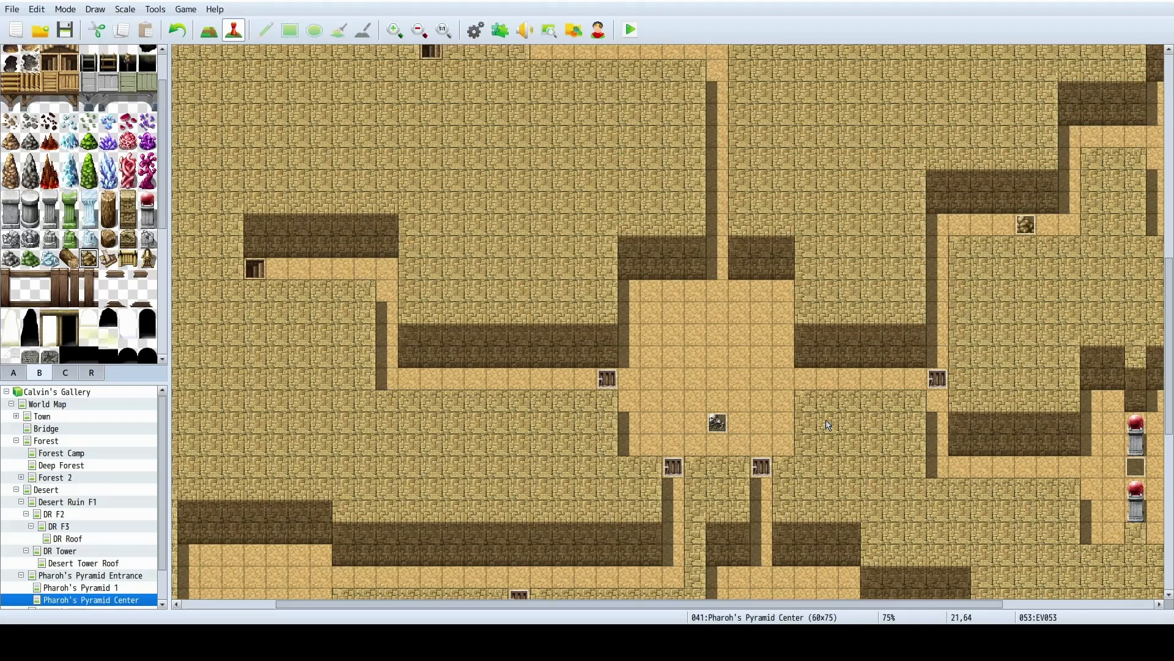
{"action": "scroll", "coordinate": [608, 454], "scroll_direction": "up", "scroll_amount": 3, "text": "ctrl"}
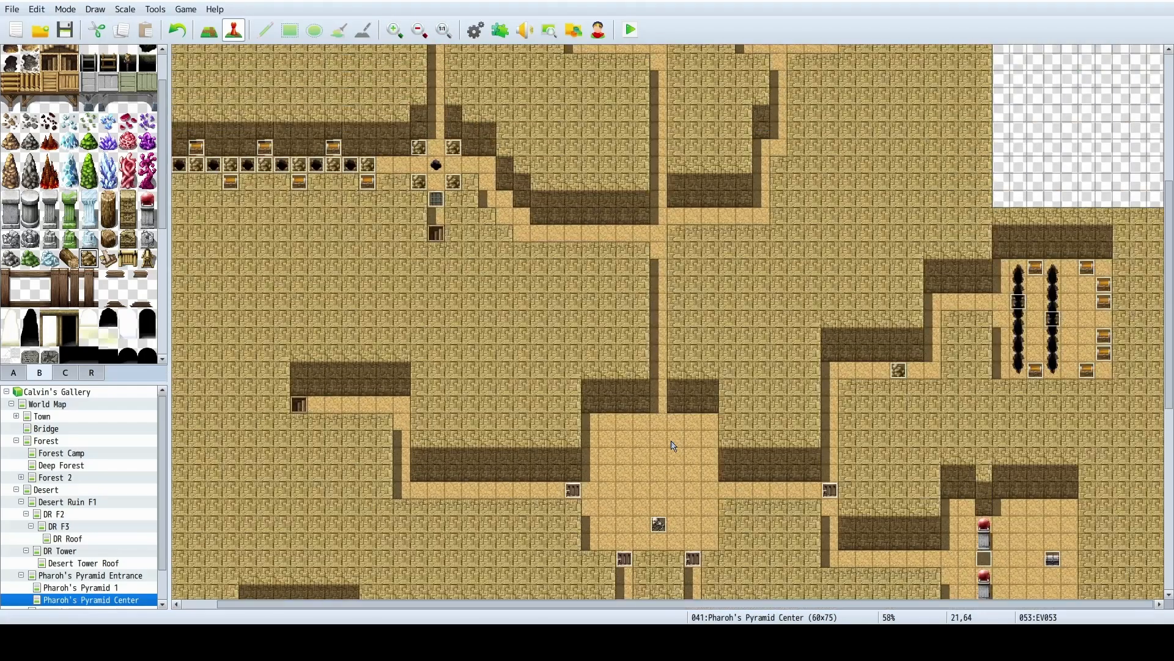
{"action": "scroll", "coordinate": [673, 446], "scroll_direction": "down", "scroll_amount": 7}
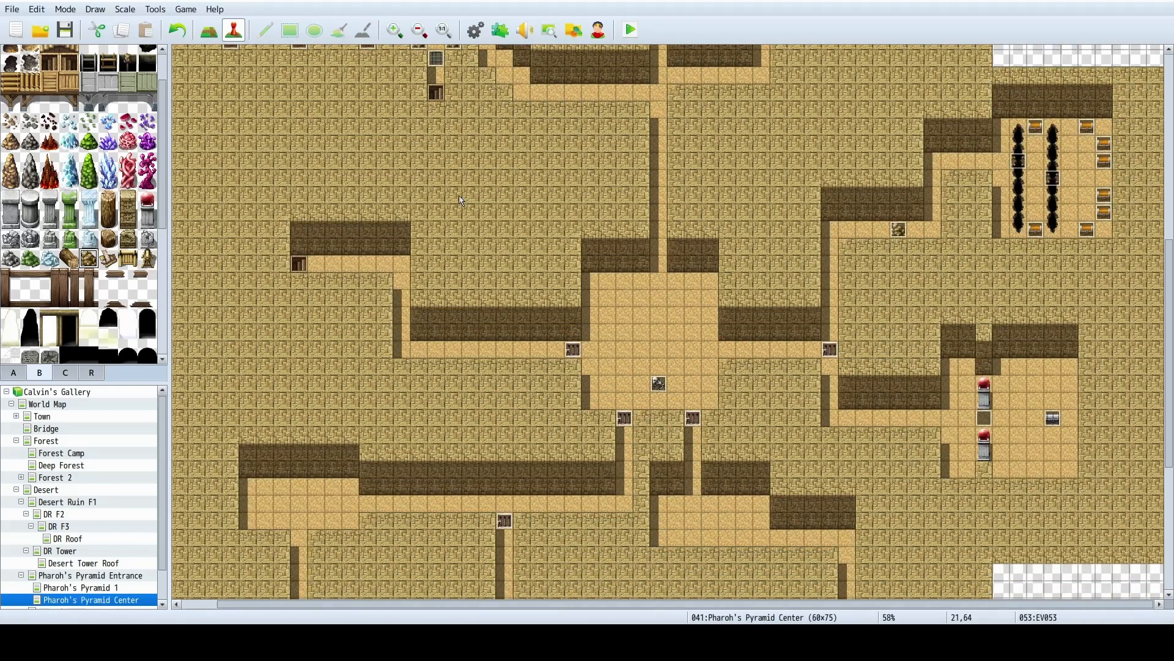
Create an event in the central chamber, above the rubble, using the dark hooded figure from the Monster sheet as its image.
{"action": "double_click", "coordinate": [641, 336]}
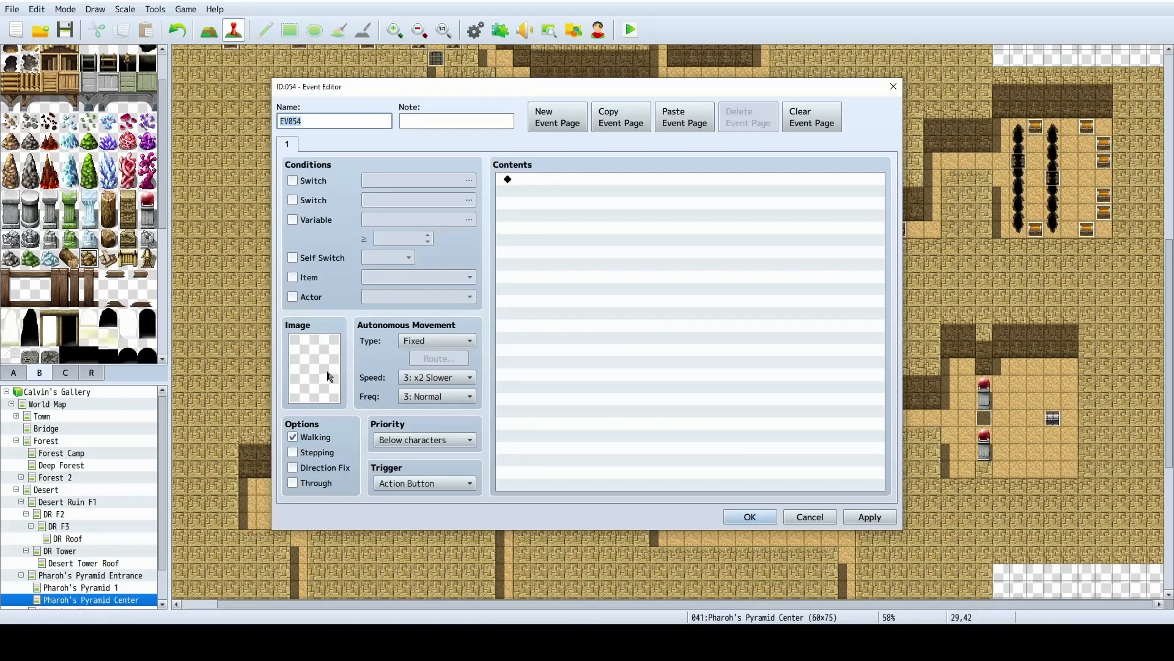
{"action": "double_click", "coordinate": [329, 376]}
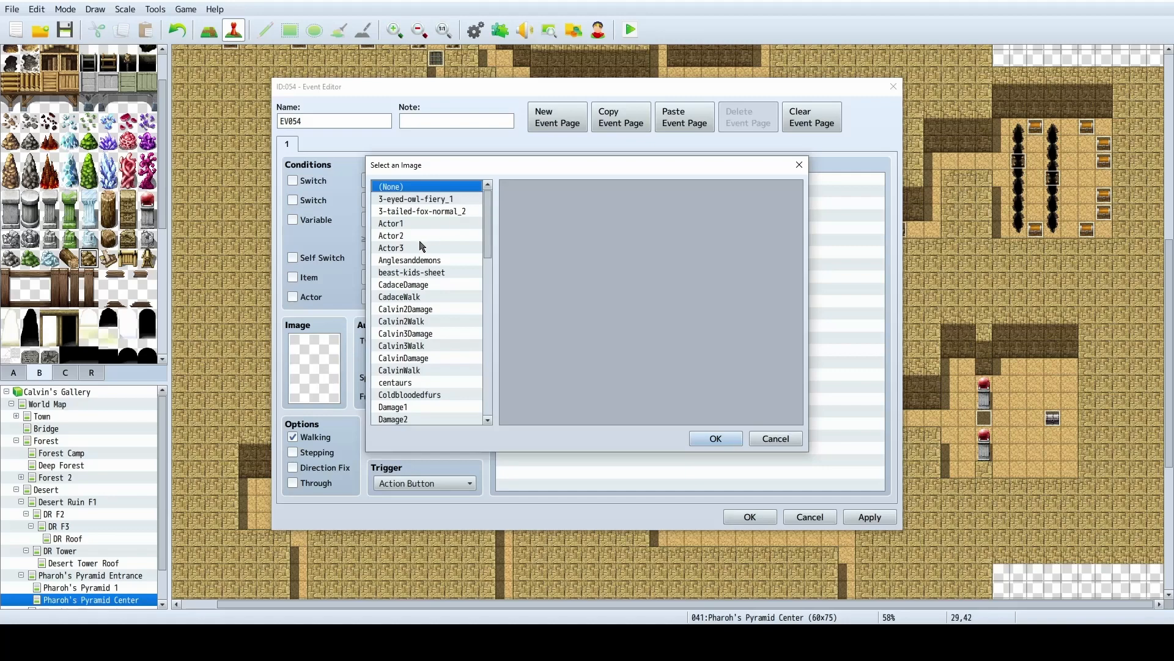
{"action": "left_click", "coordinate": [428, 260]}
{"action": "scroll", "coordinate": [708, 378], "scroll_direction": "down", "scroll_amount": 1}
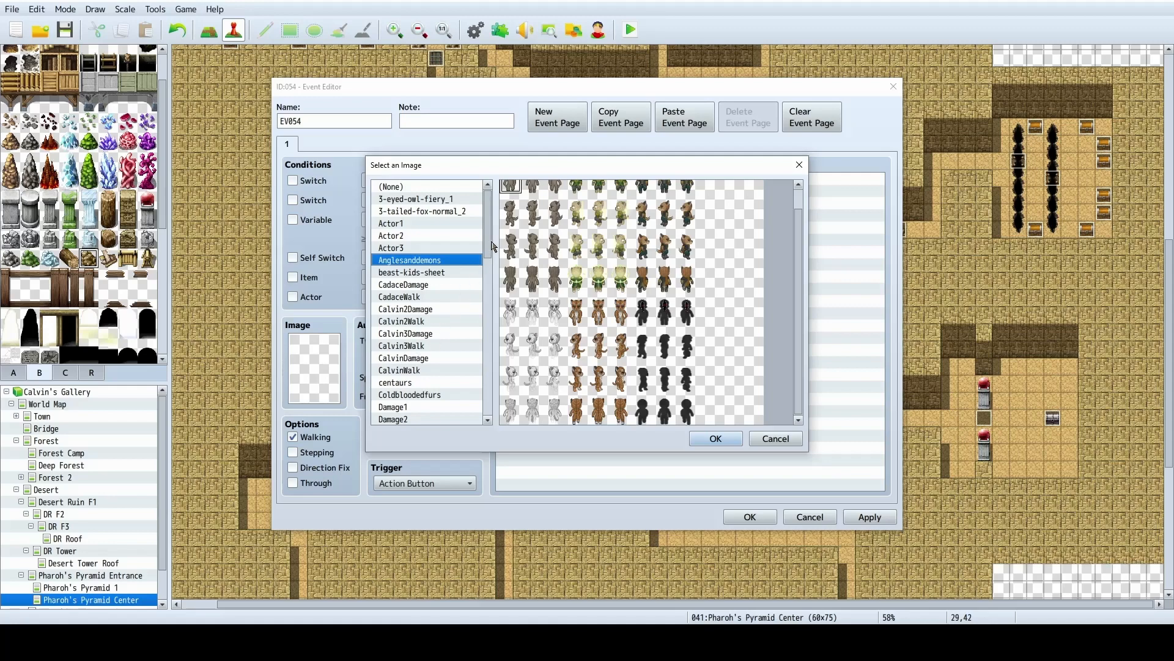
{"action": "left_click_drag", "start_coordinate": [488, 246], "coordinate": [478, 348]}
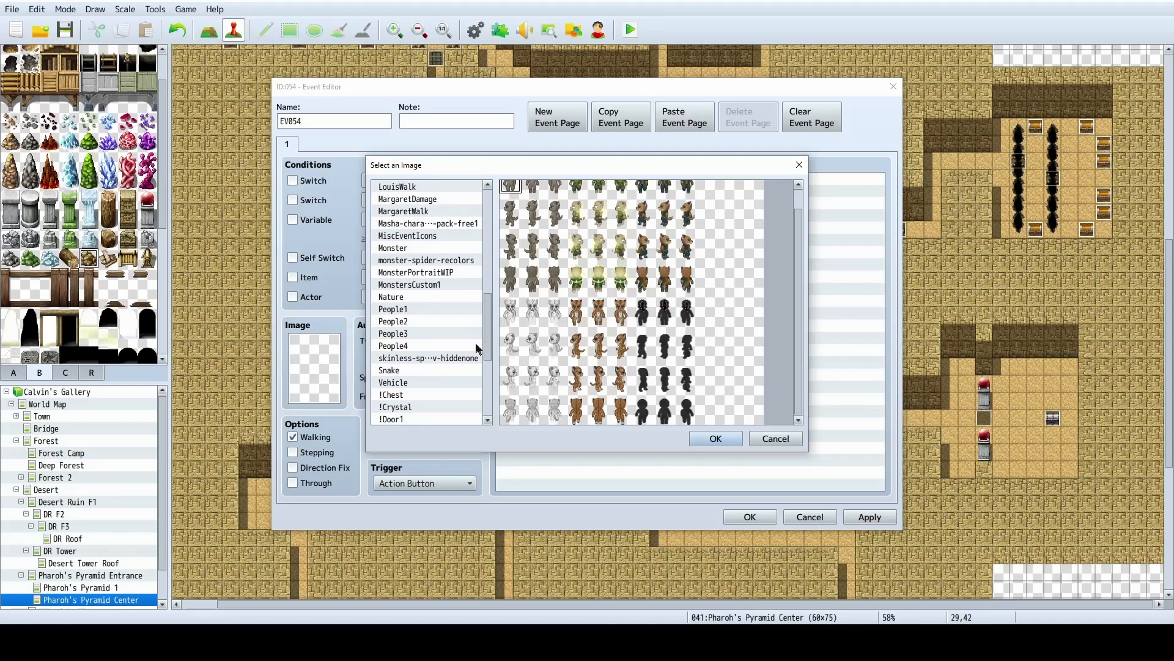
{"action": "left_click", "coordinate": [436, 249]}
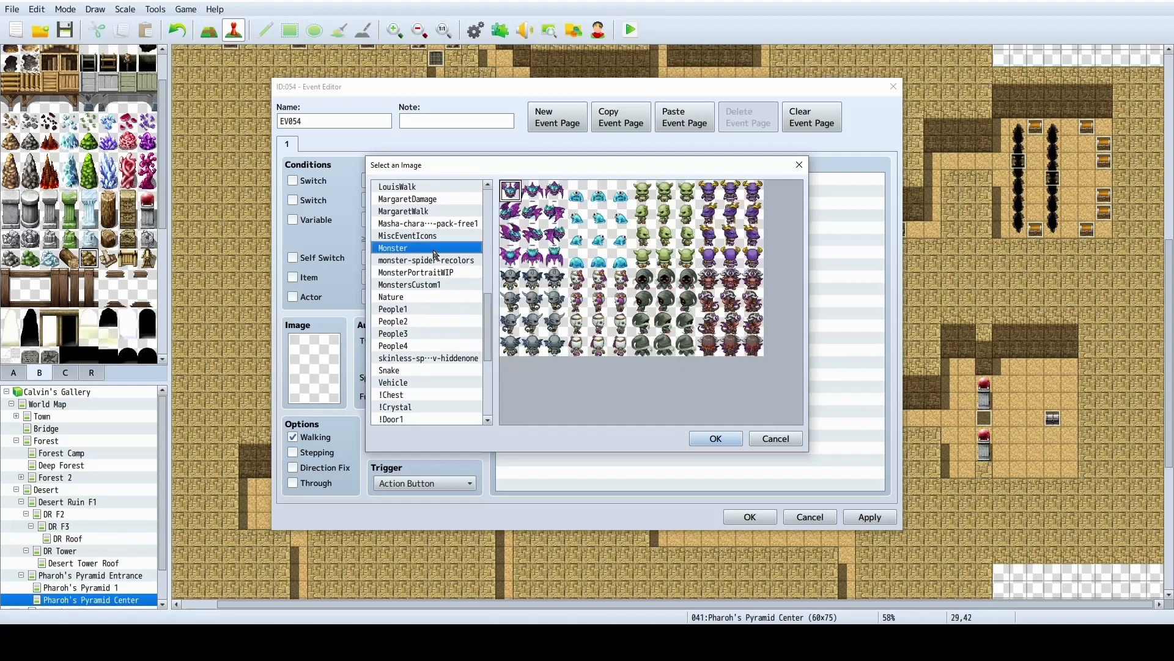
{"action": "double_click", "coordinate": [639, 285]}
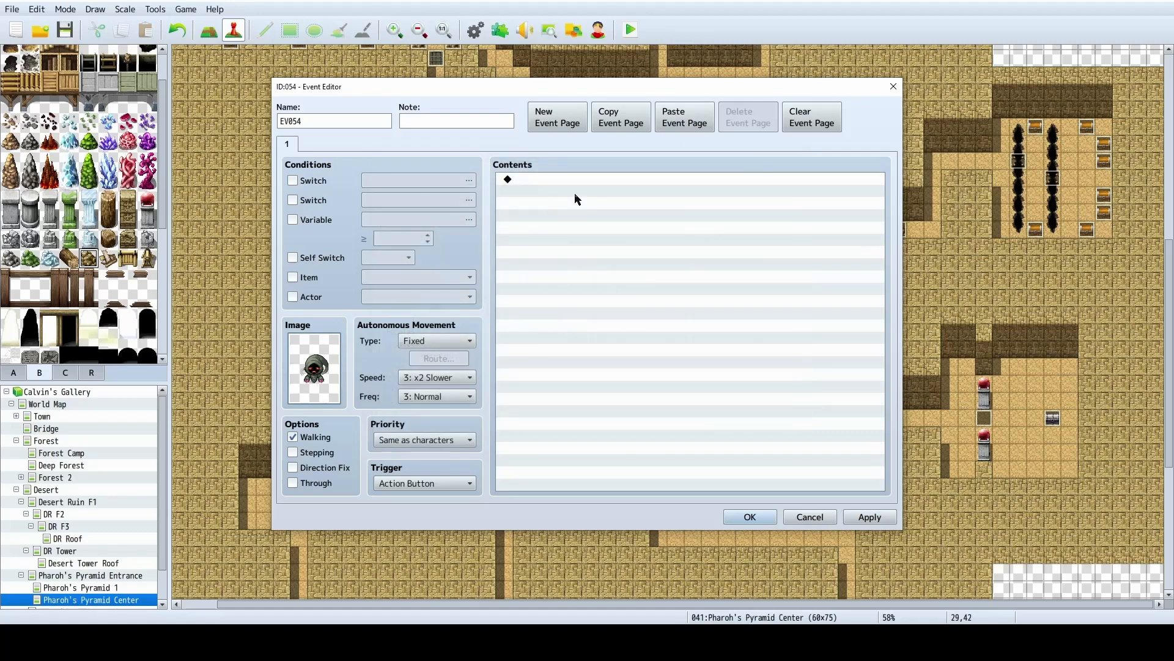
Add a Battle Processing command to the hooded figure's event with troop 0041 as direct designation.
{"action": "double_click", "coordinate": [593, 178]}
{"action": "left_click", "coordinate": [642, 183]}
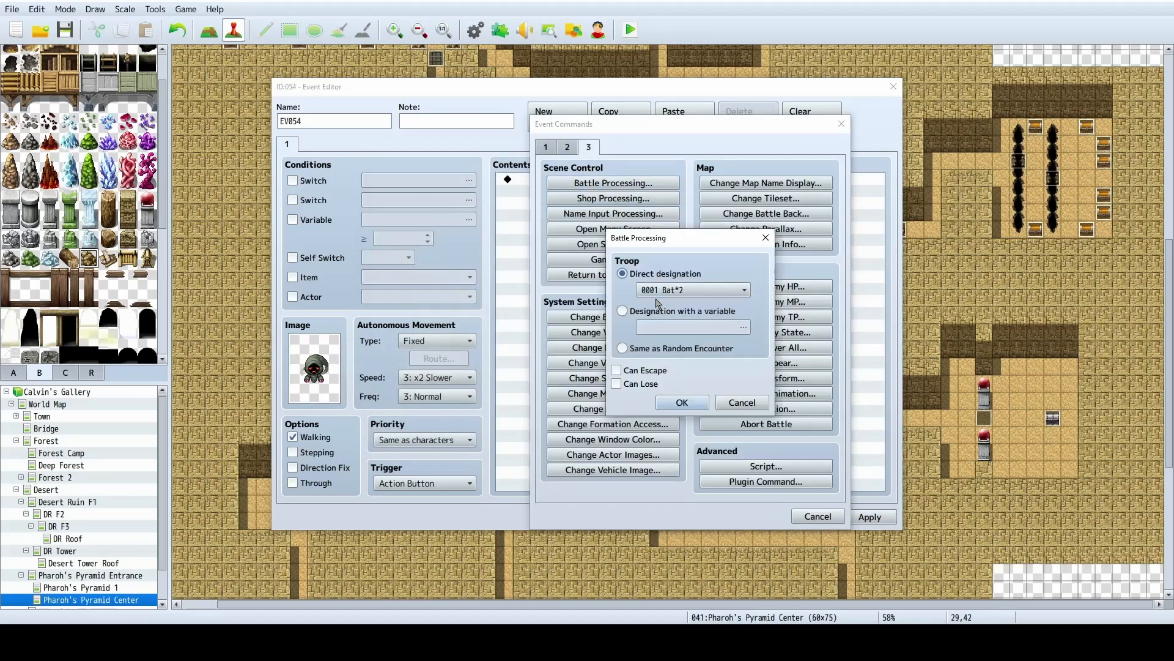
{"action": "left_click", "coordinate": [673, 290]}
{"action": "scroll", "coordinate": [686, 416], "scroll_direction": "down", "scroll_amount": 8}
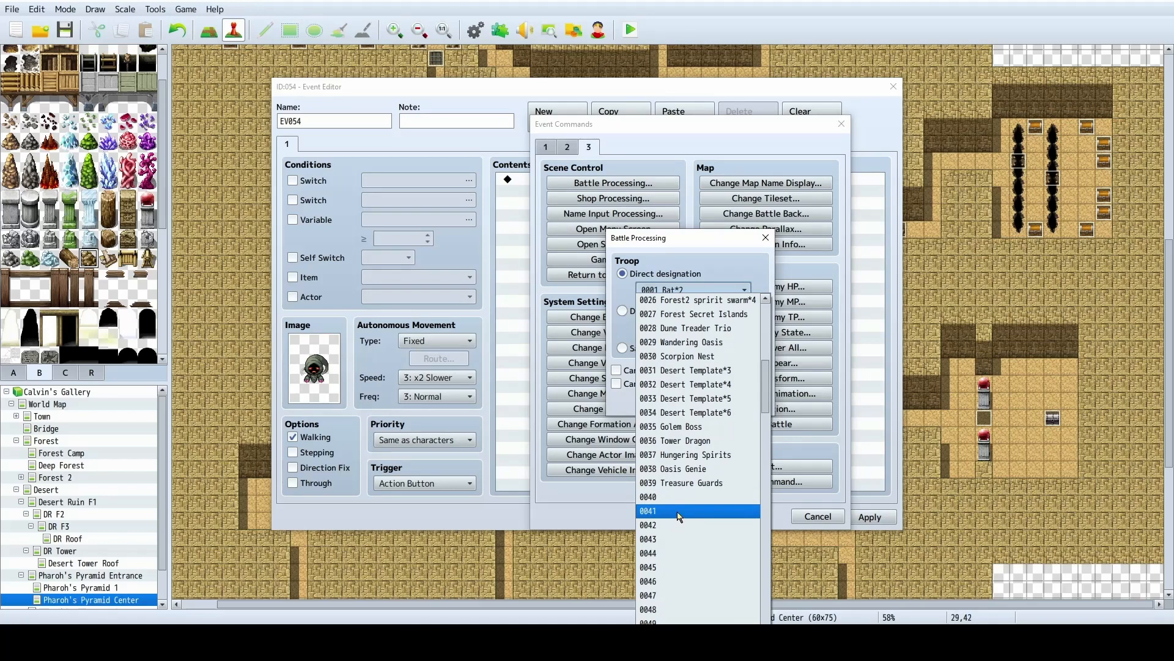
{"action": "left_click", "coordinate": [680, 511]}
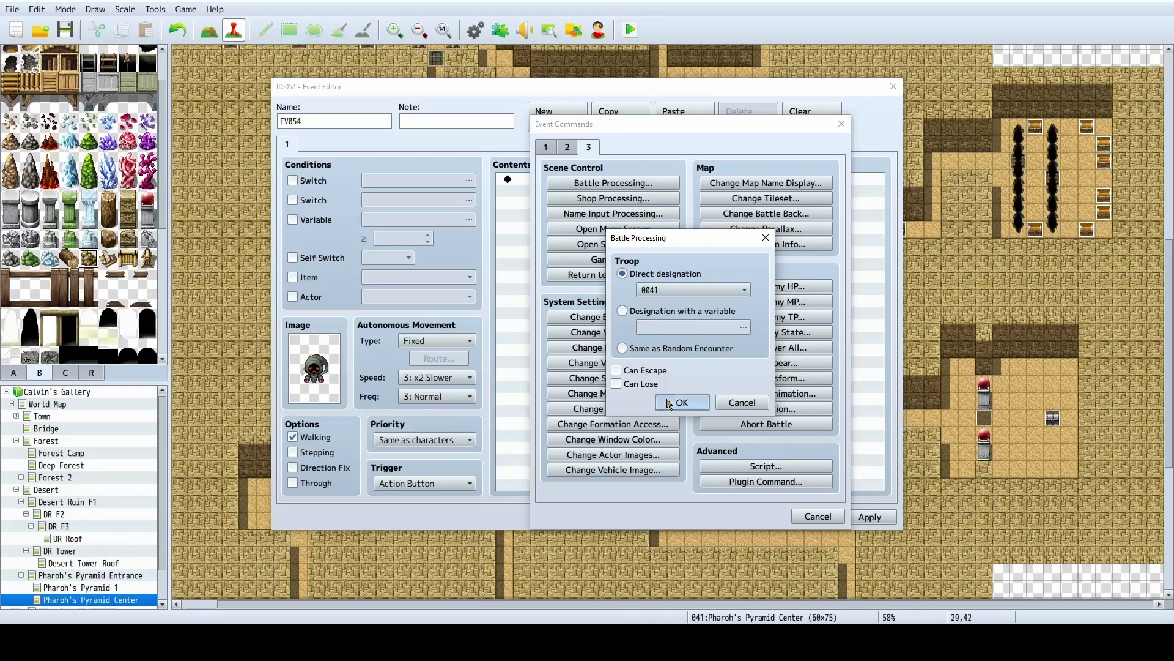
{"action": "left_click", "coordinate": [669, 403]}
Add an Erase Event command after the battle and apply the event changes.
{"action": "double_click", "coordinate": [575, 193]}
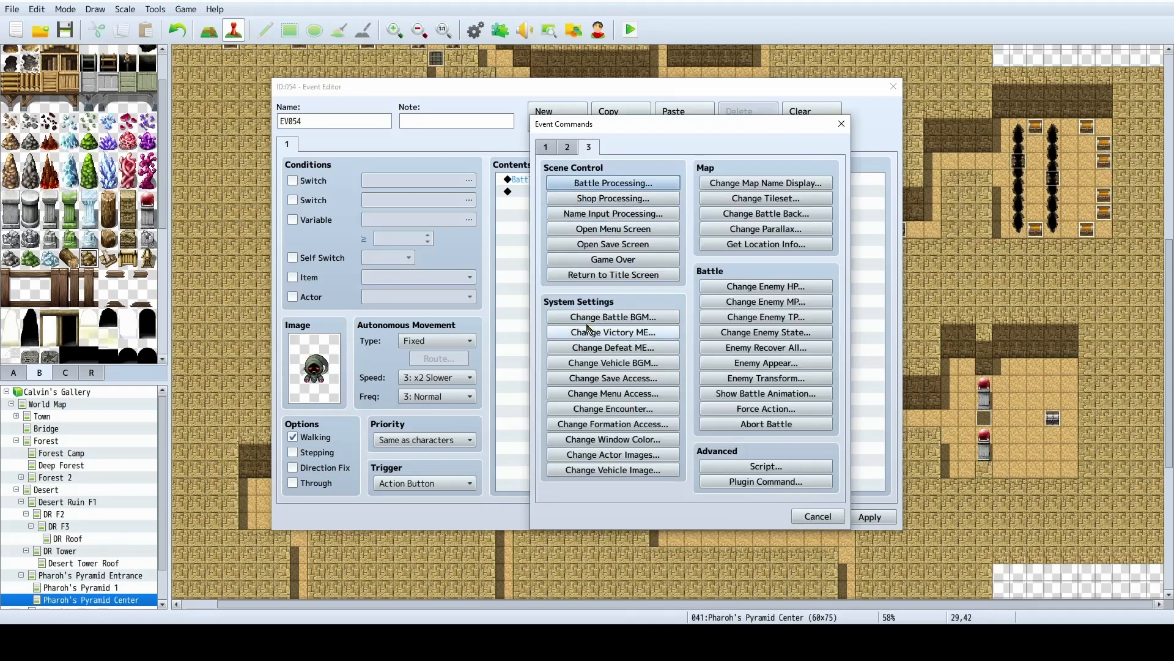
{"action": "left_click", "coordinate": [546, 149]}
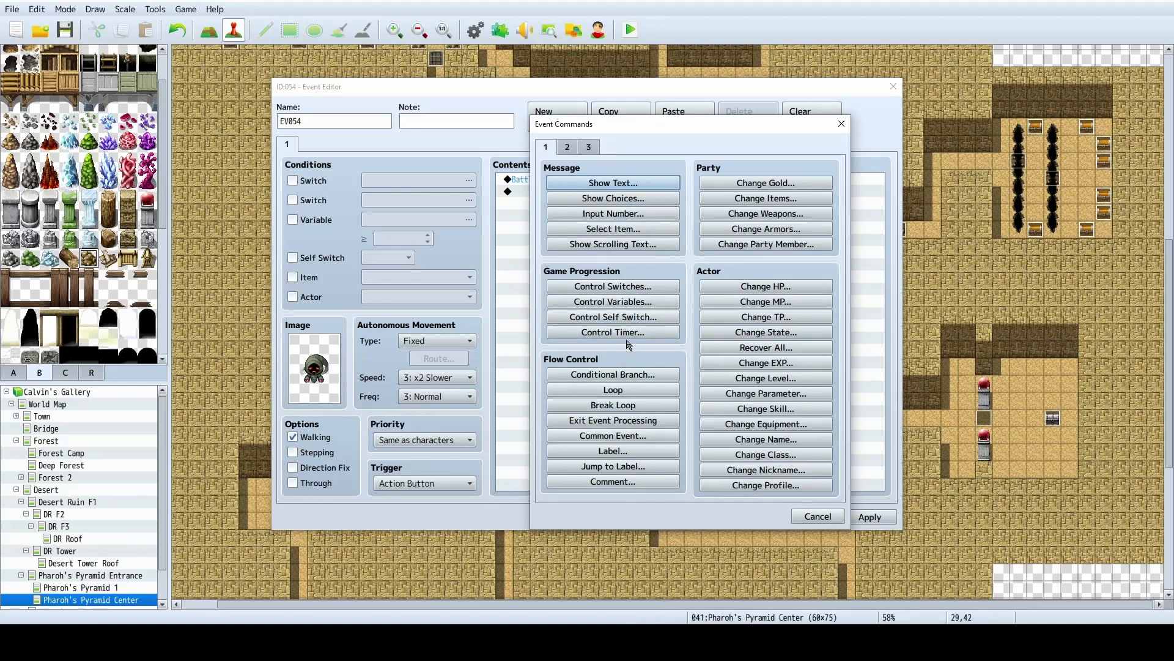
{"action": "left_click", "coordinate": [567, 150]}
{"action": "left_click", "coordinate": [613, 378]}
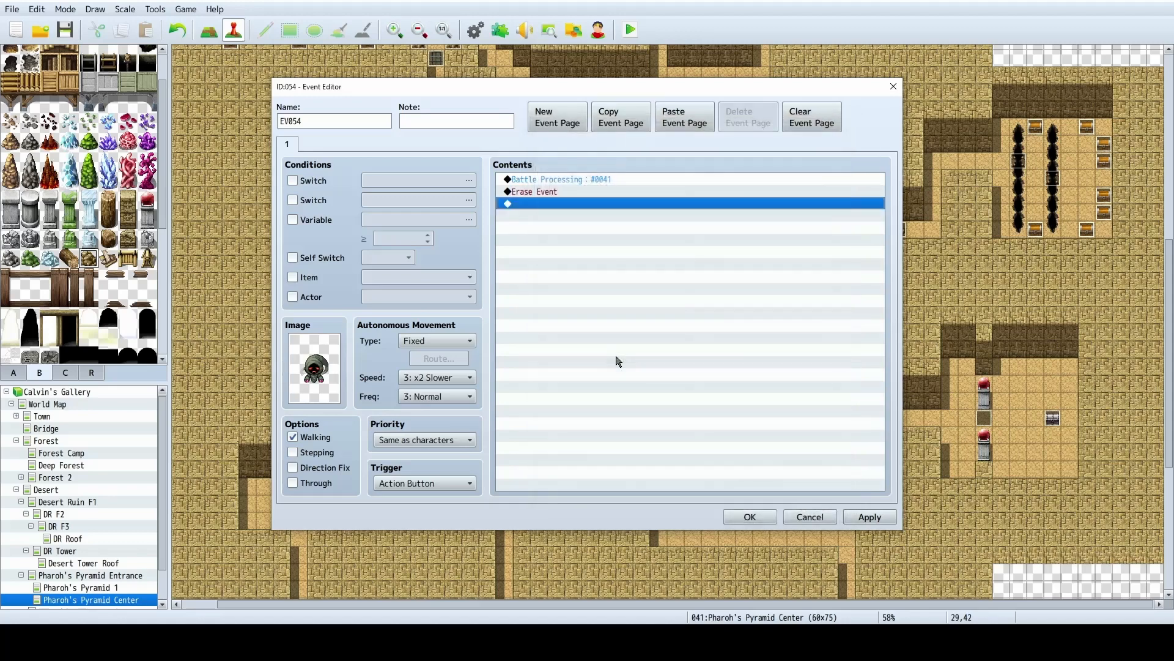
{"action": "left_click", "coordinate": [881, 517]}
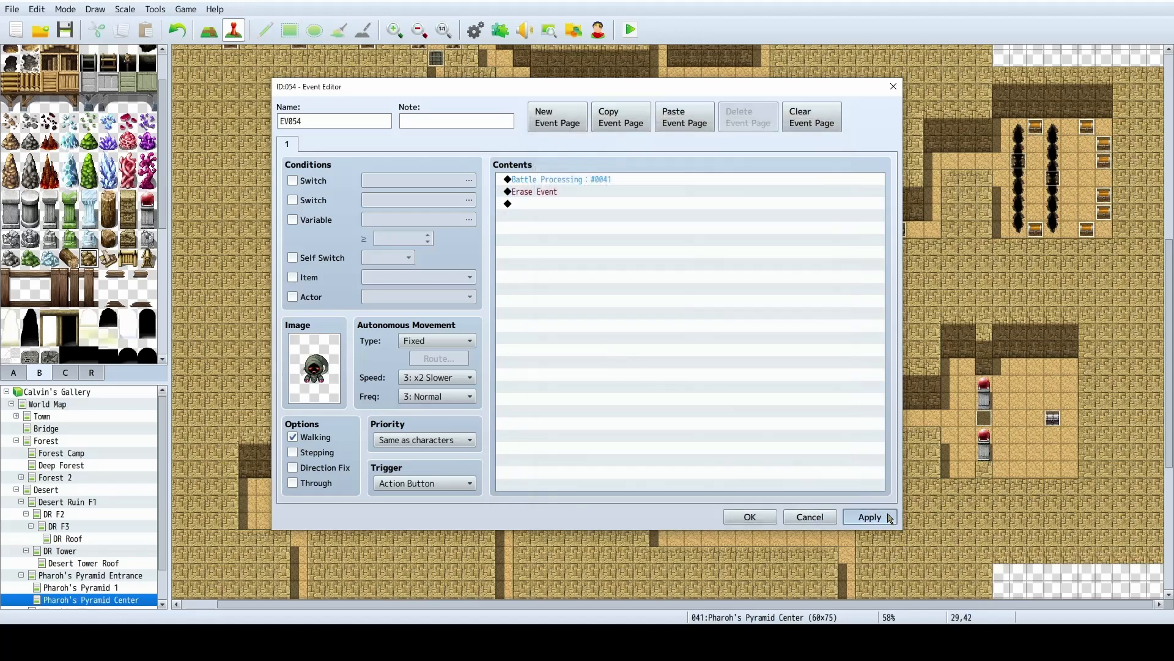
Set the event's autonomous movement to Random, speed 4: Normal and frequency 4: Higher, then save the event and project.
{"action": "left_click", "coordinate": [437, 341]}
{"action": "left_click", "coordinate": [418, 371]}
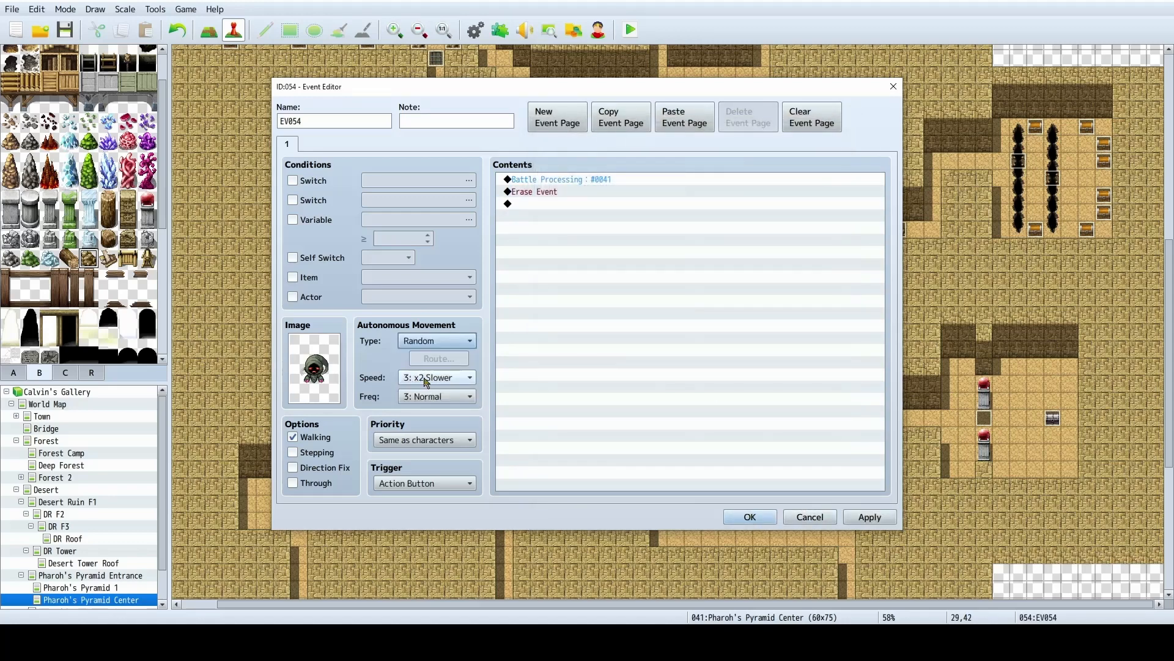
{"action": "left_click", "coordinate": [427, 382]}
{"action": "left_click", "coordinate": [428, 435]}
{"action": "left_click", "coordinate": [431, 396]}
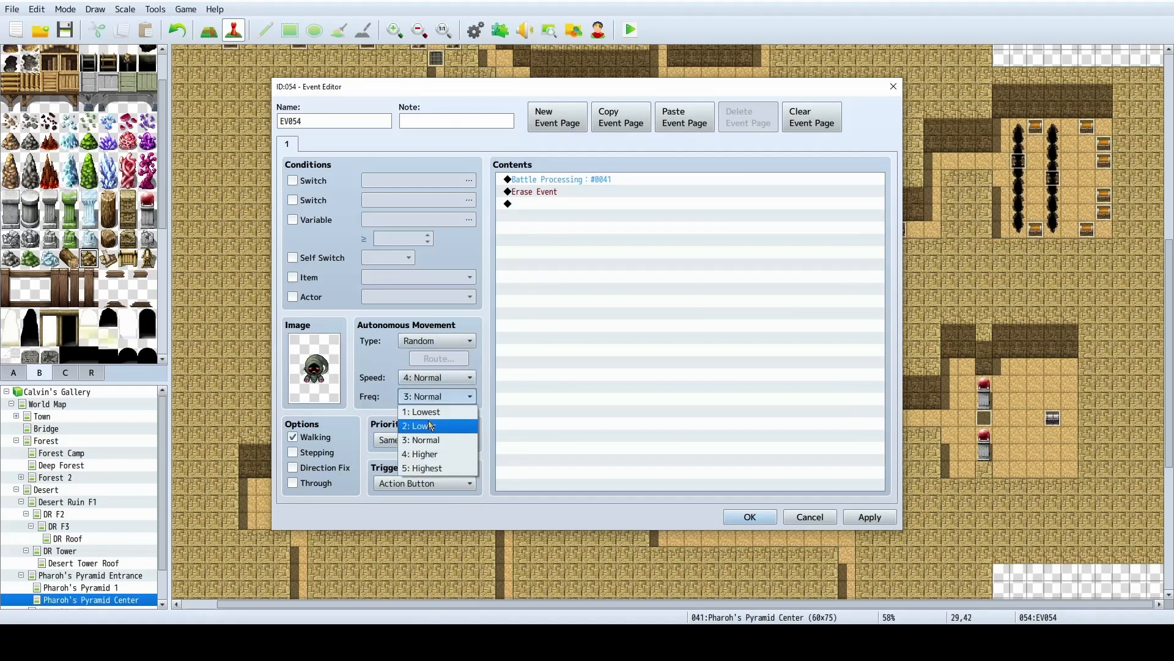
{"action": "left_click", "coordinate": [430, 454]}
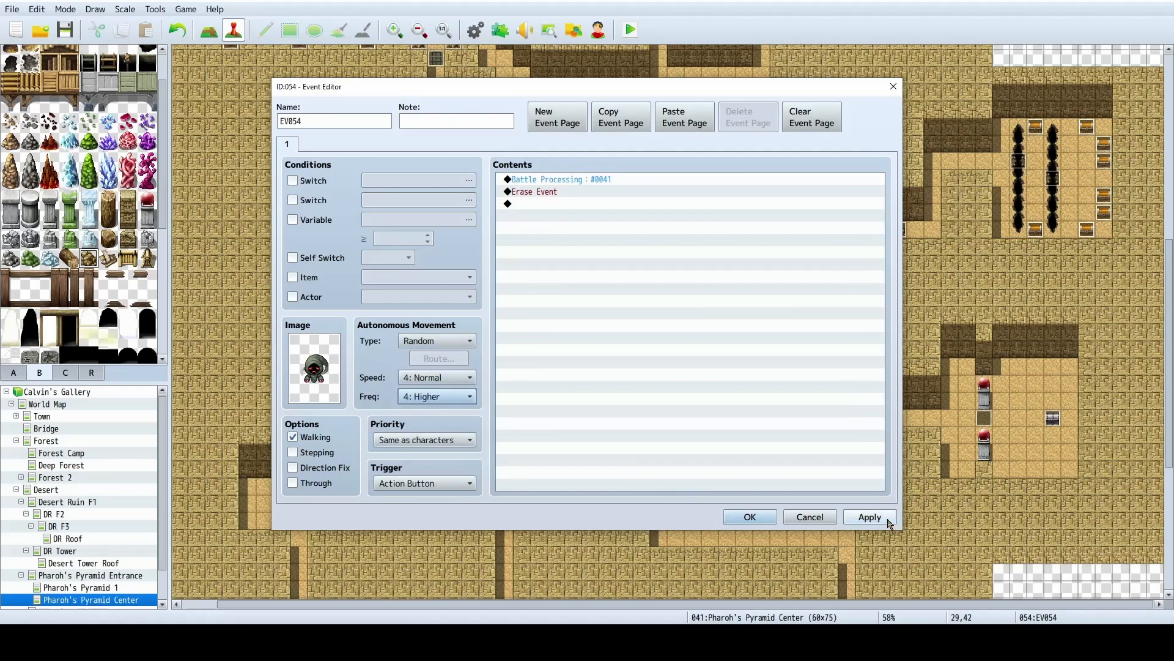
{"action": "left_click", "coordinate": [750, 517]}
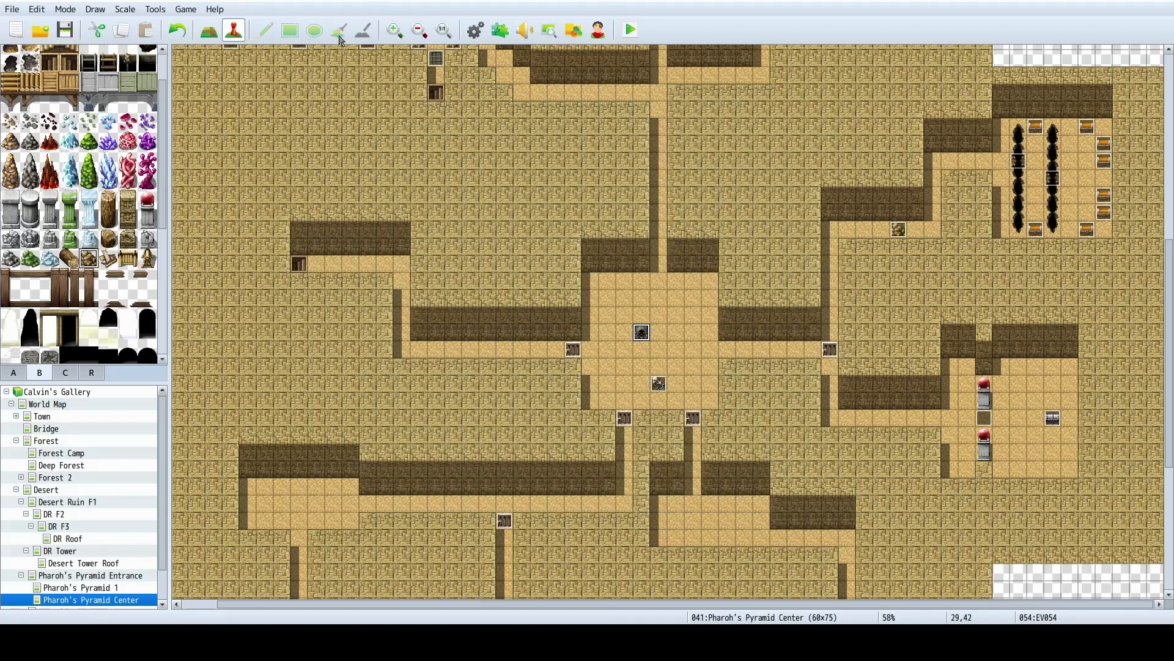
{"action": "left_click", "coordinate": [13, 10]}
{"action": "left_click", "coordinate": [29, 63]}
Name the empty database troop 0040 "Pharoh Fight".
{"action": "left_click", "coordinate": [475, 30]}
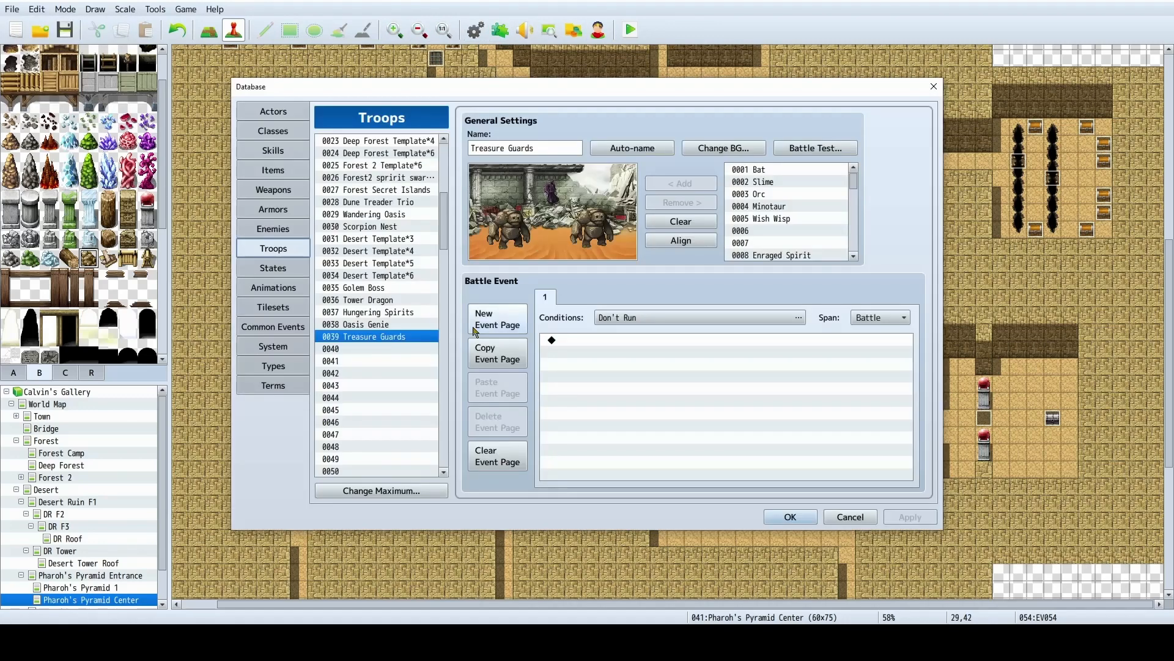
{"action": "left_click", "coordinate": [355, 349]}
{"action": "left_click", "coordinate": [561, 150]}
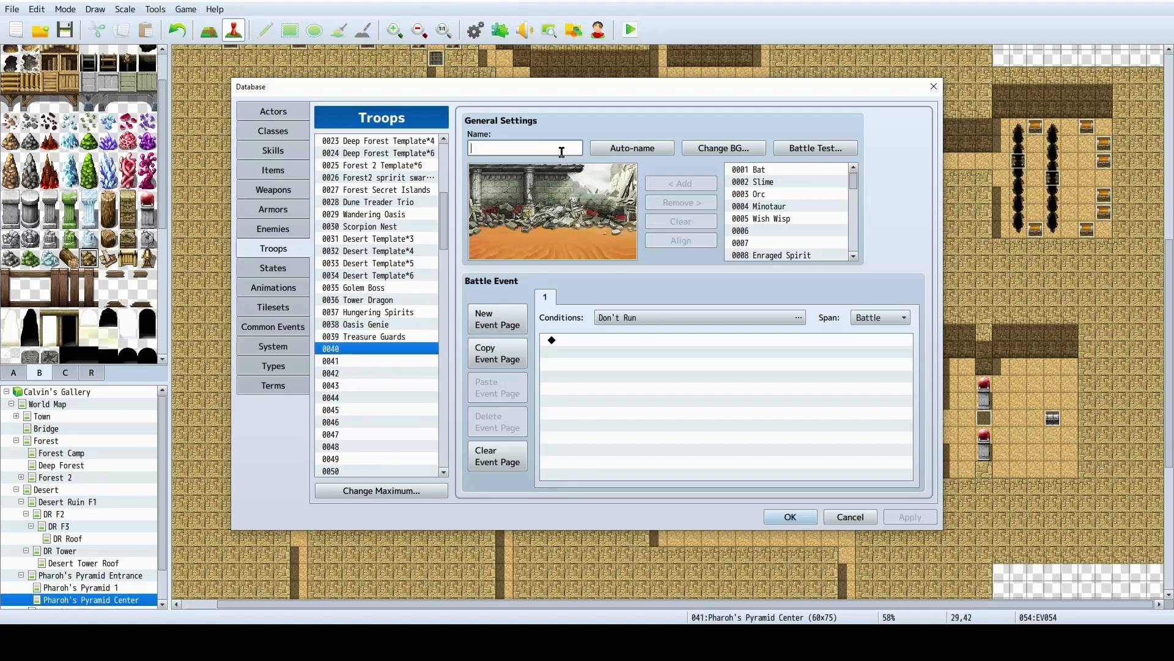
{"action": "type", "text": "Pharo"}
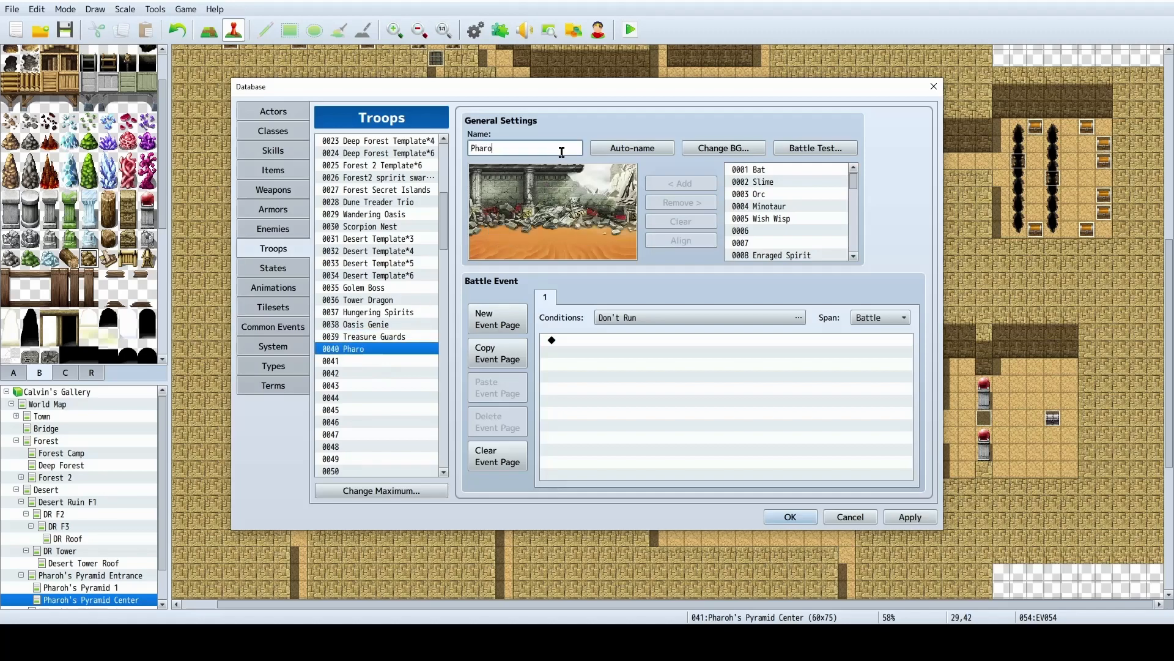
{"action": "type", "text": "h Fight"}
Add enemy 0051 Pharoh to the troop and place it at the back centre of the battlefield.
{"action": "scroll", "coordinate": [826, 235], "scroll_direction": "down", "scroll_amount": 7}
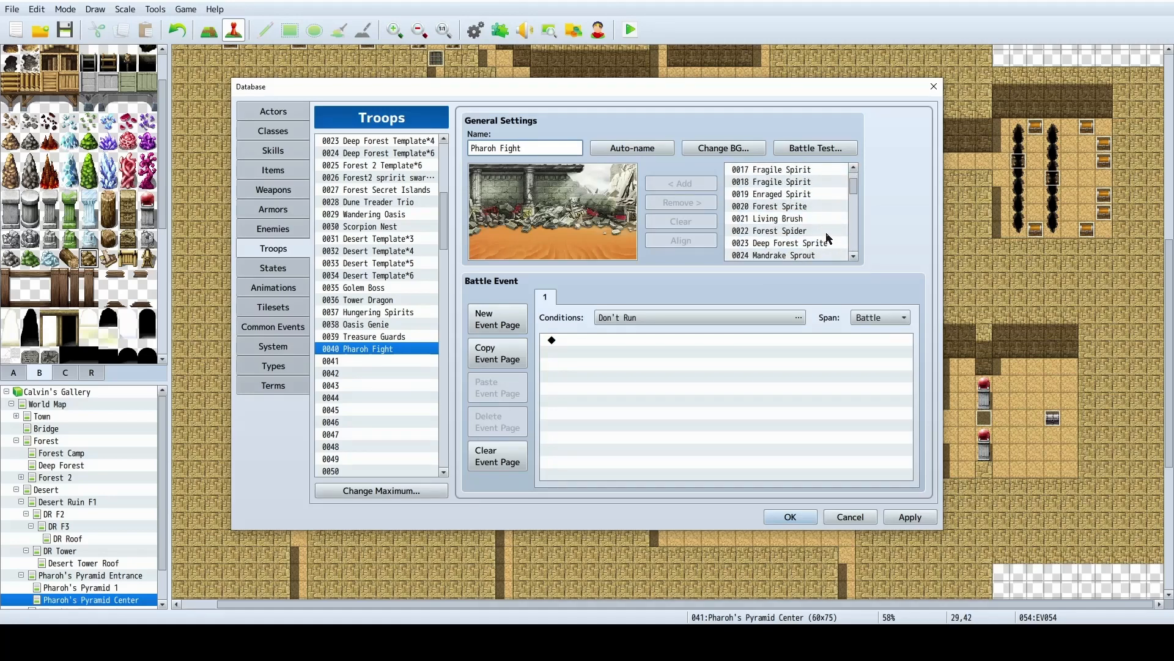
{"action": "scroll", "coordinate": [820, 232], "scroll_direction": "down", "scroll_amount": 6}
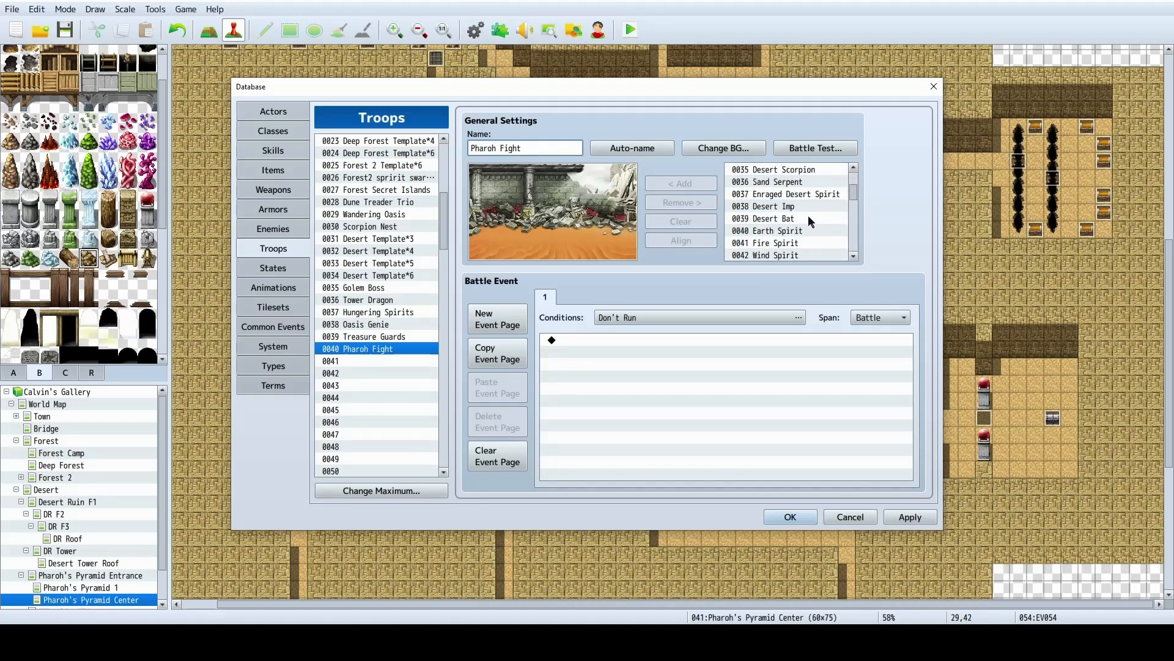
{"action": "scroll", "coordinate": [805, 227], "scroll_direction": "down", "scroll_amount": 2}
{"action": "left_click", "coordinate": [787, 242]}
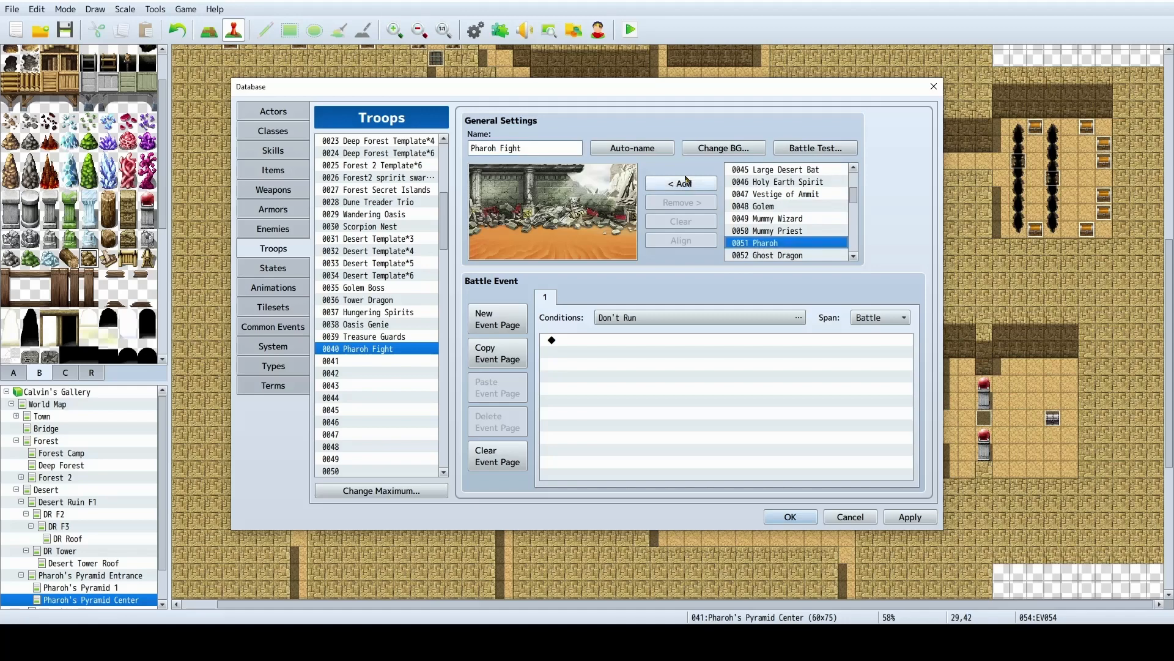
{"action": "left_click", "coordinate": [681, 185]}
{"action": "left_click_drag", "start_coordinate": [556, 234], "coordinate": [554, 199]}
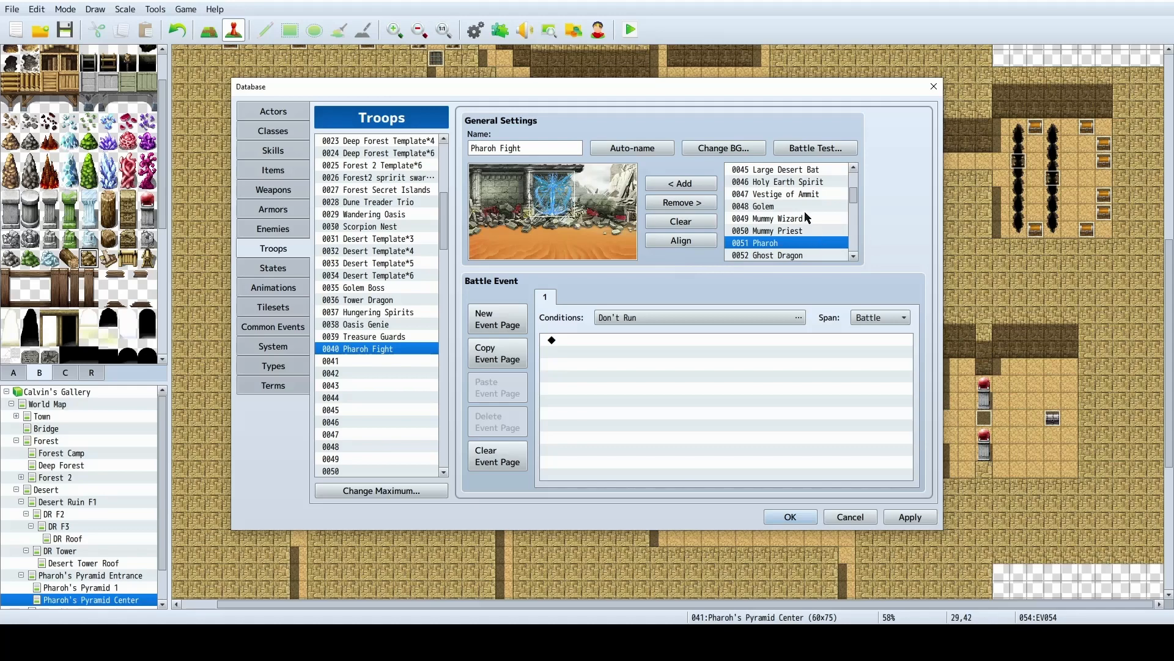
Add a pair each of Vestige of Ammit and Holy Earth Spirit beside and in front of the Pharoh, and save the troop.
{"action": "left_click", "coordinate": [816, 198]}
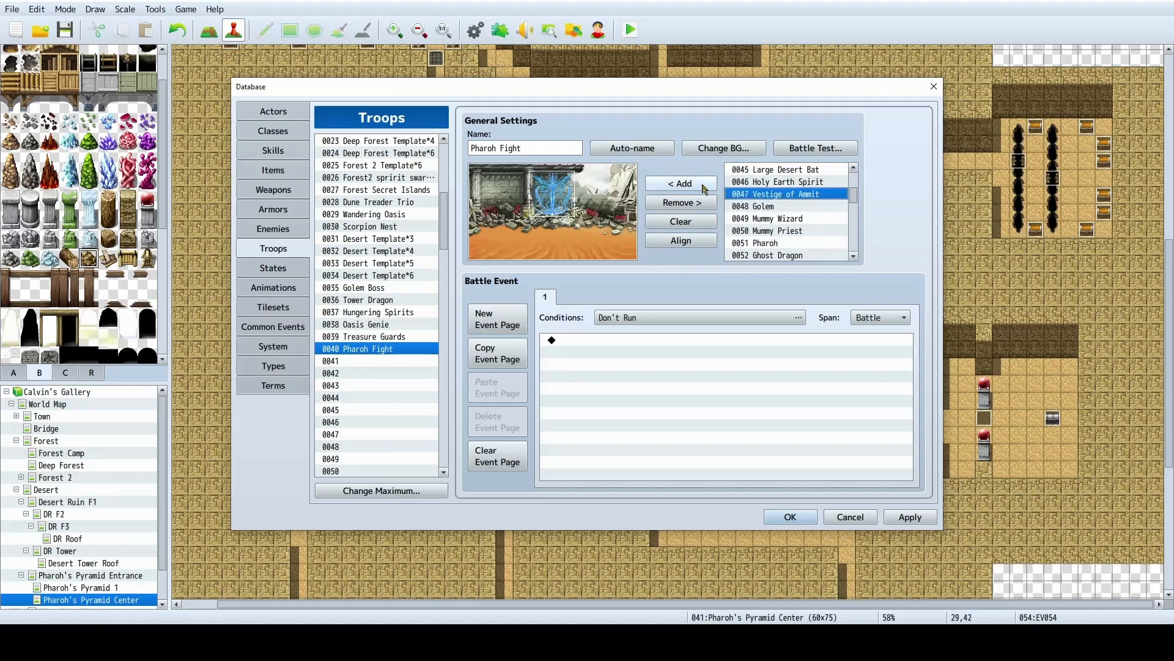
{"action": "left_click", "coordinate": [695, 187]}
{"action": "left_click_drag", "start_coordinate": [556, 242], "coordinate": [605, 199]}
{"action": "left_click", "coordinate": [796, 182]}
{"action": "left_click", "coordinate": [682, 184]}
{"action": "left_click_drag", "start_coordinate": [606, 239], "coordinate": [583, 240]}
{"action": "left_click_drag", "start_coordinate": [495, 236], "coordinate": [516, 234]}
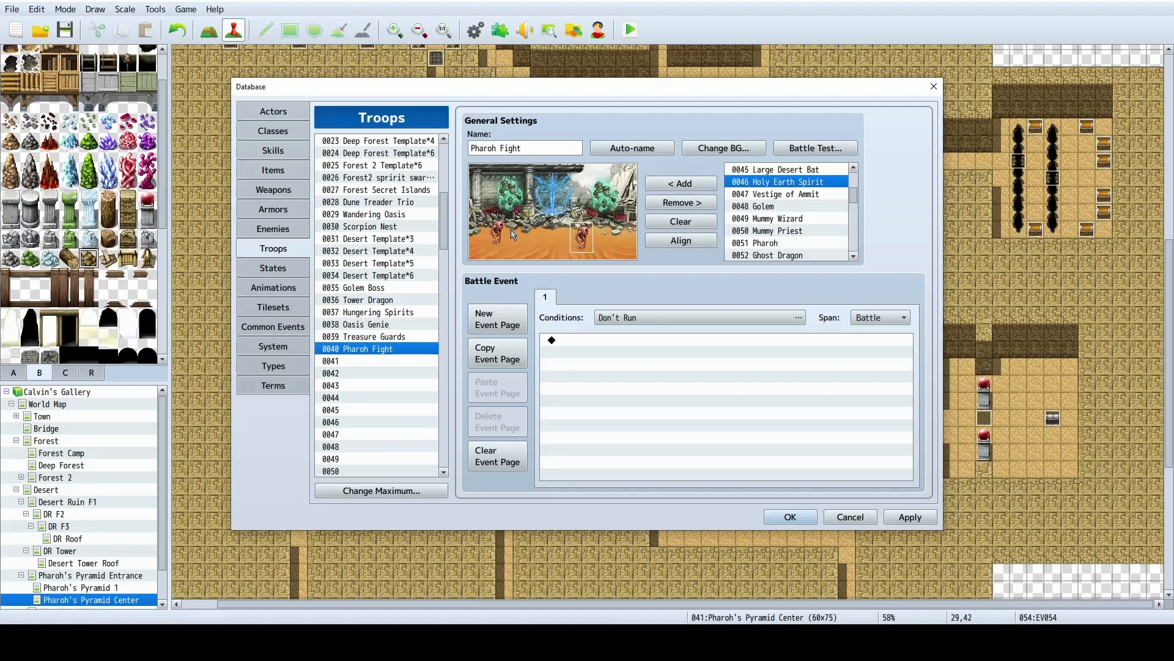
{"action": "left_click", "coordinate": [576, 231]}
{"action": "left_click", "coordinate": [911, 516]}
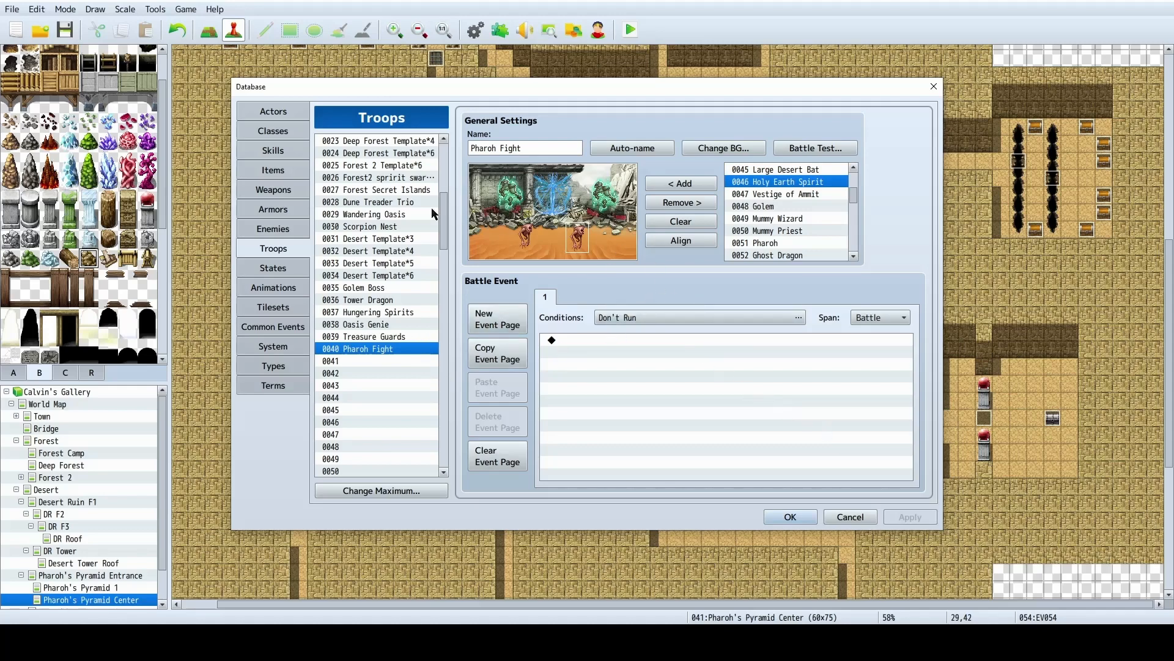
{"action": "left_click", "coordinate": [805, 522]}
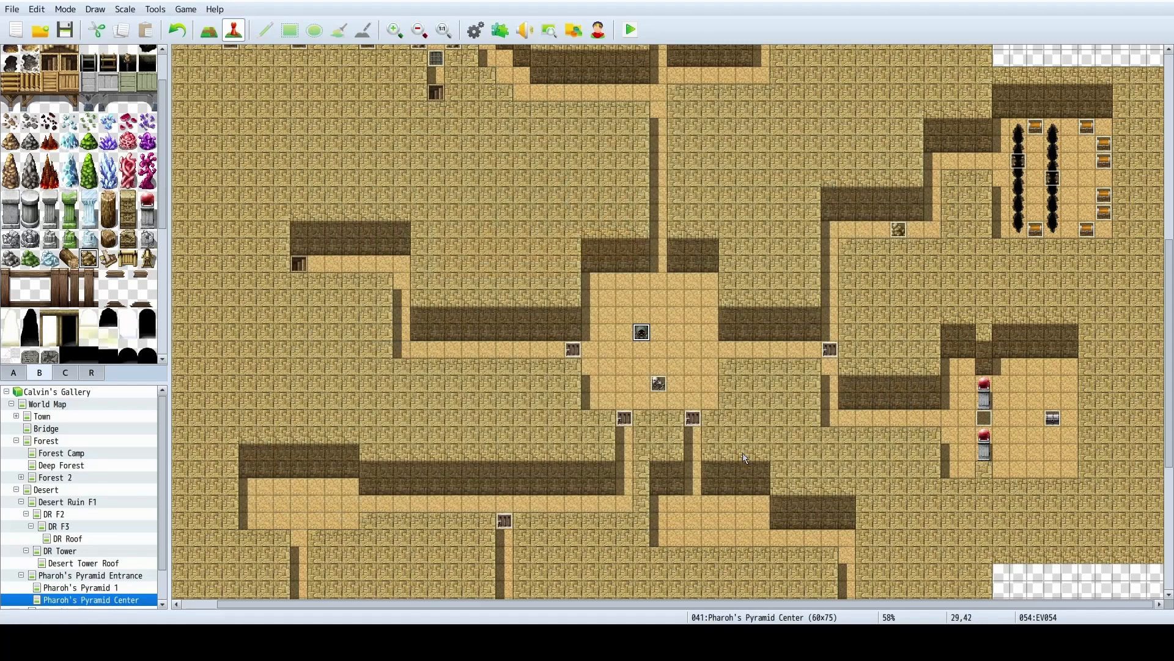
Examine the battle commands of the Pharoh Fight event in the northern chamber, including its win and lose branches.
{"action": "scroll", "coordinate": [650, 339], "scroll_direction": "up", "scroll_amount": 10}
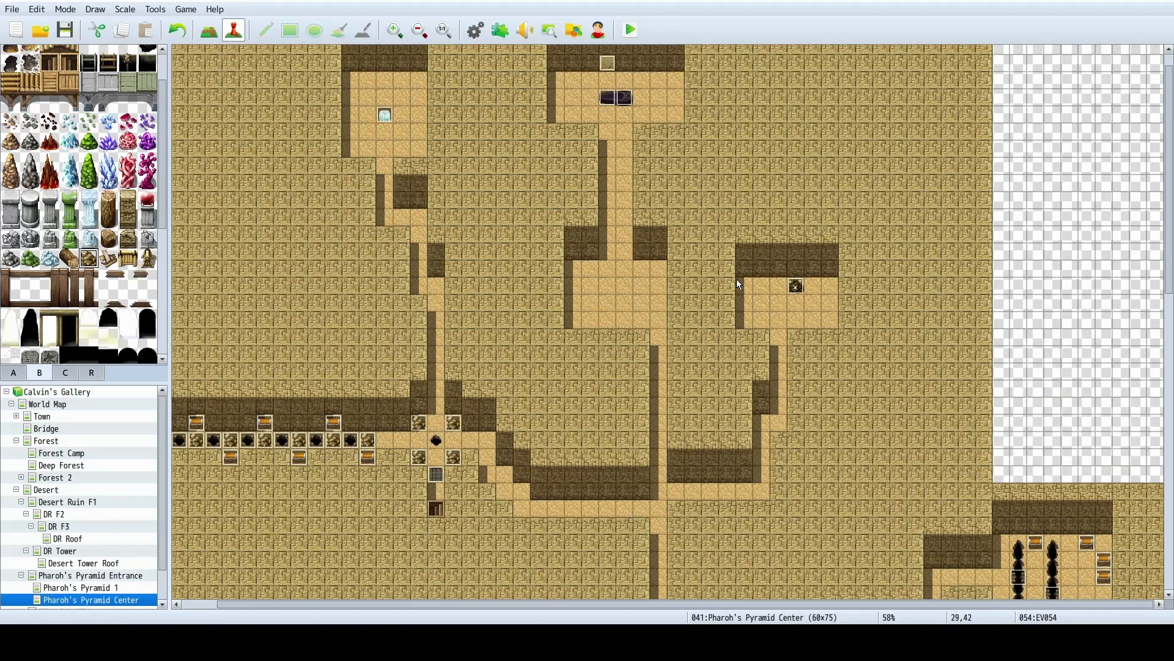
{"action": "scroll", "coordinate": [738, 282], "scroll_direction": "up", "scroll_amount": 1}
{"action": "double_click", "coordinate": [609, 120]}
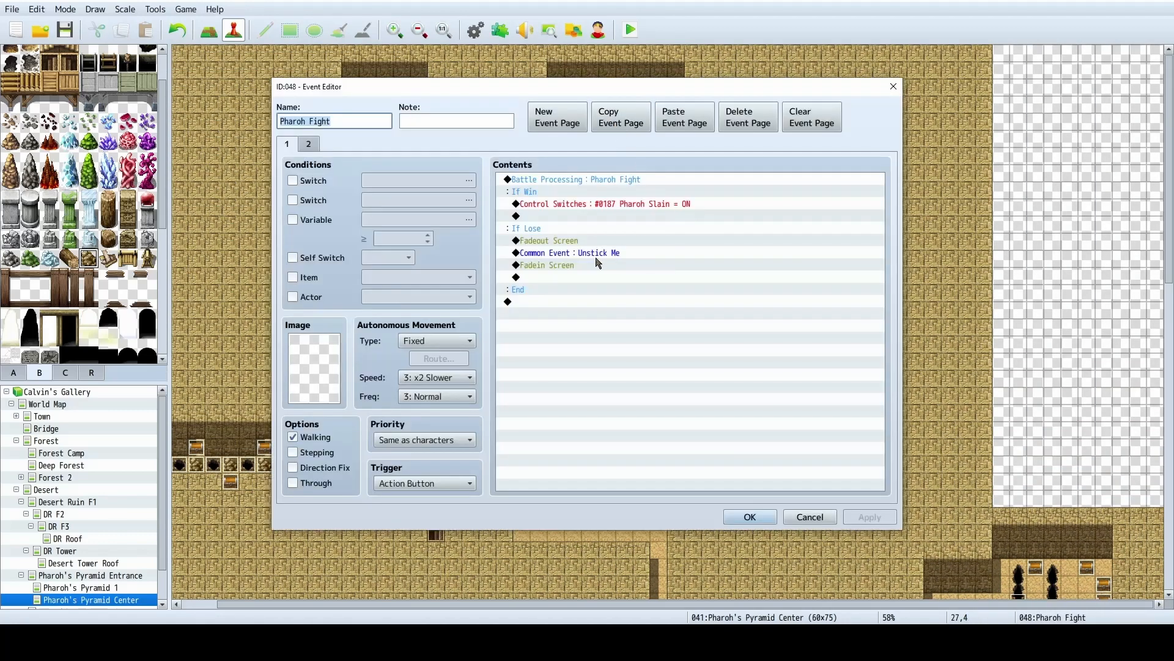
{"action": "left_click", "coordinate": [605, 182]}
{"action": "left_click", "coordinate": [566, 204]}
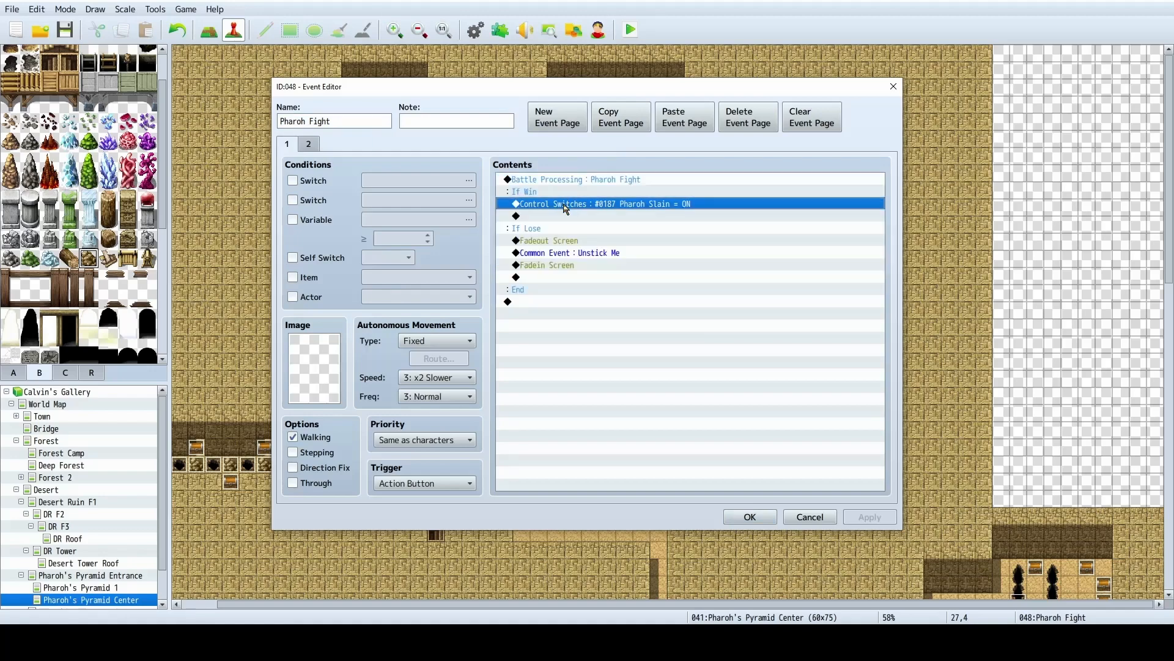
{"action": "left_click", "coordinate": [592, 181]}
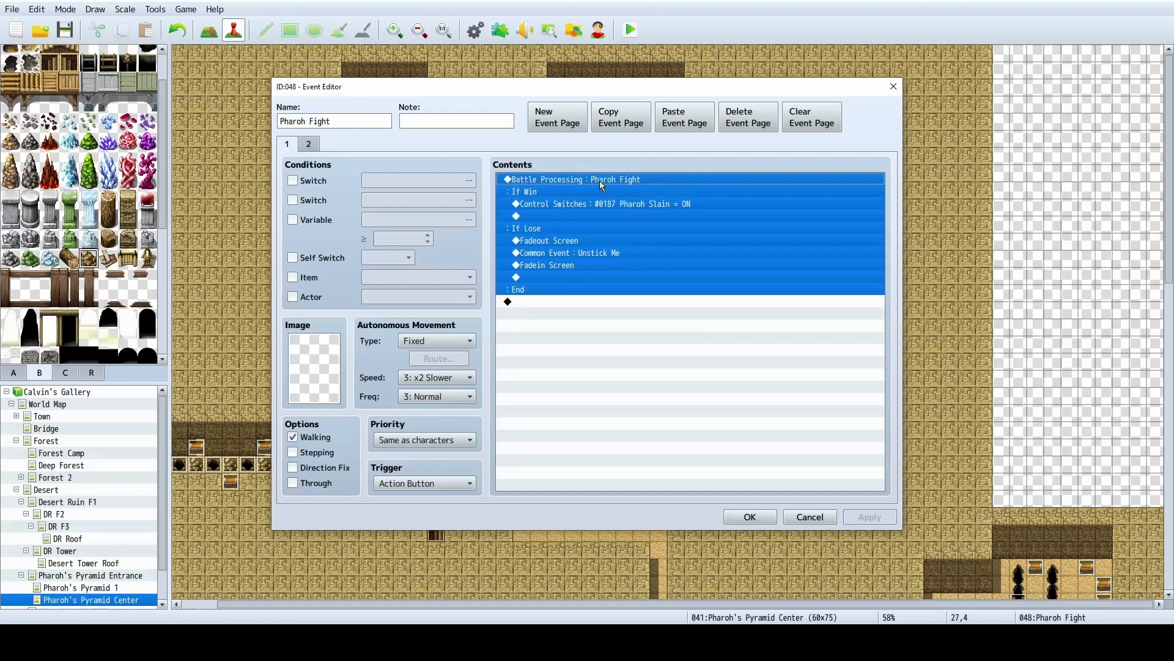
{"action": "left_click", "coordinate": [750, 517]}
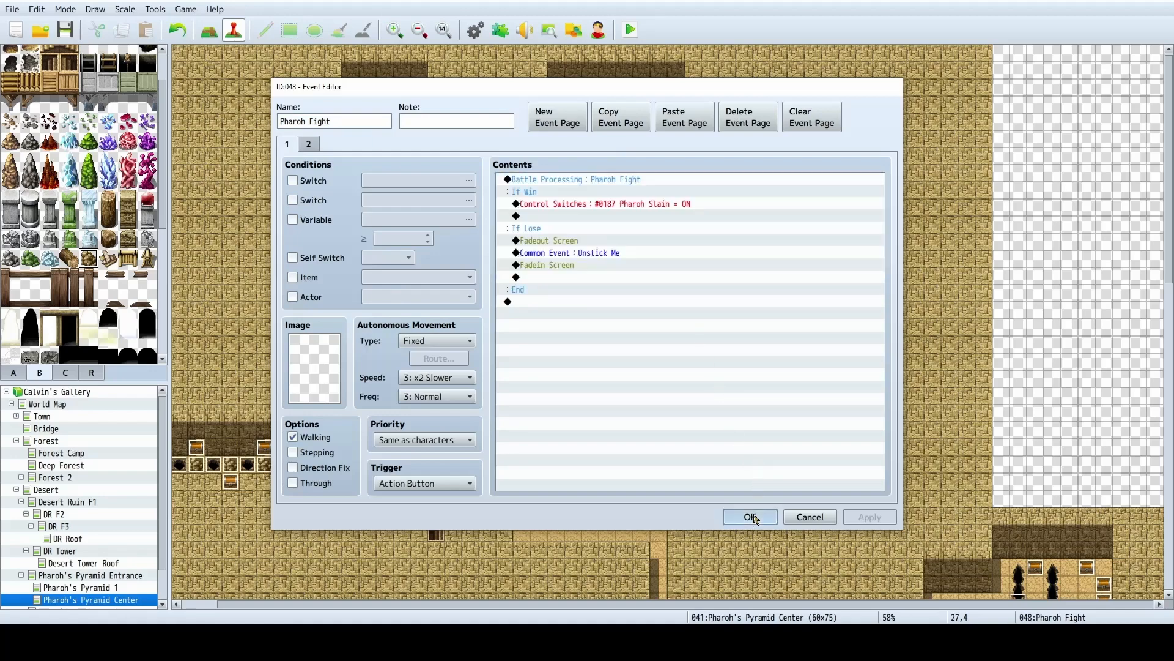
Name the empty database troop 0041 "Pyramid Guards".
{"action": "scroll", "coordinate": [577, 327], "scroll_direction": "down", "scroll_amount": 5}
{"action": "scroll", "coordinate": [578, 331], "scroll_direction": "down", "scroll_amount": 2}
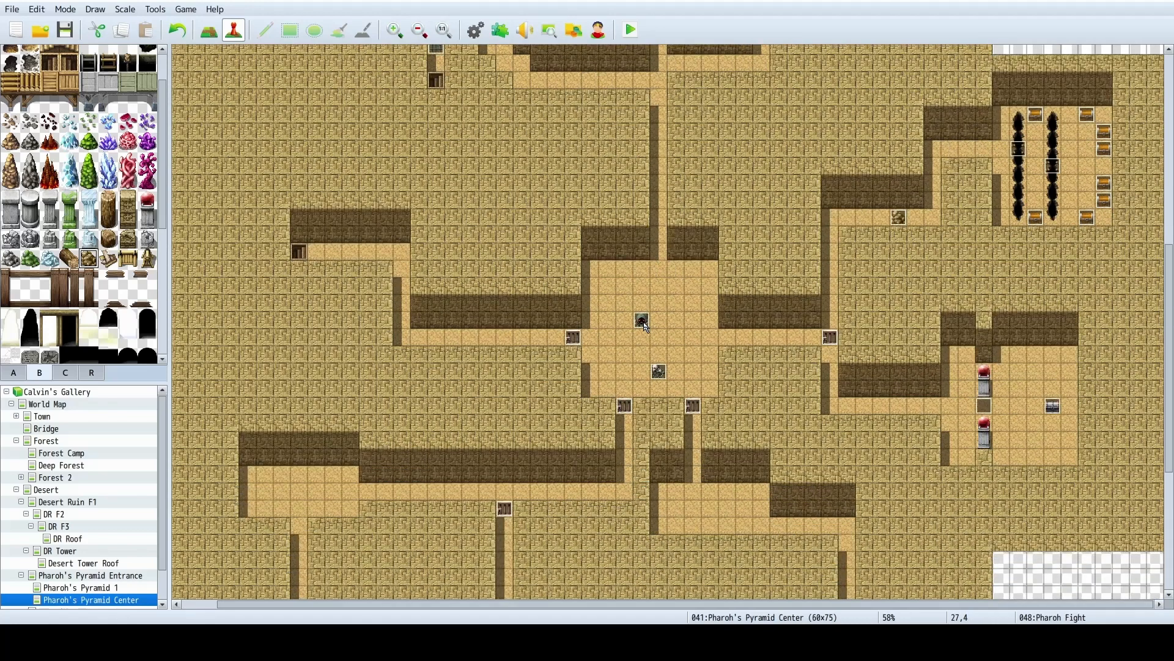
{"action": "left_click", "coordinate": [476, 30]}
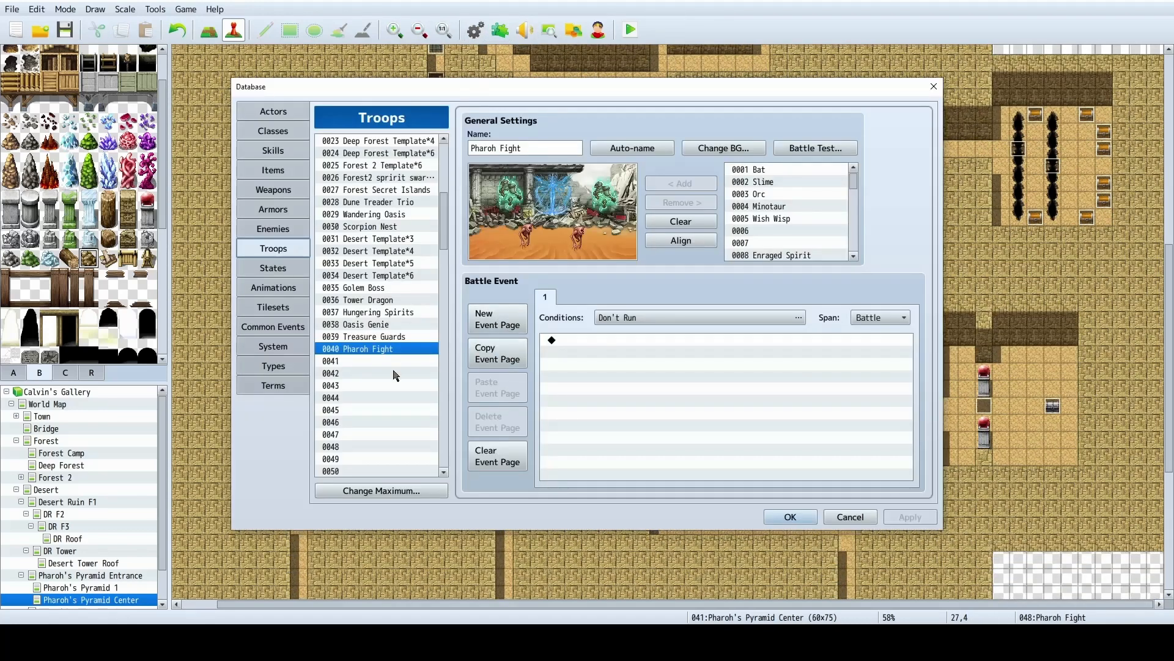
{"action": "left_click", "coordinate": [373, 362]}
{"action": "left_click", "coordinate": [509, 148]}
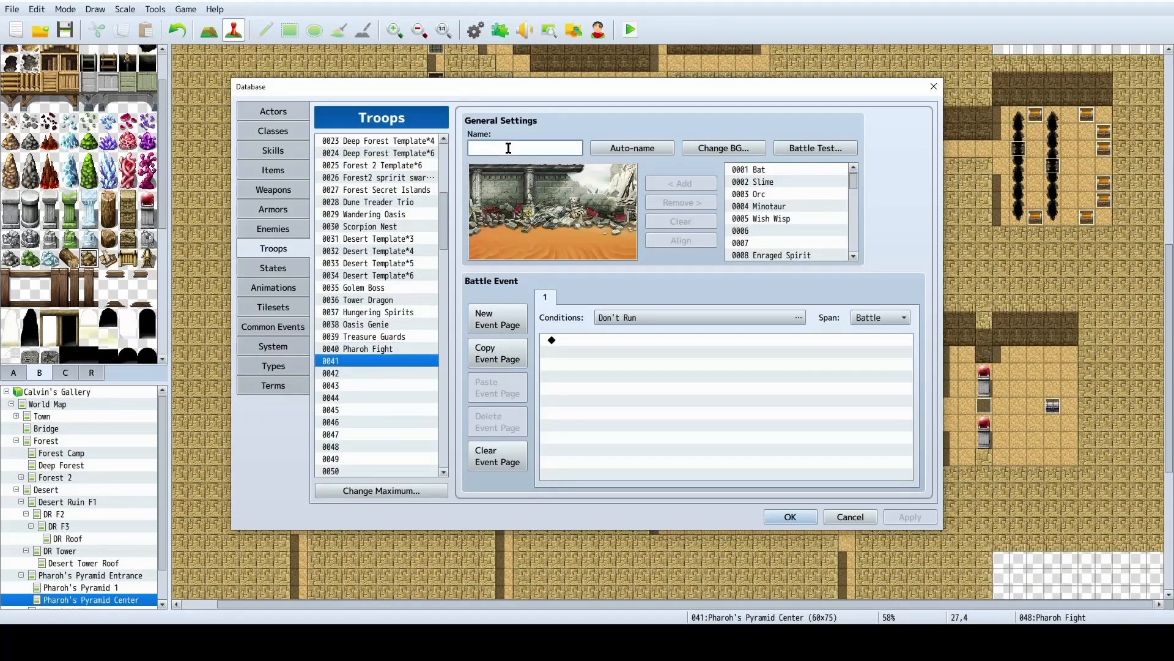
{"action": "type", "text": "Pyramid Guards"}
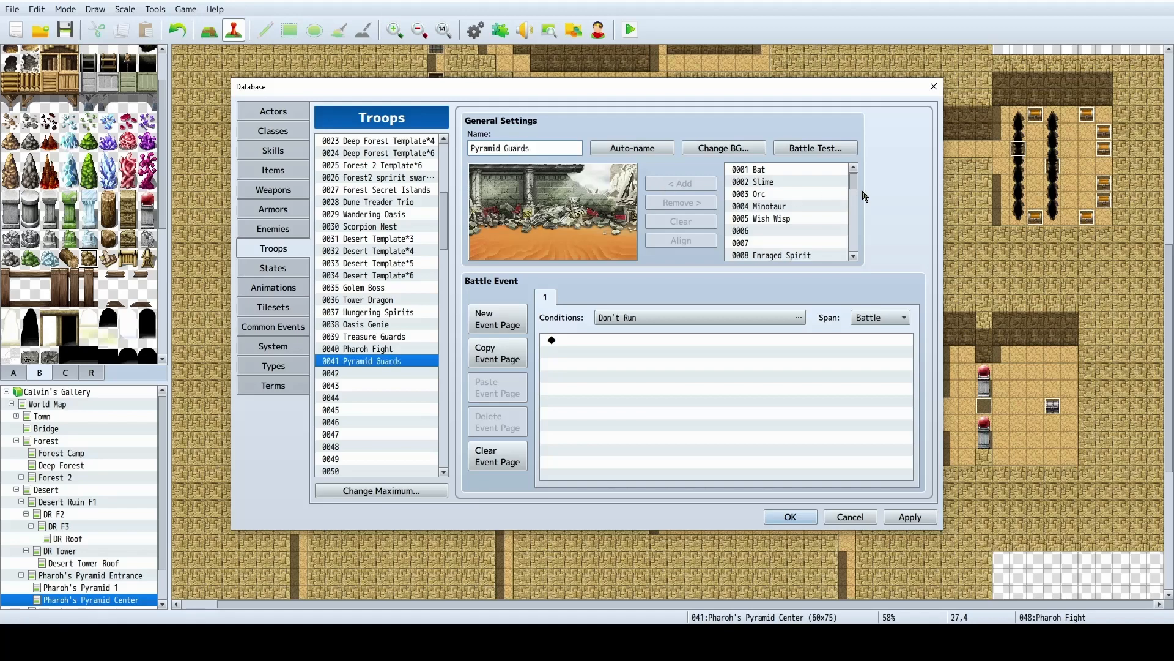
Add two of enemy 0053 Hungering Spirit to the troop and place them at the two front corners of the battlefield.
{"action": "scroll", "coordinate": [824, 225], "scroll_direction": "down", "scroll_amount": 9}
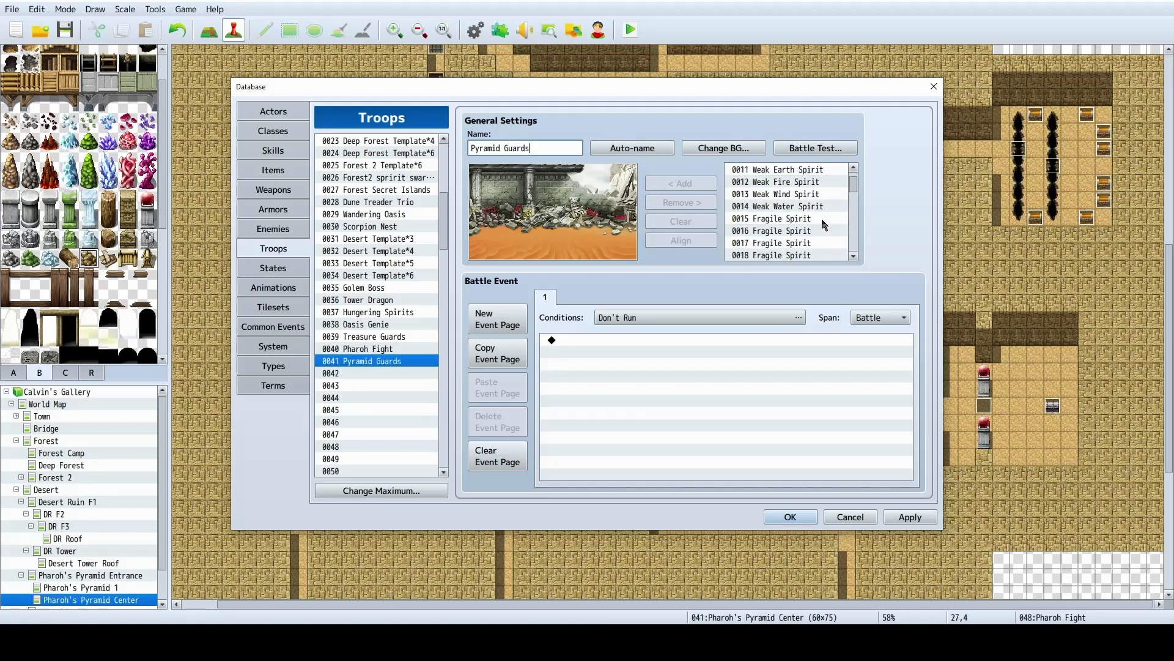
{"action": "scroll", "coordinate": [824, 225], "scroll_direction": "down", "scroll_amount": 5}
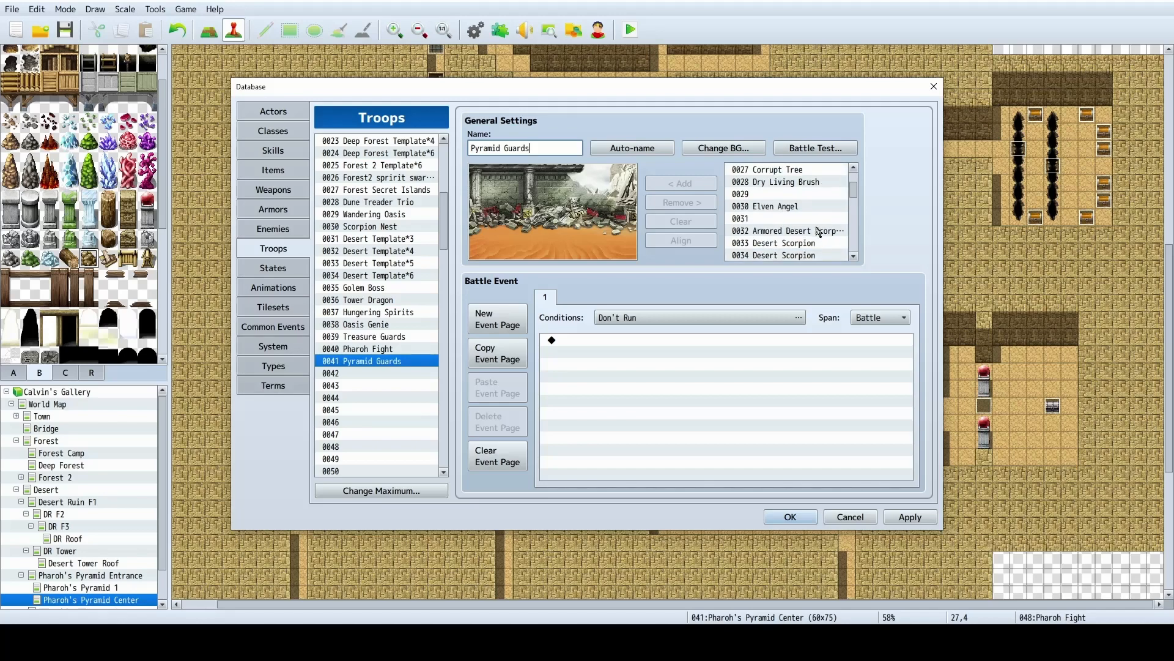
{"action": "scroll", "coordinate": [823, 226], "scroll_direction": "down", "scroll_amount": 1}
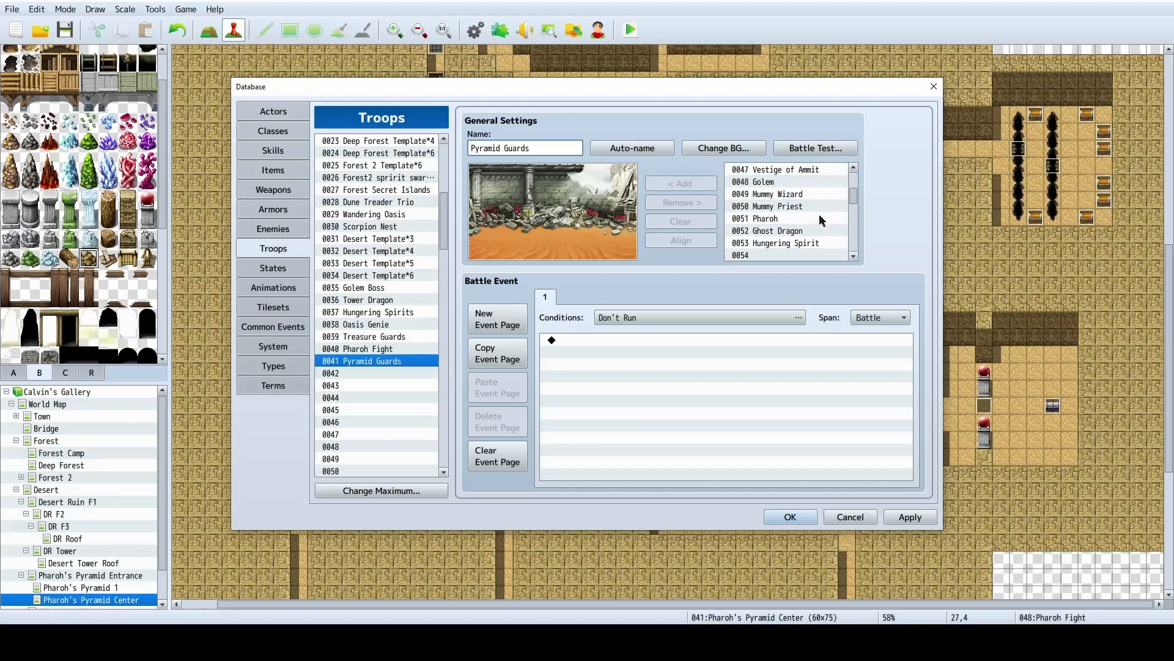
{"action": "left_click", "coordinate": [801, 243]}
{"action": "left_click", "coordinate": [681, 184]}
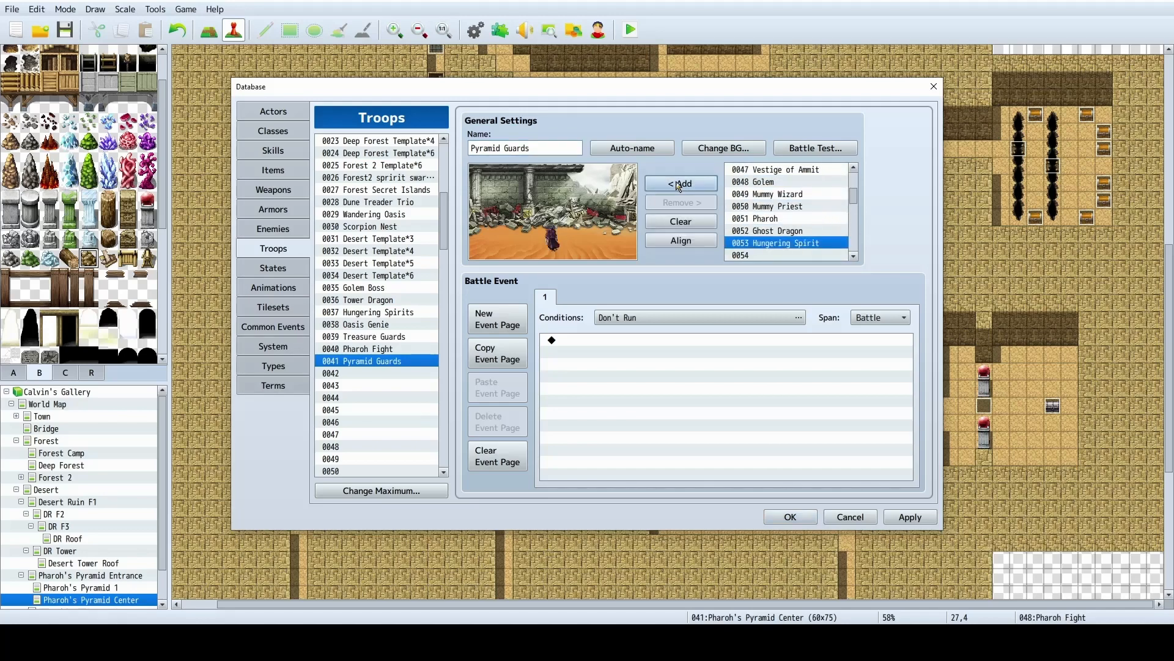
{"action": "left_click_drag", "start_coordinate": [537, 237], "coordinate": [609, 235]}
{"action": "right_click", "coordinate": [501, 234]}
{"action": "left_click", "coordinate": [570, 226]}
Add two of enemy 0047 Vestige of Ammit to the troop and place them in the back row.
{"action": "scroll", "coordinate": [815, 230], "scroll_direction": "up", "scroll_amount": 2}
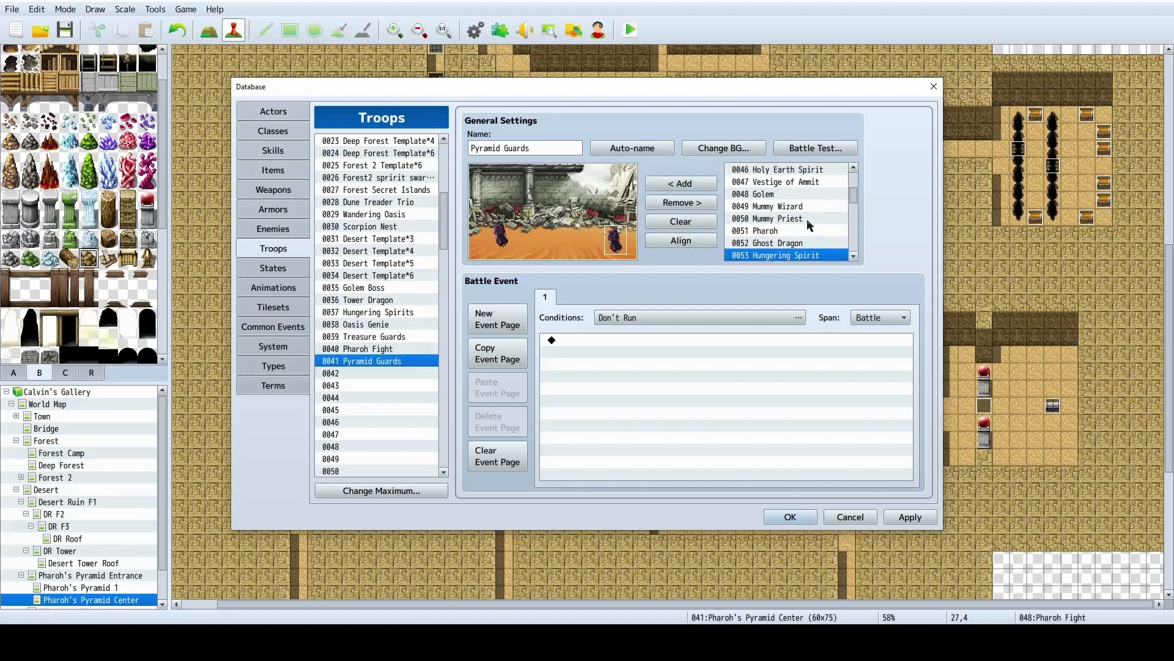
{"action": "left_click", "coordinate": [819, 231]}
{"action": "left_click", "coordinate": [680, 183]}
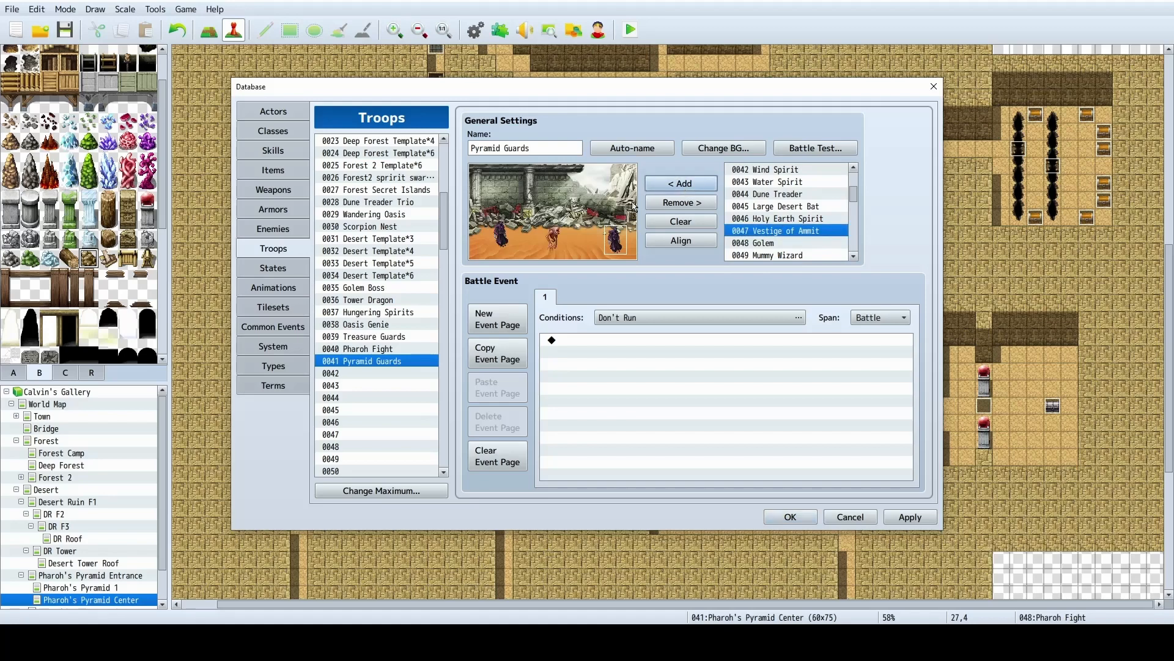
{"action": "left_click_drag", "start_coordinate": [534, 229], "coordinate": [528, 193]}
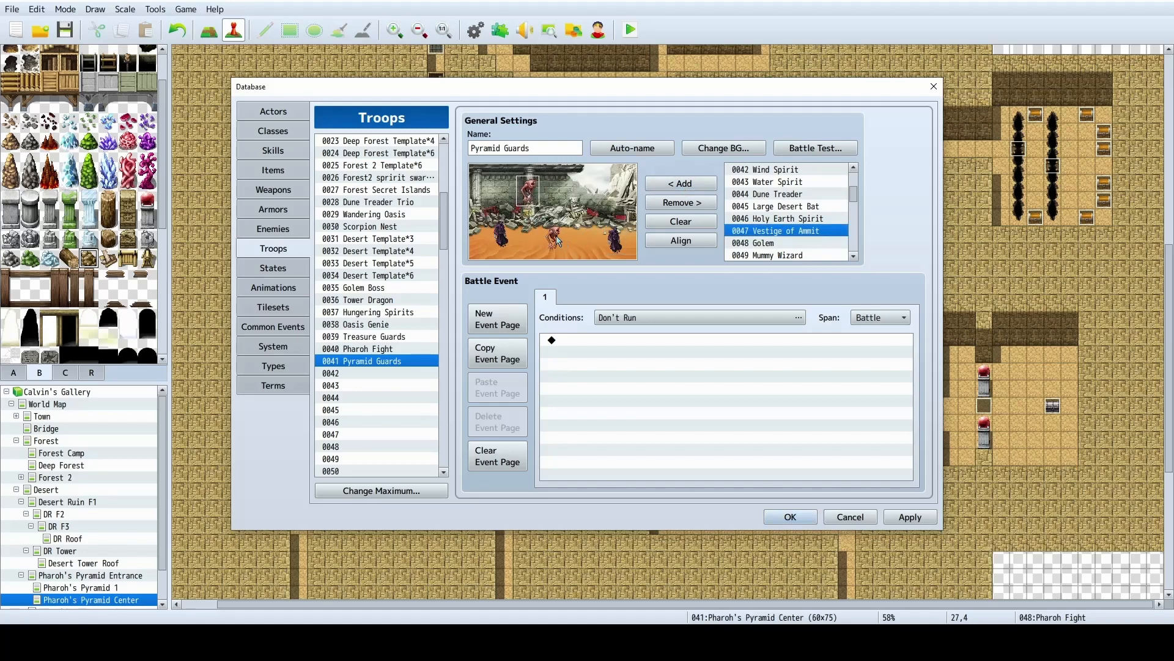
{"action": "left_click_drag", "start_coordinate": [558, 240], "coordinate": [598, 199]}
Add one 0046 Holy Earth Spirit and two 0037 Enraged Desert Spirit enemies to the troop.
{"action": "left_click", "coordinate": [772, 219]}
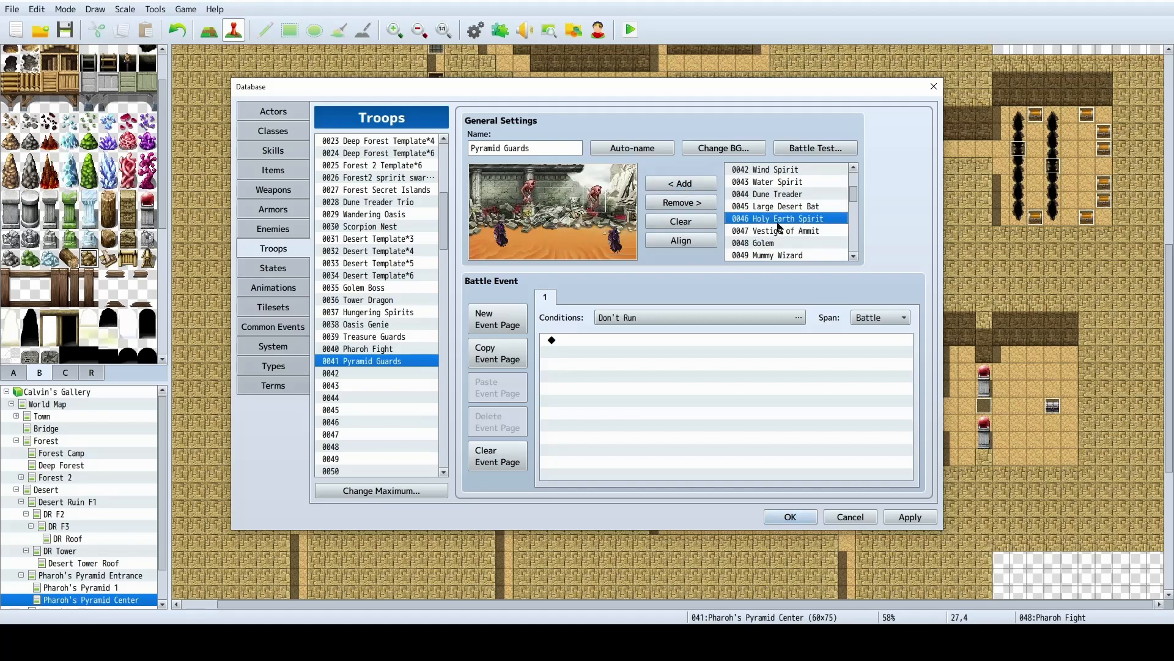
{"action": "left_click", "coordinate": [667, 190]}
{"action": "scroll", "coordinate": [805, 236], "scroll_direction": "up", "scroll_amount": 1}
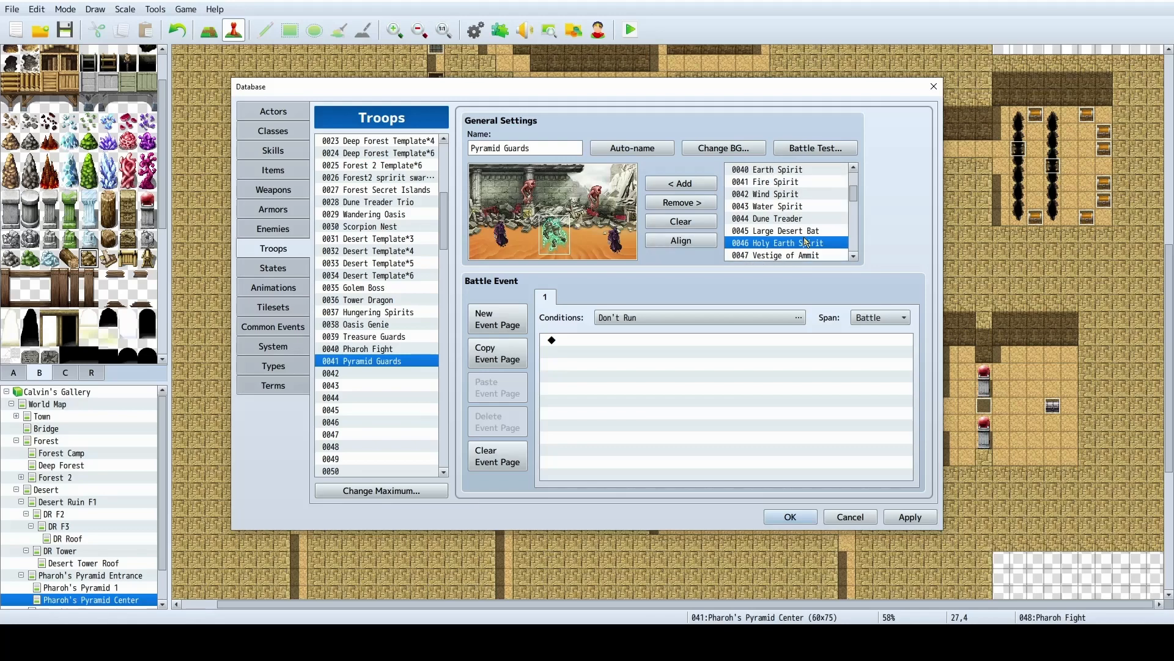
{"action": "left_click", "coordinate": [808, 220]}
{"action": "scroll", "coordinate": [807, 213], "scroll_direction": "up", "scroll_amount": 1}
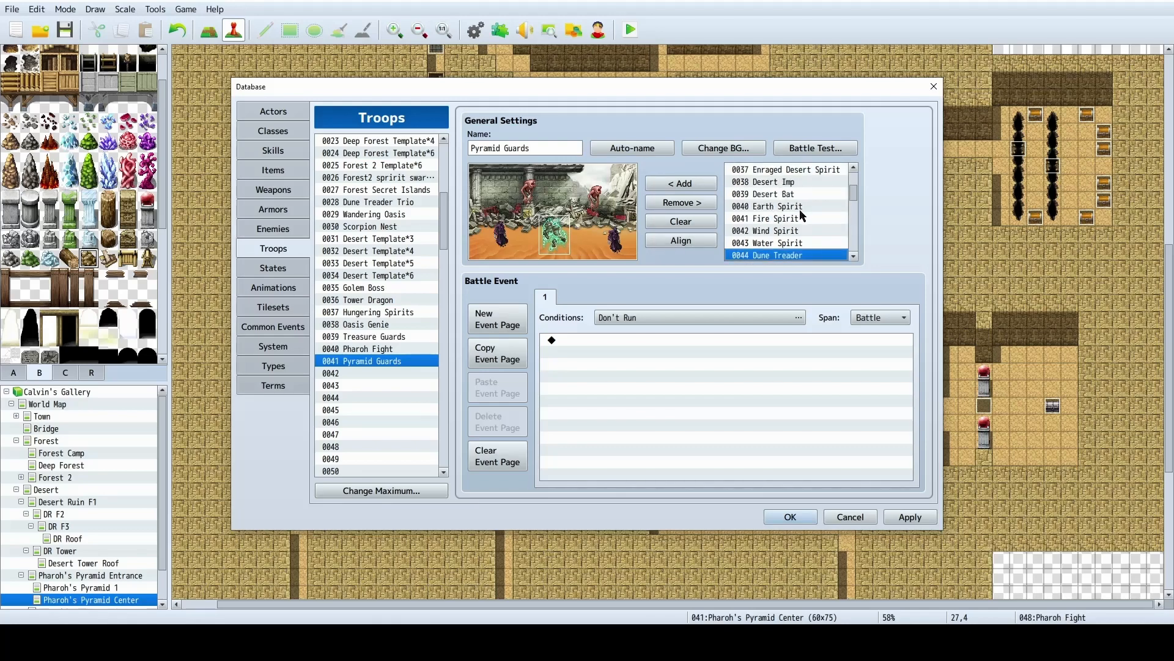
{"action": "scroll", "coordinate": [795, 221], "scroll_direction": "up", "scroll_amount": 1}
{"action": "left_click", "coordinate": [823, 195]}
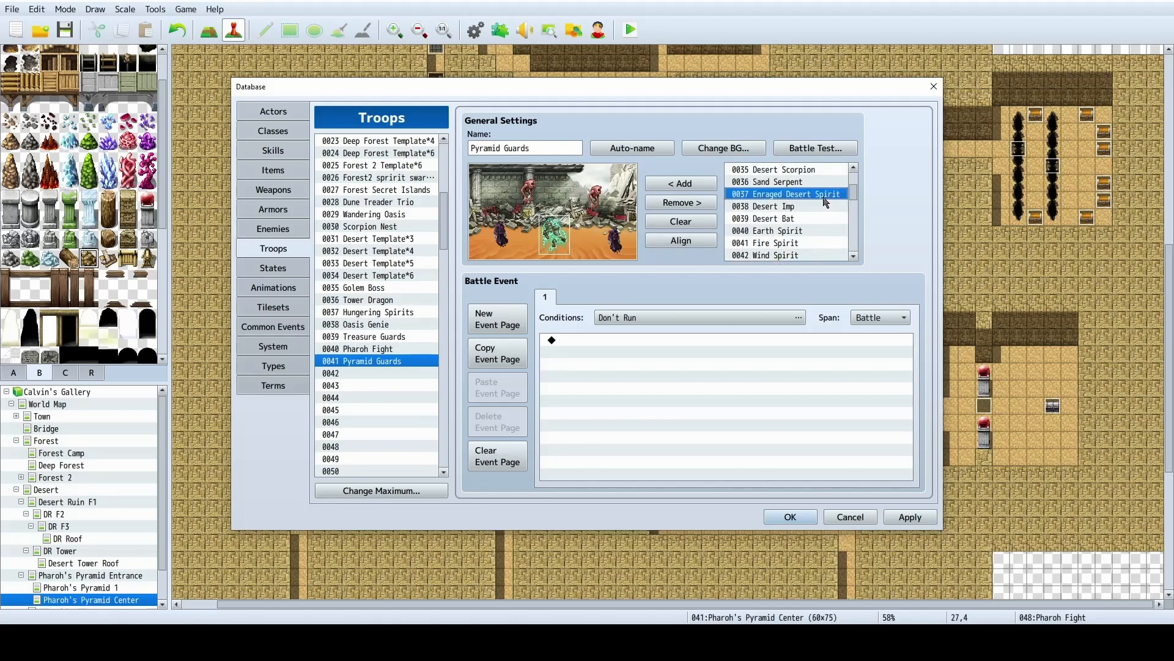
{"action": "left_click", "coordinate": [701, 187]}
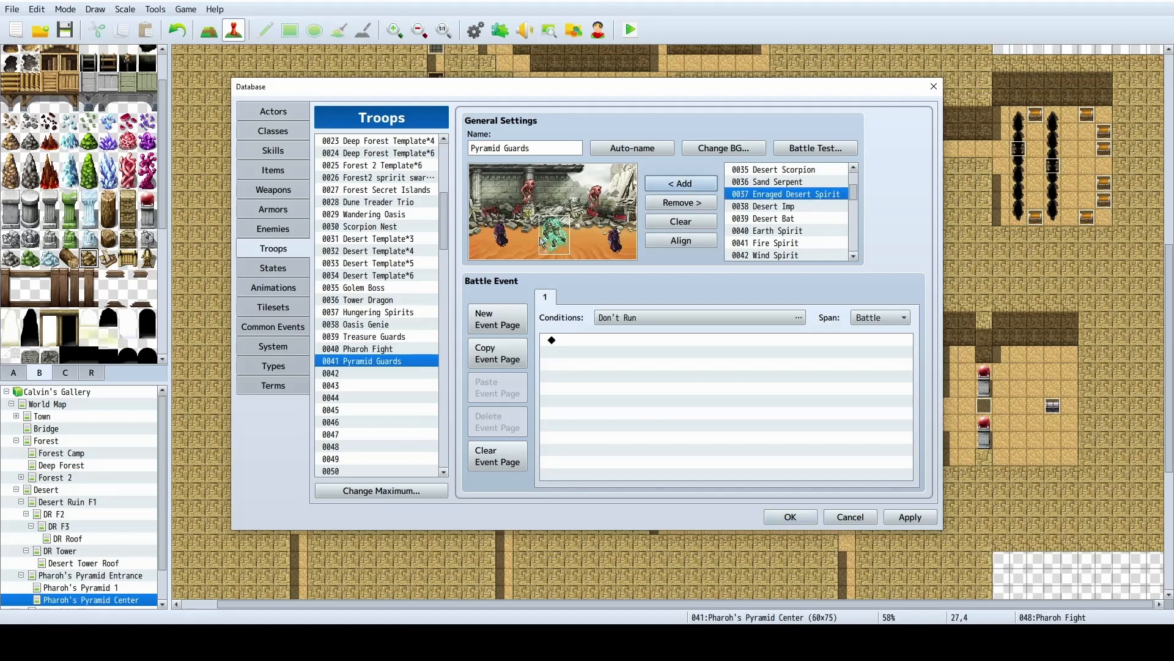
{"action": "left_click", "coordinate": [579, 255]}
{"action": "mouse_move", "coordinate": [556, 233]}
{"action": "left_mouse_down"}
{"action": "mouse_move", "coordinate": [575, 231]}
{"action": "mouse_move", "coordinate": [551, 200]}
{"action": "mouse_move", "coordinate": [499, 188]}
{"action": "mouse_move", "coordinate": [616, 199]}
{"action": "mouse_move", "coordinate": [553, 232]}
{"action": "left_mouse_up"}
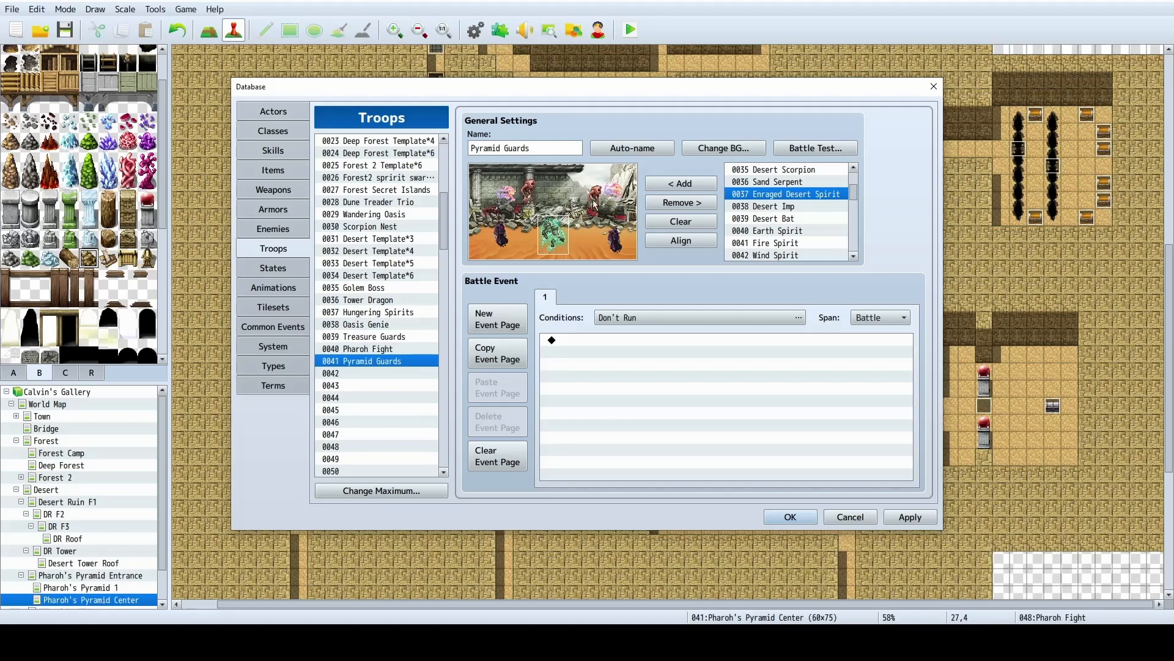
Rearrange the troop with the Holy Earth Spirit between both Enraged Desert Spirits behind a front row of Vestiges flanked by Hungering Spirits, and save it.
{"action": "mouse_move", "coordinate": [596, 201]}
{"action": "left_mouse_down"}
{"action": "mouse_move", "coordinate": [539, 193]}
{"action": "mouse_move", "coordinate": [580, 189]}
{"action": "left_mouse_up"}
{"action": "left_click", "coordinate": [576, 190]}
{"action": "left_click_drag", "start_coordinate": [511, 192], "coordinate": [513, 192]}
{"action": "left_click_drag", "start_coordinate": [501, 232], "coordinate": [492, 233]}
{"action": "left_click_drag", "start_coordinate": [613, 238], "coordinate": [538, 233]}
{"action": "left_click_drag", "start_coordinate": [572, 191], "coordinate": [520, 201]}
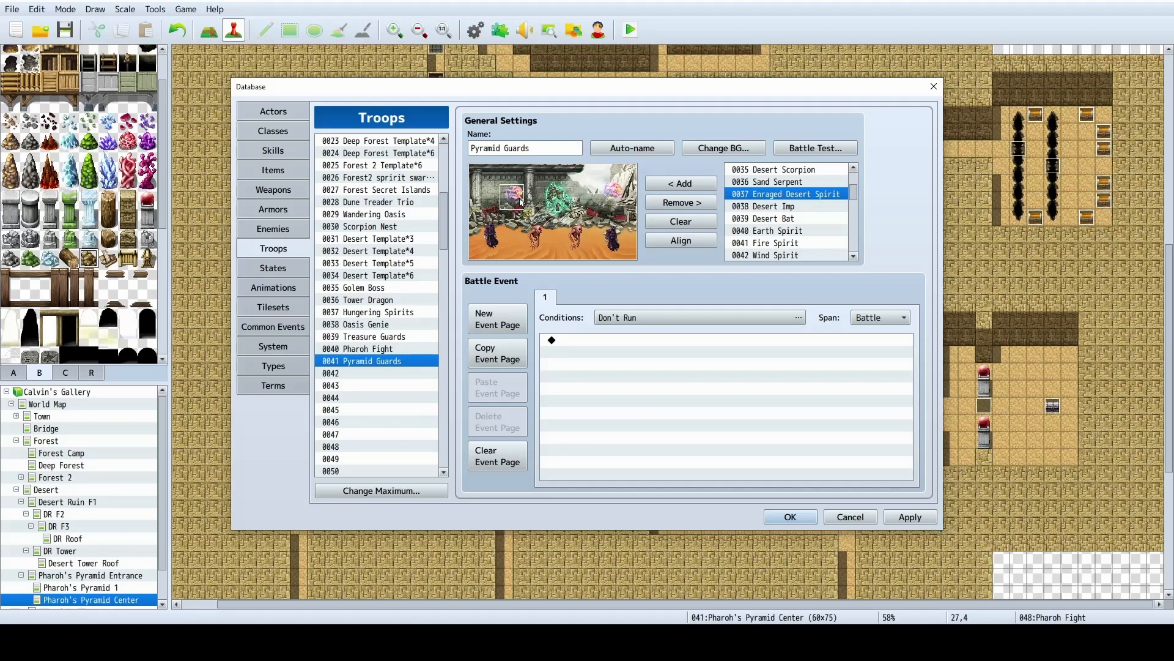
{"action": "left_click_drag", "start_coordinate": [610, 198], "coordinate": [565, 198]}
{"action": "right_click", "coordinate": [595, 202]}
{"action": "left_click", "coordinate": [622, 183]}
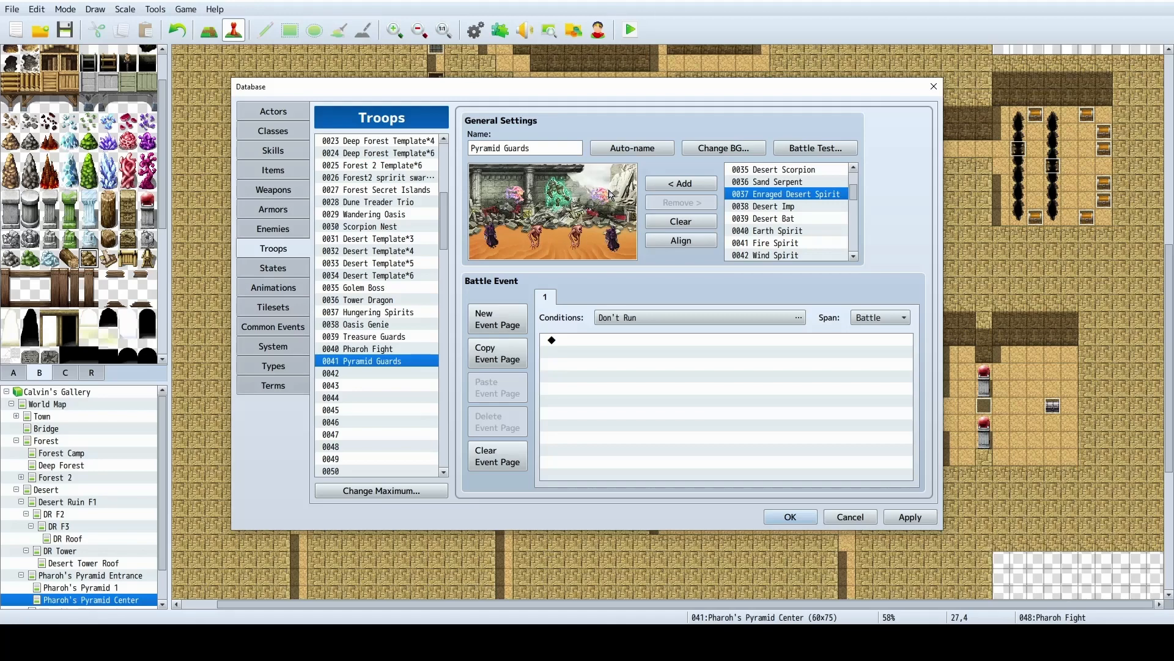
{"action": "left_click", "coordinate": [931, 520]}
{"action": "left_click", "coordinate": [803, 519]}
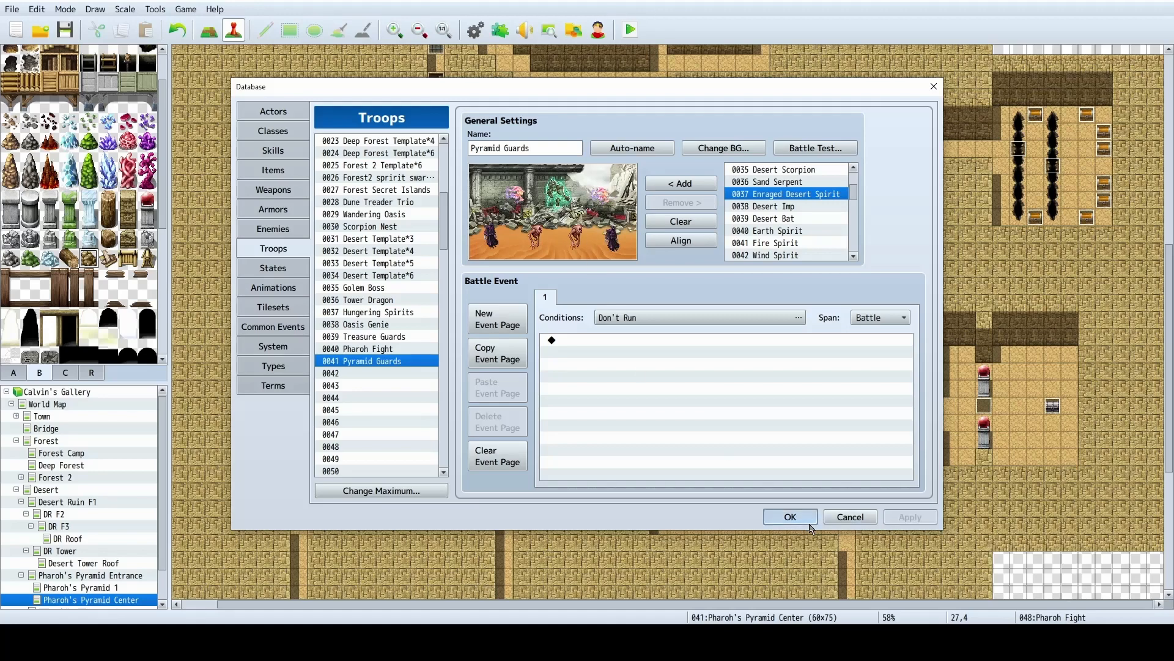
Set the trigger of the hooded enemy event in the central chamber to Player Touch and save the event.
{"action": "double_click", "coordinate": [642, 321]}
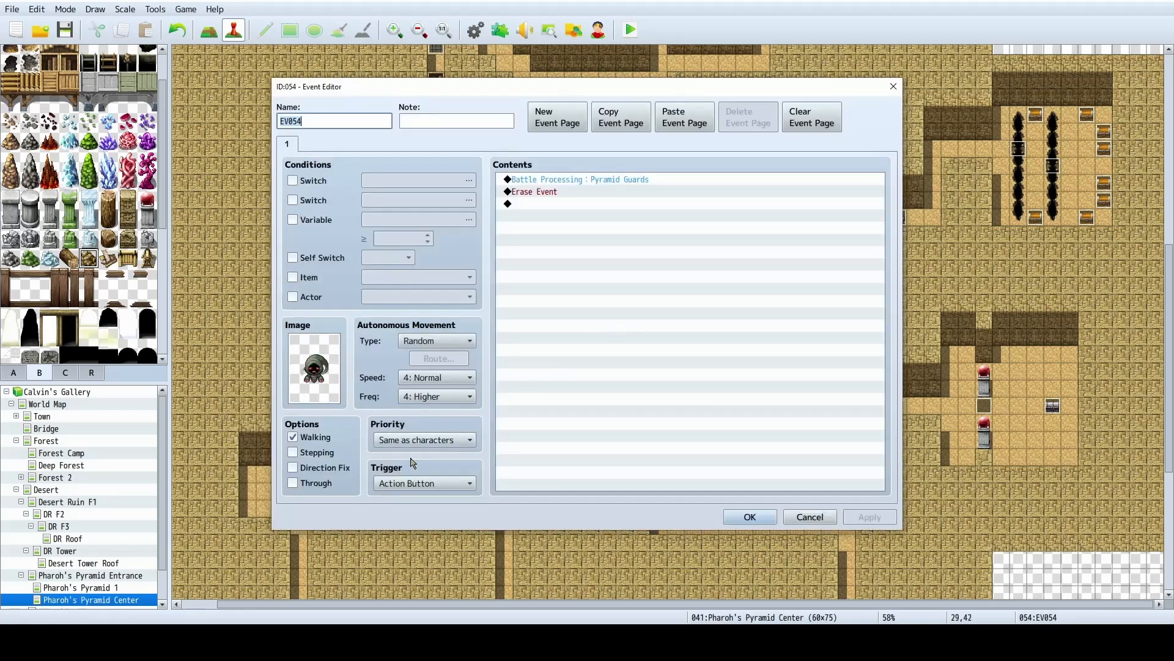
{"action": "left_click", "coordinate": [409, 483]}
{"action": "left_click", "coordinate": [407, 513]}
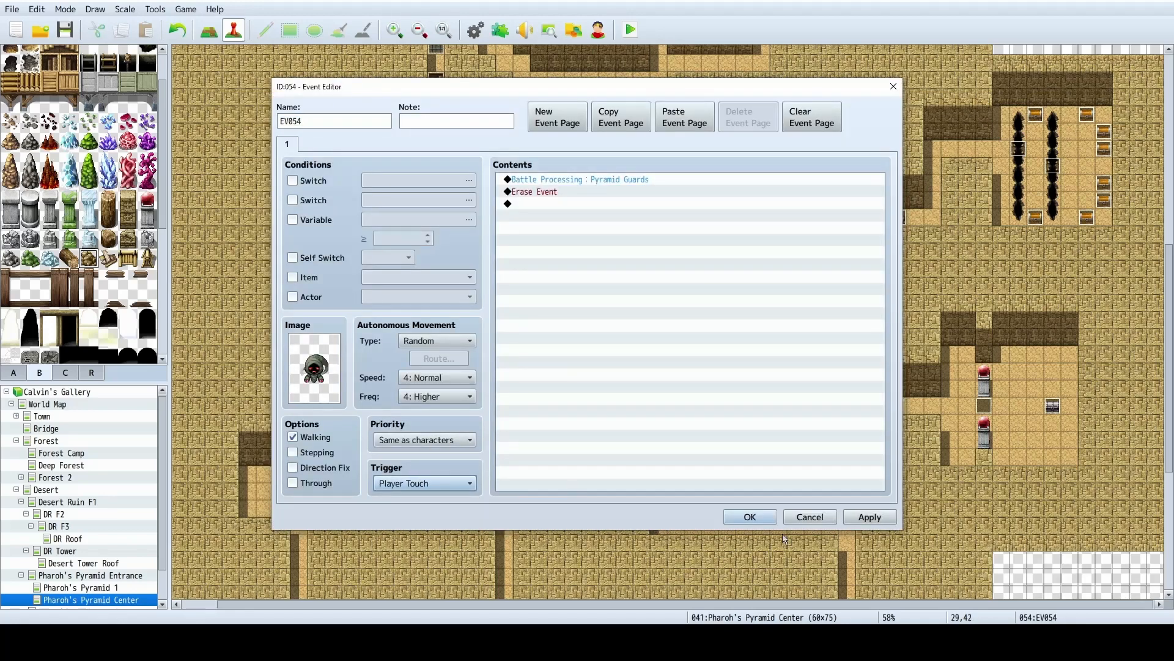
{"action": "left_click", "coordinate": [861, 518]}
{"action": "left_click", "coordinate": [748, 517]}
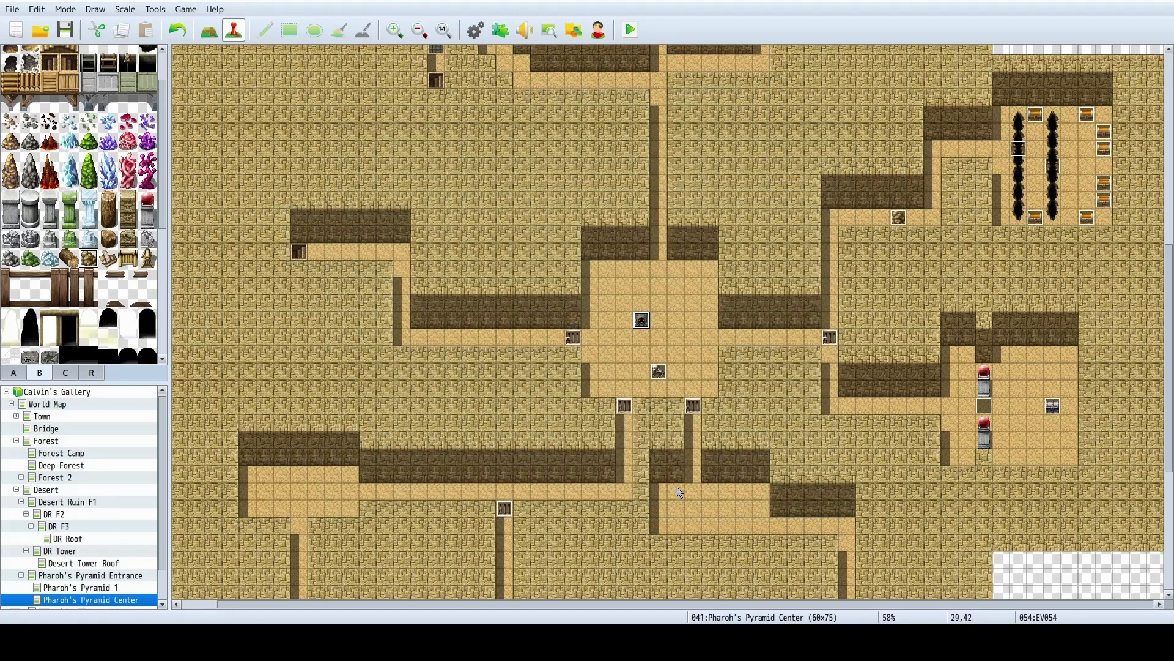
Move the hooded enemy event from the central chamber to the chamber just south of the Pharoh's room and save the project.
{"action": "scroll", "coordinate": [642, 411], "scroll_direction": "down", "scroll_amount": 4, "text": "ctrl"}
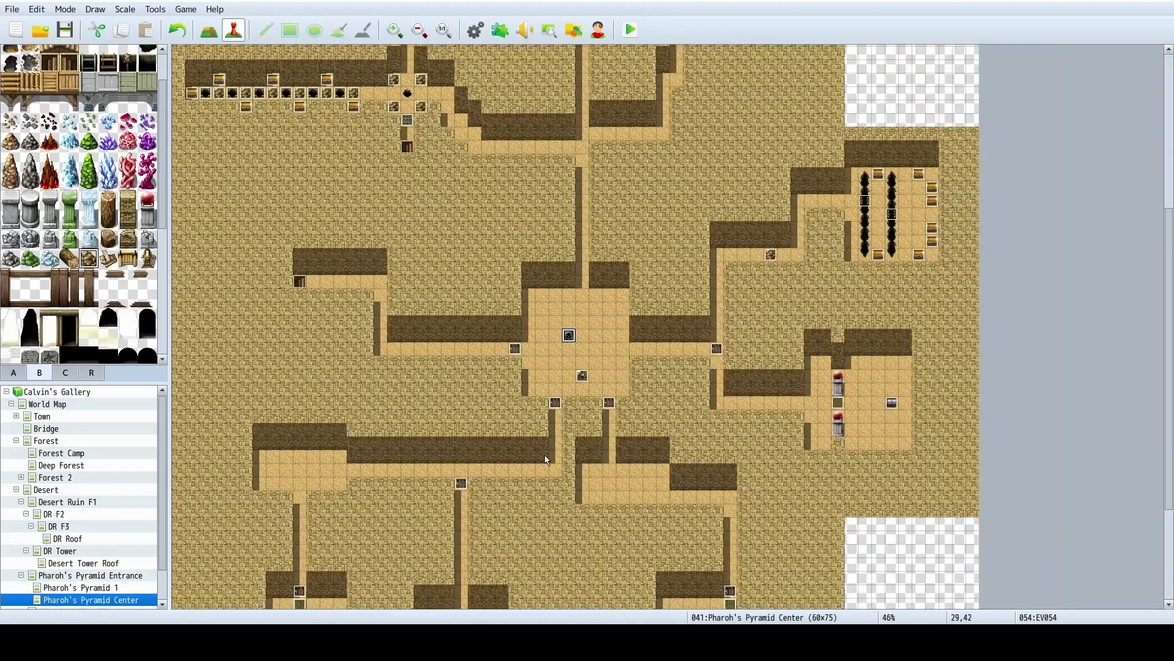
{"action": "scroll", "coordinate": [615, 410], "scroll_direction": "up", "scroll_amount": 3}
{"action": "scroll", "coordinate": [600, 454], "scroll_direction": "up", "scroll_amount": 5}
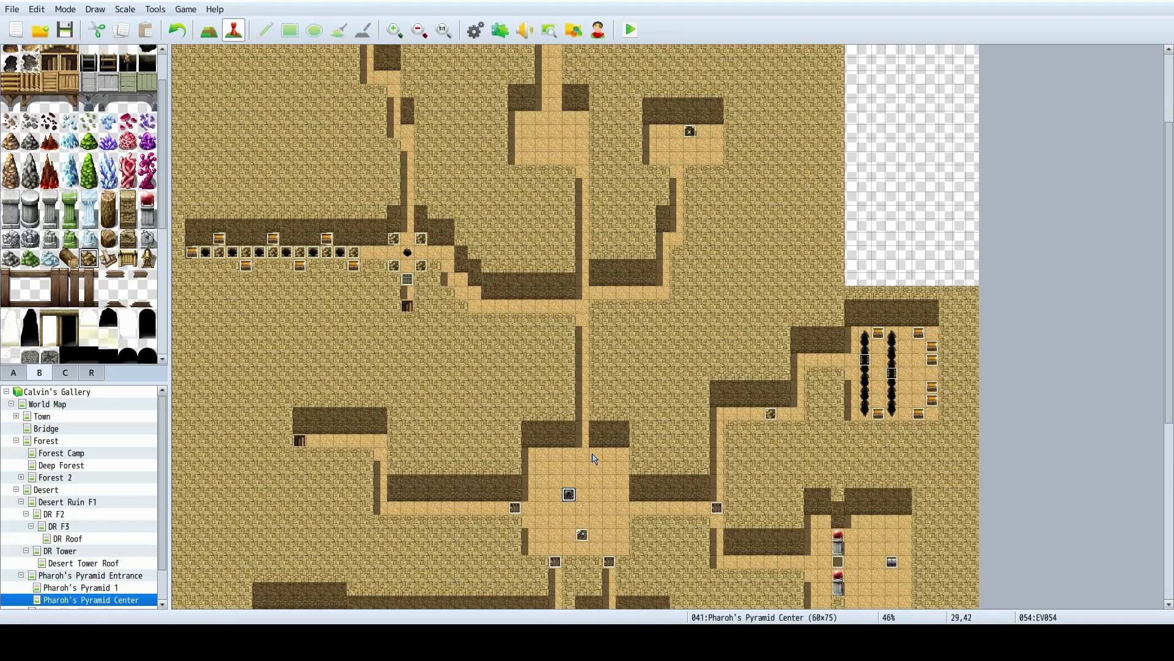
{"action": "scroll", "coordinate": [594, 396], "scroll_direction": "down", "scroll_amount": 2}
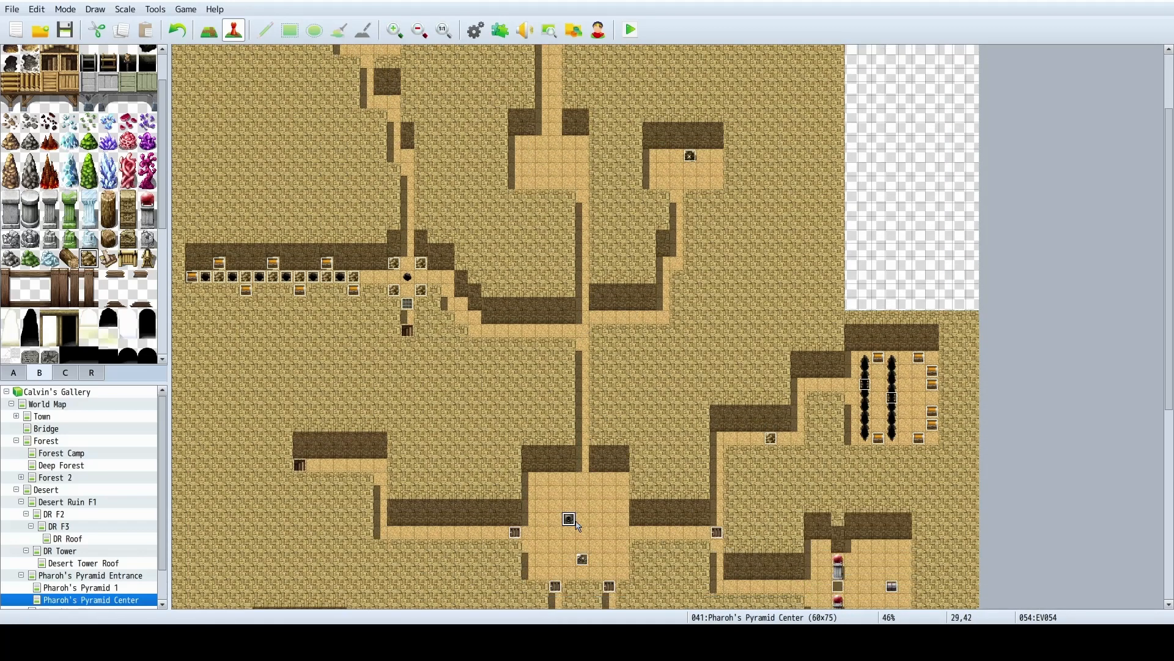
{"action": "left_click_drag", "start_coordinate": [569, 520], "coordinate": [543, 157]}
{"action": "scroll", "coordinate": [555, 209], "scroll_direction": "up", "scroll_amount": 1}
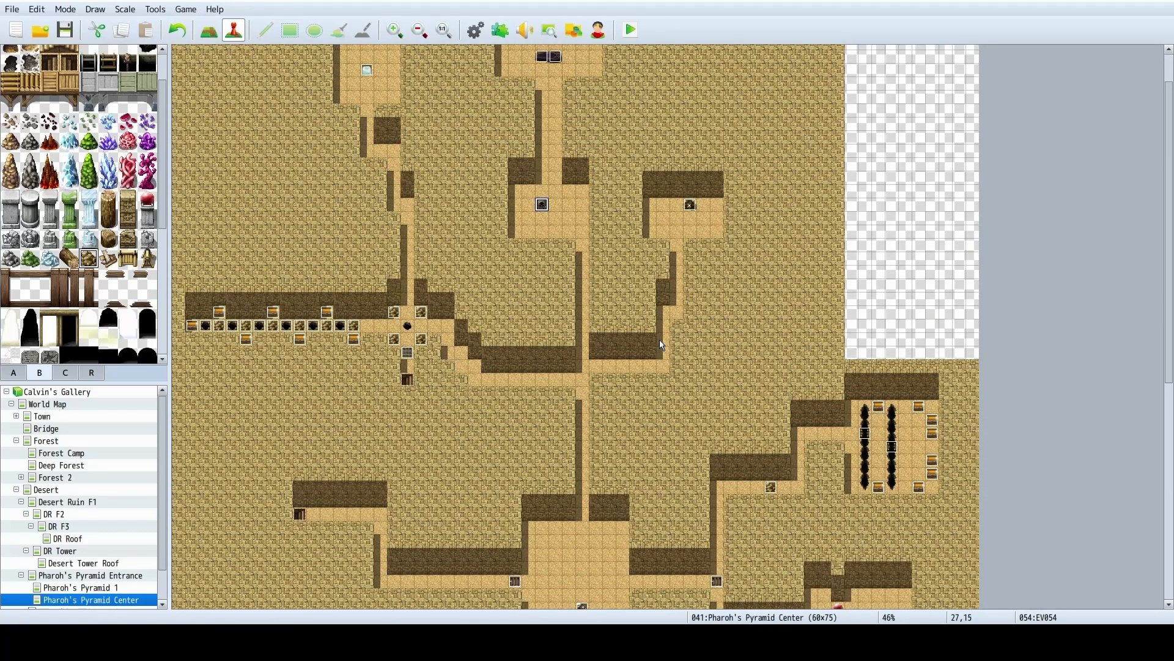
{"action": "scroll", "coordinate": [659, 343], "scroll_direction": "down", "scroll_amount": 8}
{"action": "scroll", "coordinate": [662, 347], "scroll_direction": "down", "scroll_amount": 3}
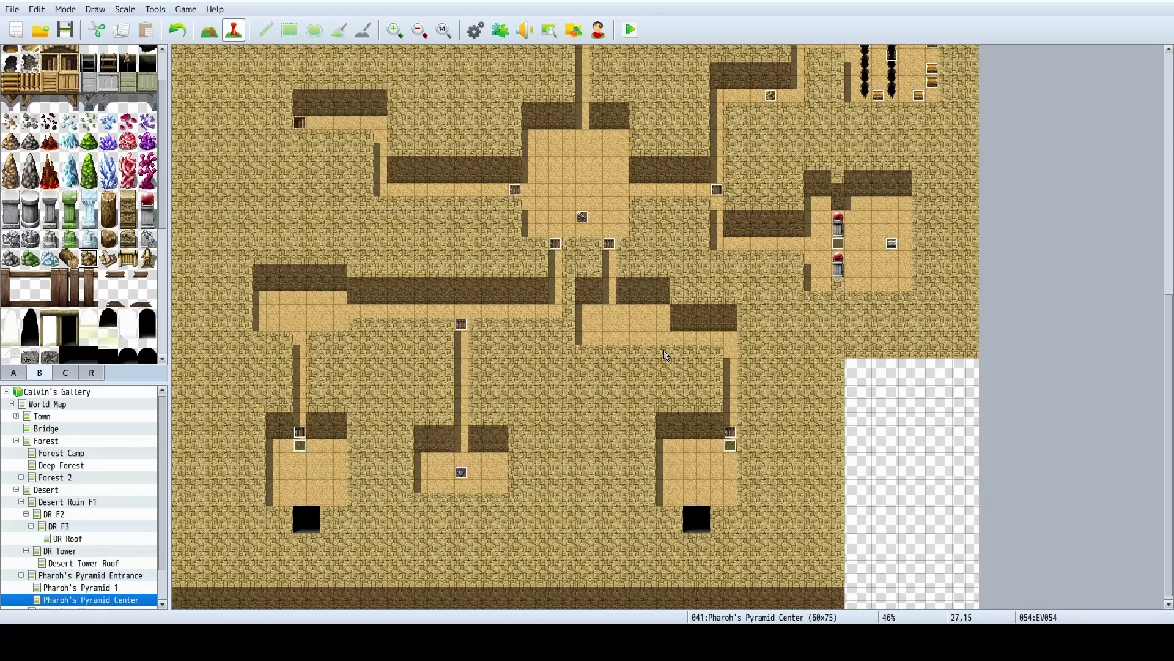
{"action": "left_click", "coordinate": [11, 9]}
{"action": "left_click", "coordinate": [22, 61]}
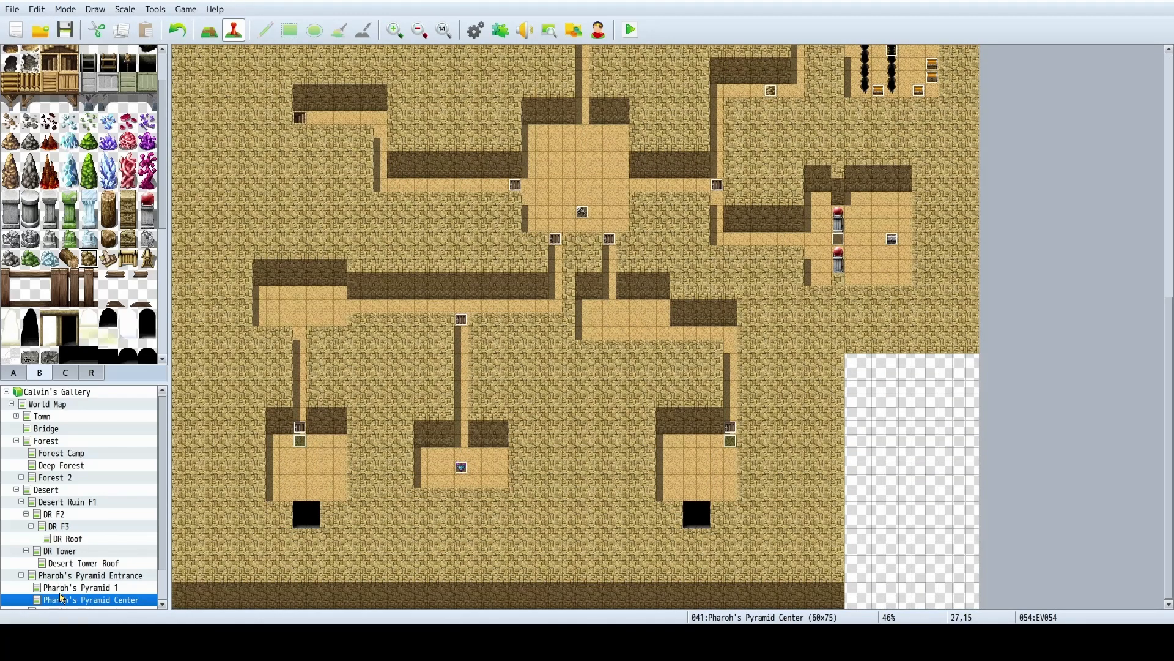
Paint region ID 1 along the winding corridor from the northwest room down to the crossing of the item-lined hallway.
{"action": "left_click", "coordinate": [89, 373]}
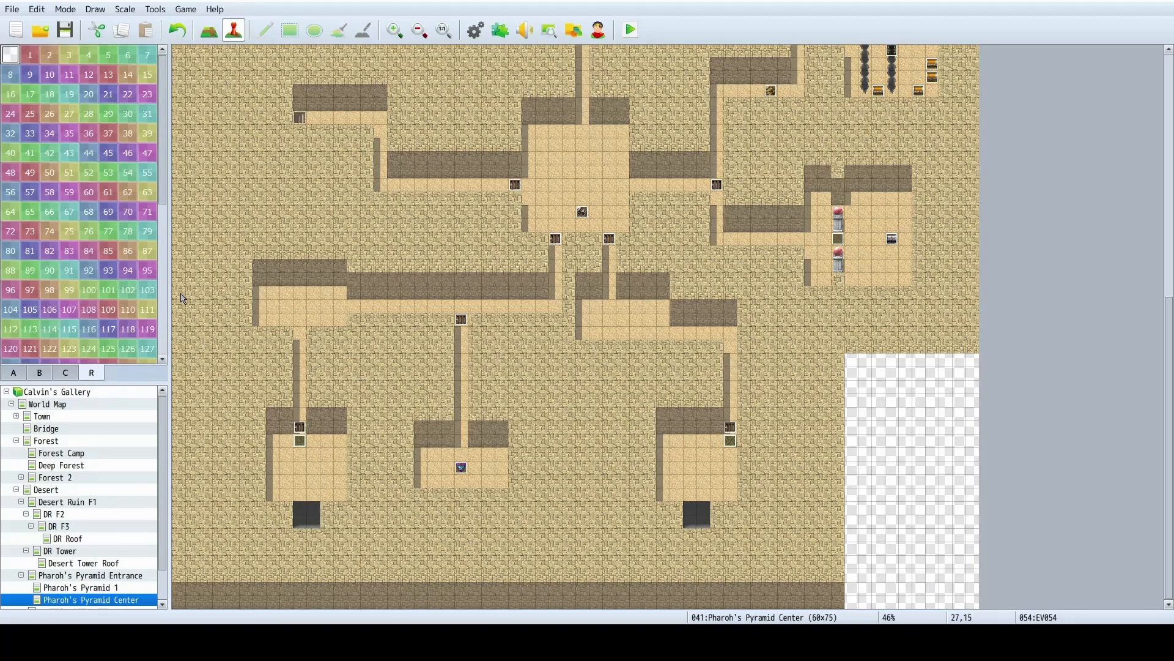
{"action": "left_click", "coordinate": [30, 55]}
{"action": "scroll", "coordinate": [682, 341], "scroll_direction": "up", "scroll_amount": 12}
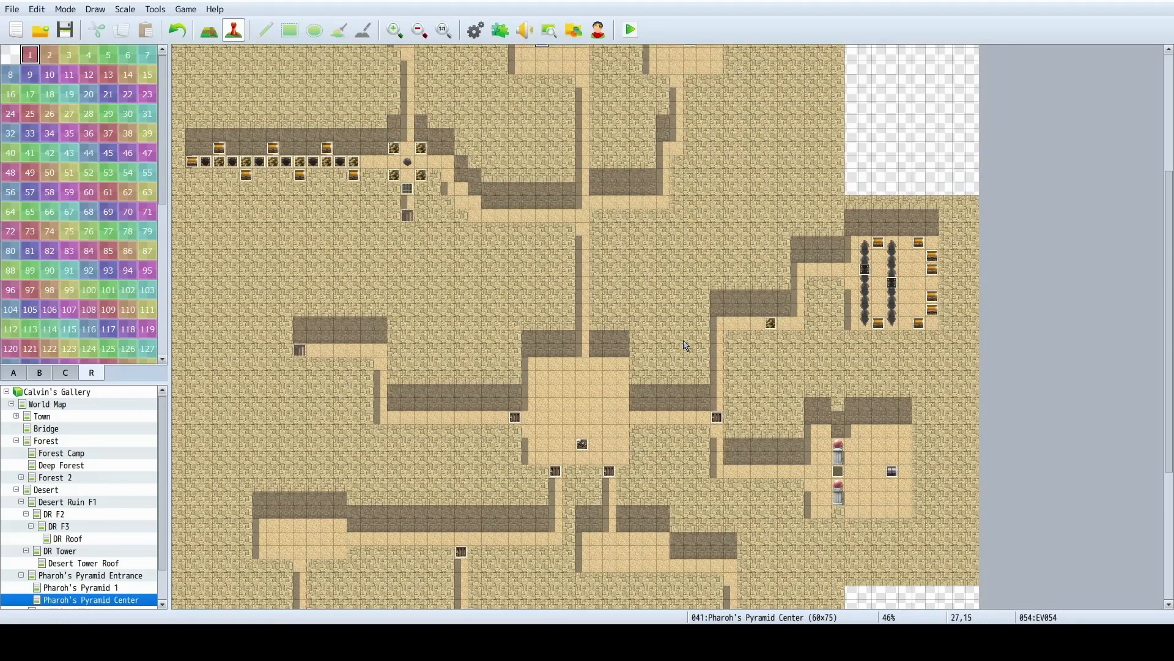
{"action": "scroll", "coordinate": [686, 333], "scroll_direction": "up", "scroll_amount": 2}
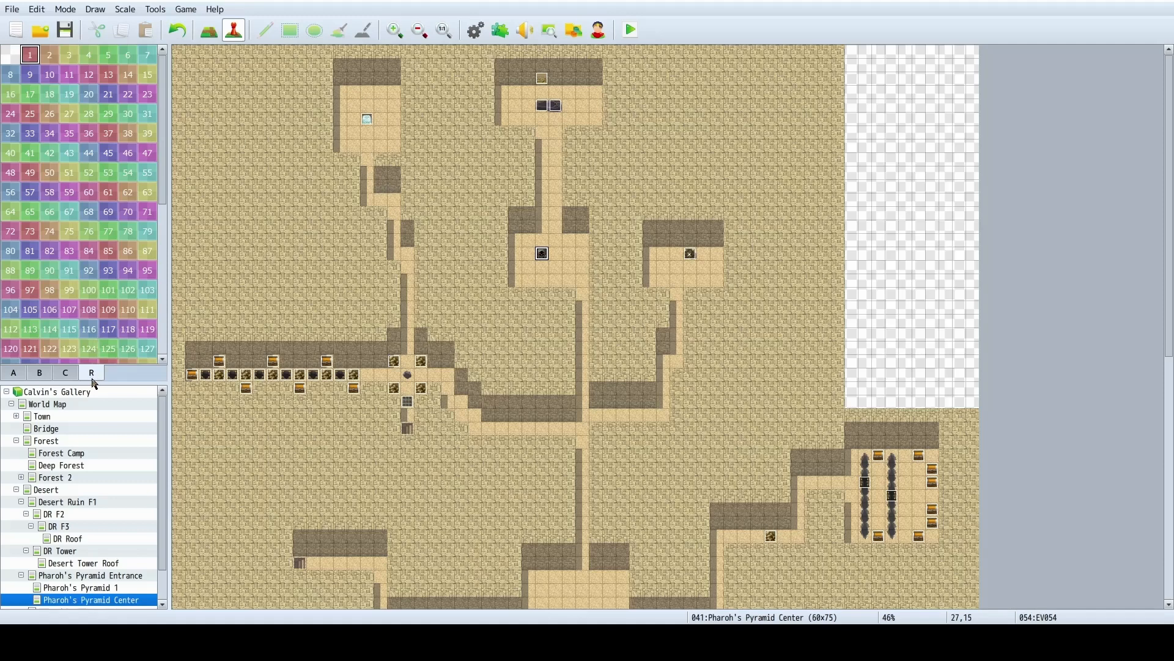
{"action": "left_click", "coordinate": [367, 173]}
{"action": "left_click", "coordinate": [210, 30]}
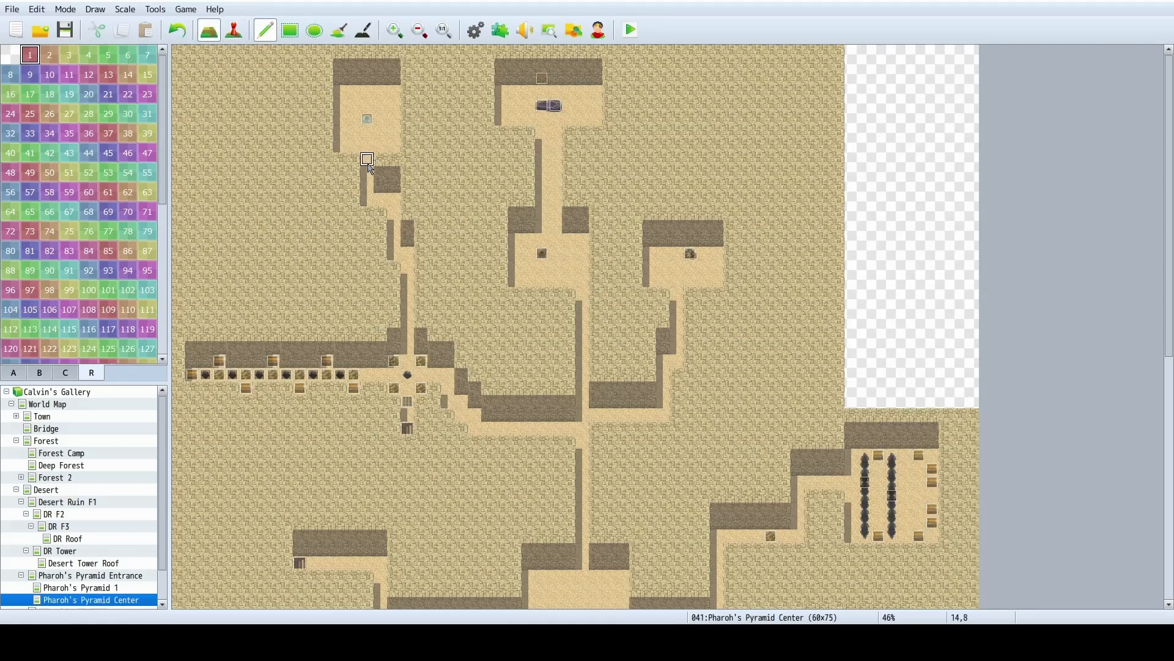
{"action": "mouse_move", "coordinate": [369, 180]}
{"action": "left_mouse_down"}
{"action": "mouse_move", "coordinate": [374, 202]}
{"action": "mouse_move", "coordinate": [395, 207]}
{"action": "mouse_move", "coordinate": [408, 354]}
{"action": "mouse_move", "coordinate": [394, 186]}
{"action": "left_mouse_up"}
{"action": "right_click", "coordinate": [395, 178]}
{"action": "left_click", "coordinate": [381, 186]}
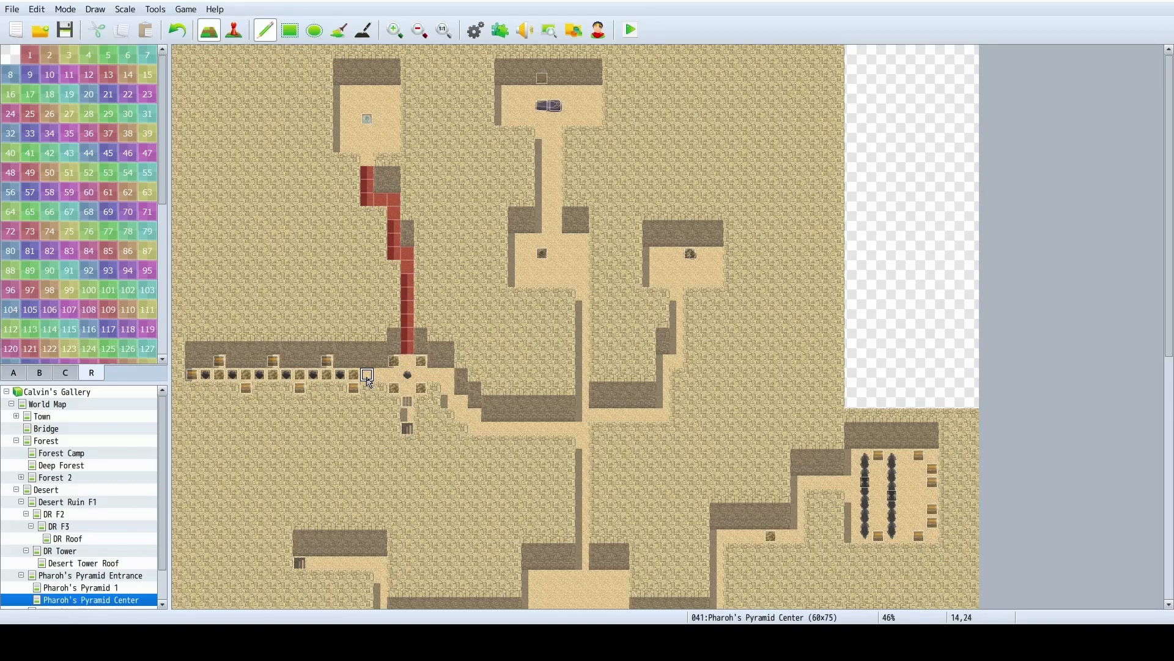
Paint region ID 1 along the item-lined hallway, its crossing and the northwest room's exit, plus two tiles just south of the Pharoh's room.
{"action": "mouse_move", "coordinate": [191, 375]}
{"action": "left_mouse_down"}
{"action": "mouse_move", "coordinate": [383, 390]}
{"action": "mouse_move", "coordinate": [435, 388]}
{"action": "mouse_move", "coordinate": [448, 375]}
{"action": "mouse_move", "coordinate": [302, 375]}
{"action": "mouse_move", "coordinate": [321, 387]}
{"action": "mouse_move", "coordinate": [434, 390]}
{"action": "mouse_move", "coordinate": [408, 390]}
{"action": "mouse_move", "coordinate": [416, 365]}
{"action": "left_mouse_up"}
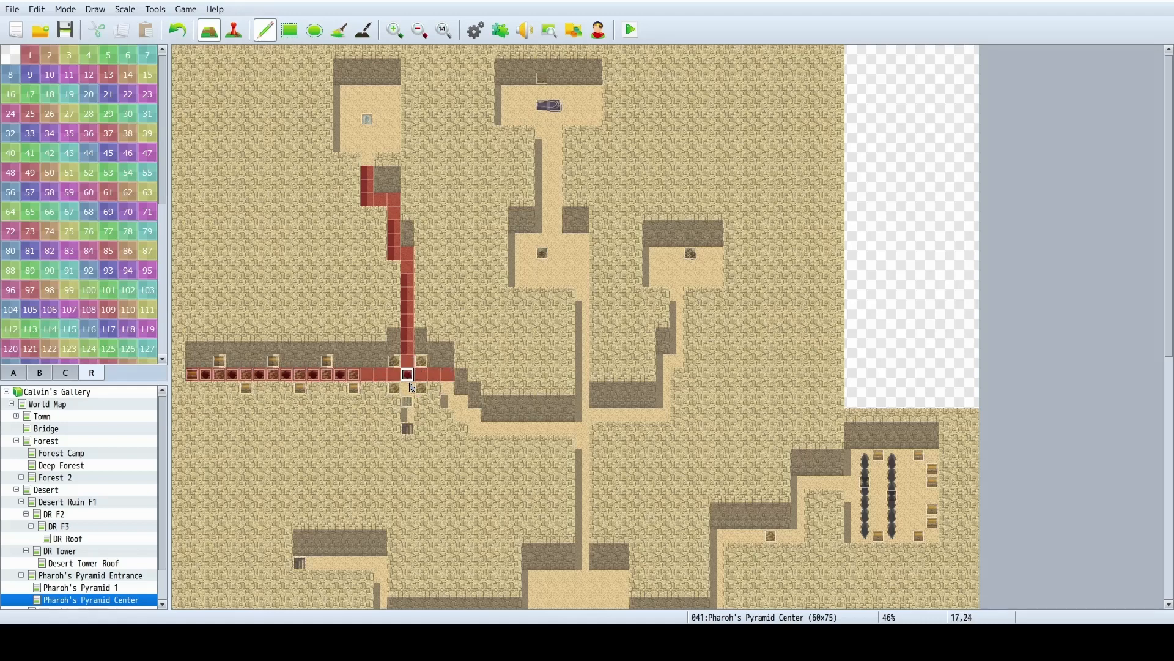
{"action": "left_click", "coordinate": [407, 389]}
{"action": "left_click", "coordinate": [368, 160]}
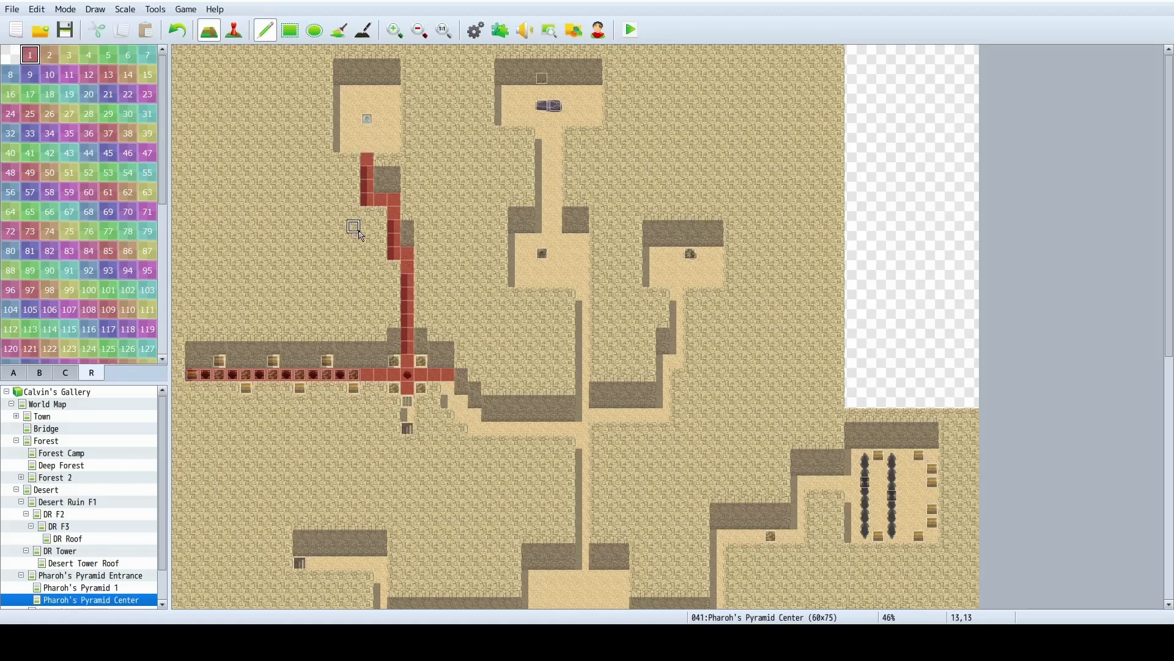
{"action": "left_click", "coordinate": [541, 133]}
{"action": "left_click", "coordinate": [556, 133]}
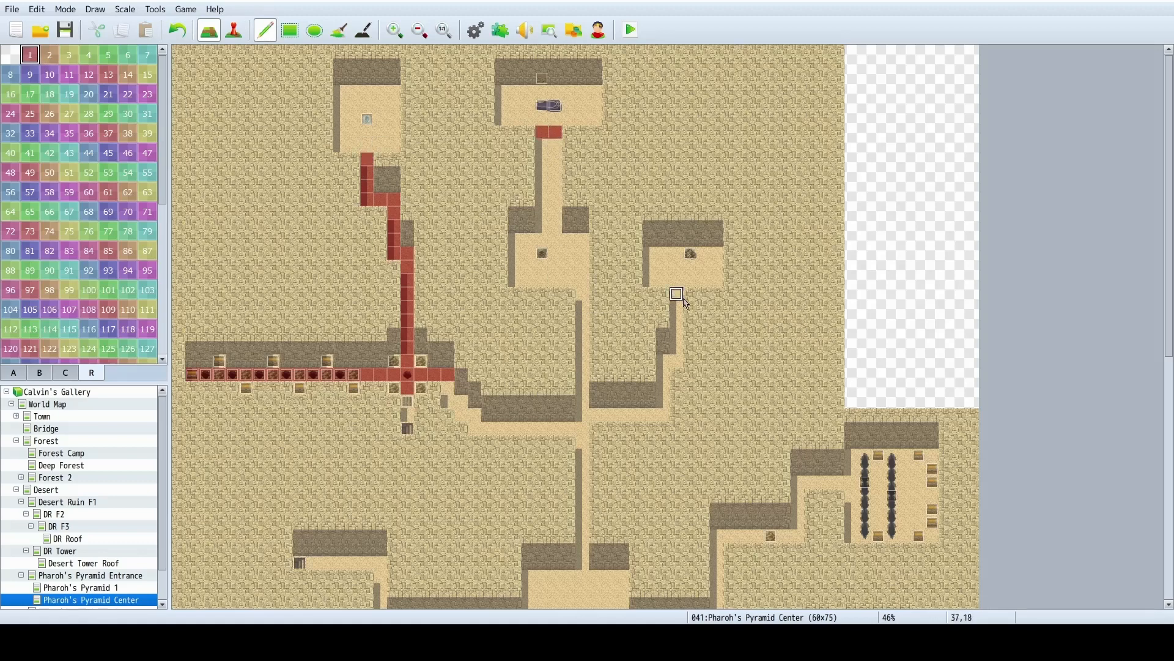
Outline boundaries with region ID 1 in the east statue room, both southern entrance rooms and the middle south corridor, clearing the stray tile.
{"action": "scroll", "coordinate": [683, 304], "scroll_direction": "down", "scroll_amount": 10}
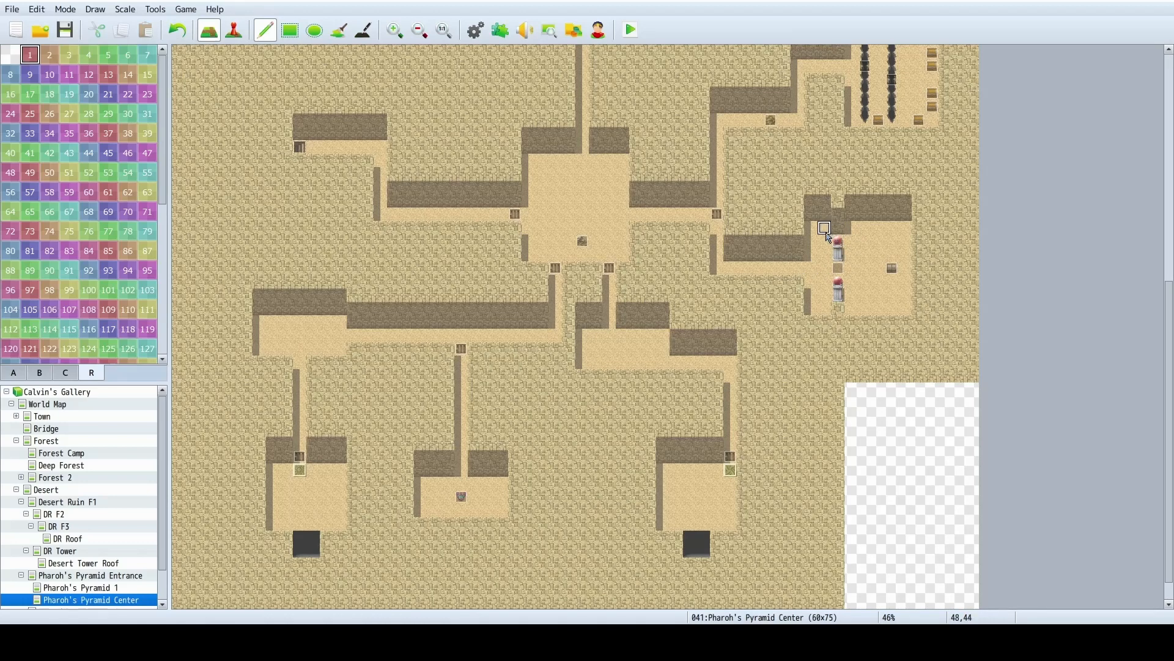
{"action": "left_click_drag", "start_coordinate": [827, 233], "coordinate": [820, 312]}
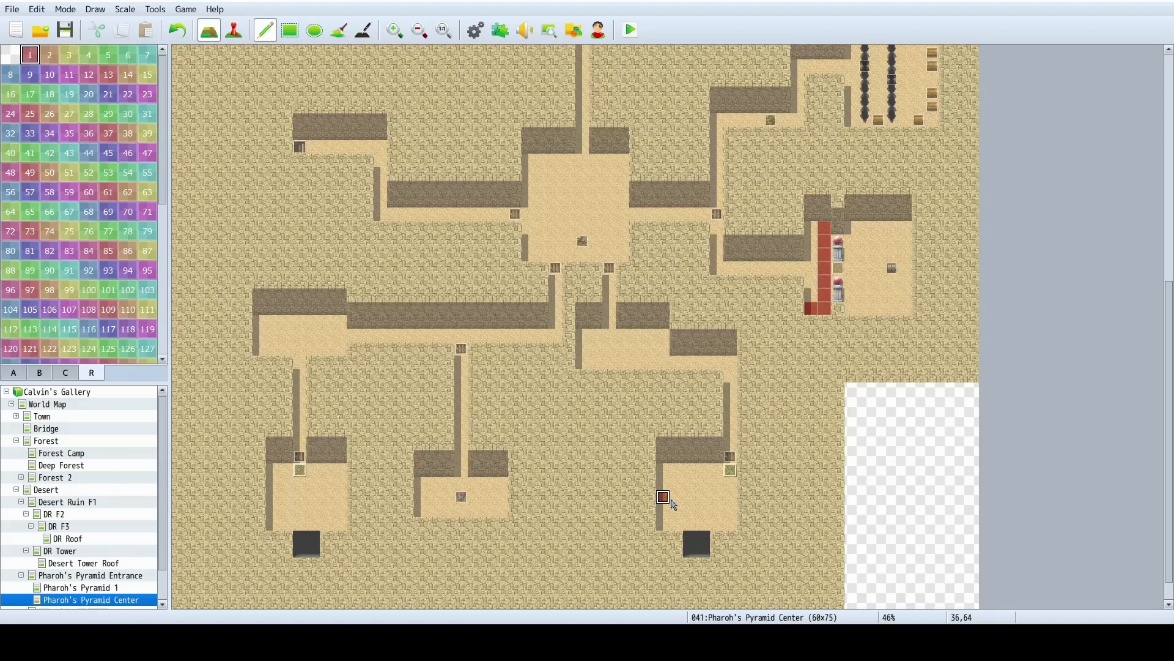
{"action": "left_click_drag", "start_coordinate": [673, 503], "coordinate": [733, 504]}
{"action": "left_click_drag", "start_coordinate": [272, 503], "coordinate": [357, 498]}
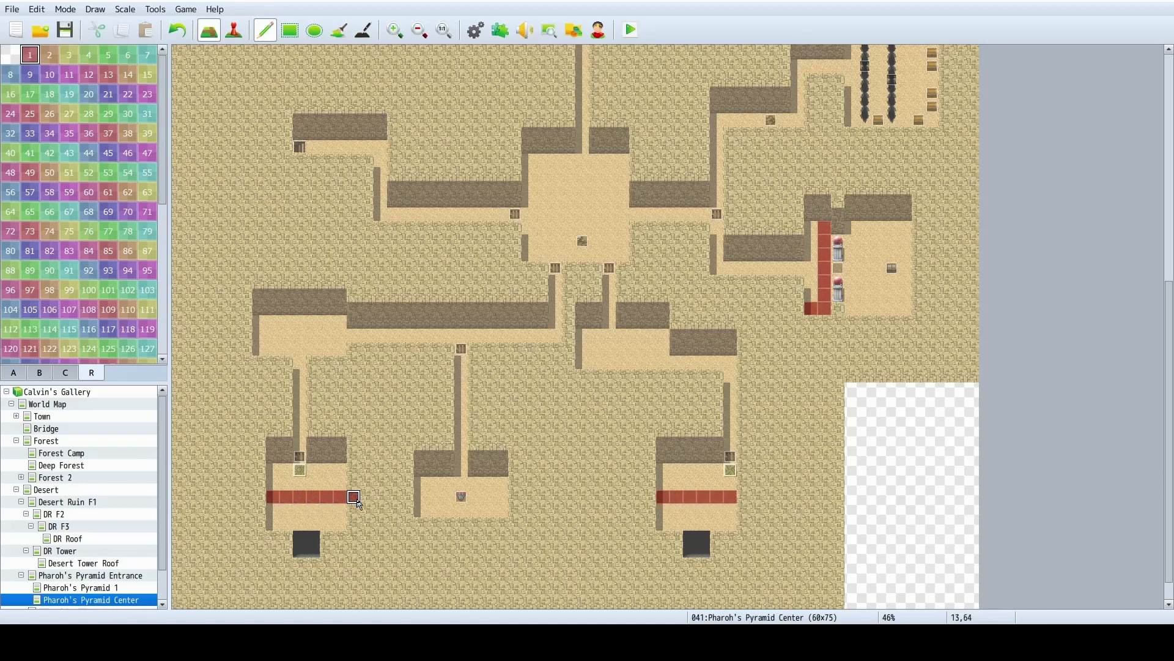
{"action": "left_click", "coordinate": [461, 351]}
{"action": "right_click", "coordinate": [367, 486]}
{"action": "left_click", "coordinate": [354, 497]}
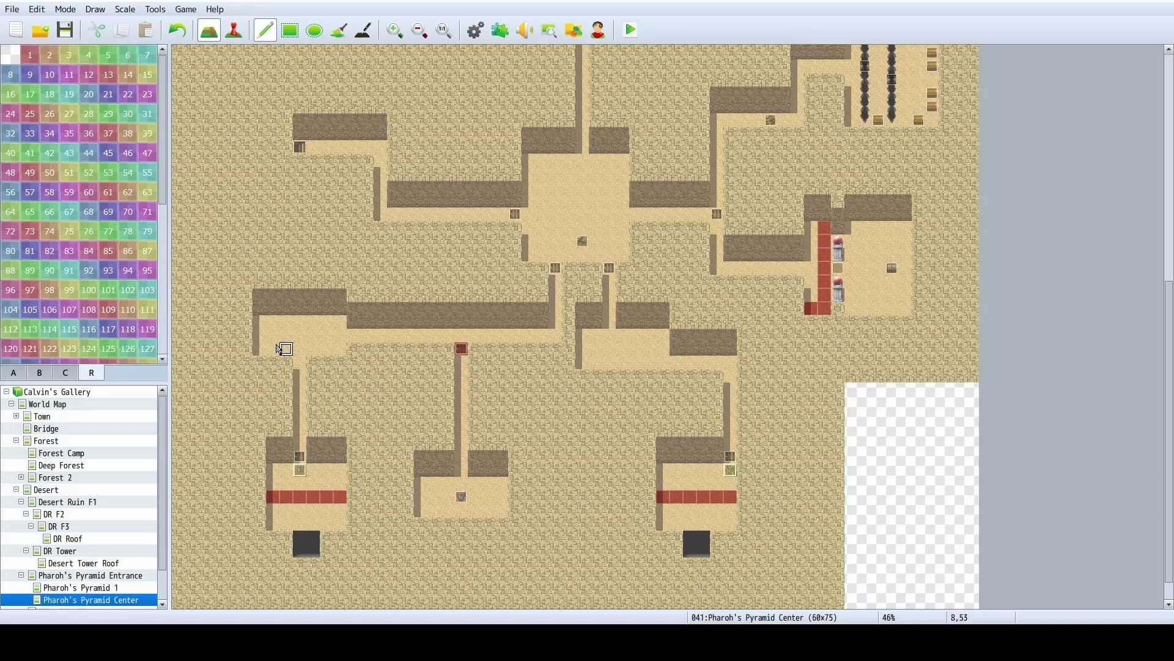
{"action": "left_click", "coordinate": [338, 30]}
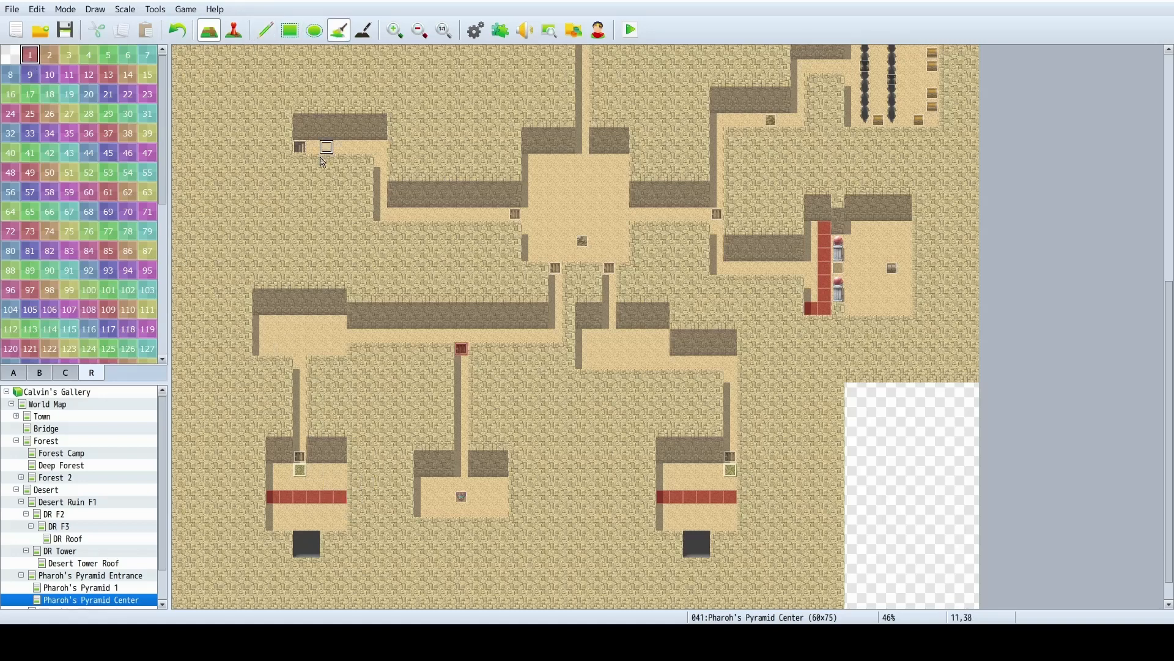
{"action": "left_click", "coordinate": [291, 337]}
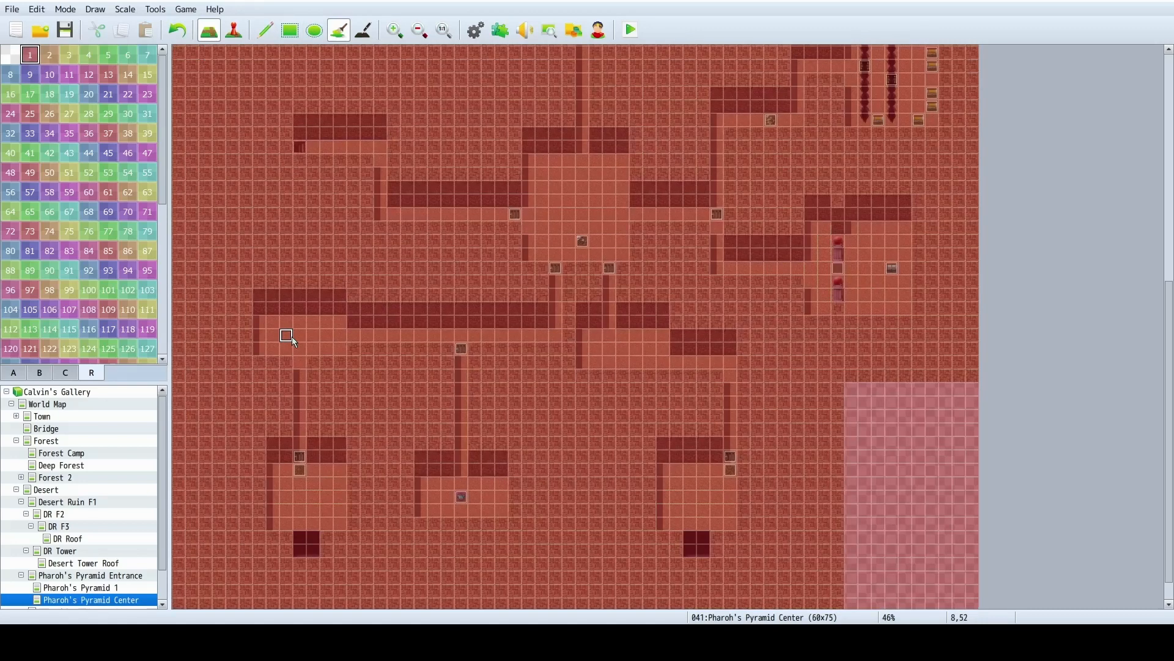
{"action": "key", "text": "ctrl+z"}
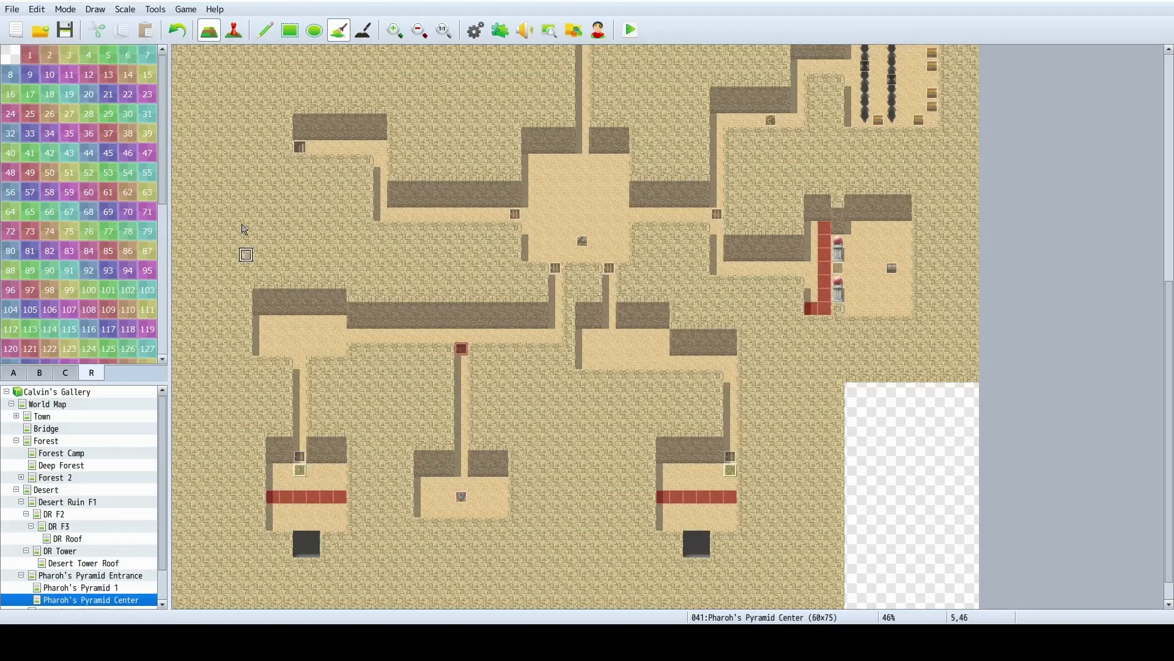
Paint region ID 1 over the southwest corridors and chamber, and fill the southwest entrance room down to its boundary row.
{"action": "left_click", "coordinate": [265, 30]}
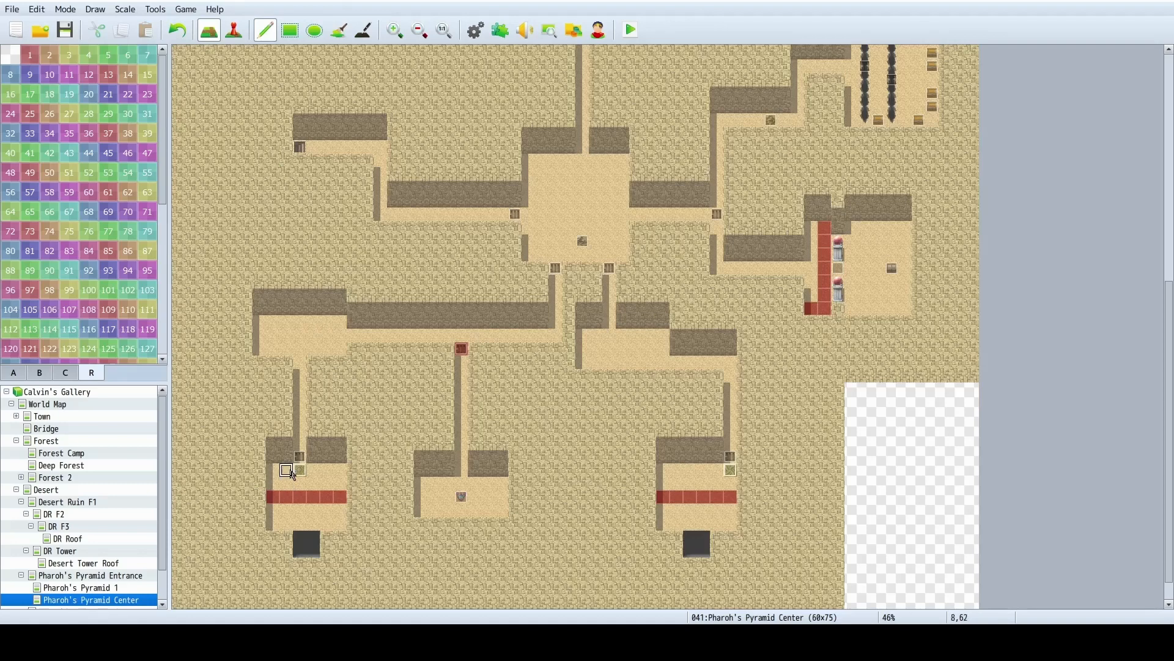
{"action": "mouse_move", "coordinate": [299, 489]}
{"action": "left_mouse_down"}
{"action": "mouse_move", "coordinate": [300, 347]}
{"action": "mouse_move", "coordinate": [258, 348]}
{"action": "mouse_move", "coordinate": [260, 322]}
{"action": "mouse_move", "coordinate": [344, 323]}
{"action": "mouse_move", "coordinate": [361, 337]}
{"action": "mouse_move", "coordinate": [549, 340]}
{"action": "mouse_move", "coordinate": [266, 336]}
{"action": "mouse_move", "coordinate": [312, 333]}
{"action": "mouse_move", "coordinate": [340, 352]}
{"action": "left_mouse_up"}
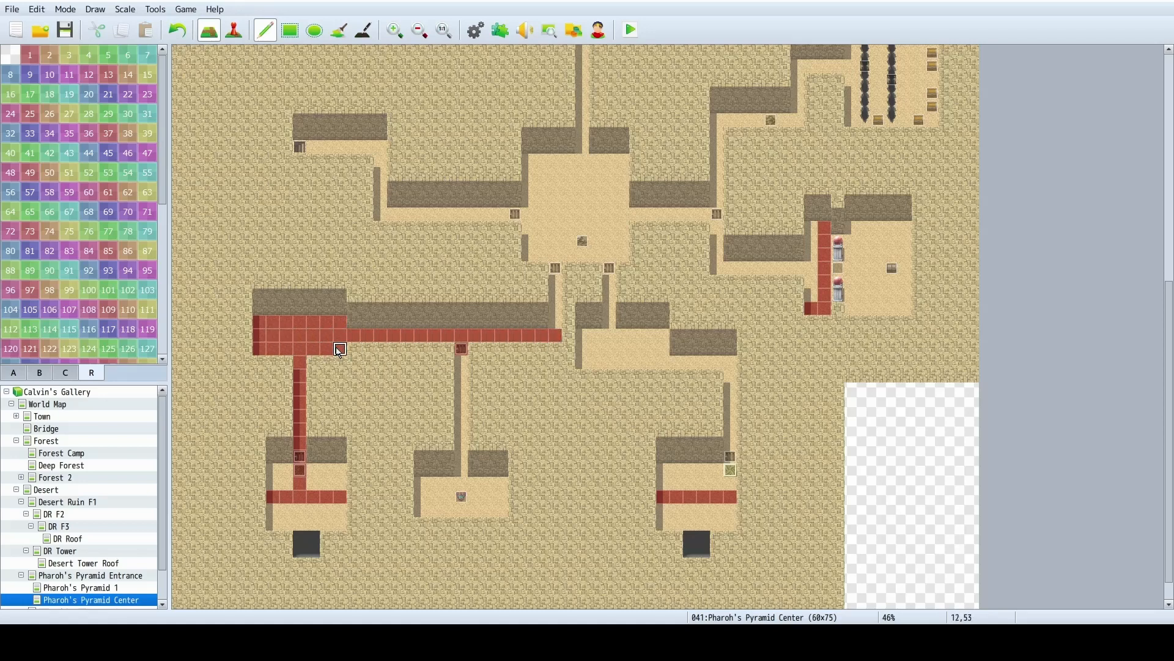
{"action": "left_click", "coordinate": [291, 30]}
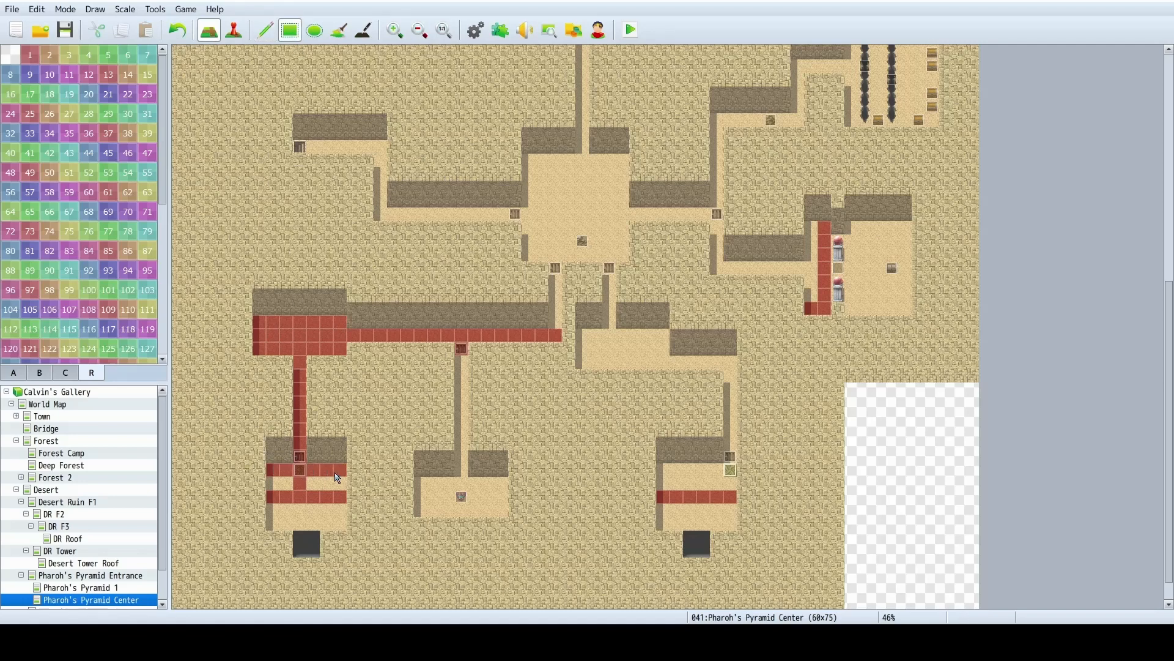
{"action": "left_click_drag", "start_coordinate": [338, 477], "coordinate": [272, 484]}
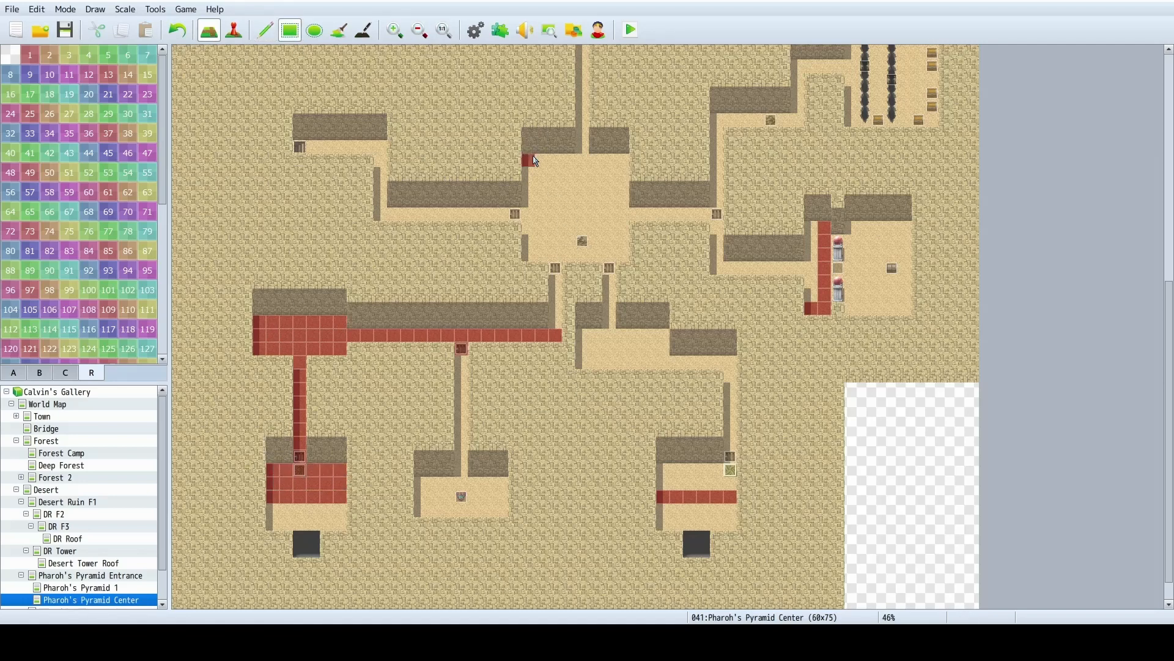
Fill the central chamber, its two southern corridors and the southeast passage down to the entrance room with region ID 1.
{"action": "left_click_drag", "start_coordinate": [536, 161], "coordinate": [555, 336]}
{"action": "mouse_move", "coordinate": [610, 273]}
{"action": "left_mouse_down"}
{"action": "mouse_move", "coordinate": [609, 326]}
{"action": "mouse_move", "coordinate": [667, 366]}
{"action": "mouse_move", "coordinate": [733, 366]}
{"action": "left_mouse_up"}
{"action": "left_click_drag", "start_coordinate": [731, 362], "coordinate": [737, 465]}
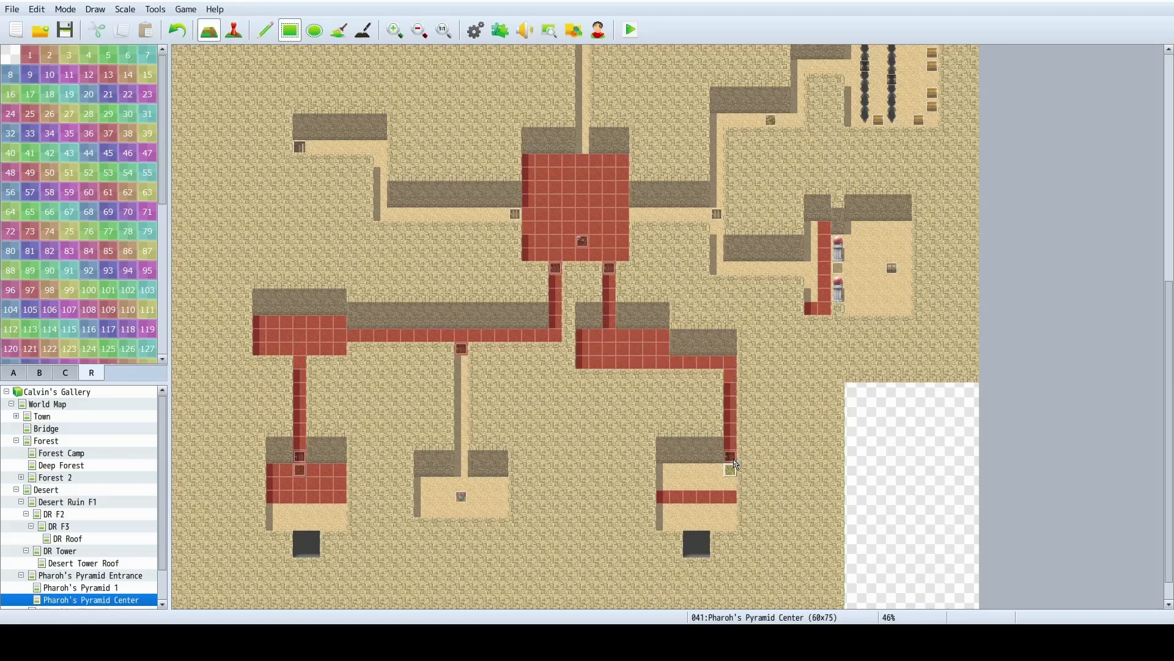
Paint region ID 1 through the eastern corridors from the statue room's west side up through the spiked treasure room.
{"action": "scroll", "coordinate": [728, 467], "scroll_direction": "up", "scroll_amount": 4}
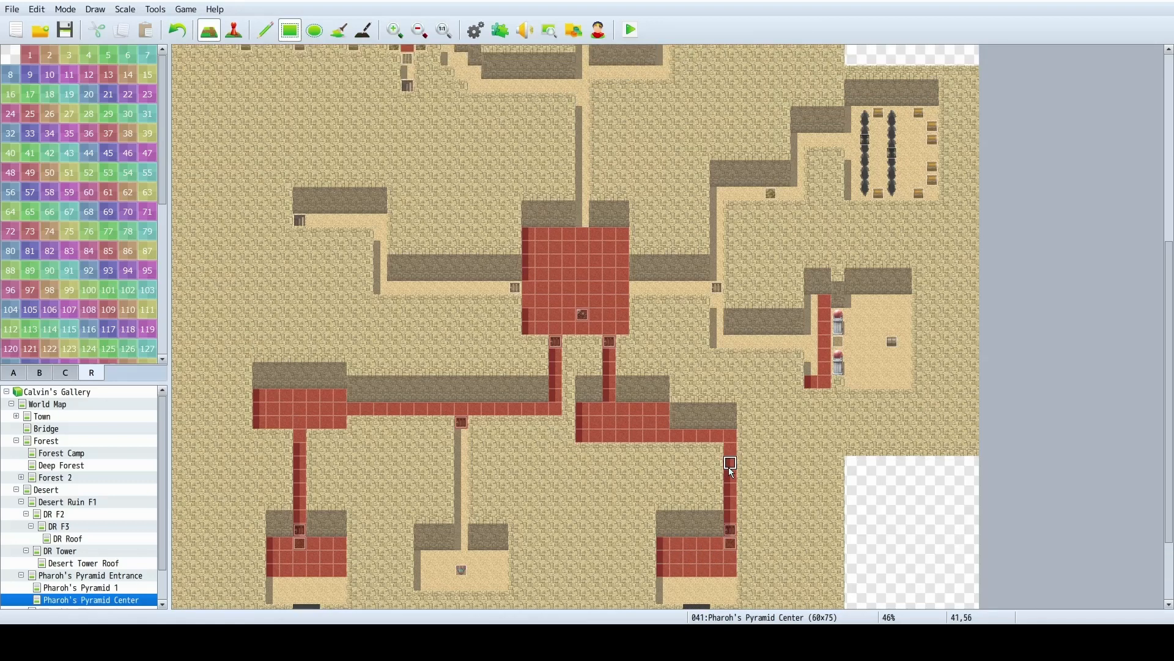
{"action": "left_click_drag", "start_coordinate": [811, 331], "coordinate": [812, 424]}
{"action": "mouse_move", "coordinate": [798, 378]}
{"action": "left_mouse_down"}
{"action": "mouse_move", "coordinate": [724, 381]}
{"action": "mouse_move", "coordinate": [722, 245]}
{"action": "mouse_move", "coordinate": [782, 235]}
{"action": "left_mouse_up"}
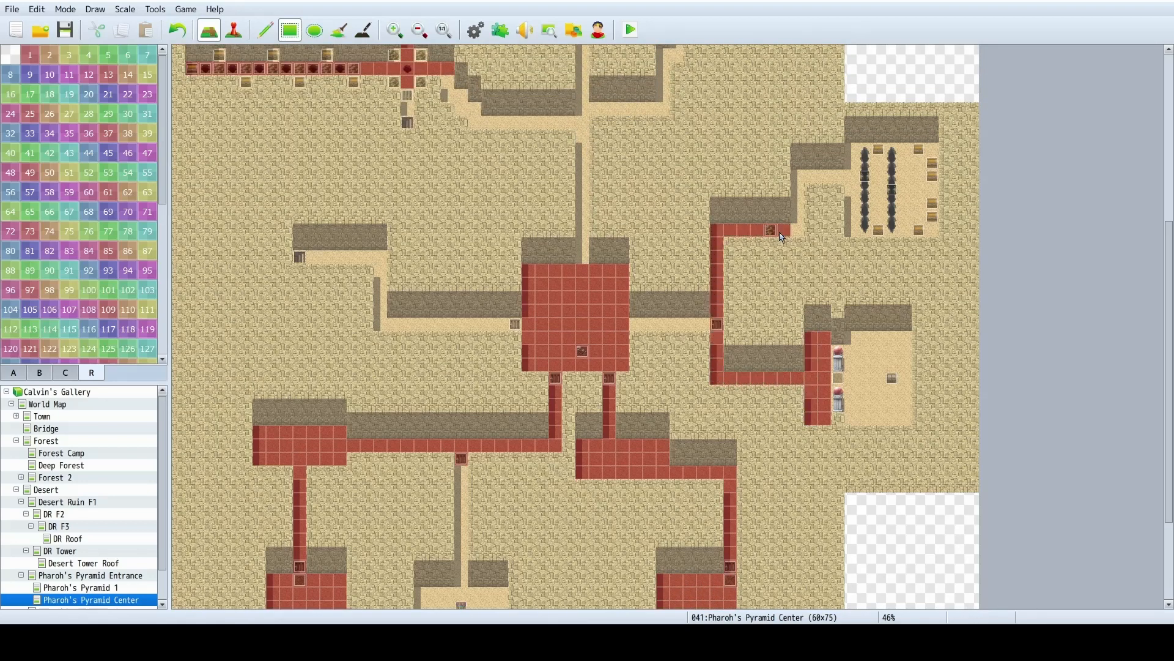
{"action": "mouse_move", "coordinate": [797, 190]}
{"action": "left_mouse_down"}
{"action": "mouse_move", "coordinate": [853, 153]}
{"action": "mouse_move", "coordinate": [931, 230]}
{"action": "left_mouse_up"}
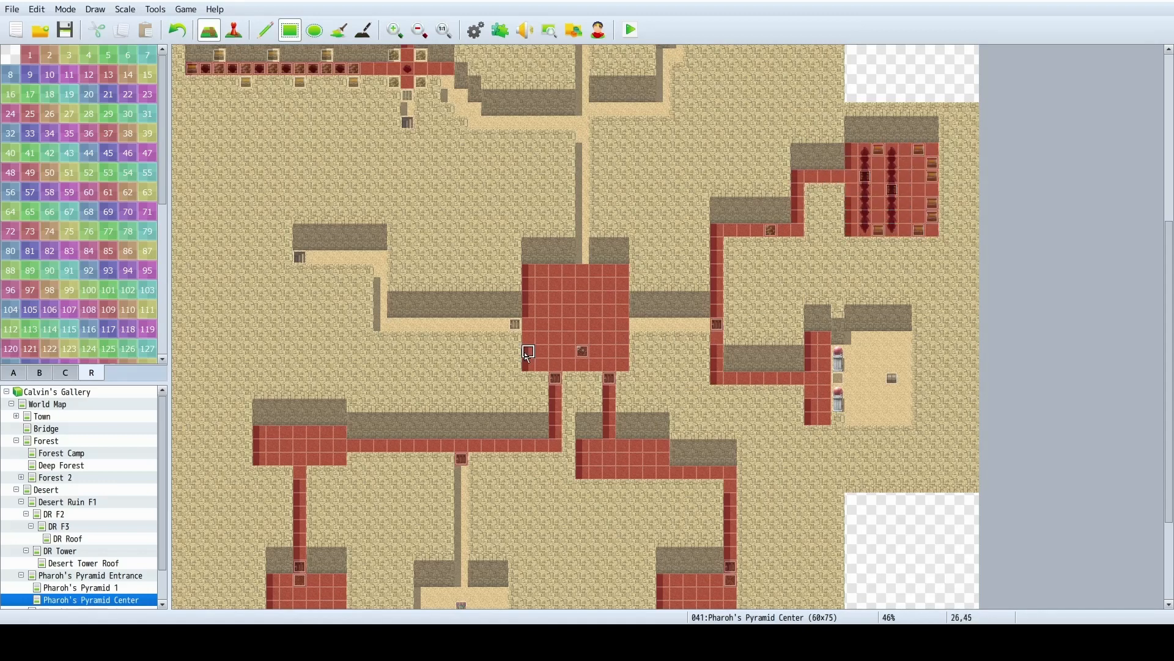
Paint region ID 1 along the central chamber's west, east and north corridors and the passage to the western stairs.
{"action": "left_click_drag", "start_coordinate": [380, 325], "coordinate": [698, 329]}
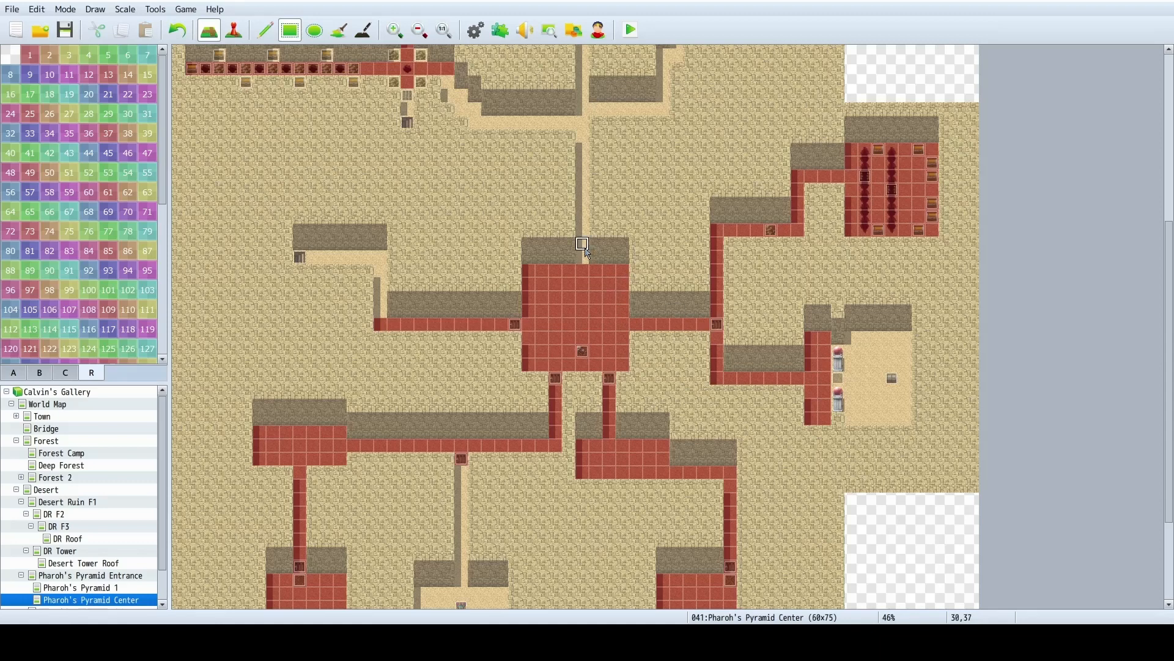
{"action": "left_click_drag", "start_coordinate": [595, 174], "coordinate": [581, 117]}
{"action": "mouse_move", "coordinate": [306, 255]}
{"action": "left_mouse_down"}
{"action": "mouse_move", "coordinate": [380, 262]}
{"action": "mouse_move", "coordinate": [380, 326]}
{"action": "left_mouse_up"}
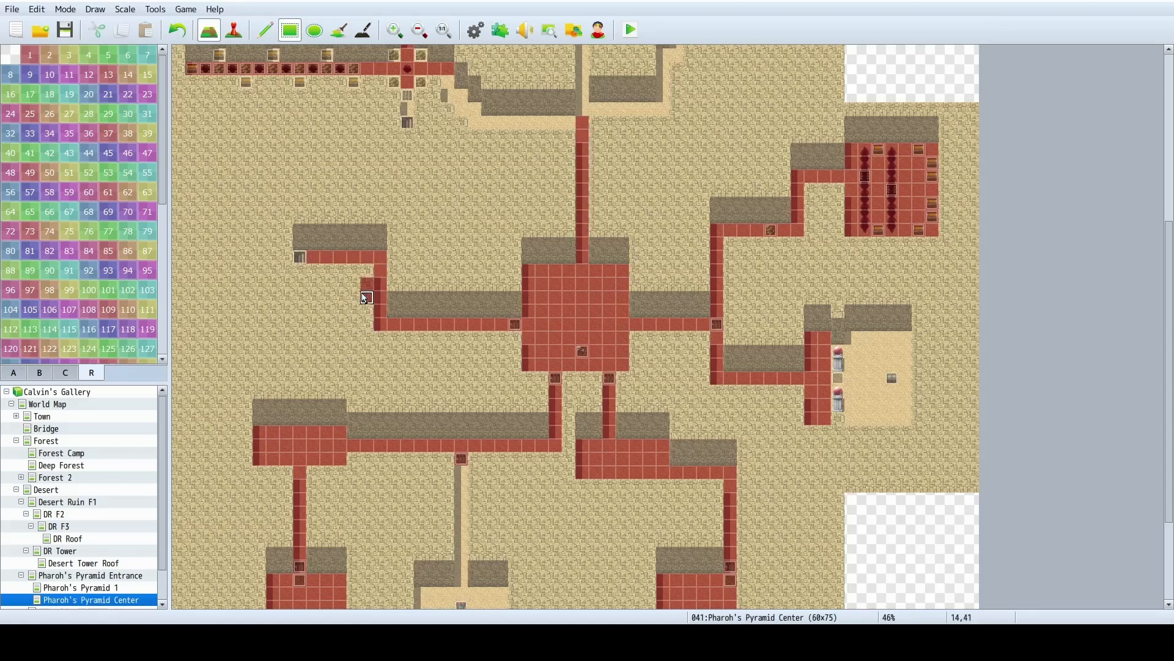
Paint region ID 1 from the item-lined hallway along the stepped corridor to the north junction and its eastern branch.
{"action": "scroll", "coordinate": [528, 303], "scroll_direction": "up", "scroll_amount": 2}
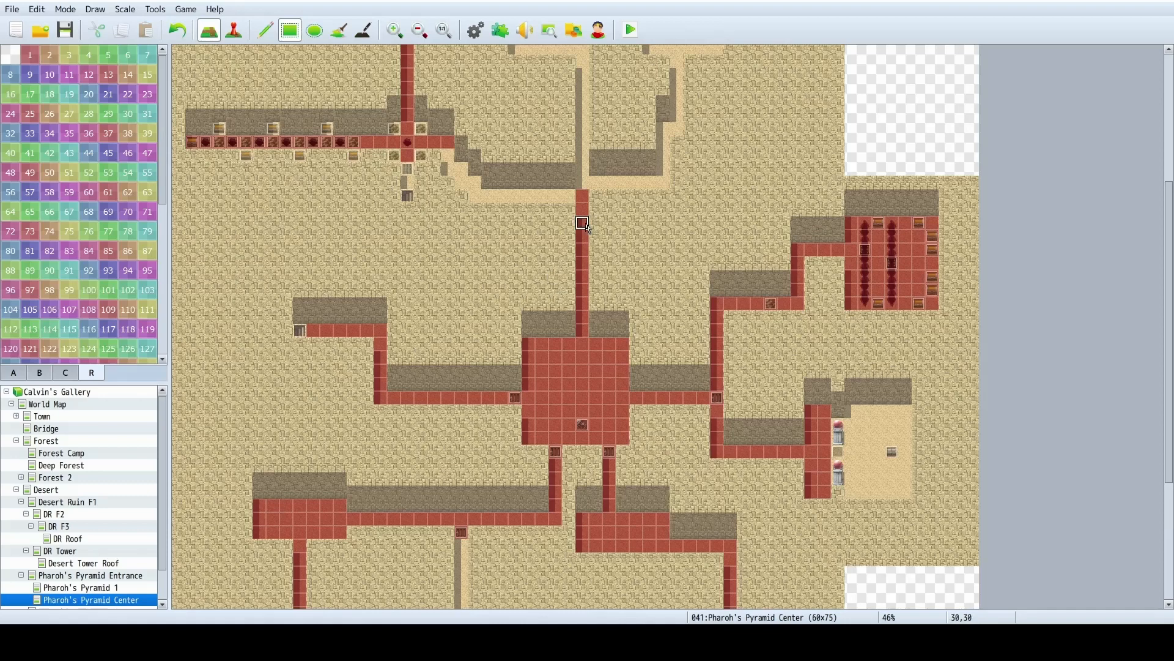
{"action": "scroll", "coordinate": [426, 226], "scroll_direction": "up", "scroll_amount": 2}
{"action": "mouse_move", "coordinate": [454, 228]}
{"action": "left_mouse_down"}
{"action": "mouse_move", "coordinate": [478, 251]}
{"action": "mouse_move", "coordinate": [577, 260]}
{"action": "left_mouse_up"}
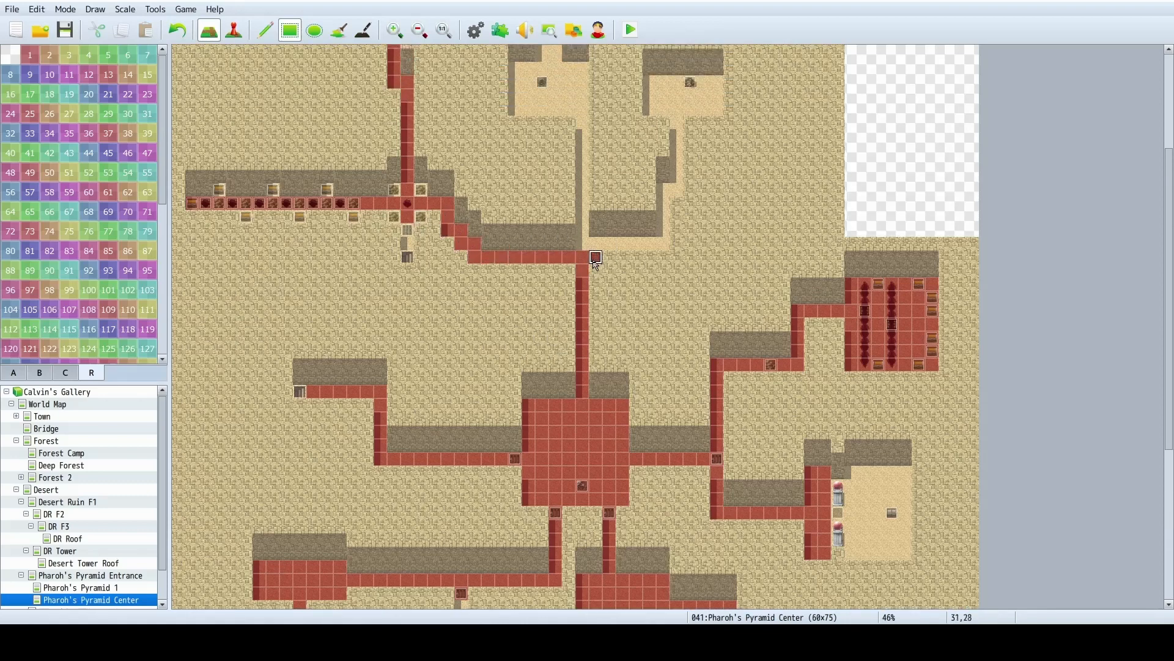
{"action": "scroll", "coordinate": [673, 247], "scroll_direction": "up", "scroll_amount": 3}
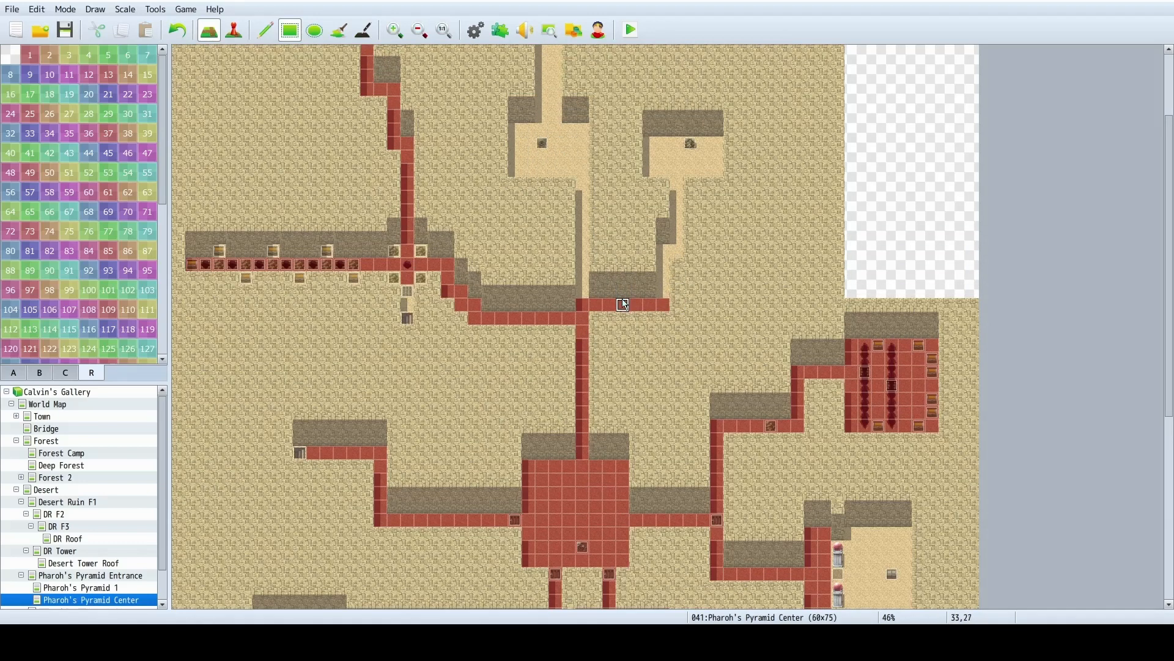
Fill the chamber south of the Pharoh's room, where the hooded enemy stands, with region ID 2.
{"action": "scroll", "coordinate": [566, 306], "scroll_direction": "up", "scroll_amount": 1}
{"action": "left_click", "coordinate": [50, 54]}
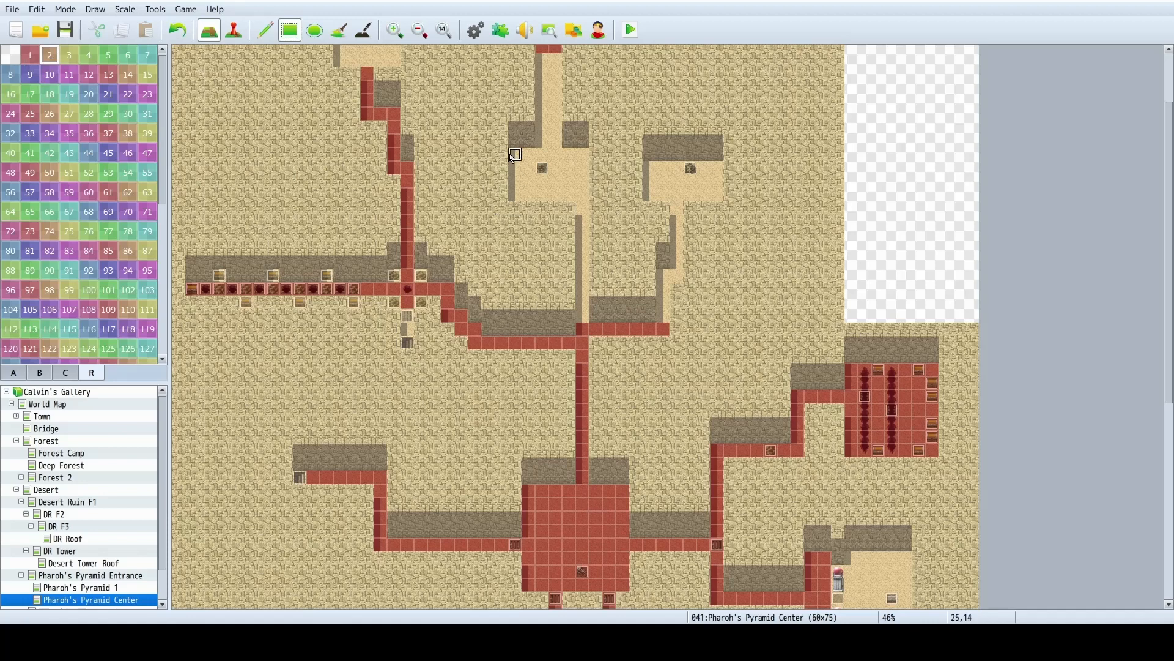
{"action": "left_click_drag", "start_coordinate": [521, 161], "coordinate": [578, 195]}
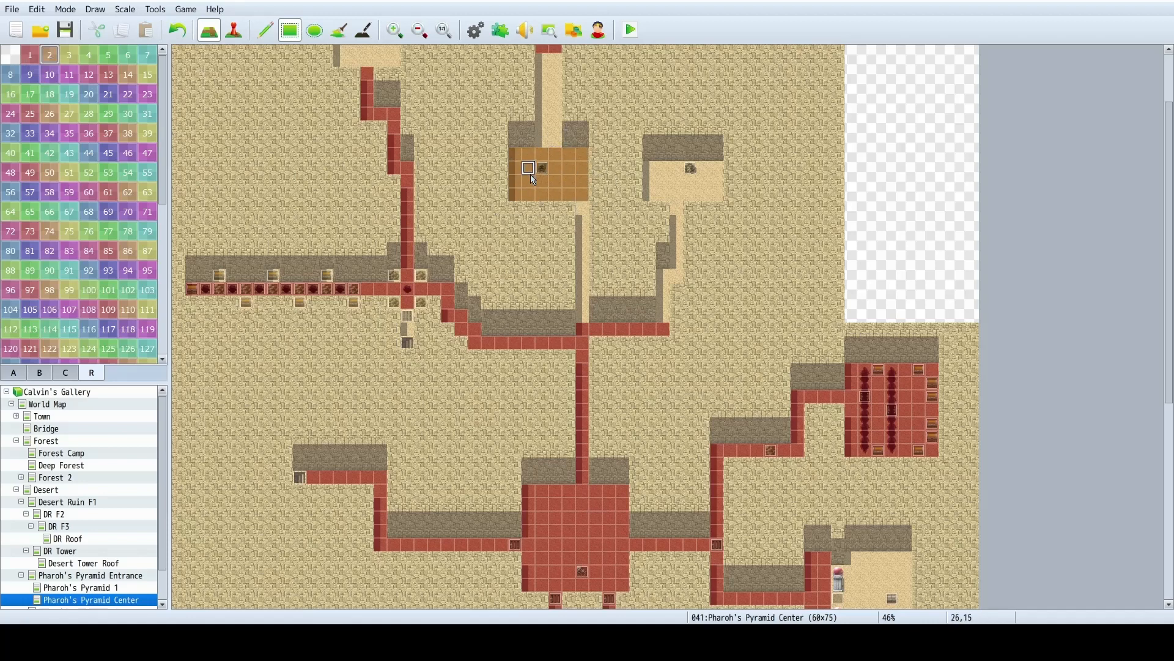
Paint region ID 1 over the northeast room and its corridor, and along the corridor leading south from the hooded enemy's chamber.
{"action": "scroll", "coordinate": [554, 192], "scroll_direction": "up", "scroll_amount": 3}
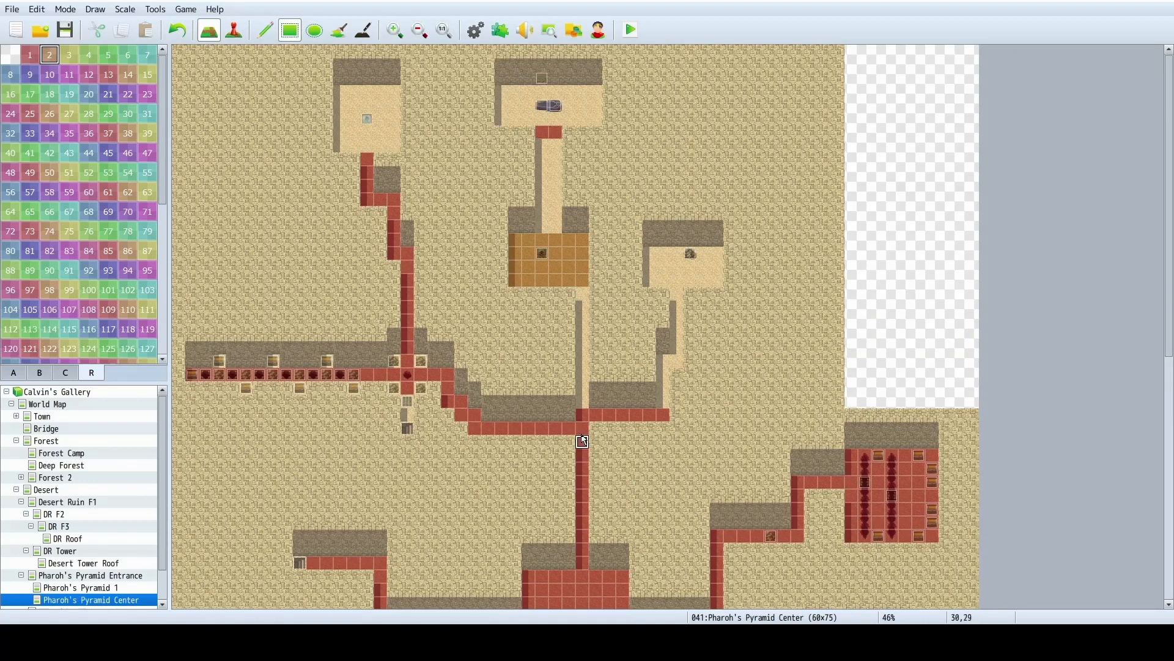
{"action": "right_click", "coordinate": [582, 416]}
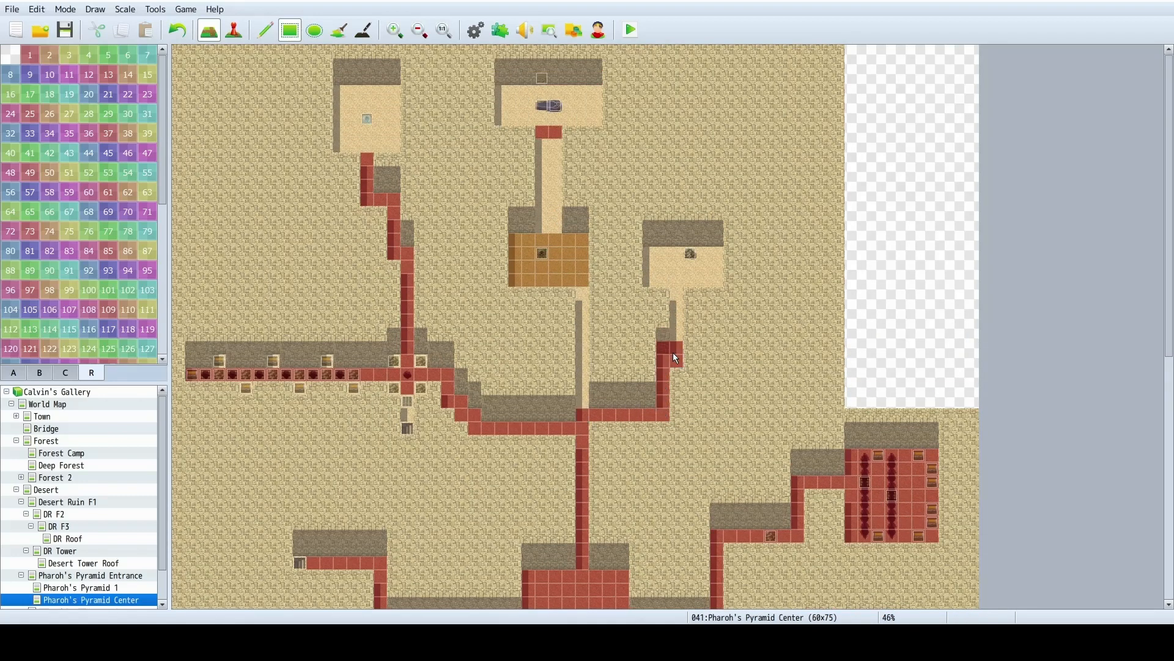
{"action": "key", "text": "ctrl+z"}
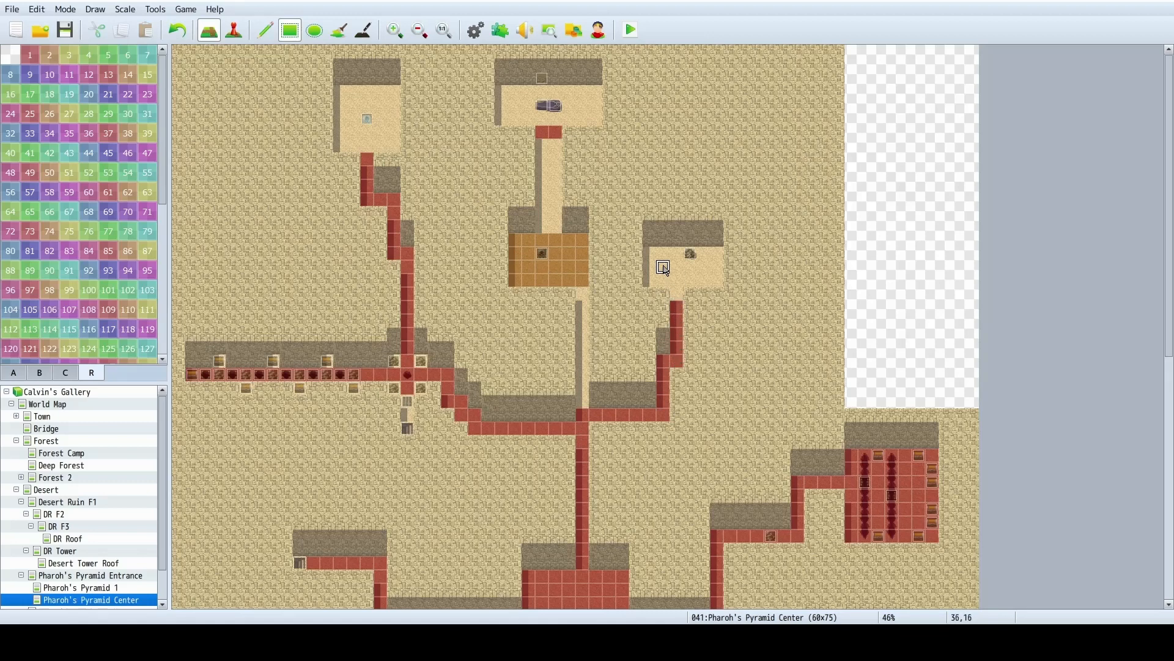
{"action": "left_click_drag", "start_coordinate": [650, 252], "coordinate": [719, 282]}
{"action": "left_click", "coordinate": [677, 295]}
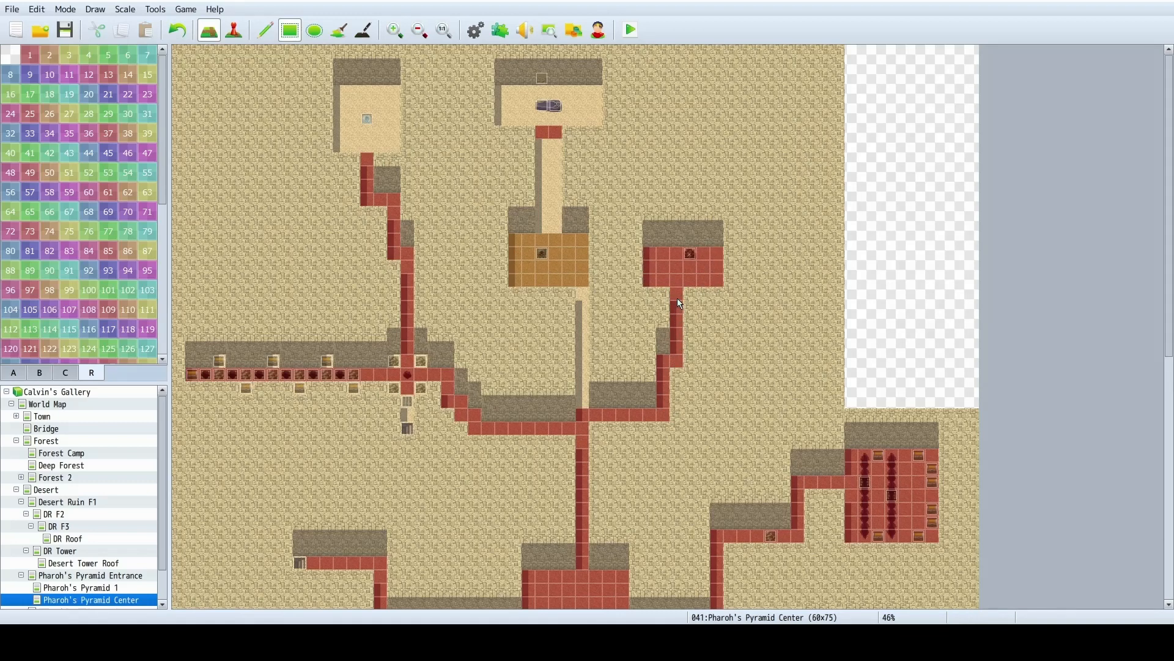
{"action": "left_click_drag", "start_coordinate": [582, 293], "coordinate": [584, 403]}
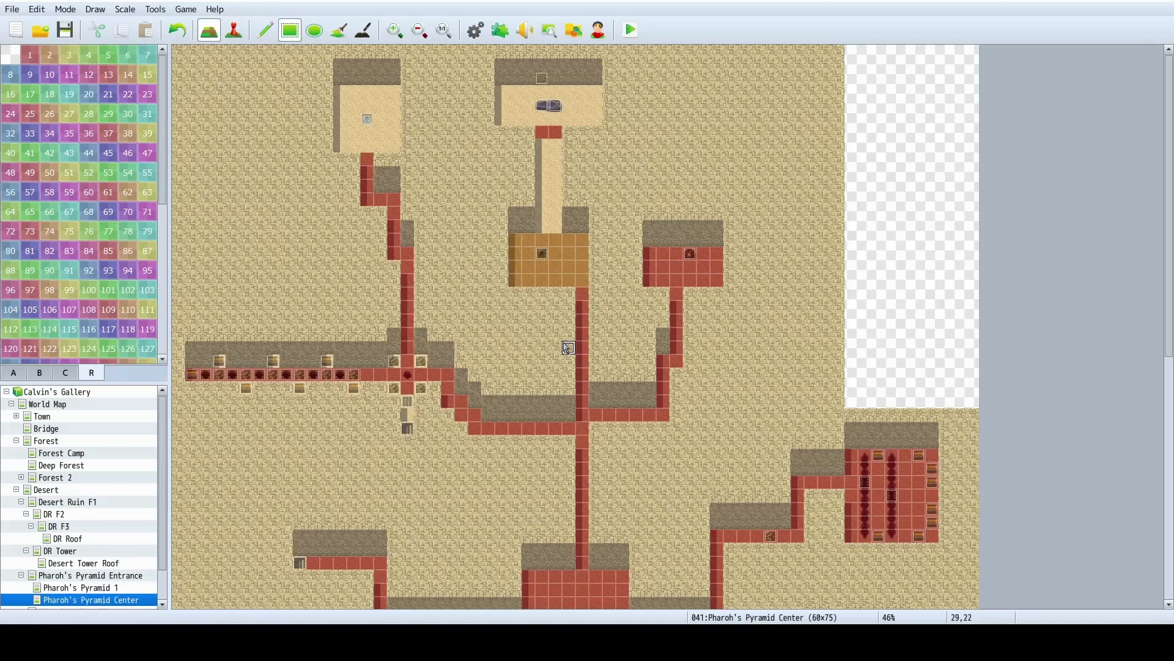
Fill the hooded enemy's chamber and the passage up to the Pharoh's room with region ID 1, and save the project.
{"action": "mouse_move", "coordinate": [542, 141]}
{"action": "left_mouse_down"}
{"action": "mouse_move", "coordinate": [562, 234]}
{"action": "mouse_move", "coordinate": [539, 260]}
{"action": "mouse_move", "coordinate": [589, 285]}
{"action": "left_mouse_up"}
{"action": "scroll", "coordinate": [609, 340], "scroll_direction": "down", "scroll_amount": 10}
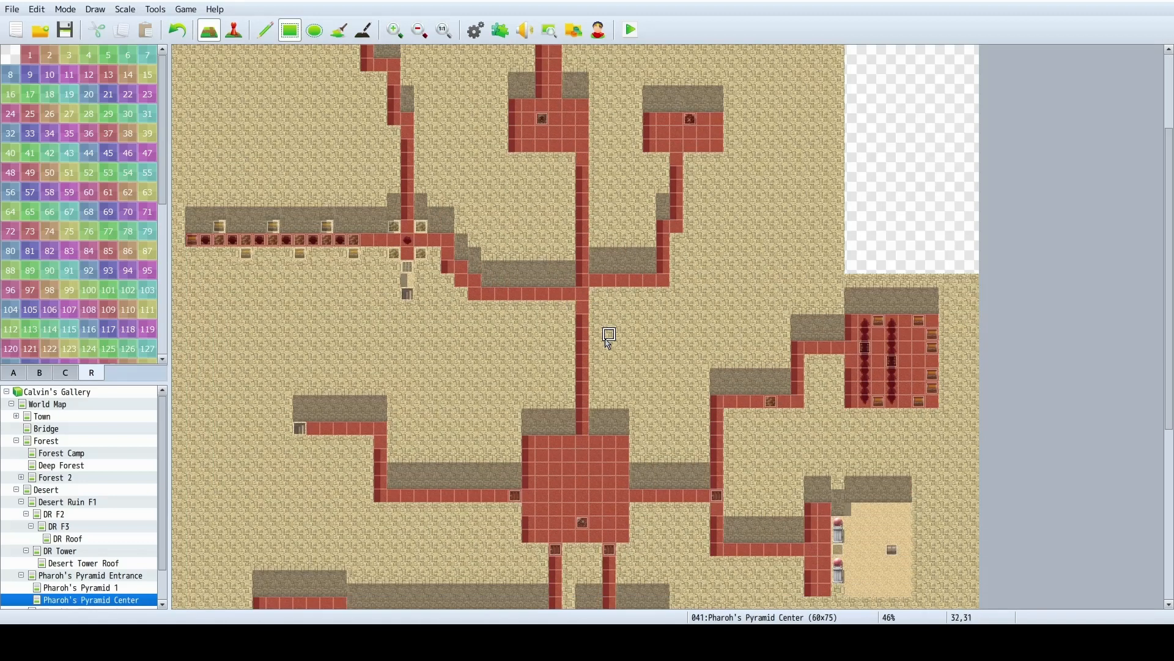
{"action": "scroll", "coordinate": [502, 413], "scroll_direction": "up", "scroll_amount": 12}
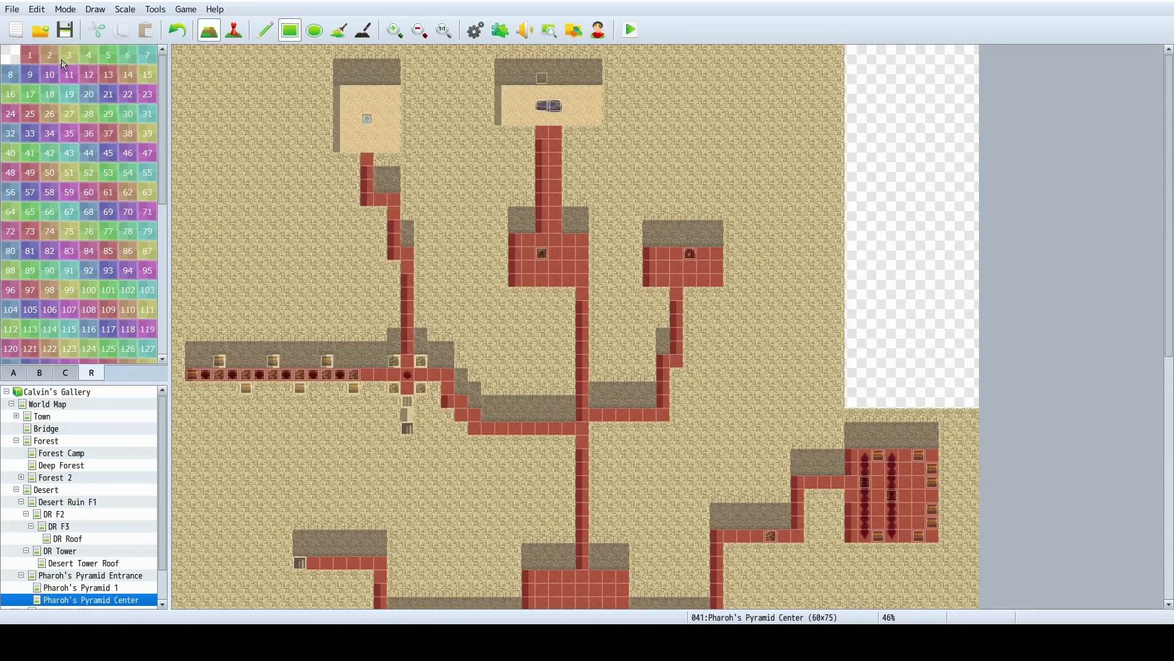
{"action": "left_click", "coordinate": [13, 9]}
{"action": "left_click", "coordinate": [24, 68]}
{"action": "left_click", "coordinate": [13, 374]}
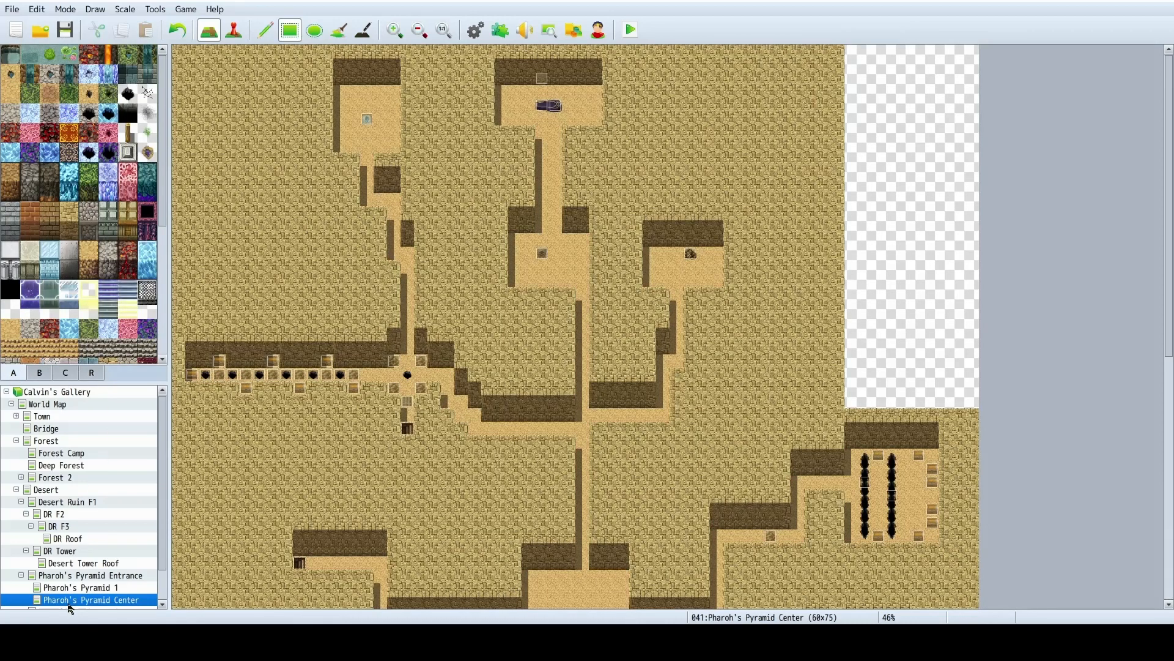
Add a Desert Template*6 encounter with weight 5, limited to region ID 1, to the Pharoh's Pyramid Center map.
{"action": "double_click", "coordinate": [93, 600]}
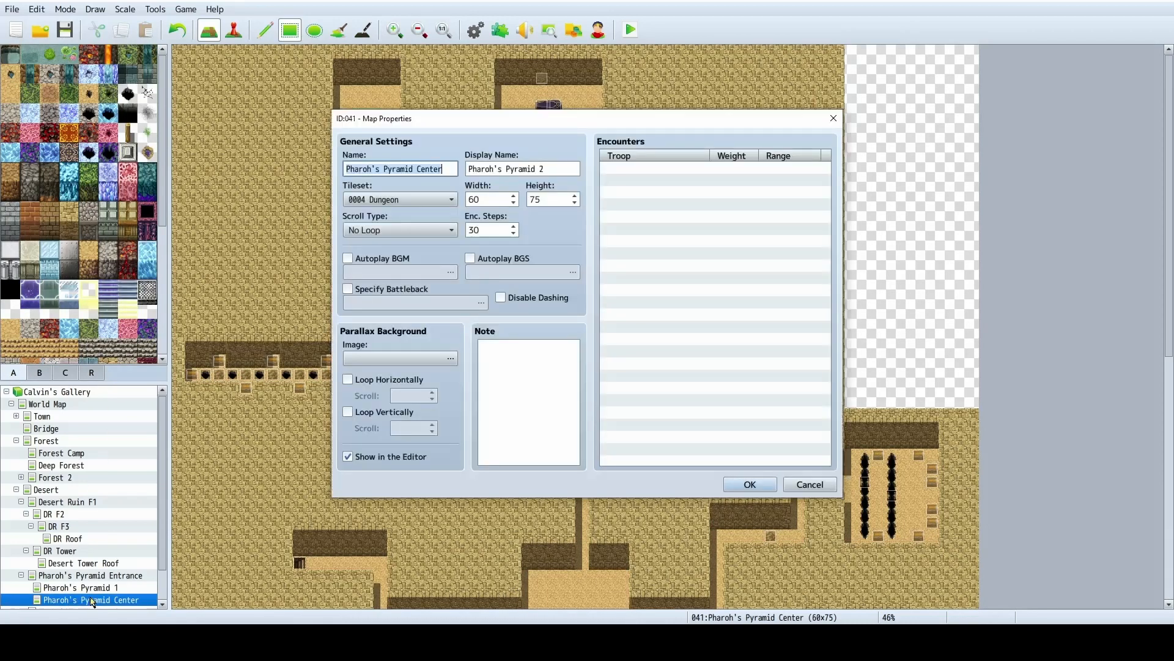
{"action": "double_click", "coordinate": [656, 166]}
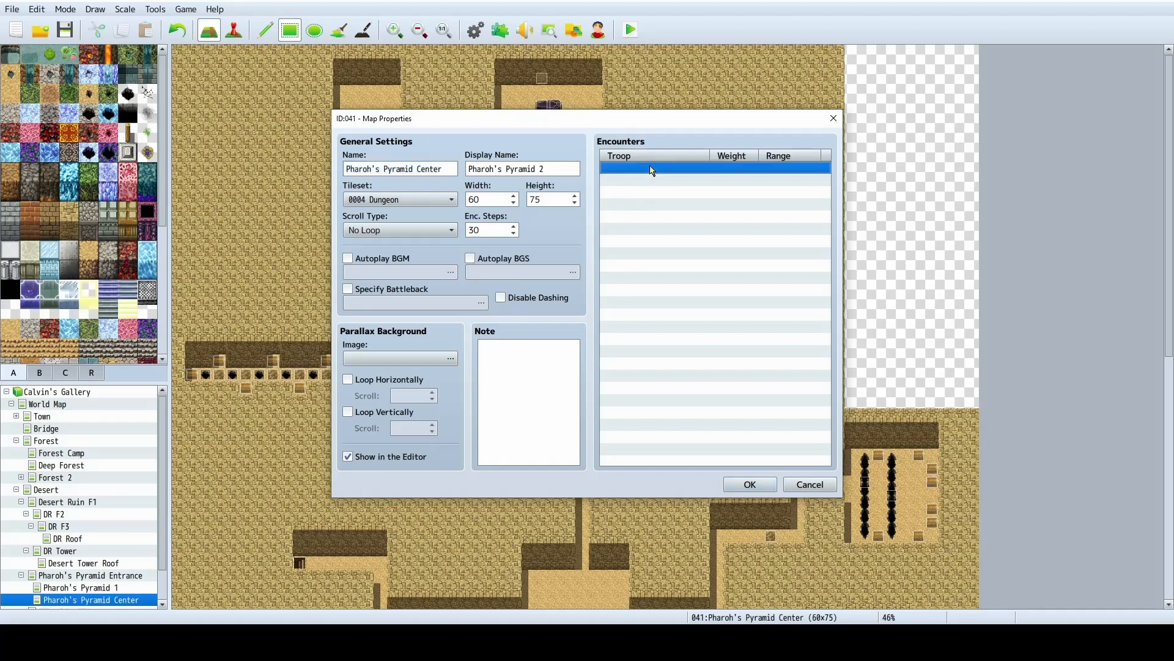
{"action": "left_click", "coordinate": [690, 267]}
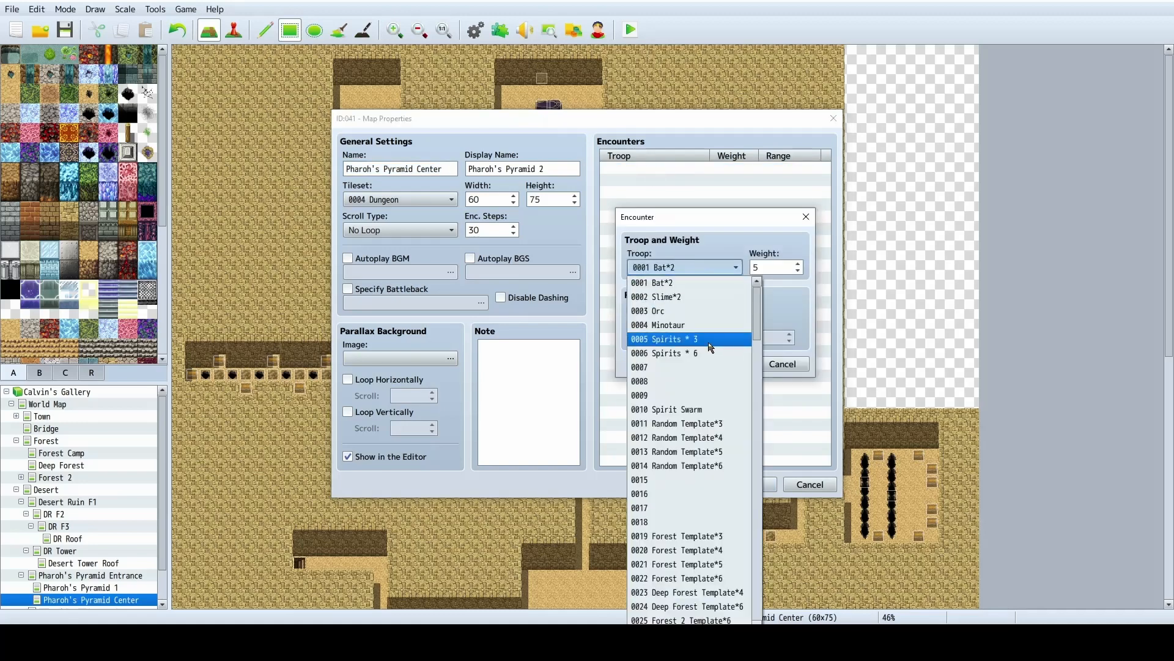
{"action": "scroll", "coordinate": [696, 428], "scroll_direction": "down", "scroll_amount": 6}
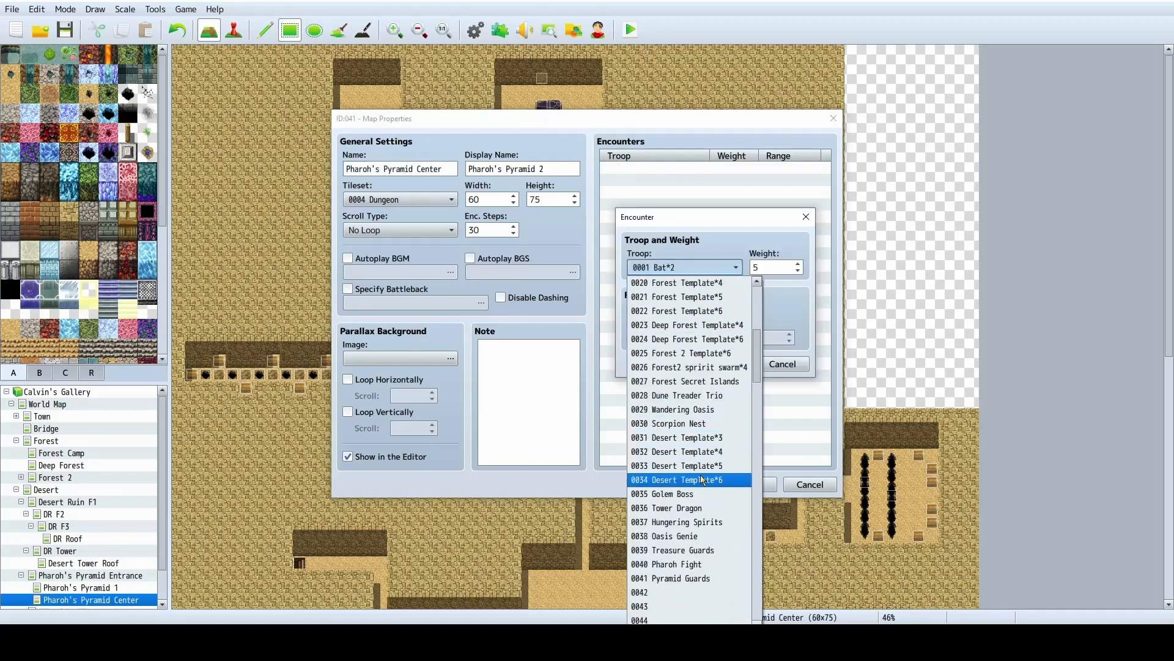
{"action": "left_click", "coordinate": [698, 481]}
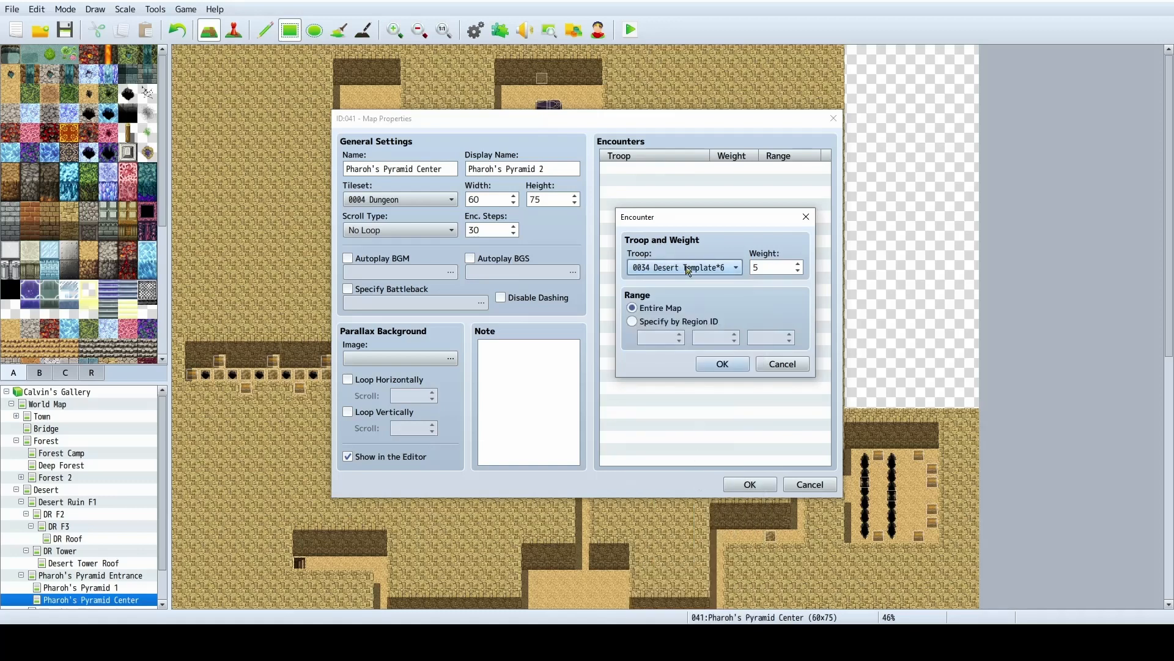
{"action": "left_click", "coordinate": [666, 322]}
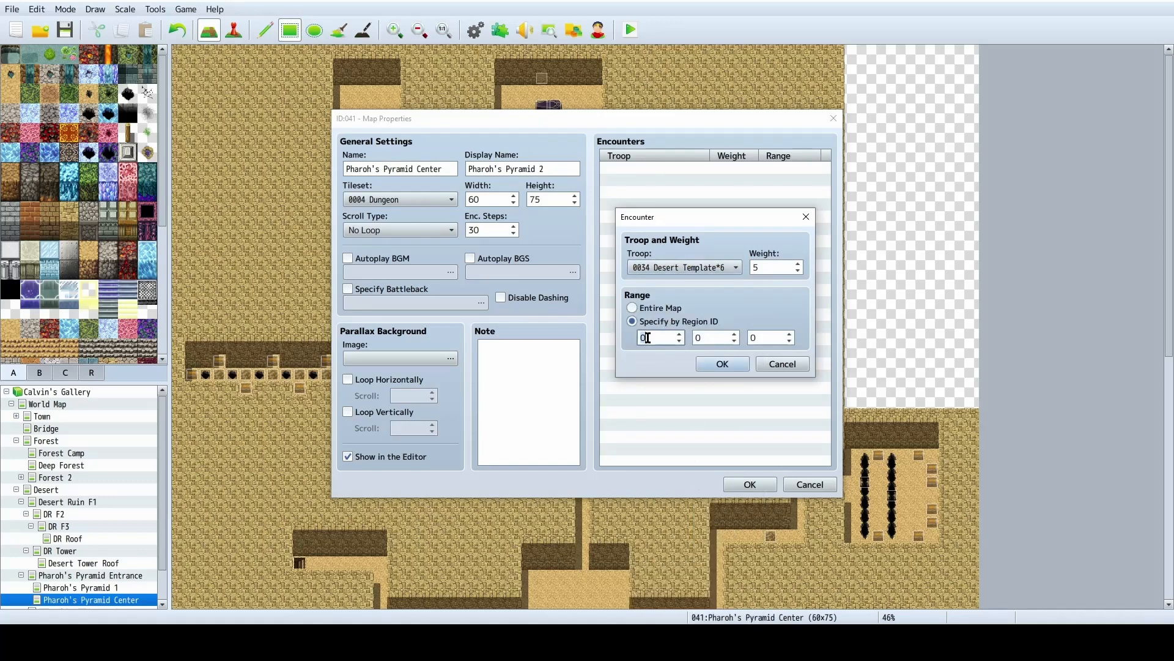
{"action": "left_click", "coordinate": [722, 364]}
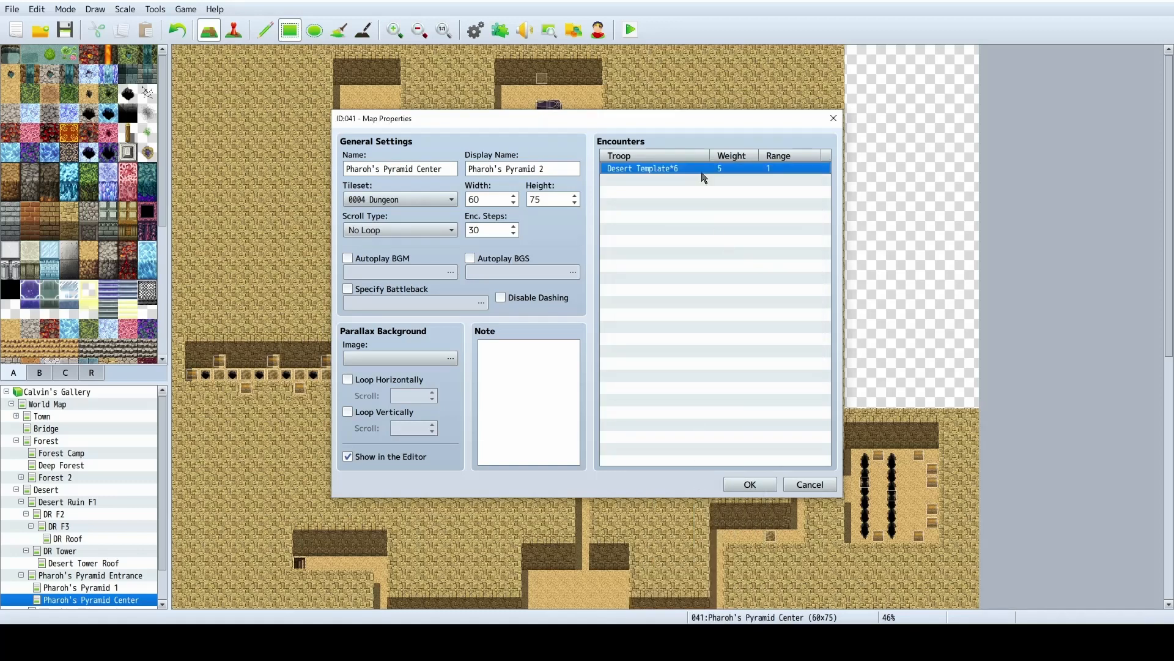
Duplicate the Desert Template*6 encounter and change the copy's troop to 0033 Desert Template*5.
{"action": "key", "text": "ctrl+v"}
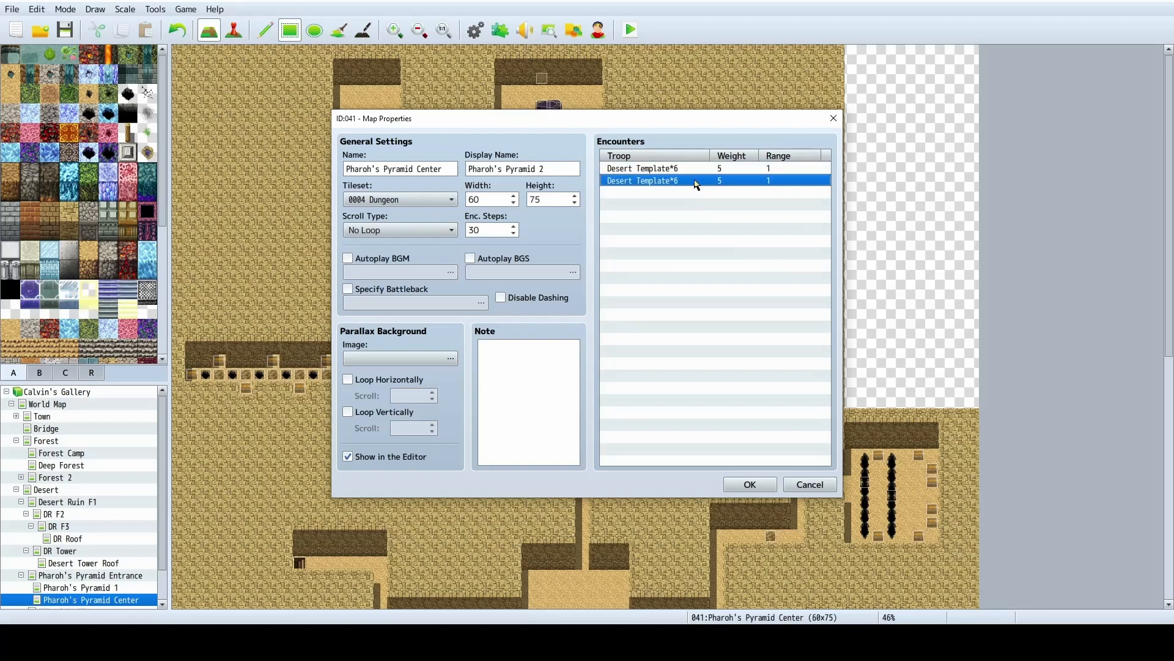
{"action": "double_click", "coordinate": [710, 182]}
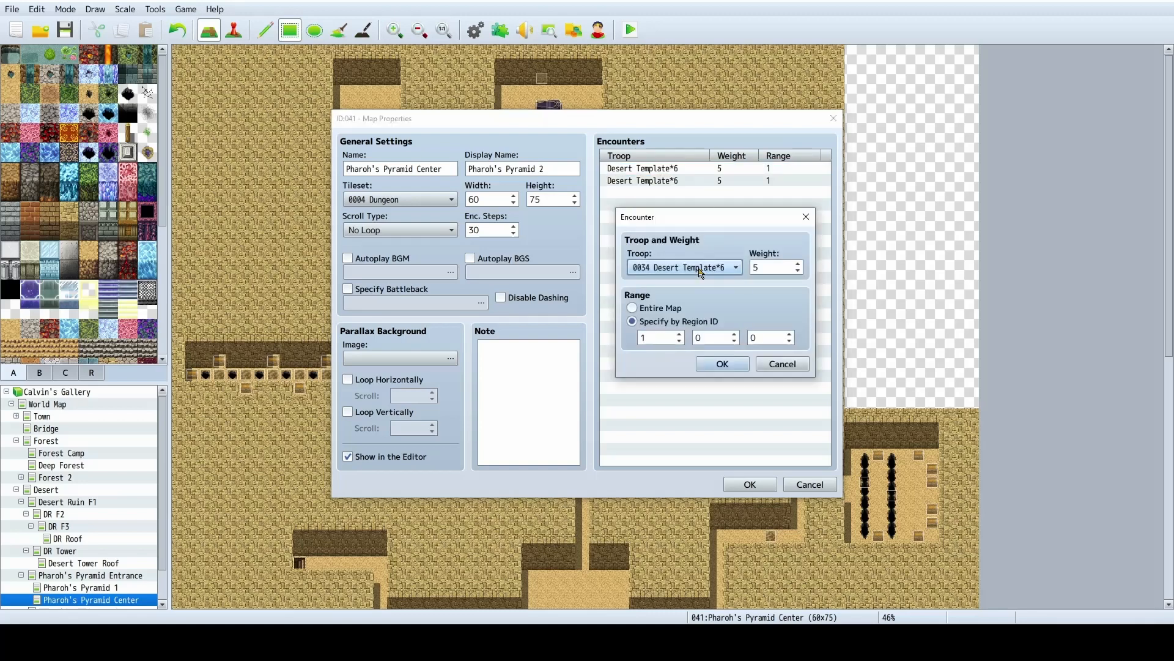
{"action": "left_click", "coordinate": [704, 268]}
{"action": "scroll", "coordinate": [712, 311], "scroll_direction": "up", "scroll_amount": 1}
{"action": "left_click", "coordinate": [673, 297]}
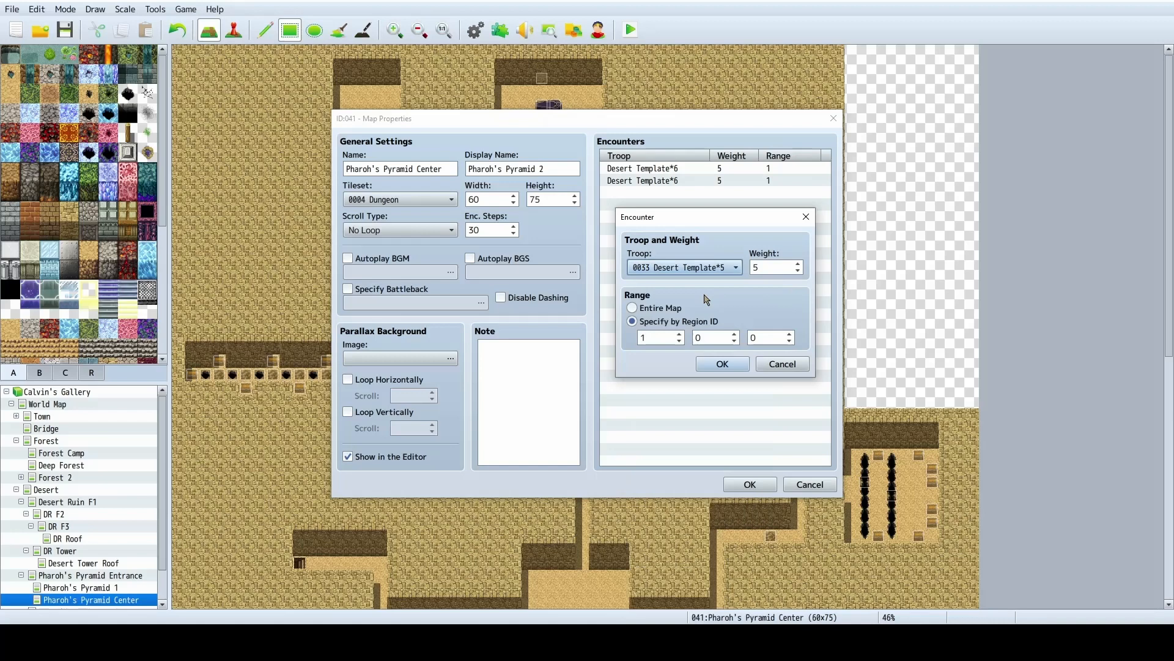
{"action": "left_click", "coordinate": [717, 363]}
Paste another copy of the encounter as the third entry and set its troop to 0032 Desert Template*4.
{"action": "left_click", "coordinate": [673, 193]}
{"action": "key", "text": "ctrl+v"}
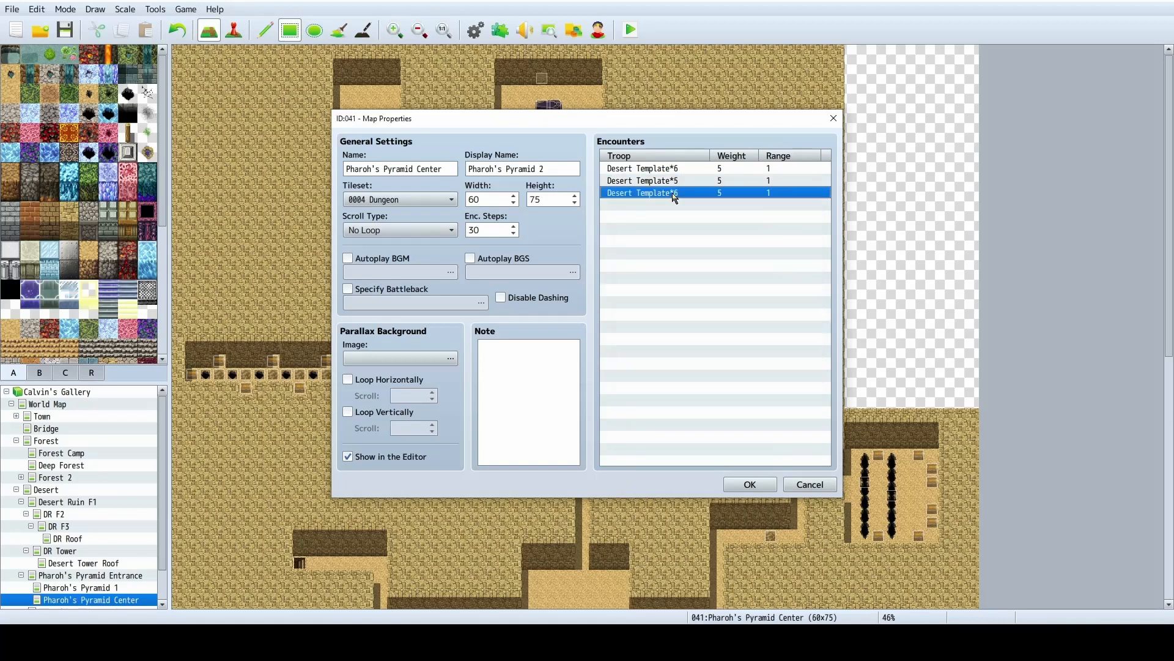
{"action": "double_click", "coordinate": [672, 193]}
{"action": "left_click", "coordinate": [685, 268]}
{"action": "scroll", "coordinate": [685, 324], "scroll_direction": "up", "scroll_amount": 1}
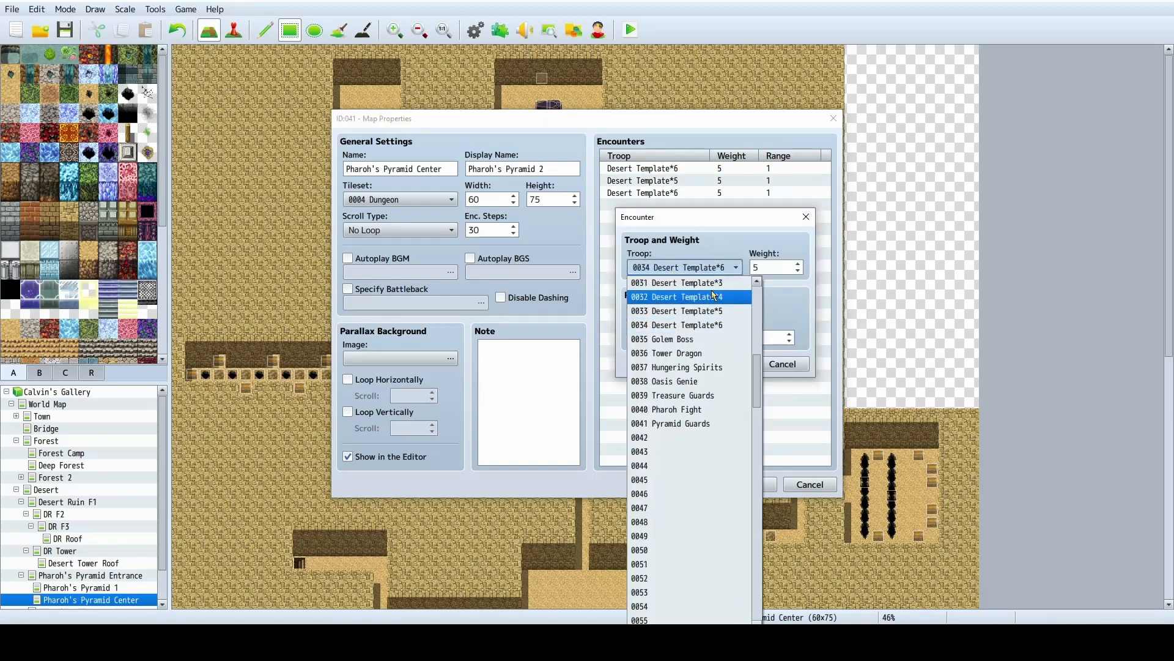
{"action": "left_click", "coordinate": [685, 294]}
{"action": "left_click", "coordinate": [742, 363]}
Paste a fourth copy of the encounter and set its troop to 0031 Desert Template*3.
{"action": "left_click", "coordinate": [692, 205]}
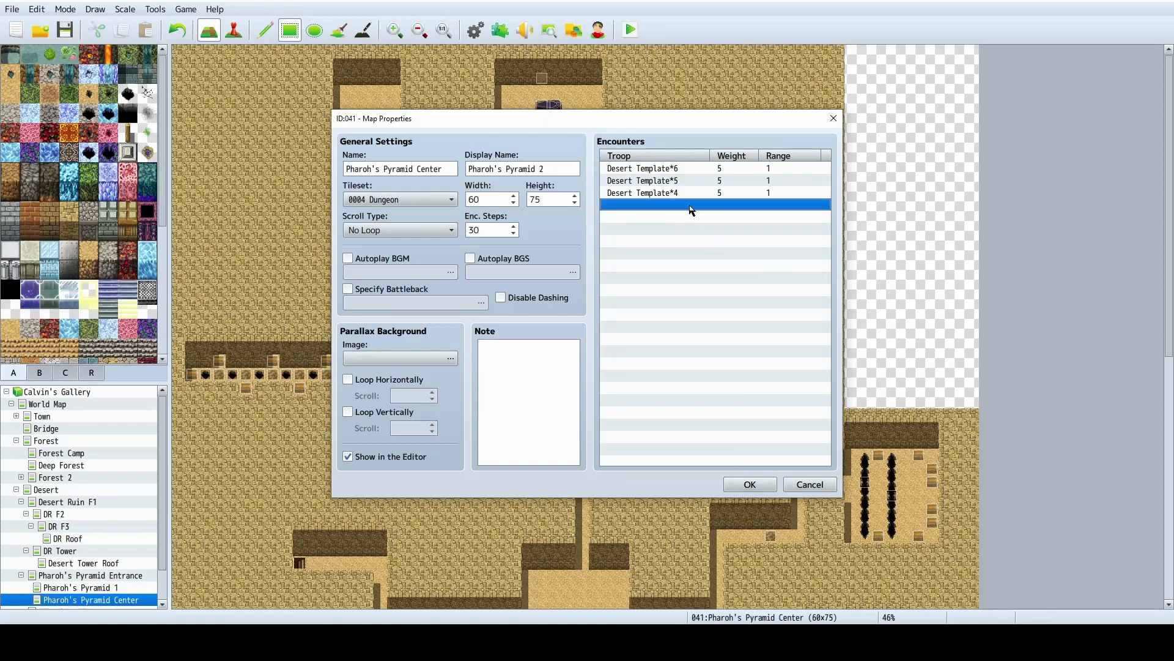
{"action": "key", "text": "ctrl+v"}
{"action": "double_click", "coordinate": [697, 212]}
{"action": "left_click", "coordinate": [701, 267]}
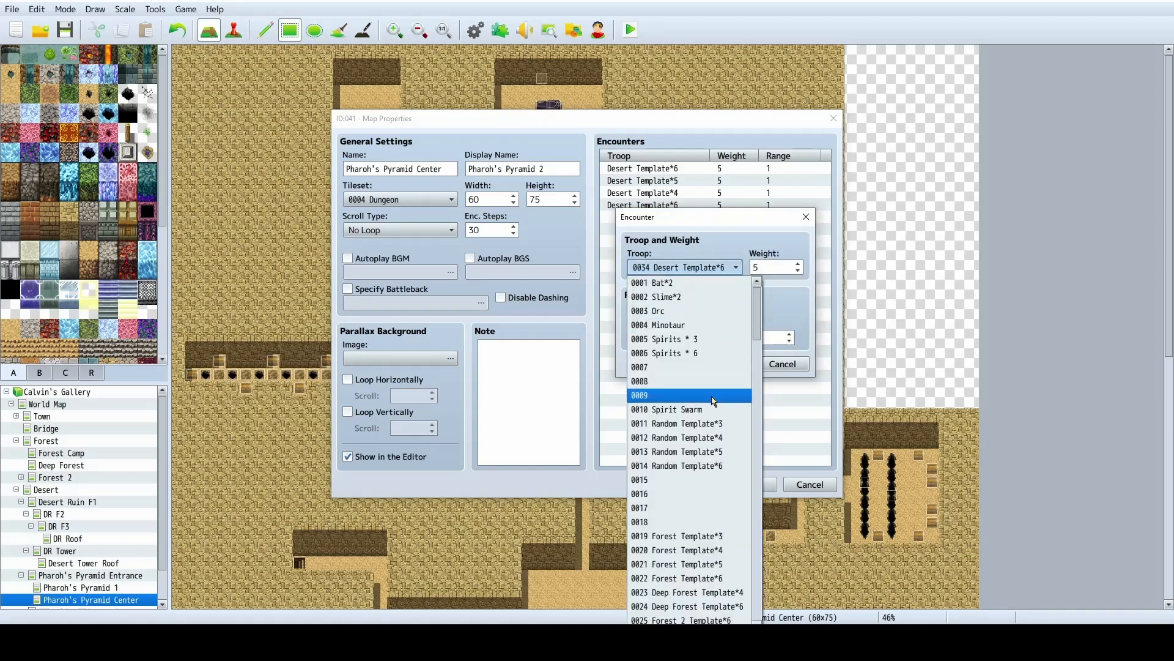
{"action": "scroll", "coordinate": [714, 544], "scroll_direction": "down", "scroll_amount": 8}
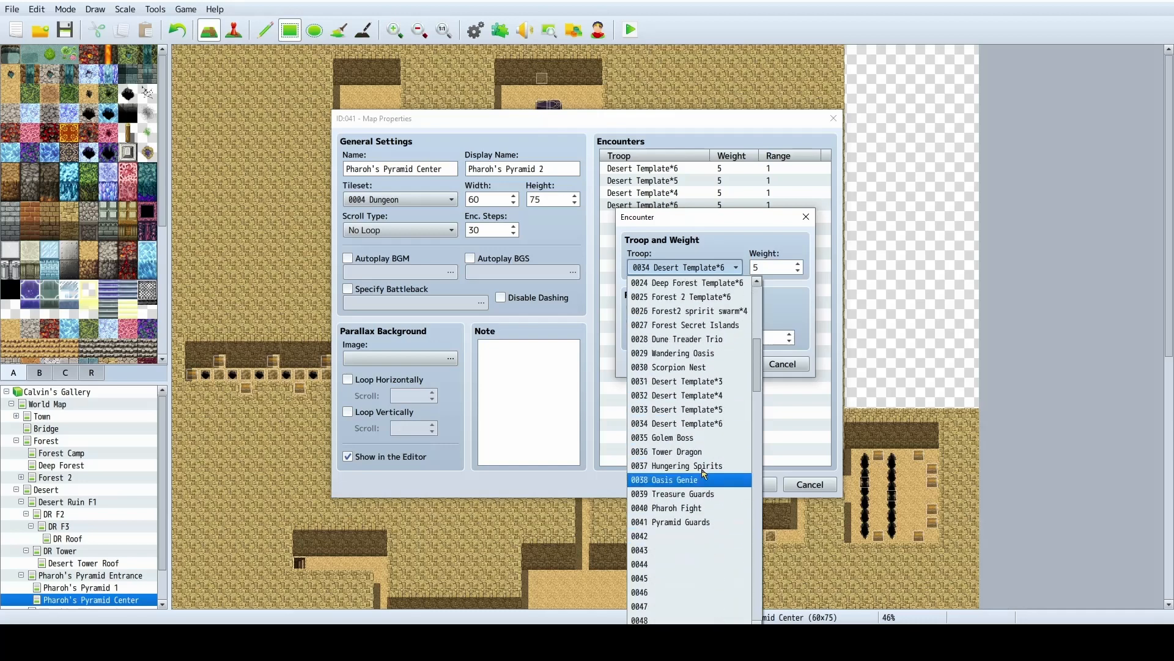
{"action": "left_click", "coordinate": [712, 381]}
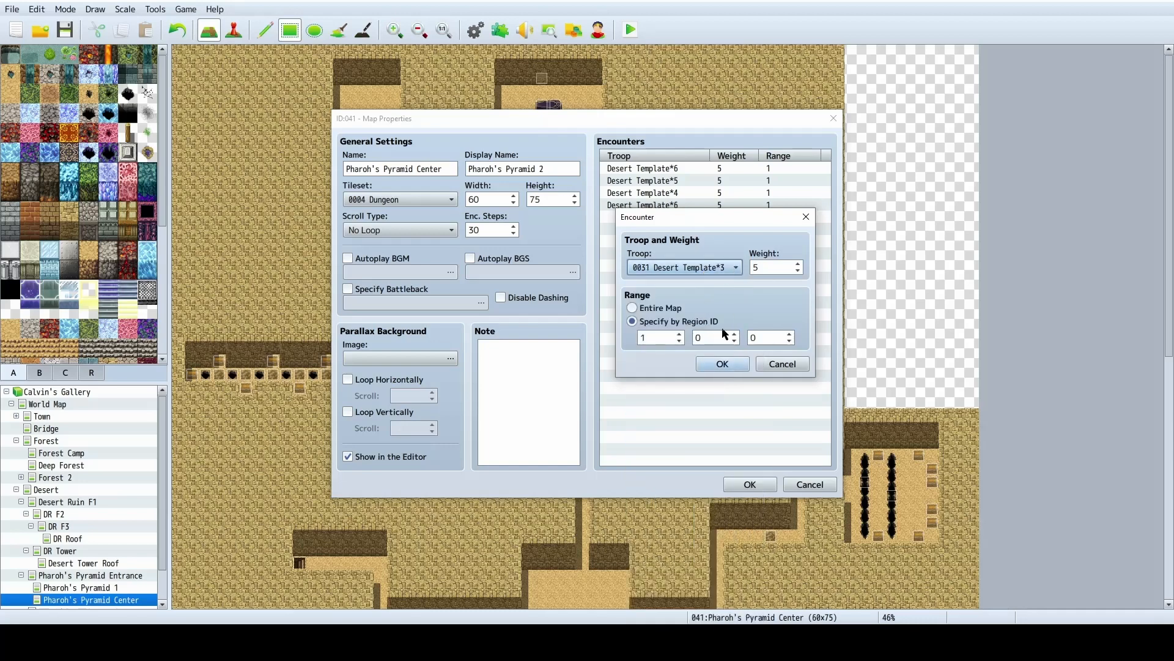
{"action": "left_click", "coordinate": [735, 362]}
Add a 0030 Scorpion Nest encounter with weight 5, limited to region ID 1.
{"action": "double_click", "coordinate": [704, 217]}
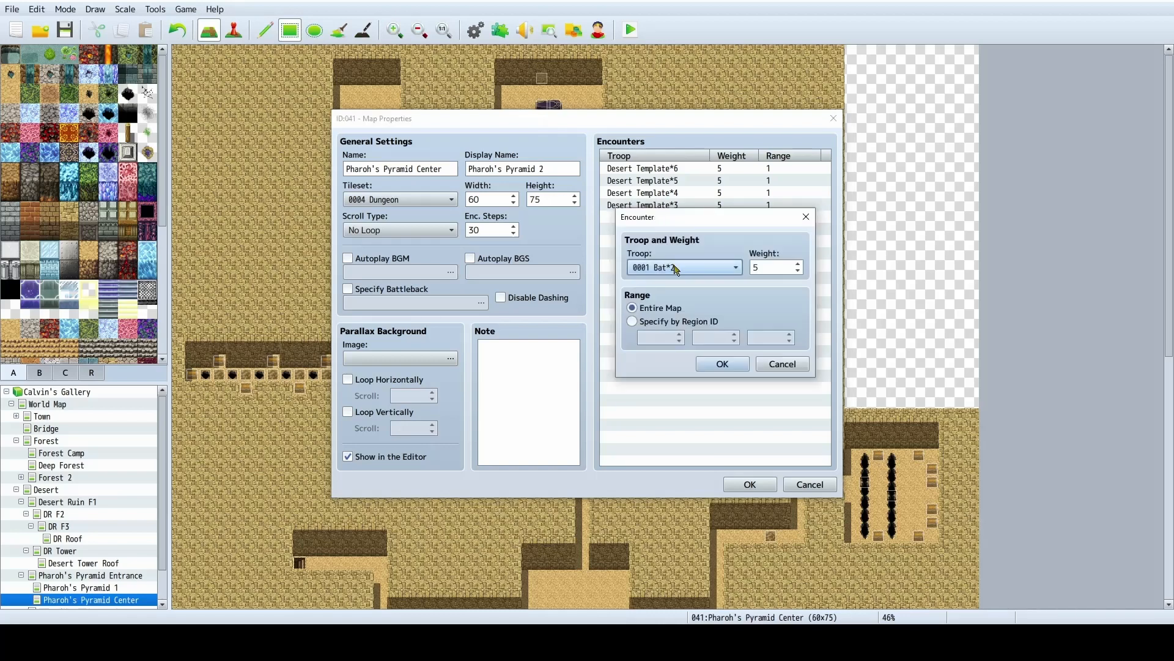
{"action": "left_click", "coordinate": [679, 267]}
{"action": "scroll", "coordinate": [725, 400], "scroll_direction": "down", "scroll_amount": 6}
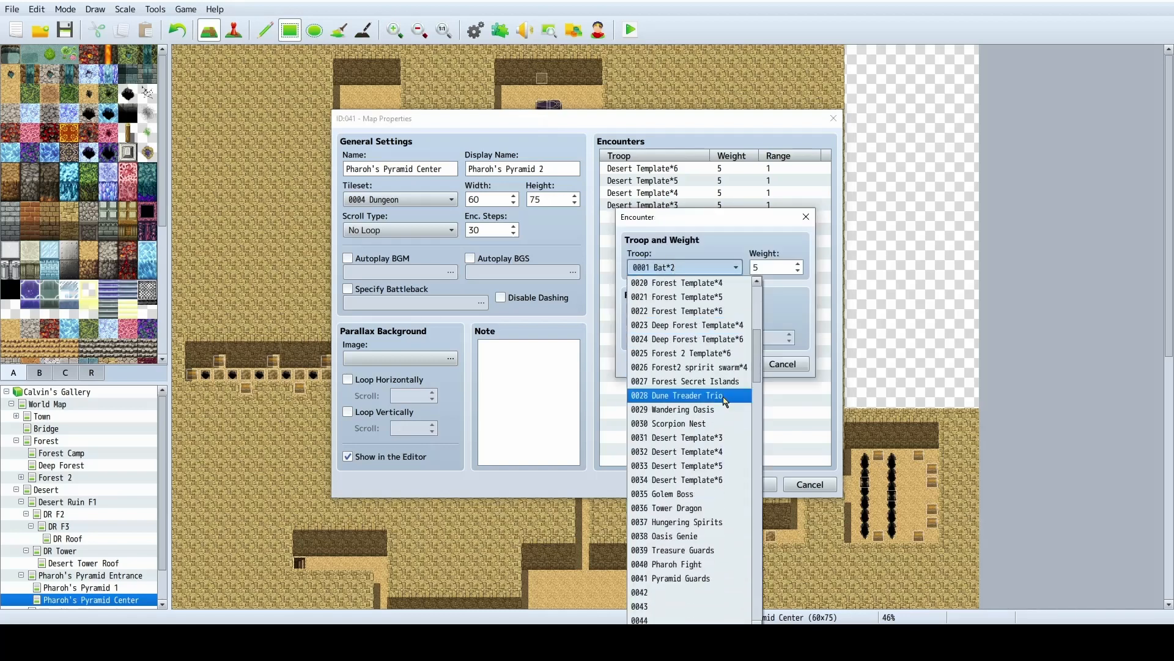
{"action": "left_click", "coordinate": [681, 423]}
{"action": "left_click", "coordinate": [631, 321]}
{"action": "left_click", "coordinate": [659, 337]}
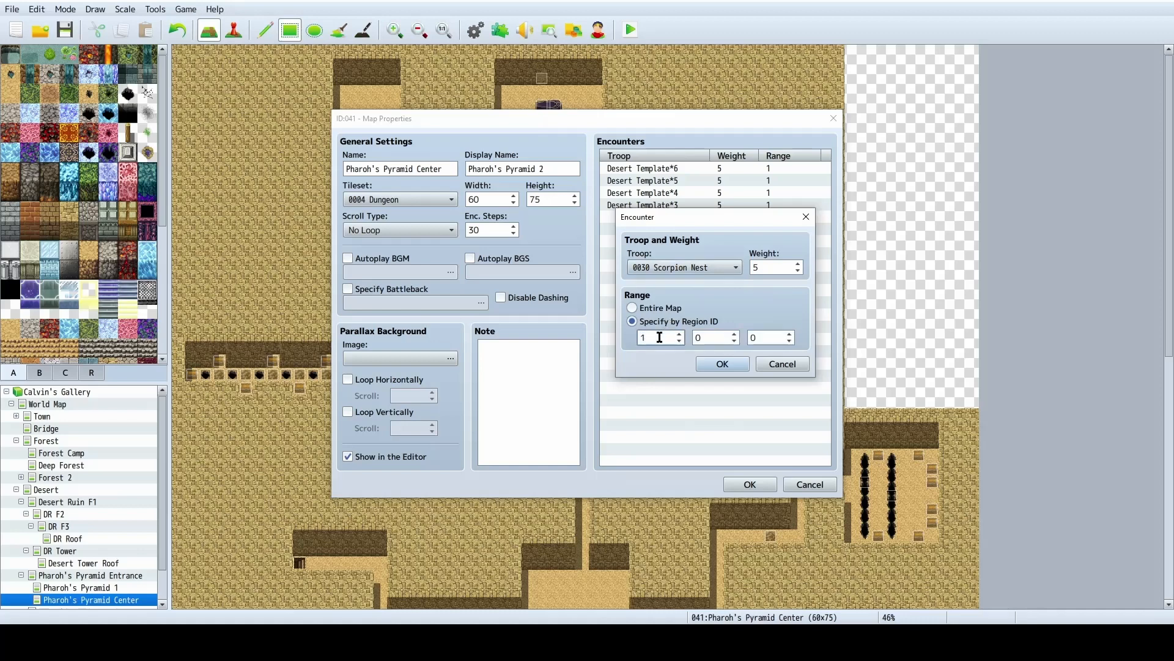
{"action": "type", "text": "1"}
{"action": "left_click", "coordinate": [722, 364]}
{"action": "double_click", "coordinate": [650, 237]}
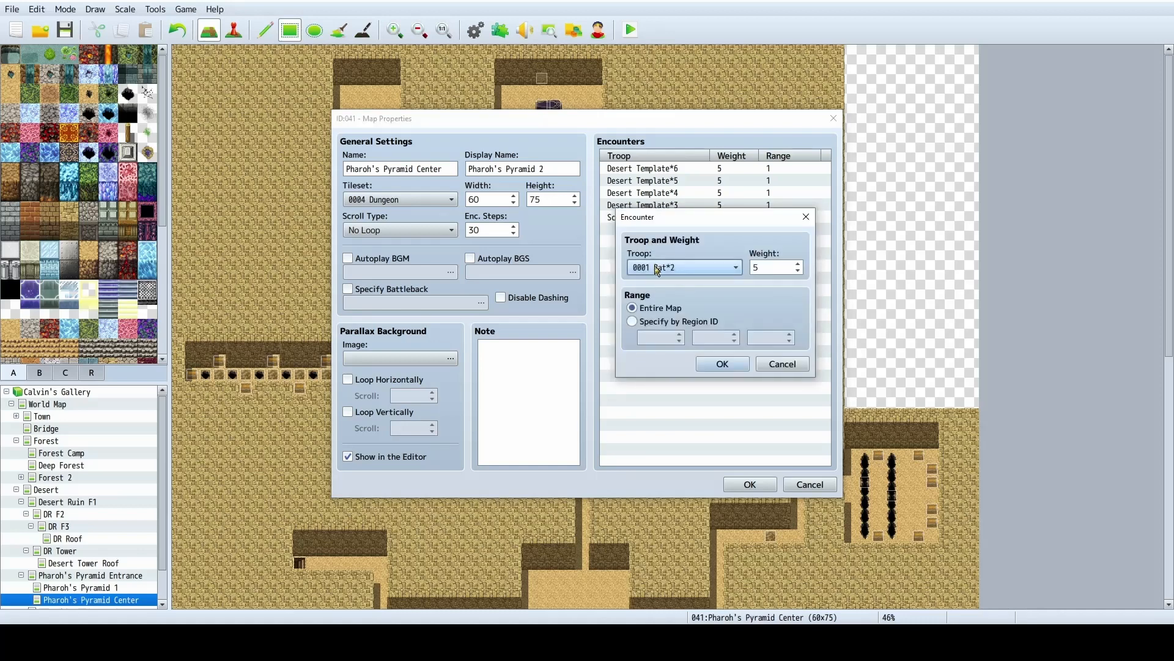
{"action": "left_click", "coordinate": [684, 267]}
{"action": "scroll", "coordinate": [708, 428], "scroll_direction": "down", "scroll_amount": 5}
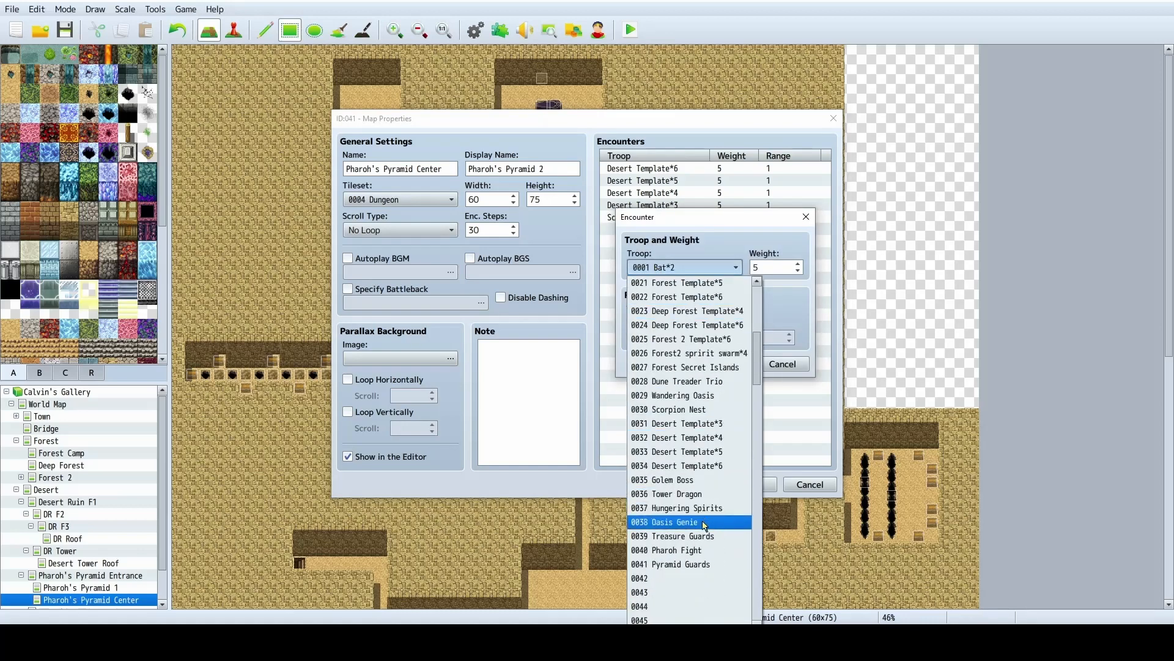
{"action": "scroll", "coordinate": [719, 463], "scroll_direction": "up", "scroll_amount": 1}
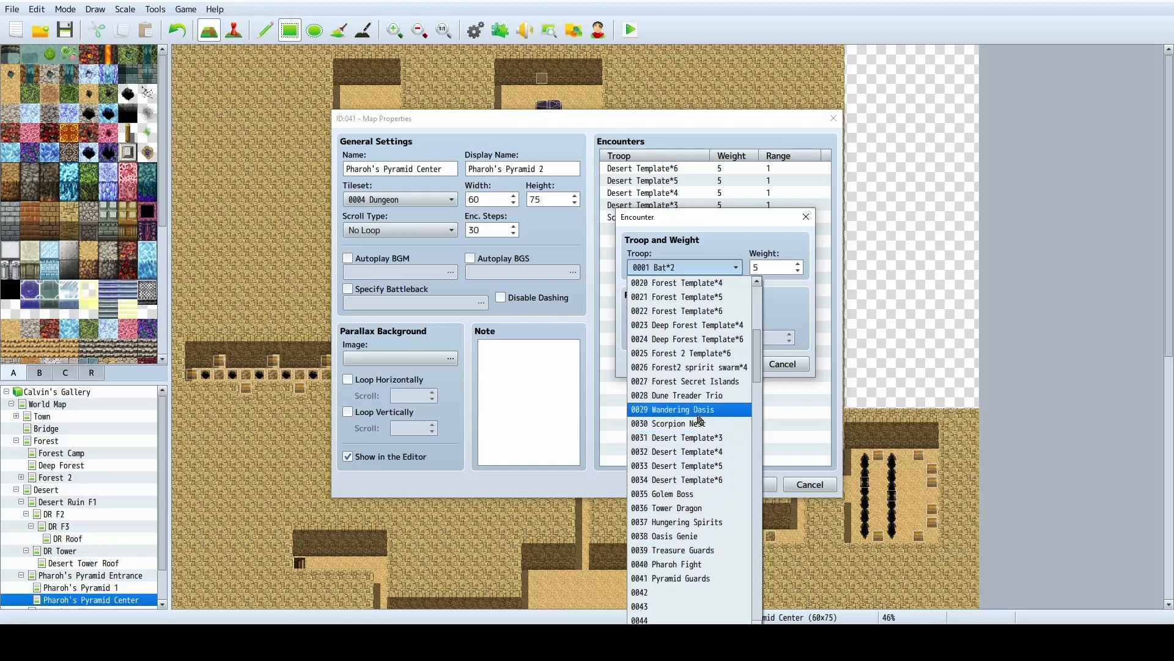
{"action": "left_click", "coordinate": [673, 423]}
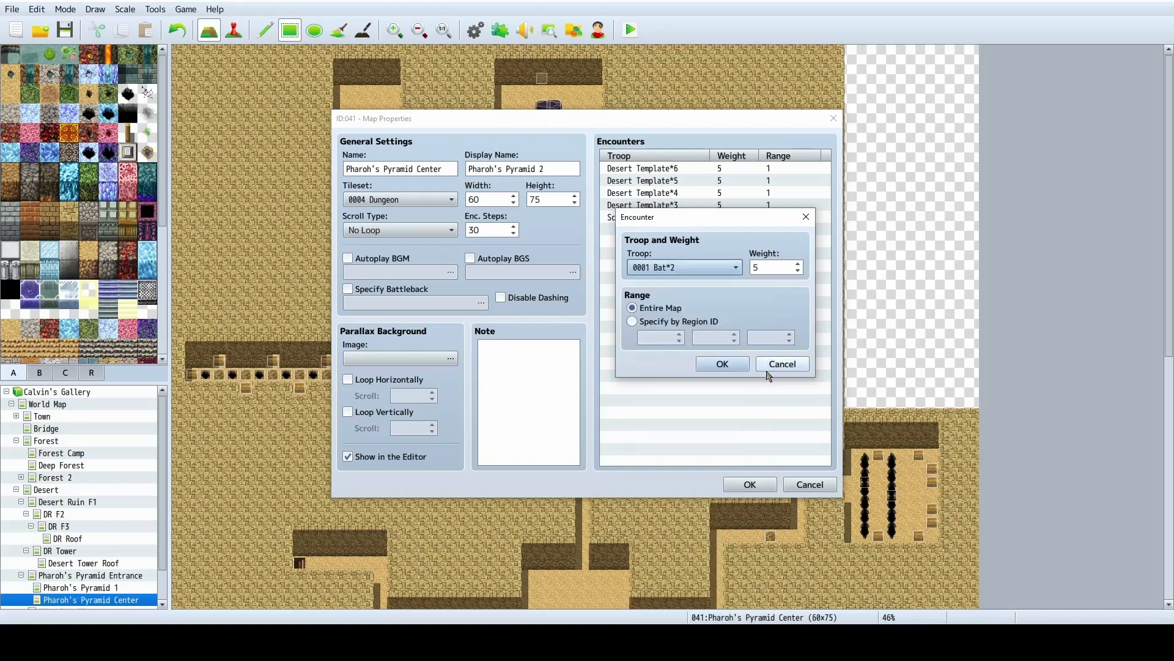
{"action": "left_click", "coordinate": [713, 364]}
Apply the map's encounter list and save the project.
{"action": "left_click", "coordinate": [705, 168]}
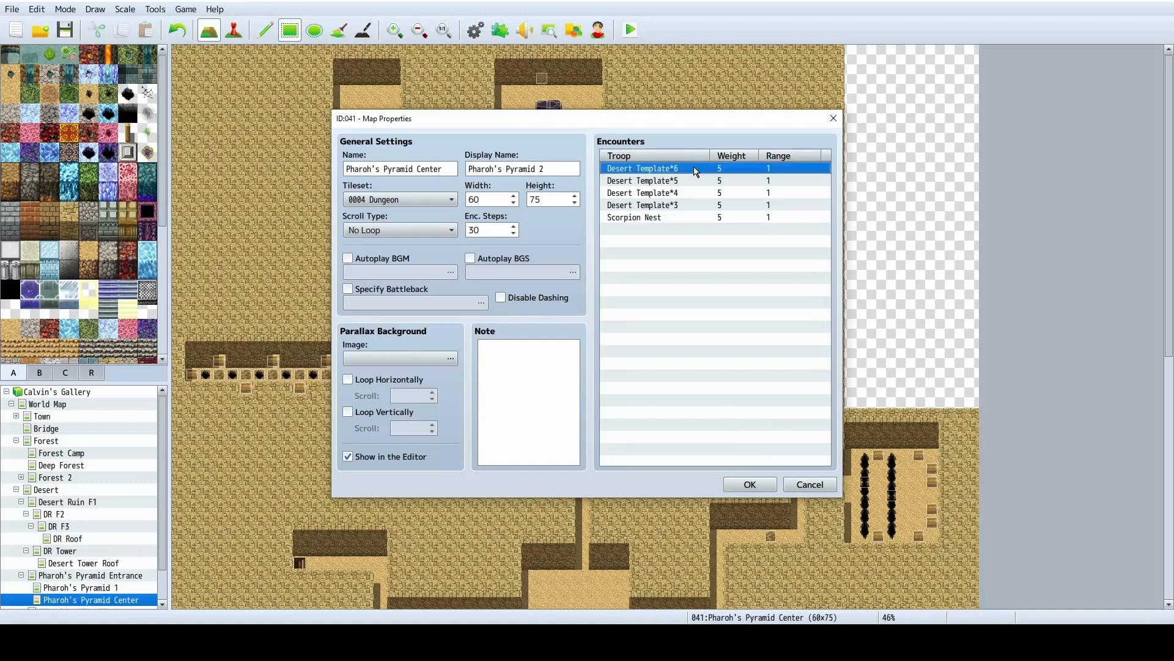
{"action": "left_click", "coordinate": [690, 193]}
{"action": "left_click", "coordinate": [675, 219]}
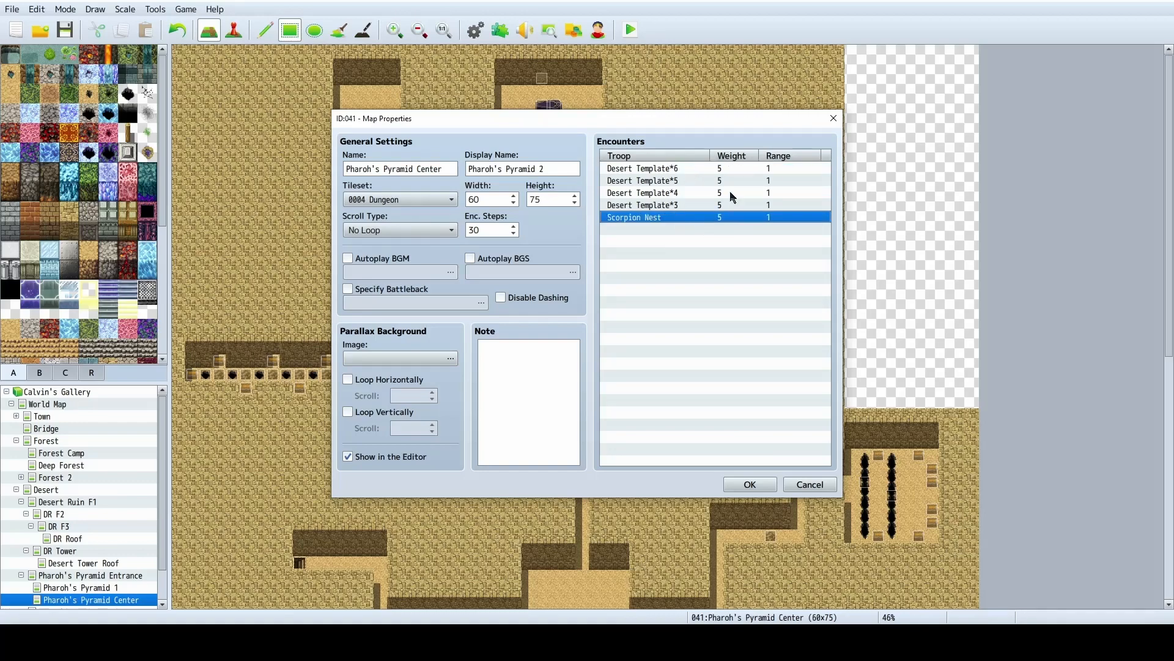
{"action": "left_click", "coordinate": [750, 484]}
{"action": "left_click", "coordinate": [12, 9]}
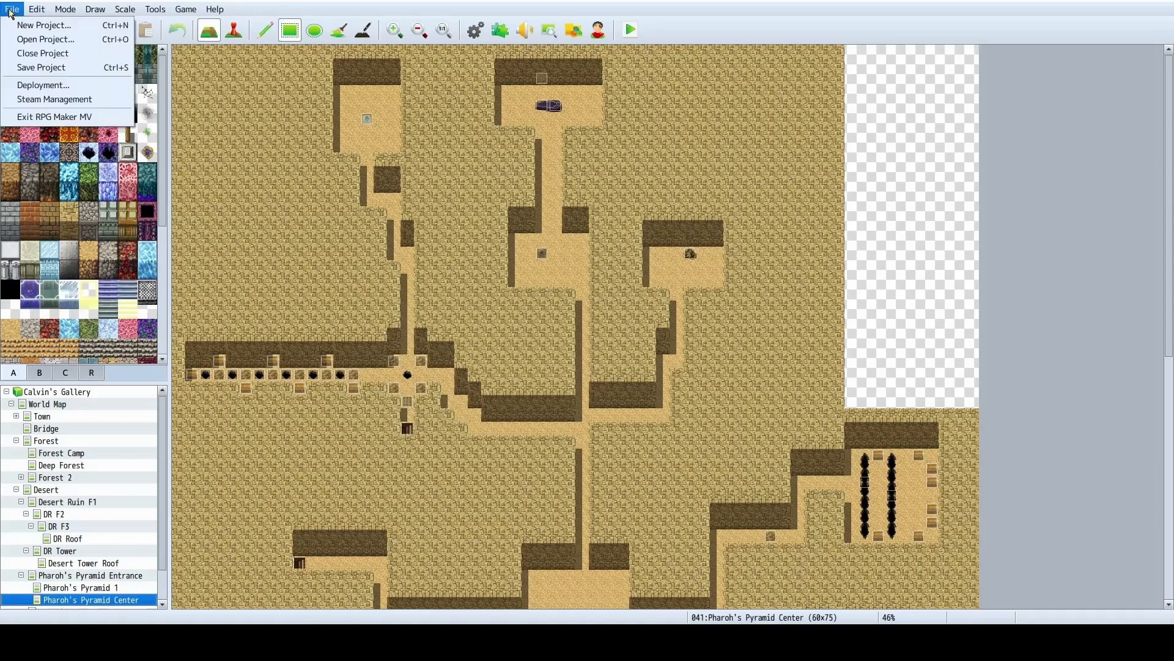
{"action": "left_click", "coordinate": [12, 9]}
{"action": "left_click", "coordinate": [12, 9]}
{"action": "left_click", "coordinate": [41, 67]}
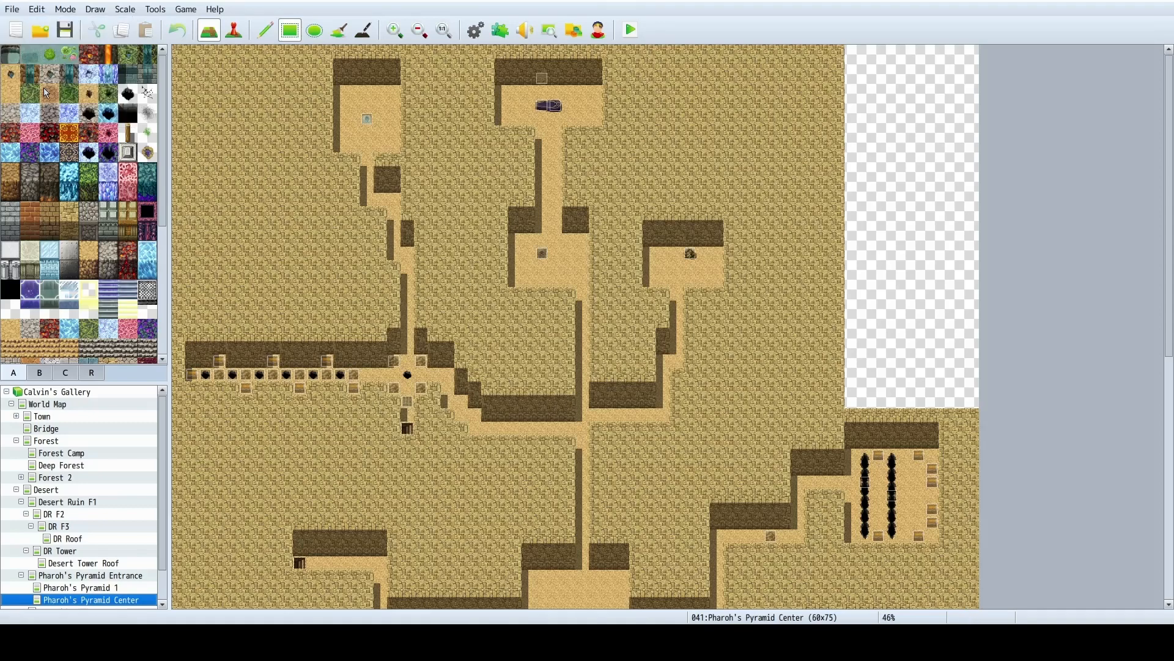
Look over the southern part of the Pharoh's Pyramid Center map, and open DR F2 and Desert Ruin F1 for viewing.
{"action": "scroll", "coordinate": [650, 411], "scroll_direction": "down", "scroll_amount": 5}
{"action": "scroll", "coordinate": [649, 392], "scroll_direction": "down", "scroll_amount": 3}
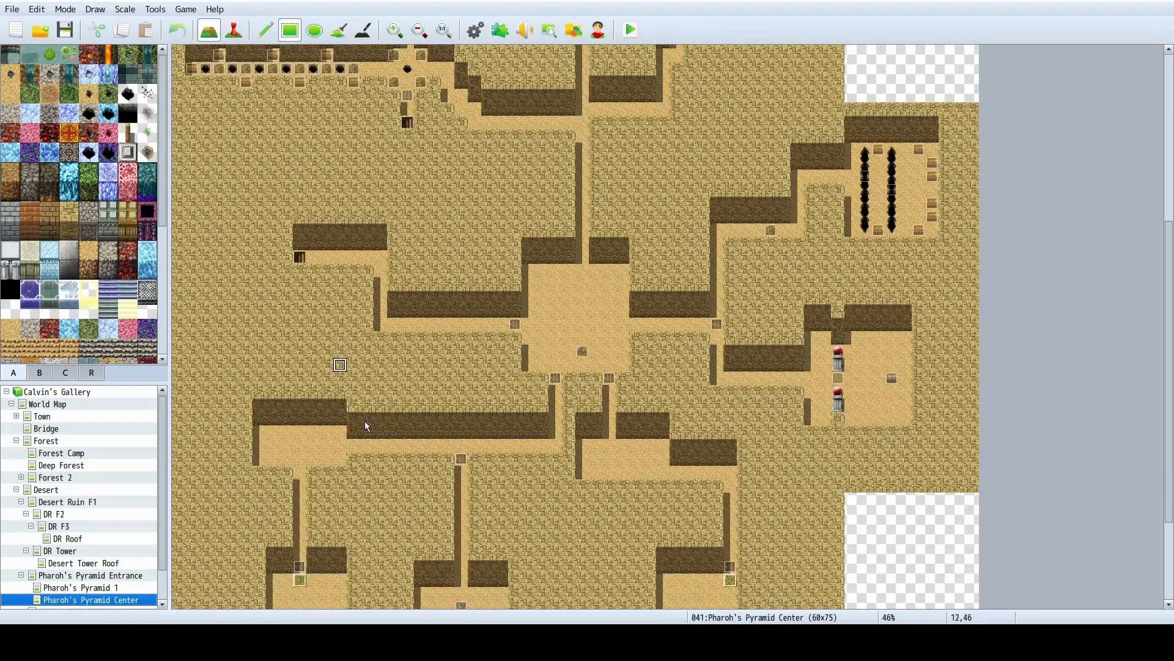
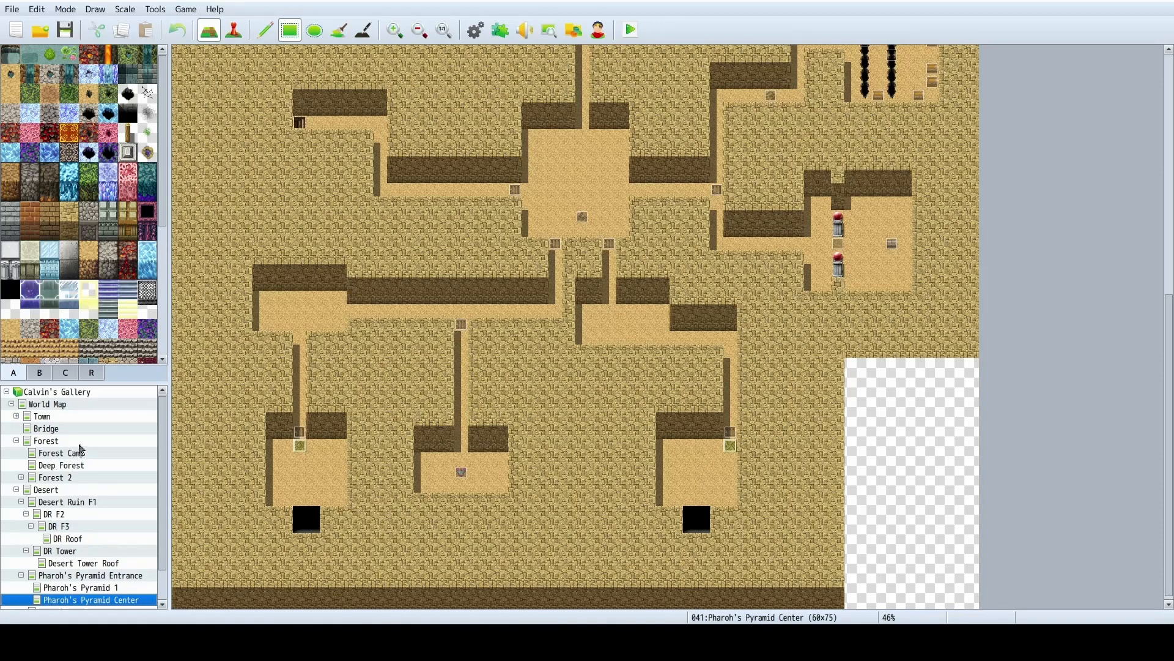
{"action": "scroll", "coordinate": [64, 489], "scroll_direction": "down", "scroll_amount": 1}
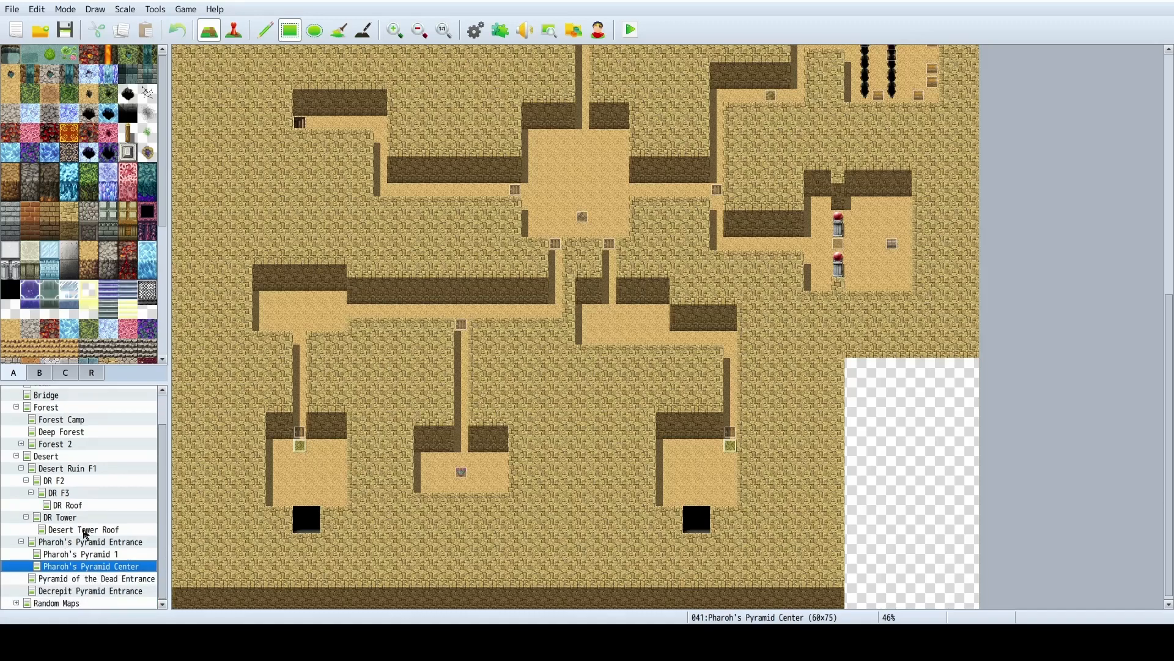
{"action": "left_click", "coordinate": [90, 505]}
{"action": "left_click", "coordinate": [53, 482]}
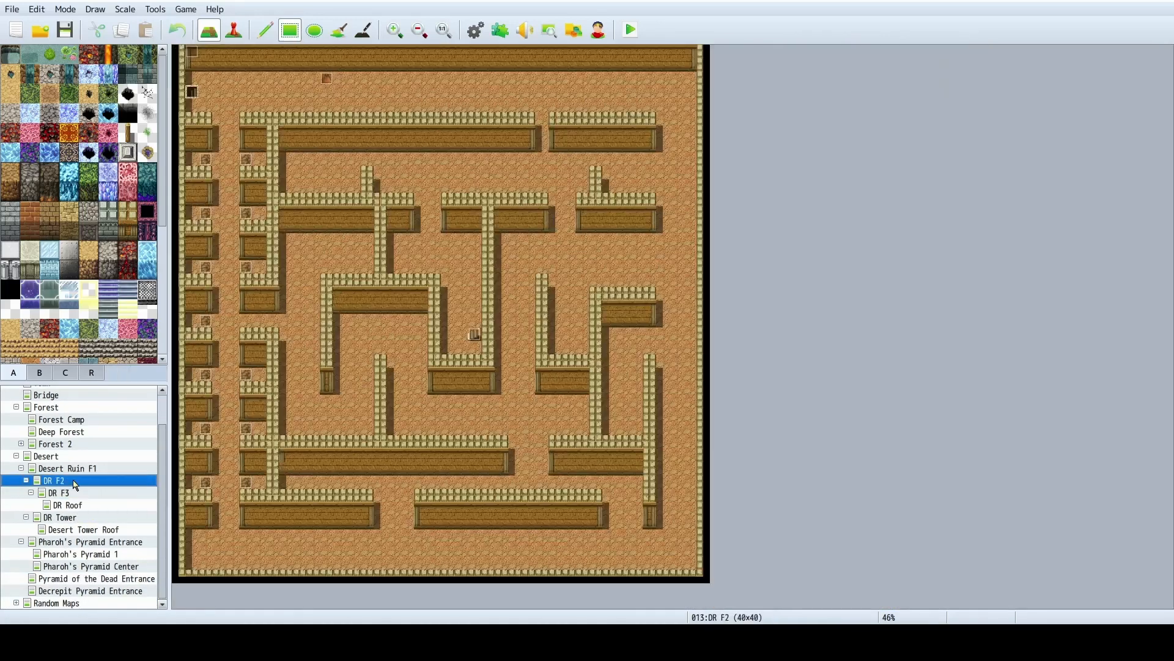
{"action": "left_click", "coordinate": [81, 467]}
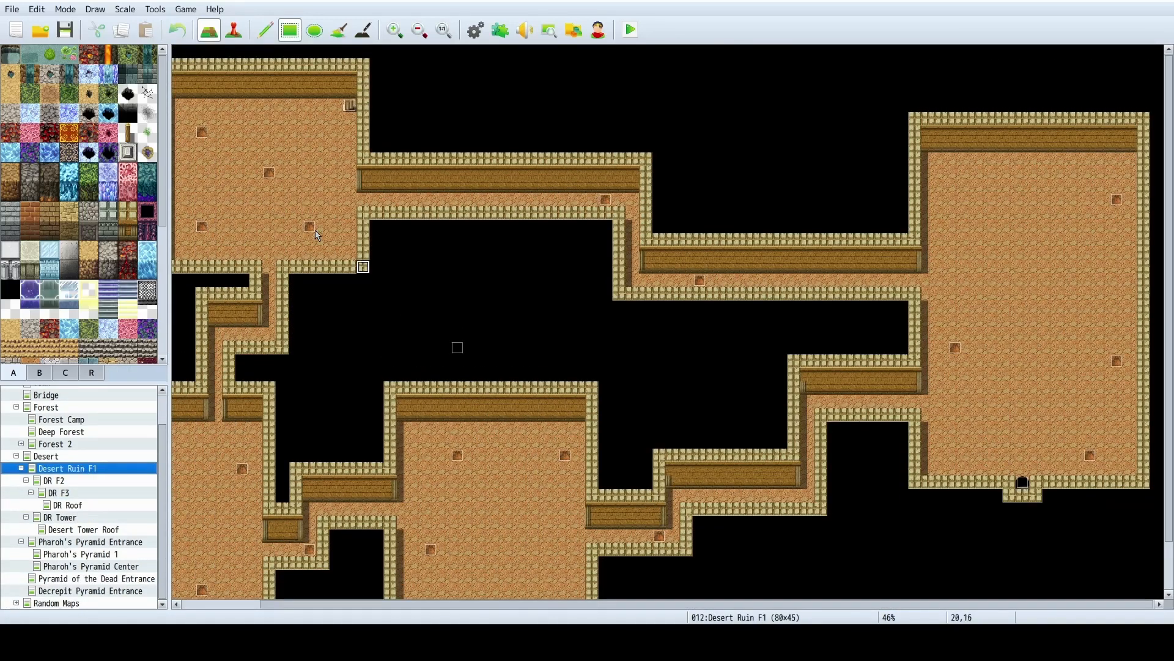
Examine both pages of the autorun loot event EV004 on Desert Ruin F1, including its random World Loot switch logic.
{"action": "left_click", "coordinate": [233, 30]}
{"action": "left_click", "coordinate": [270, 175]}
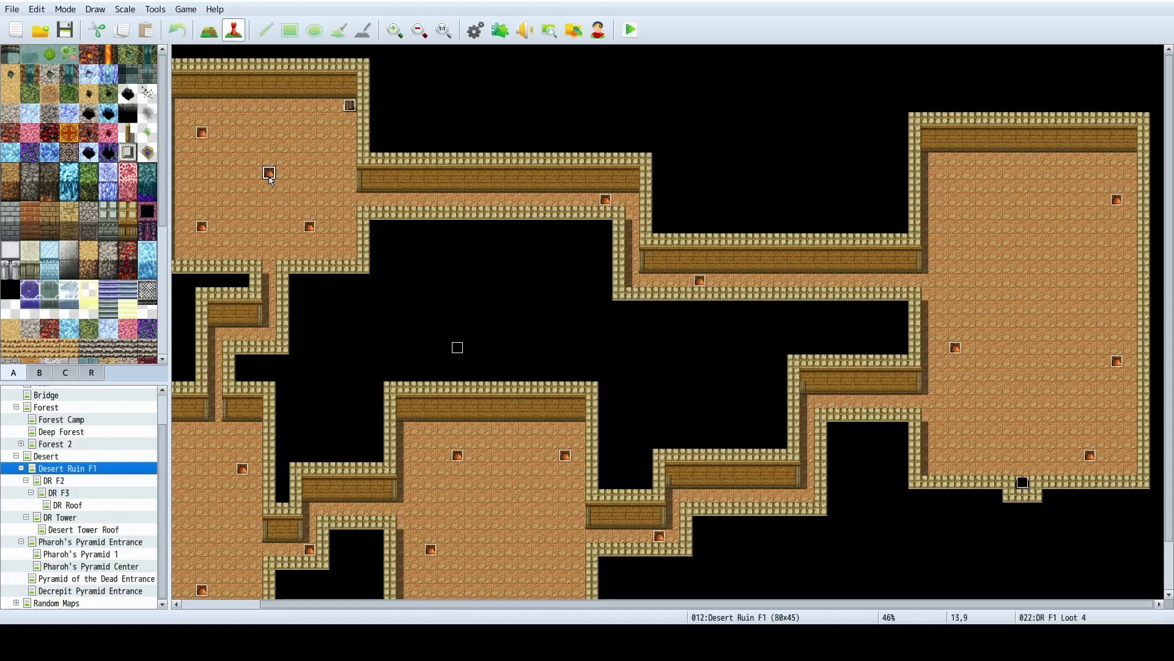
{"action": "double_click", "coordinate": [458, 347]}
{"action": "scroll", "coordinate": [725, 296], "scroll_direction": "down", "scroll_amount": 10}
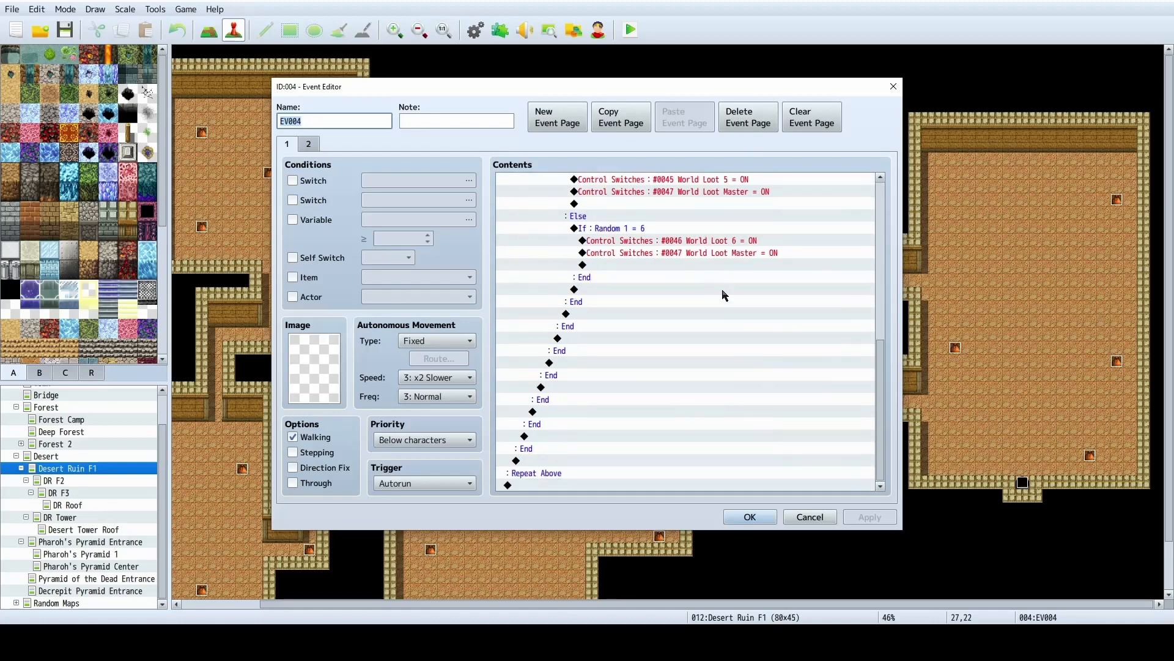
{"action": "scroll", "coordinate": [769, 320], "scroll_direction": "up", "scroll_amount": 10}
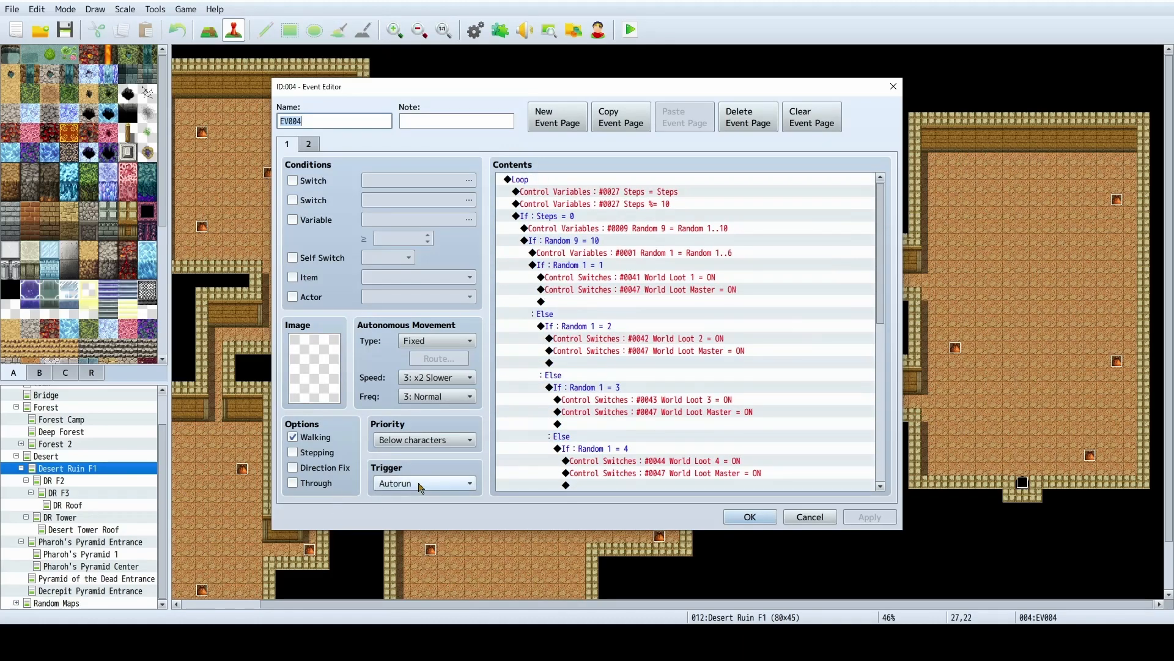
{"action": "scroll", "coordinate": [769, 380], "scroll_direction": "down", "scroll_amount": 10}
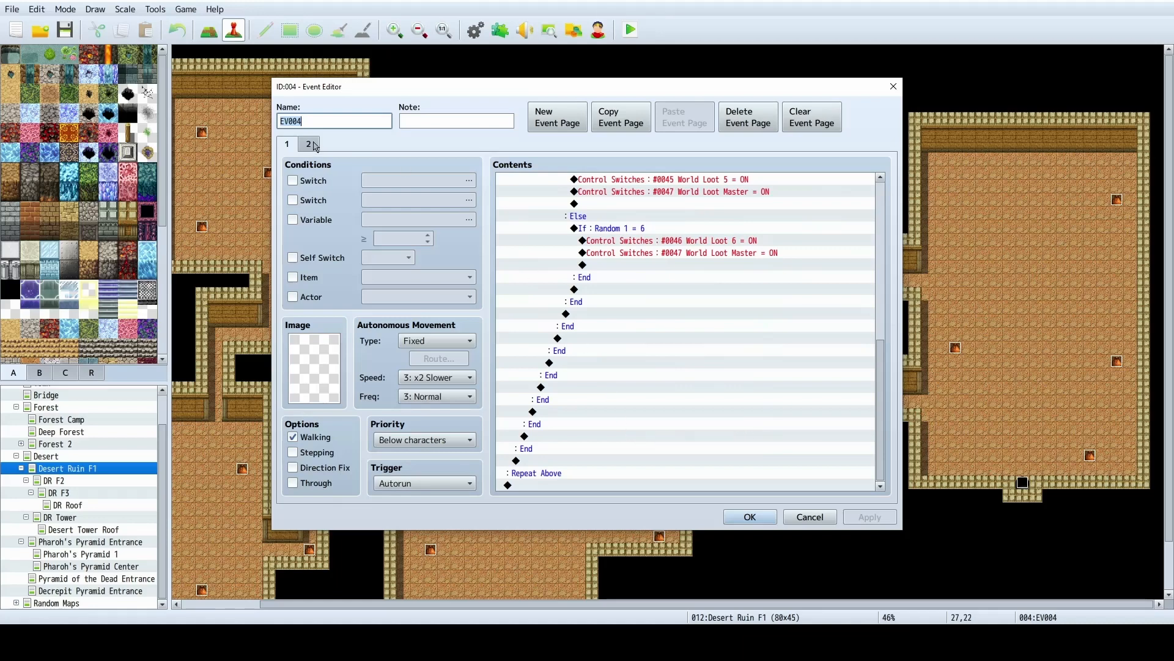
{"action": "left_click", "coordinate": [312, 144]}
{"action": "left_click", "coordinate": [287, 146]}
{"action": "left_click", "coordinate": [307, 146]}
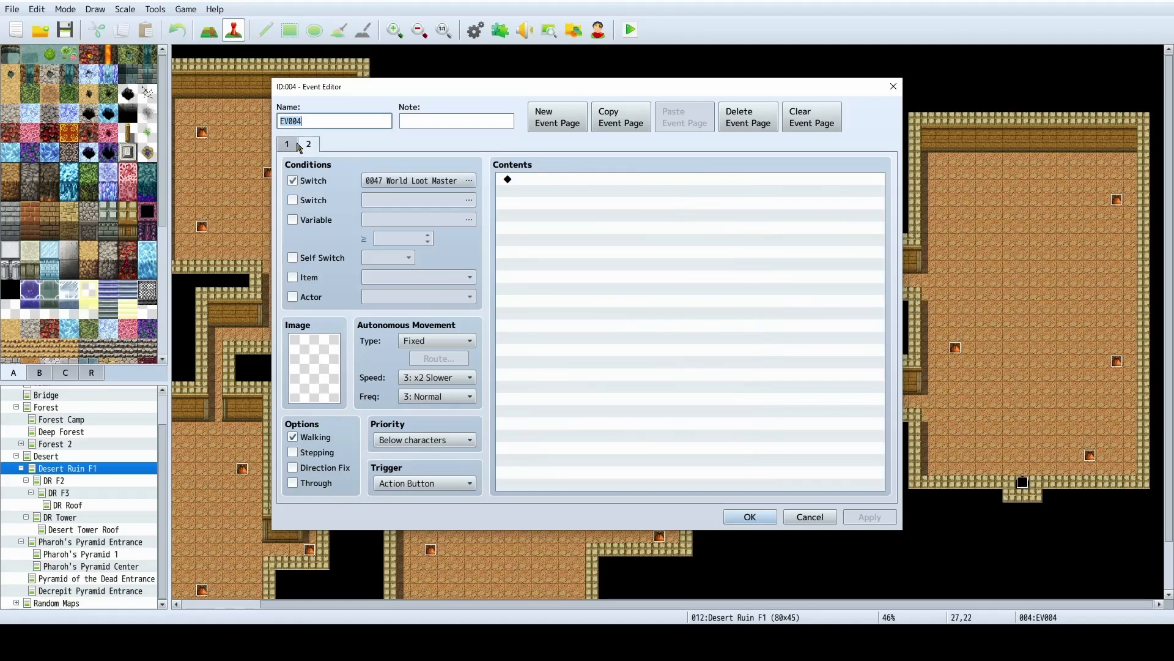
{"action": "left_click", "coordinate": [287, 144]}
{"action": "scroll", "coordinate": [769, 406], "scroll_direction": "down", "scroll_amount": 7}
{"action": "scroll", "coordinate": [771, 385], "scroll_direction": "down", "scroll_amount": 2}
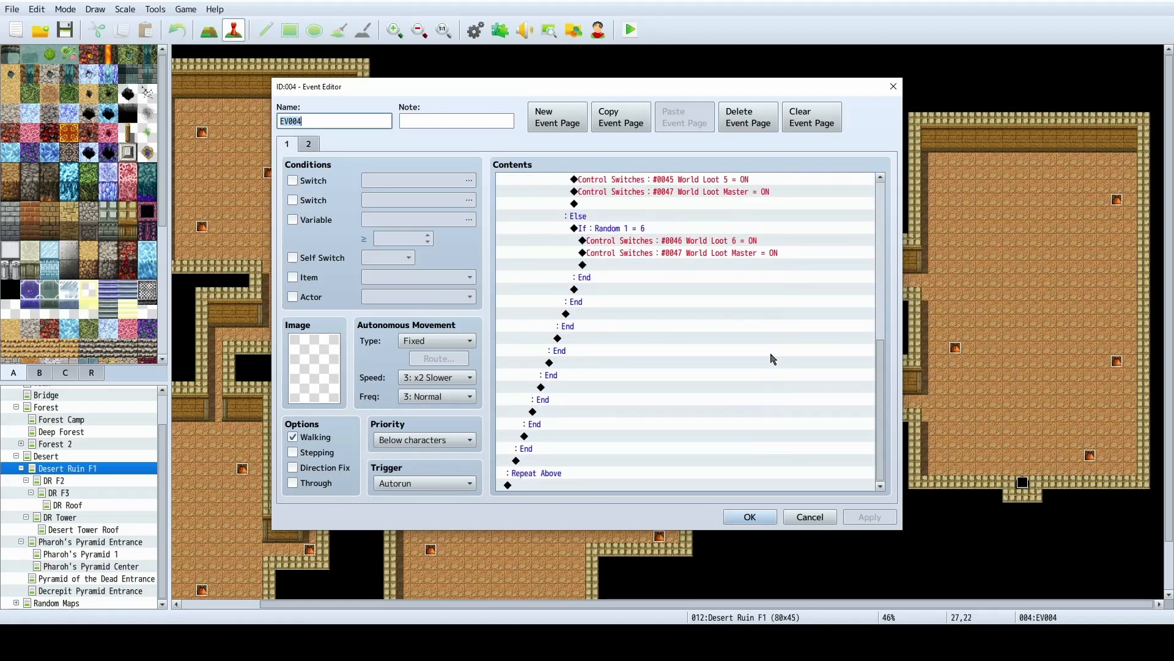
{"action": "left_click", "coordinate": [750, 517]}
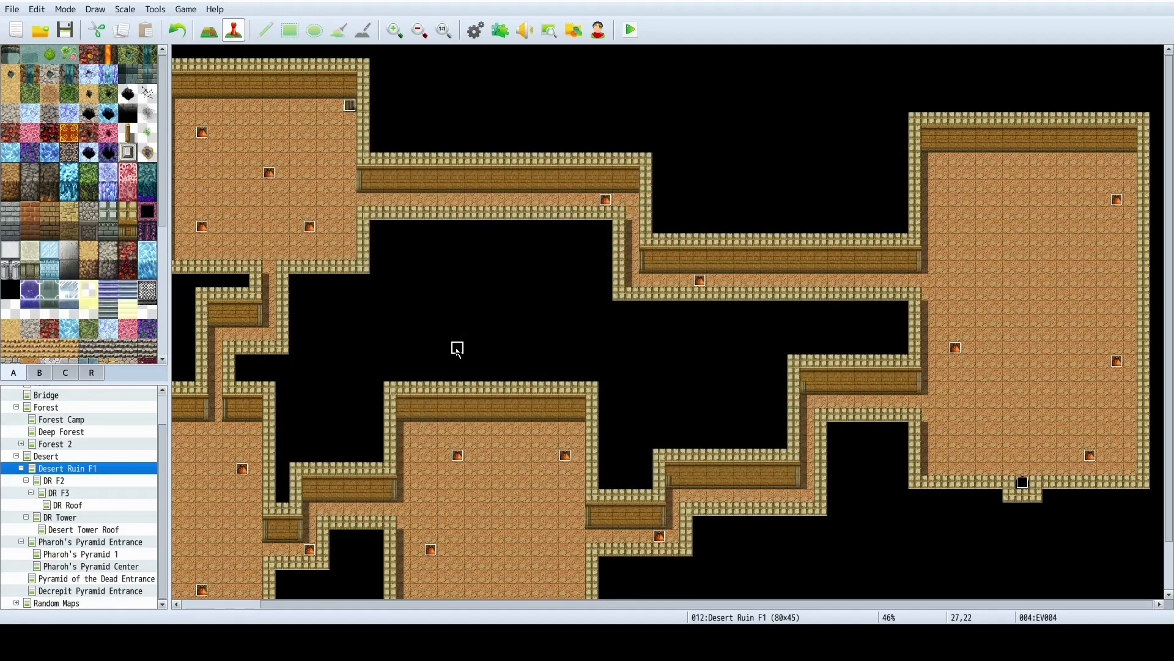
Copy EV004 from Desert Ruin F1 into the solid wall area in the northeast of the Pharoh's Pyramid Center map.
{"action": "left_click", "coordinate": [104, 567]}
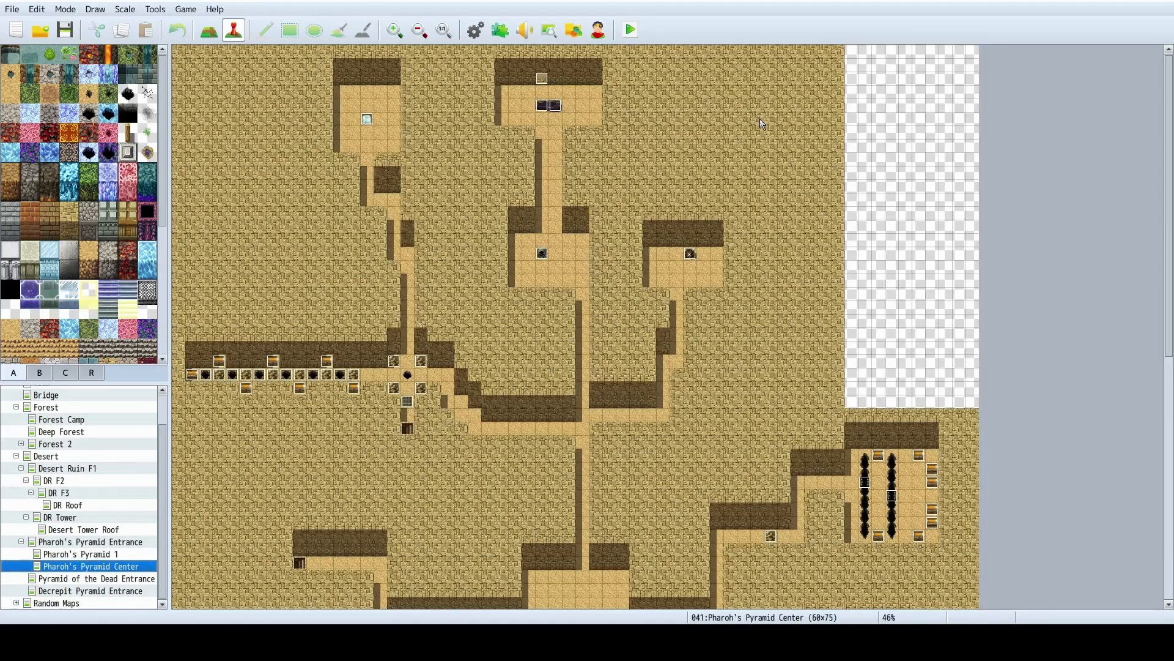
{"action": "left_click", "coordinate": [732, 117]}
{"action": "key", "text": "ctrl+v"}
{"action": "right_click", "coordinate": [787, 227]}
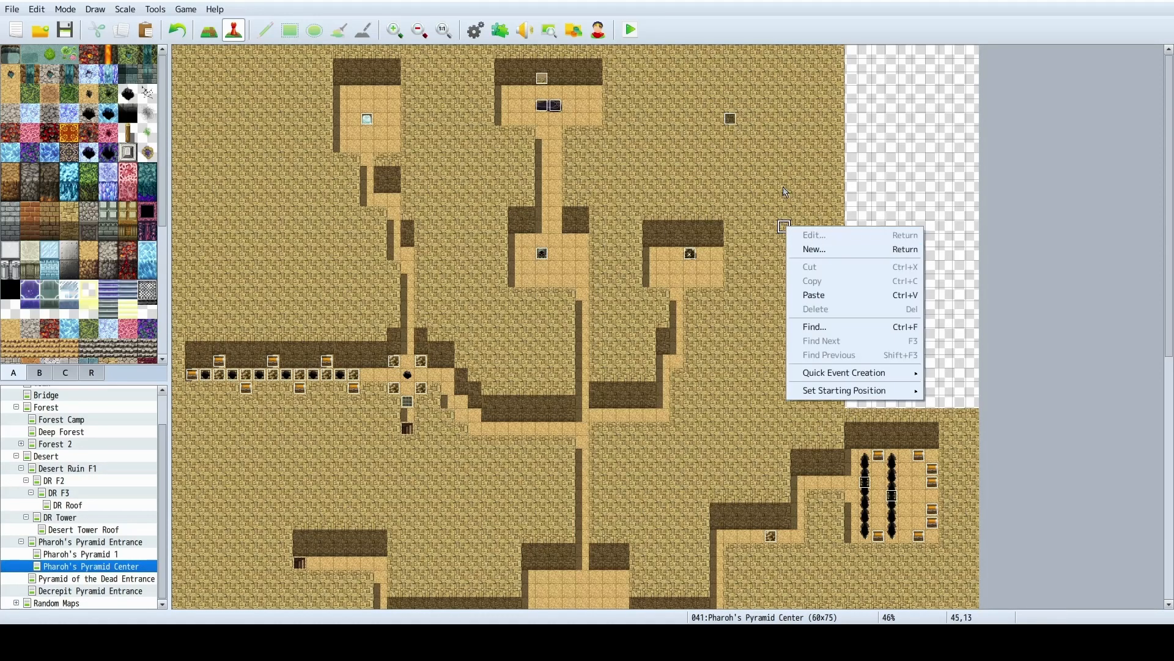
Fill the blank areas along the east and south edges of the Pharoh's Pyramid Center map with the wall-top tile.
{"action": "key", "text": "F5"}
{"action": "left_click_drag", "start_coordinate": [849, 48], "coordinate": [972, 404]}
{"action": "scroll", "coordinate": [954, 416], "scroll_direction": "down", "scroll_amount": 5}
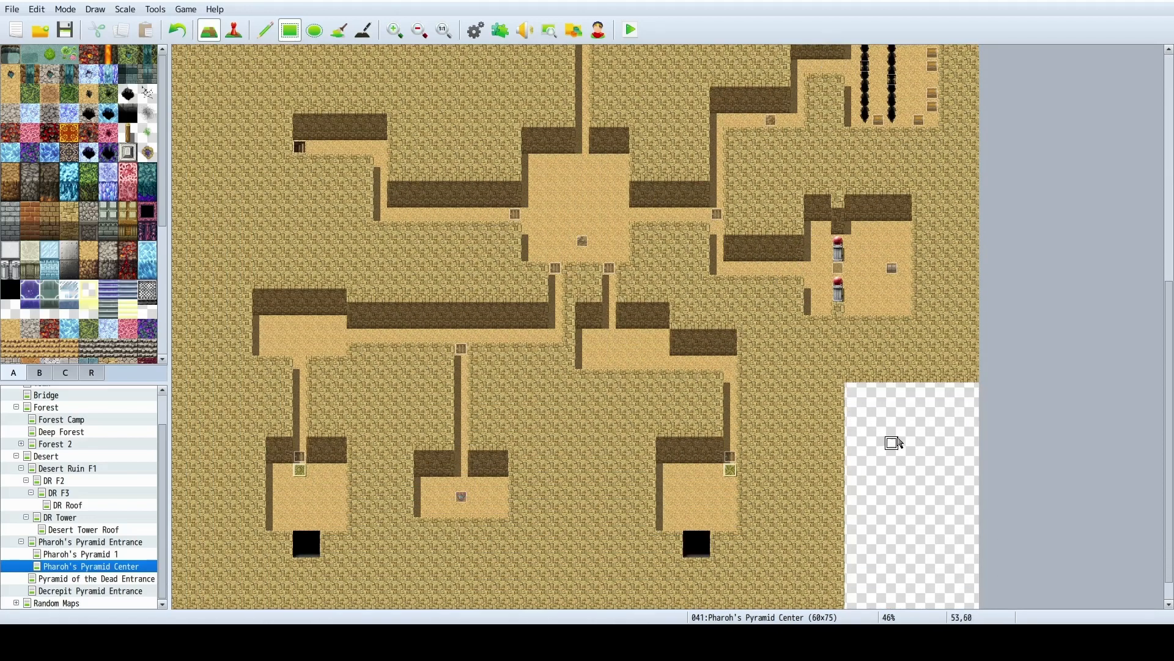
{"action": "scroll", "coordinate": [887, 434], "scroll_direction": "down", "scroll_amount": 1}
{"action": "left_click_drag", "start_coordinate": [850, 358], "coordinate": [976, 605]}
{"action": "left_click_drag", "start_coordinate": [838, 603], "coordinate": [177, 584]}
{"action": "scroll", "coordinate": [728, 481], "scroll_direction": "up", "scroll_amount": 10}
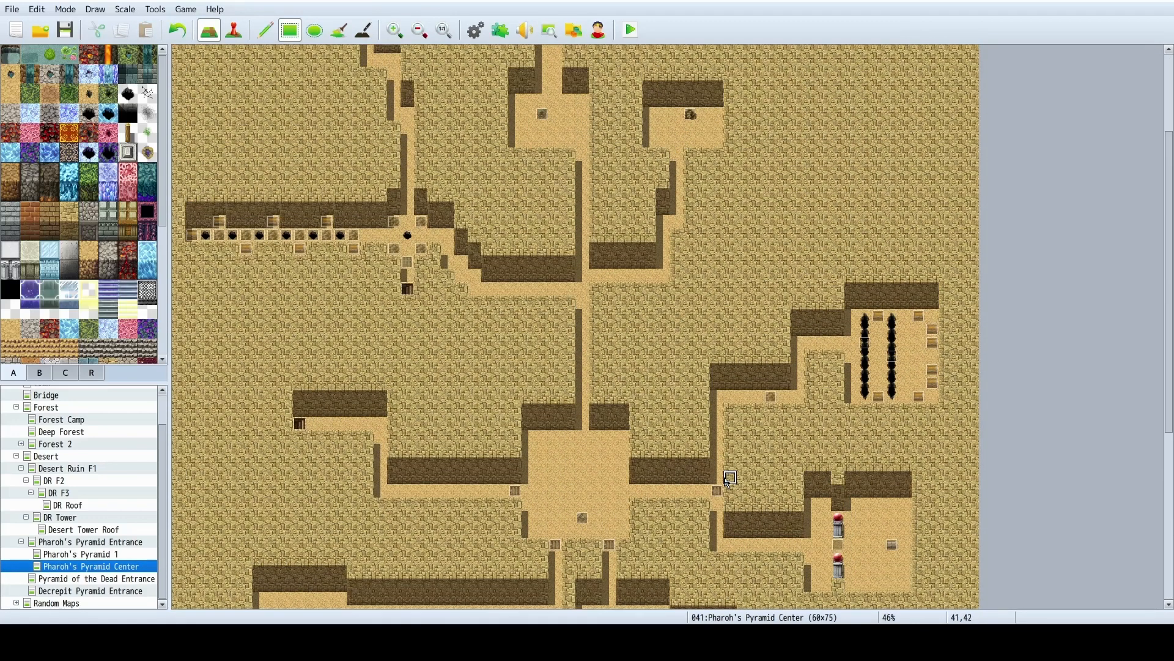
{"action": "scroll", "coordinate": [727, 482], "scroll_direction": "up", "scroll_amount": 5}
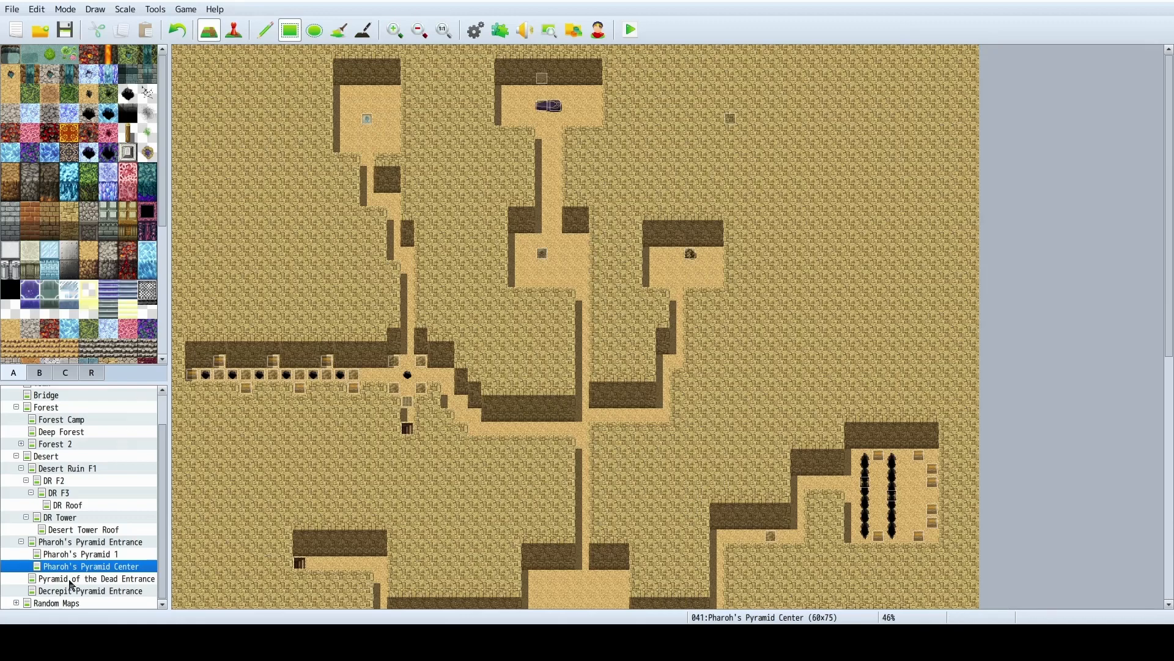
Copy the Forest Floor Loot 1a event from Desert Ruin F1 to the tile directly below EV004 on Pharoh's Pyramid Center.
{"action": "left_click", "coordinate": [74, 553]}
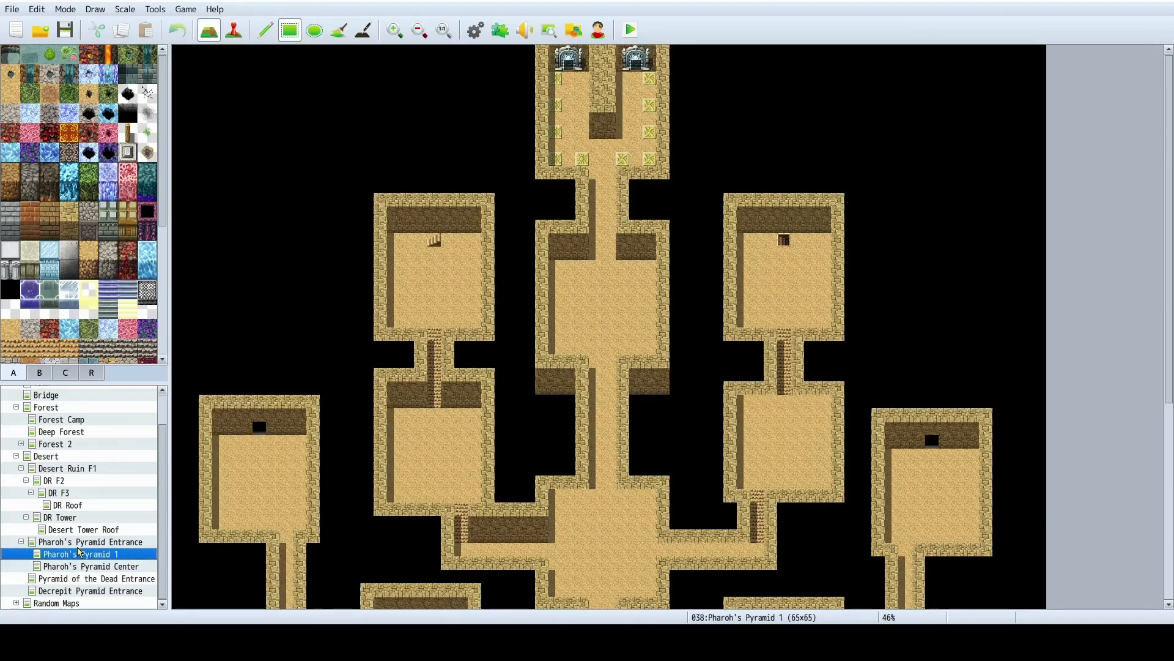
{"action": "left_click", "coordinate": [109, 541]}
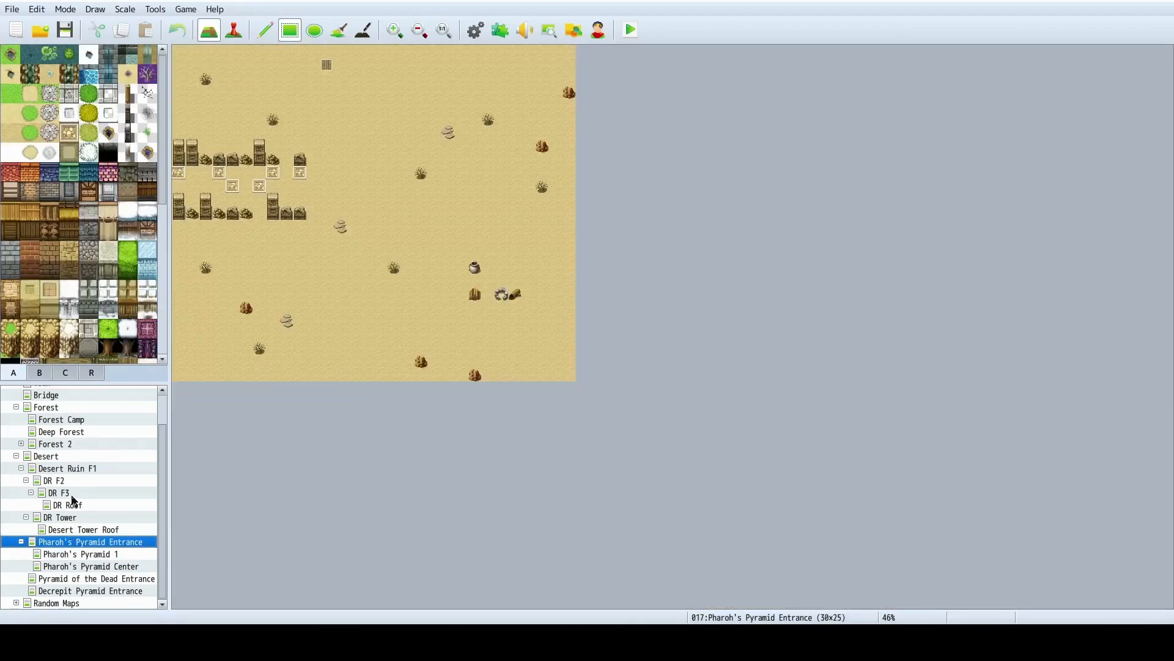
{"action": "left_click", "coordinate": [67, 469]}
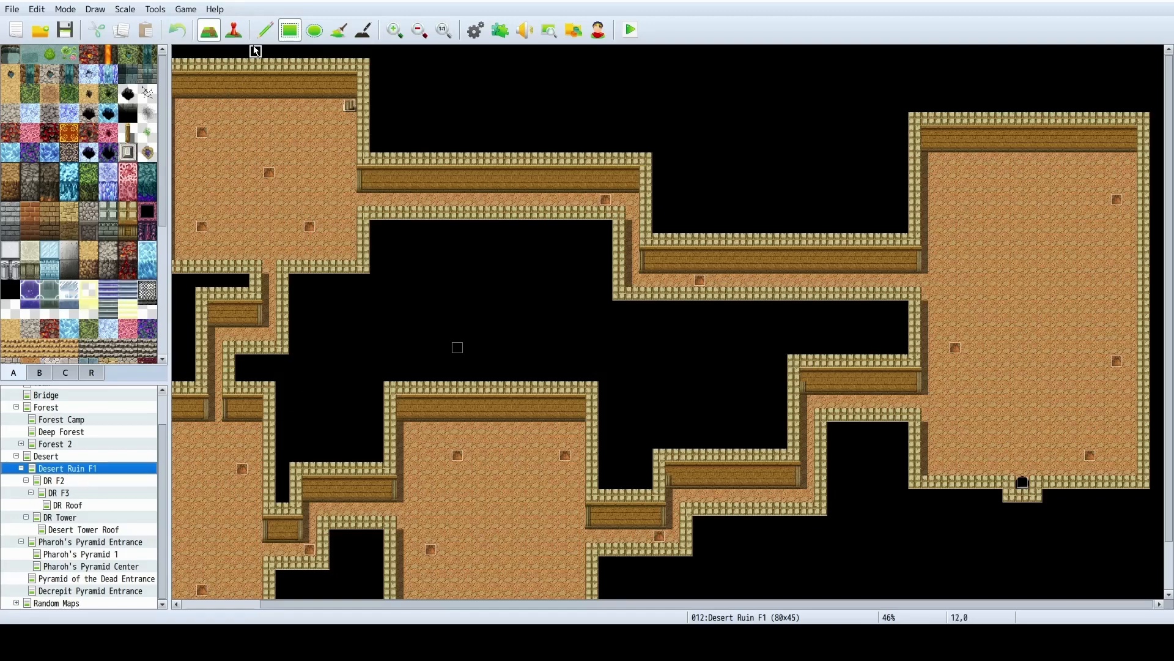
{"action": "left_click", "coordinate": [234, 30]}
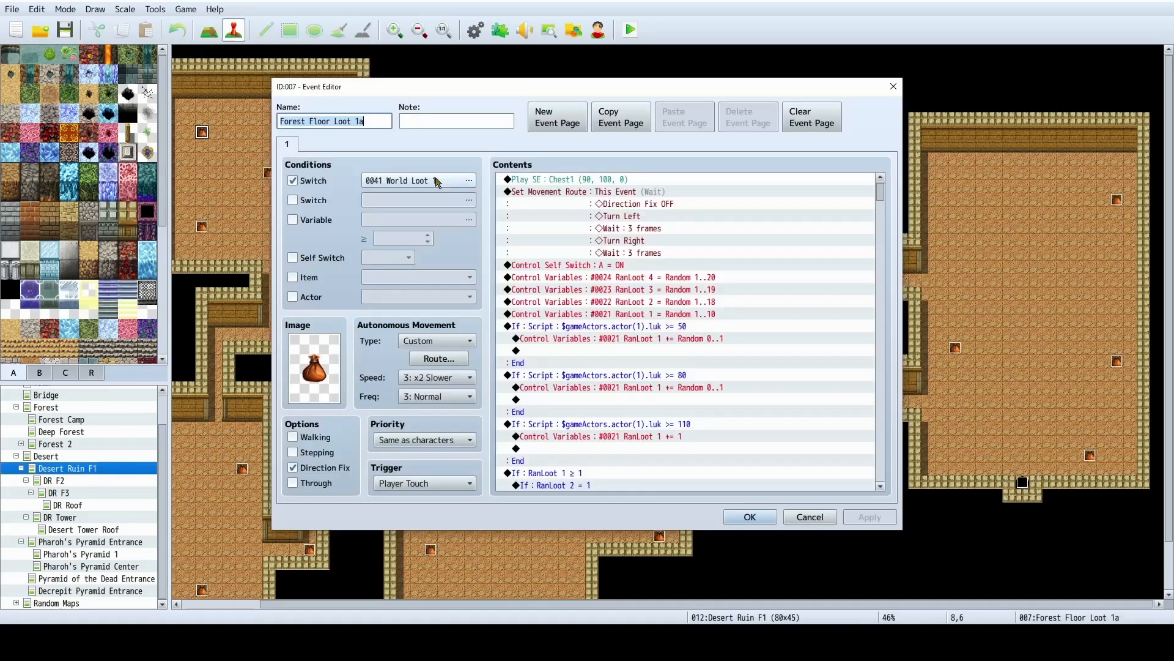
{"action": "double_click", "coordinate": [202, 132]}
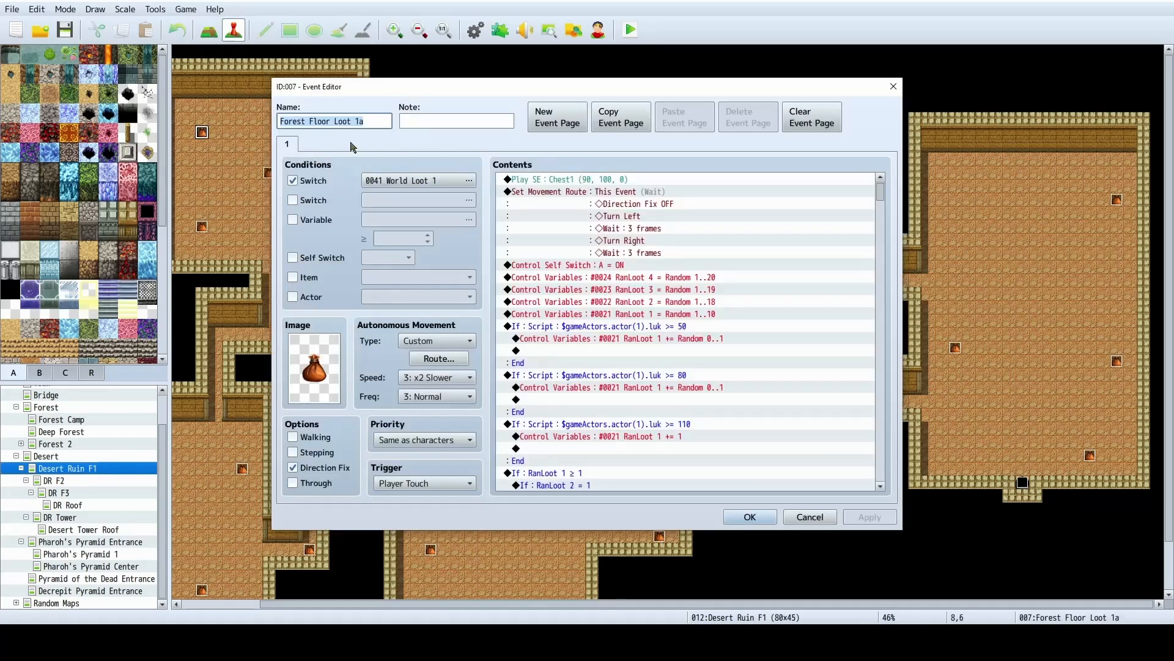
{"action": "left_click", "coordinate": [750, 517]}
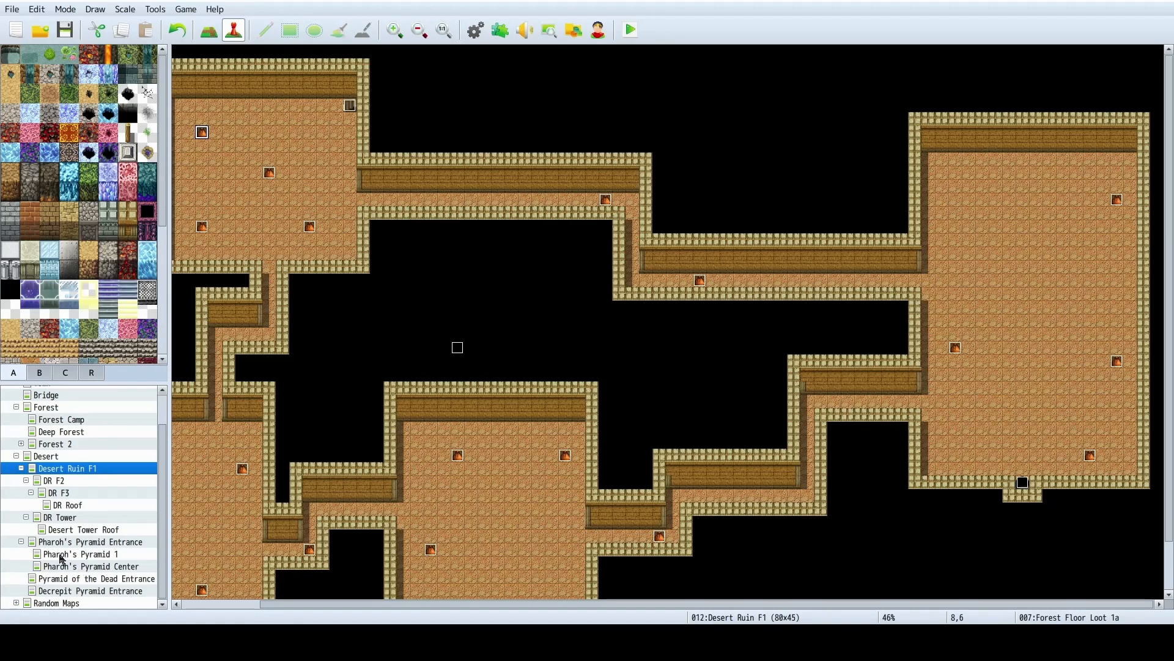
{"action": "left_click", "coordinate": [79, 567]}
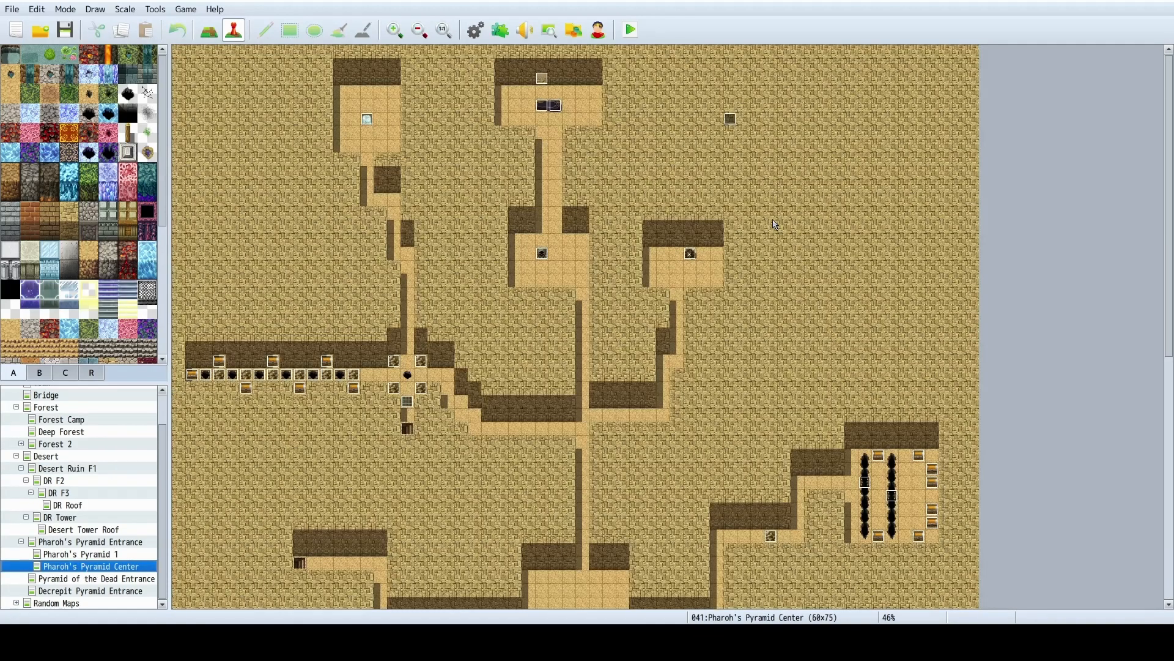
{"action": "left_click", "coordinate": [733, 133]}
{"action": "key", "text": "ctrl+v"}
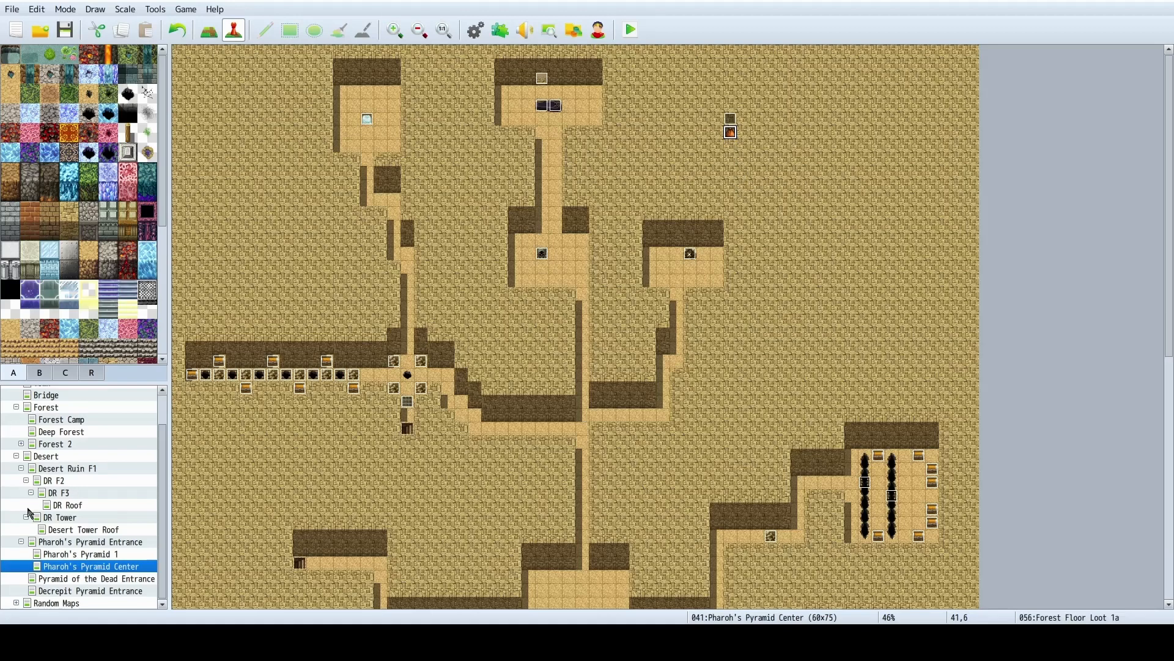
Copy the DR F1 Loot 4 event from Desert Ruin F1 to Pharoh's Pyramid Center, three tiles east of Forest Floor Loot 1a.
{"action": "left_click", "coordinate": [71, 468]}
{"action": "double_click", "coordinate": [269, 172]}
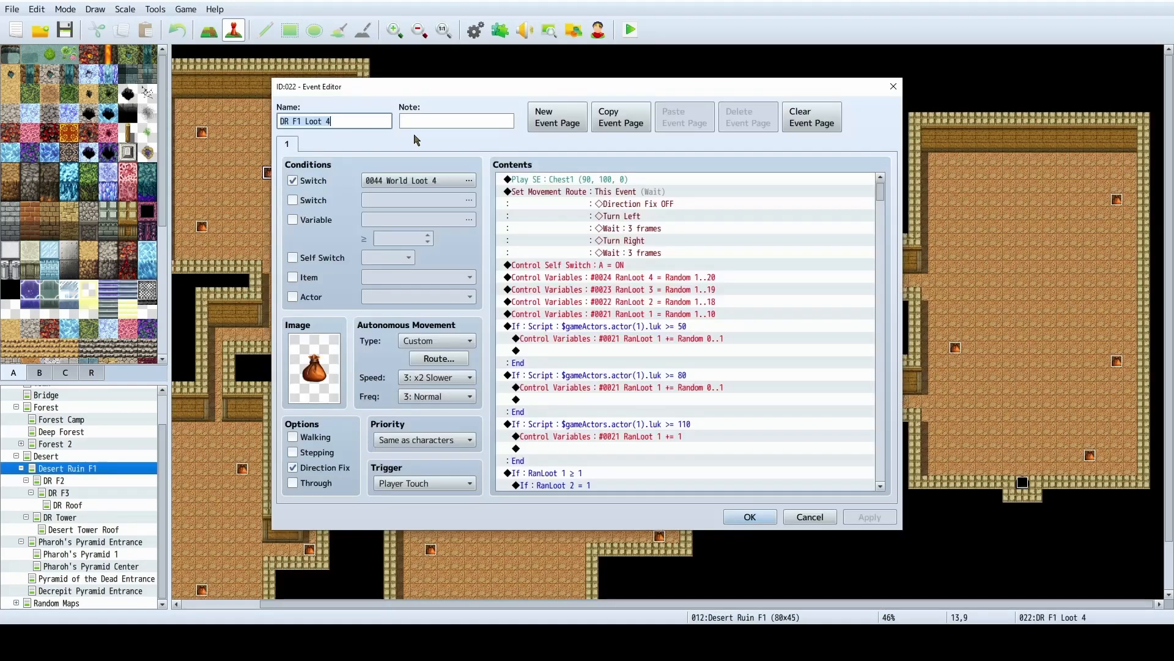
{"action": "left_click", "coordinate": [737, 520]}
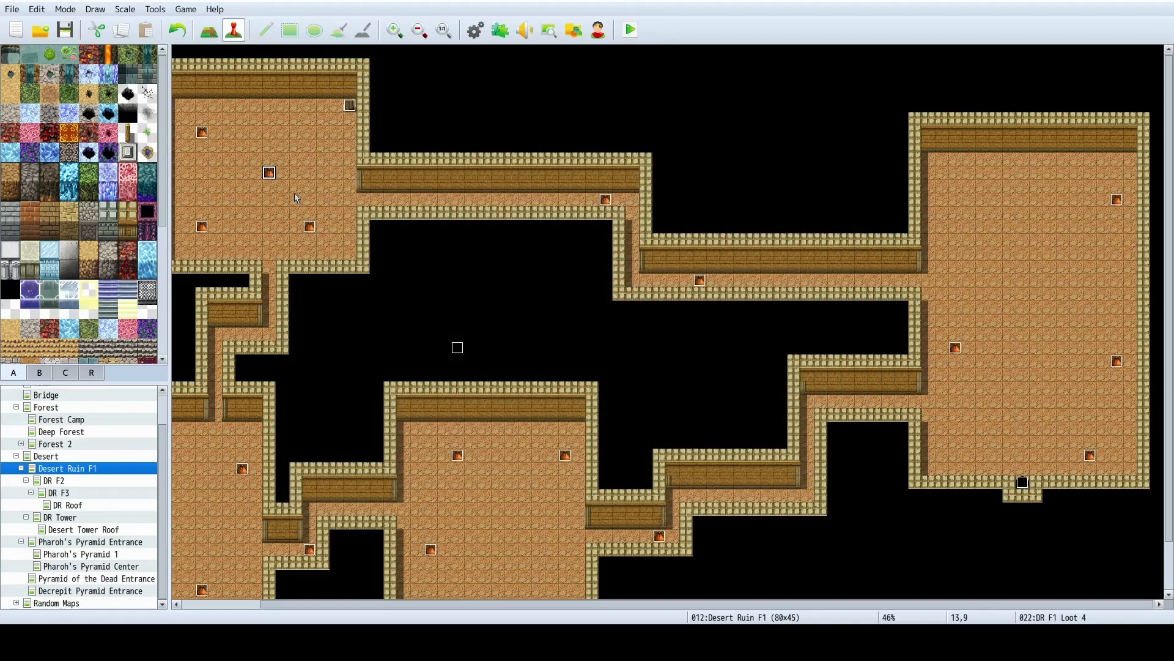
{"action": "left_click", "coordinate": [78, 566]}
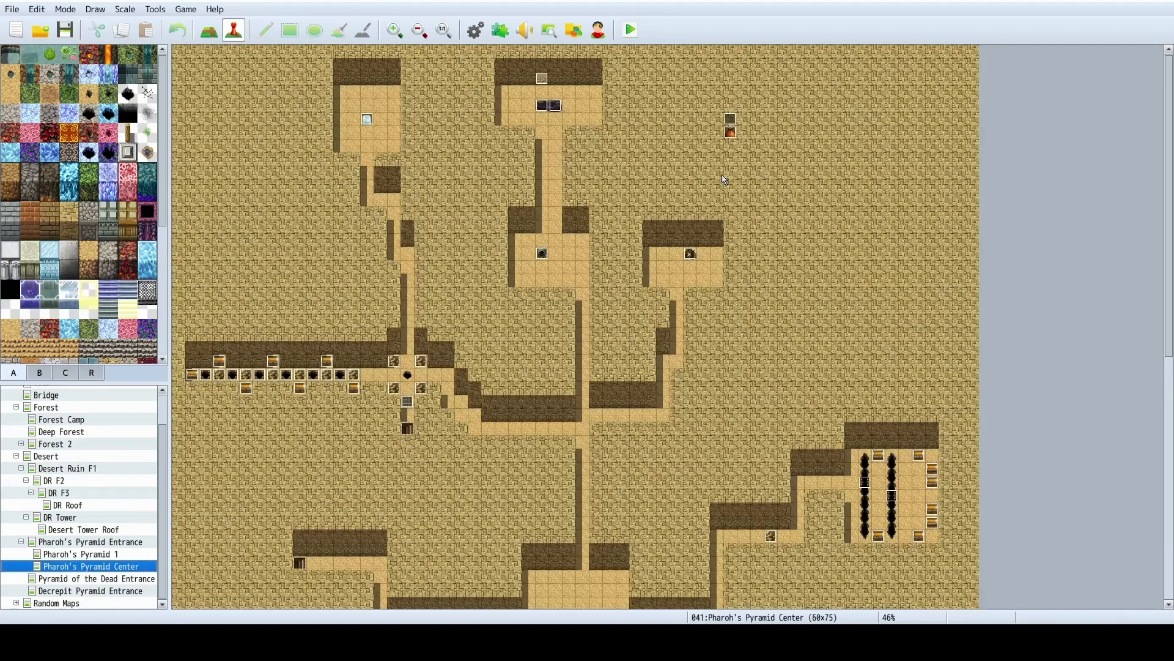
{"action": "left_click", "coordinate": [773, 134]}
Copy the DR F1 Loot 3 event from Desert Ruin F1 to Pharoh's Pyramid Center, directly west of the Loot 4 copy.
{"action": "left_click", "coordinate": [53, 469]}
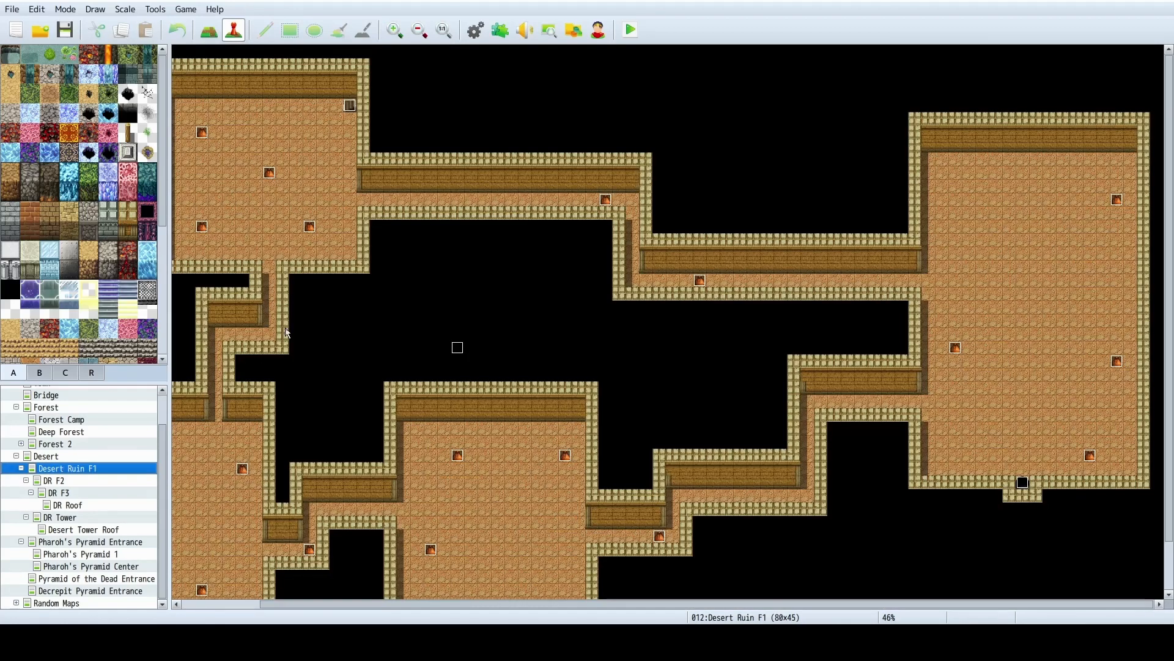
{"action": "double_click", "coordinate": [202, 226]}
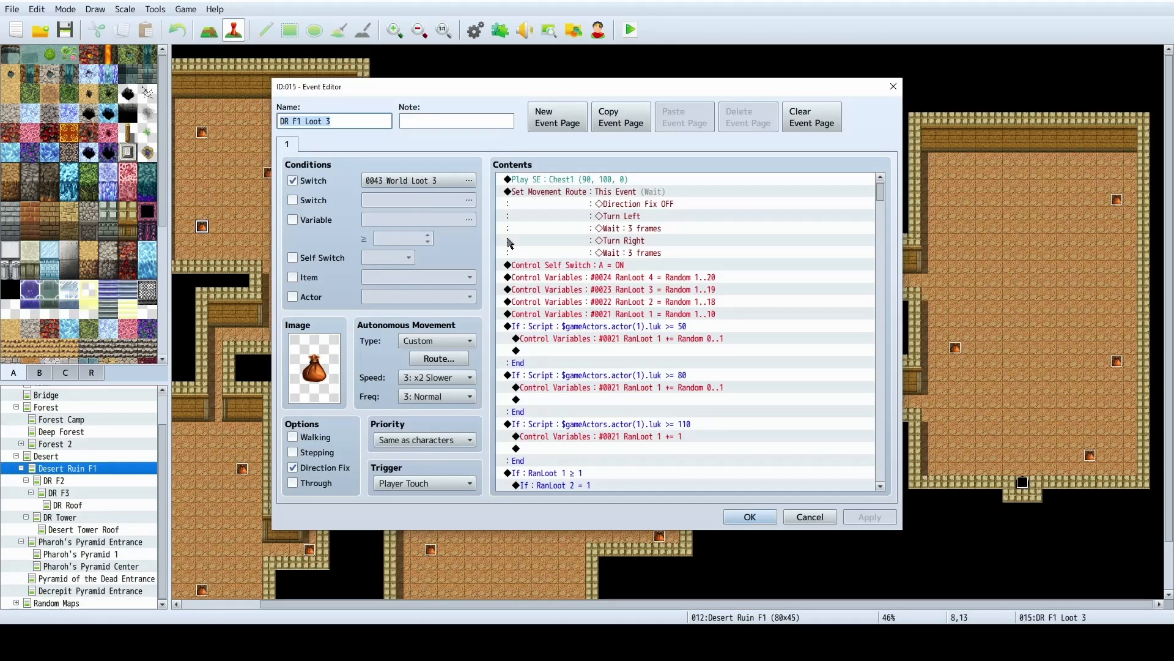
{"action": "left_click", "coordinate": [743, 517]}
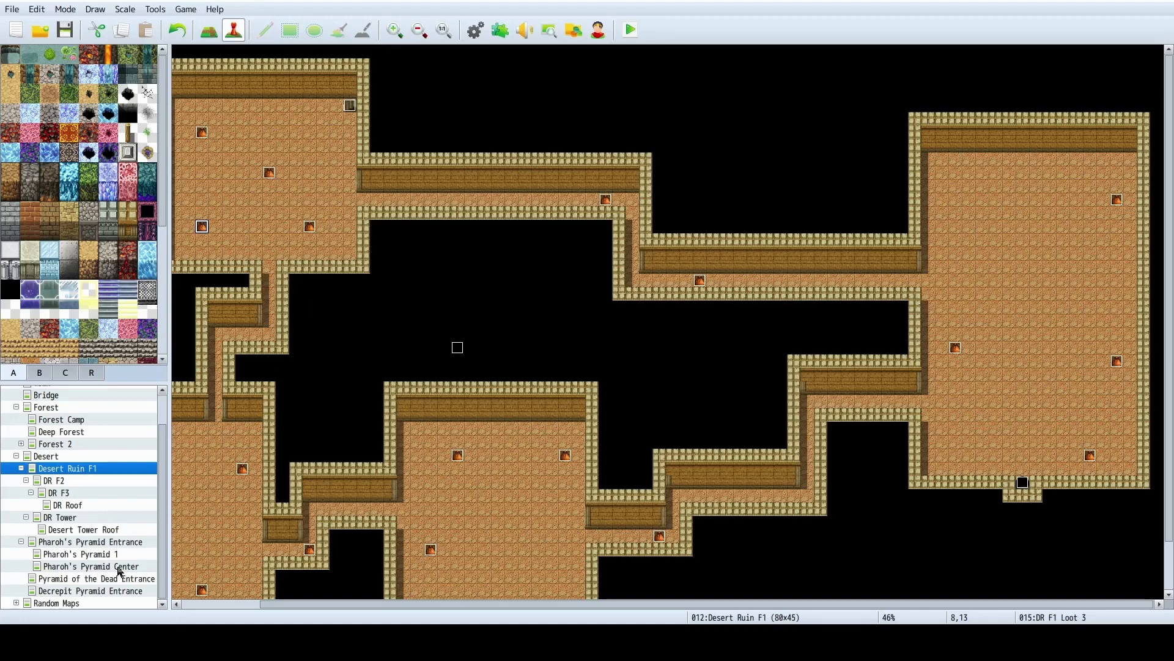
{"action": "left_click", "coordinate": [75, 567]}
{"action": "left_click", "coordinate": [757, 132]}
{"action": "key", "text": "ctrl+v"}
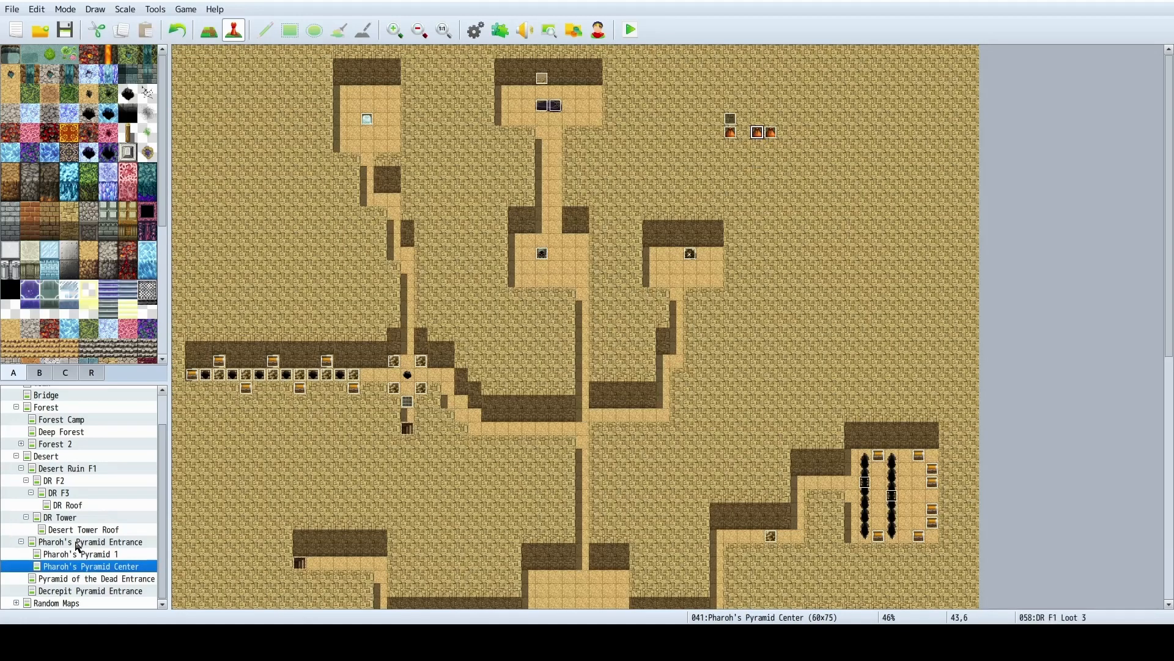
Copy the DR F1 Loot 2 event from Desert Ruin F1 into the gap between the Loot 1a and Loot 3 copies on Pharoh's Pyramid Center.
{"action": "left_click", "coordinate": [87, 469]}
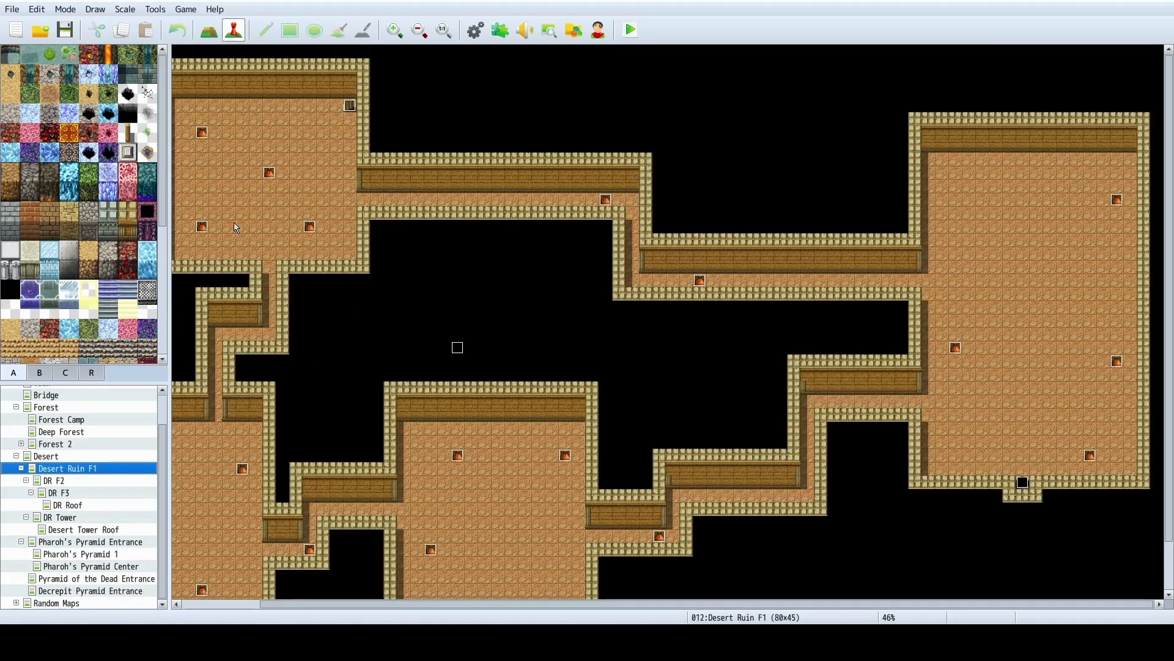
{"action": "double_click", "coordinate": [310, 230]}
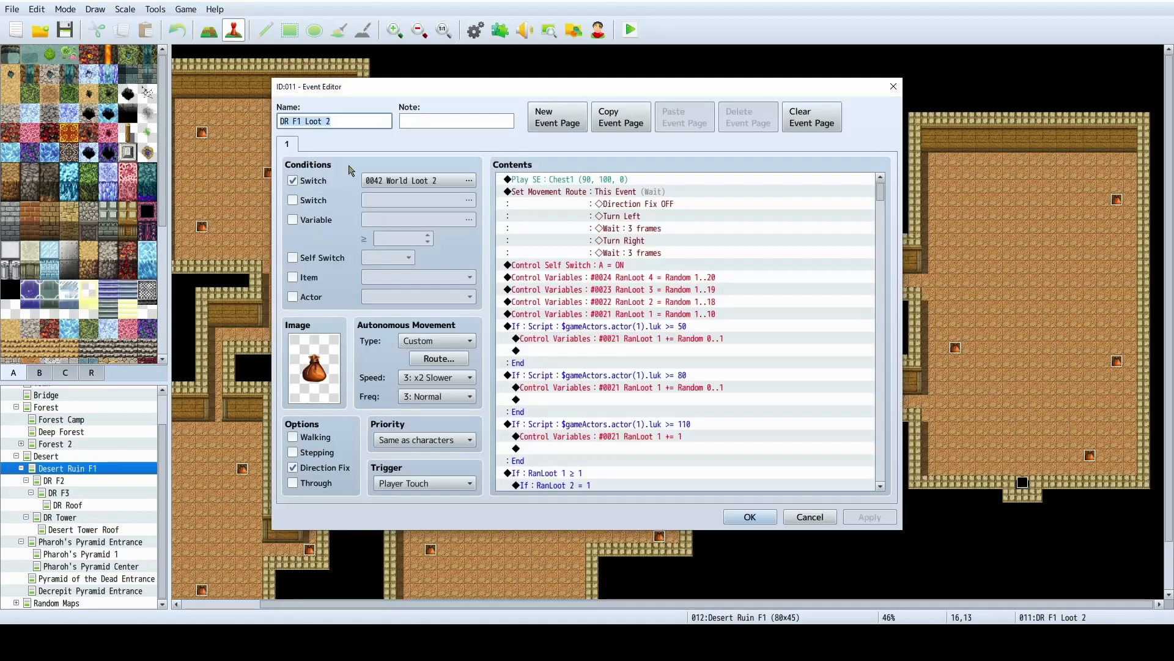
{"action": "left_click", "coordinate": [750, 516]}
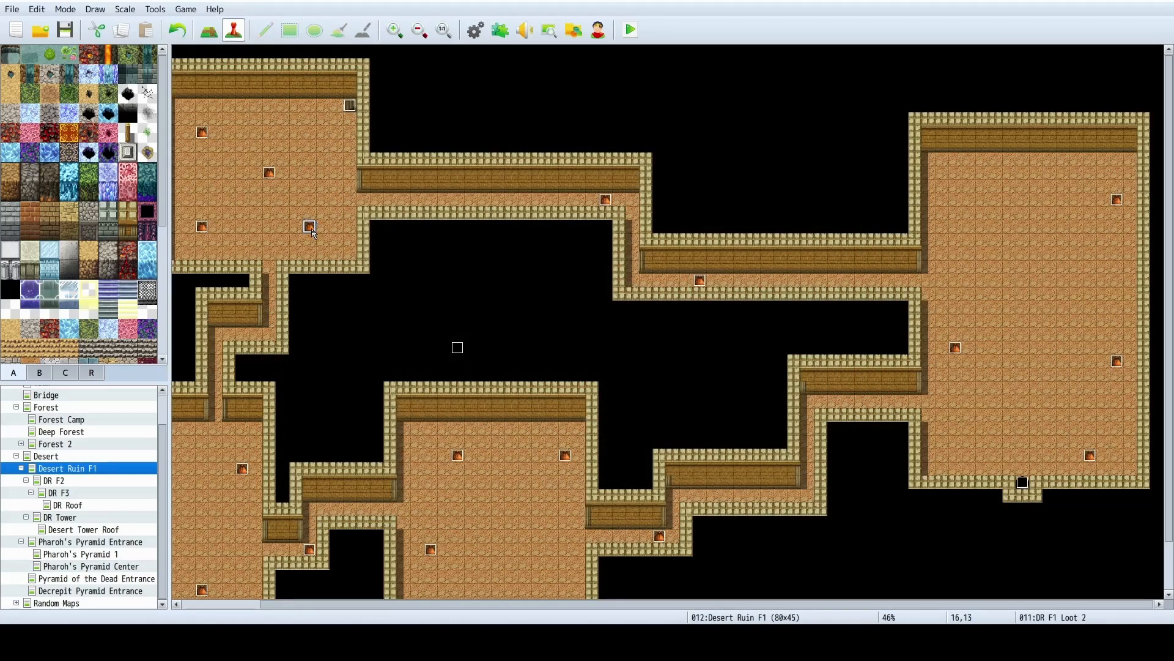
{"action": "left_click", "coordinate": [91, 567]}
{"action": "left_click", "coordinate": [744, 133]}
{"action": "key", "text": "ctrl+v"}
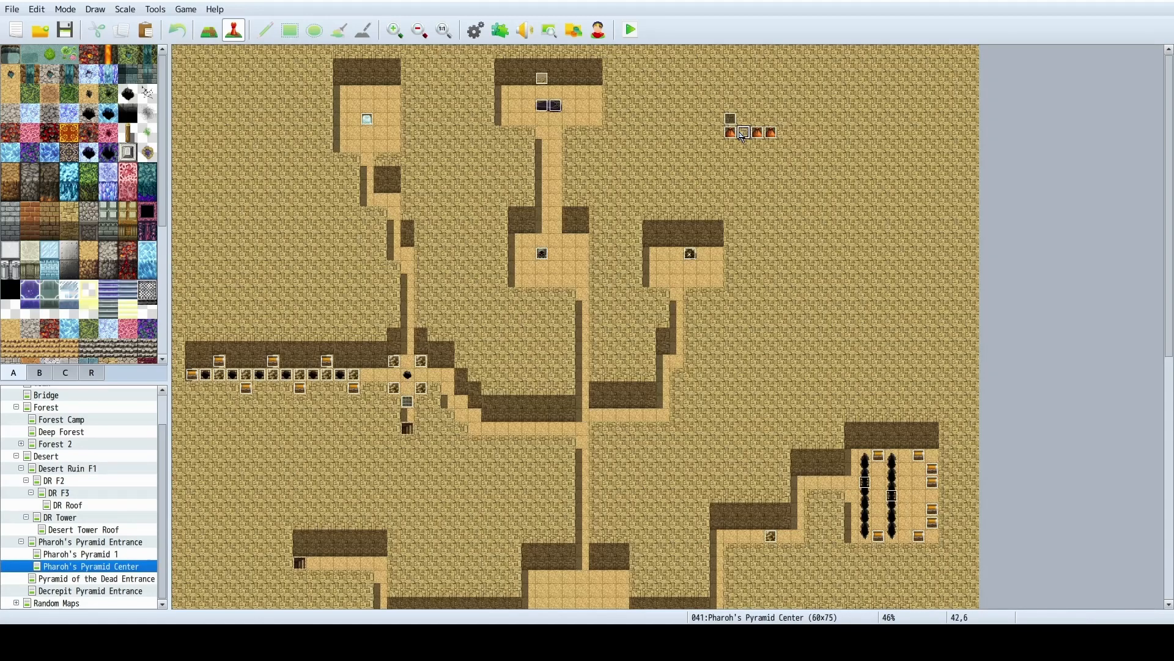
Paste a copy of Forest Floor Loot 1a near the west wall of the southwestern room above the long corridor to the southwest chamber.
{"action": "scroll", "coordinate": [806, 199], "scroll_direction": "down", "scroll_amount": 6}
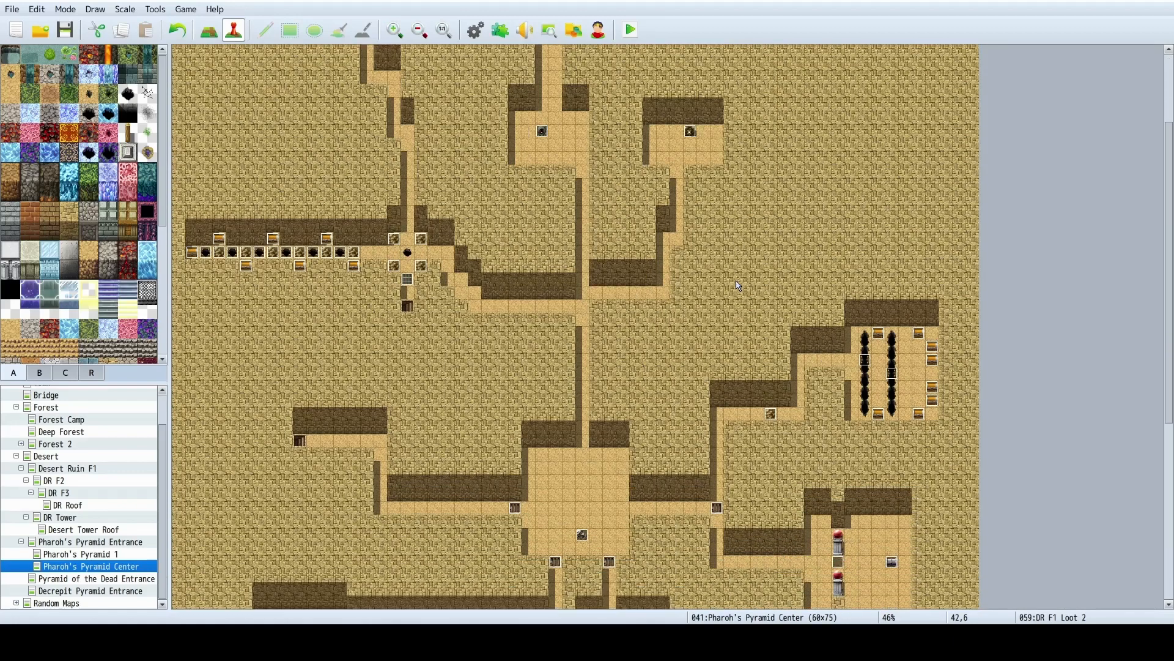
{"action": "scroll", "coordinate": [788, 355], "scroll_direction": "down", "scroll_amount": 2}
{"action": "scroll", "coordinate": [788, 358], "scroll_direction": "up", "scroll_amount": 7}
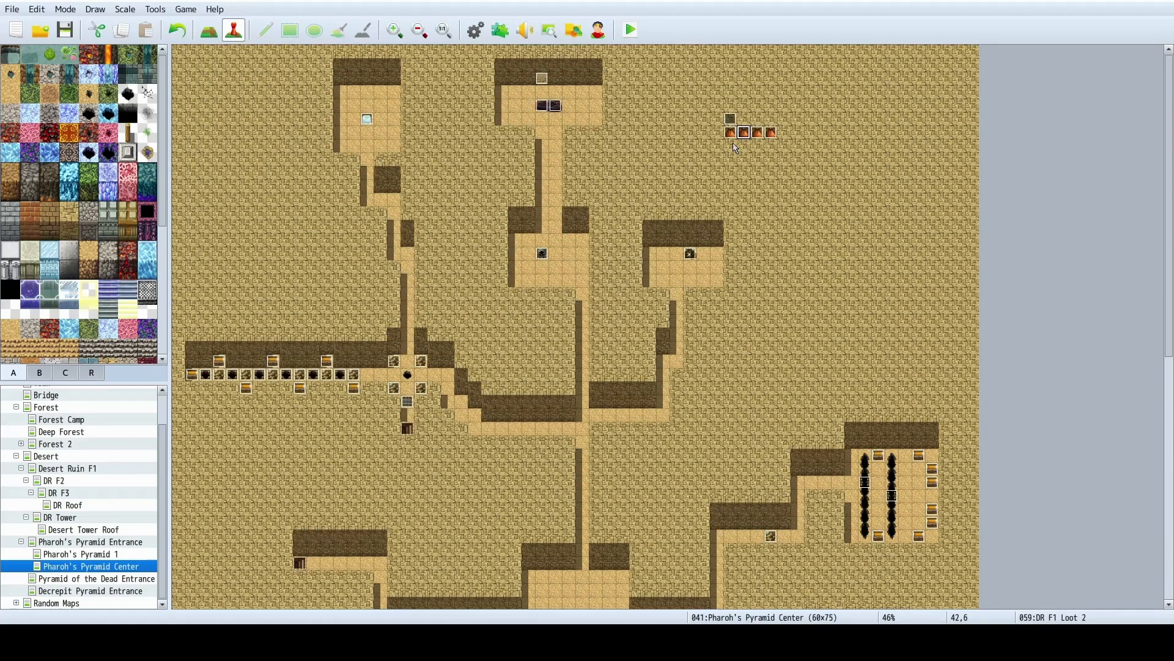
{"action": "left_click", "coordinate": [734, 134]}
{"action": "scroll", "coordinate": [732, 255], "scroll_direction": "down", "scroll_amount": 5}
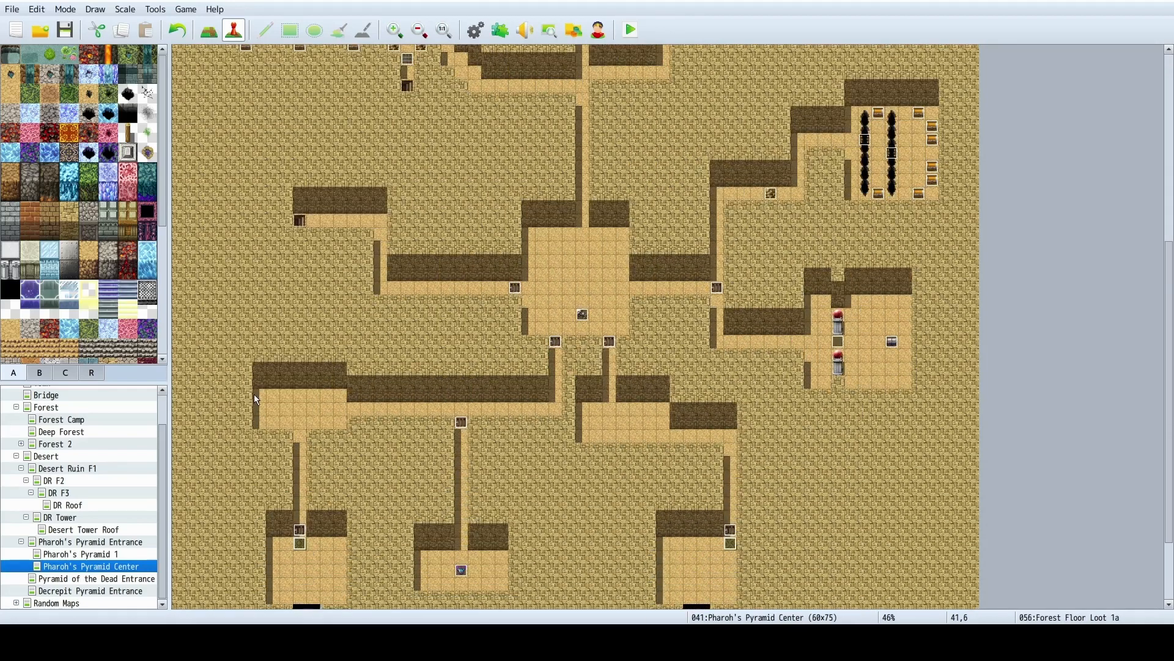
{"action": "left_click", "coordinate": [272, 407]}
{"action": "key", "text": "ctrl+v"}
{"action": "scroll", "coordinate": [597, 417], "scroll_direction": "up", "scroll_amount": 2}
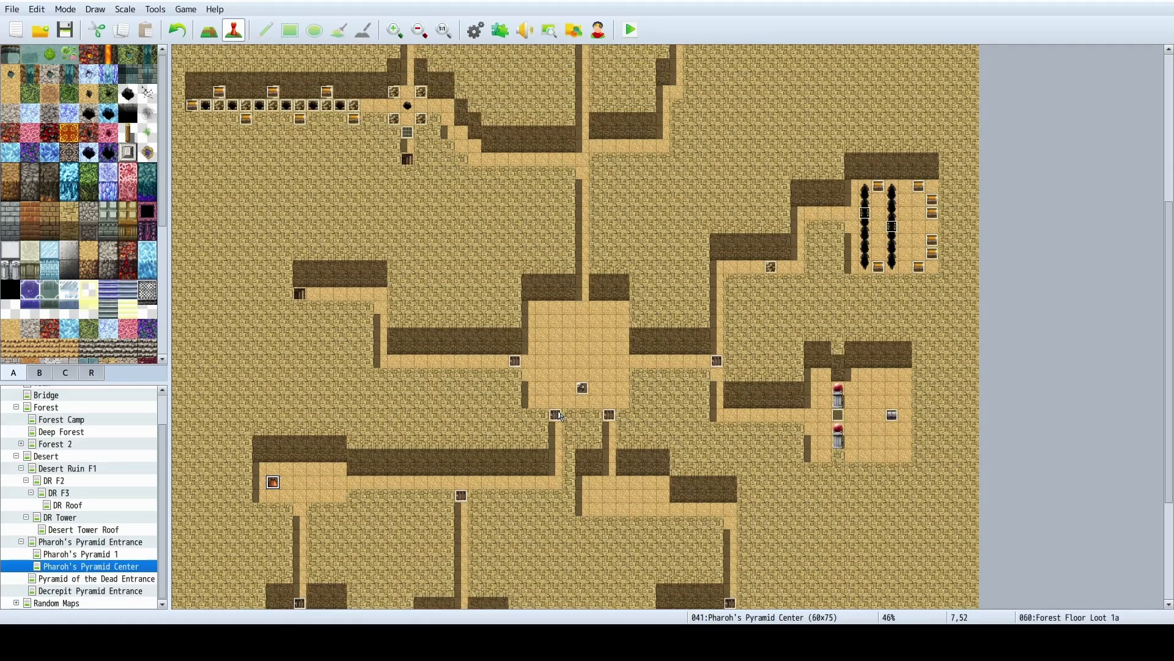
Paste copies of Forest Floor Loot 1a in the central hall's northwest area and the western side of the small northeastern room.
{"action": "left_click", "coordinate": [541, 383]}
{"action": "key", "text": "ctrl+v"}
{"action": "scroll", "coordinate": [644, 416], "scroll_direction": "up", "scroll_amount": 3}
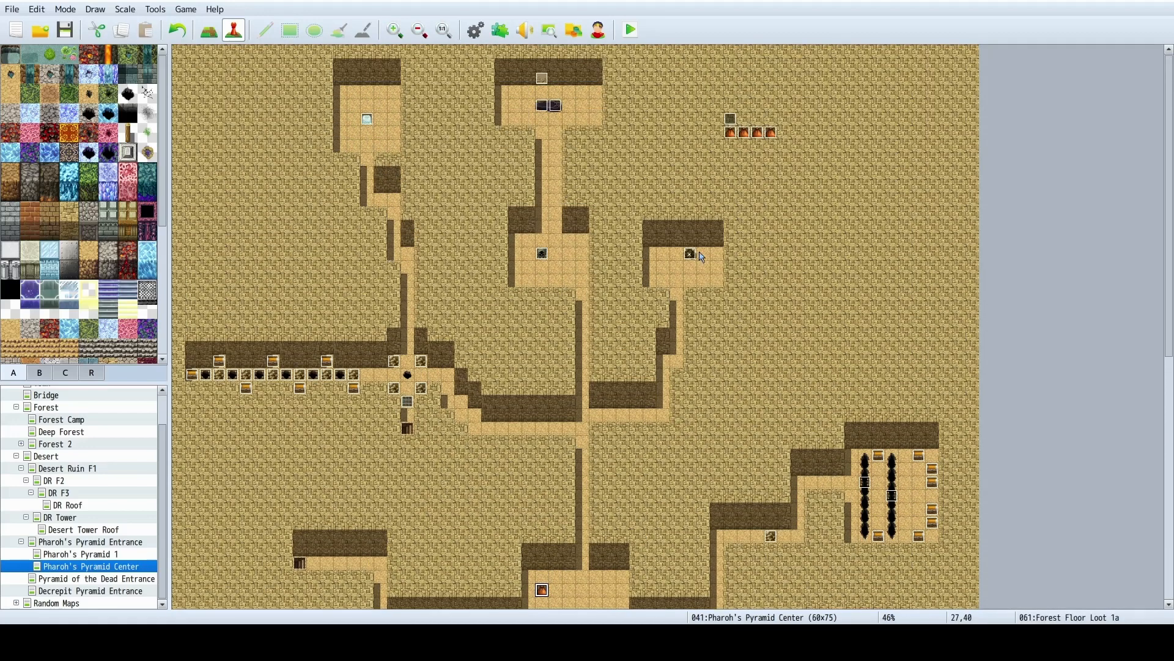
{"action": "left_click", "coordinate": [668, 268]}
{"action": "key", "text": "ctrl+v"}
Copy DR F1 Loot 2 and paste it at the west edge of the eastern pit room and the southwest corner of the bedroom.
{"action": "left_click", "coordinate": [740, 137]}
{"action": "scroll", "coordinate": [858, 355], "scroll_direction": "down", "scroll_amount": 3}
{"action": "scroll", "coordinate": [858, 355], "scroll_direction": "down", "scroll_amount": 1}
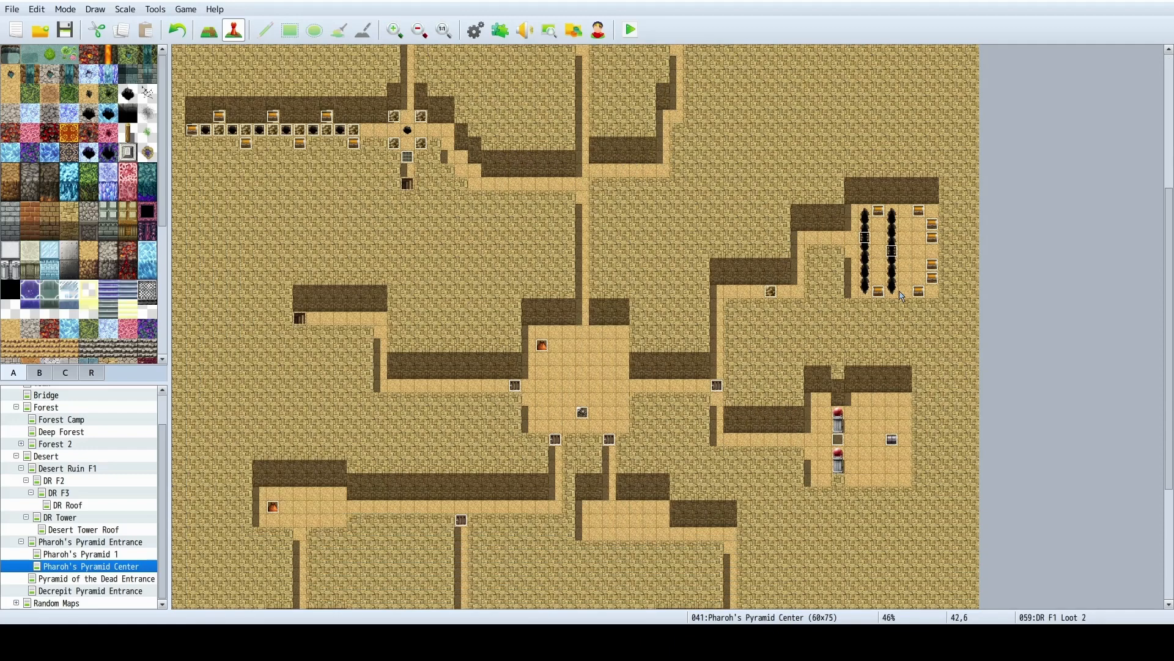
{"action": "left_click", "coordinate": [851, 278]}
{"action": "key", "text": "ctrl+v"}
{"action": "left_click", "coordinate": [812, 465]}
{"action": "key", "text": "ctrl+v"}
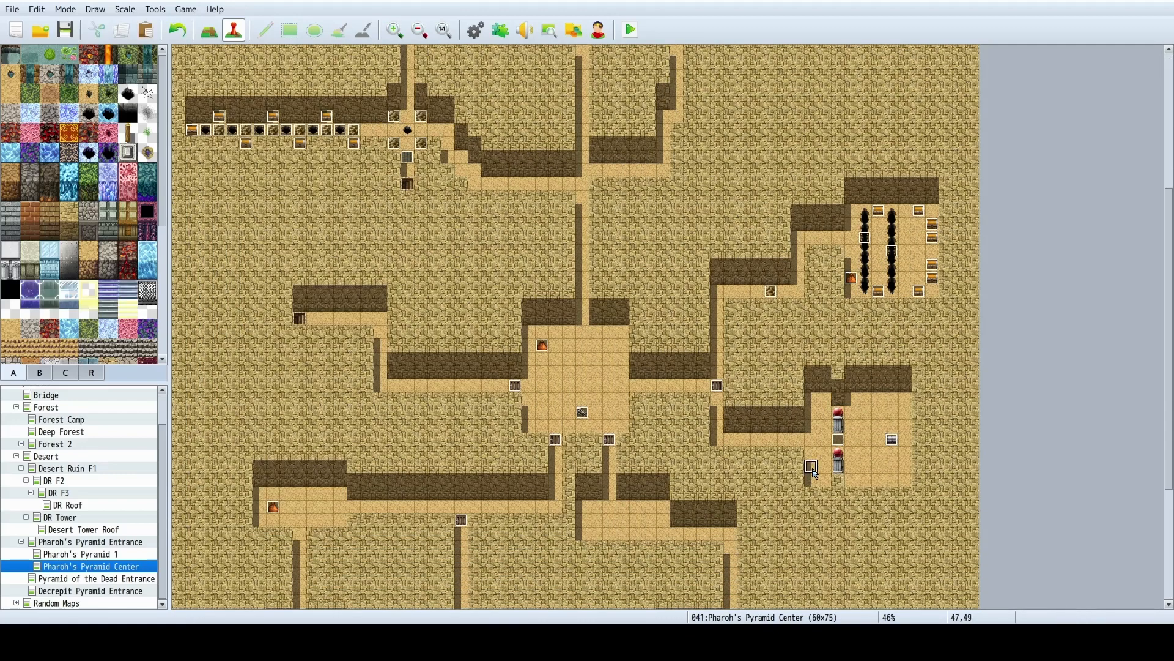
Paste DR F1 Loot 2 in the southwest corner of the room south of the central hall and in the hall's southeast corner.
{"action": "scroll", "coordinate": [795, 499], "scroll_direction": "down", "scroll_amount": 4}
{"action": "left_click", "coordinate": [596, 435]}
{"action": "key", "text": "ctrl+v"}
{"action": "scroll", "coordinate": [655, 436], "scroll_direction": "down", "scroll_amount": 4}
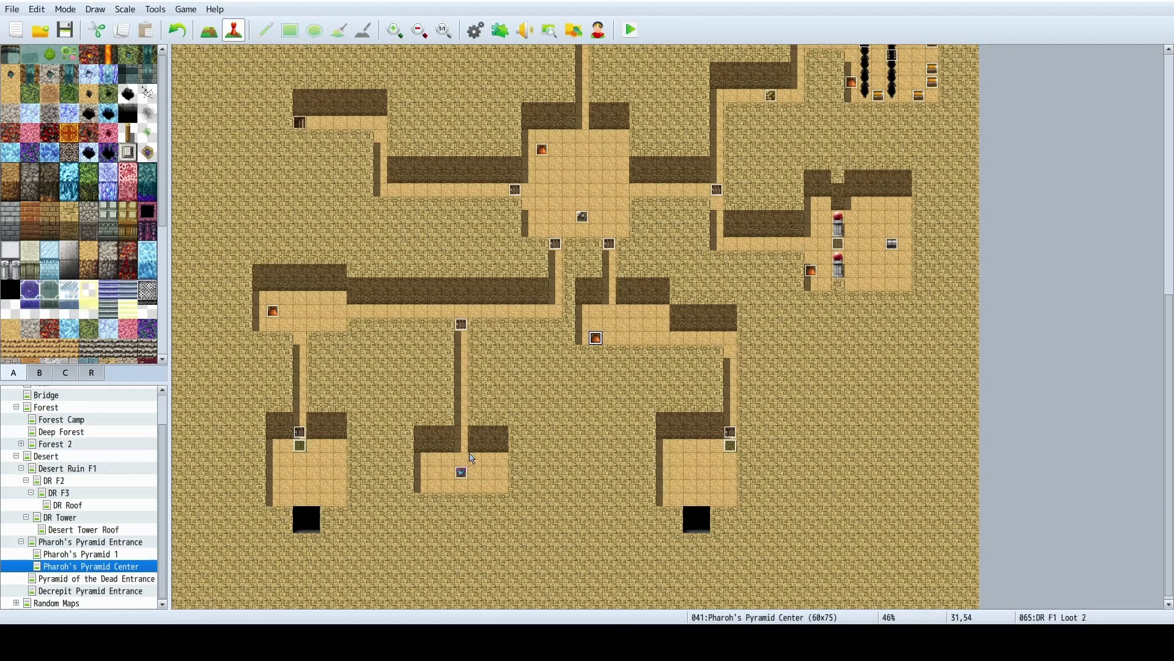
{"action": "scroll", "coordinate": [617, 393], "scroll_direction": "up", "scroll_amount": 8}
{"action": "left_click", "coordinate": [615, 417]}
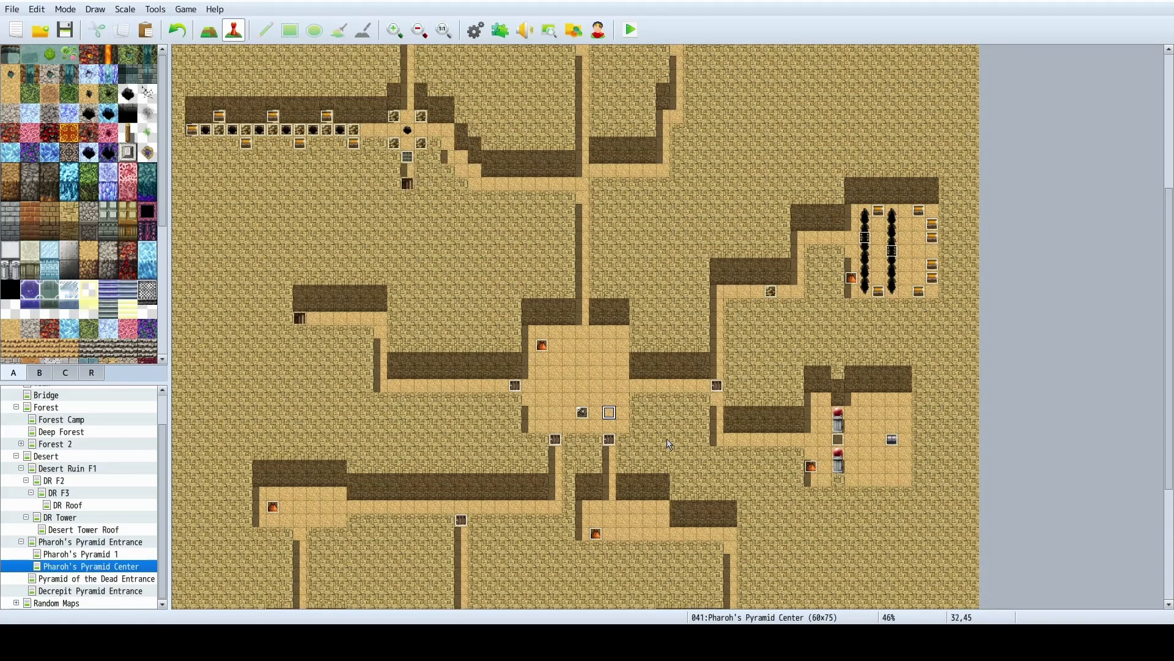
Copy DR F1 Loot 3 and paste it directly north of the pit junction and at the corridor entrance west of the central hall.
{"action": "scroll", "coordinate": [667, 458], "scroll_direction": "up", "scroll_amount": 10}
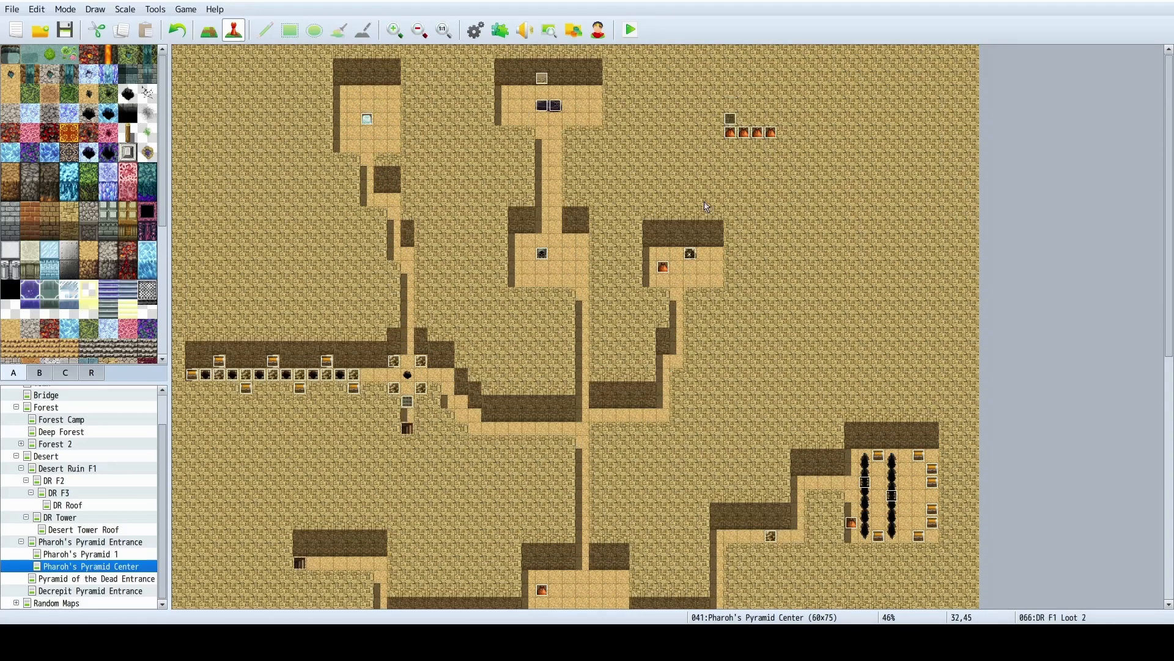
{"action": "left_click", "coordinate": [763, 133]}
{"action": "scroll", "coordinate": [428, 367], "scroll_direction": "down", "scroll_amount": 3}
{"action": "left_click", "coordinate": [408, 300]}
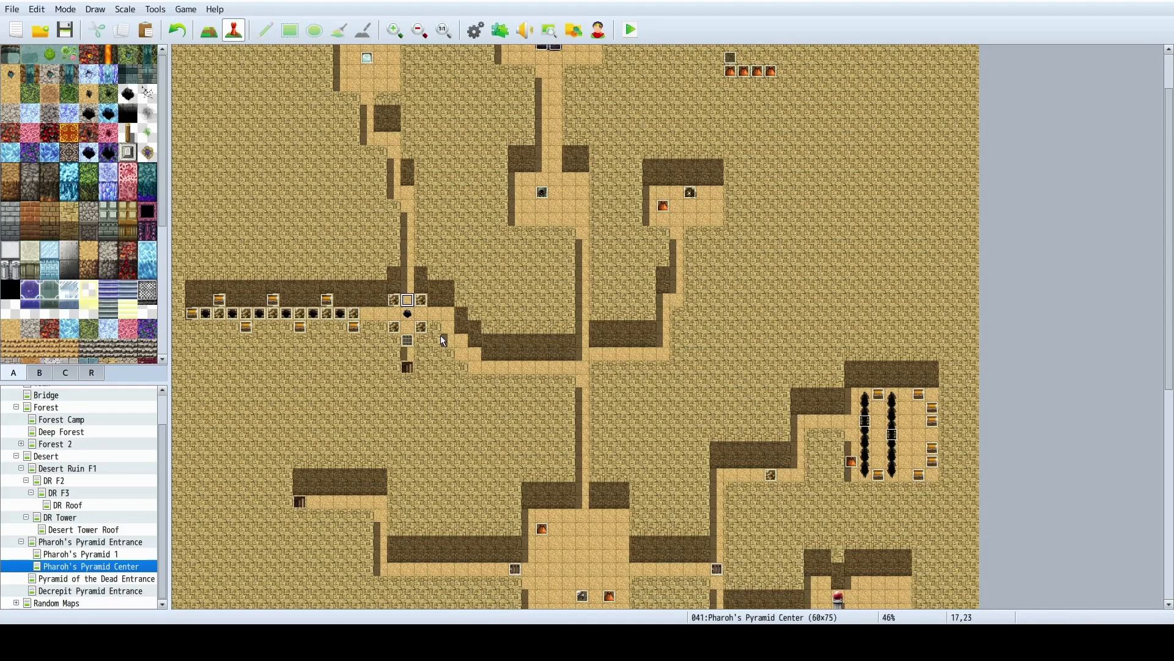
{"action": "key", "text": "ctrl+v"}
{"action": "scroll", "coordinate": [392, 462], "scroll_direction": "down", "scroll_amount": 3}
{"action": "left_click", "coordinate": [500, 476]}
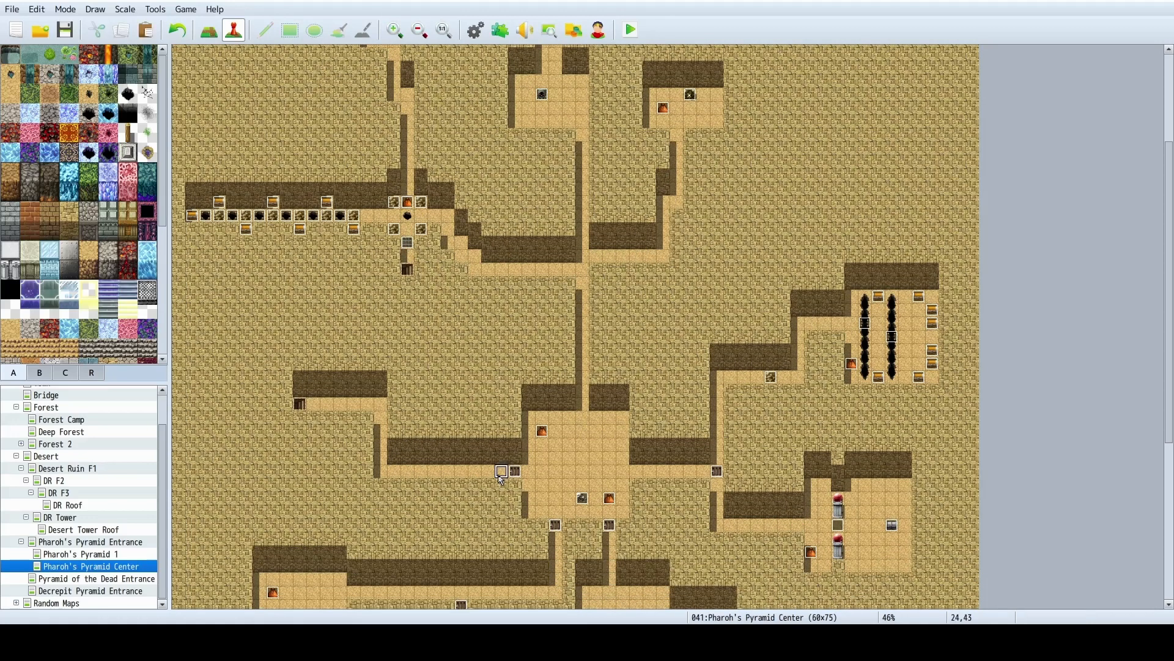
{"action": "key", "text": "ctrl+v"}
Paste DR F1 Loot 3 in the small south-central chamber and in the middle of the southeastern chamber.
{"action": "scroll", "coordinate": [500, 478], "scroll_direction": "down", "scroll_amount": 6}
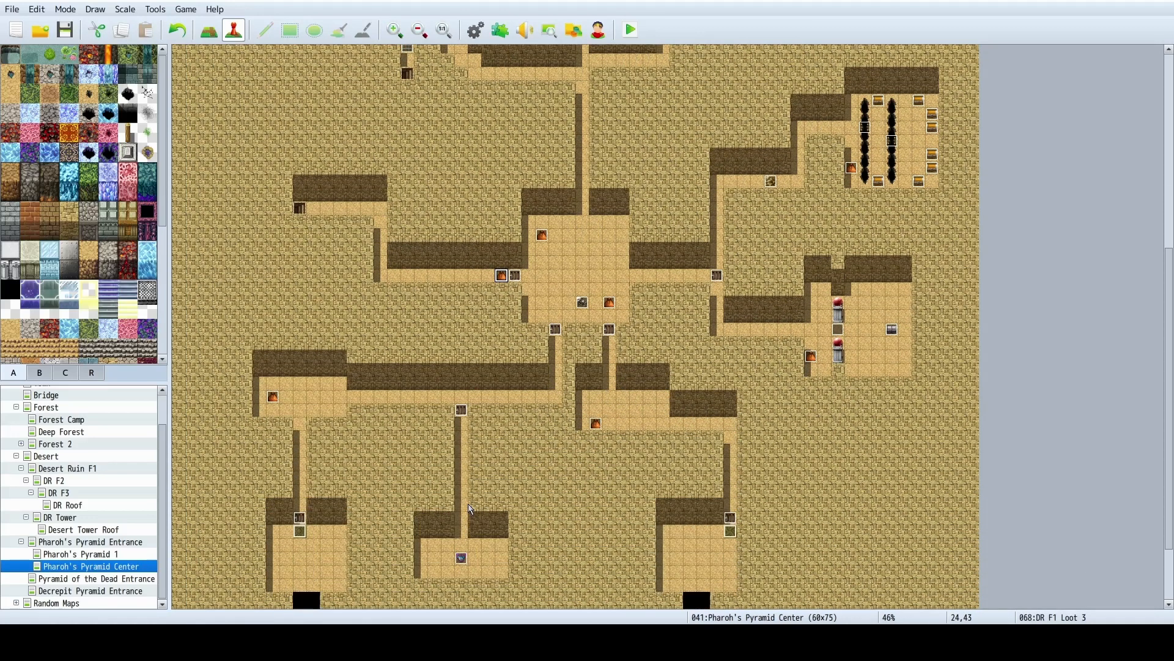
{"action": "left_click", "coordinate": [490, 547]}
{"action": "key", "text": "ctrl+v"}
{"action": "left_click", "coordinate": [700, 546]}
{"action": "key", "text": "ctrl+v"}
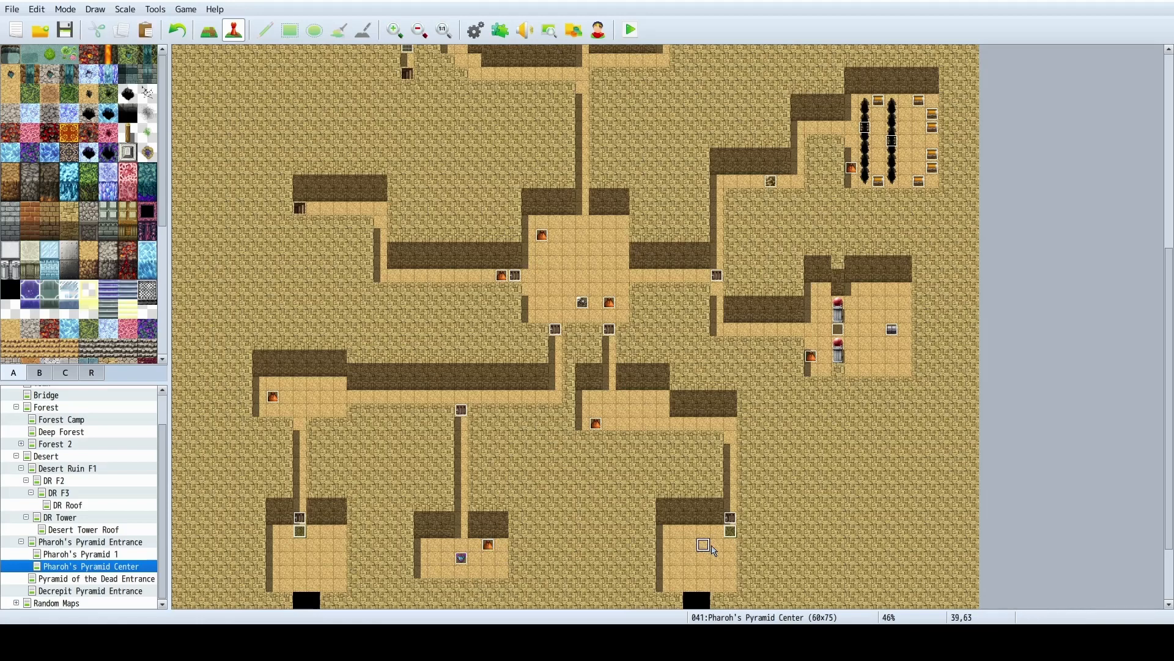
Copy DR F1 Loot 4 and paste it at the east side of the southwestern chamber and in the central hall's southwest corner.
{"action": "scroll", "coordinate": [795, 489], "scroll_direction": "up", "scroll_amount": 10}
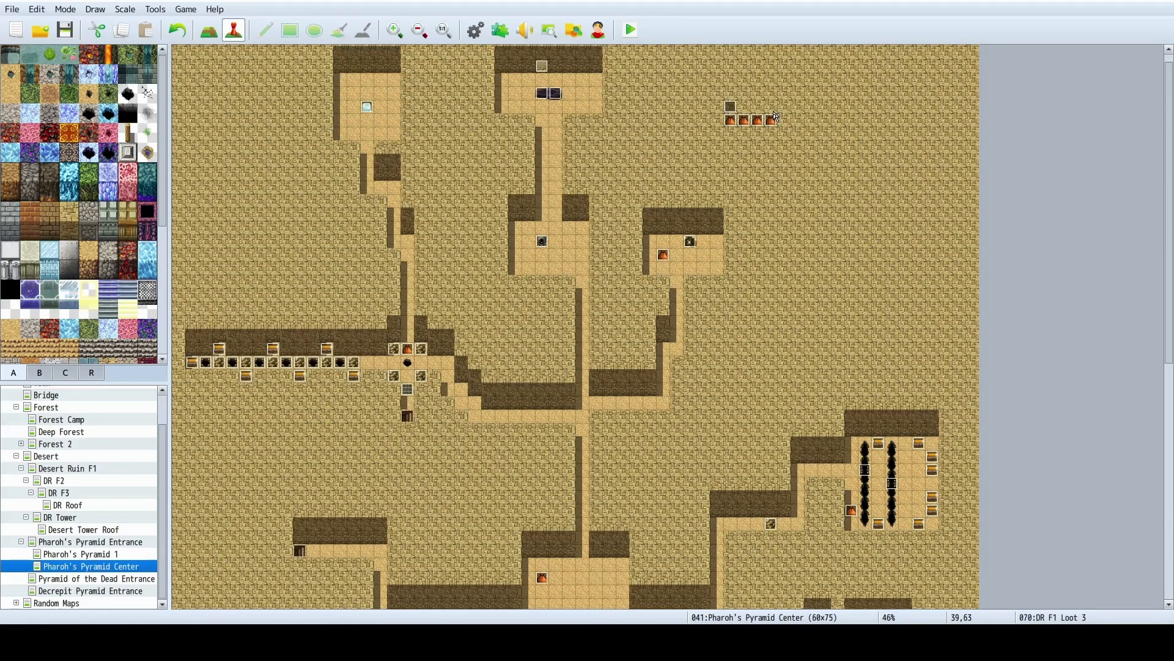
{"action": "scroll", "coordinate": [768, 164], "scroll_direction": "down", "scroll_amount": 12}
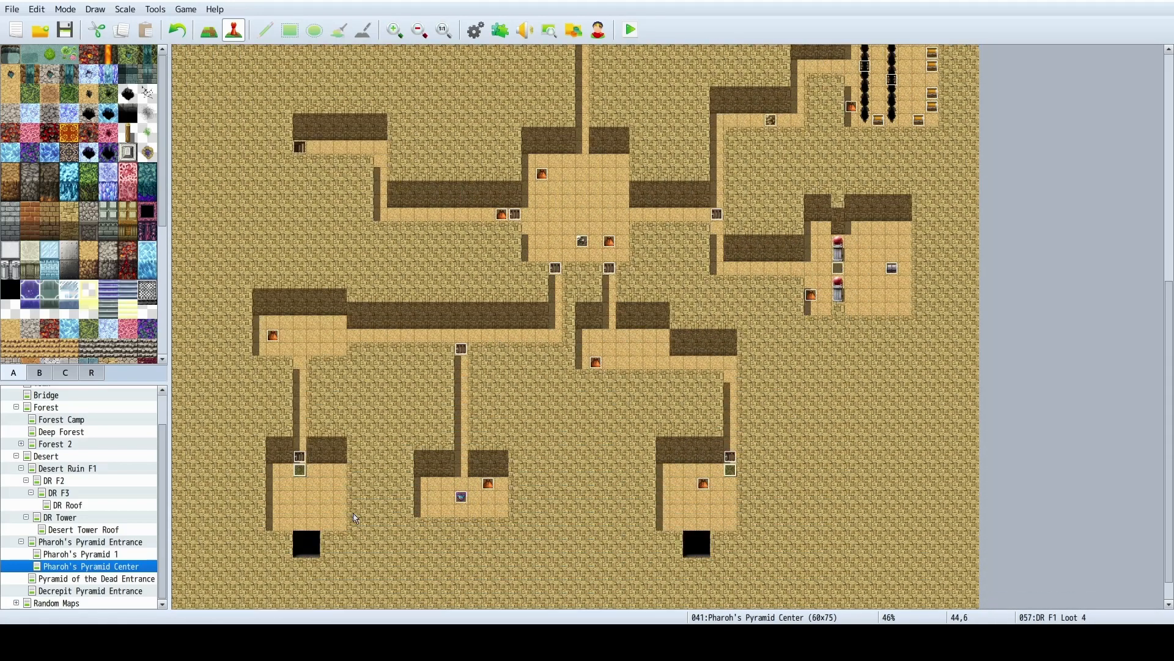
{"action": "left_click", "coordinate": [341, 484]}
{"action": "key", "text": "ctrl+v"}
{"action": "scroll", "coordinate": [439, 489], "scroll_direction": "up", "scroll_amount": 5}
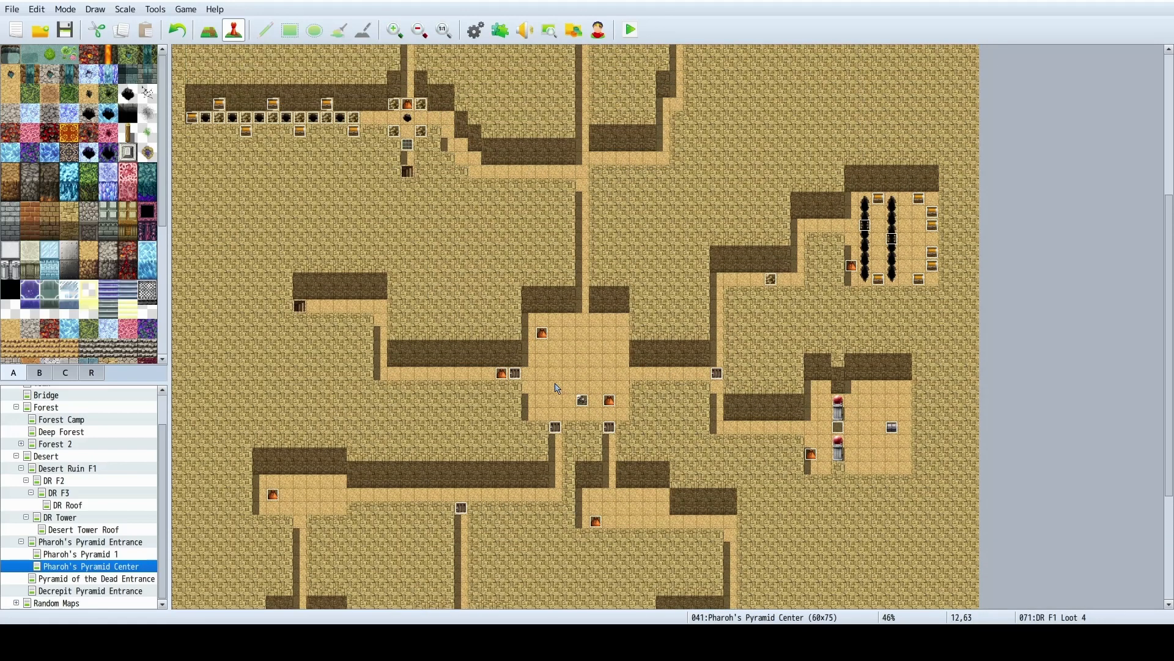
{"action": "scroll", "coordinate": [856, 477], "scroll_direction": "up", "scroll_amount": 2}
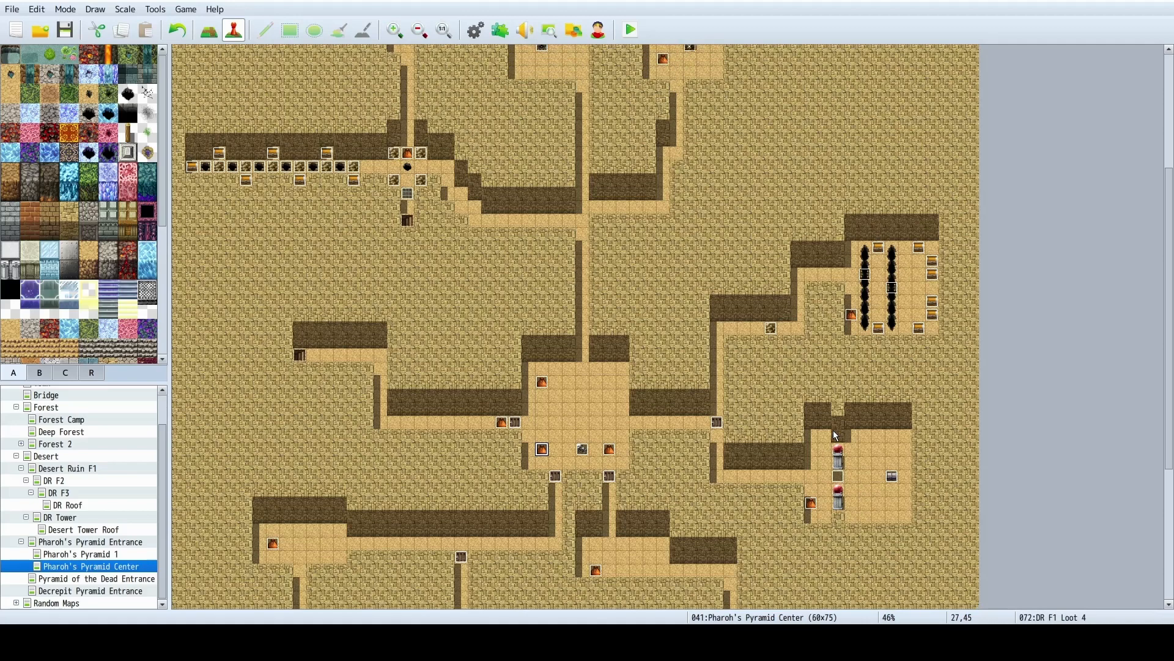
Paste DR F1 Loot 4 in the bedroom's northwest corner and beside the rubble in the corridor leading to the eastern pit room.
{"action": "left_click", "coordinate": [830, 440]}
{"action": "key", "text": "ctrl+v"}
{"action": "scroll", "coordinate": [821, 454], "scroll_direction": "up", "scroll_amount": 3}
{"action": "left_click", "coordinate": [757, 414]}
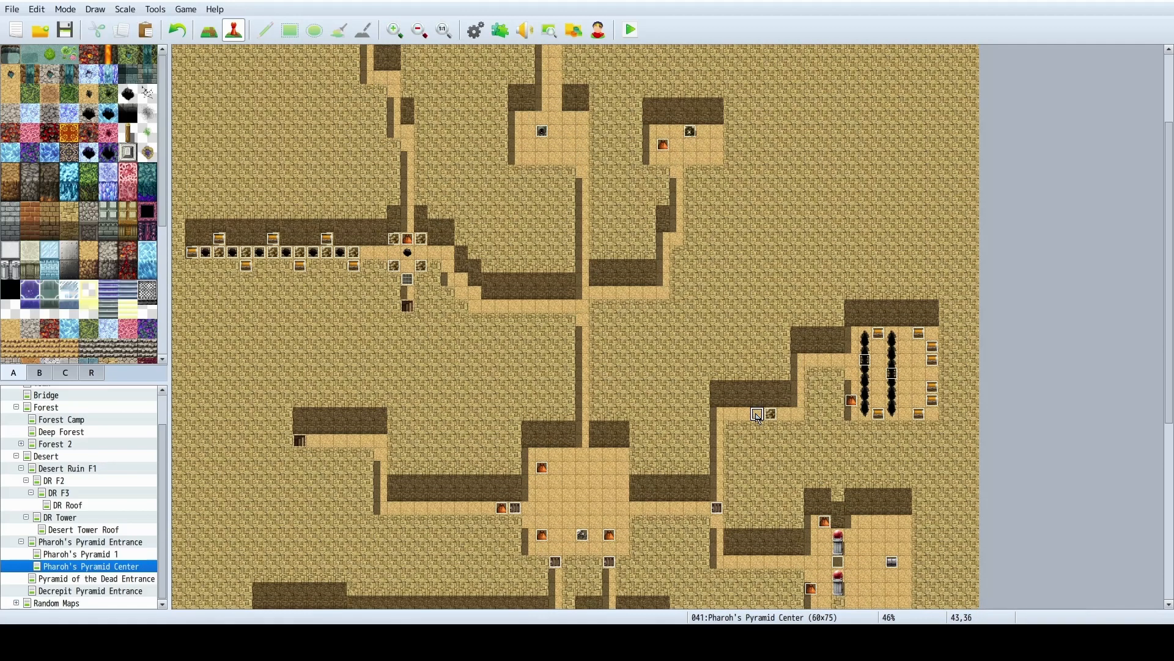
{"action": "key", "text": "ctrl+v"}
{"action": "scroll", "coordinate": [757, 422], "scroll_direction": "up", "scroll_amount": 3}
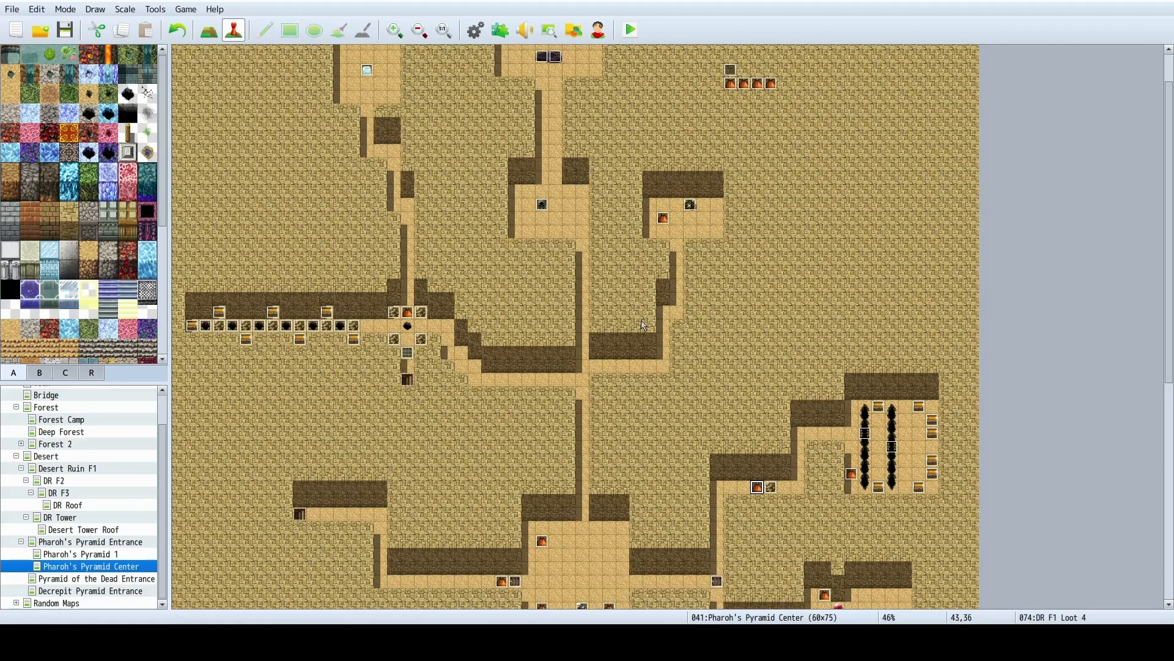
Paste DR F1 Loot 4 in the southeastern part of the small northeastern room and the northwest of the north-central room.
{"action": "left_click", "coordinate": [703, 232]}
{"action": "key", "text": "ctrl+v"}
{"action": "scroll", "coordinate": [787, 294], "scroll_direction": "up", "scroll_amount": 2}
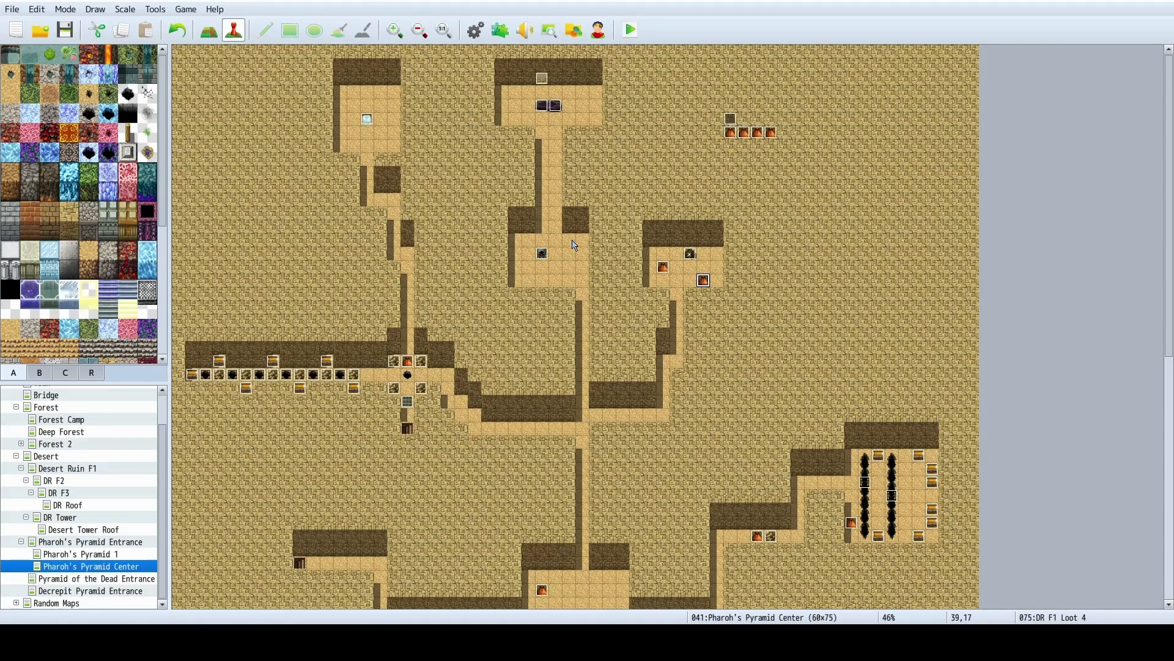
{"action": "left_click", "coordinate": [528, 244]}
{"action": "key", "text": "ctrl+v"}
{"action": "left_click", "coordinate": [11, 9]}
{"action": "left_click", "coordinate": [34, 45]}
Open event EV055 above the loot row and examine its step check, random variables and World Loot switch branches.
{"action": "double_click", "coordinate": [731, 122]}
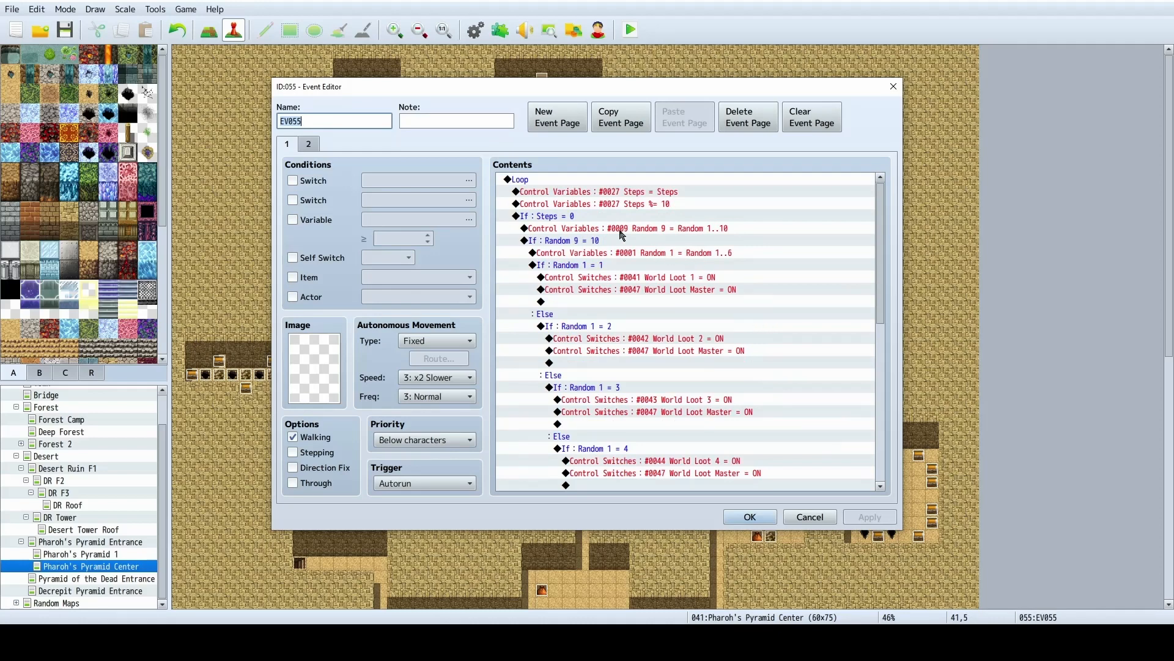
{"action": "left_click", "coordinate": [688, 203]}
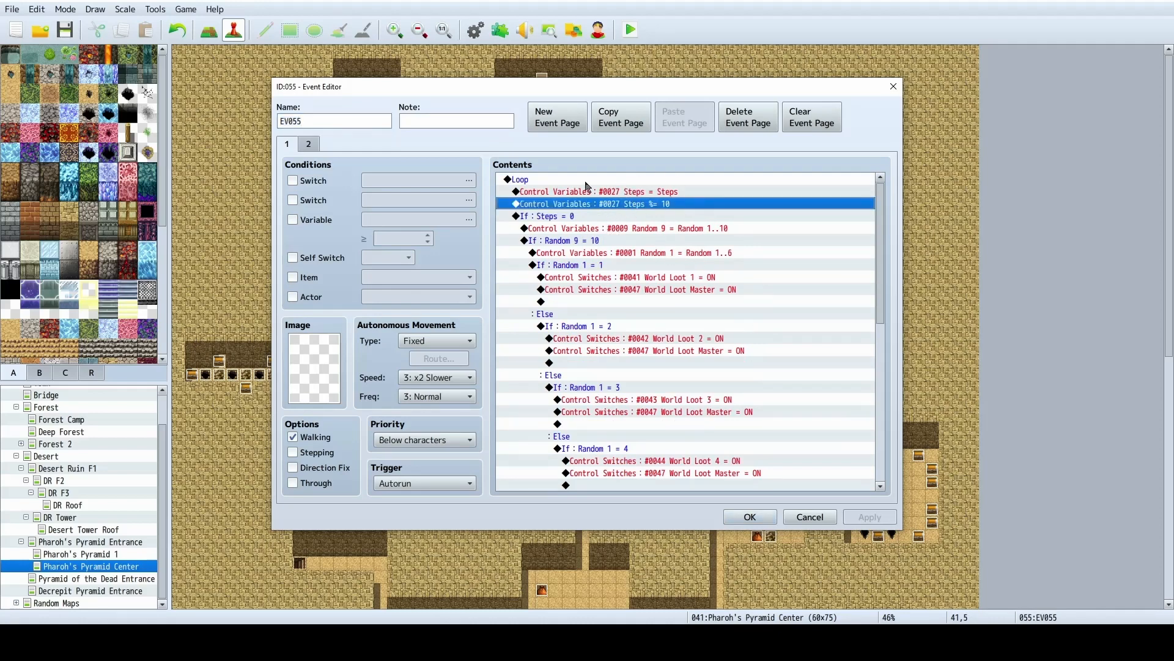
{"action": "scroll", "coordinate": [693, 269], "scroll_direction": "down", "scroll_amount": 5}
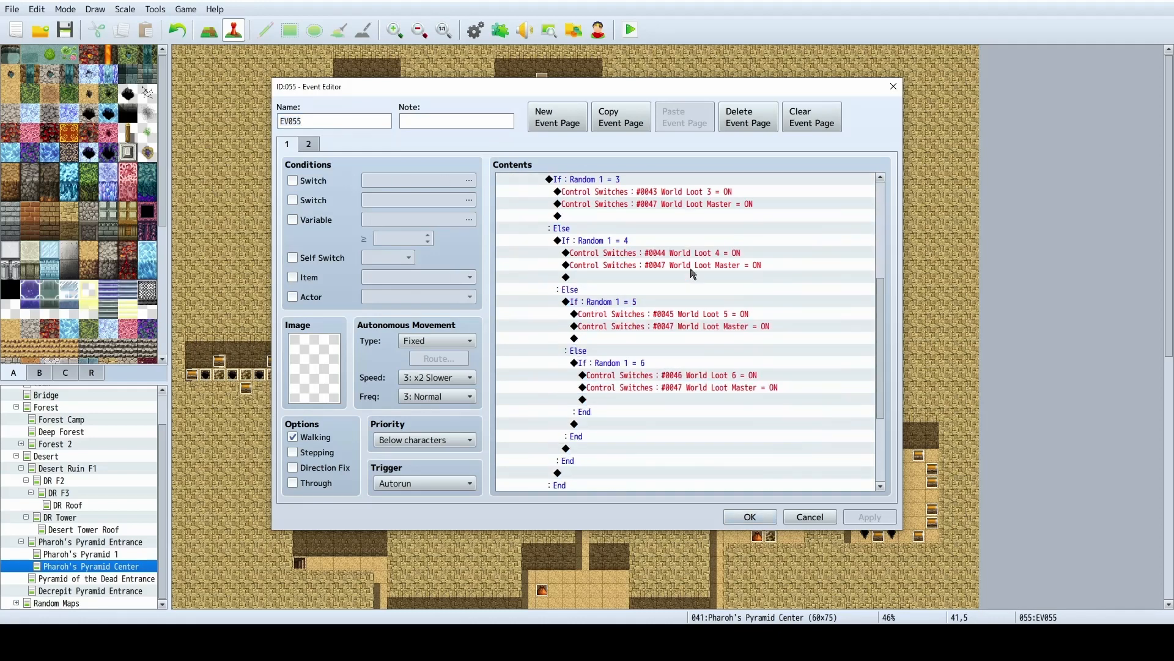
{"action": "scroll", "coordinate": [693, 274], "scroll_direction": "up", "scroll_amount": 5}
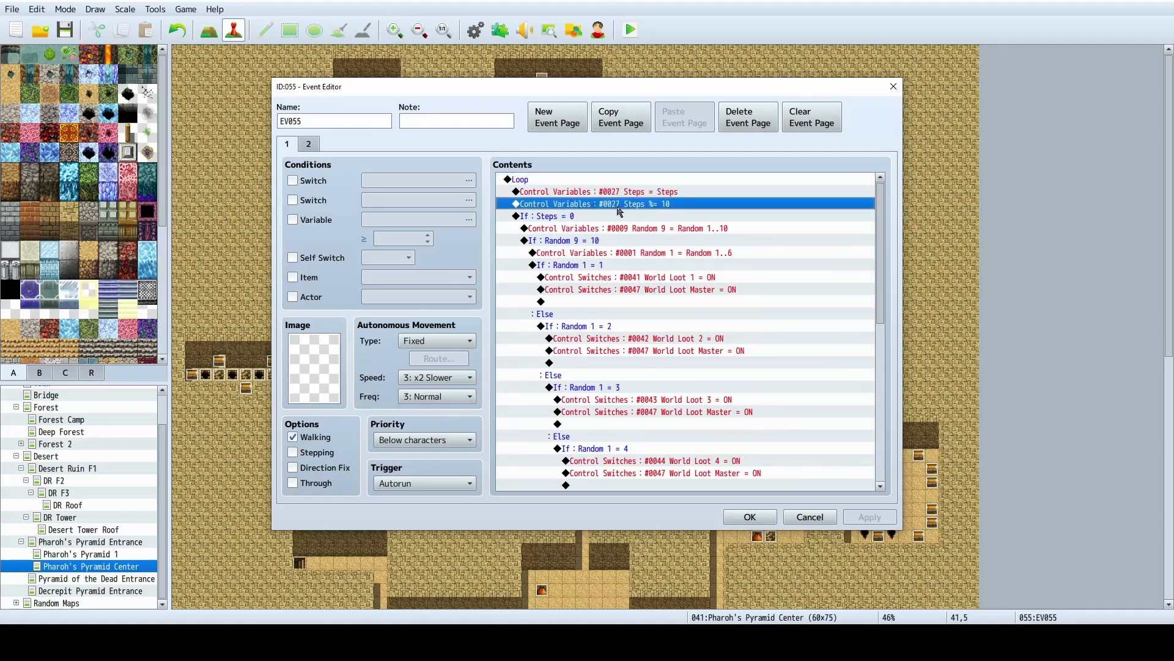
{"action": "left_click", "coordinate": [591, 217]}
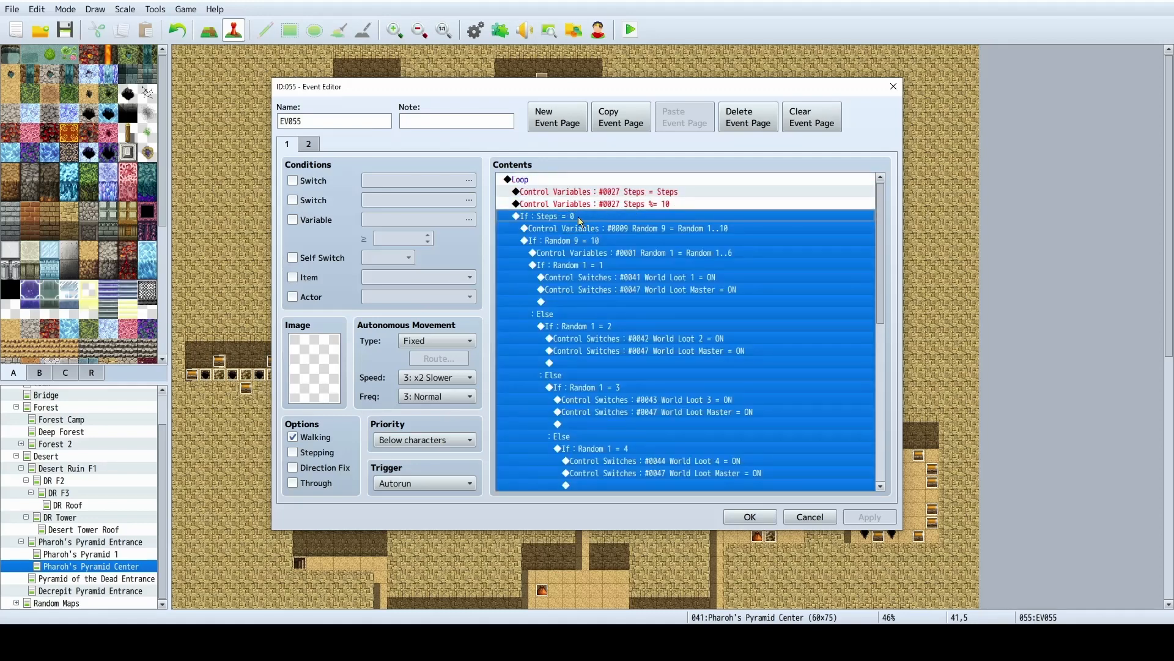
{"action": "left_click", "coordinate": [623, 229]}
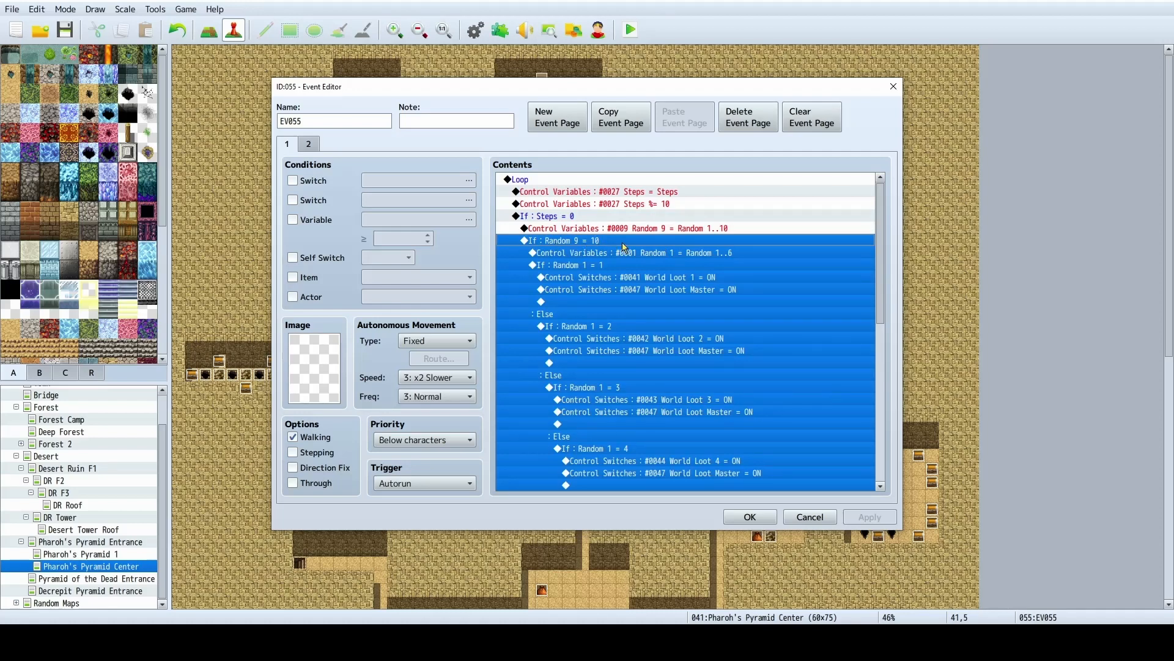
{"action": "left_click", "coordinate": [585, 207]}
{"action": "left_click", "coordinate": [580, 216]}
{"action": "left_click", "coordinate": [582, 242]}
{"action": "left_click", "coordinate": [649, 230]}
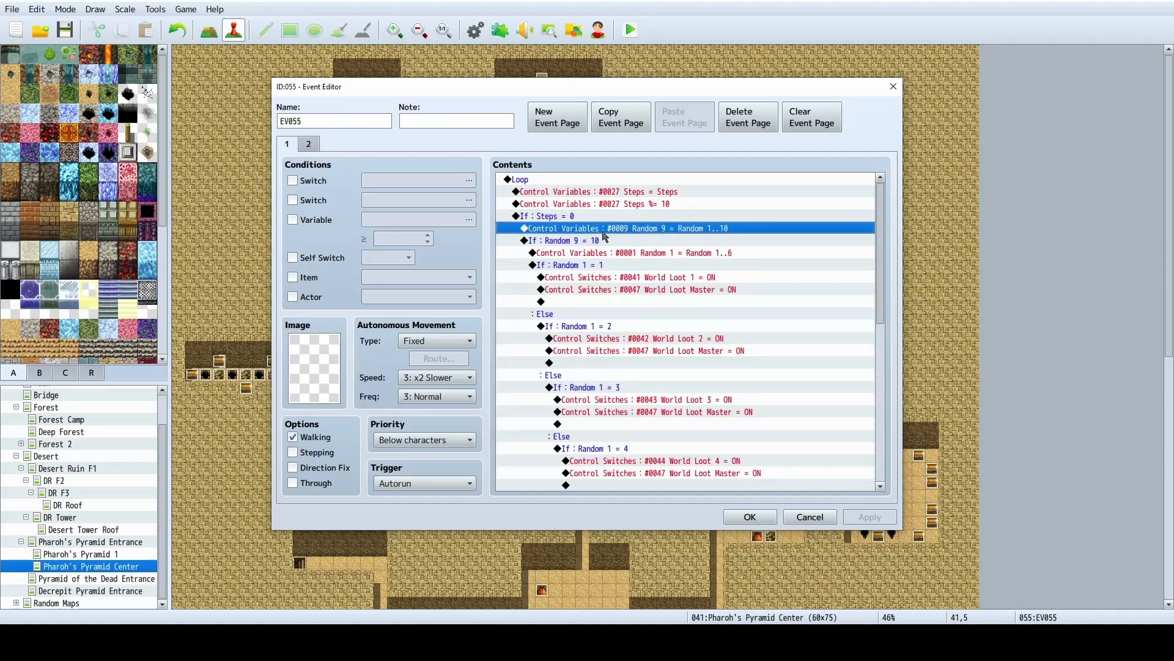
{"action": "left_click", "coordinate": [622, 267]}
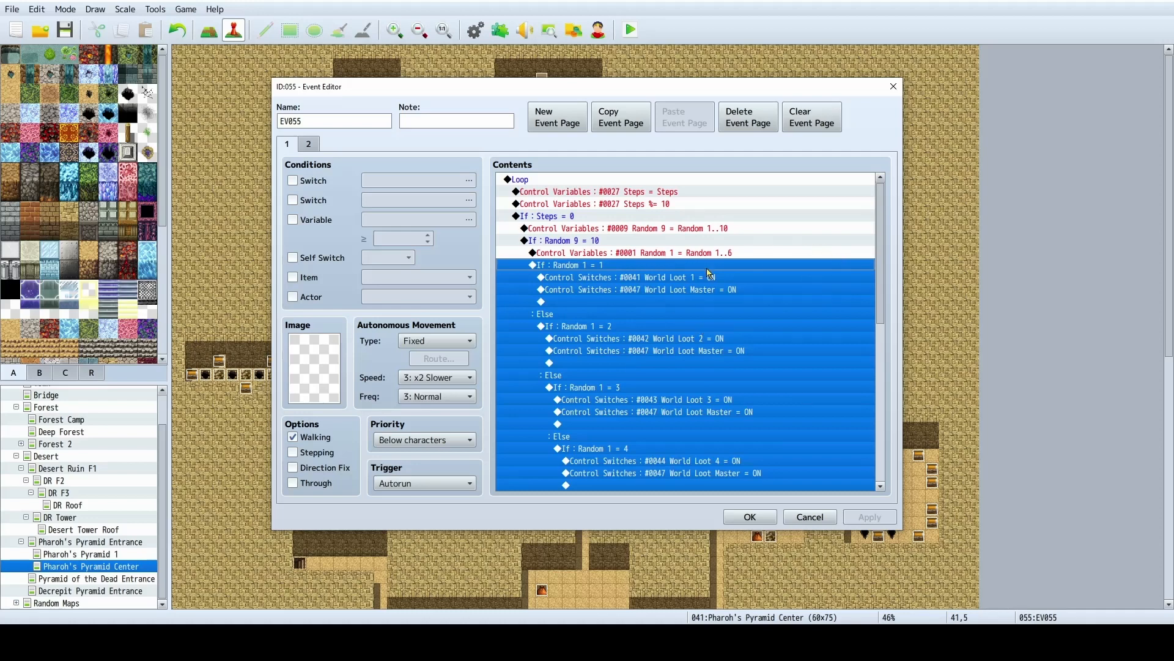
Delete the nested Random 1 = 5 and 6 branches from EV055 and remove the Else branch from the Random 1 = 4 condition.
{"action": "left_click_drag", "start_coordinate": [882, 248], "coordinate": [872, 346]}
{"action": "left_click", "coordinate": [717, 298]}
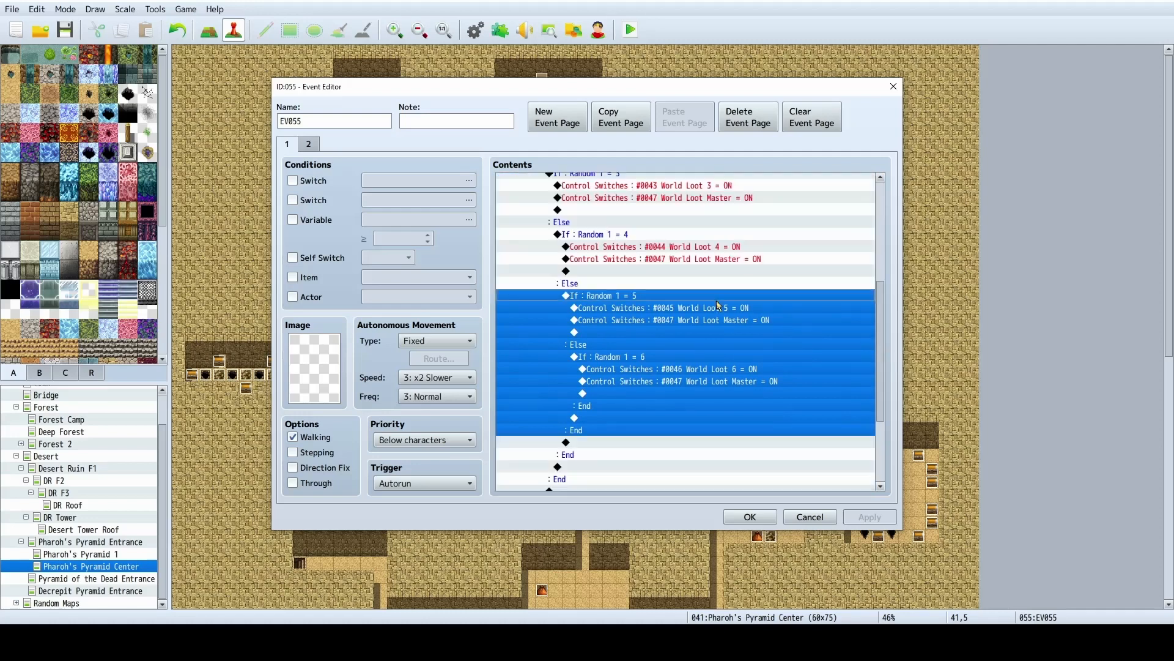
{"action": "key", "text": "Delete"}
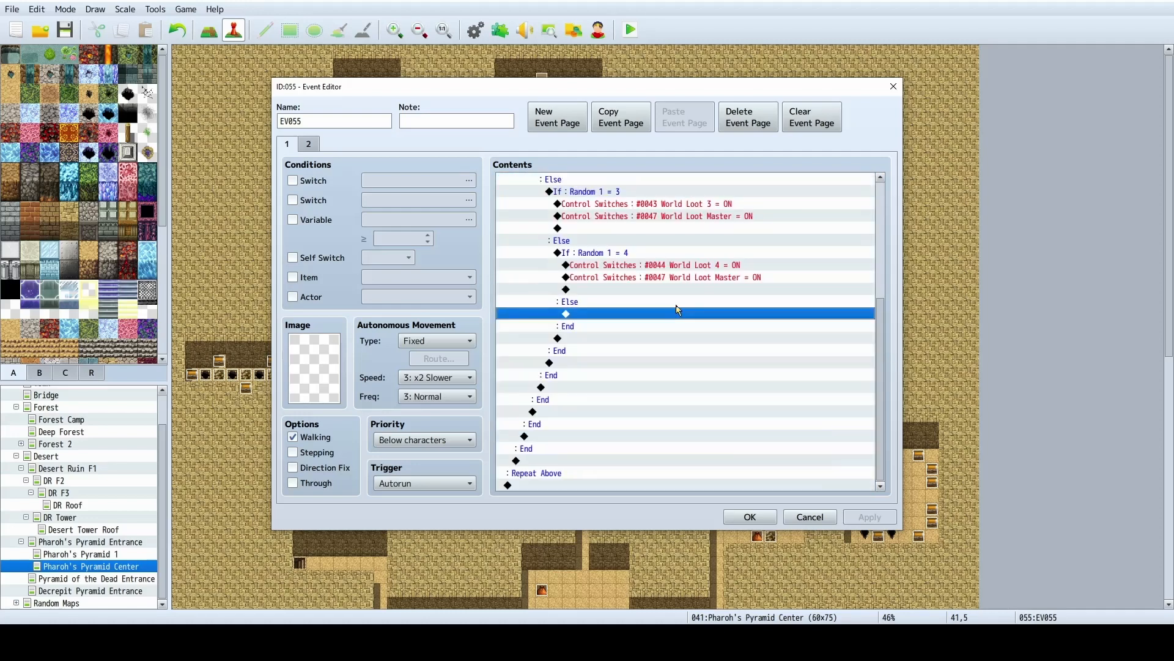
{"action": "scroll", "coordinate": [594, 315], "scroll_direction": "up", "scroll_amount": 2}
{"action": "left_click", "coordinate": [583, 290]}
{"action": "double_click", "coordinate": [583, 292]}
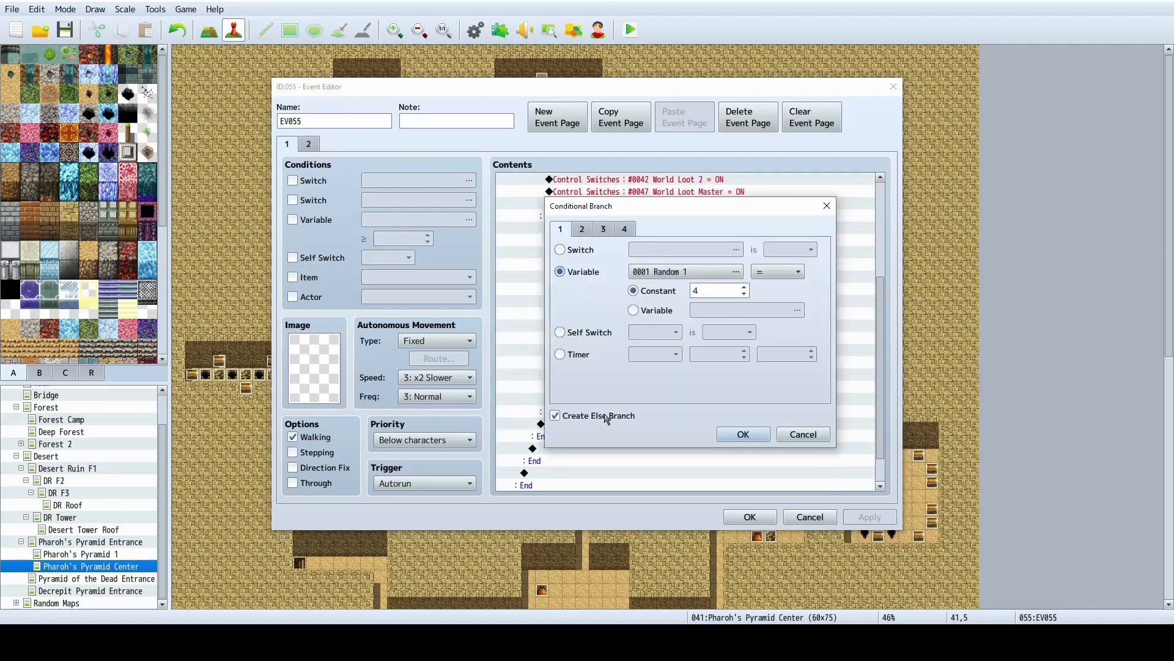
{"action": "left_click", "coordinate": [606, 414]}
{"action": "left_click", "coordinate": [743, 435]}
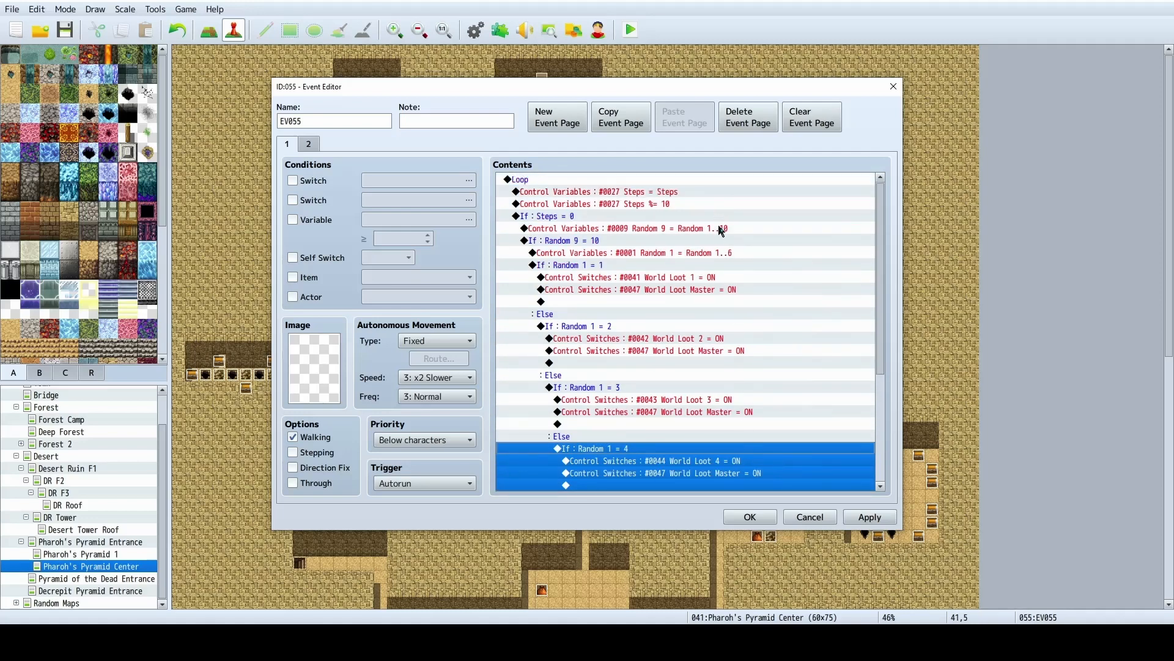
Set EV055's Random 1 variable to a random value from 1 to 4 and save the event.
{"action": "double_click", "coordinate": [723, 253]}
{"action": "left_click", "coordinate": [737, 376]}
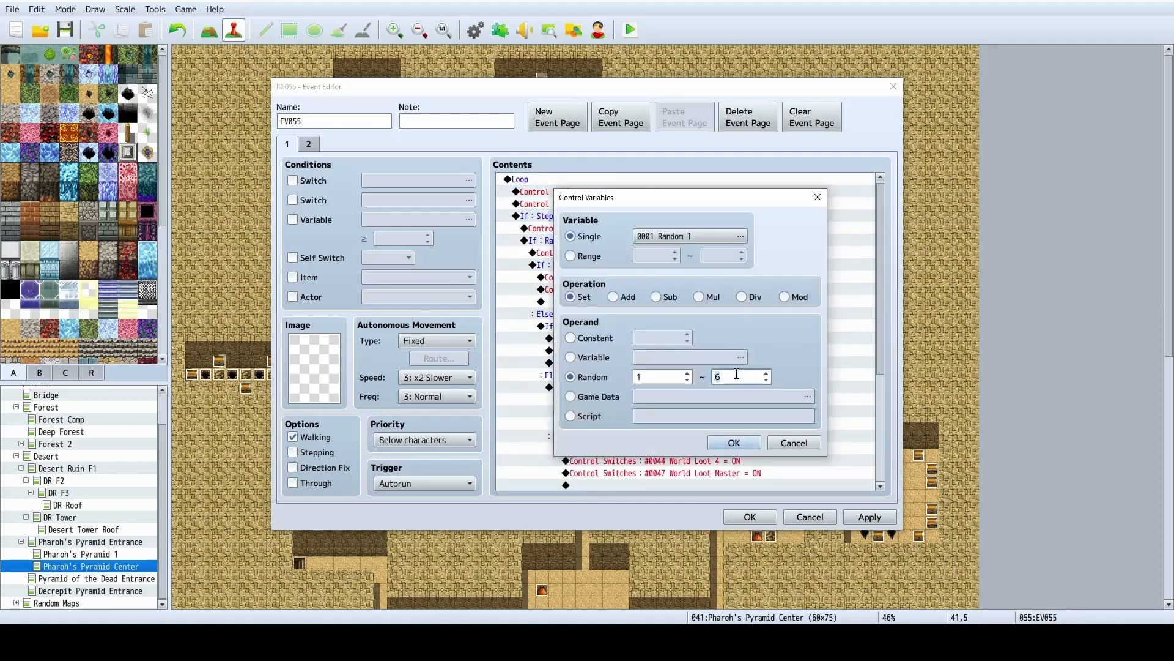
{"action": "key", "text": "BackSpace"}
{"action": "type", "text": "4"}
{"action": "left_click", "coordinate": [734, 443]}
{"action": "scroll", "coordinate": [811, 435], "scroll_direction": "down", "scroll_amount": 3}
{"action": "scroll", "coordinate": [811, 434], "scroll_direction": "up", "scroll_amount": 2}
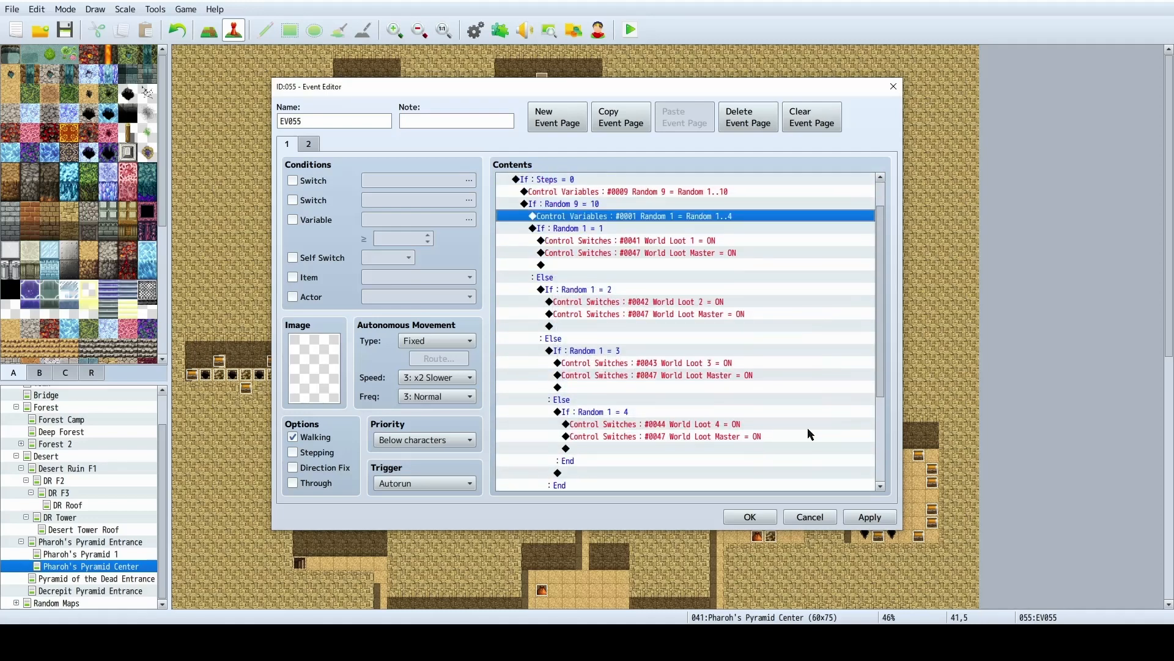
{"action": "scroll", "coordinate": [811, 435], "scroll_direction": "up", "scroll_amount": 3}
{"action": "left_click", "coordinate": [870, 516]}
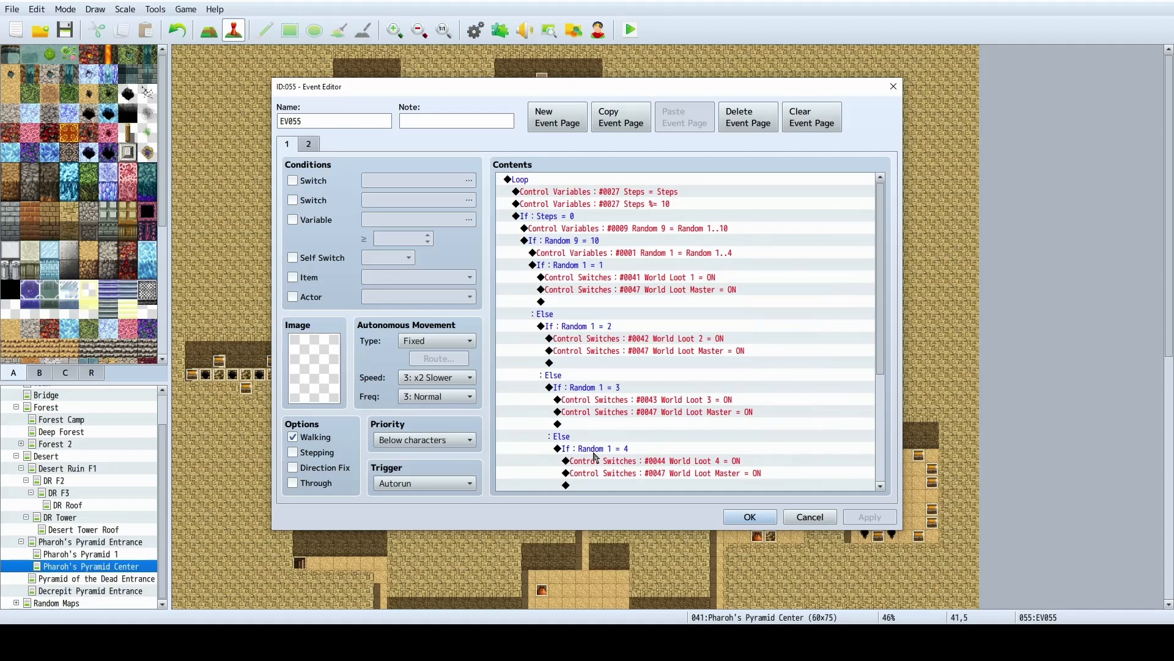
{"action": "left_click", "coordinate": [751, 517]}
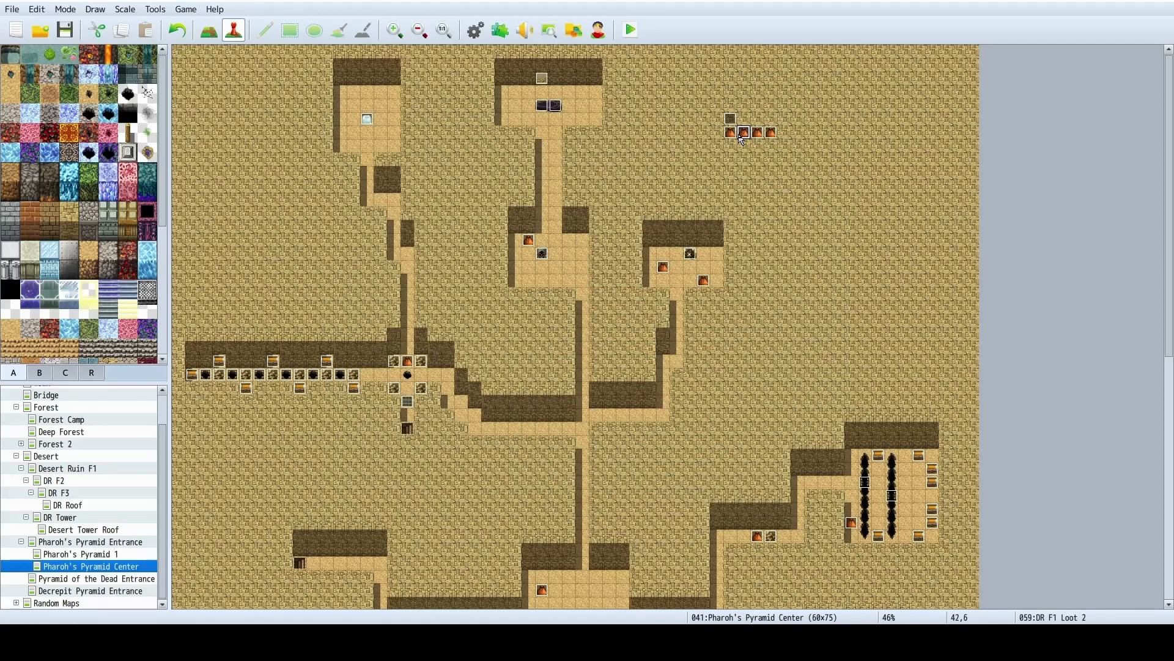
Examine both pages of EV055, checking the World Loot switch branches on page 1 and the World Loot Master condition on page 2.
{"action": "double_click", "coordinate": [741, 135]}
{"action": "left_click", "coordinate": [811, 517]}
{"action": "double_click", "coordinate": [729, 120]}
{"action": "scroll", "coordinate": [645, 428], "scroll_direction": "down", "scroll_amount": 5}
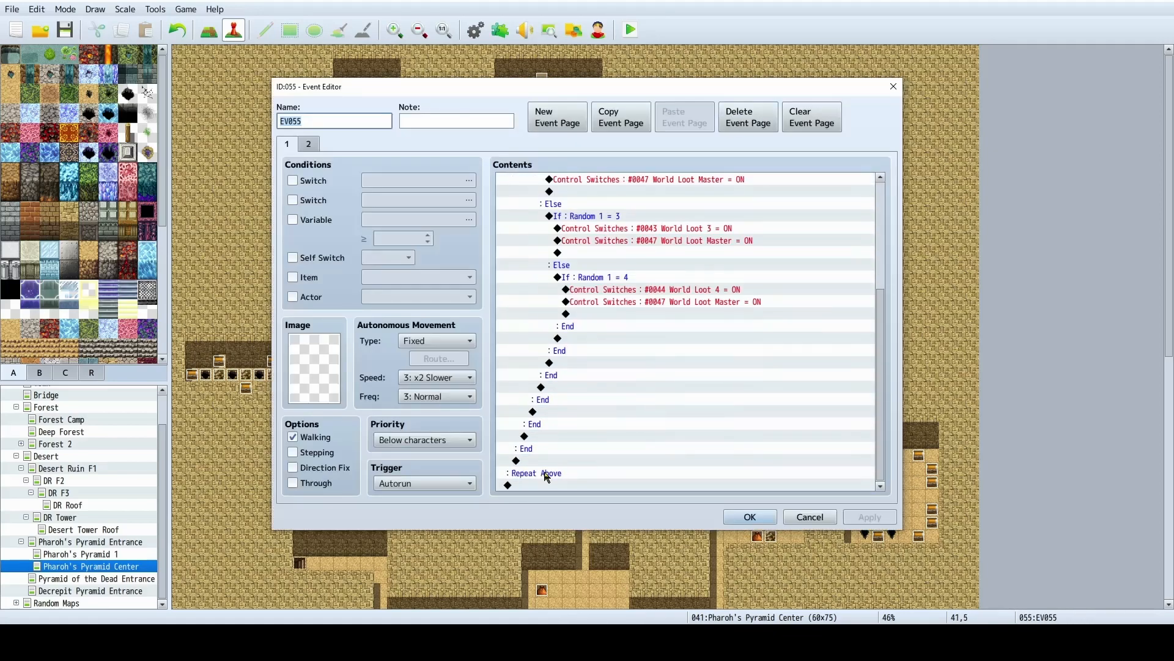
{"action": "left_click", "coordinate": [725, 302]}
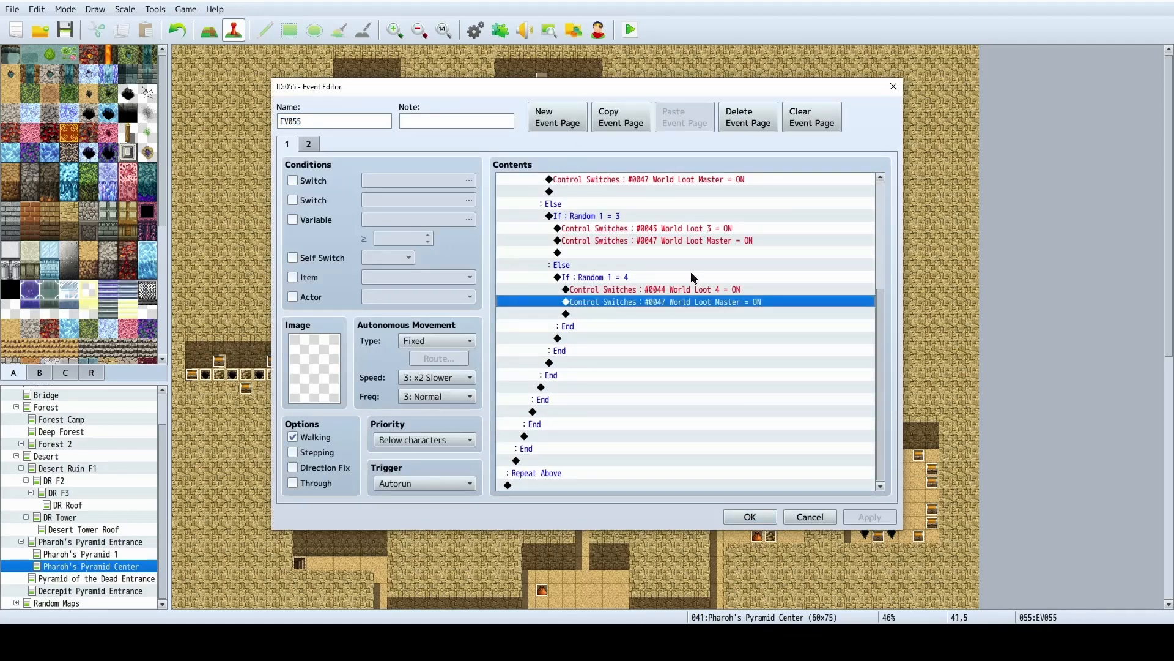
{"action": "left_click", "coordinate": [309, 145]}
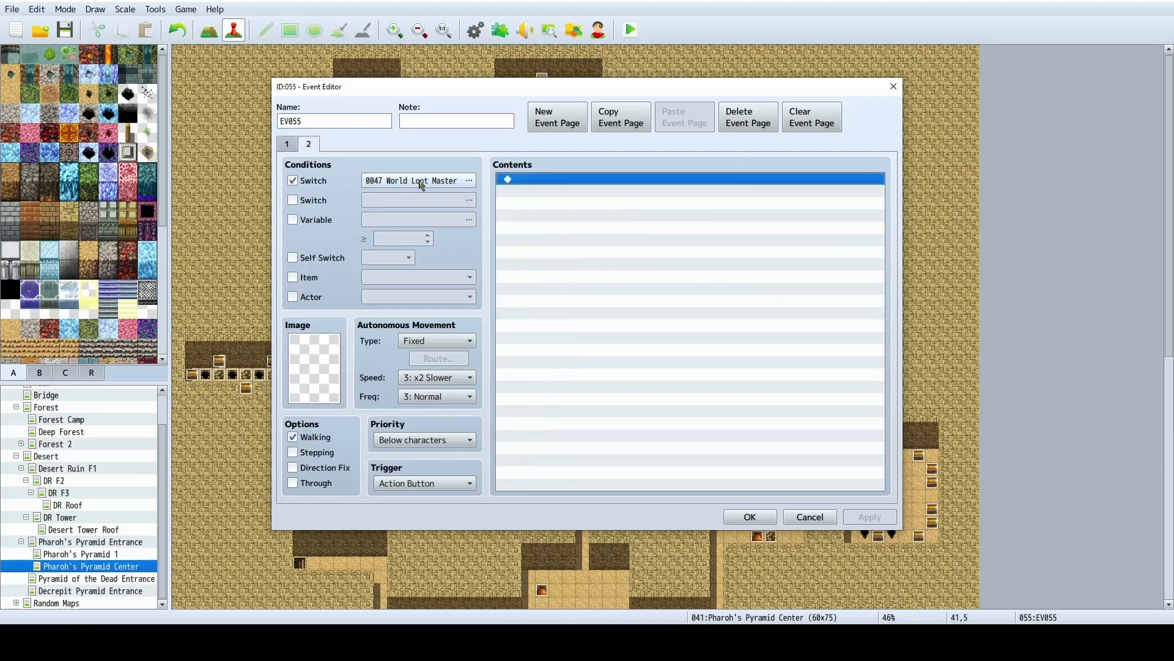
{"action": "left_click", "coordinate": [287, 144]}
{"action": "left_click", "coordinate": [637, 279]}
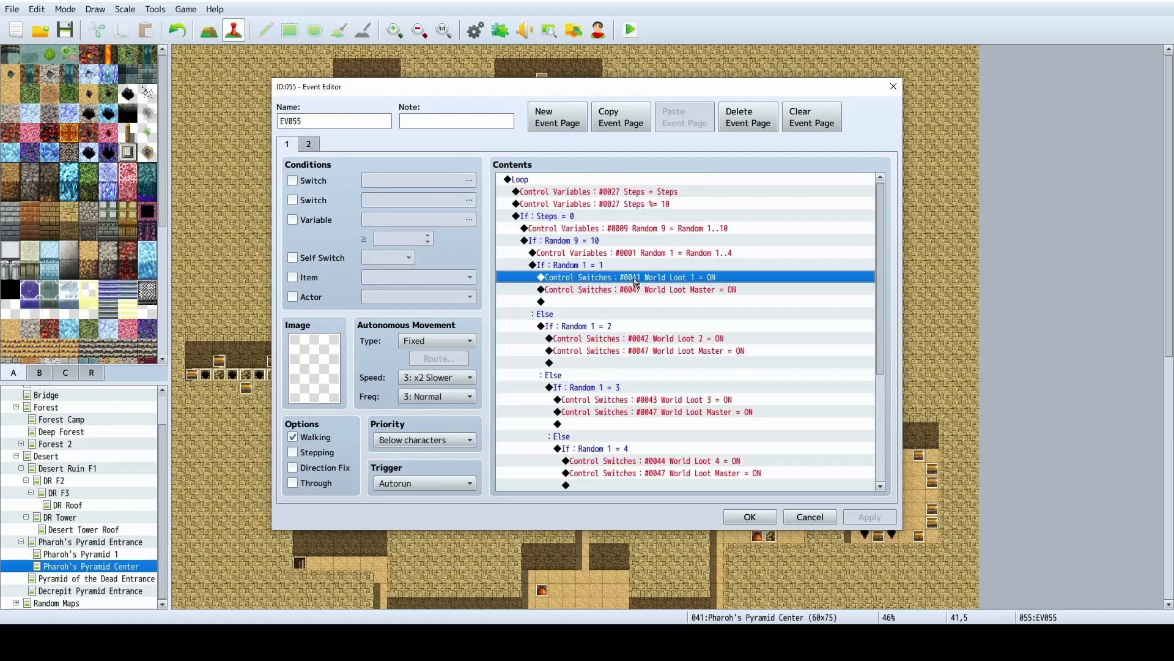
{"action": "left_click", "coordinate": [702, 293]}
{"action": "left_click", "coordinate": [308, 144]}
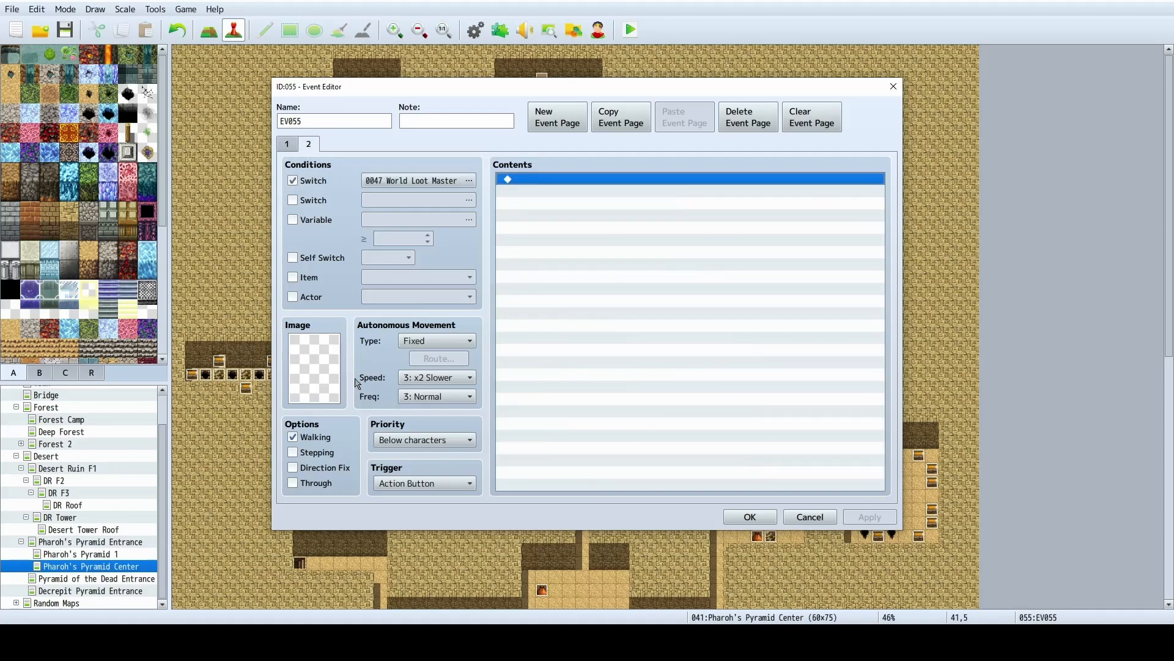
{"action": "left_click", "coordinate": [289, 144]}
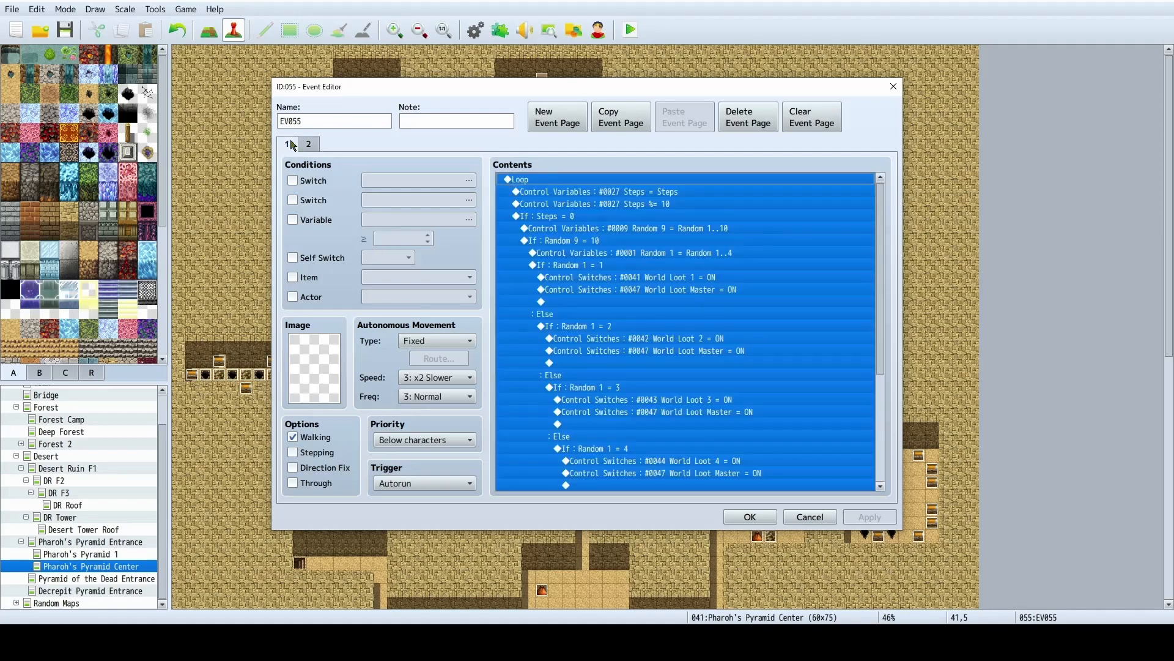
{"action": "left_click", "coordinate": [308, 144]}
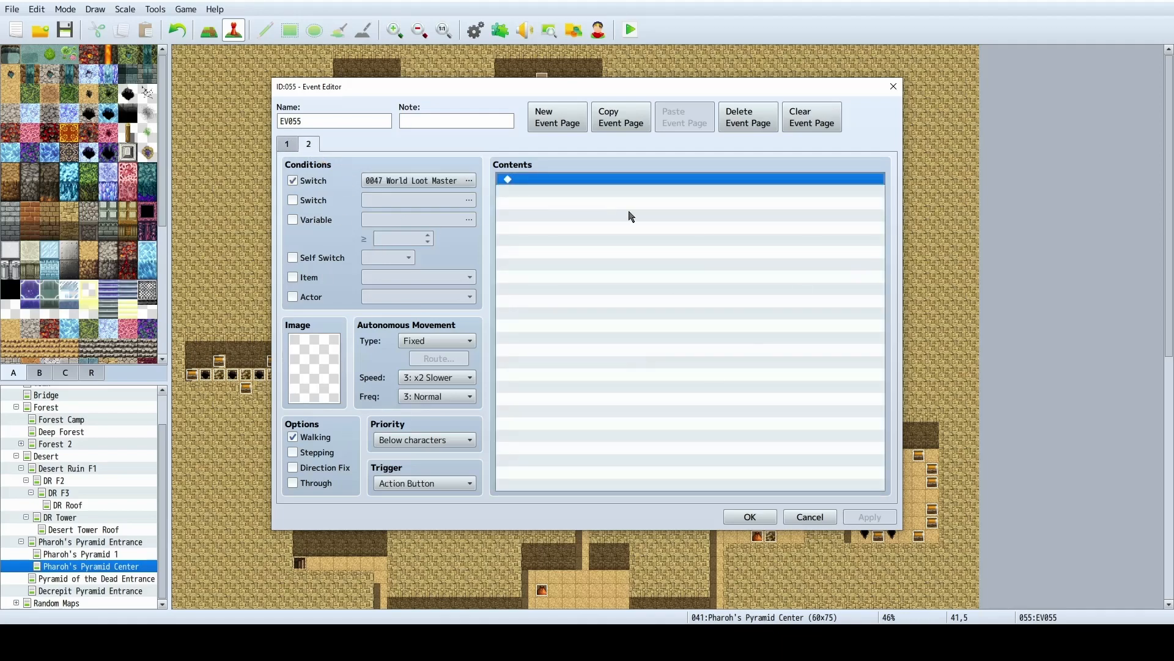
{"action": "left_click", "coordinate": [750, 516]}
Examine Forest Floor Loot 1a's commands down to the final switch resets and the Erase Event command.
{"action": "double_click", "coordinate": [731, 132]}
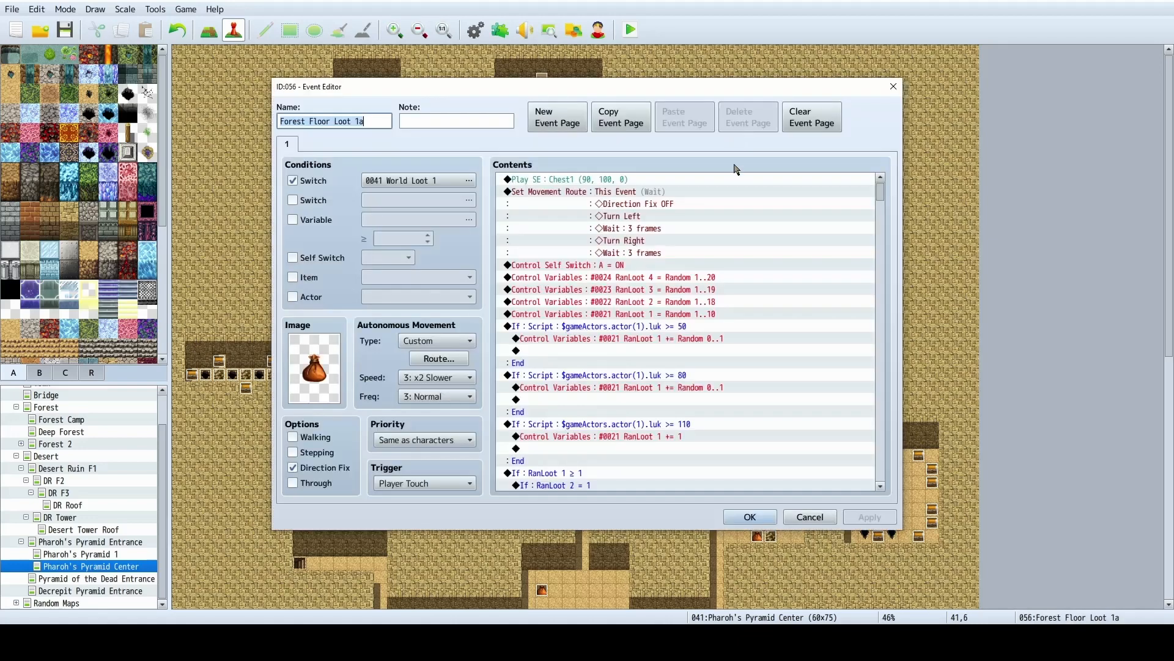
{"action": "scroll", "coordinate": [613, 323], "scroll_direction": "down", "scroll_amount": 10}
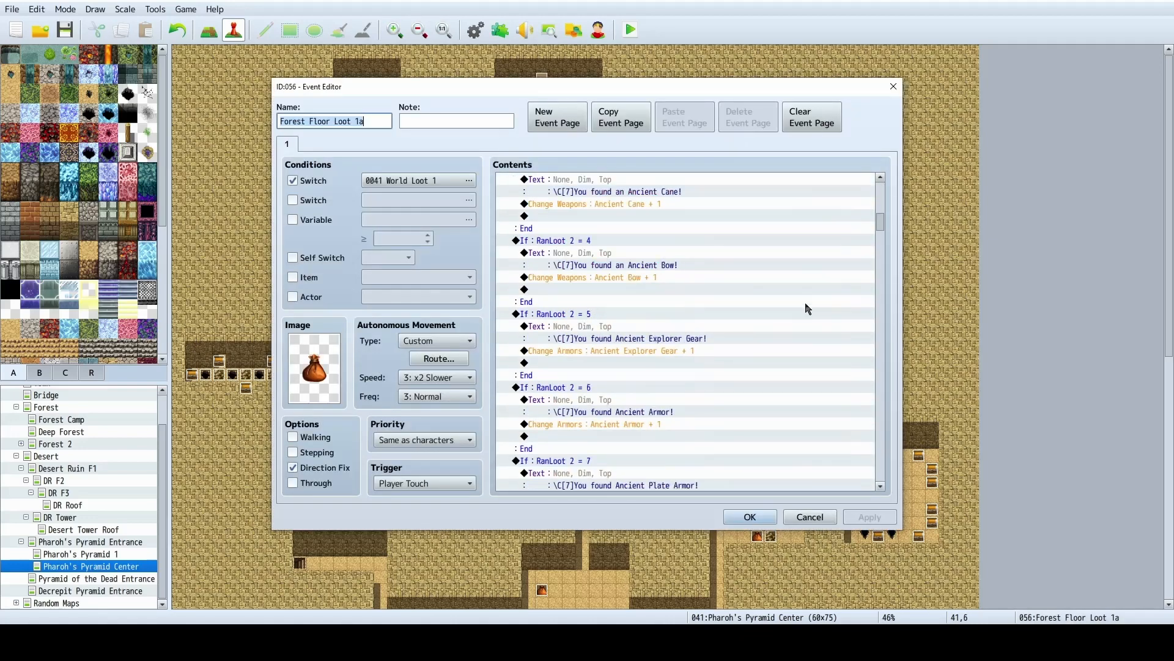
{"action": "left_click_drag", "start_coordinate": [879, 221], "coordinate": [881, 474]}
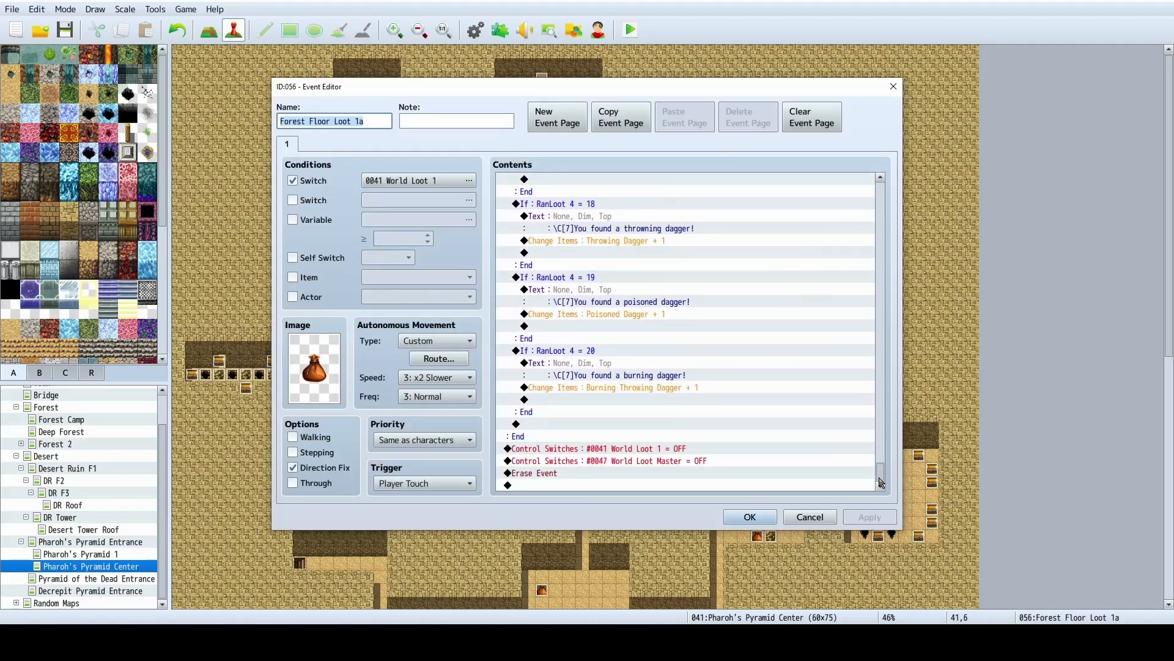
{"action": "left_click", "coordinate": [672, 461]}
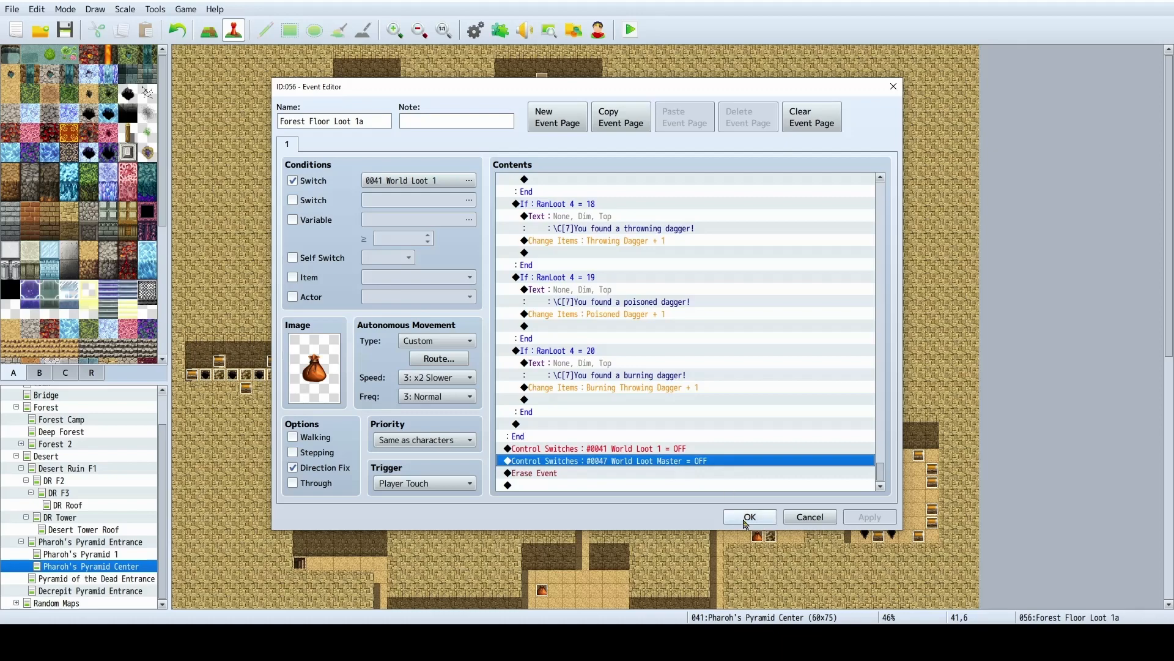
{"action": "left_click", "coordinate": [751, 517]}
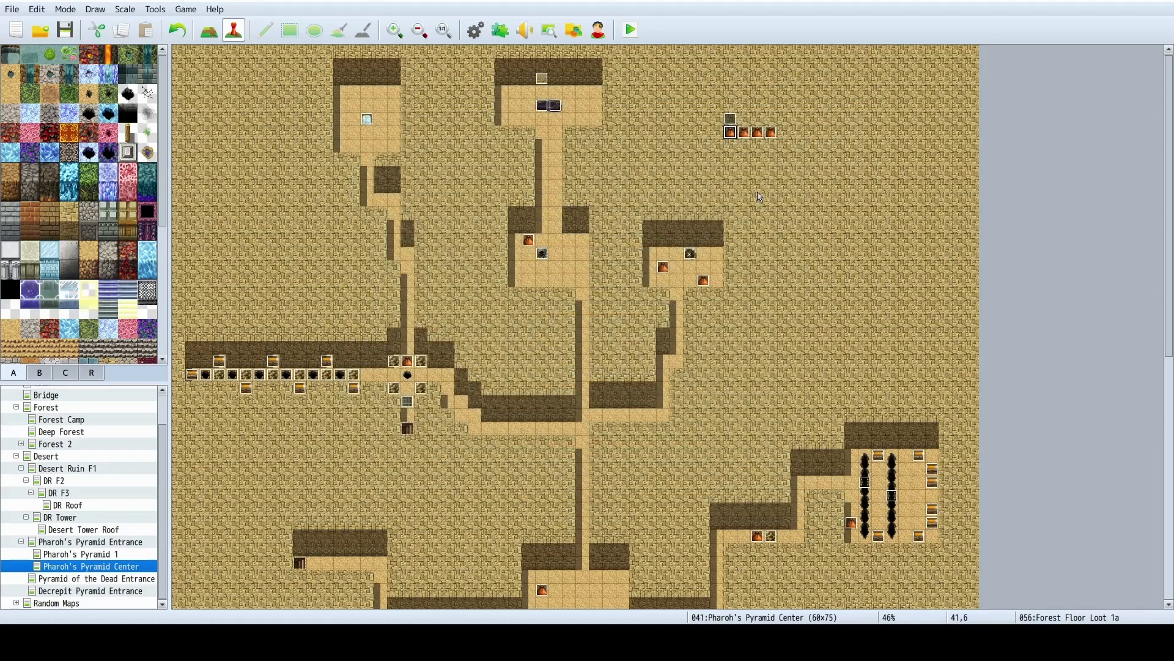
Set the trigger of EV055's first page to Parallel and save the event.
{"action": "double_click", "coordinate": [732, 120]}
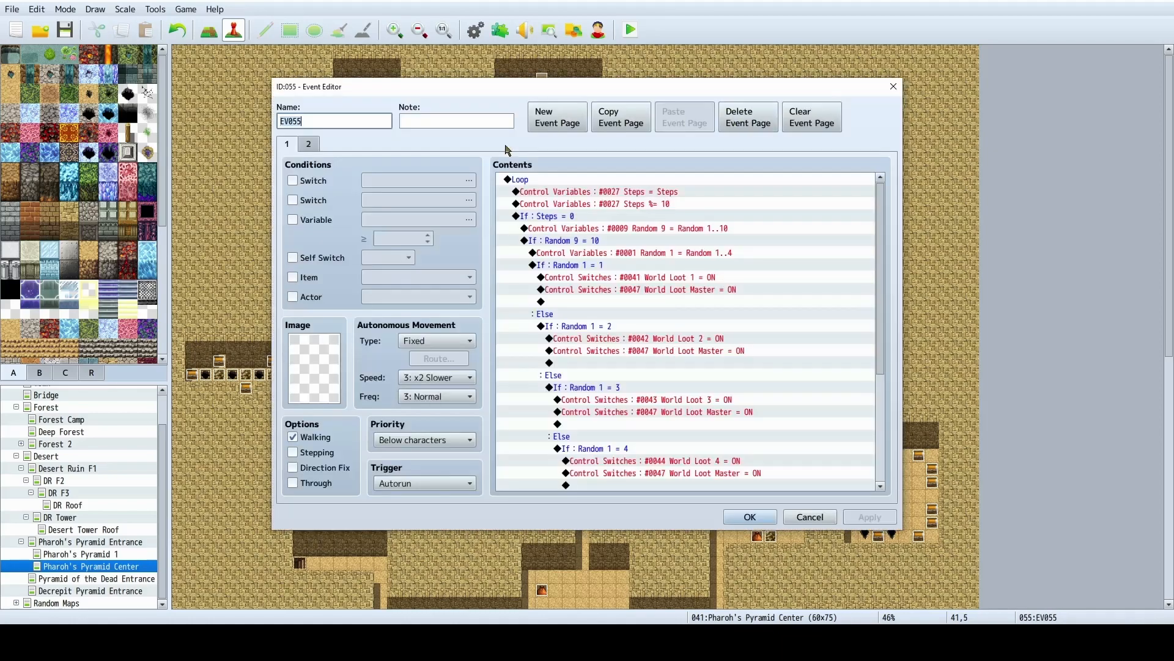
{"action": "left_click", "coordinate": [403, 482]}
{"action": "left_click", "coordinate": [411, 553]}
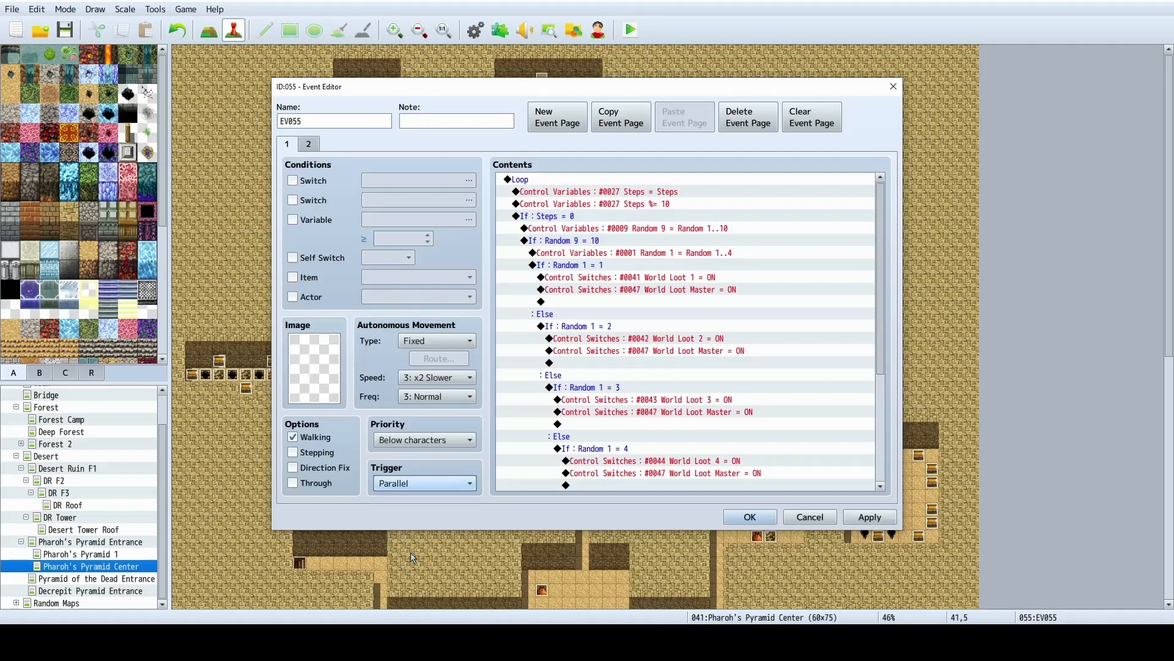
{"action": "left_click", "coordinate": [751, 517]}
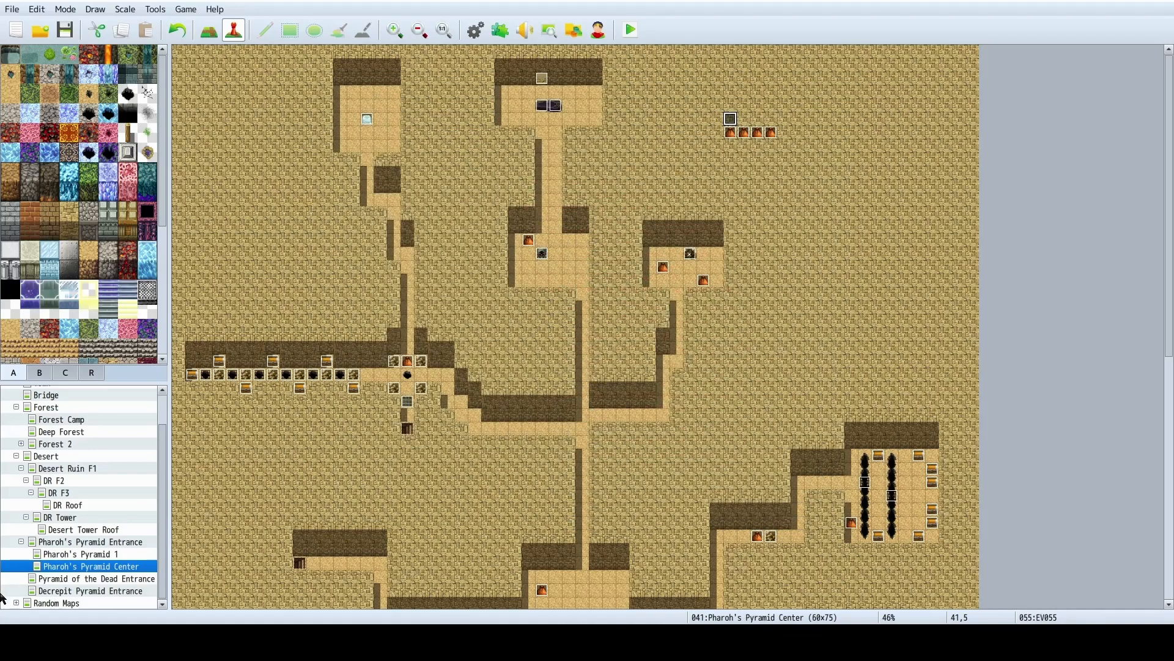
On the Desert Ruin F1 map, set the trigger of EV004's first page to Parallel and save the event.
{"action": "left_click", "coordinate": [59, 470]}
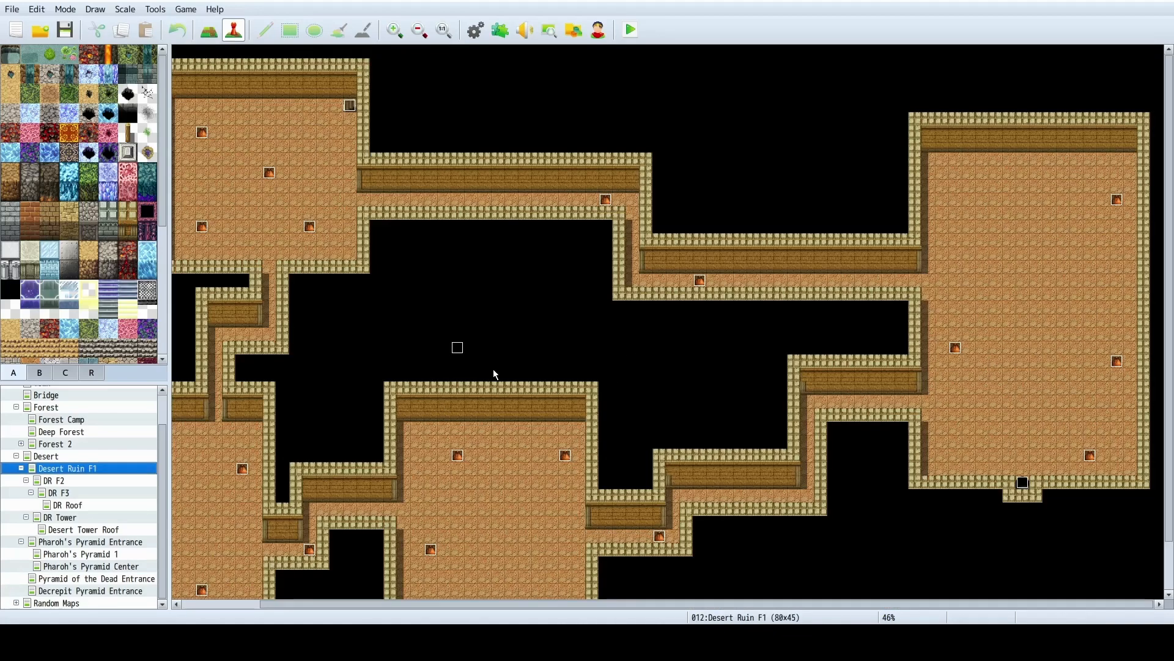
{"action": "double_click", "coordinate": [458, 347]}
{"action": "left_click", "coordinate": [425, 482]}
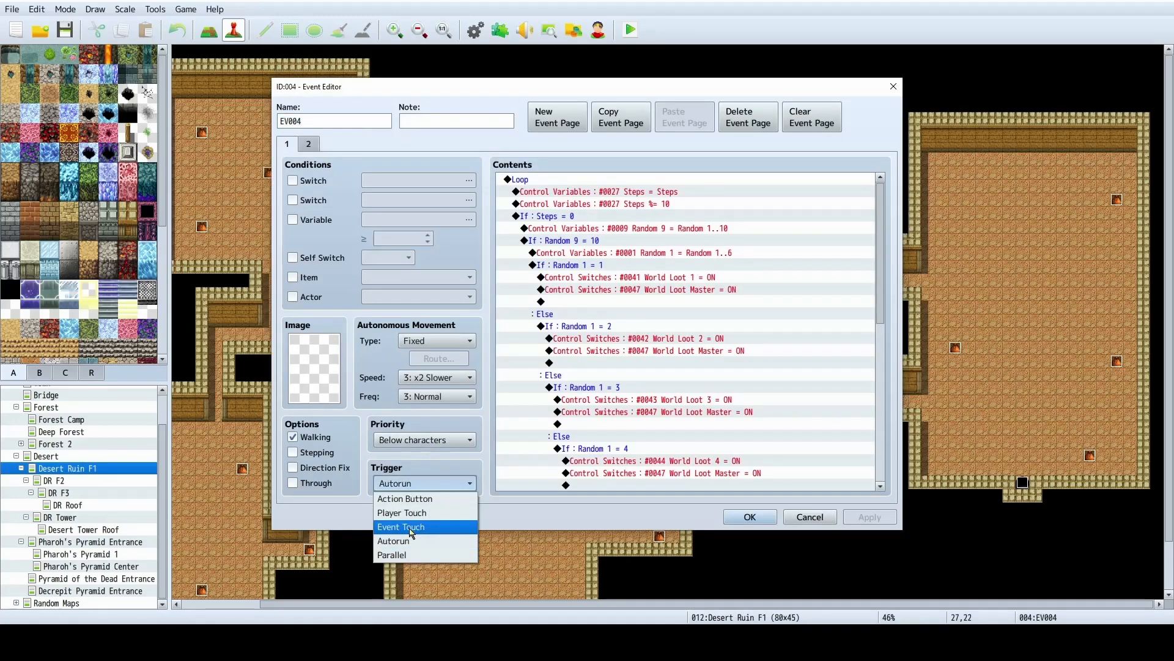
{"action": "left_click", "coordinate": [408, 555]}
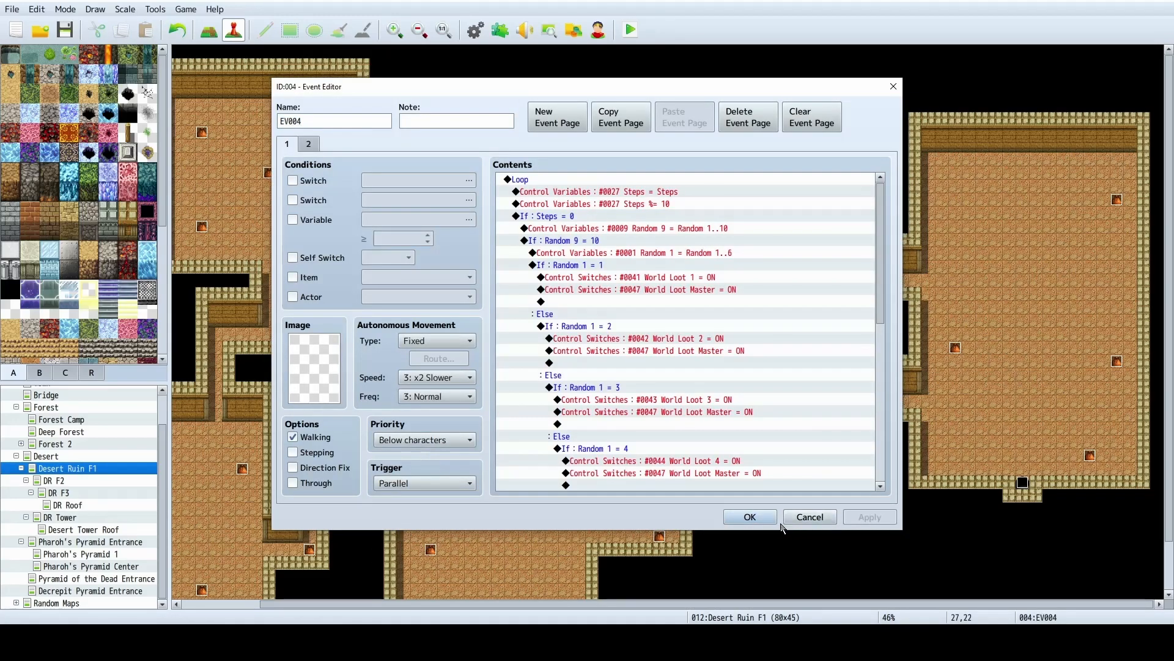
{"action": "left_click", "coordinate": [765, 518]}
Return to the Pharoh's Pyramid Center map and look over the event and loot placement in its northern, central and southern rooms.
{"action": "left_click", "coordinate": [99, 568]}
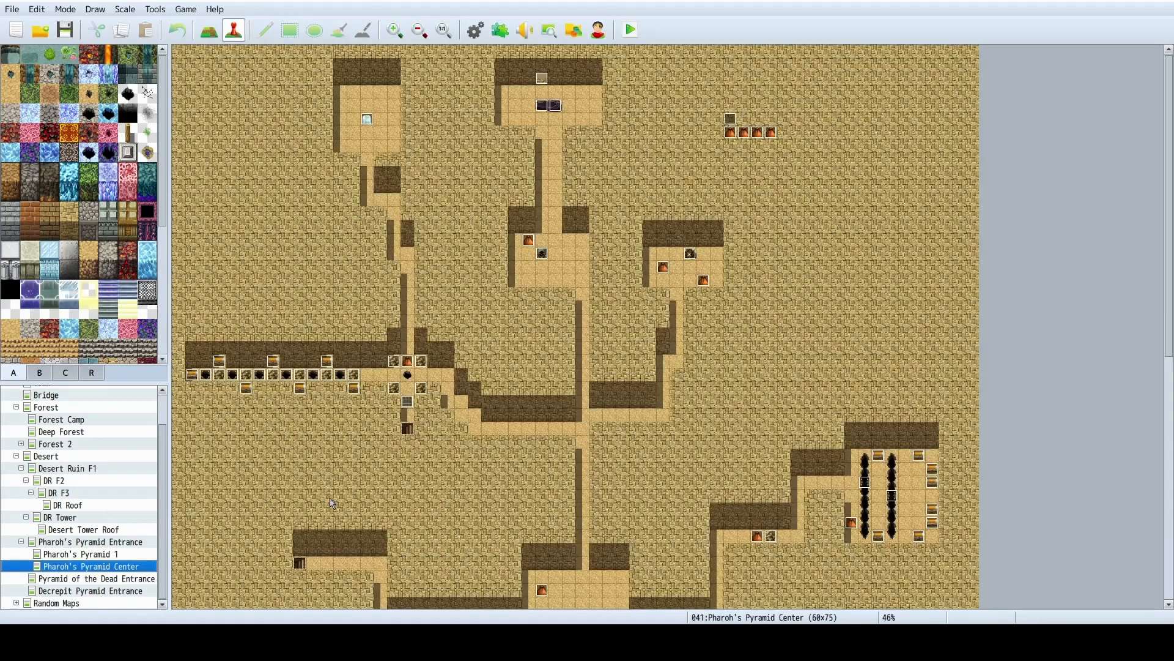
{"action": "scroll", "coordinate": [604, 312], "scroll_direction": "down", "scroll_amount": 6}
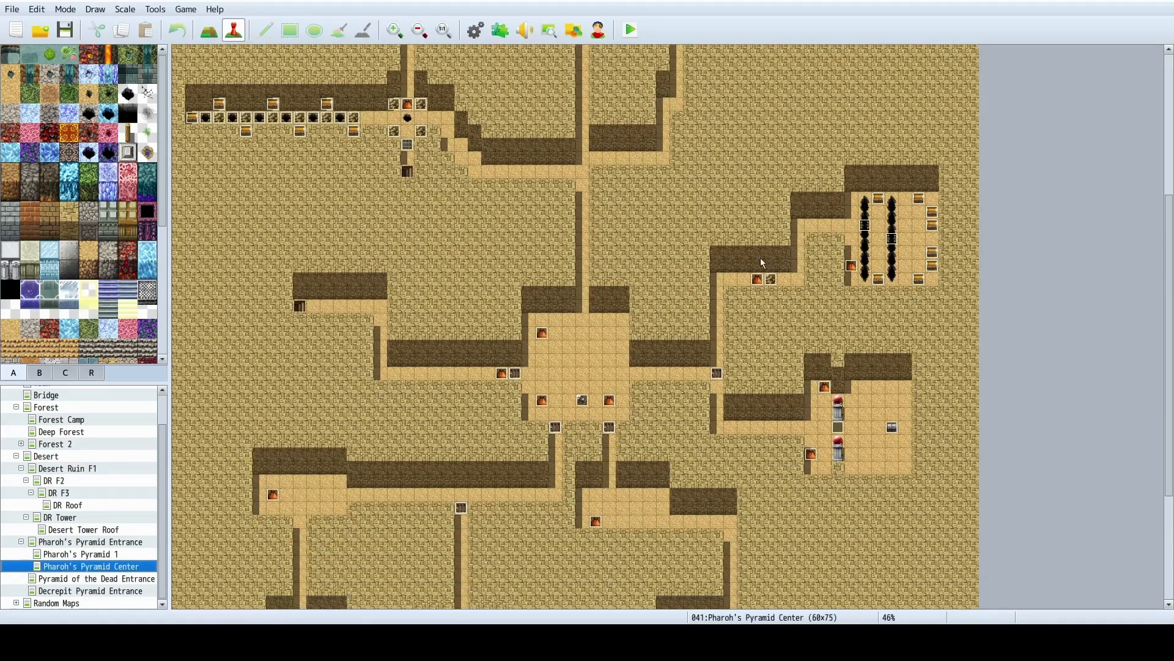
{"action": "scroll", "coordinate": [564, 394], "scroll_direction": "up", "scroll_amount": 6}
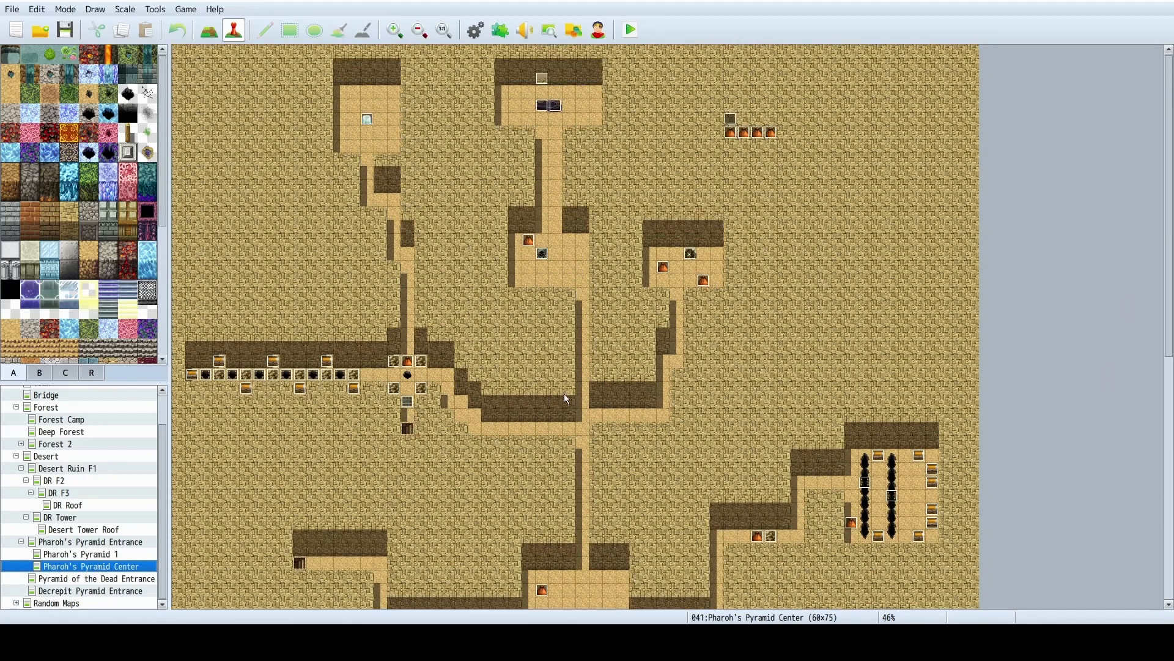
{"action": "scroll", "coordinate": [601, 416], "scroll_direction": "down", "scroll_amount": 3}
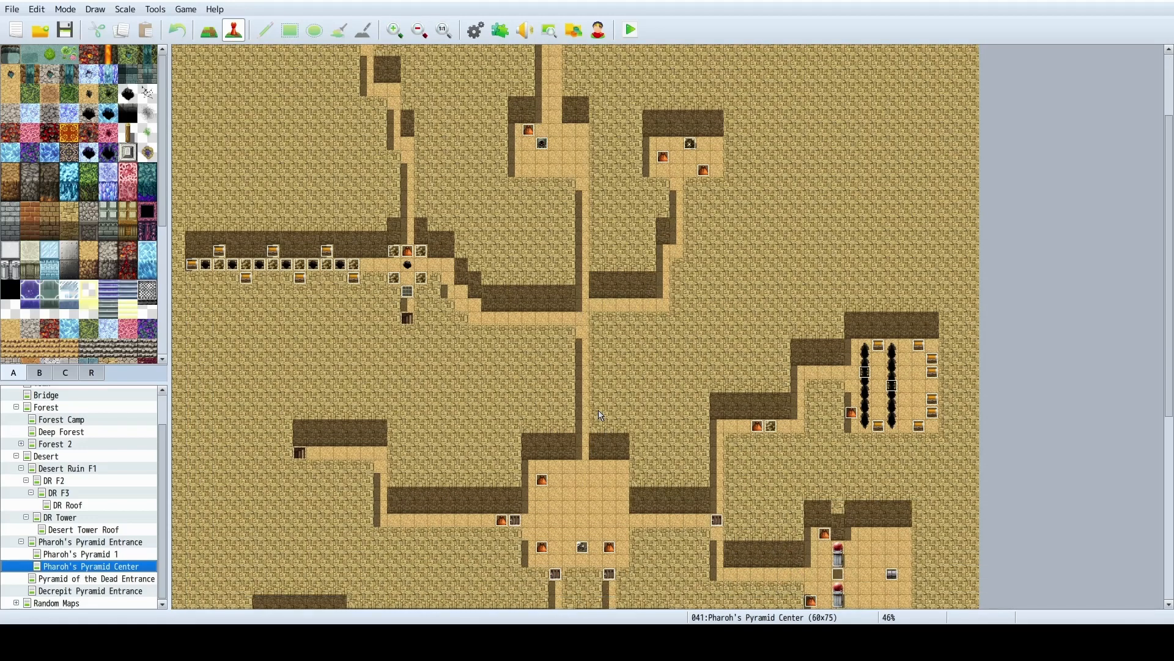
{"action": "scroll", "coordinate": [601, 416], "scroll_direction": "down", "scroll_amount": 7}
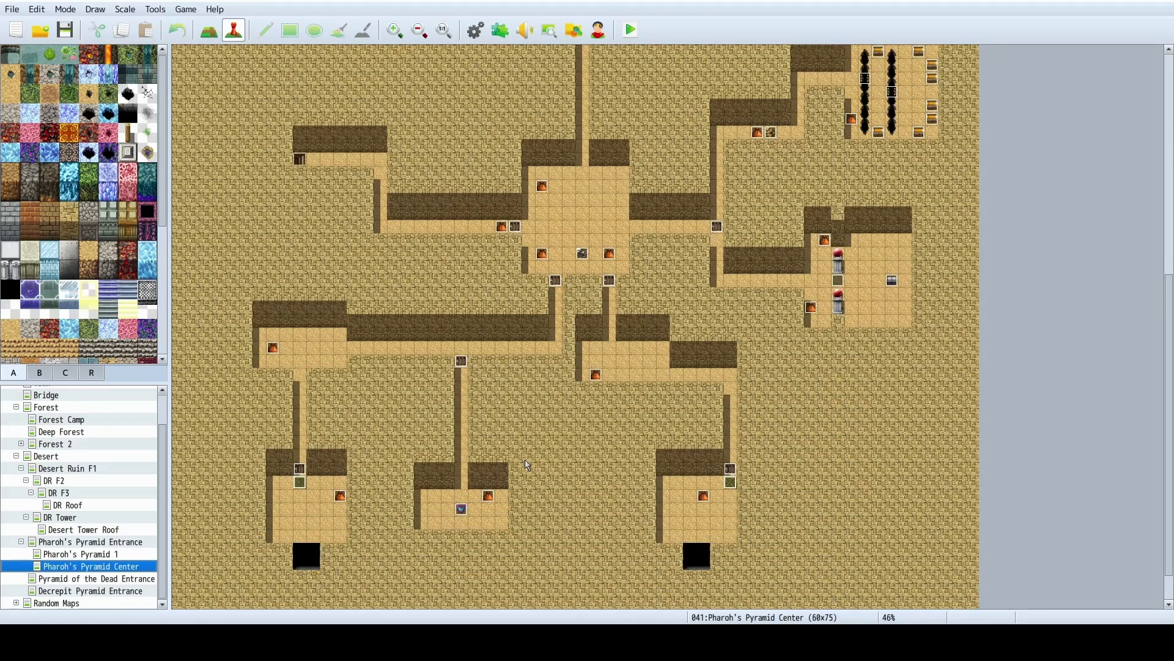
{"action": "scroll", "coordinate": [476, 280], "scroll_direction": "up", "scroll_amount": 6}
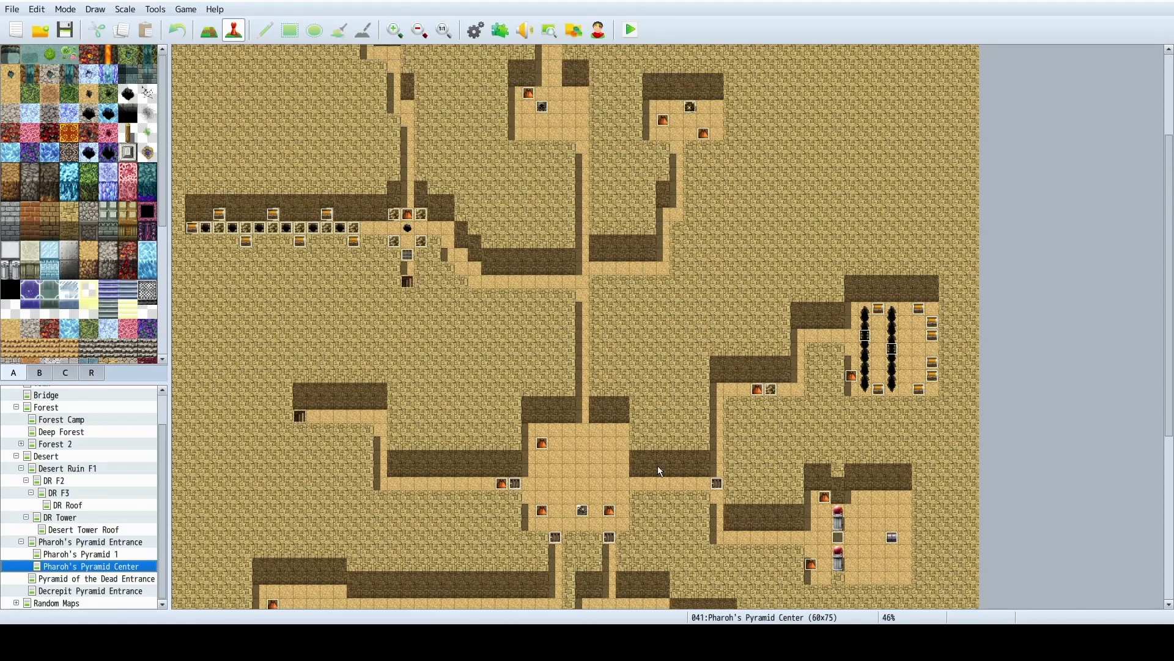
{"action": "scroll", "coordinate": [837, 343], "scroll_direction": "up", "scroll_amount": 3}
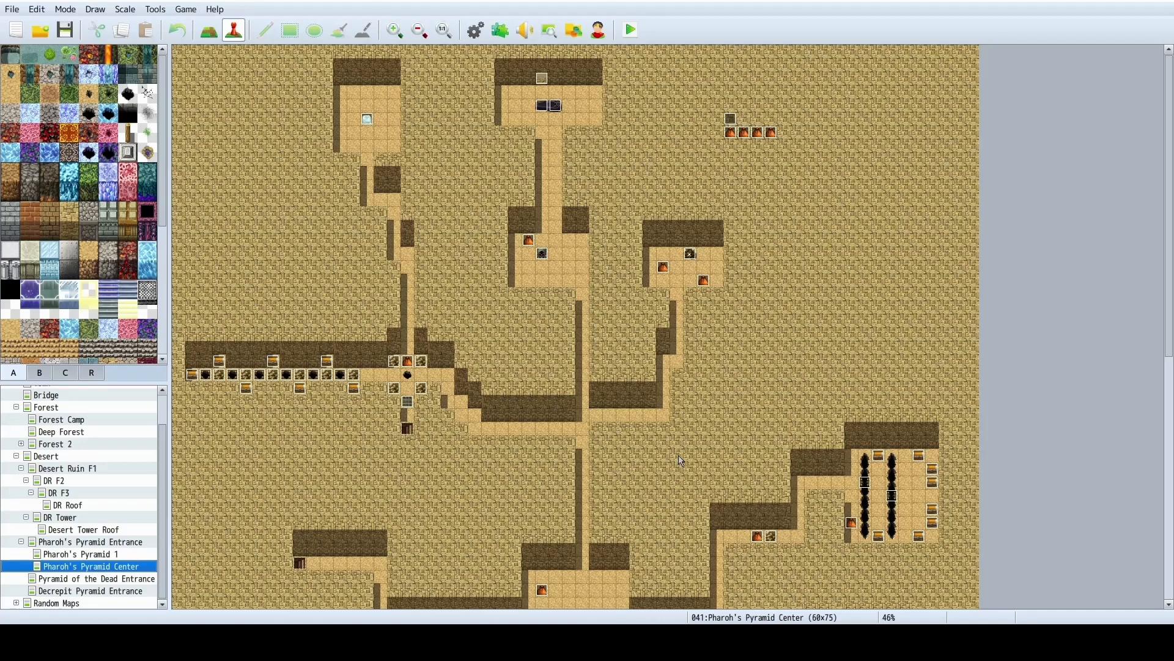
{"action": "scroll", "coordinate": [681, 460], "scroll_direction": "down", "scroll_amount": 5}
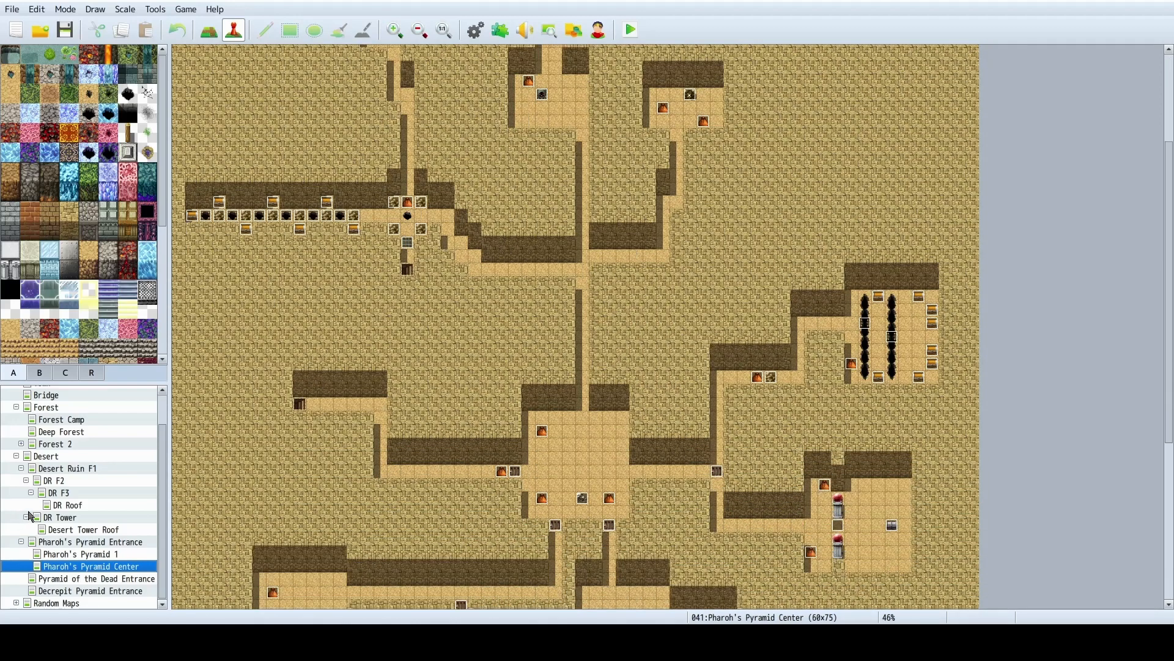
Open the Desert map to view its layout and save the project.
{"action": "left_click", "coordinate": [80, 445]}
{"action": "left_click", "coordinate": [71, 457]}
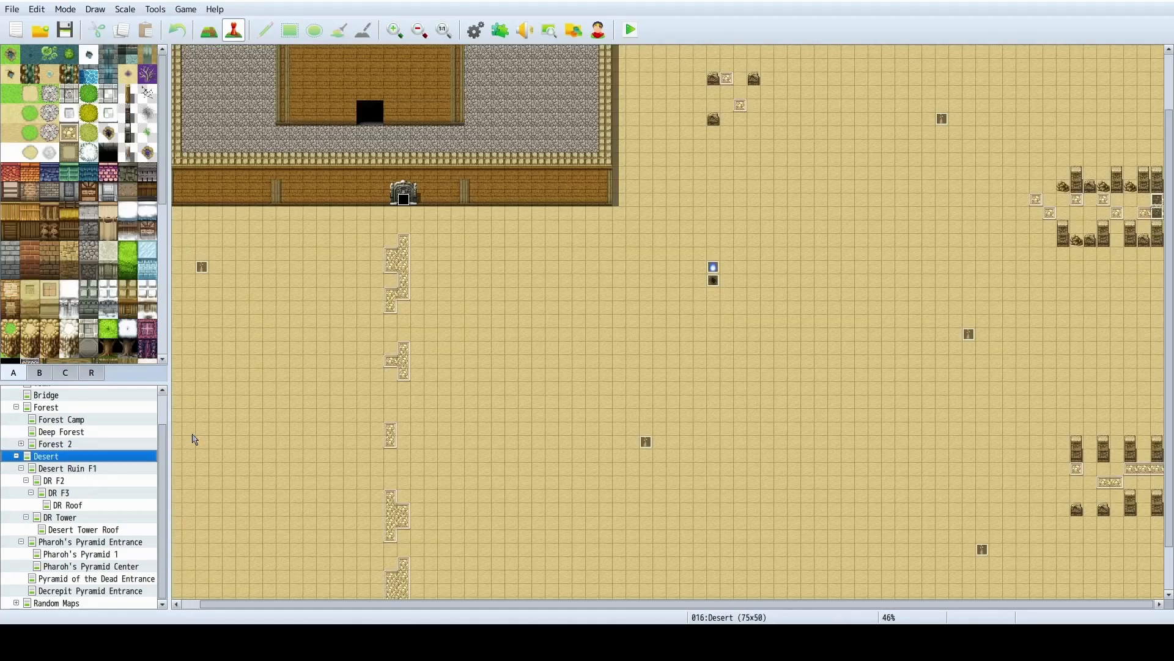
{"action": "scroll", "coordinate": [749, 483], "scroll_direction": "down", "scroll_amount": 2}
{"action": "scroll", "coordinate": [749, 483], "scroll_direction": "down", "scroll_amount": 2, "text": "ctrl"}
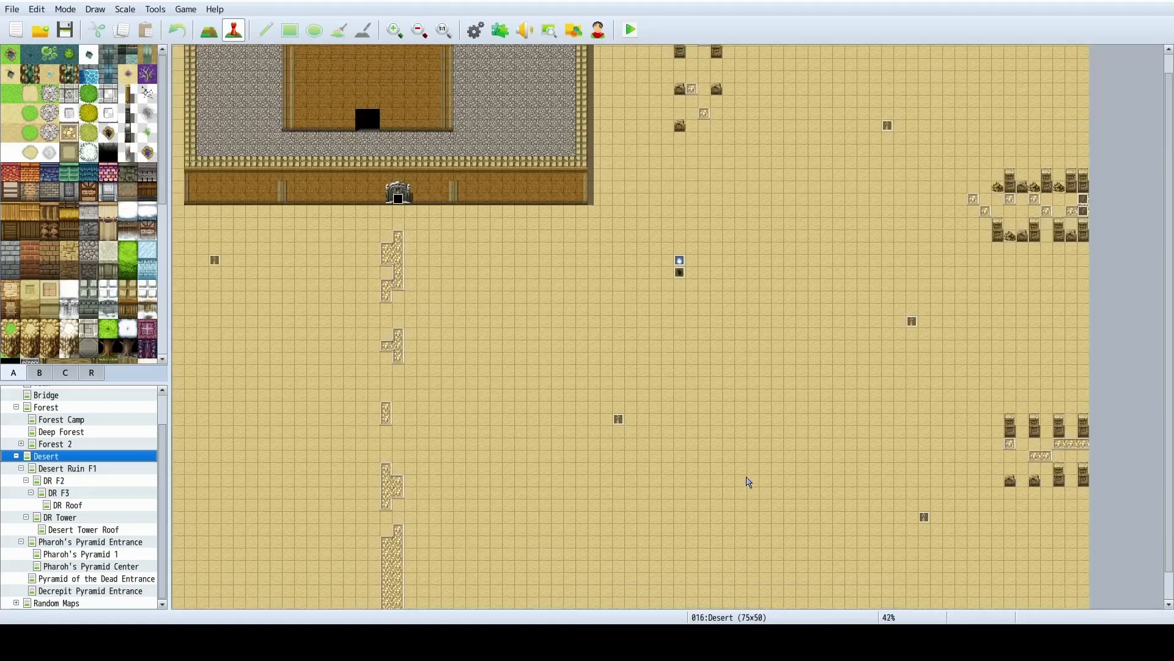
{"action": "scroll", "coordinate": [697, 459], "scroll_direction": "up", "scroll_amount": 1, "text": "ctrl"}
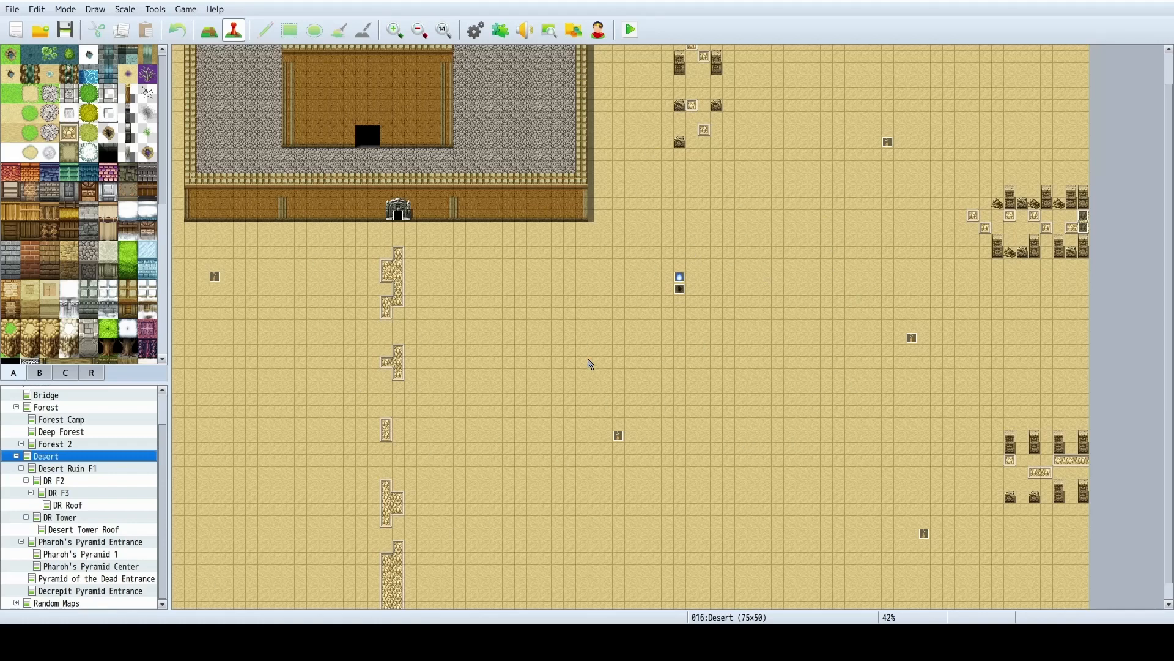
{"action": "left_click", "coordinate": [12, 9]}
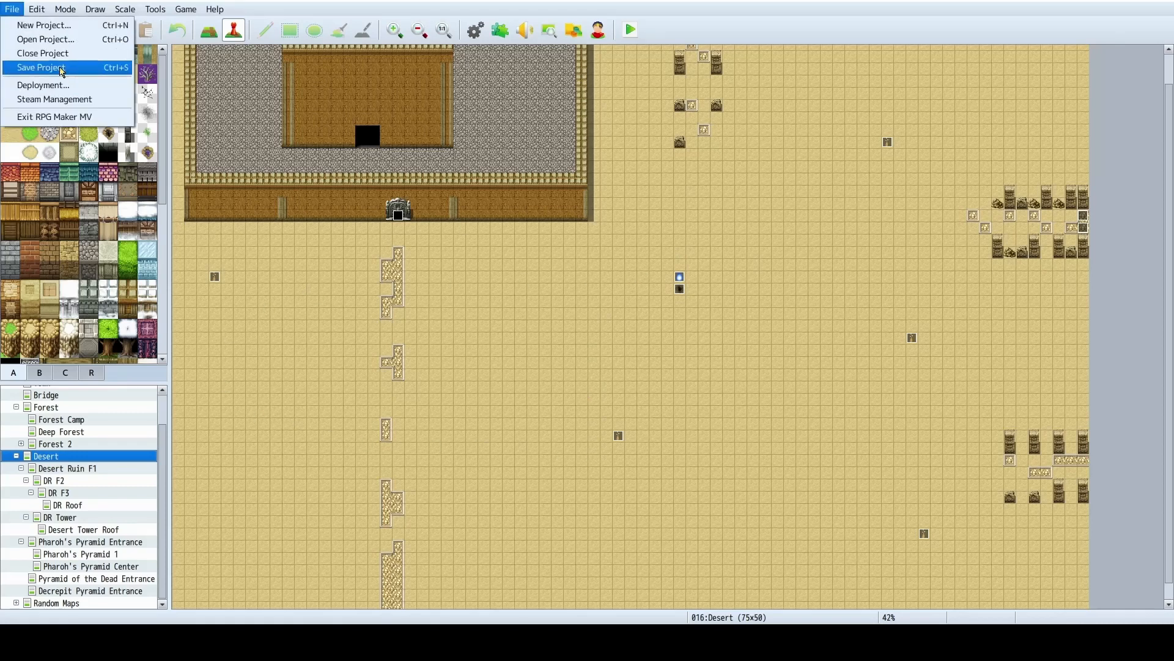
{"action": "left_click", "coordinate": [62, 72]}
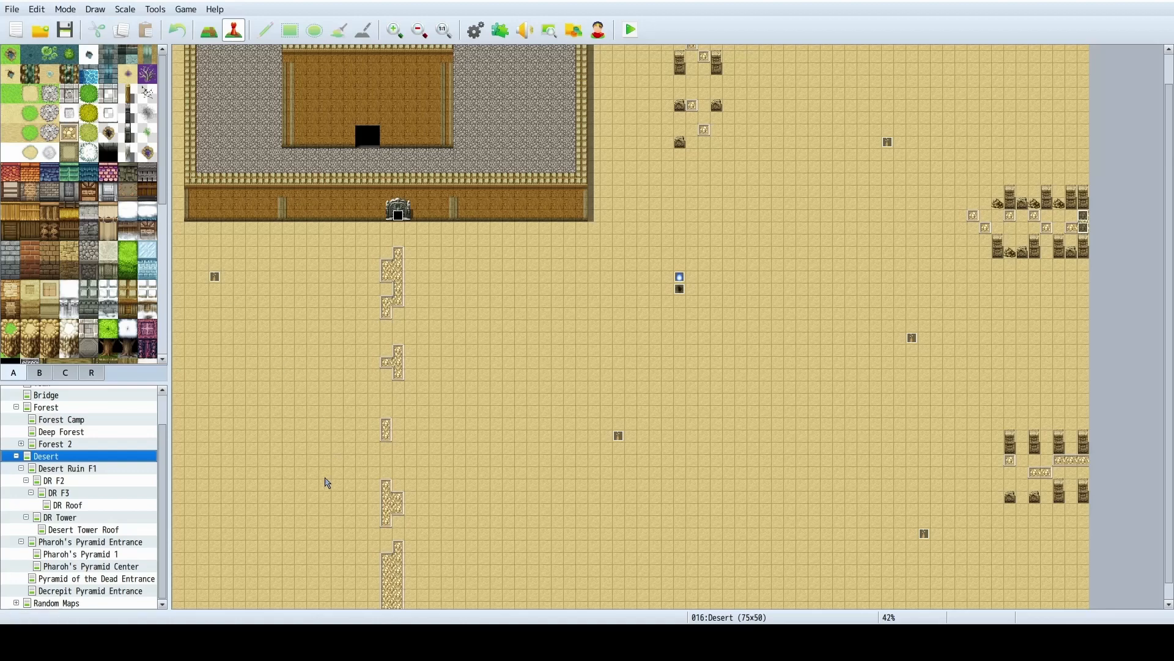
Reopen the Pharoh's Pyramid Center map and review its central and southern rooms.
{"action": "left_click", "coordinate": [111, 569]}
{"action": "scroll", "coordinate": [515, 436], "scroll_direction": "up", "scroll_amount": 3}
{"action": "scroll", "coordinate": [515, 437], "scroll_direction": "down", "scroll_amount": 8}
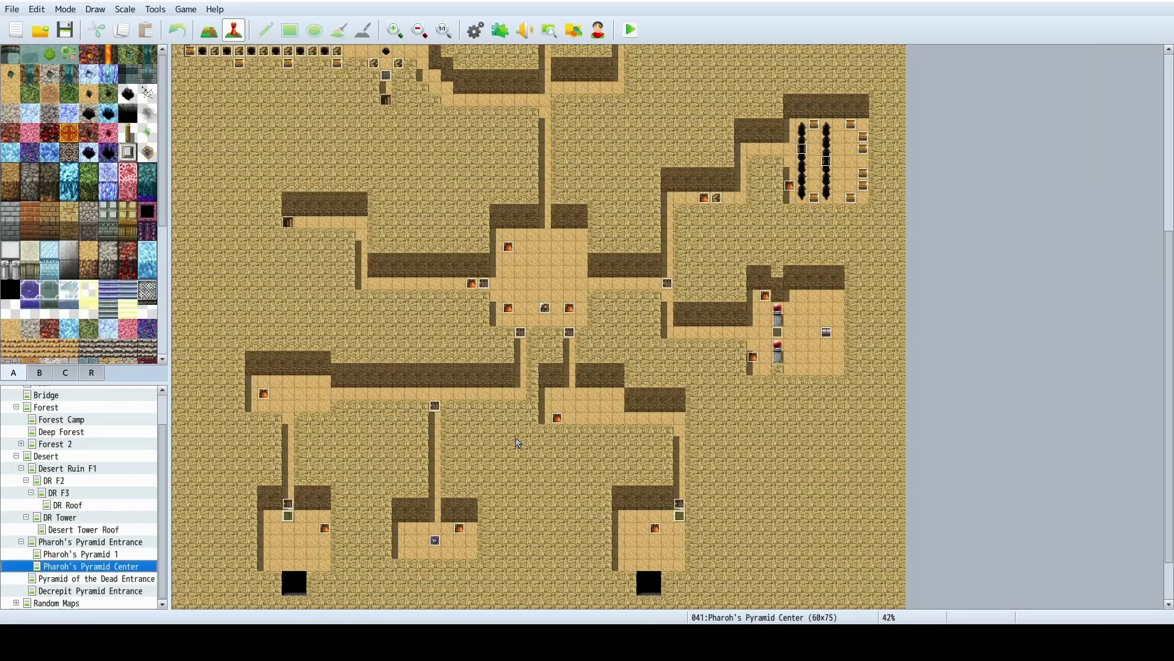
{"action": "scroll", "coordinate": [518, 441], "scroll_direction": "down", "scroll_amount": 3}
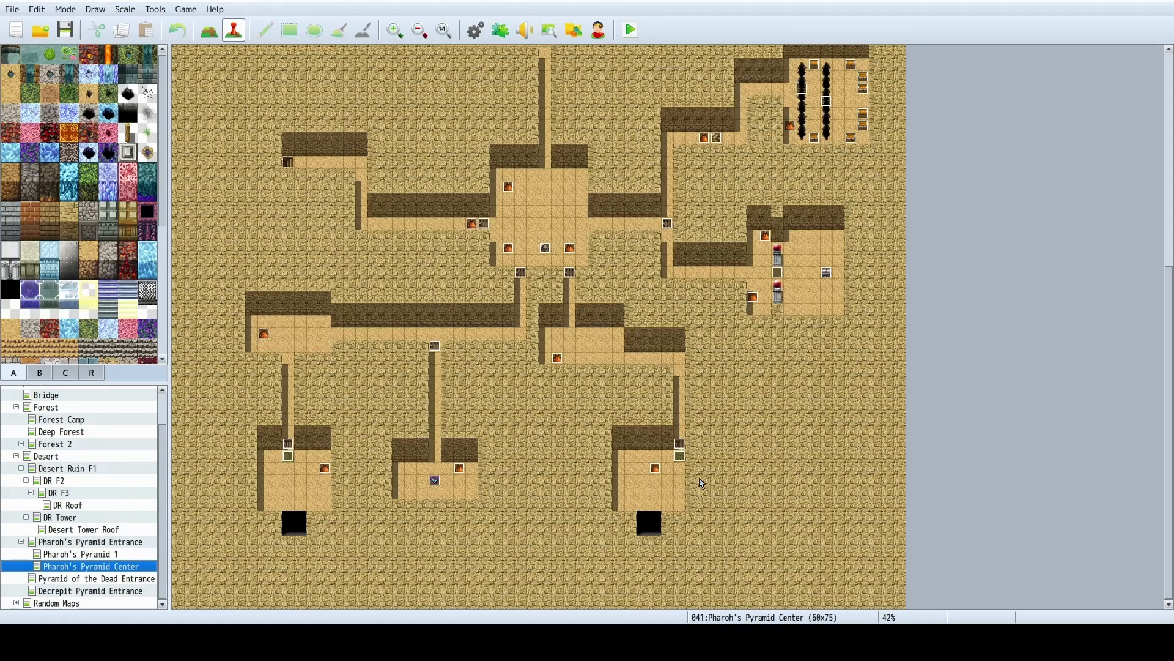
{"action": "scroll", "coordinate": [702, 483], "scroll_direction": "up", "scroll_amount": 3}
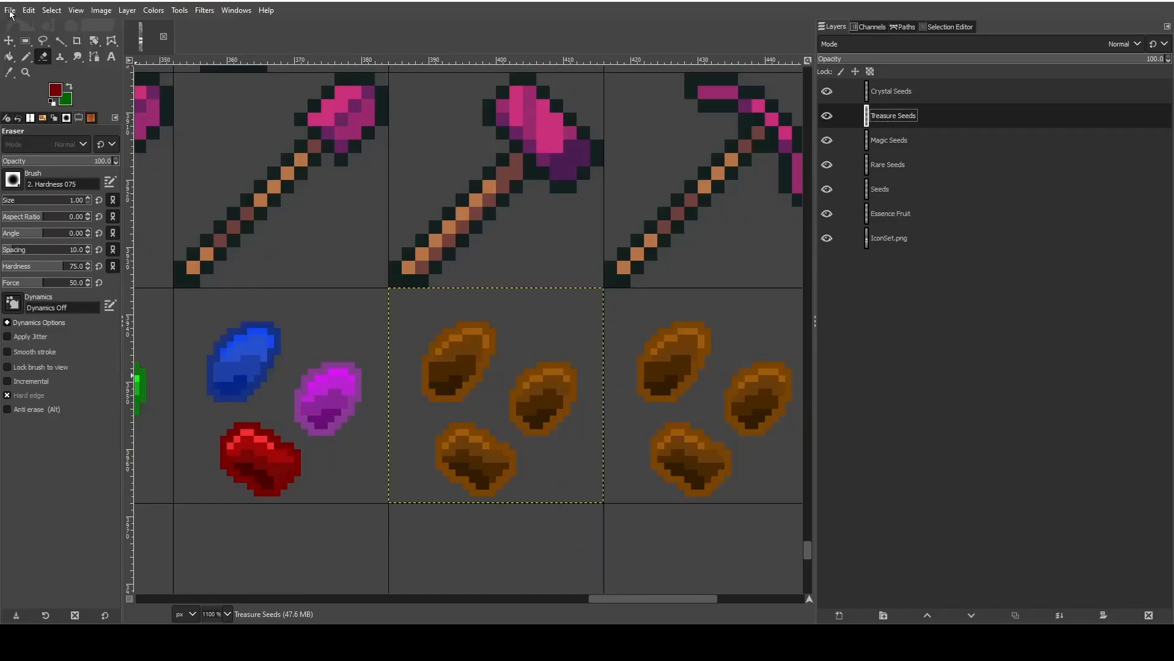
Save the icon set image.
{"action": "left_click", "coordinate": [10, 10]}
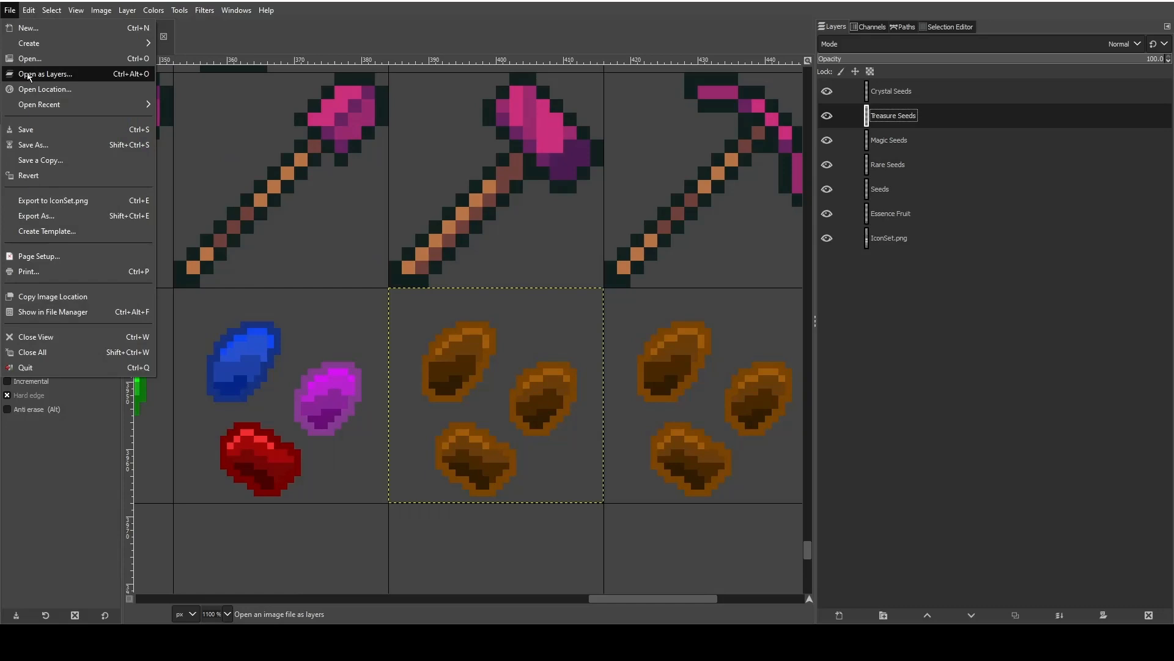
{"action": "left_click", "coordinate": [35, 127]}
Set Bucket Fill to Erase mode and clear the brown interior of the upper-left seed in the Treasure Seeds icon, keeping its outline.
{"action": "scroll", "coordinate": [551, 496], "scroll_direction": "down", "scroll_amount": 2}
{"action": "scroll", "coordinate": [530, 446], "scroll_direction": "up", "scroll_amount": 2, "text": "ctrl"}
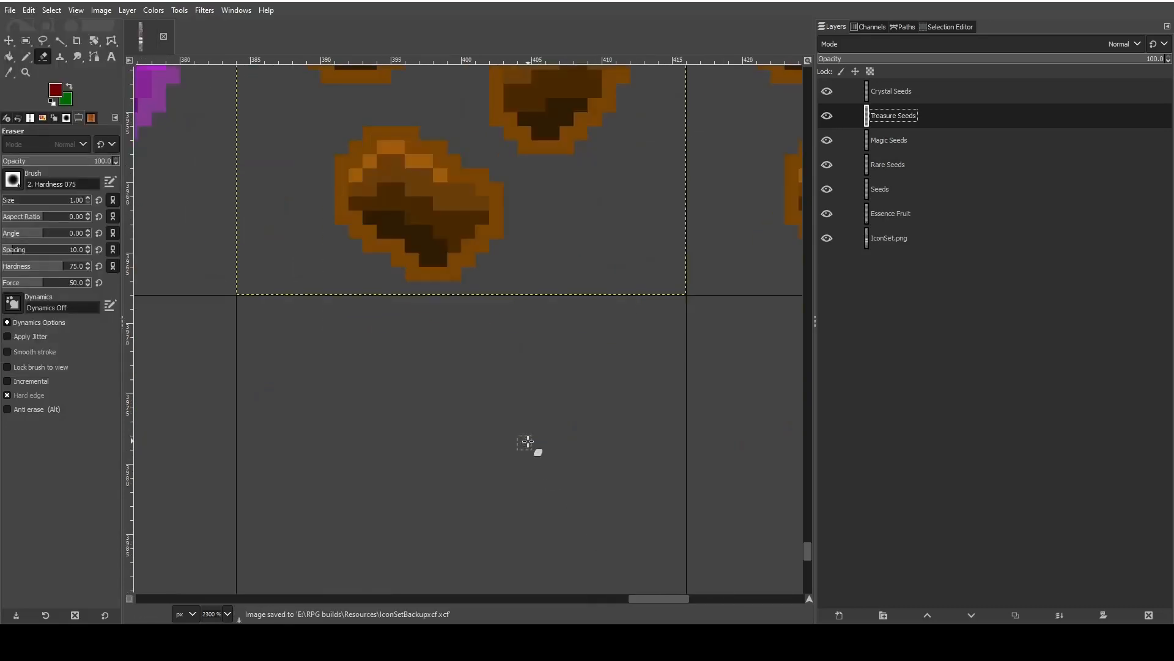
{"action": "scroll", "coordinate": [527, 440], "scroll_direction": "up", "scroll_amount": 3}
{"action": "scroll", "coordinate": [528, 441], "scroll_direction": "down", "scroll_amount": 2}
{"action": "scroll", "coordinate": [528, 441], "scroll_direction": "up", "scroll_amount": 2}
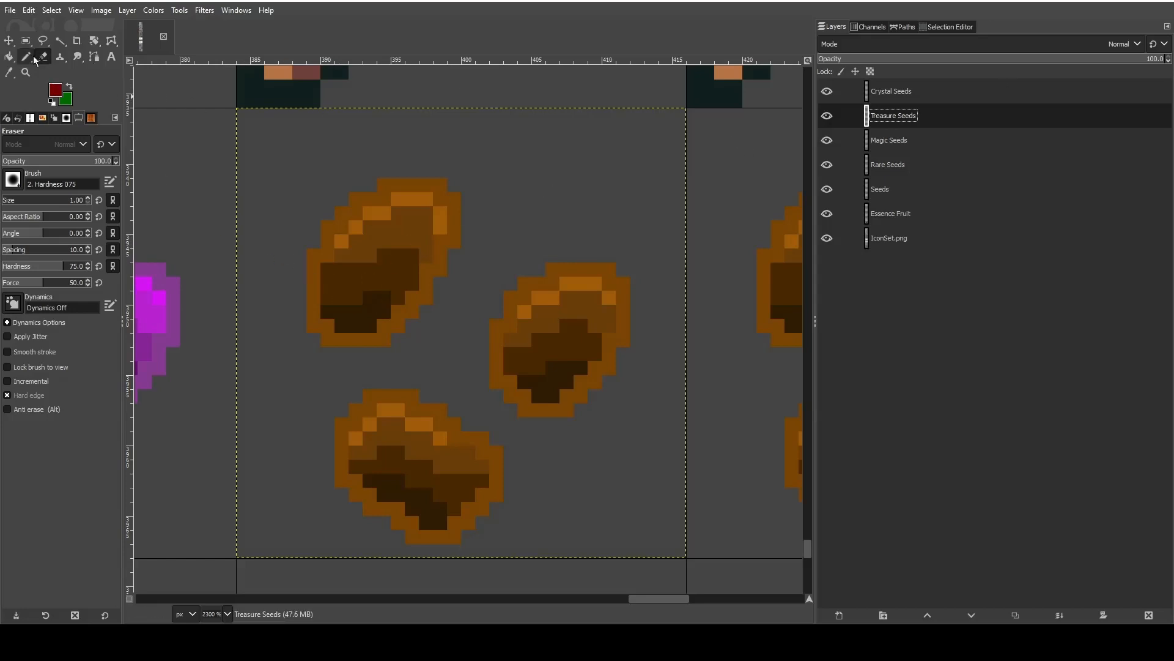
{"action": "left_click", "coordinate": [9, 57]}
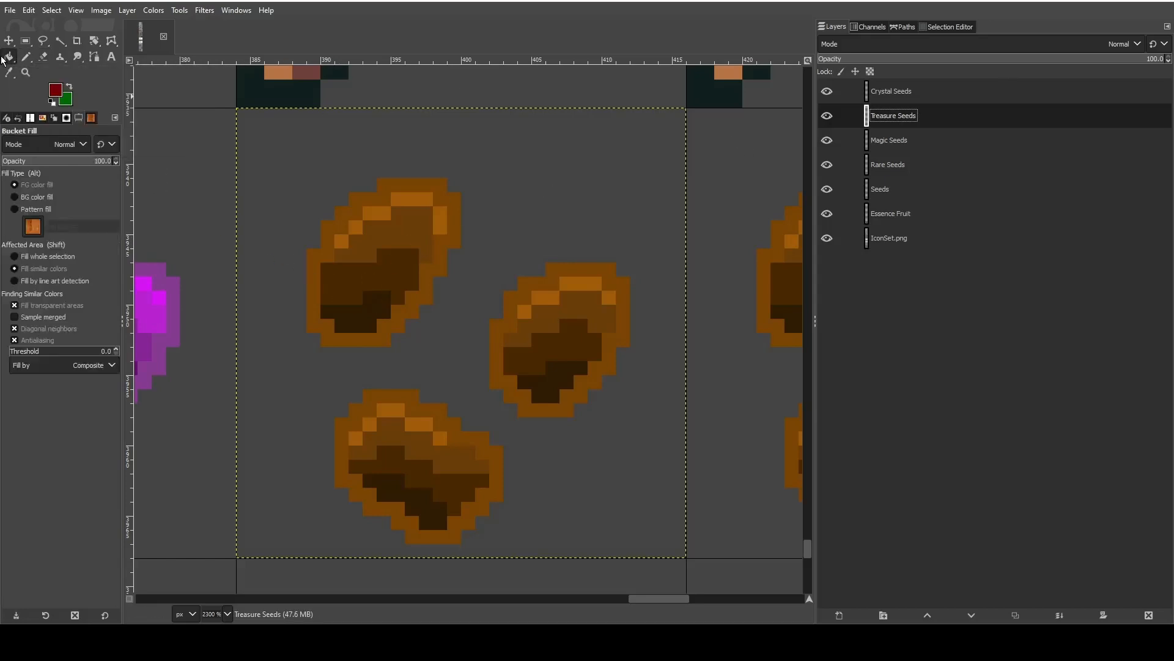
{"action": "left_click", "coordinate": [36, 147]}
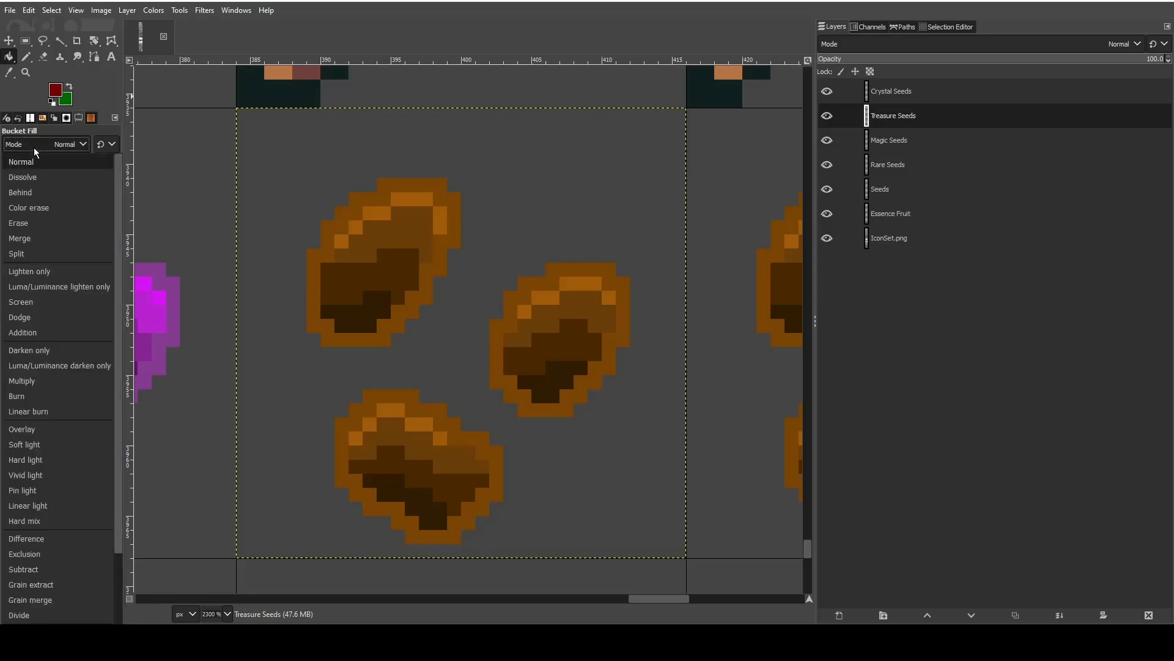
{"action": "left_click", "coordinate": [25, 222]}
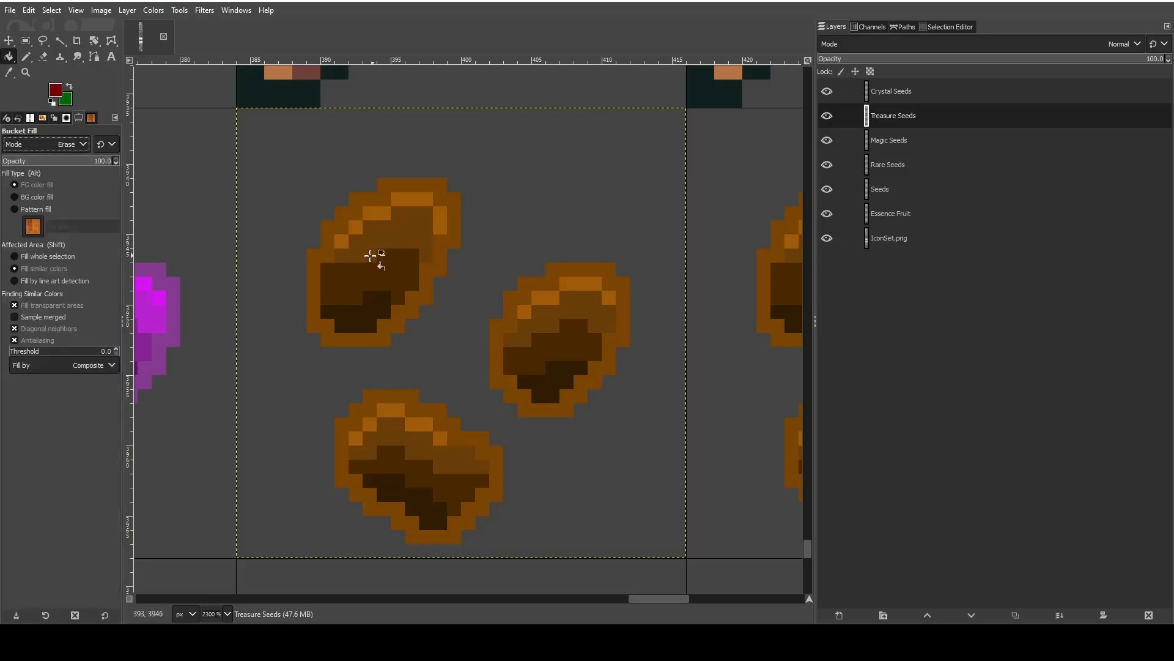
{"action": "left_click", "coordinate": [367, 293]}
{"action": "left_click", "coordinate": [375, 284]}
{"action": "left_click", "coordinate": [416, 203]}
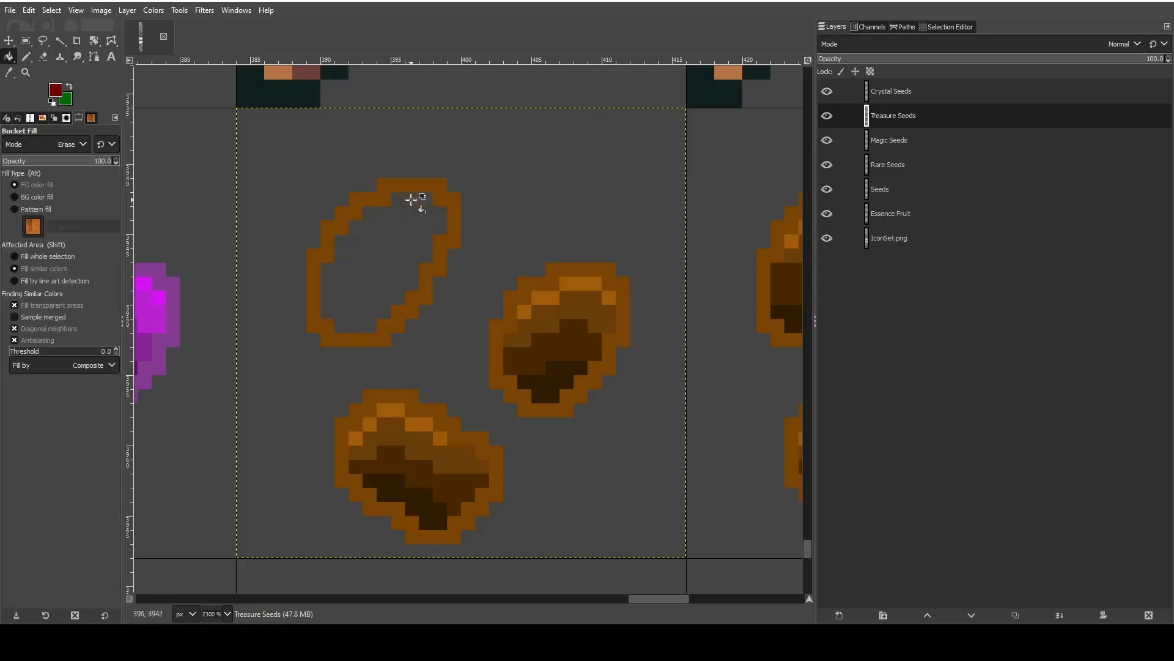
Erase the brown interiors of the right and lower seeds in the same icon, keeping their outlines.
{"action": "left_click", "coordinate": [557, 357]}
{"action": "left_click", "coordinate": [552, 374]}
{"action": "left_click", "coordinate": [584, 283]}
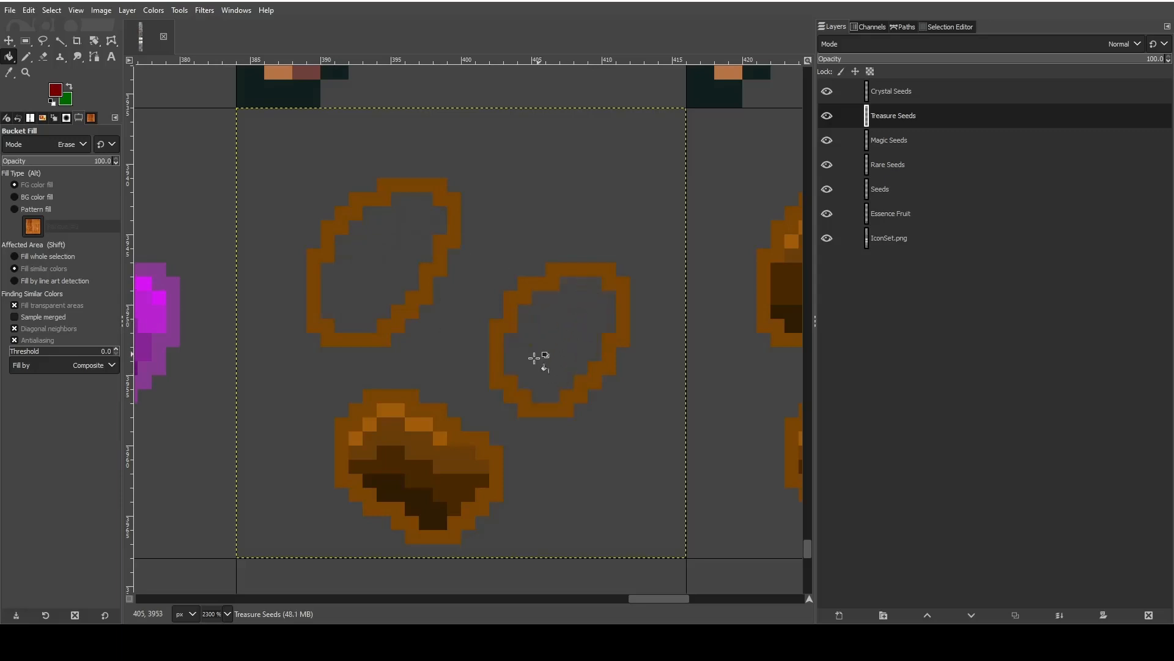
{"action": "left_click", "coordinate": [407, 471]}
{"action": "left_click", "coordinate": [385, 419]}
{"action": "left_click", "coordinate": [423, 485]}
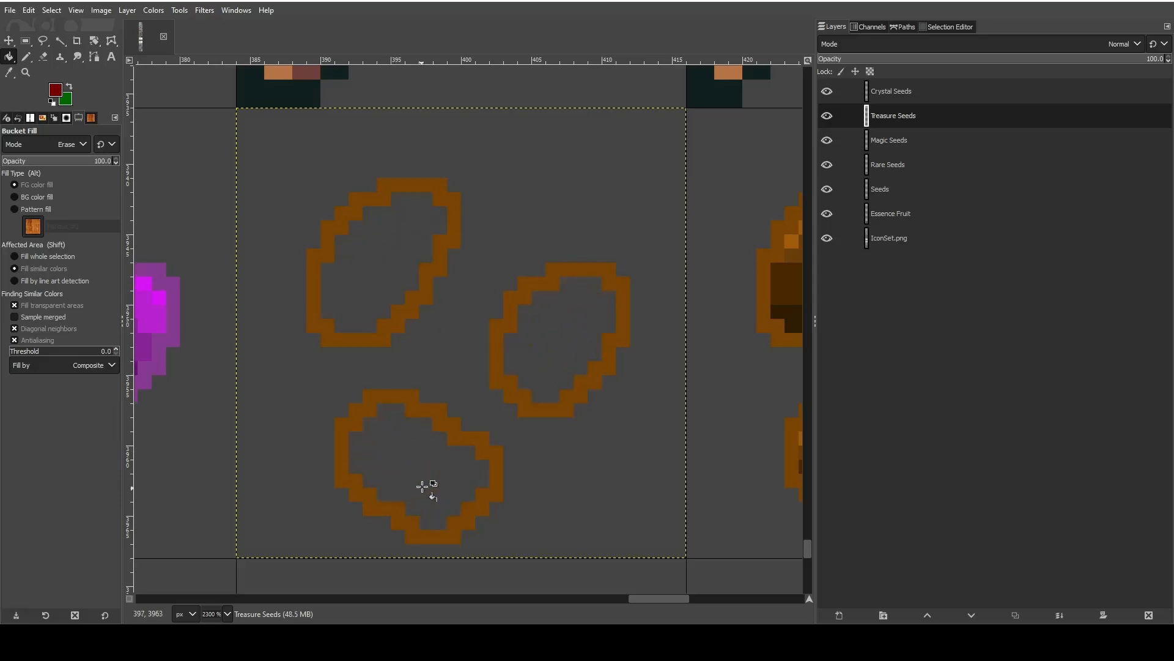
Switch to the Pencil tool and open the foreground colour's HTML notation for editing.
{"action": "left_click", "coordinate": [26, 56]}
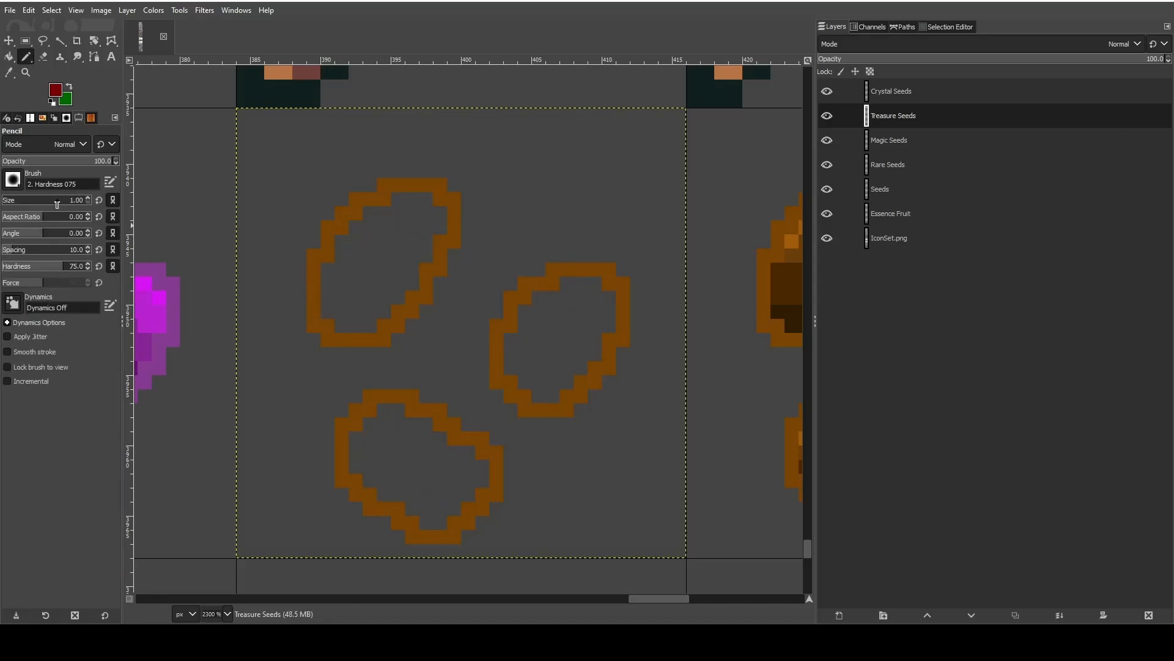
{"action": "left_click", "coordinate": [52, 89]}
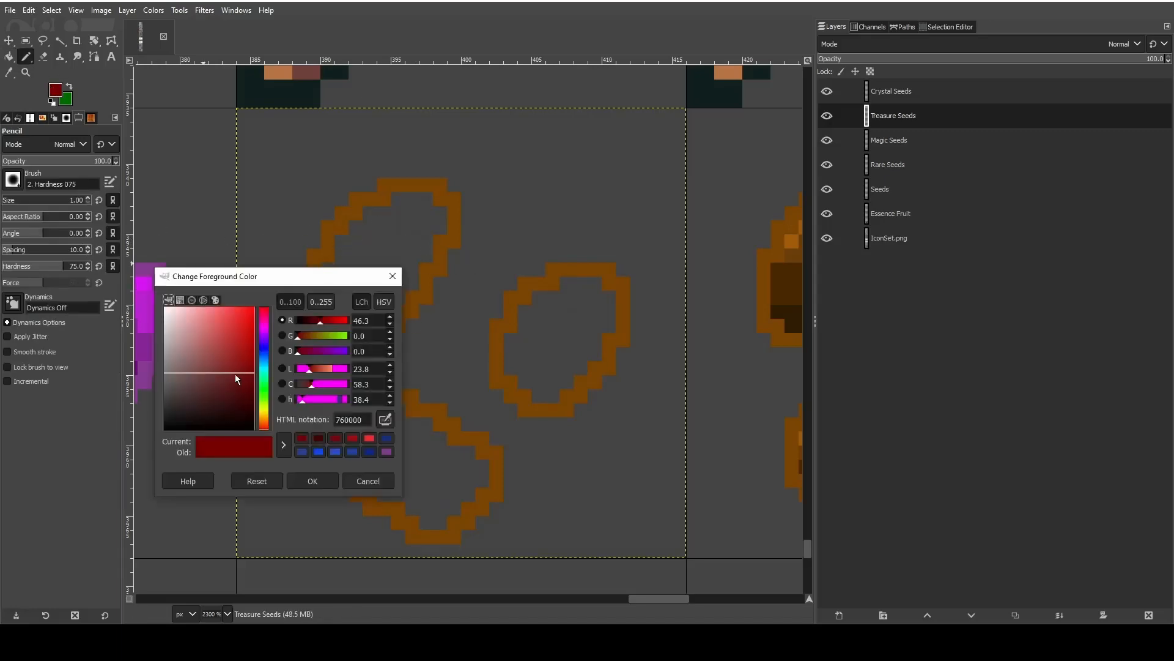
{"action": "double_click", "coordinate": [344, 419]}
{"action": "left_click", "coordinate": [362, 418]}
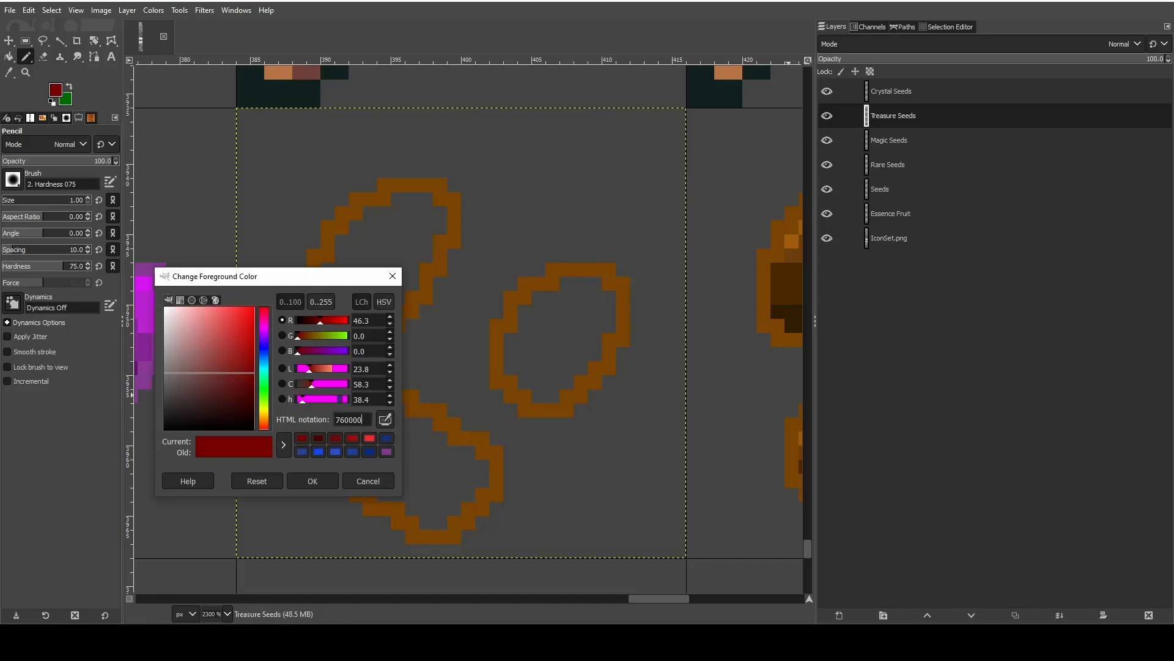